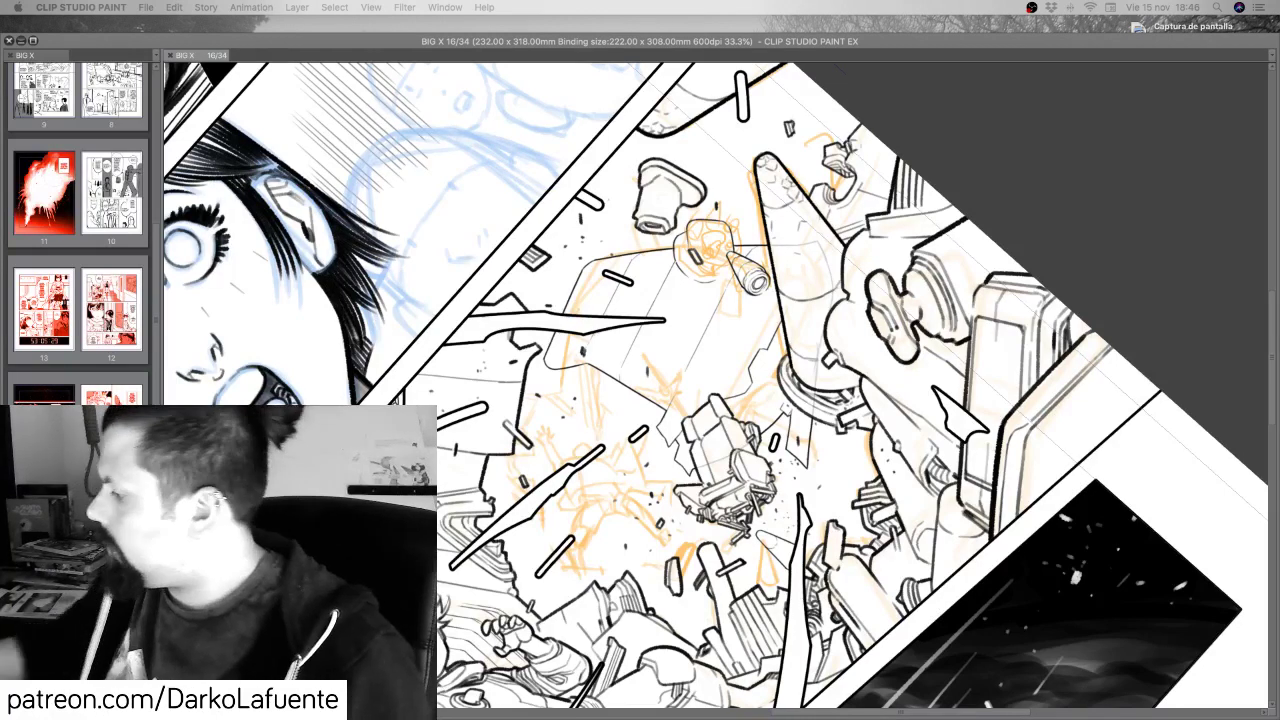
key("XF86AudioMute")
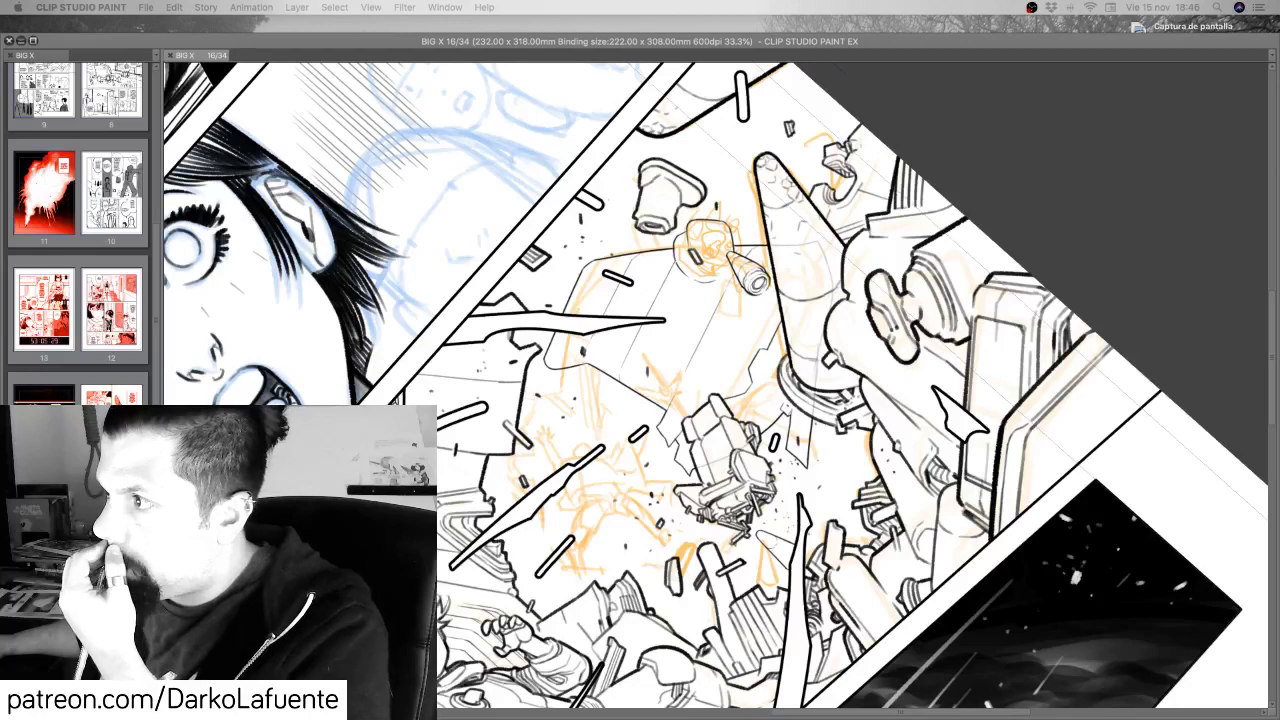
key("Tab")
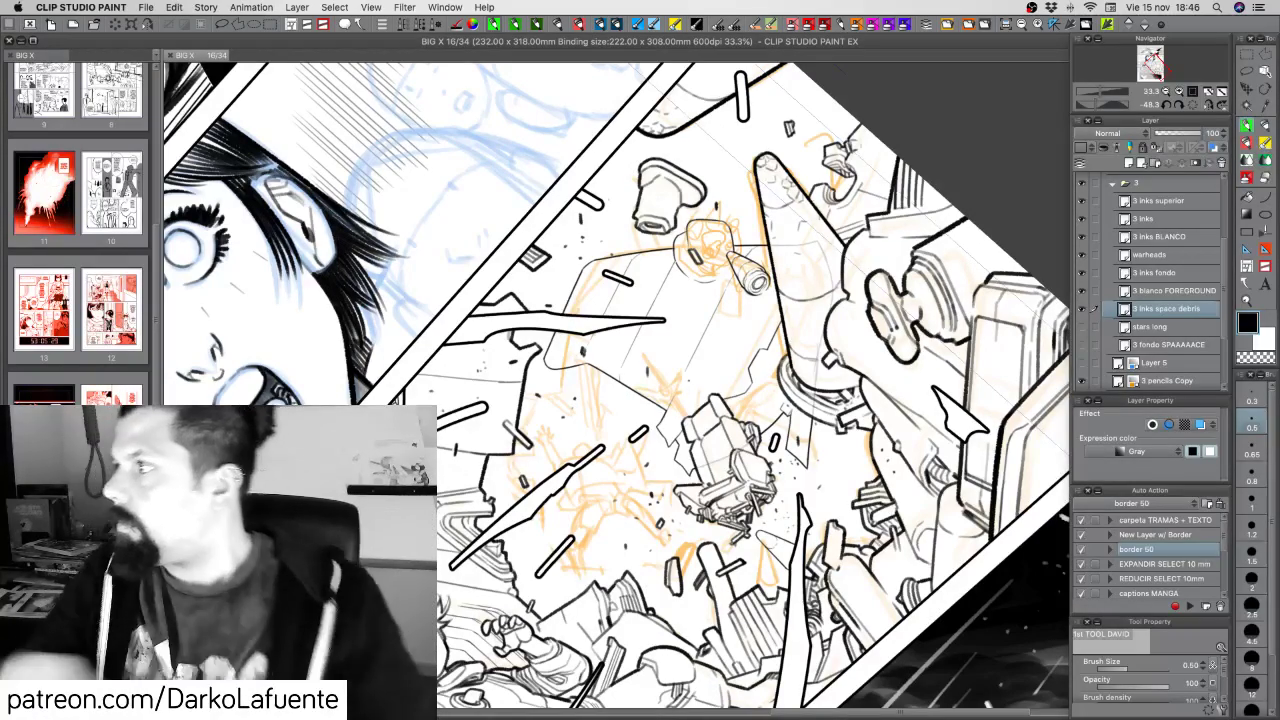
key("Tab")
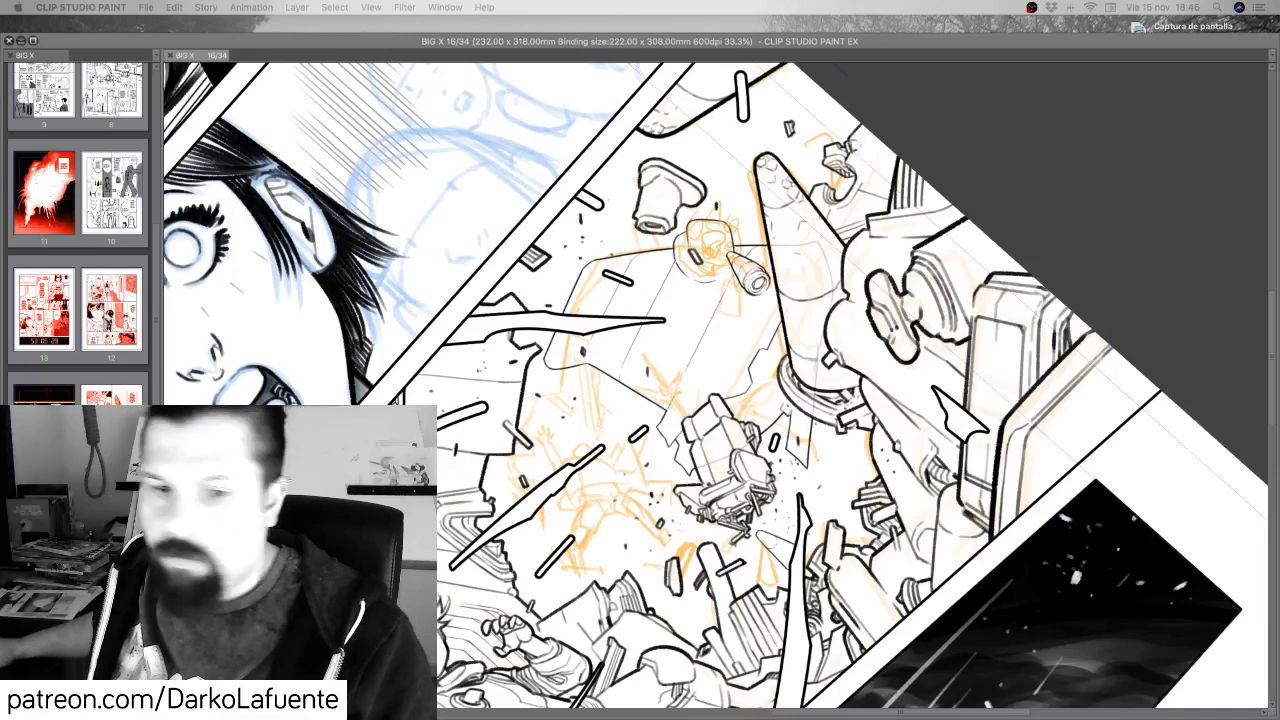
key("Tab")
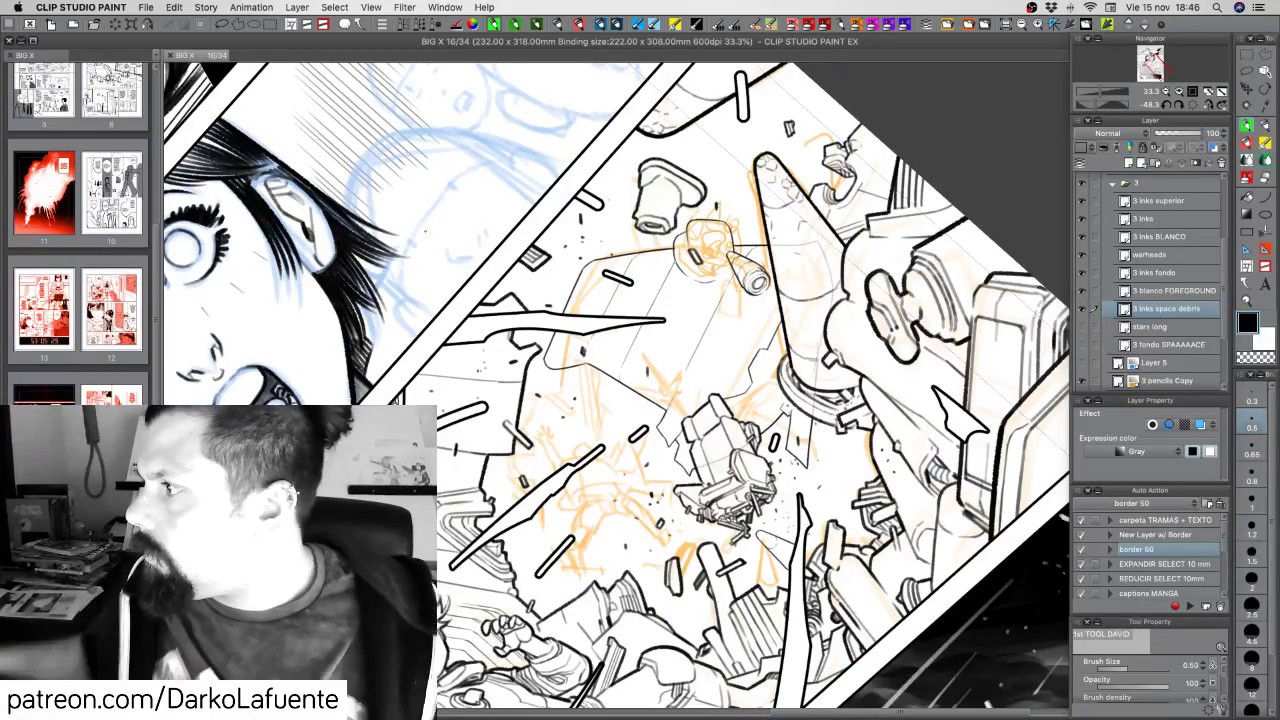
key("Tab")
key("super+shift+3")
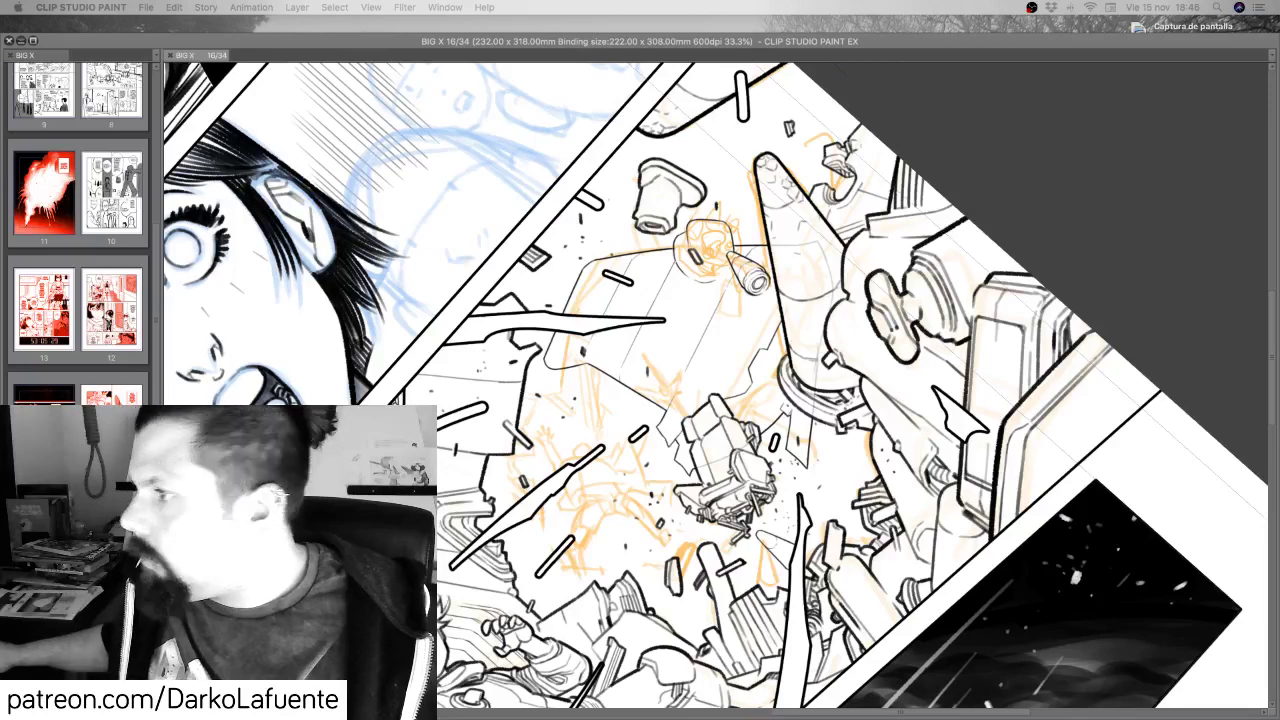
key("Tab")
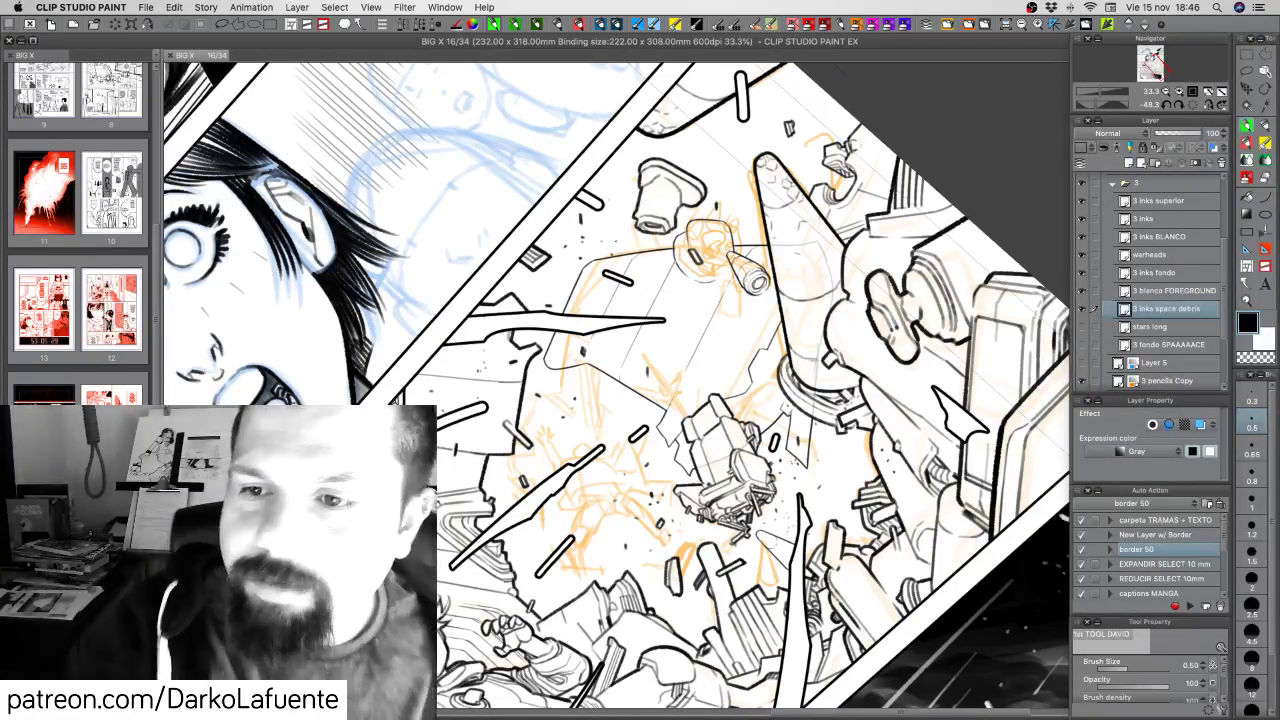
Switch the "3 inks space debris" layer off and on to check which debris in the third panel belongs to it
left_click(1179, 92)
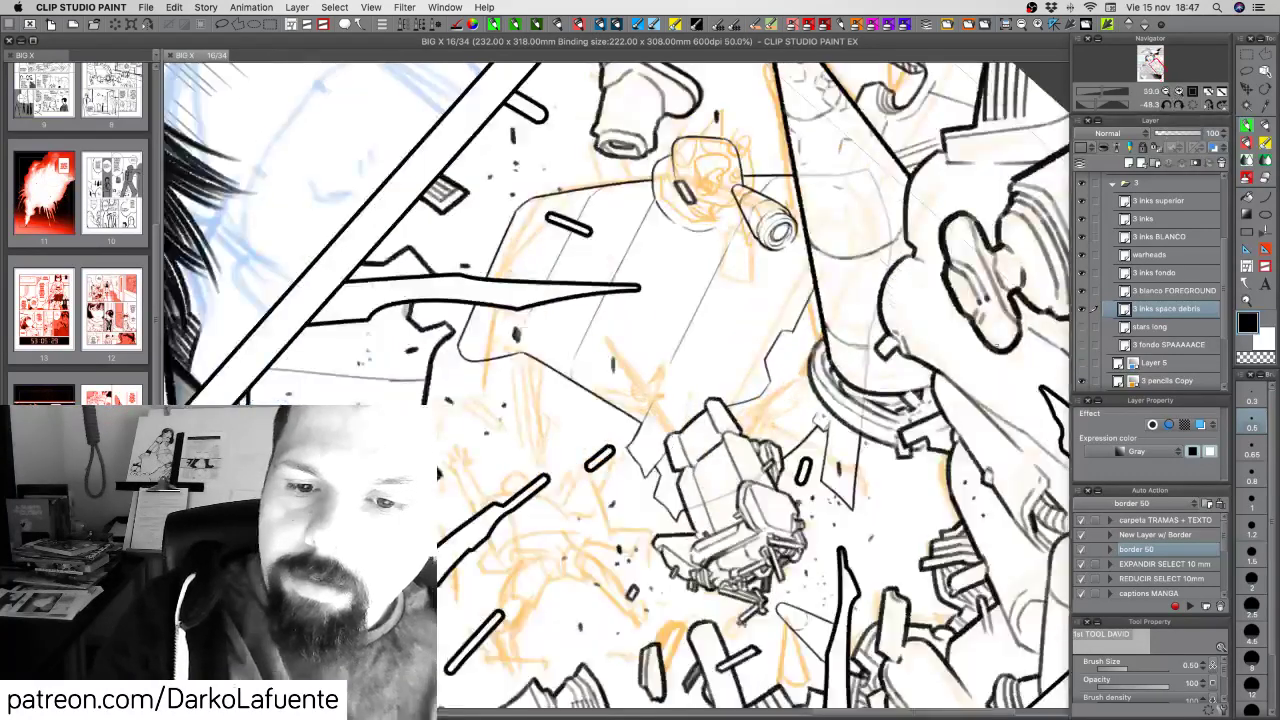
left_click(1193, 103)
left_click(1220, 94)
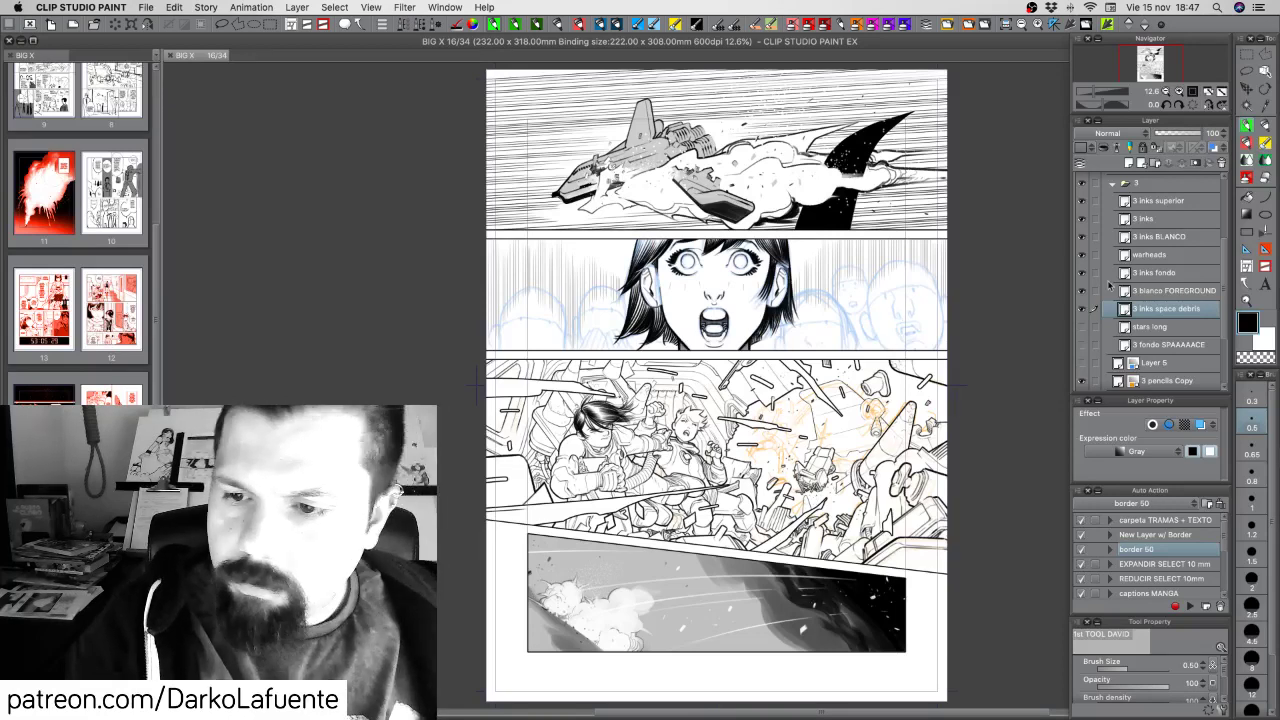
left_click(1083, 310)
left_click(1083, 310)
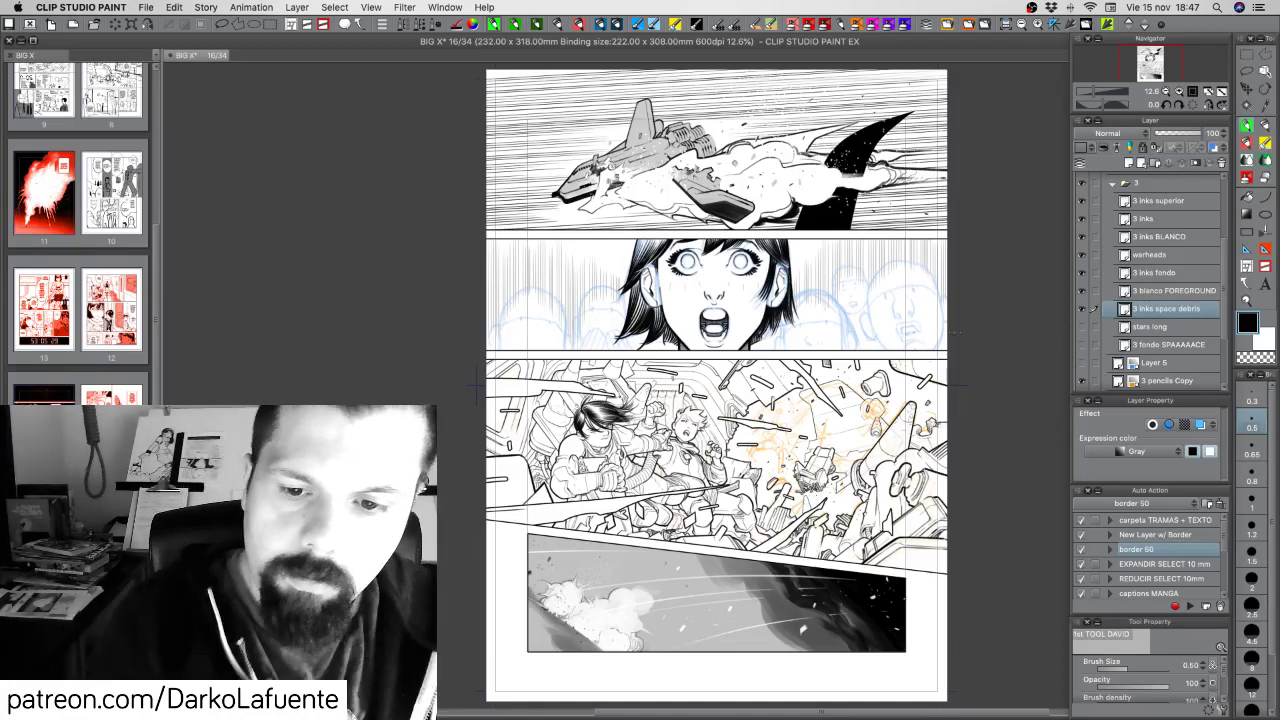
left_click(1179, 92)
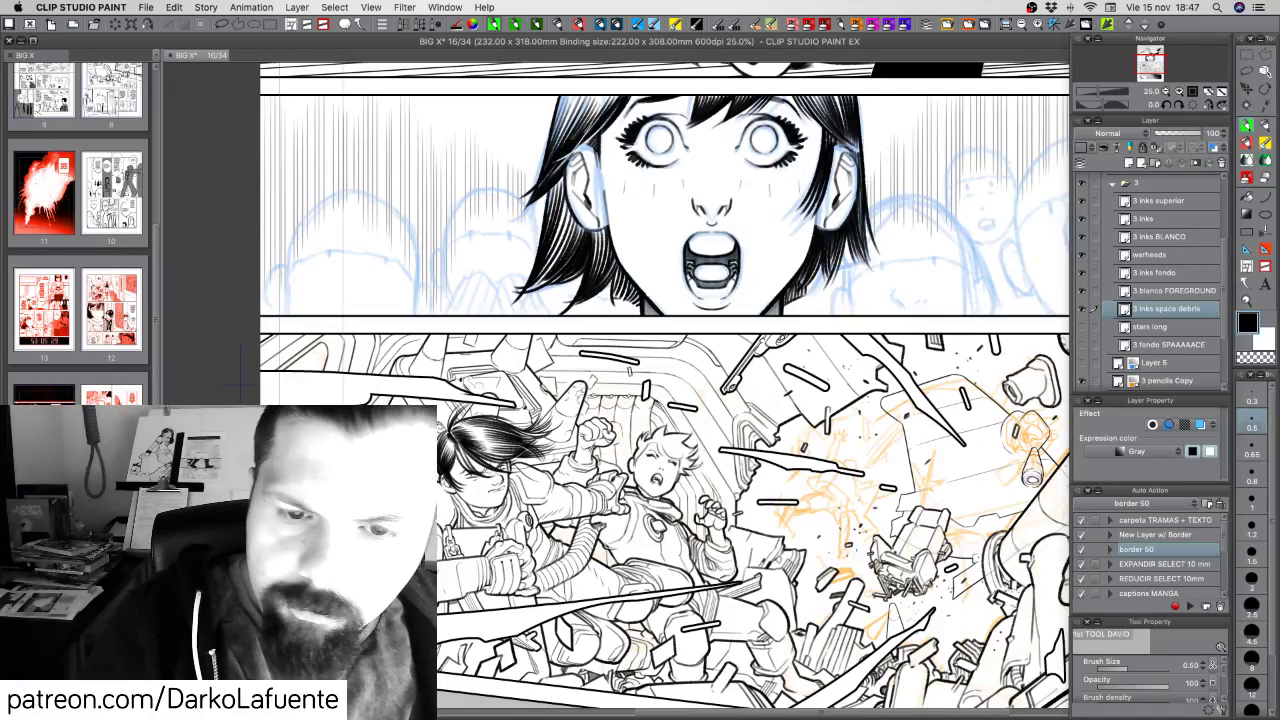
left_click_drag(892, 436, 768, 345)
left_click(1084, 309)
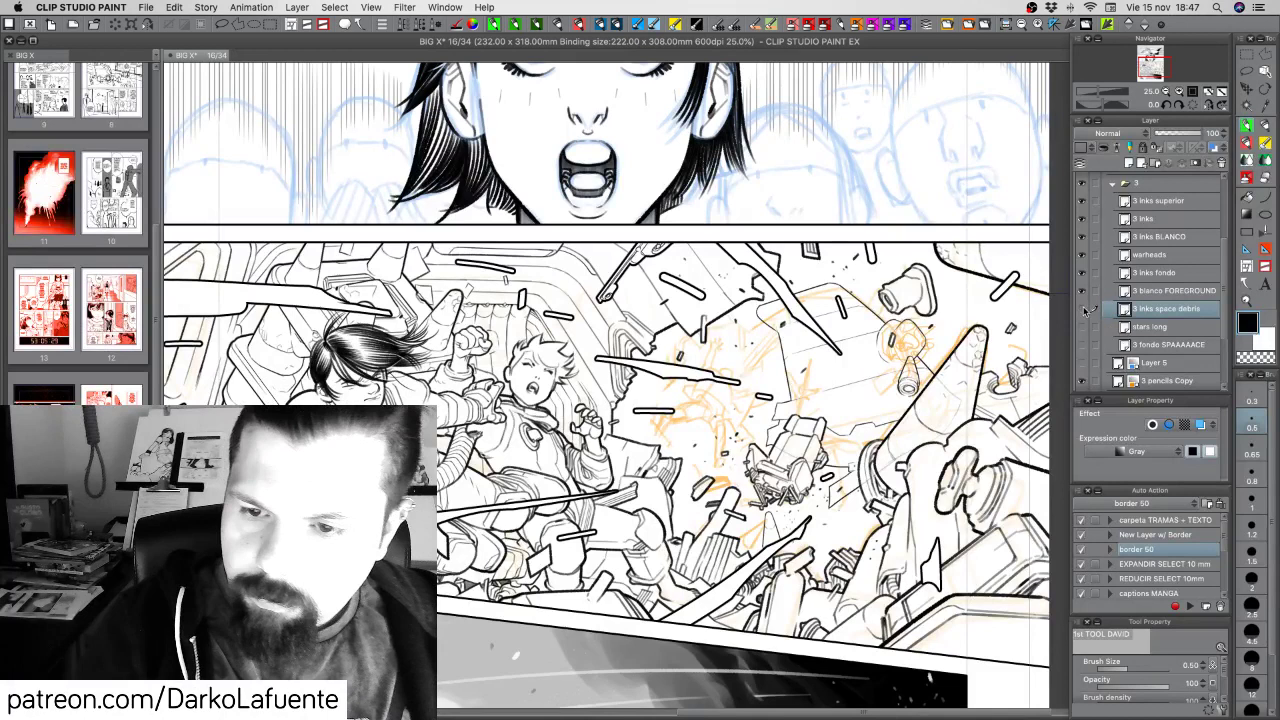
left_click(1084, 310)
left_click(1084, 310)
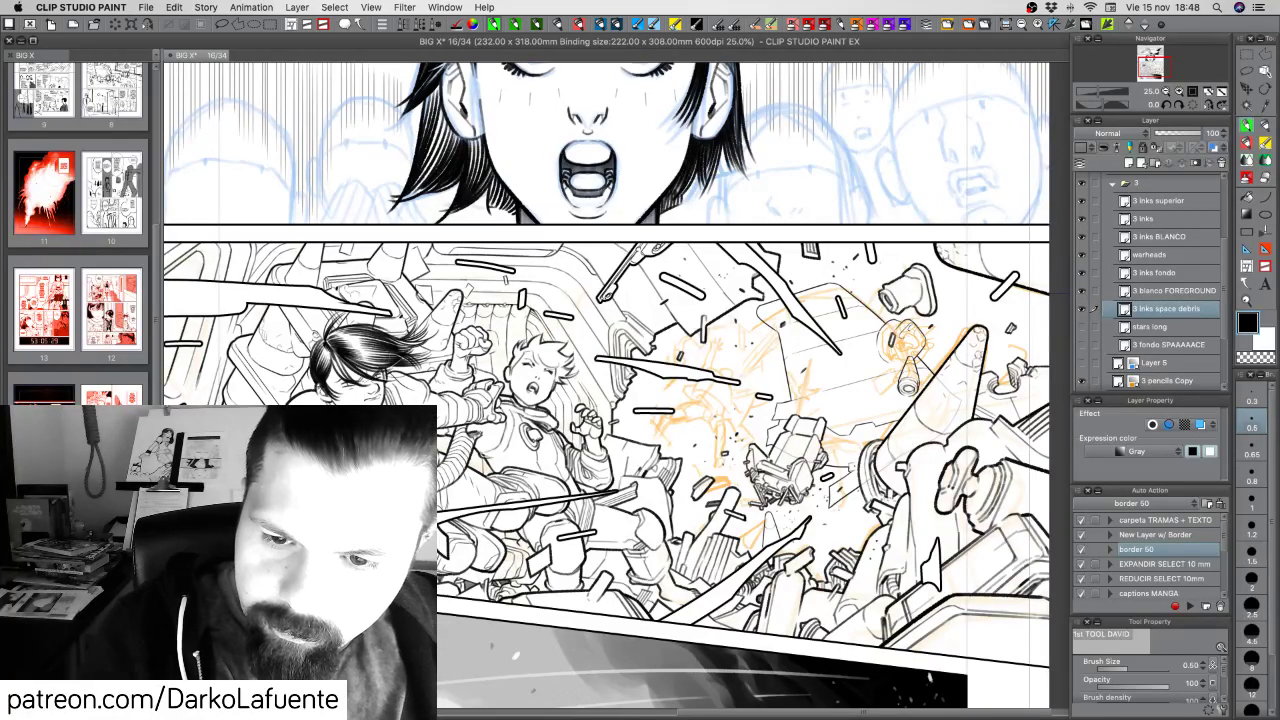
Ink the small round debris piece attached to the floating nozzle with a 0.65 brush, alternating between black and transparent to clean the lines
key("c")
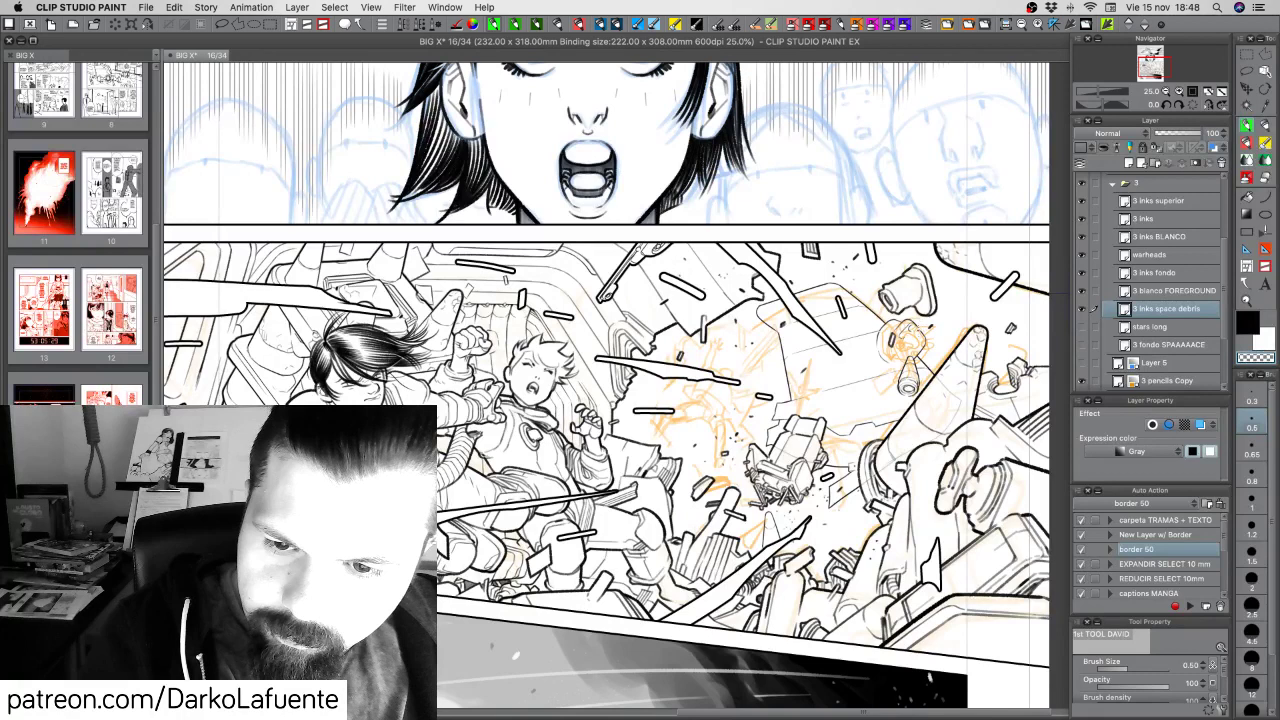
key("c")
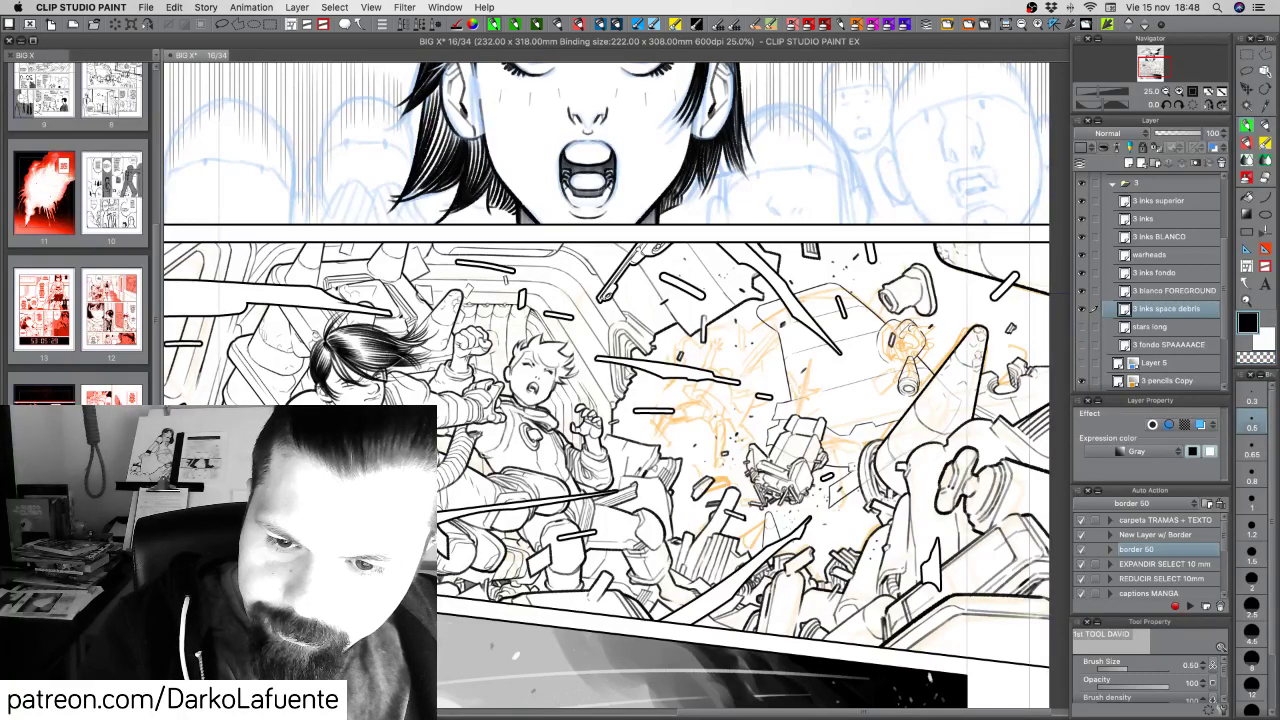
left_click(1252, 453)
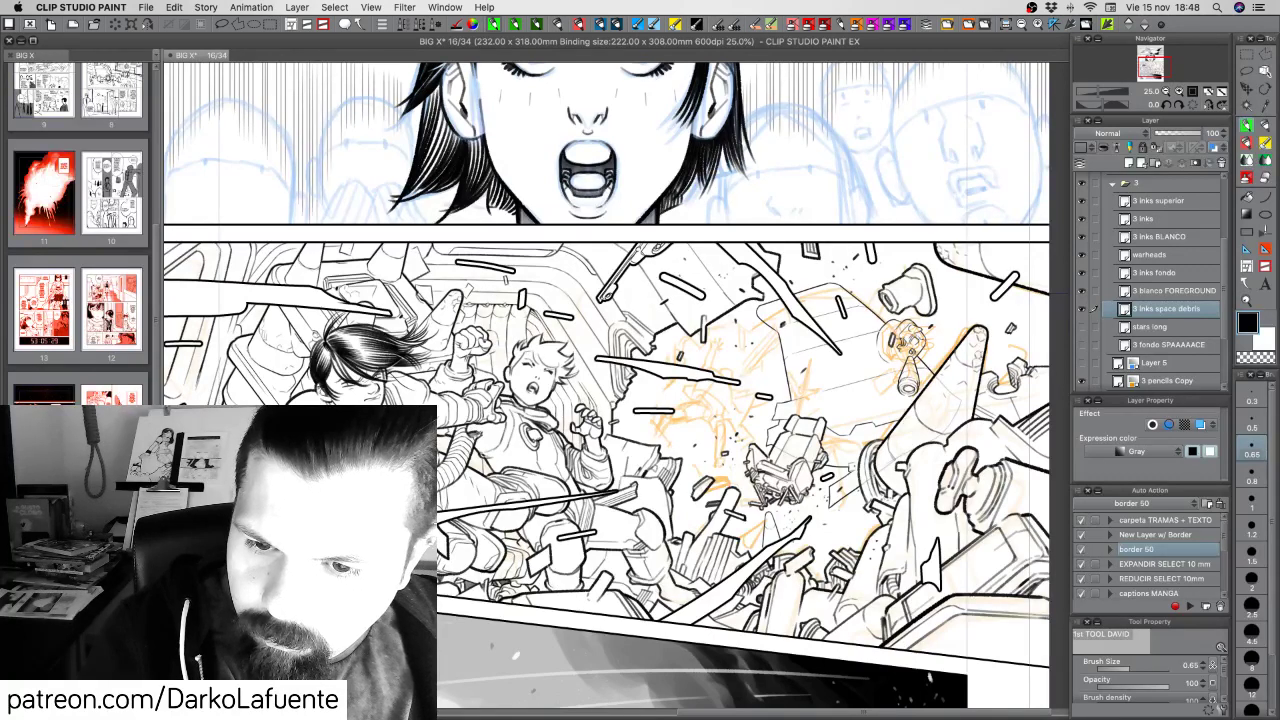
key("c")
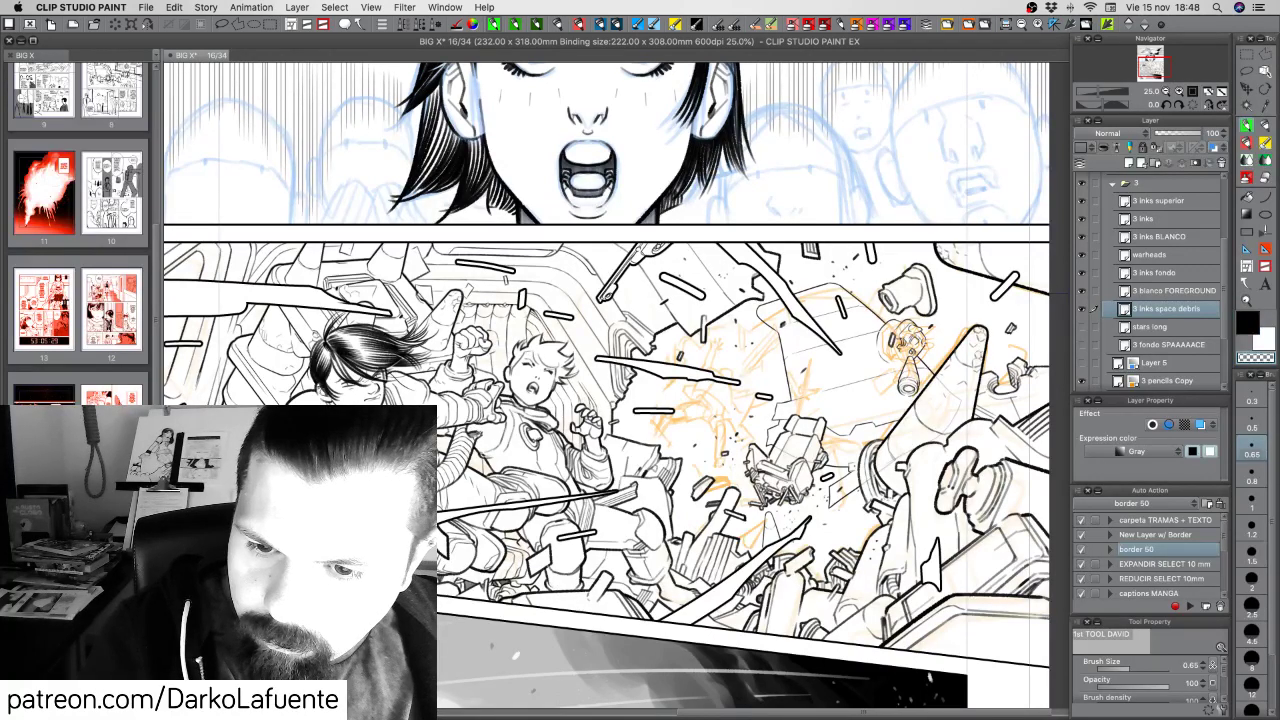
key("c")
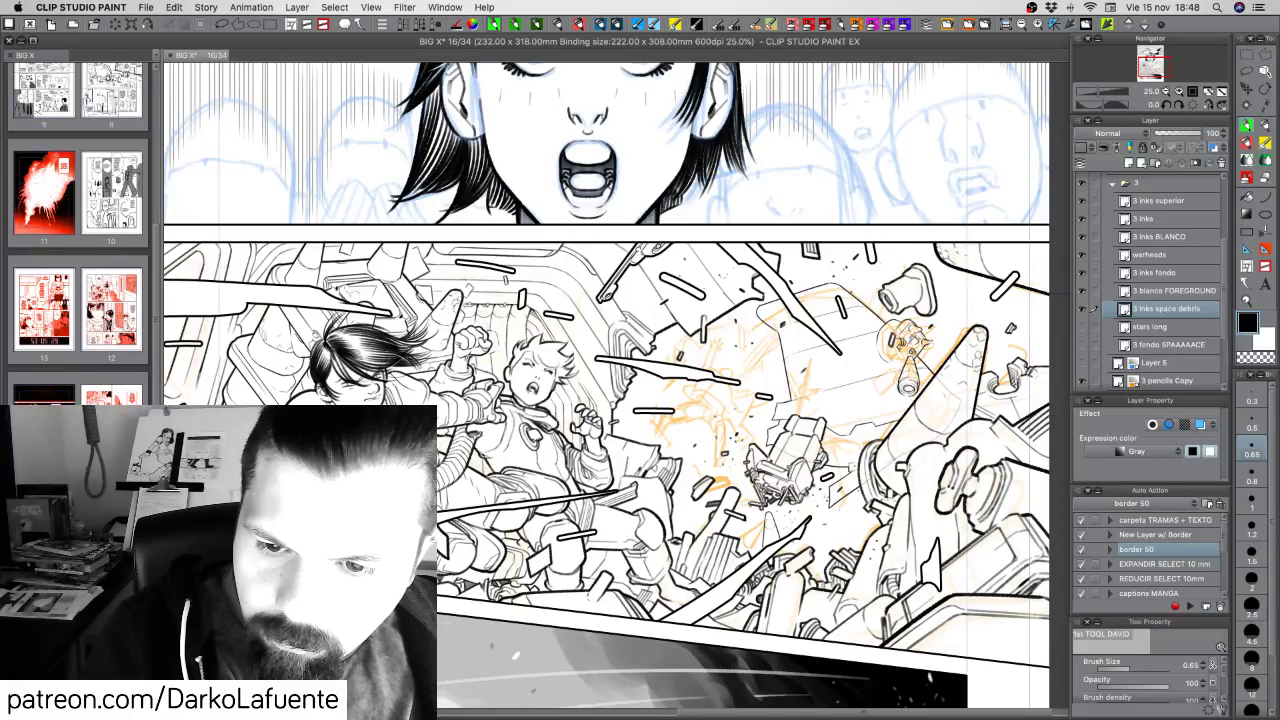
key("c")
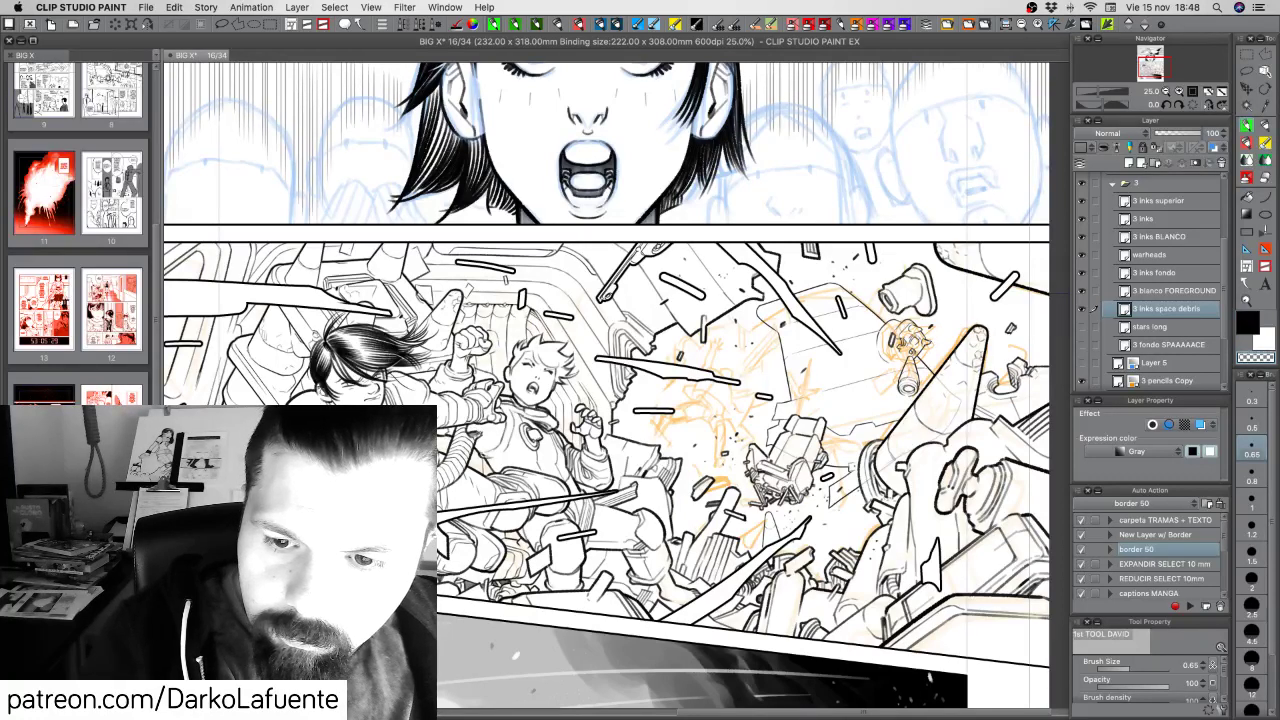
key("c")
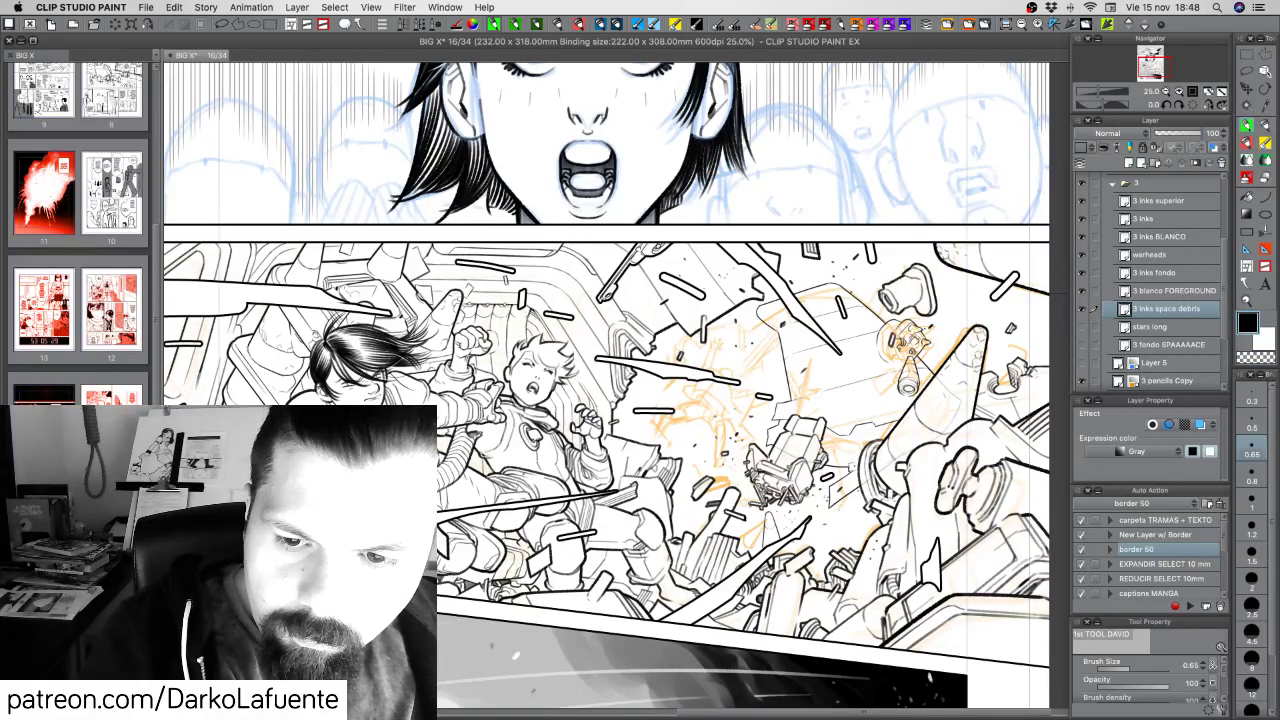
key("c")
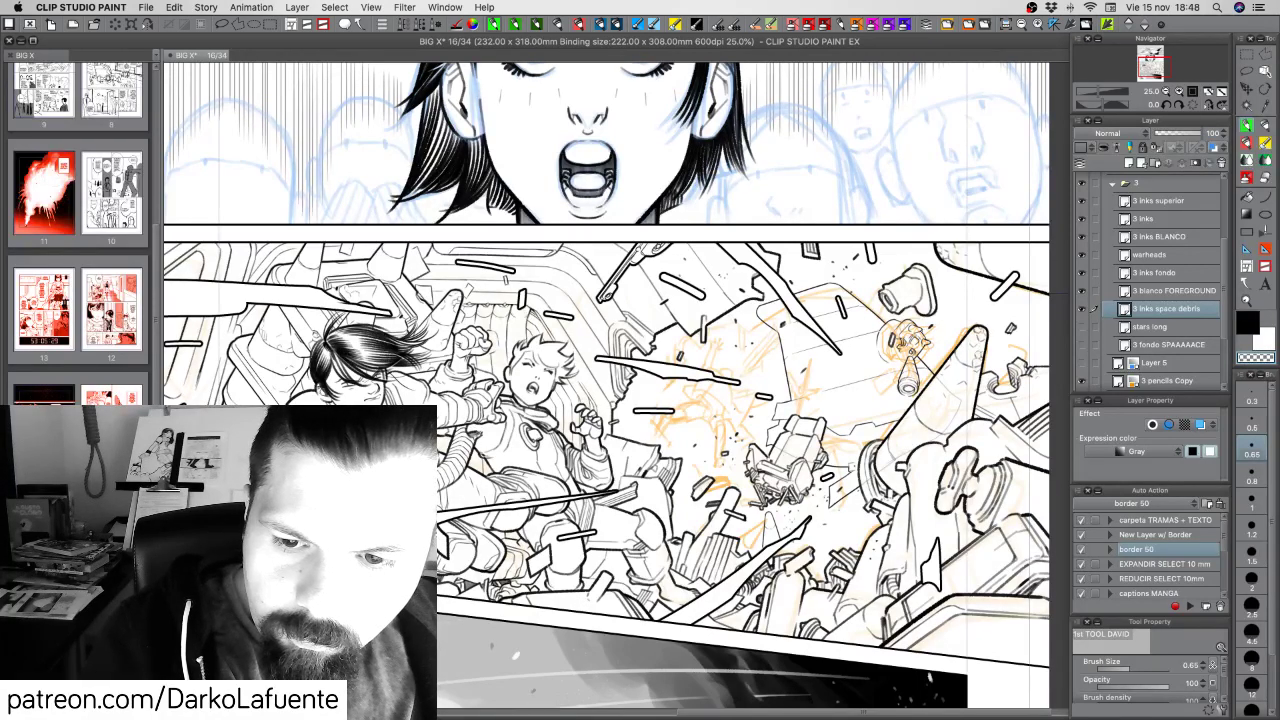
key("c")
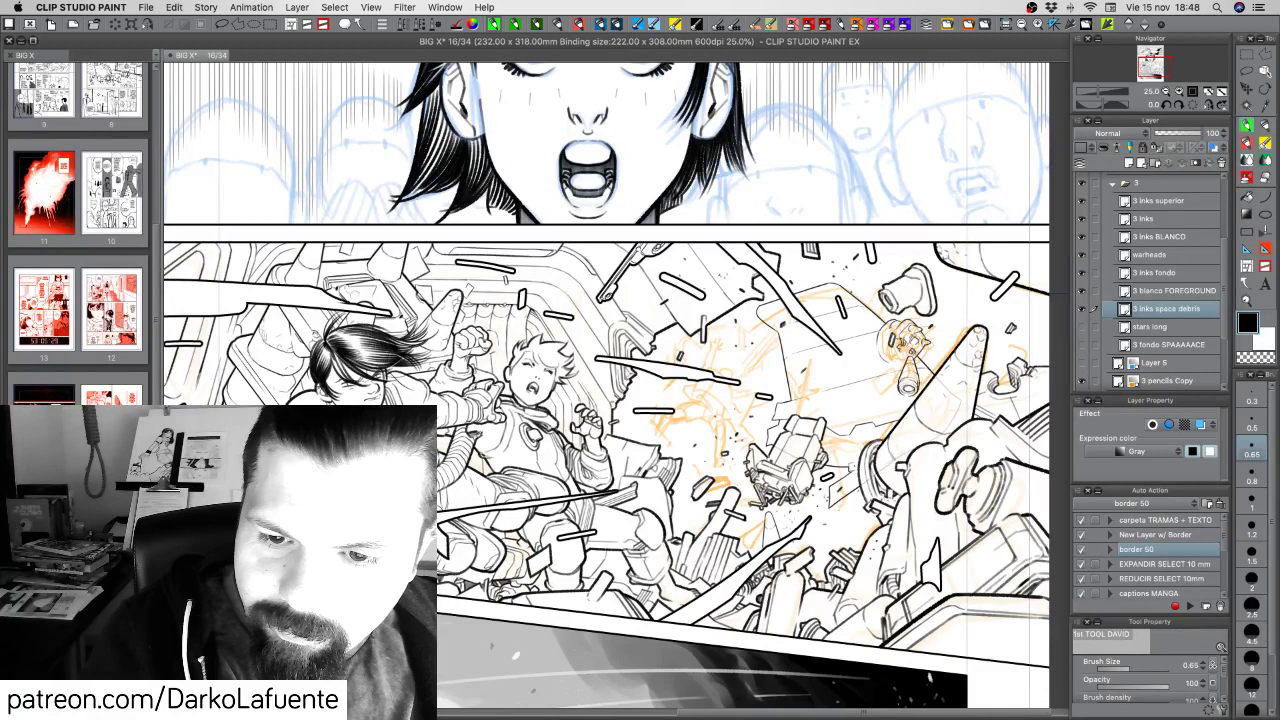
key("c")
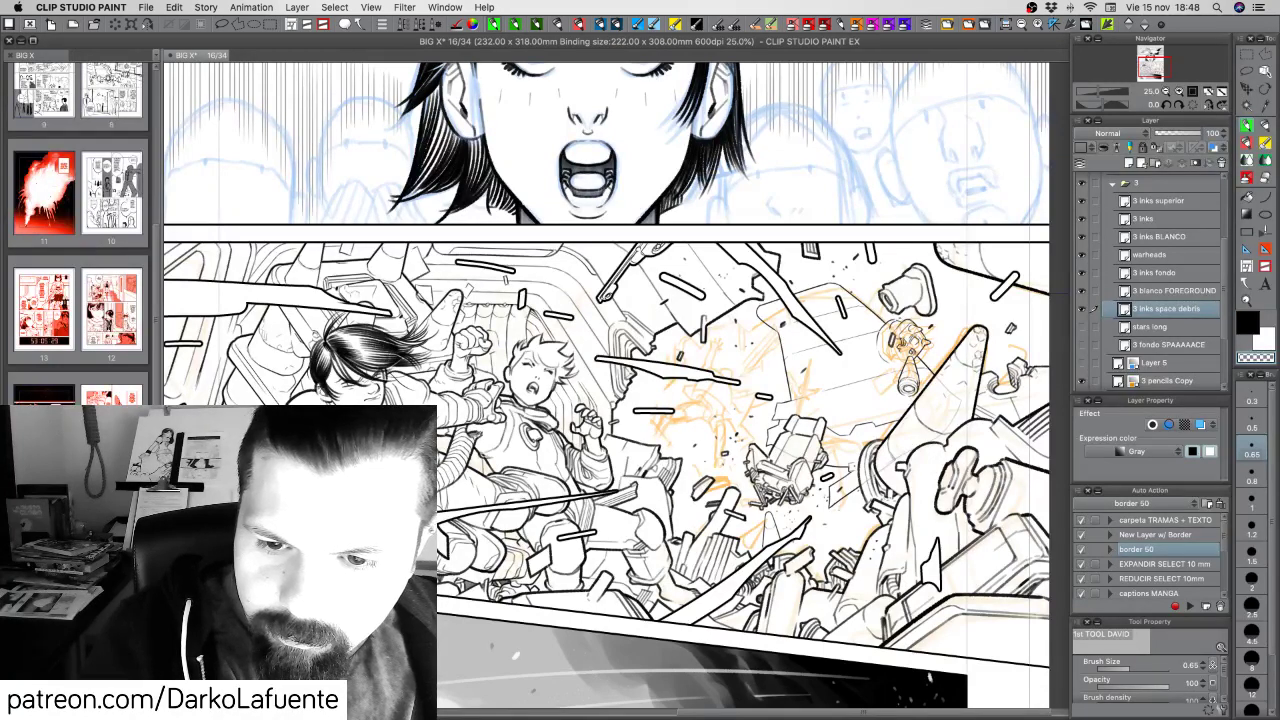
key("c")
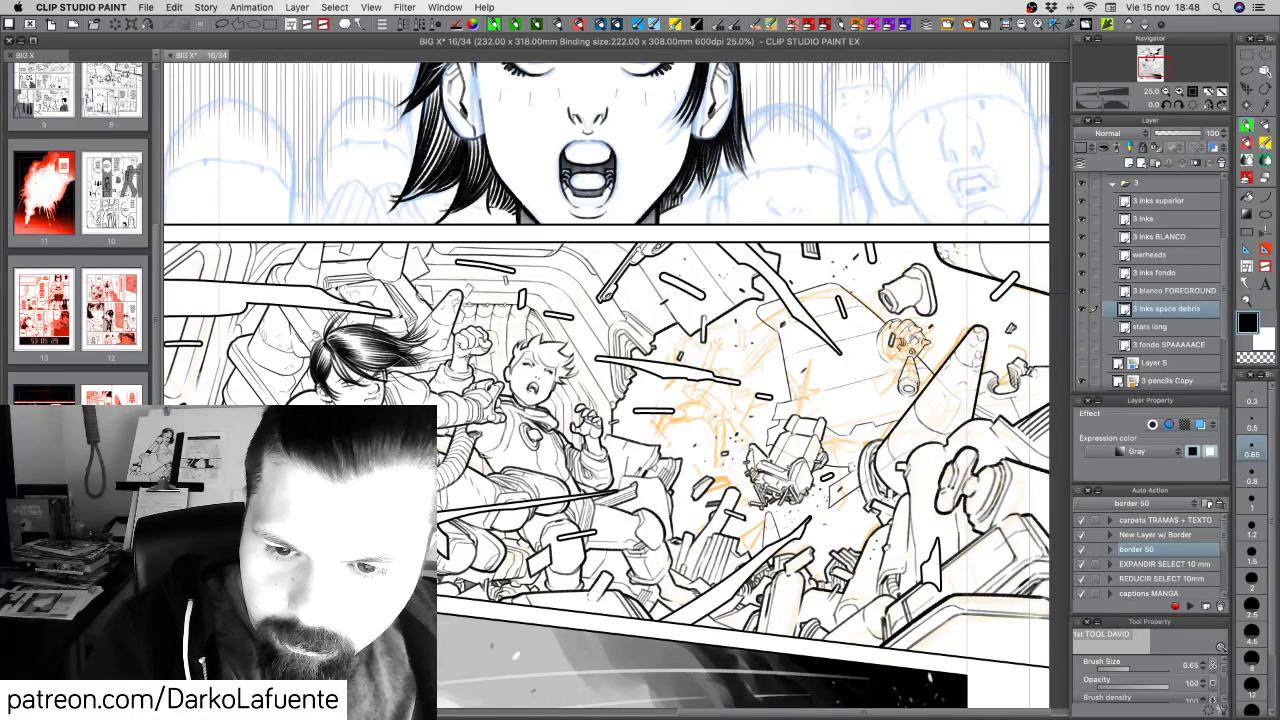
key("c")
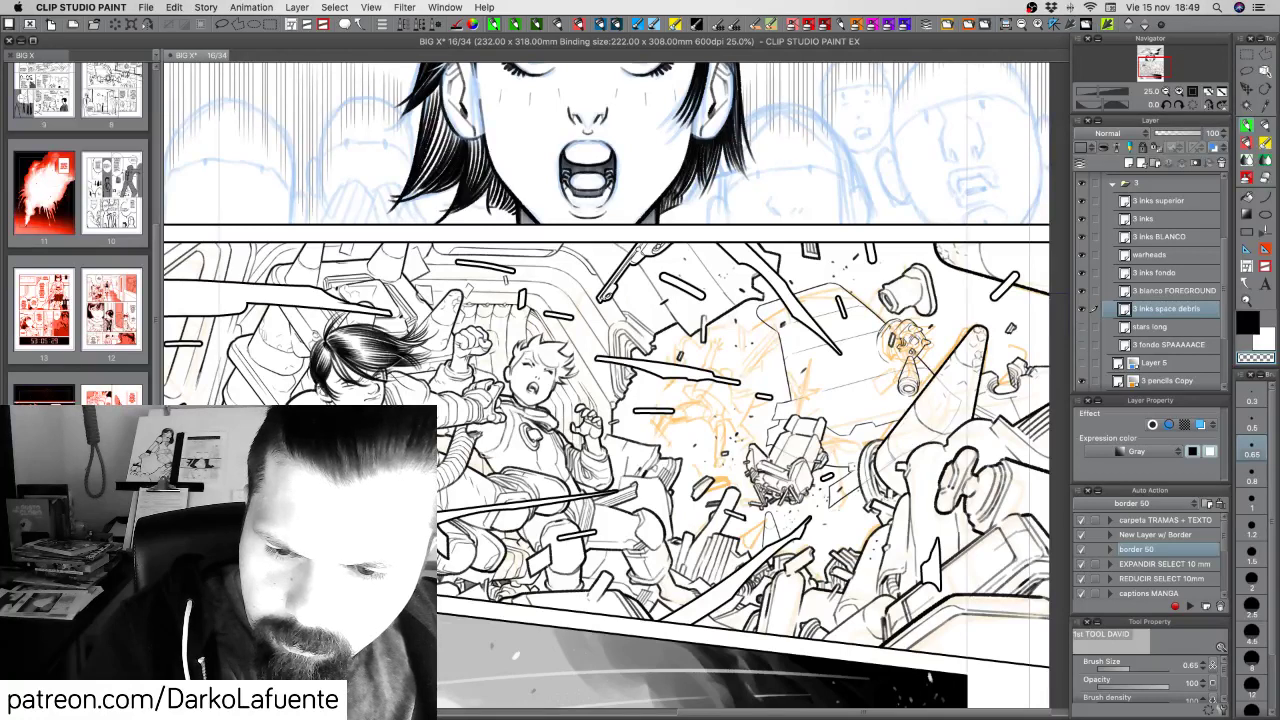
key("c")
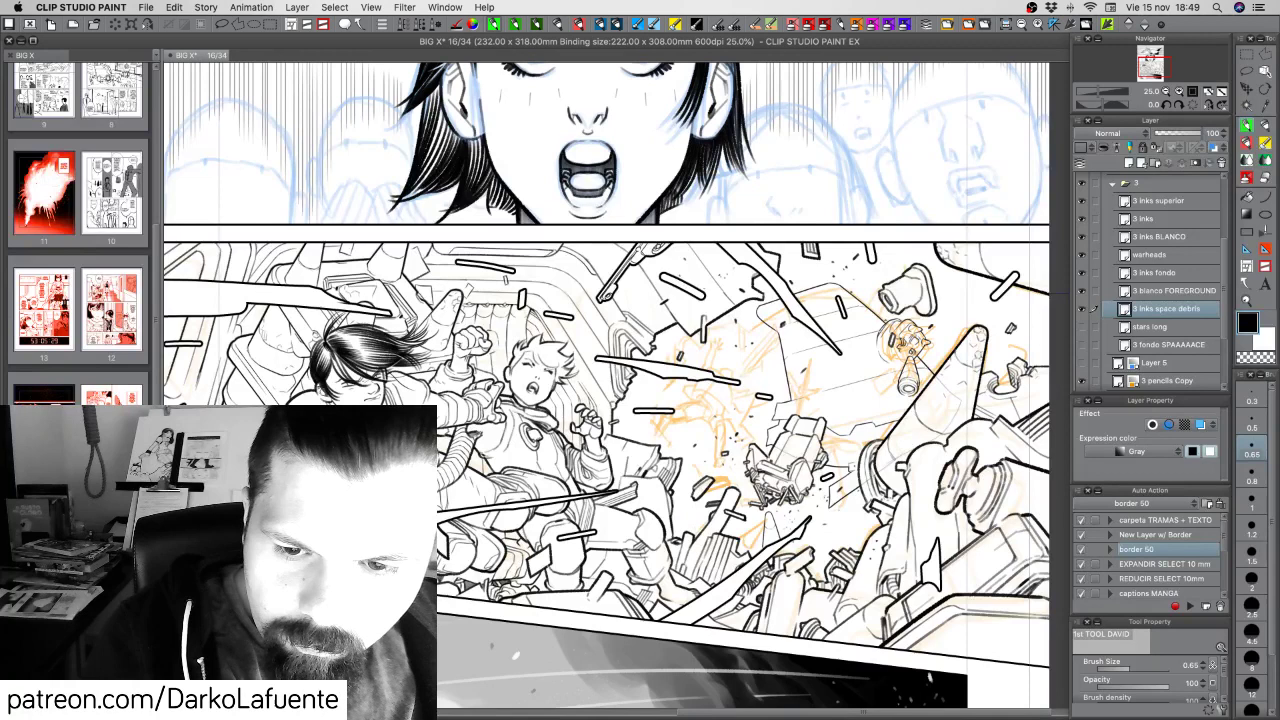
key("c")
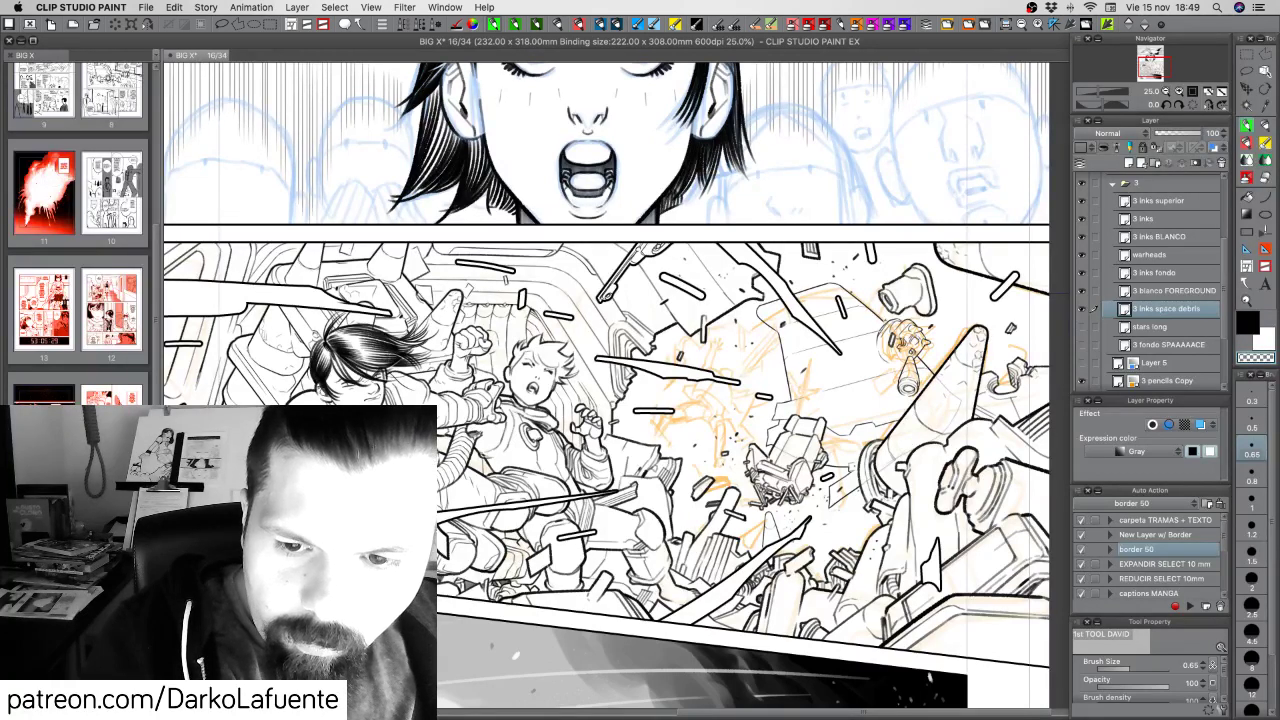
key("c")
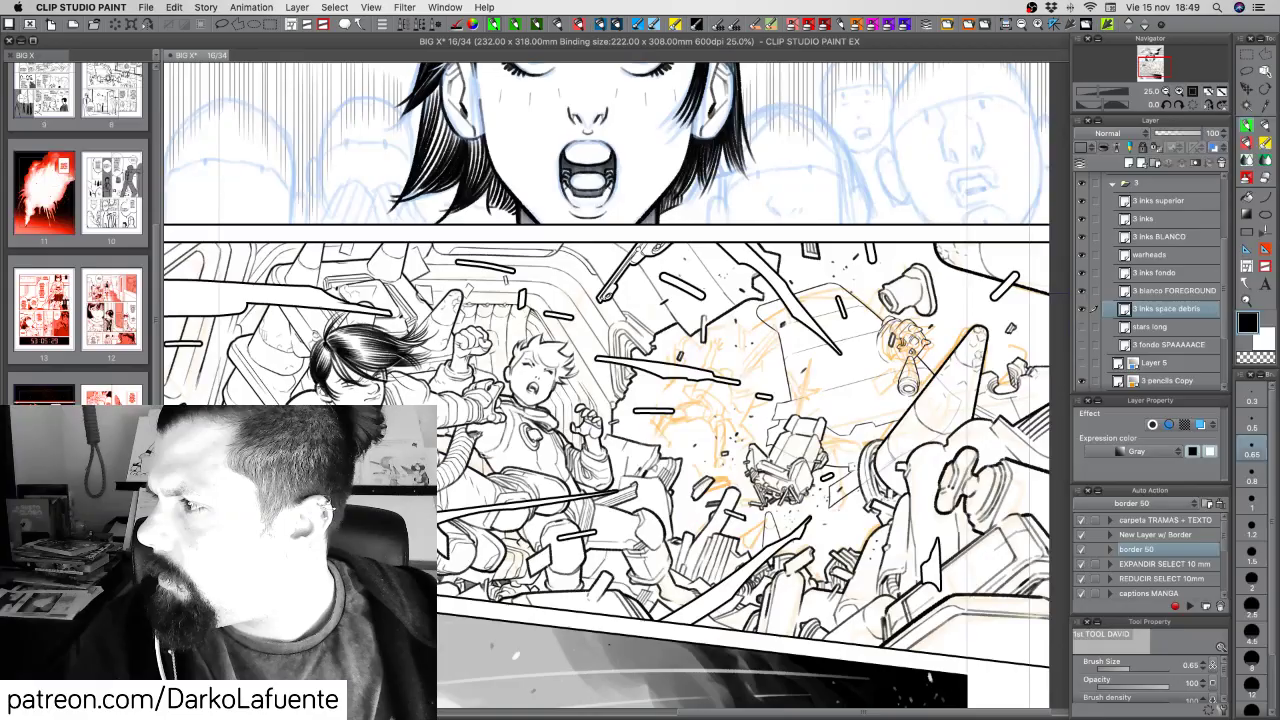
Refine the inked details around the floating nozzle and the nearby wreckage, trimming lines with the transparent colour
left_click_drag(838, 430, 730, 255)
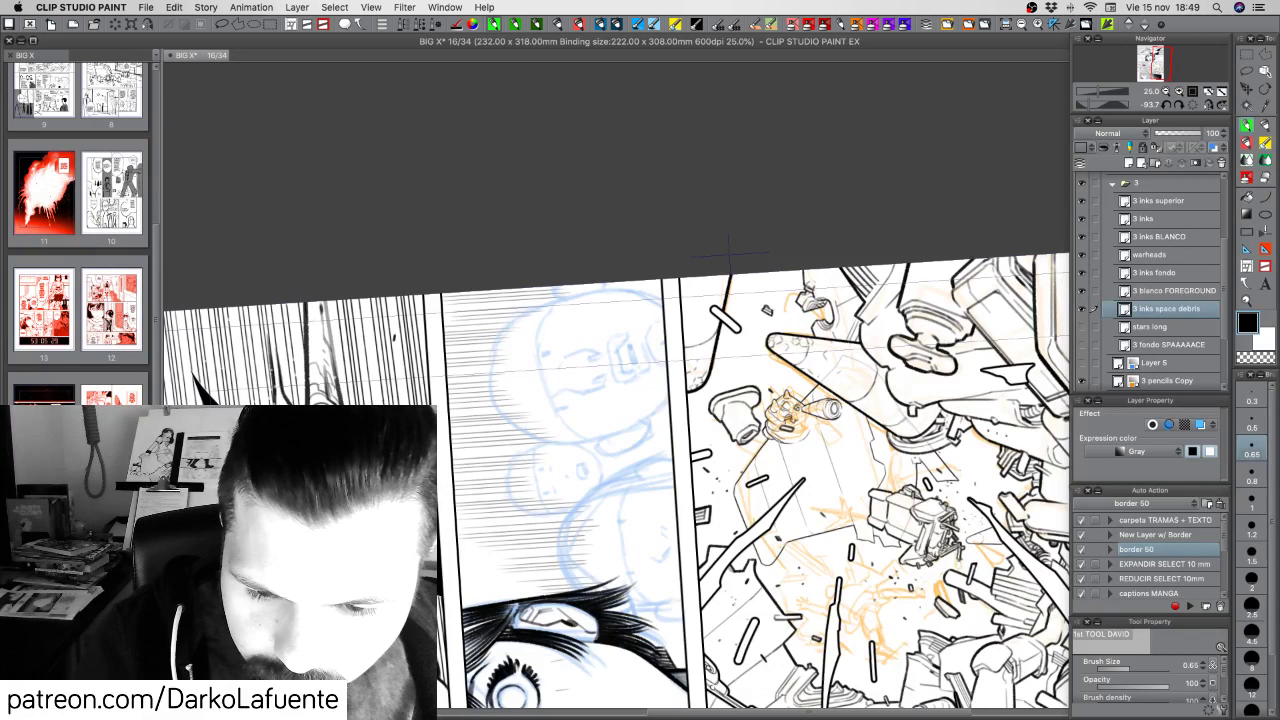
key("c")
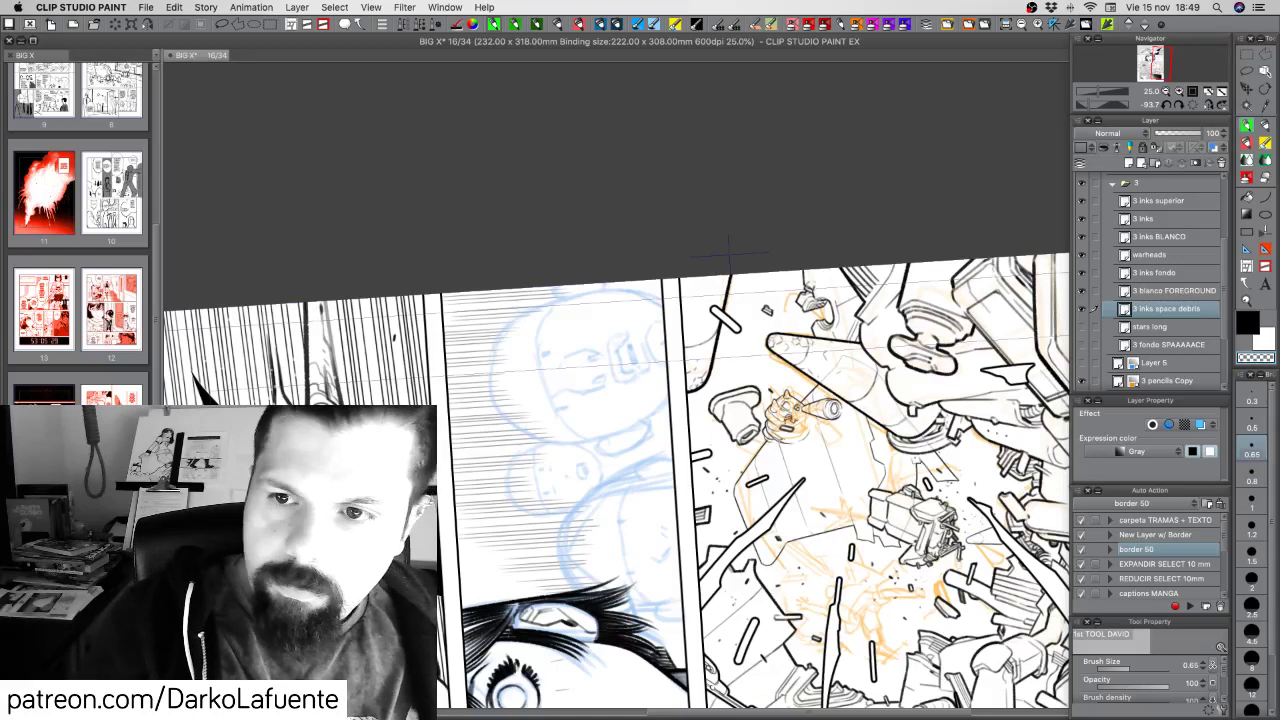
scroll(729, 252, "up", 1)
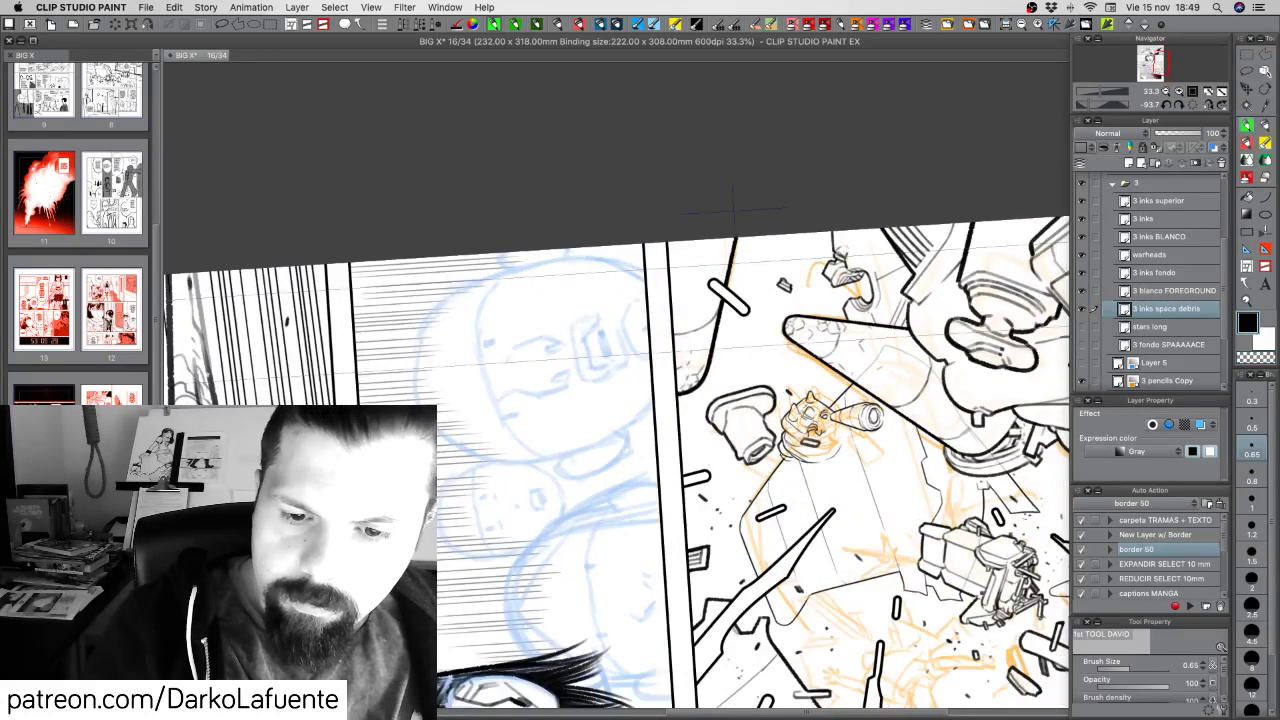
key("c")
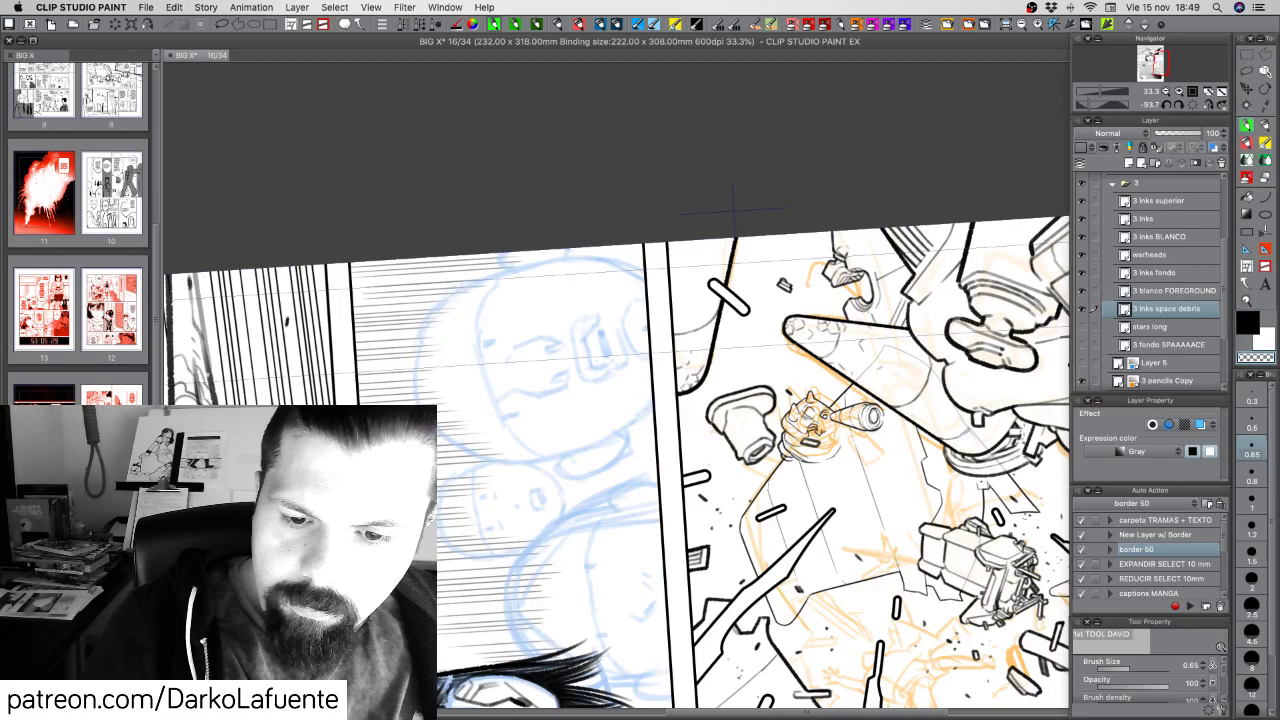
Lower the opacity of the "3 pencils Copy" layer to 35 and return to the "3 inks space debris" layer with black as drawing colour
key("shift+space")
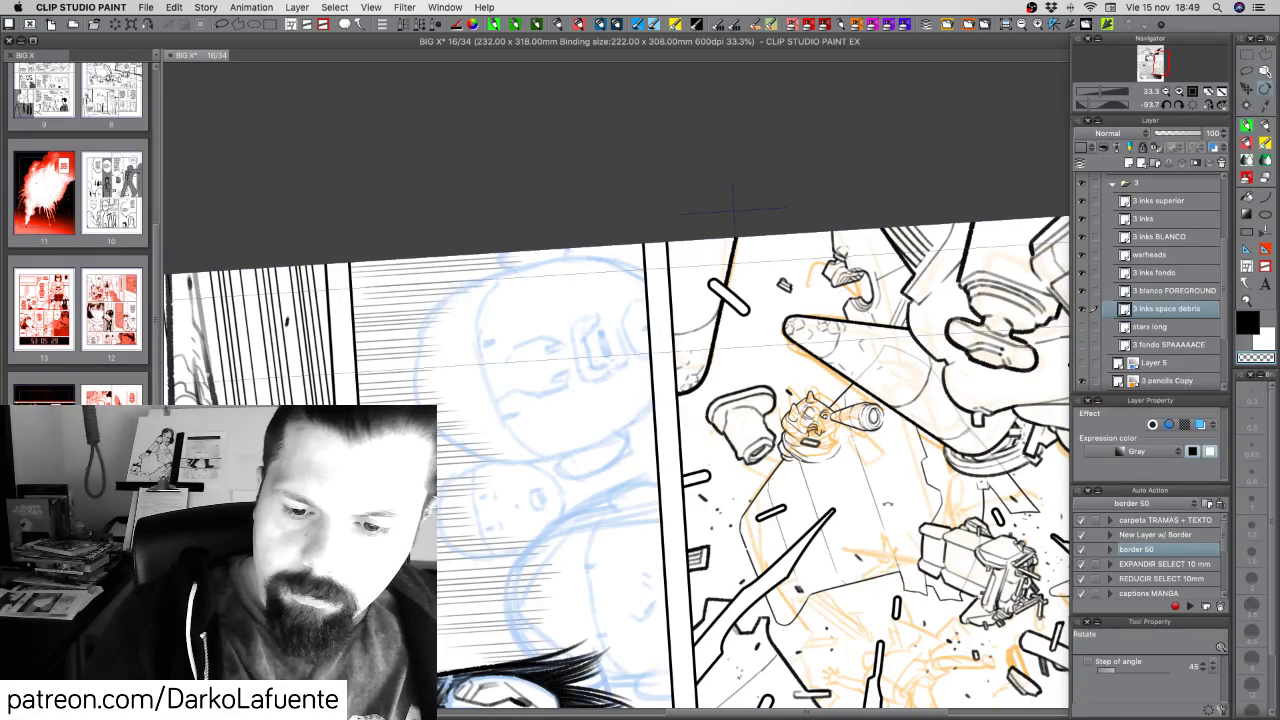
key("shift+space")
mouse_move(733, 210)
left_mouse_down()
mouse_move(800, 235)
mouse_move(860, 300)
mouse_move(893, 432)
mouse_move(990, 370)
left_mouse_up()
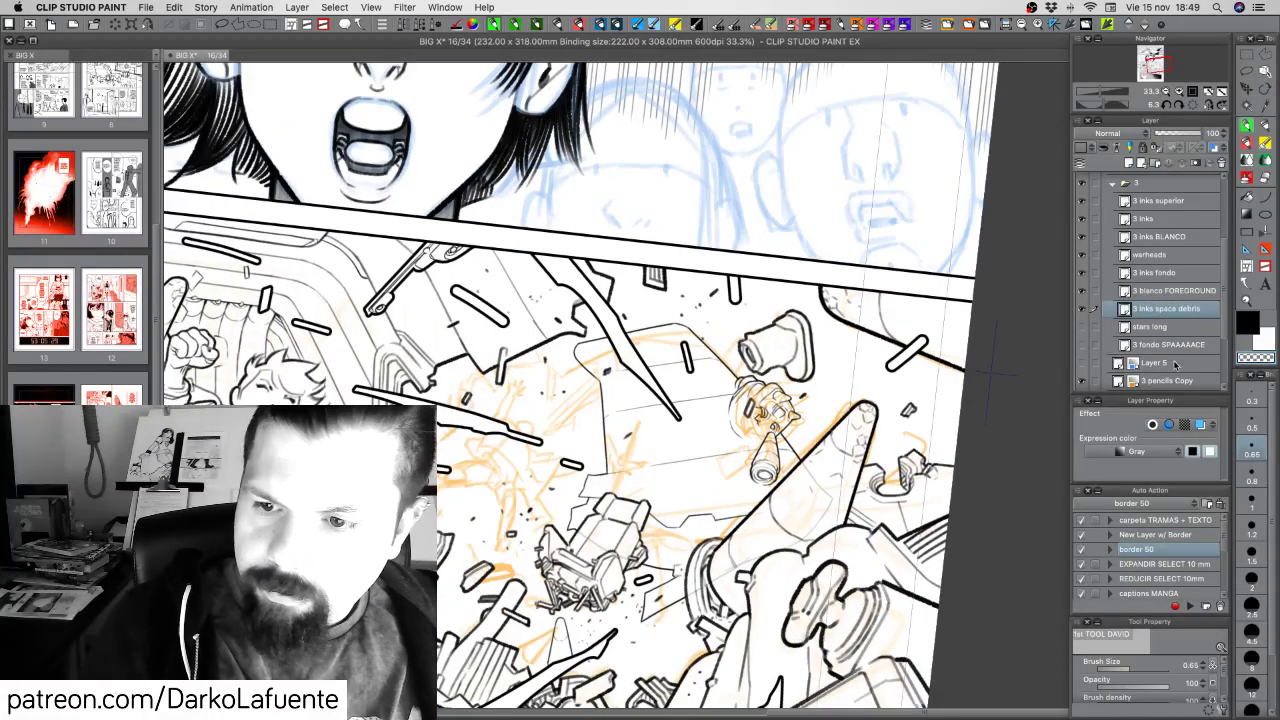
left_click(1176, 381)
left_click_drag(1197, 133, 1172, 136)
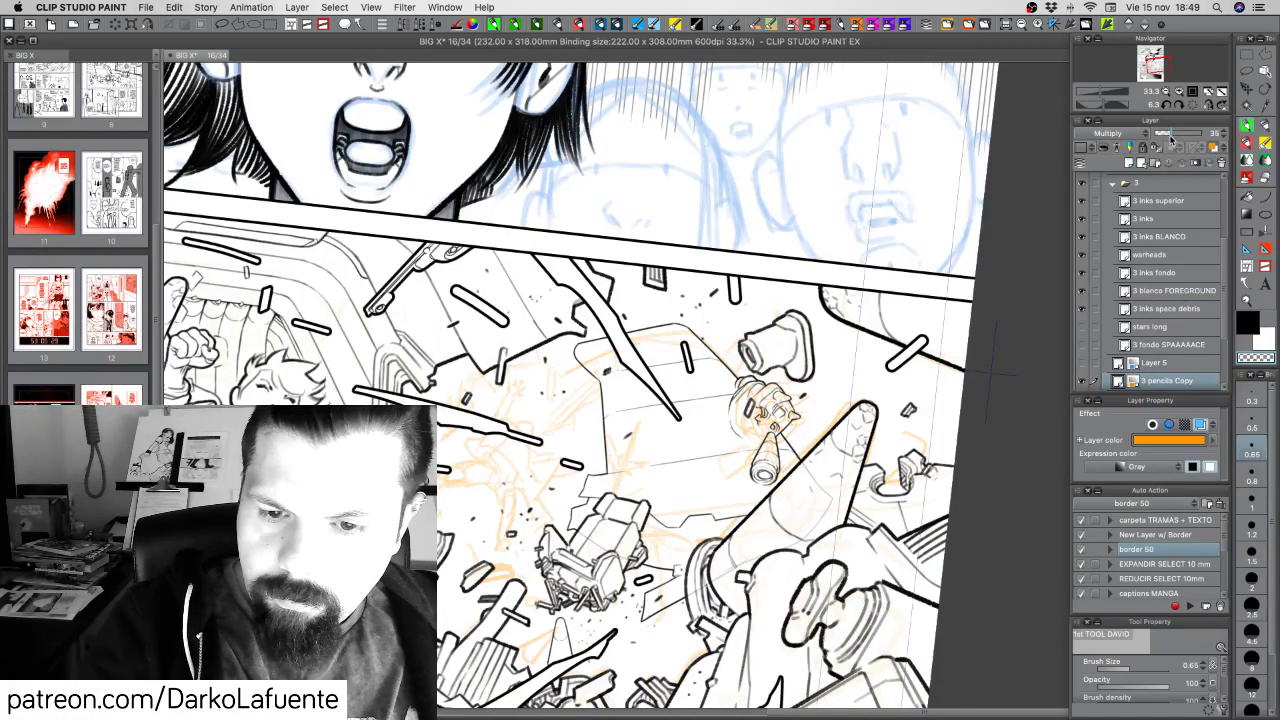
left_click(1186, 309)
key("c")
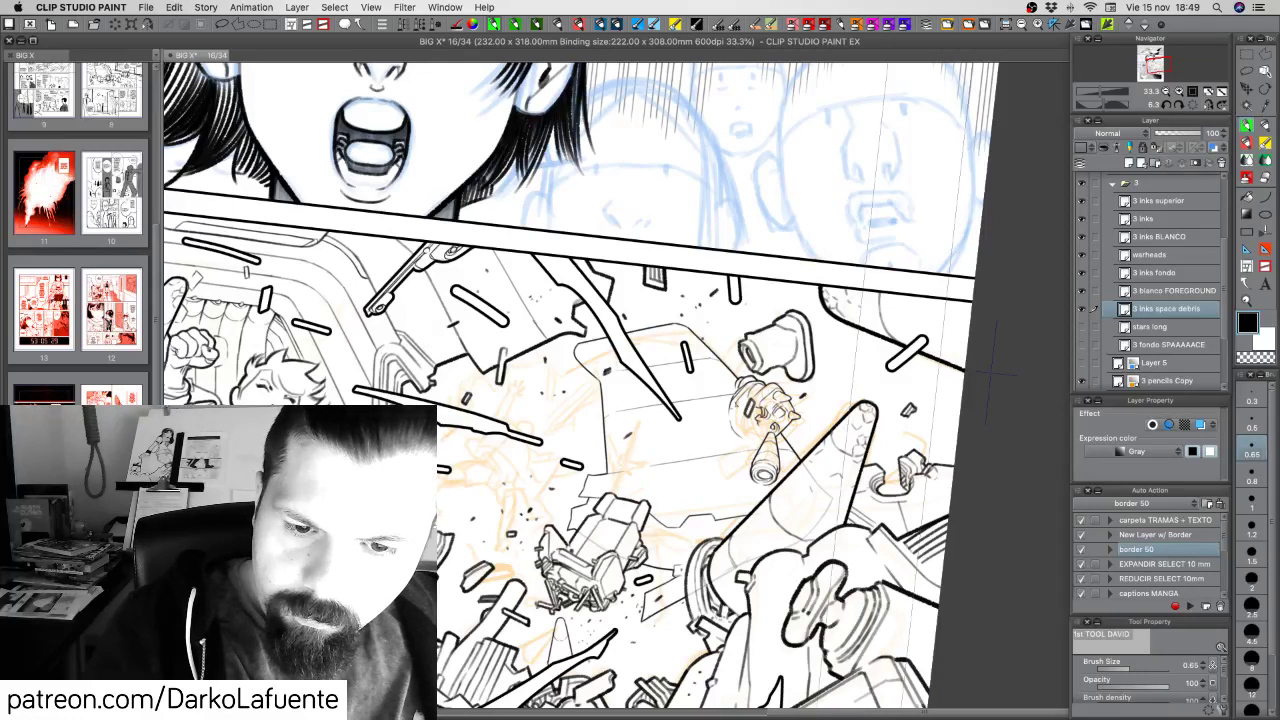
Ink the short tubular piece projecting from the round debris cluster beside the floating nozzle, alternating between black and transparent to clean its lines
key("c")
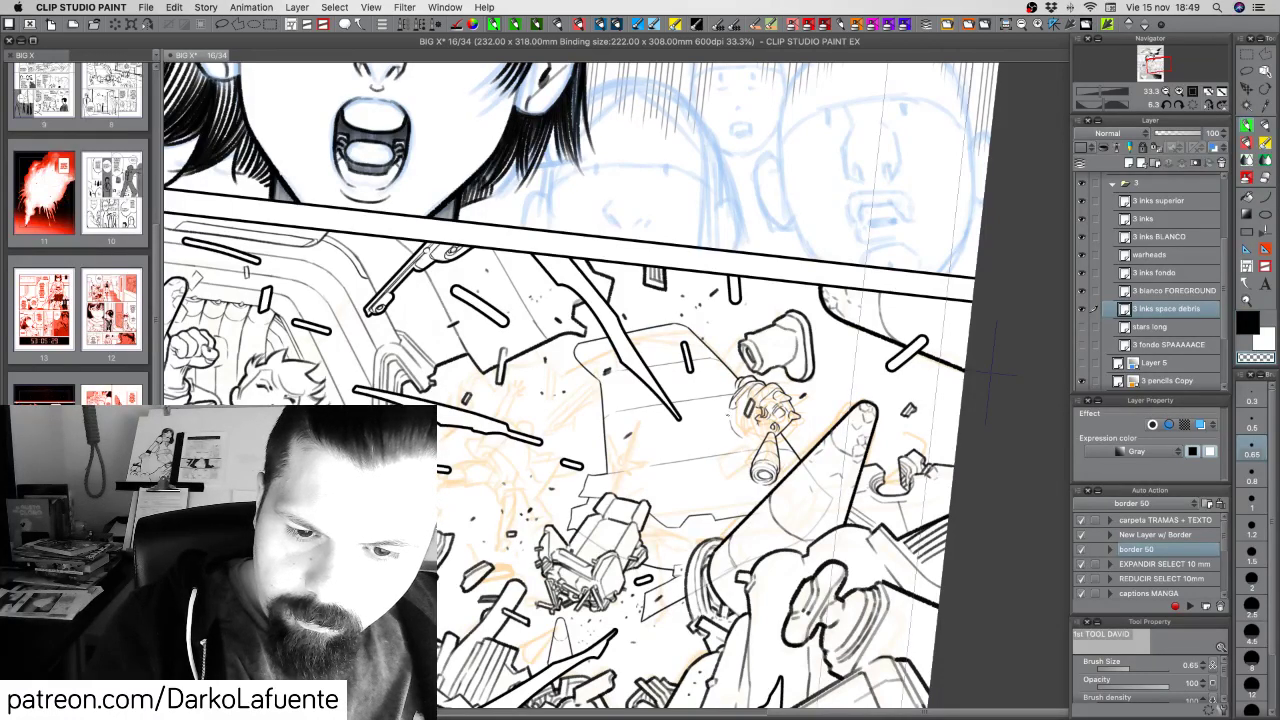
key("c")
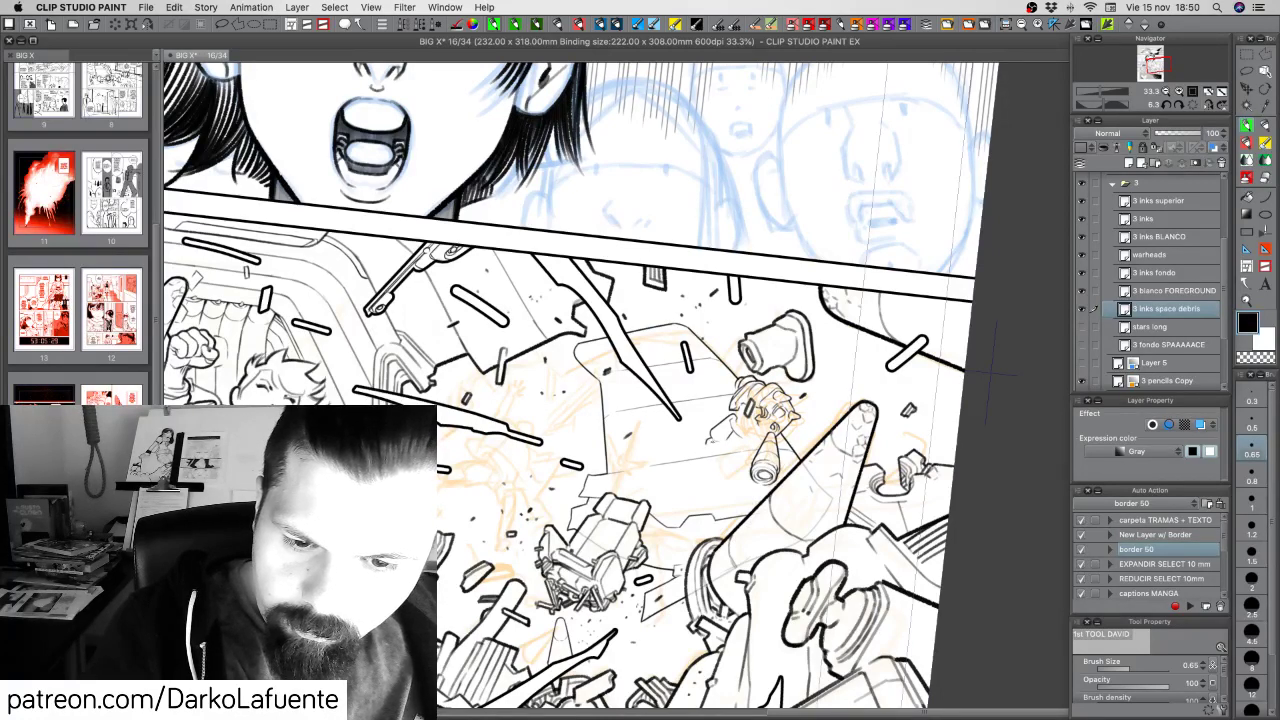
key("c")
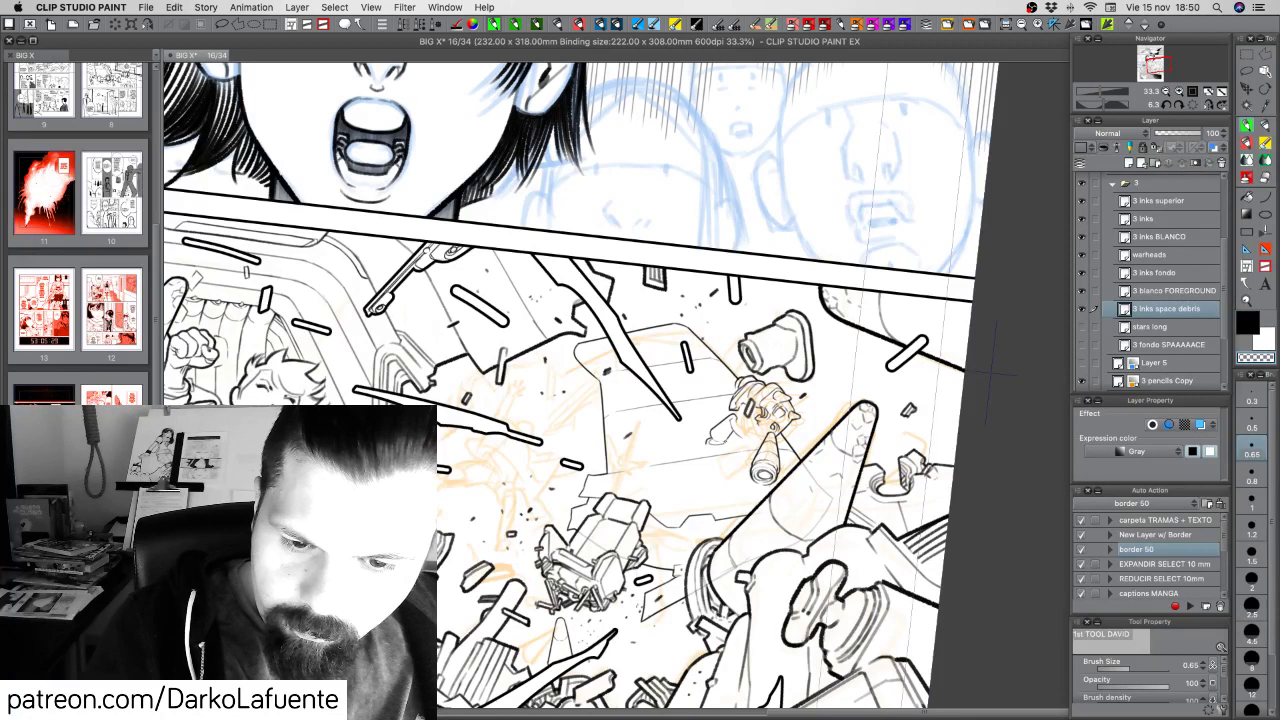
key("c")
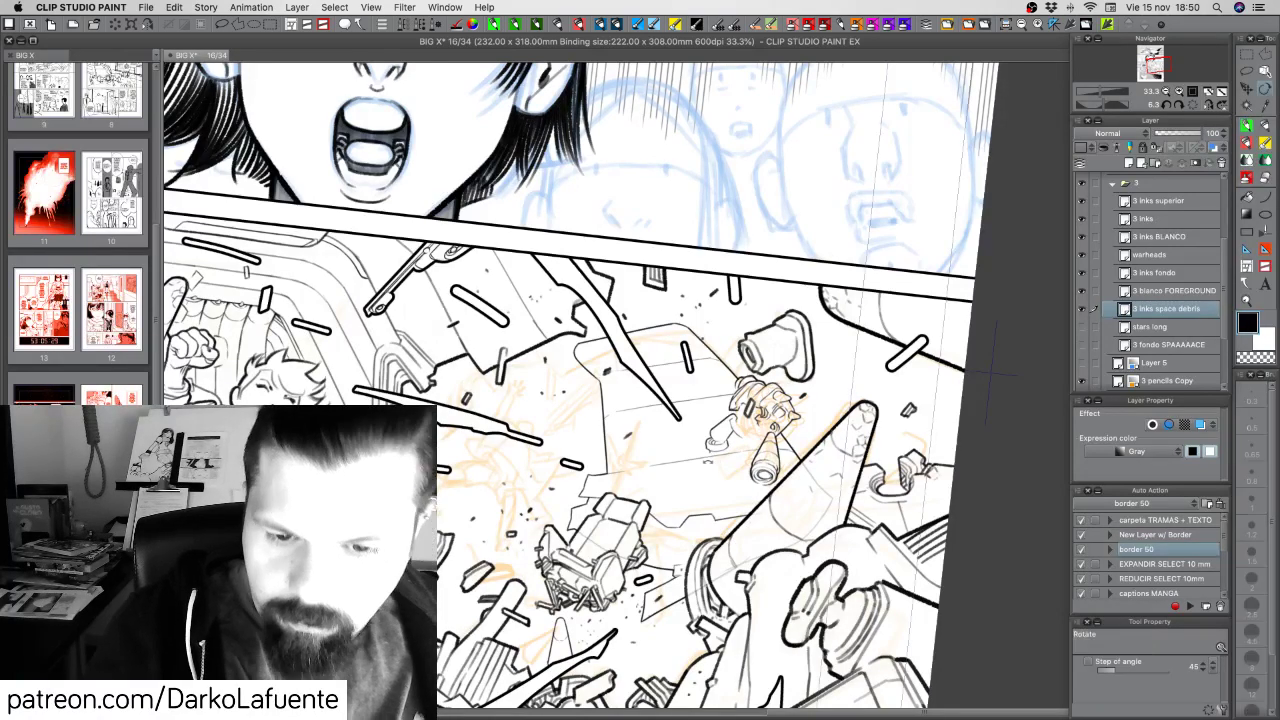
left_click_drag(717, 461, 789, 425)
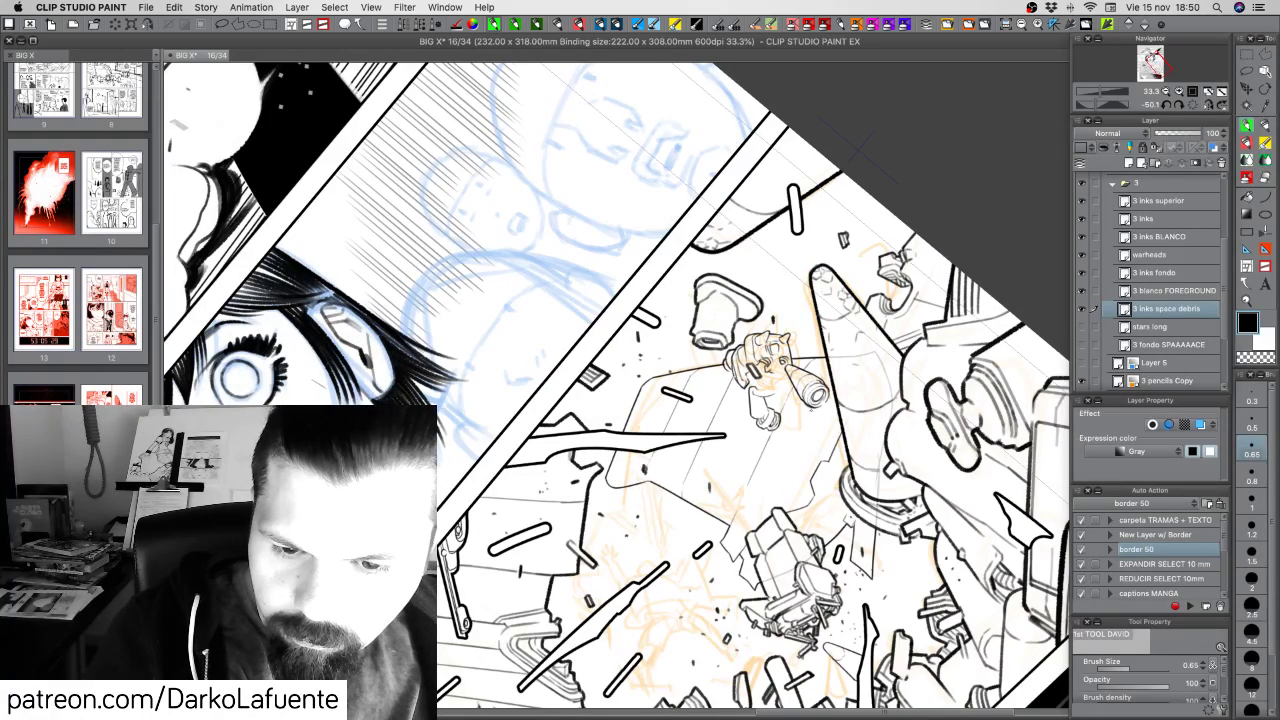
key("r")
mouse_move(782, 267)
left_mouse_down()
mouse_move(805, 306)
mouse_move(782, 506)
mouse_move(791, 493)
left_mouse_up()
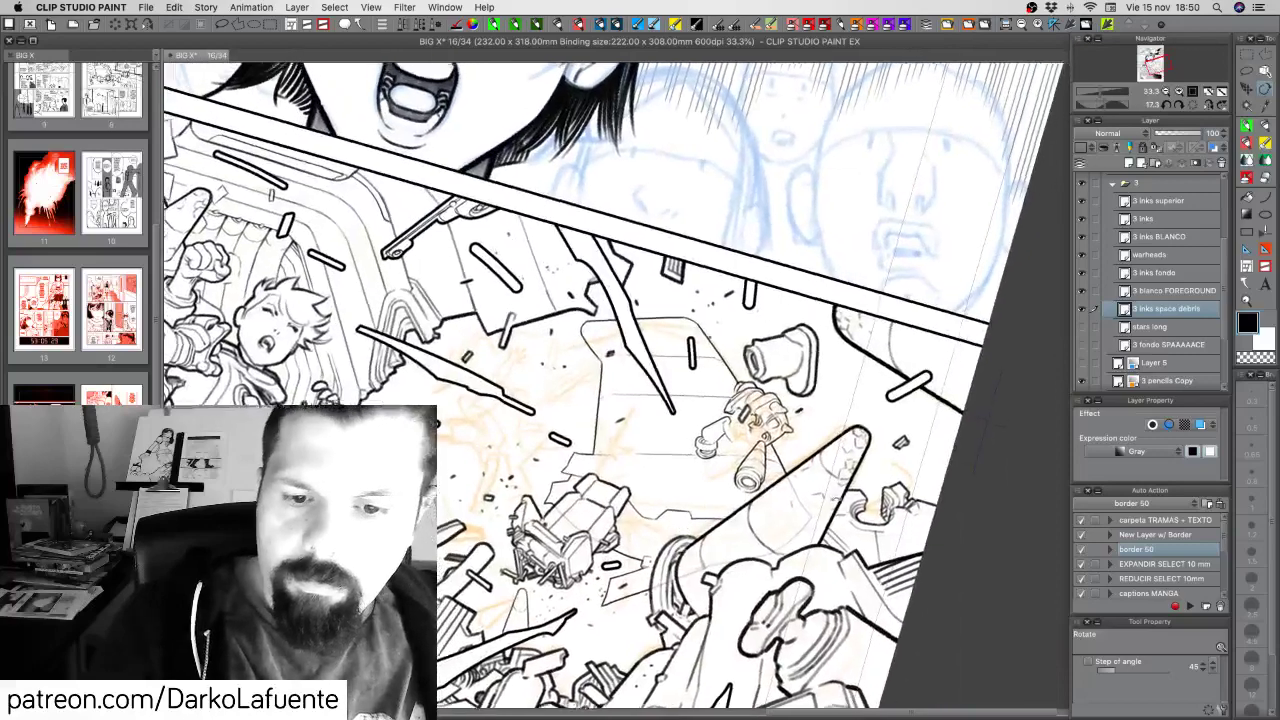
left_click_drag(870, 480, 990, 400)
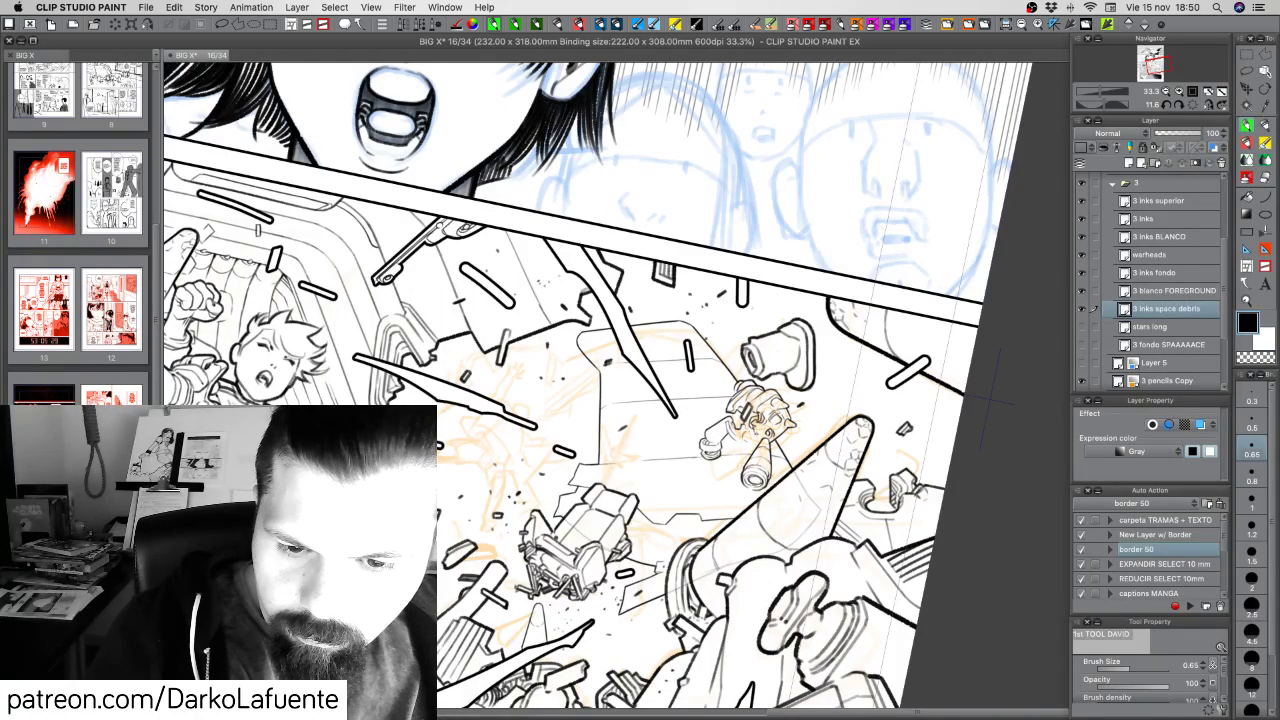
Refine the inked inner details and contours of the round debris cluster attached to the floating nozzle with the 0.65 brush
key("r")
left_click_drag(756, 432, 702, 265)
key("space")
left_click_drag(735, 215, 705, 335)
key("r")
left_click_drag(780, 262, 640, 205)
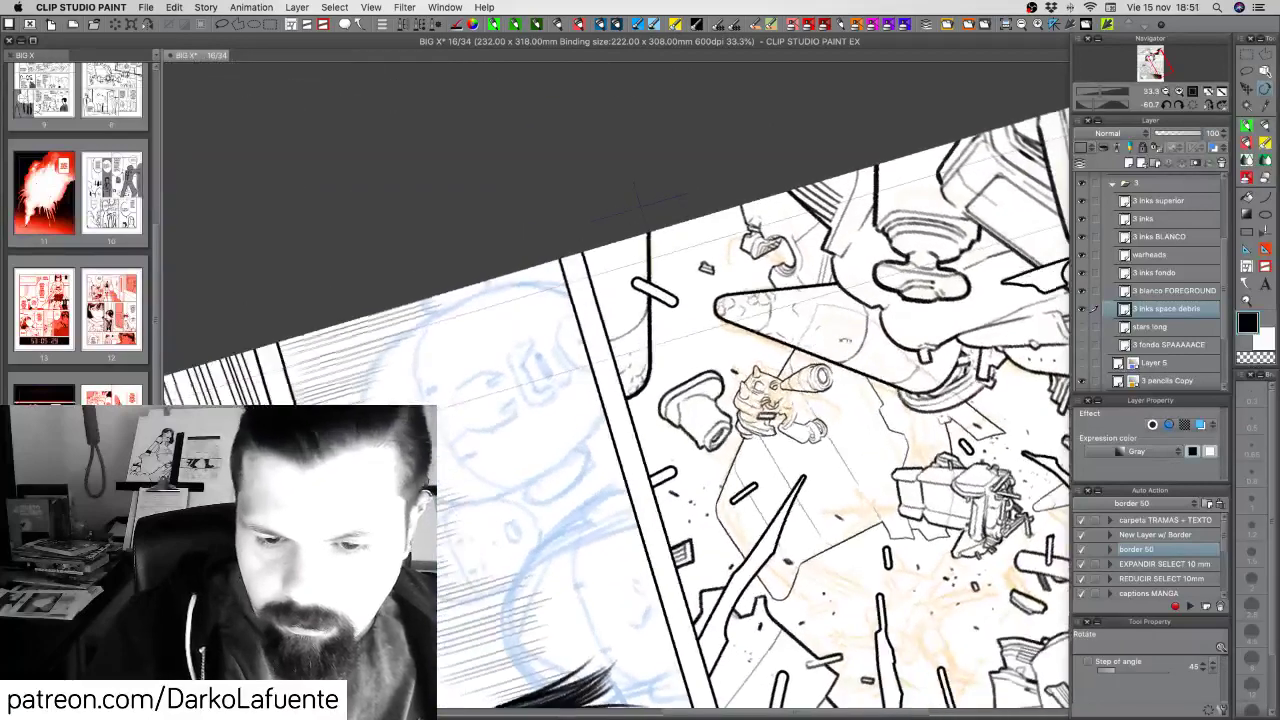
key("b")
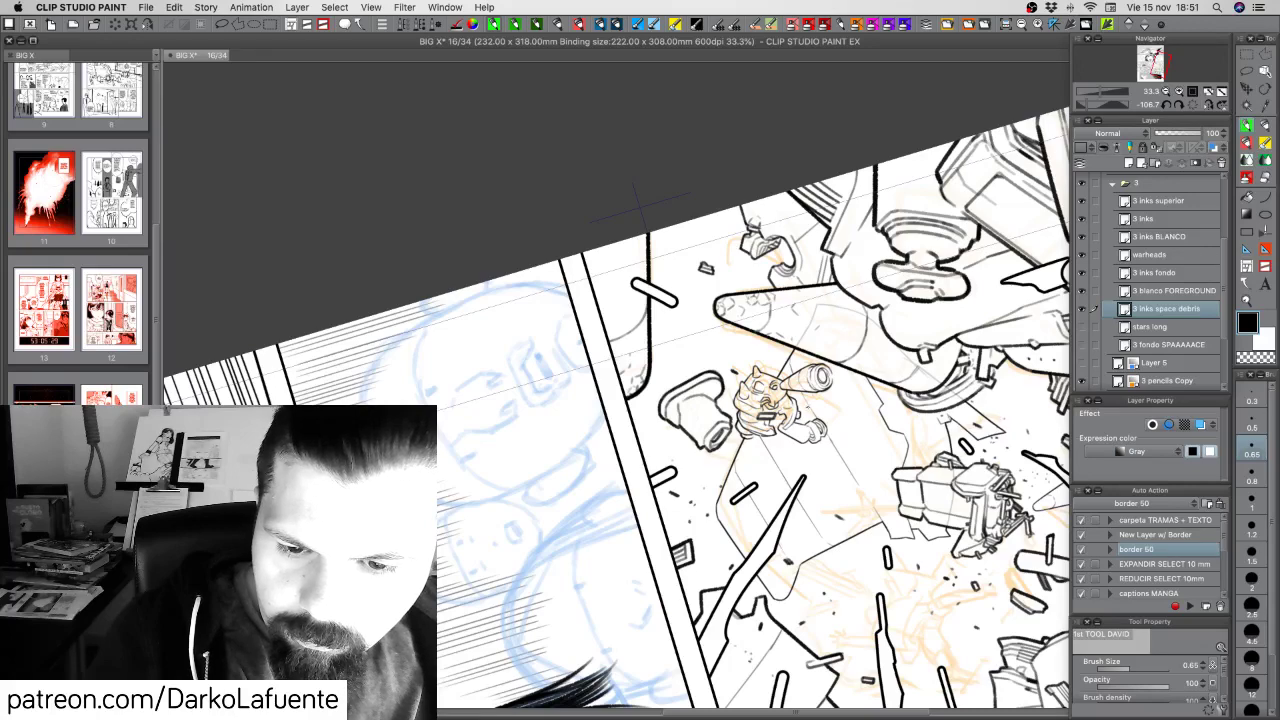
left_click_drag(620, 240, 807, 237)
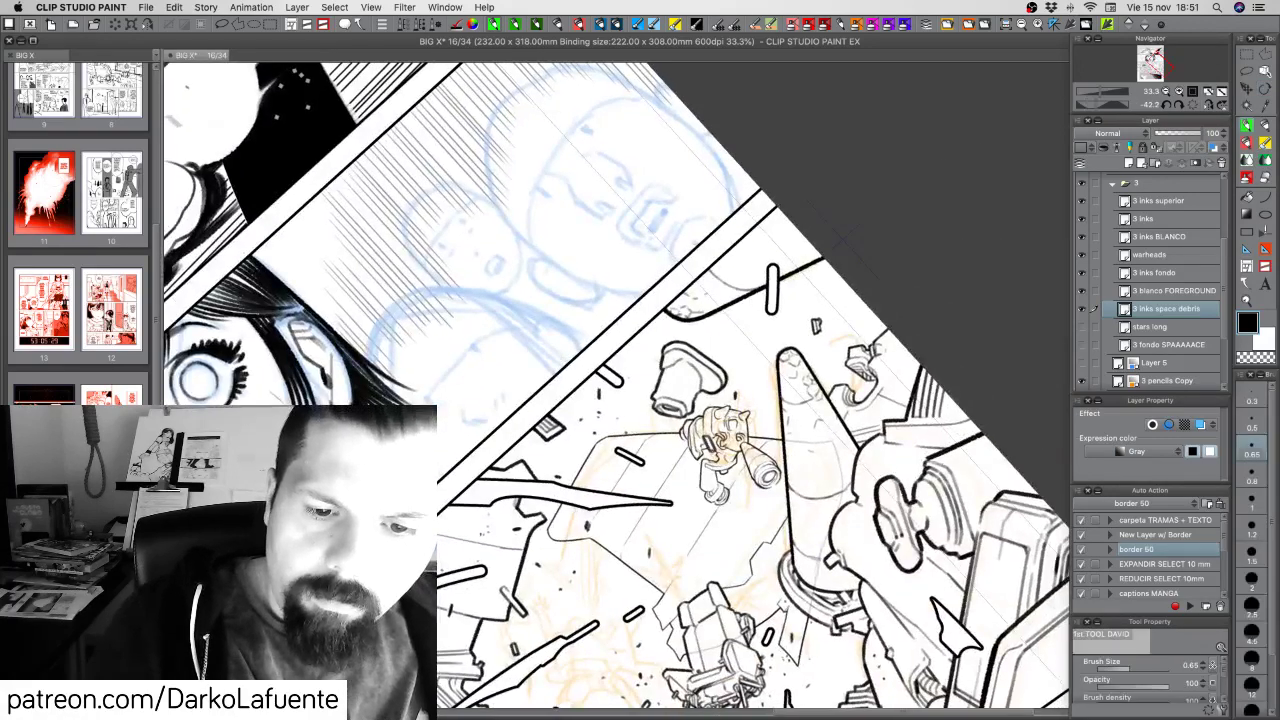
mouse_move(709, 453)
left_mouse_down()
mouse_move(719, 461)
mouse_move(676, 494)
left_mouse_up()
key("shift+space")
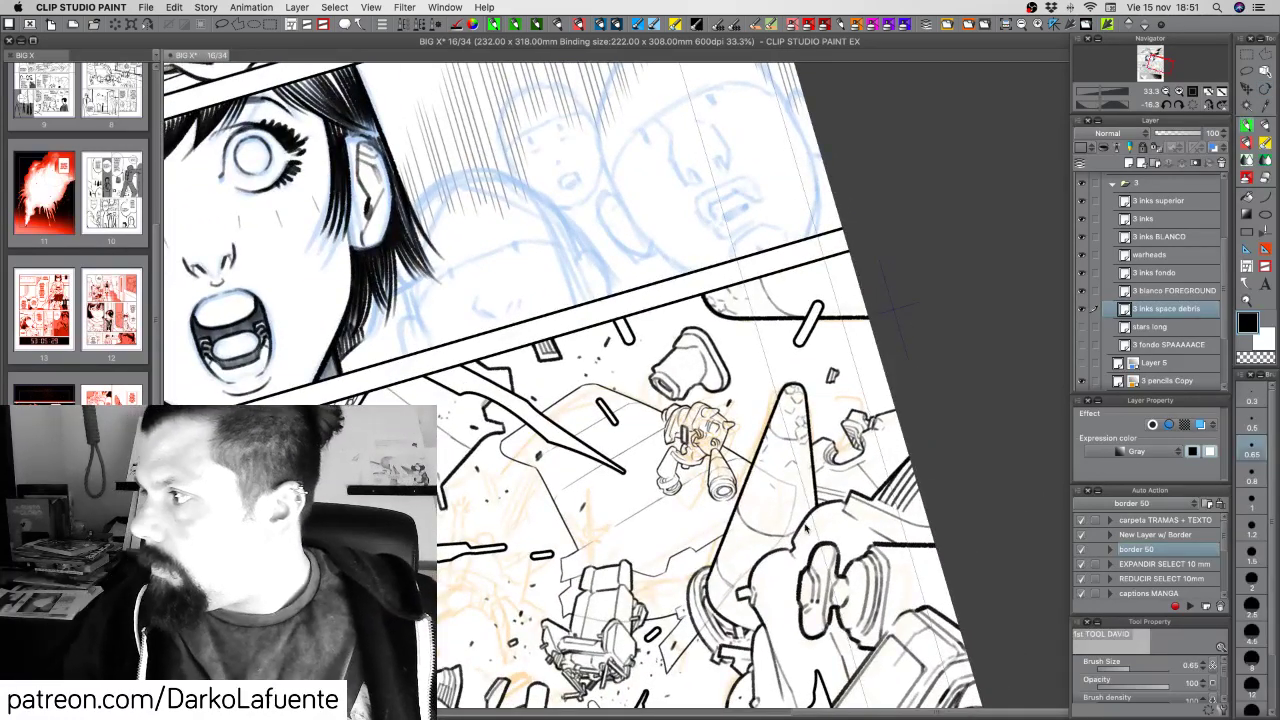
Save the comic page
key("super+s")
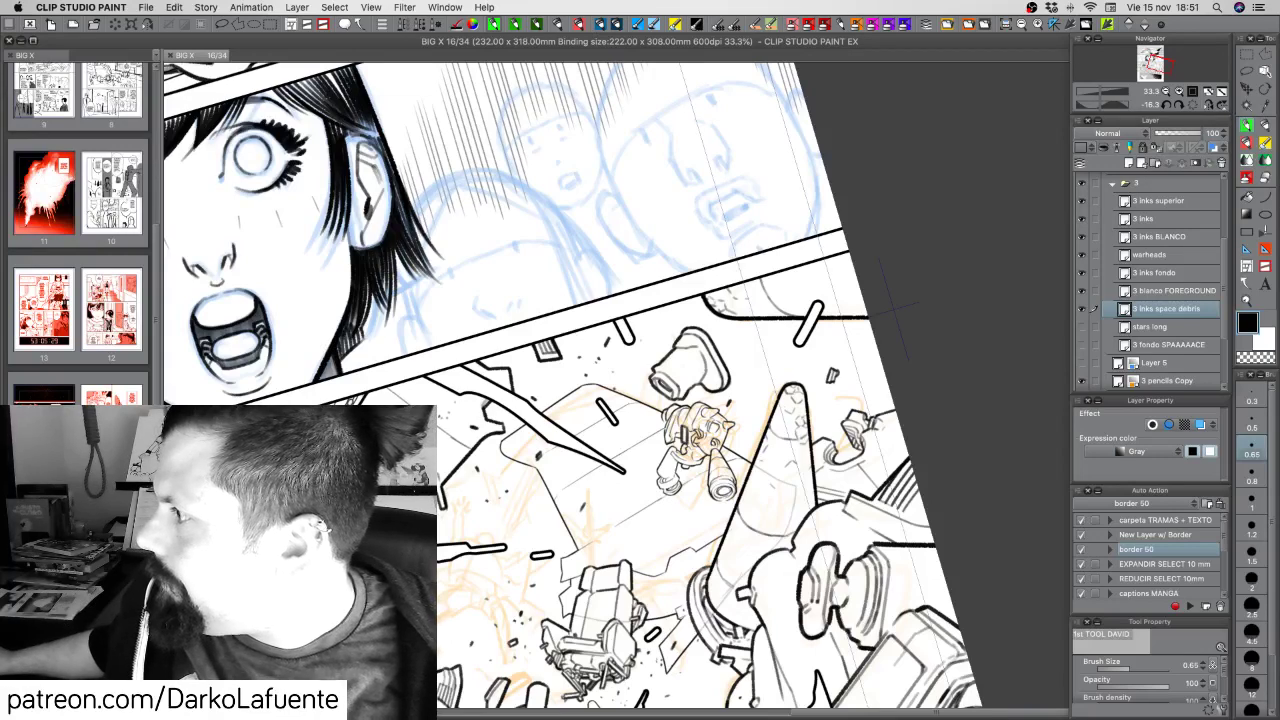
key("super+Tab")
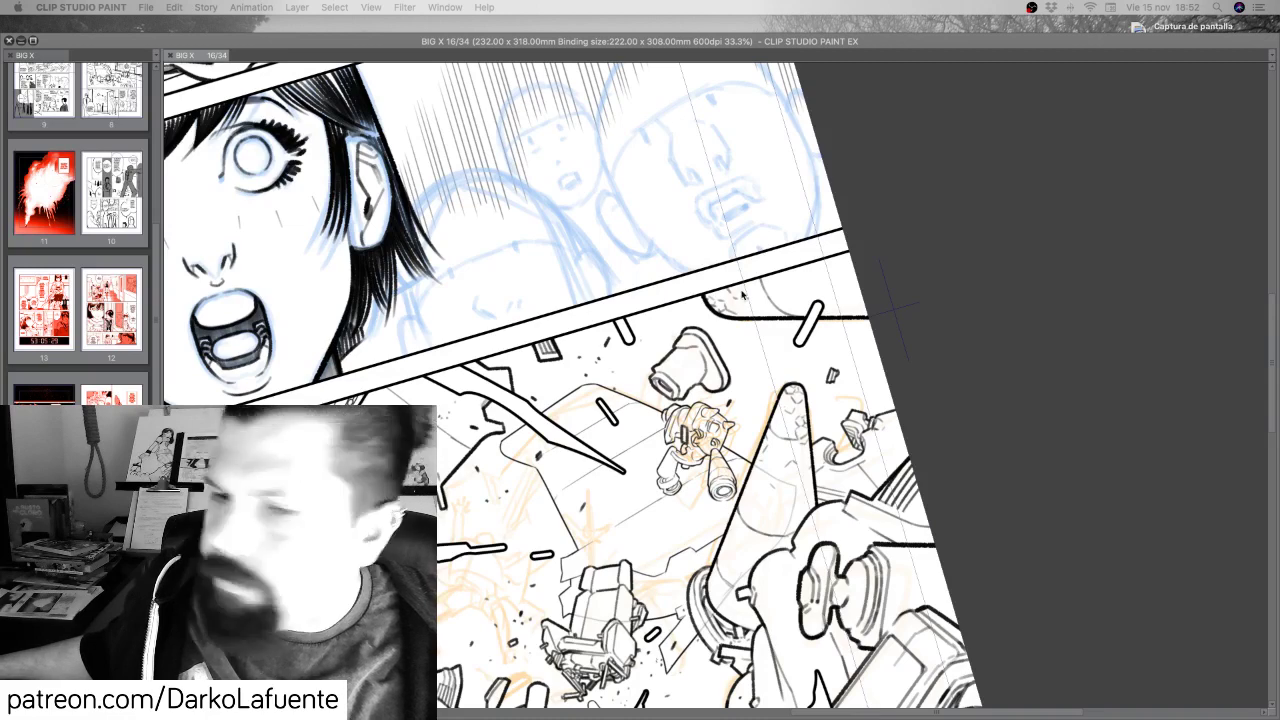
key("Tab")
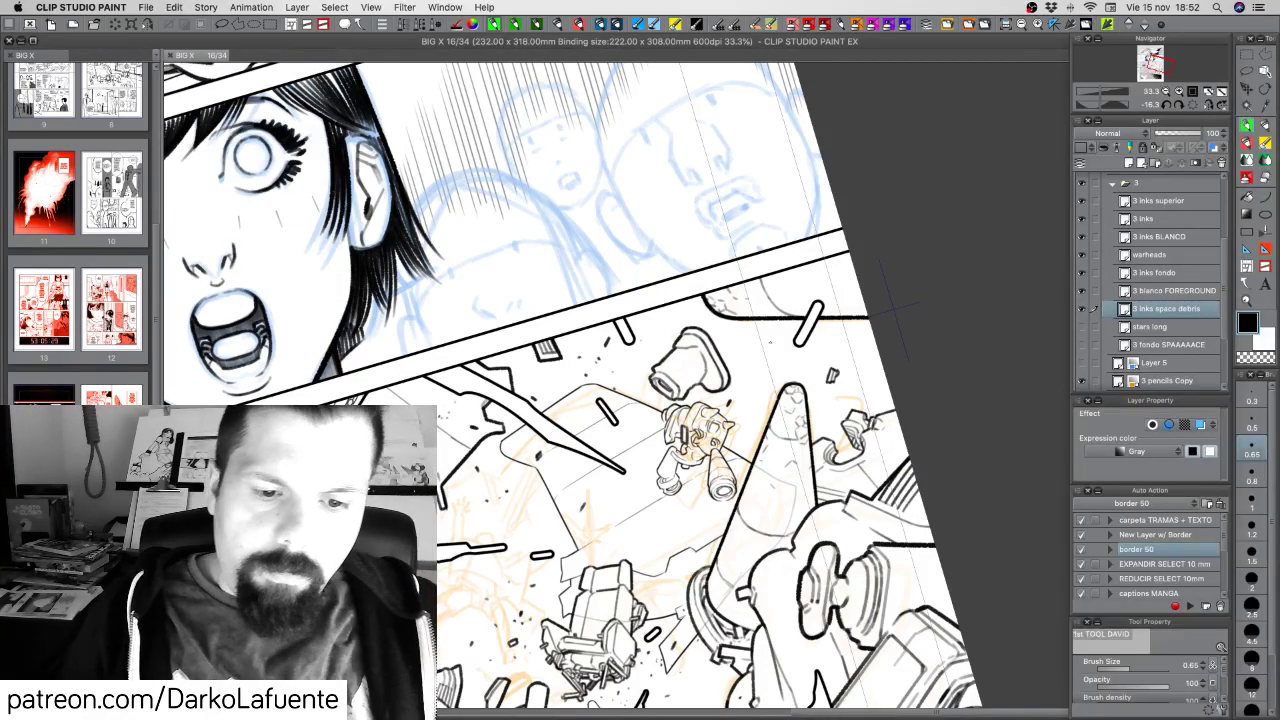
Ink the upper edge and rounded corner of the large floating hull panel, trimming excess line with the transparent colour
left_click_drag(704, 537, 730, 479)
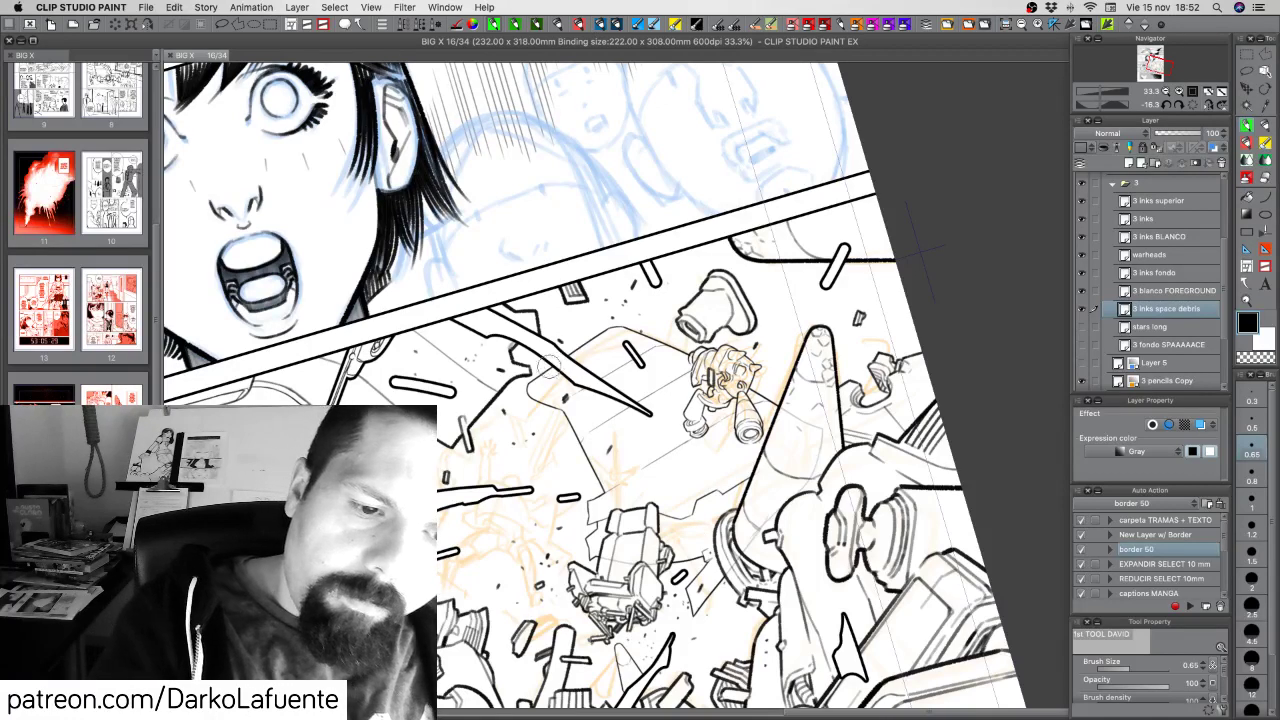
left_click_drag(549, 367, 625, 330)
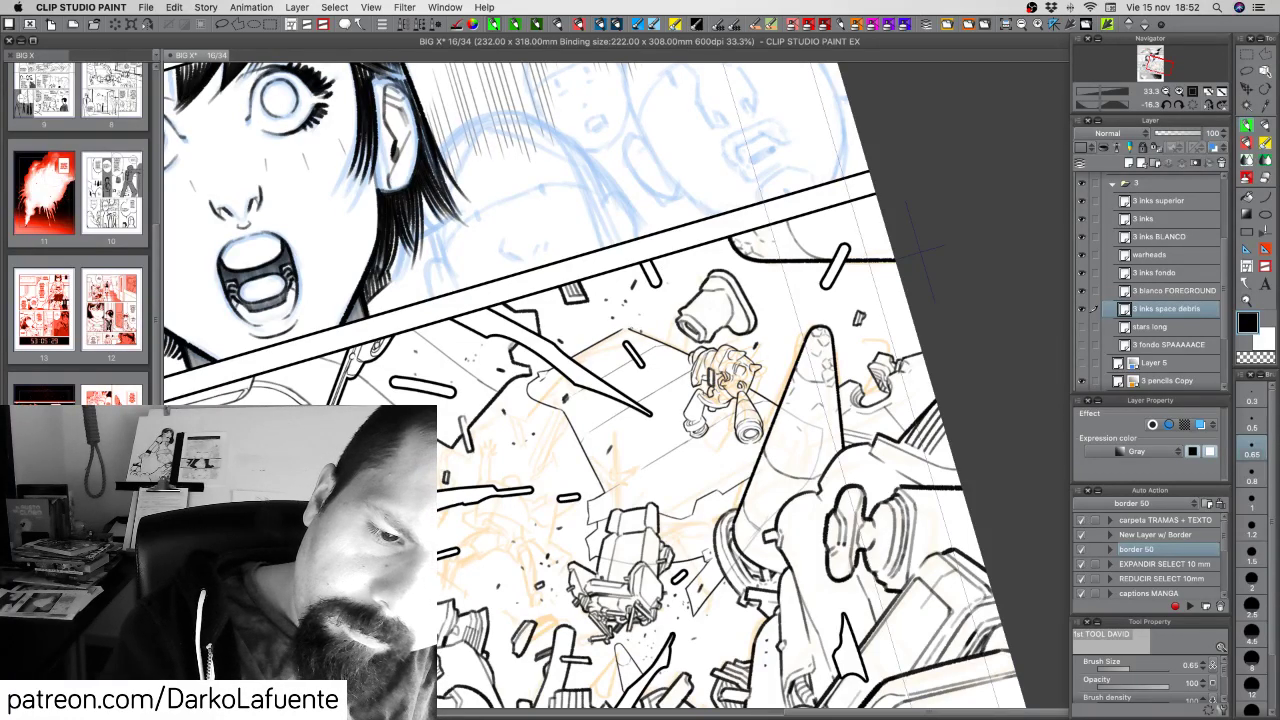
key("c")
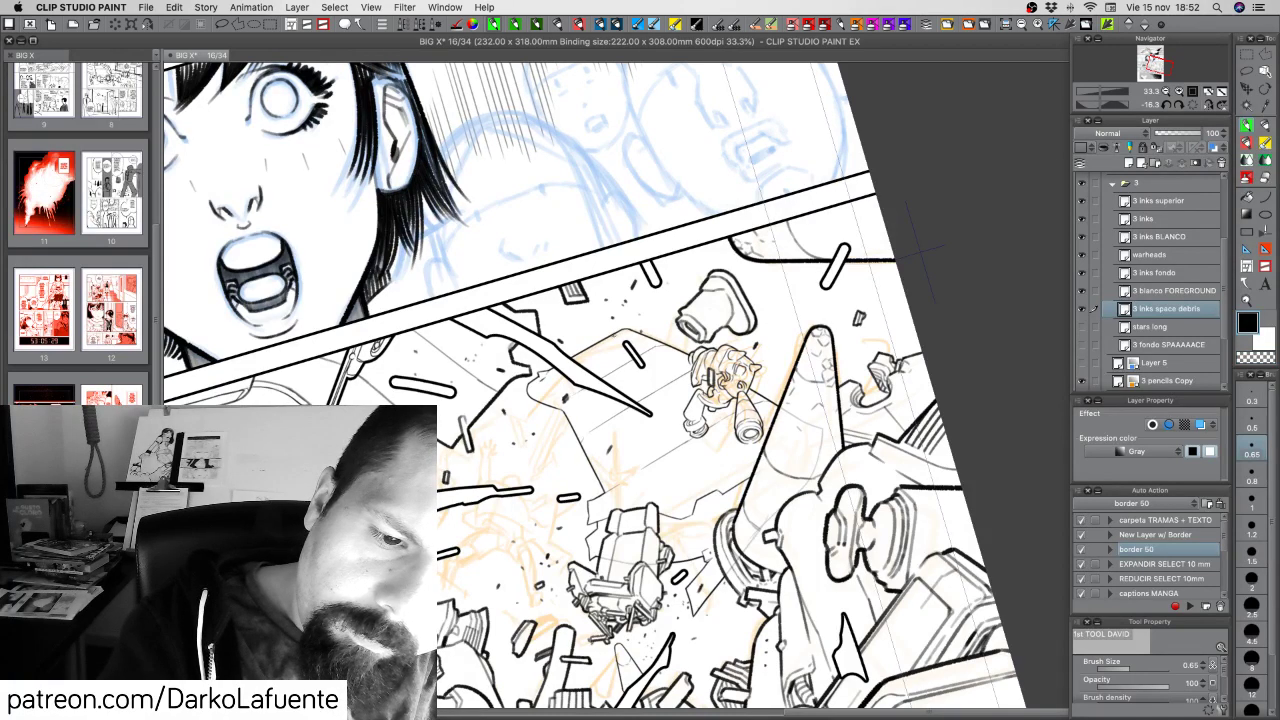
key("c")
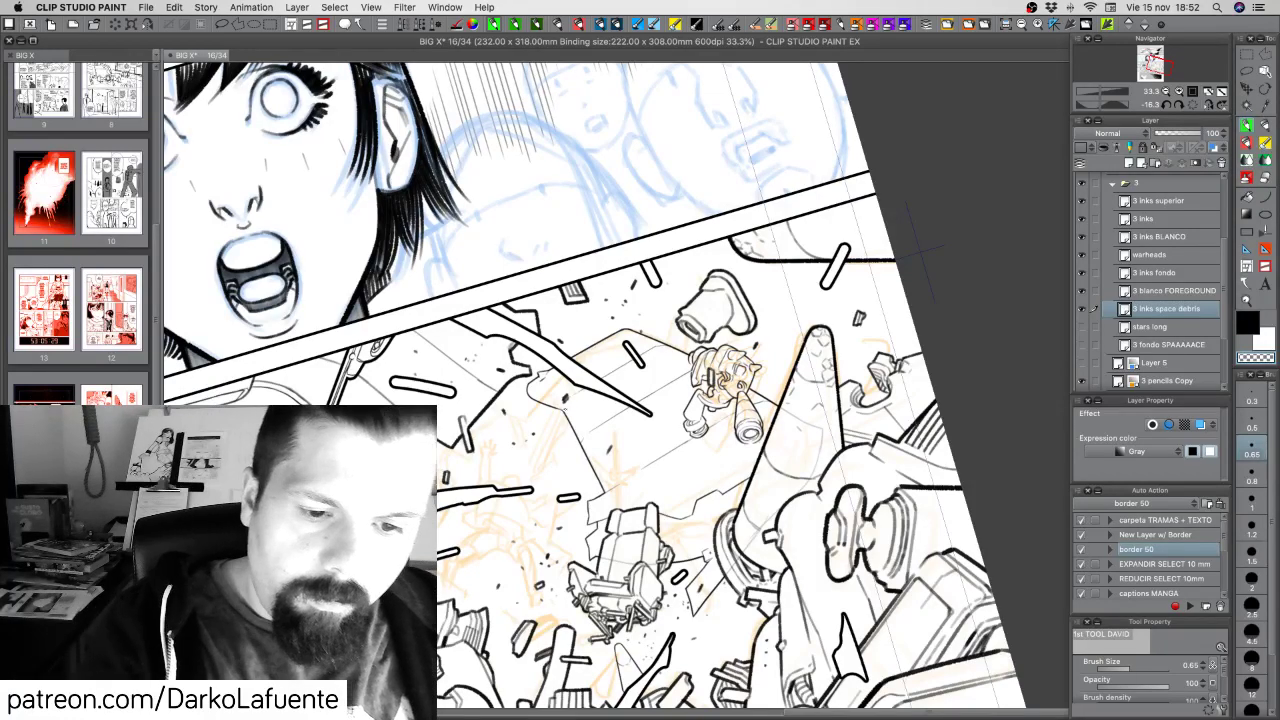
left_click_drag(768, 438, 789, 385)
left_click_drag(797, 449, 811, 422)
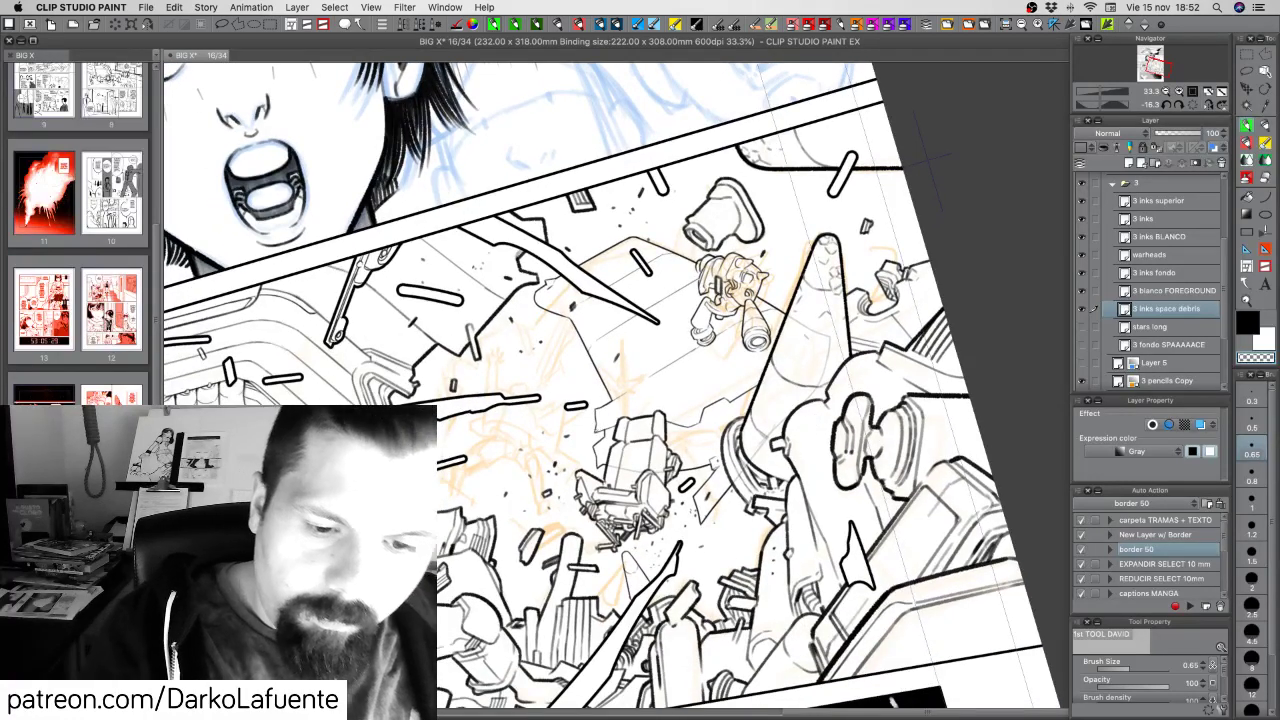
Refine the hull panel's side edge and the triangular shard near the wrecked seat in black and transparent, undoing a stray stroke
key("c")
left_click_drag(595, 431, 611, 423)
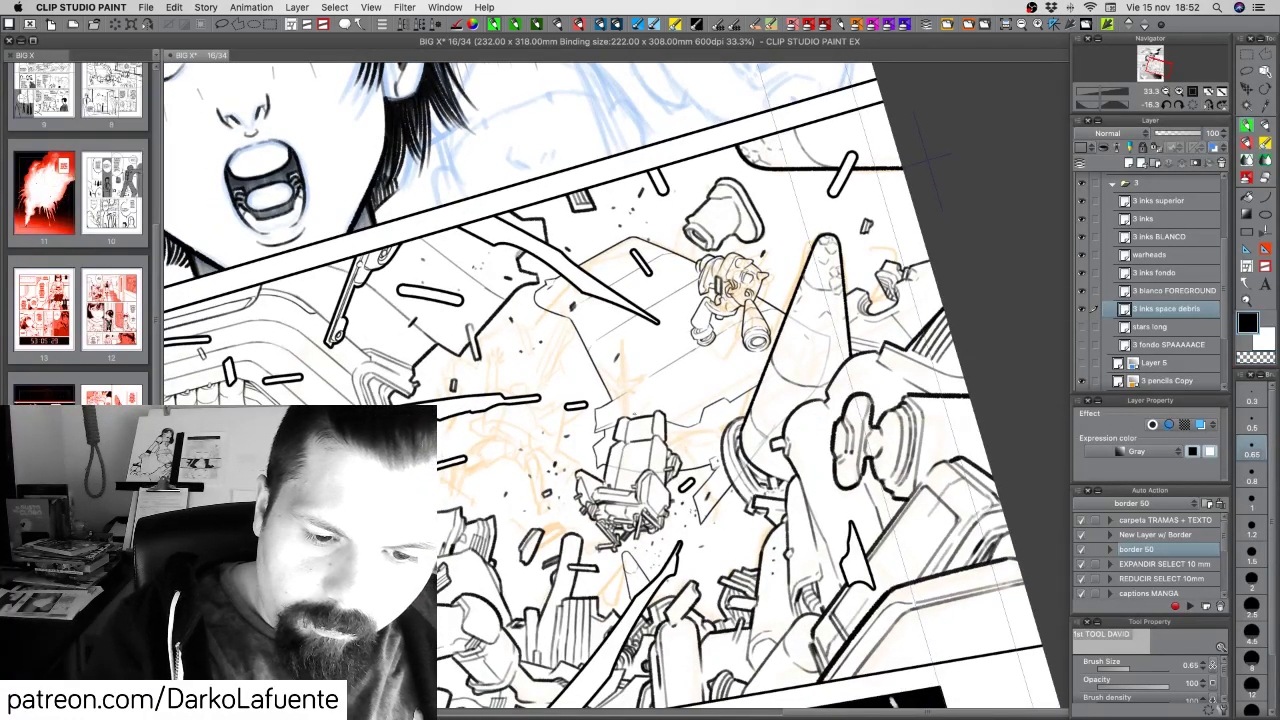
left_click_drag(757, 423, 767, 431)
left_click_drag(830, 470, 854, 348)
left_click_drag(673, 490, 678, 508)
key("super+z")
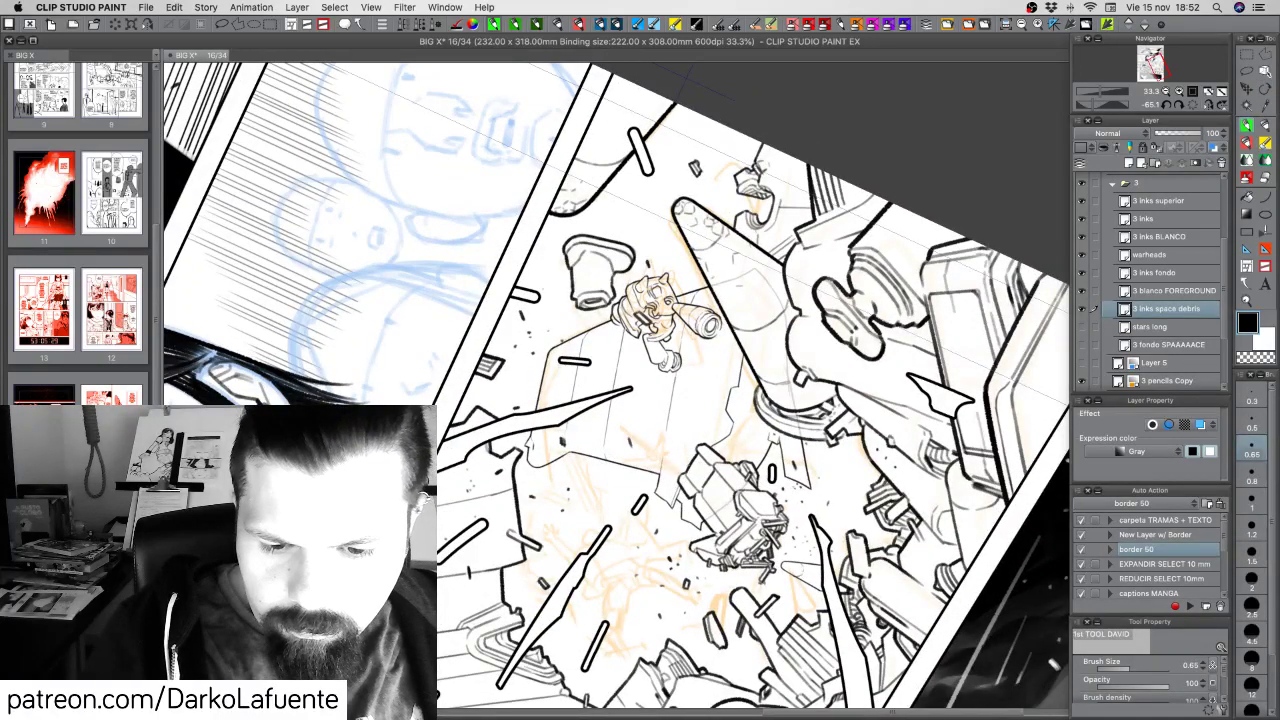
left_click_drag(732, 419, 709, 445)
key("c")
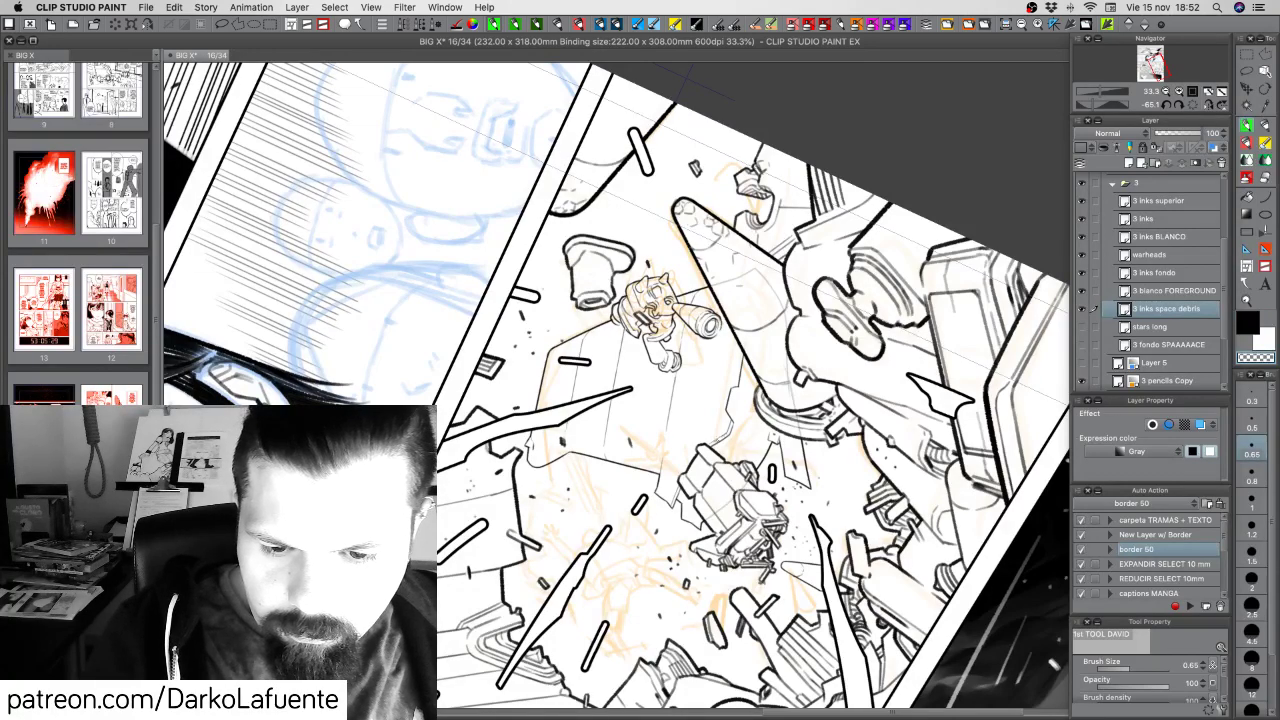
left_click_drag(762, 428, 671, 527)
key("c")
Ink the jagged debris along the hull panel's lower edge, between the wrecked seat and the large warhead
key("c")
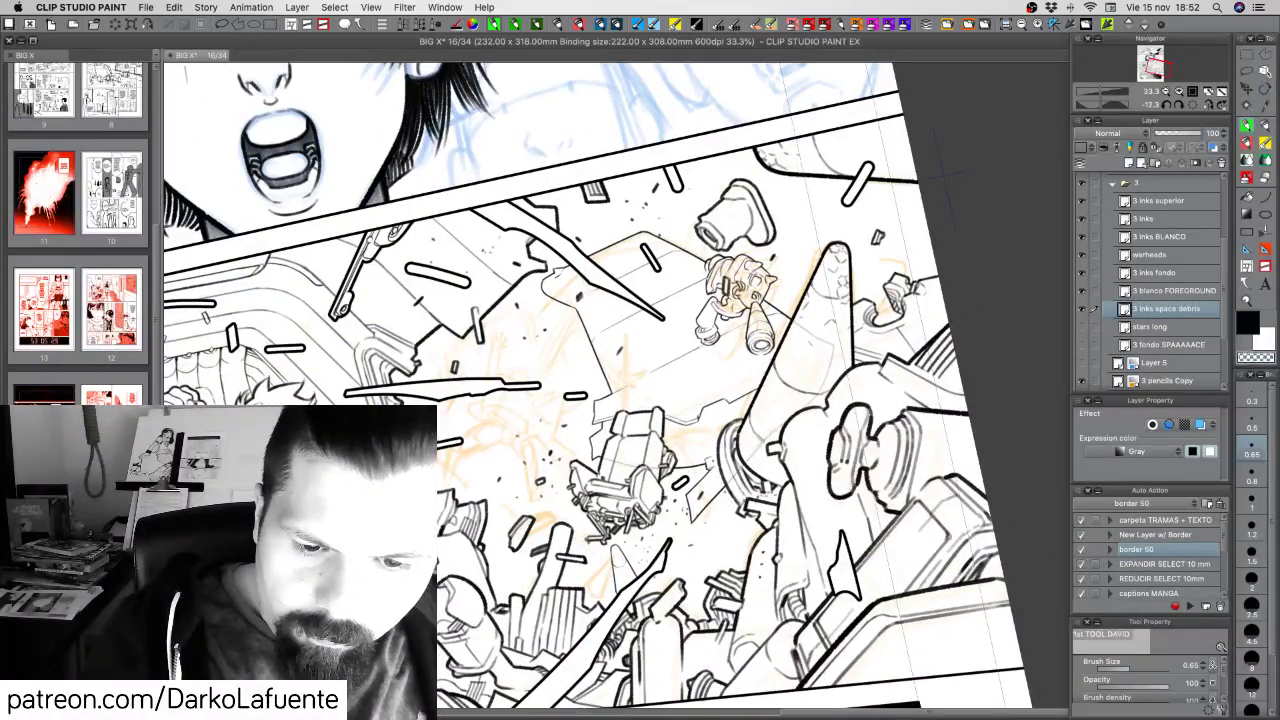
key("c")
key("c")
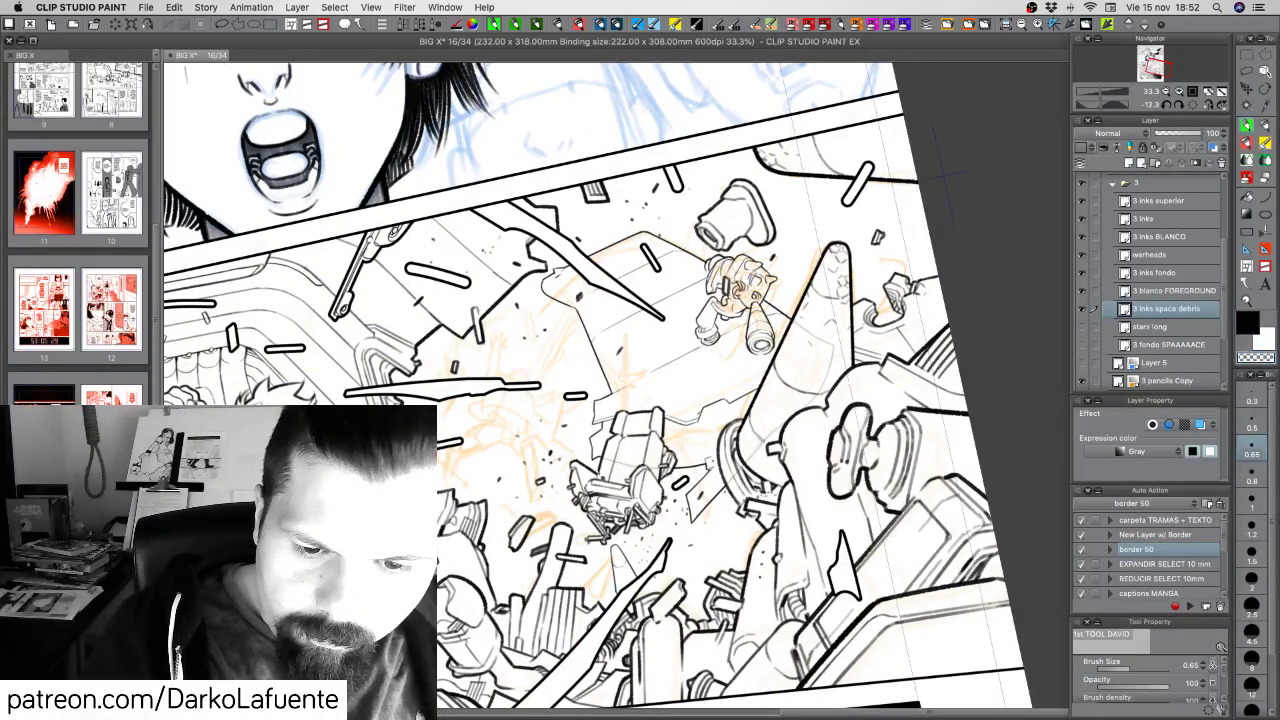
key("c")
left_click_drag(703, 405, 695, 419)
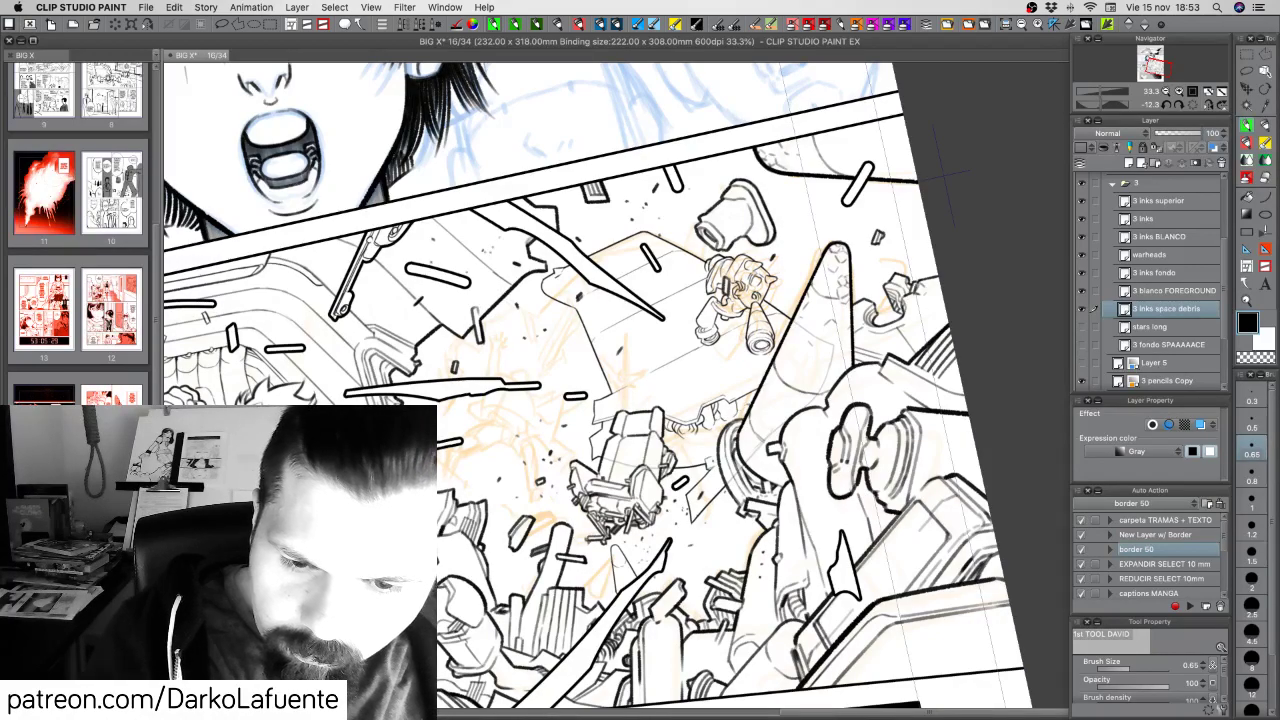
Add fine detail lines to the jagged debris beside the warhead's base and undo the last stroke
left_click_drag(768, 300, 740, 520)
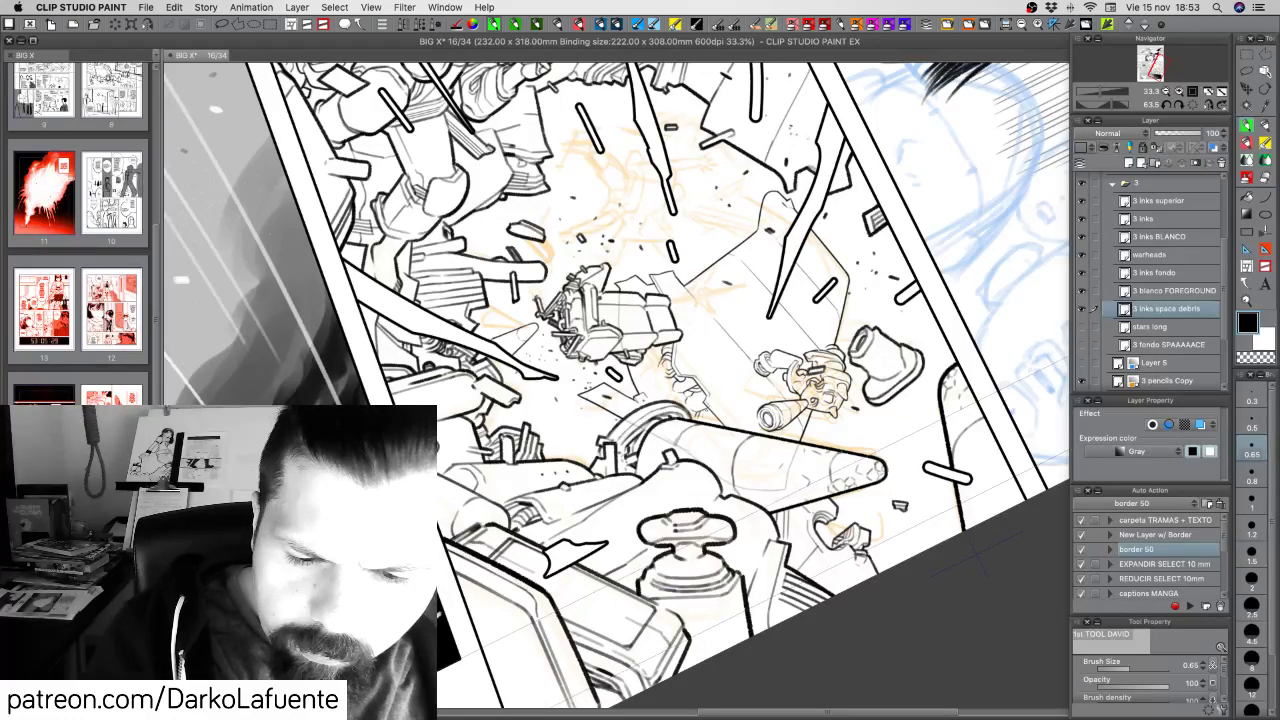
left_click_drag(790, 470, 785, 310)
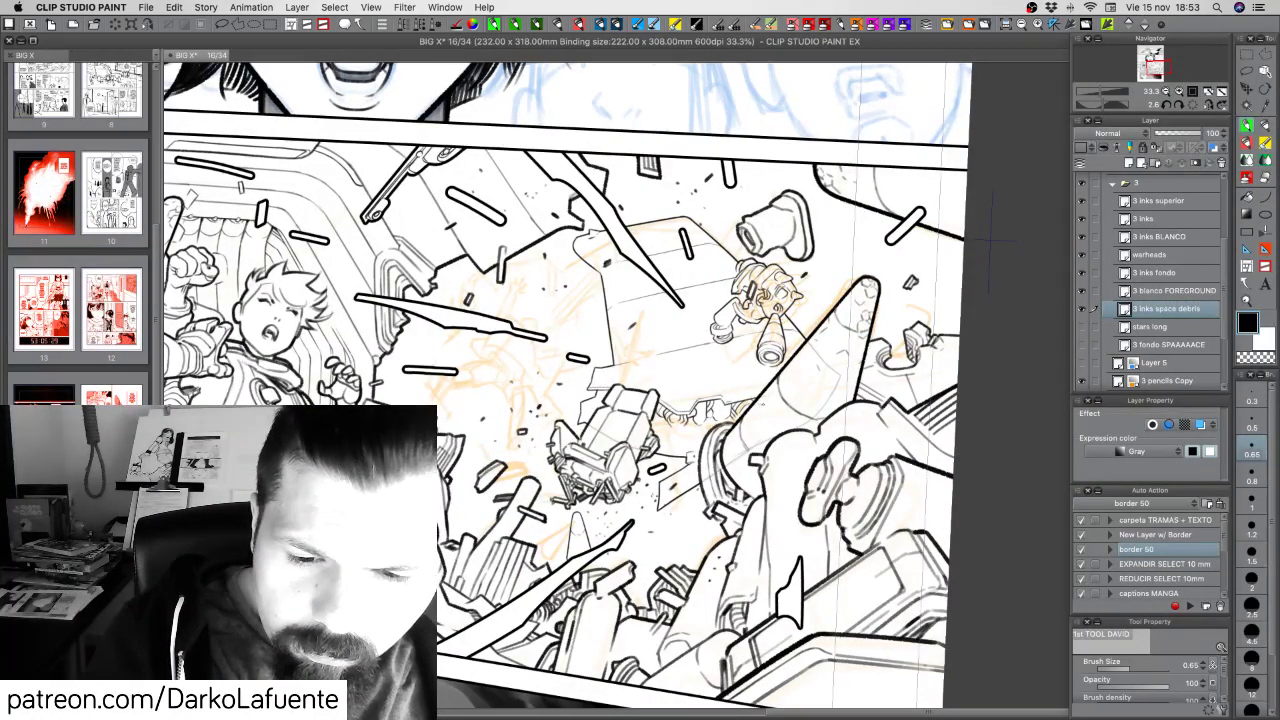
left_click_drag(800, 470, 755, 240)
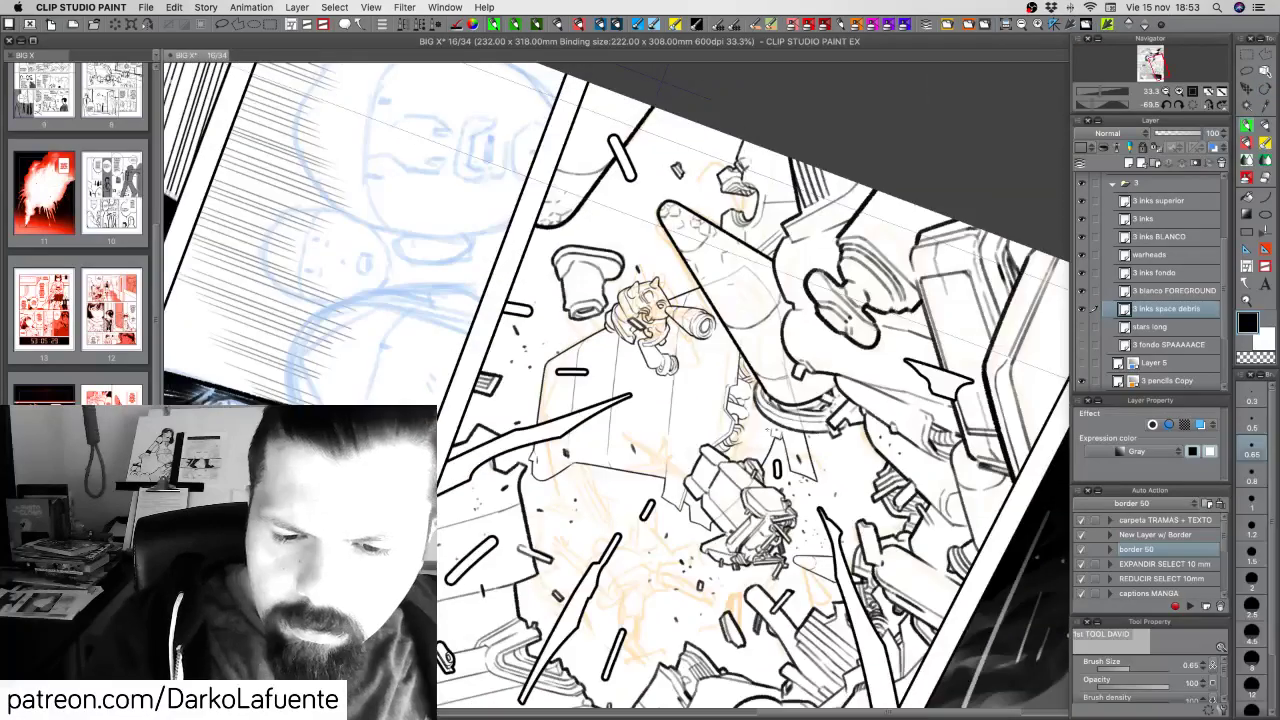
mouse_move(771, 437)
left_mouse_down()
mouse_move(763, 455)
mouse_move(775, 455)
left_mouse_up()
key("super+z")
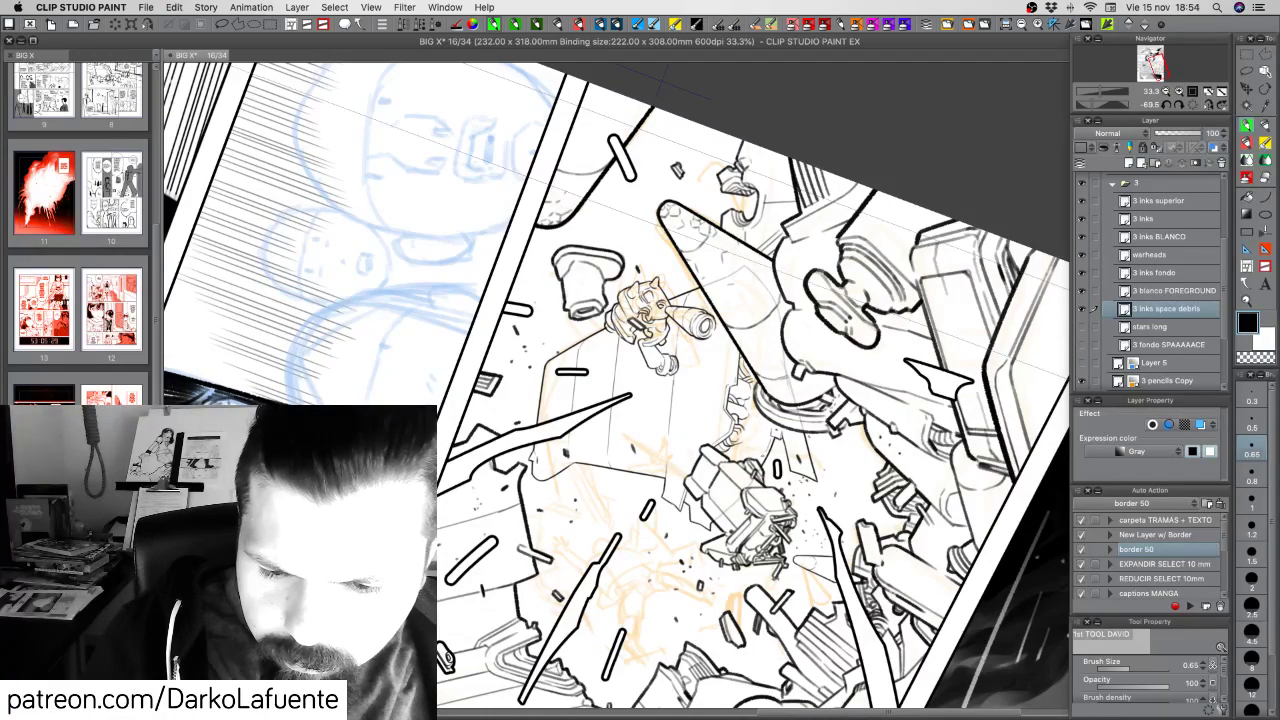
Strengthen the outlines of the jagged debris and triangular shard at the warhead's base, cleaning them with the transparent colour
key("r")
left_click_drag(850, 412, 733, 521)
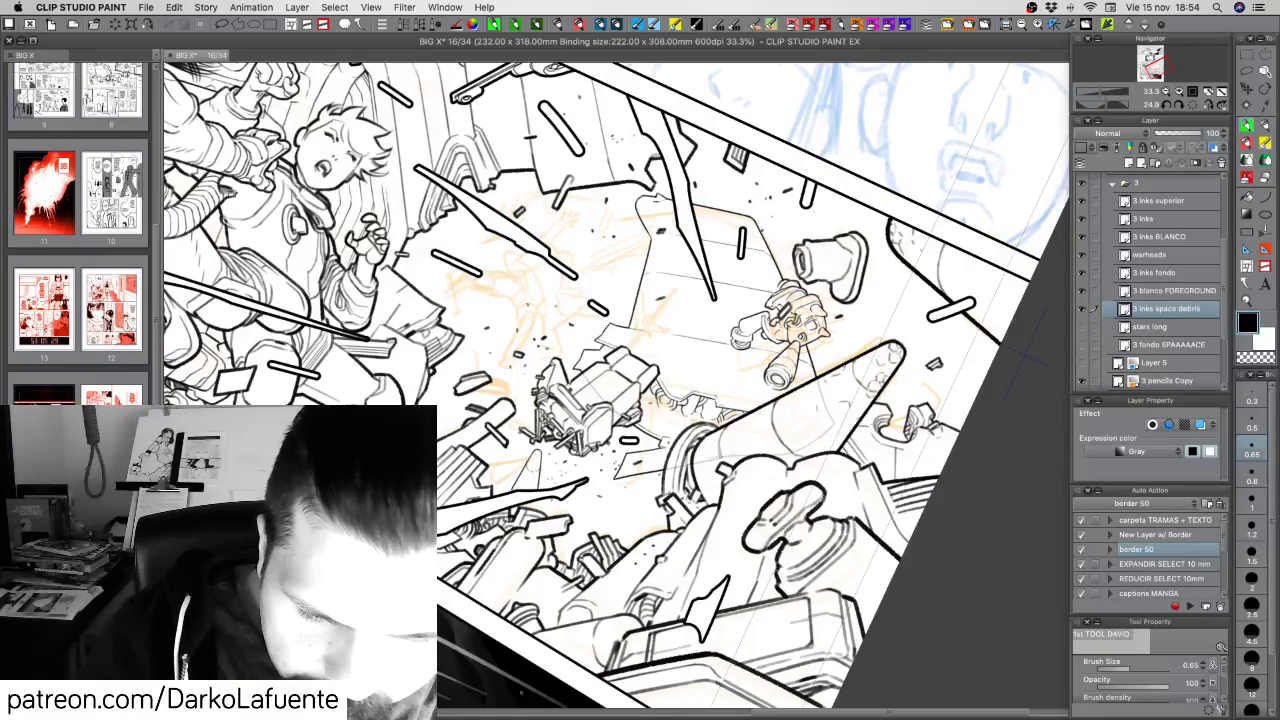
key("r")
left_click_drag(693, 351, 913, 288)
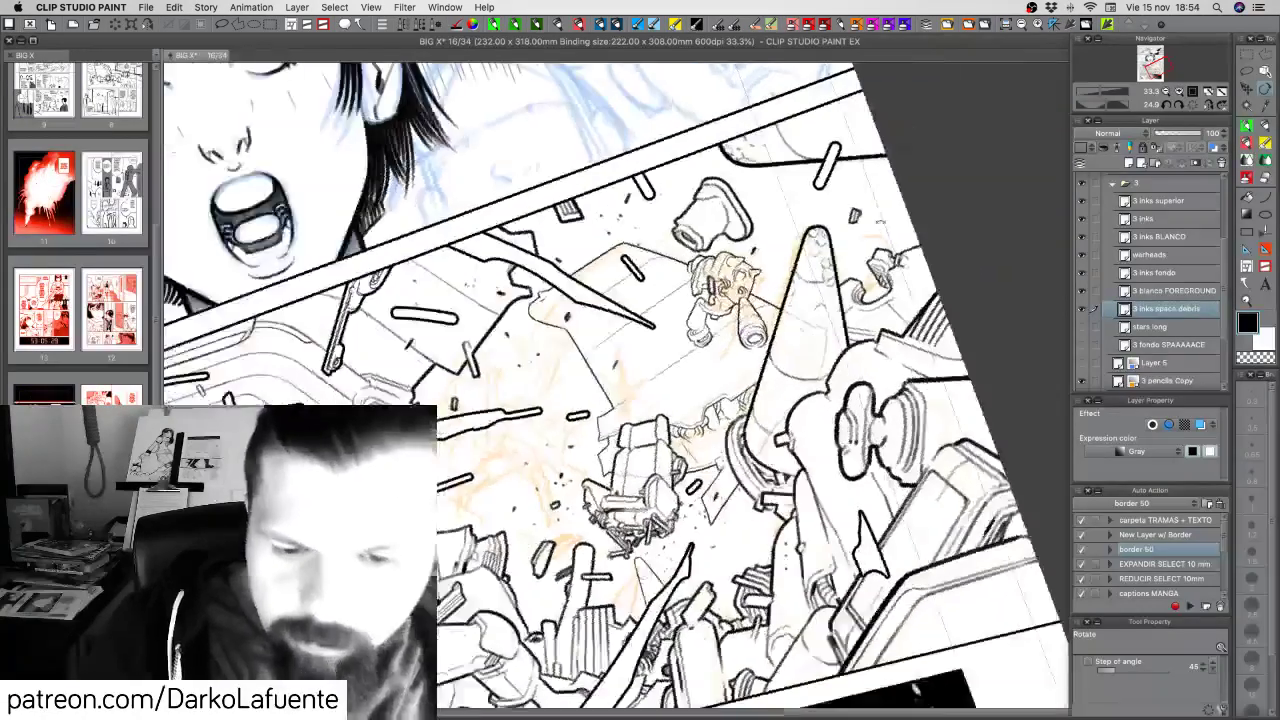
left_click_drag(869, 425, 866, 331)
left_click_drag(726, 542, 787, 522)
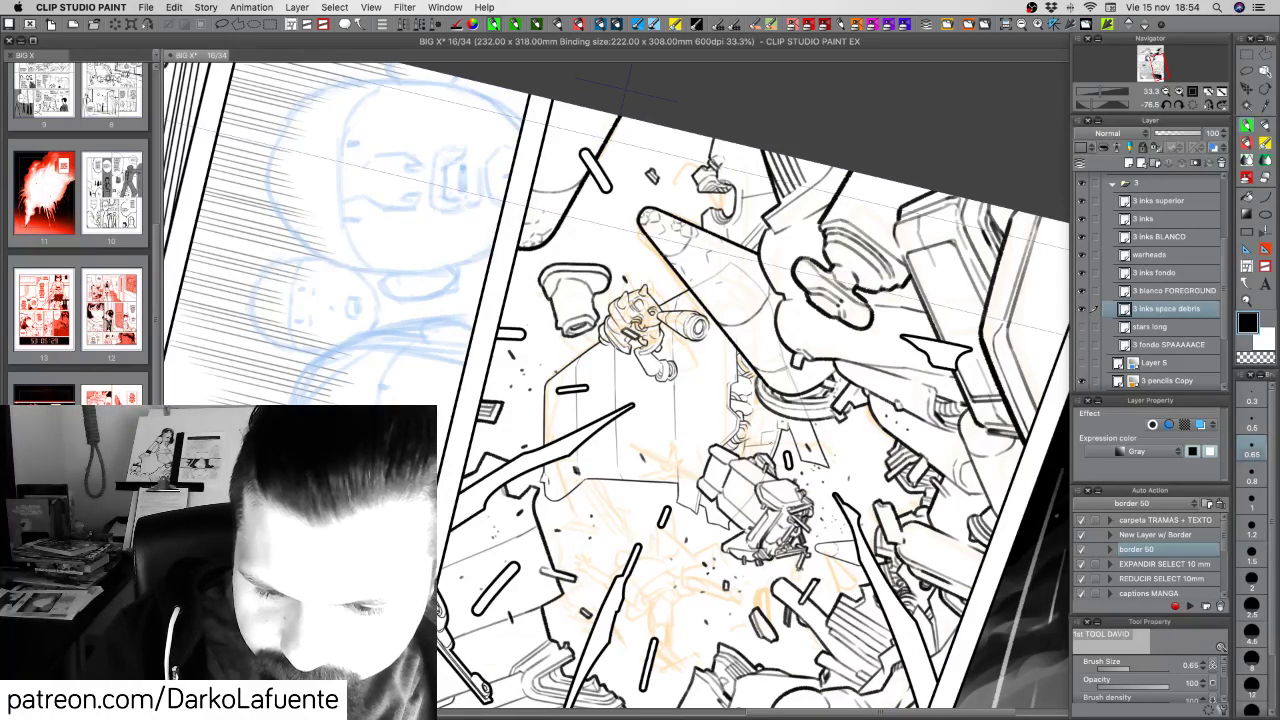
key("c")
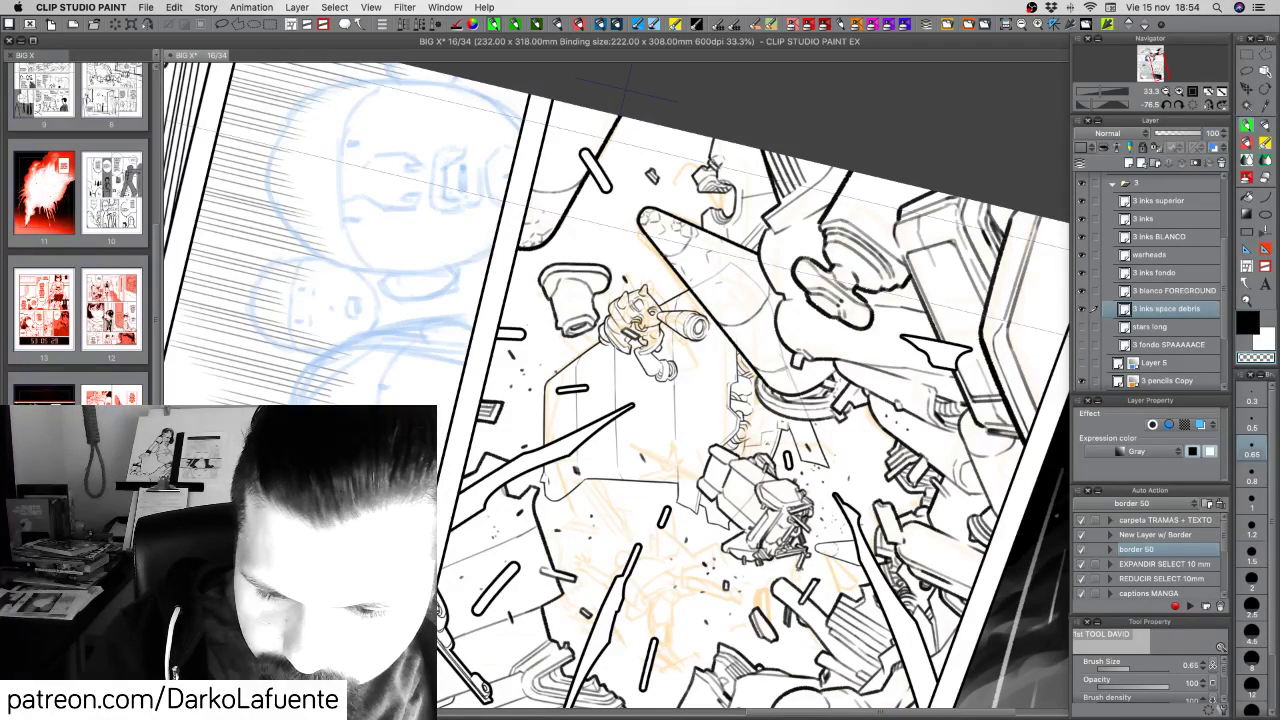
key("c")
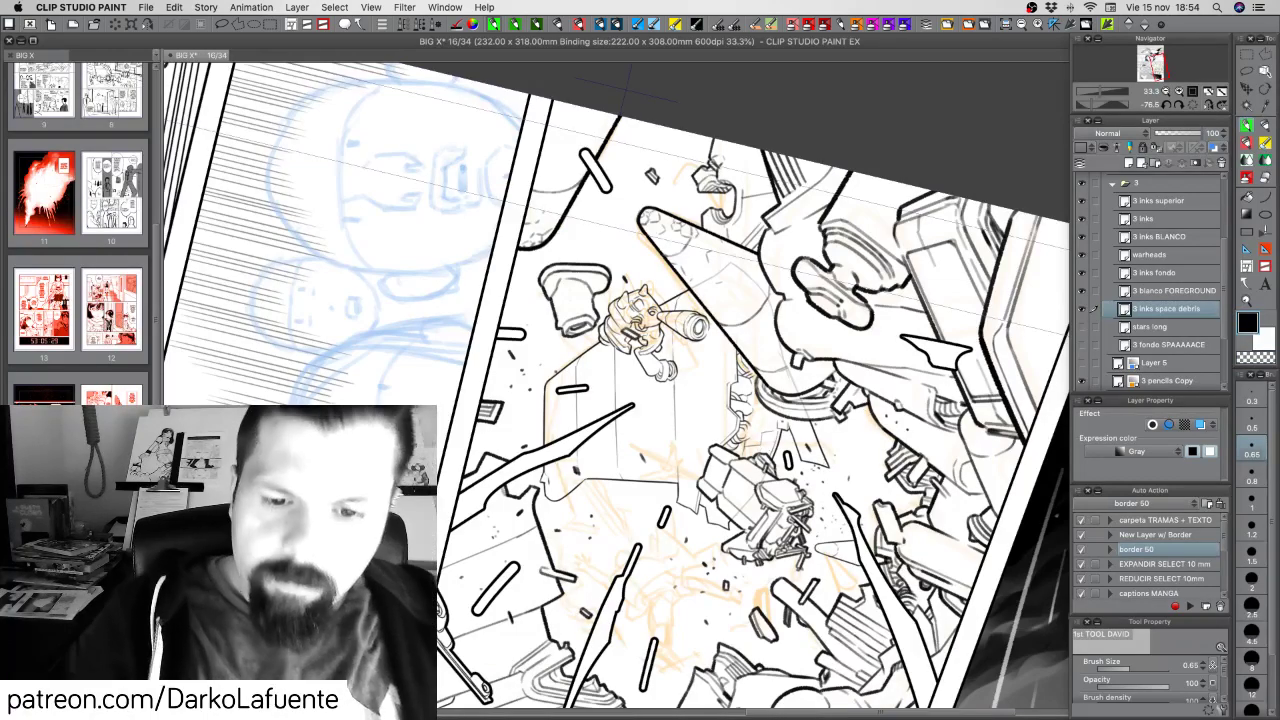
left_click_drag(650, 320, 795, 310)
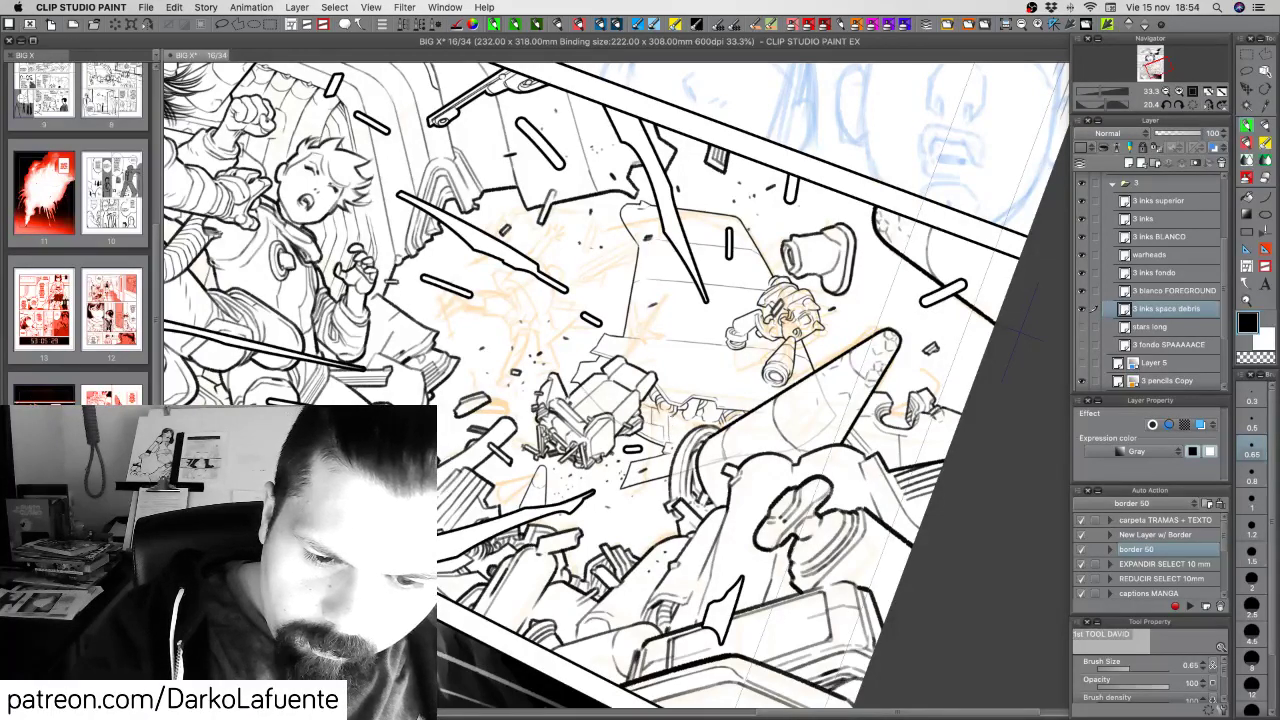
Add fine detail strokes to the jagged debris between the wrecked seat and the large warhead's base, undoing the stray strokes
mouse_move(673, 416)
left_mouse_down()
mouse_move(679, 444)
mouse_move(678, 432)
left_mouse_up()
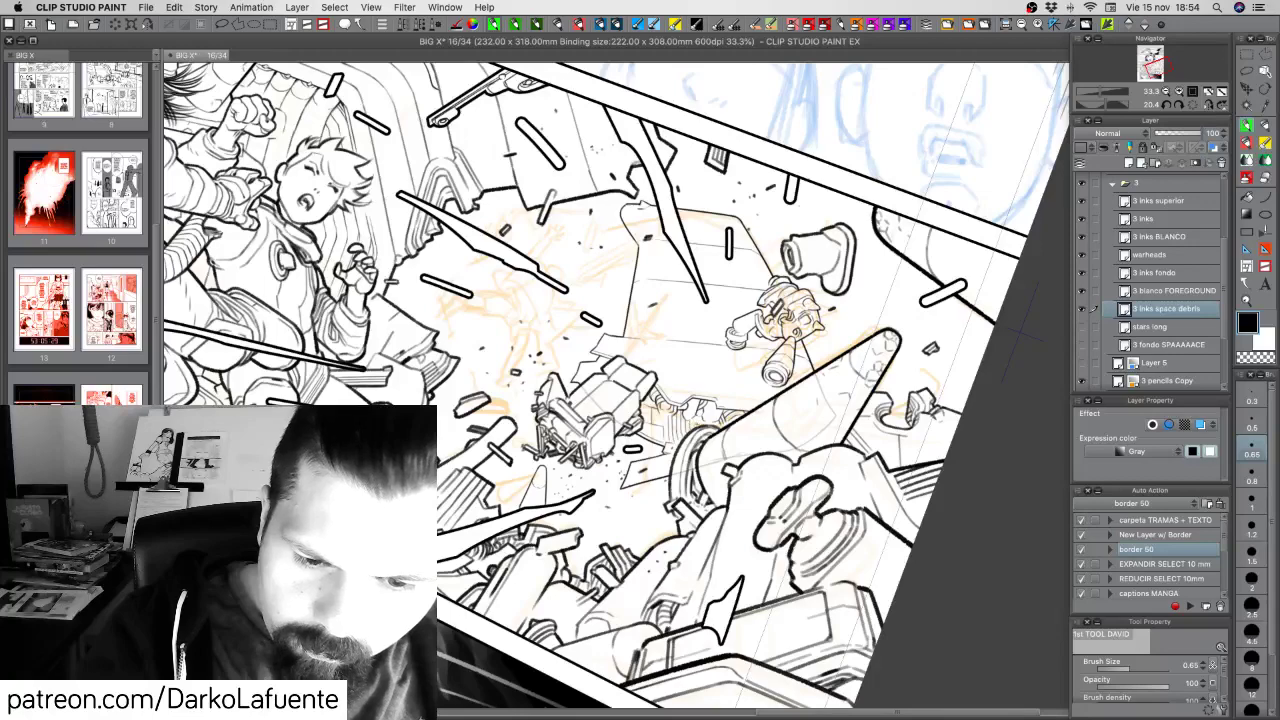
key("shift+space")
left_click_drag(850, 450, 761, 191)
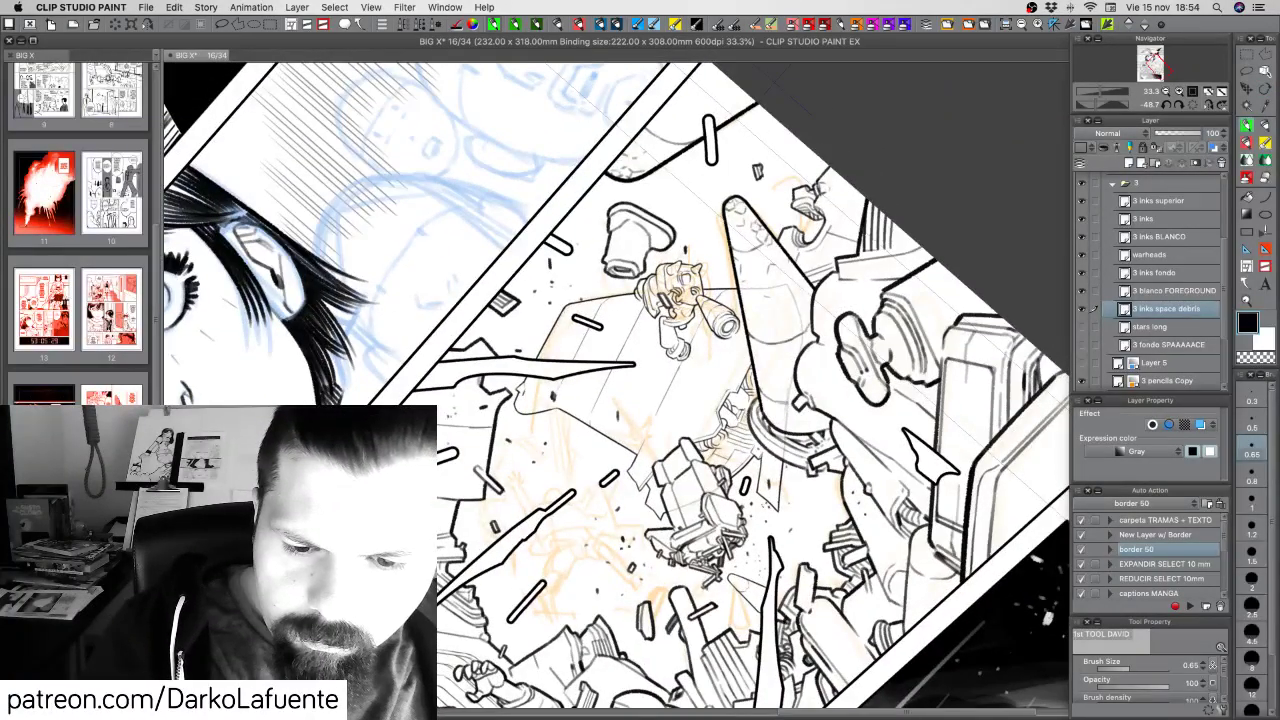
left_click_drag(744, 418, 752, 432)
key("super+z")
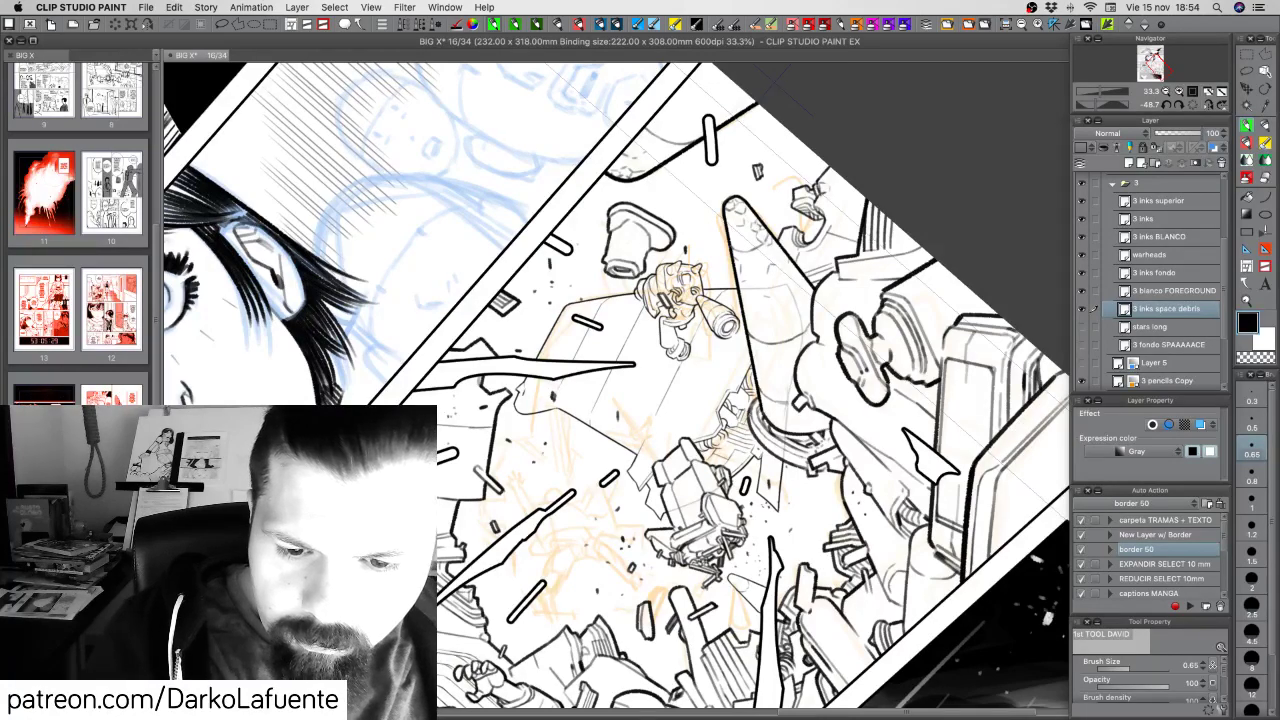
key("super+z")
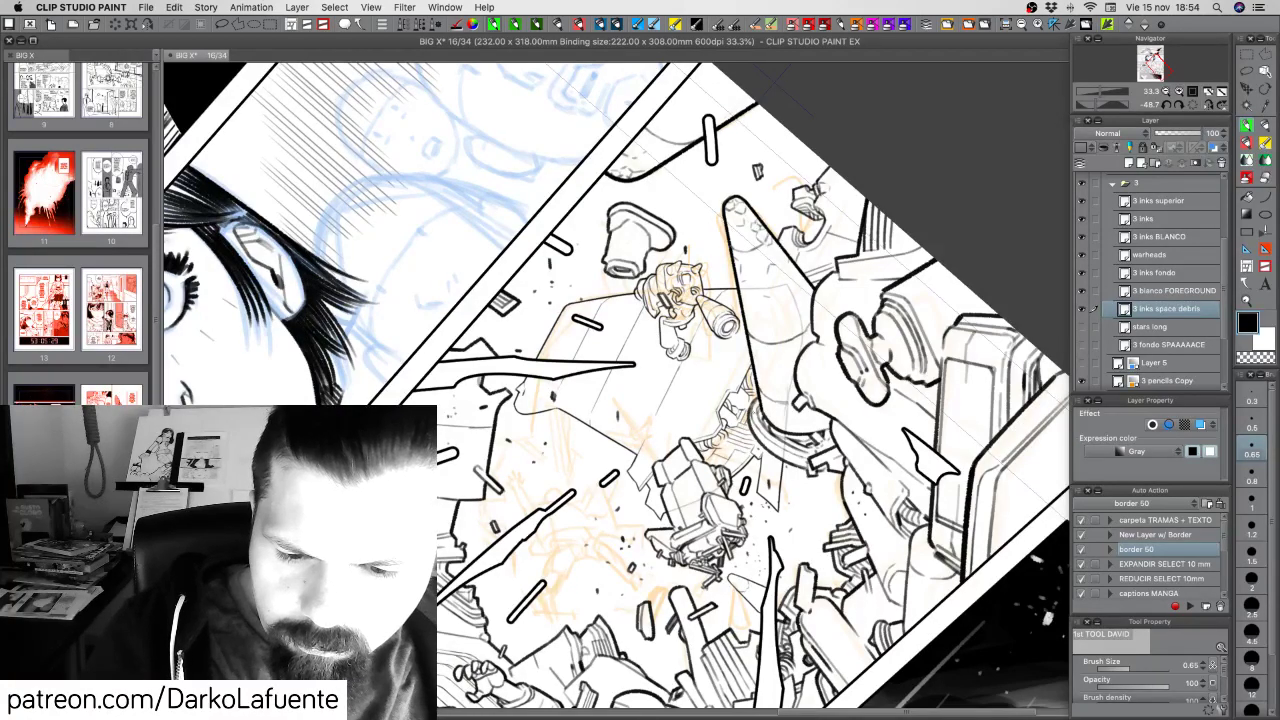
mouse_move(837, 380)
left_mouse_down()
mouse_move(818, 472)
mouse_move(745, 553)
left_mouse_up()
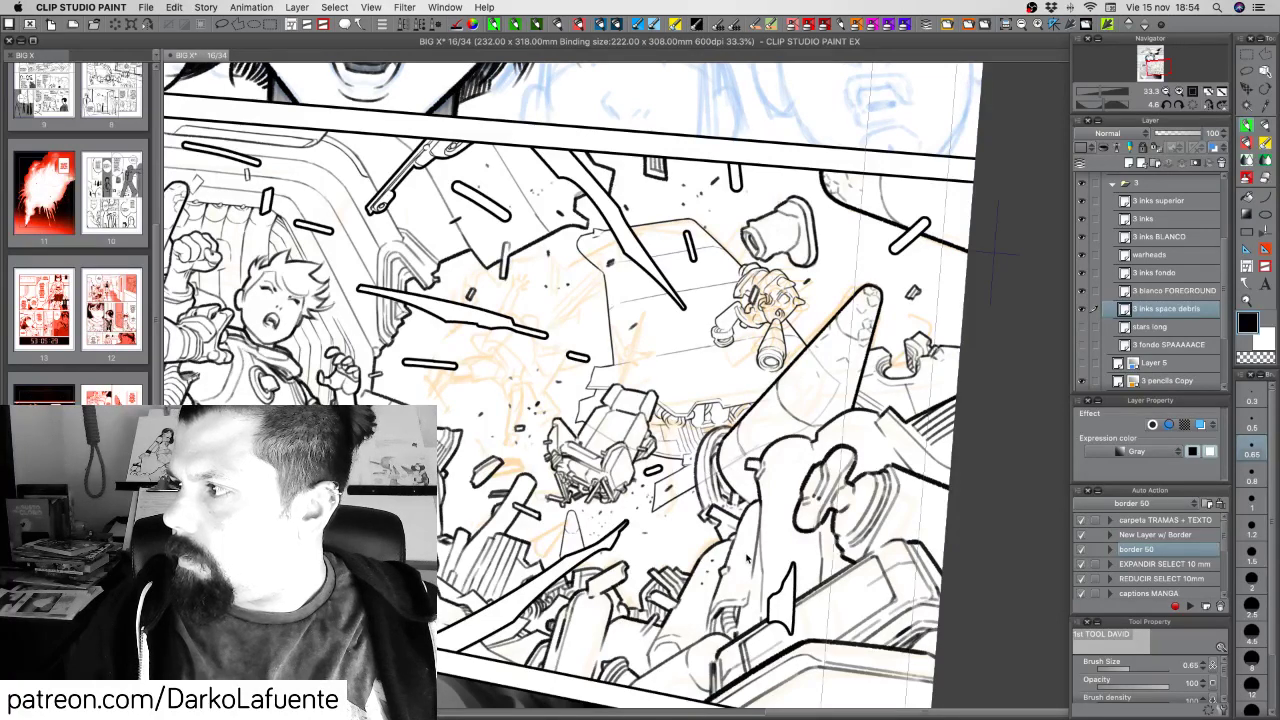
Save the comic page with the current debris inks
key("super+s")
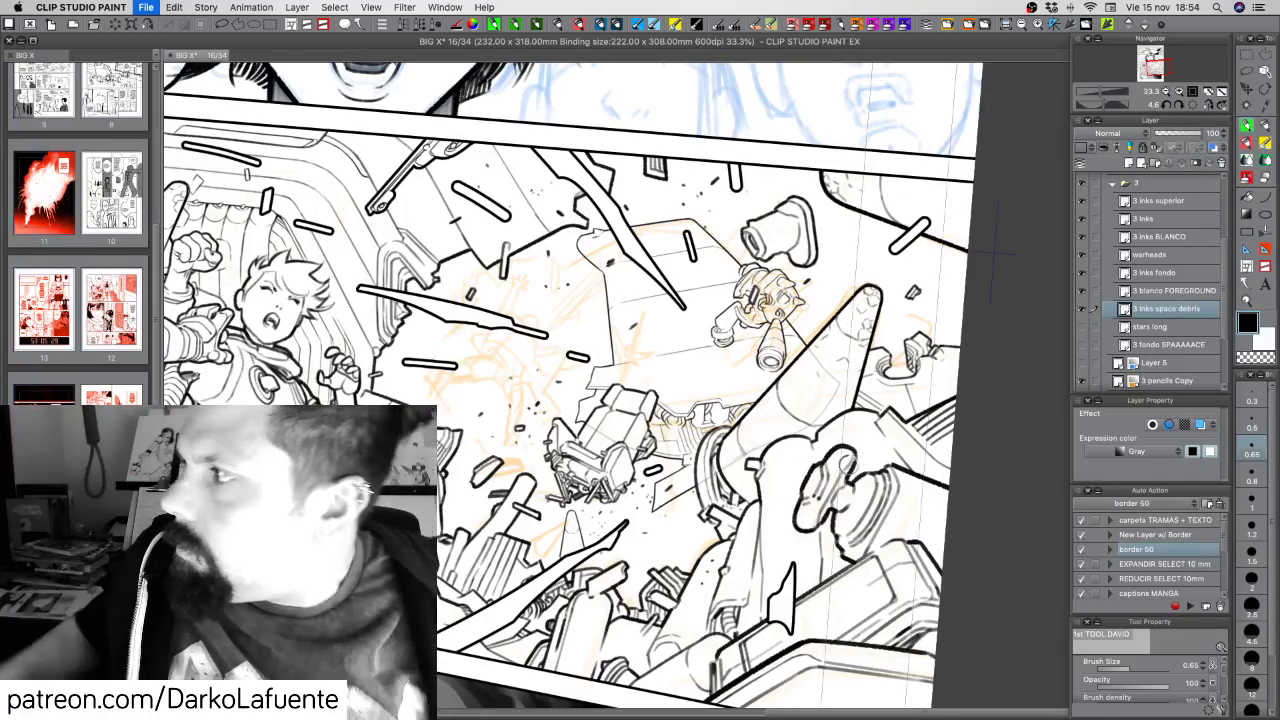
key("super+Tab")
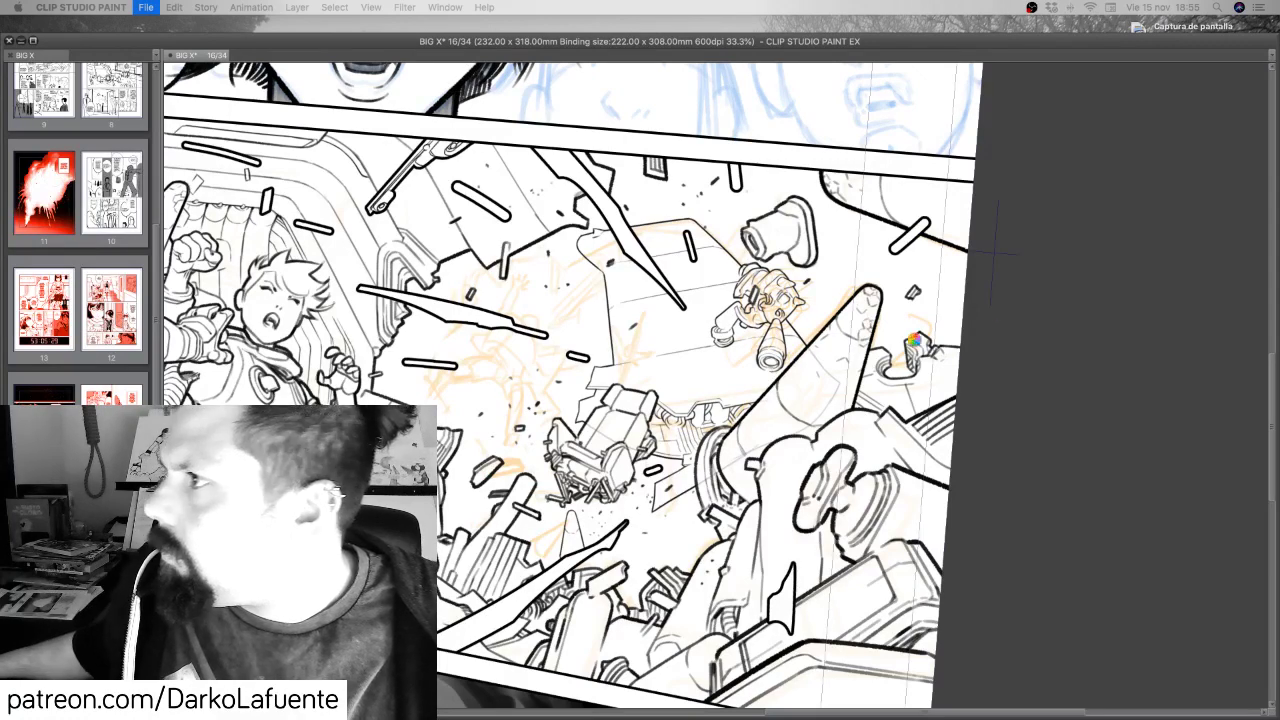
key("Escape")
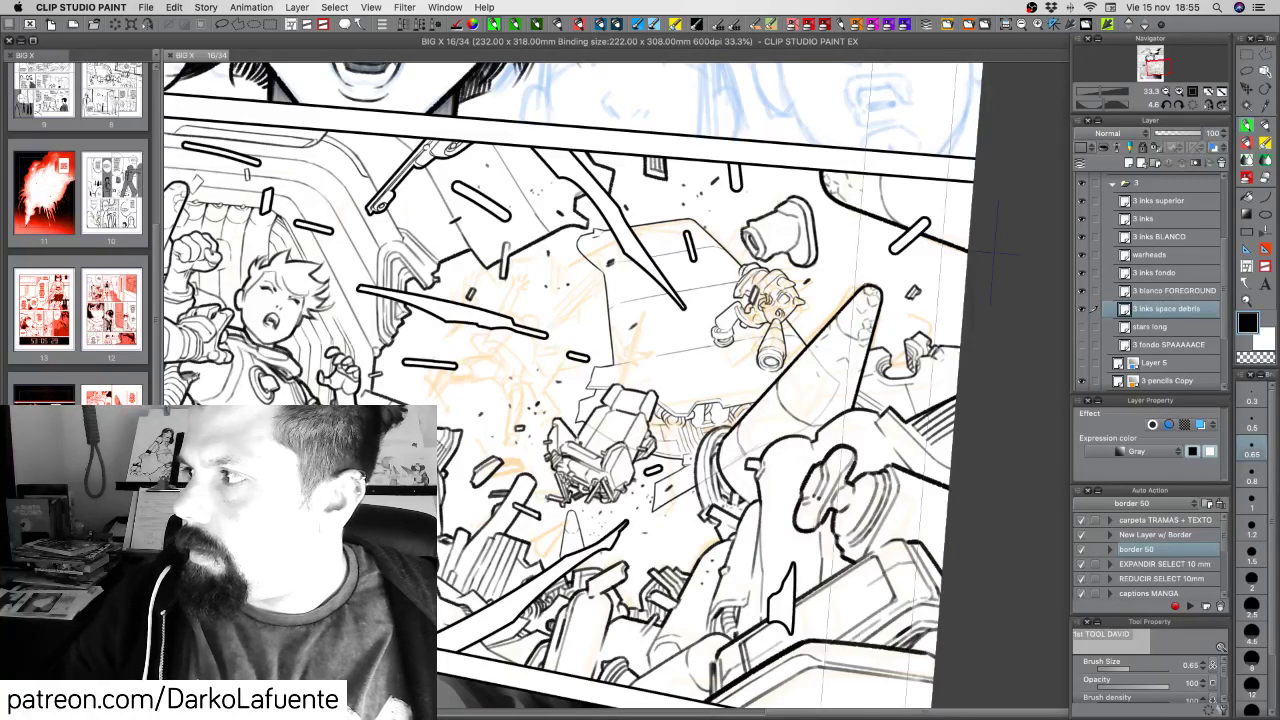
Try to ink the hull panel's side edge and rounded corner beside the long dark shard
left_click_drag(930, 281, 939, 274)
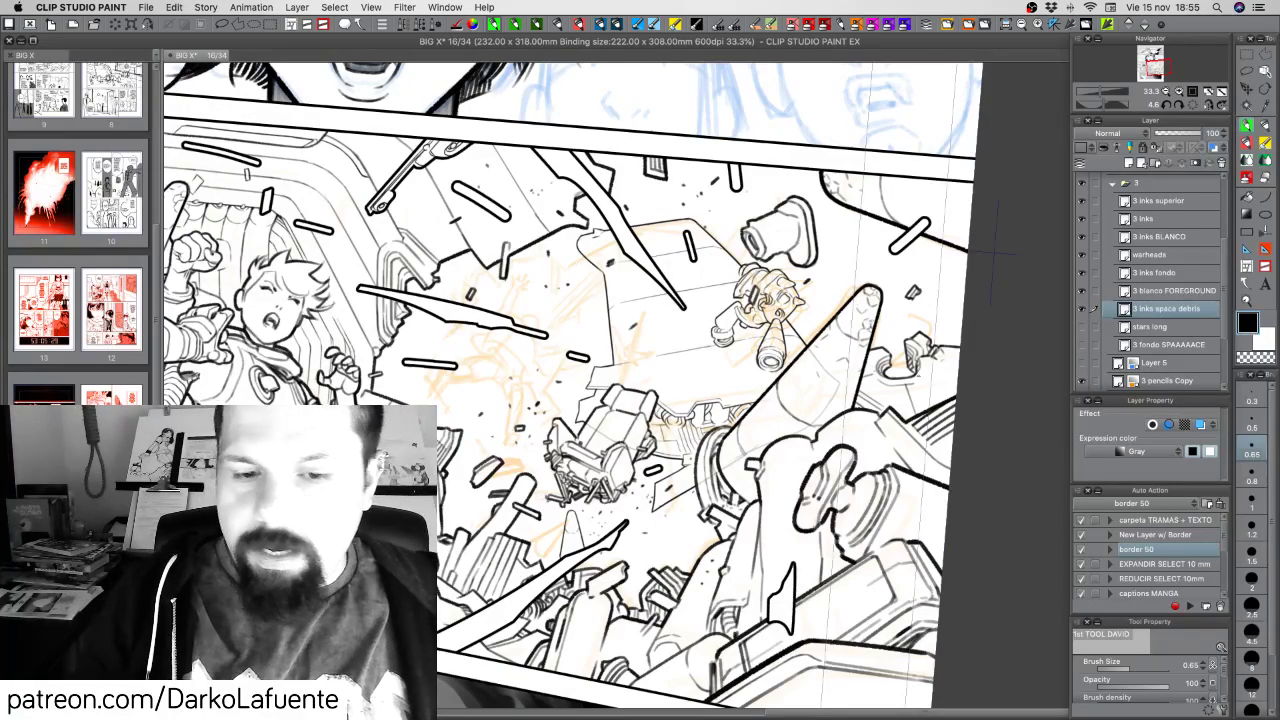
left_click_drag(919, 377, 1009, 363)
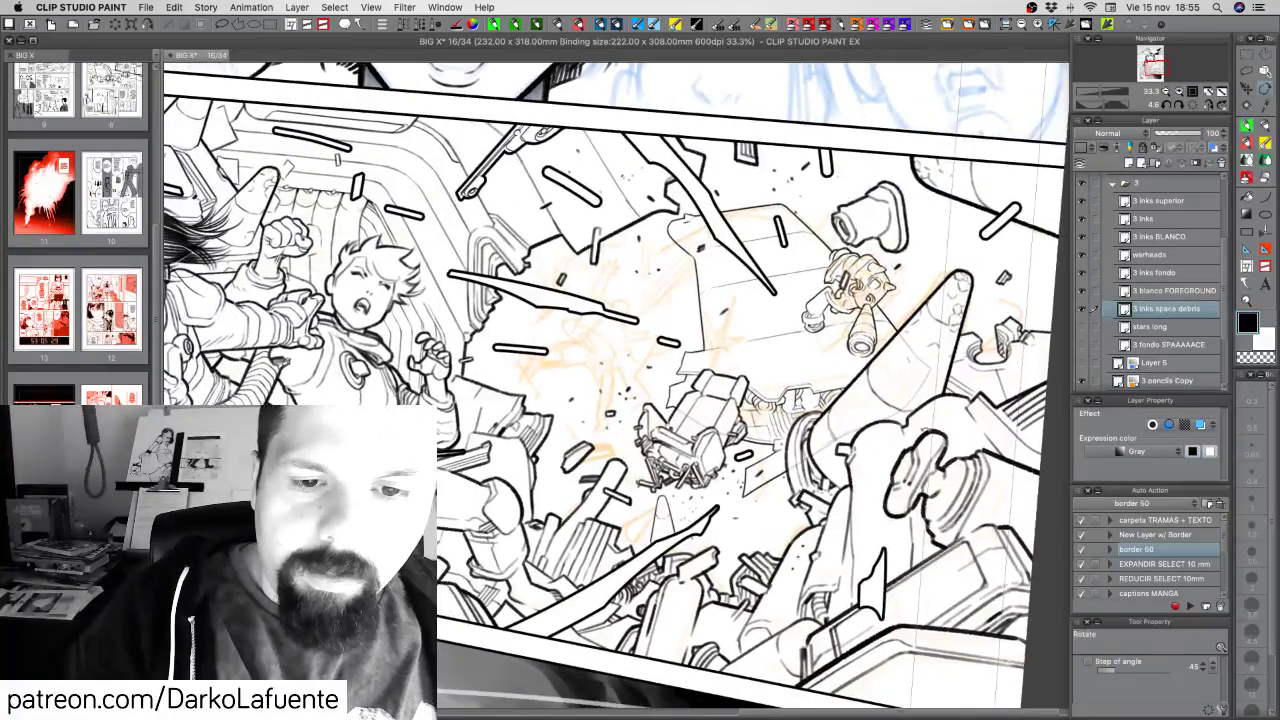
left_click_drag(930, 400, 922, 312)
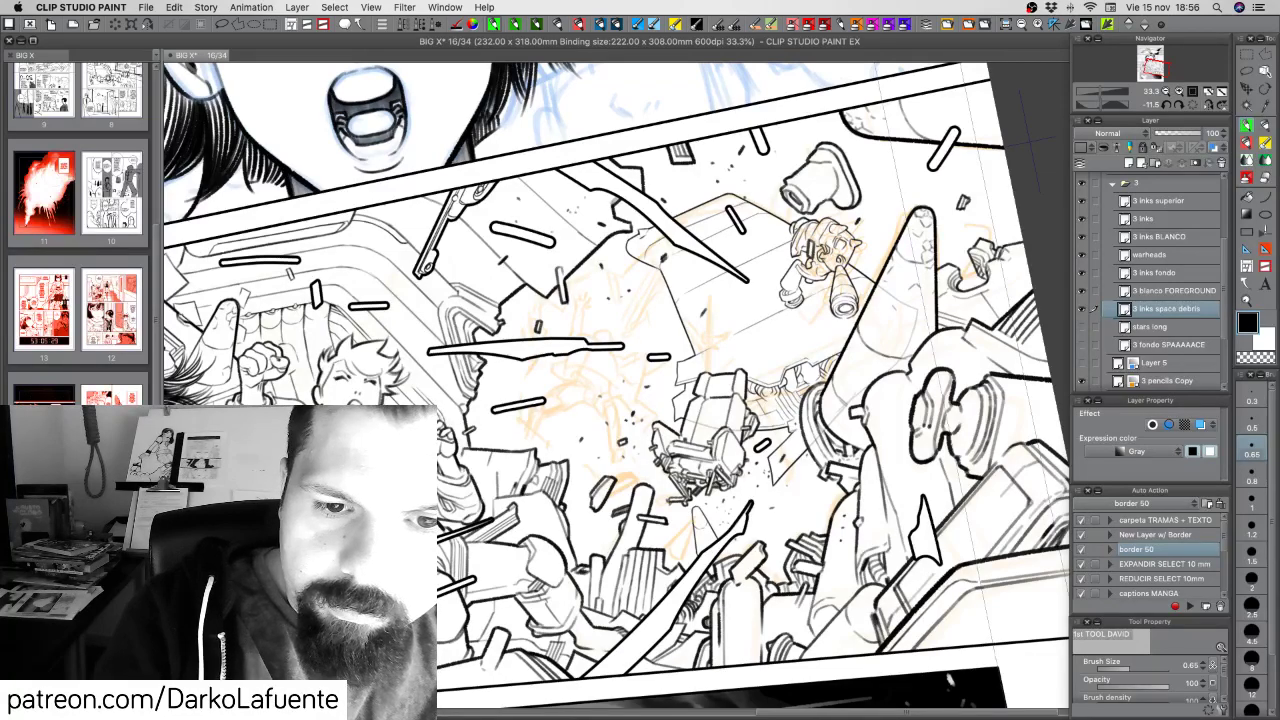
key("shift+space")
mouse_move(731, 232)
left_mouse_down()
mouse_move(650, 246)
mouse_move(571, 306)
mouse_move(567, 328)
left_mouse_up()
key("super+z")
key("super+z")
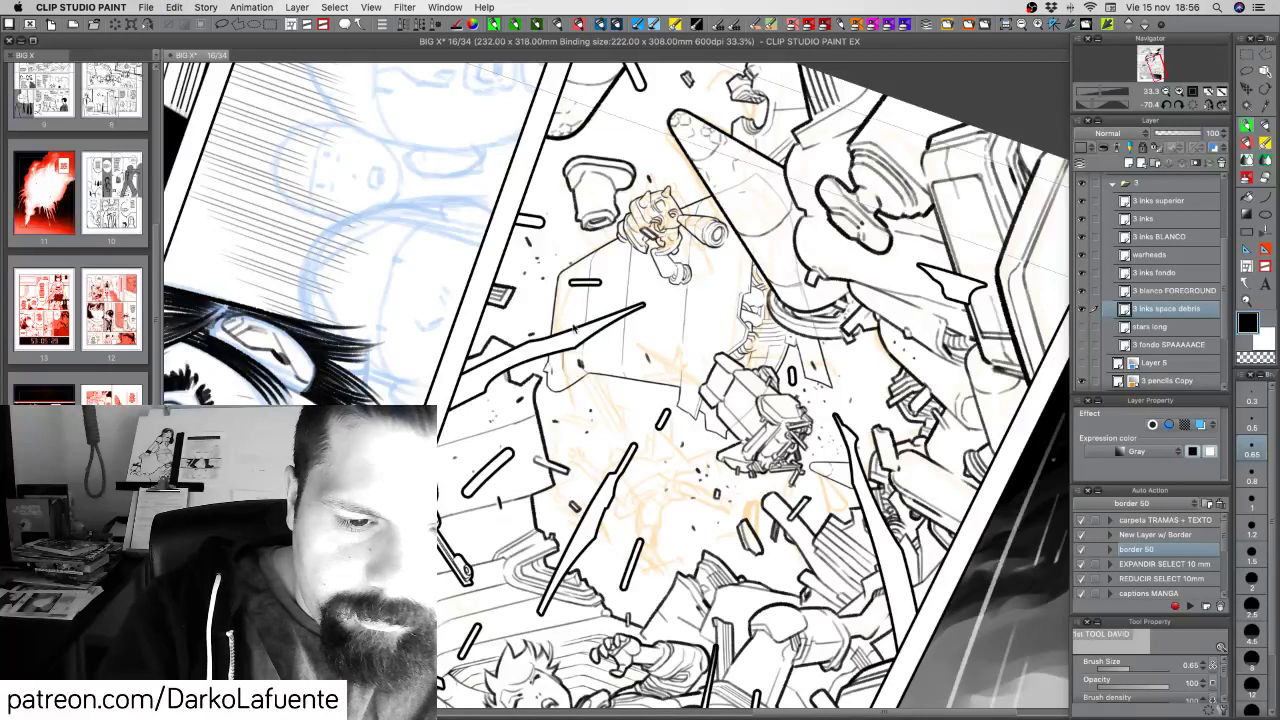
key("super+z")
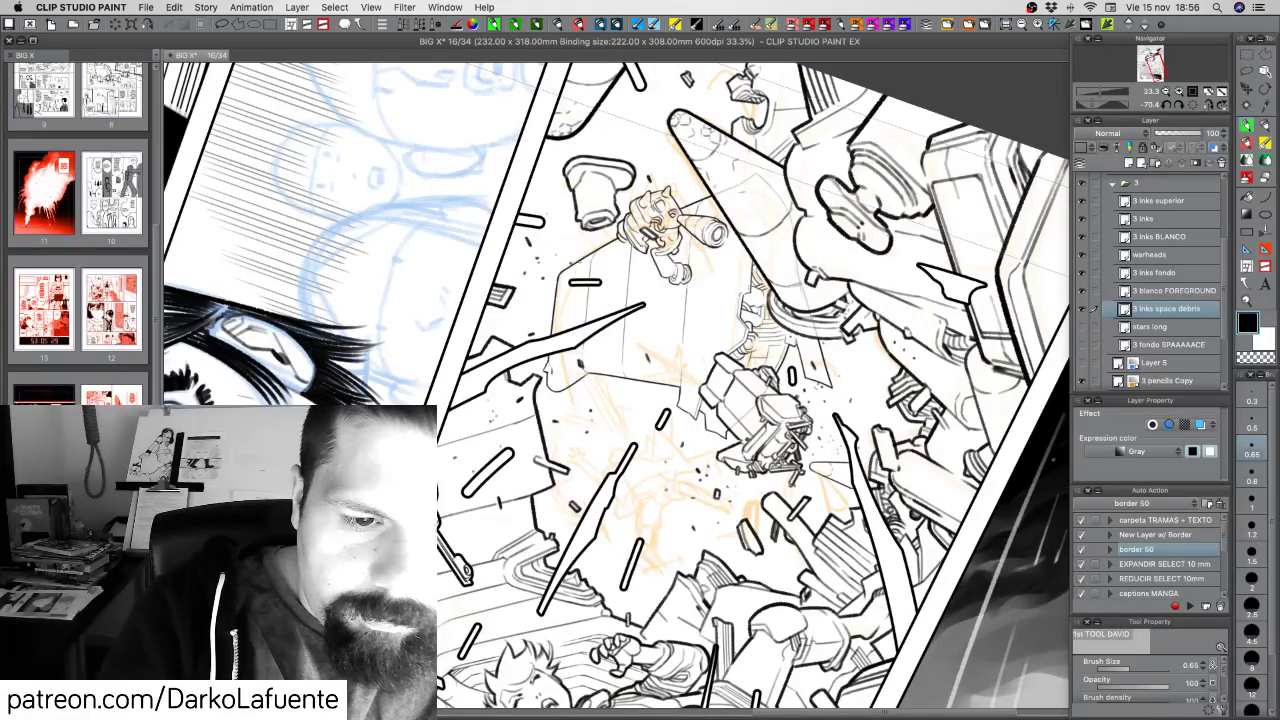
key("super+z")
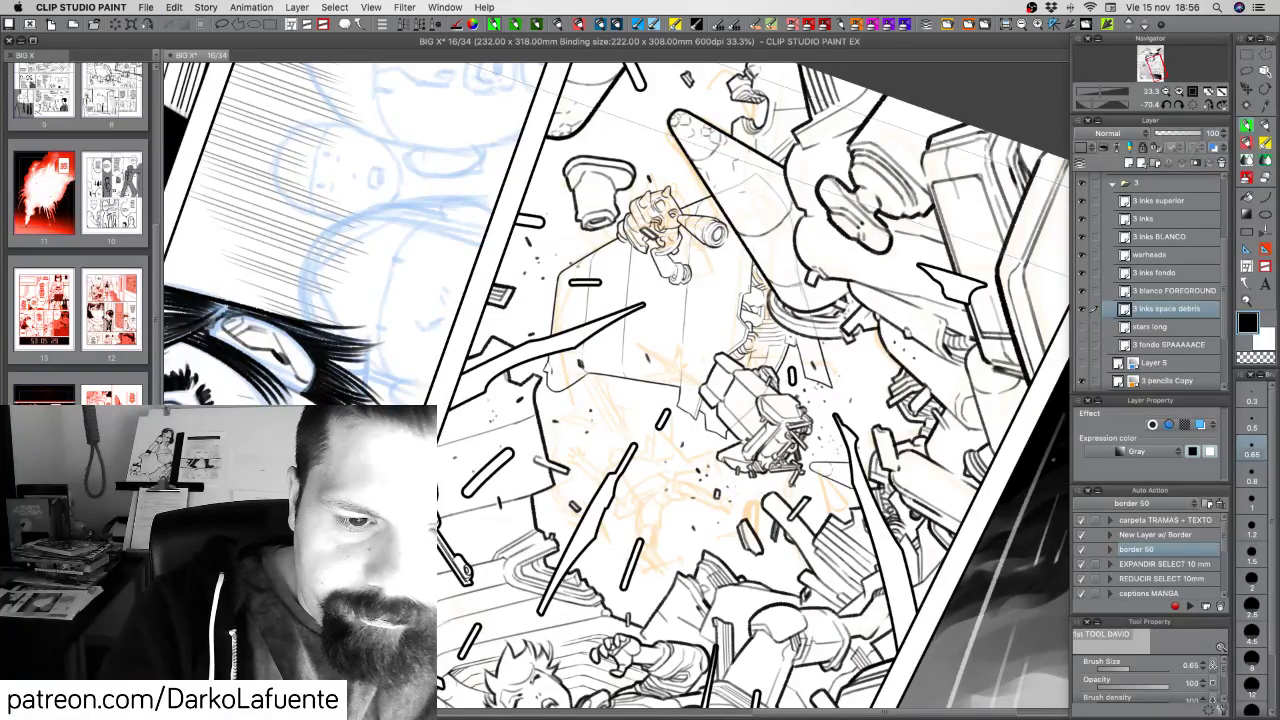
left_click_drag(575, 287, 567, 371)
key("super+z")
key("super+z")
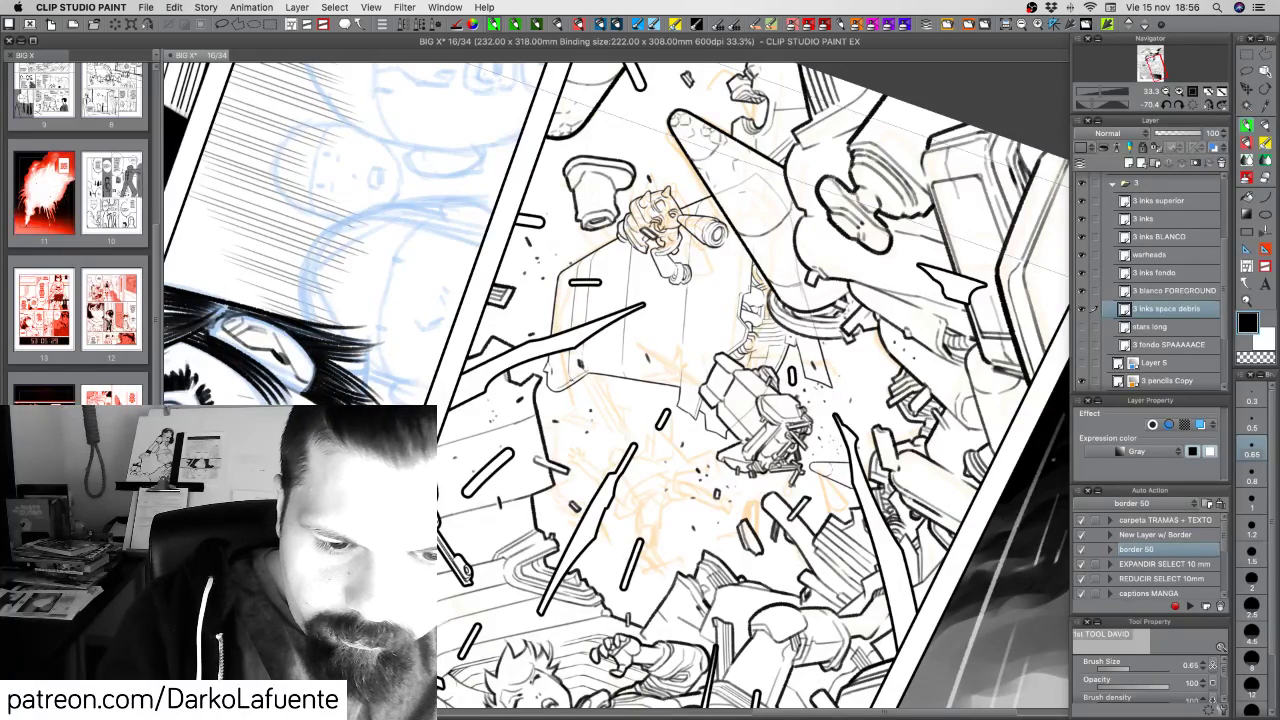
Refine the hull panel's edge between the long shard and the wrecked seat, alternating black and transparent
left_click_drag(699, 473, 755, 474)
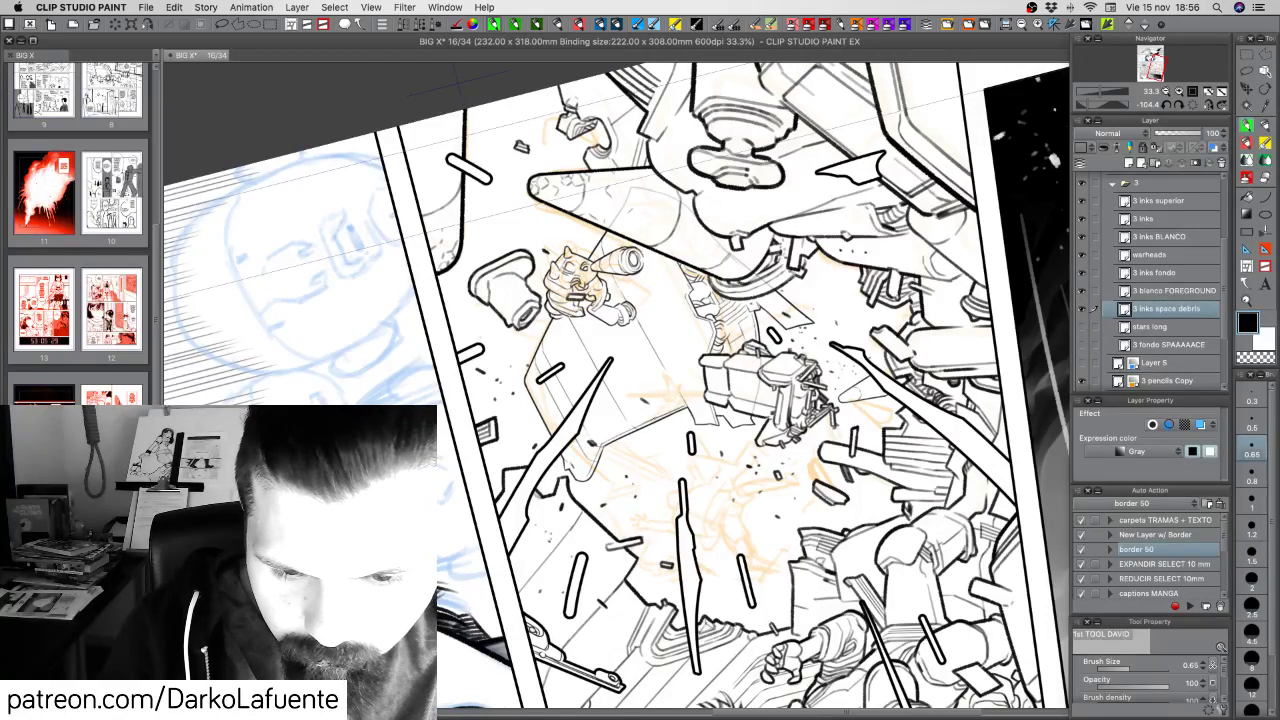
key("c")
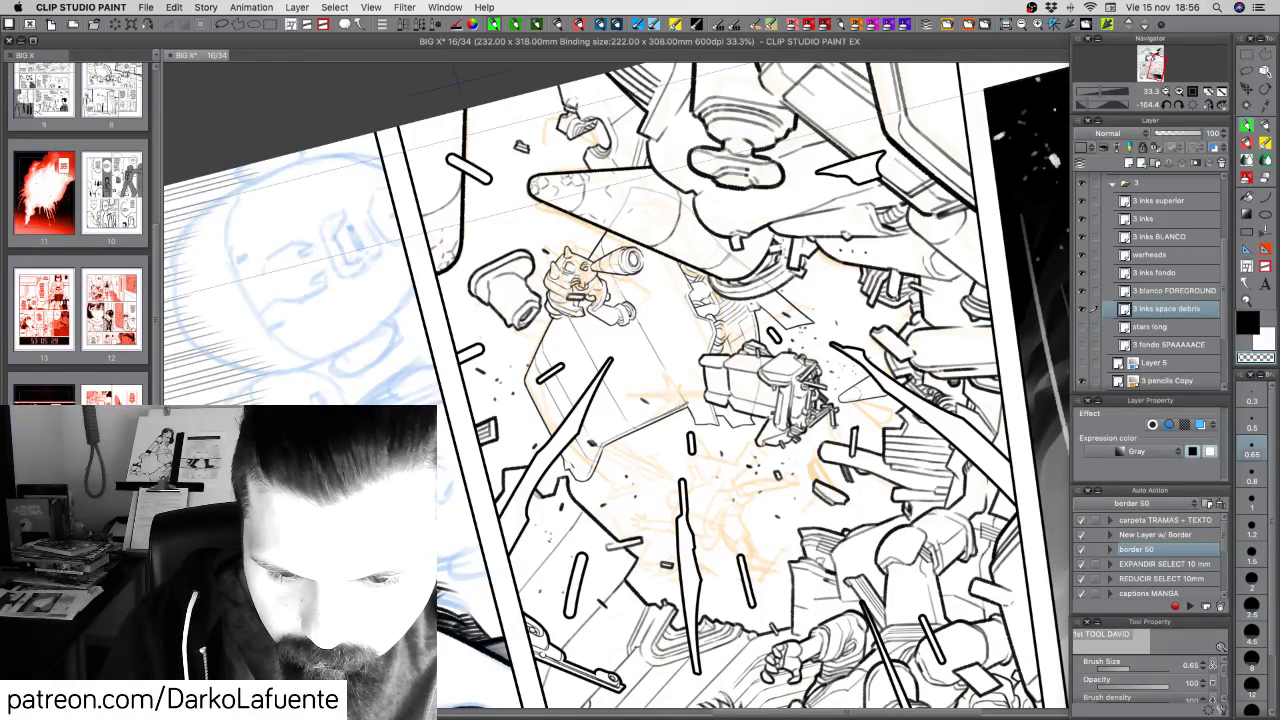
key("c")
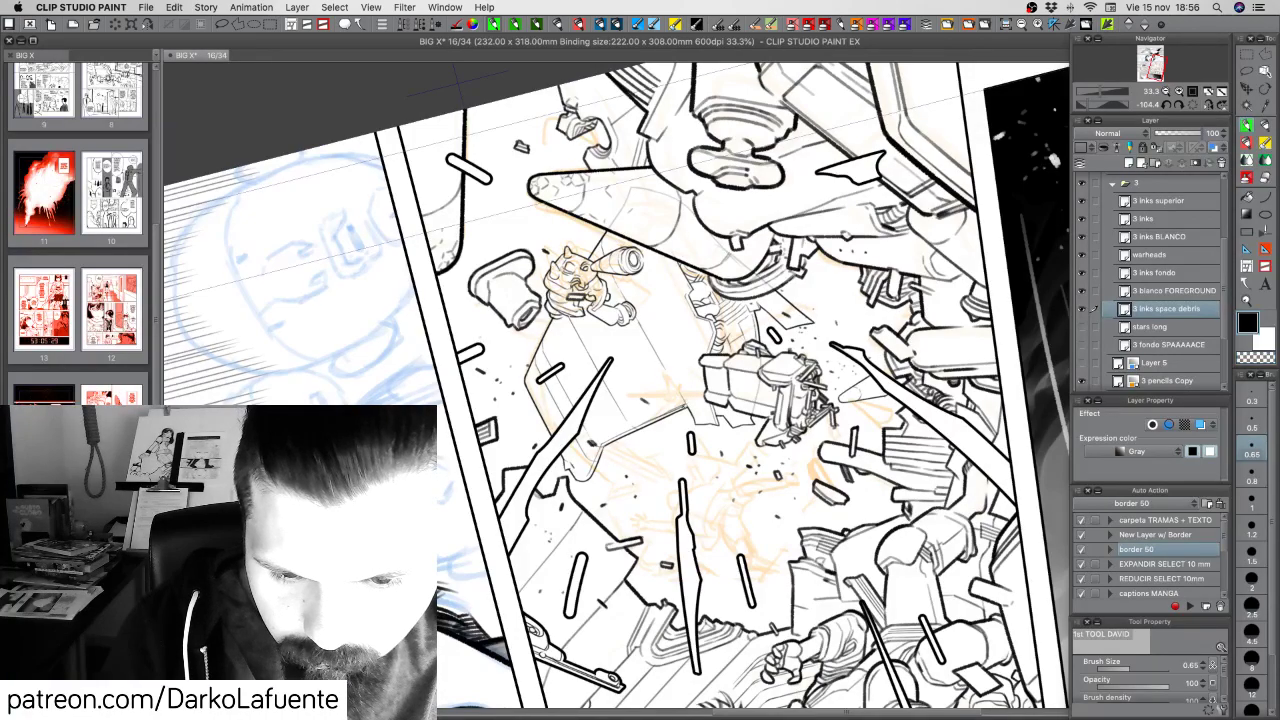
key("r")
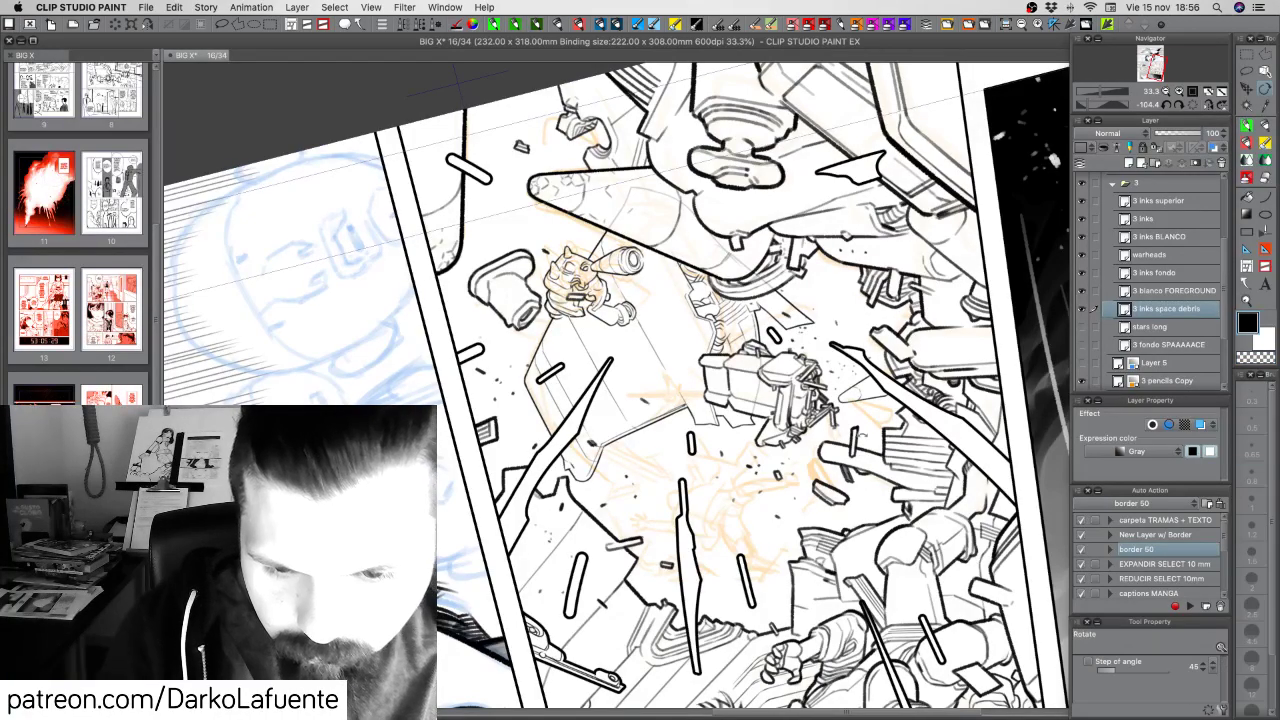
left_click_drag(760, 231, 722, 567)
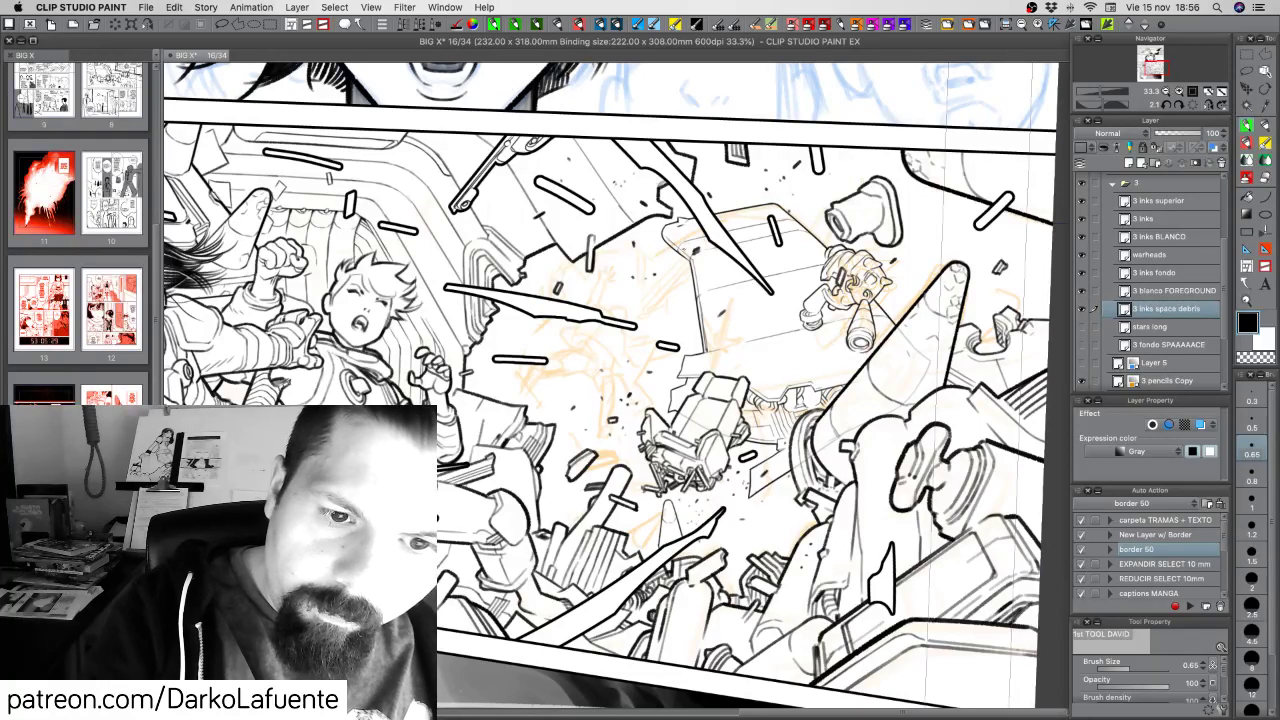
Ink small angular debris fragments in the gap beside the hull panel's side edge, above the wrecked seat
left_click_drag(646, 621, 681, 615)
left_click_drag(748, 443, 750, 455)
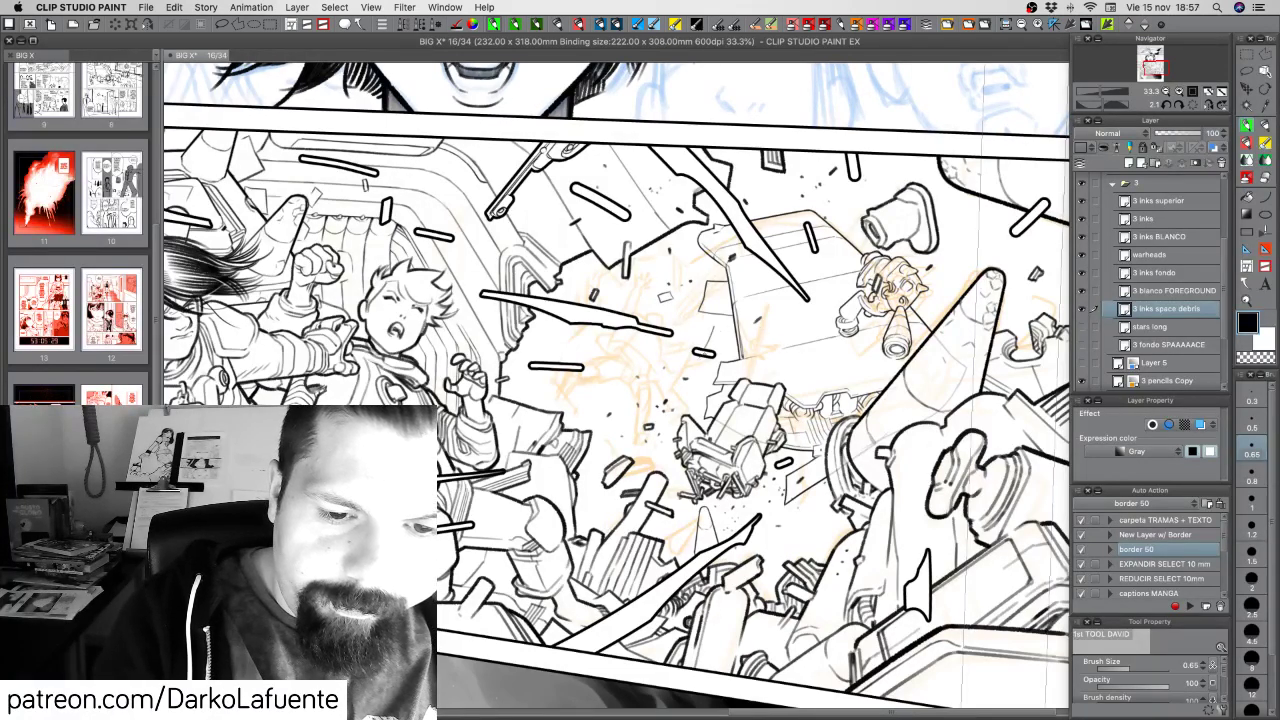
left_click_drag(700, 357, 711, 371)
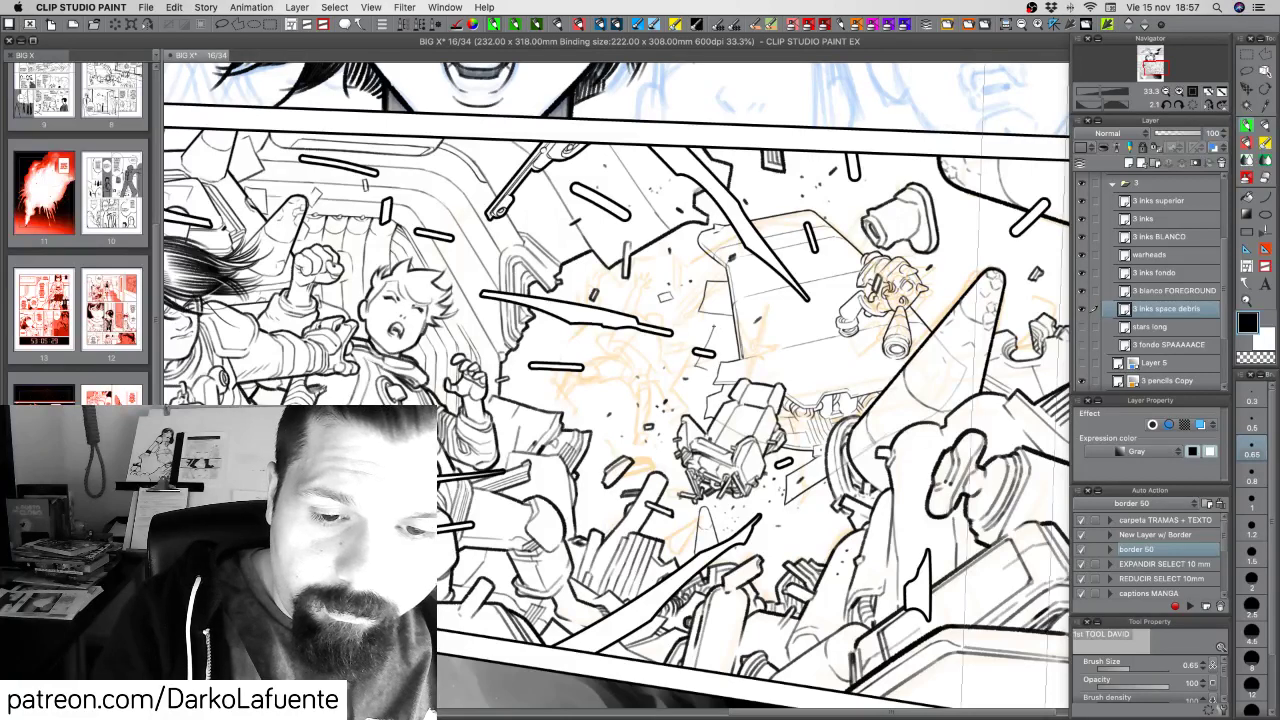
left_click_drag(713, 325, 724, 347)
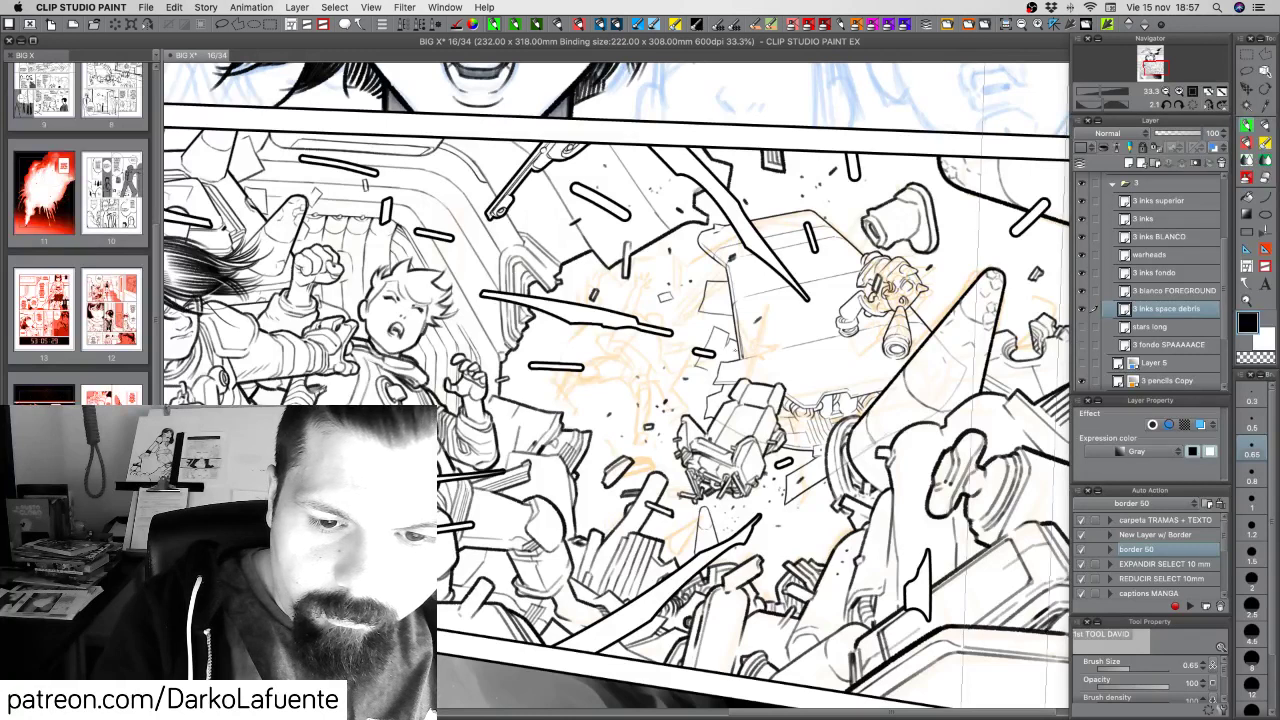
left_click_drag(707, 370, 719, 374)
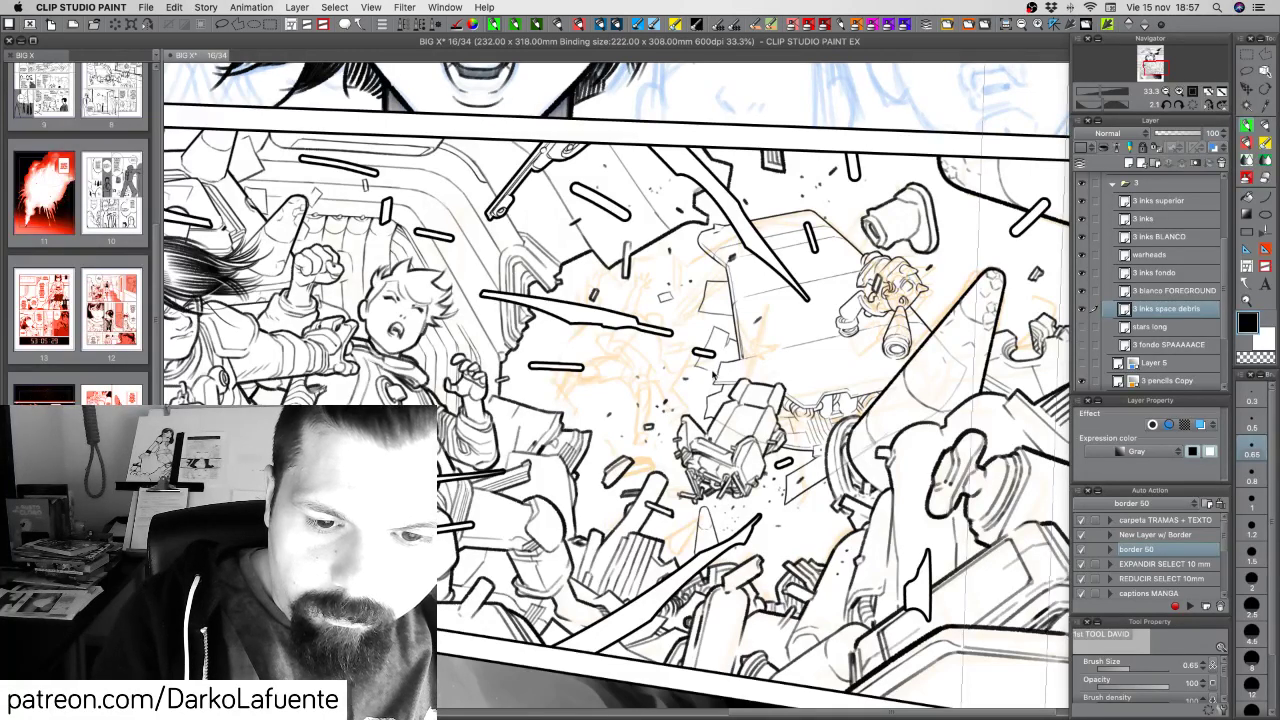
left_click_drag(725, 363, 713, 371)
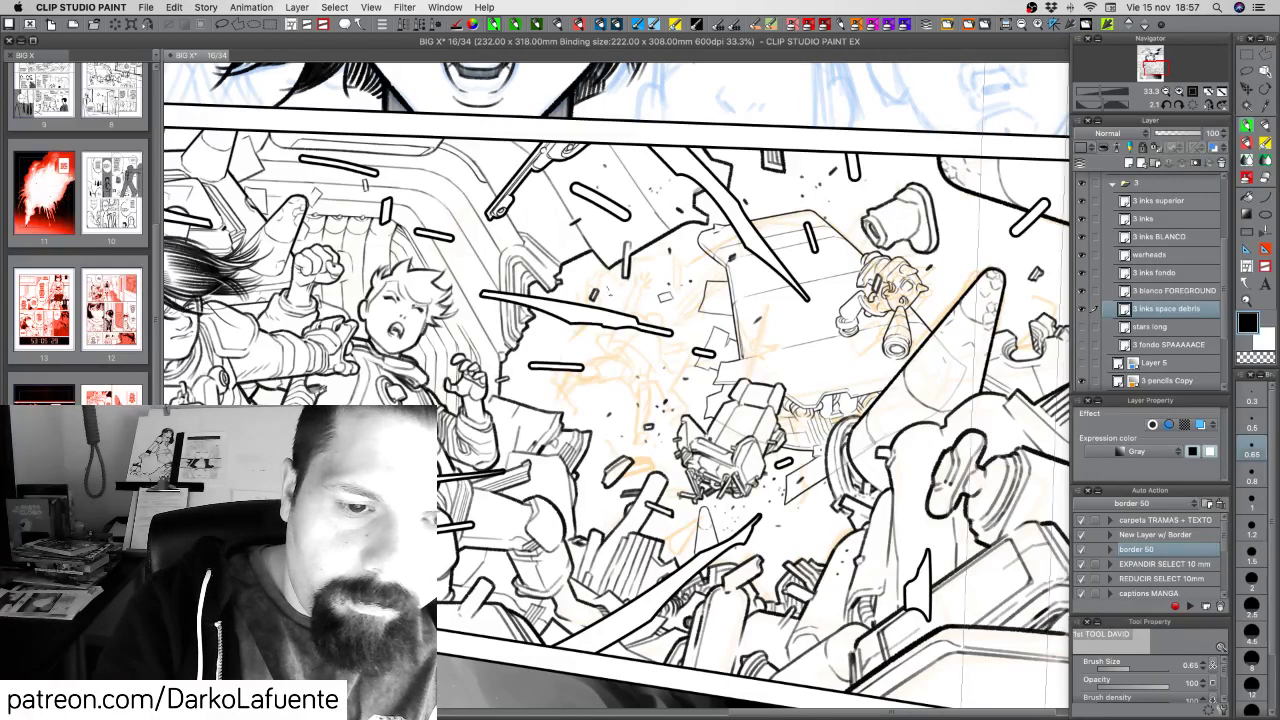
Ink small debris fragments along the torn cabin wall, around the long shard beside the screaming boy, switching to transparent for cleanup
left_click_drag(614, 286, 622, 298)
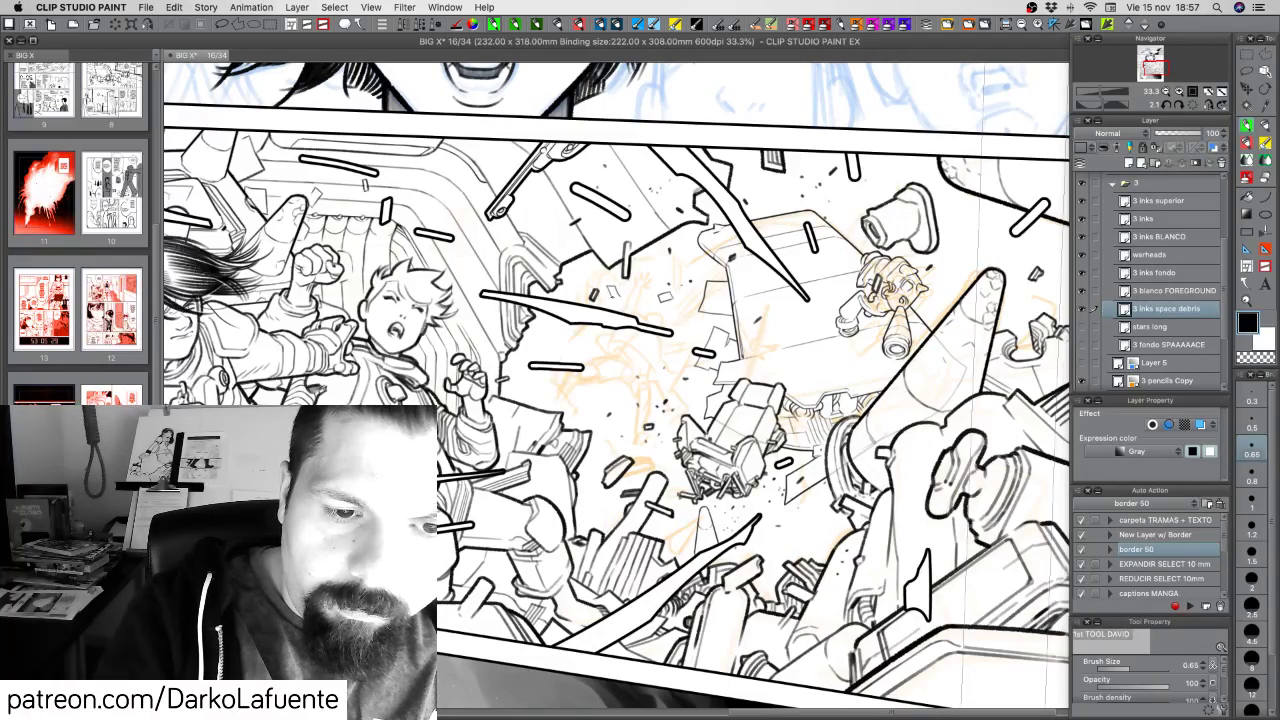
left_click_drag(721, 387, 807, 370)
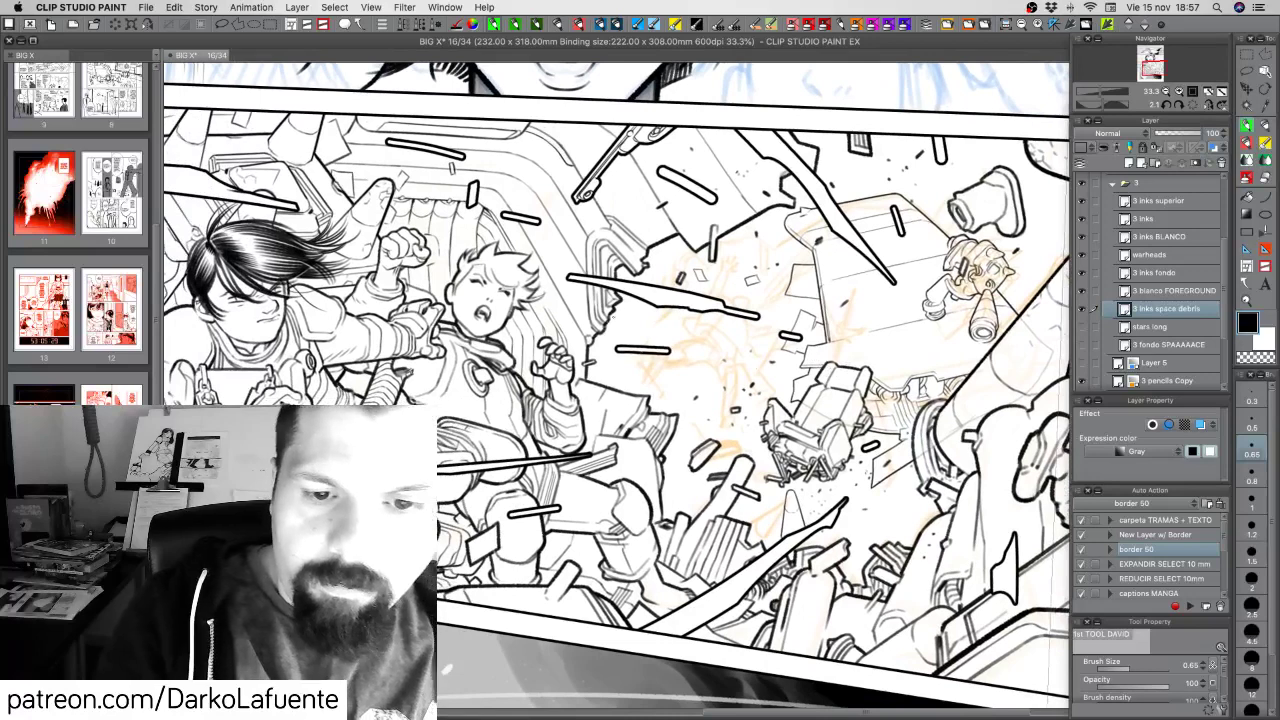
mouse_move(611, 313)
left_mouse_down()
mouse_move(629, 325)
mouse_move(613, 346)
mouse_move(624, 338)
left_mouse_up()
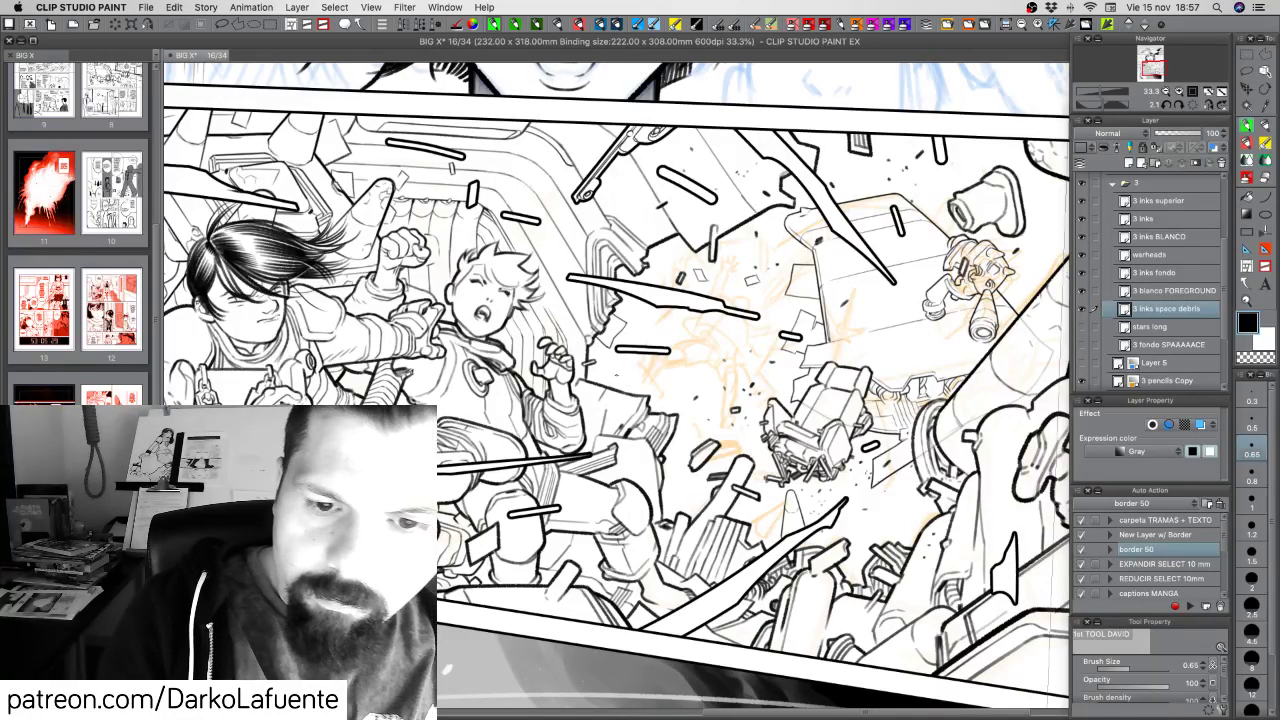
mouse_move(625, 370)
left_mouse_down()
mouse_move(613, 376)
mouse_move(625, 402)
left_mouse_up()
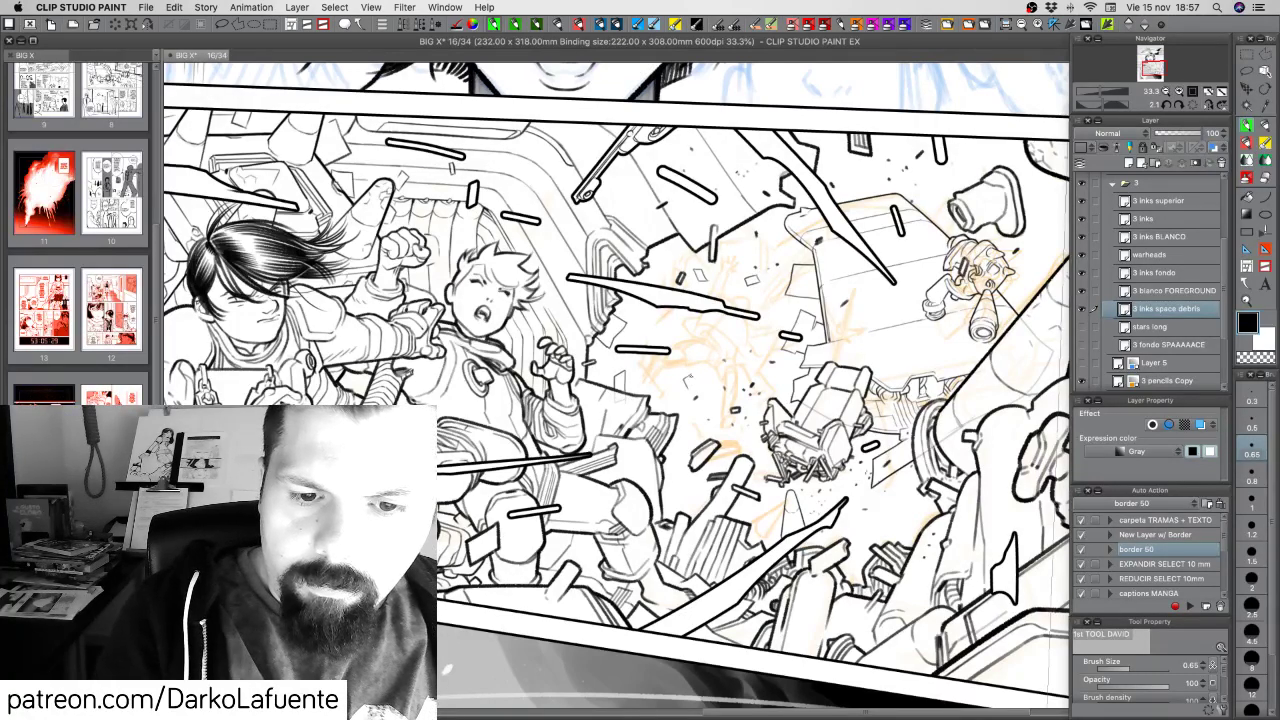
left_click_drag(695, 381, 688, 390)
key("c")
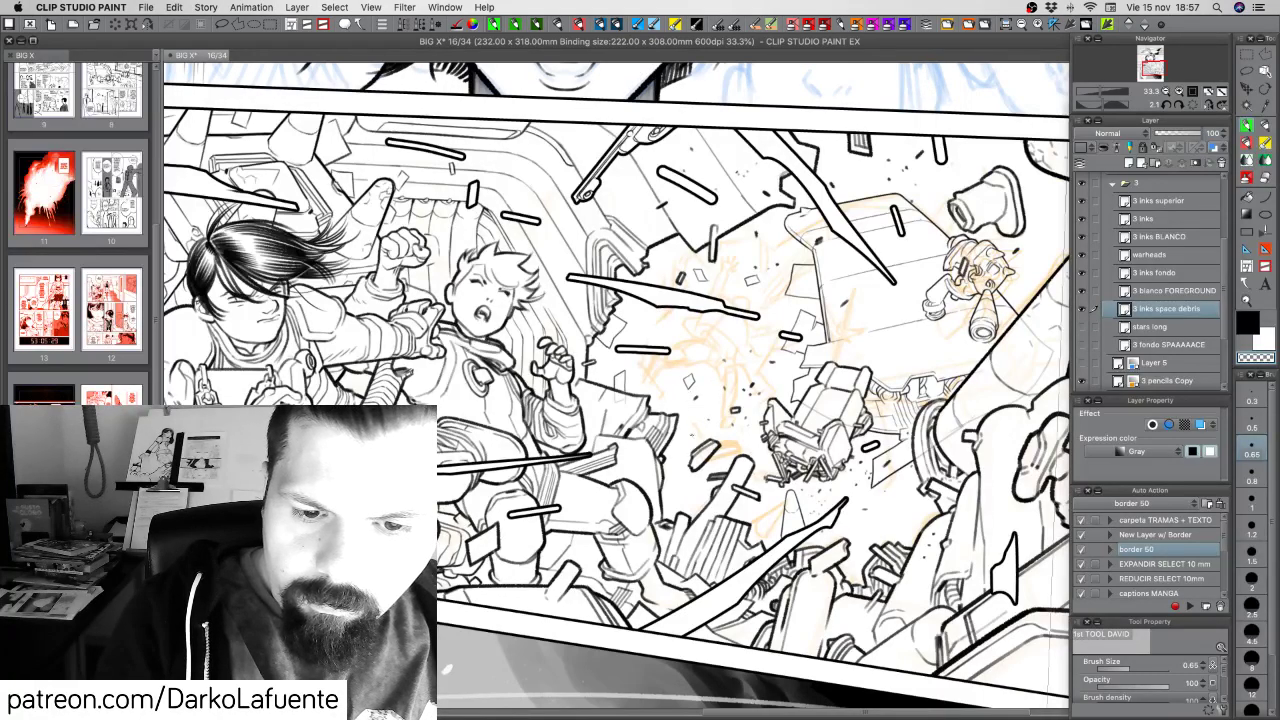
left_click_drag(781, 433, 782, 417)
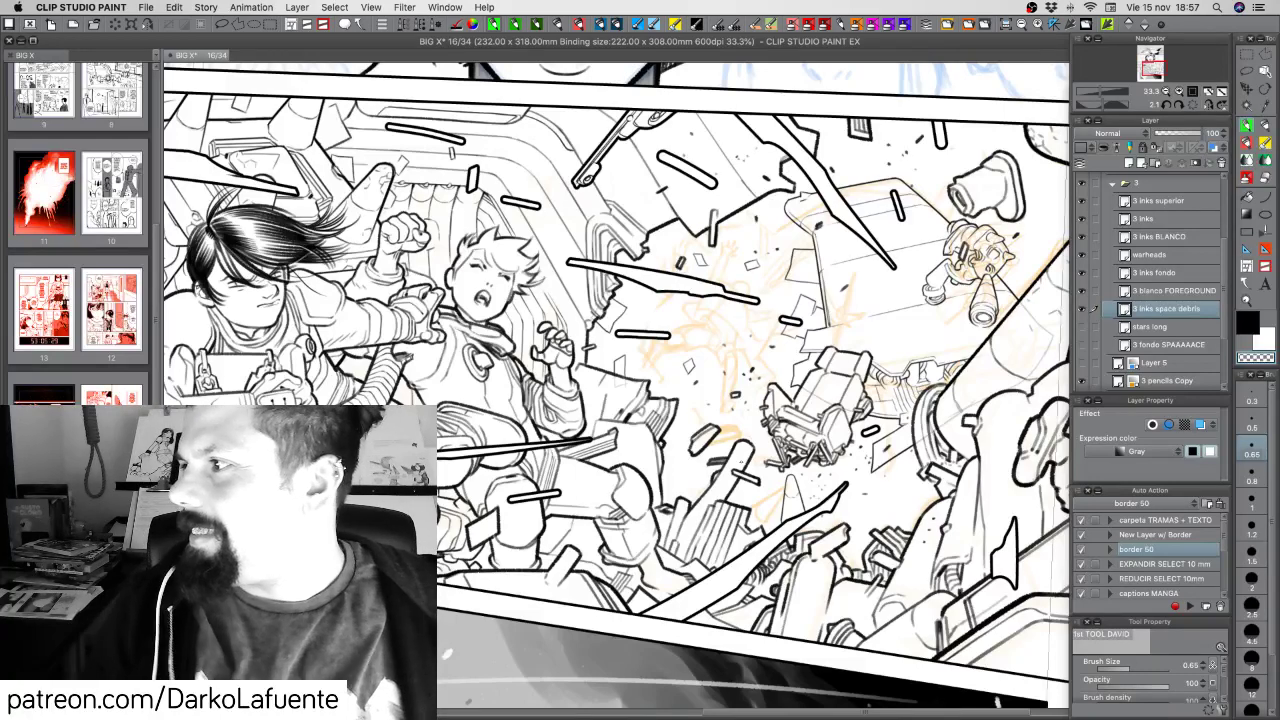
key("Tab")
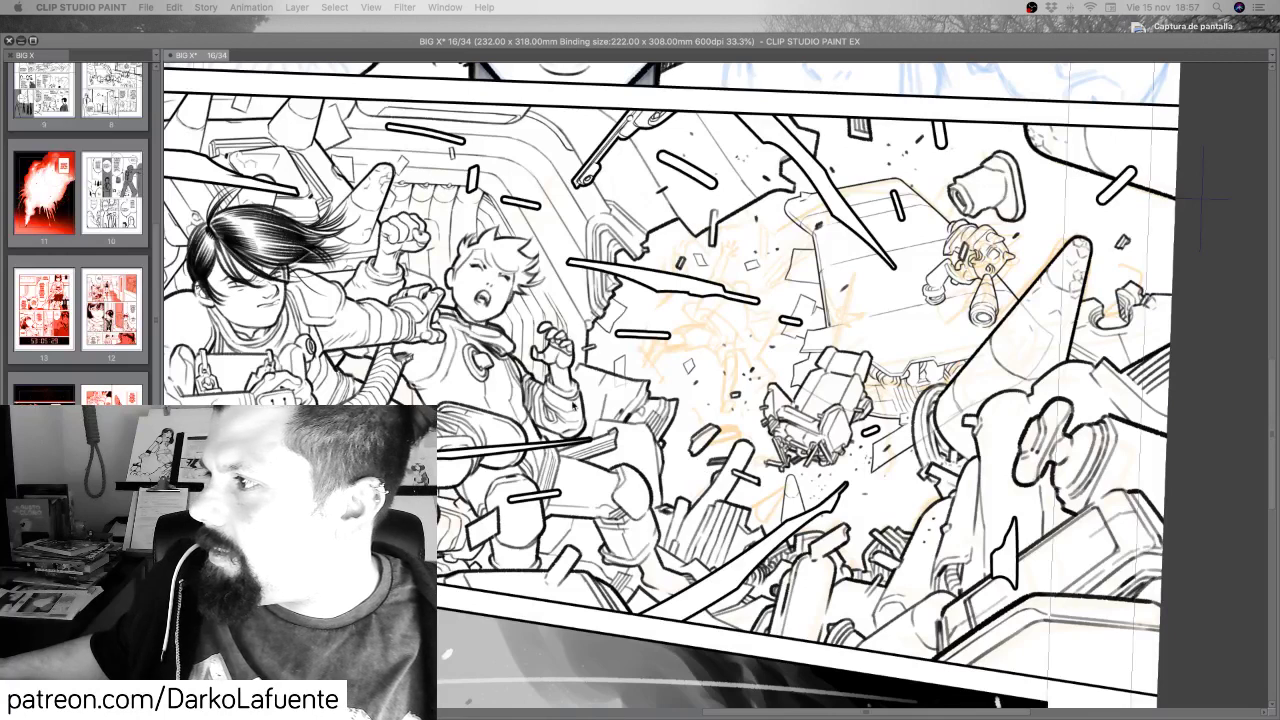
key("Tab")
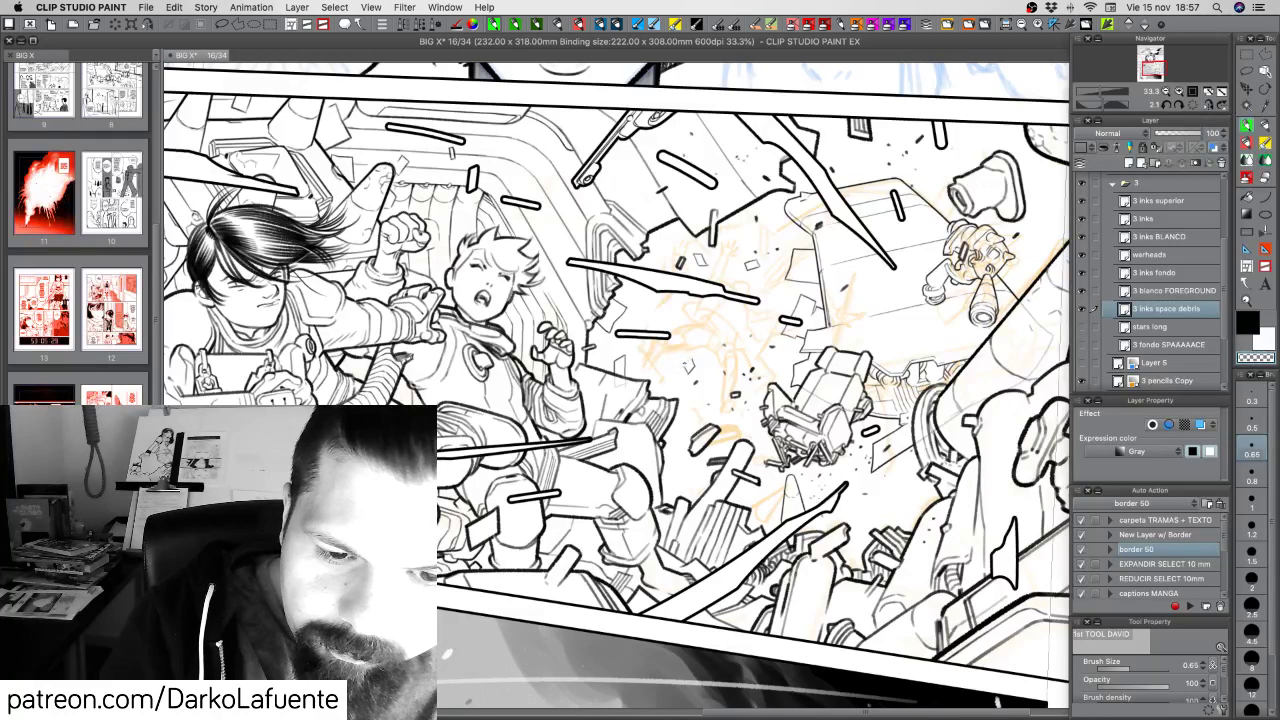
key("c")
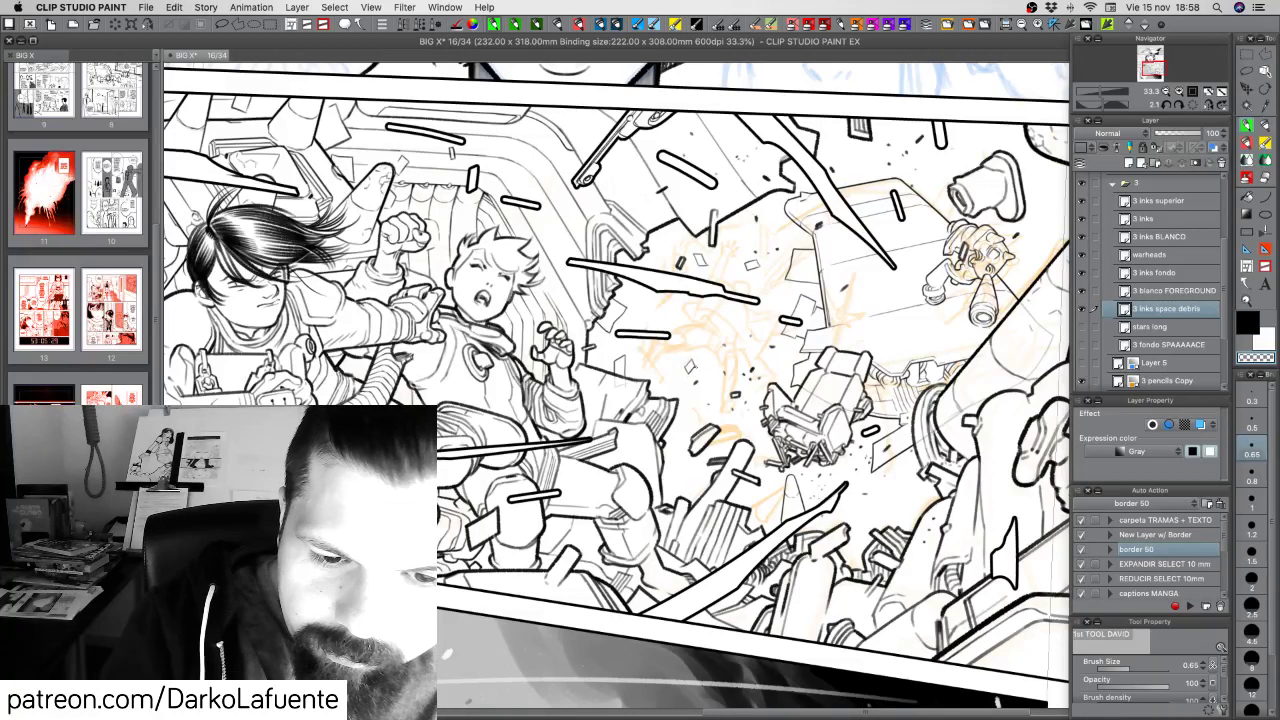
key("r")
mouse_move(950, 285)
left_mouse_down()
mouse_move(938, 232)
mouse_move(900, 172)
left_mouse_up()
key("p")
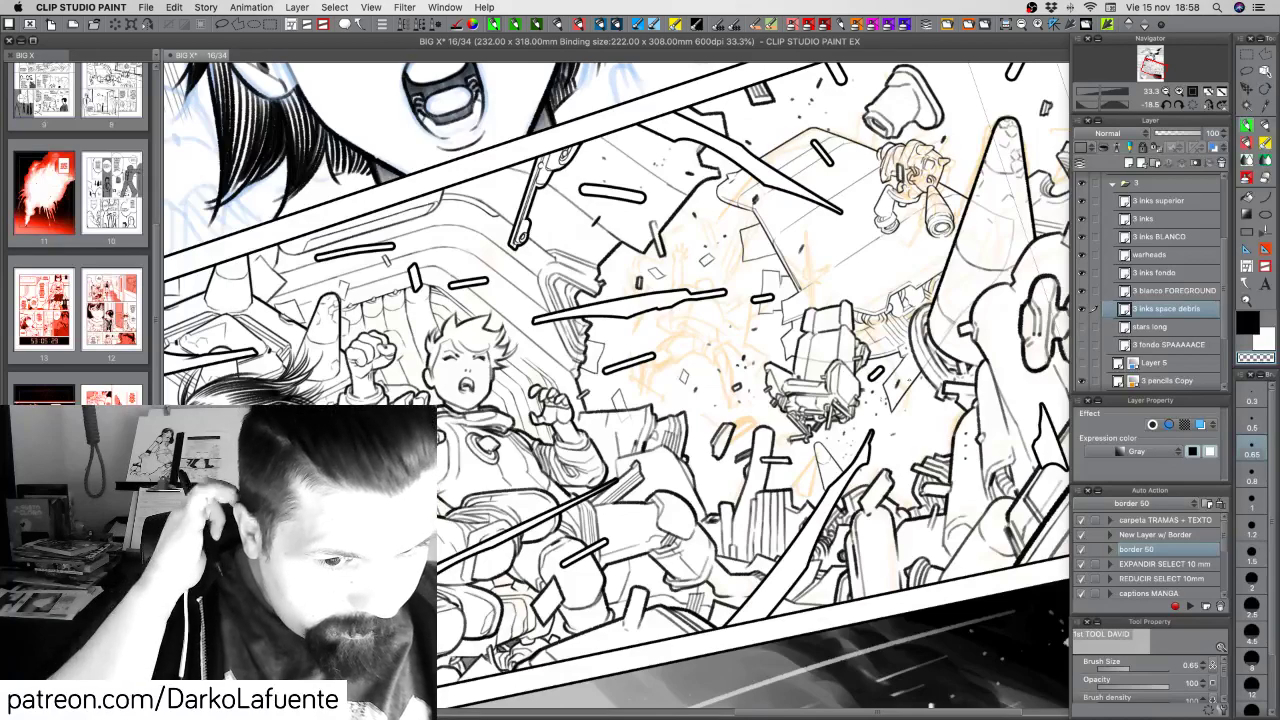
key("r")
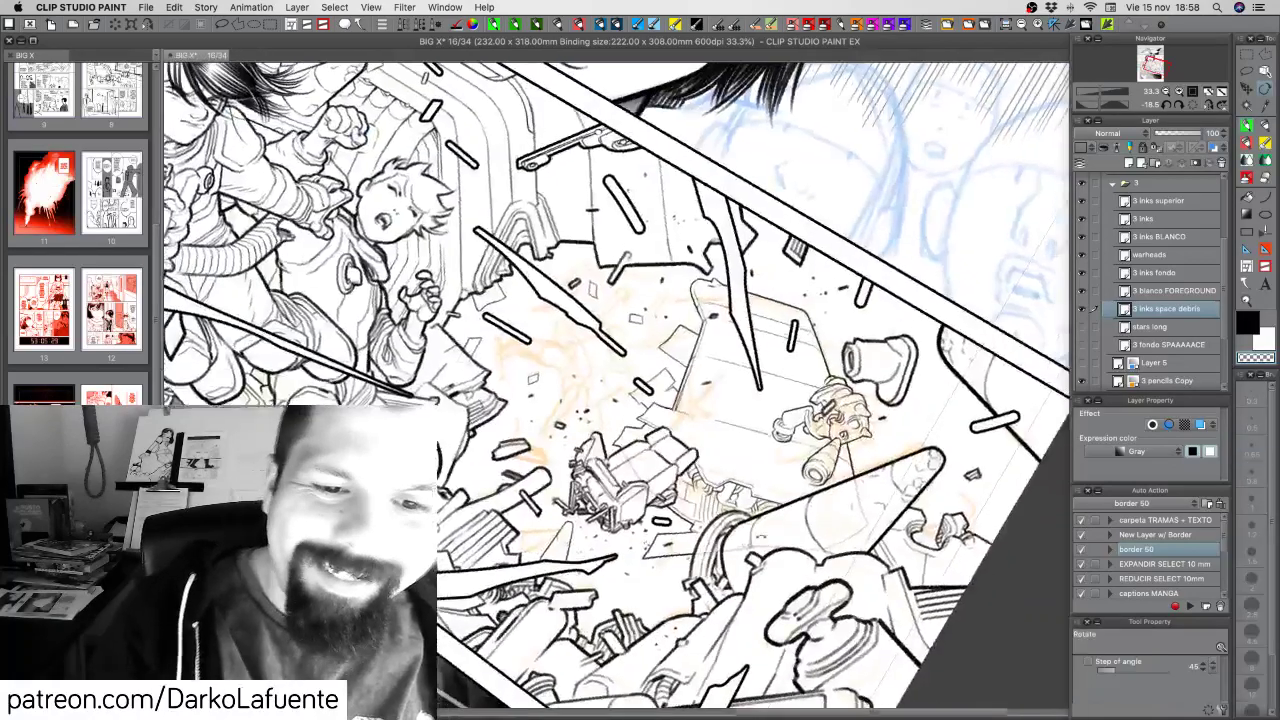
key("p")
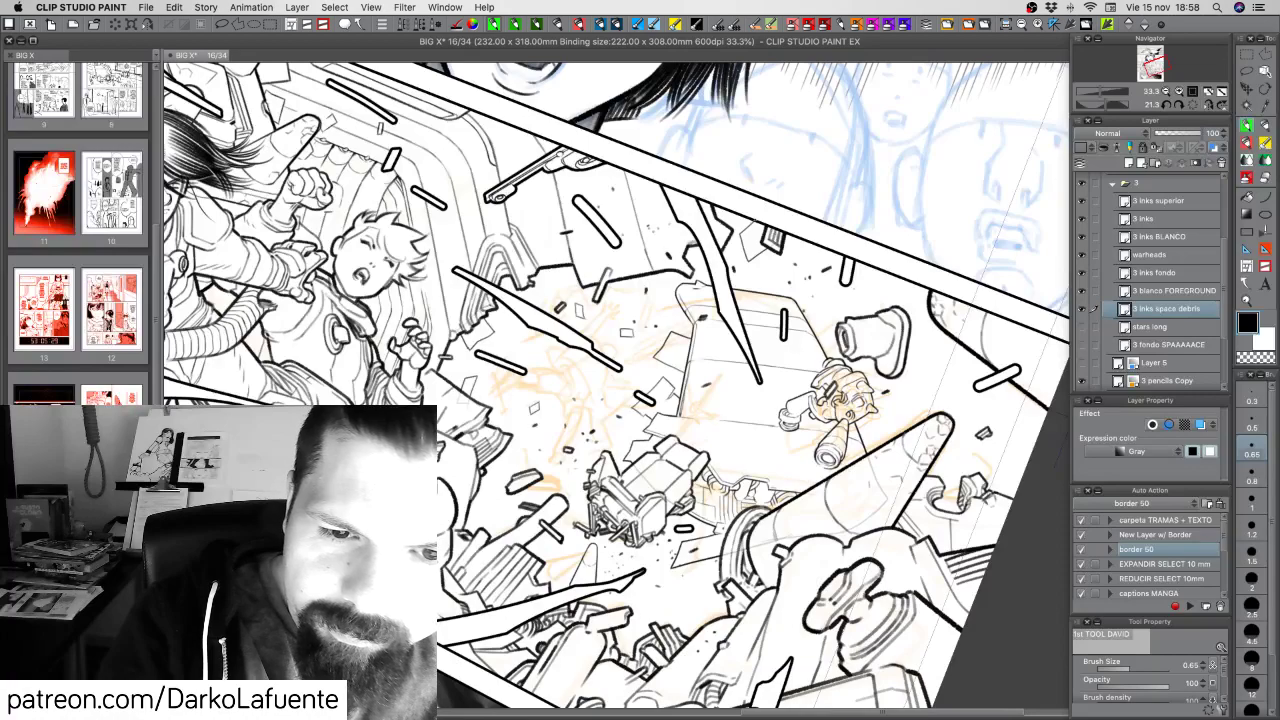
key("space")
left_click_drag(872, 477, 858, 314)
key("shift+space")
key("space")
left_click_drag(882, 488, 917, 456)
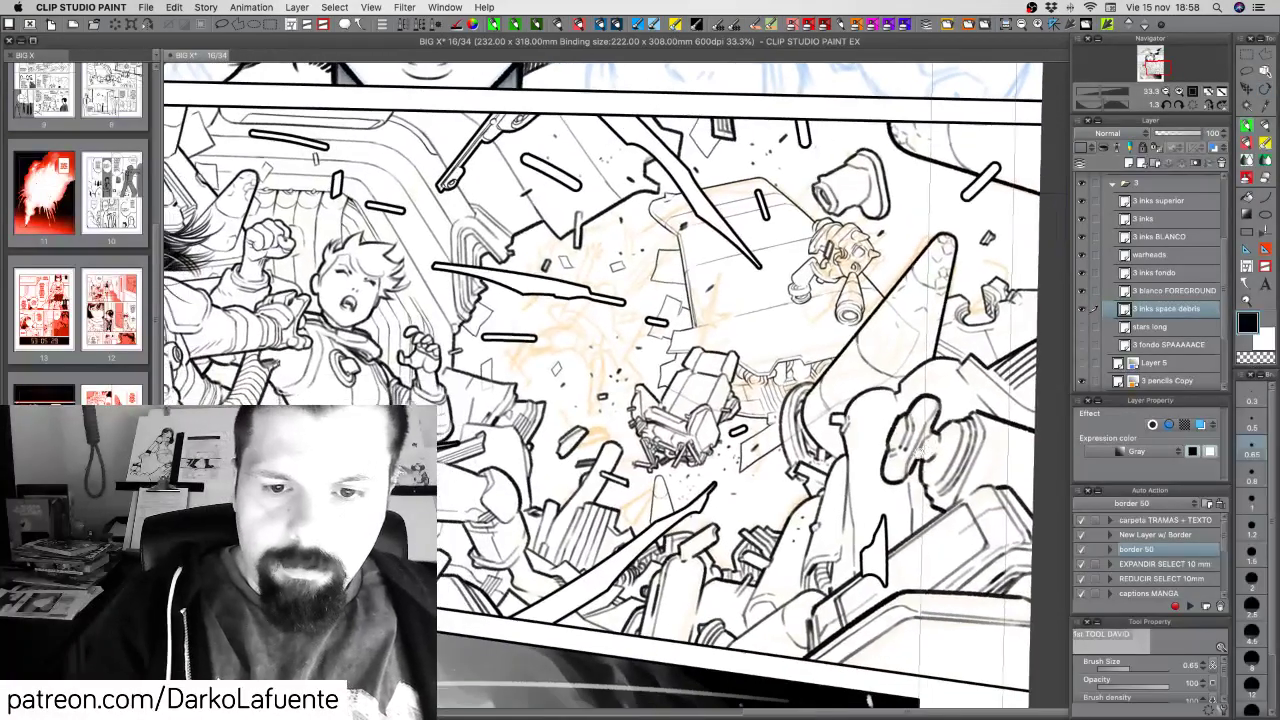
key("shift+space")
left_click_drag(952, 543, 962, 496)
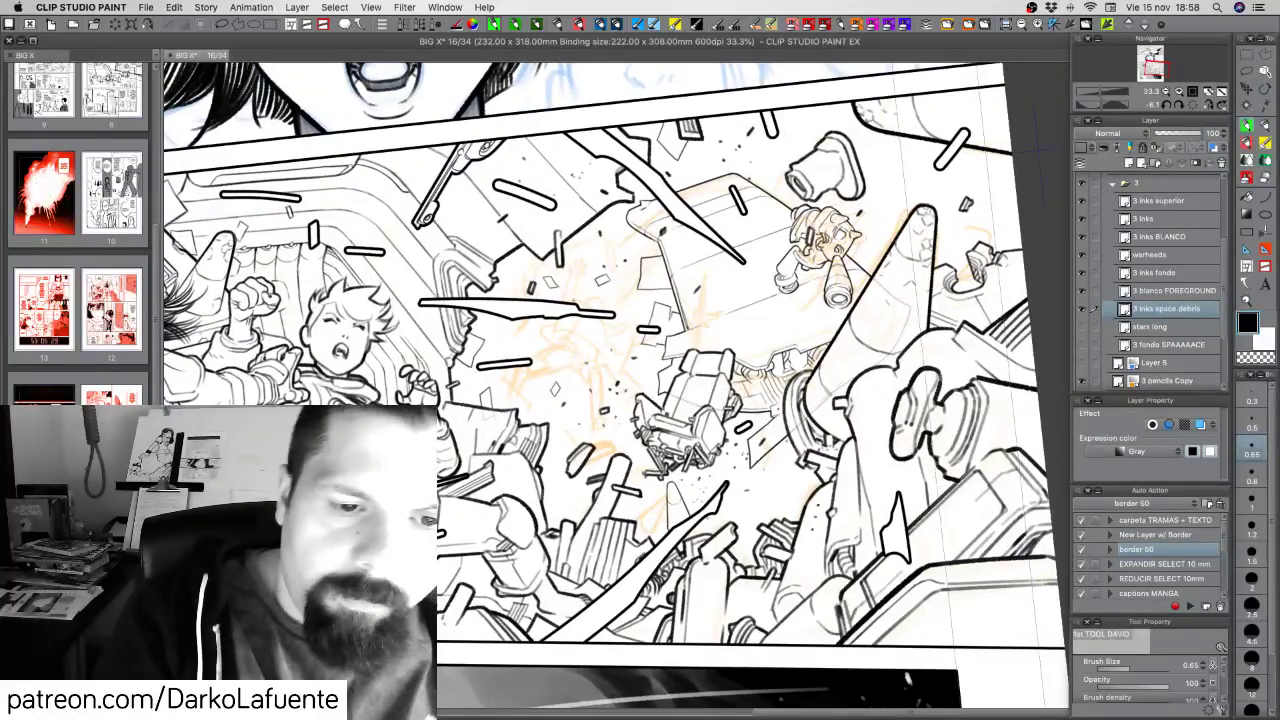
Ink the floating figure's raised hand, arm and torso outline over the orange pencils behind the long shard
key("super+plus")
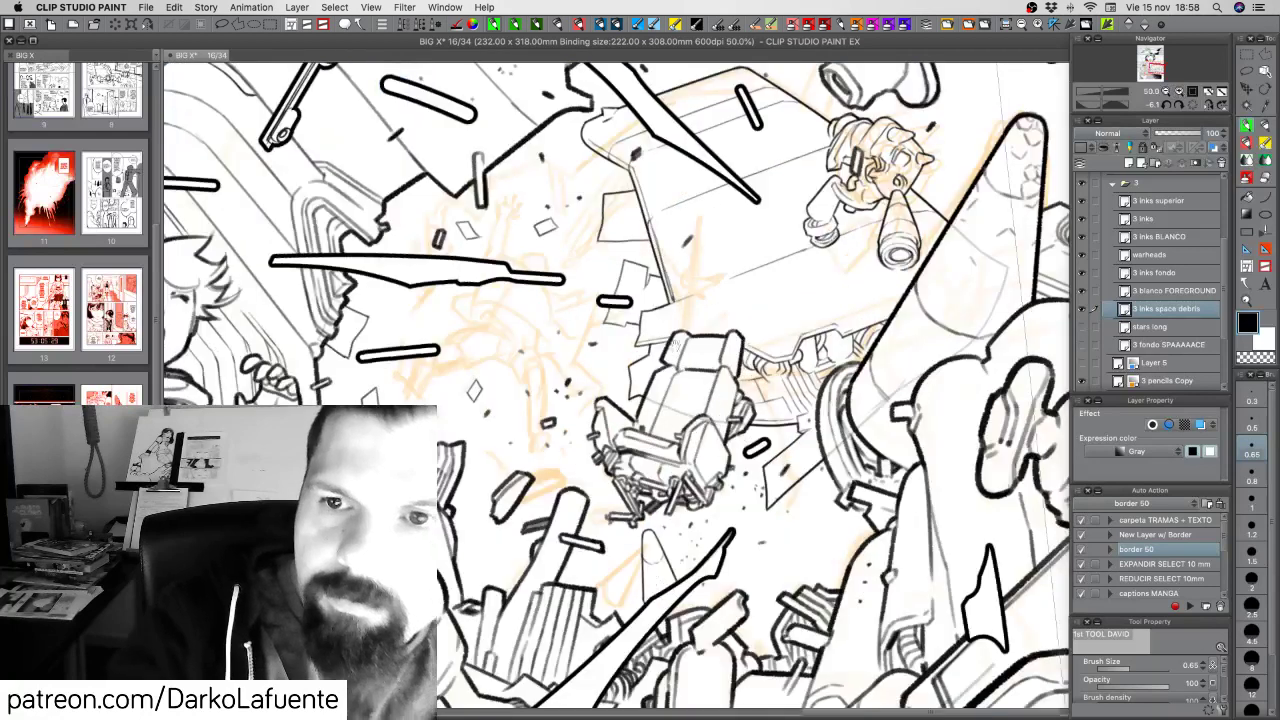
key("space")
left_click_drag(675, 346, 798, 432)
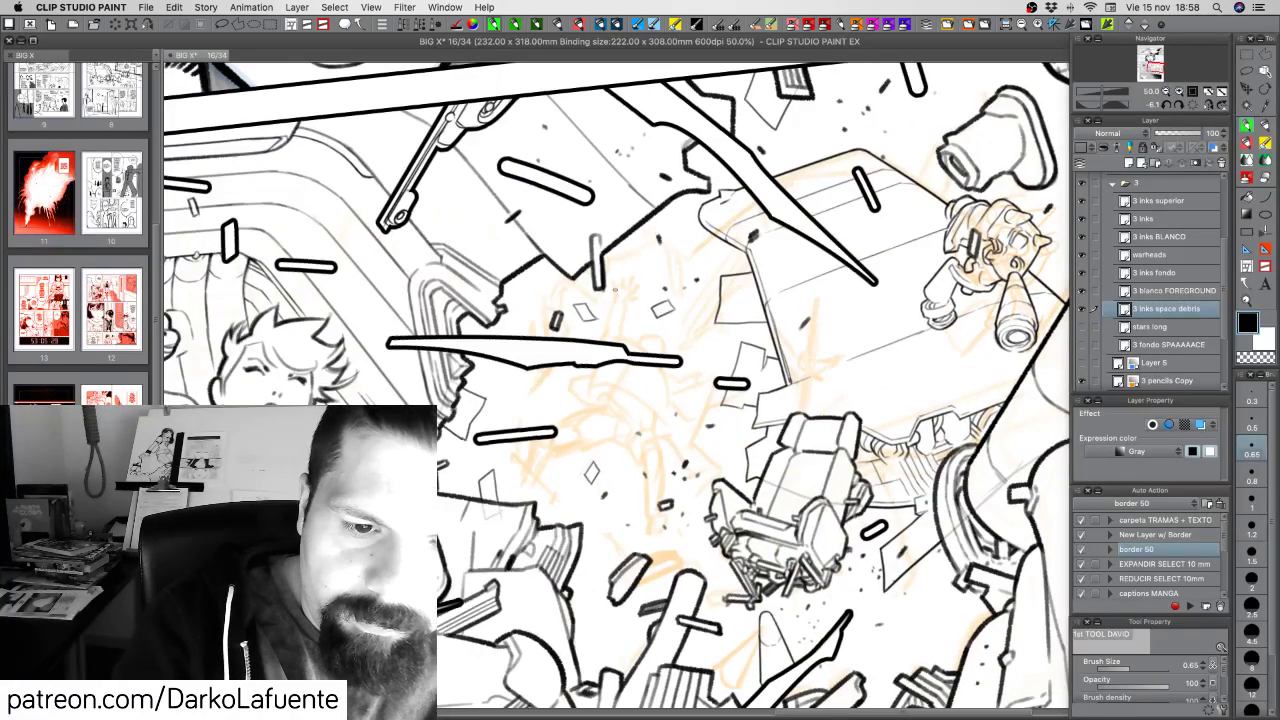
mouse_move(613, 282)
left_mouse_down()
mouse_move(638, 304)
mouse_move(607, 317)
mouse_move(600, 333)
mouse_move(628, 312)
mouse_move(625, 338)
mouse_move(609, 335)
left_mouse_up()
mouse_move(603, 329)
left_mouse_down()
mouse_move(642, 295)
mouse_move(662, 327)
mouse_move(625, 335)
mouse_move(660, 352)
left_mouse_up()
mouse_move(664, 352)
left_mouse_down()
mouse_move(598, 359)
mouse_move(578, 383)
mouse_move(581, 404)
mouse_move(597, 390)
mouse_move(656, 432)
left_mouse_up()
left_click_drag(667, 378, 657, 428)
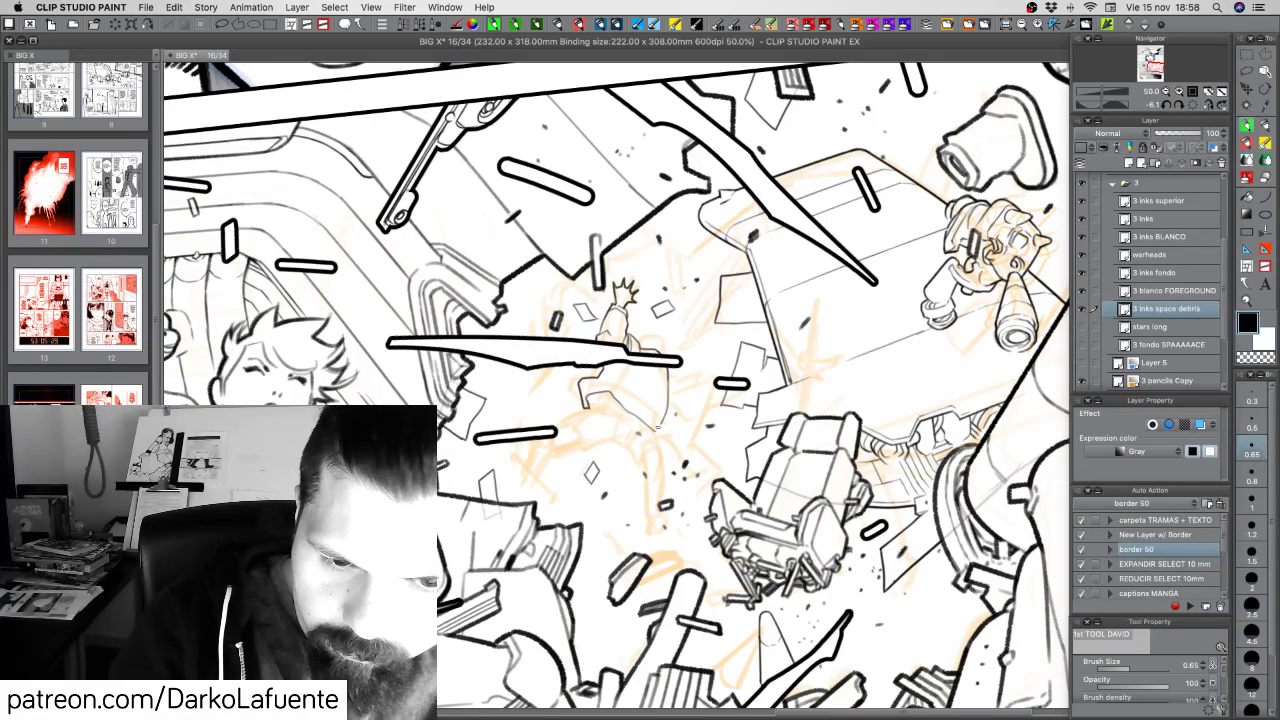
Ink the floating figure's other arm and open hand at the pointed end of the long shard
mouse_move(670, 372)
left_mouse_down()
mouse_move(667, 410)
mouse_move(682, 414)
mouse_move(676, 384)
mouse_move(688, 392)
mouse_move(676, 410)
mouse_move(696, 398)
left_mouse_up()
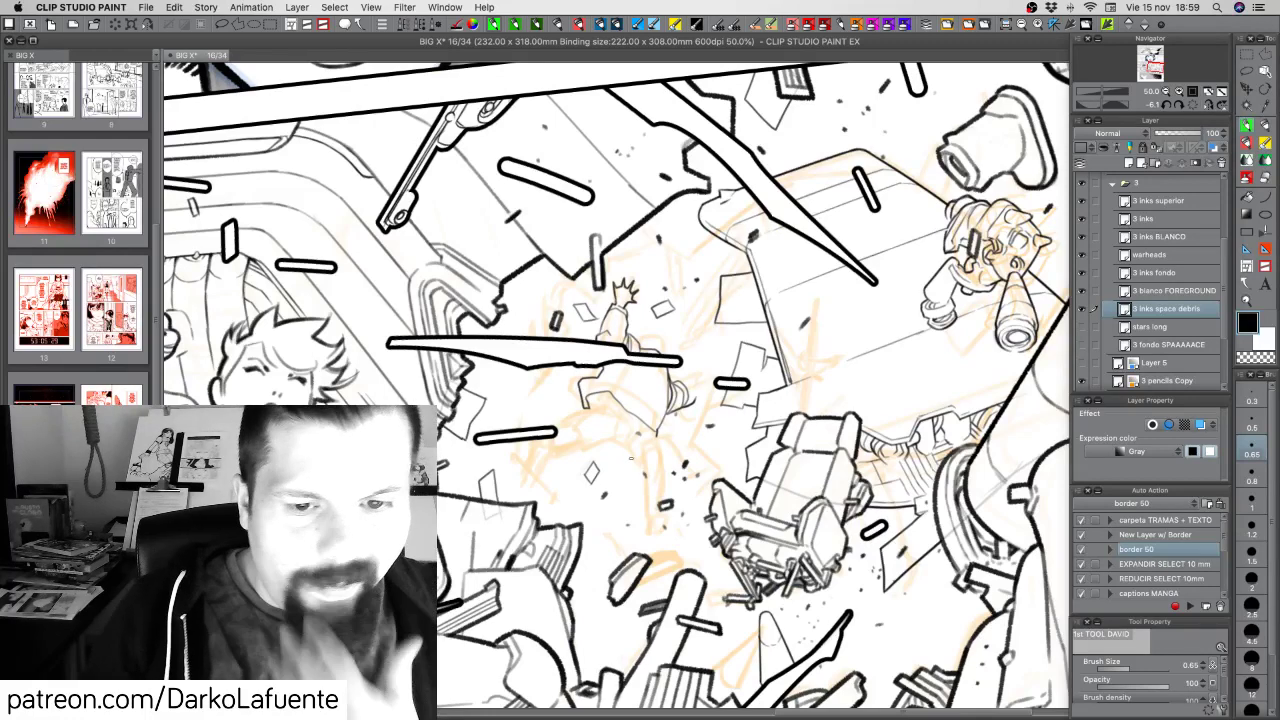
key("shift+space")
left_click_drag(860, 440, 869, 395)
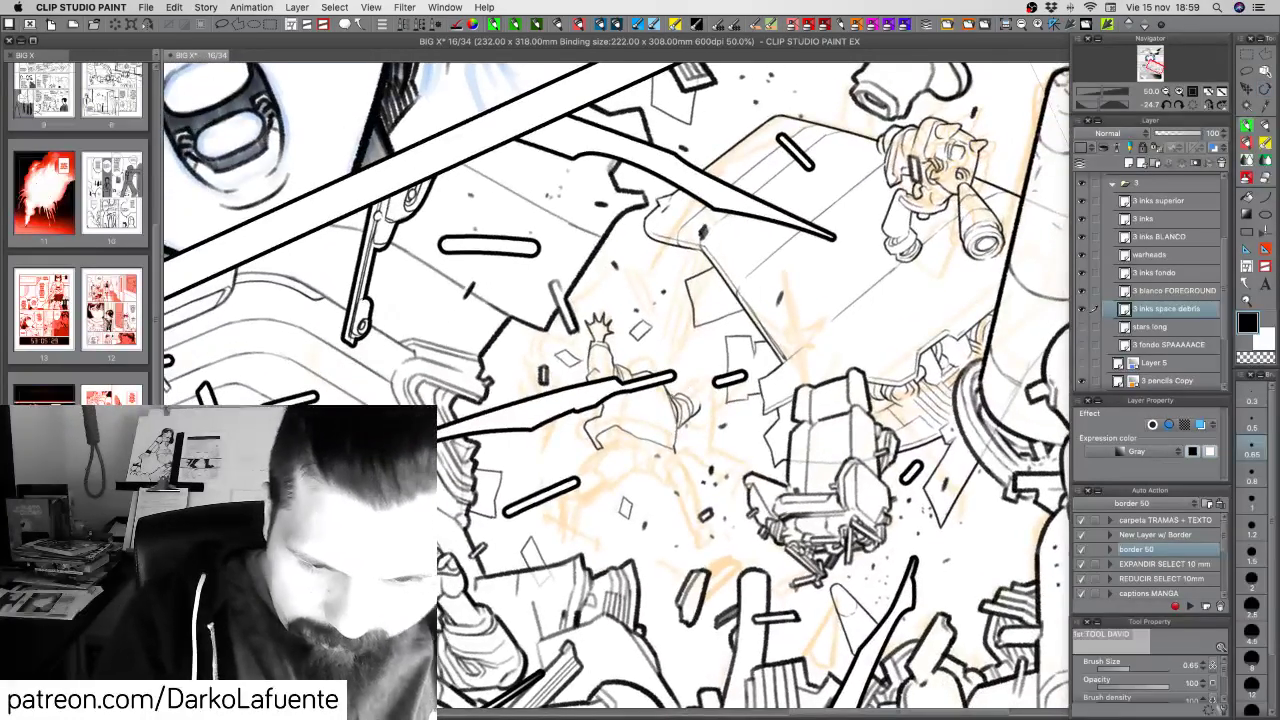
key("super+z")
left_click_drag(670, 393, 684, 388)
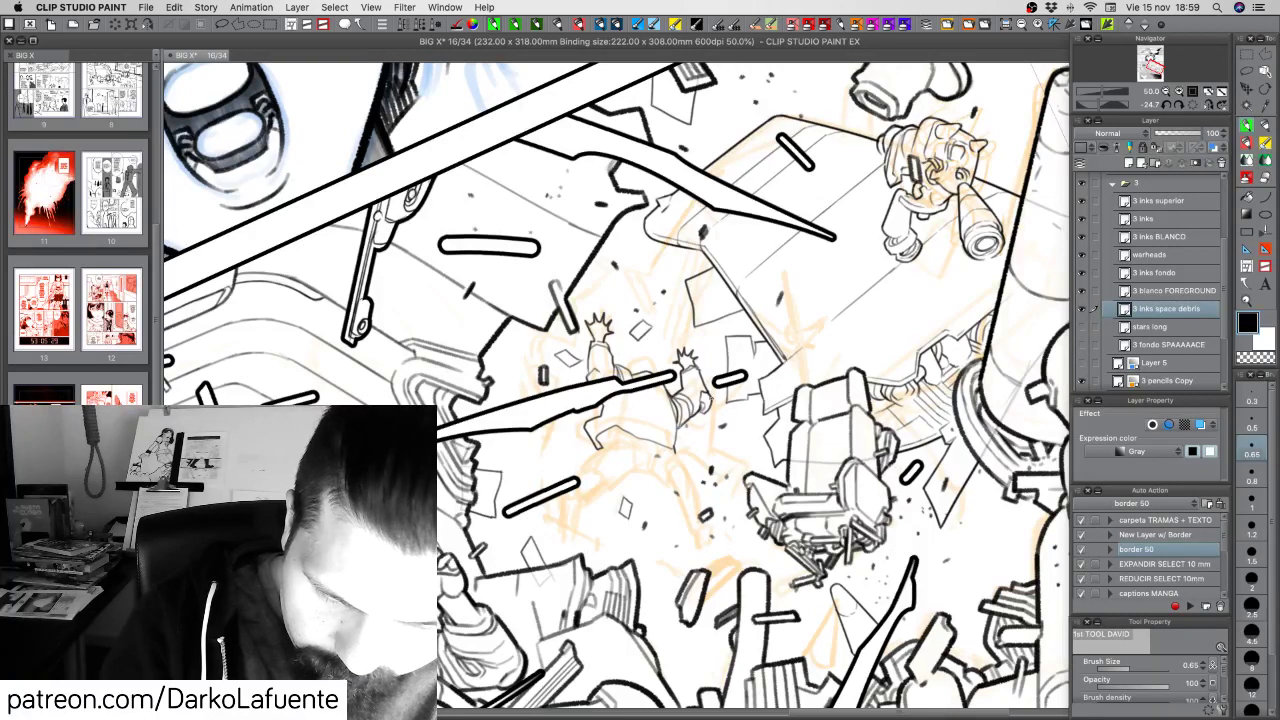
key("c")
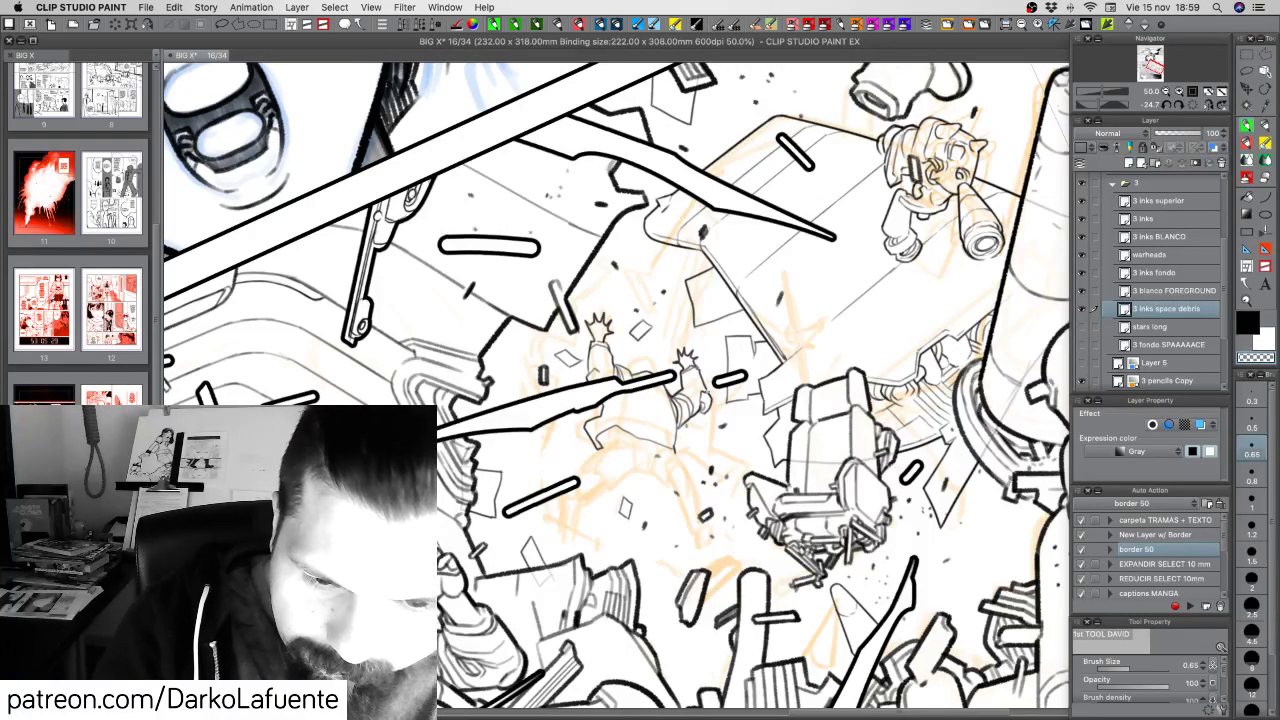
key("c")
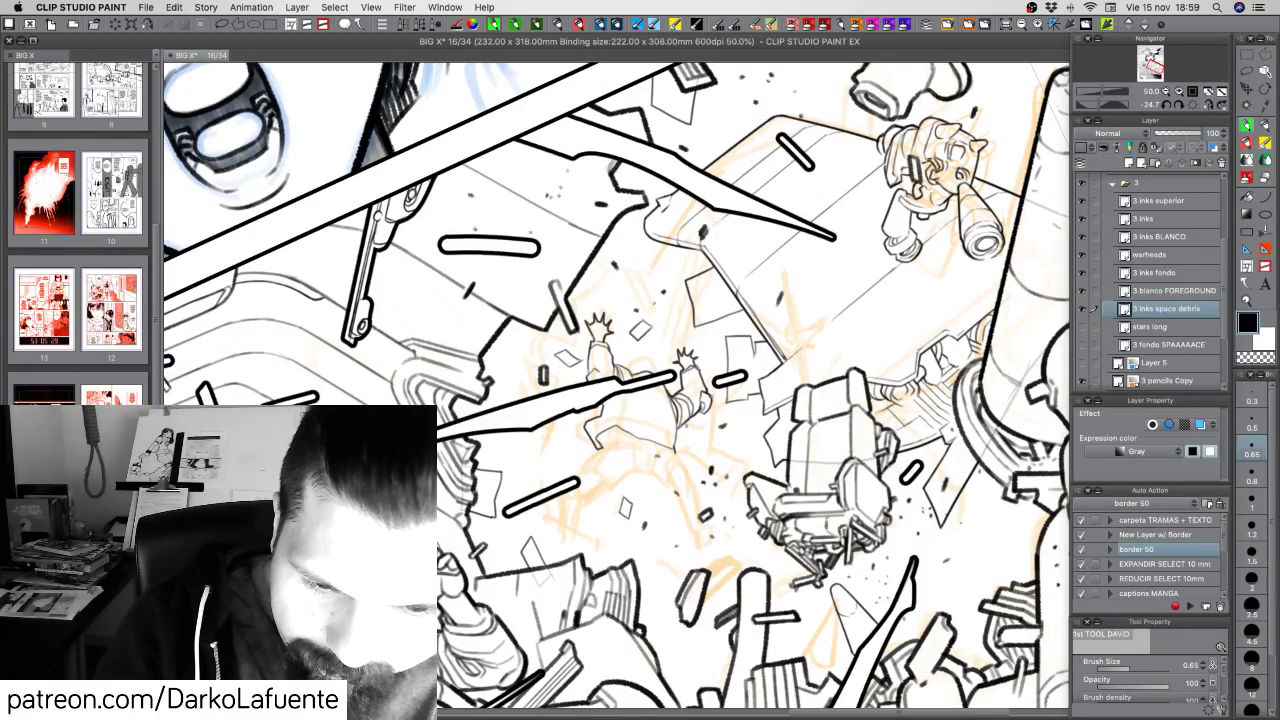
Ink the floating figure's waist and both spread legs below the long shard, down to the boots
left_click_drag(640, 447, 694, 387)
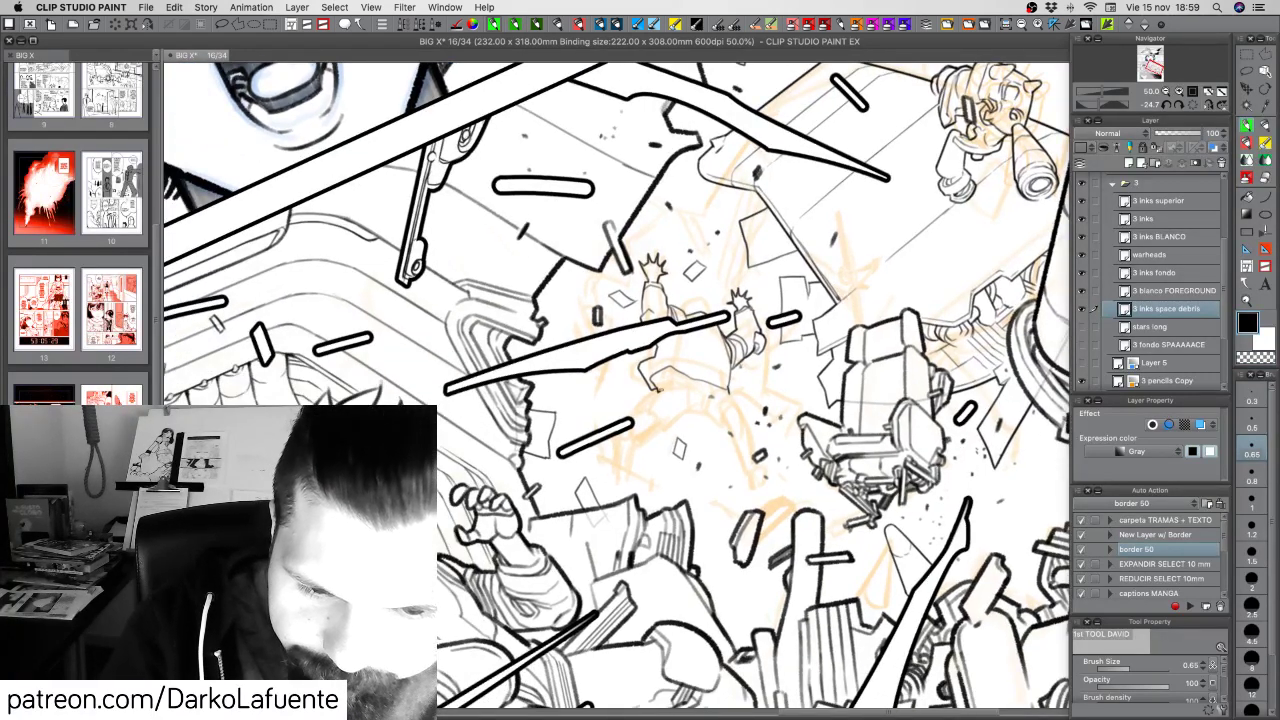
mouse_move(660, 390)
left_mouse_down()
mouse_move(668, 373)
mouse_move(725, 397)
mouse_move(662, 388)
mouse_move(726, 398)
mouse_move(696, 418)
mouse_move(680, 390)
mouse_move(655, 397)
mouse_move(683, 397)
mouse_move(691, 412)
left_mouse_up()
left_click_drag(678, 396, 686, 416)
left_click_drag(698, 406, 692, 410)
mouse_move(704, 384)
left_mouse_down()
mouse_move(694, 400)
mouse_move(748, 420)
mouse_move(740, 444)
mouse_move(760, 441)
mouse_move(754, 422)
mouse_move(732, 447)
mouse_move(772, 479)
left_mouse_up()
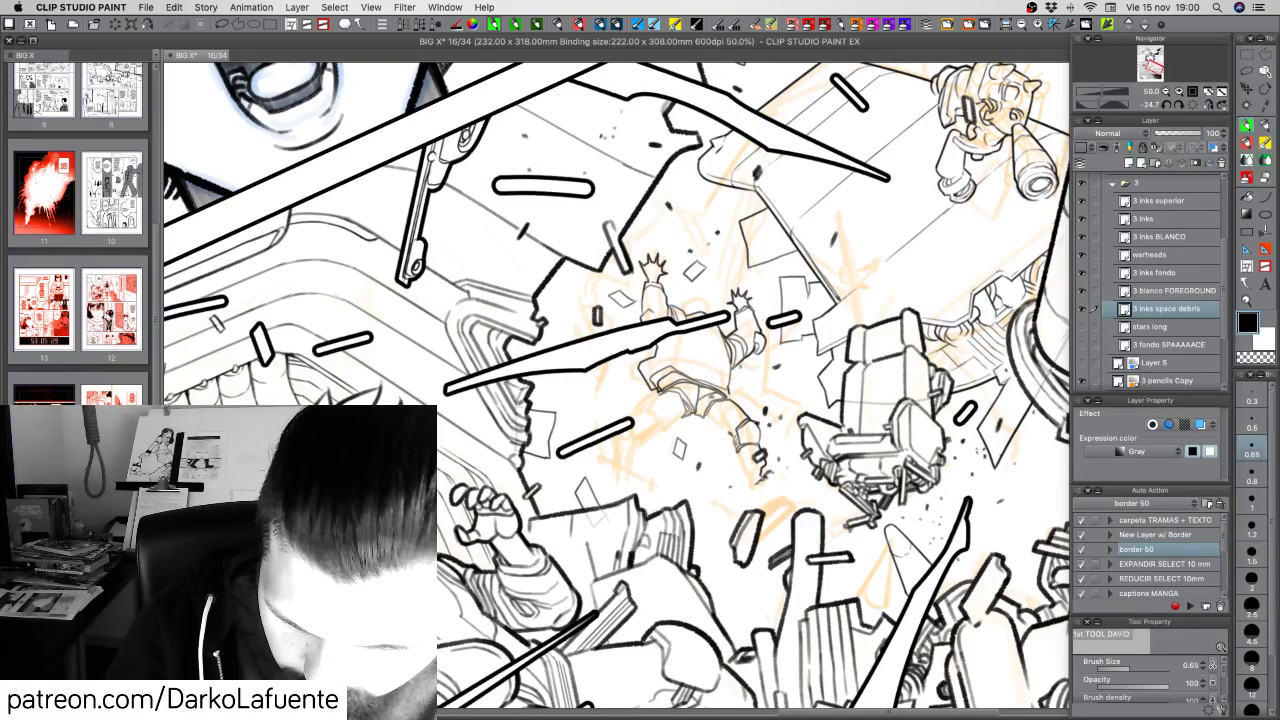
left_click_drag(773, 474, 755, 495)
mouse_move(749, 481)
left_mouse_down()
mouse_move(713, 426)
mouse_move(656, 426)
mouse_move(668, 424)
mouse_move(649, 403)
mouse_move(665, 421)
mouse_move(650, 409)
mouse_move(637, 423)
mouse_move(640, 439)
mouse_move(638, 418)
mouse_move(656, 439)
mouse_move(632, 453)
left_mouse_up()
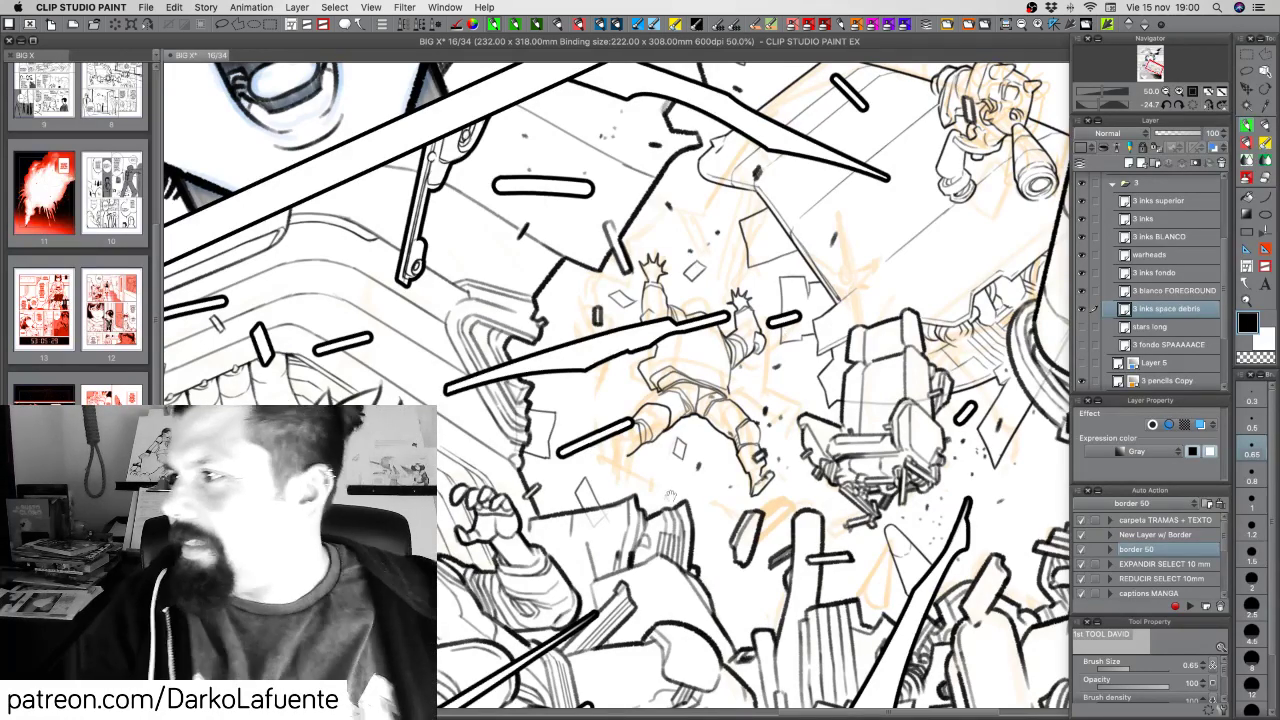
Add fold lines around the floating figure's waist and lower jacket, and save the page
left_click_drag(787, 332, 812, 272)
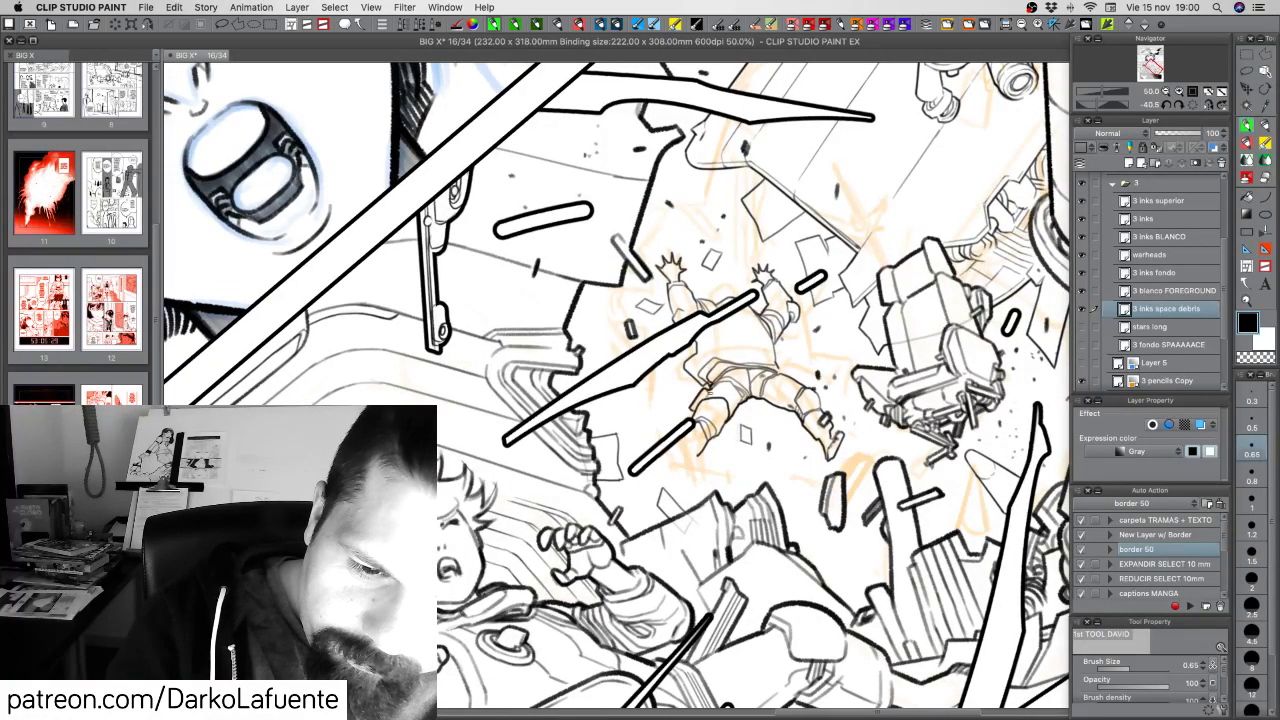
mouse_move(710, 390)
left_mouse_down()
mouse_move(744, 396)
mouse_move(733, 417)
left_mouse_up()
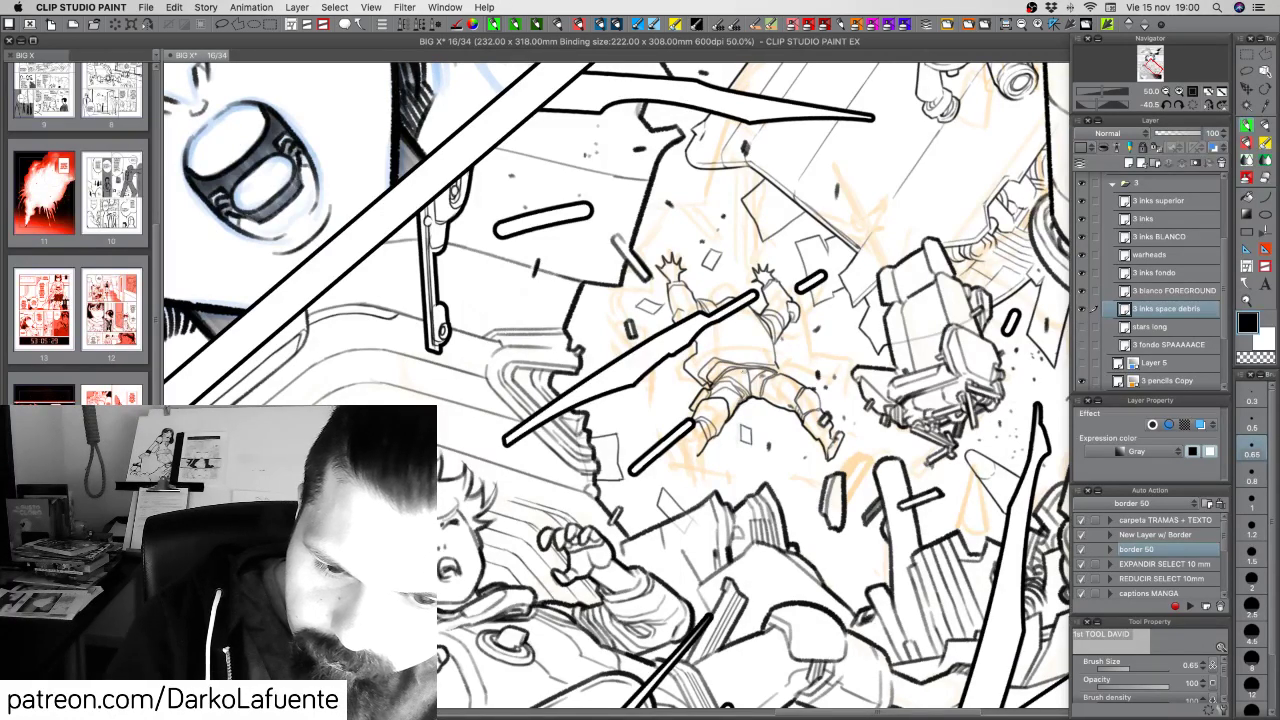
mouse_move(731, 371)
left_mouse_down()
mouse_move(746, 388)
mouse_move(699, 353)
mouse_move(782, 356)
left_mouse_up()
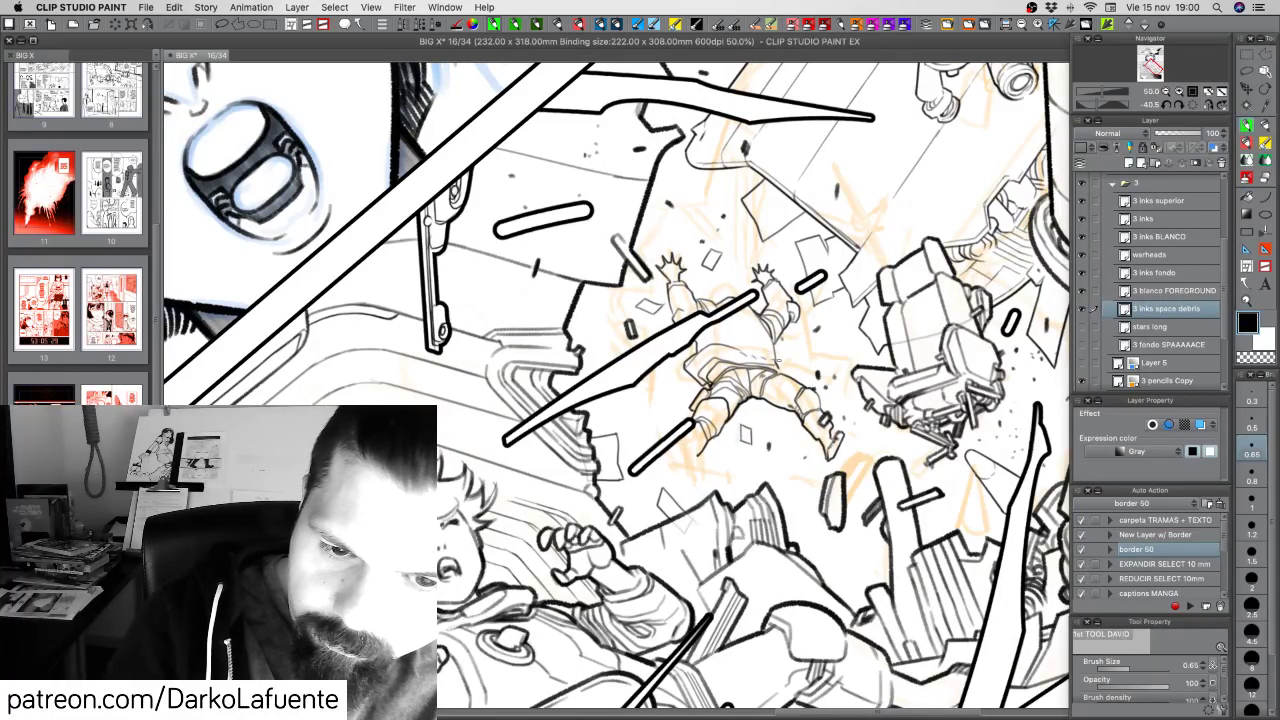
key("c")
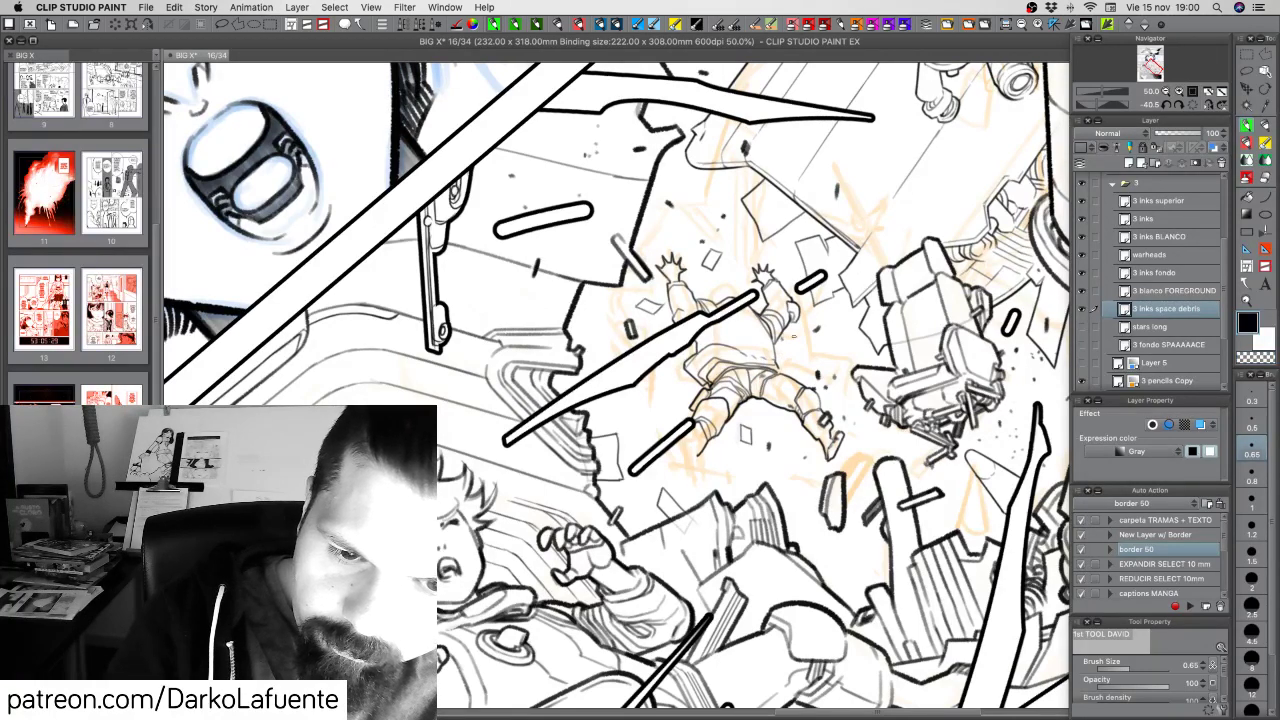
key("super+s")
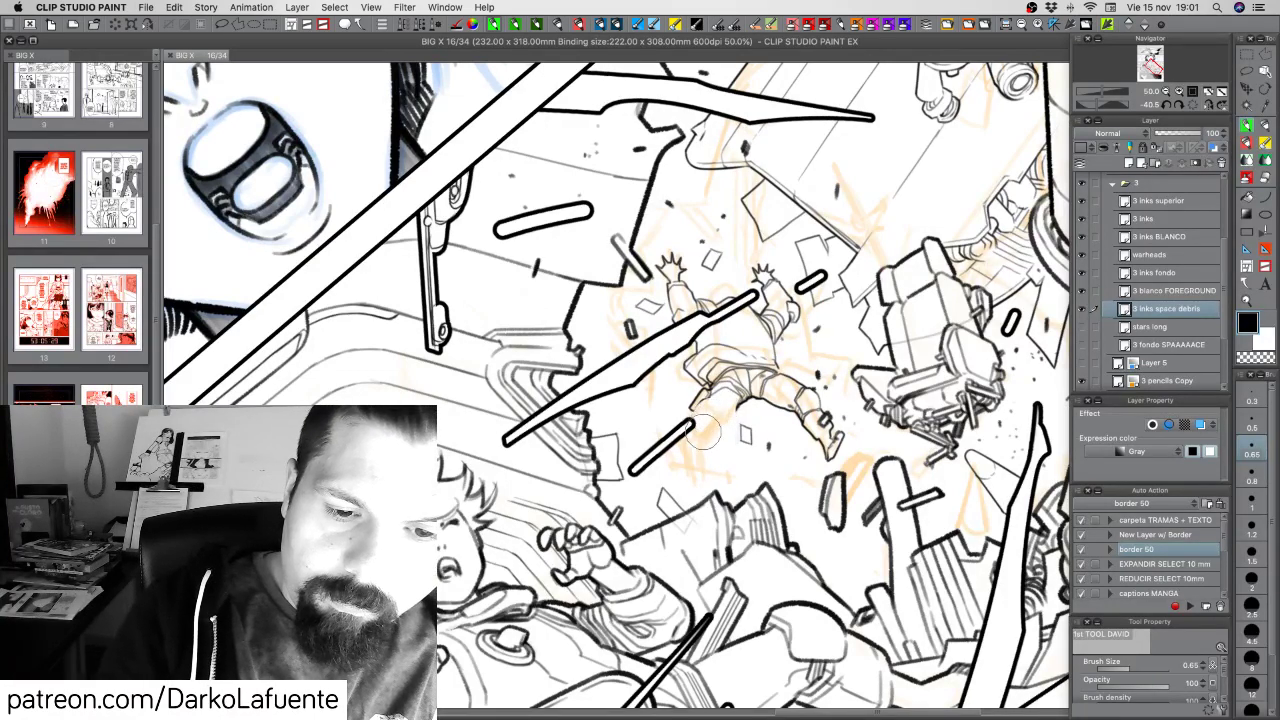
Re-ink the floating figure's leg and boot beside the short debris bar, and add seam lines on its back
left_click_drag(686, 508, 690, 492)
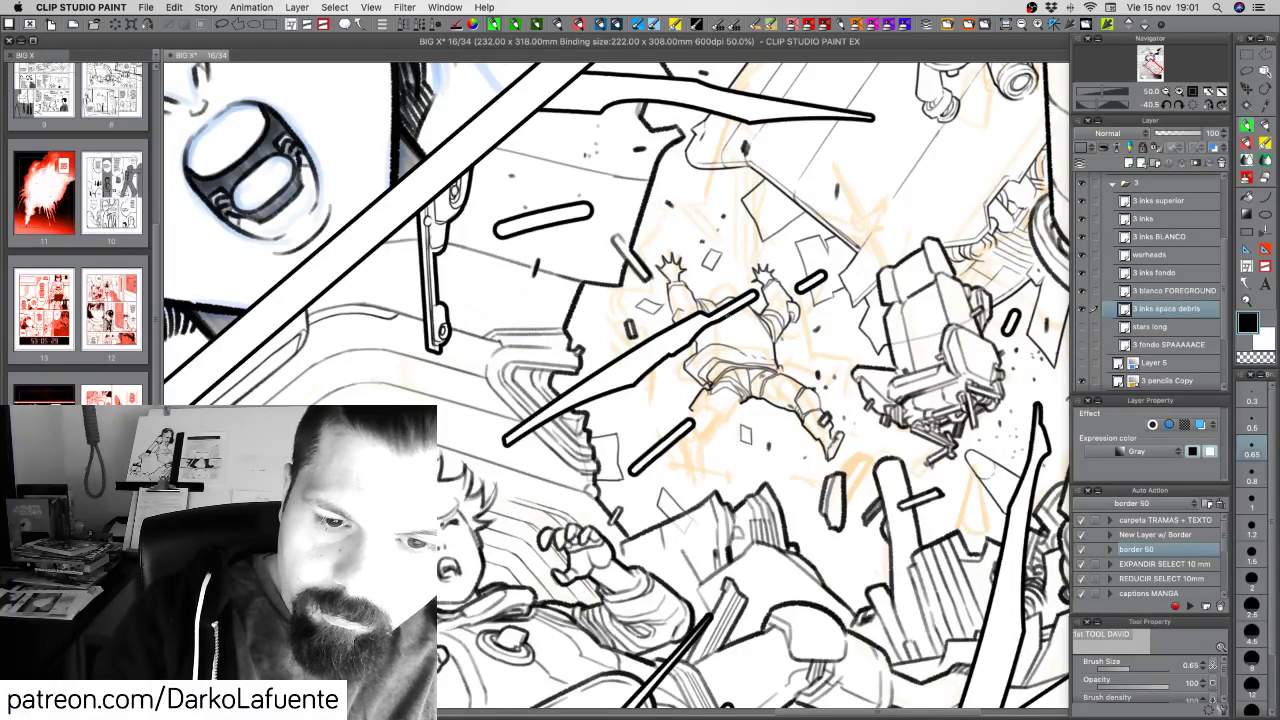
left_click_drag(753, 332, 758, 364)
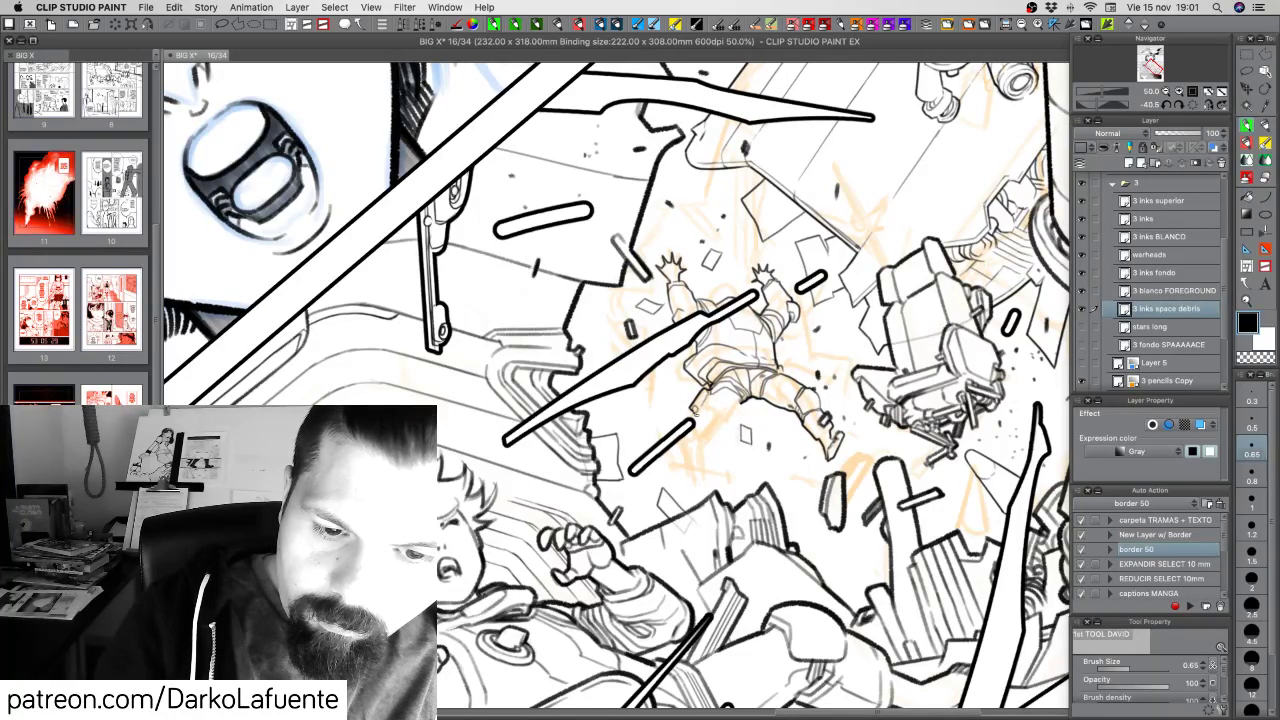
mouse_move(711, 395)
left_mouse_down()
mouse_move(697, 417)
mouse_move(728, 409)
mouse_move(729, 420)
mouse_move(724, 404)
mouse_move(732, 426)
mouse_move(706, 428)
mouse_move(730, 422)
mouse_move(678, 466)
left_mouse_up()
key("super+z")
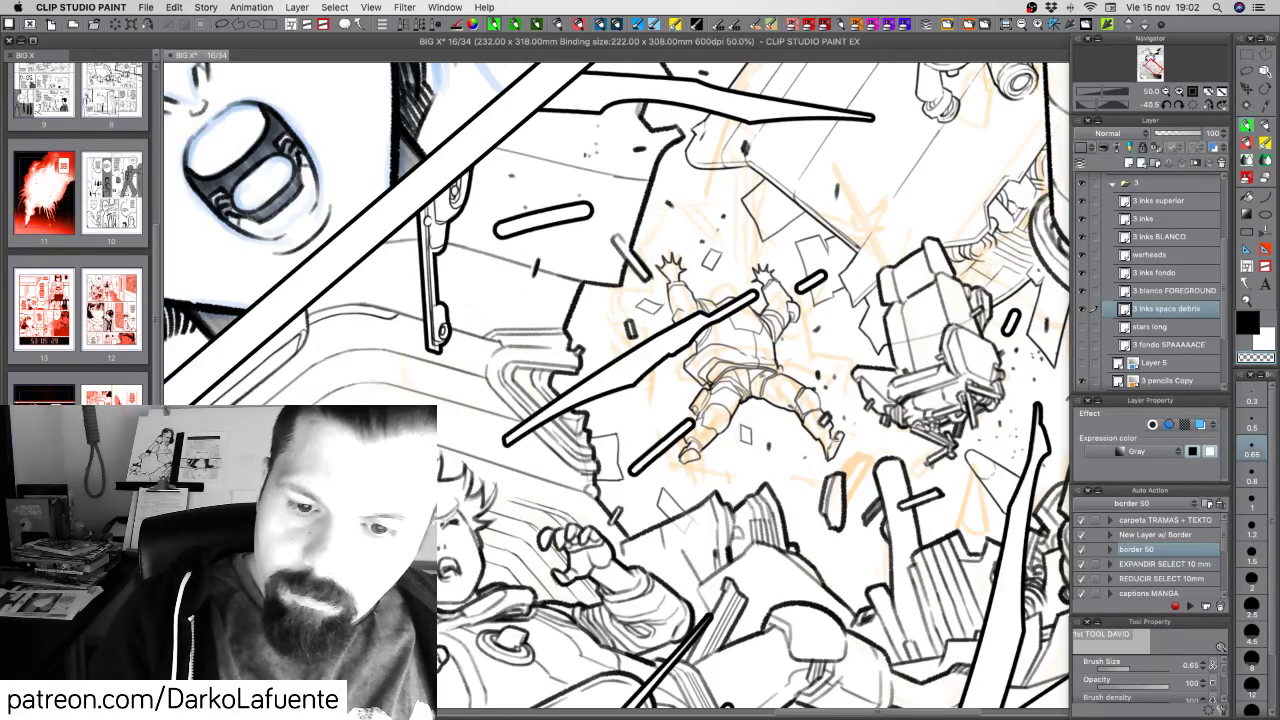
Finish the floating figure's head, trouser folds and boot details with the 0.65 pen
left_click_drag(839, 431, 825, 453)
left_click_drag(825, 431, 819, 443)
mouse_move(831, 431)
left_mouse_down()
mouse_move(819, 443)
mouse_move(813, 407)
mouse_move(813, 431)
left_mouse_up()
left_click_drag(880, 300, 901, 392)
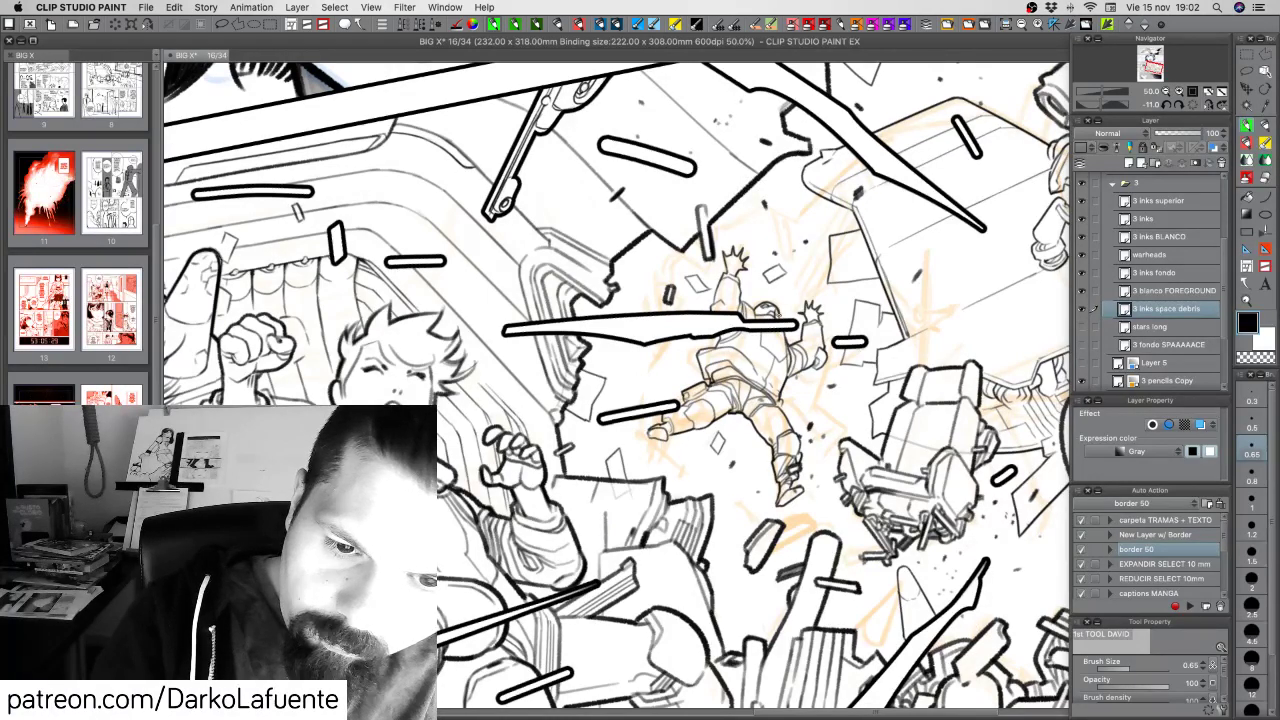
key("r")
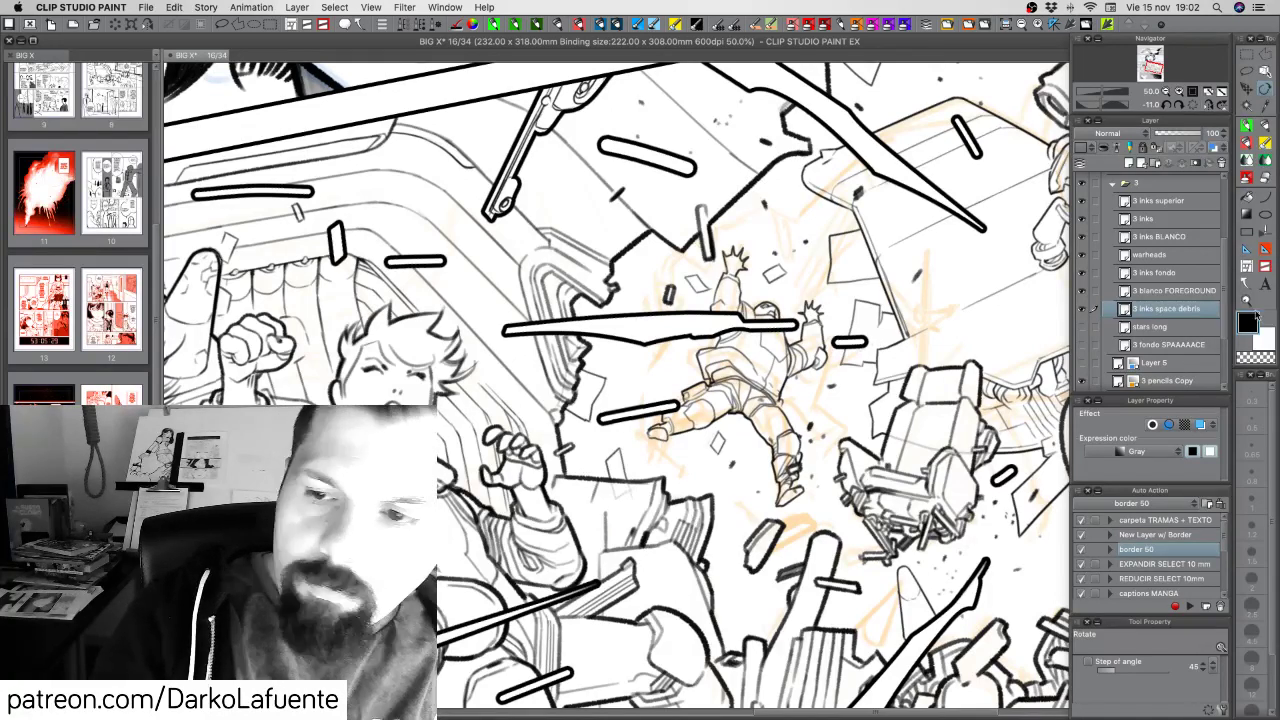
left_click(1247, 128)
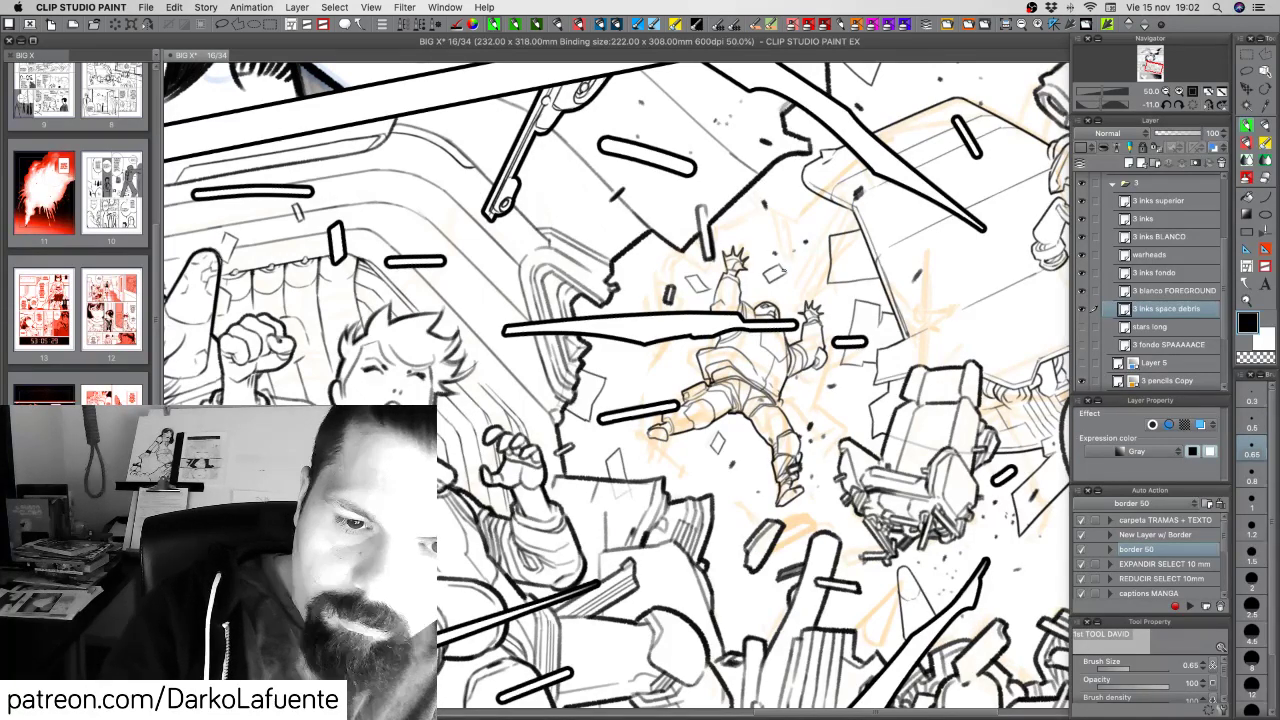
key("r")
mouse_move(783, 270)
left_mouse_down()
mouse_move(819, 405)
mouse_move(815, 350)
left_mouse_up()
key("p")
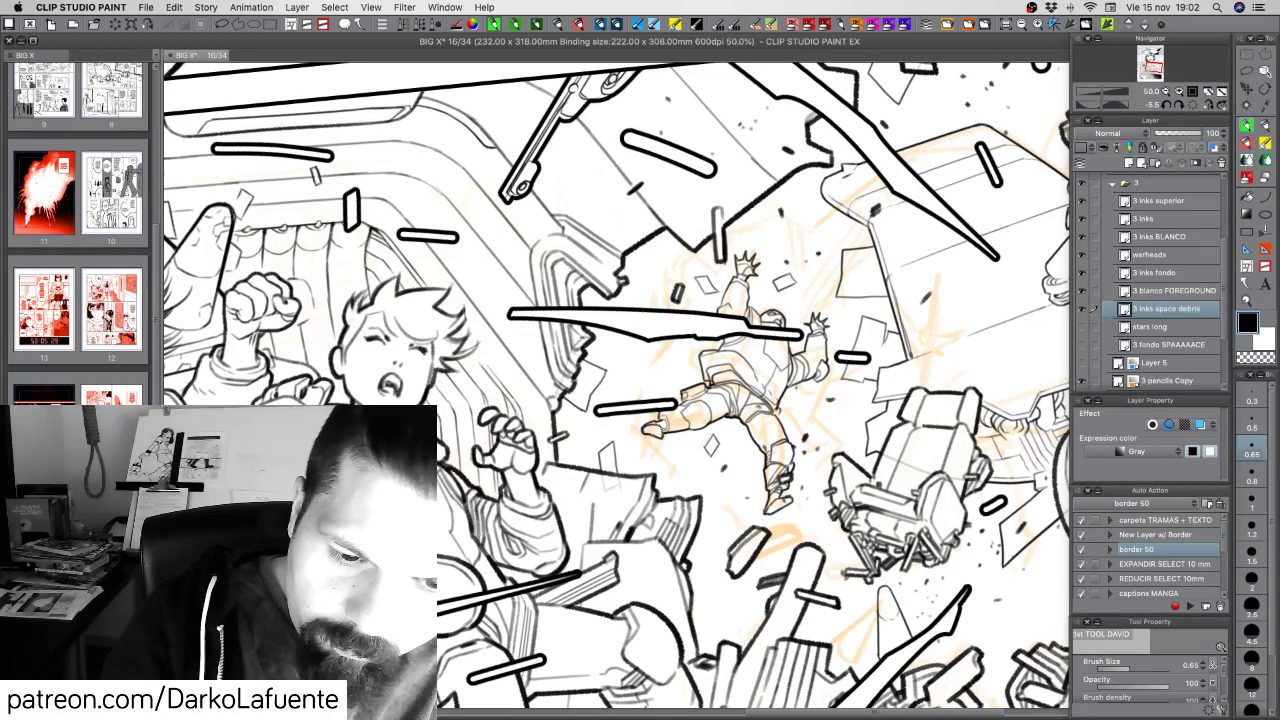
Ink a small pointed debris fragment over the large floating slab between the two drifting figures, using the 0.65 pen
left_click_drag(912, 489, 758, 513)
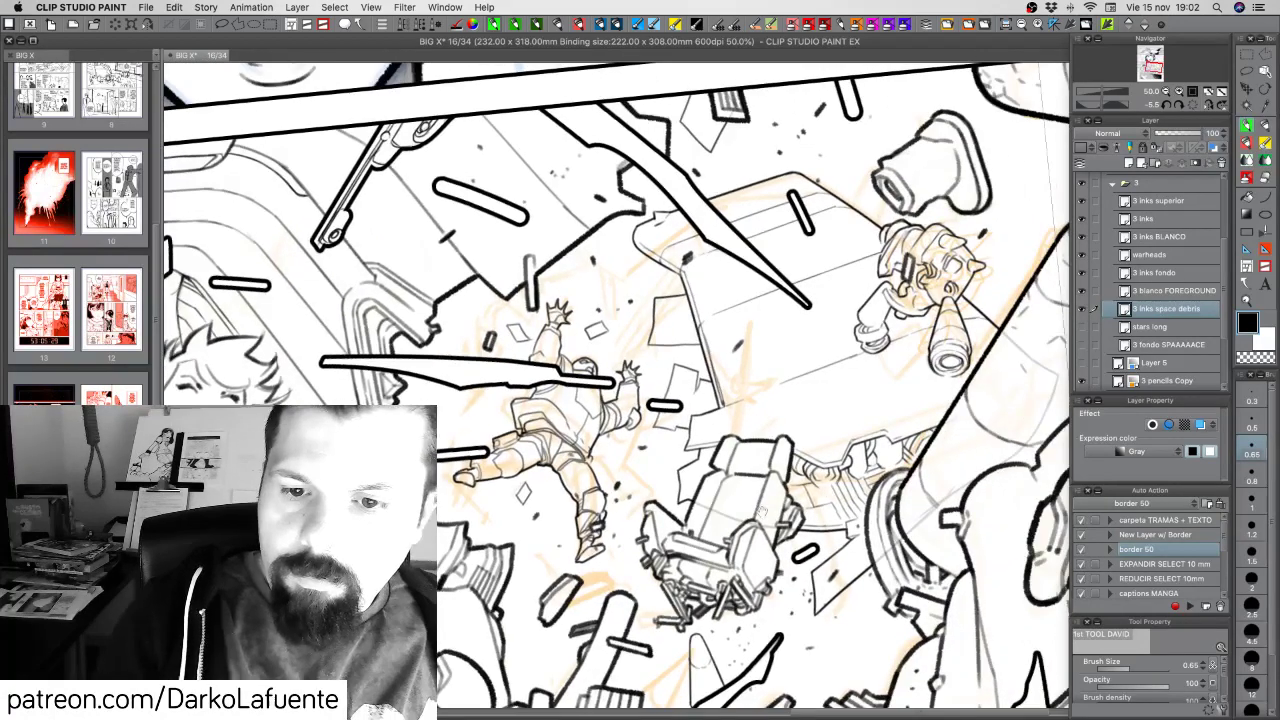
left_click_drag(870, 424, 803, 465)
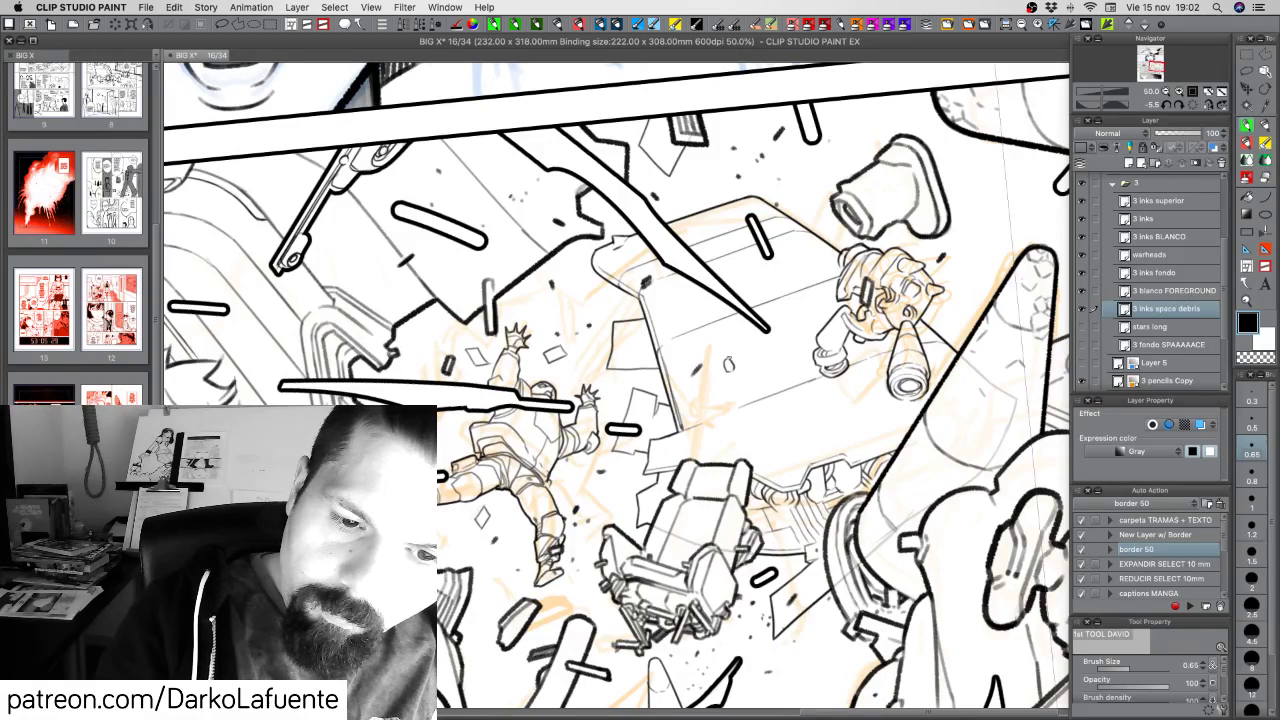
key("c")
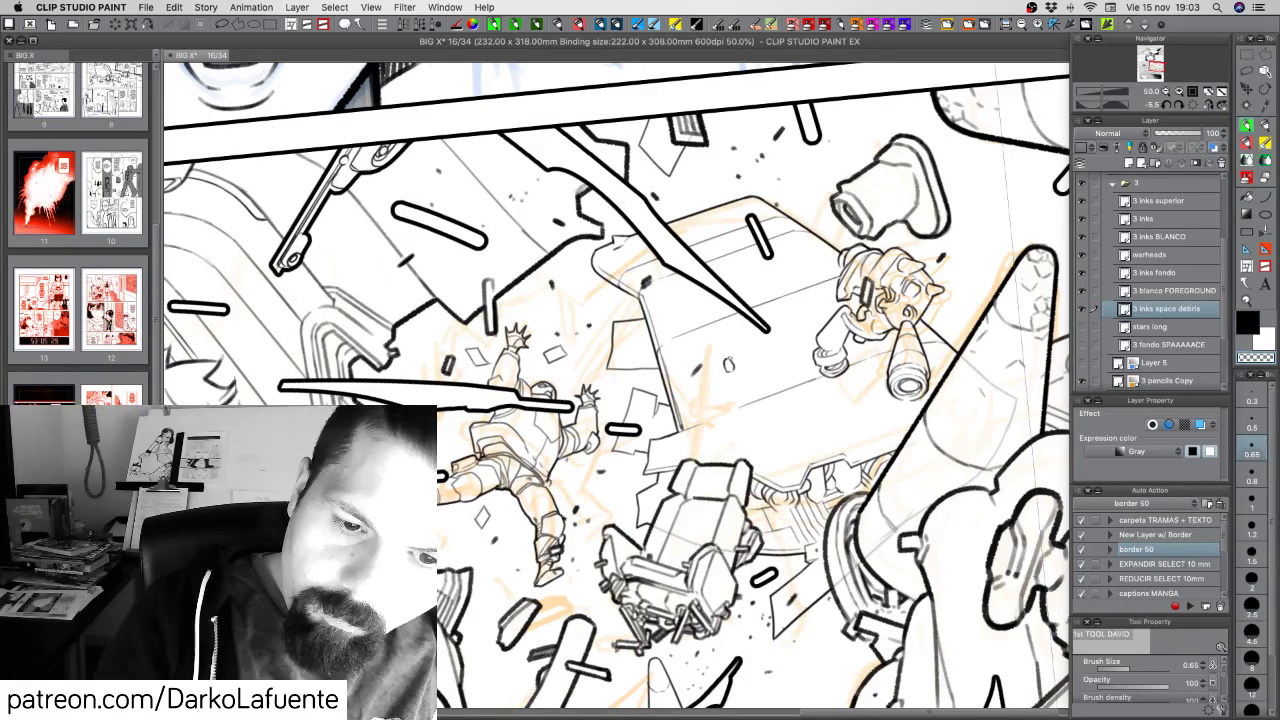
key("c")
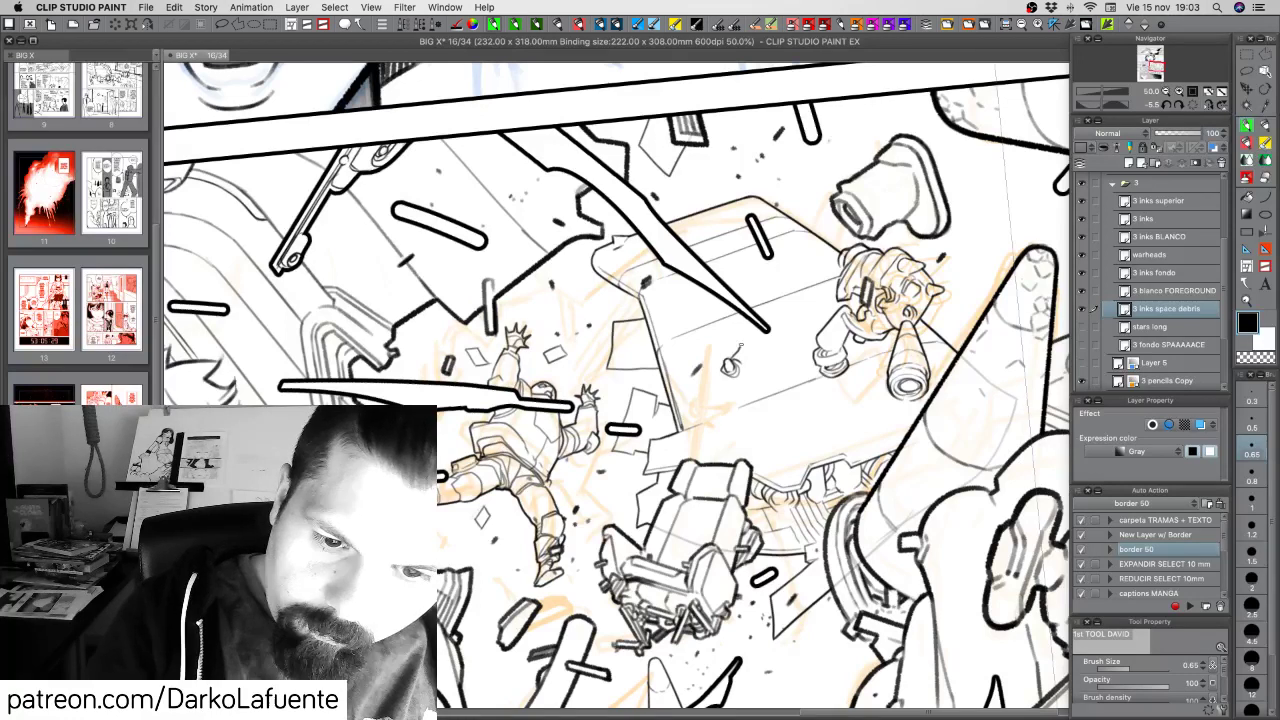
left_click_drag(742, 346, 738, 366)
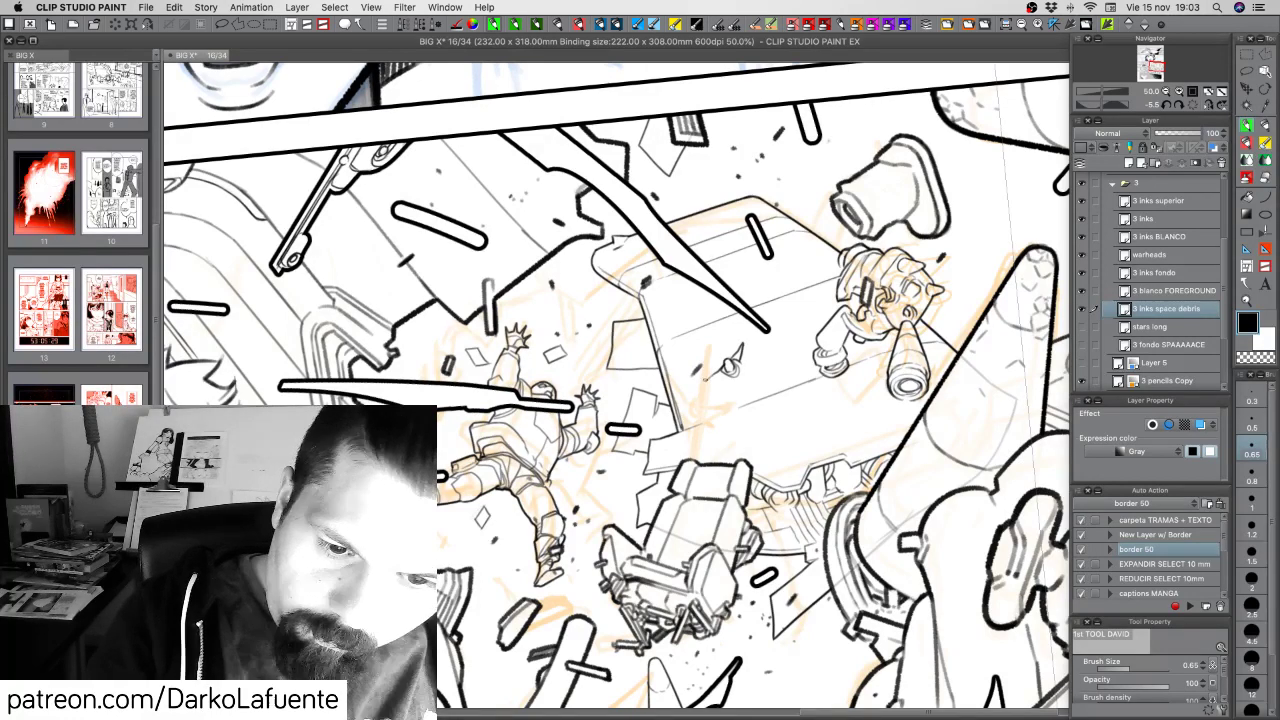
mouse_move(706, 378)
left_mouse_down()
mouse_move(742, 374)
mouse_move(744, 360)
mouse_move(740, 382)
mouse_move(752, 386)
mouse_move(746, 358)
left_mouse_up()
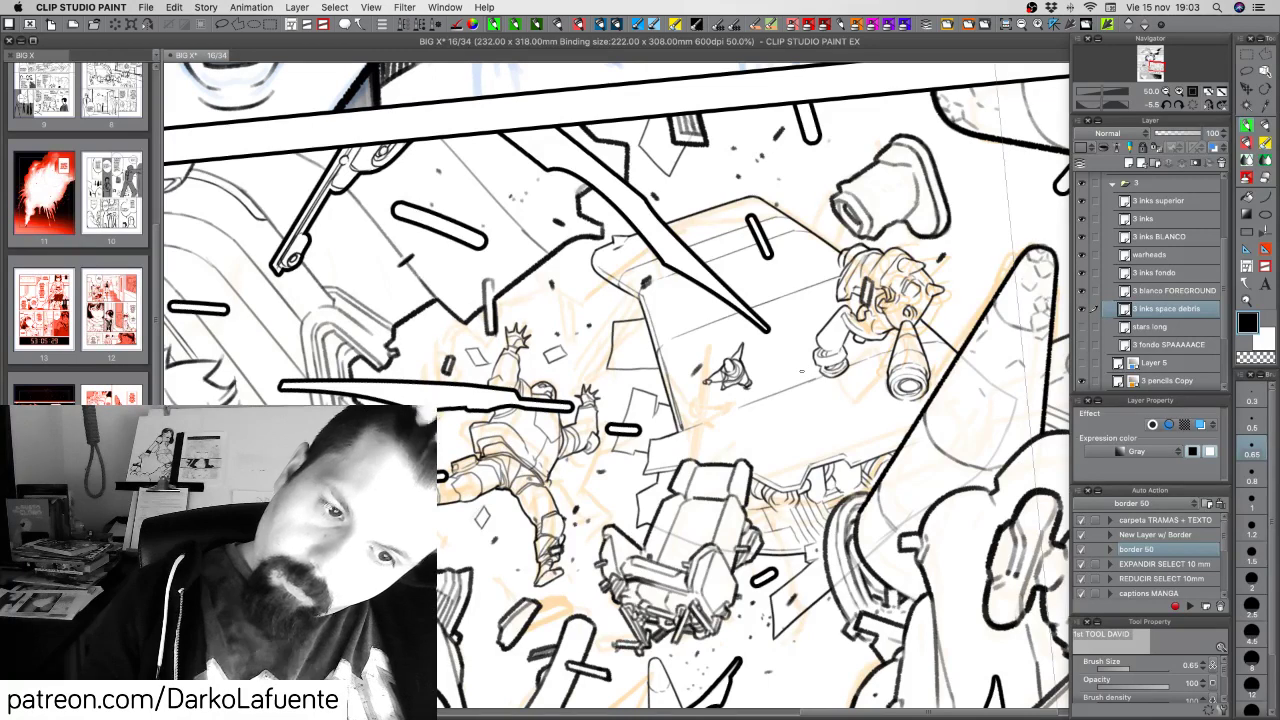
Ink small square and diamond-shaped debris flakes across the large floating slab, correcting their outlines with transparent colour
left_click_drag(702, 414, 721, 432)
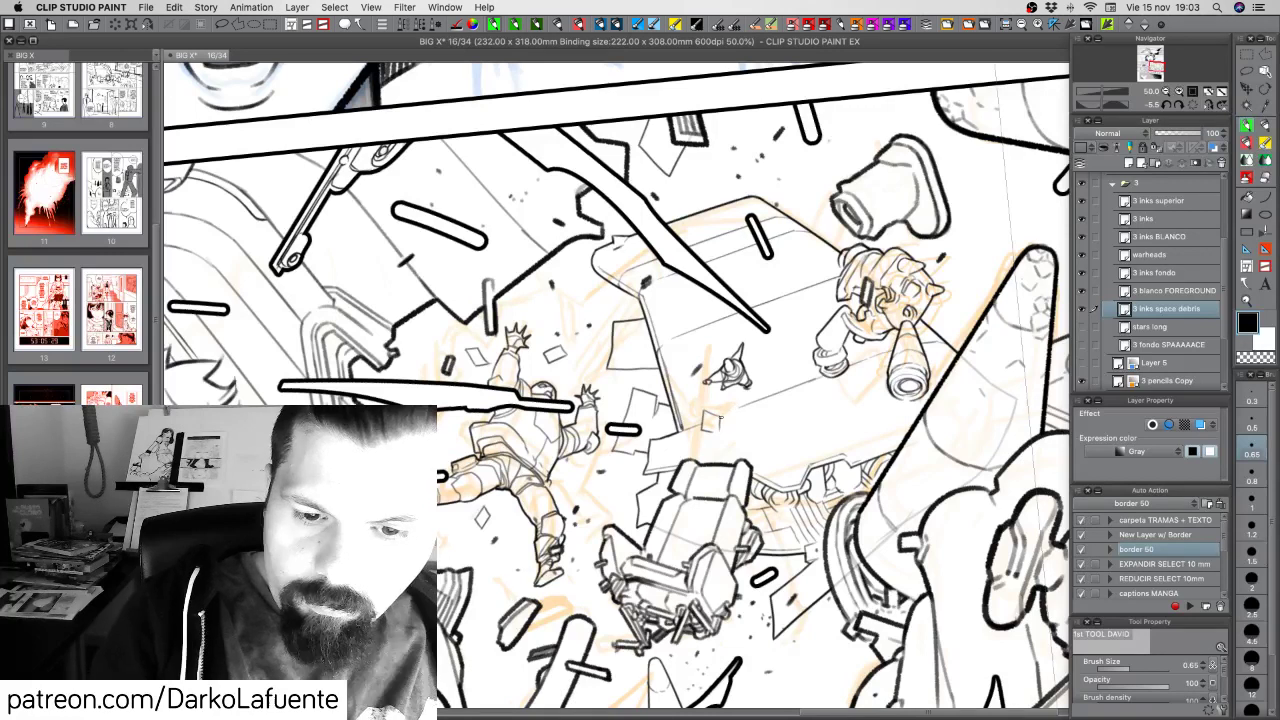
key("c")
left_click_drag(719, 430, 721, 428)
key("c")
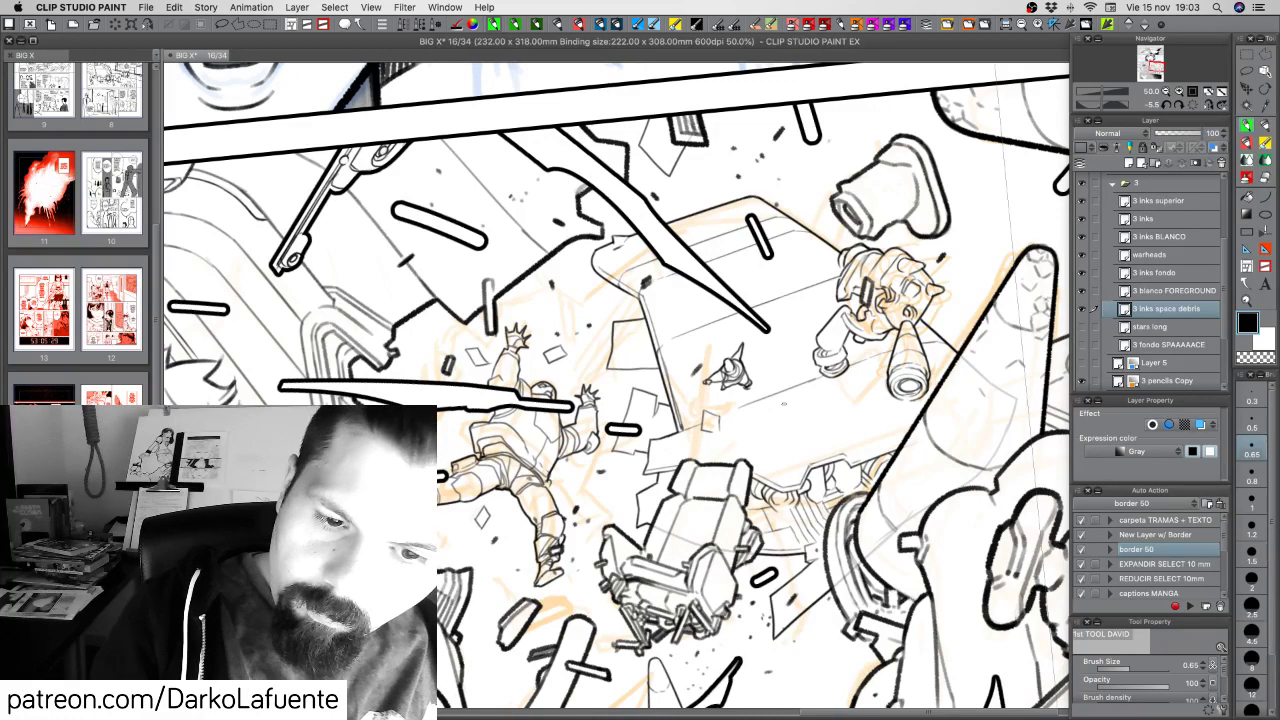
left_click_drag(783, 405, 772, 413)
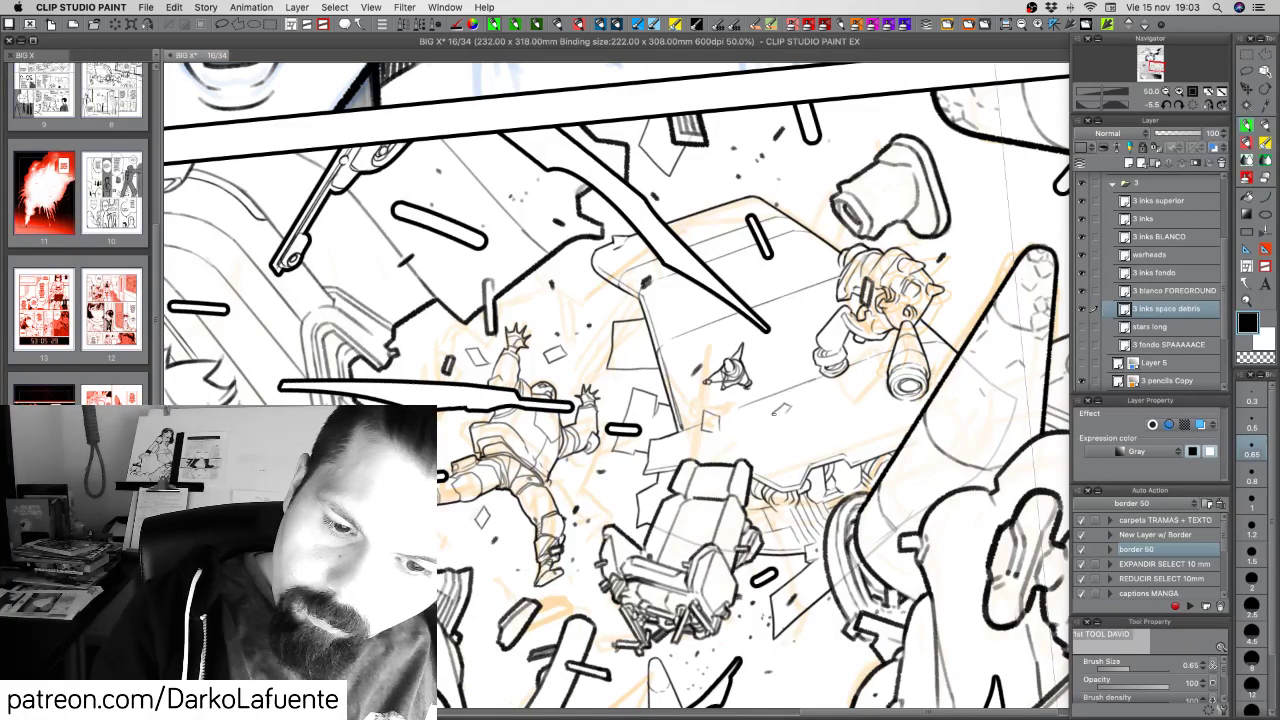
key("c")
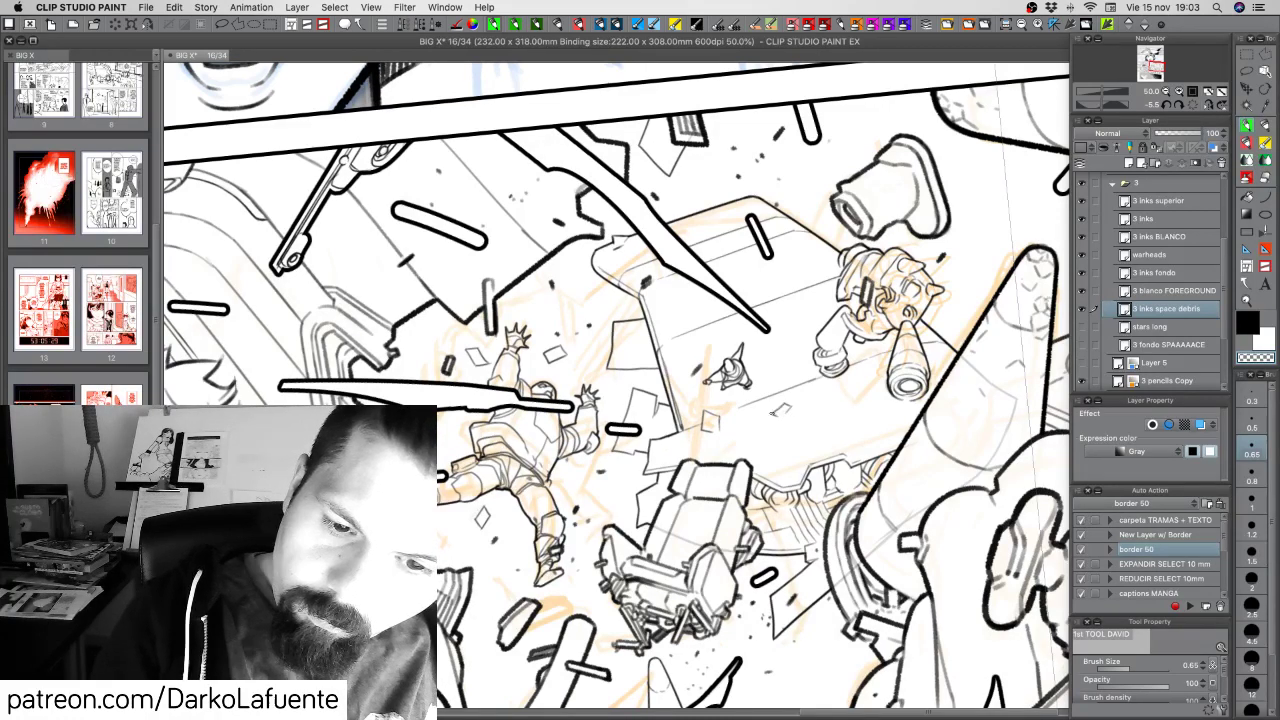
left_click_drag(783, 405, 776, 416)
key("c")
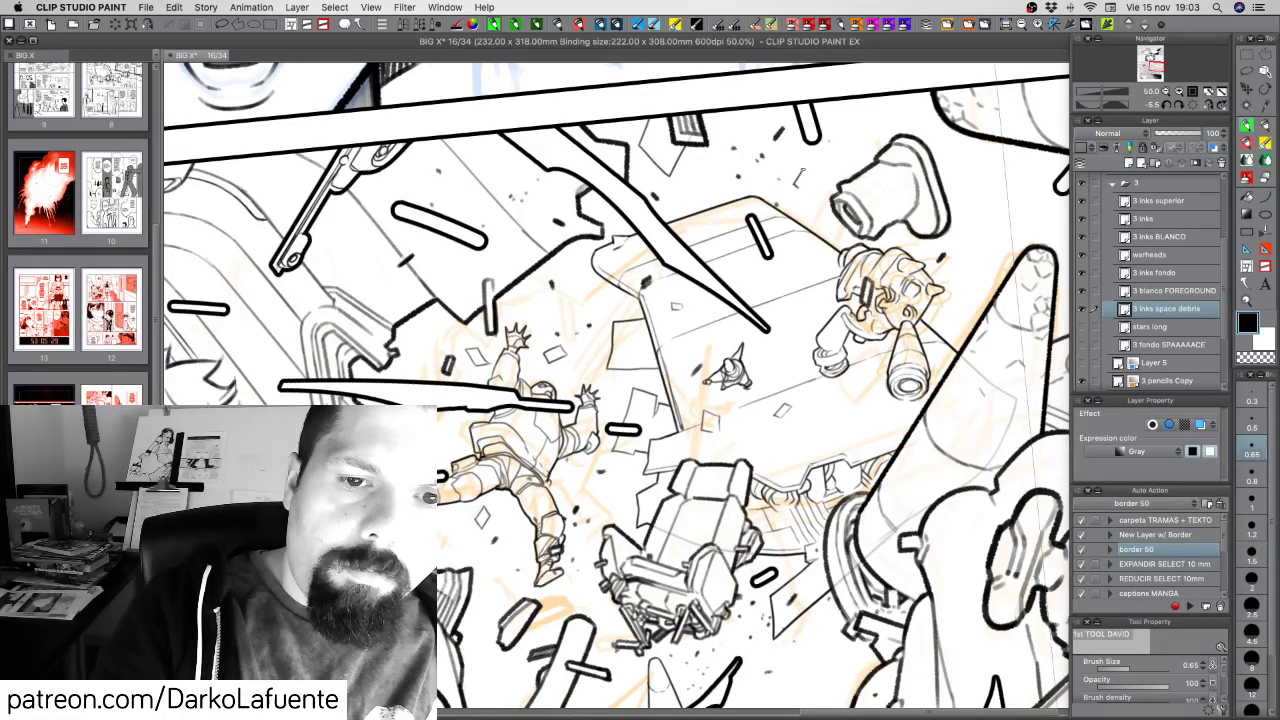
left_click_drag(806, 174, 802, 184)
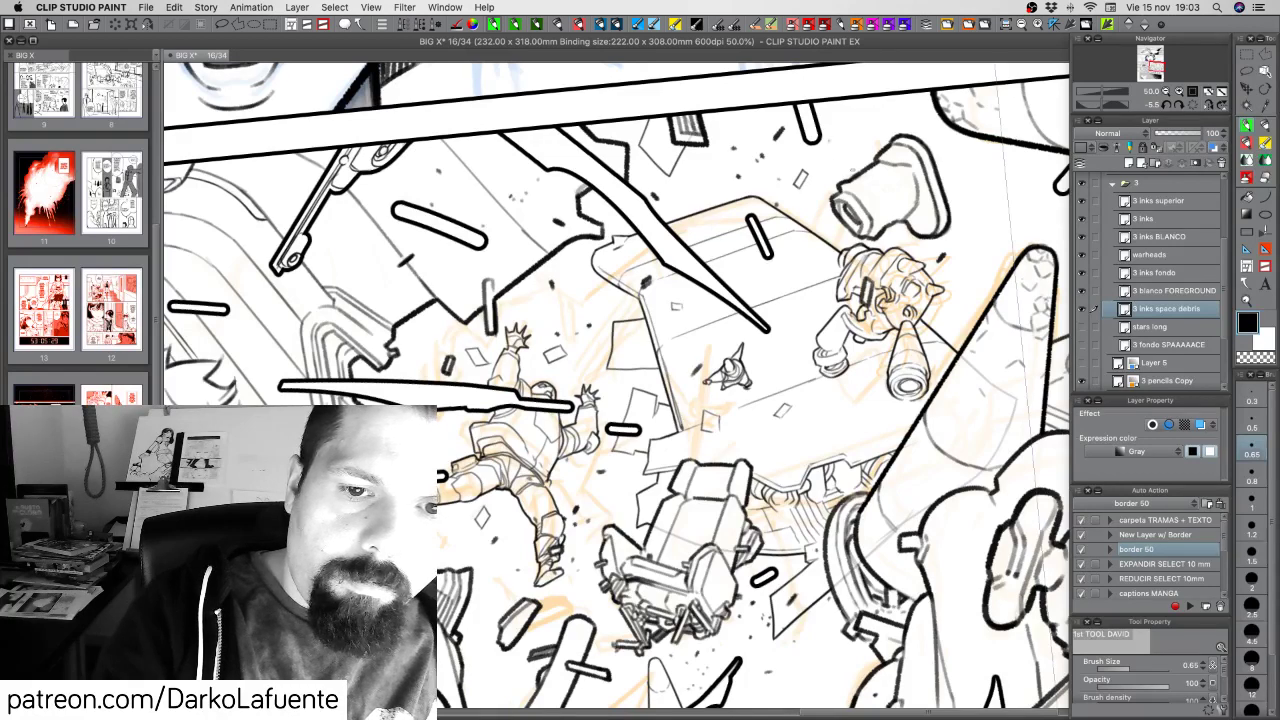
left_click_drag(884, 486, 898, 448)
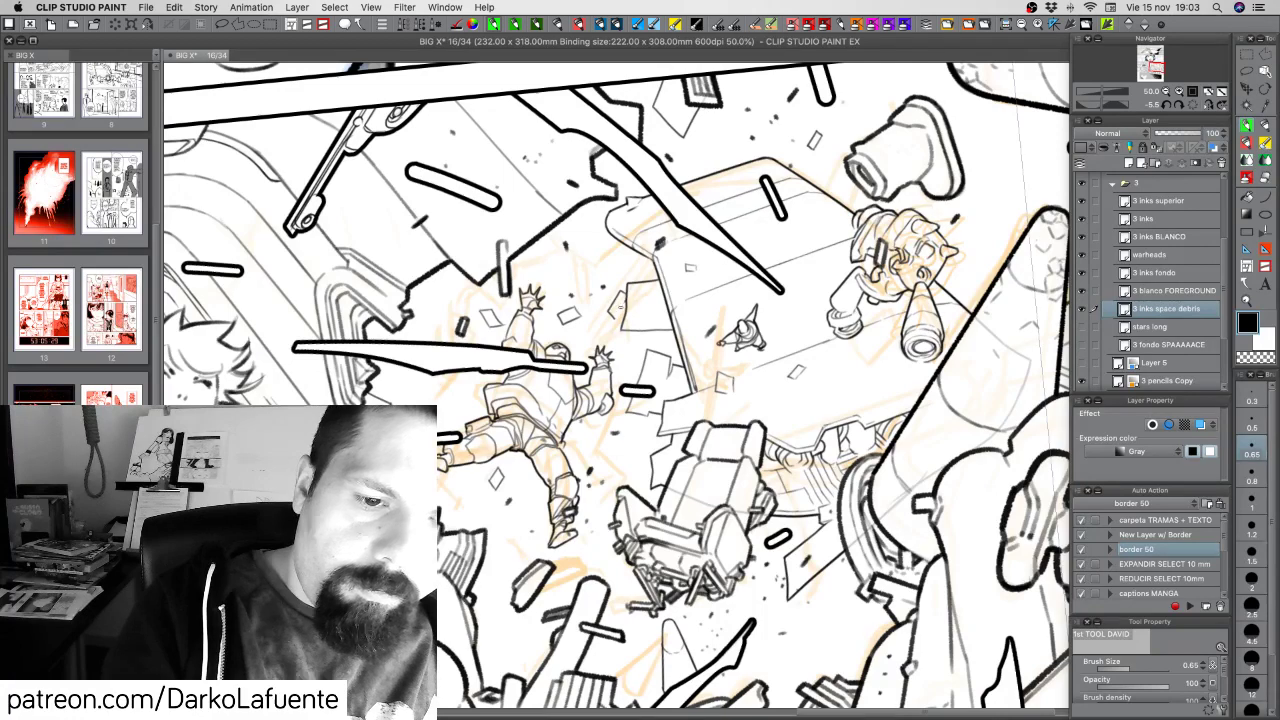
Hide the 3 pencils Copy layer and toggle the 3 inks space debris layer to review the inked debris
left_click(1166, 92)
left_click(1166, 92)
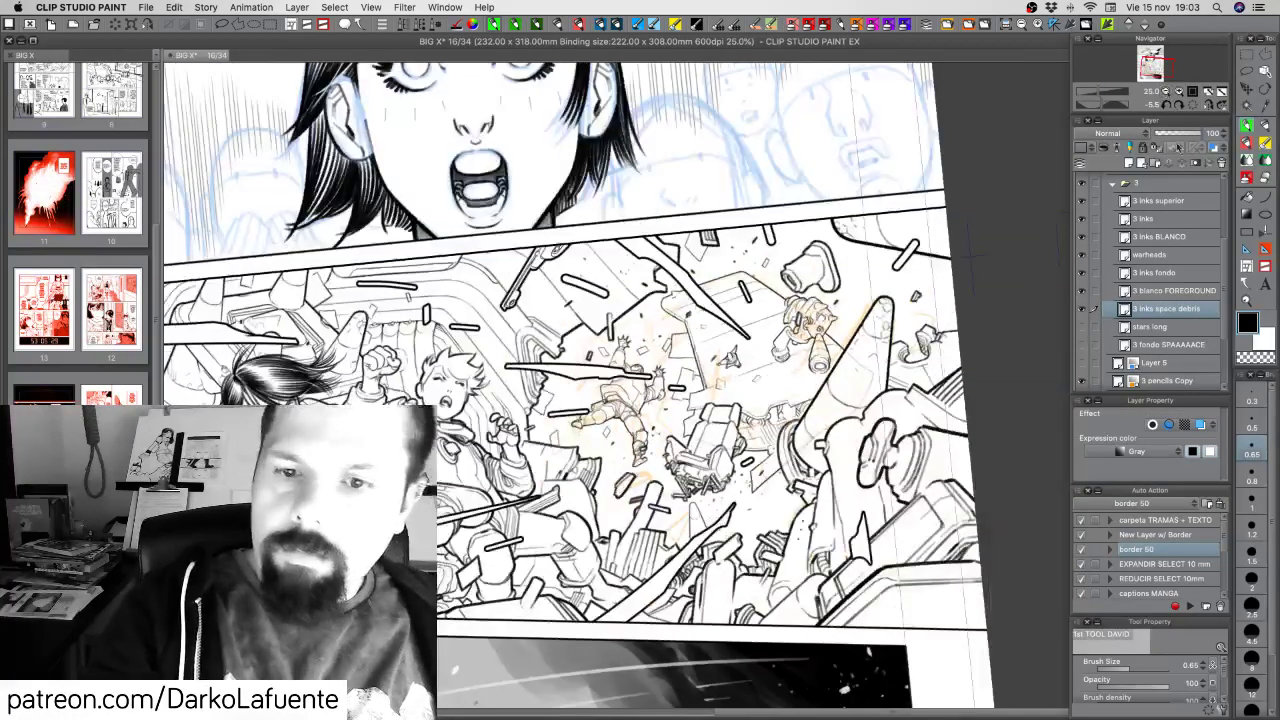
left_click(1081, 381)
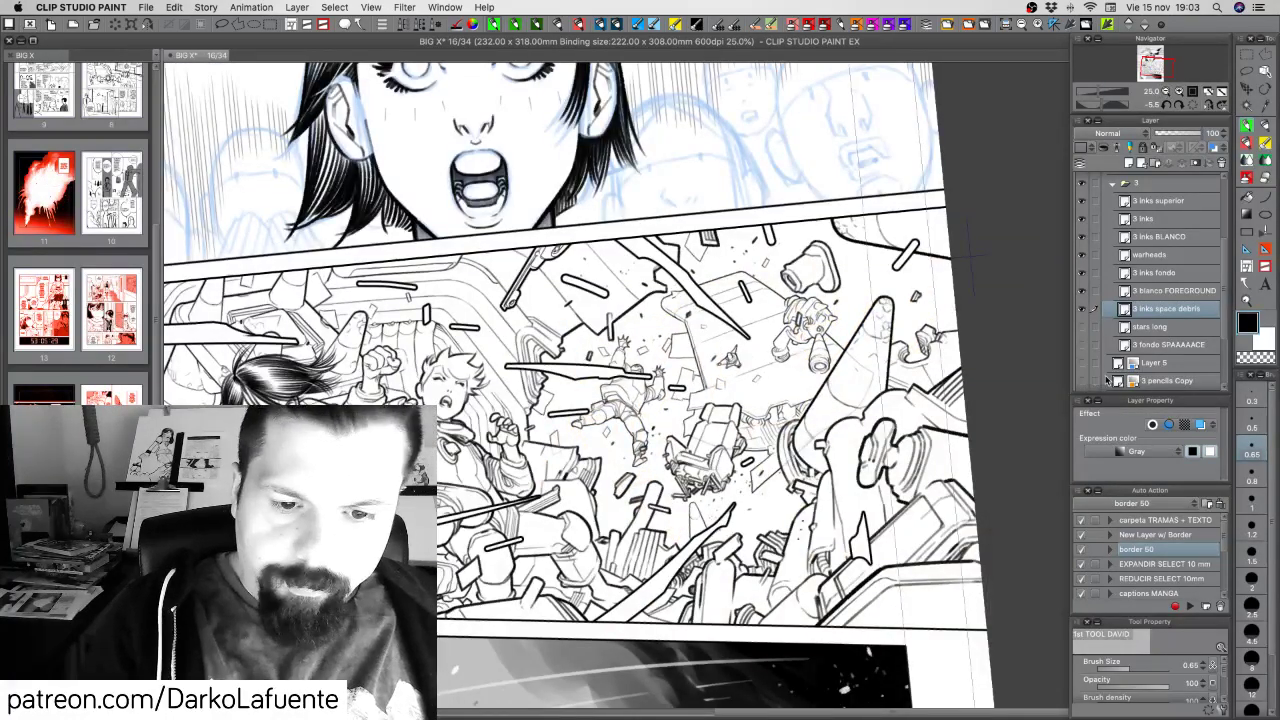
left_click(1081, 309)
left_click(1081, 309)
left_click(1081, 309)
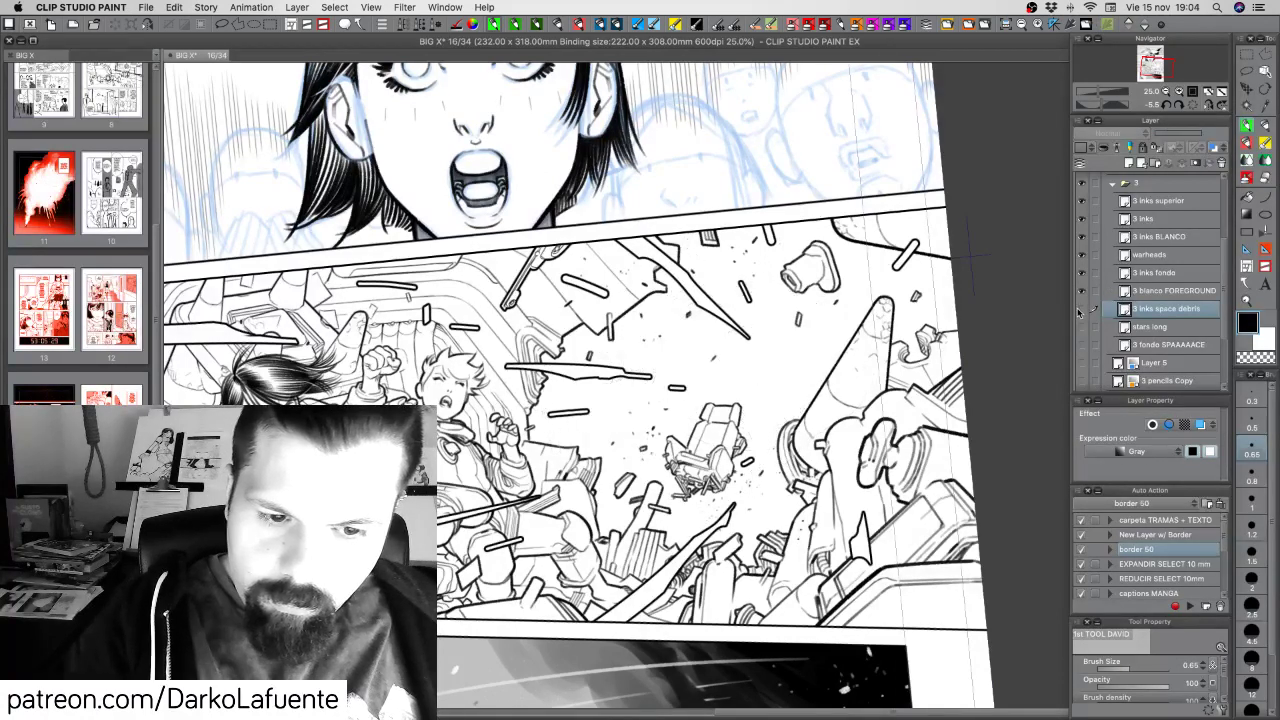
left_click(1081, 309)
Select the empty area around the debris inks by referring to the edited layer only, expand it with EXPANDIR SELECT 10 mm, and invert it
left_click(1266, 105)
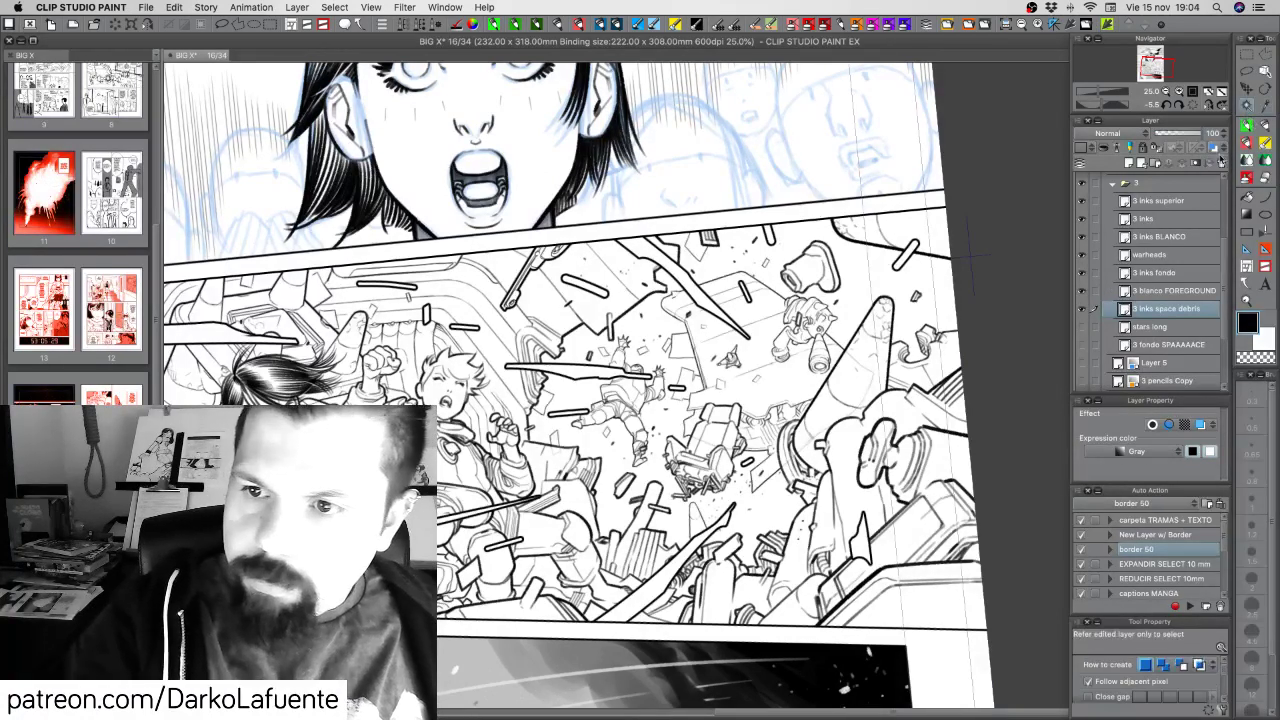
left_click(972, 256)
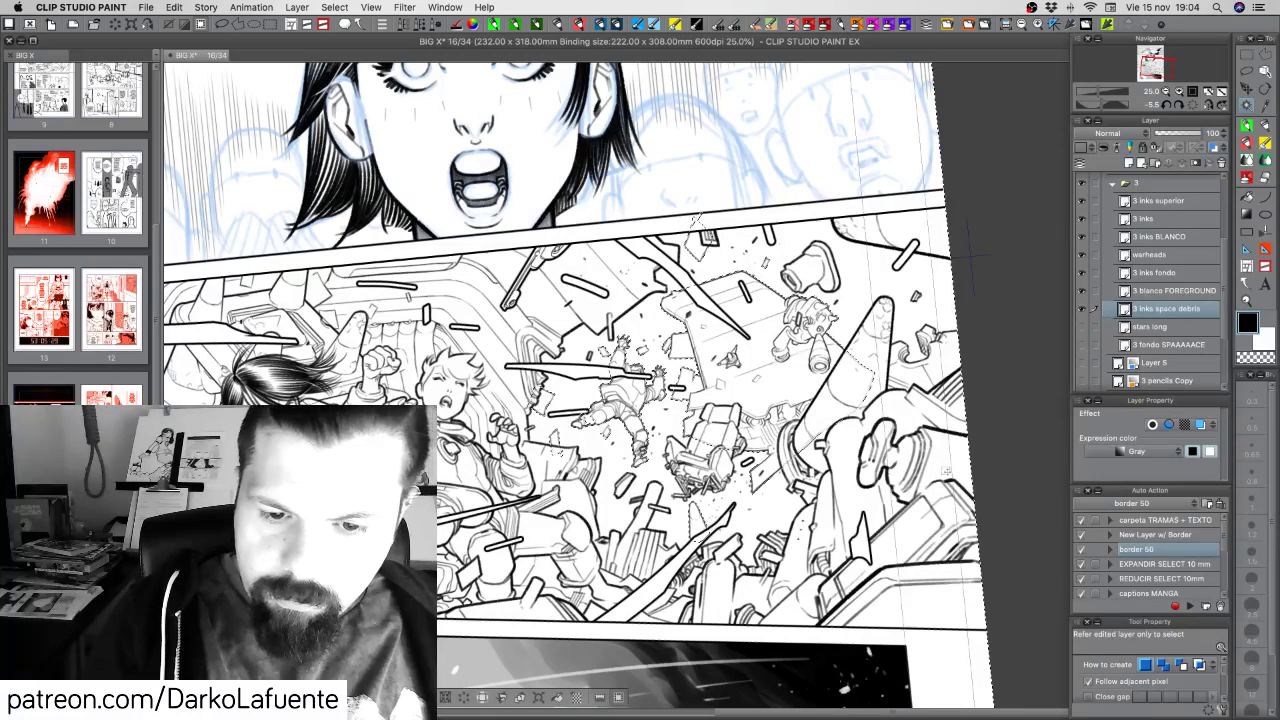
left_click(1186, 564)
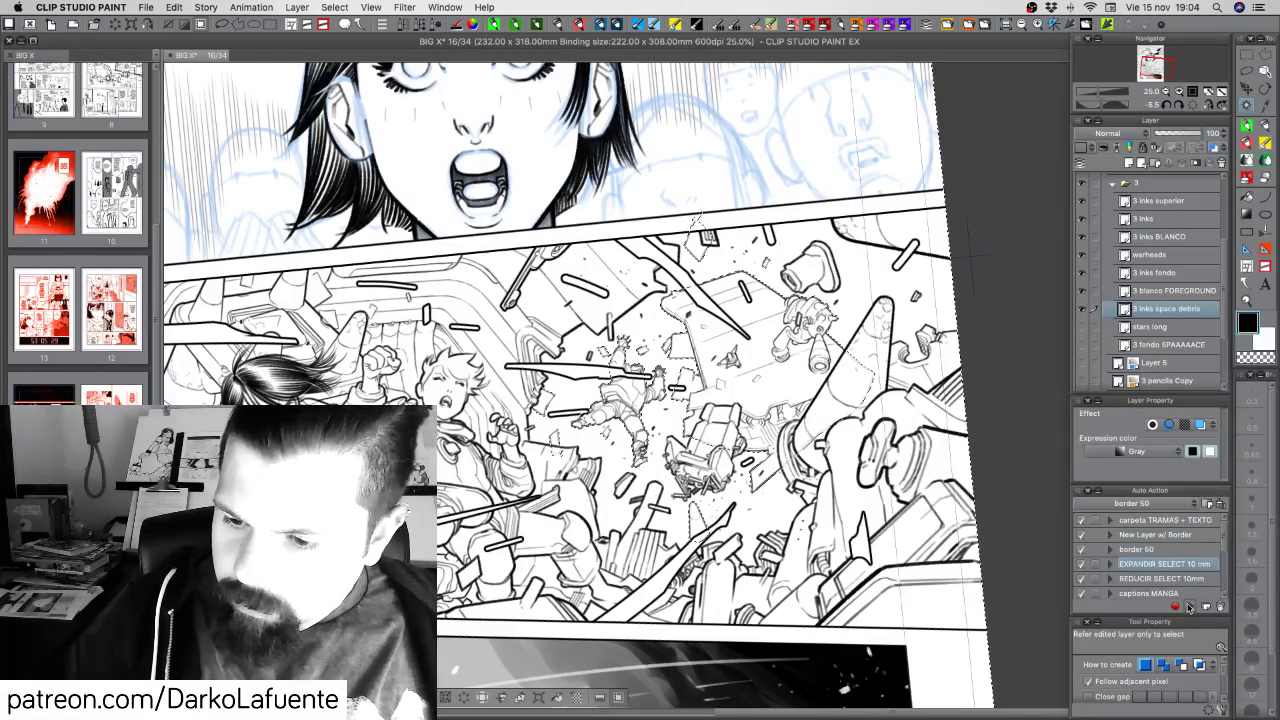
left_click(1188, 607)
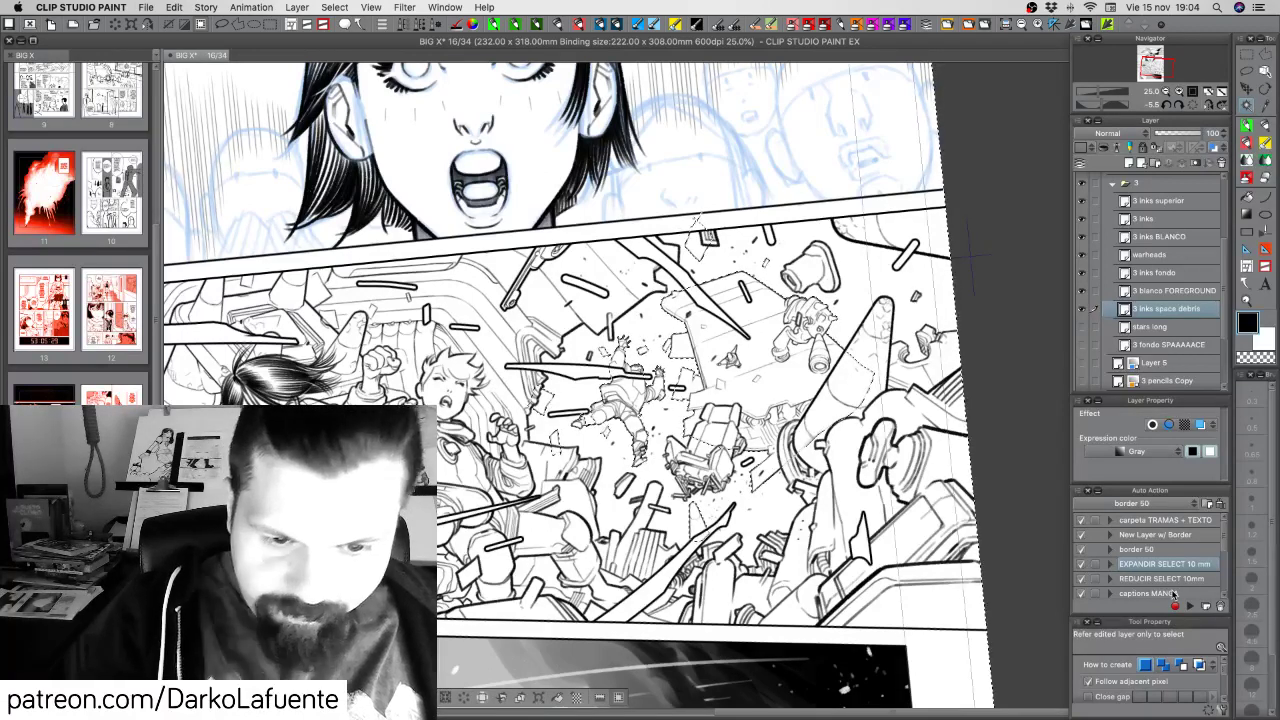
key("super+z")
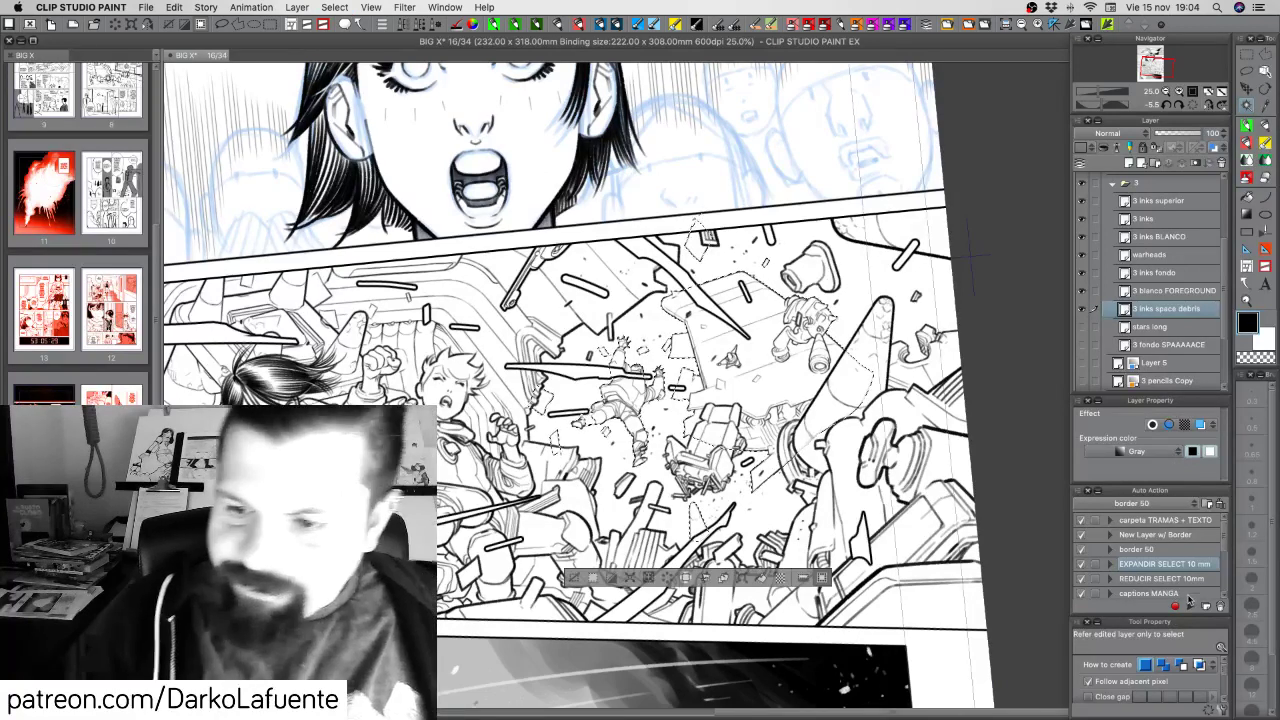
Rework the debris silhouette selection with further EXPANDIR SELECT 10 mm runs, invert it again, and choose the REDUCIR SELECT 10mm action
left_click(1190, 608)
left_click(1190, 608)
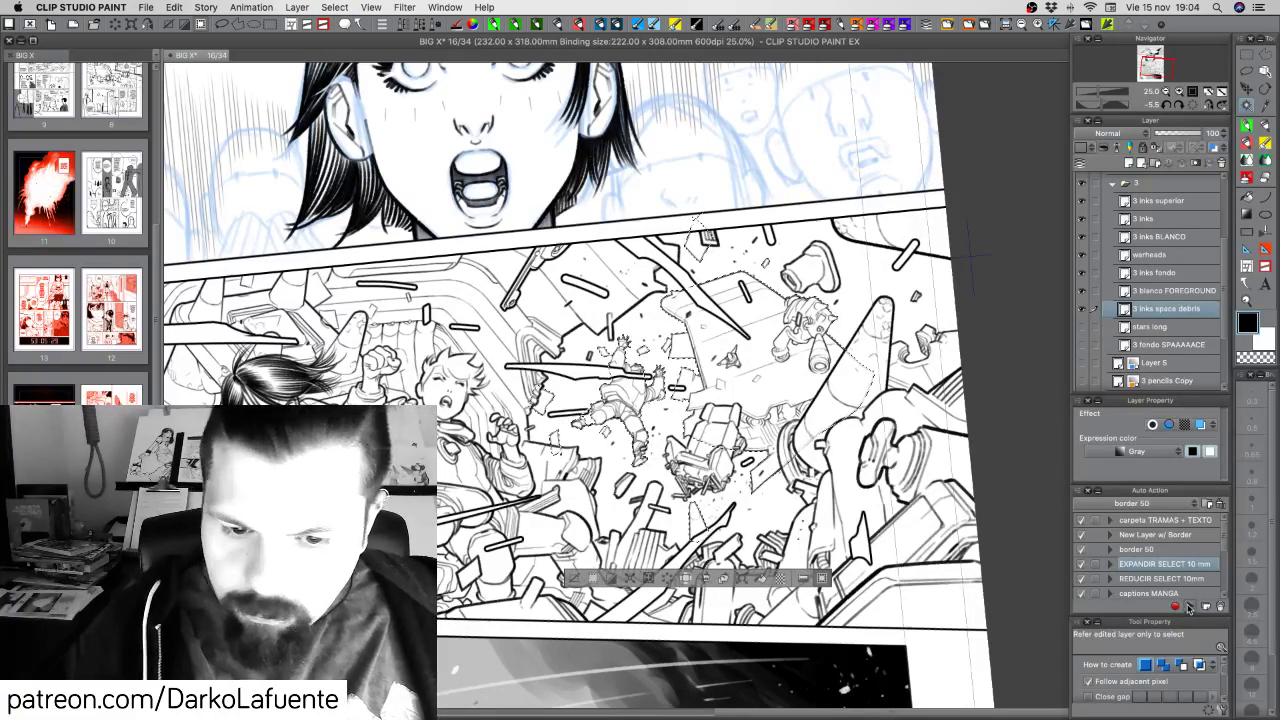
left_click(1189, 607)
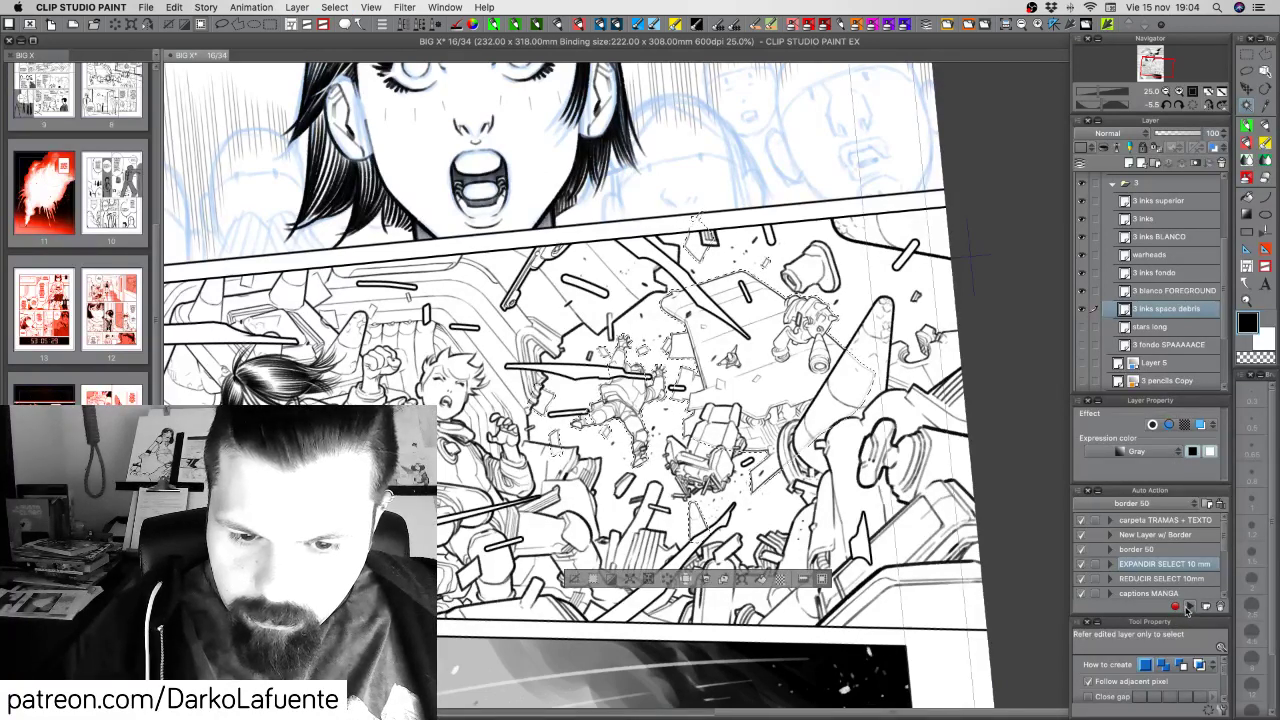
left_click(1189, 607)
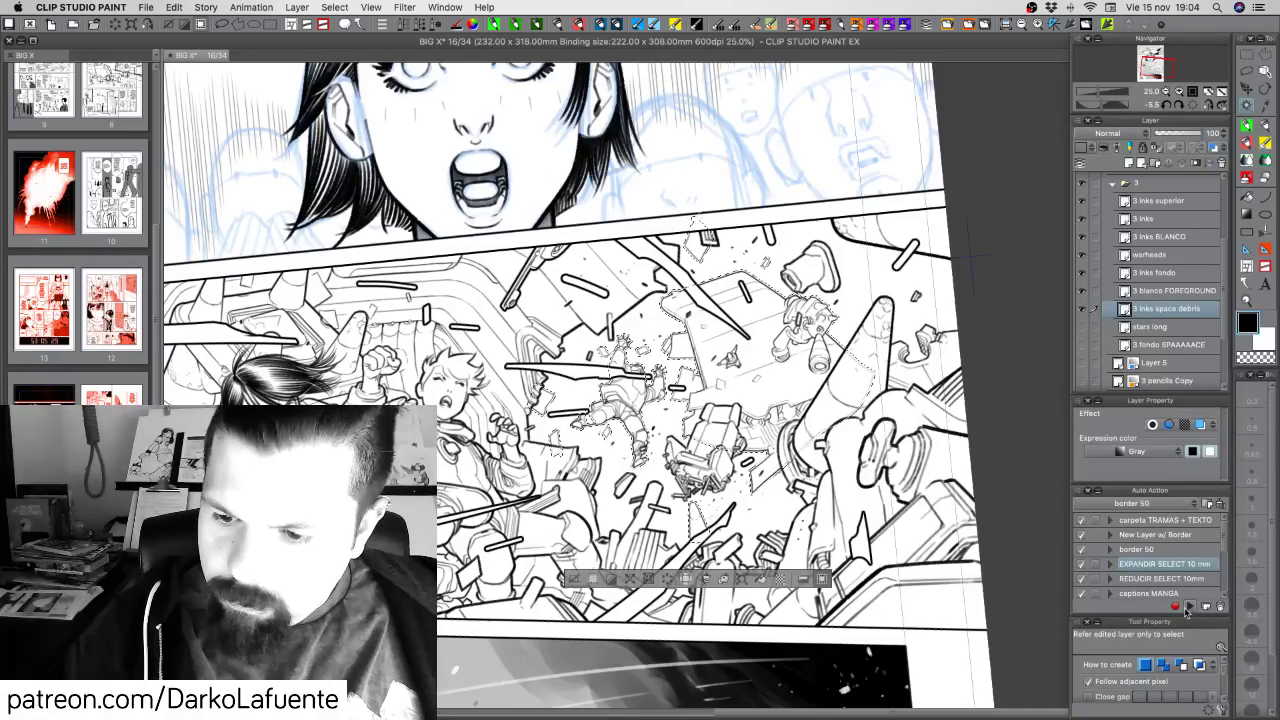
left_click(1189, 610)
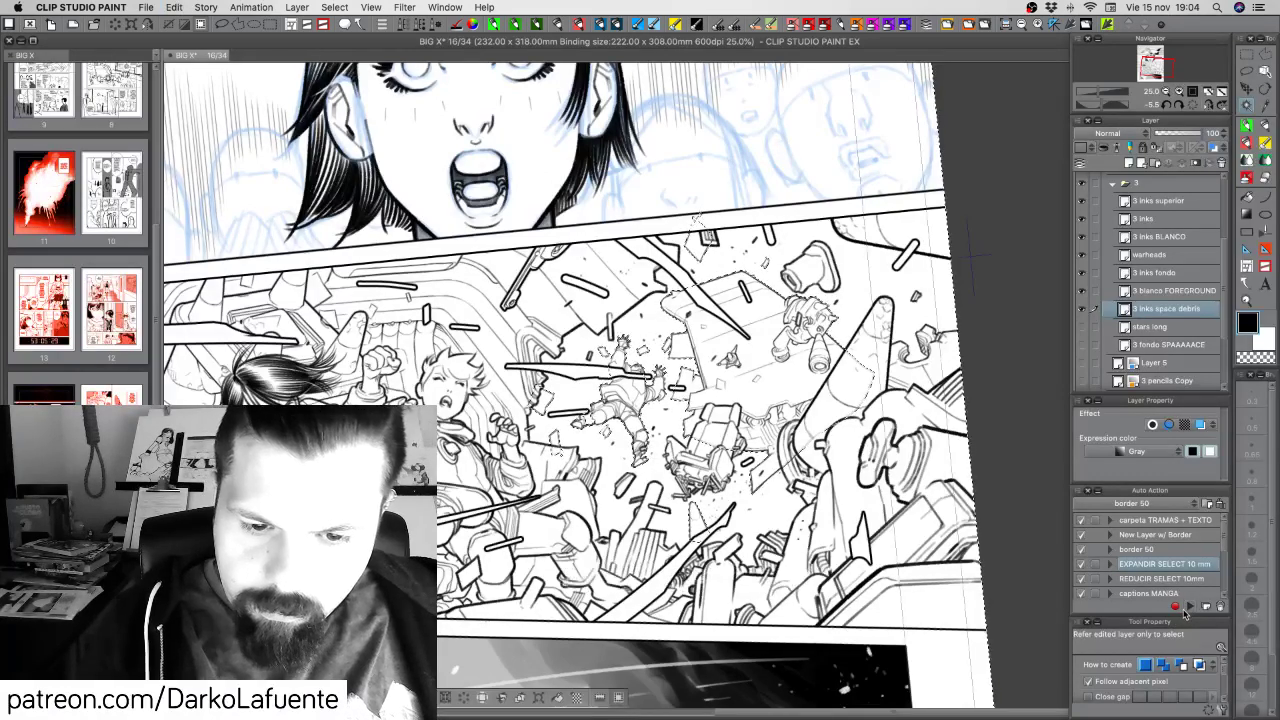
left_click(1189, 607)
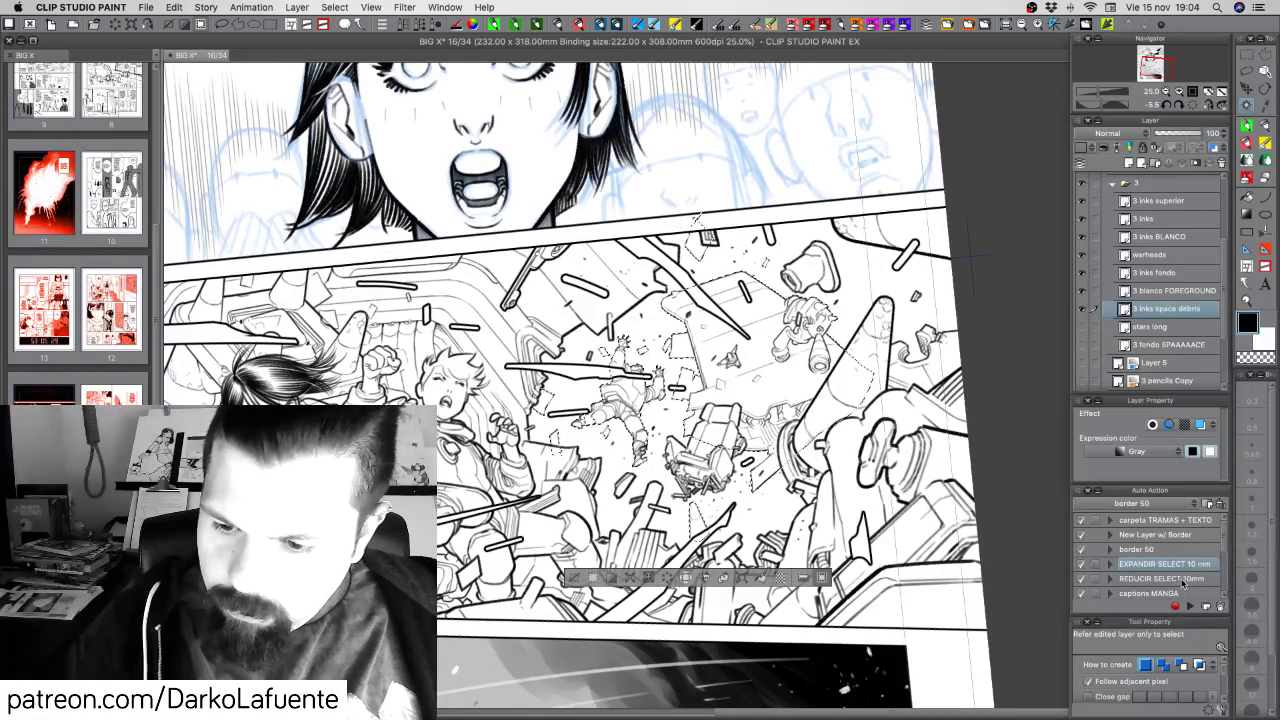
left_click(1184, 579)
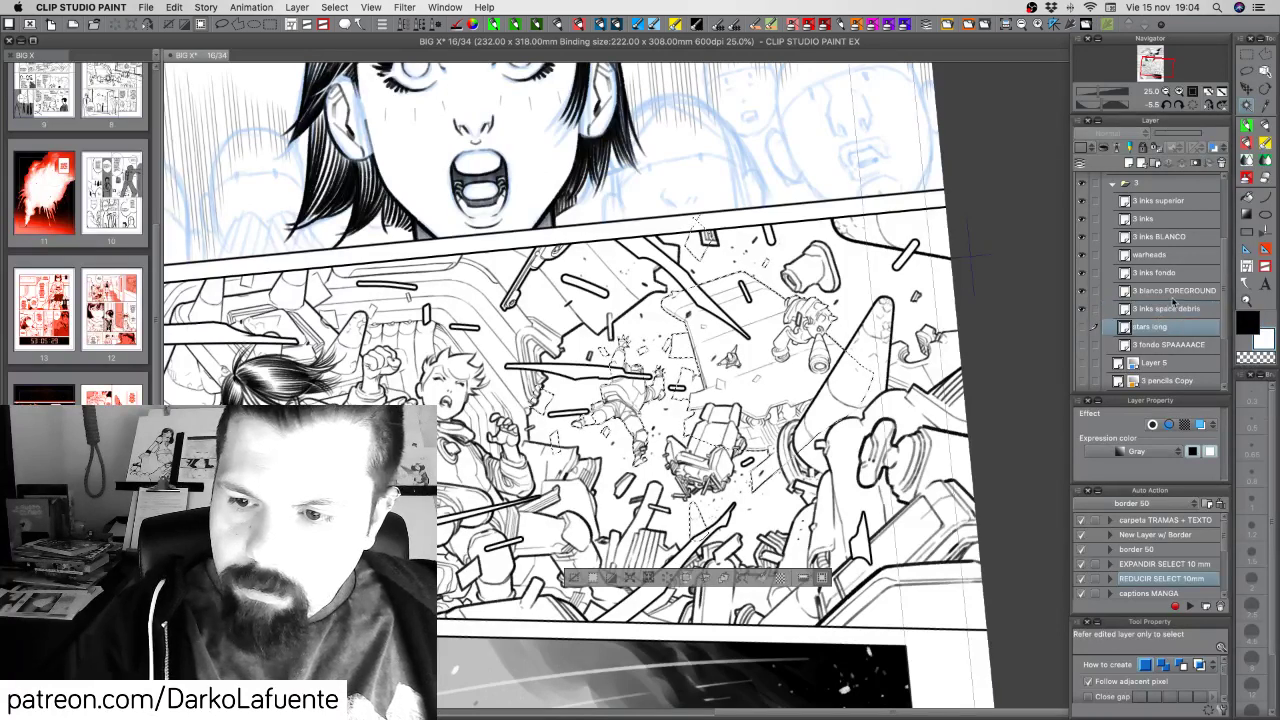
Create a folder named debris holding the 3 inks space debris layer, and add a new layer beneath those inks
key("ctrl+g")
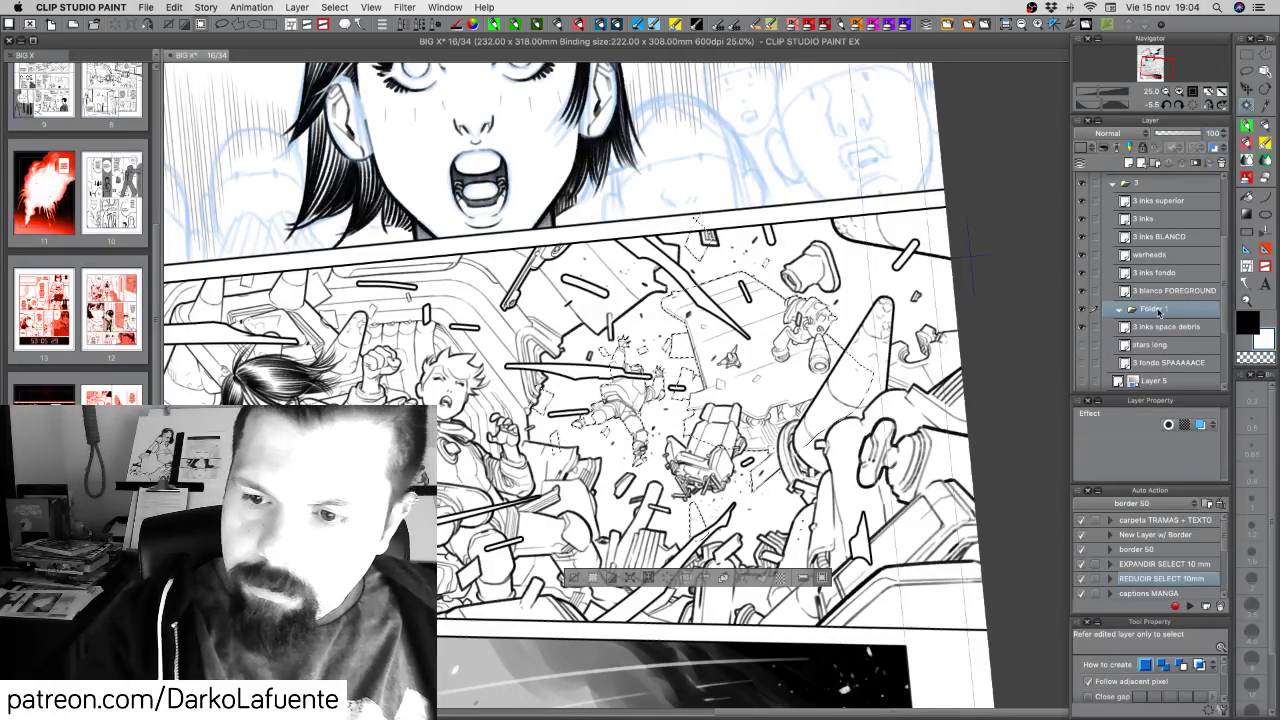
double_click(1180, 308)
type("de")
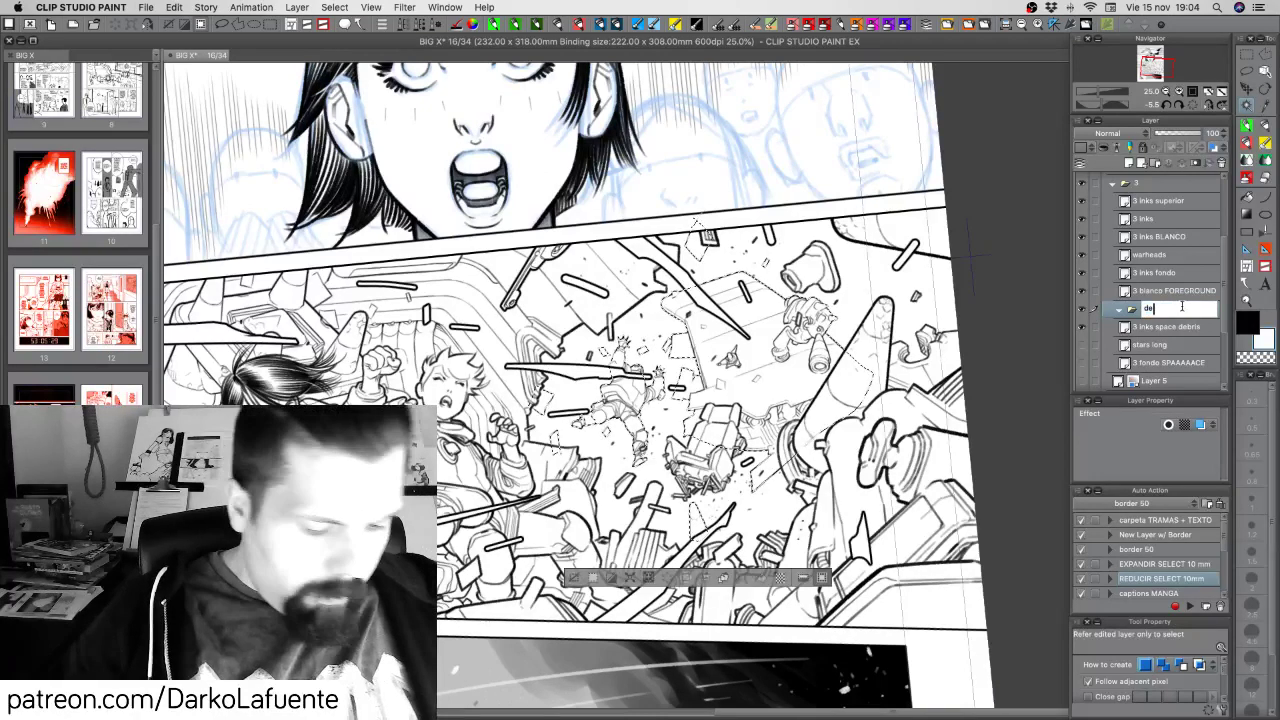
type("bris")
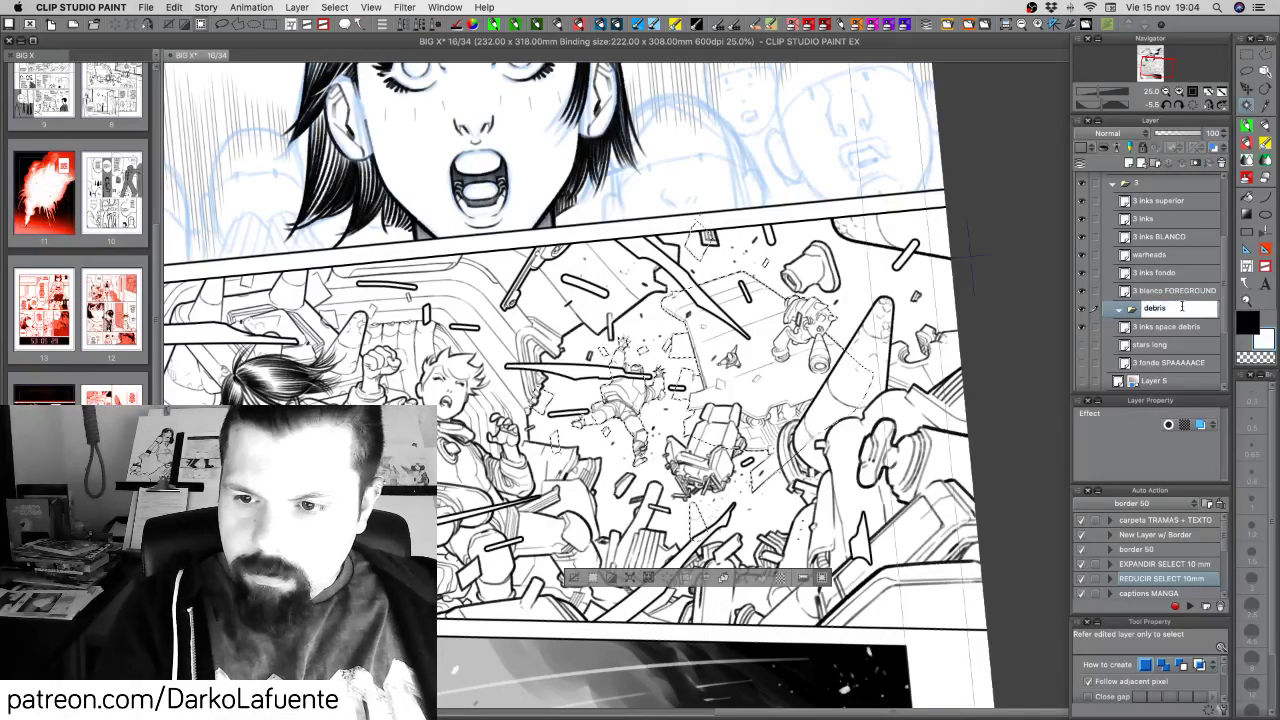
key("Return")
left_click_drag(1183, 326, 1166, 365)
left_click(1128, 163)
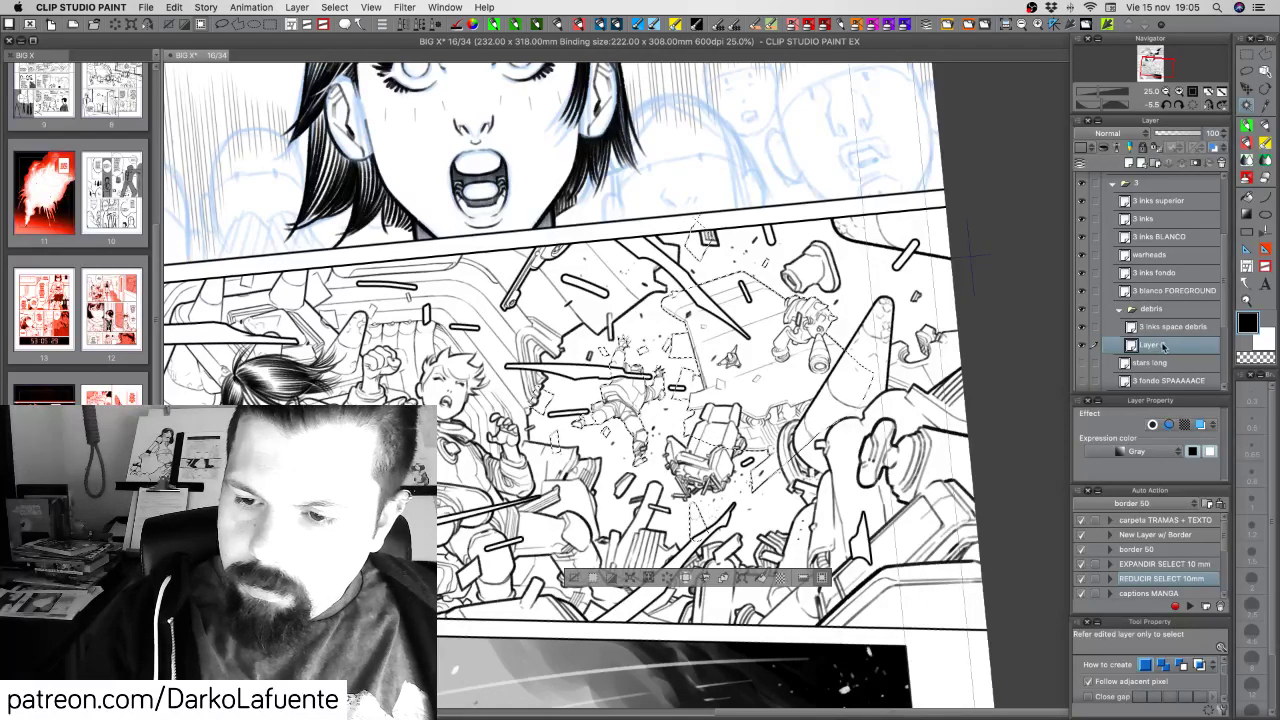
Fill the selected debris silhouettes with black on a new layer above the debris inks, and lower its opacity to 25
left_click(1196, 331)
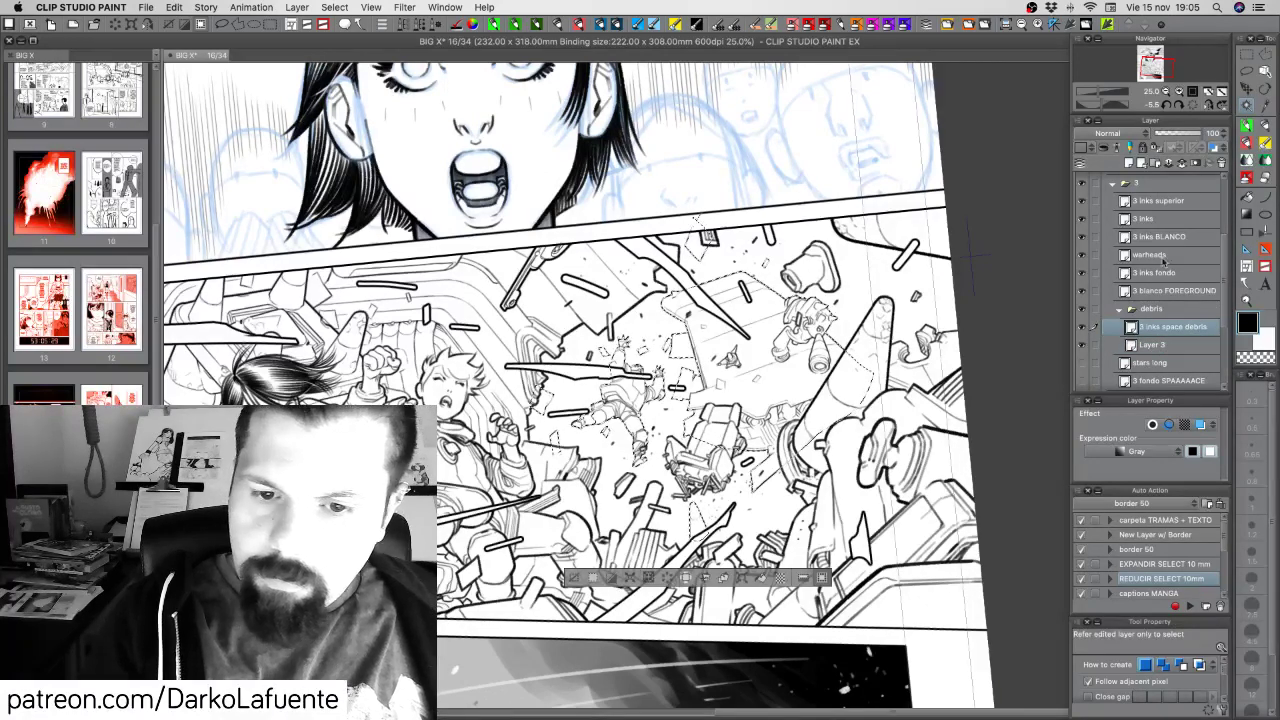
left_click(1129, 162)
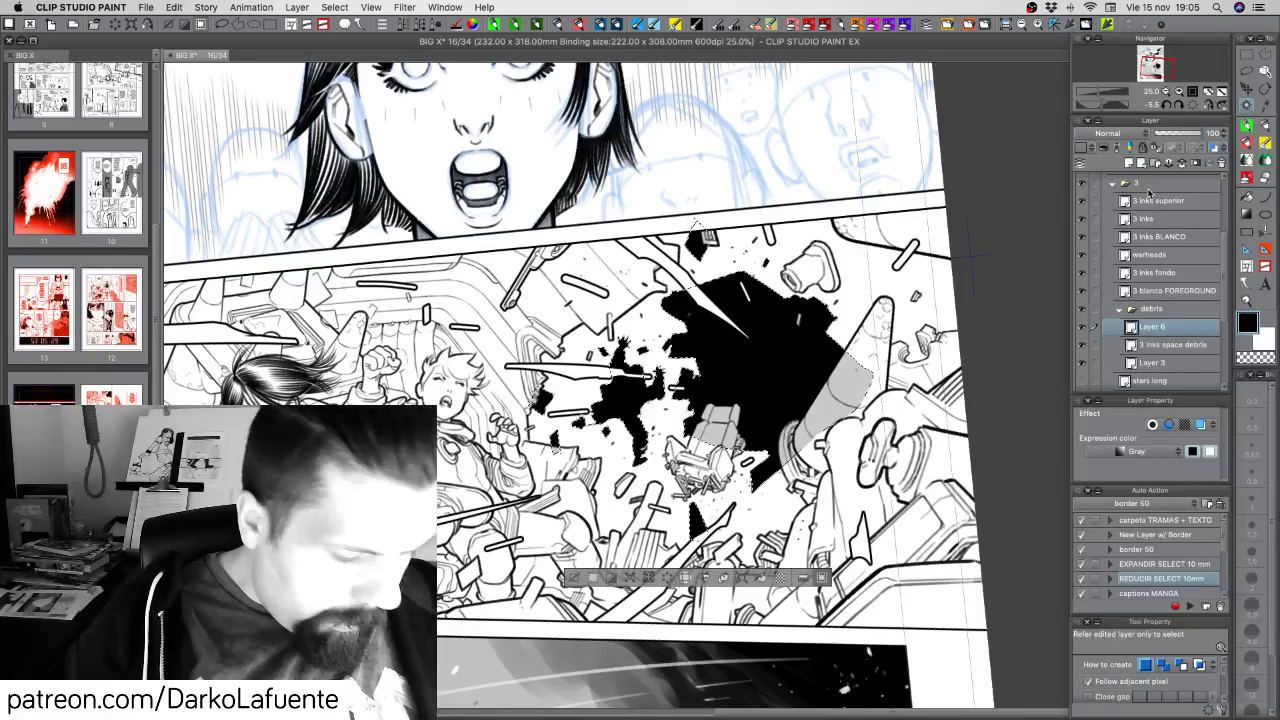
key("super+z")
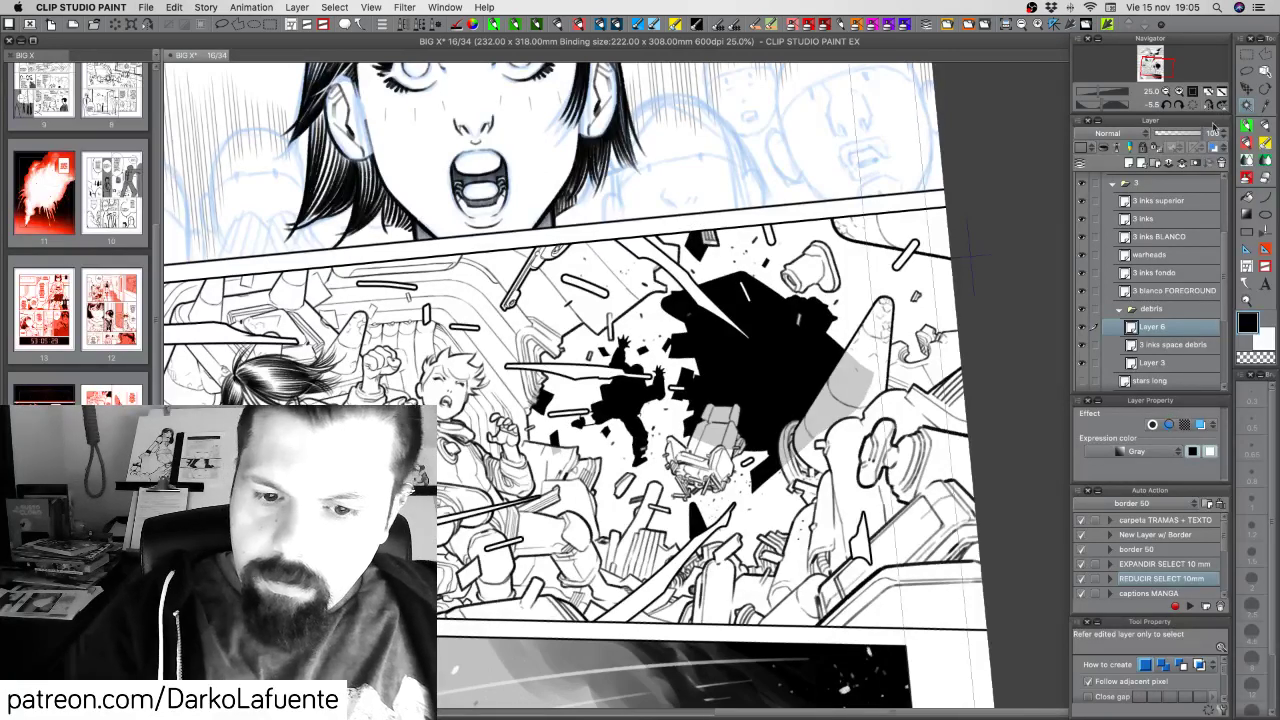
left_click_drag(1196, 136, 1164, 136)
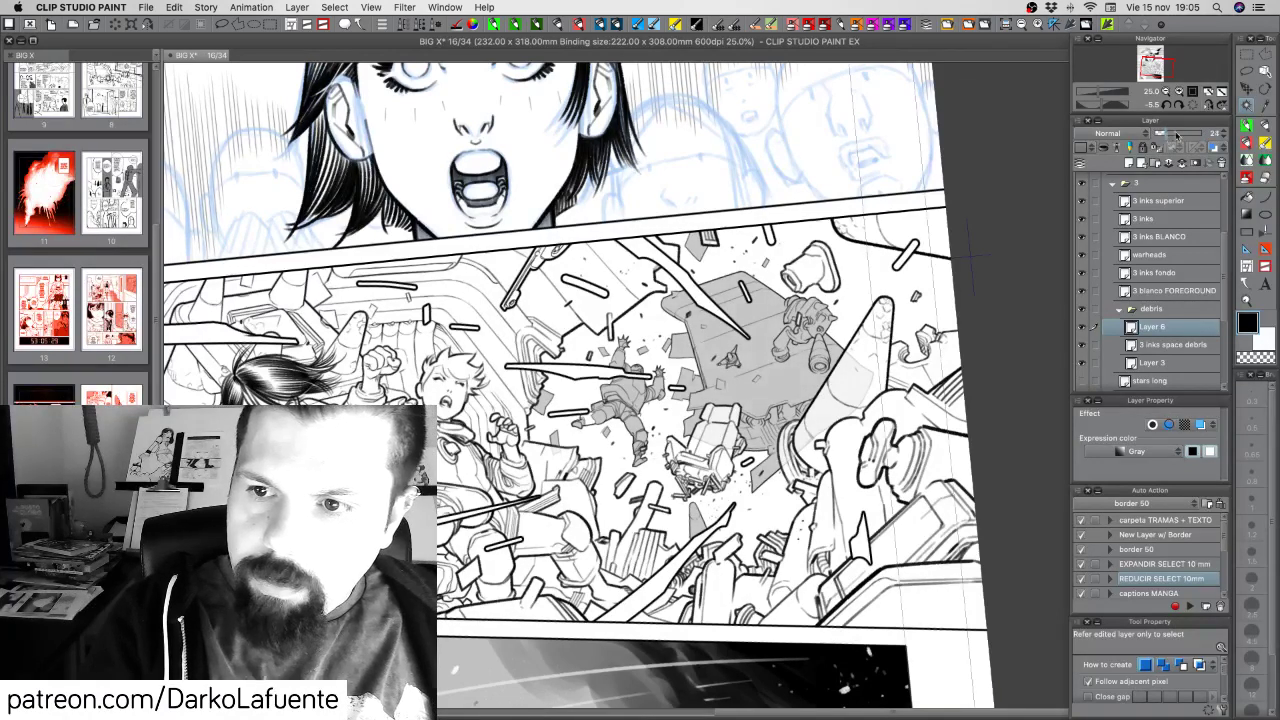
Lower the opacity of the black fill layer above the debris inks to 20
left_click(1225, 136)
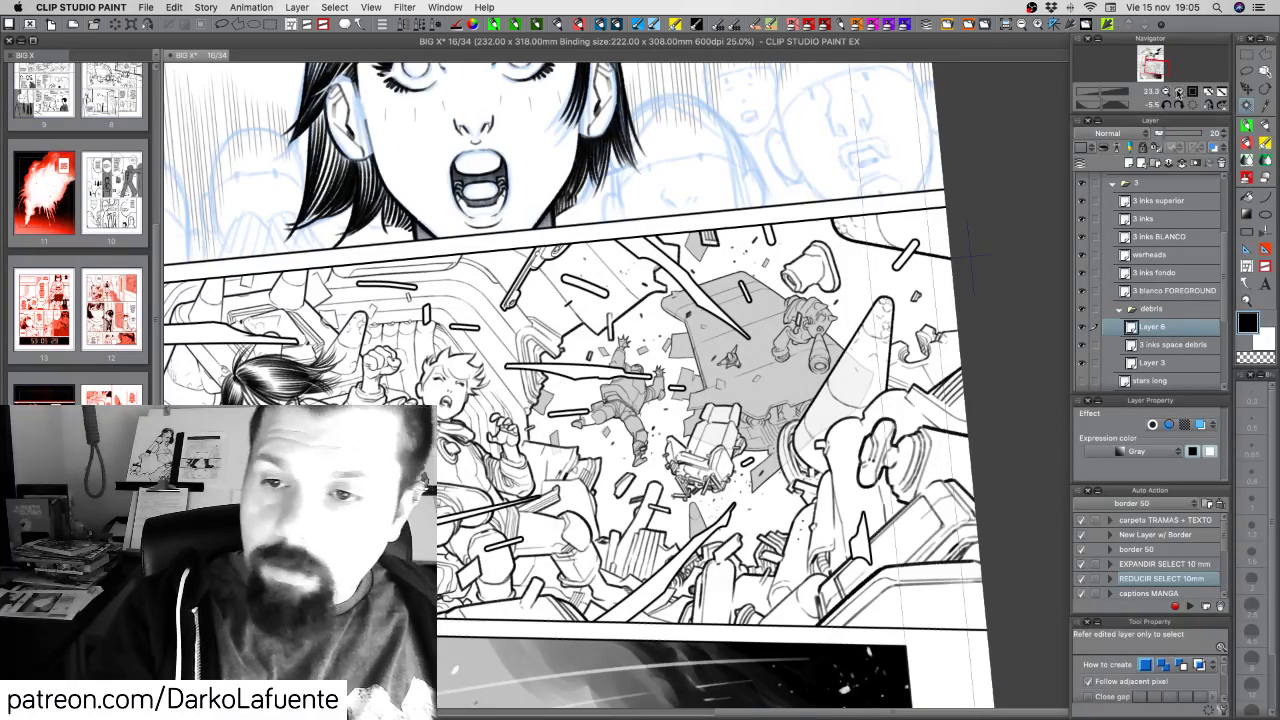
left_click(1166, 90)
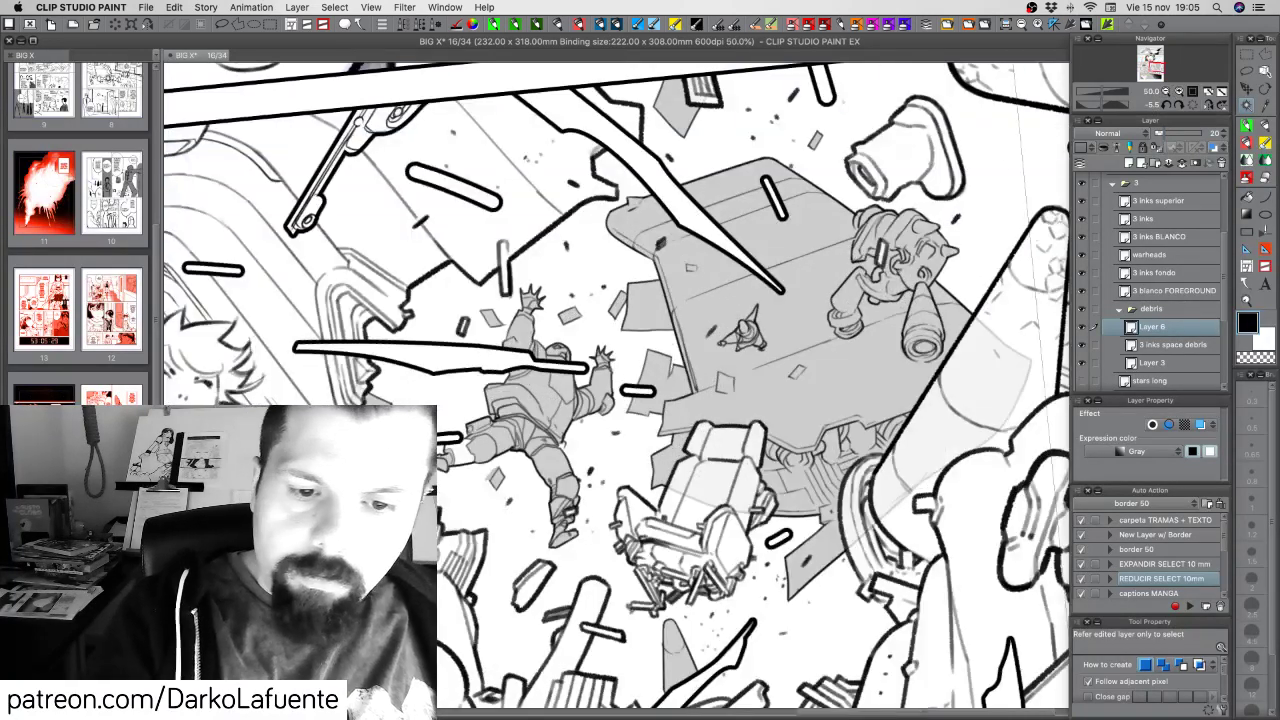
left_click(1179, 91)
left_click_drag(559, 484, 759, 430)
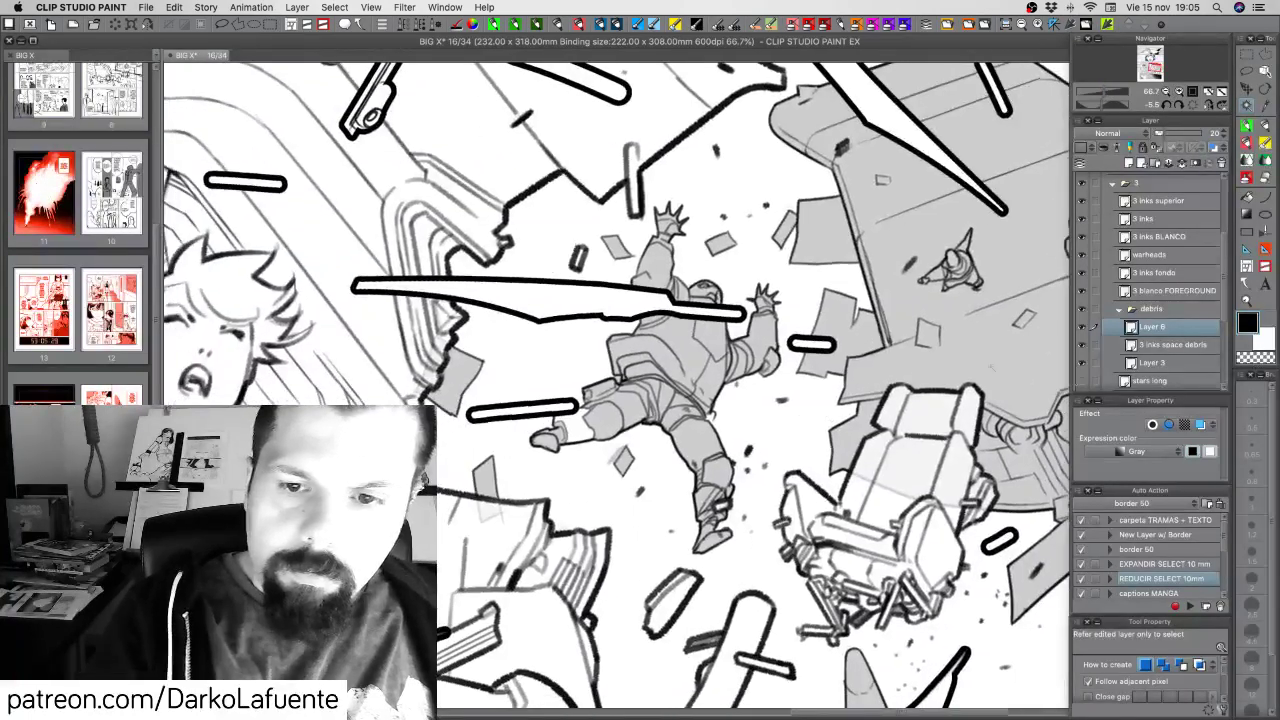
Choose the Fill-in-mono pen and inspect the debris fills with the 3 inks space debris layer hidden and shown
left_click(1266, 128)
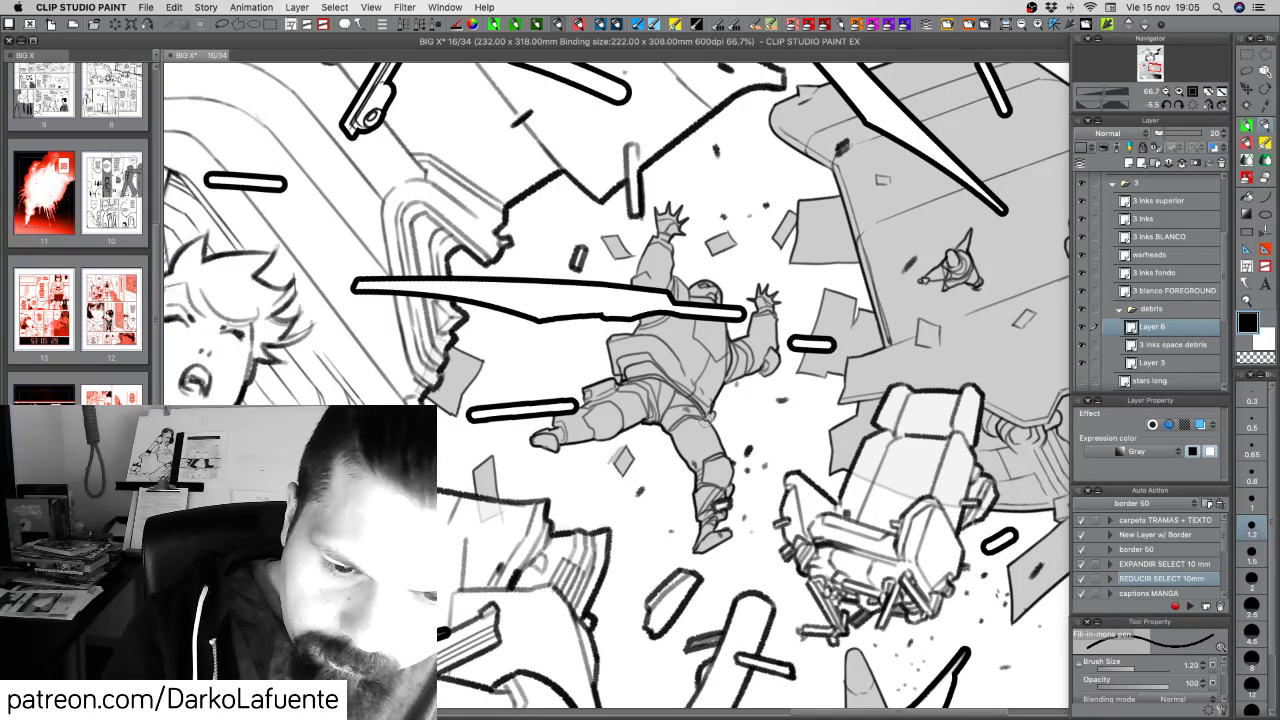
key("c")
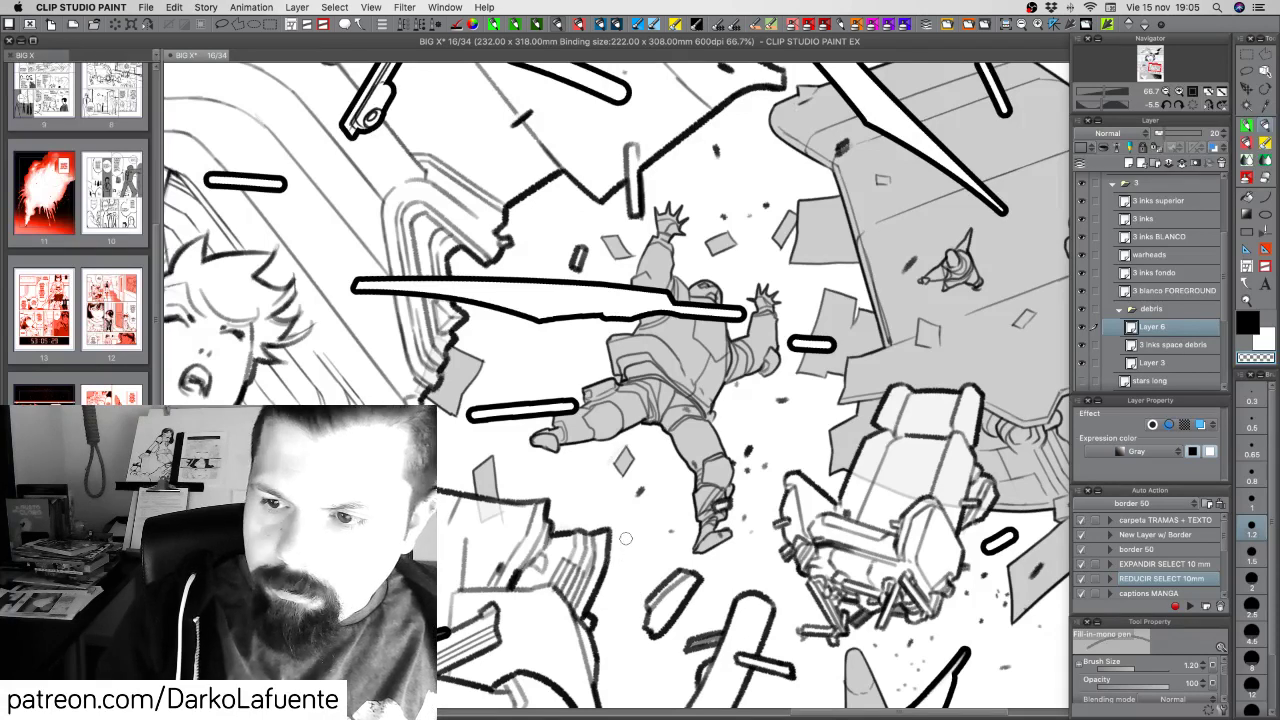
left_click(1190, 340)
left_click(1082, 346)
left_click(1082, 346)
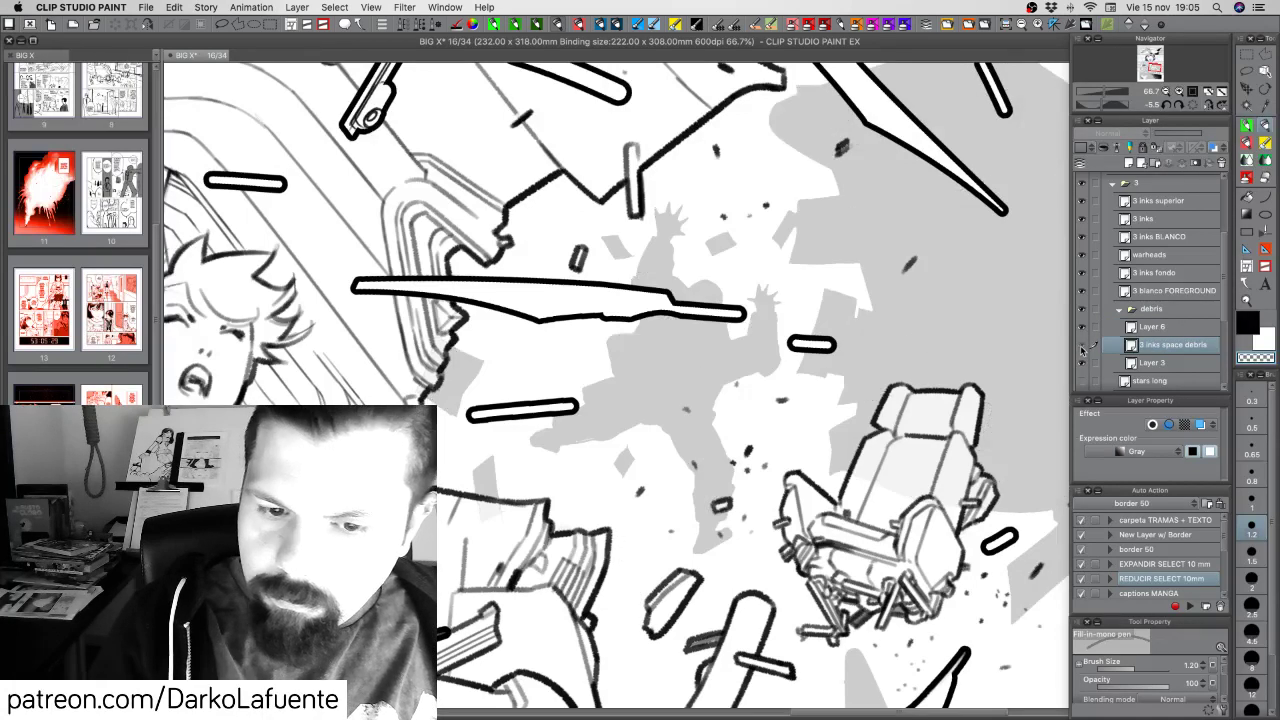
left_click(1082, 346)
Switch to white on the layer beneath the debris inks and compare the silhouettes with the 3 inks space debris linework hidden and shown
left_click(1168, 366)
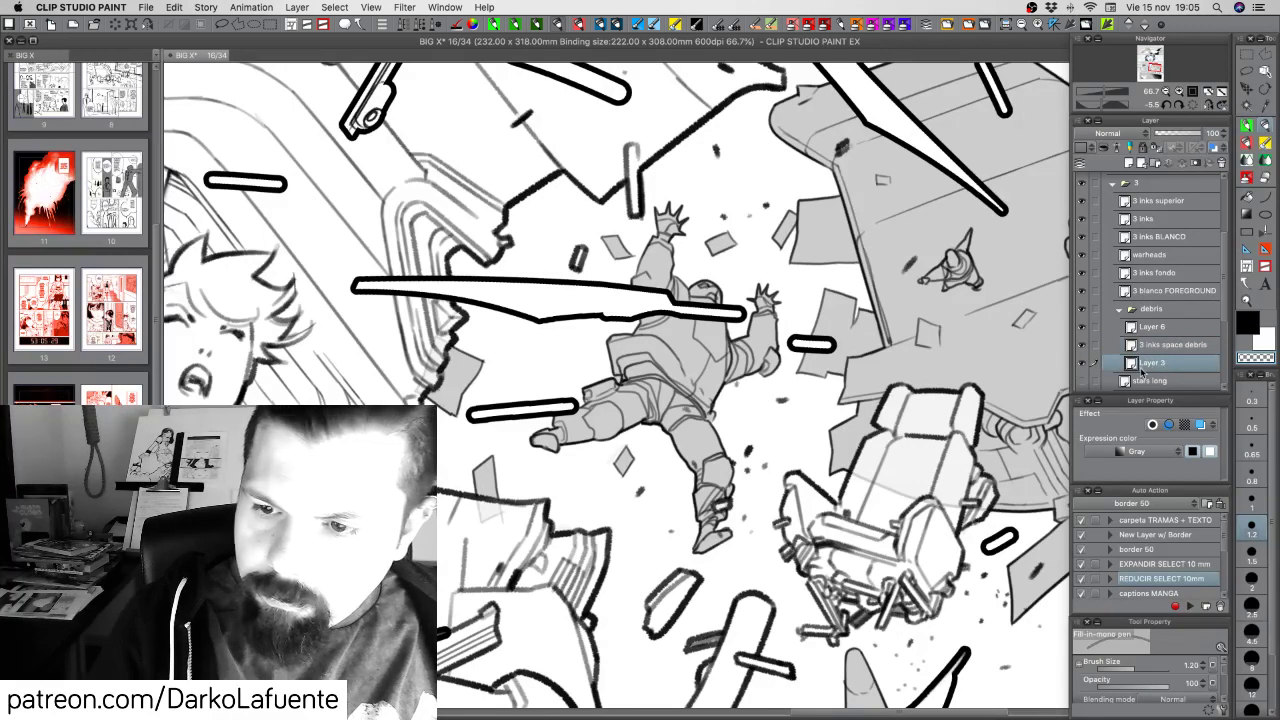
key("super+z")
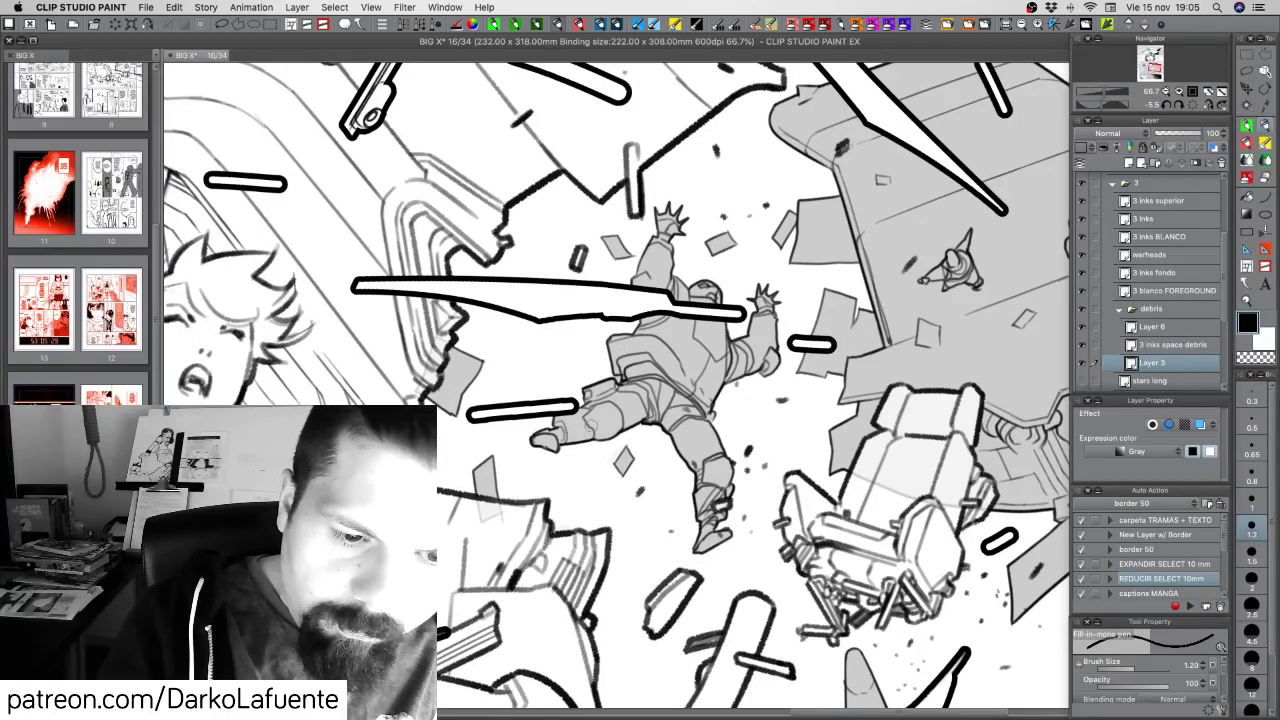
left_click(1262, 356)
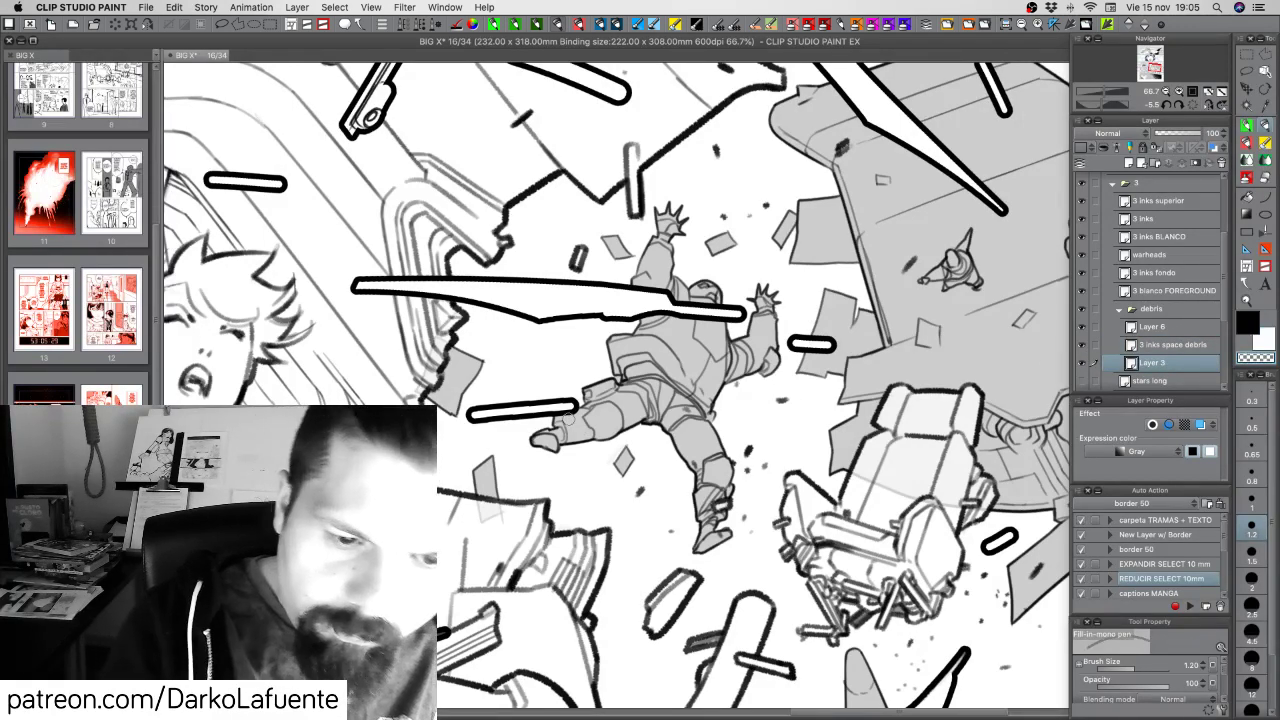
key("x")
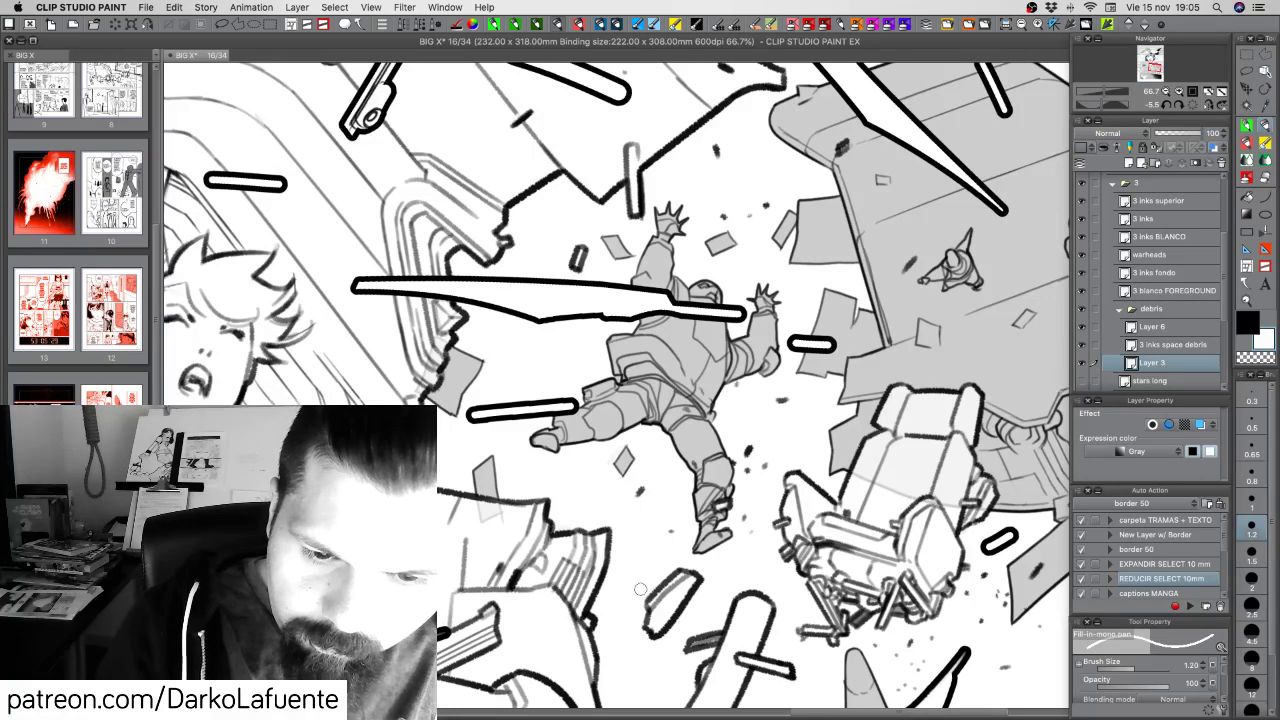
key("c")
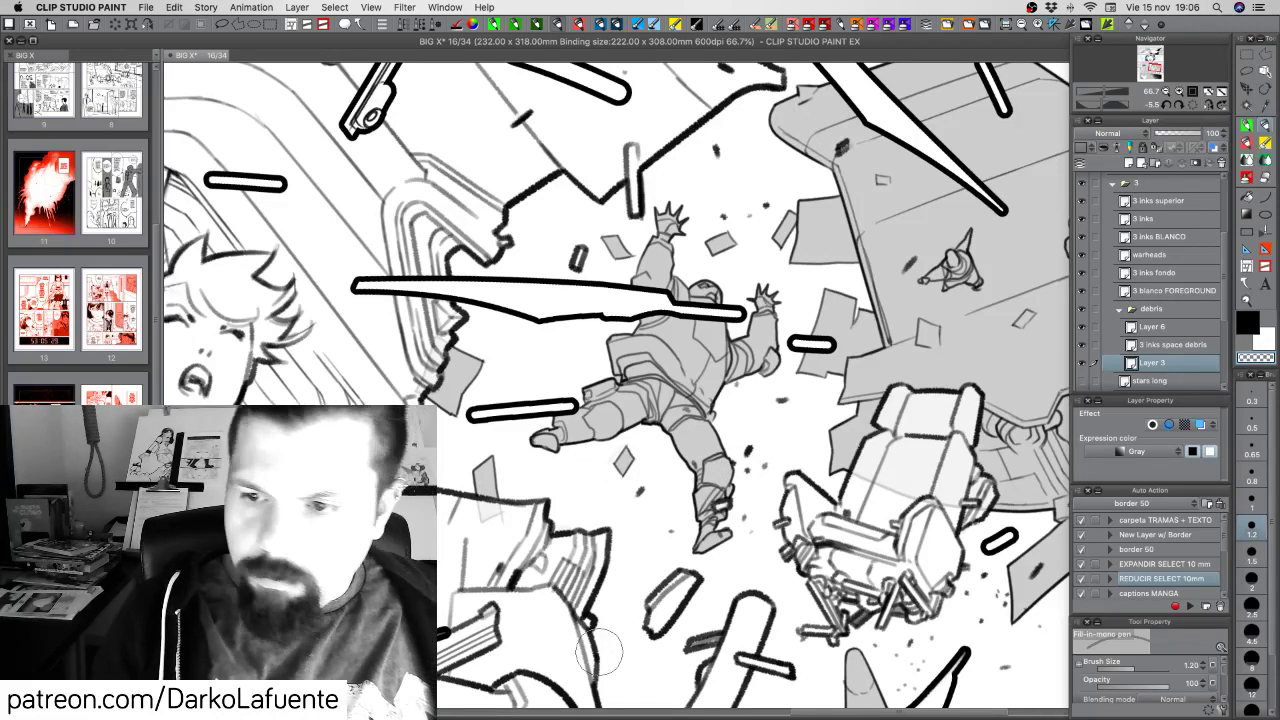
left_click(1081, 345)
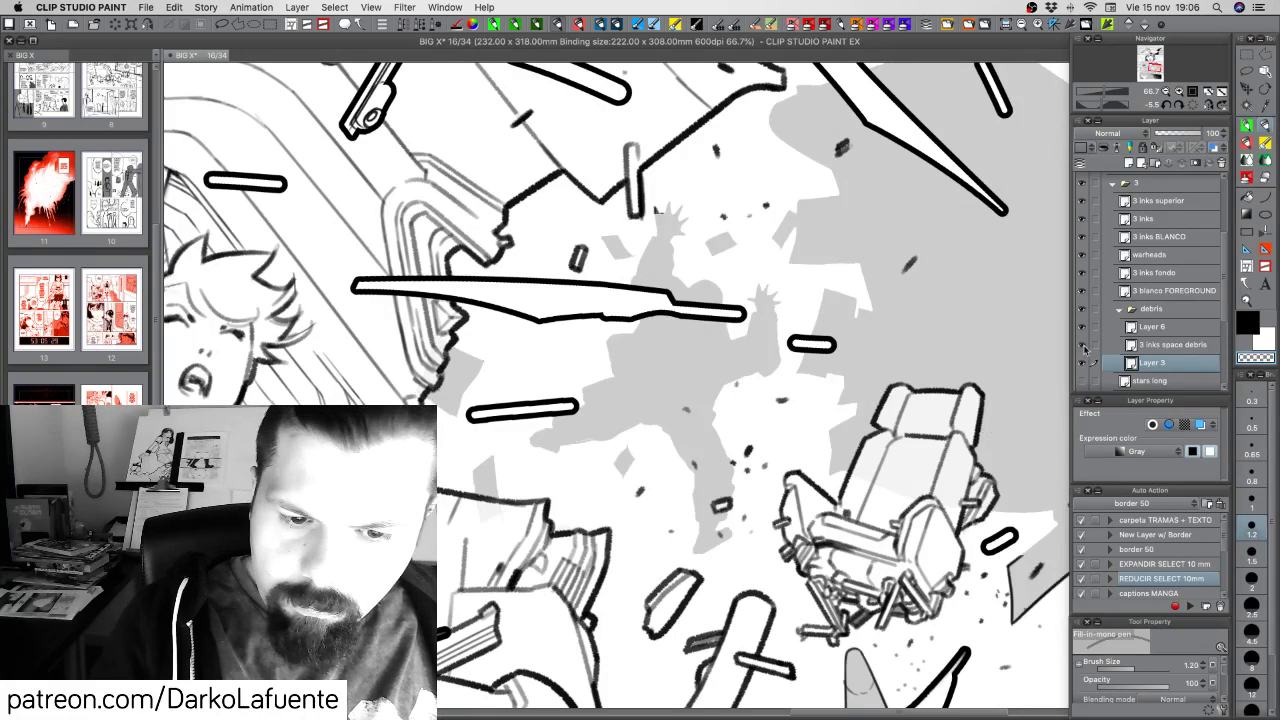
left_click(1081, 345)
left_click(1150, 347)
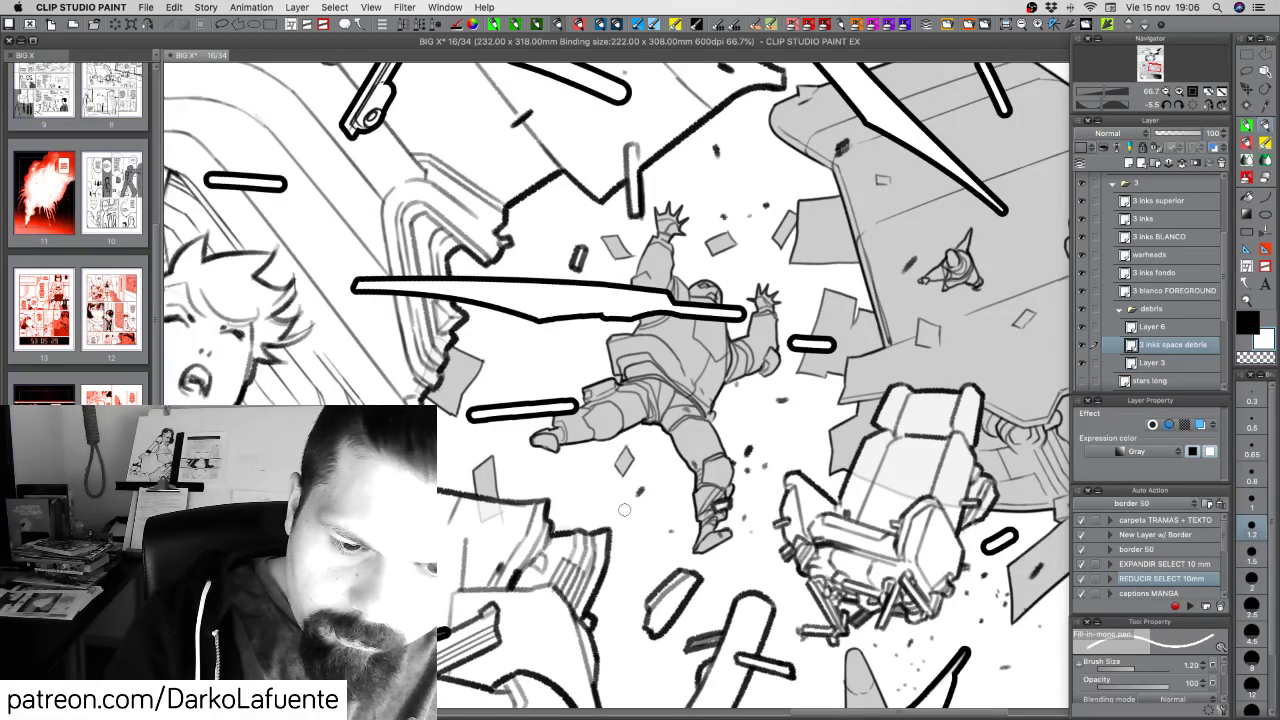
Save page 16 with the debris inks and their fill layers
left_click(1166, 92)
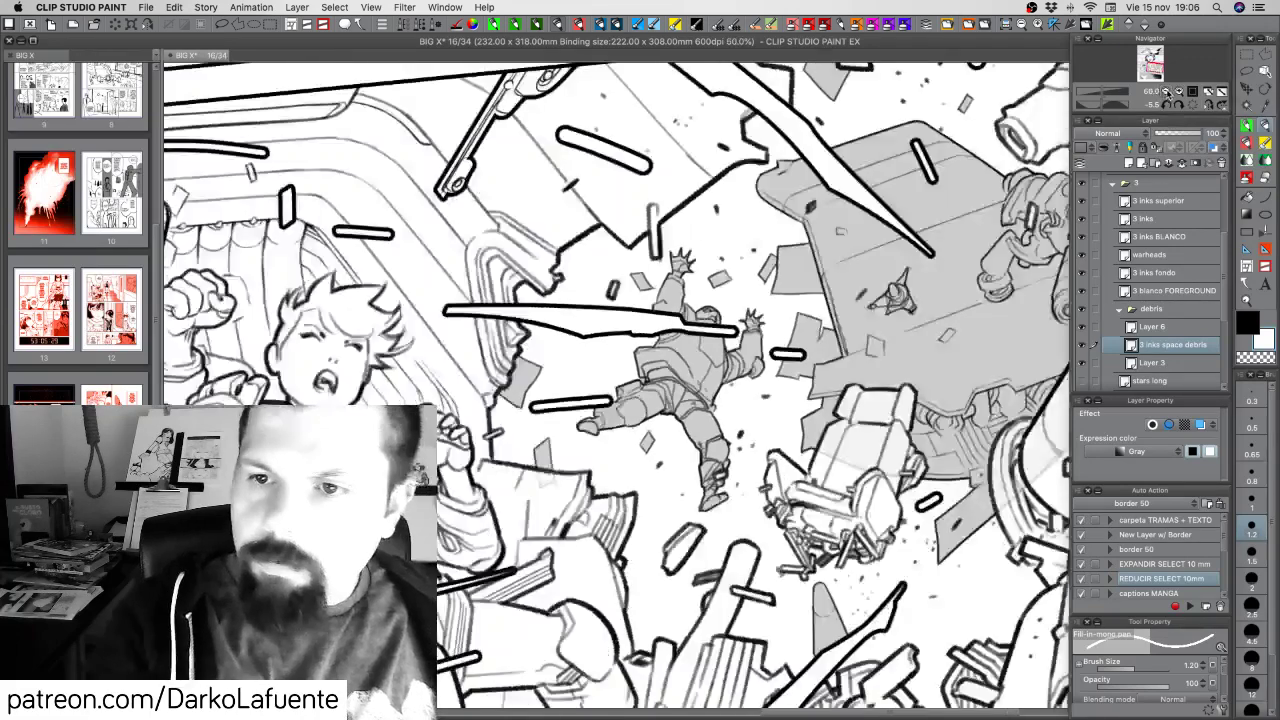
left_click(1166, 92)
left_click(1166, 92)
left_click(1166, 92)
left_click(1166, 92)
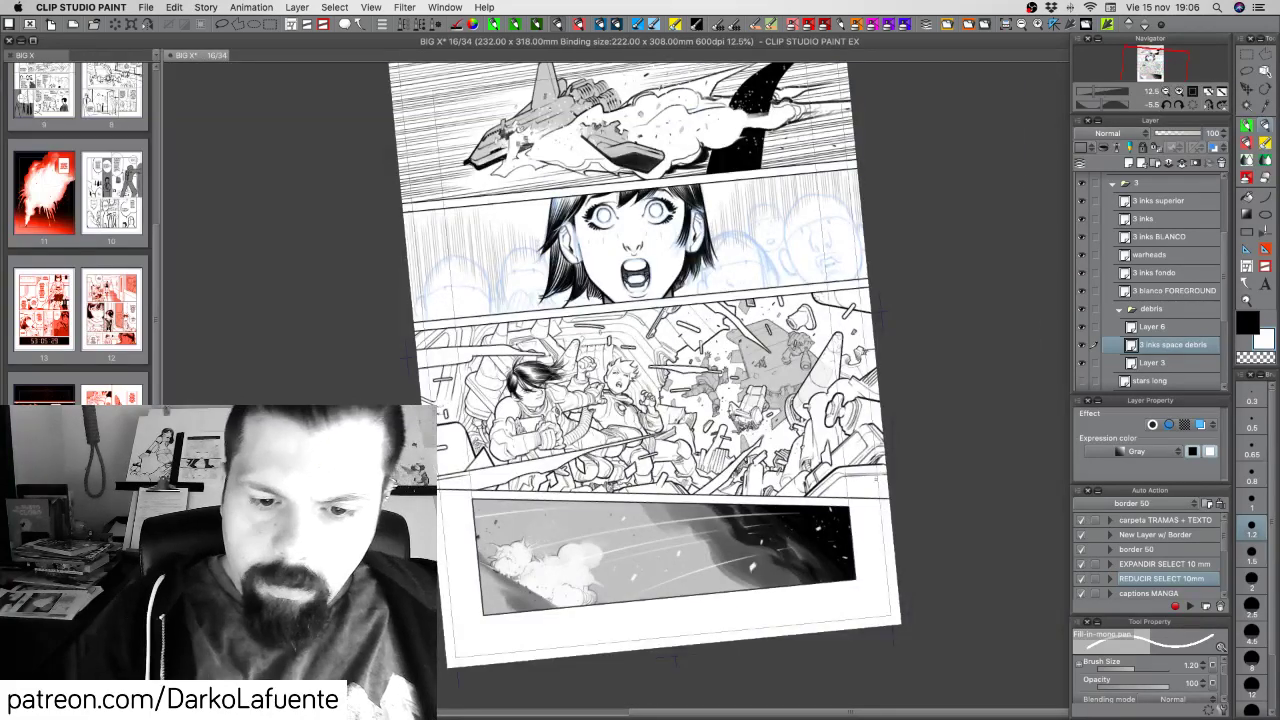
key("super+s")
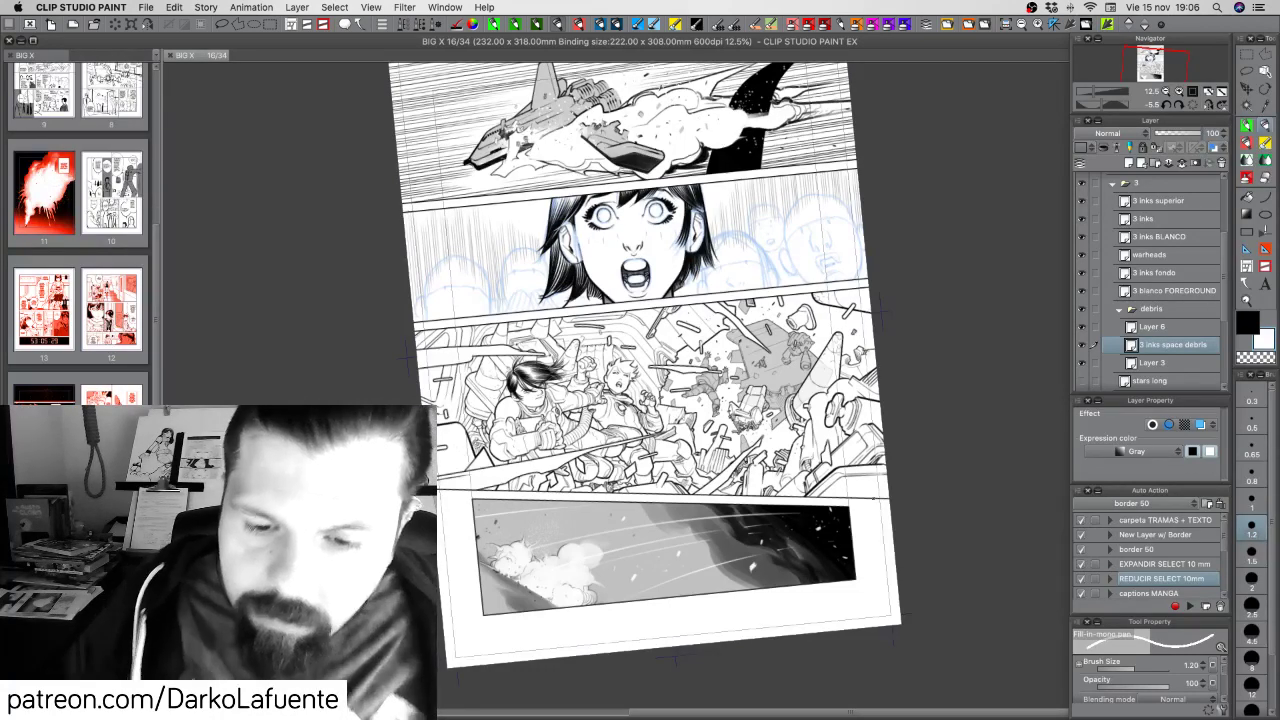
Check the debris layers' visibility, collapse the debris folder, and show the 3 fondo SPAAAAACE background layer behind the third panel
left_click(1086, 336)
left_click(1086, 336)
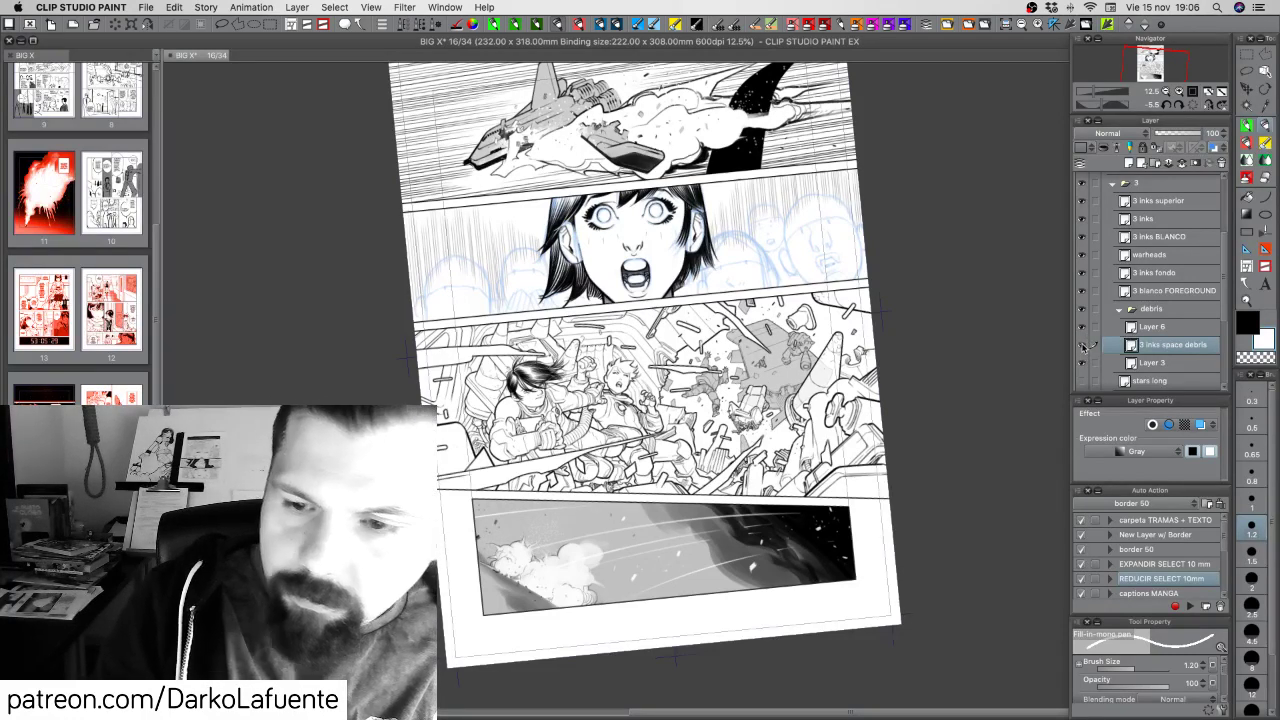
left_click(1082, 345)
left_click(1084, 345)
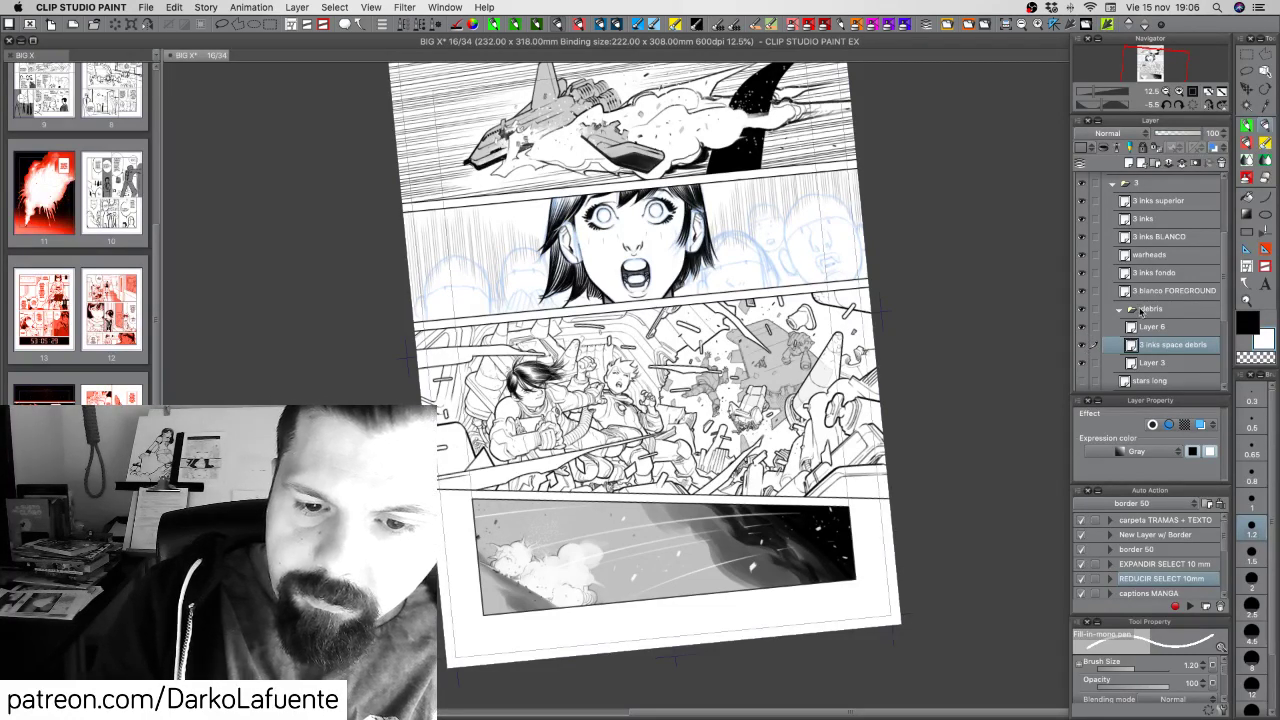
left_click(1119, 309)
left_click(1082, 310)
left_click(1082, 310)
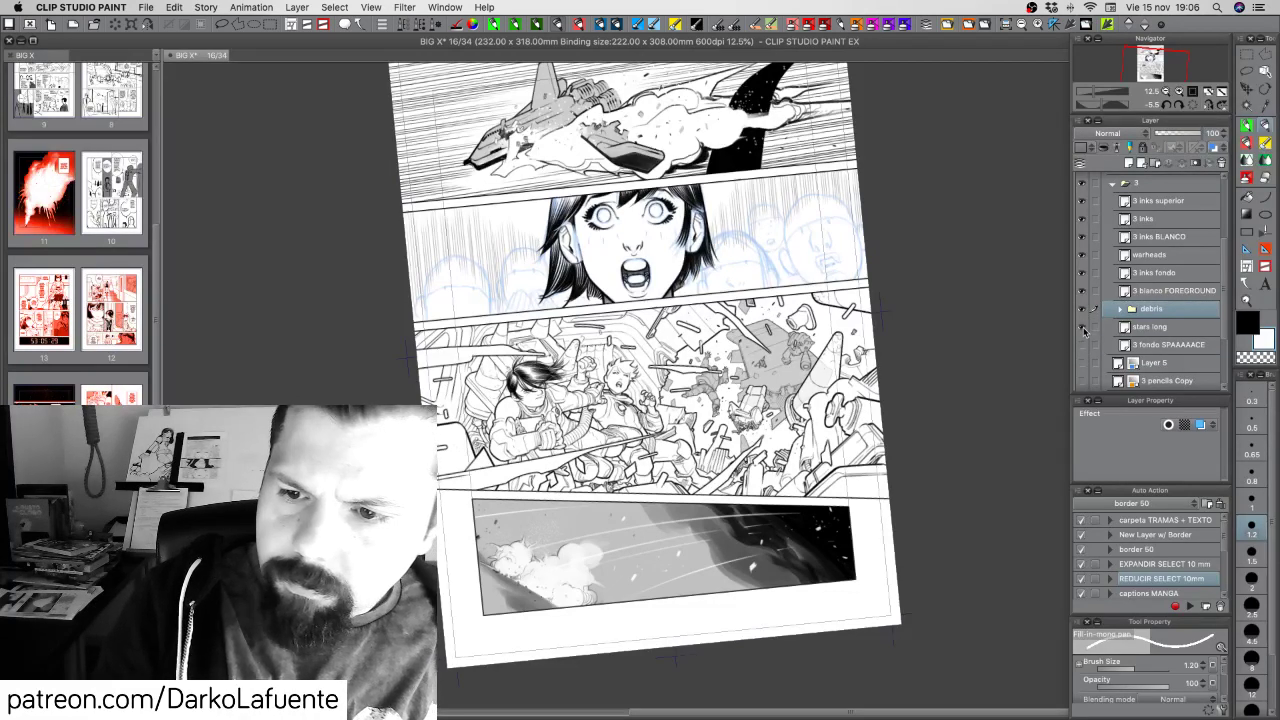
left_click(1083, 345)
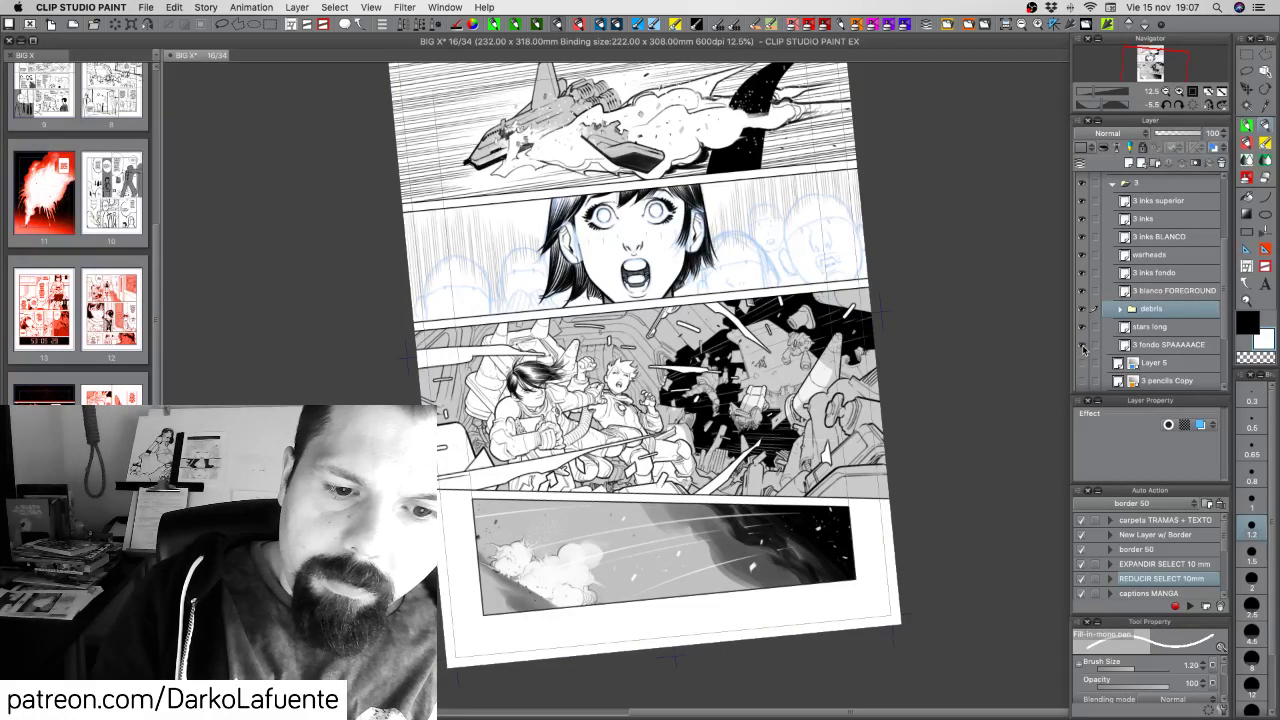
left_click(1083, 345)
left_click(1083, 345)
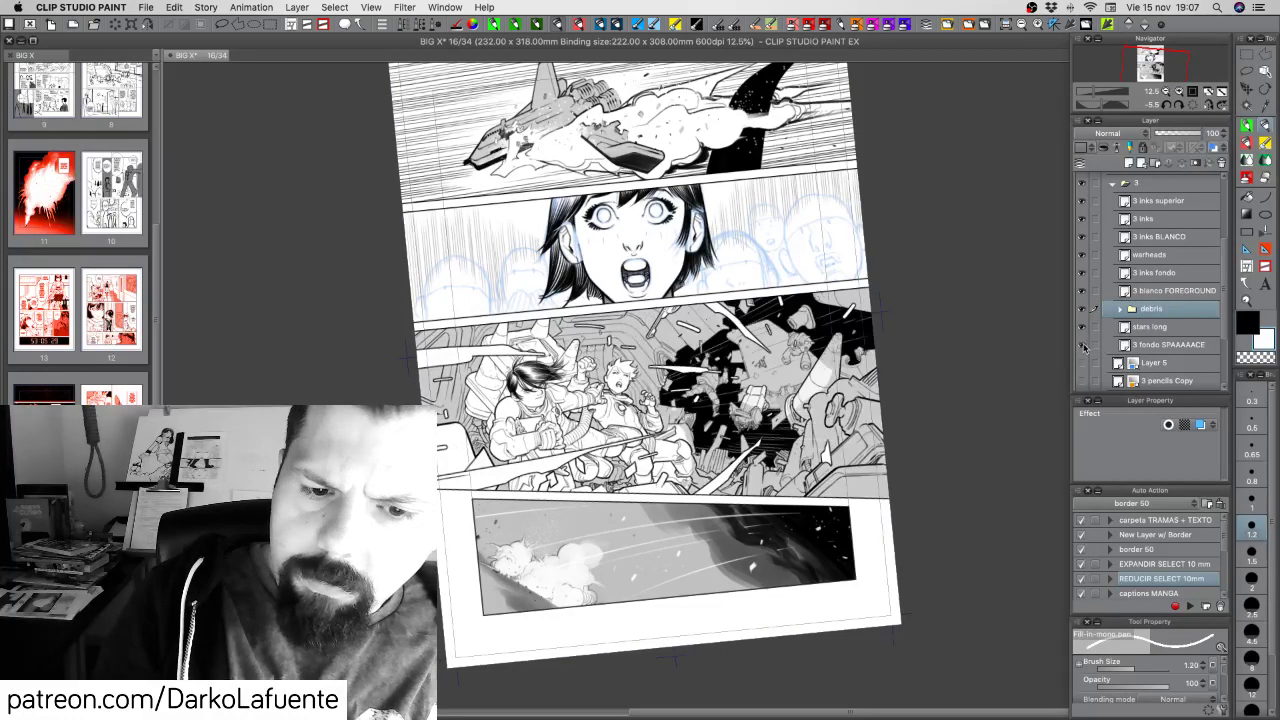
Raise the opacity of the 3 blanco FOREGROUND layer to 100 and compare the panel with it hidden and shown
left_click(1188, 274)
left_click(1196, 291)
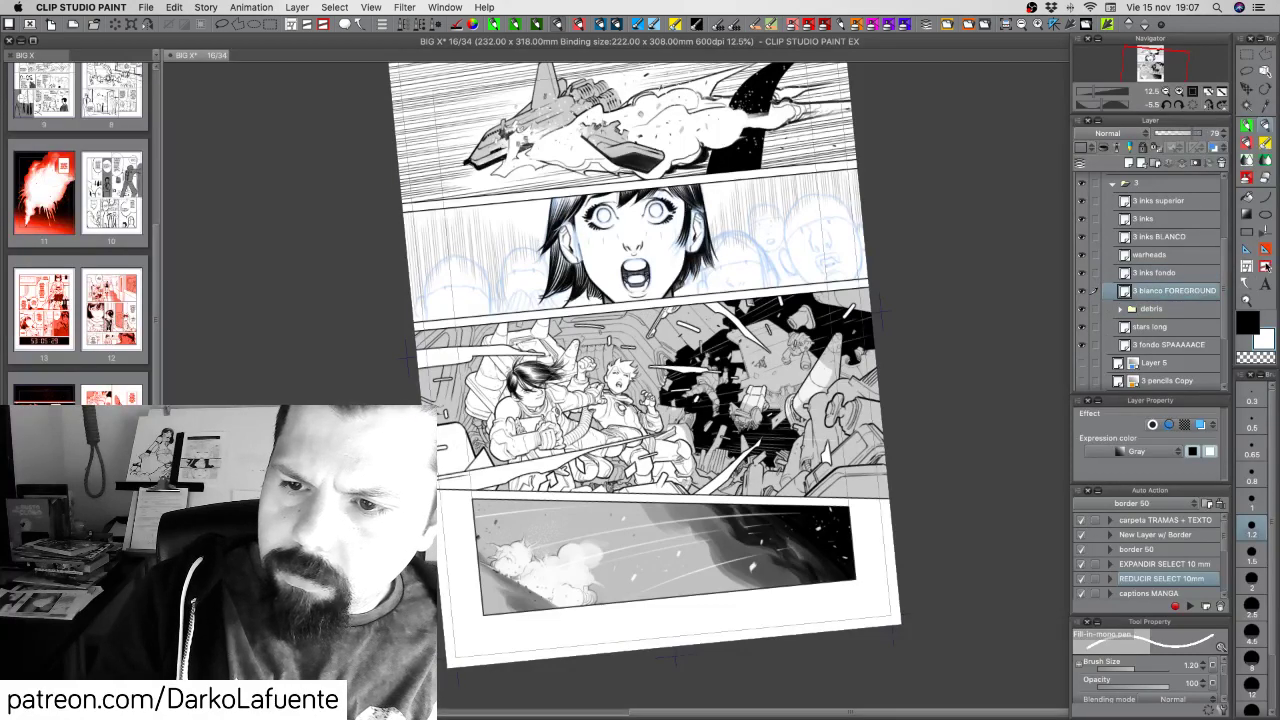
left_click(1081, 292)
left_click(1081, 292)
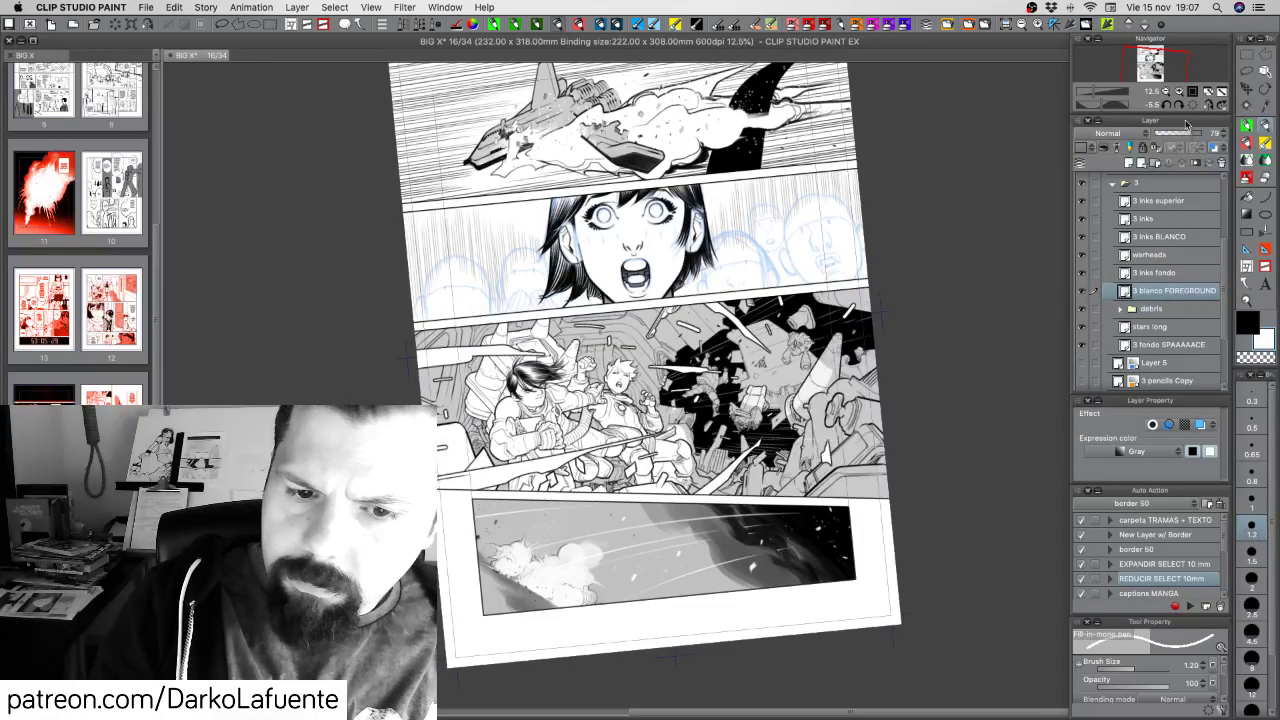
left_click_drag(1196, 133, 1220, 131)
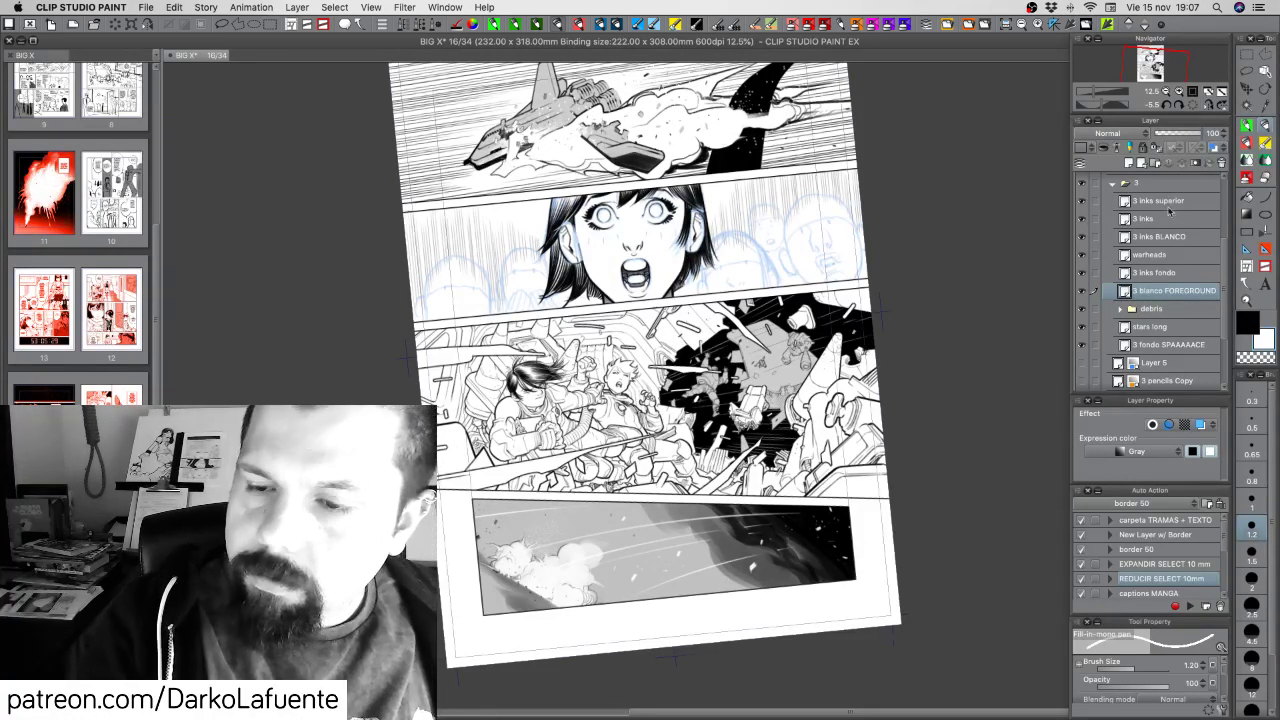
left_click(1082, 291)
left_click(1082, 291)
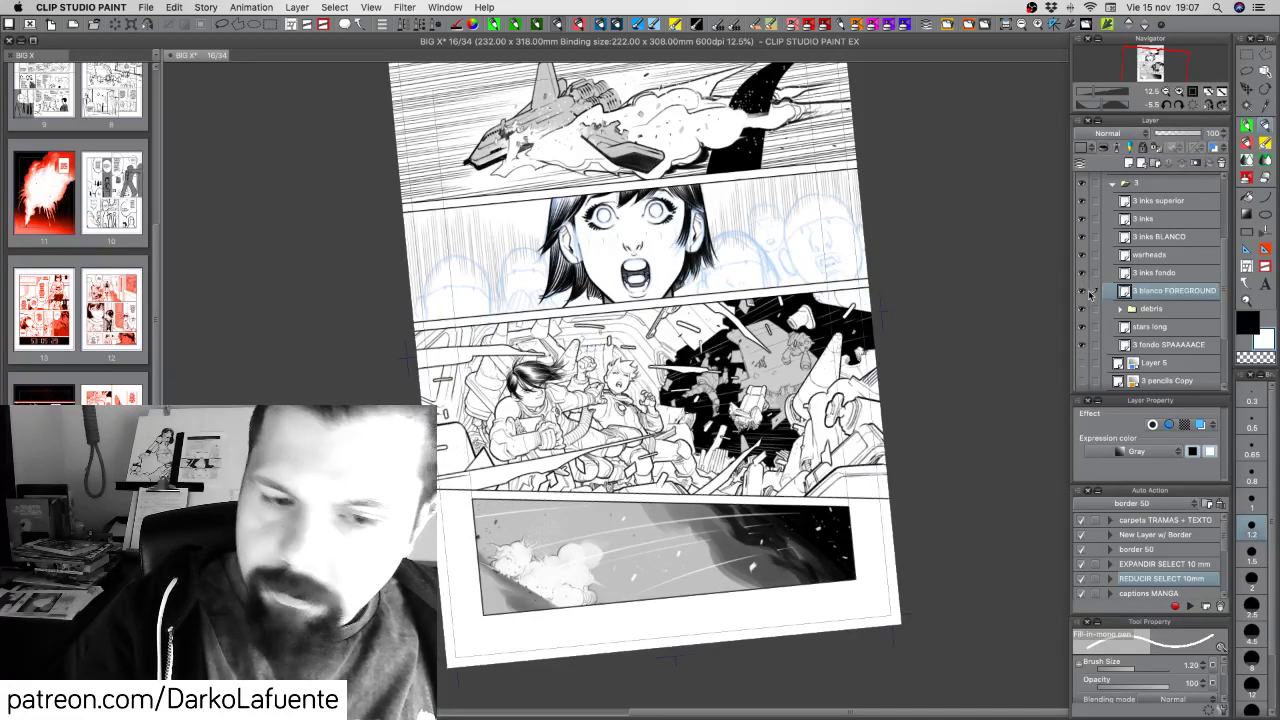
Examine what each third-panel ink layer holds by hiding and showing 3 inks superior, 3 inks, 3 inks BLANCO and 3 inks fondo
left_click(1183, 201)
left_click(1082, 201)
left_click(1082, 201)
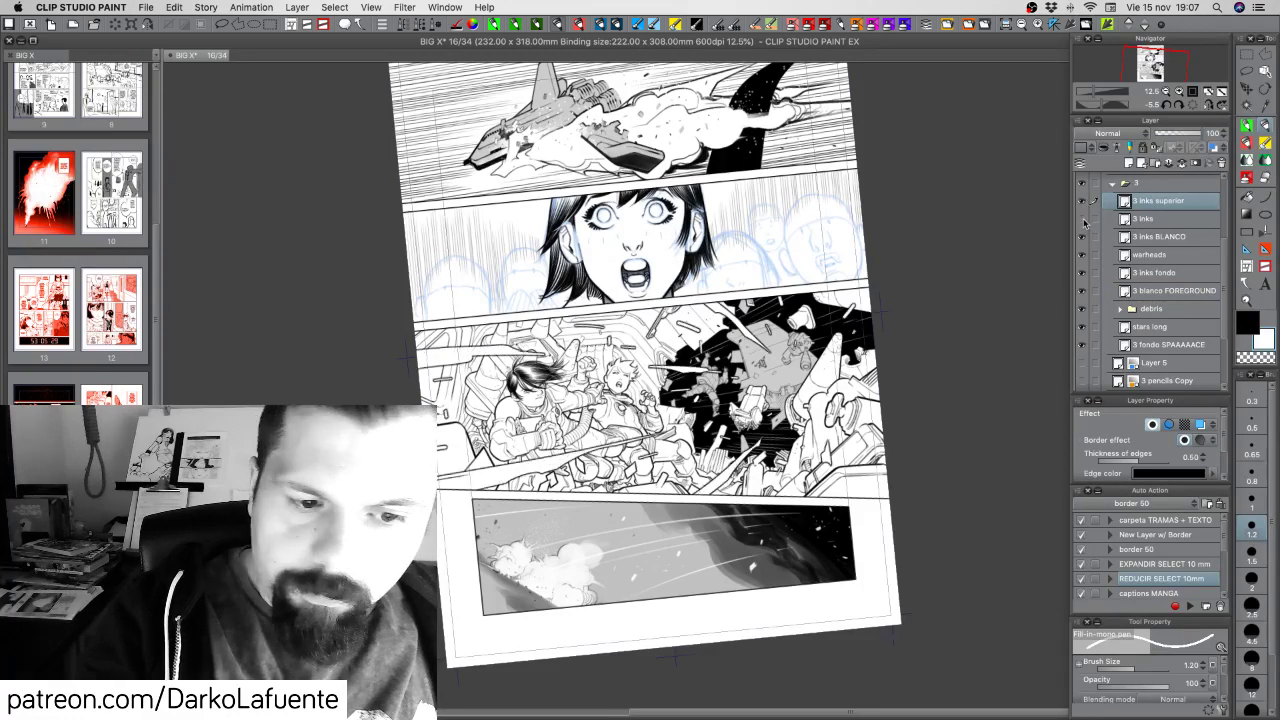
left_click(1082, 219)
left_click(1082, 219)
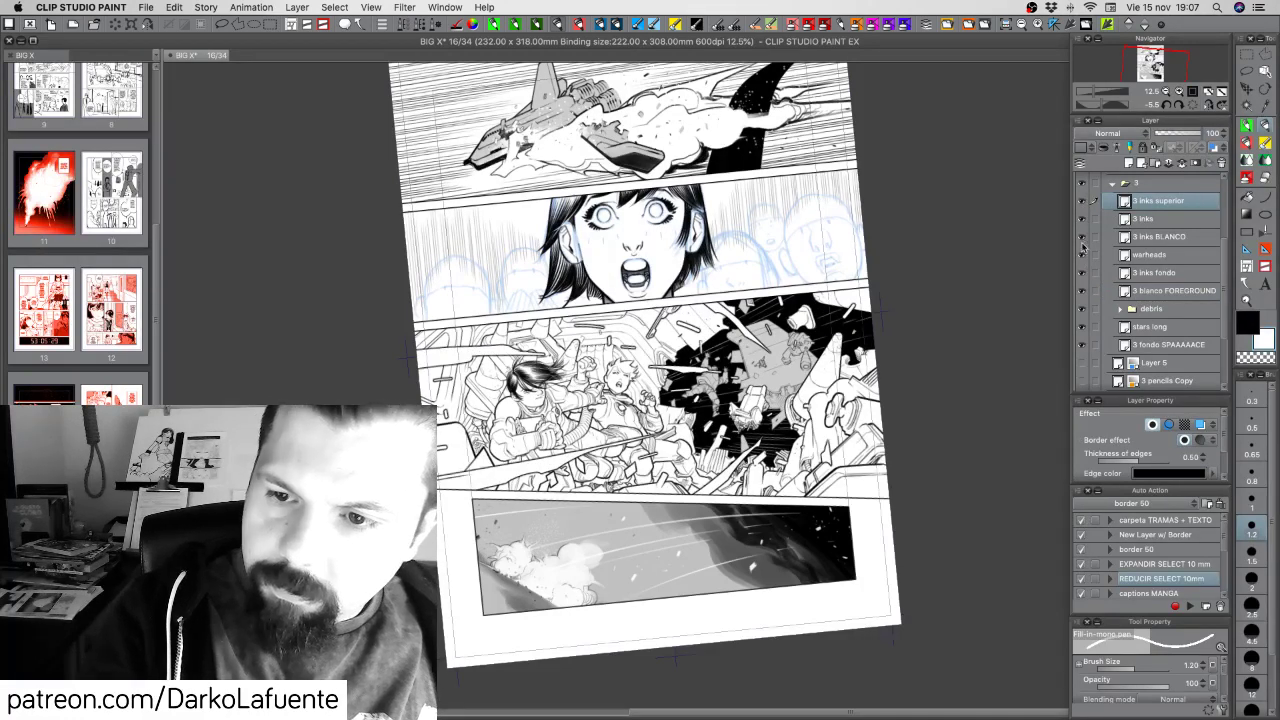
left_click(1082, 237)
left_click(1082, 237)
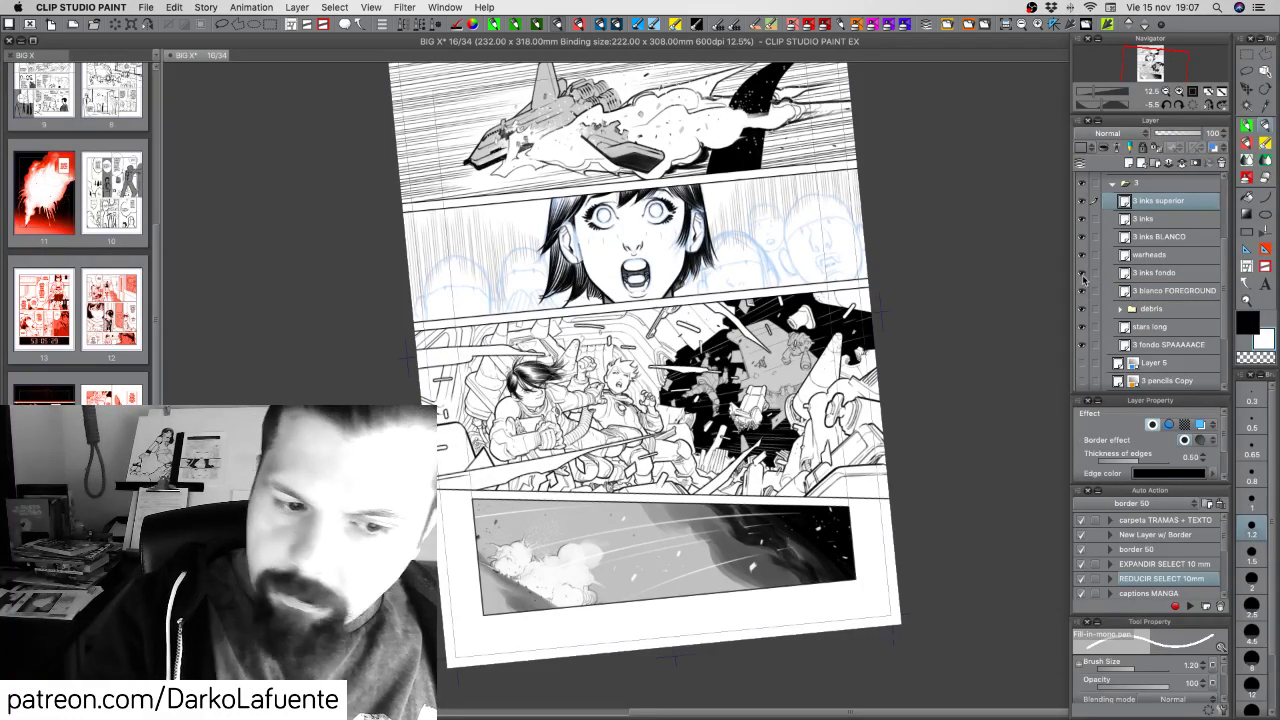
left_click(1082, 273)
left_click(1082, 273)
left_click(1162, 278)
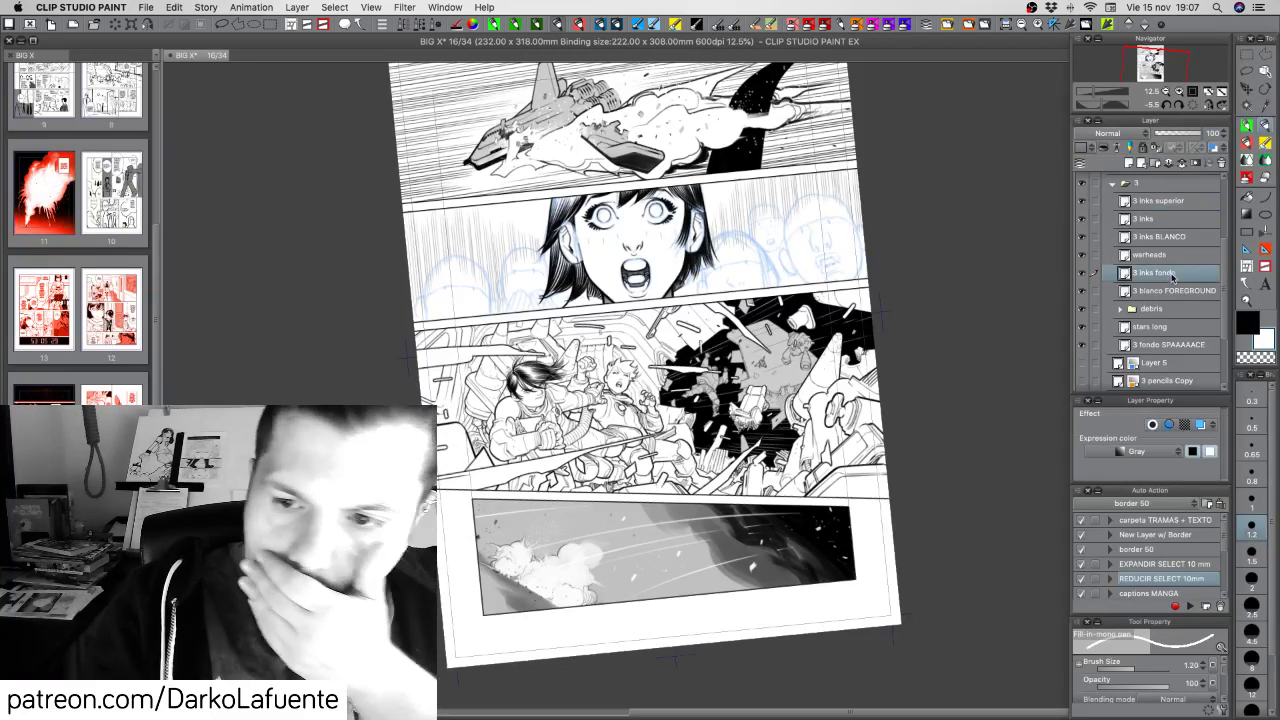
Clear the white of 3 blanco FOREGROUND from the empty areas at the third panel's left edge, using a selection expanded with EXPANDIR SELECT 10 mm
left_click(1184, 187)
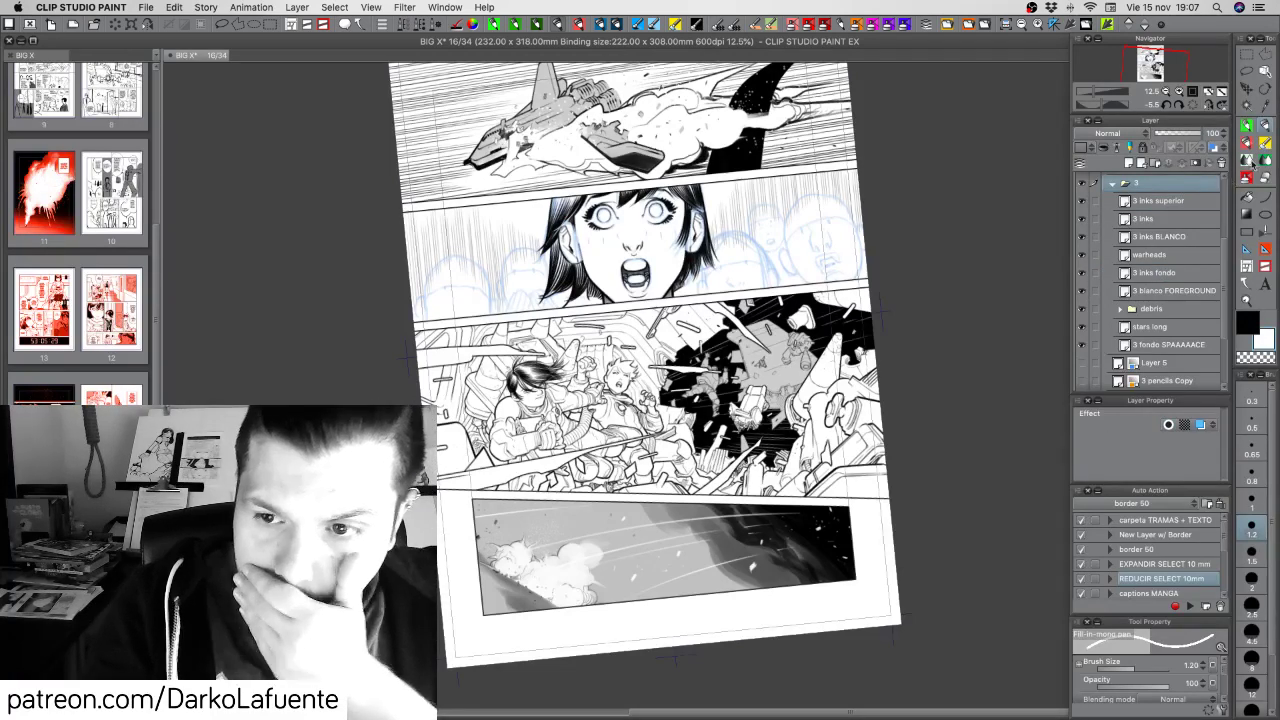
left_click(1247, 106)
left_click(439, 341)
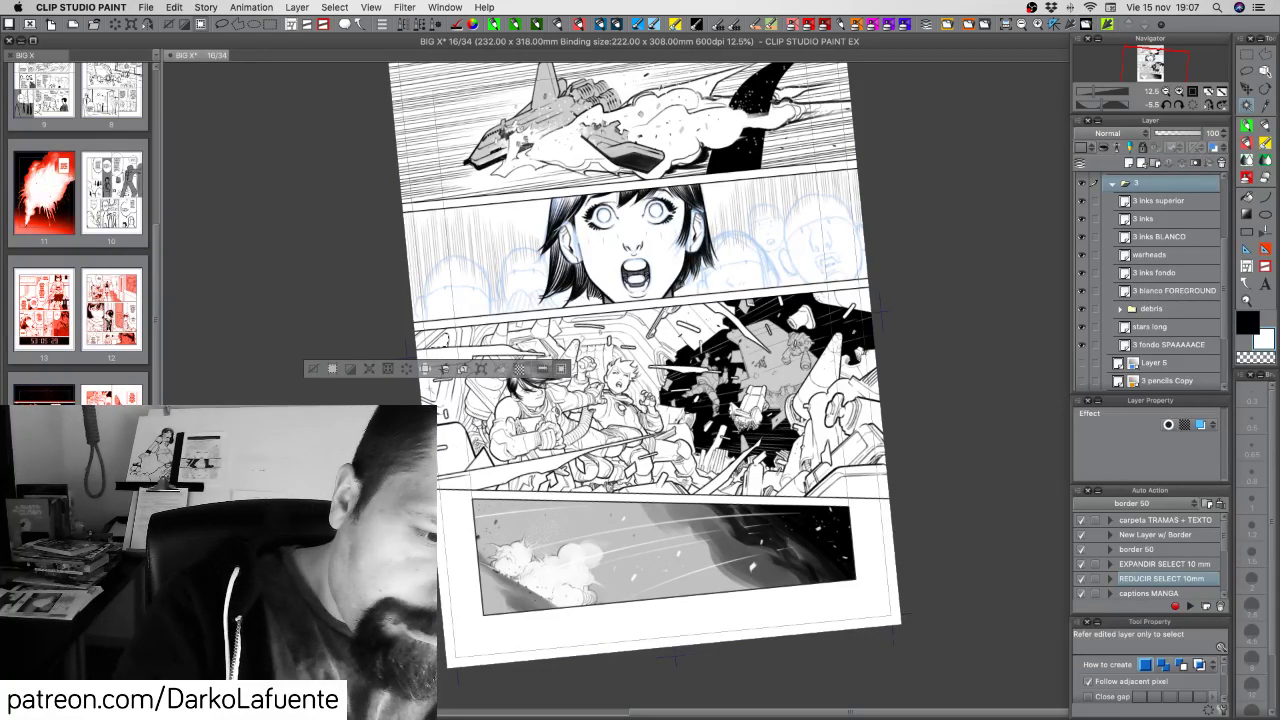
left_click(430, 378)
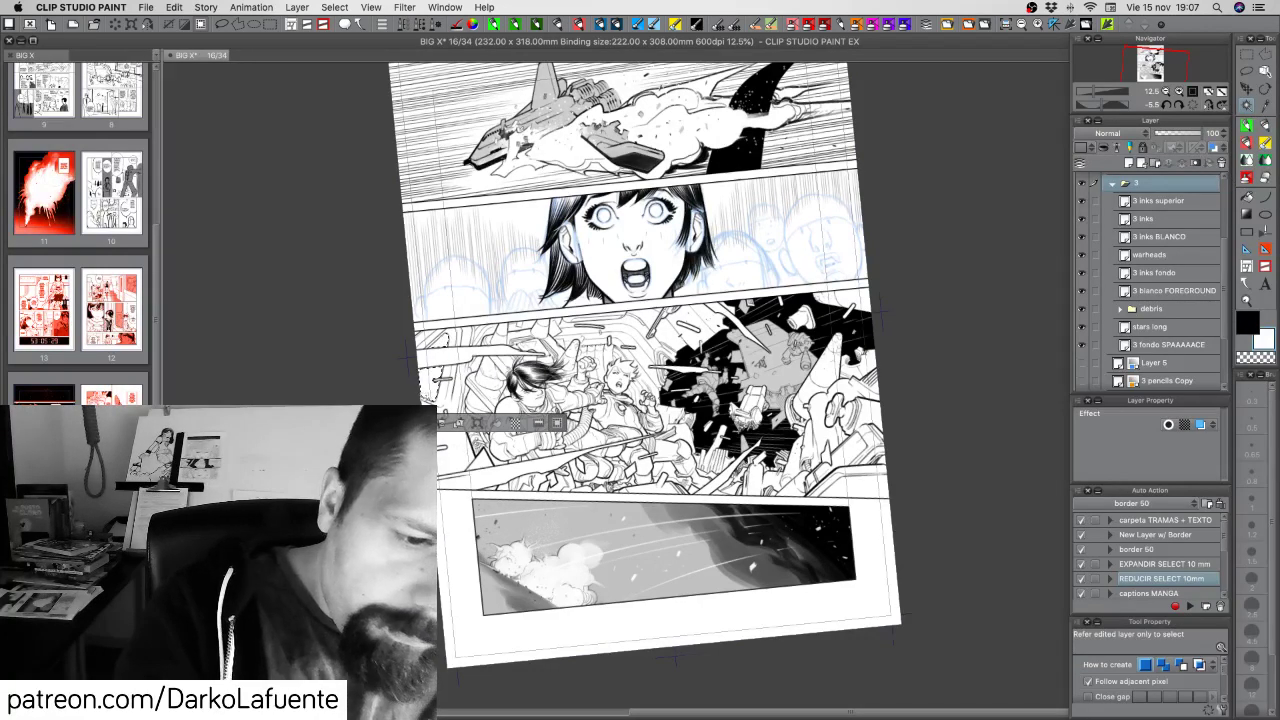
left_click(1188, 565)
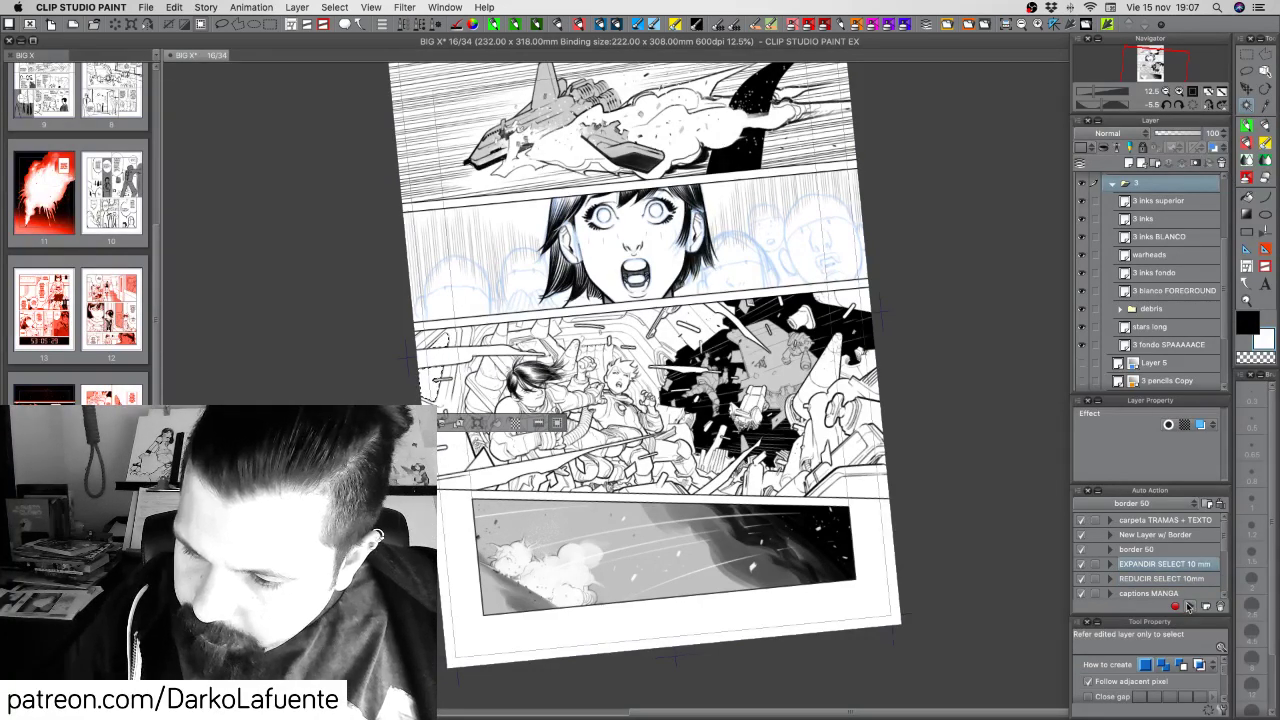
left_click(1188, 606)
left_click(1176, 290)
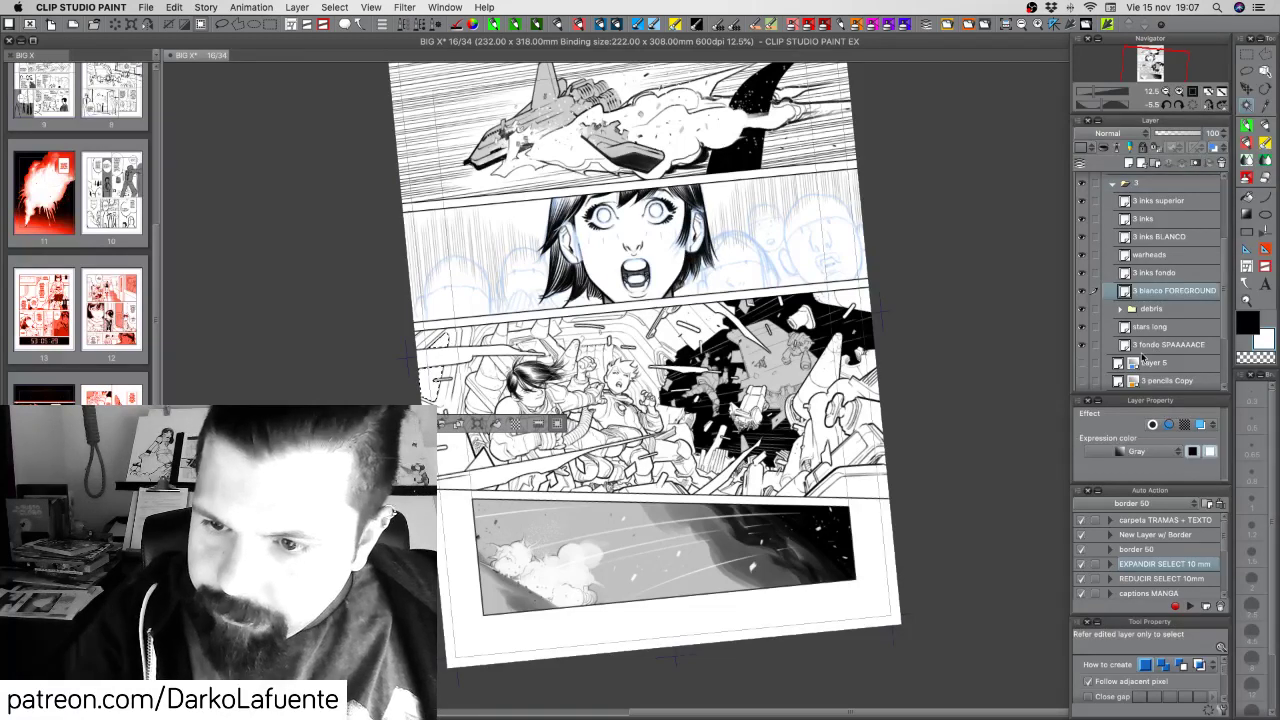
key("super+d")
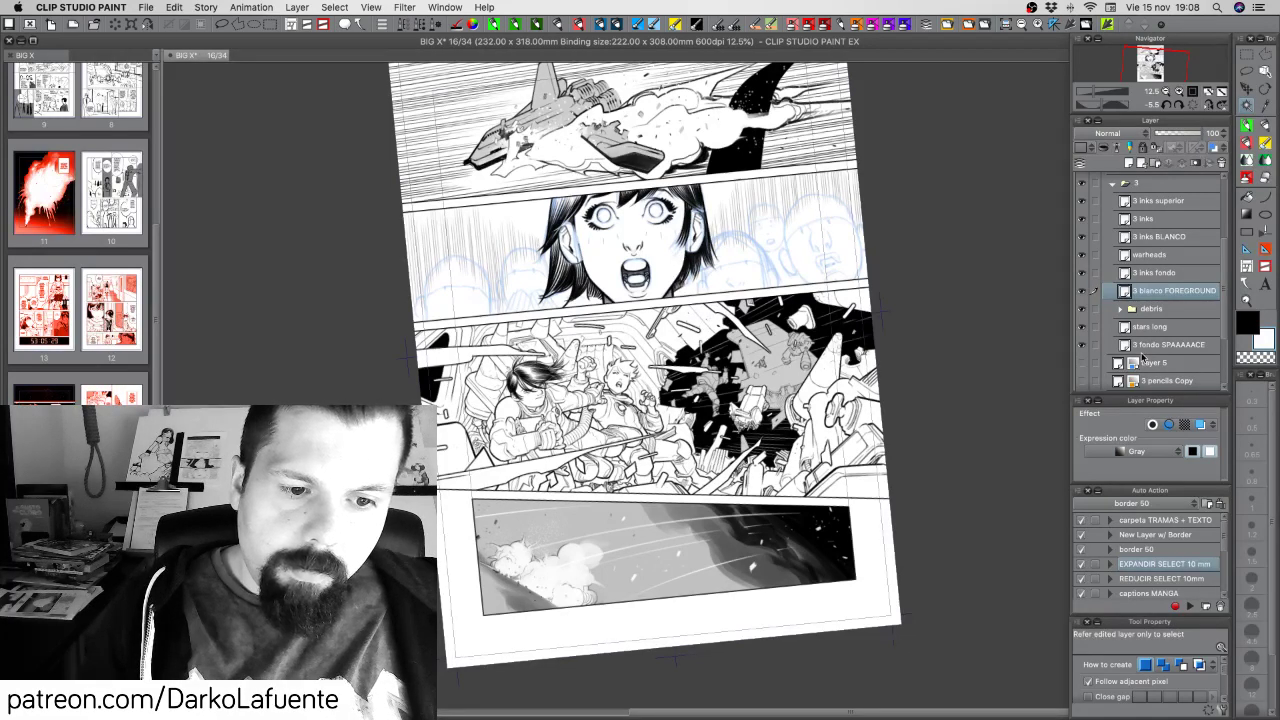
Set the LAFU INK 3 brush to size 4.50 and save the page
left_click(655, 24)
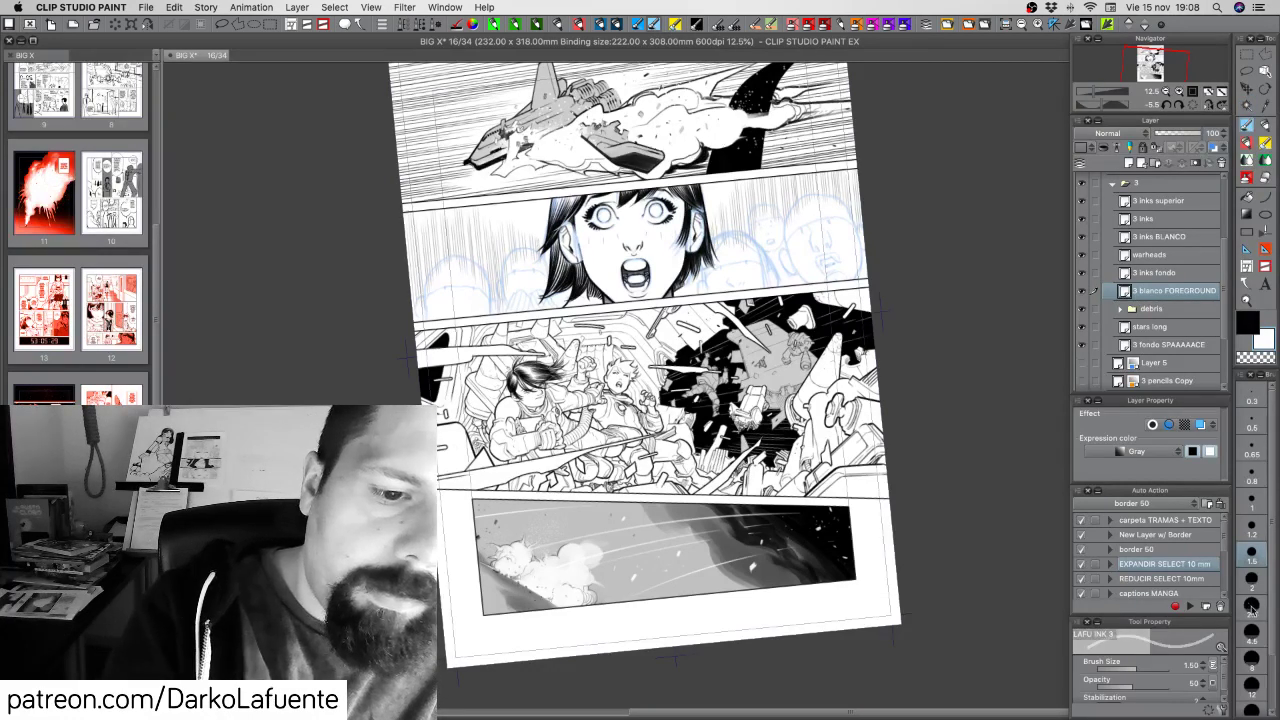
left_click(1251, 631)
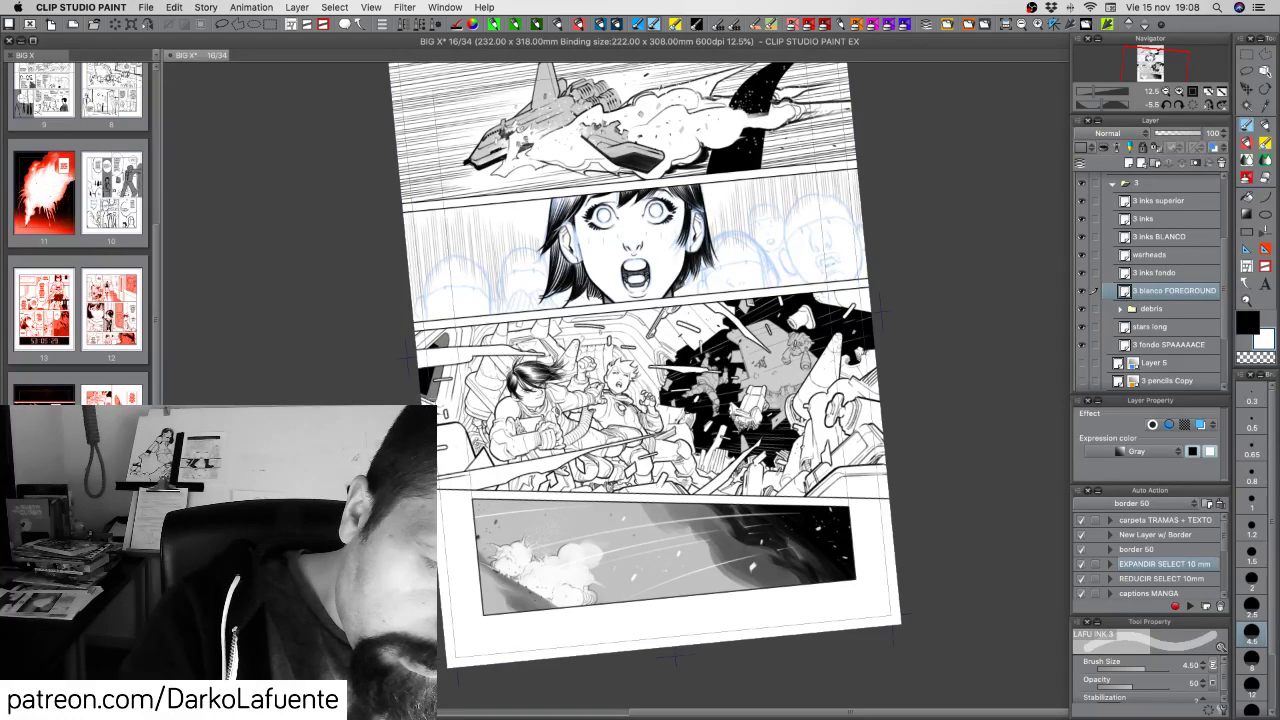
left_click_drag(579, 259, 586, 272)
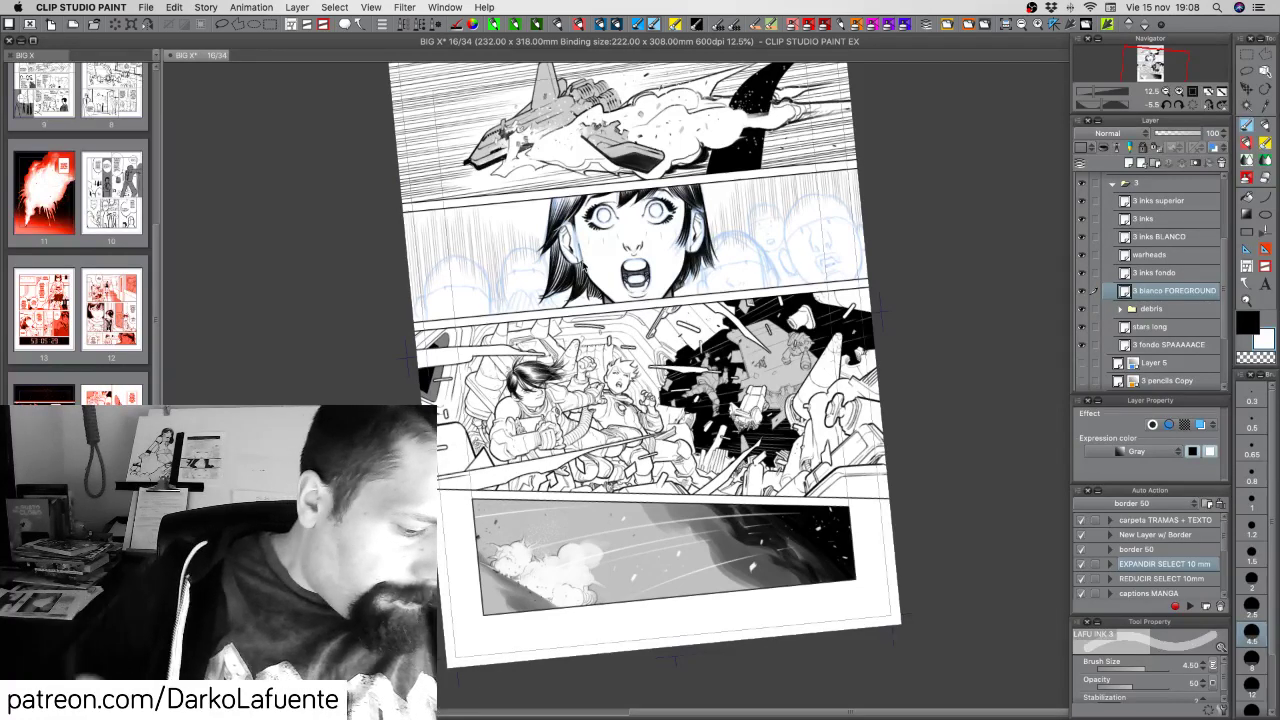
key("super+s")
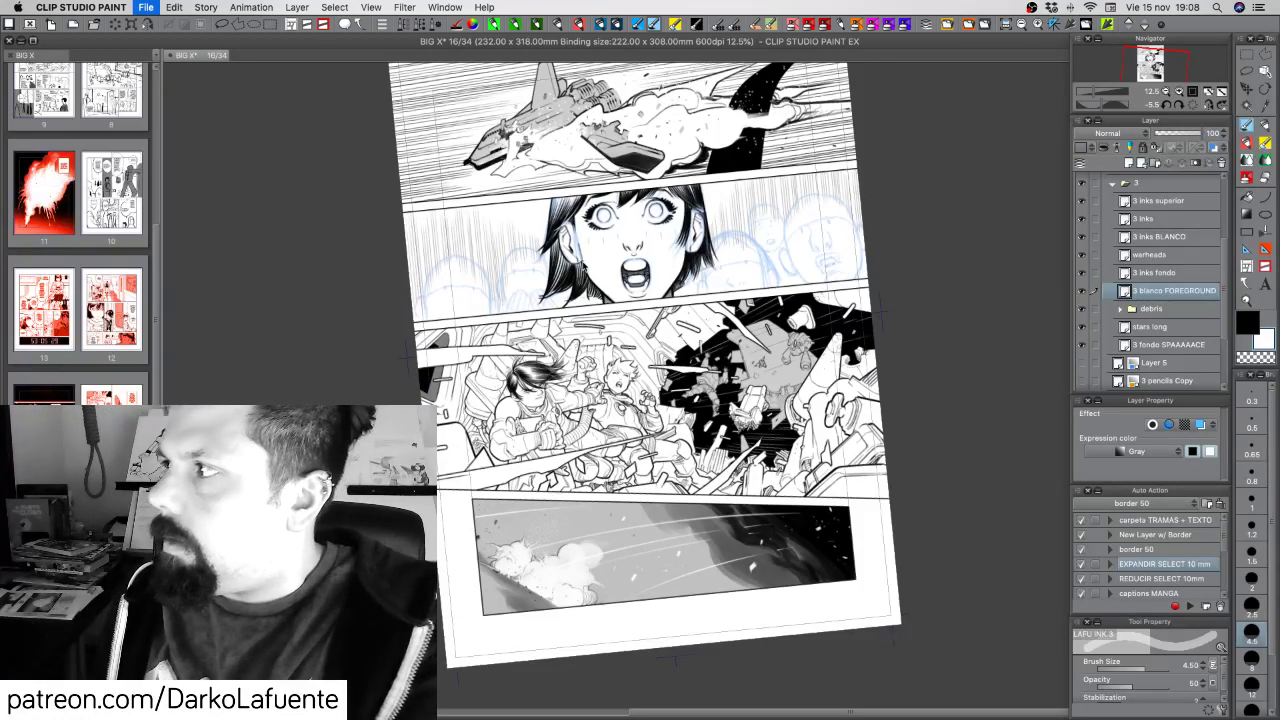
key("Escape")
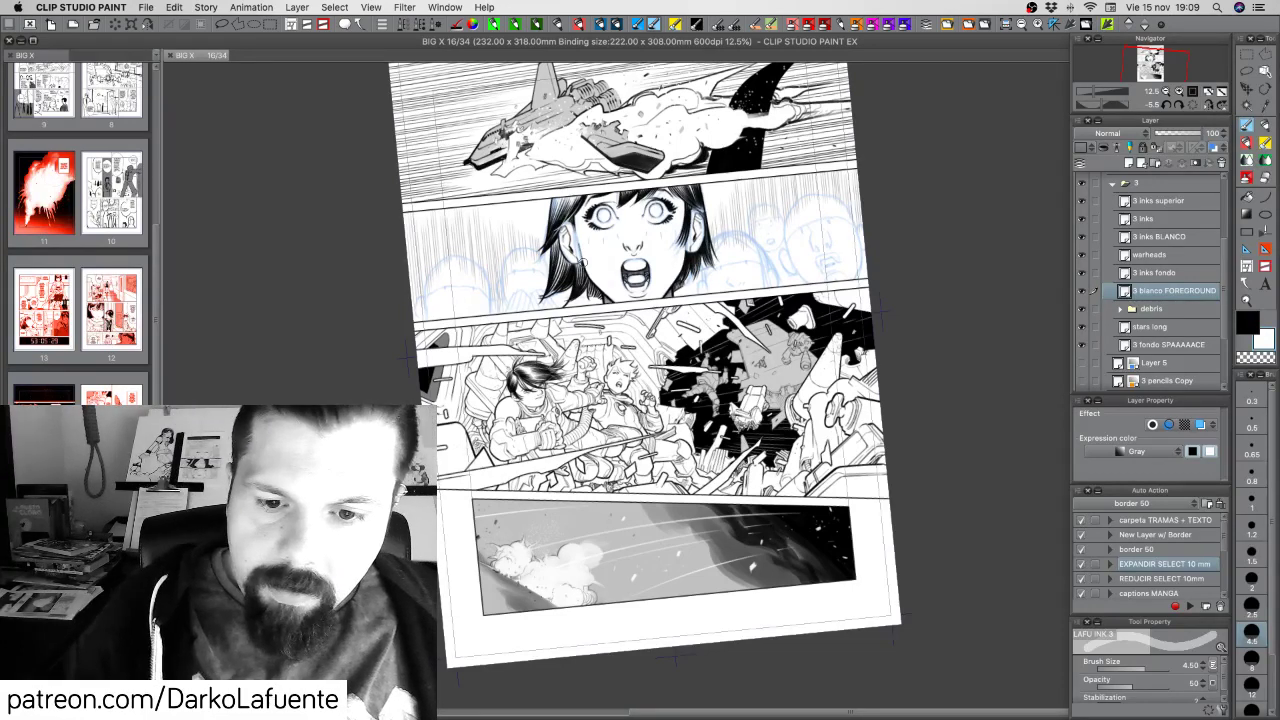
mouse_move(771, 368)
left_mouse_down()
mouse_move(790, 382)
mouse_move(748, 354)
mouse_move(748, 330)
mouse_move(738, 338)
mouse_move(784, 340)
mouse_move(775, 372)
mouse_move(794, 358)
mouse_move(782, 391)
mouse_move(766, 371)
mouse_move(742, 385)
left_mouse_up()
key("super+z")
left_click(1250, 328)
key("super+z")
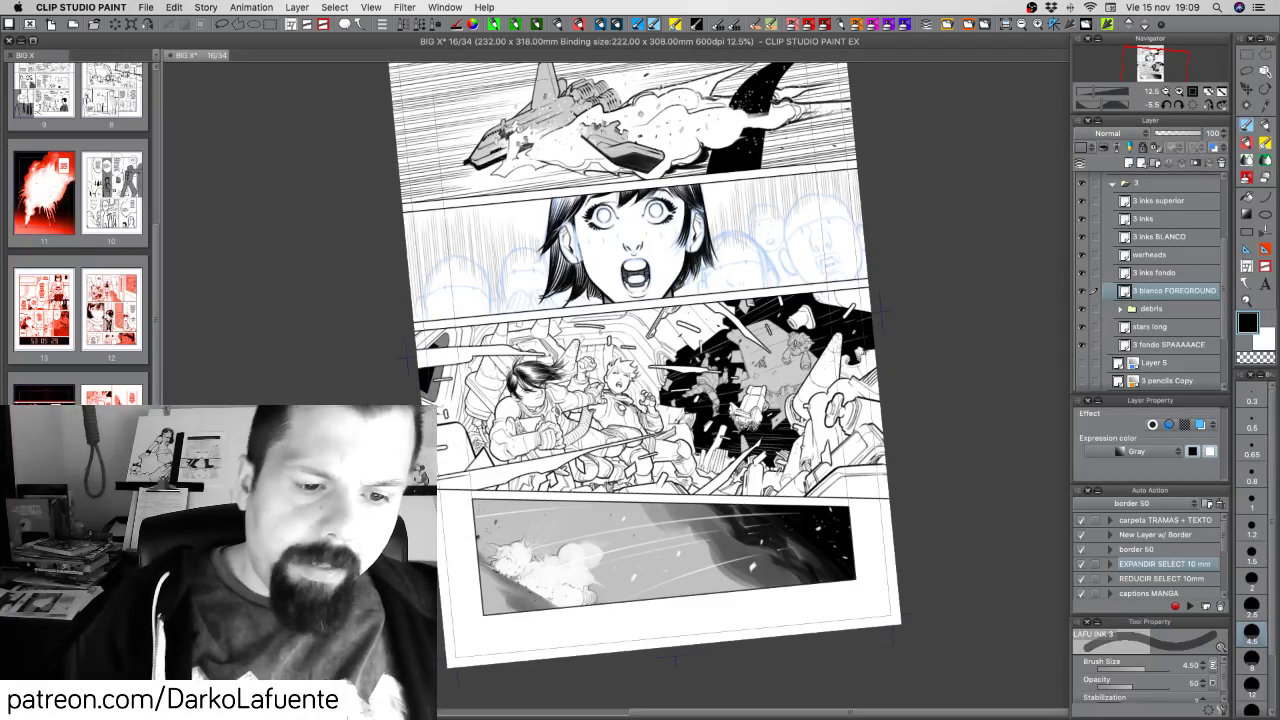
key("super+z")
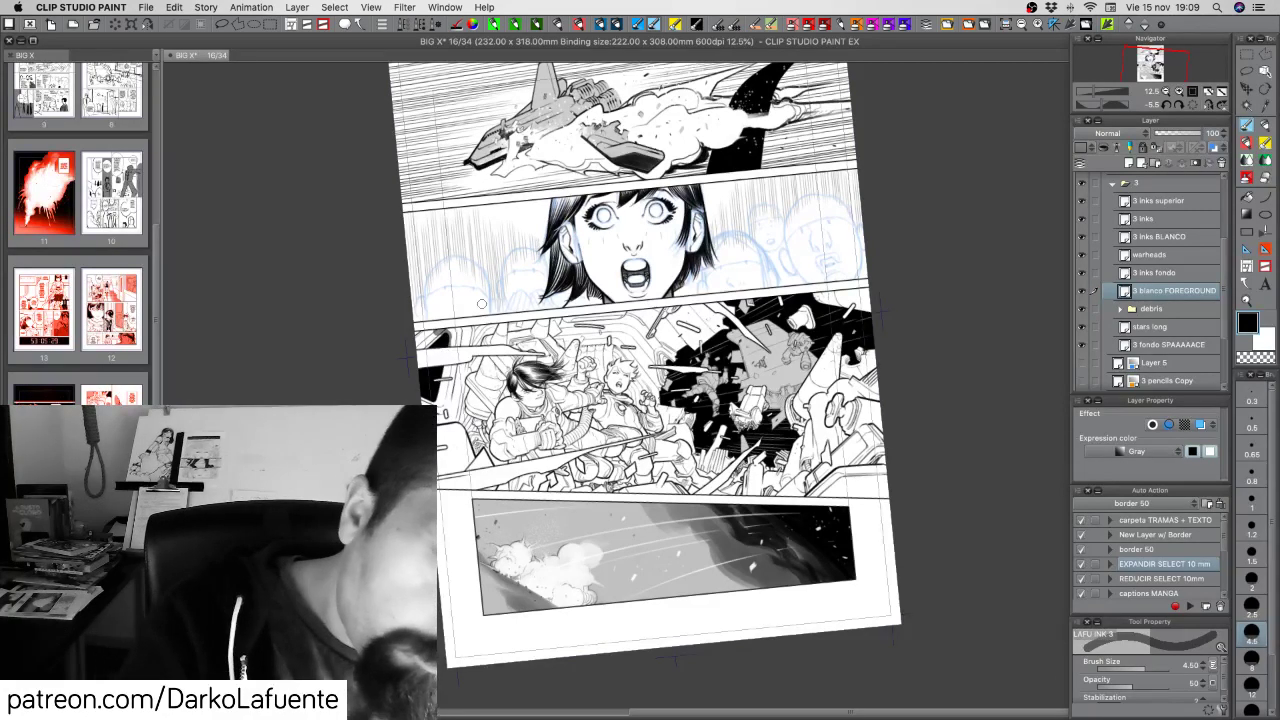
key("super+z")
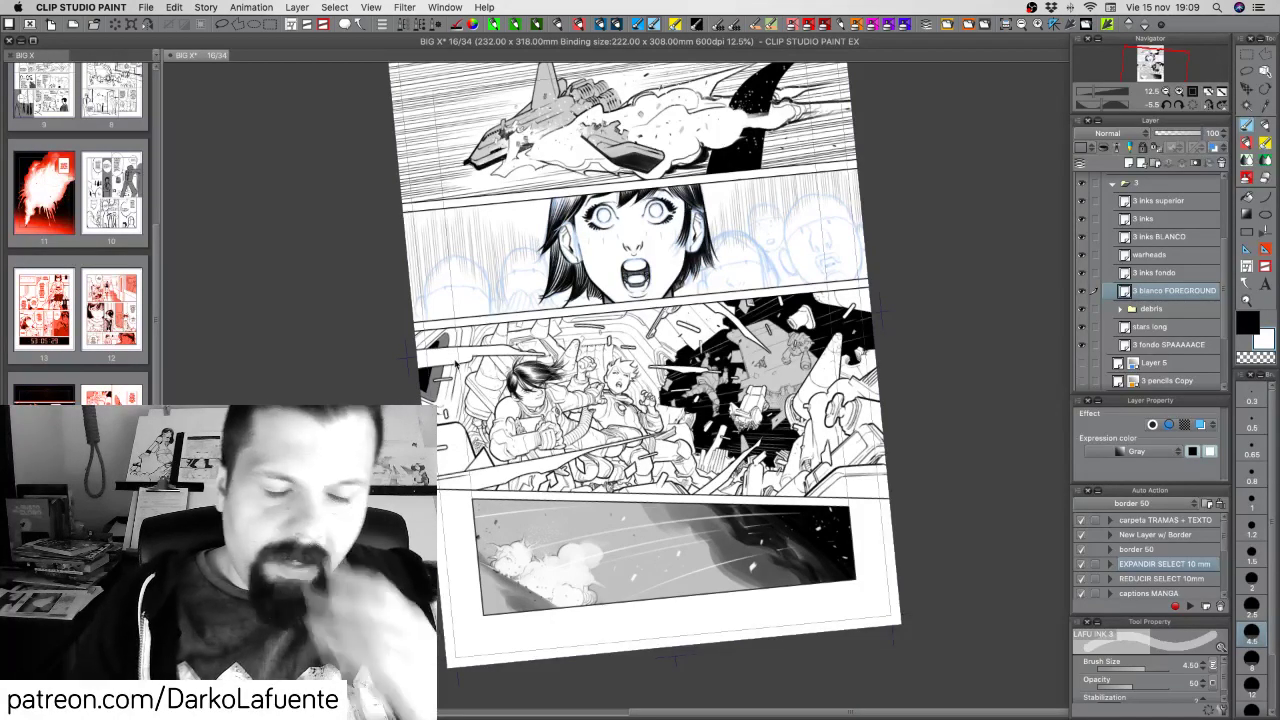
Save the page and add a new raster layer directly above the debris folder
key("super+s")
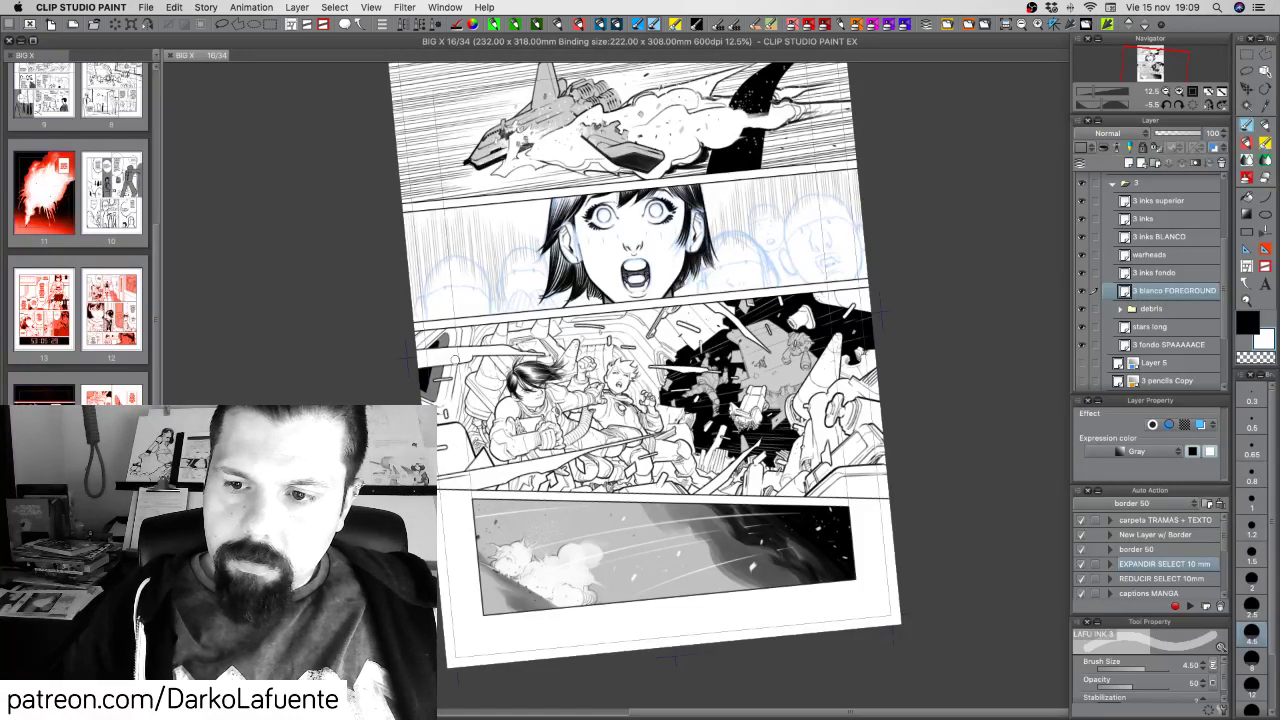
left_click(1121, 309)
left_click(1121, 309)
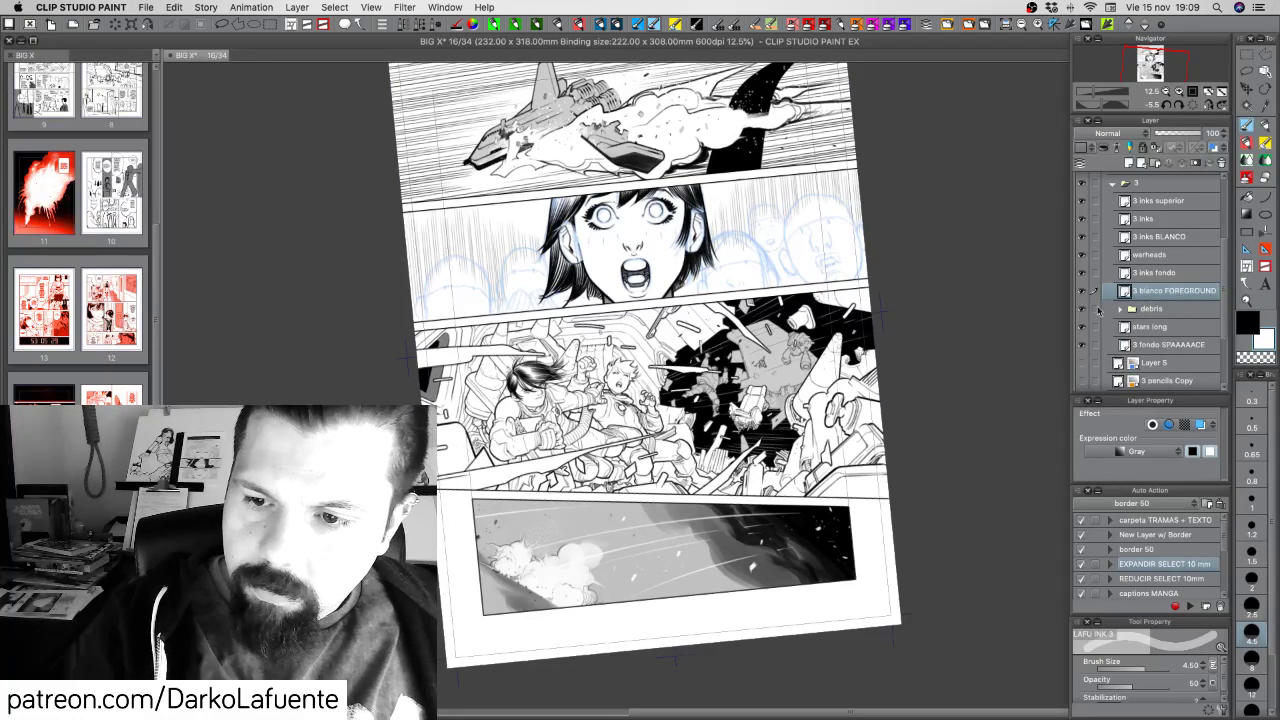
left_click(1176, 308)
left_click(1183, 297)
left_click(1176, 308)
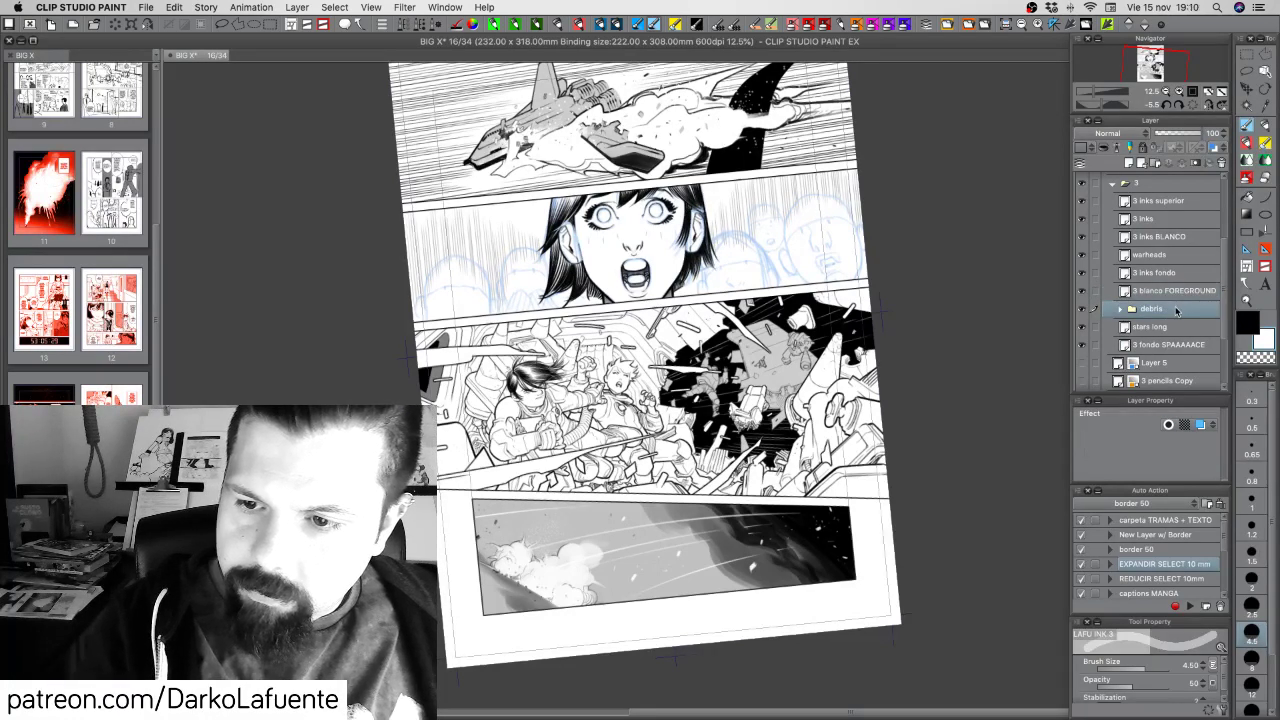
left_click(1128, 163)
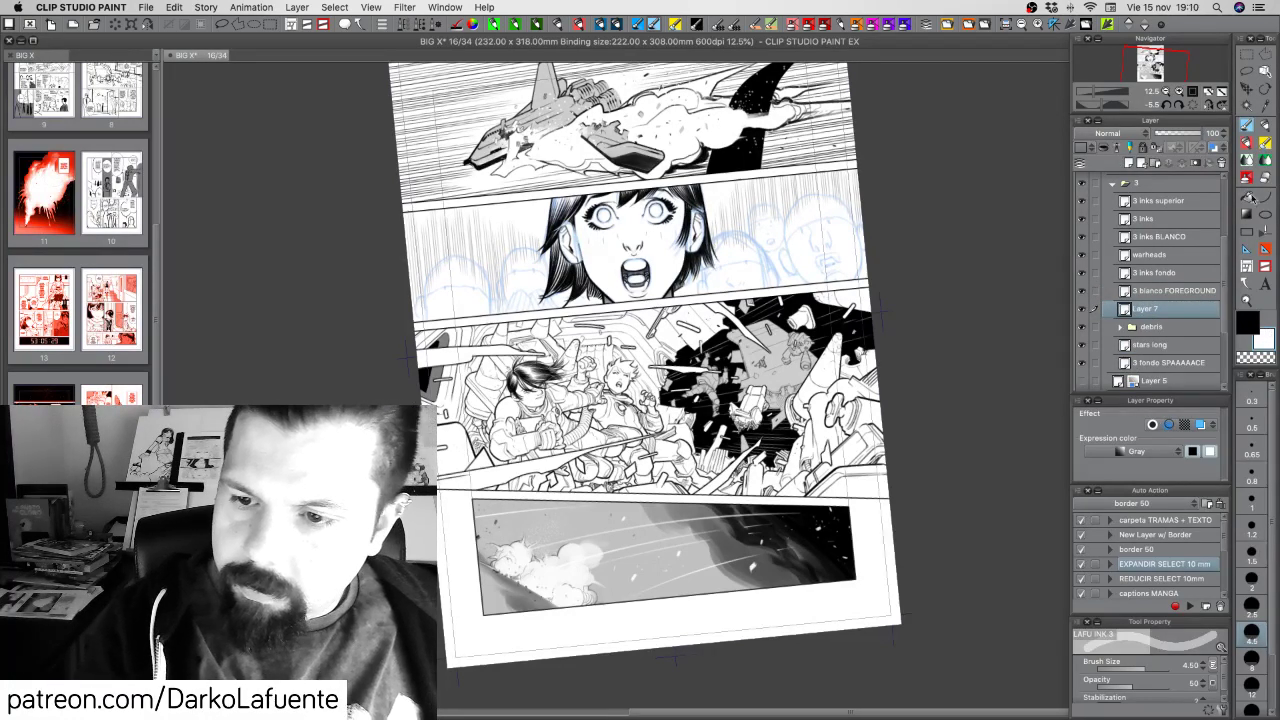
Paint a soft gray glow over the lower part of the third panel's black space with the Transparent watercolor brush at size 8.00
left_click(1247, 127)
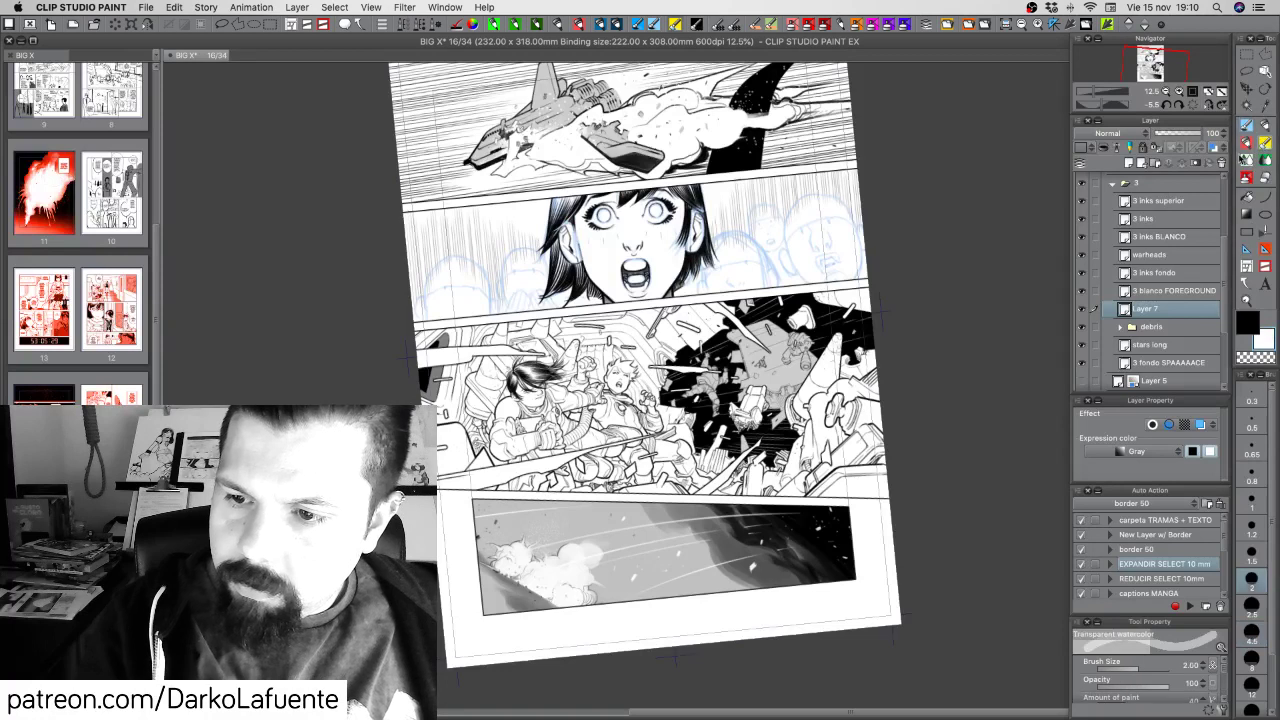
left_click(1251, 657)
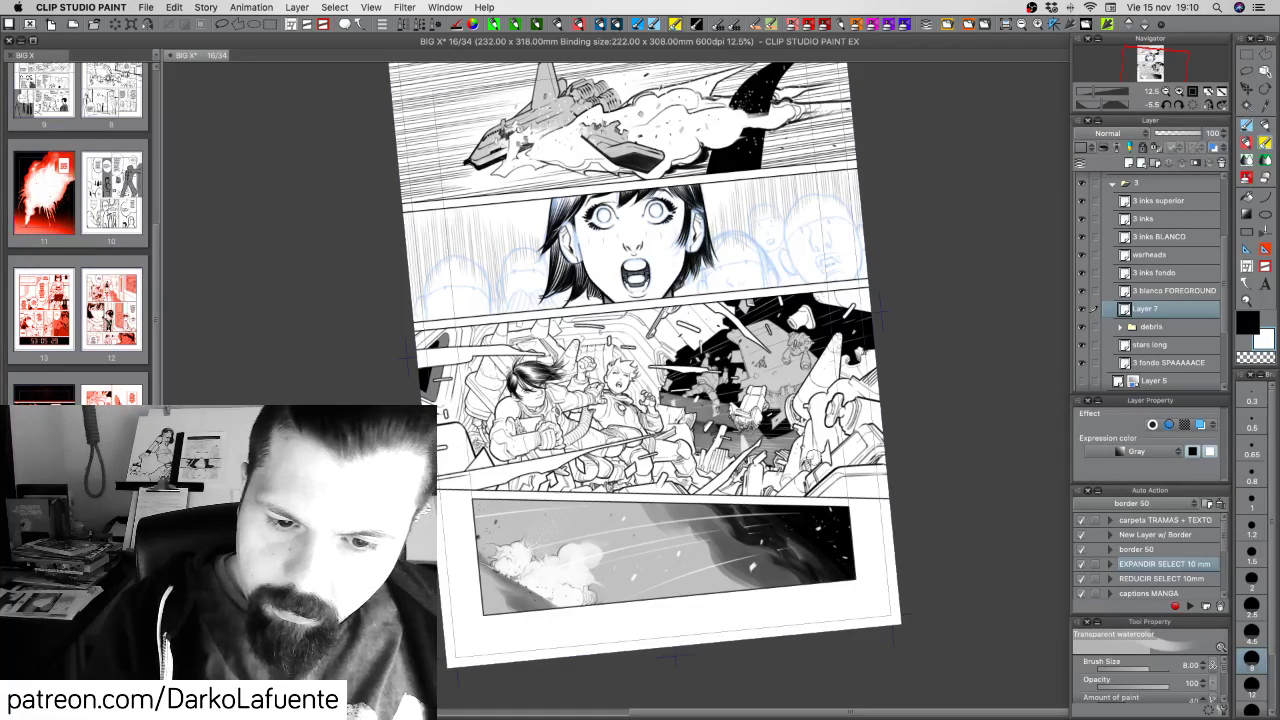
key("super+z")
mouse_move(668, 402)
left_mouse_down()
mouse_move(706, 429)
mouse_move(701, 441)
left_mouse_up()
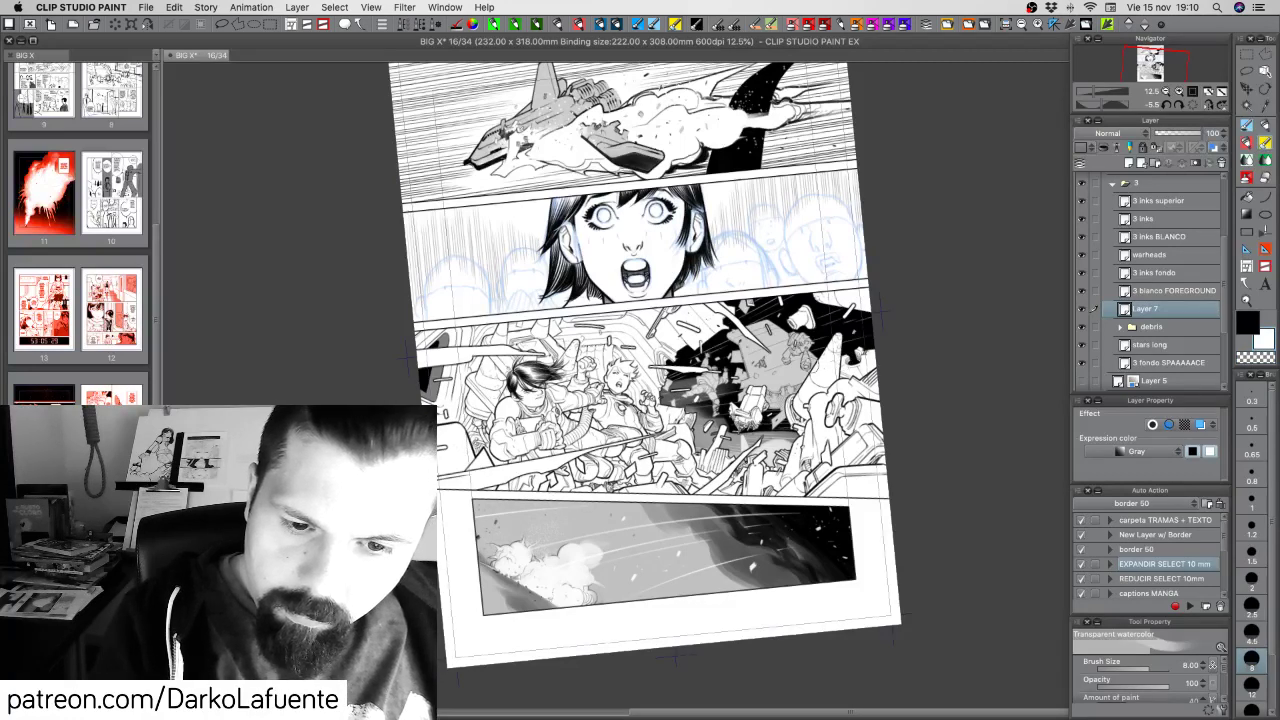
key("c")
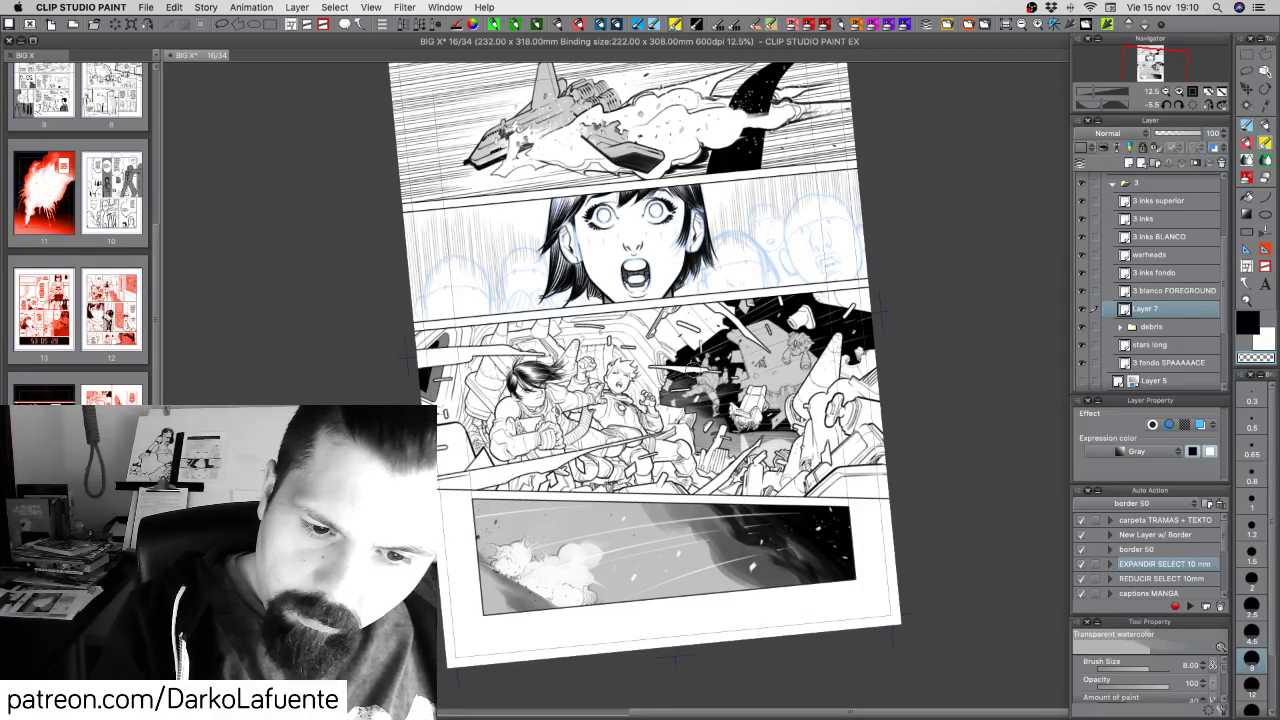
key("super+z")
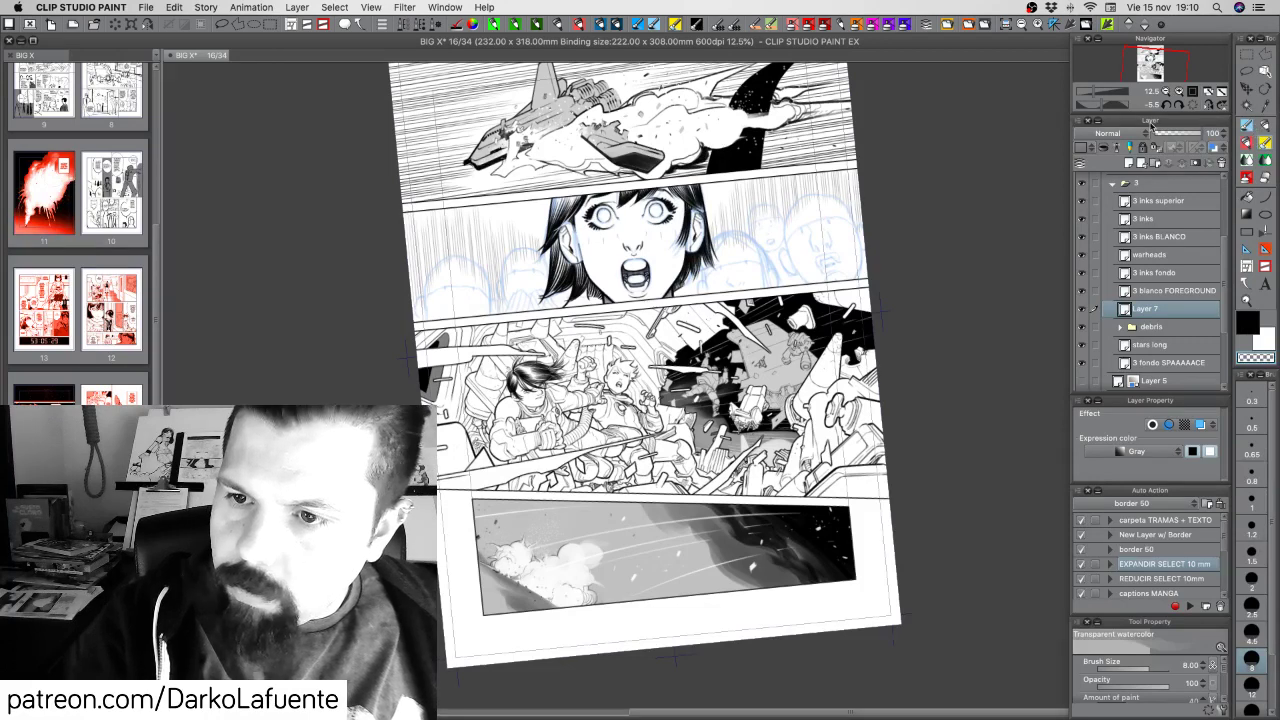
Add another layer above the glow layer and paint thin streaks across the third panel's space with the Transparent watercolor brush at size 0.80
left_click(1131, 162)
left_click(1179, 91)
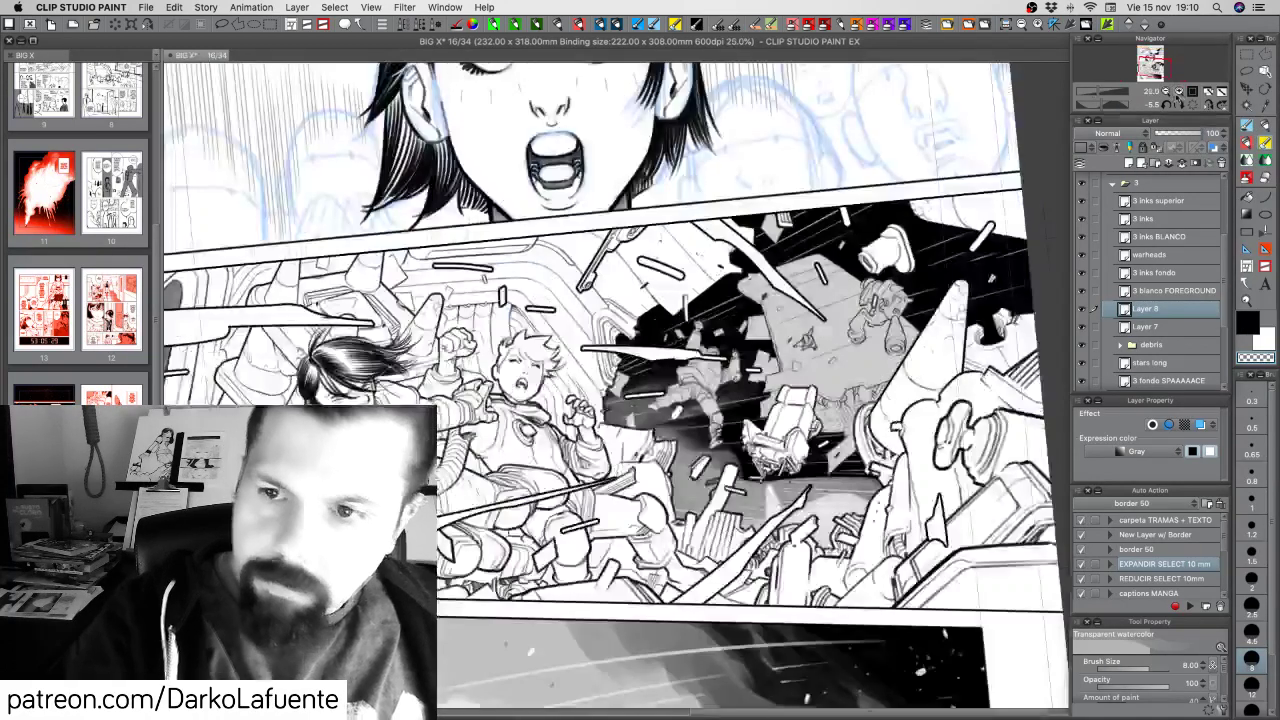
key("r")
left_click_drag(917, 478, 912, 282)
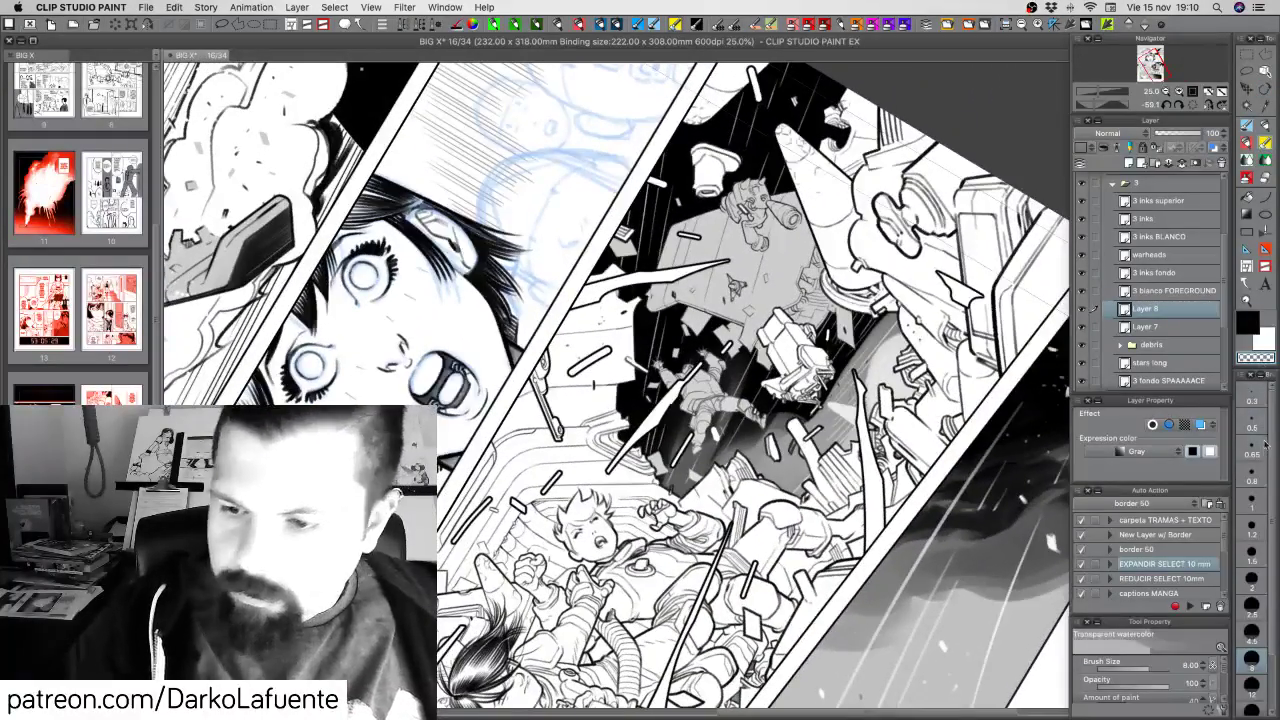
left_click(1252, 476)
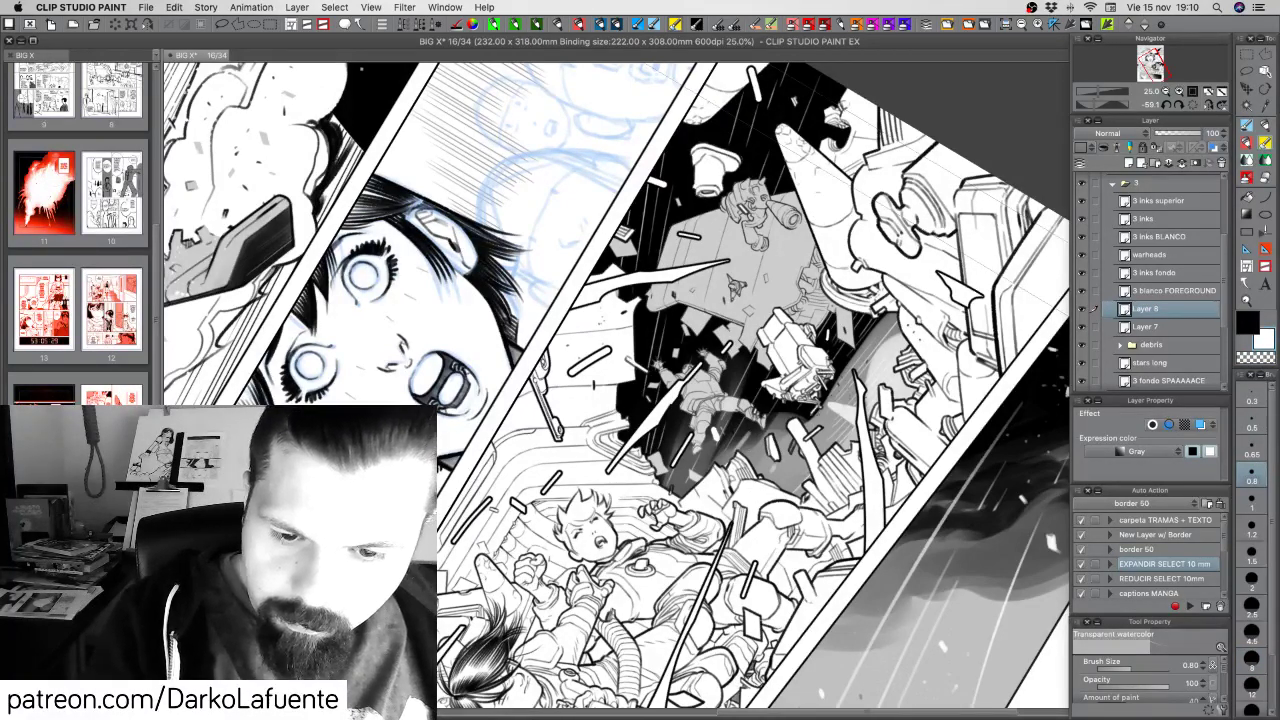
mouse_move(870, 323)
left_mouse_down()
mouse_move(859, 341)
mouse_move(868, 324)
left_mouse_up()
key("super+z")
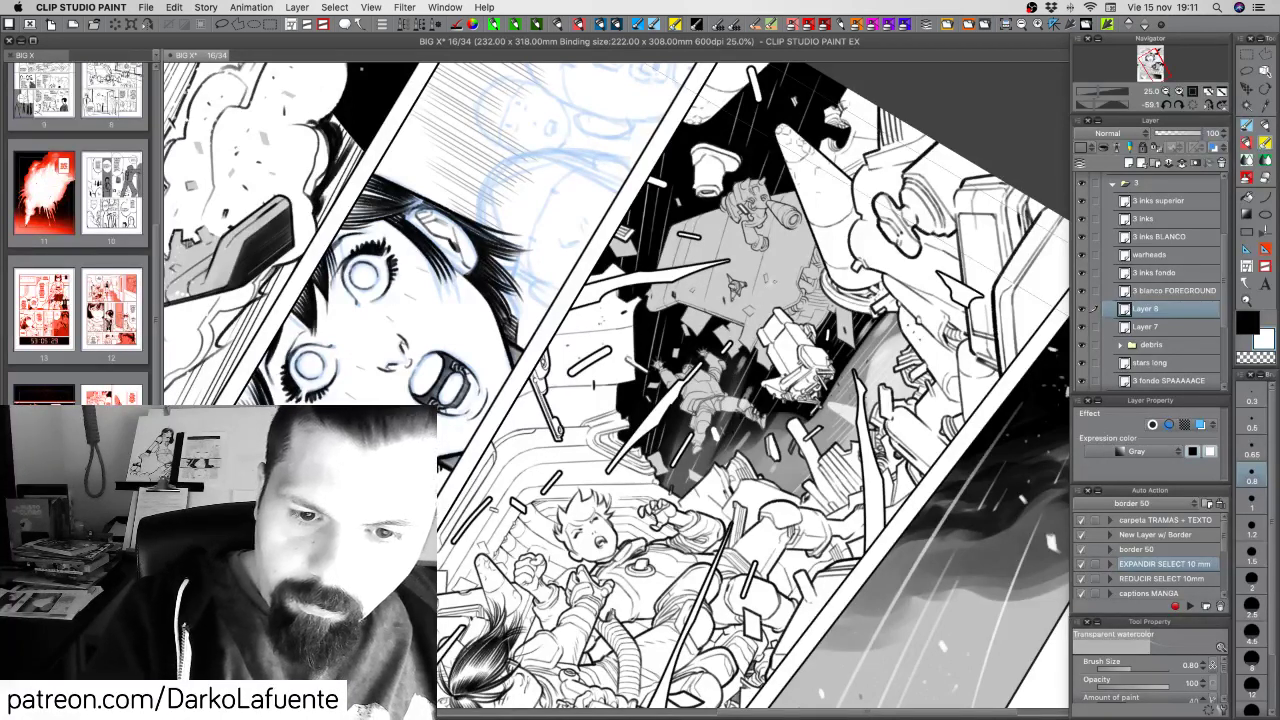
key("shift+space")
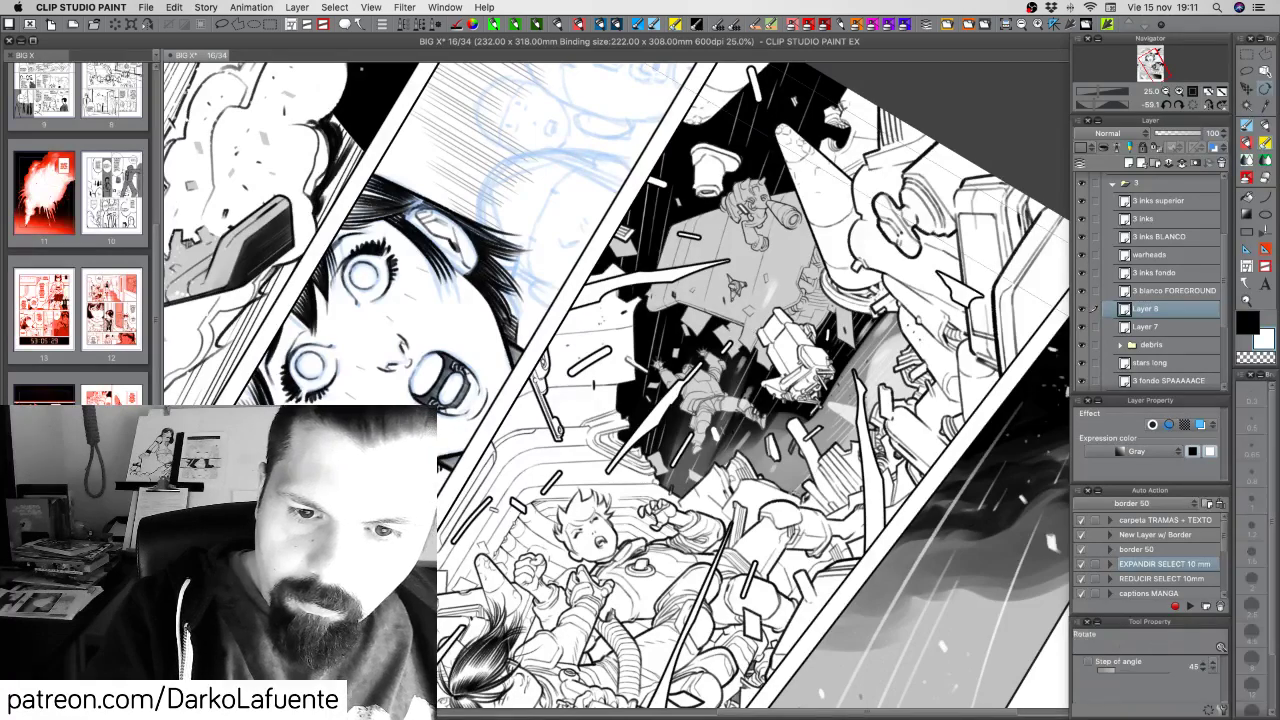
left_click_drag(740, 356, 752, 384)
key("c")
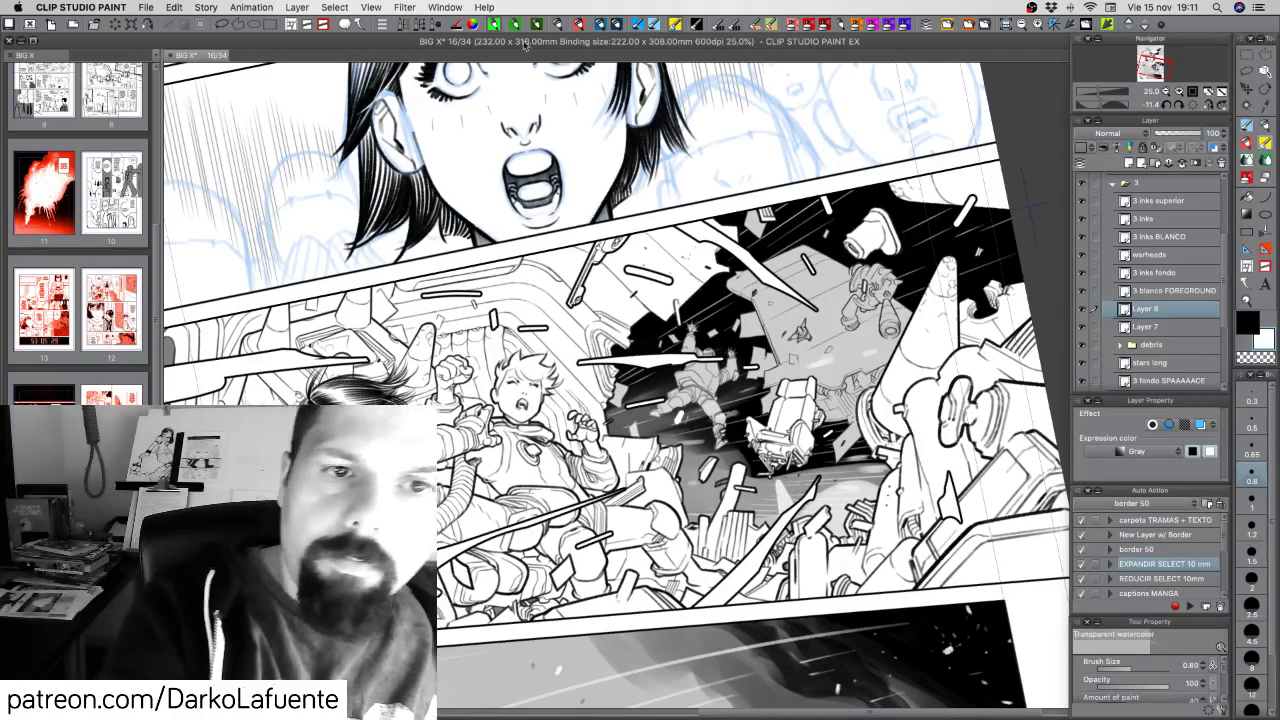
Draw small light debris flecks around the floating figure in the third panel's space with the 1st TOOL DAVID brush at size 1.20
left_click(496, 24)
left_click(1256, 528)
key("shift+space")
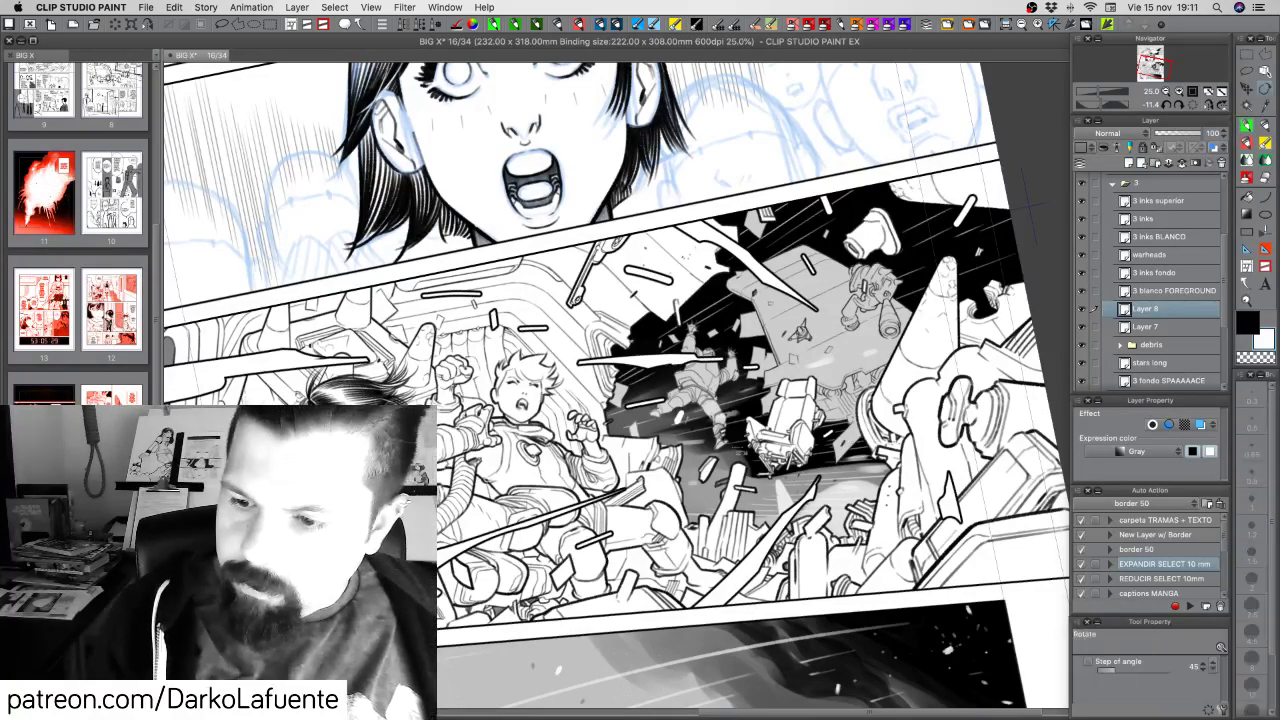
left_click_drag(748, 418, 750, 383)
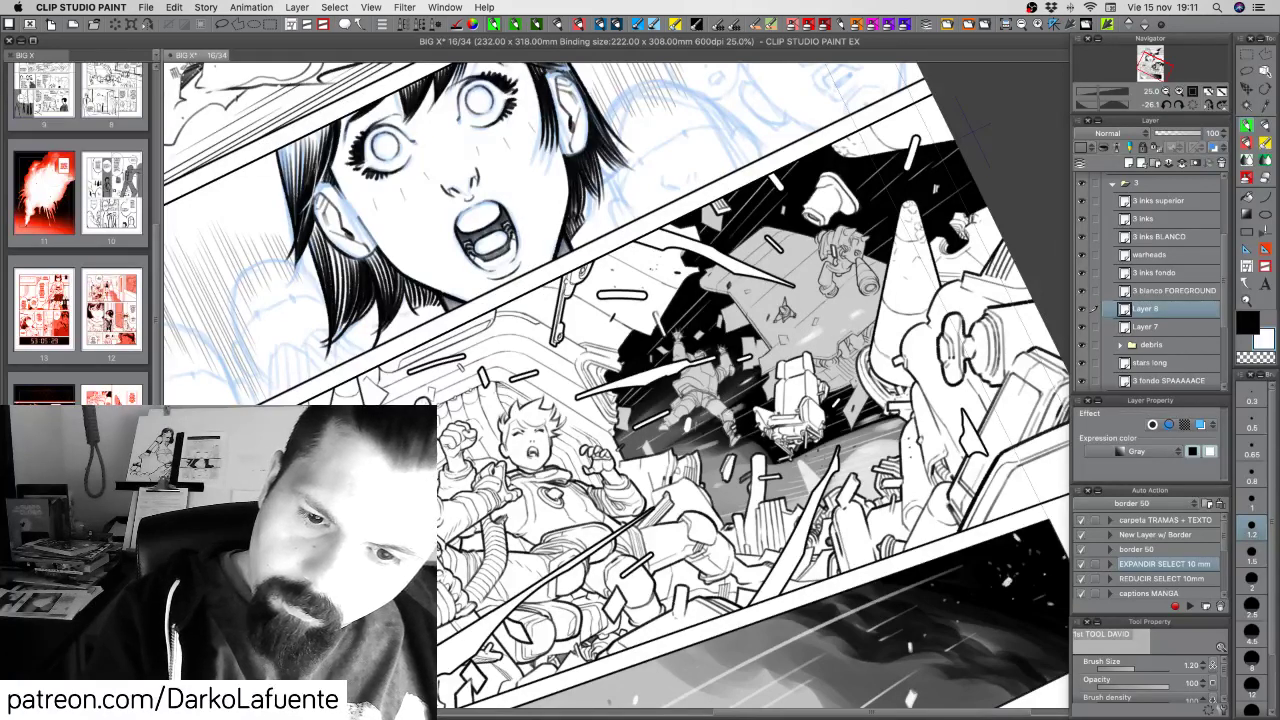
key("super+z")
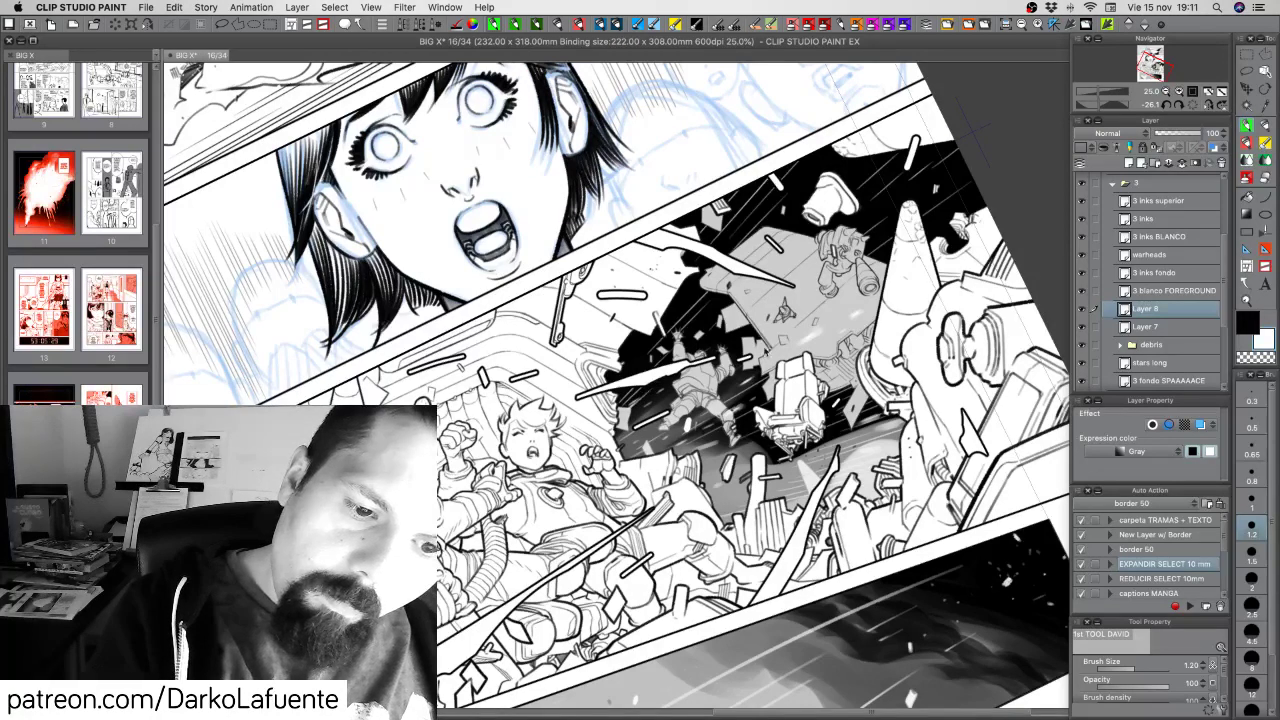
Raise the 1st TOOL DAVID brush to size 1.50 and add bright flecks over the gray glow, undoing unwanted strokes
left_click(1256, 553)
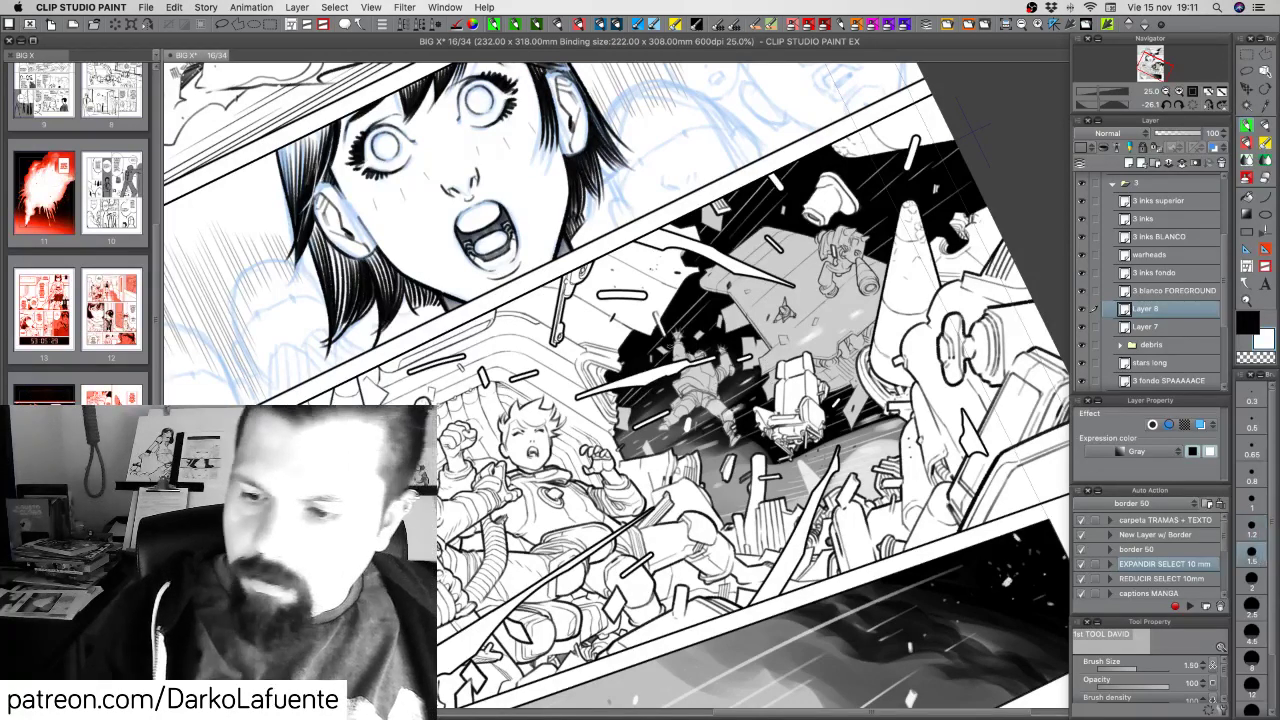
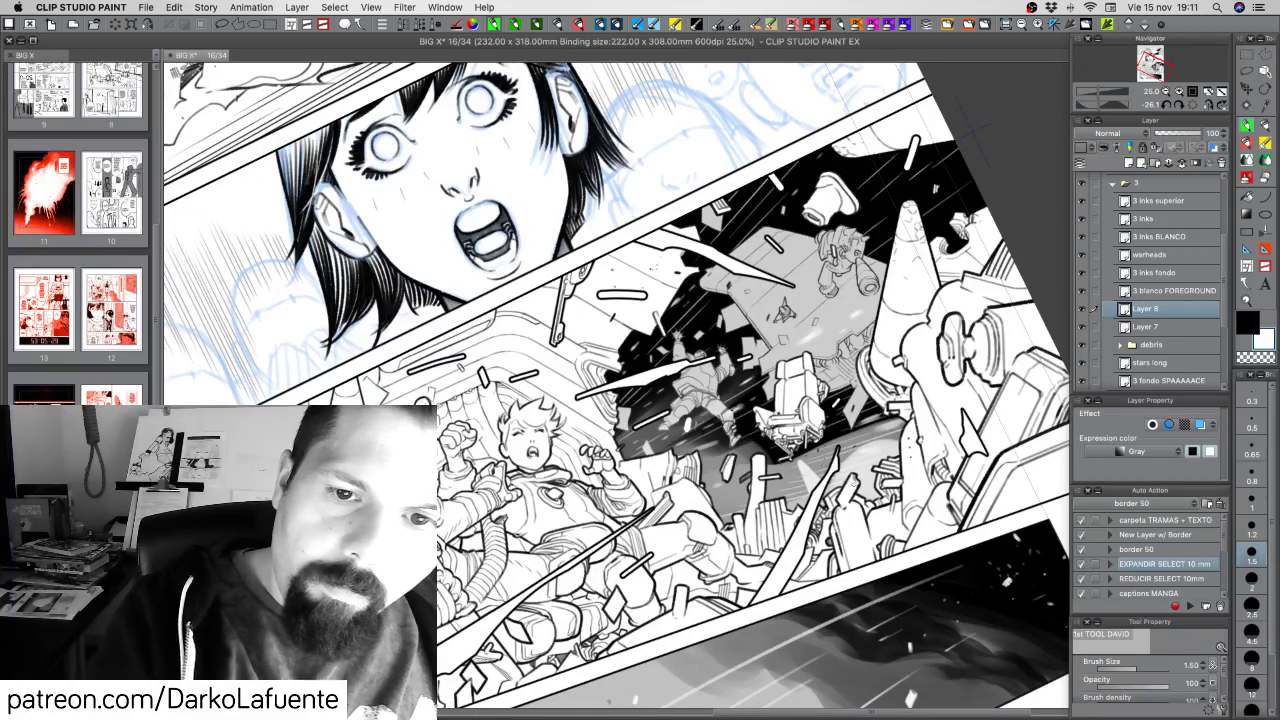
key("super+z")
key("super+z")
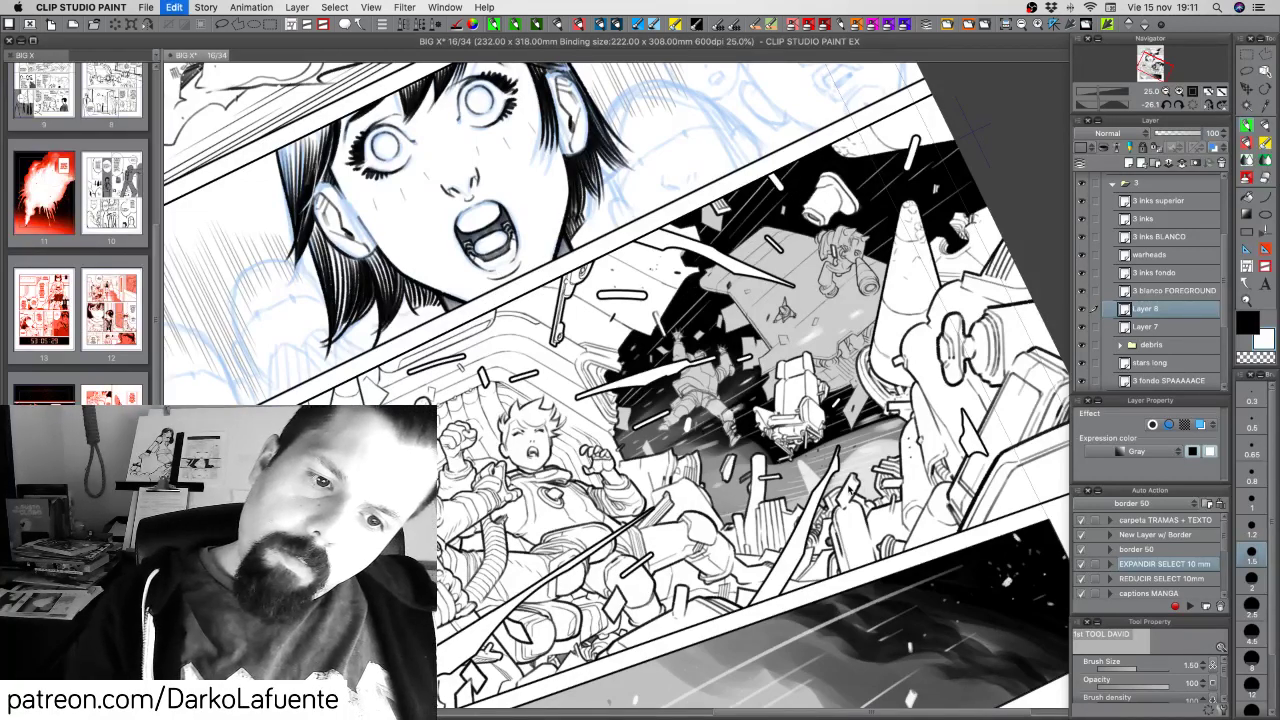
key("super+z")
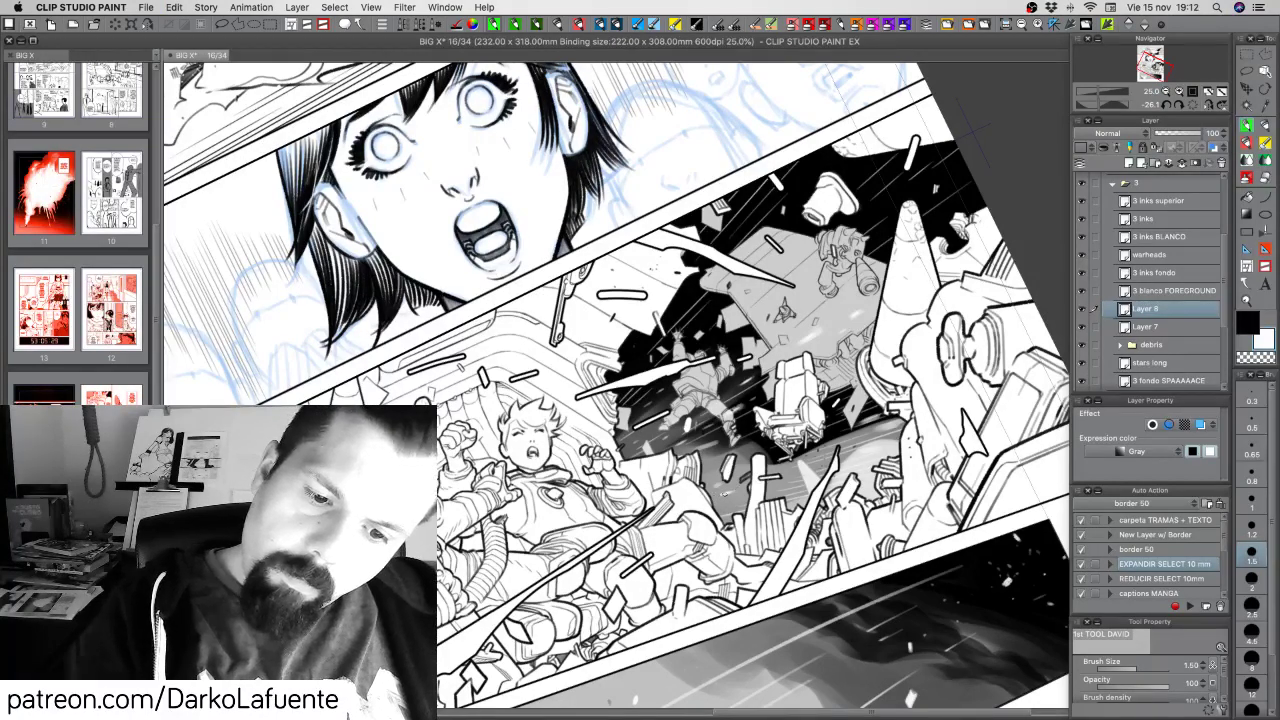
key("super+z")
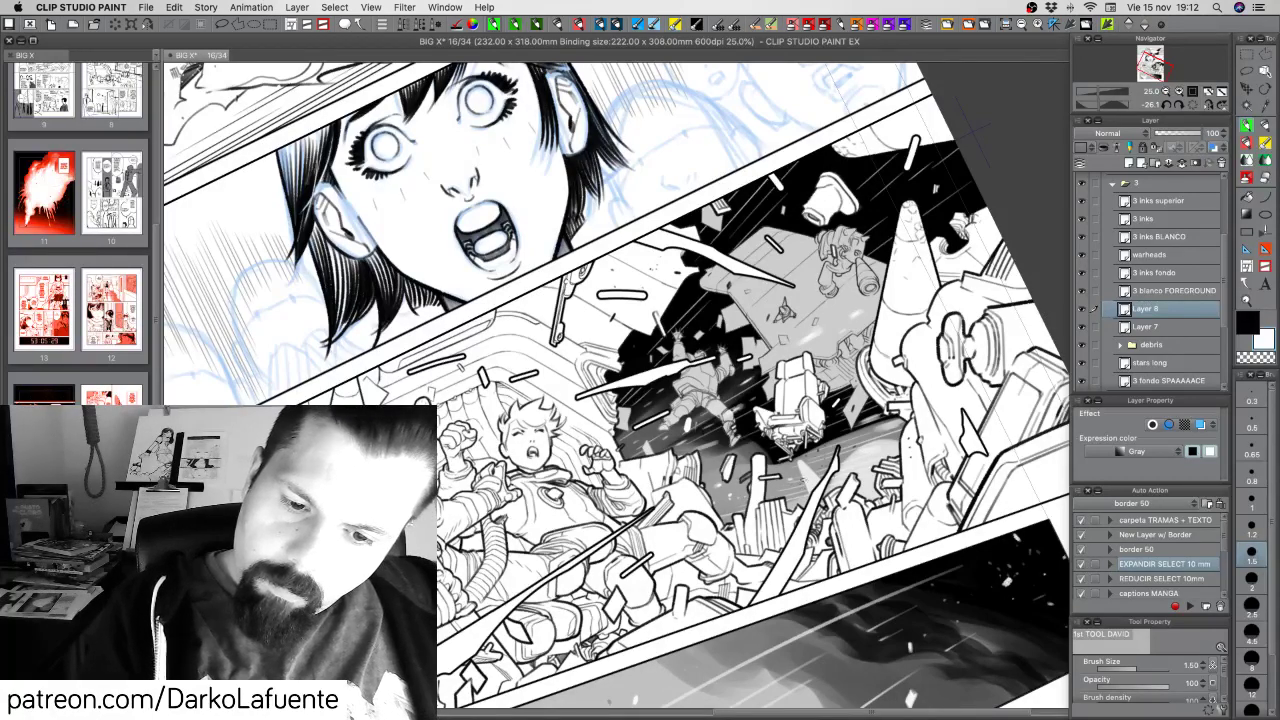
key("super+z")
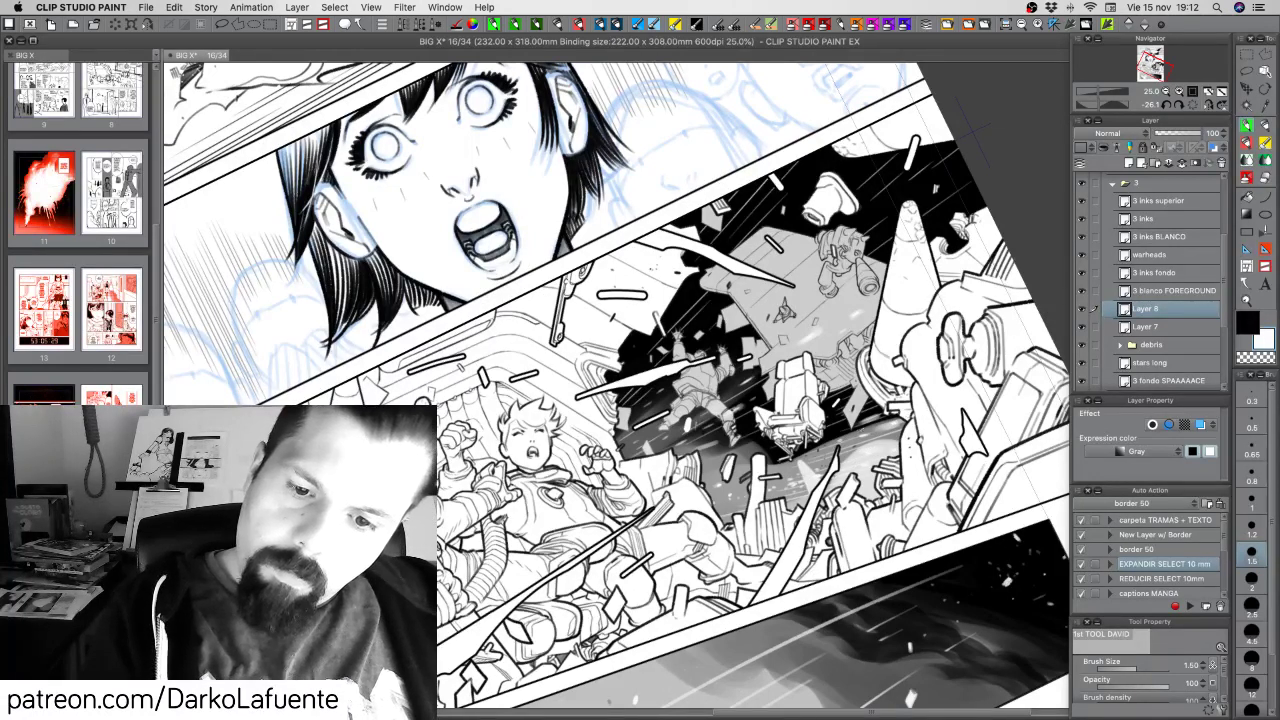
left_click_drag(935, 405, 907, 494)
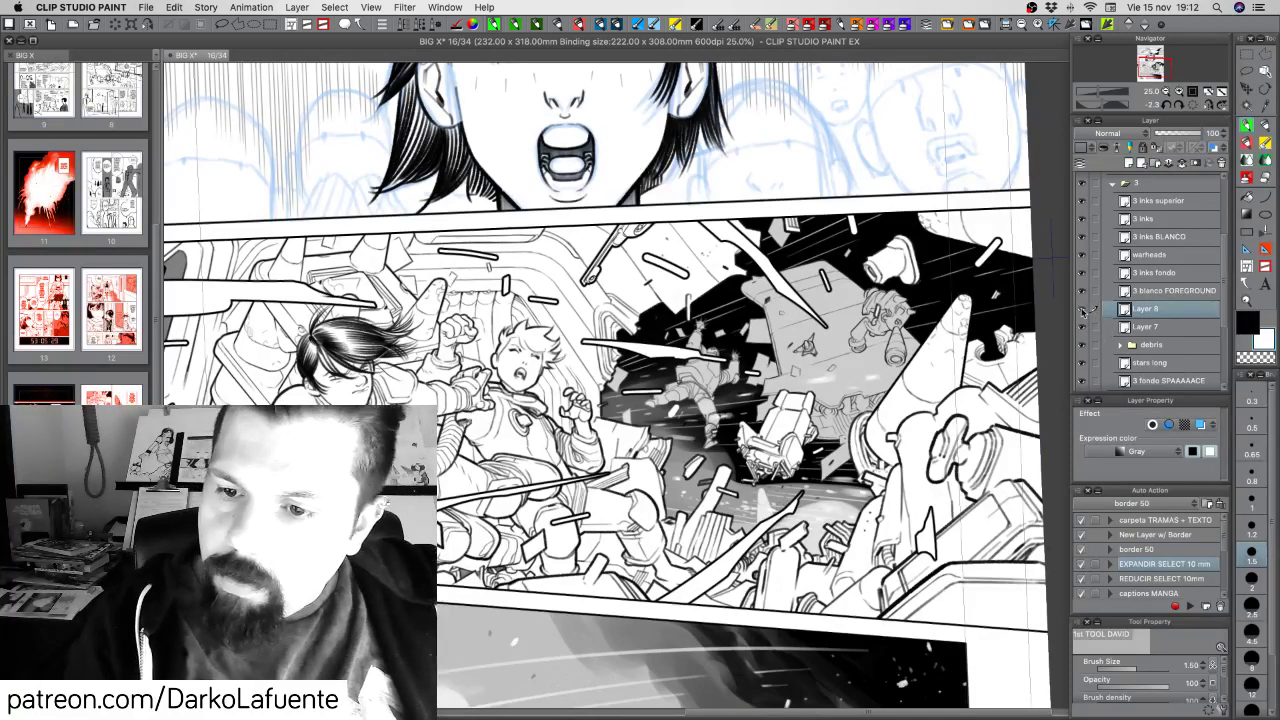
Create a layer folder named "chispas" directly above Layer 8 in the third panel's layer group
left_click(1162, 163)
double_click(1160, 310)
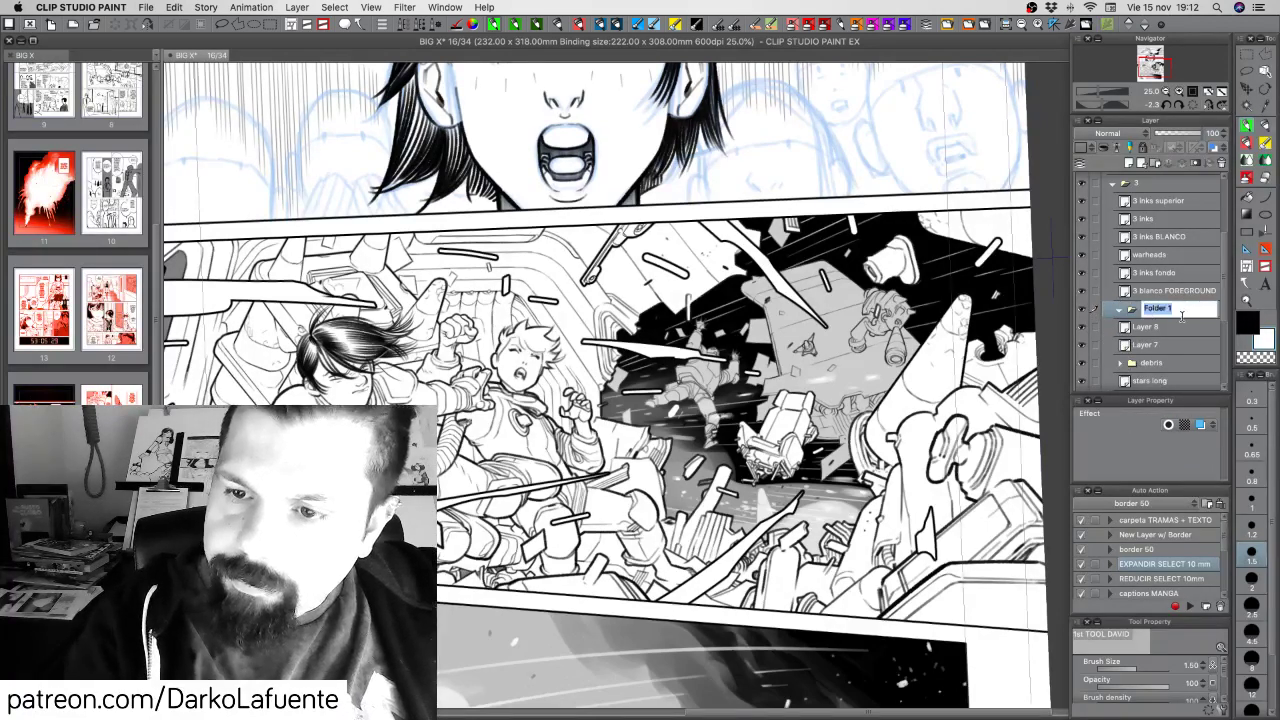
type("c")
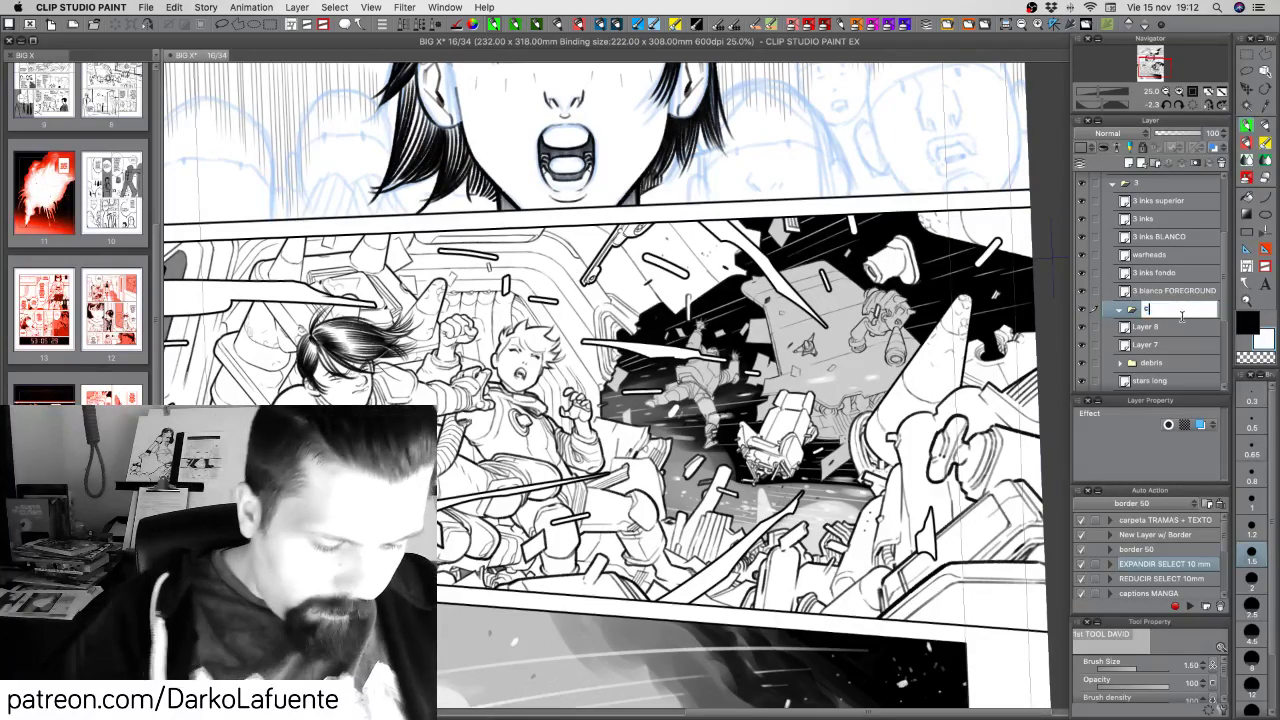
type("hispas")
key("Return")
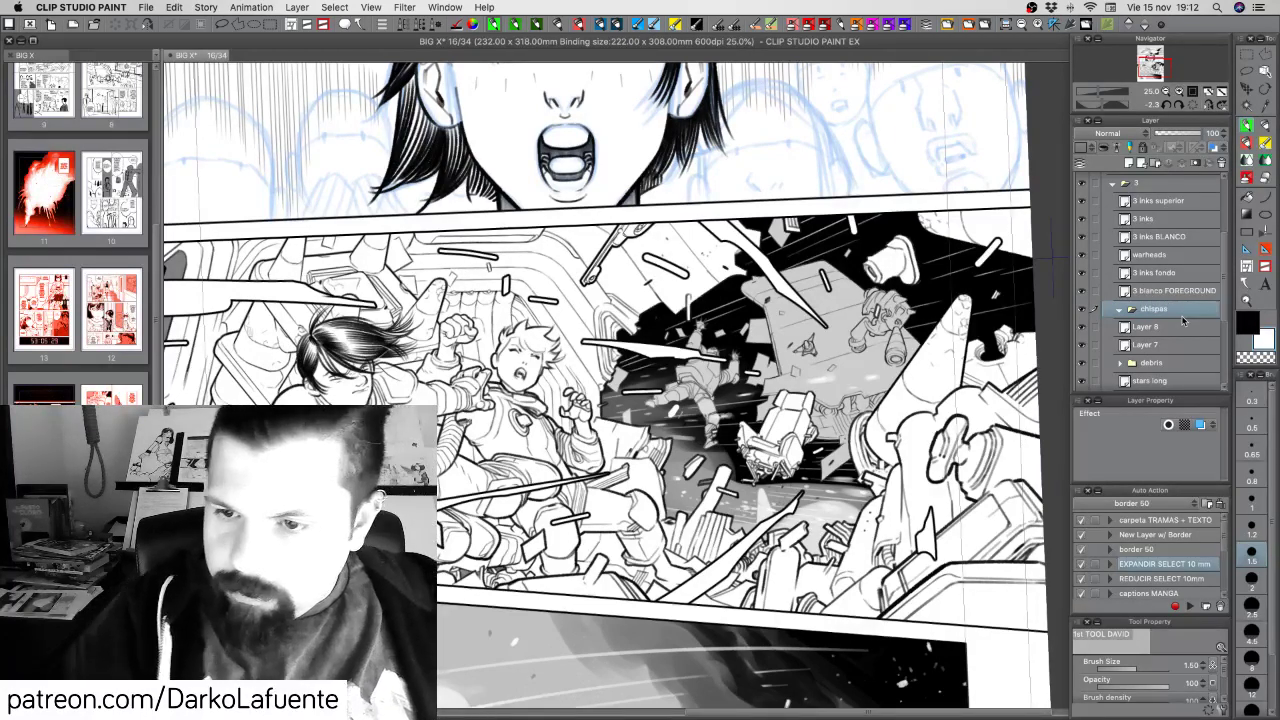
Move Layer 8 and Layer 7 into the chispas folder and collapse it
left_click(1183, 326)
left_click(1185, 344, "shift")
left_click_drag(1190, 333, 1175, 306)
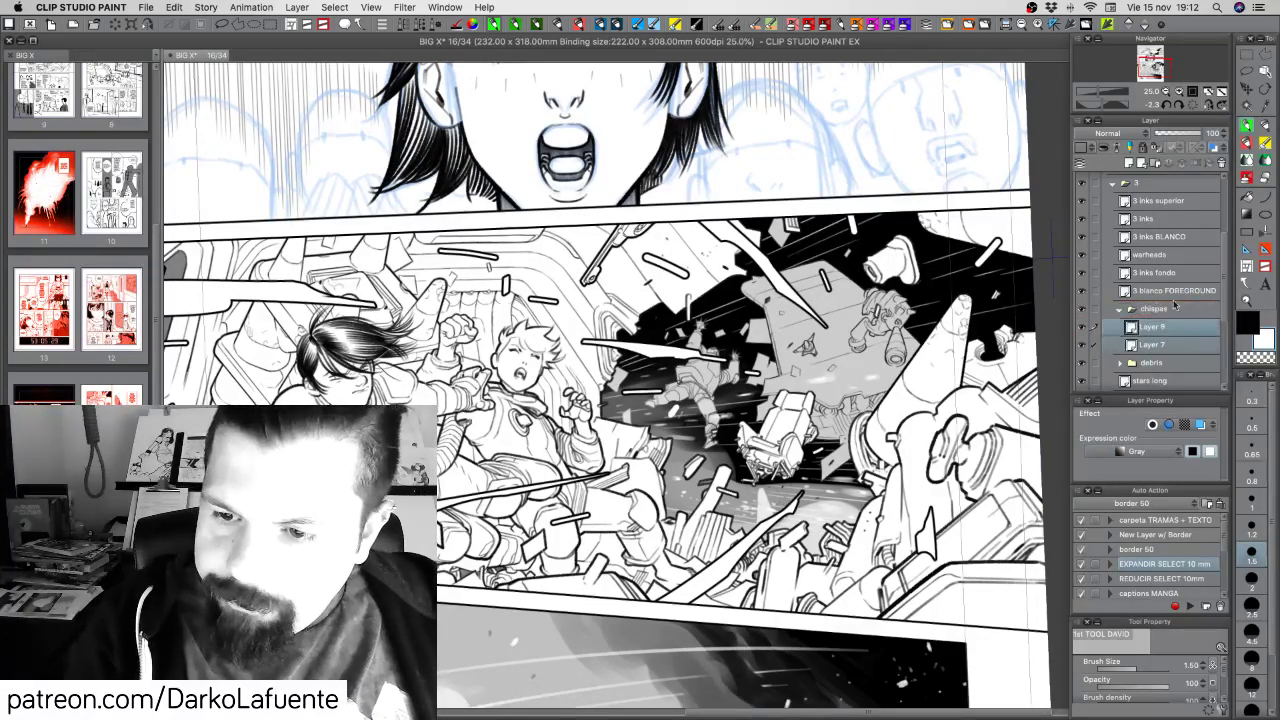
left_click(1121, 309)
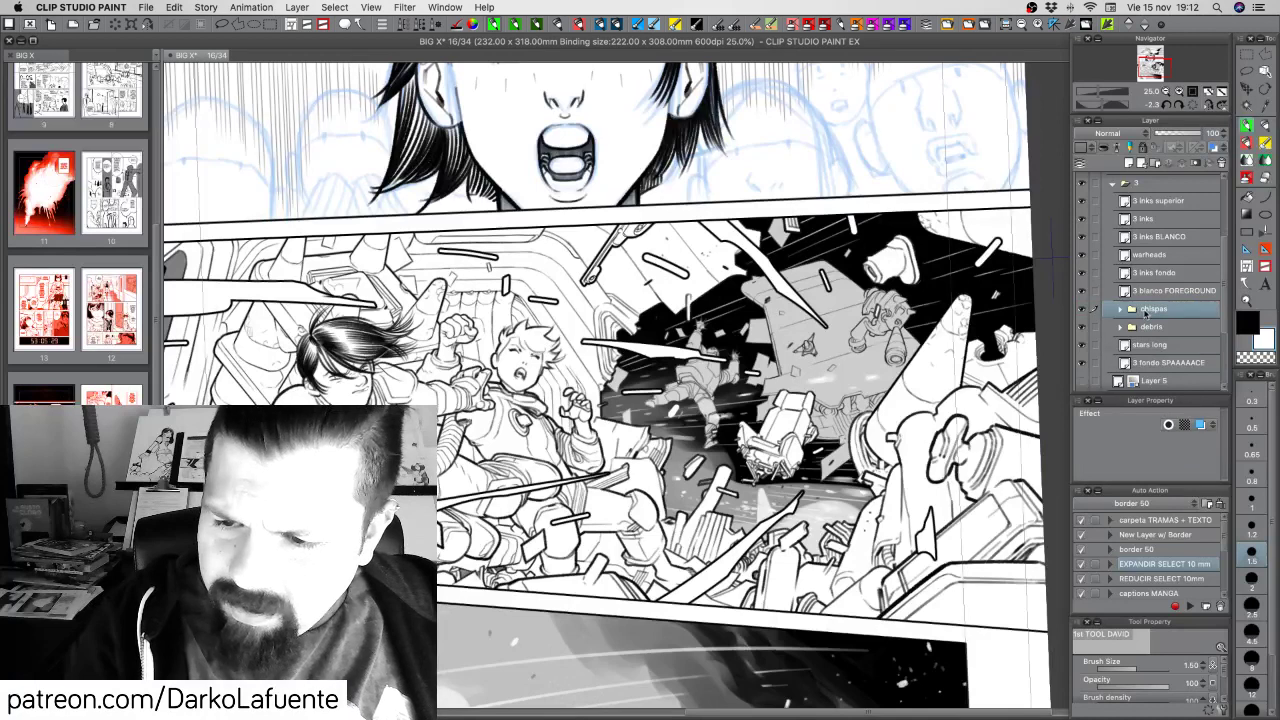
left_click(1082, 310)
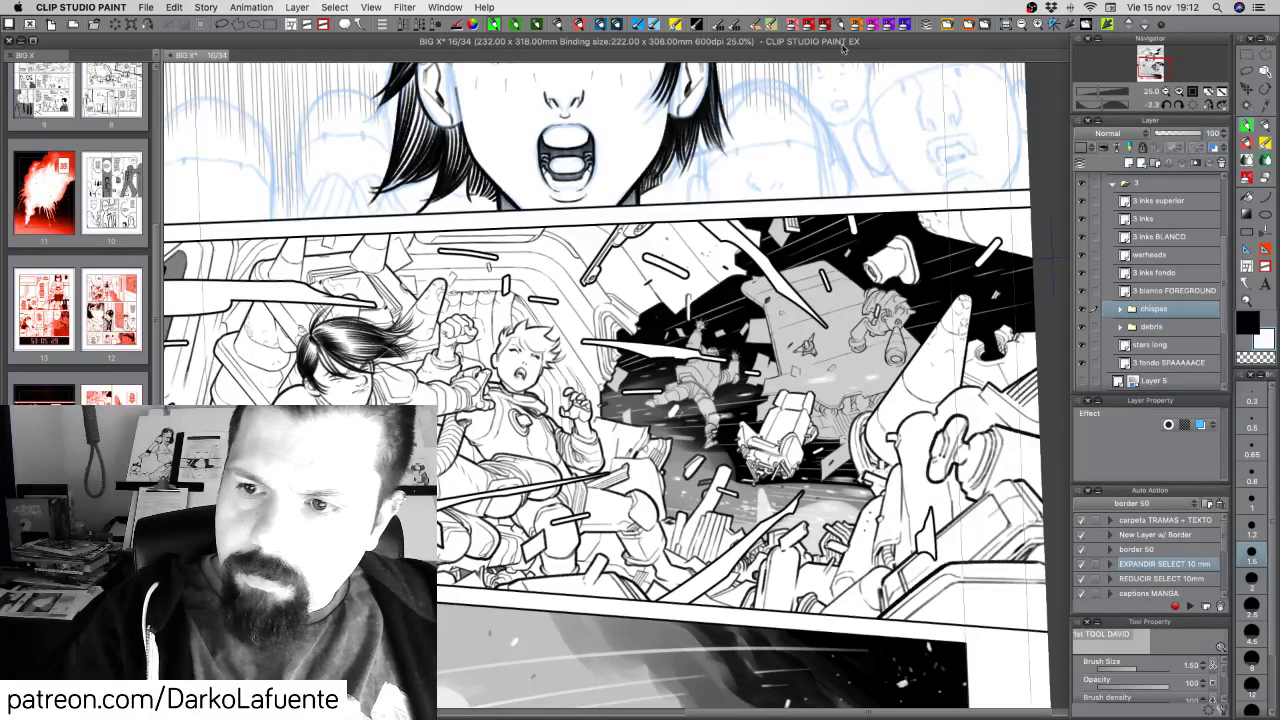
Retouch the gray glow on Layer 7 inside the chispas folder with the Soft 50 tool at size 4.50
left_click(795, 26)
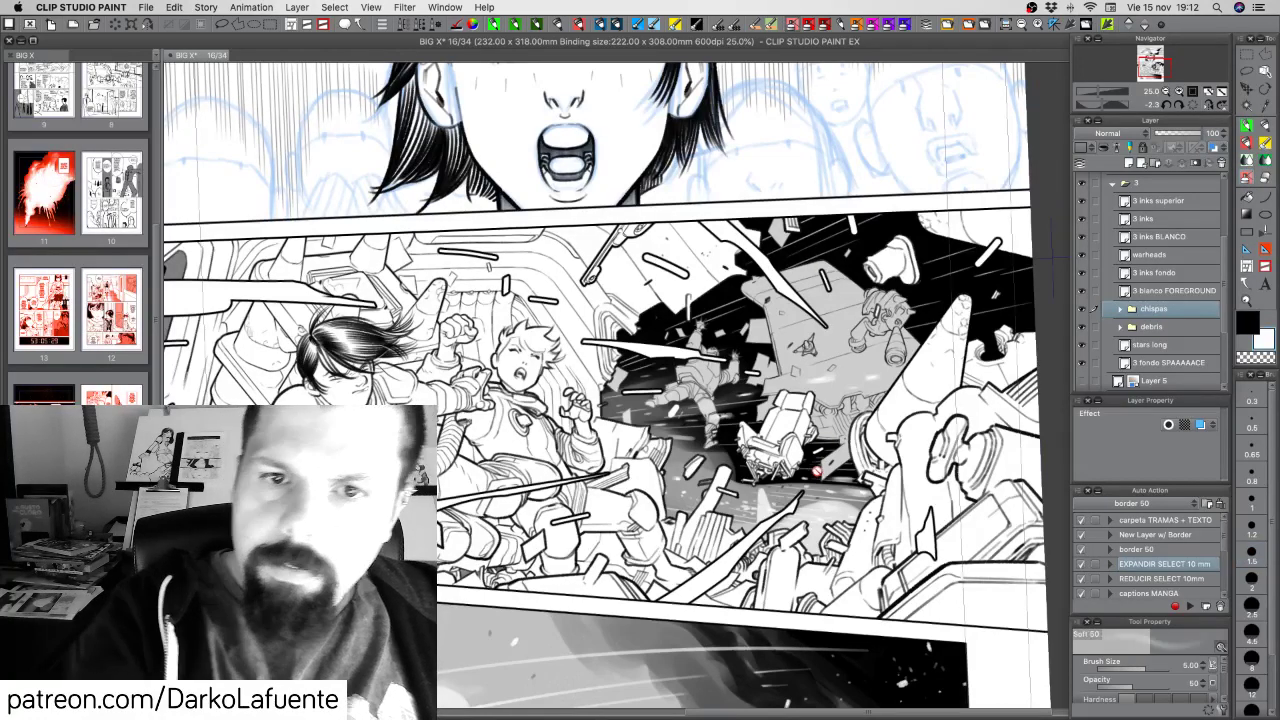
left_click(1120, 309)
left_click(1176, 328)
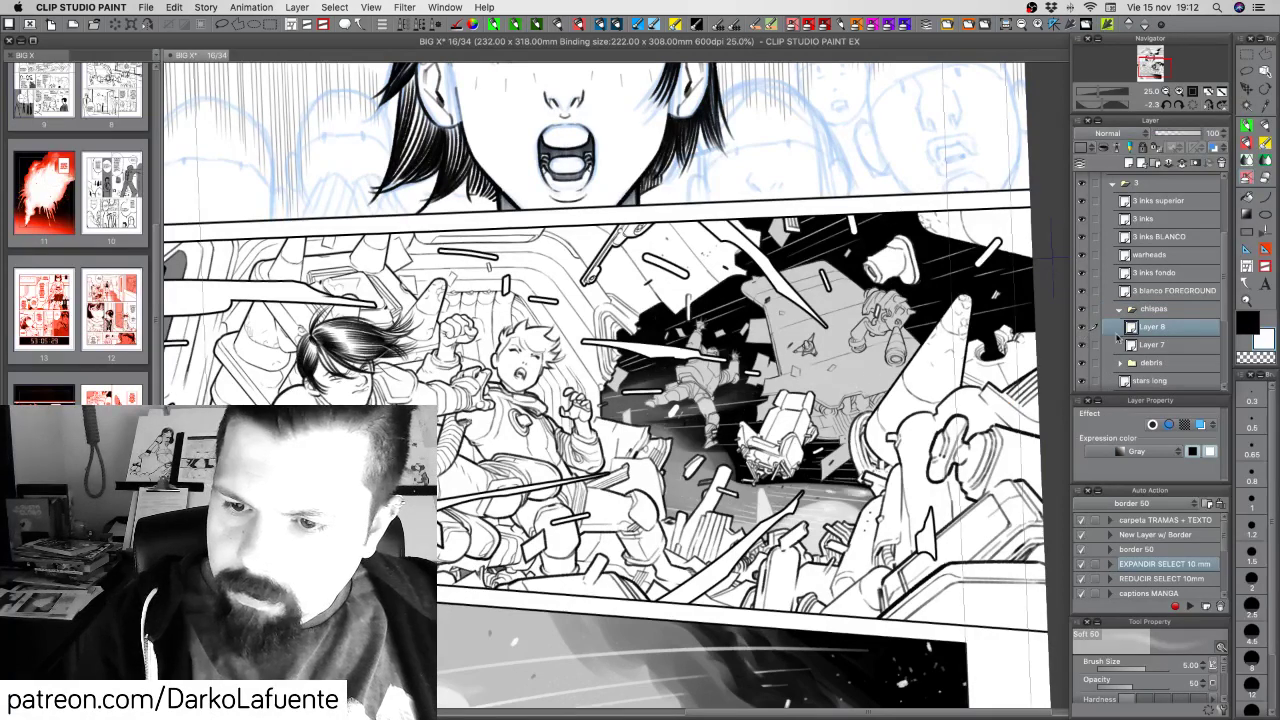
left_click(1190, 345)
left_click(1252, 634)
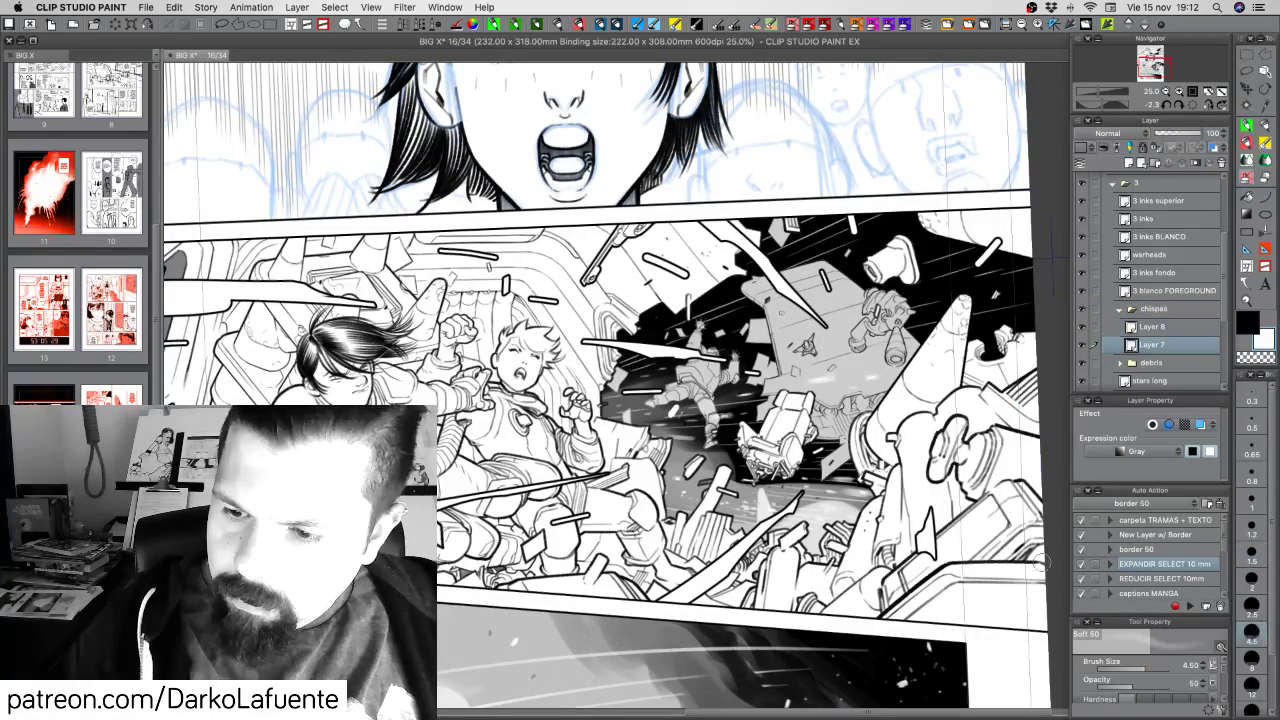
mouse_move(756, 487)
left_mouse_down()
mouse_move(840, 491)
mouse_move(782, 485)
mouse_move(712, 445)
mouse_move(808, 473)
mouse_move(660, 440)
left_mouse_up()
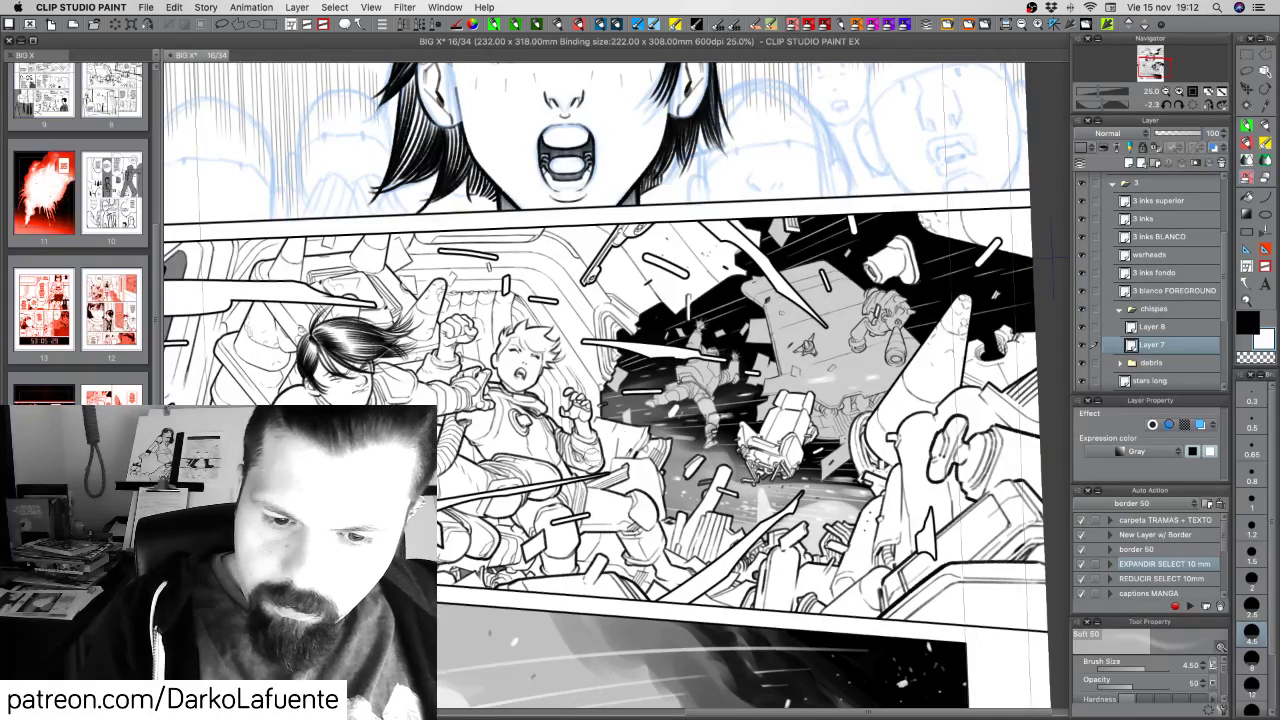
mouse_move(804, 472)
left_mouse_down()
mouse_move(868, 482)
mouse_move(778, 488)
left_mouse_up()
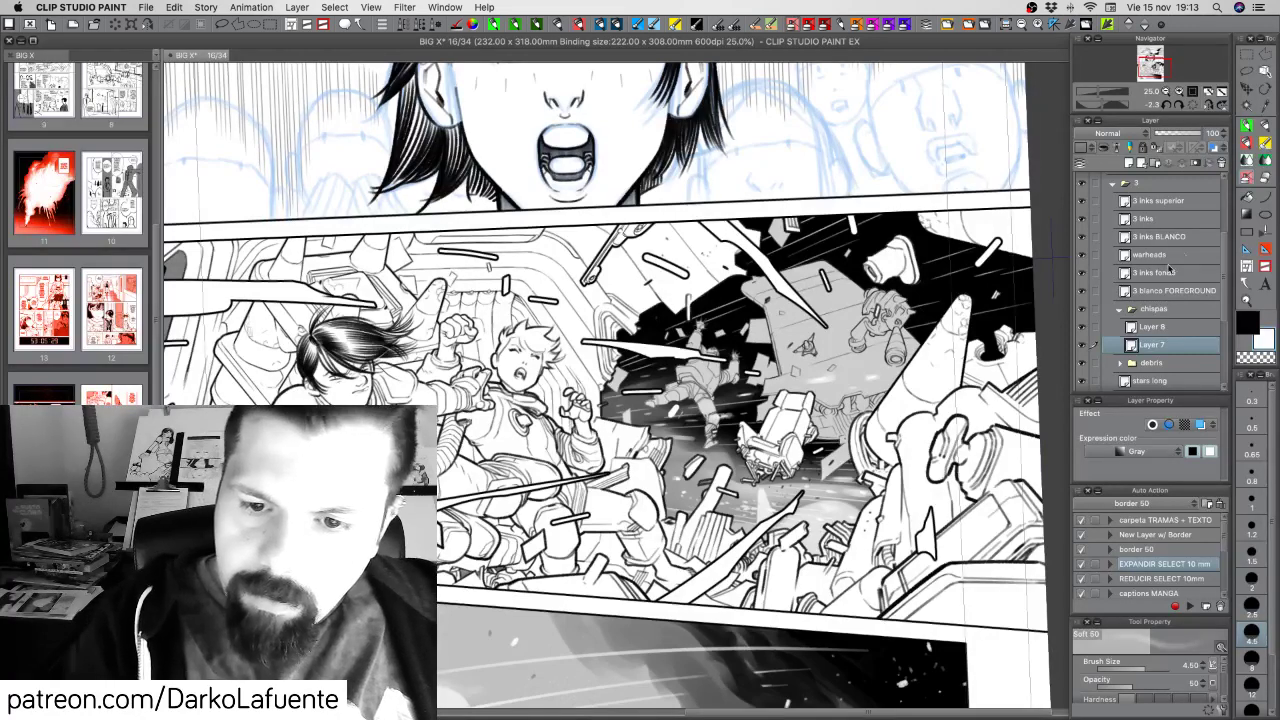
left_click(1121, 312)
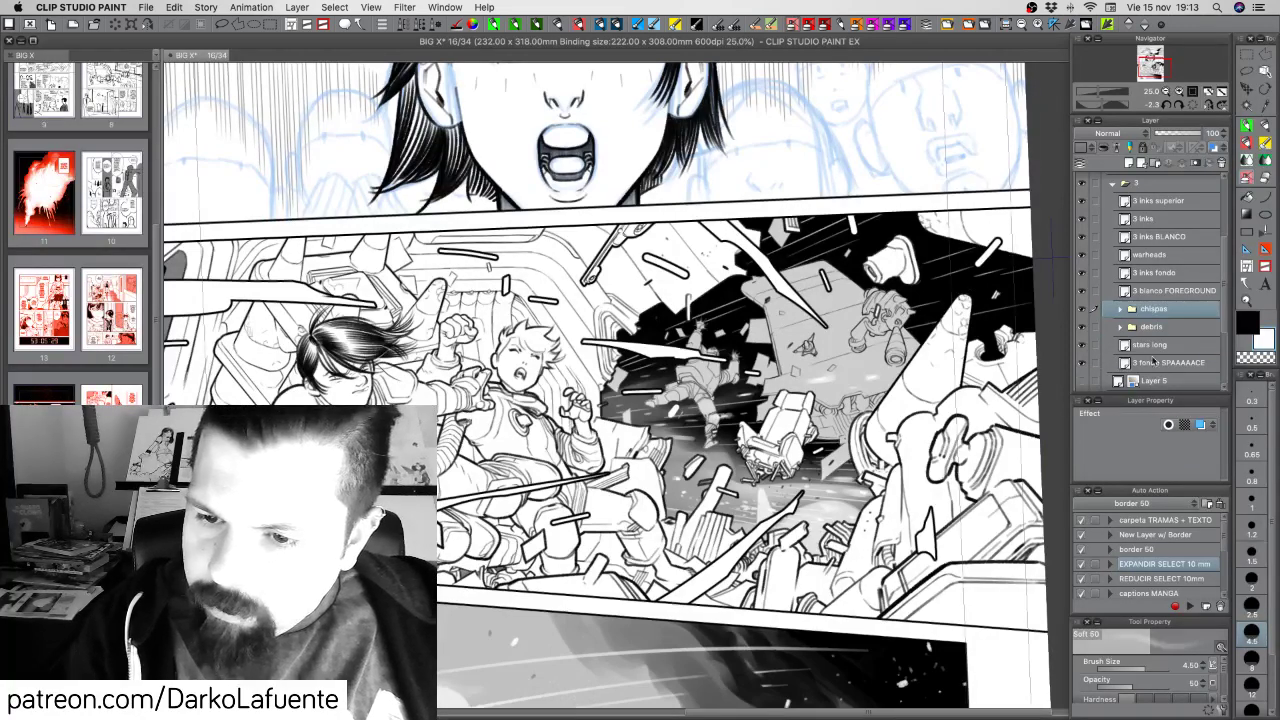
Hide the 3 fondo SPAAAAACE background, check what the 3 inks layer contains, and make 3 inks the active layer
left_click(1081, 363)
left_click(1081, 364)
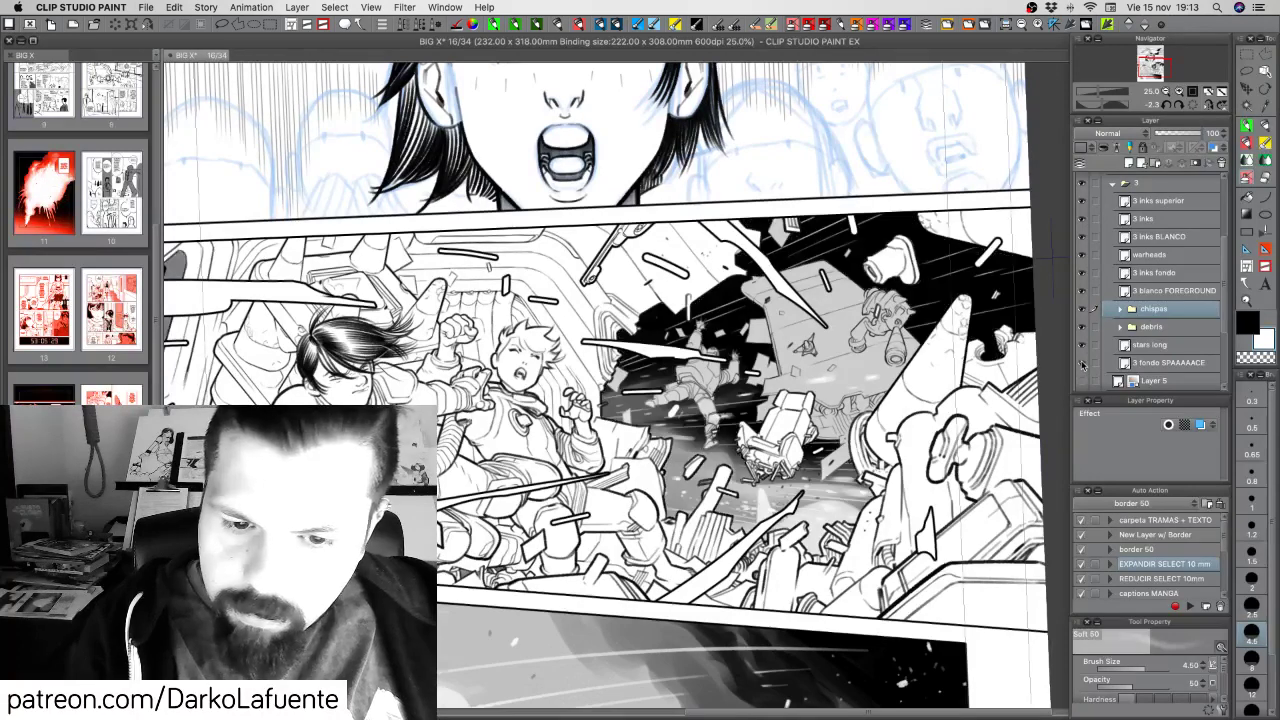
left_click(1081, 364)
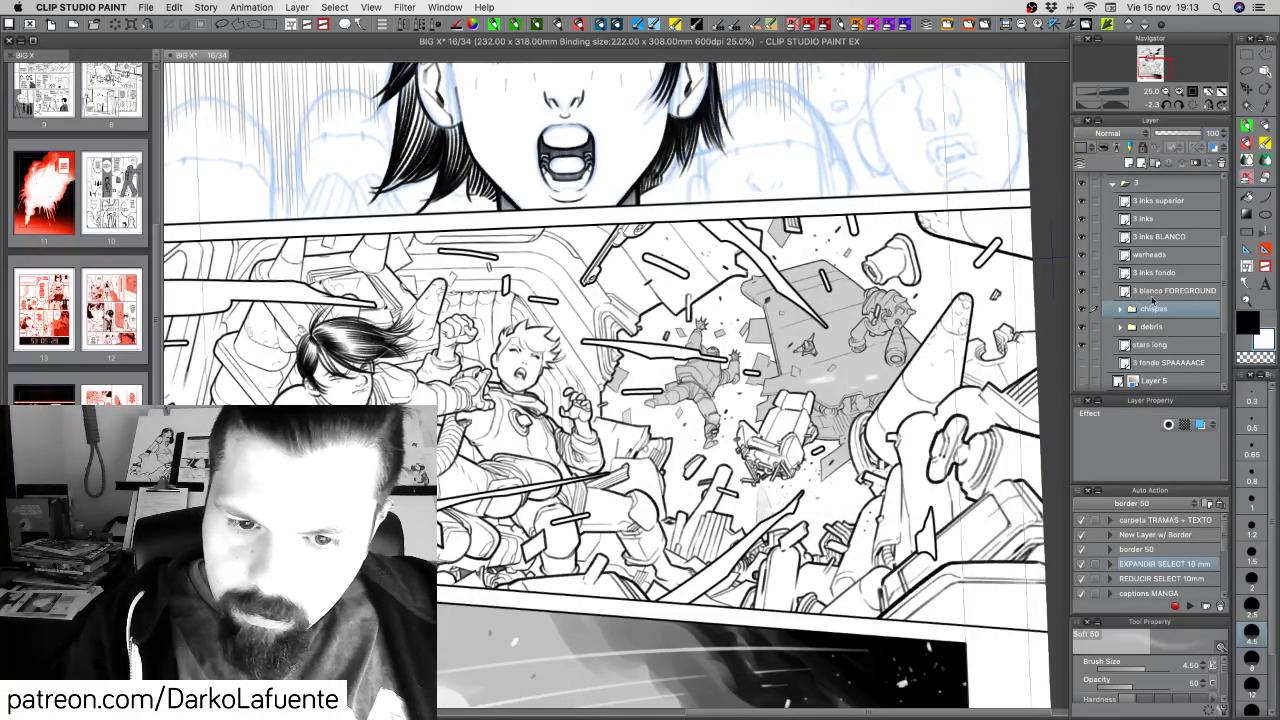
left_click(1083, 226)
left_click(1083, 226)
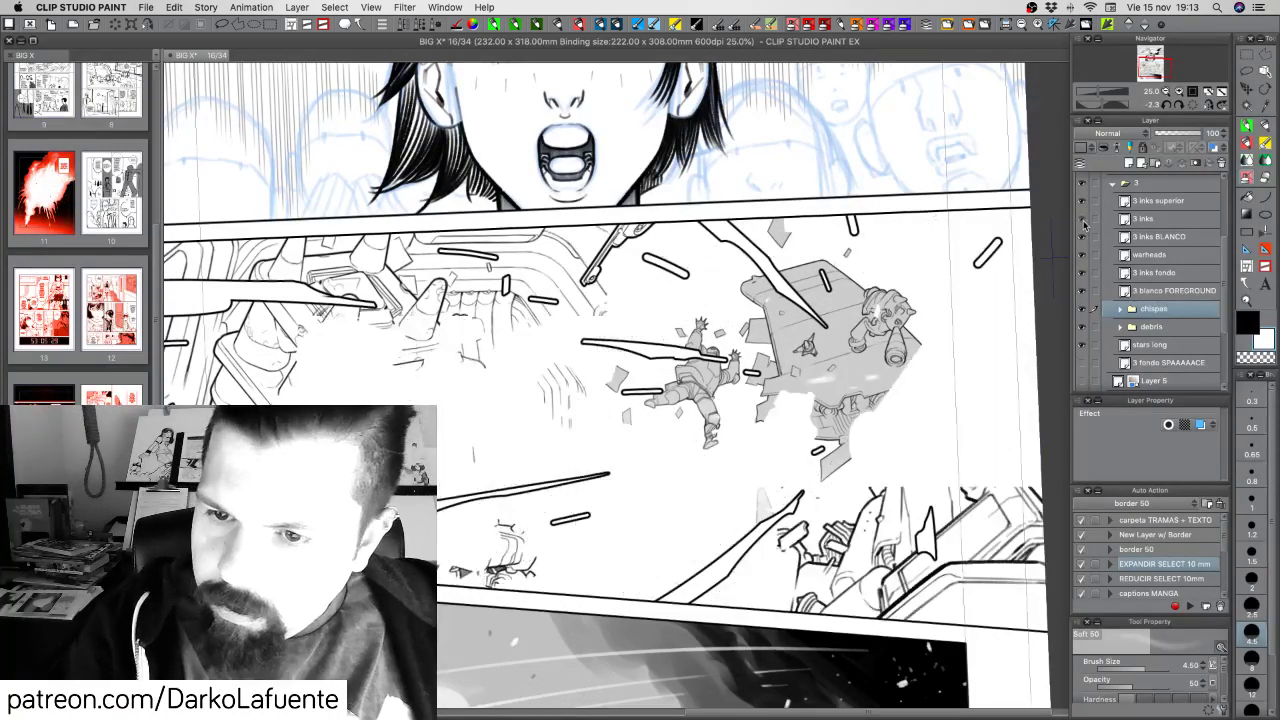
left_click(1192, 224)
Lasso the clusters of small debris flecks on the 3 inks layer, tinting its line art blue to tell them apart
left_click(1245, 70)
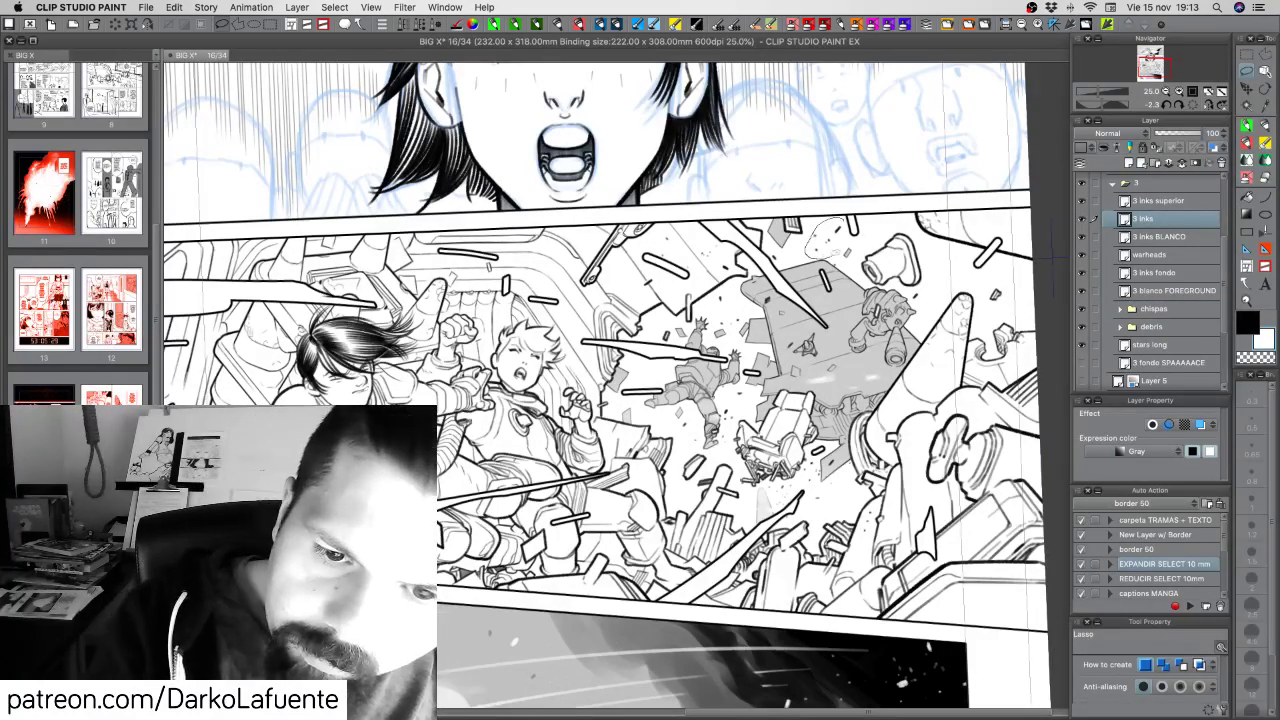
left_click_drag(825, 225, 838, 240)
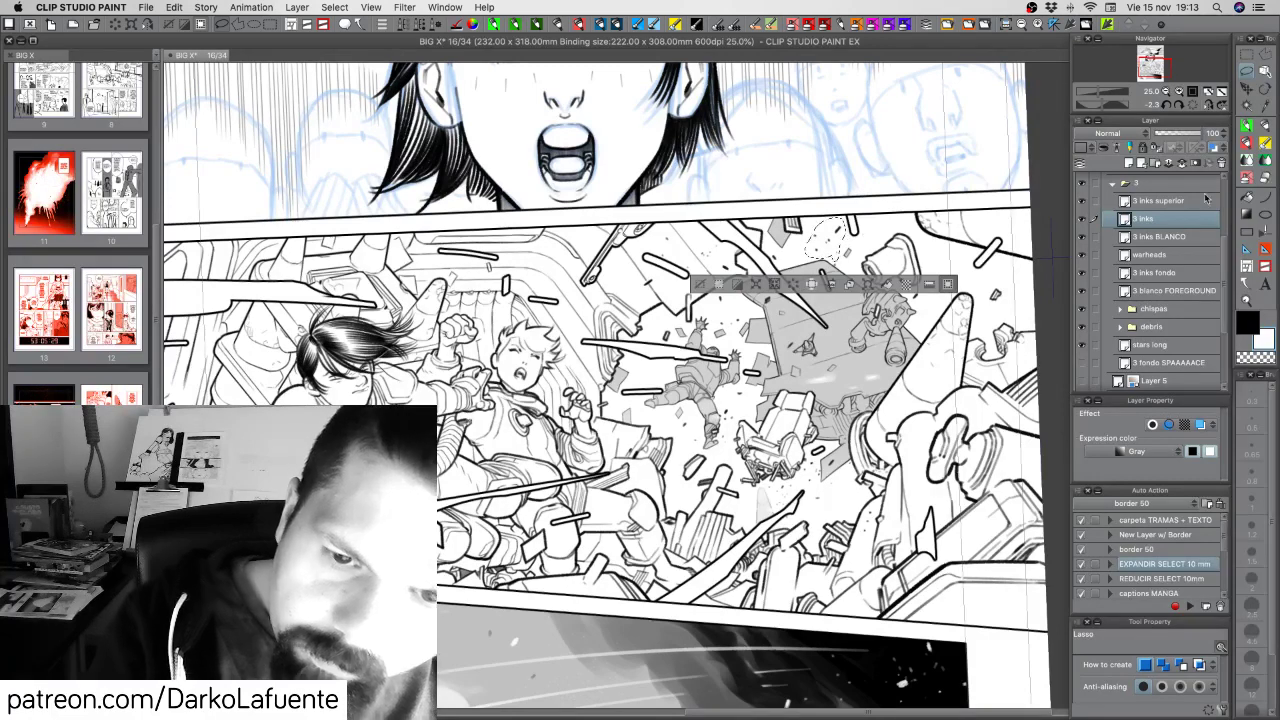
left_click(1213, 148)
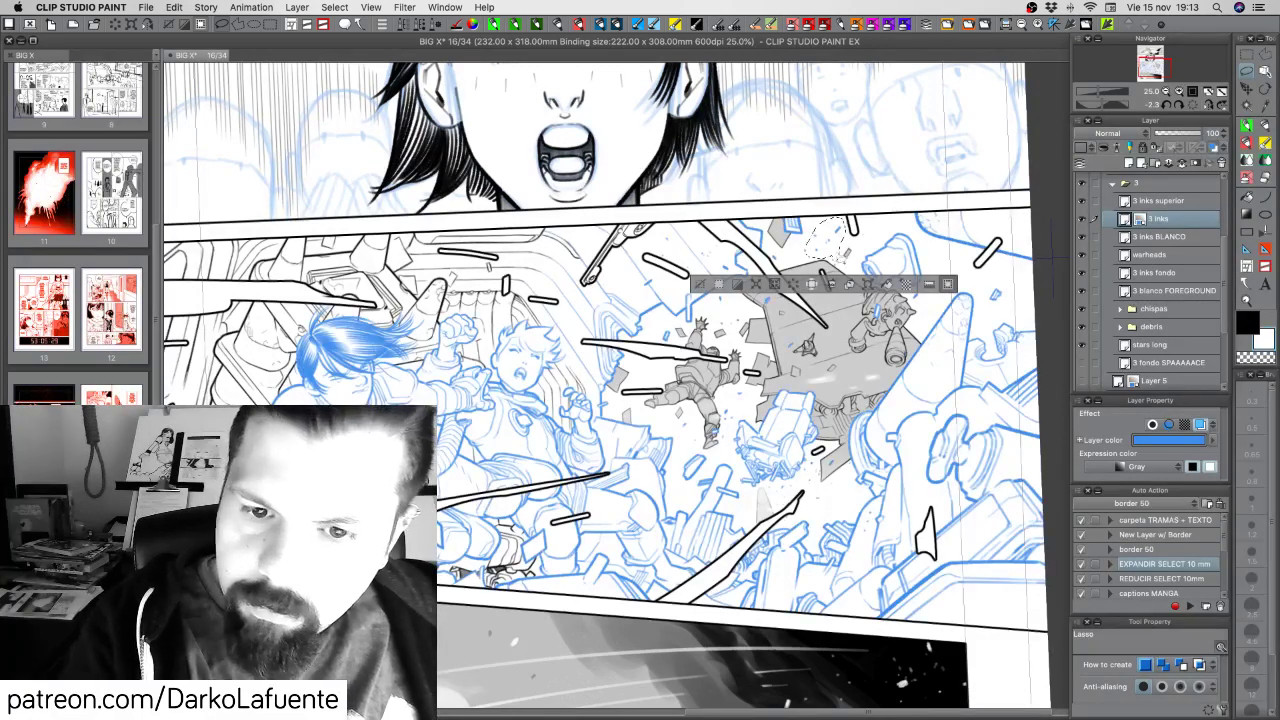
left_click_drag(840, 246, 831, 264)
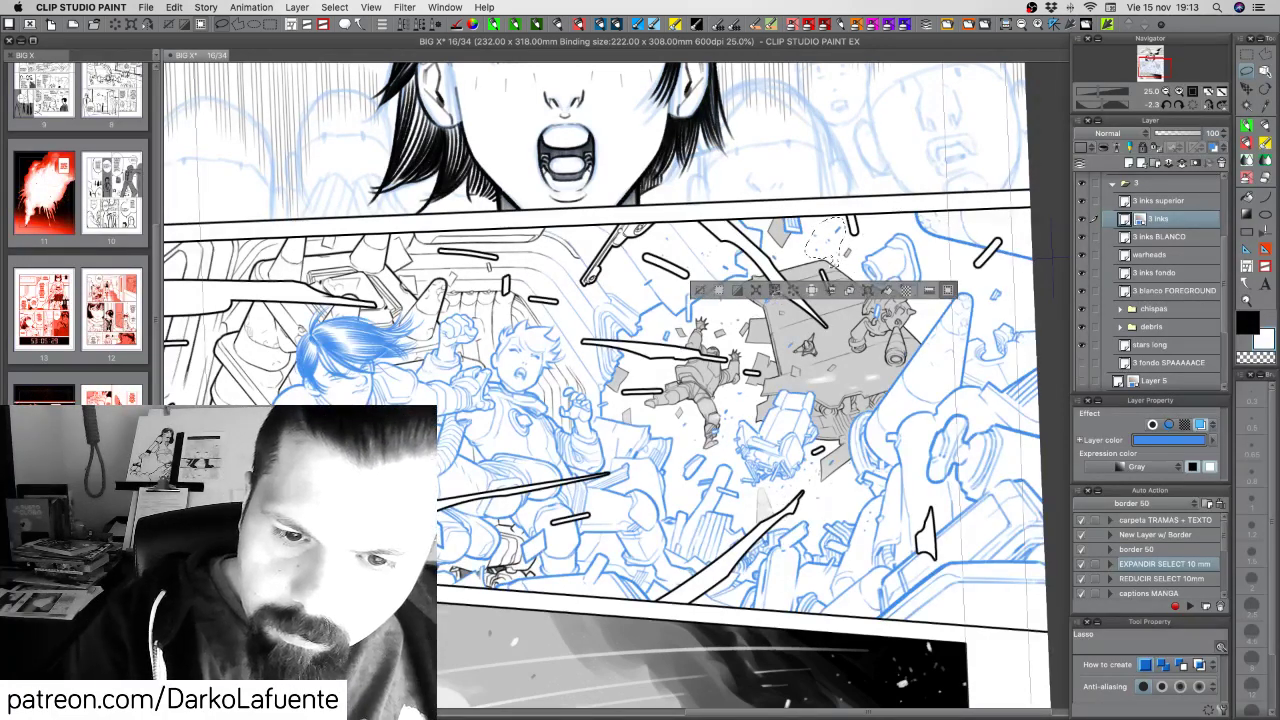
left_click_drag(762, 296, 772, 304)
left_click_drag(672, 330, 652, 332)
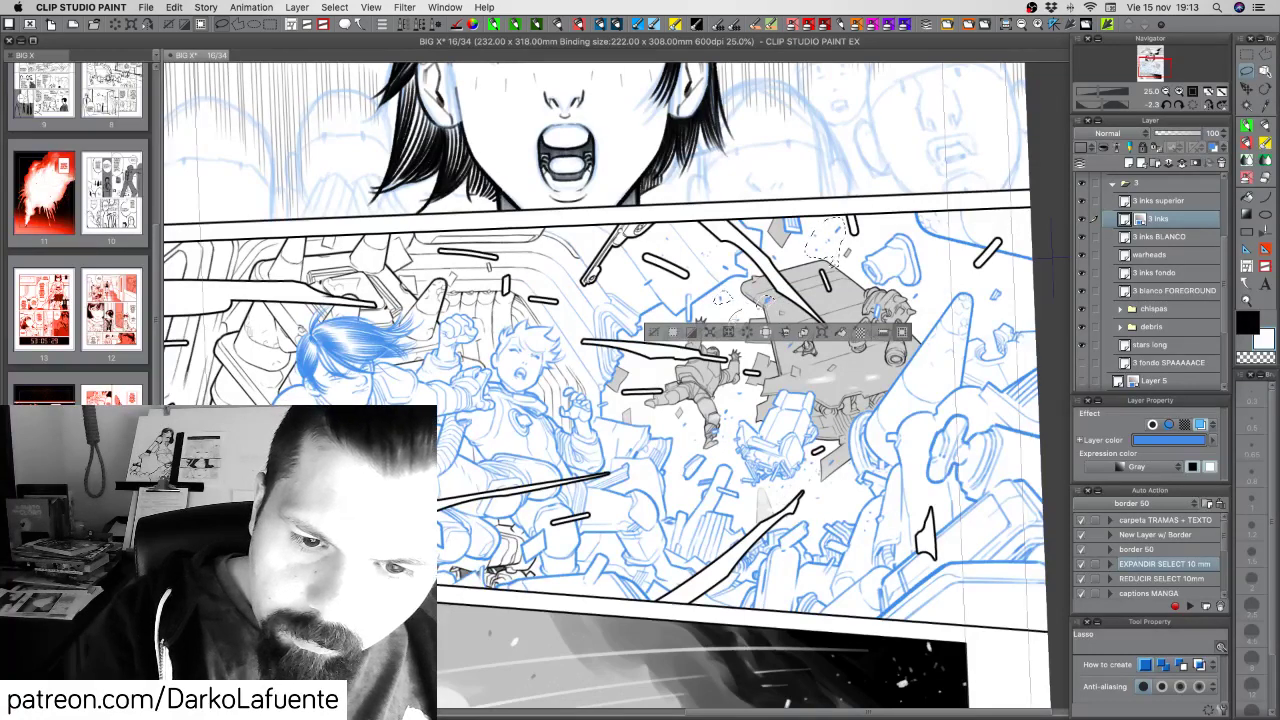
left_click_drag(731, 321, 745, 314)
left_click_drag(654, 347, 658, 530)
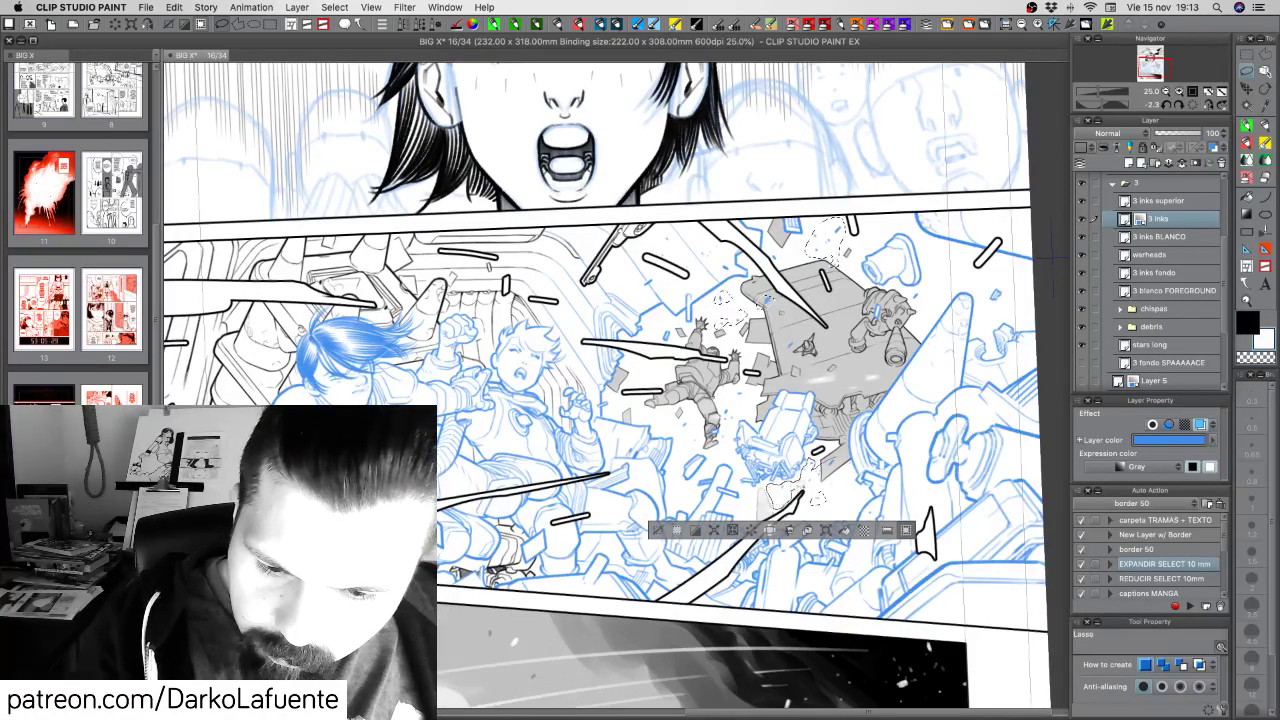
key("F2")
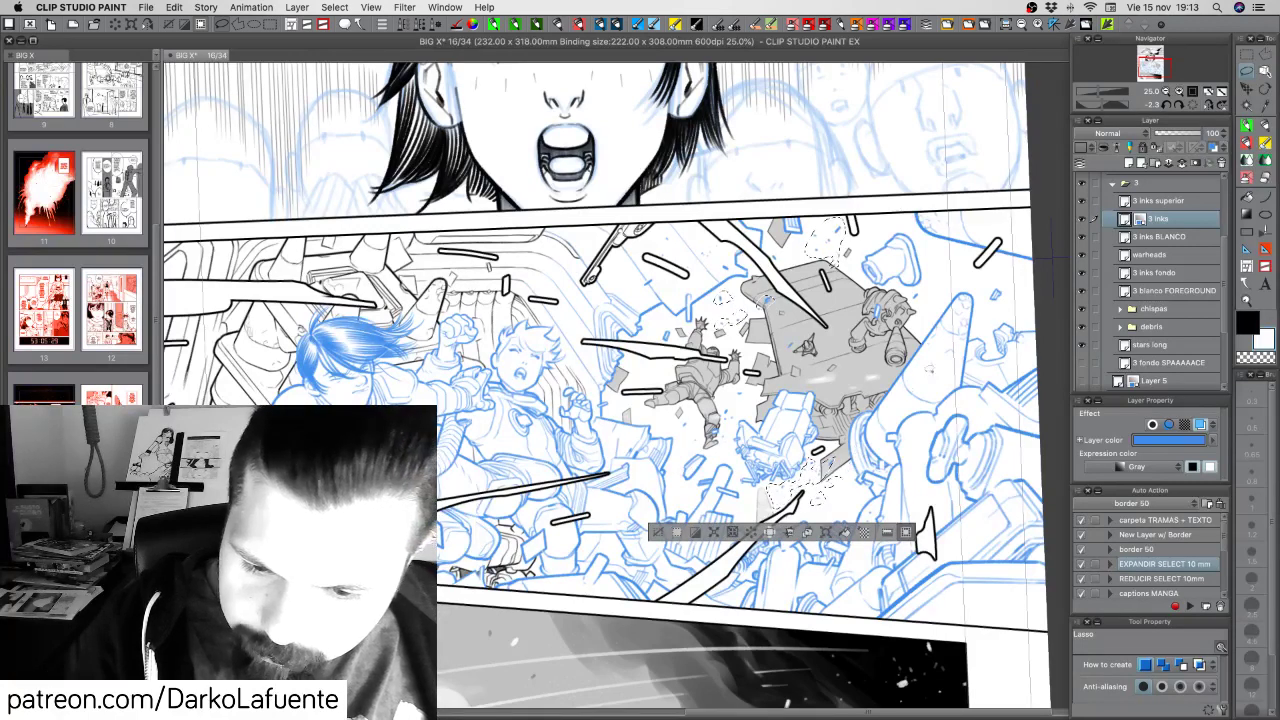
left_click_drag(654, 531, 690, 531)
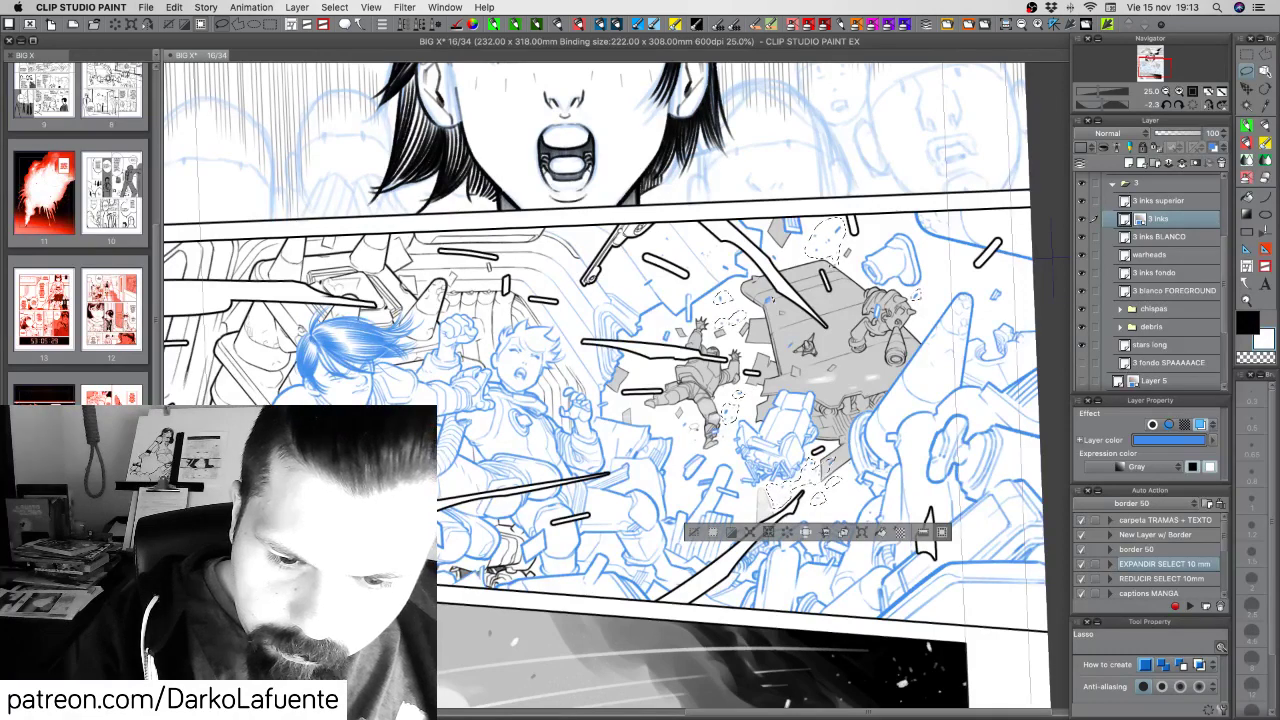
left_click_drag(686, 419, 682, 427)
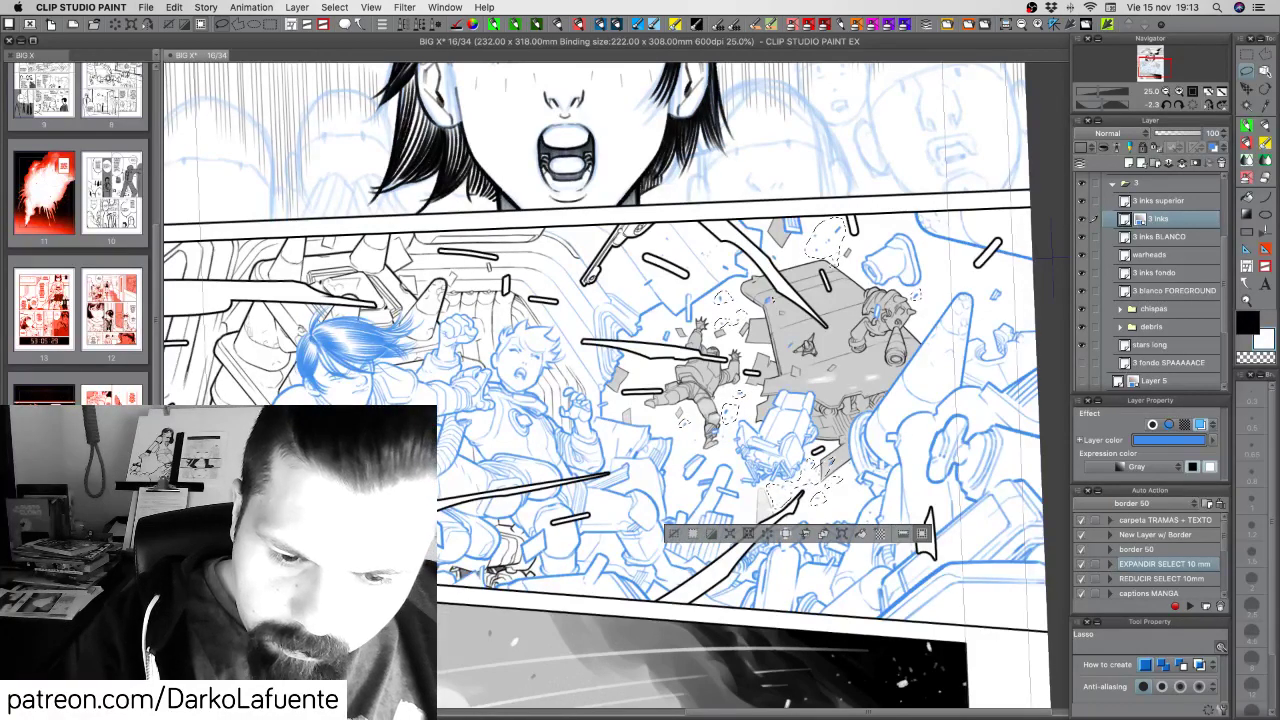
Show the 3 fondo SPAAAAACE background again, lasso around the lower flecks, and turn off the blue layer color on 3 inks
left_click(1082, 363)
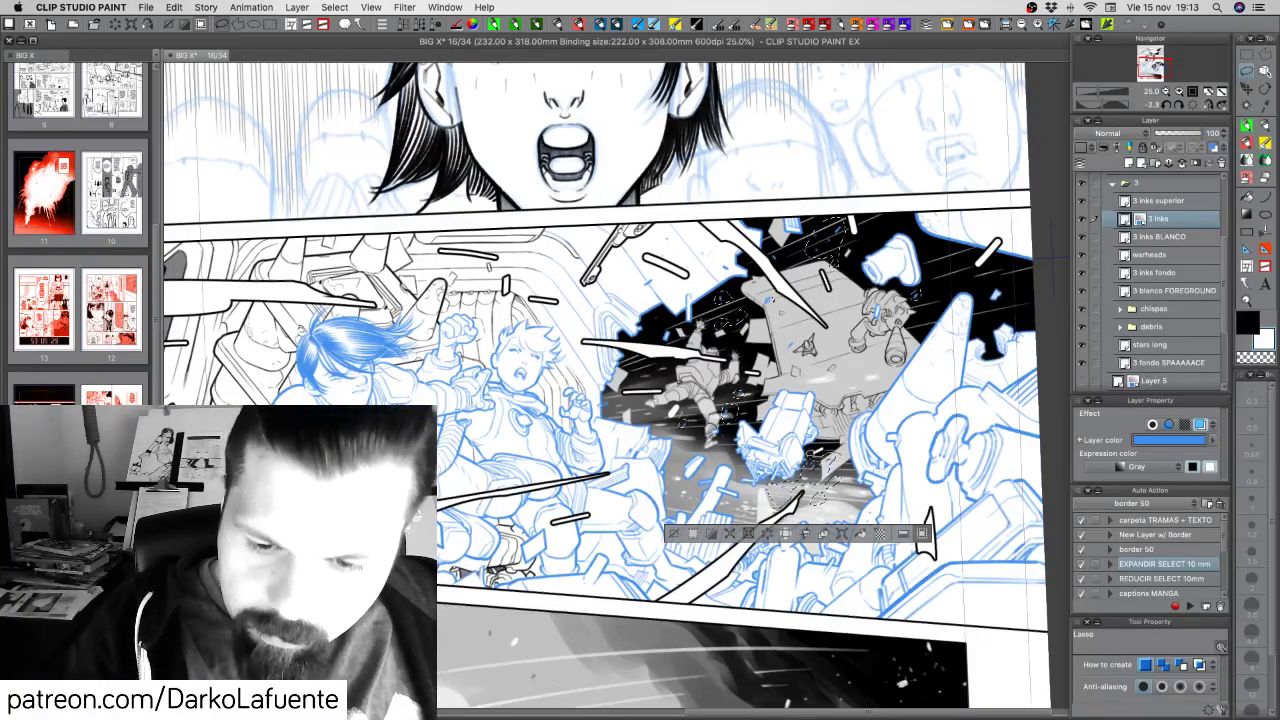
left_click_drag(775, 511, 836, 478)
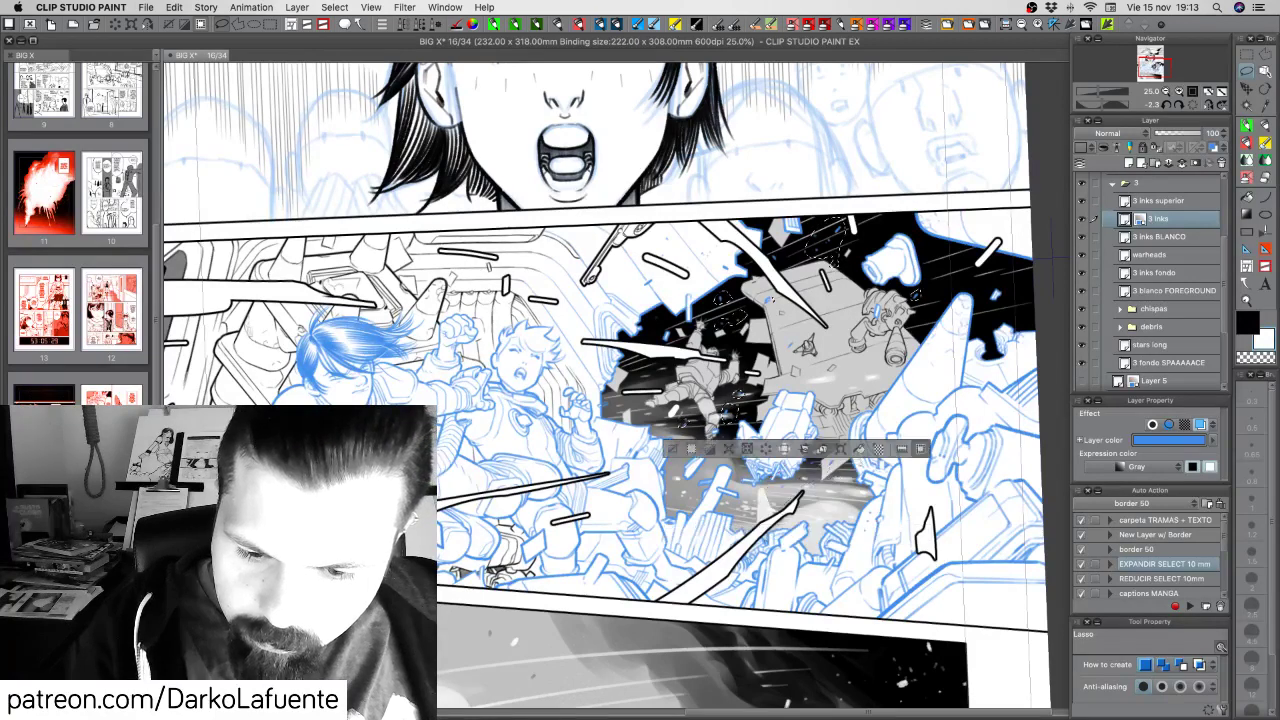
left_click(1213, 148)
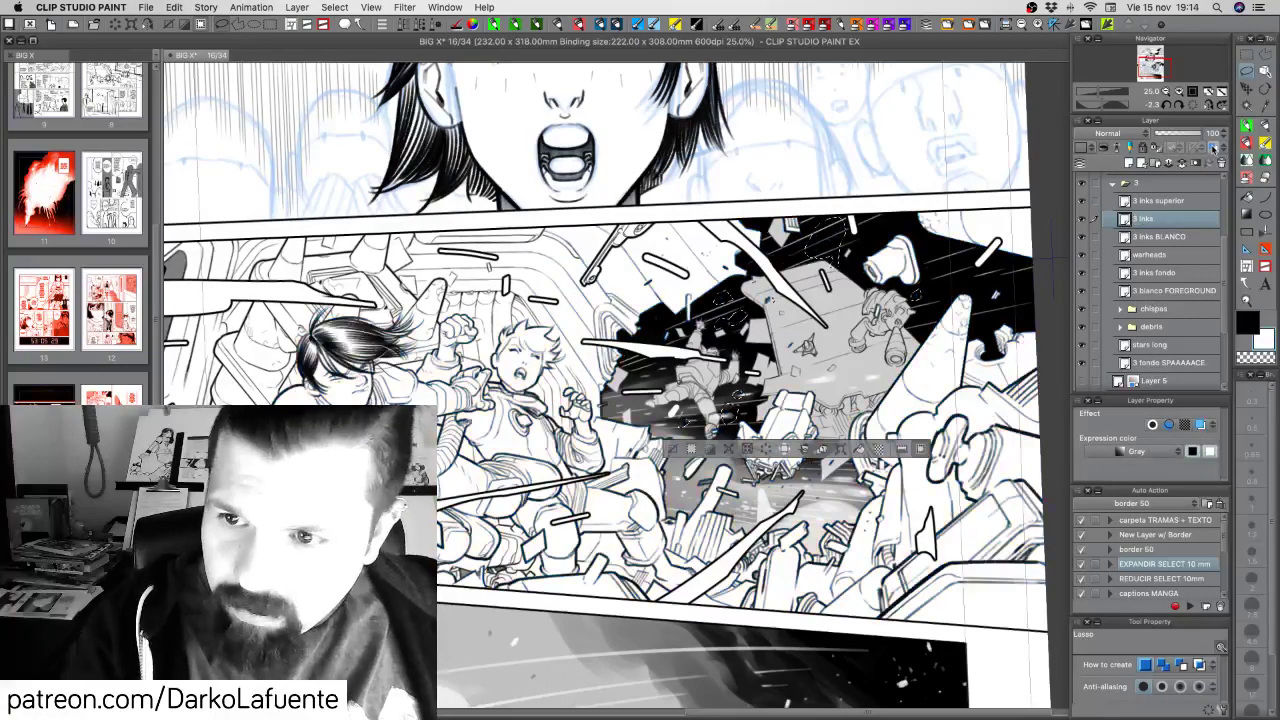
left_click(1213, 148)
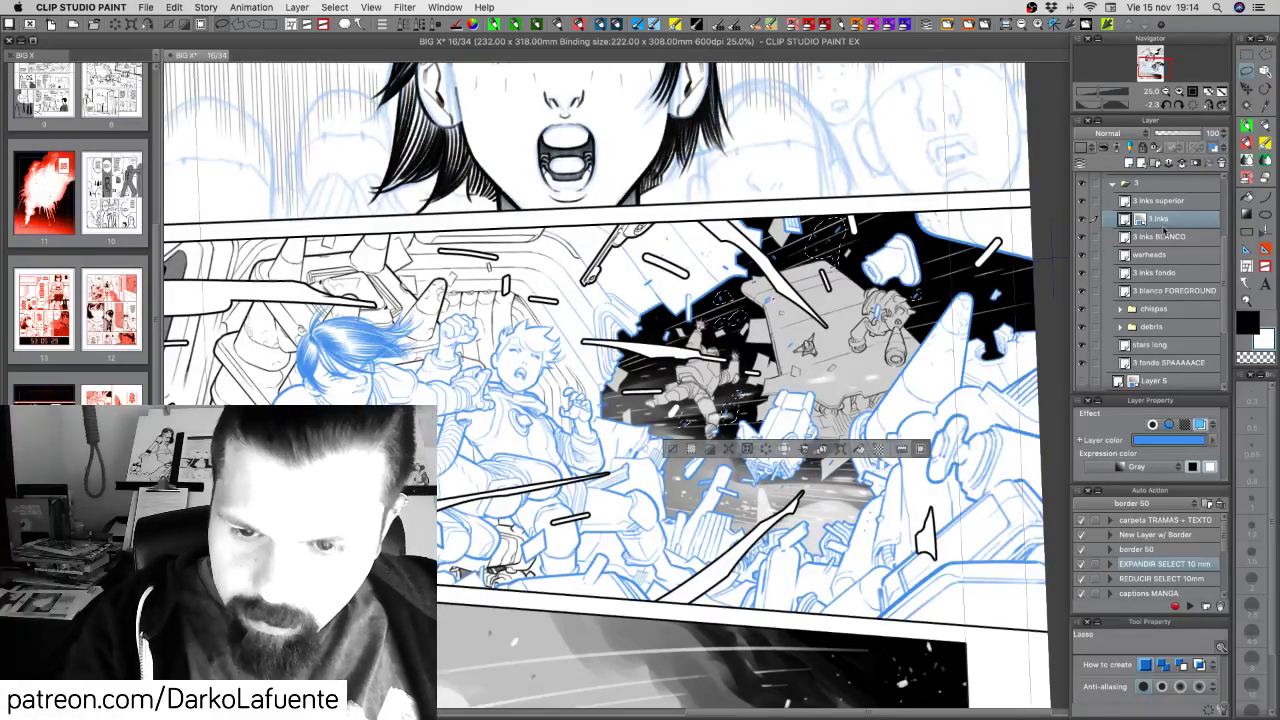
left_click(1208, 150)
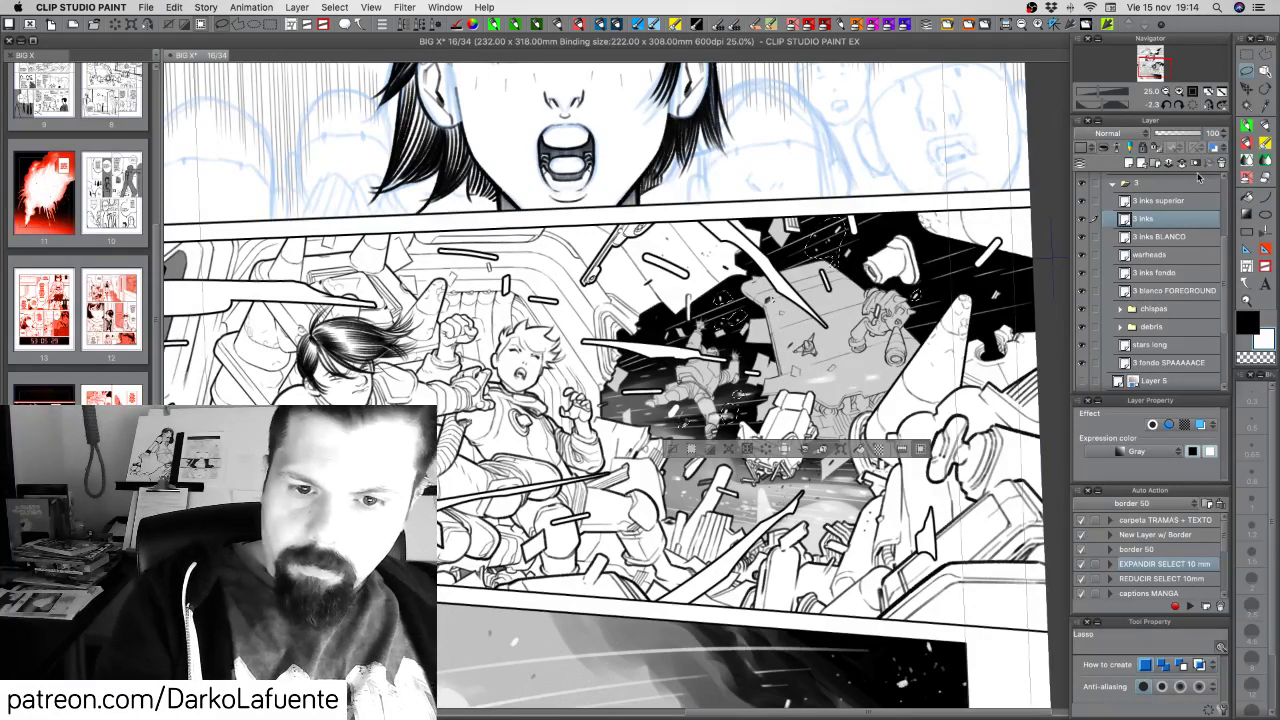
Pick black and the 1st TOOL DAVID brush at size 12, trying strokes over the right foreground of panel three on 3 inks superior
left_click(1166, 91)
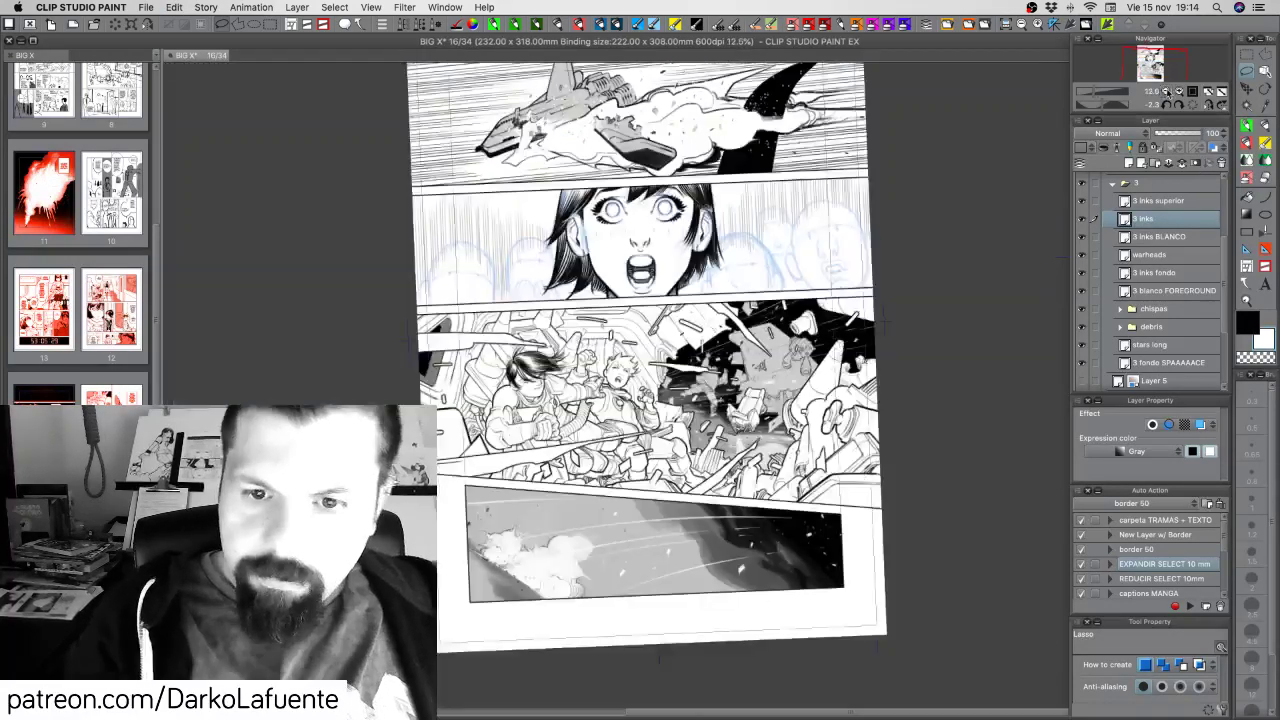
left_click_drag(658, 657, 715, 607)
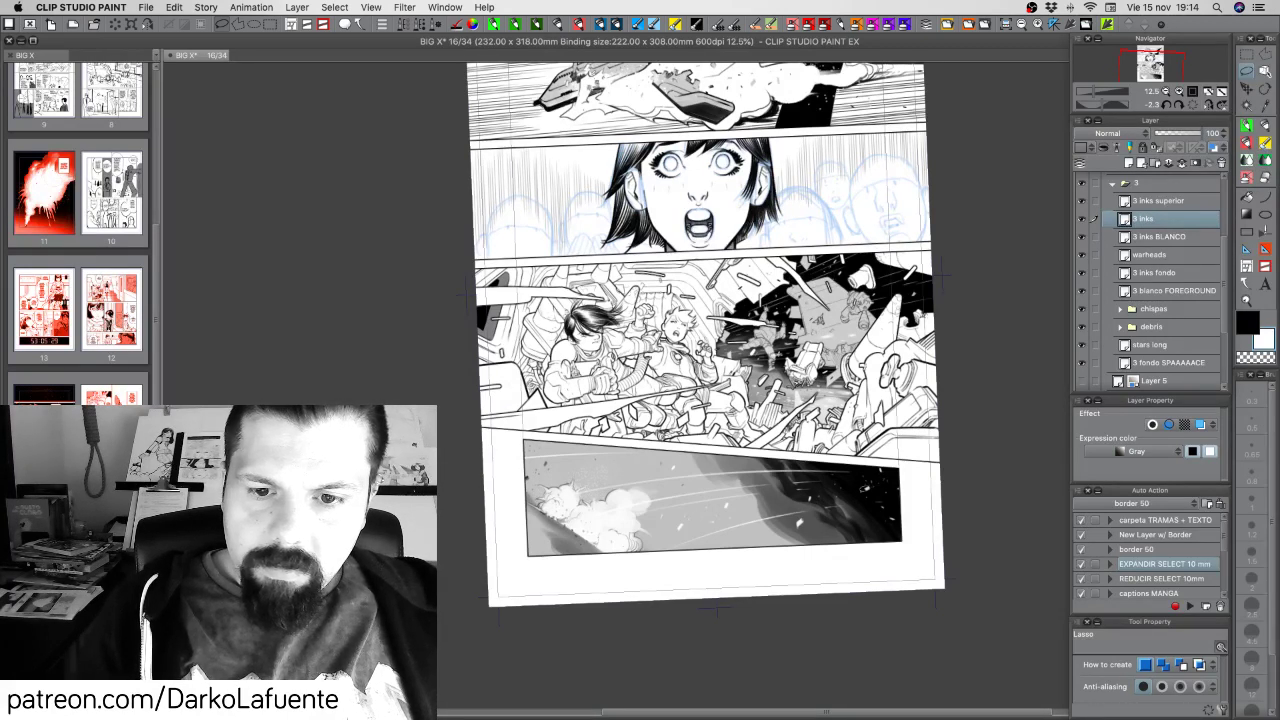
left_click(1156, 202)
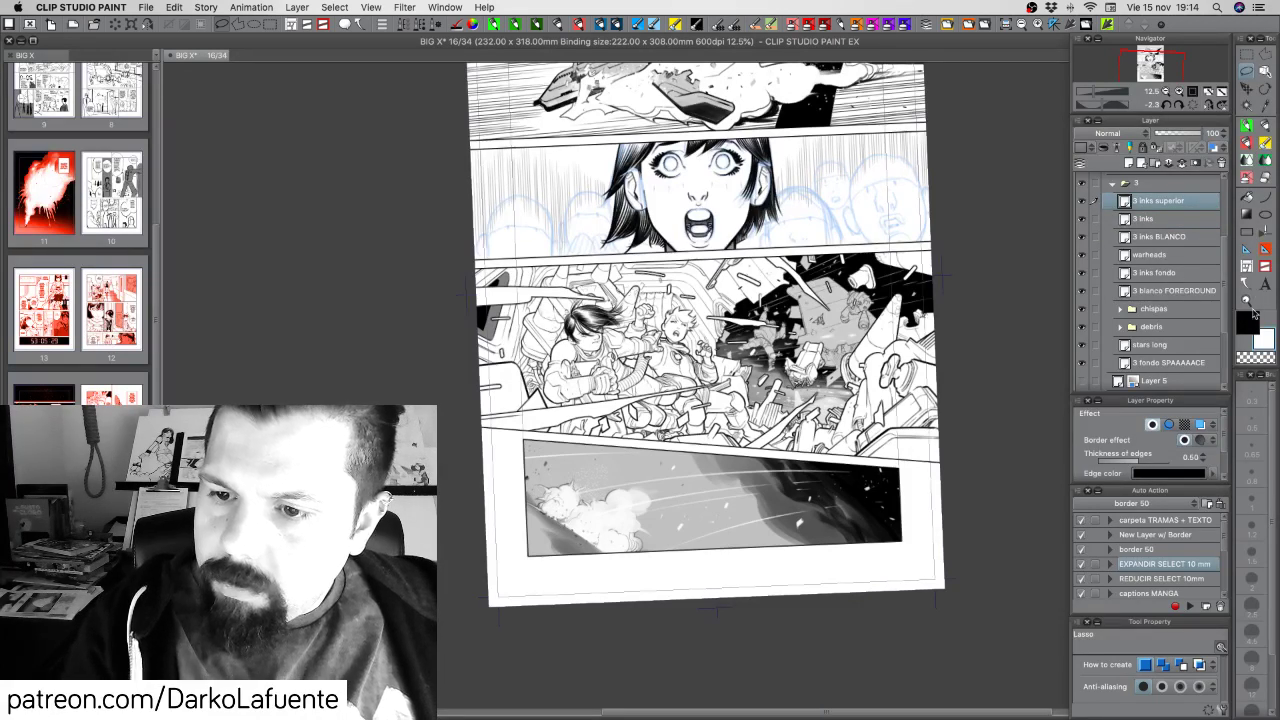
left_click(1252, 322)
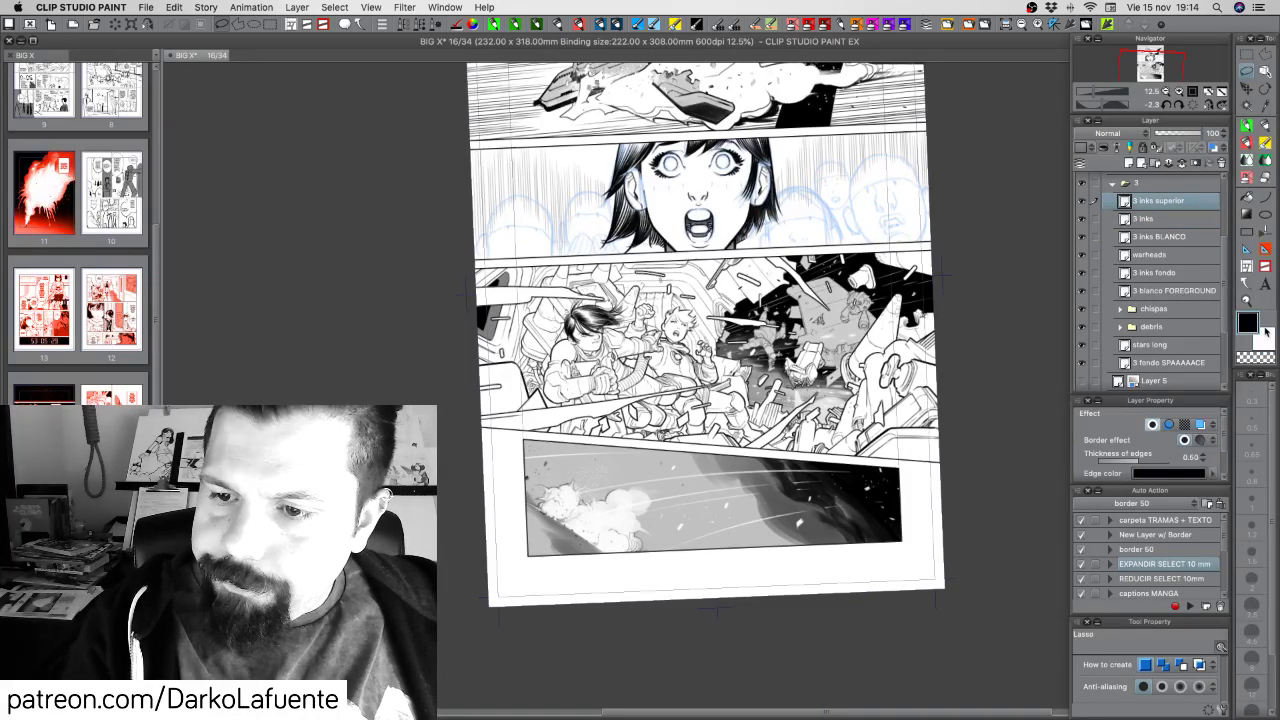
left_click(1250, 126)
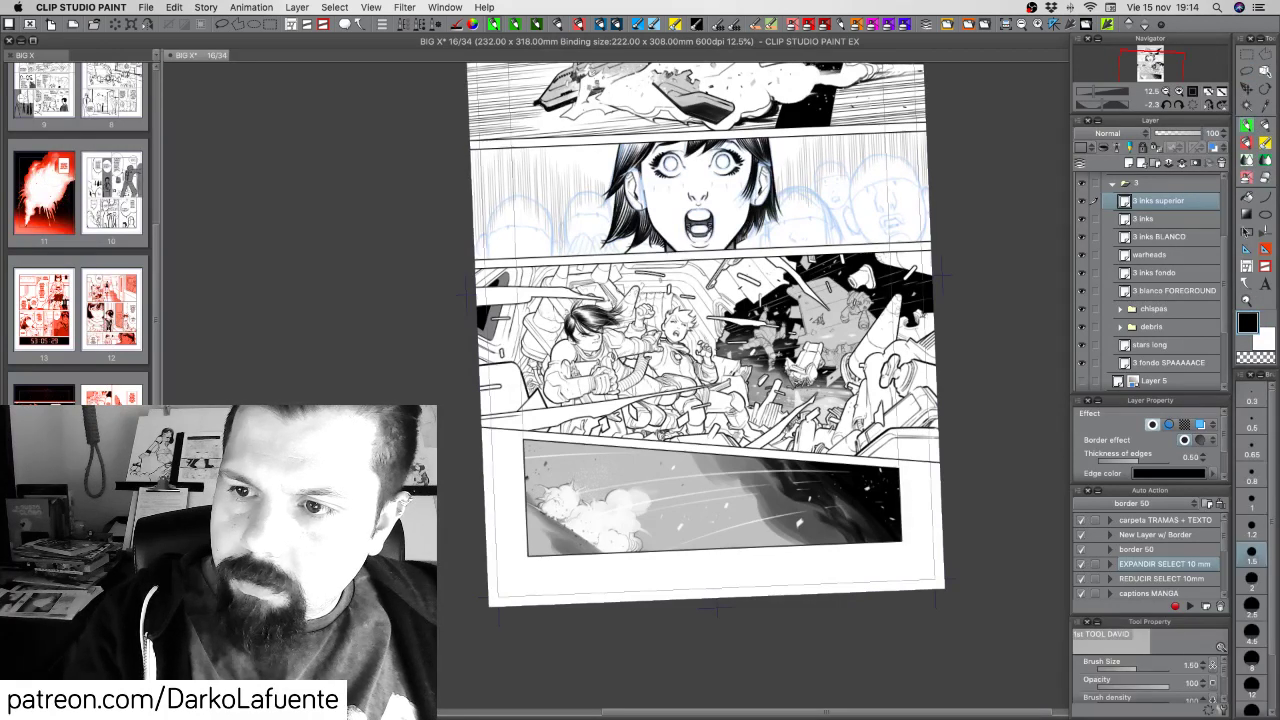
left_click(1251, 634)
left_click_drag(893, 371, 912, 376)
key("super+z")
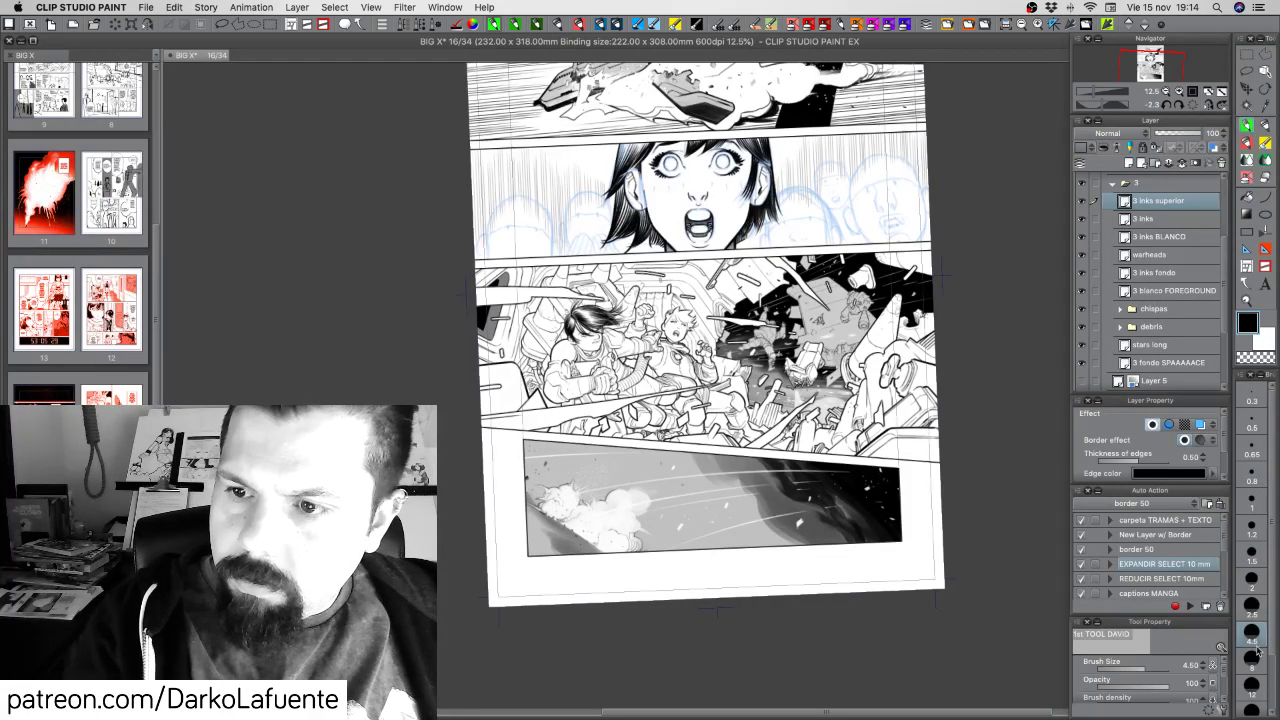
left_click(1252, 684)
mouse_move(910, 362)
left_mouse_down()
mouse_move(905, 392)
mouse_move(932, 407)
left_mouse_up()
key("super+z")
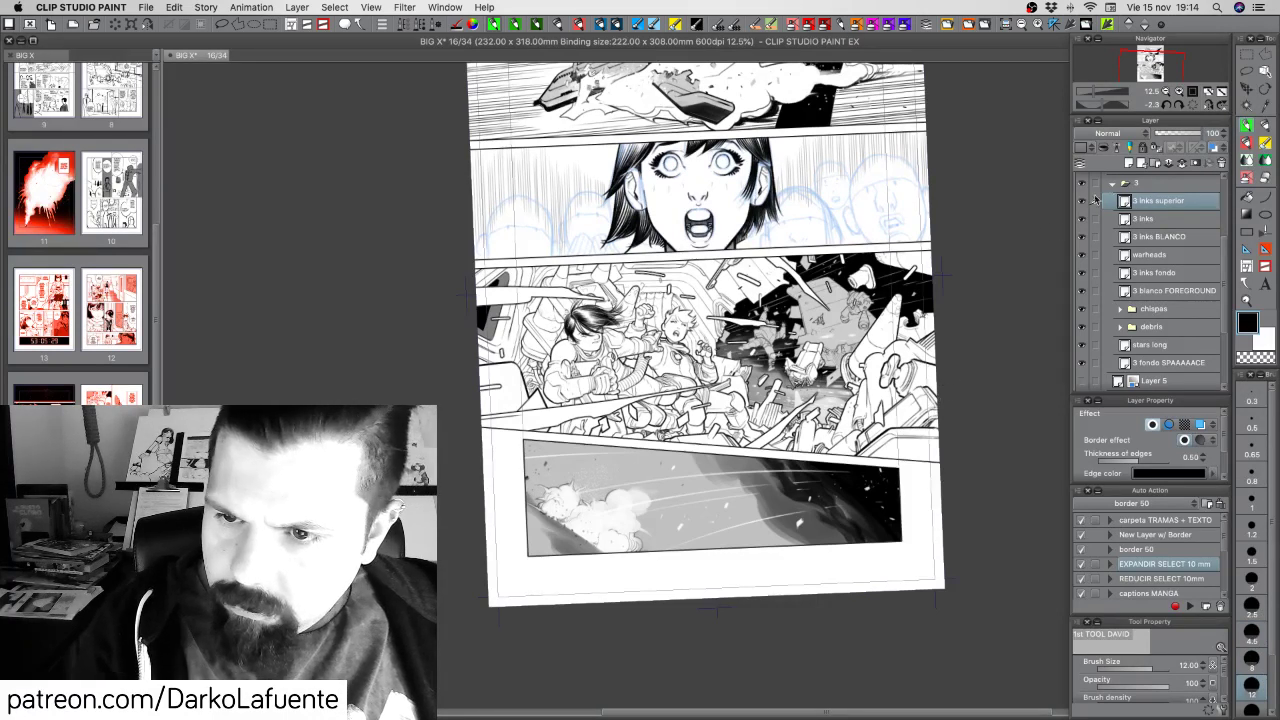
Add a new layer and block in shadows over the foreground objects in panel three's lower corners and along its bottom edge
left_click(1133, 148)
mouse_move(894, 358)
left_mouse_down()
mouse_move(886, 381)
mouse_move(902, 370)
mouse_move(935, 410)
mouse_move(885, 440)
mouse_move(872, 440)
mouse_move(920, 415)
mouse_move(855, 432)
mouse_move(872, 453)
mouse_move(947, 460)
left_mouse_up()
mouse_move(489, 382)
left_mouse_down()
mouse_move(500, 370)
mouse_move(512, 396)
mouse_move(522, 385)
mouse_move(545, 400)
mouse_move(548, 435)
mouse_move(520, 430)
mouse_move(541, 414)
mouse_move(502, 423)
mouse_move(492, 385)
left_mouse_up()
key("c")
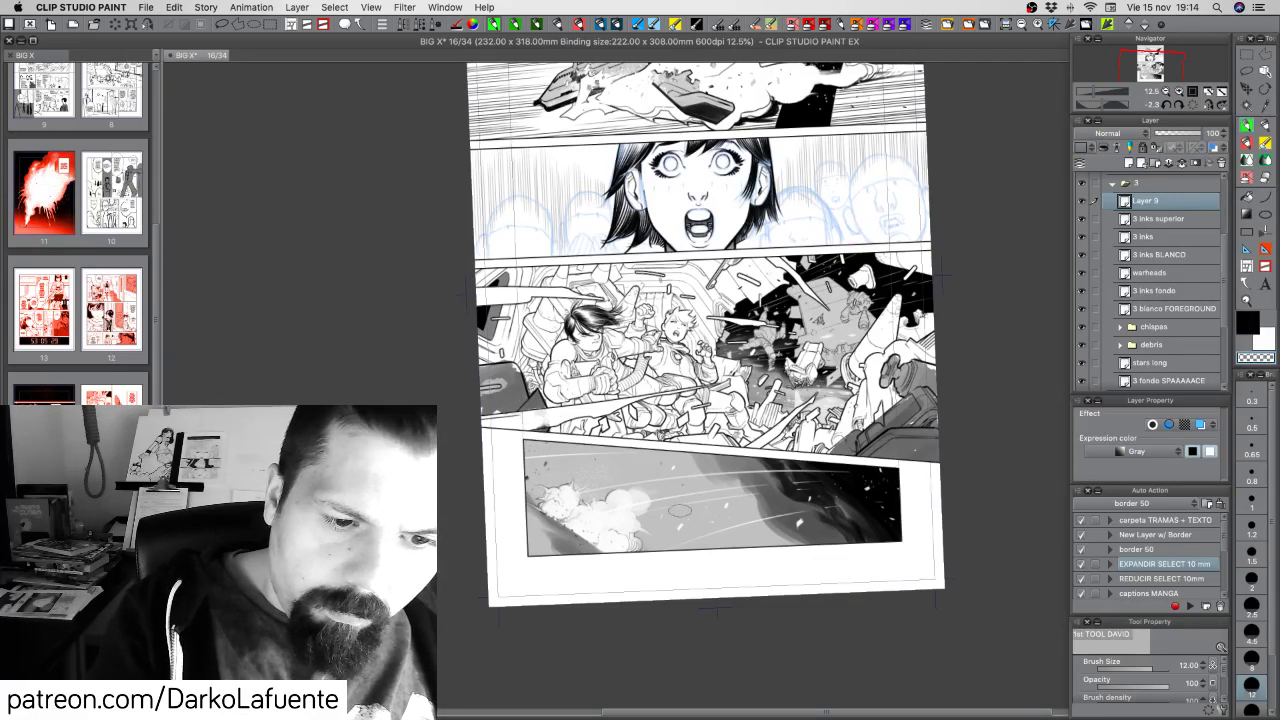
key("c")
left_click_drag(670, 436, 732, 444)
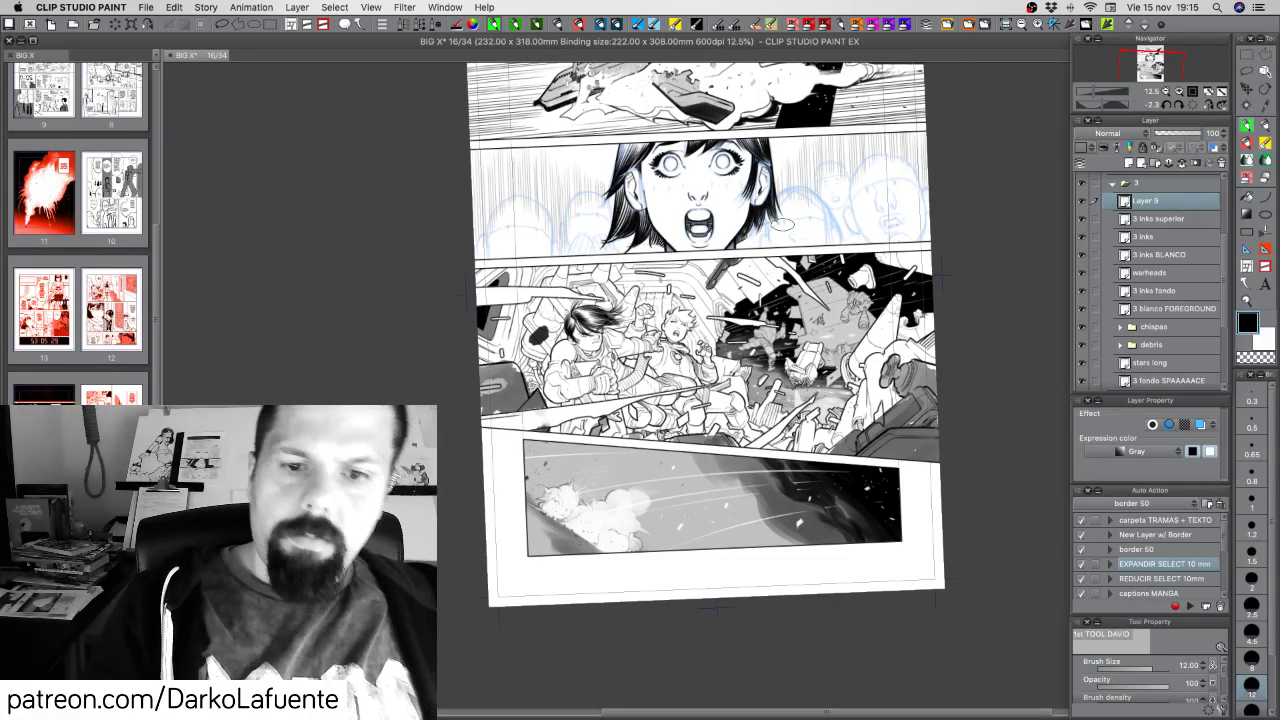
Lower the opacity of the shadow layer, Layer 9, to 42
key("r")
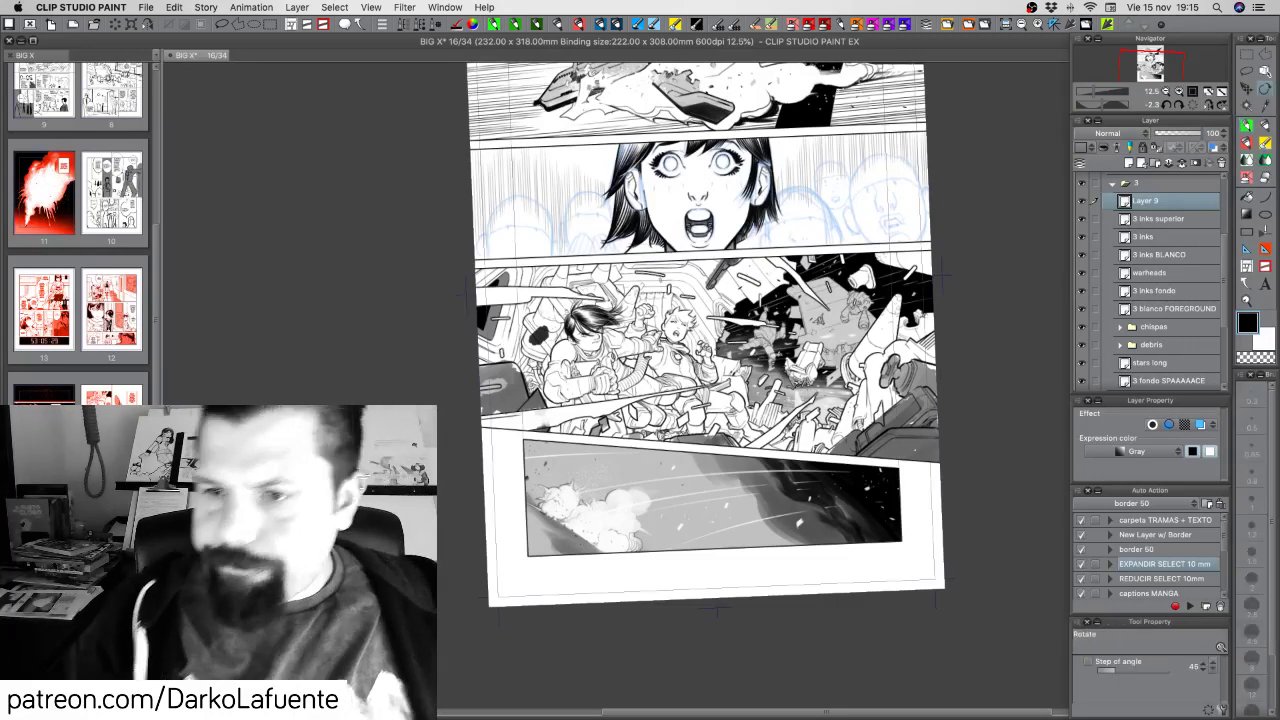
left_click_drag(659, 464, 676, 477)
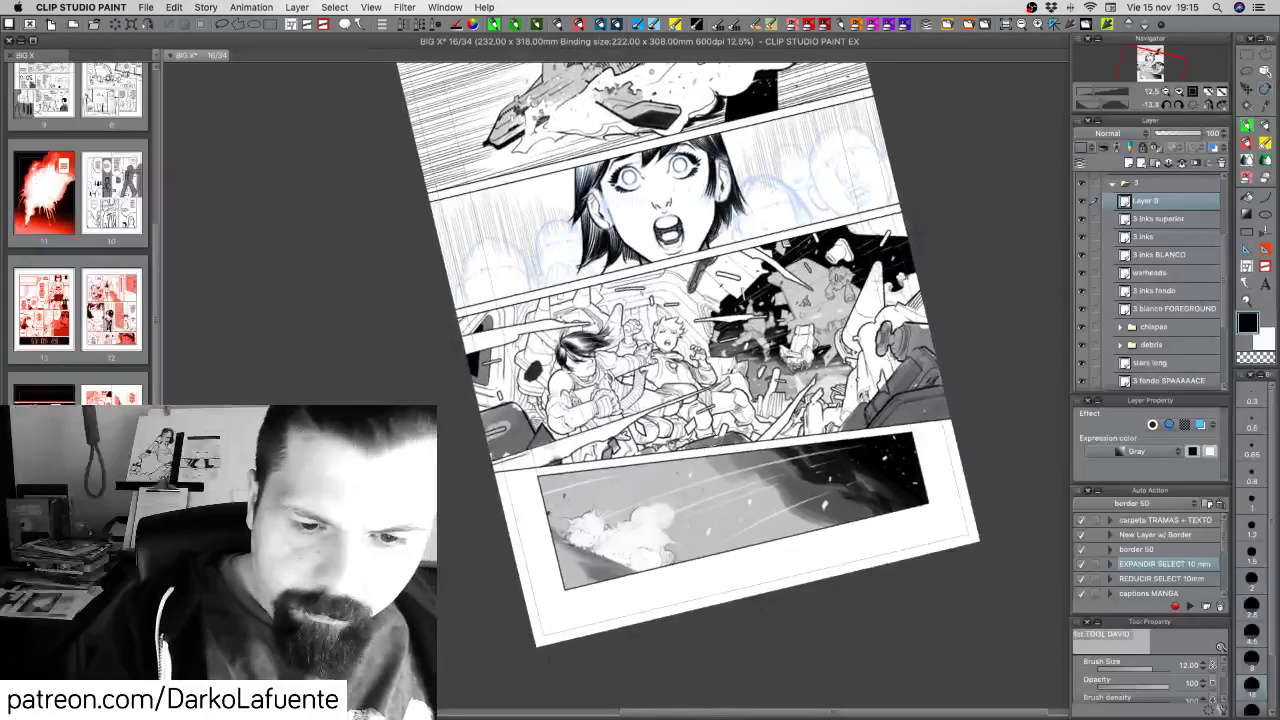
left_click(1165, 236)
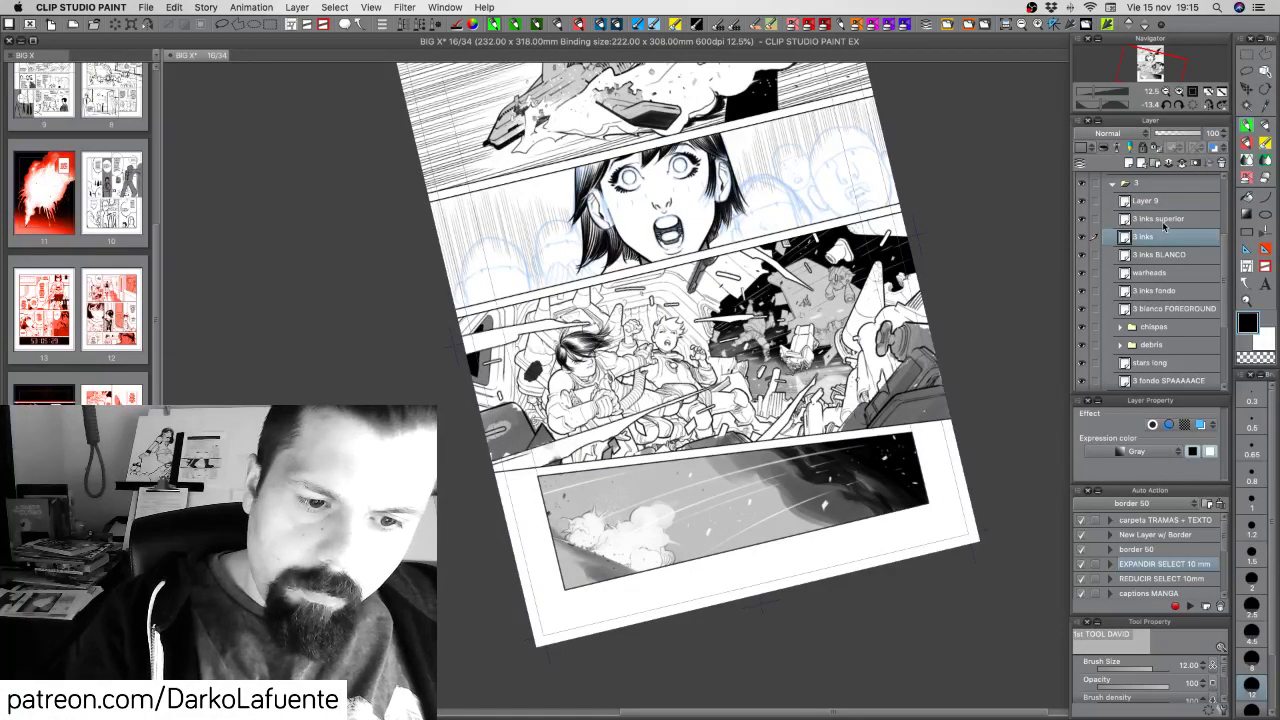
left_click(1178, 92)
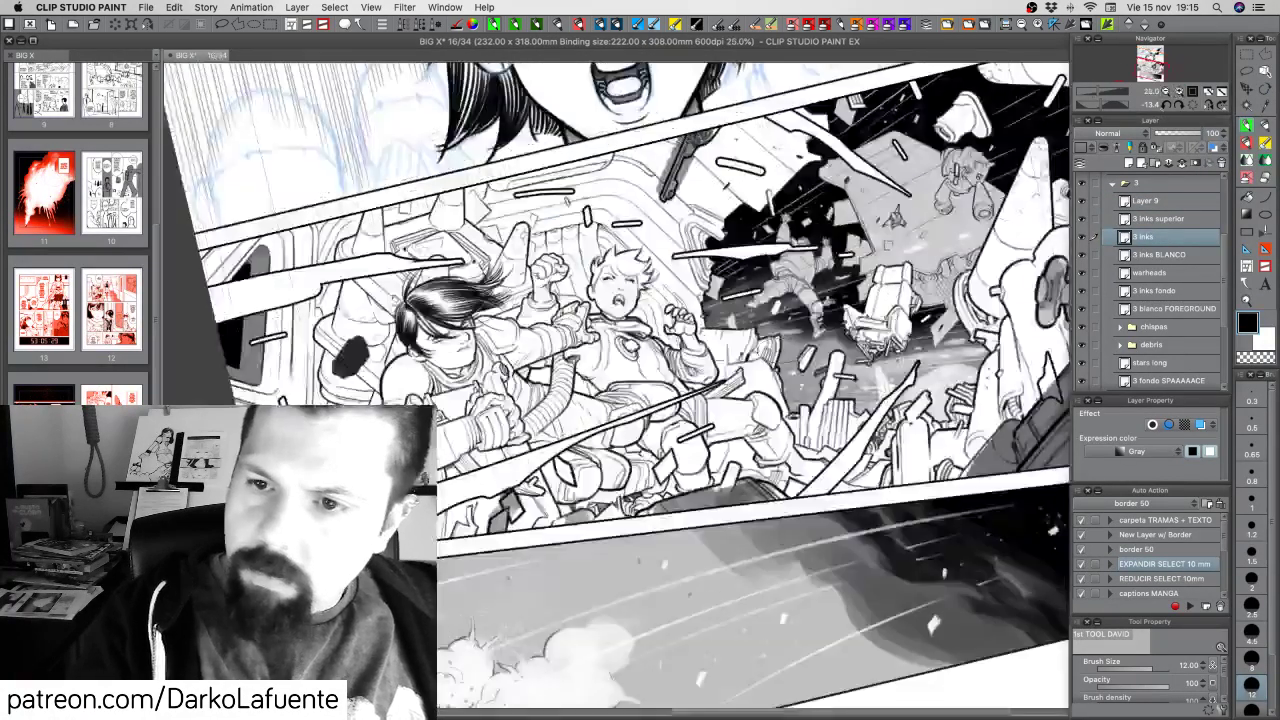
left_click_drag(578, 376, 831, 422)
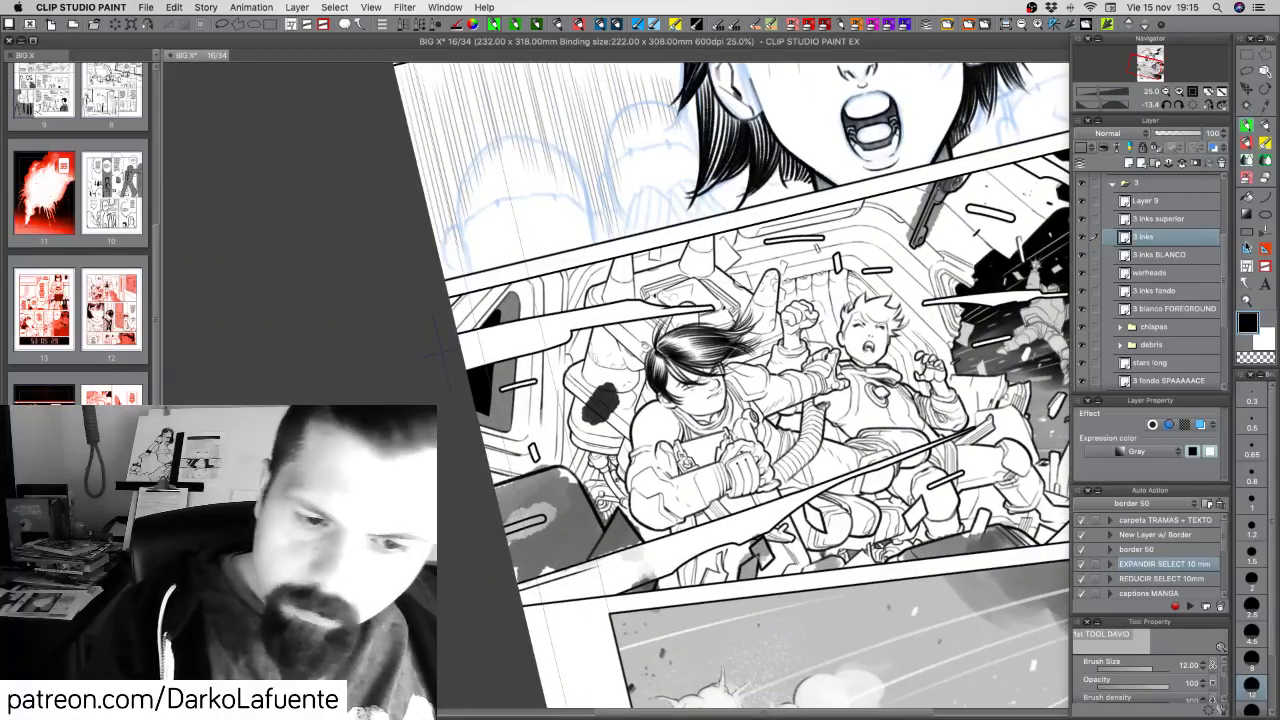
left_click(1170, 201)
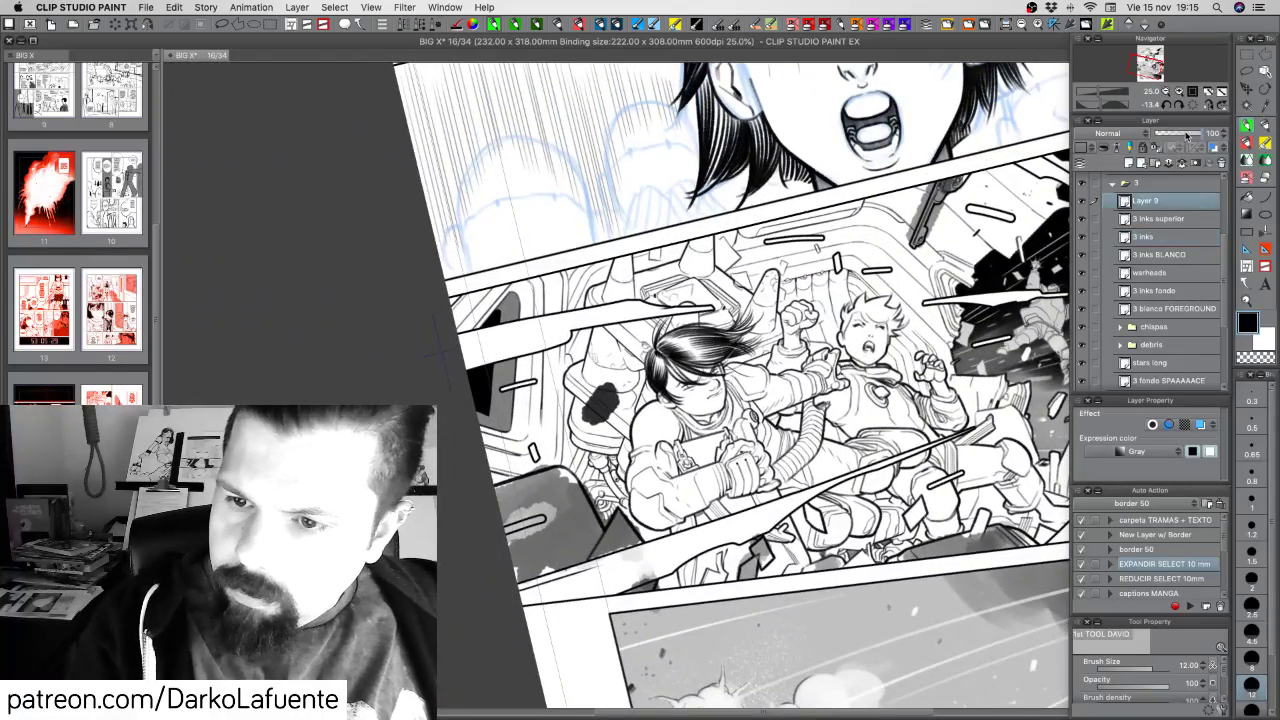
left_click_drag(1203, 133, 1177, 134)
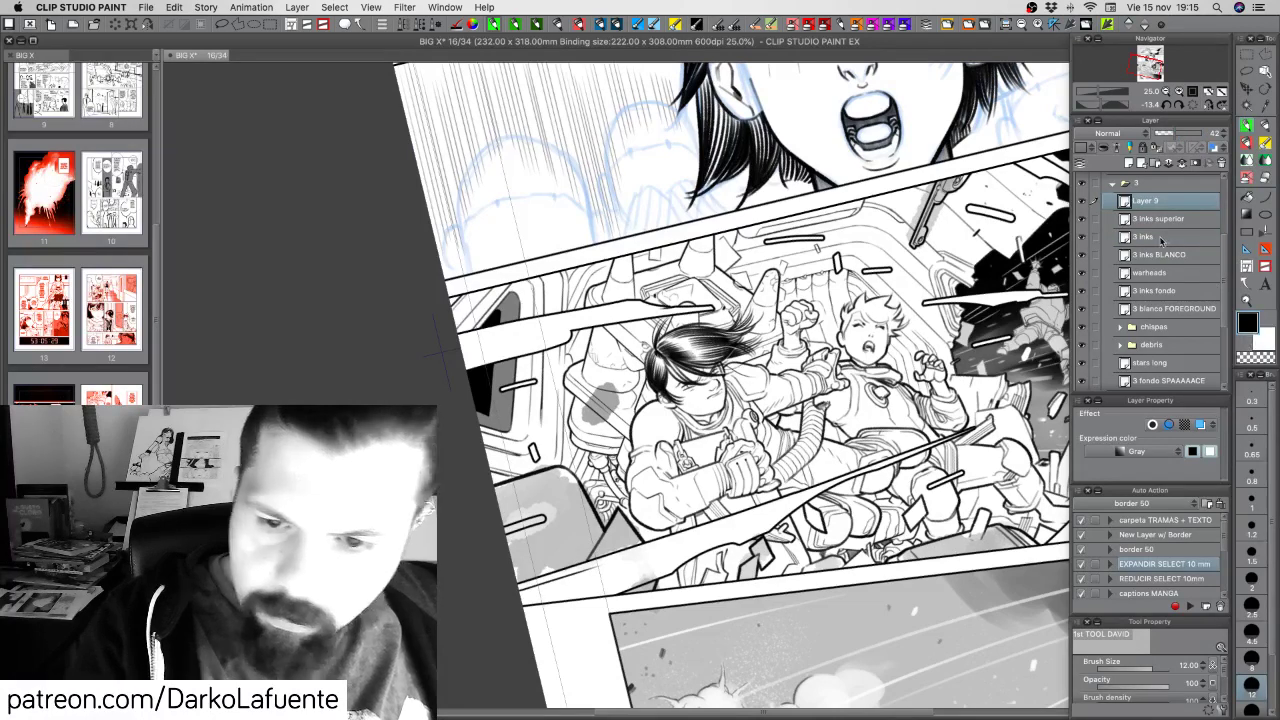
Check which line art 3 inks and 3 inks superior each contain by hiding and showing them, ending on 3 inks
left_click(1163, 240)
left_click(1084, 238)
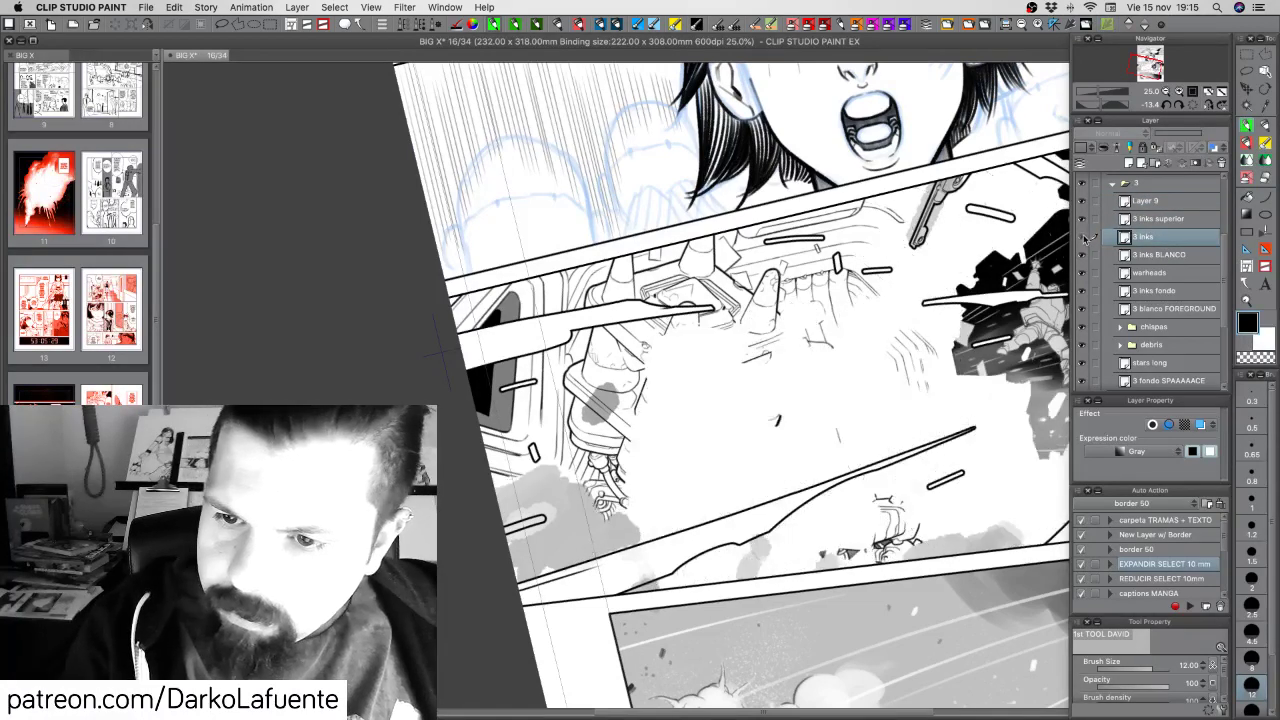
left_click(1084, 238)
left_click(1157, 220)
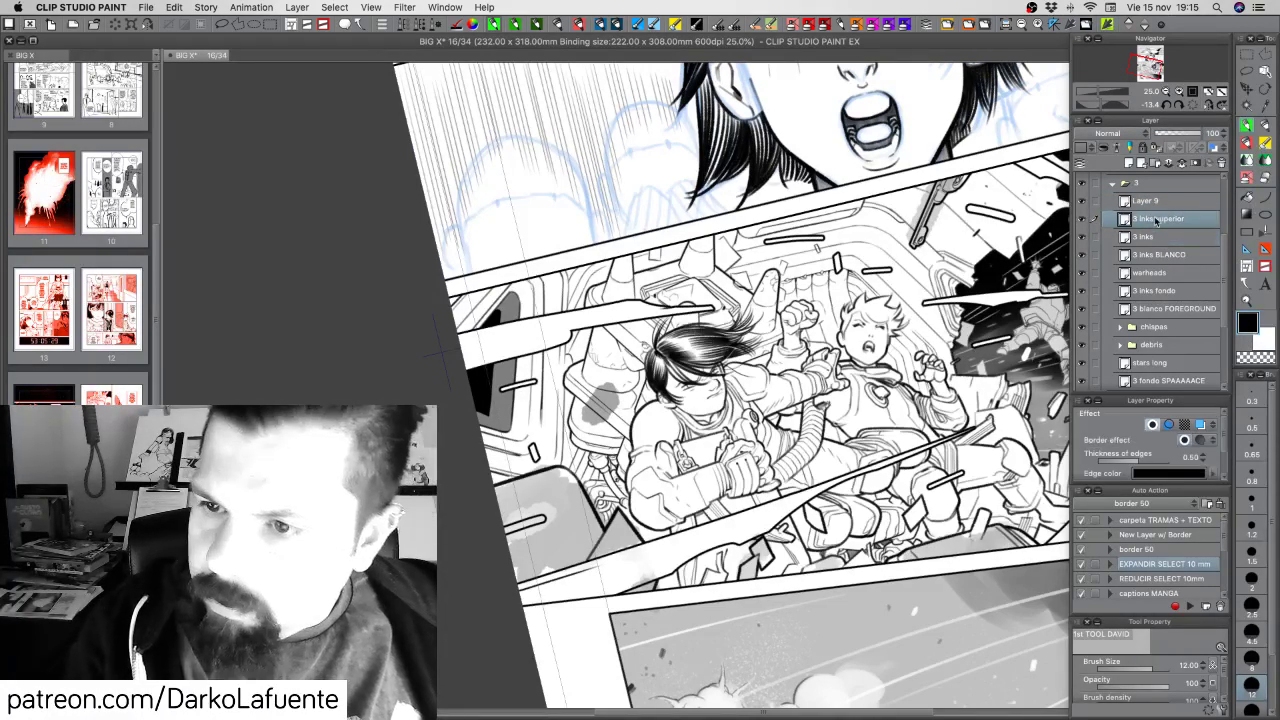
left_click(1084, 220)
left_click(1083, 220)
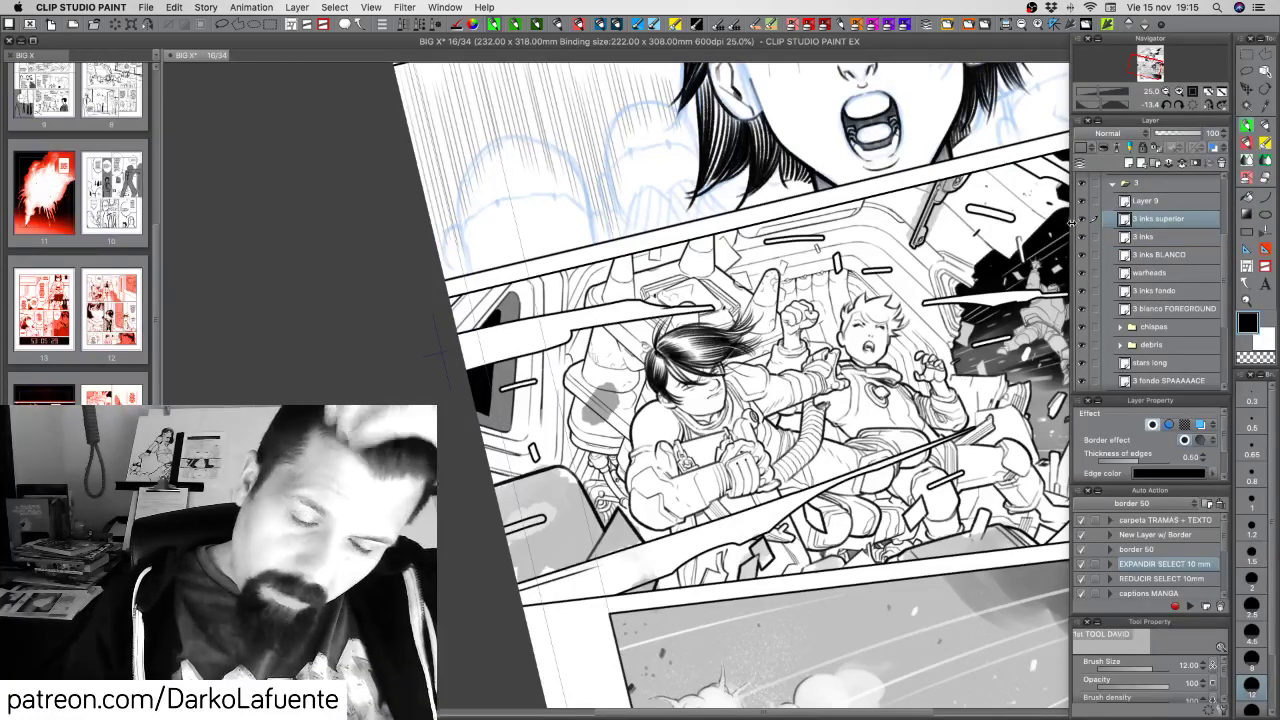
left_click(1163, 238)
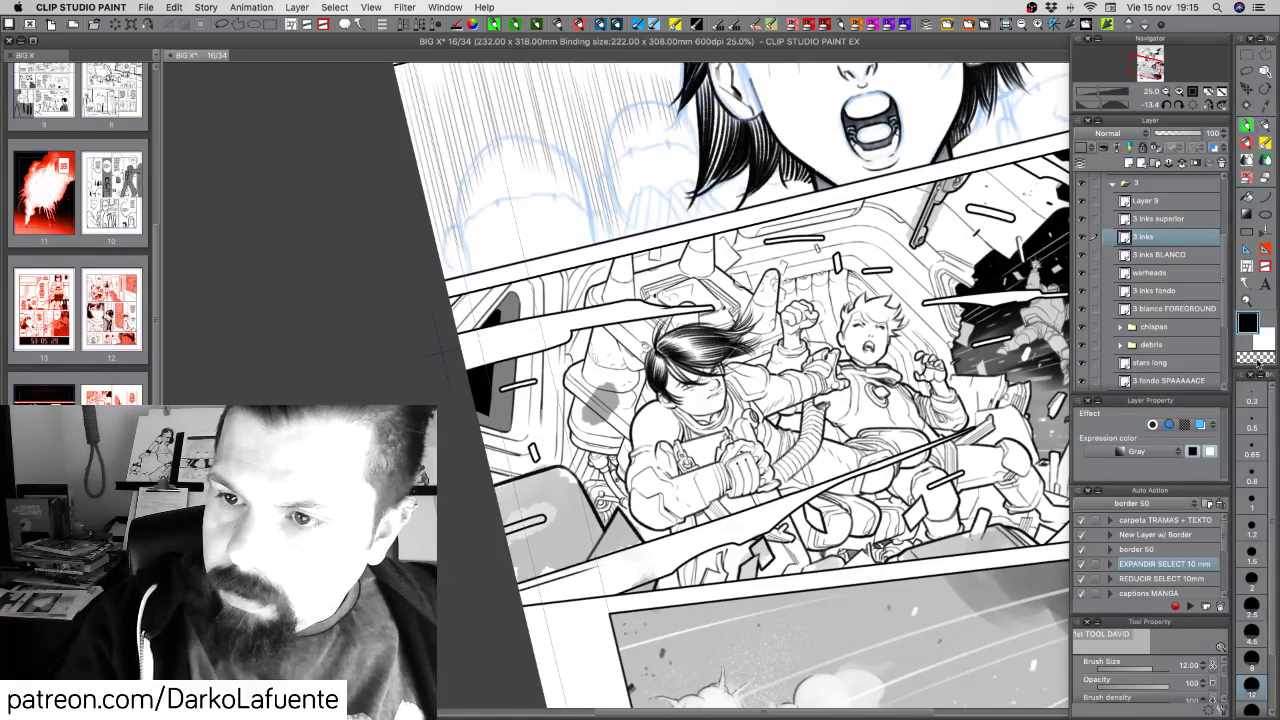
Ink the edges of the small slanted shape beside the black-haired character on 3 inks with a size 1.00 brush, undoing stray strokes
left_click(1252, 499)
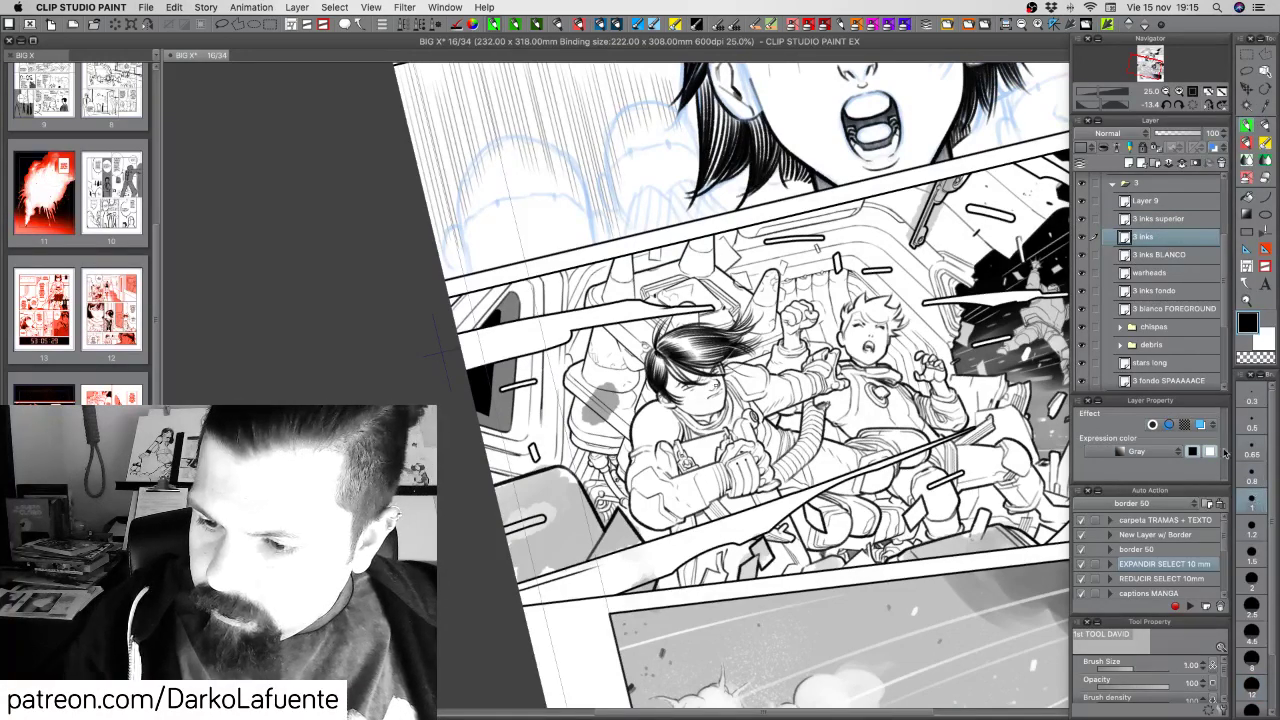
left_click_drag(607, 384, 583, 411)
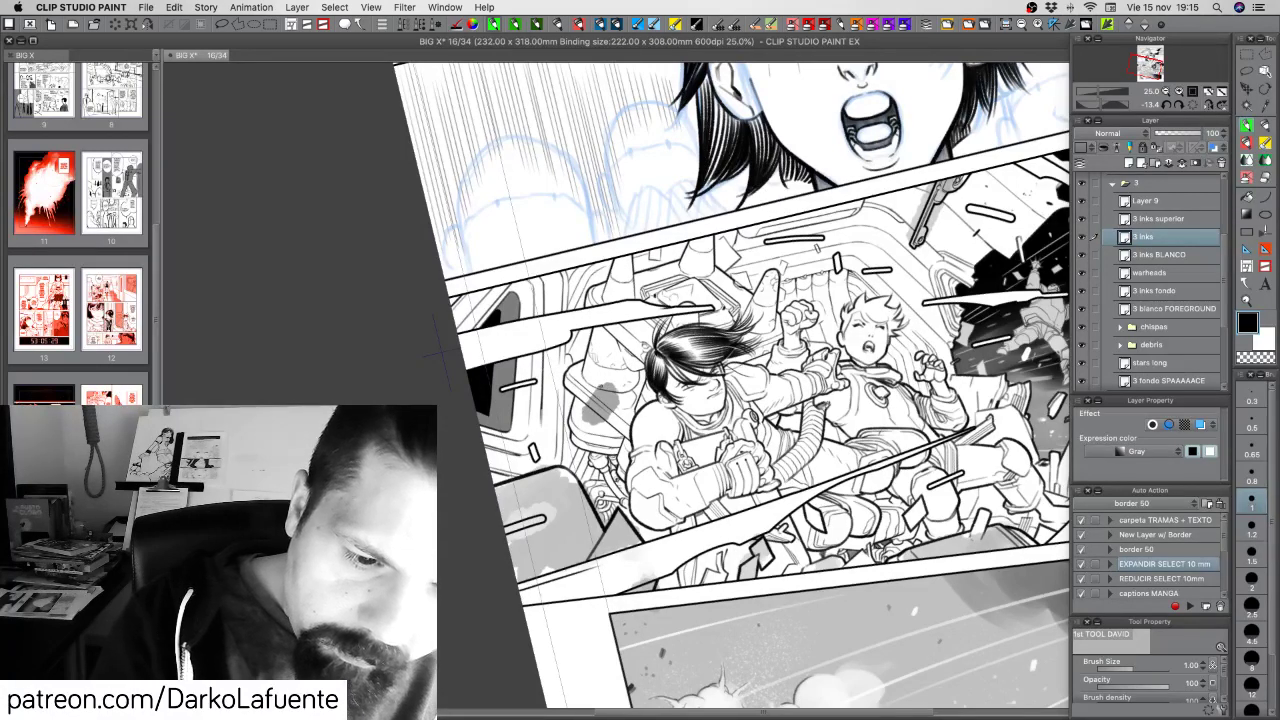
left_click_drag(603, 385, 582, 413)
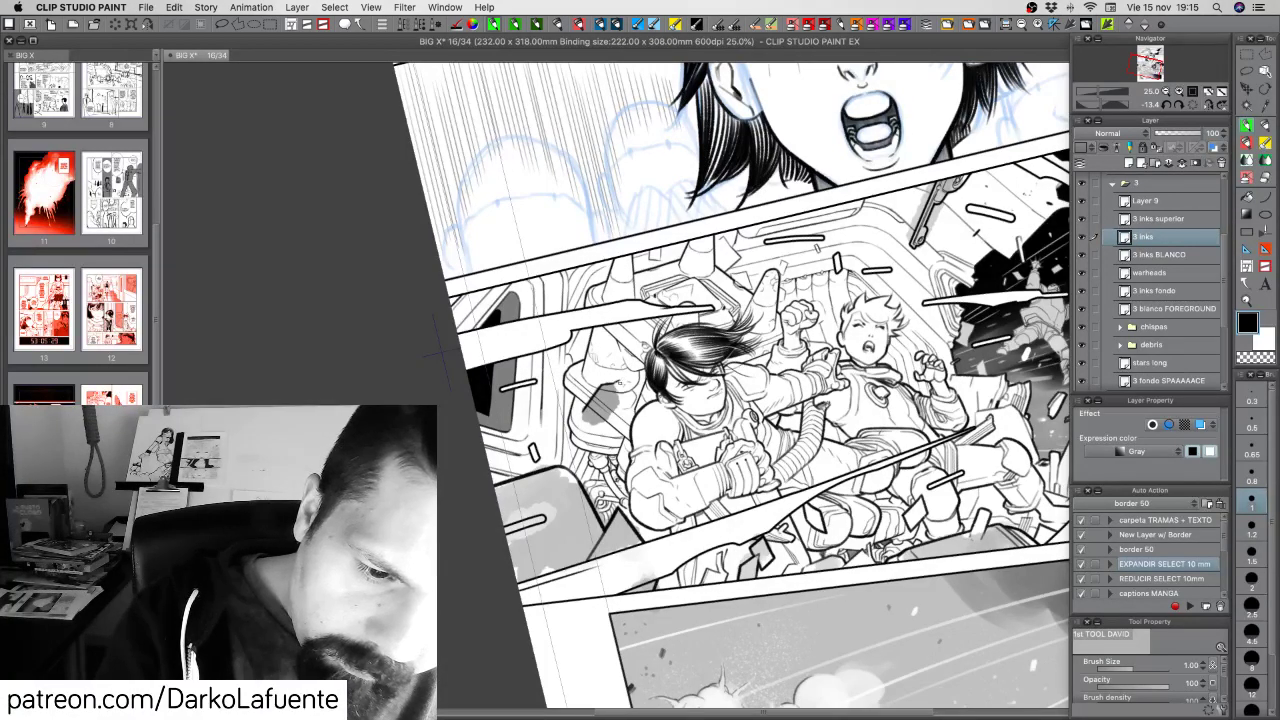
left_click_drag(623, 379, 603, 414)
key("super+z")
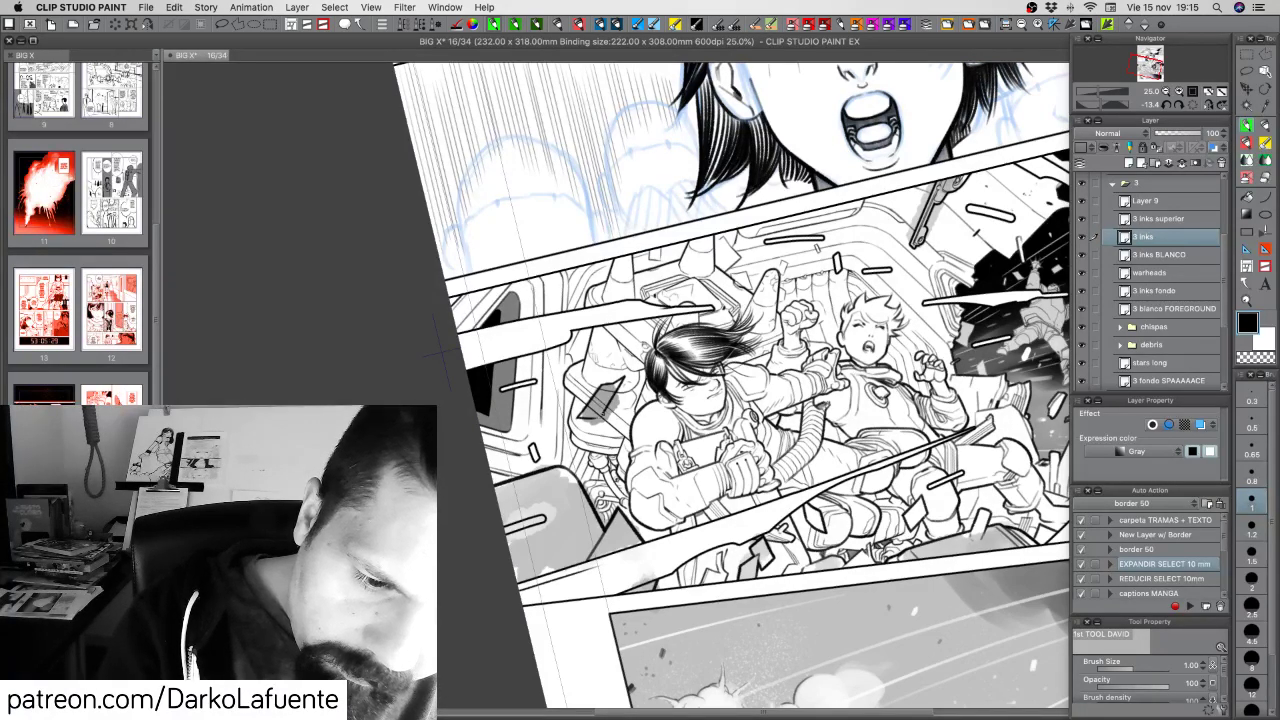
key("super+z")
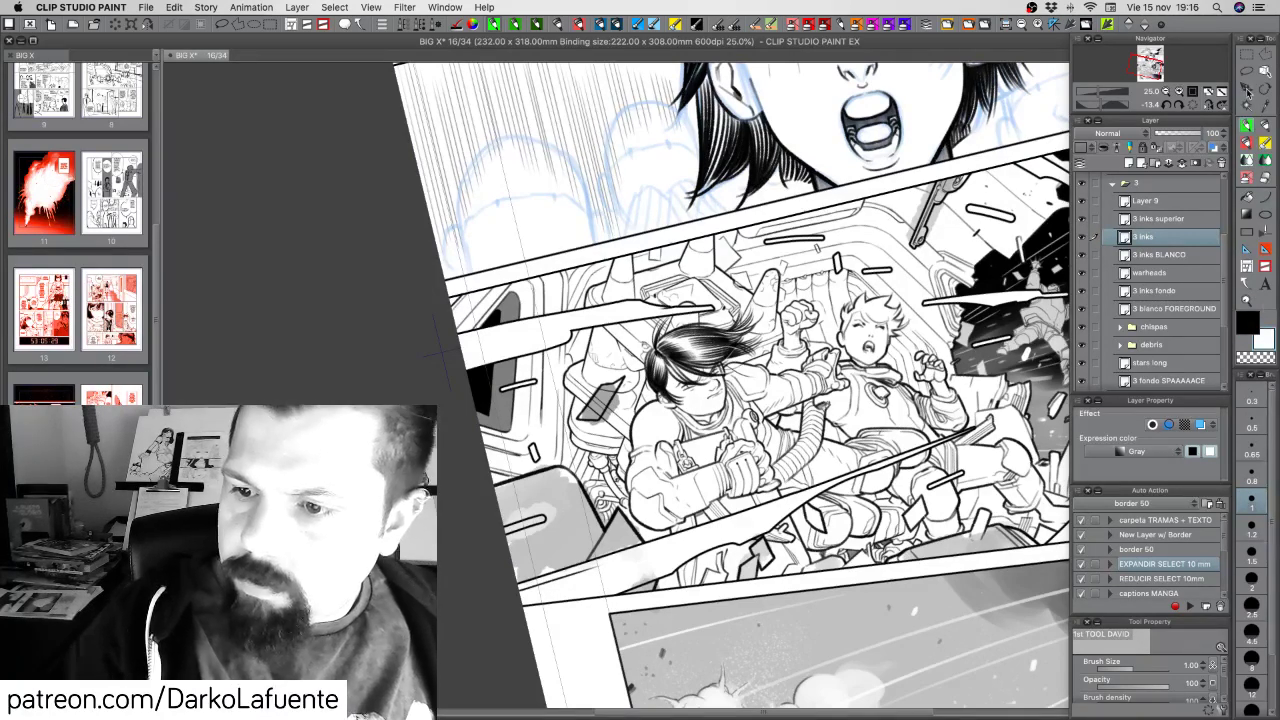
Select the small slanted shape from the 3 inks lines, switch to 3 inks BLANCO, and choose the REDUCIR SELECT 10mm action for it
key("m")
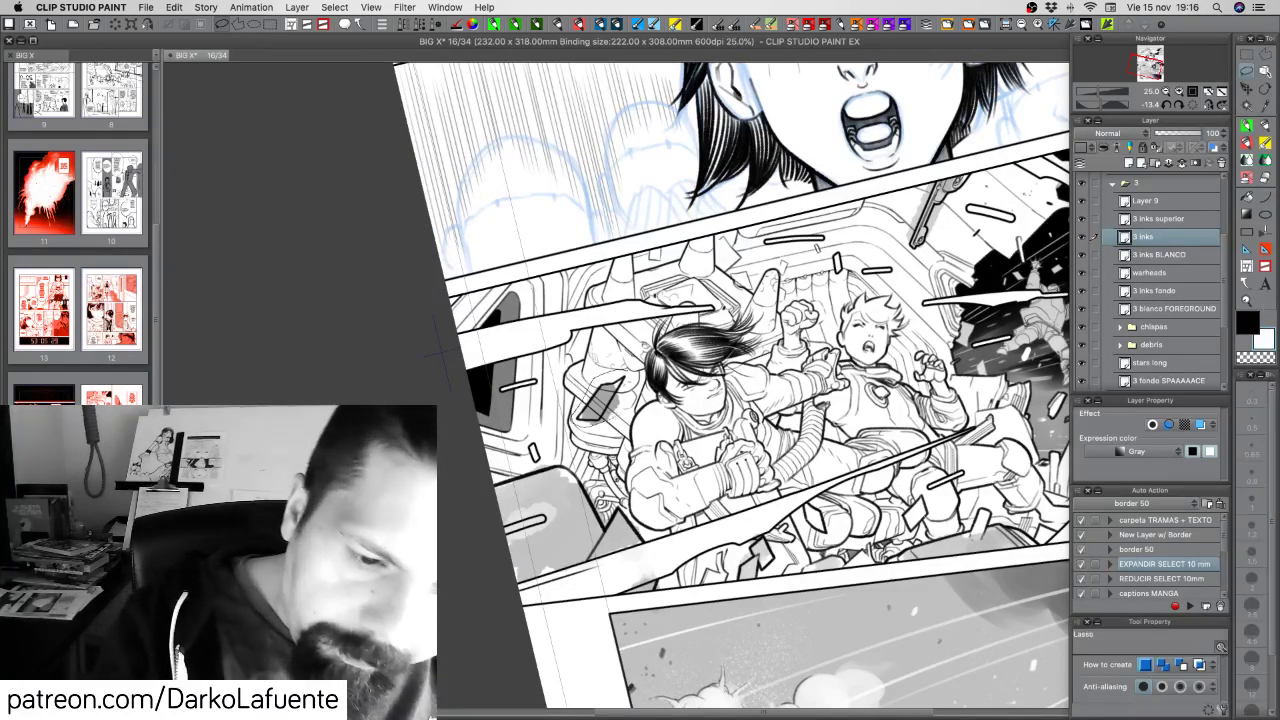
left_click_drag(580, 422, 588, 426)
left_click(1250, 105)
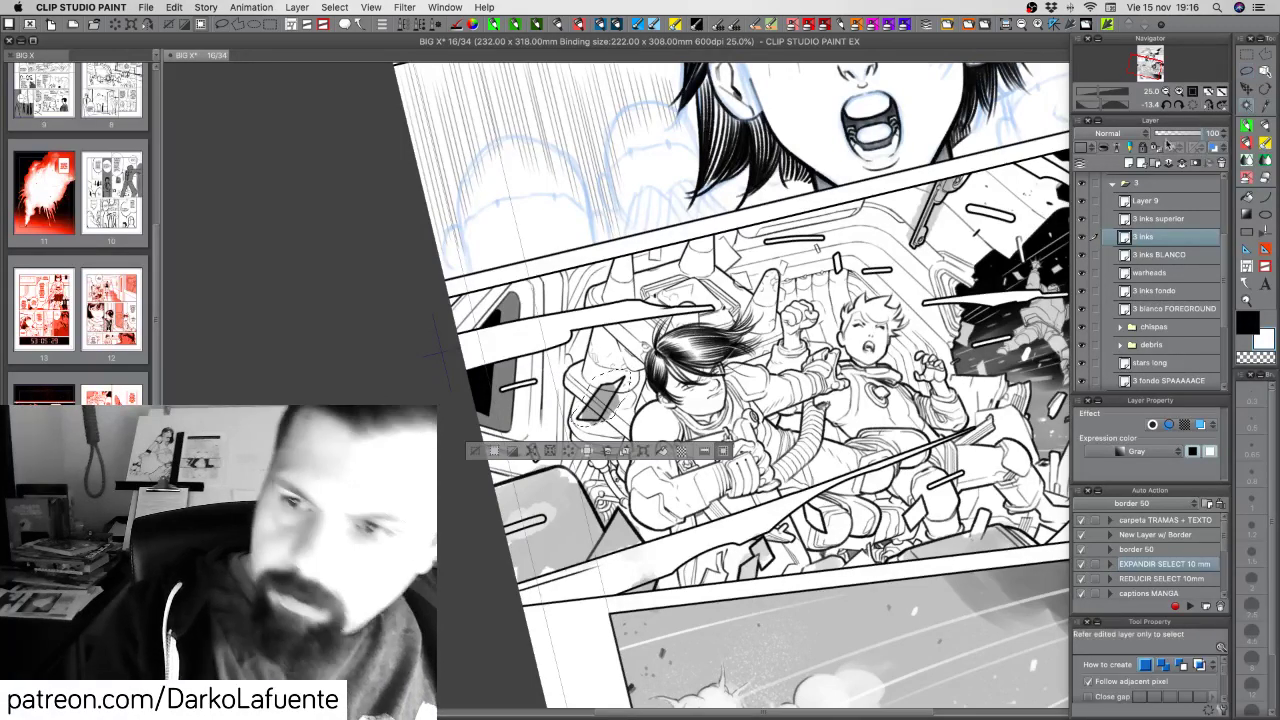
left_click(614, 405, "alt")
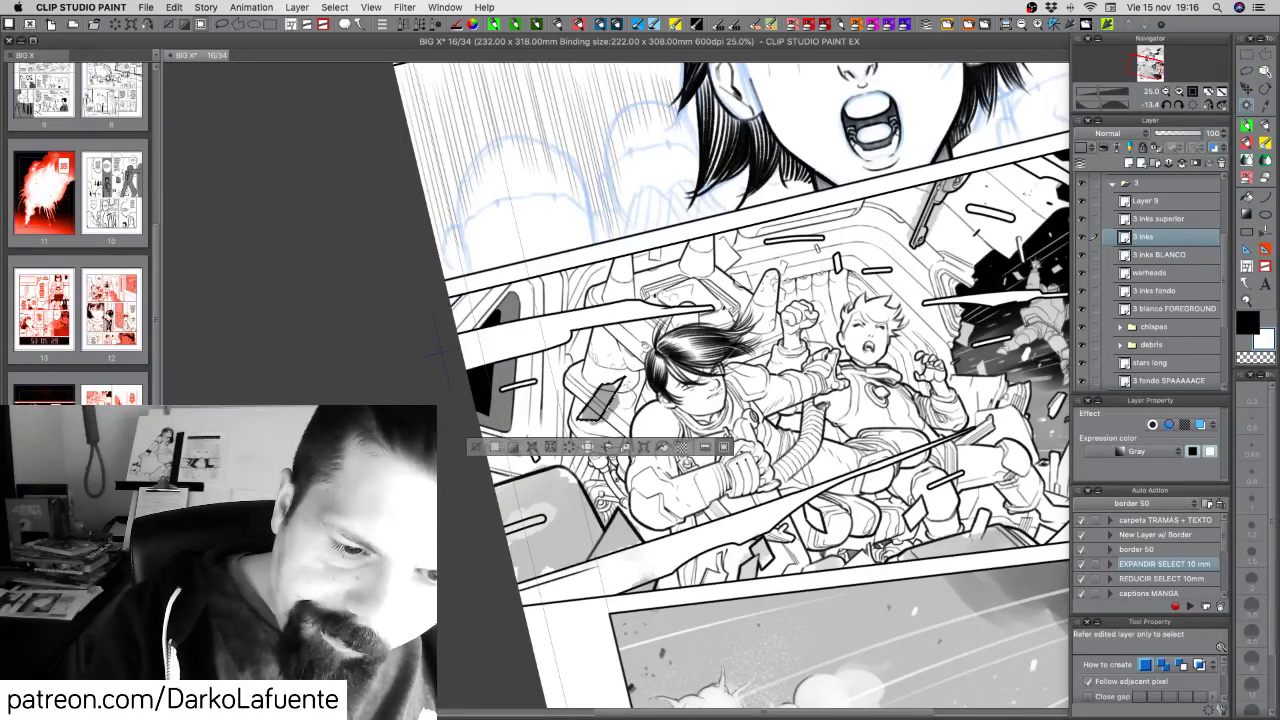
left_click(1184, 258)
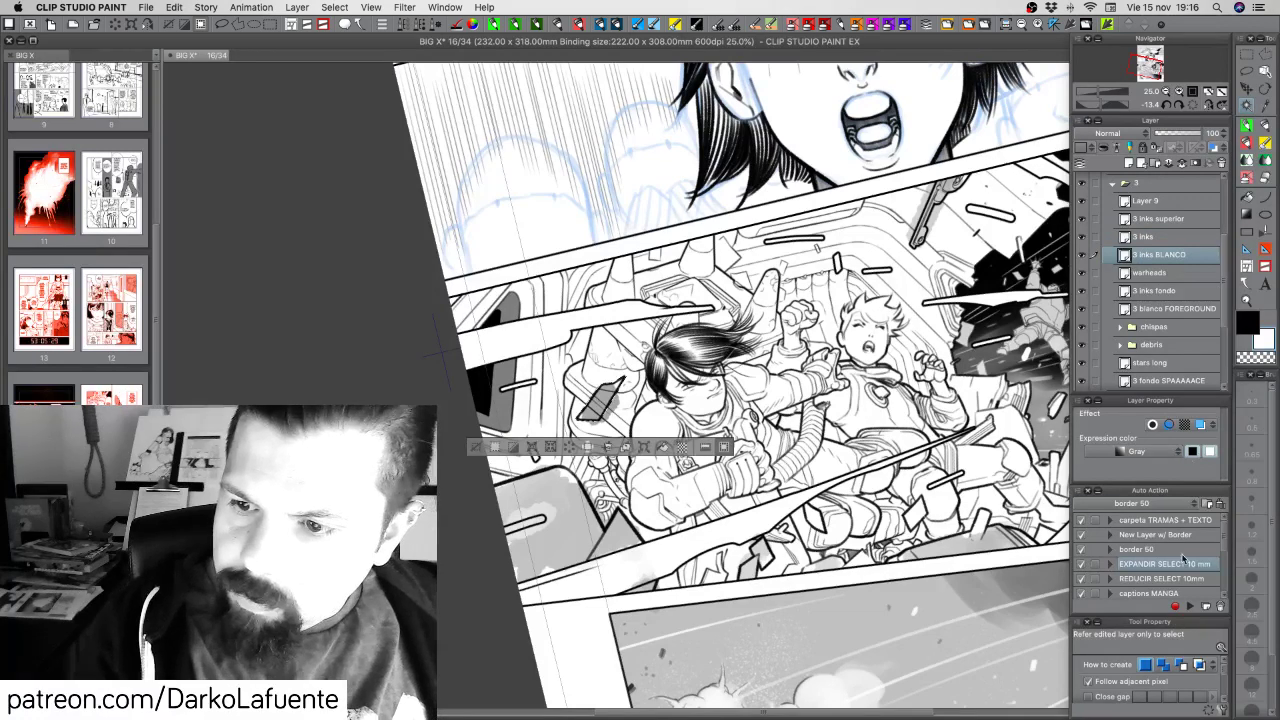
left_click(1180, 579)
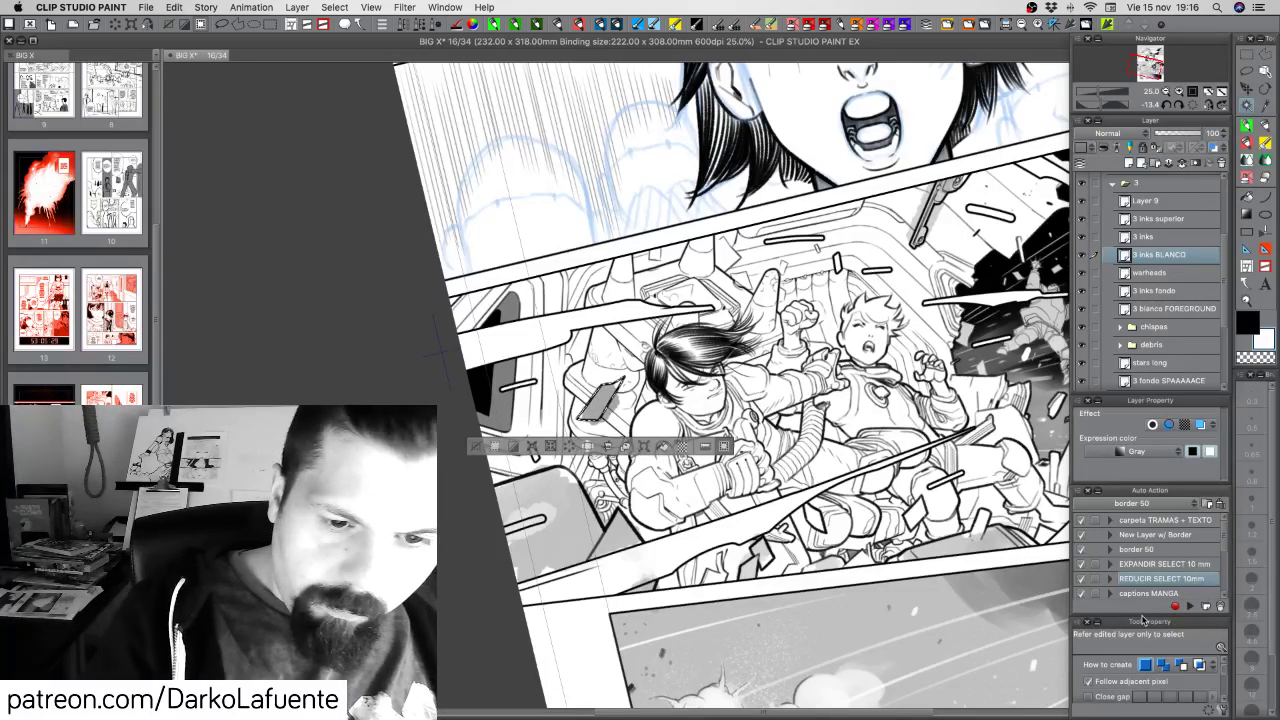
key("ctrl+d")
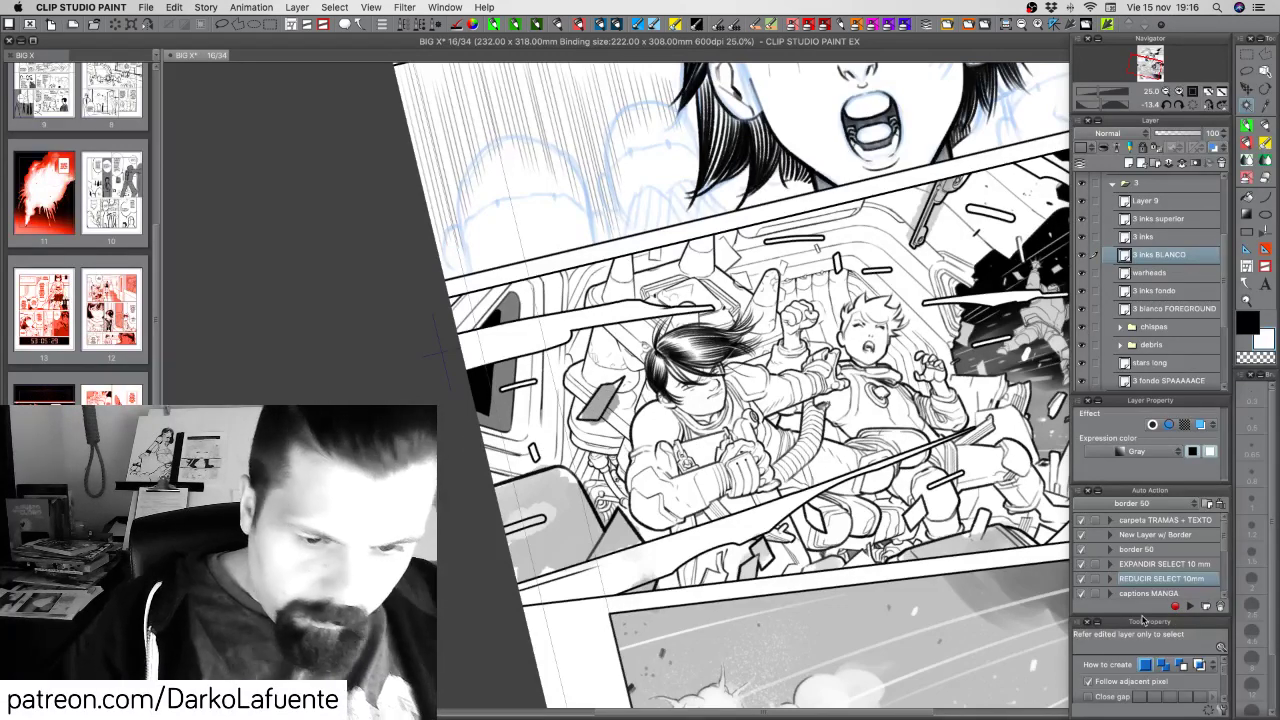
key("super+z")
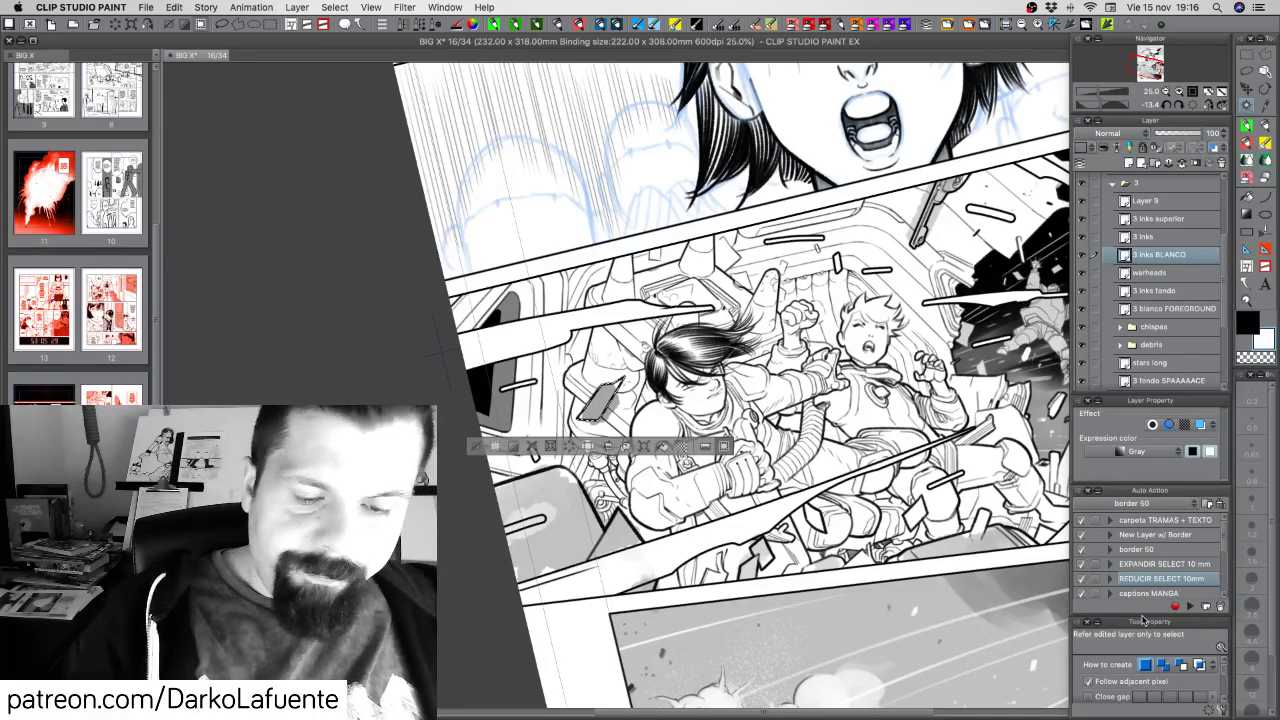
Shade the selected slanted shape on a new layer above Layer 9 at 25 opacity and clear the selection
left_click(1130, 163)
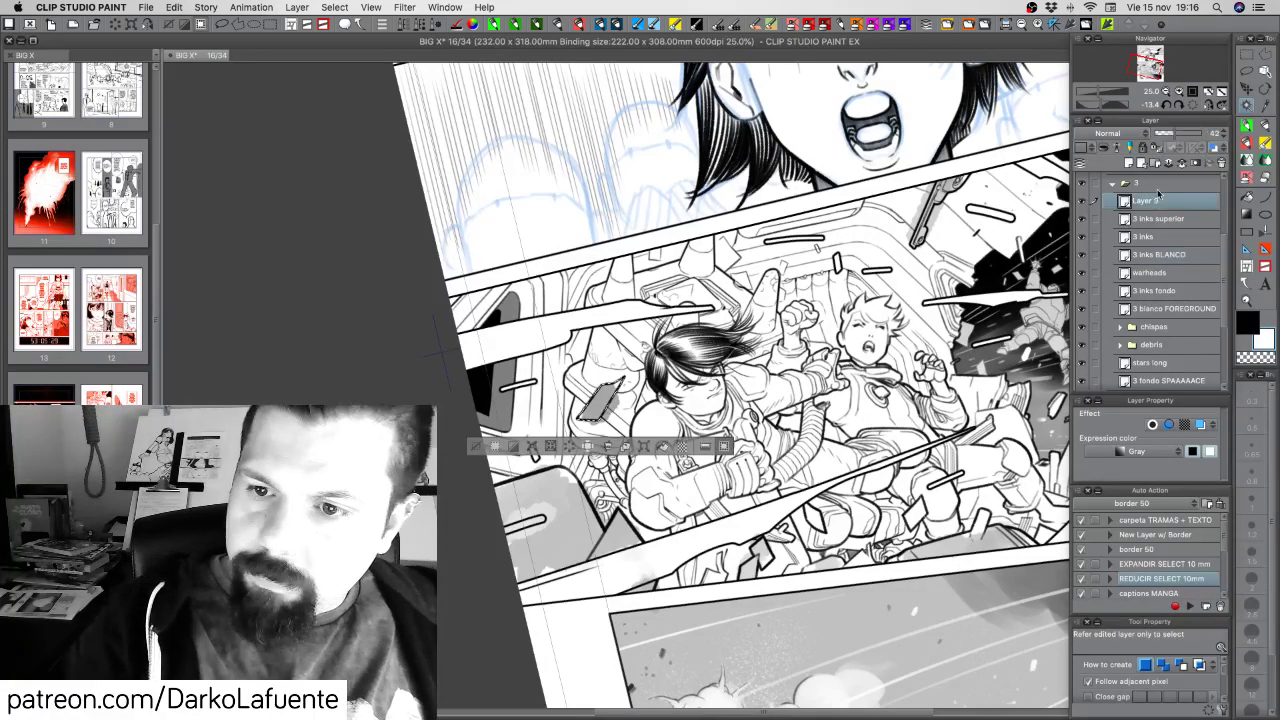
left_click(1168, 133)
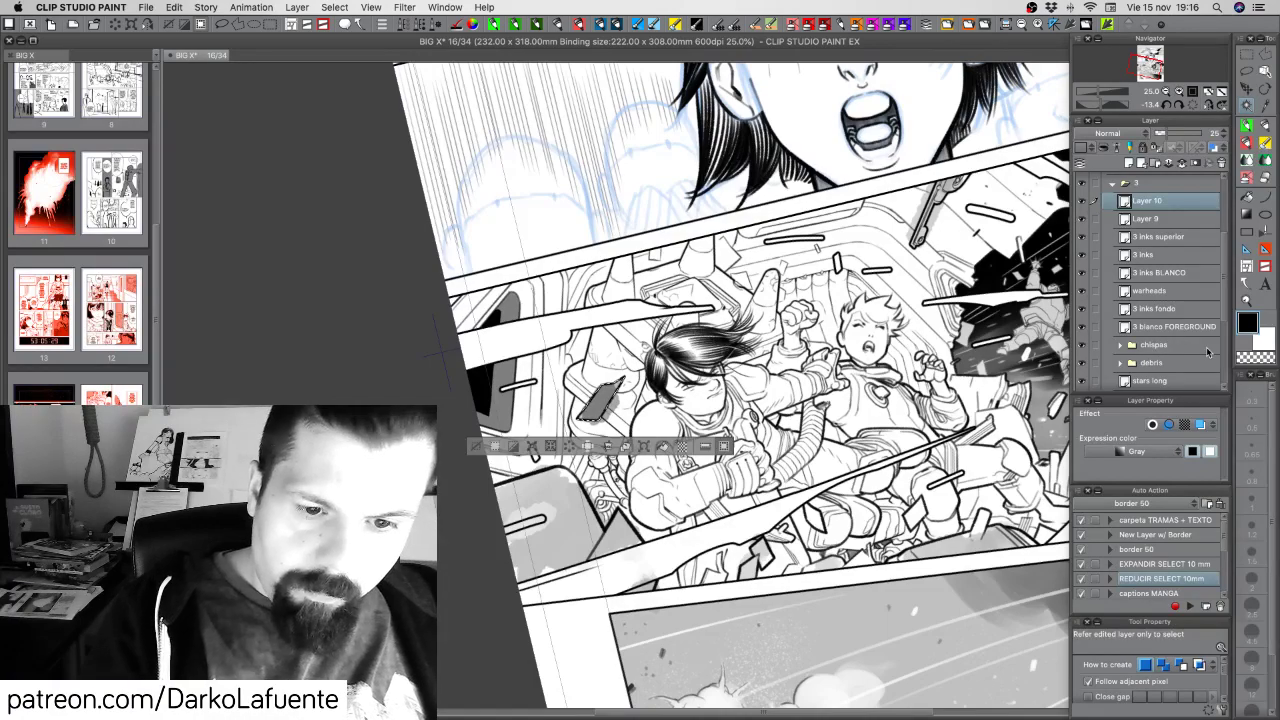
key("super+d")
left_click_drag(642, 448, 688, 382)
key("r")
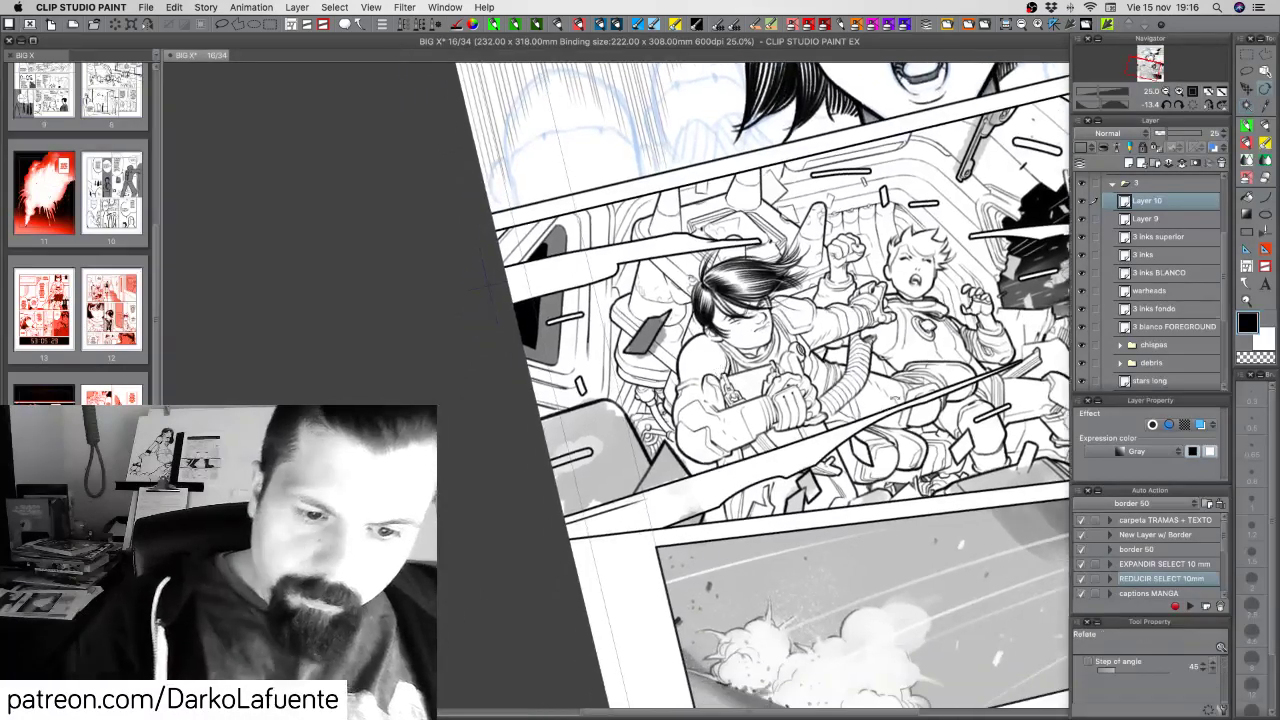
Lasso the large rounded object and the angular piece beside it in the third panel's lower left corner
mouse_move(860, 440)
left_mouse_down()
mouse_move(870, 368)
mouse_move(851, 310)
left_mouse_up()
left_click(1244, 70)
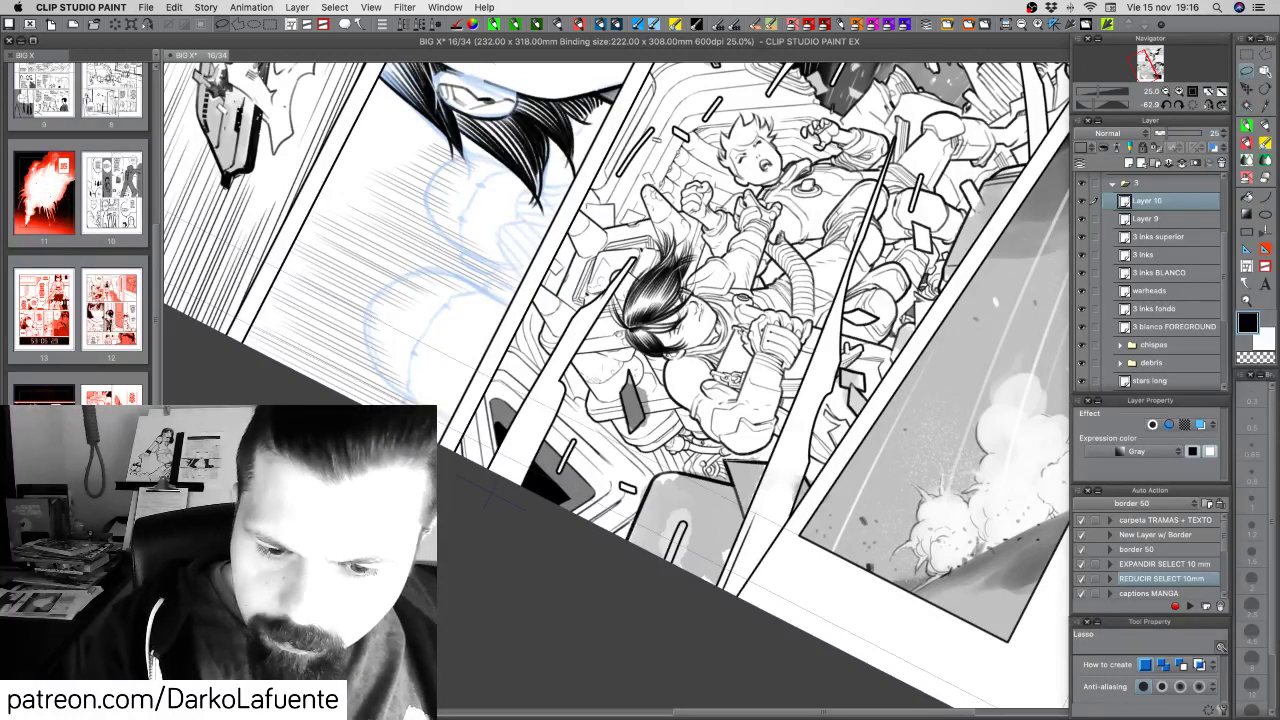
mouse_move(771, 460)
left_mouse_down()
mouse_move(802, 509)
mouse_move(754, 591)
mouse_move(697, 597)
mouse_move(632, 538)
left_mouse_up()
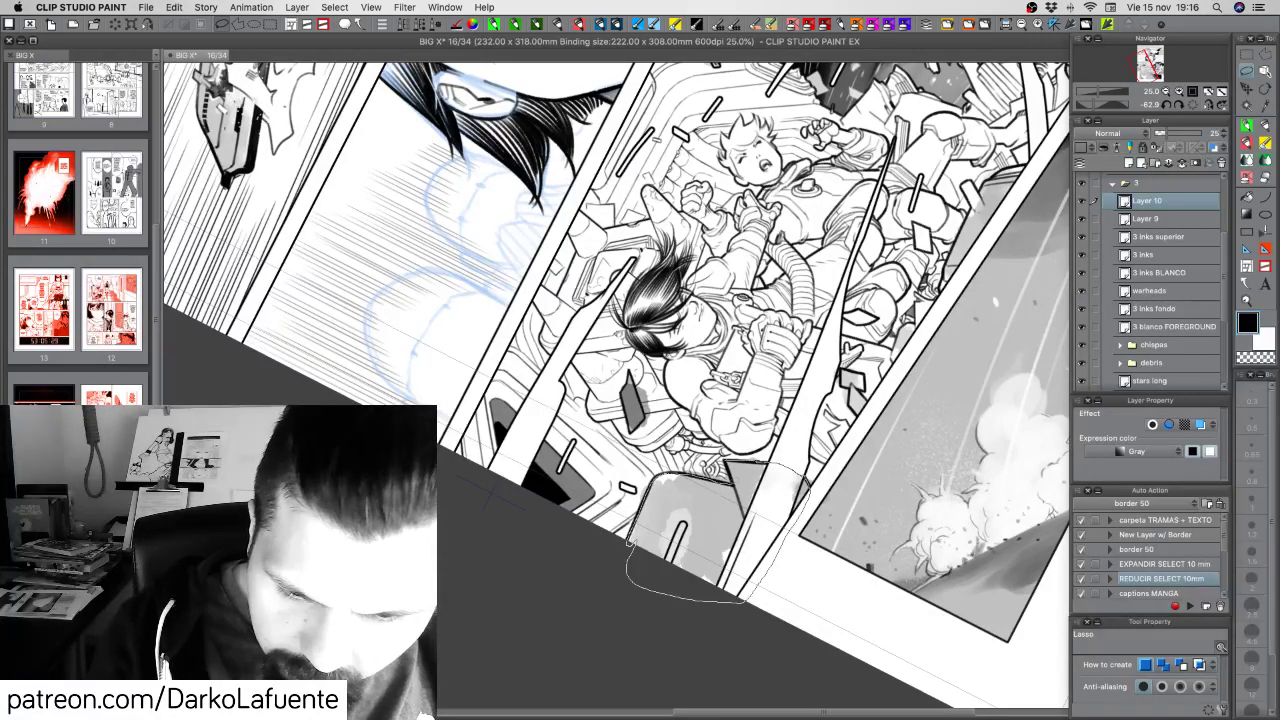
left_click_drag(630, 536, 650, 480)
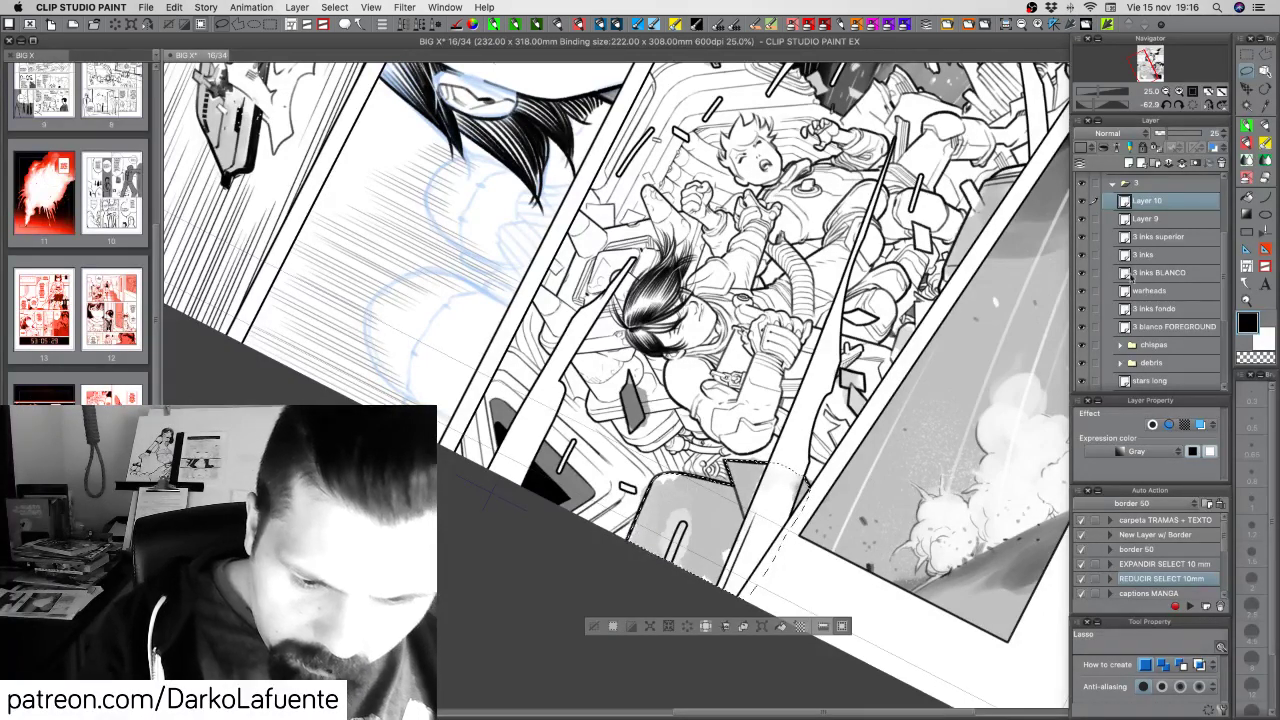
Rename Layer 10 as 3 gris 25 and move it directly below 3 inks superior
double_click(1152, 201)
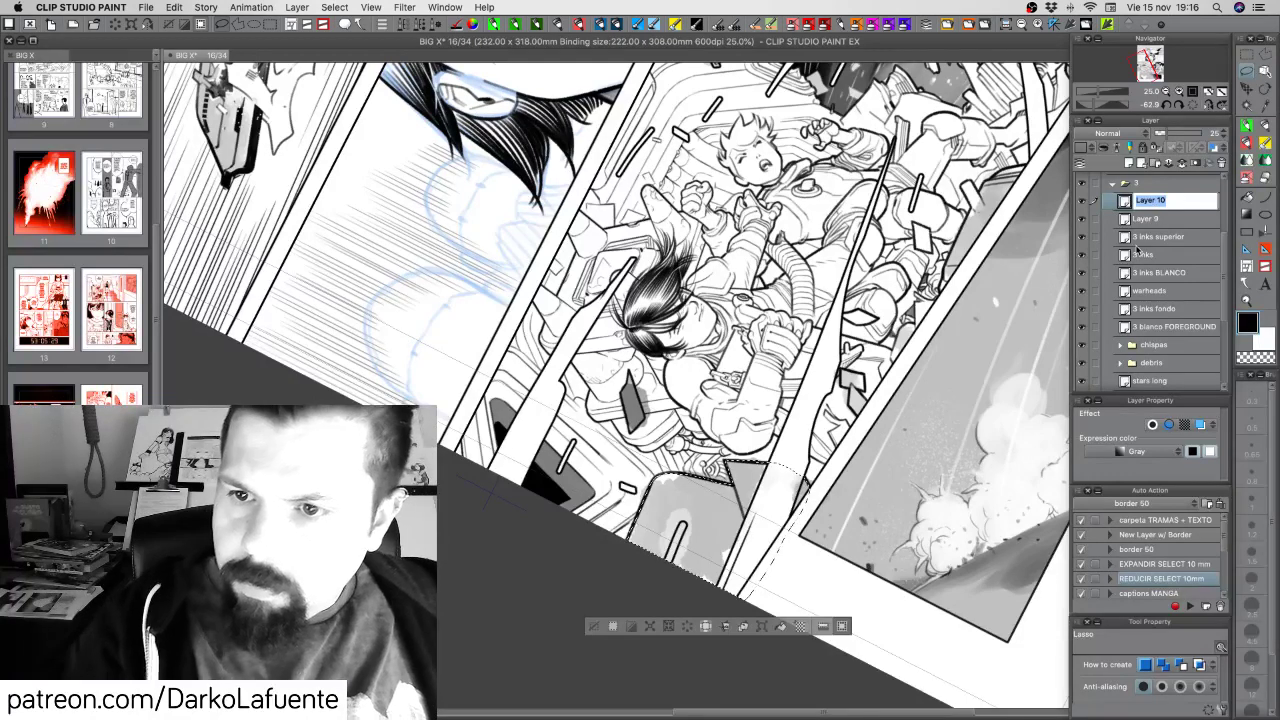
type("25")
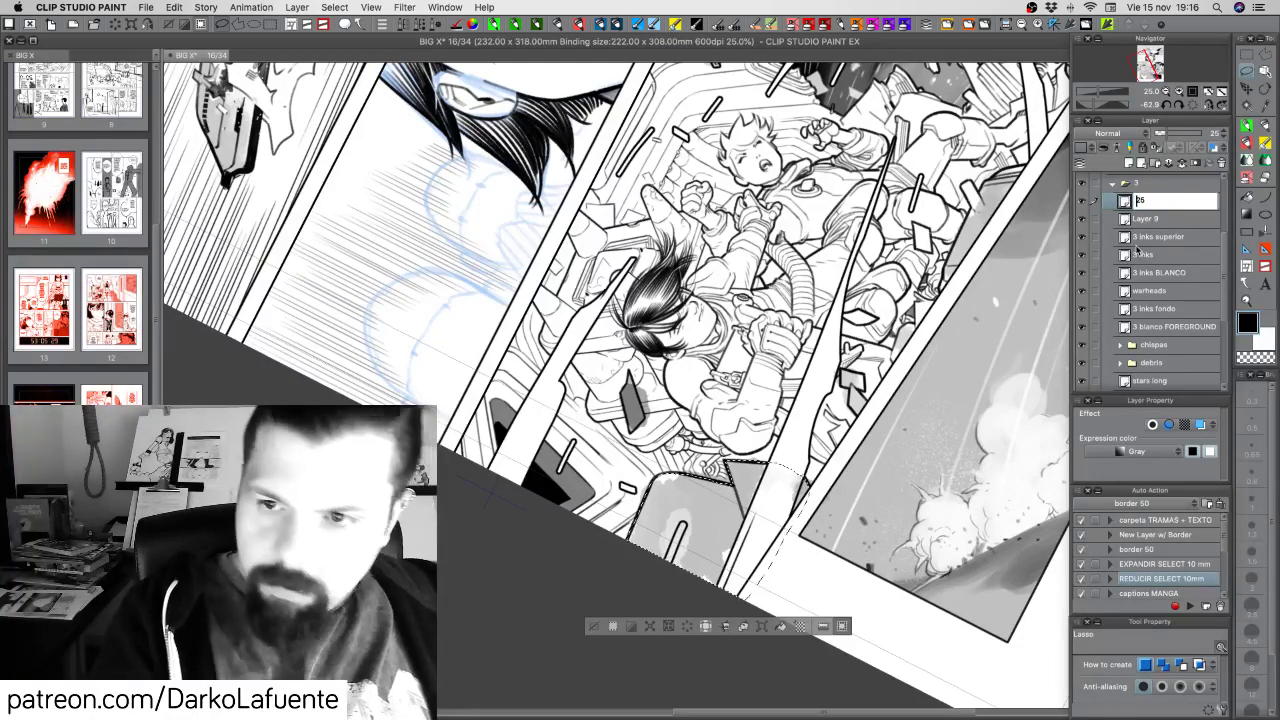
key("Home")
type("3 gris")
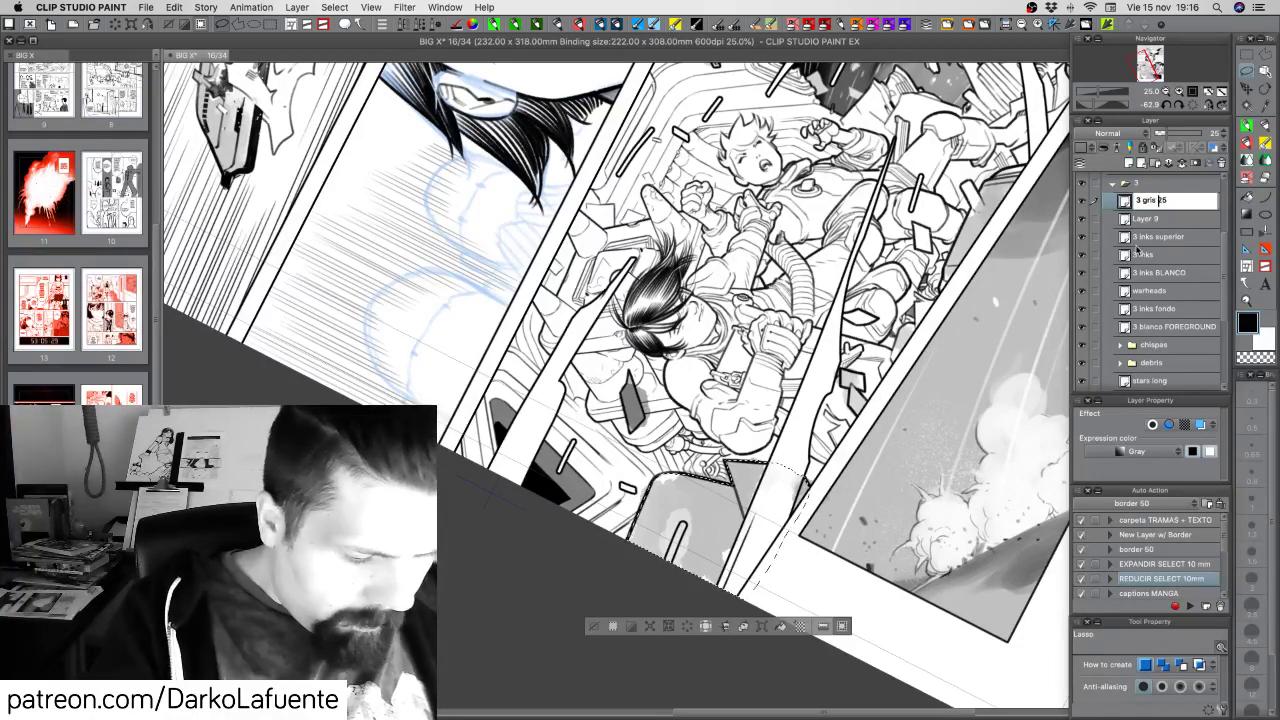
key("Return")
left_click_drag(1193, 200, 1190, 226)
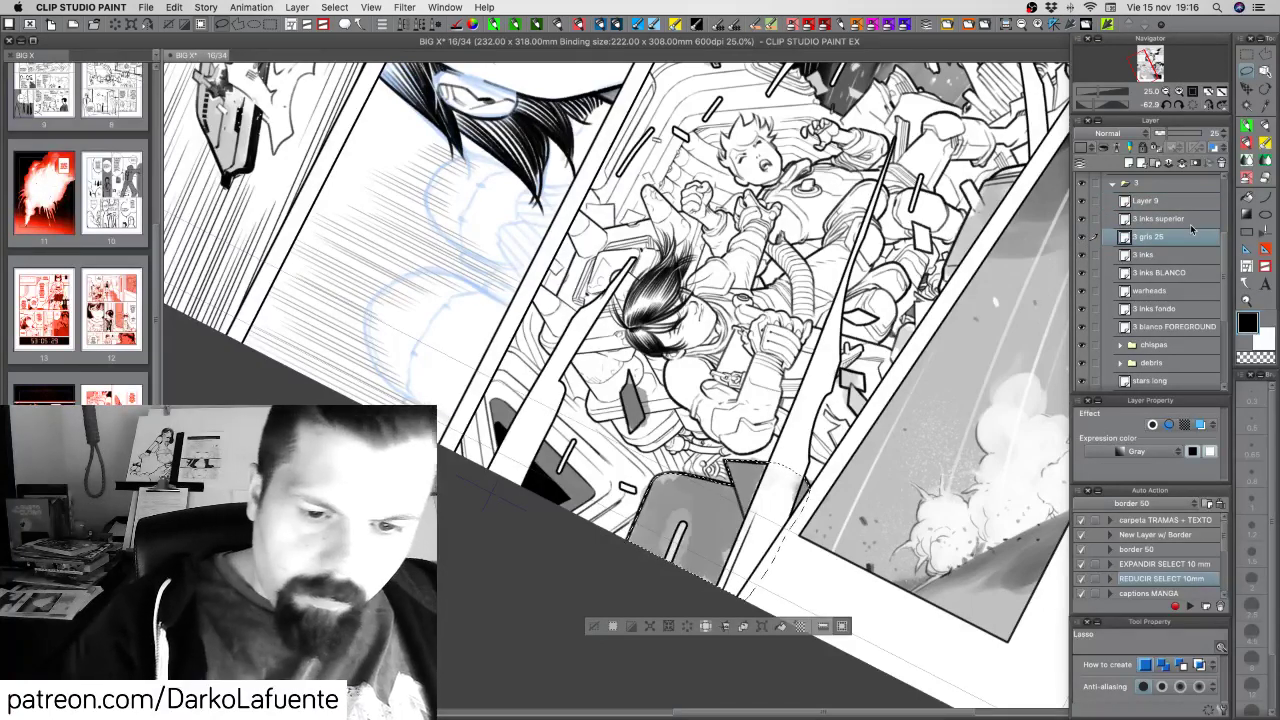
Finish shading the selected lower-left foreground shapes on 3 gris 25 and clear the selection
key("r")
mouse_move(858, 492)
left_mouse_down()
mouse_move(738, 567)
mouse_move(696, 566)
left_mouse_up()
key("super+d")
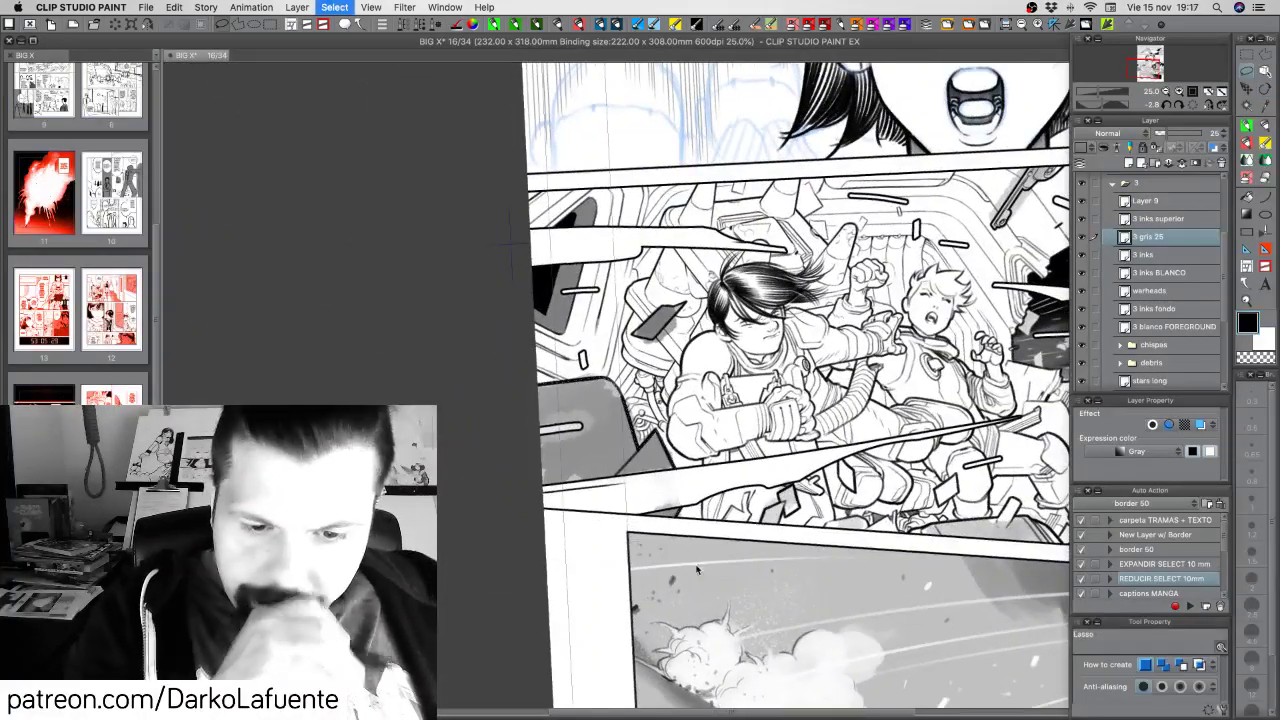
Shade the small debris pieces and the rounded object along the panel's bottom edge on 3 gris 25, outlining with a size 1.20 pen and filling
left_click_drag(510, 245, 329, 217)
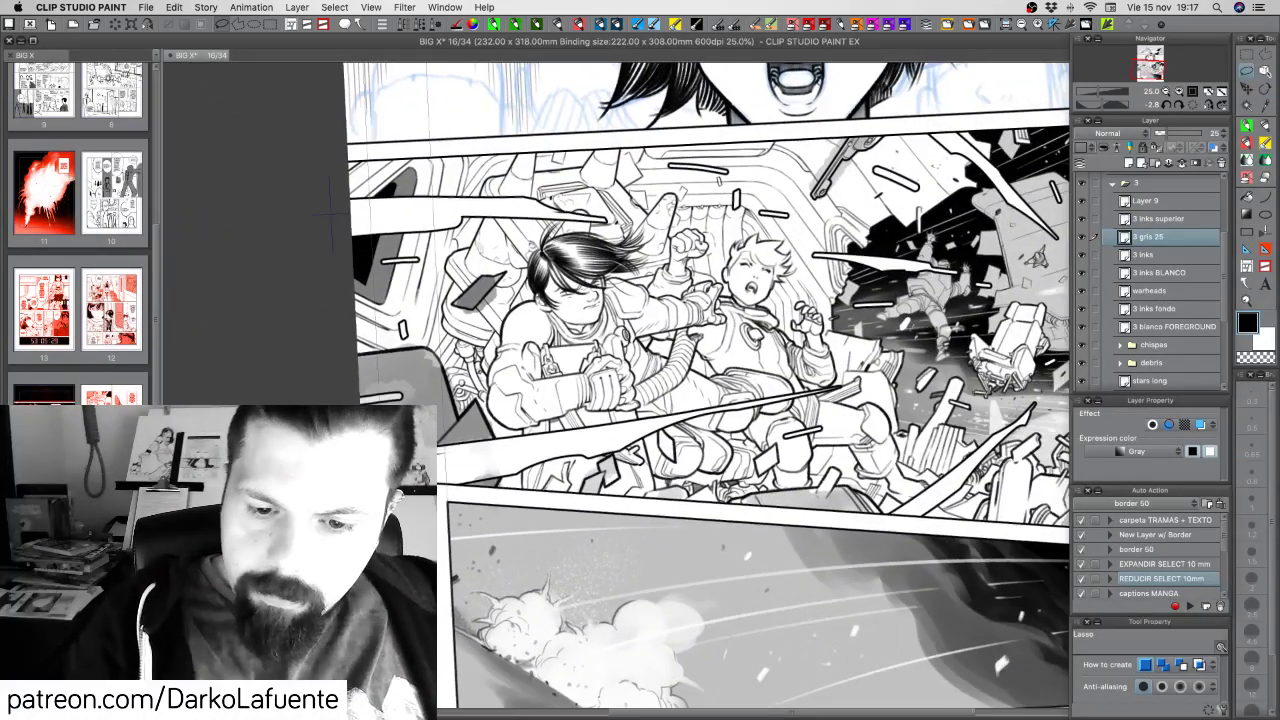
key("p")
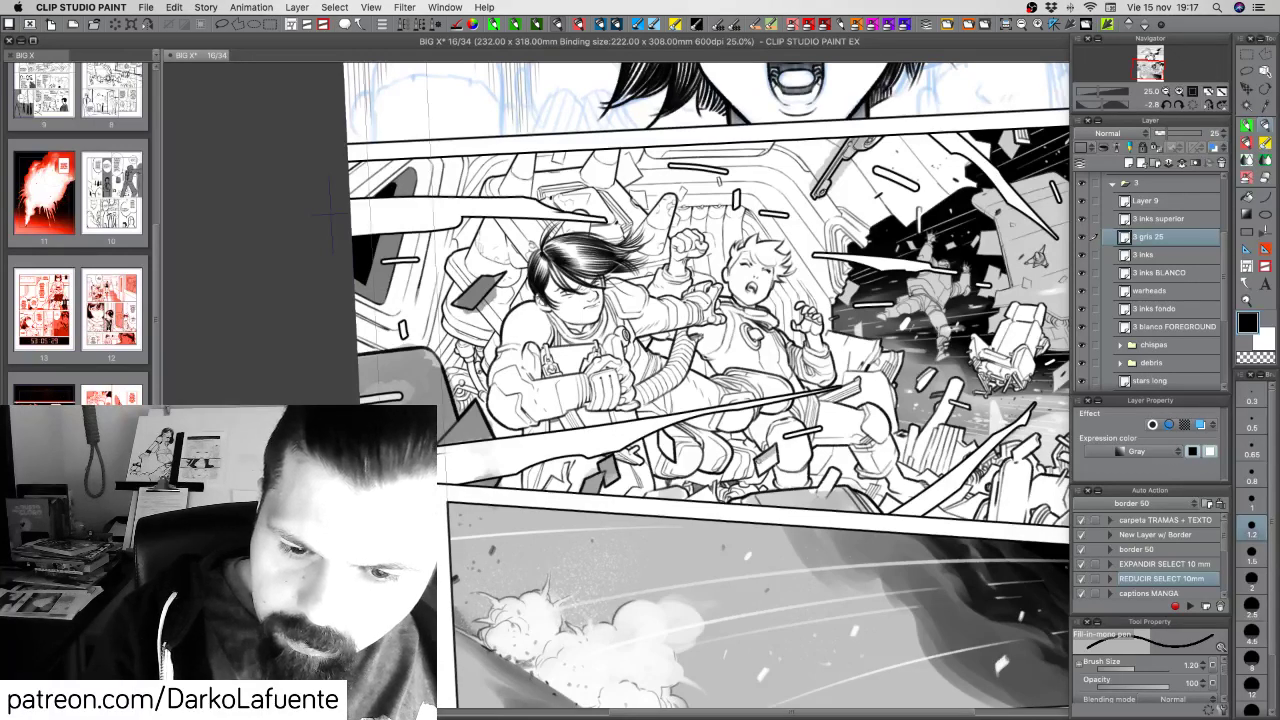
left_click_drag(760, 460, 772, 457)
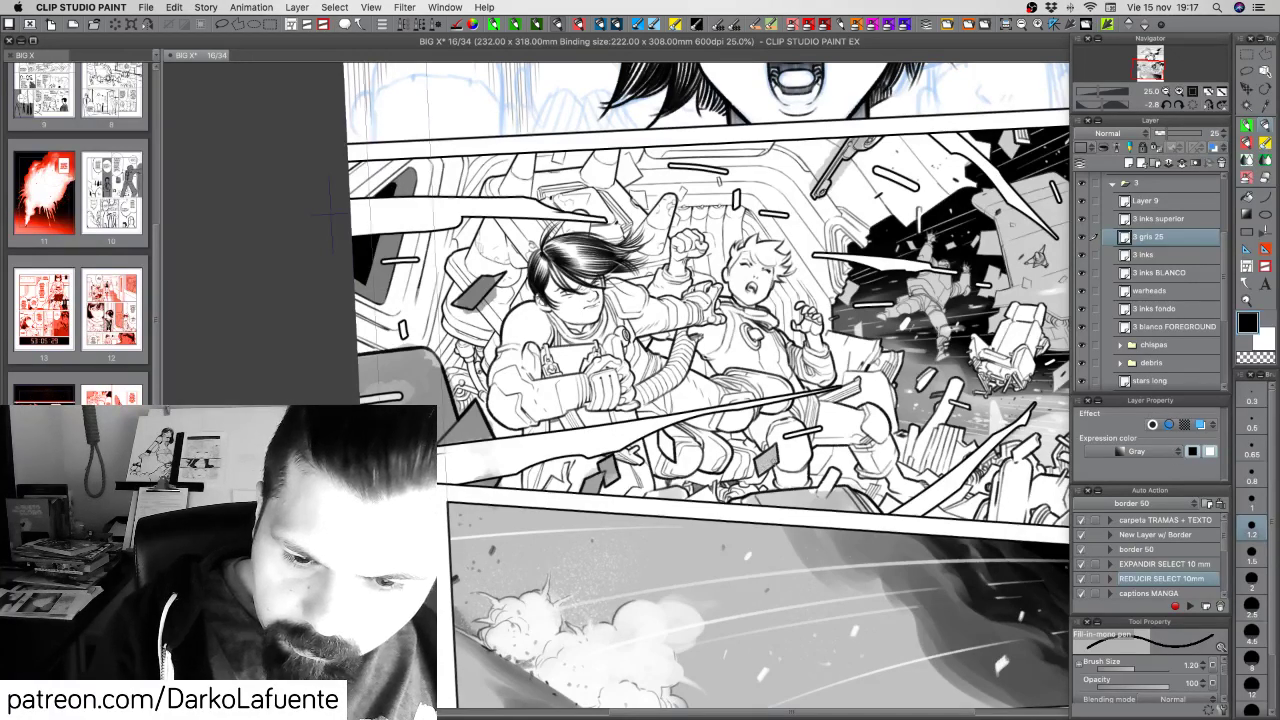
mouse_move(821, 492)
left_mouse_down()
mouse_move(832, 474)
mouse_move(829, 489)
mouse_move(858, 502)
left_mouse_up()
mouse_move(852, 492)
left_mouse_down()
mouse_move(863, 501)
mouse_move(737, 501)
mouse_move(814, 488)
left_mouse_up()
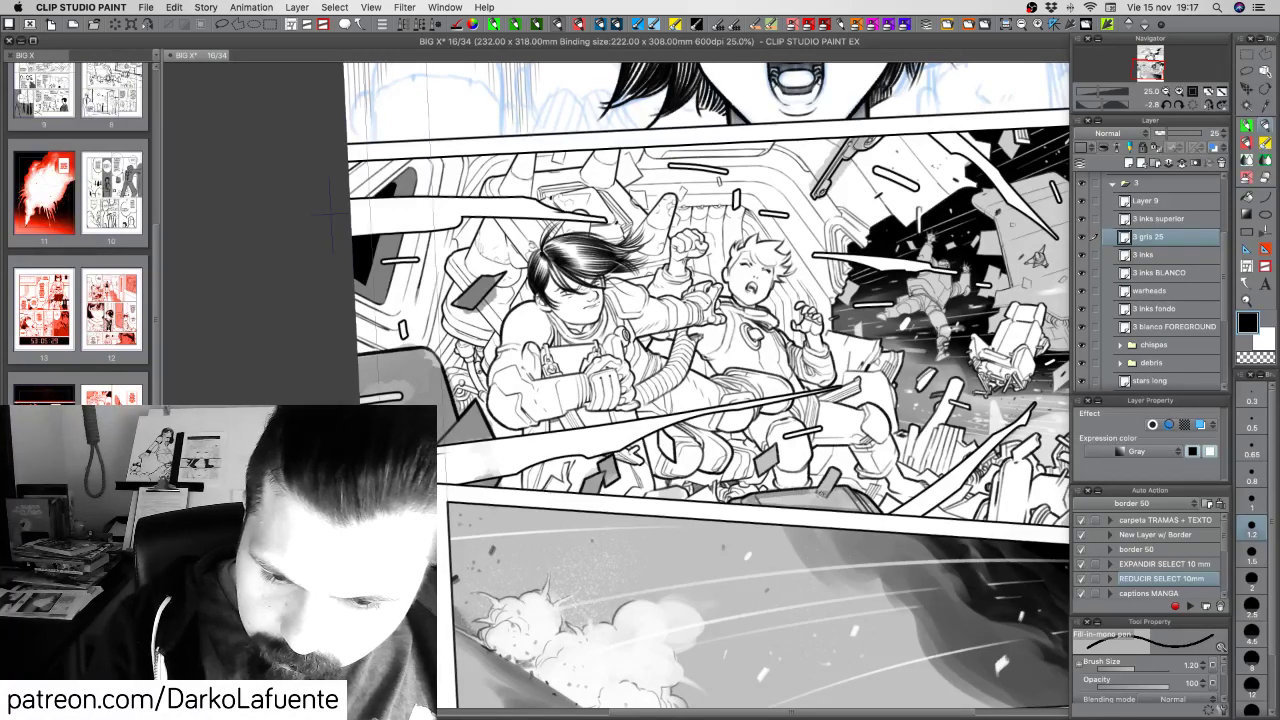
left_click(1247, 197)
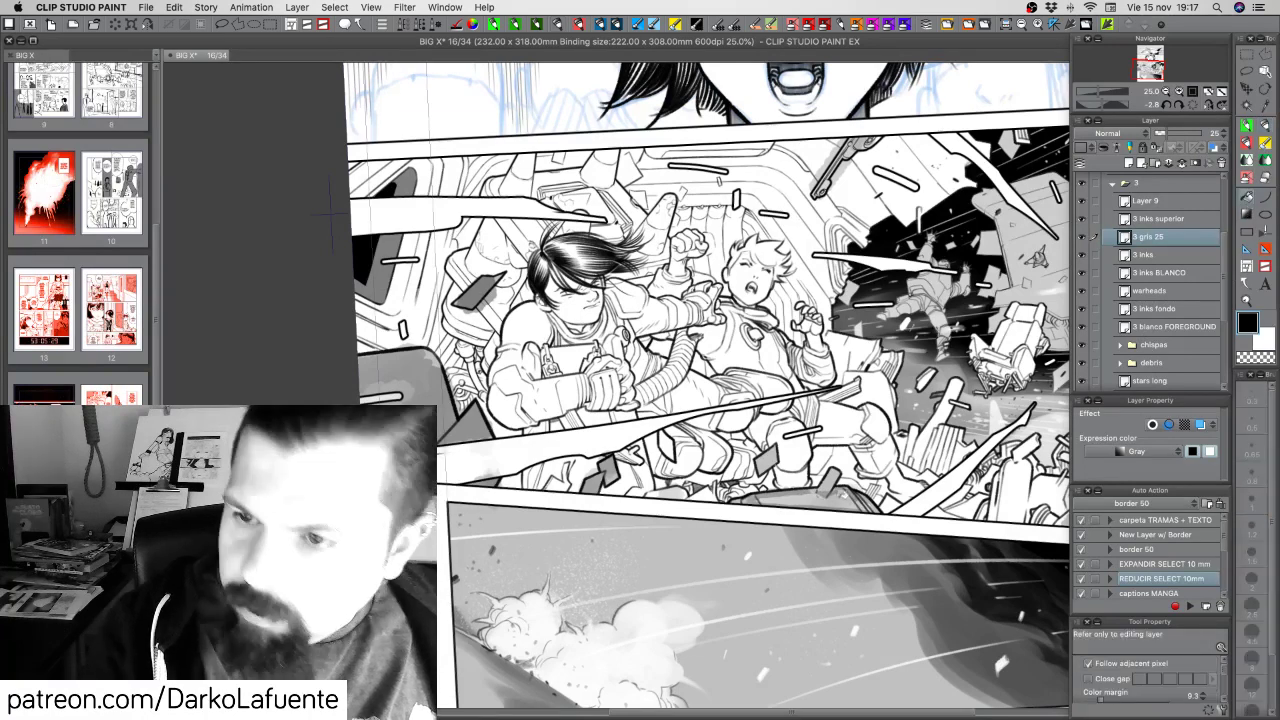
left_click(857, 502)
Outline the foreground machinery in the panel's lower right corner with the size 1.20 pen and fill it on 3 gris 25
key("p")
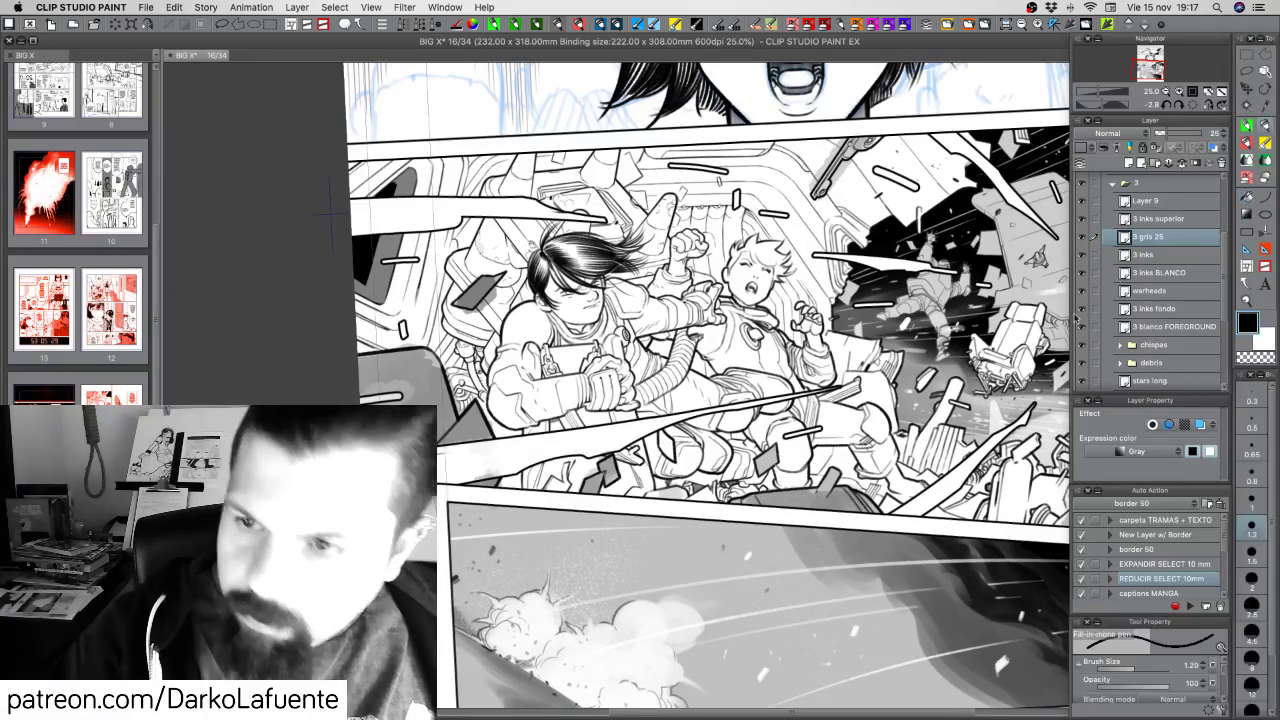
left_click_drag(1023, 416, 749, 408)
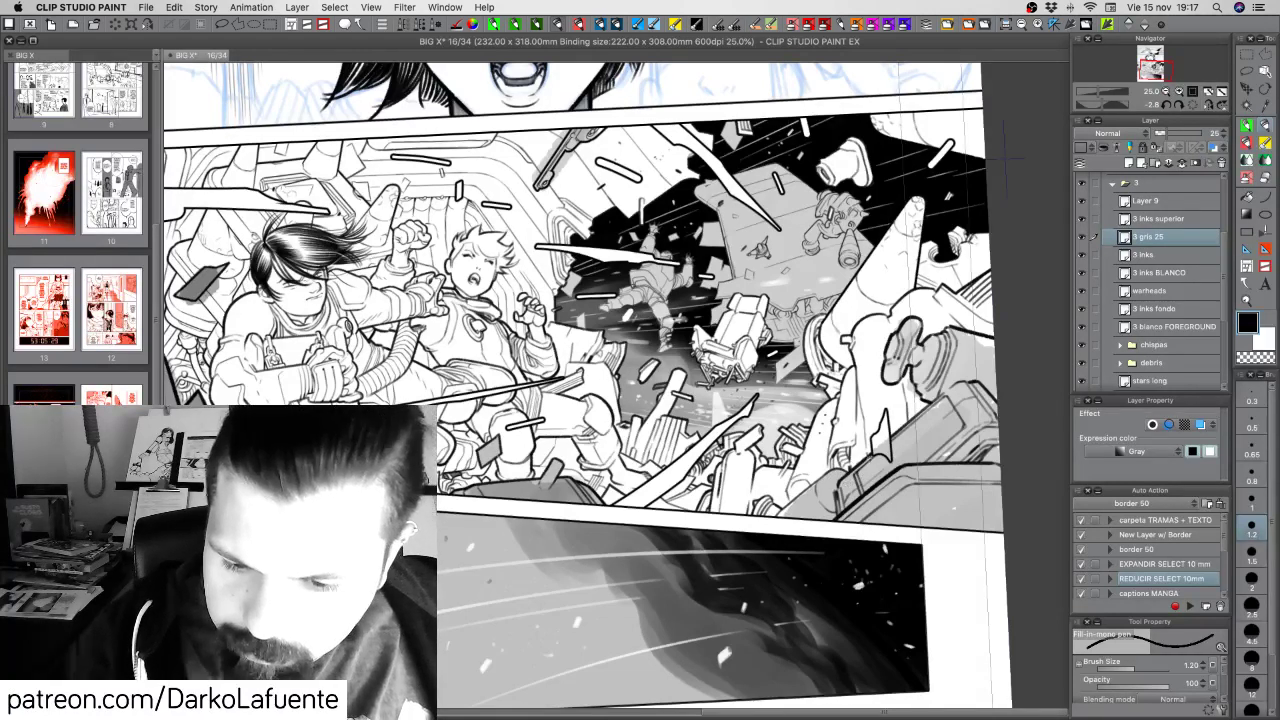
mouse_move(874, 455)
left_mouse_down()
mouse_move(837, 508)
mouse_move(1009, 531)
left_mouse_up()
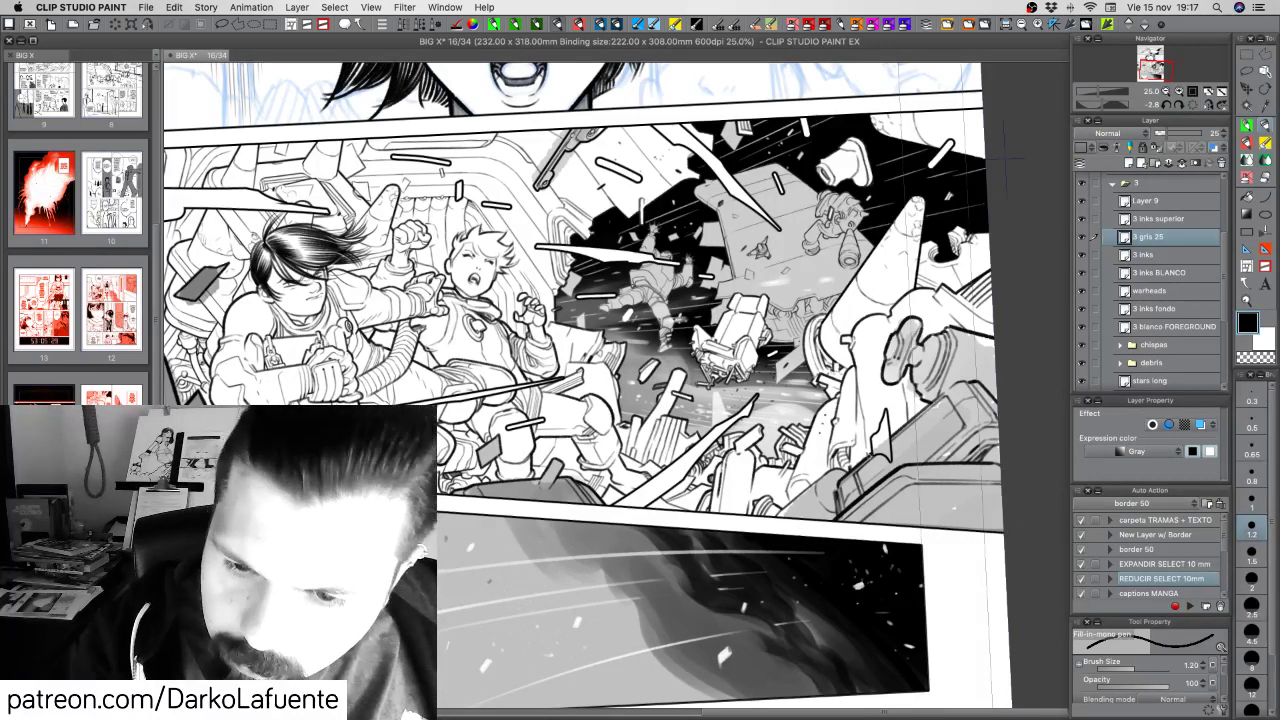
mouse_move(889, 439)
left_mouse_down()
mouse_move(933, 403)
mouse_move(914, 363)
mouse_move(884, 357)
mouse_move(888, 332)
mouse_move(916, 316)
mouse_move(913, 332)
left_mouse_up()
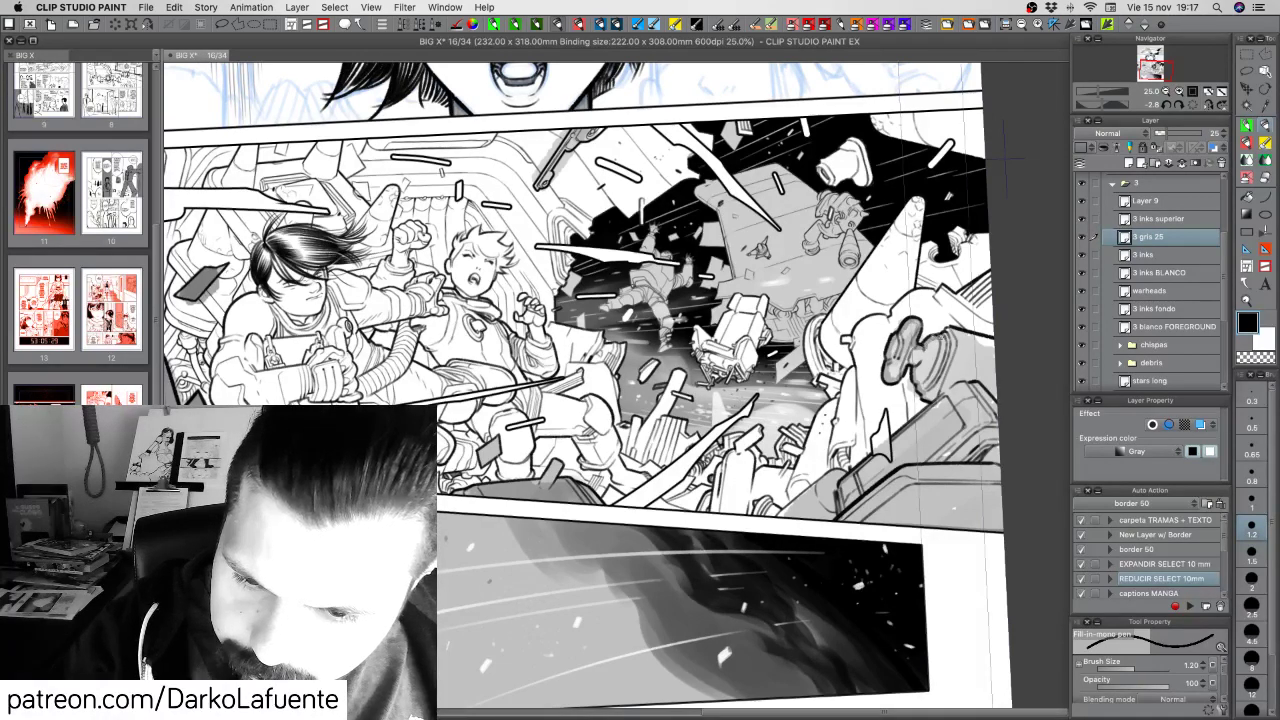
left_click_drag(950, 328, 981, 339)
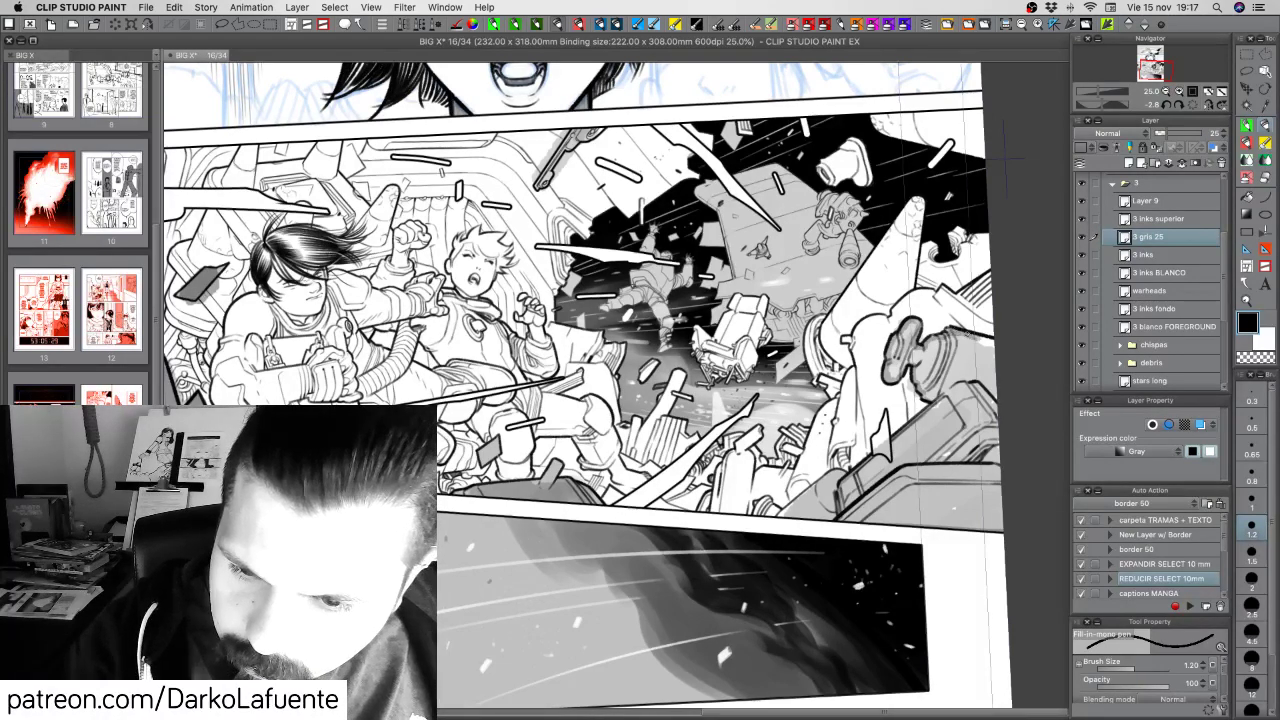
left_click(1248, 199)
left_click(964, 394)
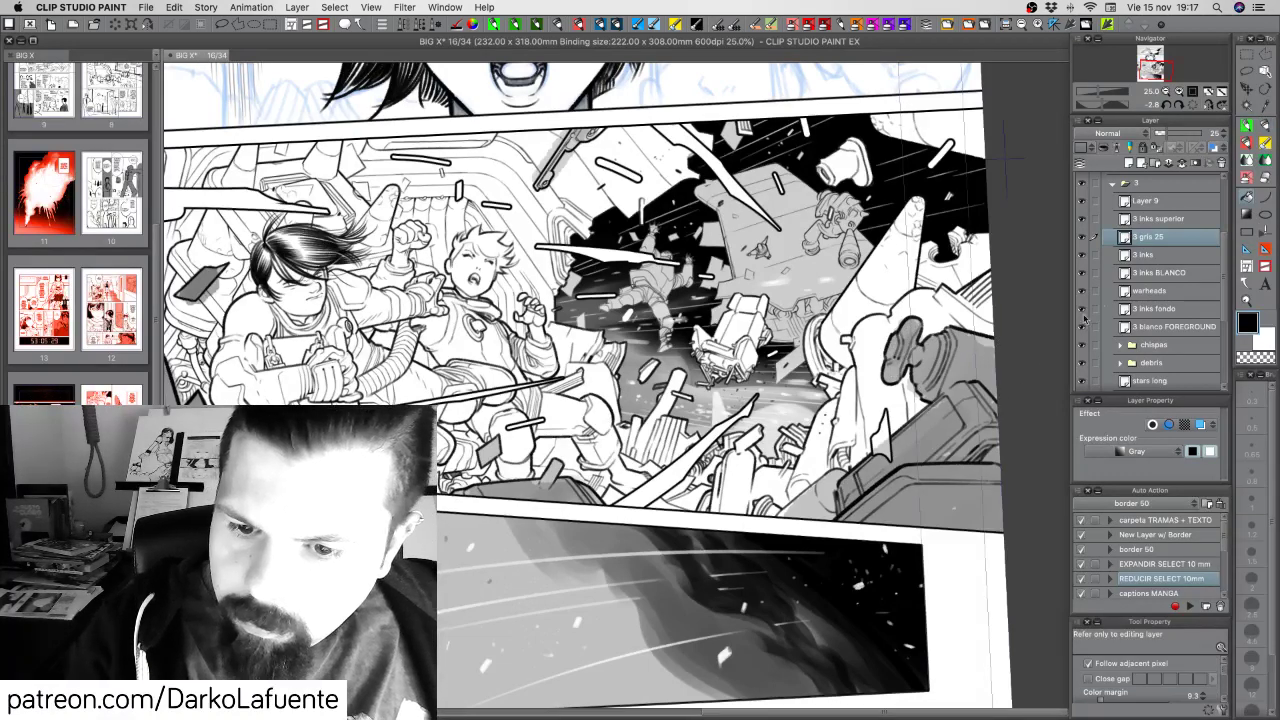
Toggle the visibility of Layer 9 to compare the gray shading with the whole panel in view
key("ctrl+z")
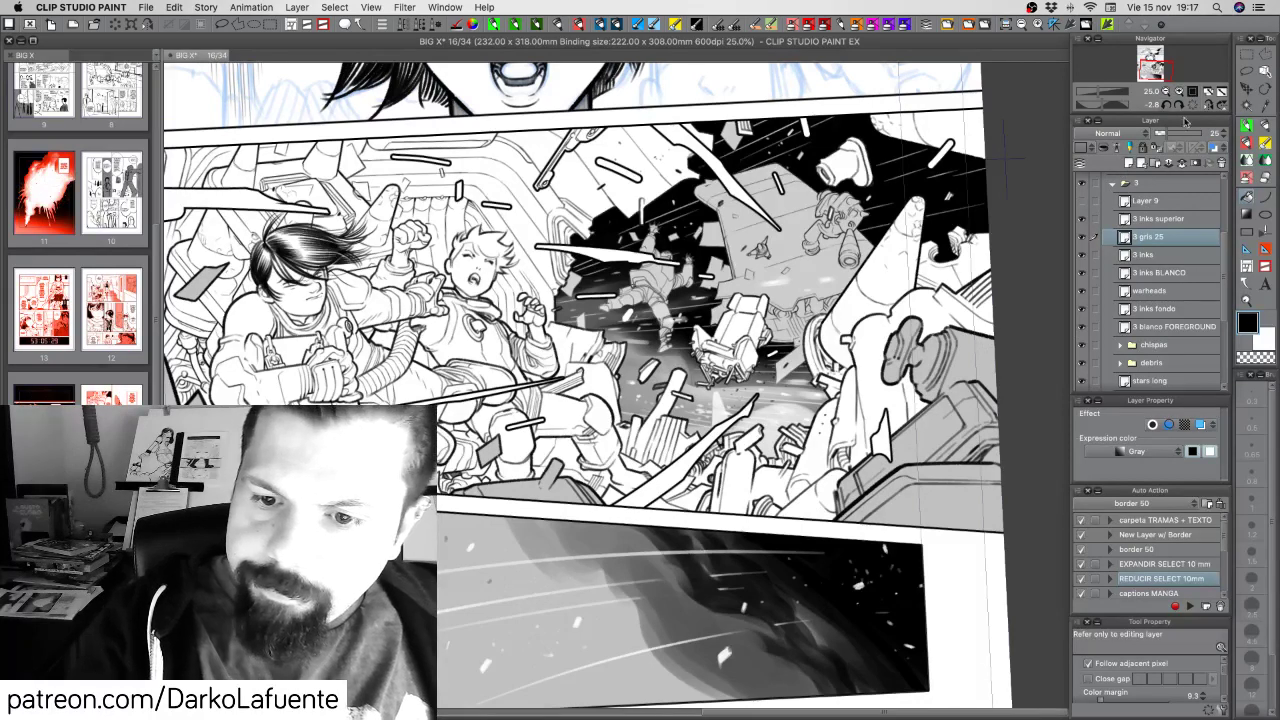
left_click(1165, 92)
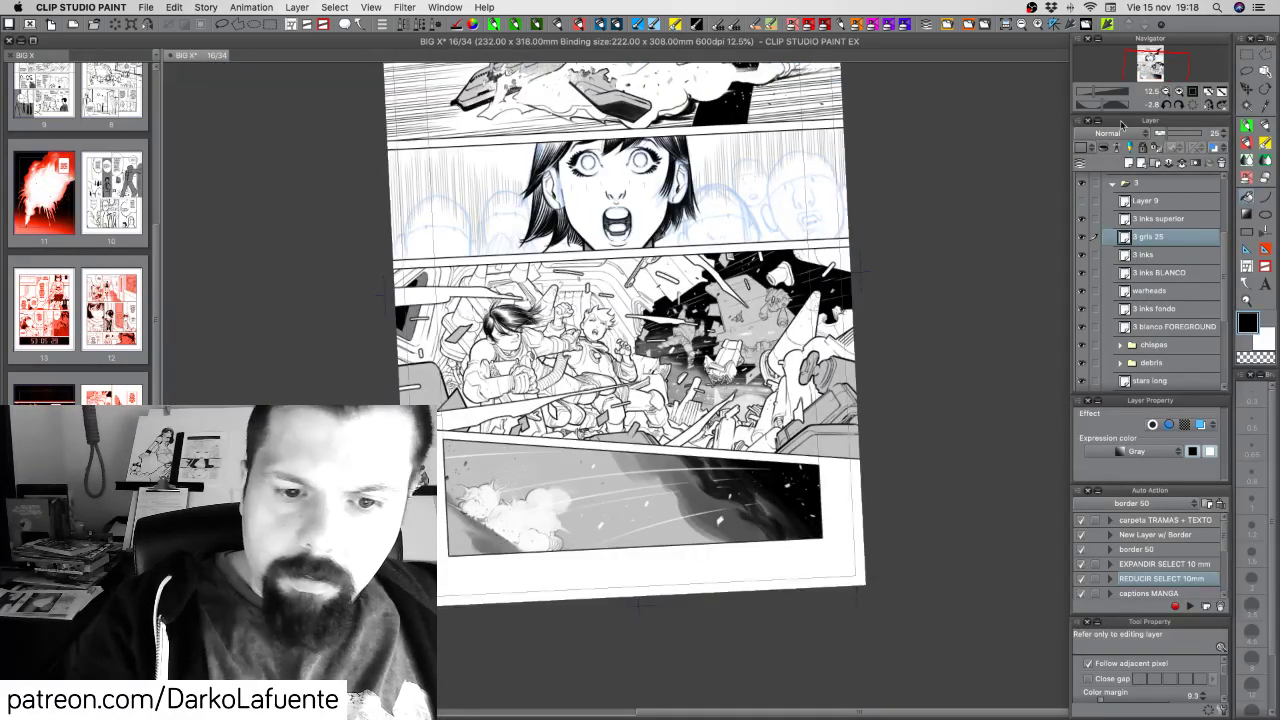
left_click(1083, 202)
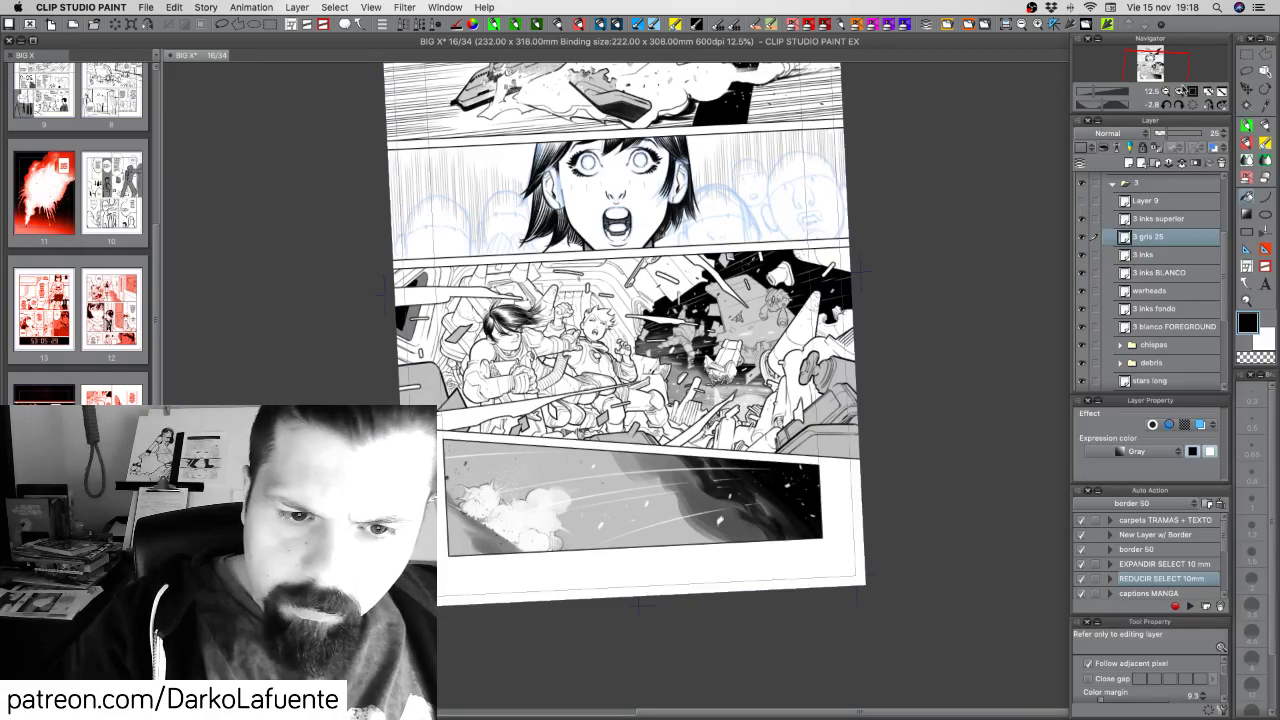
Shade the floating gun near the panel's top edge with the size 1.20 pen and move 3 gris 25 above 3 inks superior
left_click(1180, 92)
left_click(1180, 92)
left_click(1180, 92)
left_click_drag(1157, 71, 1152, 63)
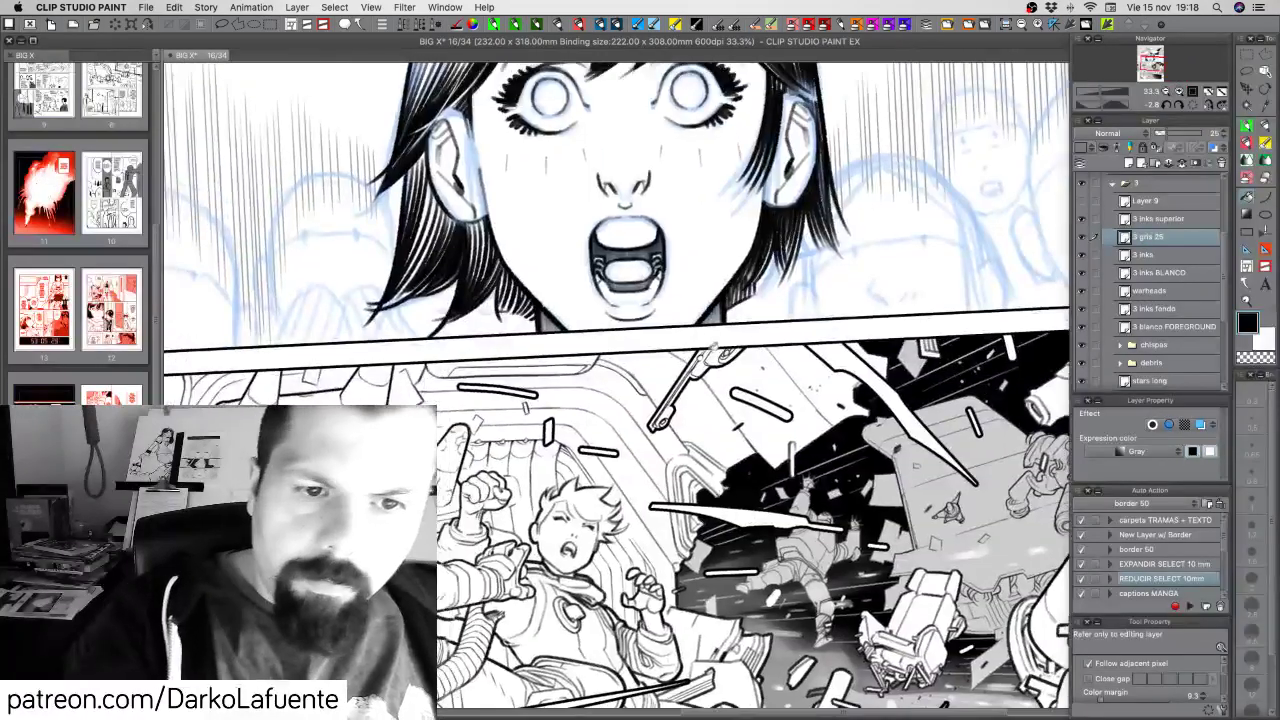
left_click(1252, 145)
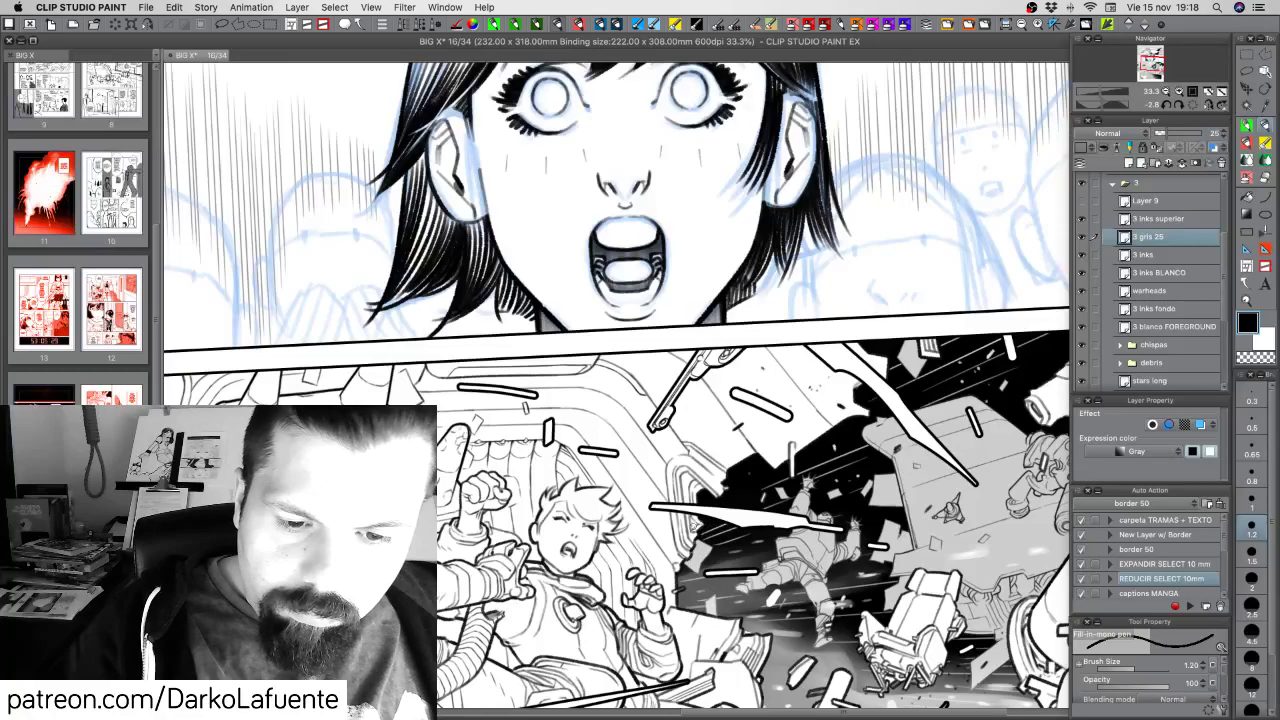
left_click_drag(756, 510, 827, 410)
left_click_drag(1171, 229, 1166, 211)
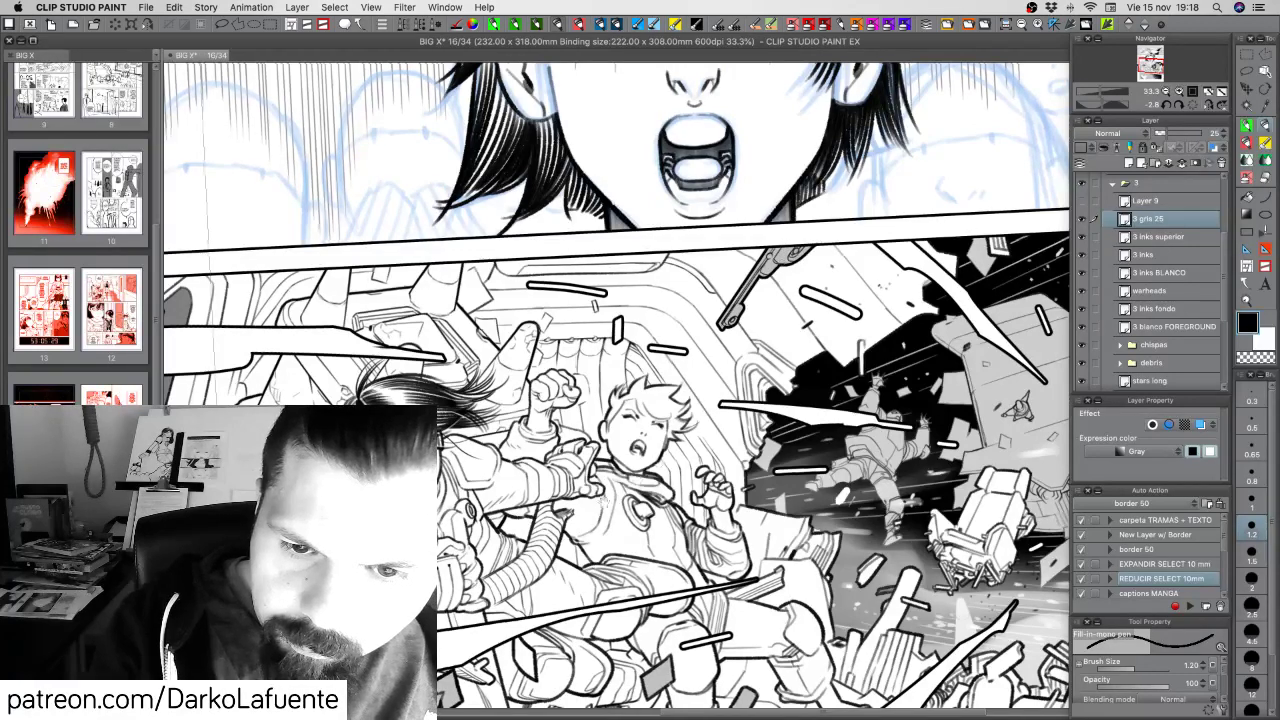
Create a selection from the 3 inks superior layer, leaving the floating gun out of it
left_click(1144, 70)
left_click(1152, 91)
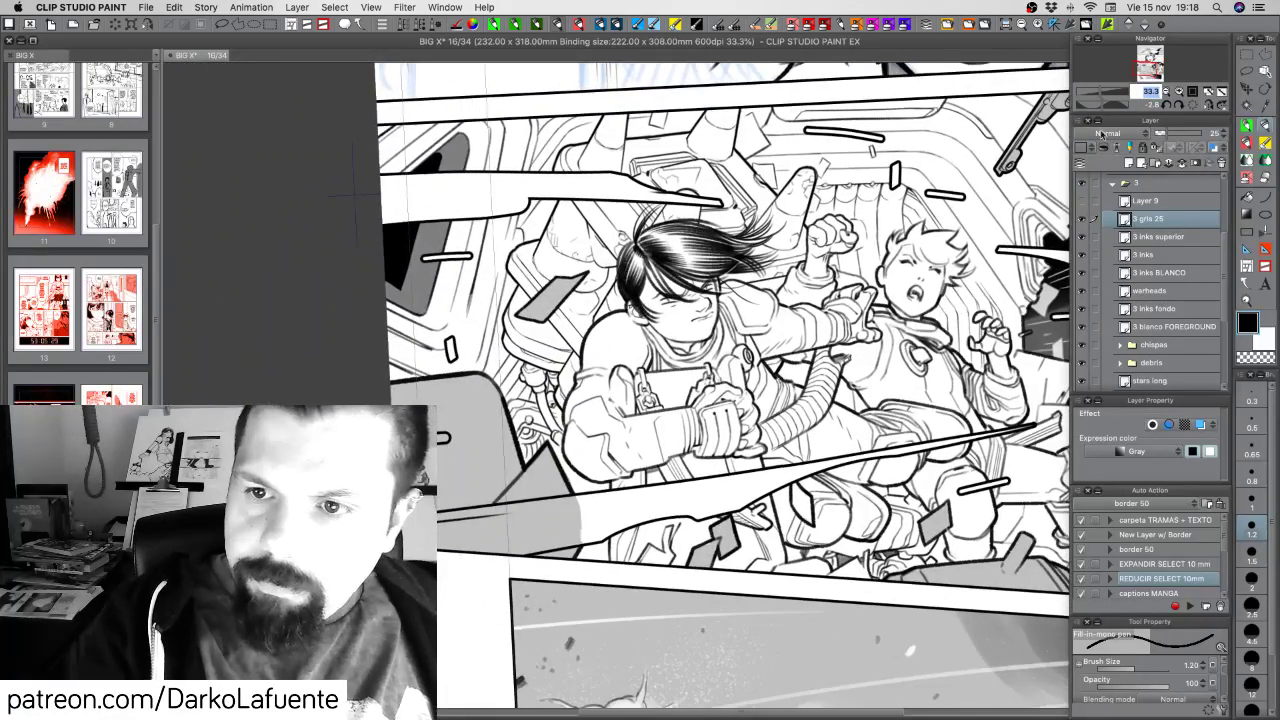
left_click(1167, 91)
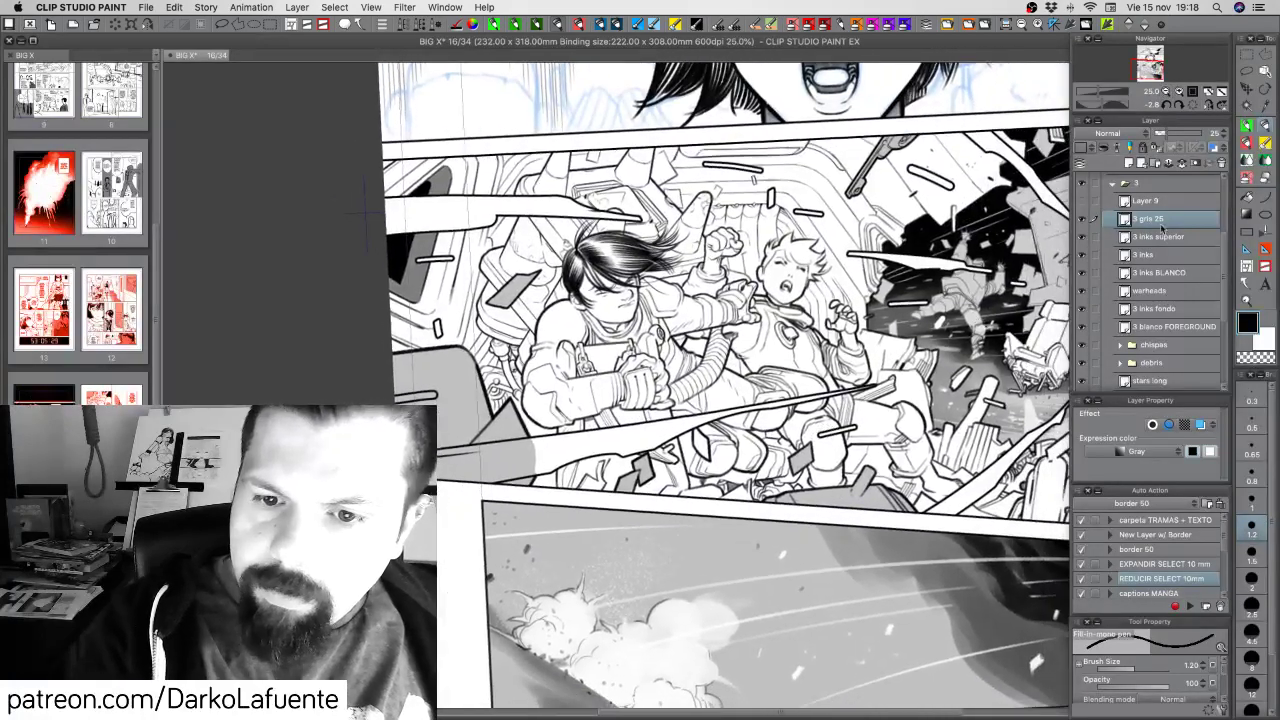
right_click(1178, 238)
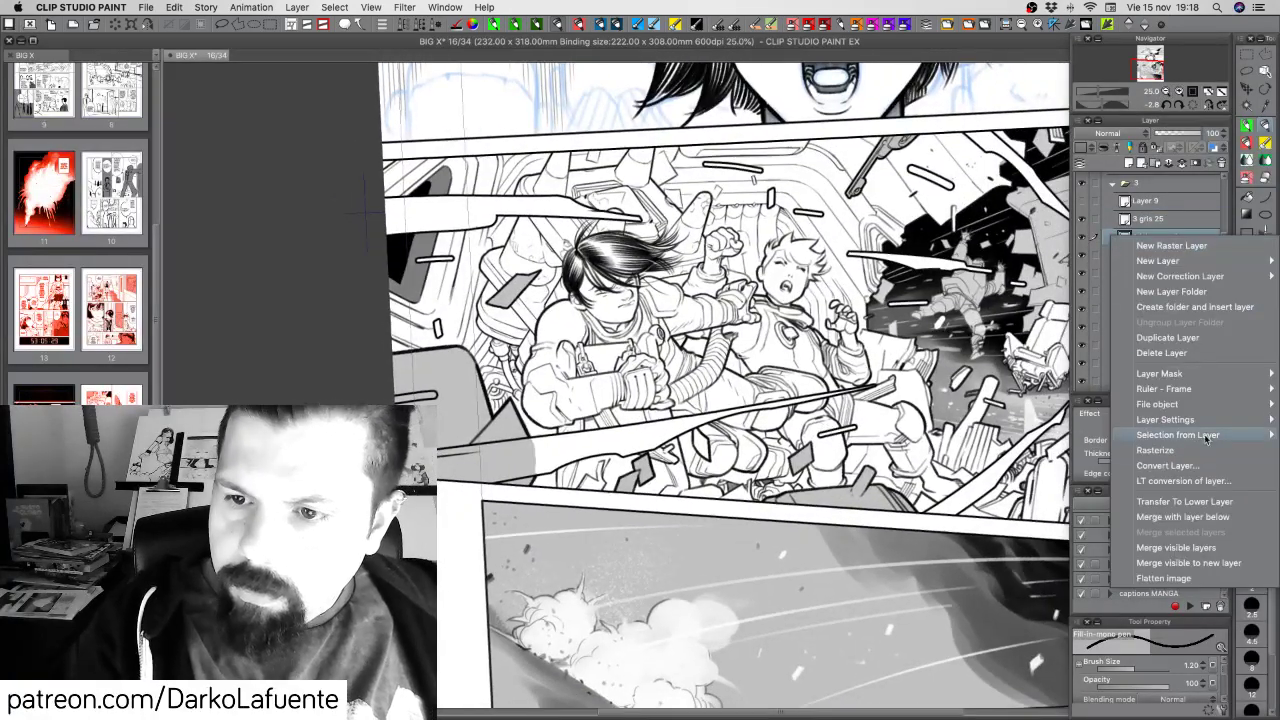
mouse_move(1208, 437)
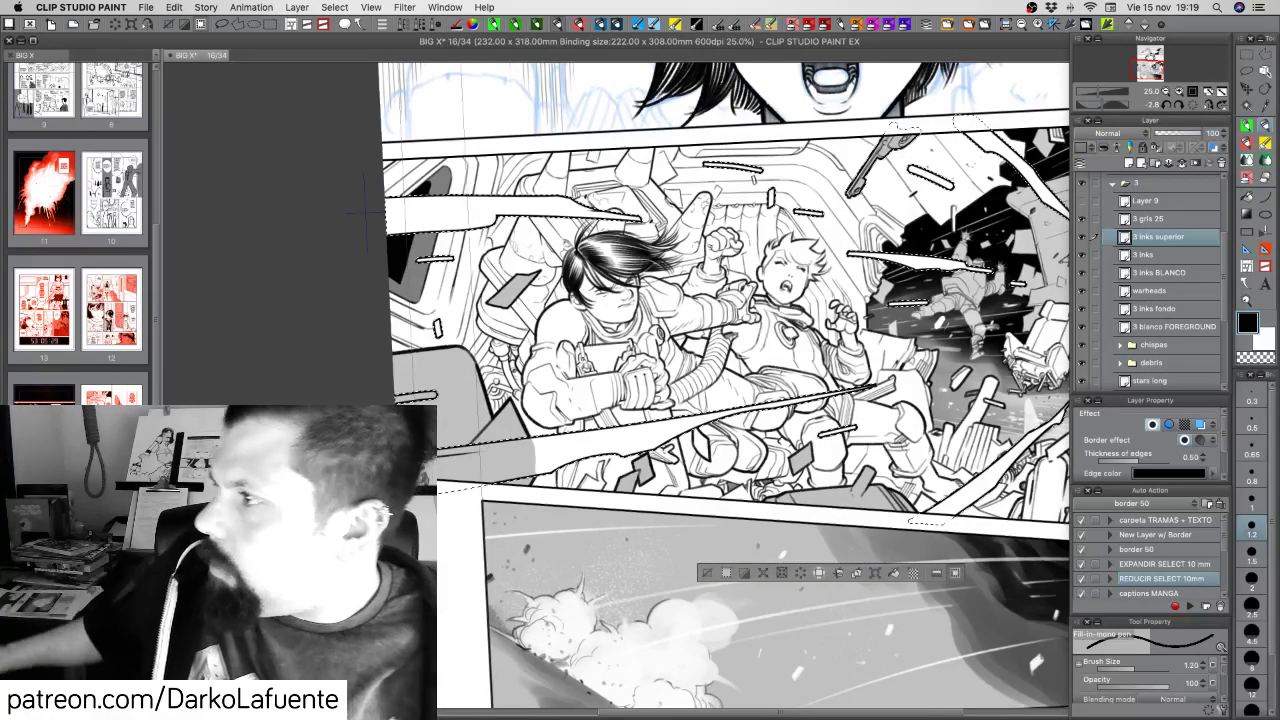
key("Tab")
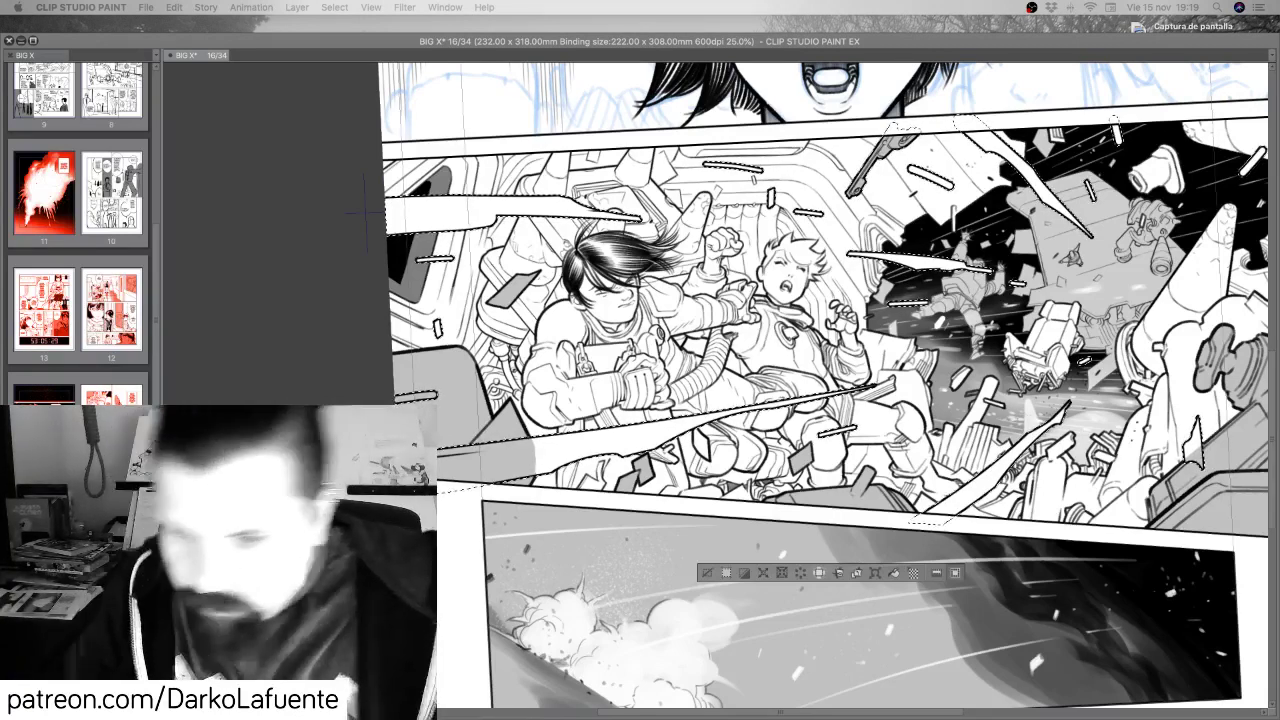
key("Tab")
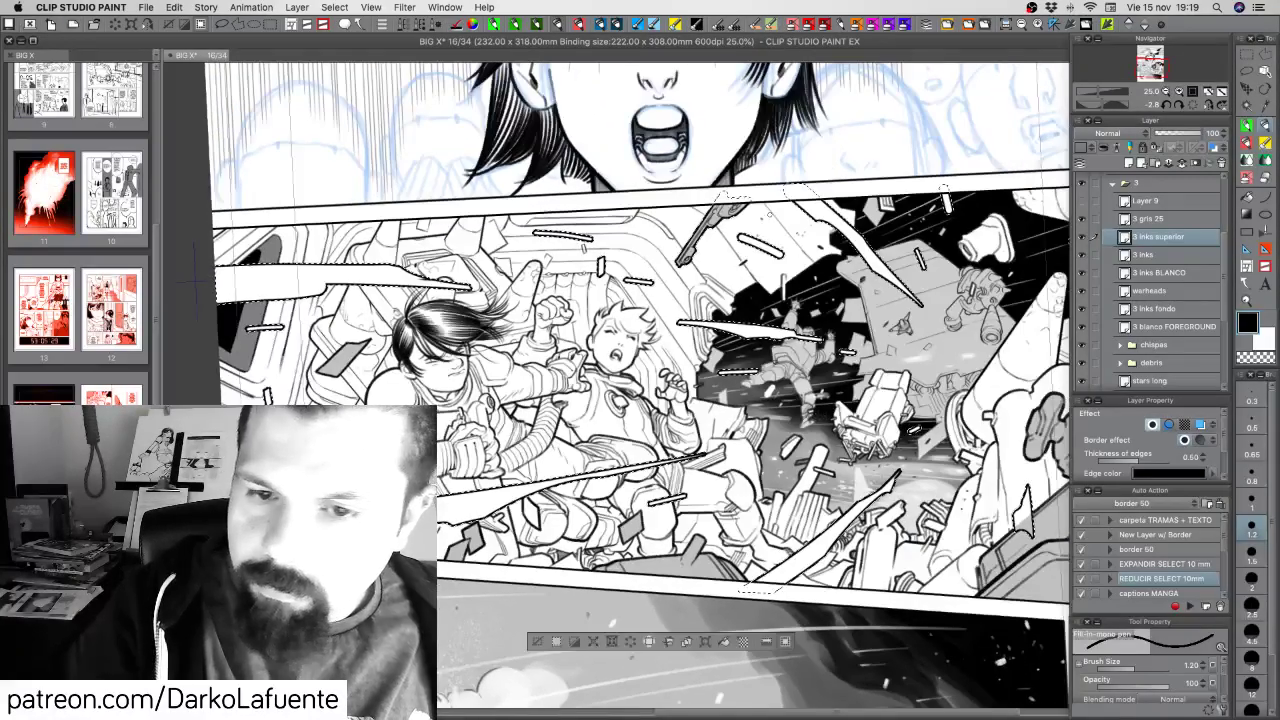
key("l")
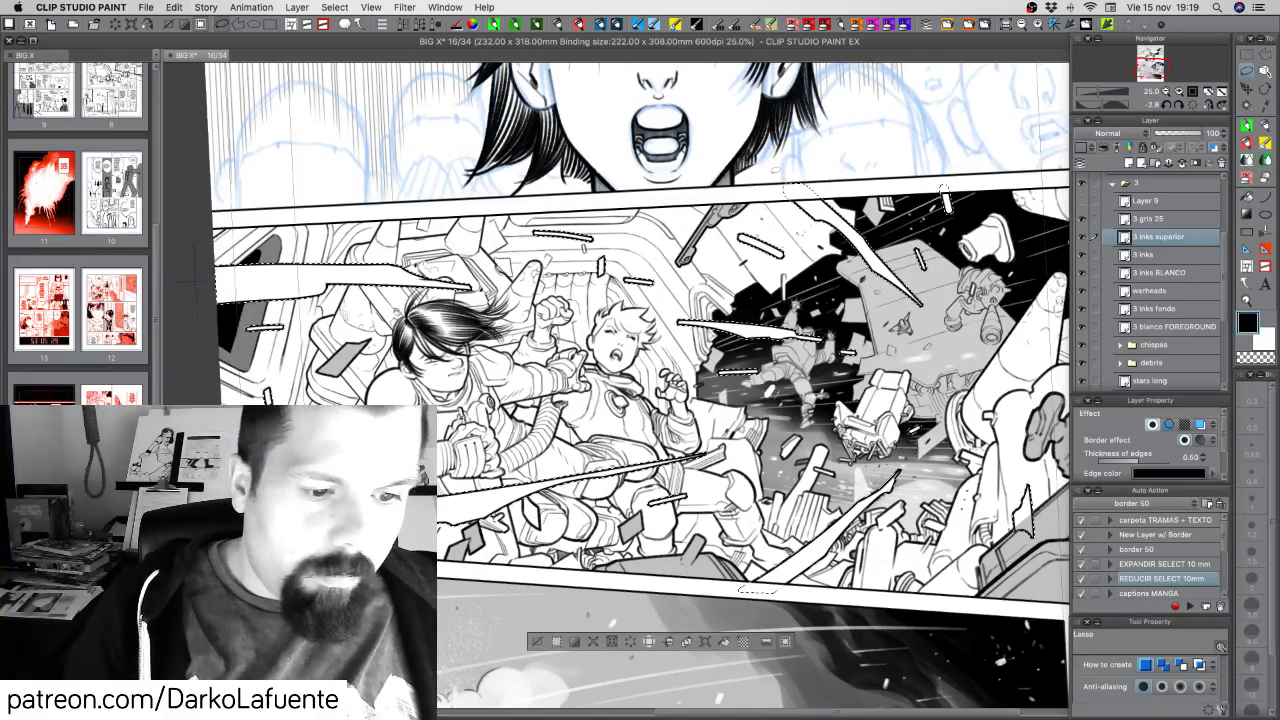
Remove the 3 gris 25 shading inside the selected white shards, clear the selection, and save the page
left_click(1148, 218)
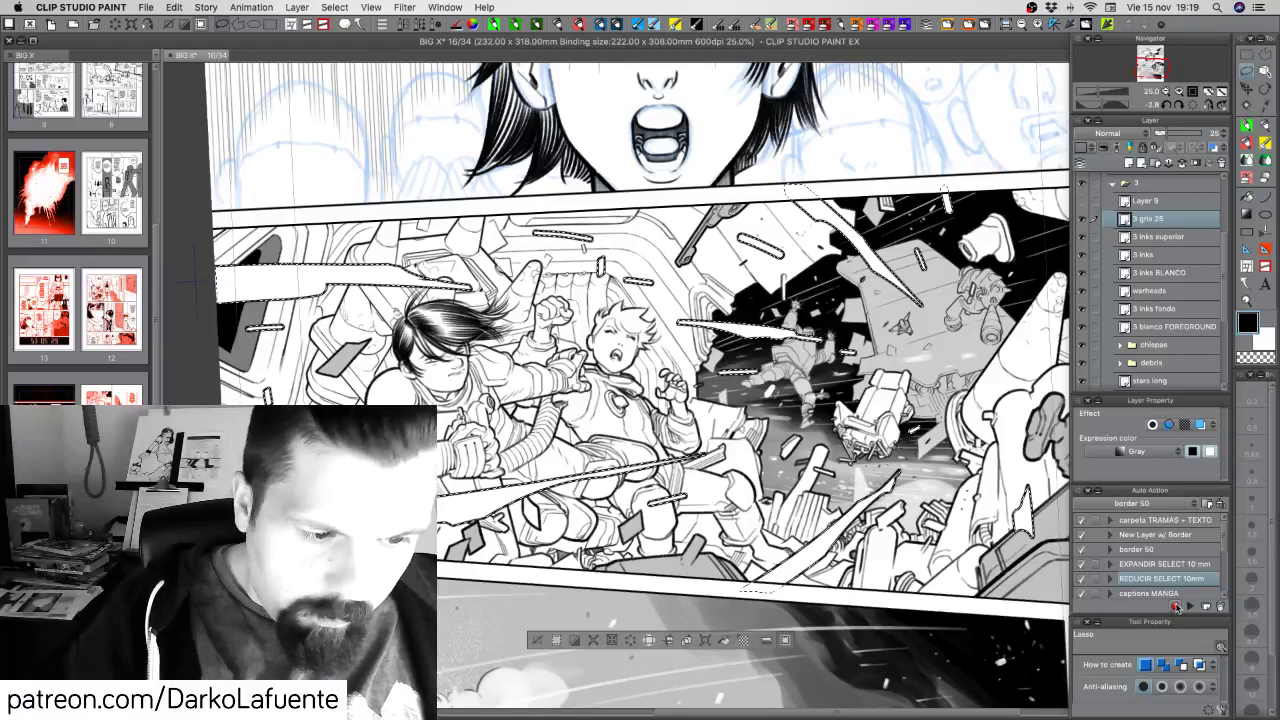
key("super+d")
key("super+s")
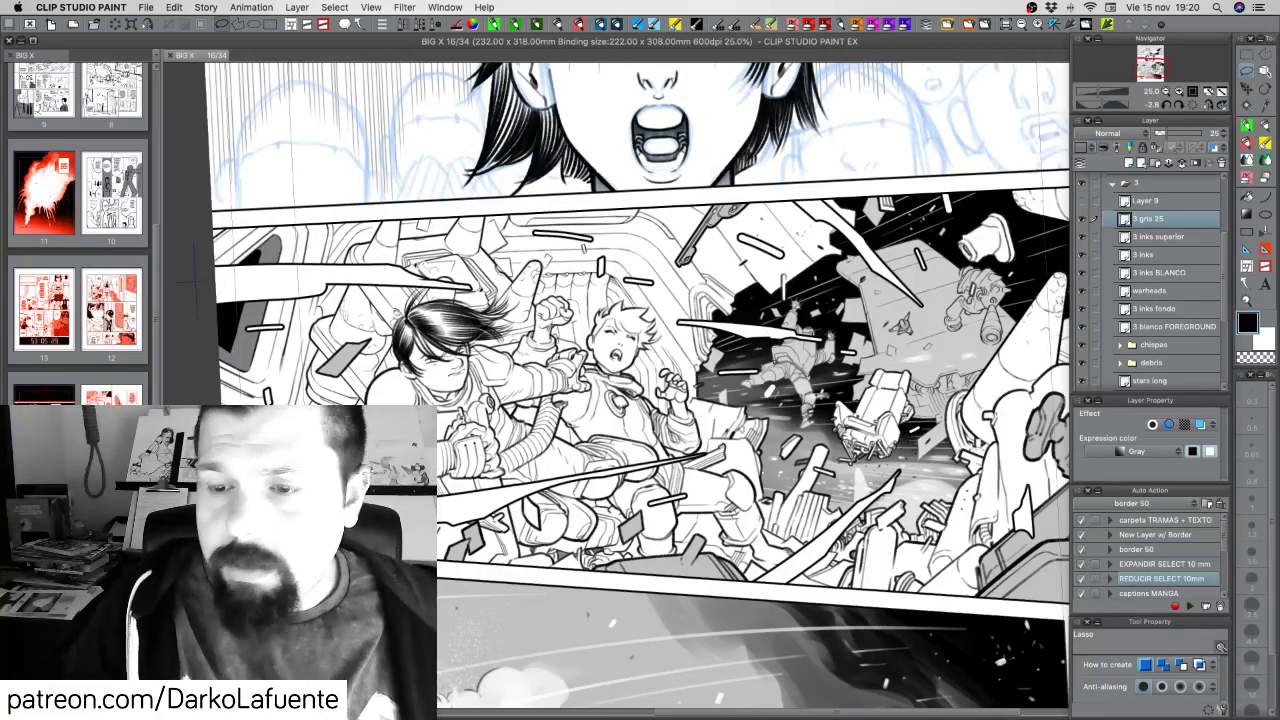
left_click(1264, 127)
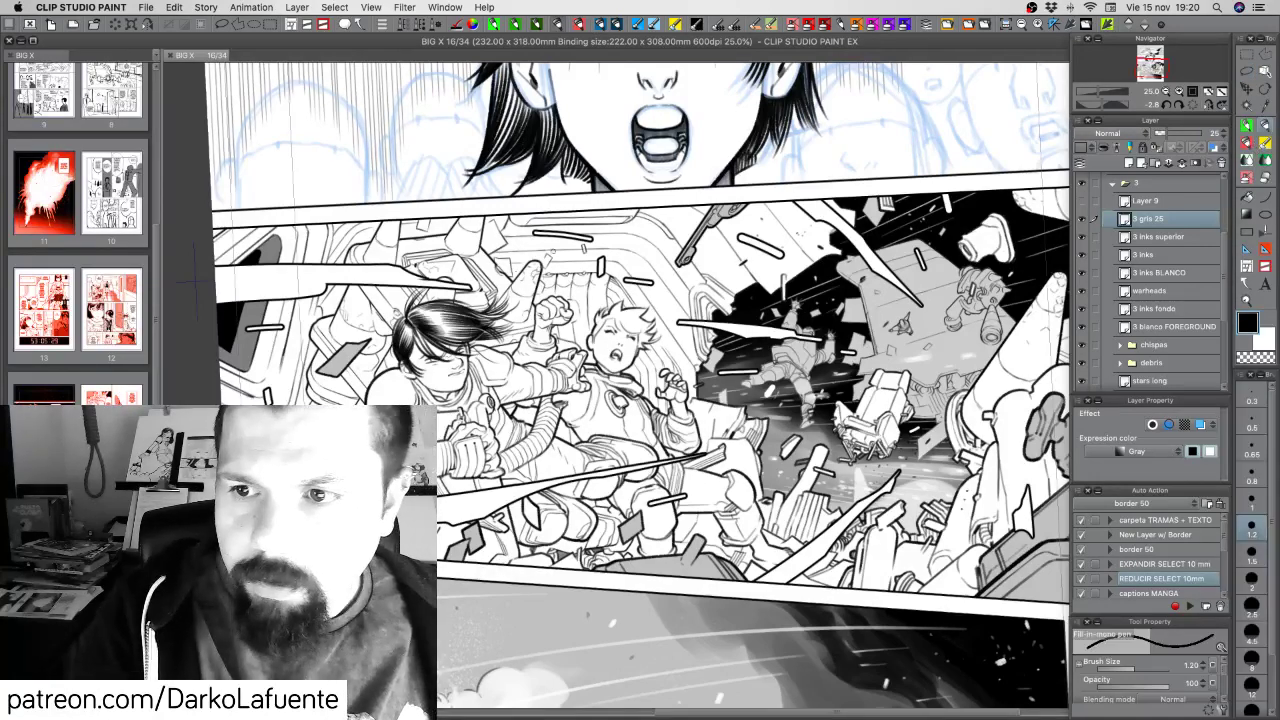
Try shading the blond boy's hair, ears and jawline with the size 1.20 pen on the 3 gris 25 layer
mouse_move(646, 232)
left_mouse_down()
mouse_move(612, 270)
mouse_move(656, 240)
mouse_move(642, 232)
left_mouse_up()
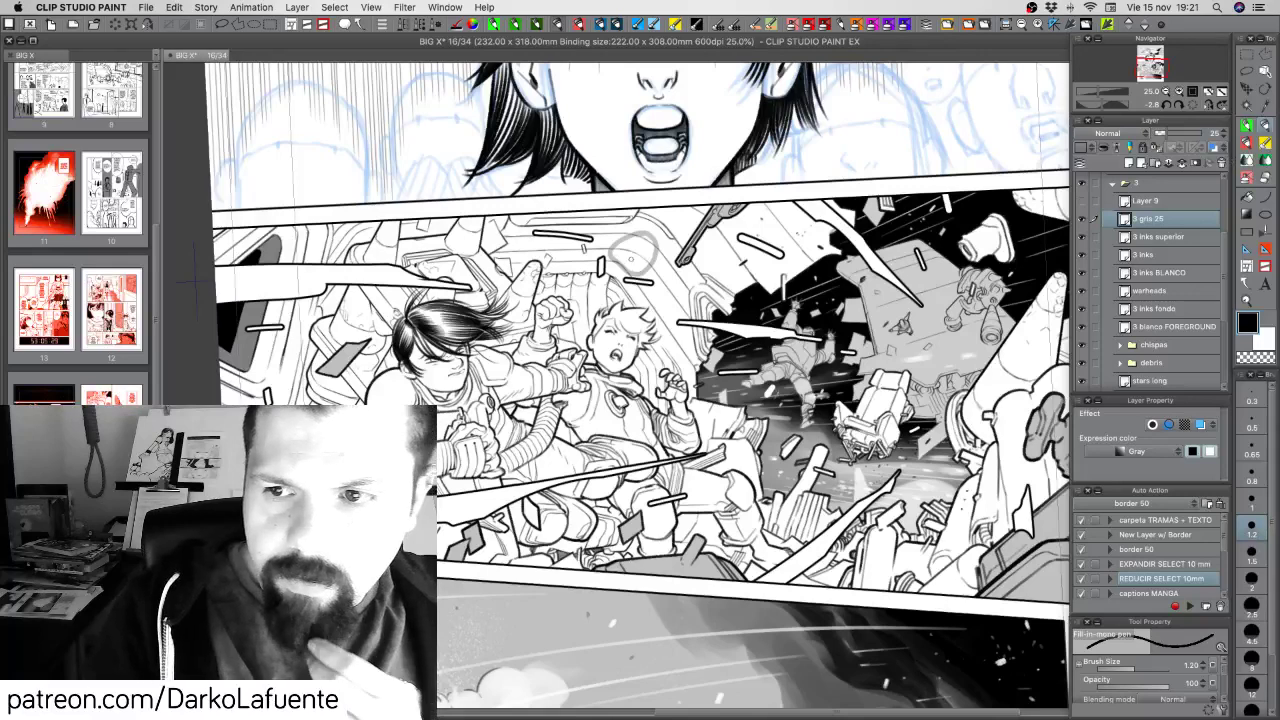
key("super+z")
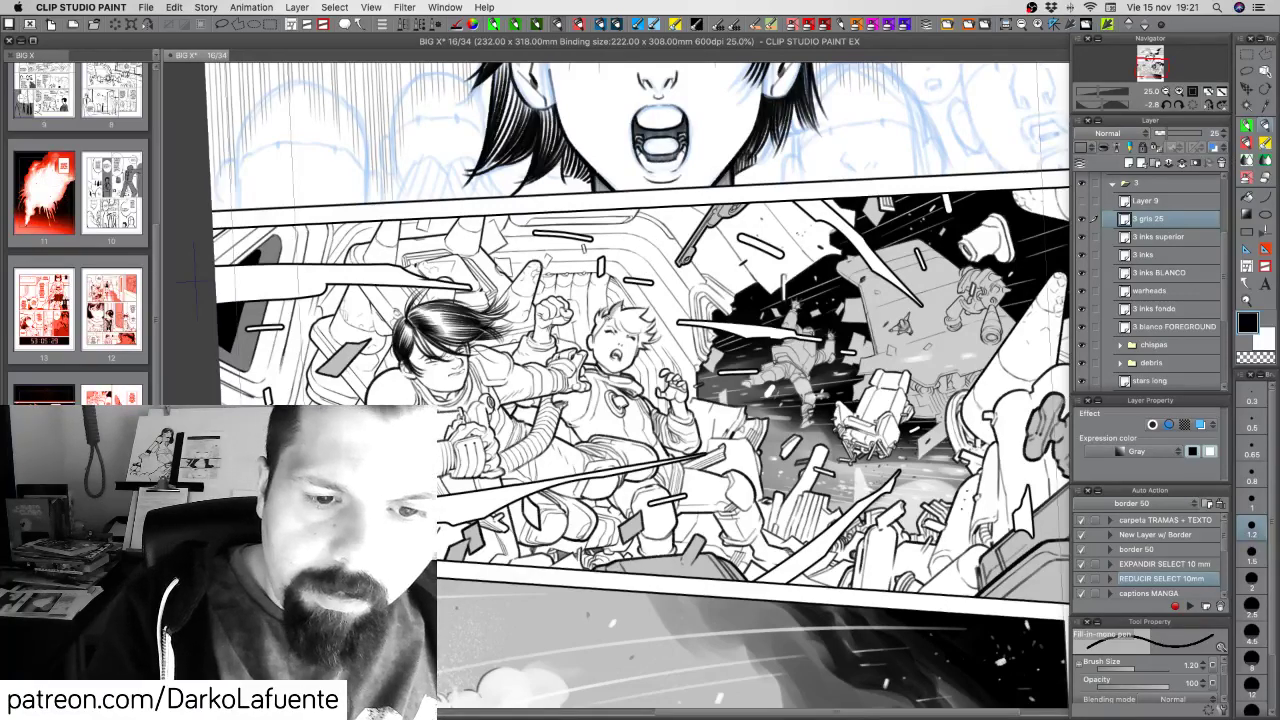
mouse_move(600, 314)
left_mouse_down()
mouse_move(588, 343)
mouse_move(610, 366)
mouse_move(646, 337)
mouse_move(640, 318)
mouse_move(616, 316)
left_mouse_up()
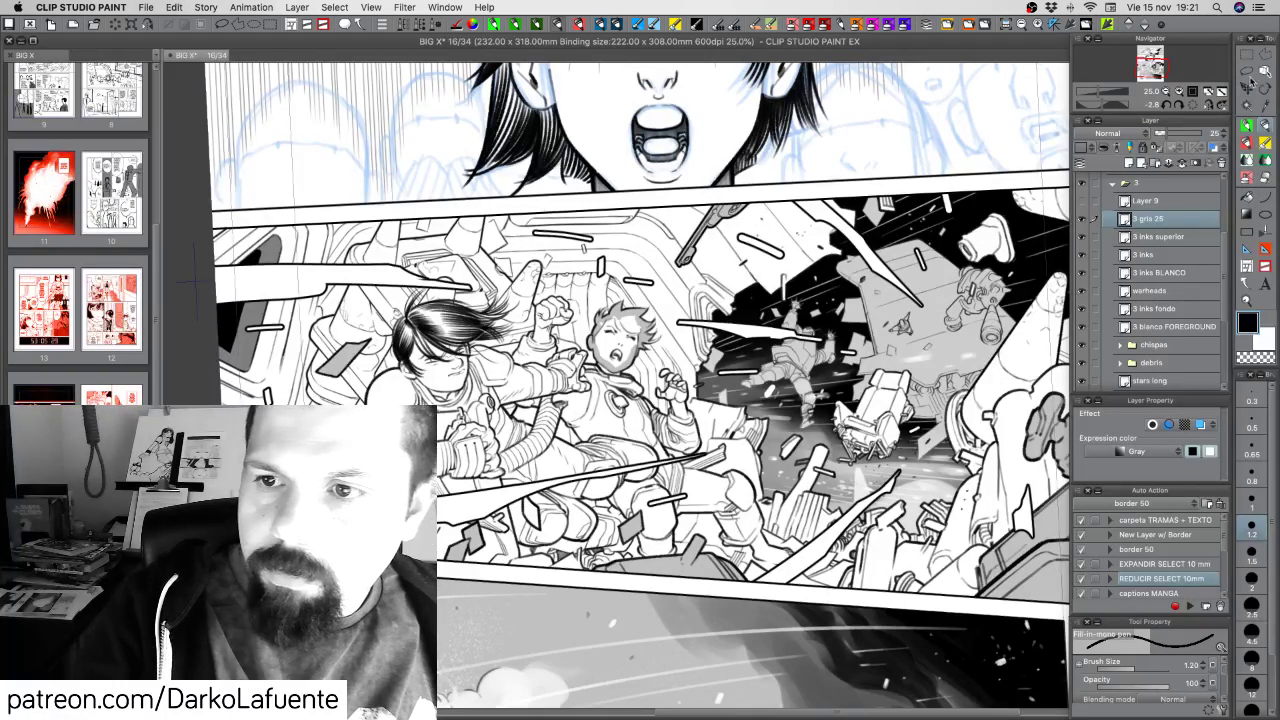
left_click(1179, 93)
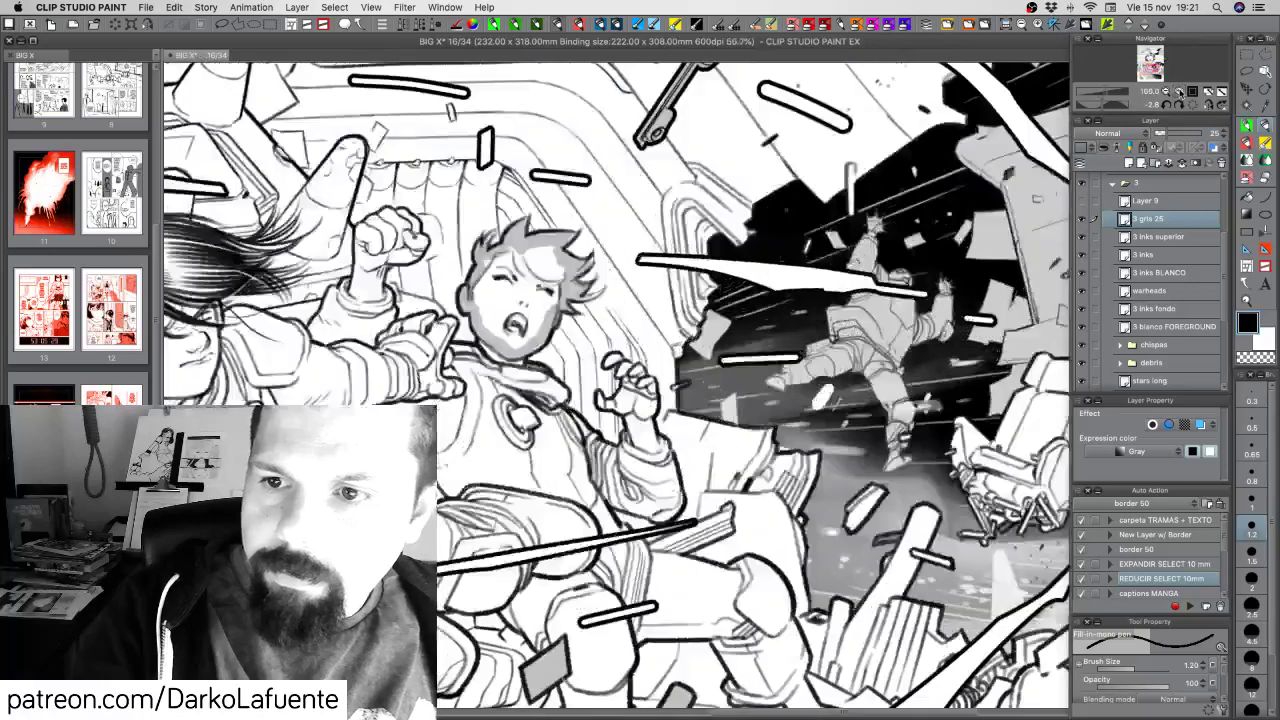
left_click(1179, 93)
left_click(1179, 93)
mouse_move(325, 224)
left_mouse_down()
mouse_move(869, 538)
mouse_move(974, 570)
left_mouse_up()
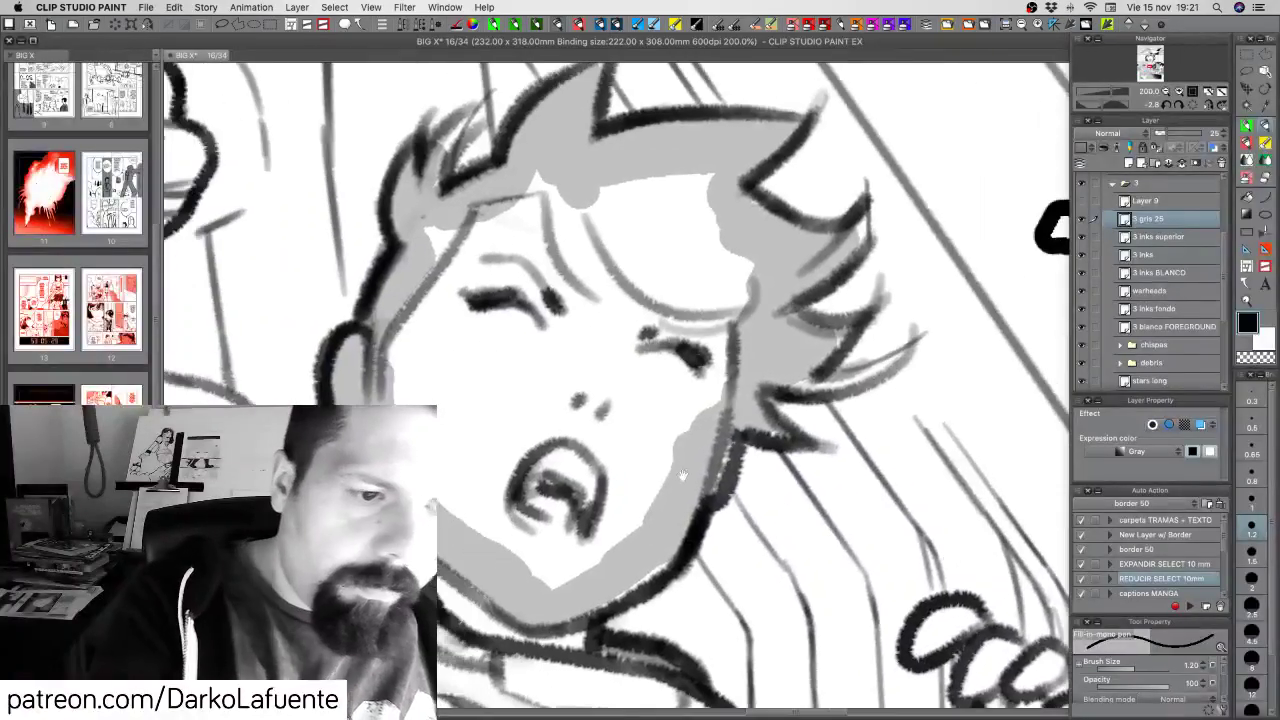
mouse_move(691, 442)
left_mouse_down()
mouse_move(786, 424)
mouse_move(756, 465)
left_mouse_up()
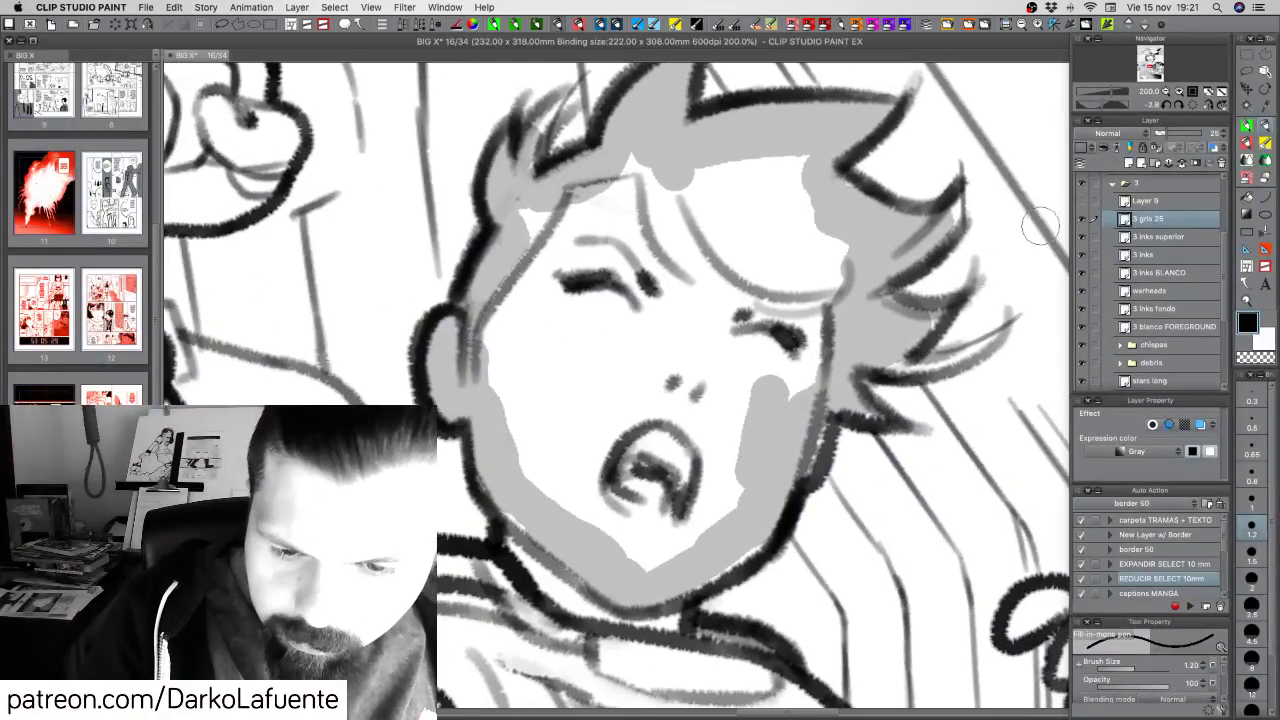
Try filling the boy's whole face with gray, and undo both the fill and the shading on his head
left_click(1247, 197)
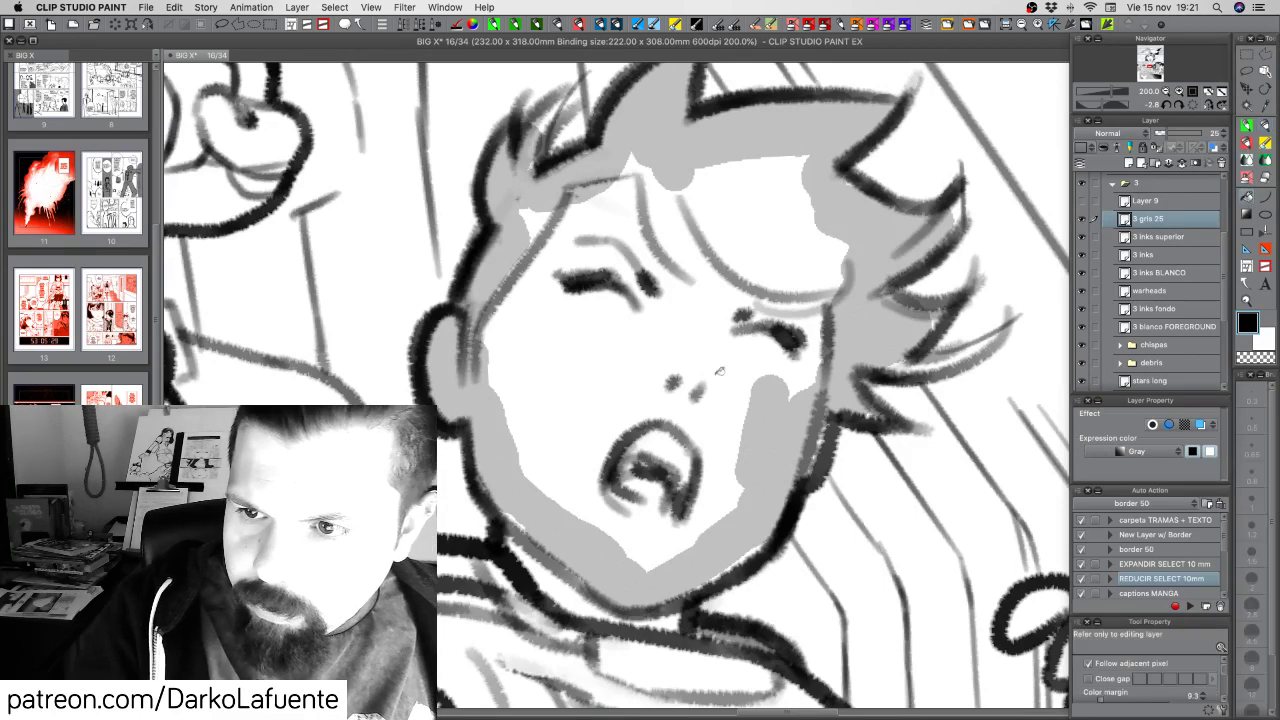
left_click(736, 396)
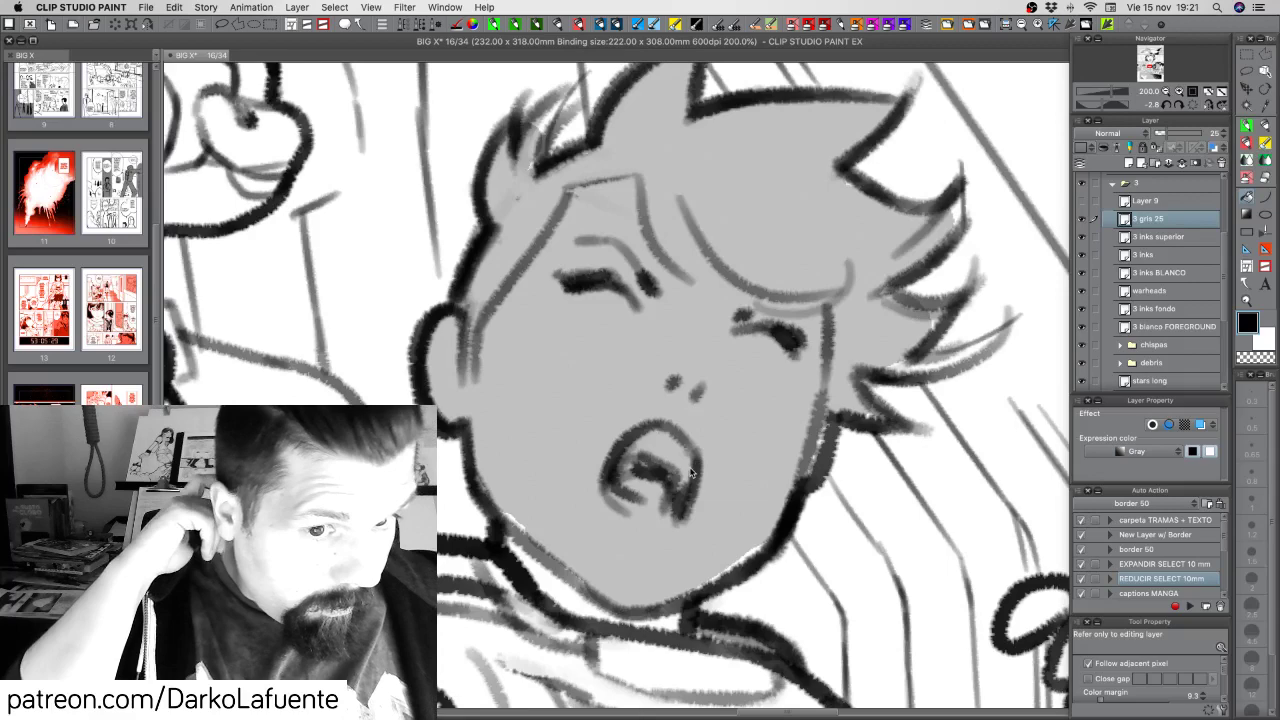
key("ctrl+z")
key("ctrl+z")
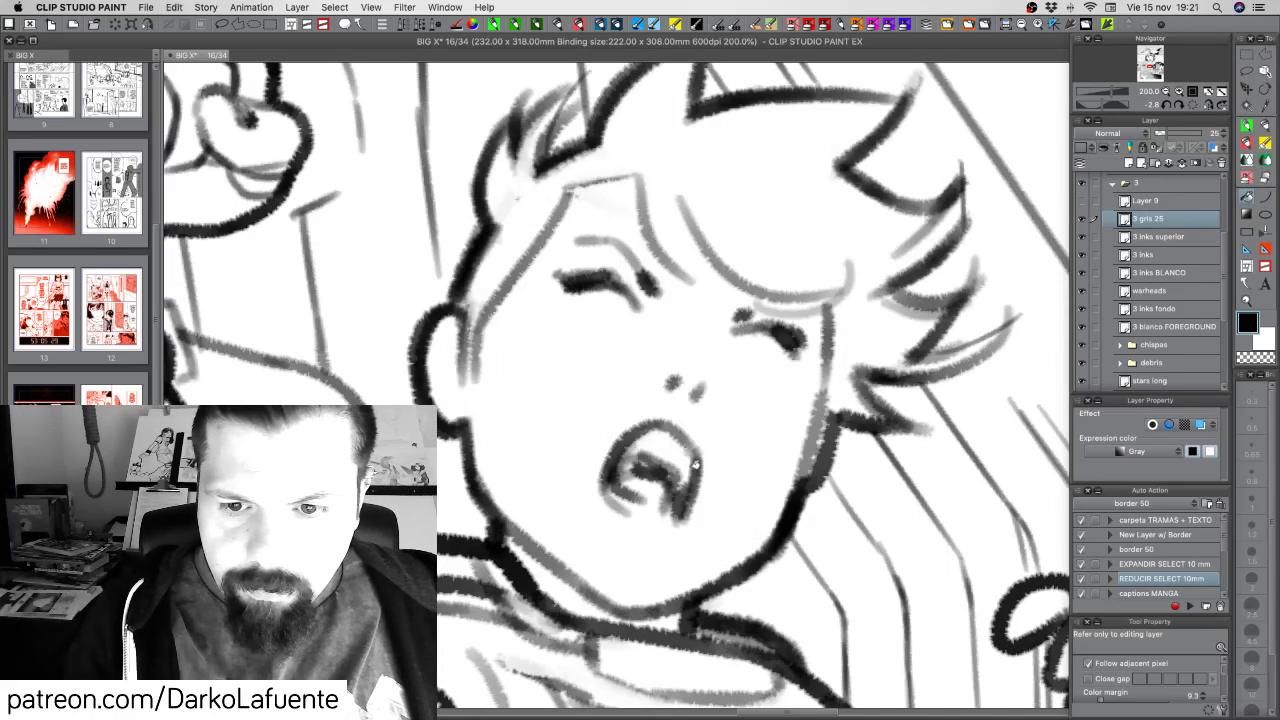
Reset the canvas rotation to 0.0 with the third panel in view at 25% and save the page
left_click(1180, 93)
left_click(1166, 92)
left_click(1166, 92)
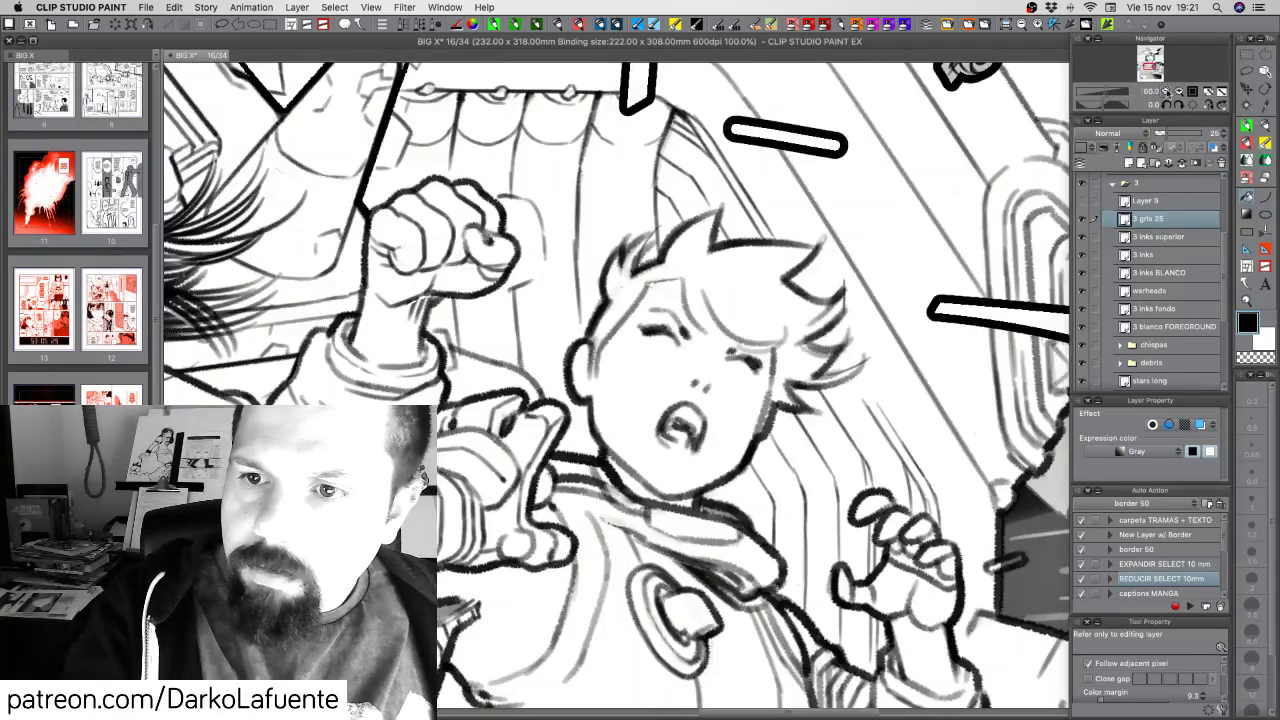
left_click(1166, 92)
left_click(1166, 92)
left_click(1166, 92)
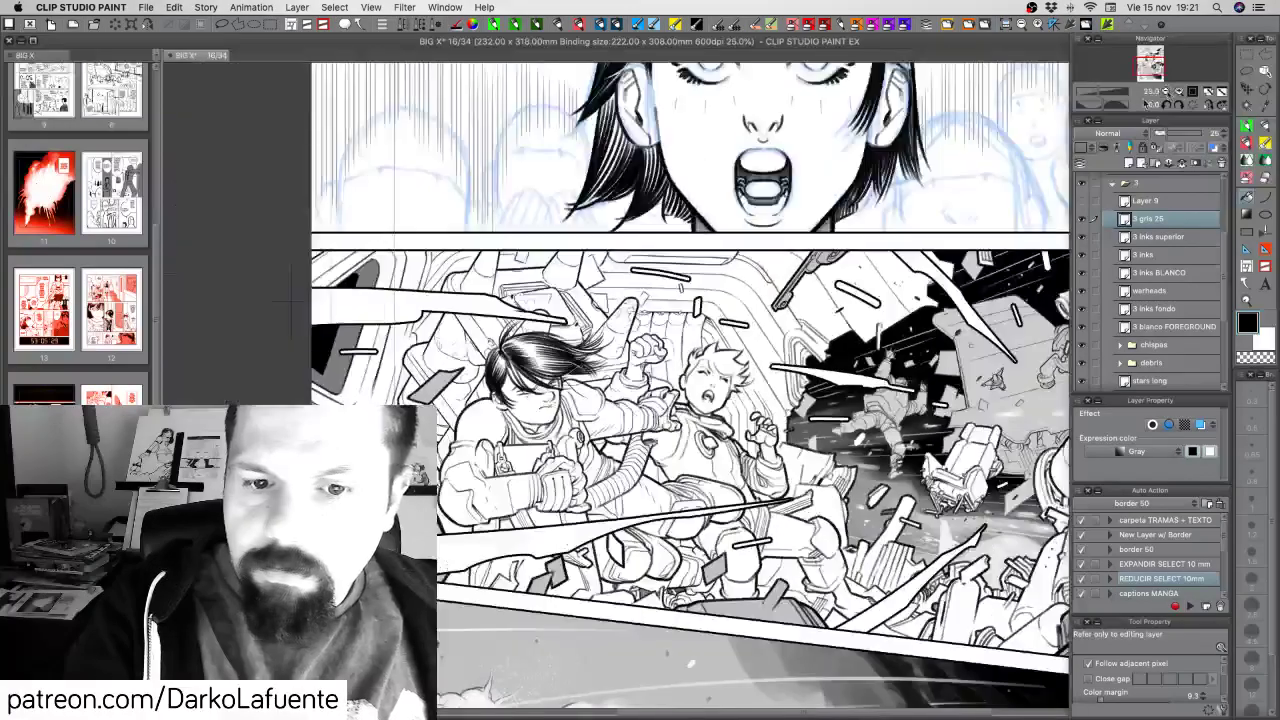
left_click_drag(948, 434, 852, 456)
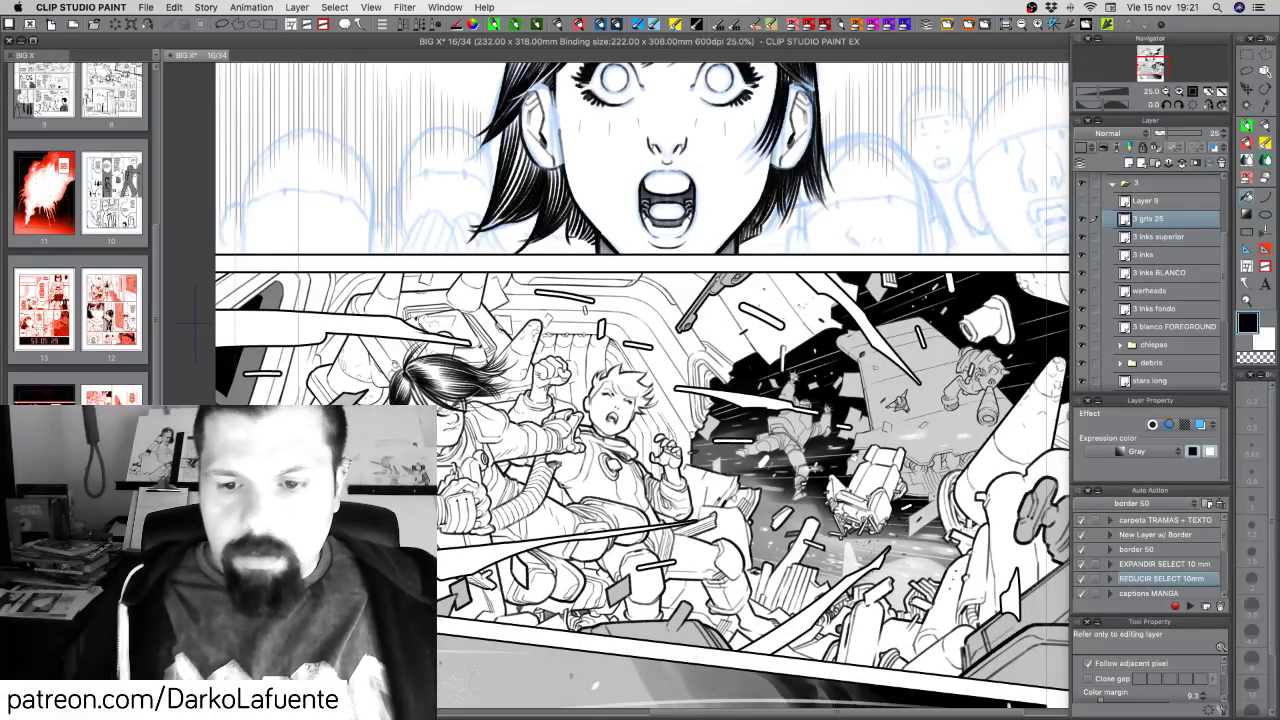
key("super+s")
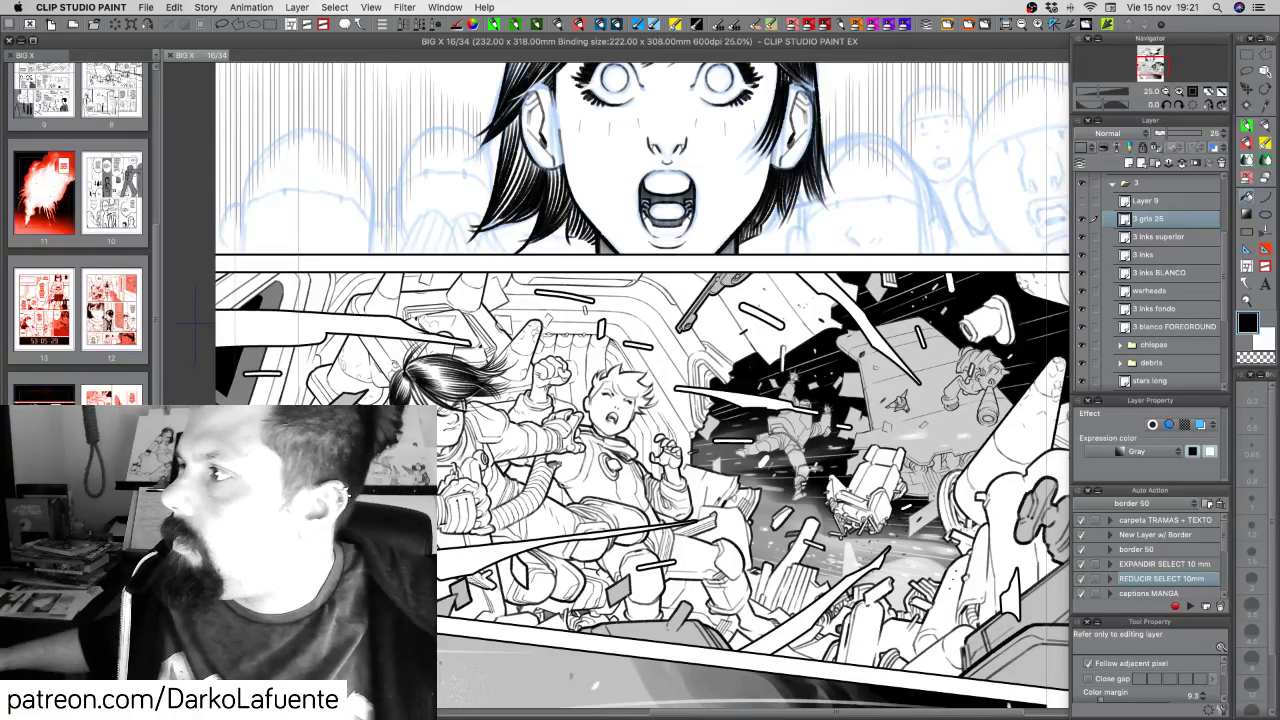
key("super+Tab")
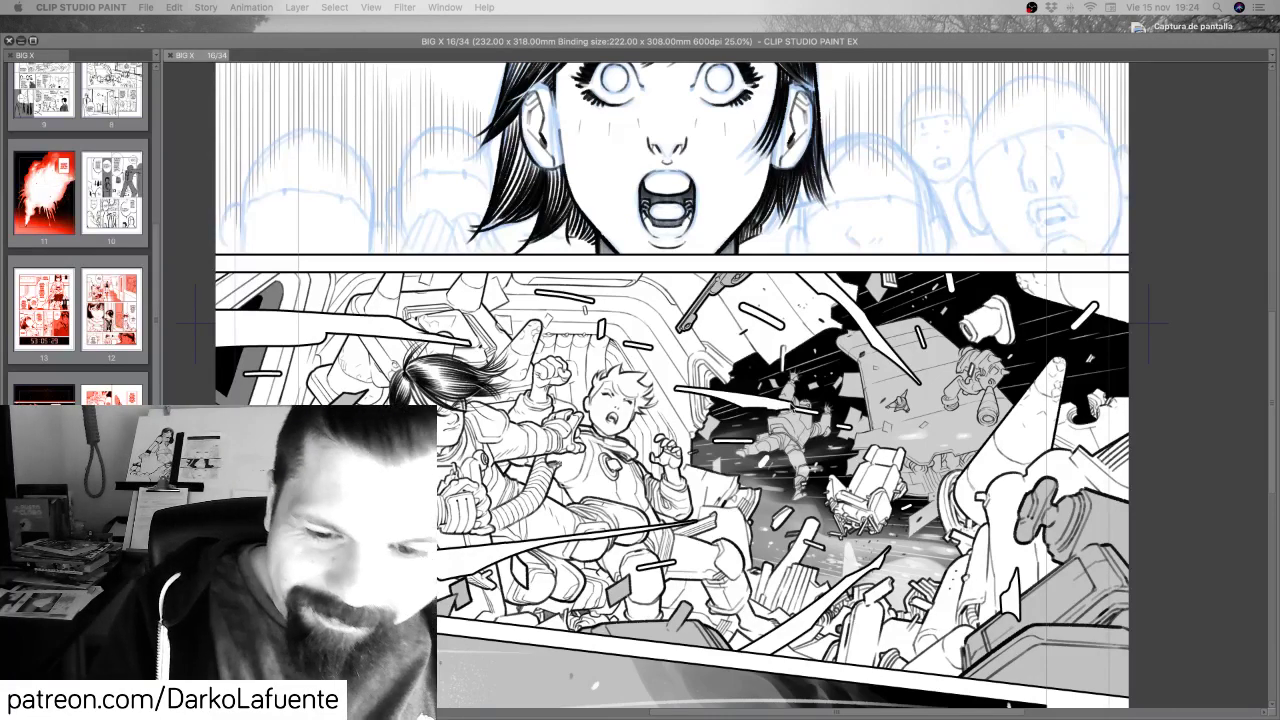
left_click(793, 404)
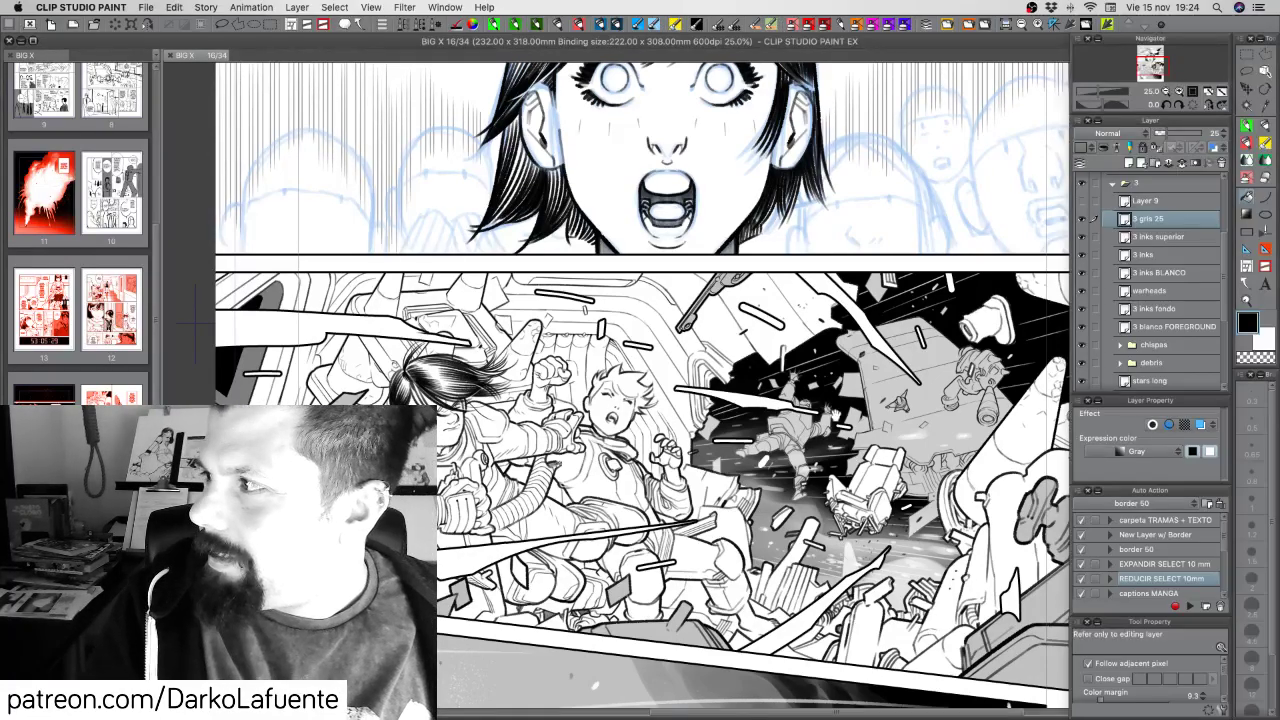
Delete Layer 9 from folder 3 and collapse the folder
left_click_drag(835, 415, 851, 438)
left_click(1167, 92)
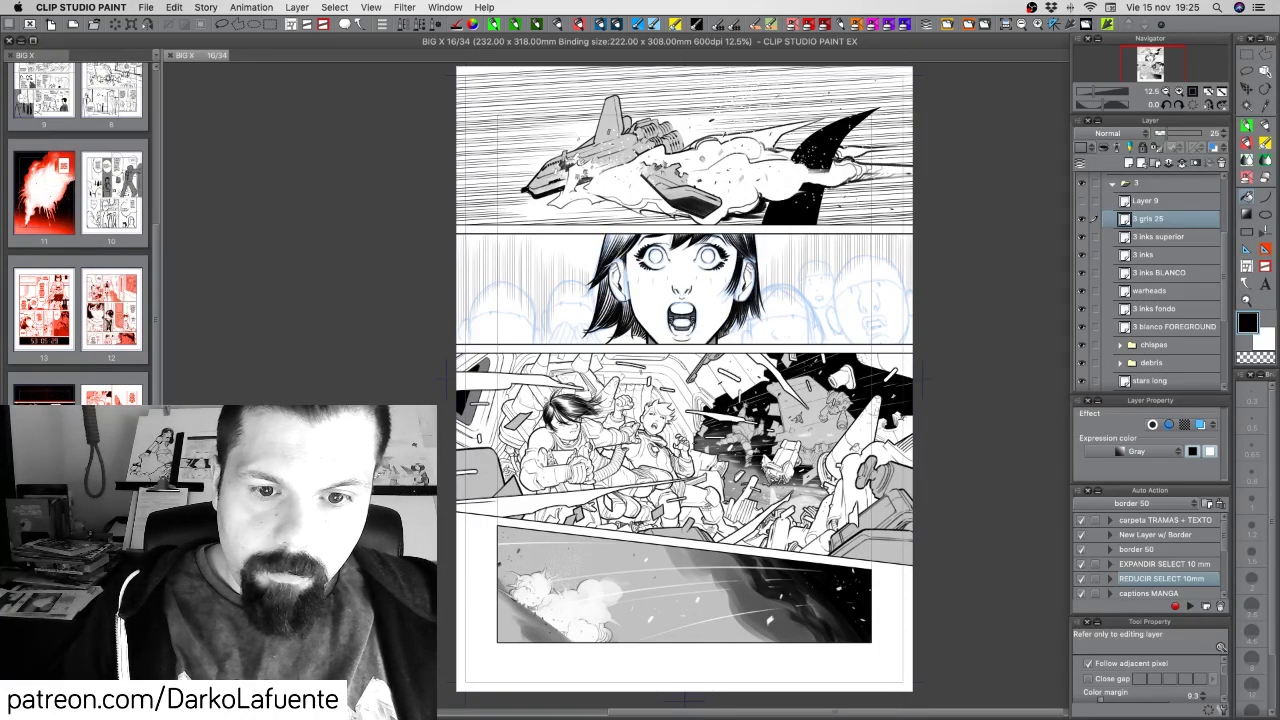
left_click(1082, 201)
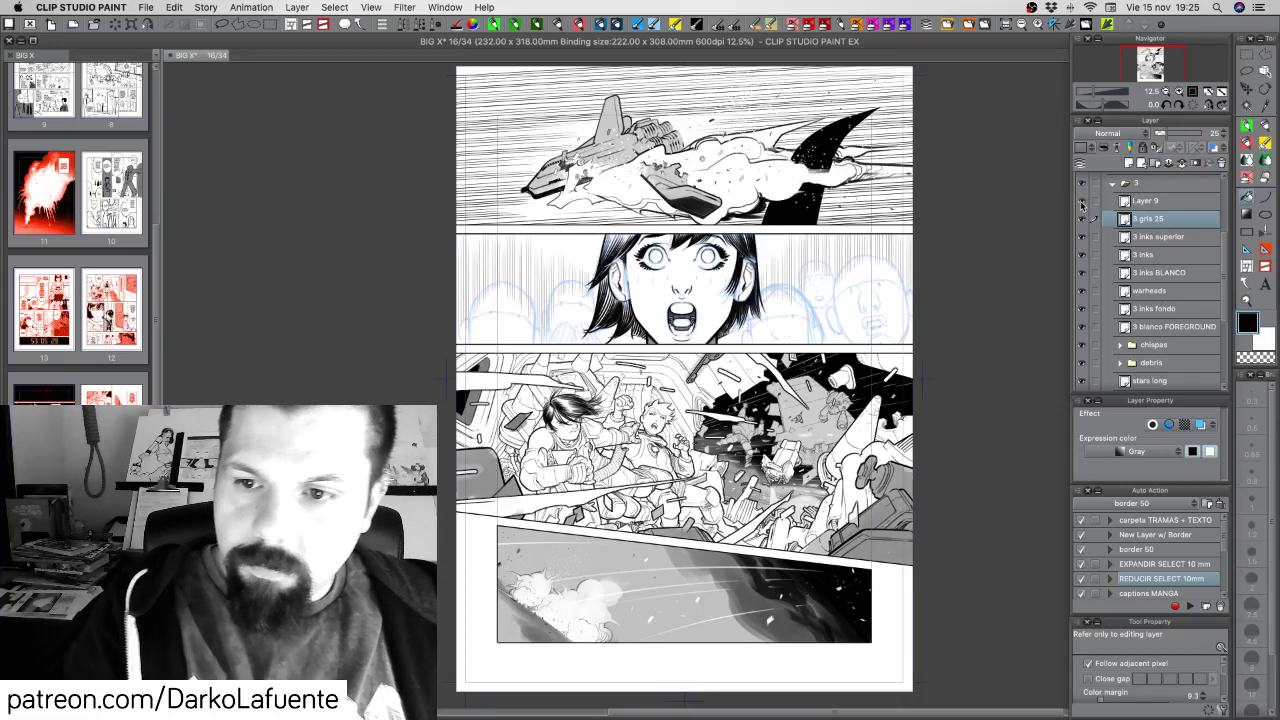
left_click(1082, 201)
left_click(1189, 203)
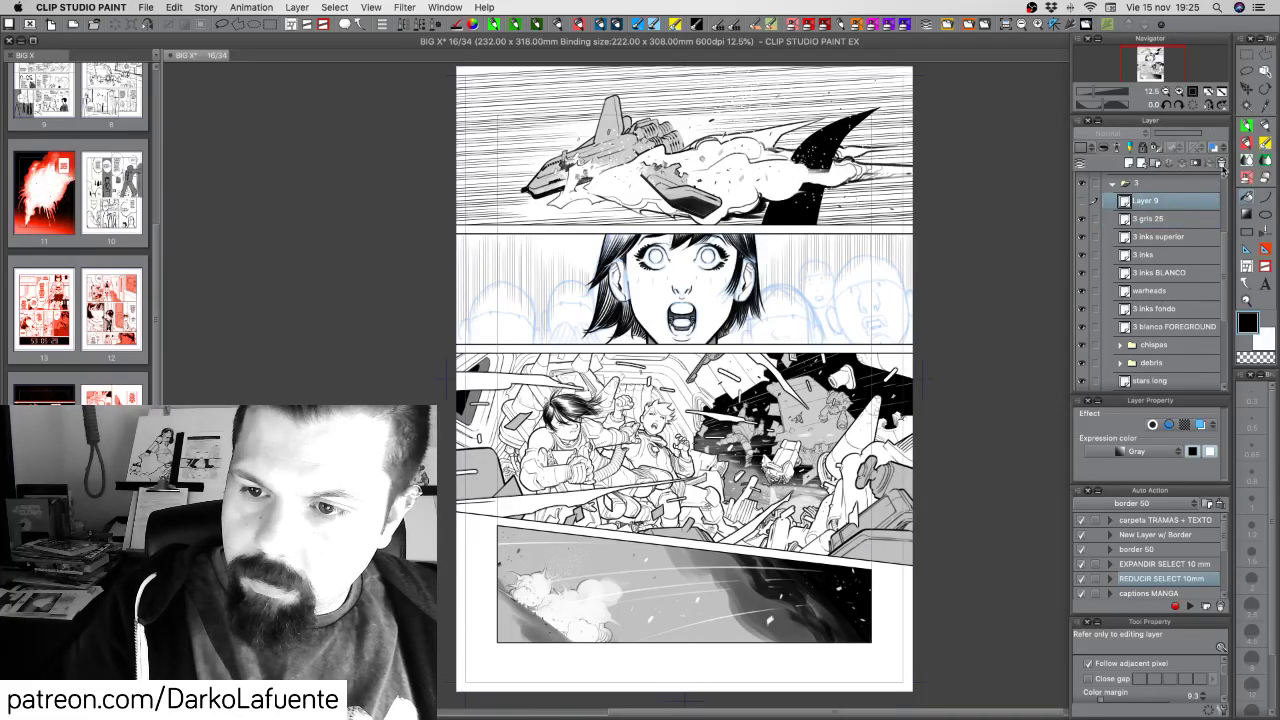
left_click(1221, 163)
left_click(1113, 184)
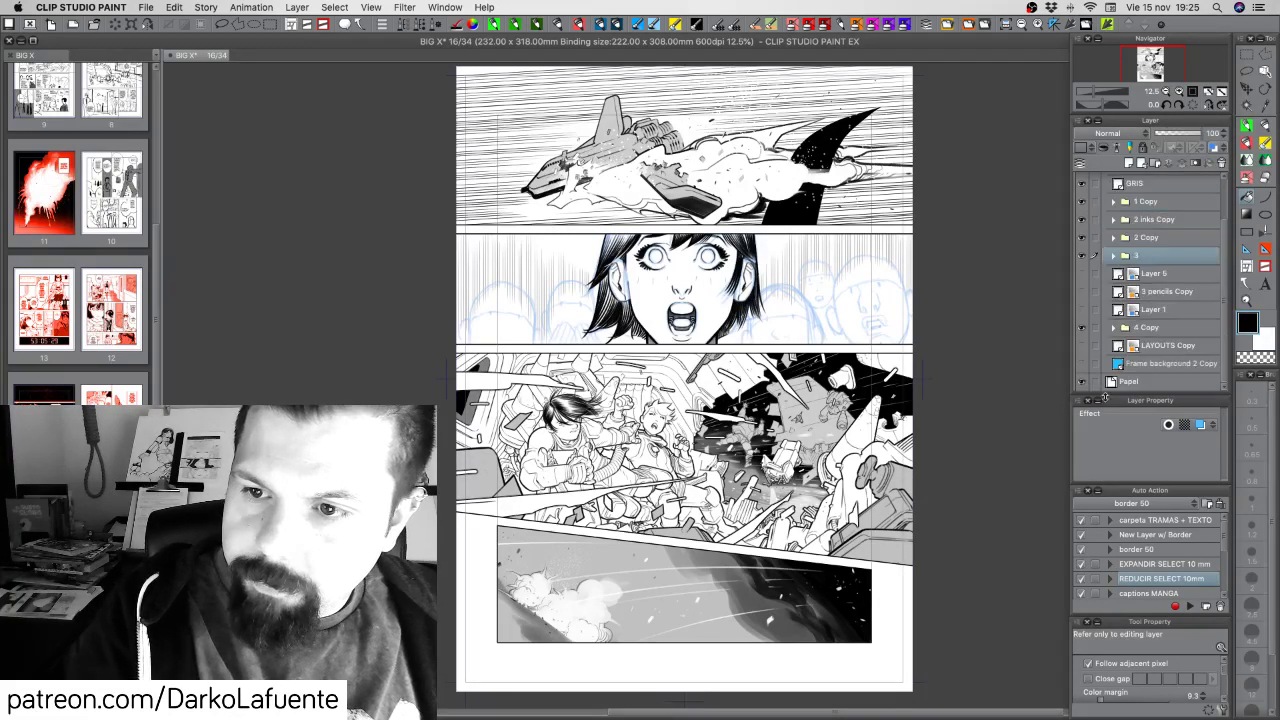
Toggle the visibility of folders 3 and 4 Copy to check which artwork each one holds
left_click(1082, 256)
left_click(1082, 256)
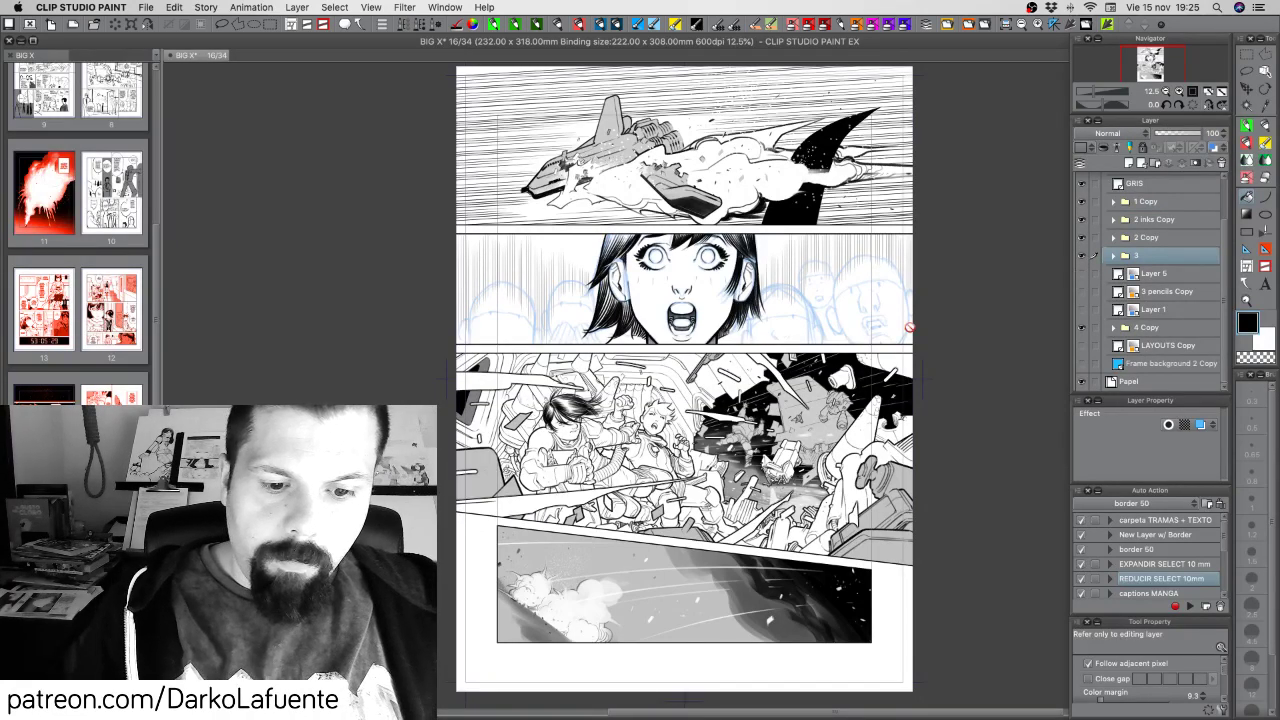
left_click(1082, 328)
left_click(1082, 328)
scroll(1225, 291, "up", 3)
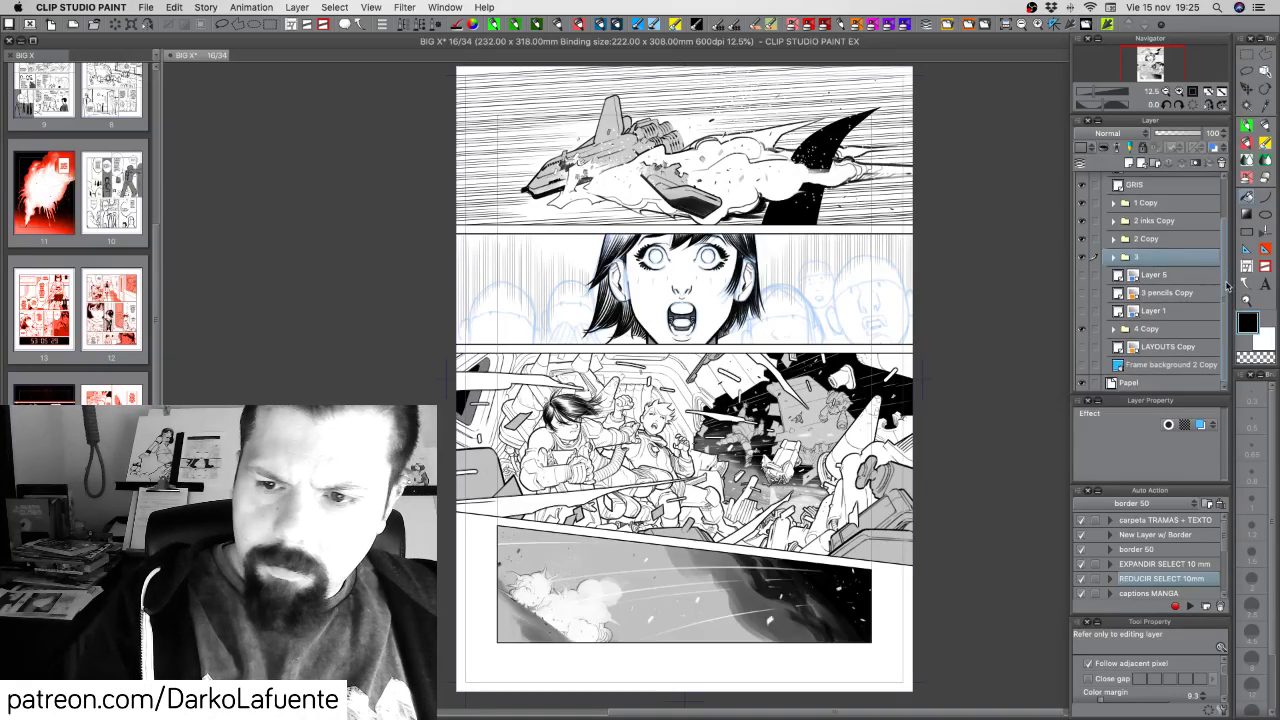
scroll(1228, 258, "down", 3)
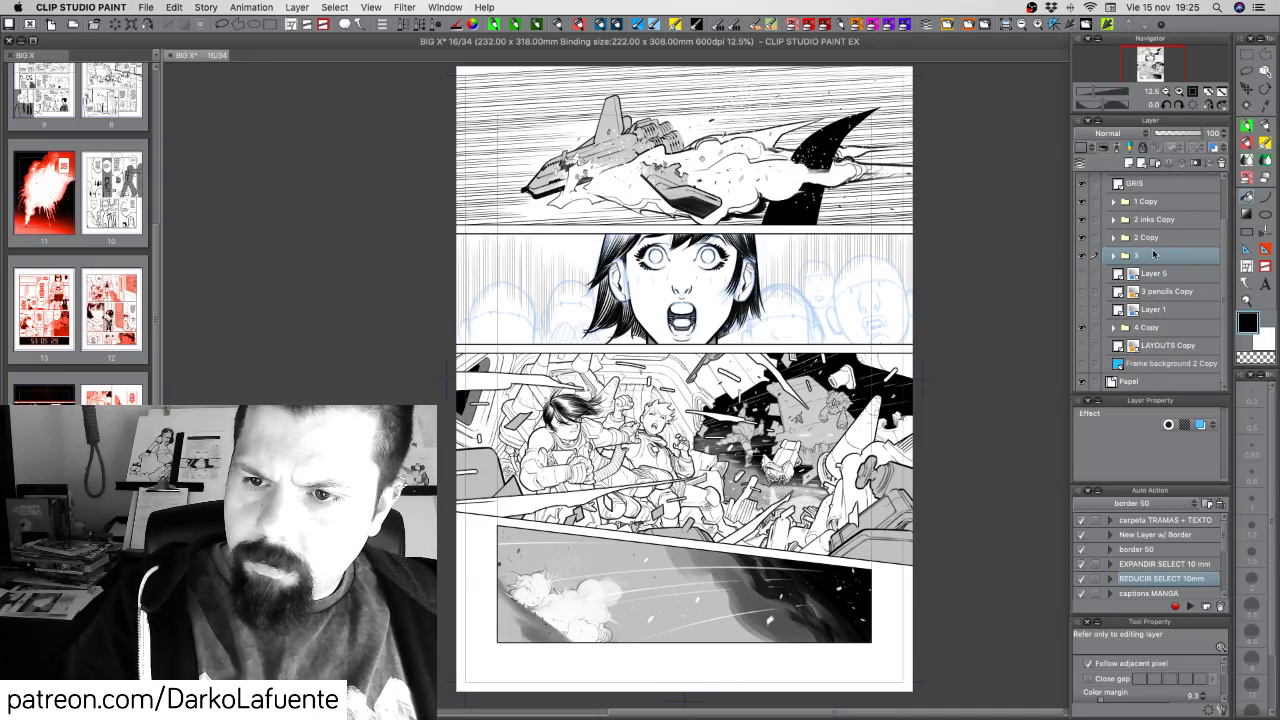
Create a layer folder below folder 3 and name it "layouts, pencils"
key("super+g")
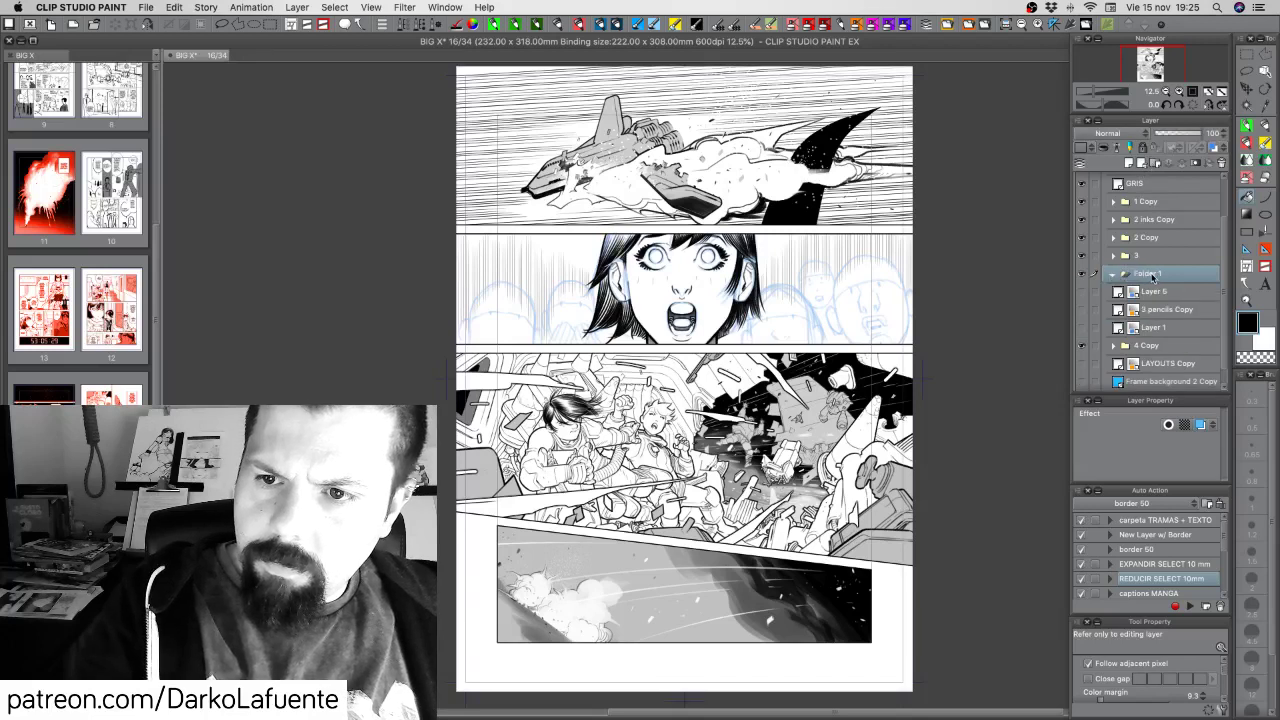
double_click(1165, 274)
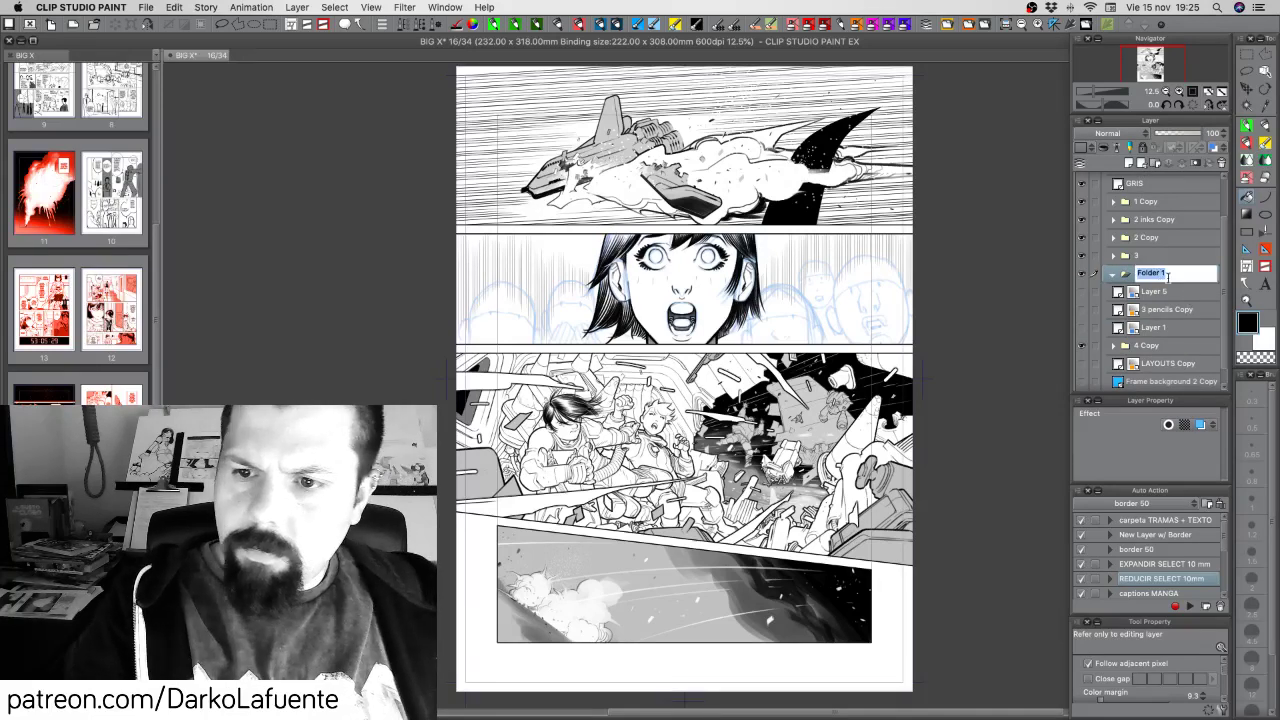
type("layouts")
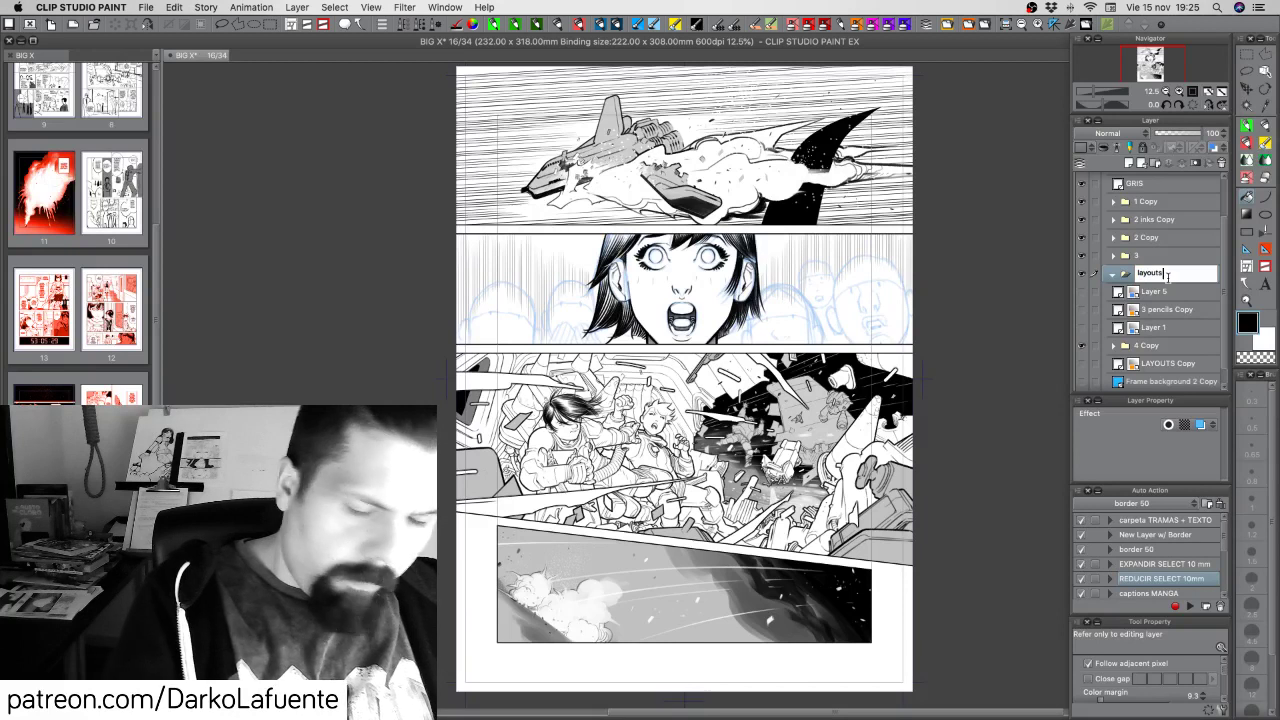
type(", pencils")
key("Return")
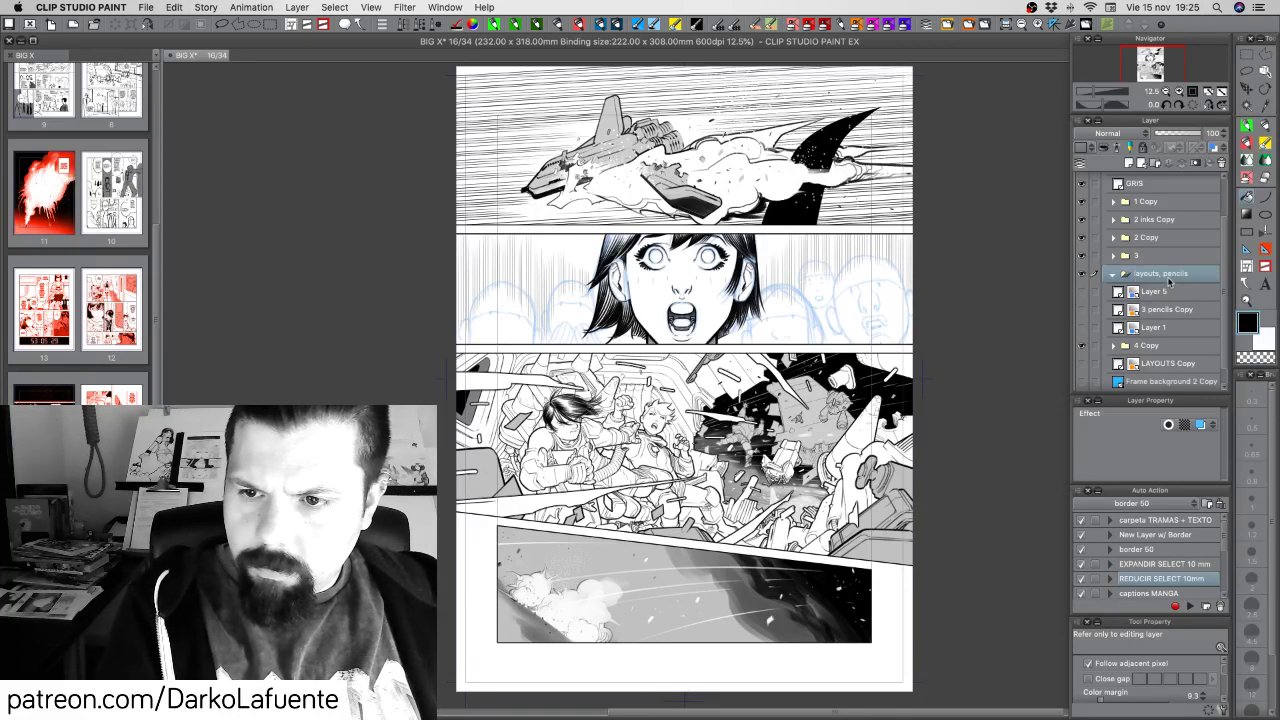
Move Layer 5, 3 pencils Copy, Layer 1 and LAYOUTS Copy into a collapsed layouts, pencils folder below 4 Copy
left_click(1188, 292)
left_click(1192, 328, "shift")
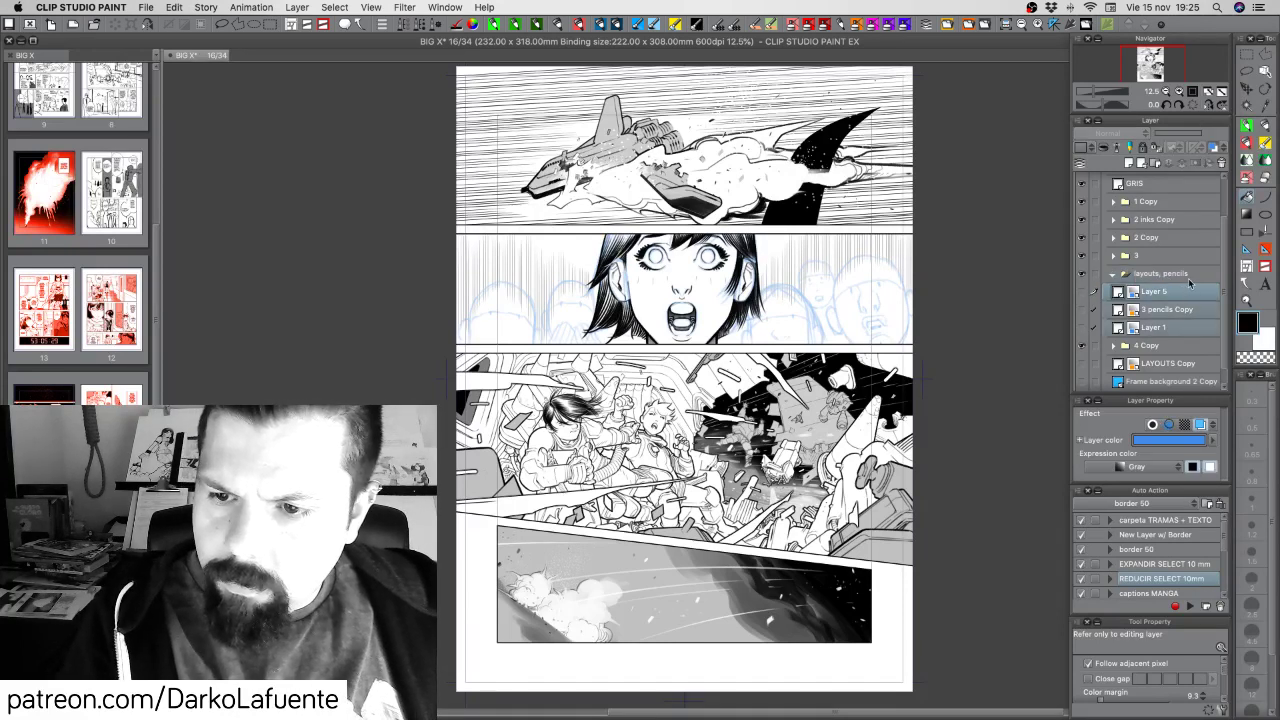
mouse_move(1193, 364)
left_mouse_down()
mouse_move(1203, 332)
mouse_move(1185, 352)
left_mouse_up()
left_click(1114, 274)
Delete the Frame background 2 Copy layer, undoing and redoing the deletion to compare the page
left_click(1186, 364)
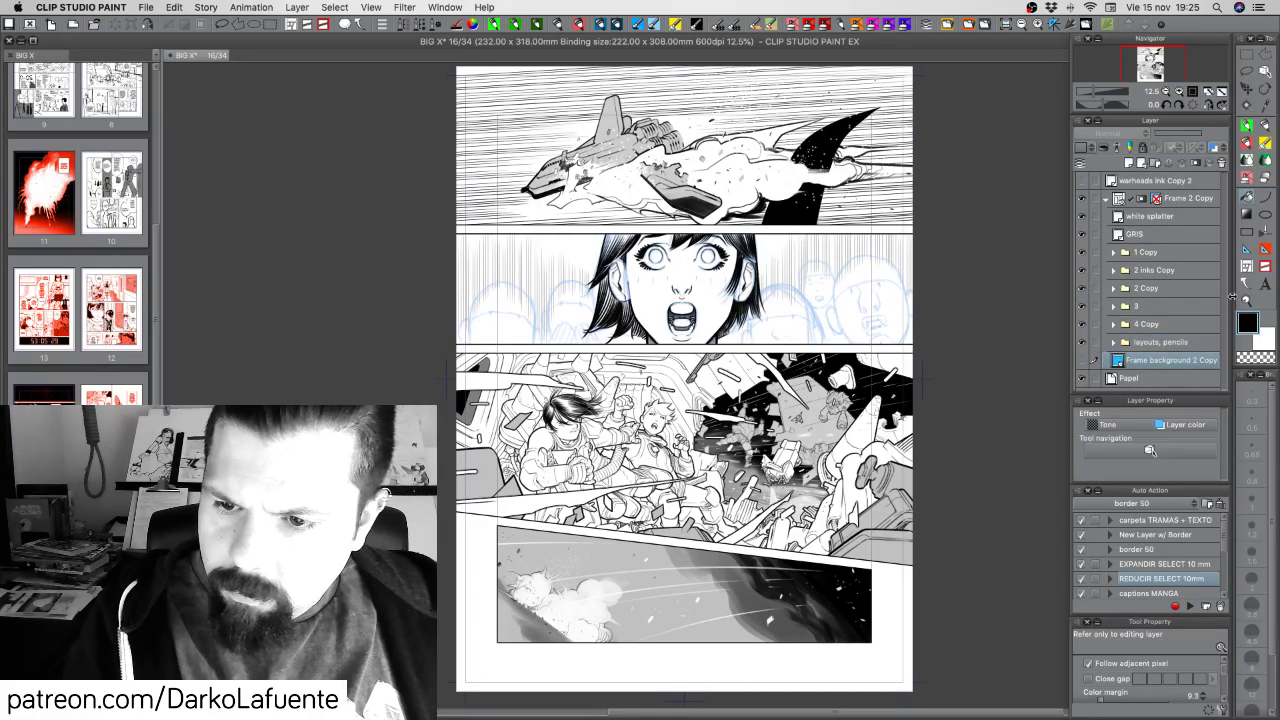
left_click(1220, 163)
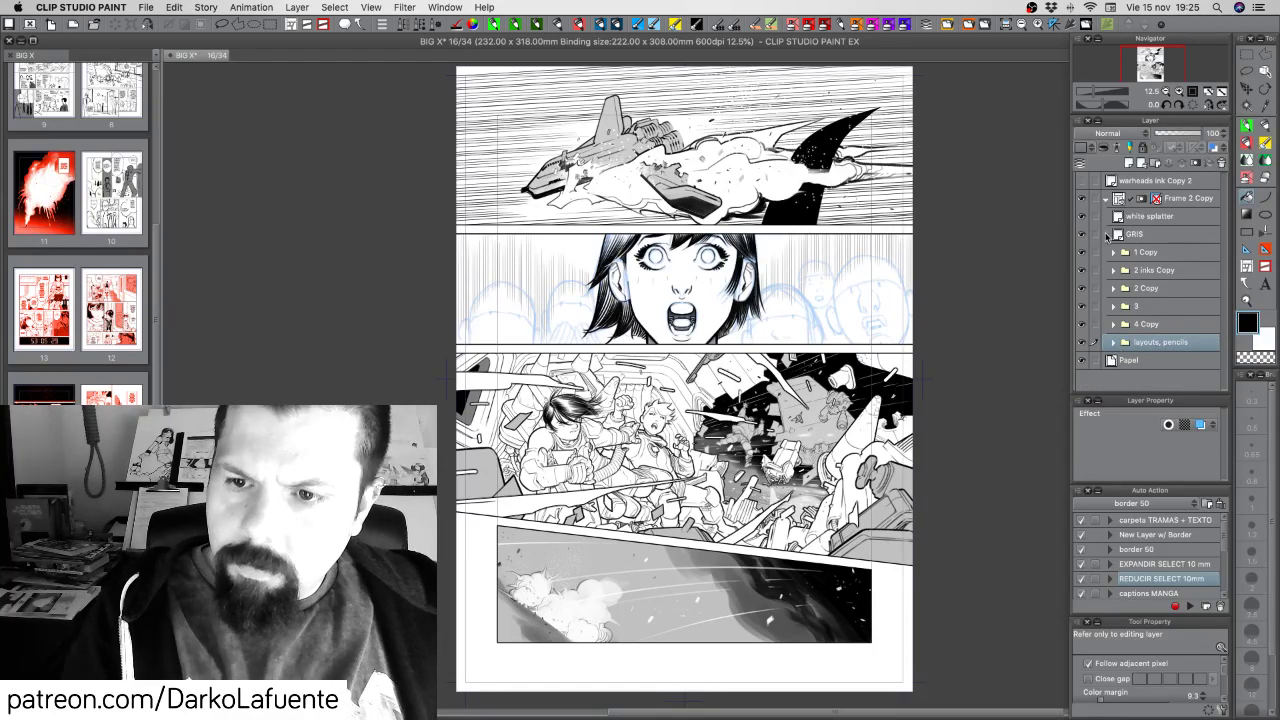
key("super+z")
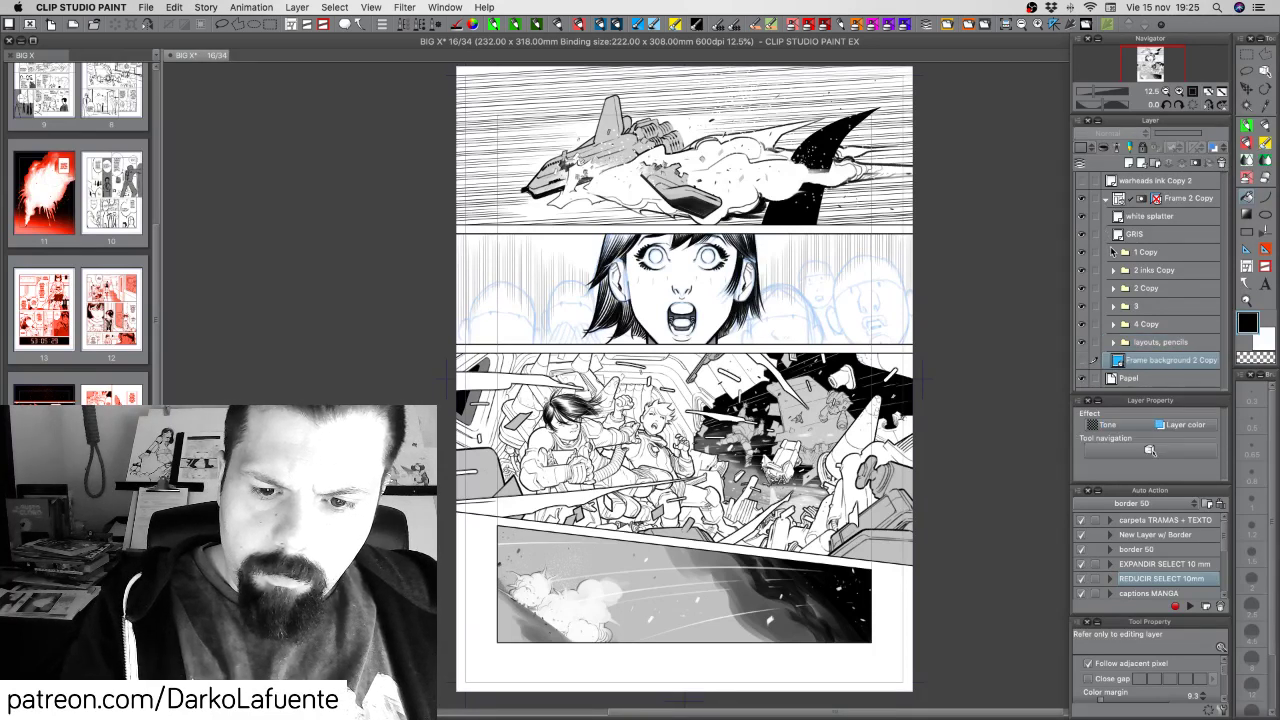
key("super+z")
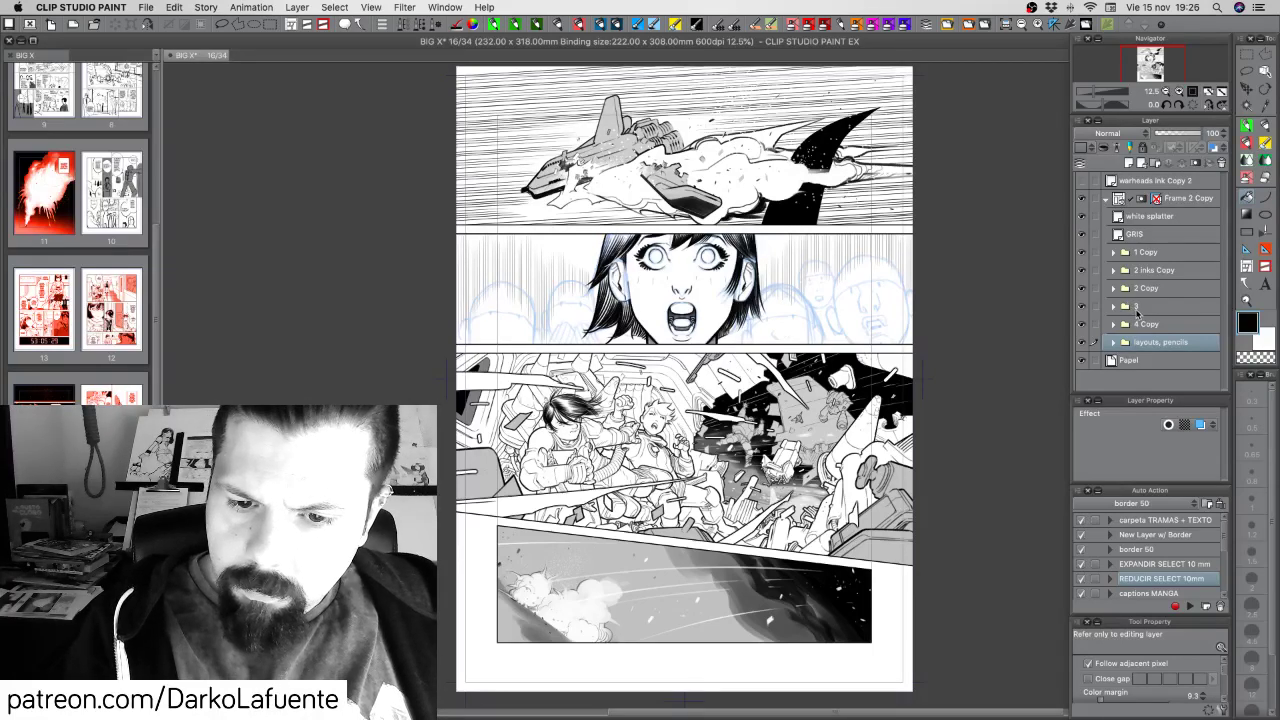
Check the artwork in folder 4 Copy by toggling its visibility, and make the stars long layer in folder 3 ready for drawing
left_click(1083, 325)
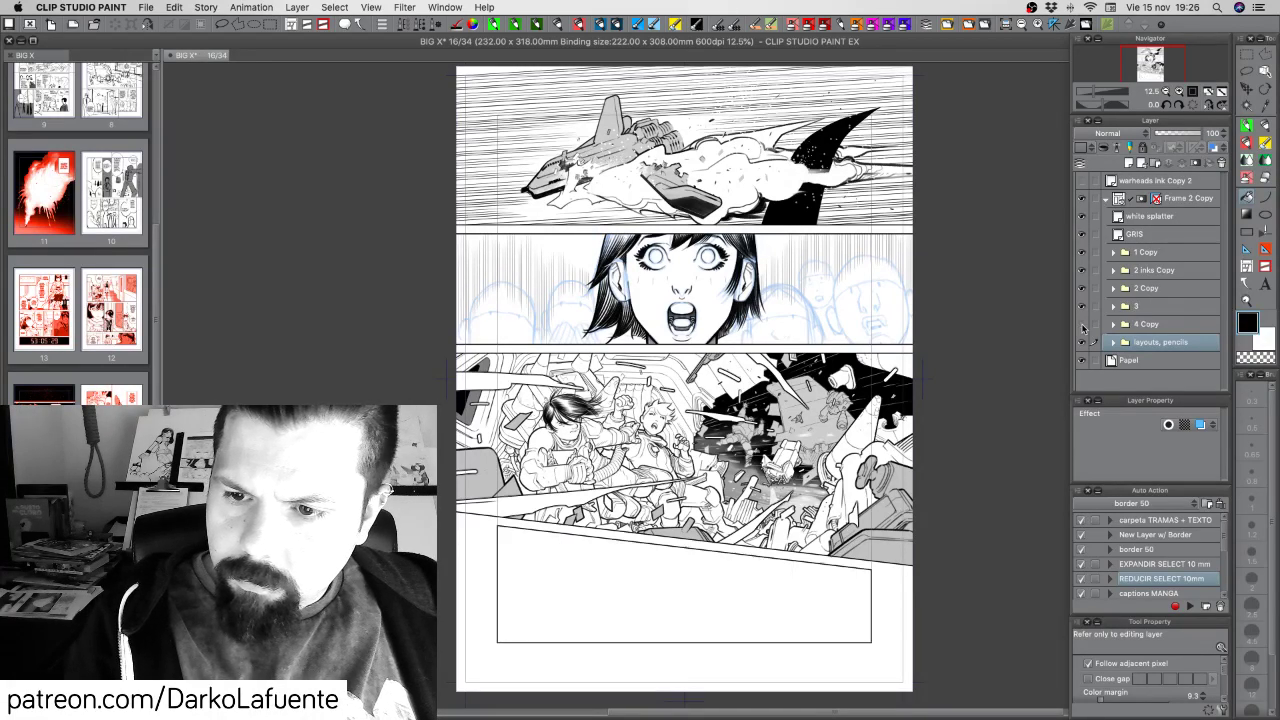
left_click(1083, 325)
left_click(1113, 306)
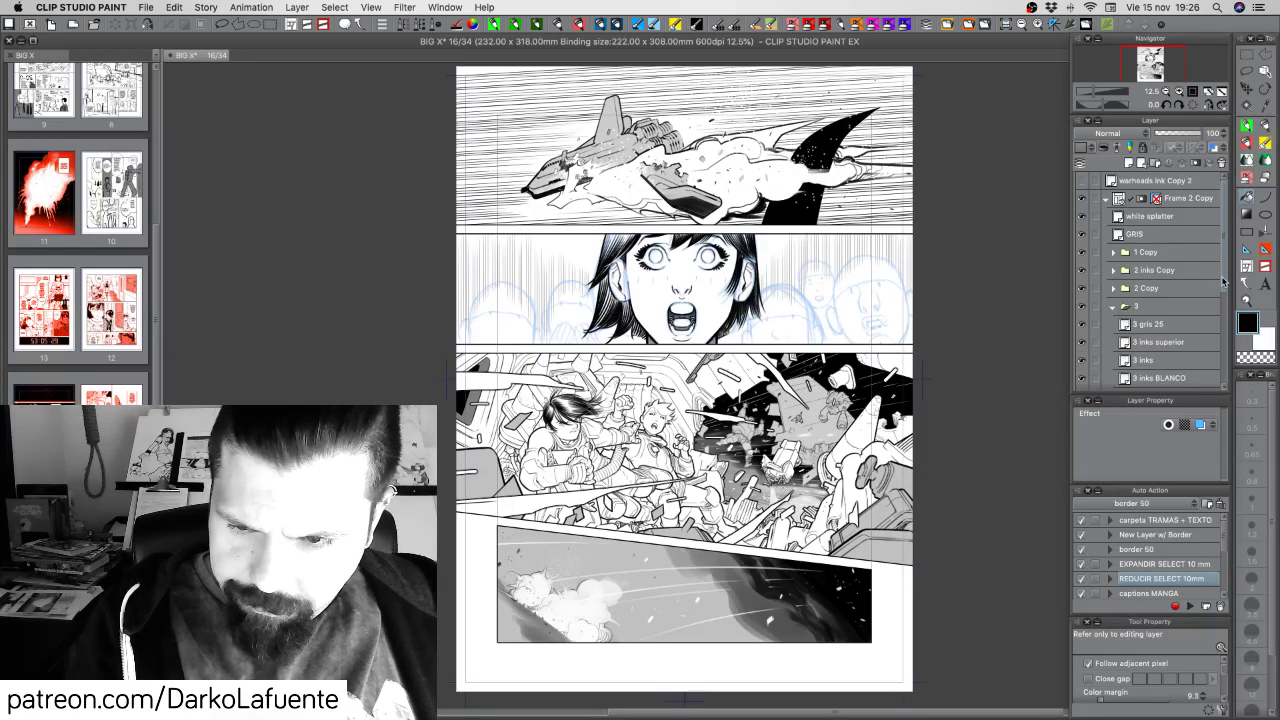
scroll(1215, 350, "down", 5)
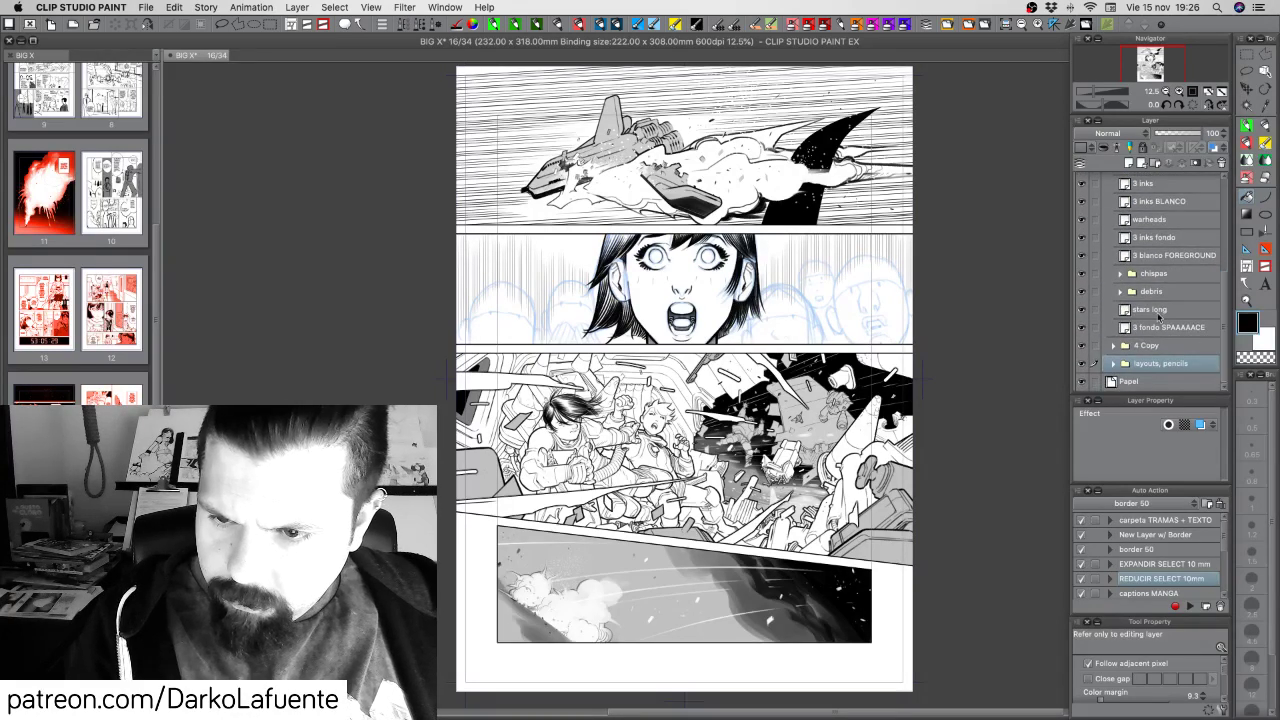
left_click(1157, 311)
left_click(1254, 250)
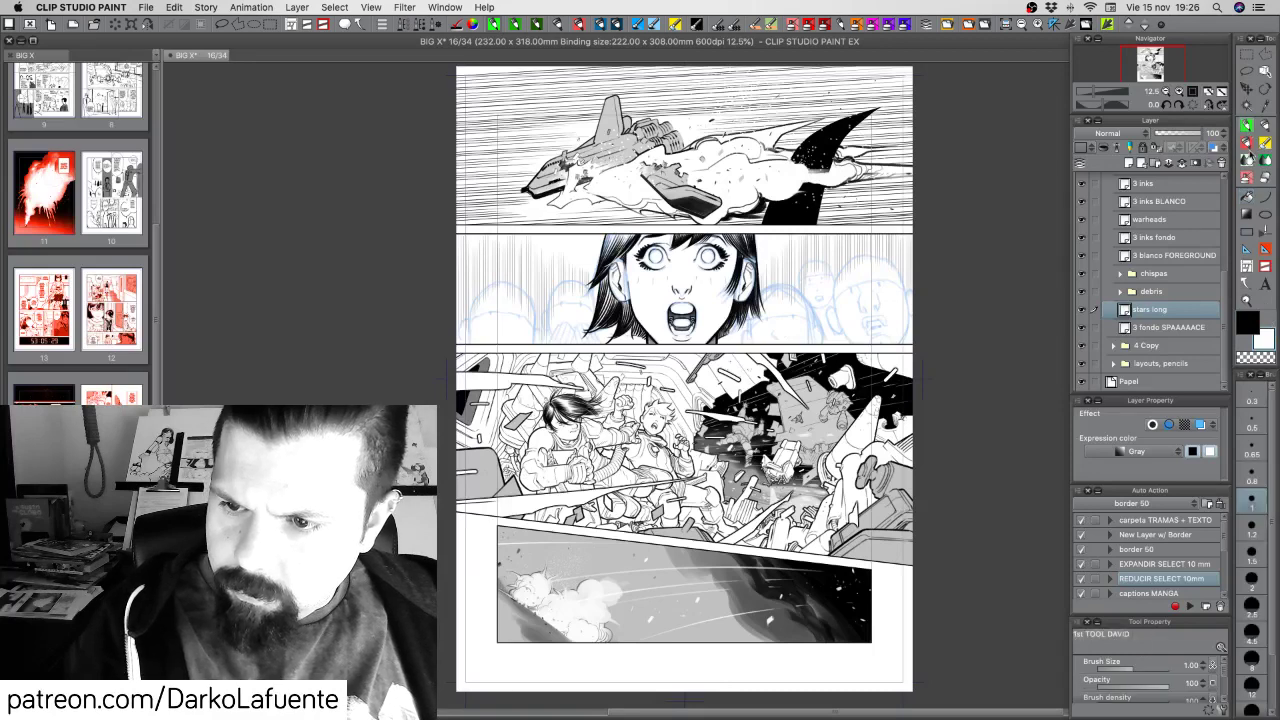
Draw thin star streaks with the 0.65 brush across the black space in the third panel, undoing the last stroke
left_click(1037, 24)
left_click(1037, 24)
left_click_drag(968, 364, 758, 395)
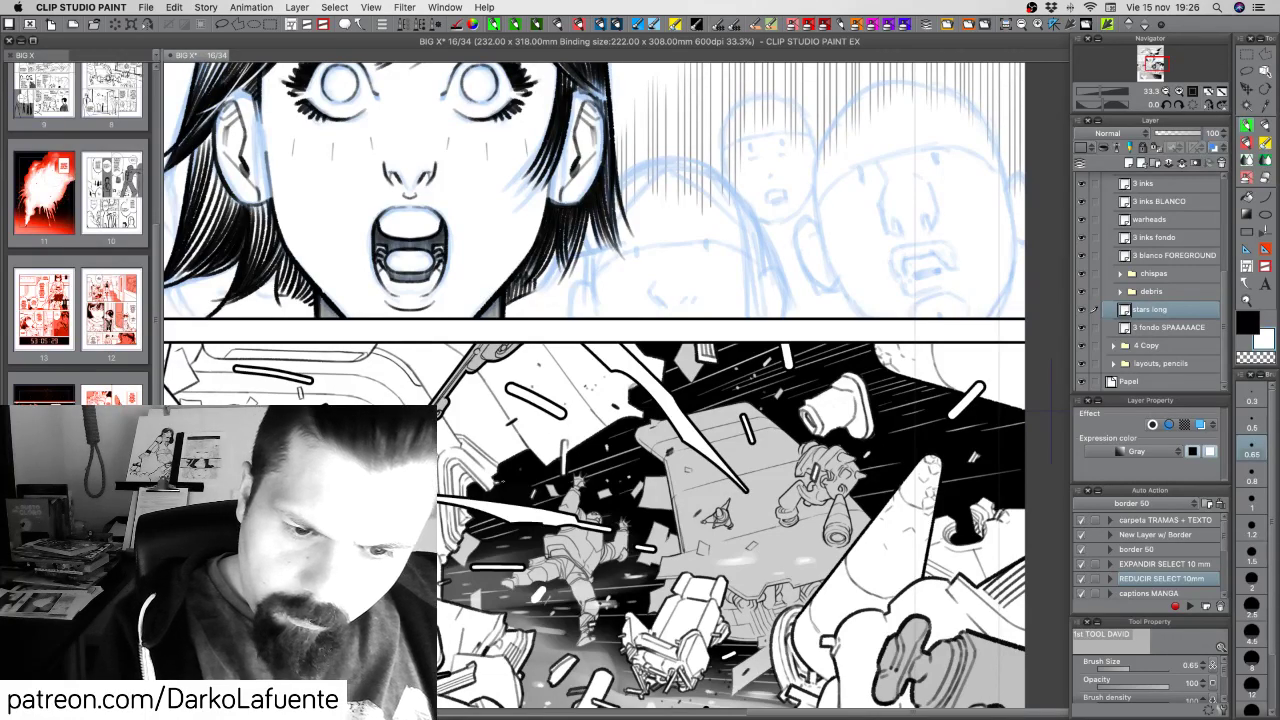
left_click_drag(556, 490, 591, 519)
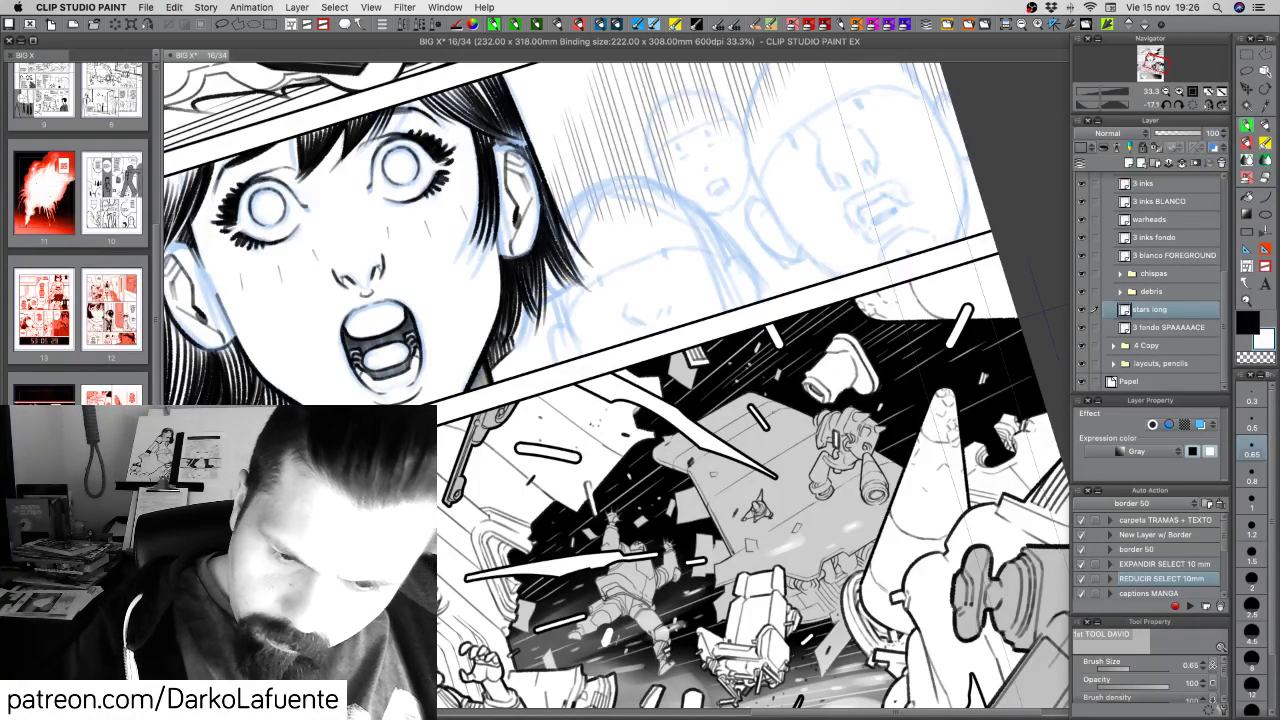
key("r")
left_click_drag(799, 697, 735, 711)
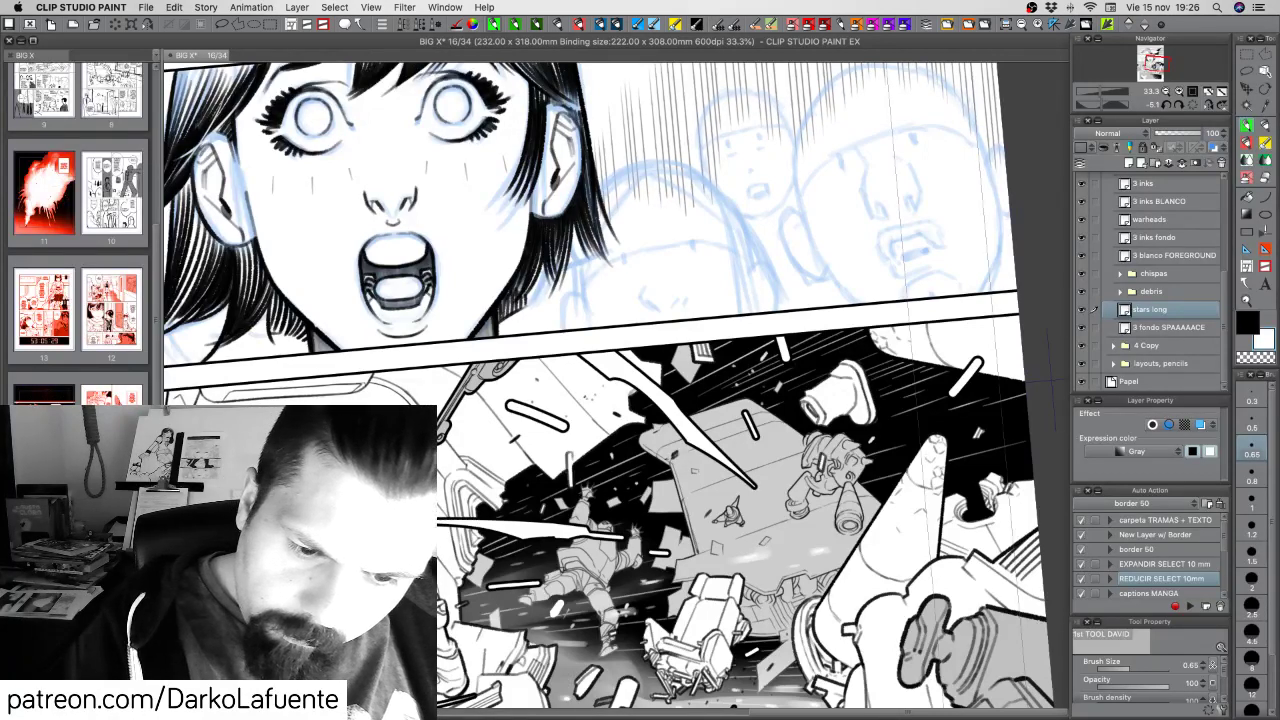
left_click_drag(614, 501, 629, 490)
key("super+z")
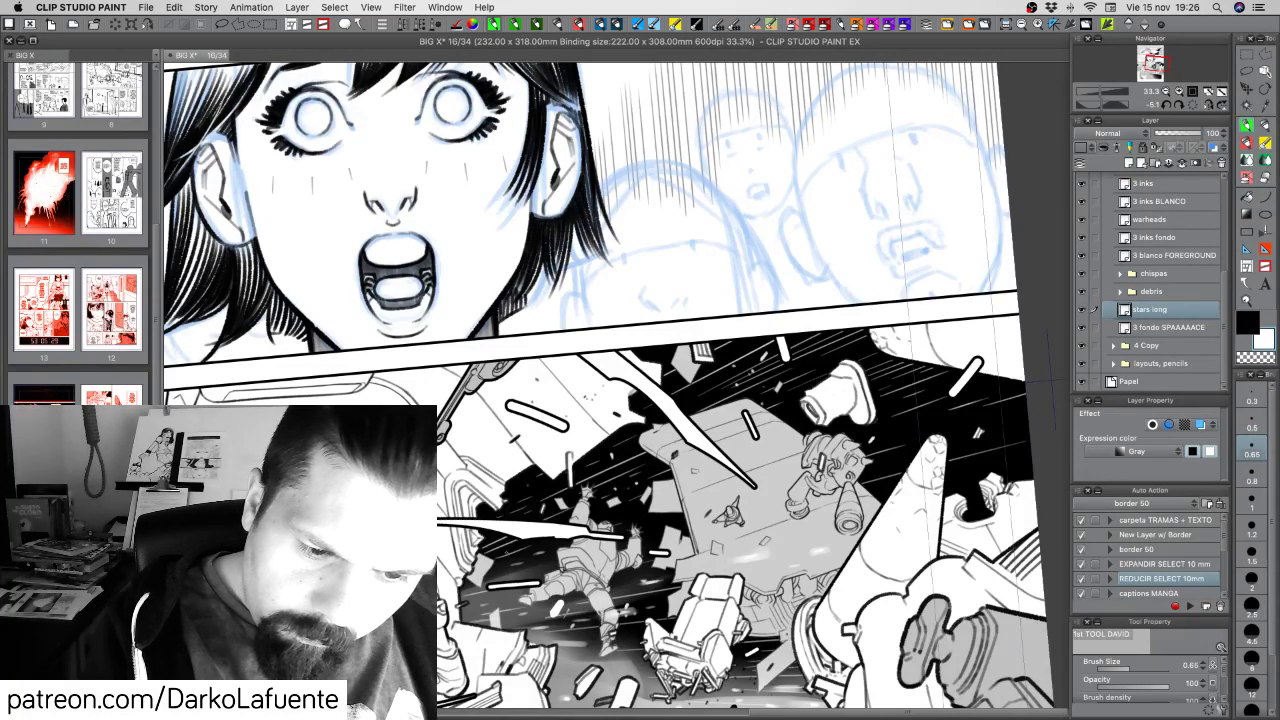
Add more fine star streaks around the floating figure and debris in the third panel, undoing the last stroke
key("c")
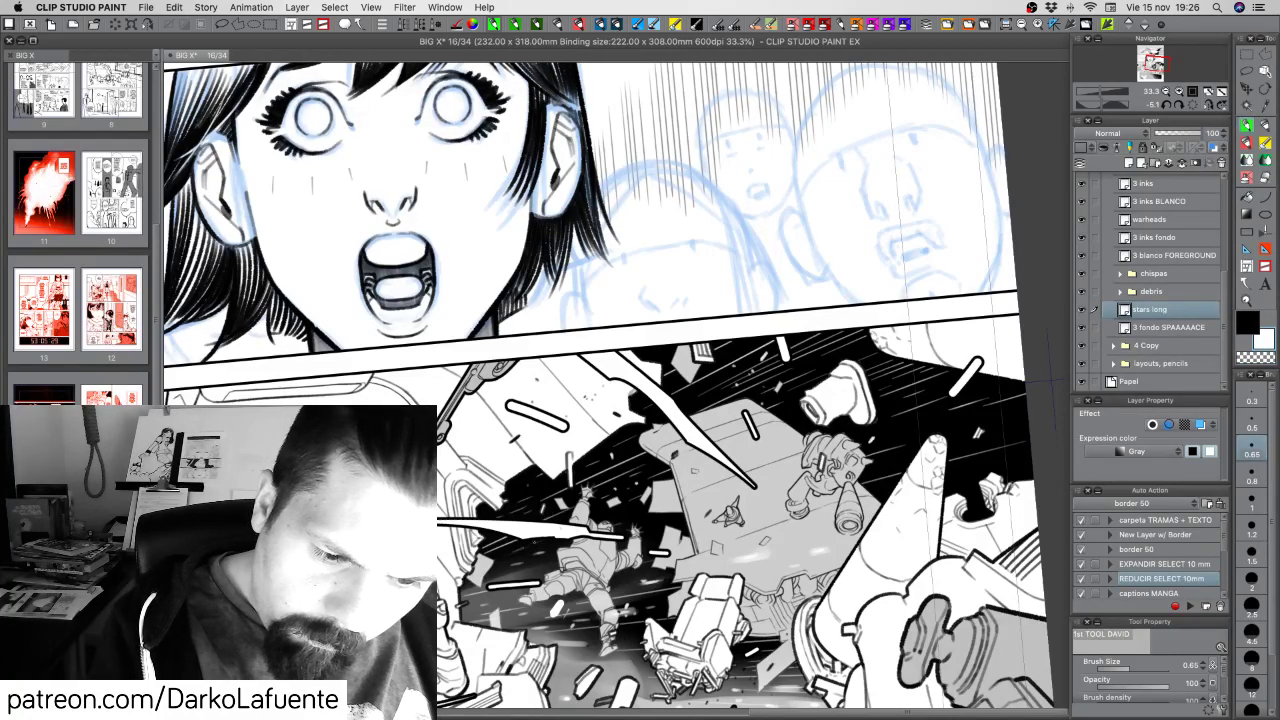
left_click_drag(736, 541, 880, 387)
key("c")
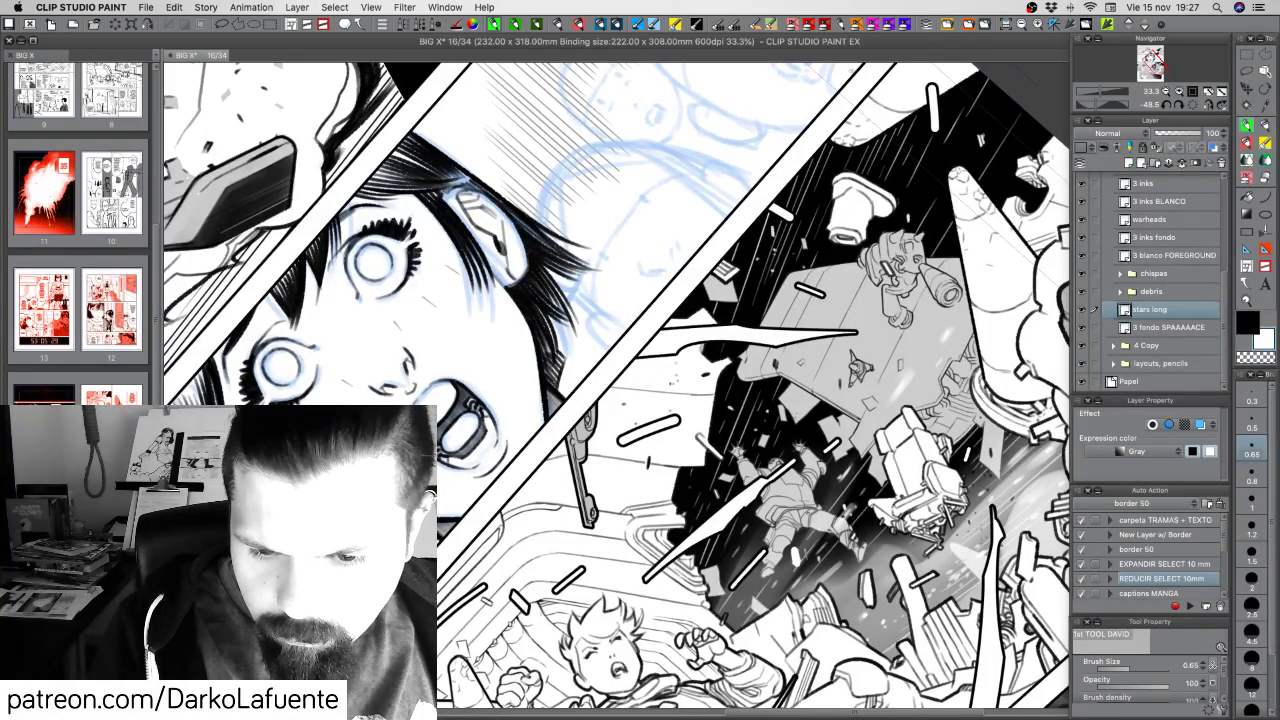
key("c")
key("c")
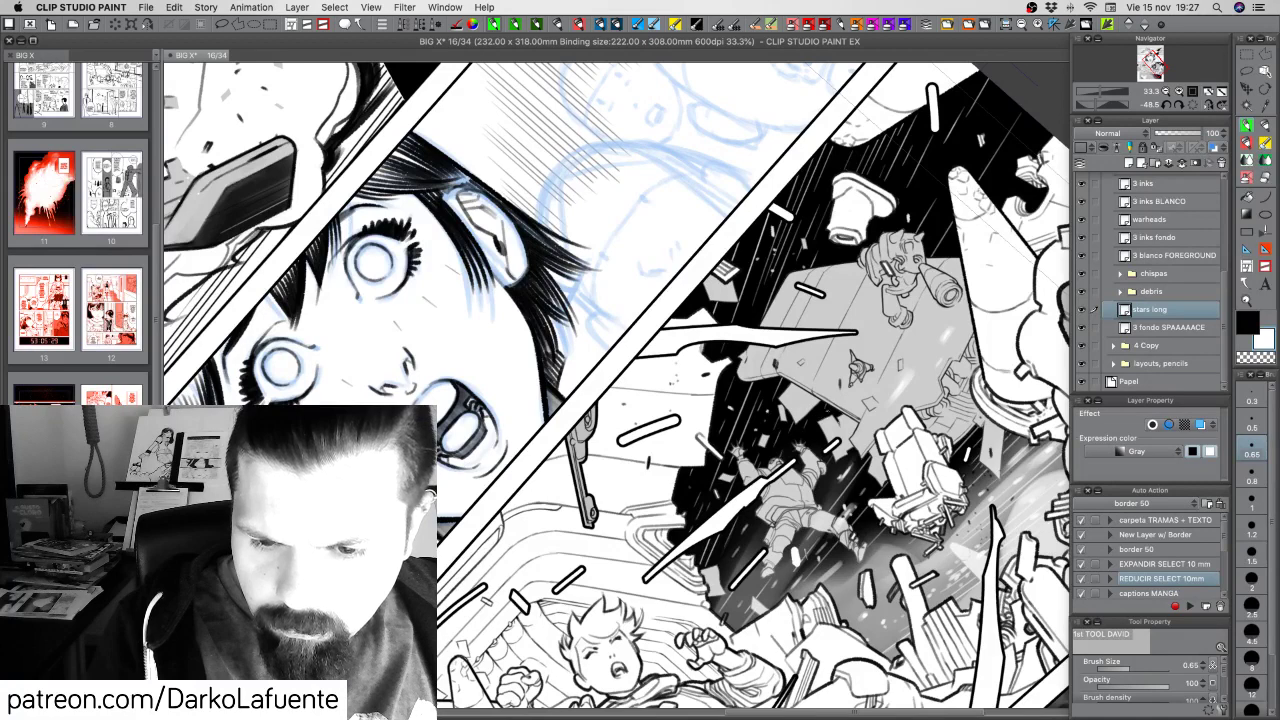
key("shift+space")
left_click_drag(935, 315, 918, 511)
key("super+z")
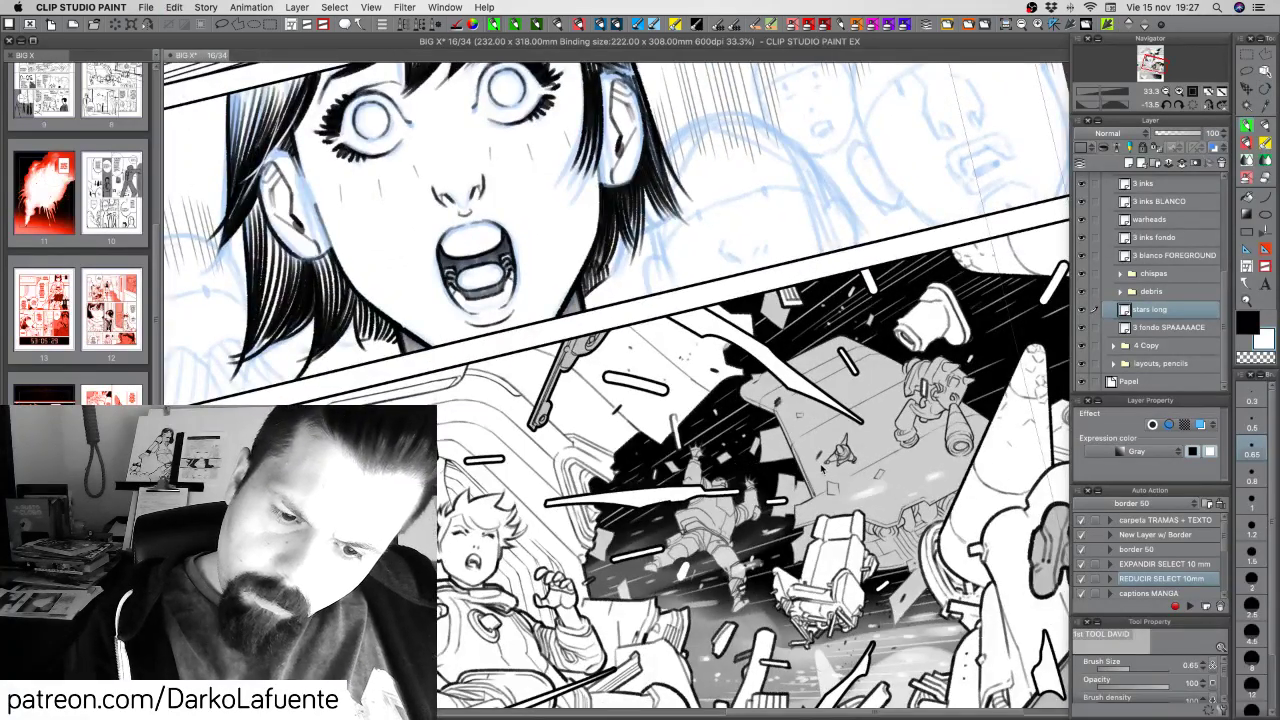
Try a short star streak near the floating debris in the third panel and undo it
key("c")
key("c")
left_click_drag(782, 473, 797, 466)
key("super+z")
Draw longer diagonal star streaks across the third panel's black space on the stars long layer, working on the whole upright page
left_click(1167, 91)
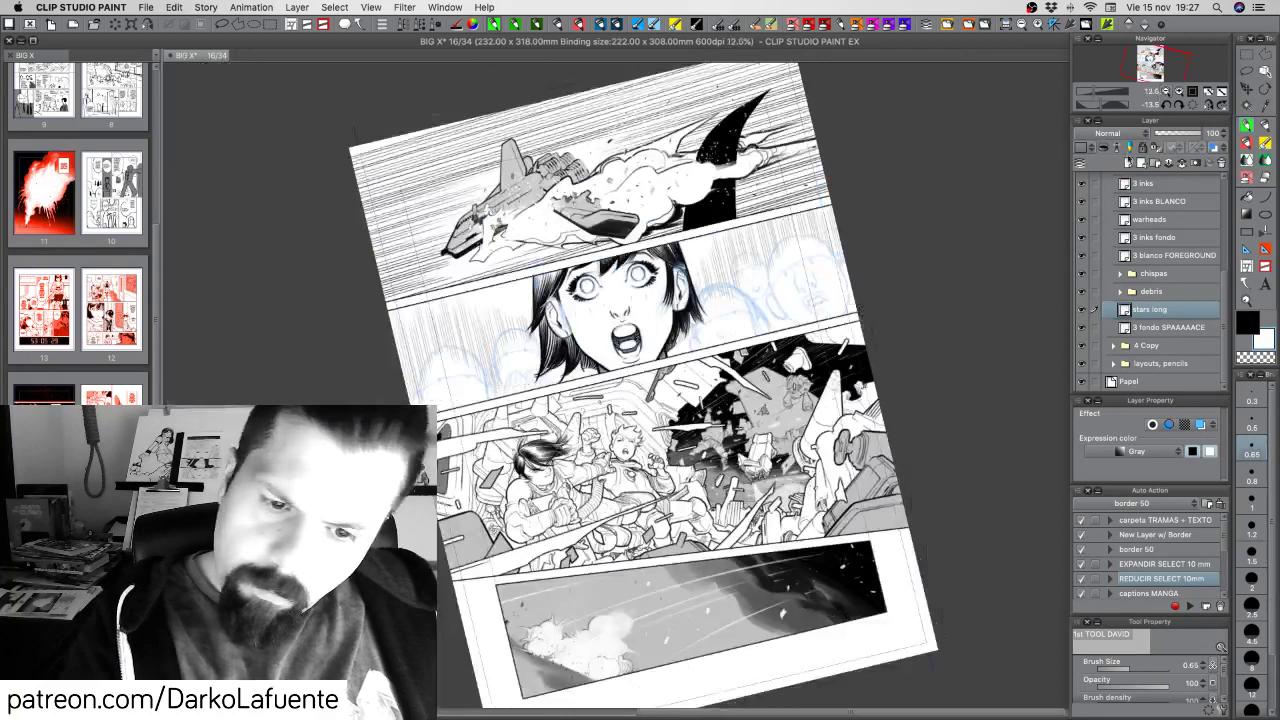
left_click(1165, 92)
key("r")
left_click_drag(912, 452, 910, 461)
left_click(1193, 105)
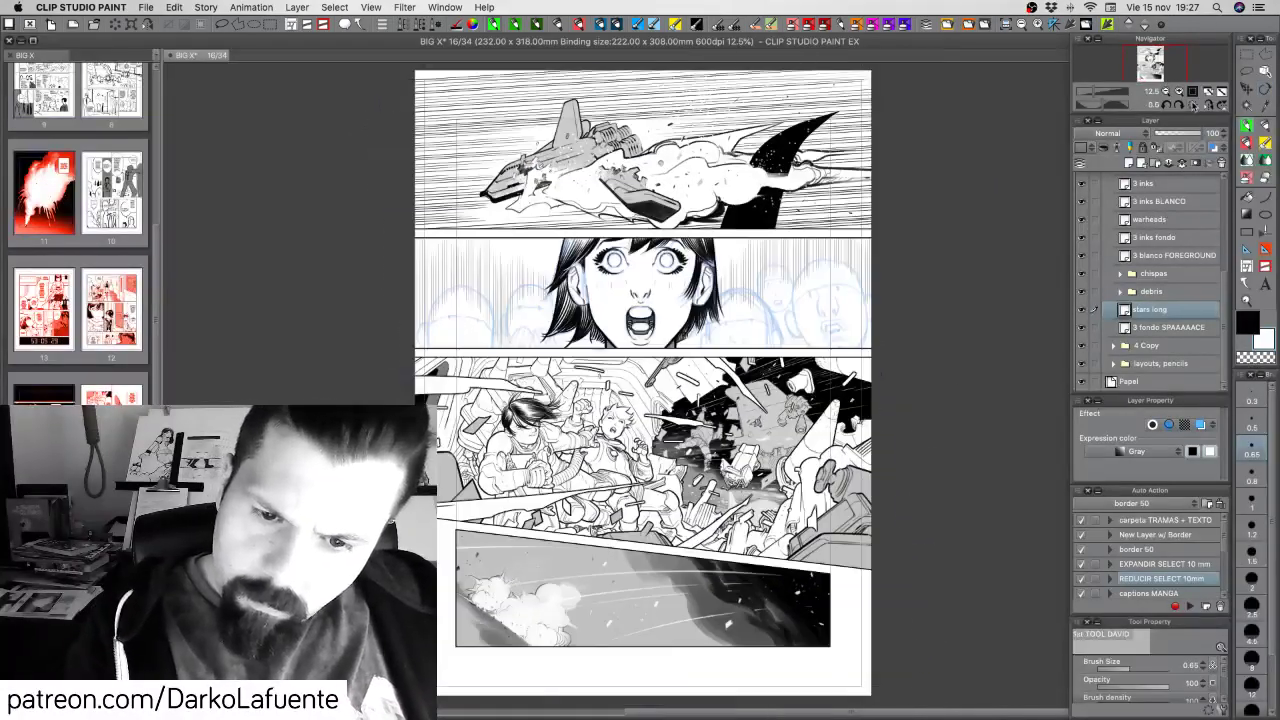
left_click(1221, 91)
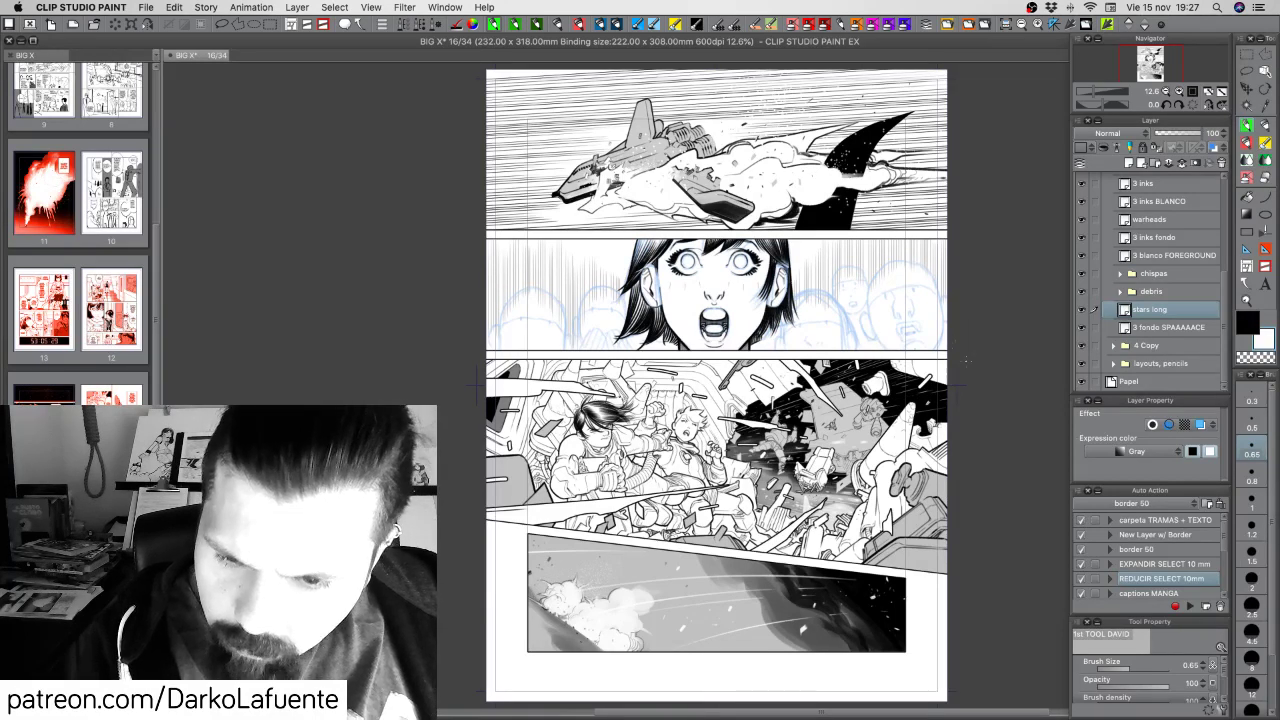
key("c")
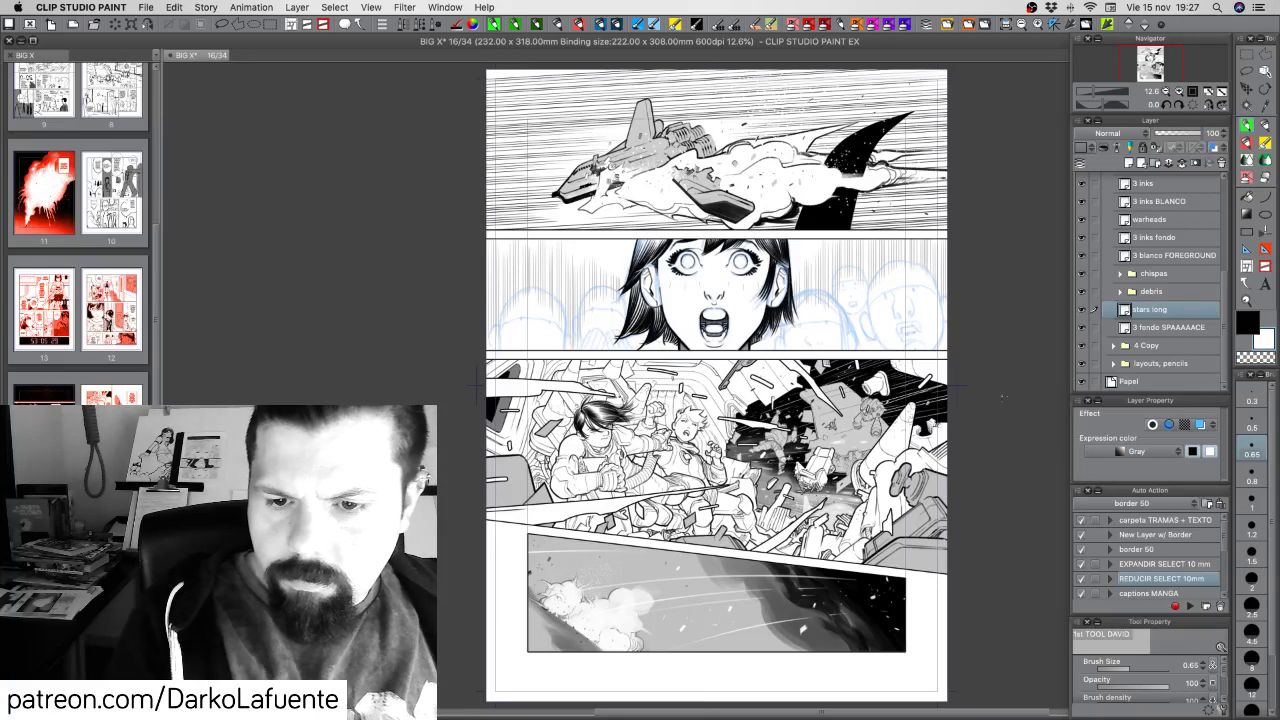
left_click_drag(817, 367, 887, 385)
left_click_drag(811, 361, 871, 375)
left_click_drag(817, 369, 875, 387)
left_click_drag(781, 403, 811, 413)
left_click_drag(891, 381, 923, 391)
left_click_drag(881, 393, 946, 407)
left_click_drag(883, 409, 901, 415)
left_click_drag(785, 449, 811, 455)
left_click_drag(749, 457, 777, 461)
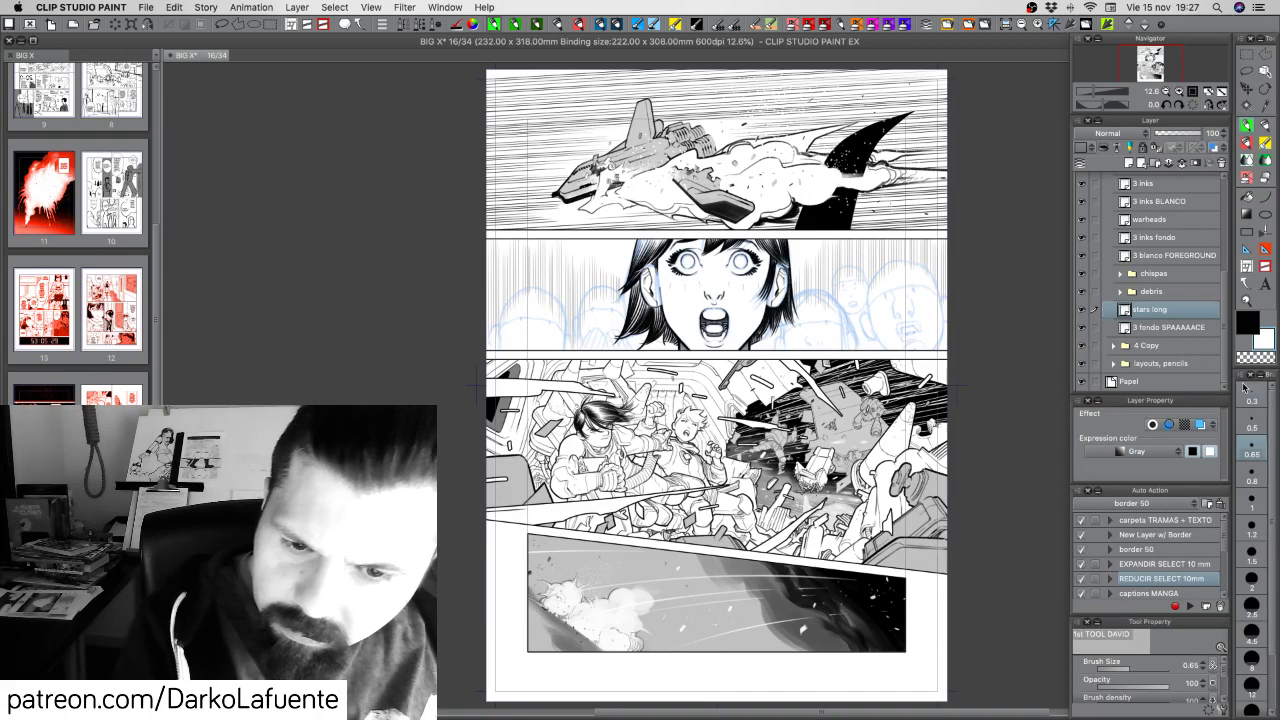
Undo the last star streak and save the comic page
key("ctrl+z")
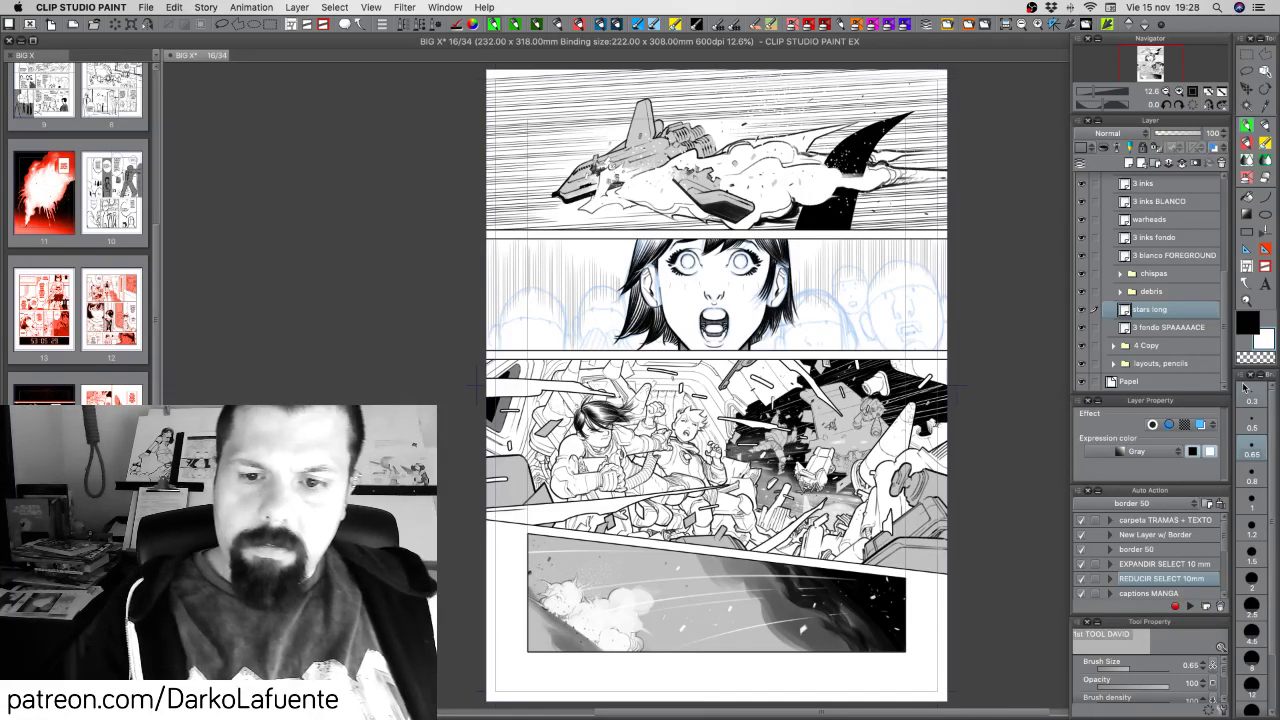
key("super+s")
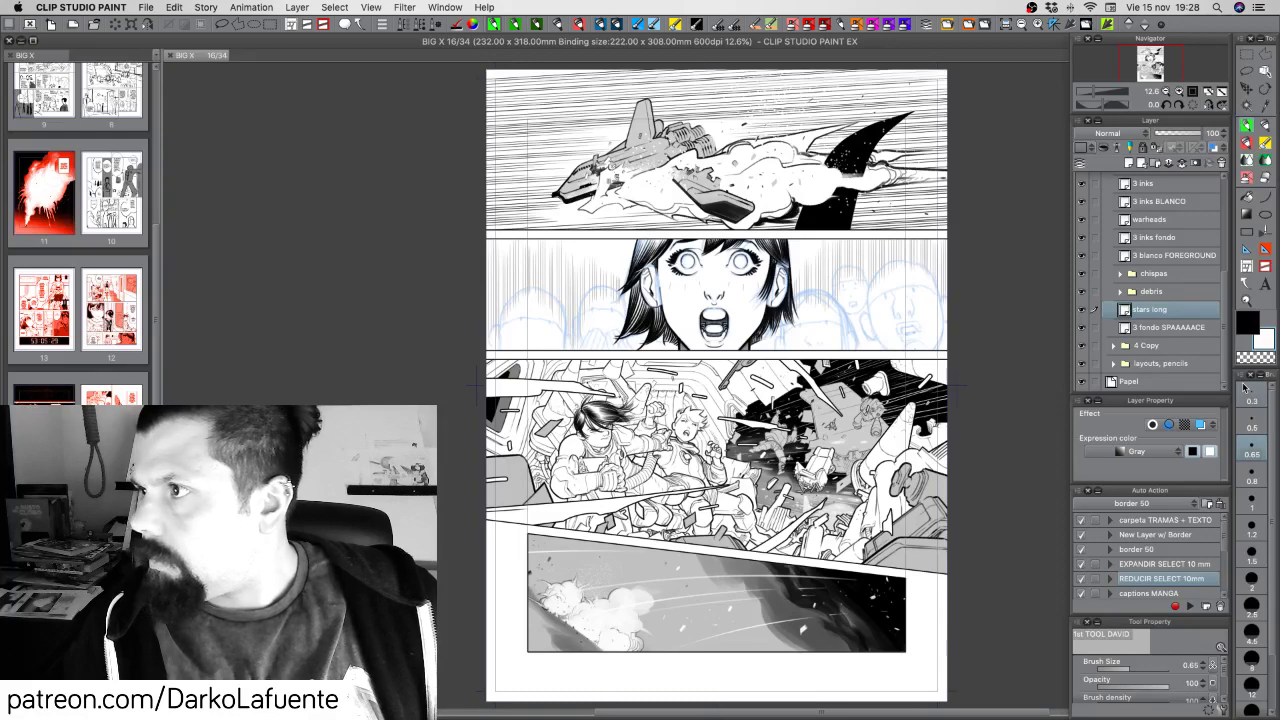
left_click(1180, 90)
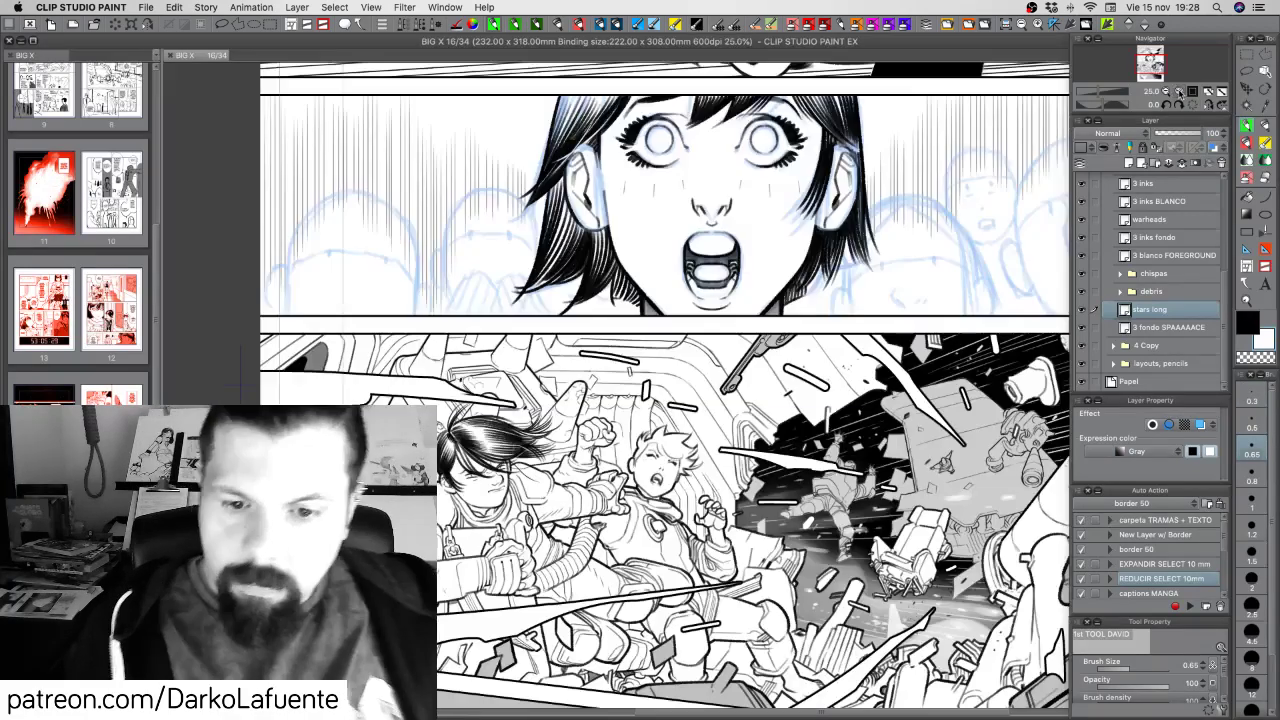
Draw long white star streaks on the "stars long" layer in the third panel's black space, undoing misplaced strokes
left_click(1180, 90)
left_click(1180, 90)
left_click(1180, 90)
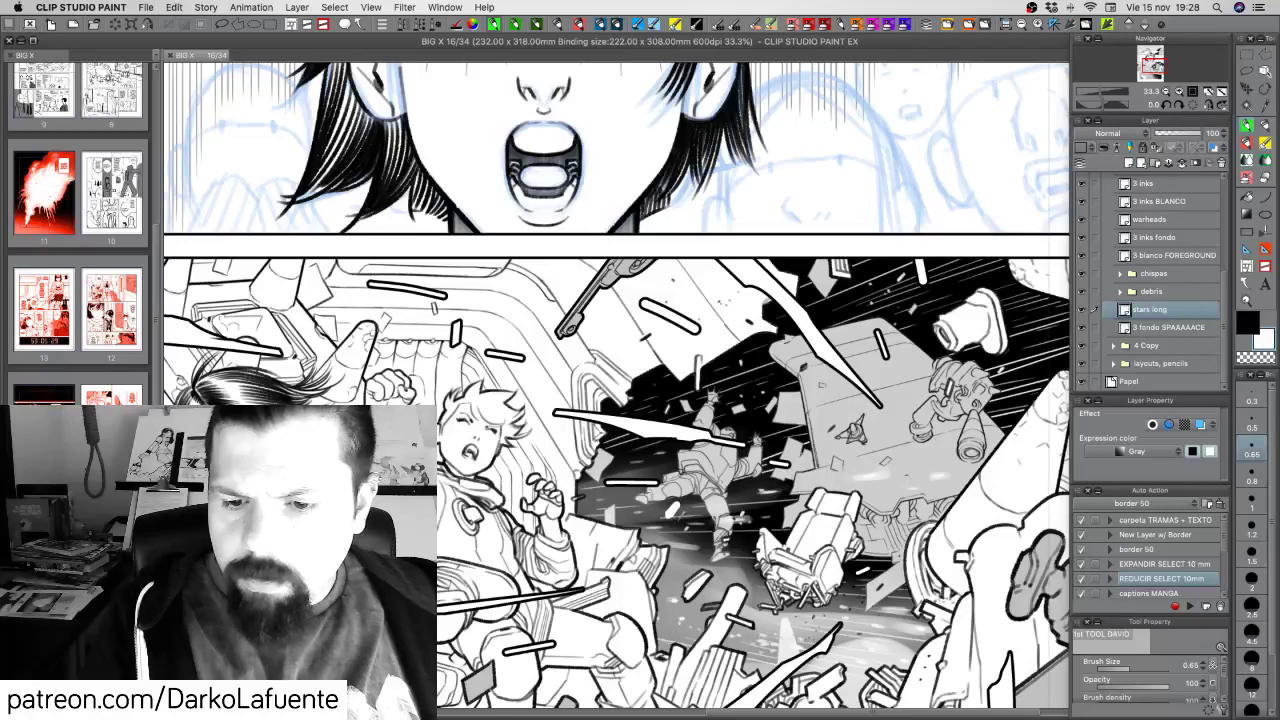
key("super+z")
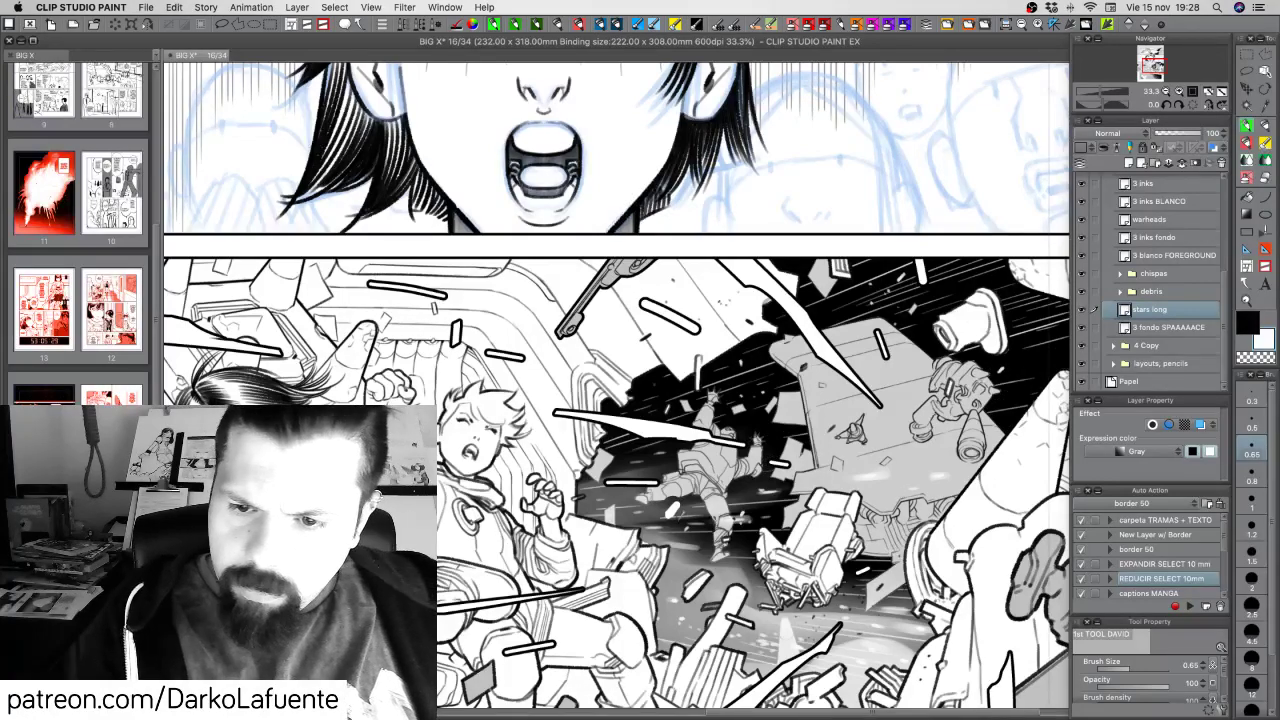
left_click_drag(800, 430, 695, 427)
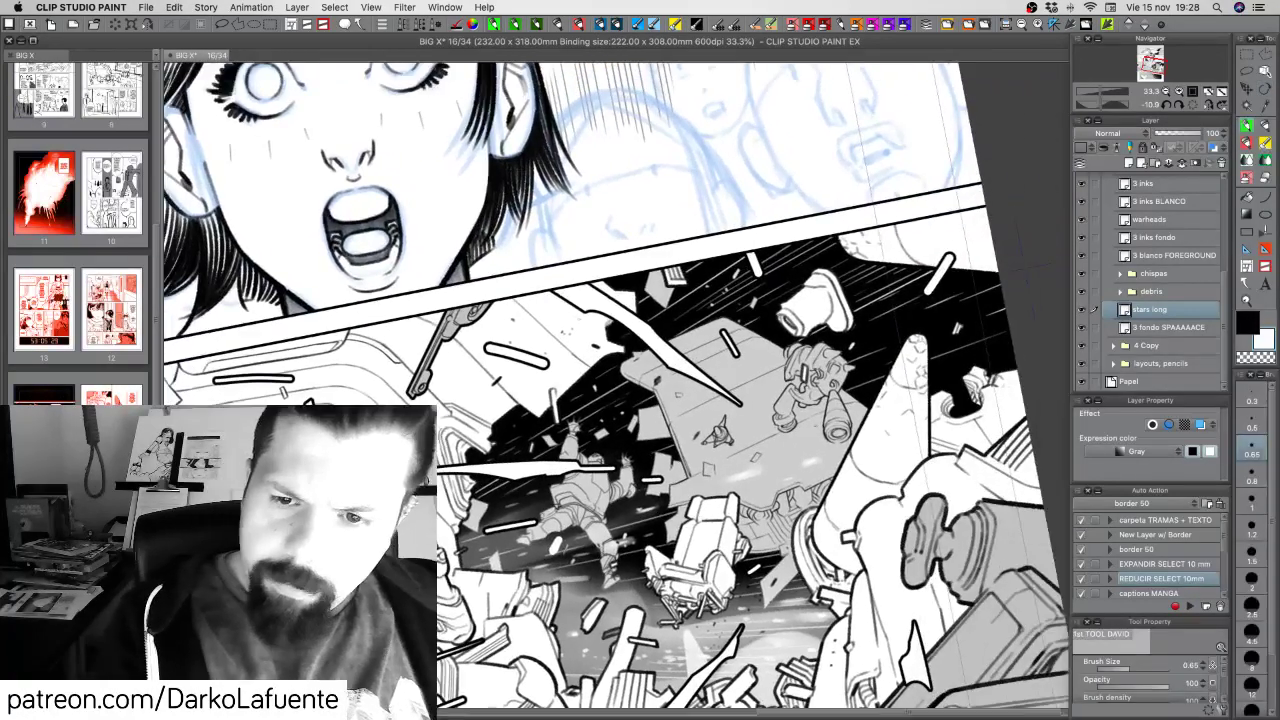
key("c")
left_click_drag(879, 303, 895, 293)
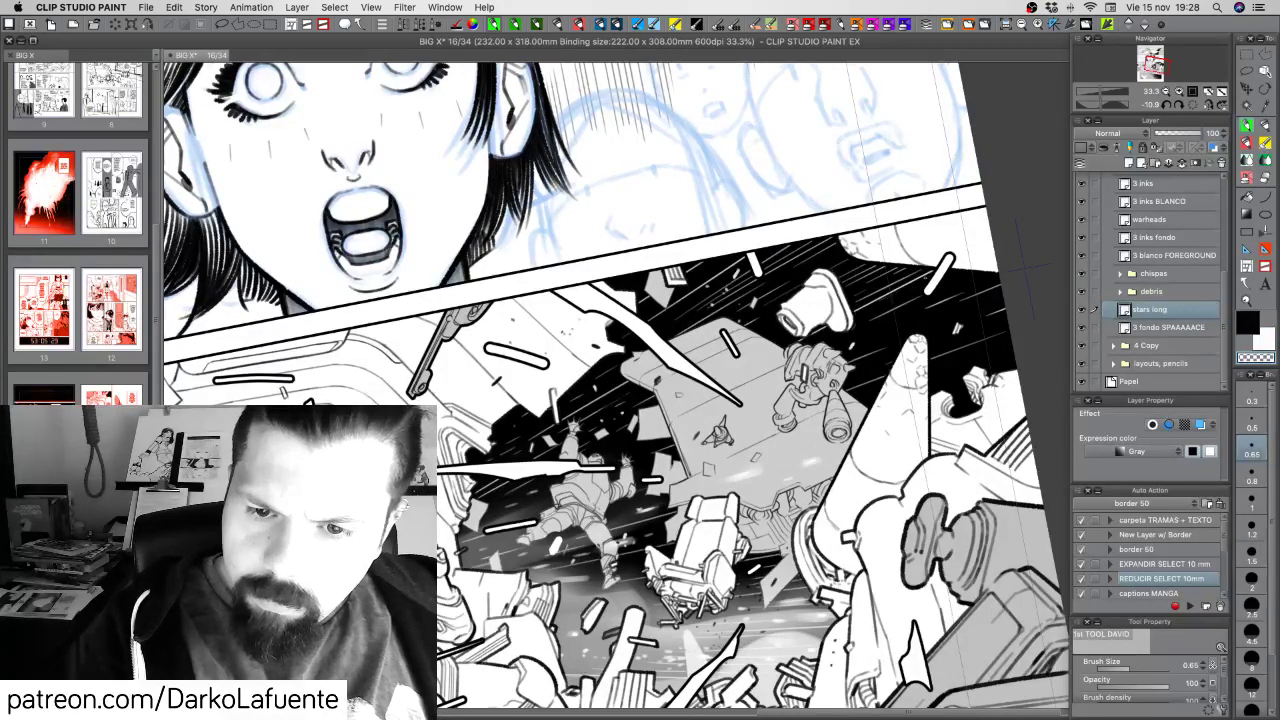
key("super+z")
key("super+z")
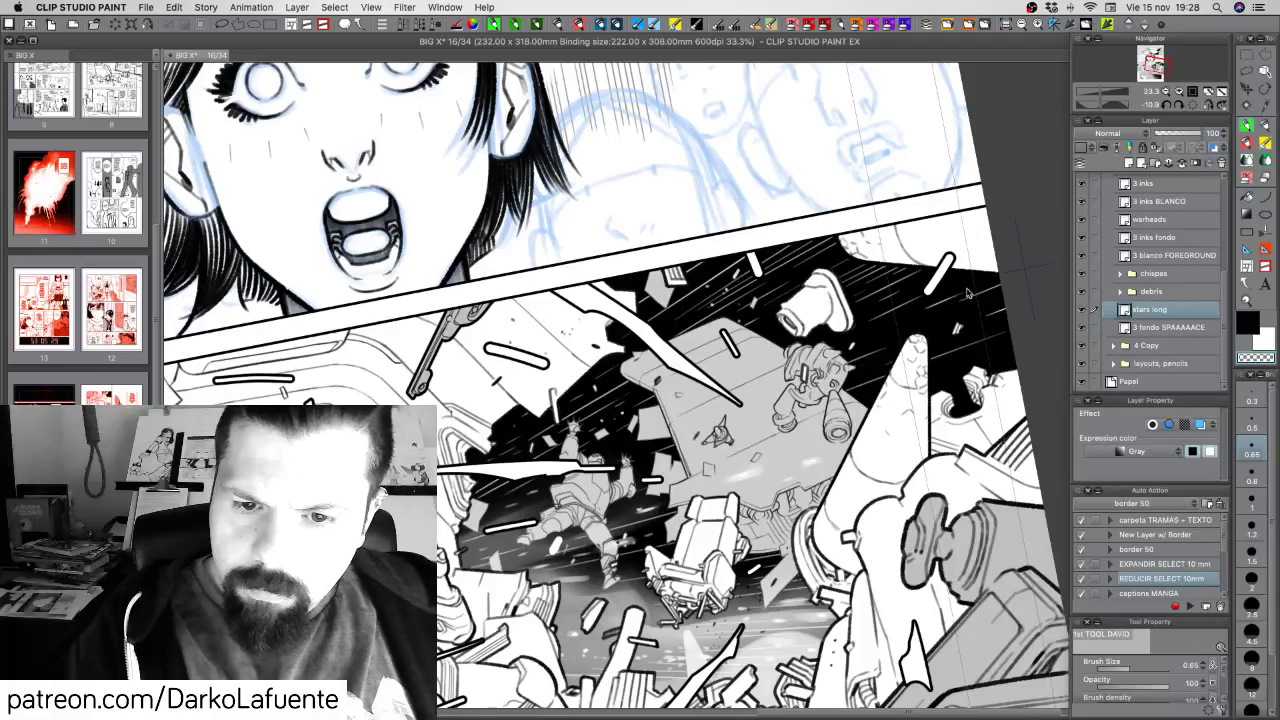
key("c")
left_click_drag(872, 303, 908, 287)
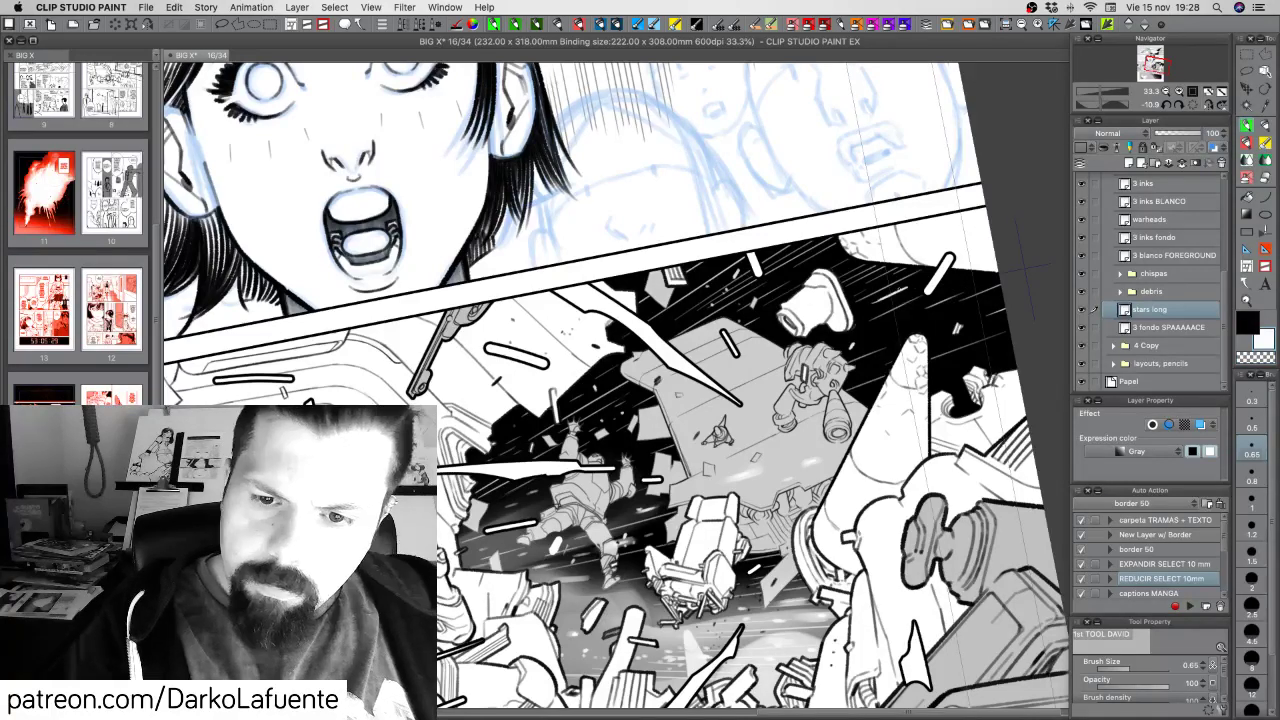
key("super+z")
key("c")
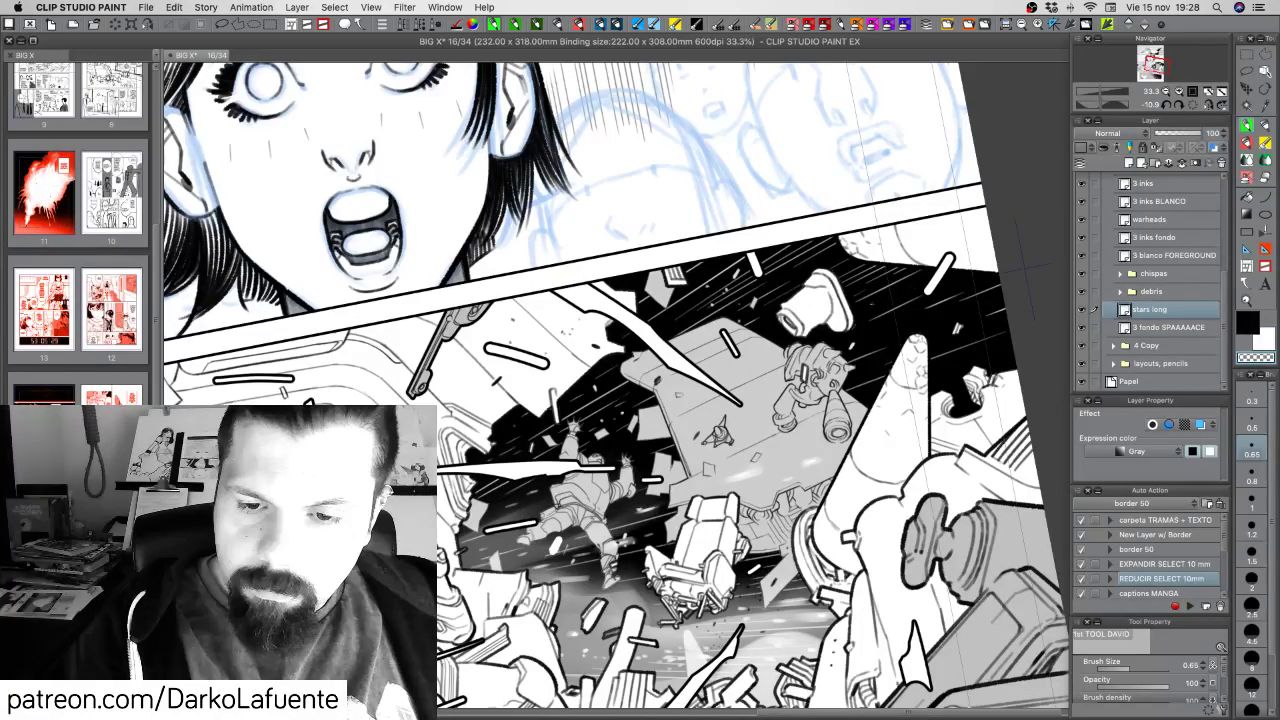
key("c")
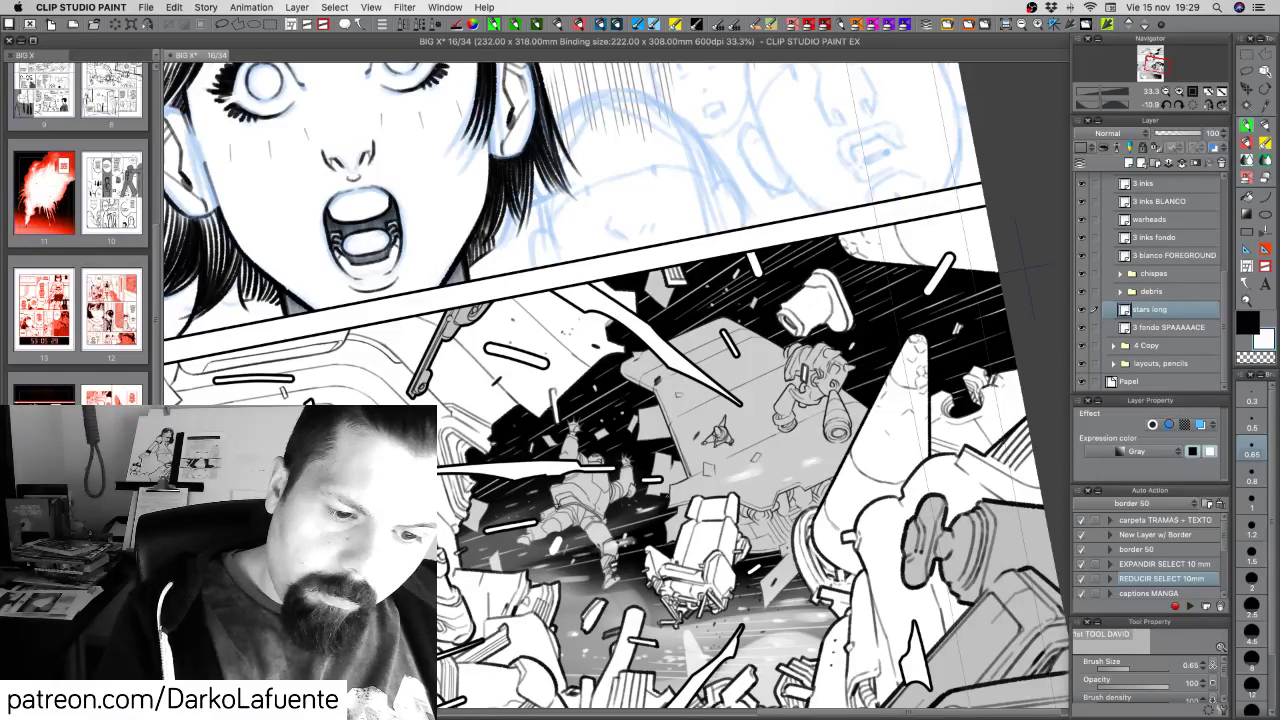
Reset the canvas rotation and save the page
key("super+minus")
key("super+minus")
key("super+minus")
left_click_drag(900, 505, 889, 549)
left_click(1192, 106)
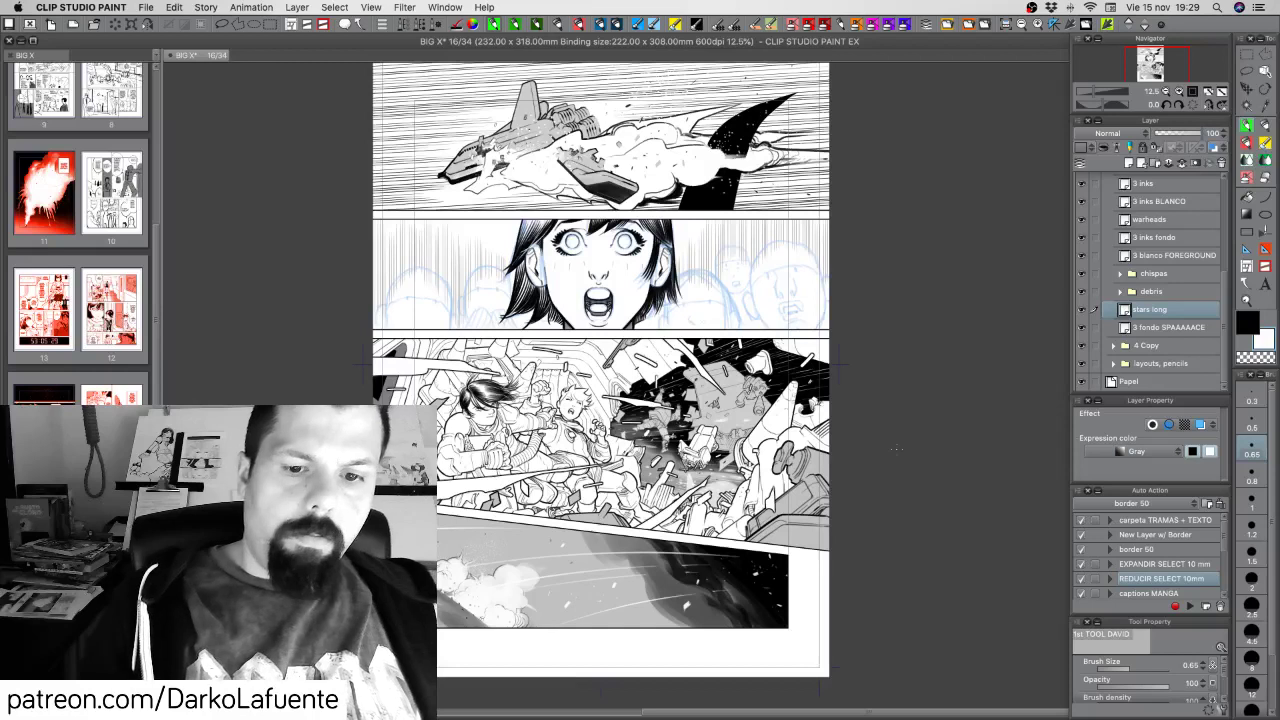
key("super+s")
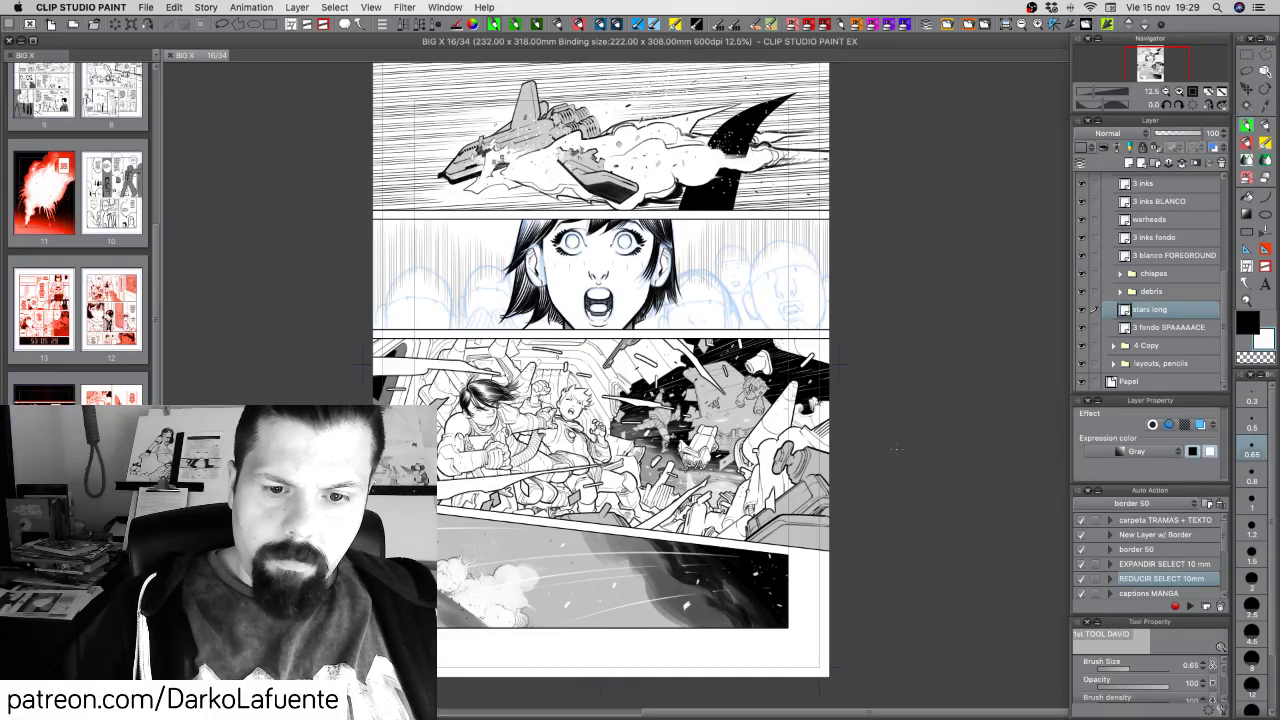
Create a perspective ruler from guide lines over the third panel's star field and place its layer directly above "stars long"
left_click(1083, 310)
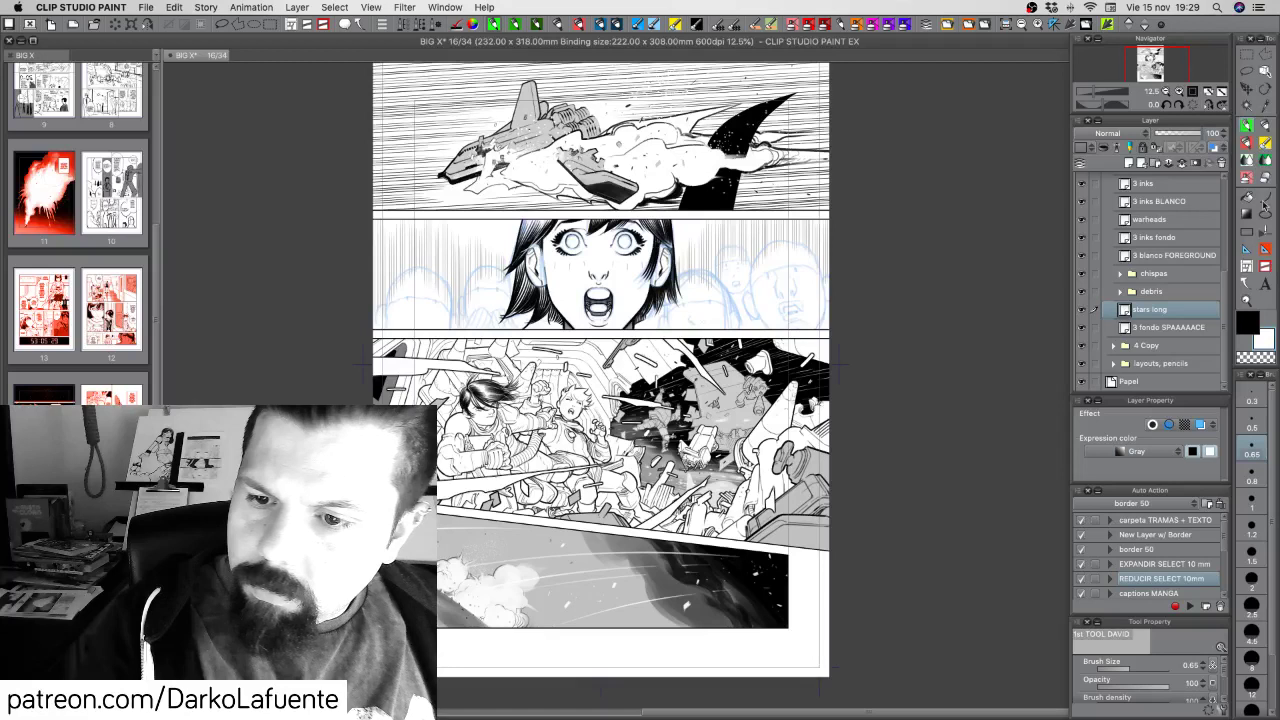
left_click(1250, 250)
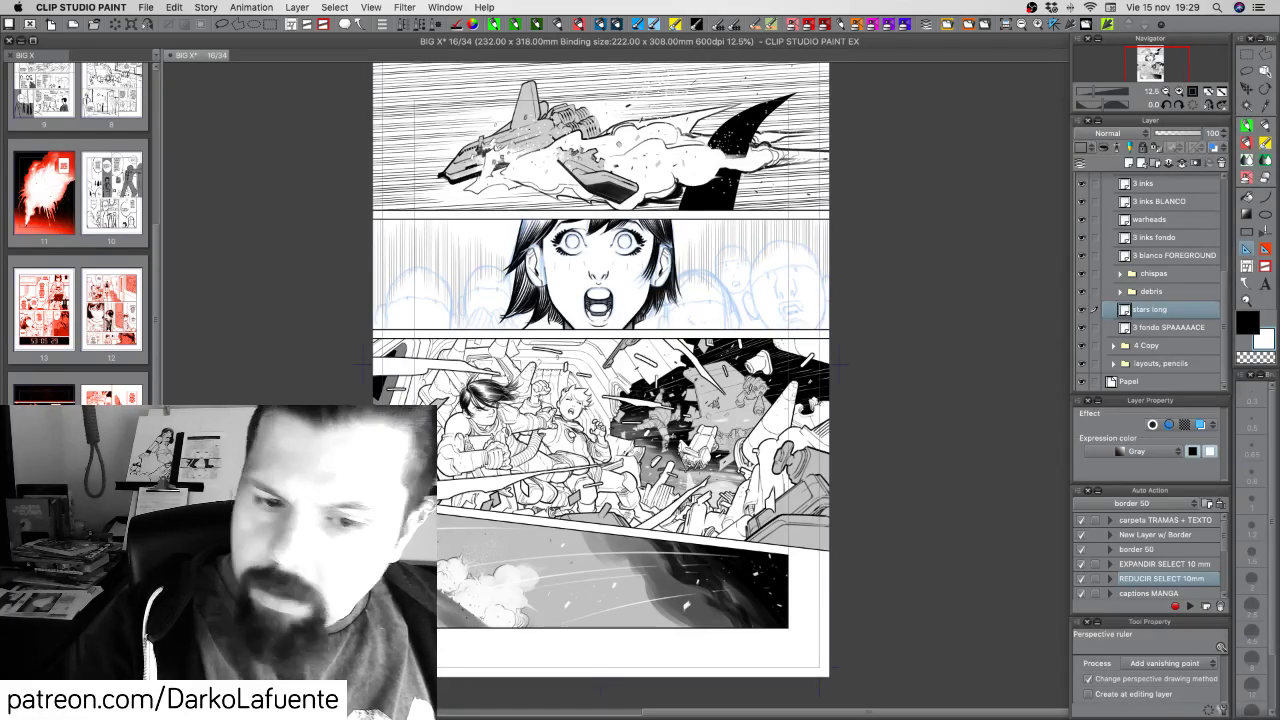
left_click_drag(790, 335, 1069, 253)
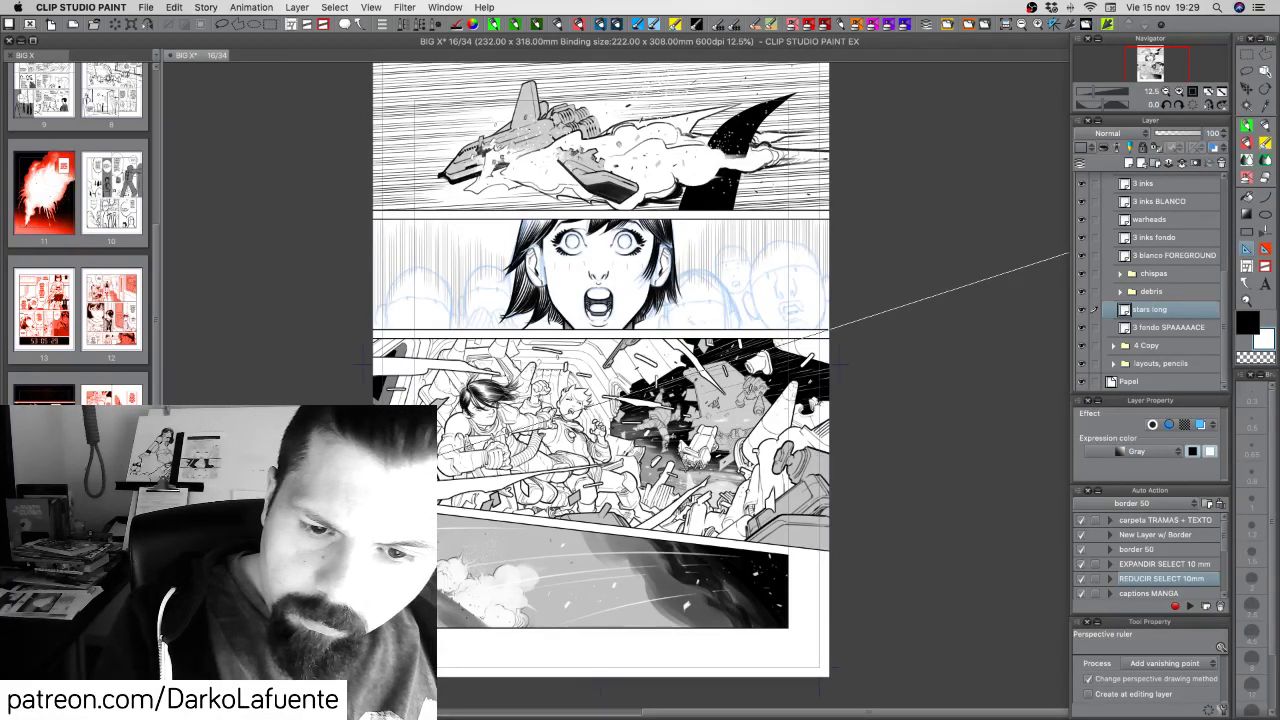
left_click_drag(560, 442, 700, 490)
left_click_drag(800, 342, 660, 372)
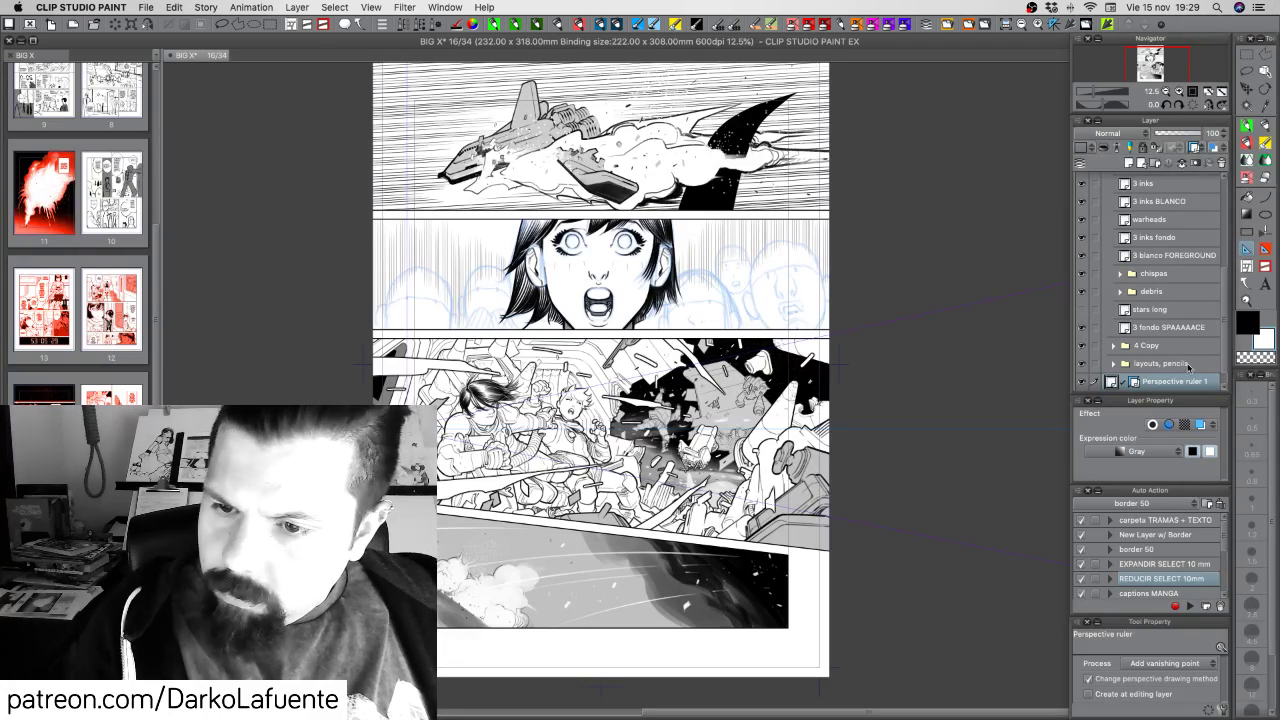
left_click_drag(1183, 384, 1185, 302)
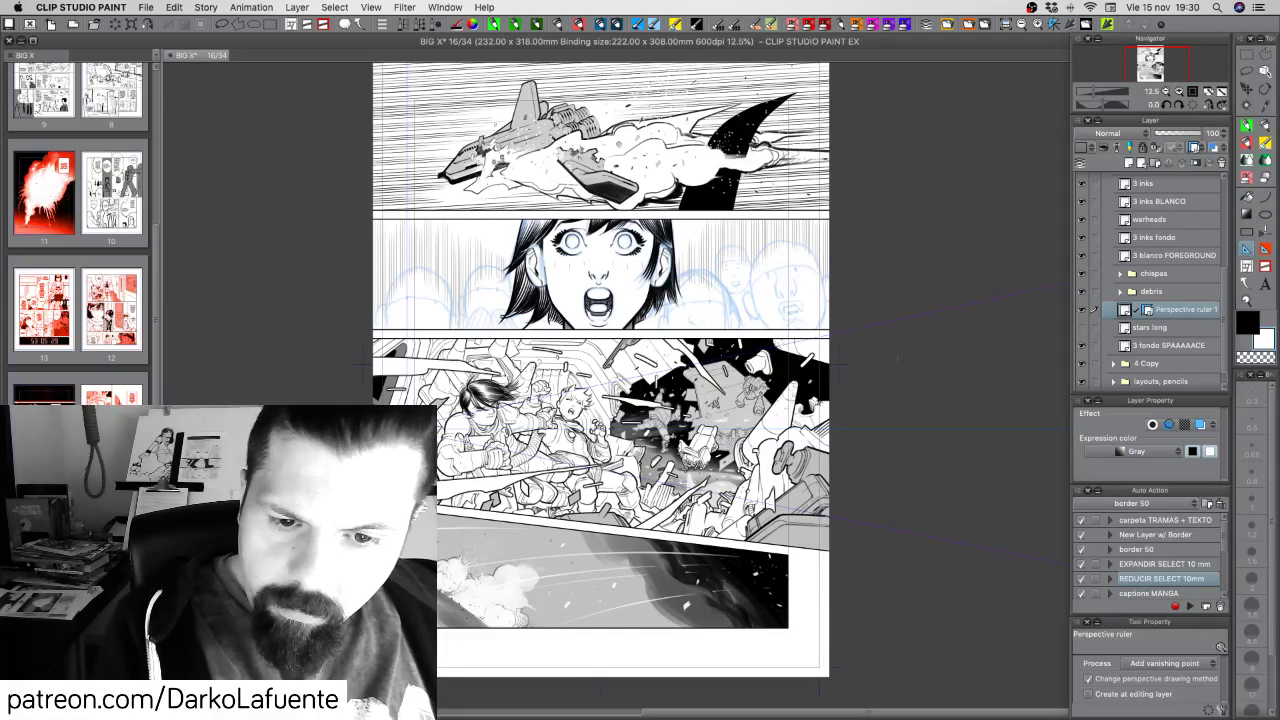
Set the inking pen to size 0.8 and draw star streaks along the perspective ruler in the third panel's black space
left_click(1246, 126)
left_click(1253, 481)
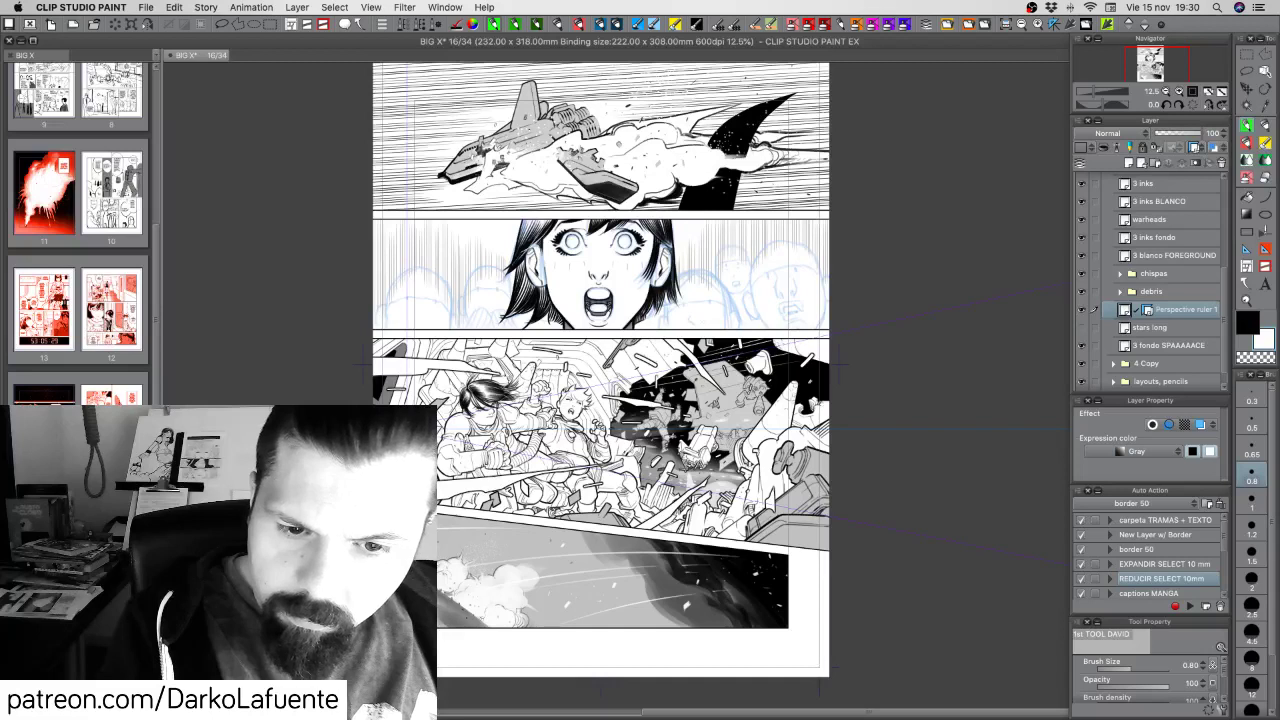
key("super+z")
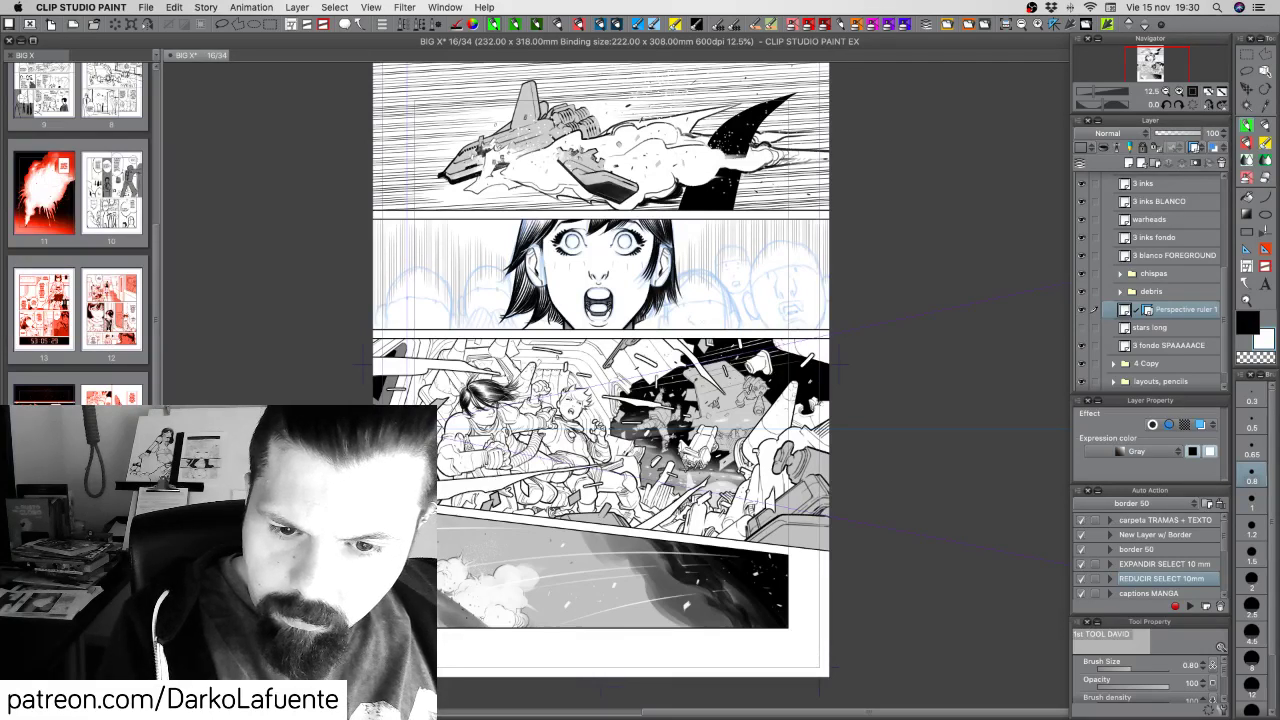
left_click_drag(773, 371, 955, 358)
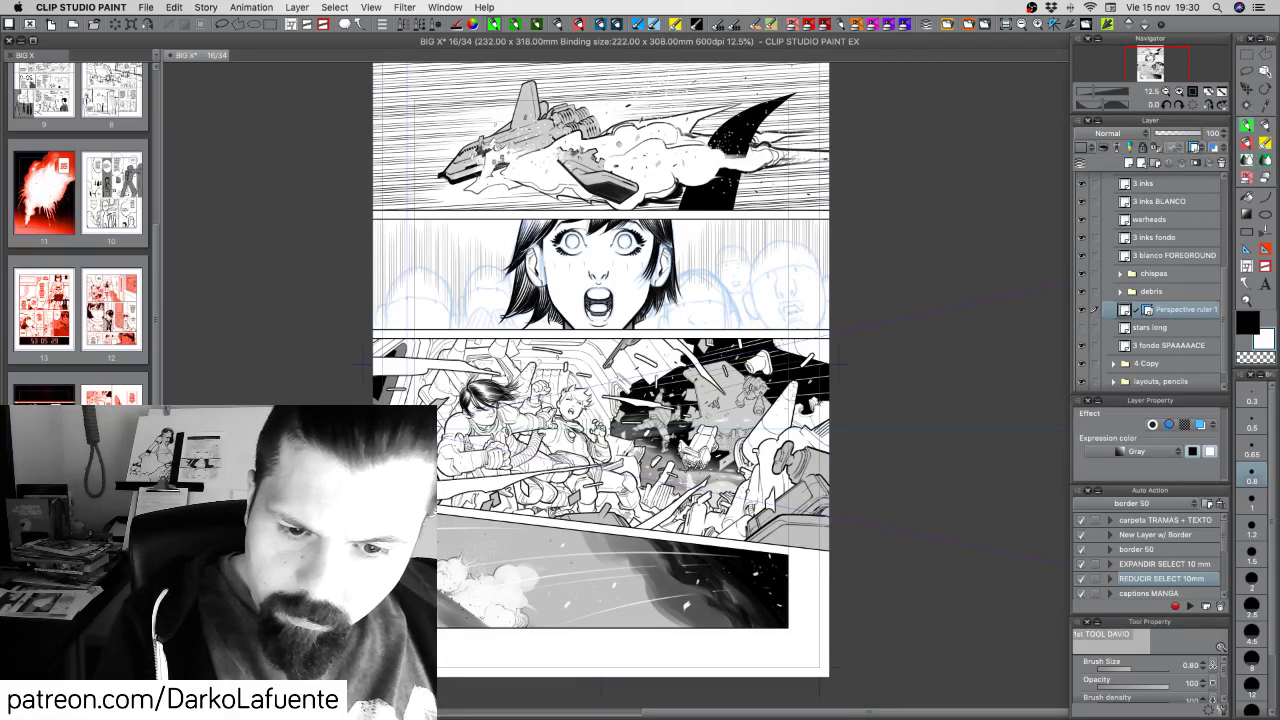
left_click_drag(958, 447, 873, 182)
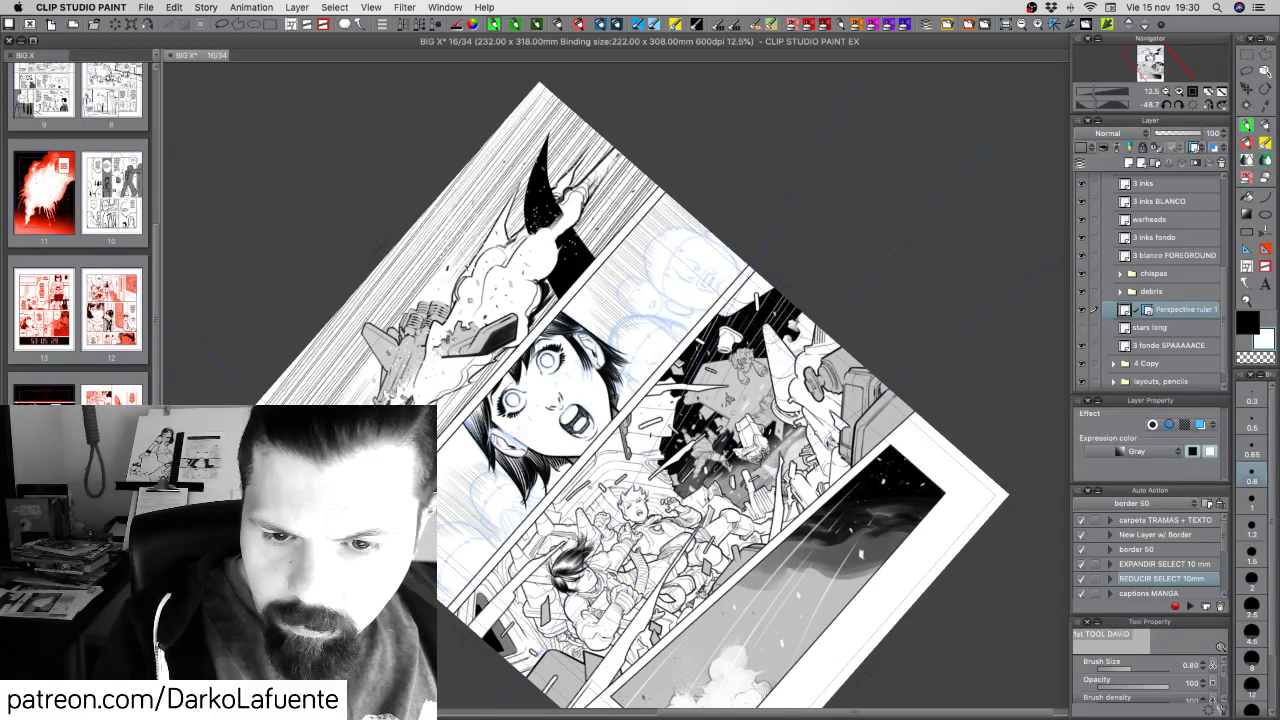
key("super+z")
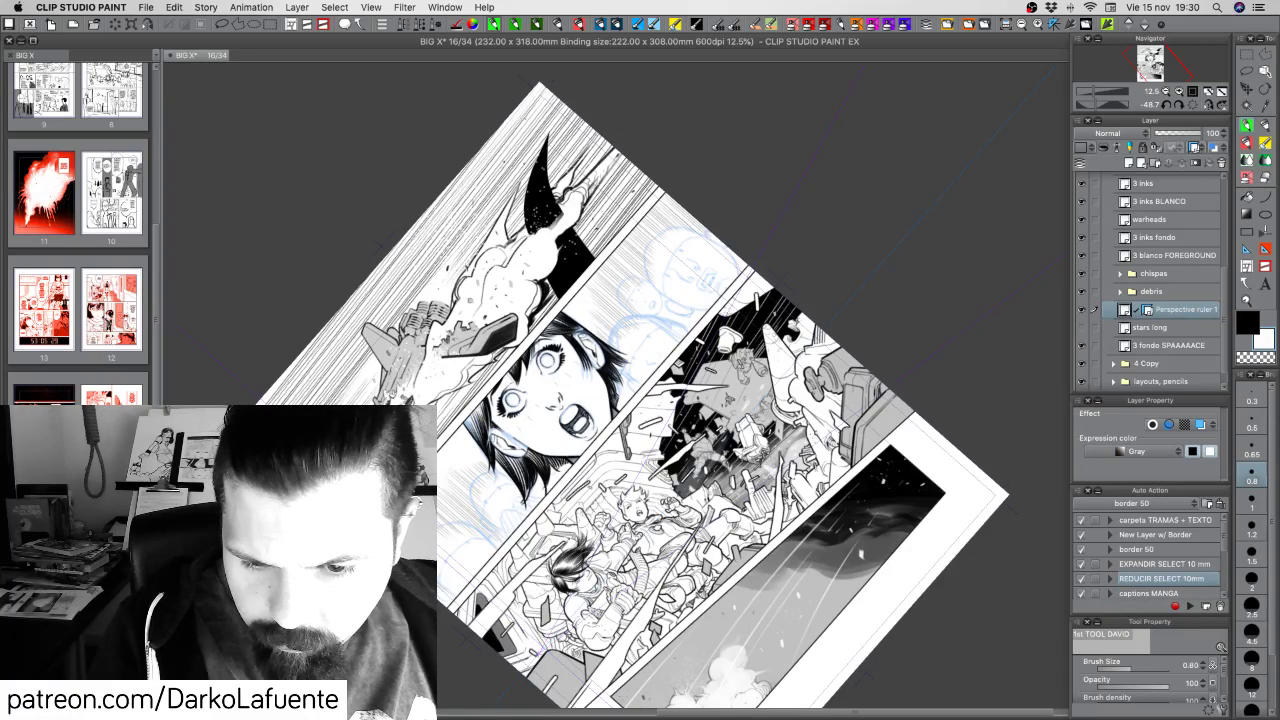
left_click_drag(775, 430, 713, 515)
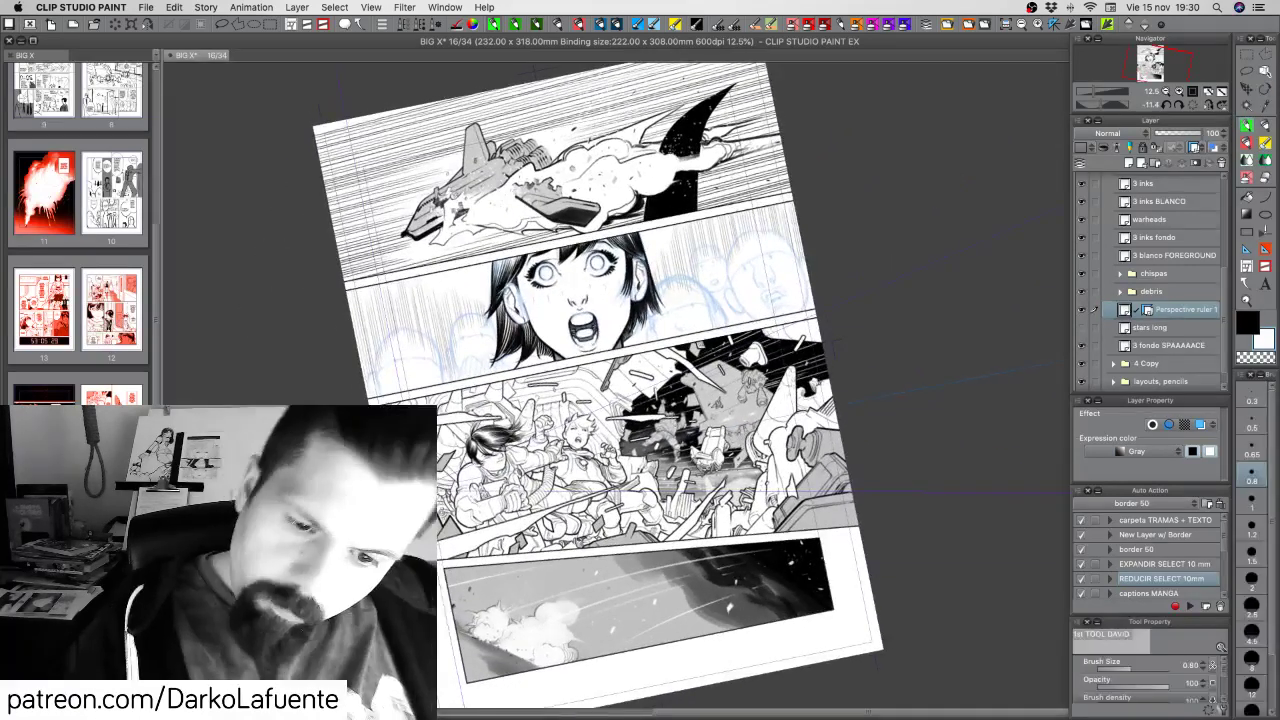
Add more ruler-guided star streaks around the debris and floating figures in the third panel, undoing misplaced strokes
left_click(1178, 91)
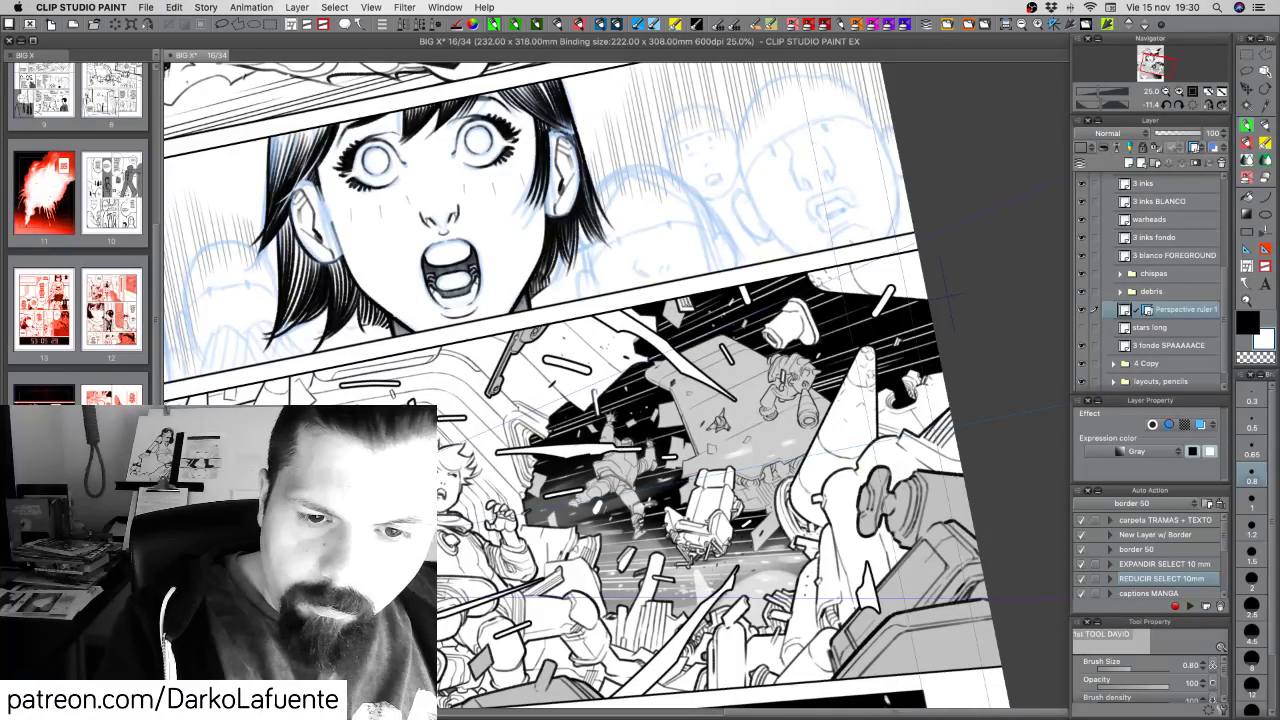
left_click_drag(695, 303, 713, 293)
key("super+z")
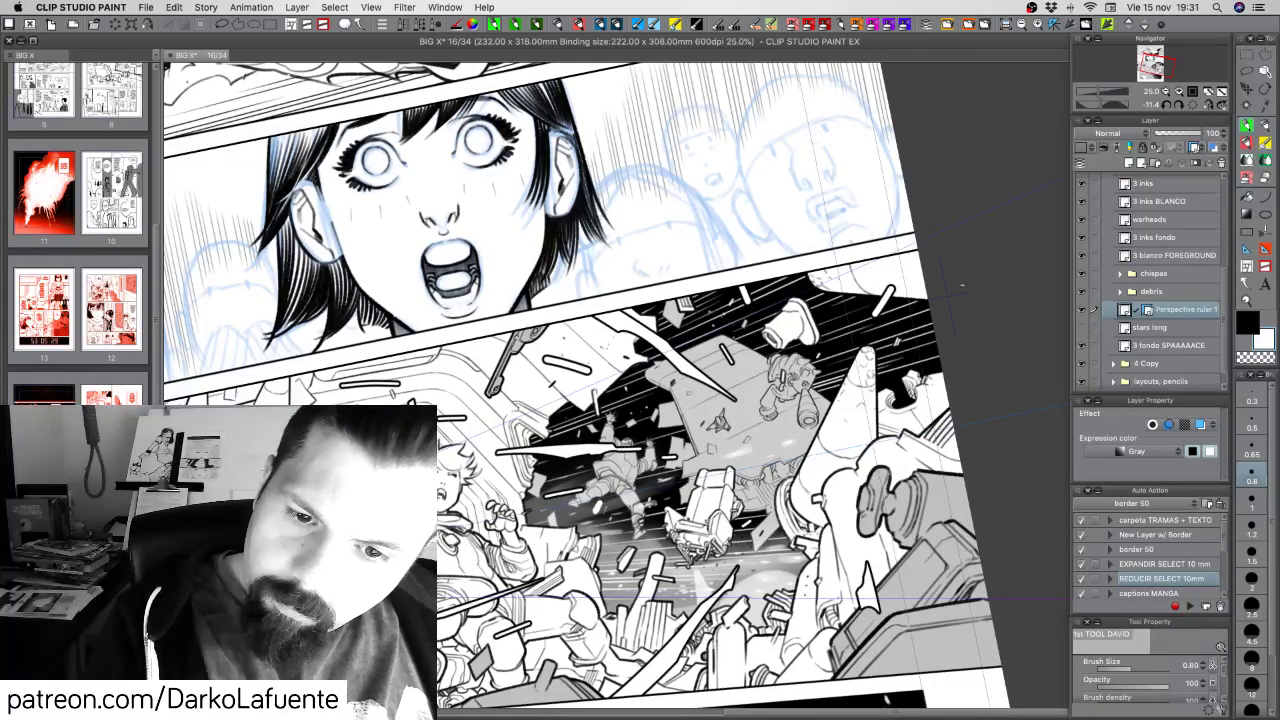
key("super+z")
left_click_drag(848, 337, 930, 310)
key("super+z")
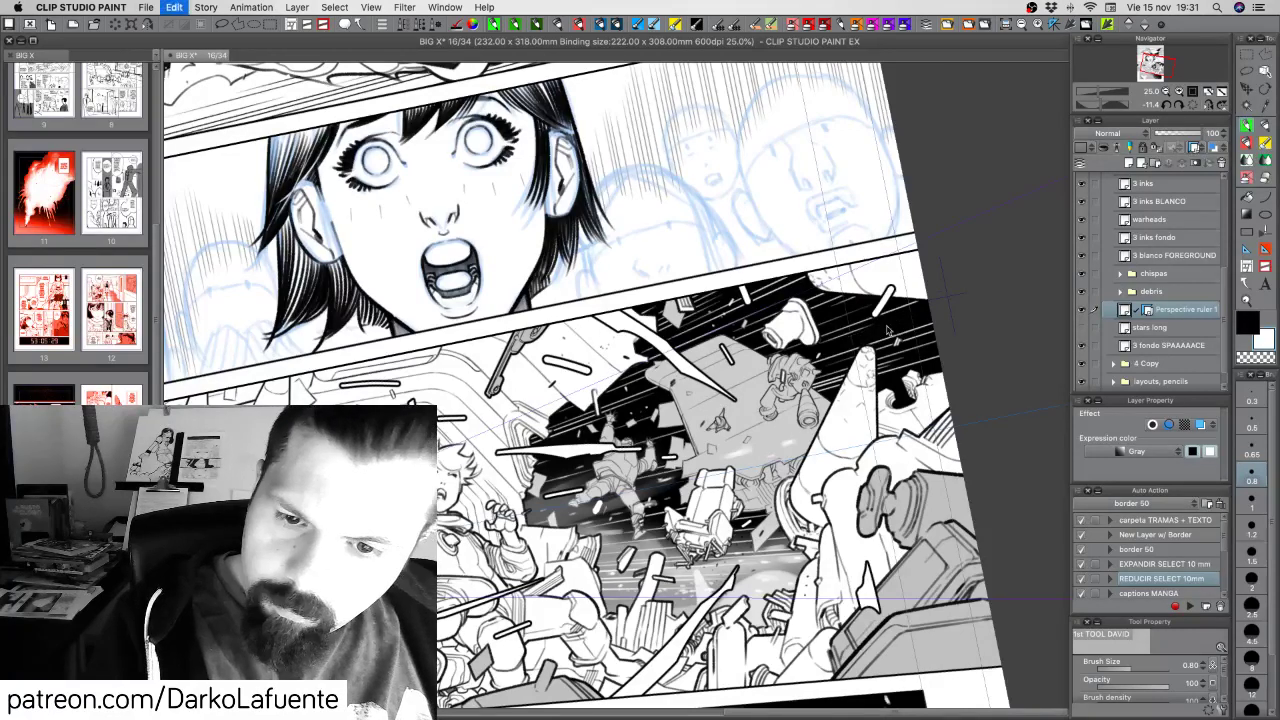
left_click_drag(852, 336, 934, 309)
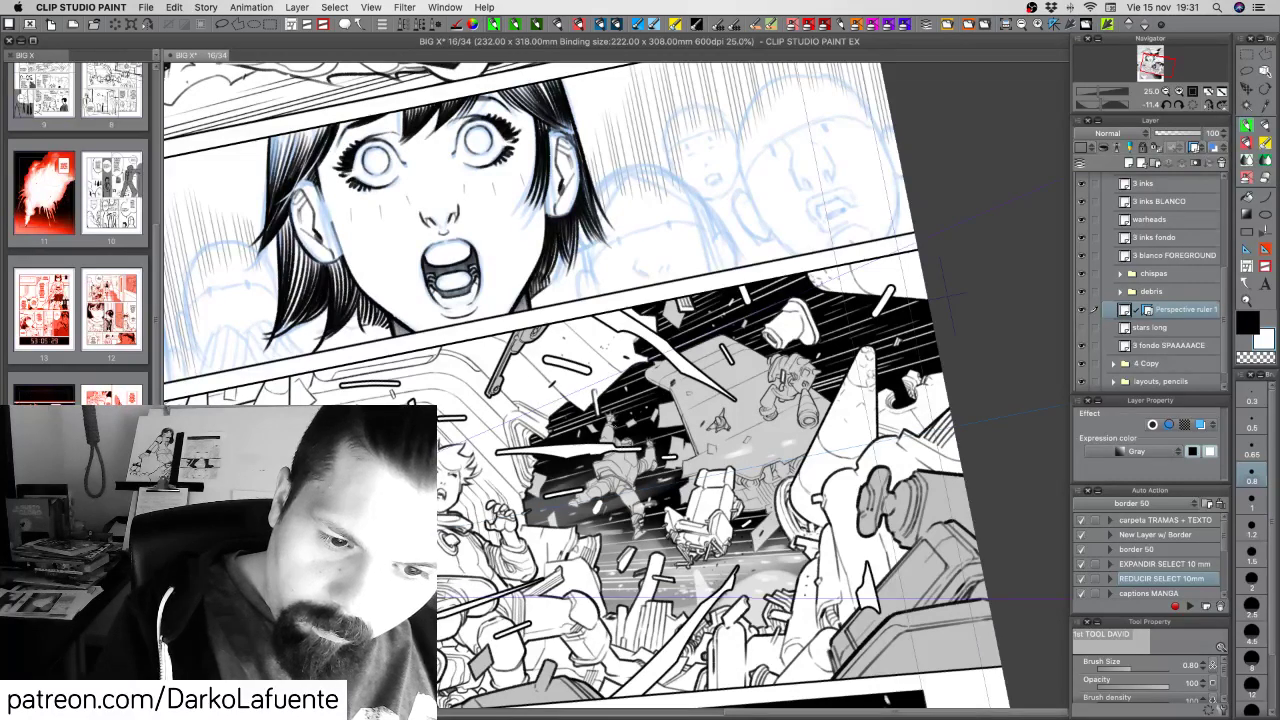
key("super+z")
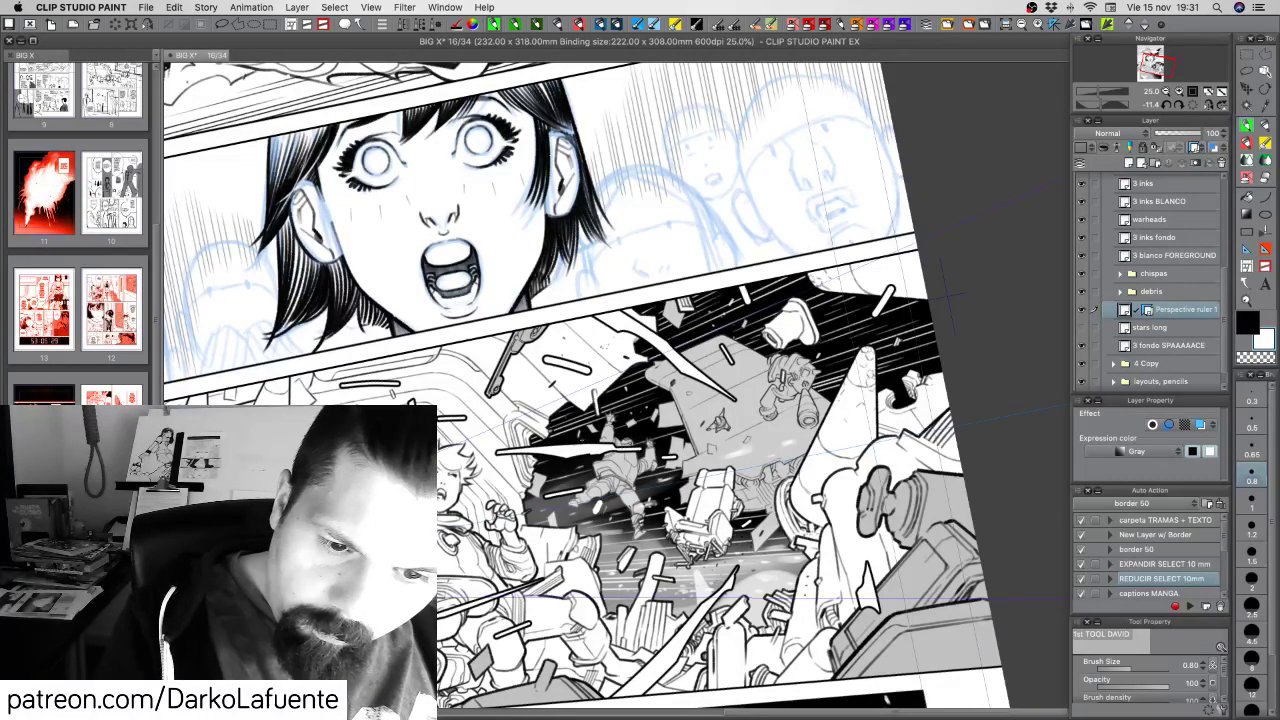
key("super+z")
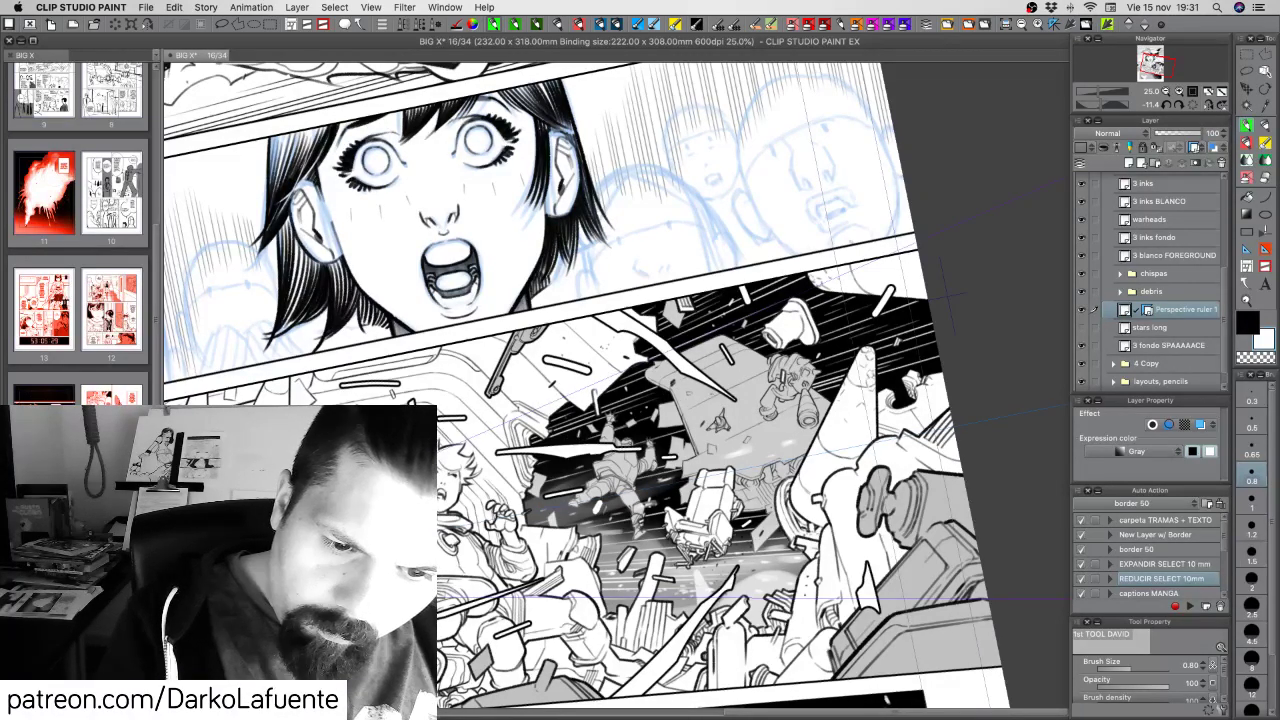
key("super+z")
left_click_drag(587, 439, 603, 433)
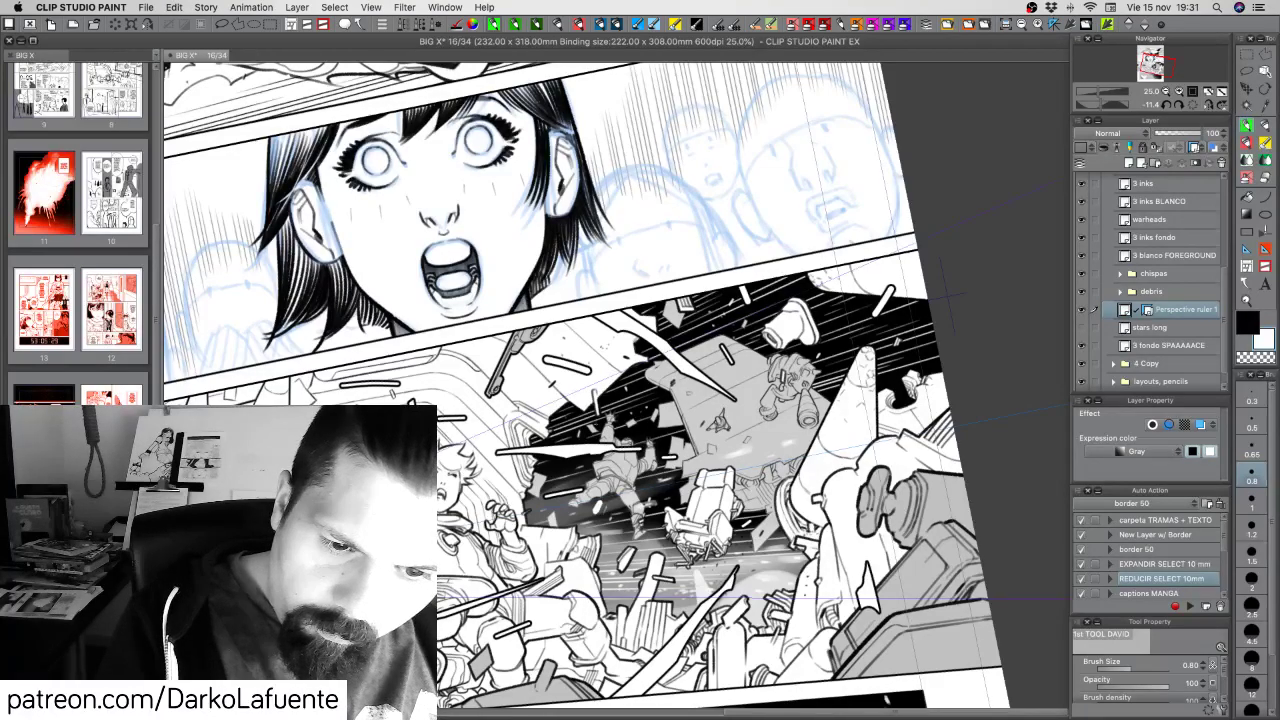
Set the brush size to 0.65 and add finer star streaks between the third panel's floating debris
key("r")
left_click_drag(722, 430, 708, 320)
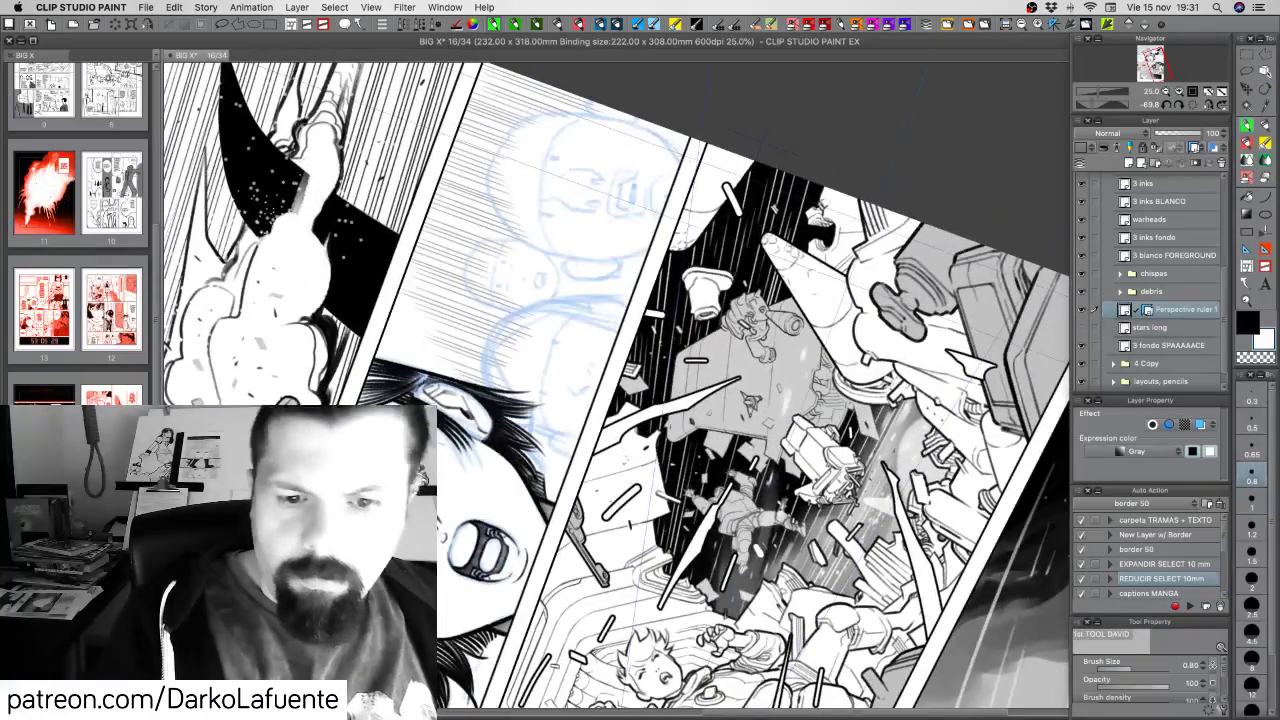
left_click(1252, 453)
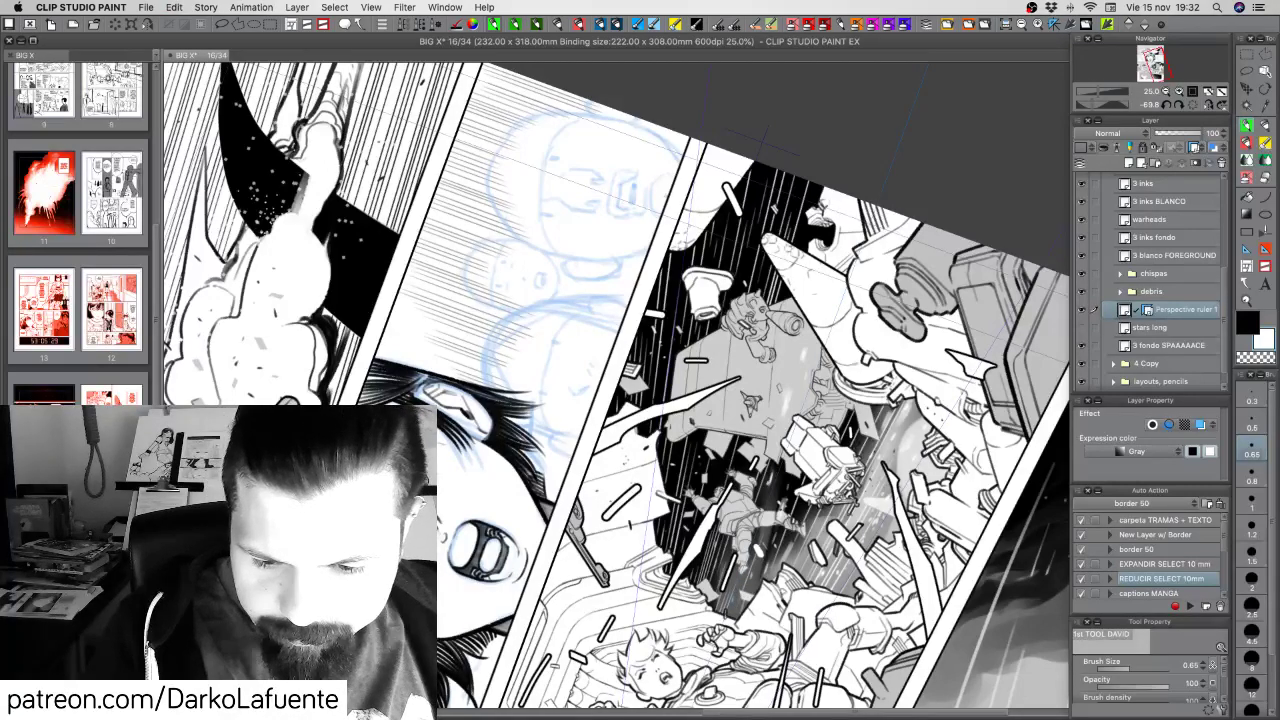
key("r")
mouse_move(745, 632)
left_mouse_down()
mouse_move(610, 666)
mouse_move(534, 657)
left_mouse_up()
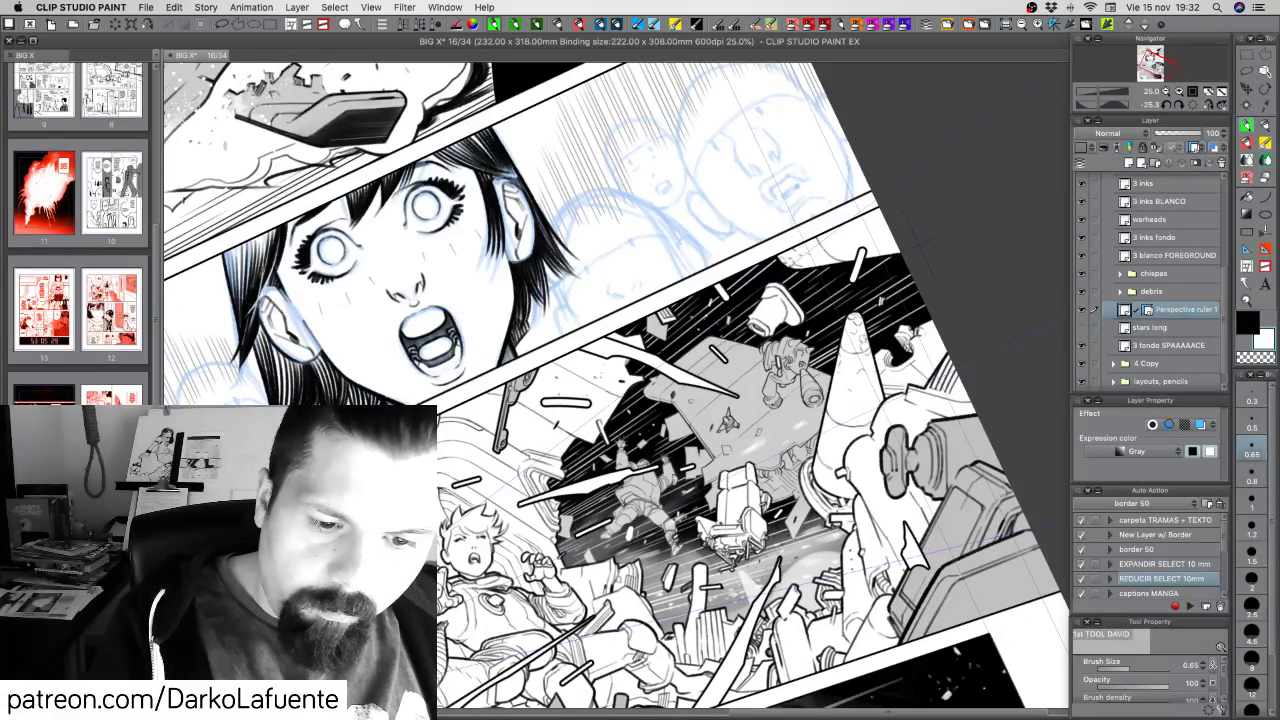
left_click_drag(558, 486, 588, 467)
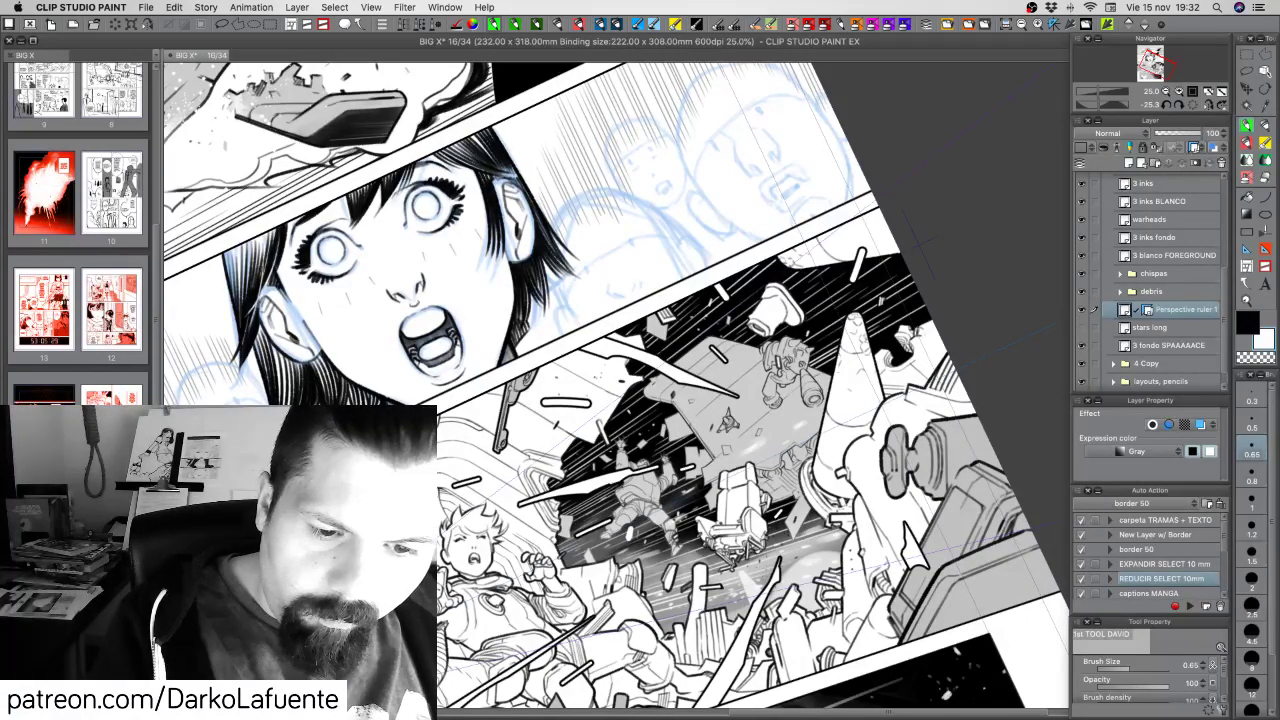
key("super+z")
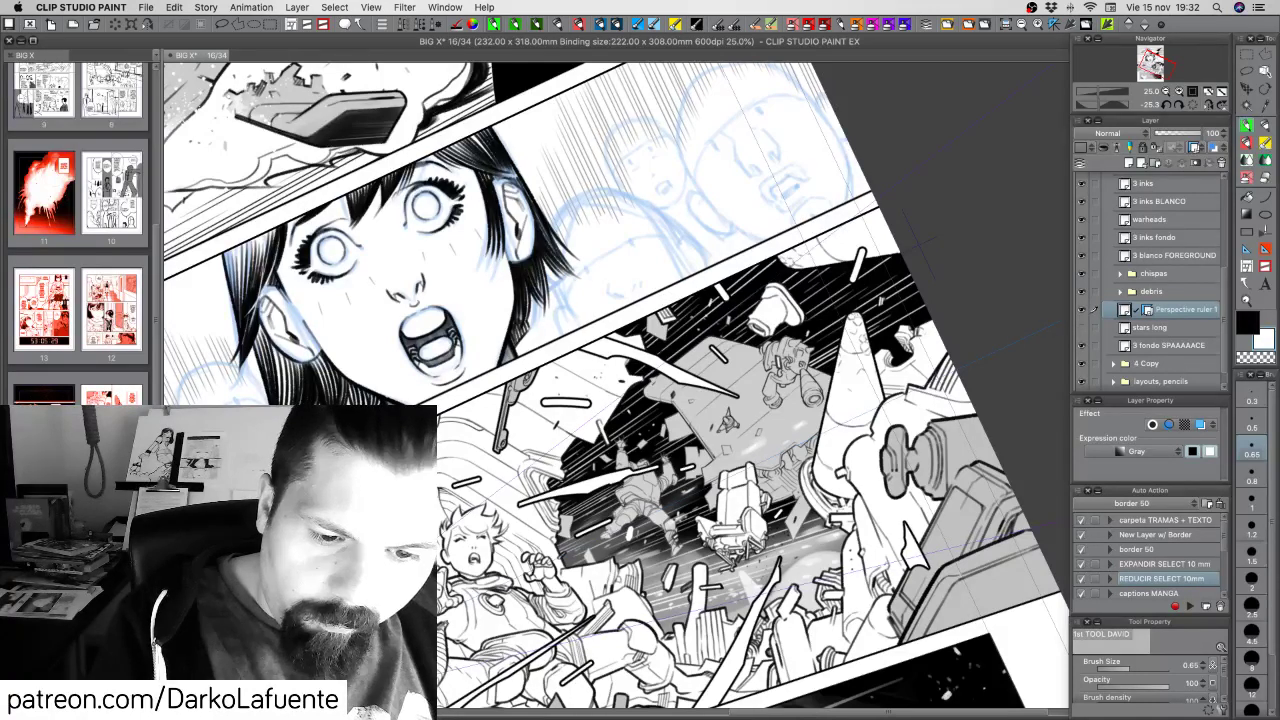
key("c")
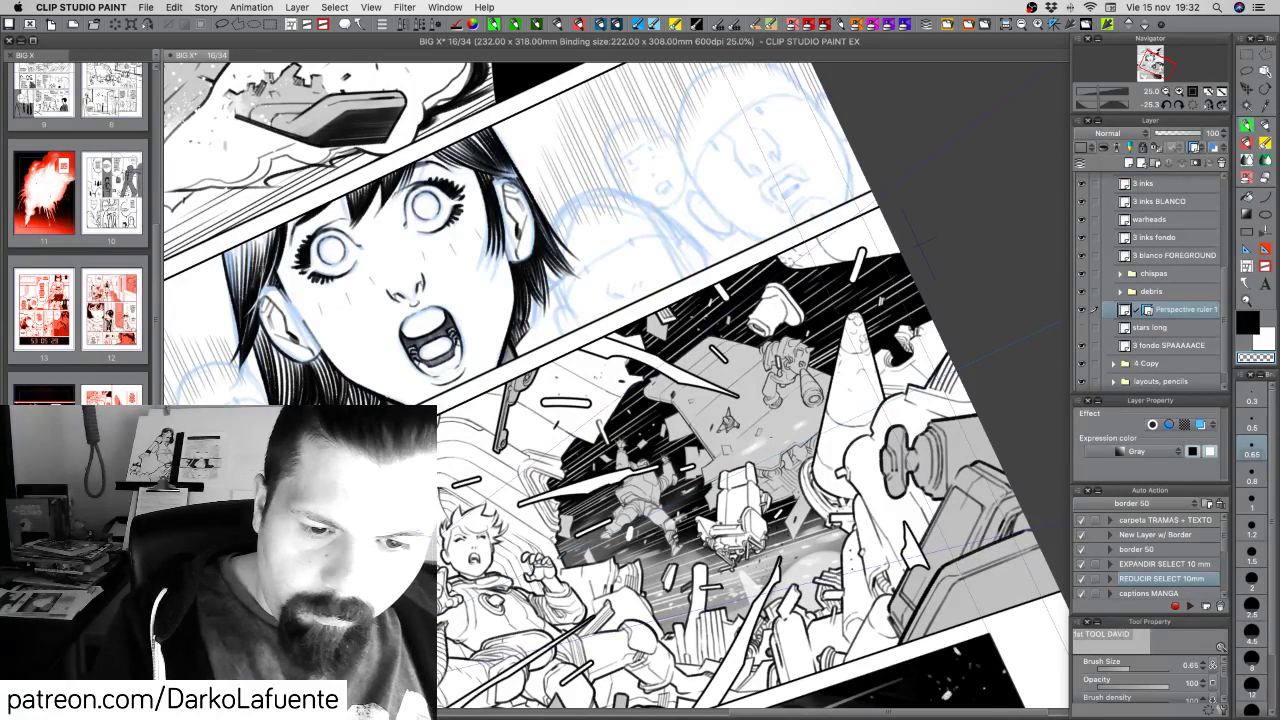
scroll(772, 513, "down", 3)
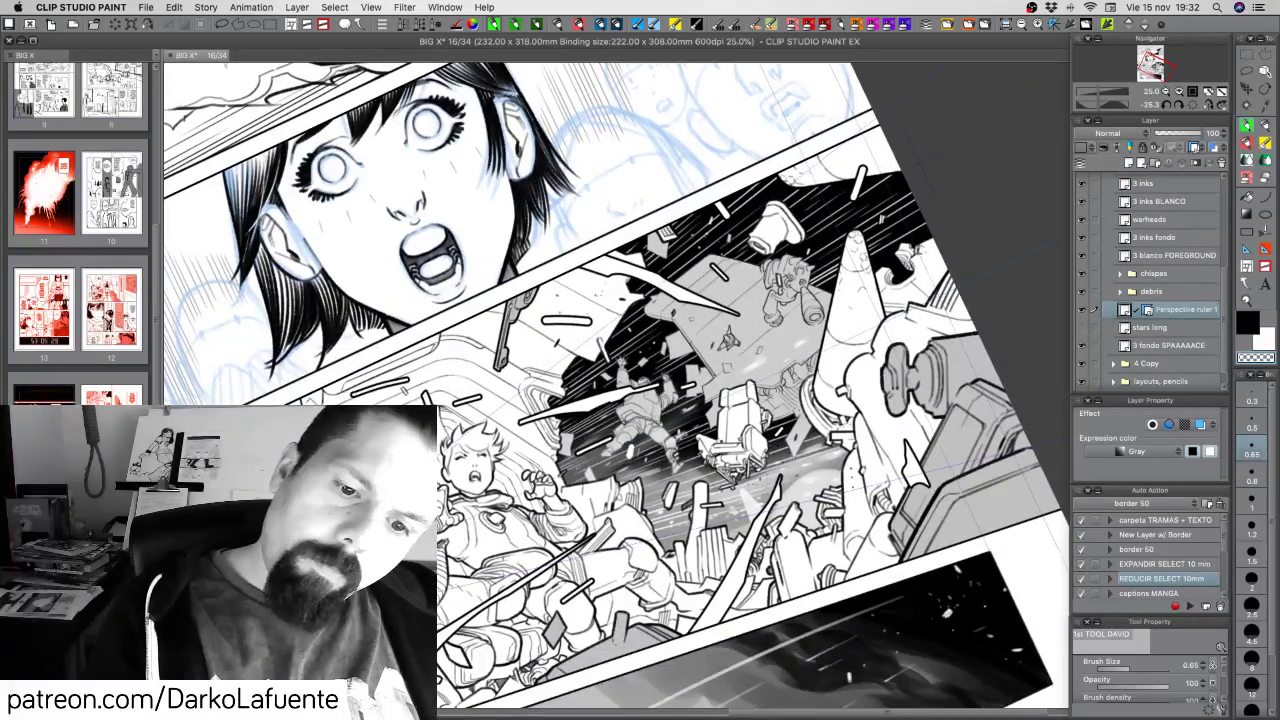
Add ruler-guided star streaks around the floating seat in the third panel, undoing misplaced strokes, and reduce the brush size to 0.5
key("c")
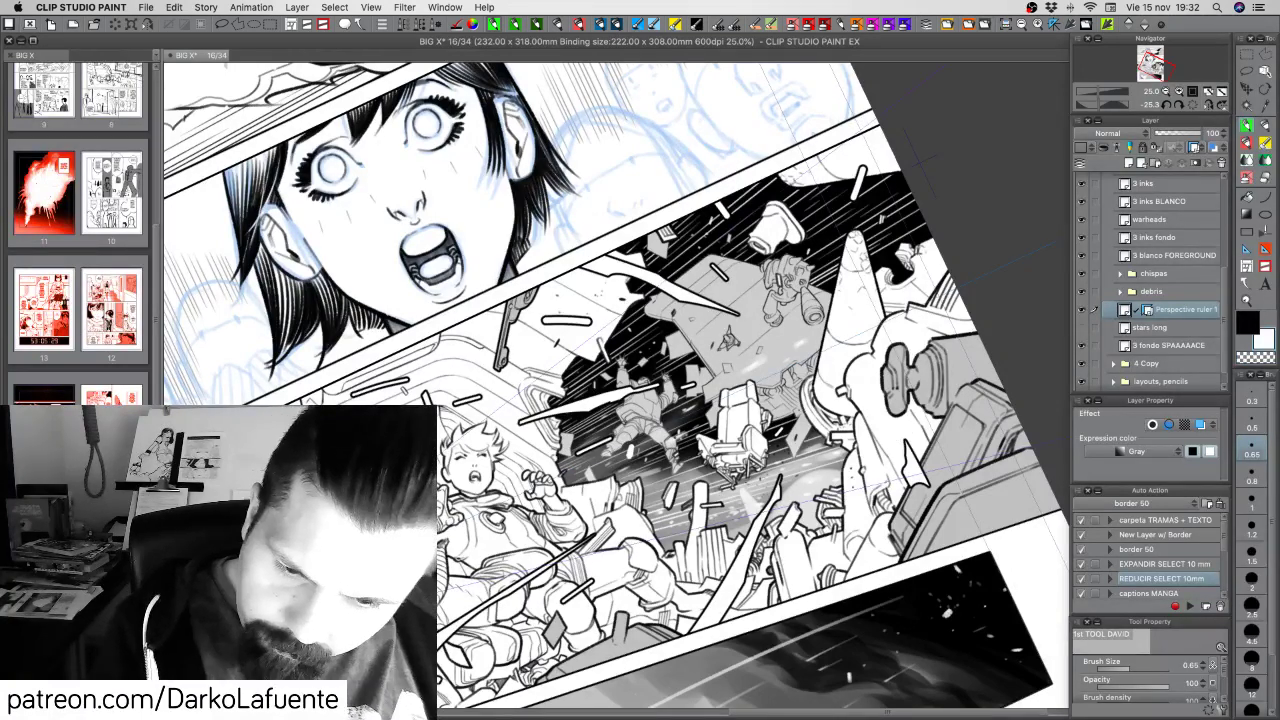
left_click_drag(769, 461, 825, 445)
key("super+z")
key("super+z")
key("super+z")
key("super+z")
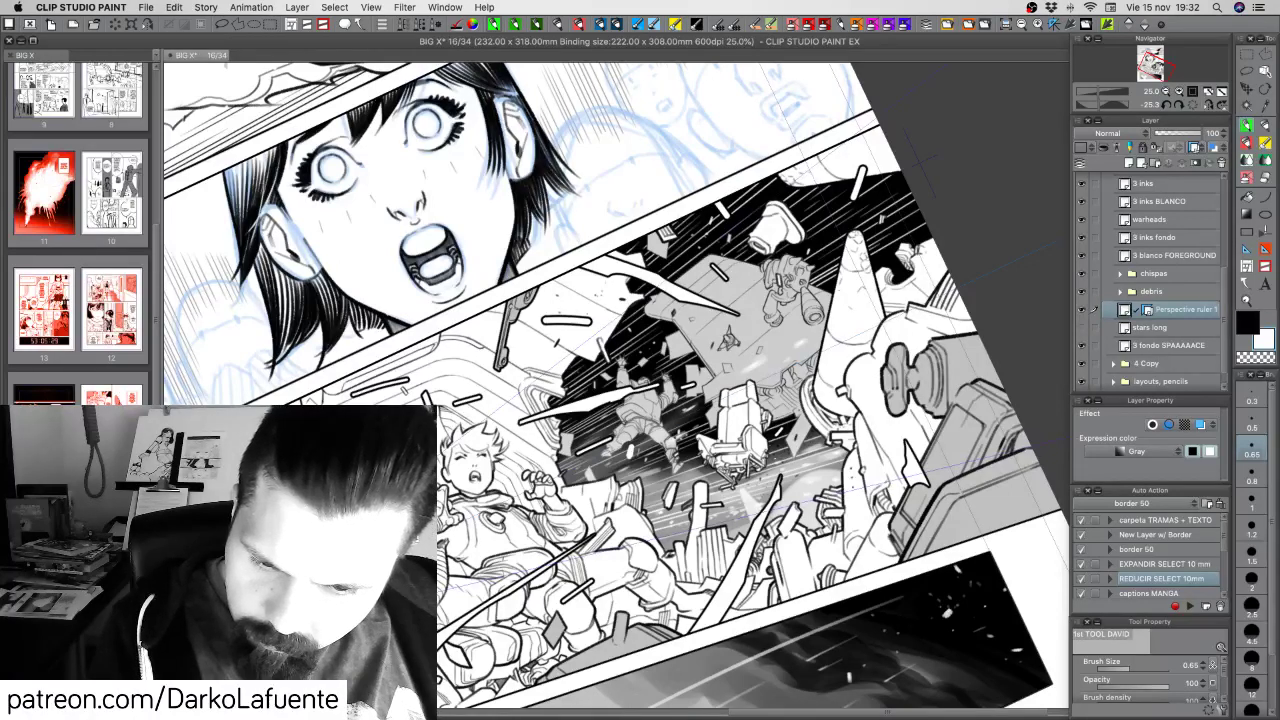
key("super+z")
key("super+z")
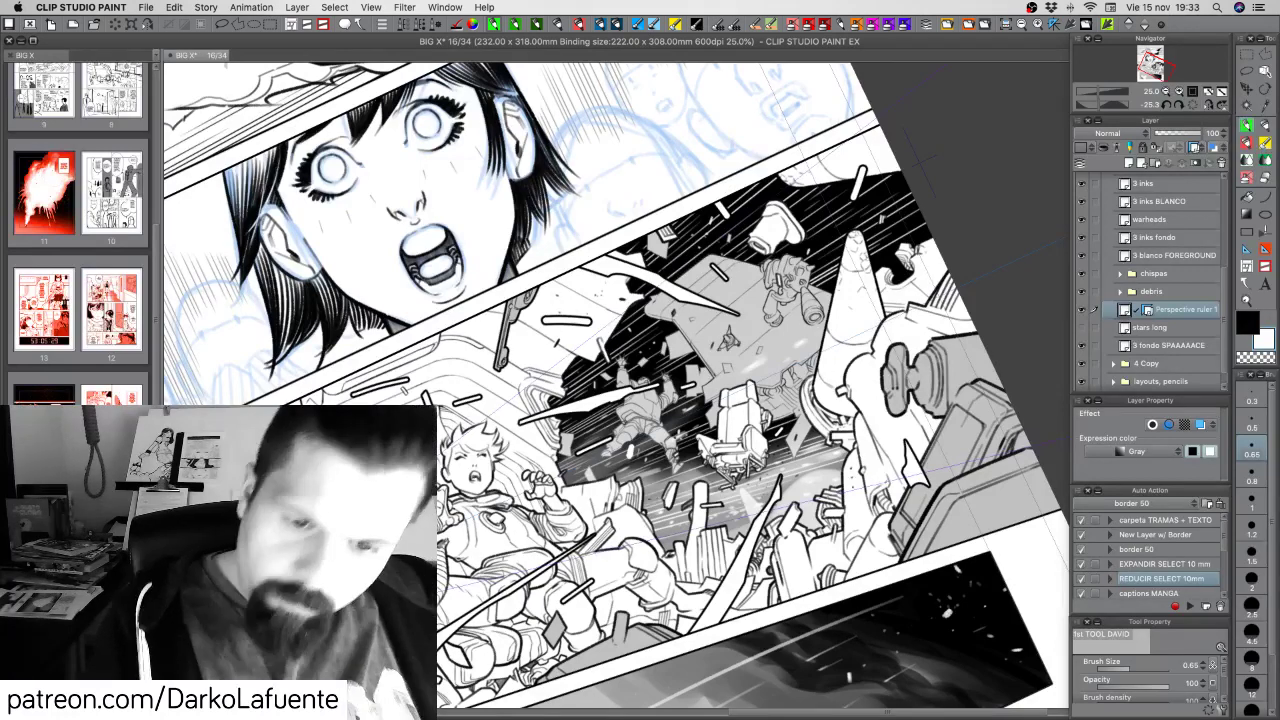
left_click_drag(692, 479, 788, 455)
key("super+z")
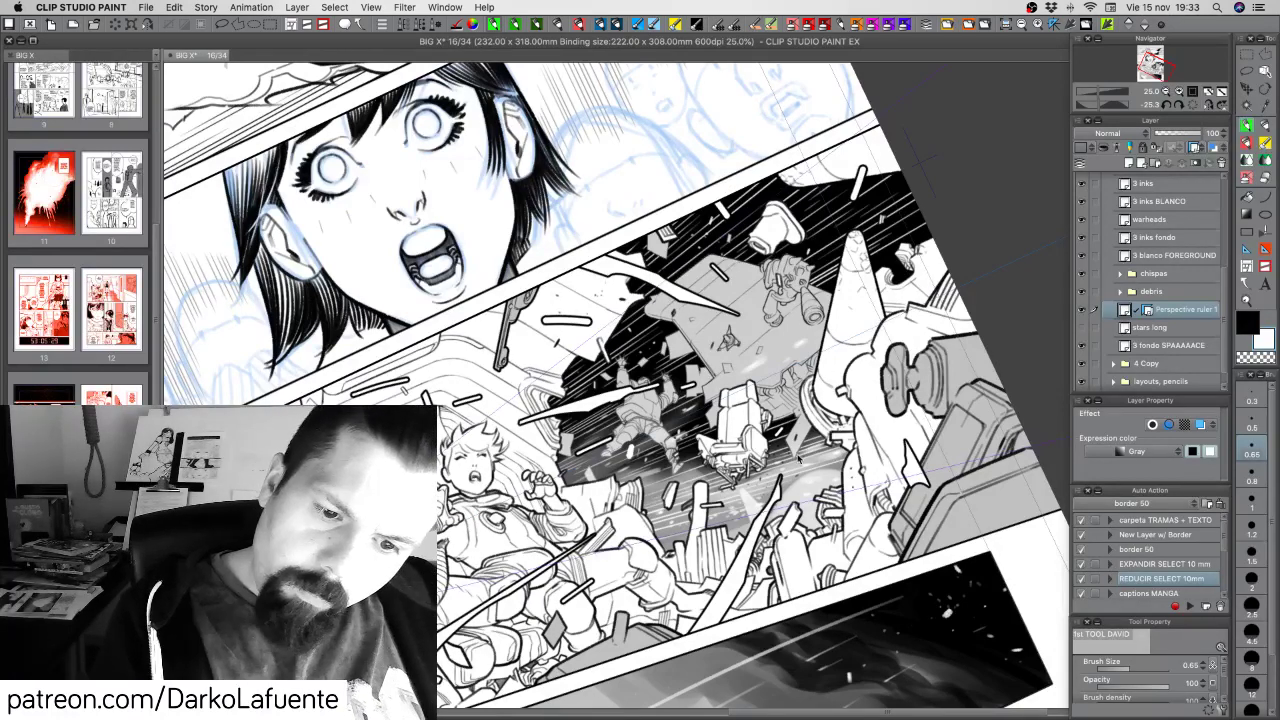
key("super+z")
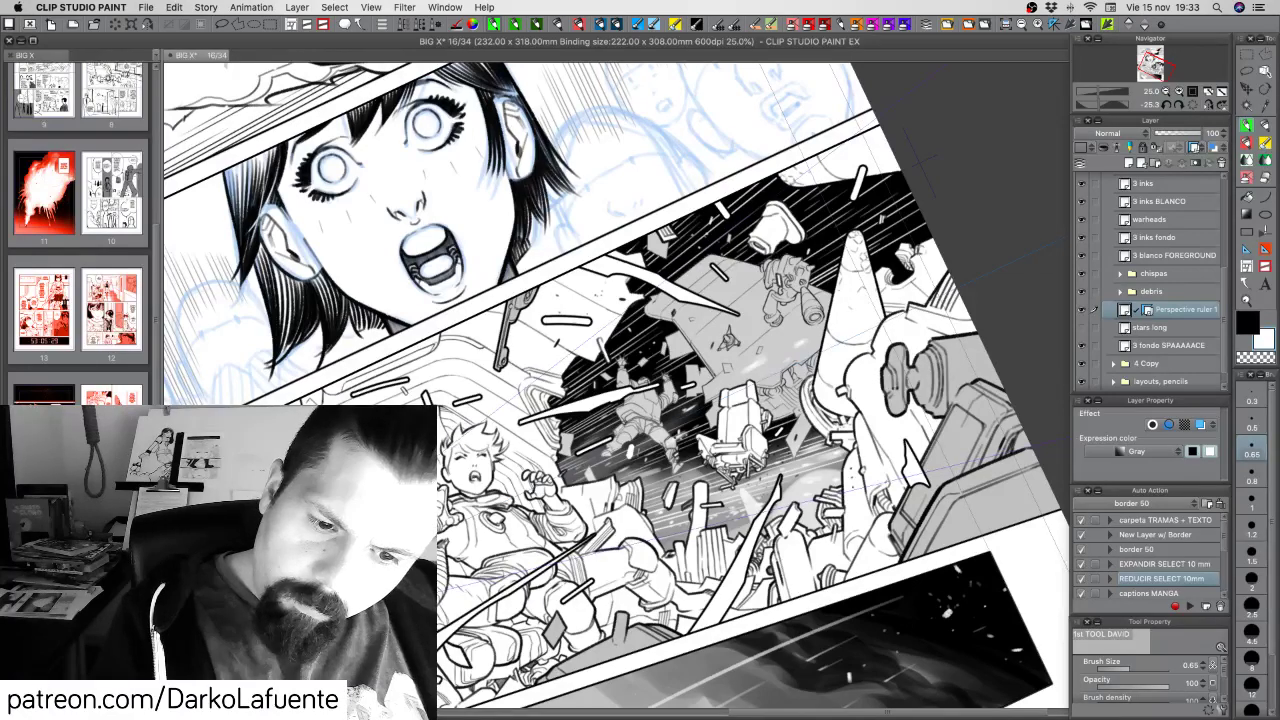
mouse_move(645, 490)
left_mouse_down()
mouse_move(699, 473)
mouse_move(747, 474)
mouse_move(740, 483)
mouse_move(771, 413)
left_mouse_up()
left_click(1254, 421)
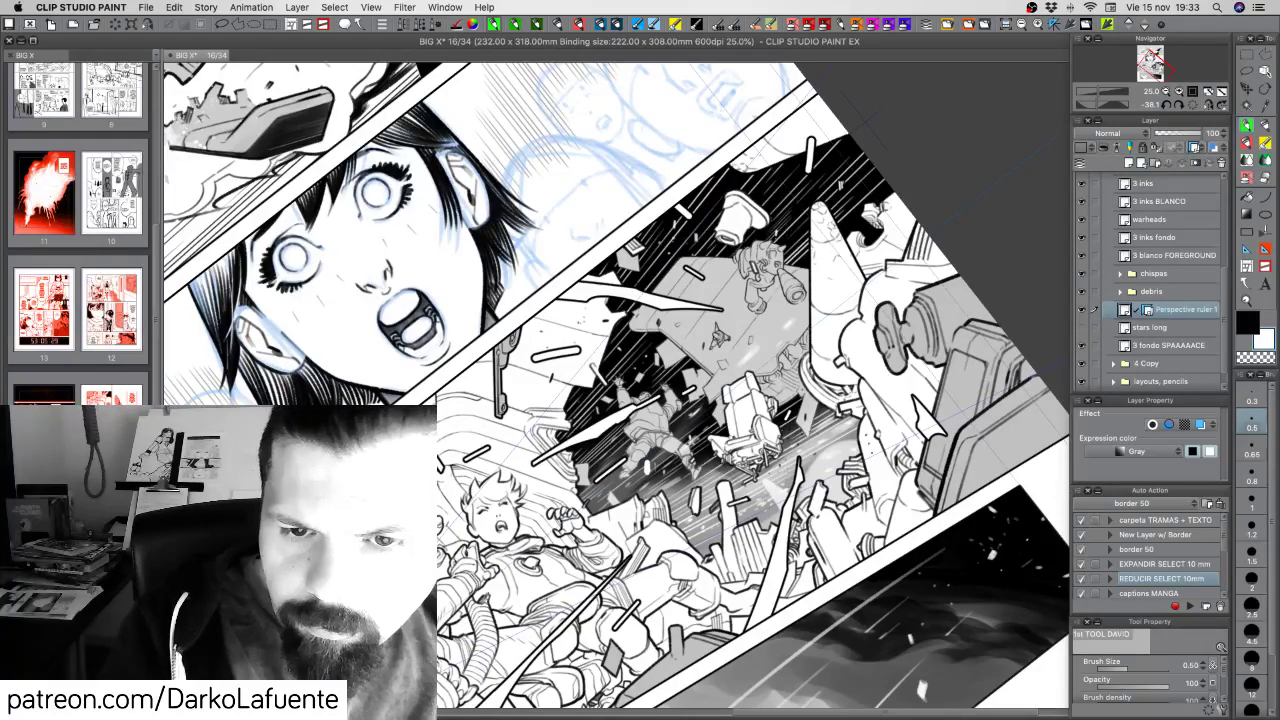
Reset the page rotation to zero and hide the perspective ruler over the third panel
left_click(1192, 105)
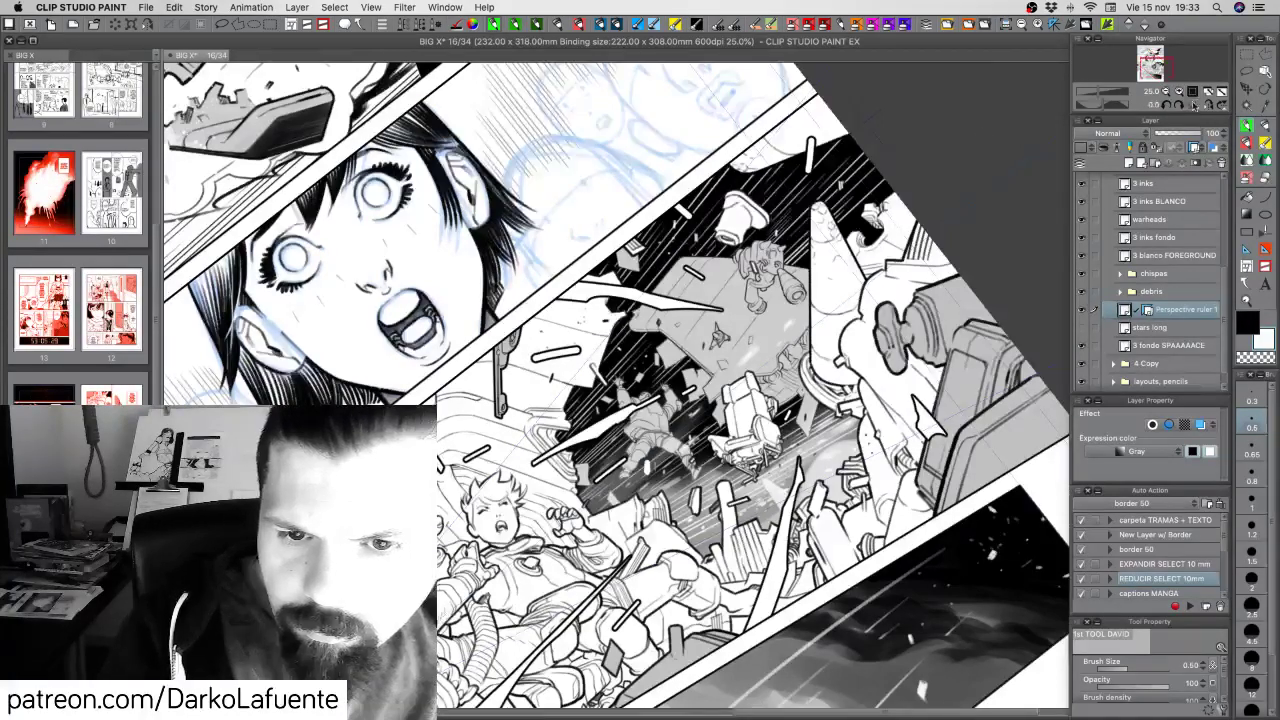
left_click(1166, 92)
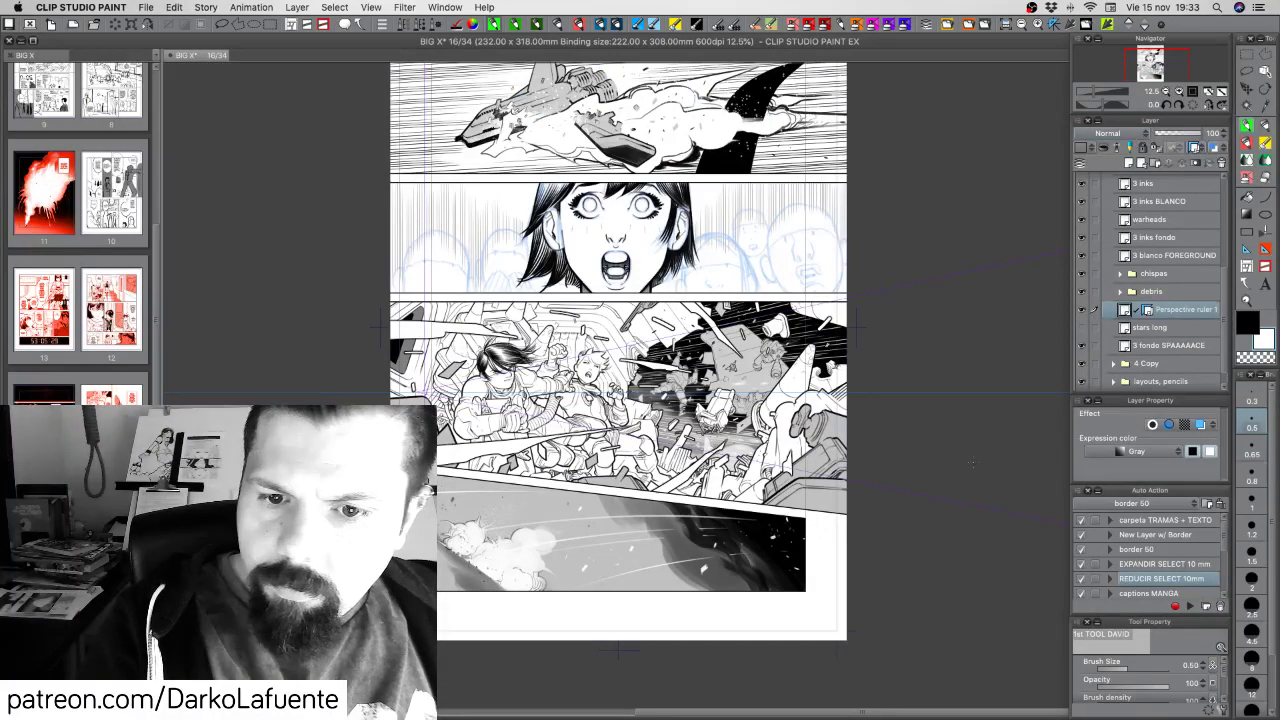
right_click(1150, 312)
left_click(1158, 364)
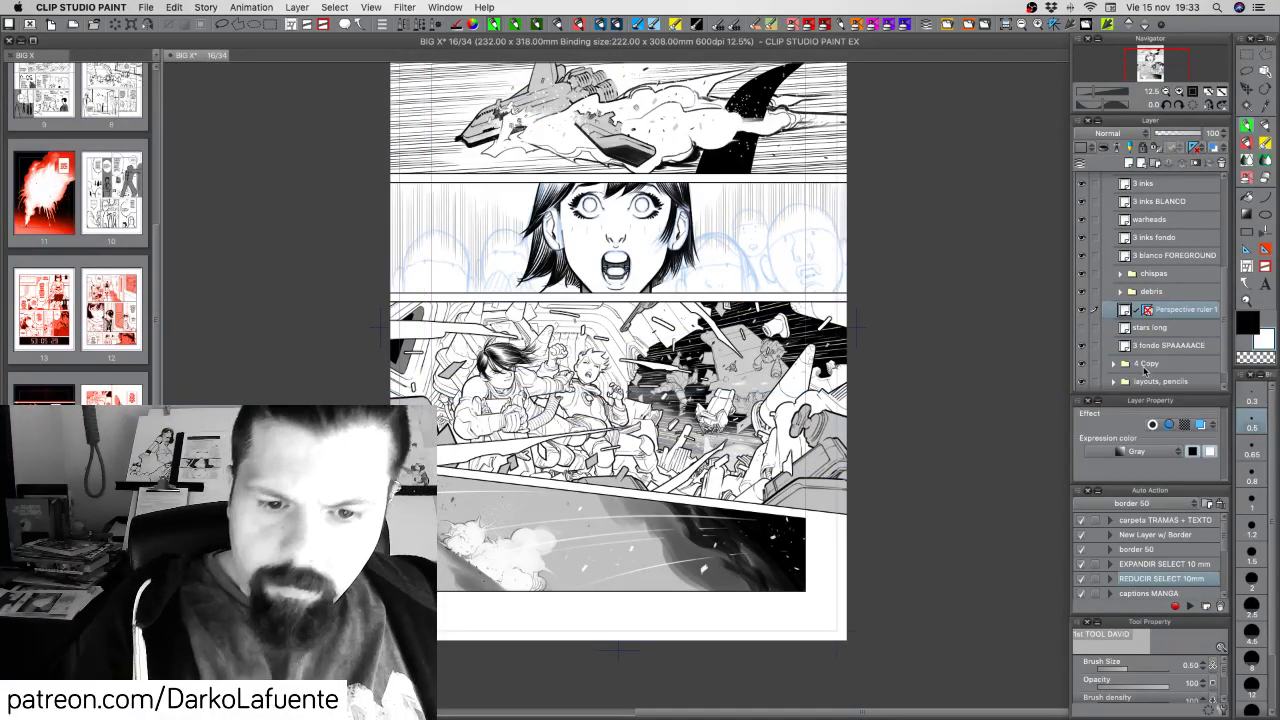
Compare the third panel's star streaks by toggling the visibility of the ruler-guided streak layer and the "stars long" layer
left_click(1179, 92)
left_click_drag(913, 517, 932, 478)
left_click(1081, 310)
left_click(1081, 328)
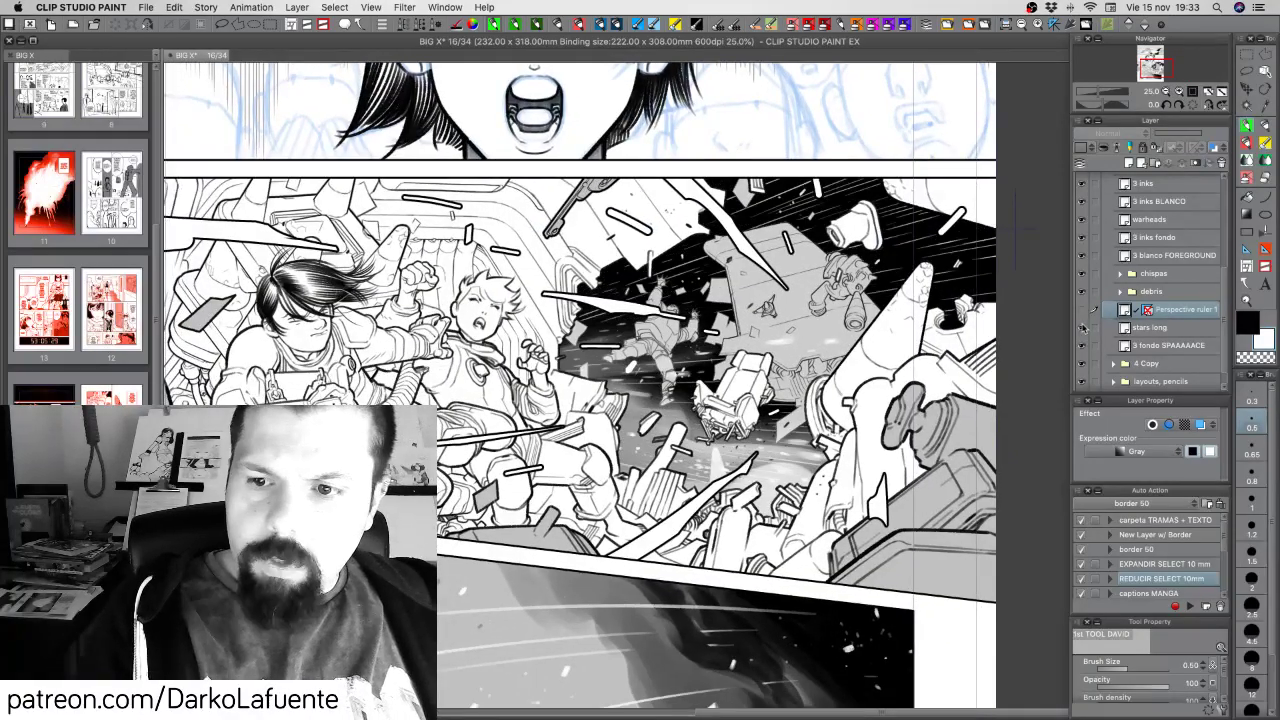
left_click(1081, 329)
left_click(1081, 311)
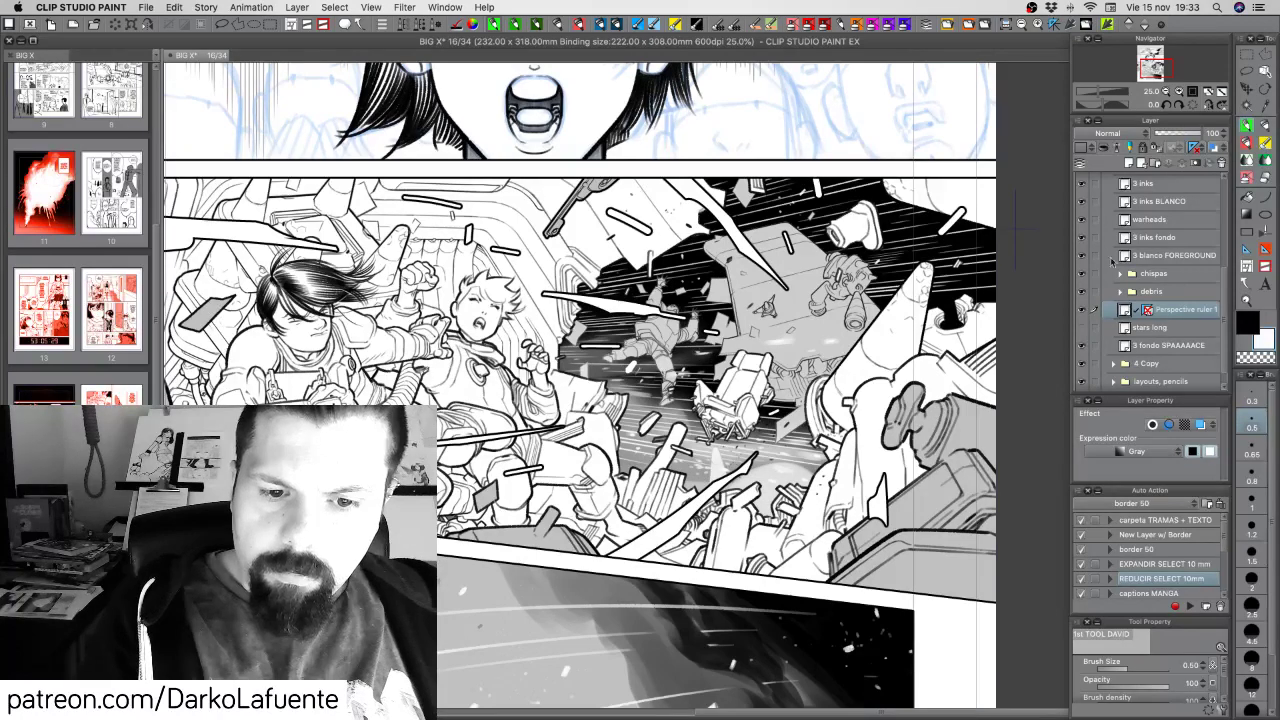
Check the third panel's streaks up close and within the whole page, and save the page
left_click(1163, 92)
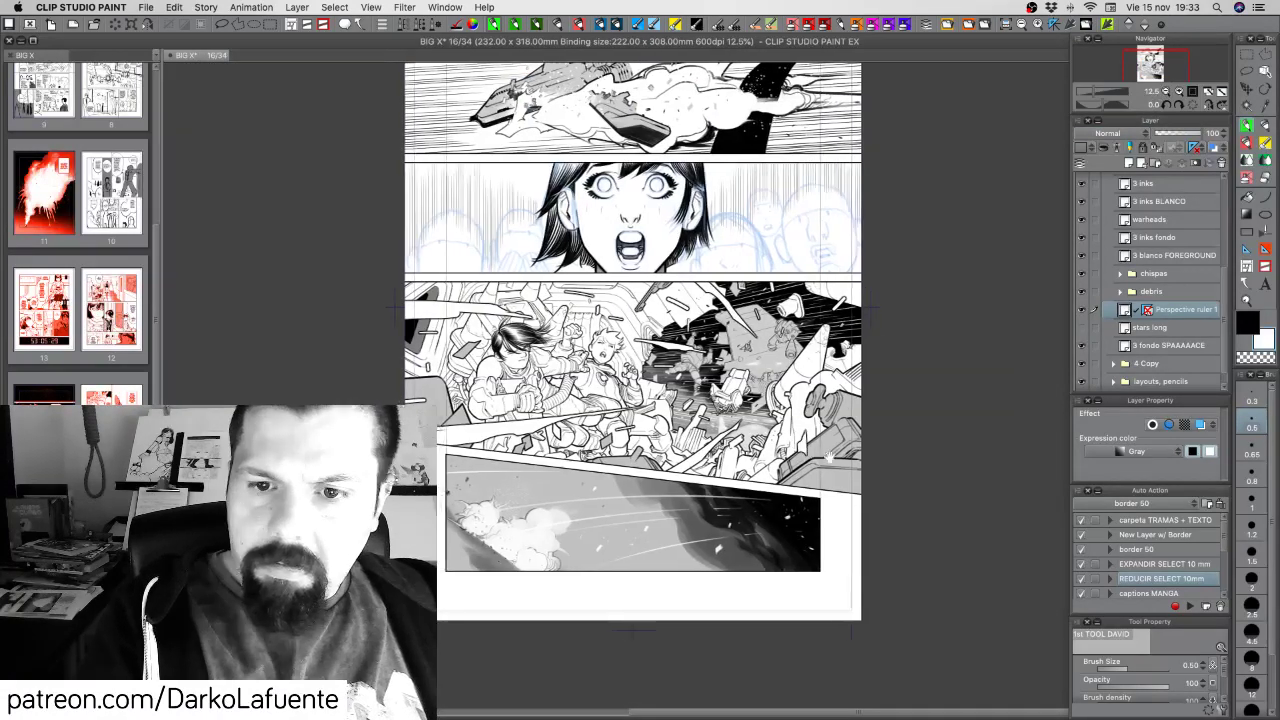
left_click_drag(797, 434, 866, 460)
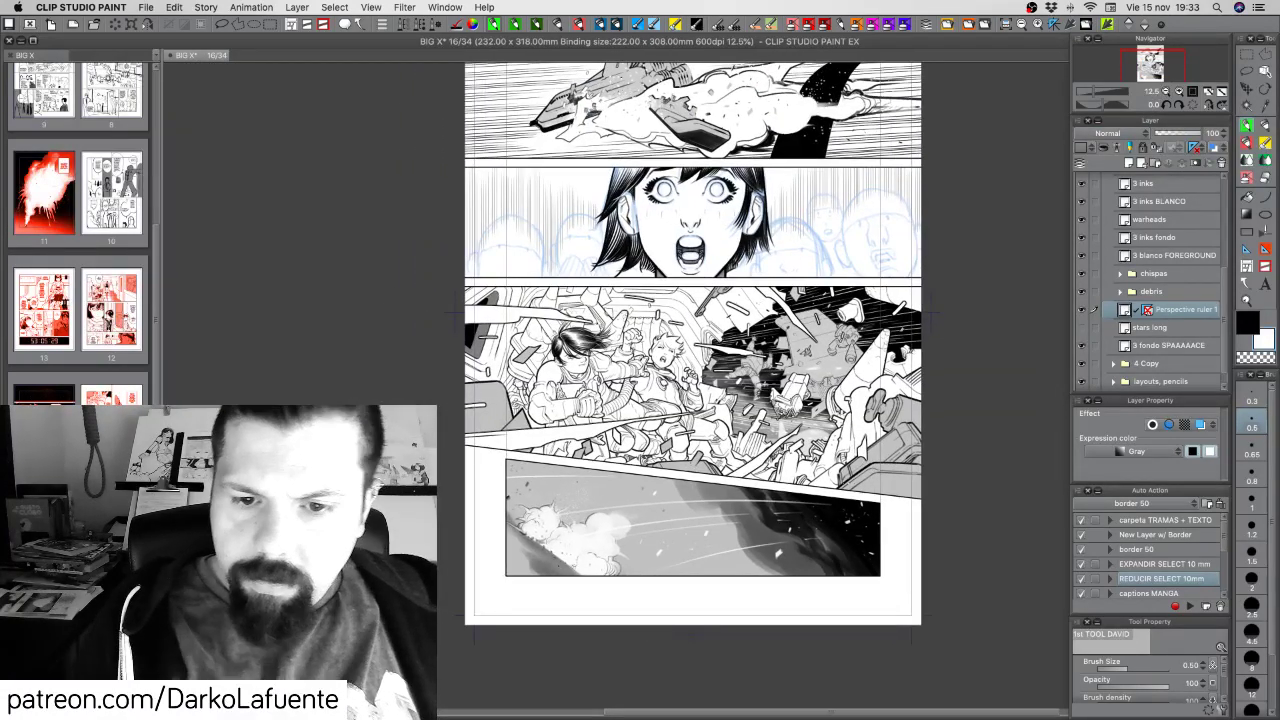
left_click(1178, 92)
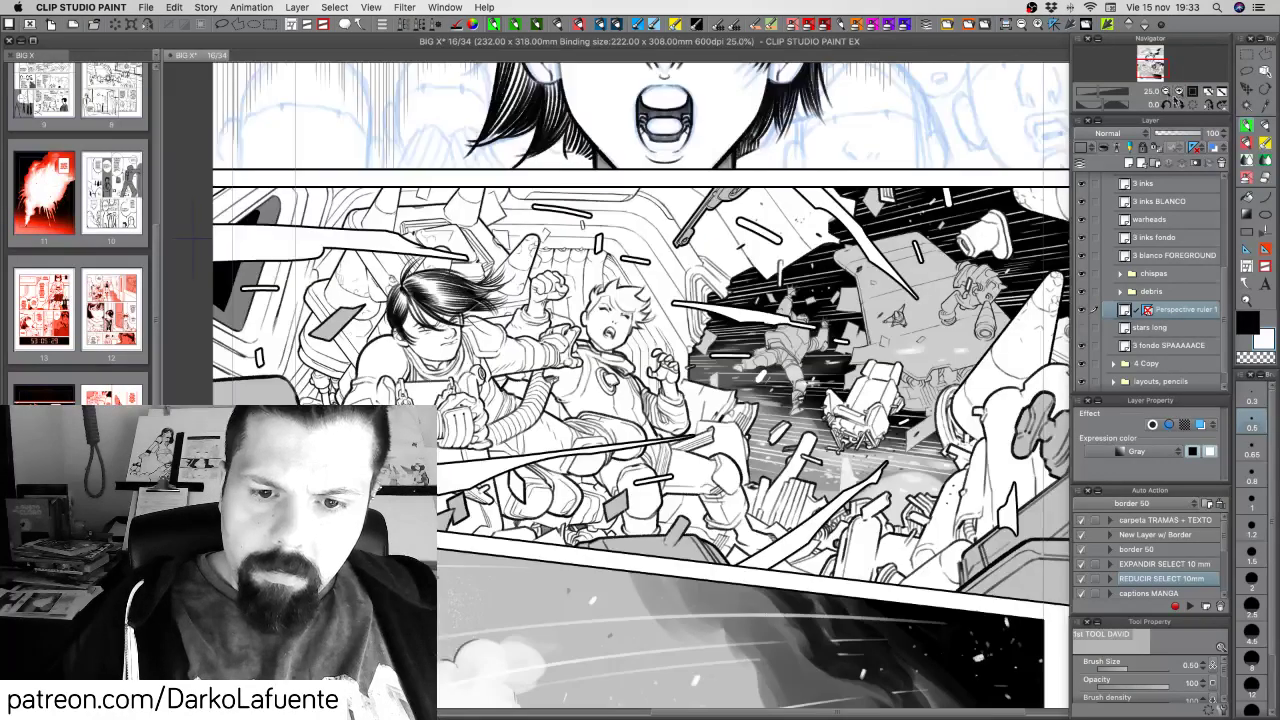
left_click_drag(936, 463, 838, 521)
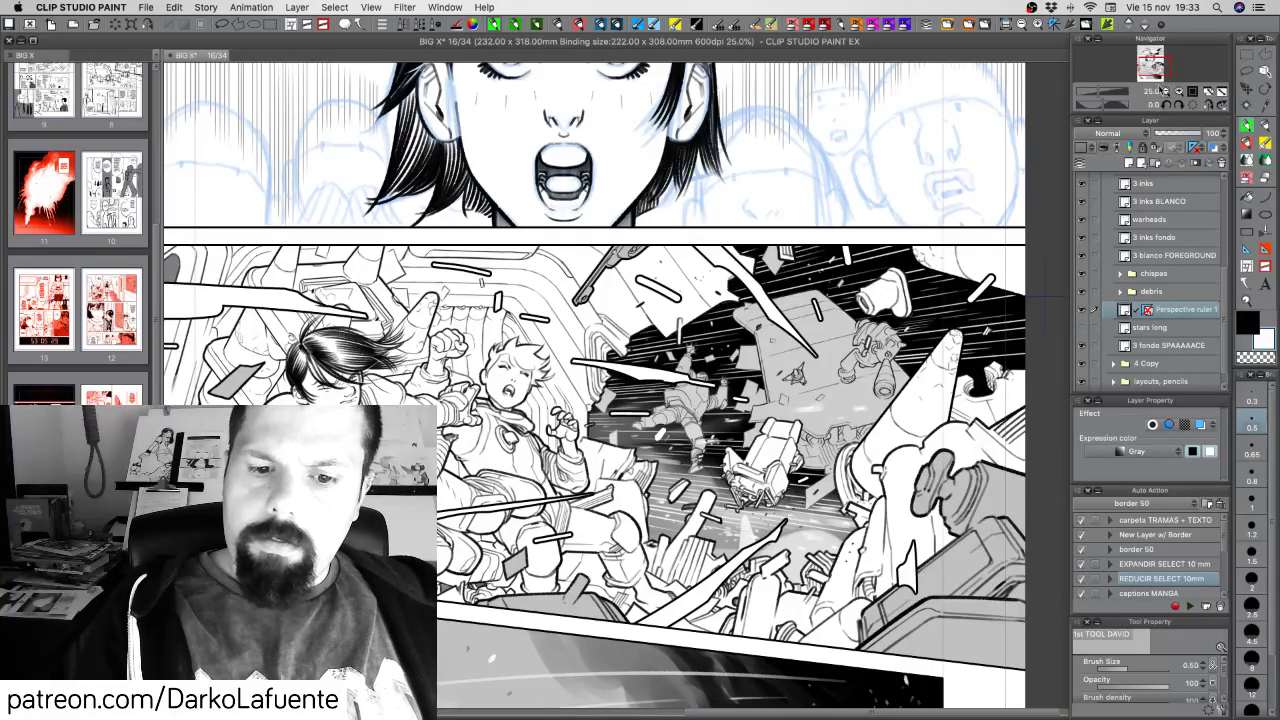
left_click(1165, 91)
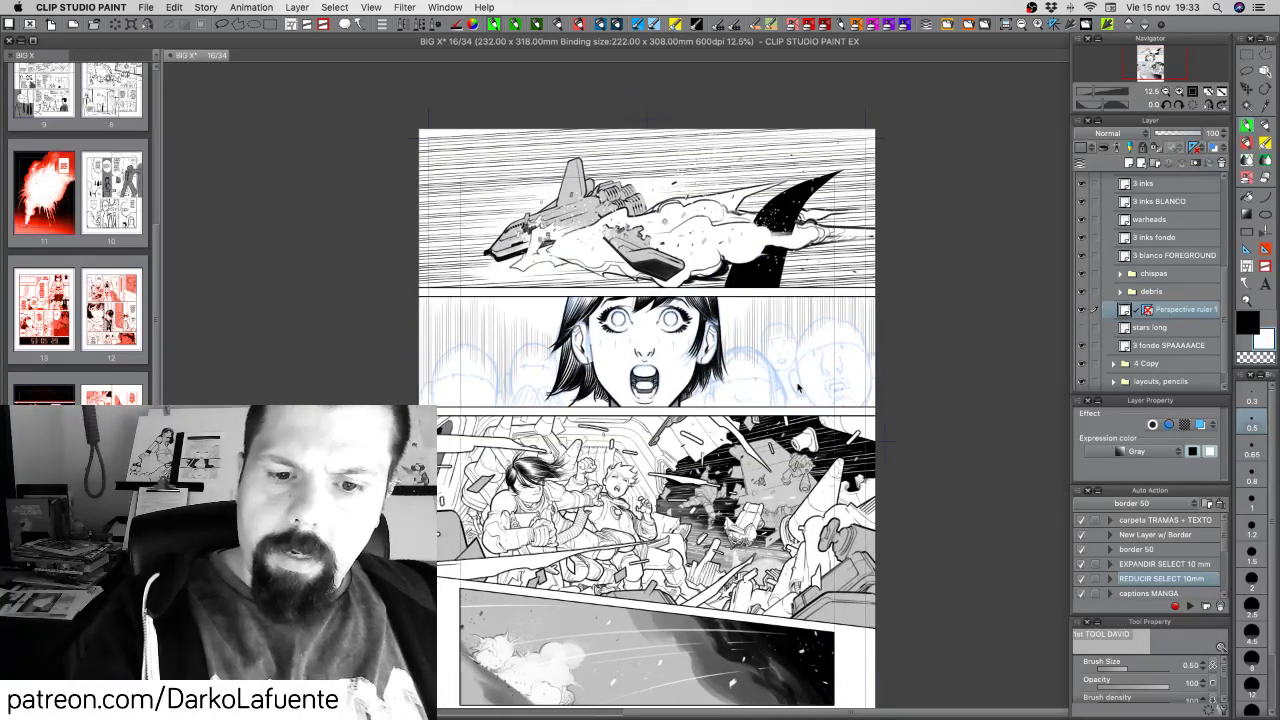
key("super+s")
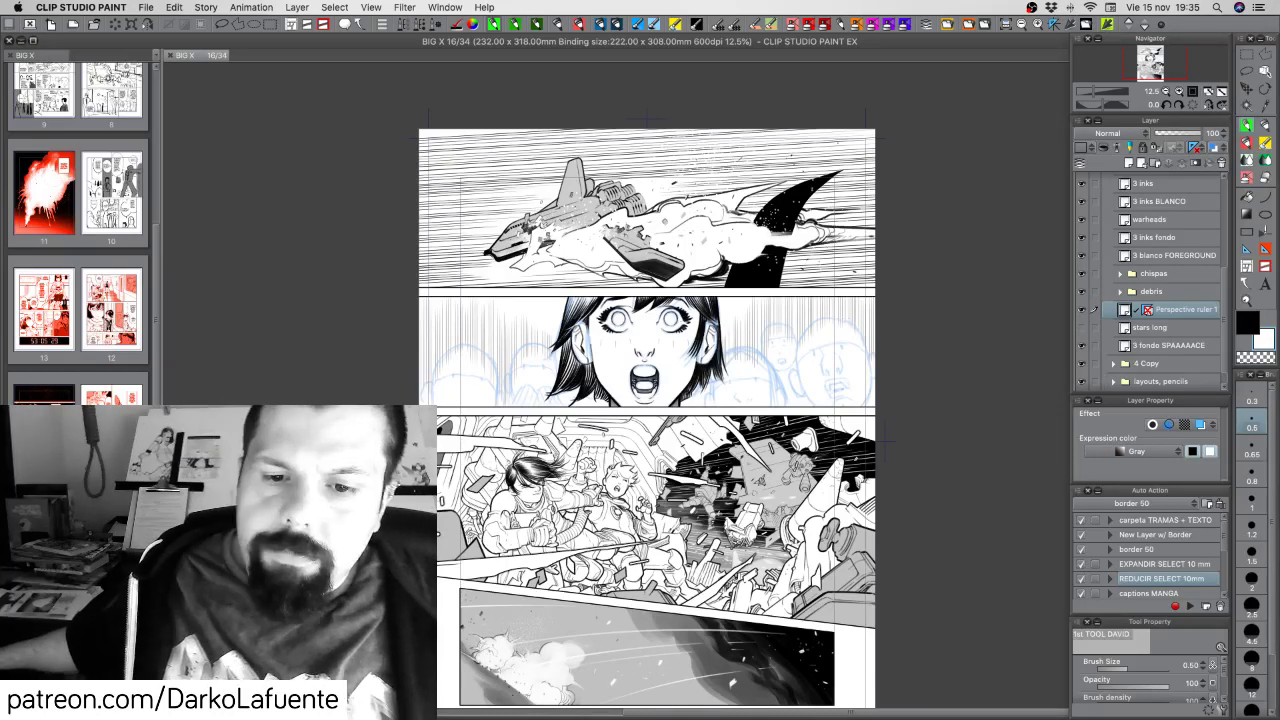
left_click(243, 214)
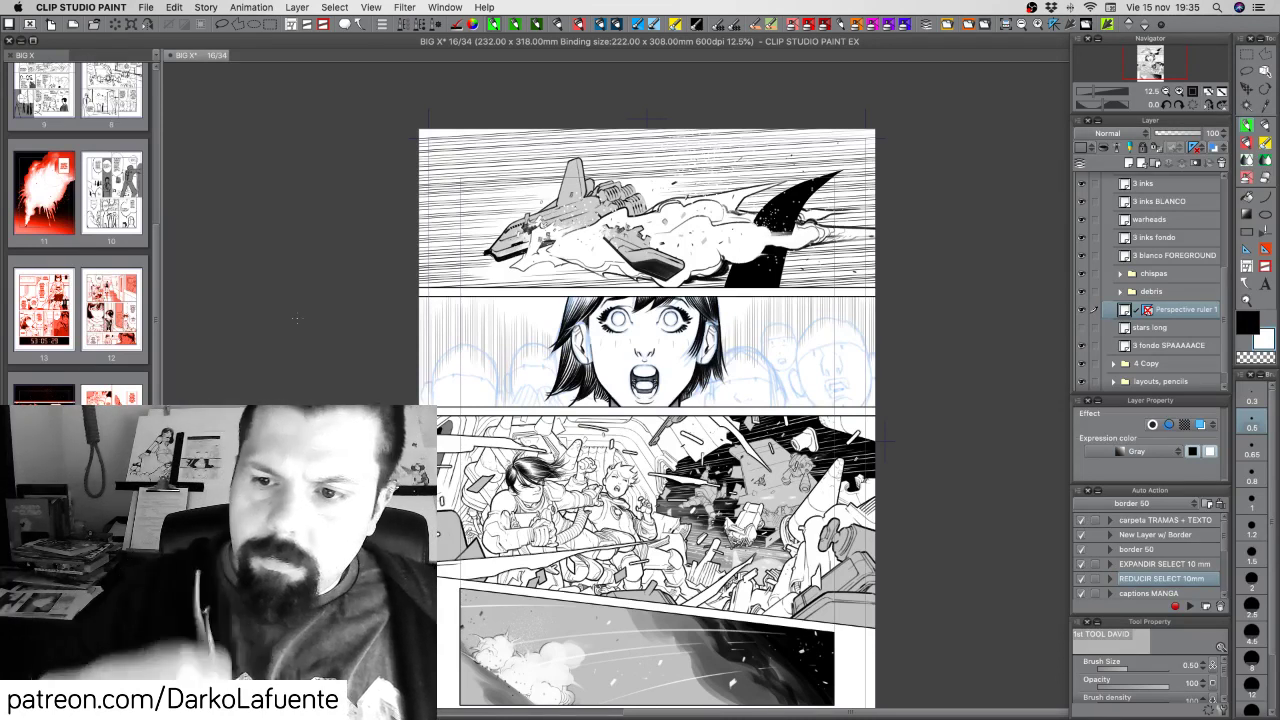
left_click(1121, 291)
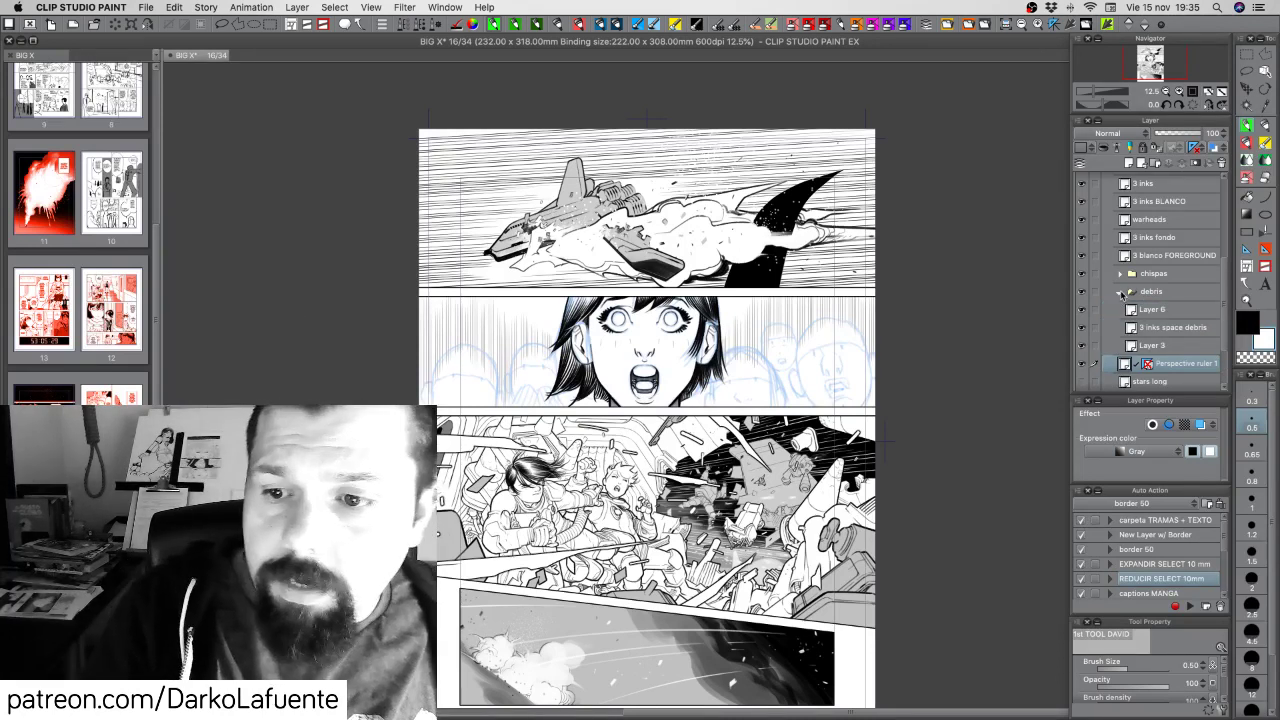
left_click(1121, 291)
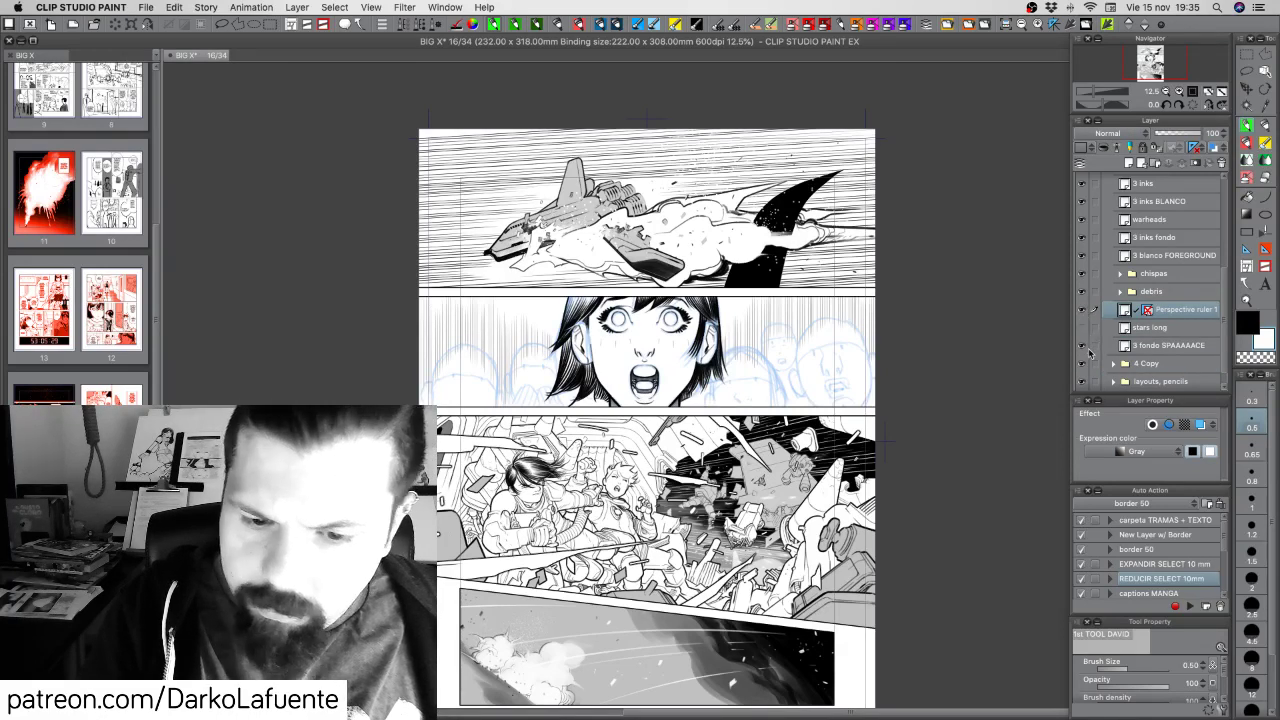
Set the brush size to 2.5 and add thicker star flecks around the floating figure in the third panel's black space
left_click(1179, 93)
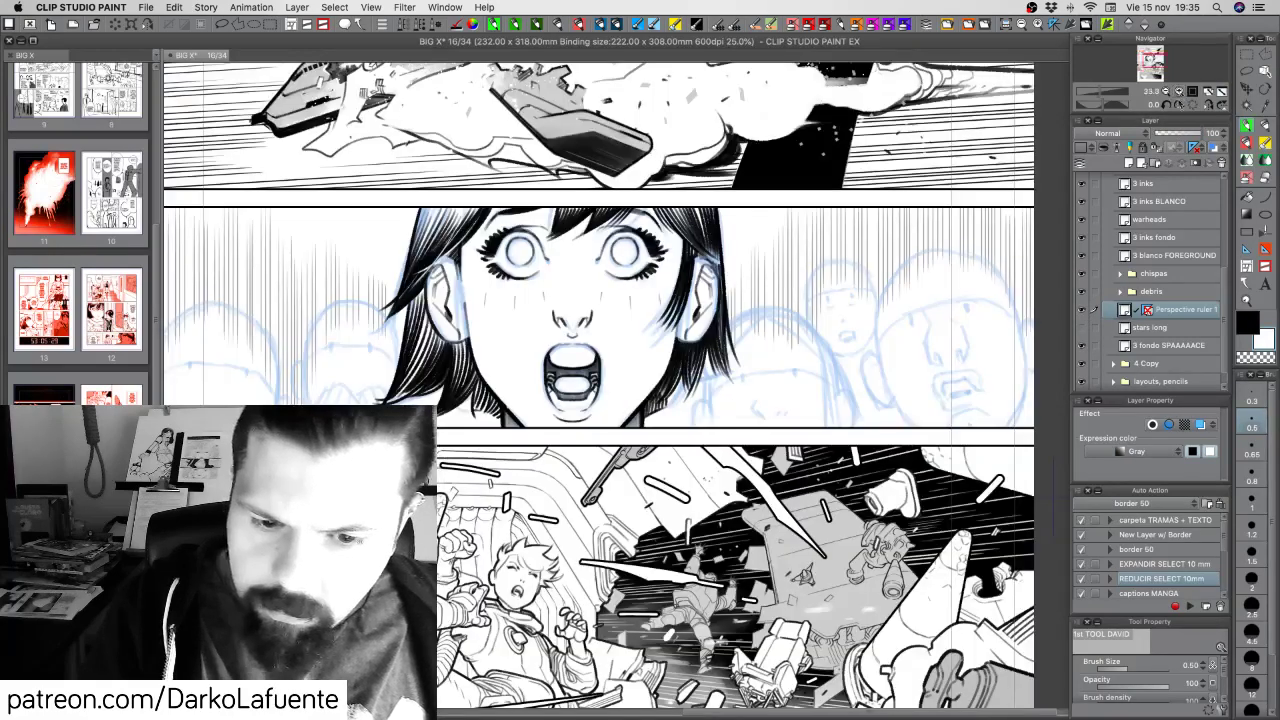
left_click(1179, 93)
left_click_drag(872, 517, 902, 352)
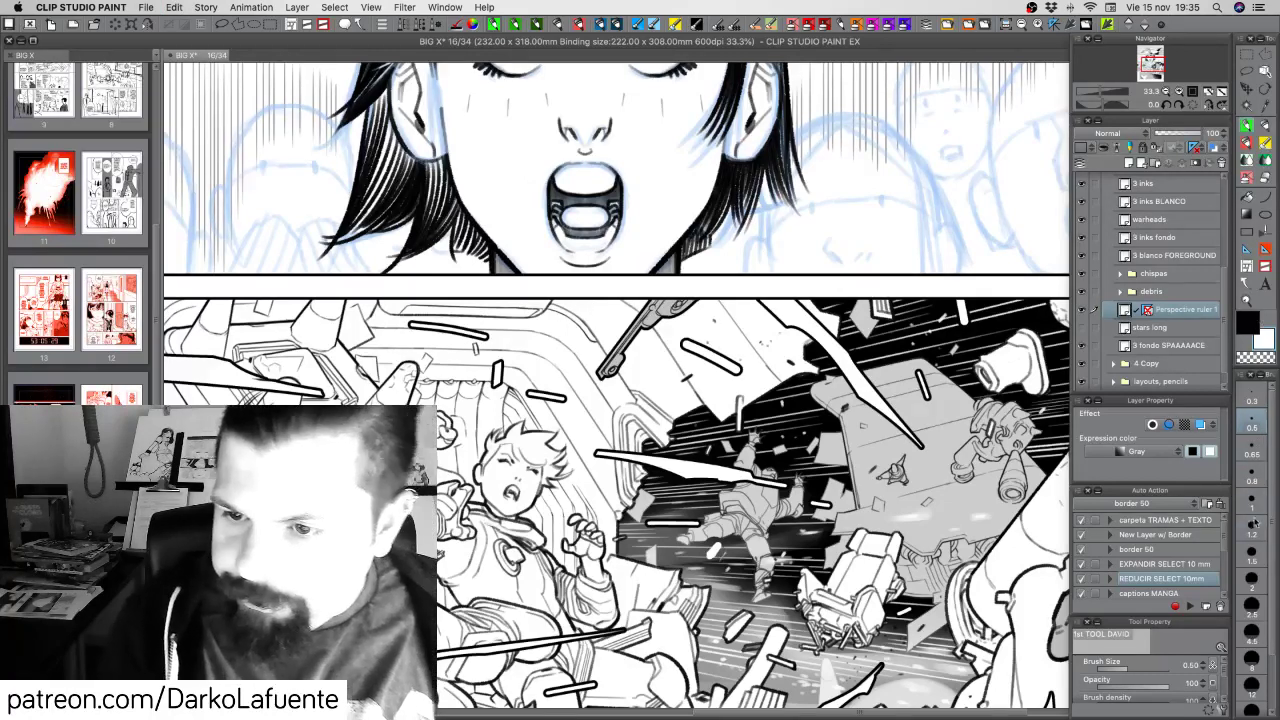
left_click(1255, 581)
left_click(1251, 604)
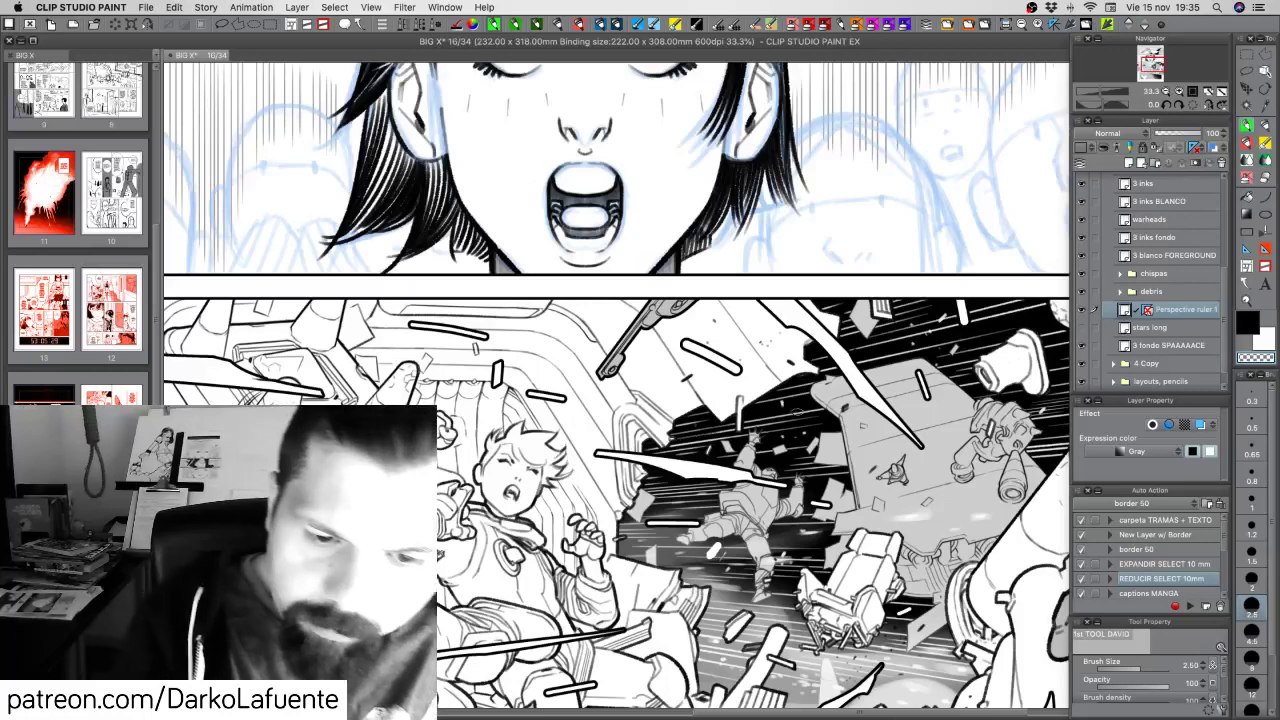
mouse_move(890, 428)
left_mouse_down()
mouse_move(840, 400)
mouse_move(782, 424)
left_mouse_up()
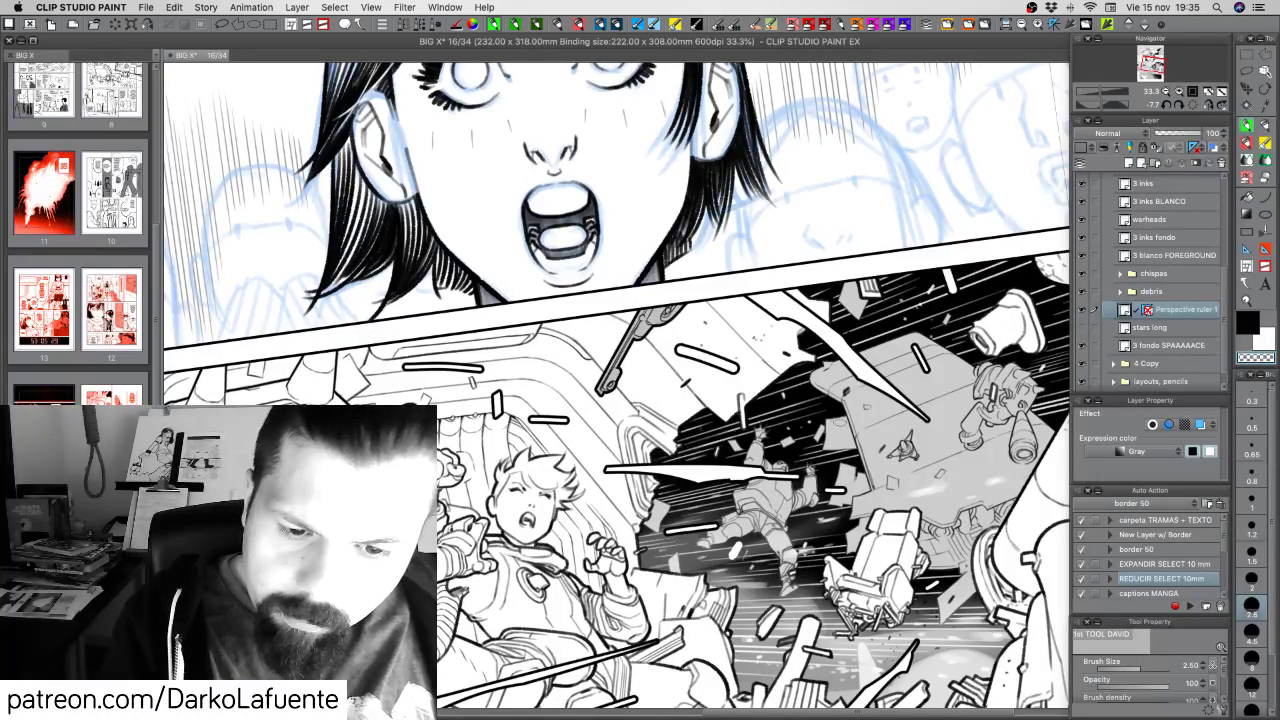
left_click_drag(846, 460, 878, 410)
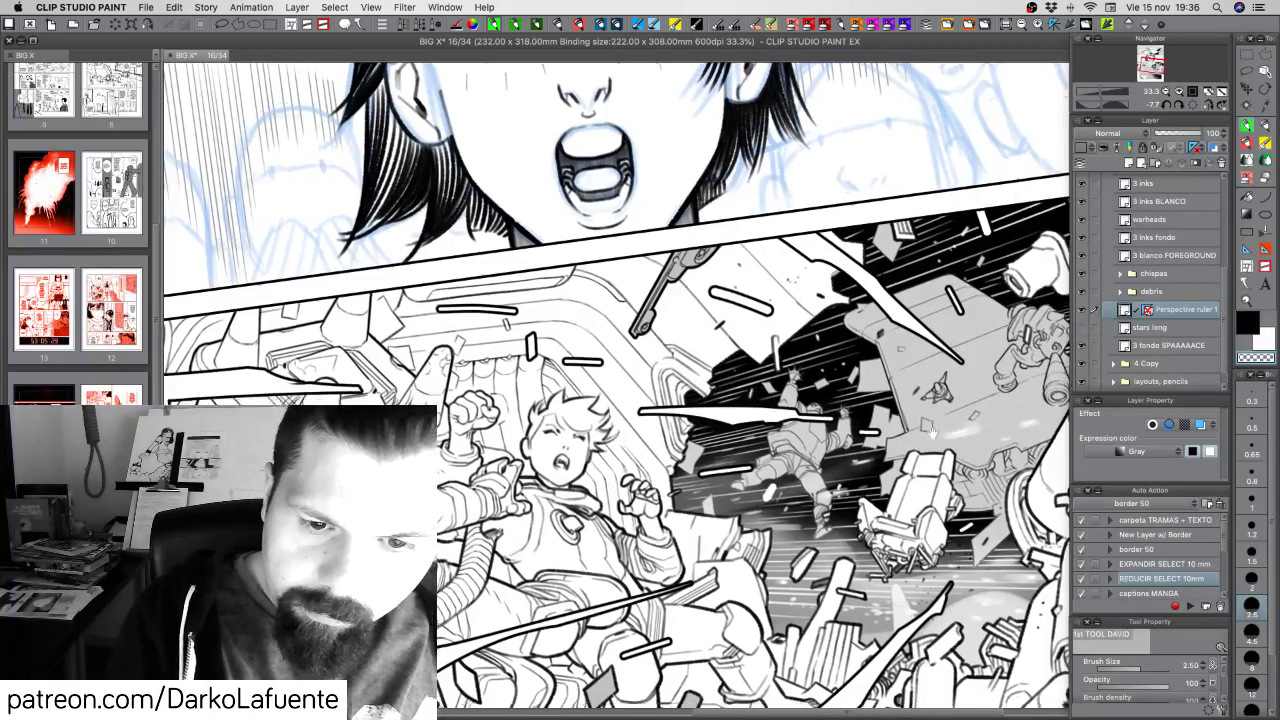
left_click_drag(932, 446, 936, 428)
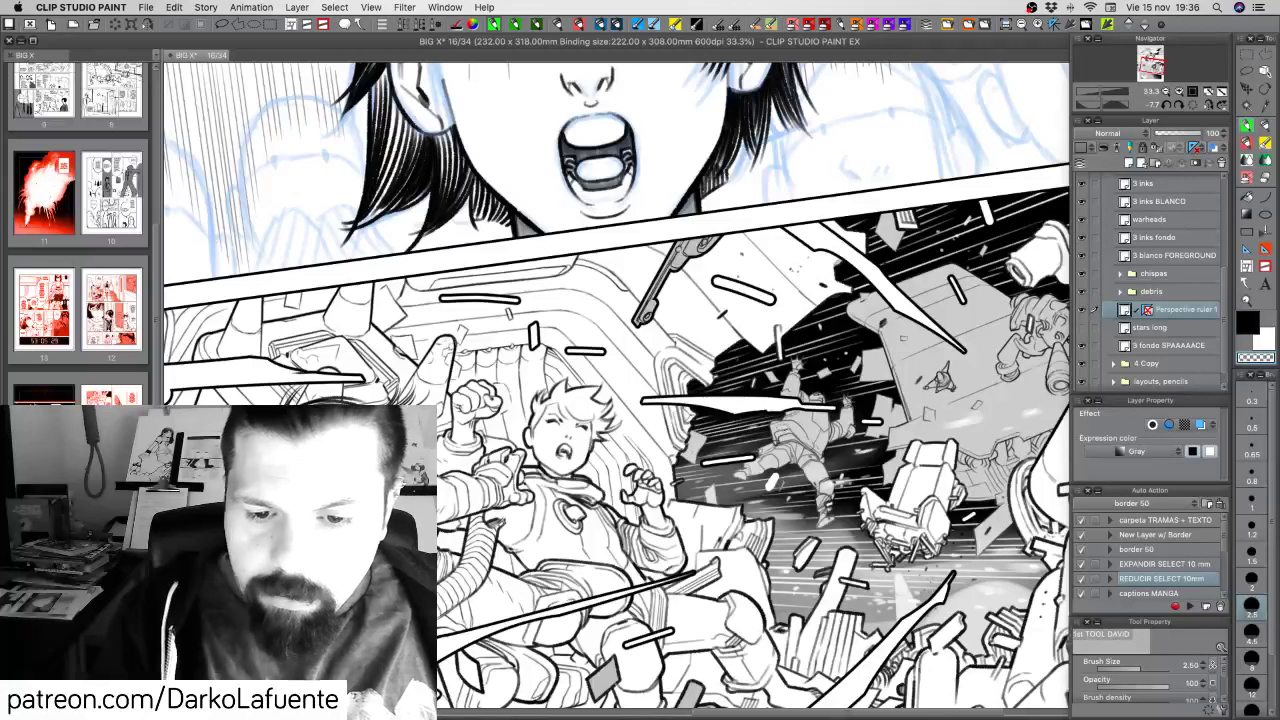
Add more star flecks among the streaks and debris across the third panel's space background, undoing misplaced marks
key("super+z")
mouse_move(888, 441)
left_mouse_down()
mouse_move(908, 410)
mouse_move(850, 417)
mouse_move(945, 397)
left_mouse_up()
key("super+z")
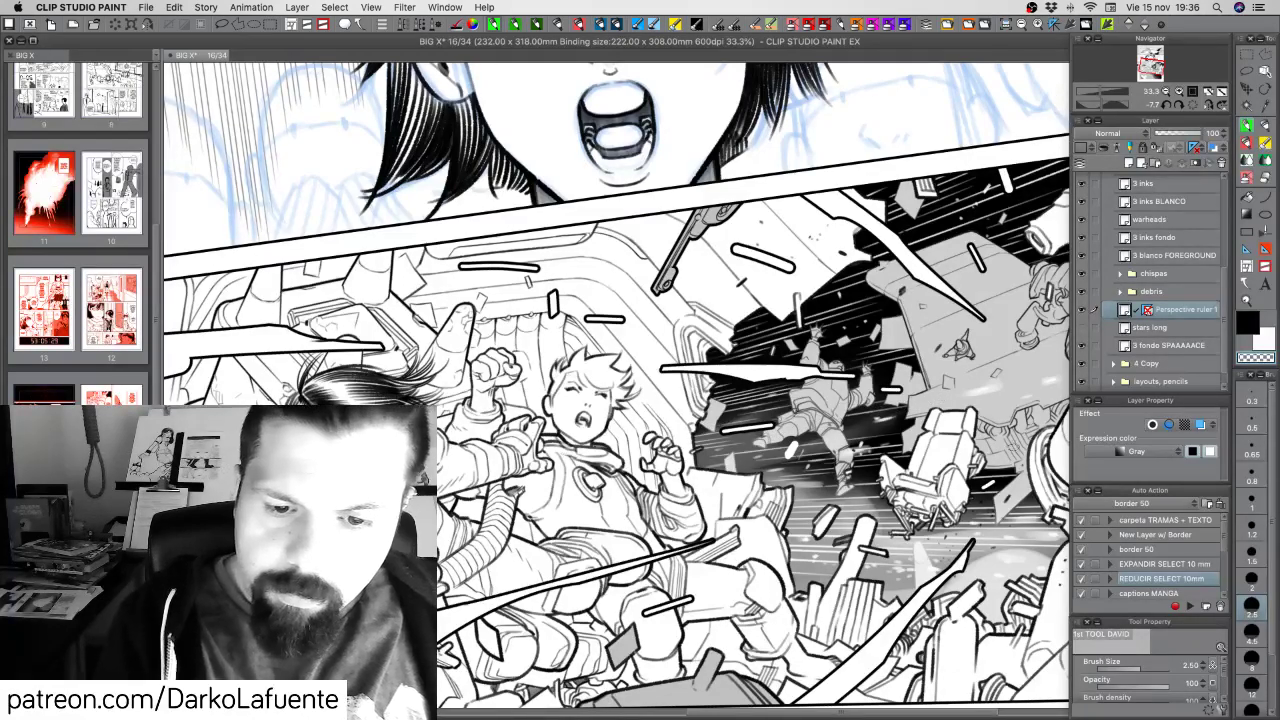
left_click_drag(1005, 450, 838, 388)
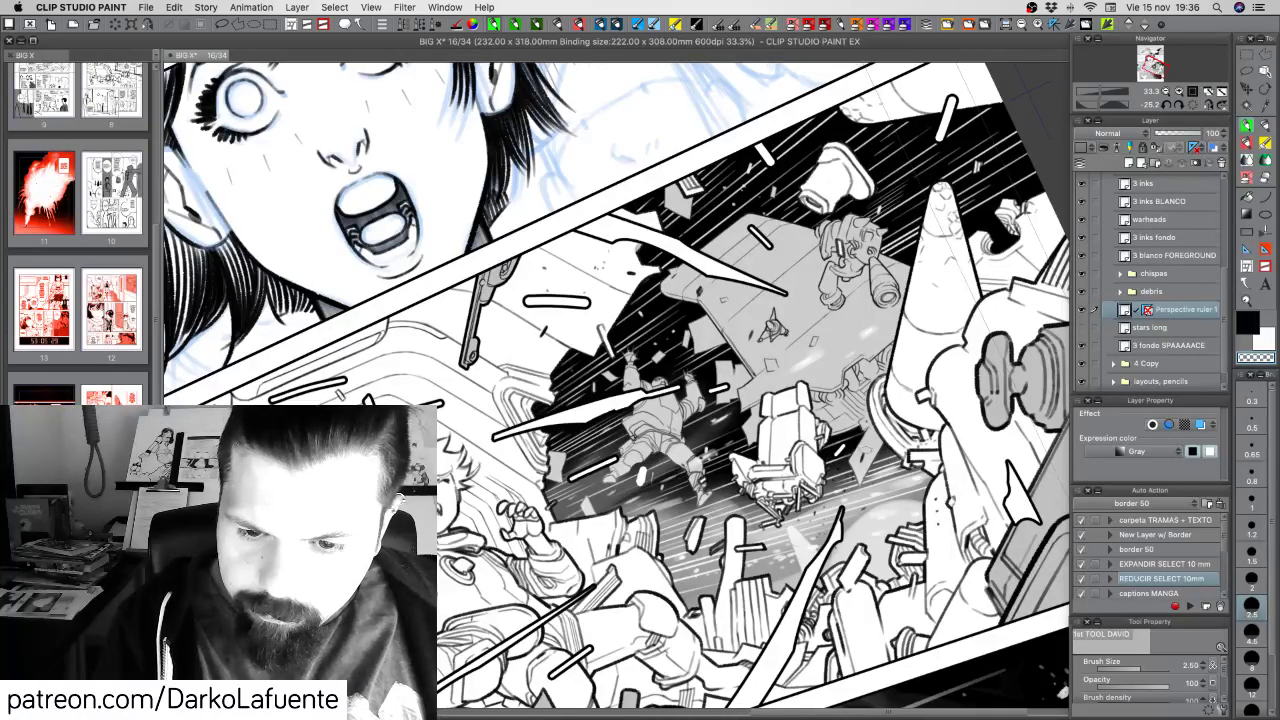
left_click_drag(808, 494, 832, 458)
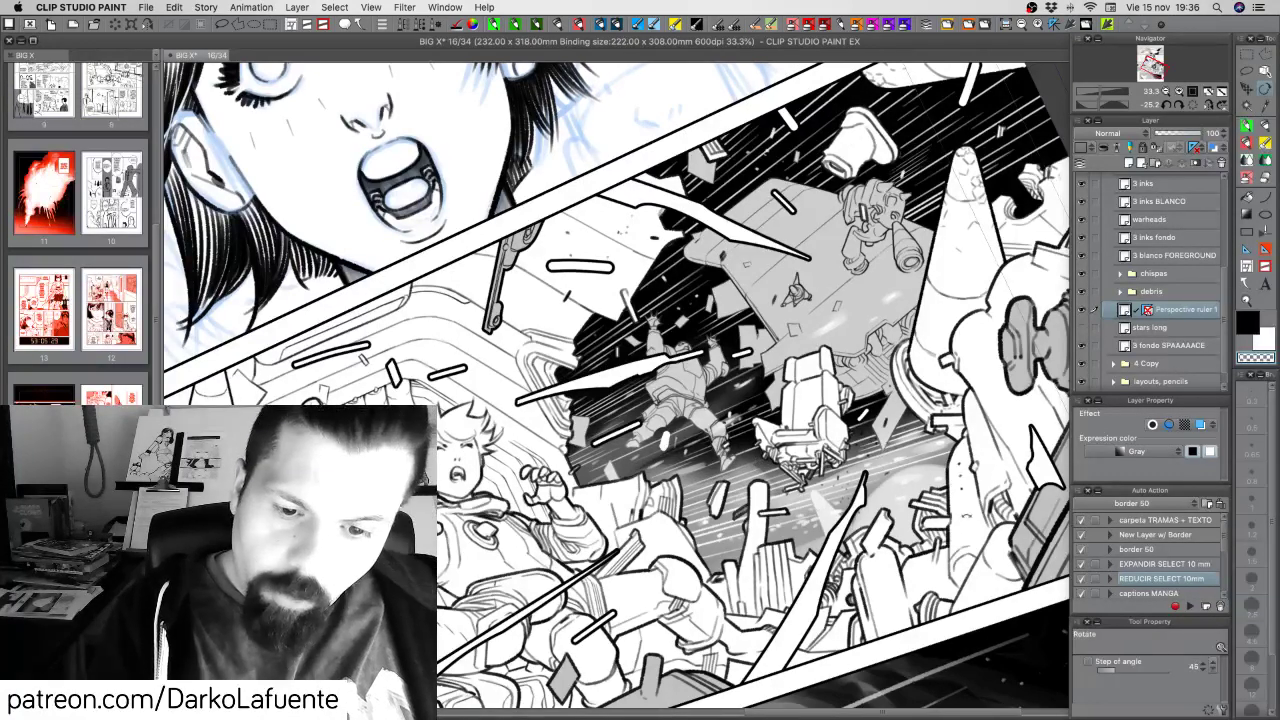
left_click_drag(903, 463, 877, 511)
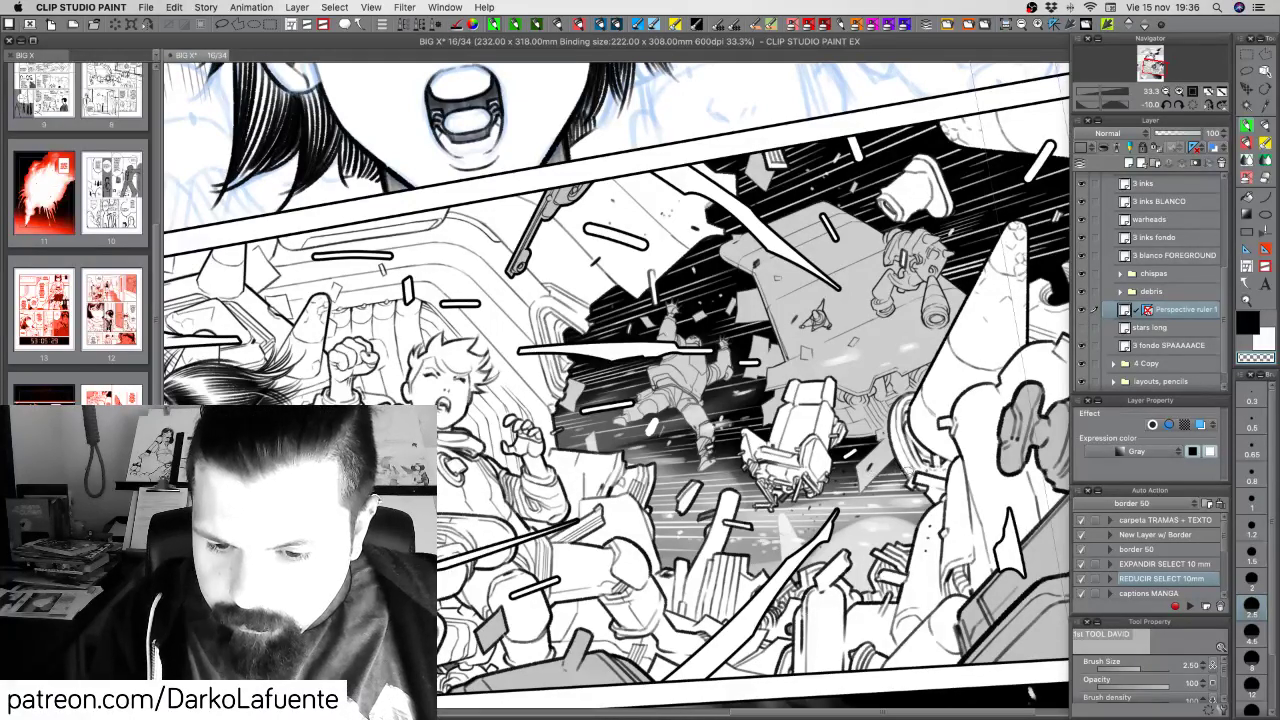
left_click_drag(1032, 259, 978, 376)
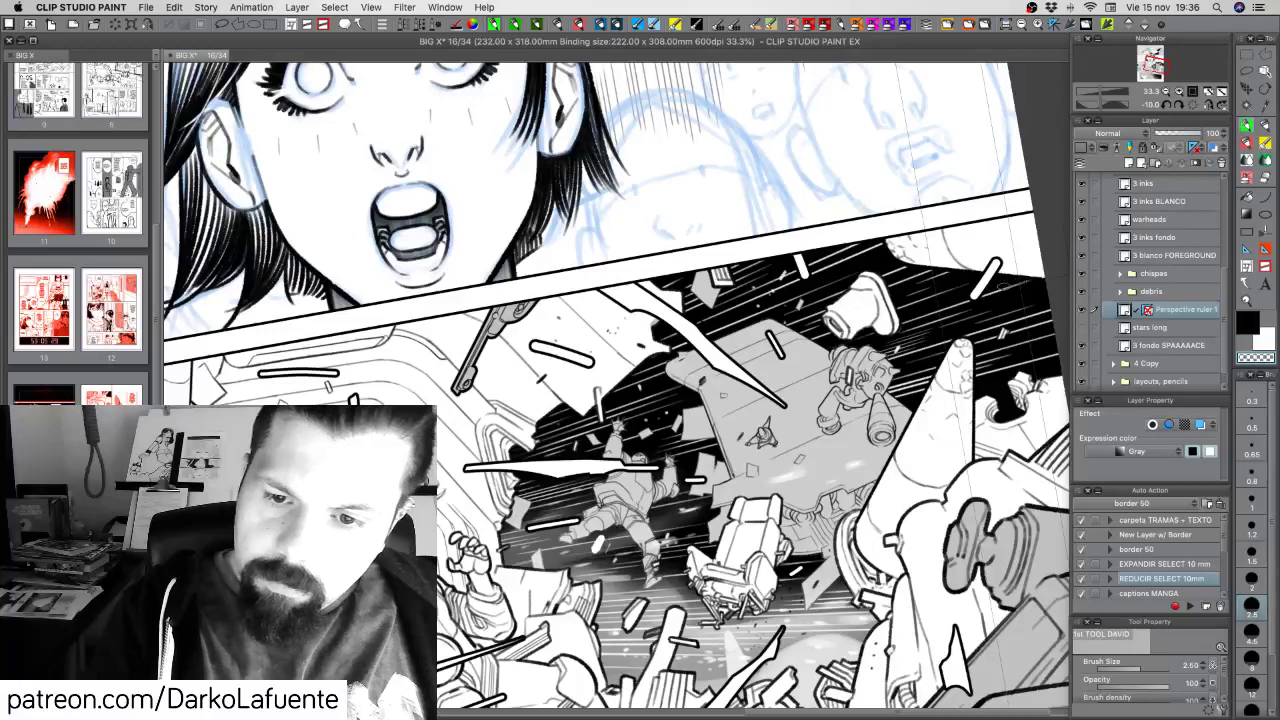
Reset the page rotation to zero to review the full page, and save the page
key("super+minus")
key("super+minus")
key("super+minus")
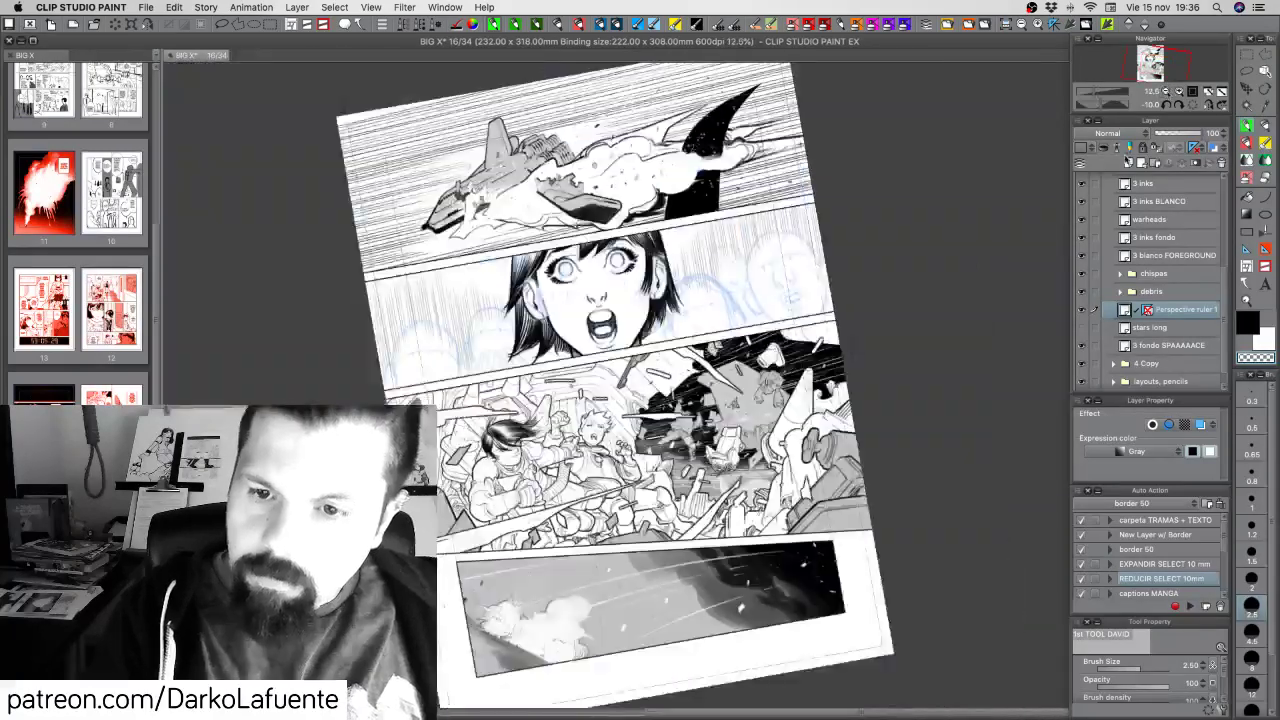
key("r")
left_click_drag(912, 535, 895, 565)
left_click(1192, 104)
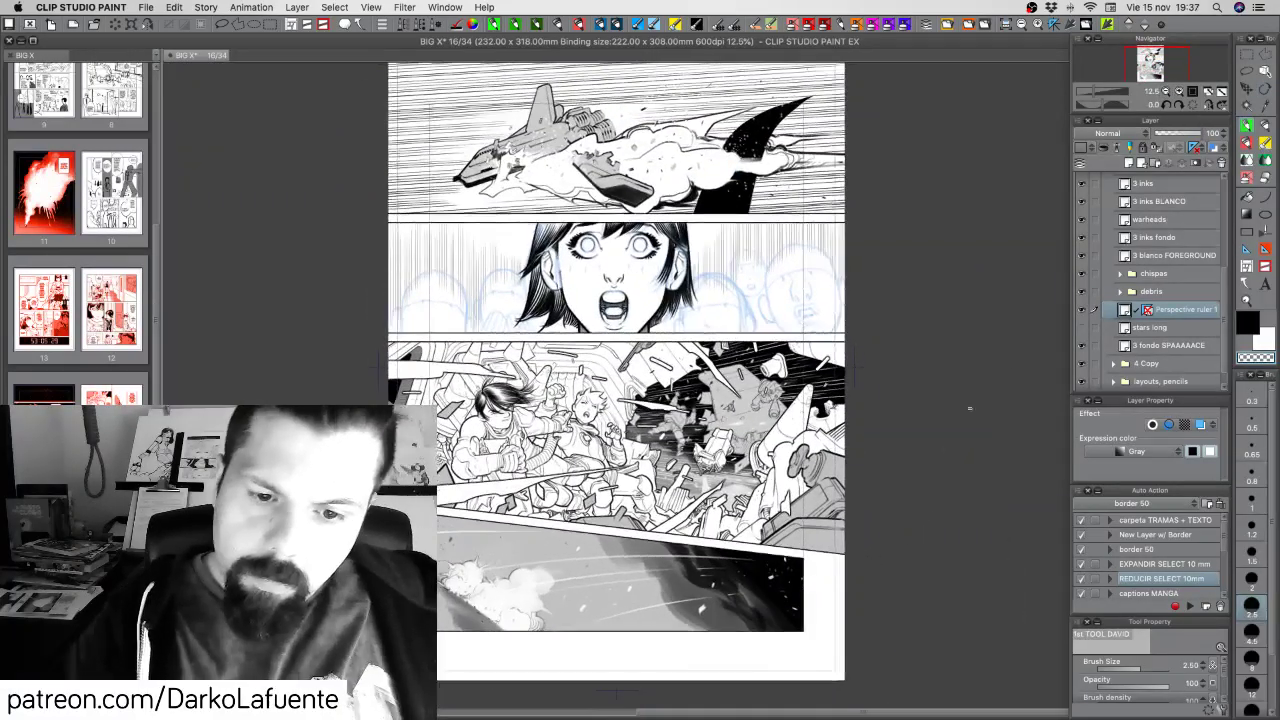
key("super+s")
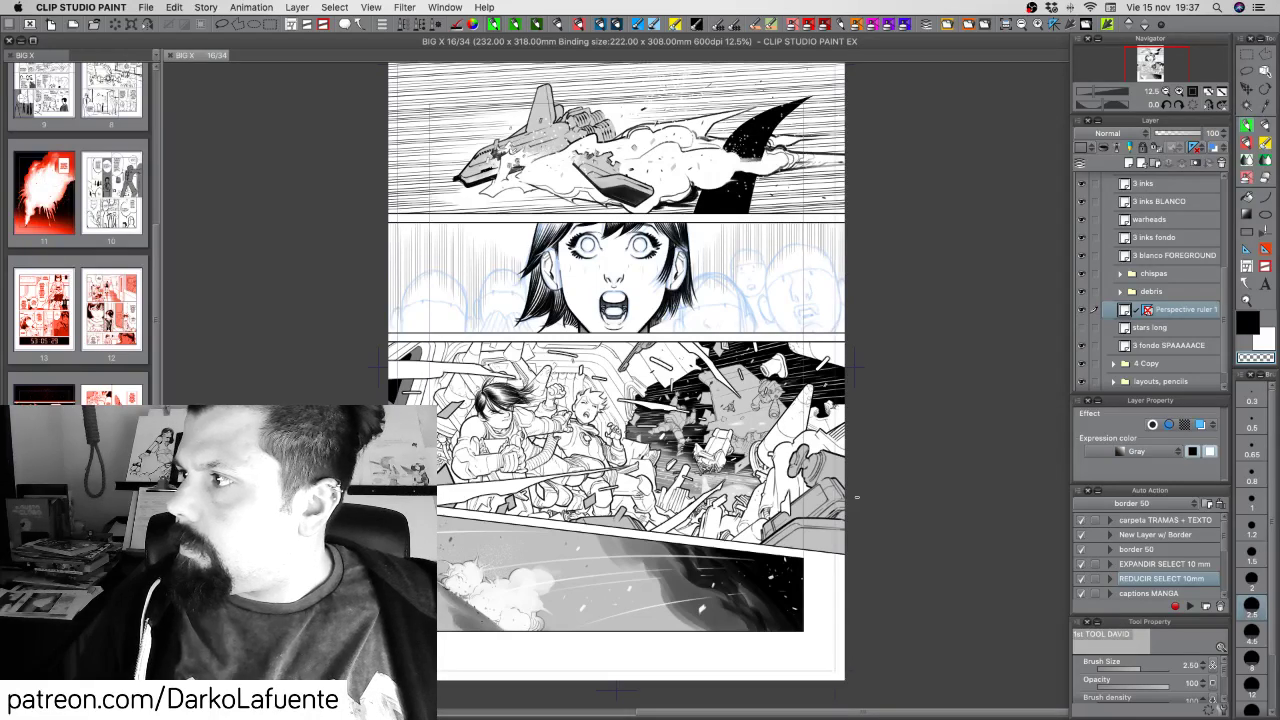
left_click(1179, 91)
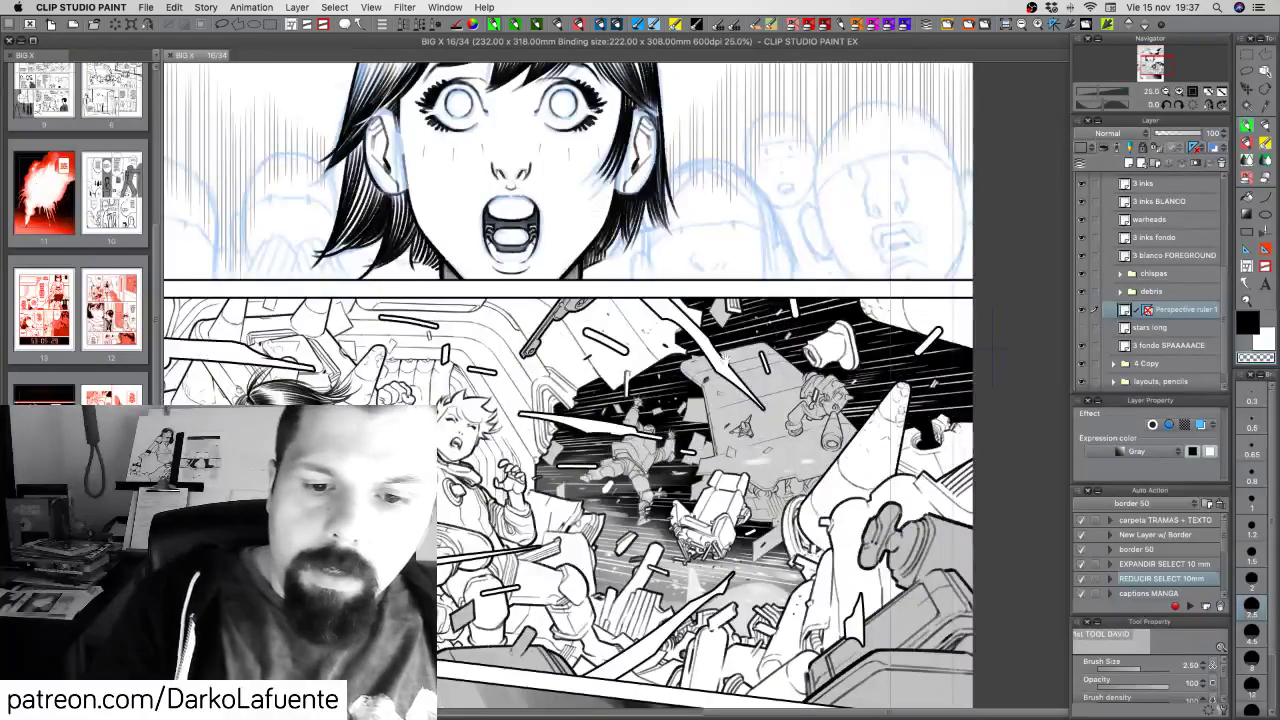
Examine the third panel's floating figure and space debris at closer magnification, and look through its layers
left_click_drag(1153, 65, 1151, 60)
scroll(945, 455, "down", 4)
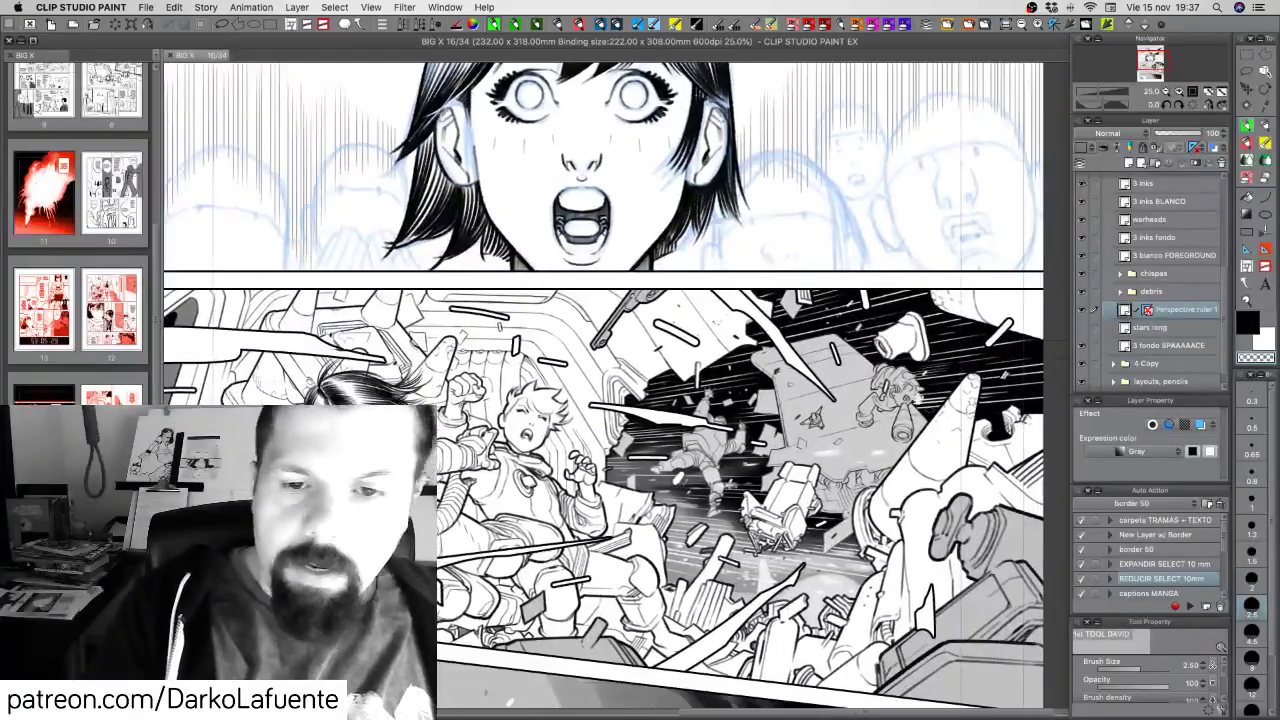
left_click_drag(918, 529, 876, 505)
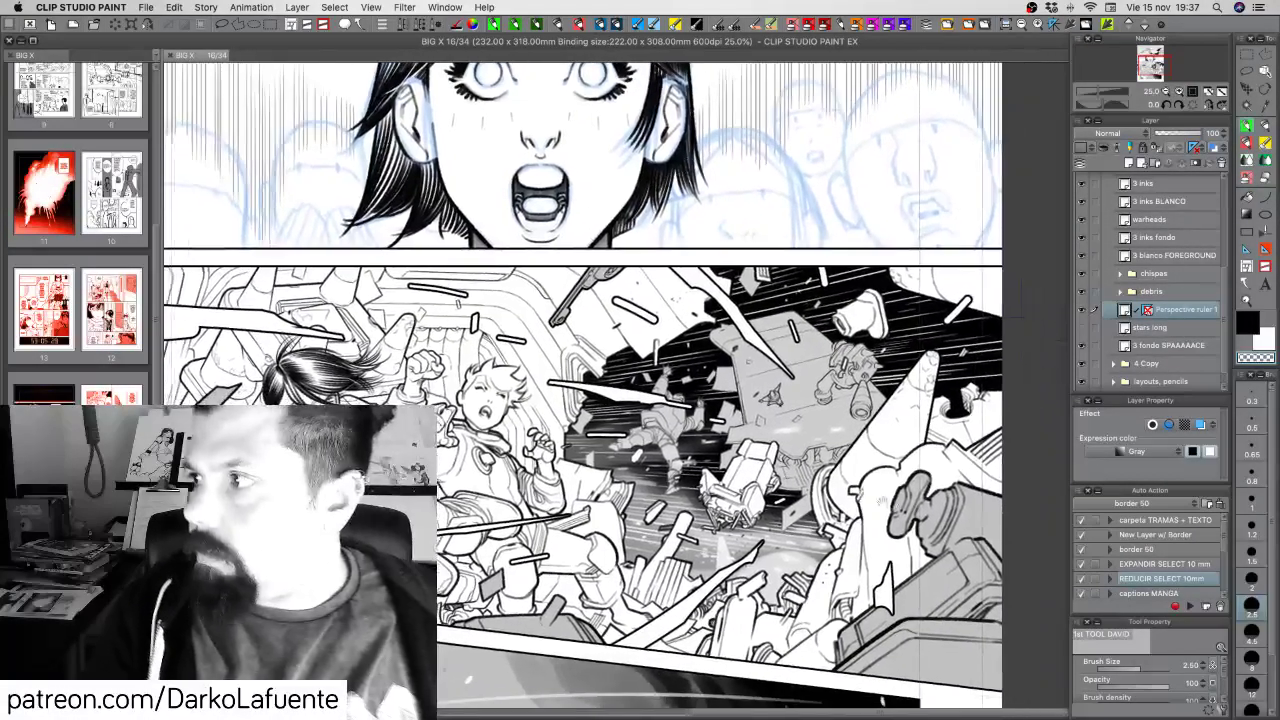
key("r")
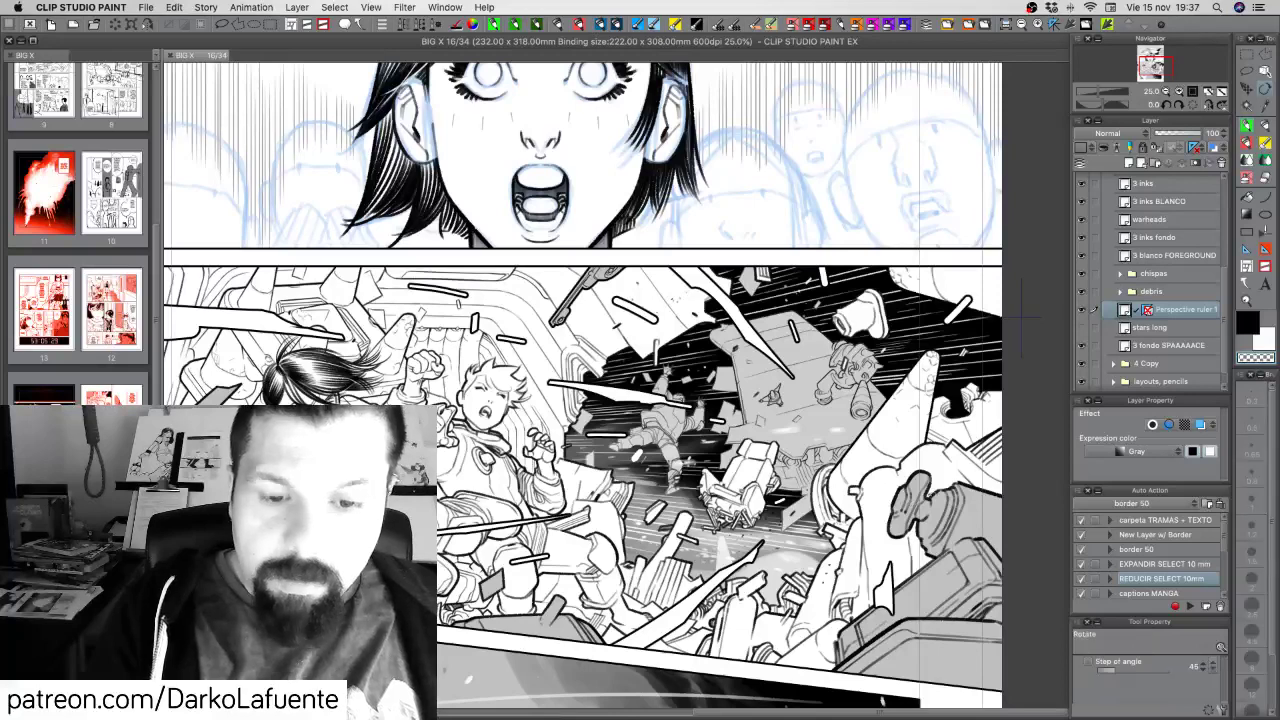
key("p")
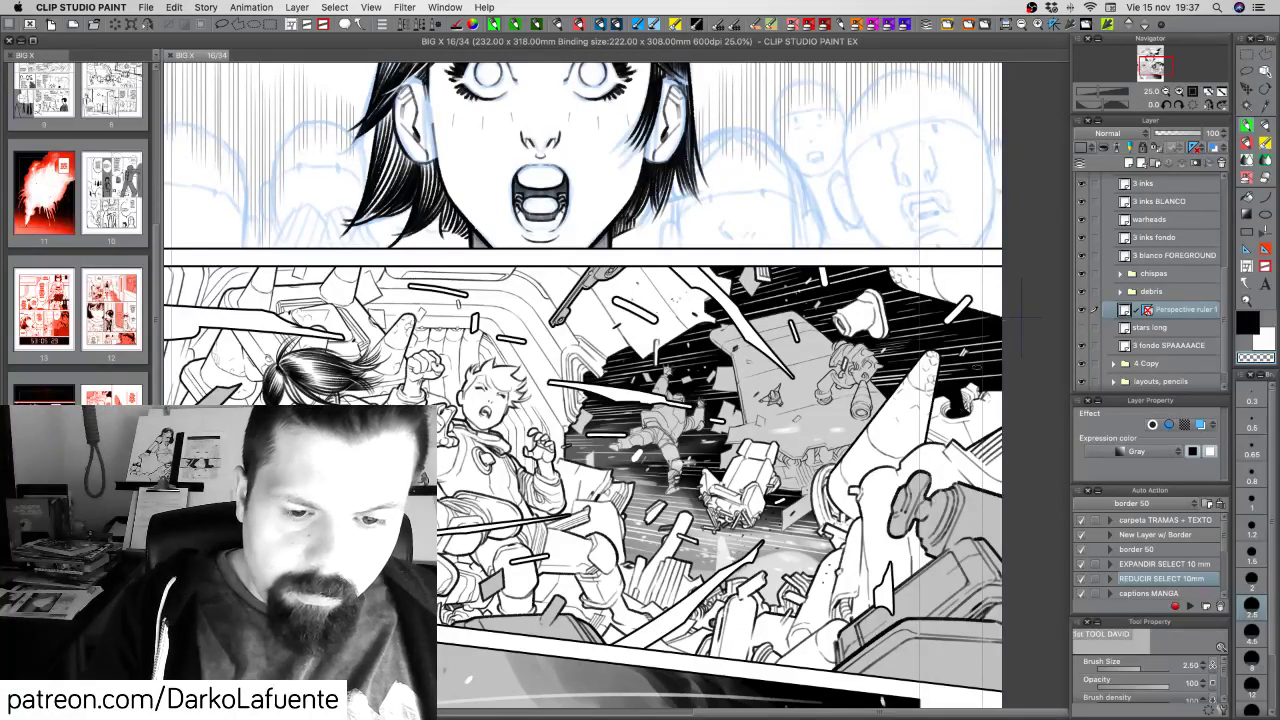
left_click(1181, 92)
left_click(1181, 92)
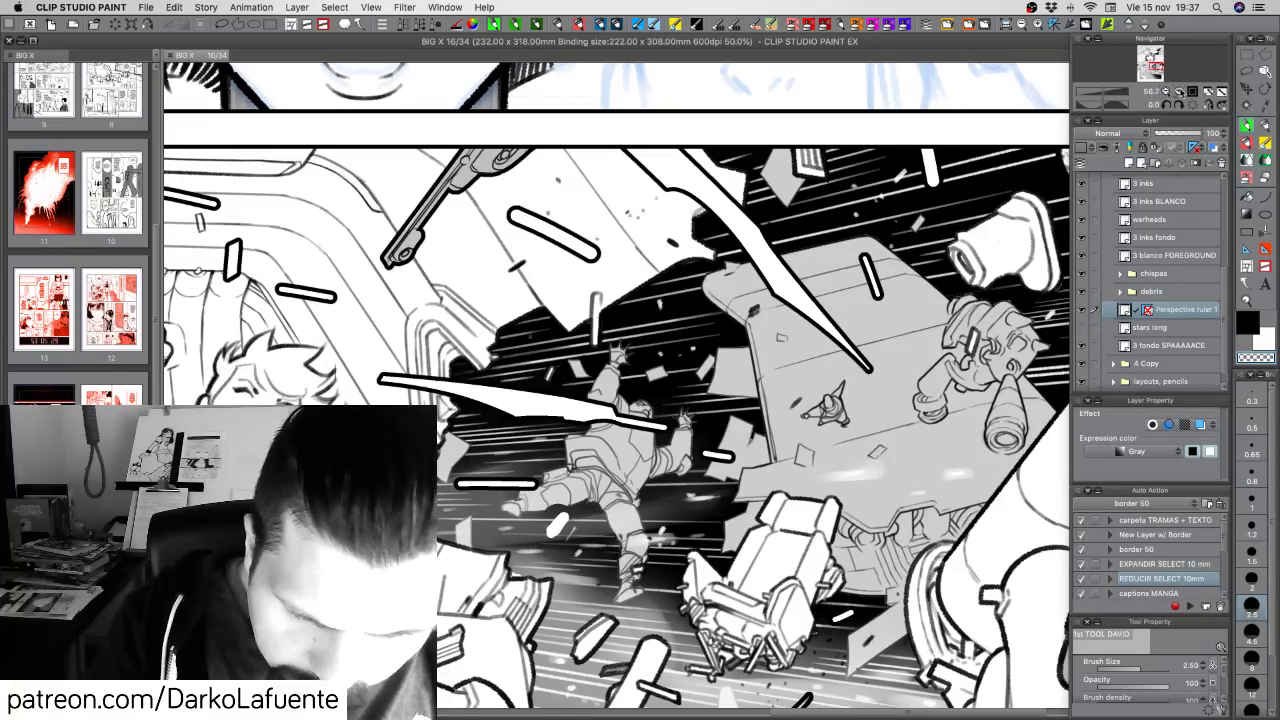
scroll(796, 403, "up", 1)
scroll(782, 484, "down", 3)
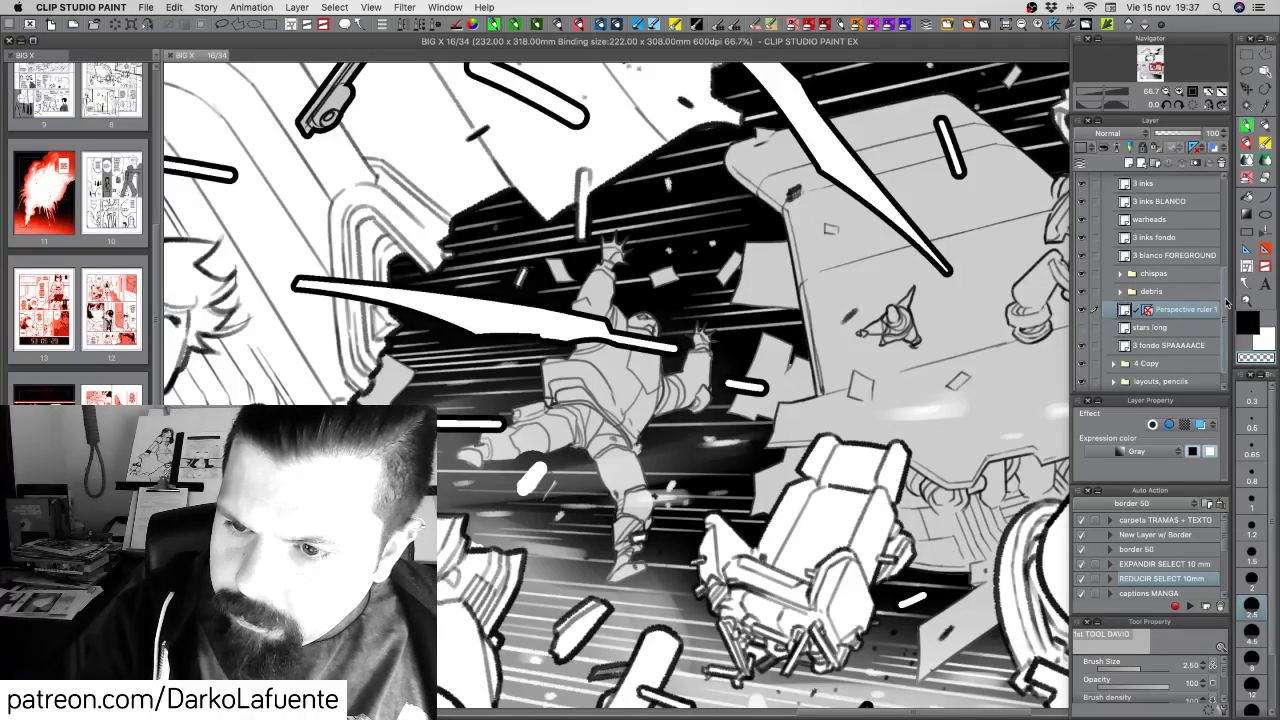
scroll(1229, 262, "up", 3)
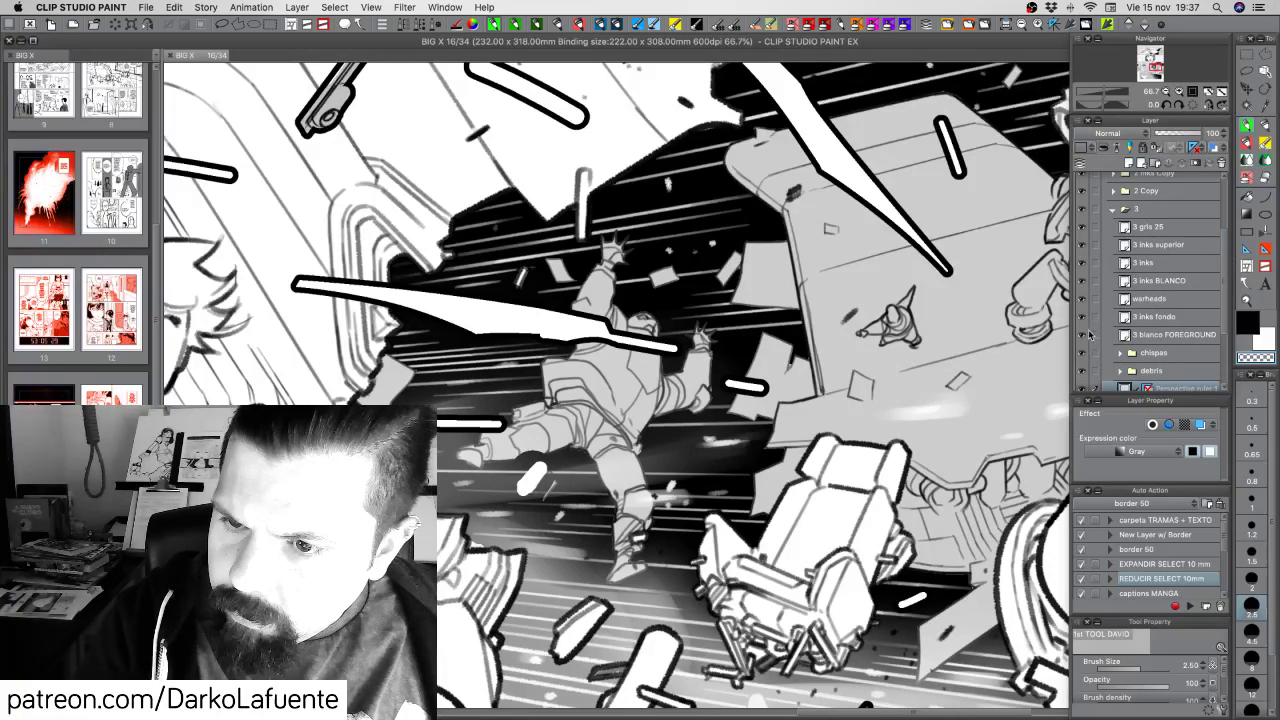
Expand the third panel's debris folder and select its 3 inks space debris layer
left_click(1082, 371)
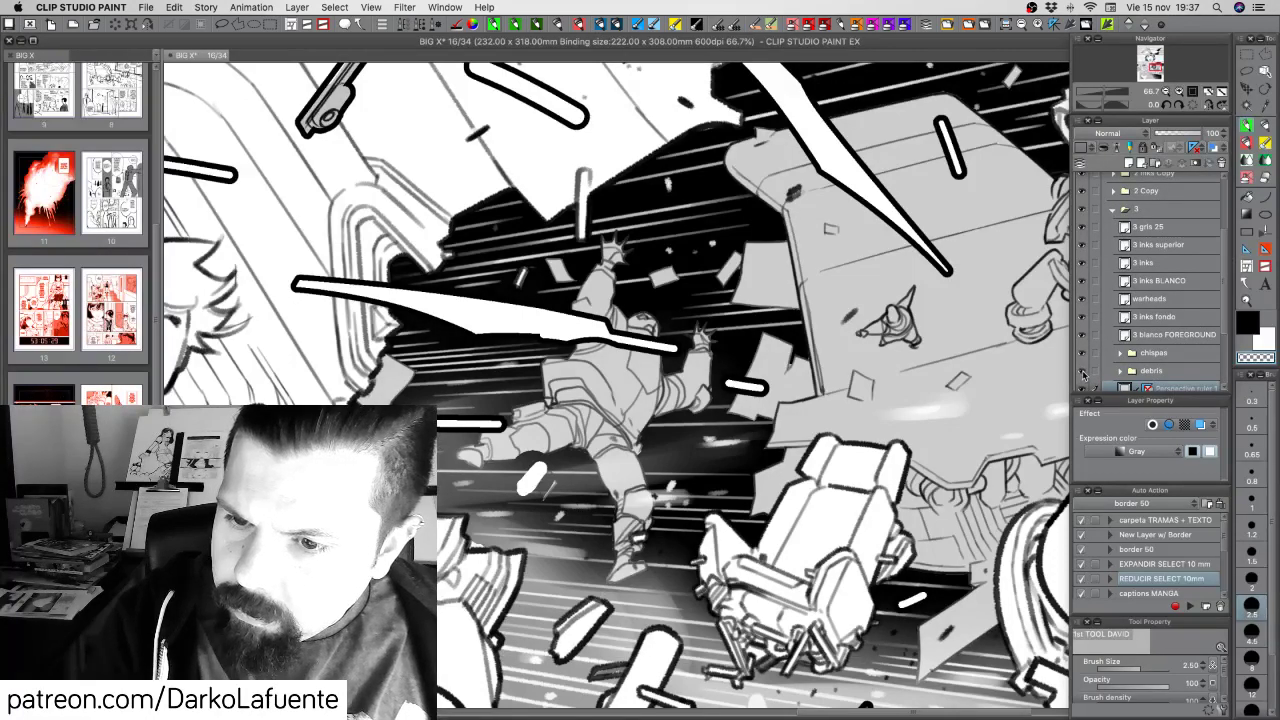
left_click(1082, 371)
left_click(1166, 373)
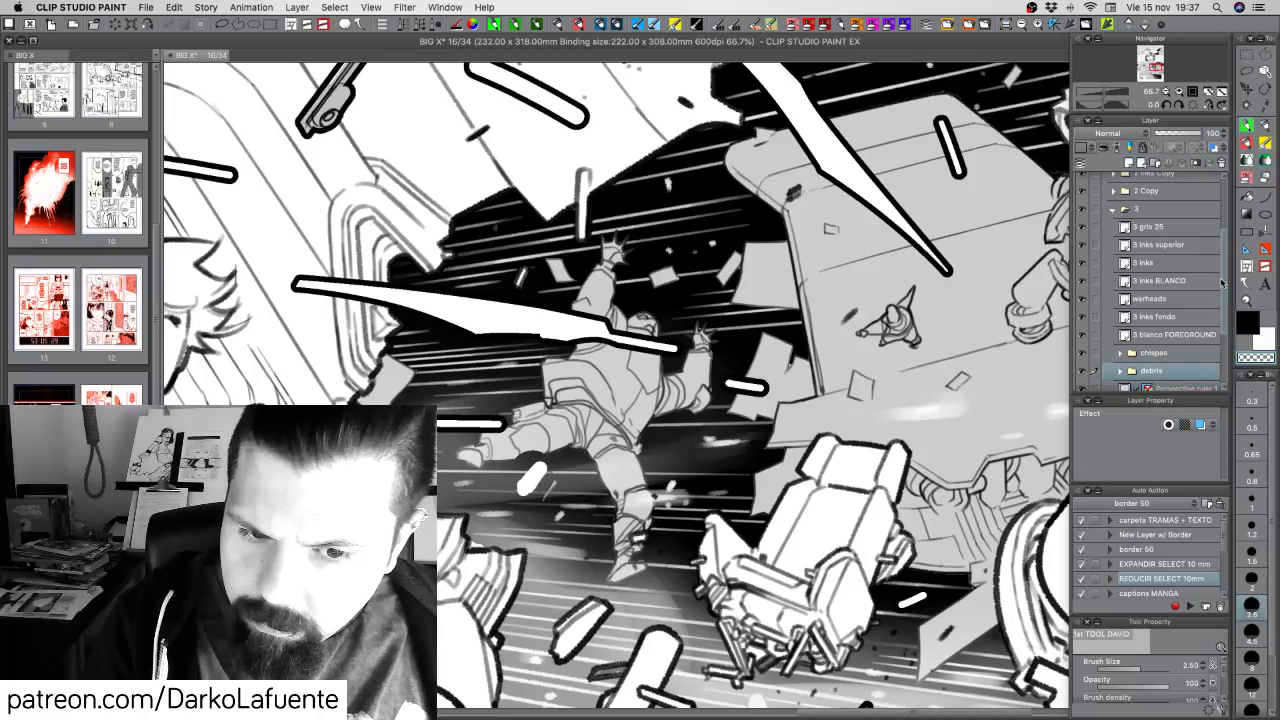
left_click_drag(1224, 312, 1226, 360)
left_click(1120, 275)
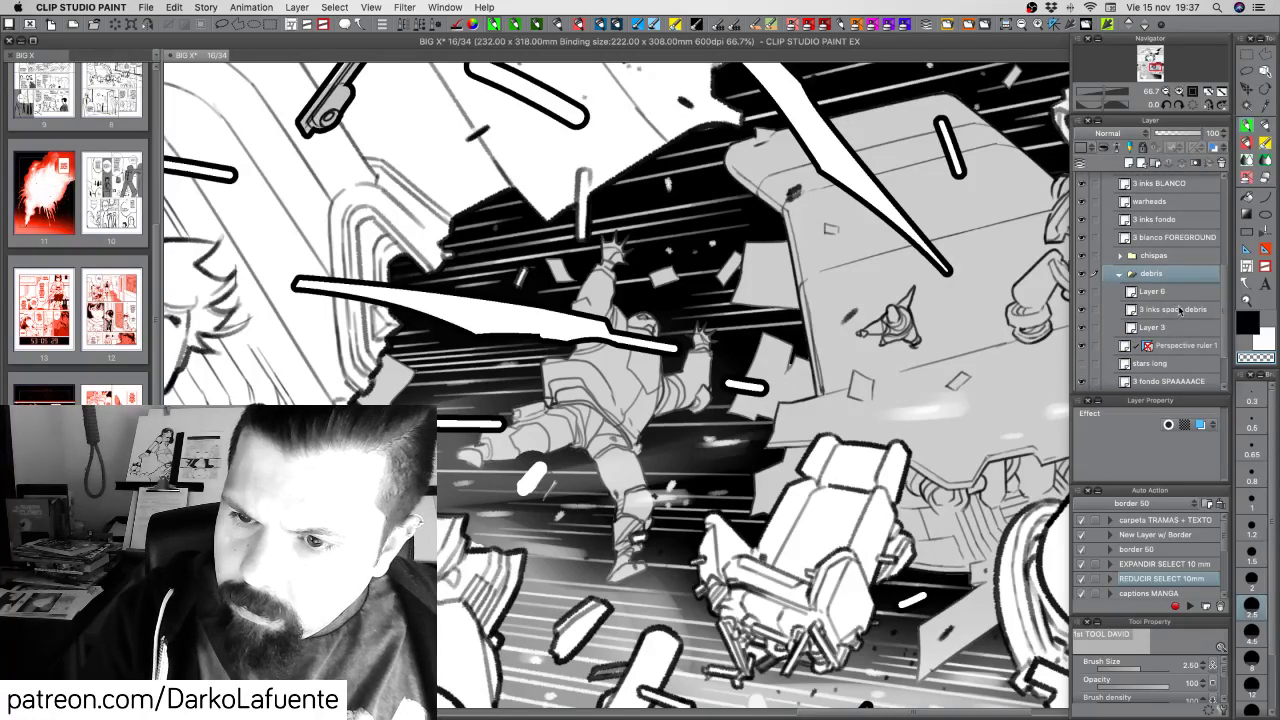
left_click(1180, 310)
Toggle the visibility of the 3 inks space debris layer and Layer 3 to examine what each one contains
left_click(1081, 310)
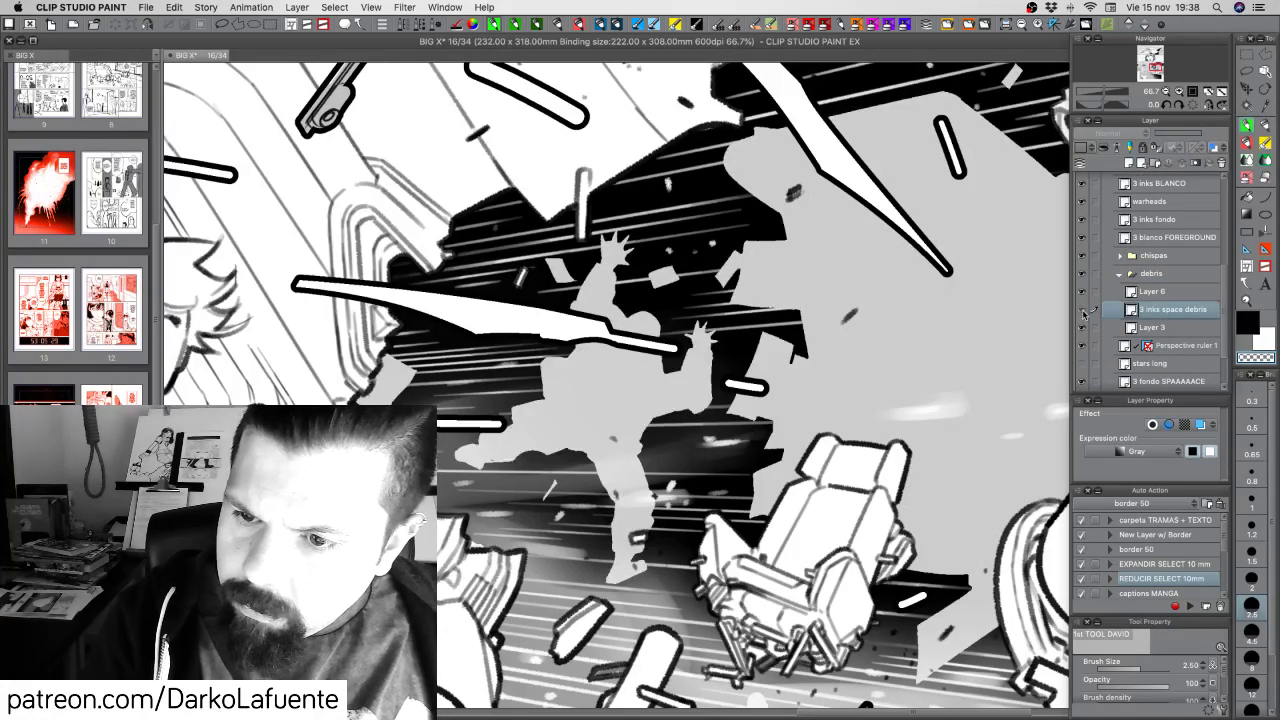
left_click(1081, 310)
left_click(1081, 310)
left_click(1081, 310)
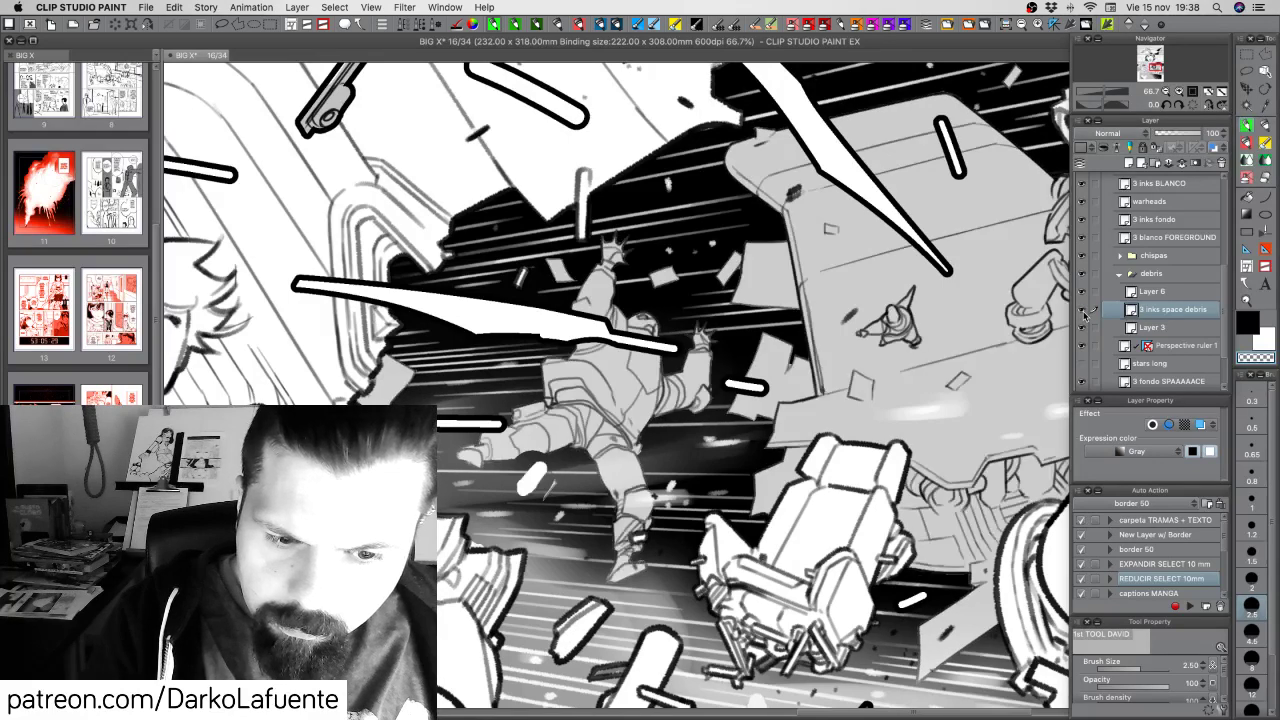
left_click(1081, 310)
left_click(1081, 327)
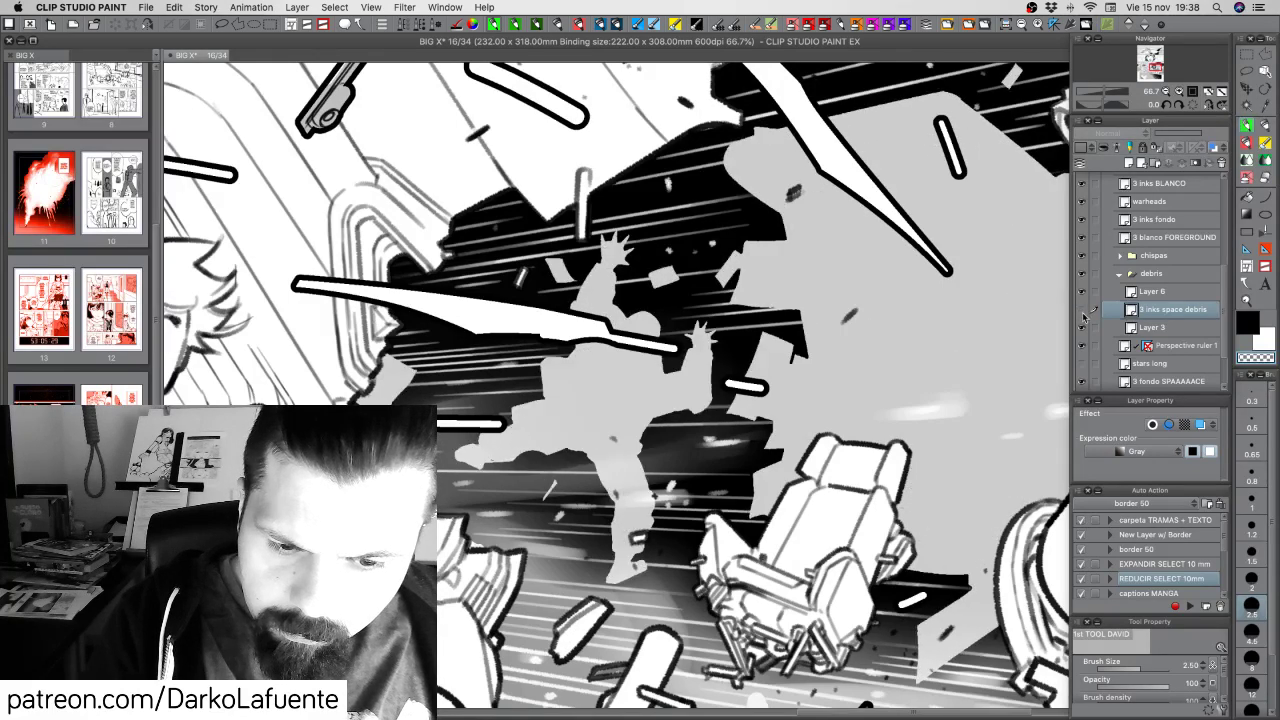
left_click(1081, 310)
left_click(1081, 327)
left_click(1081, 310)
left_click(1081, 327)
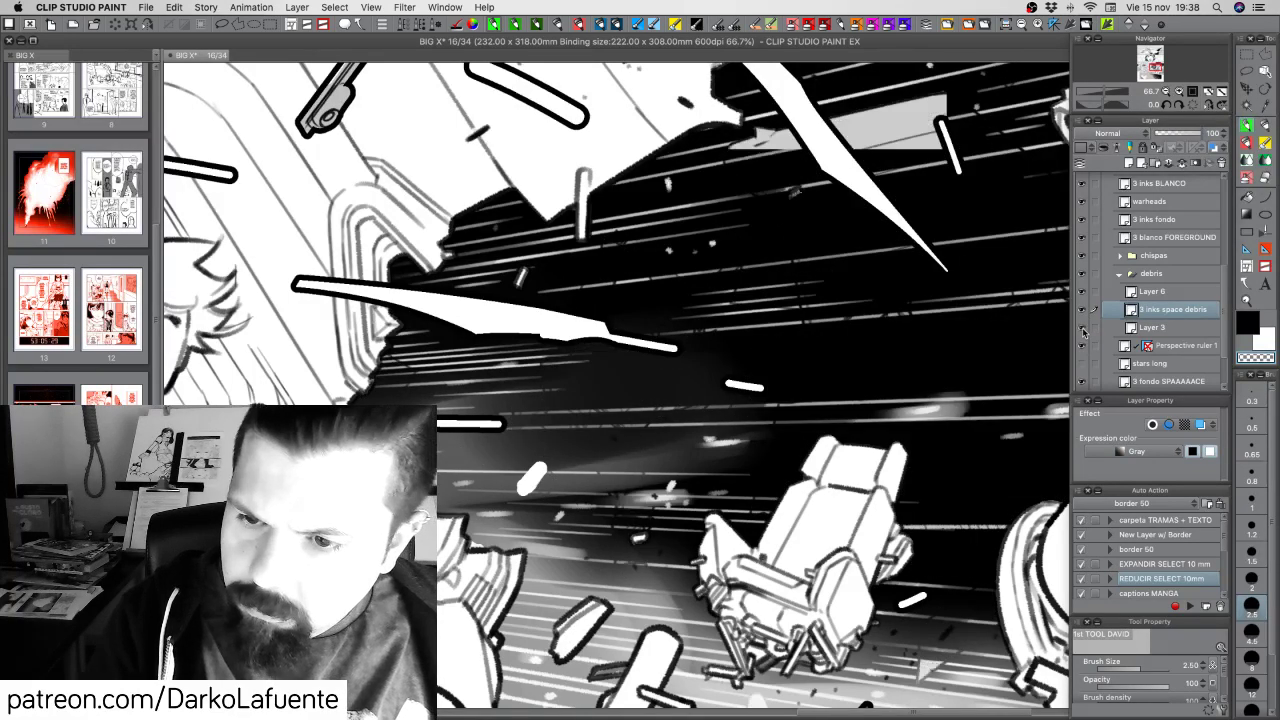
left_click(1081, 310)
left_click(1081, 327)
Try to shrink a selection made from Layer 3 with the REDUCIR SELECT 10mm action, and clear the selection
left_click(1170, 327)
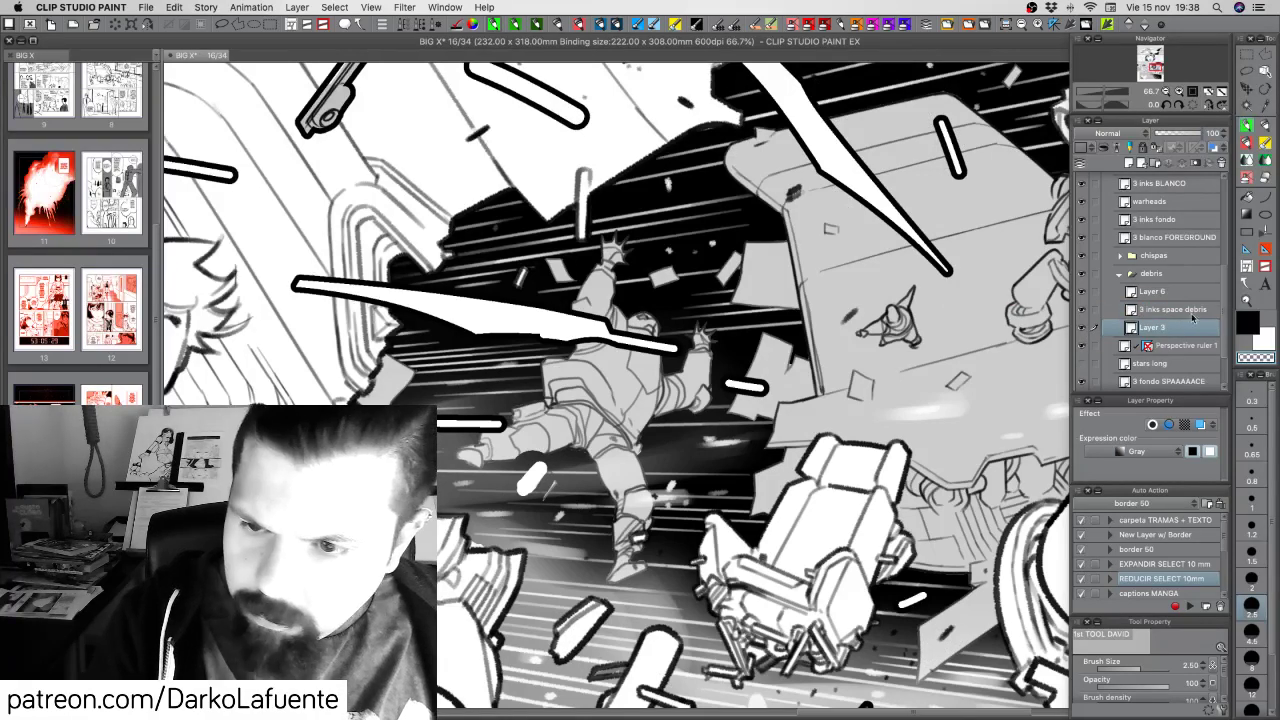
right_click(1191, 333)
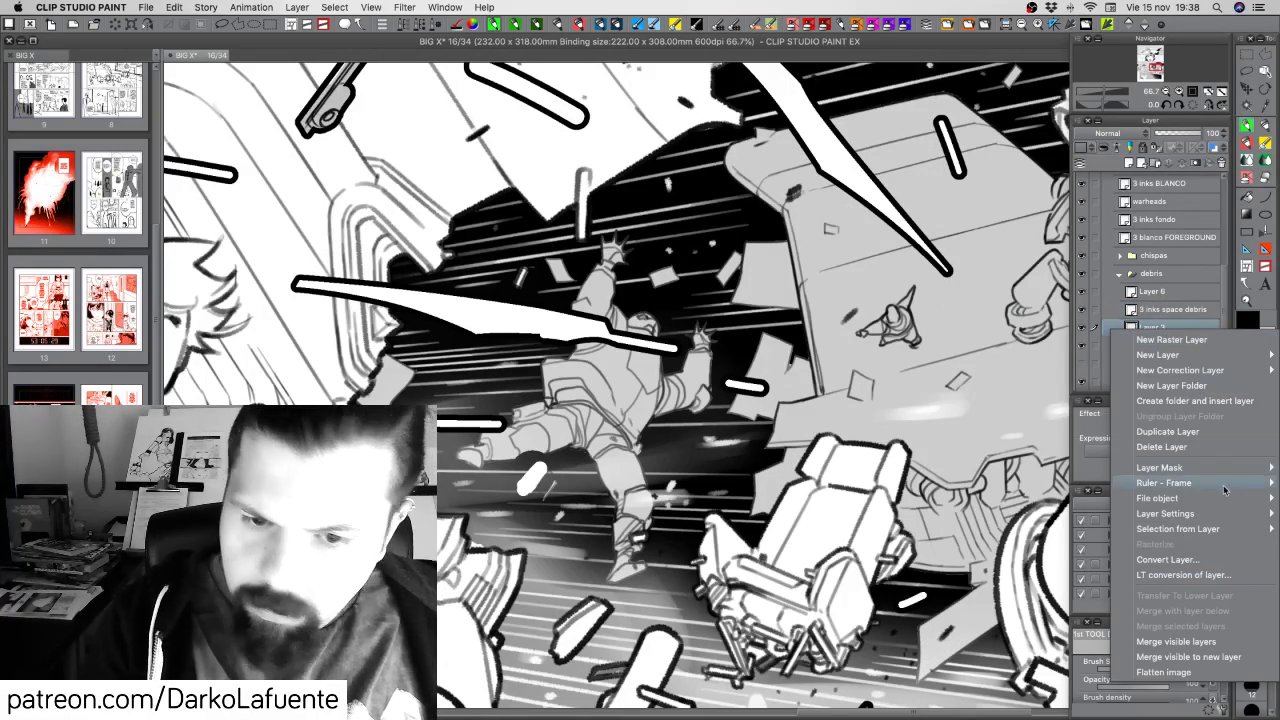
mouse_move(1200, 528)
left_click(1076, 534)
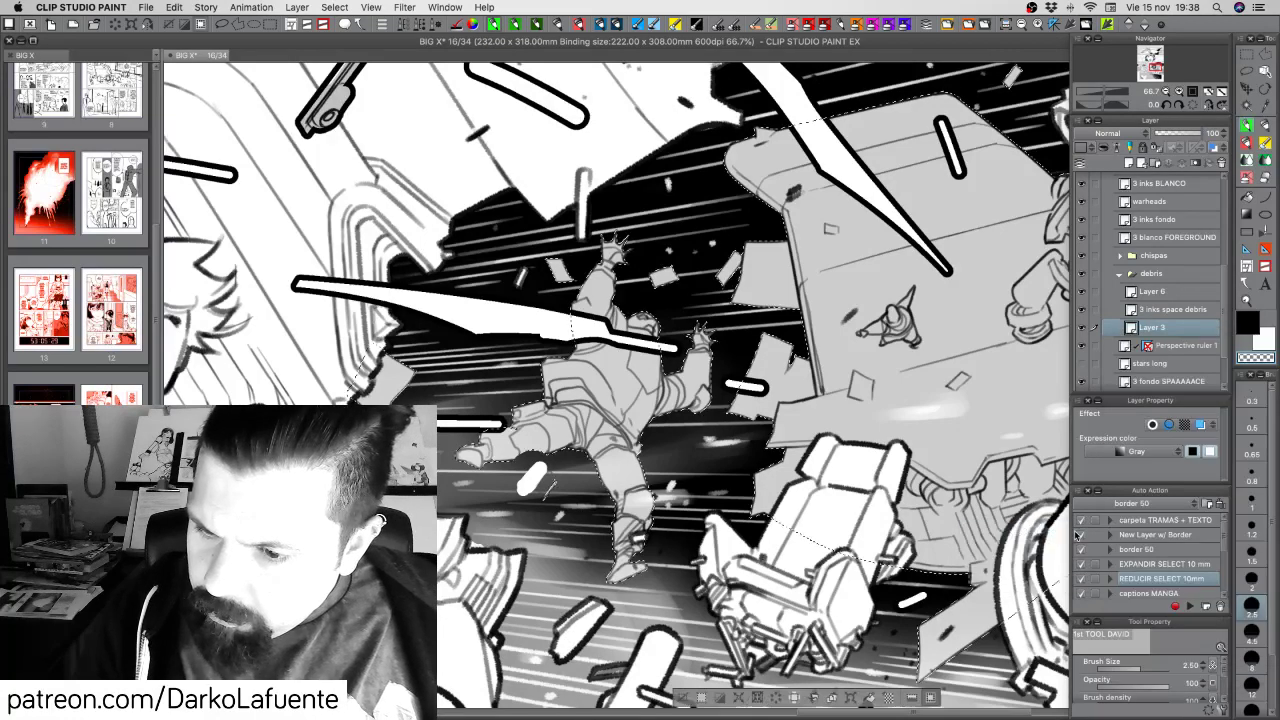
left_click(1178, 578)
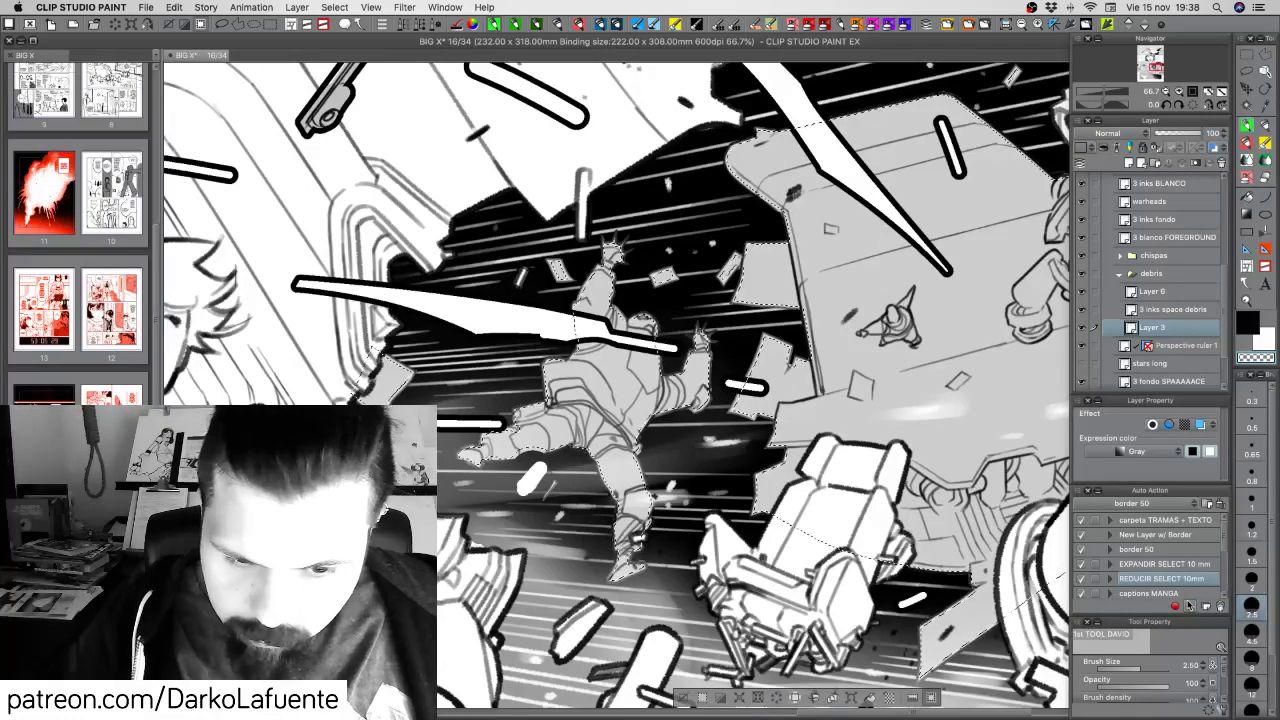
left_click(1189, 607)
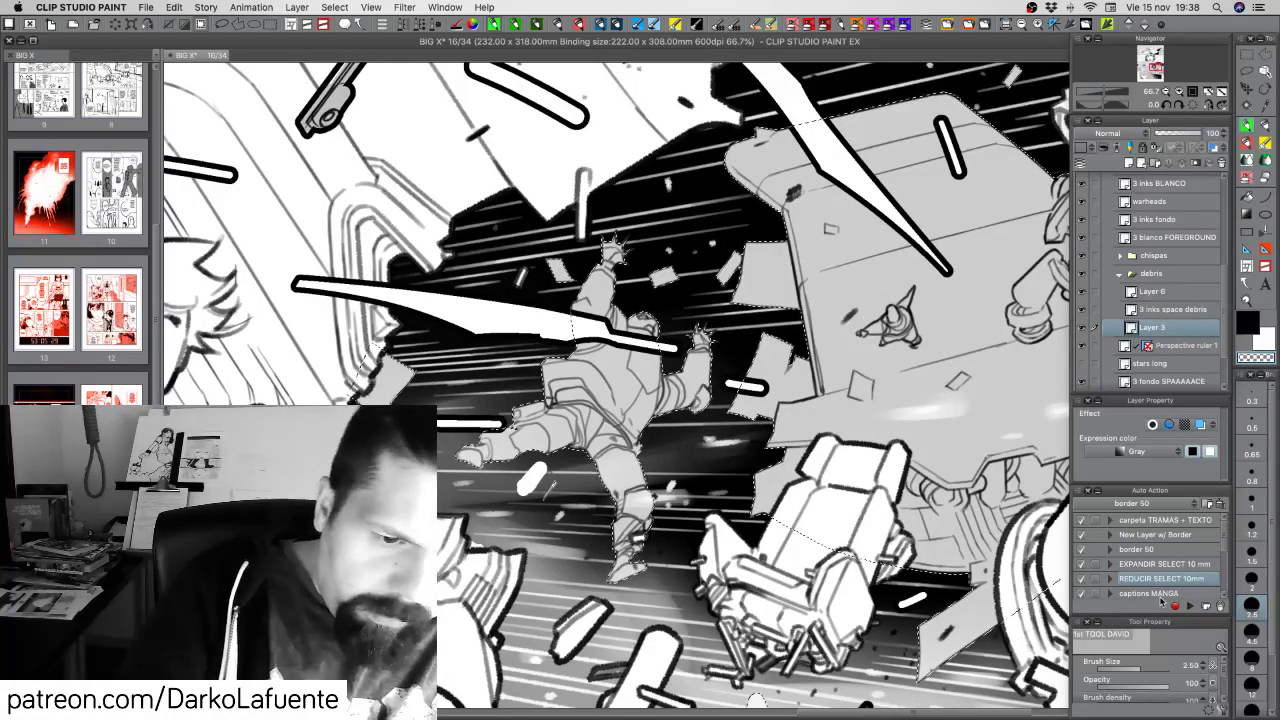
key("super+d")
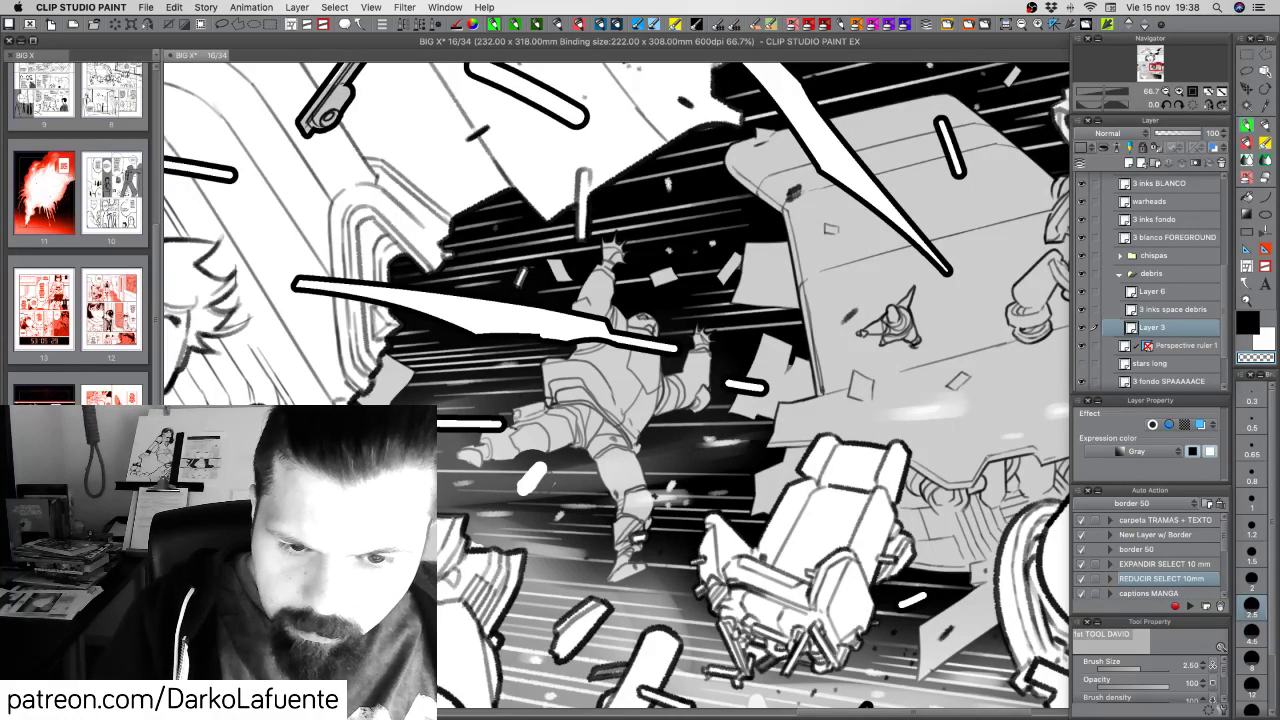
Compare the debris artwork with and without Layer 3 and the 3 inks space debris layer, leaving both visible
left_click(1081, 328)
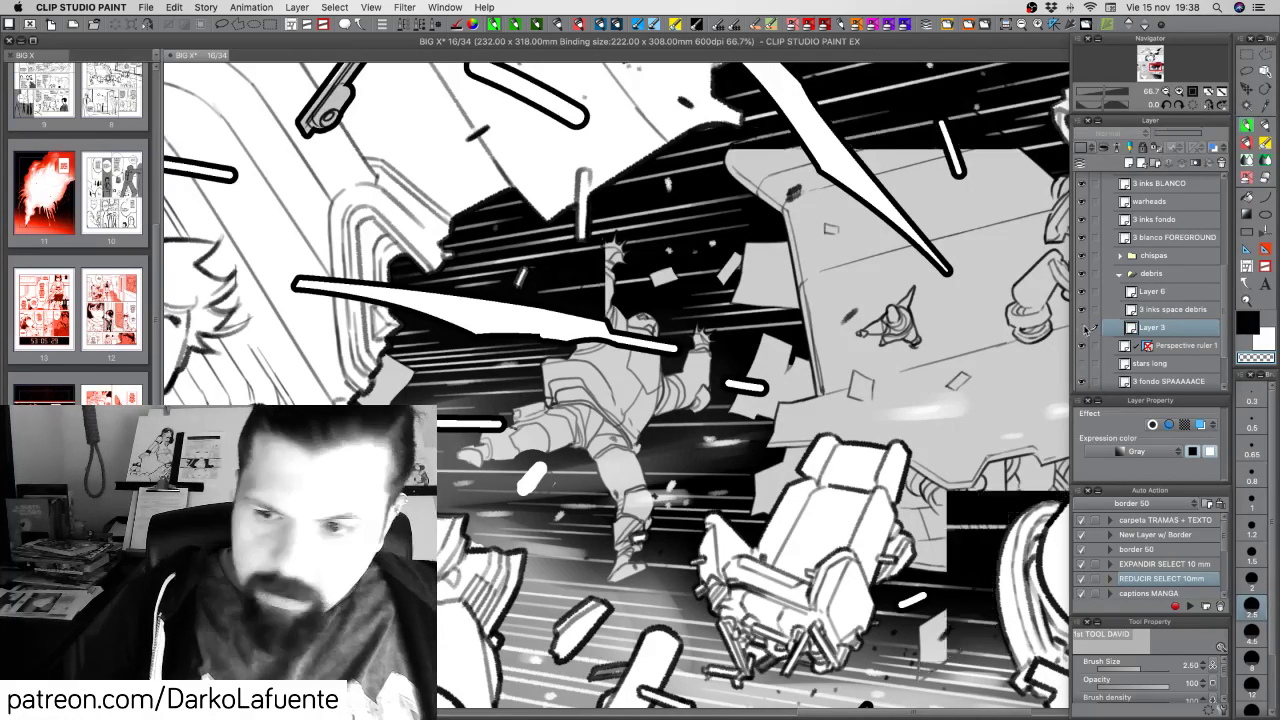
left_click(1081, 328)
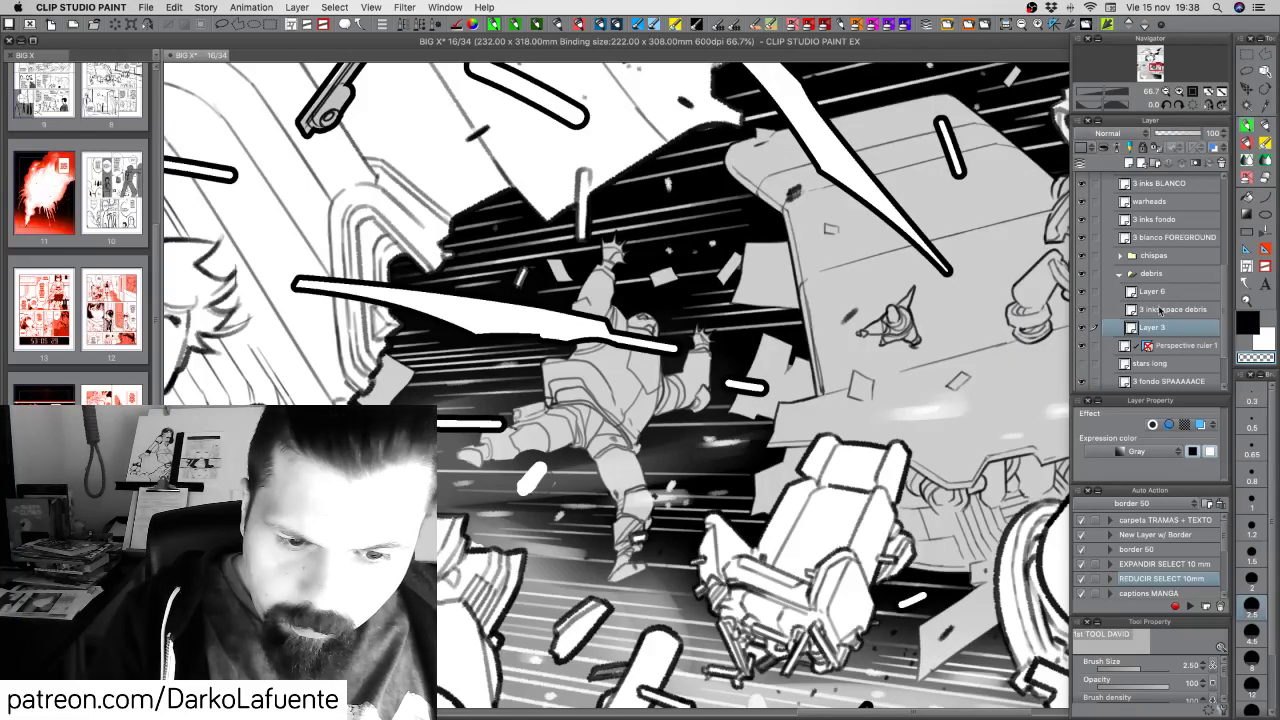
left_click(1084, 310)
left_click(1084, 310)
Make 3 inks space debris the active layer and hide the 3 fondo SPAAAAACE background around the floating figure
left_click(1172, 311)
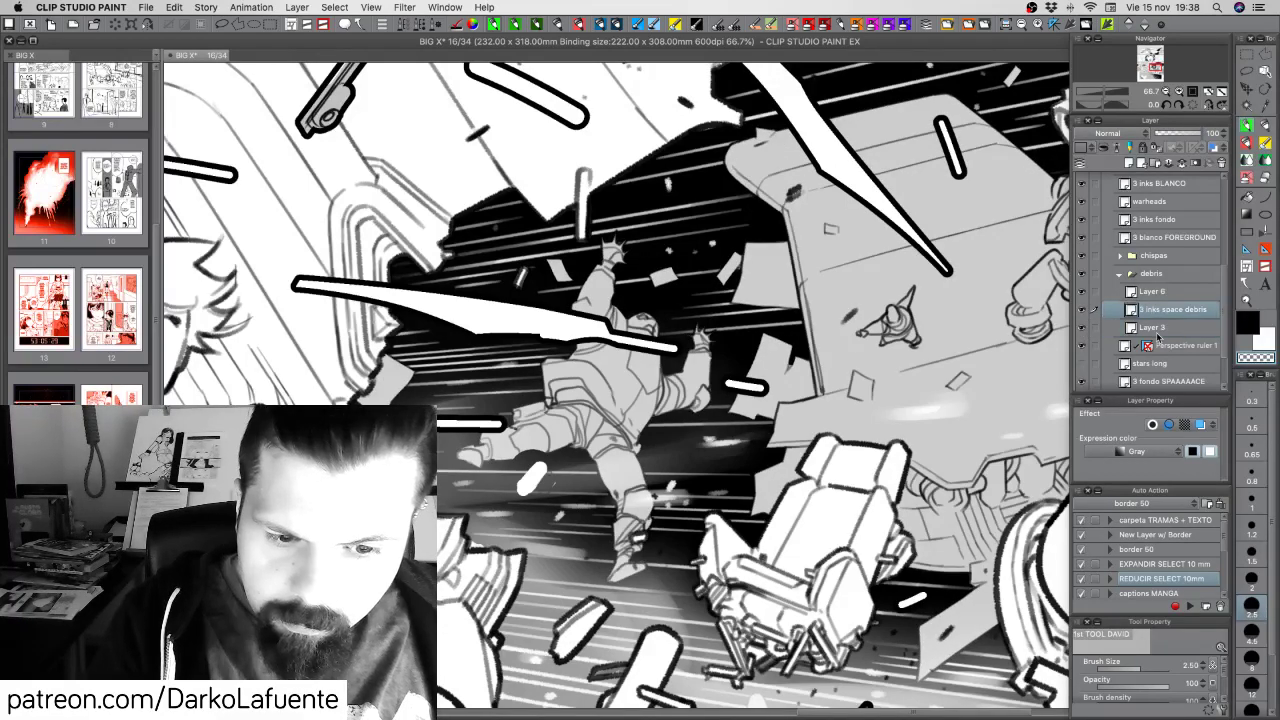
left_click_drag(517, 475, 530, 484)
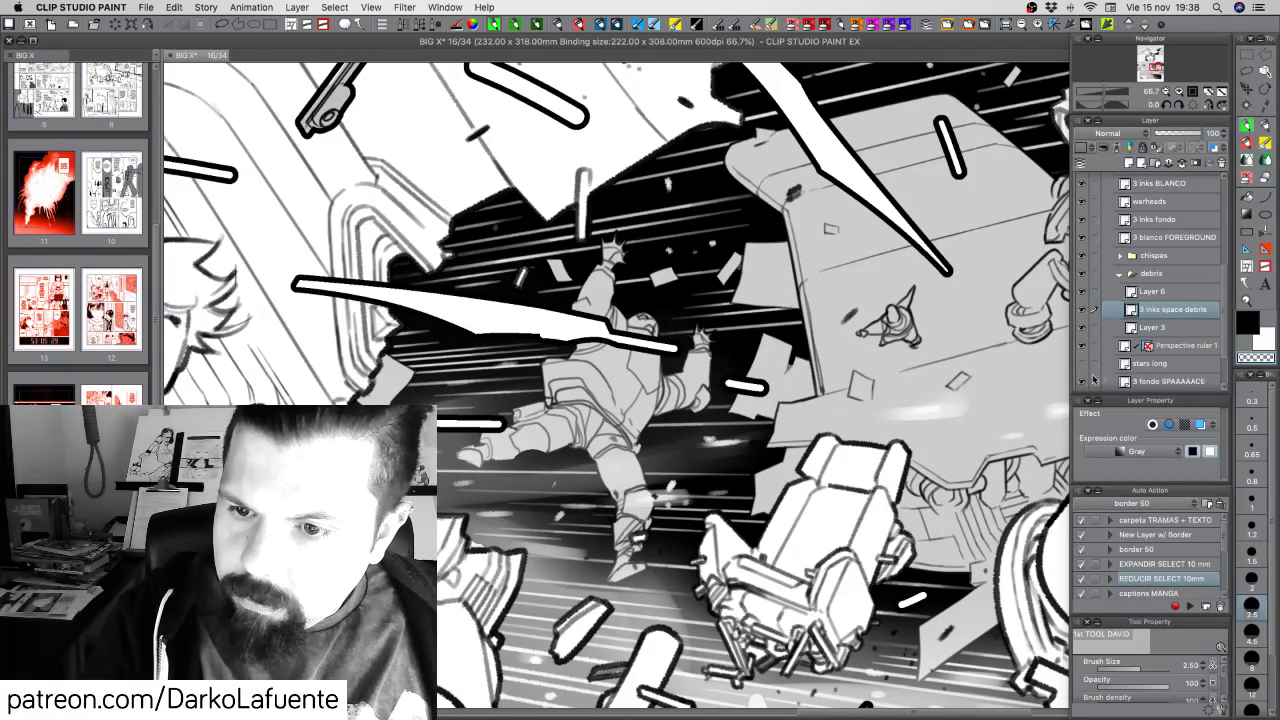
left_click(1084, 384)
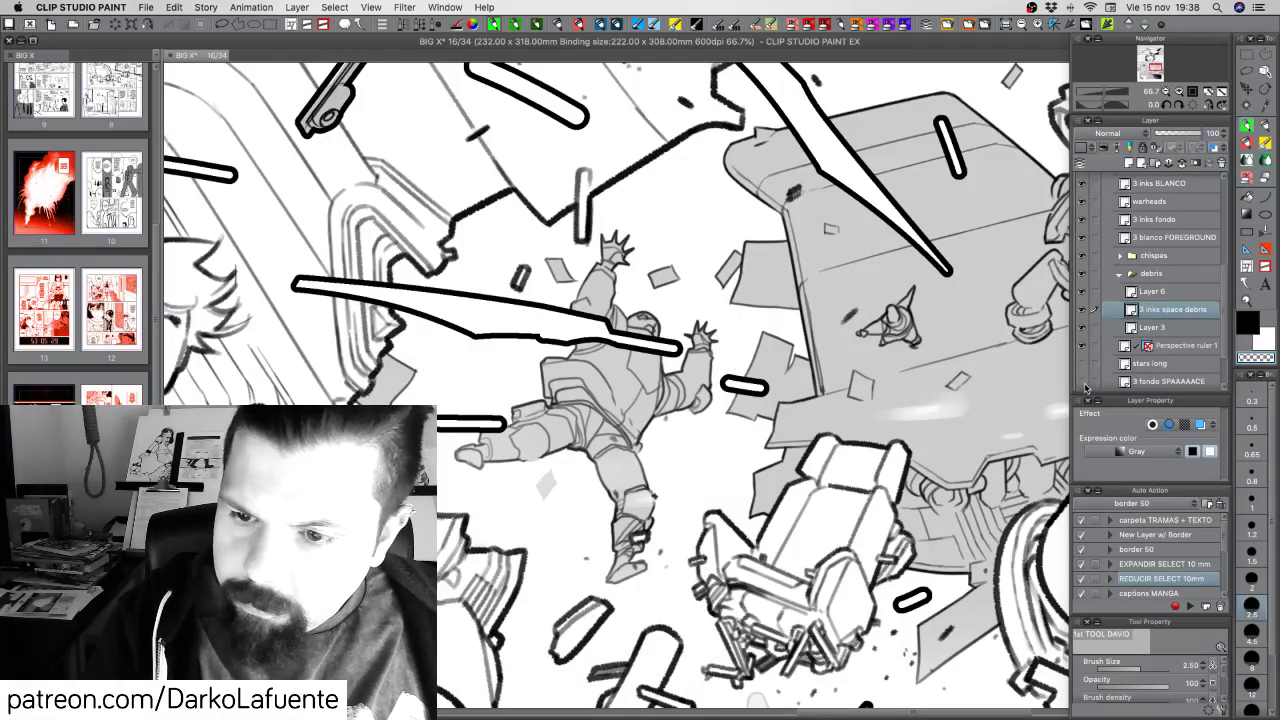
left_click_drag(740, 420, 860, 340)
left_click(1180, 93)
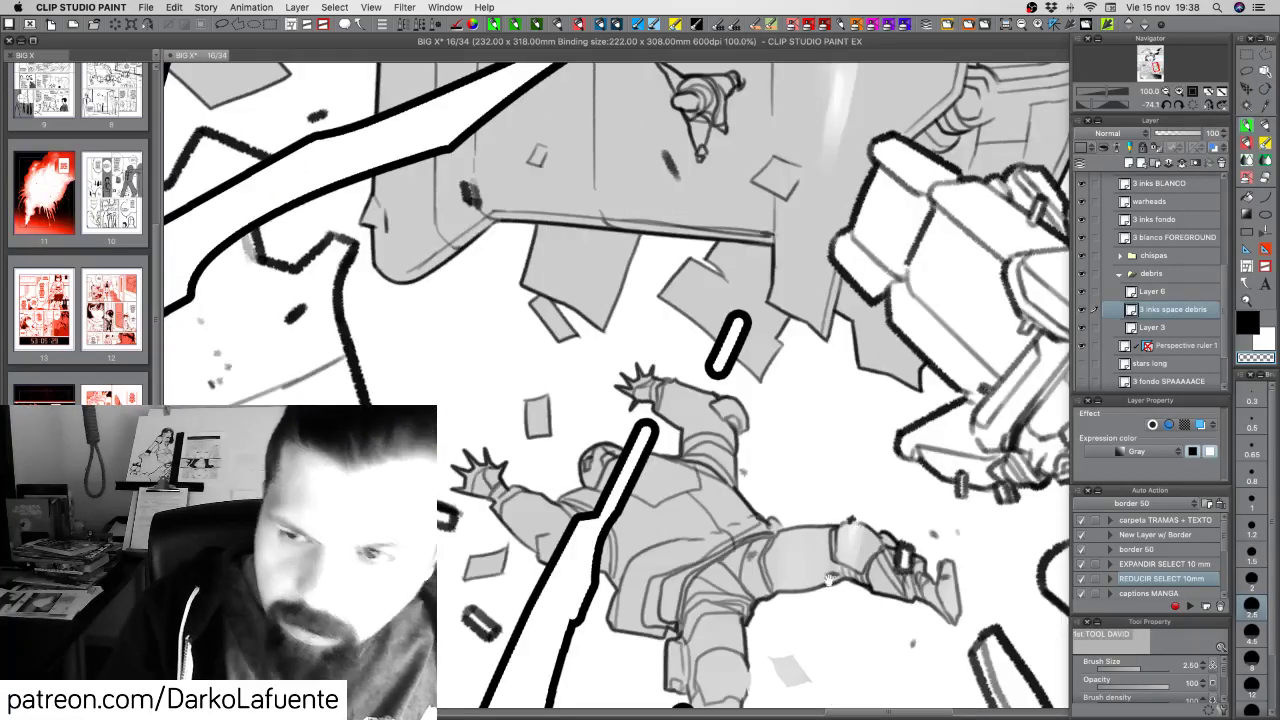
left_click_drag(841, 616, 843, 387)
left_click_drag(875, 466, 857, 497)
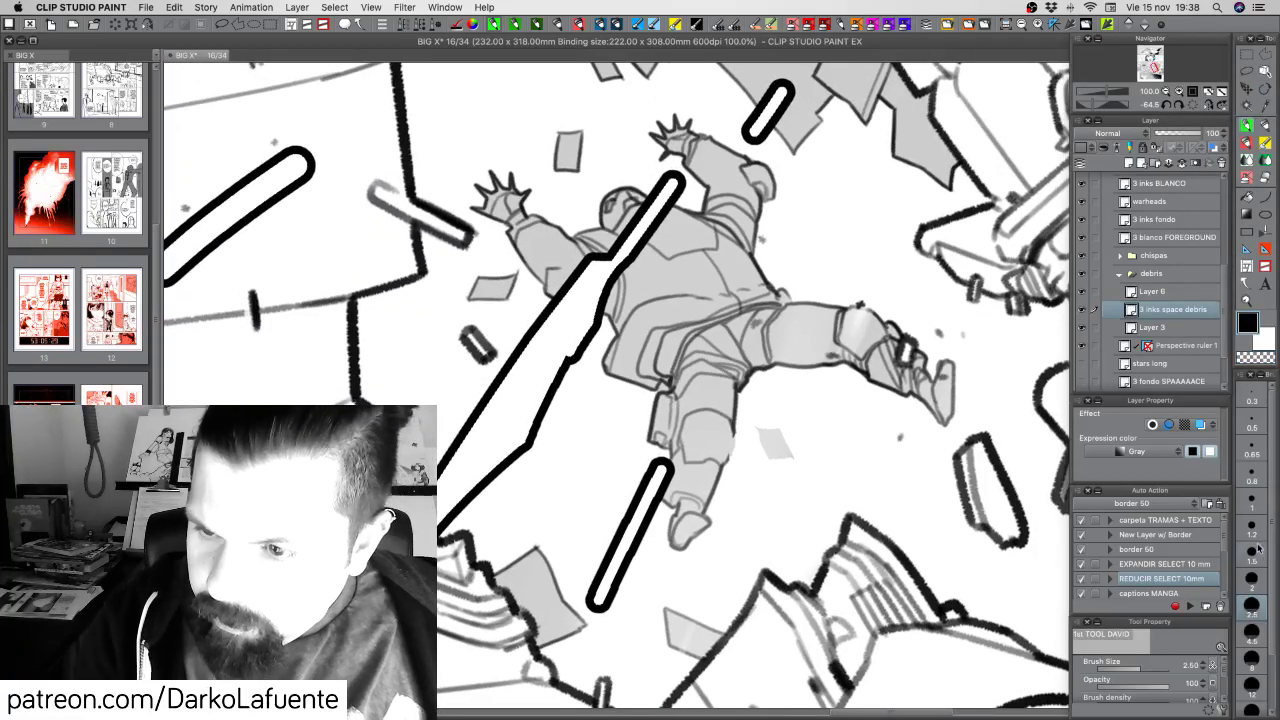
Set the brush size to 0.65 and ink the outline of the unlined debris fragment beside the floating figure's legs
left_click(1253, 474)
left_click(1254, 448)
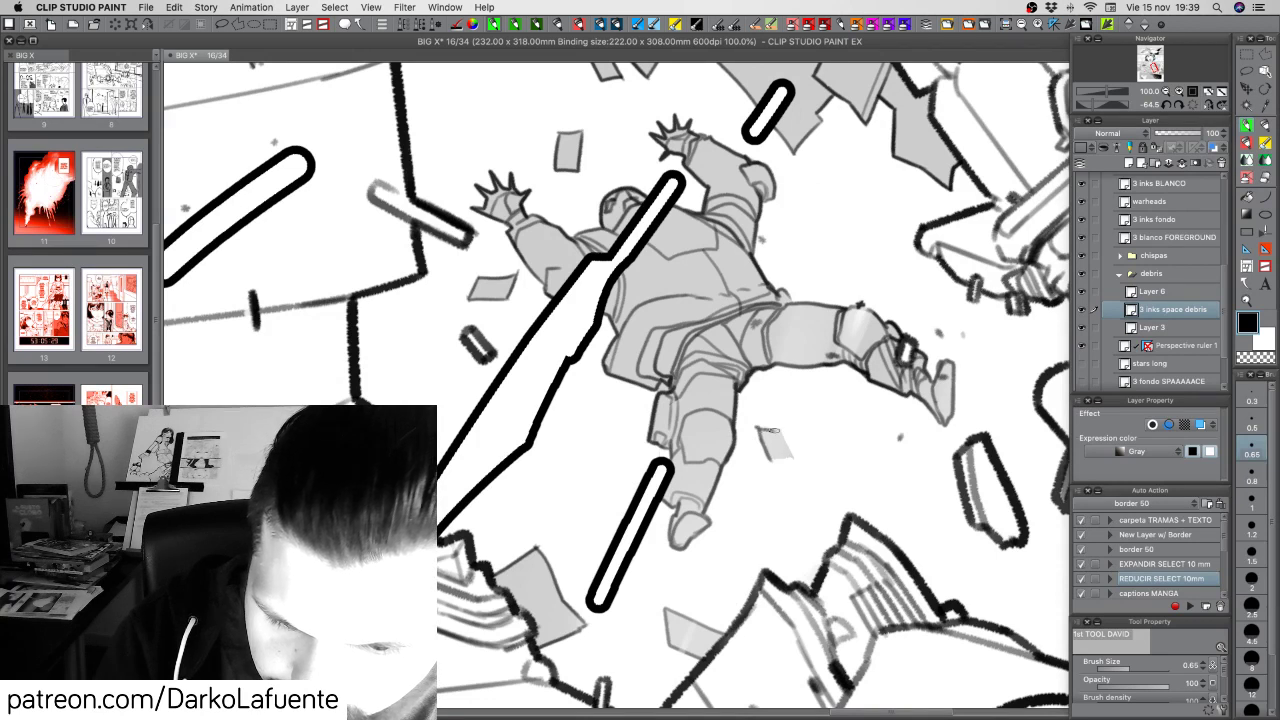
left_click_drag(780, 432, 790, 453)
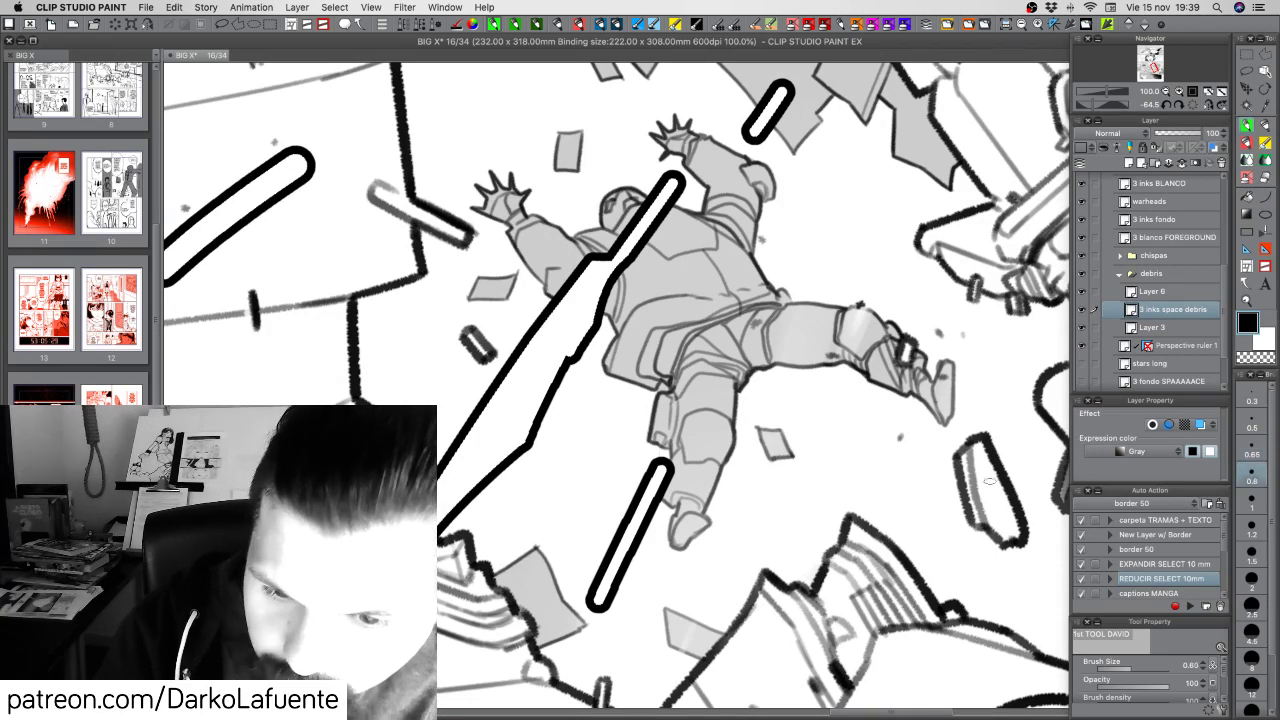
Try adding thin strokes beside the outlined debris fragment with brush size 0.5, and undo them
left_click(1250, 424)
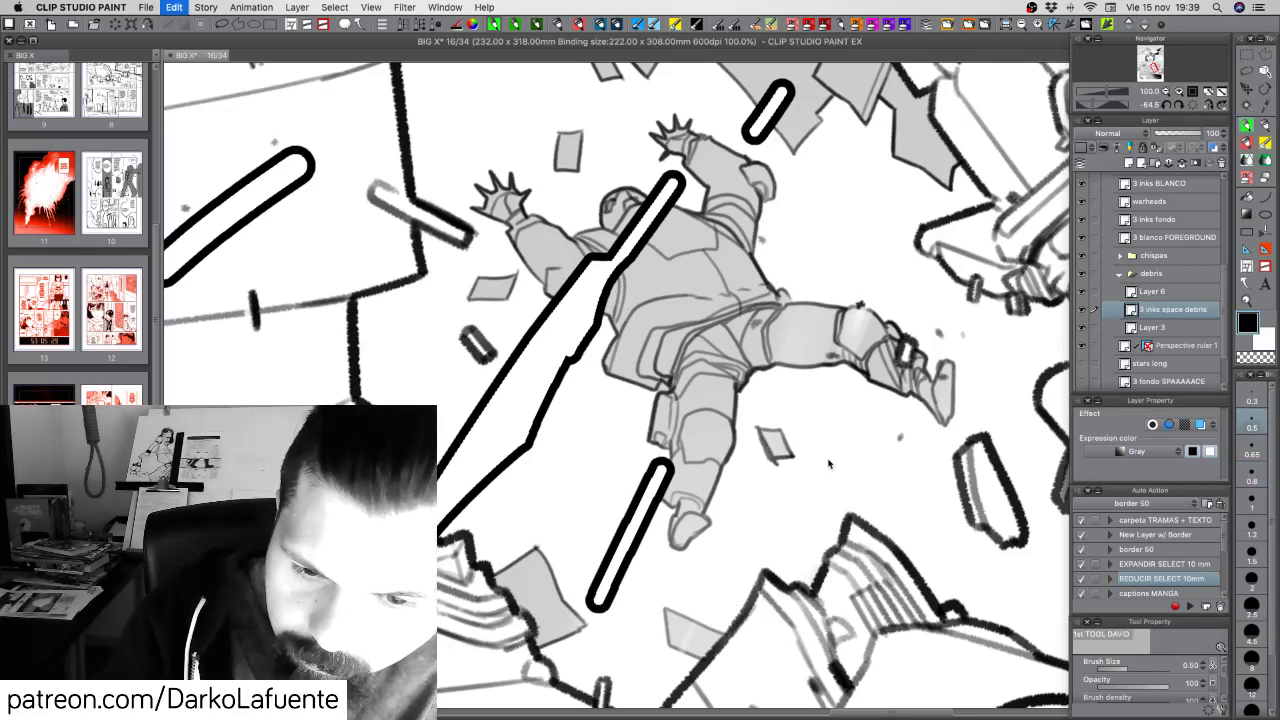
left_click_drag(837, 414, 823, 447)
mouse_move(840, 428)
left_mouse_down()
mouse_move(828, 455)
mouse_move(873, 445)
left_mouse_up()
key("super+z")
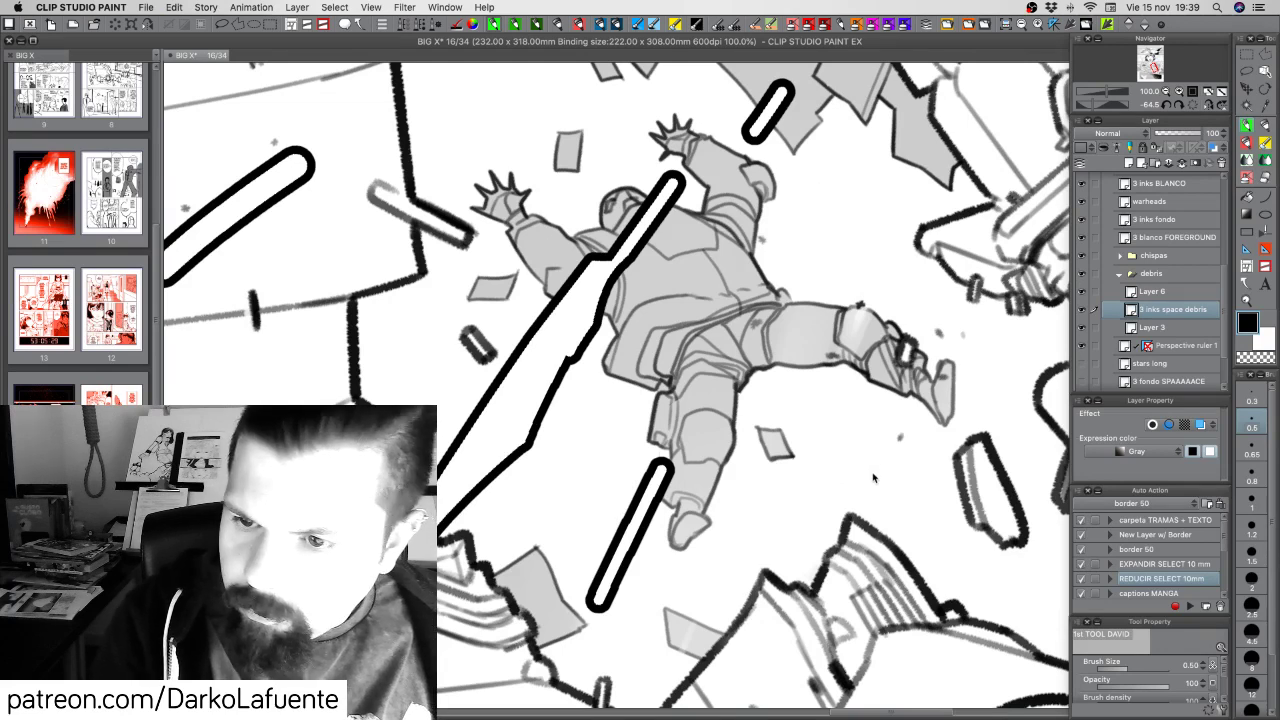
Select Layer 6 and toggle it and the 3 inks space debris layer to examine the debris shading and line art
left_click(1084, 291)
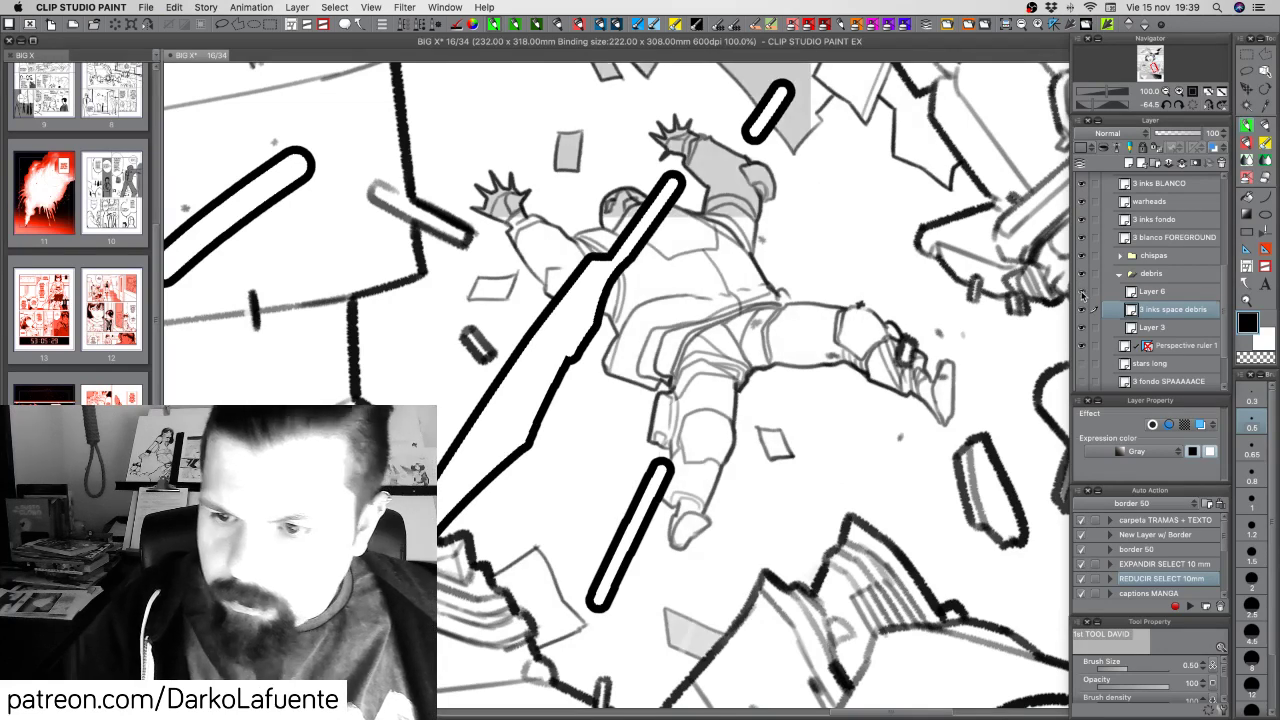
left_click(1084, 291)
left_click(1155, 291)
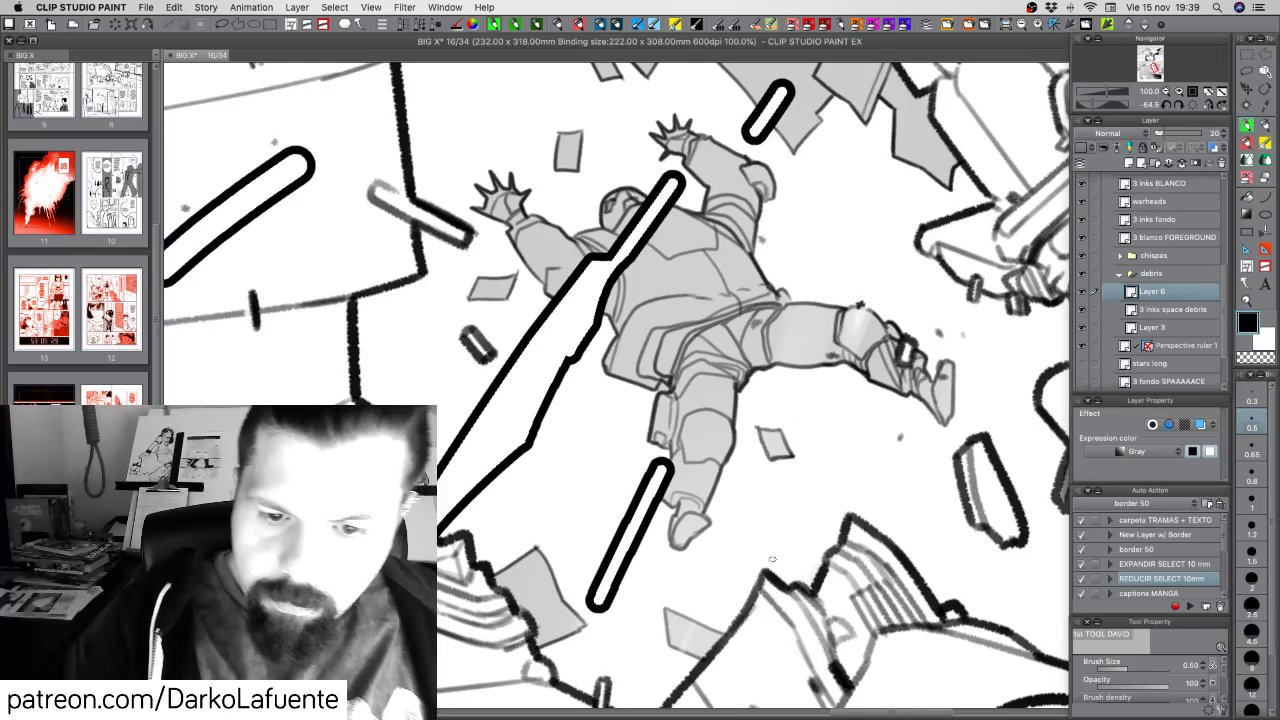
left_click(1082, 291)
left_click(1082, 293)
left_click(1082, 311)
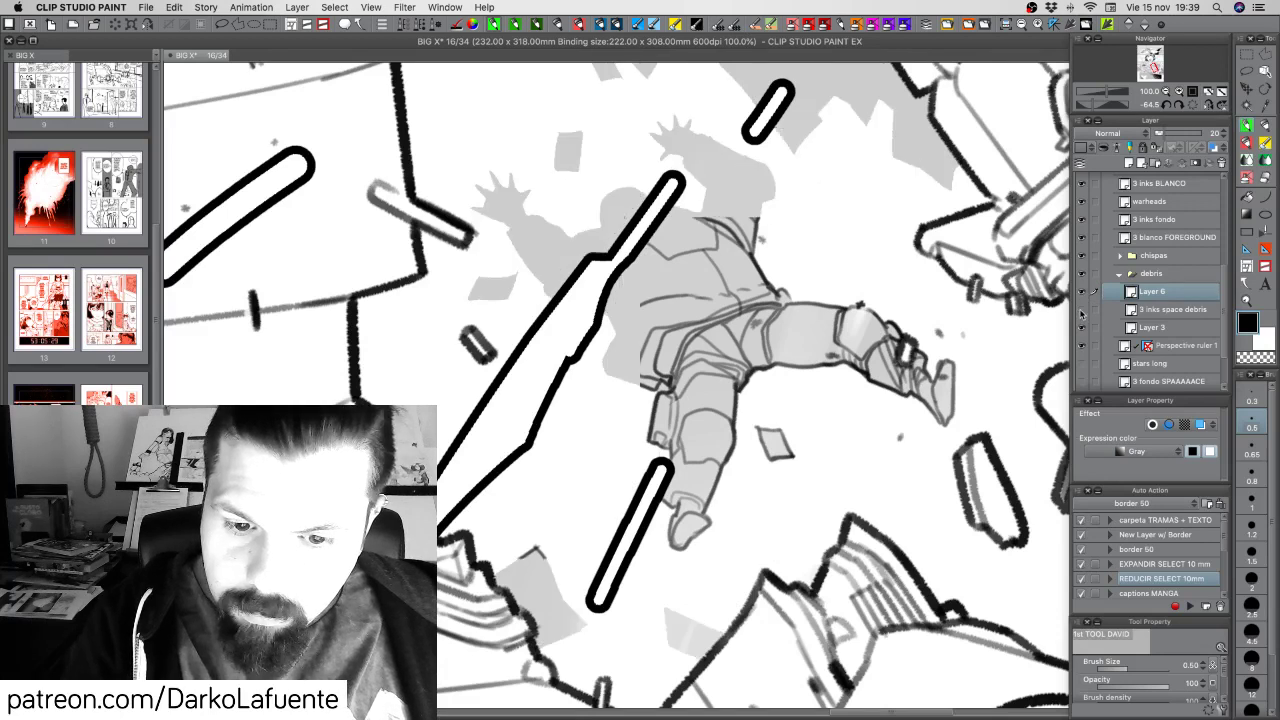
left_click(1081, 310)
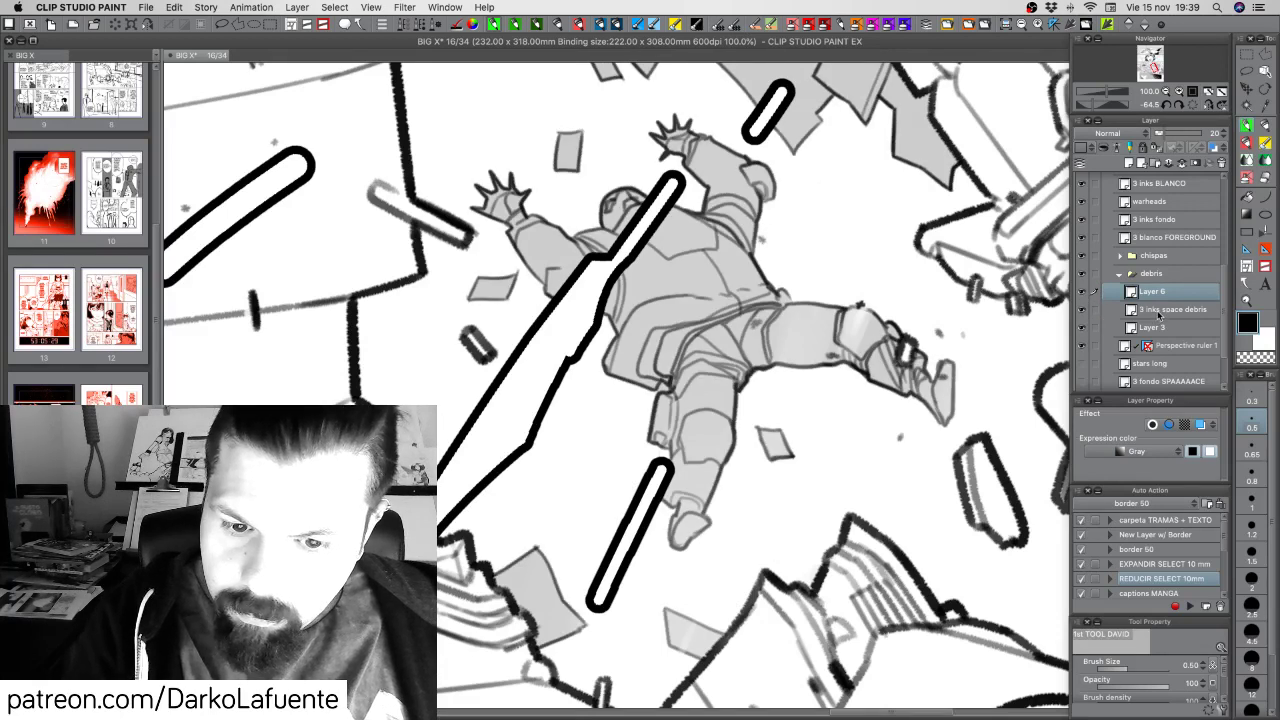
Make Layer 3 active, set the Fill-in-mono pen to white at brush size 0.65, and show the 3 fondo SPAAAAACE background
left_click(1155, 327)
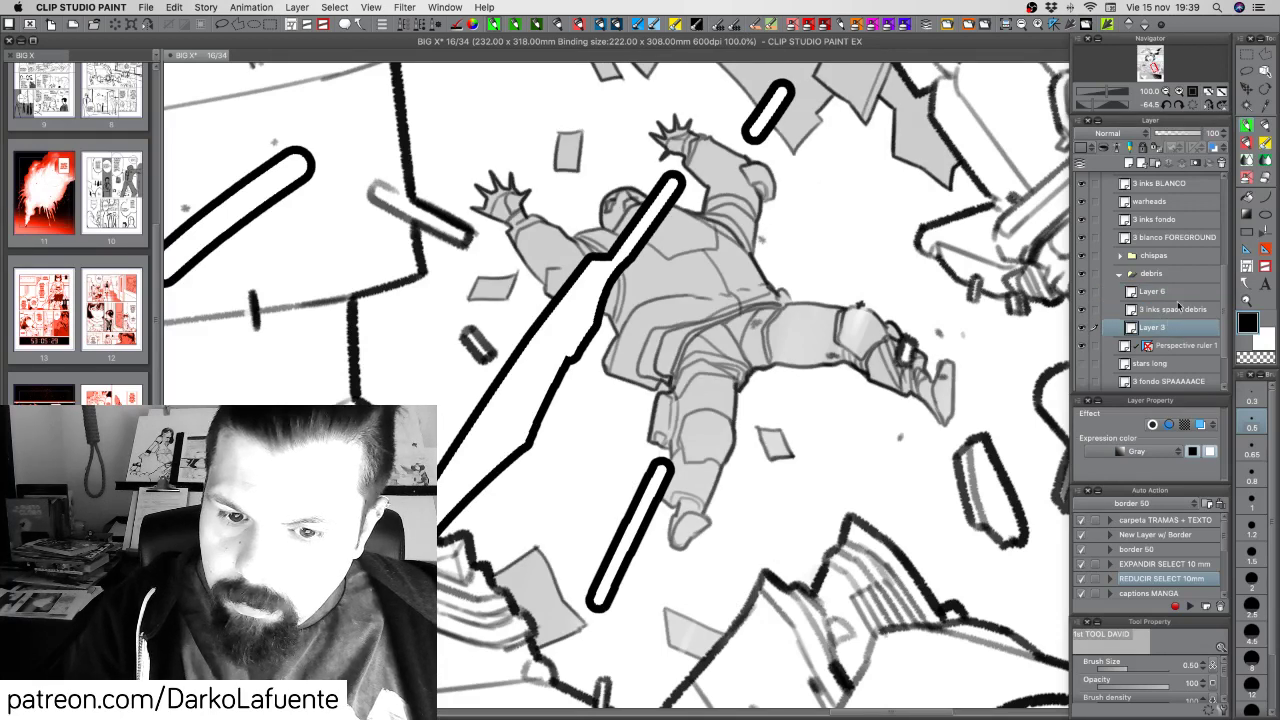
left_click(1081, 256)
left_click(1081, 257)
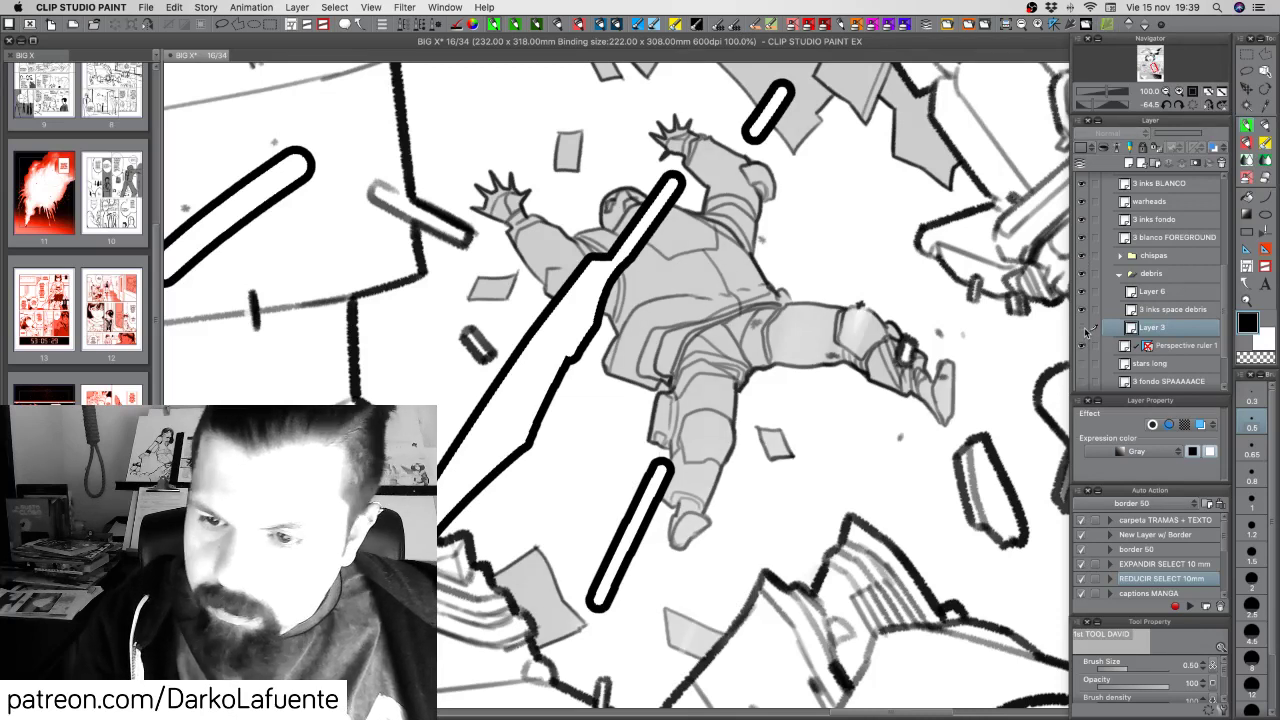
left_click(1270, 345)
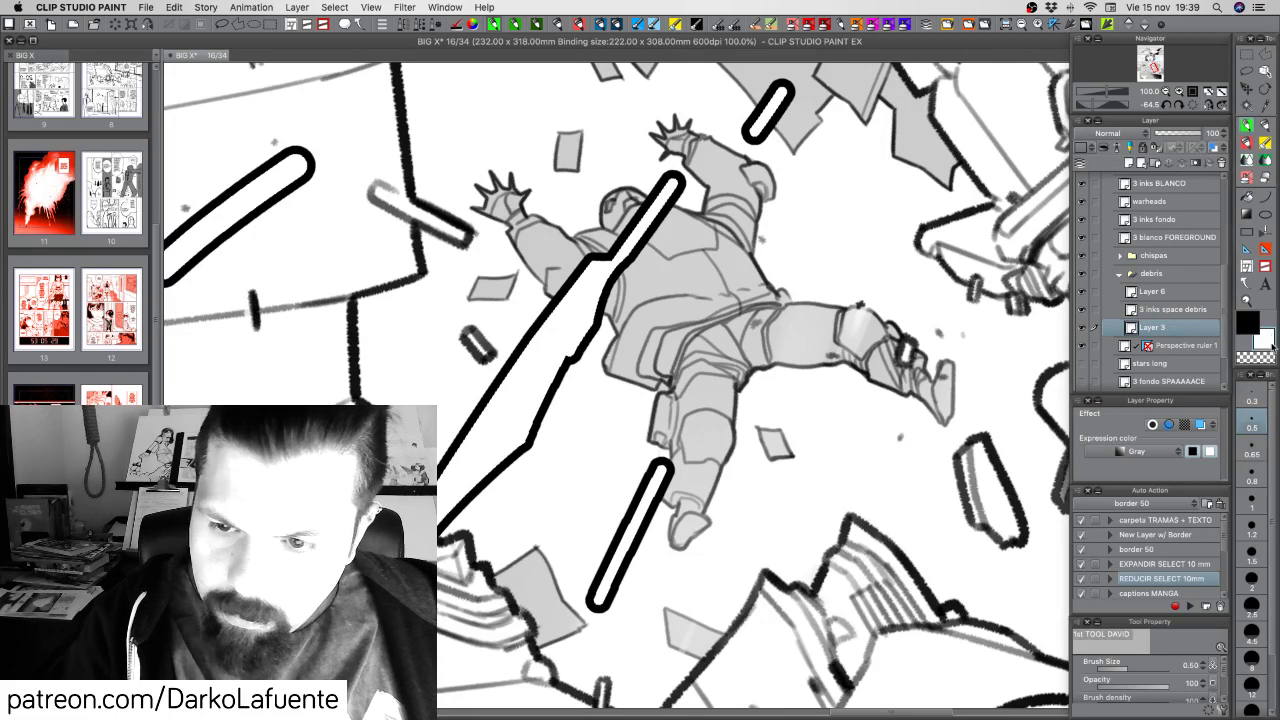
left_click(1264, 129)
left_click(1254, 457)
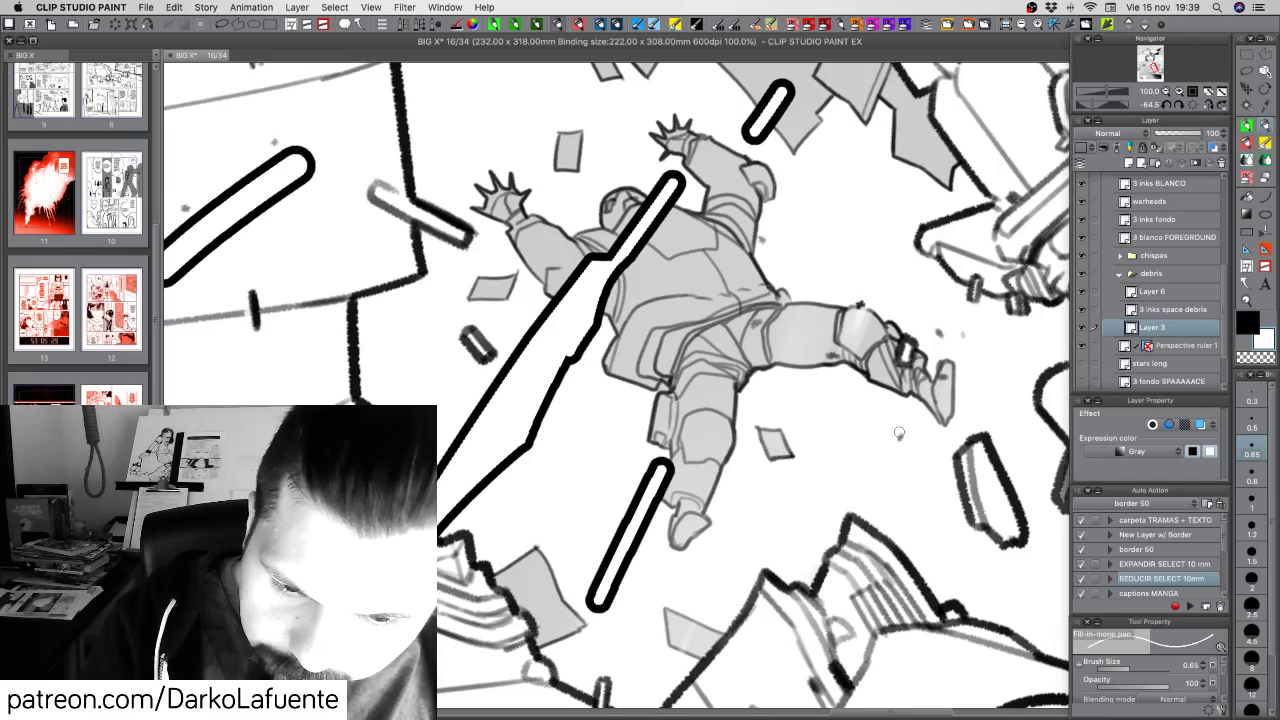
left_click(1082, 382)
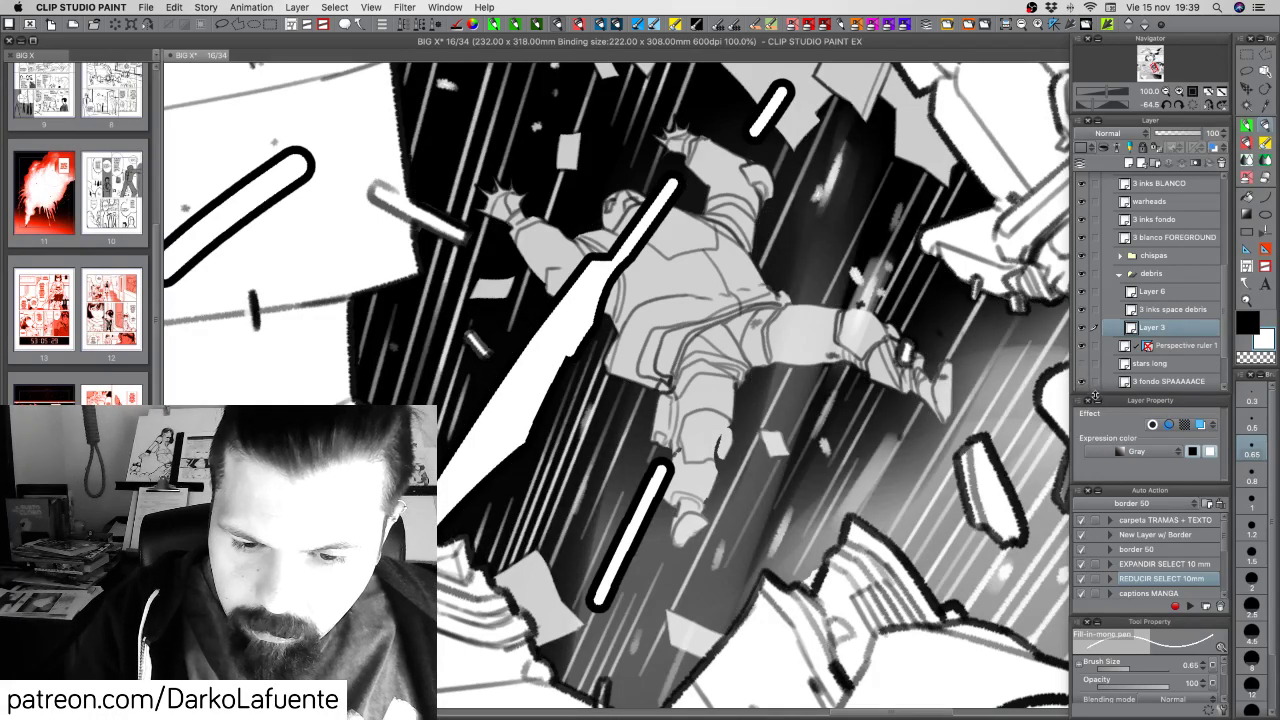
Paint over the dark gap on the floating figure's bent knee in white on Layer 3 with brush size 0.5
key("r")
left_click_drag(860, 398, 740, 417)
key("p")
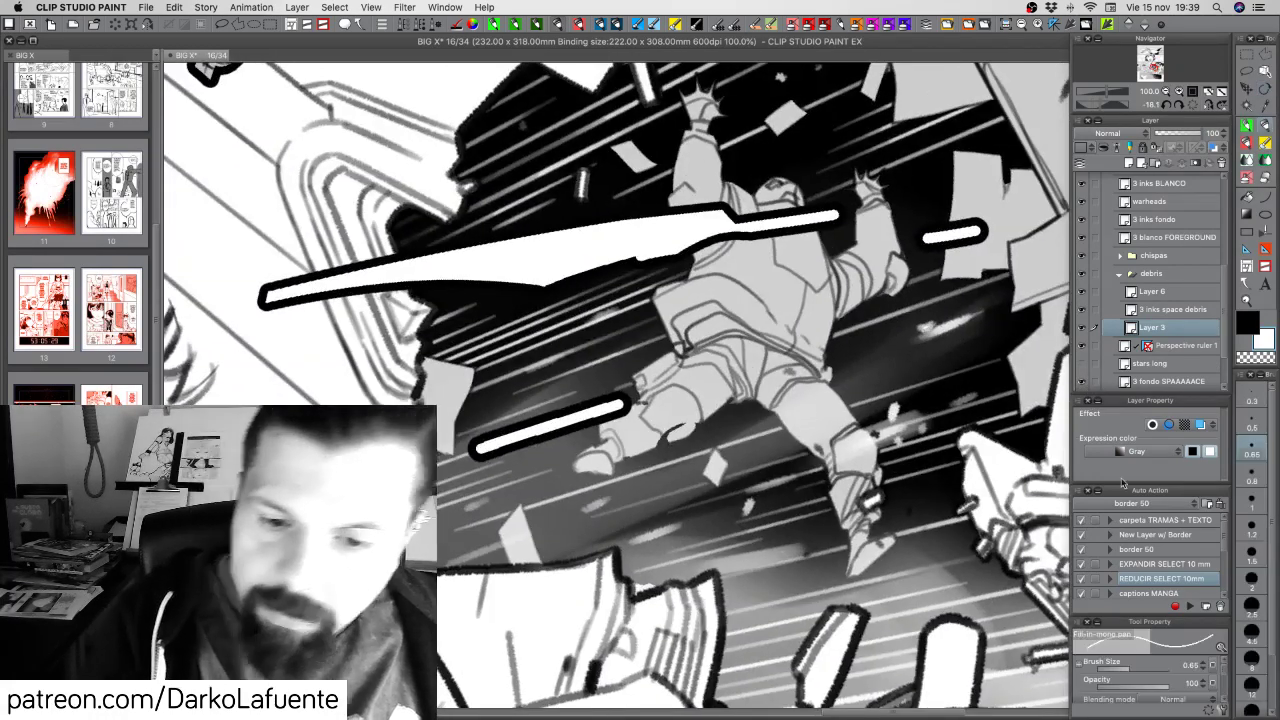
left_click(1252, 400)
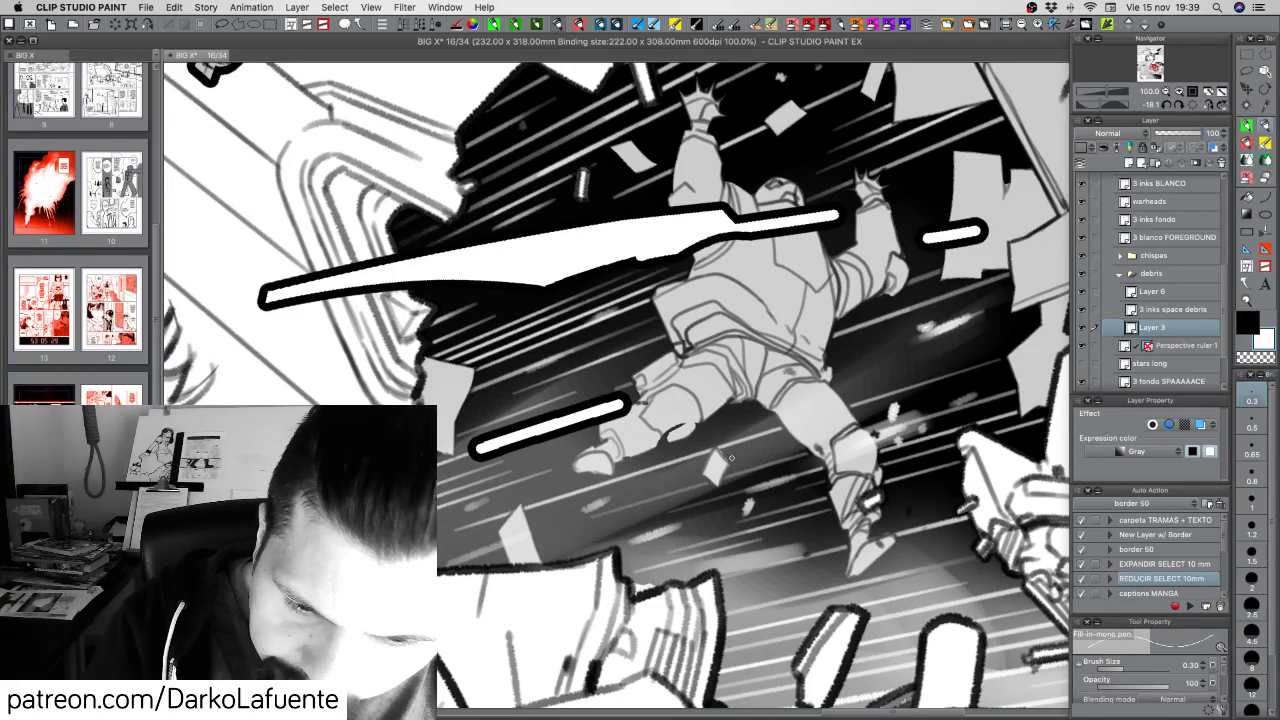
key("c")
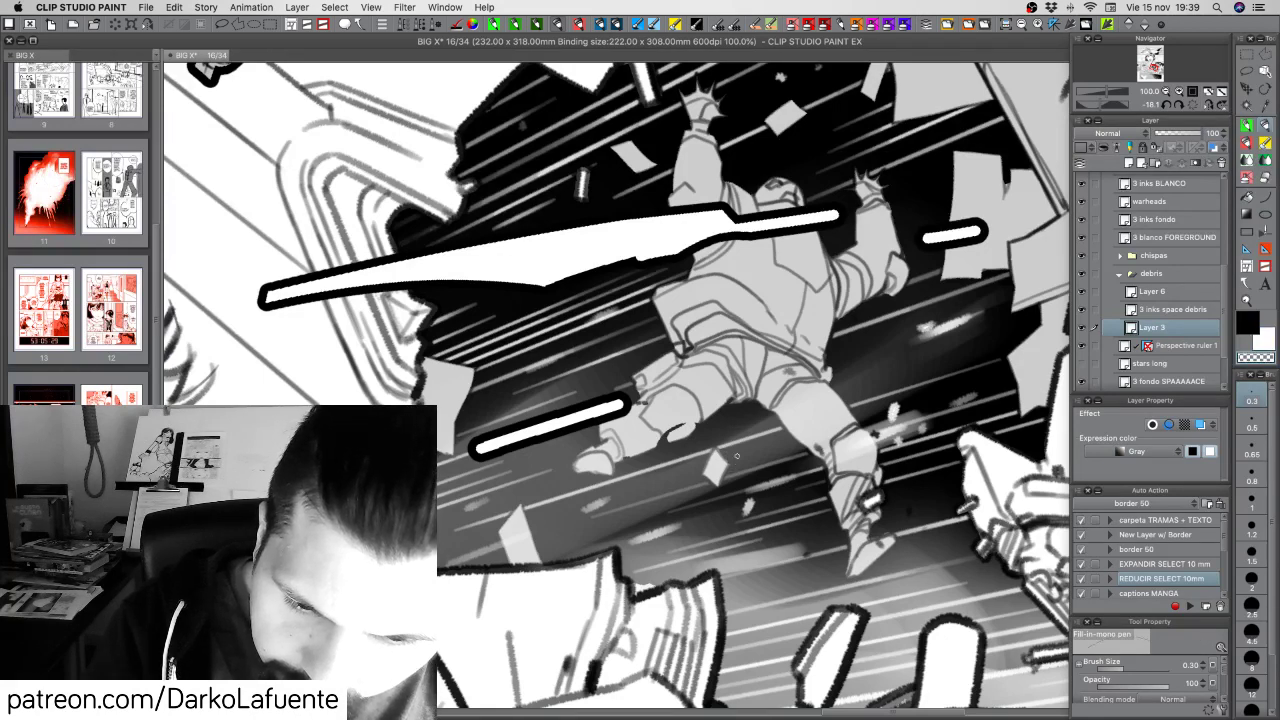
left_click(1247, 125)
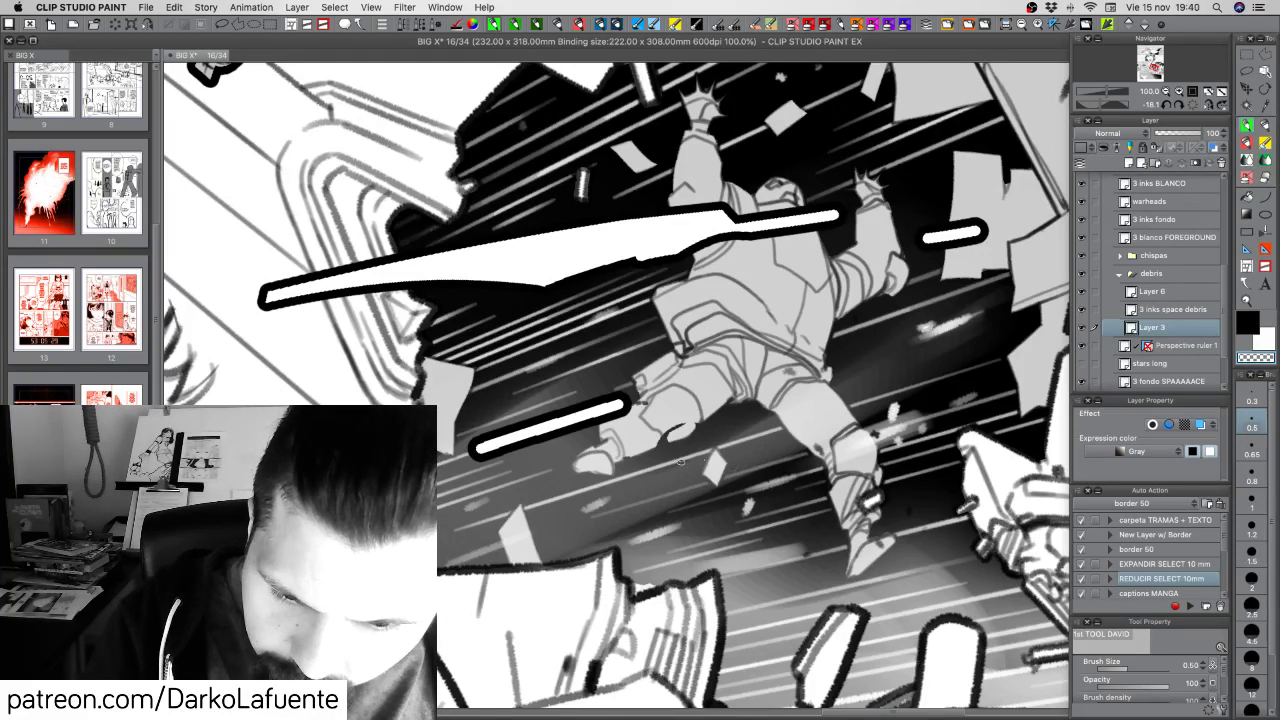
key("c")
mouse_move(688, 425)
left_mouse_down()
mouse_move(660, 440)
mouse_move(688, 428)
left_mouse_up()
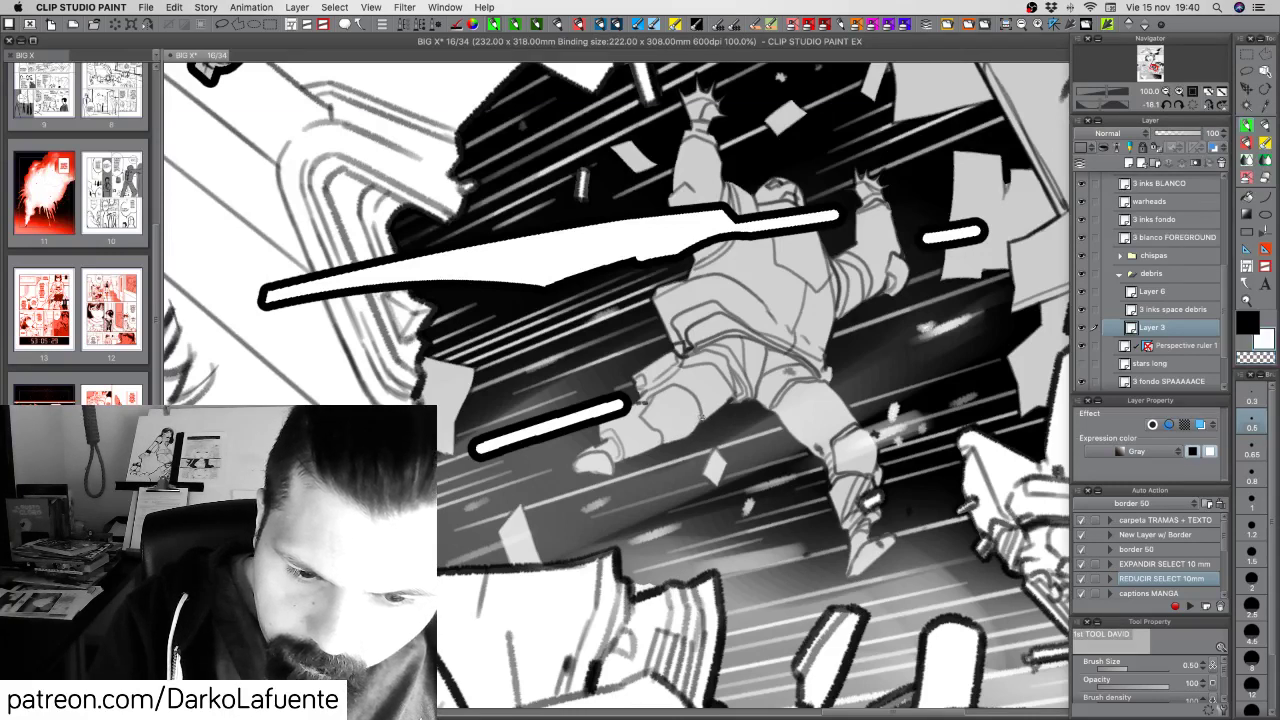
left_click_drag(666, 455, 646, 437)
Retouch the fingers of both of the floating figure's hands on the 3 inks space debris layer with brush size 0.3
left_click(1165, 92)
left_click(1165, 92)
left_click(1165, 92)
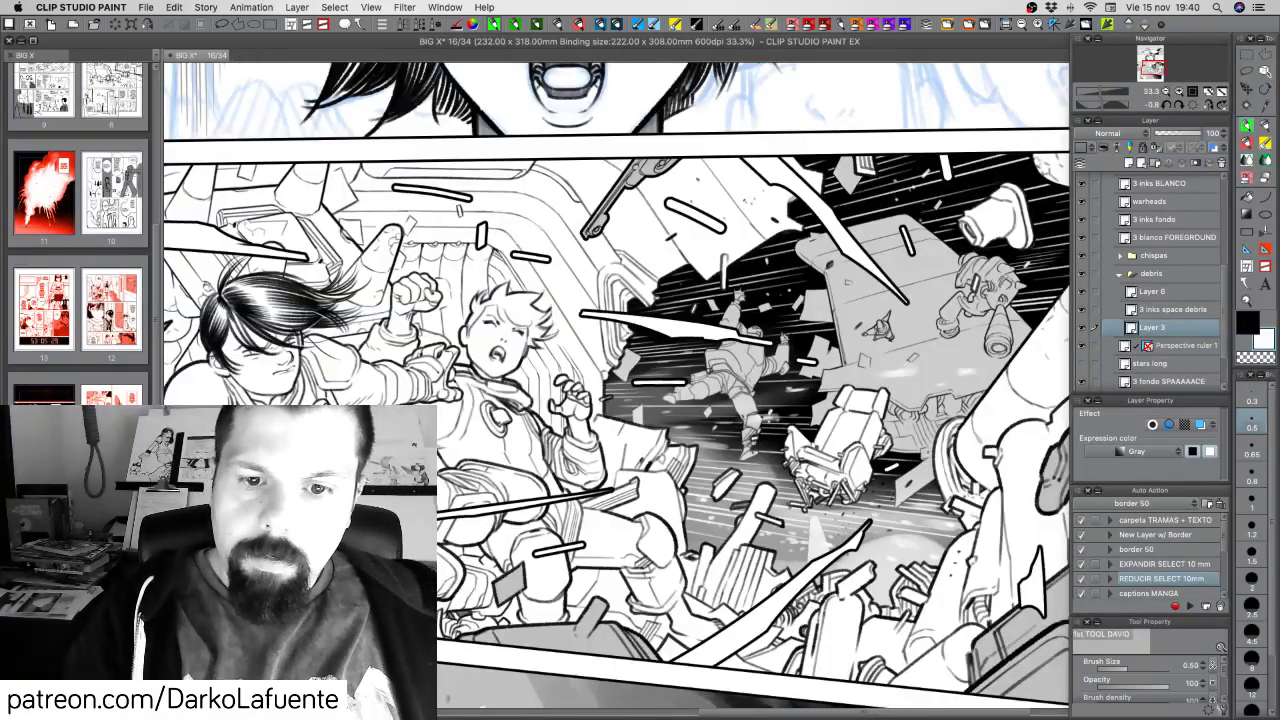
left_click(1183, 310)
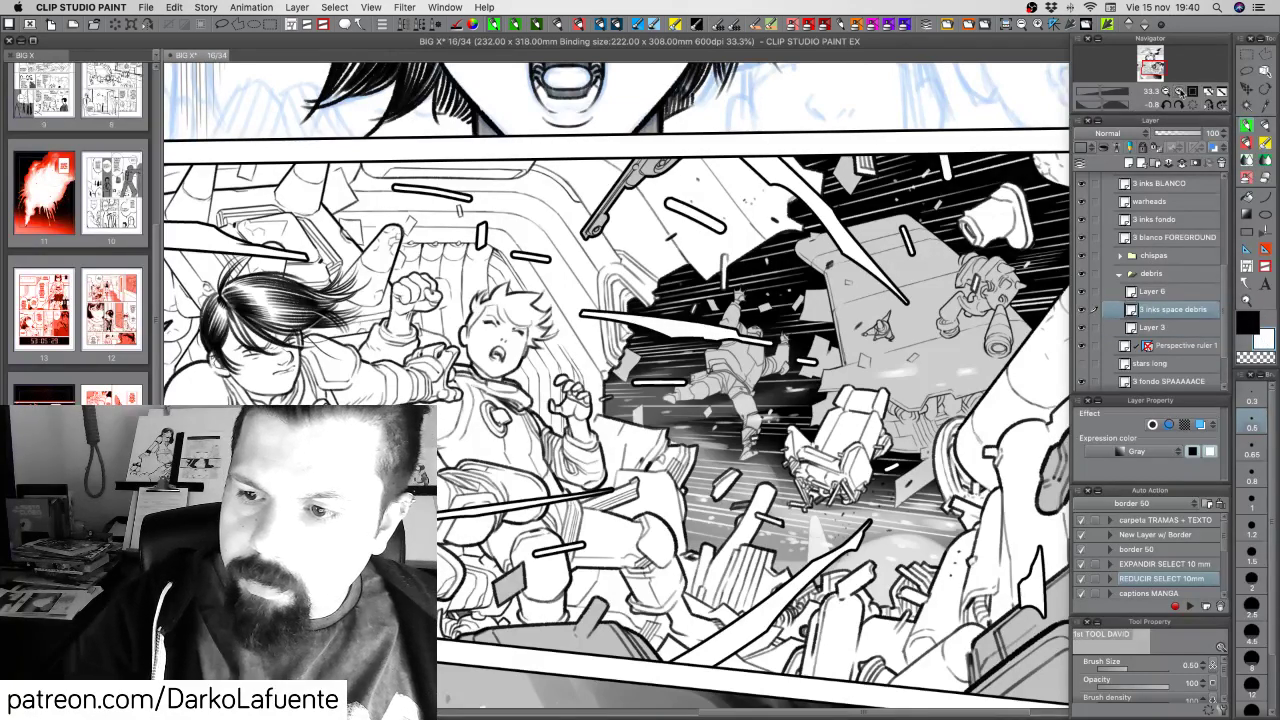
left_click(1180, 91)
left_click(1180, 91)
left_click(1180, 91)
left_click(1180, 91)
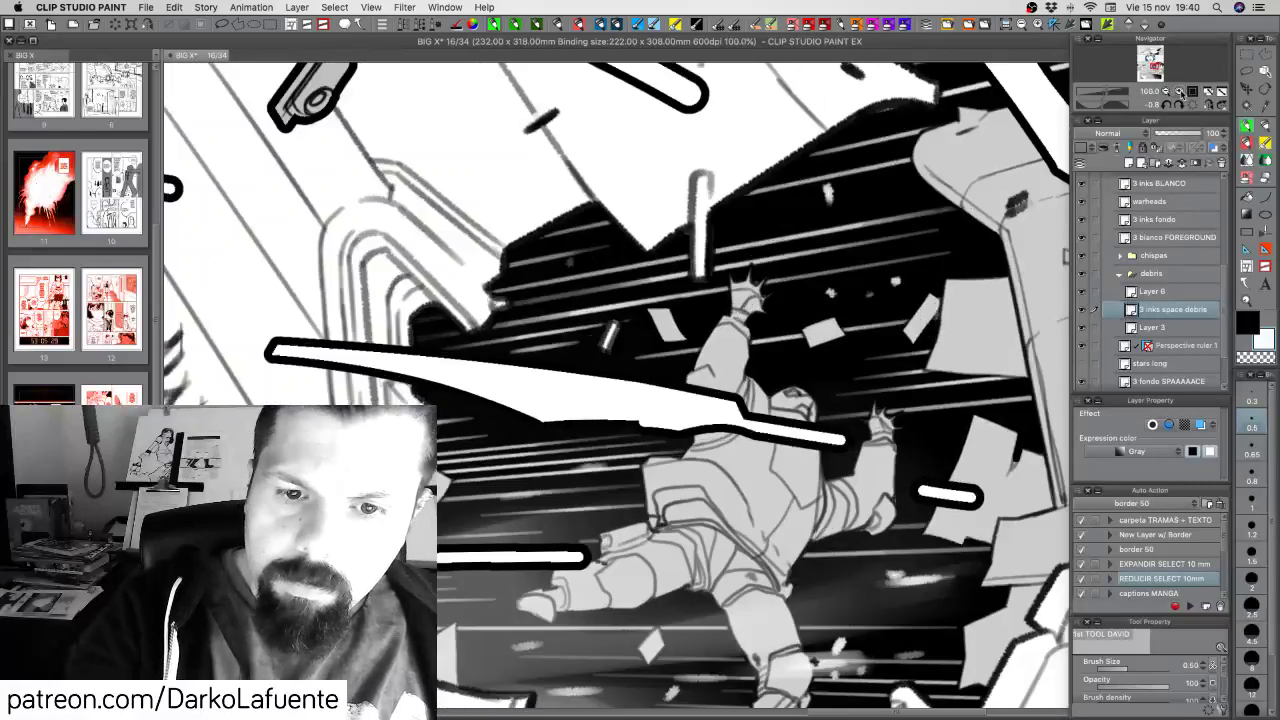
left_click(1251, 400)
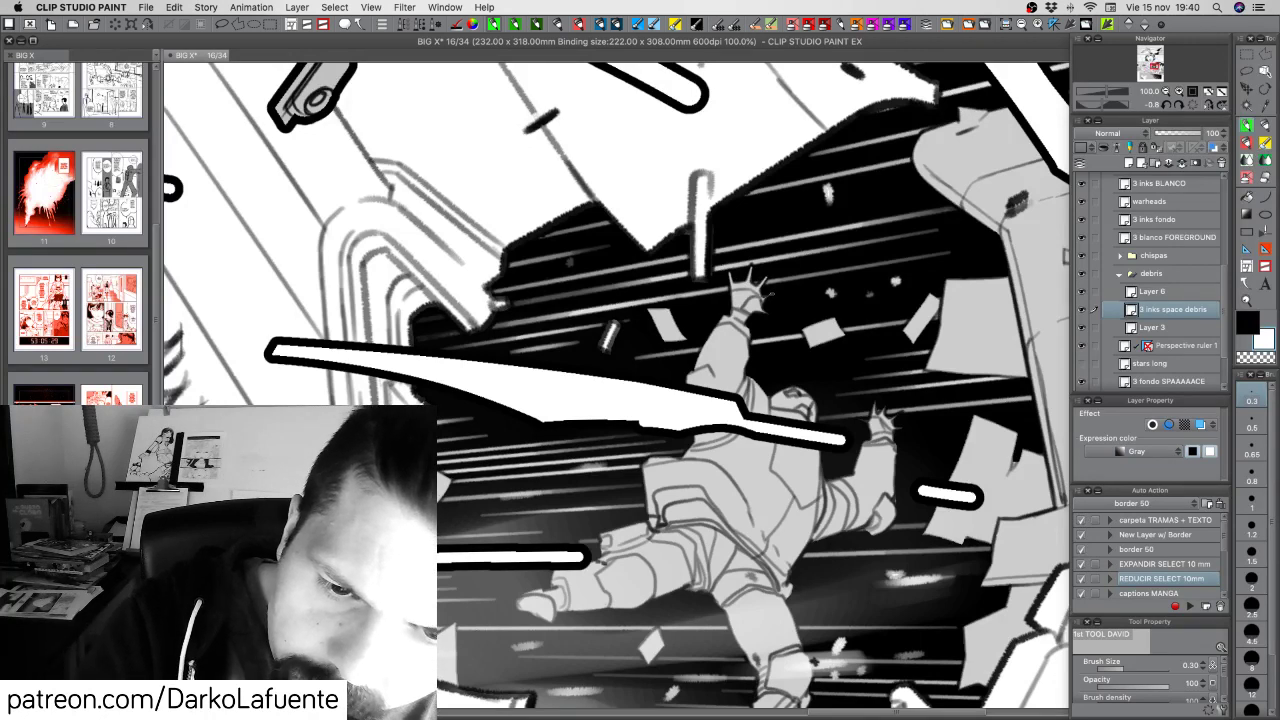
key("c")
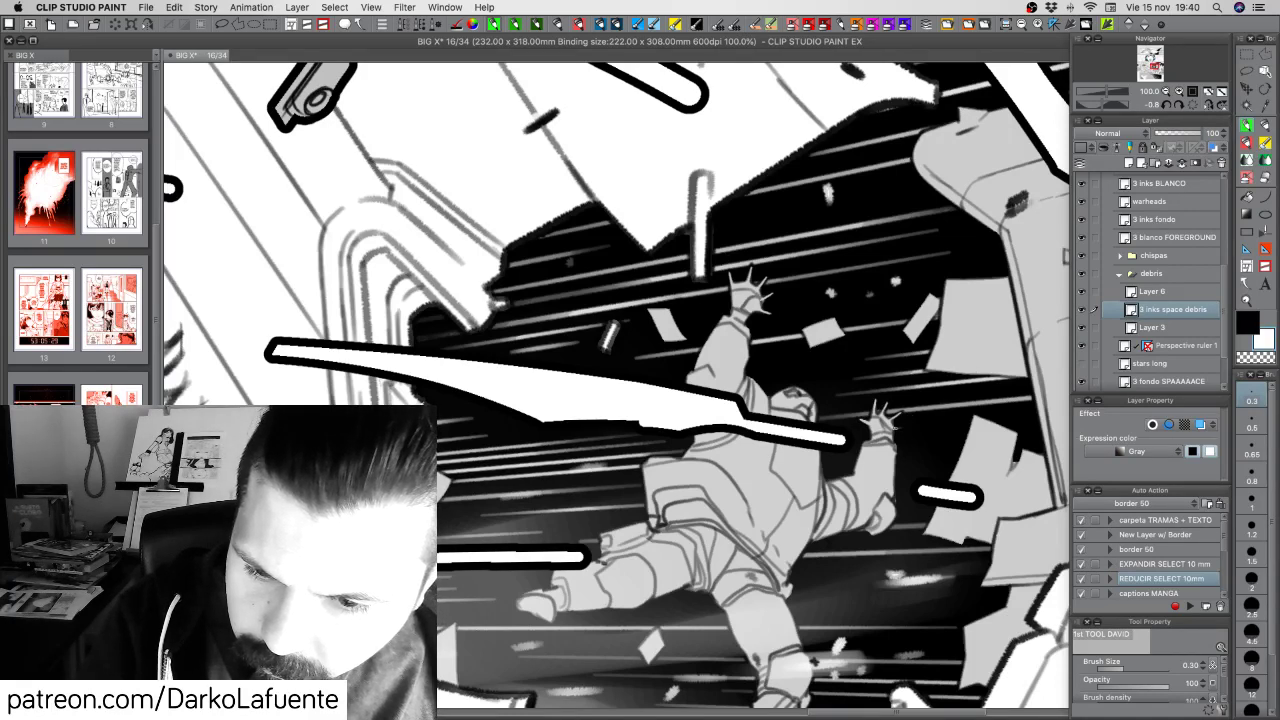
Check the third panel within the whole page and save the comic page file
left_click(1166, 91)
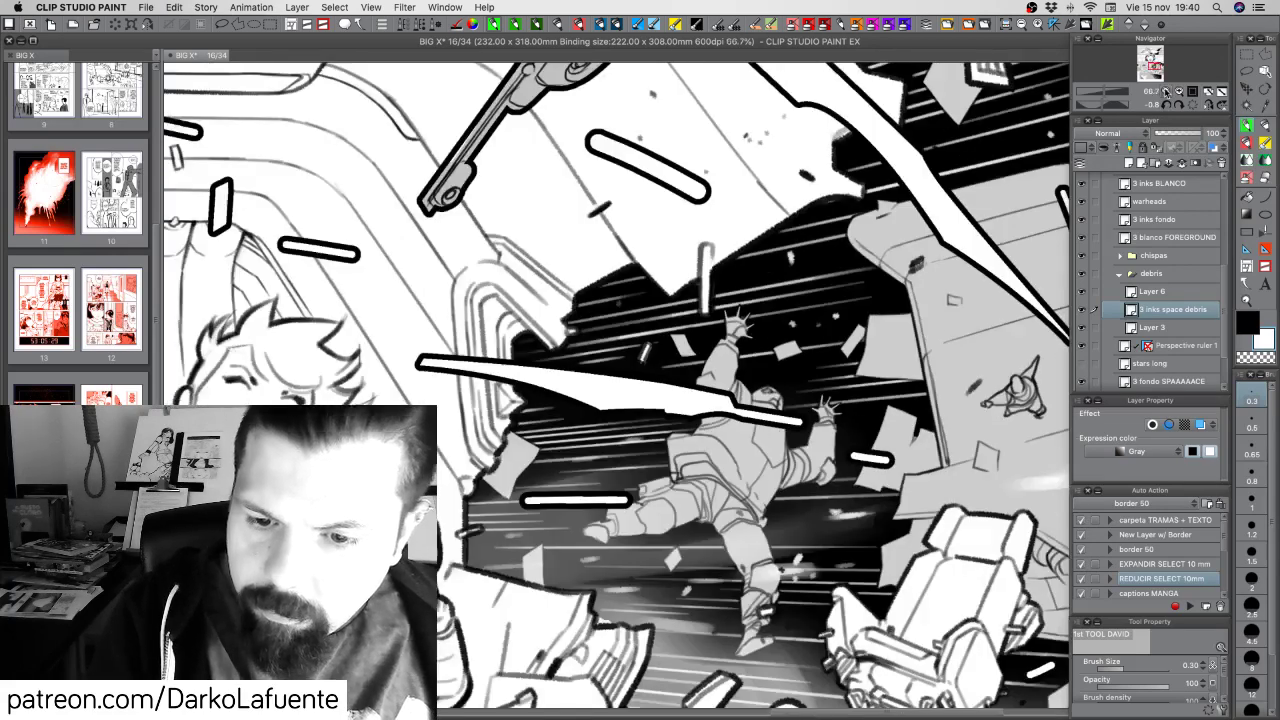
left_click(1166, 91)
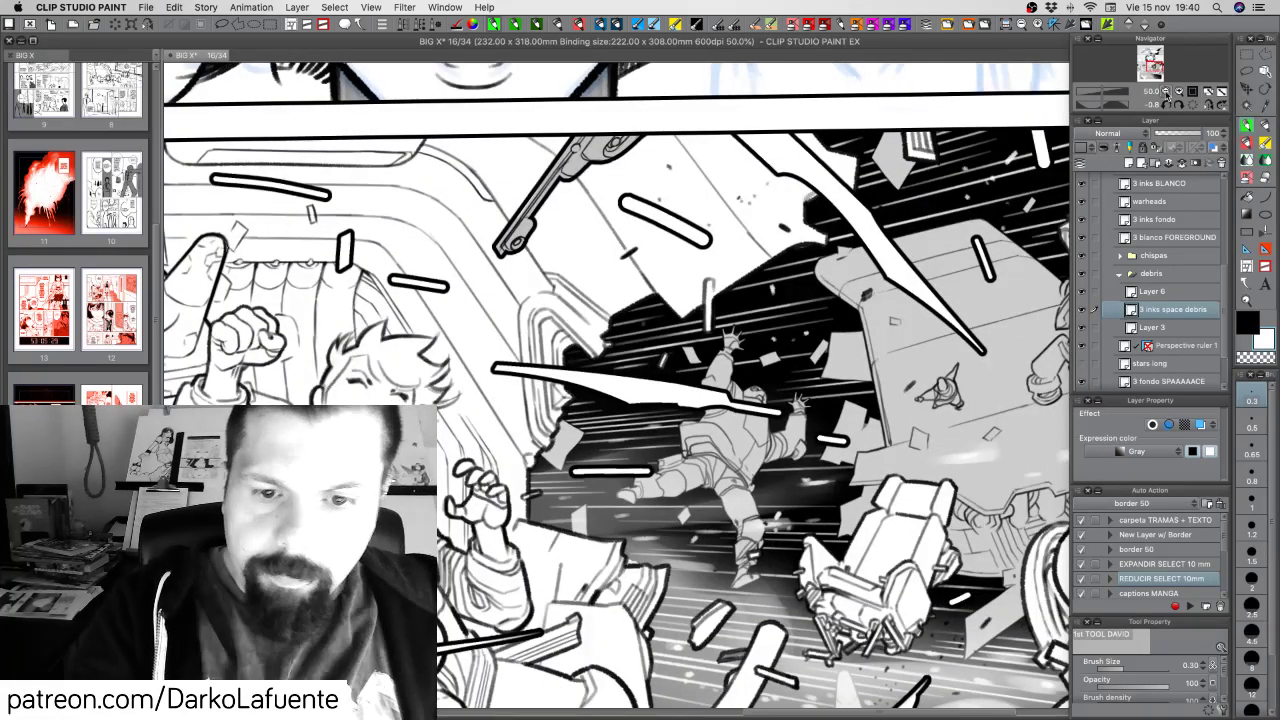
left_click(1166, 91)
left_click(1166, 91)
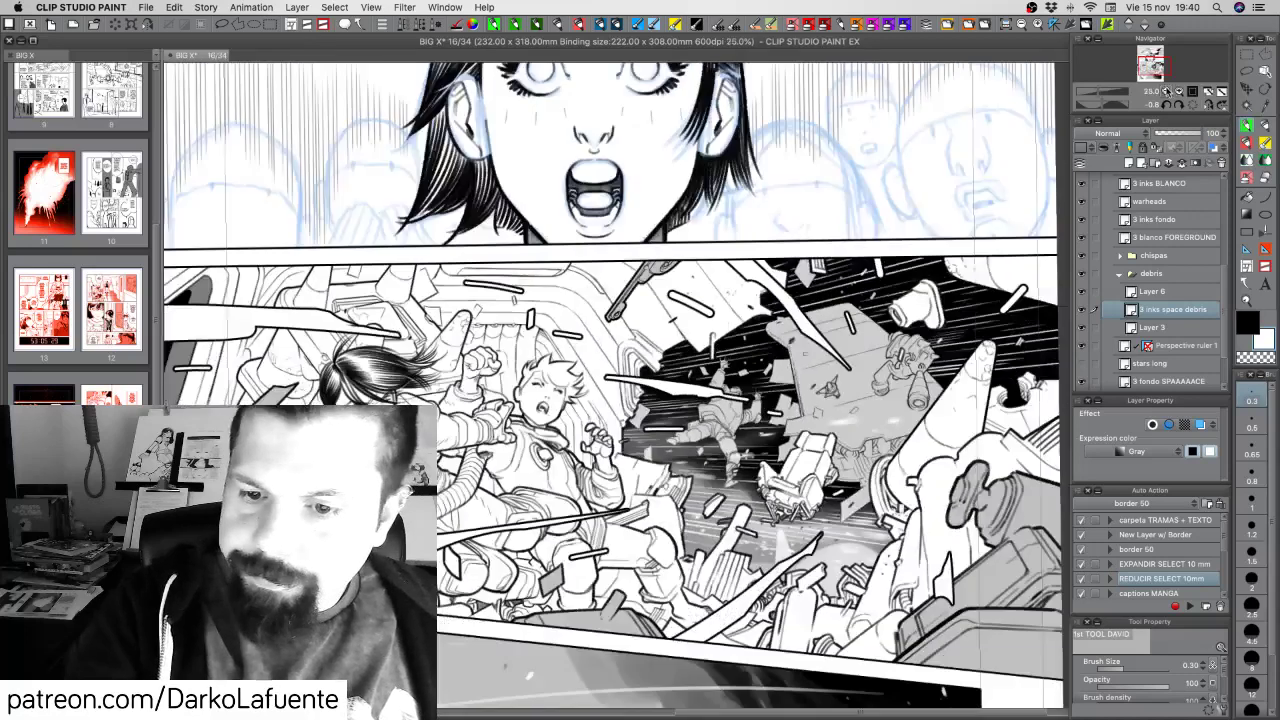
left_click(1166, 91)
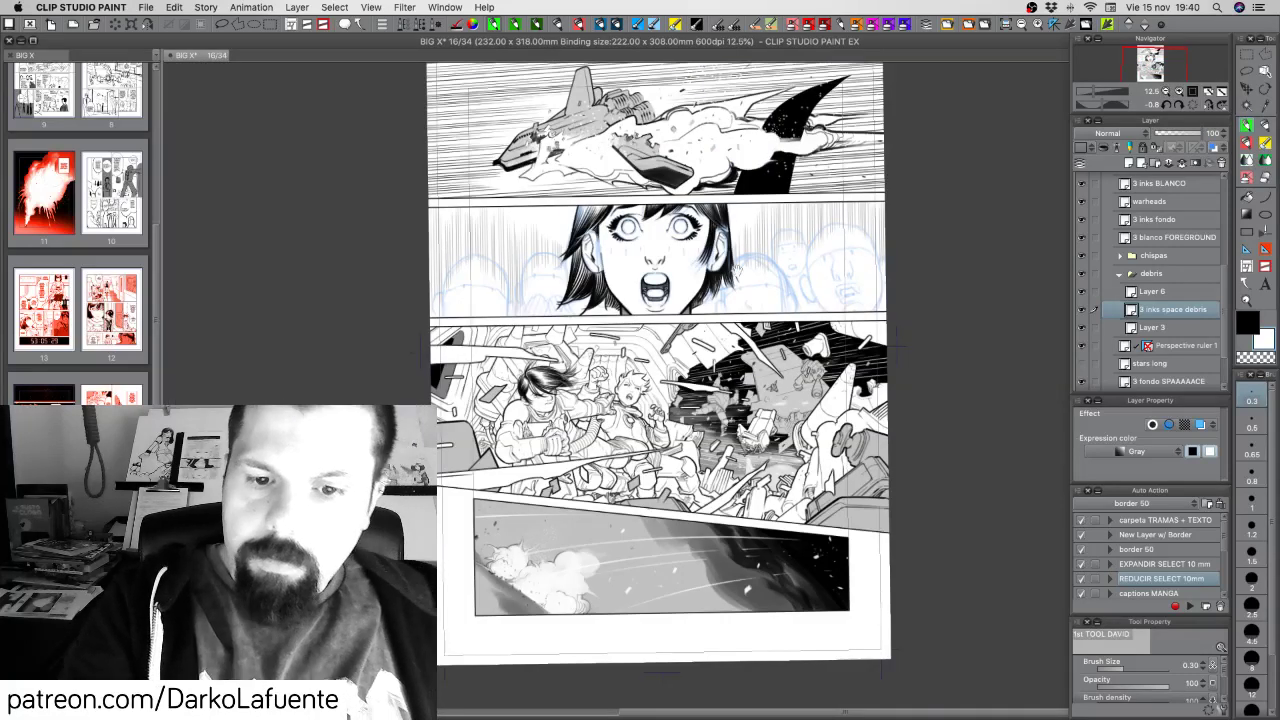
left_click_drag(737, 271, 774, 425)
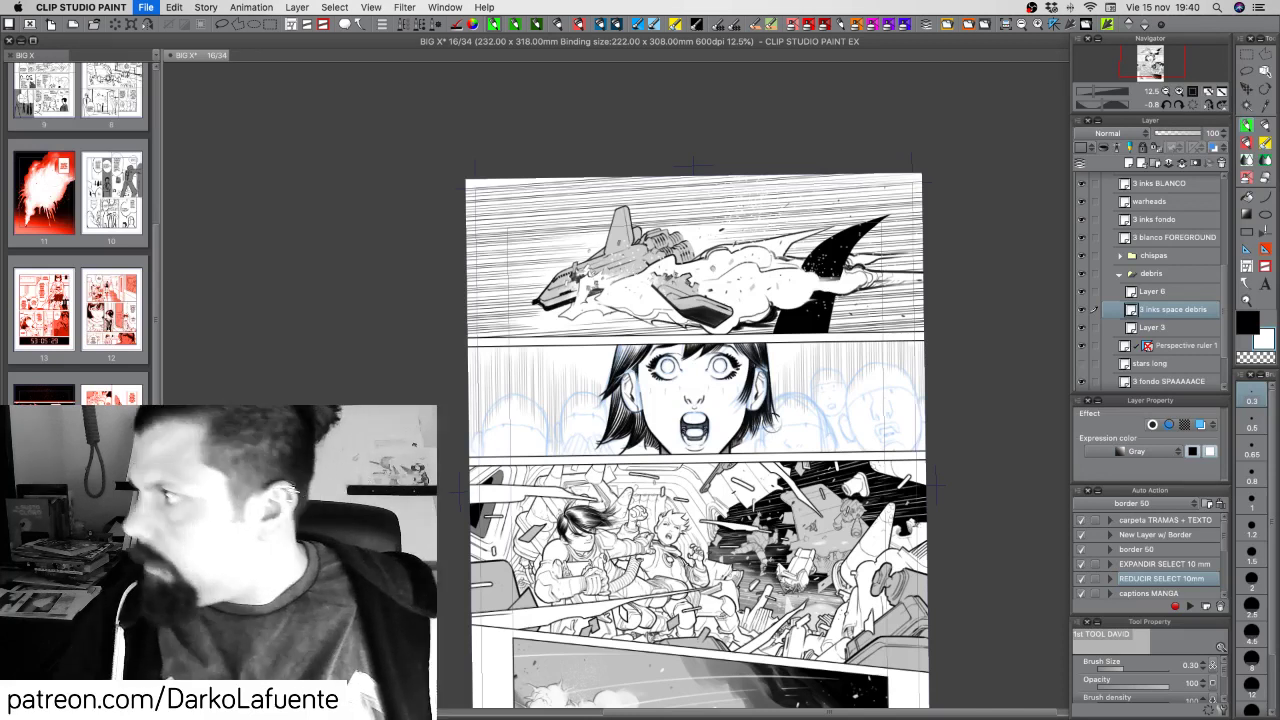
key("super+s")
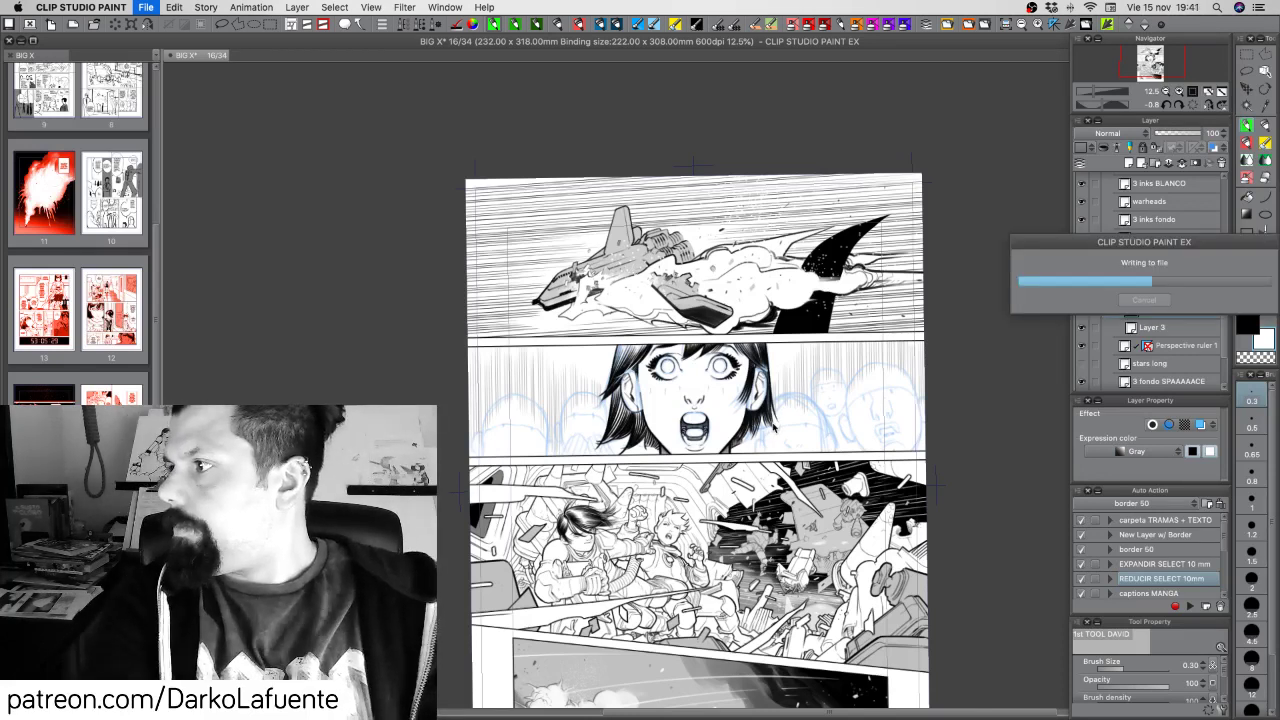
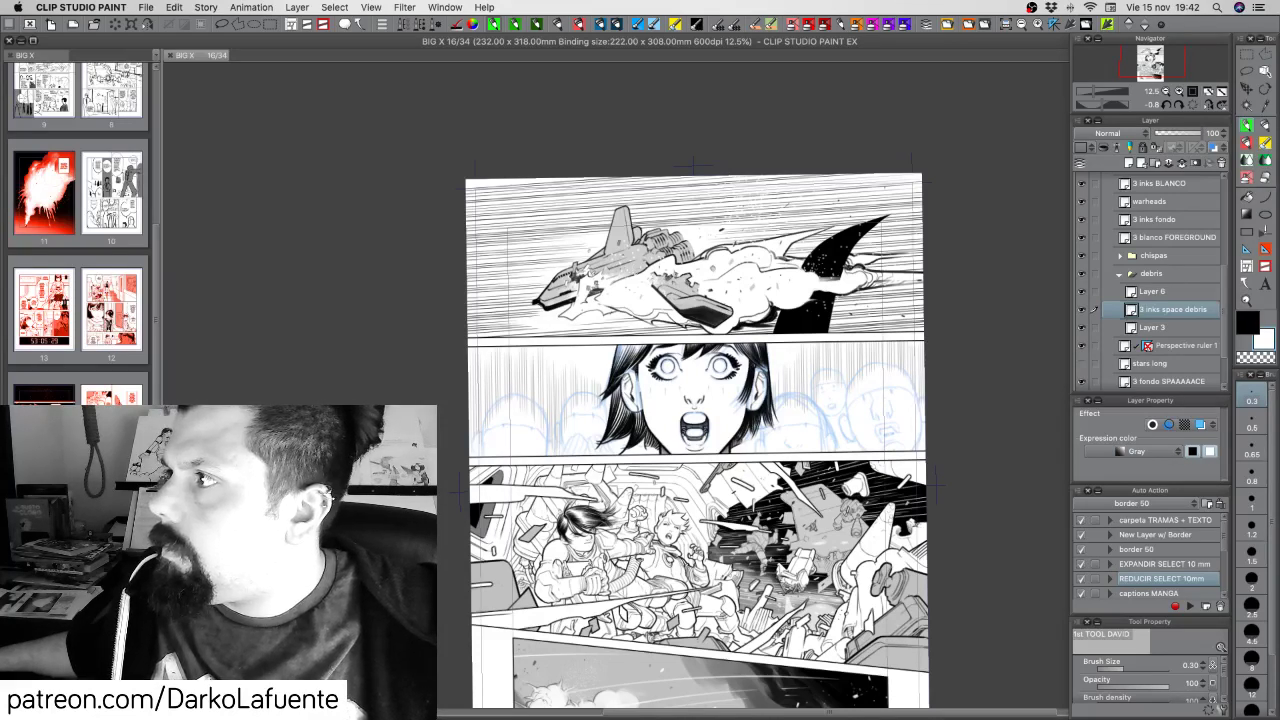
key("super+shift+5")
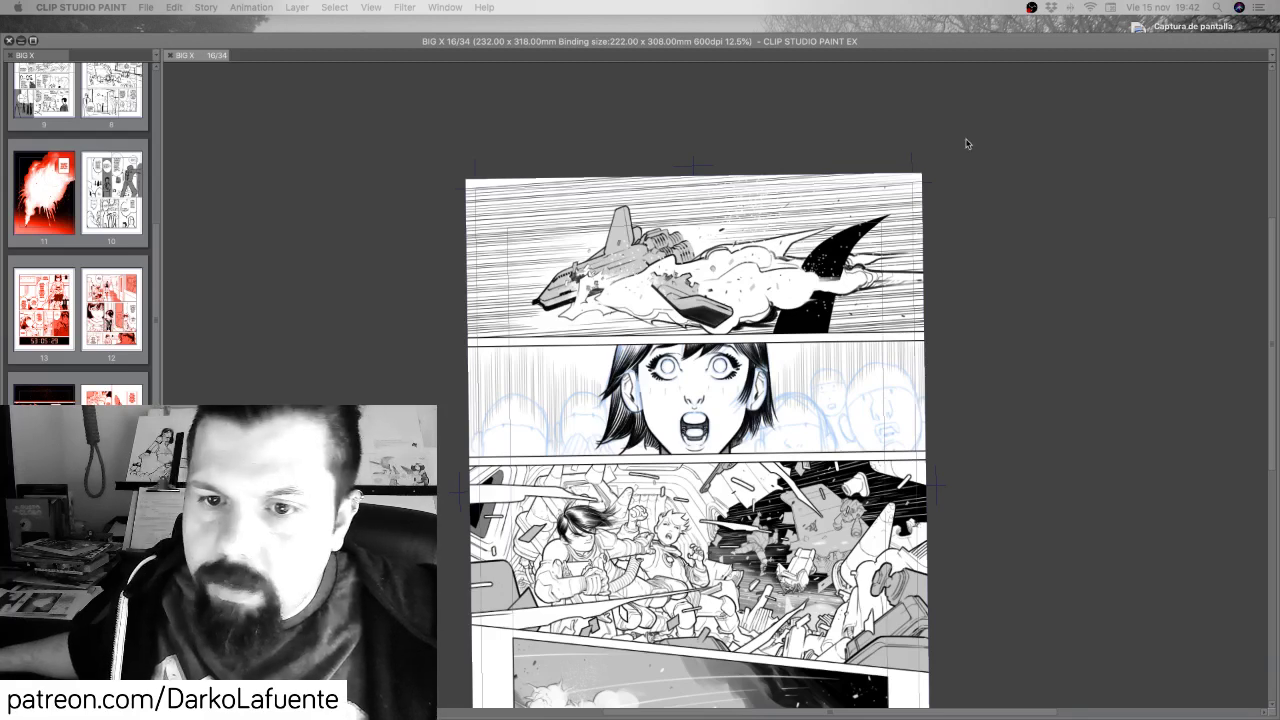
left_click(924, 151)
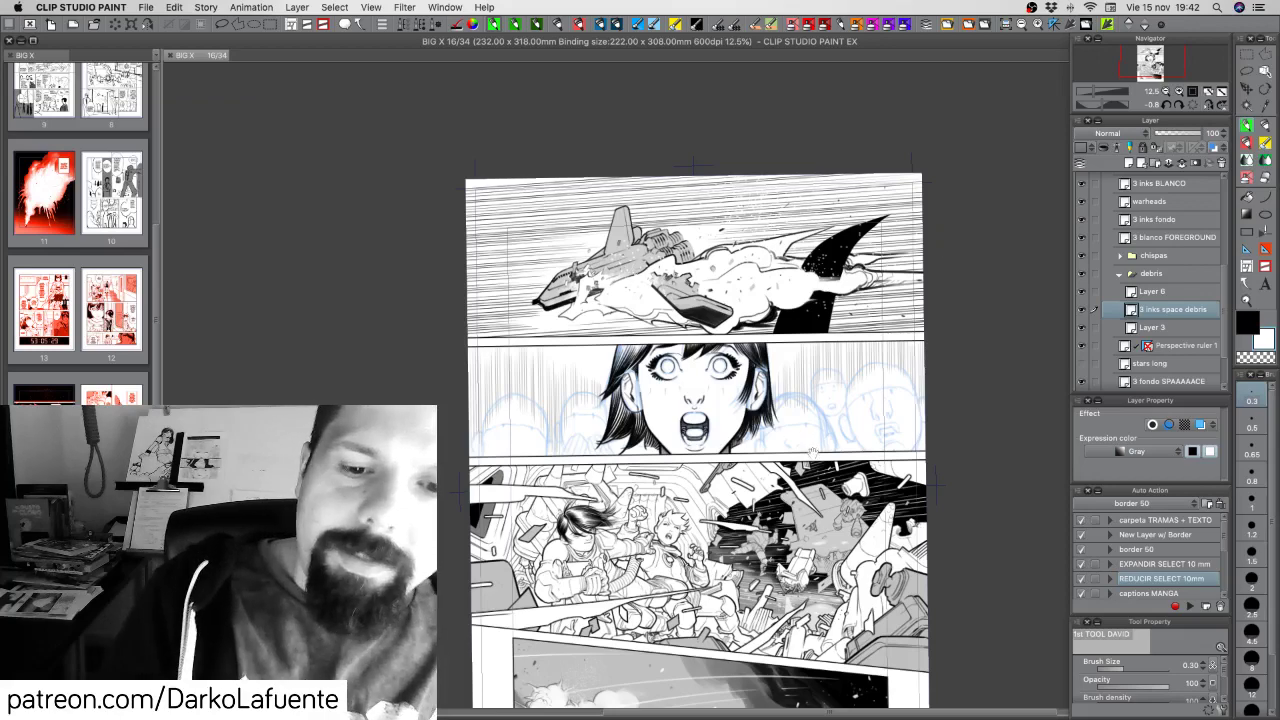
left_click_drag(813, 453, 789, 357)
key("r")
left_click_drag(921, 457, 916, 482)
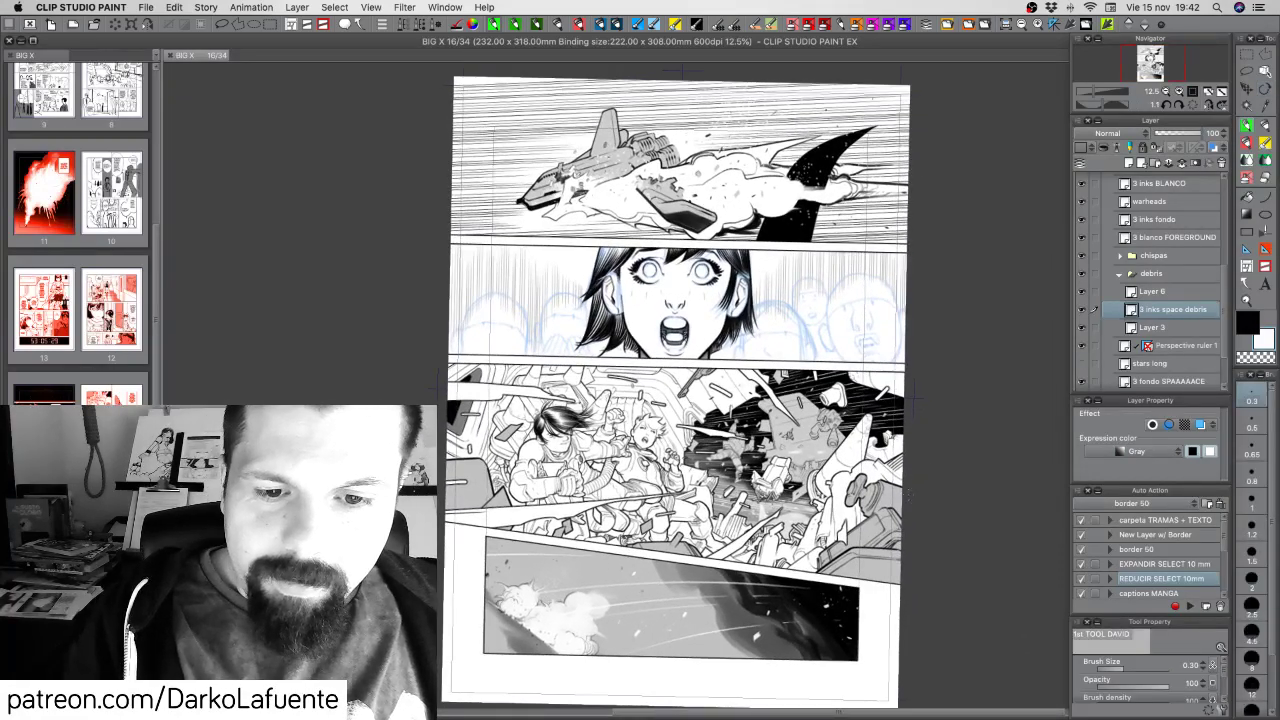
Toggle the debris folder to check its contents, and collapse it together with its parent folder 3
left_click(1080, 275)
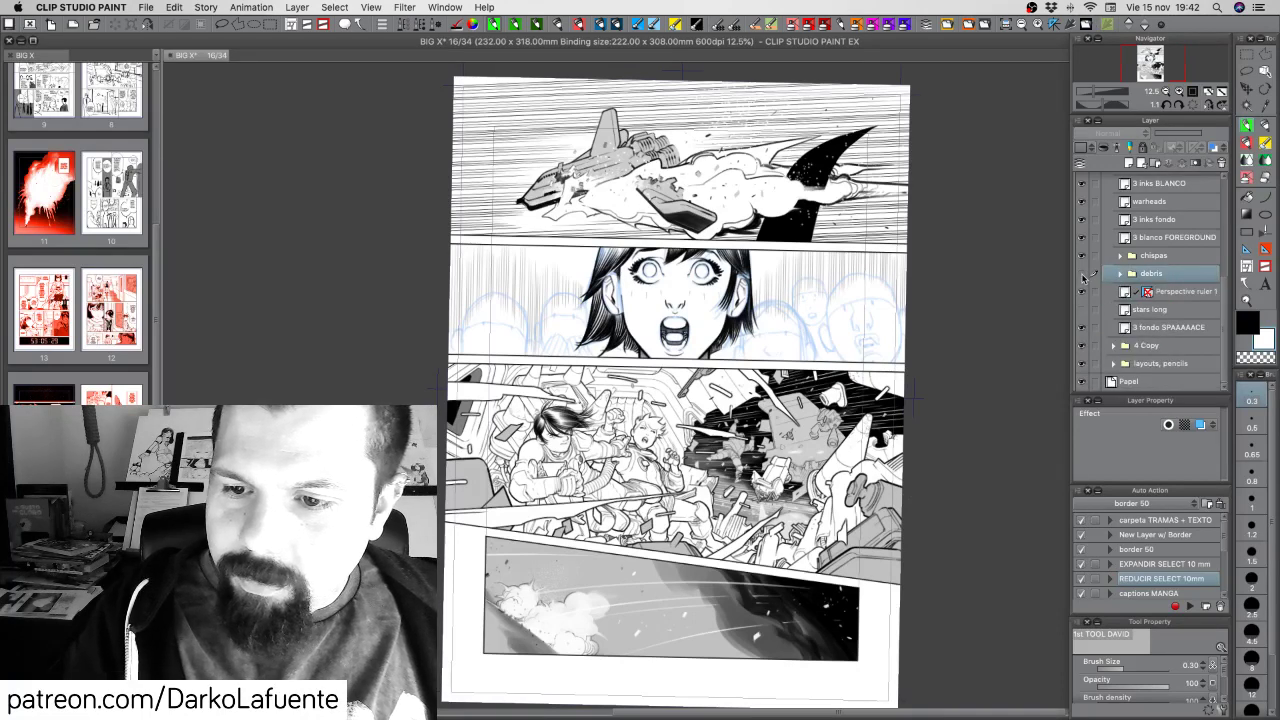
left_click(1082, 275)
left_click_drag(875, 308, 854, 358)
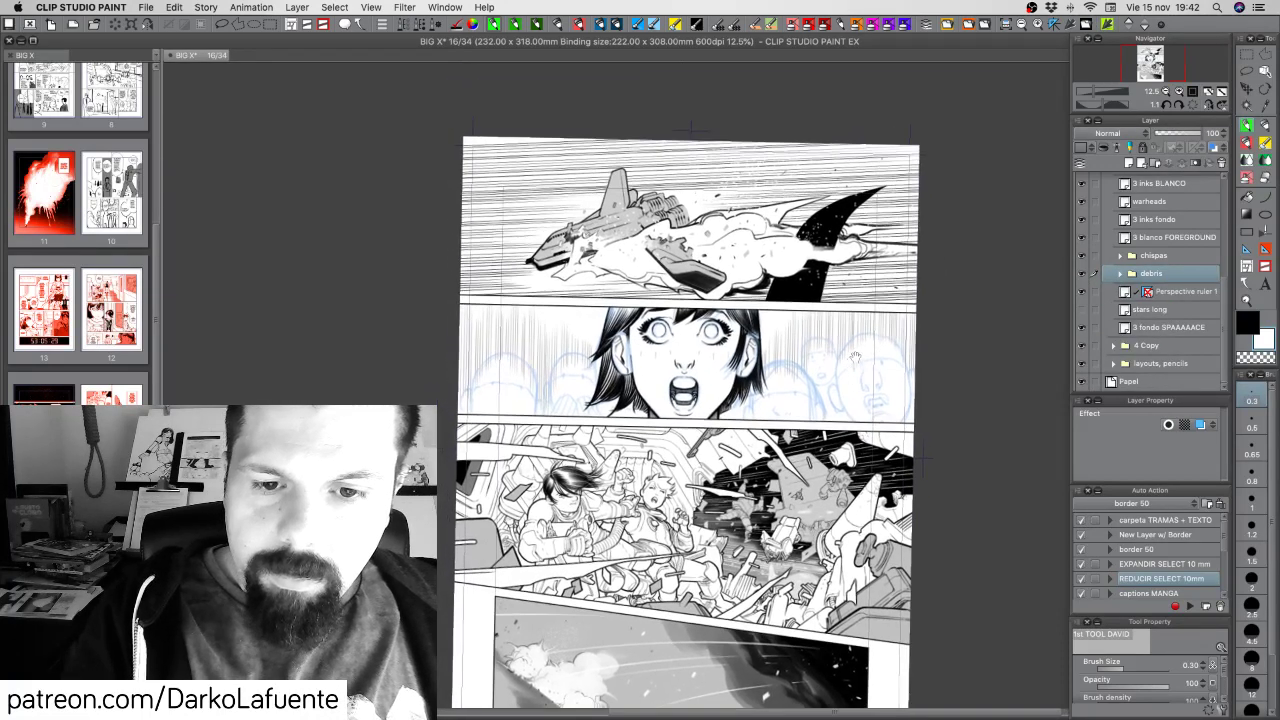
left_click(1192, 104)
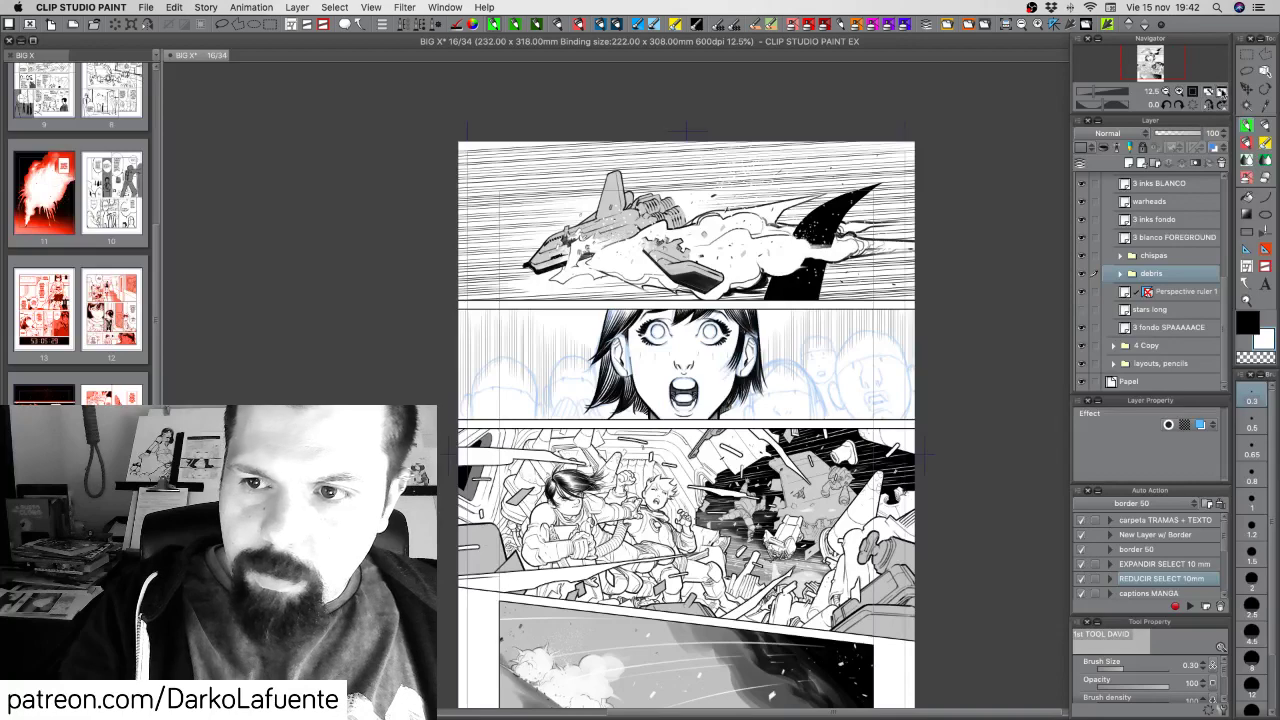
left_click(1221, 92)
key("super+plus")
key("super+plus")
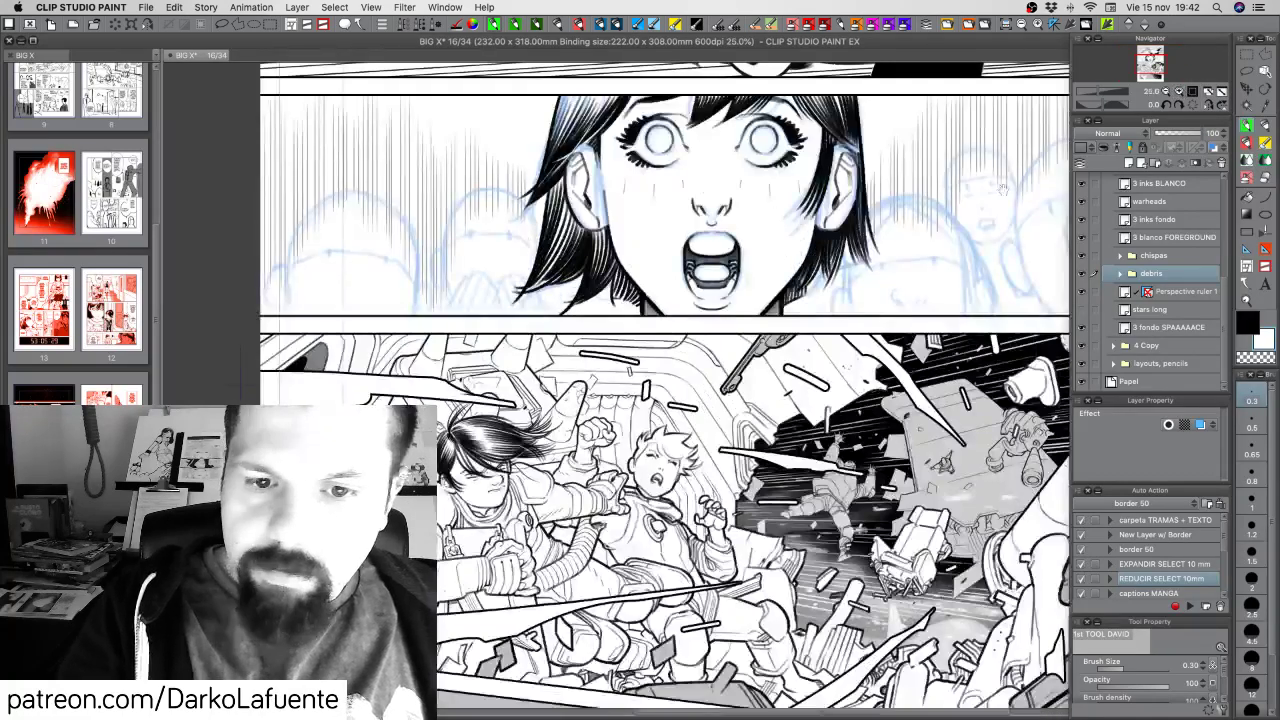
left_click_drag(892, 252, 794, 427)
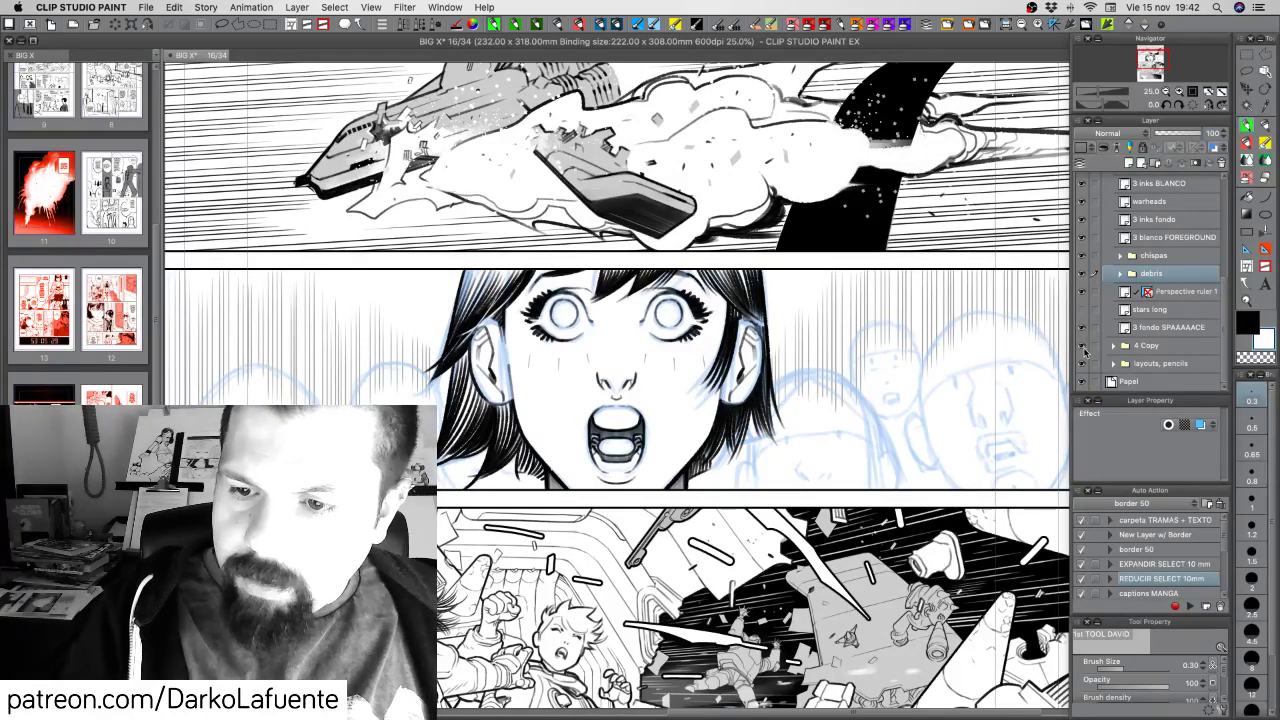
left_click_drag(1226, 286, 1226, 237)
left_click(1113, 213)
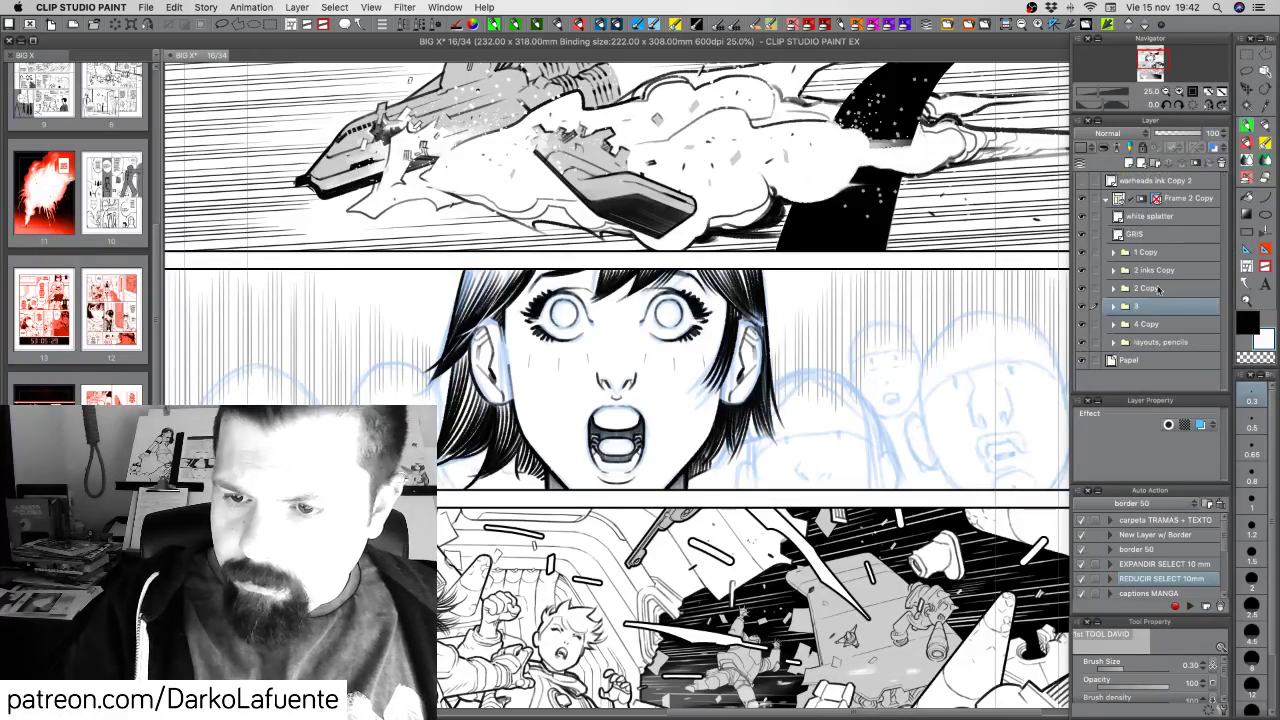
Examine the inked third panel and compare it with the neighbouring panels above and below it
left_click_drag(859, 488, 838, 278)
scroll(900, 330, "down", 3)
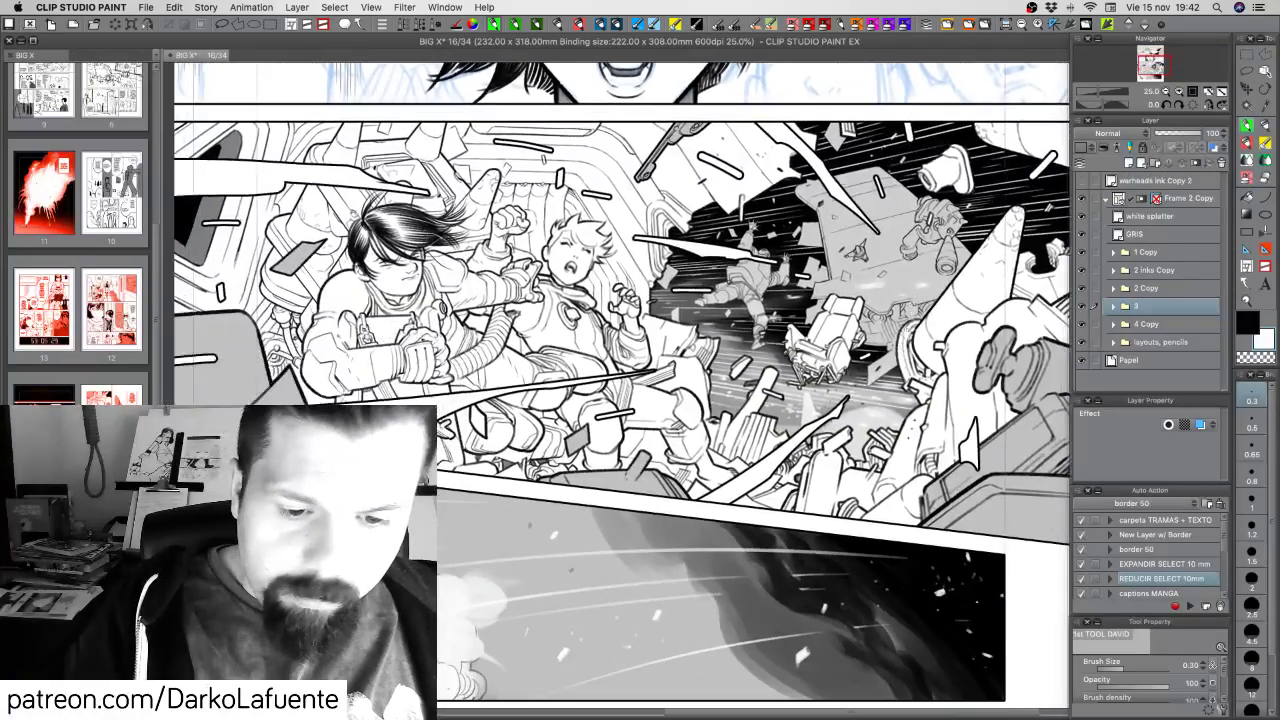
scroll(885, 440, "down", 1)
left_click_drag(884, 438, 887, 424)
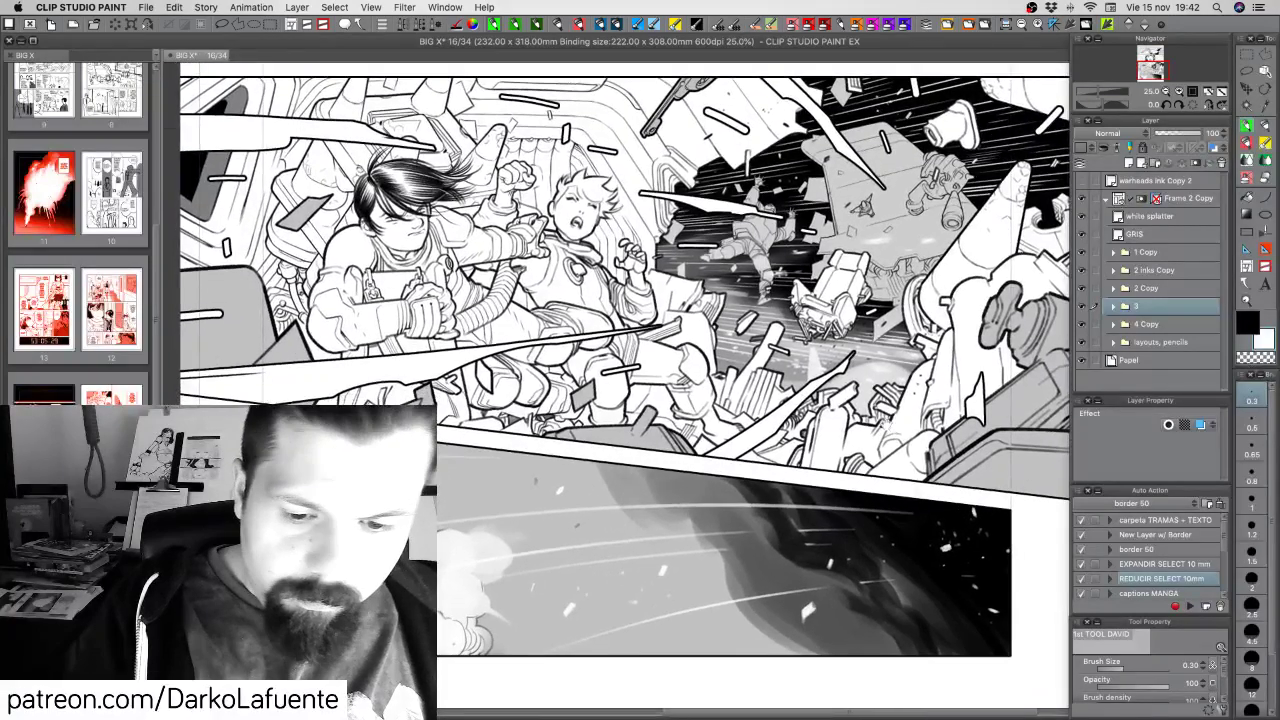
left_click_drag(838, 243, 862, 386)
key("r")
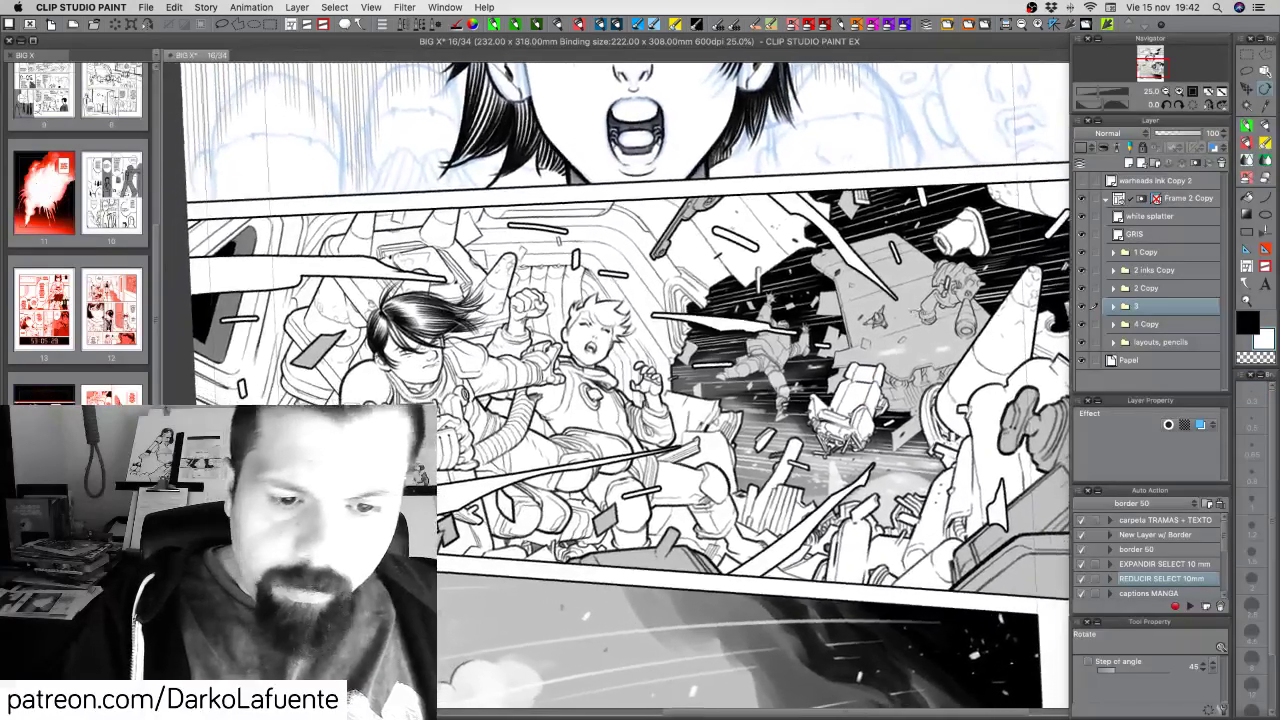
mouse_move(815, 275)
left_mouse_down()
mouse_move(887, 510)
mouse_move(897, 484)
mouse_move(876, 531)
left_mouse_up()
key("r")
left_click_drag(800, 380, 782, 479)
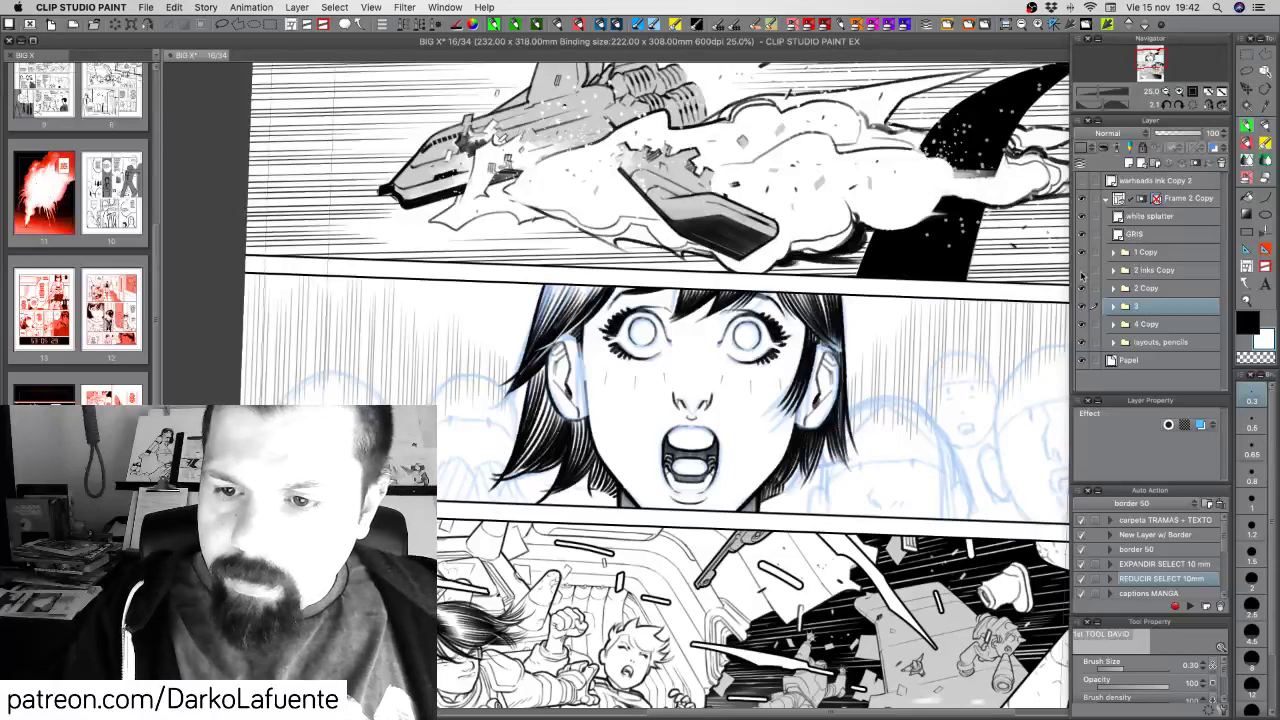
Hide the 2 Copy folder with the second panel's blue background pencils and check the panel within the page
left_click(1081, 270)
left_click(1081, 270)
left_click(1084, 302)
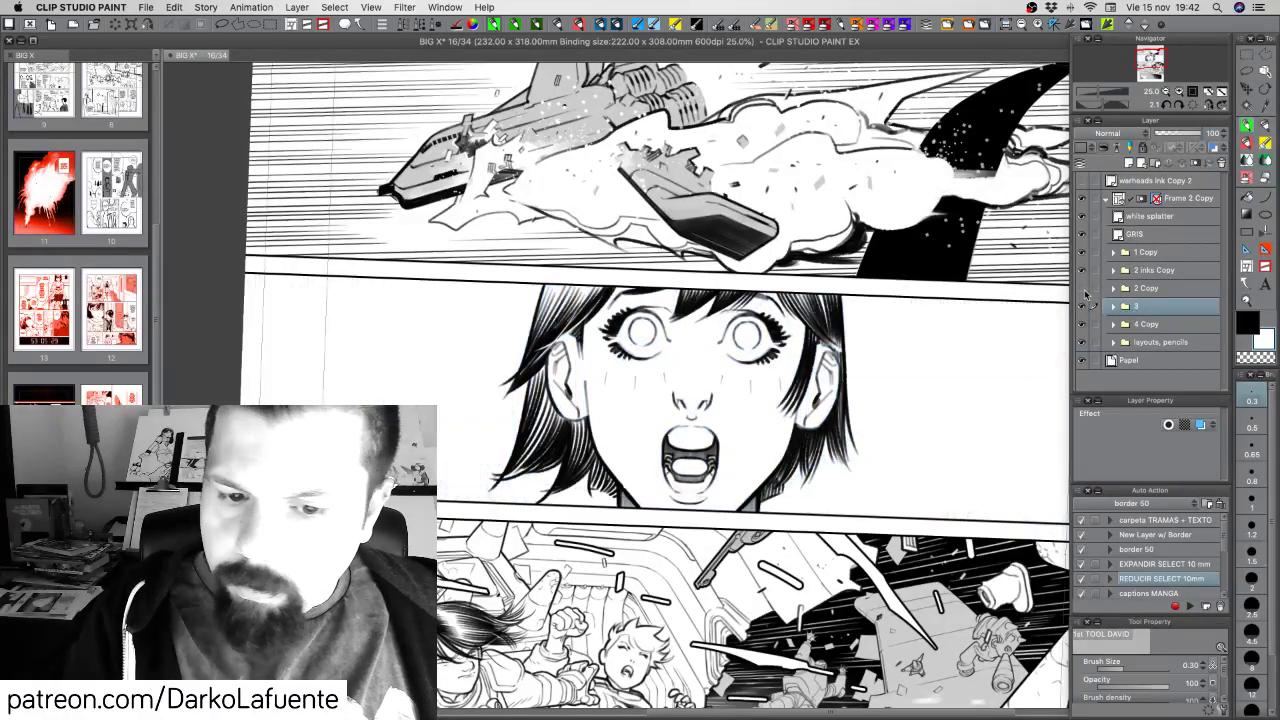
left_click(1166, 92)
key("r")
left_click_drag(980, 407, 988, 408)
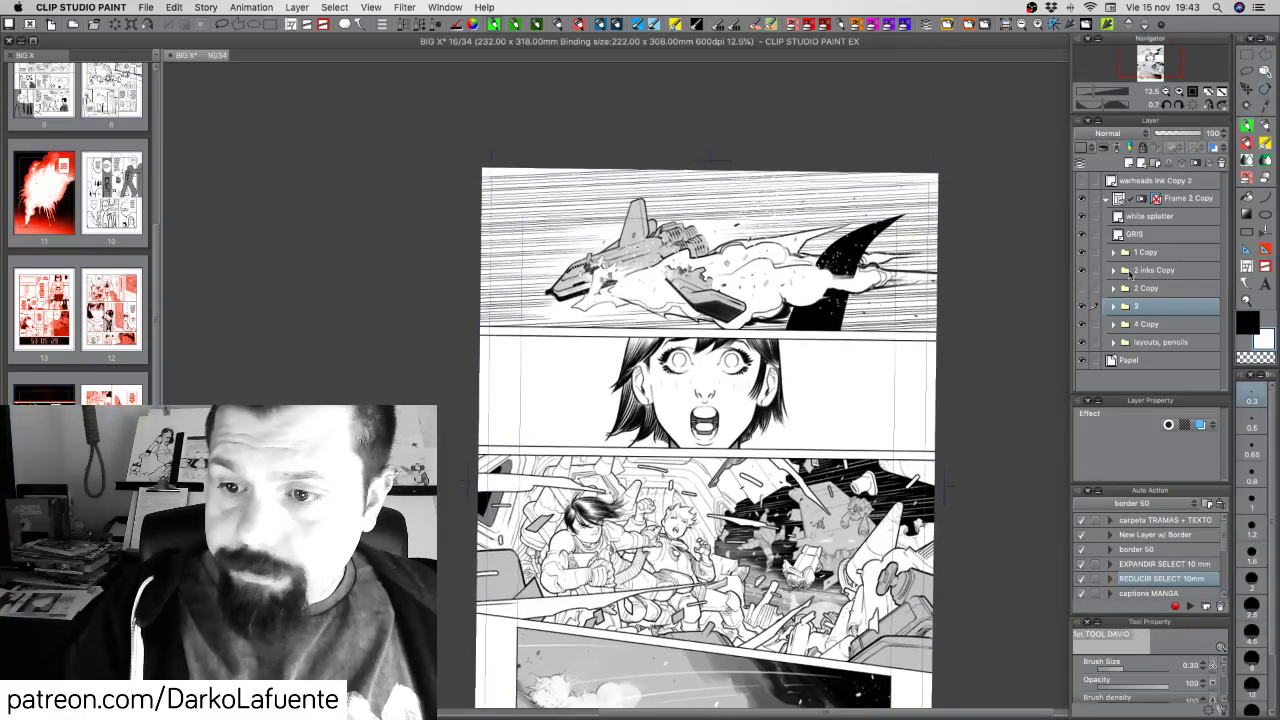
Add a new layer above the 2 inks Copy layer inside the 2 inks Copy folder
left_click(1113, 270)
left_click(1183, 288)
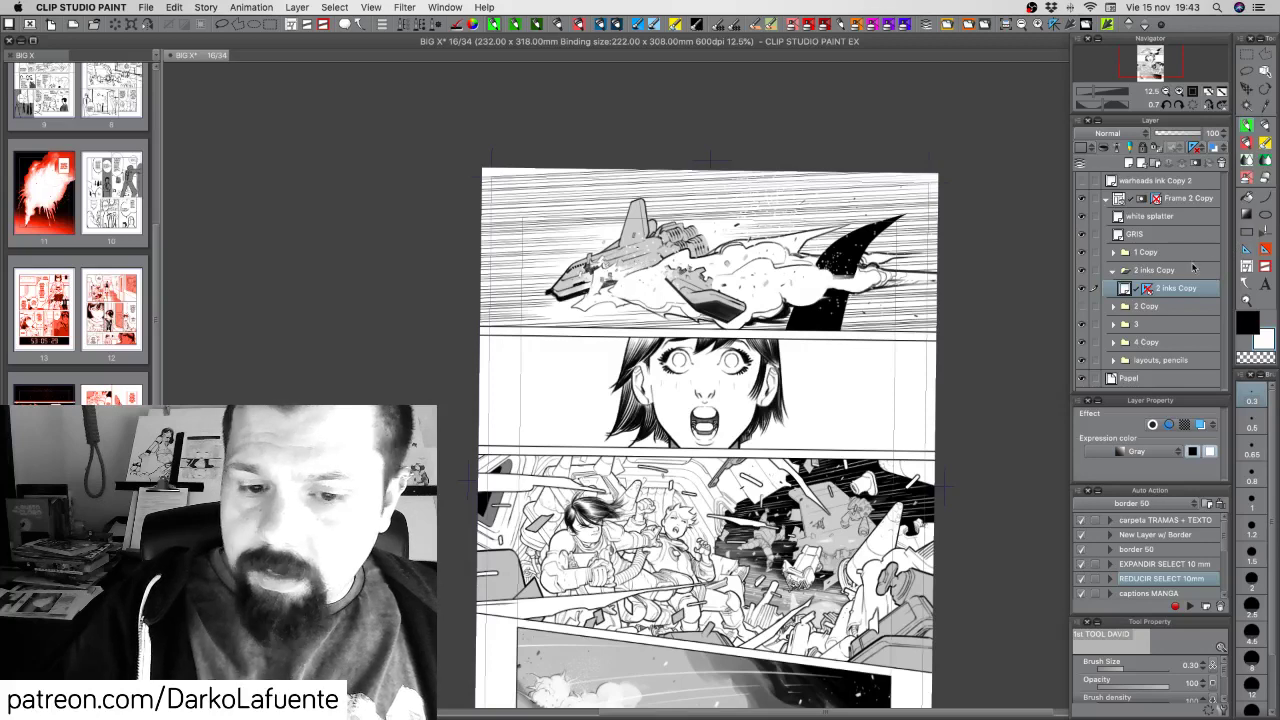
left_click(1128, 163)
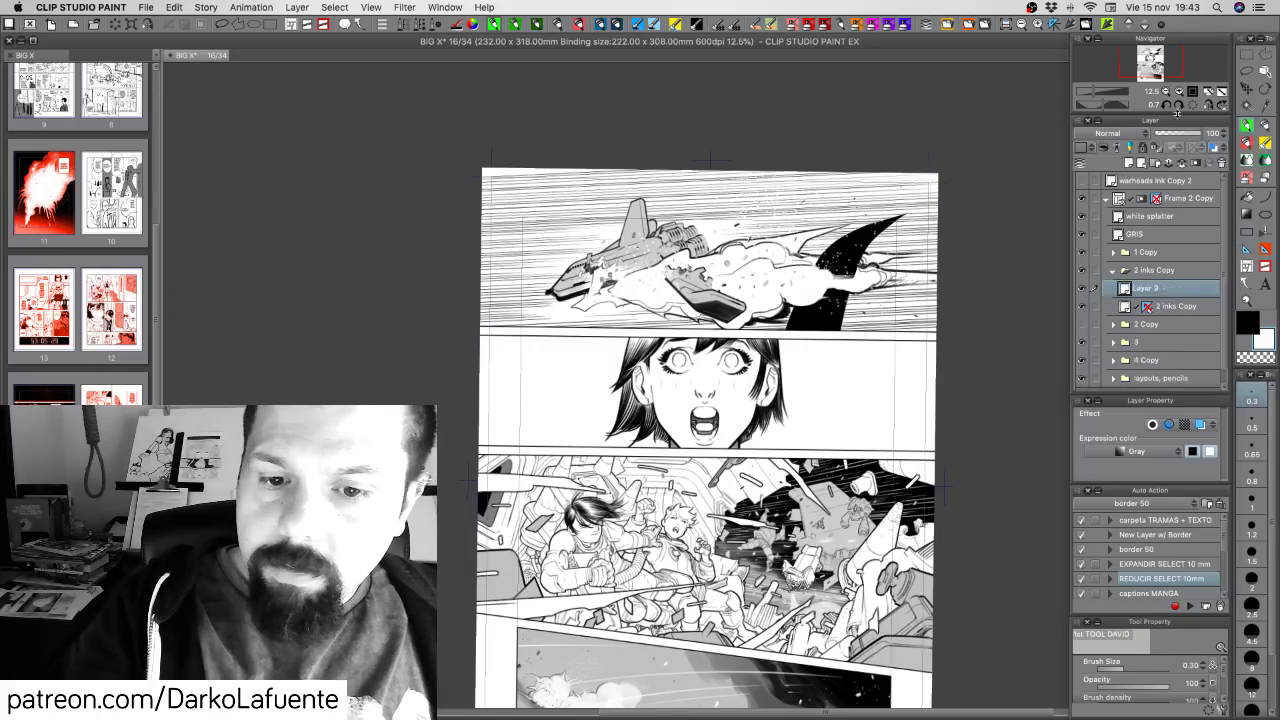
left_click(1180, 92)
left_click(1180, 92)
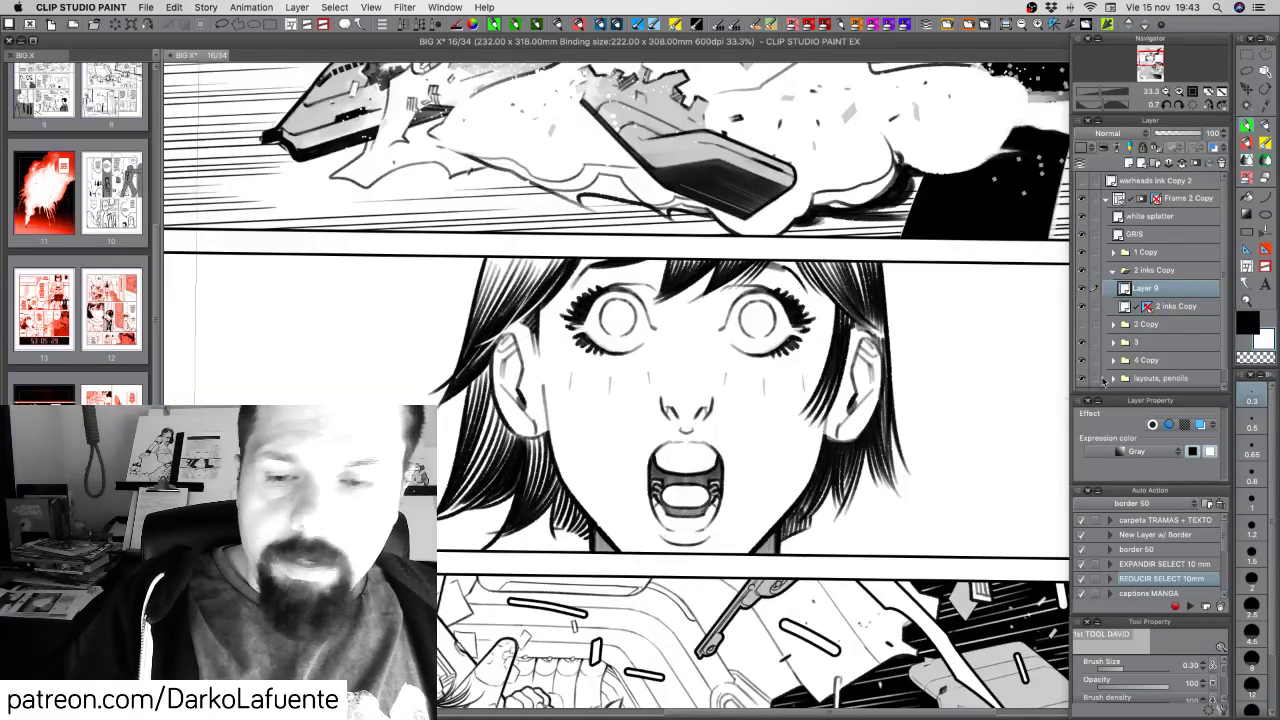
Lasso the screaming woman's head, hair and neck in the second panel and check the selection's outline
left_click(1246, 70)
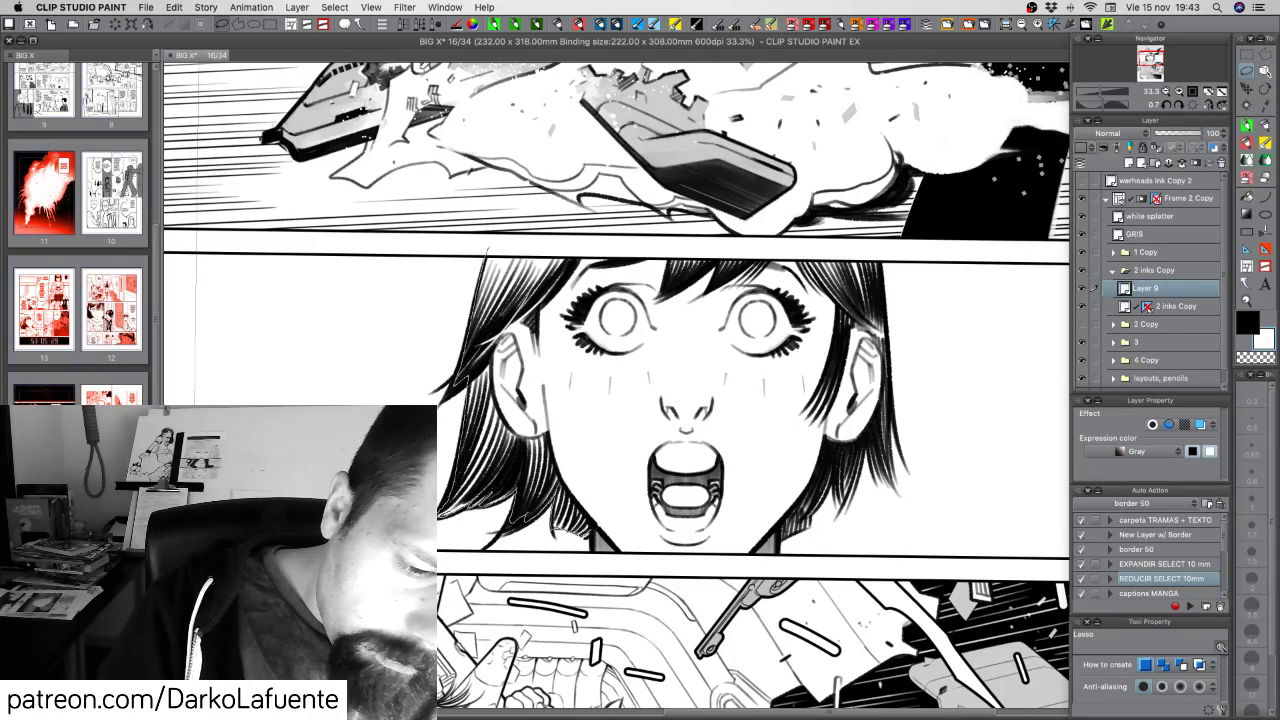
mouse_move(593, 557)
left_mouse_down()
mouse_move(735, 565)
mouse_move(780, 548)
left_mouse_up()
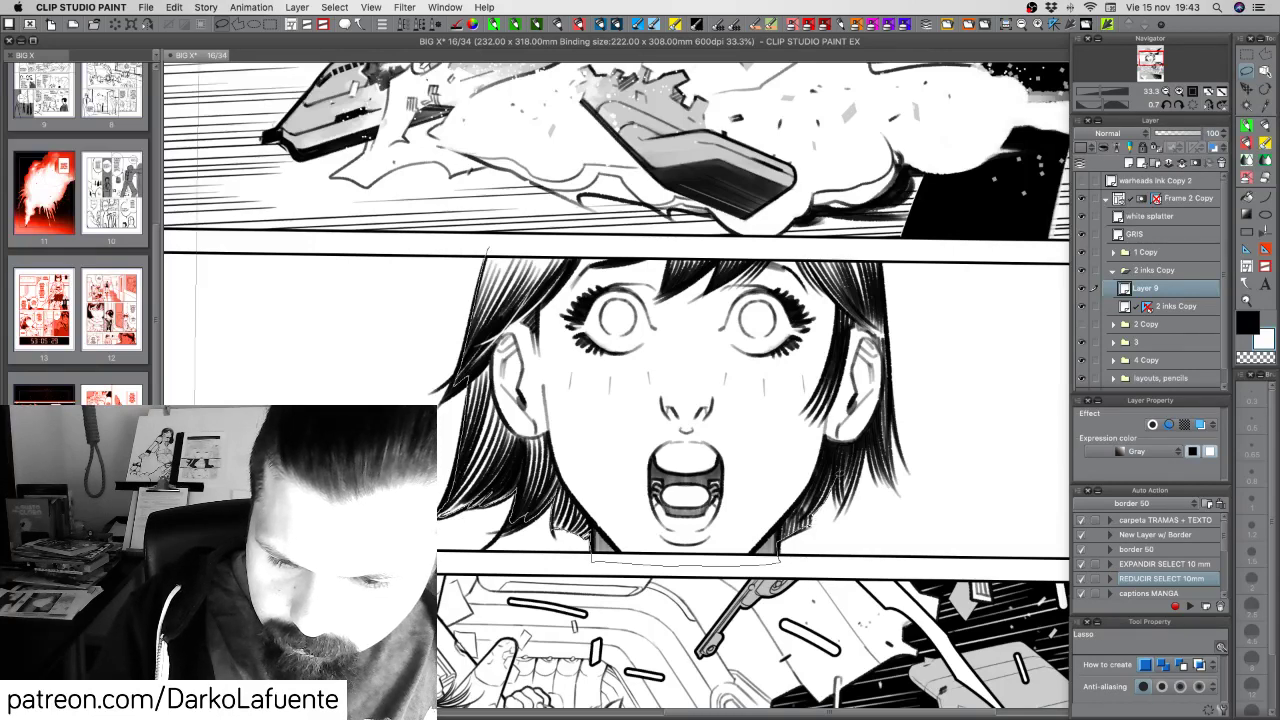
mouse_move(840, 503)
left_mouse_down()
mouse_move(861, 477)
mouse_move(895, 389)
mouse_move(878, 246)
left_mouse_up()
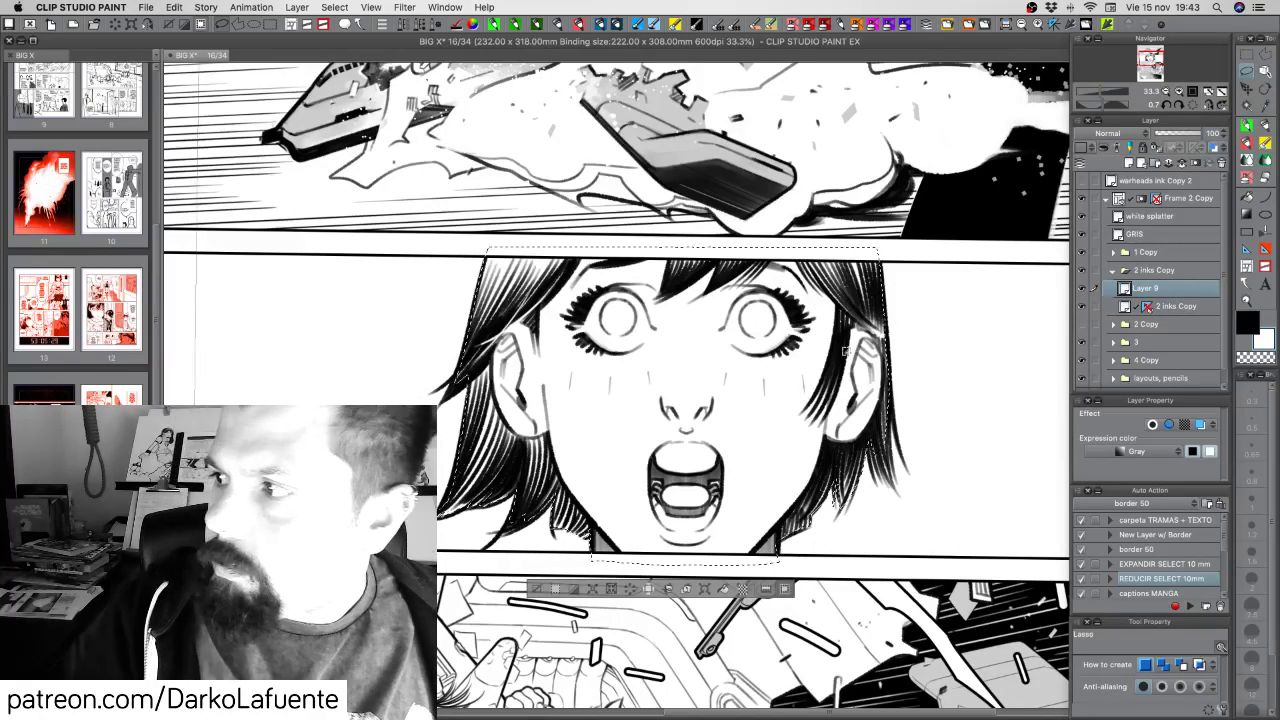
left_click(1179, 92)
left_click_drag(955, 489, 812, 369)
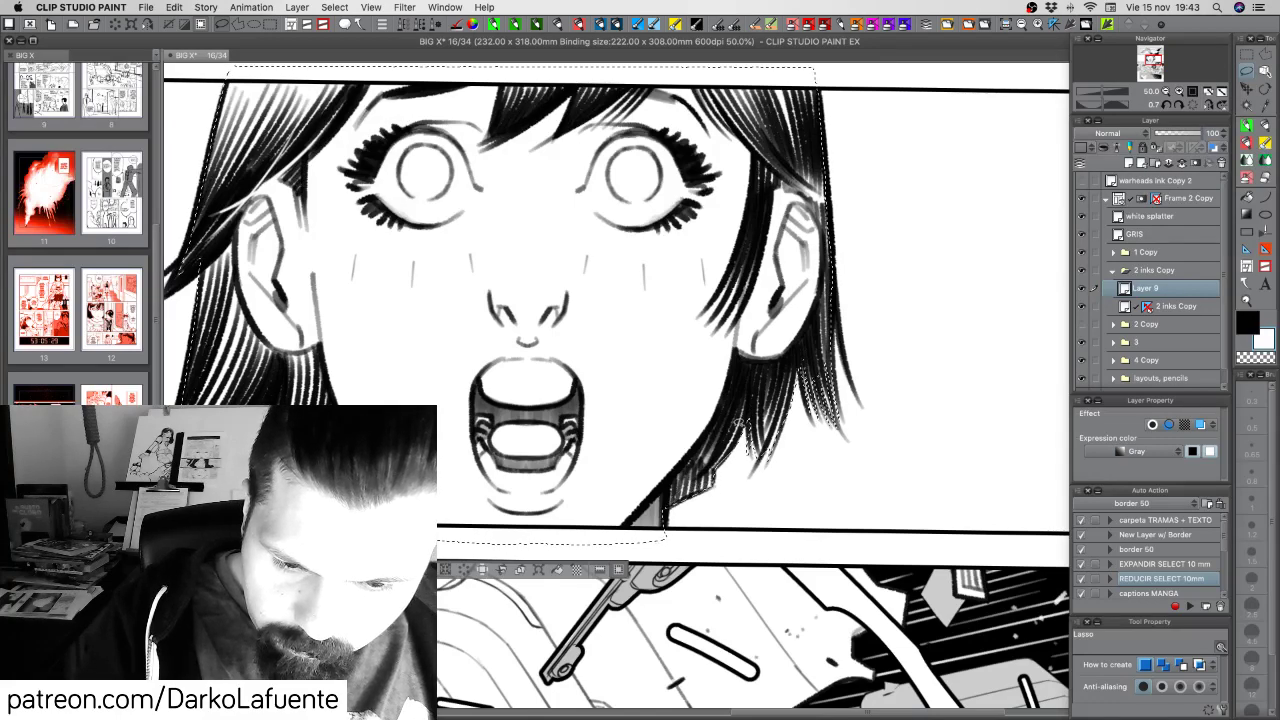
left_click_drag(540, 409, 721, 521)
scroll(918, 466, "down", 1)
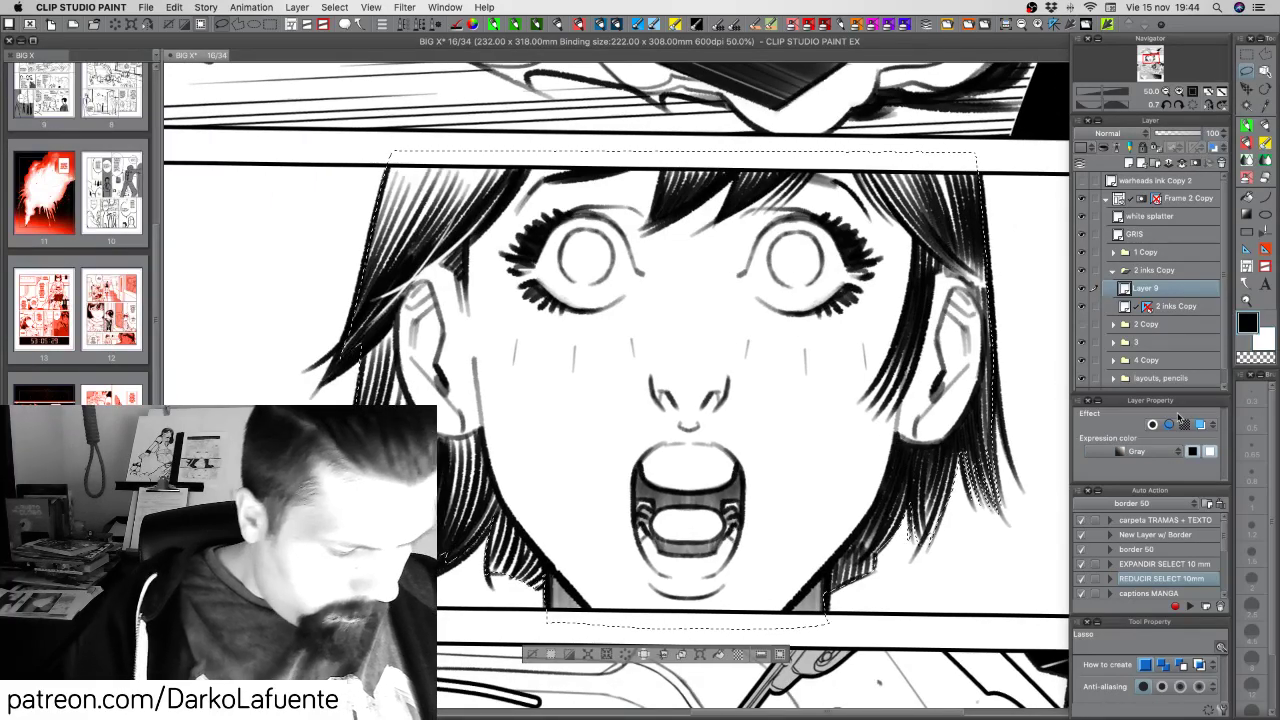
Fill the selected head with black on Layer 9, lower the layer opacity to 28, and deselect
key("alt+BackSpace")
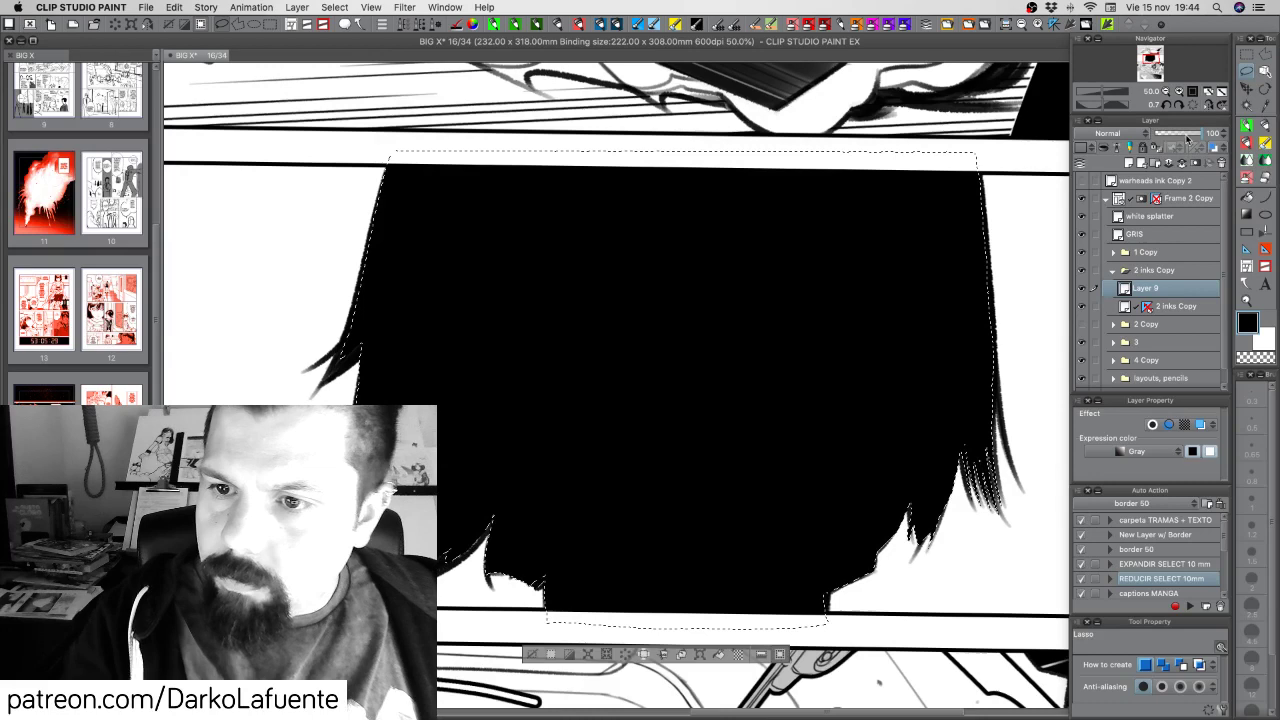
left_click_drag(1188, 135, 1165, 134)
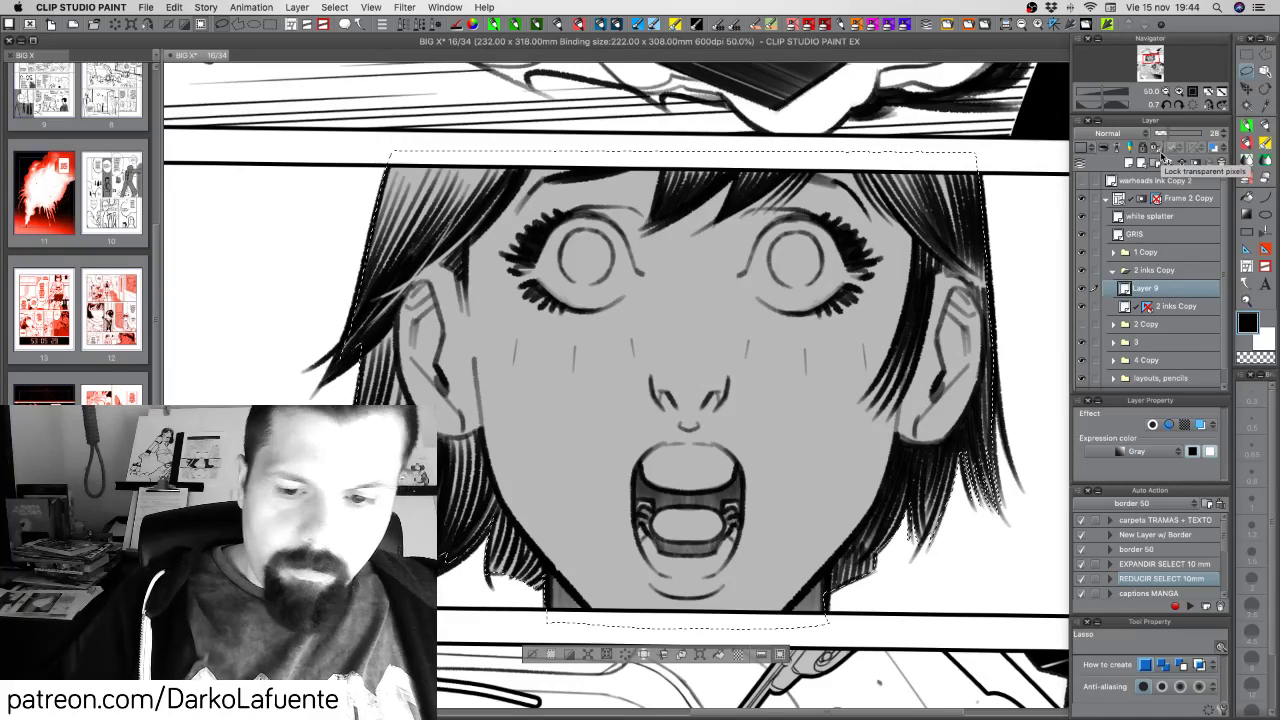
key("super+d")
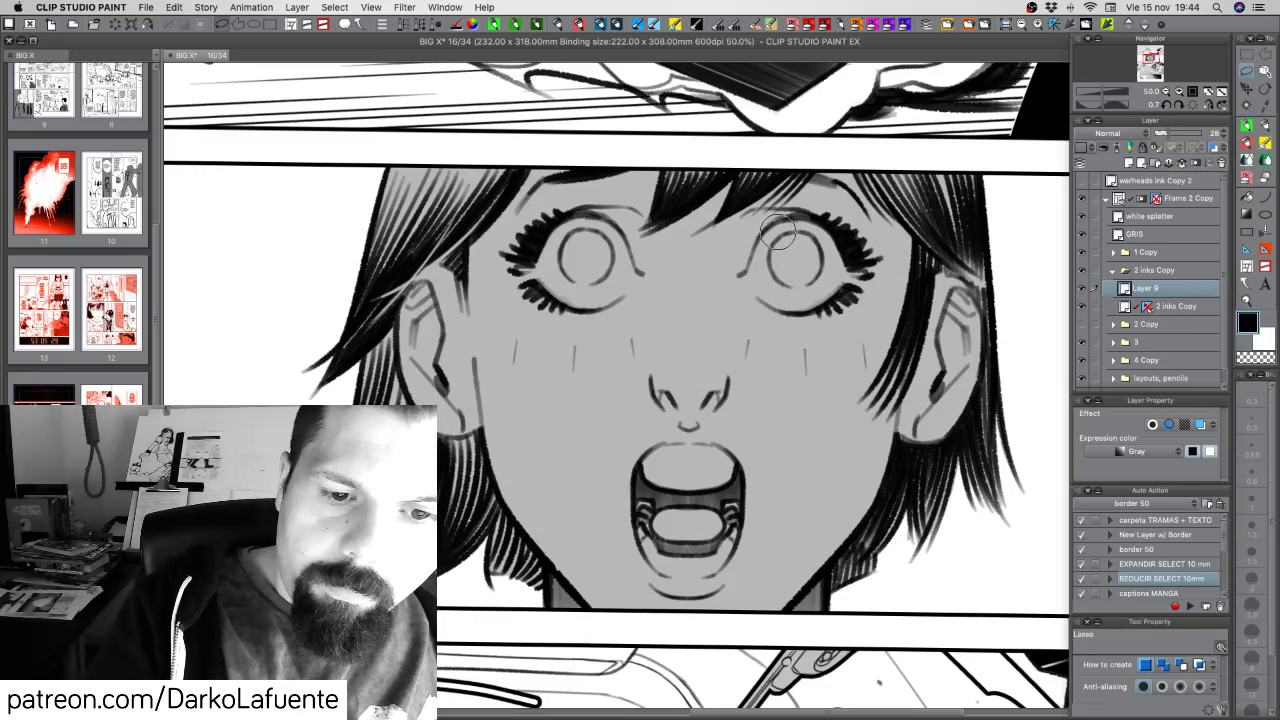
Try clearing the gray tone from both of the woman's eyes, compare it within the page, and undo it
mouse_move(778, 233)
left_mouse_down()
mouse_move(767, 277)
mouse_move(797, 297)
mouse_move(832, 257)
mouse_move(794, 230)
mouse_move(794, 273)
mouse_move(833, 264)
mouse_move(797, 256)
mouse_move(799, 245)
mouse_move(814, 240)
mouse_move(803, 277)
mouse_move(781, 245)
mouse_move(795, 252)
mouse_move(765, 268)
mouse_move(791, 294)
mouse_move(825, 253)
mouse_move(812, 282)
left_mouse_up()
key("super+z")
mouse_move(581, 252)
left_mouse_down()
mouse_move(593, 288)
mouse_move(557, 277)
mouse_move(581, 236)
mouse_move(594, 294)
mouse_move(591, 238)
mouse_move(588, 268)
left_mouse_up()
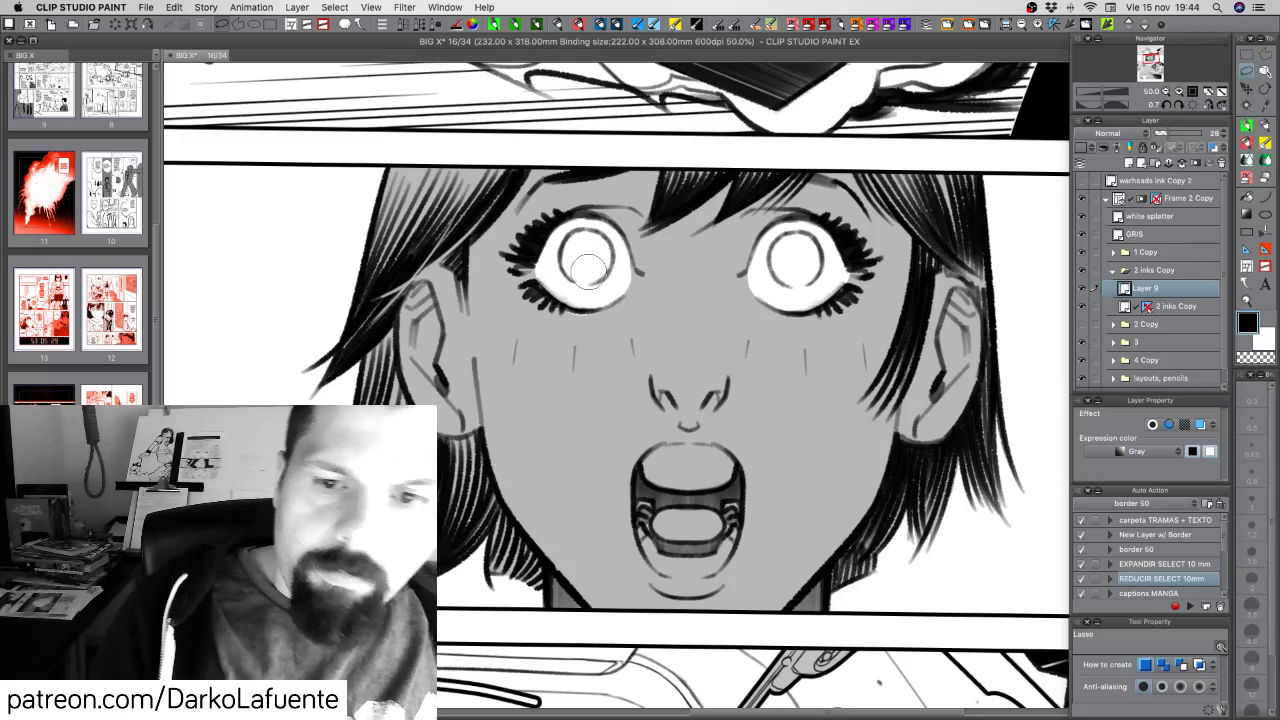
left_click(1166, 92)
left_click(1166, 92)
left_click(1166, 92)
left_click(1166, 92)
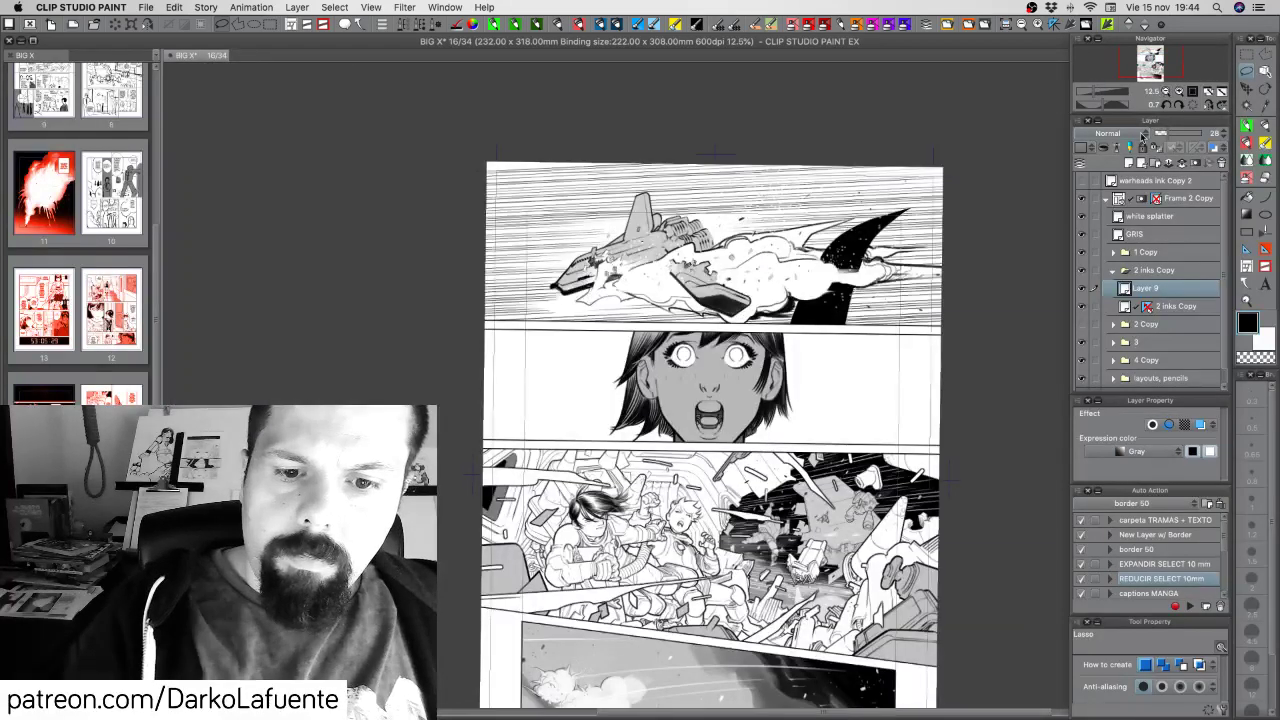
key("super+z")
key("super+z")
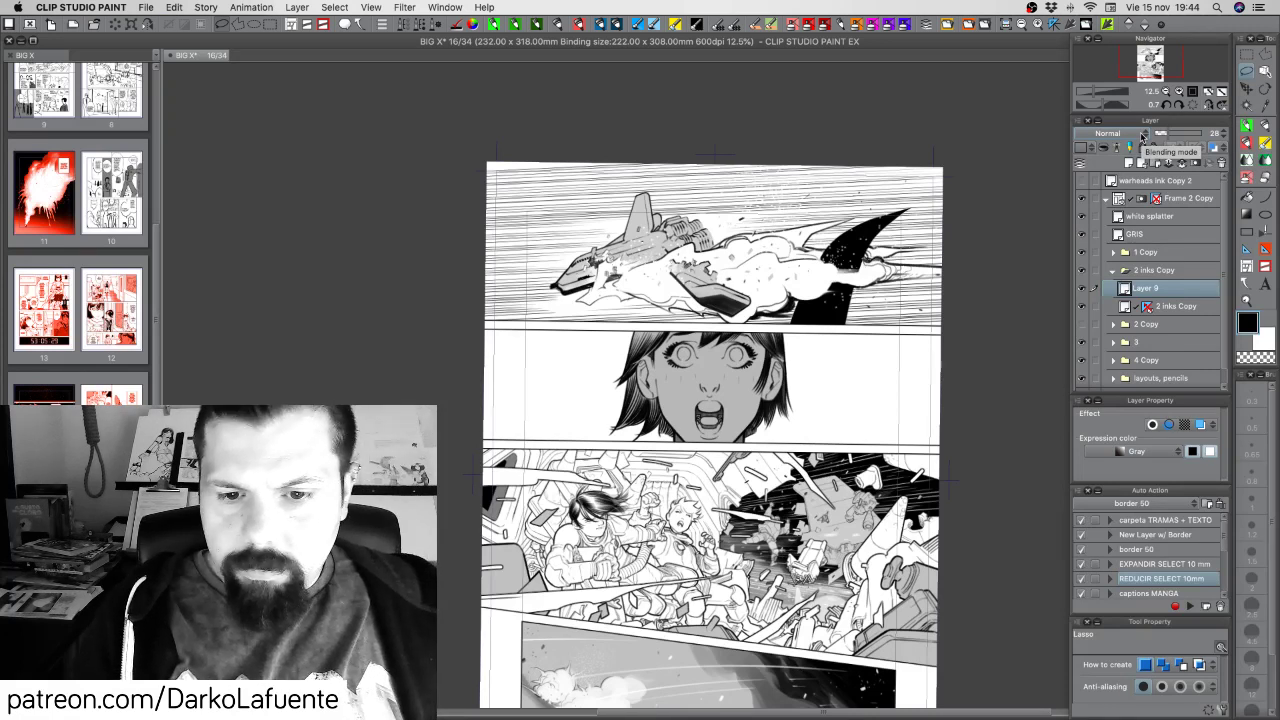
Save comic page 16 and review all four of its panels
key("super+s")
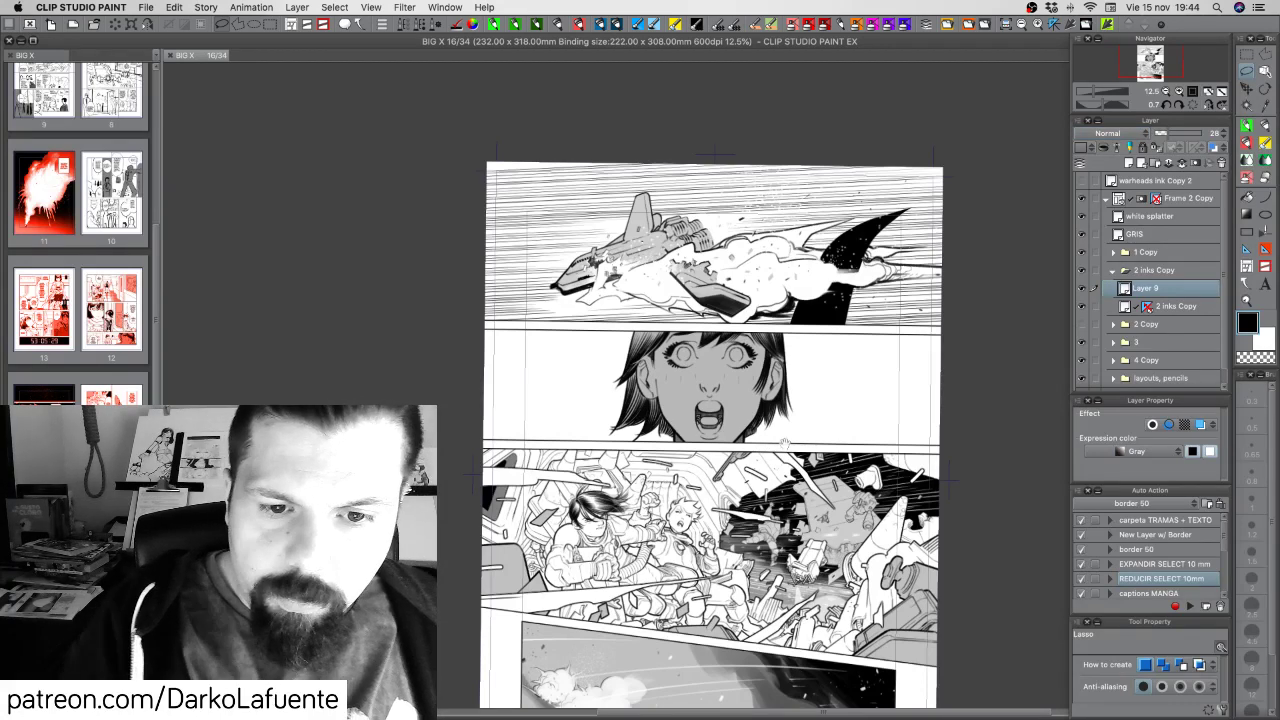
scroll(800, 460, "down", 5)
scroll(690, 395, "right", 1)
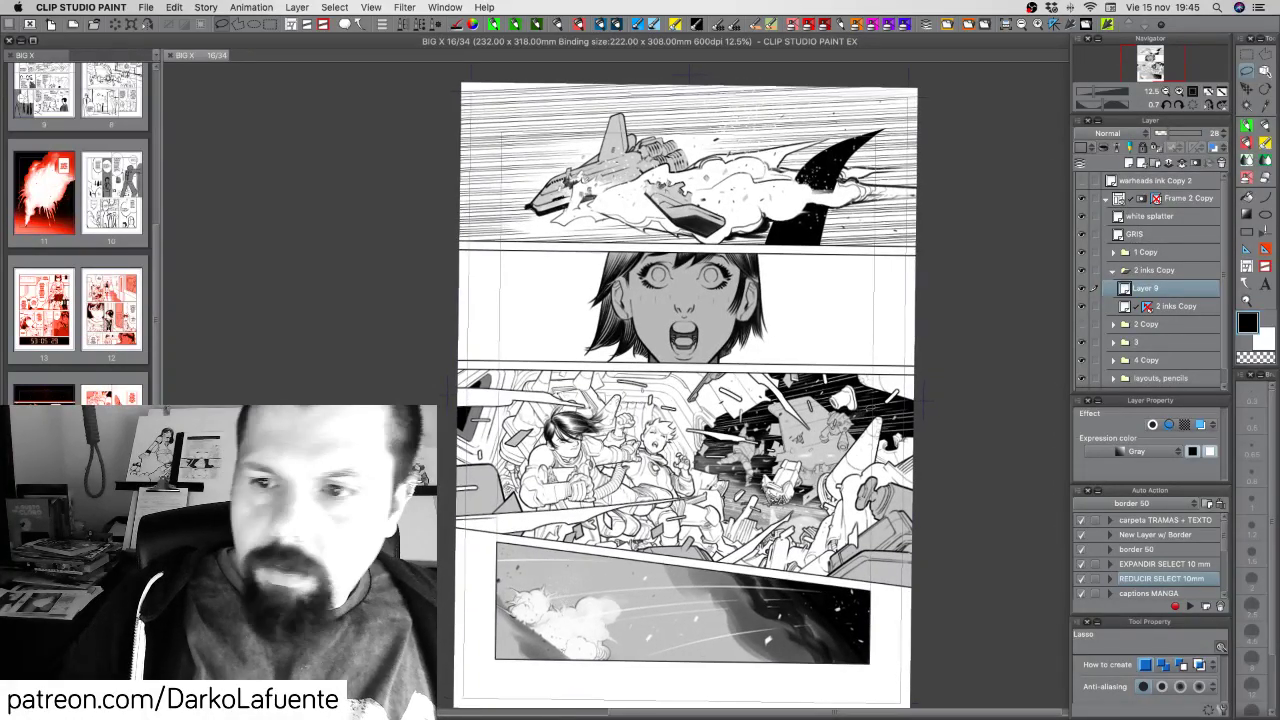
Copy the whole content of the warheads ink Copy 2 layer, hide that layer again, and save page 16
left_click(1106, 198)
left_click(1082, 183)
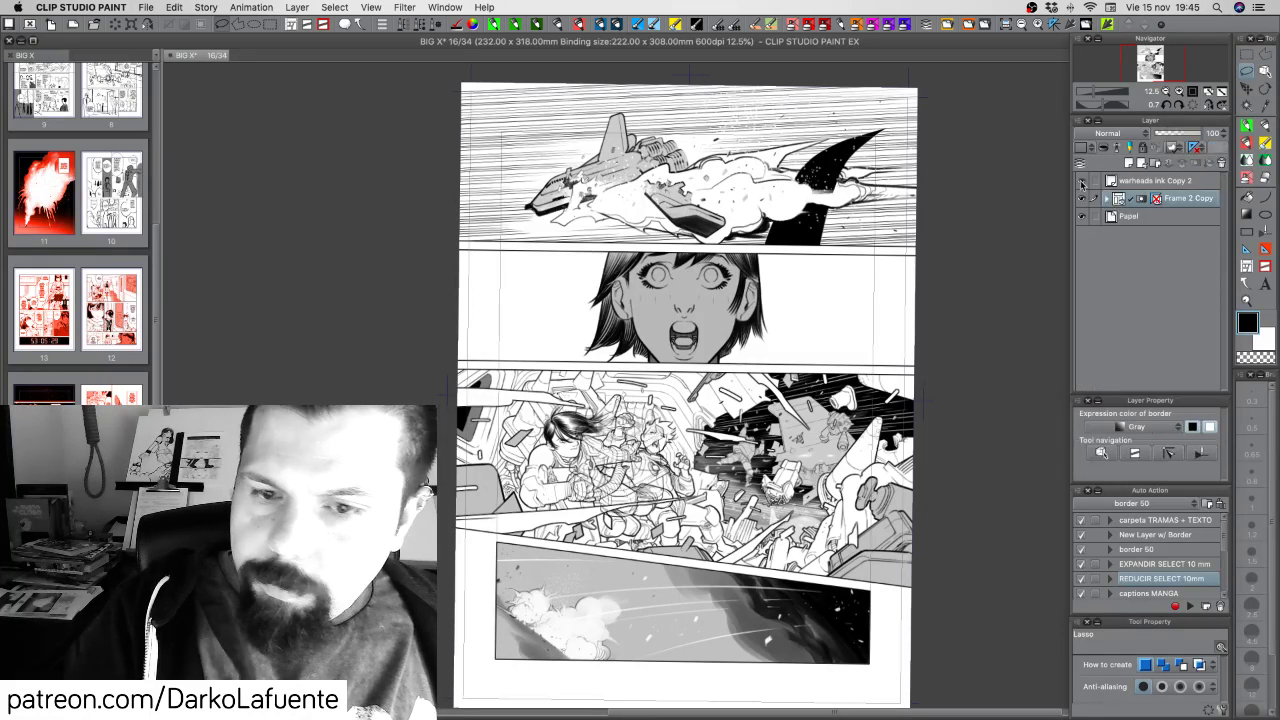
left_click(1170, 183)
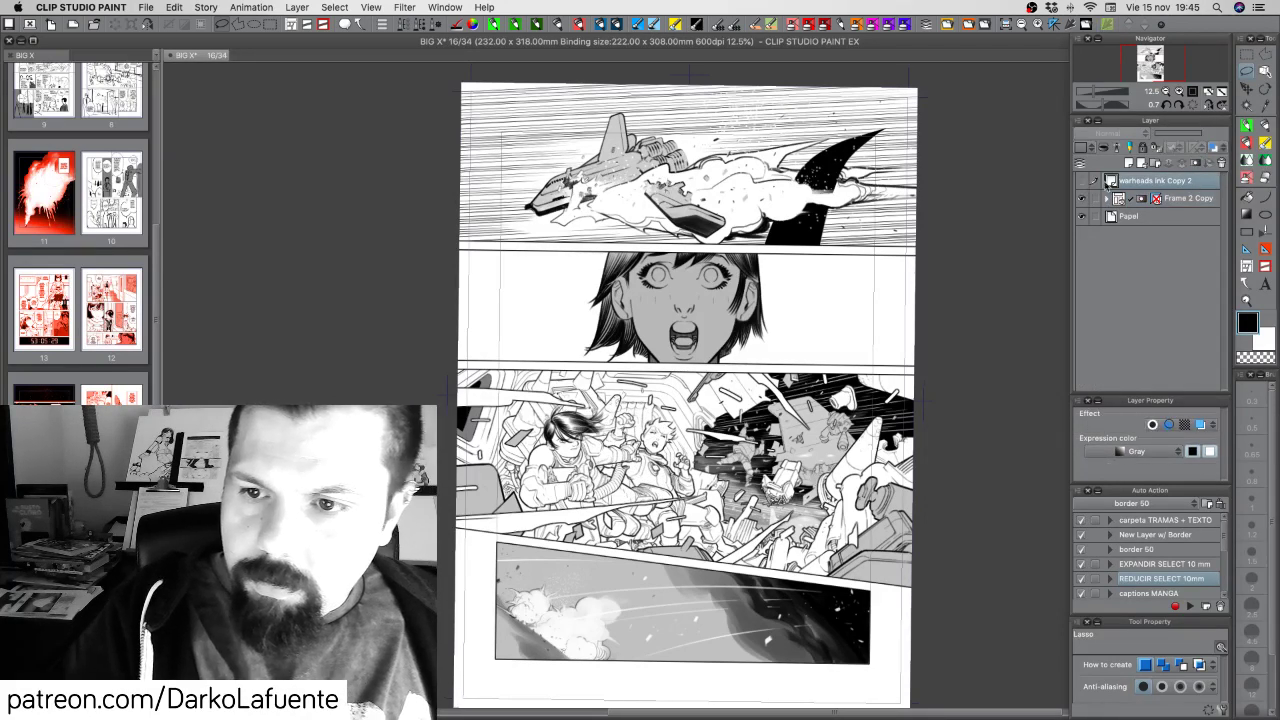
key("super+a")
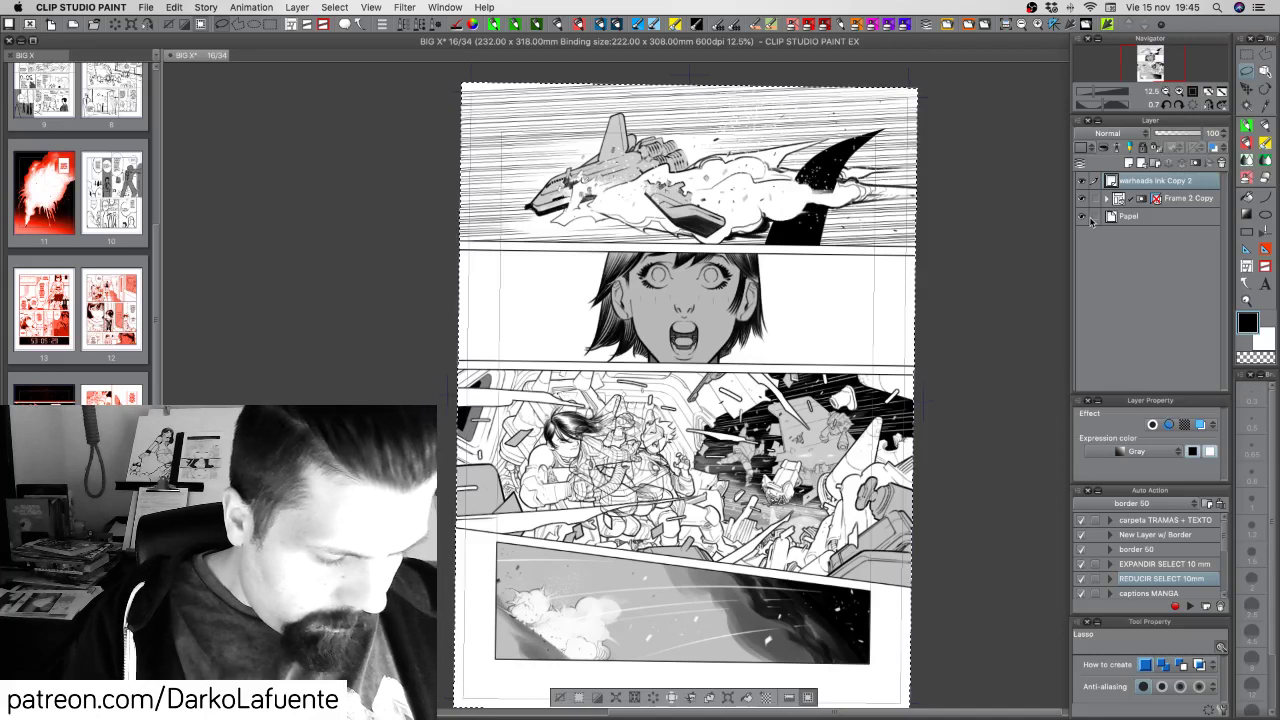
left_click(1080, 181)
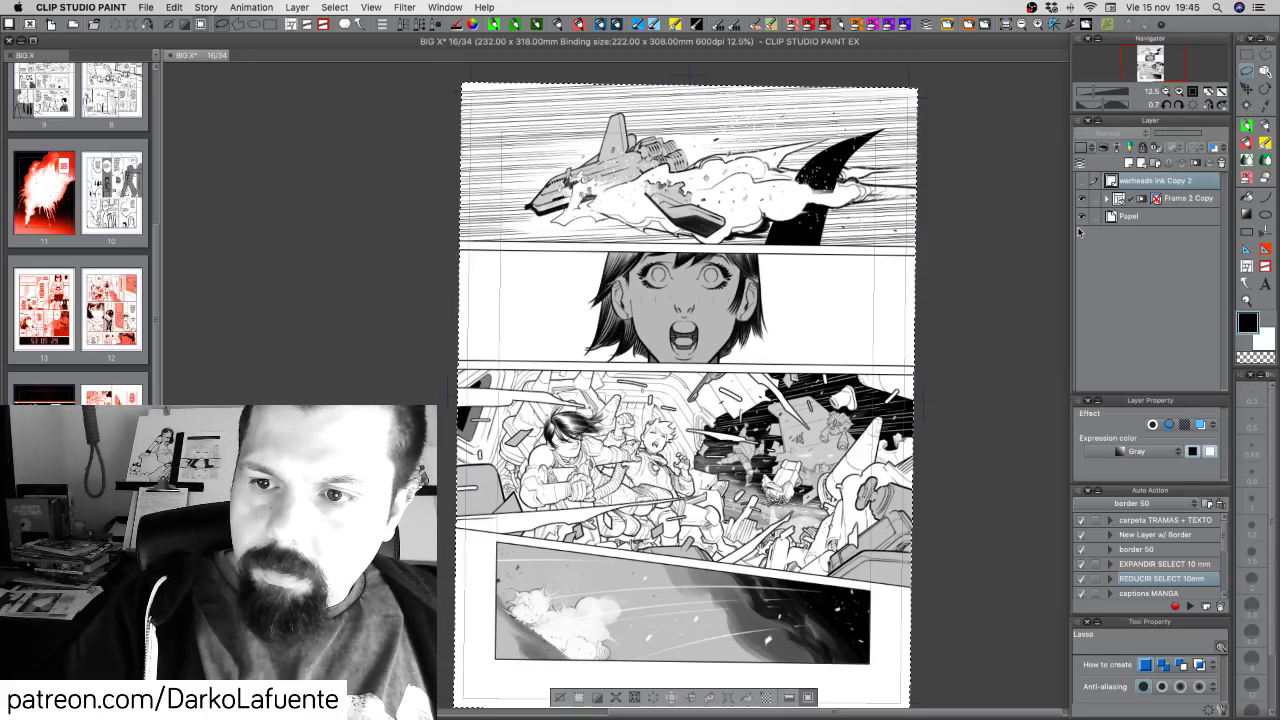
key("super+d")
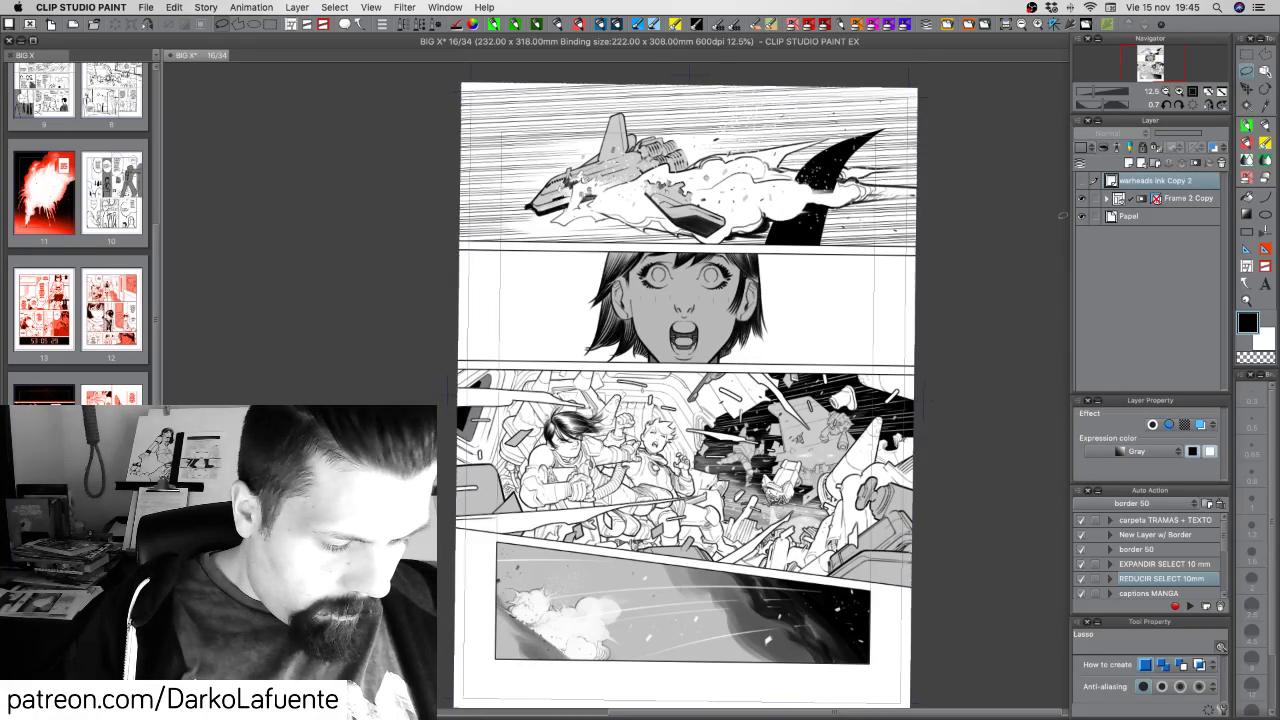
key("super+s")
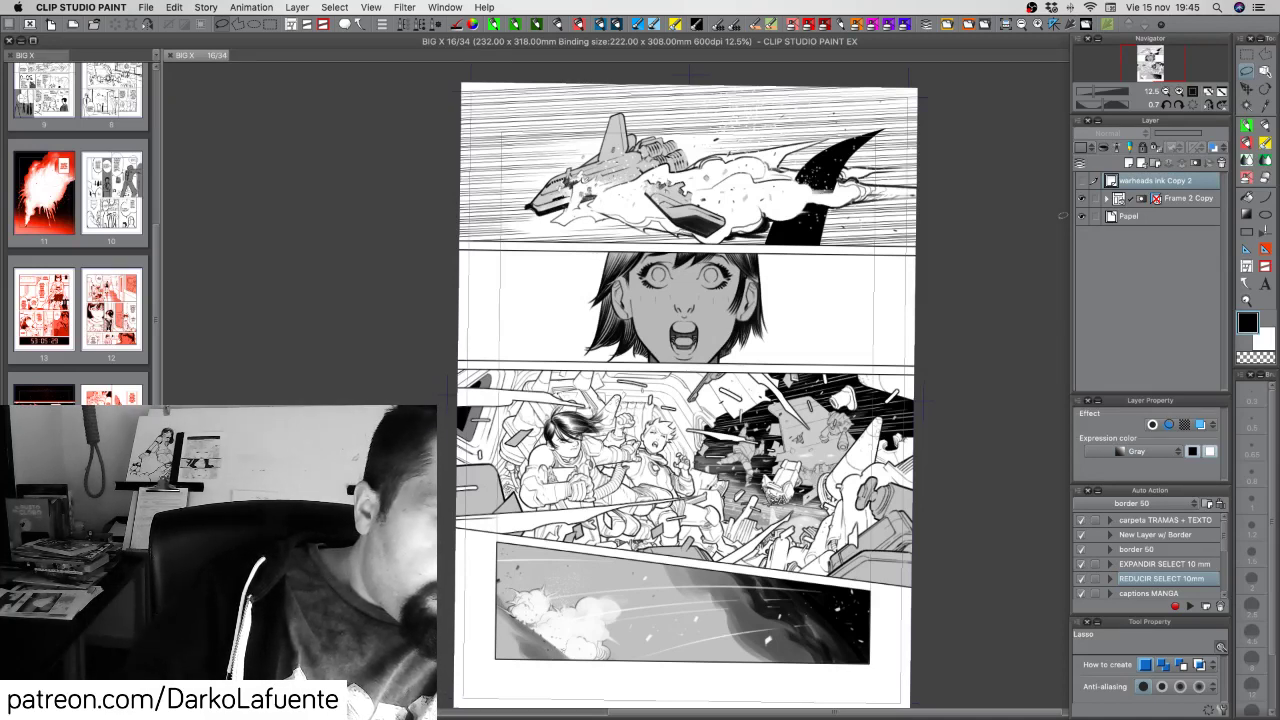
Open page 17 and paste the copied warheads drawing into it
left_click(44, 544)
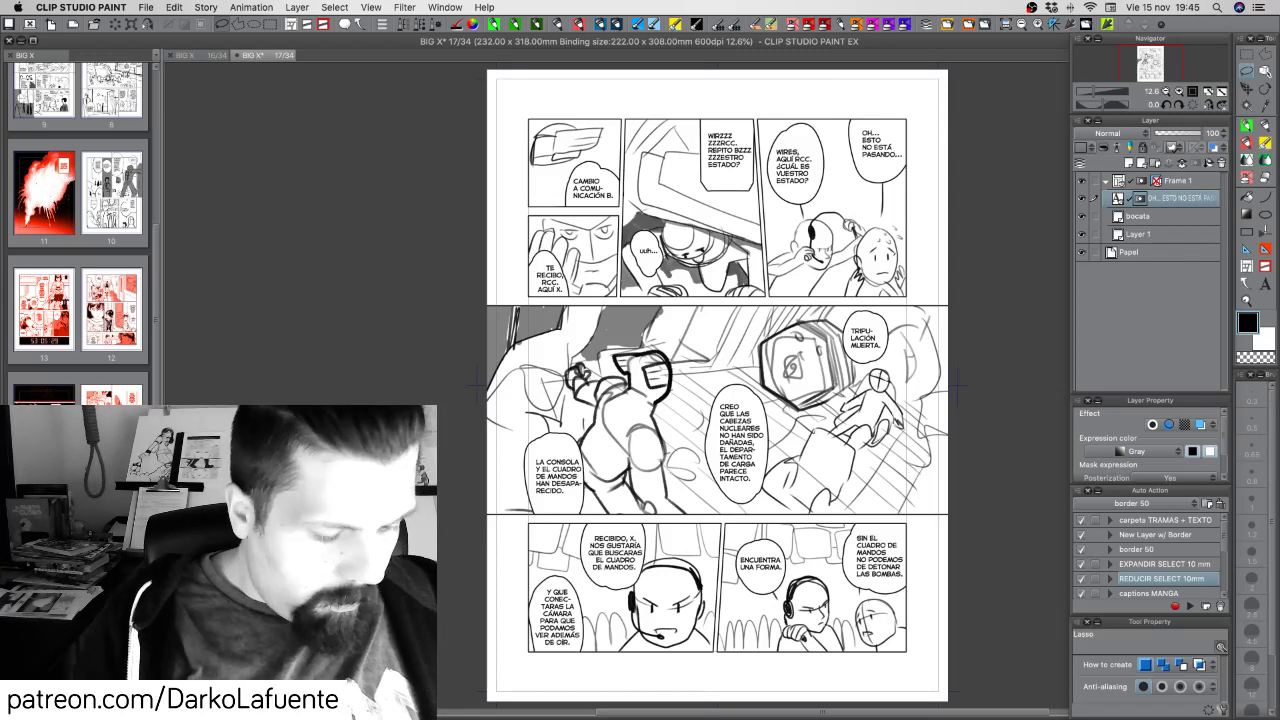
key("super+v")
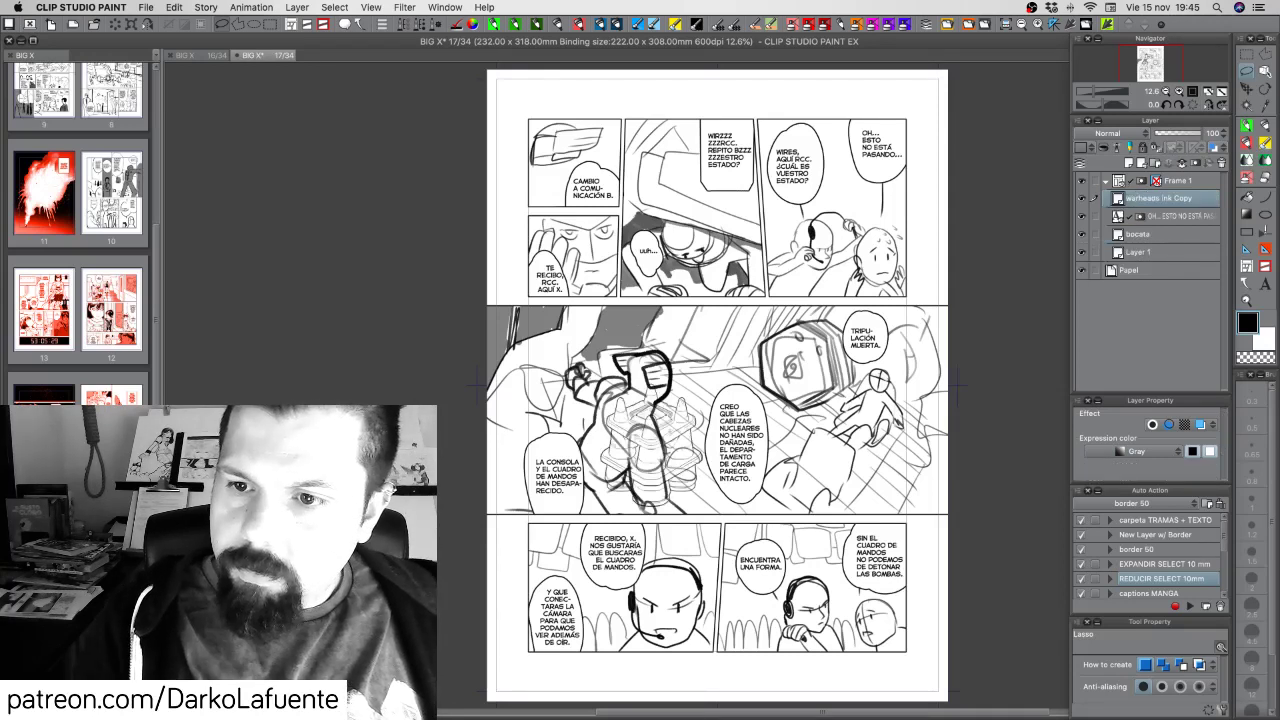
Create a new folder above the bocata layer and name it layouts
left_click(1192, 233)
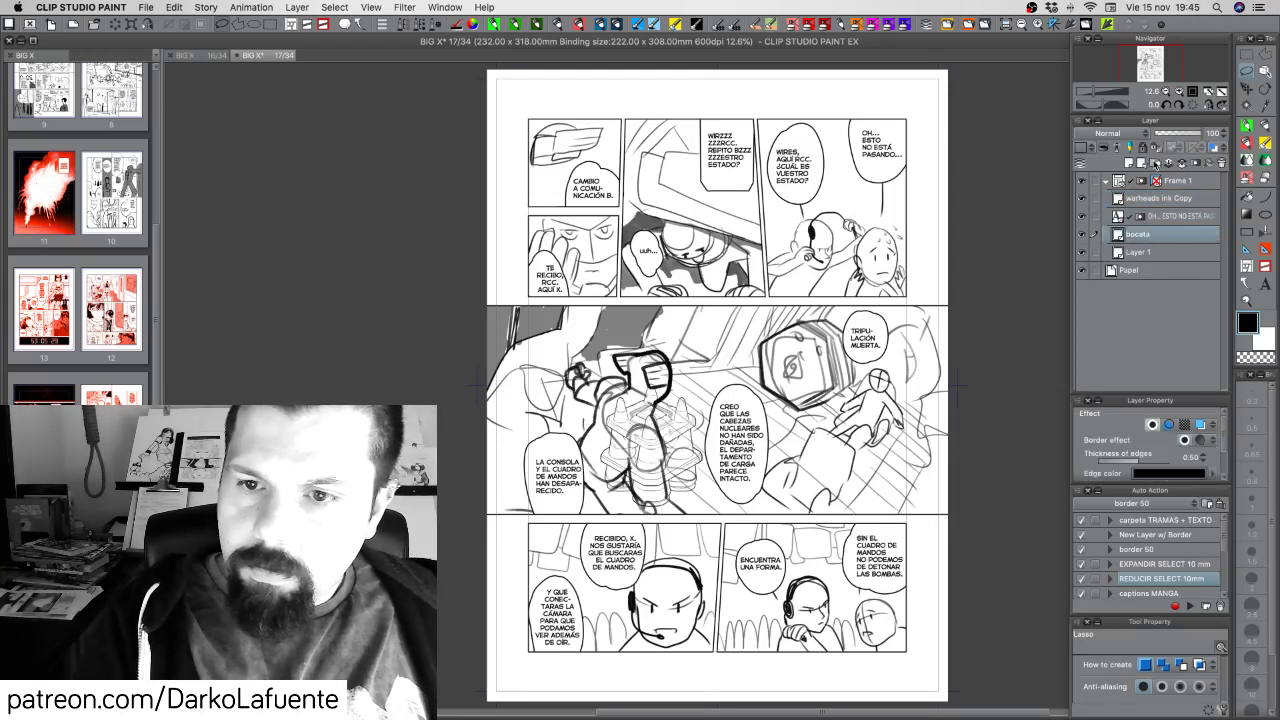
left_click(1157, 166)
double_click(1179, 237)
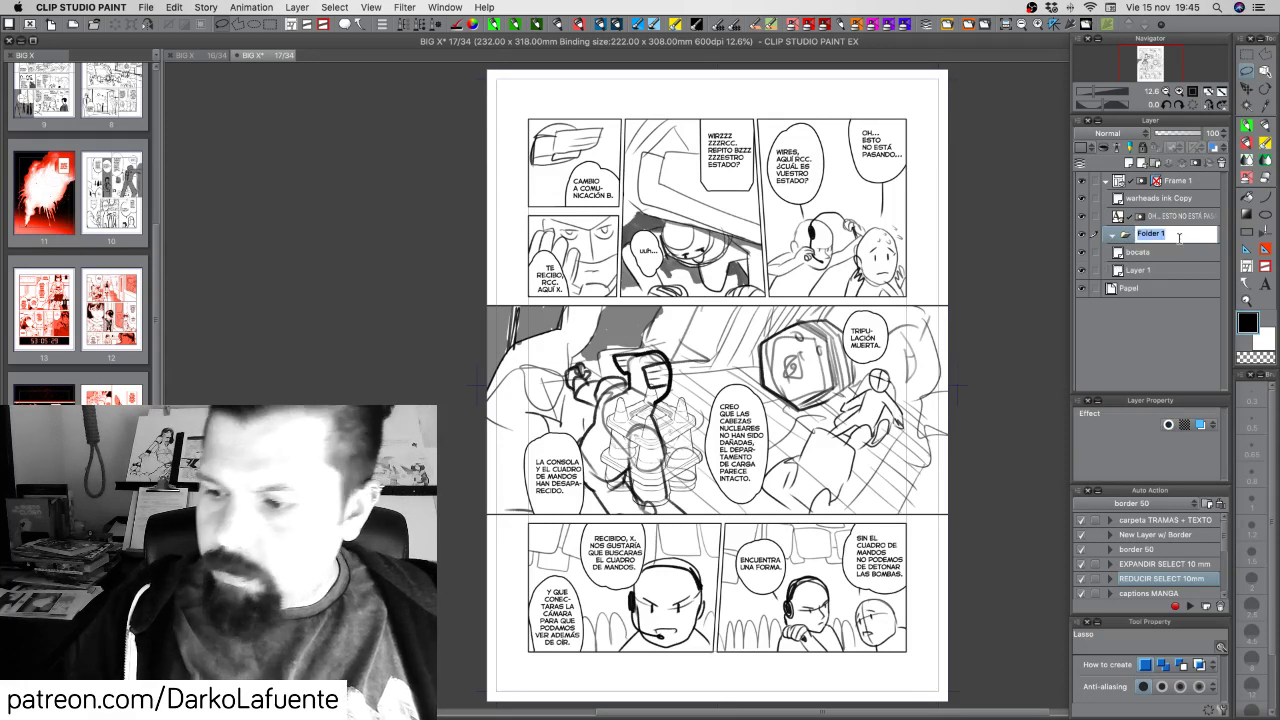
type("layout")
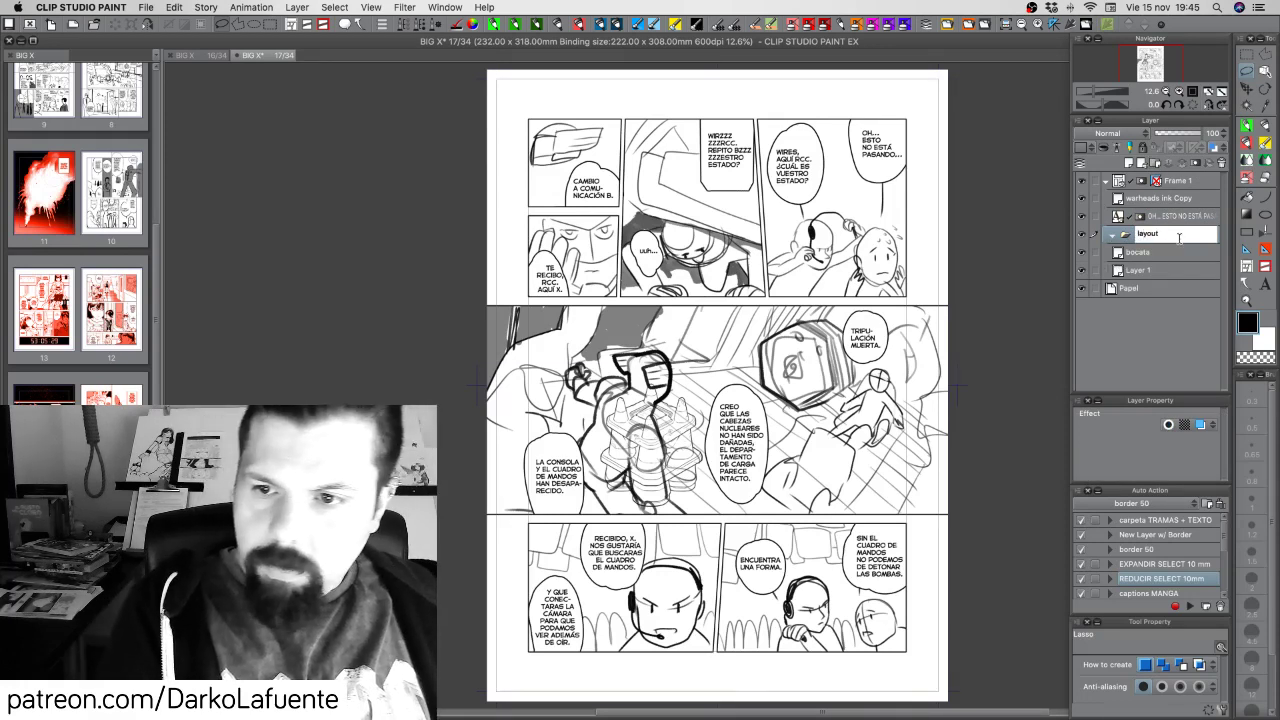
type("s")
key("Return")
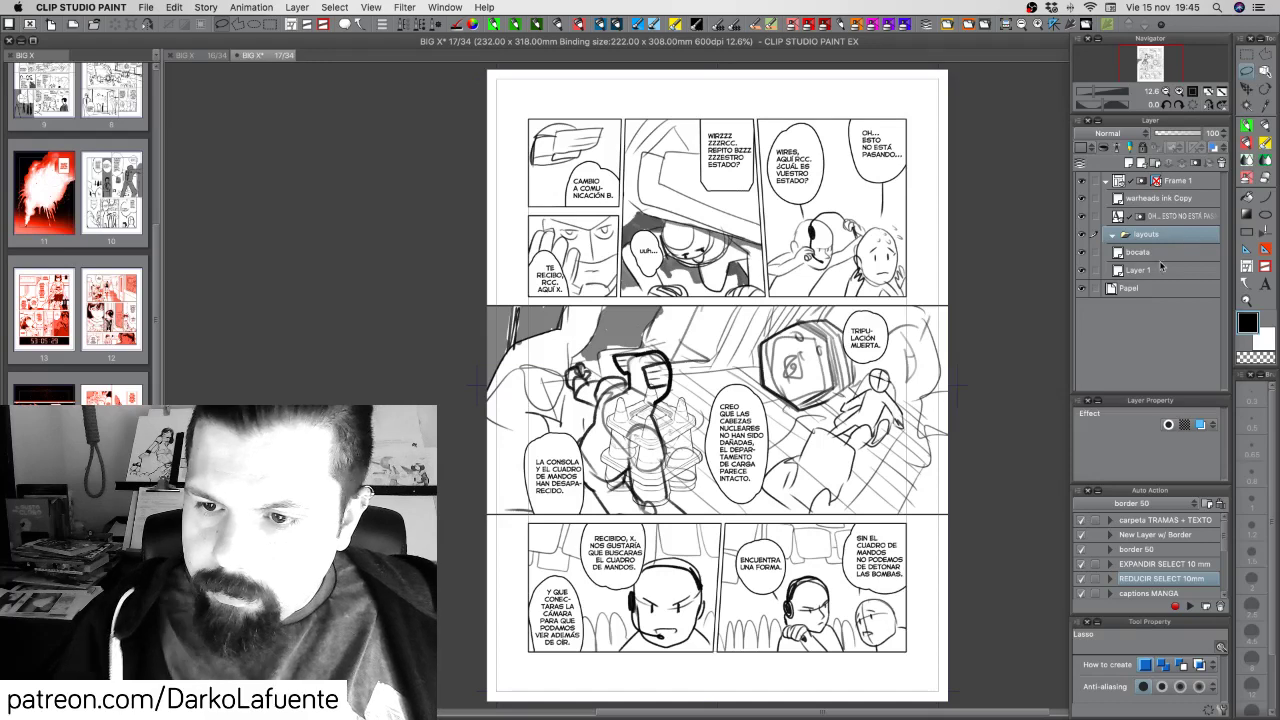
Move the bocata layer and Layer 1 into the layouts folder and collapse the folder
left_click(1170, 269)
left_click(1190, 252, "shift")
left_click_drag(1193, 250, 1188, 239)
left_click(1113, 234)
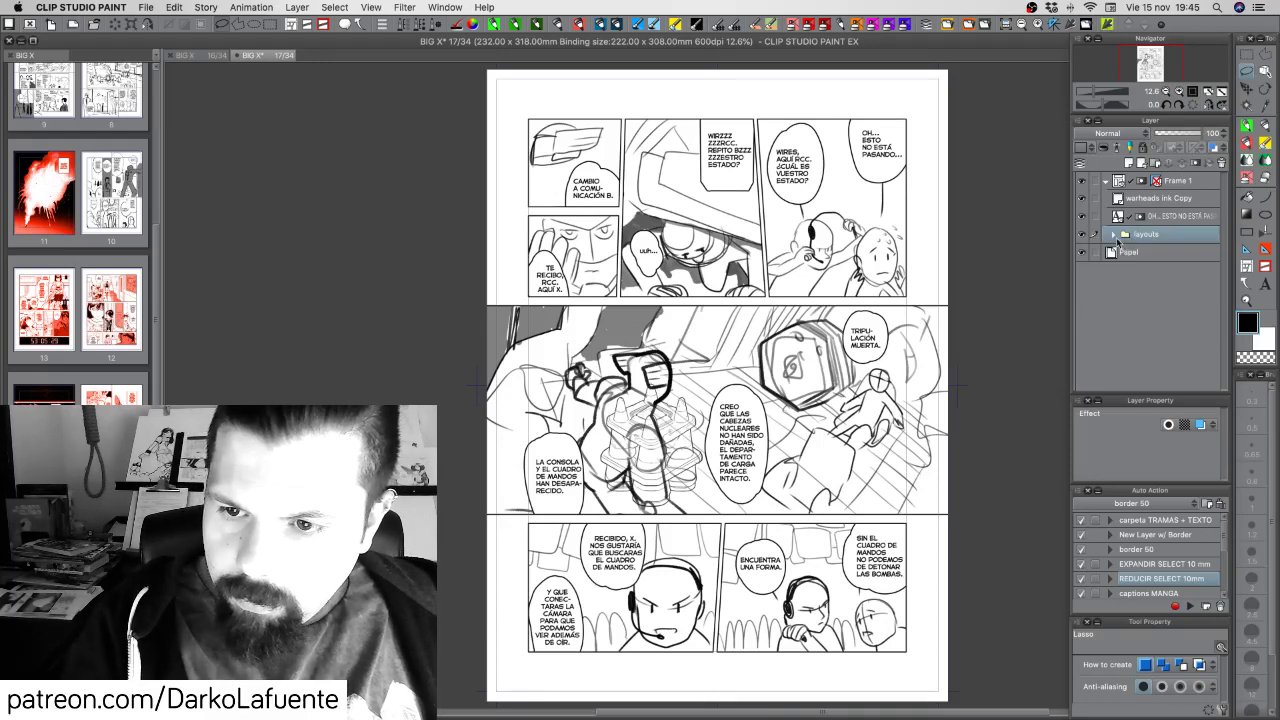
Save page 17 and turn off the blue layer color on the layouts folder
left_click(1186, 200)
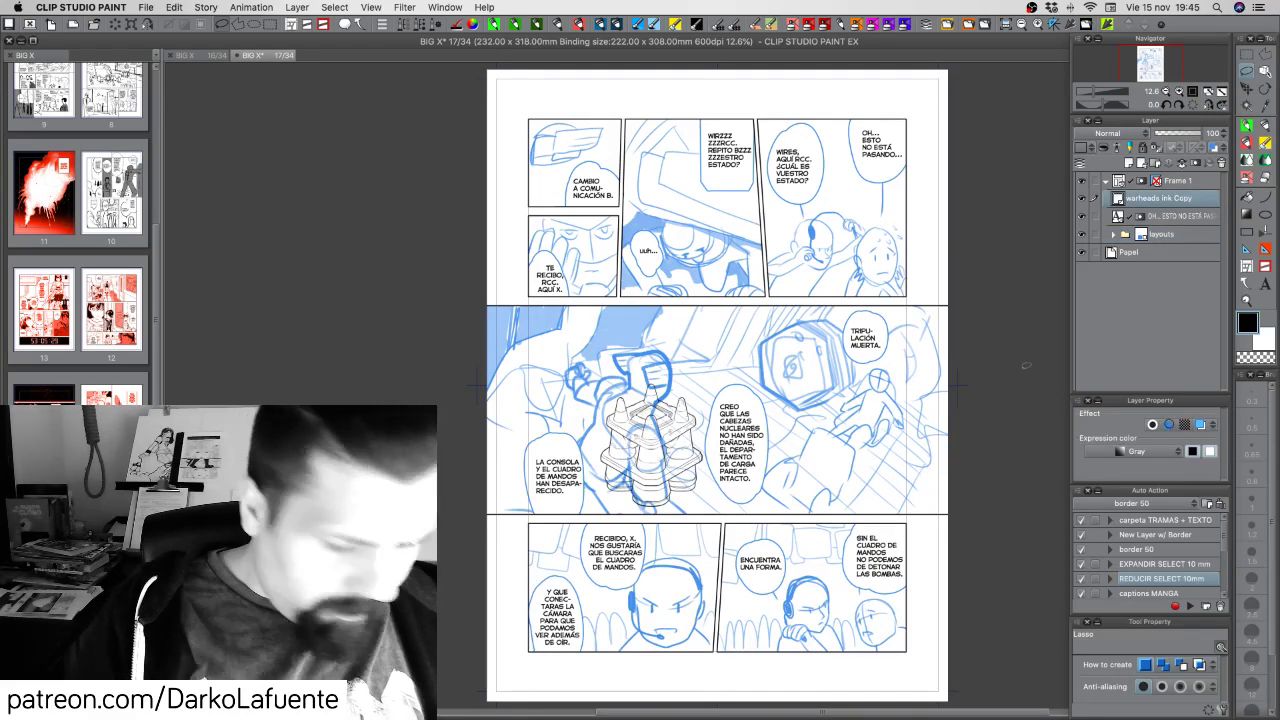
key("super+s")
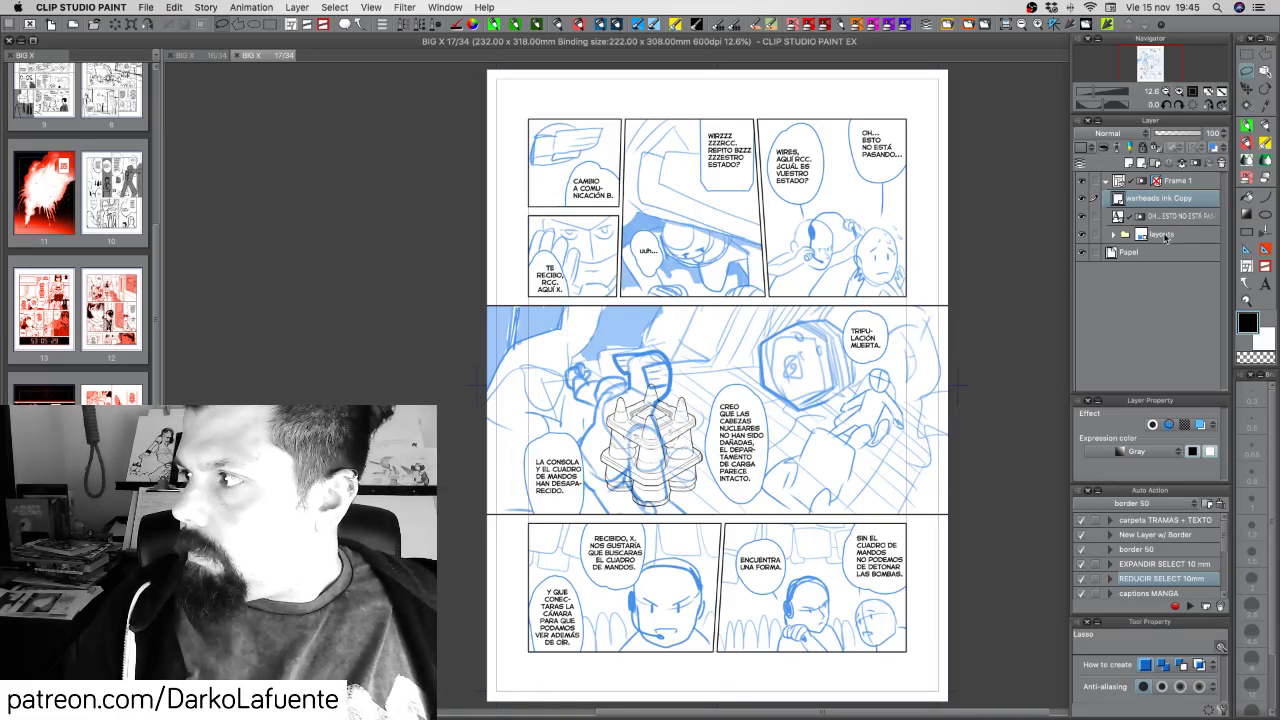
left_click(1165, 236)
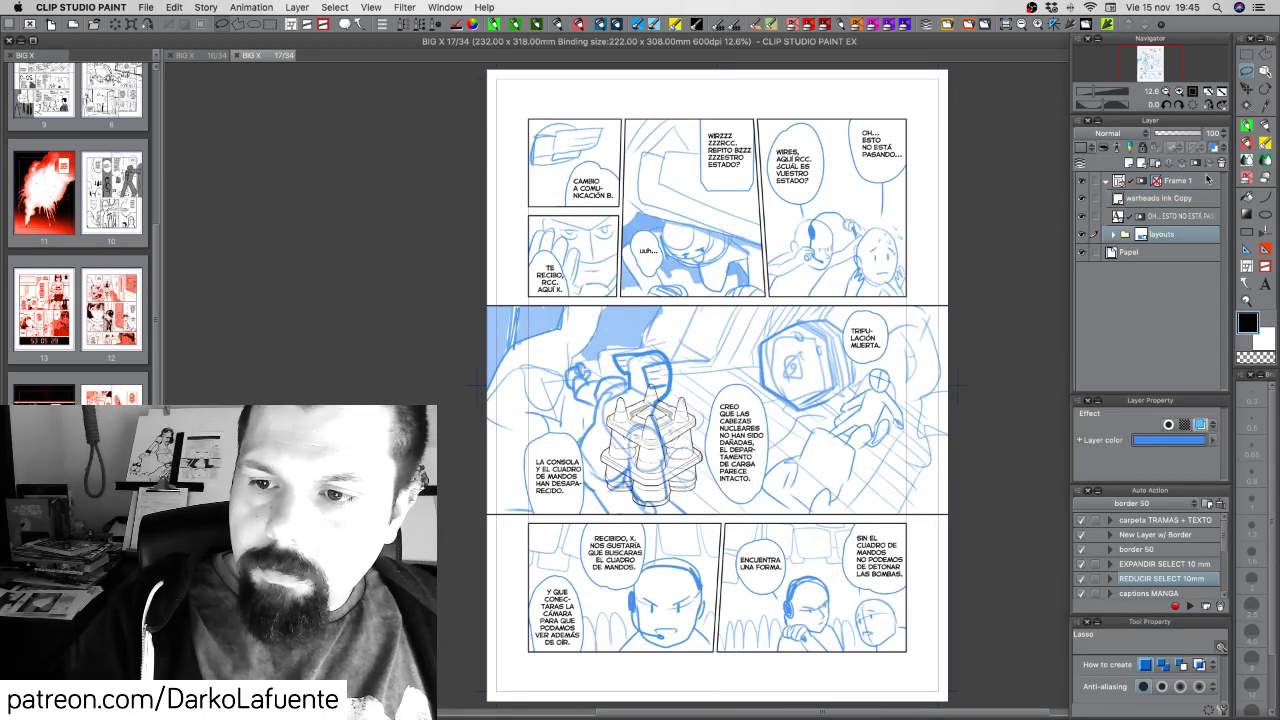
left_click(1213, 148)
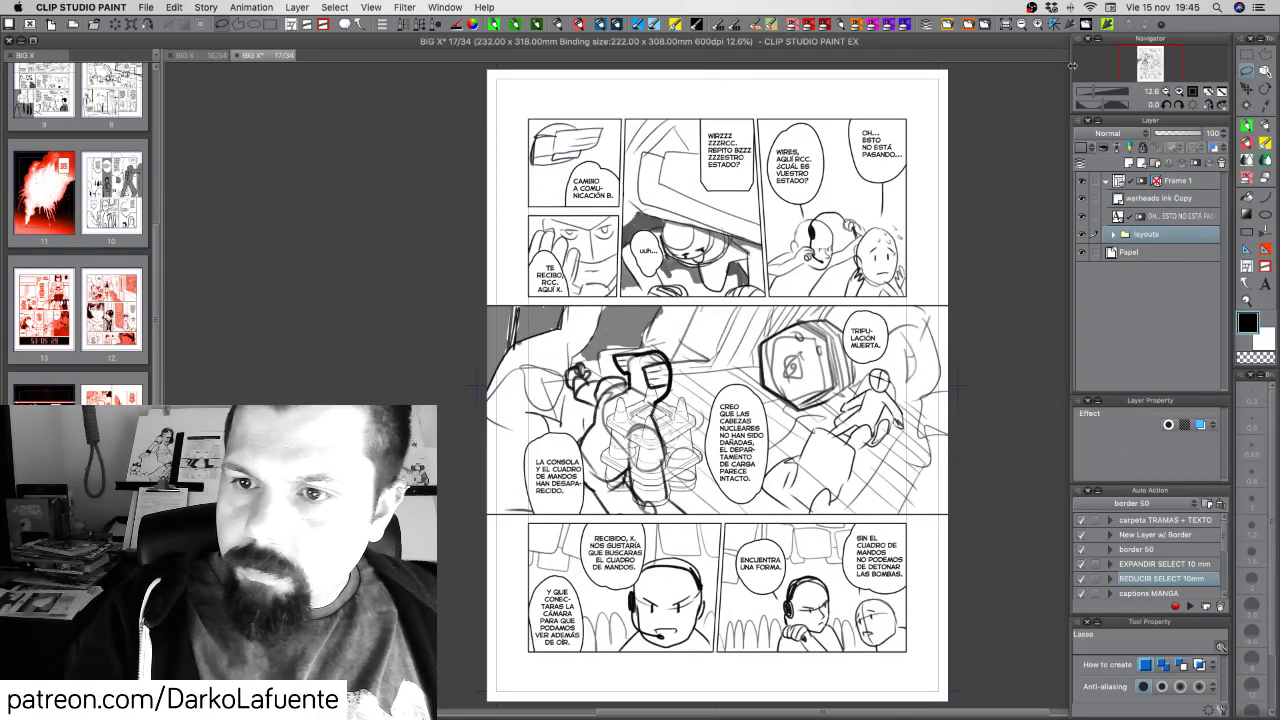
Tint page 17's layouts folder orange in Multiply mode at 40% opacity, deleting the extra layer above it, and save and close the page
left_click(967, 25)
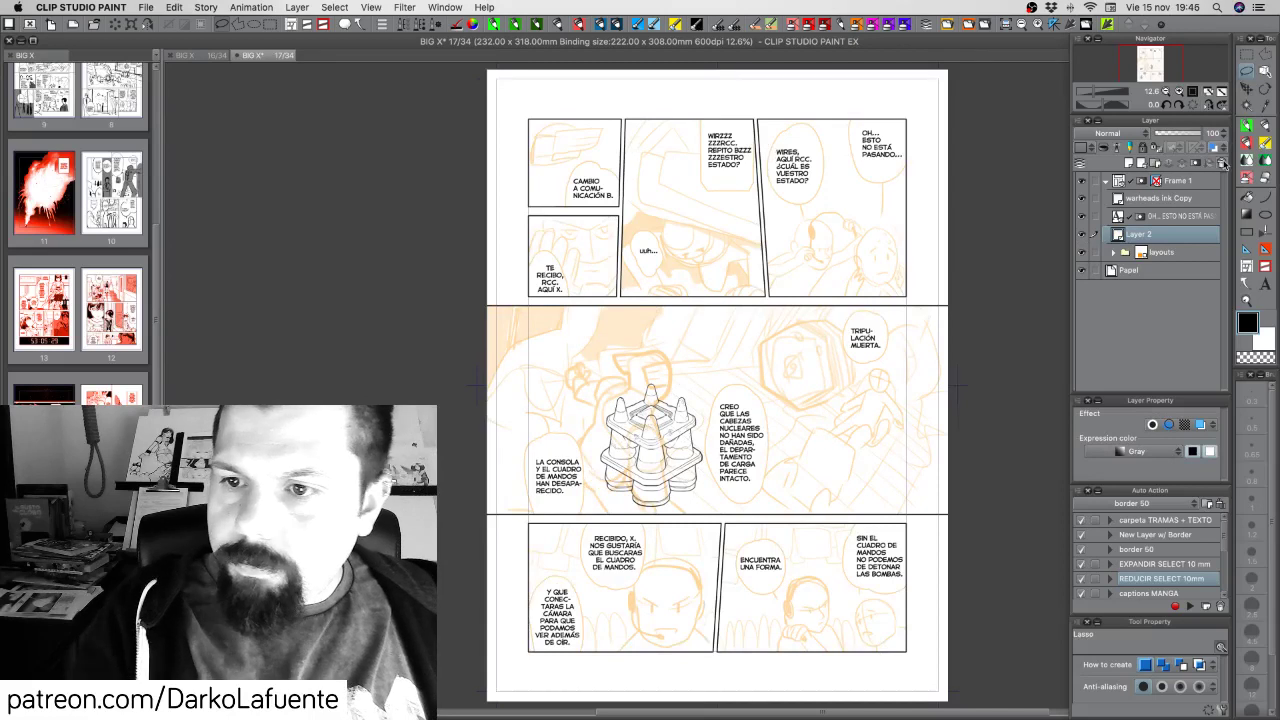
left_click(1221, 162)
key("super+s")
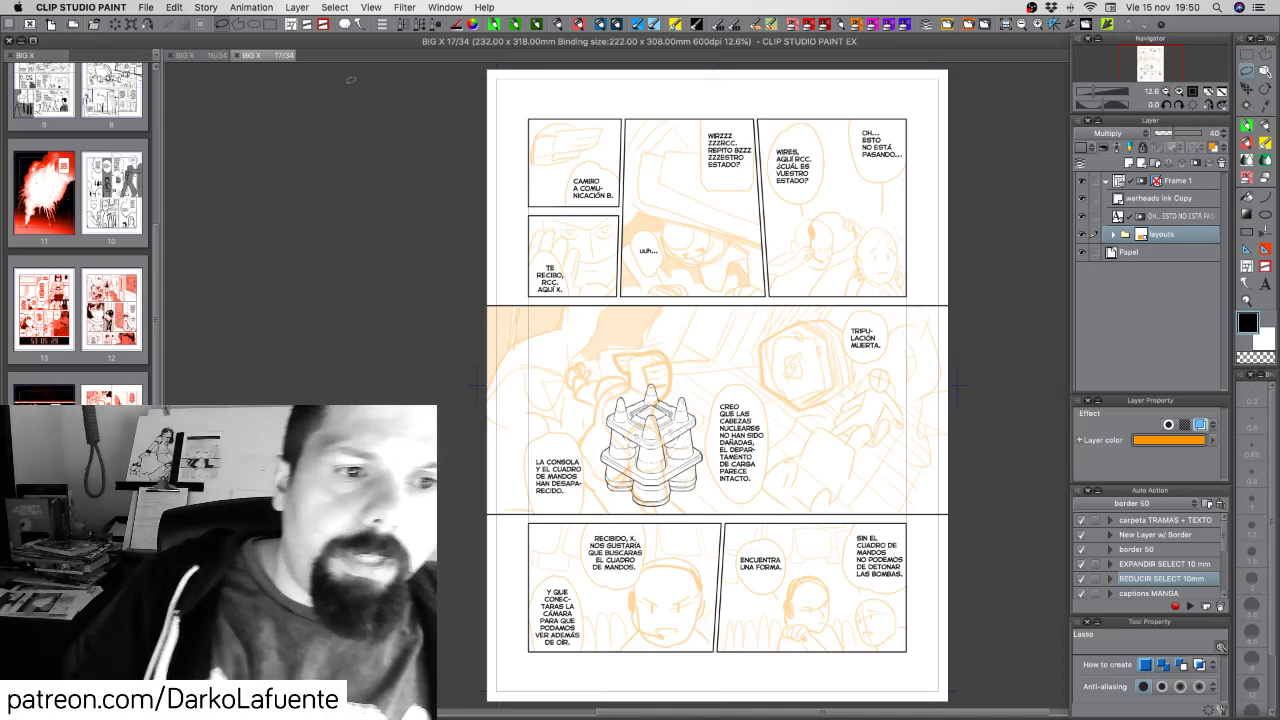
left_click(240, 56)
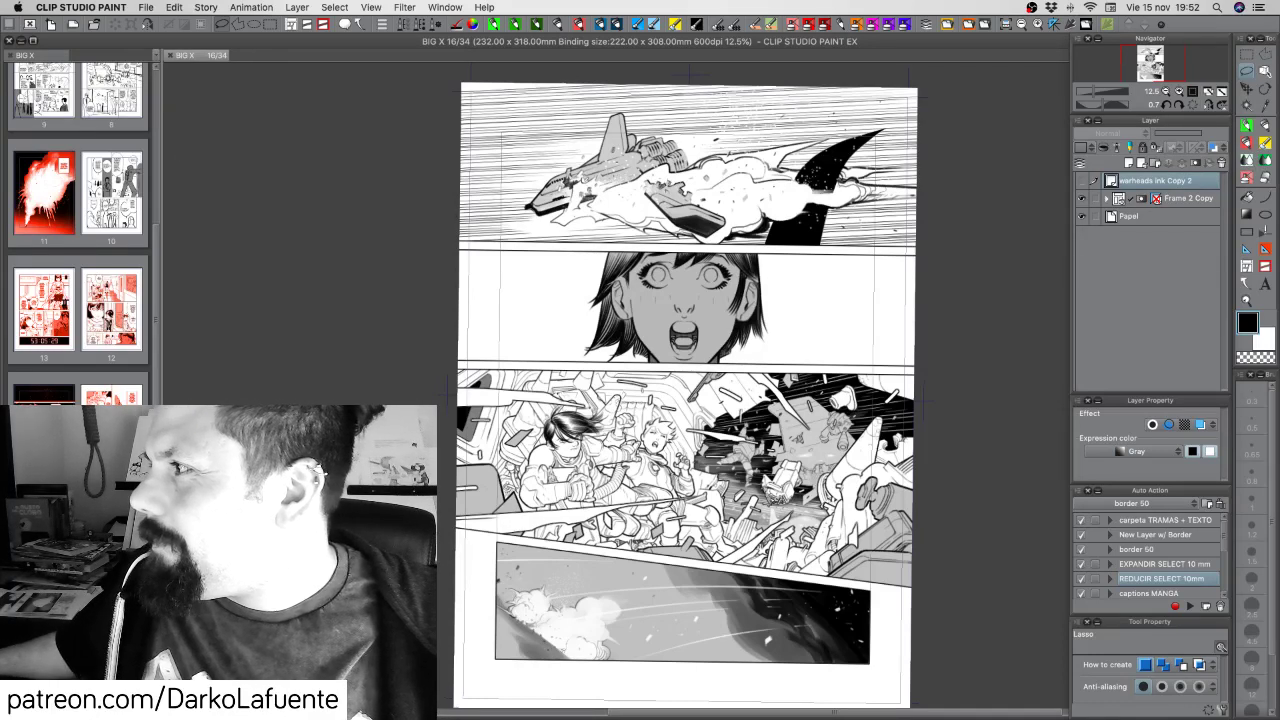
key("Tab")
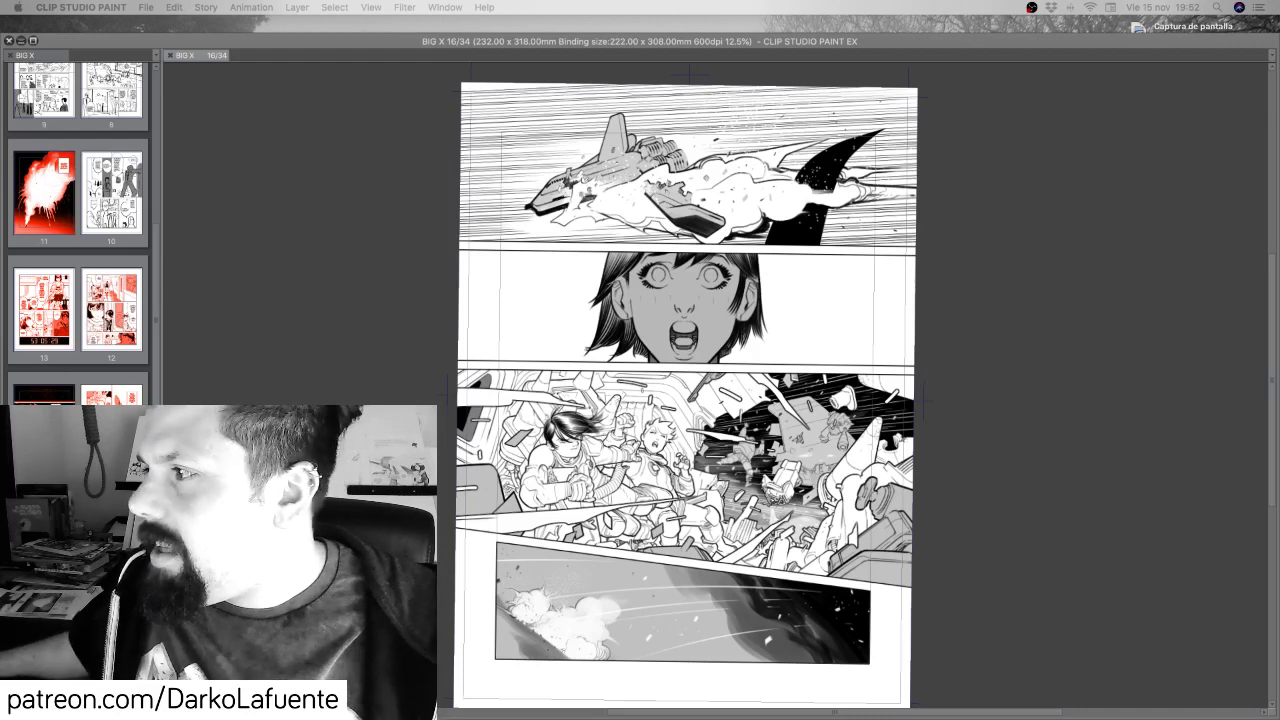
key("Tab")
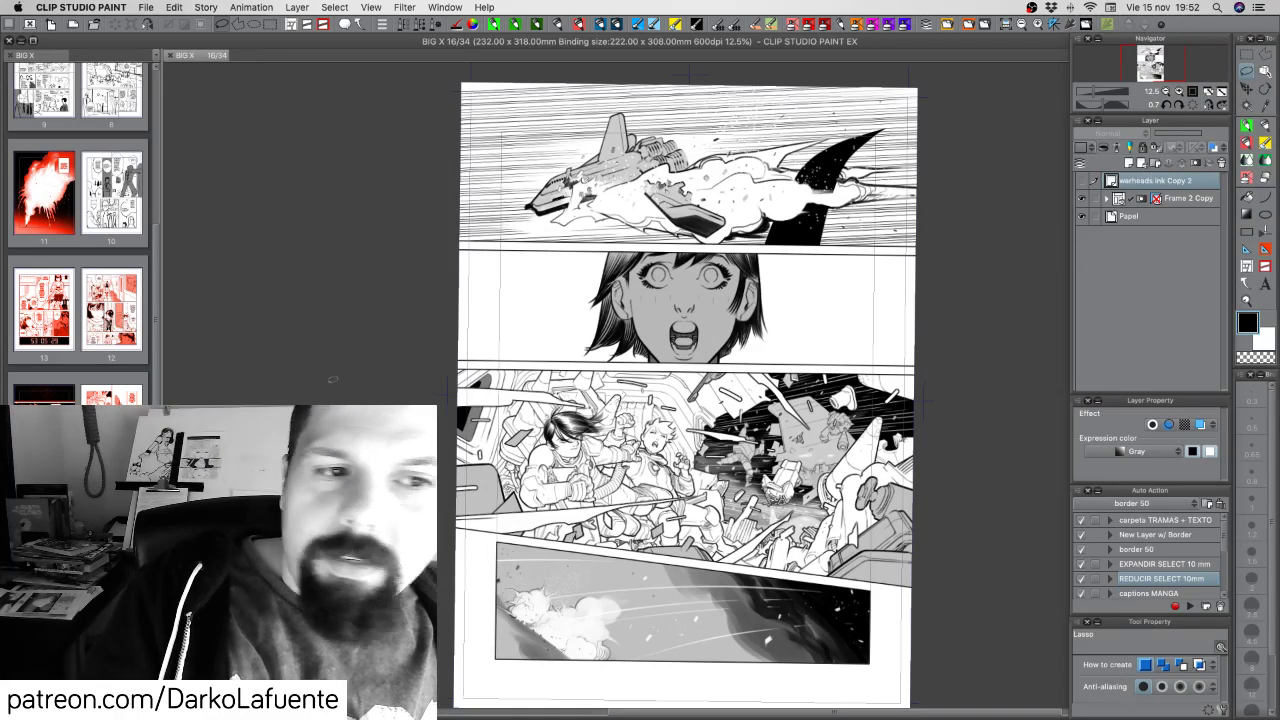
Open page 15, copy its whole red overlay layer, Layer 16 Copy, and close the page without saving
double_click(44, 418)
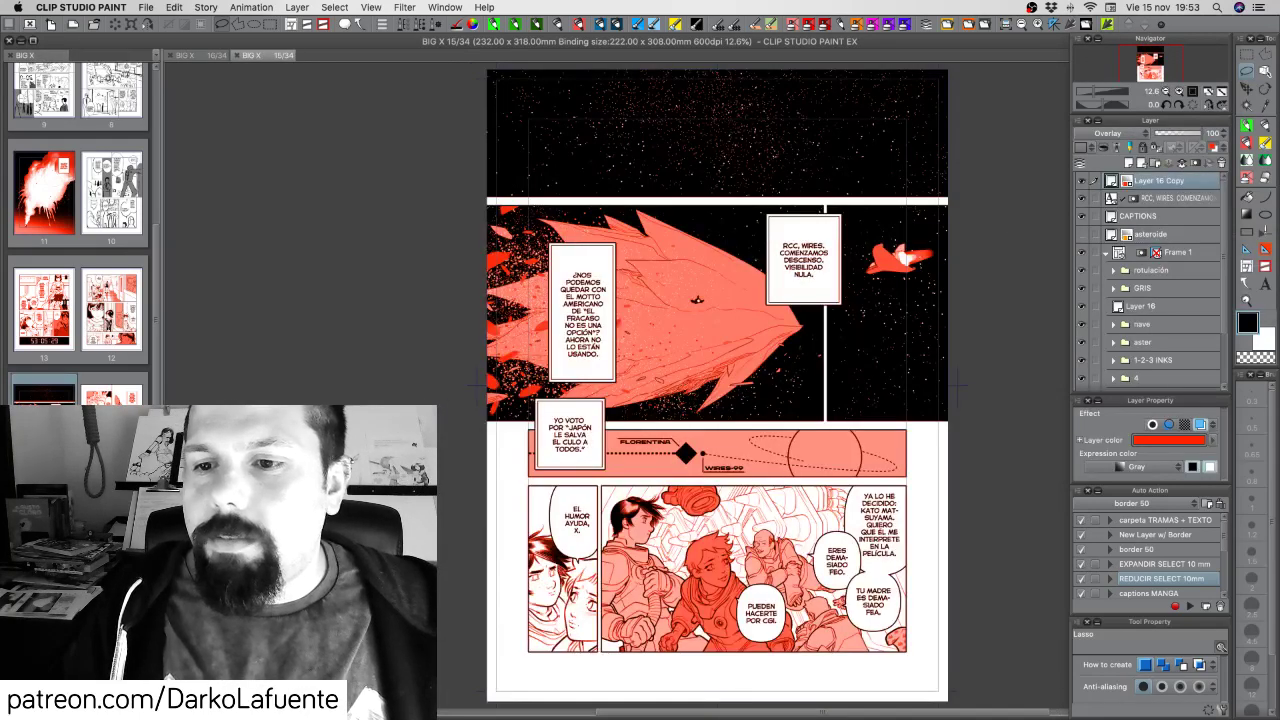
key("super+a")
key("super+c")
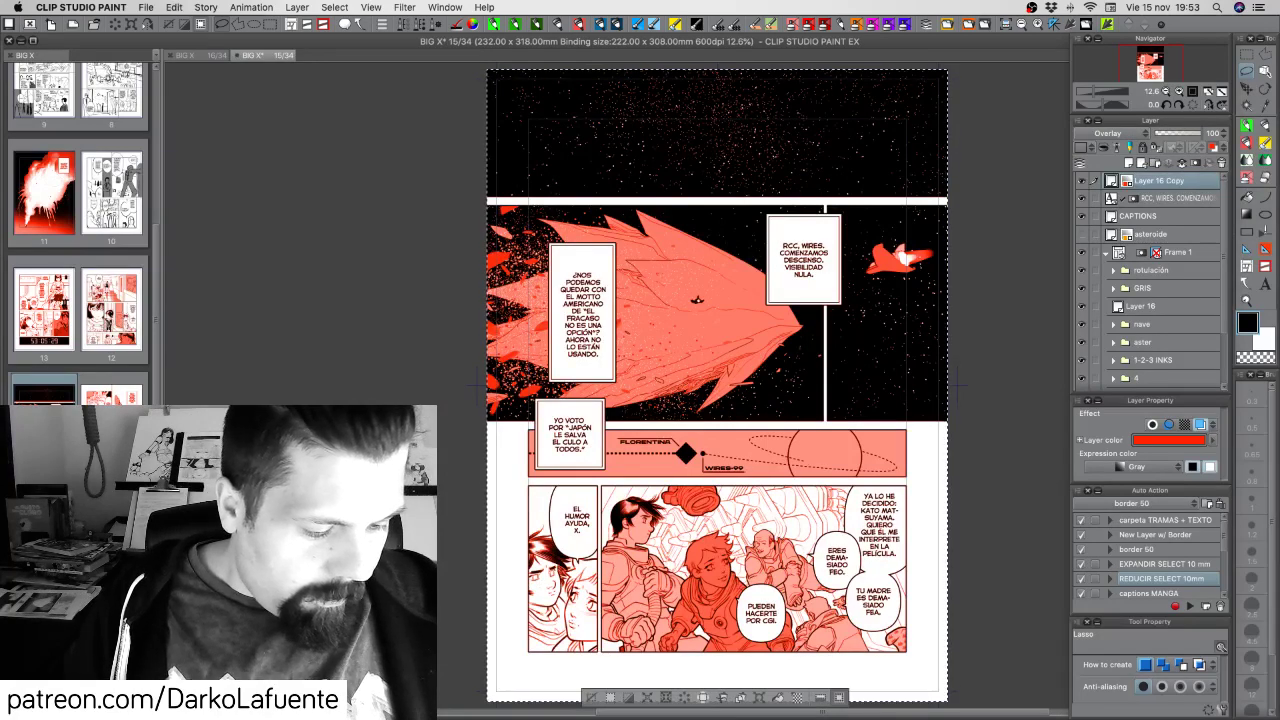
key("super+w")
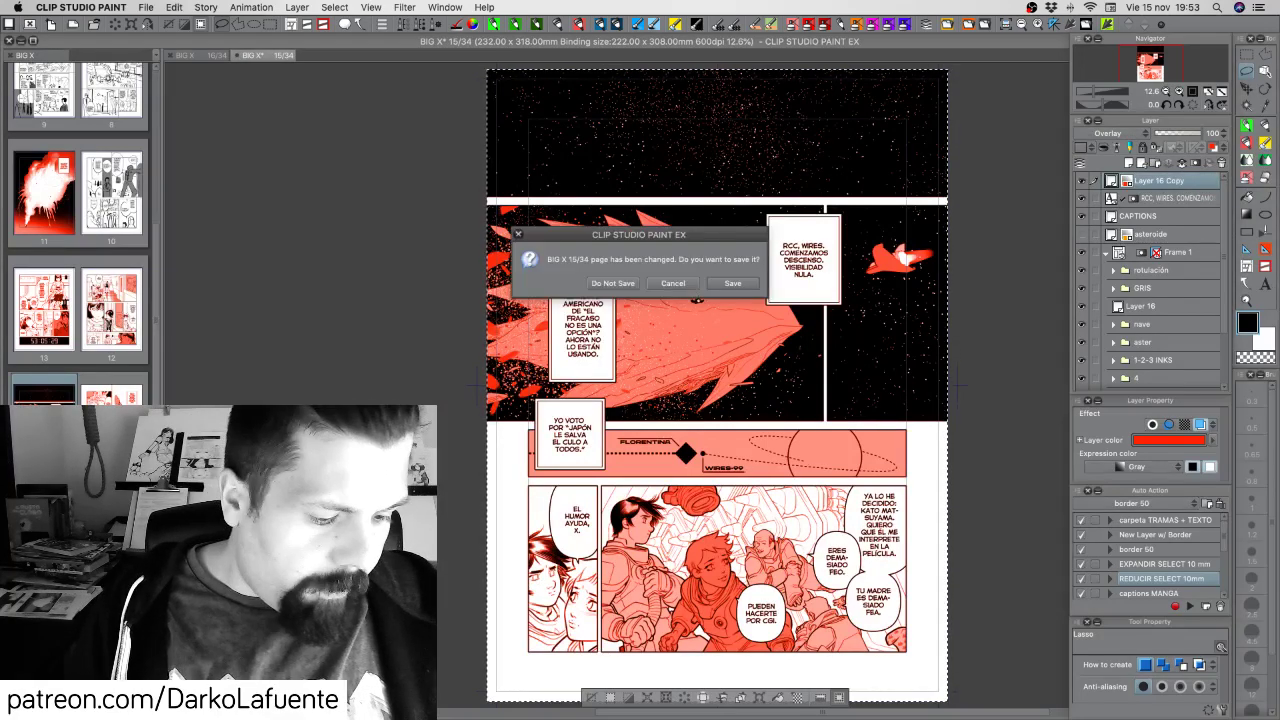
left_click(613, 284)
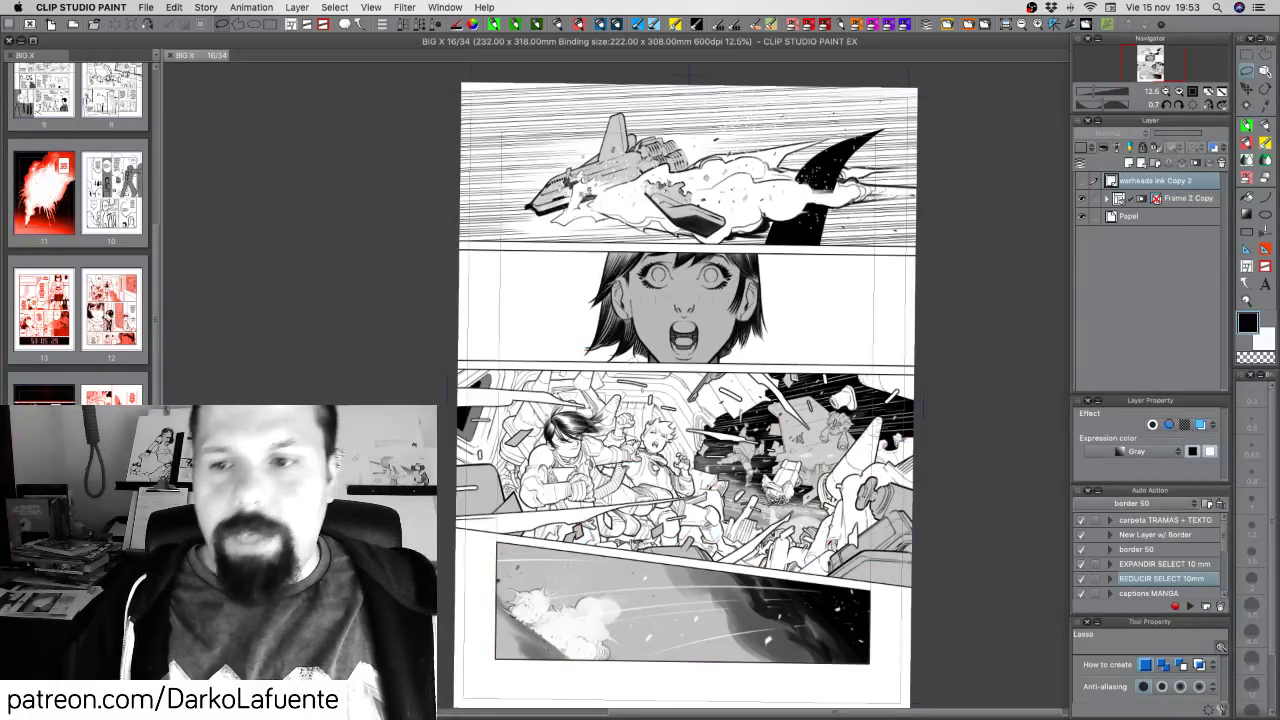
Paste the copied red overlay layer at the top of page 16, and save and close the page
key("super+v")
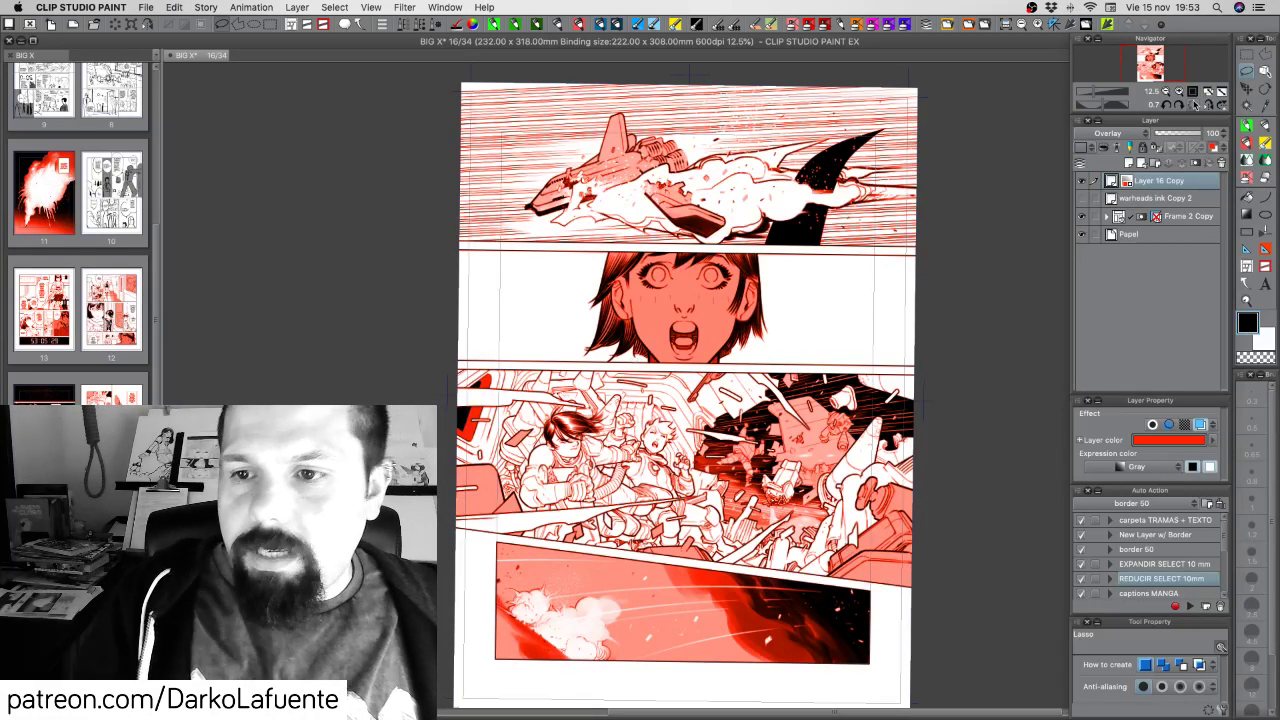
left_click(1193, 105)
left_click(1221, 92)
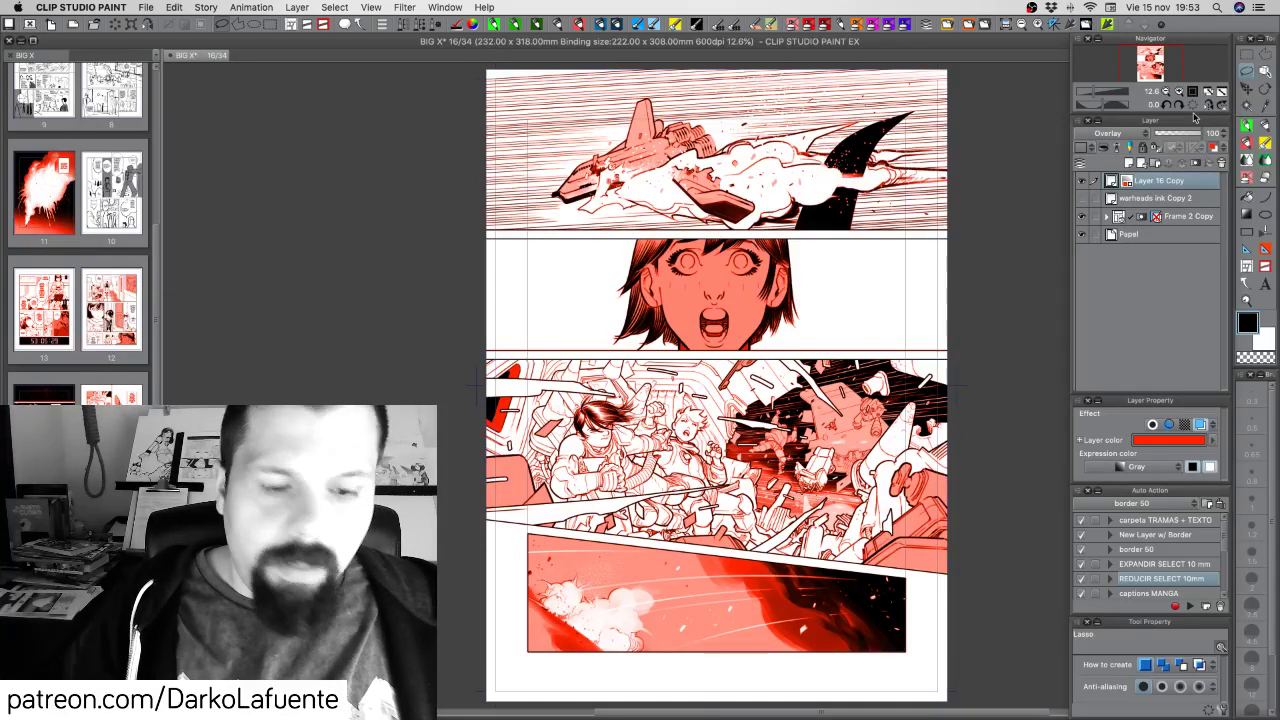
key("super+s")
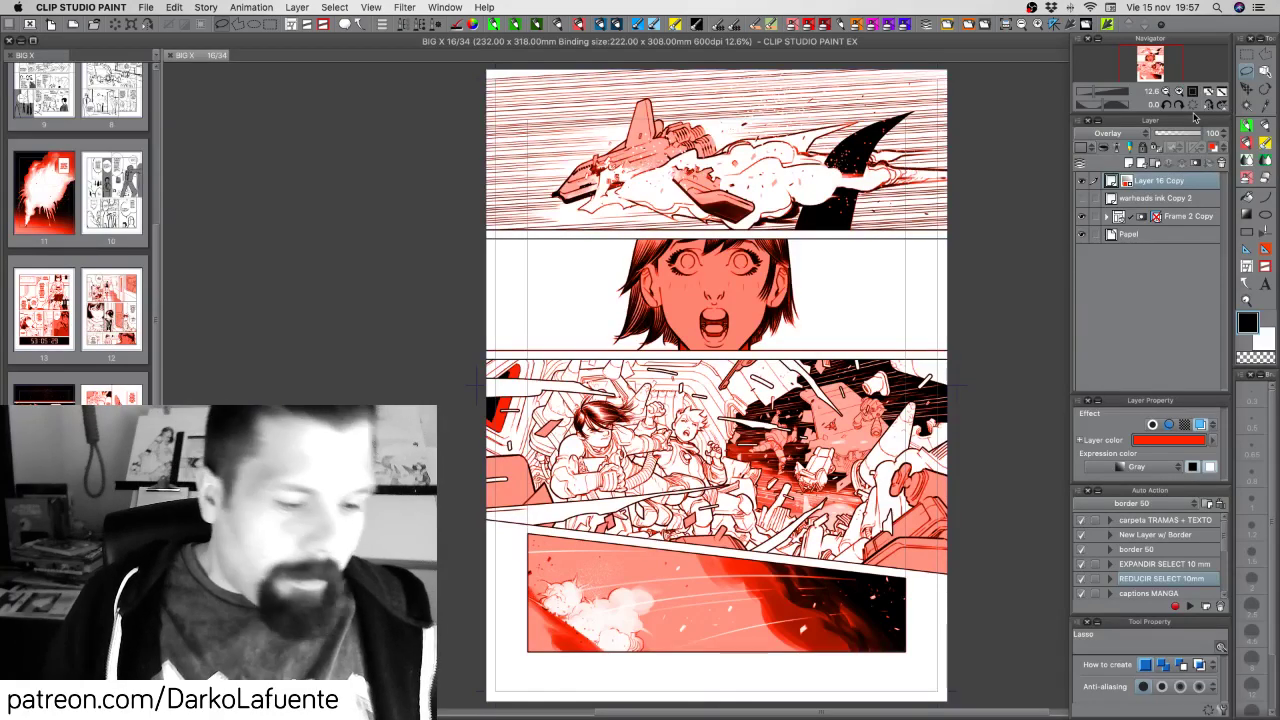
key("super+w")
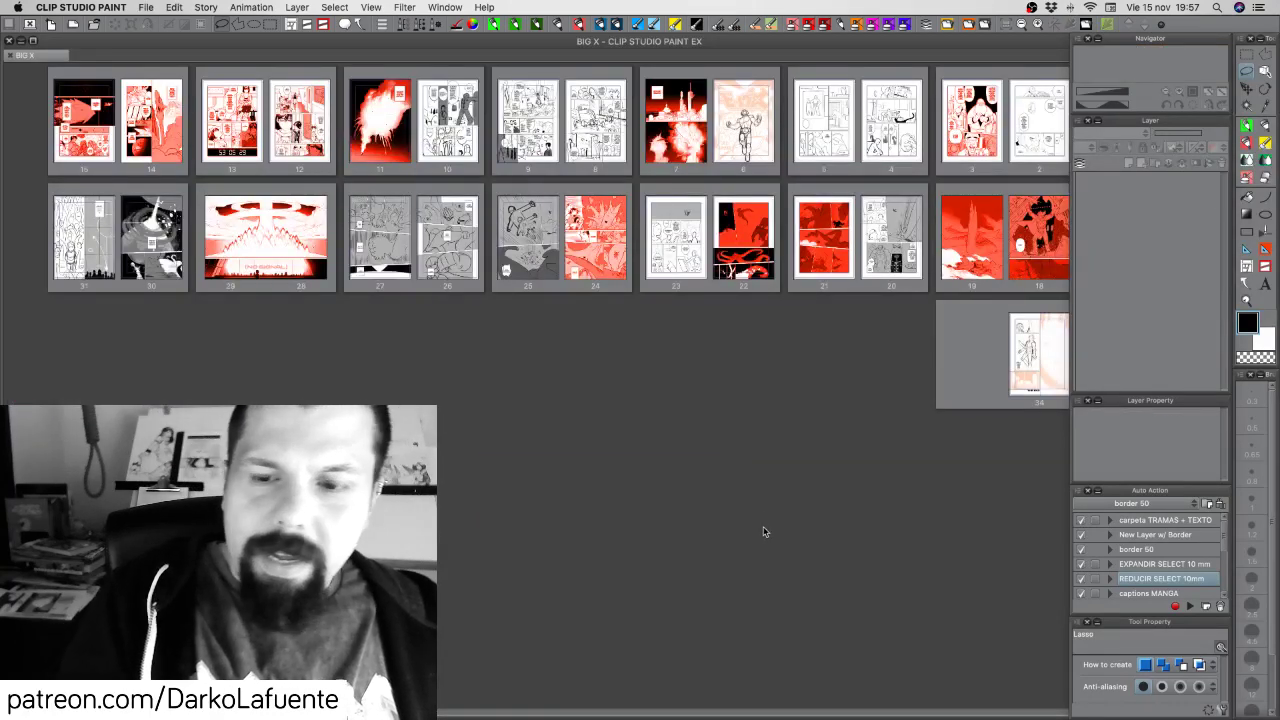
Open page 31 from the page overview with the layer controls shown
key("Tab")
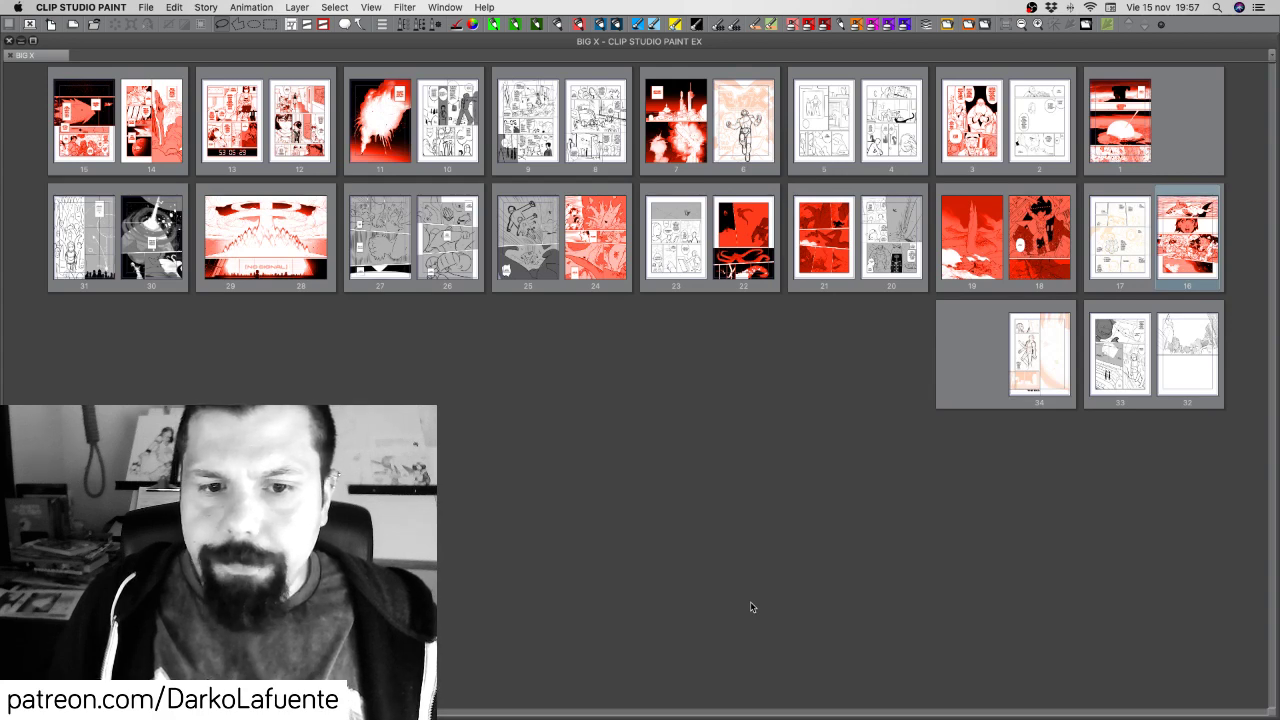
double_click(90, 240)
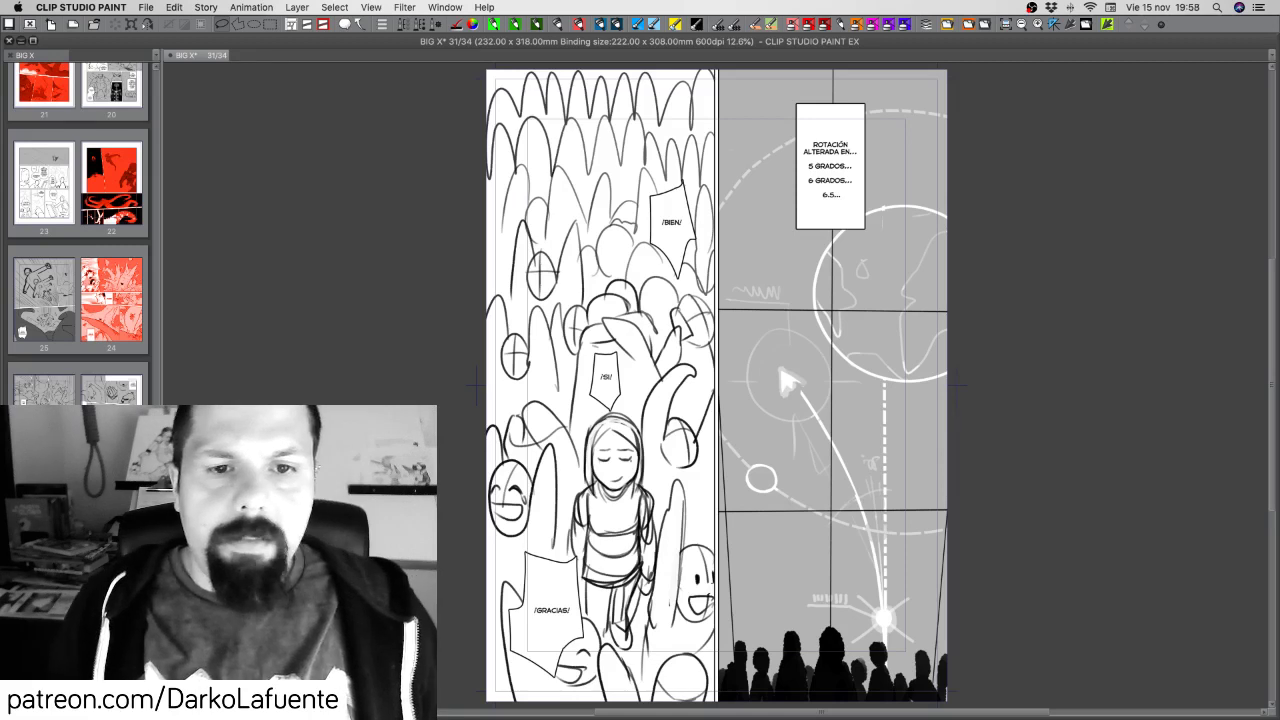
key("Tab")
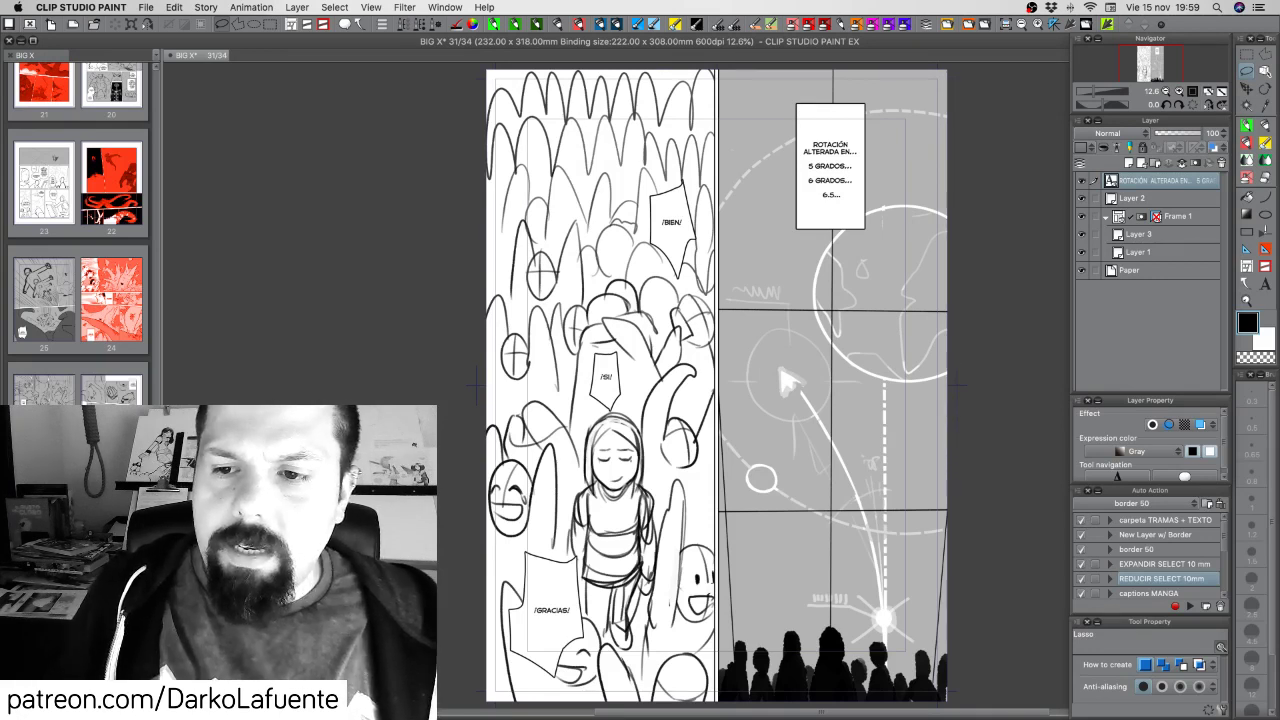
Toggle the visibility of Layer 2 and Layer 3 on page 31 to examine what each contains
left_click(1082, 199)
left_click(1082, 199)
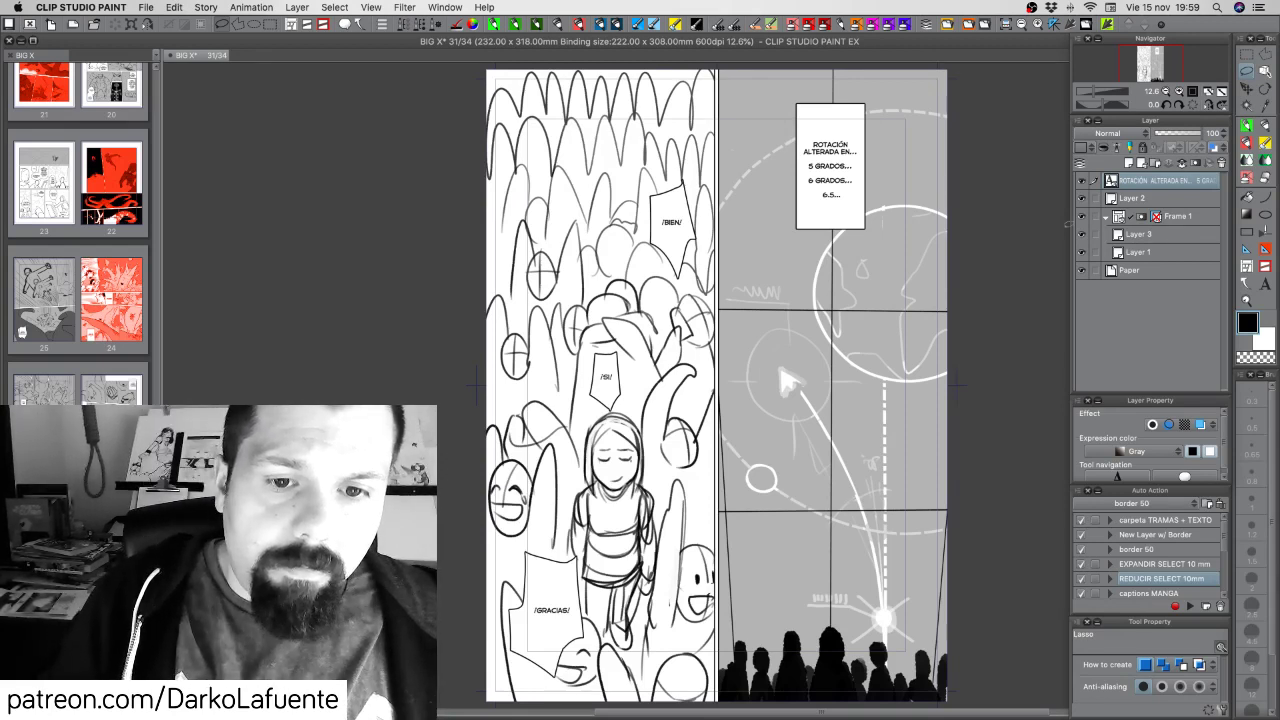
left_click(1082, 199)
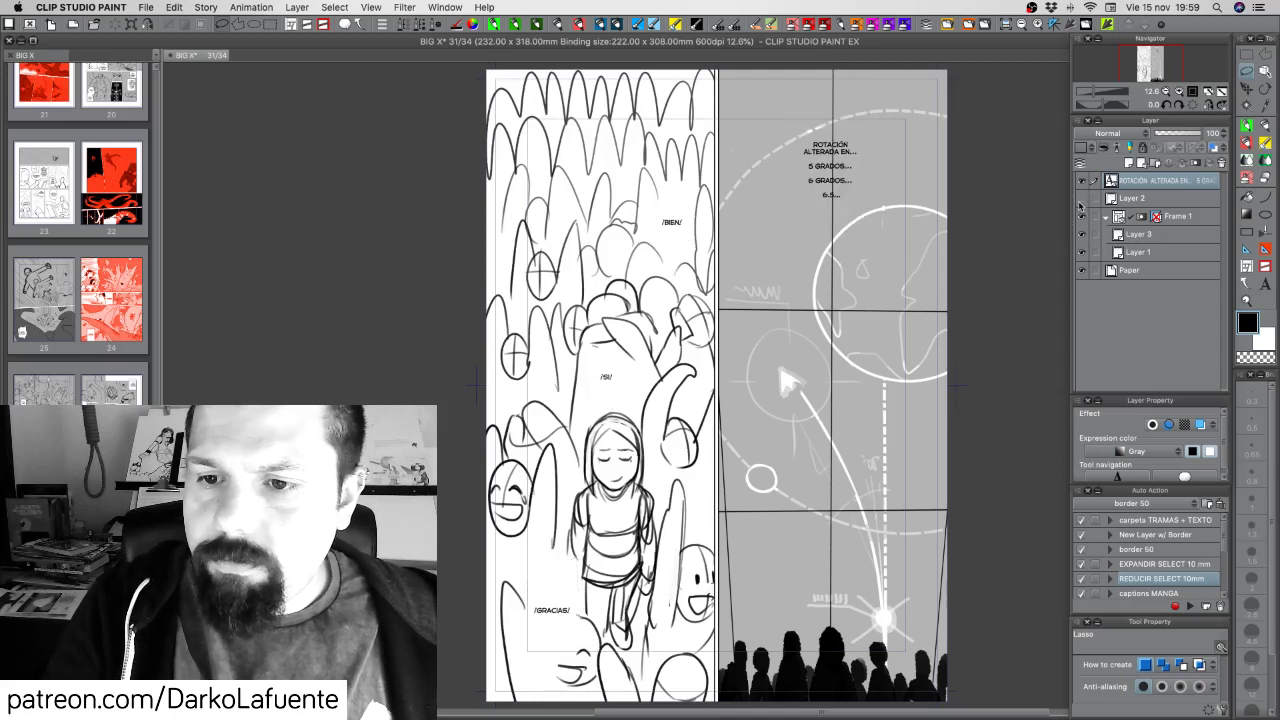
left_click(1082, 199)
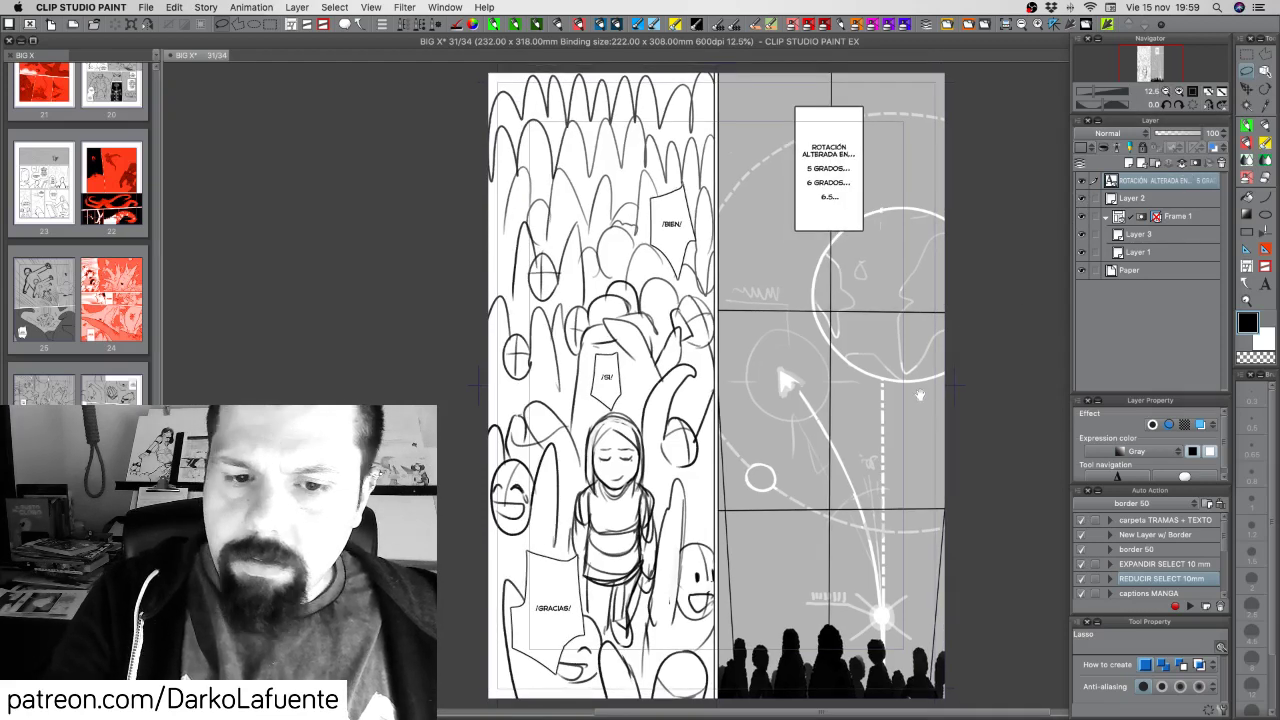
left_click_drag(920, 396, 900, 373)
left_click(1083, 235)
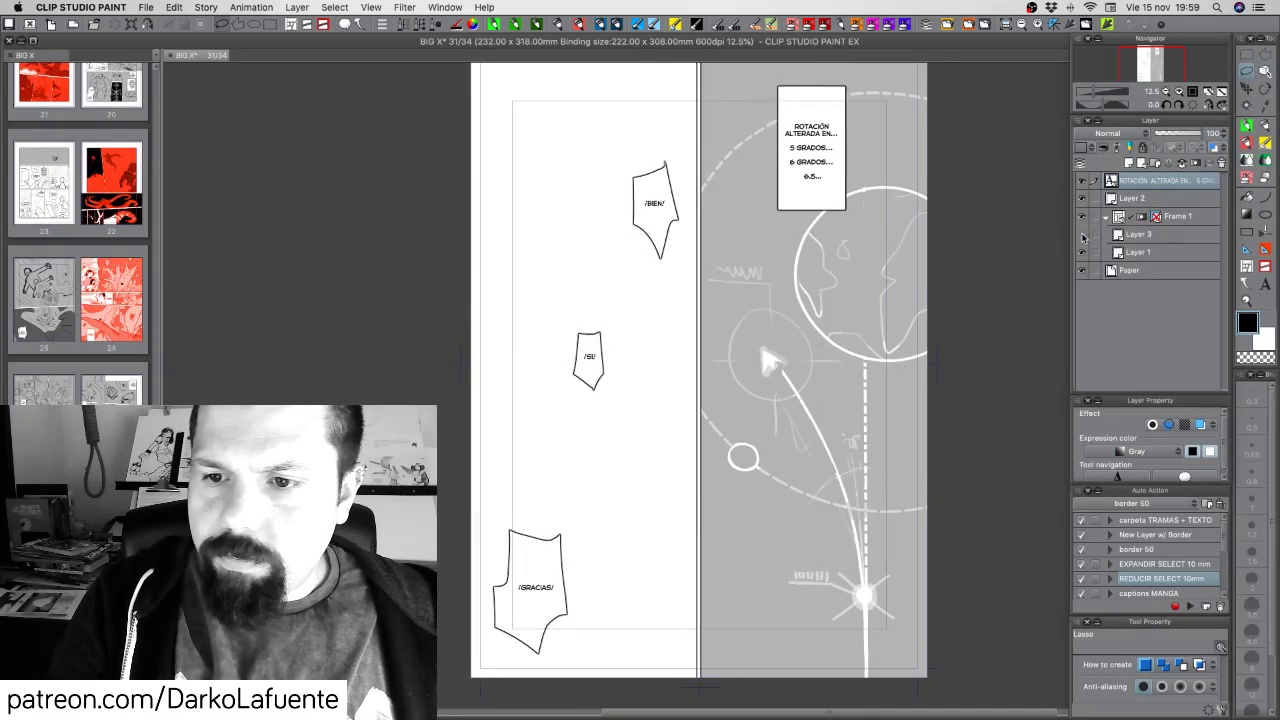
left_click(1083, 235)
left_click(1083, 235)
left_click(1083, 235)
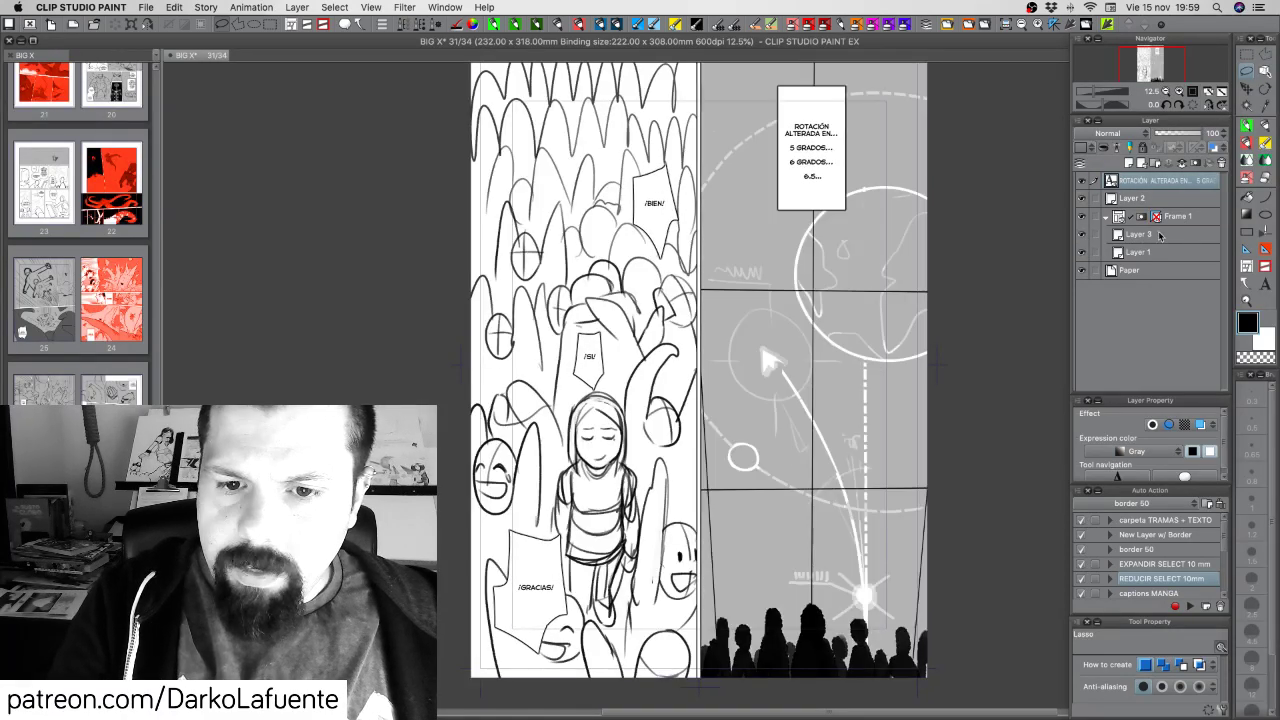
Create a new folder above Layer 3 inside Frame 1 and name it layouts
left_click(1160, 235)
left_click(1153, 162)
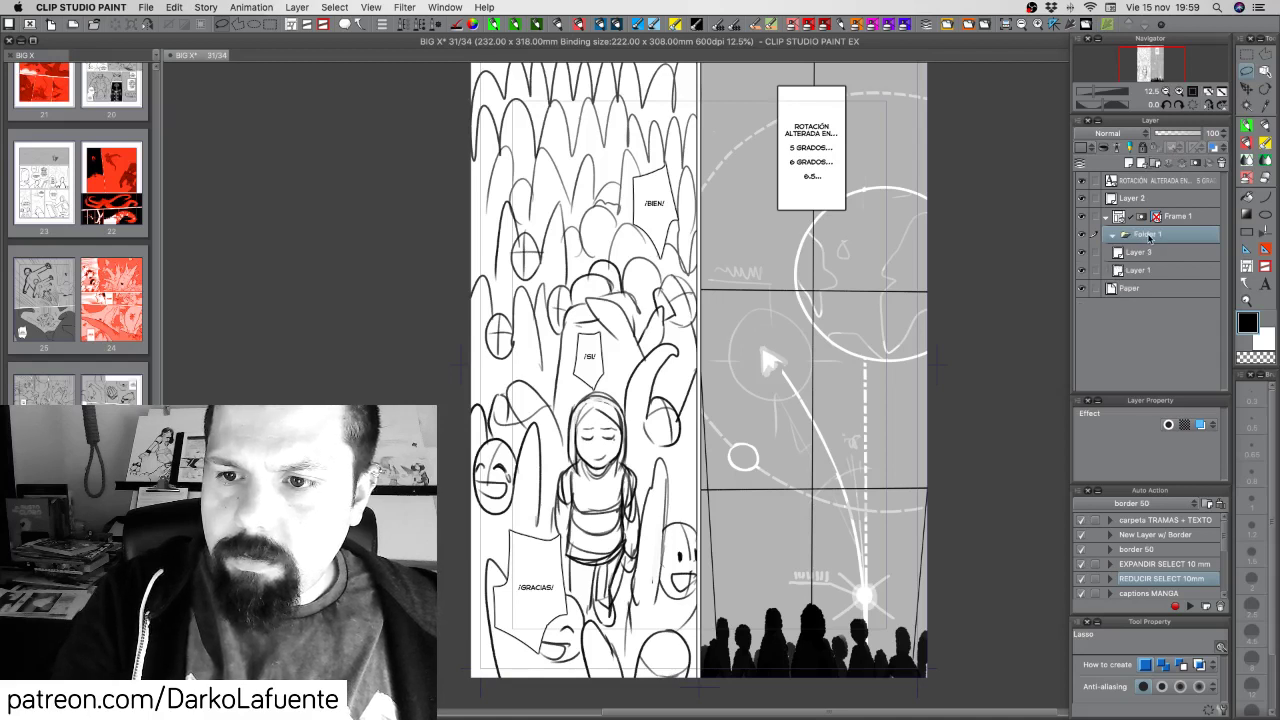
double_click(1150, 234)
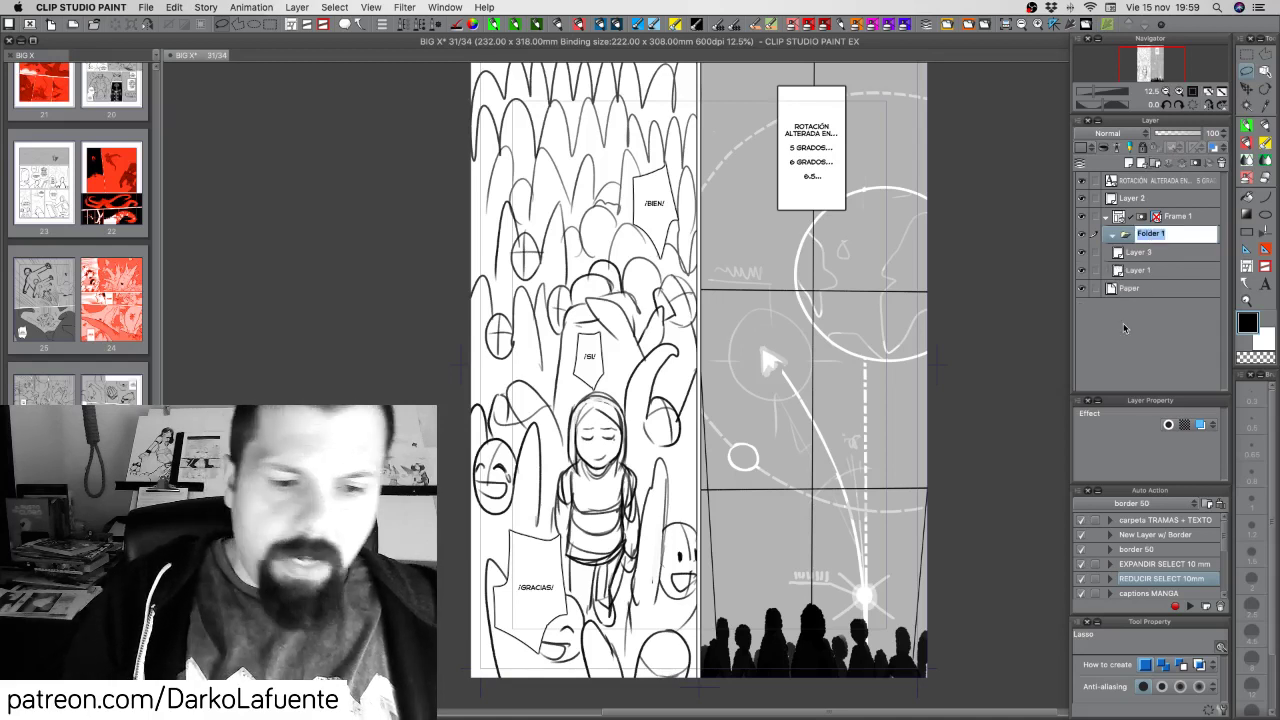
type("lay")
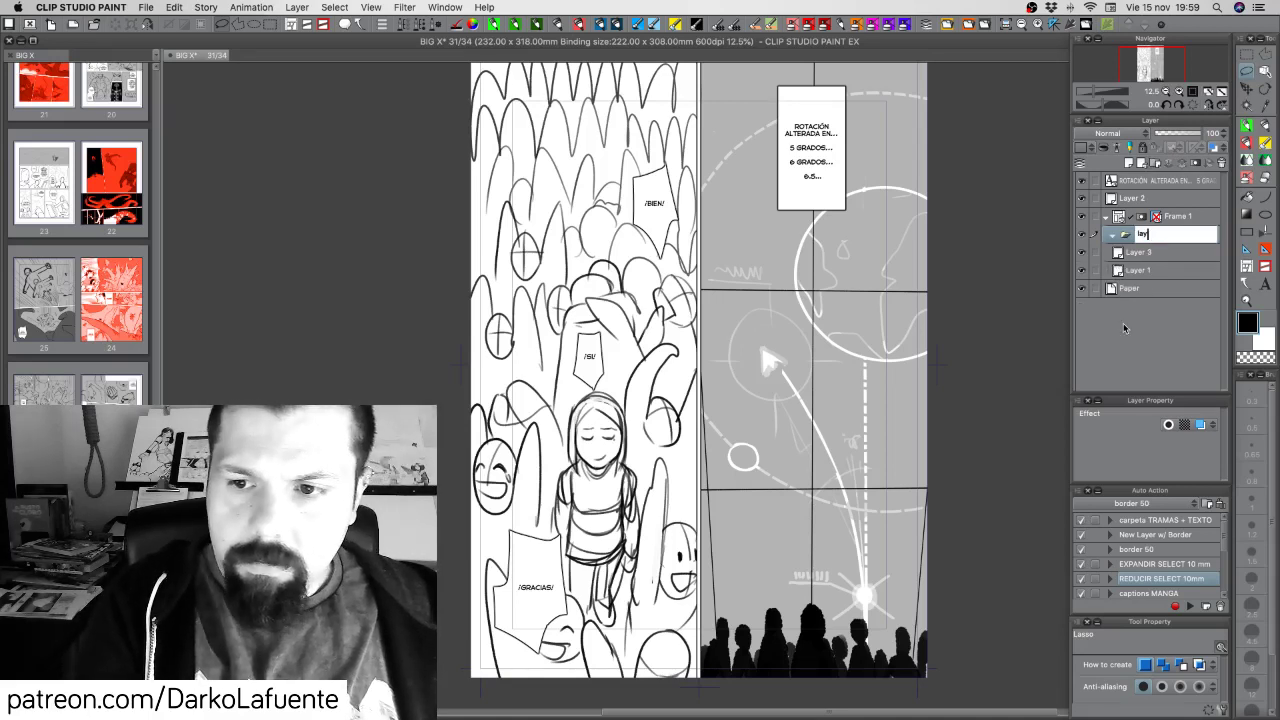
type("outs")
key("Return")
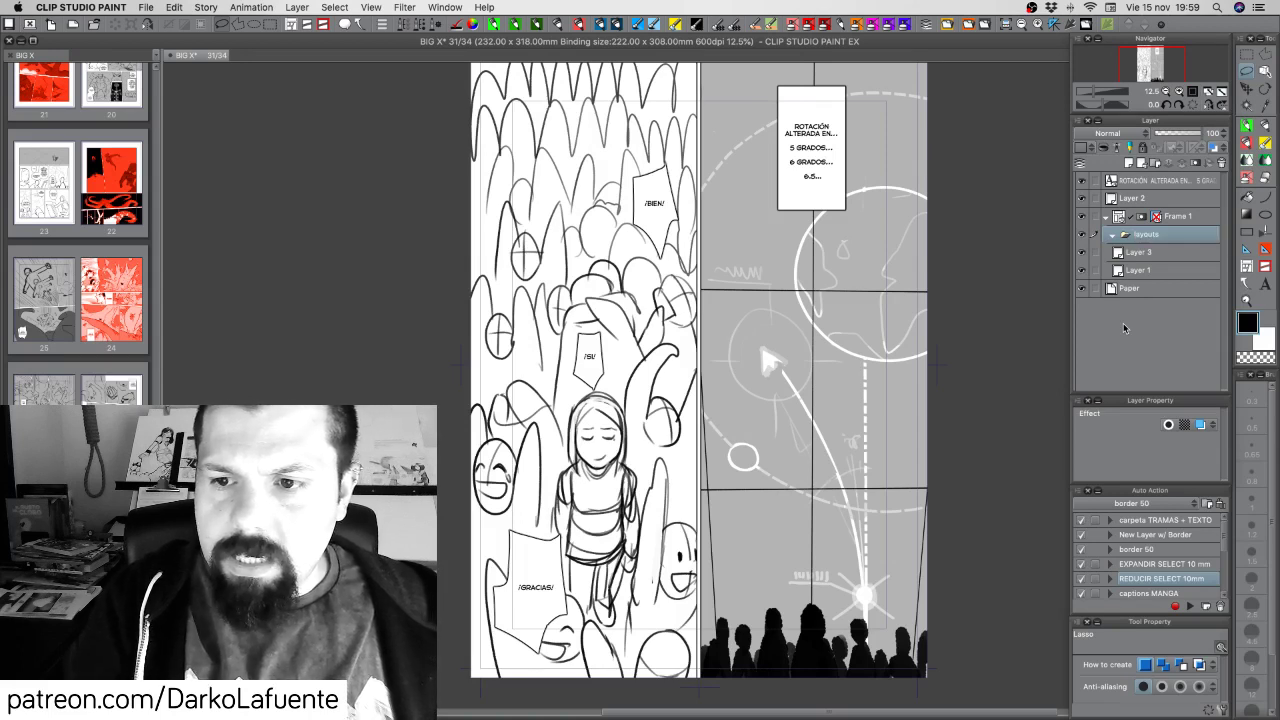
Move Layer 3 and Layer 1 into the layouts folder and collapse the folder
left_click(1168, 252)
left_click(1168, 271, "shift")
left_click_drag(1173, 250, 1178, 235)
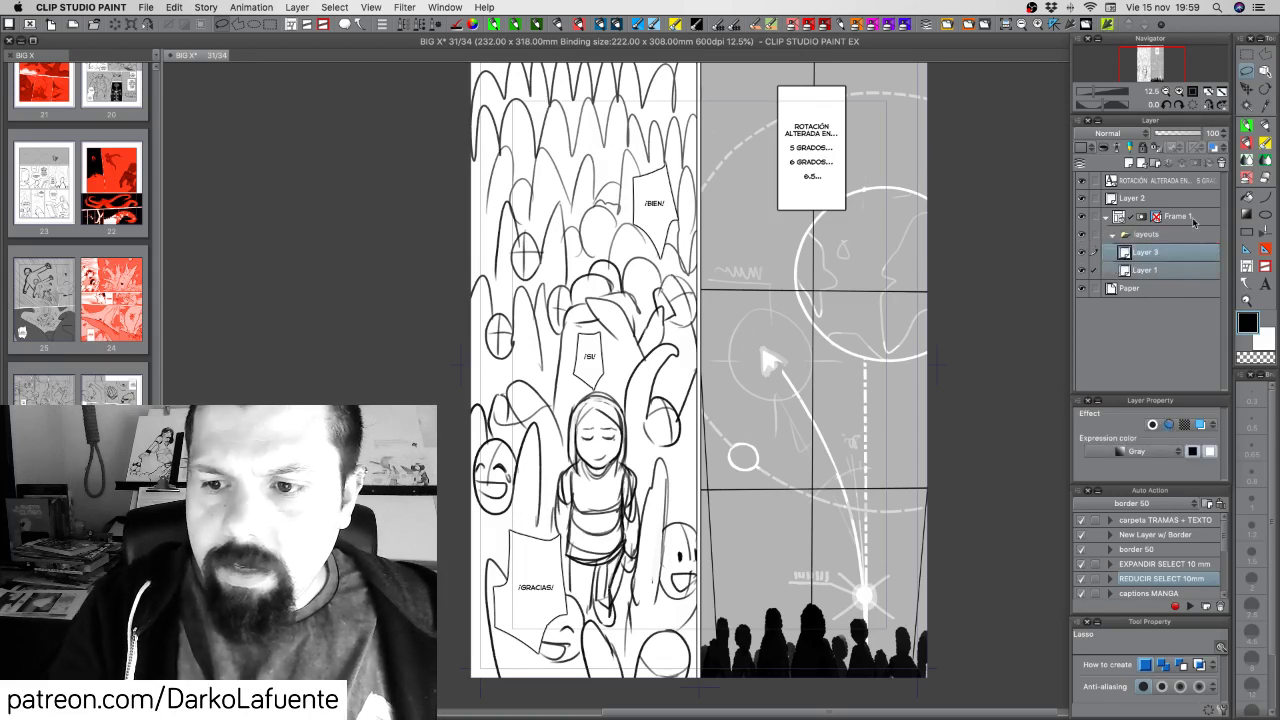
left_click(1113, 235)
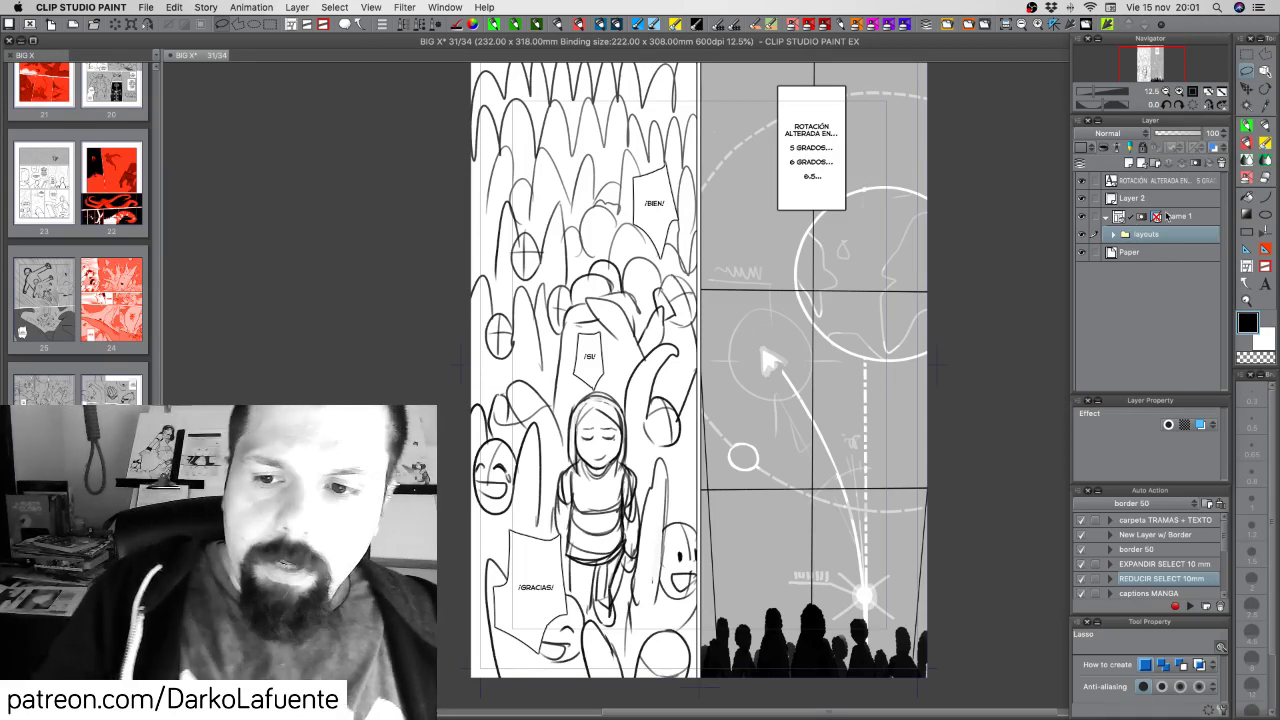
Add a new layer above the layouts folder and check the contents of Layer 1 and Layer 3 by toggling their visibility
left_click(1129, 163)
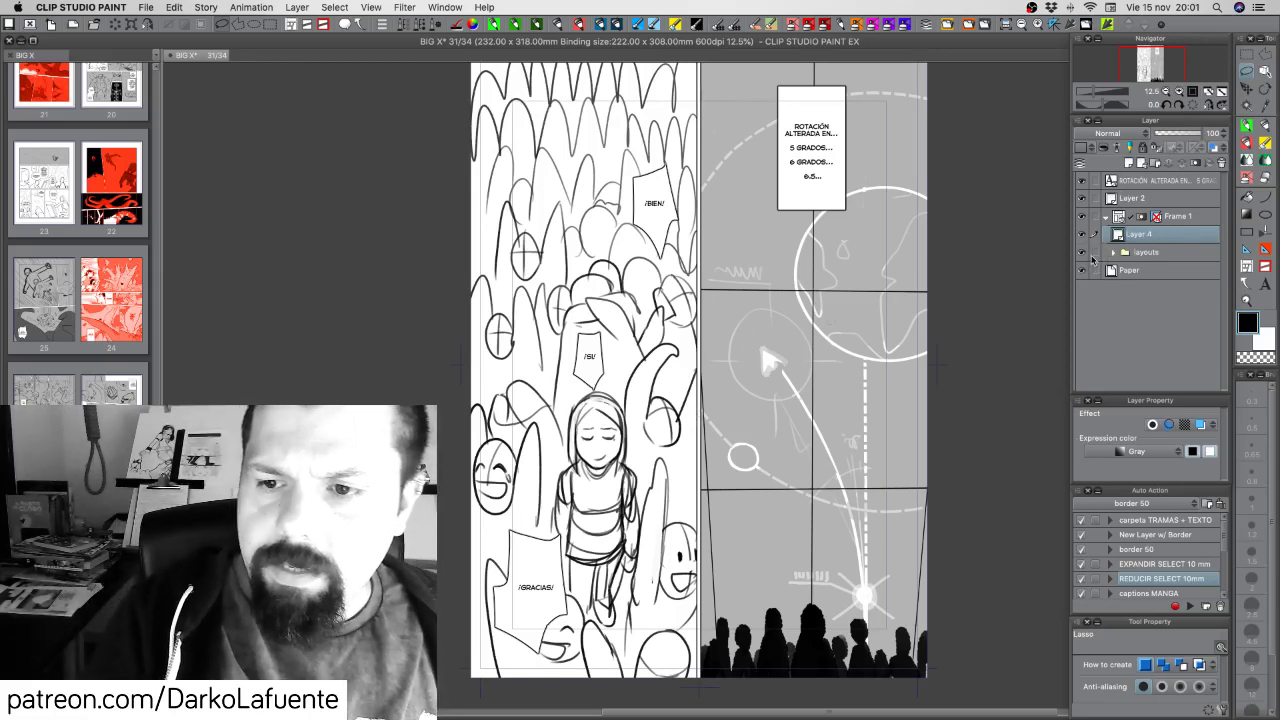
left_click(1112, 253)
left_click(1082, 289)
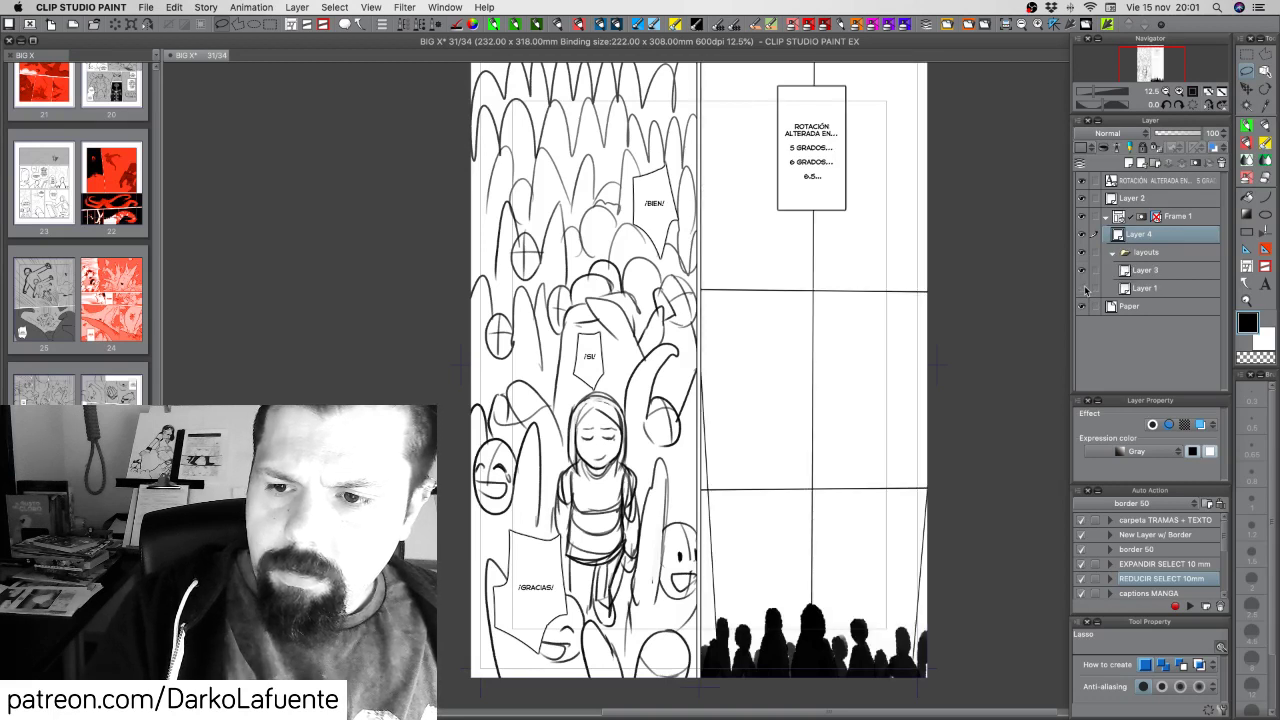
left_click(1082, 289)
left_click(1082, 271)
left_click(1083, 273)
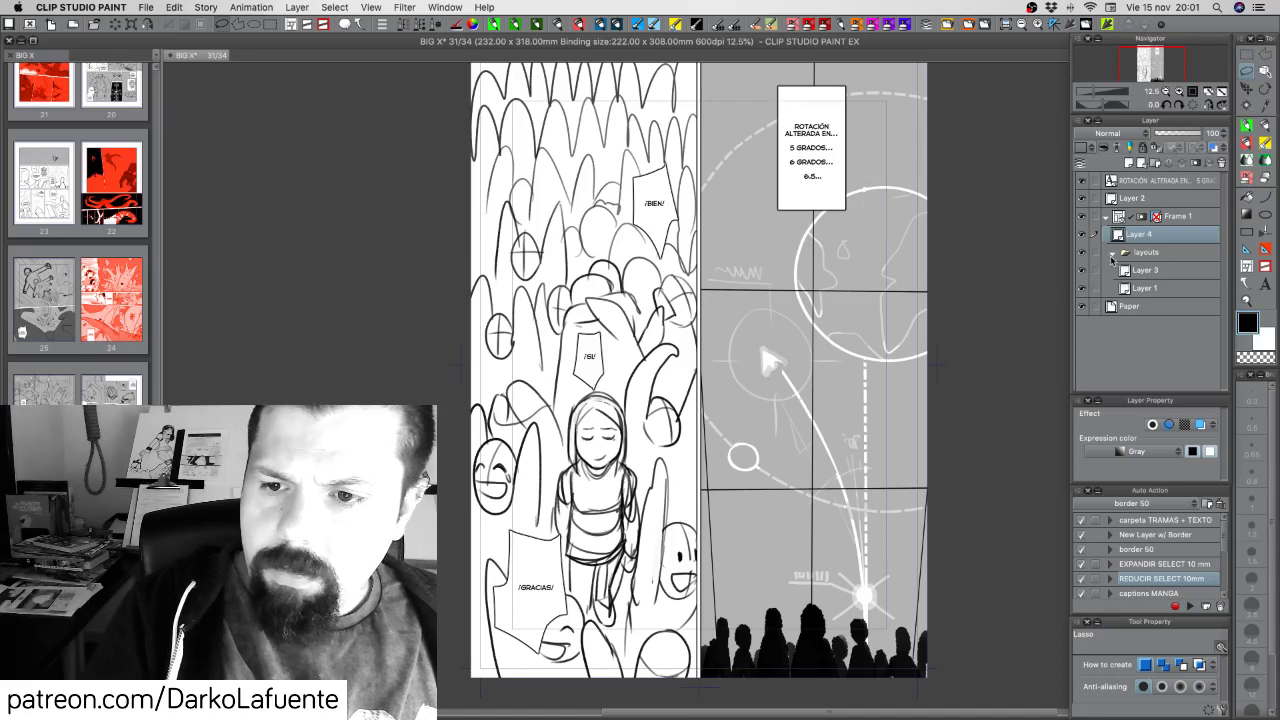
left_click(1112, 253)
Tint the layouts folder orange as a drawing guide with a new layer above it, and delete the redundant Layer 4
left_click(1166, 254)
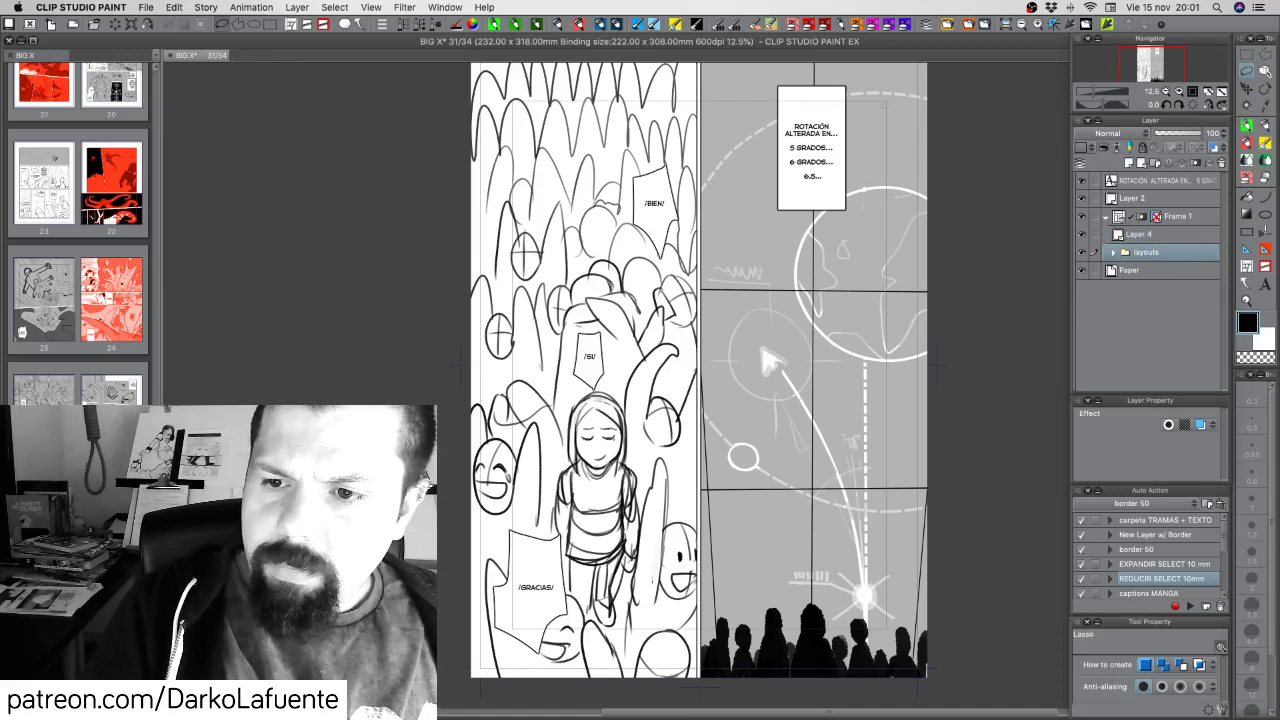
left_click(971, 26)
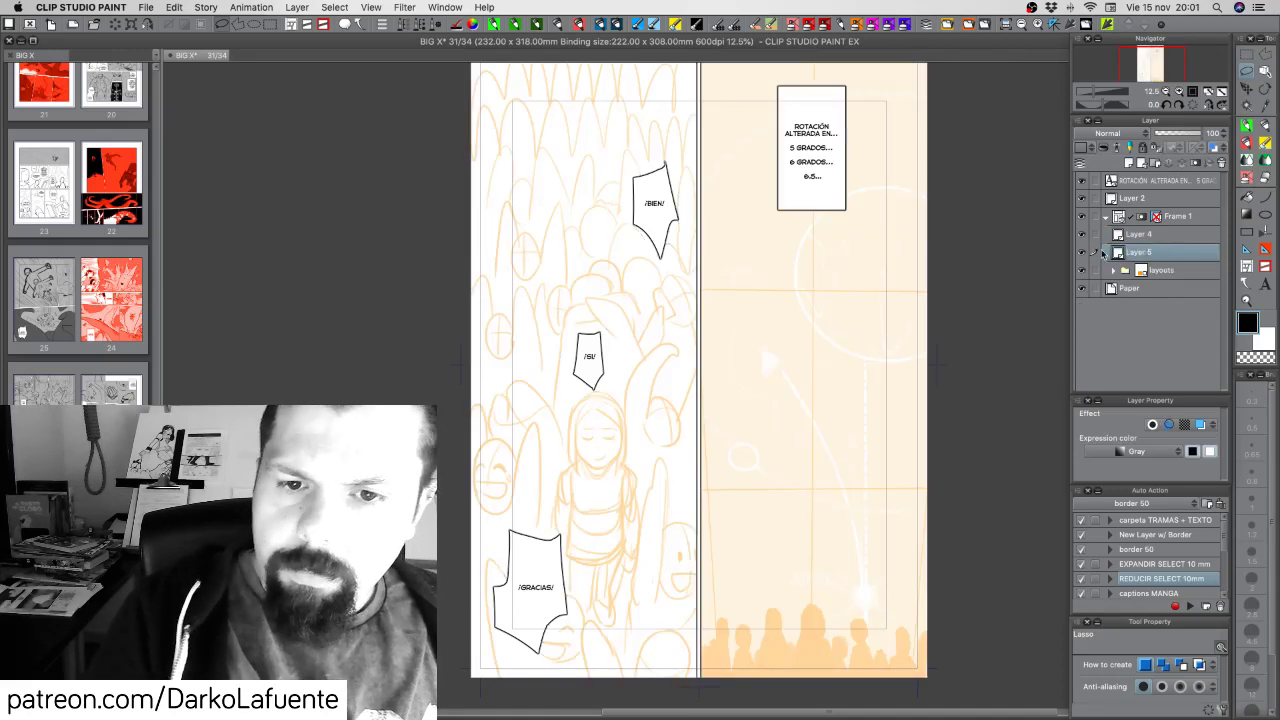
left_click(1158, 236)
left_click(1222, 163)
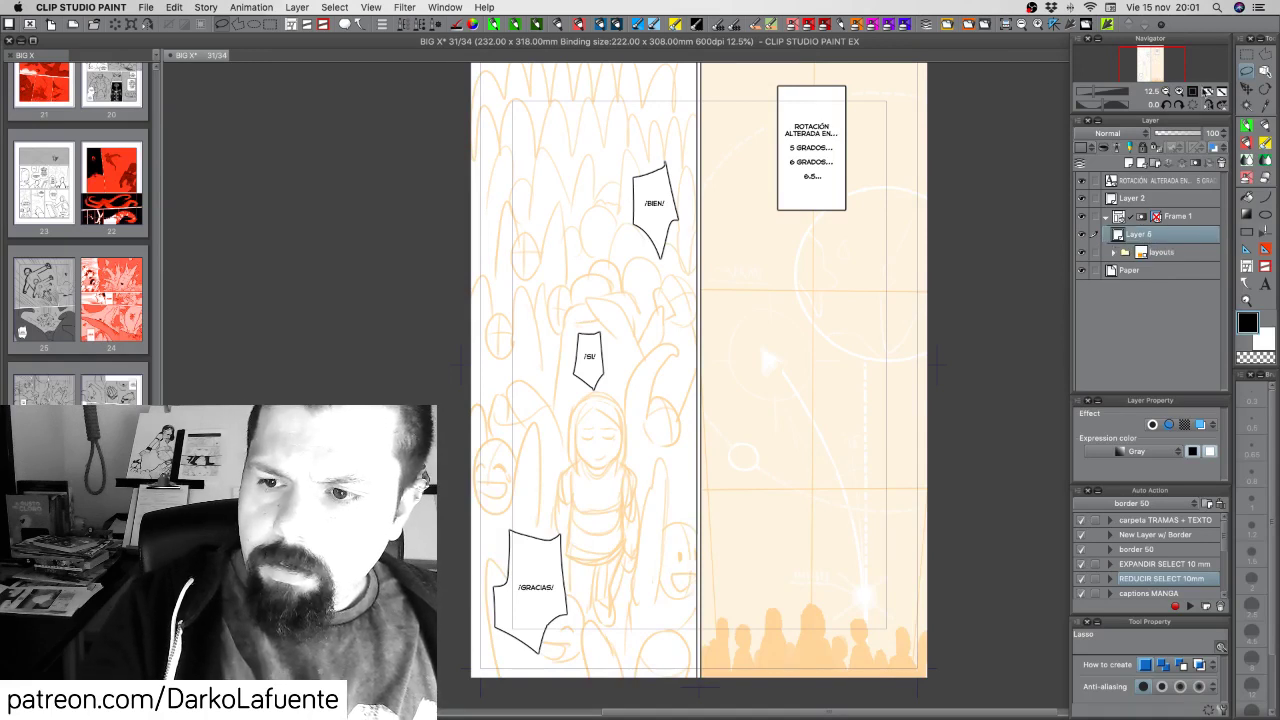
Switch to the drawing pen and set its brush size to 1.2 for sketching on the new layer
left_click(1166, 91)
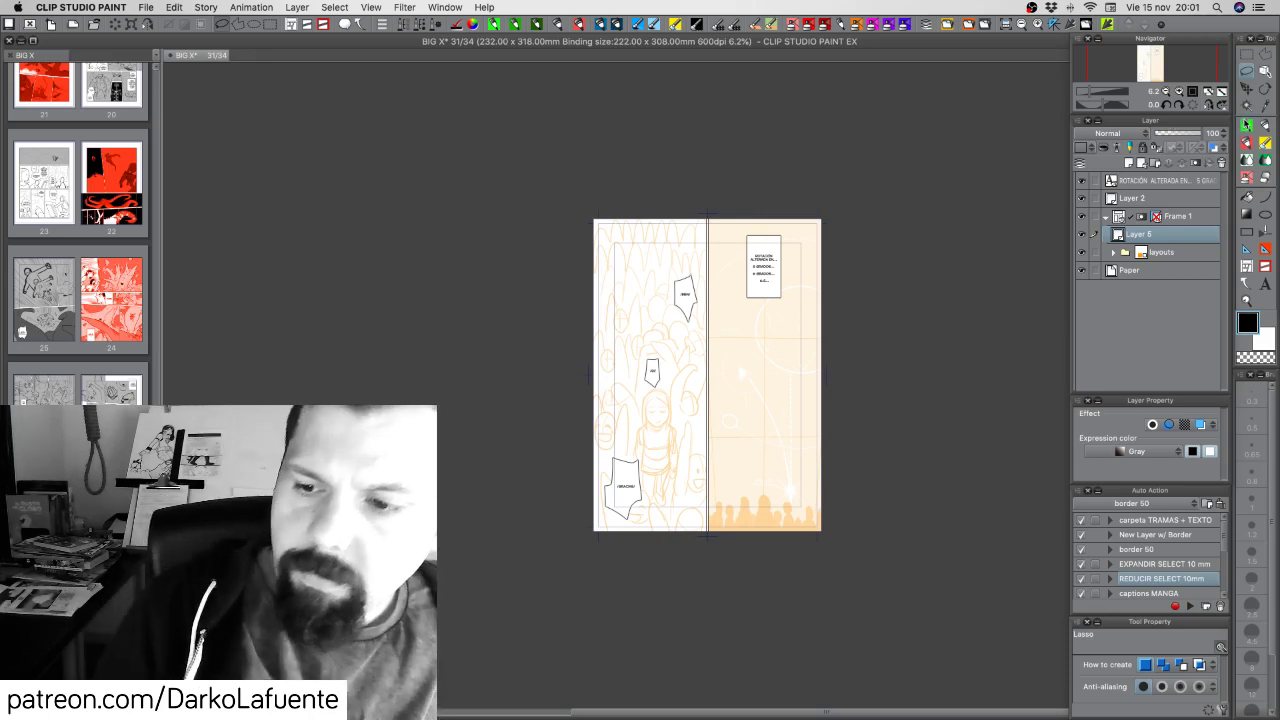
key("p")
left_click(1252, 526)
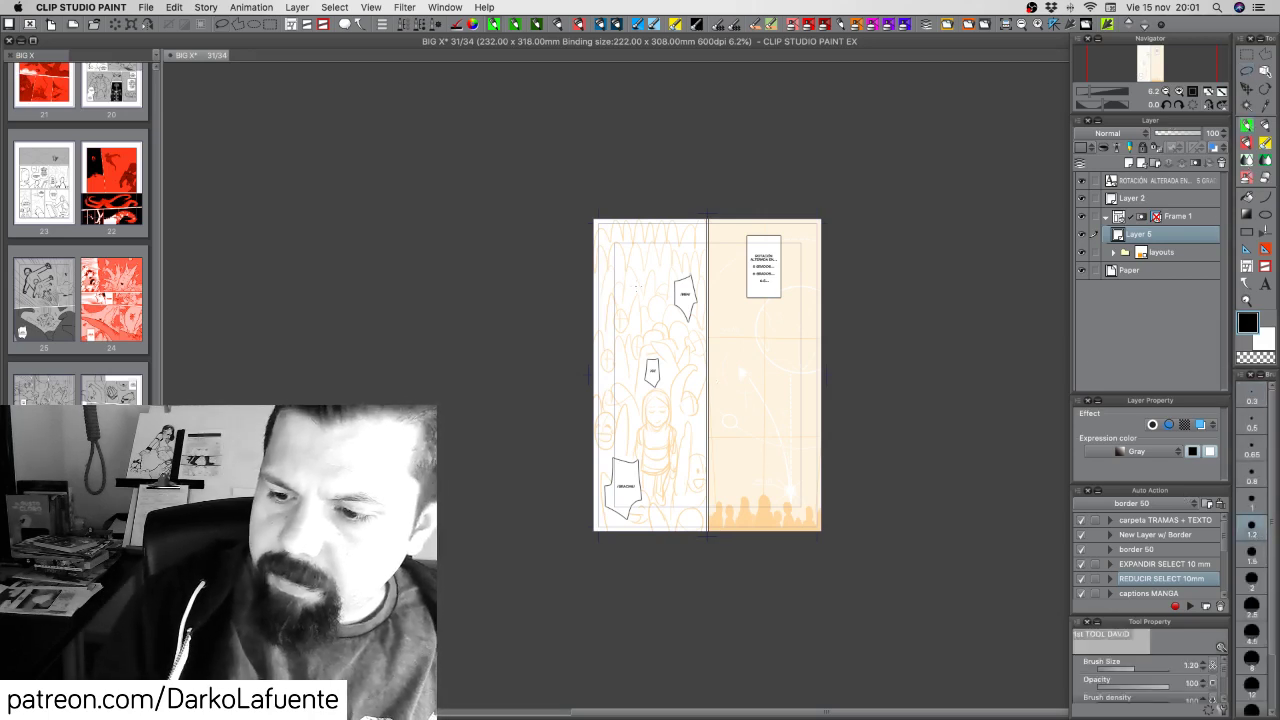
Set the brush size to 2 and rough out a tall, slender standing figure in the middle of the left page
left_click(1252, 579)
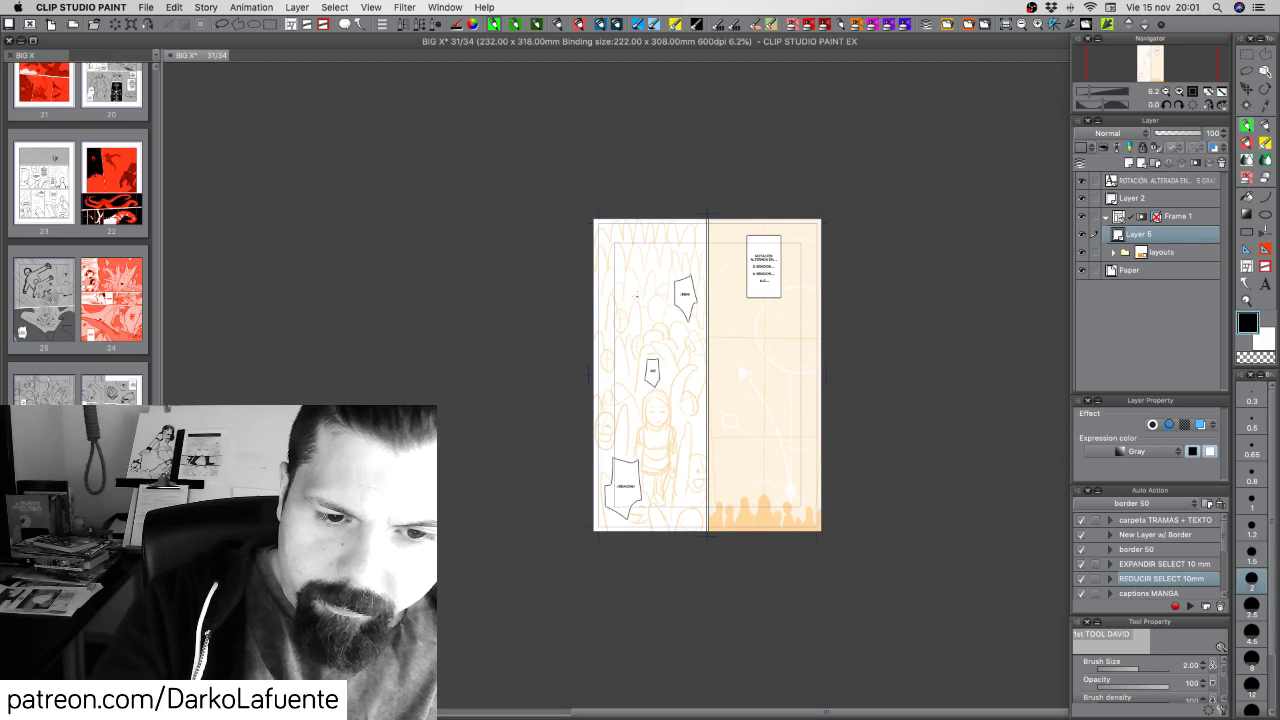
mouse_move(636, 304)
left_mouse_down()
mouse_move(646, 283)
mouse_move(665, 300)
mouse_move(643, 285)
mouse_move(662, 282)
mouse_move(637, 356)
mouse_move(636, 406)
mouse_move(656, 352)
mouse_move(631, 444)
left_mouse_up()
mouse_move(658, 340)
left_mouse_down()
mouse_move(665, 440)
mouse_move(634, 460)
left_mouse_up()
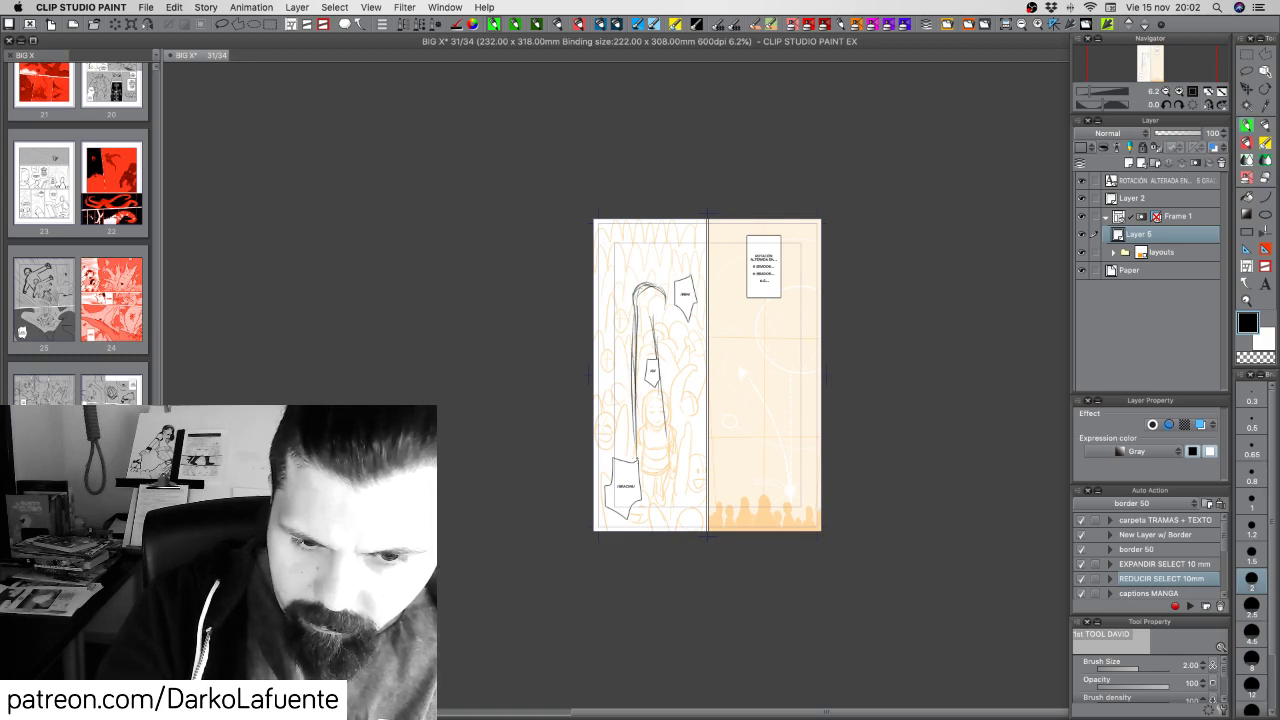
left_click_drag(634, 398, 633, 462)
left_click_drag(659, 378, 663, 466)
left_click_drag(634, 368, 634, 414)
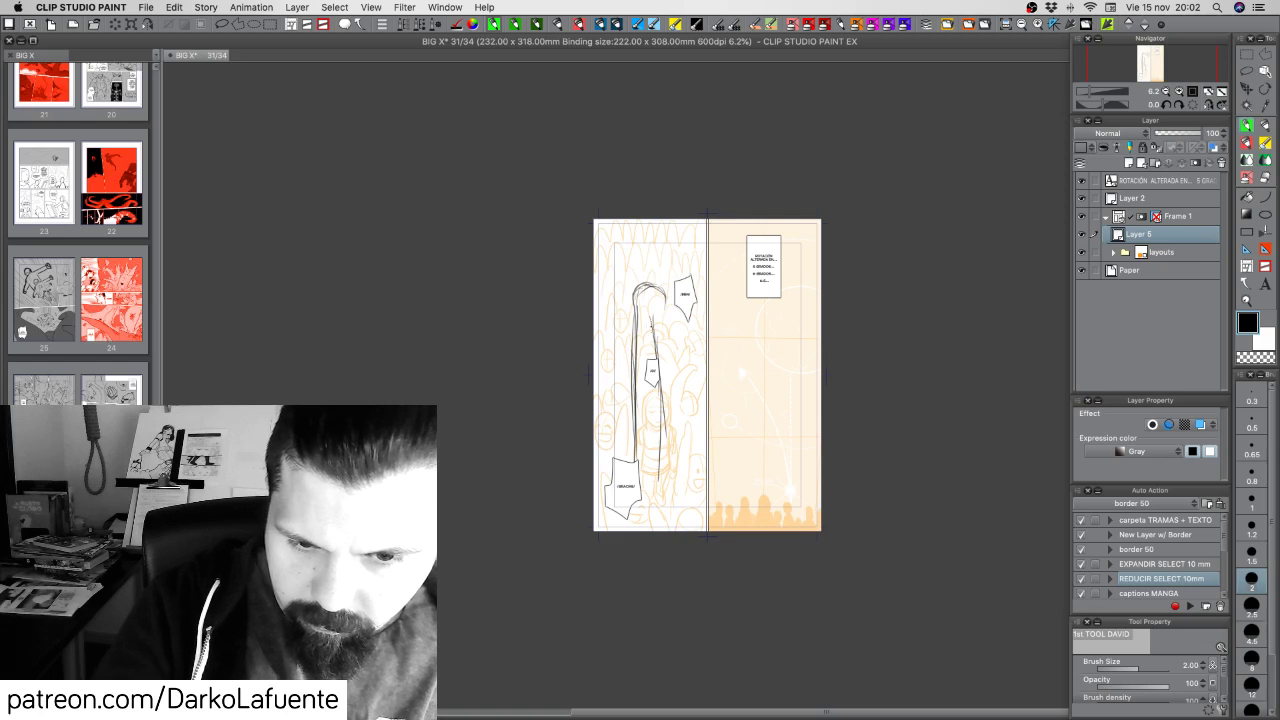
Sketch loose curved strokes for the crowd shapes around and above the tall figure on the left page
mouse_move(596, 346)
left_mouse_down()
mouse_move(622, 396)
mouse_move(596, 412)
left_mouse_up()
left_click_drag(720, 382, 688, 408)
mouse_move(700, 410)
left_mouse_down()
mouse_move(674, 446)
mouse_move(680, 476)
left_mouse_up()
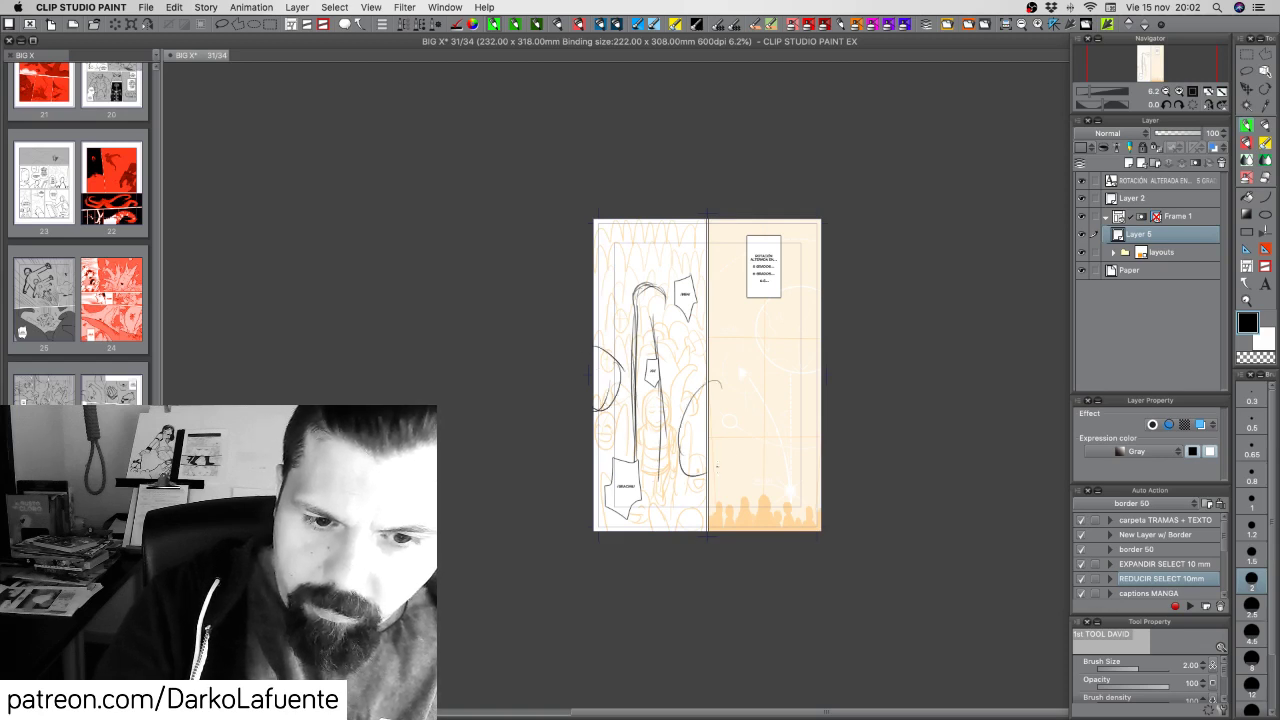
left_click_drag(700, 354, 676, 402)
mouse_move(596, 256)
left_mouse_down()
mouse_move(596, 297)
mouse_move(623, 318)
mouse_move(610, 346)
left_mouse_up()
left_click_drag(698, 306, 674, 342)
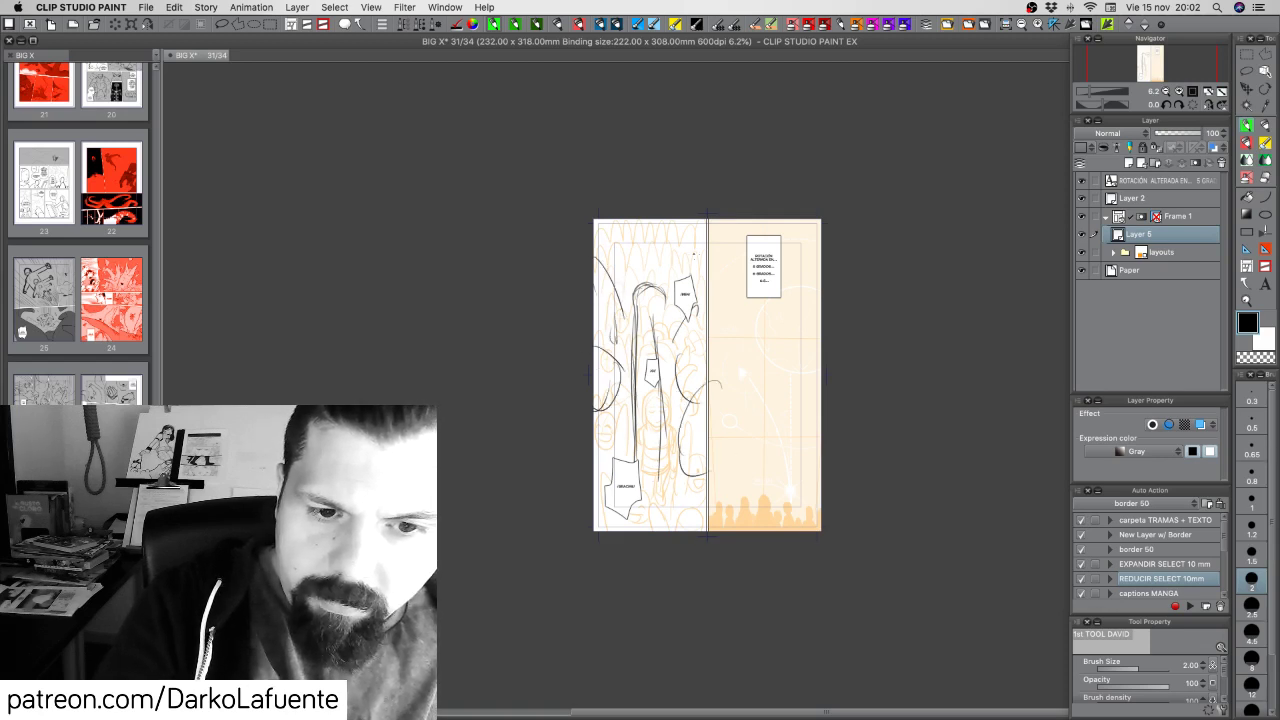
left_click_drag(676, 230, 666, 252)
mouse_move(646, 242)
left_mouse_down()
mouse_move(672, 274)
mouse_move(648, 290)
left_mouse_up()
mouse_move(636, 220)
left_mouse_down()
mouse_move(620, 260)
mouse_move(664, 326)
left_mouse_up()
Sketch the tall figure's head in profile with a heavier face contour and a first eye mark
mouse_move(642, 316)
left_mouse_down()
mouse_move(666, 286)
mouse_move(638, 304)
mouse_move(644, 314)
left_mouse_up()
mouse_move(648, 284)
left_mouse_down()
mouse_move(638, 306)
mouse_move(660, 324)
left_mouse_up()
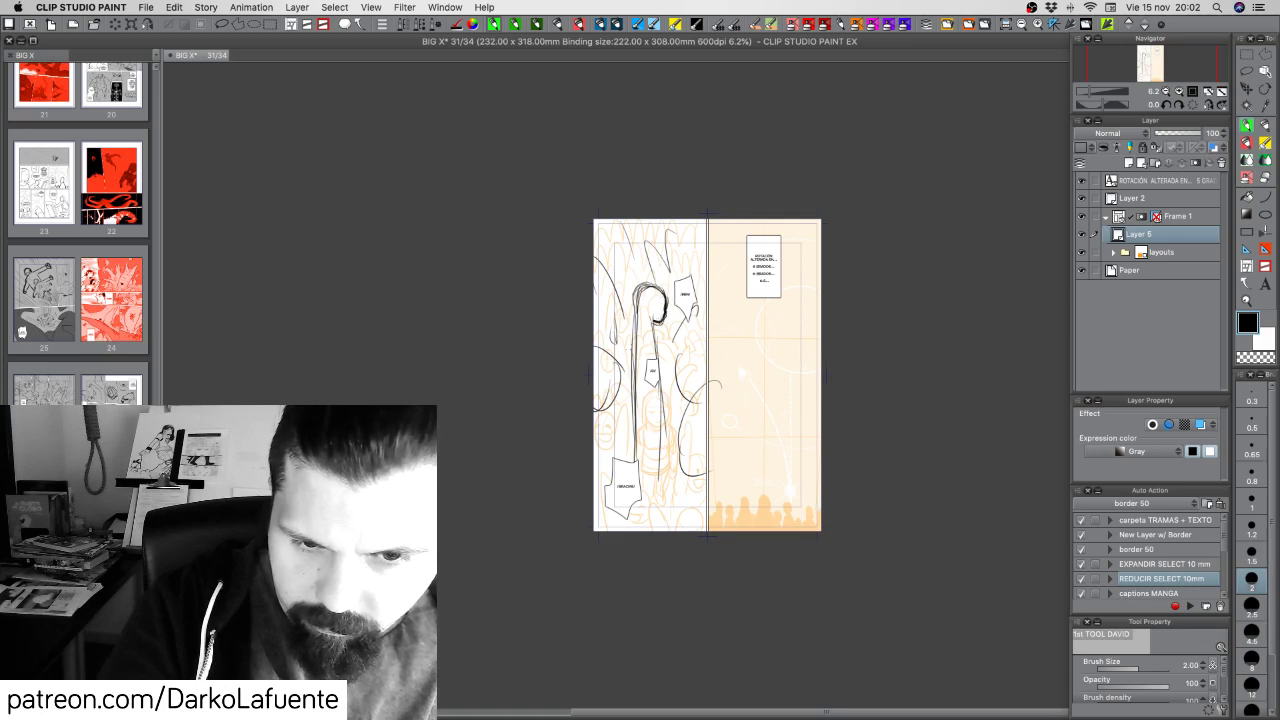
left_click(1179, 91)
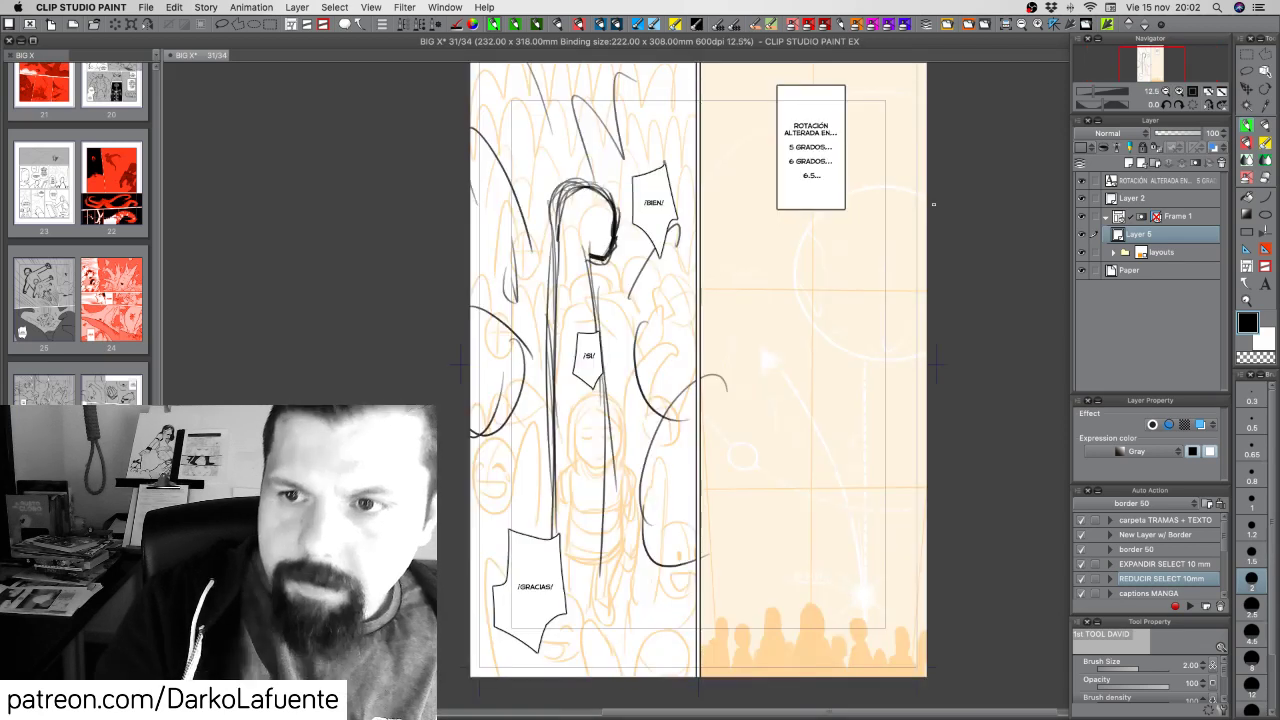
left_click_drag(702, 306, 717, 444)
left_click_drag(627, 350, 622, 368)
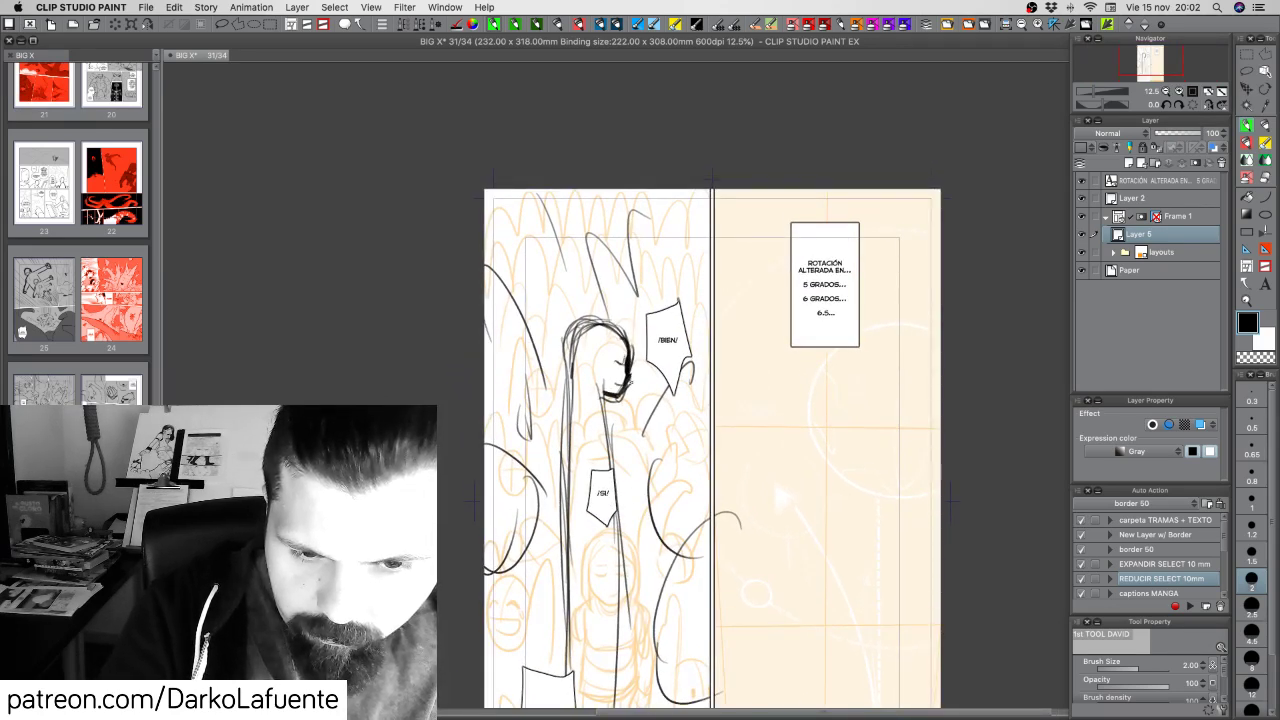
Refine the figure's eye, nose and mouth by alternating between black ink and transparent colour
key("c")
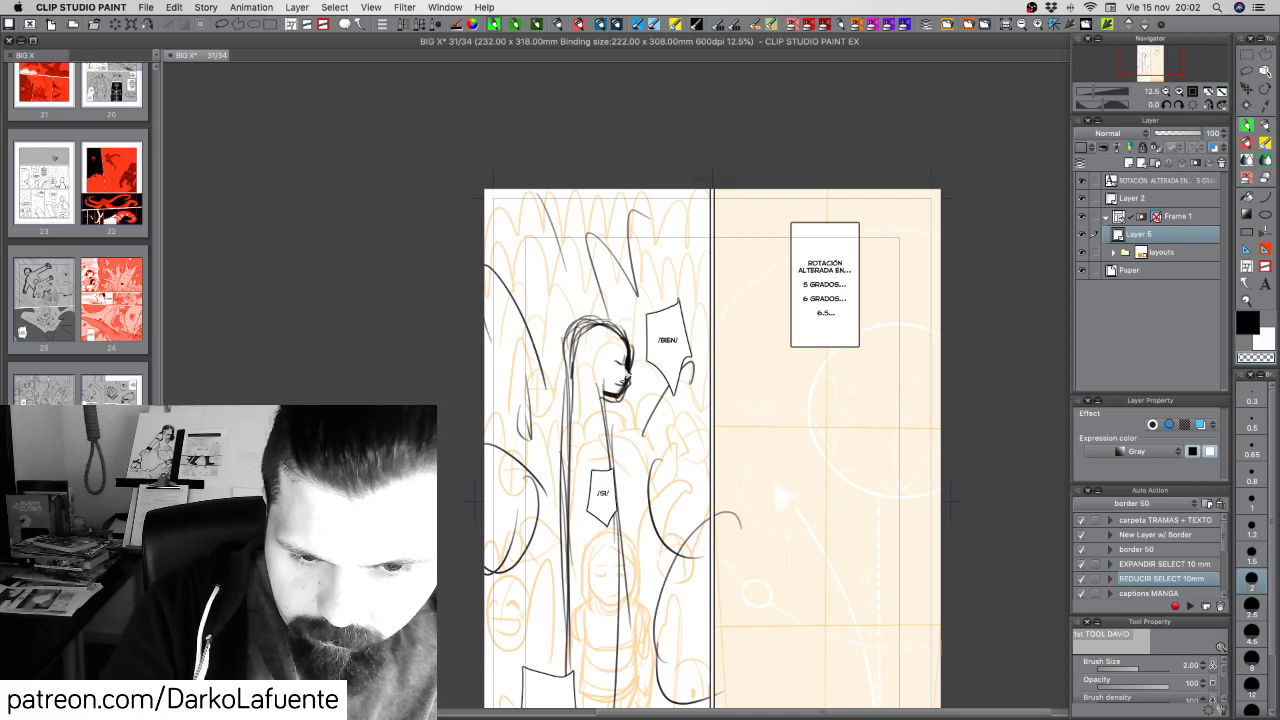
key("c")
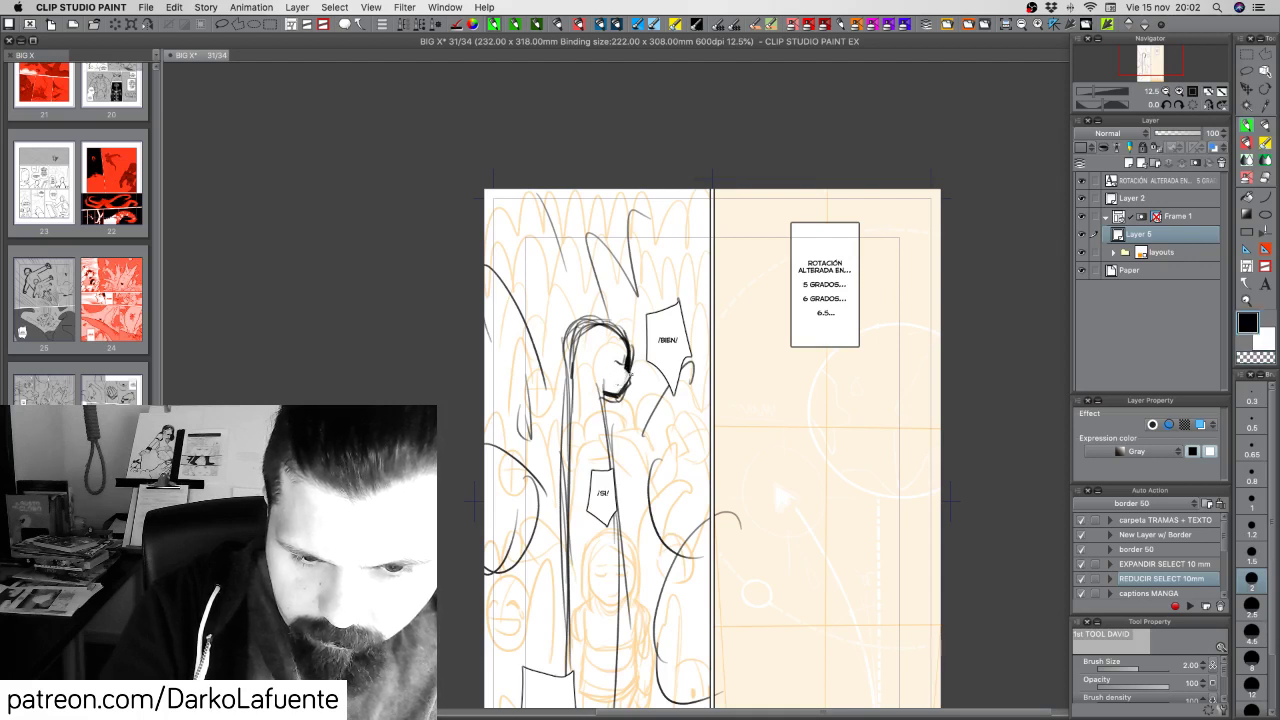
key("c")
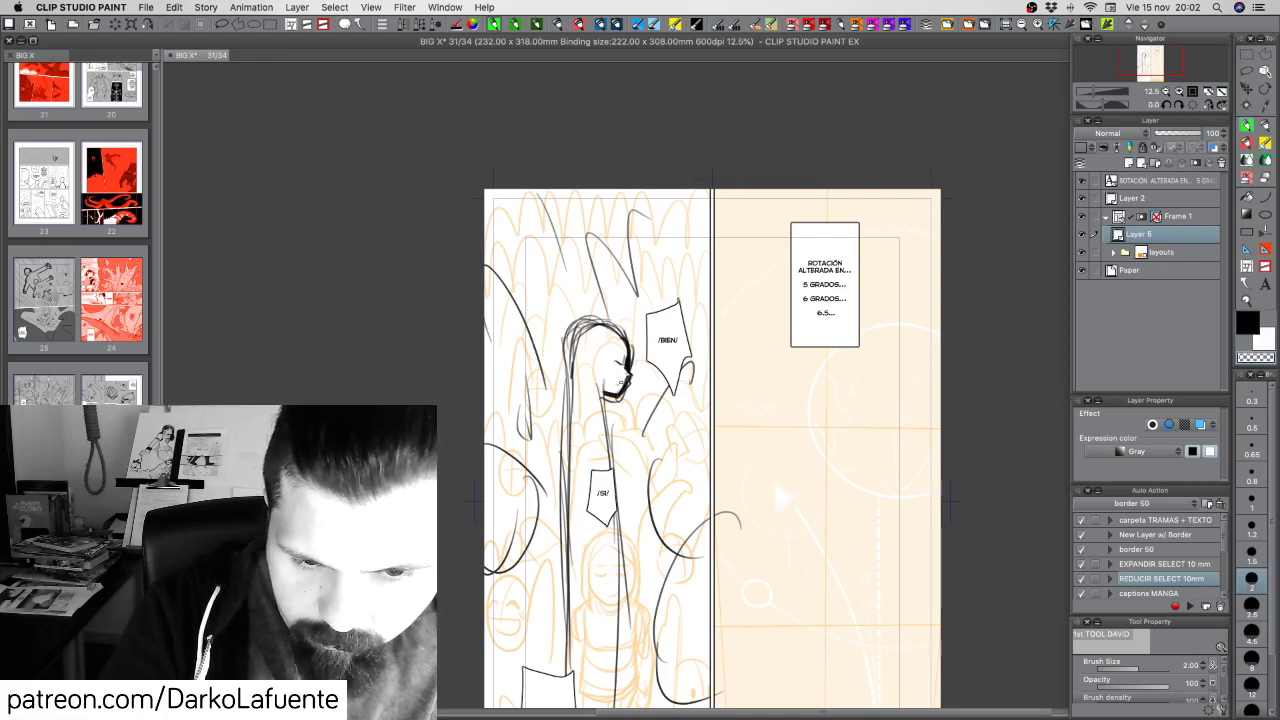
key("c")
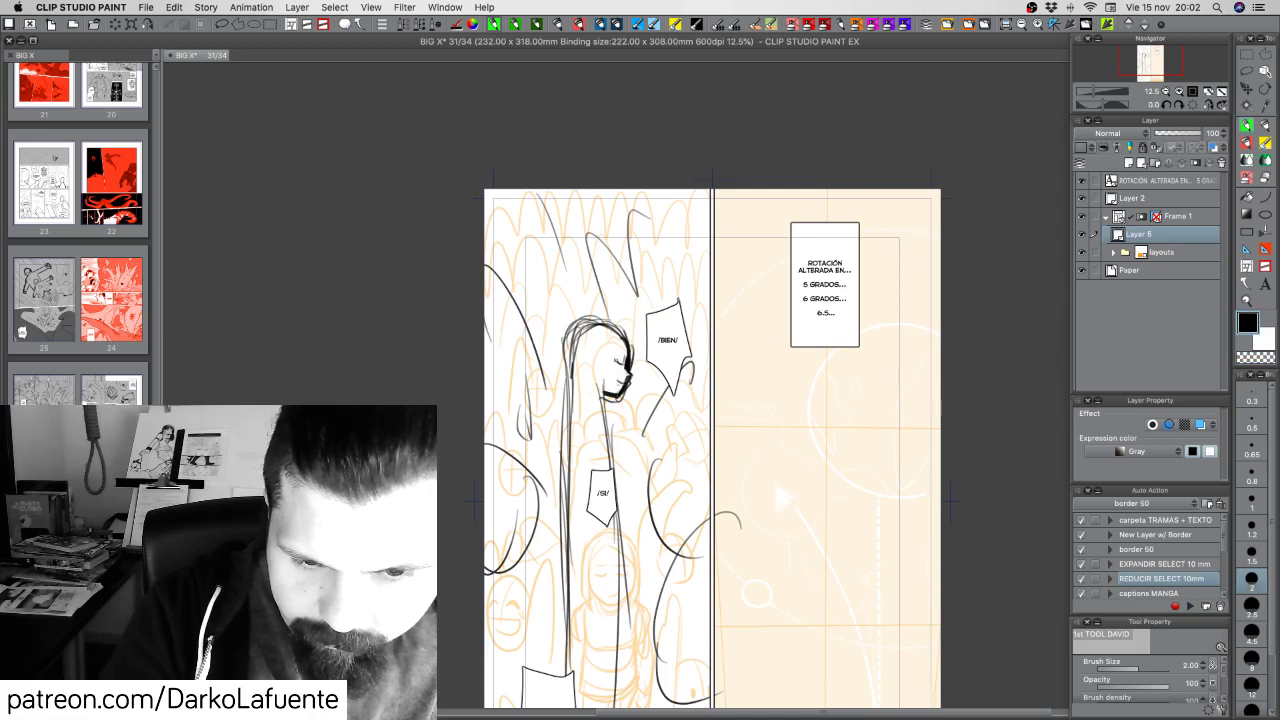
key("c")
key("c")
key("c")
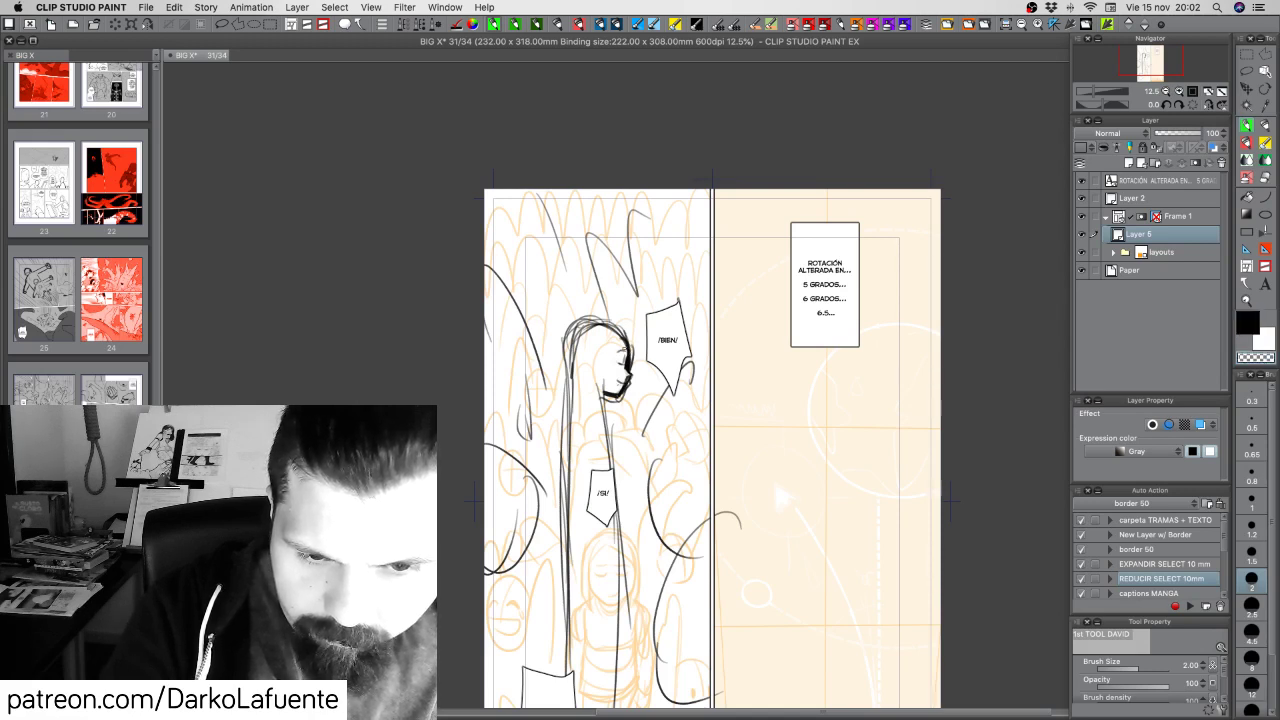
key("c")
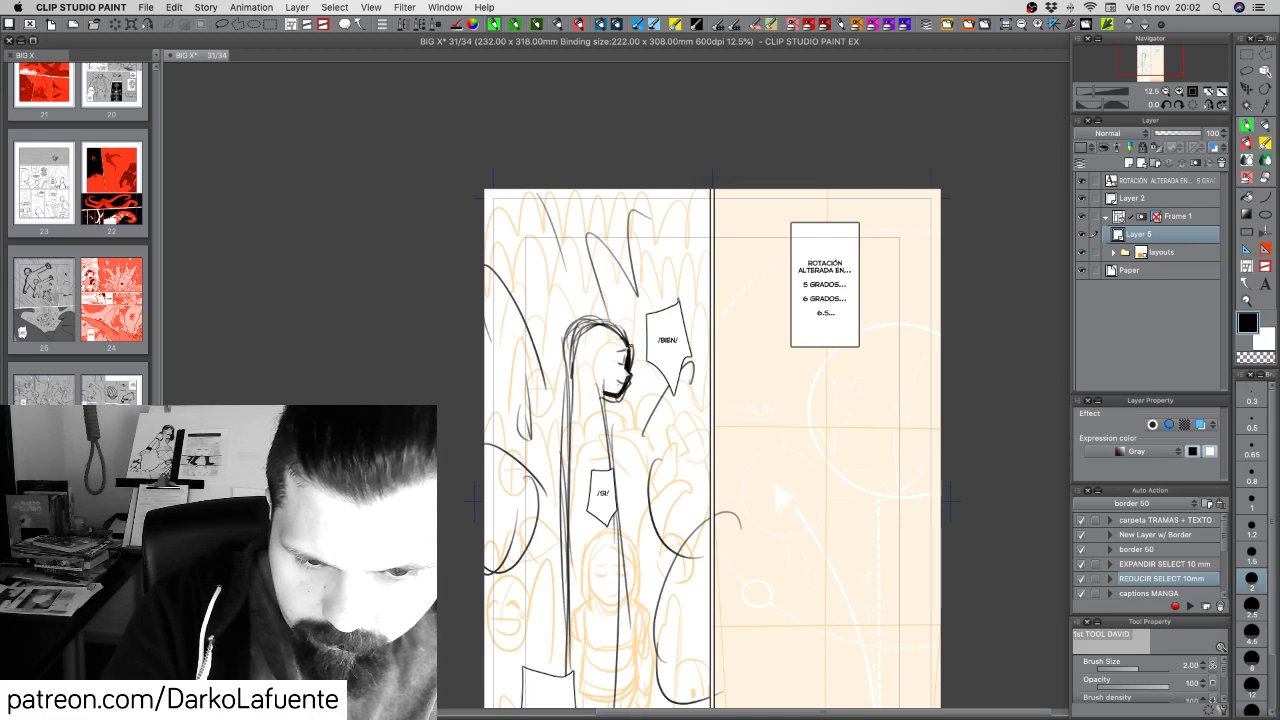
key("c")
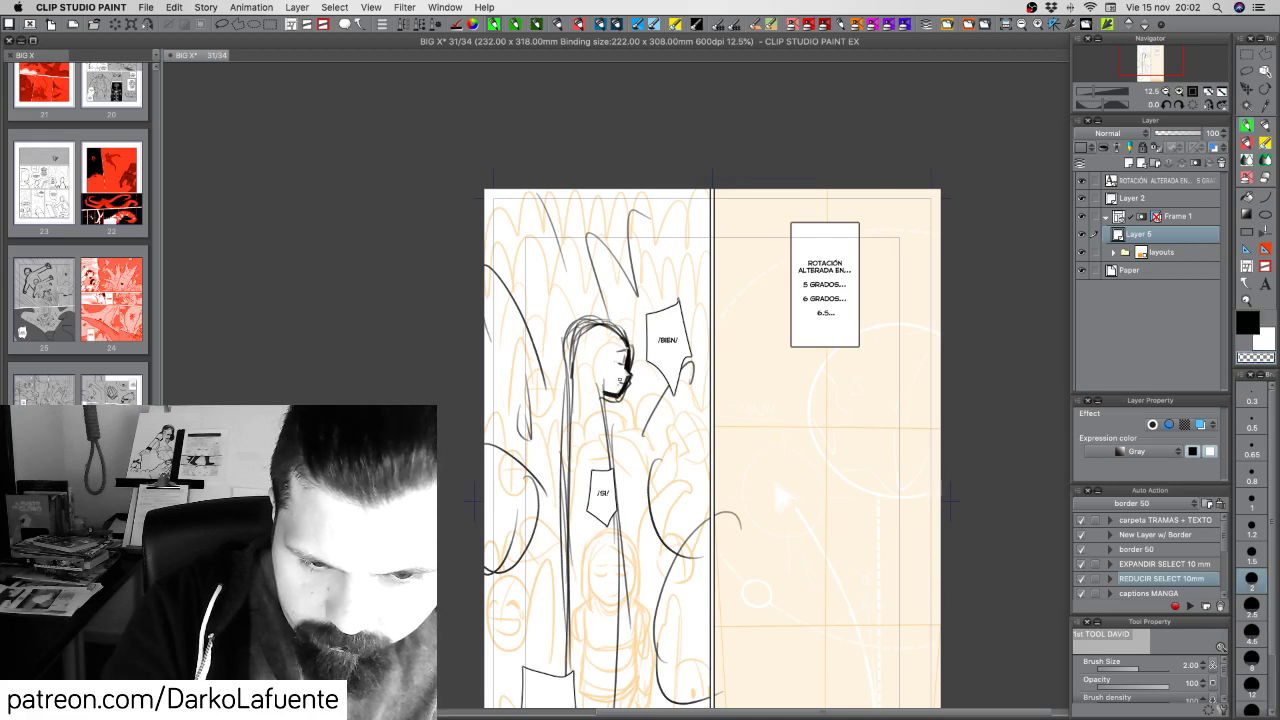
key("c")
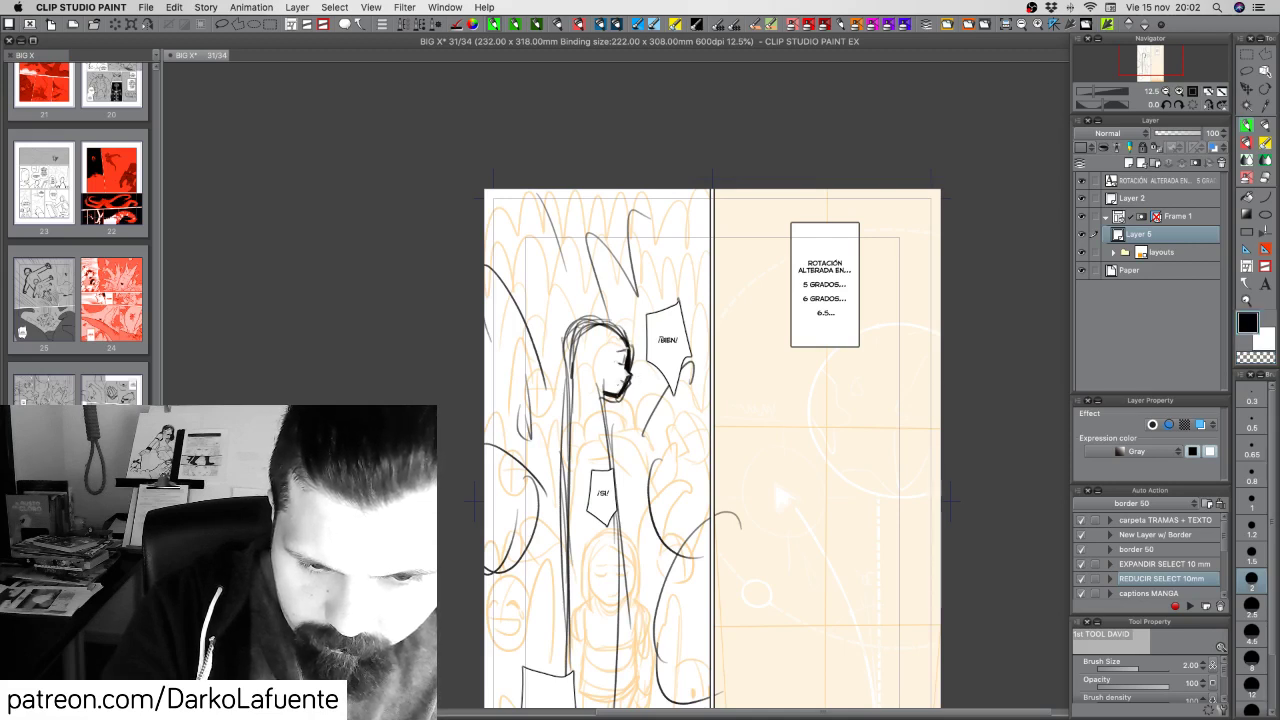
Draw short hair strands over the crown, the side of the head and the fringe, erasing stray lines in between
mouse_move(598, 320)
left_mouse_down()
mouse_move(566, 373)
mouse_move(630, 336)
mouse_move(602, 373)
mouse_move(635, 346)
mouse_move(627, 331)
mouse_move(575, 323)
mouse_move(568, 360)
left_mouse_up()
key("c")
left_click_drag(592, 326, 568, 355)
mouse_move(605, 322)
left_mouse_down()
mouse_move(568, 347)
mouse_move(631, 342)
mouse_move(572, 318)
mouse_move(562, 376)
mouse_move(574, 382)
mouse_move(572, 352)
left_mouse_up()
key("c")
left_click_drag(584, 358, 576, 386)
left_click_drag(606, 322, 594, 344)
left_click_drag(592, 346, 584, 390)
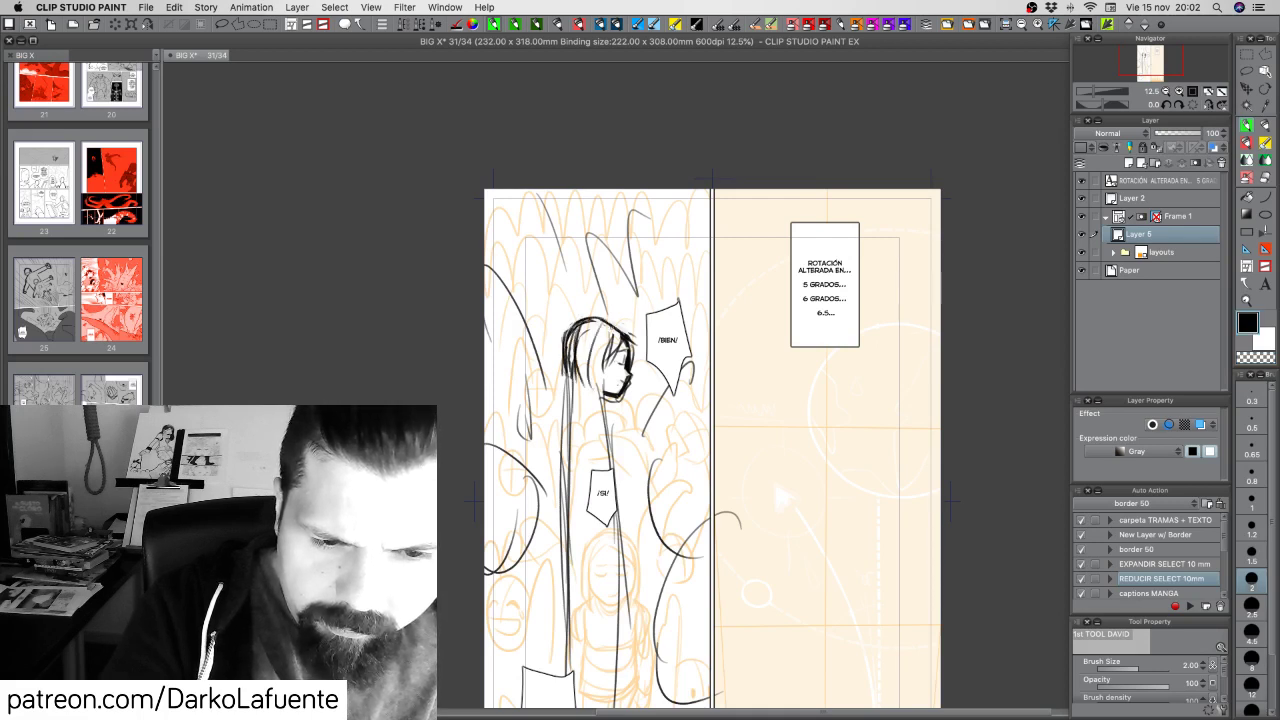
left_click_drag(612, 326, 590, 394)
mouse_move(608, 364)
left_mouse_down()
mouse_move(602, 382)
mouse_move(563, 387)
mouse_move(608, 319)
left_mouse_up()
key("c")
left_click_drag(572, 321, 626, 334)
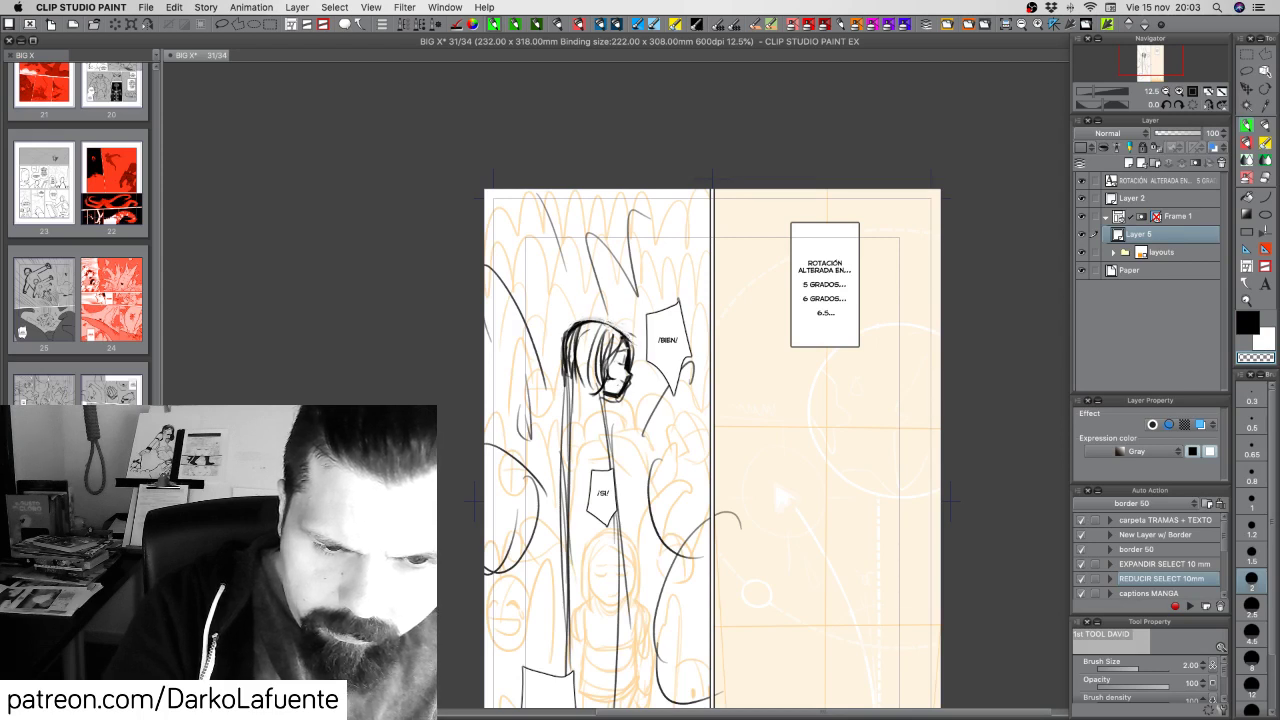
Add pointed hair tips in front of and behind the figure's face, and tidy the jaw area
key("c")
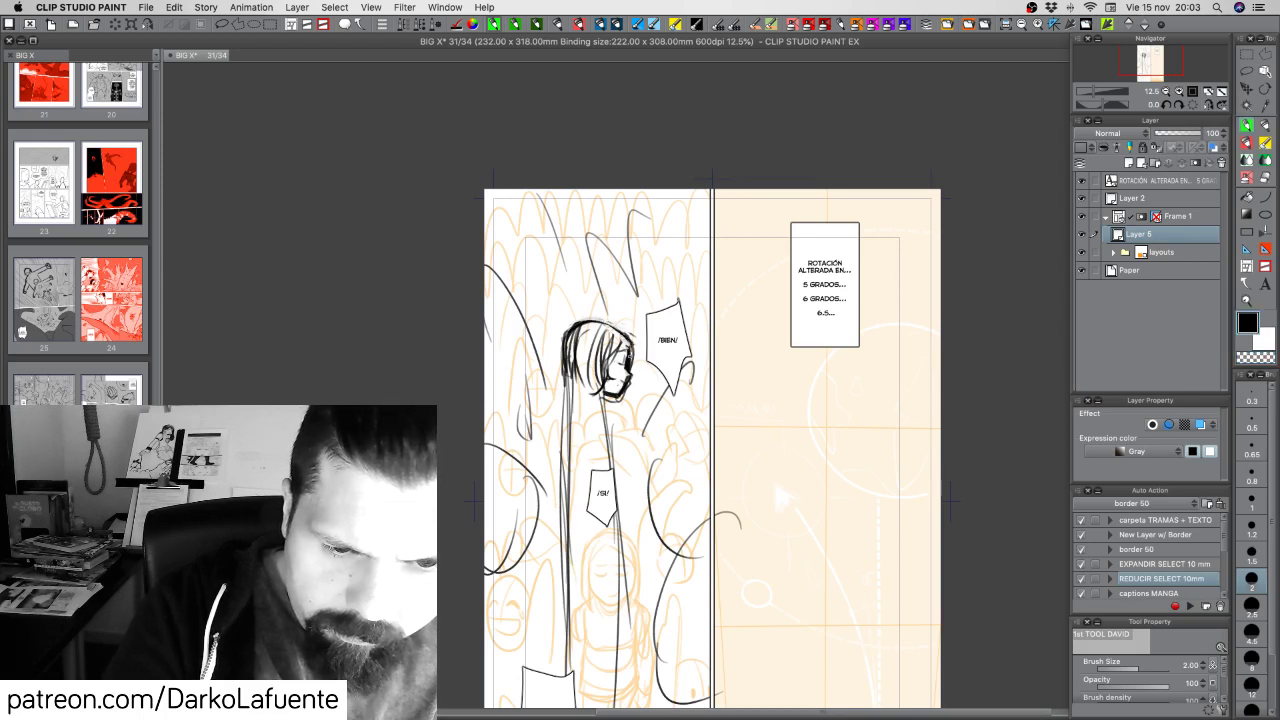
left_click_drag(630, 342, 644, 386)
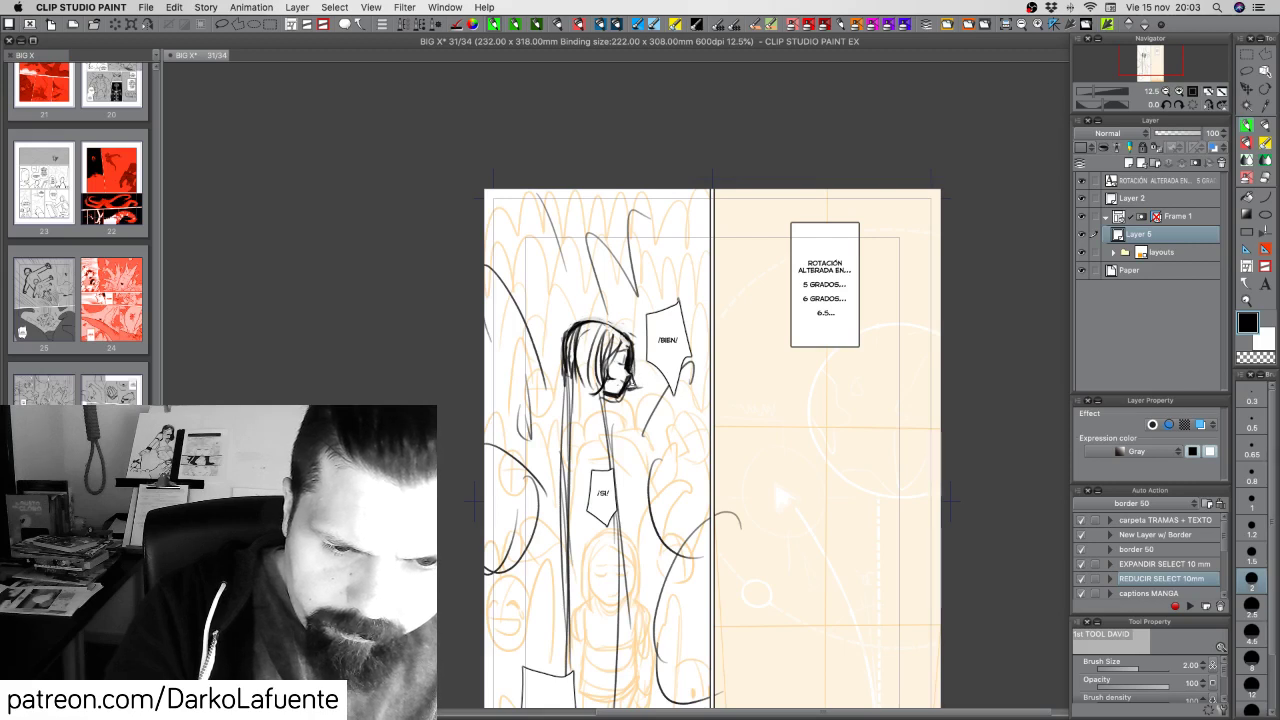
mouse_move(564, 340)
left_mouse_down()
mouse_move(556, 382)
mouse_move(599, 404)
left_mouse_up()
mouse_move(601, 390)
left_mouse_down()
mouse_move(605, 409)
mouse_move(624, 390)
left_mouse_up()
key("c")
key("c")
key("c")
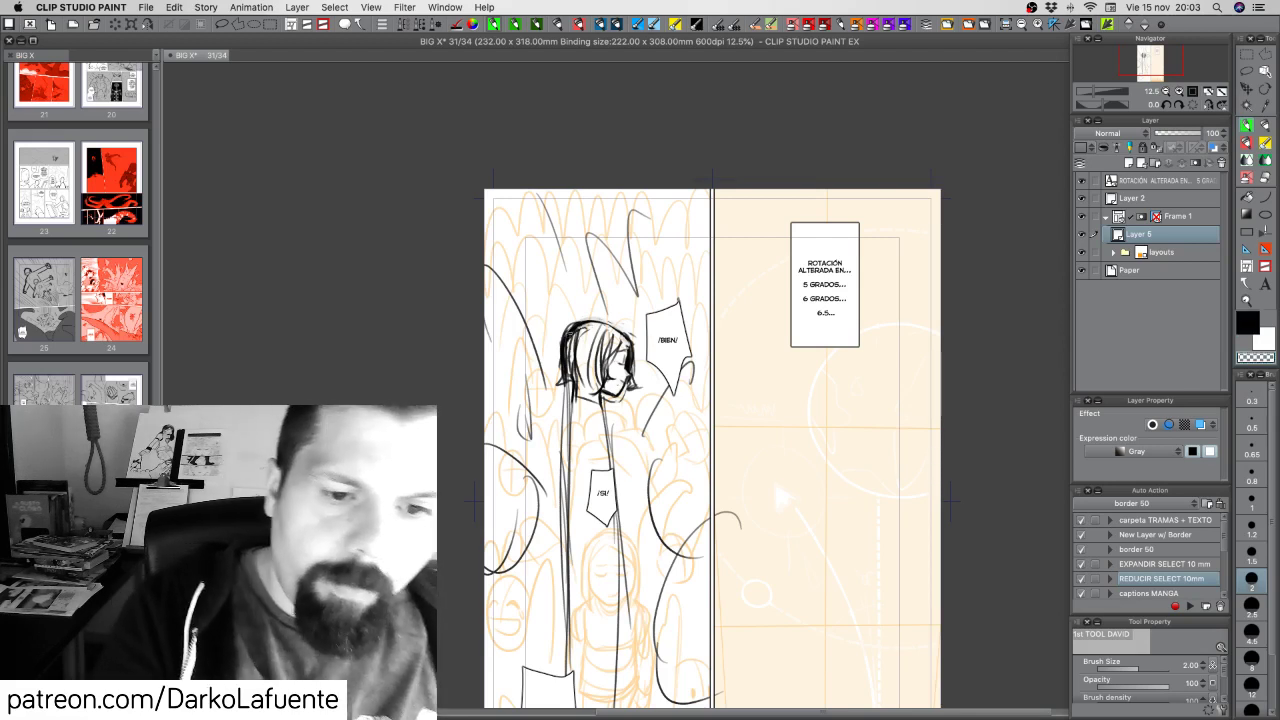
key("c")
Rework the hair at the back of the head, trimming its outline with transparent colour and redrawing the strands
mouse_move(588, 324)
left_mouse_down()
mouse_move(567, 342)
mouse_move(564, 371)
left_mouse_up()
left_click_drag(589, 323, 567, 363)
mouse_move(581, 333)
left_mouse_down()
mouse_move(569, 361)
mouse_move(560, 342)
left_mouse_up()
key("c")
key("c")
left_click_drag(563, 336, 559, 383)
mouse_move(563, 369)
left_mouse_down()
mouse_move(552, 389)
mouse_move(578, 391)
left_mouse_up()
key("c")
key("c")
key("c")
Draw the figure's nape, back, front neckline and rounded shoulder below the head
mouse_move(598, 347)
left_mouse_down()
mouse_move(590, 395)
mouse_move(611, 402)
mouse_move(562, 452)
left_mouse_up()
left_click_drag(578, 382, 569, 494)
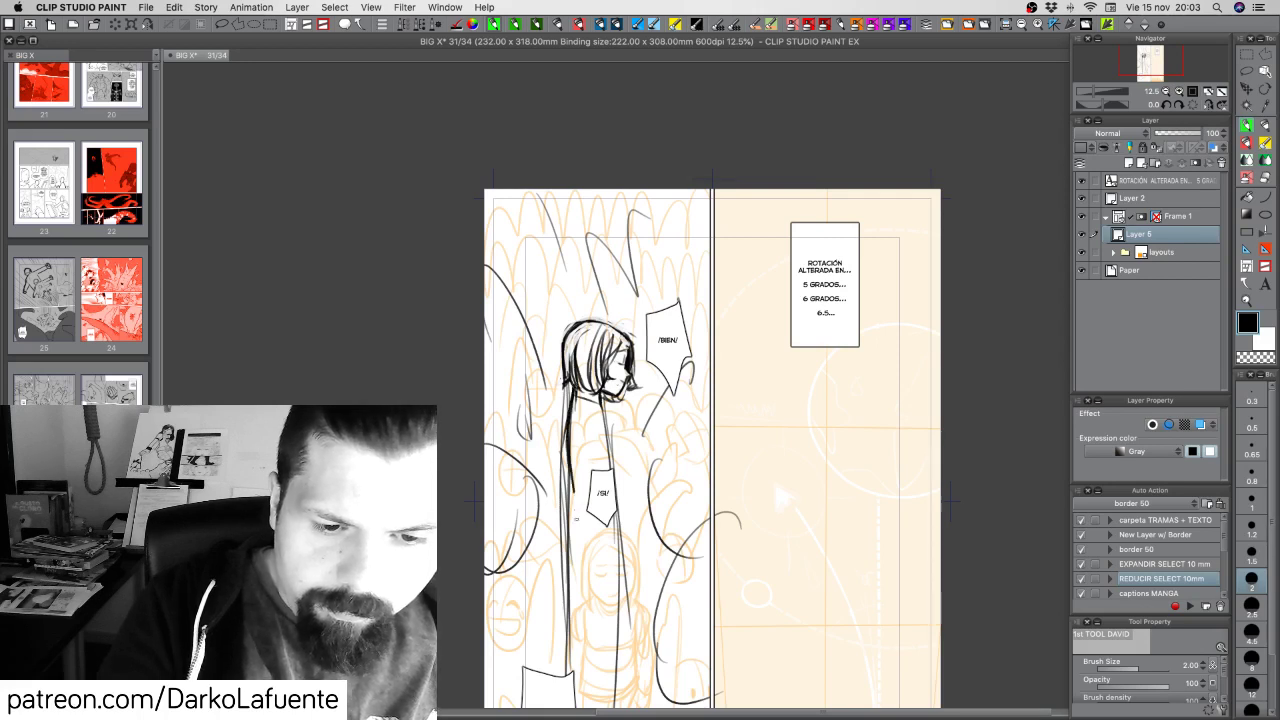
left_click_drag(602, 404, 616, 443)
mouse_move(600, 402)
left_mouse_down()
mouse_move(620, 508)
mouse_move(572, 438)
mouse_move(570, 452)
left_mouse_up()
mouse_move(586, 416)
left_mouse_down()
mouse_move(600, 434)
mouse_move(574, 454)
left_mouse_up()
left_click_drag(578, 418, 597, 460)
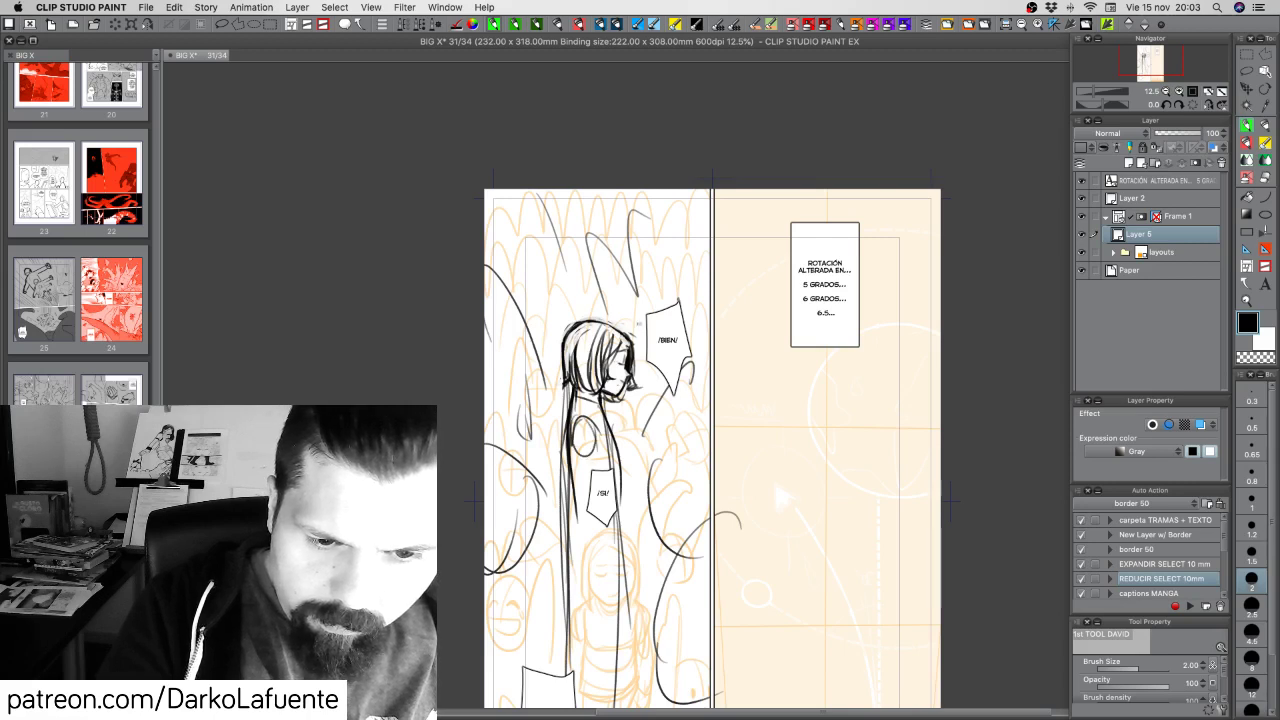
Touch up the figure's face and hair contour with ink and transparent colour, and save the page
key("c")
left_click_drag(627, 351, 626, 366)
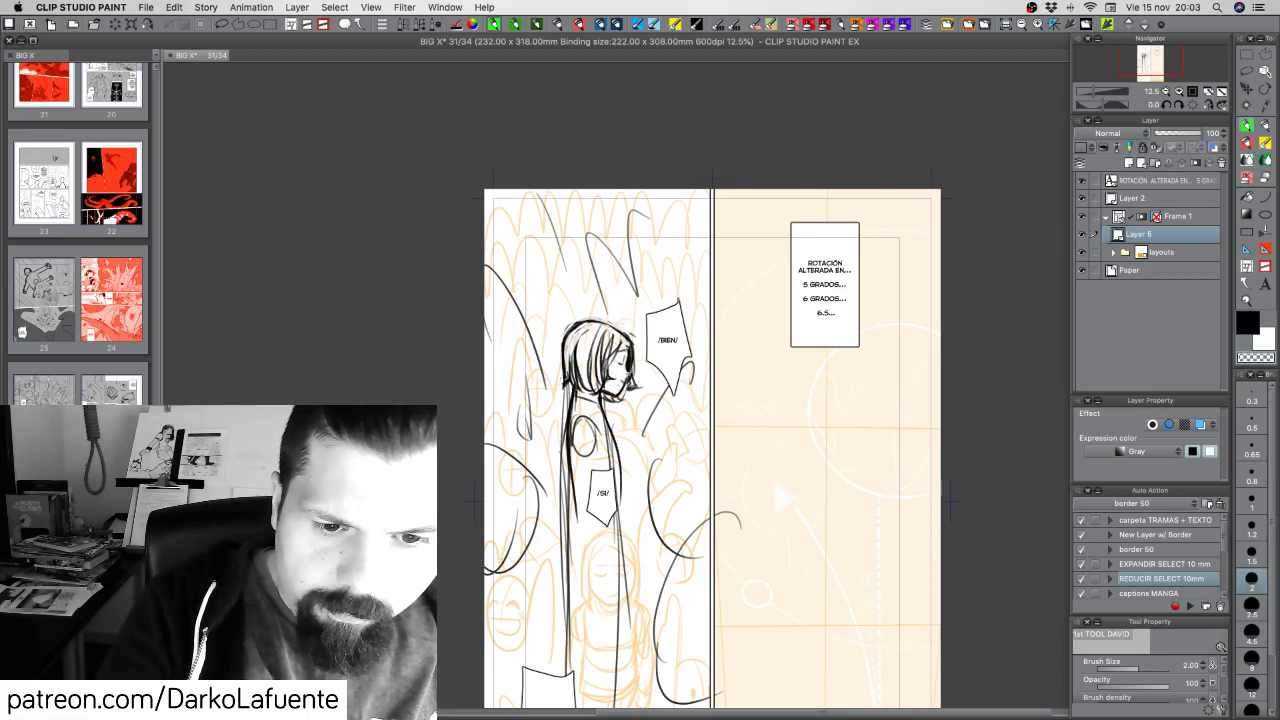
key("c")
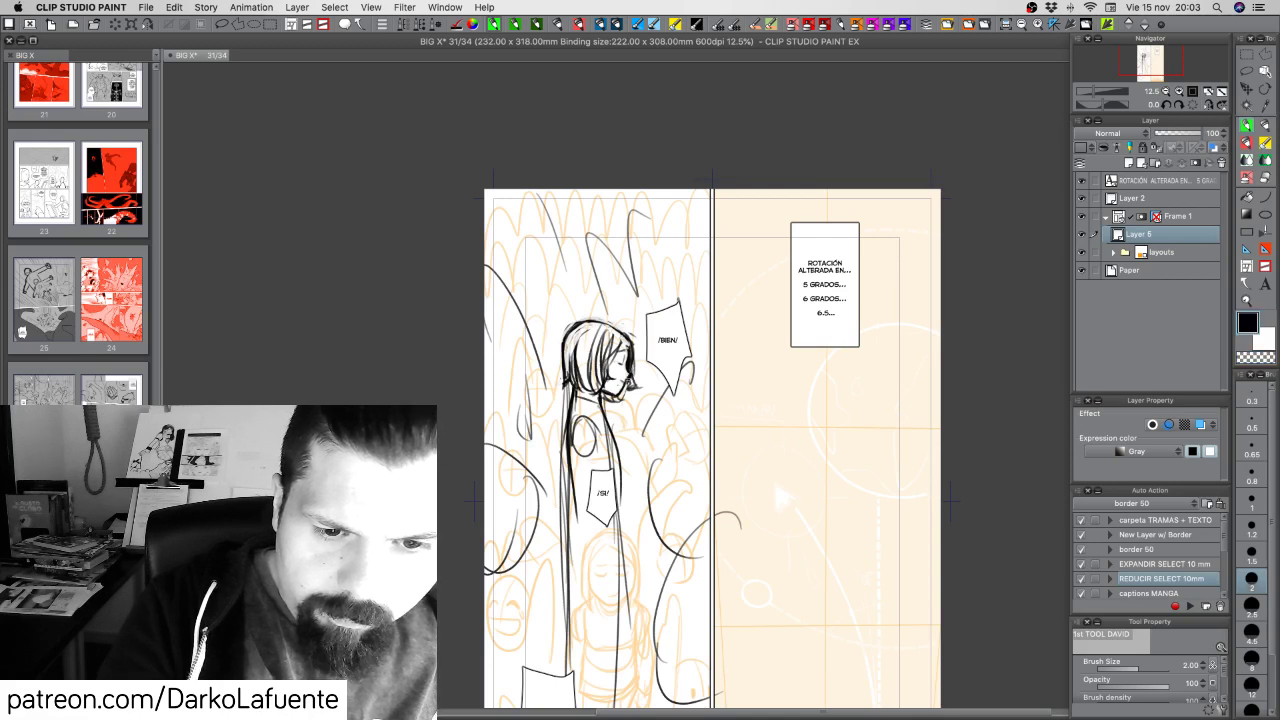
key("c")
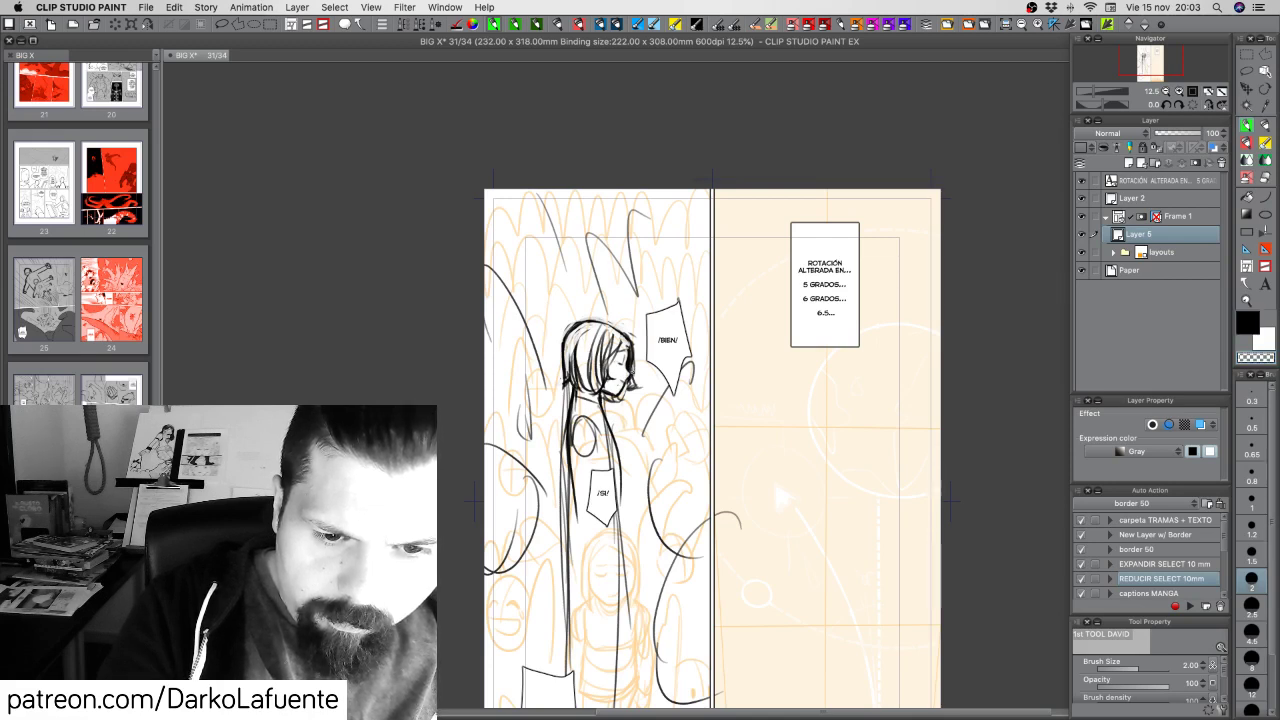
key("c")
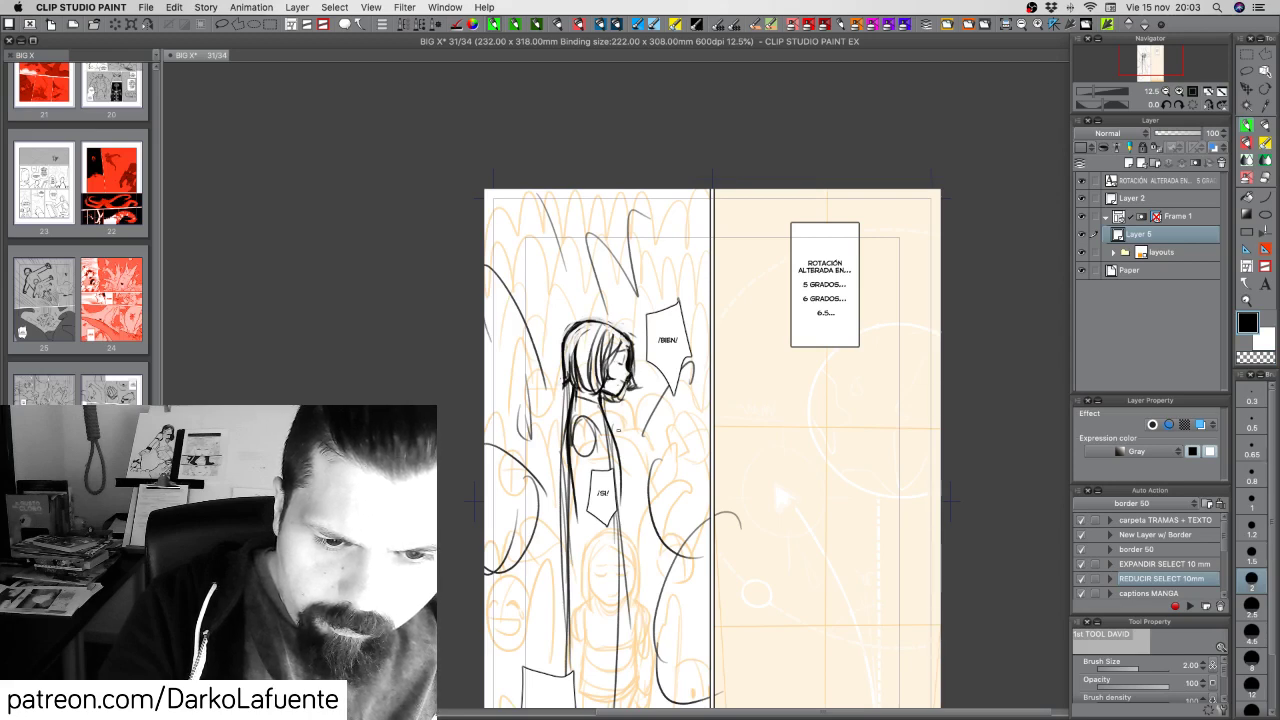
key("super+s")
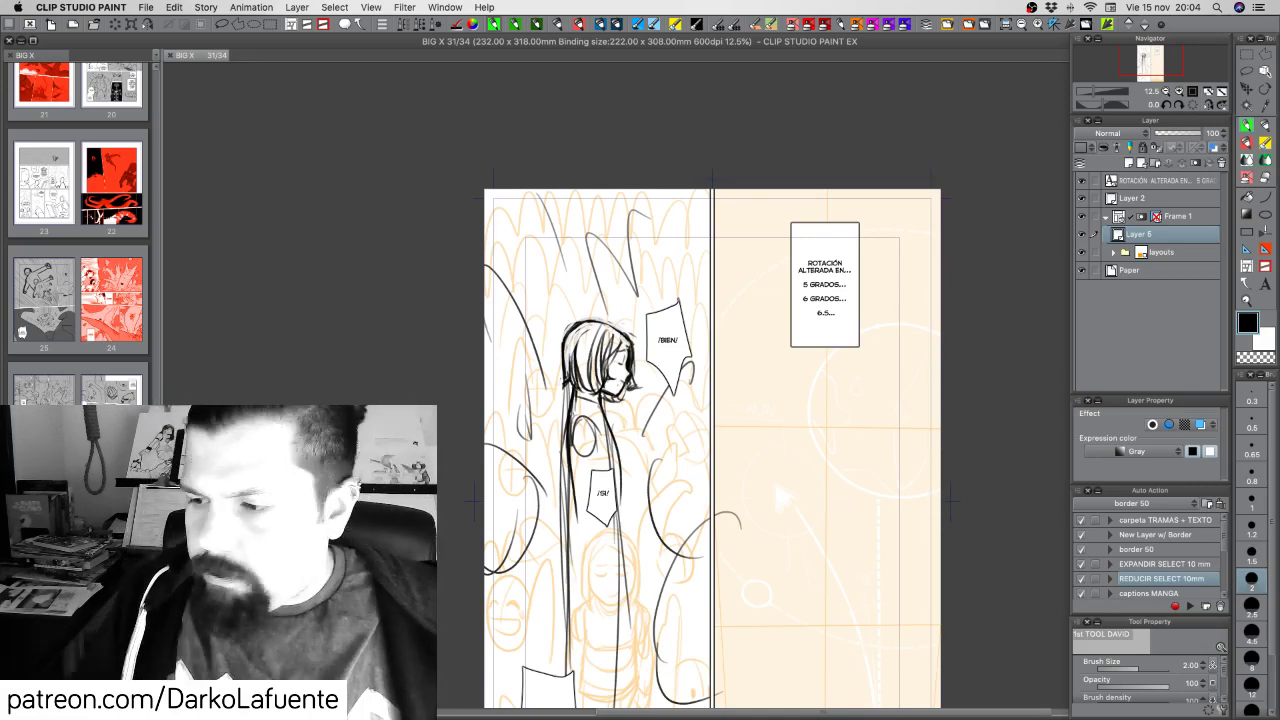
Sketch the collar across the shoulders and strengthen the chest line beside the small speech balloon, cleaning up excess strokes
mouse_move(573, 411)
left_mouse_down()
mouse_move(600, 411)
mouse_move(609, 426)
left_mouse_up()
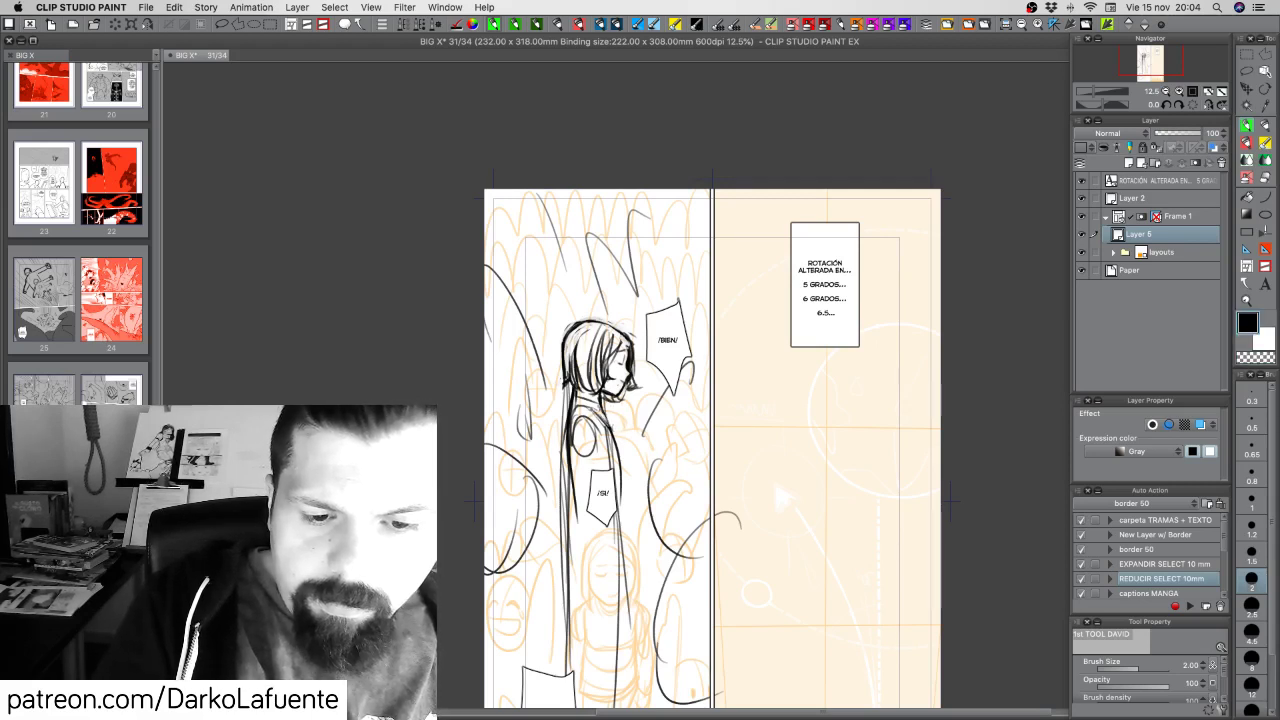
left_click_drag(600, 407, 622, 523)
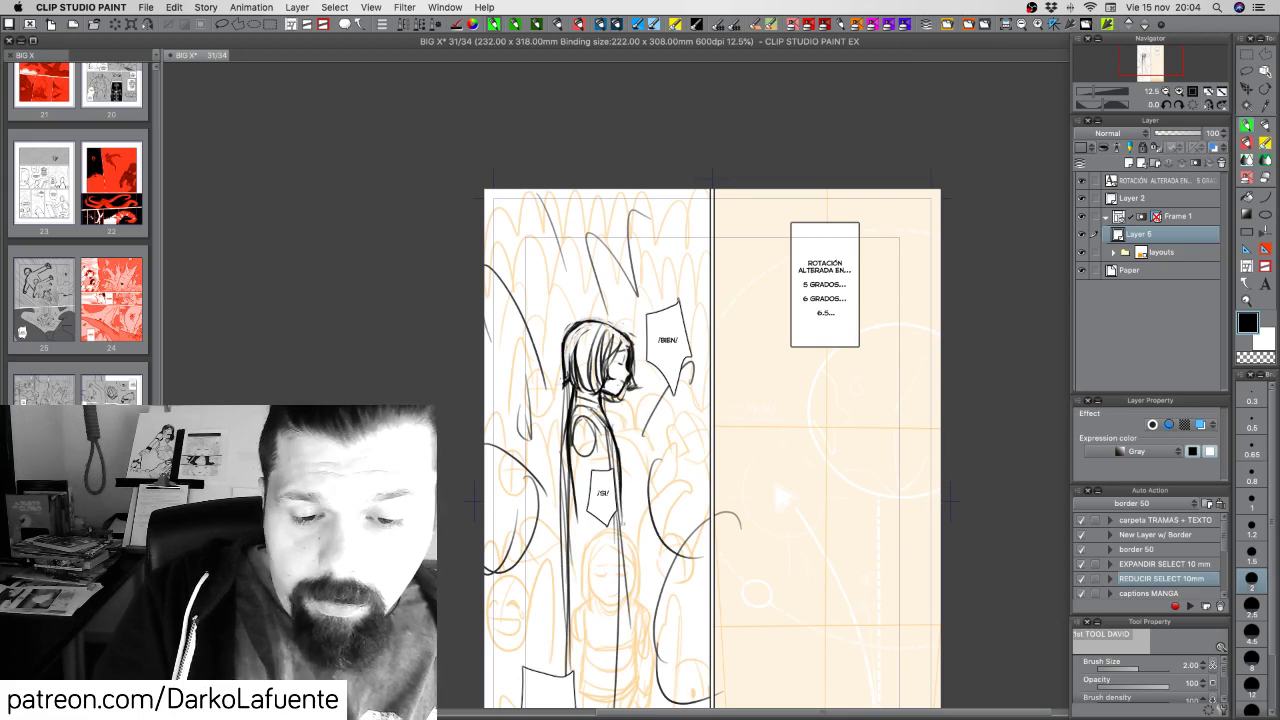
mouse_move(617, 463)
left_mouse_down()
mouse_move(621, 531)
mouse_move(623, 497)
left_mouse_up()
key("c")
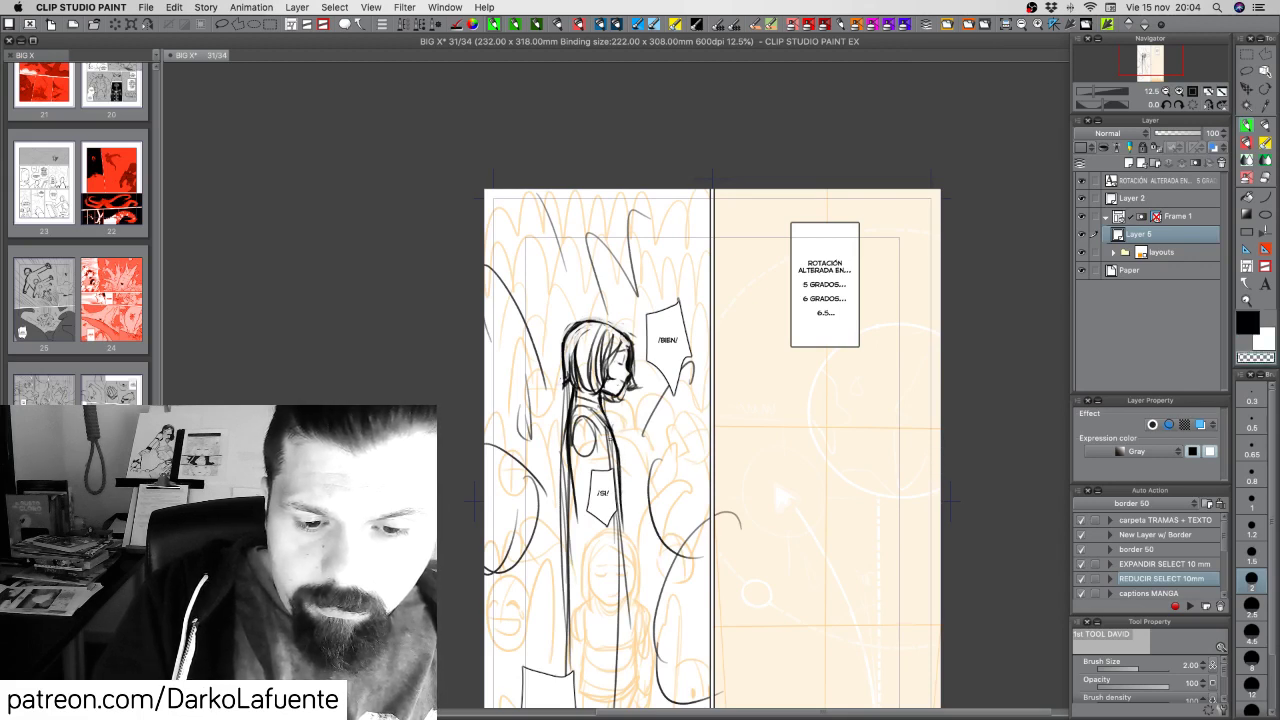
left_click_drag(610, 428, 608, 470)
mouse_move(603, 425)
left_mouse_down()
mouse_move(618, 474)
mouse_move(618, 446)
left_mouse_up()
key("c")
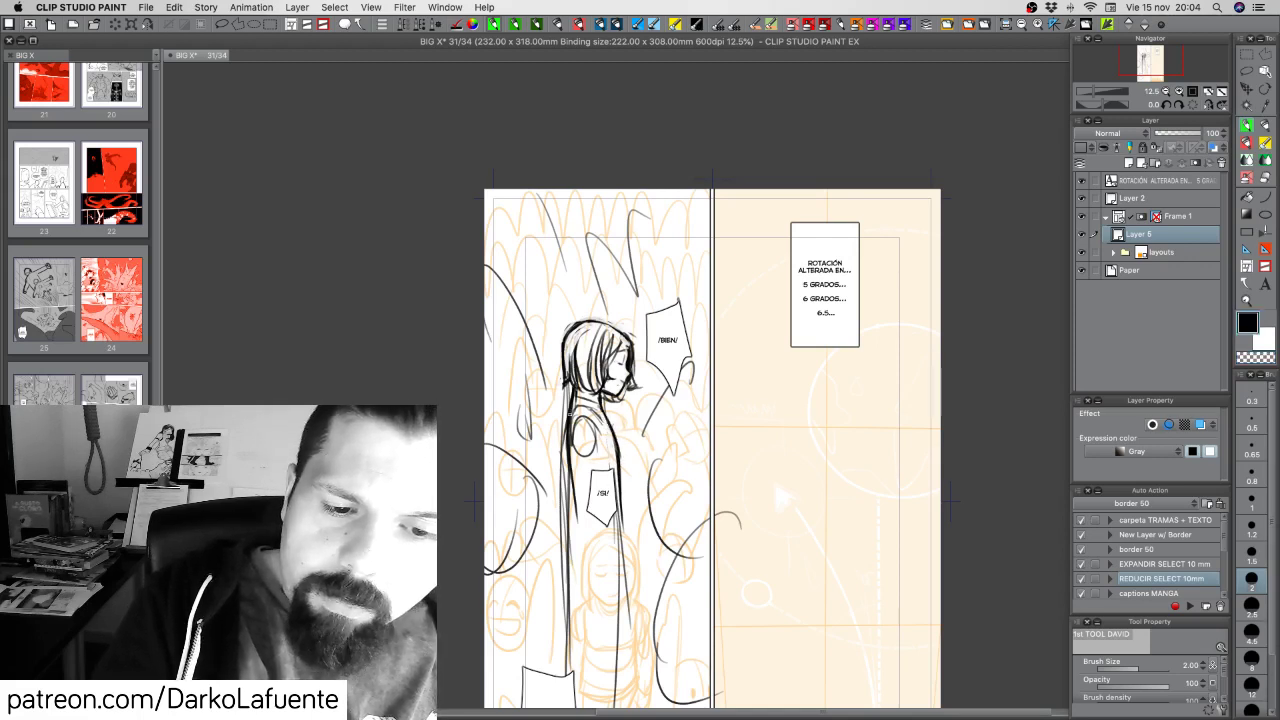
Erase the original long guide lines along the figure's back and lower body with transparent colour
key("c")
left_click_drag(572, 404, 574, 448)
left_click_drag(574, 400, 567, 510)
left_click_drag(567, 450, 568, 560)
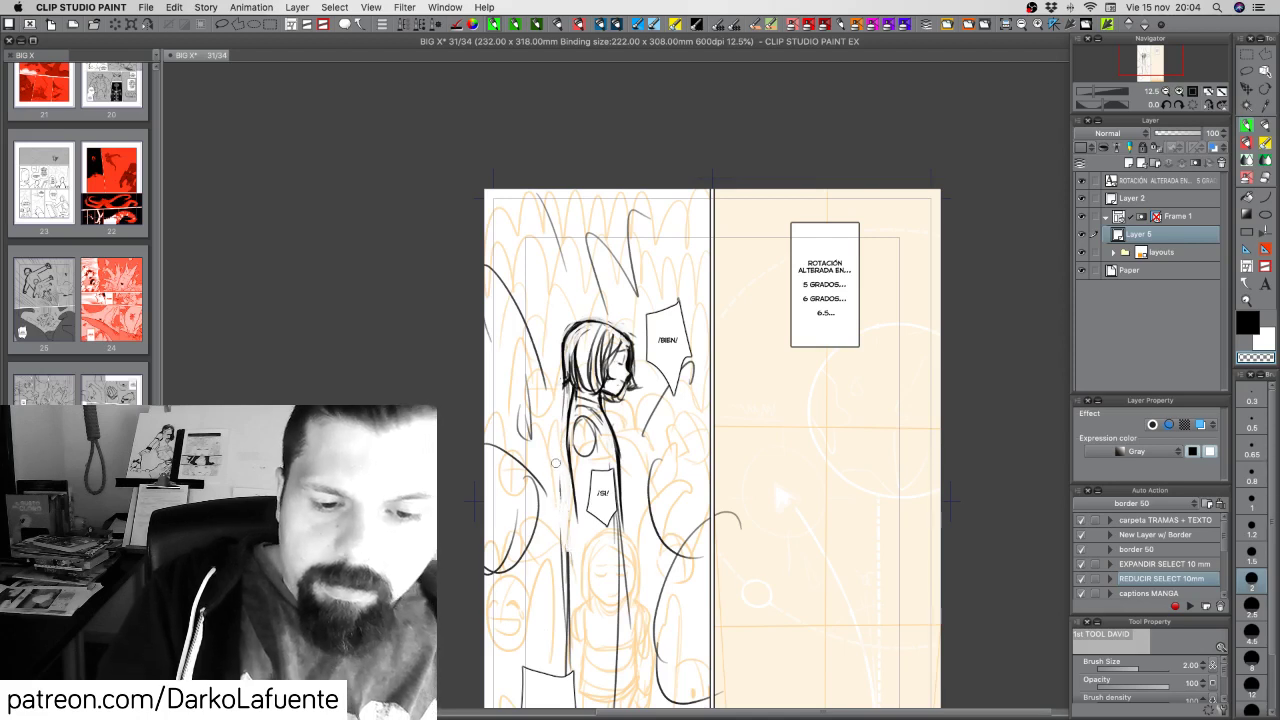
mouse_move(560, 476)
left_mouse_down()
mouse_move(567, 668)
mouse_move(614, 524)
mouse_move(610, 430)
mouse_move(627, 630)
left_mouse_up()
Redraw the torso's front contour beside the small speech balloon and extend the back contour into a curve beneath it
left_click_drag(670, 582, 672, 516)
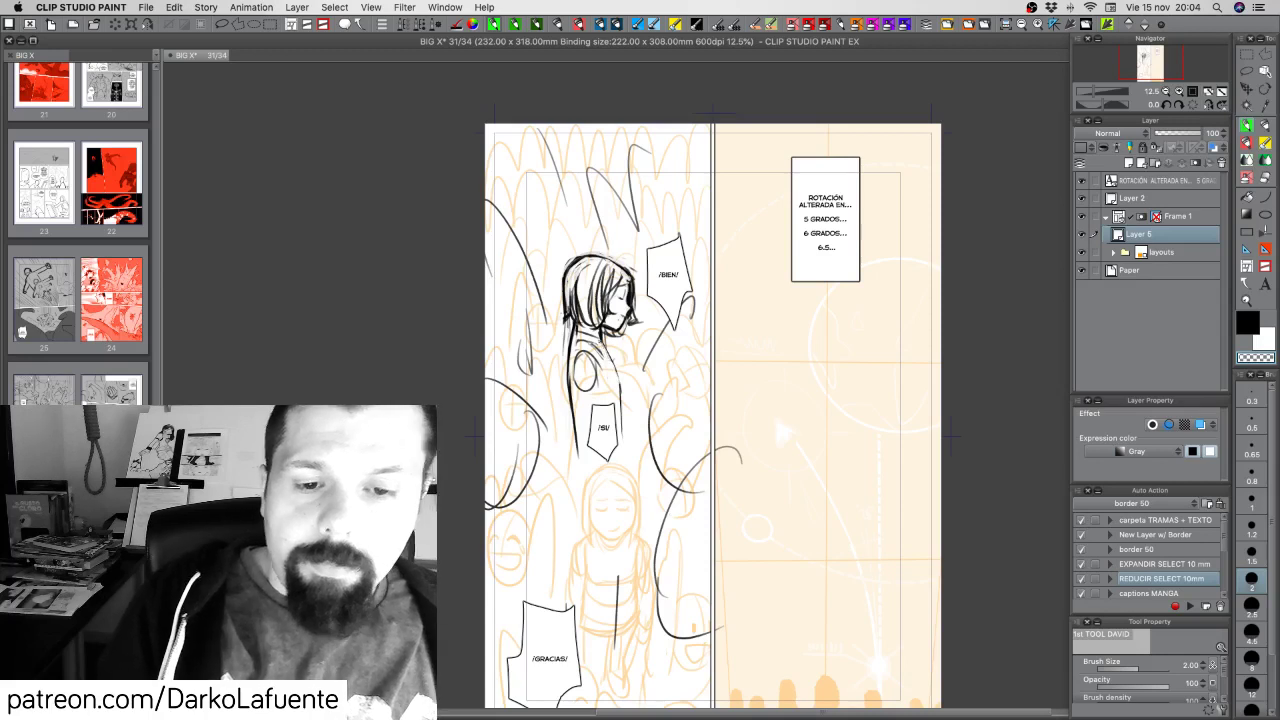
key("c")
left_click_drag(615, 371, 621, 439)
left_click_drag(620, 393, 621, 451)
left_click_drag(572, 407, 571, 491)
mouse_move(575, 441)
left_mouse_down()
mouse_move(572, 483)
mouse_move(604, 496)
left_mouse_up()
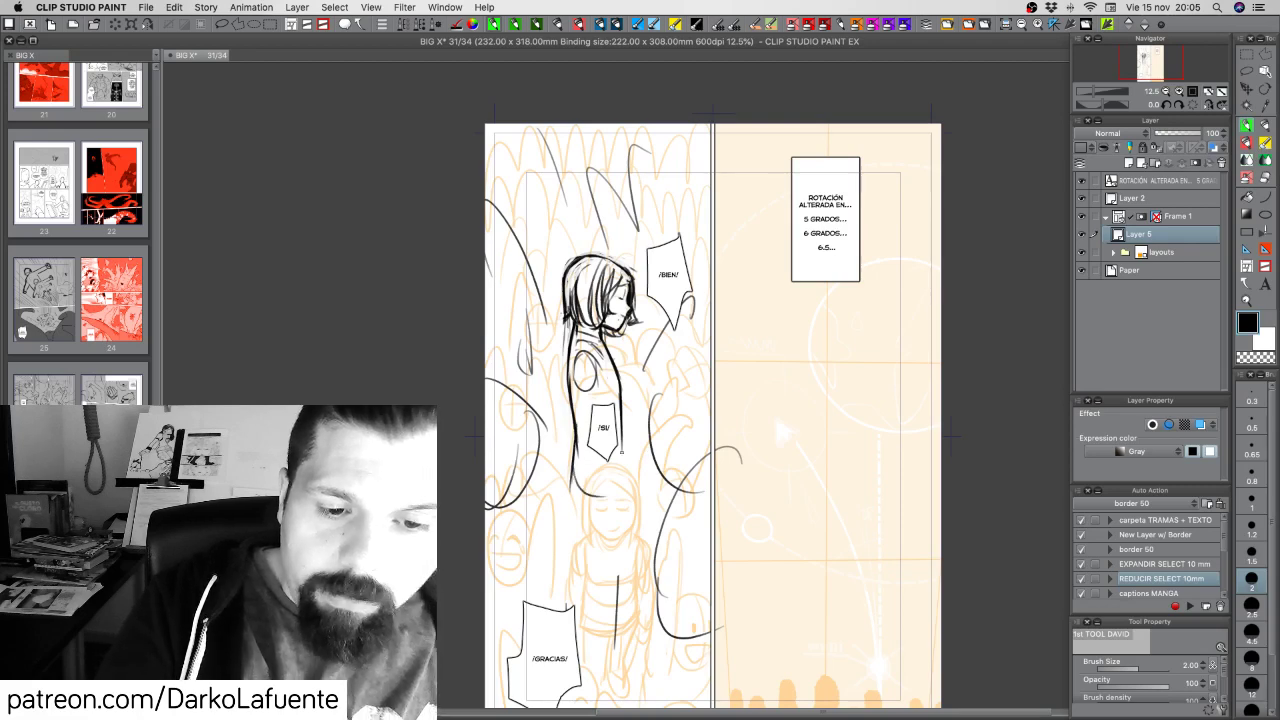
Close the torso beneath the small speech balloon with a rounded lower curve and reinforce its side contours
left_click_drag(621, 420, 589, 494)
mouse_move(571, 432)
left_mouse_down()
mouse_move(580, 504)
mouse_move(624, 478)
mouse_move(624, 418)
left_mouse_up()
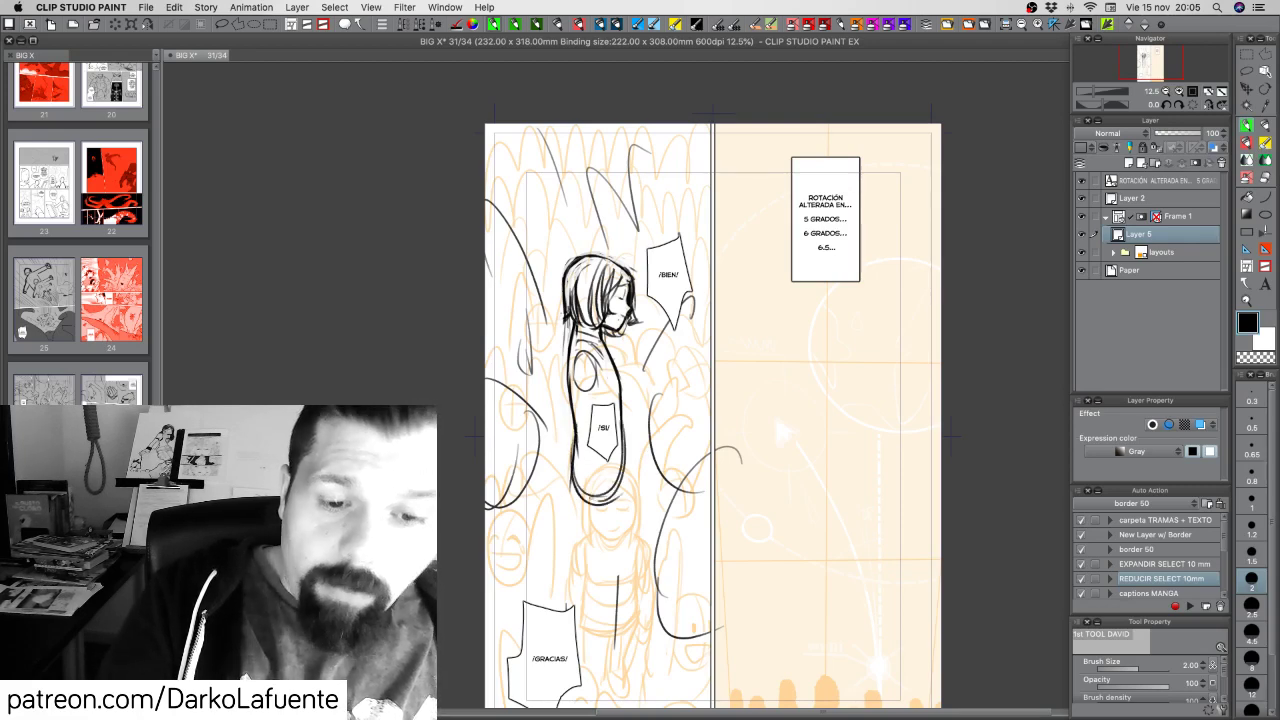
left_click_drag(590, 500, 622, 462)
mouse_move(620, 408)
left_mouse_down()
mouse_move(622, 490)
mouse_move(592, 504)
left_mouse_up()
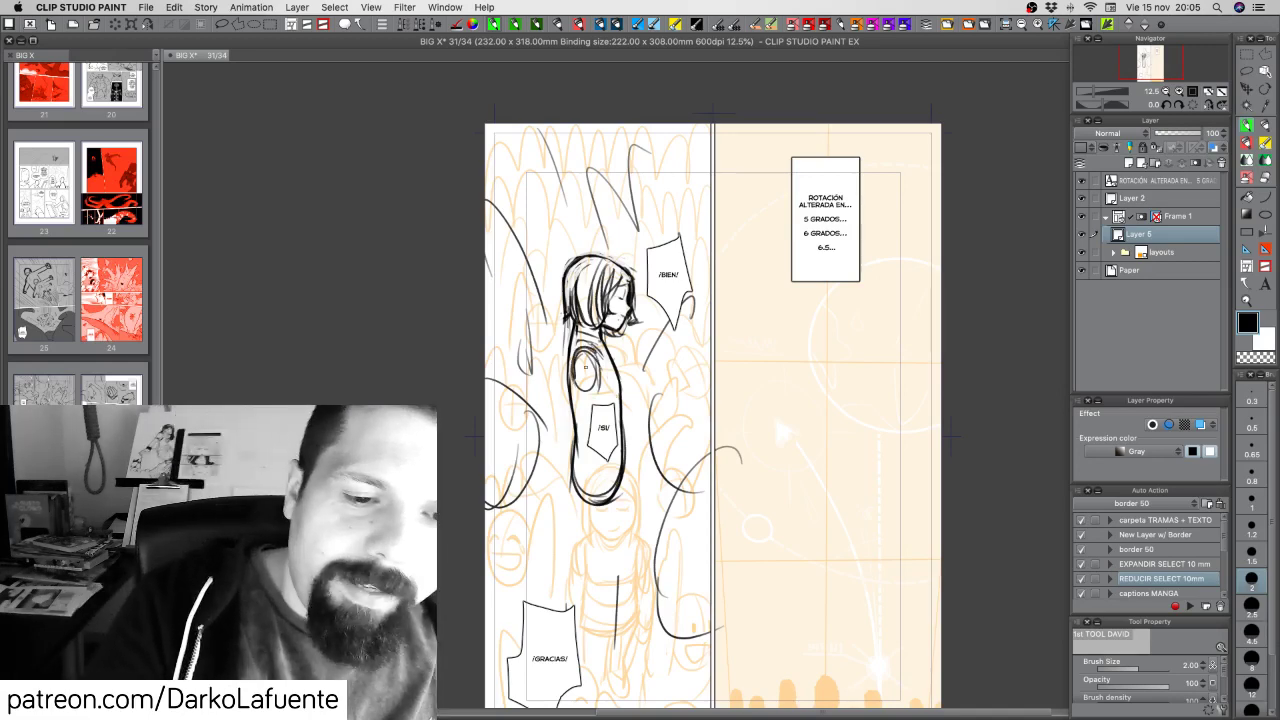
Sketch the near arm hanging from the shoulder oval down to a closed hand, cleaning overlapping strokes around the wrist with transparent colour
mouse_move(577, 358)
left_mouse_down()
mouse_move(572, 440)
mouse_move(595, 406)
mouse_move(594, 490)
left_mouse_up()
left_click_drag(572, 424, 590, 516)
mouse_move(593, 448)
left_mouse_down()
mouse_move(590, 516)
mouse_move(572, 500)
mouse_move(591, 520)
left_mouse_up()
mouse_move(591, 516)
left_mouse_down()
mouse_move(578, 530)
mouse_move(561, 521)
mouse_move(647, 583)
mouse_move(876, 489)
mouse_move(891, 435)
mouse_move(815, 520)
mouse_move(847, 545)
mouse_move(846, 529)
mouse_move(808, 532)
left_mouse_up()
key("r")
key("c")
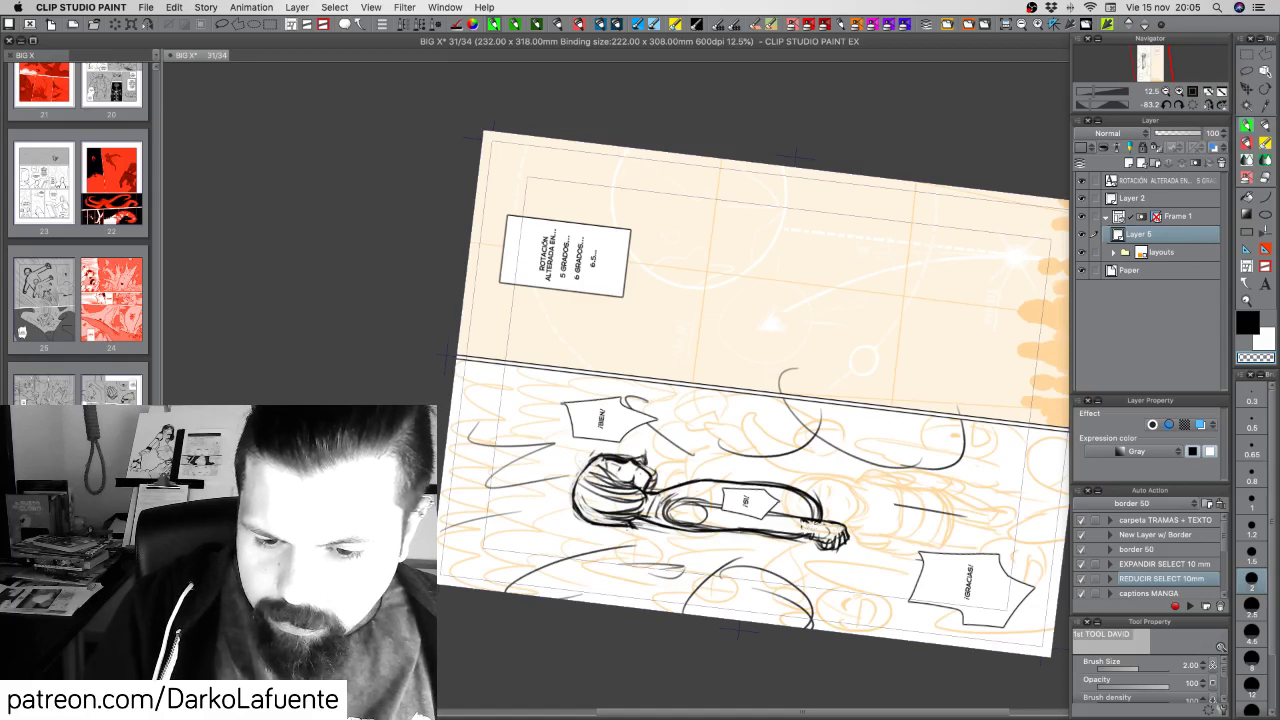
key("c")
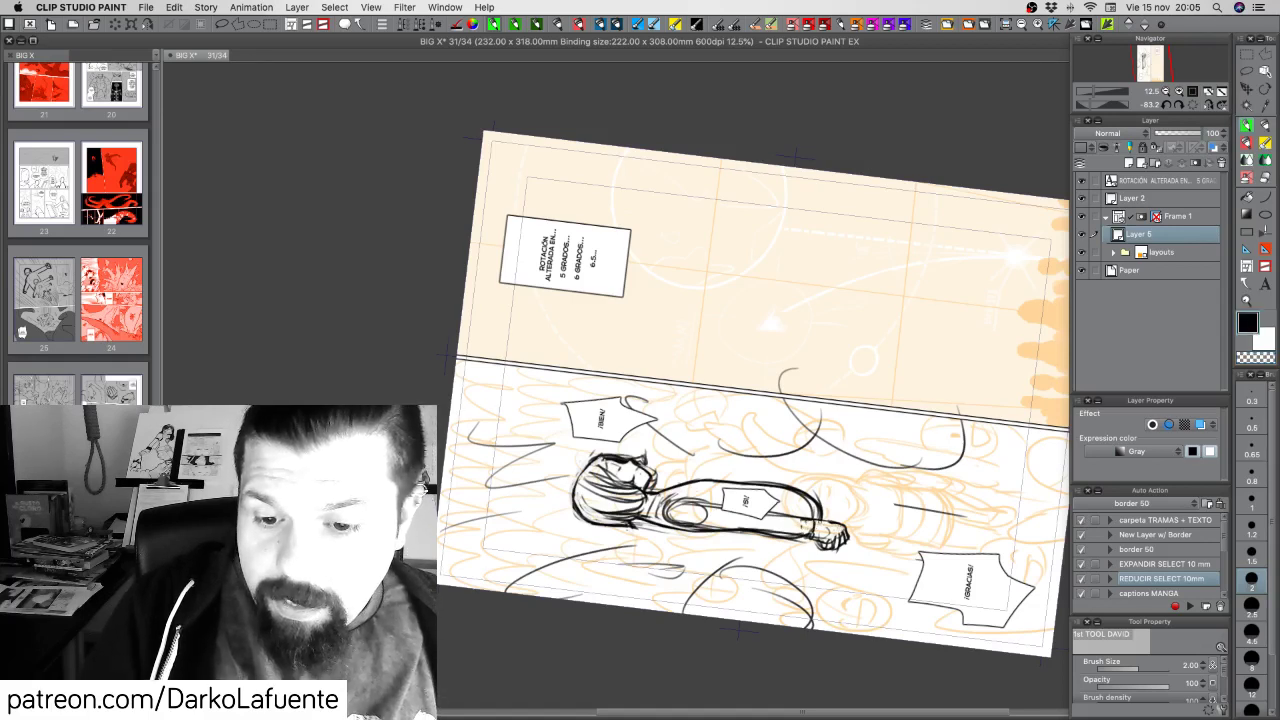
key("r")
mouse_move(848, 532)
left_mouse_down()
mouse_move(756, 579)
mouse_move(626, 560)
left_mouse_up()
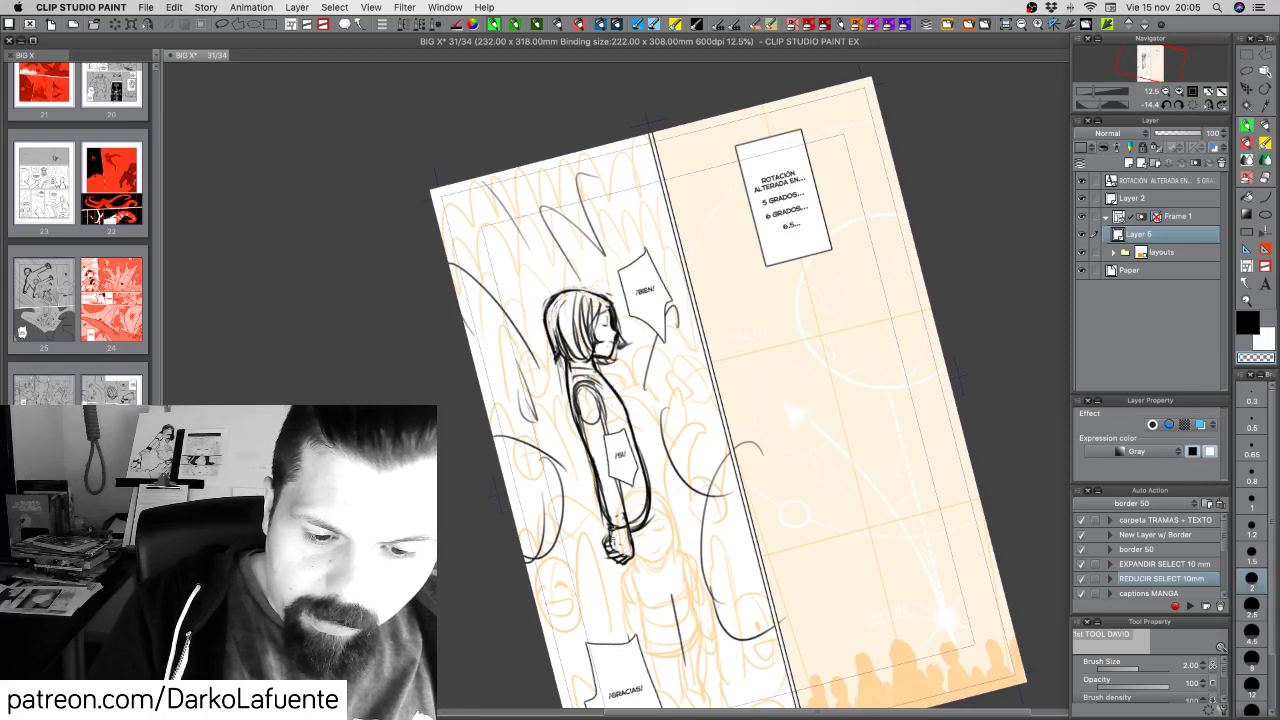
Refine the hanging arm's contour and clear the torso lines crossing the forearm with transparent colour
key("c")
key("shift+space")
left_click_drag(658, 517, 613, 487)
key("c")
left_click_drag(575, 405, 573, 436)
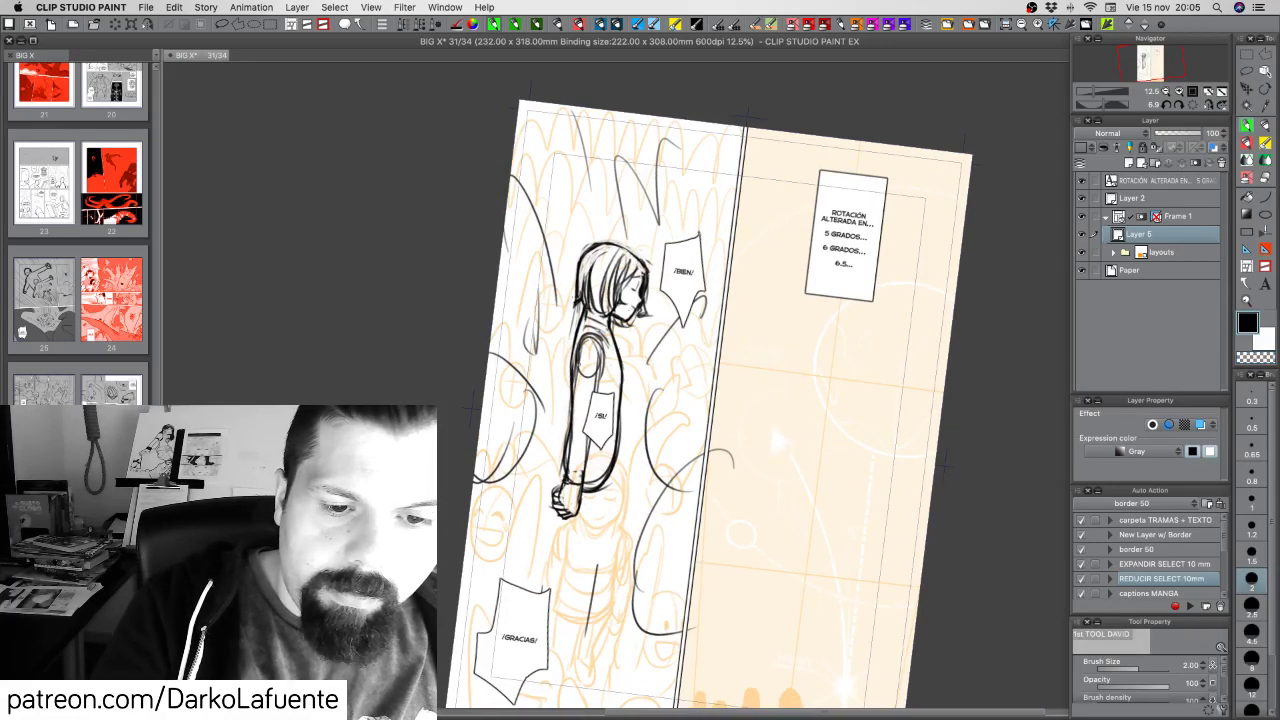
mouse_move(578, 362)
left_mouse_down()
mouse_move(573, 483)
mouse_move(588, 474)
left_mouse_up()
key("c")
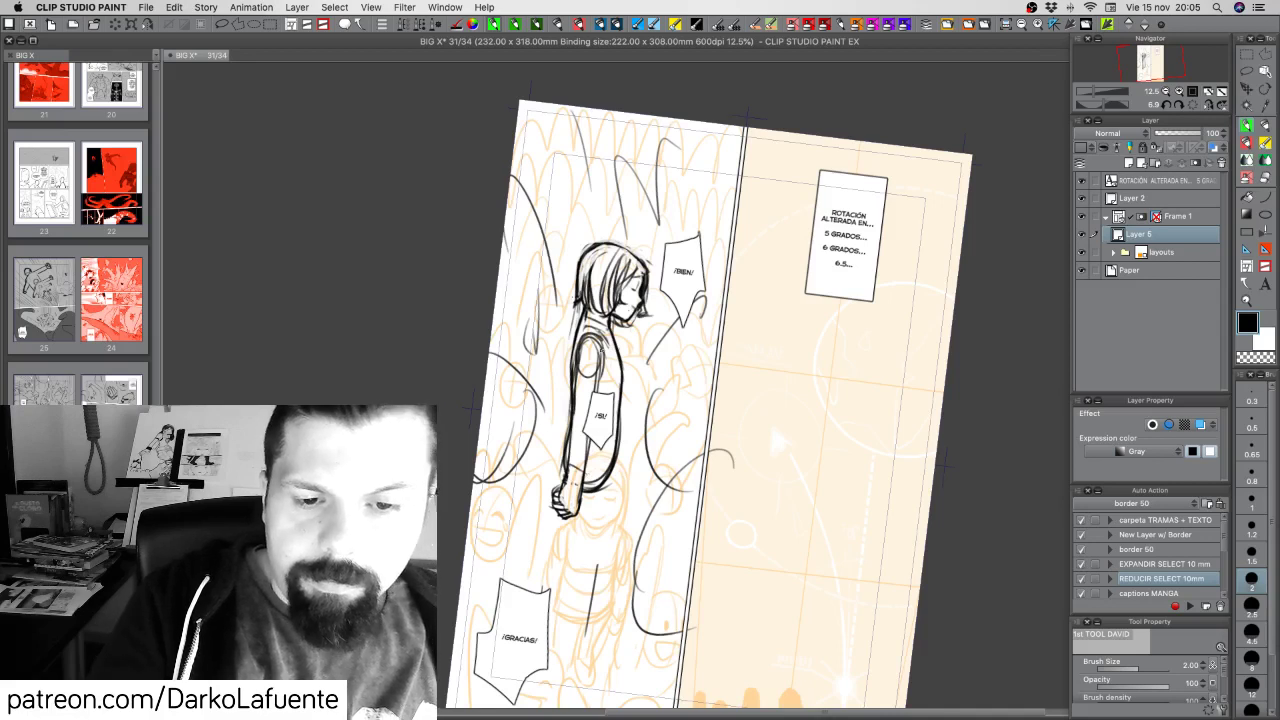
key("c")
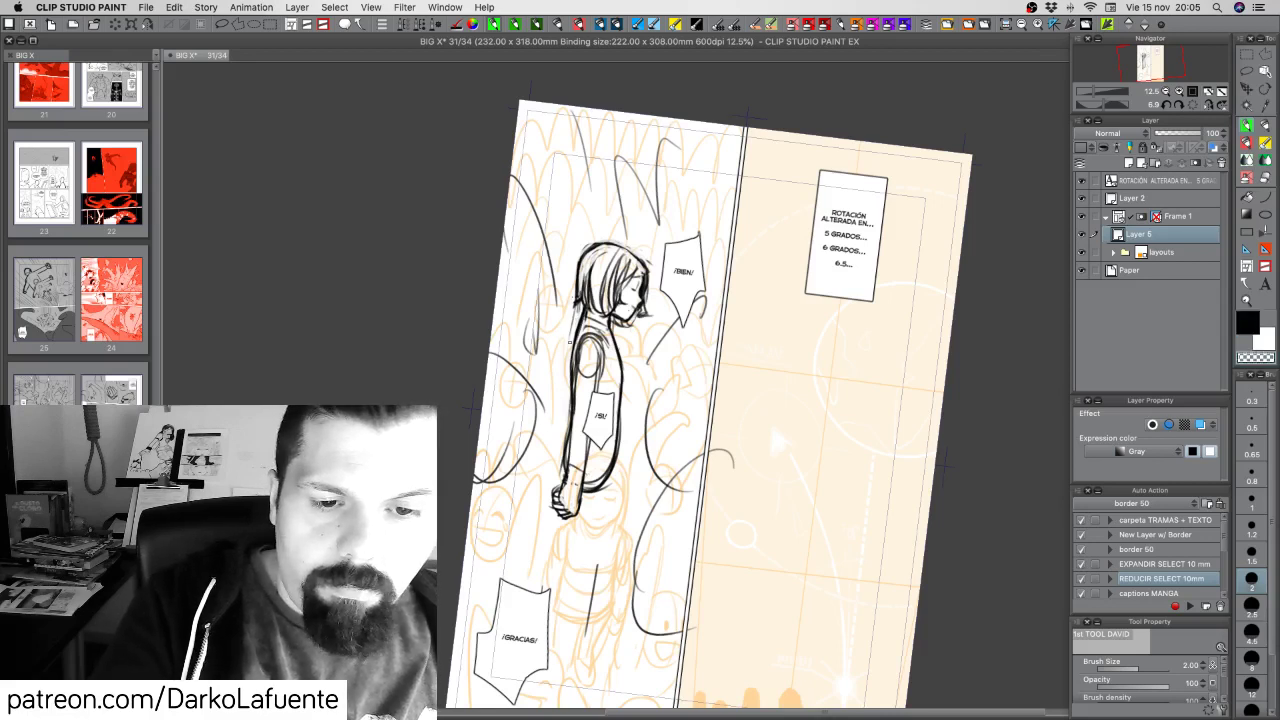
Touch up the figure's back and chest contours, alternating between ink and transparent colour
mouse_move(573, 344)
left_mouse_down()
mouse_move(581, 311)
mouse_move(571, 390)
left_mouse_up()
key("c")
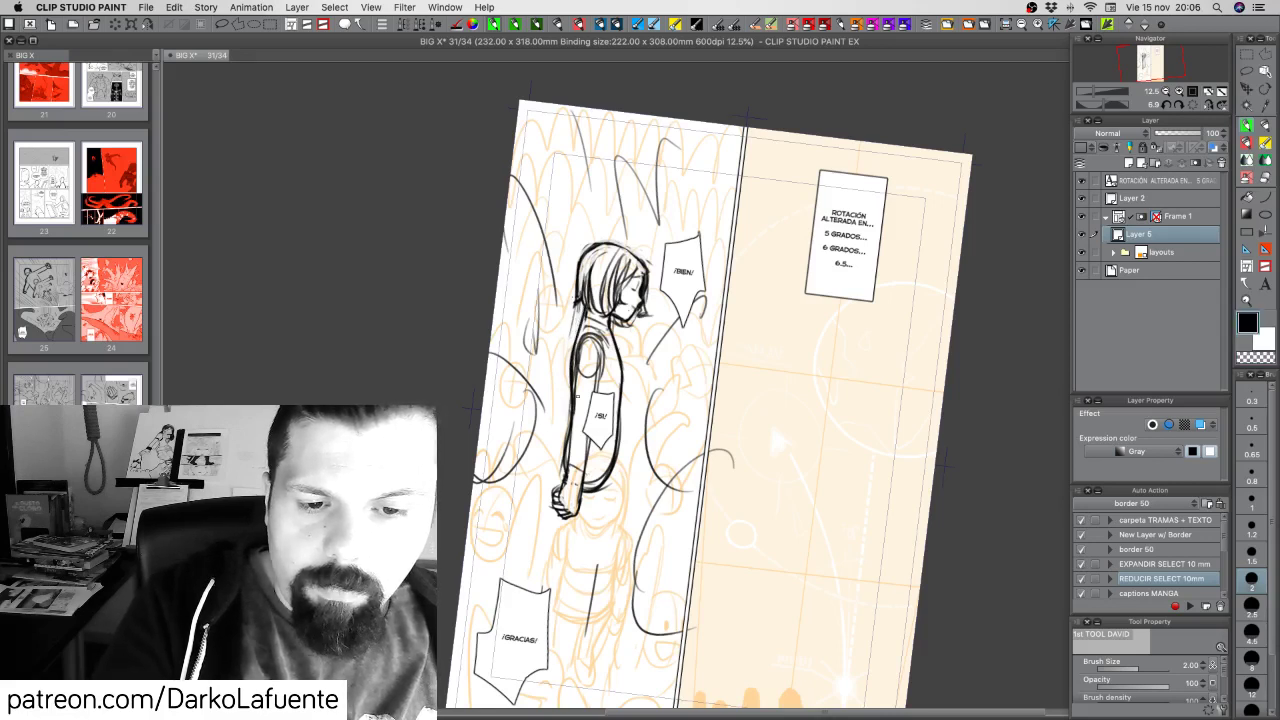
left_click_drag(618, 355, 613, 403)
key("c")
left_click_drag(618, 350, 613, 479)
key("c")
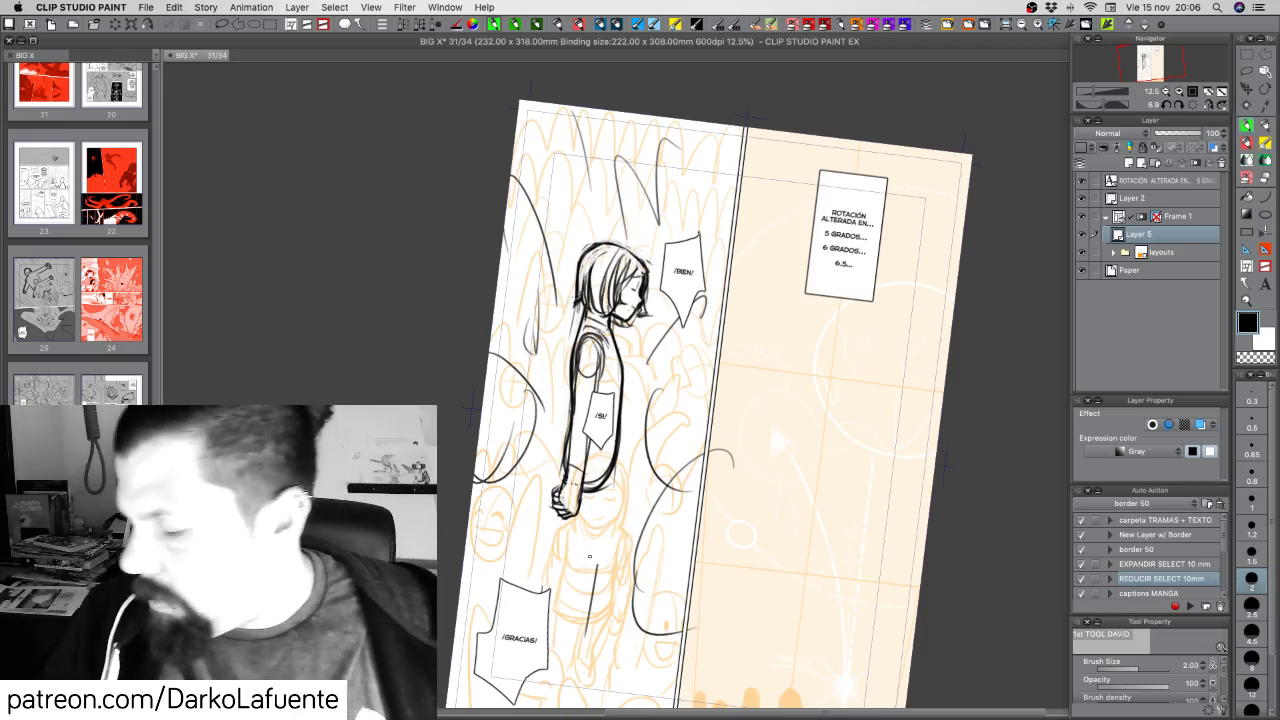
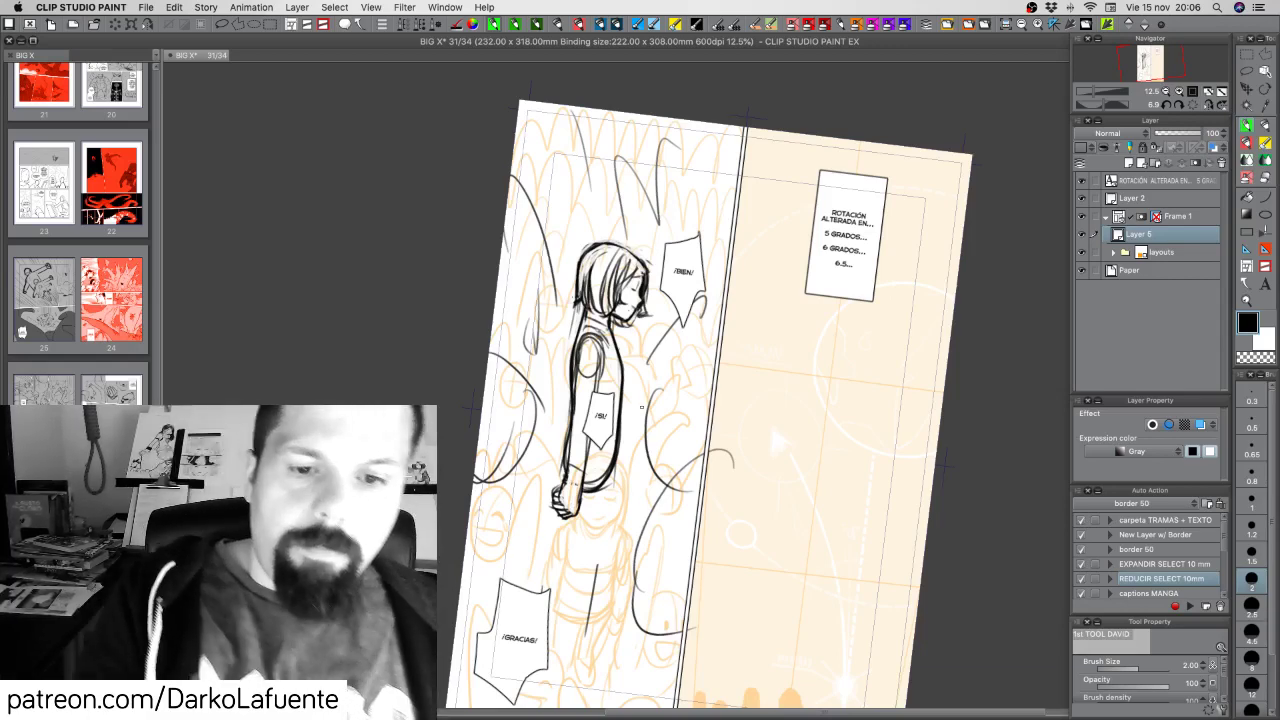
Strengthen the collar and chest contour and draw the front leg line down from the hip
mouse_move(776, 480)
left_mouse_down()
mouse_move(800, 462)
mouse_move(870, 468)
left_mouse_up()
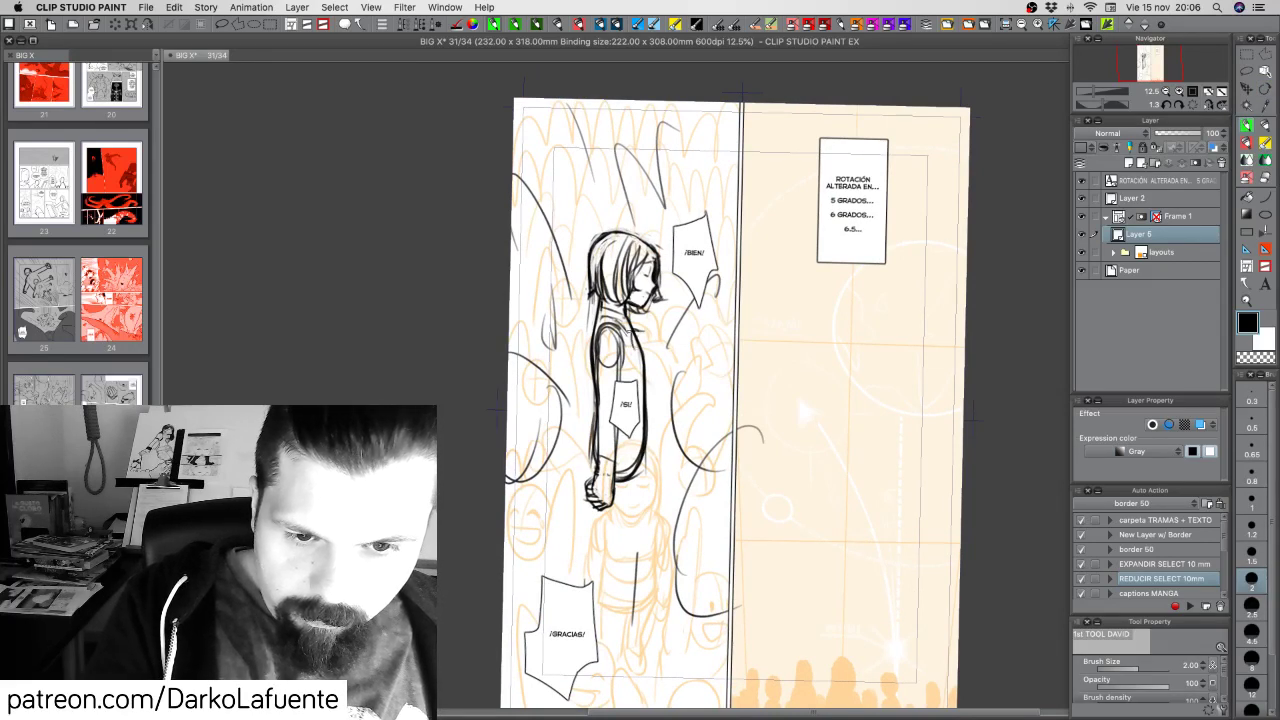
mouse_move(634, 332)
left_mouse_down()
mouse_move(650, 338)
mouse_move(646, 407)
left_mouse_up()
left_click_drag(627, 316, 650, 363)
key("c")
mouse_move(646, 346)
left_mouse_down()
mouse_move(648, 408)
mouse_move(702, 401)
left_mouse_up()
key("c")
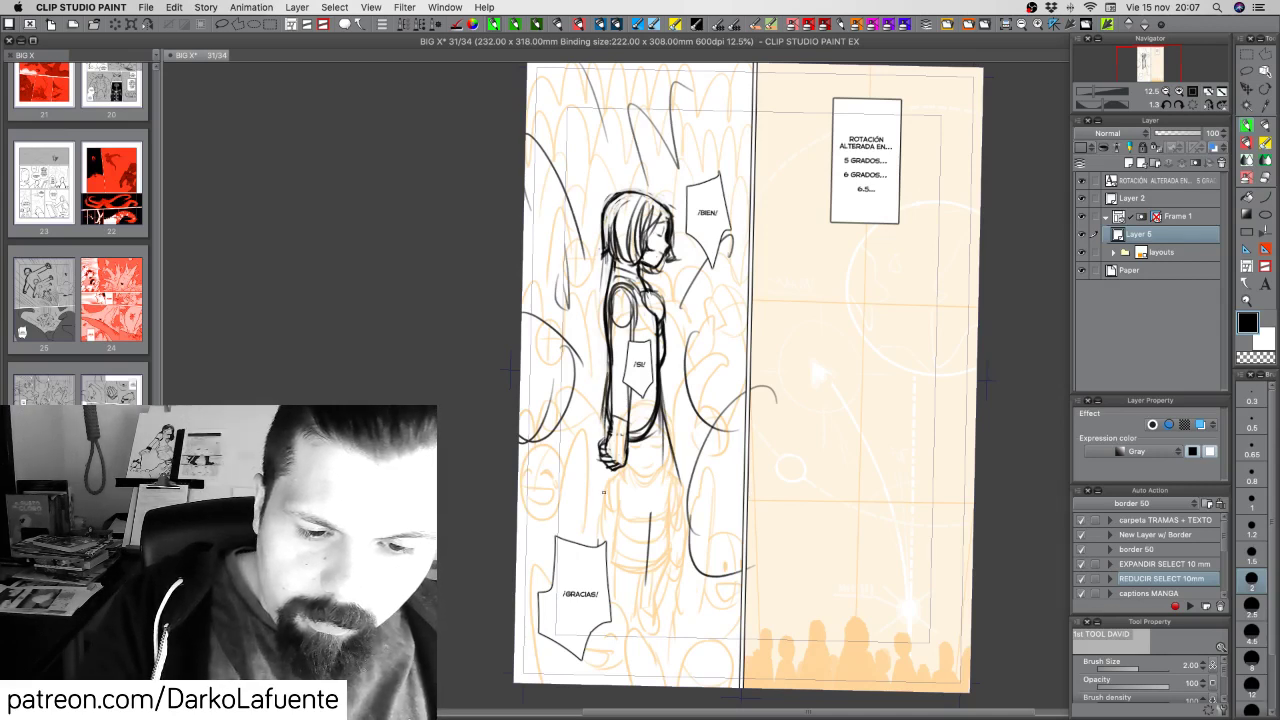
Rough in the inner leg lines and the waistband across the hips, and save the page
left_click_drag(640, 456, 642, 544)
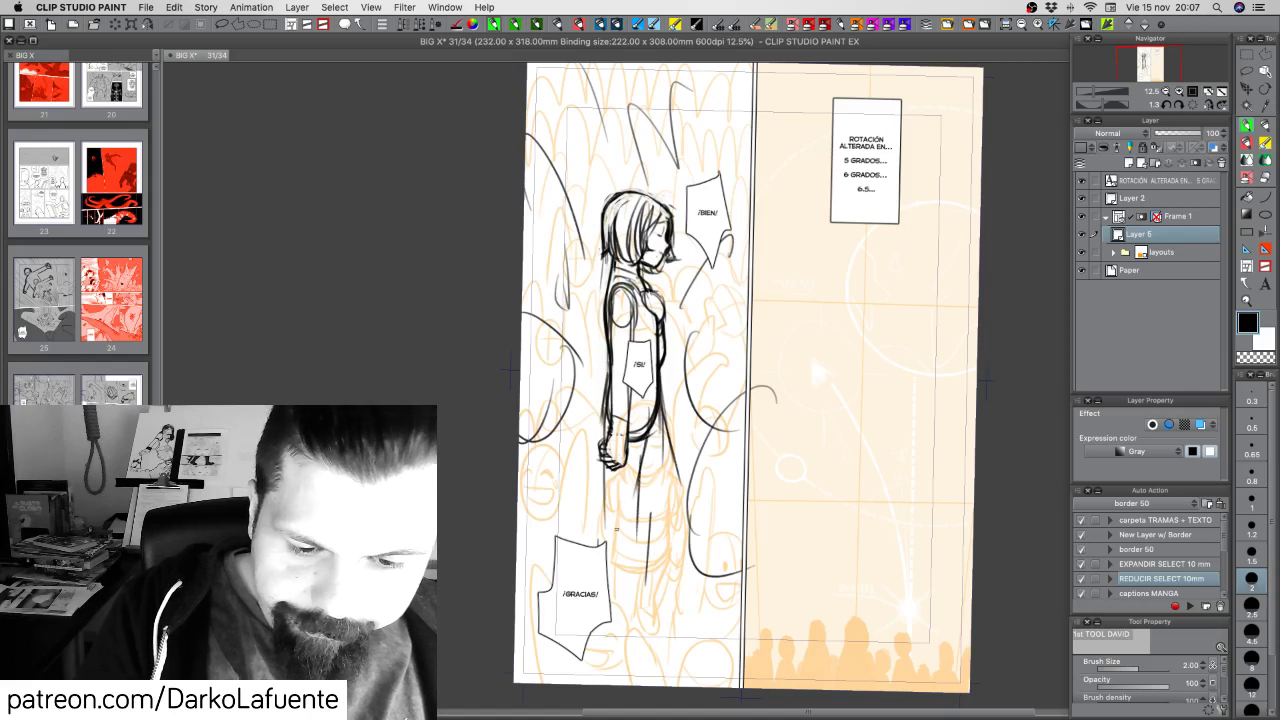
mouse_move(606, 490)
left_mouse_down()
mouse_move(602, 546)
mouse_move(608, 524)
left_mouse_up()
left_click_drag(652, 424, 642, 472)
left_click_drag(642, 468, 630, 506)
mouse_move(608, 389)
left_mouse_down()
mouse_move(660, 401)
mouse_move(607, 394)
mouse_move(645, 397)
left_mouse_up()
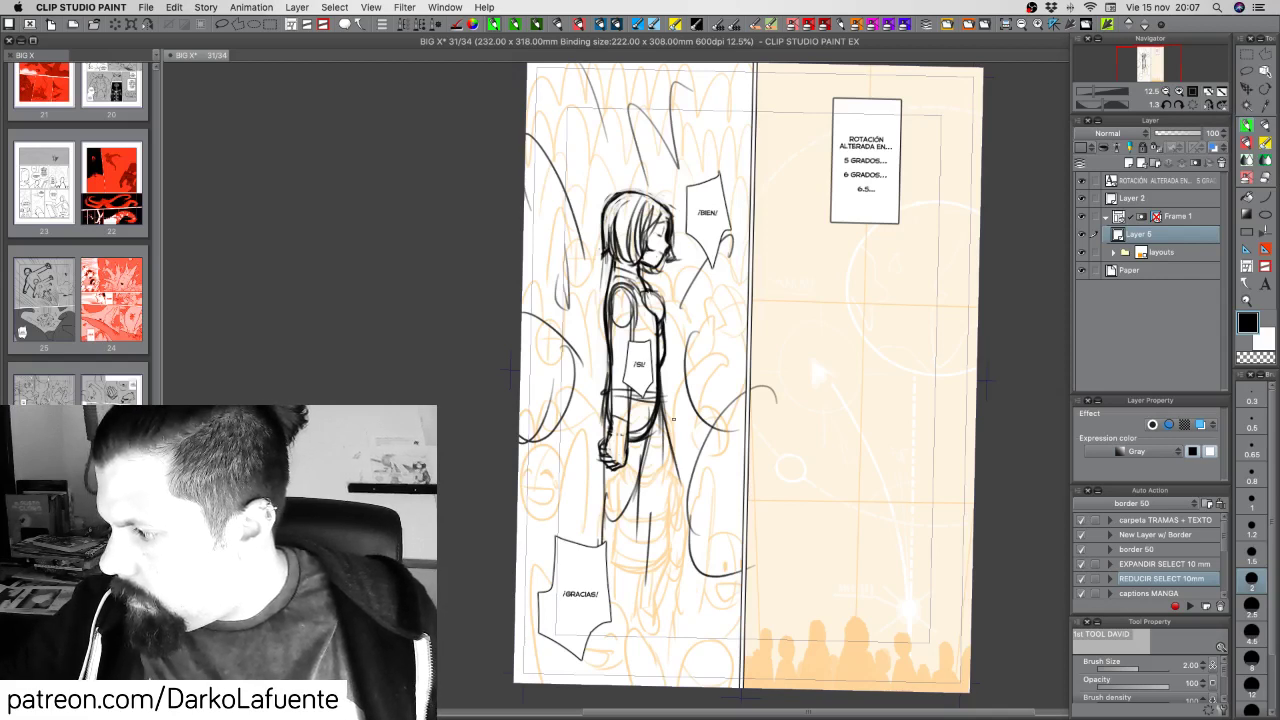
key("super+s")
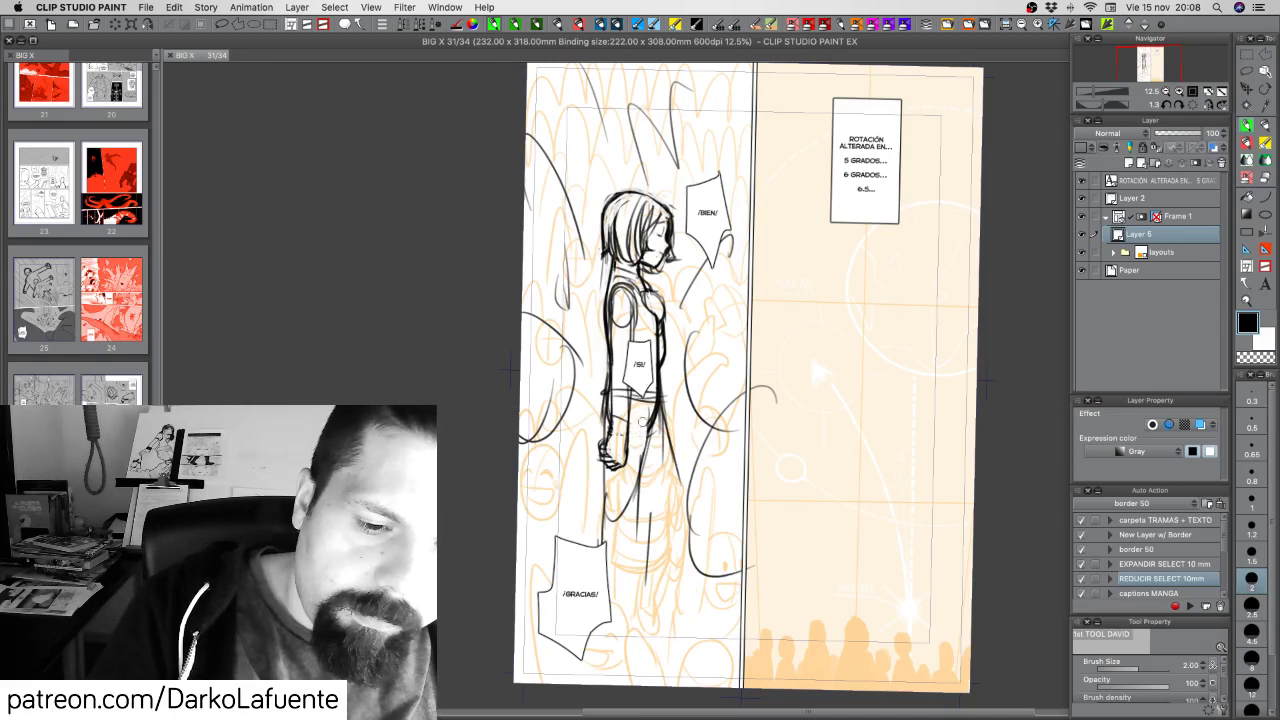
Erase the rough leg lines below the waistband and redraw the crotch line and the back contour of the near leg
left_click_drag(644, 438, 640, 540)
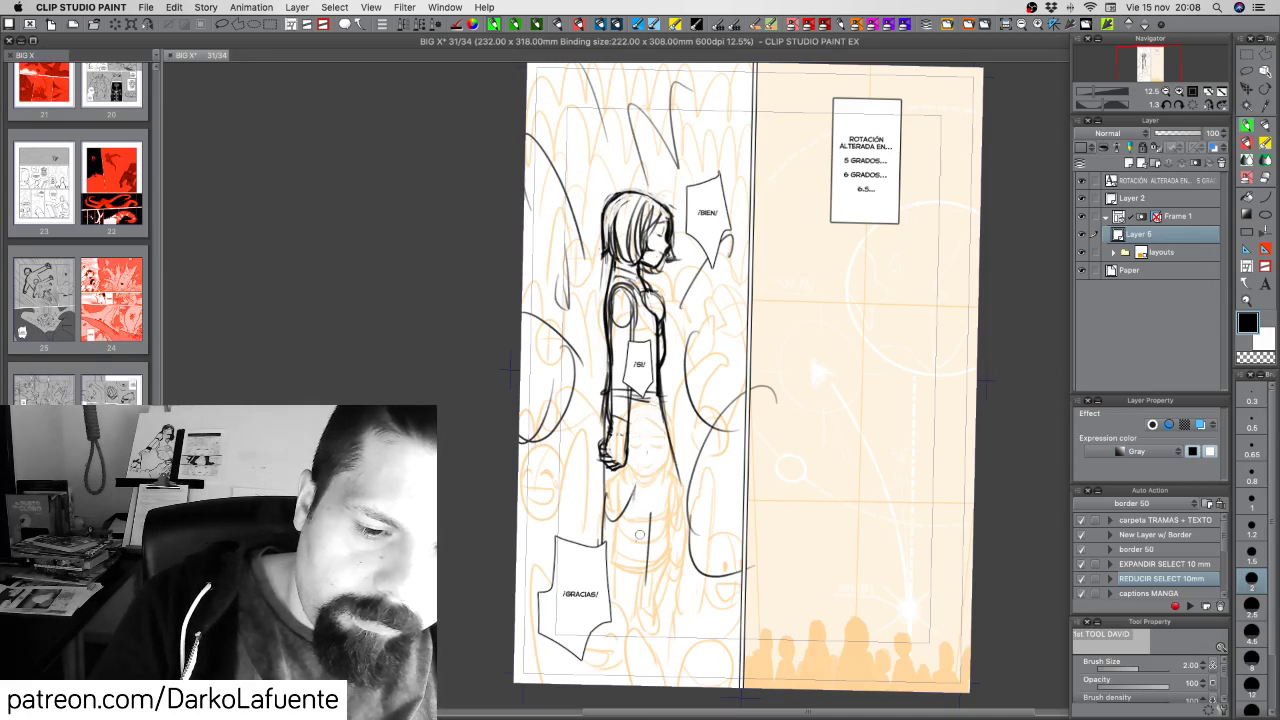
left_click_drag(658, 398, 644, 526)
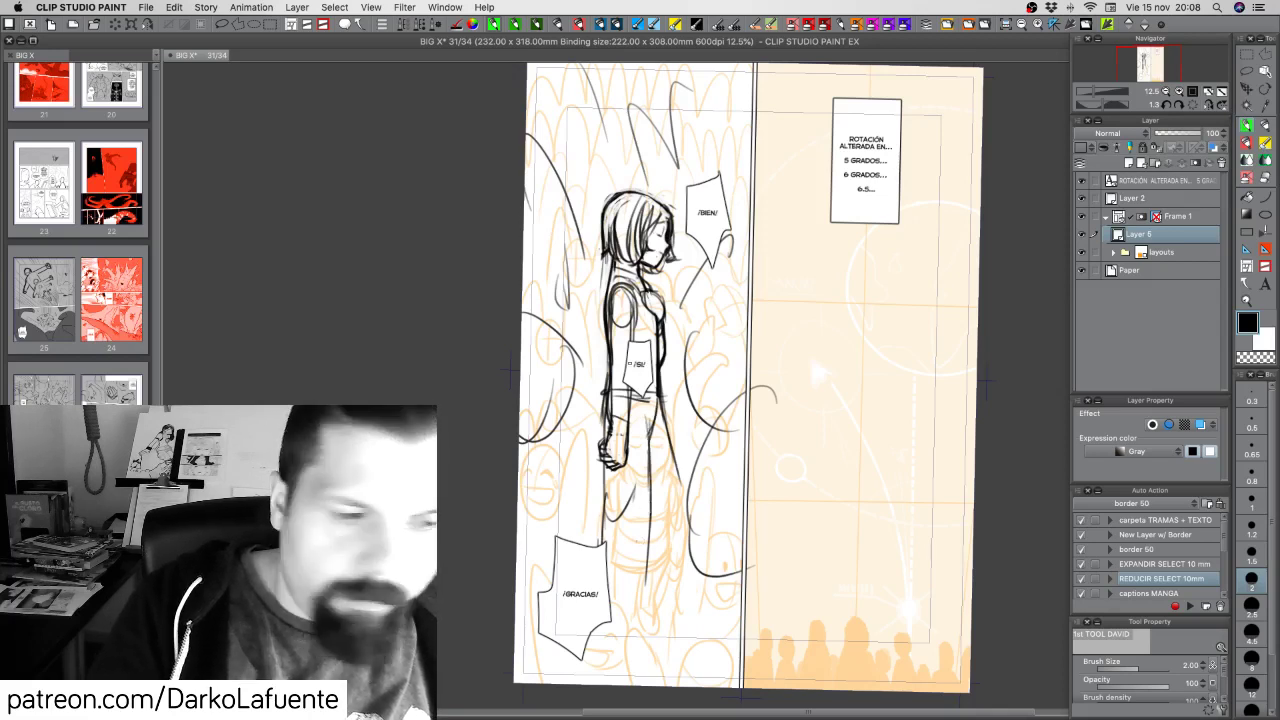
left_click_drag(606, 464, 600, 546)
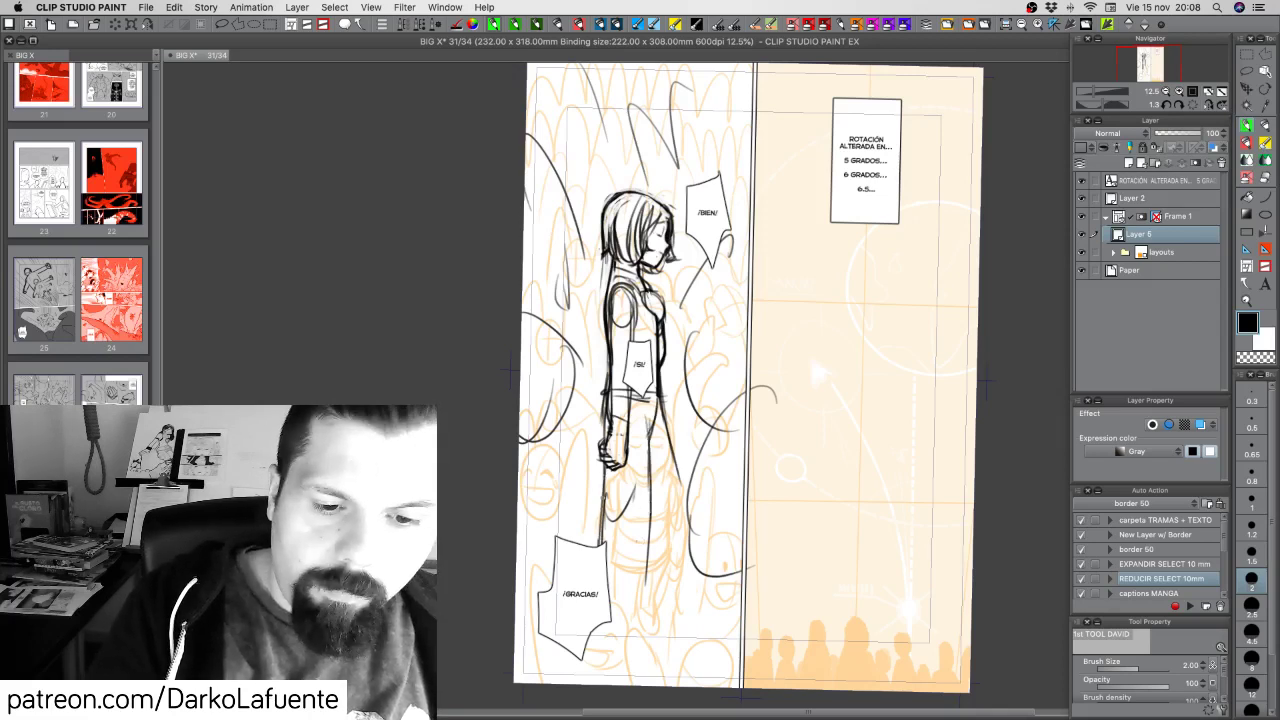
left_click_drag(606, 486, 600, 544)
Extend both legs down to the bottom of the panel and sketch the two feet
left_click_drag(650, 462, 646, 580)
mouse_move(660, 398)
left_mouse_down()
mouse_move(690, 504)
mouse_move(678, 578)
left_mouse_up()
mouse_move(647, 526)
left_mouse_down()
mouse_move(645, 622)
mouse_move(628, 612)
mouse_move(672, 610)
left_mouse_up()
mouse_move(610, 640)
left_mouse_down()
mouse_move(664, 630)
mouse_move(667, 648)
left_mouse_up()
left_click_drag(682, 501, 686, 590)
mouse_move(684, 546)
left_mouse_down()
mouse_move(678, 616)
mouse_move(714, 618)
left_mouse_up()
left_click_drag(708, 607, 708, 627)
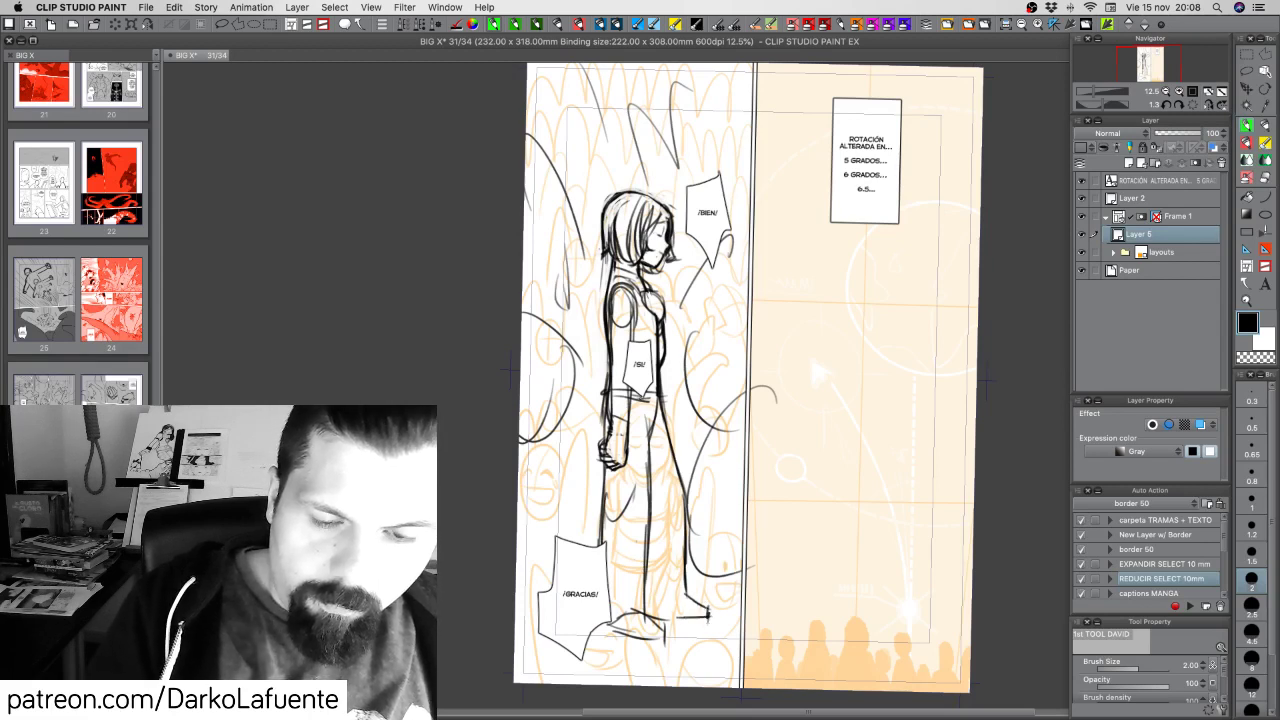
Erase the near leg and its foot, and redraw the leg with straighter front and back contours ending in a trouser hem
left_click_drag(649, 447, 645, 607)
mouse_move(634, 486)
left_mouse_down()
mouse_move(624, 510)
mouse_move(606, 498)
mouse_move(602, 546)
left_mouse_up()
left_click_drag(643, 610, 612, 628)
mouse_move(616, 634)
left_mouse_down()
mouse_move(640, 607)
mouse_move(630, 646)
mouse_move(664, 608)
mouse_move(656, 646)
left_mouse_up()
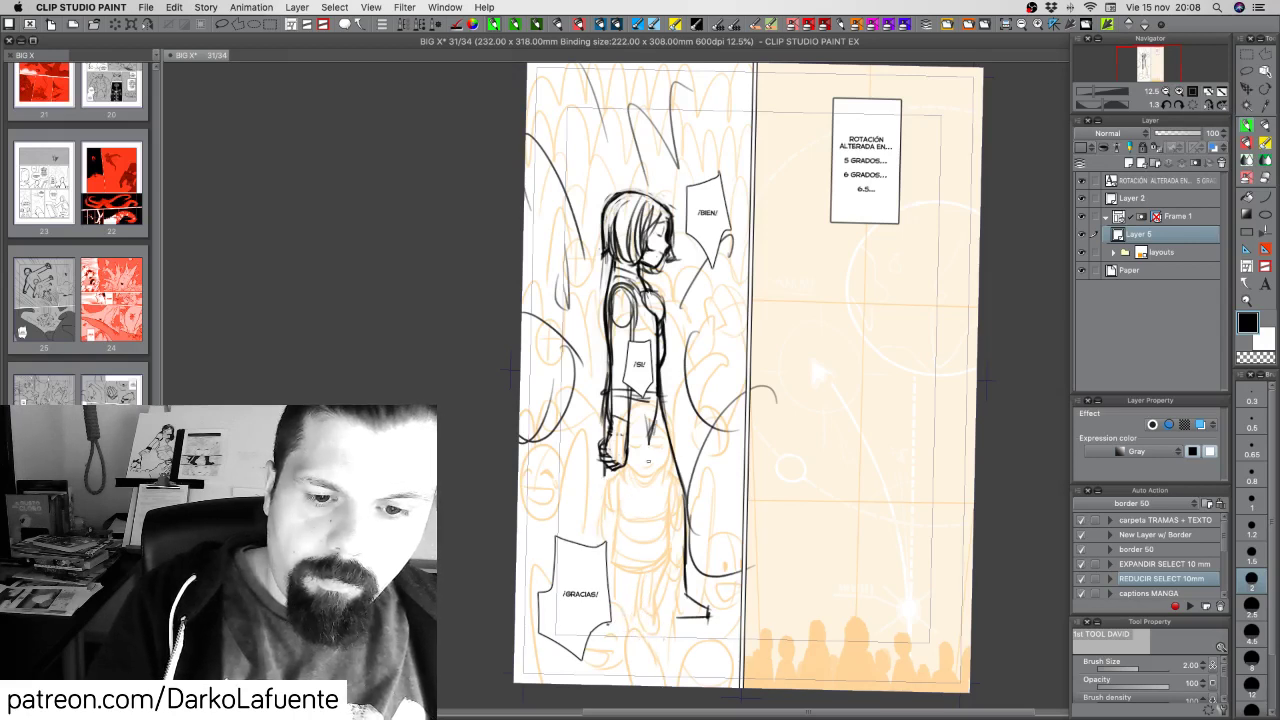
left_click_drag(651, 436, 642, 610)
left_click_drag(646, 478, 640, 618)
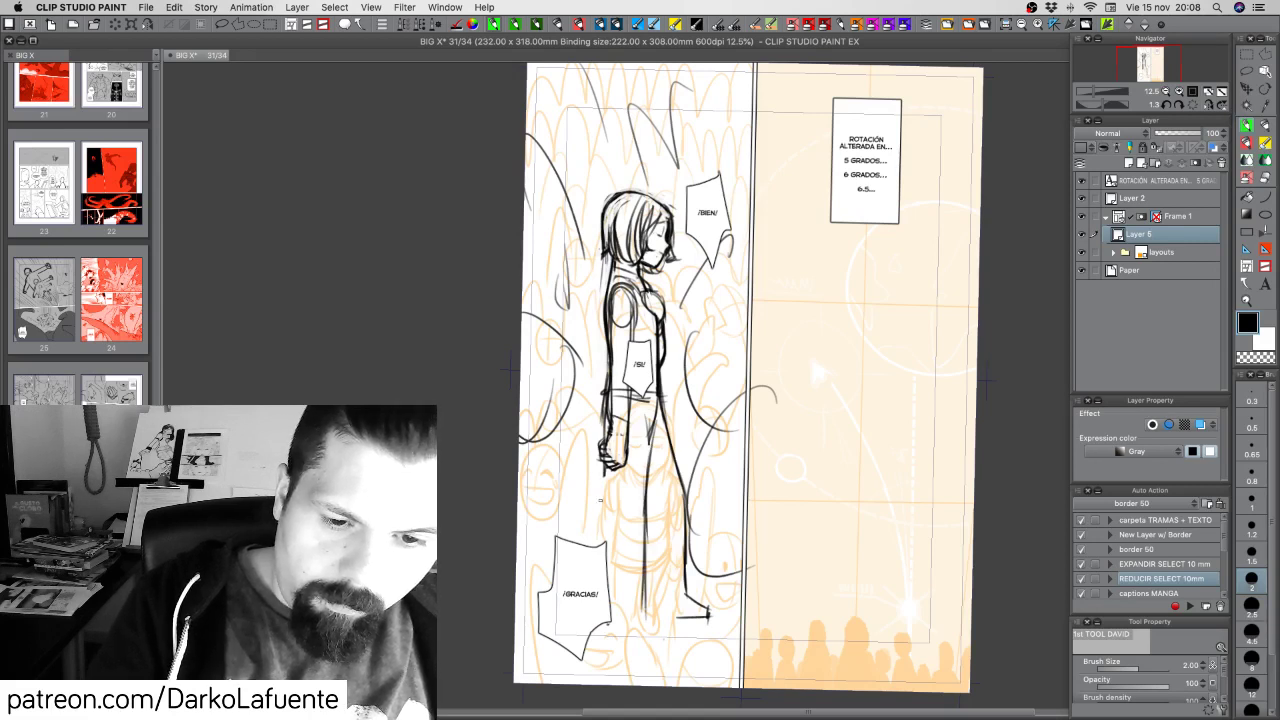
mouse_move(600, 500)
left_mouse_down()
mouse_move(597, 548)
mouse_move(648, 623)
mouse_move(612, 629)
mouse_move(652, 612)
left_mouse_up()
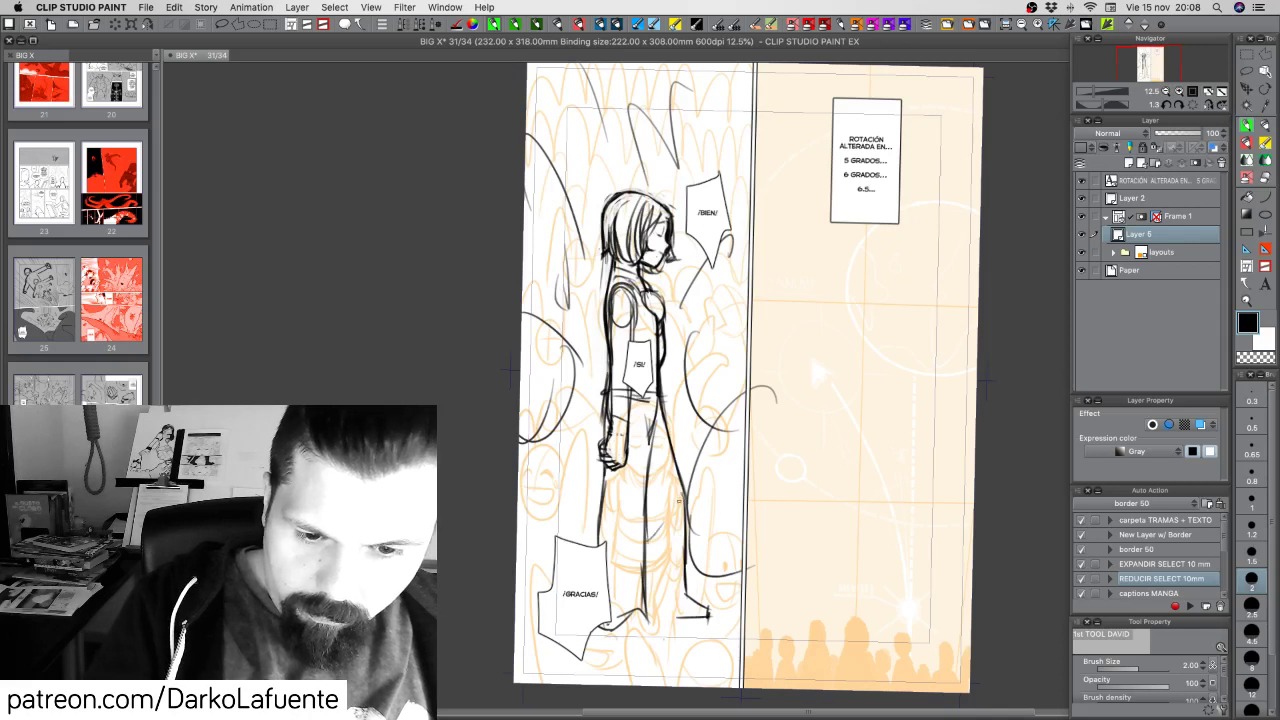
Add diagonal fold lines across both trouser legs and sketch the shoes beneath the hems
left_click_drag(683, 494, 647, 561)
left_click_drag(682, 522, 646, 590)
left_click_drag(644, 467, 608, 560)
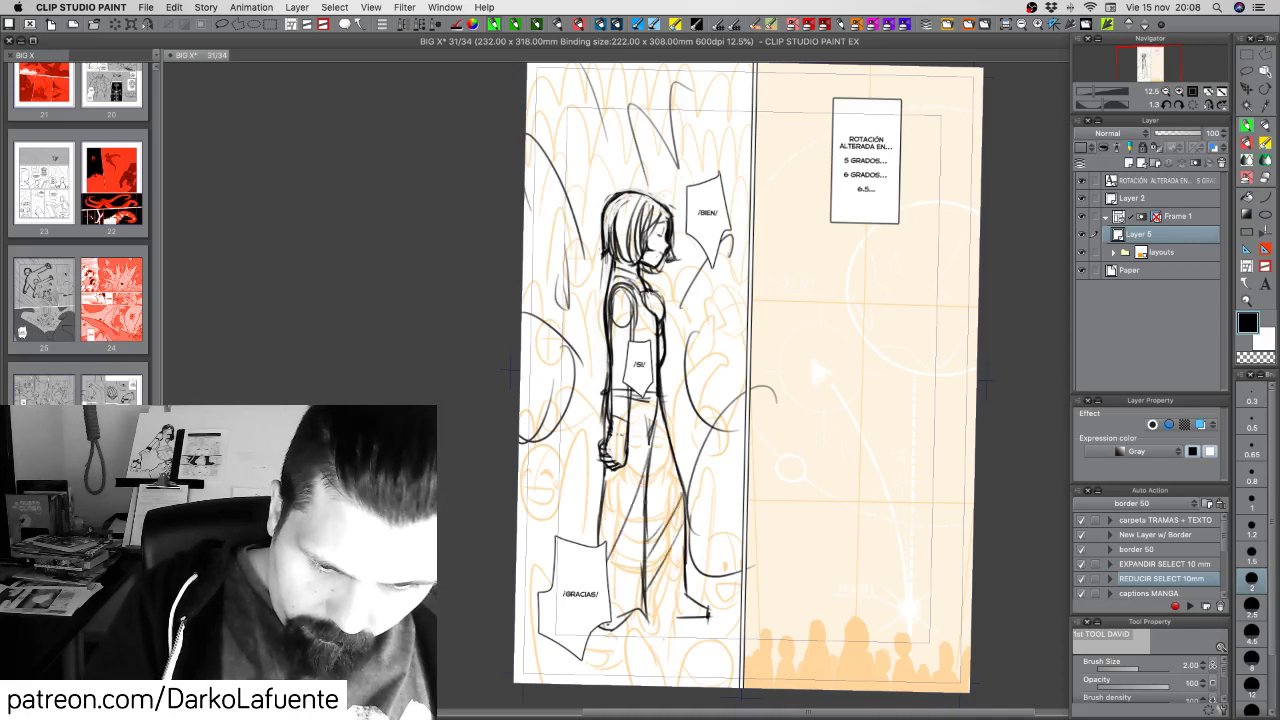
mouse_move(647, 481)
left_mouse_down()
mouse_move(645, 567)
mouse_move(610, 614)
left_mouse_up()
left_click_drag(643, 593, 618, 616)
mouse_move(609, 641)
left_mouse_down()
mouse_move(660, 629)
mouse_move(667, 642)
mouse_move(669, 612)
mouse_move(712, 614)
left_mouse_up()
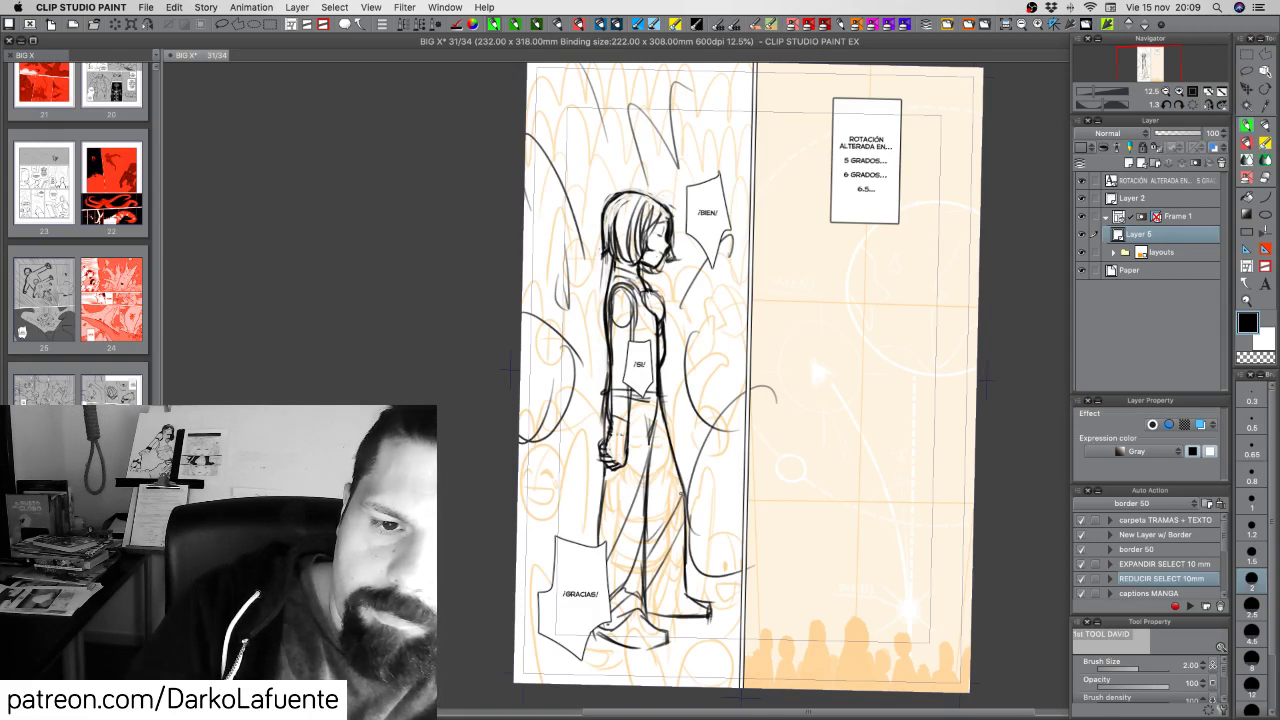
Erase the chest contour, redraw it flatter, and sketch the far arm reaching forward to the panel border
left_click_drag(646, 291, 655, 310)
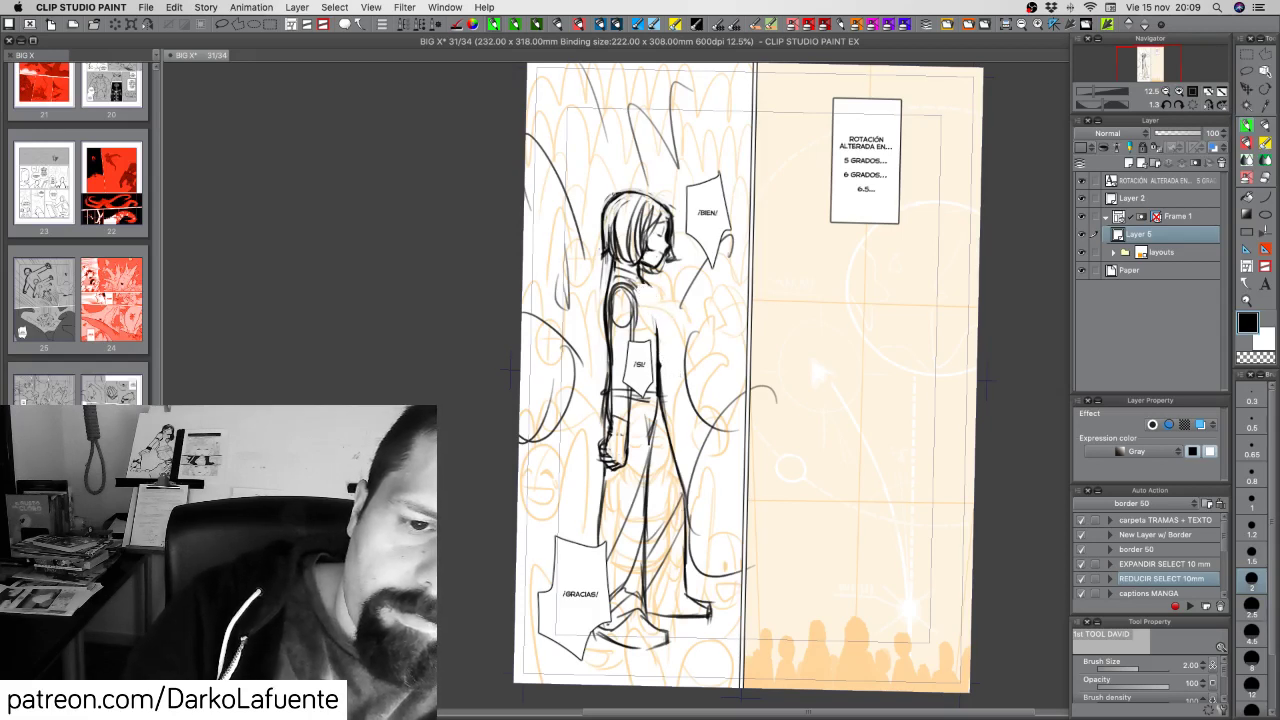
left_click_drag(646, 281, 659, 361)
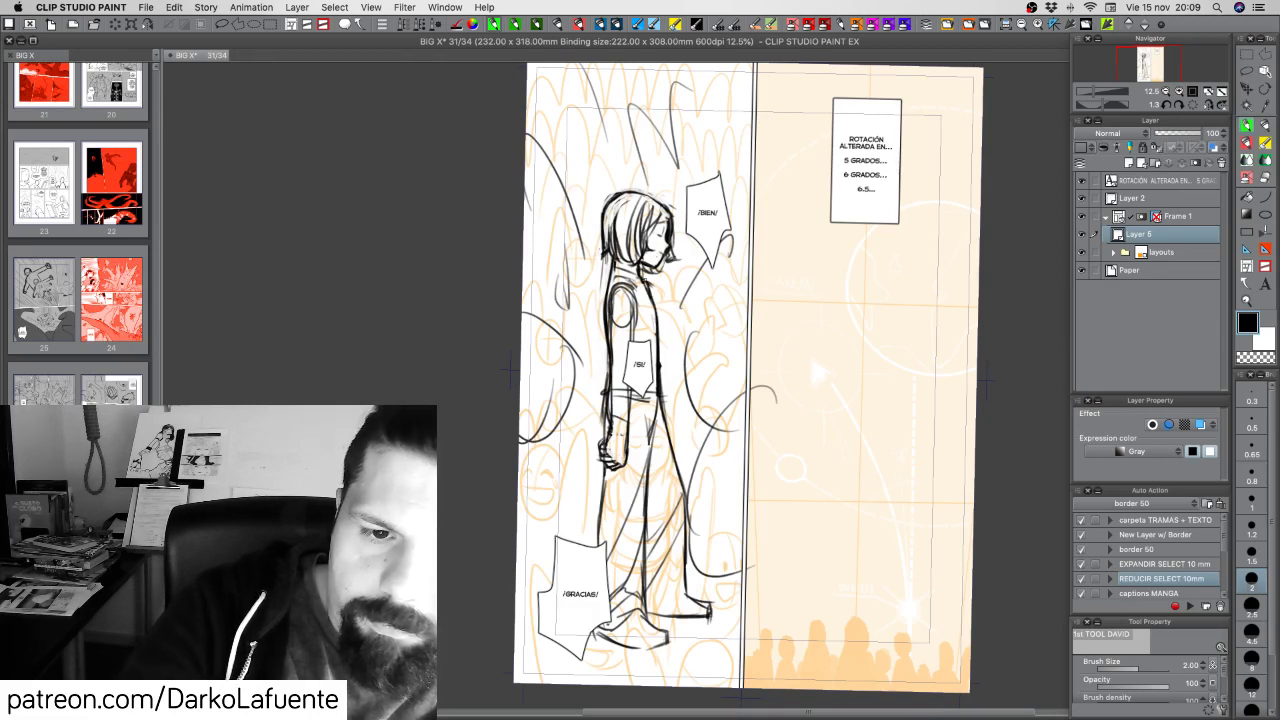
mouse_move(643, 280)
left_mouse_down()
mouse_move(688, 317)
mouse_move(673, 325)
mouse_move(712, 322)
mouse_move(716, 336)
mouse_move(742, 324)
mouse_move(746, 342)
mouse_move(730, 344)
mouse_move(744, 342)
left_mouse_up()
Draw the hand at the end of the outstretched arm and the slanted chair back beneath it
mouse_move(740, 330)
left_mouse_down()
mouse_move(756, 318)
mouse_move(688, 420)
mouse_move(700, 404)
left_mouse_up()
left_click_drag(746, 336, 706, 420)
mouse_move(690, 406)
left_mouse_down()
mouse_move(678, 426)
mouse_move(722, 430)
left_mouse_up()
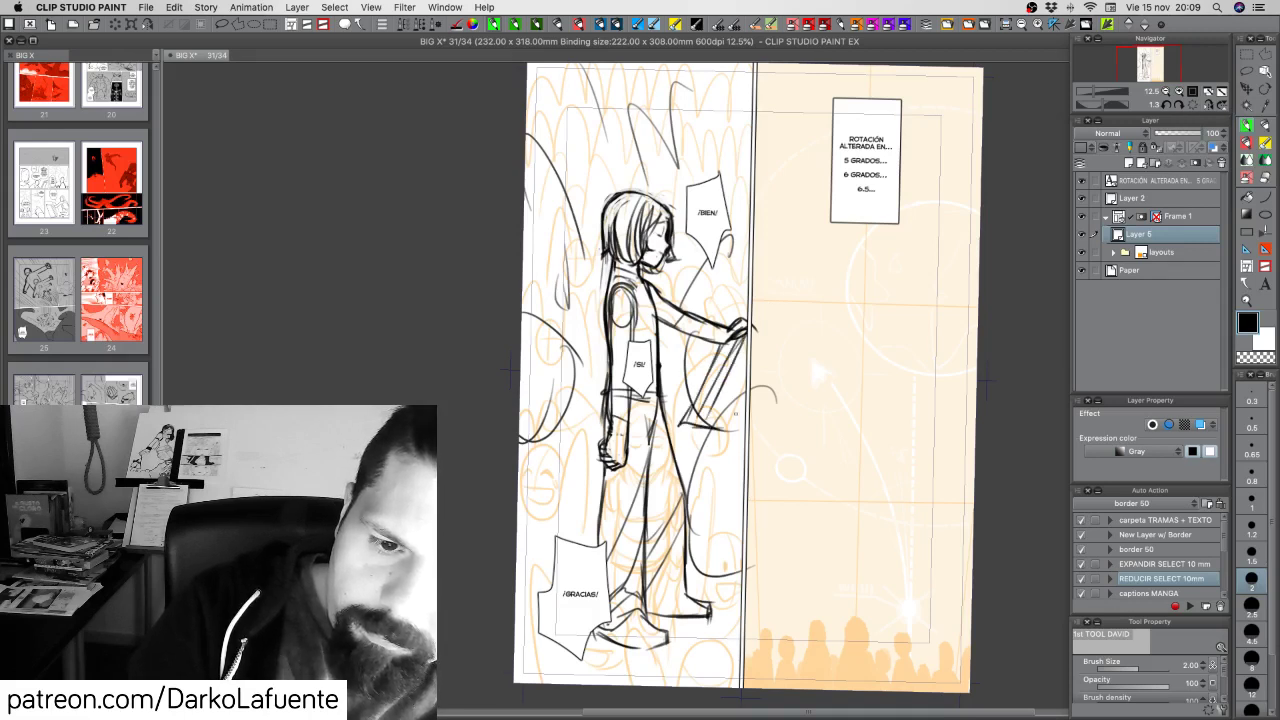
left_click_drag(754, 366, 700, 464)
mouse_move(740, 402)
left_mouse_down()
mouse_move(691, 464)
mouse_move(744, 461)
left_mouse_up()
left_click_drag(745, 404, 734, 474)
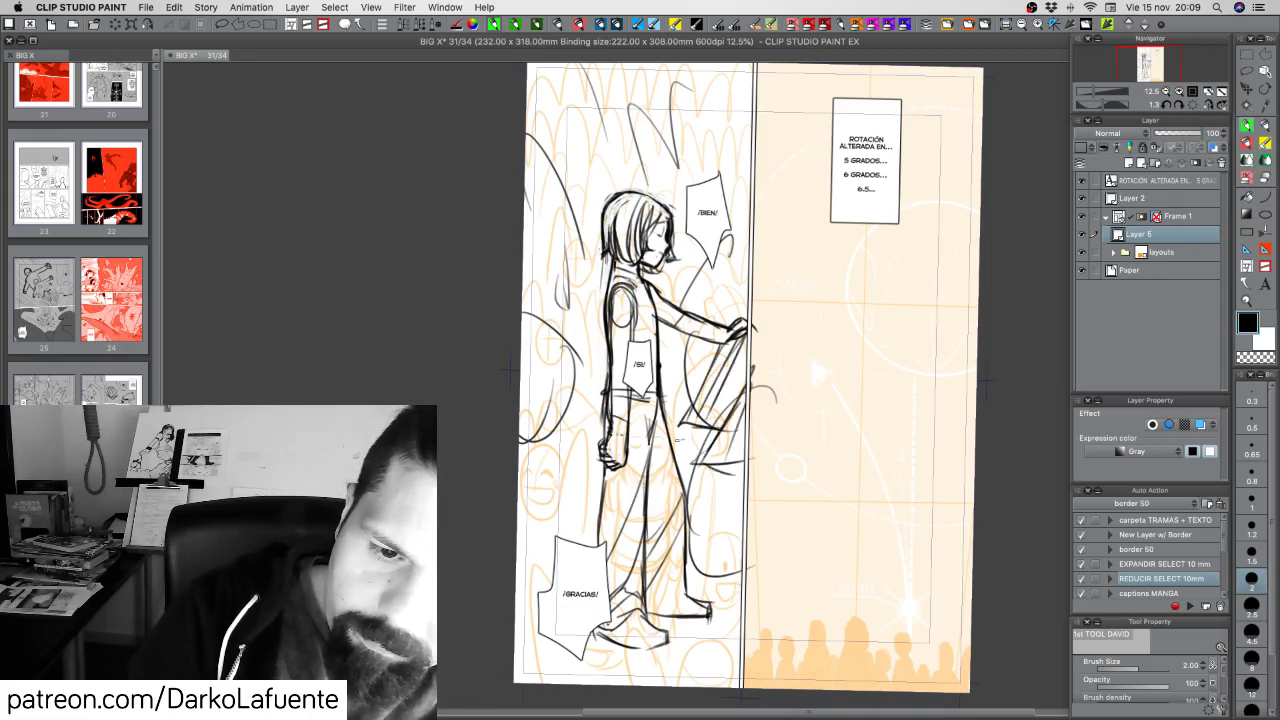
Sketch the chair's seat and leg in front of the figure, and add a ground line from the far foot
left_click_drag(666, 444, 708, 432)
mouse_move(674, 454)
left_mouse_down()
mouse_move(710, 446)
mouse_move(736, 468)
left_mouse_up()
left_click_drag(748, 468, 764, 472)
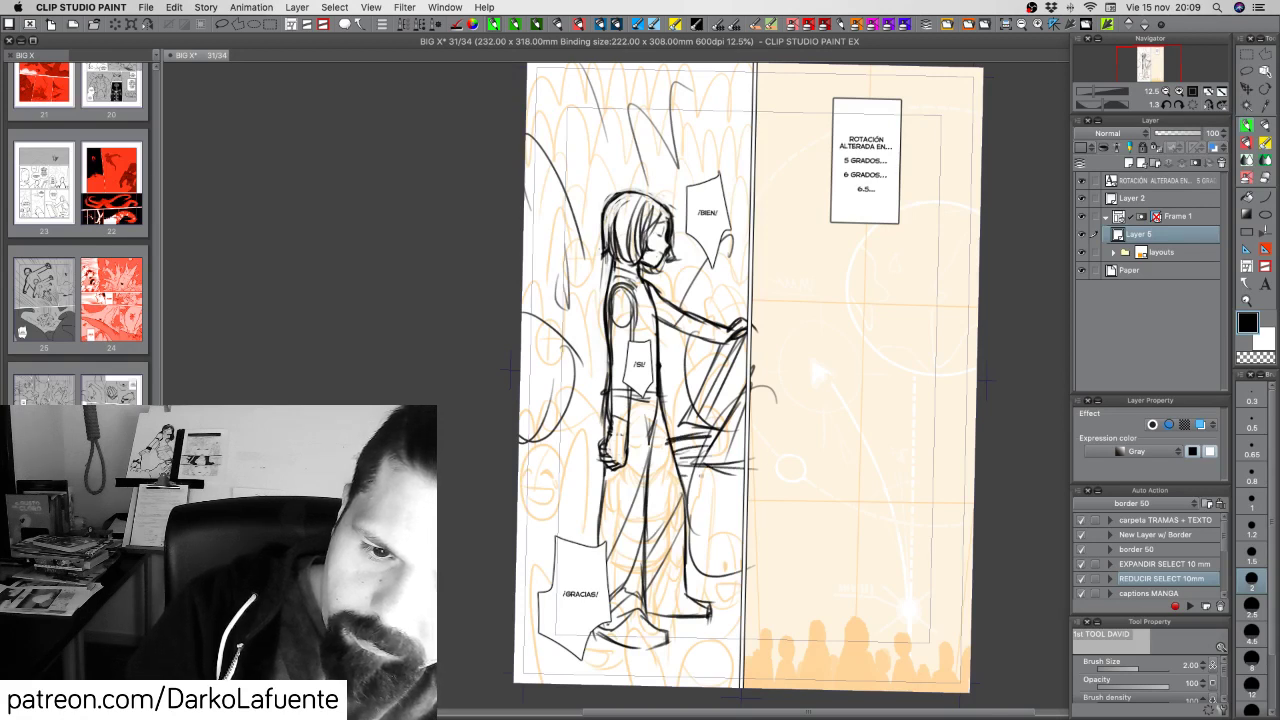
mouse_move(686, 474)
left_mouse_down()
mouse_move(736, 478)
mouse_move(685, 514)
left_mouse_up()
mouse_move(705, 476)
left_mouse_down()
mouse_move(699, 504)
mouse_move(693, 492)
left_mouse_up()
mouse_move(698, 476)
left_mouse_down()
mouse_move(690, 598)
mouse_move(692, 562)
left_mouse_up()
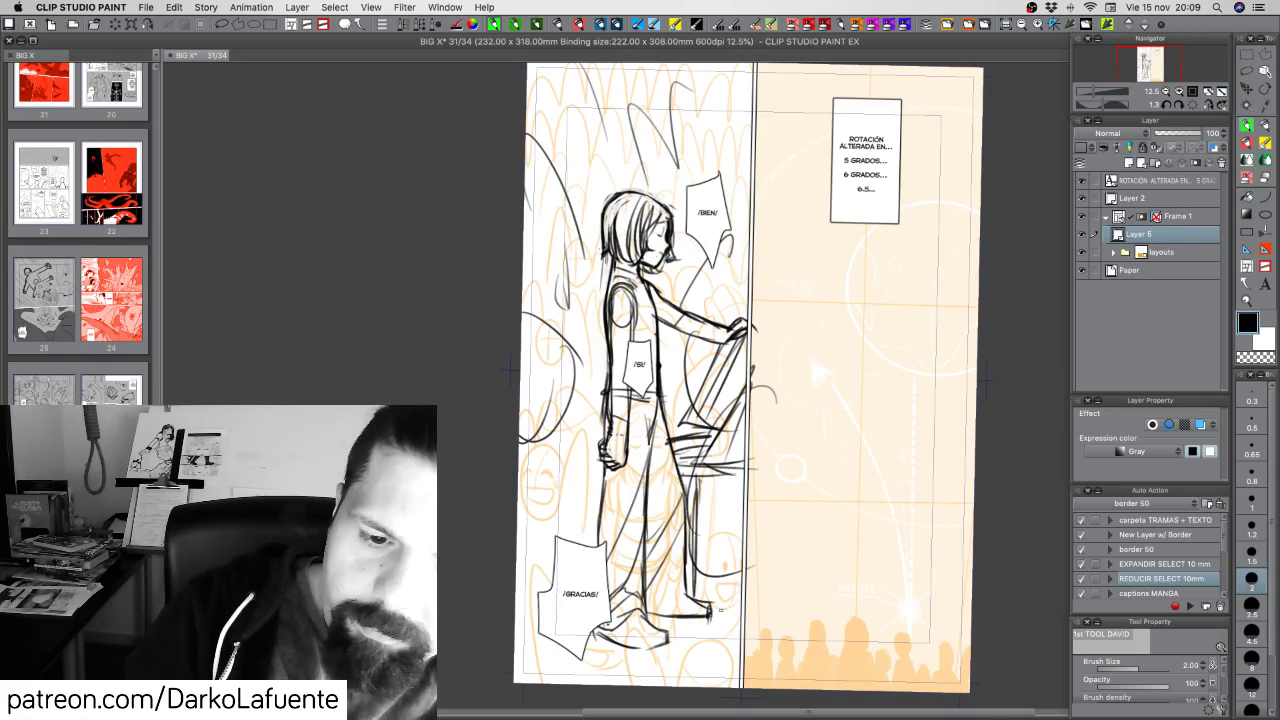
left_click_drag(712, 615, 766, 607)
mouse_move(548, 332)
left_mouse_down()
mouse_move(576, 360)
mouse_move(573, 401)
left_mouse_up()
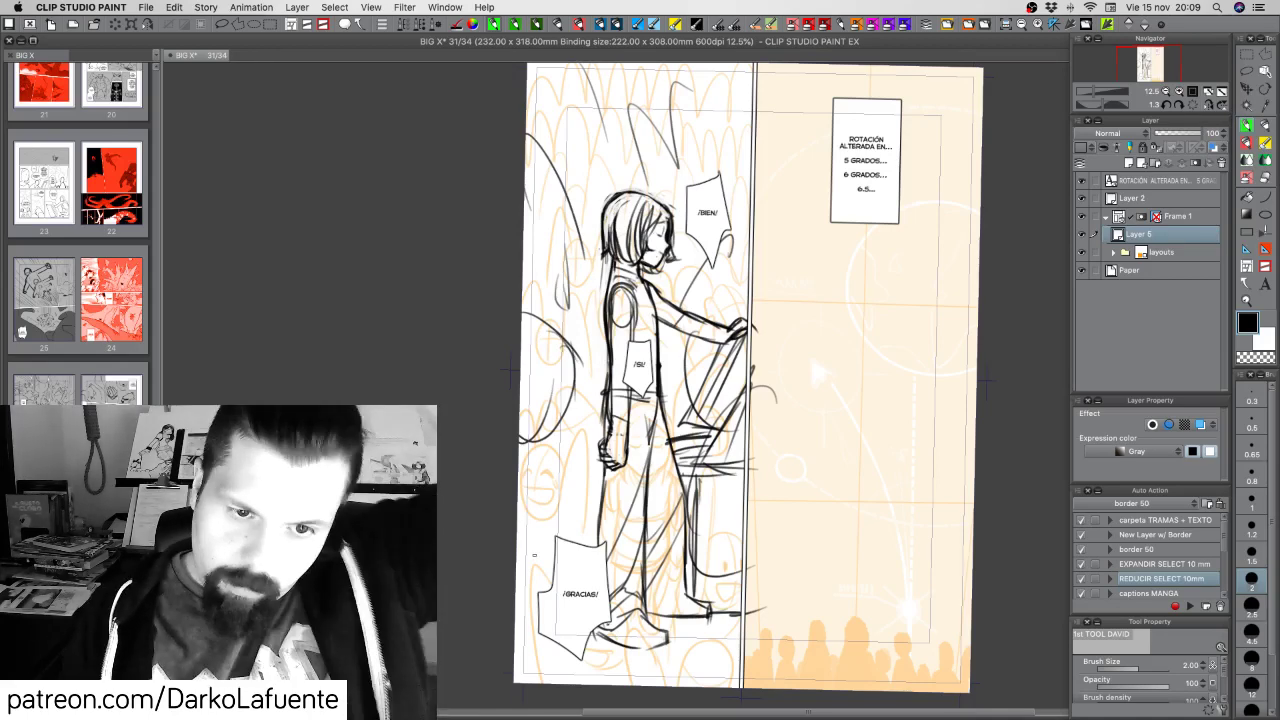
Flip the canvas view horizontally, hide the layouts folder and reset the view rotation to check the sketch
key("h")
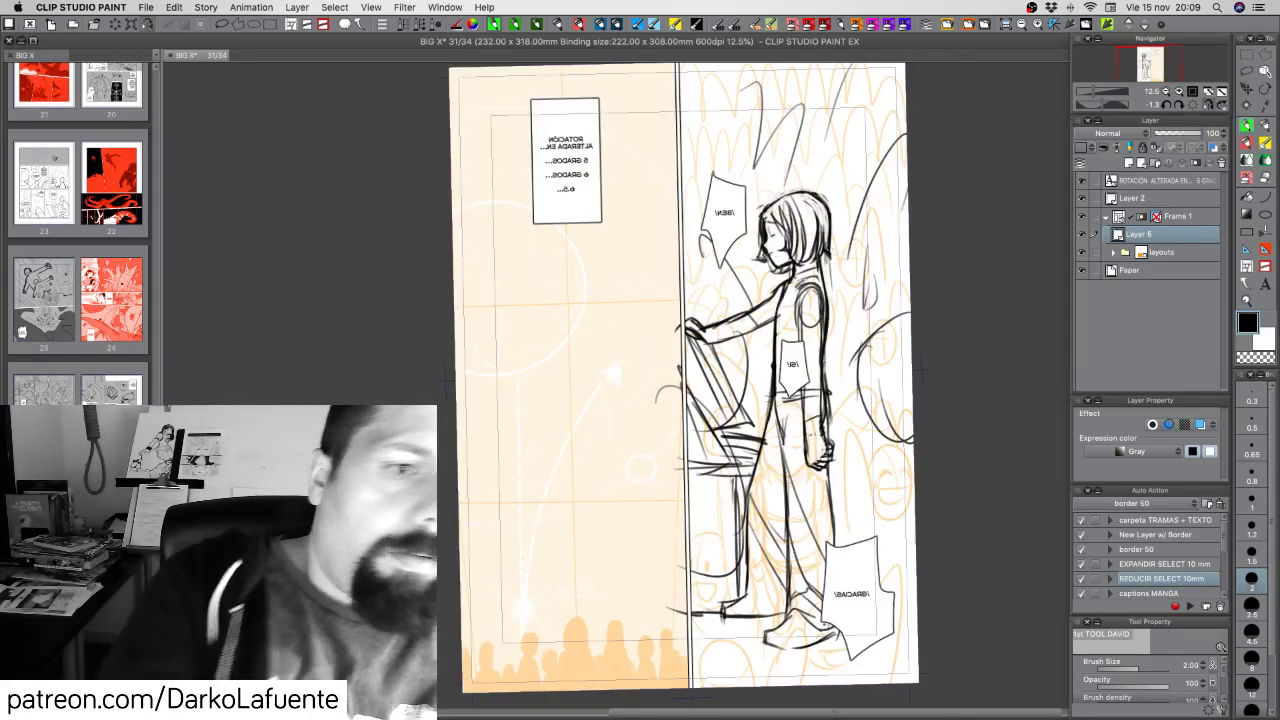
left_click(1082, 252)
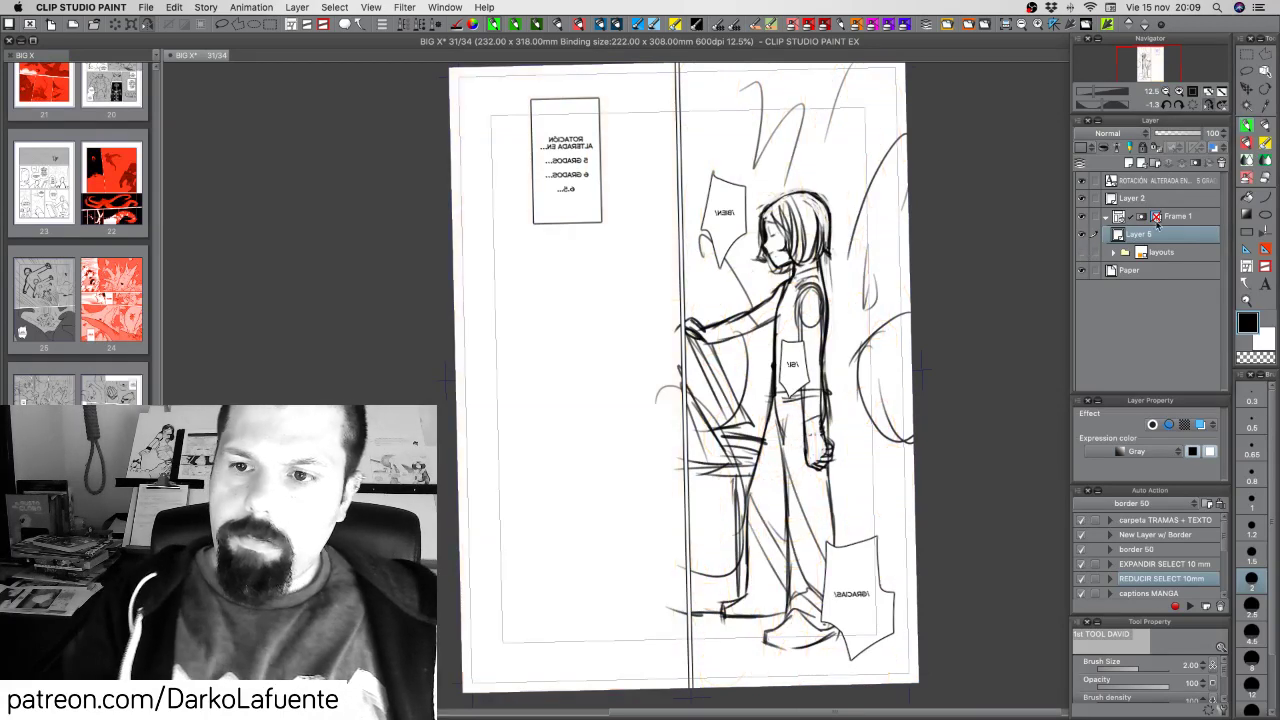
left_click(1191, 104)
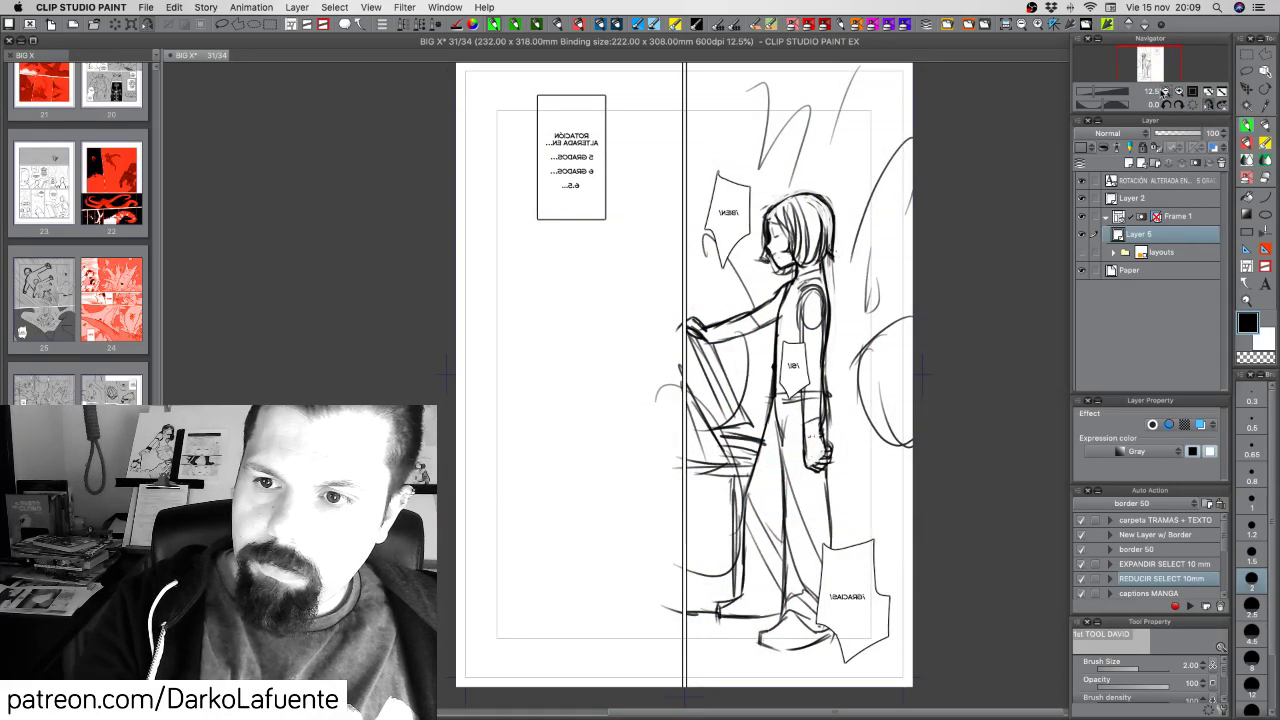
Save the comic page with the standing figure sketch
left_click(1166, 92)
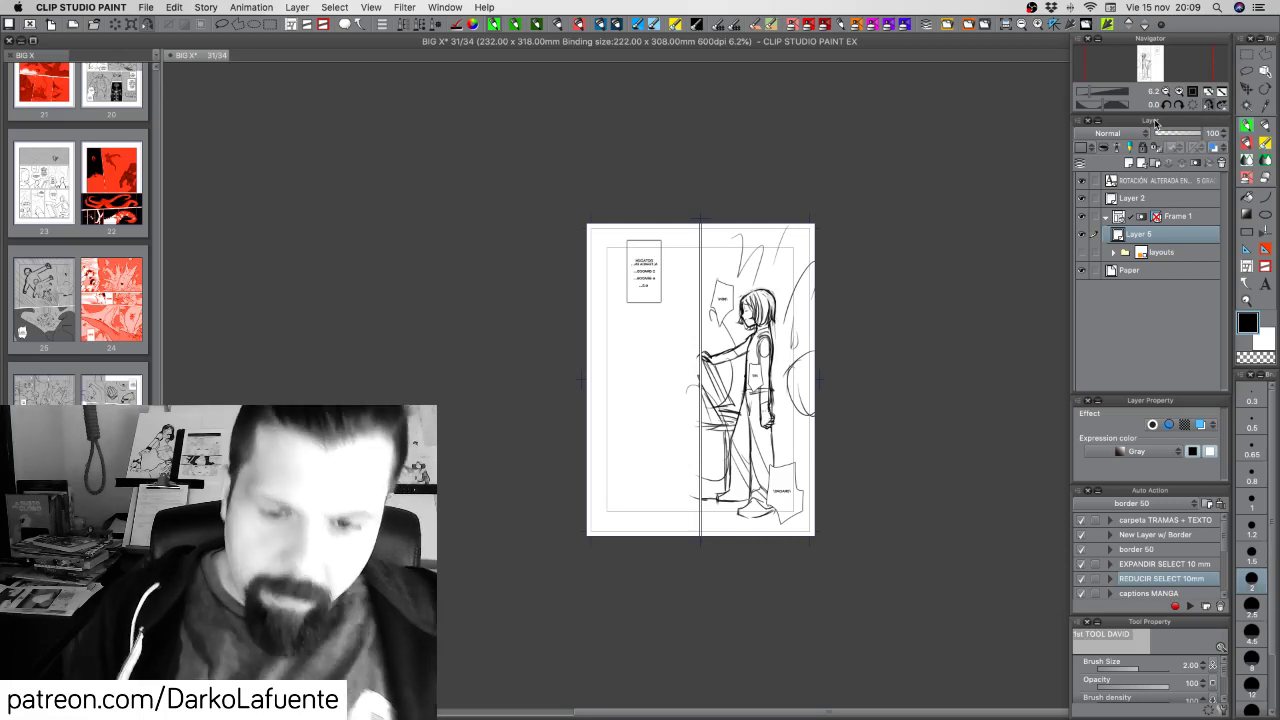
key("super+s")
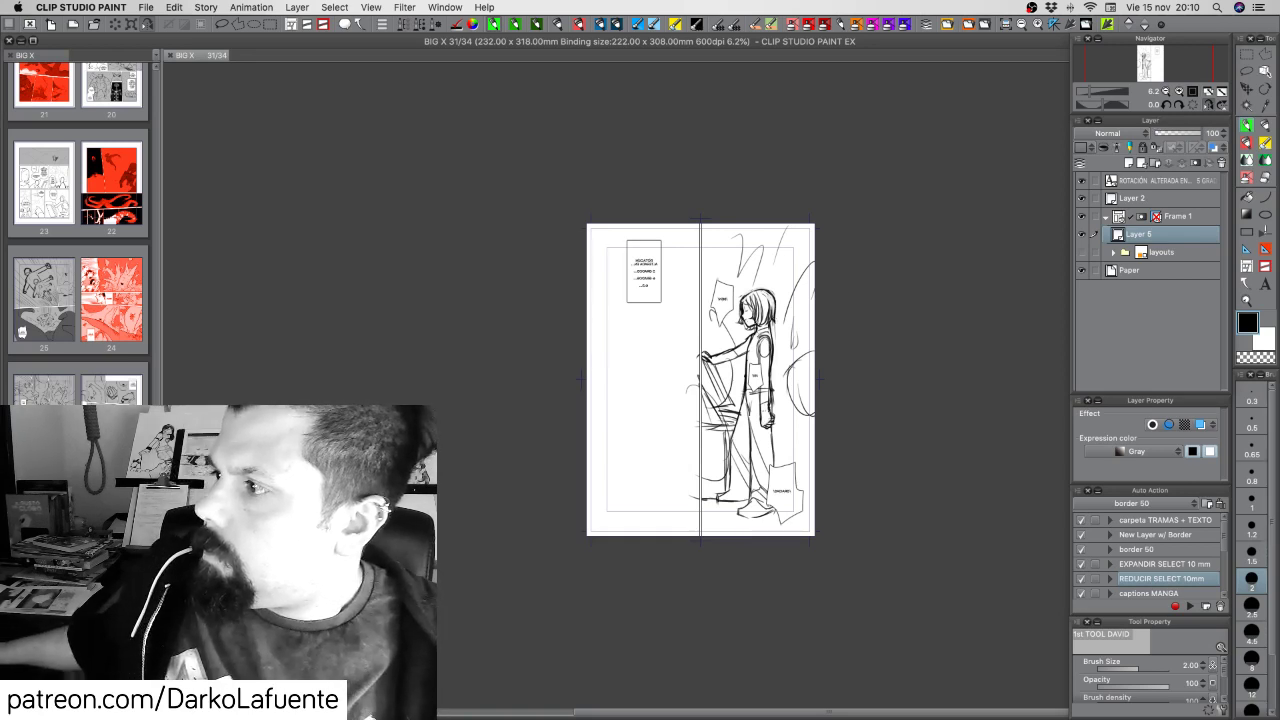
key("Tab")
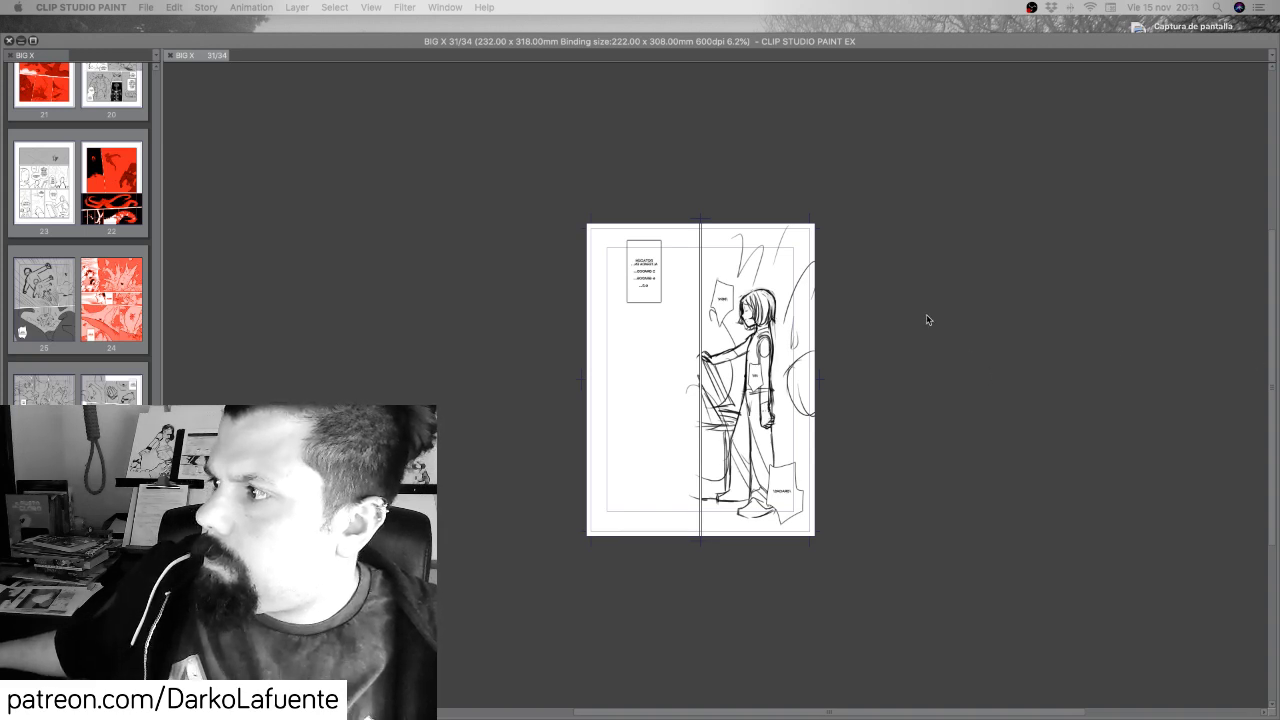
key("Tab")
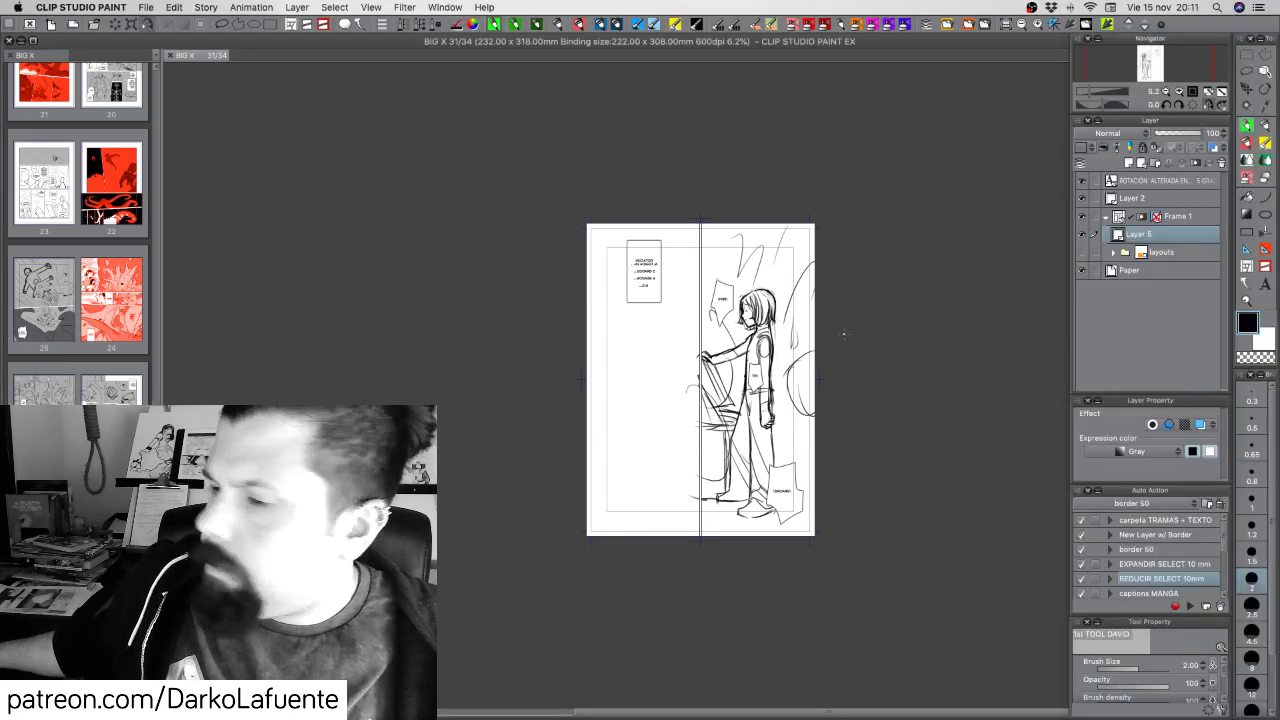
Lasso the figure's lowered arm and nudge it slightly up and sideways away from the chest
left_click(1179, 92)
left_click_drag(892, 431, 836, 441)
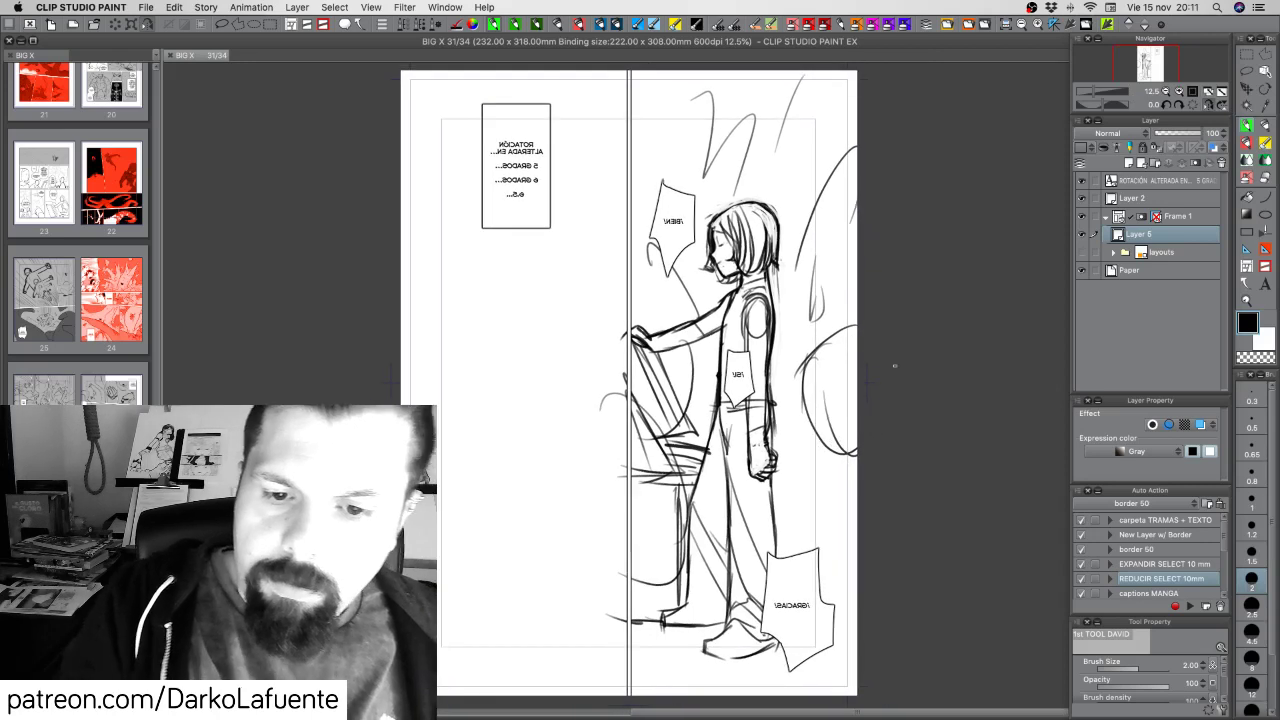
left_click(1246, 71)
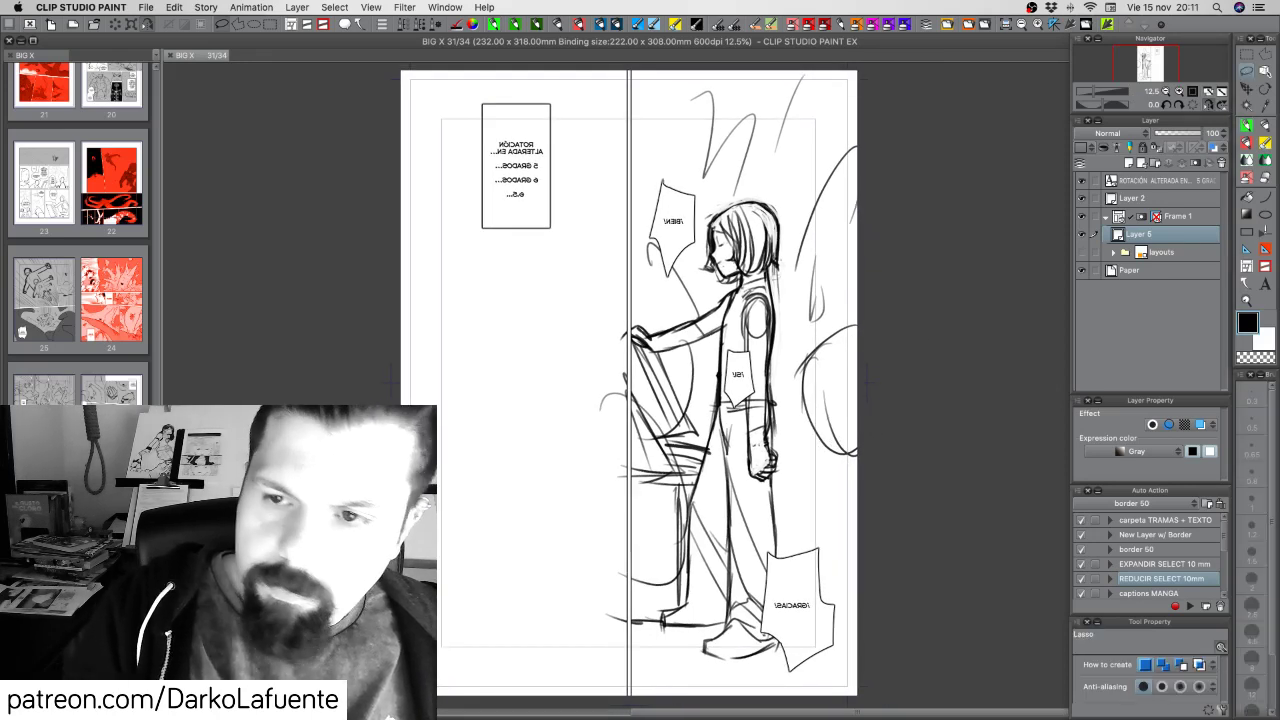
mouse_move(767, 291)
left_mouse_down()
mouse_move(741, 323)
mouse_move(747, 471)
mouse_move(777, 472)
mouse_move(766, 292)
left_mouse_up()
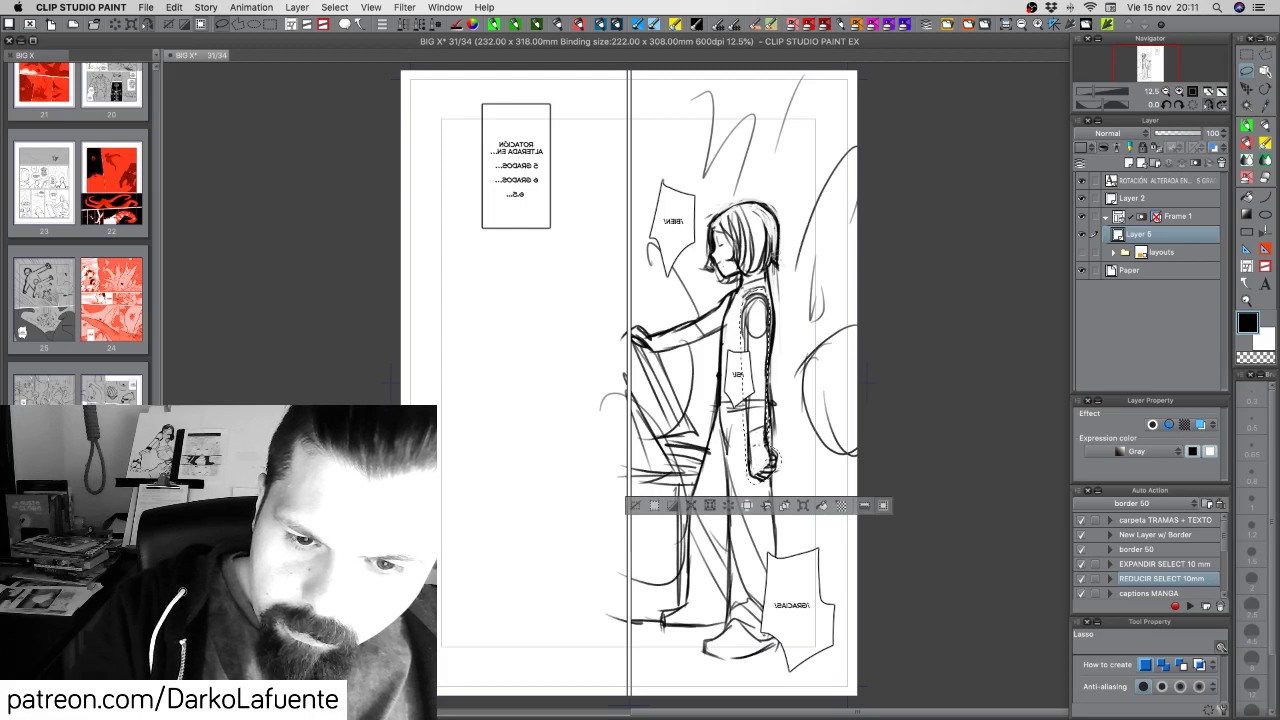
left_click(1246, 90)
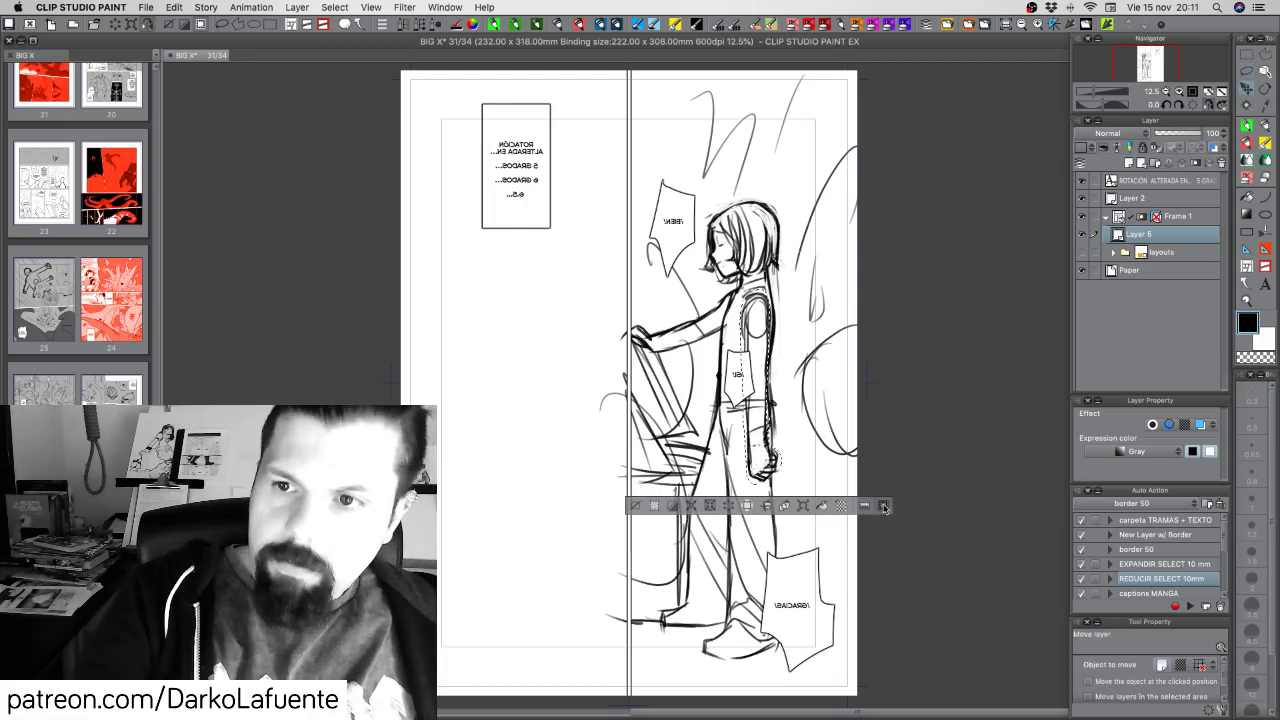
key("Up")
key("Up")
key("Up")
key("Up")
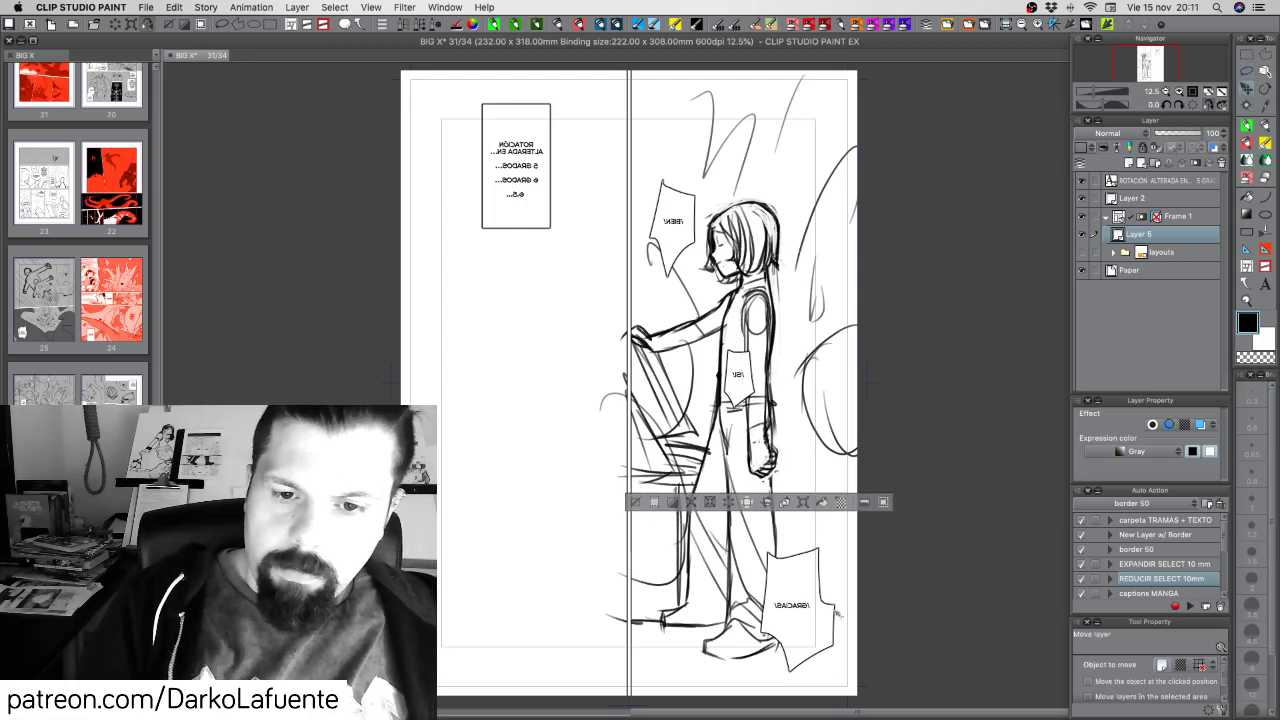
key("Right")
left_click_drag(836, 611, 835, 614)
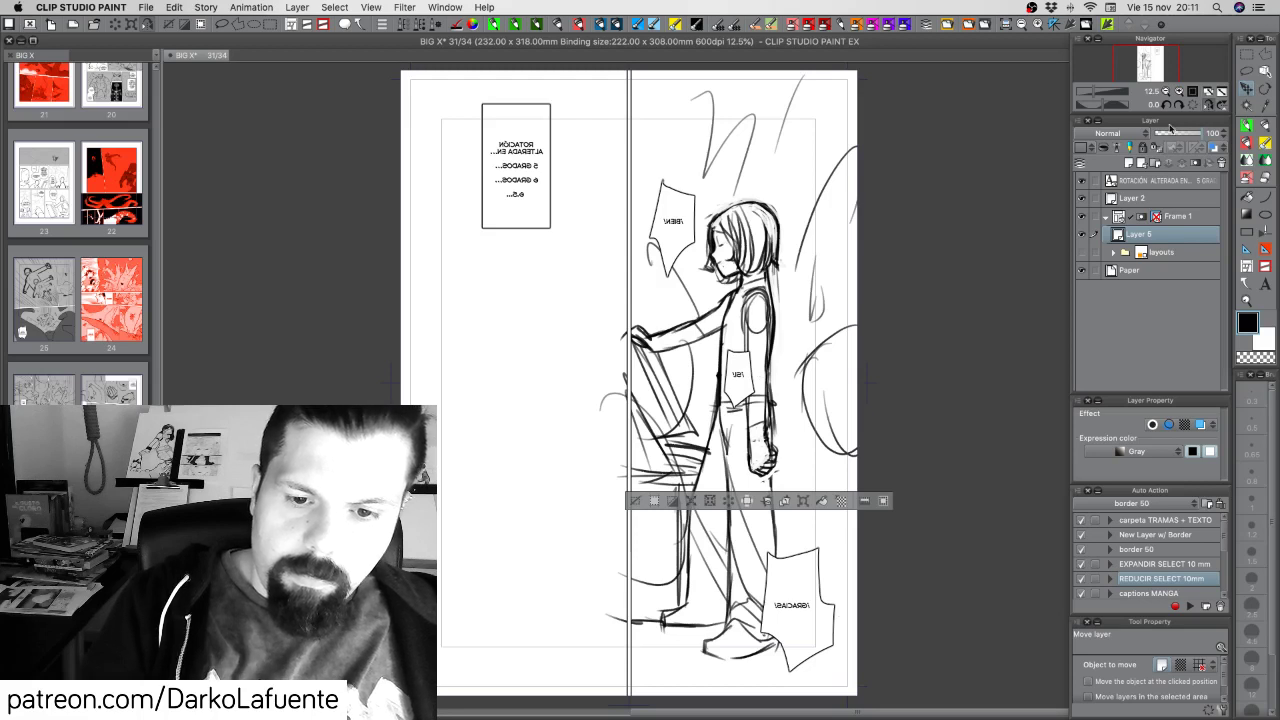
Reselect only the forearm and fist of the lowered arm, nudge them further up to shorten the arm, and deselect
key("m")
key("super+d")
mouse_move(739, 393)
left_mouse_down()
mouse_move(763, 372)
mouse_move(788, 448)
mouse_move(742, 455)
mouse_move(766, 420)
left_mouse_up()
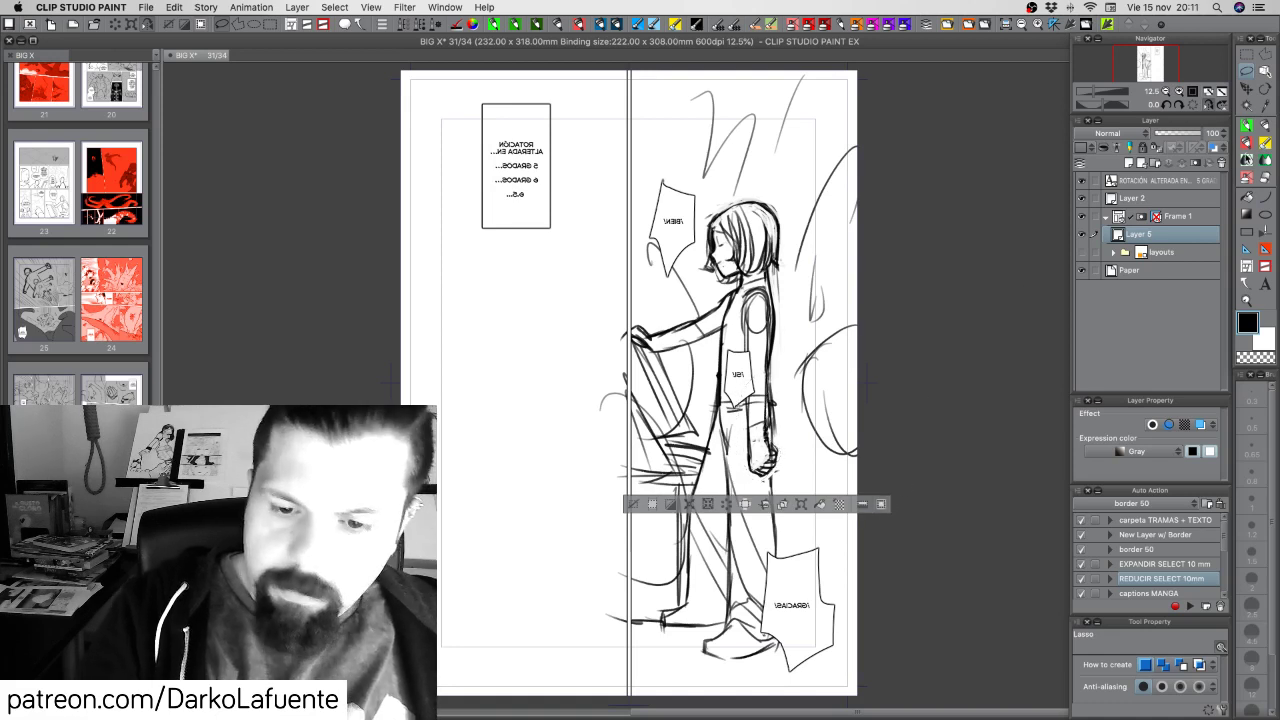
left_click(1246, 88)
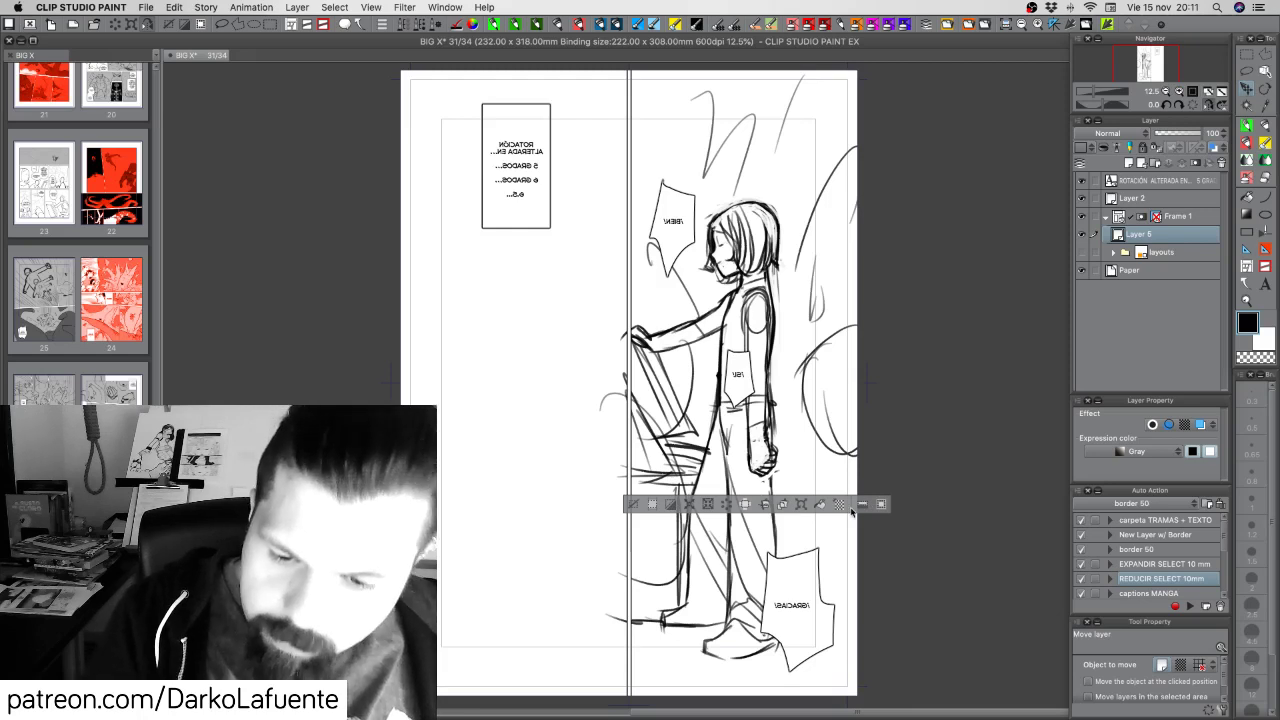
key("Up")
key("Up")
key("Up")
key("Up")
key("Up")
key("Up")
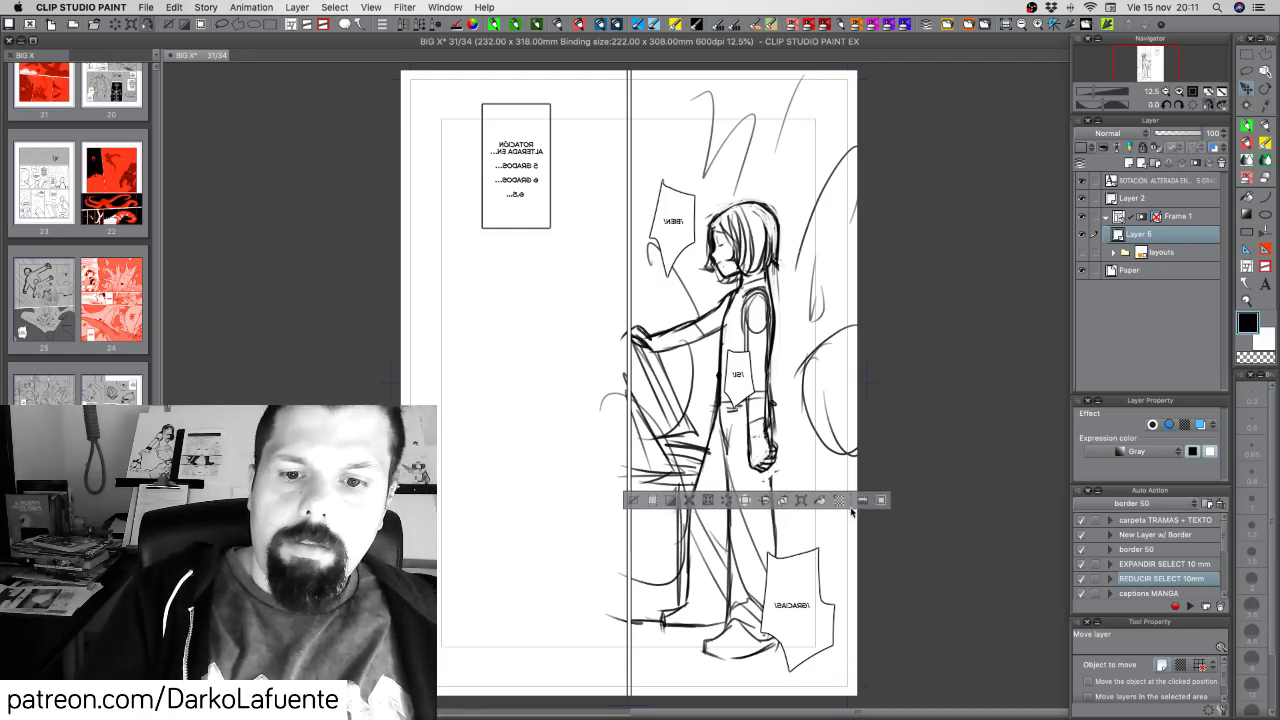
left_click_drag(854, 510, 853, 507)
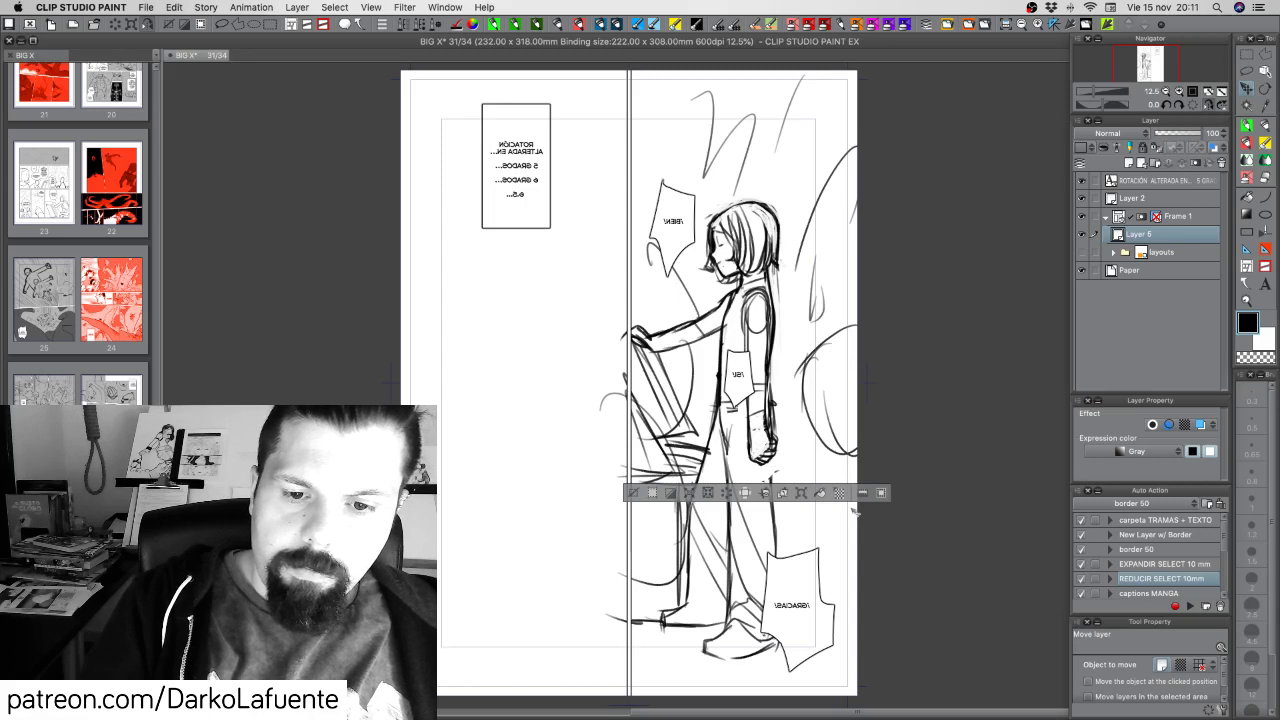
key("super+d")
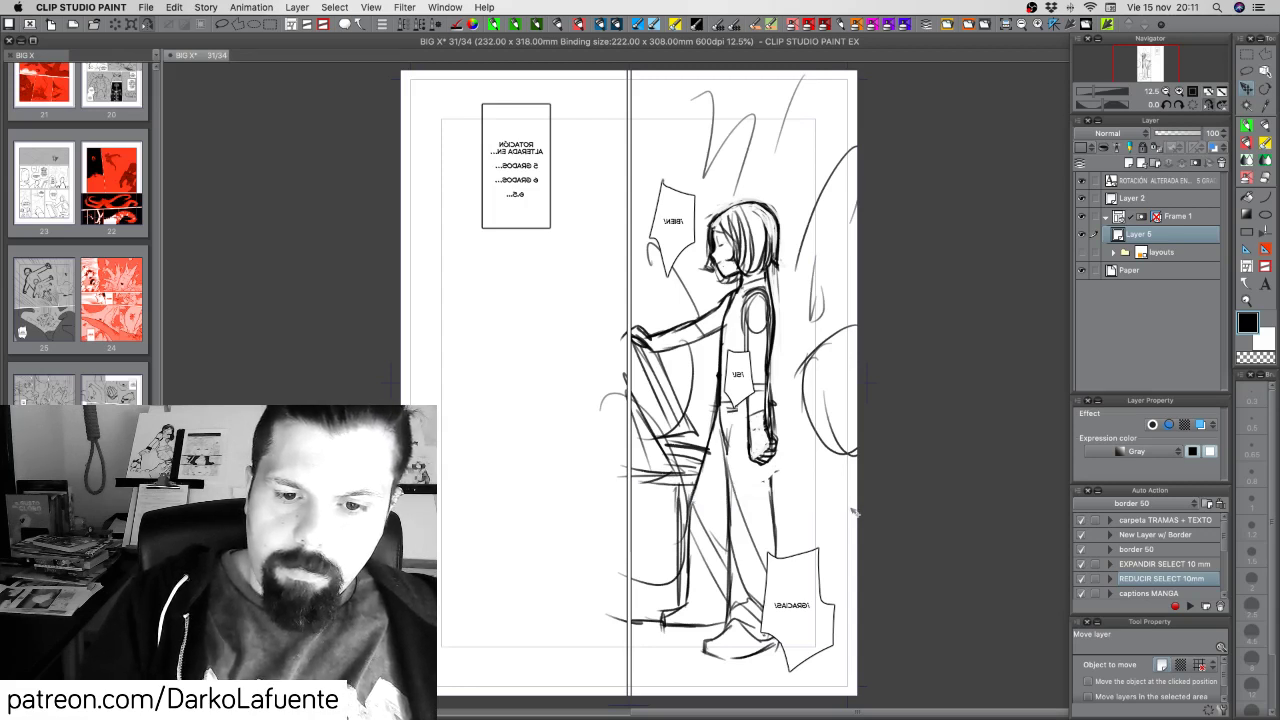
key("p")
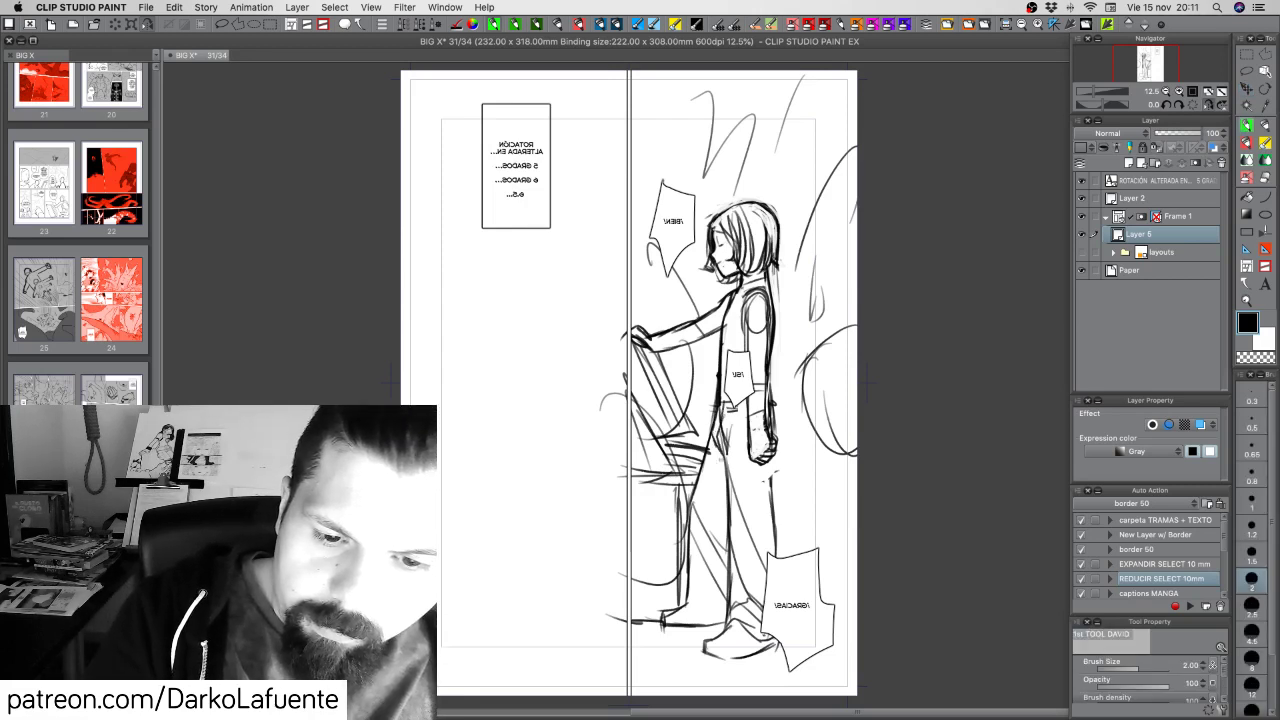
left_click_drag(724, 447, 716, 467)
left_click_drag(724, 413, 722, 459)
left_click_drag(763, 389, 769, 399)
key("super+z")
key("super+z")
key("super+z")
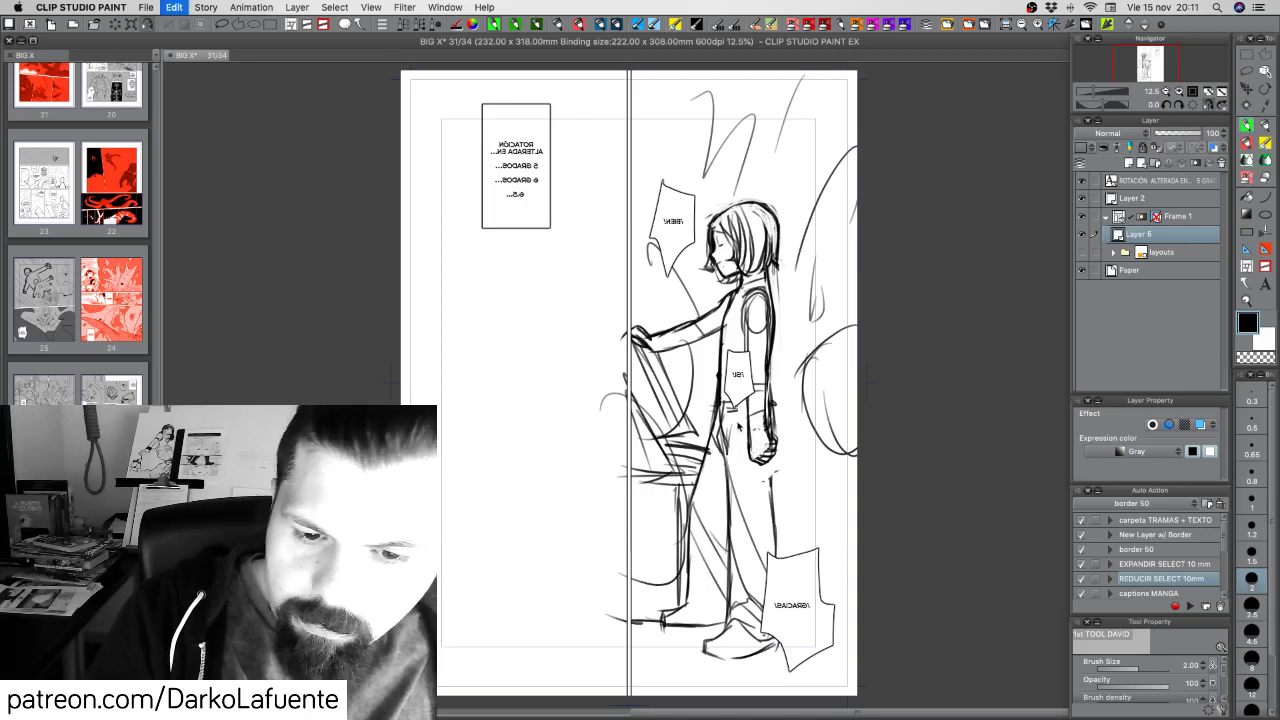
Sketch the hip and upper-thigh lines of the standing figure around the raised fist
mouse_move(712, 430)
left_mouse_down()
mouse_move(762, 451)
mouse_move(754, 512)
mouse_move(771, 511)
left_mouse_up()
left_click_drag(715, 401, 687, 491)
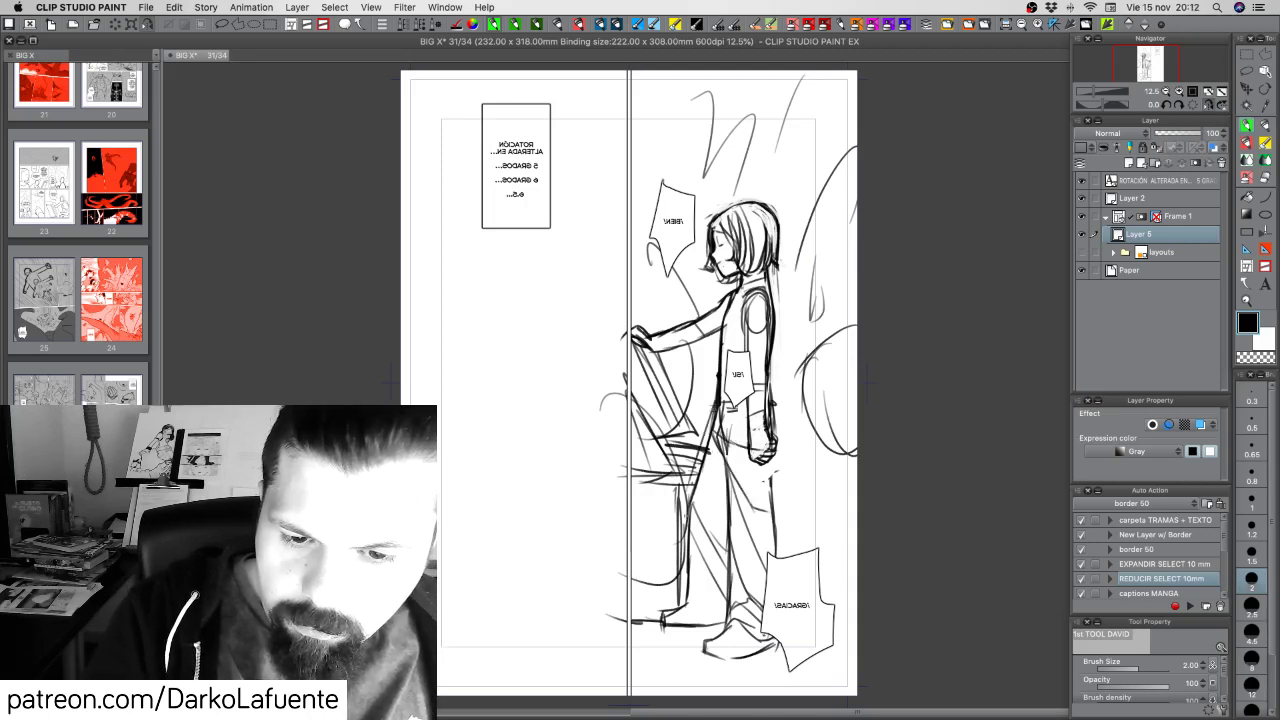
mouse_move(714, 409)
left_mouse_down()
mouse_move(686, 507)
mouse_move(773, 499)
left_mouse_up()
mouse_move(712, 413)
left_mouse_down()
mouse_move(750, 419)
mouse_move(715, 415)
left_mouse_up()
key("c")
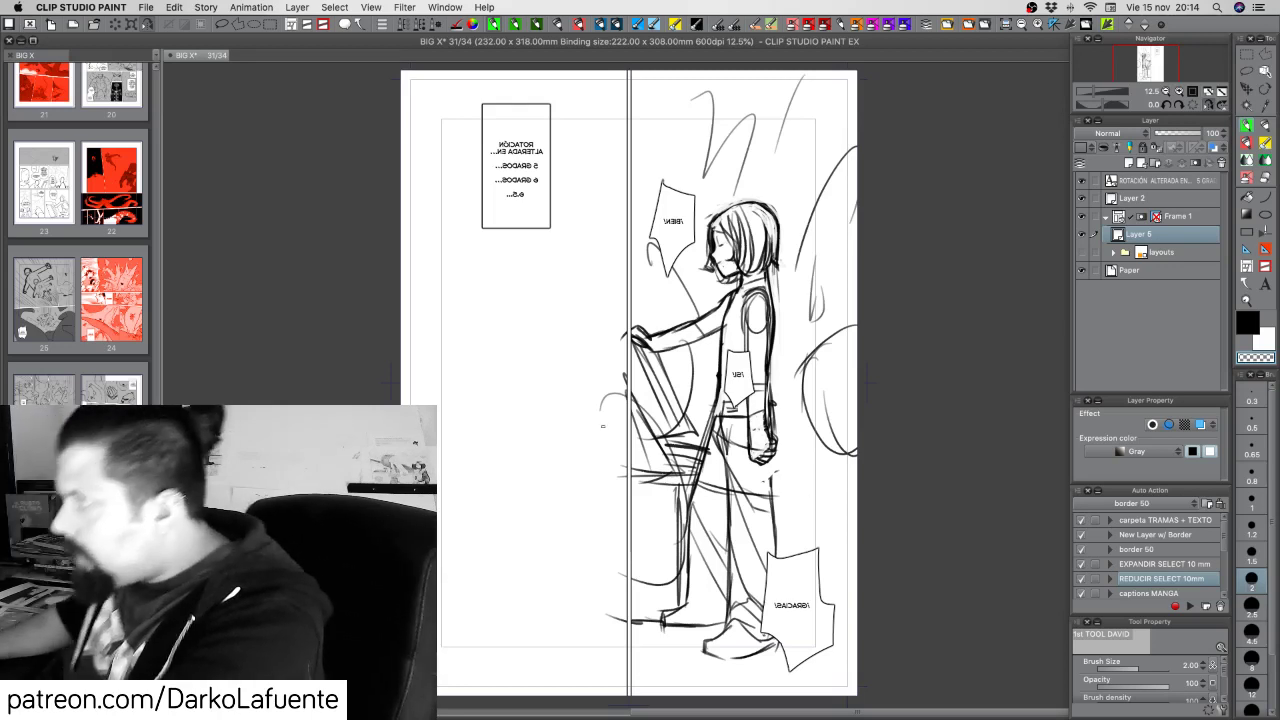
key("Tab")
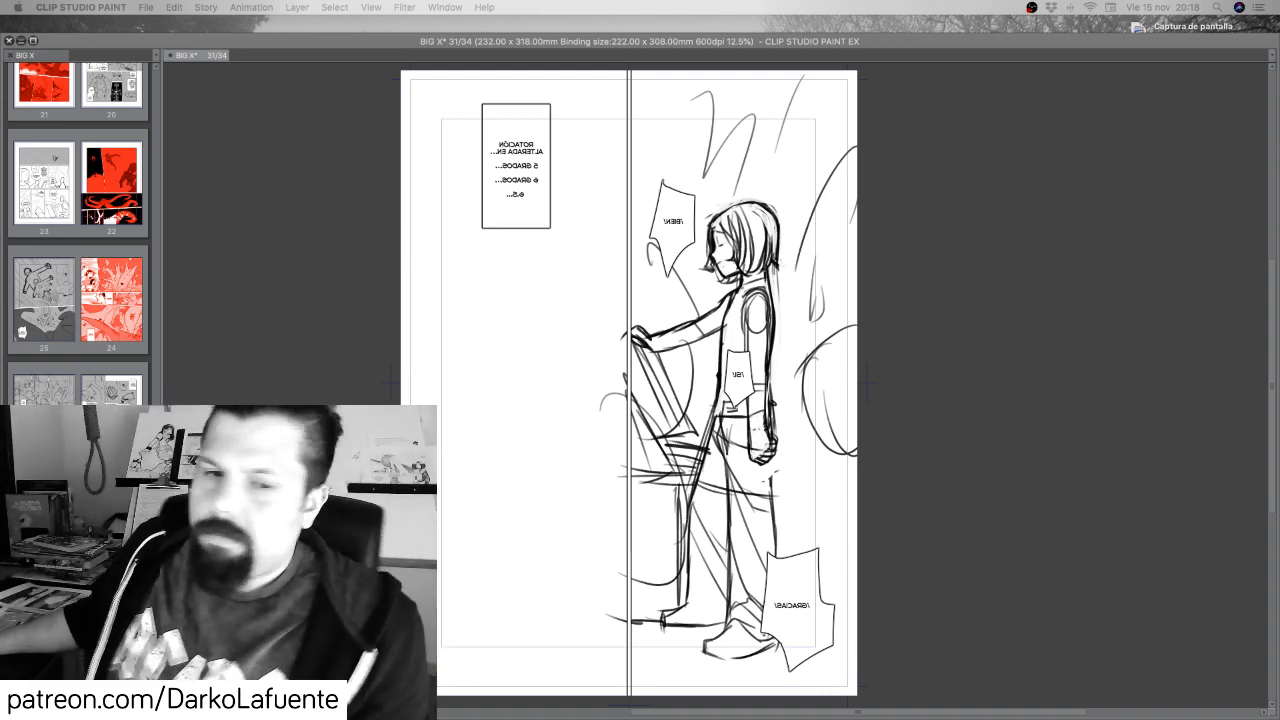
key("Tab")
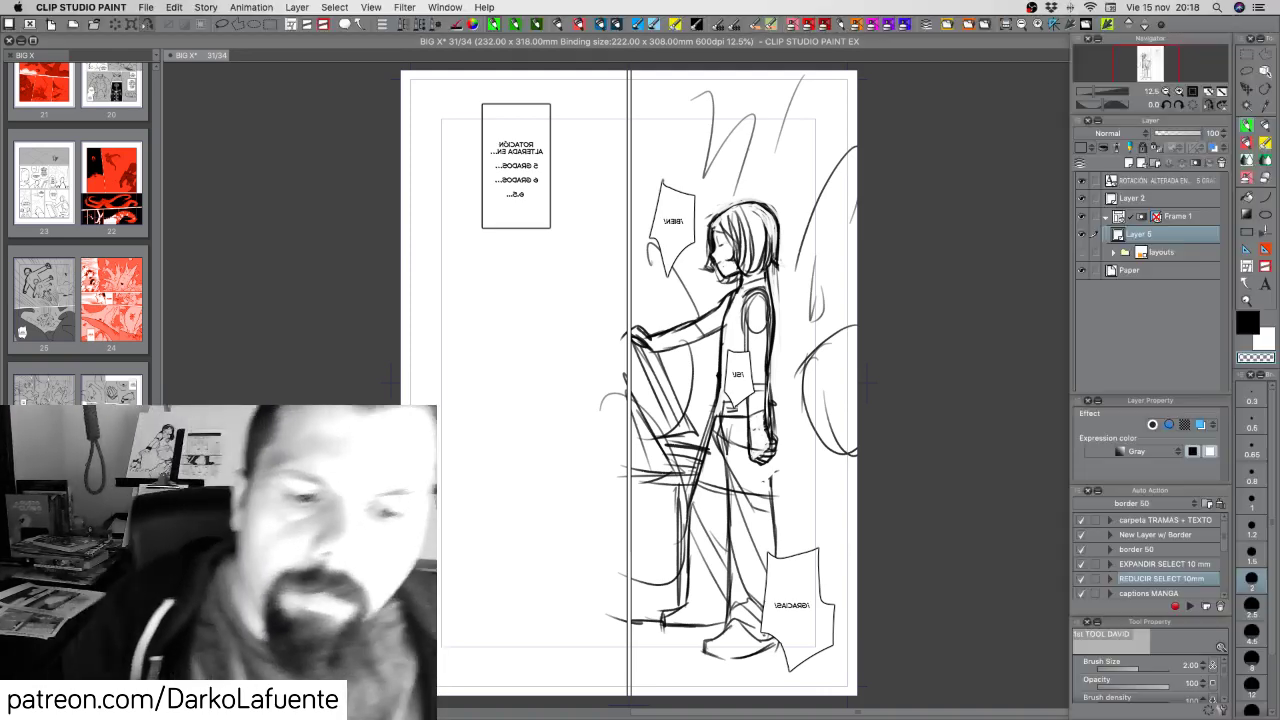
Sketch a headless front view of the short-sleeved jumpsuit in the page's empty half with a 0.8 brush, adding a question mark beside it
left_click(1252, 452)
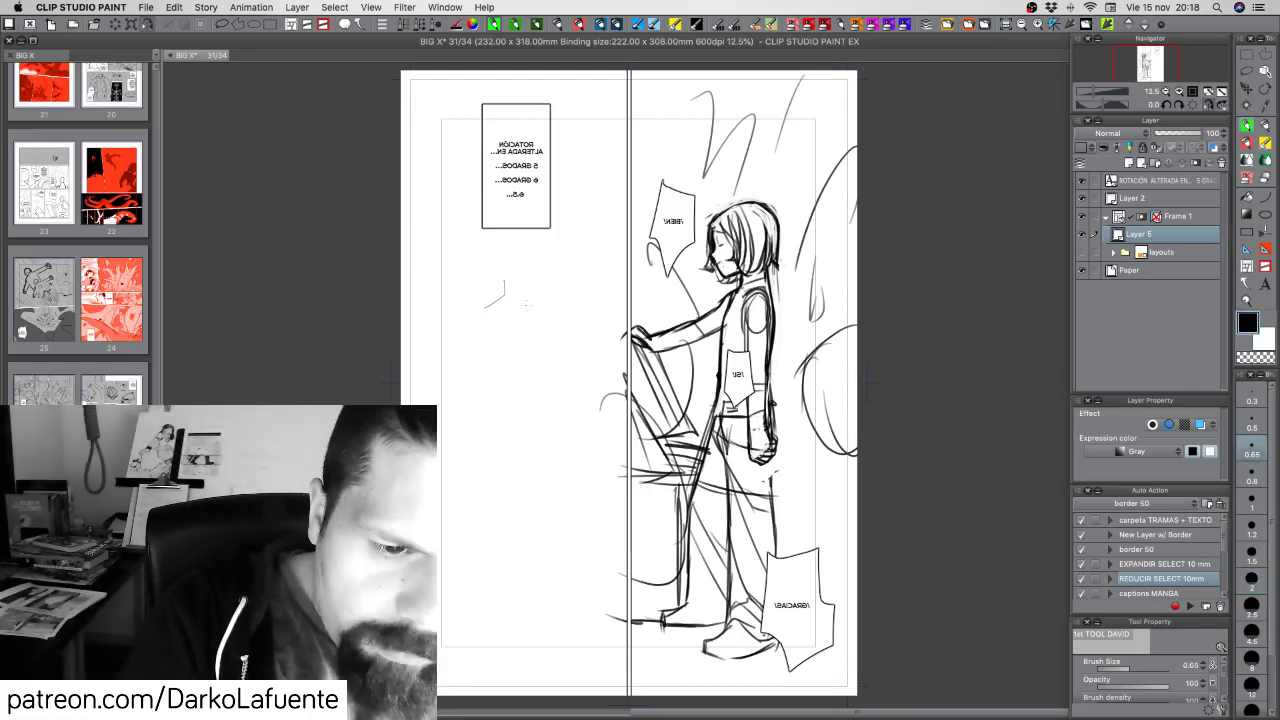
left_click(1253, 499)
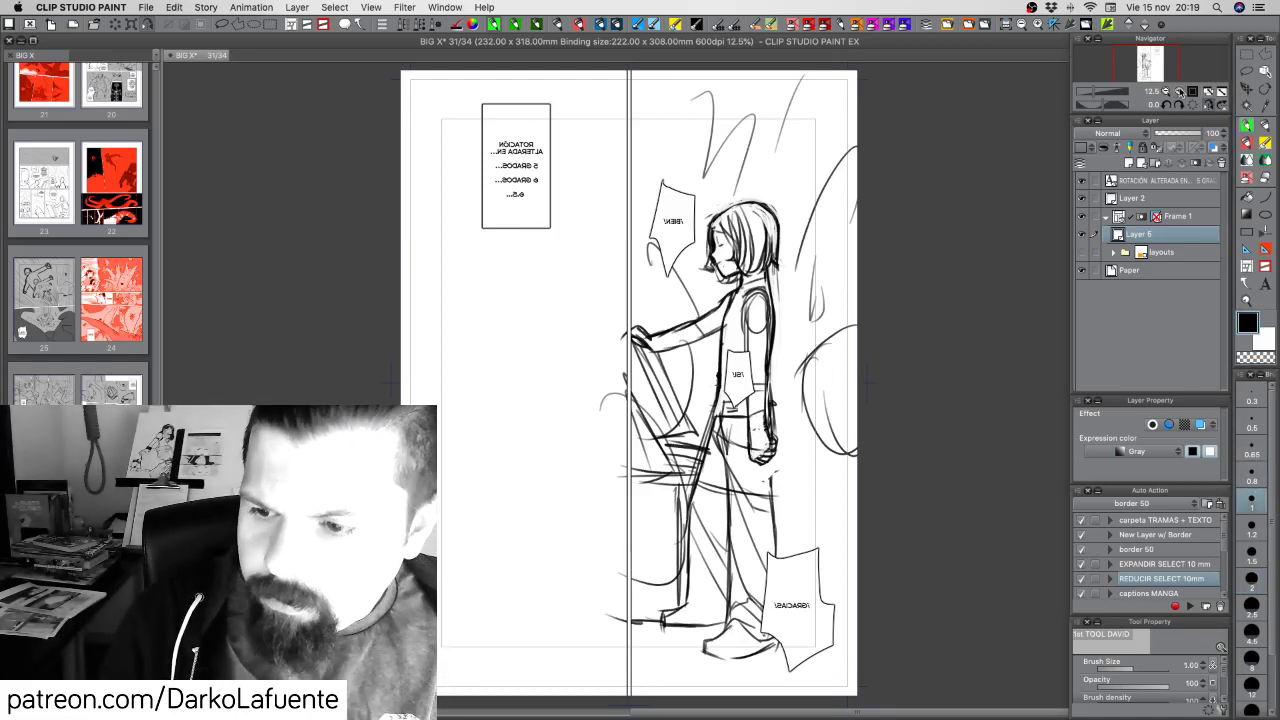
scroll(716, 379, "up", 2)
left_click_drag(525, 334, 738, 414)
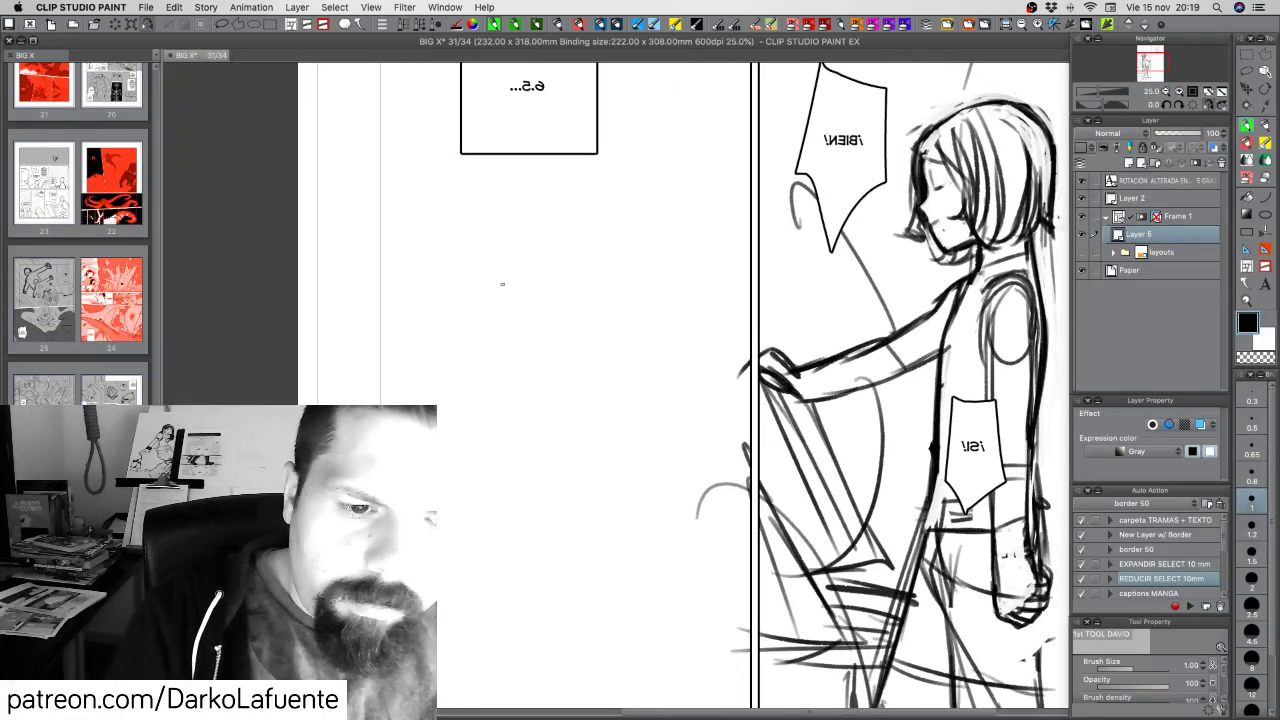
left_click(1253, 474)
left_click_drag(476, 289, 470, 357)
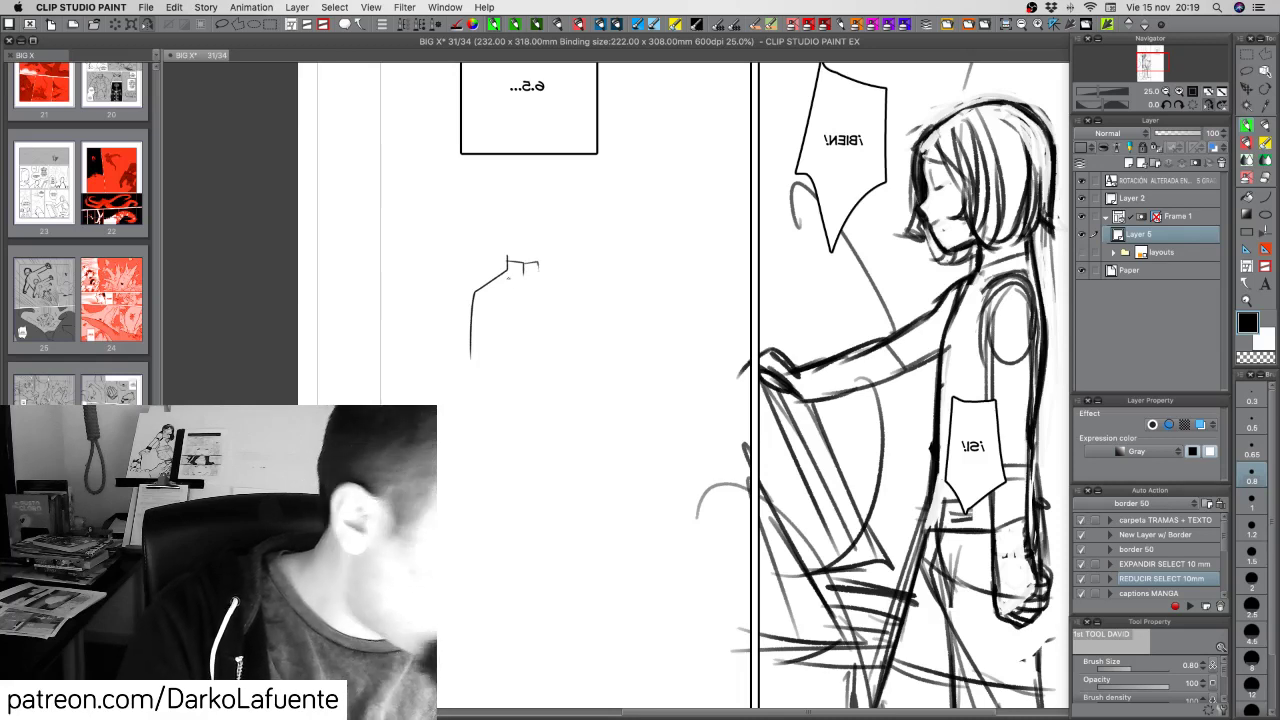
left_click_drag(507, 277, 526, 292)
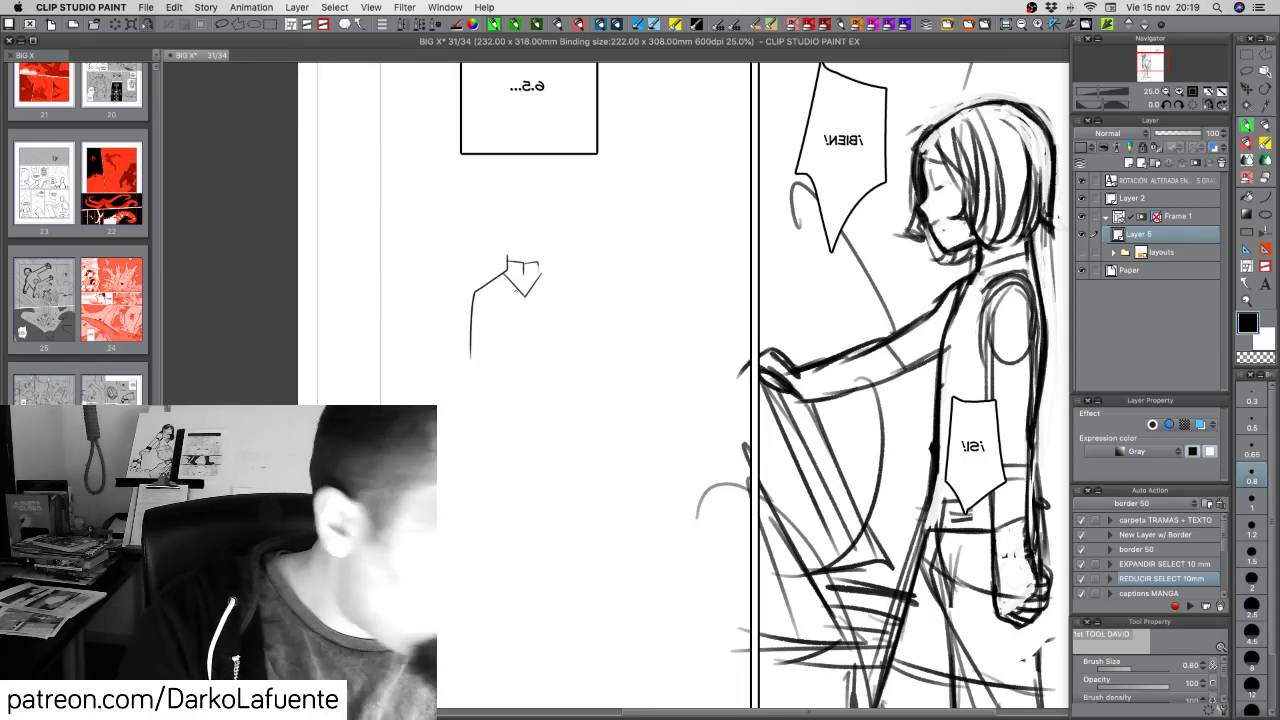
left_click_drag(523, 294, 526, 388)
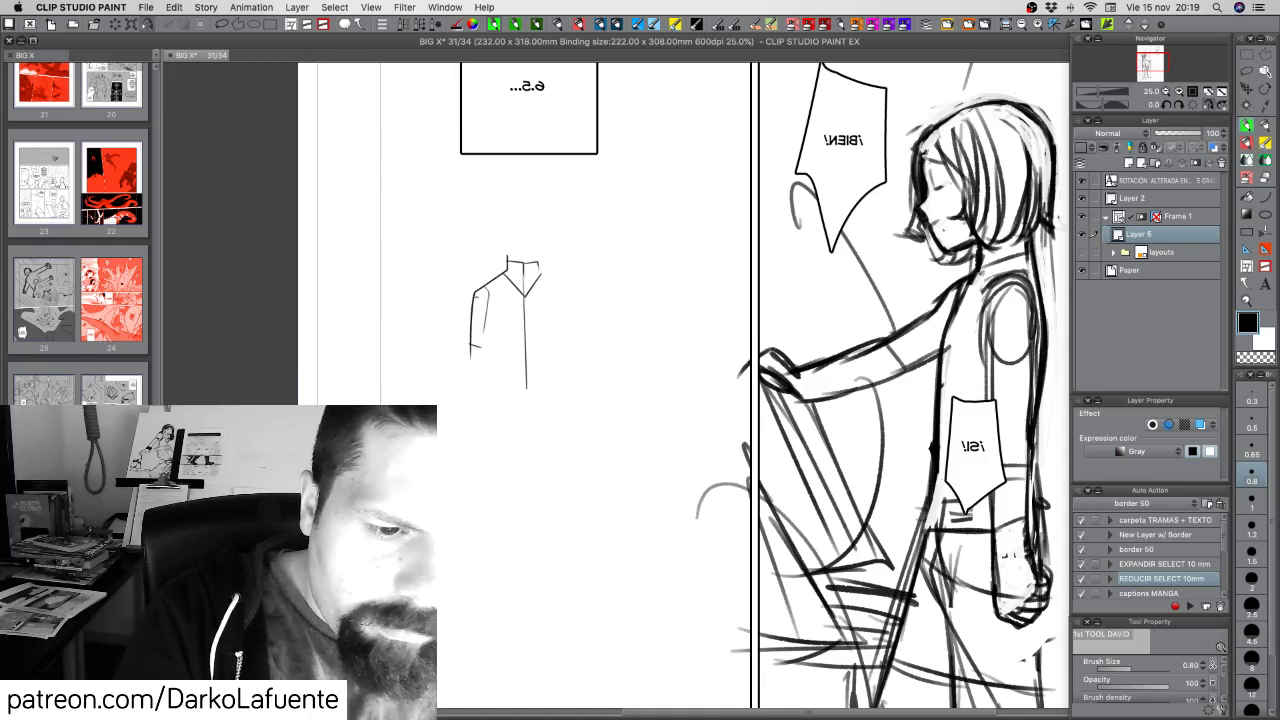
left_click_drag(490, 328, 494, 344)
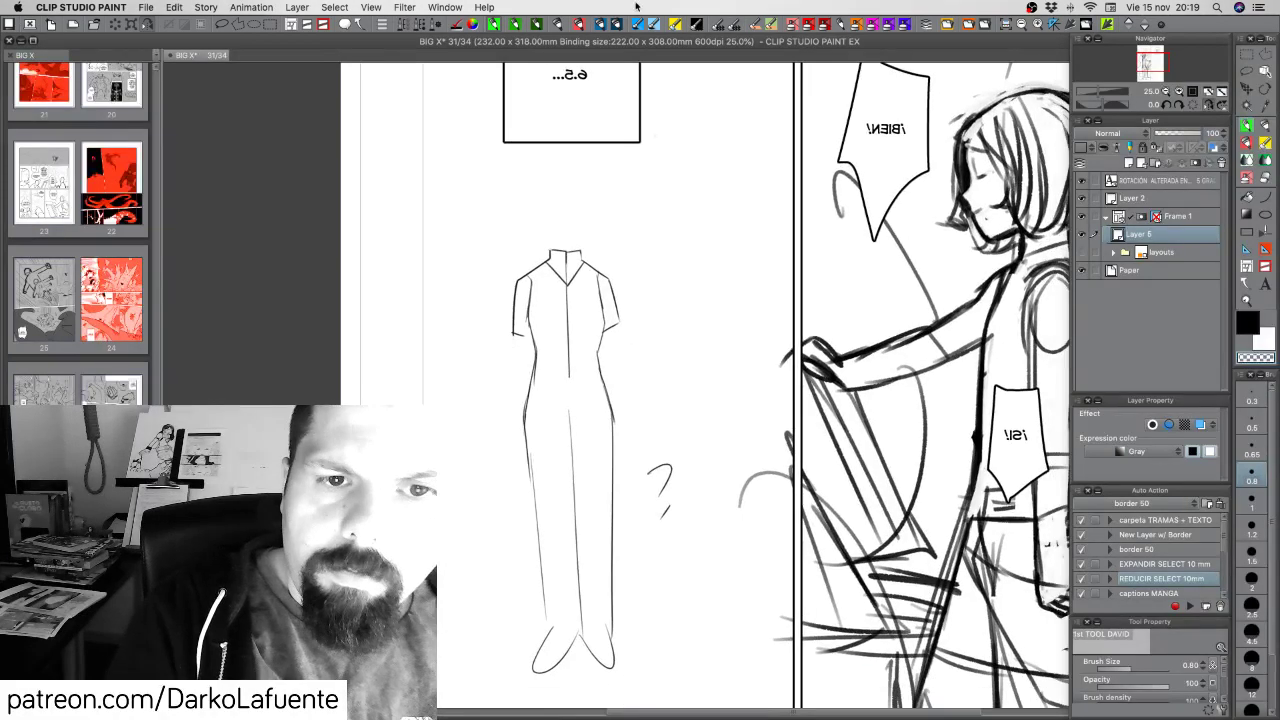
left_click(654, 24)
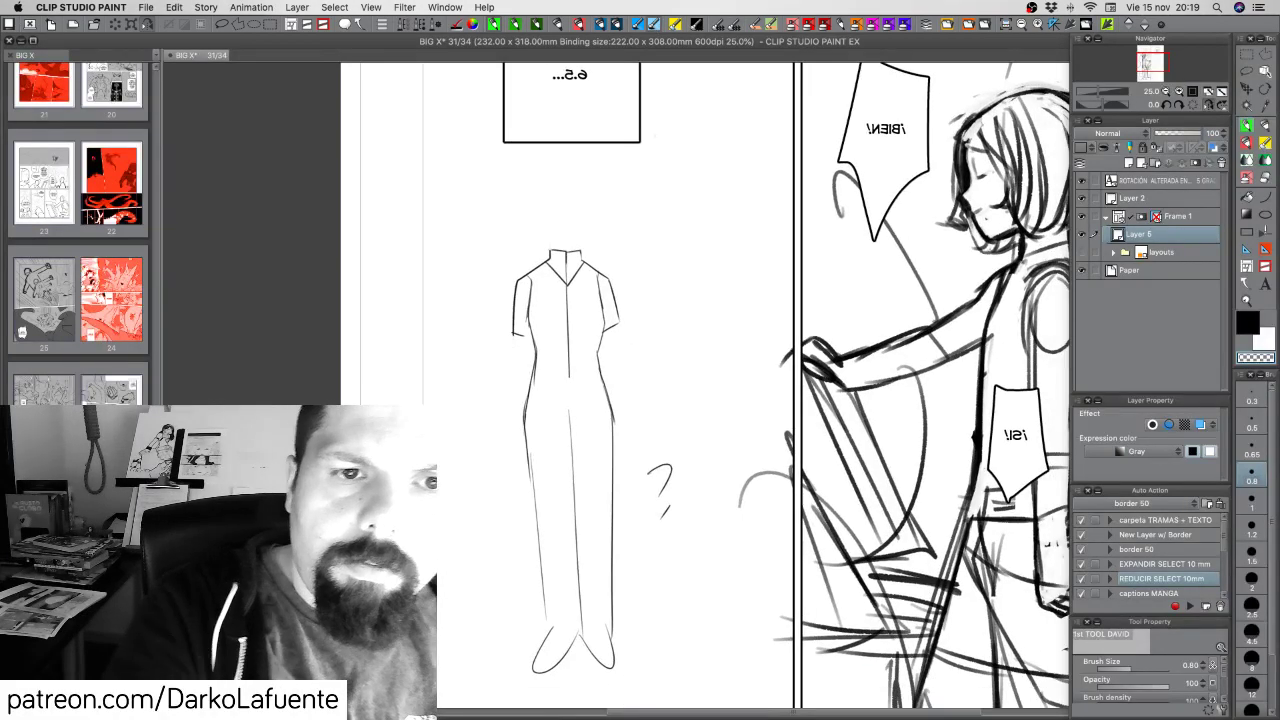
key("c")
mouse_move(549, 299)
left_mouse_down()
mouse_move(554, 348)
mouse_move(541, 276)
mouse_move(540, 340)
mouse_move(553, 275)
mouse_move(570, 326)
mouse_move(583, 276)
mouse_move(586, 367)
mouse_move(577, 350)
mouse_move(545, 371)
mouse_move(602, 404)
left_mouse_up()
key("super+z")
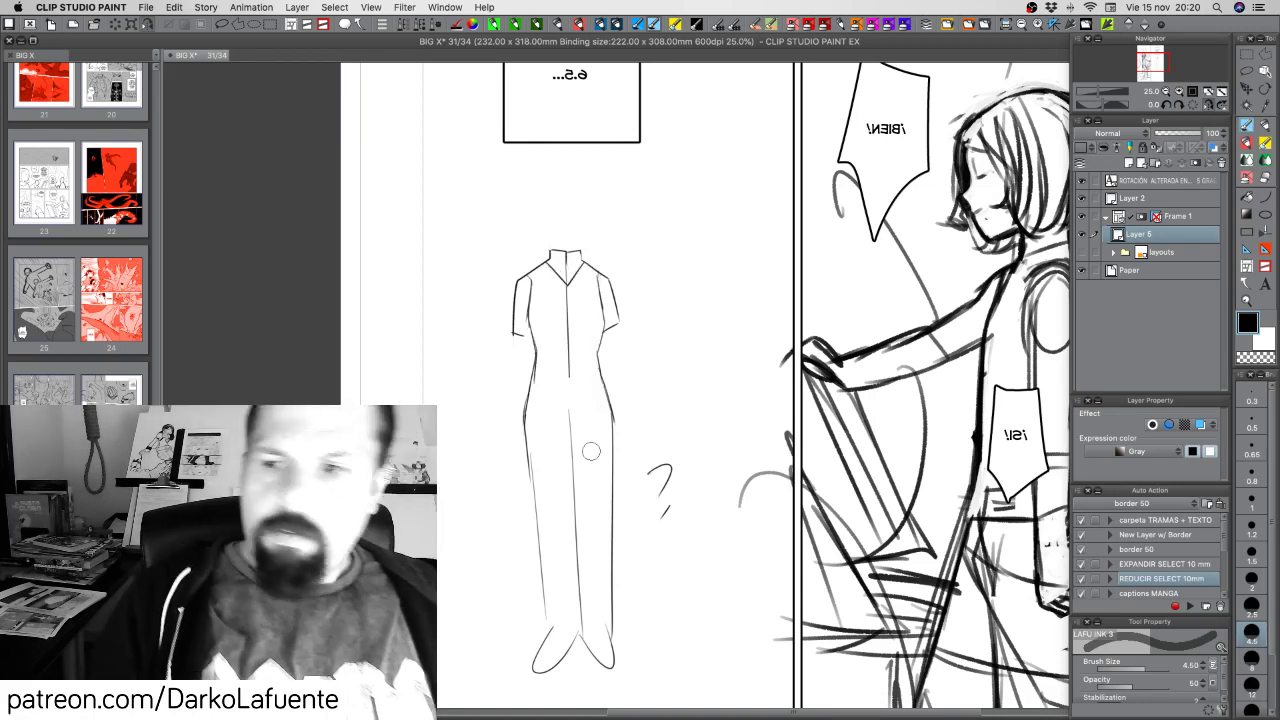
Add a new layer above Layer 5, set its opacity to 20, and choose the Fill-in-mono pen
left_click(1128, 162)
mouse_move(538, 275)
left_mouse_down()
mouse_move(552, 392)
mouse_move(570, 290)
mouse_move(588, 395)
mouse_move(592, 381)
mouse_move(590, 392)
mouse_move(538, 300)
mouse_move(535, 394)
mouse_move(605, 410)
left_mouse_up()
key("Delete")
left_click(1264, 132)
left_click(1164, 133)
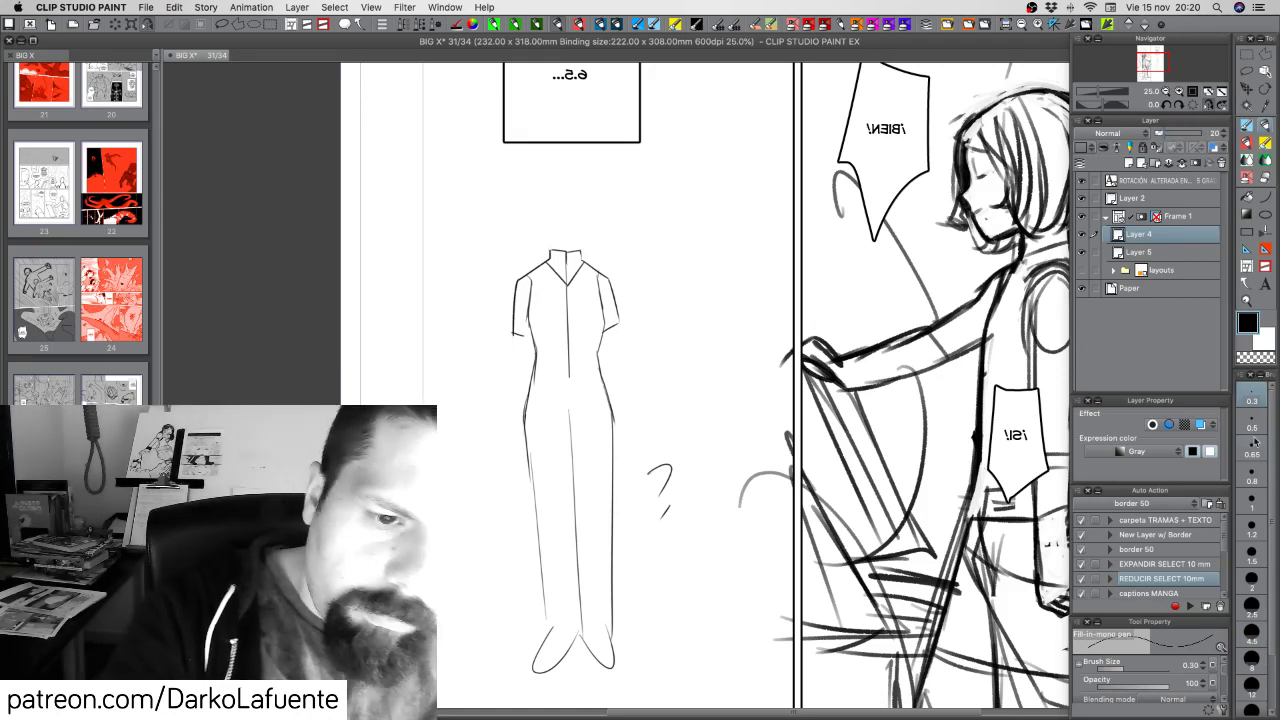
Outline the jumpsuit's vest area on the new layer with the pen at size 1.2 and fill it with the translucent tone
left_click(1251, 530)
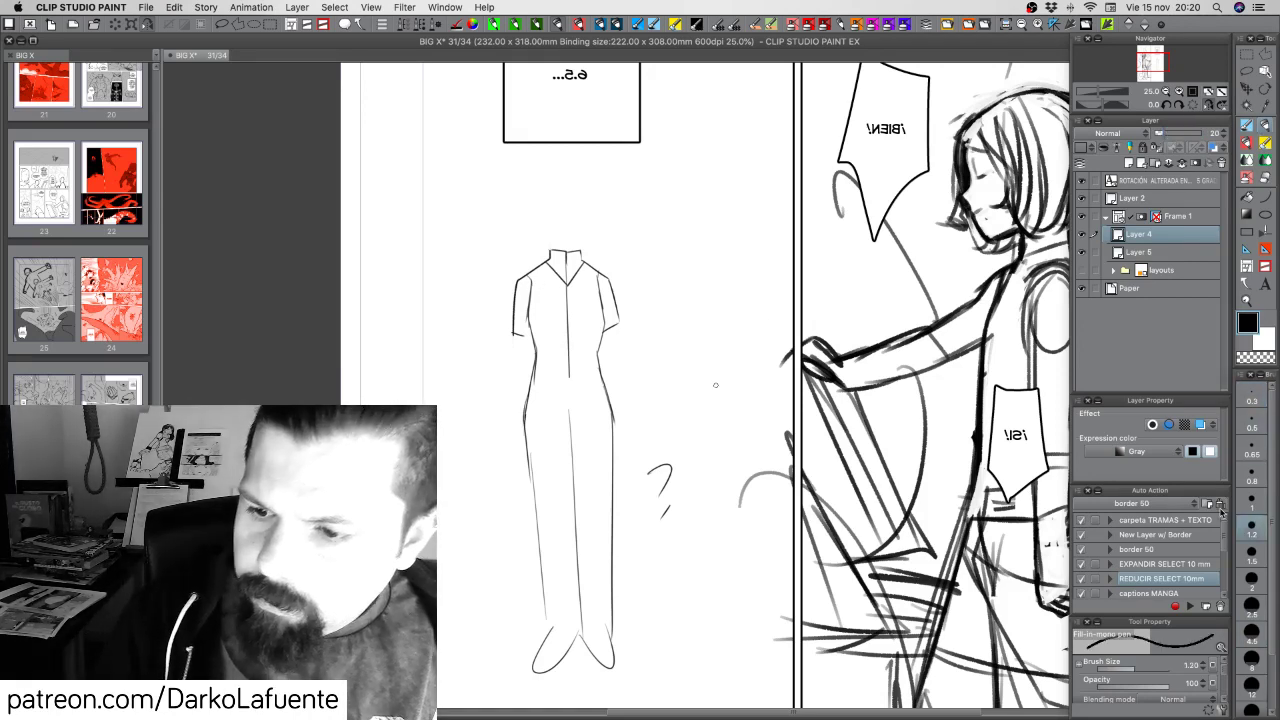
mouse_move(530, 288)
left_mouse_down()
mouse_move(542, 360)
mouse_move(530, 405)
mouse_move(596, 418)
mouse_move(607, 408)
mouse_move(603, 314)
mouse_move(590, 265)
mouse_move(556, 275)
left_mouse_up()
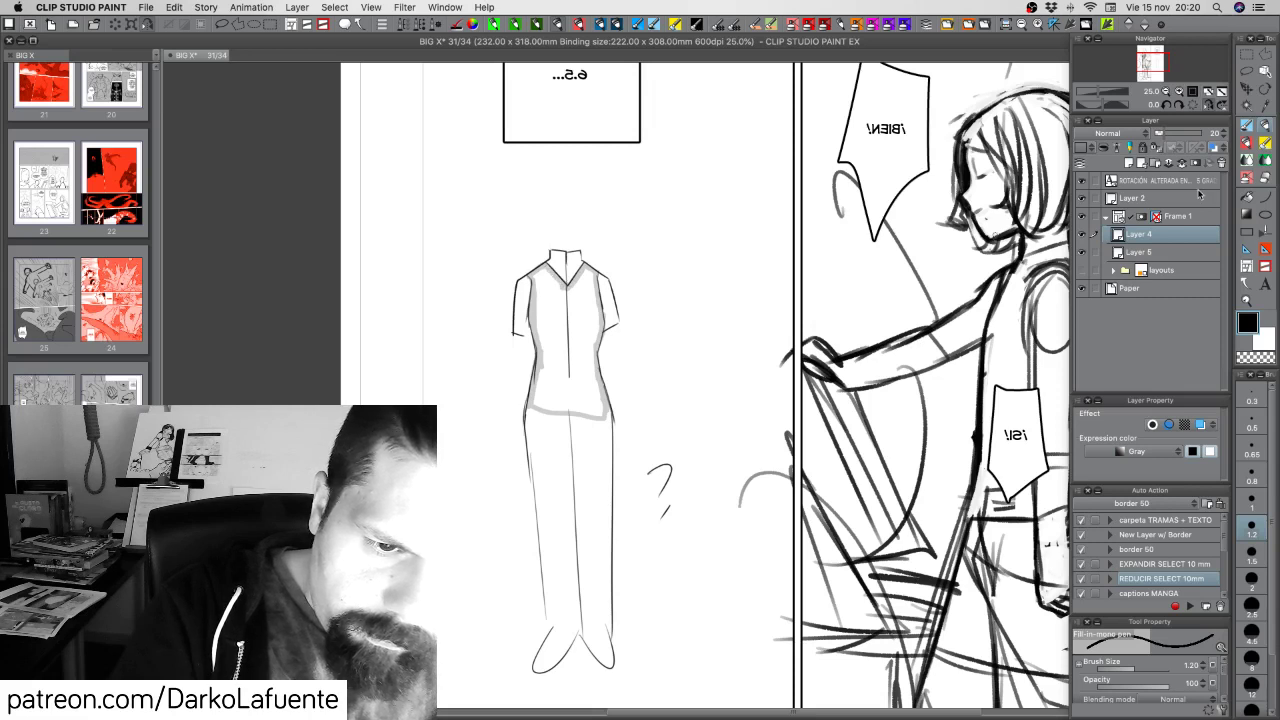
left_click(1247, 196)
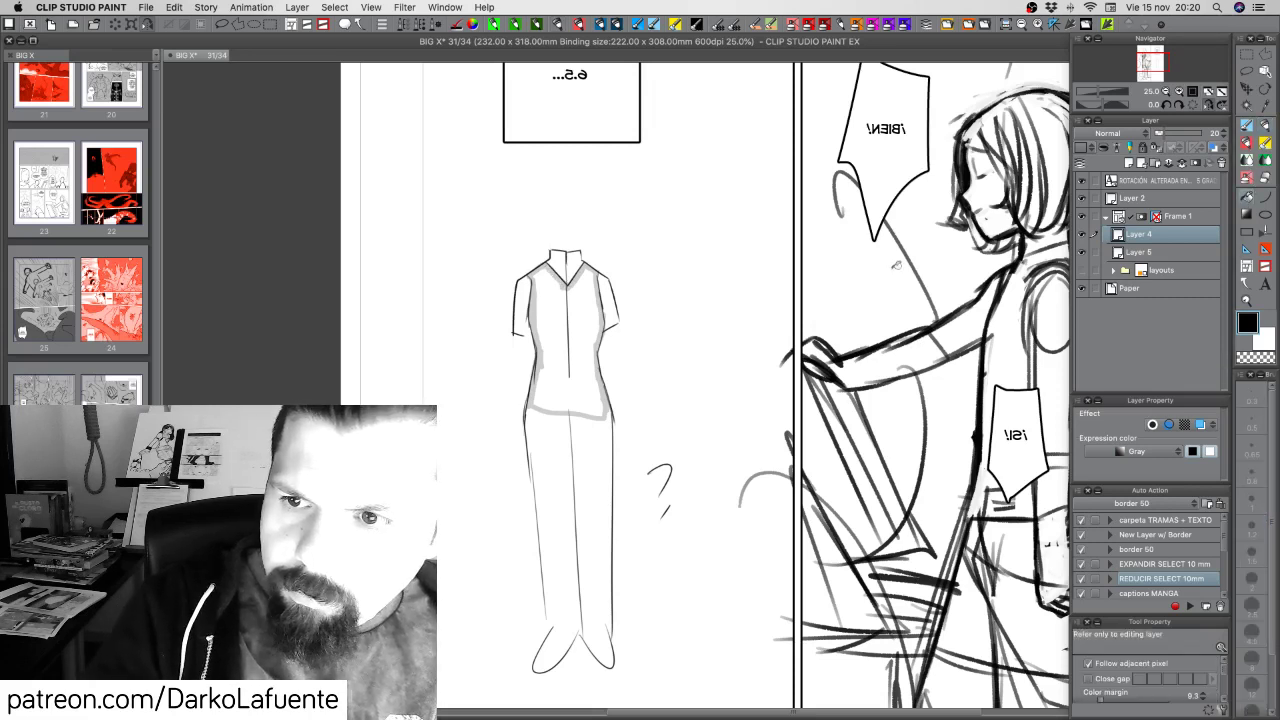
left_click(586, 323)
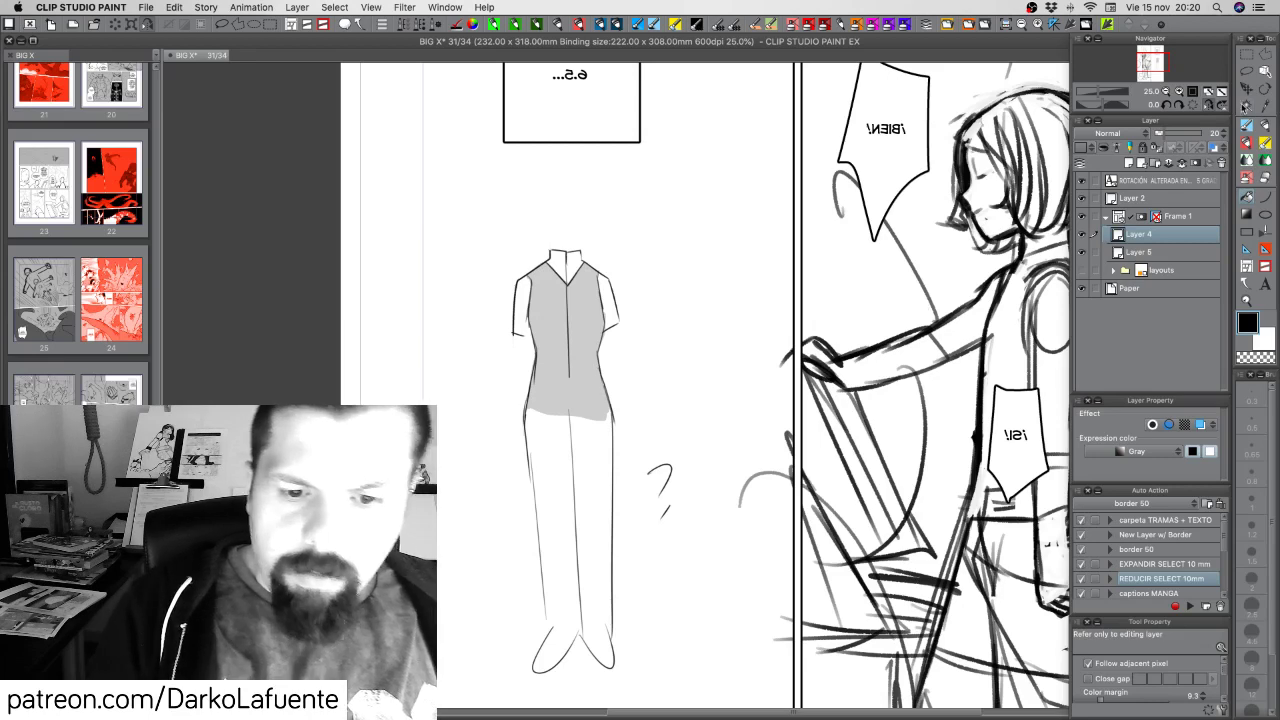
Make Layer 5 active and save the comic file
left_click(1143, 257)
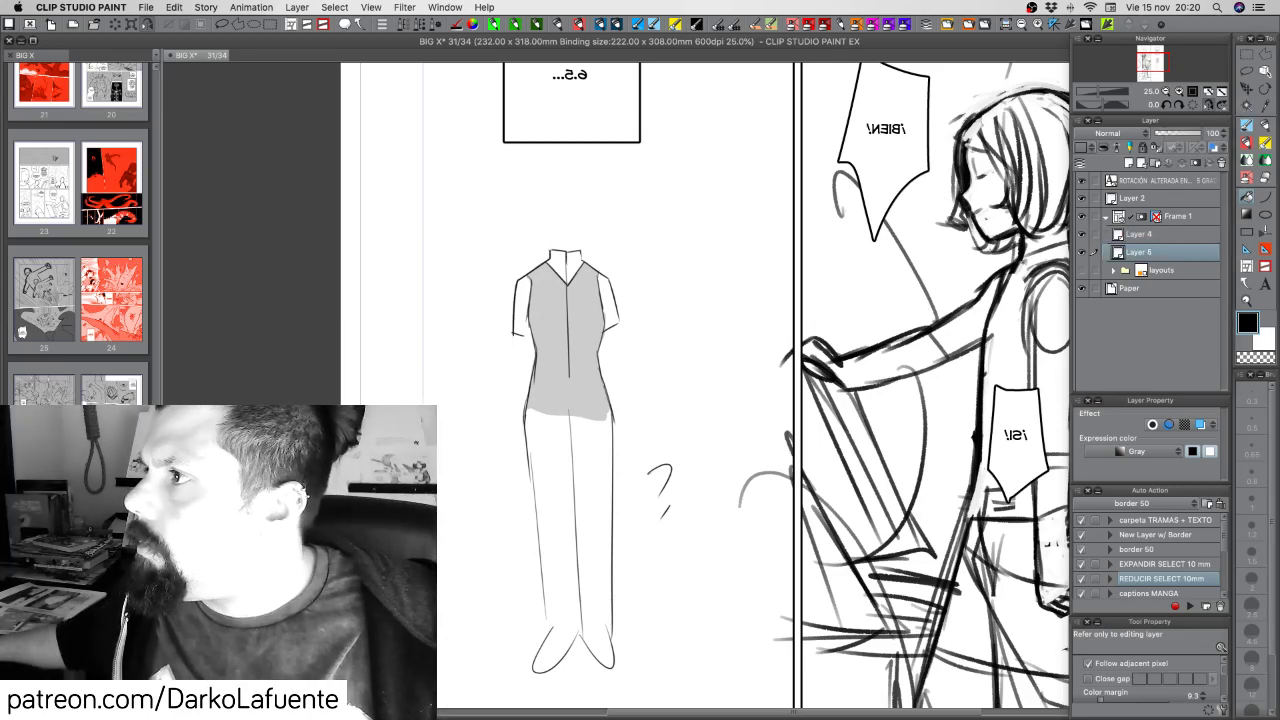
key("Tab")
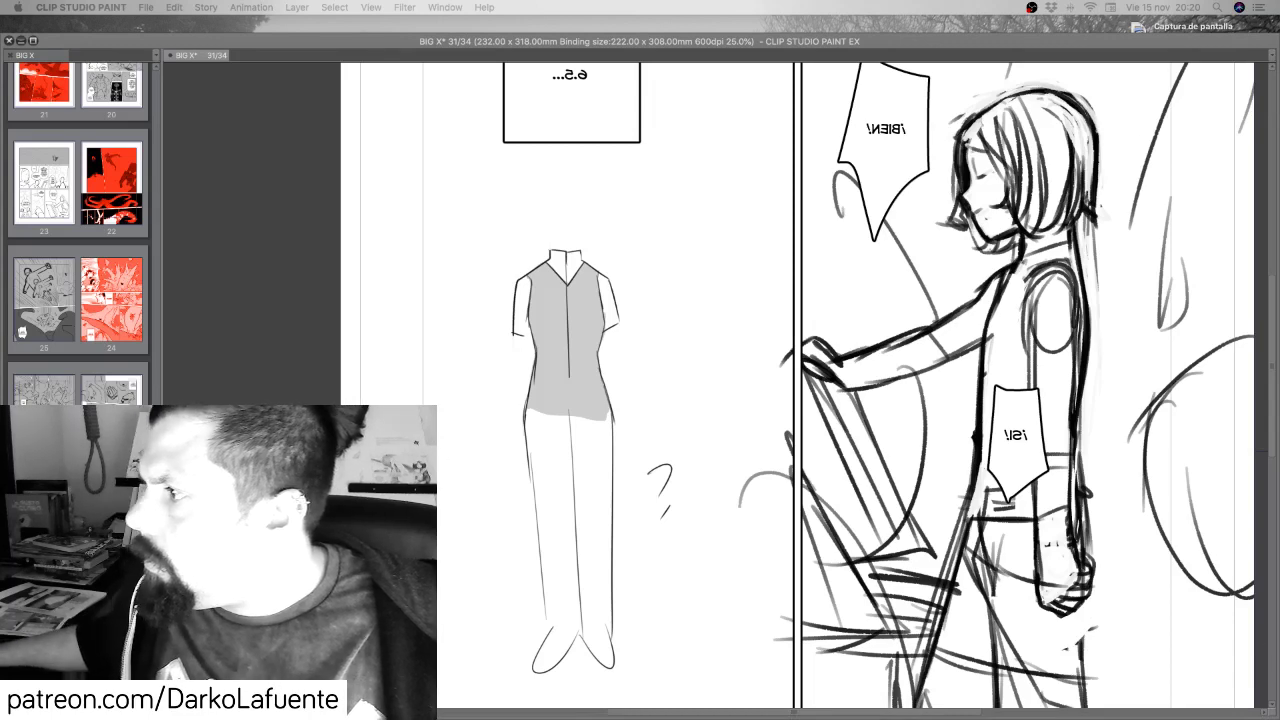
key("Tab")
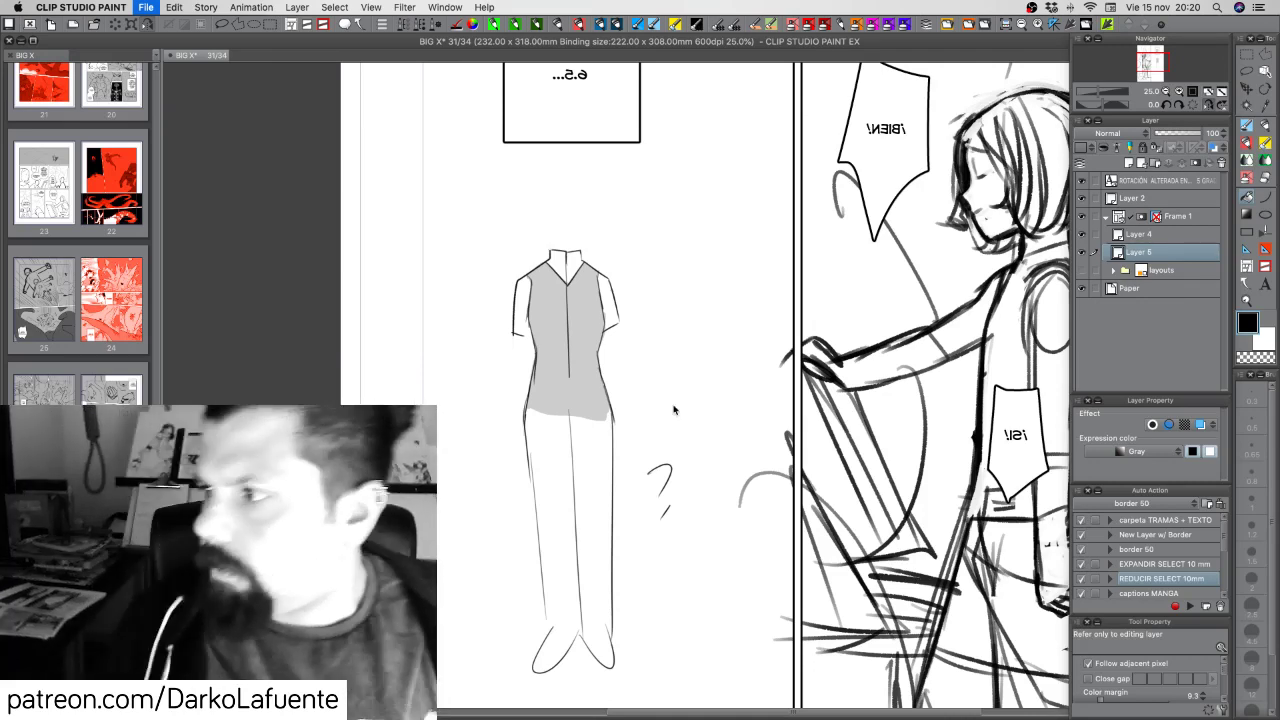
key("super+s")
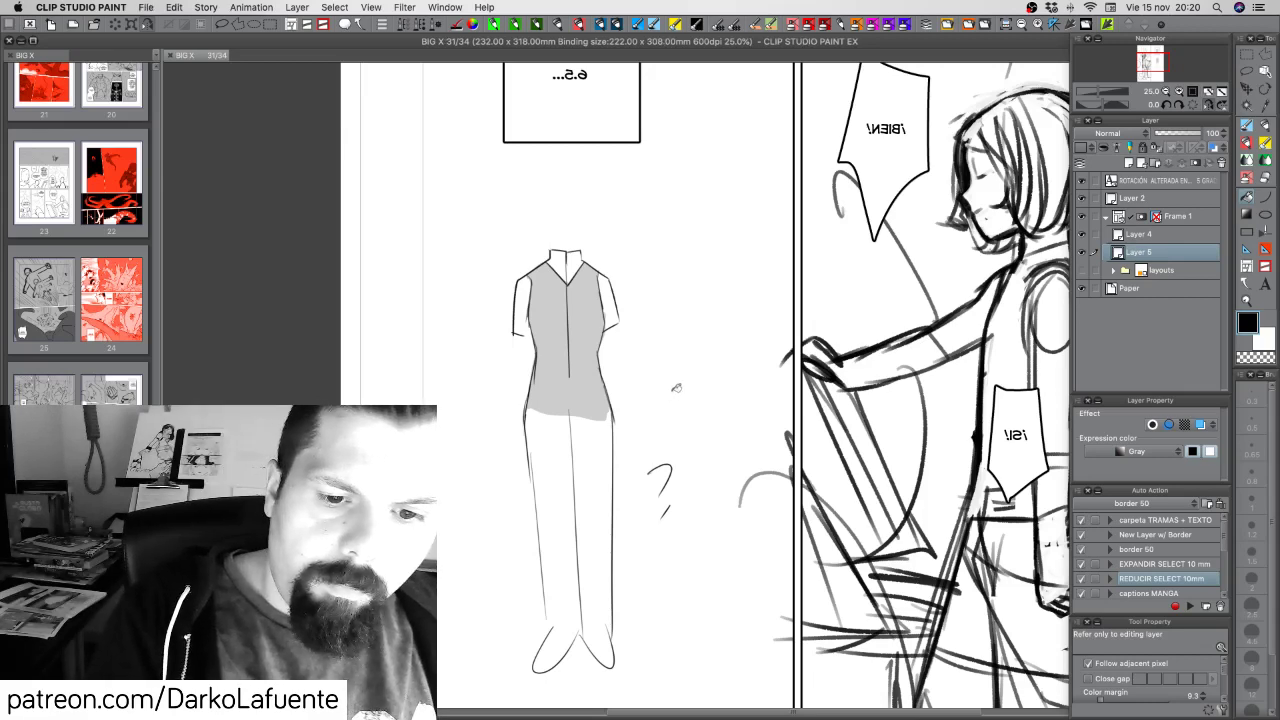
Erase the lower part of the grey vest tone on Layer 4 to end it at the waist
left_click_drag(638, 419, 714, 433)
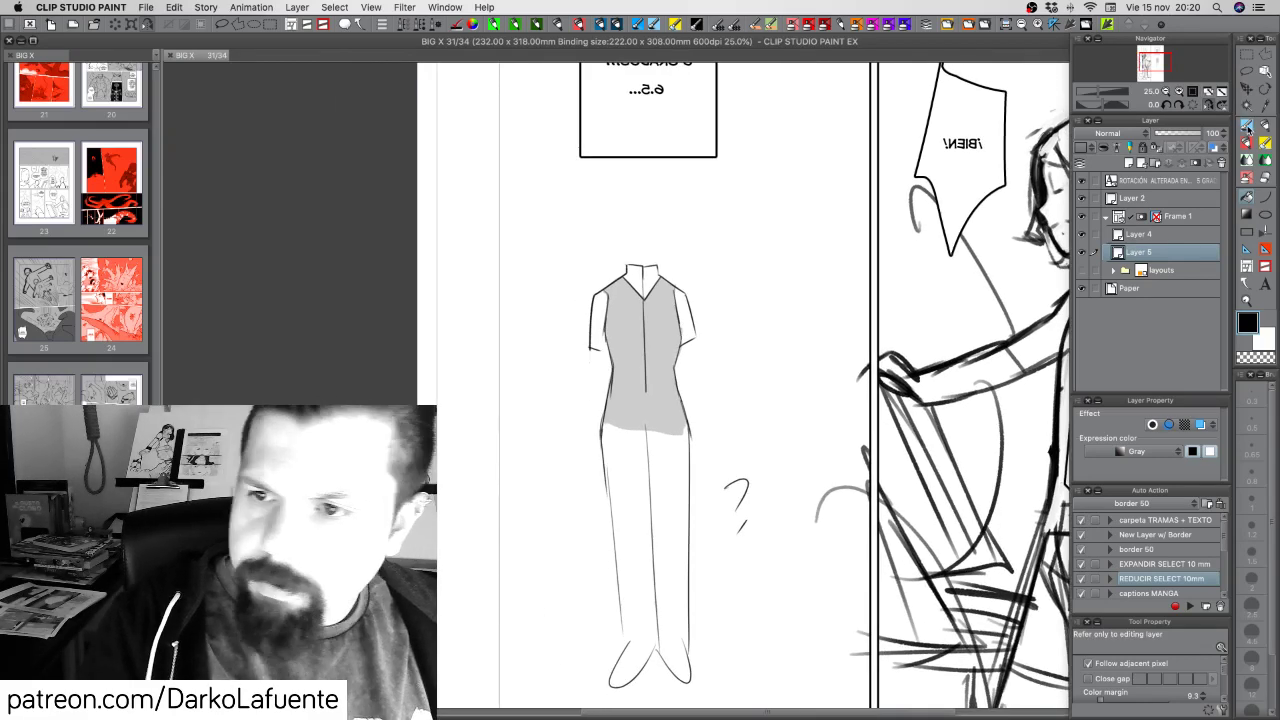
left_click(1170, 238)
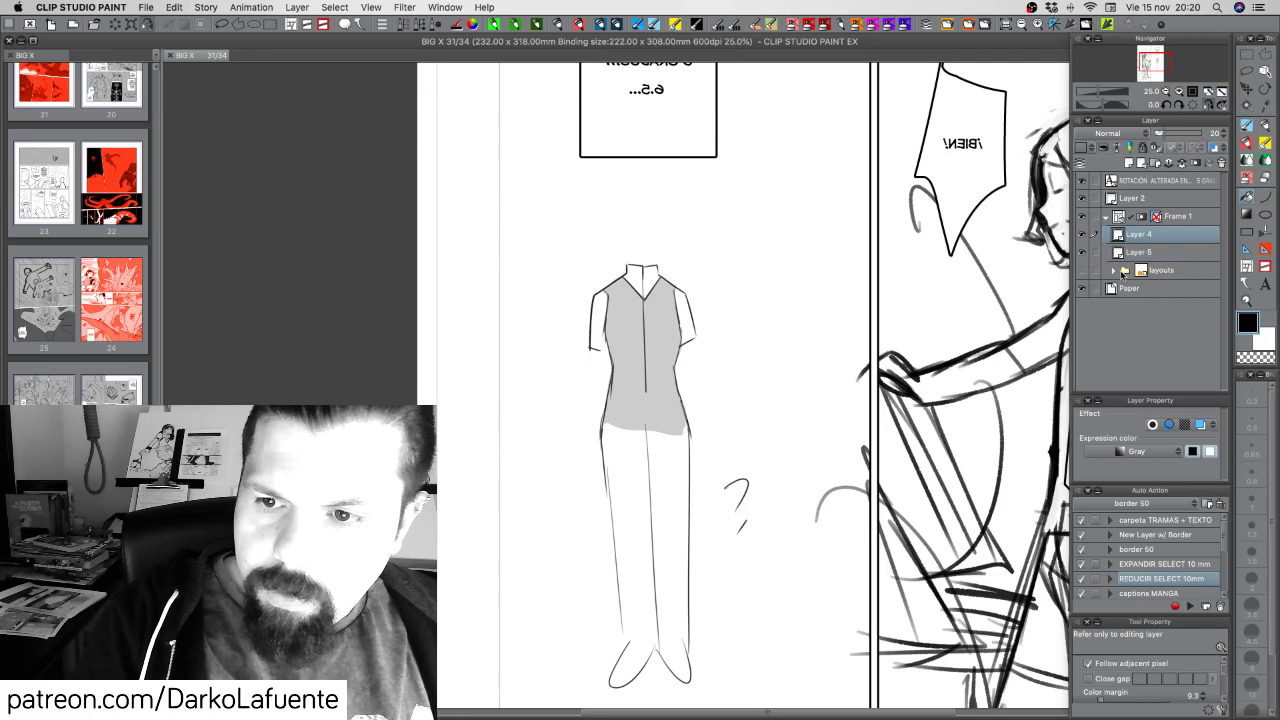
mouse_move(600, 414)
left_mouse_down()
mouse_move(665, 412)
mouse_move(695, 395)
left_mouse_up()
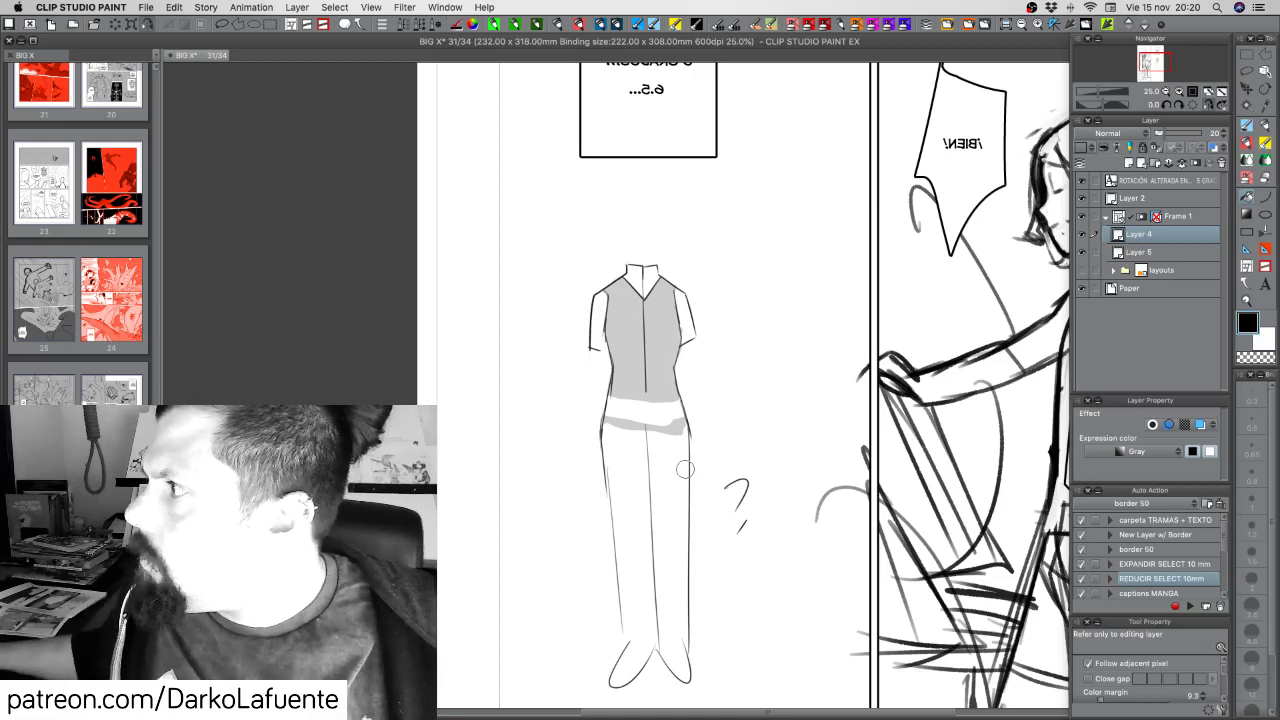
mouse_move(602, 396)
left_mouse_down()
mouse_move(685, 385)
mouse_move(691, 397)
mouse_move(616, 410)
mouse_move(700, 406)
mouse_move(689, 422)
mouse_move(637, 427)
mouse_move(690, 382)
mouse_move(650, 398)
left_mouse_up()
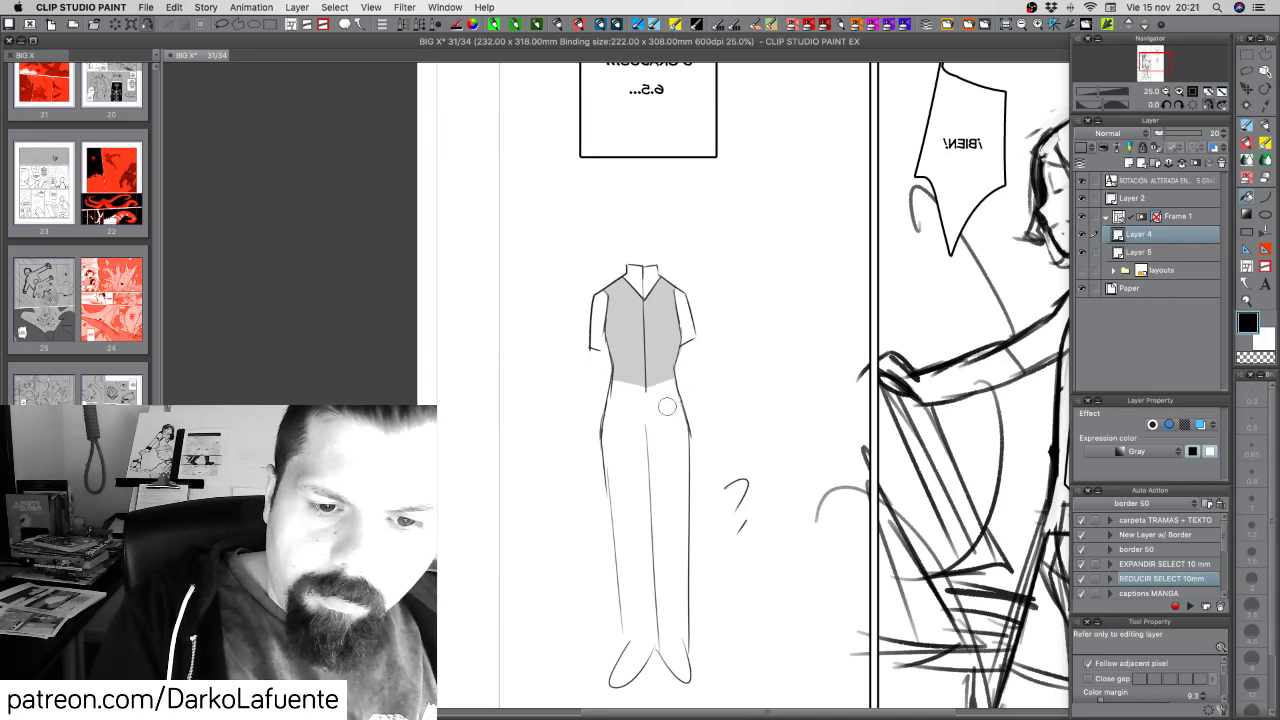
Sketch a flared knee-length skirt below the vest on Layer 5 with the 1st TOOL DAVID brush at size 0.8
left_click(1150, 253)
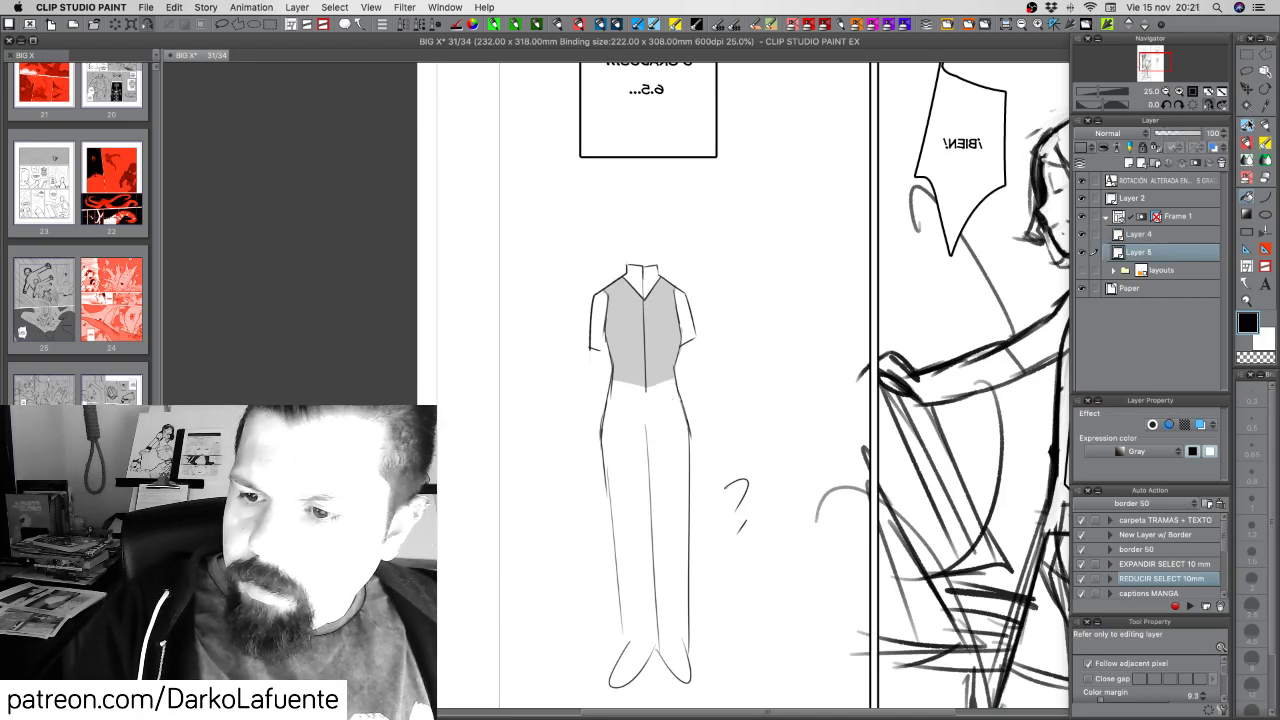
left_click(494, 25)
key("c")
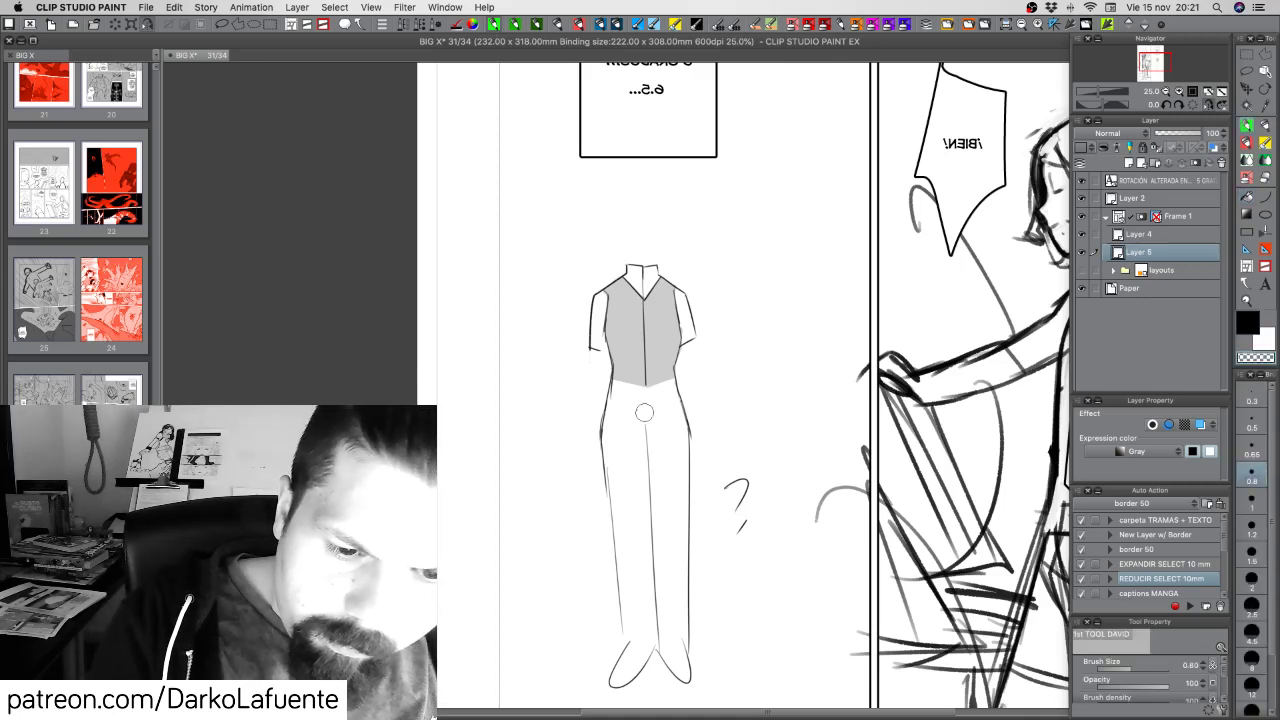
key("c")
mouse_move(608, 378)
left_mouse_down()
mouse_move(645, 389)
mouse_move(599, 434)
mouse_move(597, 471)
left_mouse_up()
left_click_drag(603, 421, 595, 501)
left_click_drag(609, 381, 589, 511)
mouse_move(601, 415)
left_mouse_down()
mouse_move(583, 506)
mouse_move(607, 522)
left_mouse_up()
left_click_drag(592, 516, 636, 525)
mouse_move(648, 390)
left_mouse_down()
mouse_move(647, 478)
mouse_move(594, 524)
left_mouse_up()
left_click_drag(594, 521, 688, 518)
left_click_drag(680, 393, 697, 447)
left_click_drag(695, 441, 700, 491)
left_click_drag(693, 457, 700, 503)
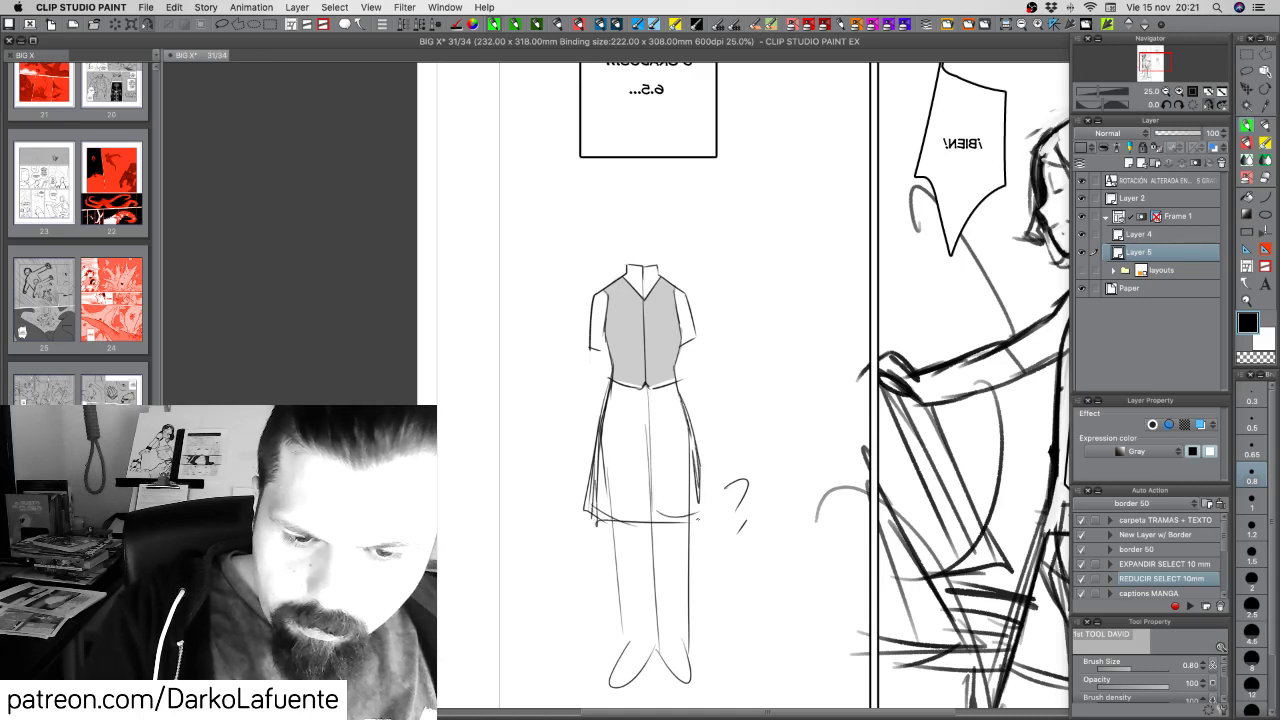
left_click_drag(616, 524, 628, 607)
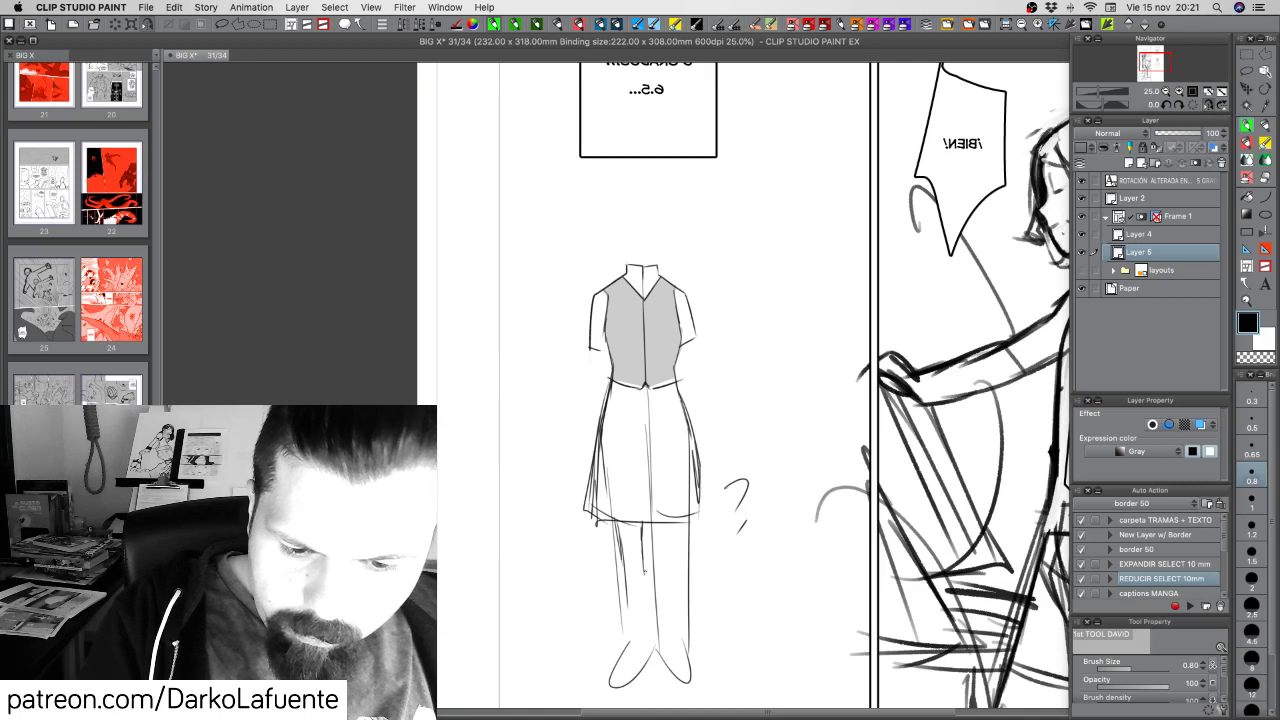
left_click_drag(644, 558, 649, 633)
left_click_drag(619, 530, 625, 630)
key("super+z")
key("super+z")
key("super+z")
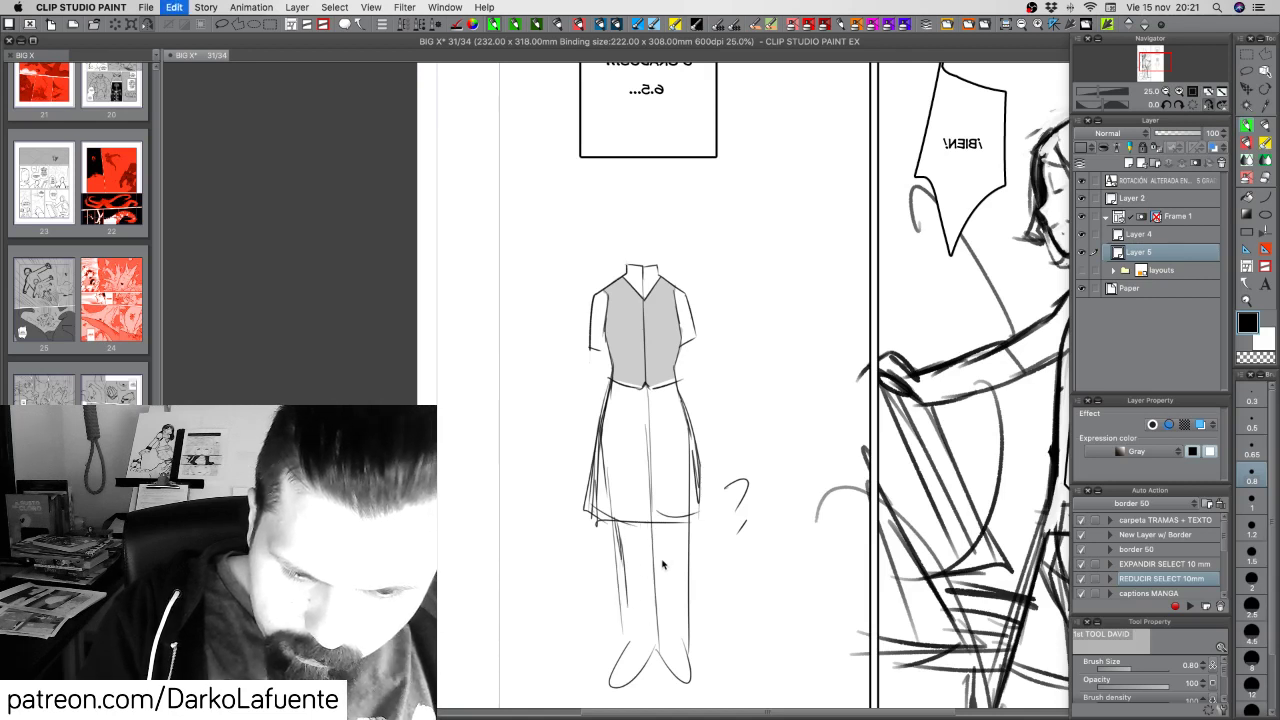
key("super+z")
Sketch slimmer leg lines inside the old trouser outline, from the skirt's hem down to the ankles
mouse_move(621, 522)
left_mouse_down()
mouse_move(631, 618)
mouse_move(655, 627)
mouse_move(636, 630)
mouse_move(655, 599)
mouse_move(656, 636)
left_mouse_up()
left_click_drag(630, 586, 634, 640)
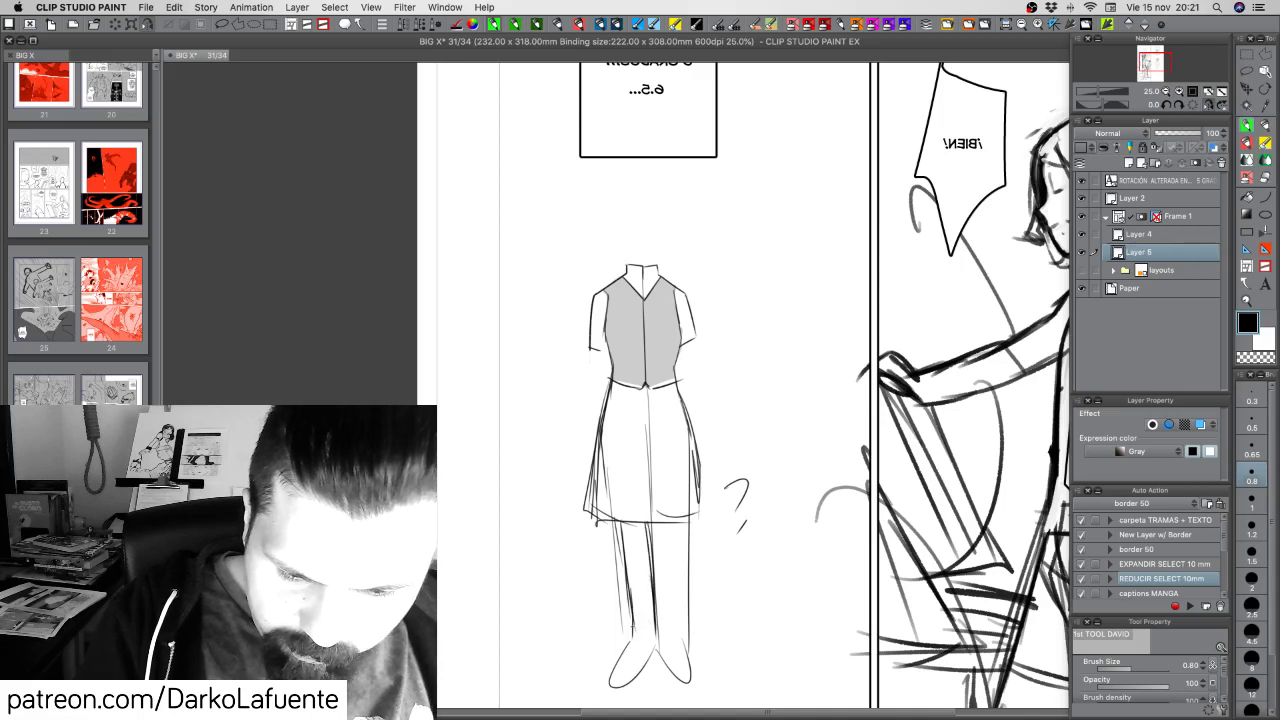
left_click_drag(648, 524, 653, 590)
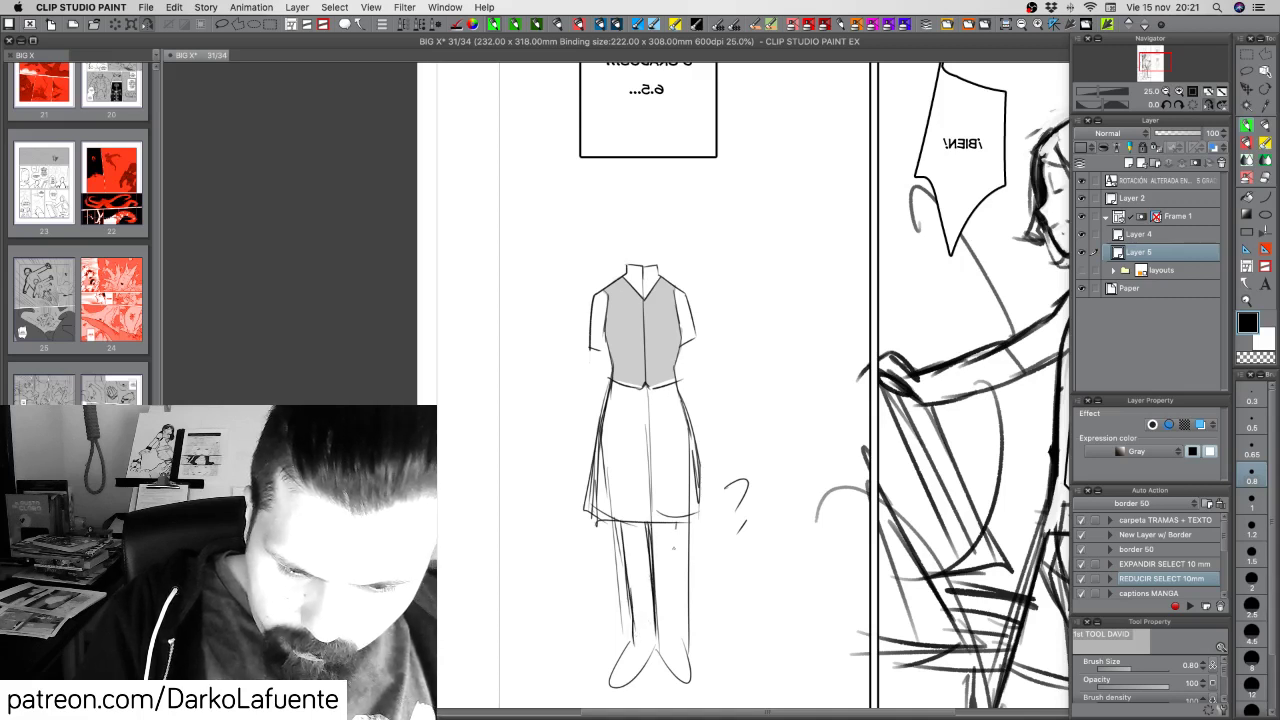
left_click_drag(673, 522, 677, 628)
Sketch the forearms and hands hanging beside the skirt, and erase the stray skirt lines and old trouser outlines
left_click_drag(708, 531, 735, 433)
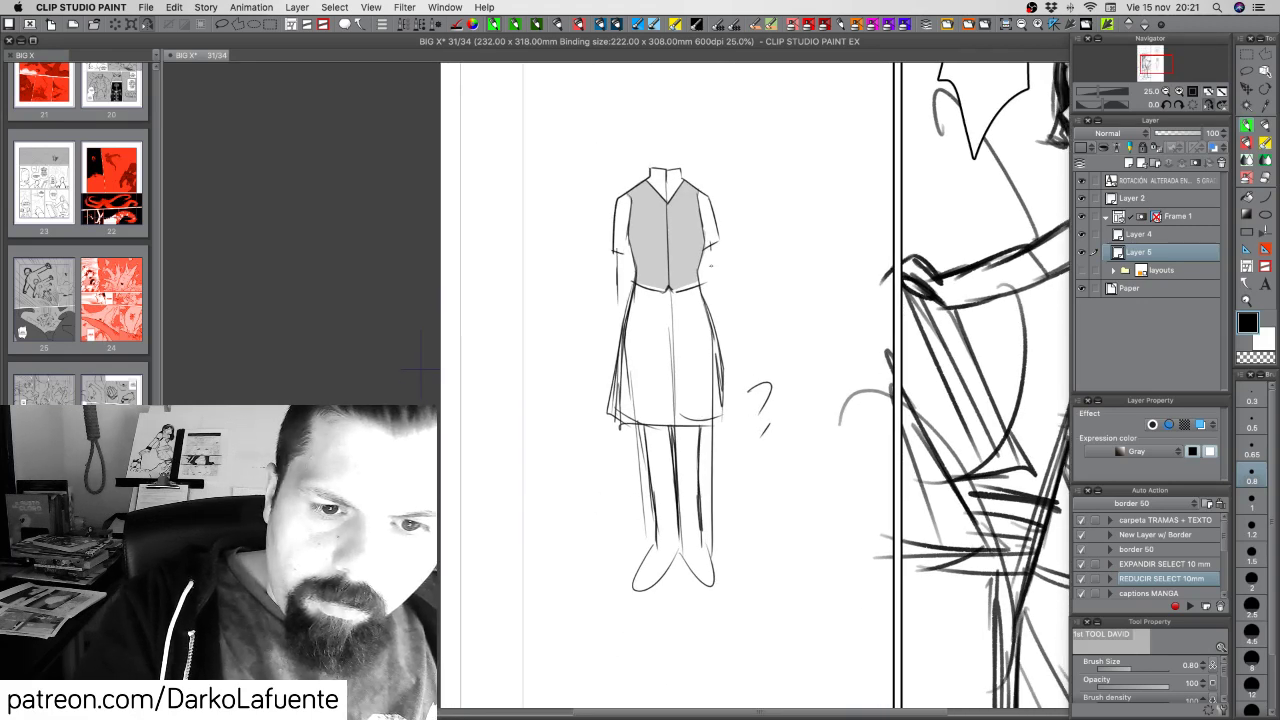
left_click_drag(709, 248, 720, 350)
left_click_drag(616, 278, 610, 384)
left_click_drag(724, 354, 736, 388)
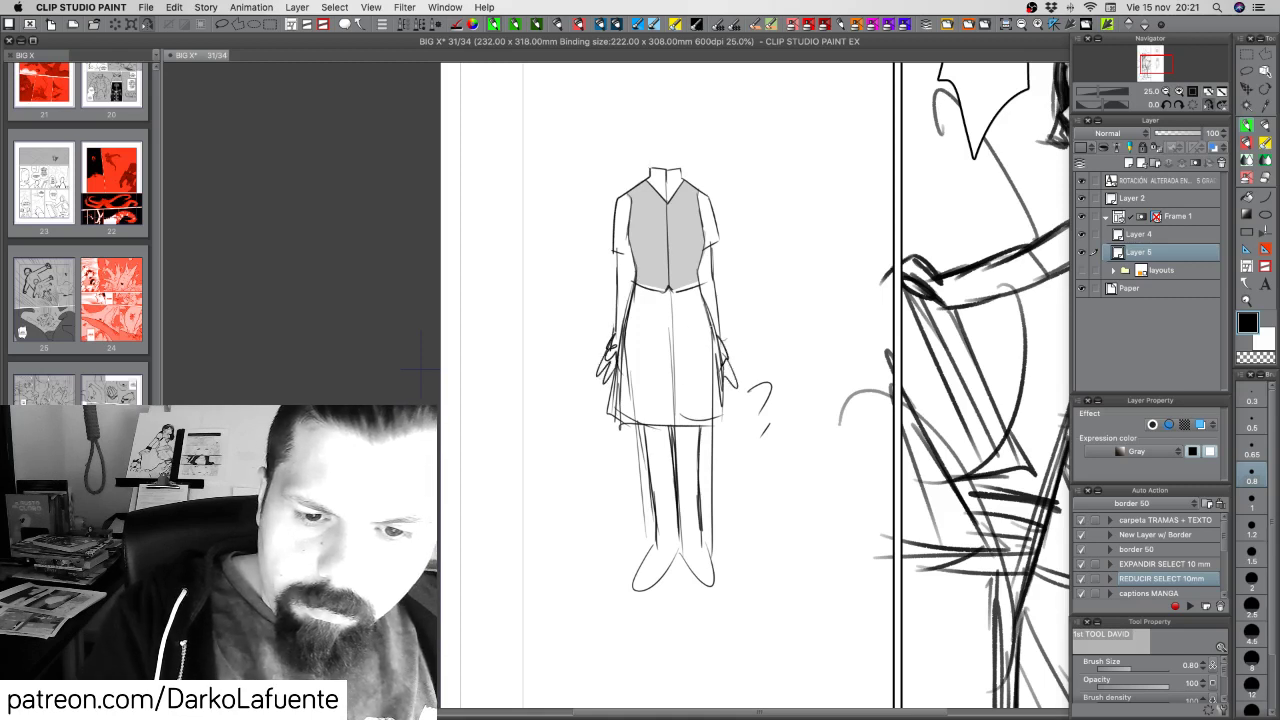
left_click_drag(714, 322, 718, 394)
left_click_drag(720, 376, 722, 418)
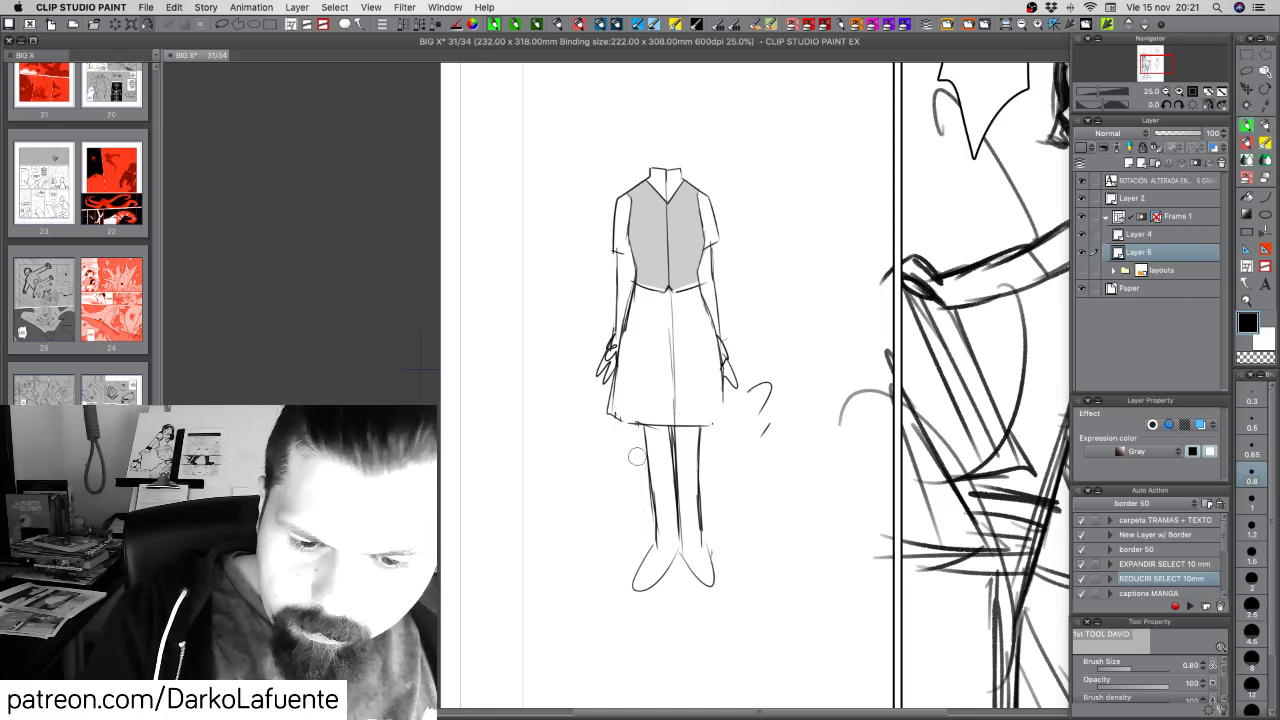
Fill both legs below the skirt solid black with the Fill-in-mono pen at size 1.2
key("p")
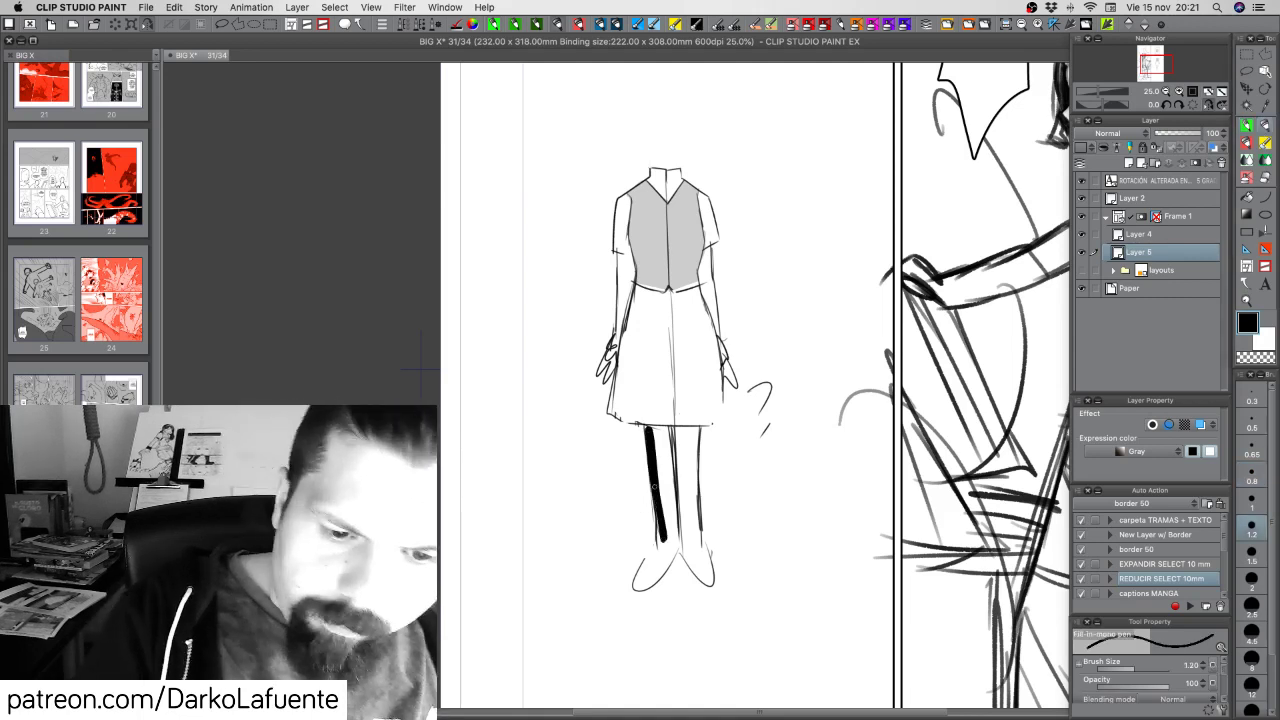
mouse_move(658, 545)
left_mouse_down()
mouse_move(656, 430)
mouse_move(664, 530)
mouse_move(670, 428)
mouse_move(676, 540)
left_mouse_up()
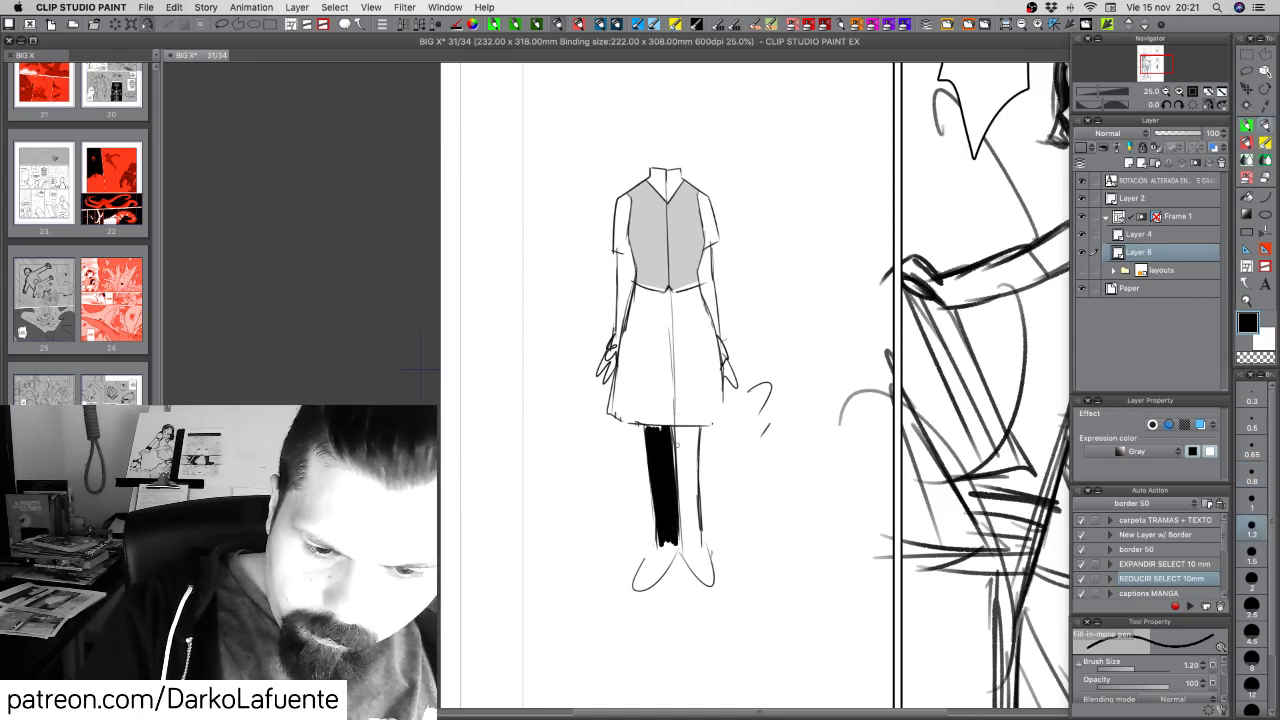
mouse_move(680, 432)
left_mouse_down()
mouse_move(683, 513)
mouse_move(700, 426)
left_mouse_up()
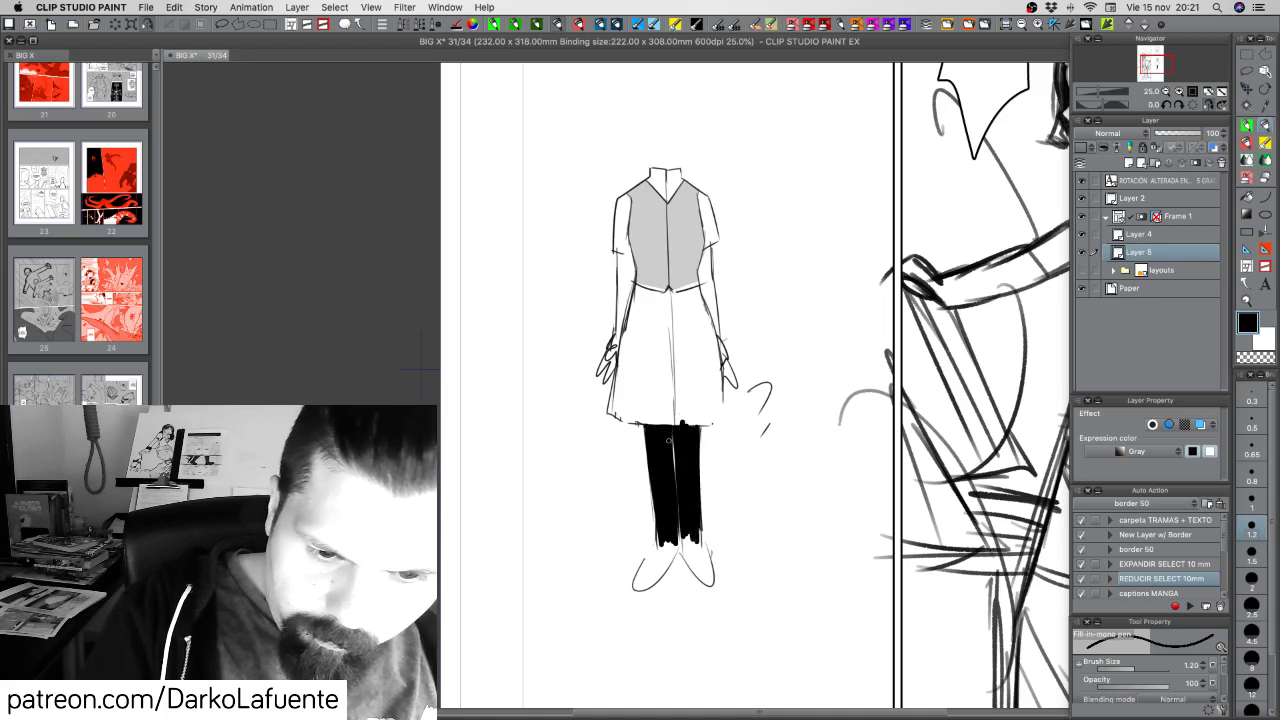
key("c")
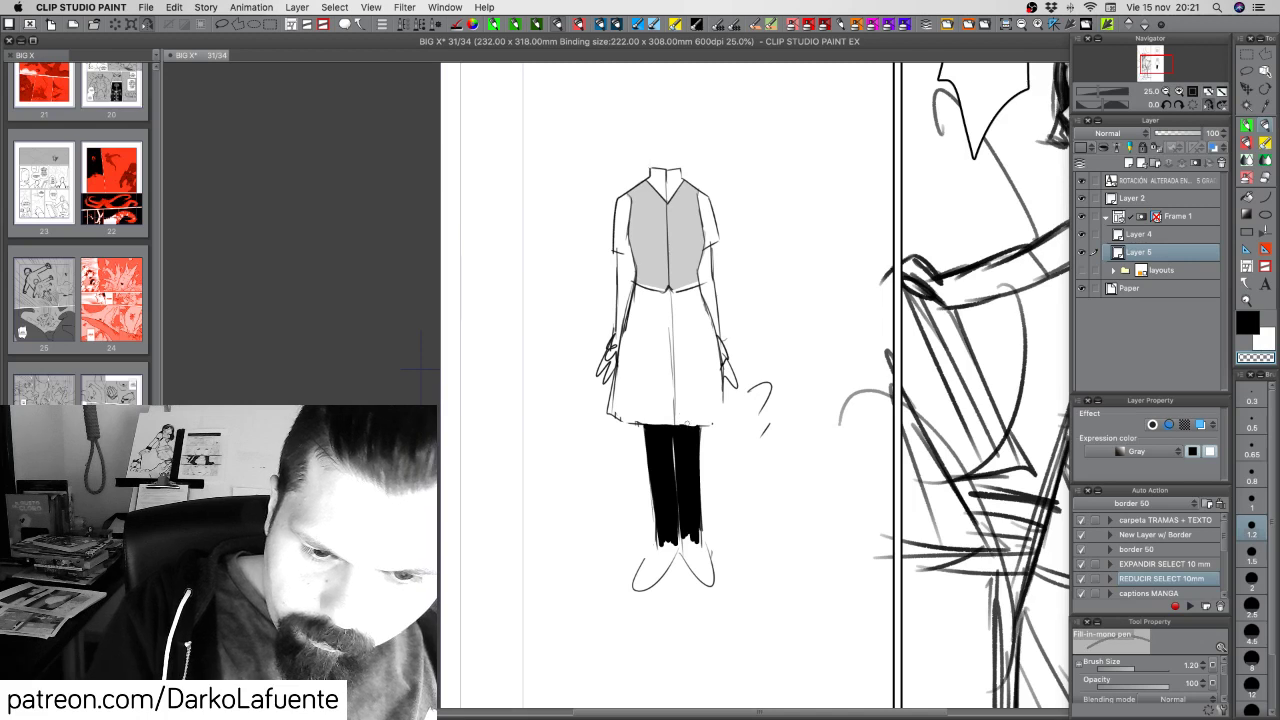
key("c")
key("c")
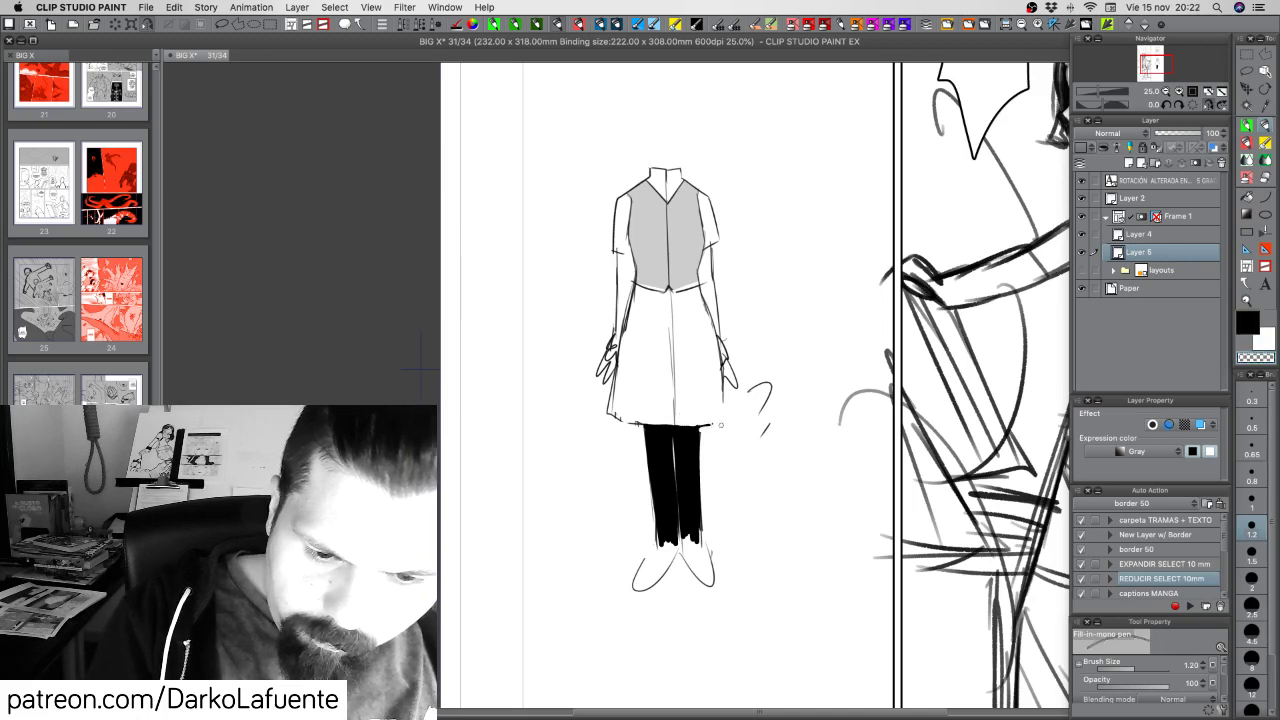
key("c")
Shape the lower ends of the black leggings at the ankles by adding black and erasing pointed edges
mouse_move(694, 527)
left_mouse_down()
mouse_move(698, 552)
mouse_move(687, 548)
mouse_move(698, 550)
left_mouse_up()
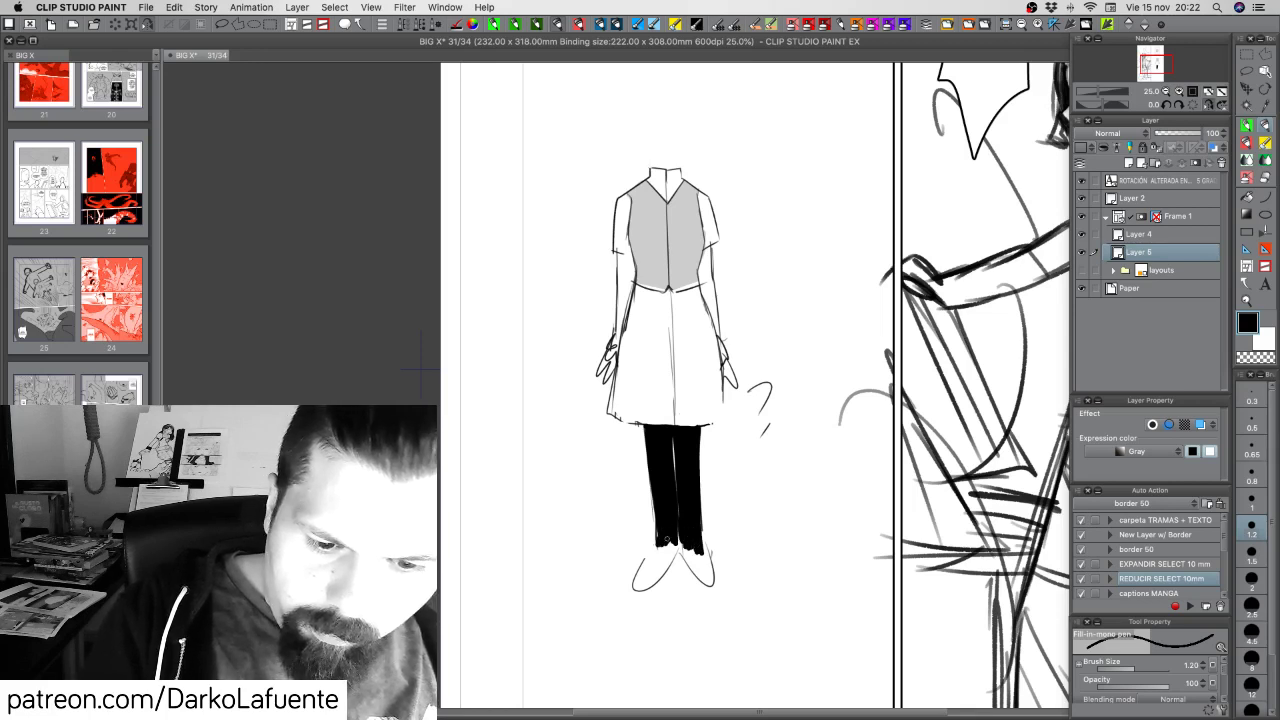
left_click_drag(657, 532, 654, 555)
key("c")
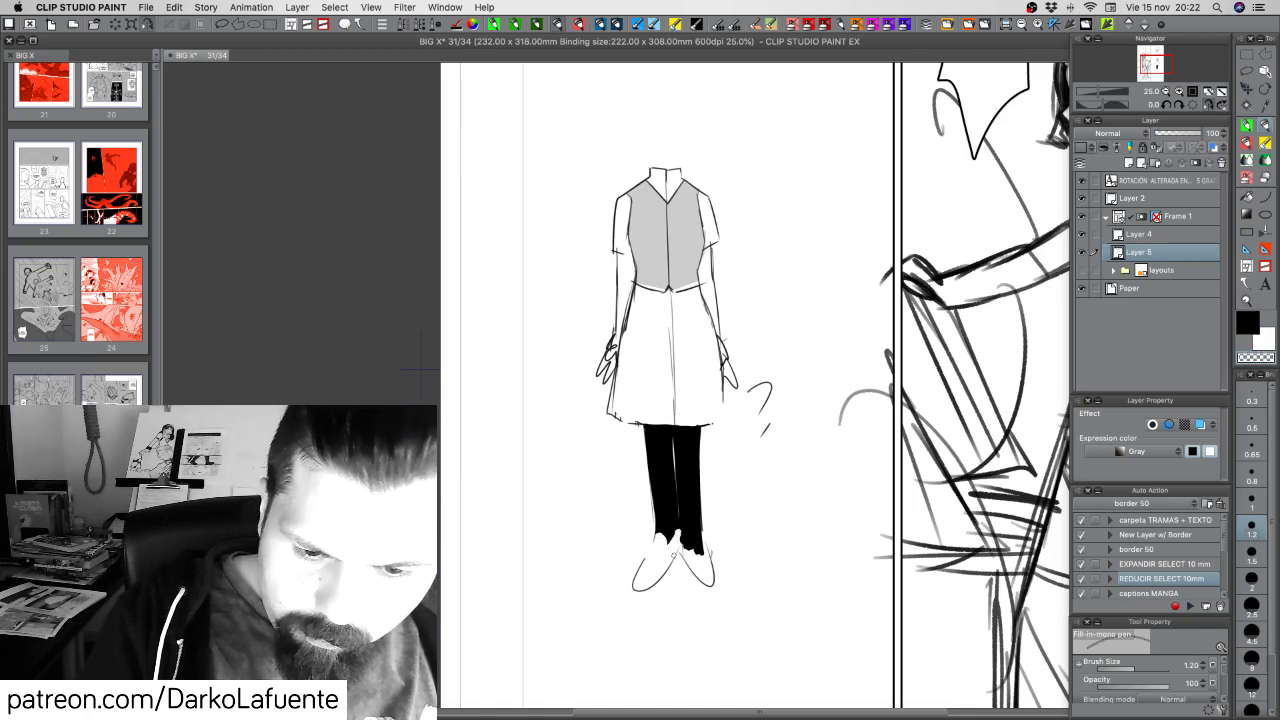
left_click_drag(684, 540, 700, 552)
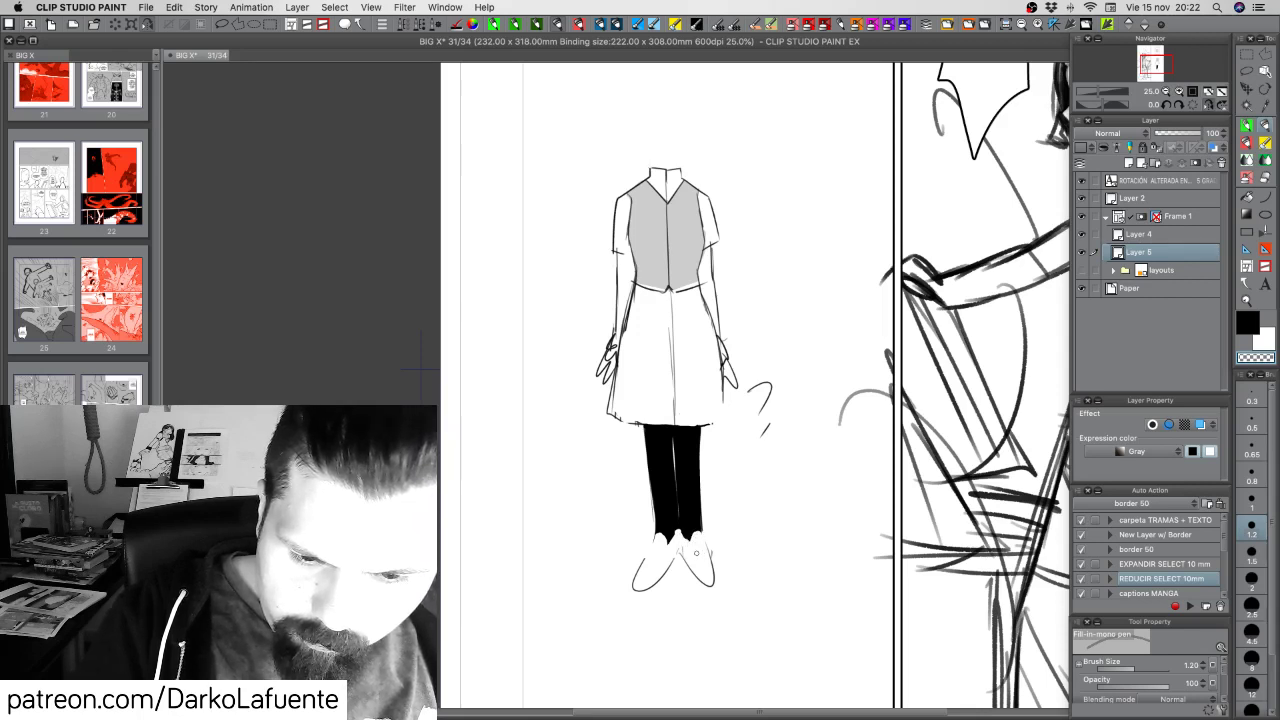
key("c")
left_click_drag(680, 529, 686, 538)
key("c")
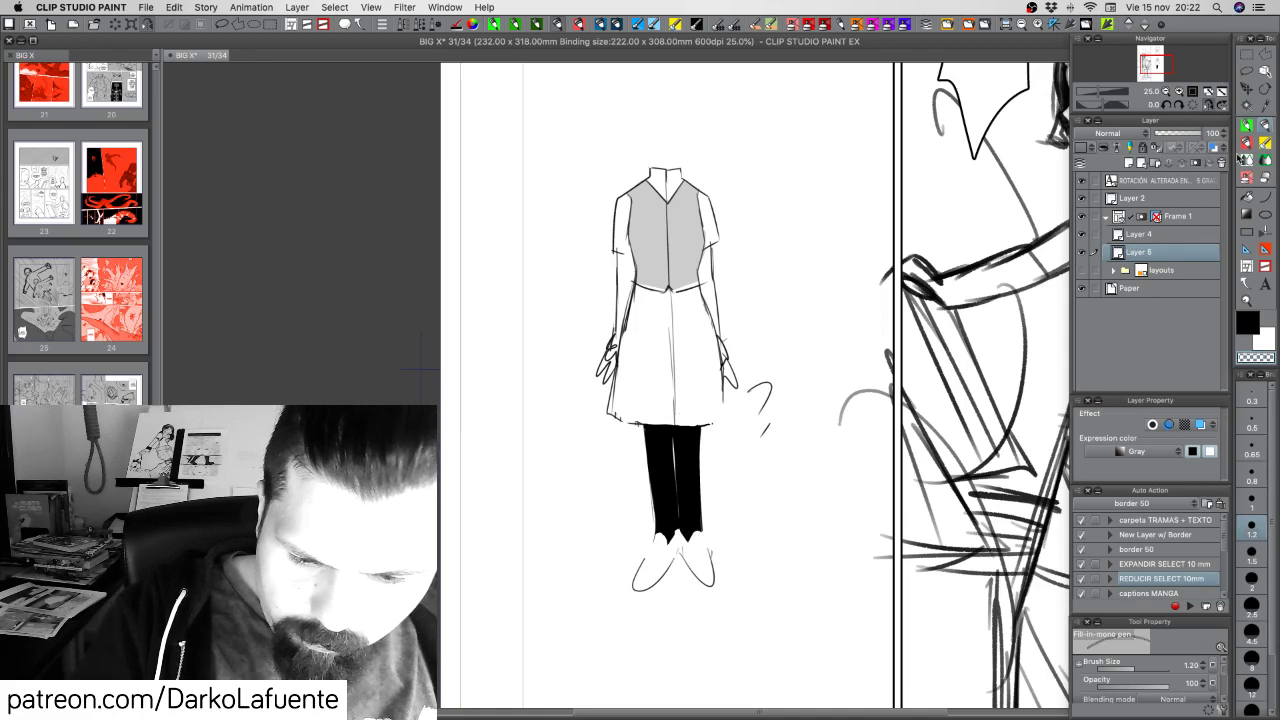
Draw laced shoes over the rough feet with the 1st TOOL DAVID brush at size 1.2
left_click(1247, 125)
key("c")
left_click(1251, 528)
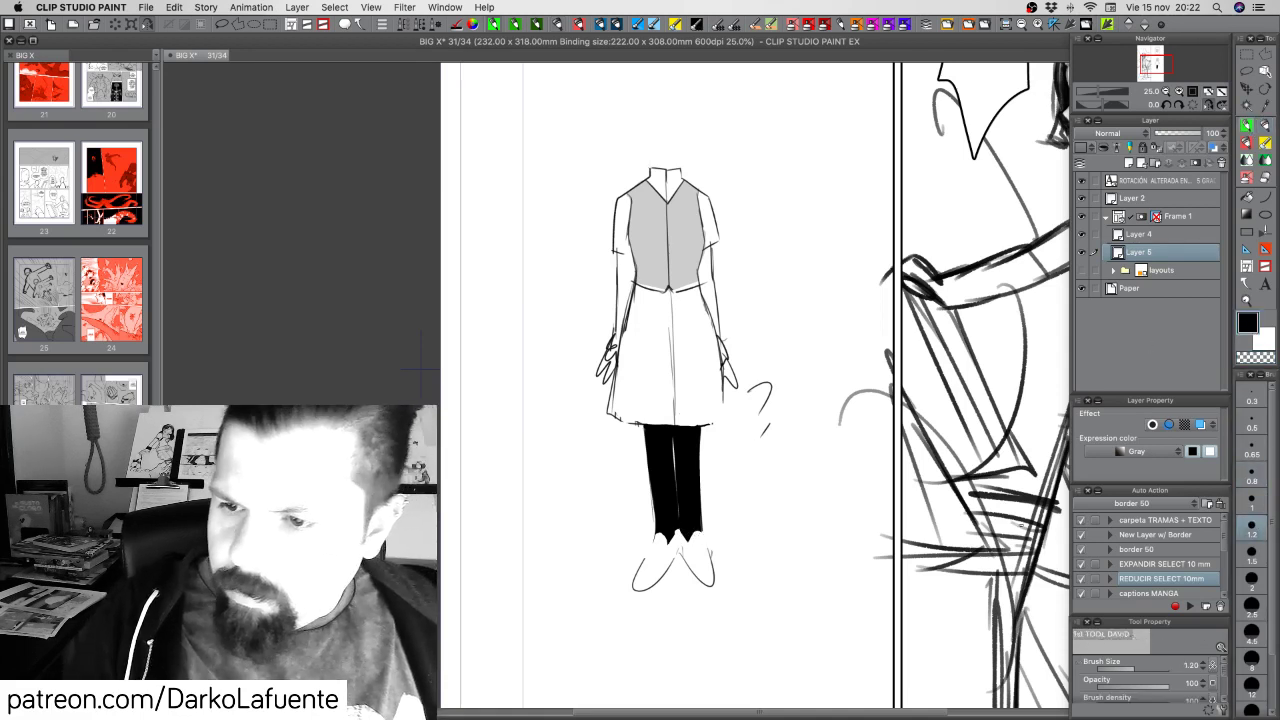
left_click_drag(650, 534, 654, 548)
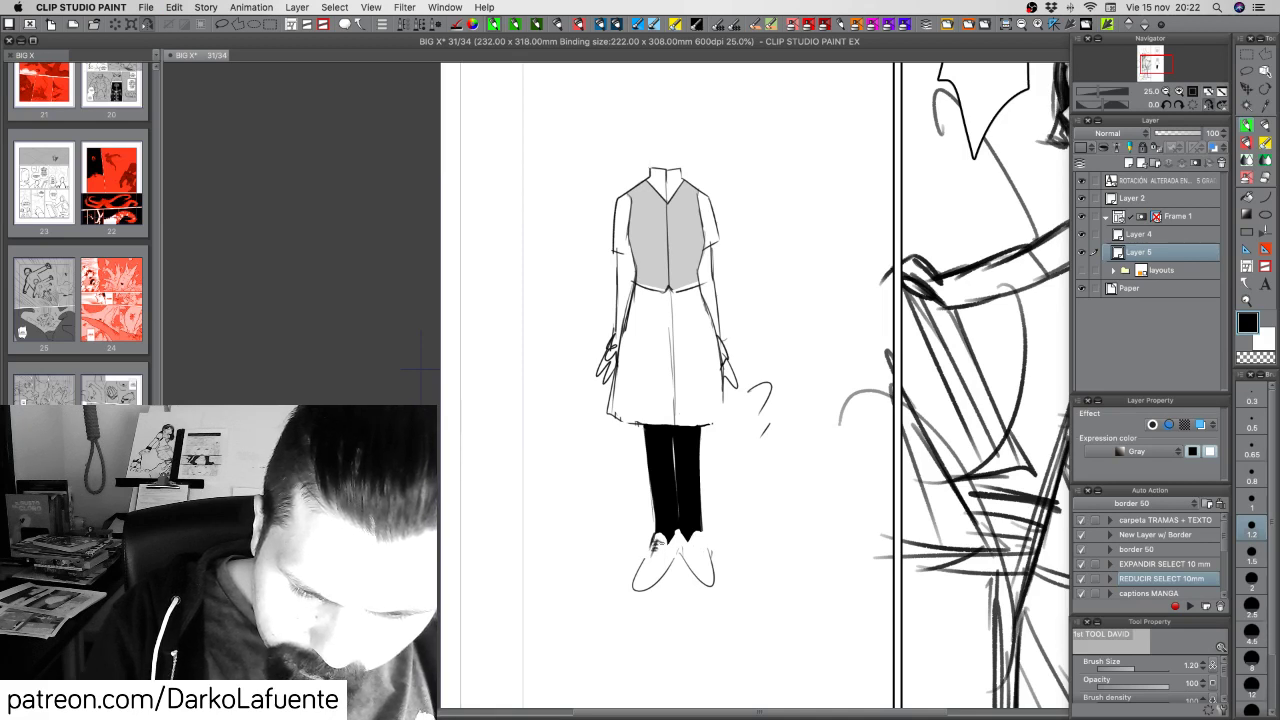
mouse_move(677, 530)
left_mouse_down()
mouse_move(680, 550)
mouse_move(636, 578)
left_mouse_up()
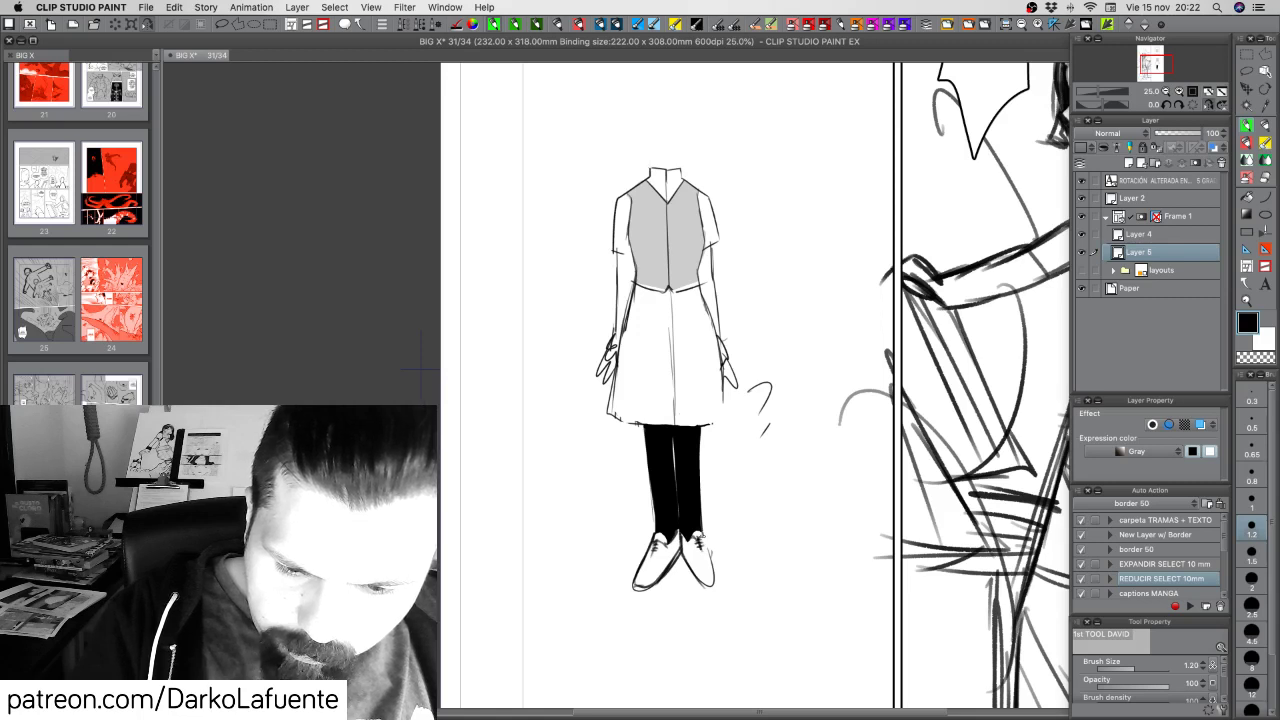
mouse_move(703, 535)
left_mouse_down()
mouse_move(718, 586)
mouse_move(704, 588)
left_mouse_up()
left_click_drag(710, 554, 716, 578)
key("c")
key("c")
Redraw the skirt's side contours and hem with firmer lines and add a centre seam down its front
left_click_drag(753, 401, 765, 465)
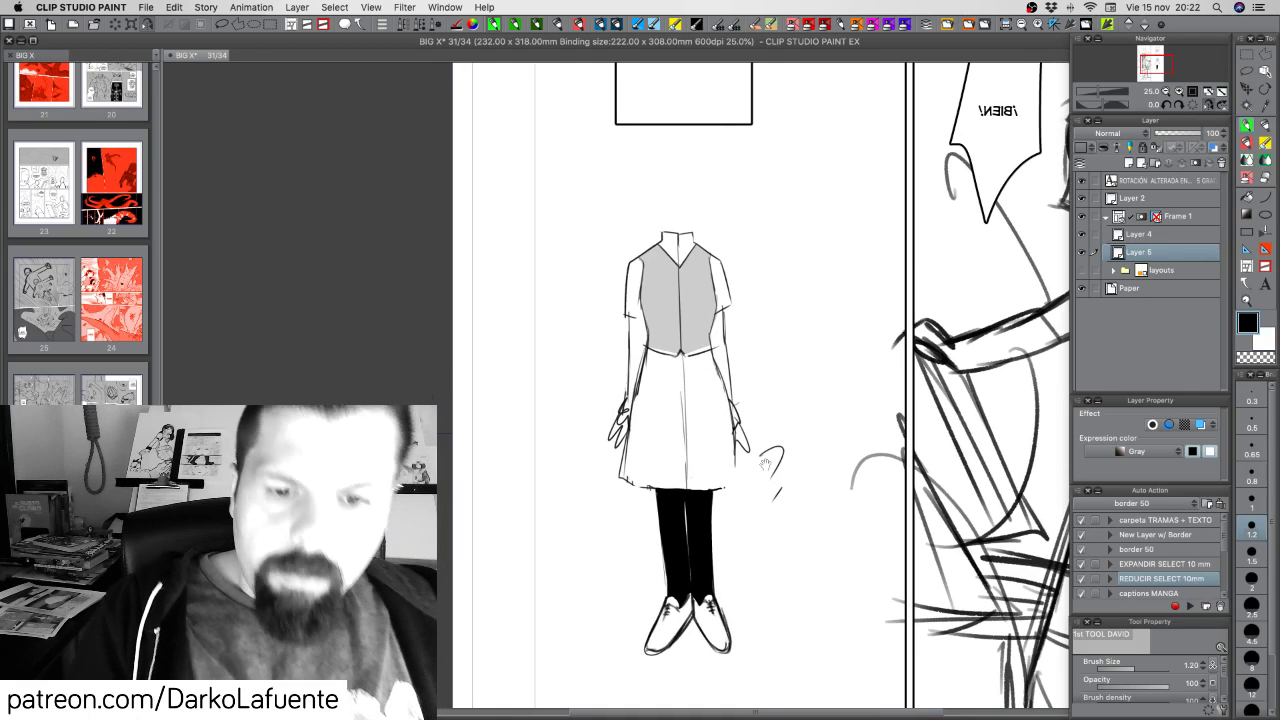
left_click_drag(714, 349, 737, 478)
left_click_drag(632, 404, 627, 482)
left_click_drag(628, 428, 622, 474)
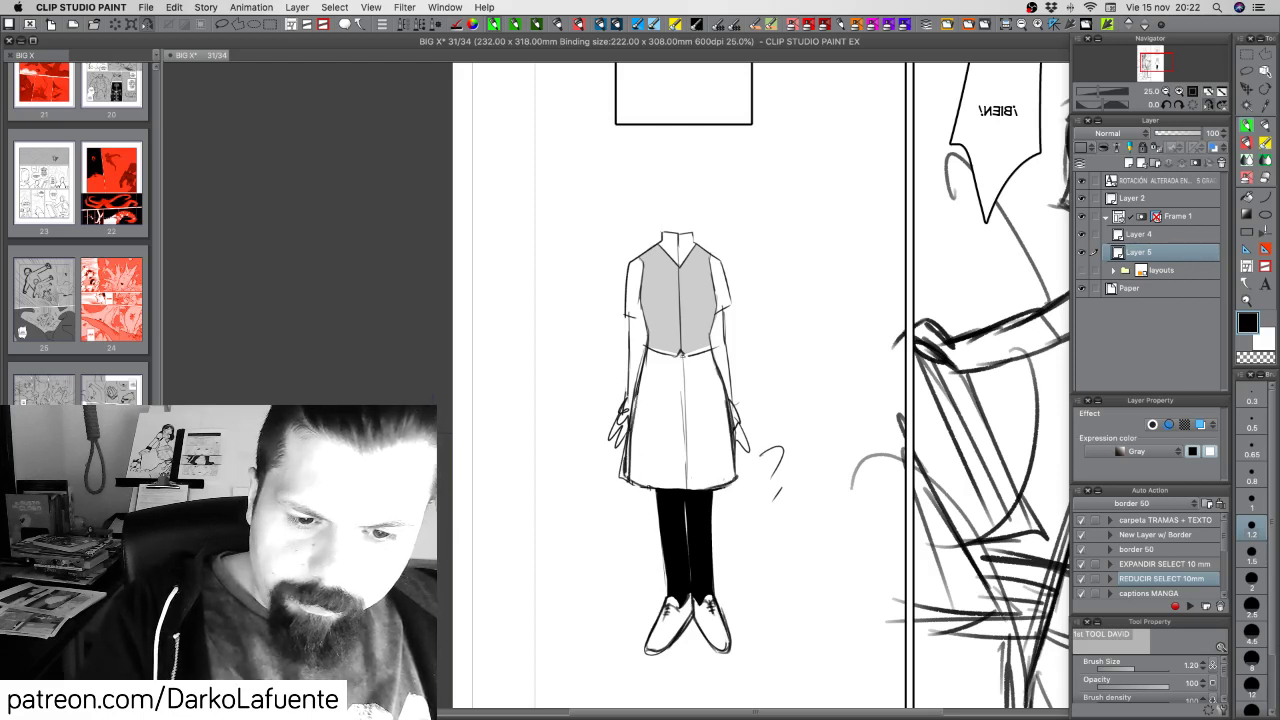
left_click_drag(684, 356, 685, 486)
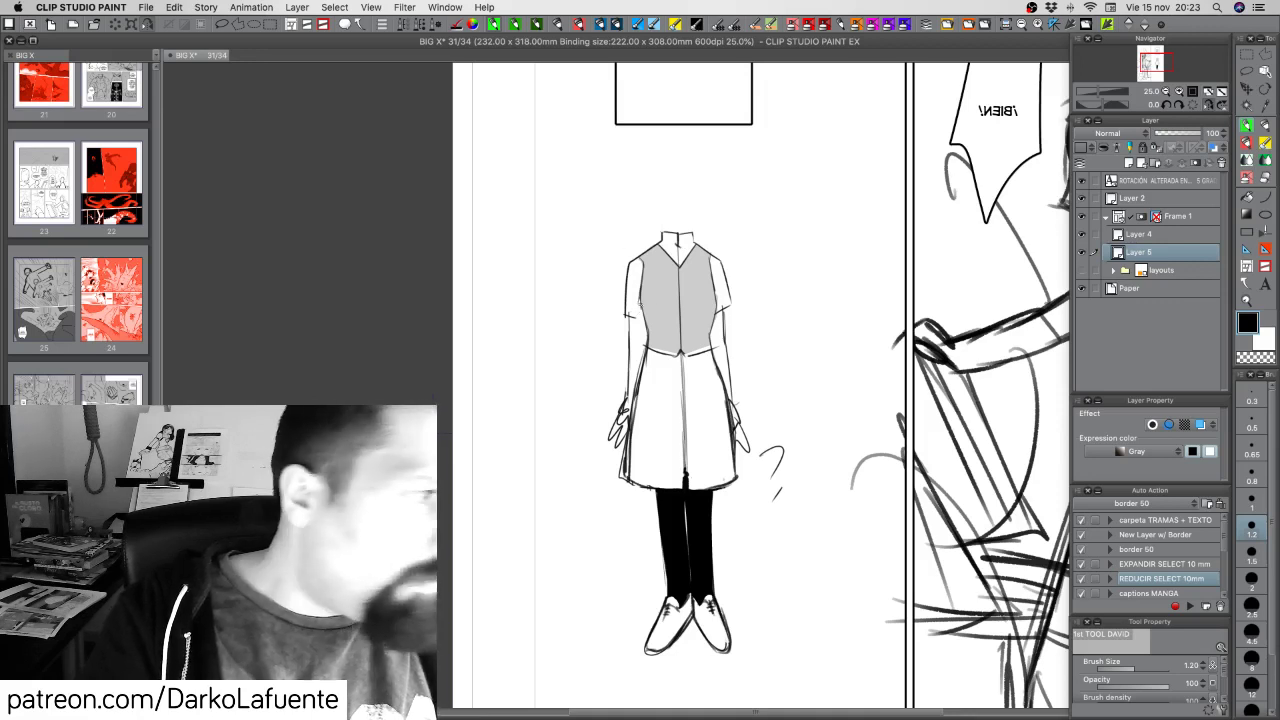
Close the short sleeves' hems and redraw the forearm outlines beneath them
left_click_drag(726, 307, 712, 313)
key("c")
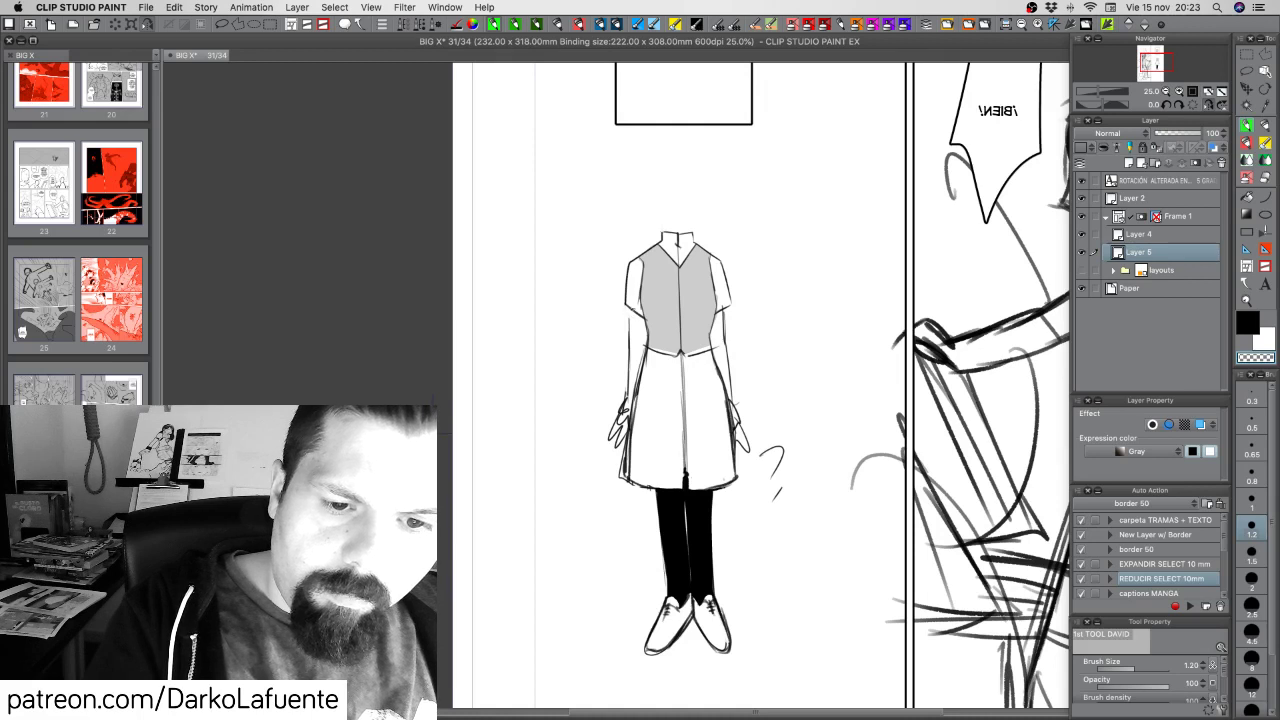
key("c")
left_click_drag(631, 309, 627, 340)
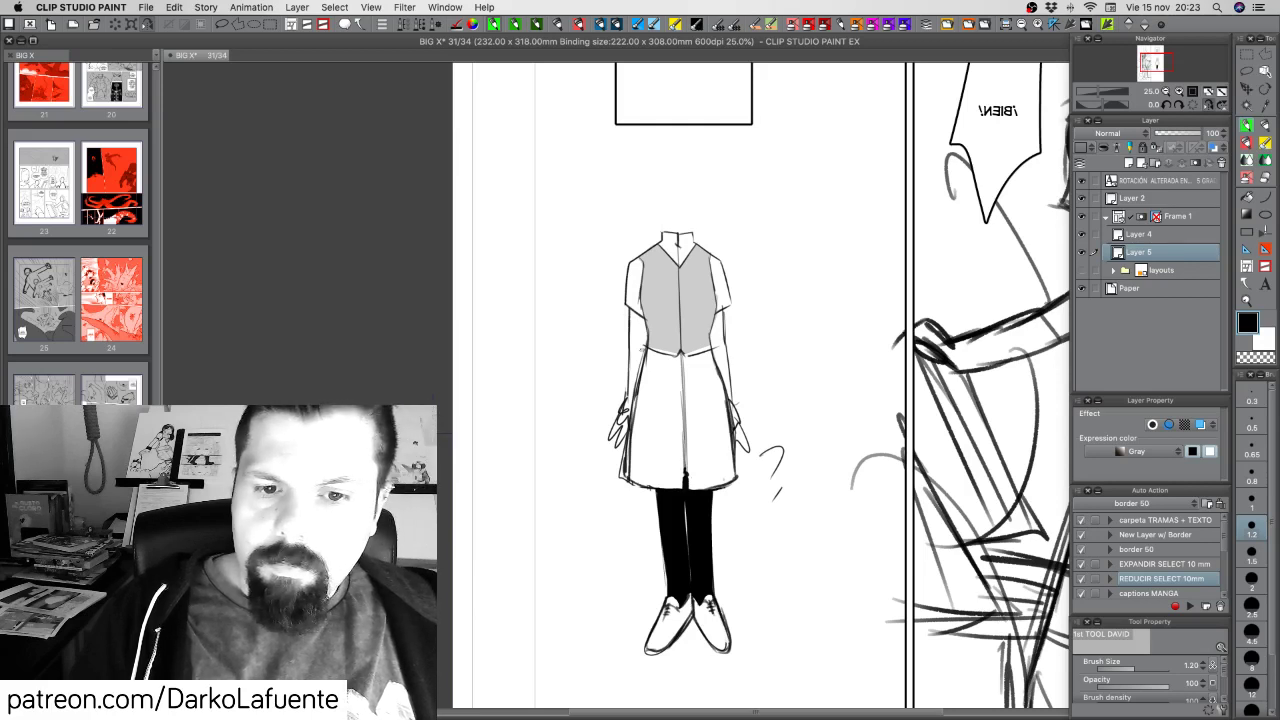
Erase the doubled outer line along one side of the skirt and redraw it as a single firm contour from waist to hem
key("c")
left_click_drag(624, 446, 618, 478)
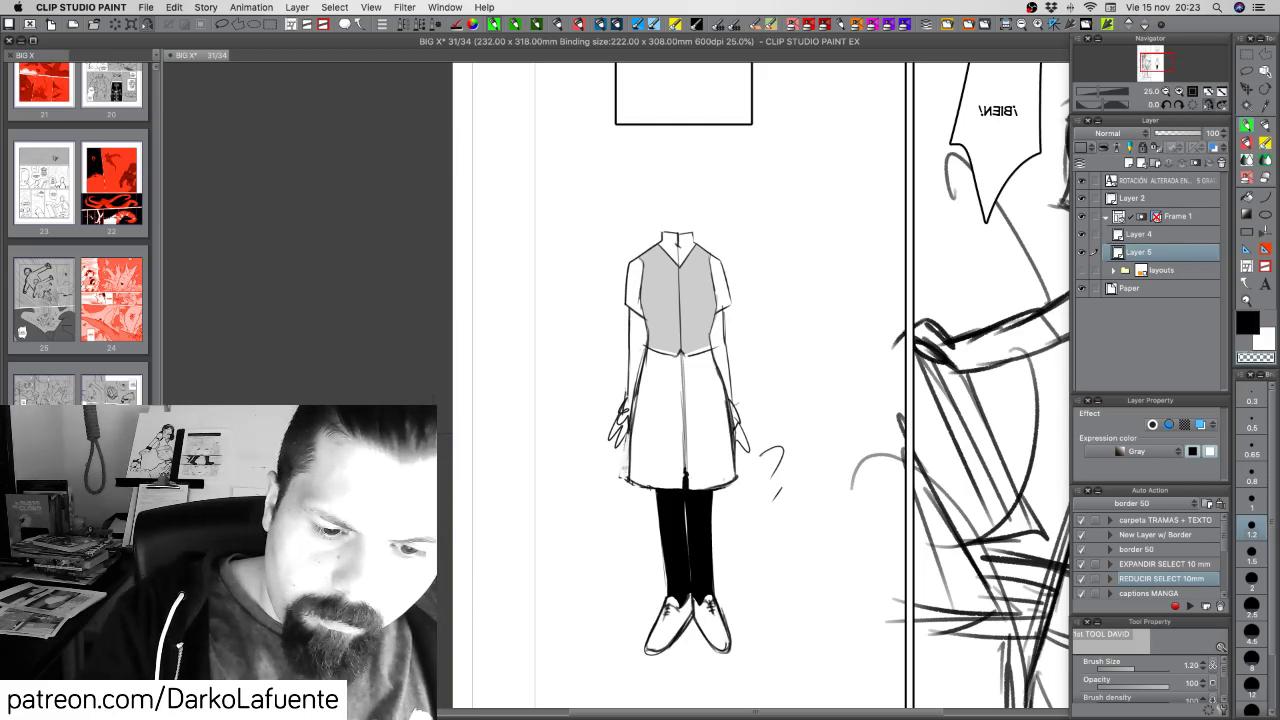
mouse_move(633, 392)
left_mouse_down()
mouse_move(629, 458)
mouse_move(629, 436)
left_mouse_up()
left_click_drag(642, 361, 632, 415)
key("c")
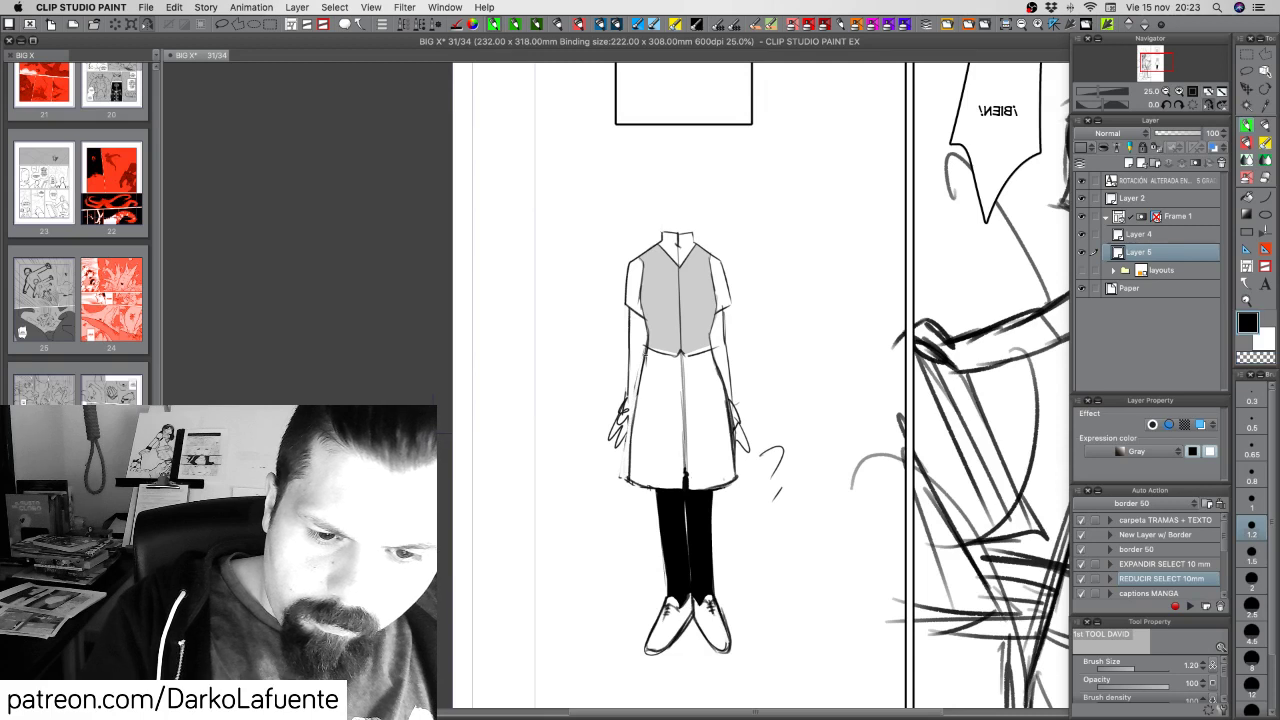
left_click_drag(645, 355, 626, 480)
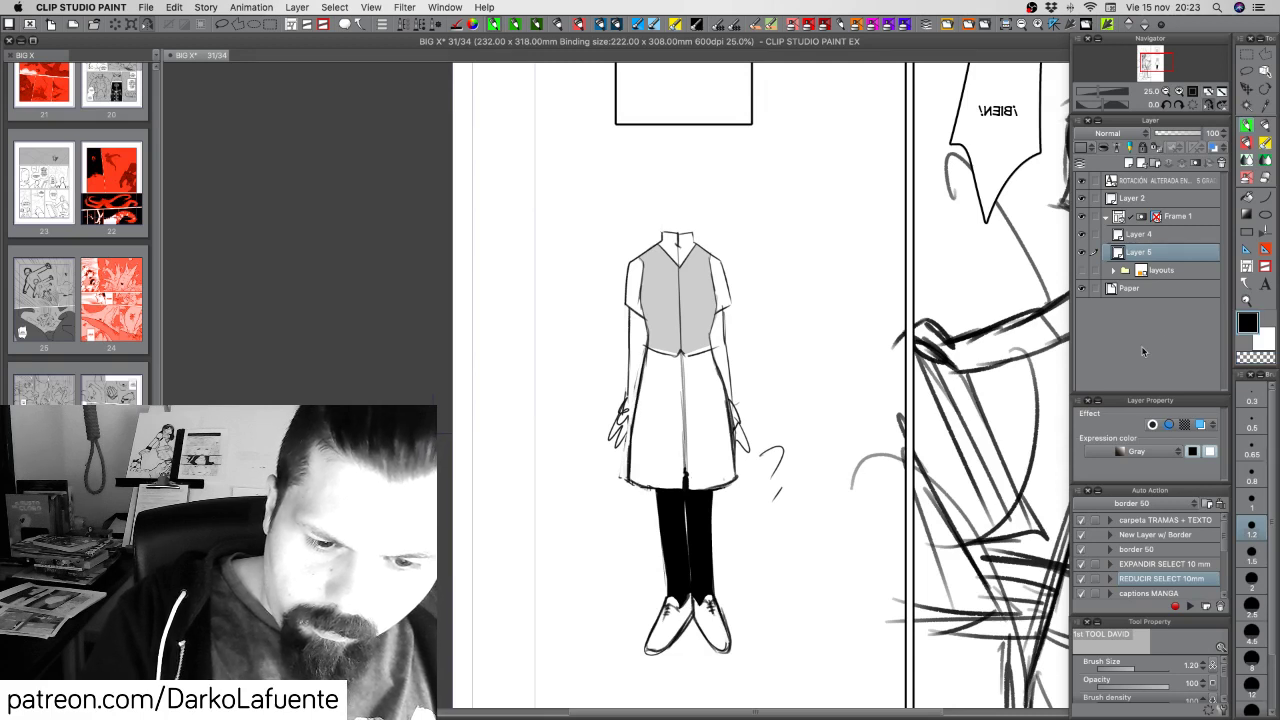
Lasso the standing figure, cut it out of Layer 4 and Layer 5, and paste it onto separate layers
left_click(1165, 236)
left_click(1246, 72)
mouse_move(768, 212)
left_mouse_down()
mouse_move(588, 388)
mouse_move(742, 678)
mouse_move(768, 225)
left_mouse_up()
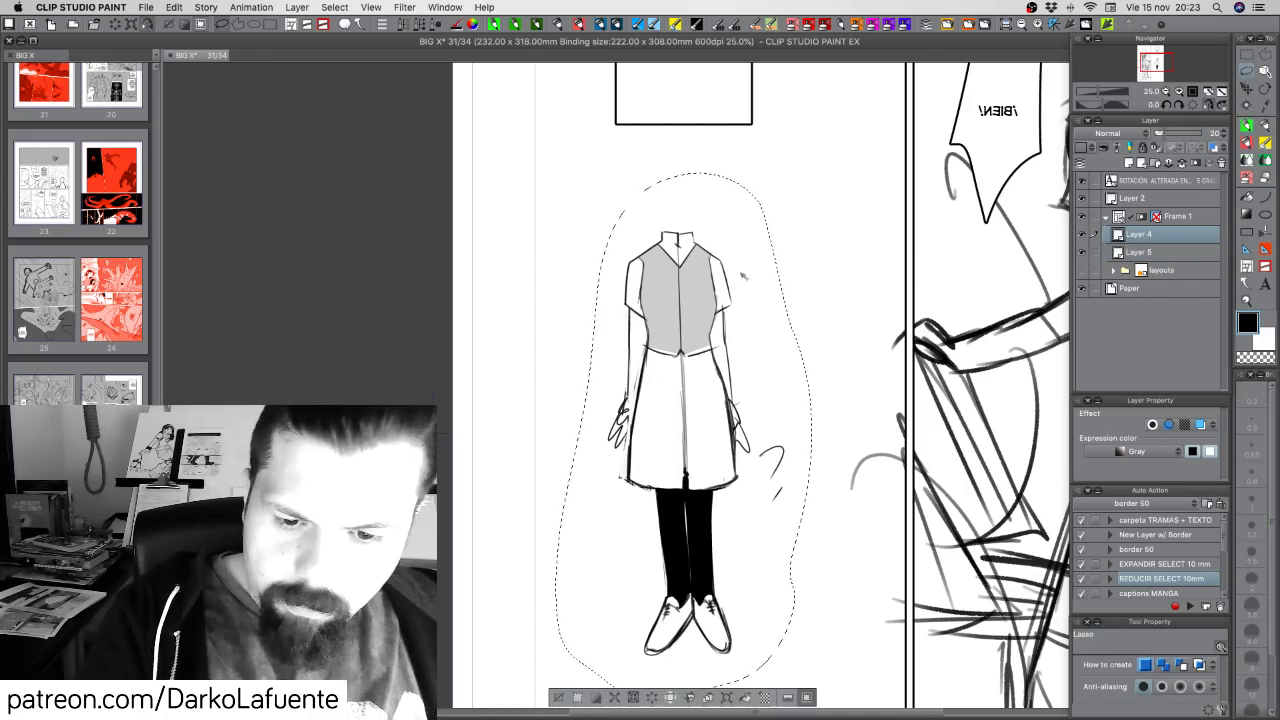
left_click(1169, 251, "shift")
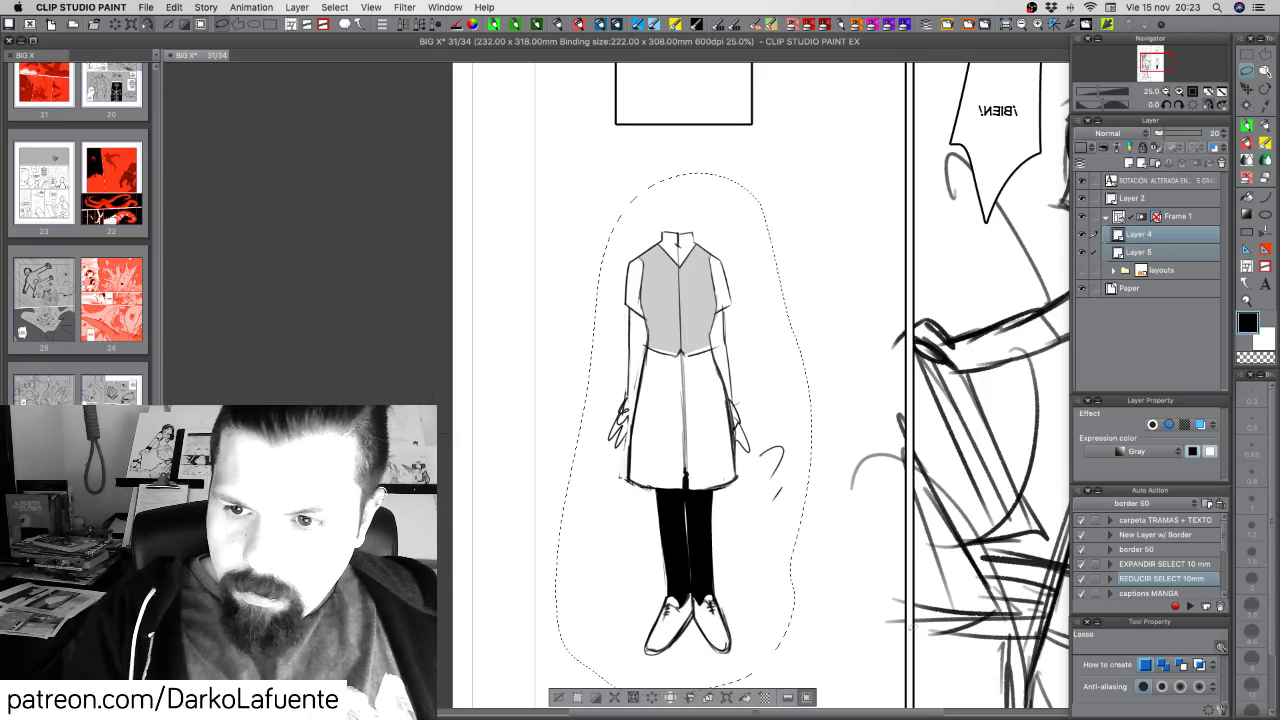
key("Delete")
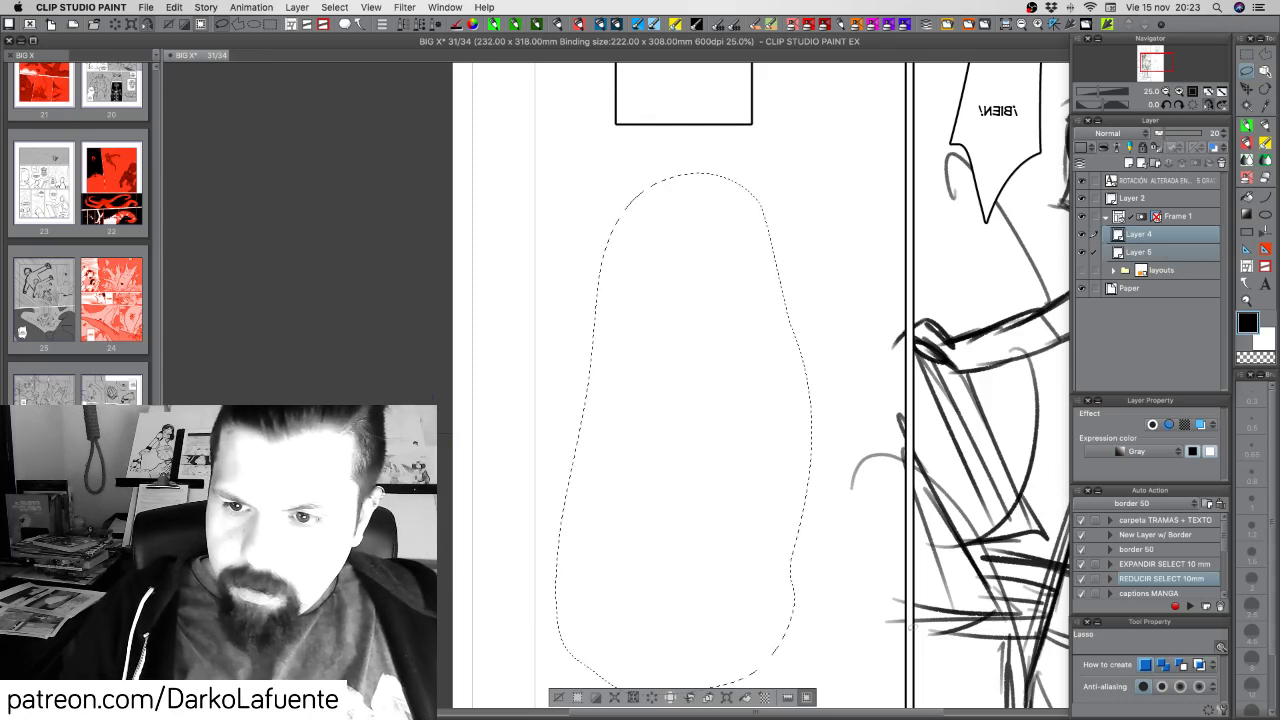
key("super+v")
Create a layer folder named "FASHION!!!" and move Layer 4 Copy and Layer 5 Copy into it
left_click(1166, 163)
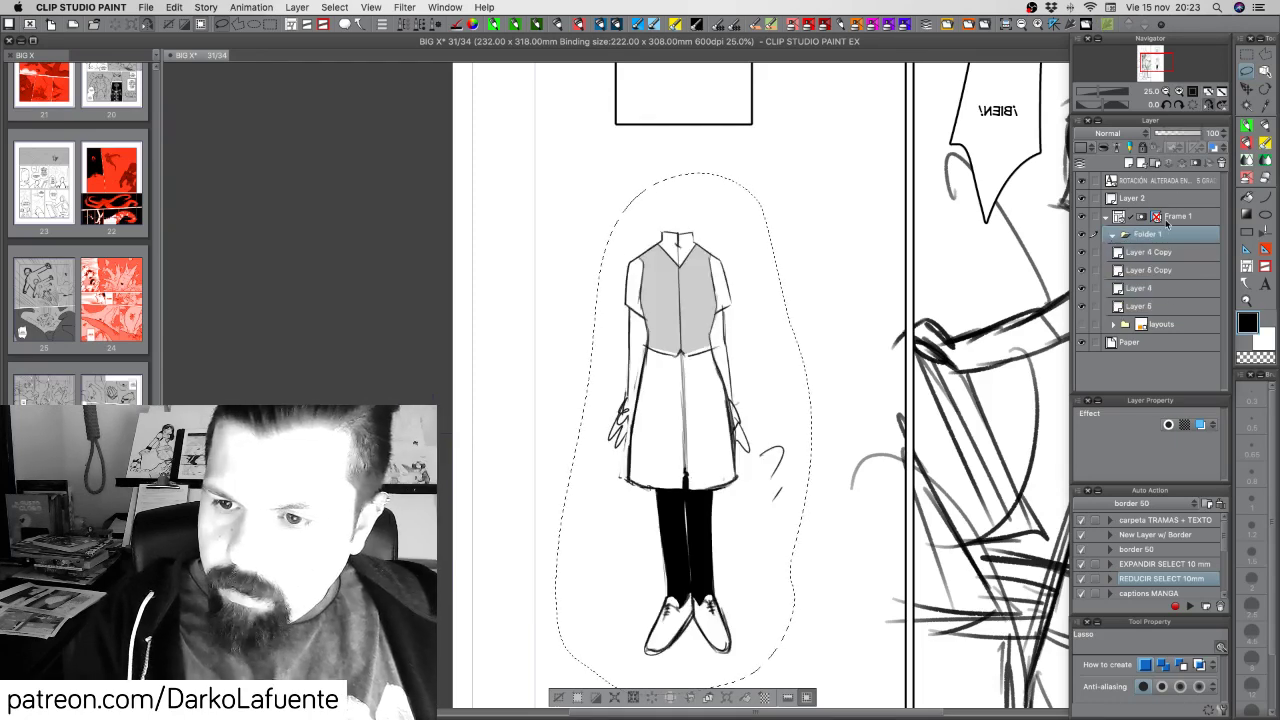
double_click(1145, 233)
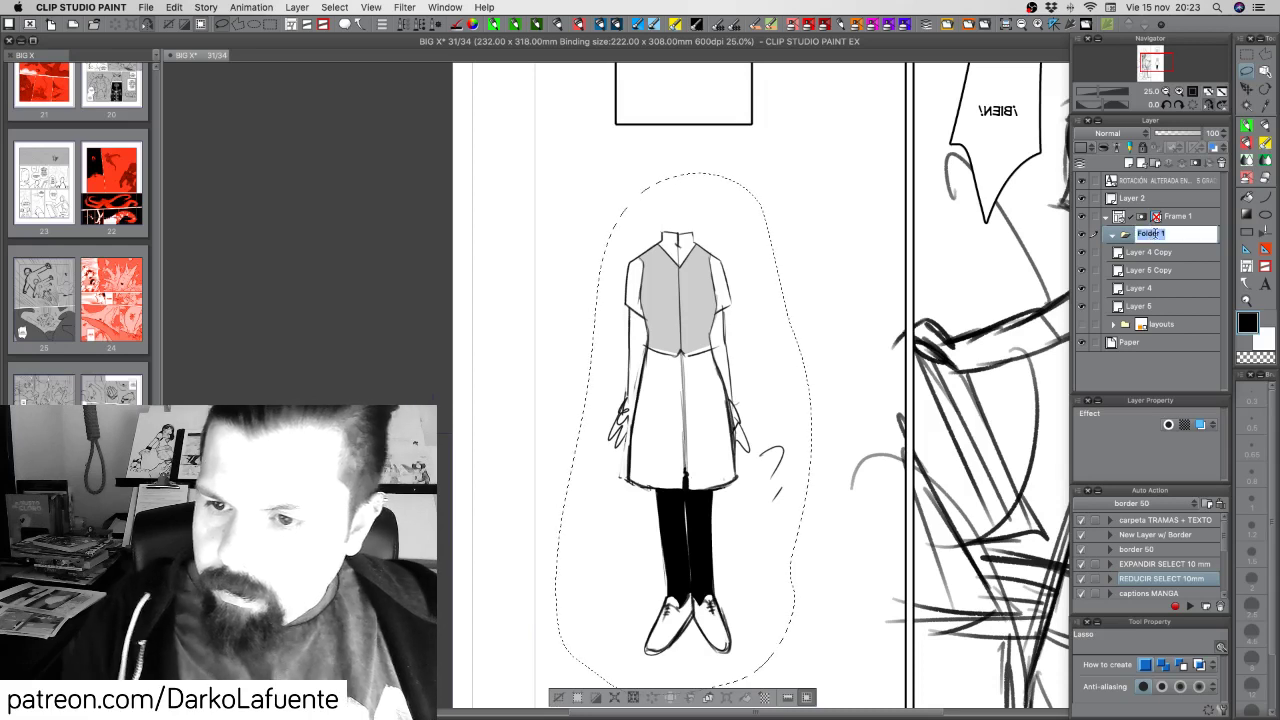
type("FASHION!!!")
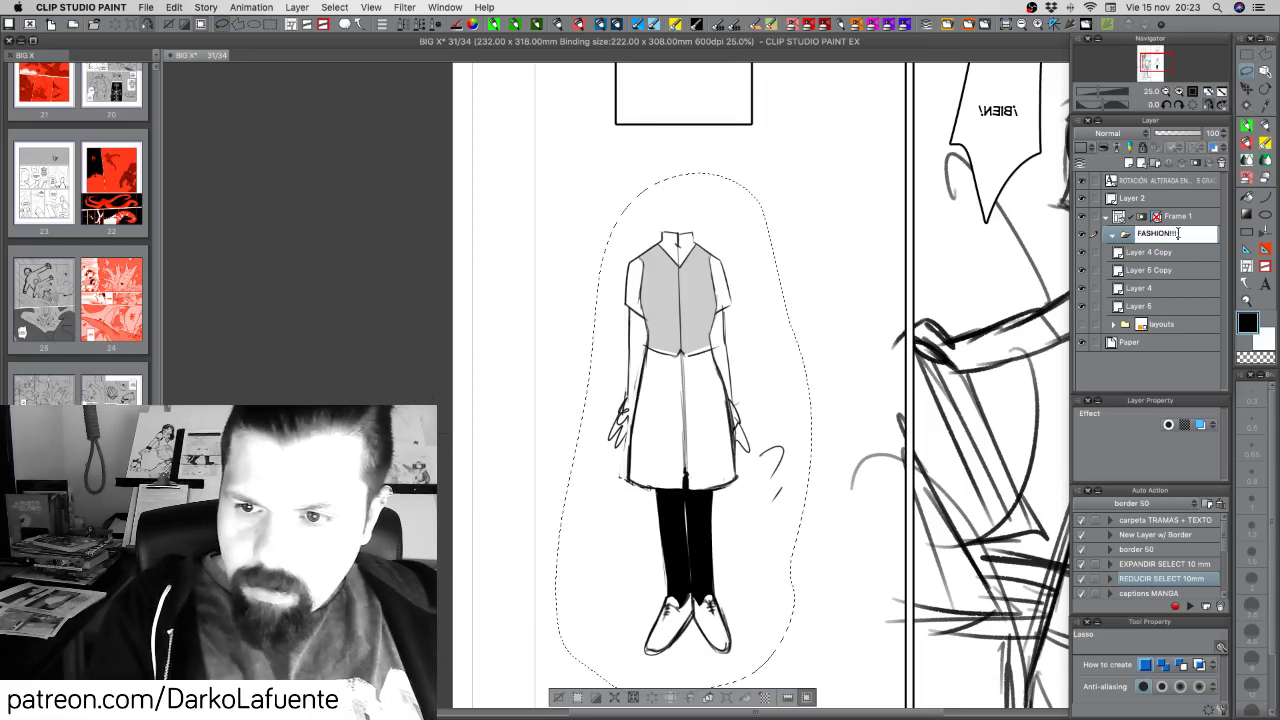
key("Return")
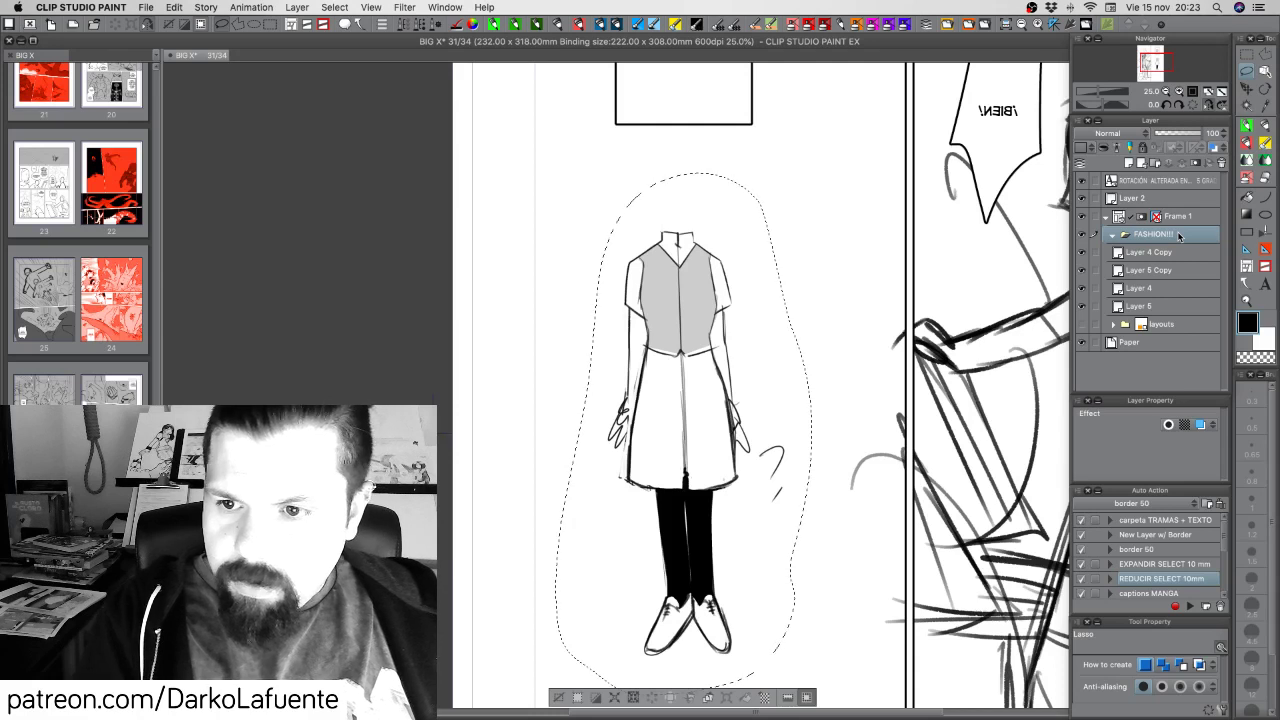
left_click(1168, 253)
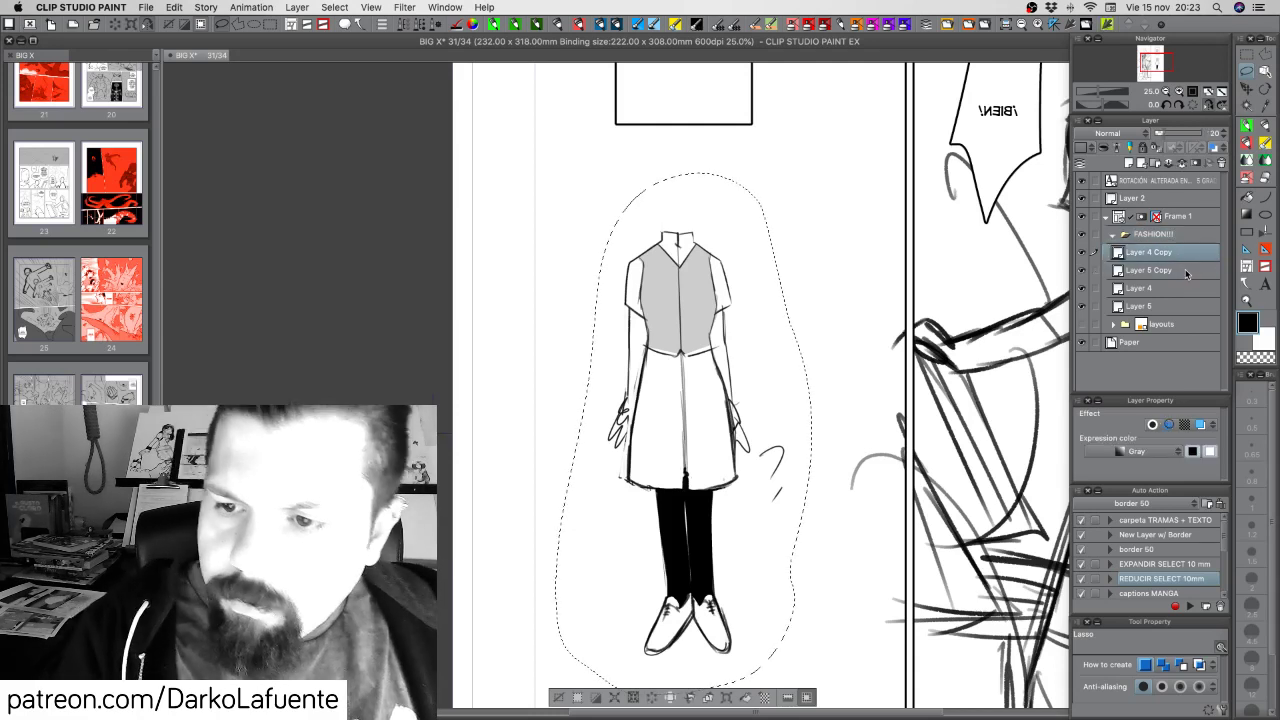
left_click_drag(1193, 256, 1190, 238)
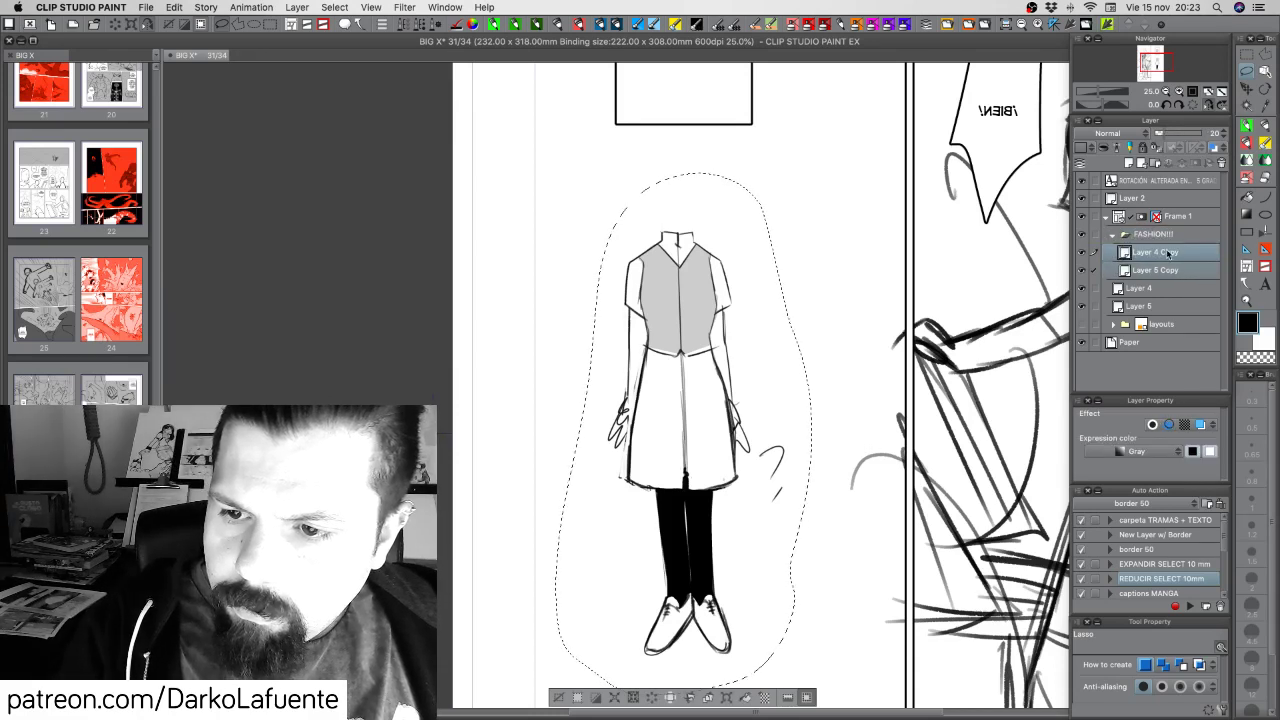
Clear the selection and delete the emptied Layer 4 after checking its content
left_click(1154, 293)
key("super+d")
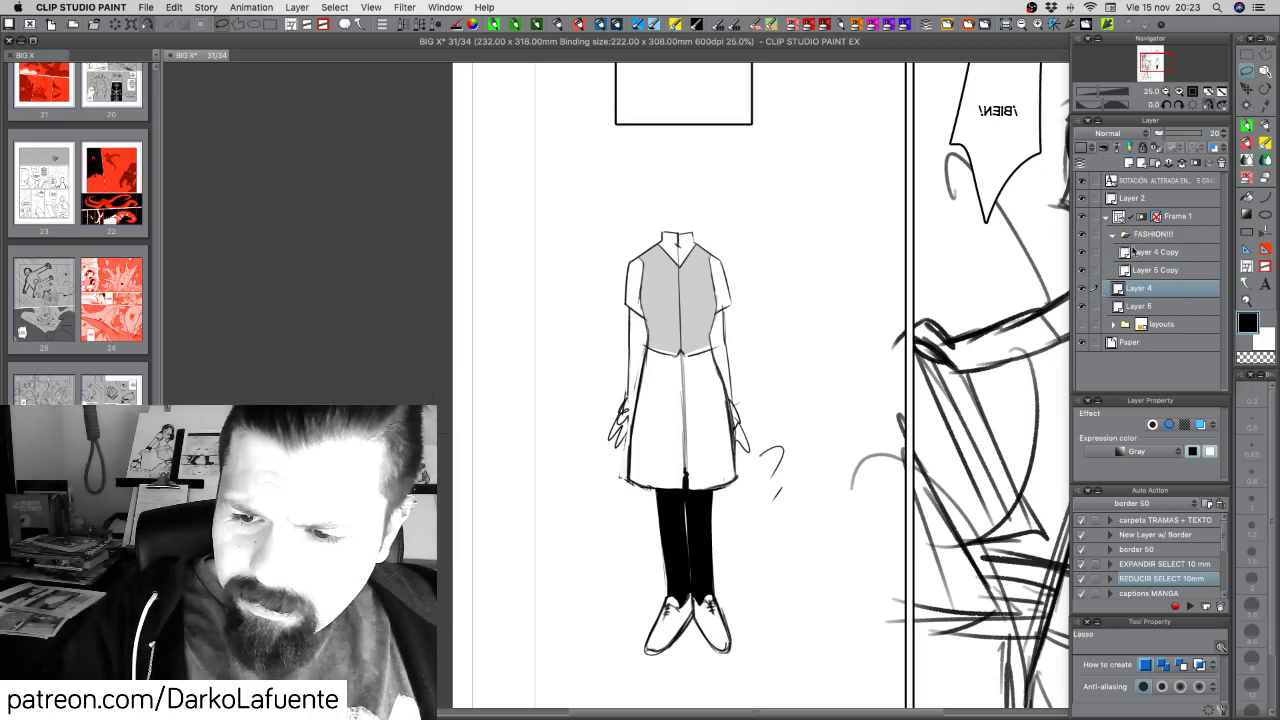
left_click(1084, 290)
left_click(1221, 162)
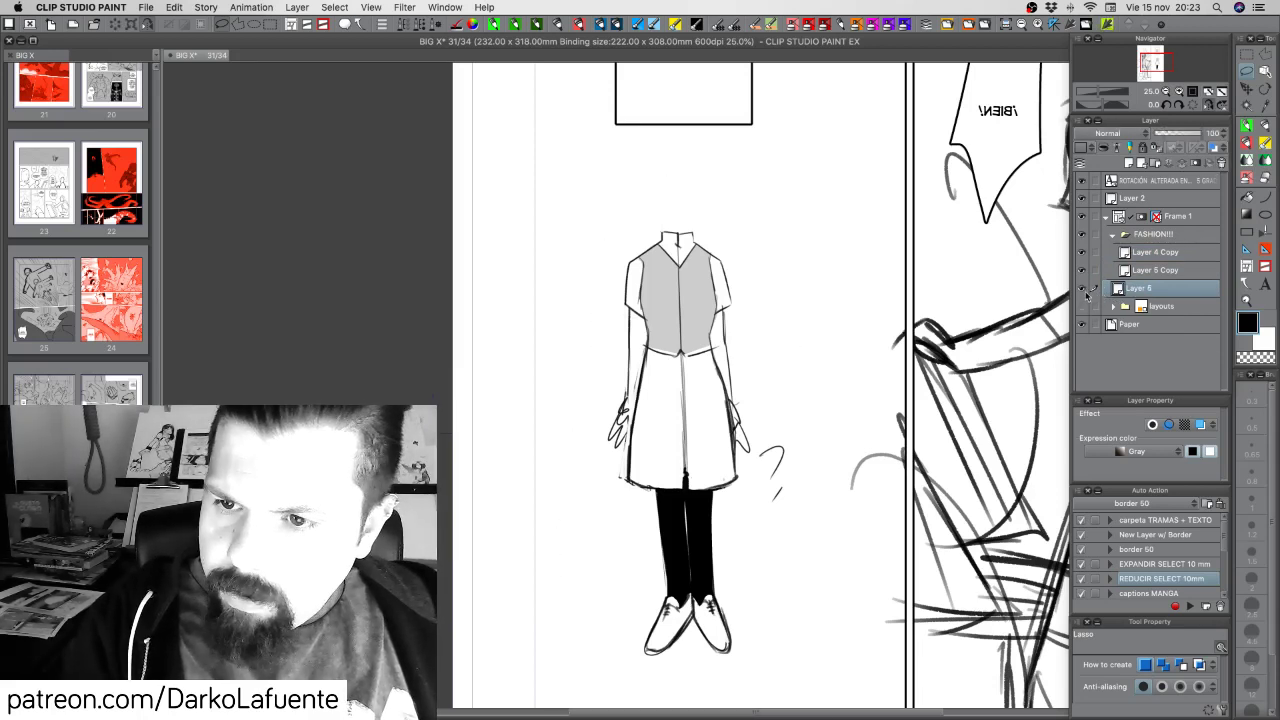
left_click(1082, 288)
Rename Layer 5 as "1 boceto" and flip the mirrored canvas view back to normal
double_click(1141, 289)
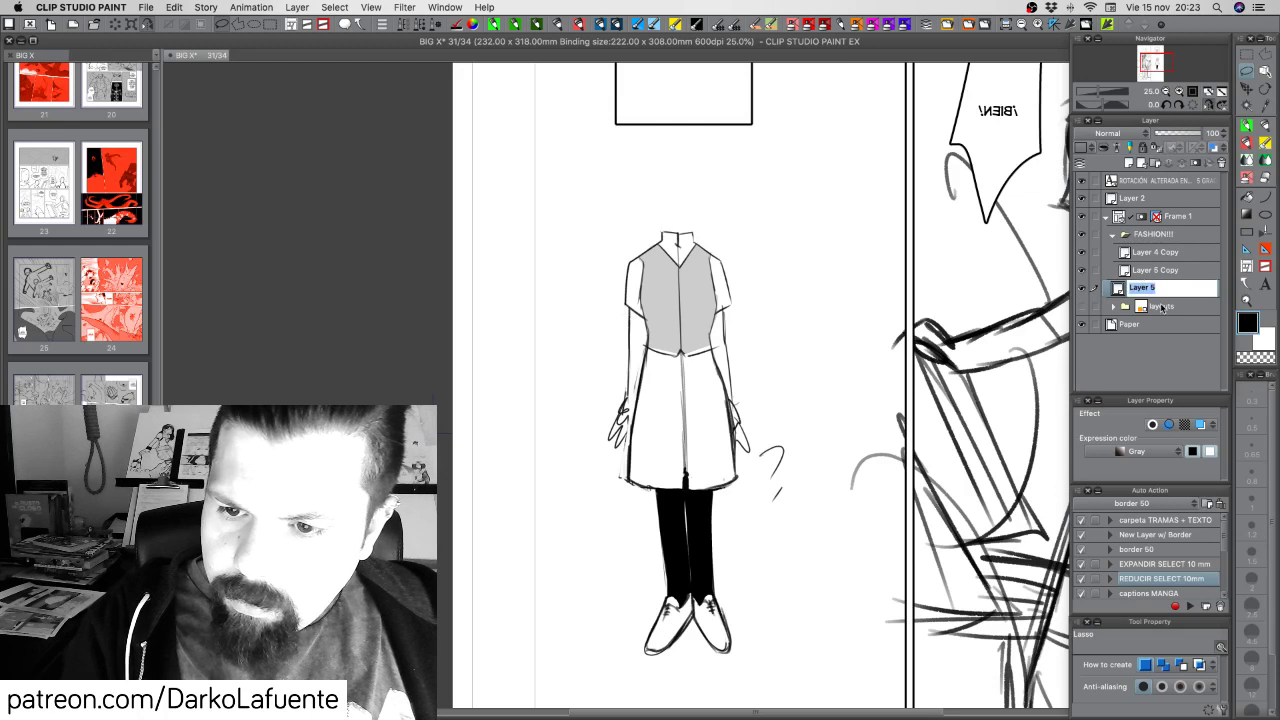
type("1 boc")
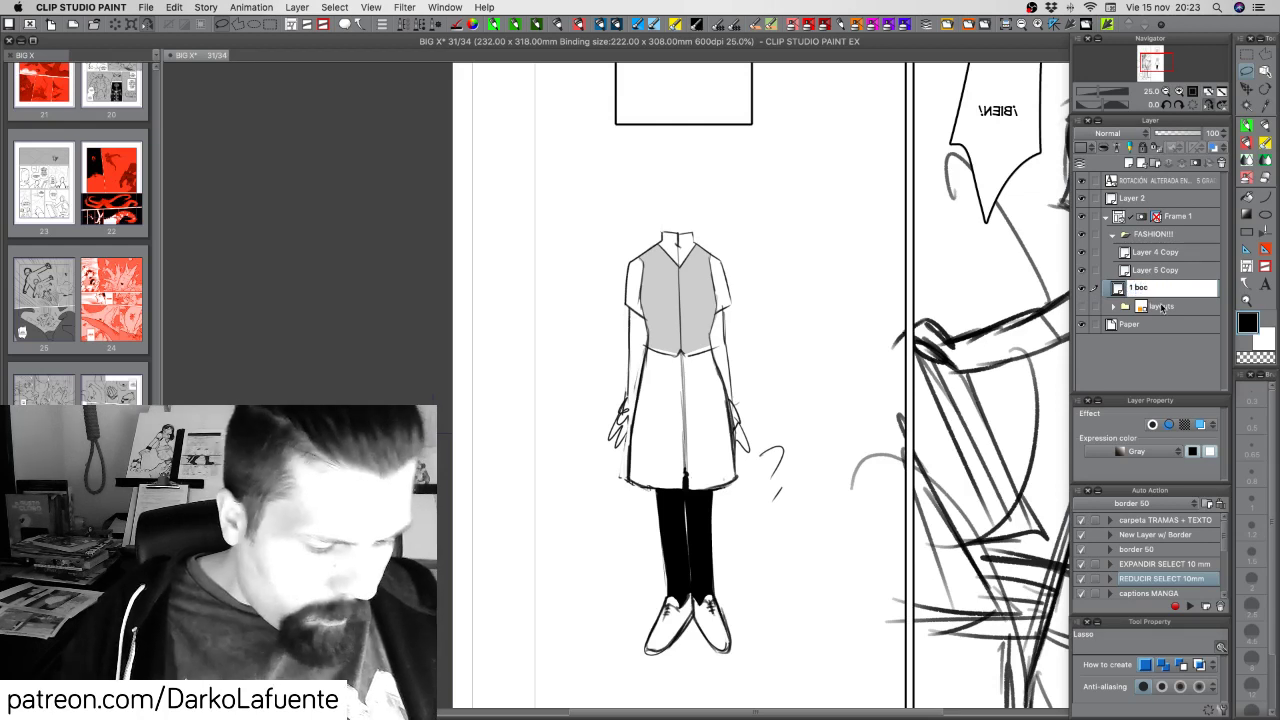
type("eto")
key("Return")
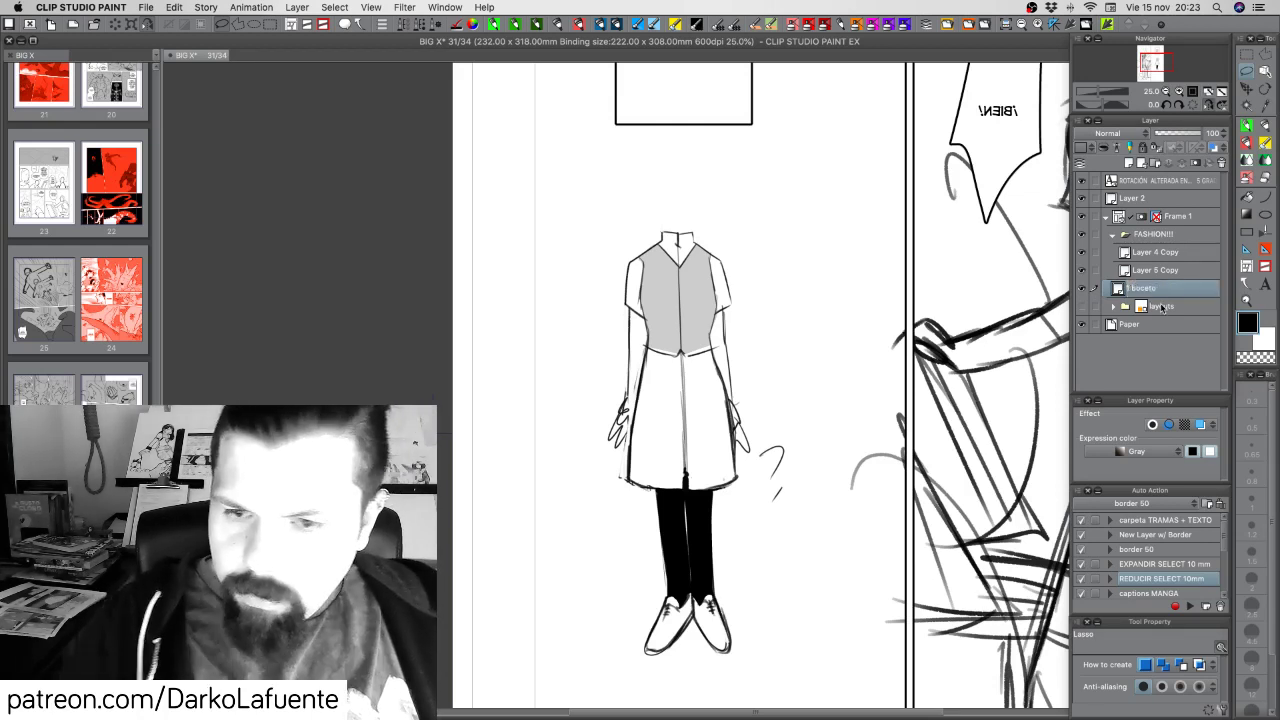
left_click(147, 25)
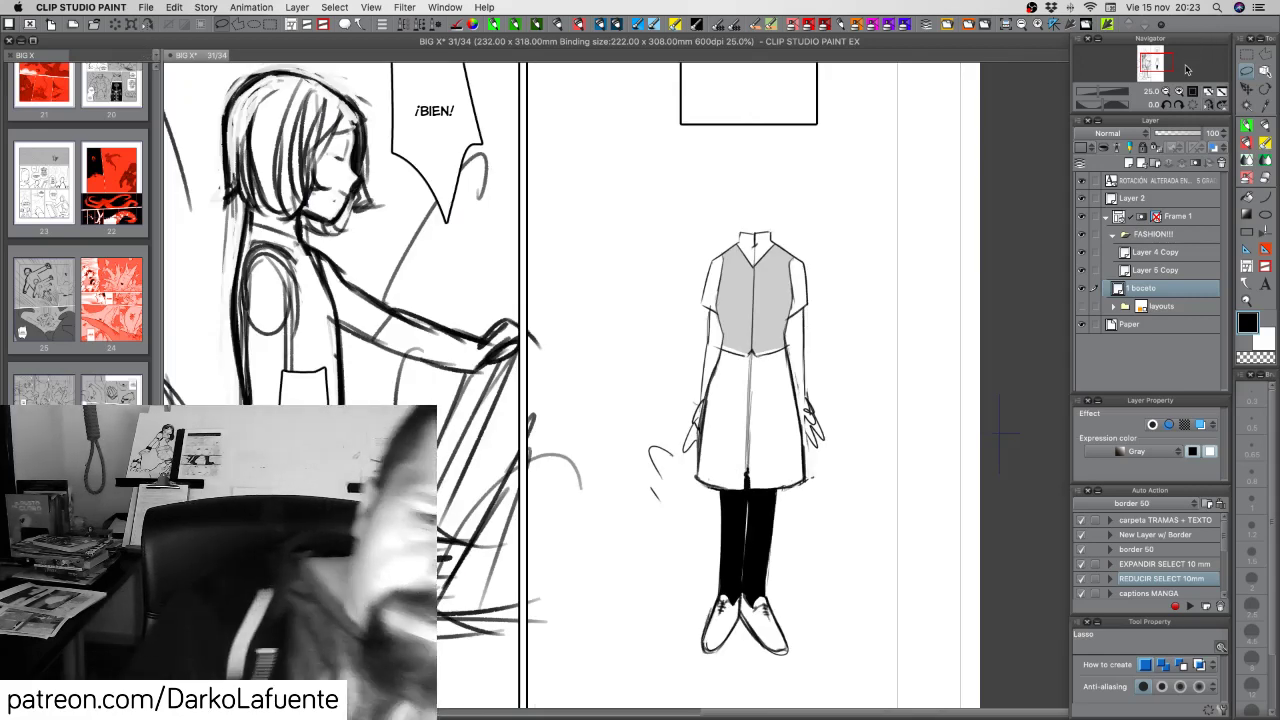
Erase the stray question-mark scribble beside the outfit figure on Layer 5 Copy and save the page
left_click(1165, 92)
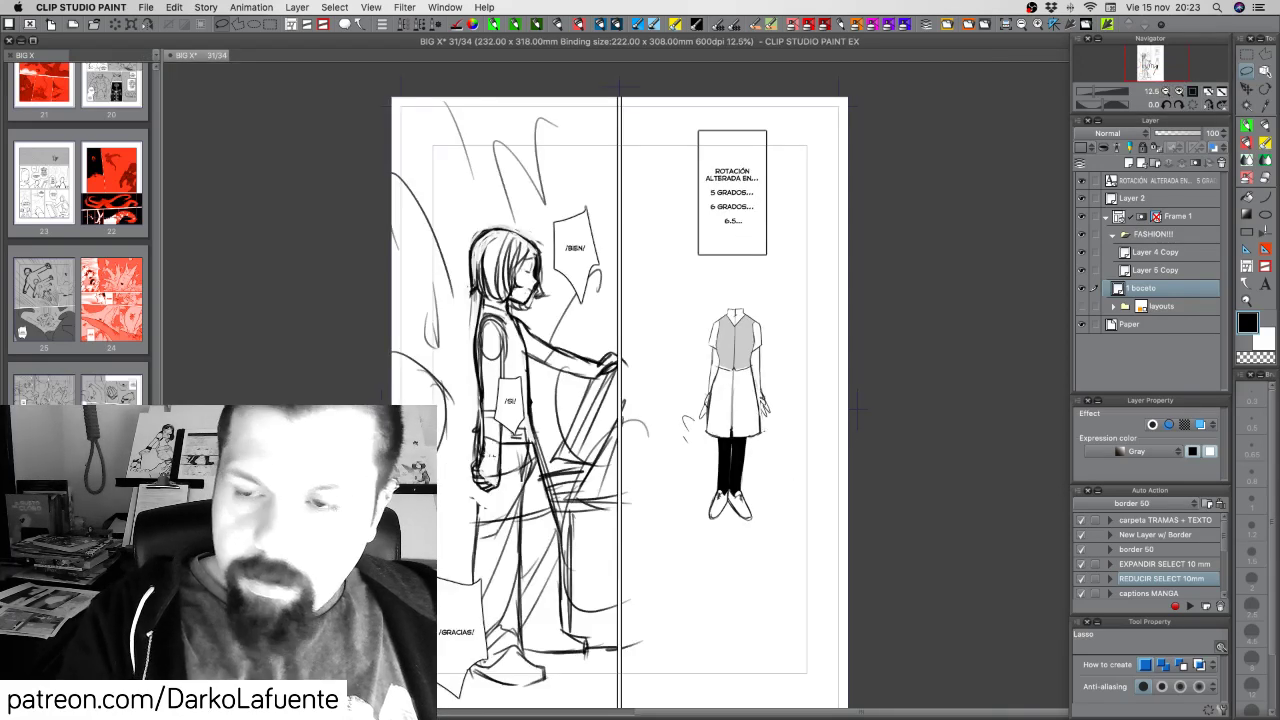
left_click(1177, 234)
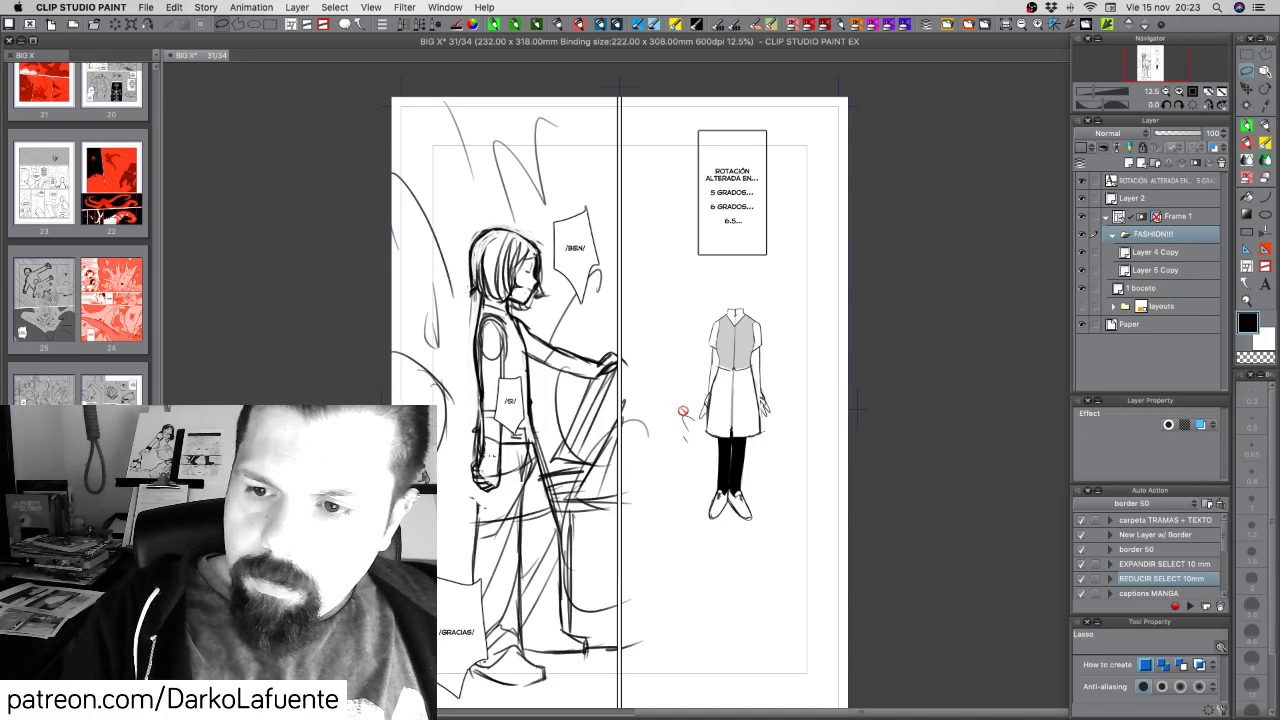
left_click(1165, 270)
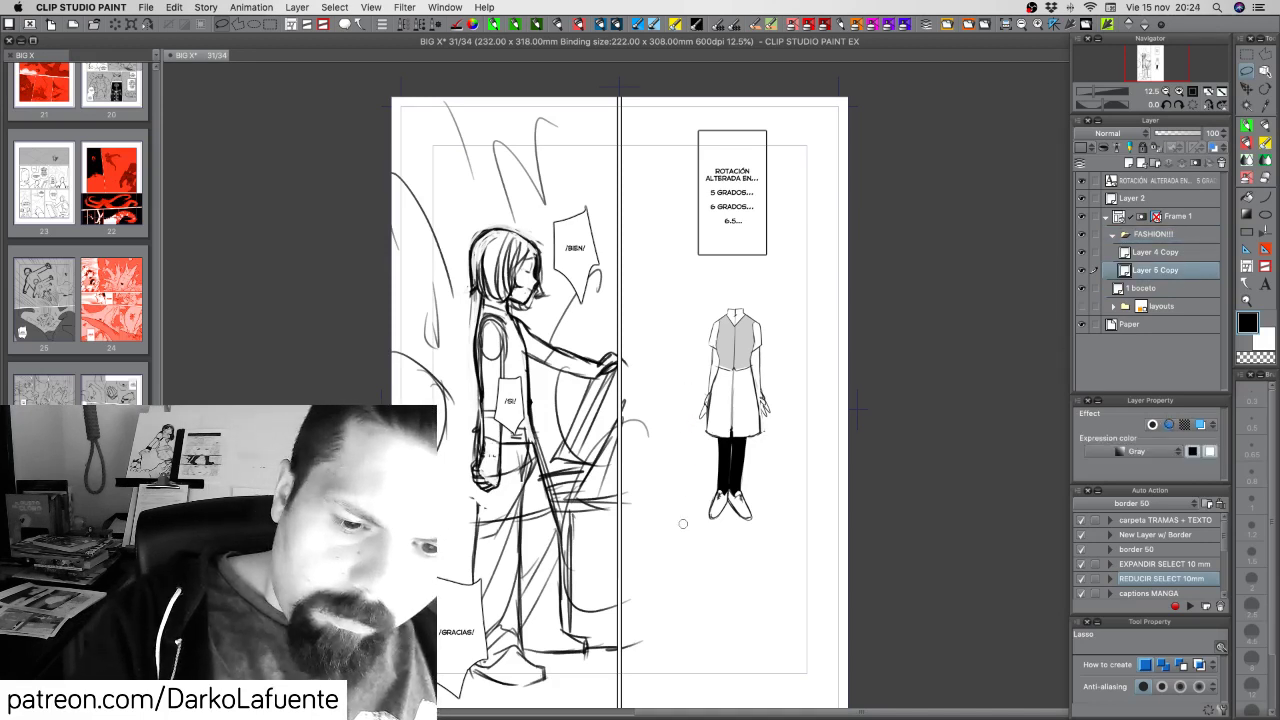
key("super+s")
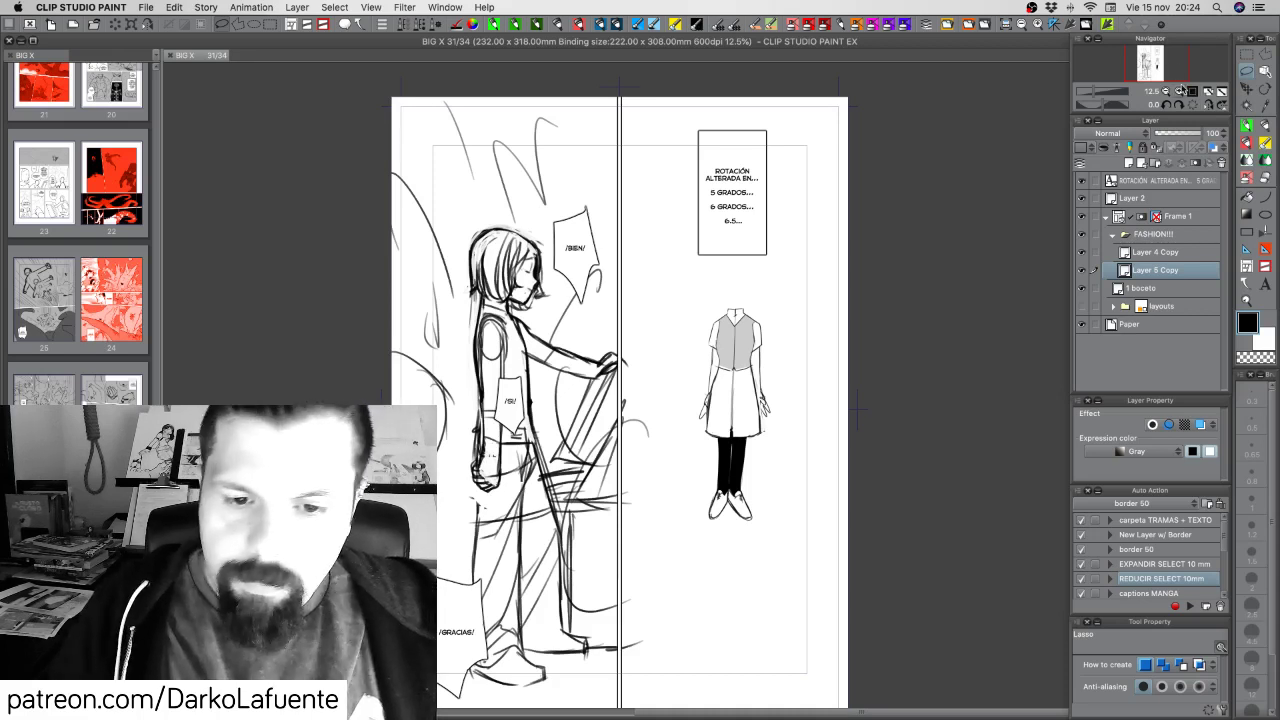
Move the whole FASHION!!! folder so the outfit figure stands closer to the vertical panel border
left_click(1186, 236)
left_click(1247, 88)
left_click_drag(738, 383, 685, 378)
Duplicate Layer 4 Copy and Layer 5 Copy together and place the second outfit figure beside the first at the same height
left_click(1168, 271)
left_click(1082, 270)
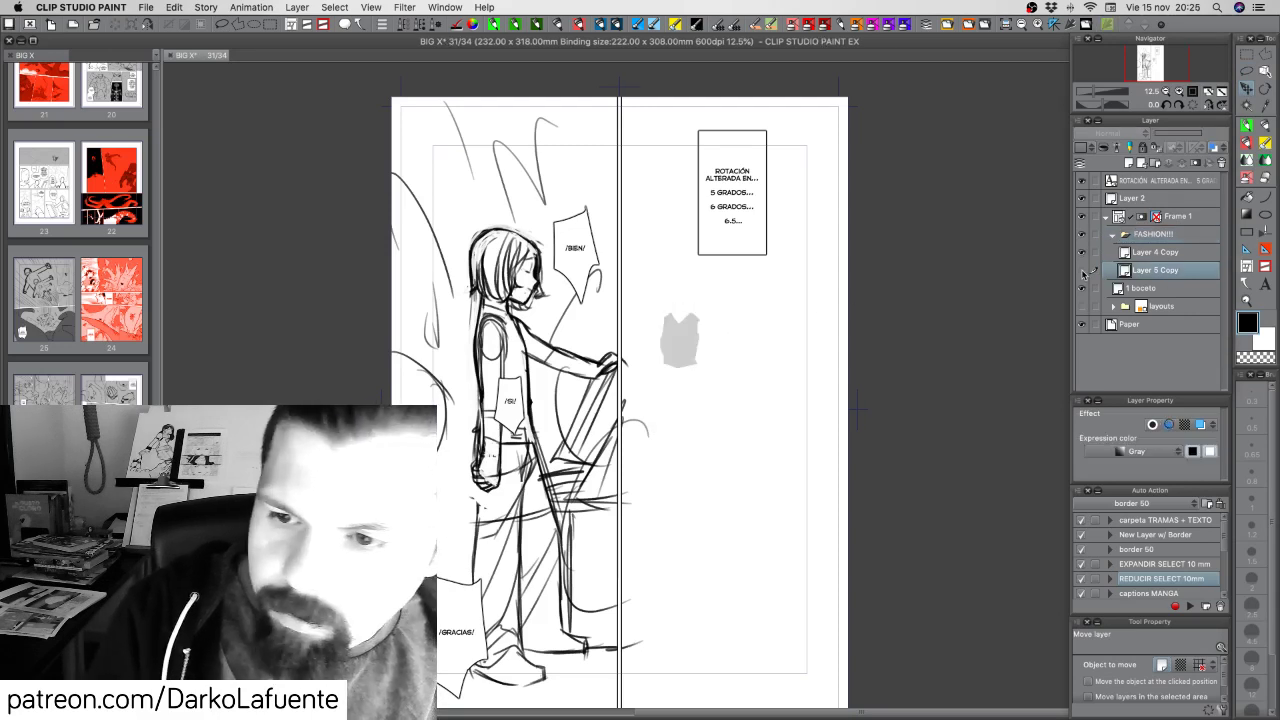
left_click(1082, 270)
left_click(1166, 253, "shift")
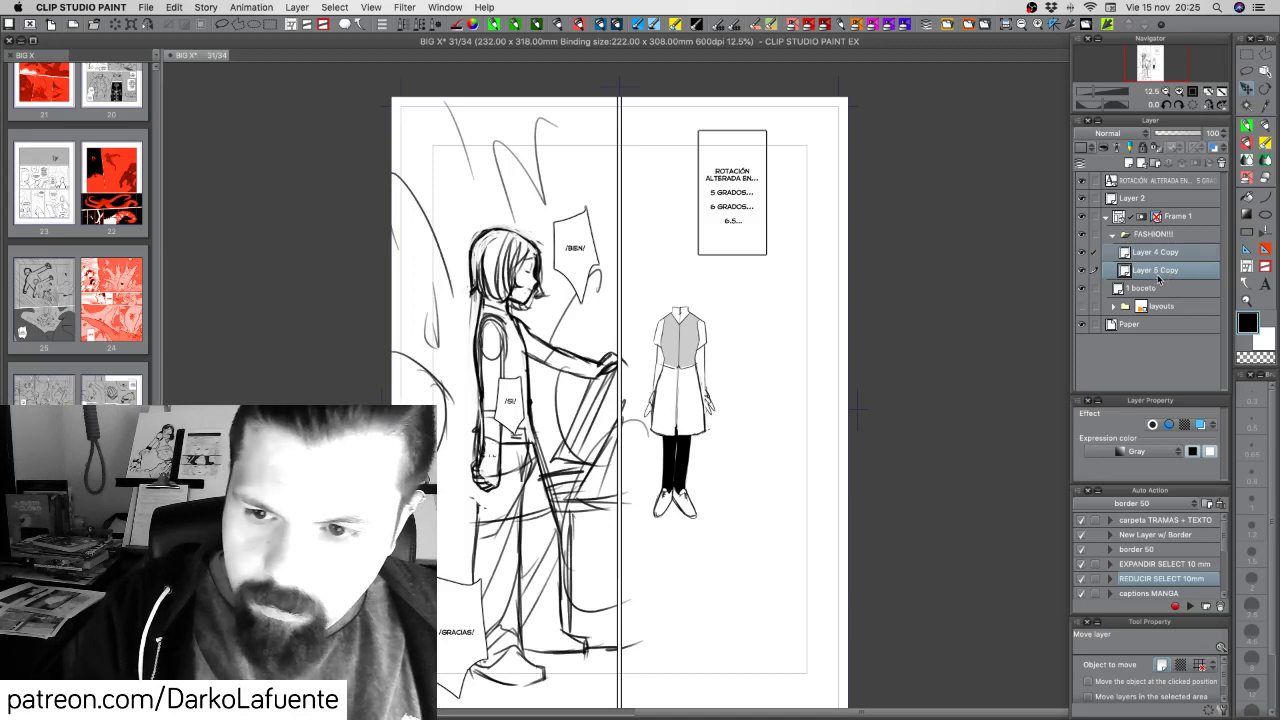
key("super+c")
key("super+v")
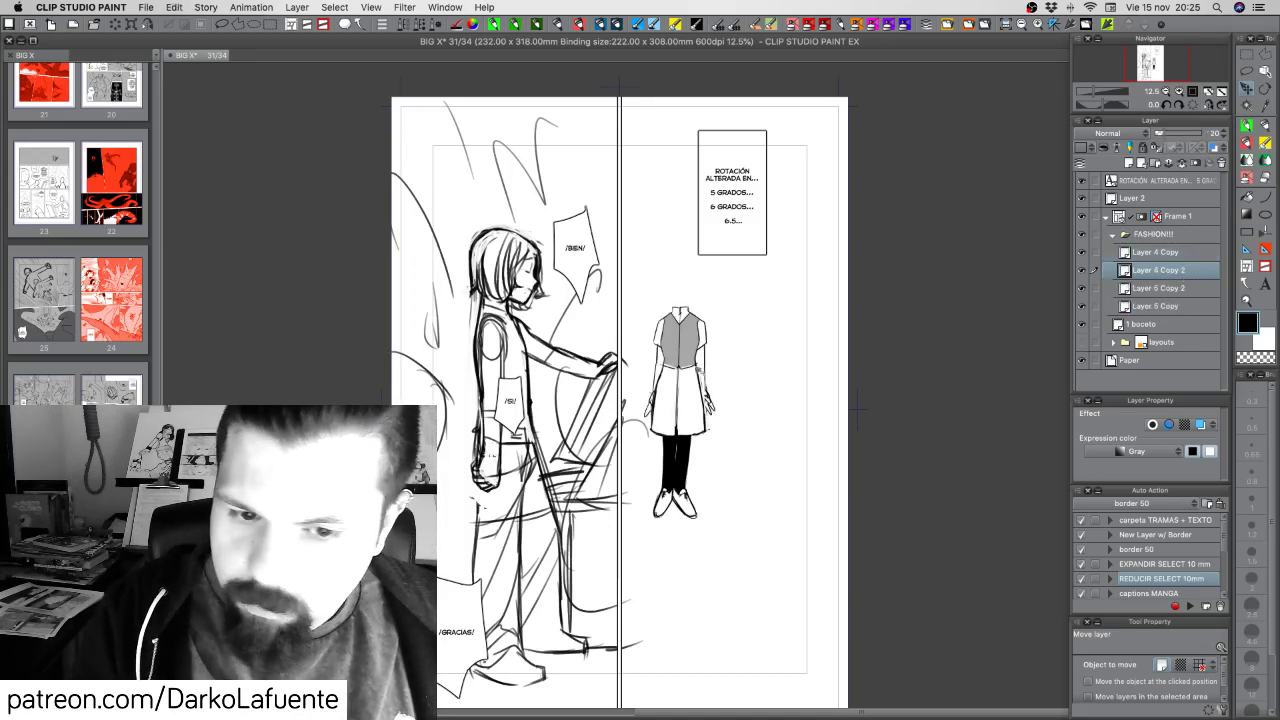
left_click_drag(705, 372, 790, 379)
key("super+z")
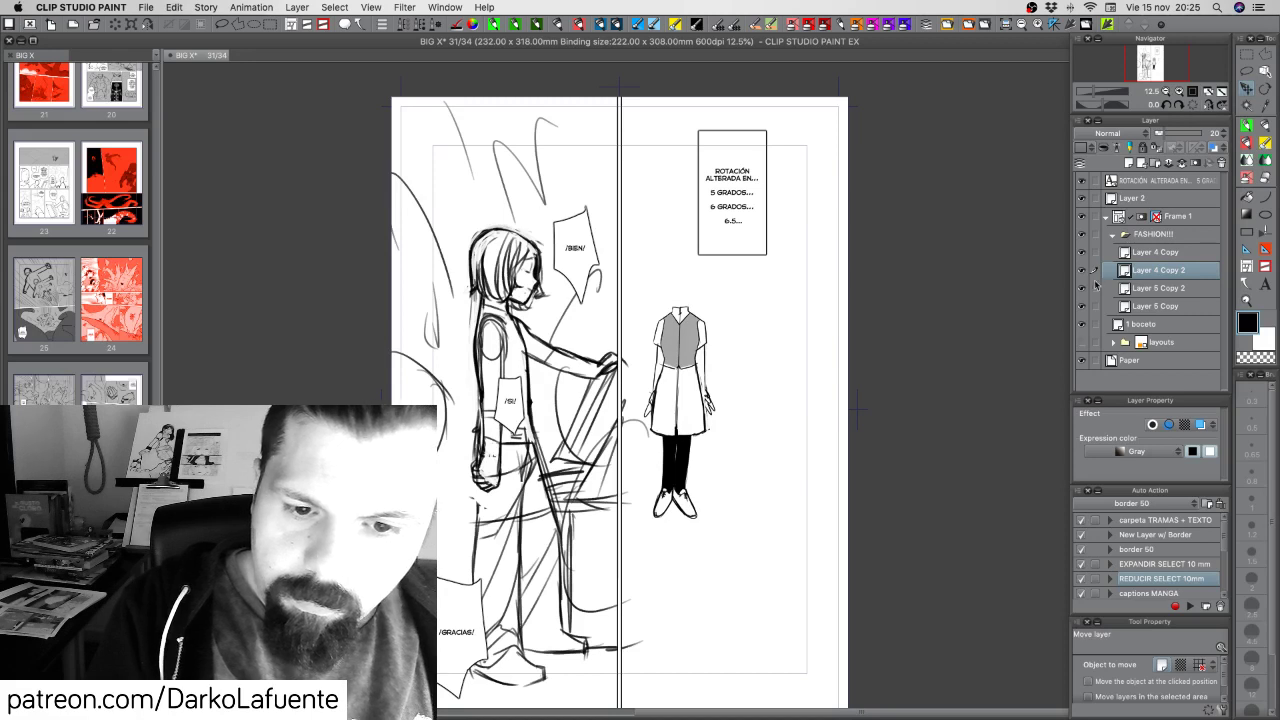
left_click(1081, 271)
left_click(1081, 271)
left_click(1194, 289, "shift")
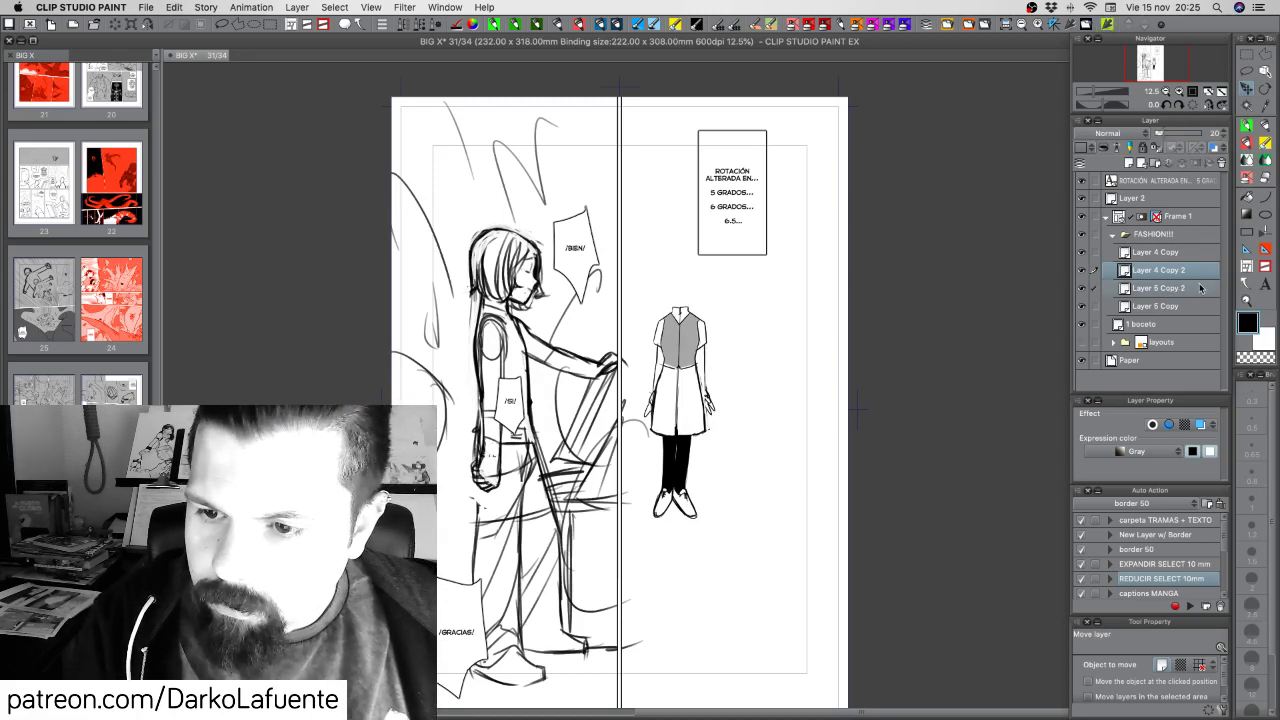
left_click_drag(706, 370, 803, 350)
Merge the duplicated line-art layer, Layer 5 Copy 2, into Layer 5 Copy
left_click(1189, 291)
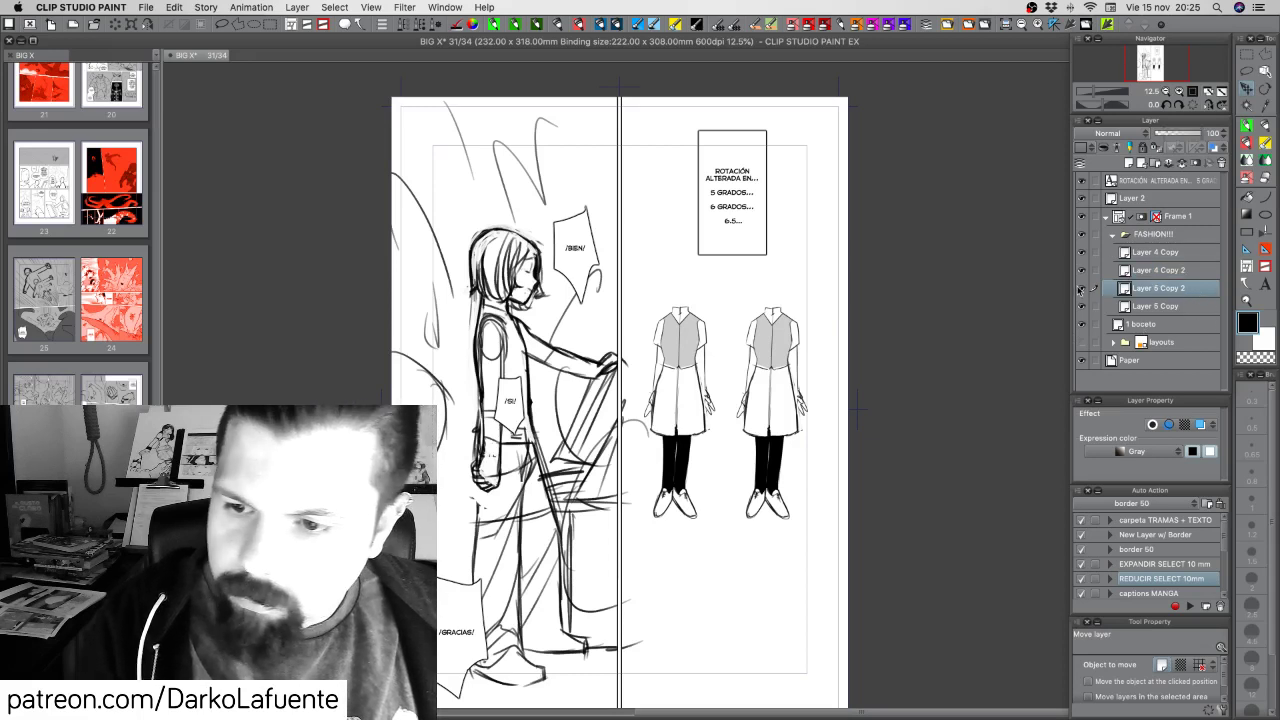
left_click(1081, 288)
left_click(1081, 288)
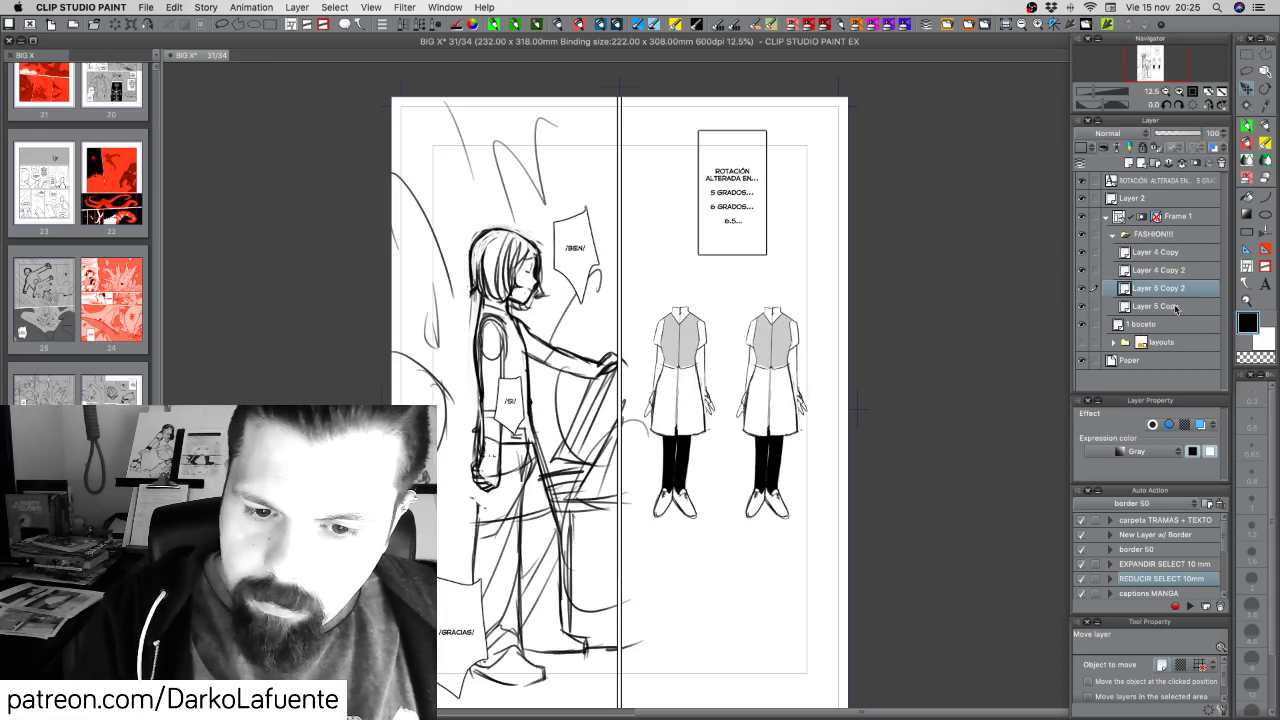
key("super+e")
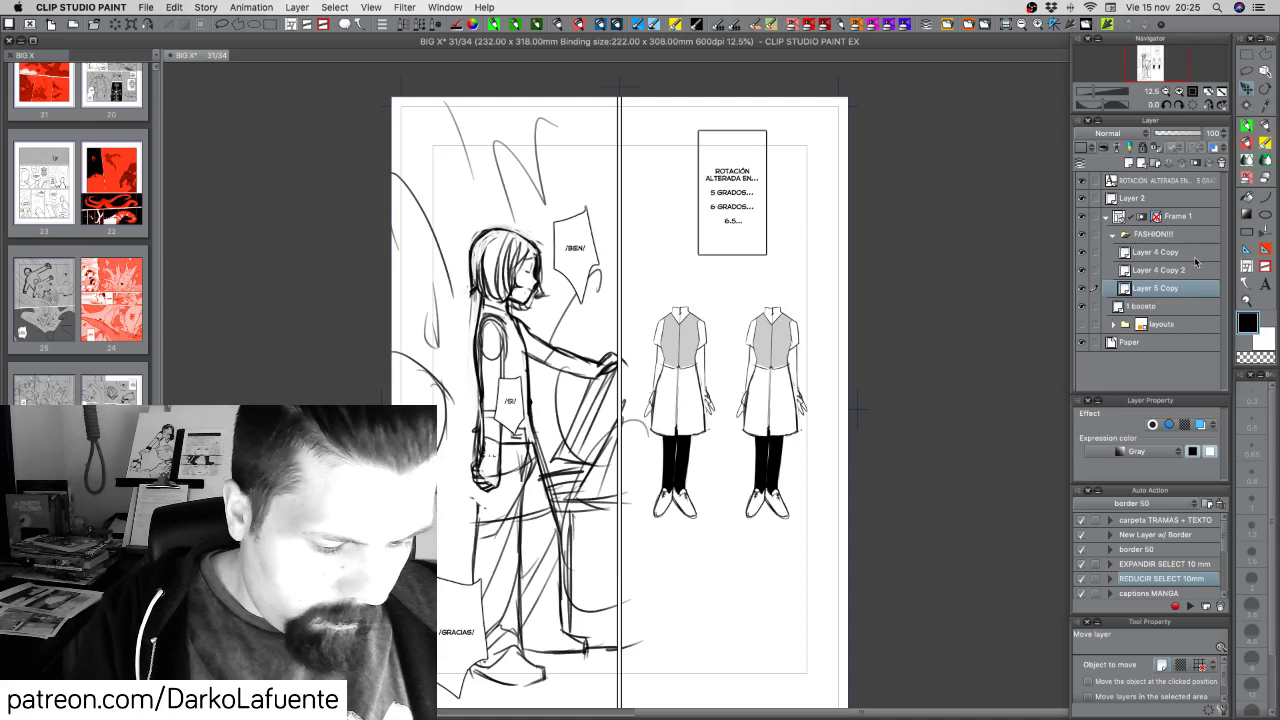
Merge the two vest tone layers at full opacity and set the merged layer's opacity to 27
left_click(1198, 268)
left_click_drag(1176, 134, 1218, 134)
left_click(1184, 252)
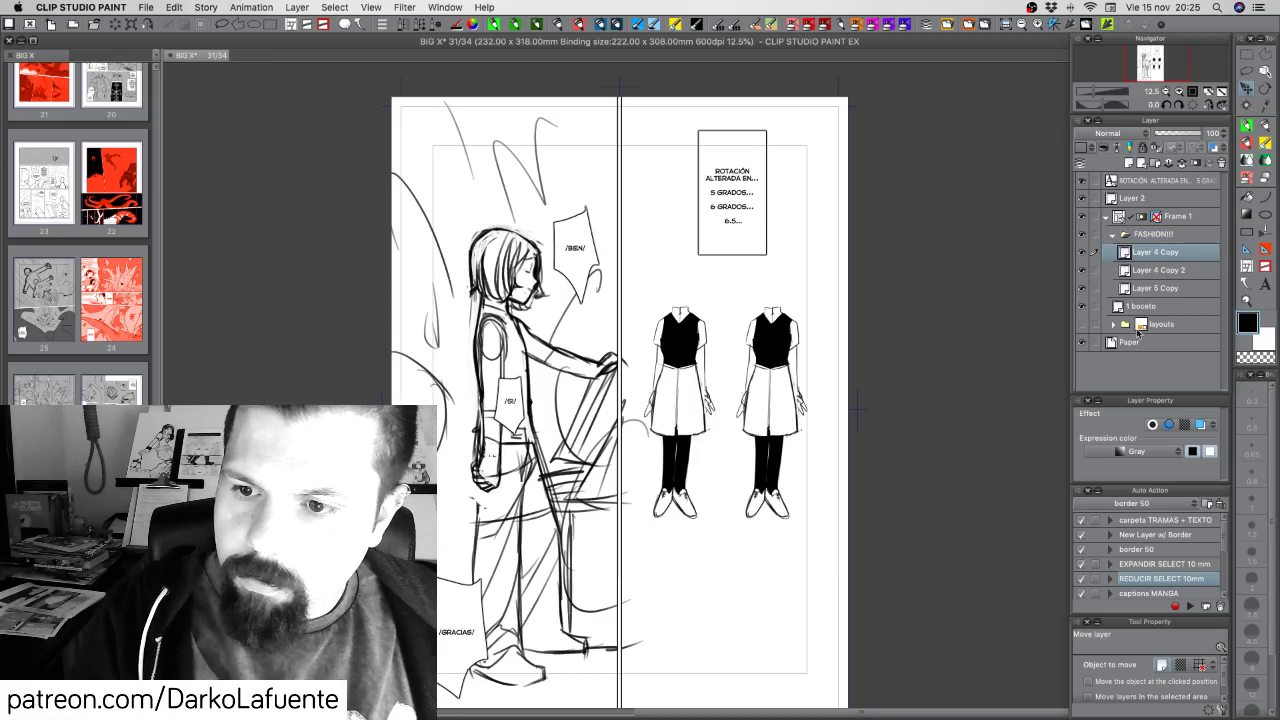
key("super+e")
left_click(1164, 271)
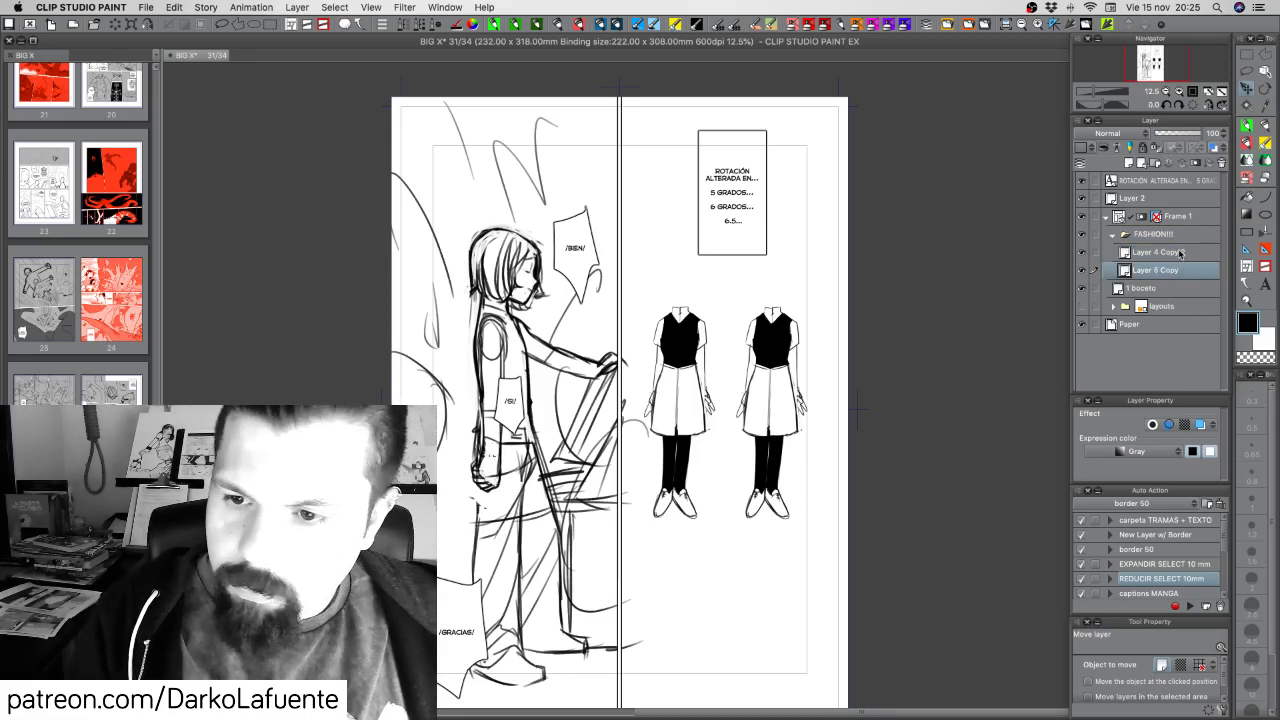
left_click(1182, 253)
left_click(1170, 135)
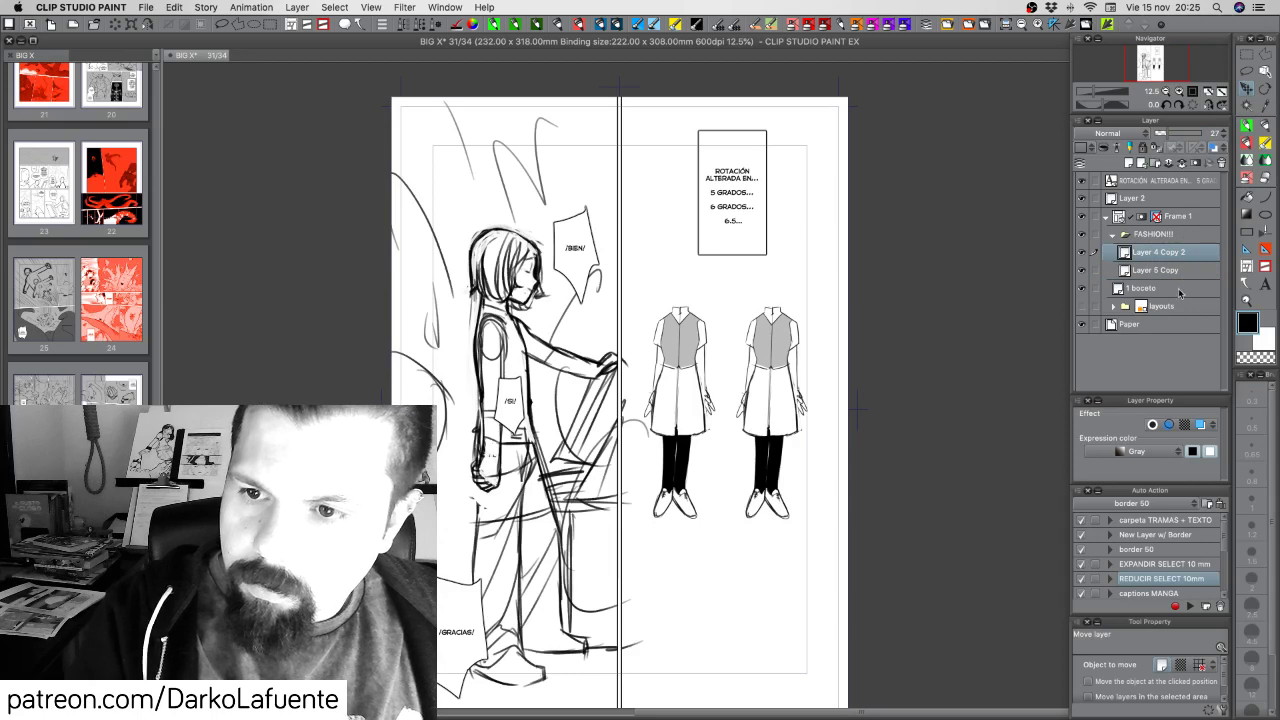
Select the merged line-art layer, Layer 5 Copy, and bring both outfit figures into close view for editing
left_click(1200, 268)
left_click(1178, 94)
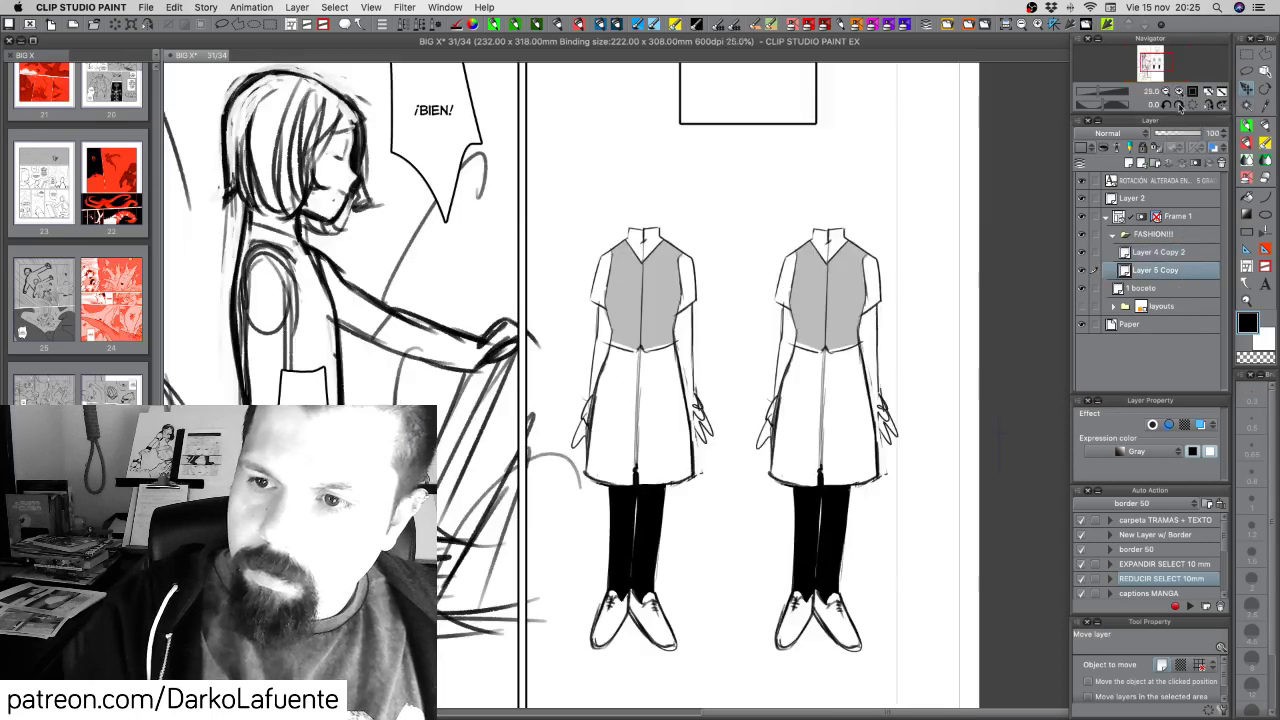
left_click_drag(855, 439, 740, 429)
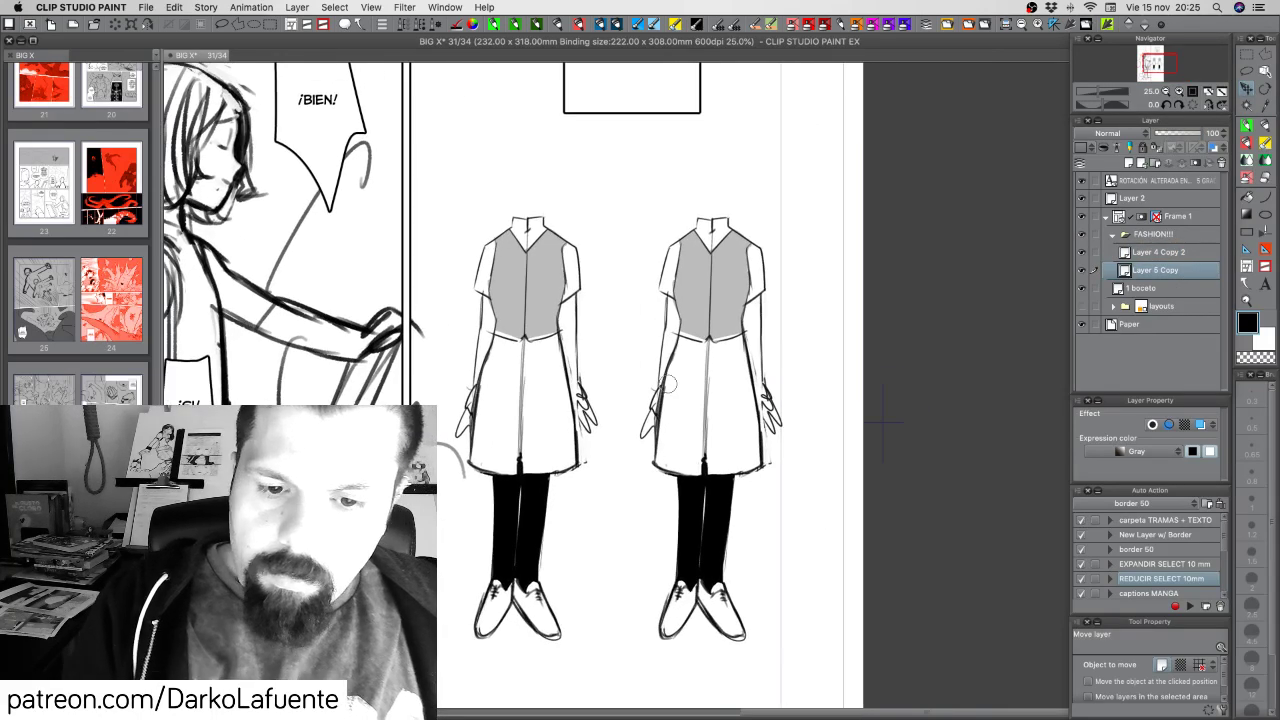
Replace the second outfit figure's skirt with a belt and the first outer edge of a pair of trousers
mouse_move(661, 463)
left_mouse_down()
mouse_move(705, 468)
mouse_move(758, 430)
mouse_move(750, 412)
mouse_move(703, 451)
left_mouse_up()
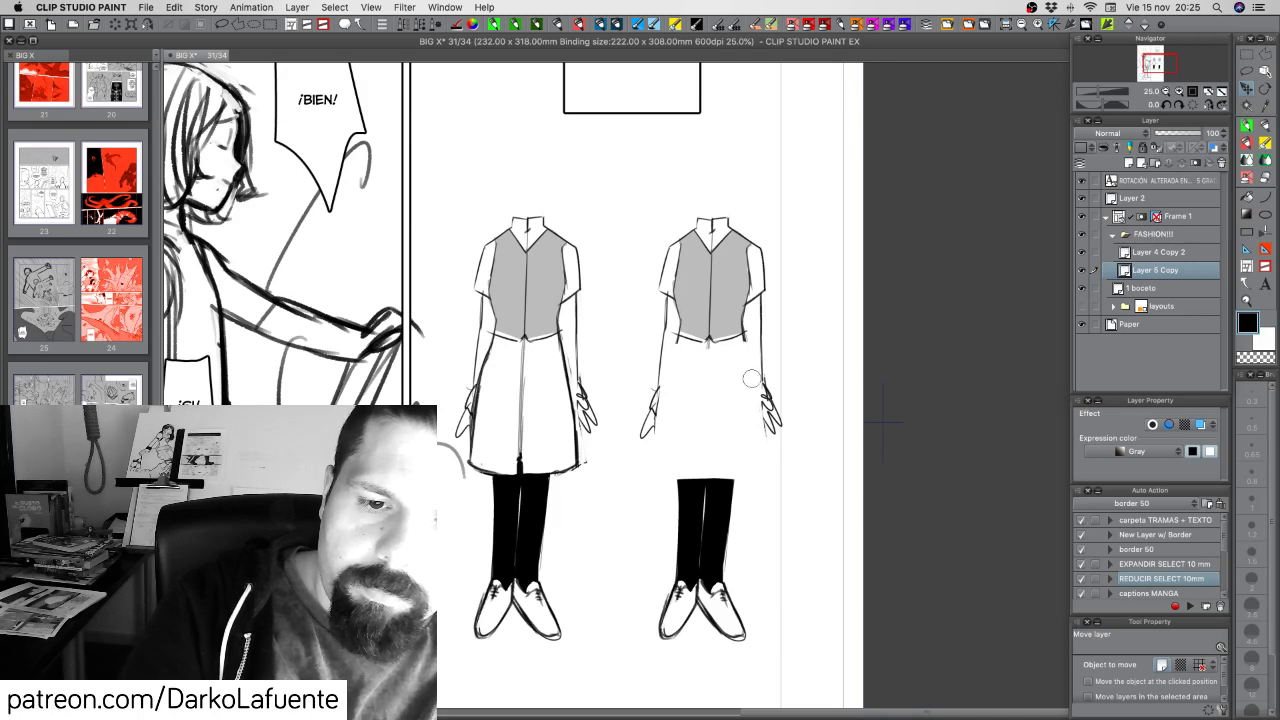
key("p")
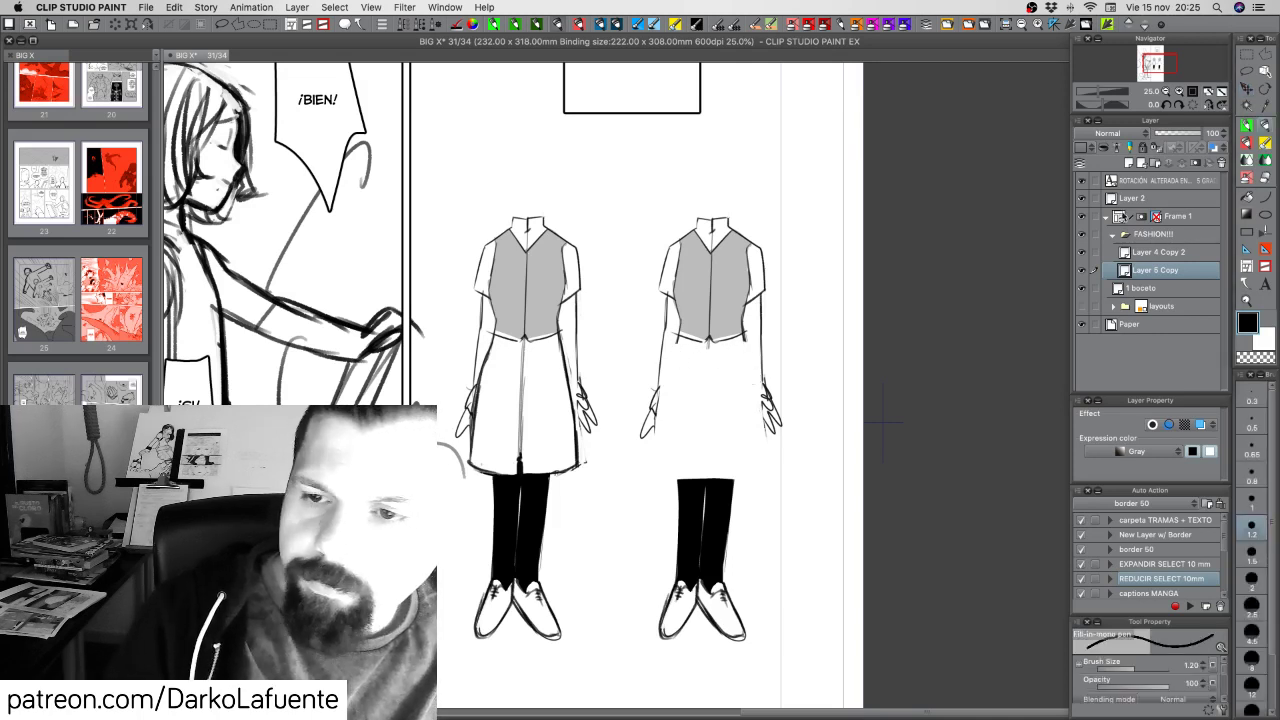
key("p")
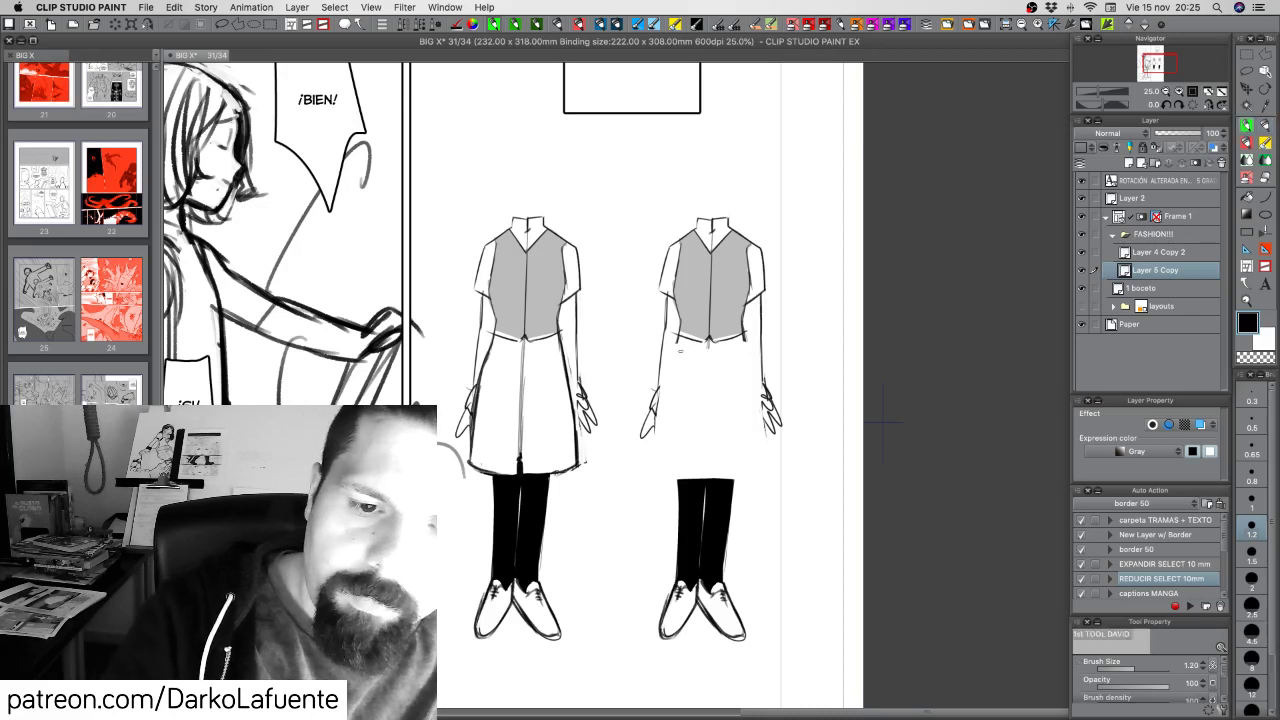
mouse_move(679, 335)
left_mouse_down()
mouse_move(747, 348)
mouse_move(678, 352)
mouse_move(716, 365)
mouse_move(700, 358)
mouse_move(720, 354)
mouse_move(674, 406)
mouse_move(670, 478)
left_mouse_up()
left_click_drag(671, 426, 678, 479)
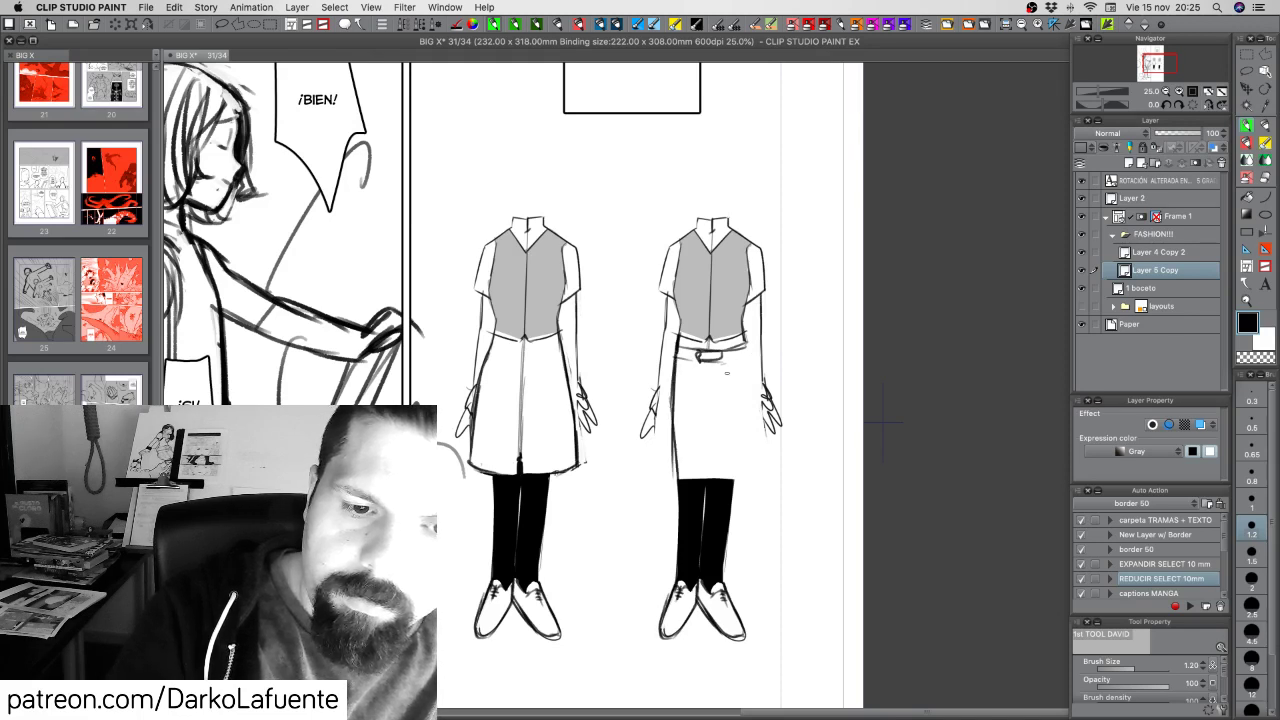
Draw the opposite outer edge of the second figure's trousers and fill the garment with black
left_click_drag(746, 336, 743, 406)
left_click_drag(746, 362, 740, 458)
left_click_drag(744, 404, 733, 510)
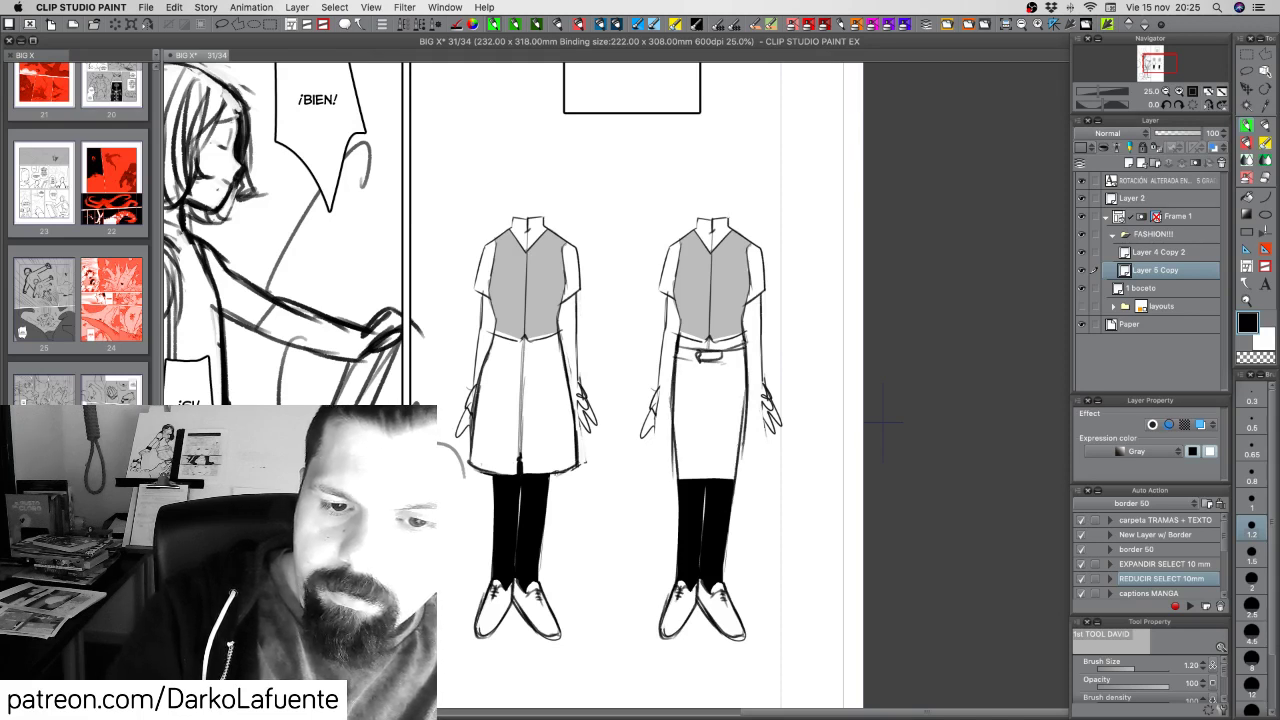
left_click_drag(741, 434, 735, 478)
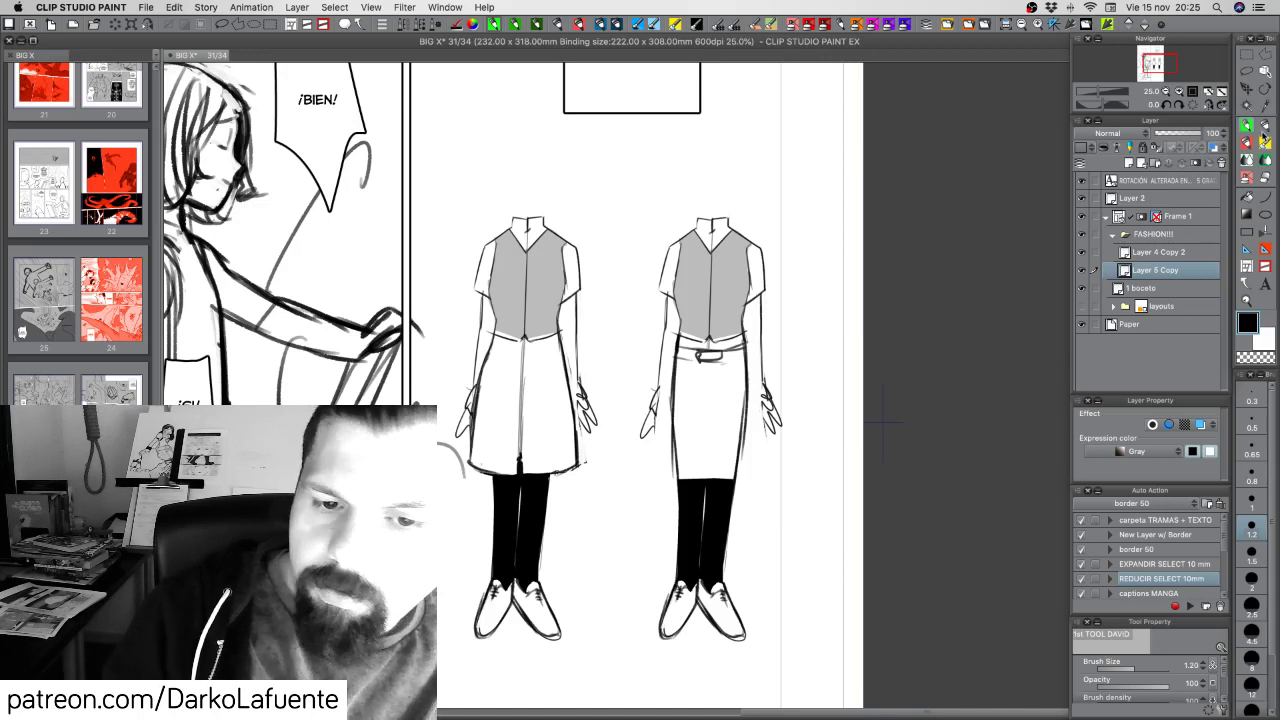
left_click(1248, 212)
left_click(737, 419)
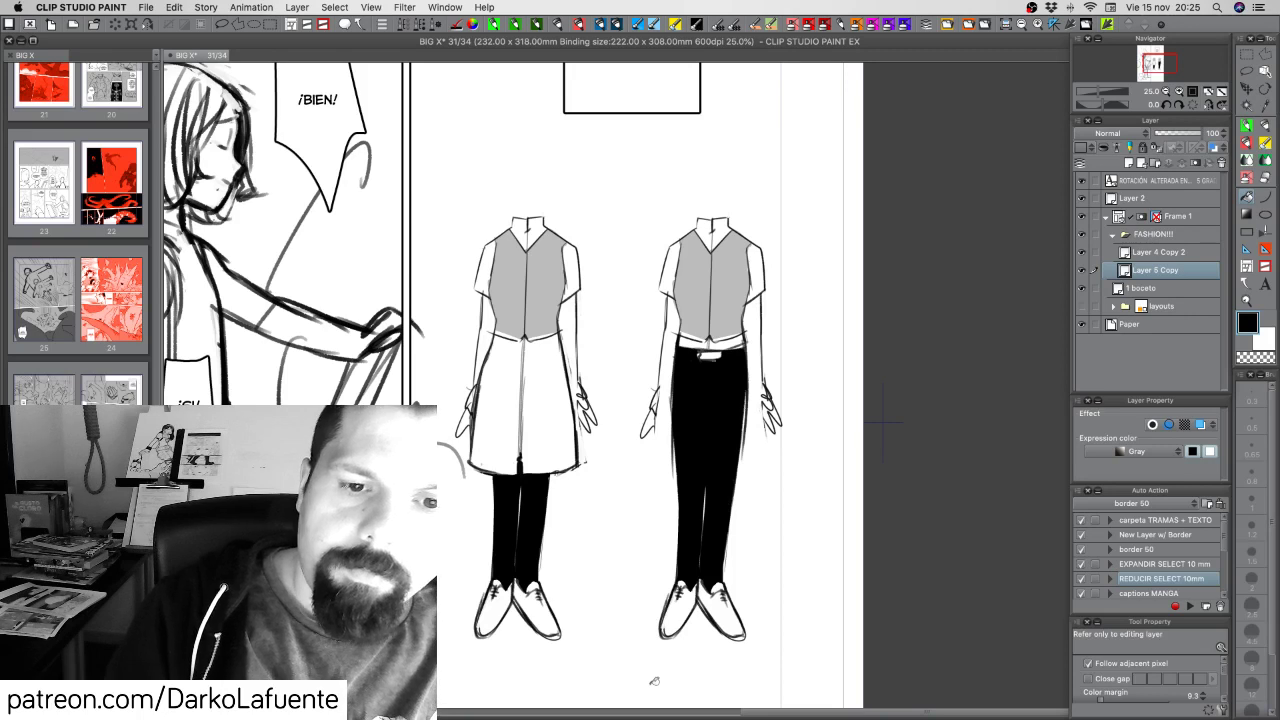
Sketch the missing fingers on both hands of the trousered figure and save the page
left_click(1249, 130)
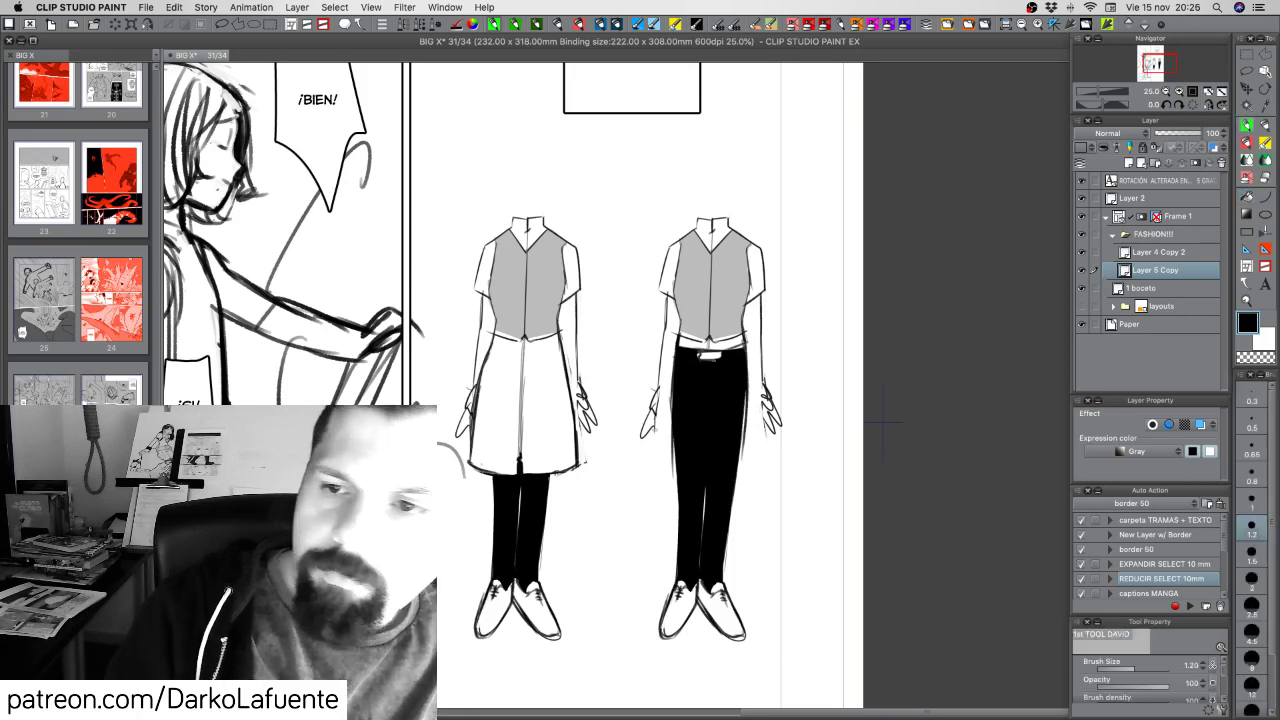
mouse_move(662, 415)
left_mouse_down()
mouse_move(650, 442)
mouse_move(670, 423)
left_mouse_up()
mouse_move(754, 403)
left_mouse_down()
mouse_move(744, 423)
mouse_move(751, 415)
left_mouse_up()
left_click_drag(755, 405, 765, 435)
left_click_drag(672, 504, 815, 482)
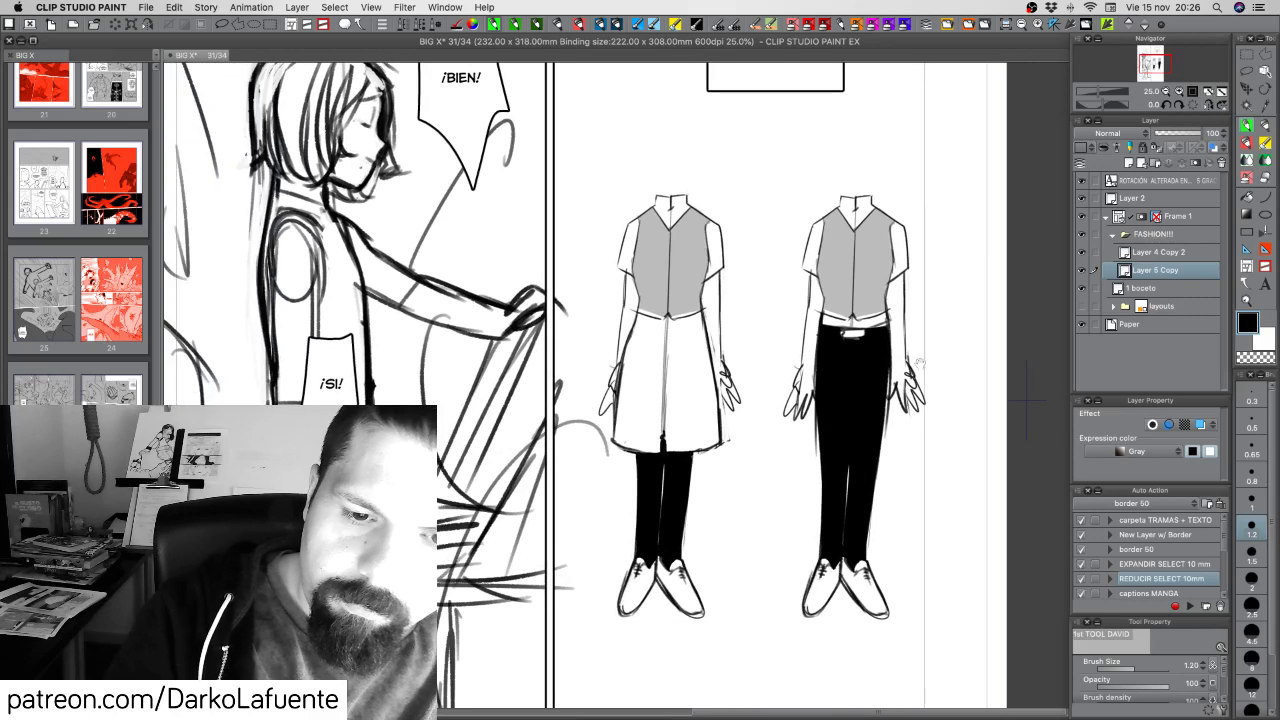
left_click(1165, 91)
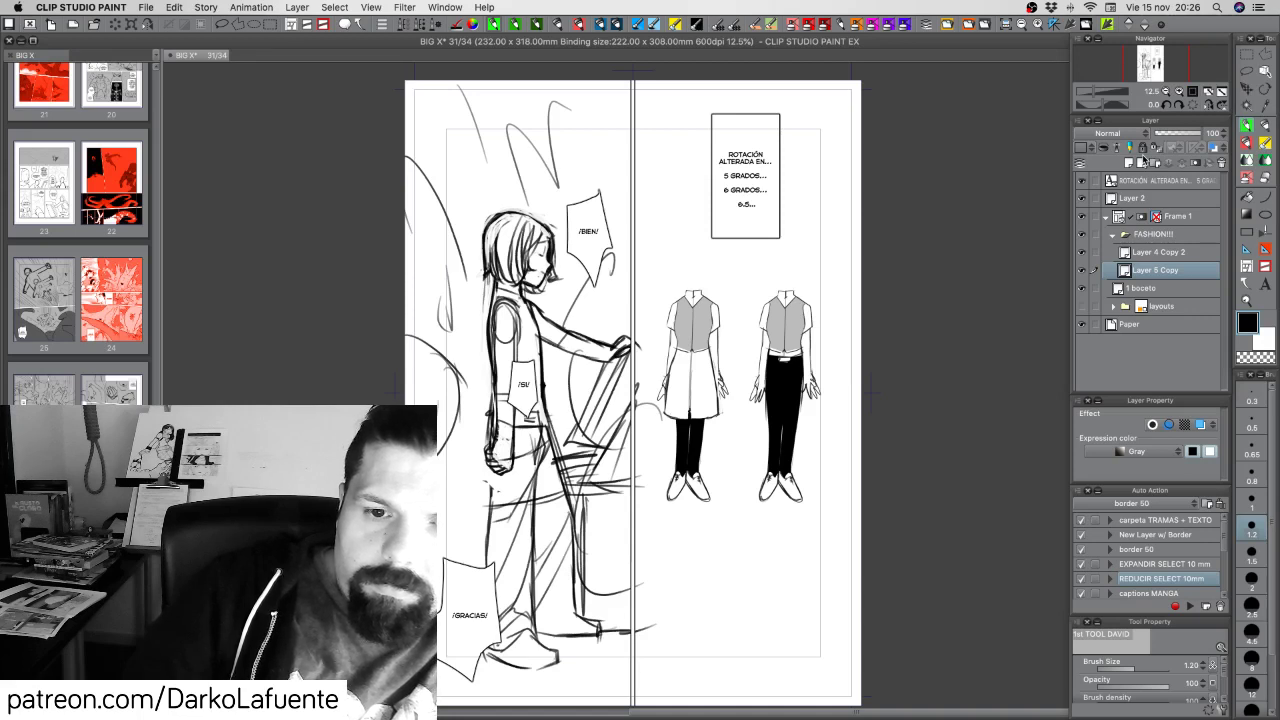
key("super+s")
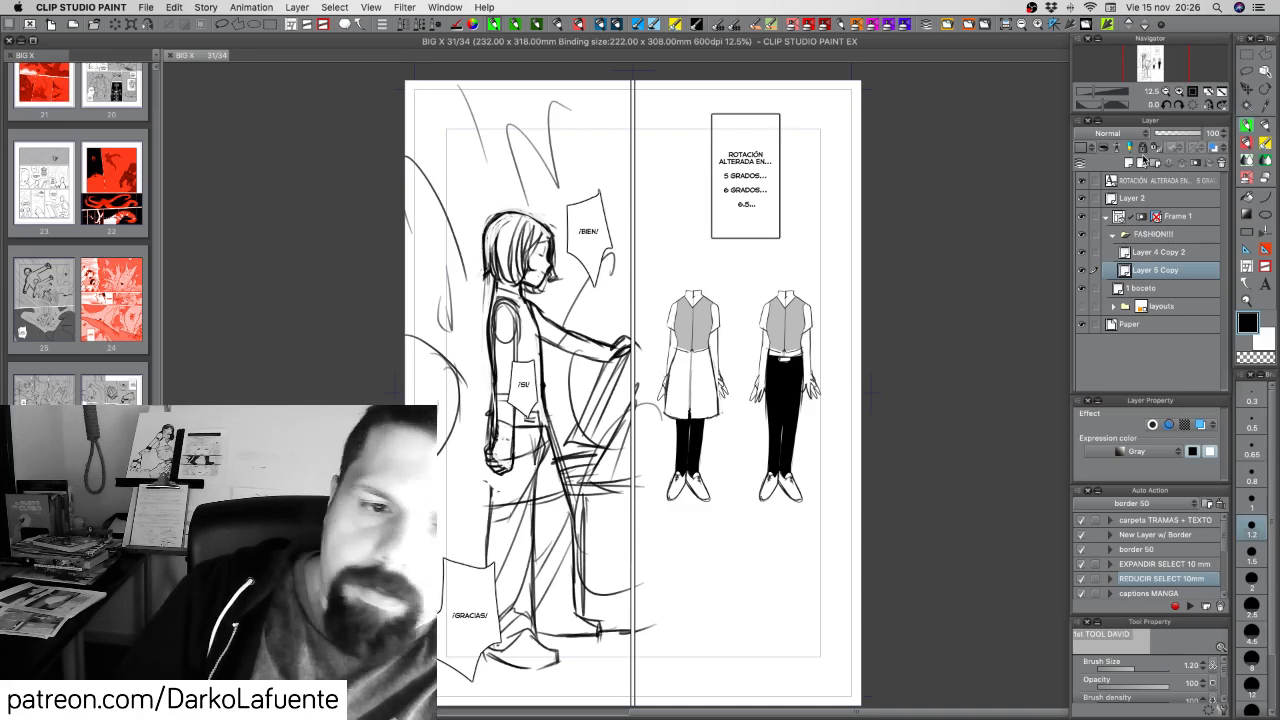
Draw a number 1 surrounded by short emphasis strokes above the figure wearing the skirt
left_click(1082, 270)
left_click(1082, 270)
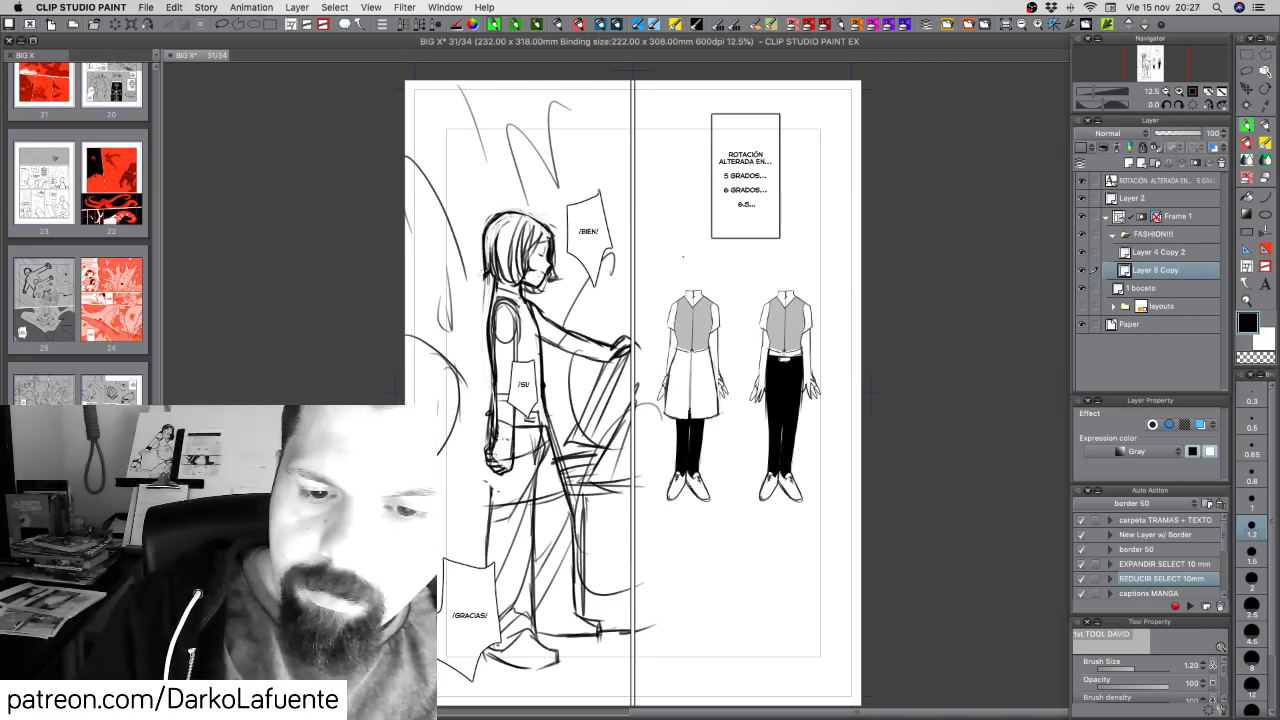
left_click_drag(686, 254, 698, 274)
key("super+z")
mouse_move(690, 276)
left_mouse_down()
mouse_move(709, 273)
mouse_move(660, 274)
left_mouse_up()
mouse_move(678, 229)
left_mouse_down()
mouse_move(679, 253)
mouse_move(730, 281)
left_mouse_up()
left_click_drag(737, 529, 800, 508)
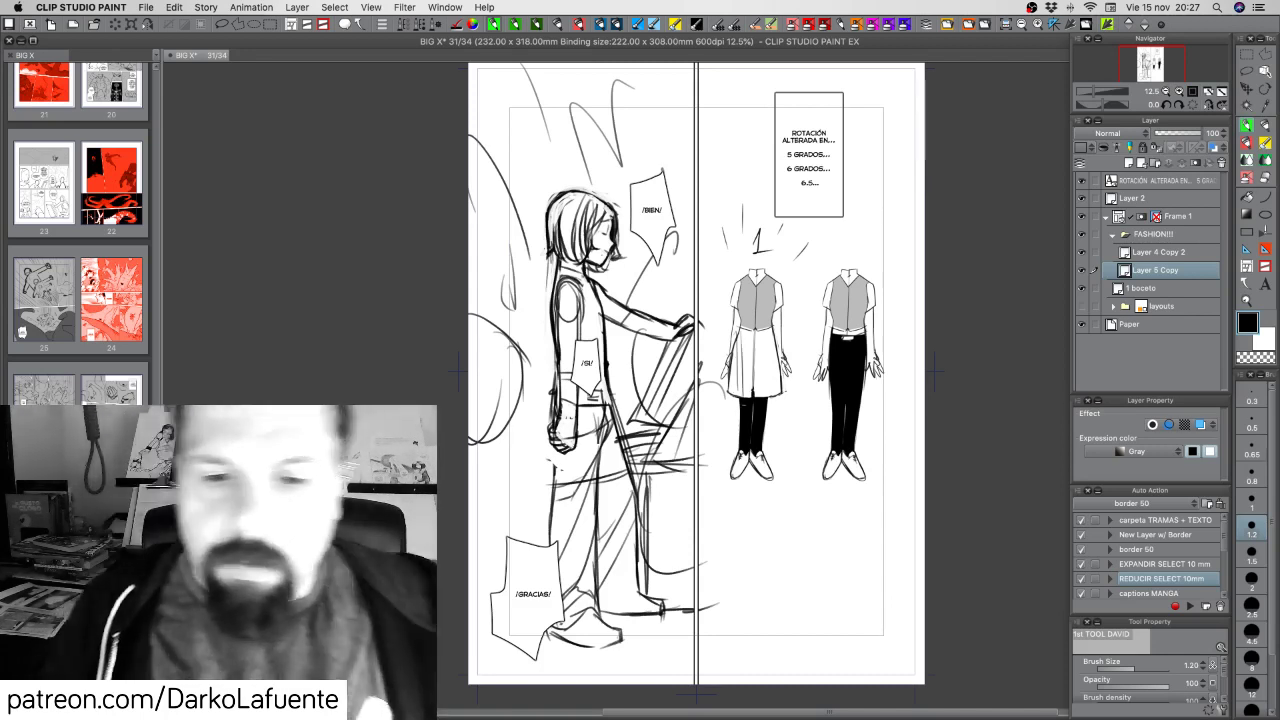
Draw vertical pleat lines down the skirt of the first outfit figure
mouse_move(773, 348)
left_mouse_down()
mouse_move(770, 412)
mouse_move(765, 397)
left_mouse_up()
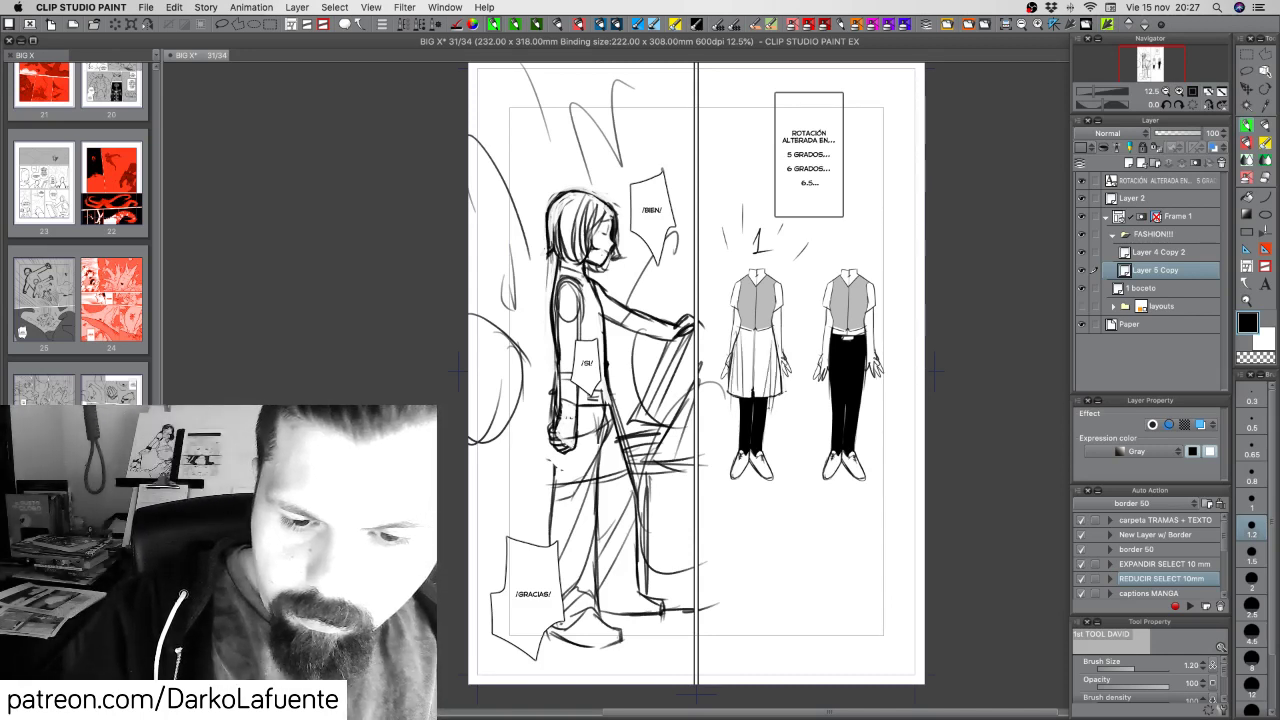
mouse_move(740, 328)
left_mouse_down()
mouse_move(730, 396)
mouse_move(773, 356)
mouse_move(746, 356)
mouse_move(747, 396)
mouse_move(761, 356)
mouse_move(759, 396)
left_mouse_up()
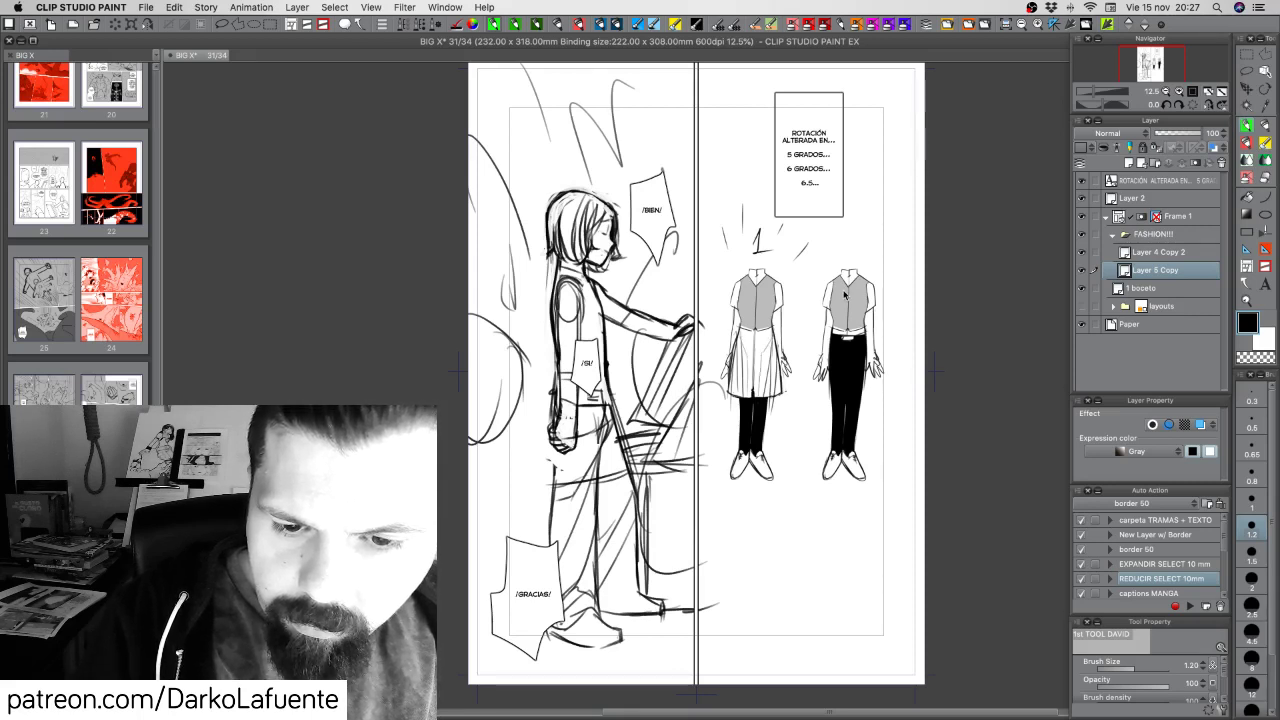
key("super+z")
key("super+z")
key("super+z")
key("super+z")
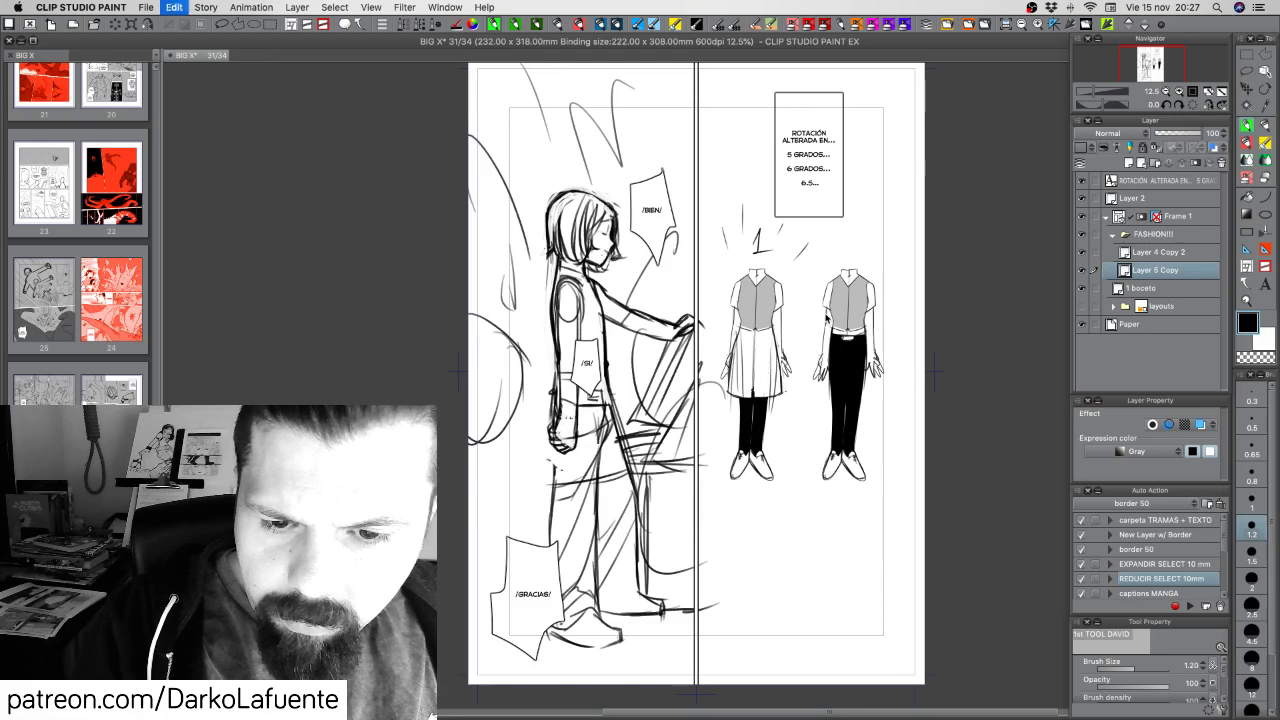
left_click_drag(665, 470, 709, 421)
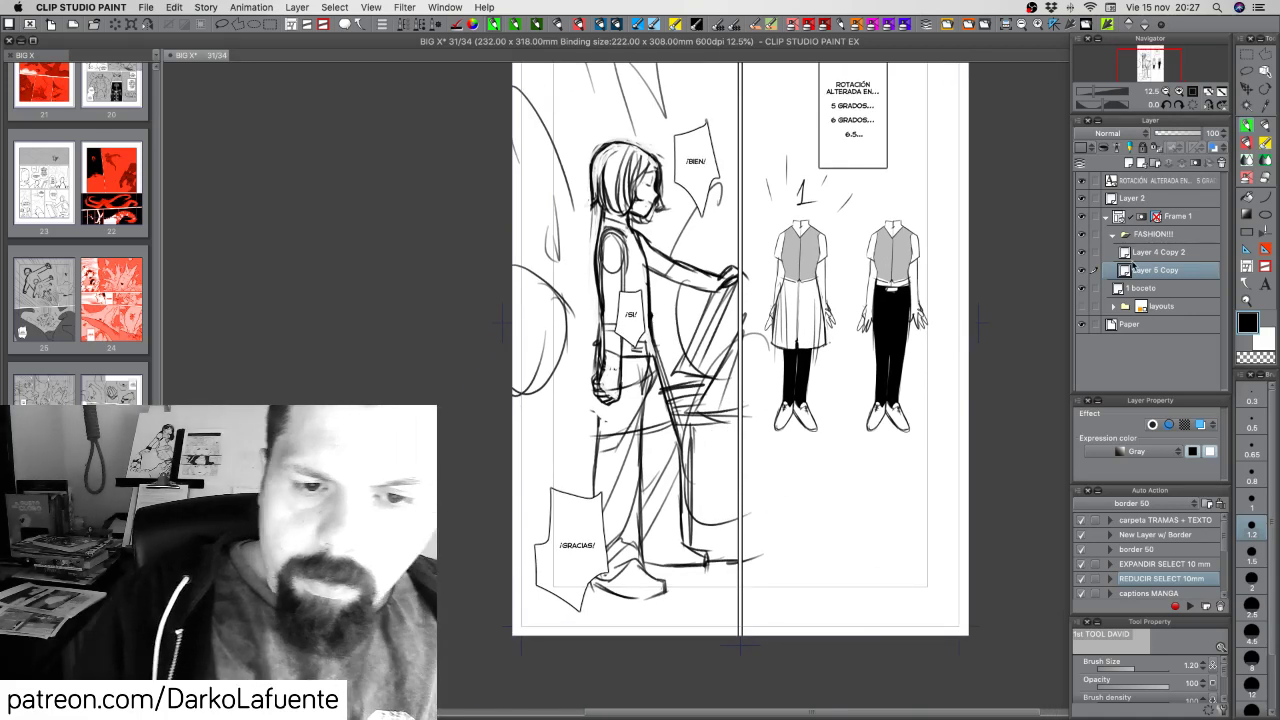
On the 1 boceto layer, erase the old leg sketch of the standing character below the hips
left_click(1081, 288)
left_click(1081, 288)
left_click(1140, 288)
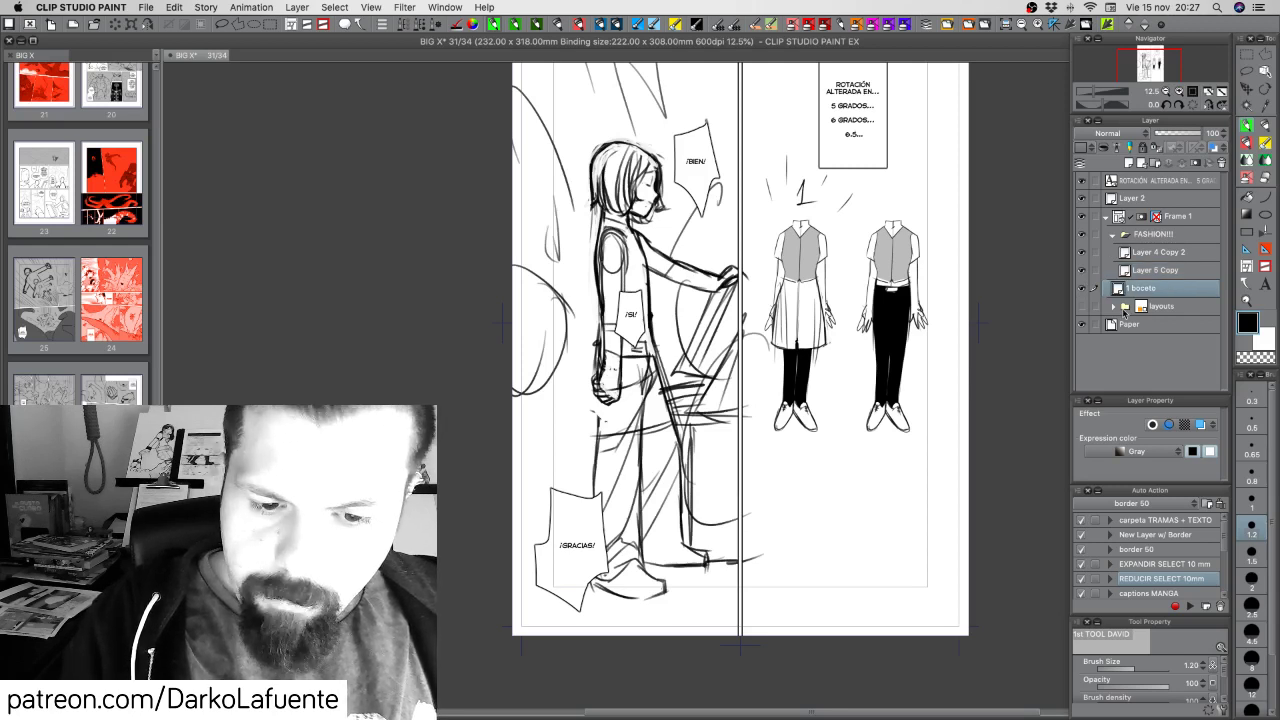
mouse_move(640, 451)
left_mouse_down()
mouse_move(632, 537)
mouse_move(641, 550)
mouse_move(672, 444)
mouse_move(680, 526)
mouse_move(625, 398)
mouse_move(620, 456)
mouse_move(603, 458)
mouse_move(614, 491)
left_mouse_up()
mouse_move(603, 458)
left_mouse_down()
mouse_move(604, 508)
mouse_move(622, 464)
mouse_move(613, 530)
mouse_move(636, 507)
mouse_move(635, 553)
mouse_move(615, 572)
mouse_move(661, 512)
mouse_move(687, 560)
left_mouse_up()
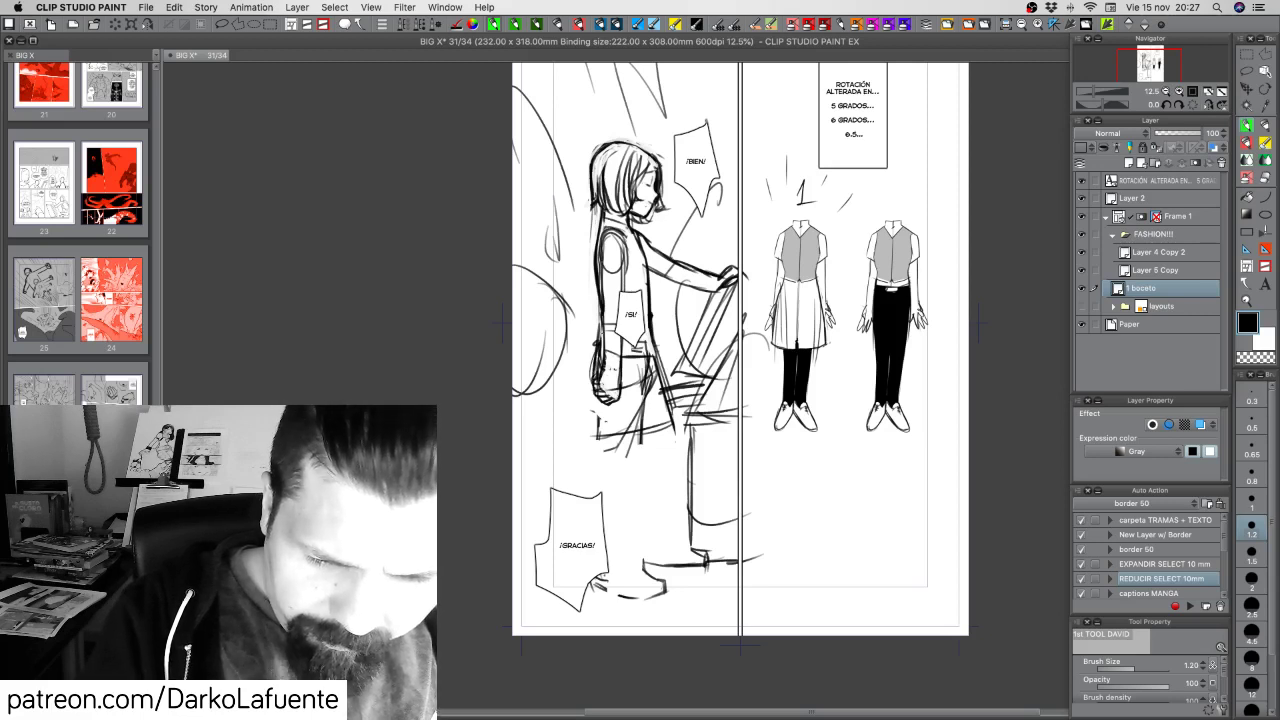
Redraw the standing character's rear leg as two long contours from the hips to the ankle
left_click_drag(597, 400, 598, 492)
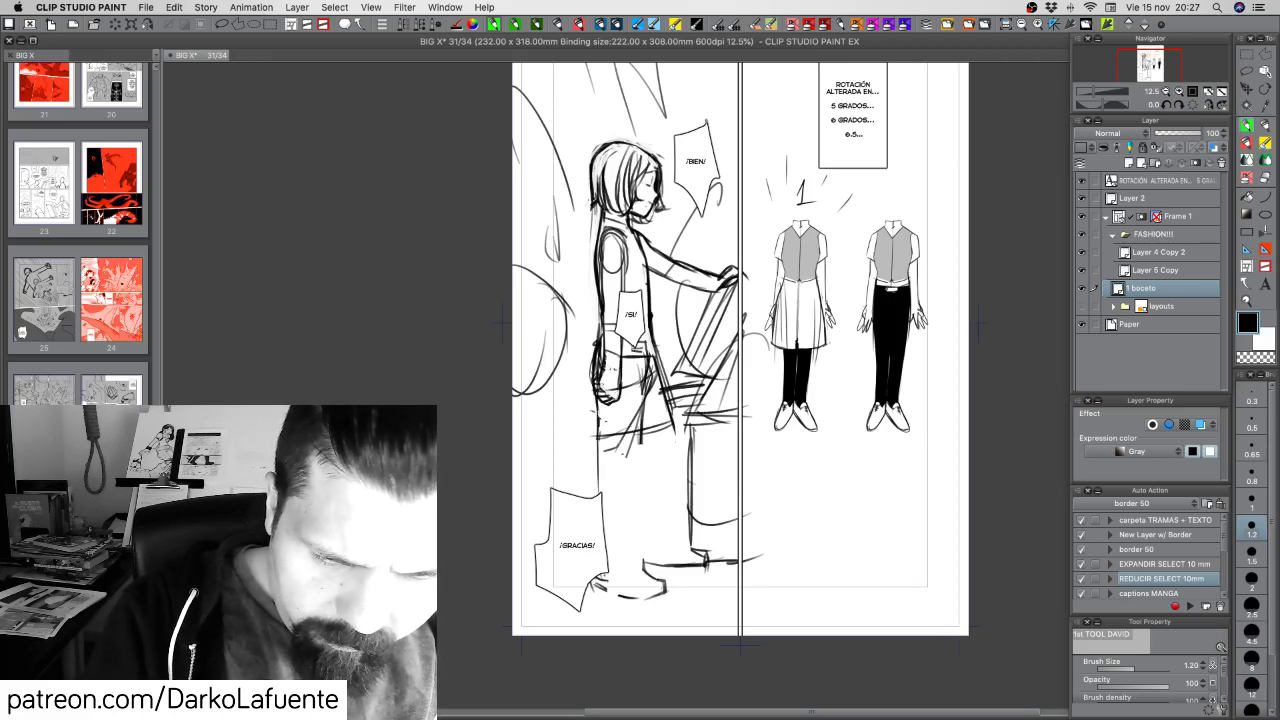
left_click_drag(643, 370, 629, 487)
left_click_drag(640, 378, 628, 484)
left_click_drag(634, 454, 628, 570)
left_click_drag(600, 430, 596, 494)
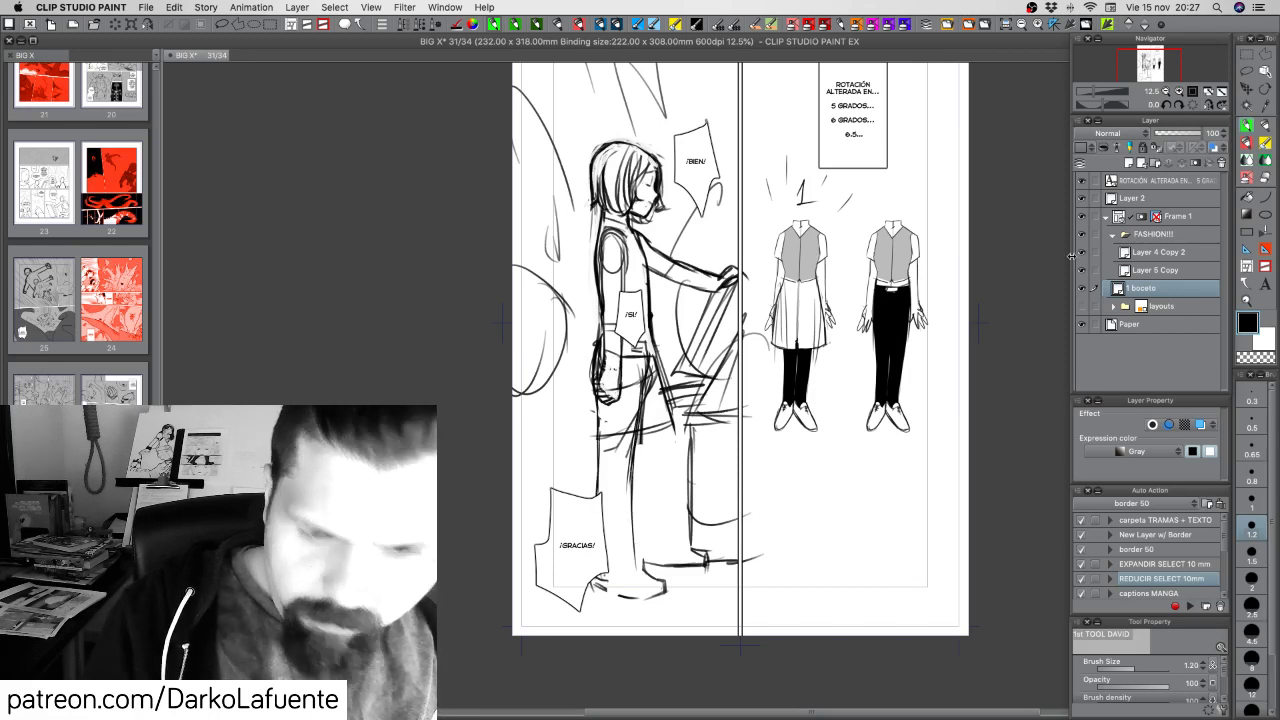
Hide the speech balloon shapes on Layer 2 and sketch the rear knee plus the forward leg's thigh and knee
left_click(1081, 198)
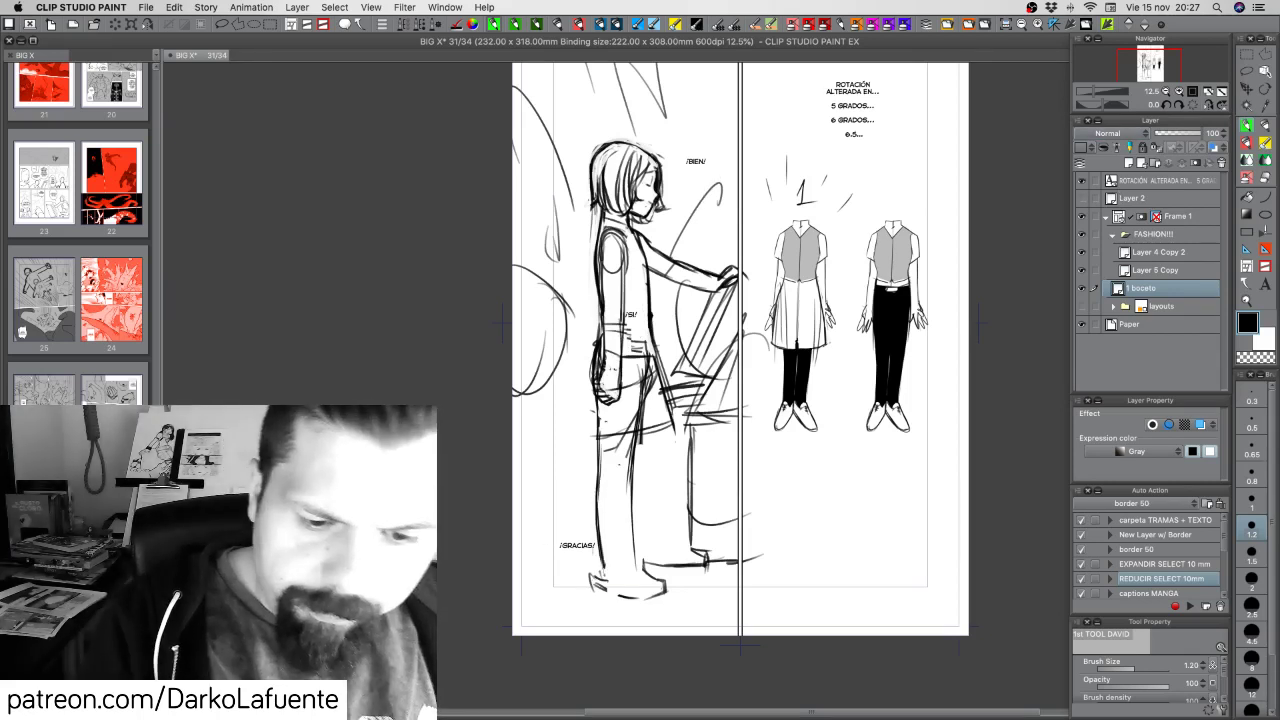
mouse_move(600, 474)
left_mouse_down()
mouse_move(622, 478)
mouse_move(614, 502)
mouse_move(630, 502)
left_mouse_up()
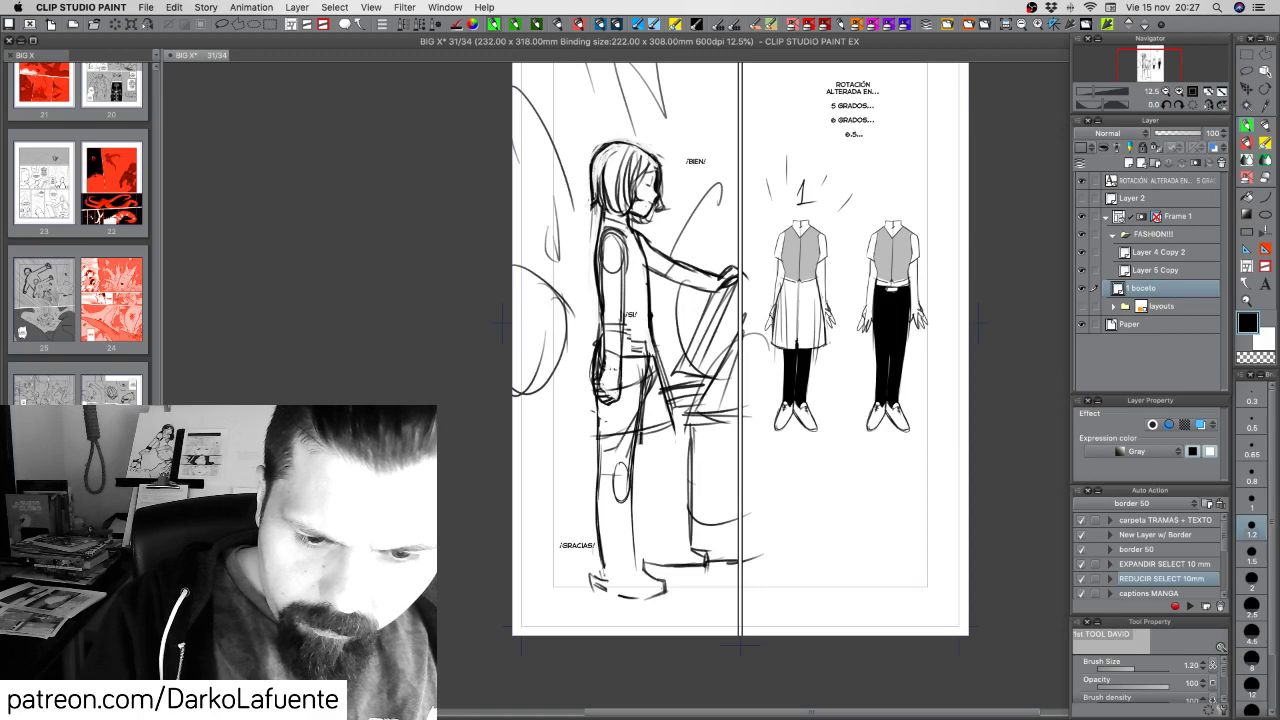
left_click_drag(642, 438, 651, 465)
left_click_drag(658, 380, 680, 450)
mouse_move(666, 408)
left_mouse_down()
mouse_move(684, 458)
mouse_move(657, 472)
mouse_move(676, 456)
mouse_move(676, 488)
left_mouse_up()
left_click_drag(686, 444, 683, 480)
left_click_drag(685, 460, 677, 488)
Reinforce the standing character's waist hem and back contour
left_click_drag(624, 342, 650, 345)
left_click_drag(651, 317, 651, 341)
left_click_drag(599, 285, 596, 388)
Strengthen the rear leg's back contour down to the heel and sketch the top of its shoe
key("c")
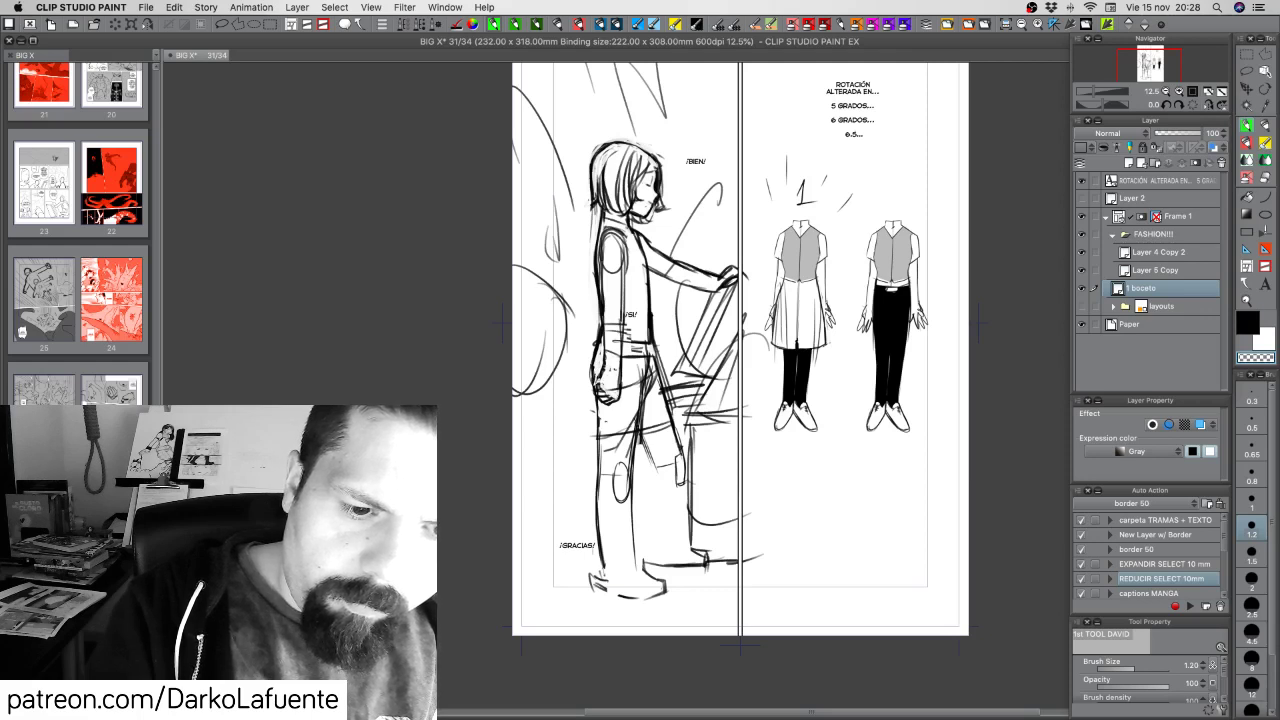
key("c")
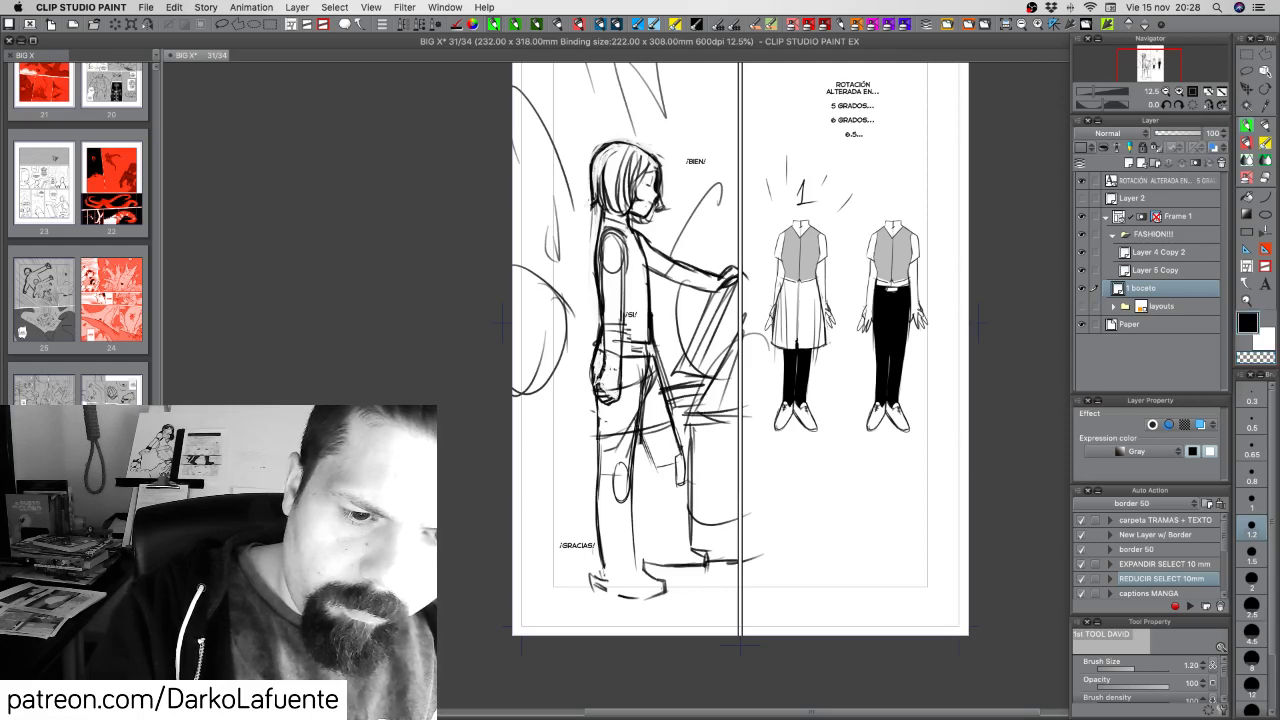
mouse_move(600, 404)
left_mouse_down()
mouse_move(598, 516)
mouse_move(606, 578)
mouse_move(618, 582)
left_mouse_up()
left_click_drag(616, 580, 638, 562)
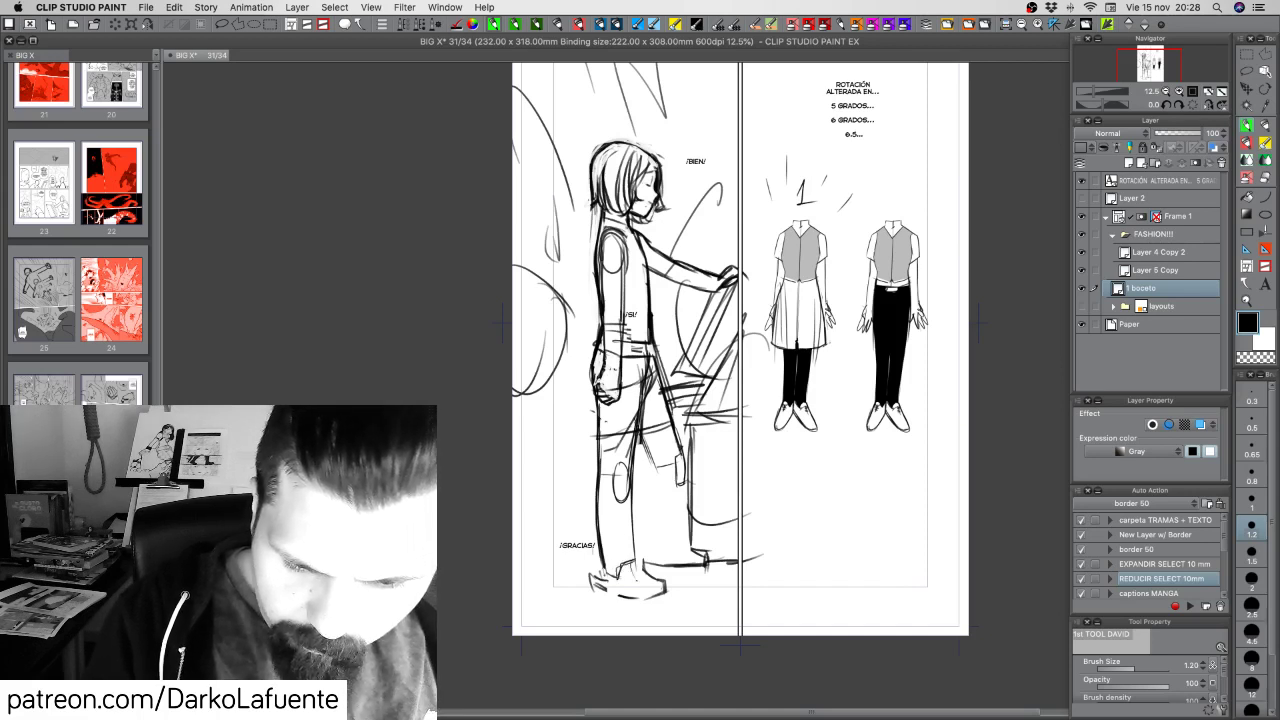
Draw the forward leg's lower contours from the knee down to the ankle
left_click_drag(646, 440, 652, 530)
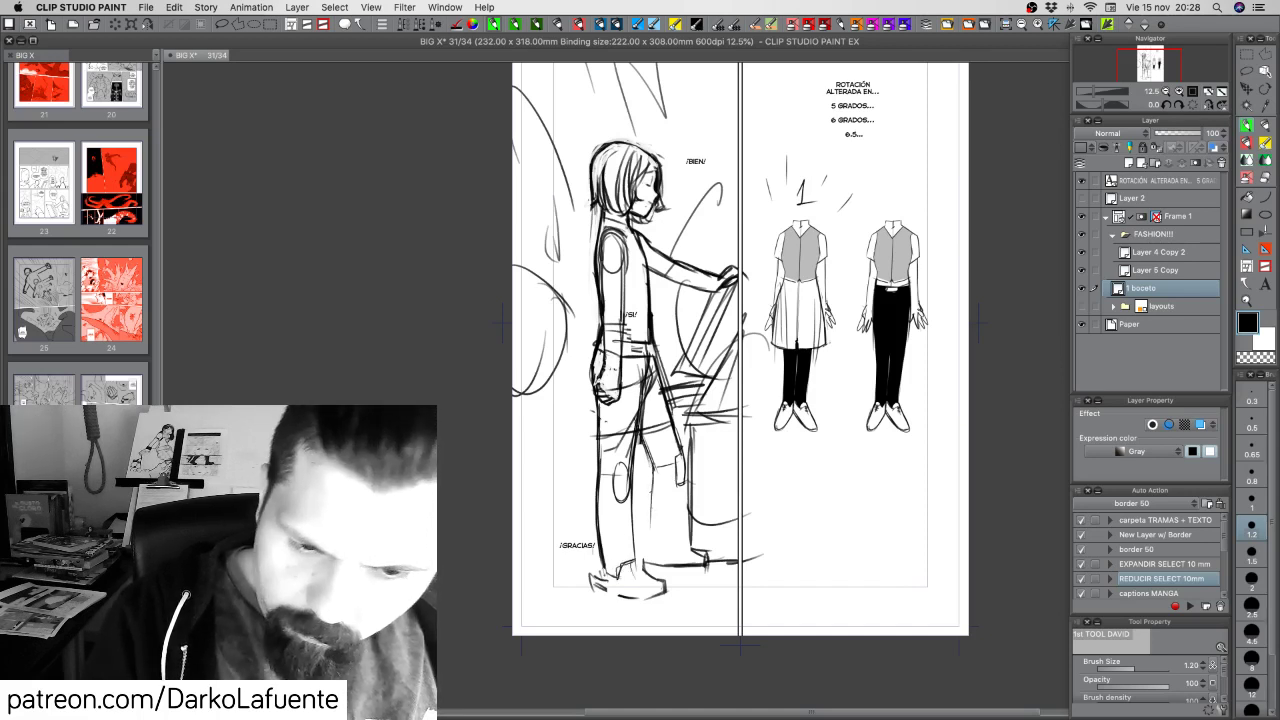
left_click_drag(651, 472, 651, 548)
left_click_drag(647, 528, 651, 554)
mouse_move(680, 468)
left_mouse_down()
mouse_move(681, 552)
mouse_move(684, 512)
mouse_move(681, 536)
mouse_move(653, 480)
mouse_move(652, 524)
left_mouse_up()
left_click_drag(649, 536, 648, 562)
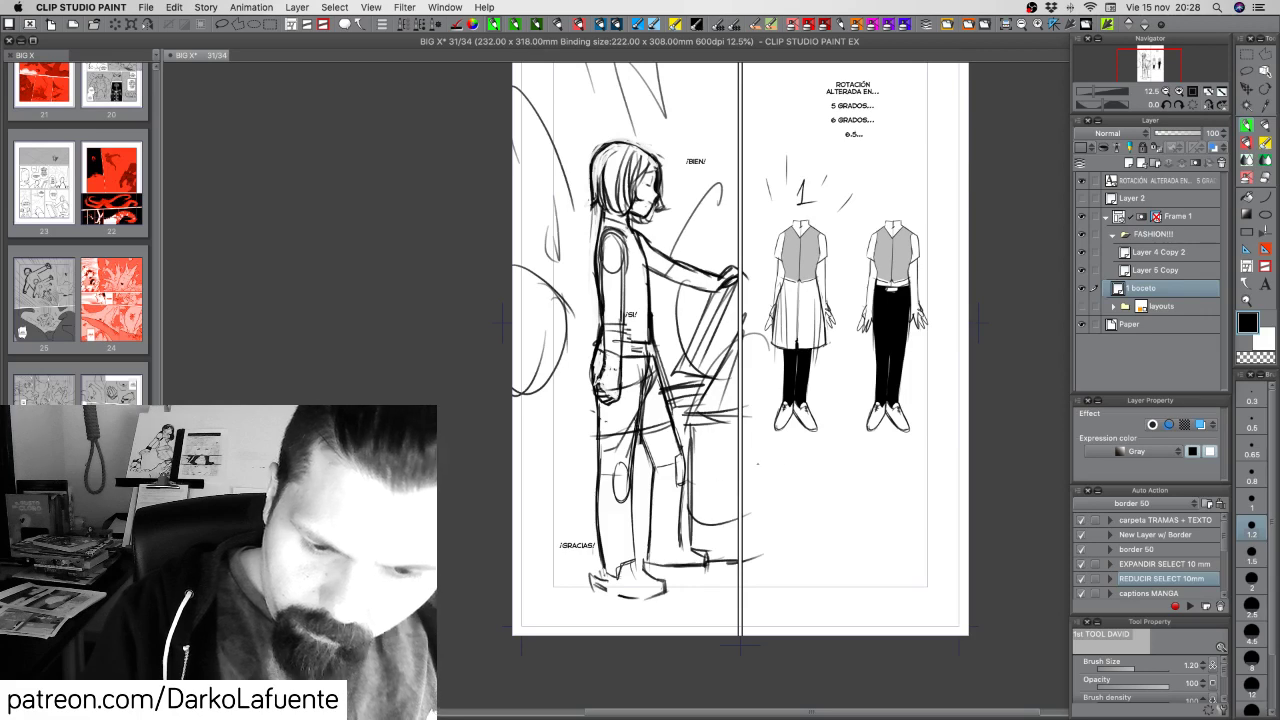
Clean up stray lines around the forward knee and reinforce the forward thigh contour
key("shift+space")
left_click_drag(855, 489, 866, 461)
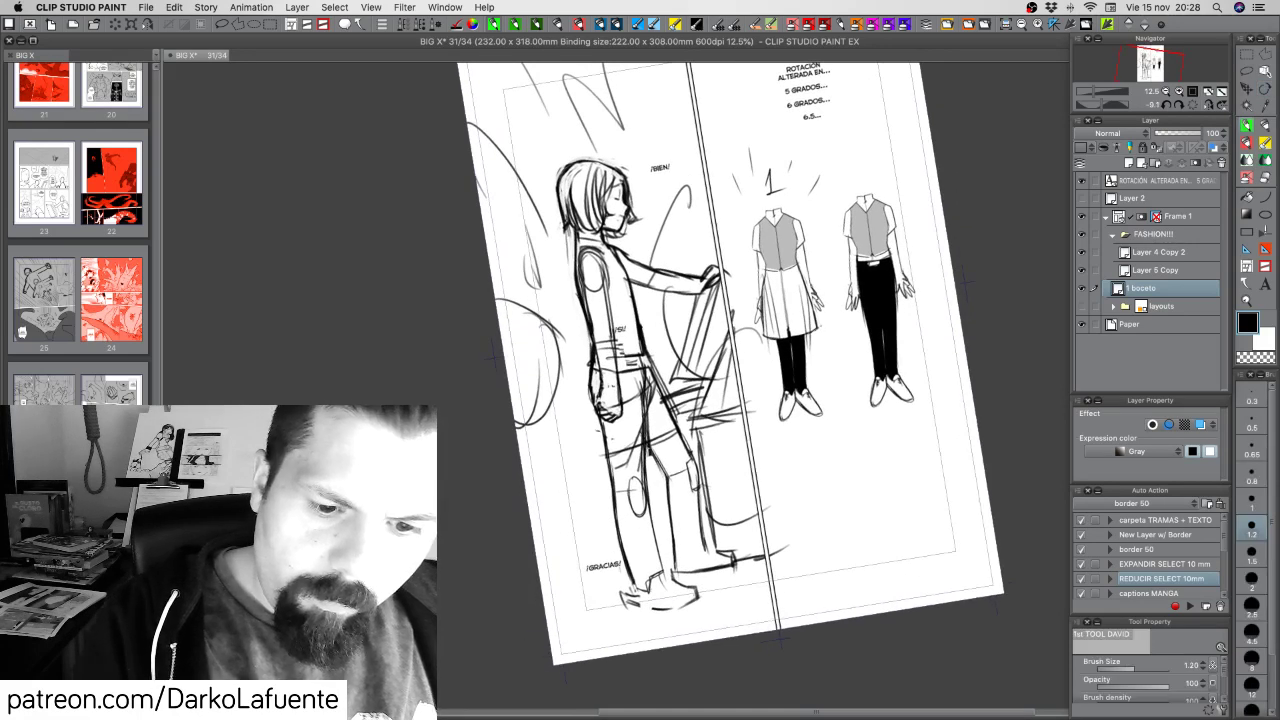
key("c")
mouse_move(658, 462)
left_mouse_down()
mouse_move(669, 480)
mouse_move(655, 462)
mouse_move(662, 474)
mouse_move(646, 486)
mouse_move(712, 466)
mouse_move(710, 448)
left_mouse_up()
key("c")
key("space")
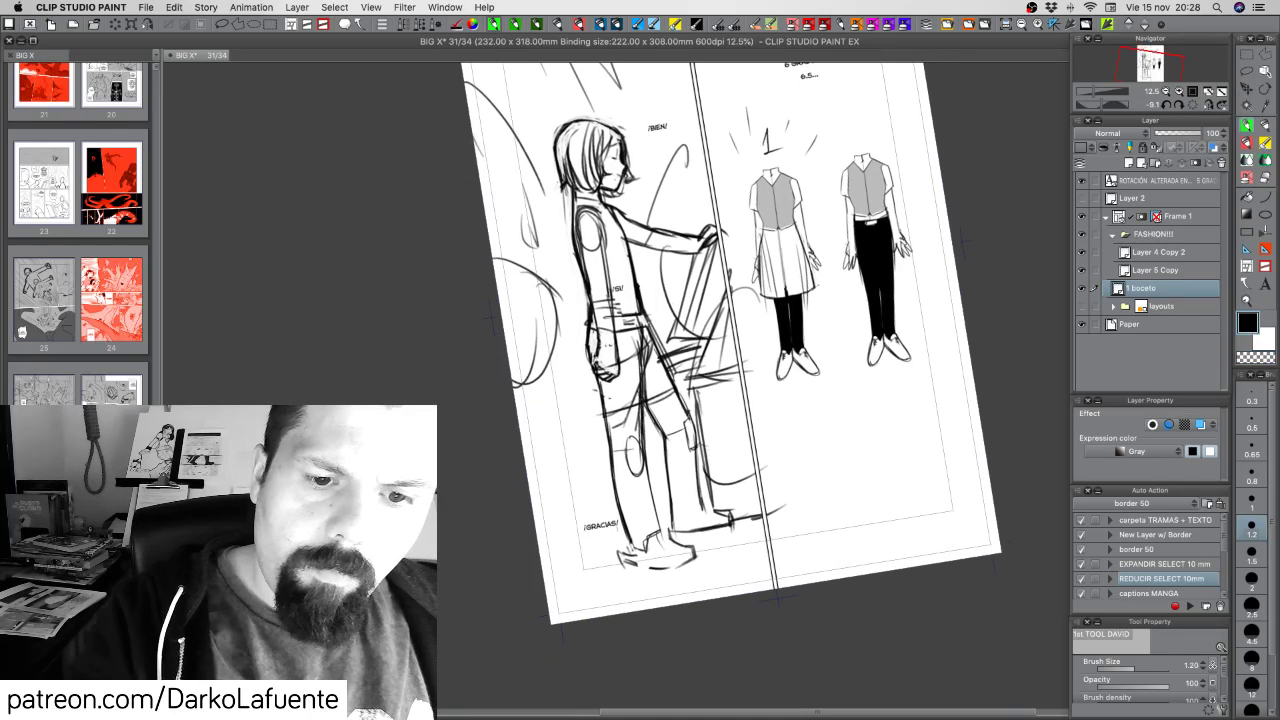
mouse_move(645, 321)
left_mouse_down()
mouse_move(698, 451)
mouse_move(732, 402)
mouse_move(740, 357)
left_mouse_up()
key("c")
key("c")
Draw the upper edge and the sole line of the standing character's forward shoe
left_click_drag(904, 421, 901, 341)
left_click_drag(729, 417, 745, 421)
left_click_drag(743, 421, 757, 417)
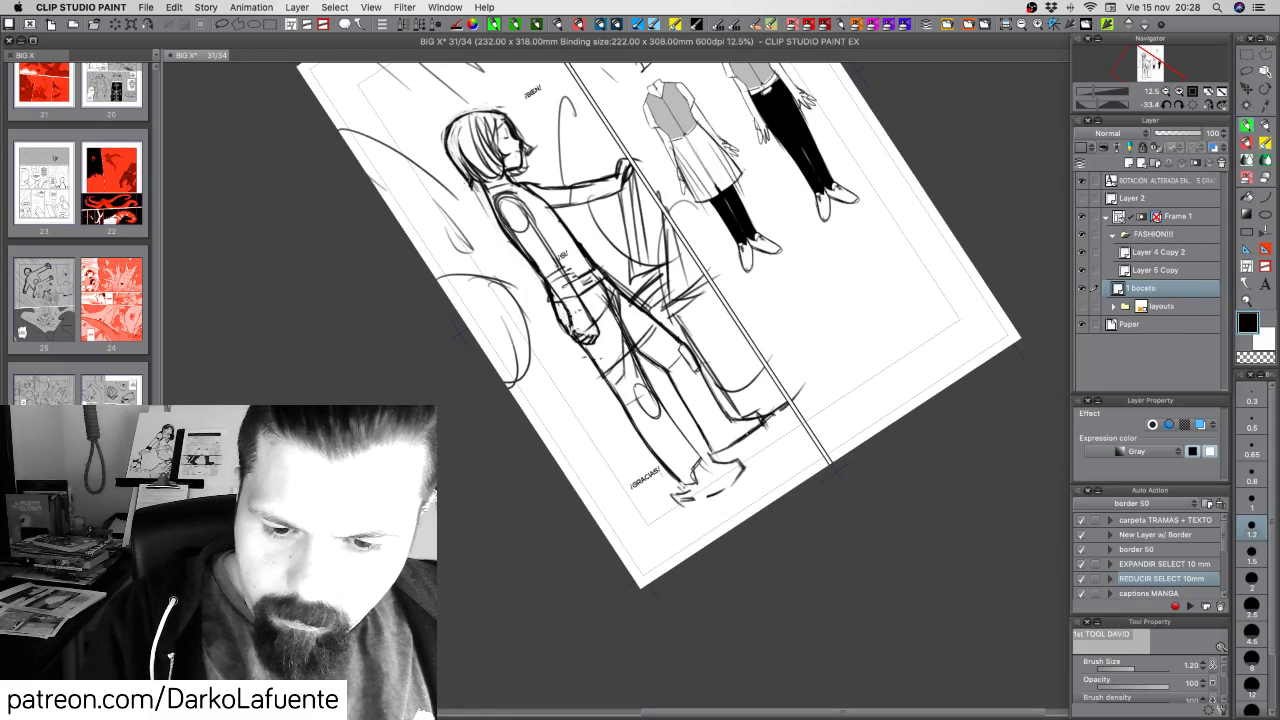
left_click_drag(754, 430, 774, 416)
left_click_drag(721, 455, 774, 422)
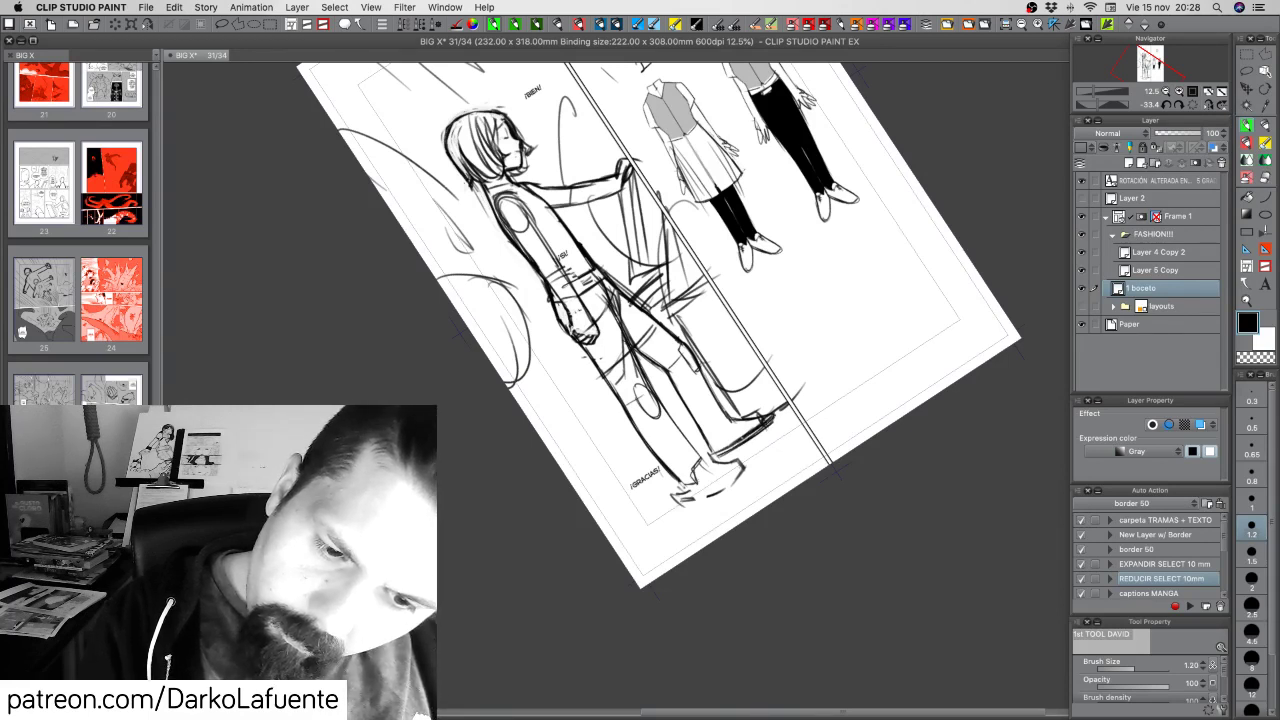
Refine the forward shoe by alternately erasing stray lines and redrawing its toe and sole contours
key("c")
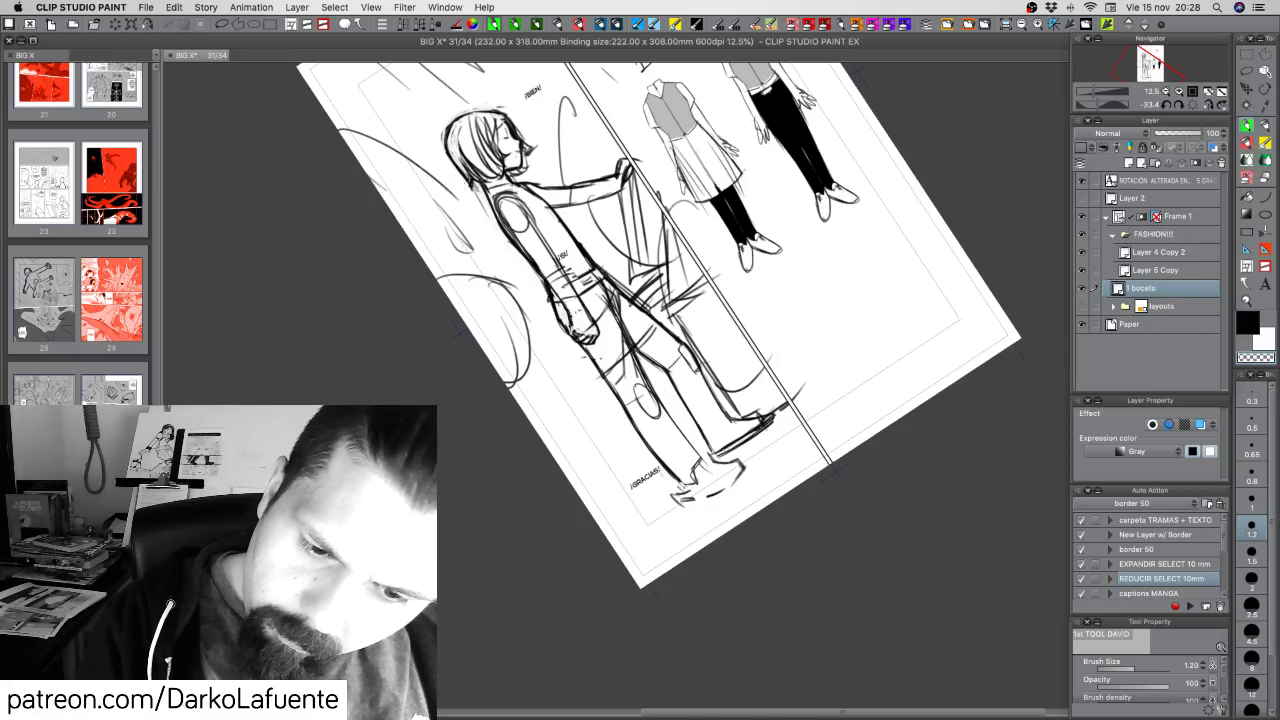
key("c")
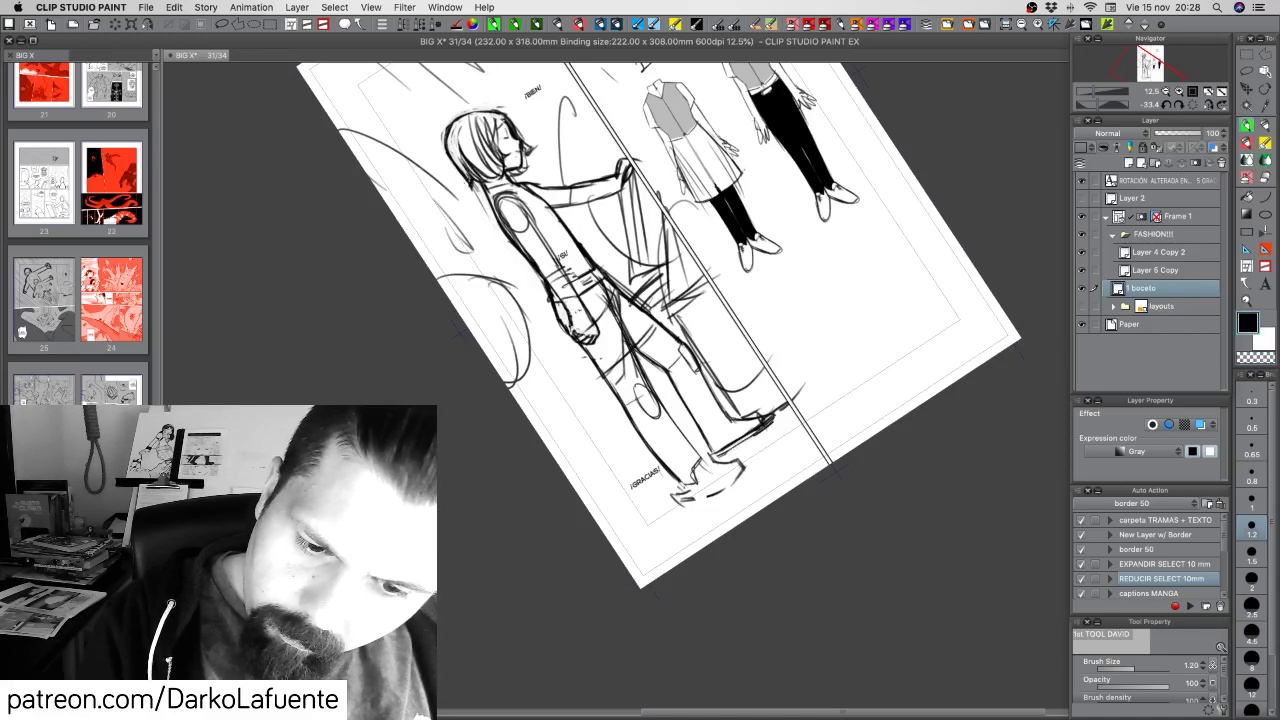
key("c")
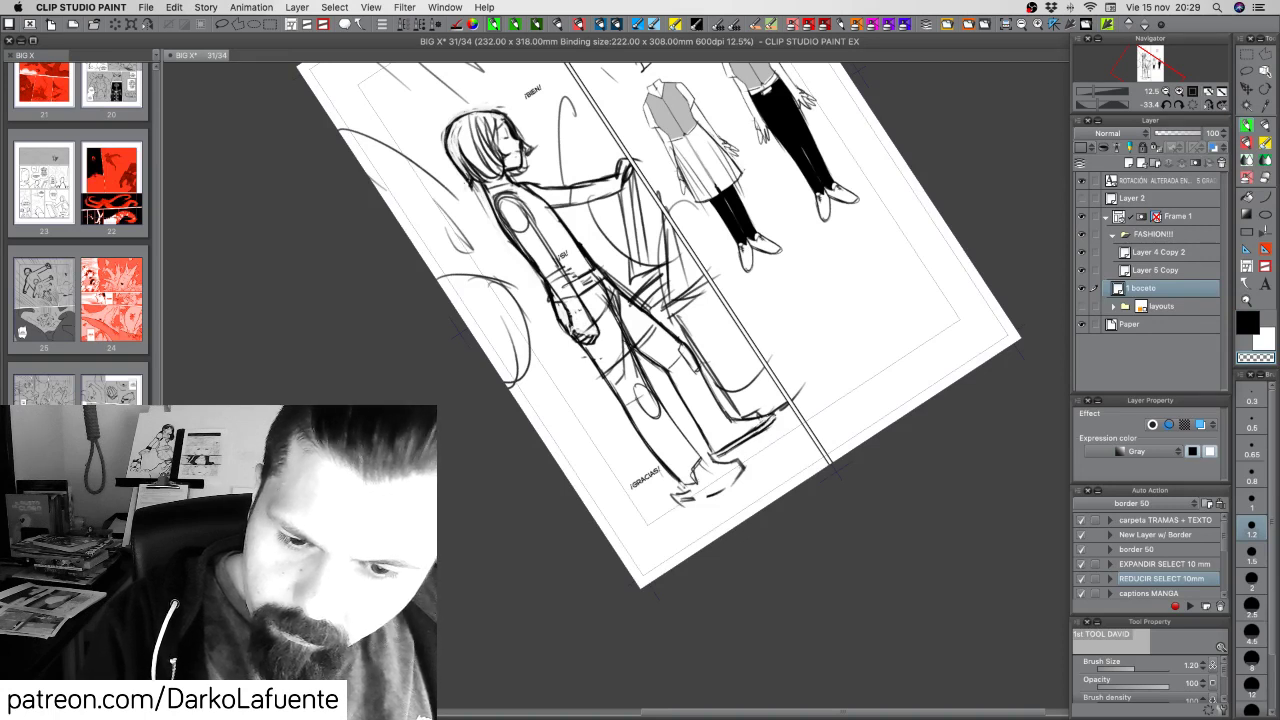
key("c")
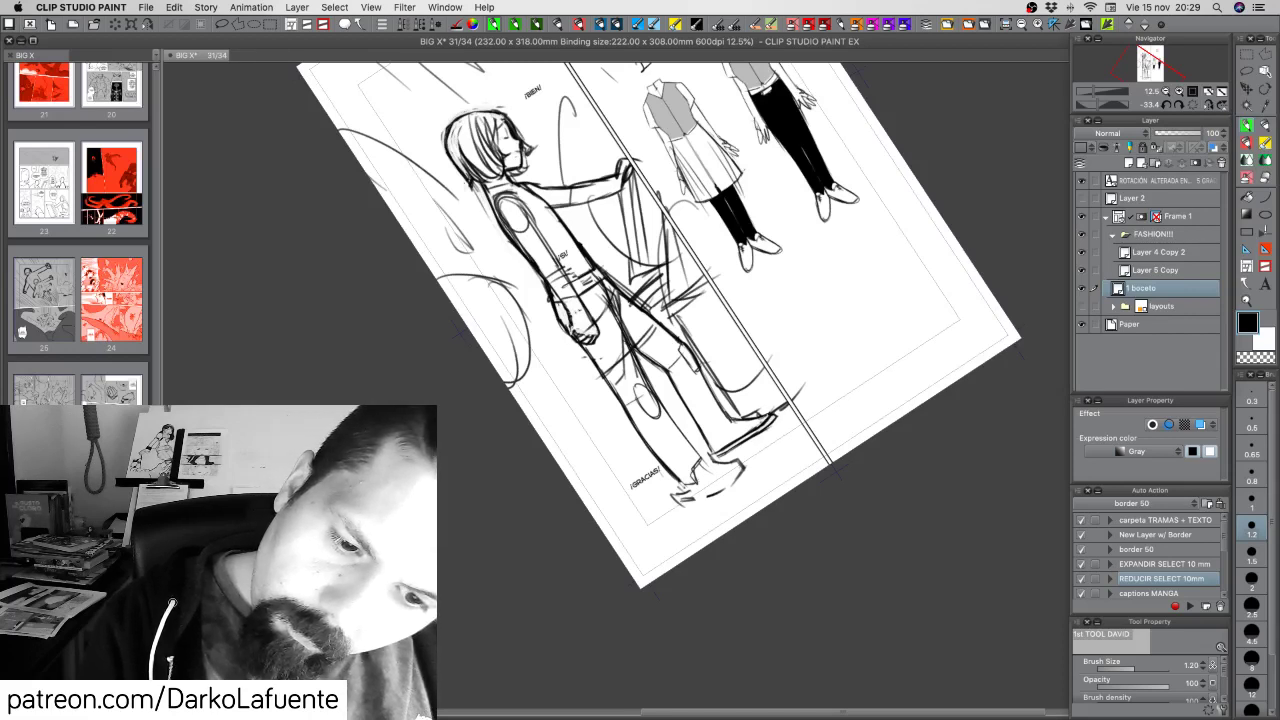
key("c")
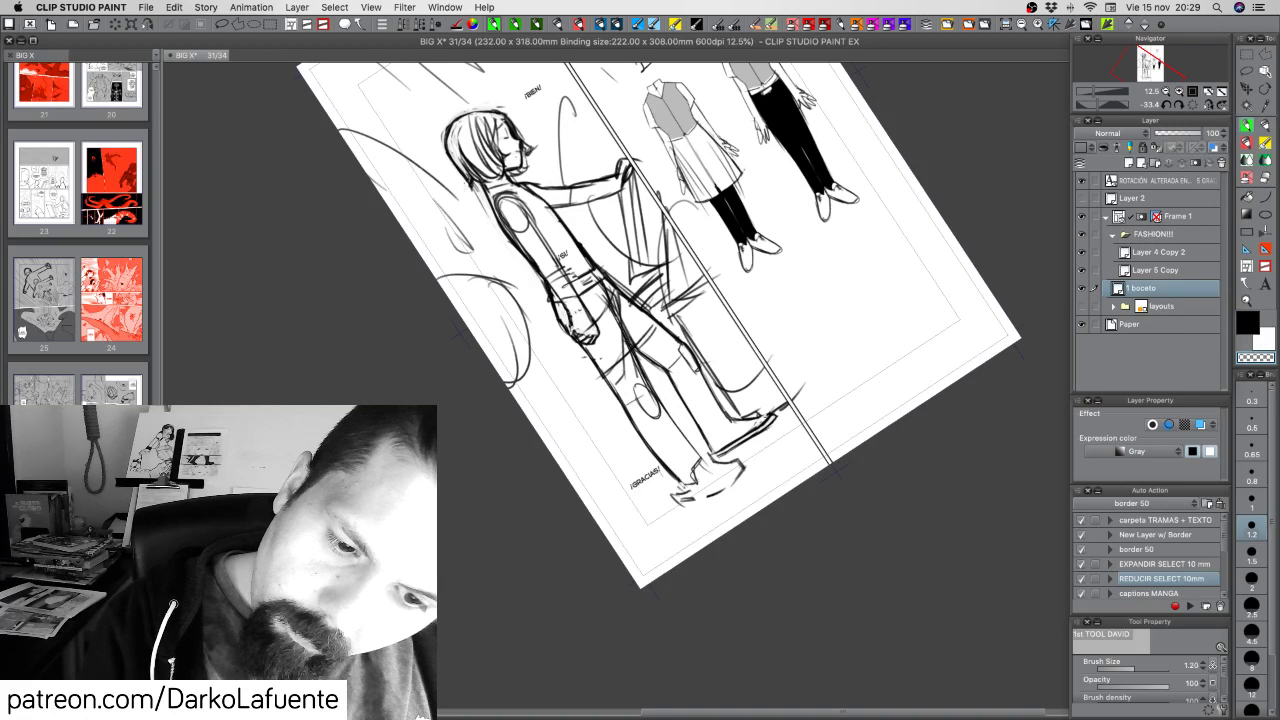
key("c")
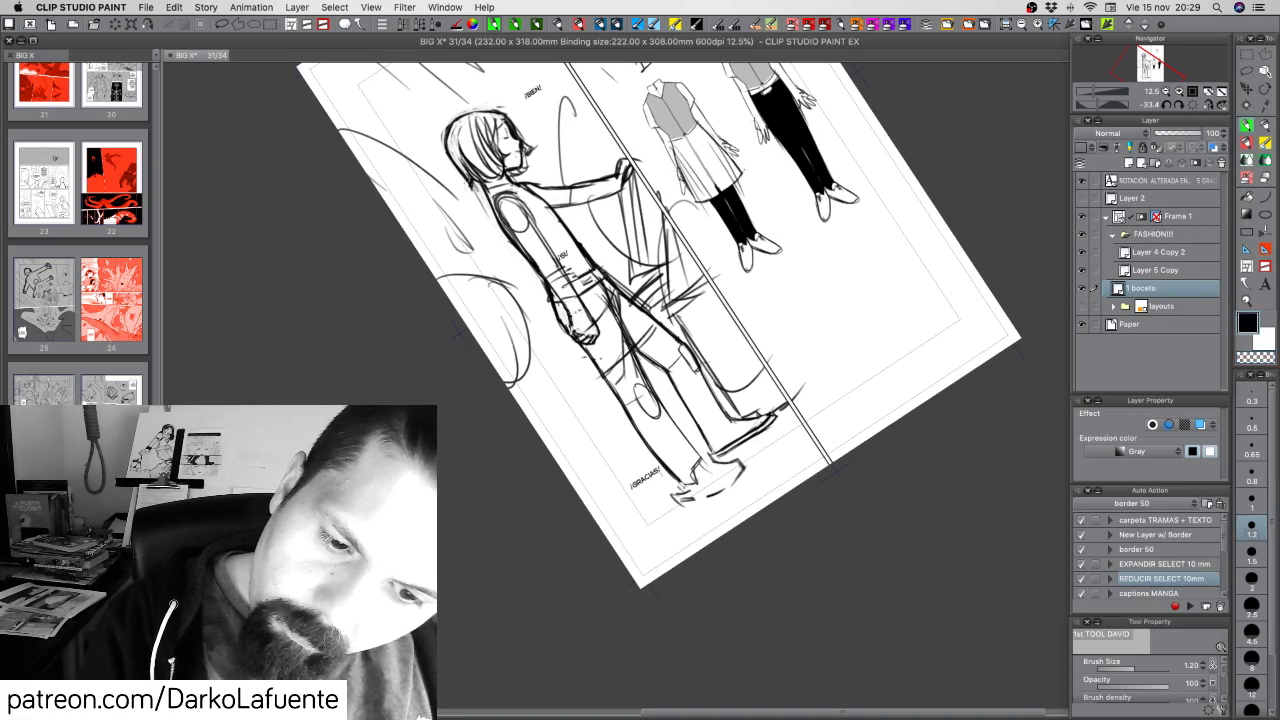
key("c")
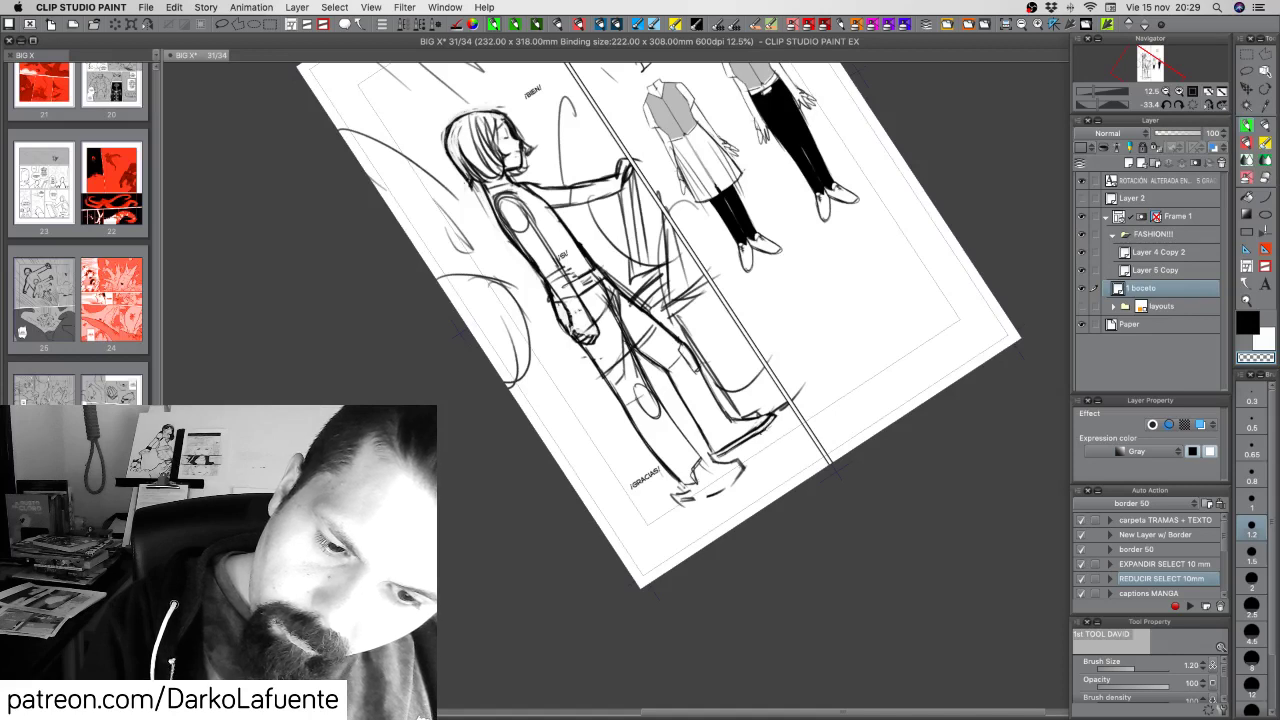
key("c")
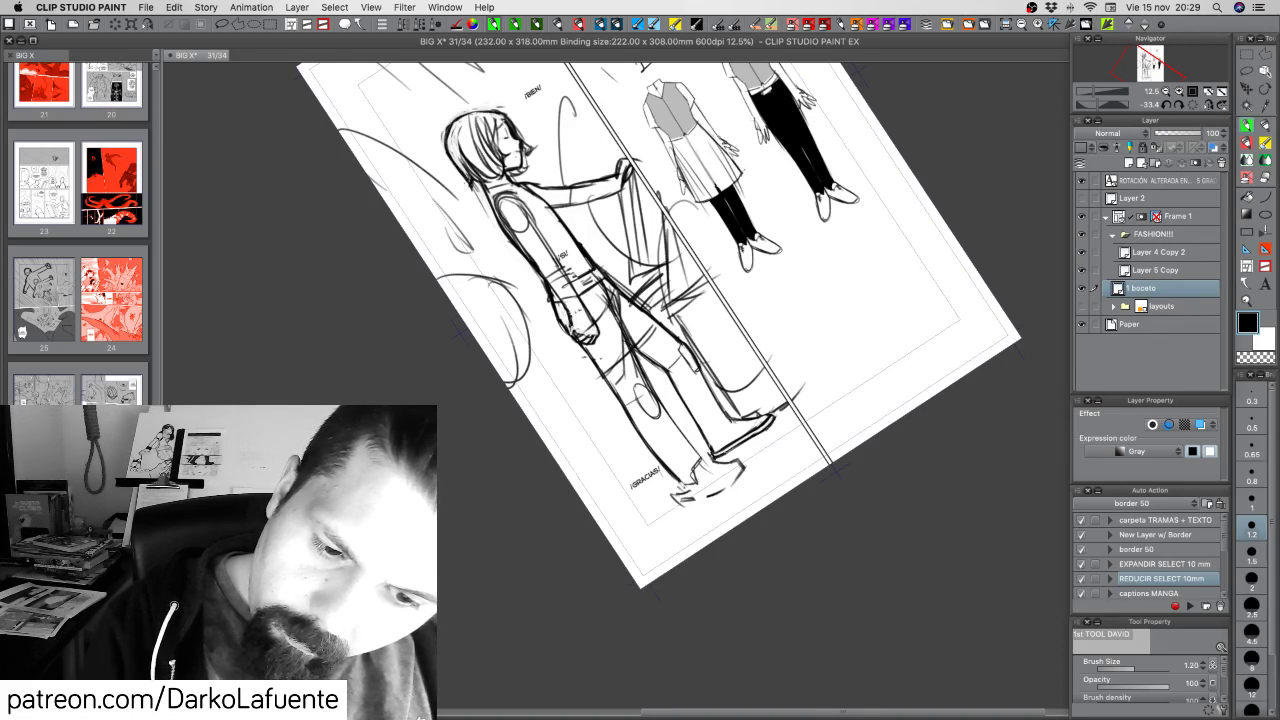
Clean up the forward leg's shin and redraw the ankle contour where it meets the shoe
key("shift+space")
left_click_drag(760, 412, 733, 433)
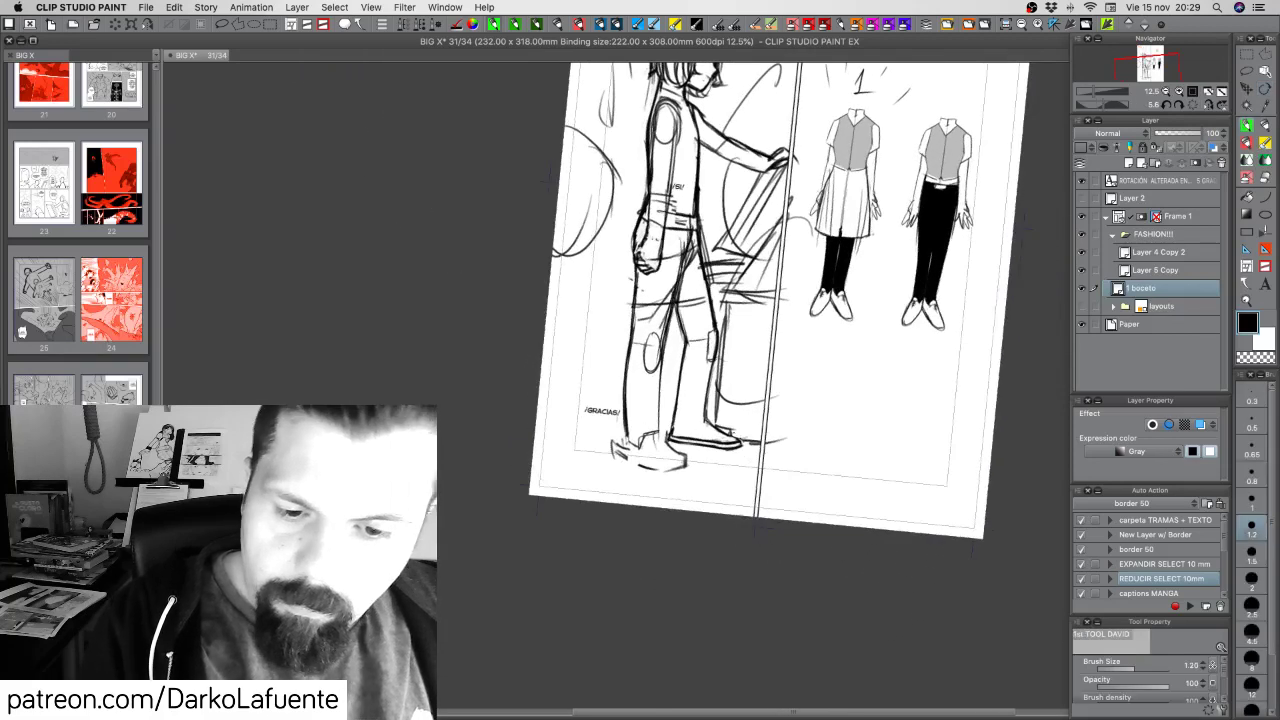
key("c")
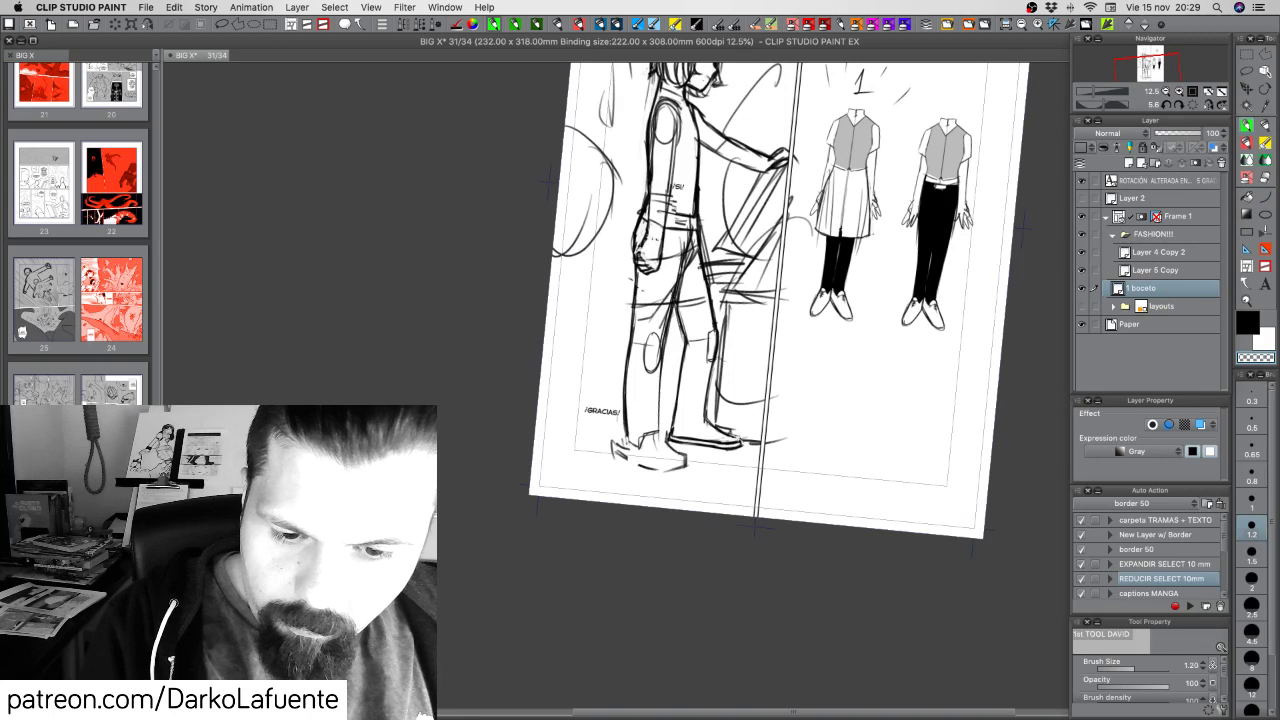
key("c")
left_click_drag(703, 408, 724, 430)
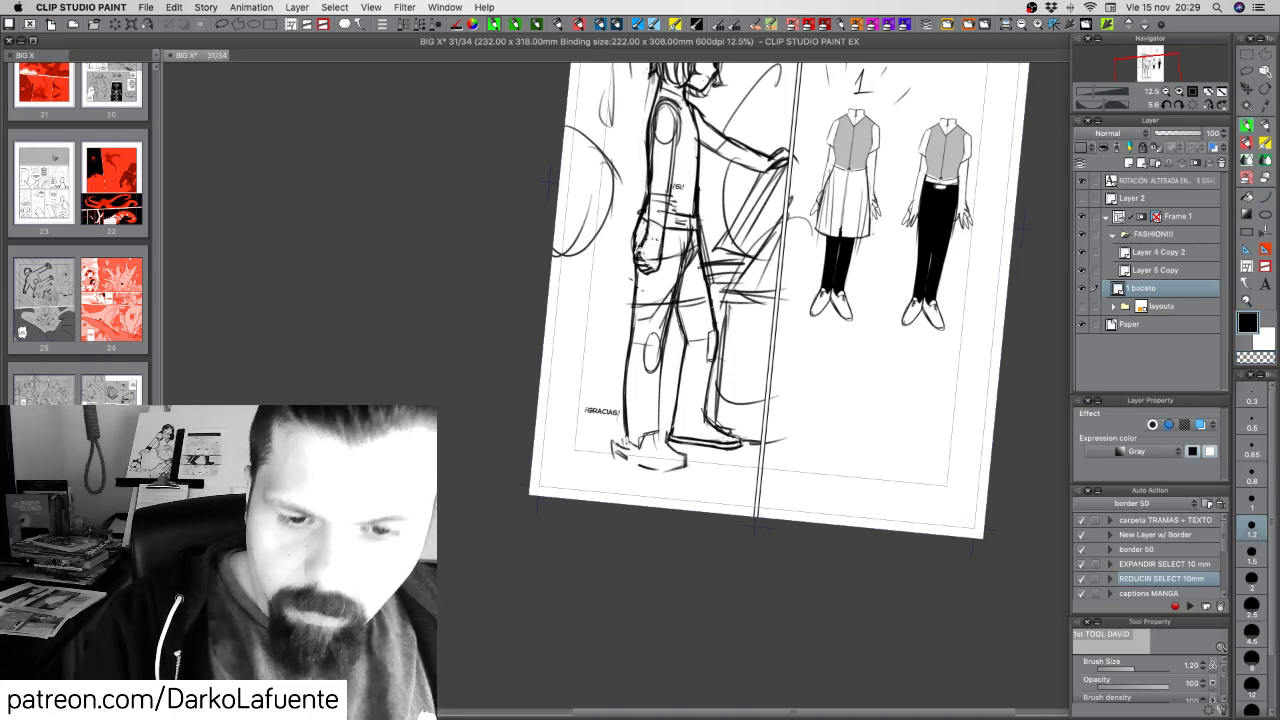
Draw the rear leg's heel and reinforce its front contour from below the knee down to the shoe
left_click_drag(626, 429, 633, 470)
left_click_drag(655, 387, 660, 440)
mouse_move(660, 389)
left_mouse_down()
mouse_move(661, 448)
mouse_move(644, 470)
mouse_move(658, 474)
mouse_move(632, 468)
mouse_move(662, 478)
left_mouse_up()
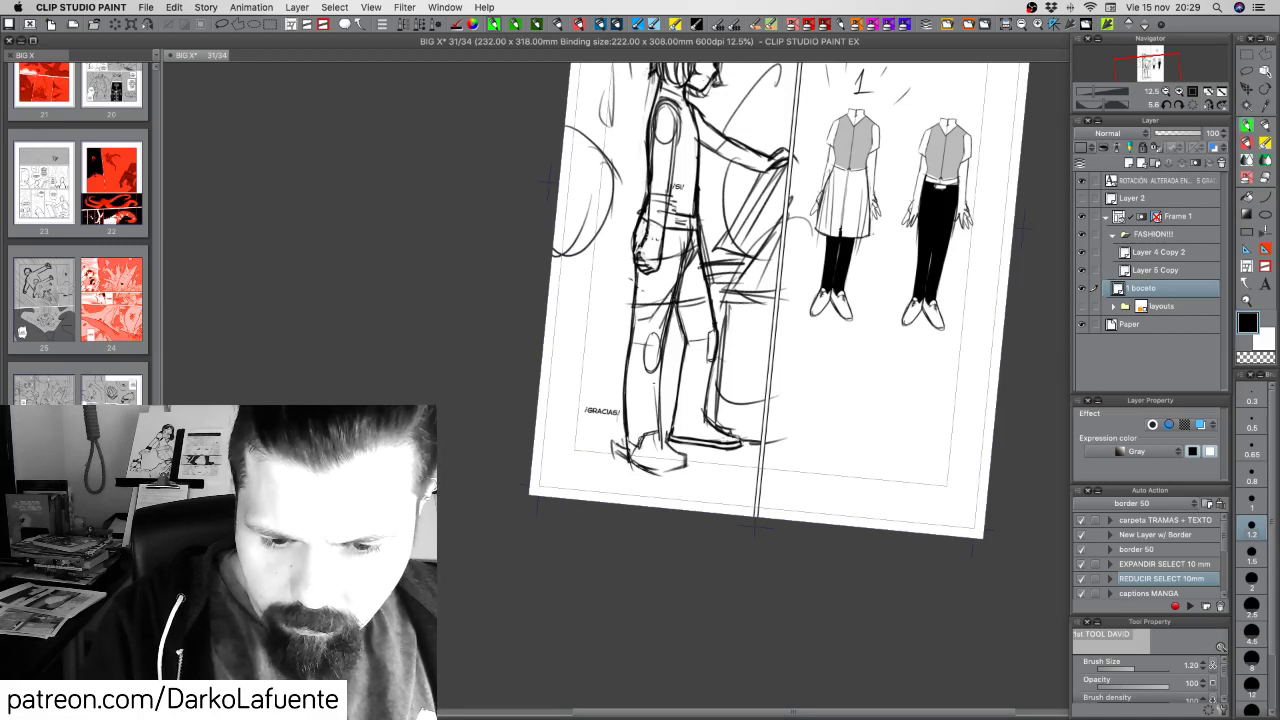
mouse_move(655, 359)
left_mouse_down()
mouse_move(653, 443)
mouse_move(658, 419)
mouse_move(655, 431)
left_mouse_up()
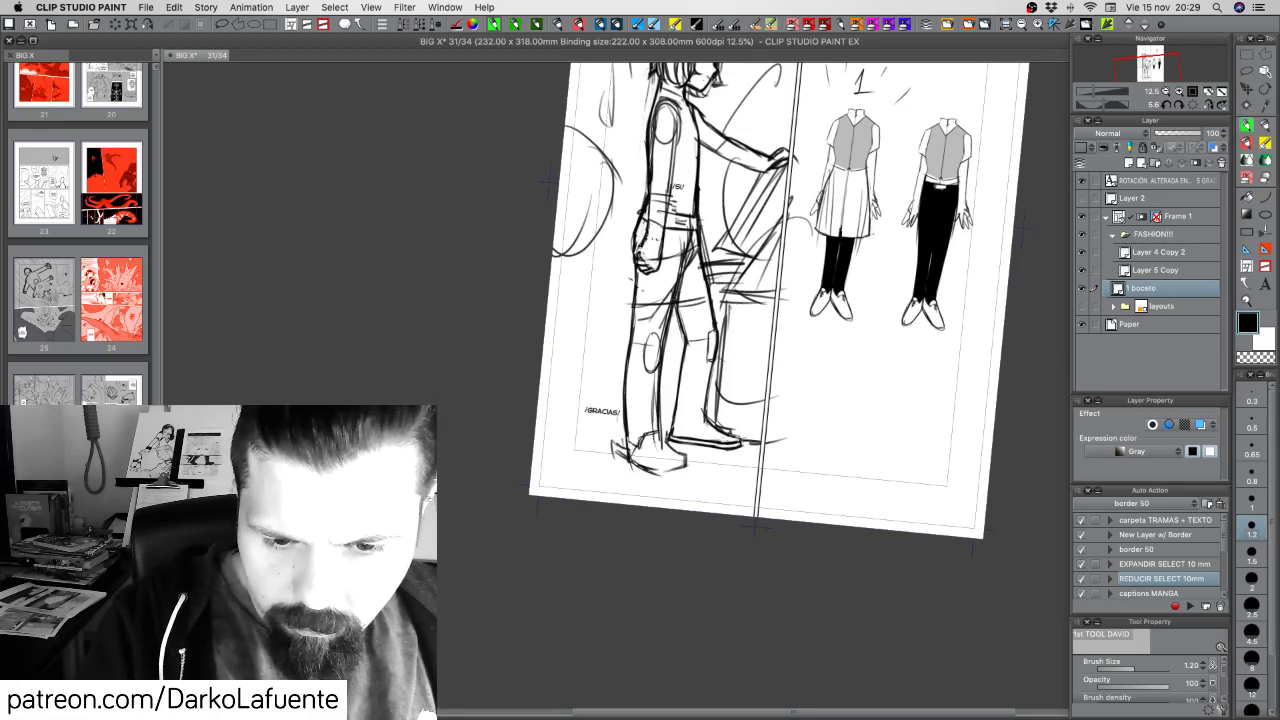
mouse_move(654, 384)
left_mouse_down()
mouse_move(672, 462)
mouse_move(700, 462)
mouse_move(640, 405)
mouse_move(636, 450)
mouse_move(660, 462)
left_mouse_up()
Outline the rear shoe's instep, toe and sole, and clean up the stray marks around it
key("shift+space")
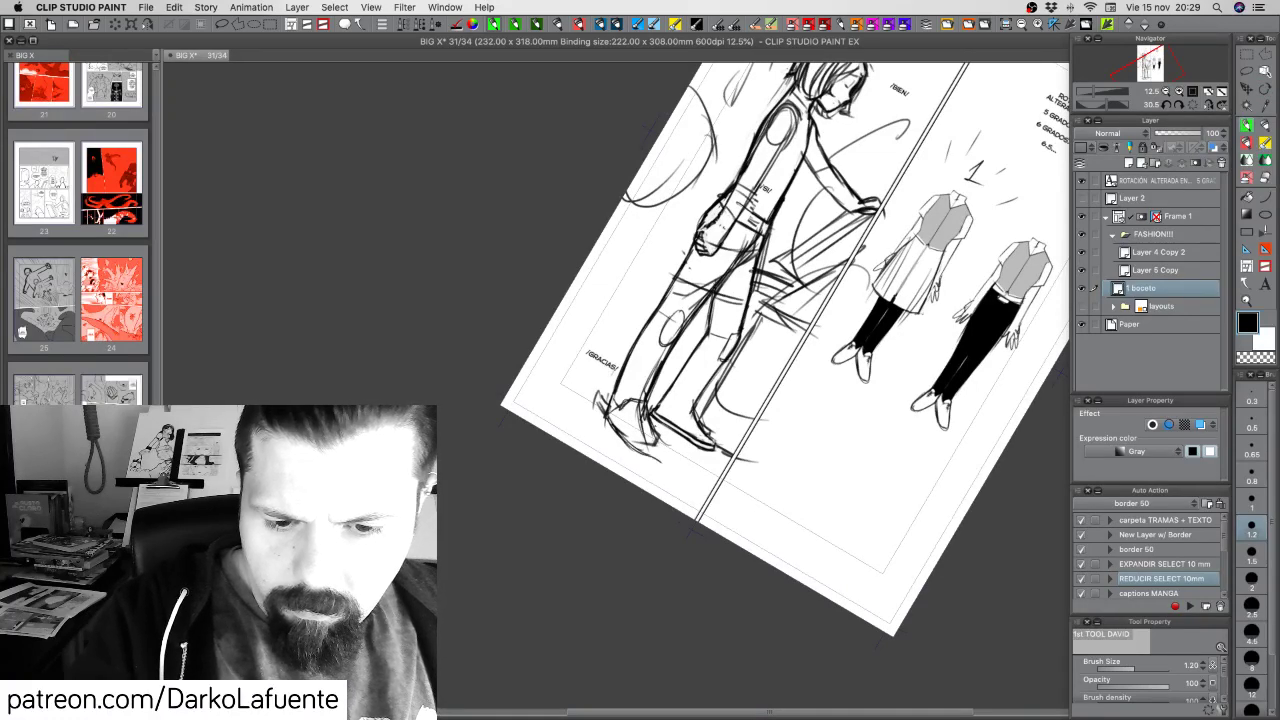
left_click_drag(650, 412, 661, 456)
left_click_drag(654, 432, 667, 456)
key("shift+space")
left_click_drag(835, 464, 876, 351)
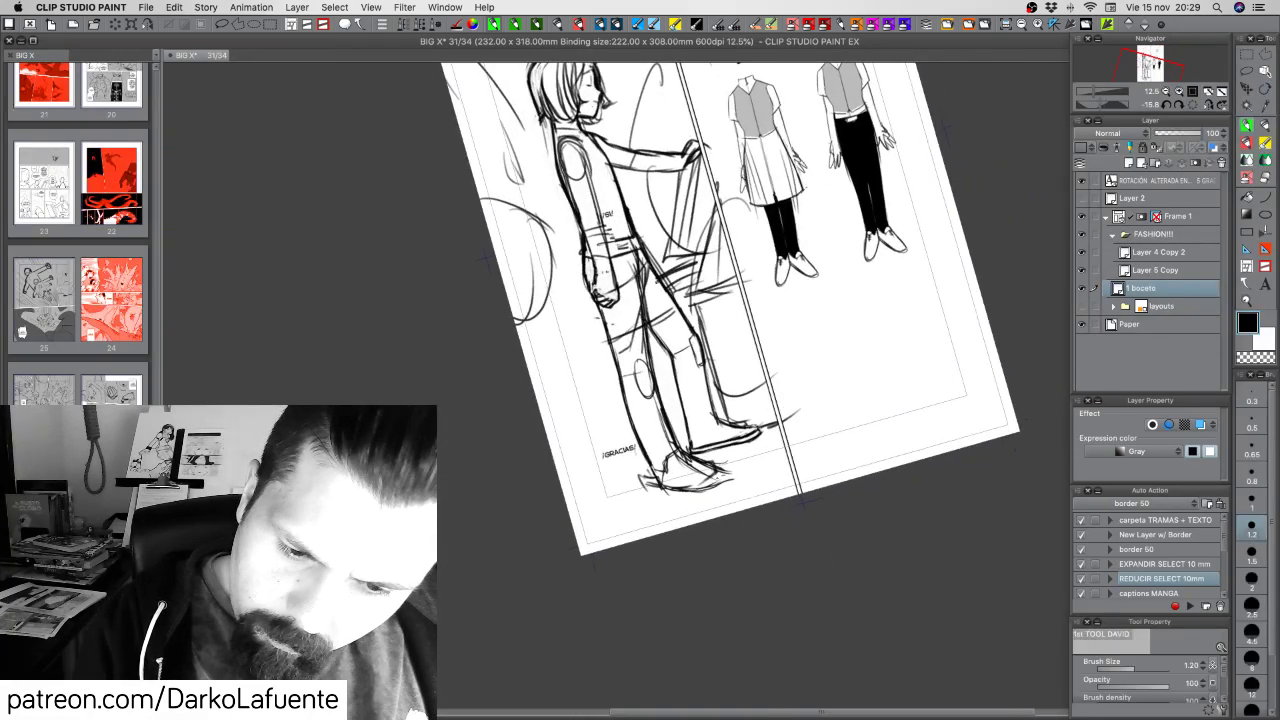
mouse_move(724, 475)
left_mouse_down()
mouse_move(699, 490)
mouse_move(713, 481)
left_mouse_up()
key("c")
key("c")
left_click_drag(843, 461, 824, 510)
left_click_drag(834, 418, 802, 511)
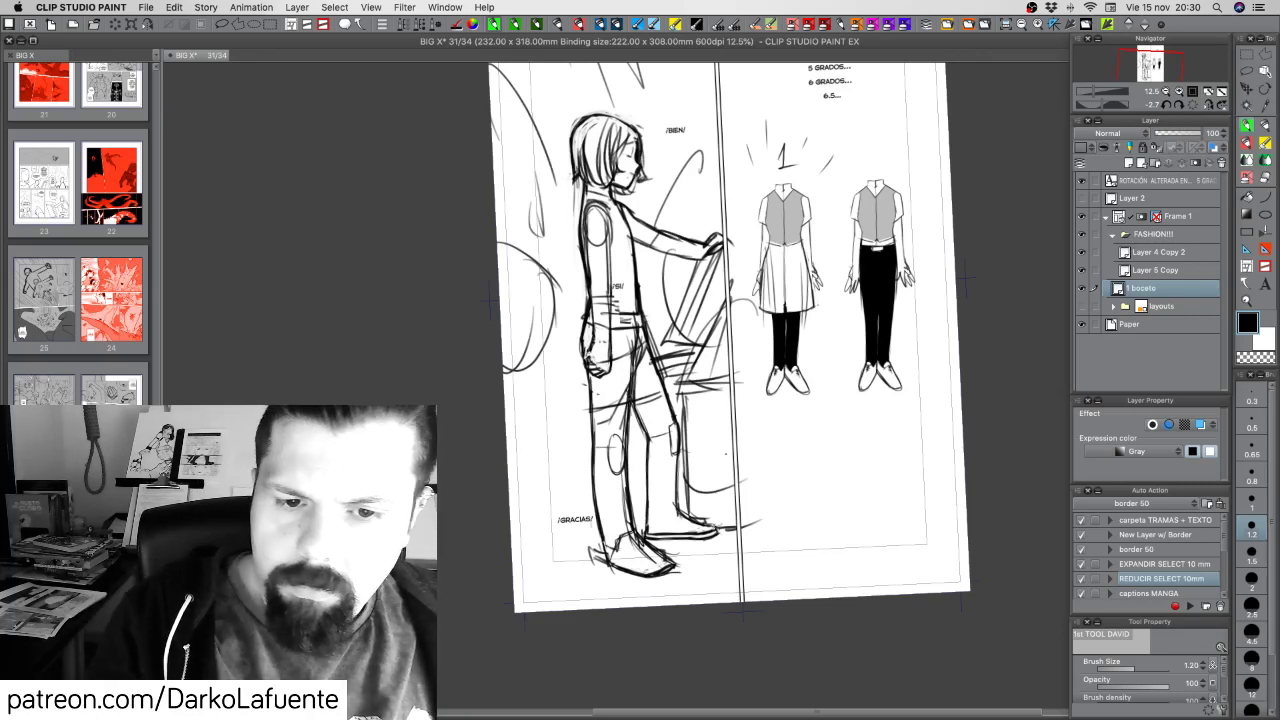
left_click_drag(726, 454, 720, 454)
left_click_drag(727, 388, 727, 500)
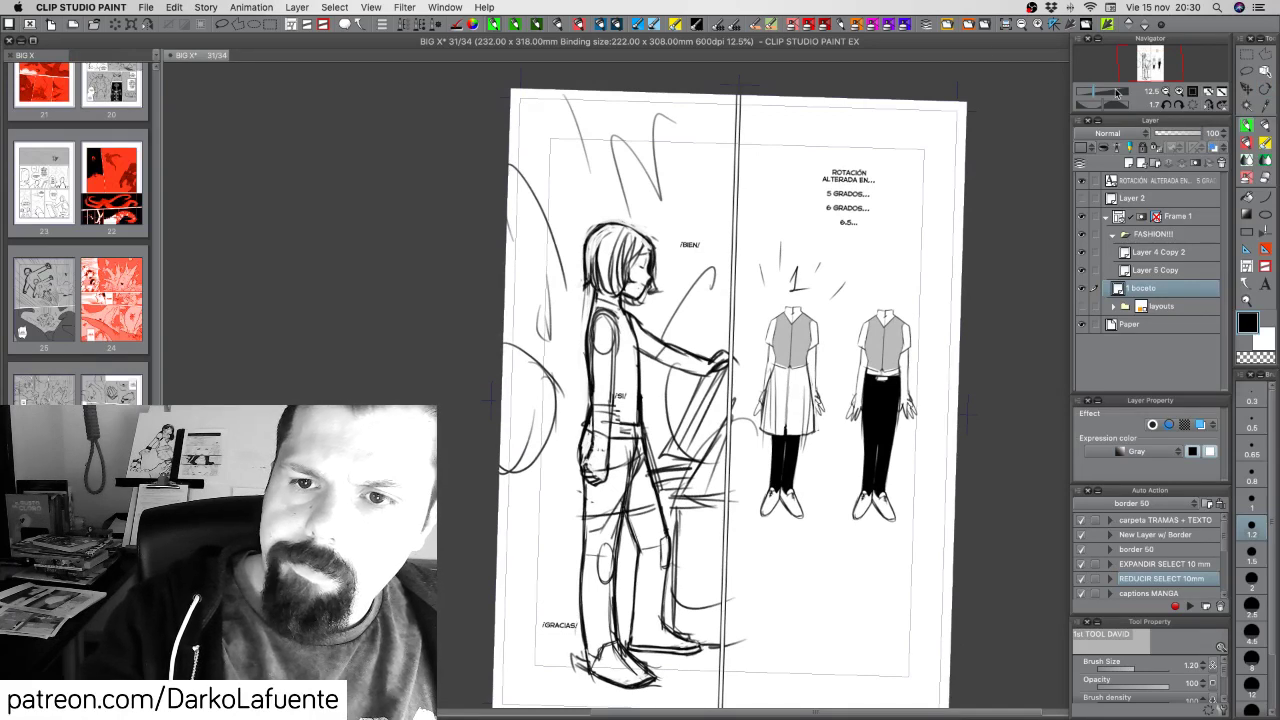
Tint the rough sketch orange with a new layer above it, and draw the character's neck and collar there
left_click(961, 26)
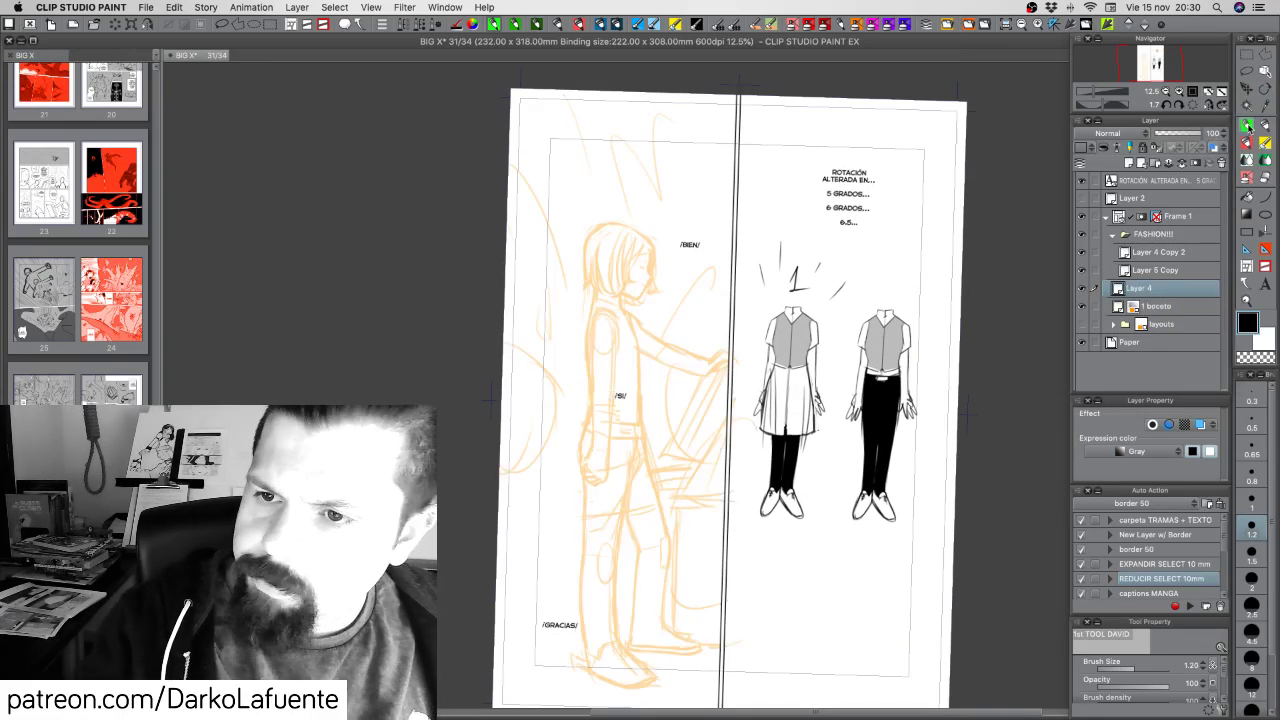
mouse_move(587, 327)
left_mouse_down()
mouse_move(605, 317)
mouse_move(598, 304)
mouse_move(588, 322)
mouse_move(619, 301)
mouse_move(623, 316)
mouse_move(627, 297)
left_mouse_up()
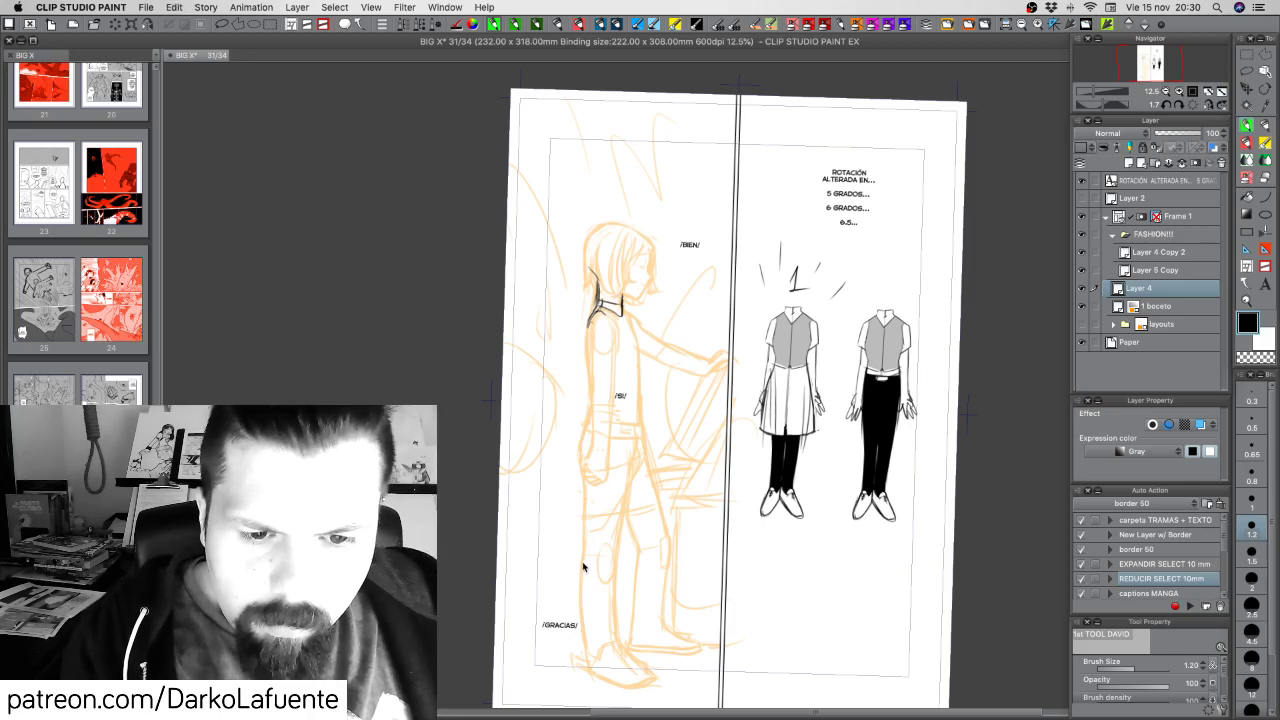
Draw the vest's upper front edge, the near shoulder and the short sleeve over the orange sketch
left_click_drag(585, 564, 672, 603)
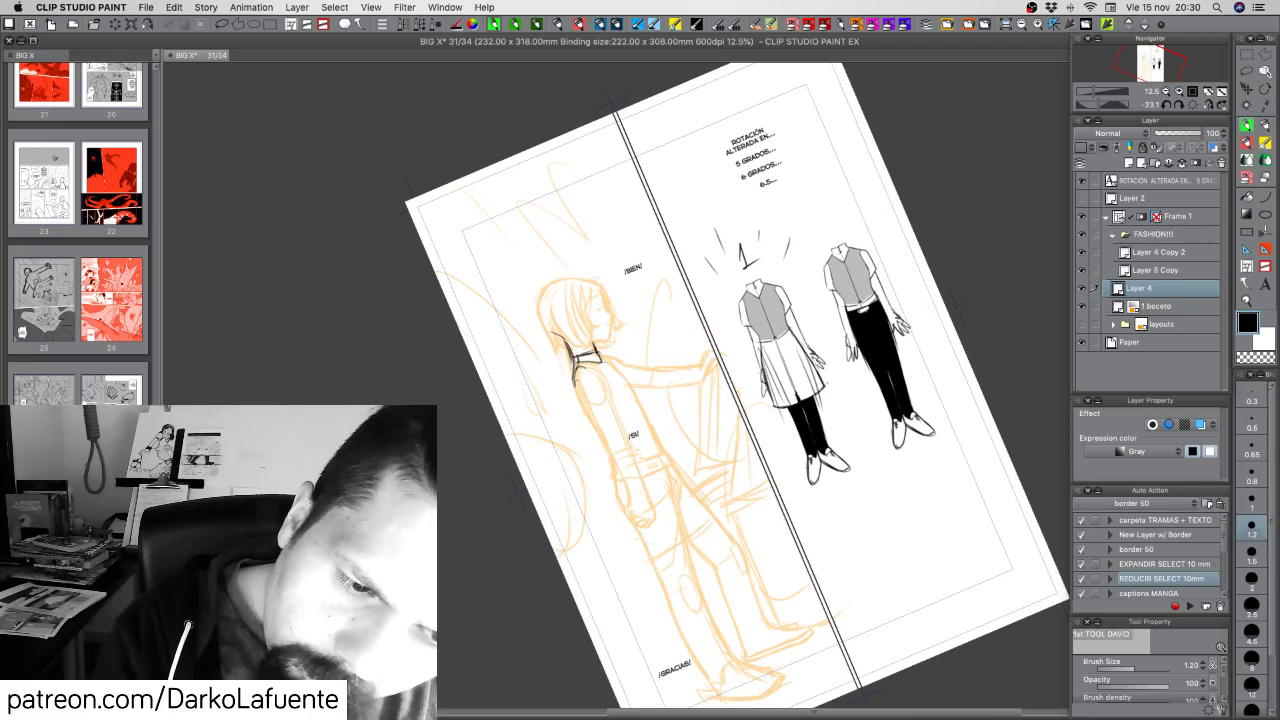
double_click(1178, 93)
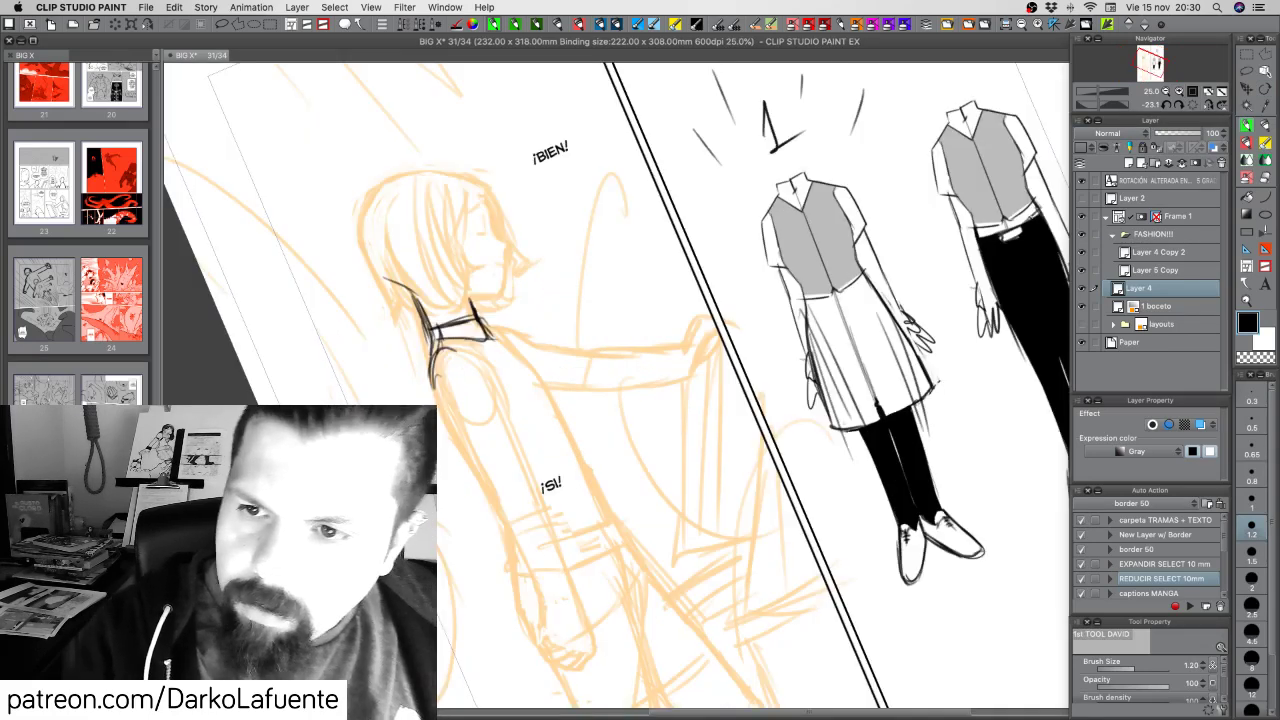
mouse_move(471, 447)
left_mouse_down()
mouse_move(458, 387)
mouse_move(665, 411)
left_mouse_up()
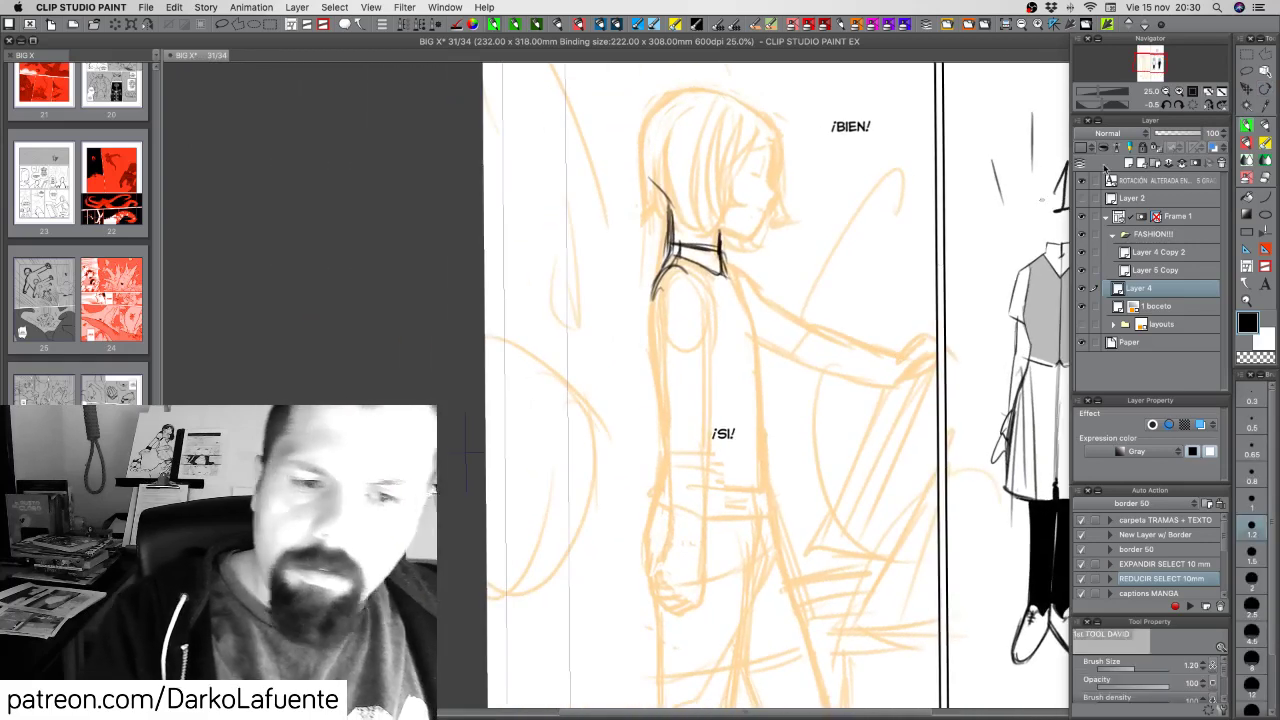
key("ctrl+minus")
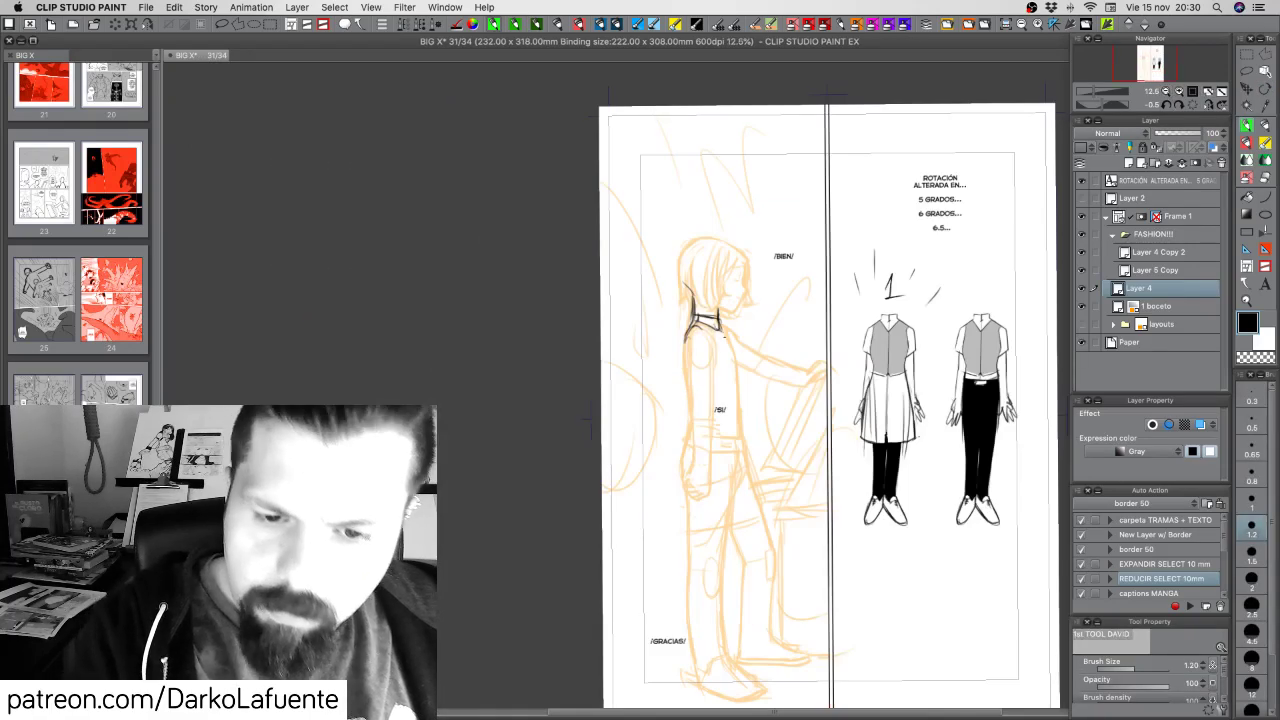
mouse_move(724, 330)
left_mouse_down()
mouse_move(734, 346)
mouse_move(684, 341)
left_mouse_up()
mouse_move(697, 329)
left_mouse_down()
mouse_move(684, 366)
mouse_move(704, 370)
left_mouse_up()
mouse_move(710, 340)
left_mouse_down()
mouse_move(702, 370)
mouse_move(686, 346)
left_mouse_up()
mouse_move(686, 338)
left_mouse_down()
mouse_move(682, 376)
mouse_move(706, 376)
mouse_move(682, 386)
mouse_move(700, 390)
left_mouse_up()
mouse_move(708, 354)
left_mouse_down()
mouse_move(682, 422)
mouse_move(704, 394)
left_mouse_up()
Draw the hanging arm's forearm contours, the open hand with its fingers and the wrist line
mouse_move(702, 392)
left_mouse_down()
mouse_move(710, 474)
mouse_move(694, 474)
left_mouse_up()
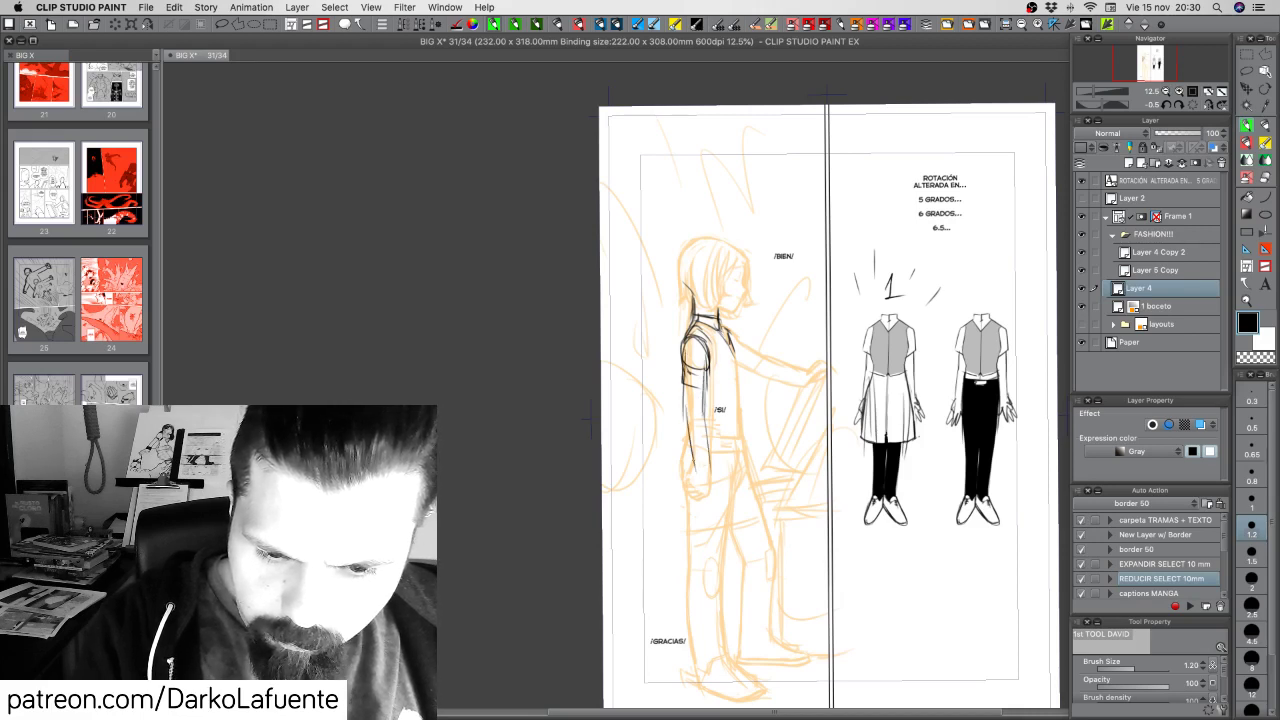
left_click_drag(686, 426, 694, 478)
mouse_move(703, 384)
left_mouse_down()
mouse_move(711, 472)
mouse_move(695, 492)
mouse_move(713, 480)
mouse_move(714, 498)
mouse_move(697, 500)
mouse_move(700, 514)
left_mouse_up()
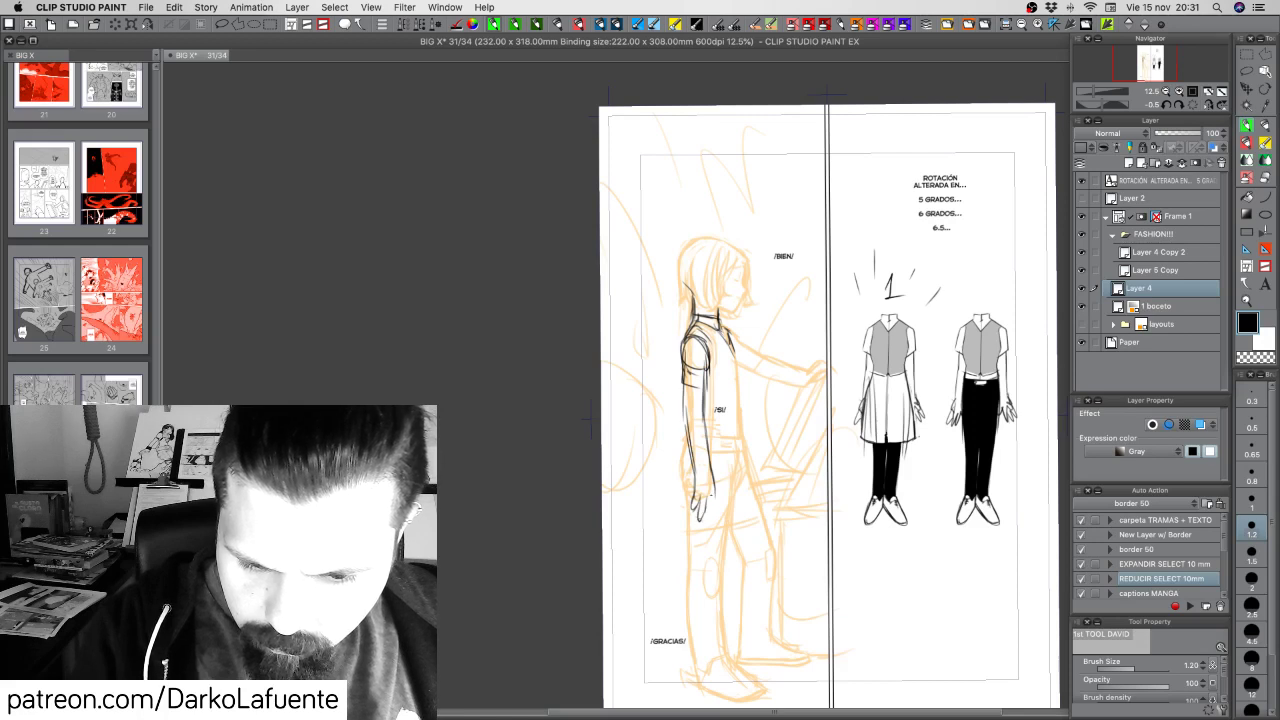
left_click_drag(716, 488, 716, 516)
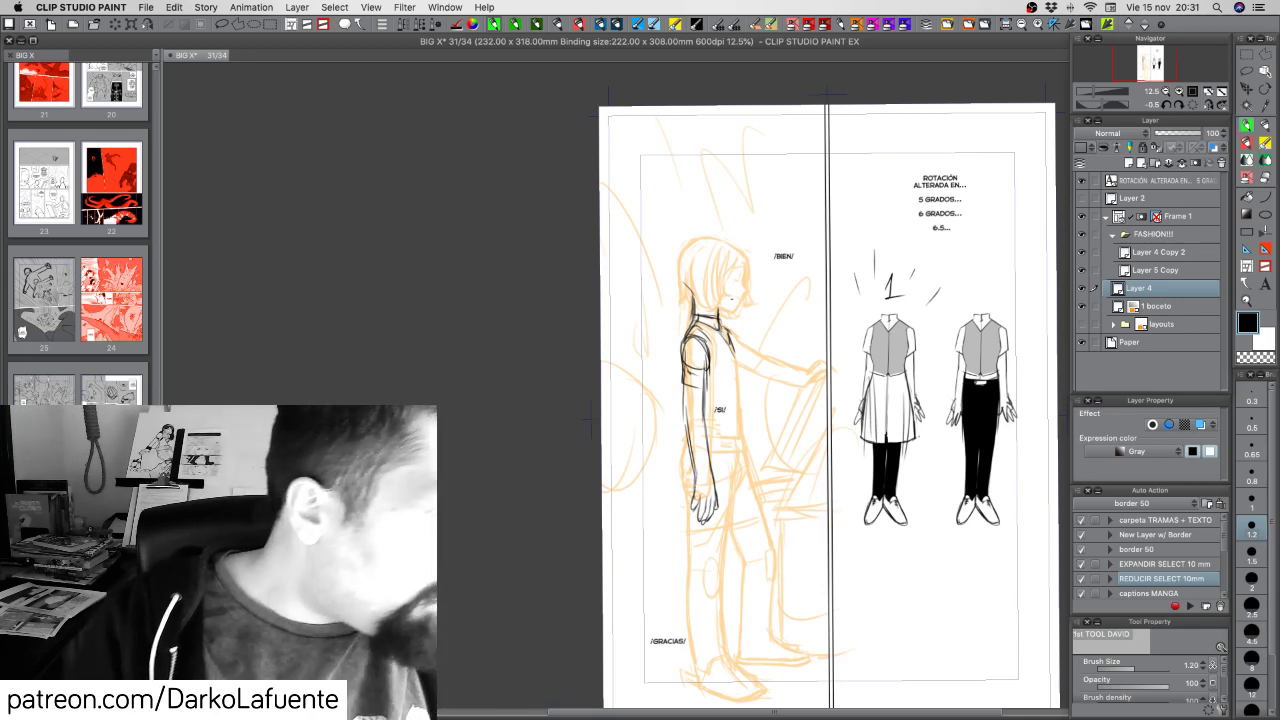
mouse_move(693, 470)
left_mouse_down()
mouse_move(713, 475)
mouse_move(688, 487)
mouse_move(718, 480)
mouse_move(718, 493)
left_mouse_up()
Extend the vest's front edge over the chest and refine the front of the shirt collar
left_click_drag(734, 345, 740, 371)
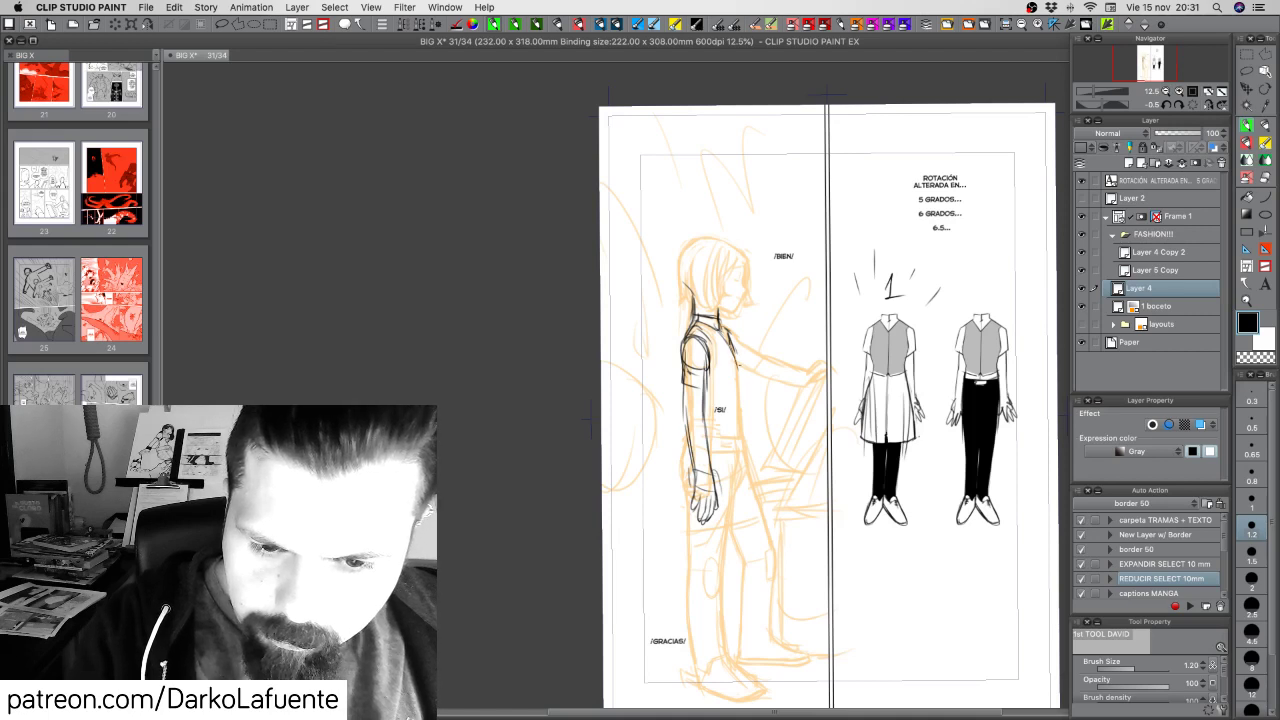
mouse_move(717, 329)
left_mouse_down()
mouse_move(727, 343)
mouse_move(720, 331)
left_mouse_up()
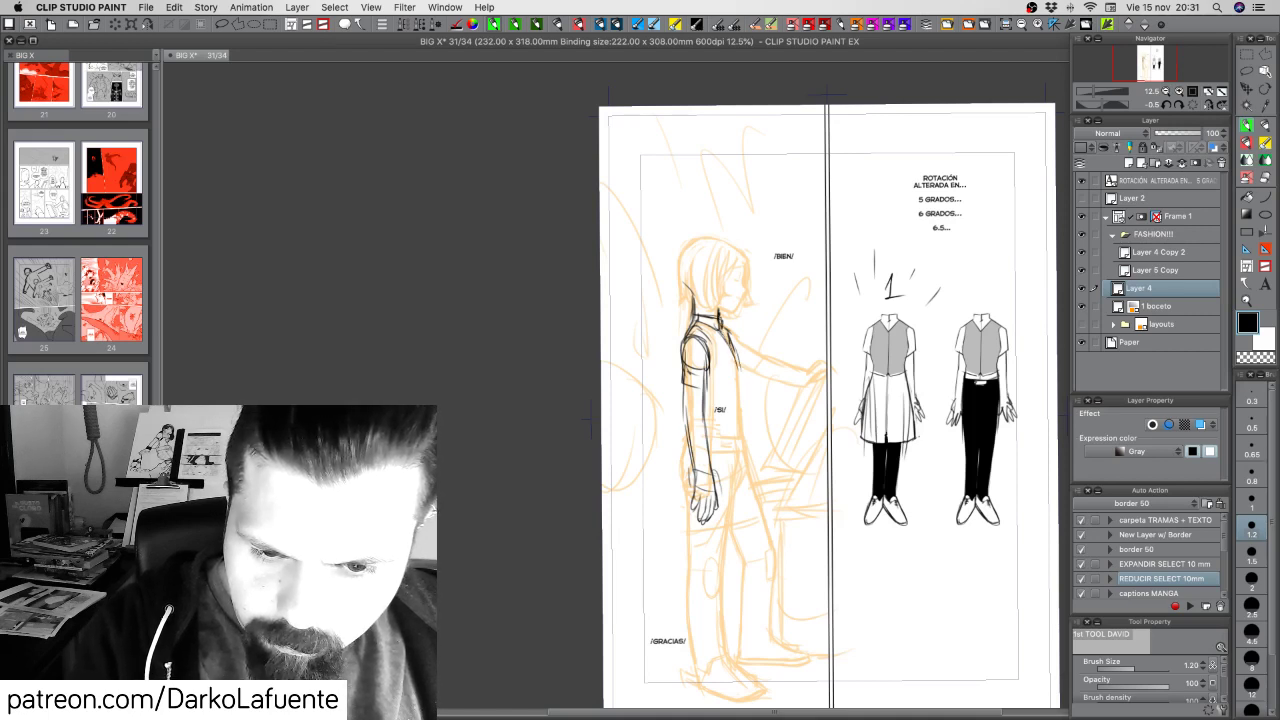
key("c")
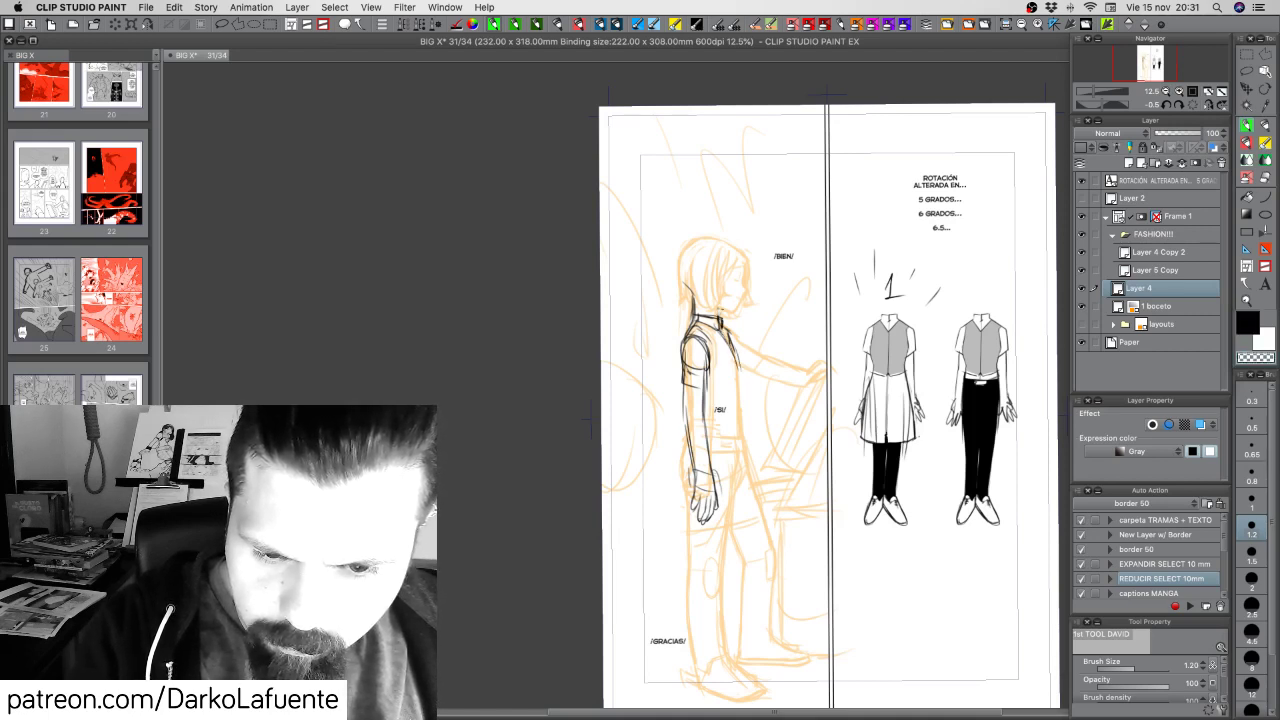
key("c")
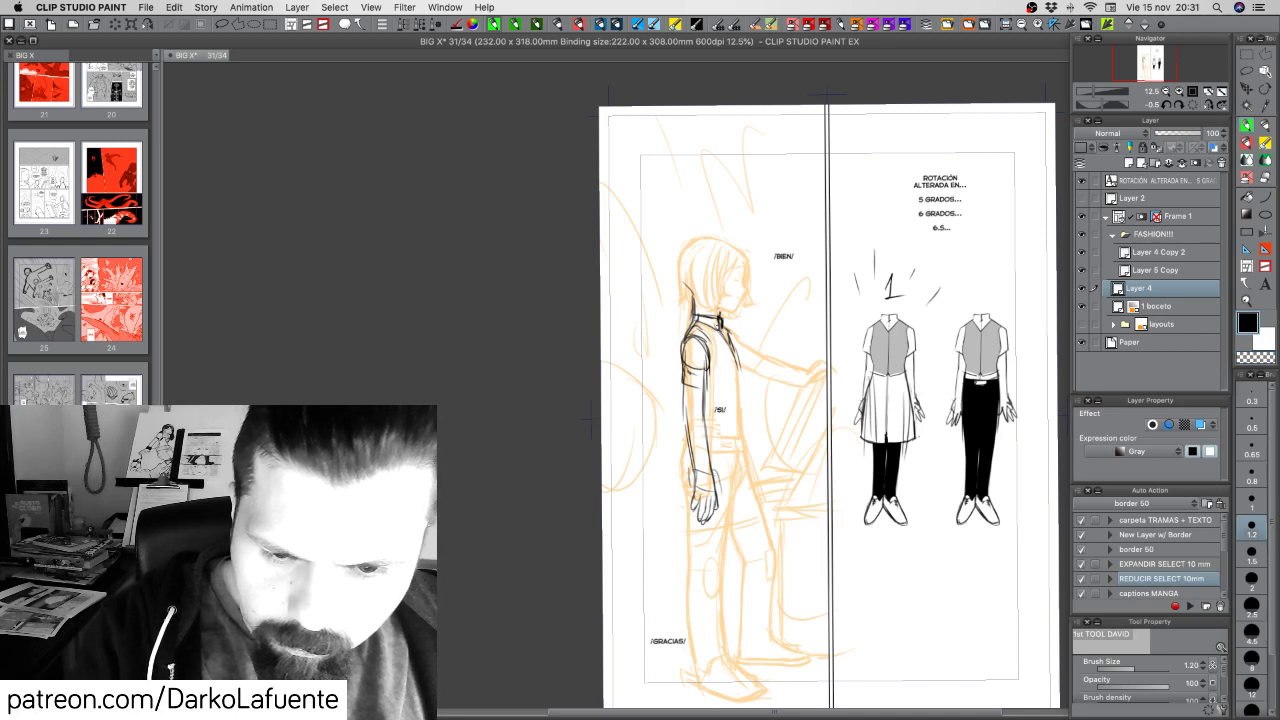
key("c")
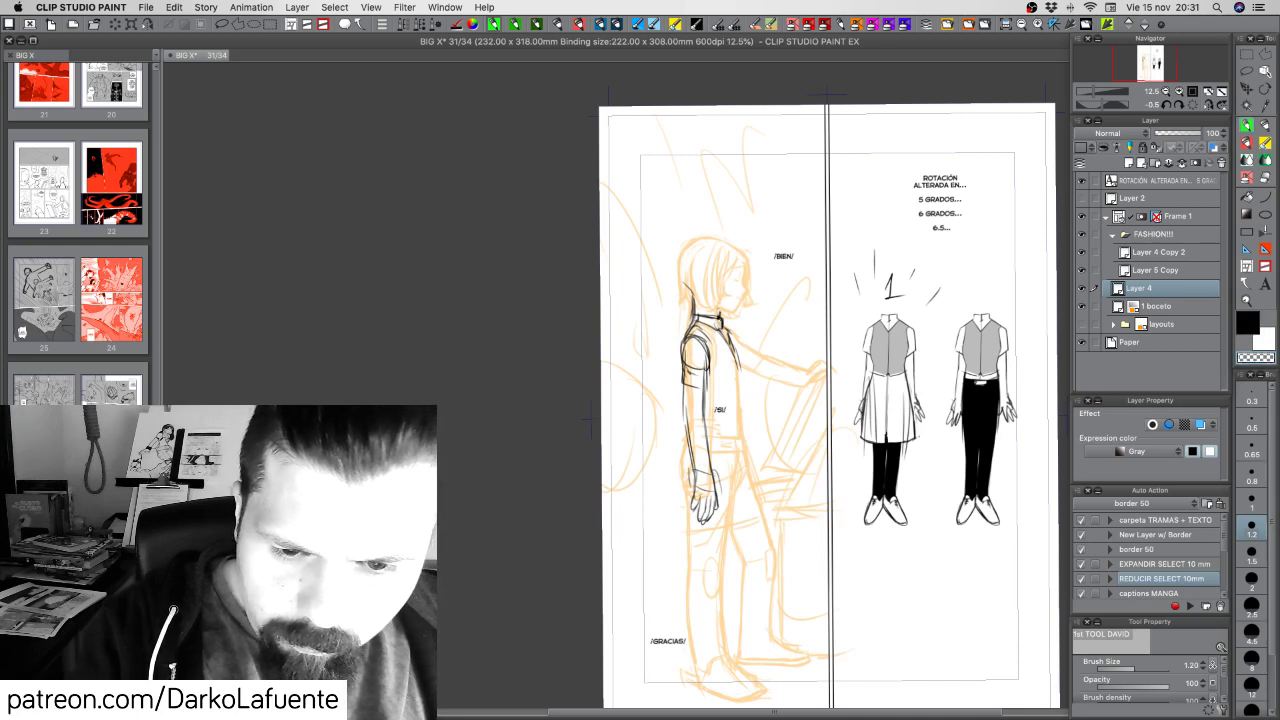
Reinforce the short sleeve and both contours of the hanging arm down to the wrist
key("c")
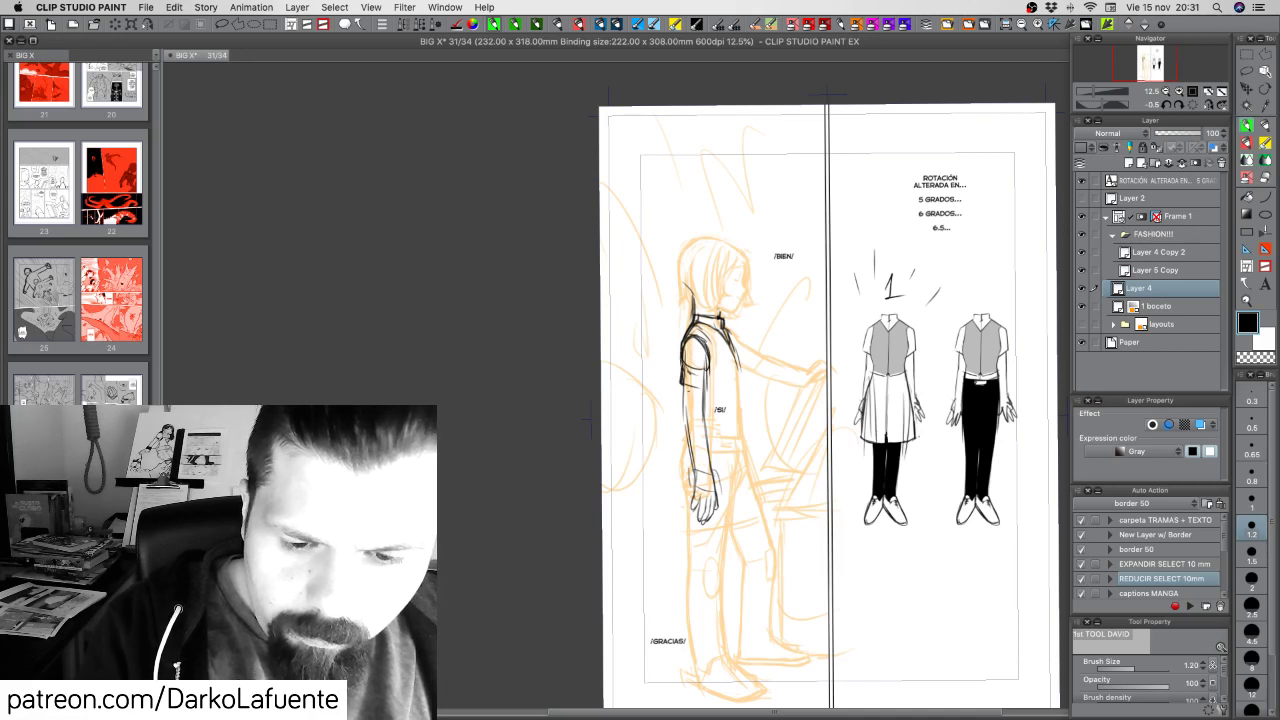
left_click_drag(684, 387, 692, 460)
left_click_drag(705, 410, 709, 464)
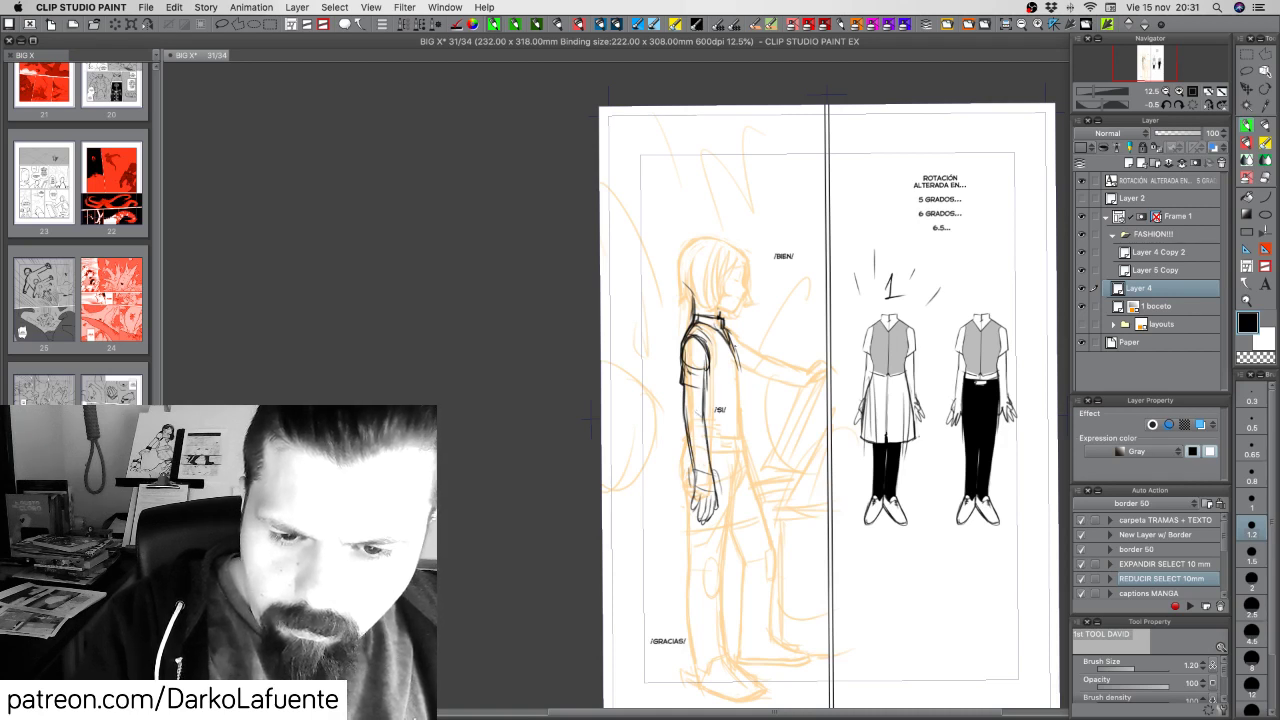
Extend the vest's front edge down to its waist hem and outline the skirt's back, front and lower hem
mouse_move(729, 331)
left_mouse_down()
mouse_move(744, 442)
mouse_move(742, 430)
mouse_move(728, 436)
mouse_move(742, 444)
left_mouse_up()
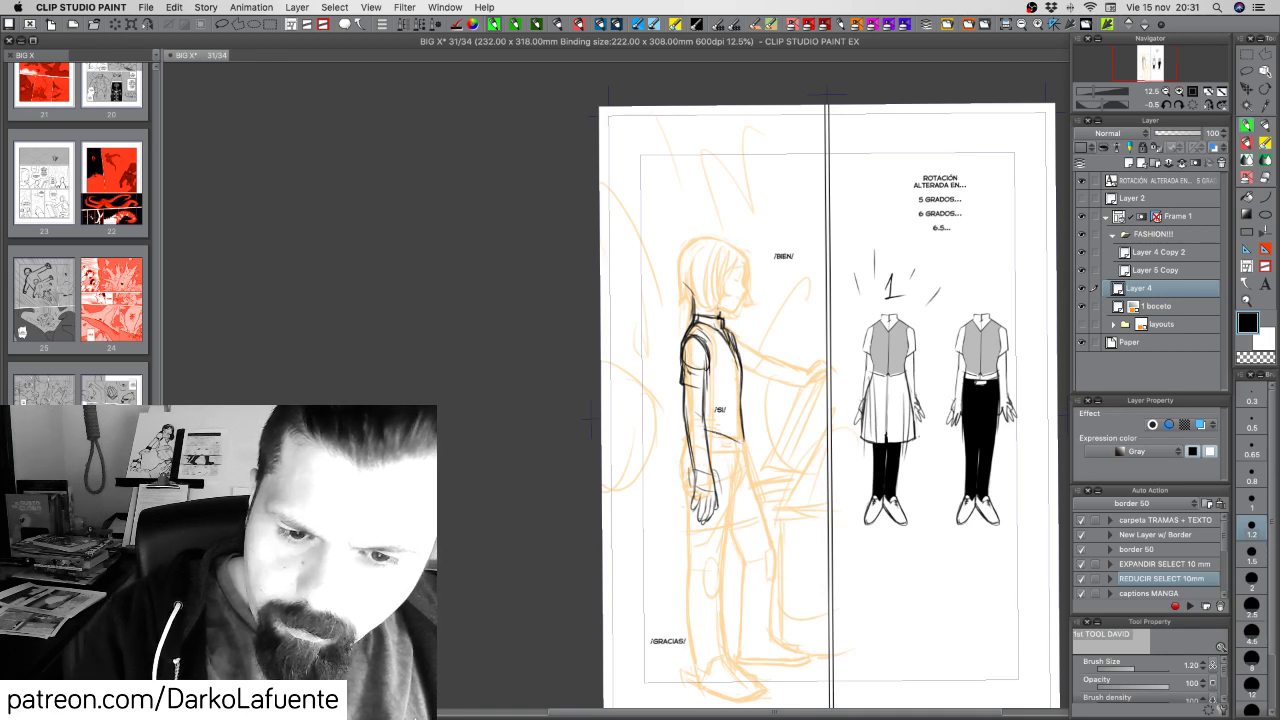
left_click_drag(735, 357, 742, 446)
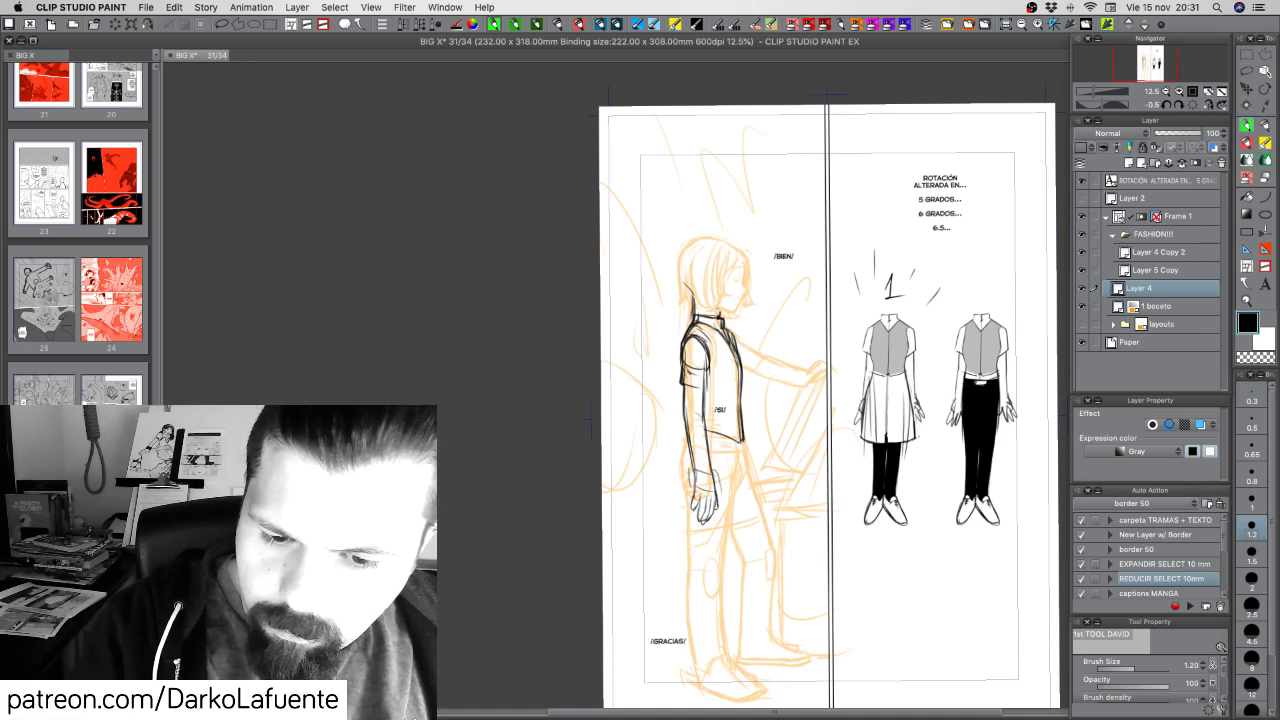
left_click_drag(686, 441, 684, 572)
mouse_move(684, 508)
left_mouse_down()
mouse_move(684, 568)
mouse_move(772, 543)
left_mouse_up()
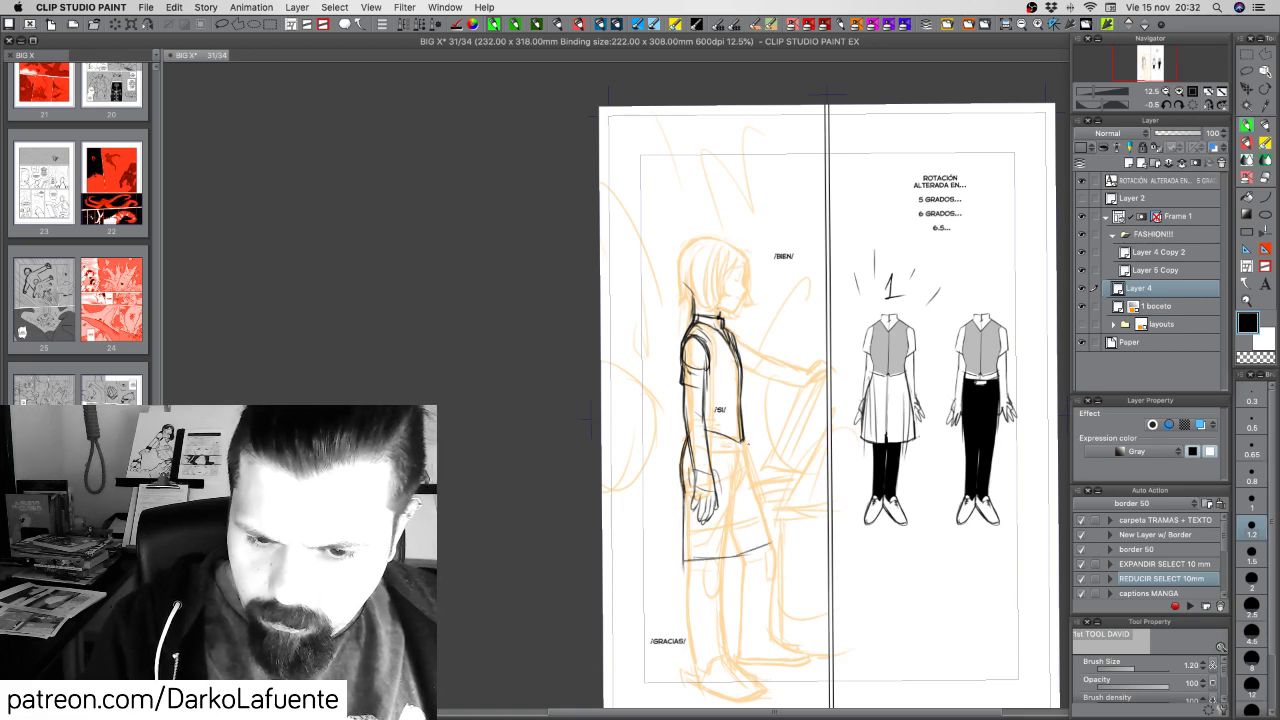
left_click_drag(744, 440, 770, 530)
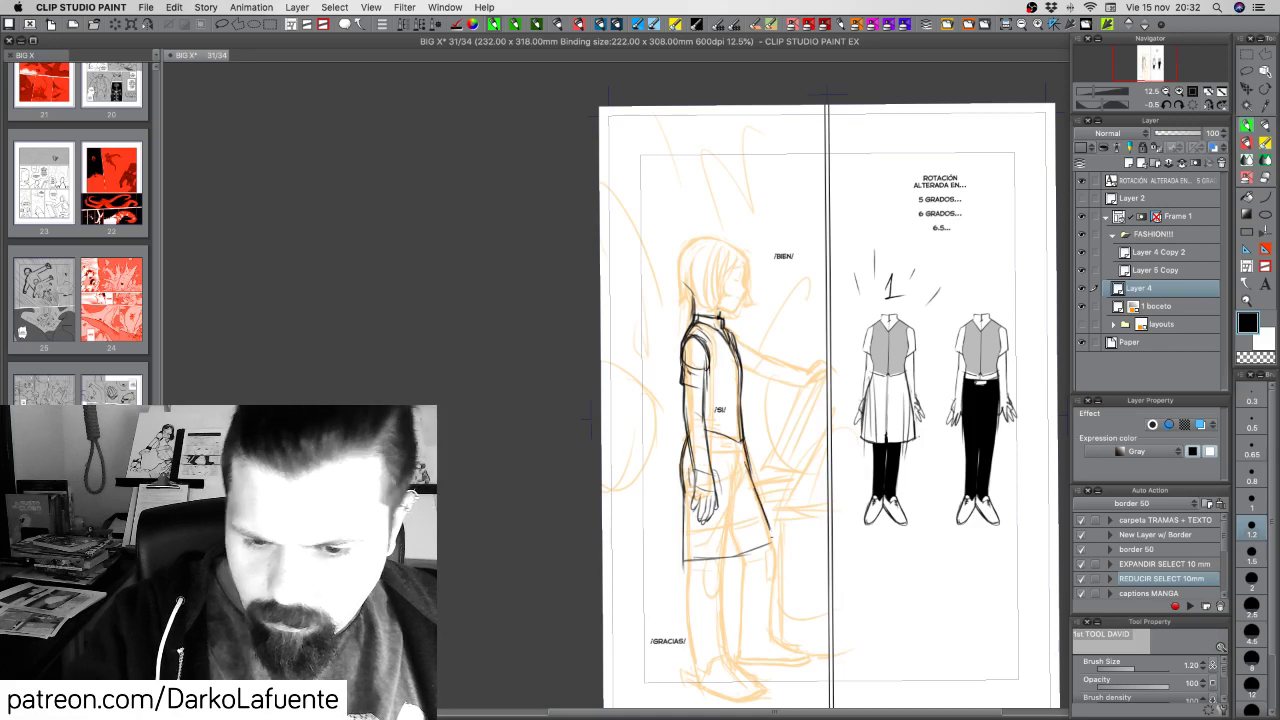
left_click_drag(750, 472, 774, 543)
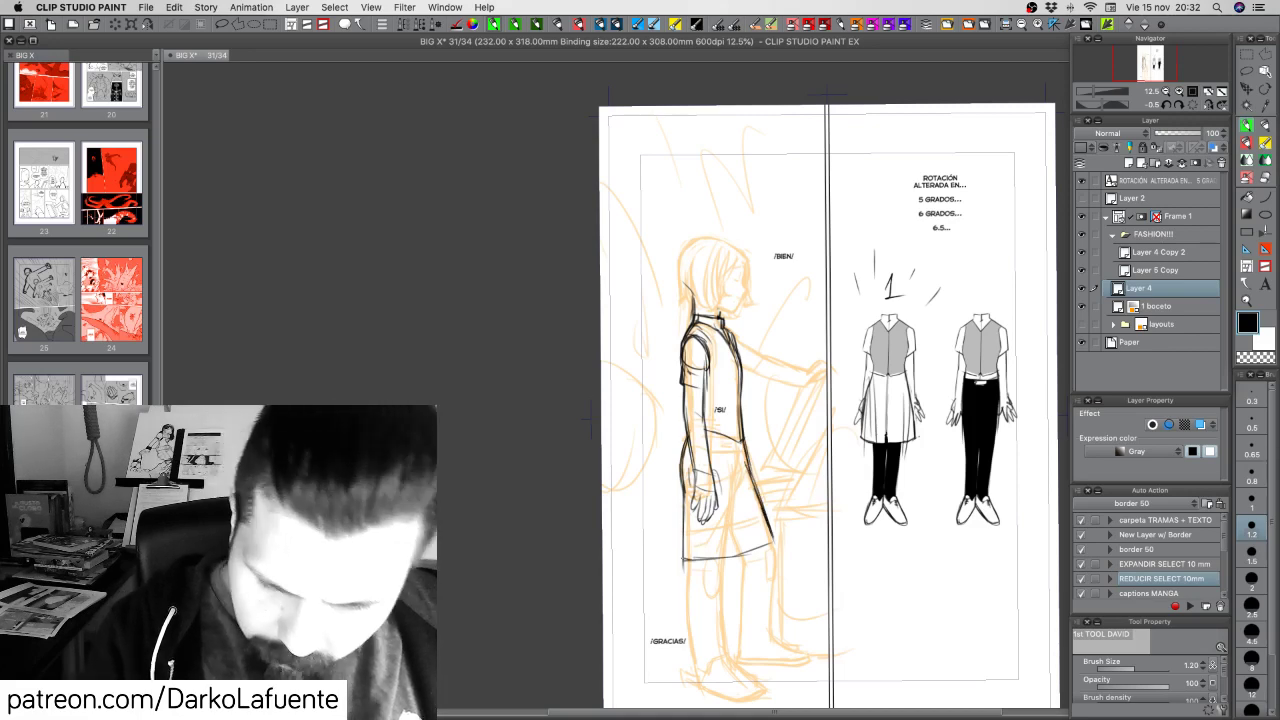
mouse_move(682, 559)
left_mouse_down()
mouse_move(780, 545)
mouse_move(746, 555)
left_mouse_up()
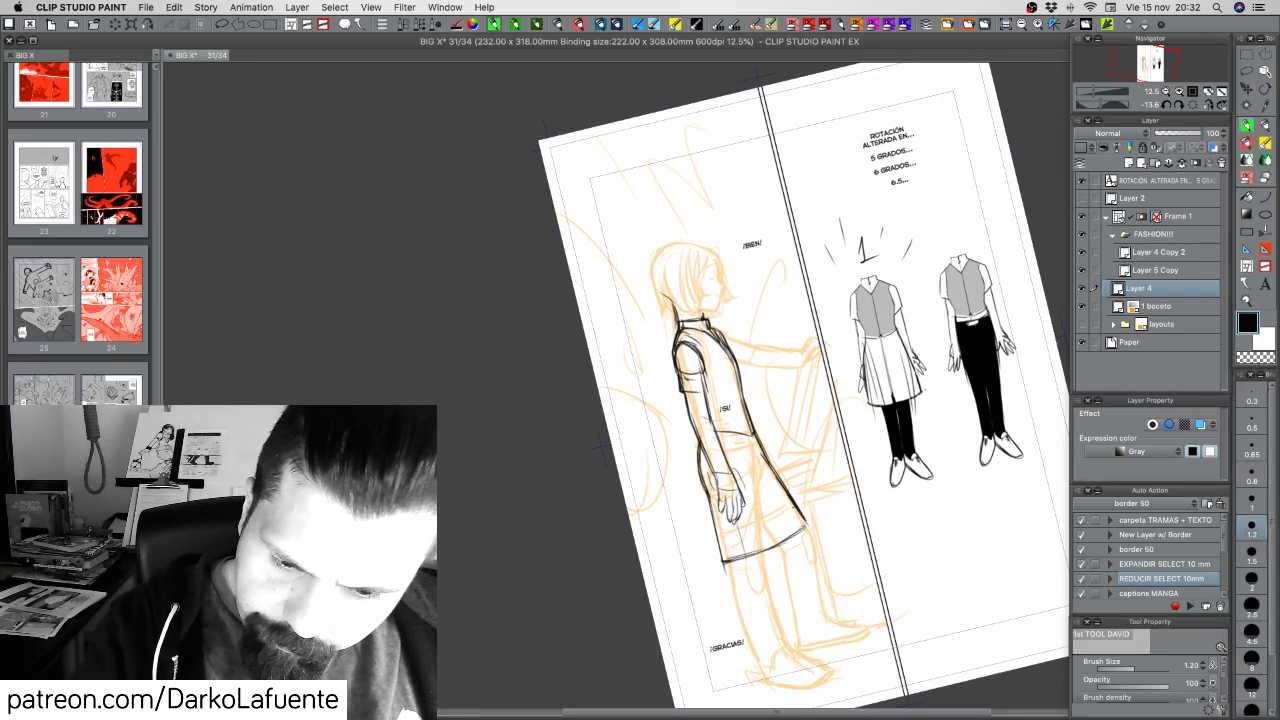
Add a fold at the skirt's front hem corner and a second line along the skirt's front edge
left_click_drag(792, 518, 795, 534)
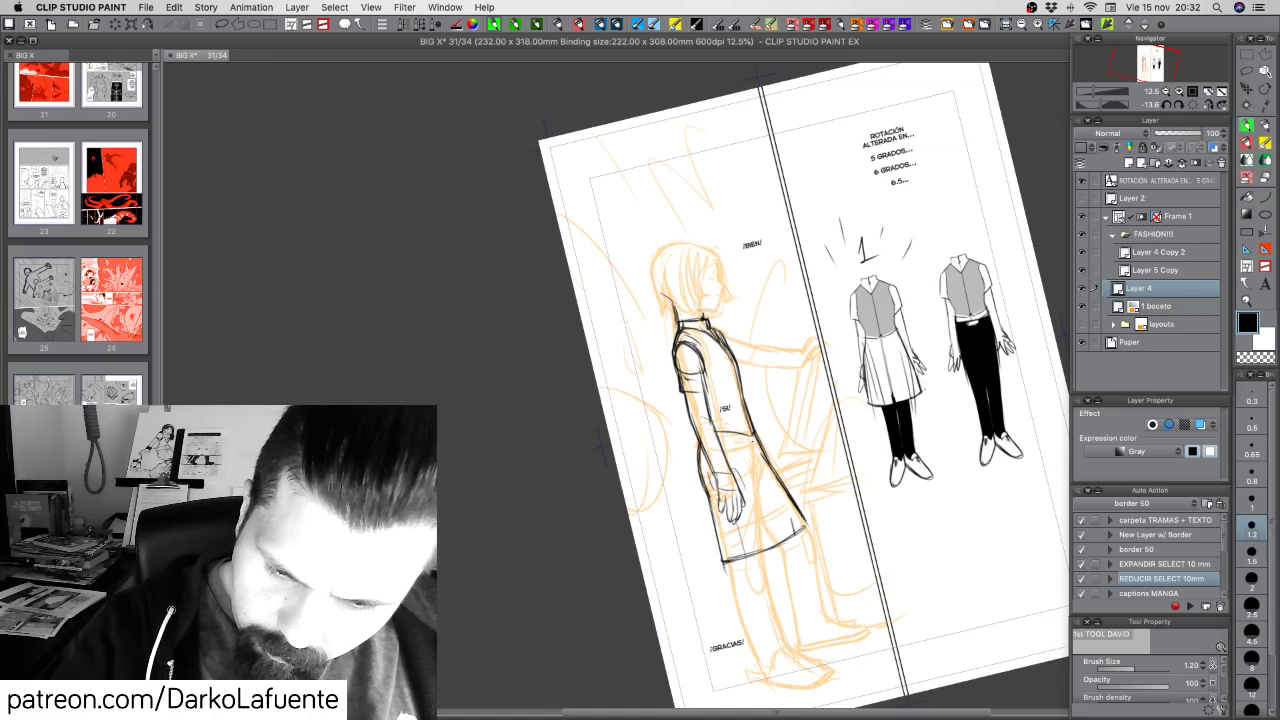
left_click_drag(752, 441, 794, 534)
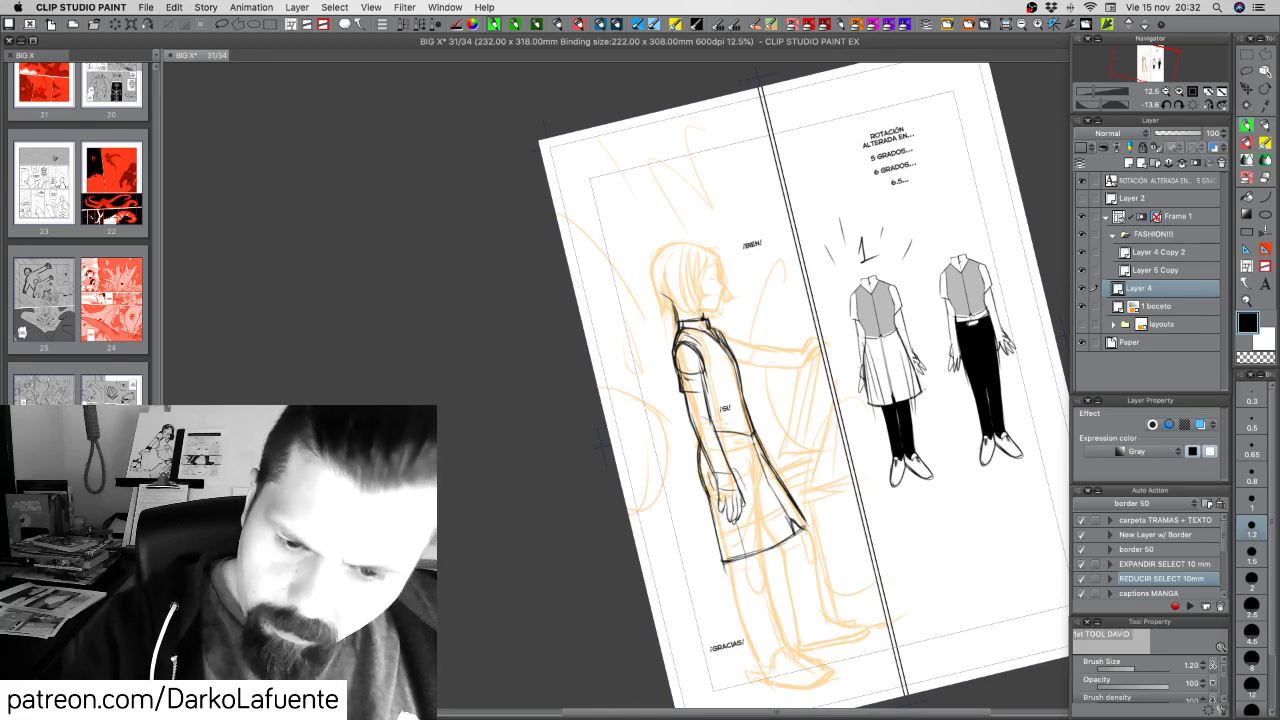
left_click_drag(753, 439, 789, 511)
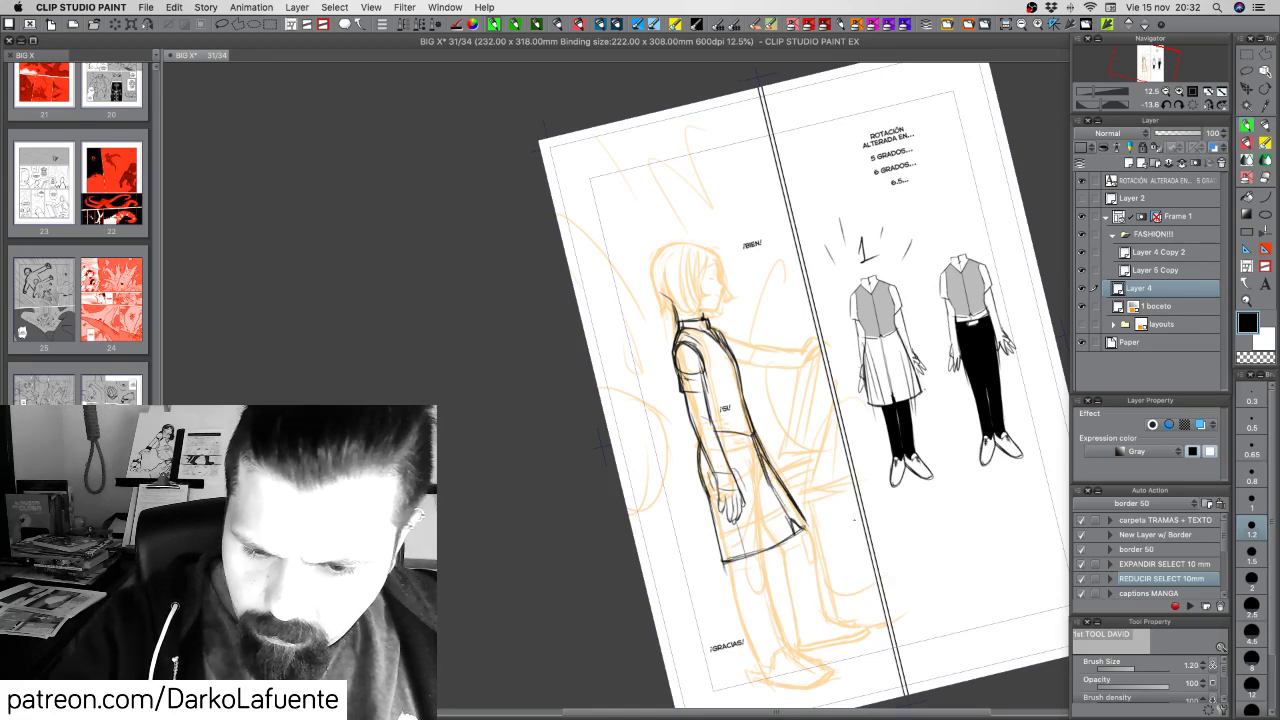
Check the outfit linework by hiding the 1 boceto layer and showing it again
left_click_drag(901, 526, 867, 581)
left_click_drag(881, 535, 890, 489)
left_click(1081, 307)
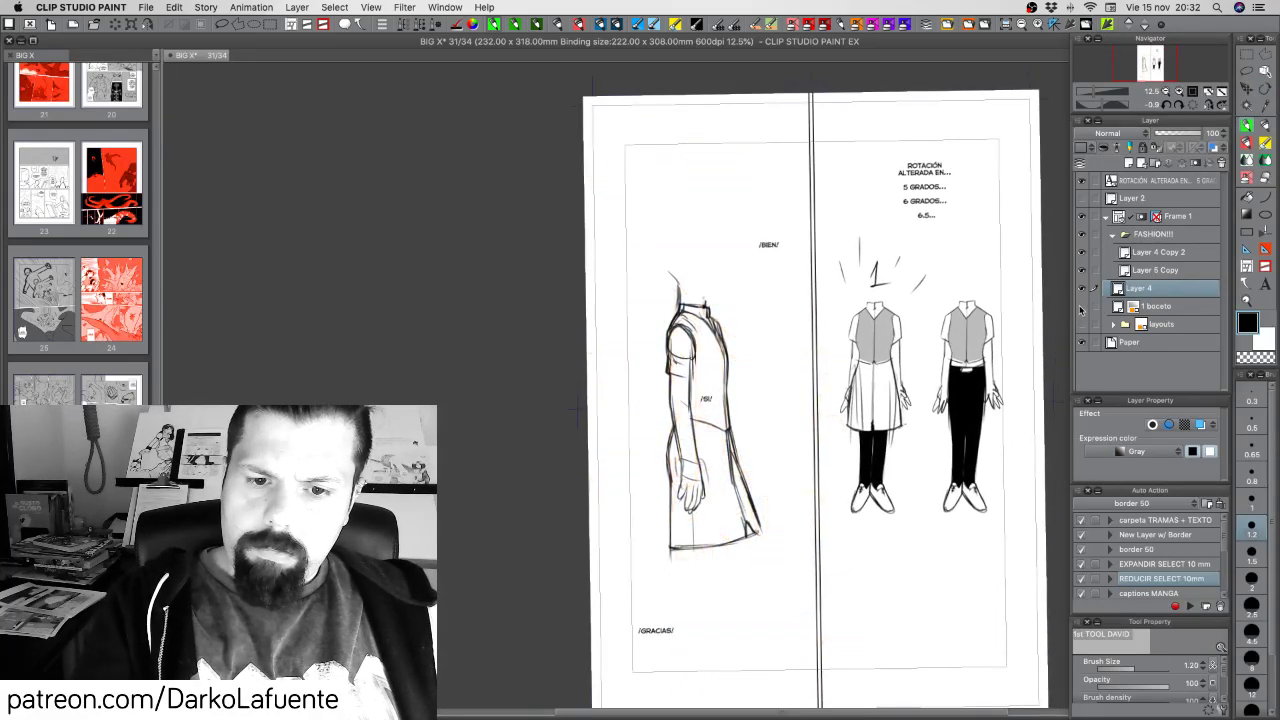
left_click(1081, 308)
left_click(1081, 308)
left_click(1081, 309)
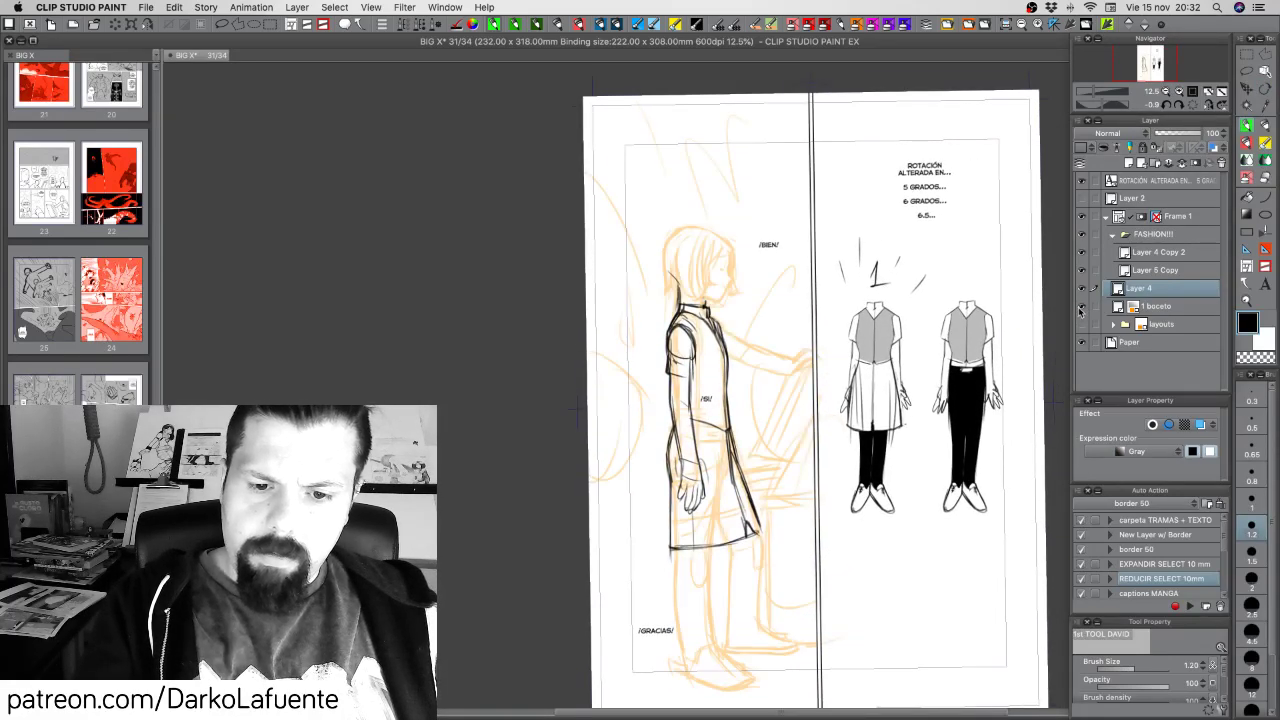
Draw the front and back contours of both legs beneath the skirt and save the page
left_click_drag(799, 536, 795, 471)
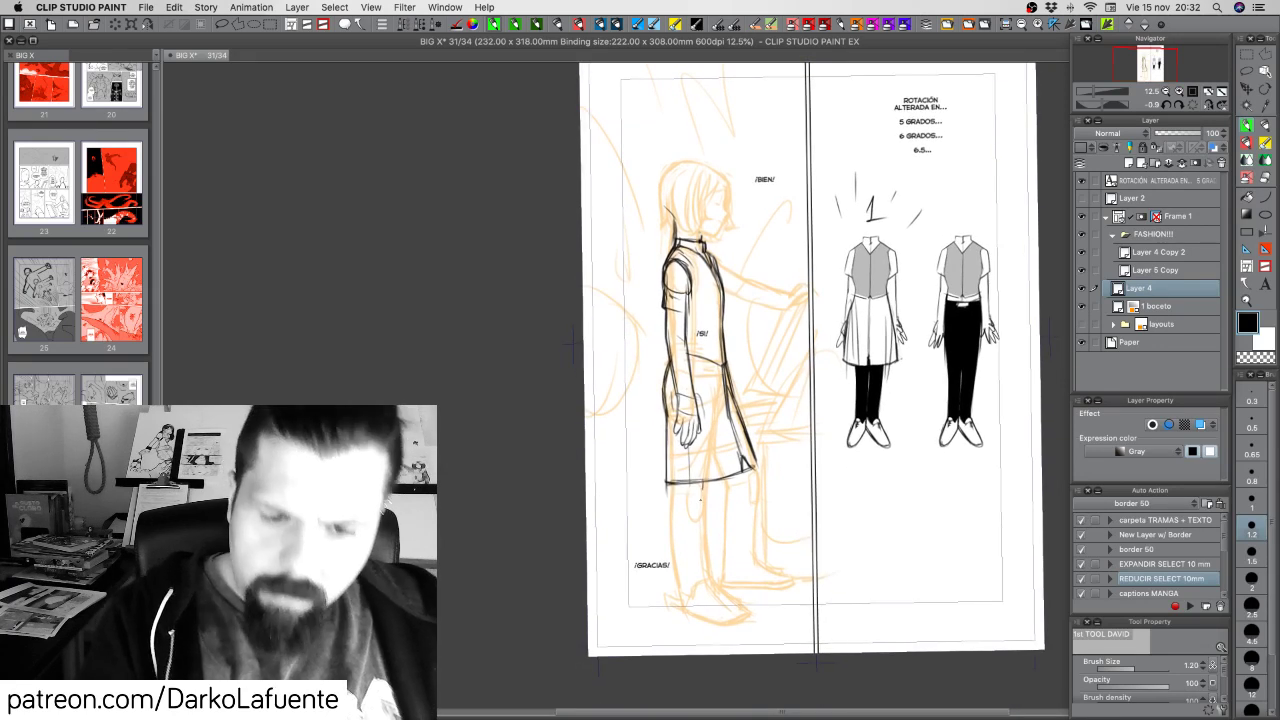
mouse_move(705, 477)
left_mouse_down()
mouse_move(703, 519)
mouse_move(674, 496)
mouse_move(681, 598)
left_mouse_up()
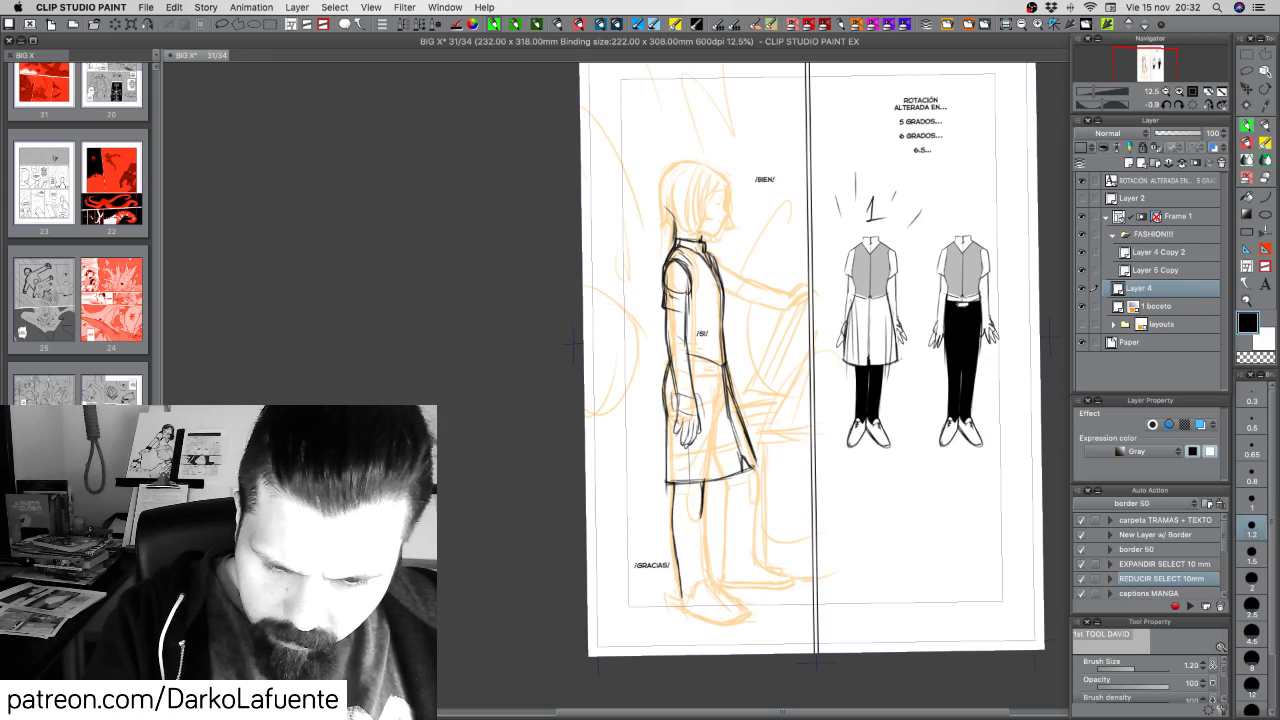
mouse_move(702, 508)
left_mouse_down()
mouse_move(708, 578)
mouse_move(702, 544)
left_mouse_up()
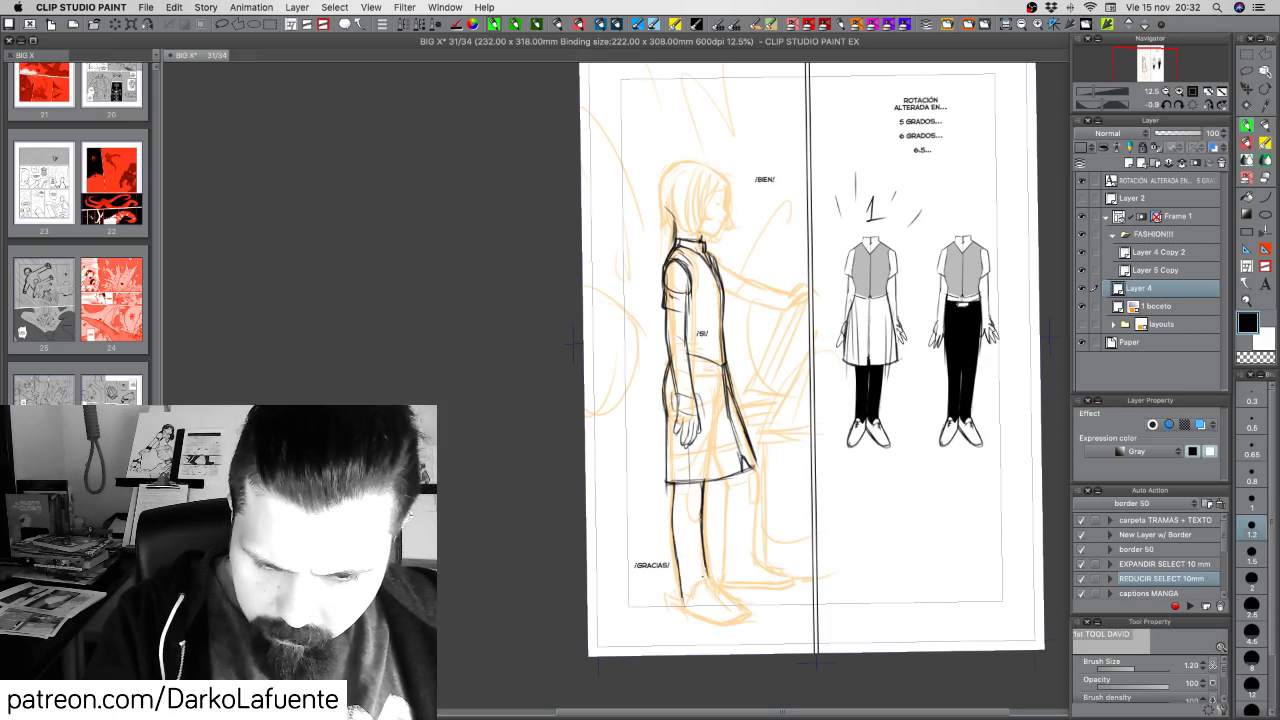
left_click_drag(674, 492, 685, 614)
left_click_drag(705, 552, 711, 584)
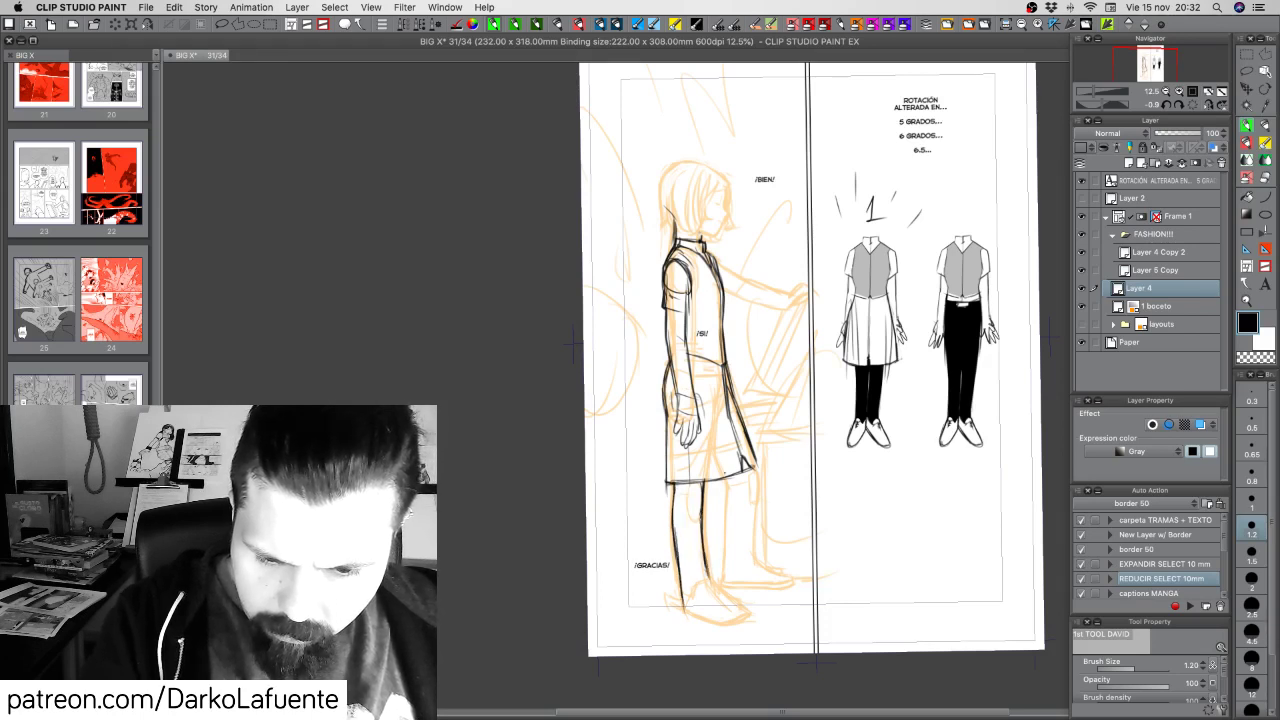
left_click_drag(723, 474, 727, 574)
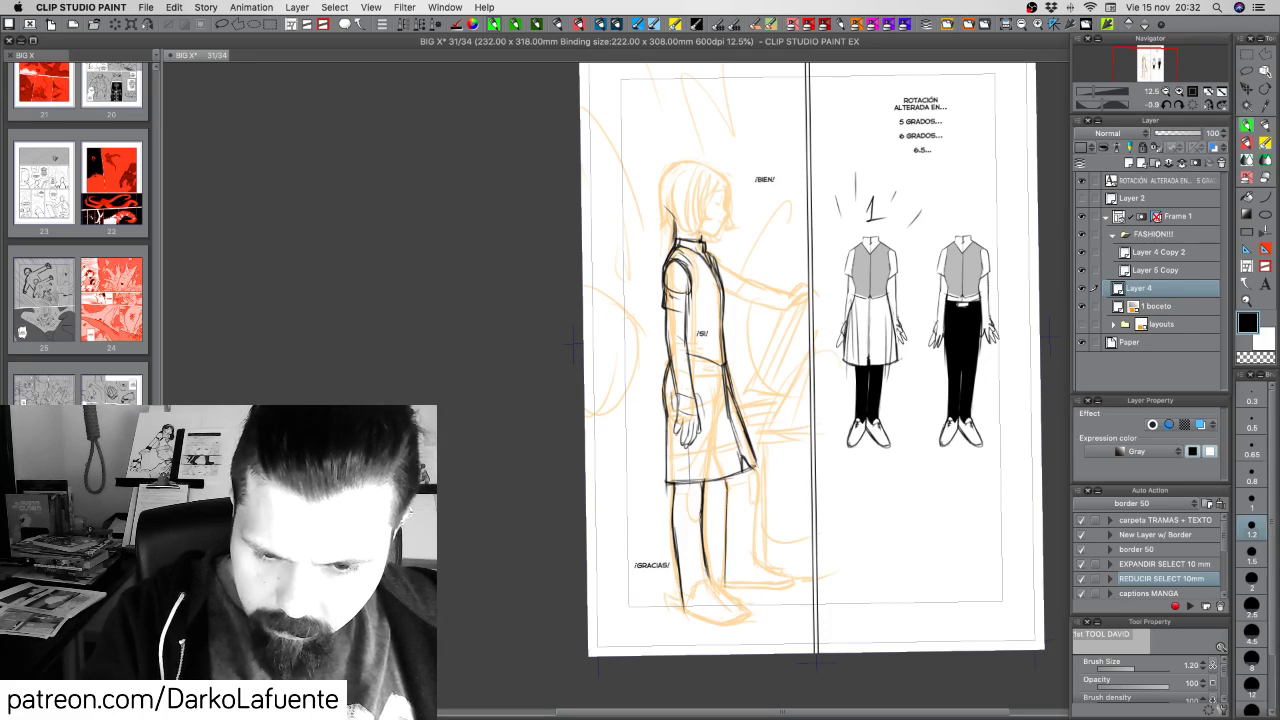
left_click_drag(757, 462, 757, 564)
left_click_drag(674, 512, 681, 613)
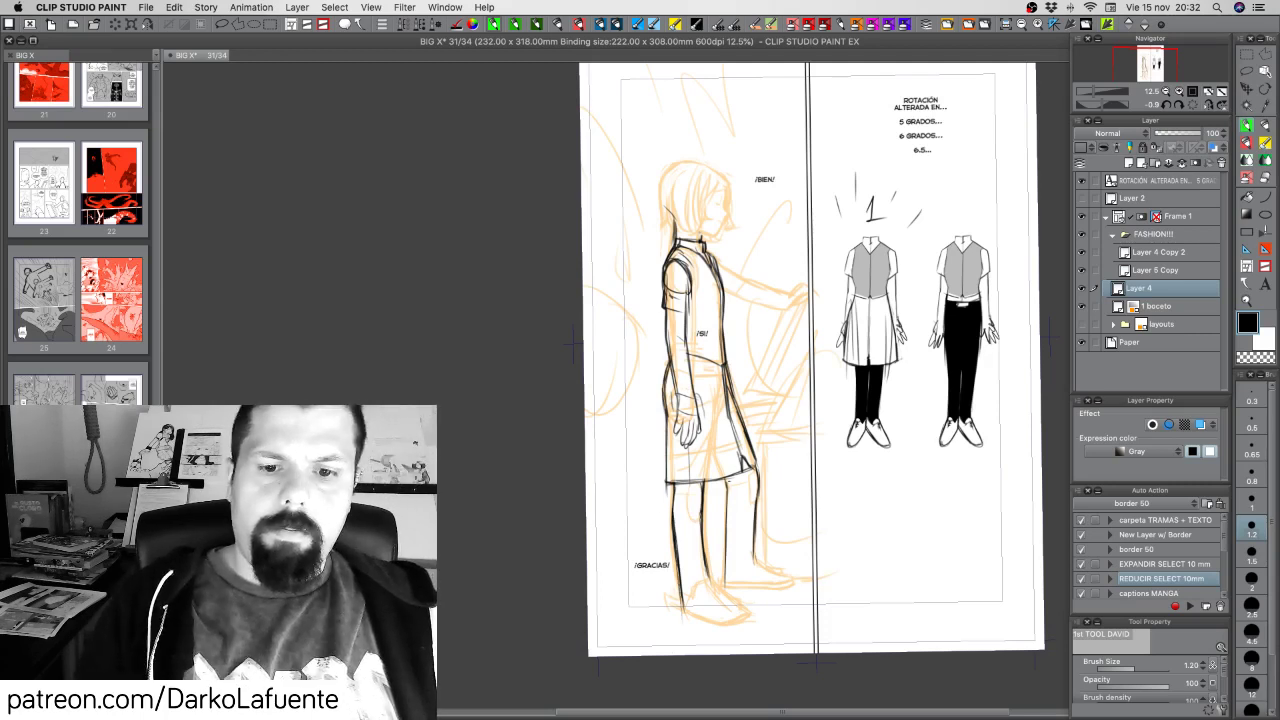
left_click_drag(727, 479, 726, 588)
key("super+s")
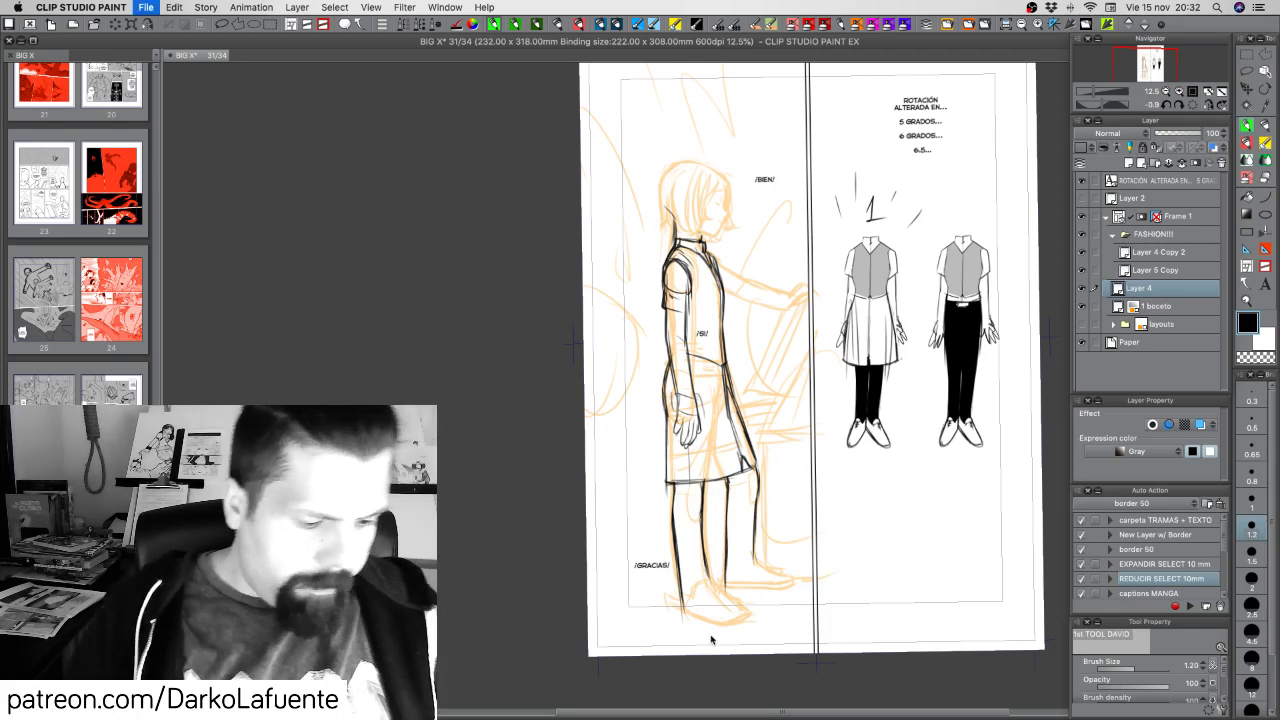
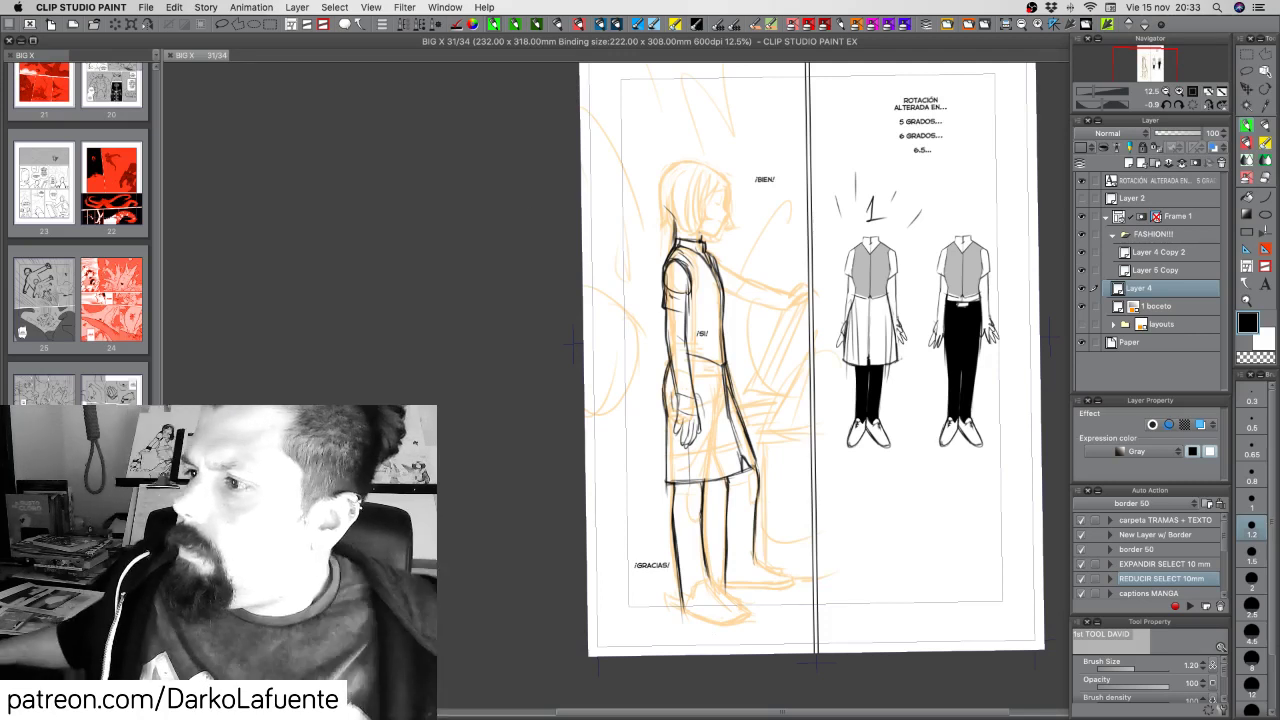
key("super+shift+5")
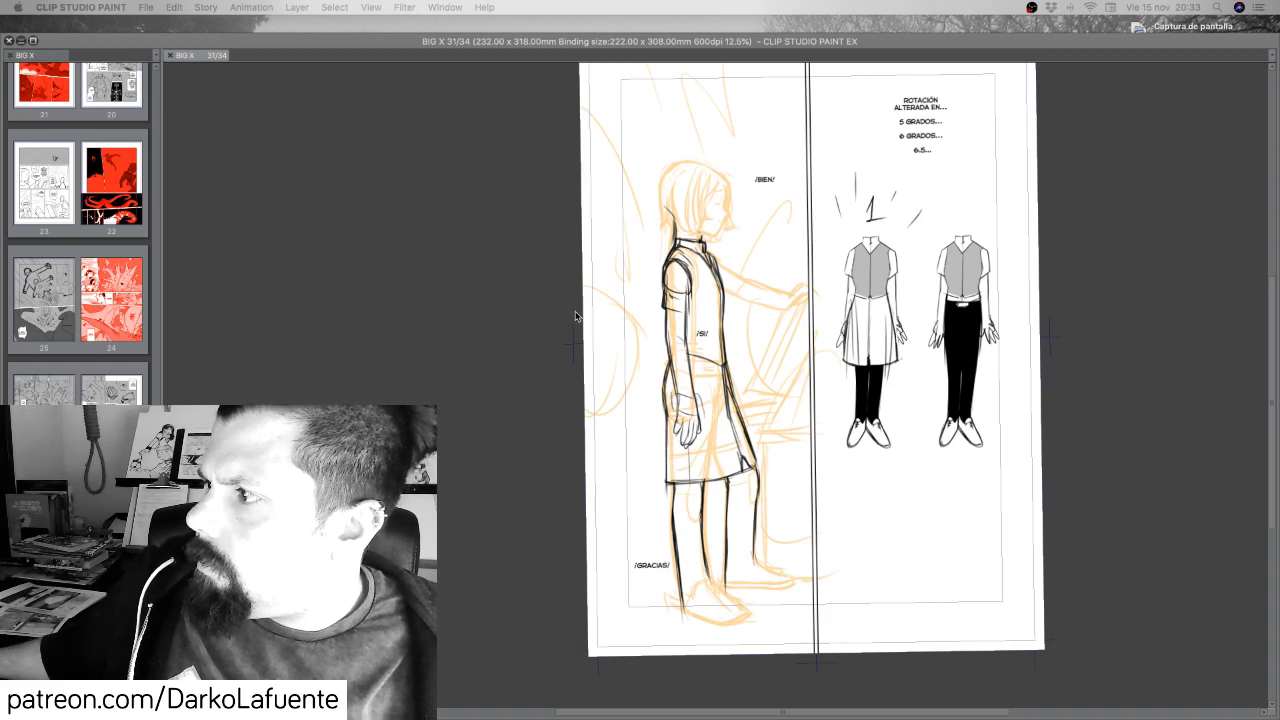
key("Tab")
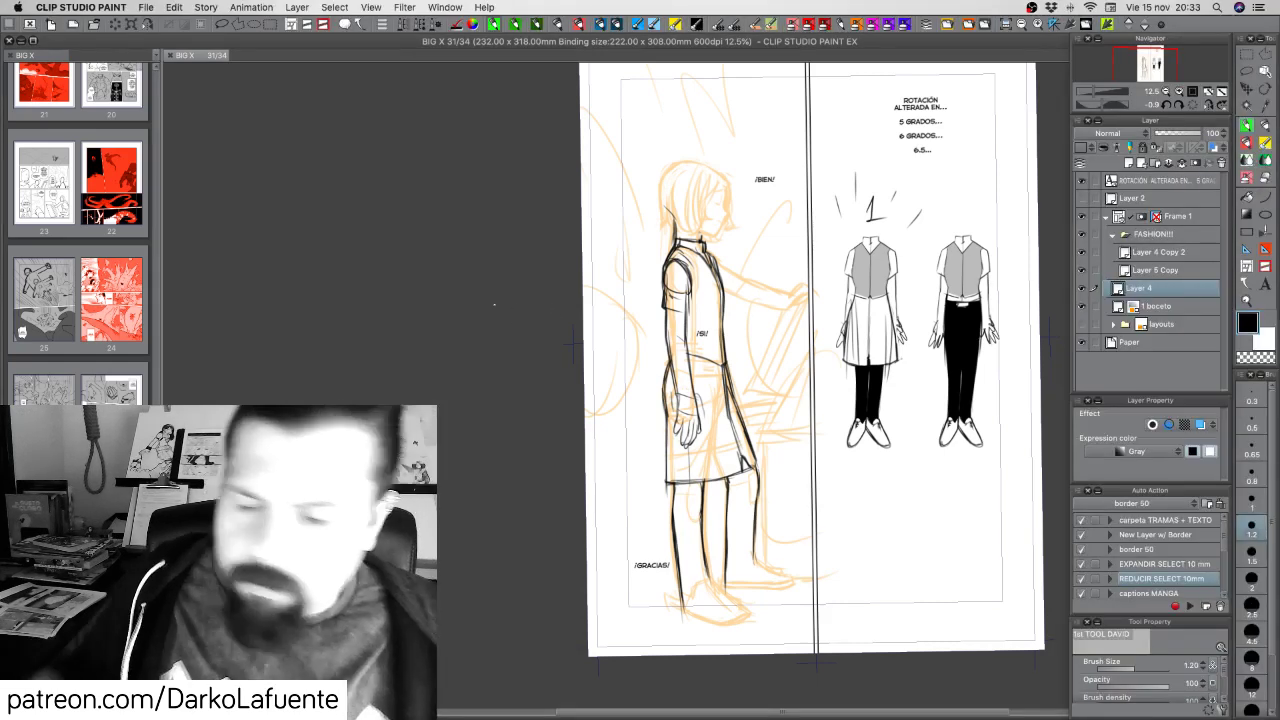
Draw the near shoe over the orange sketch with its ankle line, upper, pointed toe and sole
left_click_drag(681, 592, 693, 597)
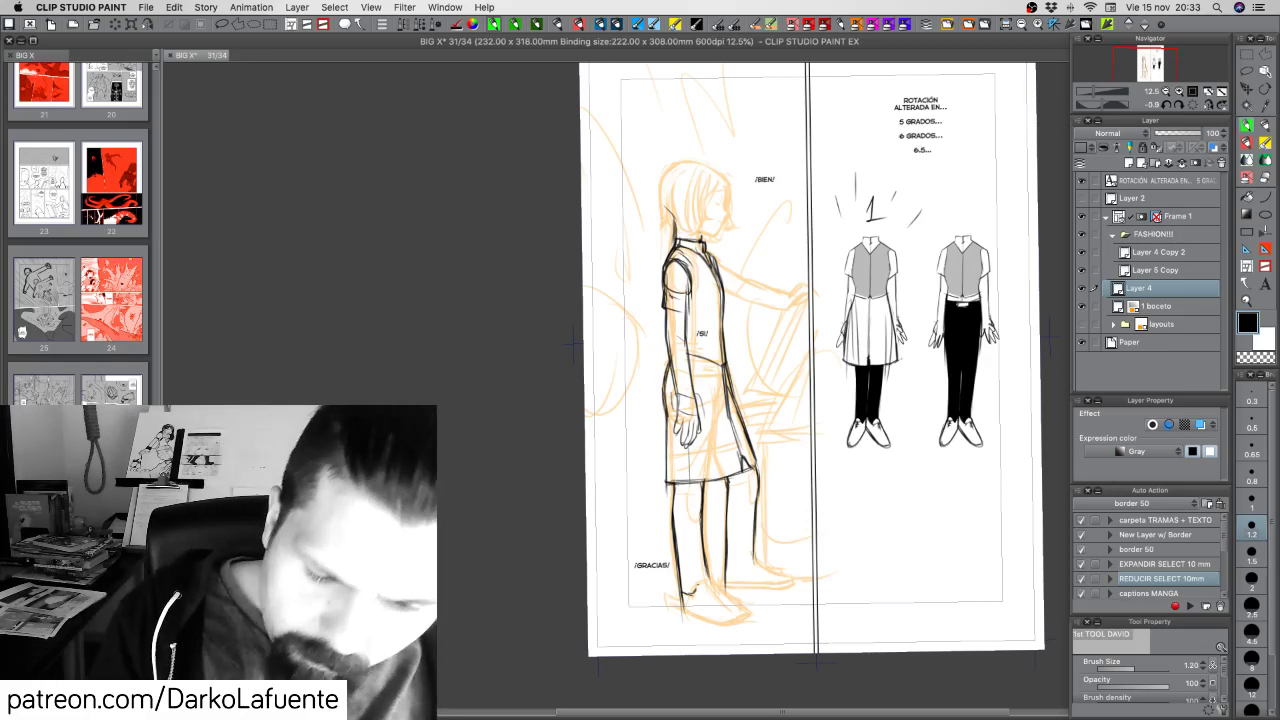
left_click_drag(829, 622, 597, 623)
mouse_move(518, 498)
left_mouse_down()
mouse_move(533, 541)
mouse_move(552, 551)
left_mouse_up()
left_click_drag(560, 498, 555, 544)
left_click_drag(573, 600, 900, 600)
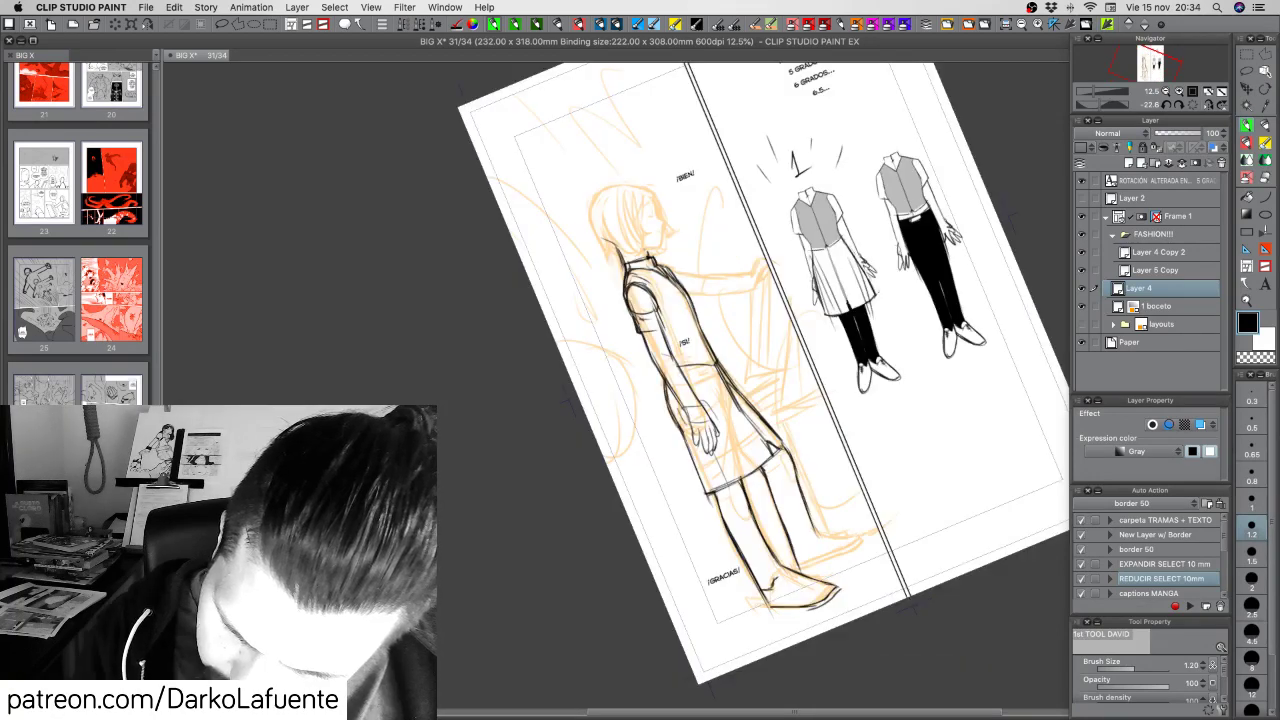
left_click_drag(812, 579, 838, 586)
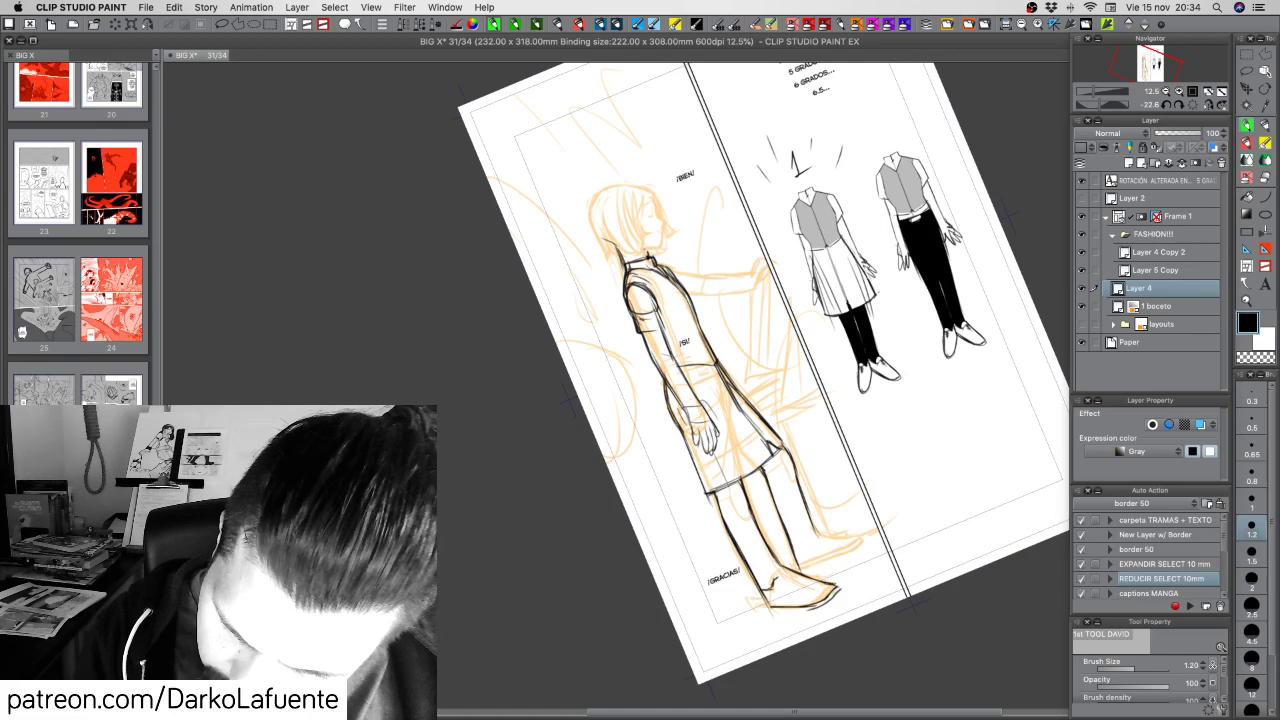
key("c")
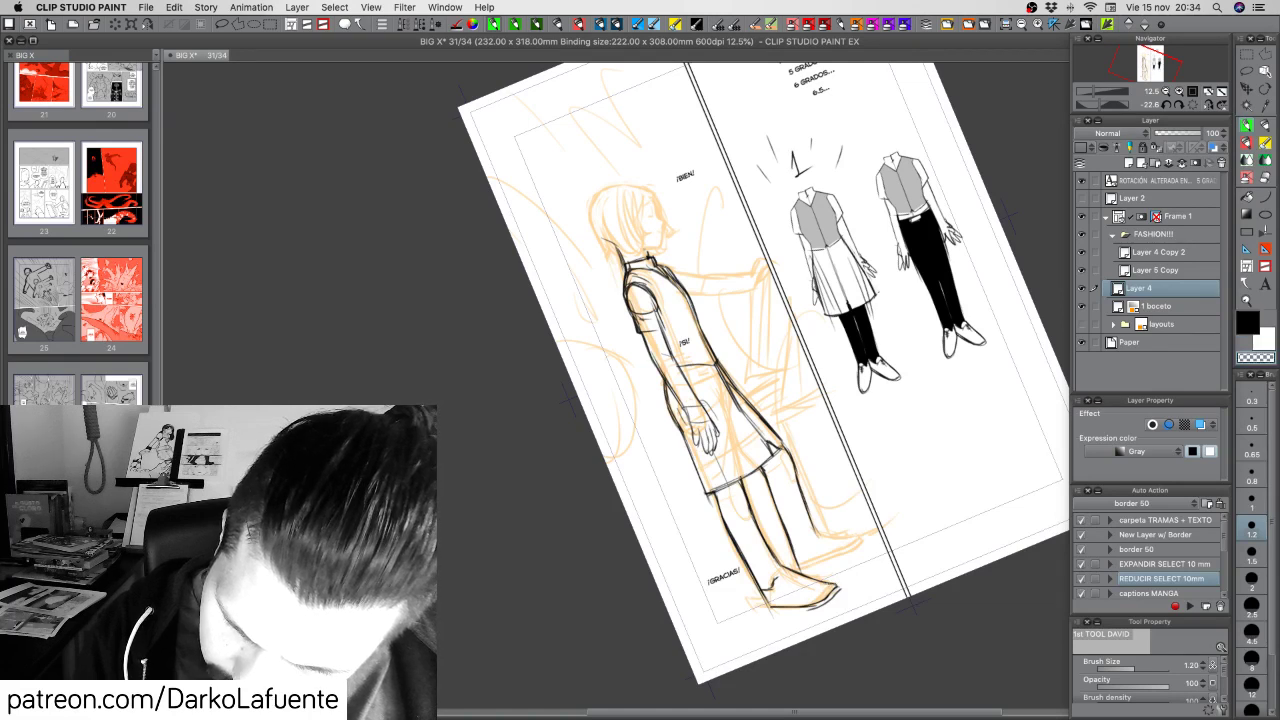
key("c")
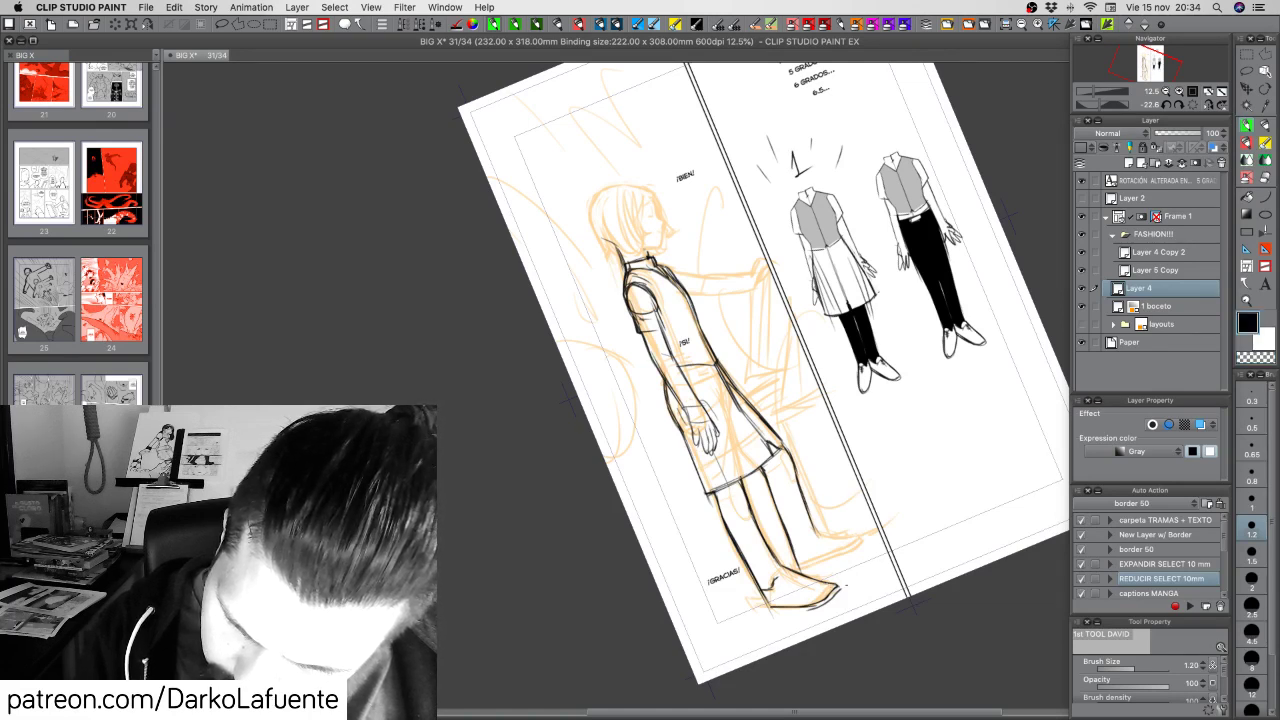
Draw the far shoe with its ankle line, upper and sole
mouse_move(841, 589)
left_mouse_down()
mouse_move(790, 611)
mouse_move(830, 598)
mouse_move(830, 567)
mouse_move(752, 566)
mouse_move(725, 581)
mouse_move(740, 589)
mouse_move(802, 546)
mouse_move(870, 529)
left_mouse_up()
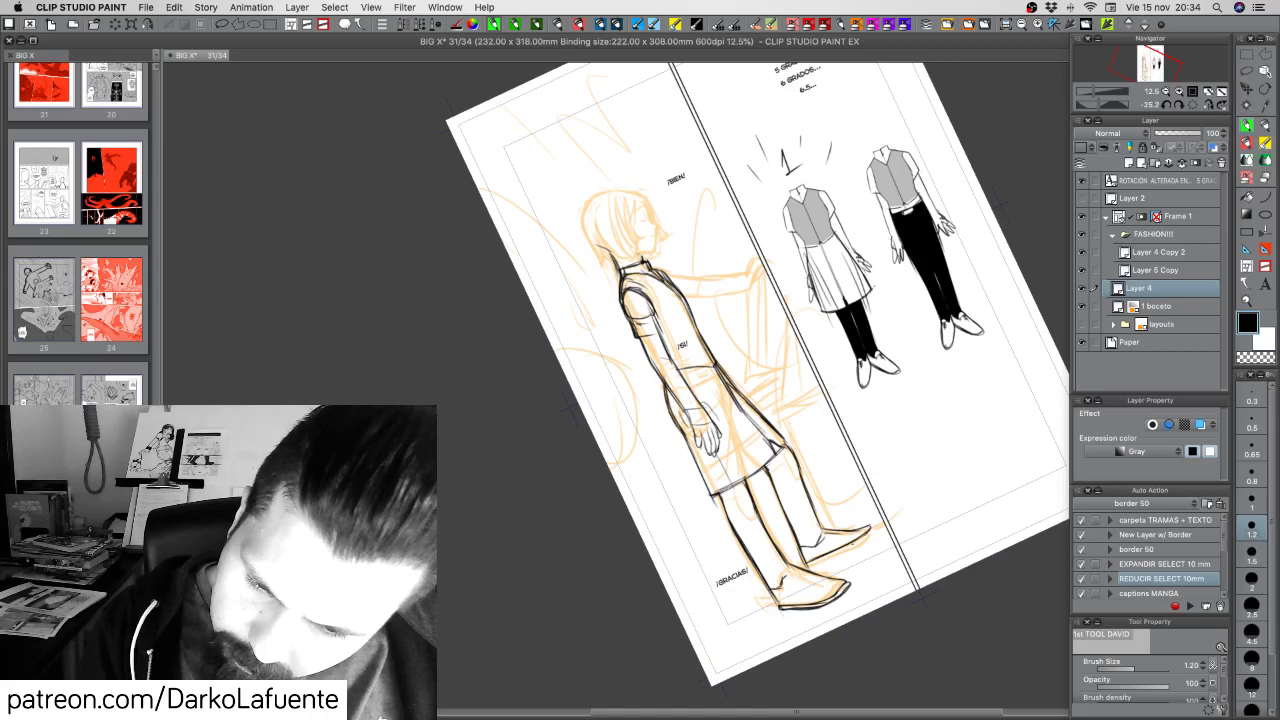
mouse_move(813, 561)
left_mouse_down()
mouse_move(863, 537)
mouse_move(831, 558)
mouse_move(849, 553)
left_mouse_up()
mouse_move(806, 569)
left_mouse_down()
mouse_move(868, 540)
mouse_move(897, 582)
mouse_move(872, 619)
left_mouse_up()
key("shift+space")
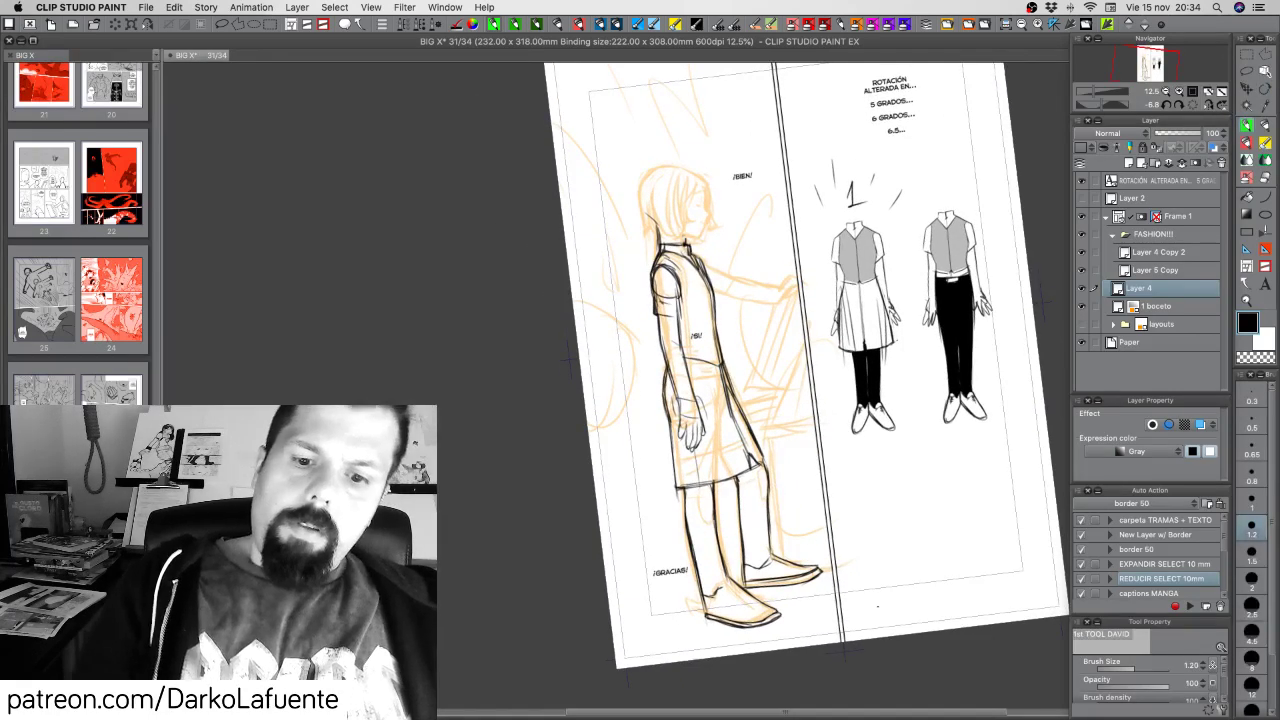
left_click_drag(682, 598, 840, 638)
left_click_drag(720, 590, 910, 558)
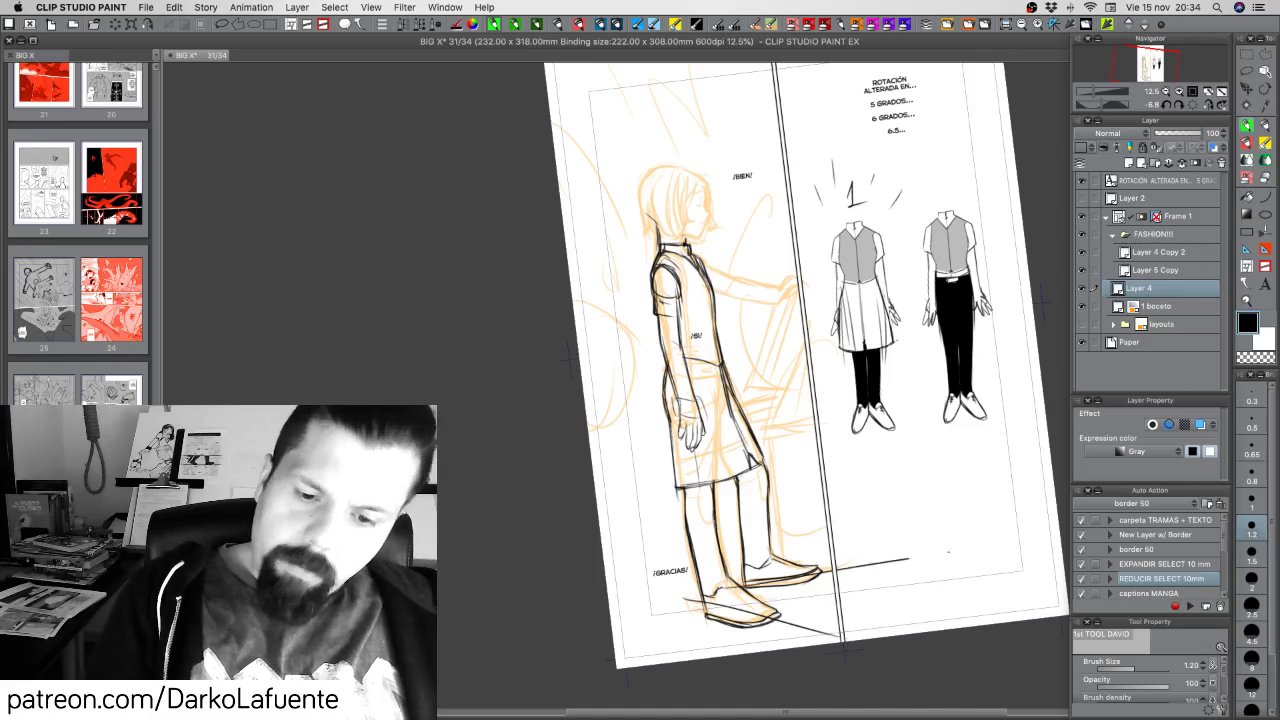
key("super+z")
key("super+z")
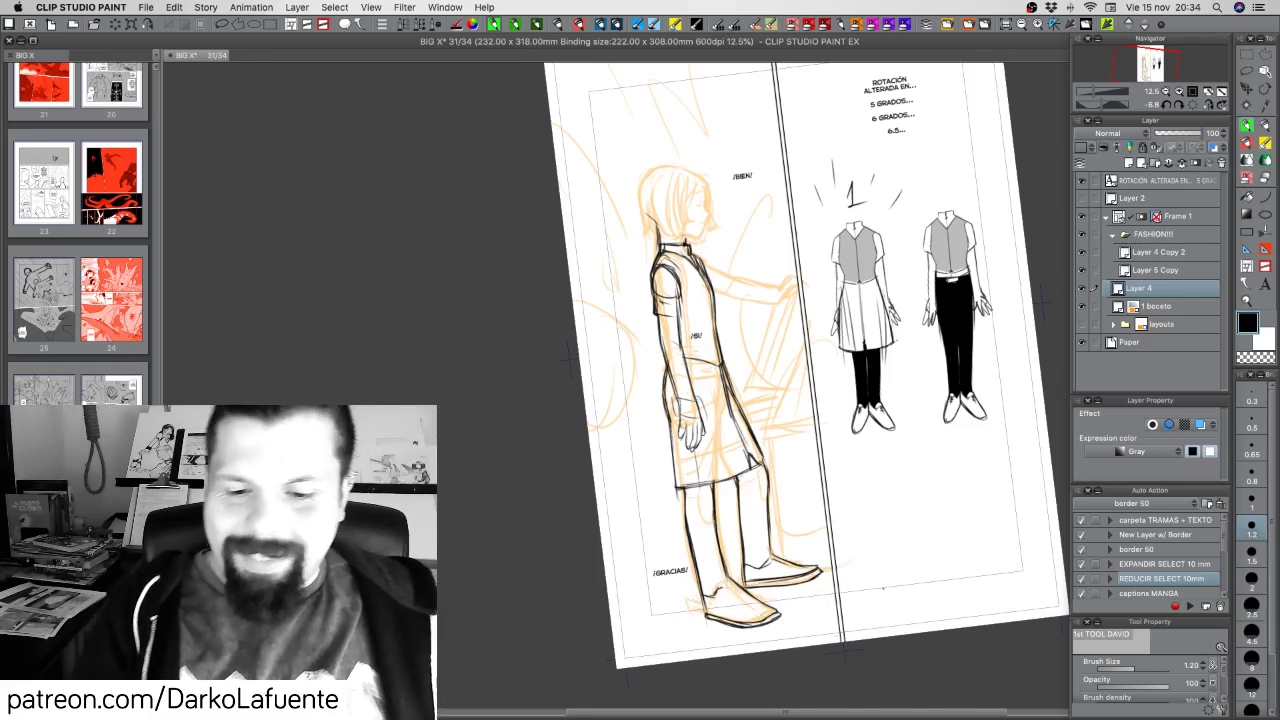
Refine the far shoe's toe tip and the front of its sole, alternating between drawing and erasing
key("super+plus")
key("space")
left_click_drag(918, 660, 867, 390)
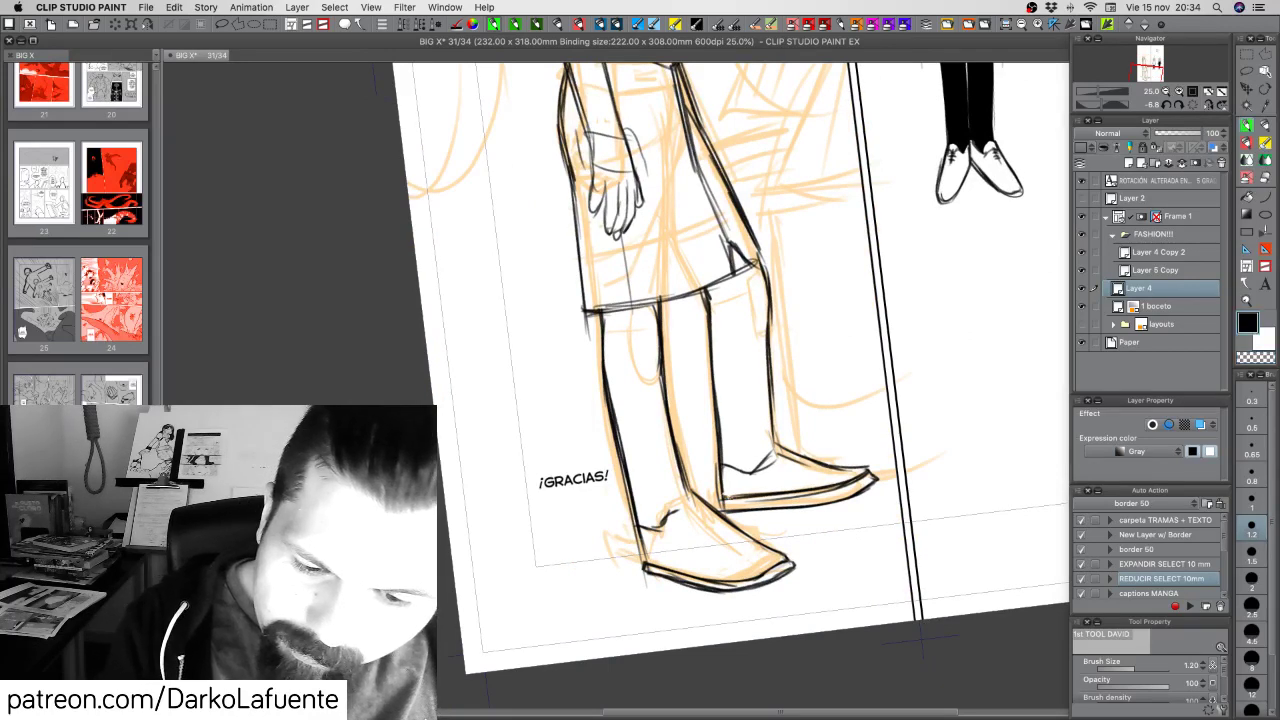
left_click_drag(723, 506, 753, 497)
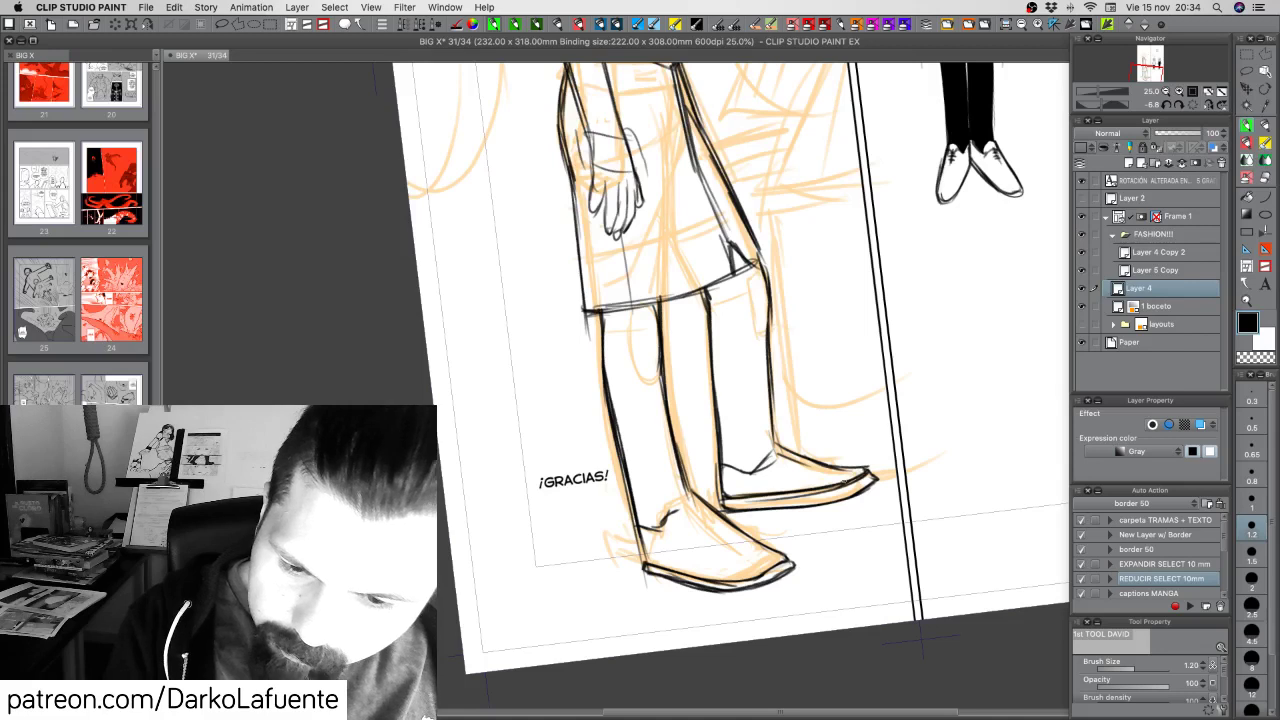
mouse_move(850, 479)
left_mouse_down()
mouse_move(864, 468)
mouse_move(856, 477)
mouse_move(878, 480)
mouse_move(866, 466)
mouse_move(875, 479)
left_mouse_up()
key("c")
key("c")
left_click_drag(869, 471, 868, 488)
mouse_move(762, 509)
left_mouse_down()
mouse_move(861, 494)
mouse_move(842, 502)
left_mouse_up()
key("c")
key("c")
key("c")
key("c")
Rework the far shoe's heel corner and the upper line of its sole
mouse_move(719, 493)
left_mouse_down()
mouse_move(726, 510)
mouse_move(717, 505)
left_mouse_up()
key("c")
key("c")
key("c")
key("c")
key("c")
key("c")
key("c")
mouse_move(717, 492)
left_mouse_down()
mouse_move(719, 510)
mouse_move(728, 498)
mouse_move(730, 510)
mouse_move(825, 503)
left_mouse_up()
Clean up the far sole's lower edge, add the far shoe's ankle opening and laces, and refine the near shoe's ankle line
key("c")
left_click_drag(741, 511, 857, 498)
key("c")
key("c")
mouse_move(719, 458)
left_mouse_down()
mouse_move(743, 470)
mouse_move(797, 452)
mouse_move(783, 446)
mouse_move(810, 460)
mouse_move(787, 448)
mouse_move(796, 462)
left_mouse_up()
mouse_move(673, 511)
left_mouse_down()
mouse_move(669, 496)
mouse_move(684, 491)
left_mouse_up()
Erase the near shoe's sole and front contour, leaving the leg lines and ankle line
key("r")
mouse_move(850, 590)
left_mouse_down()
mouse_move(718, 609)
mouse_move(726, 596)
left_mouse_up()
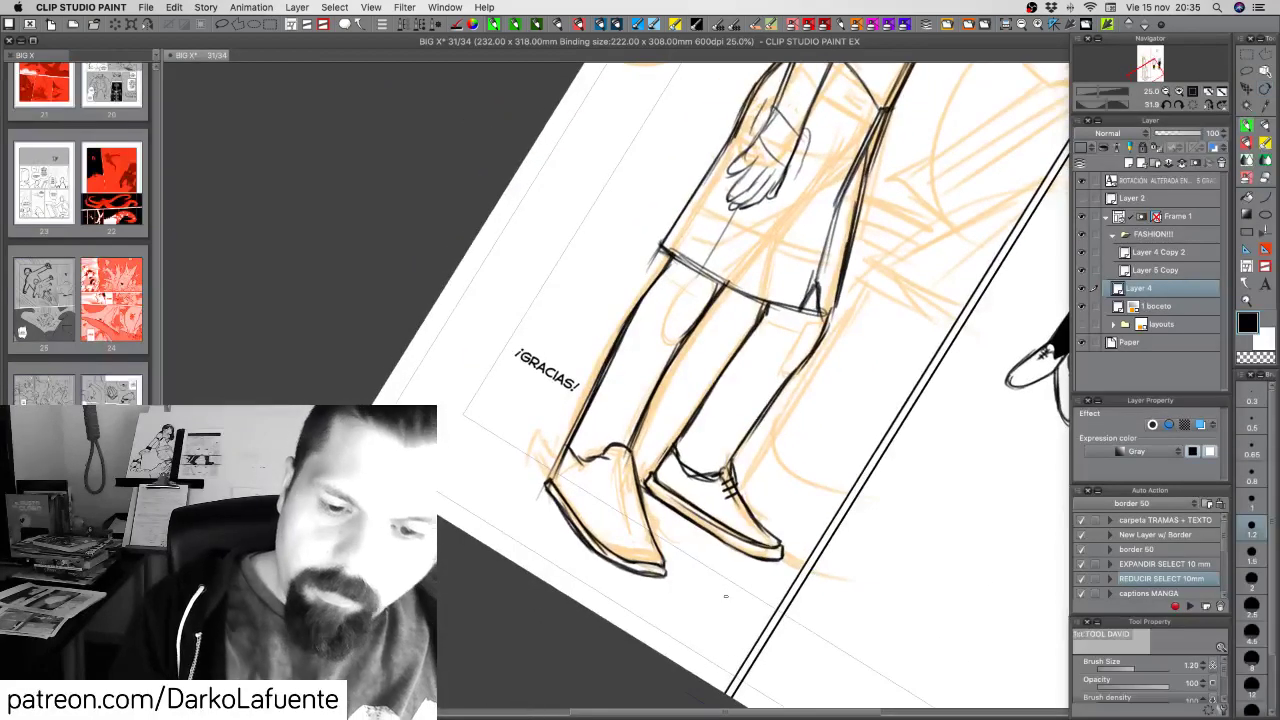
mouse_move(550, 488)
left_mouse_down()
mouse_move(618, 560)
mouse_move(660, 570)
left_mouse_up()
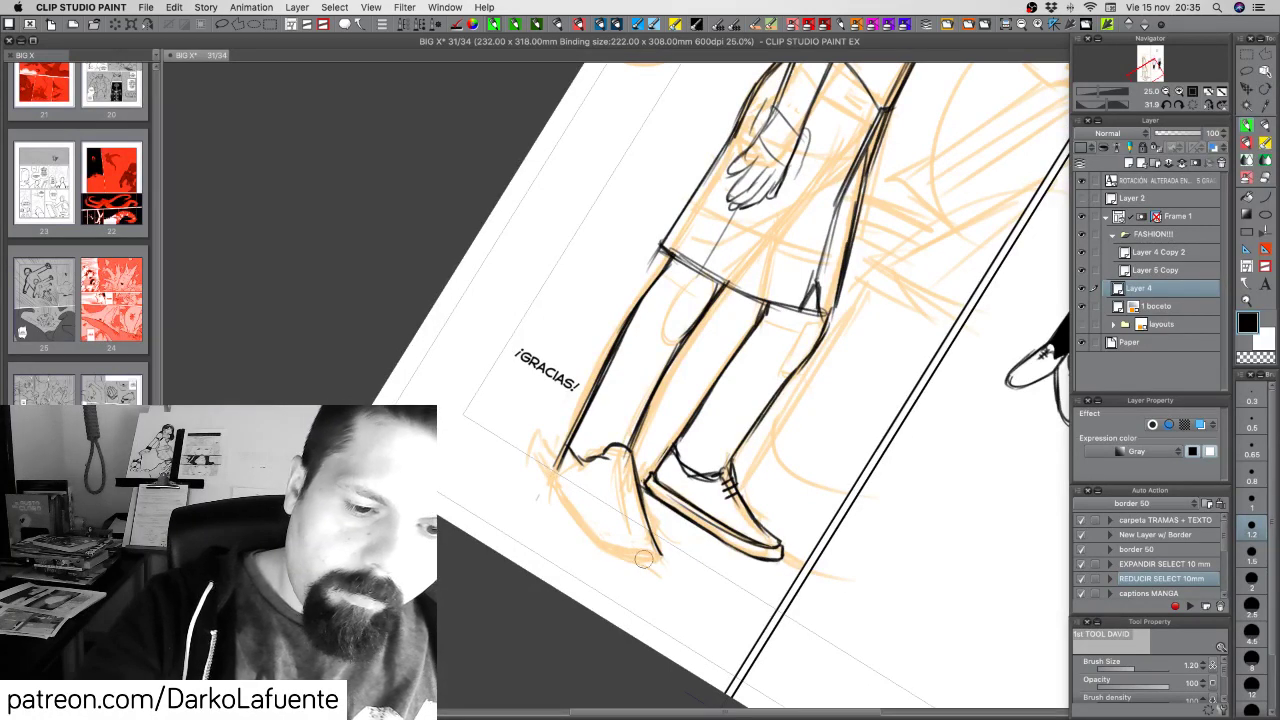
left_click_drag(626, 458, 680, 566)
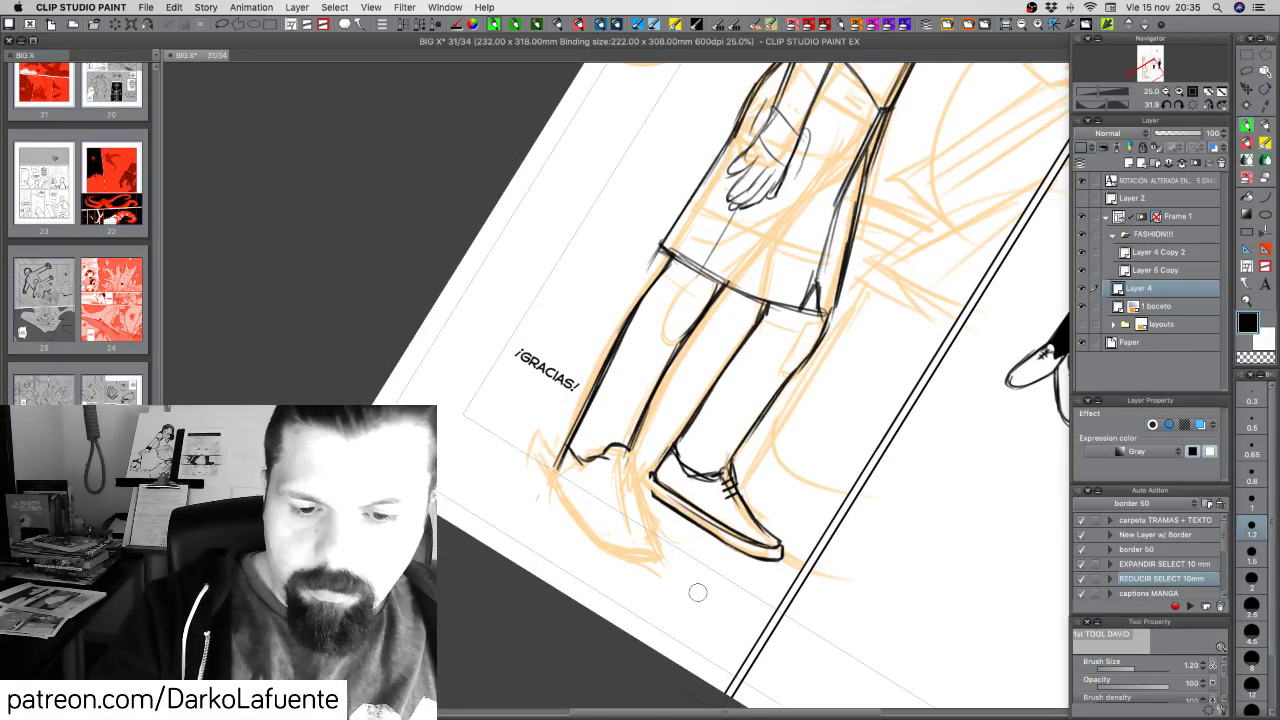
Undo the last stroke, clean up around the near shoe's front and the far shoe's heel, and save the page
key("super+z")
left_click_drag(630, 464, 665, 577)
left_click_drag(635, 488, 641, 512)
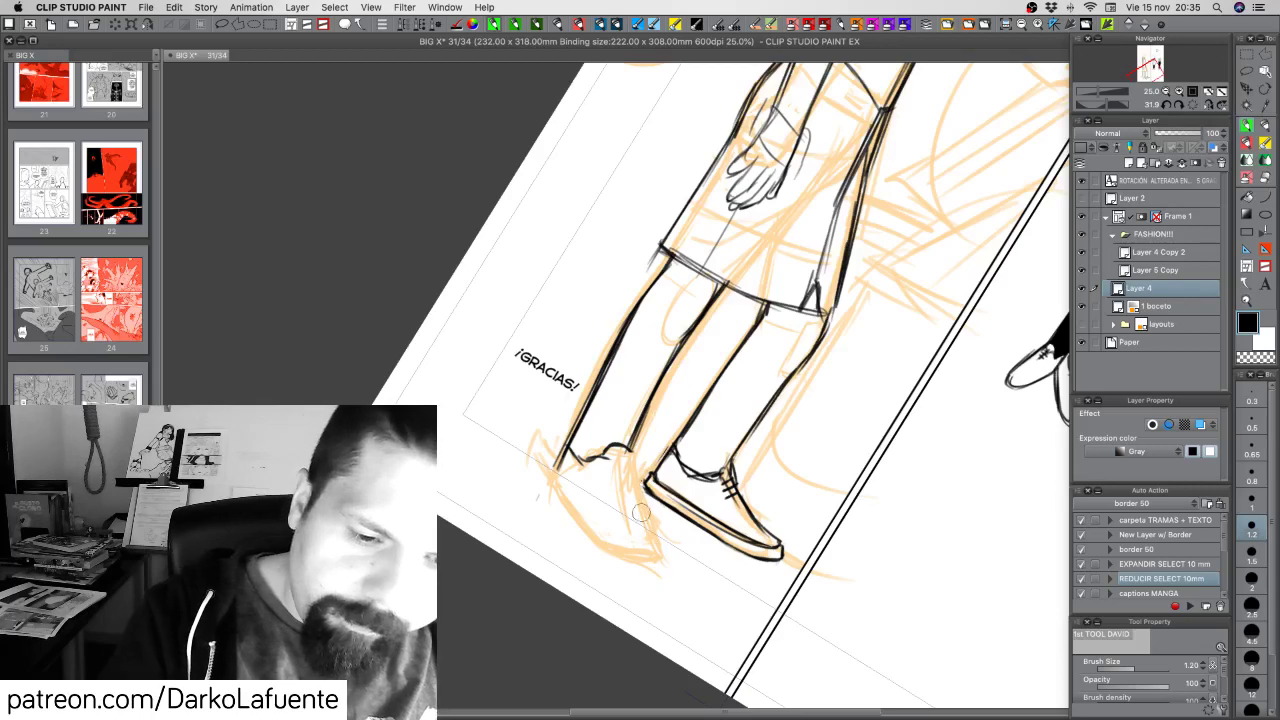
key("r")
left_click_drag(574, 461, 655, 535)
key("super+s")
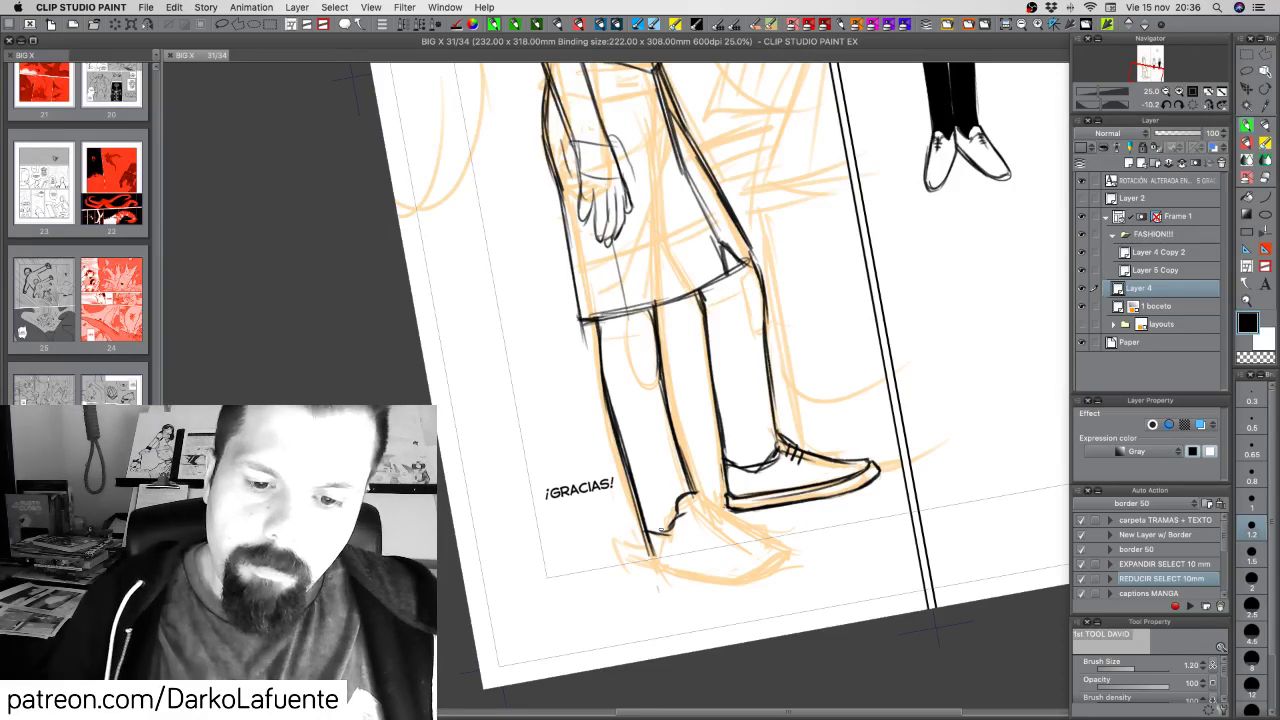
Strengthen both contour lines of the far leg from the skirt hem to the ankle, and trim their edges with the eraser
left_click_drag(761, 302, 780, 446)
left_click_drag(764, 368, 777, 440)
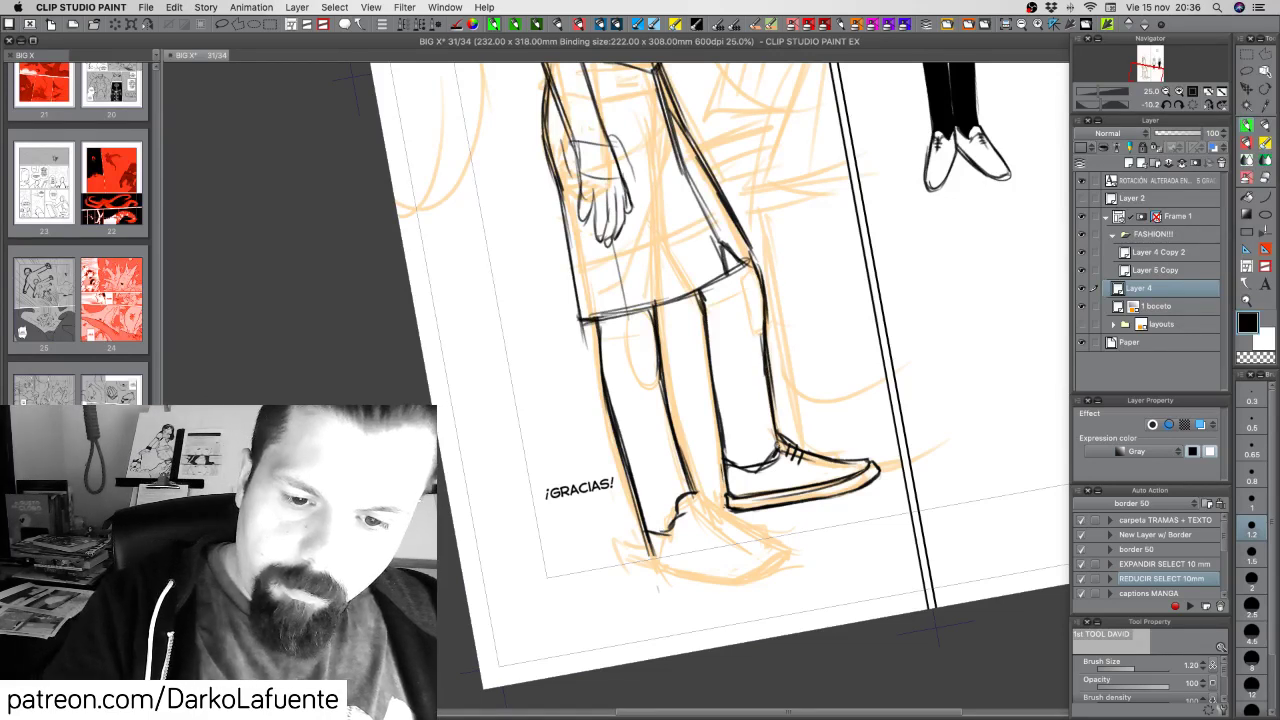
left_click_drag(757, 282, 765, 352)
left_click_drag(759, 316, 769, 410)
left_click_drag(704, 322, 725, 456)
key("c")
mouse_move(710, 366)
left_mouse_down()
mouse_move(722, 442)
mouse_move(716, 382)
mouse_move(768, 312)
left_mouse_up()
left_click_drag(776, 408, 768, 300)
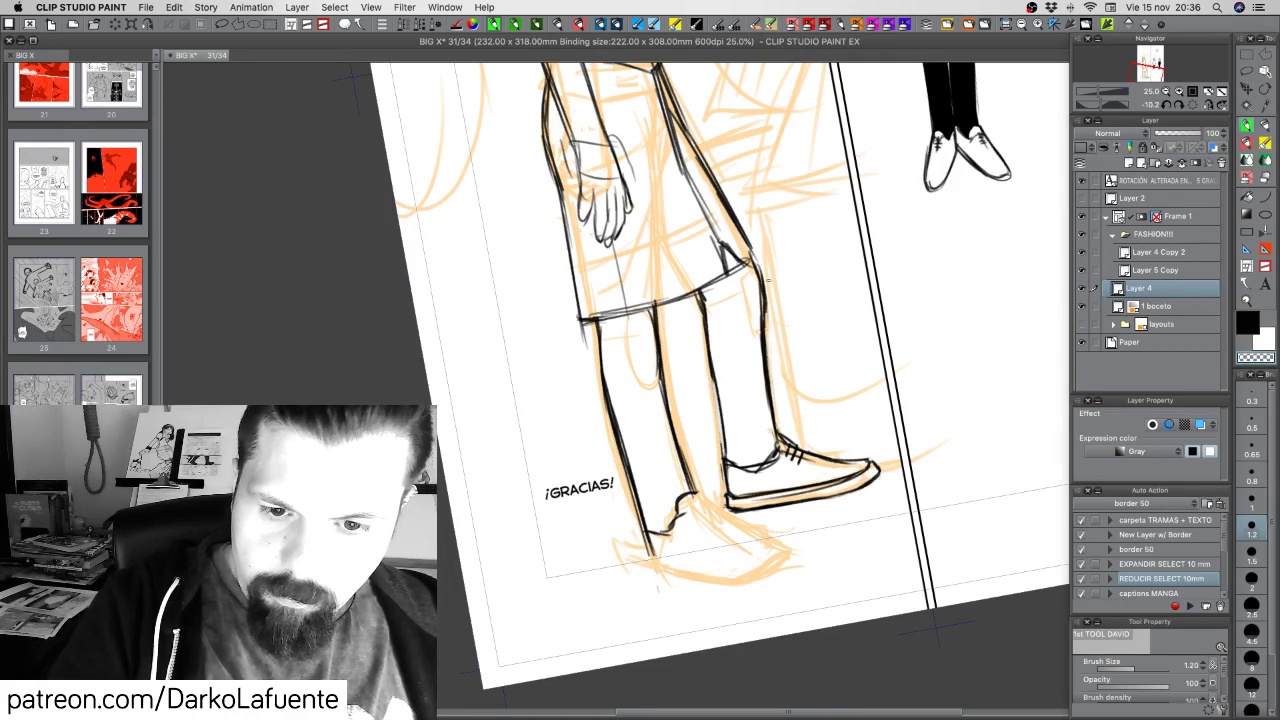
Thin the near leg's calf contours with the eraser and redraw the line down to its heel
left_click_drag(605, 400, 638, 520)
left_click_drag(621, 460, 632, 498)
left_click_drag(674, 434, 692, 484)
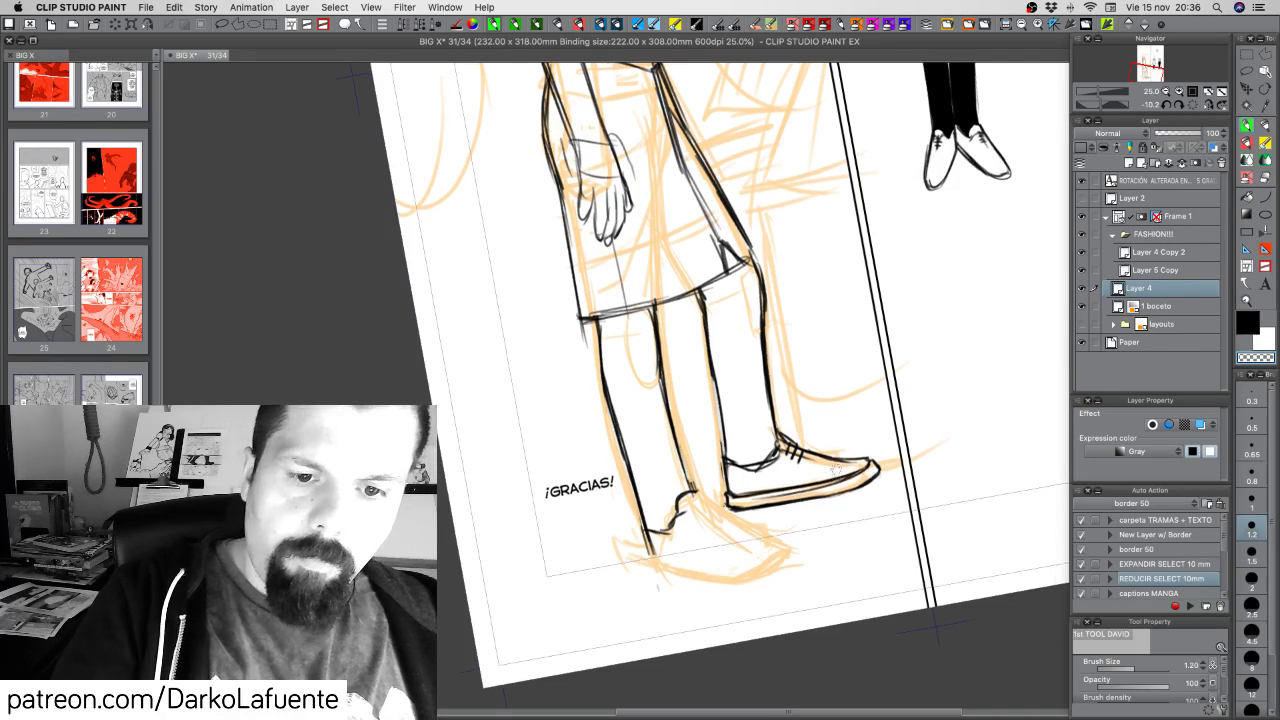
scroll(720, 380, "down", 2)
left_click_drag(648, 506, 648, 528)
key("c")
left_click_drag(644, 503, 653, 539)
Draw the near shoe's laces and the front line running down from the ankle opening, undoing the first attempt
key("r")
left_click_drag(806, 582, 706, 610)
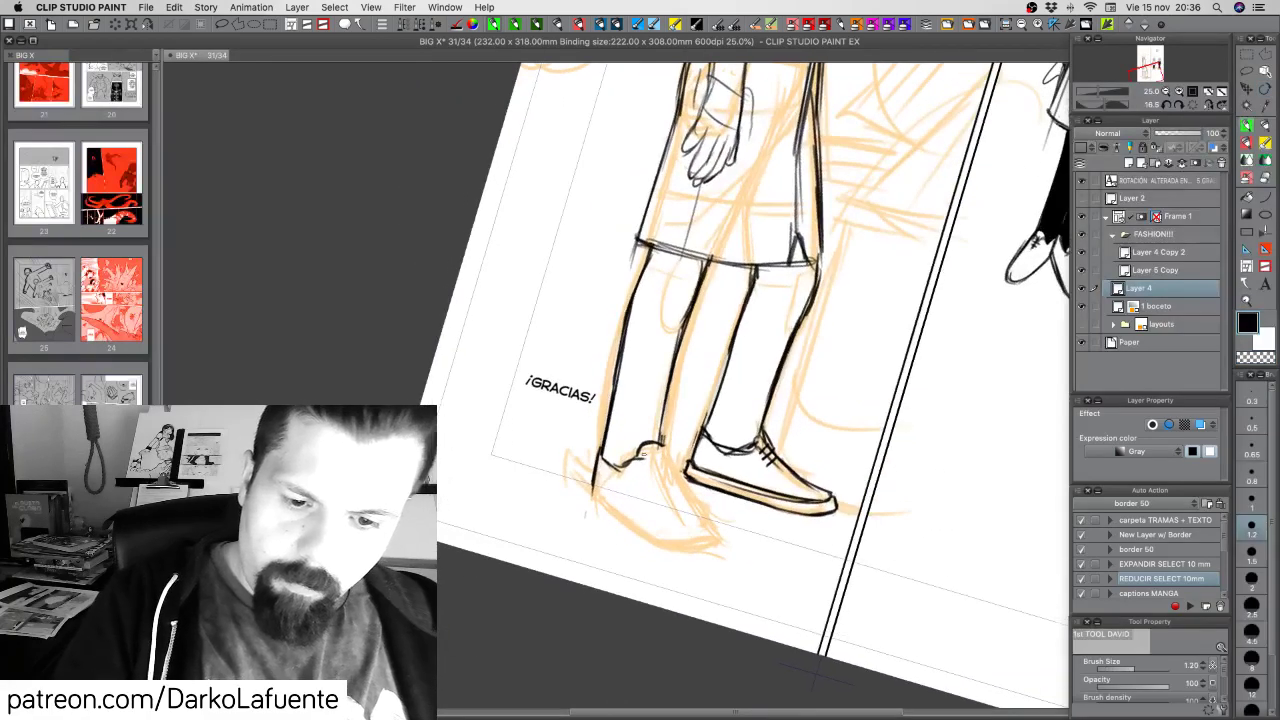
left_click_drag(643, 454, 668, 488)
key("super+z")
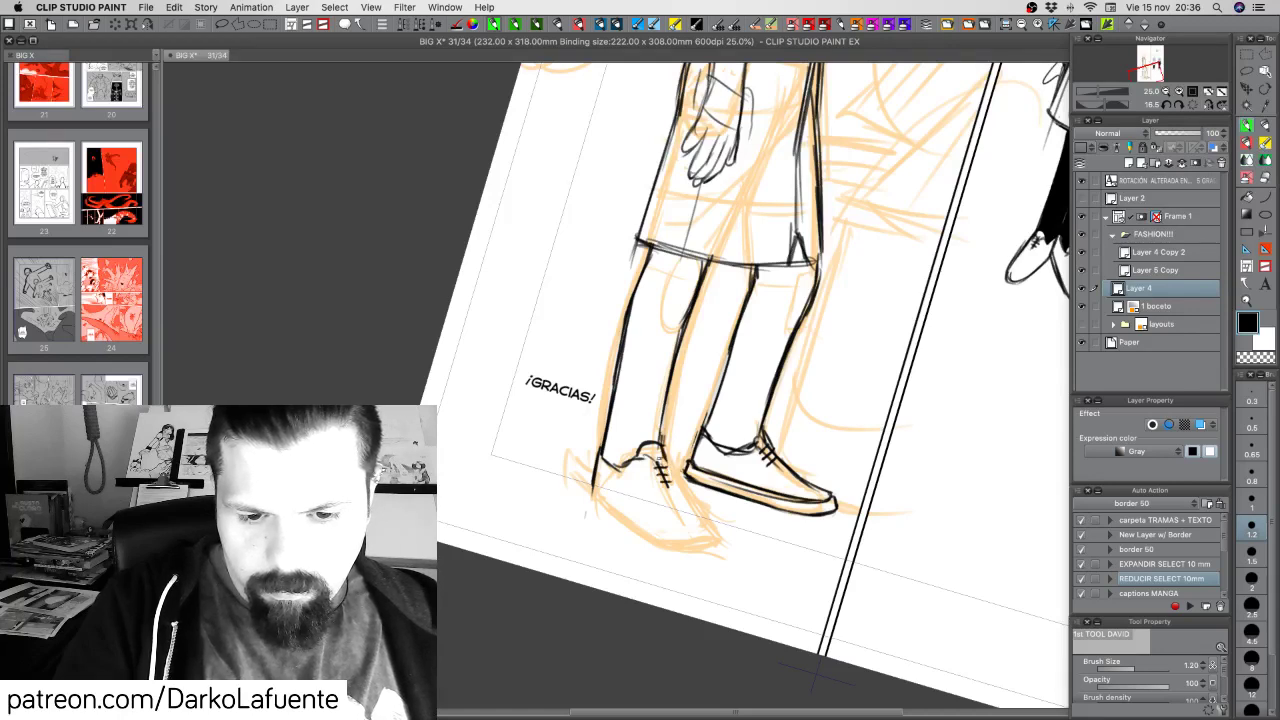
left_click_drag(664, 453, 673, 482)
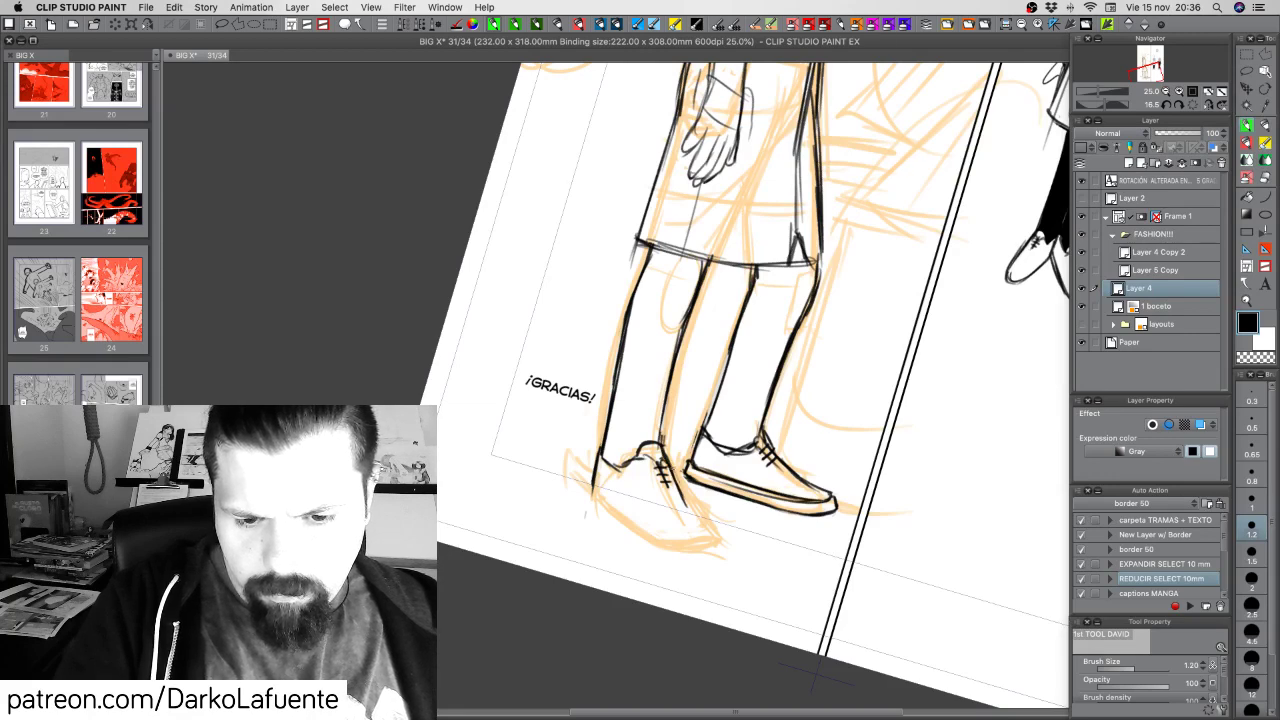
Draw the near shoe's toe cap and its curved sole from heel to toe over the orange sketch
key("shift+space")
mouse_move(680, 490)
left_mouse_down()
mouse_move(783, 491)
mouse_move(744, 534)
mouse_move(776, 536)
left_mouse_up()
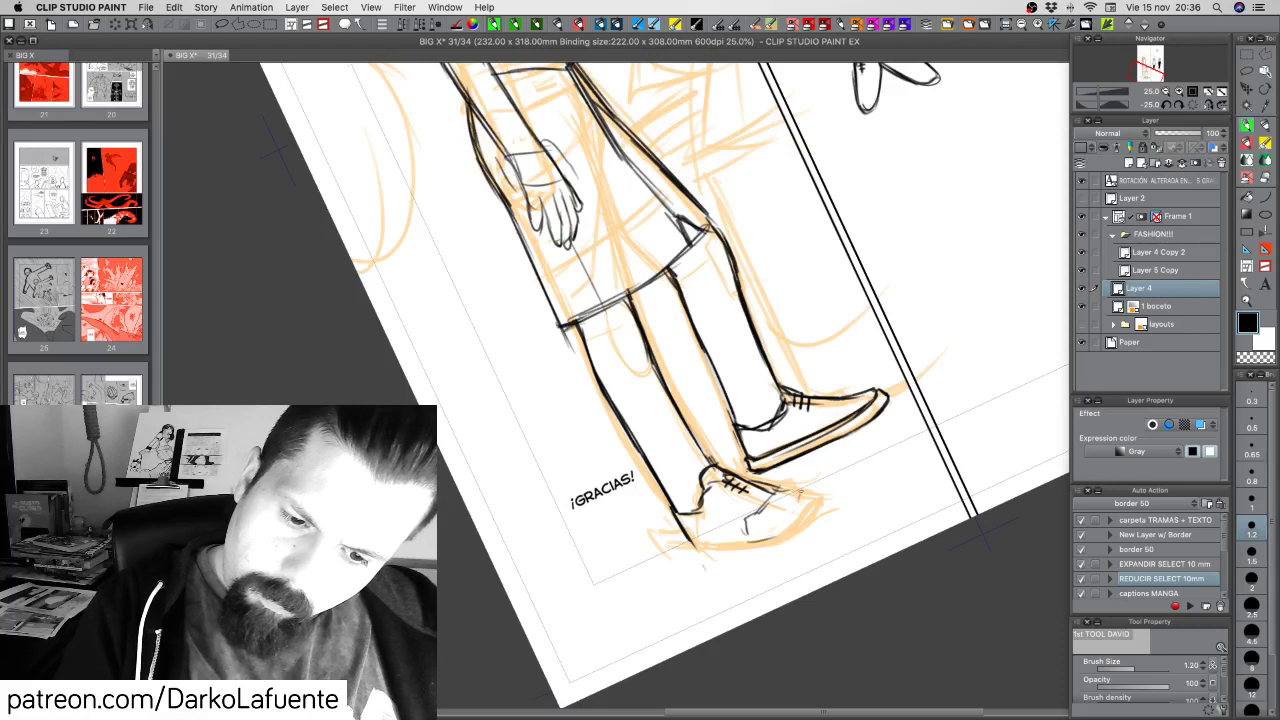
mouse_move(800, 492)
left_mouse_down()
mouse_move(800, 526)
mouse_move(798, 487)
mouse_move(814, 498)
mouse_move(796, 526)
left_mouse_up()
mouse_move(700, 545)
left_mouse_down()
mouse_move(745, 536)
mouse_move(770, 510)
mouse_move(780, 530)
mouse_move(790, 513)
mouse_move(820, 516)
left_mouse_up()
left_click_drag(814, 528, 790, 546)
left_click_drag(698, 554, 800, 540)
left_click_drag(792, 543, 806, 537)
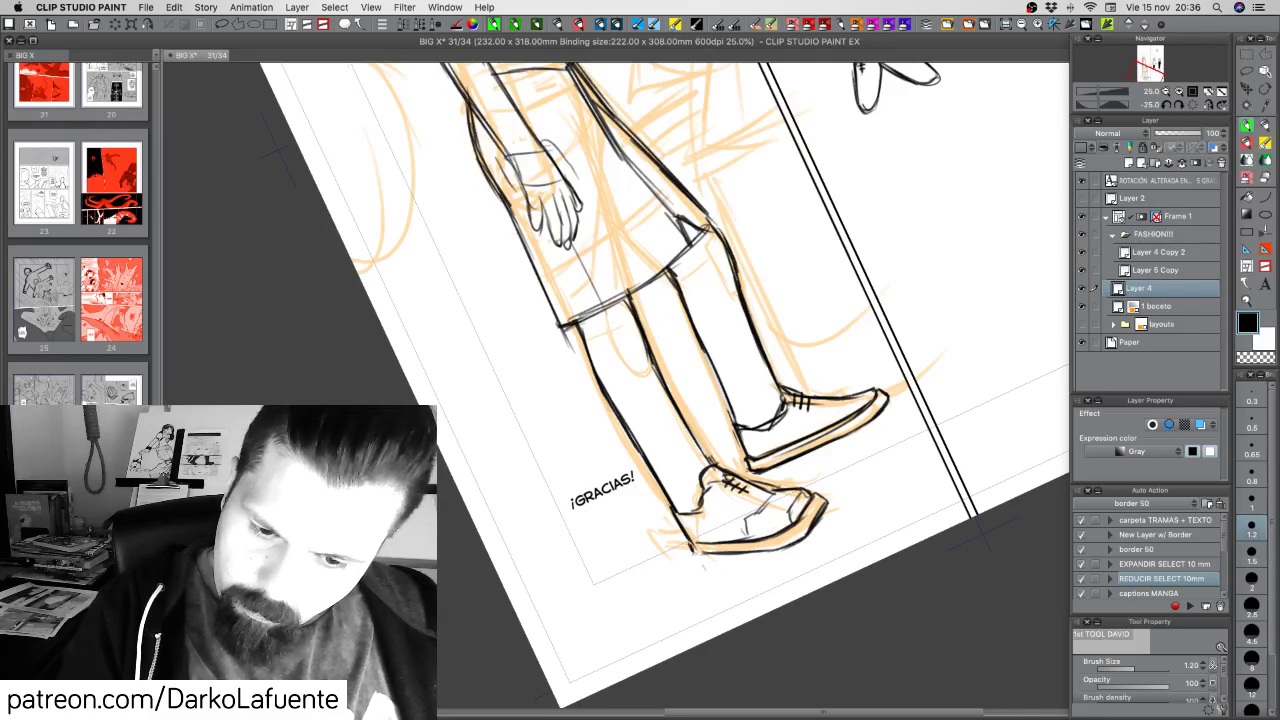
left_click_drag(702, 553, 755, 551)
Touch up the near shoe's front and add a matching toe cap line to the far shoe
key("r")
mouse_move(922, 503)
left_mouse_down()
mouse_move(817, 580)
mouse_move(831, 591)
mouse_move(840, 572)
left_mouse_up()
key("c")
mouse_move(827, 461)
left_mouse_down()
mouse_move(854, 466)
mouse_move(796, 469)
mouse_move(810, 478)
left_mouse_up()
key("c")
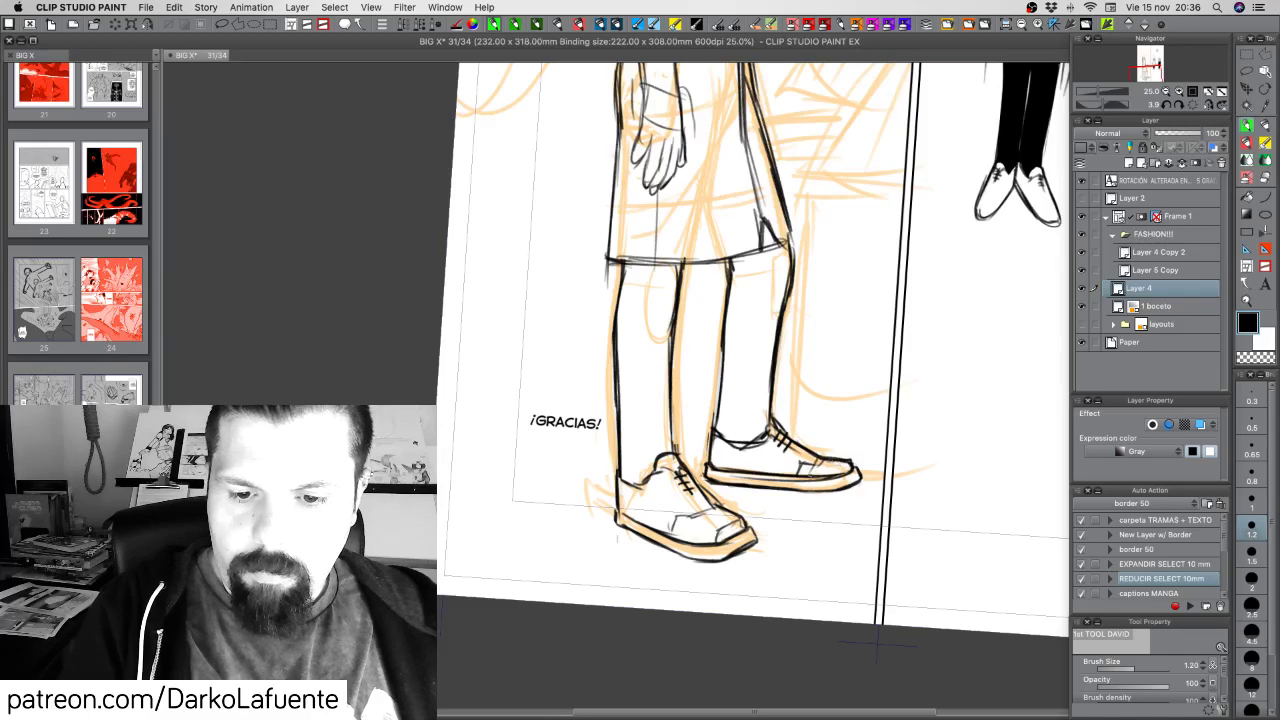
Check the whole figure with the page upright, and undo the trial jaw line above the collar
scroll(875, 432, "down", 2)
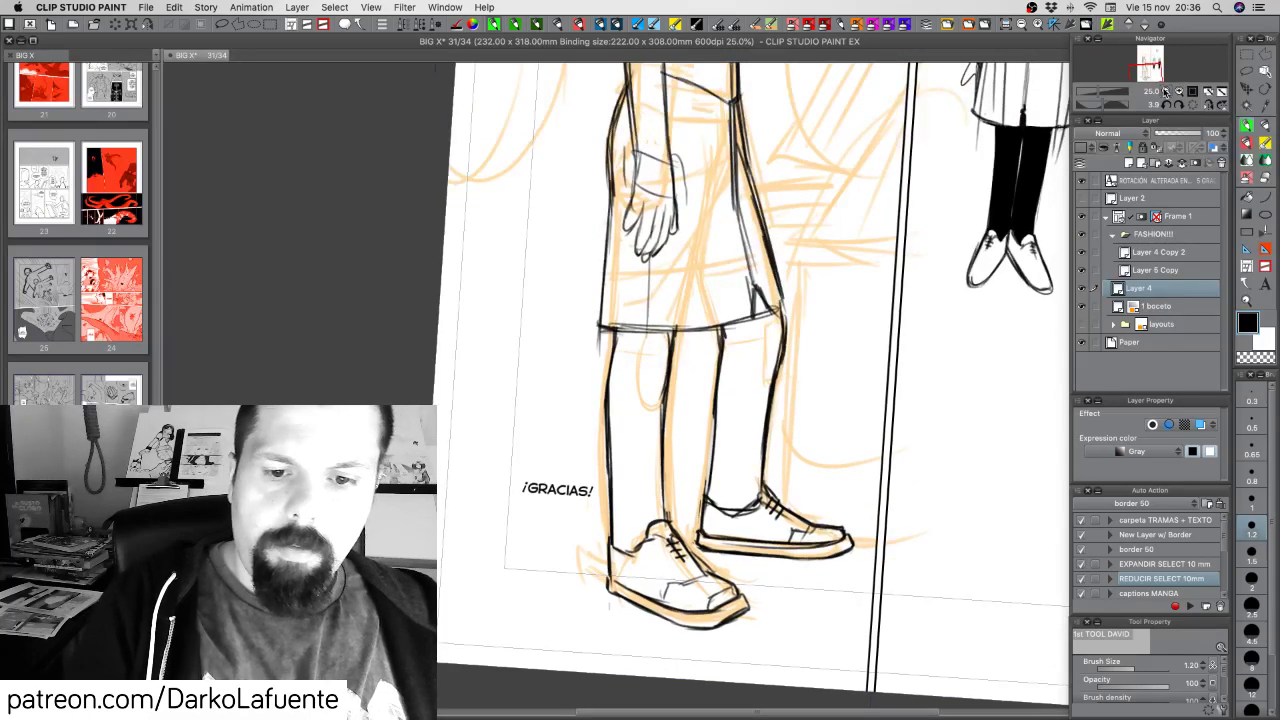
left_click(1164, 90)
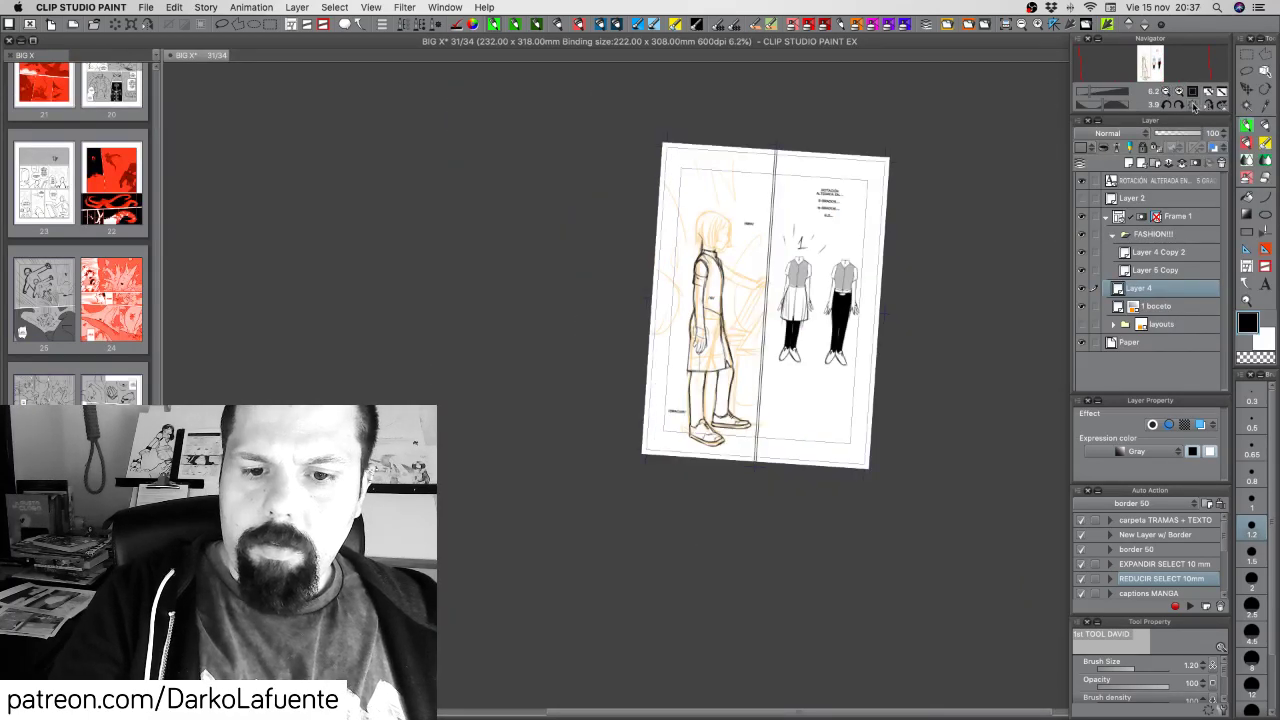
left_click(1196, 106)
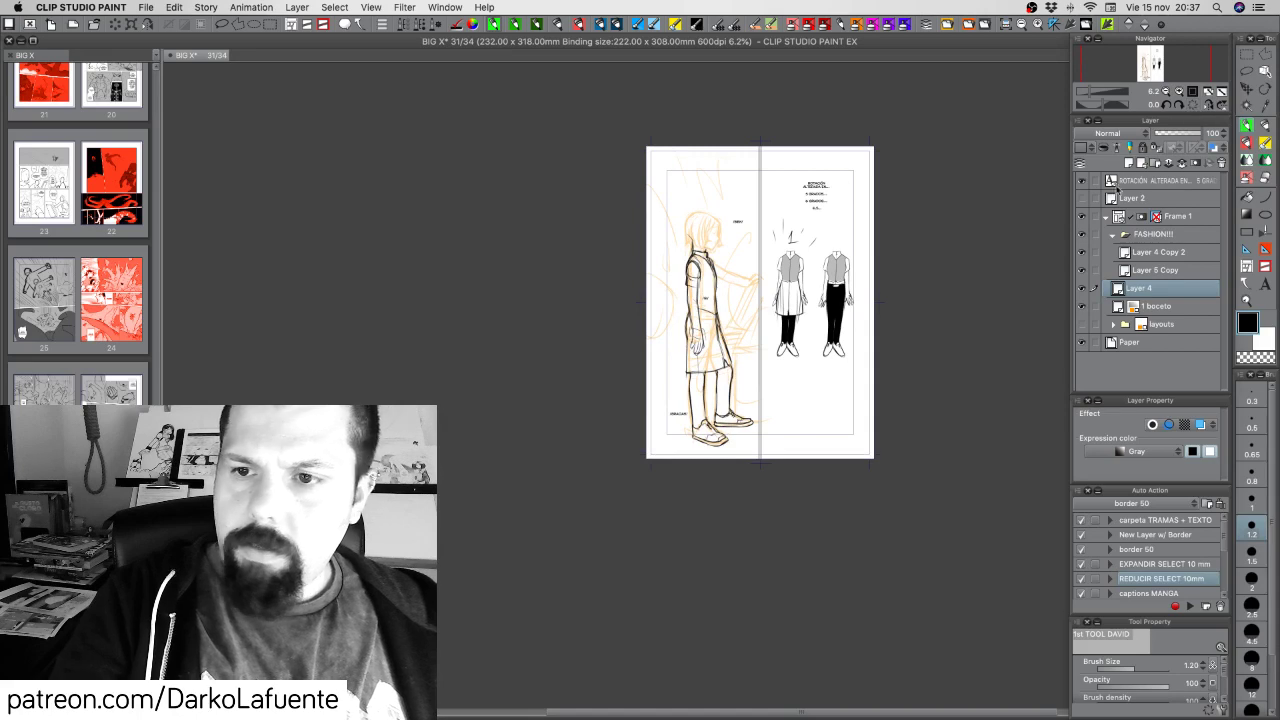
left_click(1219, 92)
scroll(916, 421, "down", 2)
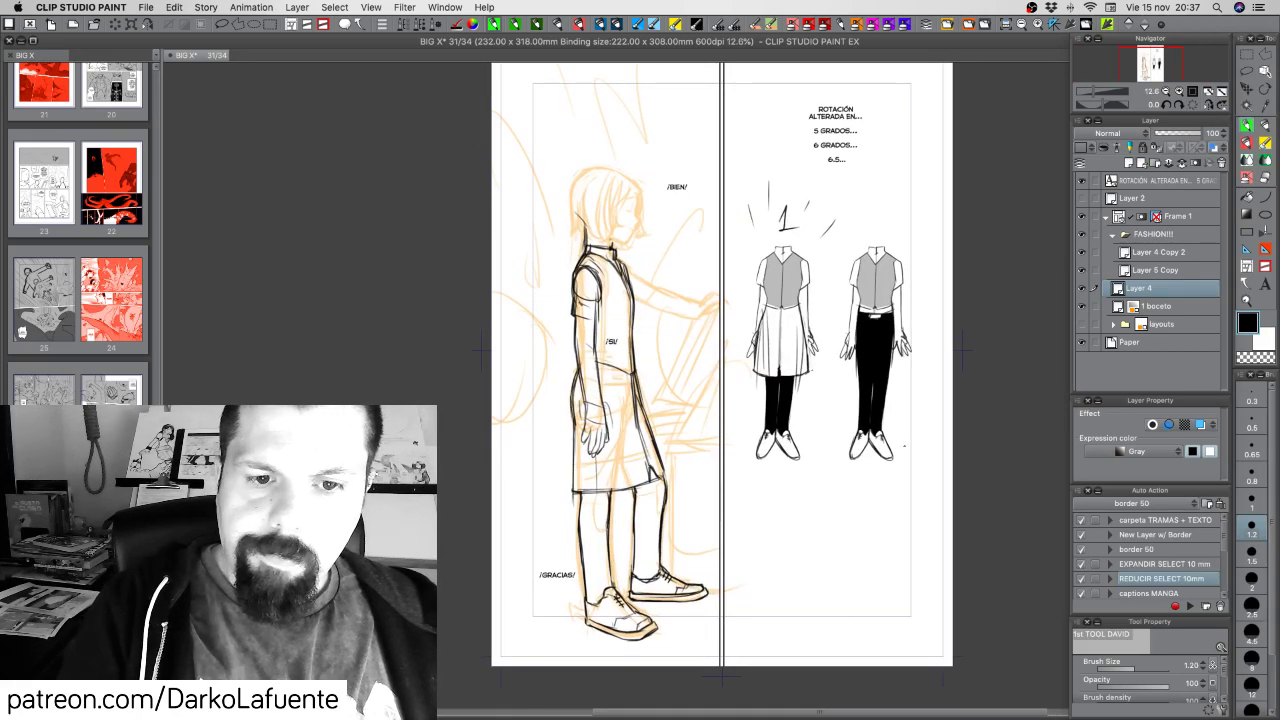
left_click(1179, 92)
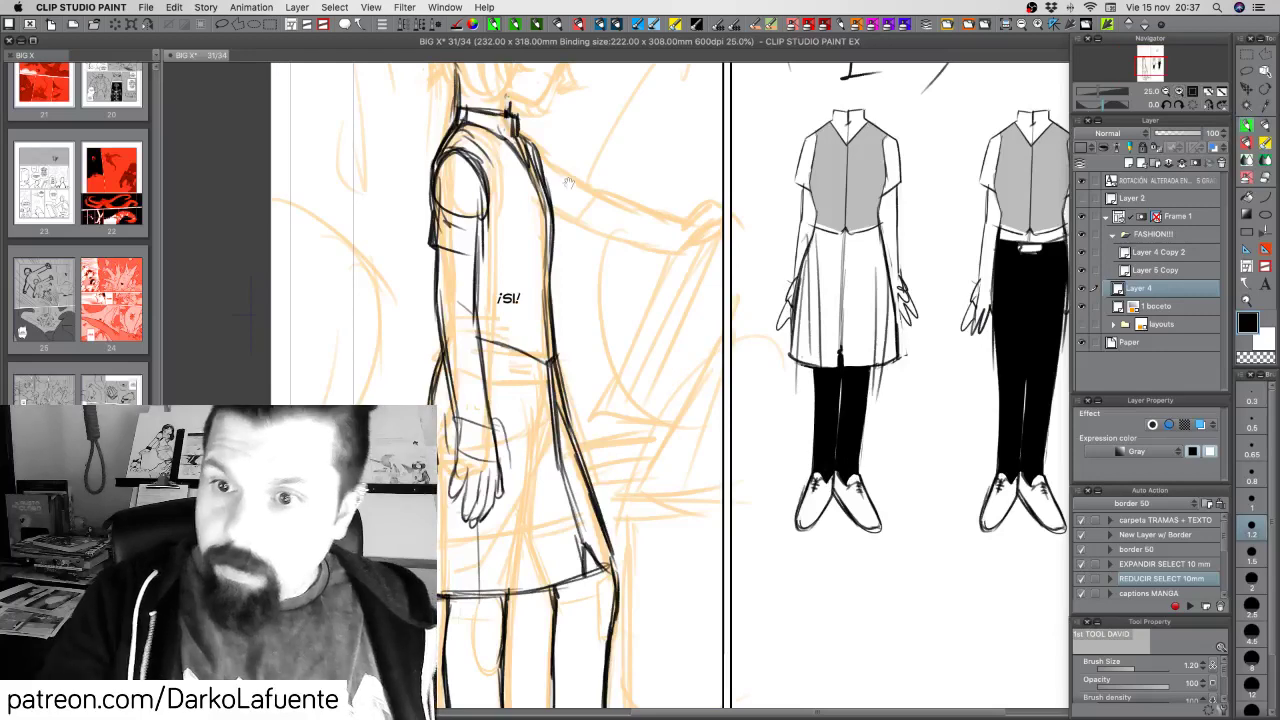
left_click_drag(567, 182, 640, 404)
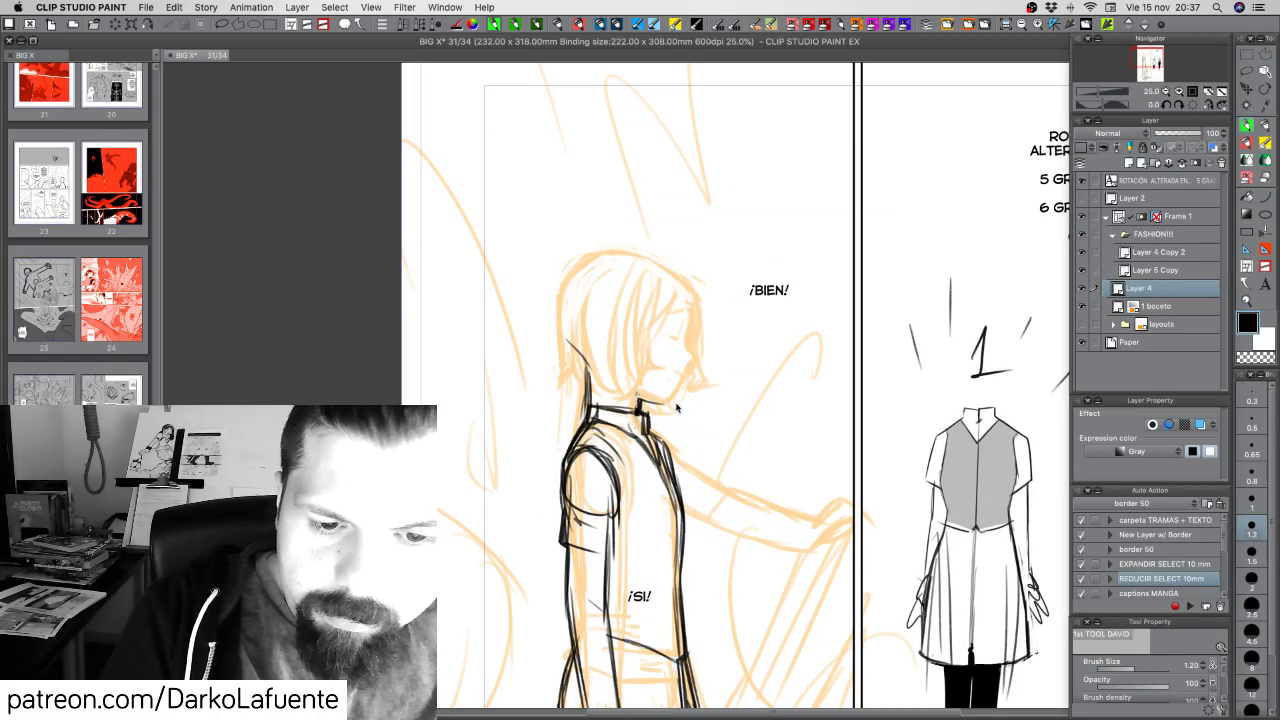
key("super+z")
key("super+z")
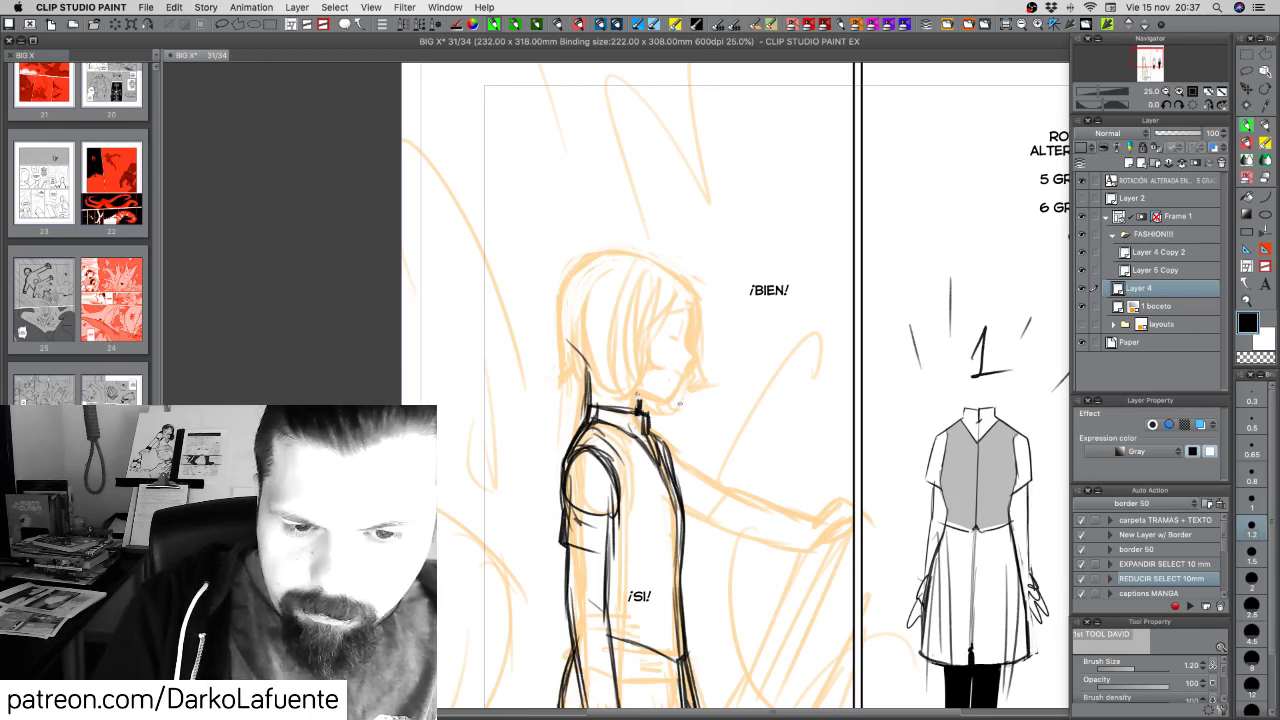
Draw the ear with a rectangular earpiece behind it, and add the hairline and strands in front of the ear
mouse_move(620, 320)
left_mouse_down()
mouse_move(606, 338)
mouse_move(624, 354)
mouse_move(622, 331)
mouse_move(615, 345)
left_mouse_up()
key("c")
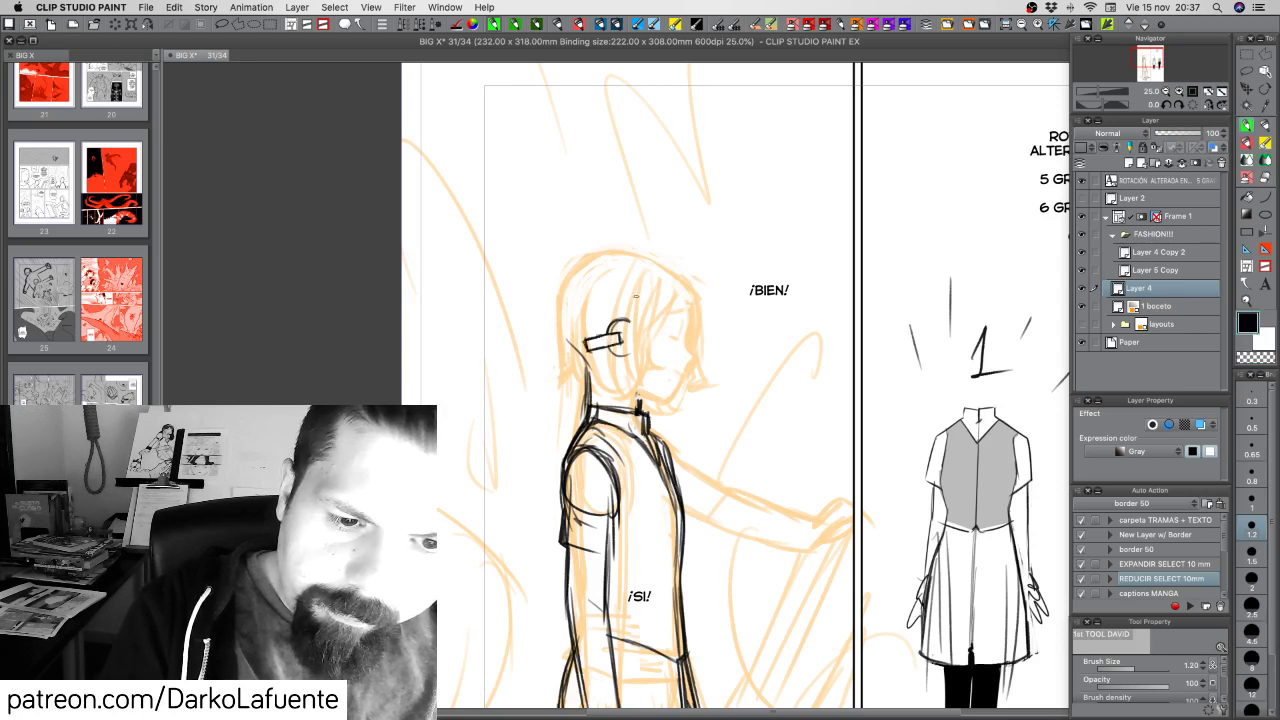
left_click_drag(611, 330, 627, 325)
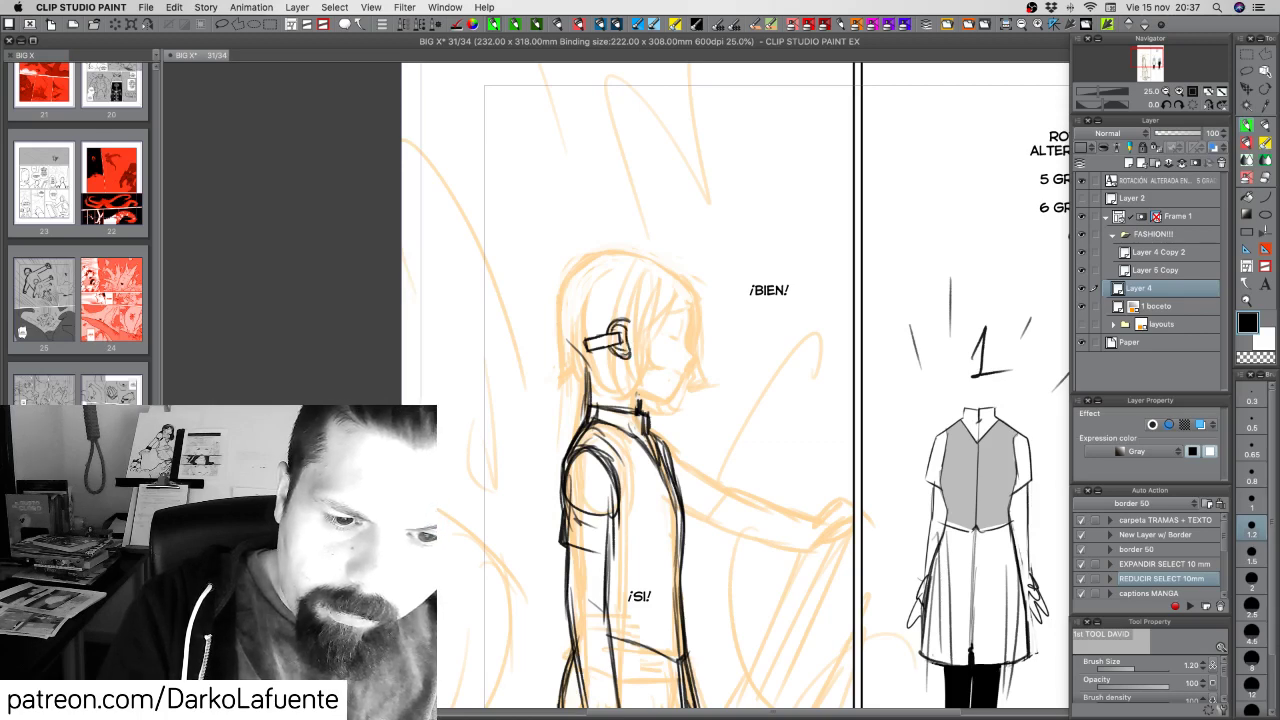
key("c")
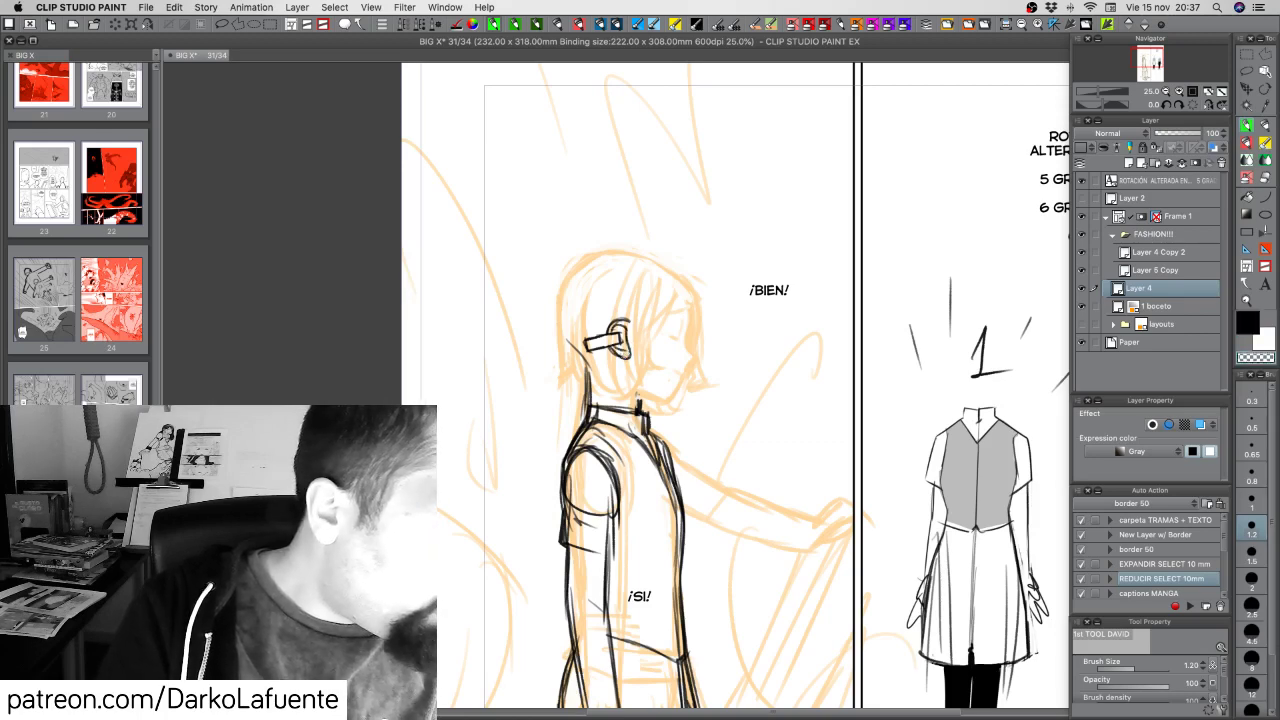
key("c")
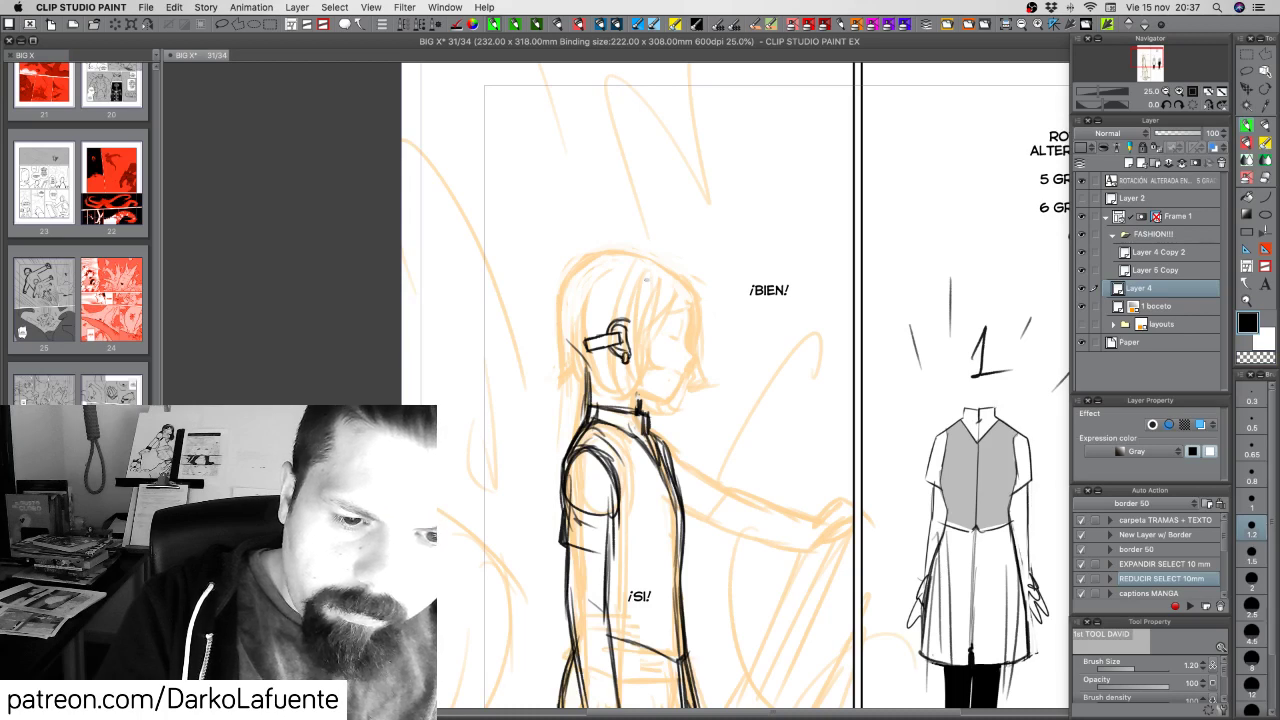
mouse_move(629, 313)
left_mouse_down()
mouse_move(641, 369)
mouse_move(633, 315)
mouse_move(666, 351)
mouse_move(678, 304)
left_mouse_up()
left_click_drag(646, 316, 676, 278)
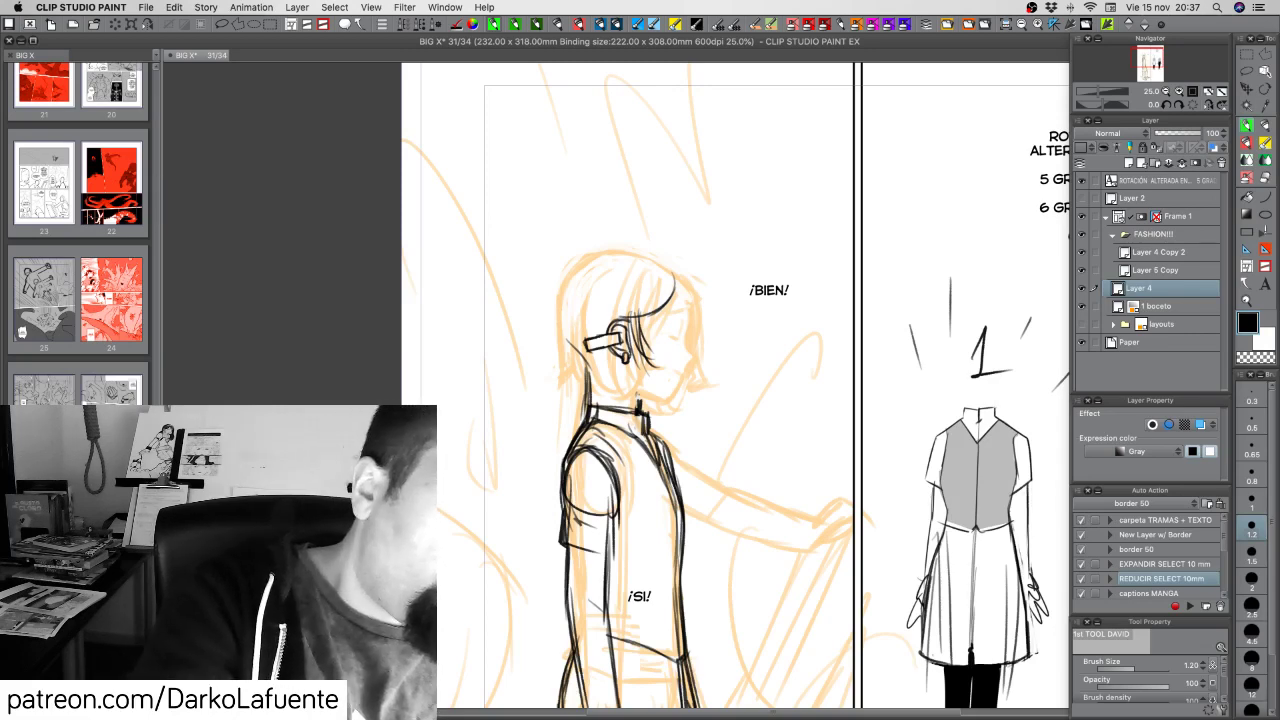
Open page 16 and hide its red overlay layer, Layer 16 Copy
left_click_drag(156, 482, 160, 325)
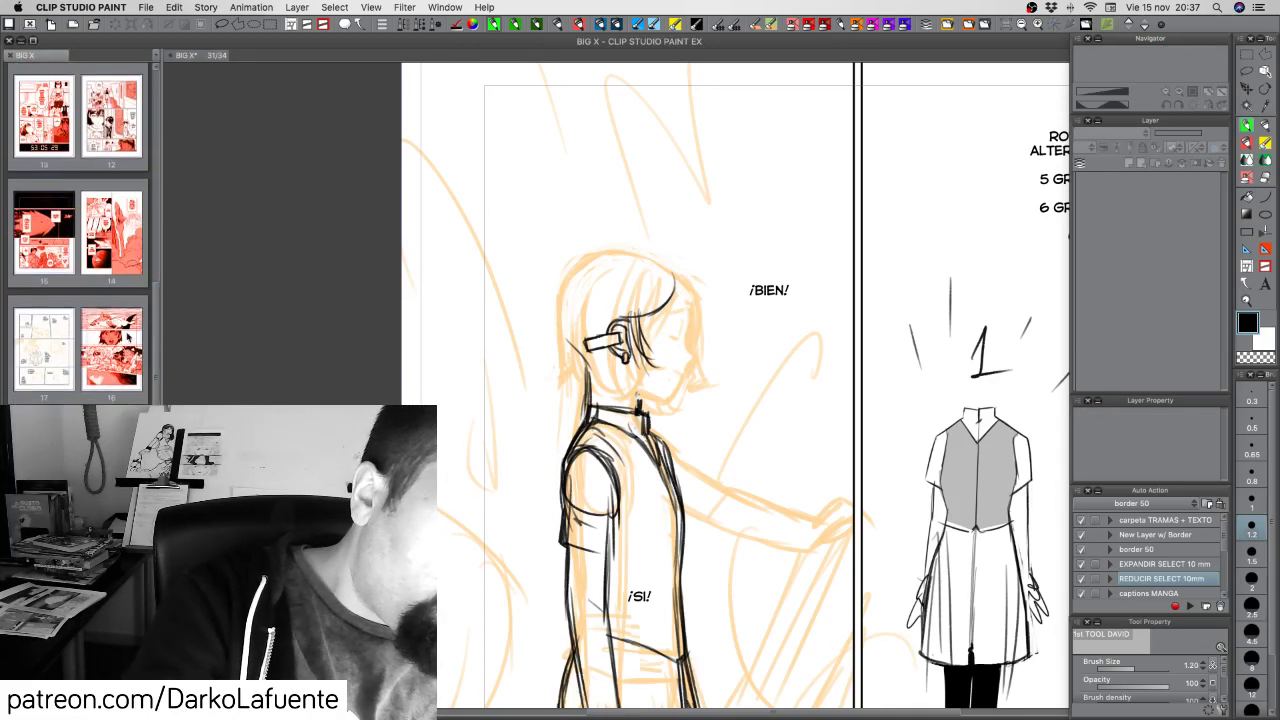
left_click(117, 345)
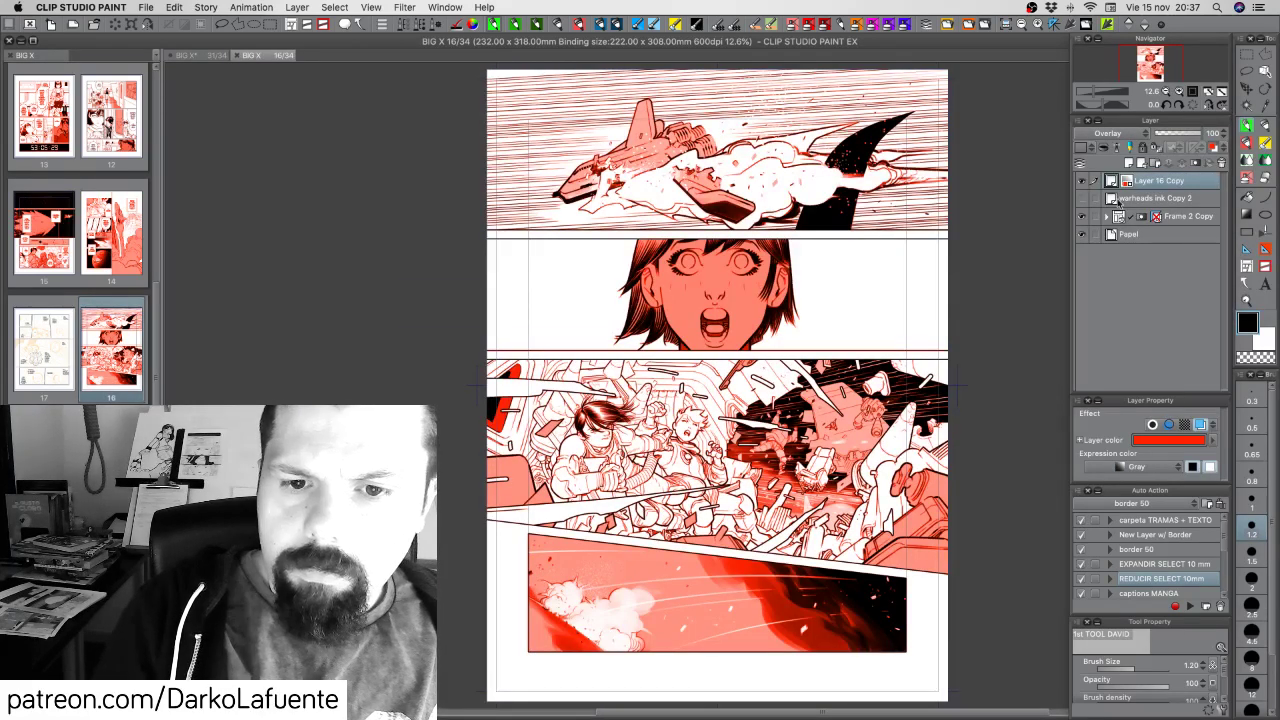
left_click(1086, 181)
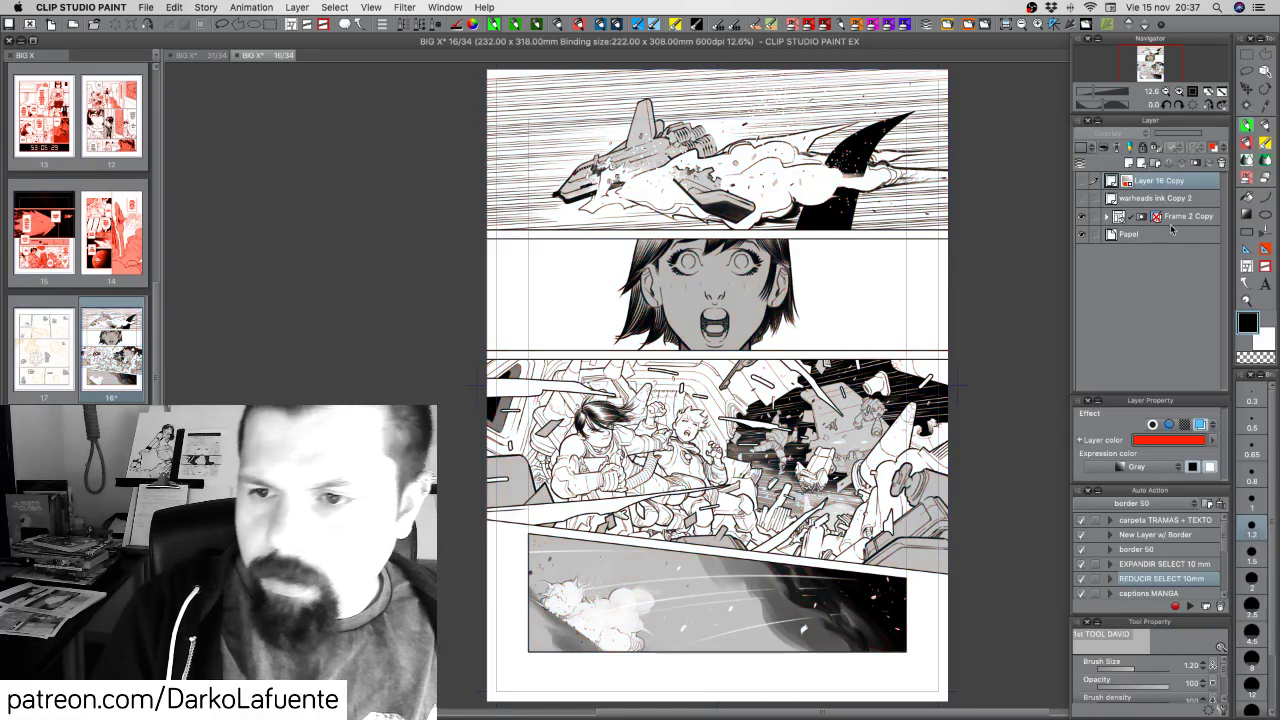
Expand the Frame 2 Copy folder, identify the face panel's ink folder by toggling its visibility, and select Layer 9 inside it
left_click(1106, 216)
left_click(1081, 289)
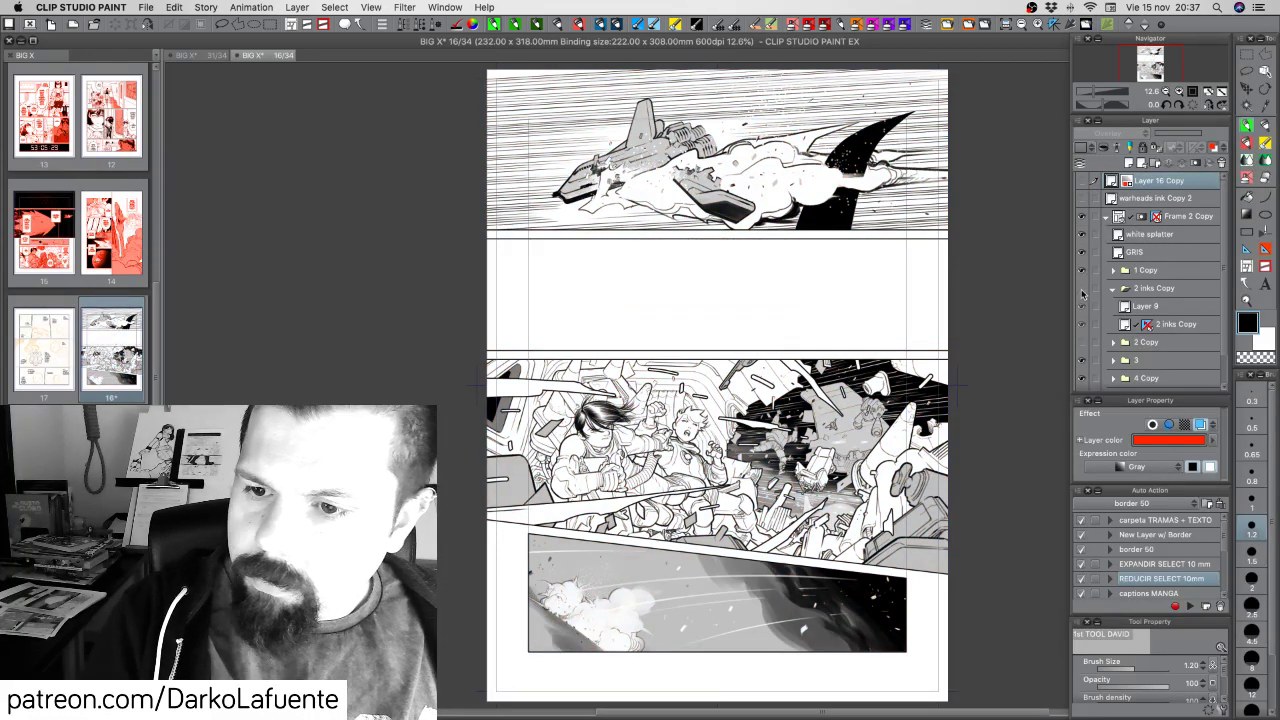
left_click(1081, 290)
left_click(1165, 306)
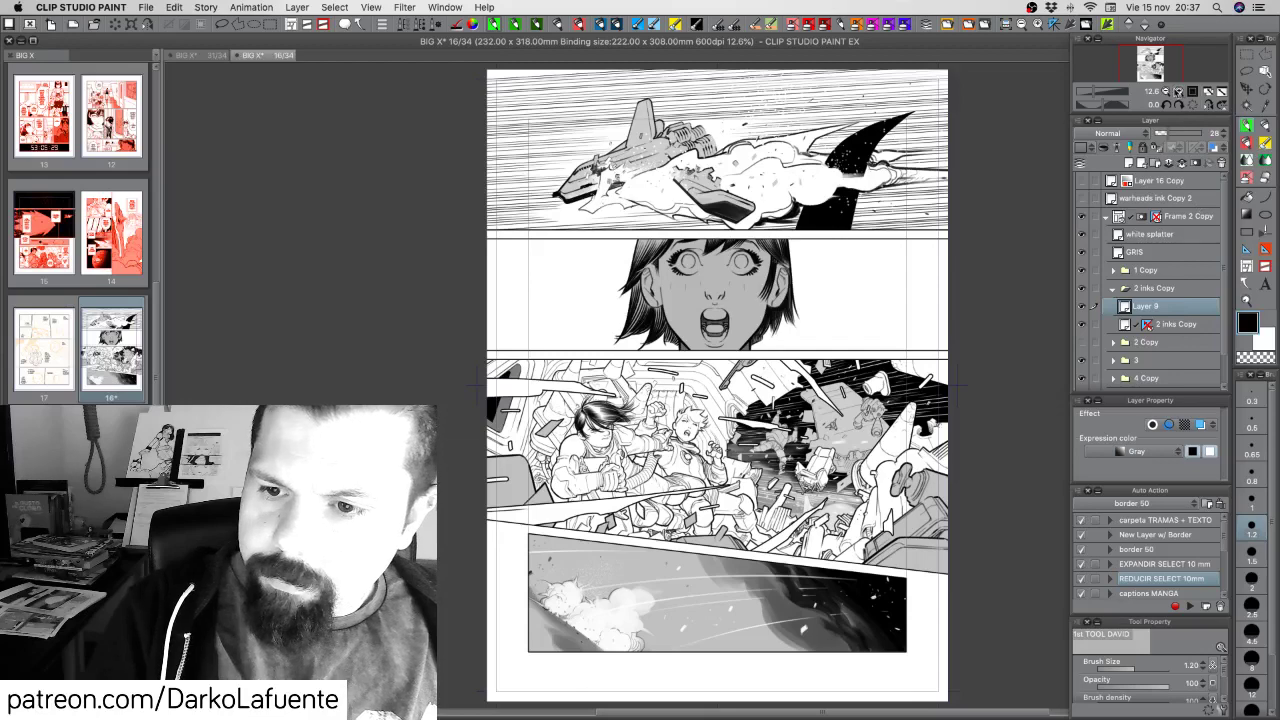
left_click(1178, 91)
left_click(1179, 92)
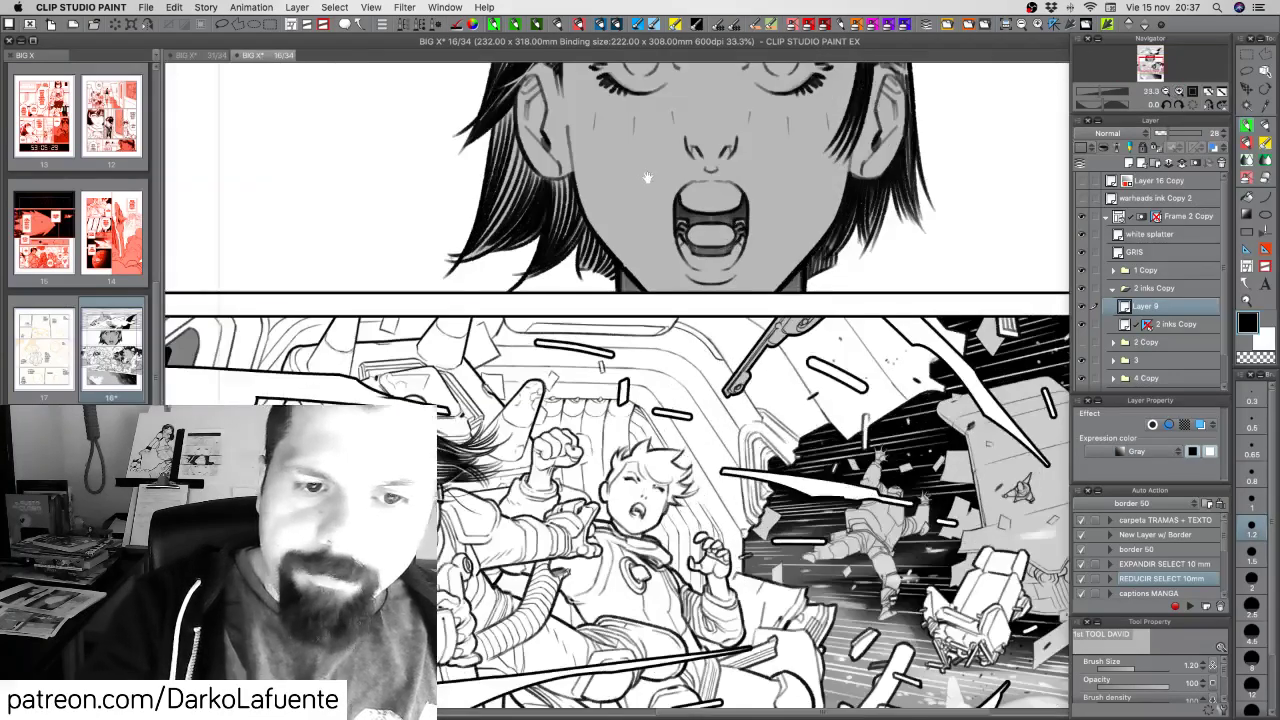
left_click_drag(648, 177, 701, 442)
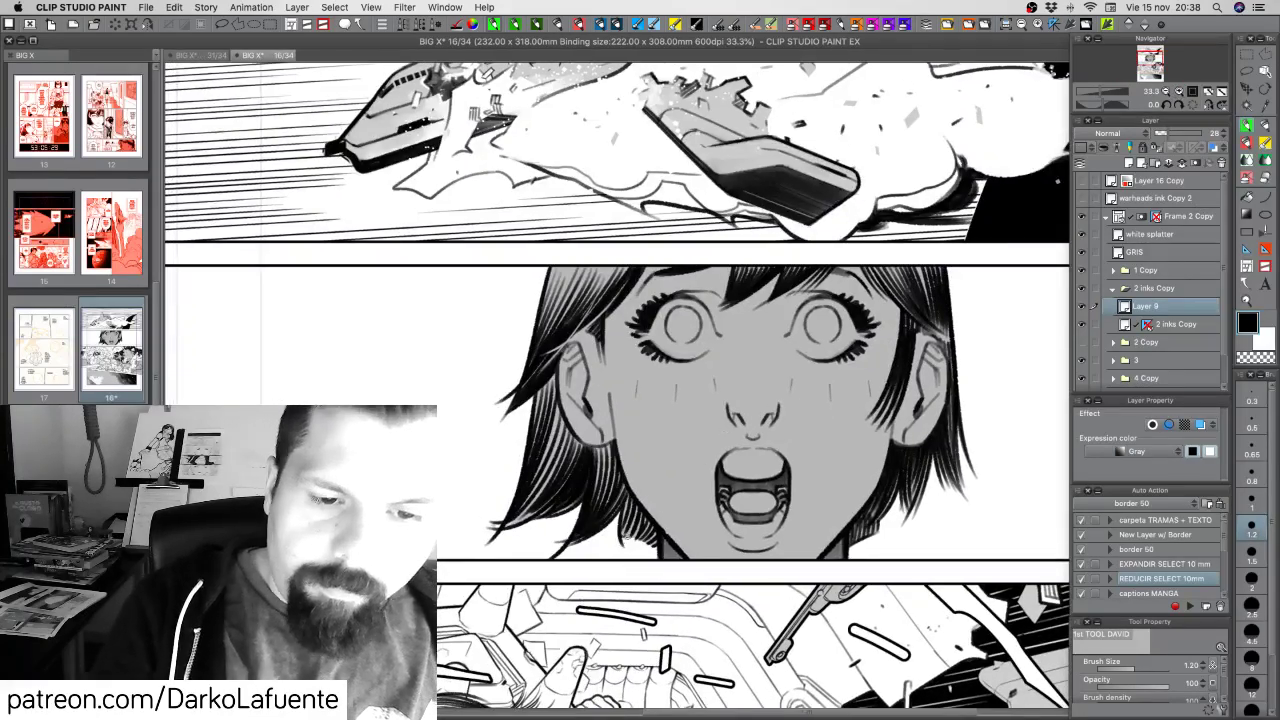
Set up the fill-in mono pen in white at size 1.5, and undo a test stroke beside the ear
left_click(1265, 346)
left_click(1263, 124)
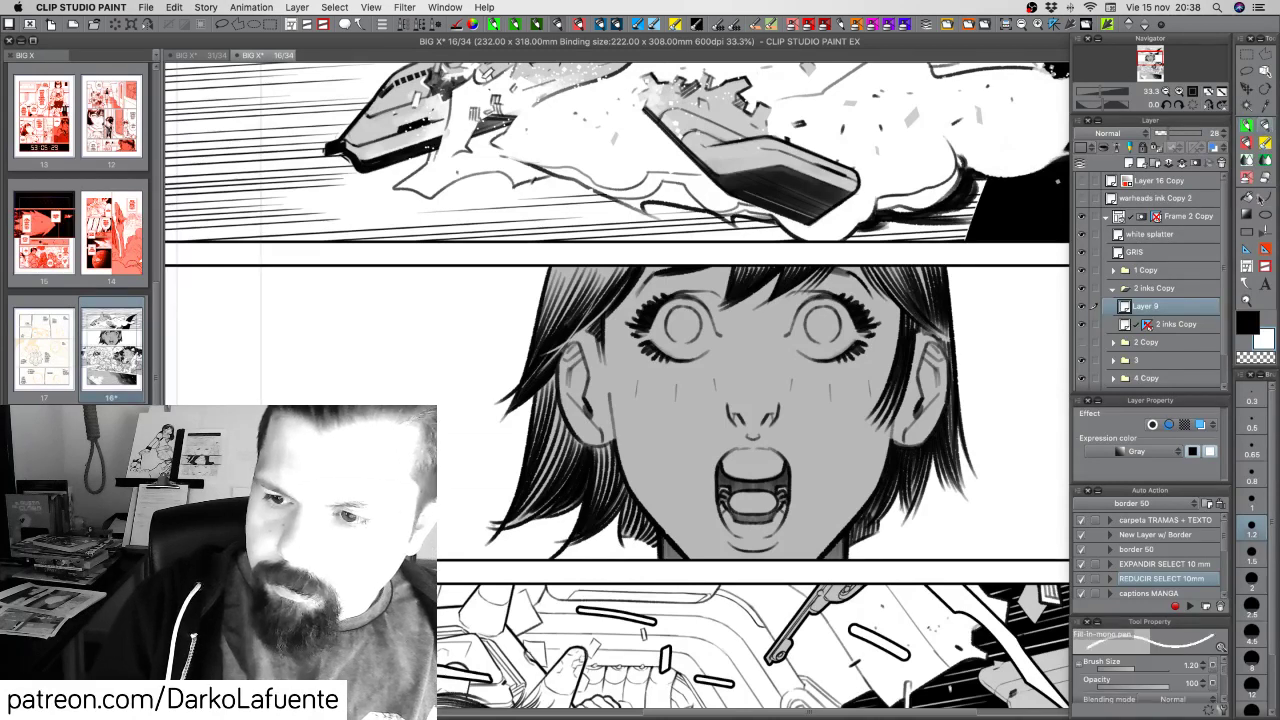
left_click(1256, 559)
mouse_move(570, 357)
left_mouse_down()
mouse_move(568, 386)
mouse_move(568, 363)
left_mouse_up()
key("super+z")
Add a layer above the 2 Inks Copy line art and draw a white-filled rectangular earpiece beside the face's ear, outlined in black at size 1.2
left_click(1180, 324)
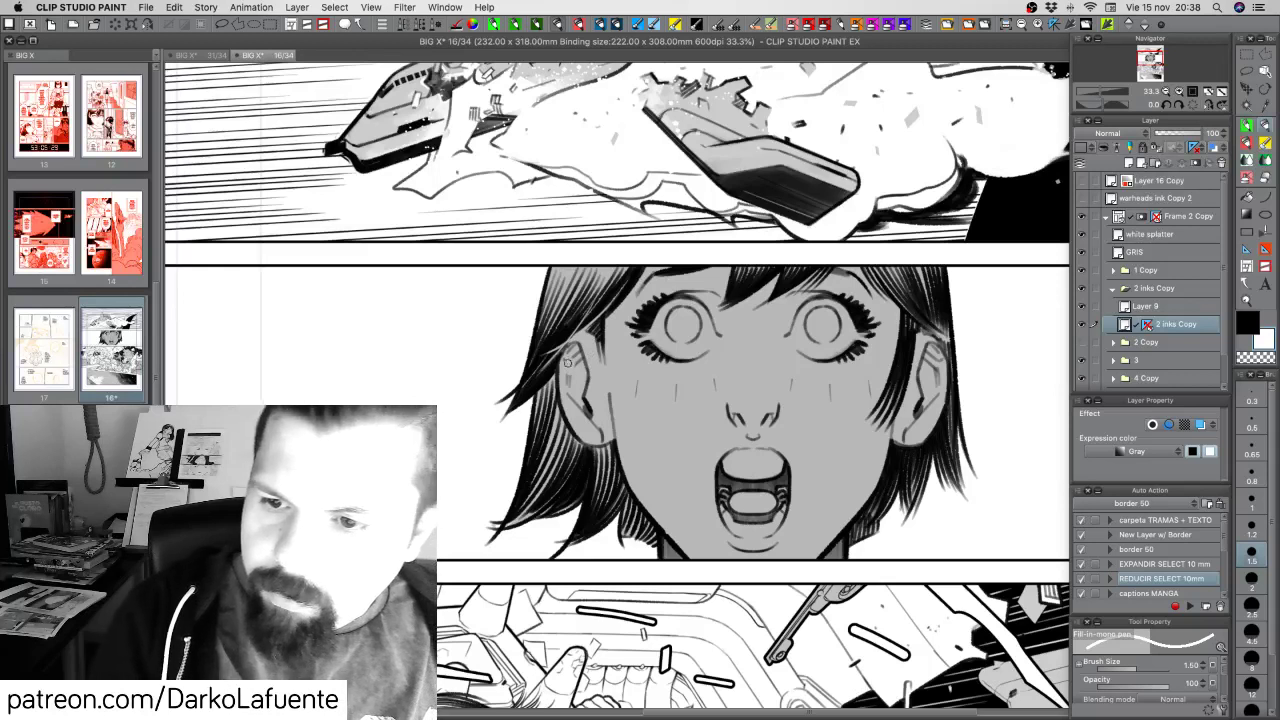
key("super+shift+n")
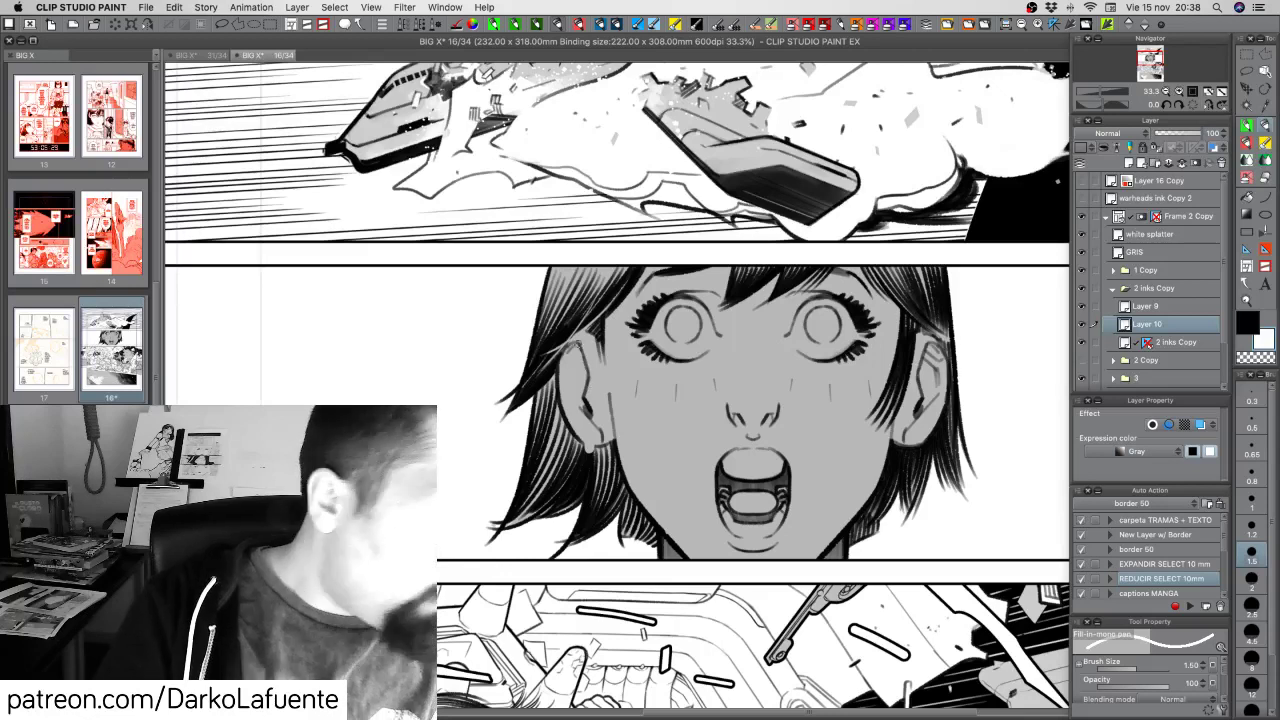
mouse_move(531, 380)
left_mouse_down()
mouse_move(591, 332)
mouse_move(859, 433)
mouse_move(522, 387)
mouse_move(545, 355)
mouse_move(521, 382)
mouse_move(554, 362)
mouse_move(545, 389)
mouse_move(521, 395)
mouse_move(556, 386)
mouse_move(521, 399)
mouse_move(565, 389)
left_mouse_up()
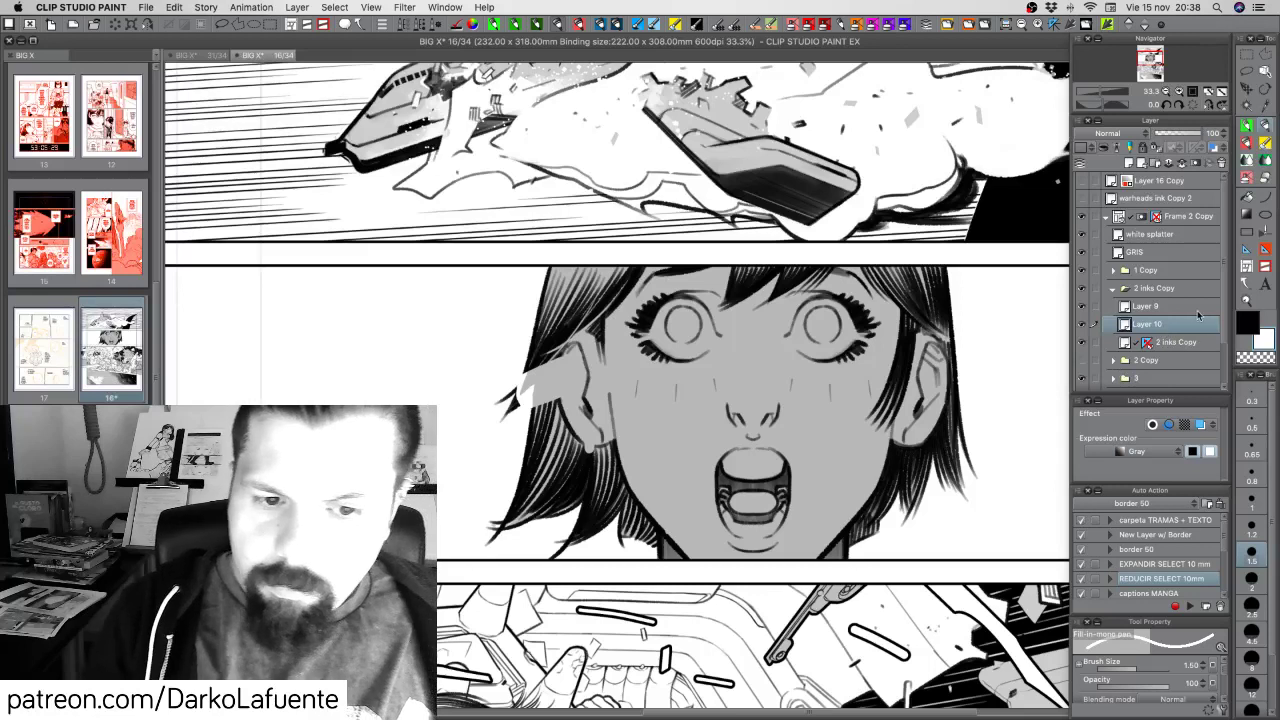
left_click(1250, 128)
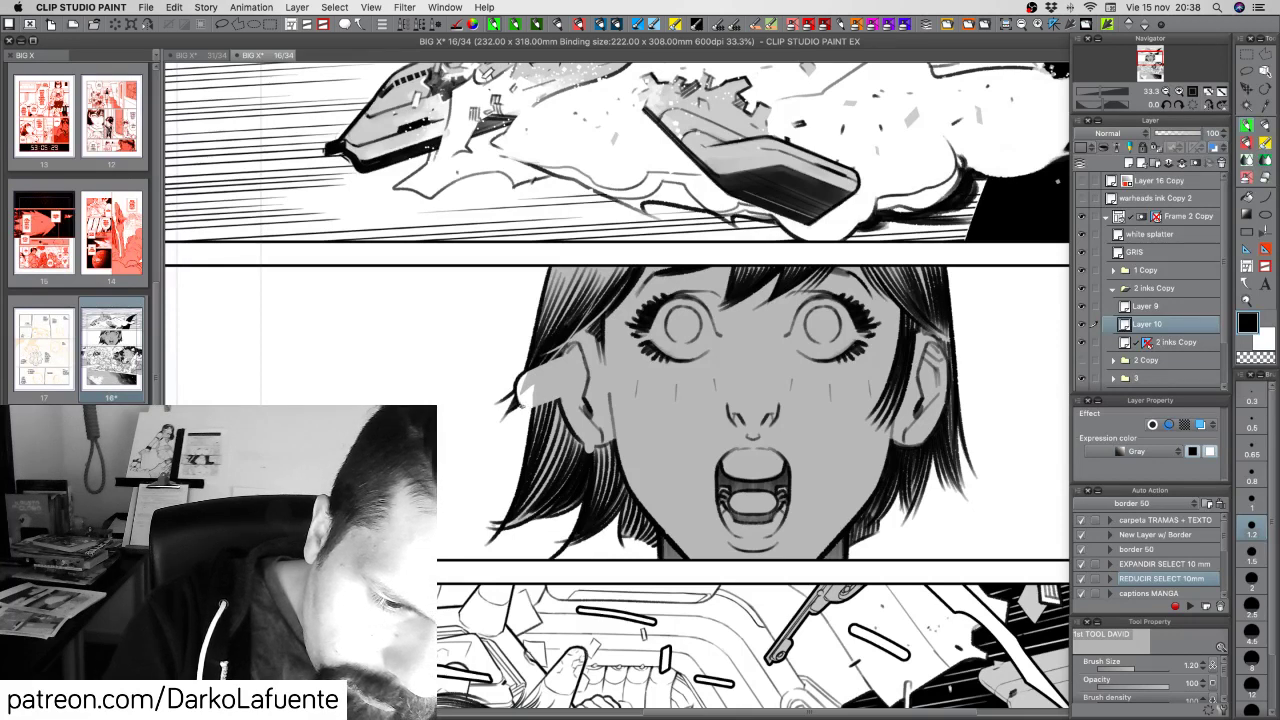
mouse_move(532, 408)
left_mouse_down()
mouse_move(569, 396)
mouse_move(562, 378)
left_mouse_up()
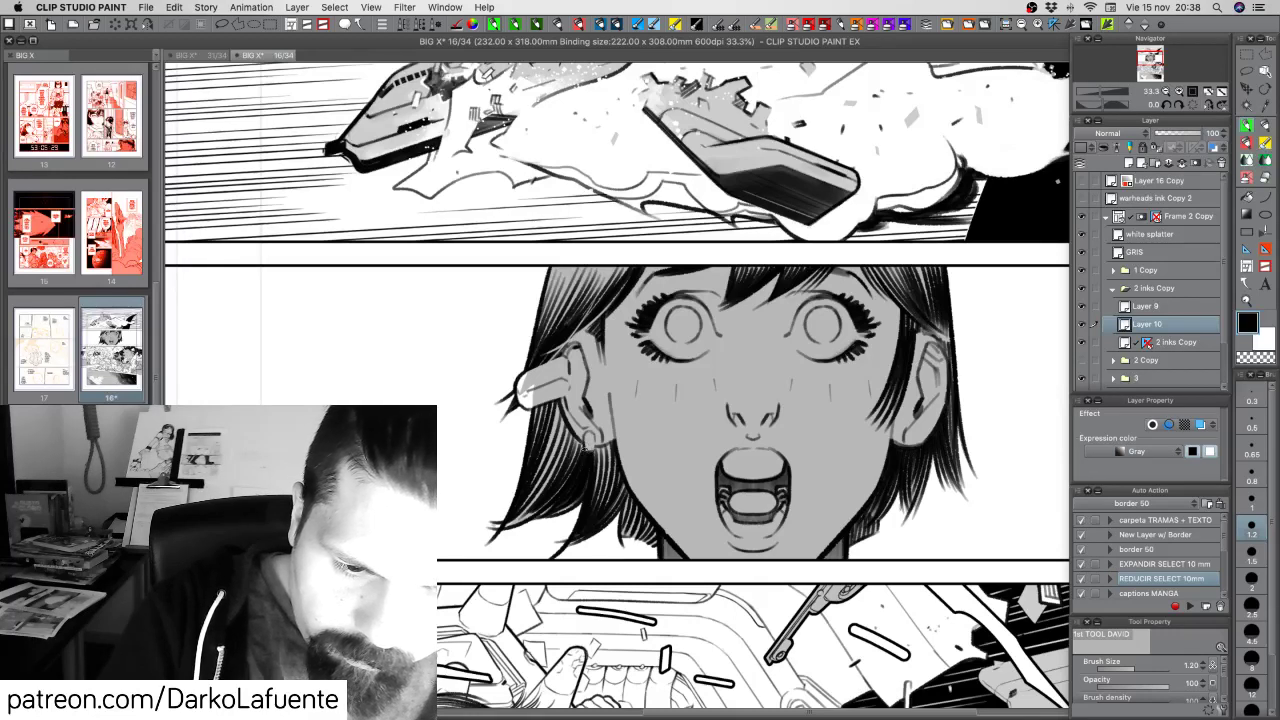
Shade the remaining white end of the earpiece grey by painting it in black on Layer 9
key("c")
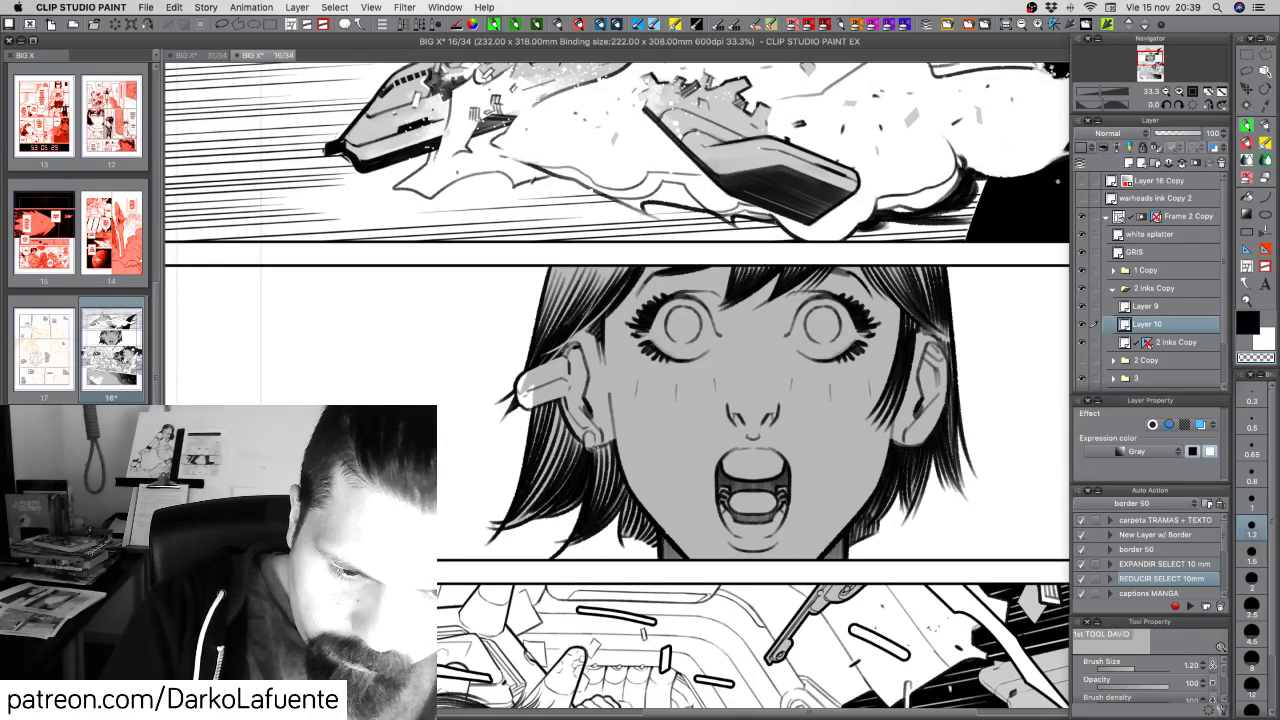
key("c")
left_click(1259, 342)
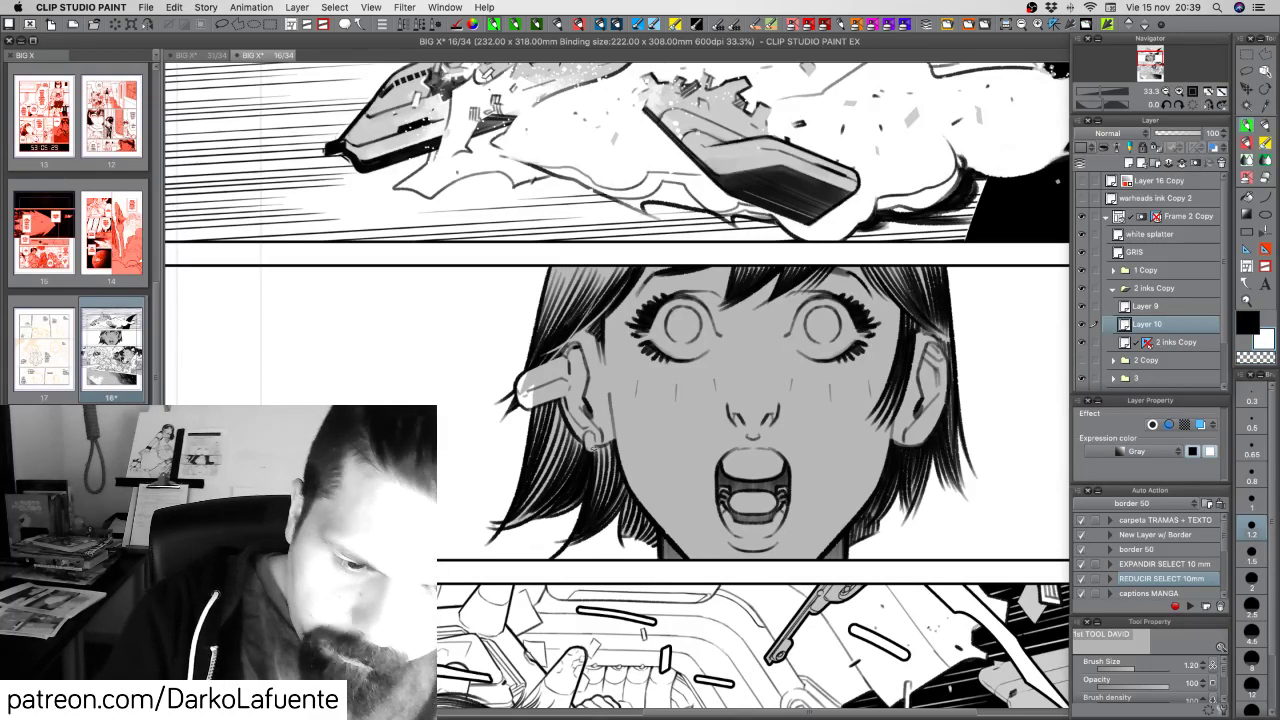
key("c")
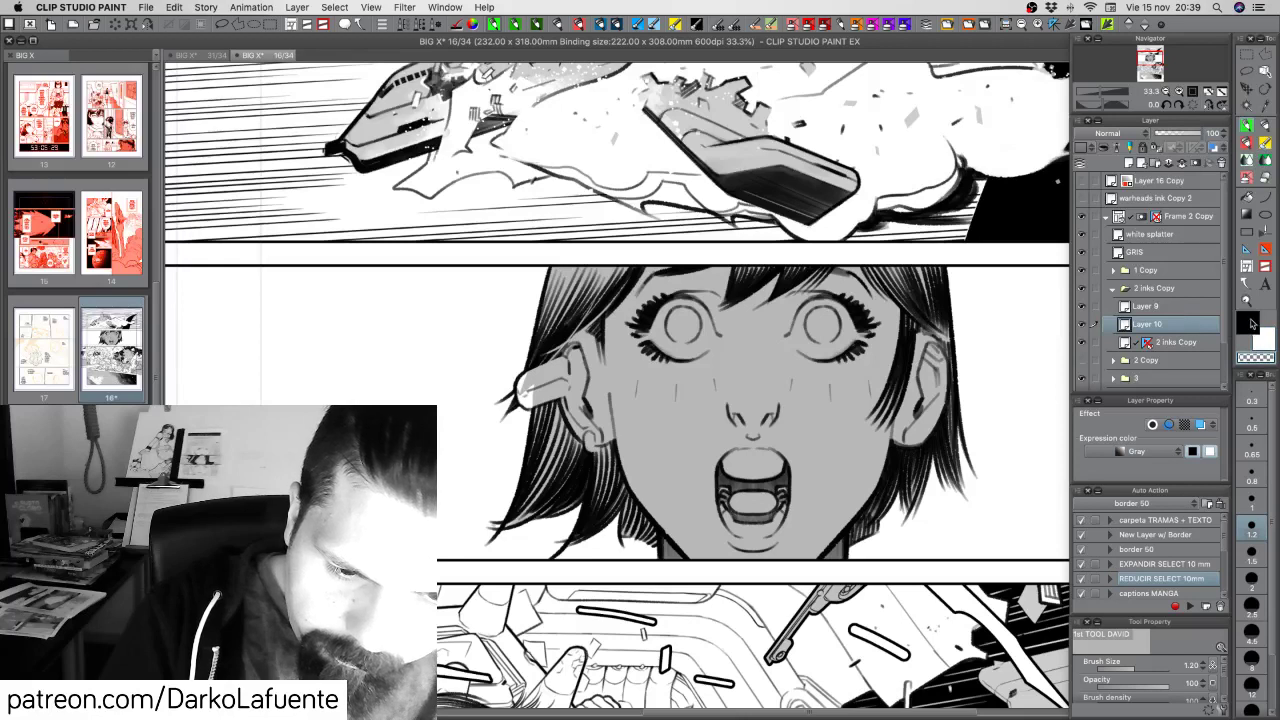
left_click(1250, 324)
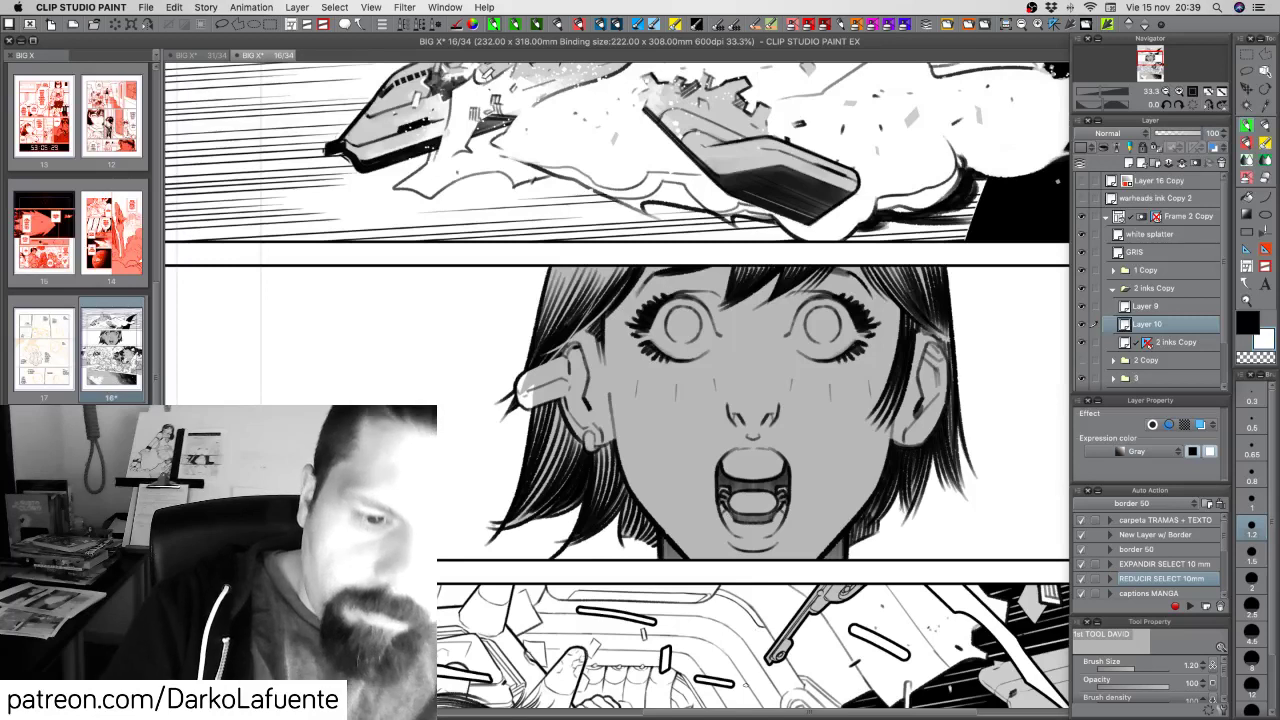
left_click(1146, 306)
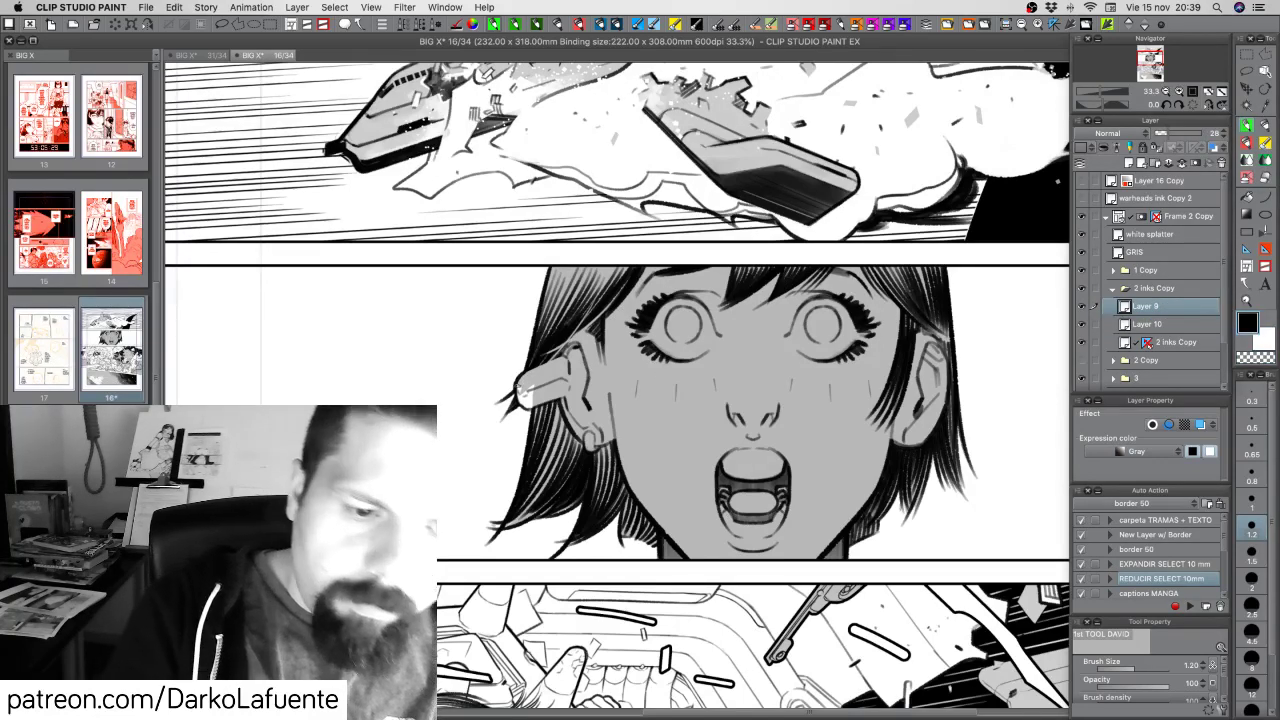
left_click_drag(521, 381, 527, 399)
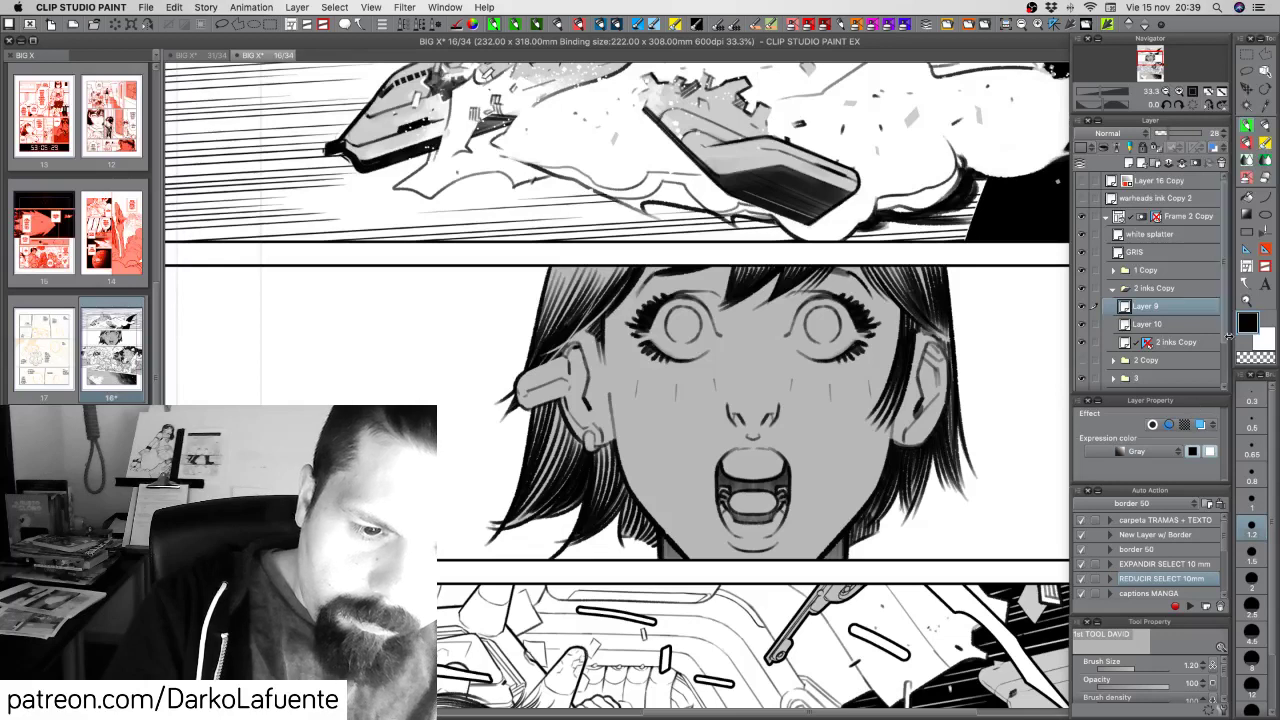
On Layer 10, ink pointed hair strands sweeping outward and down from beneath the earpiece, redoing the unsatisfactory strokes
left_click(1165, 324)
key("c")
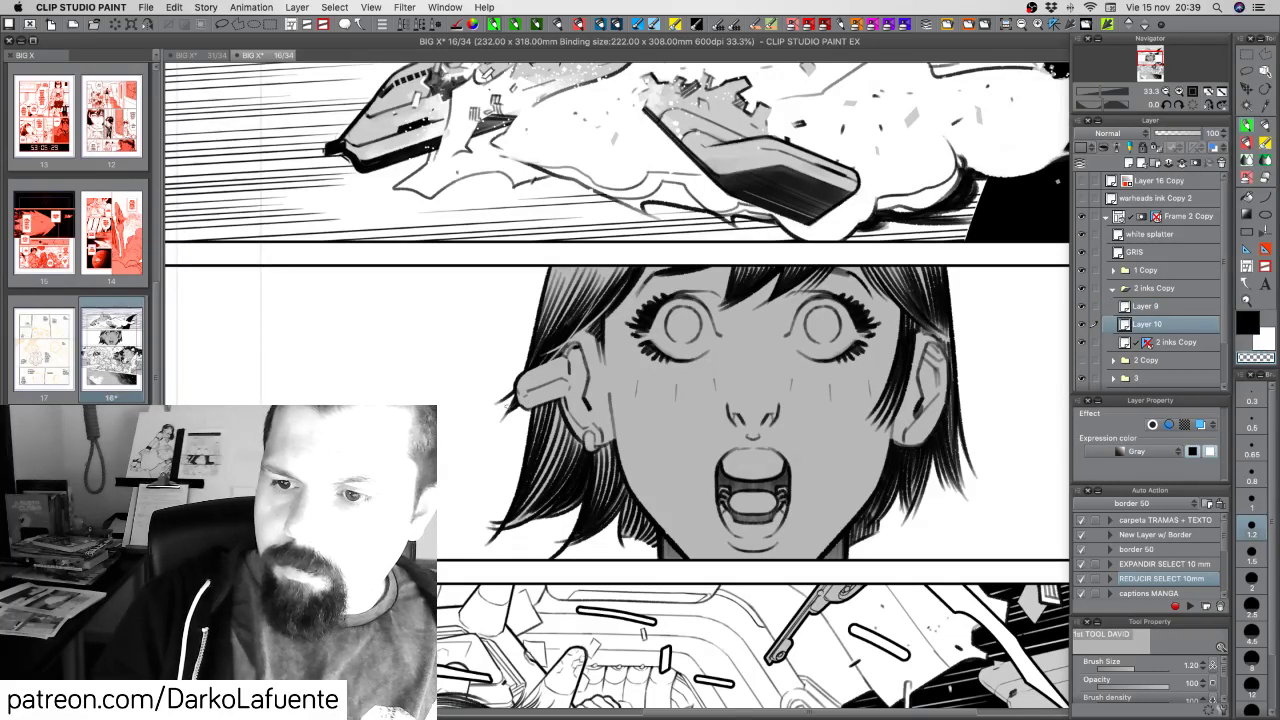
key("c")
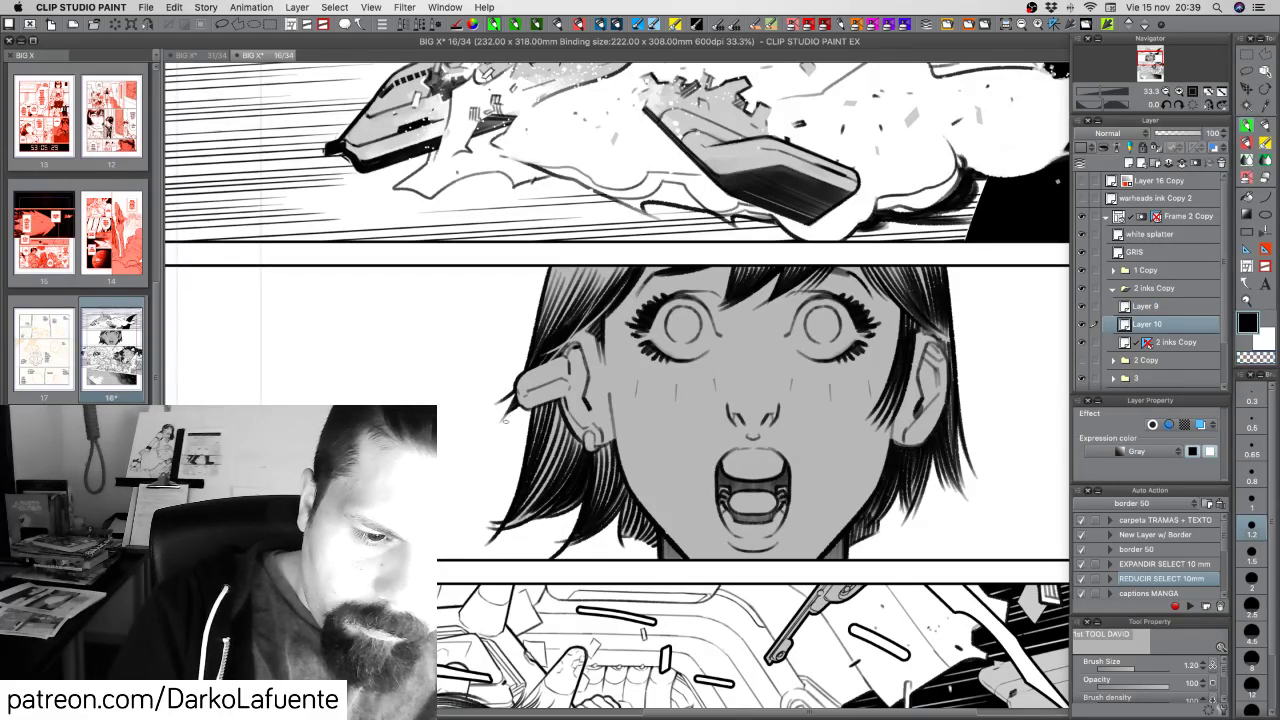
left_click_drag(518, 394, 465, 455)
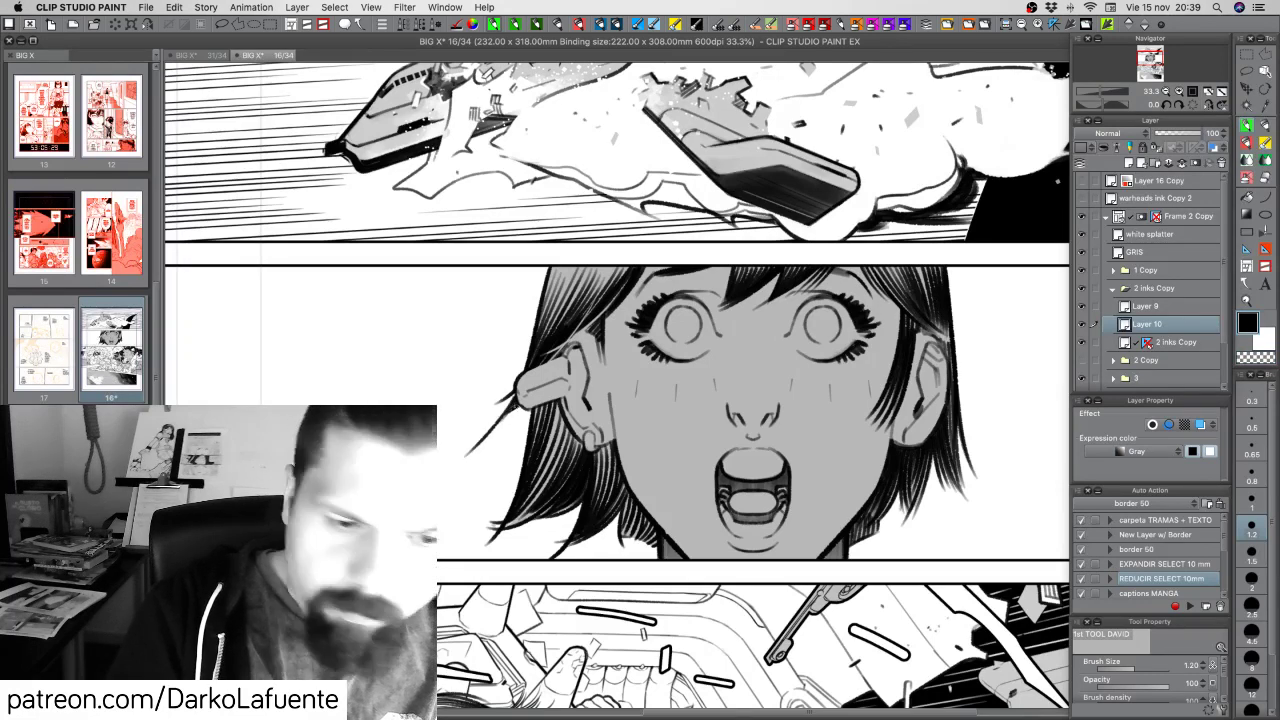
left_click_drag(512, 410, 482, 459)
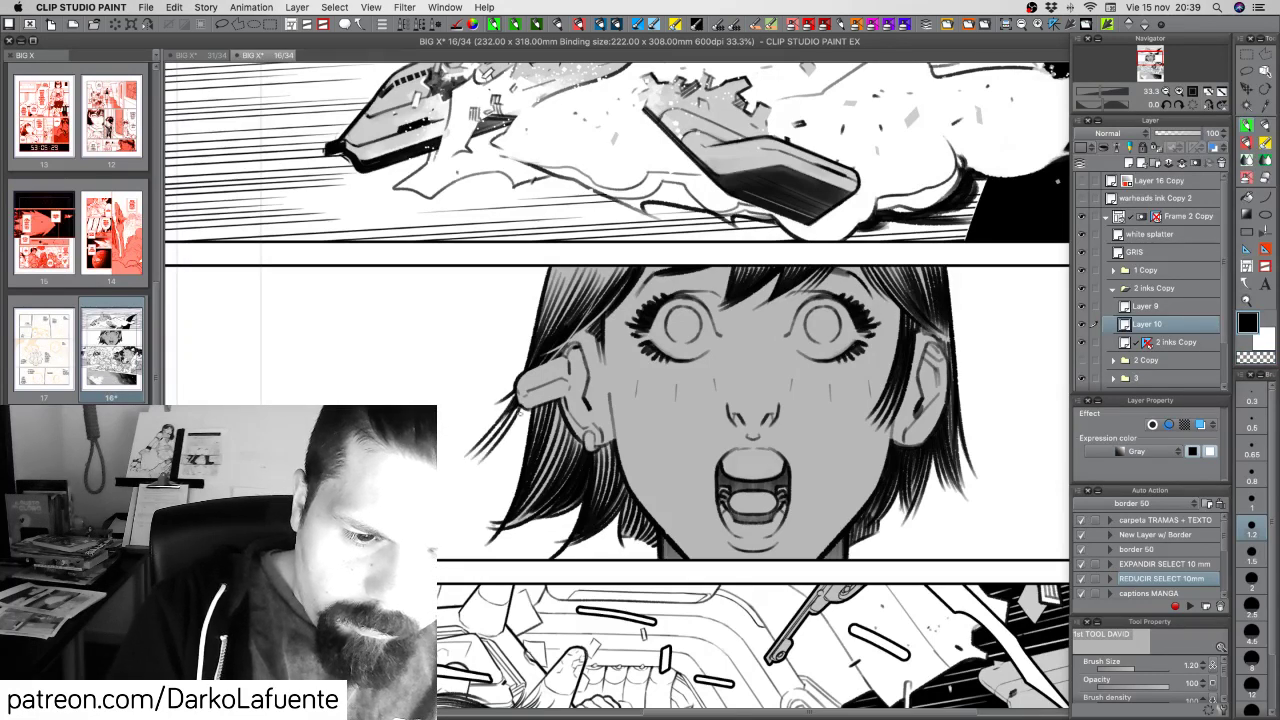
key("super+z")
left_click_drag(515, 415, 482, 455)
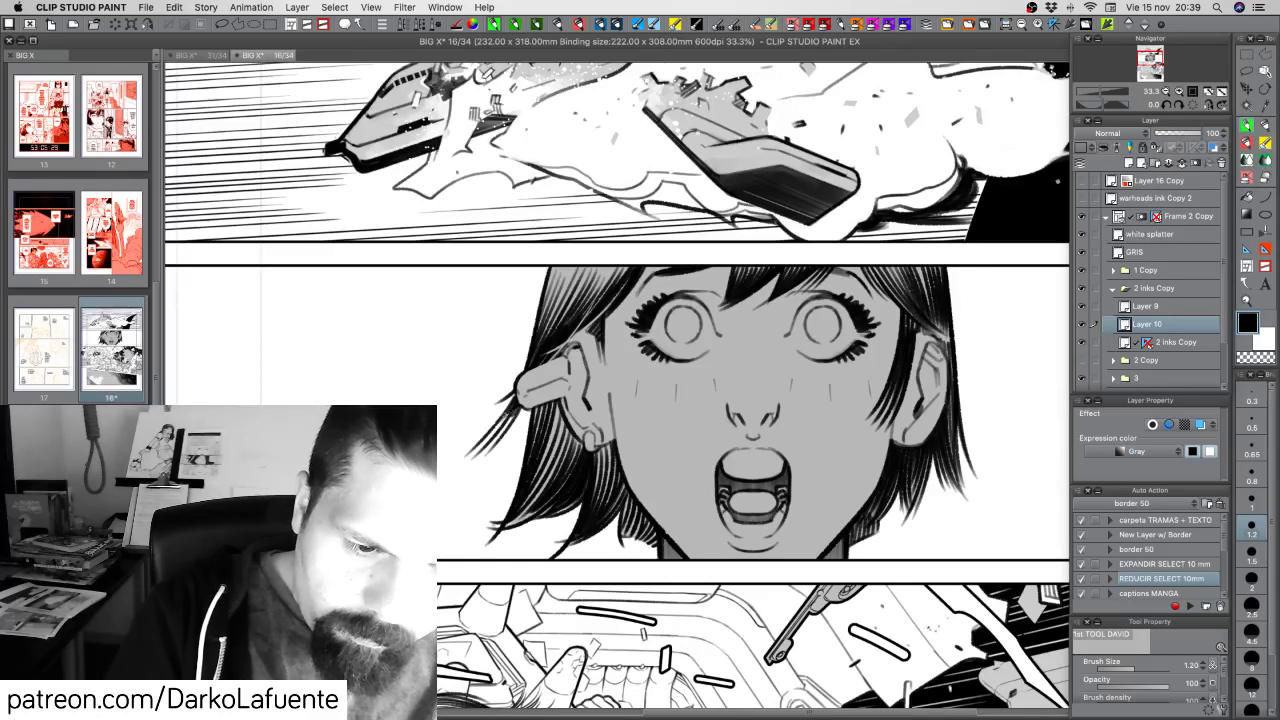
left_click_drag(524, 411, 489, 462)
key("ctrl+z")
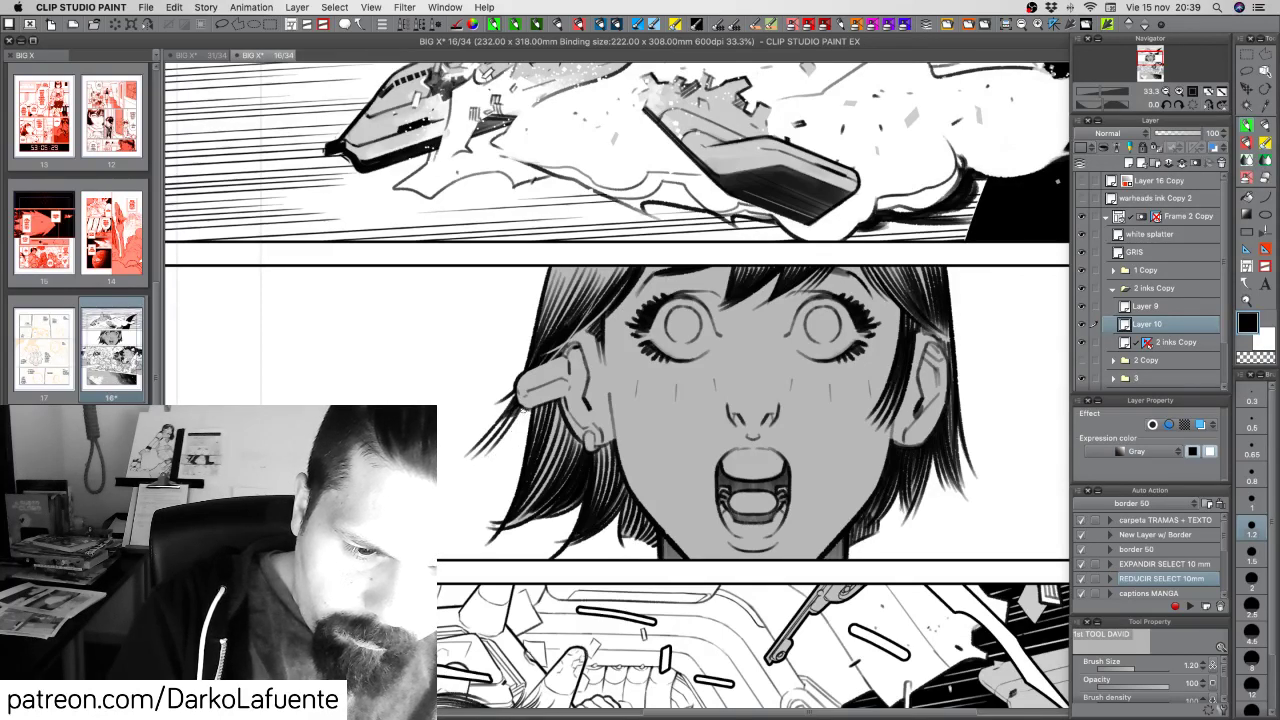
left_click_drag(524, 411, 488, 457)
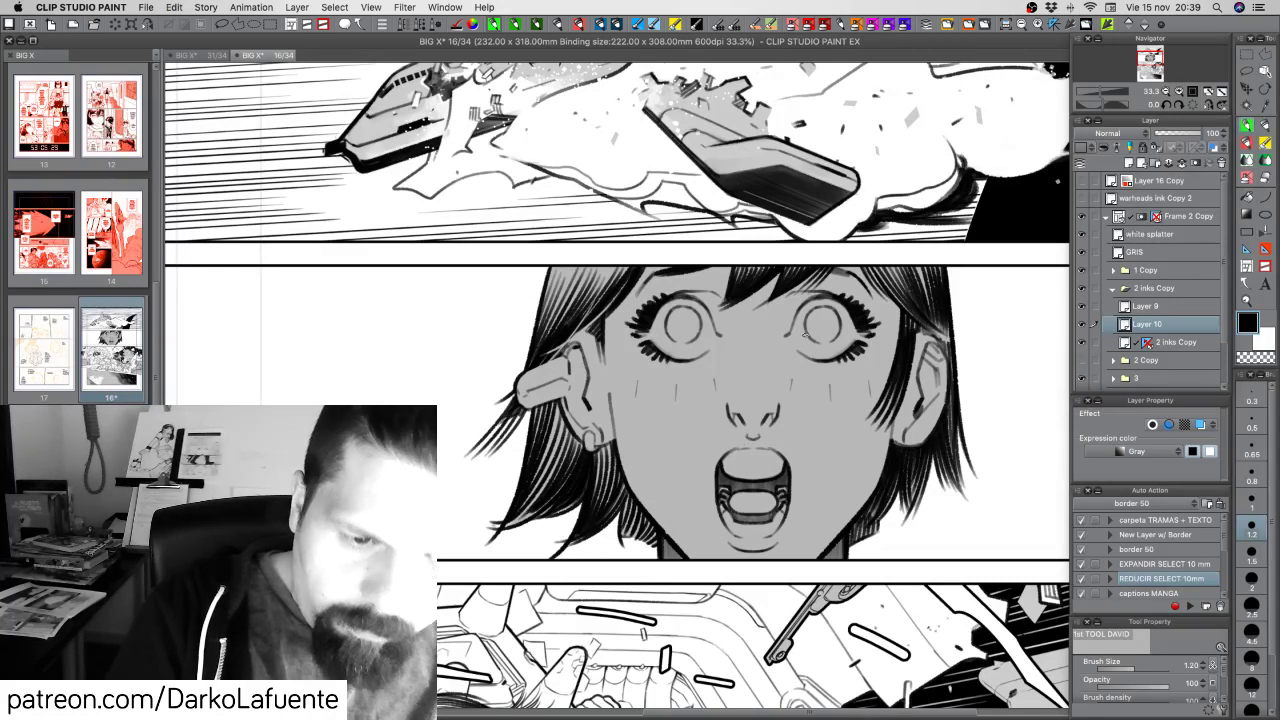
Compare the whole page with and without the earpiece by toggling Layer 10's visibility, leave it shown, and save page 16
left_click(1167, 91)
left_click(1167, 91)
left_click(1167, 91)
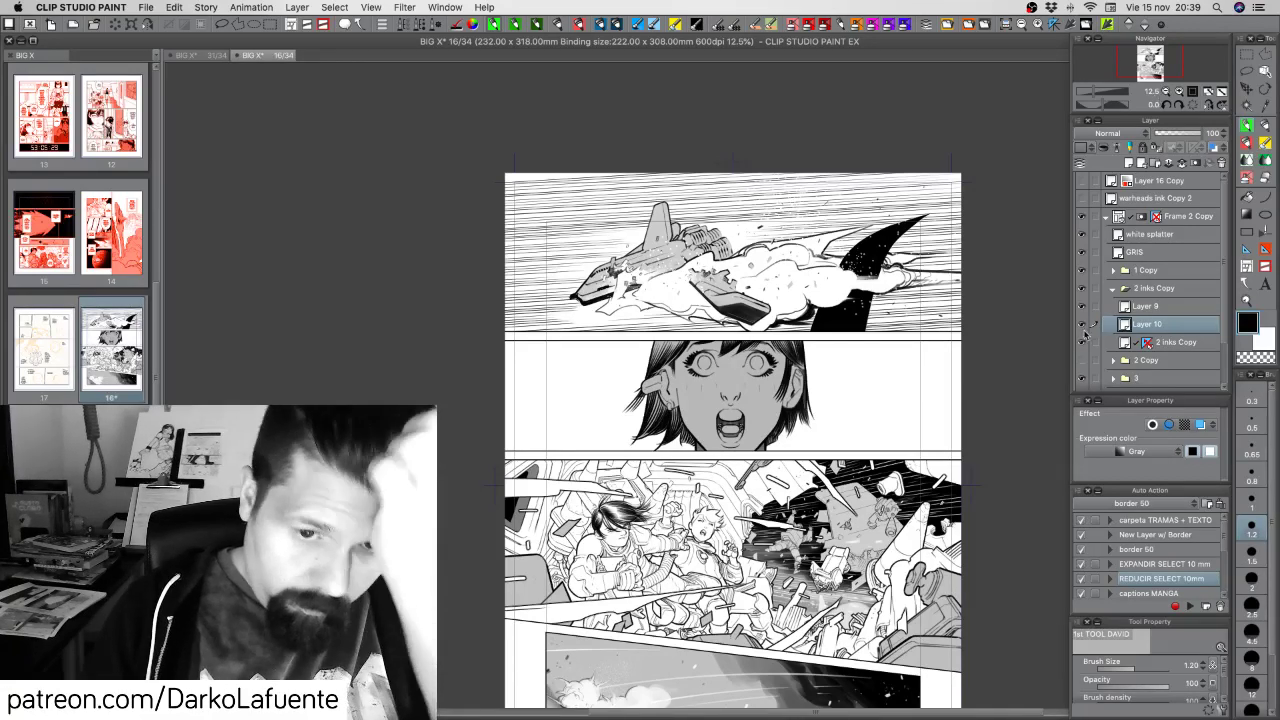
left_click(1082, 326)
left_click(1082, 326)
left_click(1082, 326)
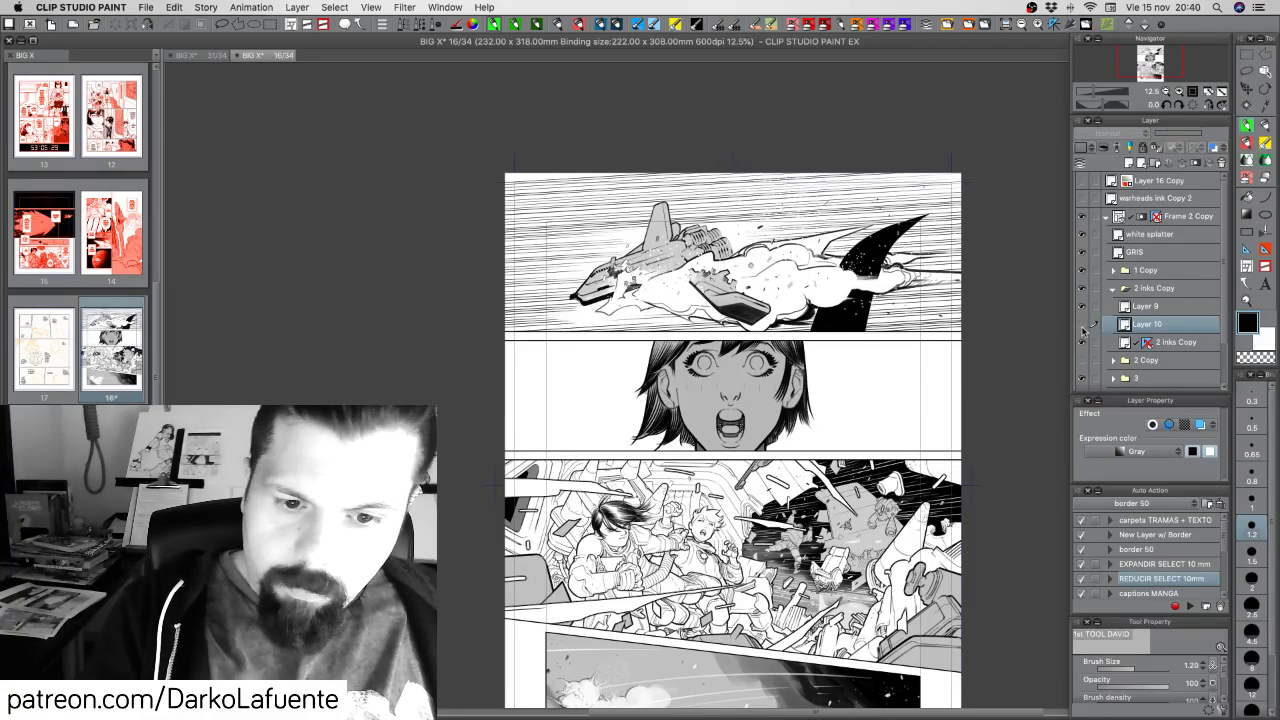
left_click(1082, 326)
left_click(1082, 326)
left_click(1082, 326)
left_click(1082, 326)
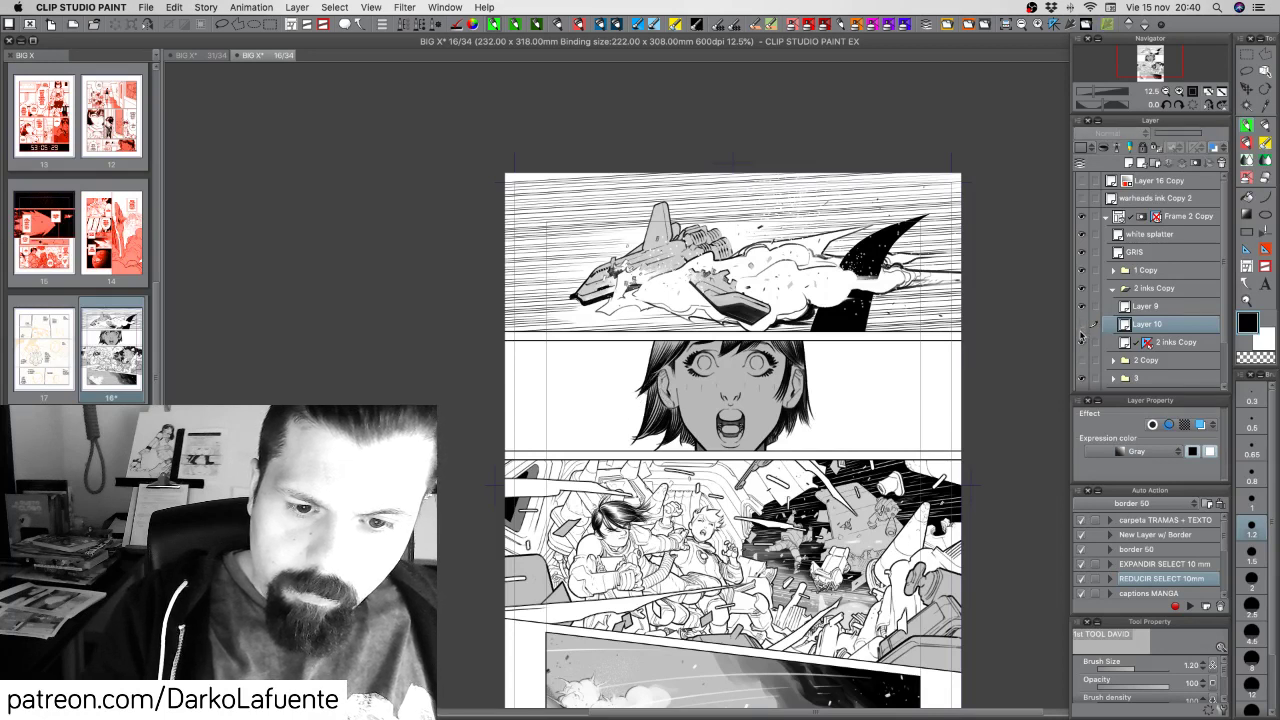
left_click(1082, 326)
key("super+s")
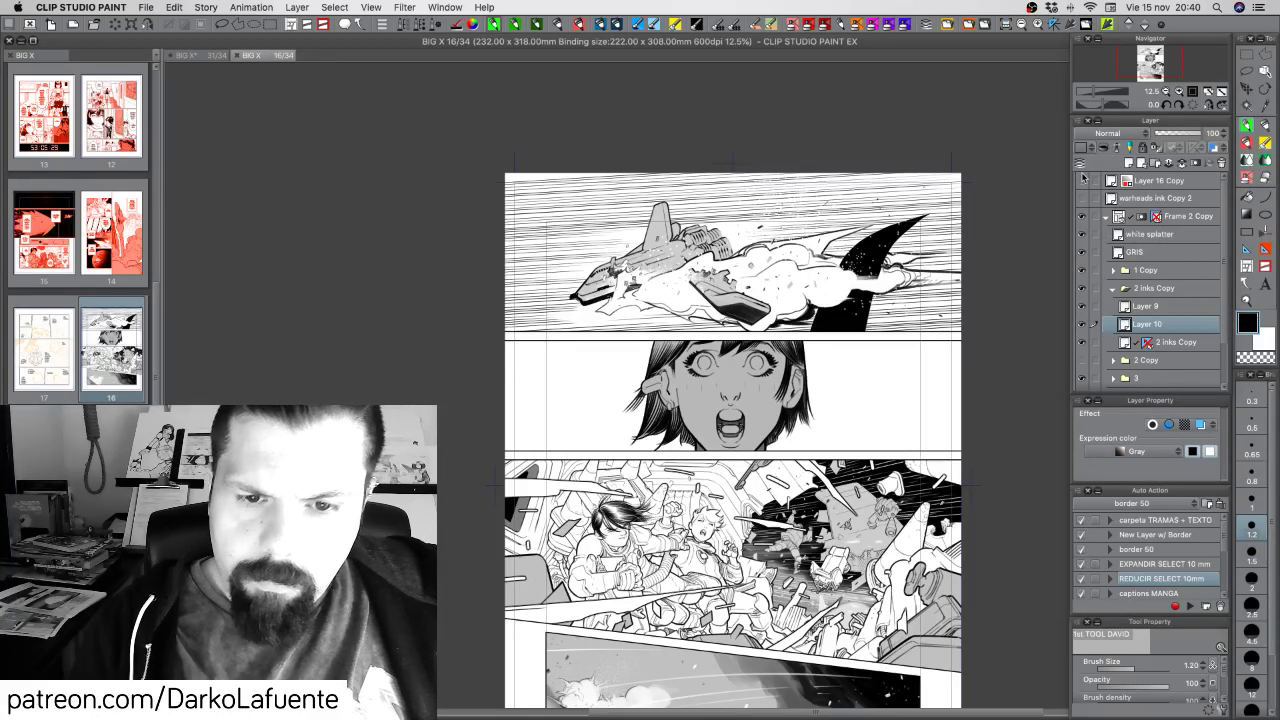
Collapse the 2 Inks Copy folder and shift the face artwork slightly within its panel using the Move layer tool
left_click_drag(831, 410, 307, 317)
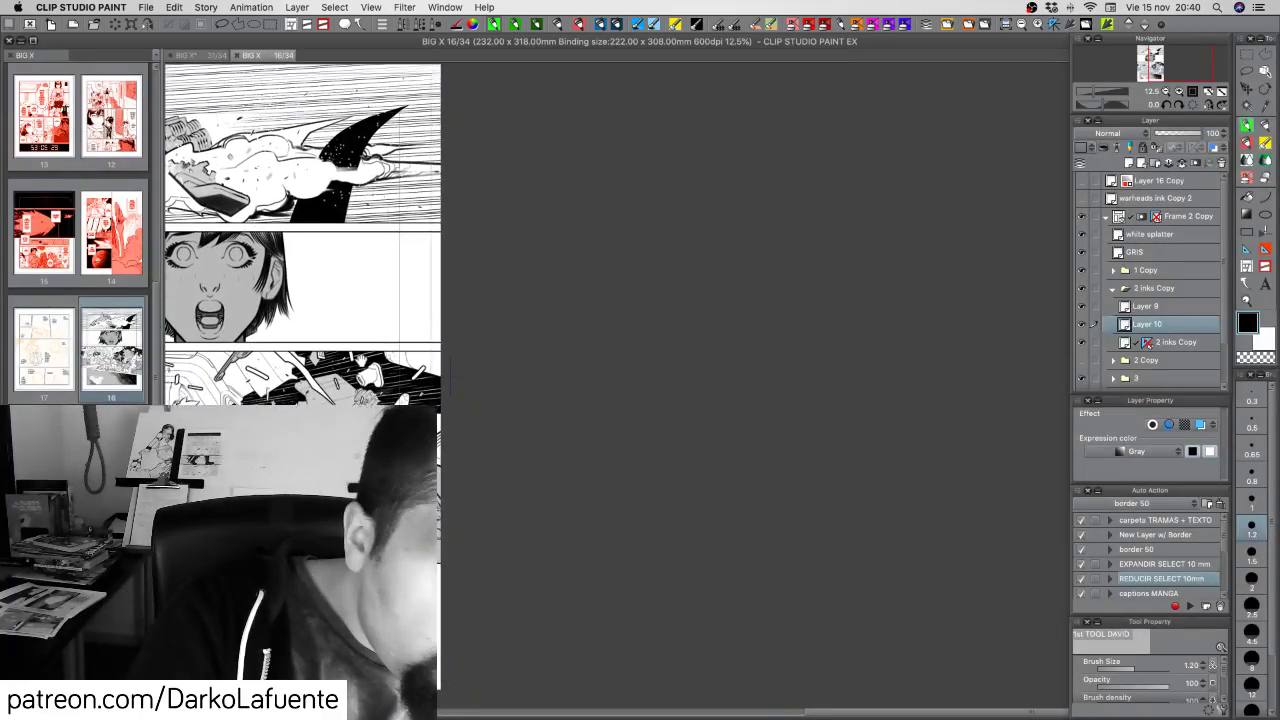
left_click_drag(362, 366, 805, 393)
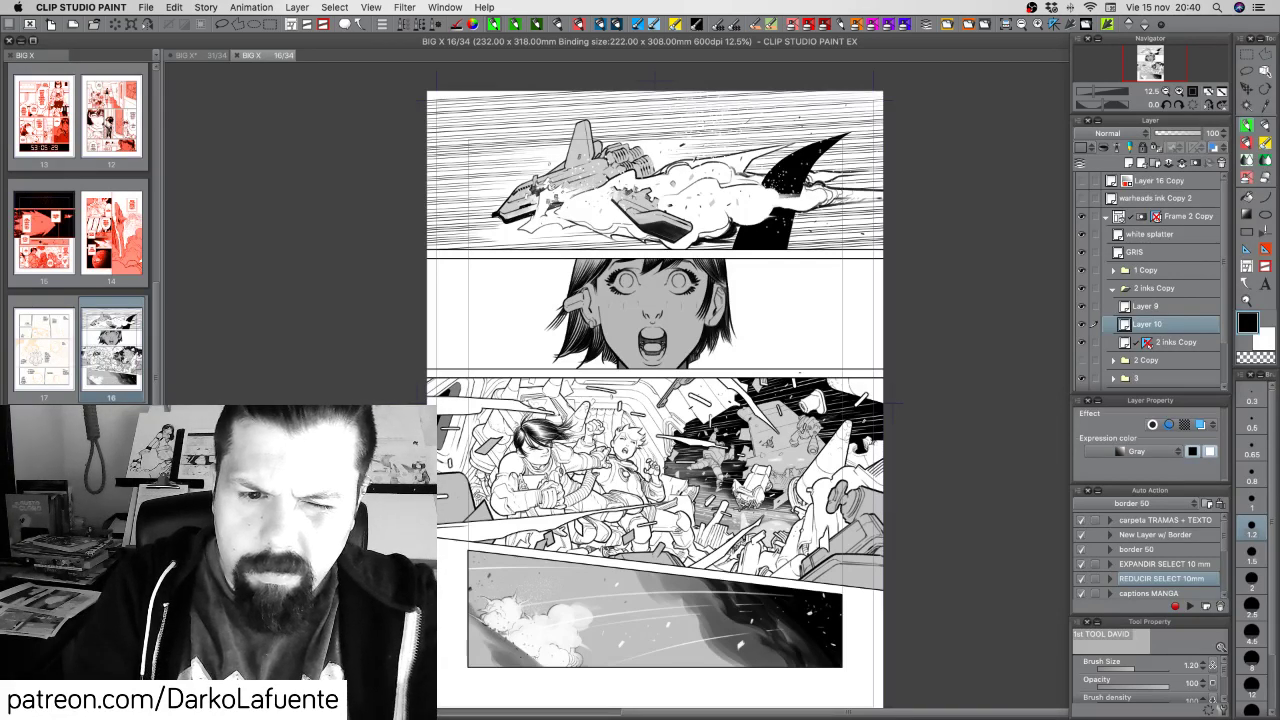
left_click(1166, 92)
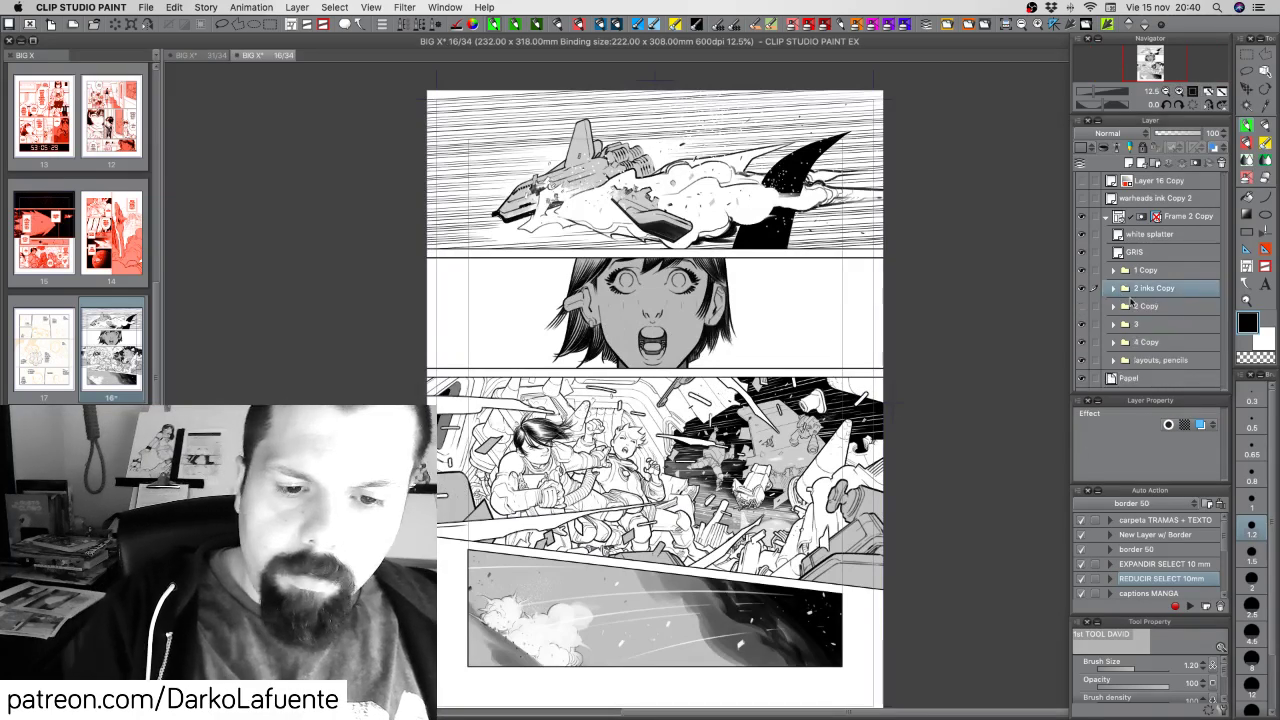
left_click(1112, 288)
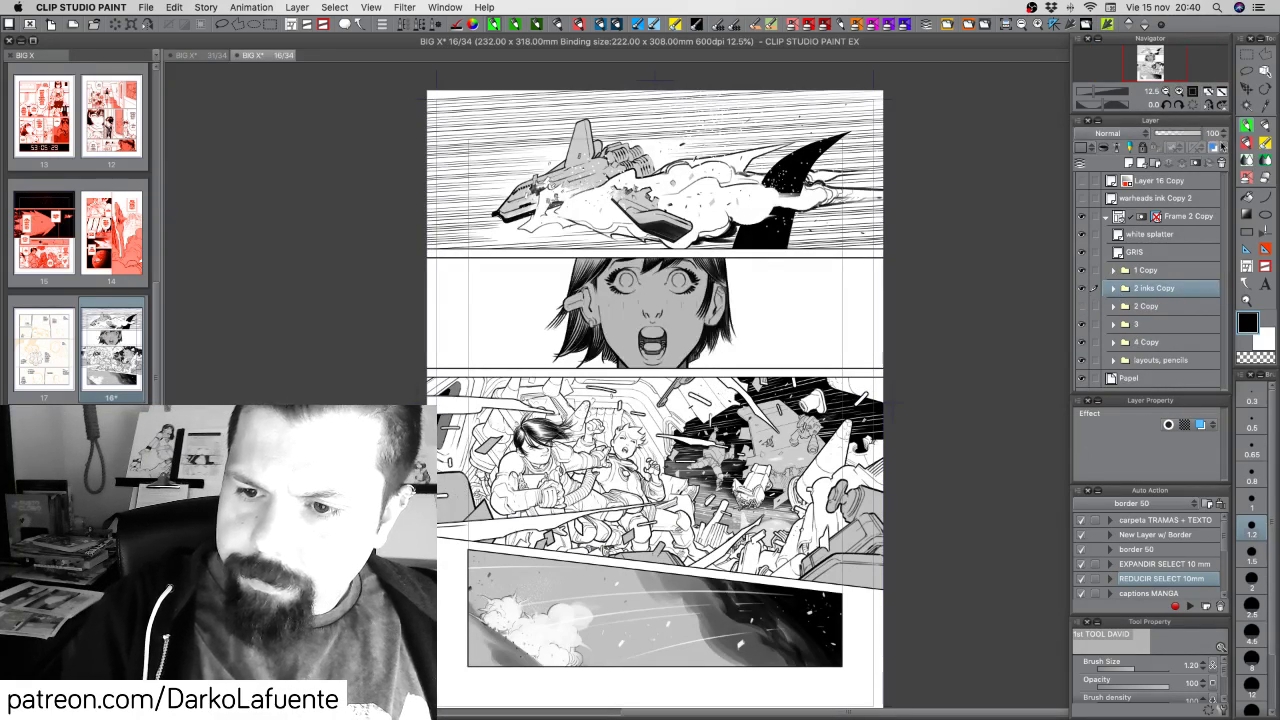
left_click(1246, 90)
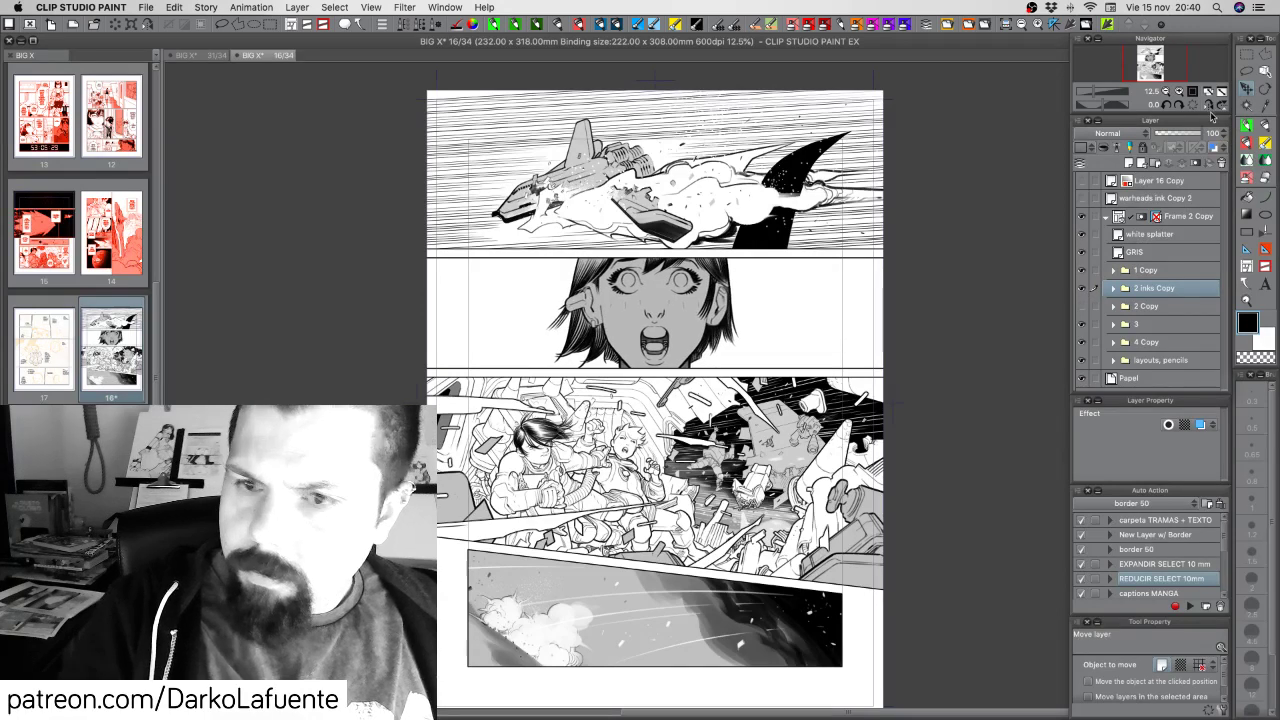
Show the red overlay layer, Layer 16 Copy, again, save page 16 and close it
left_click(1082, 181)
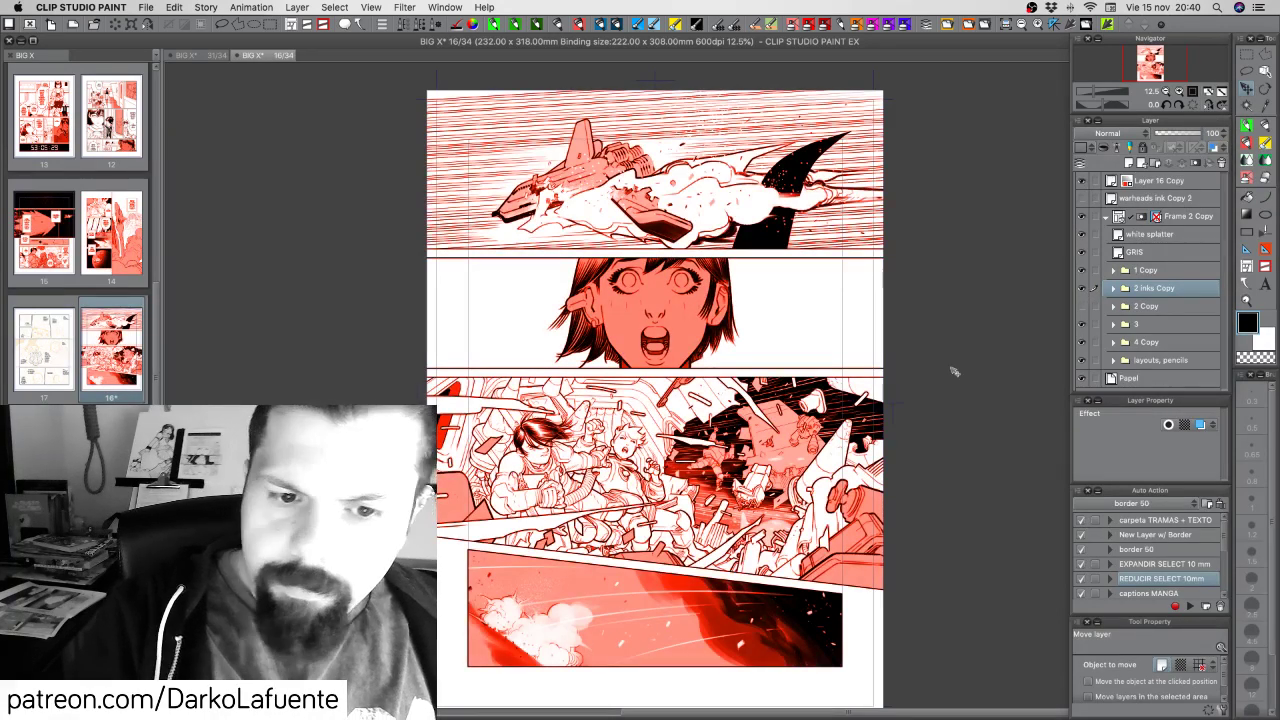
key("super+s")
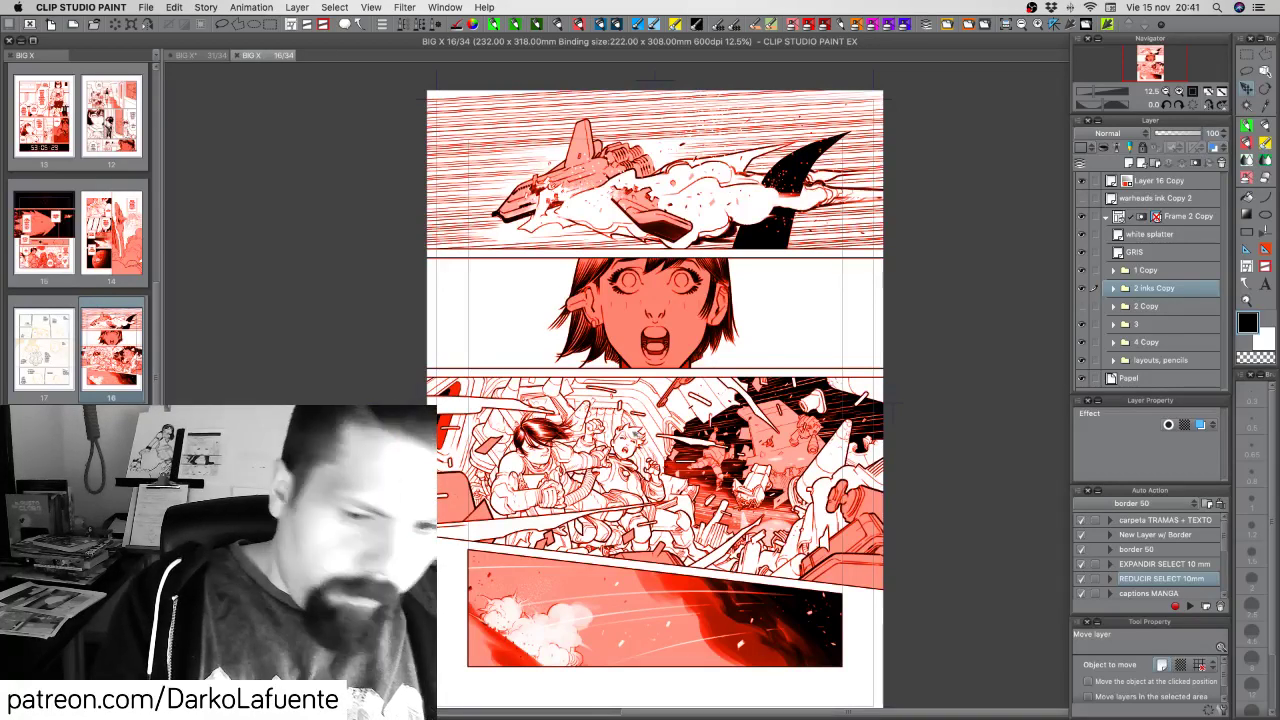
key("super+w")
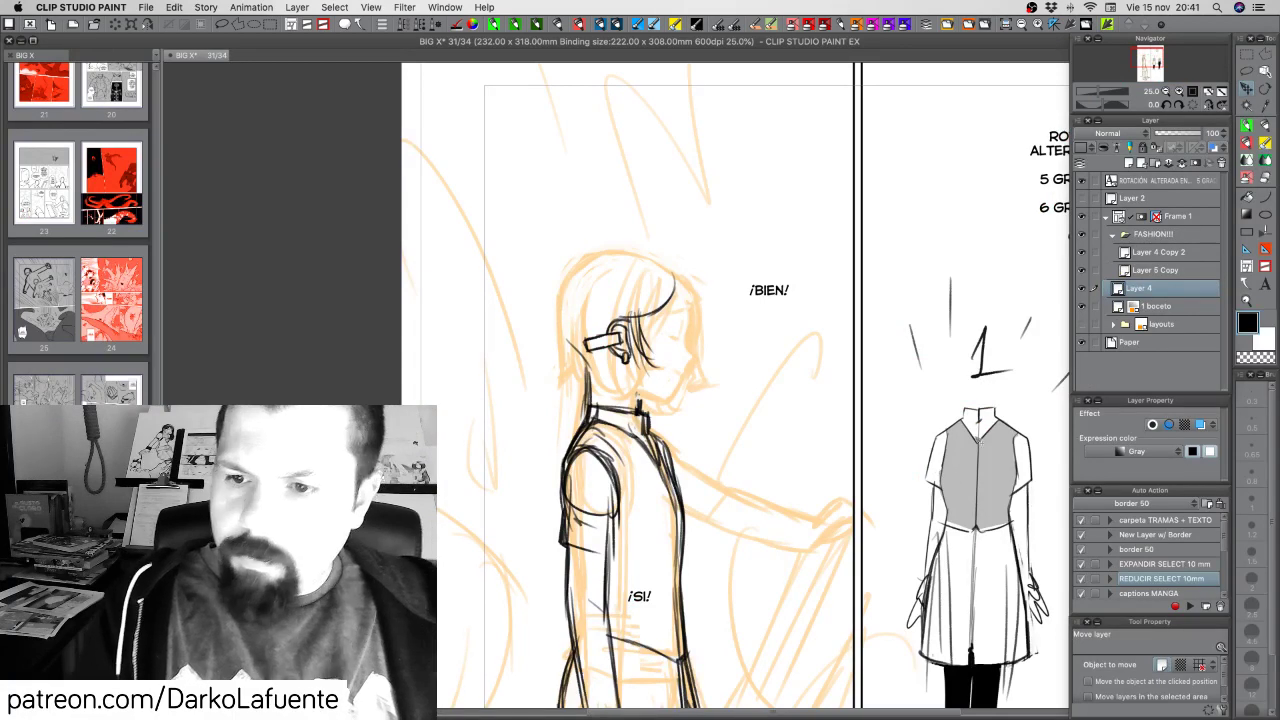
On page 31's Layer 4, ink the character's closed eye, mouth and face profile from forehead to lips at brush size 1.2
left_click(1082, 289)
left_click(1082, 289)
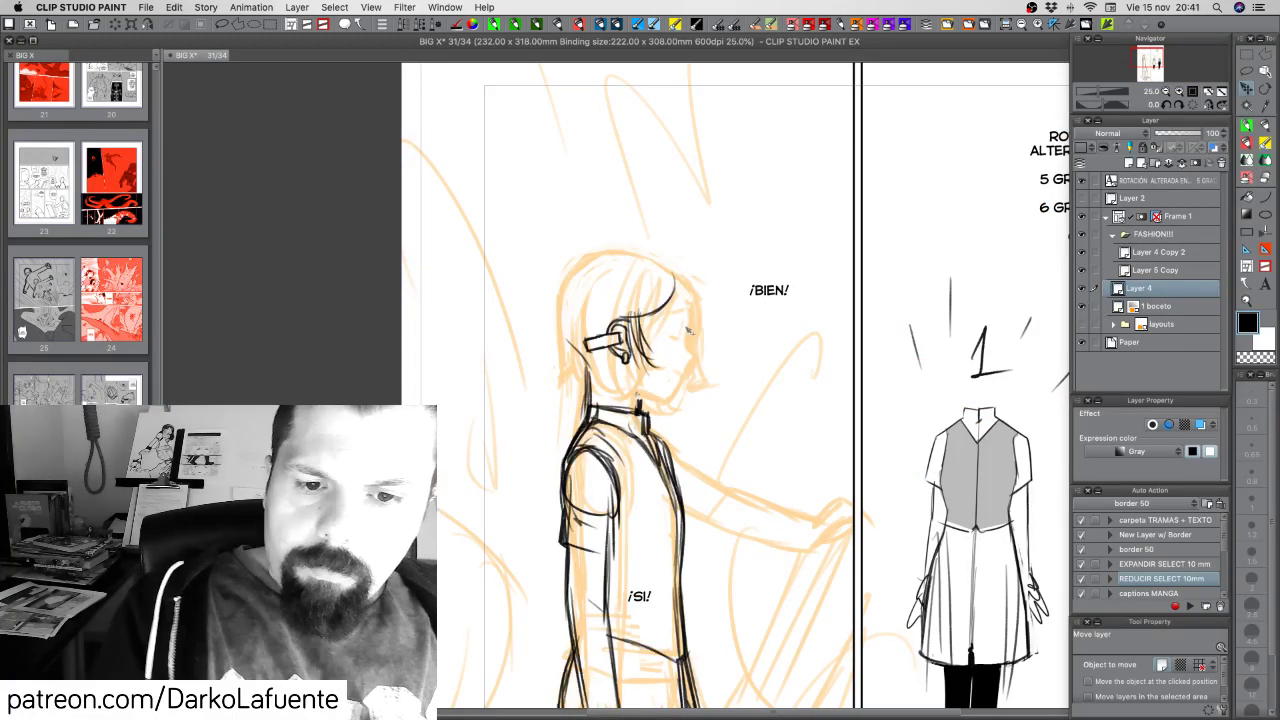
left_click(1247, 196)
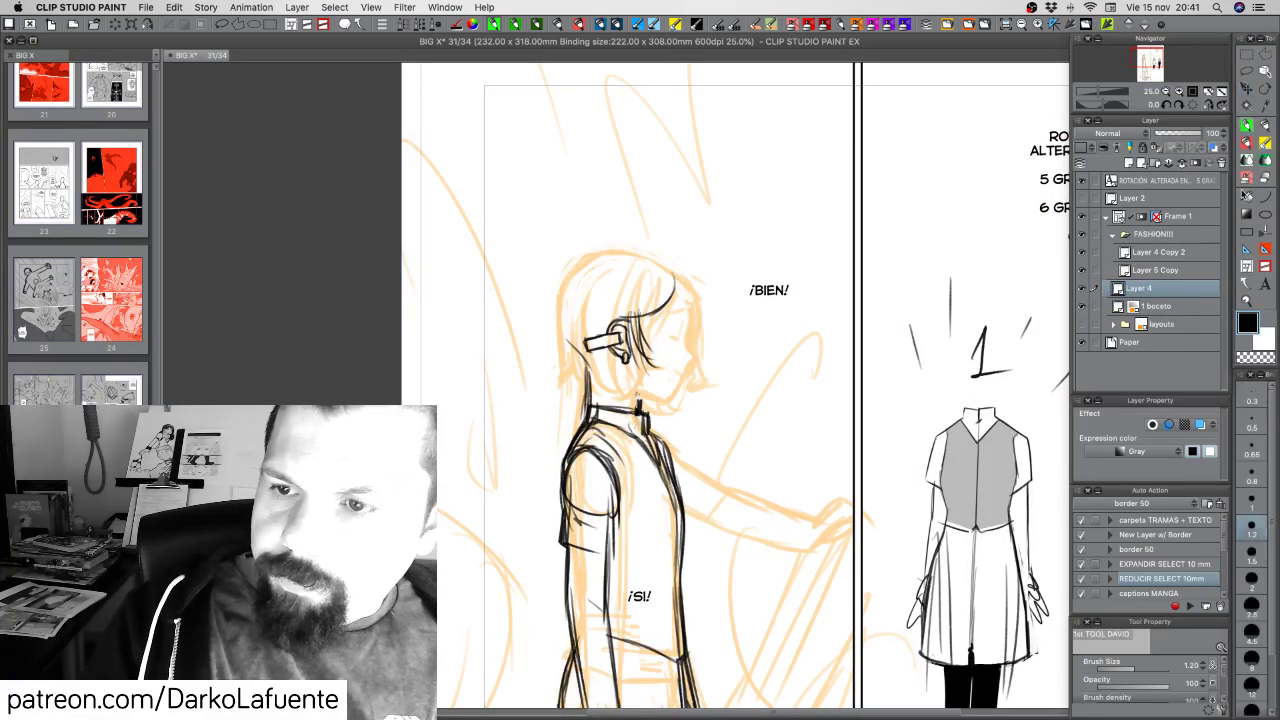
left_click(1252, 480)
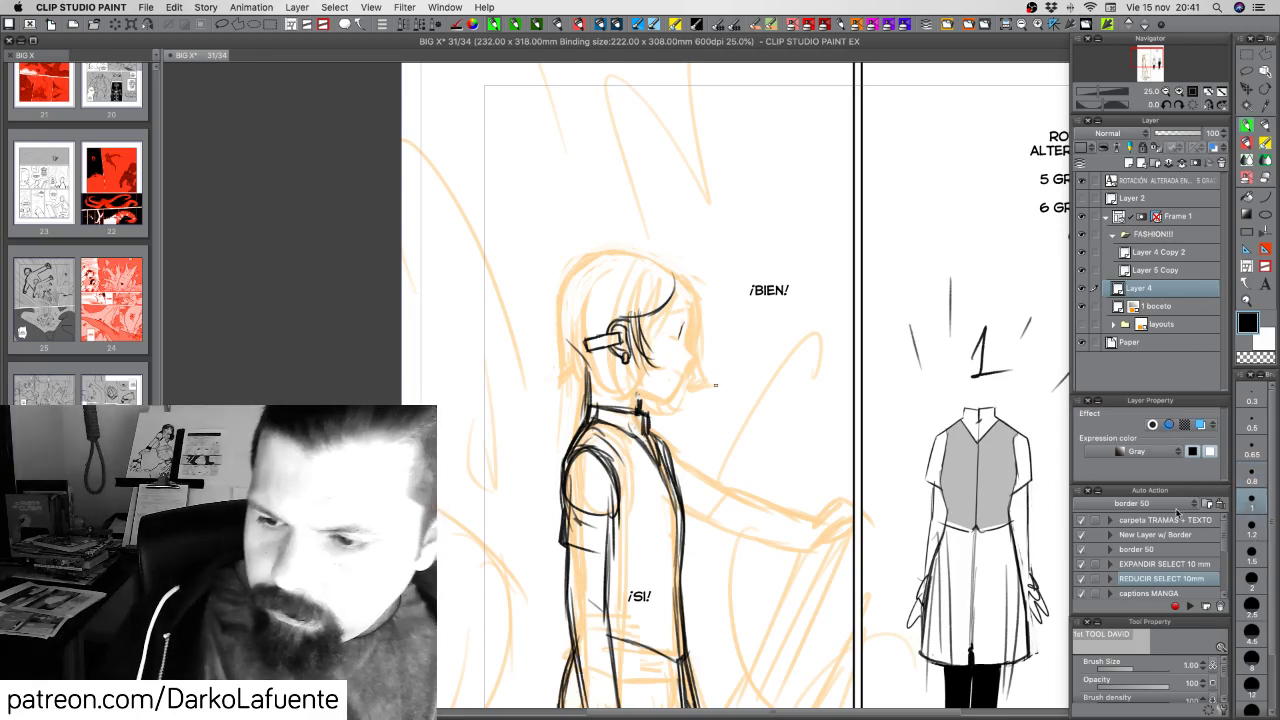
left_click(1254, 528)
left_click_drag(666, 336, 685, 343)
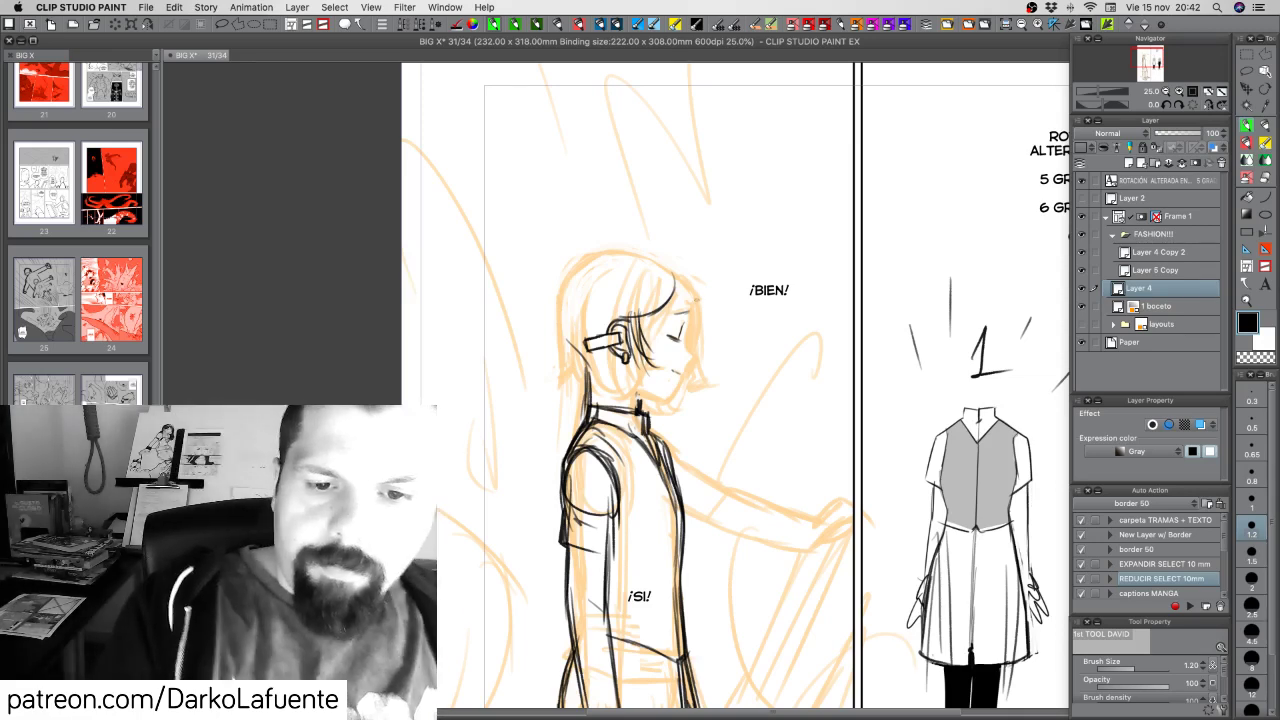
mouse_move(677, 279)
left_mouse_down()
mouse_move(695, 316)
mouse_move(692, 378)
left_mouse_up()
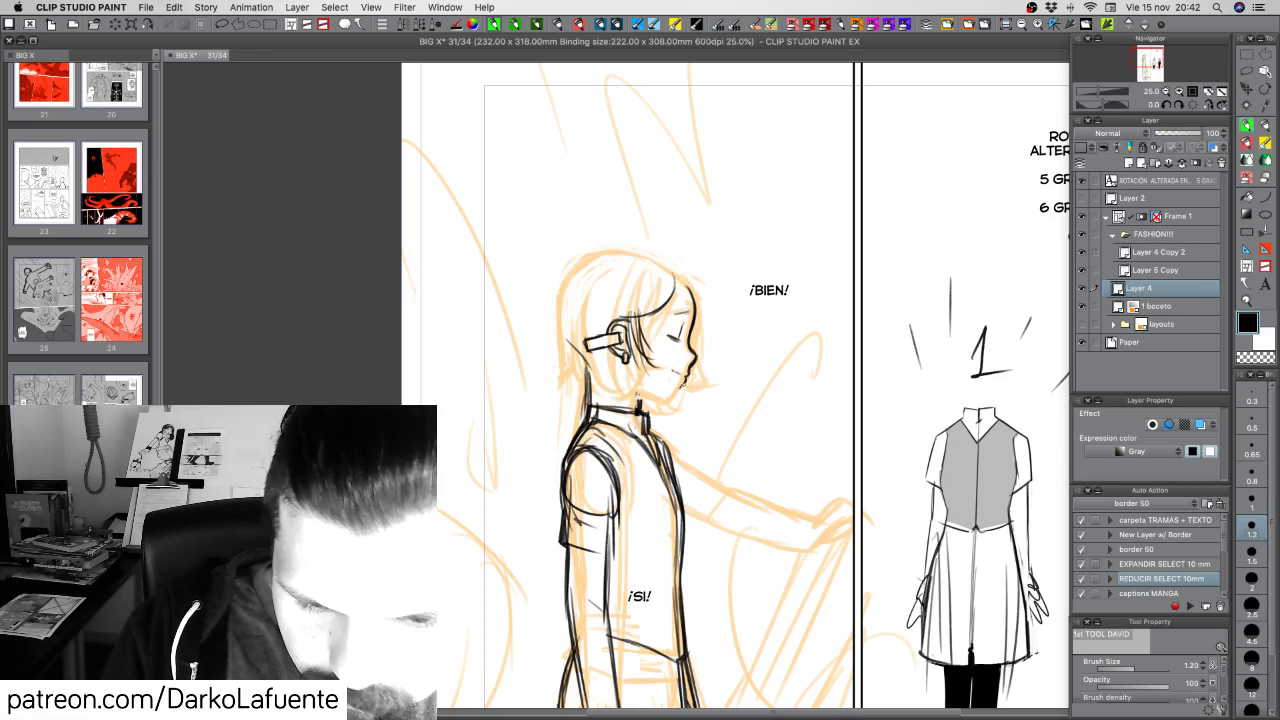
Ink the chin curve below the lips on Layer 4 and touch up the profile, alternating black and transparent colour
left_click_drag(680, 387, 668, 405)
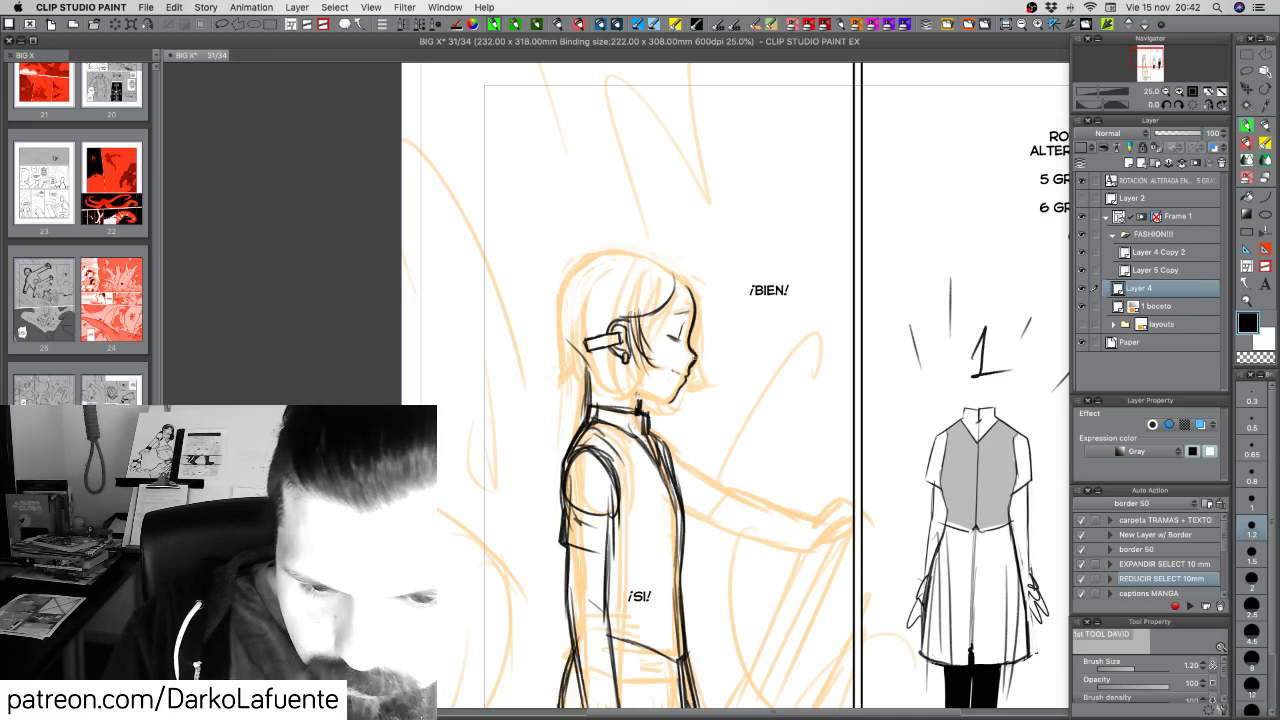
key("c")
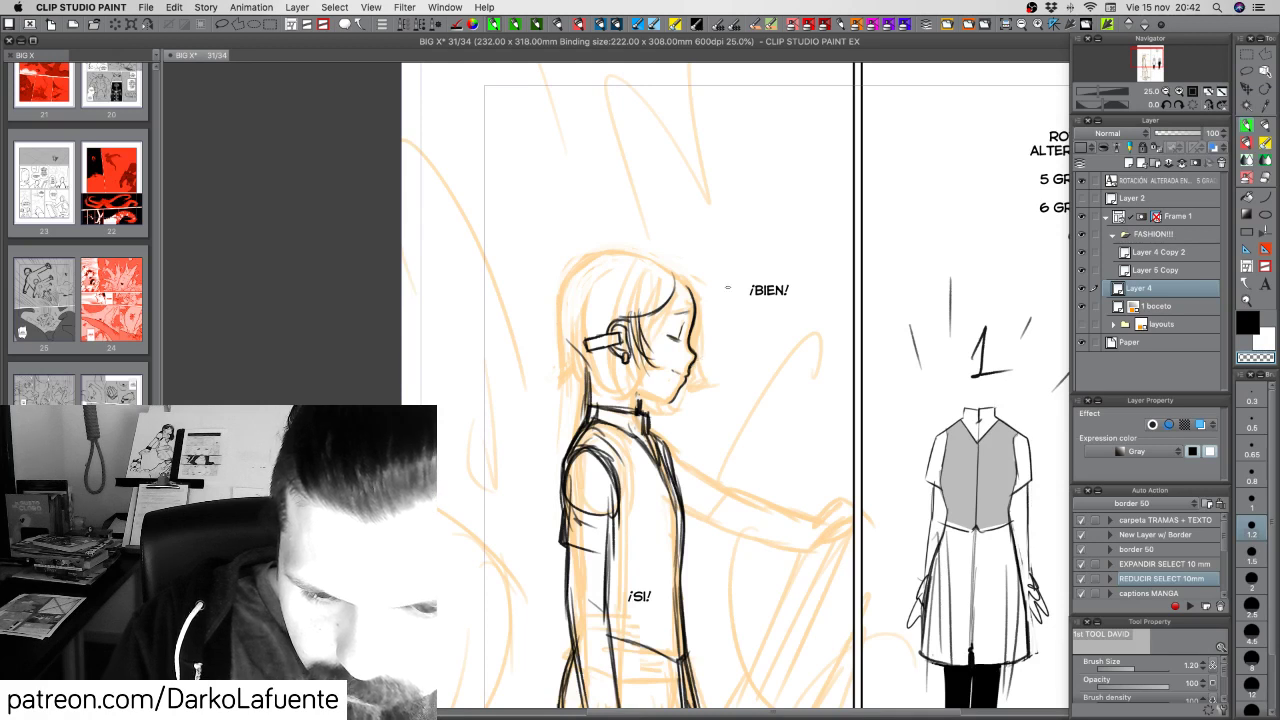
key("c")
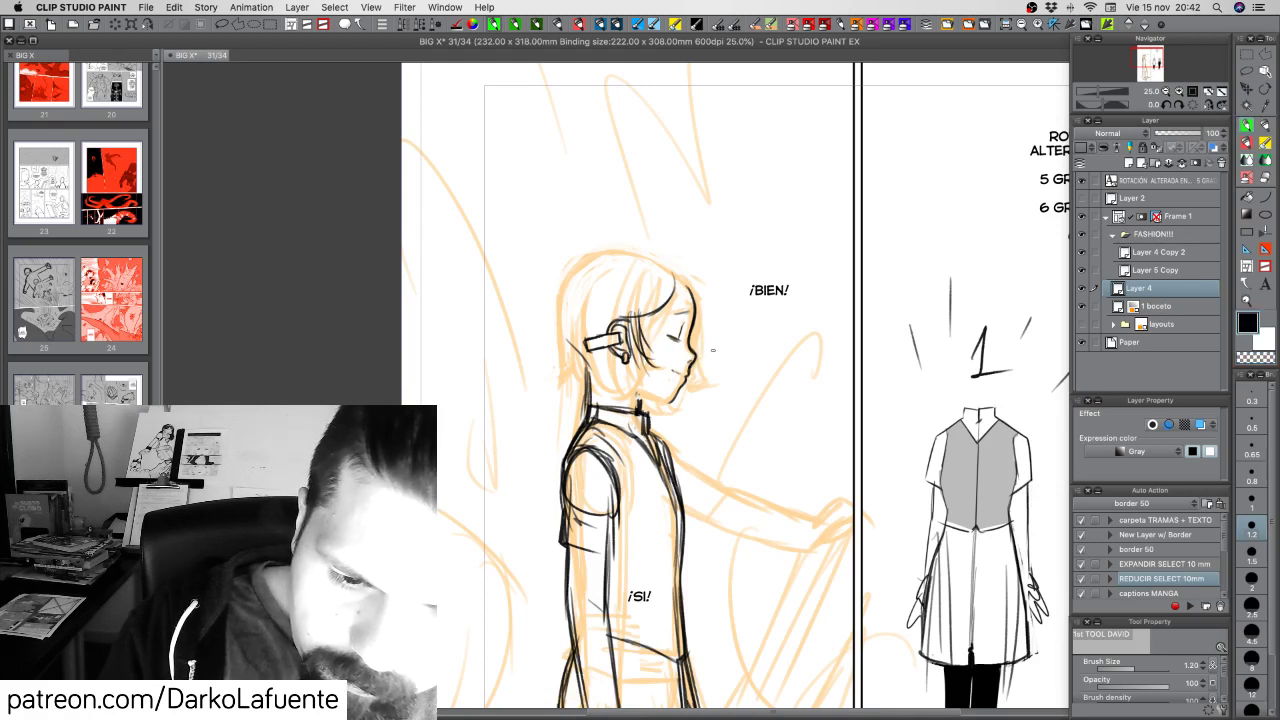
key("c")
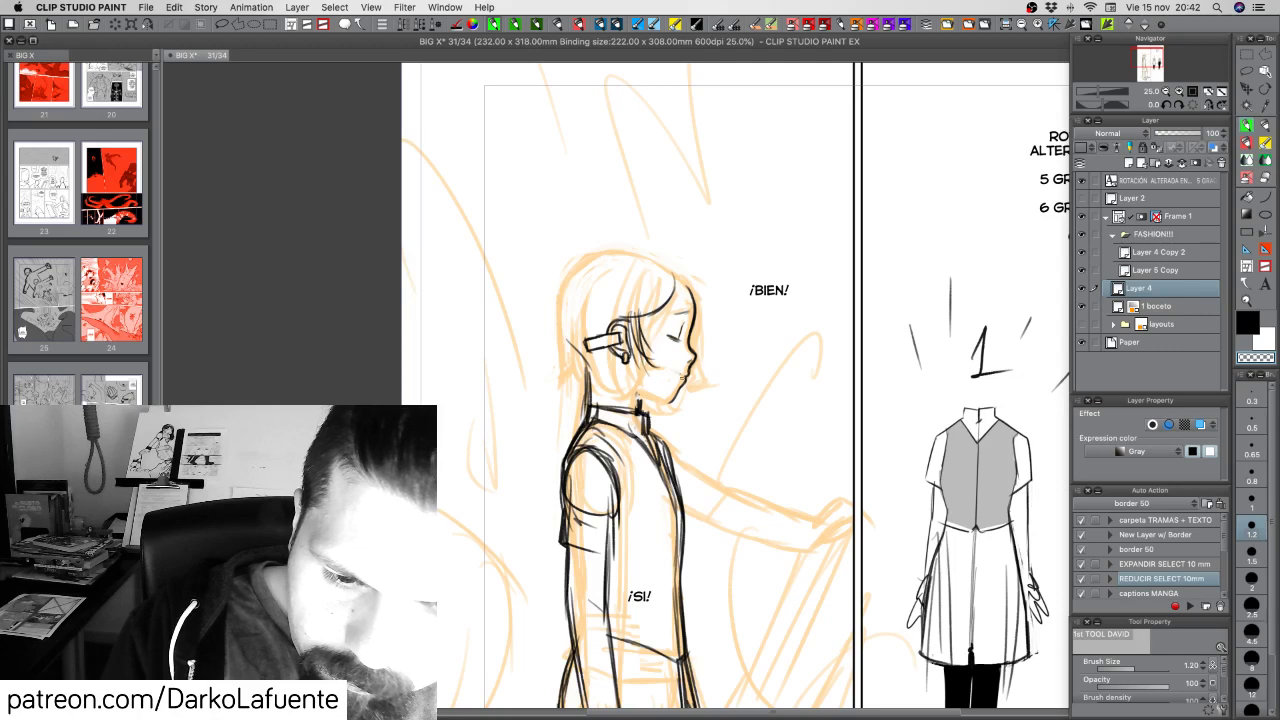
key("c")
key("super+z")
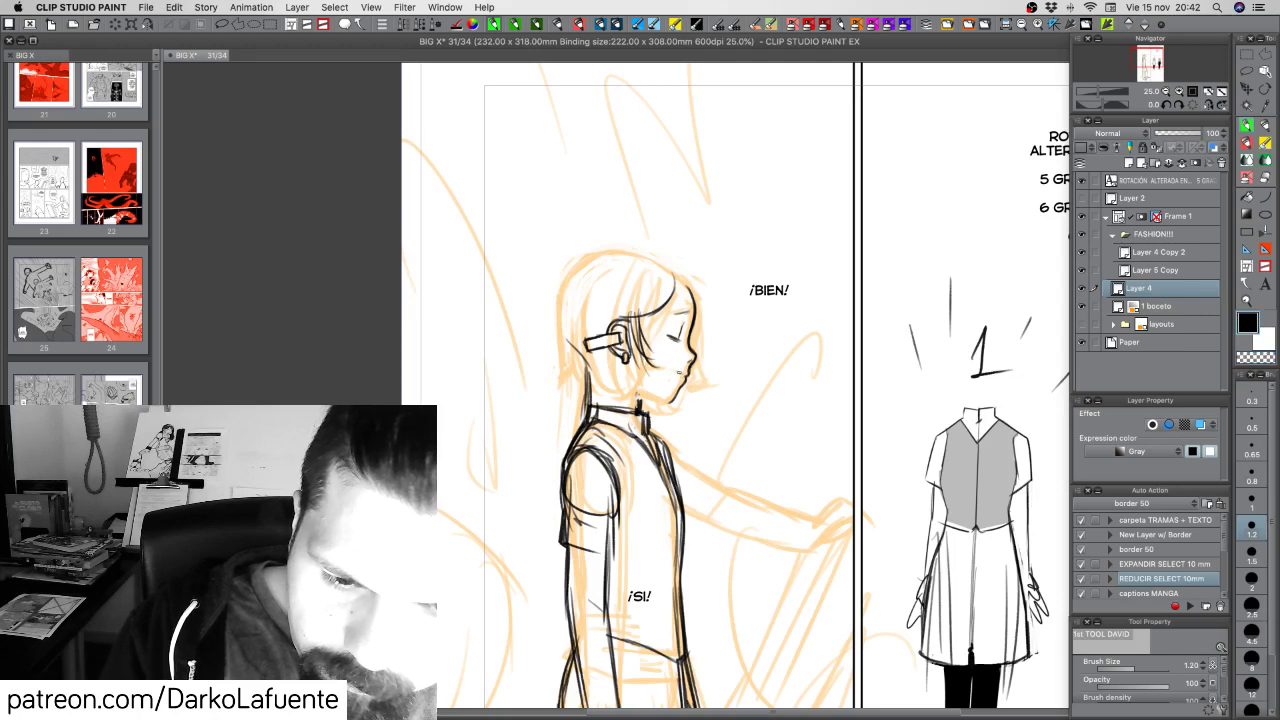
Refine the lips and ink the jawline from the chin towards the neck on Layer 4
key("shift+space")
left_click_drag(826, 434, 822, 362)
key("c")
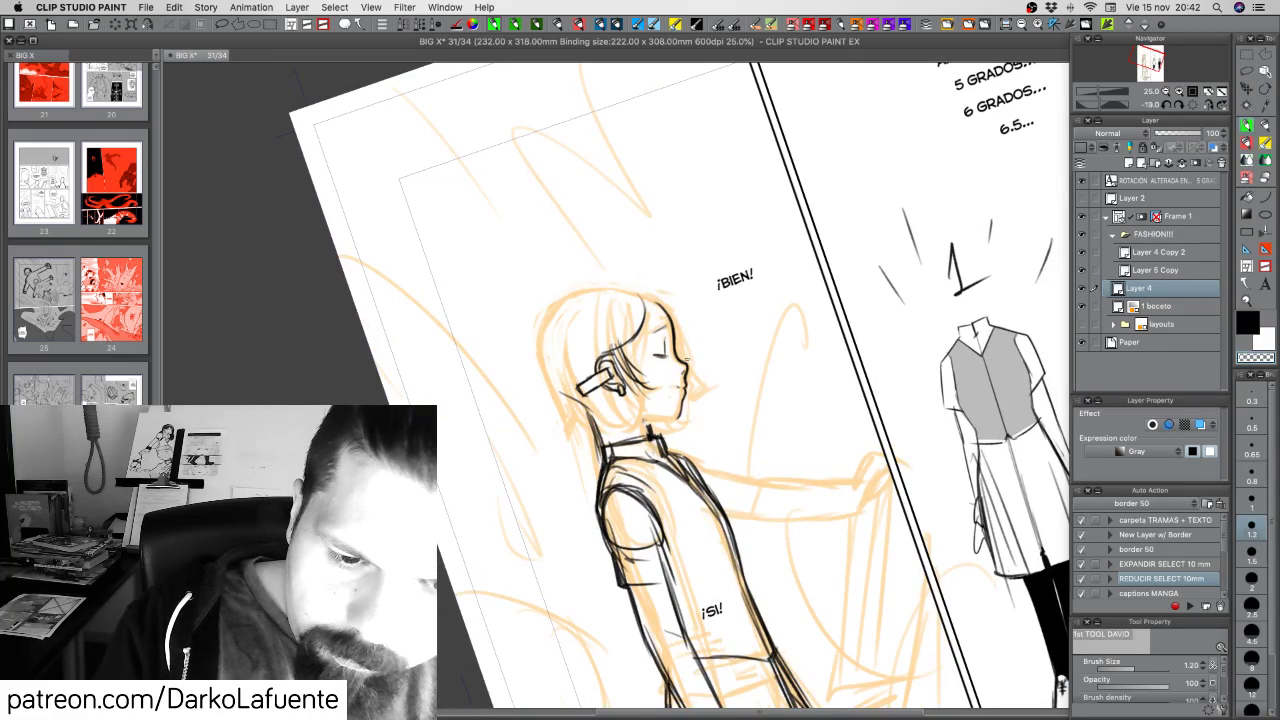
key("shift+space")
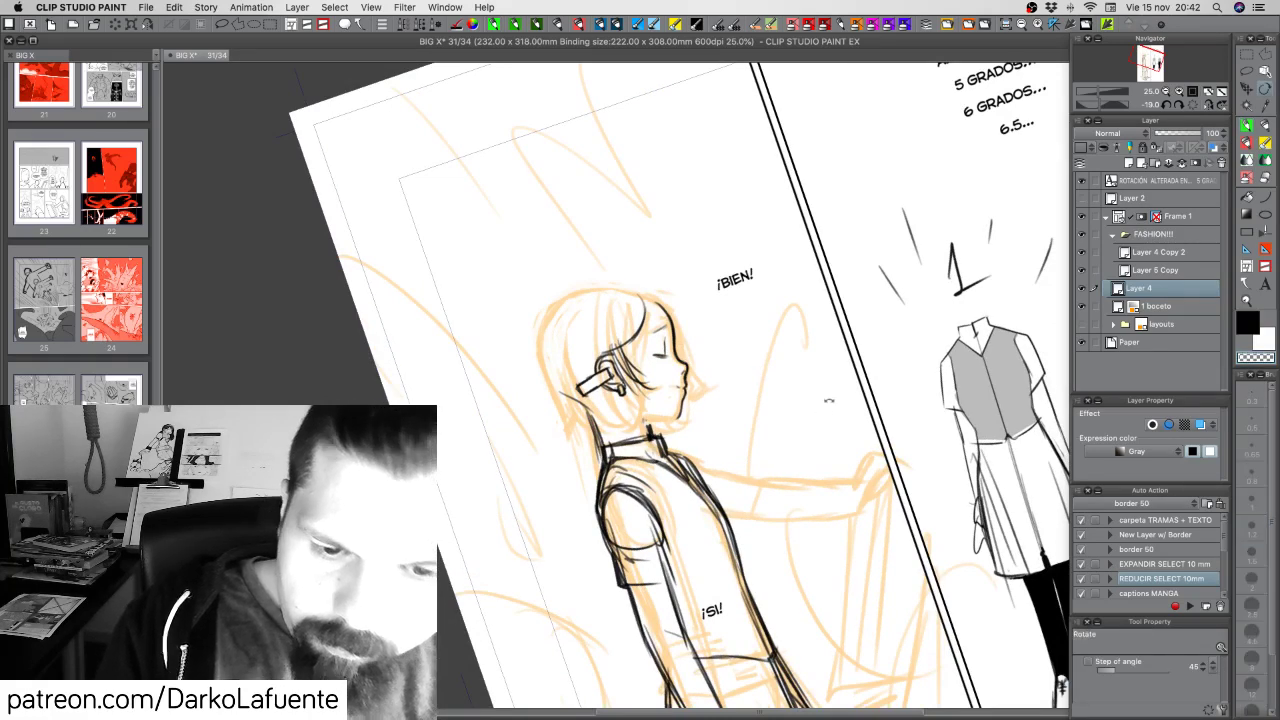
left_click_drag(829, 411, 822, 306)
key("c")
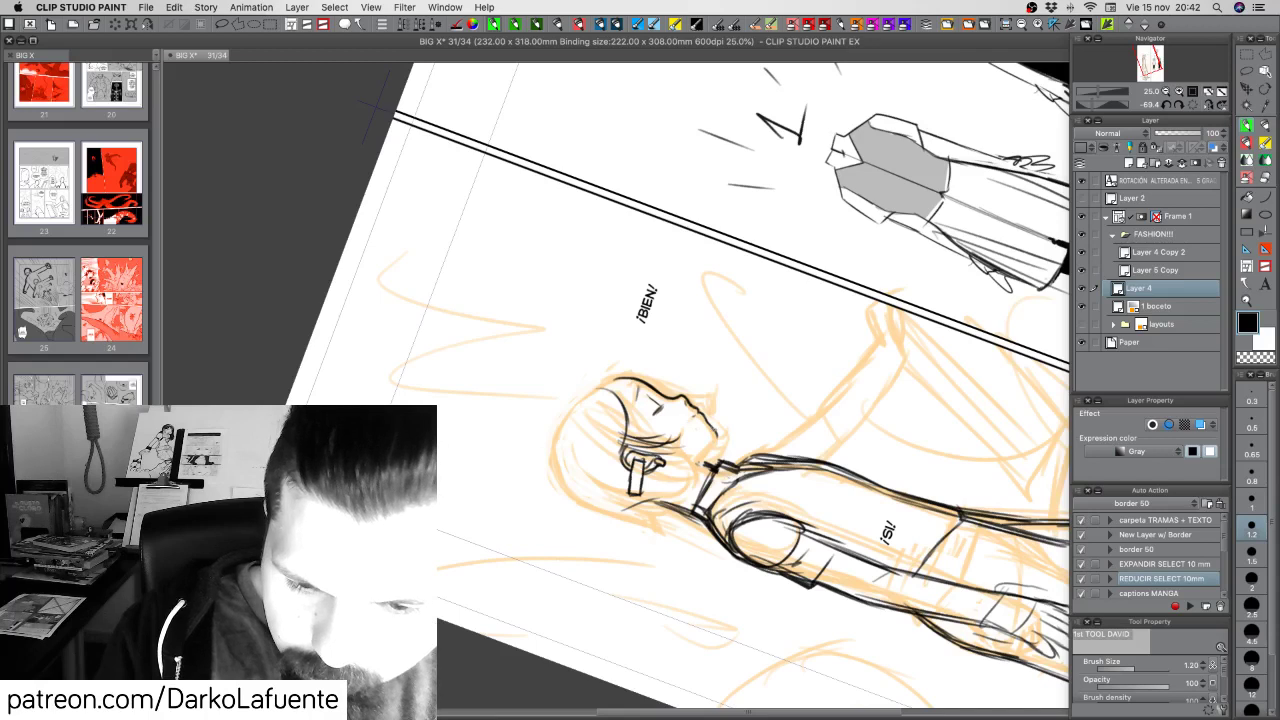
left_click_drag(716, 427, 700, 459)
key("c")
key("c")
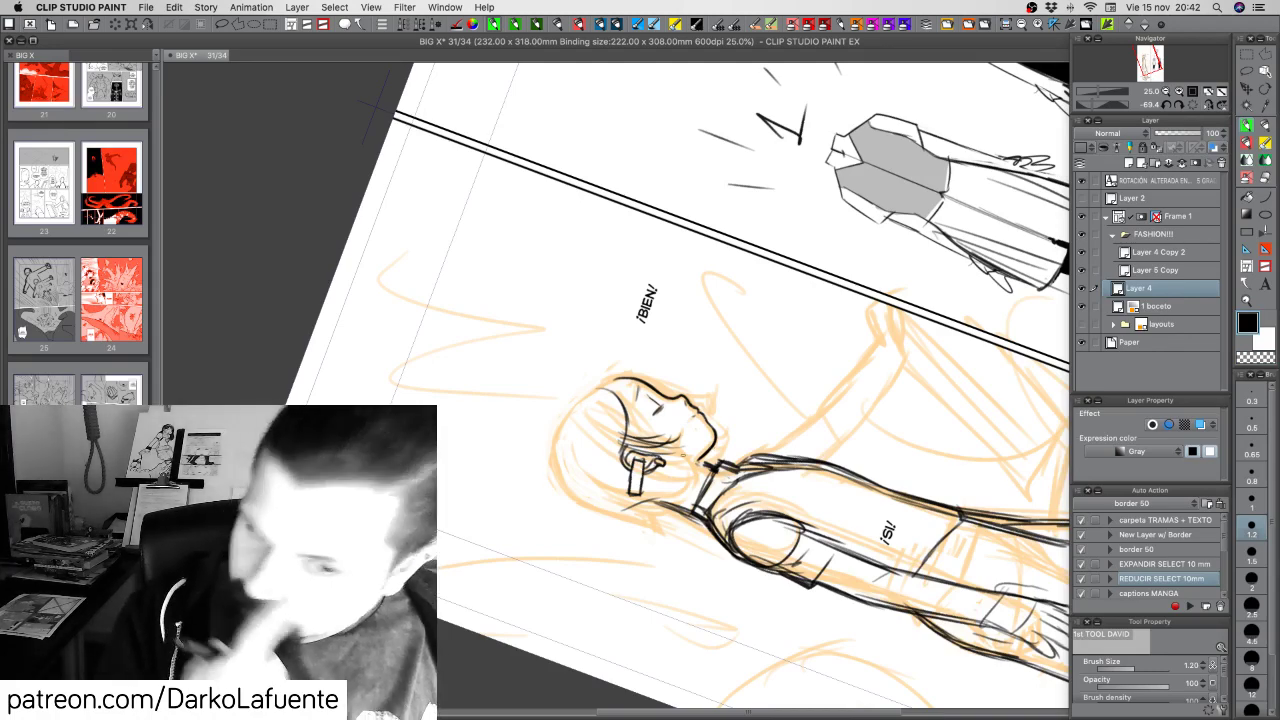
Lasso the eye, mouth and face profile and cut them from Layer 4 onto their own new layer
key("r")
left_click_drag(805, 518, 616, 525)
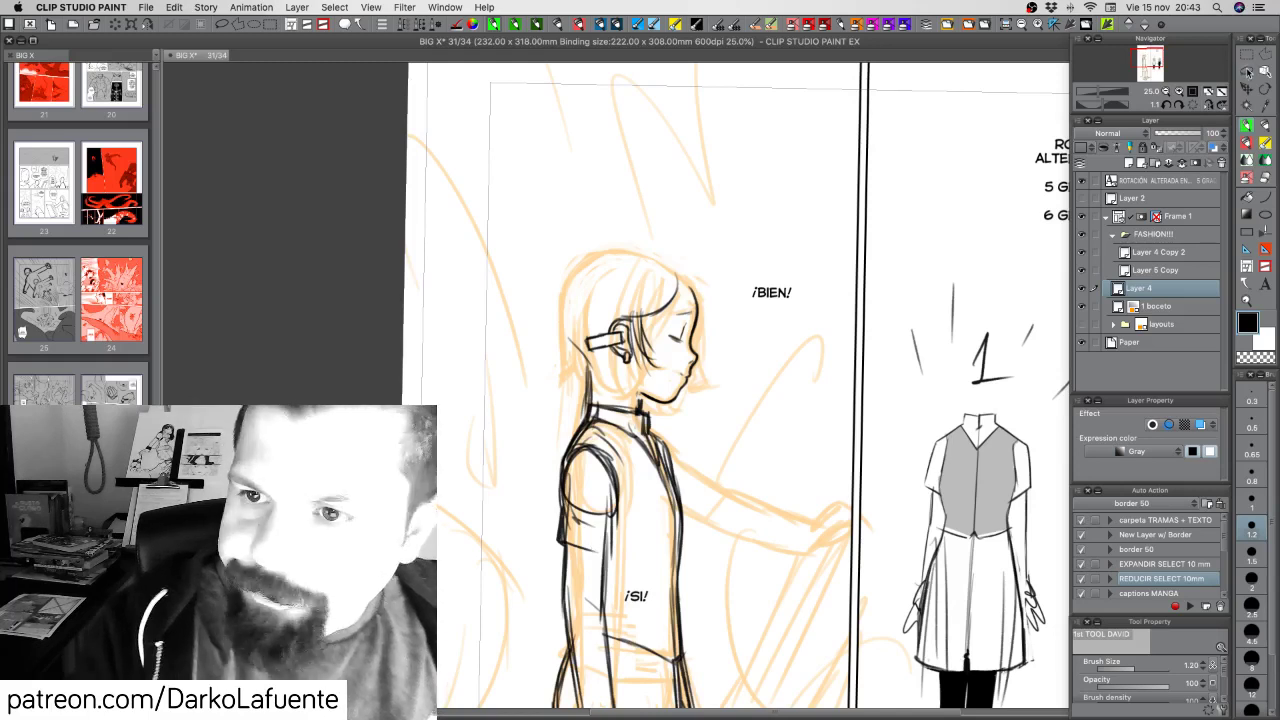
key("m")
mouse_move(678, 305)
left_mouse_down()
mouse_move(662, 345)
mouse_move(672, 374)
mouse_move(640, 381)
mouse_move(646, 390)
left_mouse_up()
left_click_drag(706, 398, 712, 268)
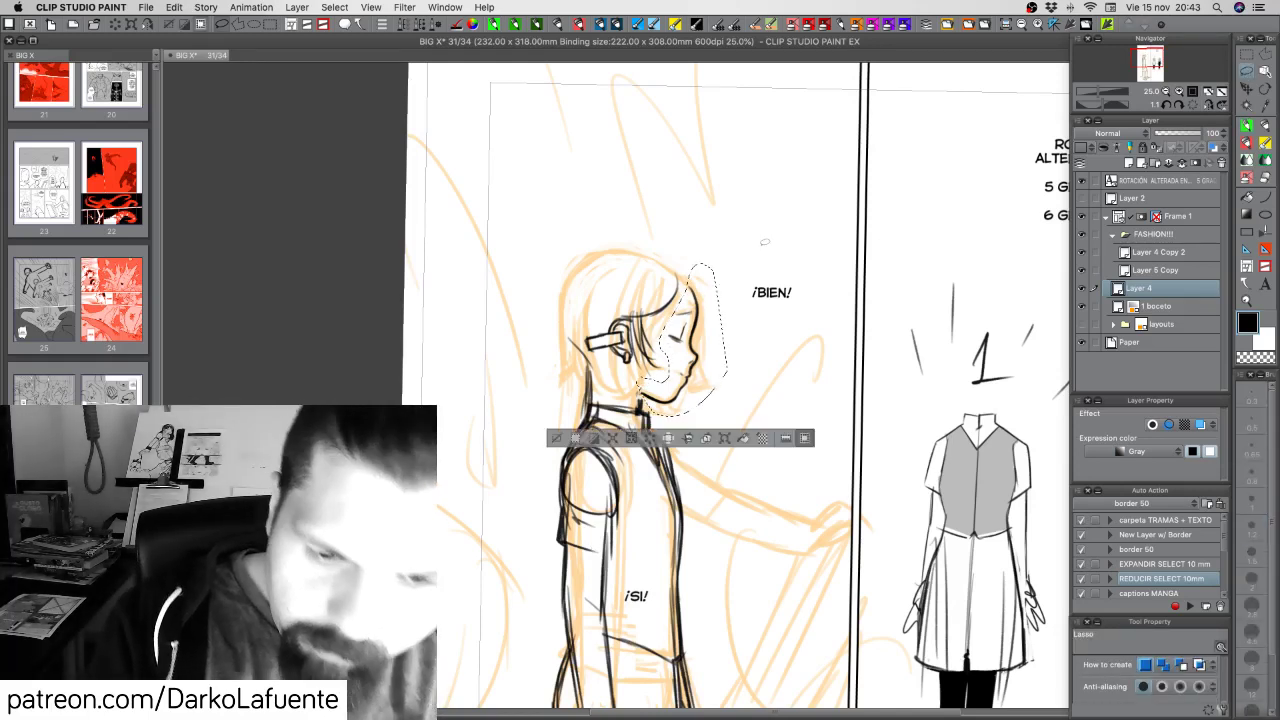
key("super+x")
key("super+v")
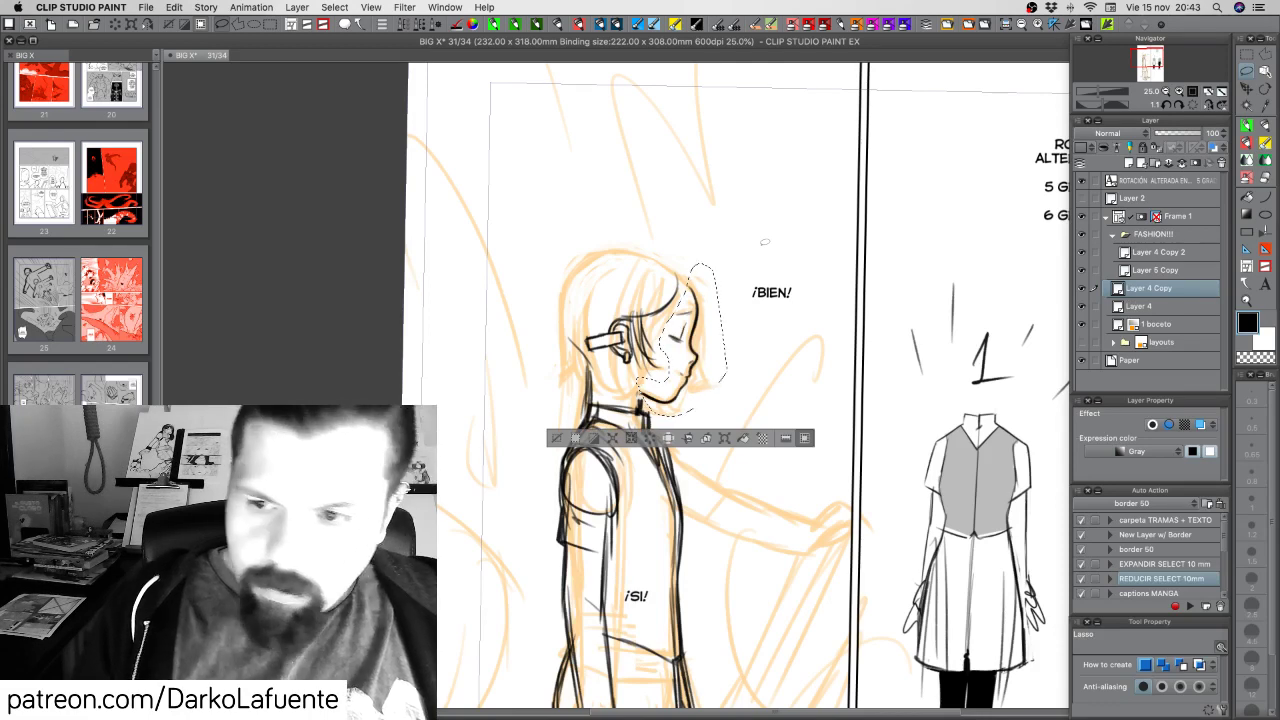
Rename the new face layer to "1 INKS"
double_click(1151, 288)
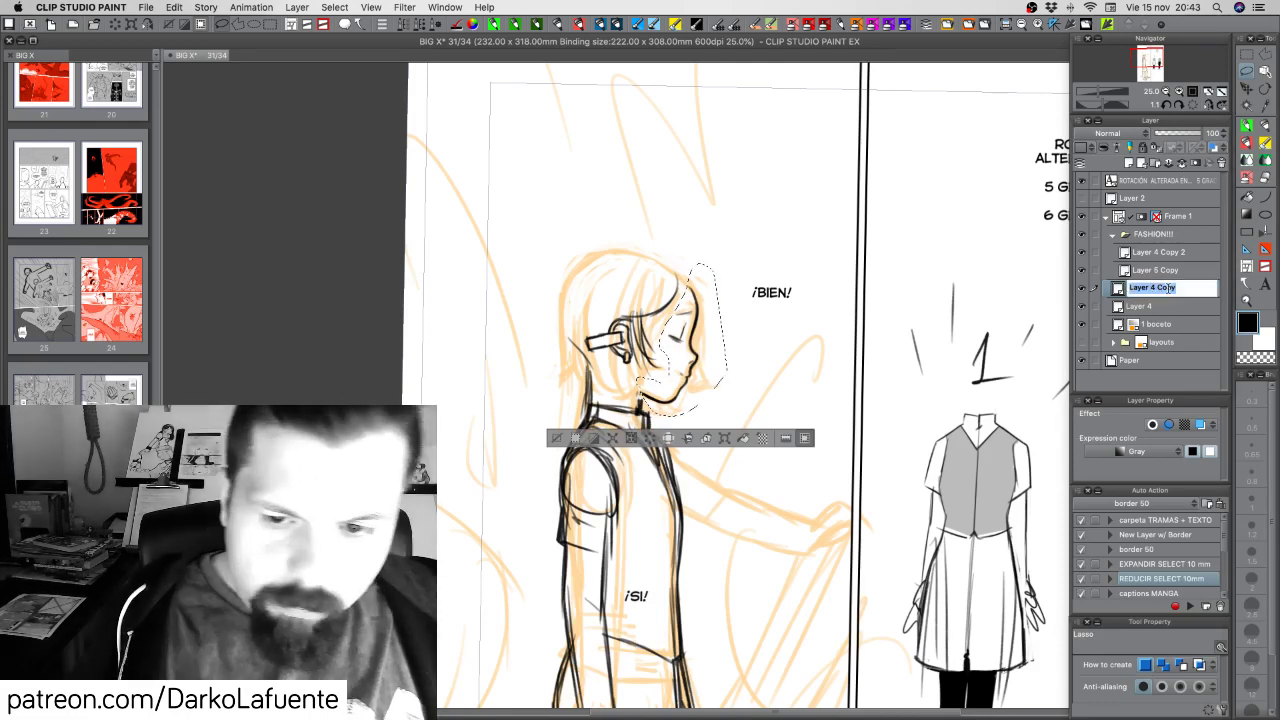
type("1")
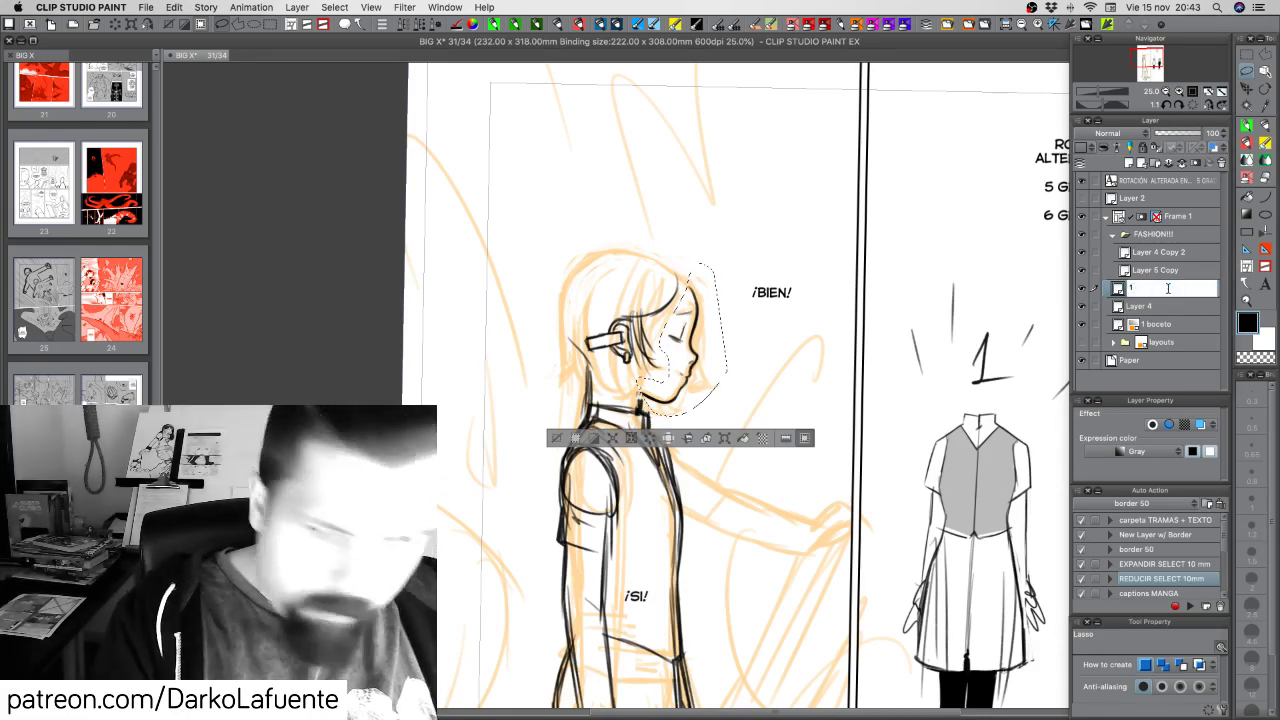
type(" INKS")
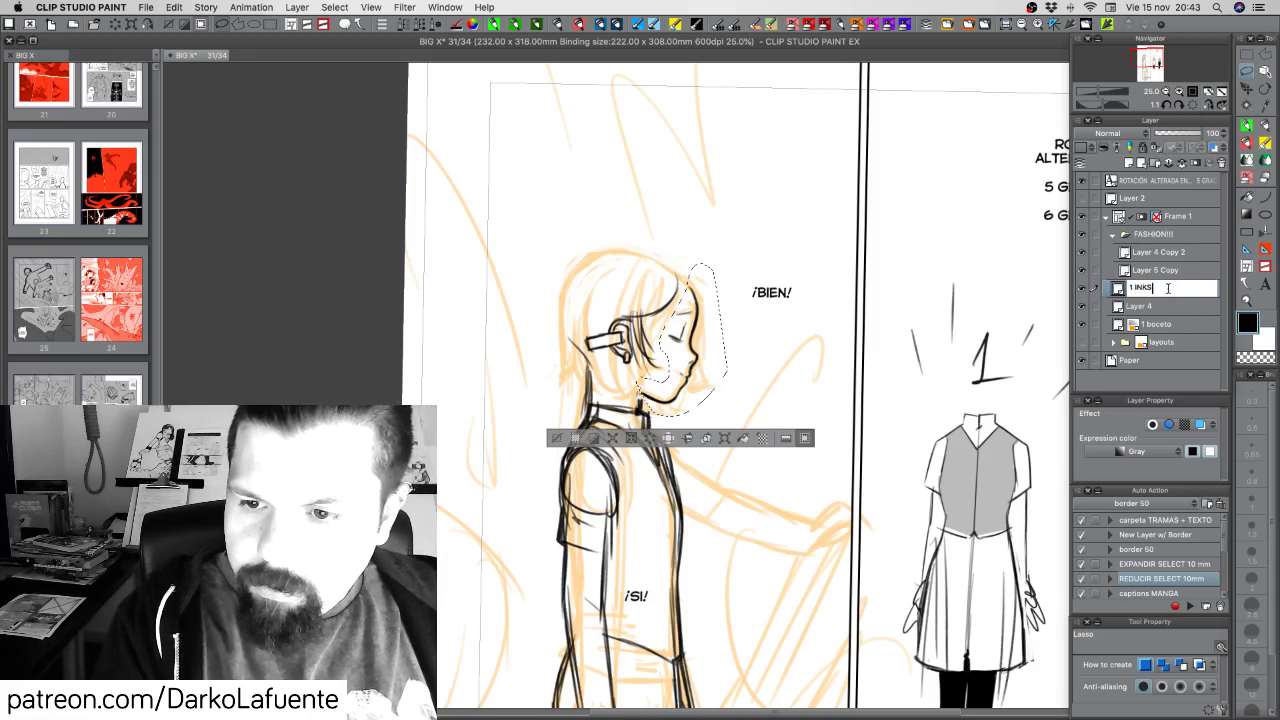
key("Return")
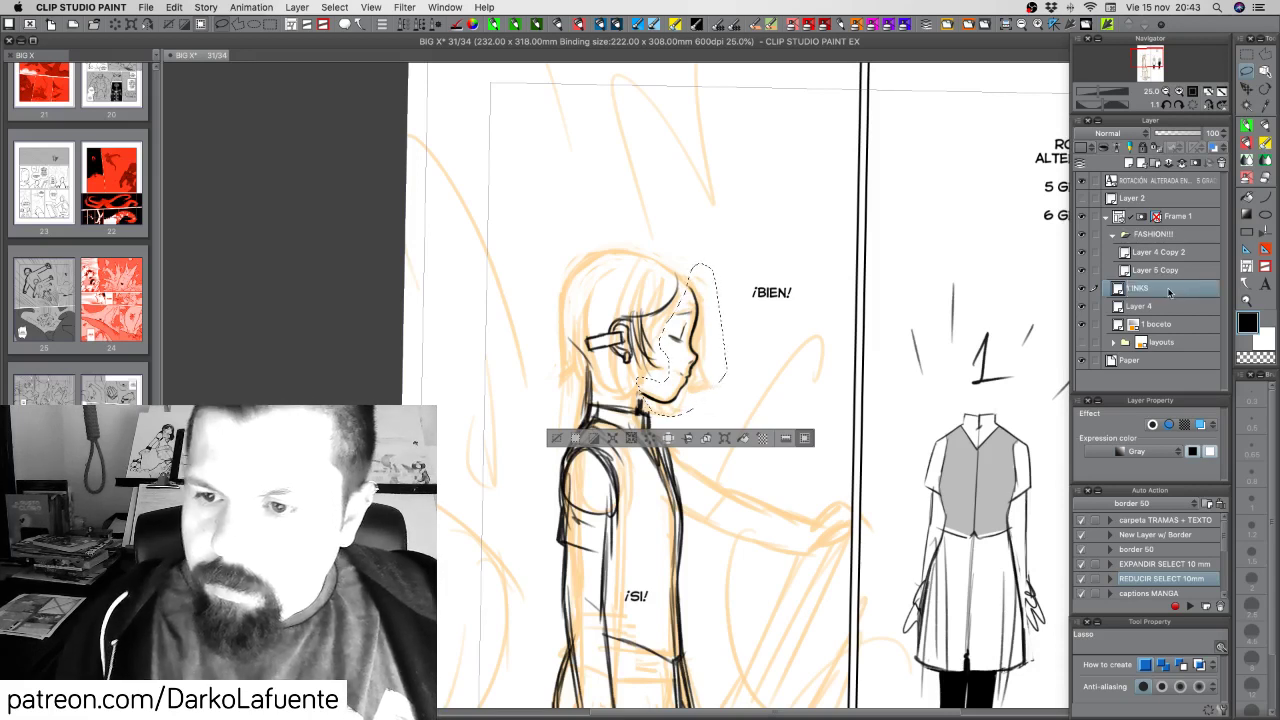
Collapse the FASHION!!! folder, move it below 1 boceto and hide it, then deselect and save the page
left_click(1113, 234)
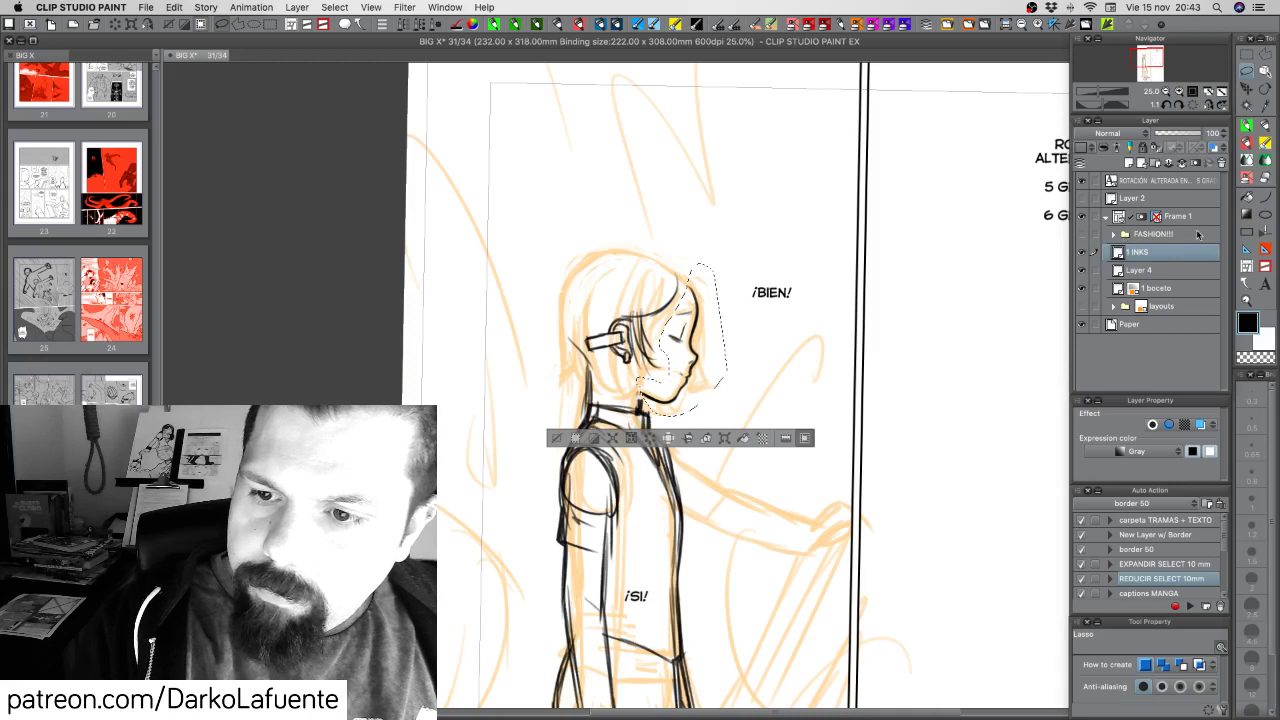
left_click_drag(1197, 234, 1188, 297)
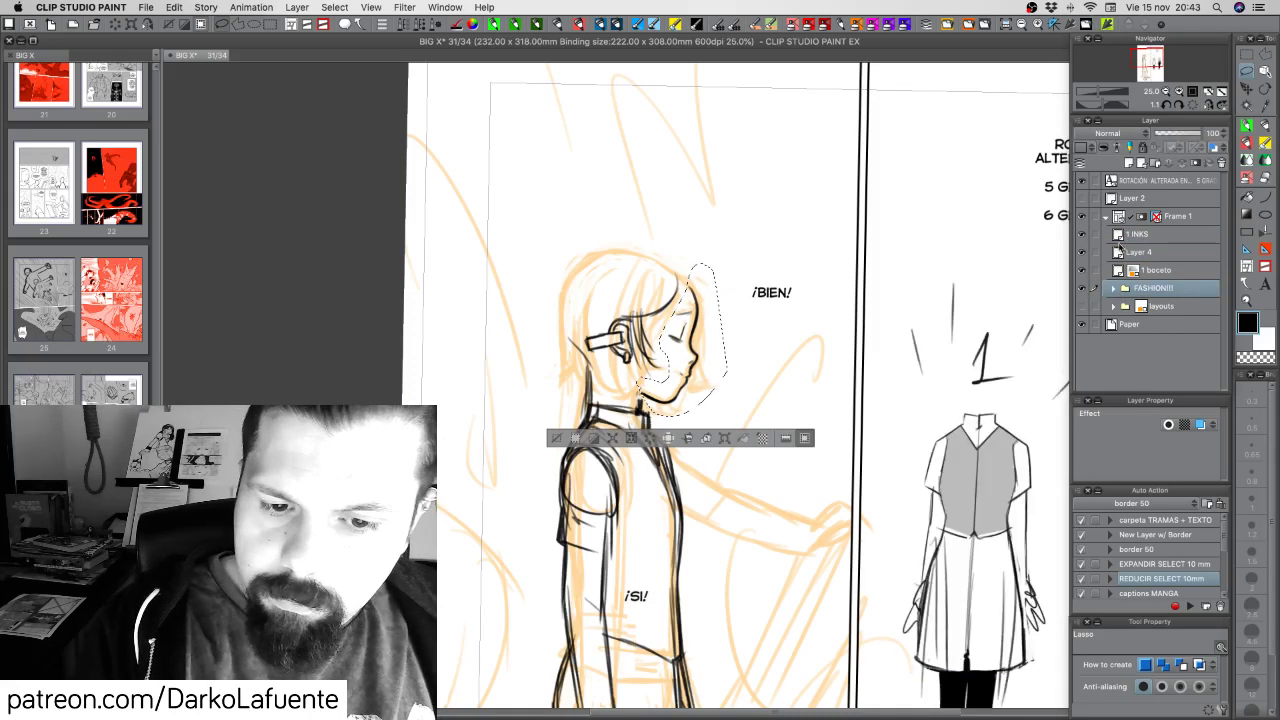
left_click(1081, 288)
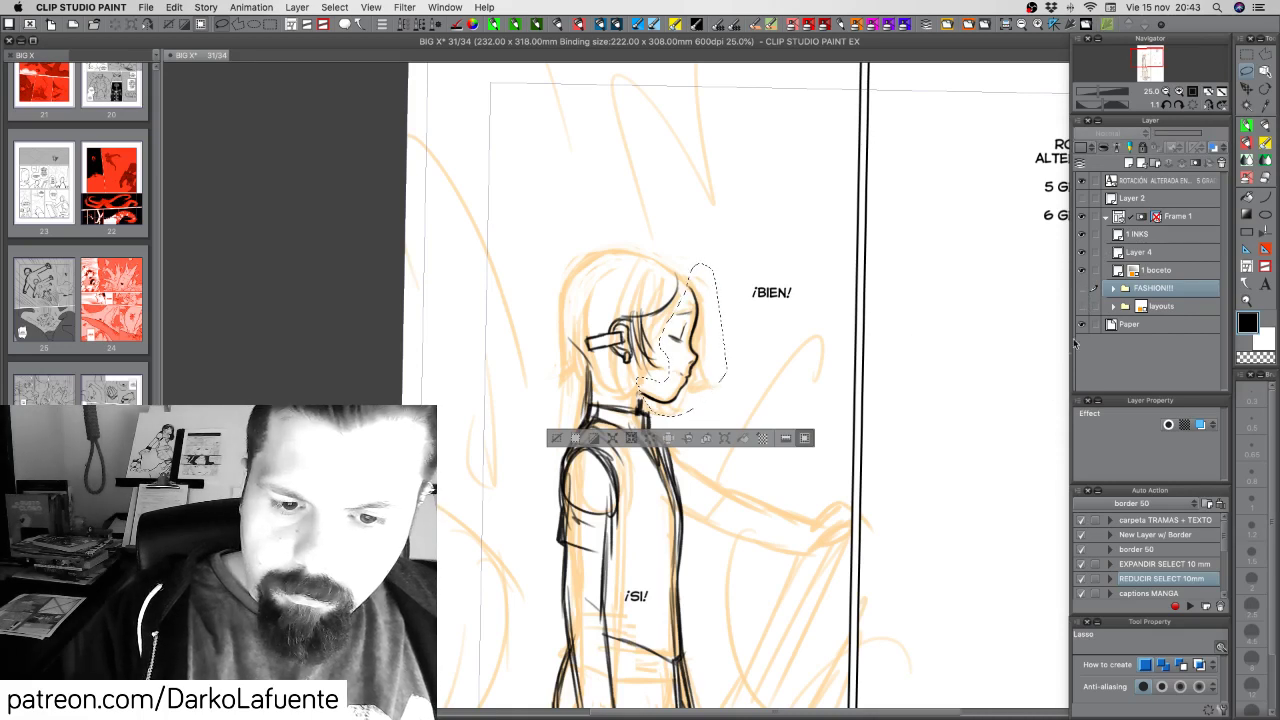
key("super+d")
key("super+s")
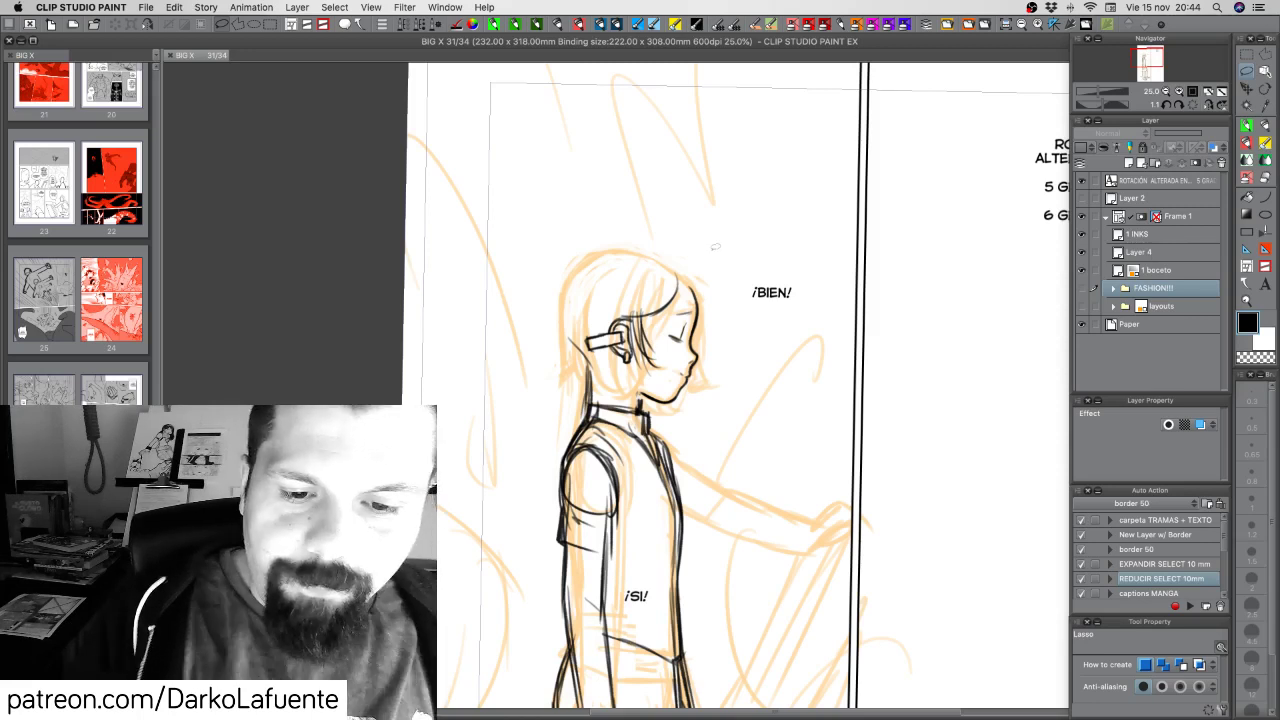
On Layer 4, sketch the back outline of the head and the hair strands behind the ear at brush size 1.2
key("p")
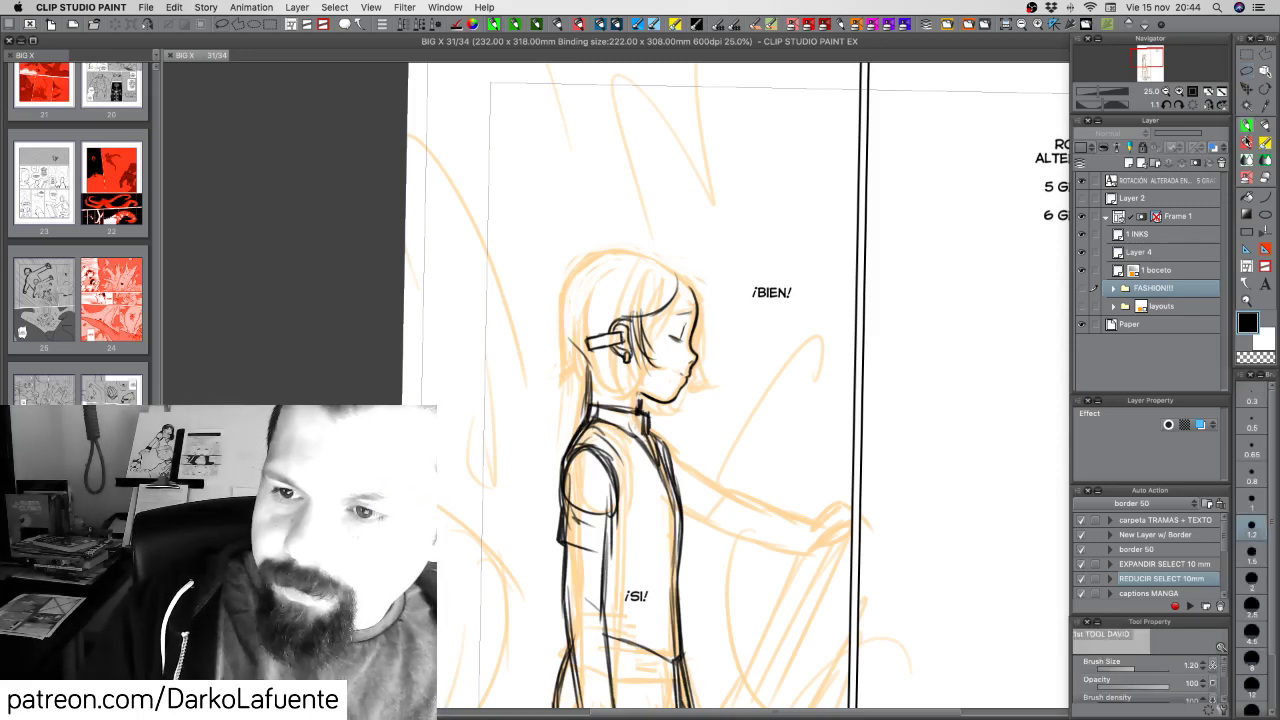
left_click(1167, 235)
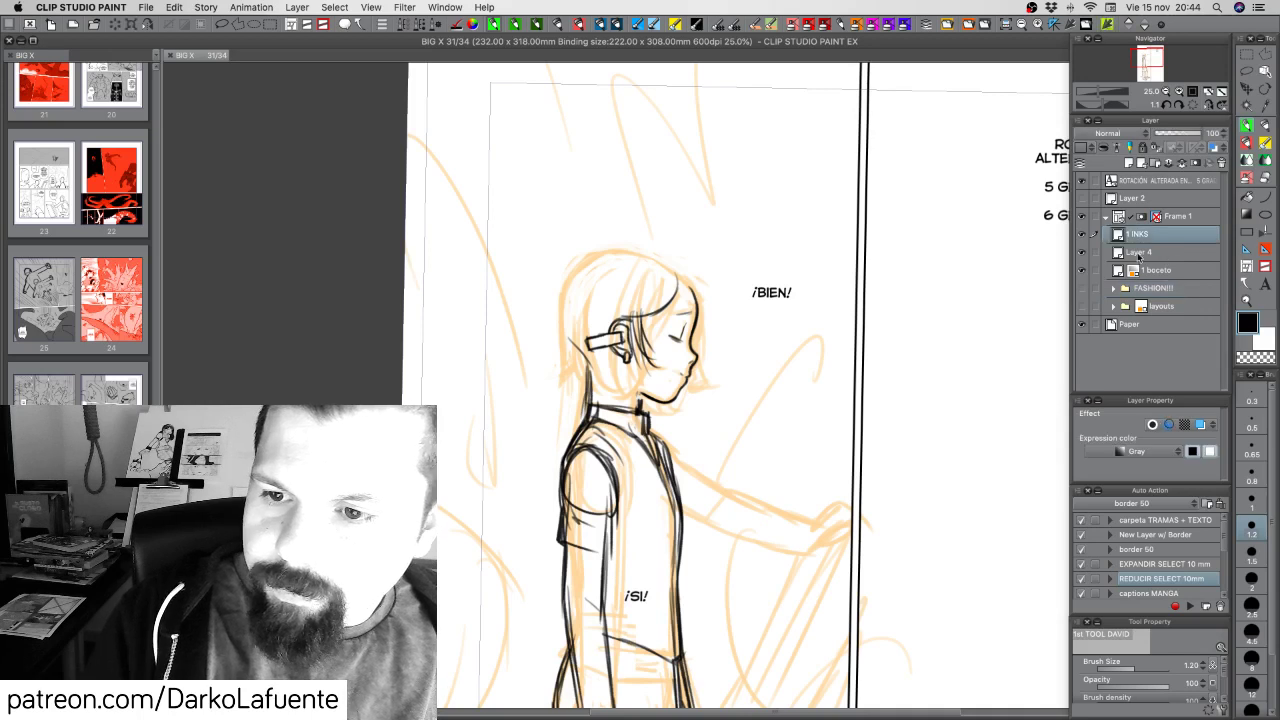
left_click(1083, 255)
left_click(1085, 255)
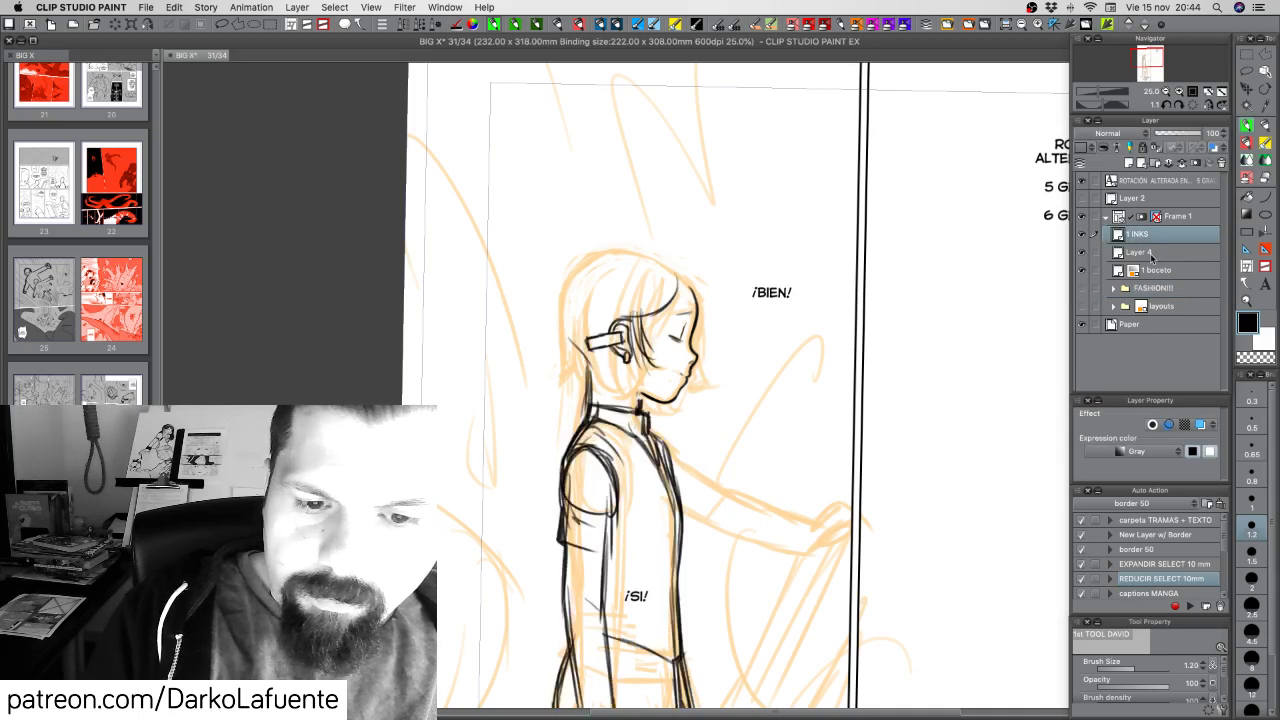
left_click(1150, 253)
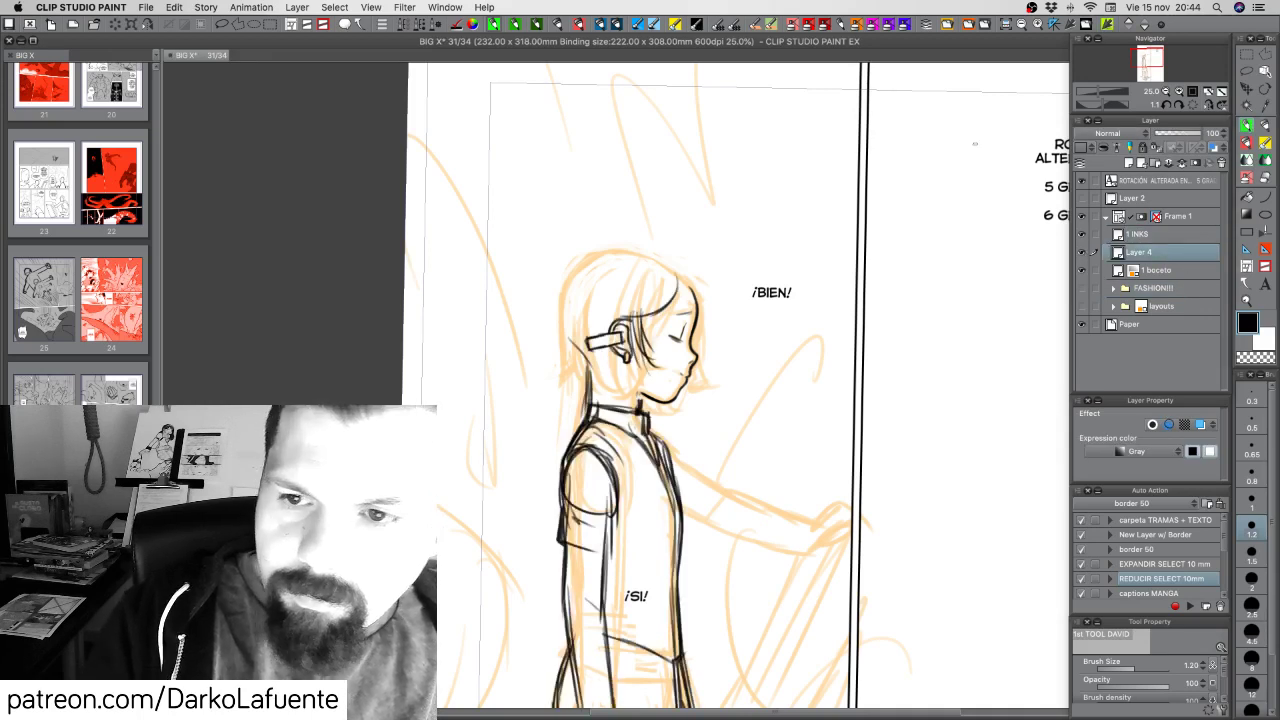
mouse_move(617, 250)
left_mouse_down()
mouse_move(569, 299)
mouse_move(580, 258)
mouse_move(558, 354)
left_mouse_up()
mouse_move(562, 298)
left_mouse_down()
mouse_move(558, 382)
mouse_move(572, 366)
left_mouse_up()
left_click_drag(574, 274, 570, 360)
mouse_move(594, 262)
left_mouse_down()
mouse_move(576, 320)
mouse_move(586, 373)
left_mouse_up()
Sketch the hair strands falling from the crown over the side of the head towards the earpiece
left_click_drag(636, 253, 606, 330)
left_click_drag(646, 253, 608, 319)
mouse_move(675, 287)
left_mouse_down()
mouse_move(616, 278)
mouse_move(615, 319)
left_mouse_up()
left_click_drag(631, 249, 605, 323)
left_click_drag(635, 255, 608, 323)
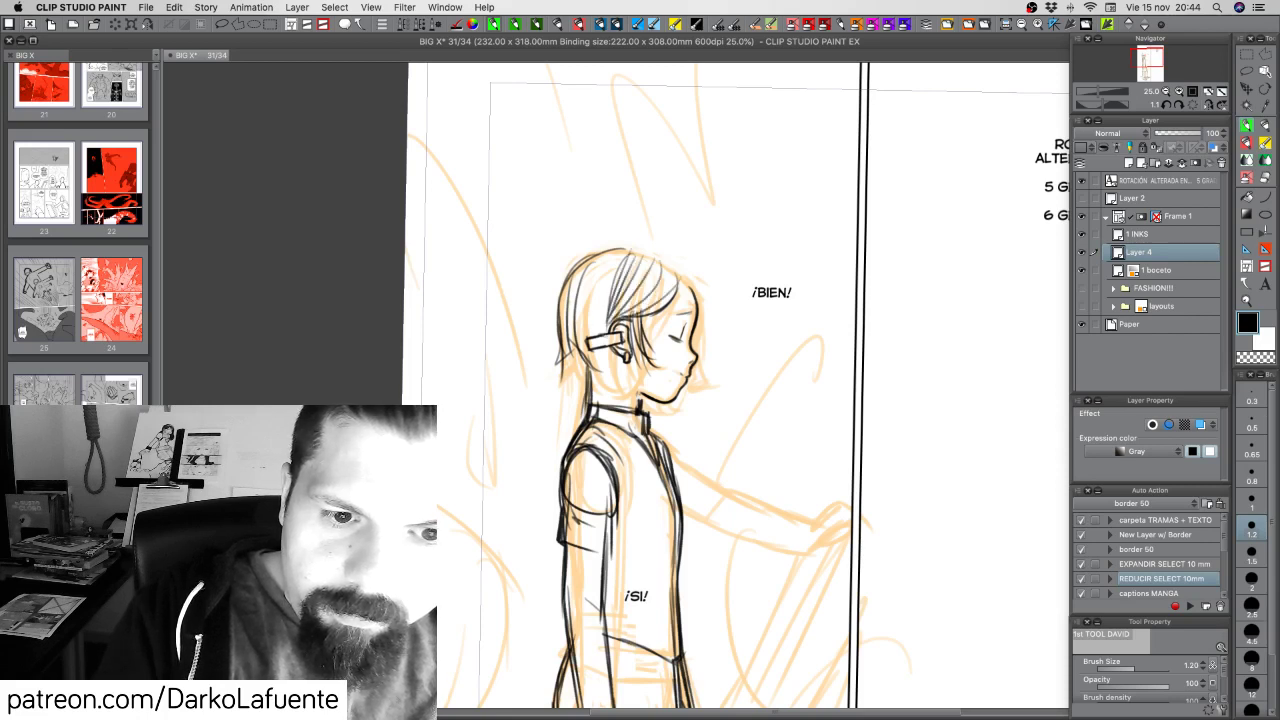
left_click_drag(616, 252, 596, 398)
left_click_drag(612, 302, 616, 390)
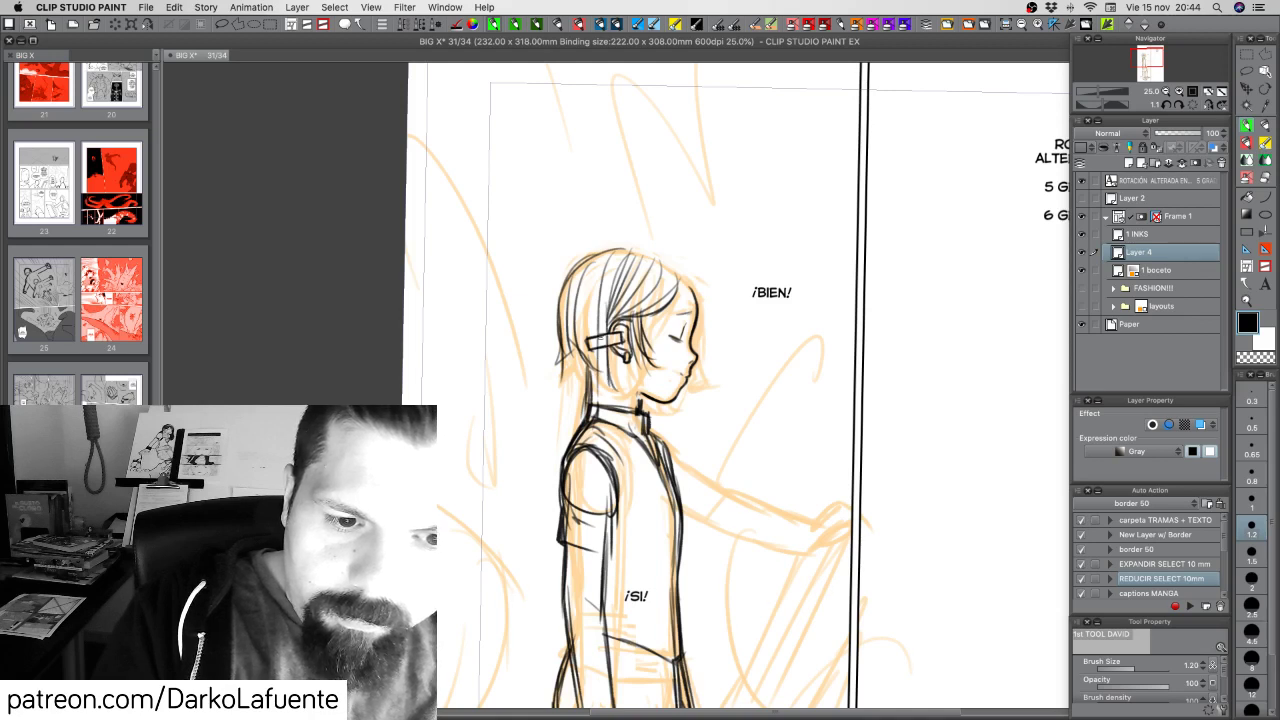
Sketch the pointed hair ends below the earpiece and along the nape of the neck
left_click_drag(598, 338, 600, 376)
left_click_drag(604, 378, 616, 396)
left_click_drag(610, 346, 612, 358)
mouse_move(610, 360)
left_mouse_down()
mouse_move(616, 402)
mouse_move(612, 380)
left_mouse_up()
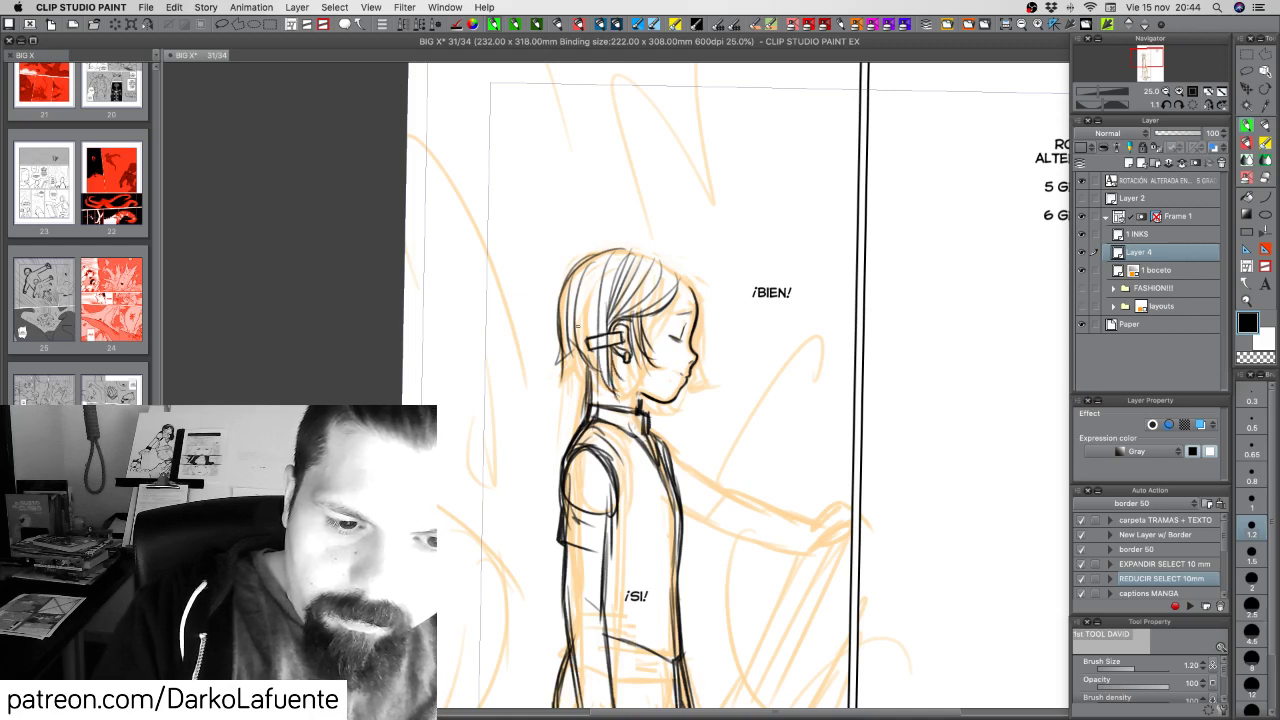
left_click_drag(576, 328, 570, 392)
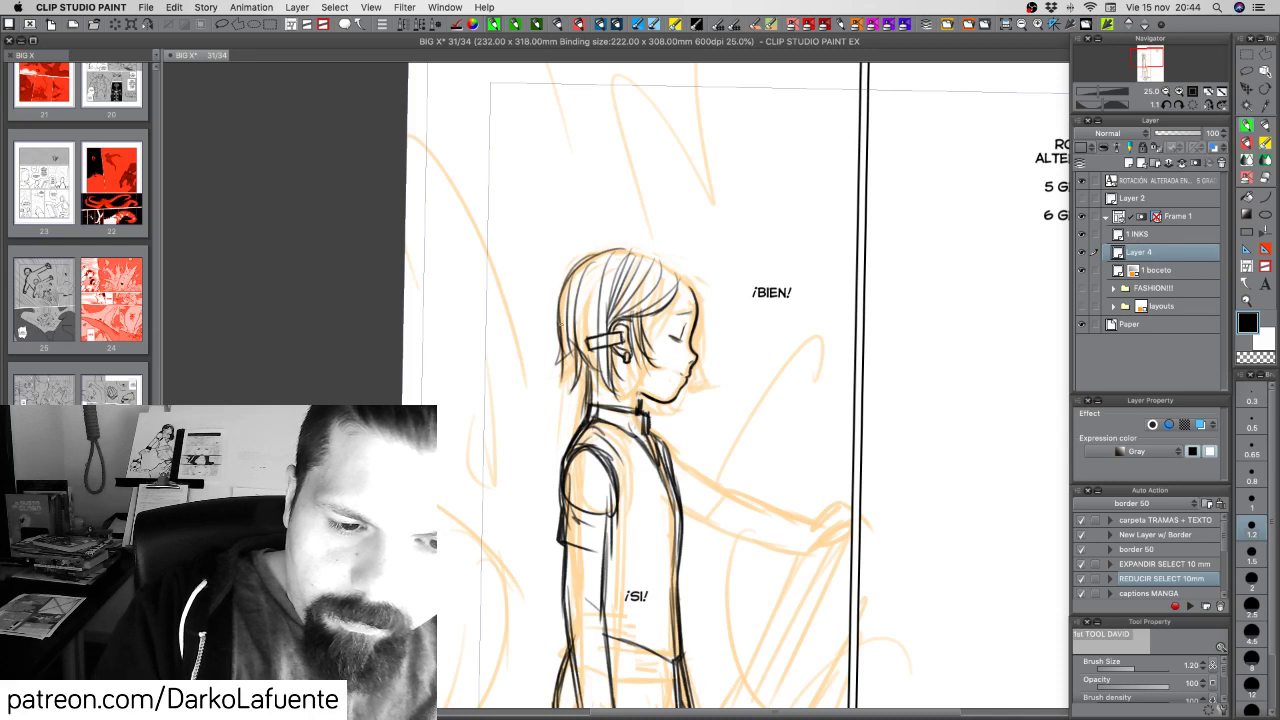
mouse_move(560, 330)
left_mouse_down()
mouse_move(569, 393)
mouse_move(567, 358)
mouse_move(586, 386)
left_mouse_up()
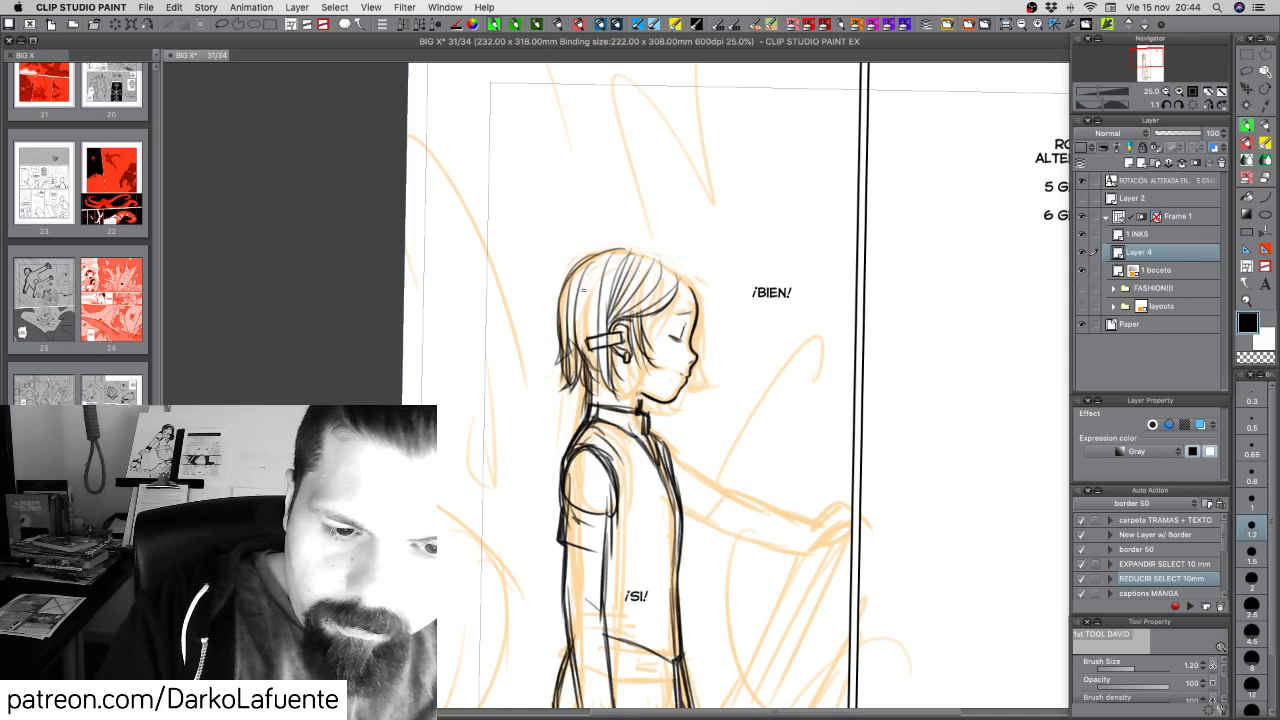
left_click_drag(582, 270, 590, 378)
Outline the top of the head from back to forehead and sketch the spiky fringe over the brow
mouse_move(574, 266)
left_mouse_down()
mouse_move(543, 384)
mouse_move(618, 249)
mouse_move(657, 245)
mouse_move(706, 308)
left_mouse_up()
left_click_drag(668, 258, 685, 288)
left_click_drag(615, 246, 694, 279)
mouse_move(658, 259)
left_mouse_down()
mouse_move(686, 279)
mouse_move(705, 322)
mouse_move(704, 307)
mouse_move(694, 328)
left_mouse_up()
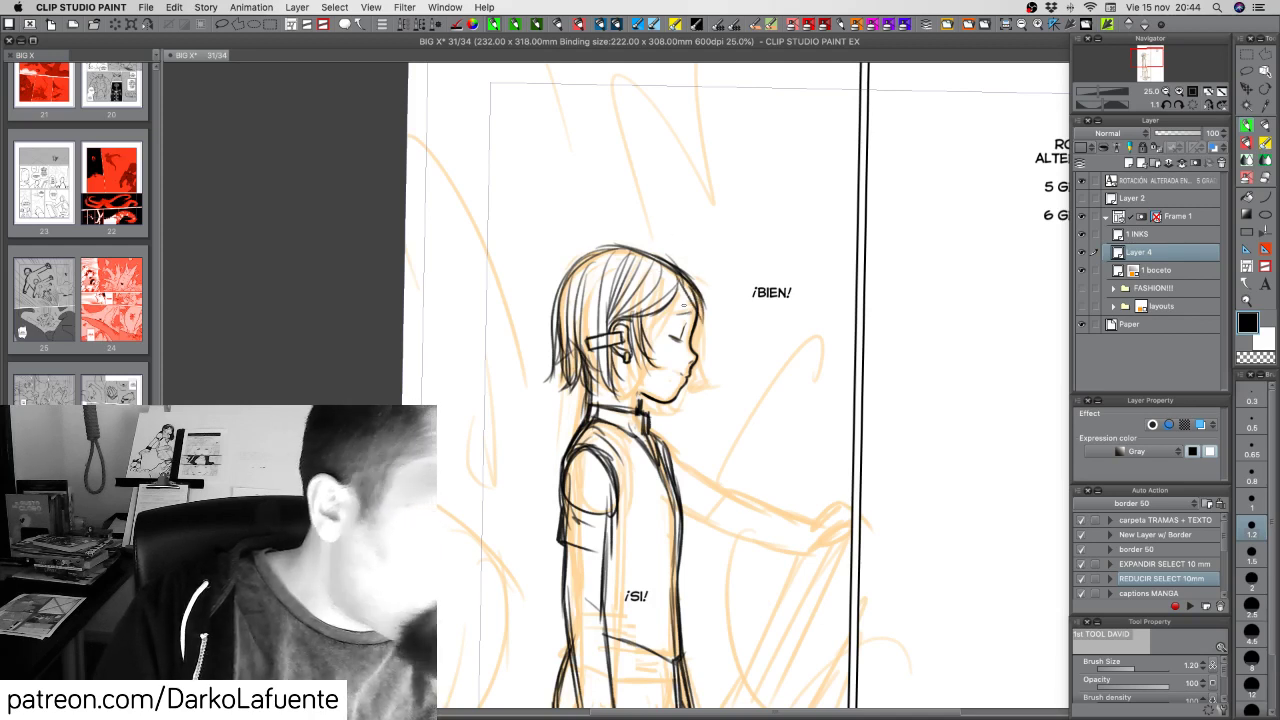
mouse_move(682, 274)
left_mouse_down()
mouse_move(666, 319)
mouse_move(689, 329)
left_mouse_up()
left_click_drag(702, 289, 695, 324)
mouse_move(670, 262)
left_mouse_down()
mouse_move(705, 299)
mouse_move(704, 330)
left_mouse_up()
left_click_drag(700, 278, 696, 344)
mouse_move(718, 300)
left_mouse_down()
mouse_move(714, 338)
mouse_move(695, 344)
left_mouse_up()
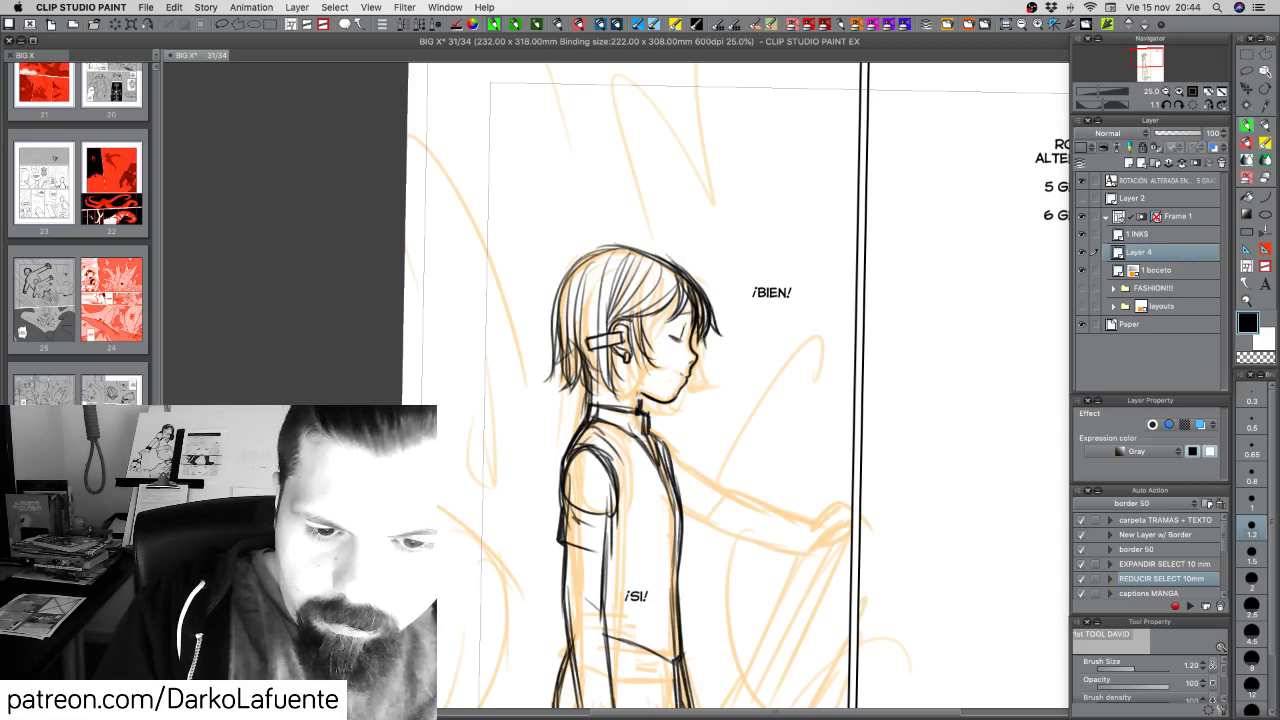
Reinforce the chin and jaw line and add hair strands around the earpiece down to the collar
left_click_drag(682, 395, 665, 408)
left_click_drag(667, 402, 643, 407)
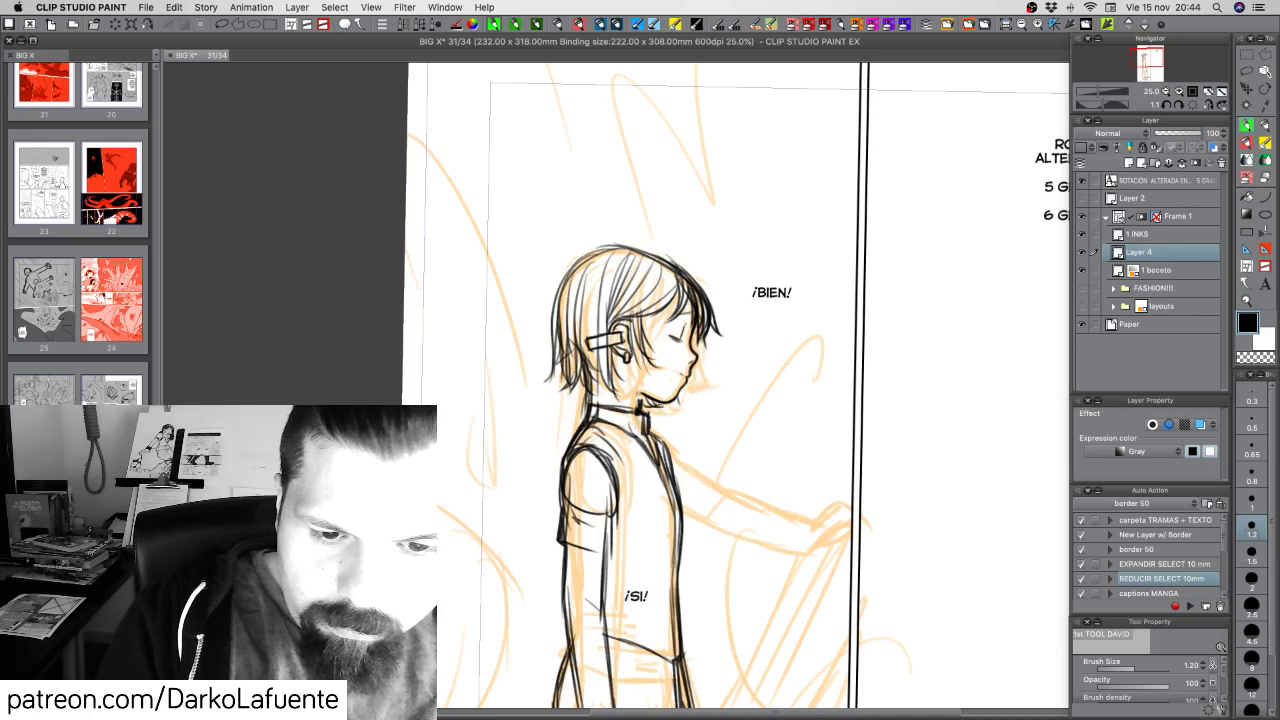
mouse_move(612, 347)
left_mouse_down()
mouse_move(617, 400)
mouse_move(591, 401)
left_mouse_up()
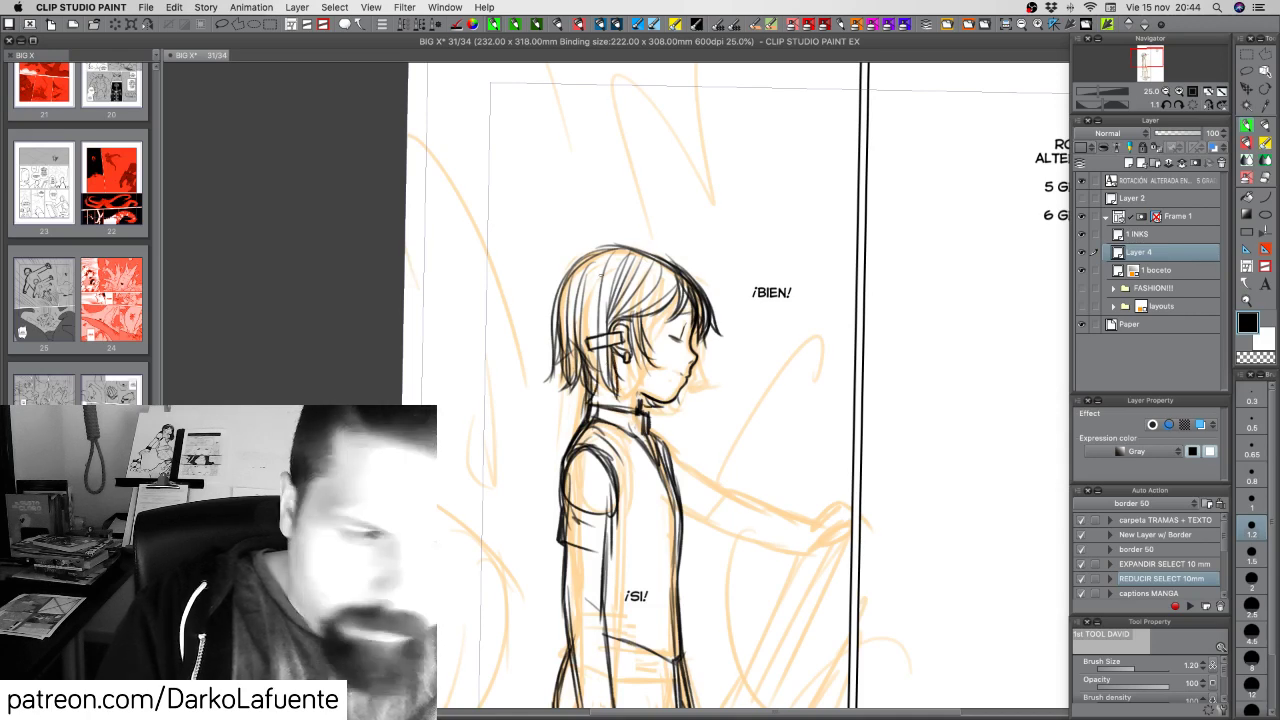
left_click_drag(611, 342, 627, 400)
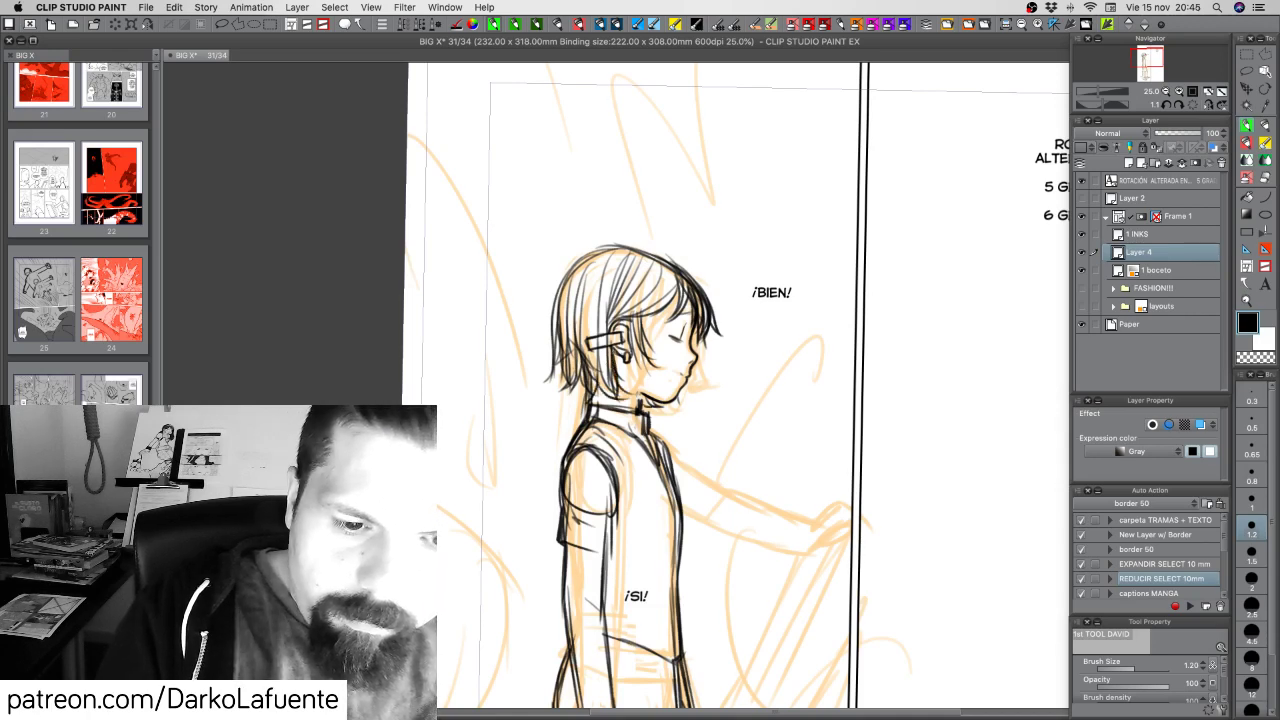
left_click_drag(596, 299, 598, 391)
left_click_drag(595, 352, 620, 398)
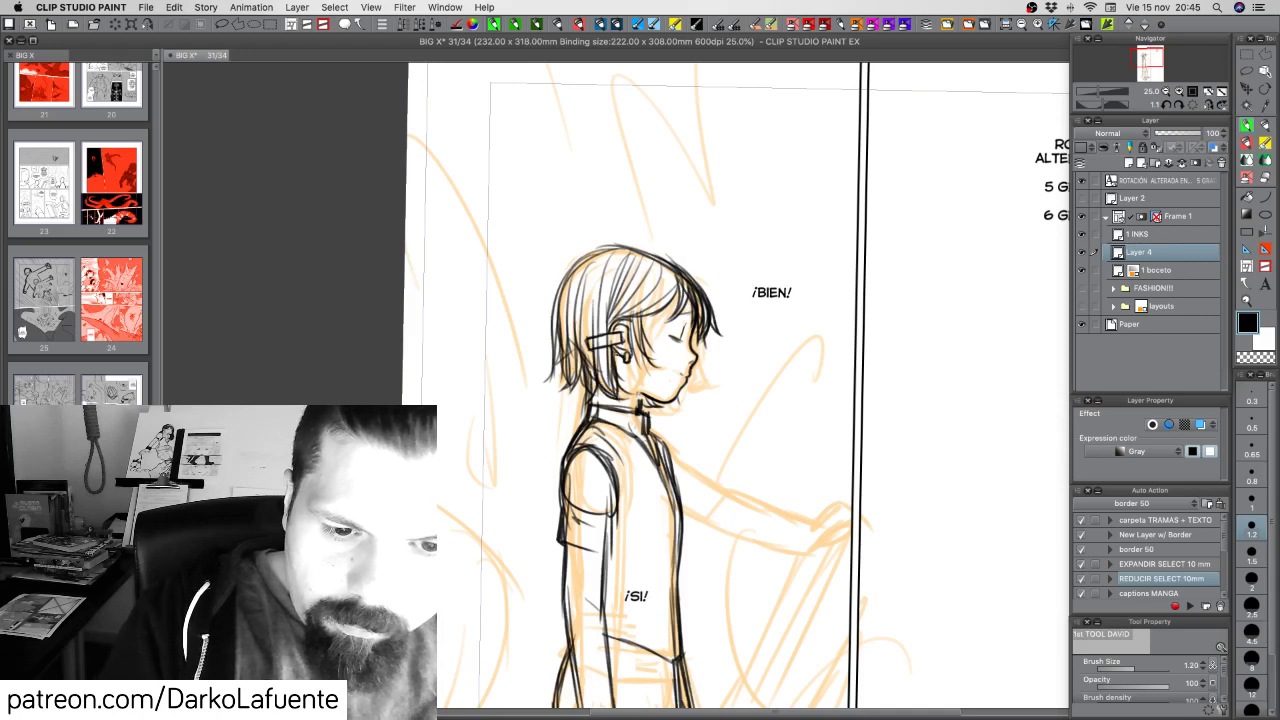
Add hair strands below the earpiece and at the back of the head, and refine the line under the chin
left_click_drag(615, 352, 619, 384)
left_click_drag(627, 378, 617, 401)
left_click_drag(694, 390, 648, 413)
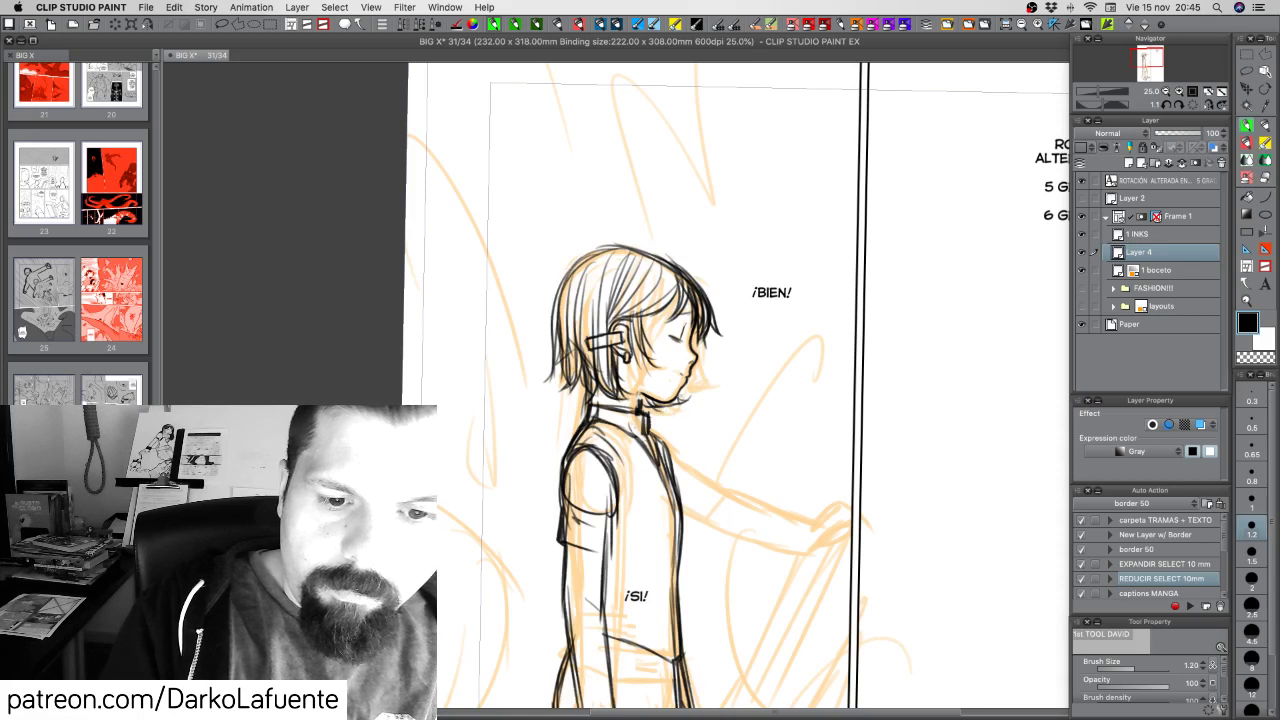
left_click_drag(560, 345, 581, 402)
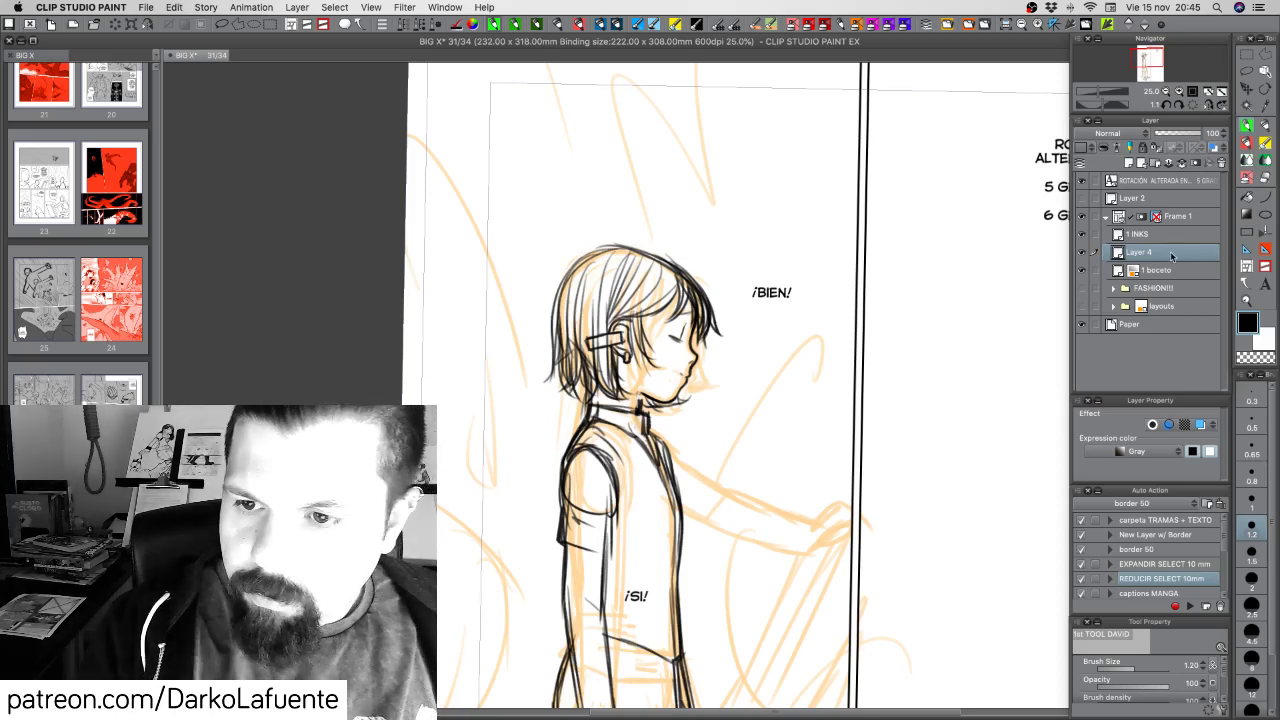
Lasso the sketched head on Layer 4, cut it out and paste it onto its own layer, then clear the selection
left_click(1082, 253)
left_click(1082, 253)
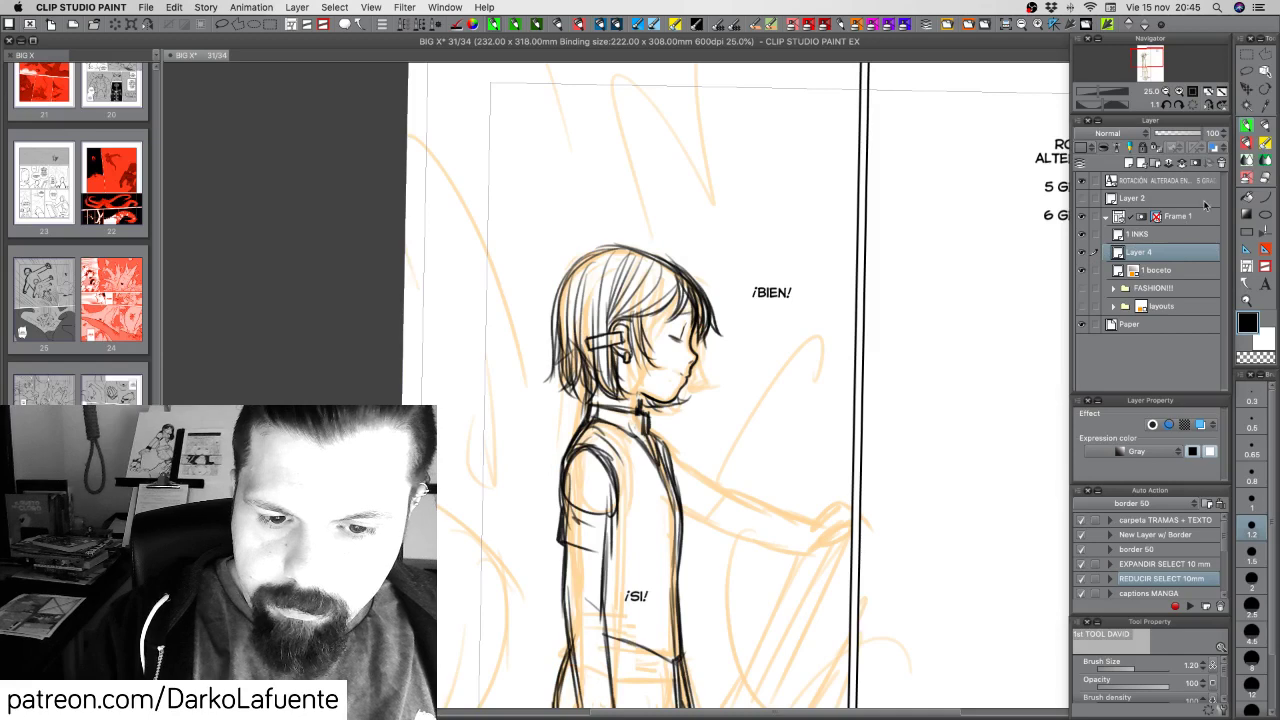
left_click(1246, 71)
mouse_move(705, 240)
left_mouse_down()
mouse_move(528, 422)
mouse_move(636, 398)
mouse_move(662, 418)
mouse_move(762, 330)
left_mouse_up()
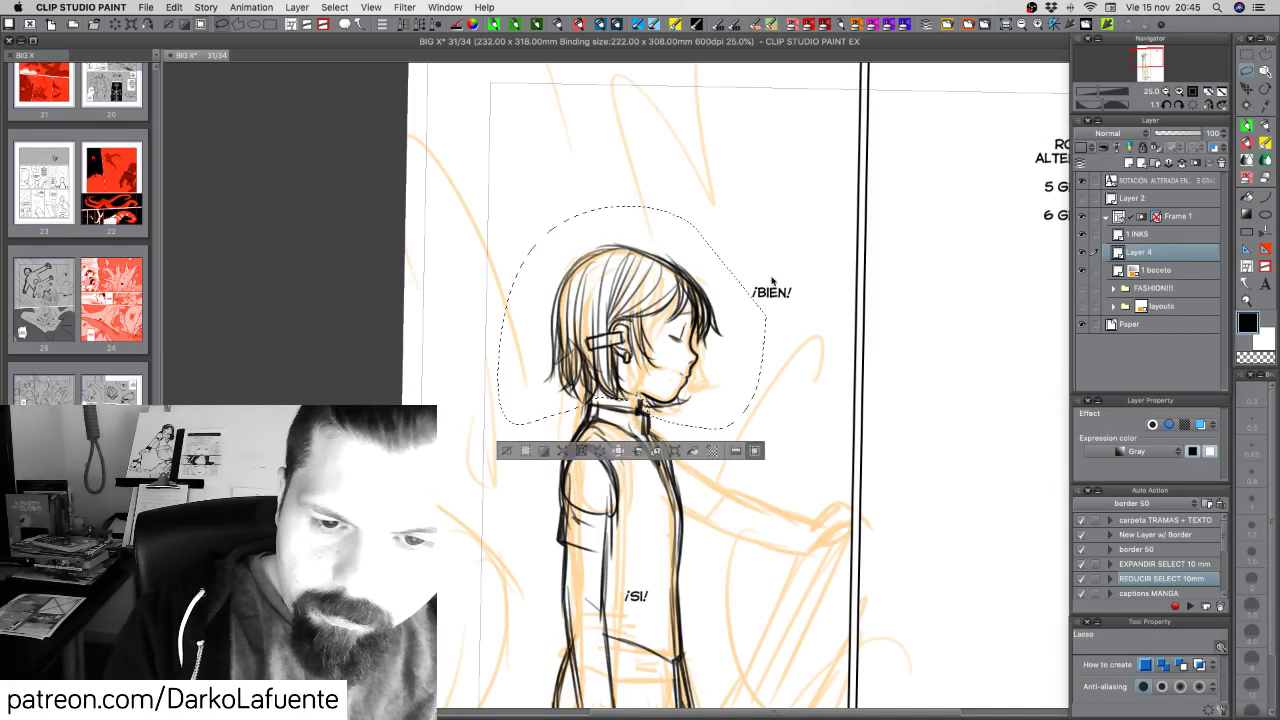
key("super+x")
key("super+v")
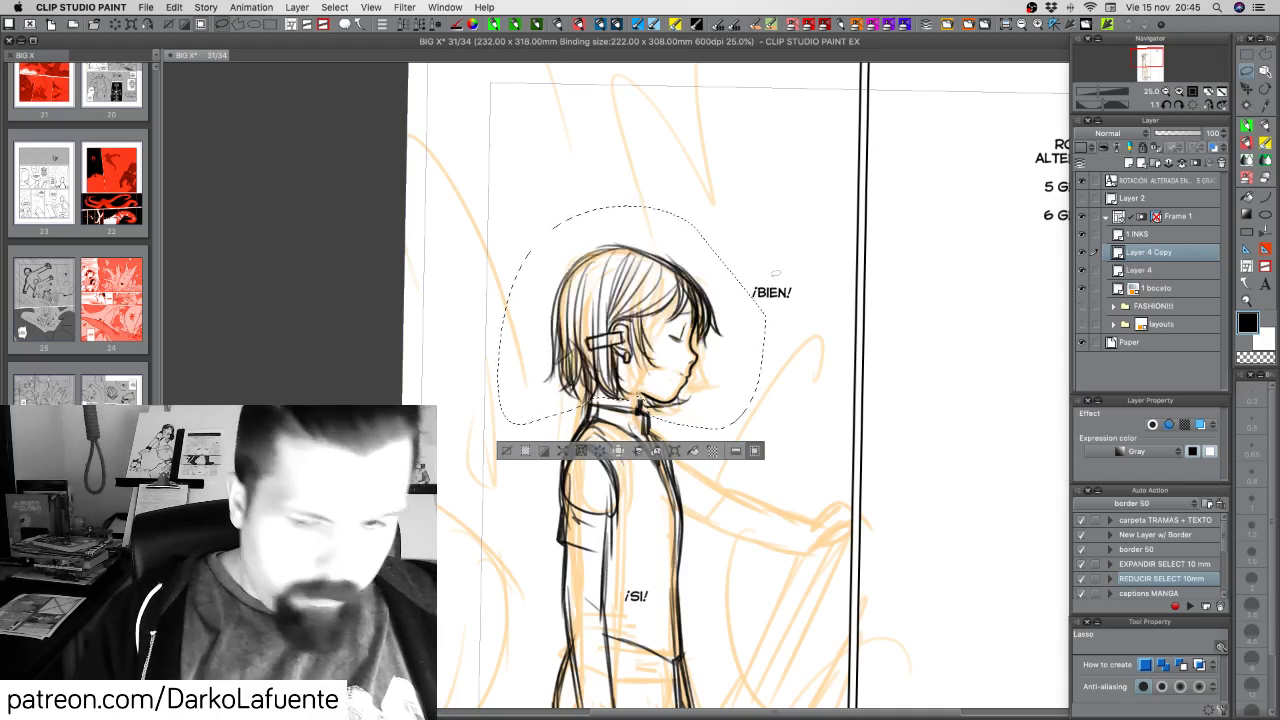
key("super+d")
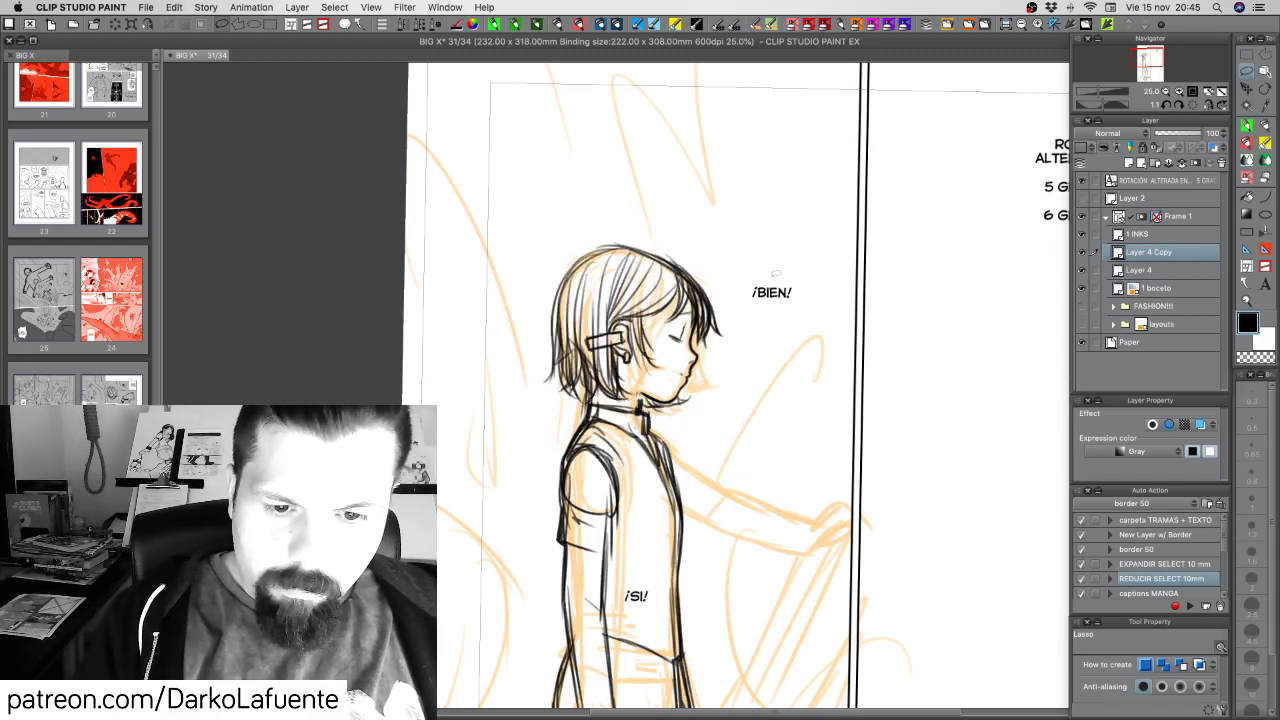
Nudge the separated head sketch together with the inked face on 1 INKS slightly down and towards the facing side
left_click(1171, 235, "shift")
left_click(1244, 90)
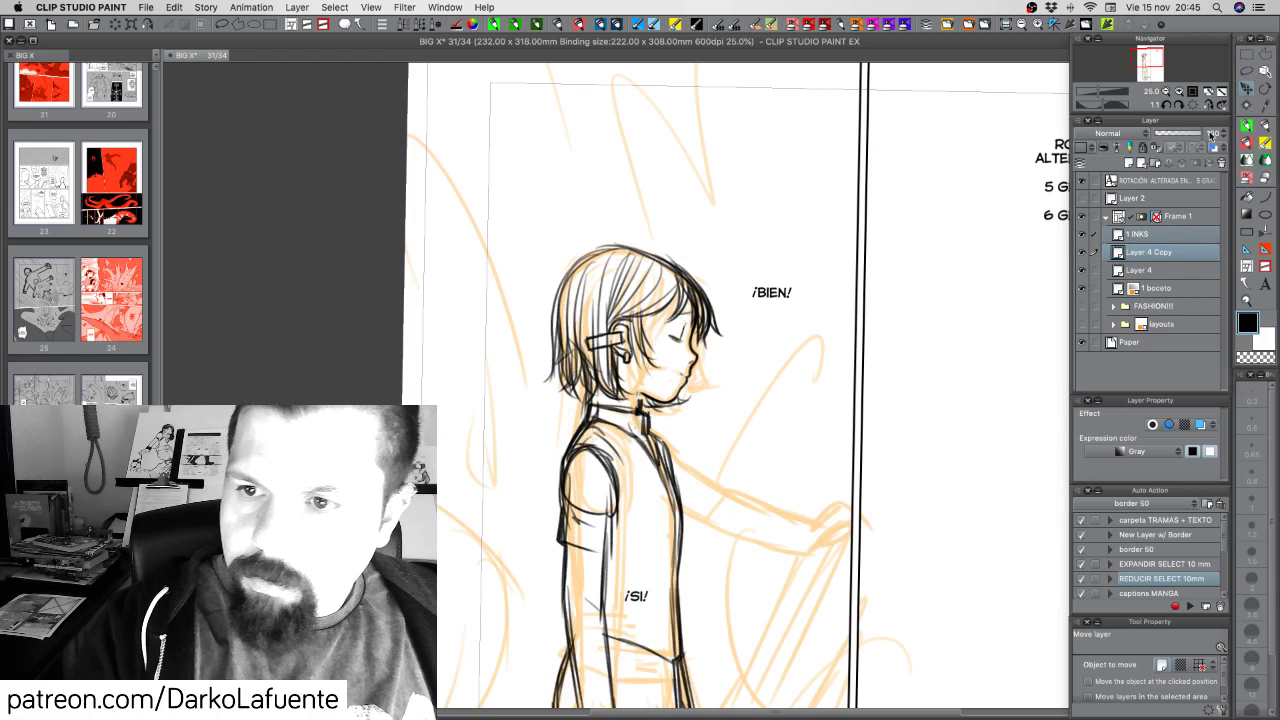
key("Right")
key("Right")
key("Right")
key("Right")
key("Right")
key("Right")
key("Down")
key("Down")
key("Down")
key("Down")
key("Down")
key("Down")
key("Down")
key("Down")
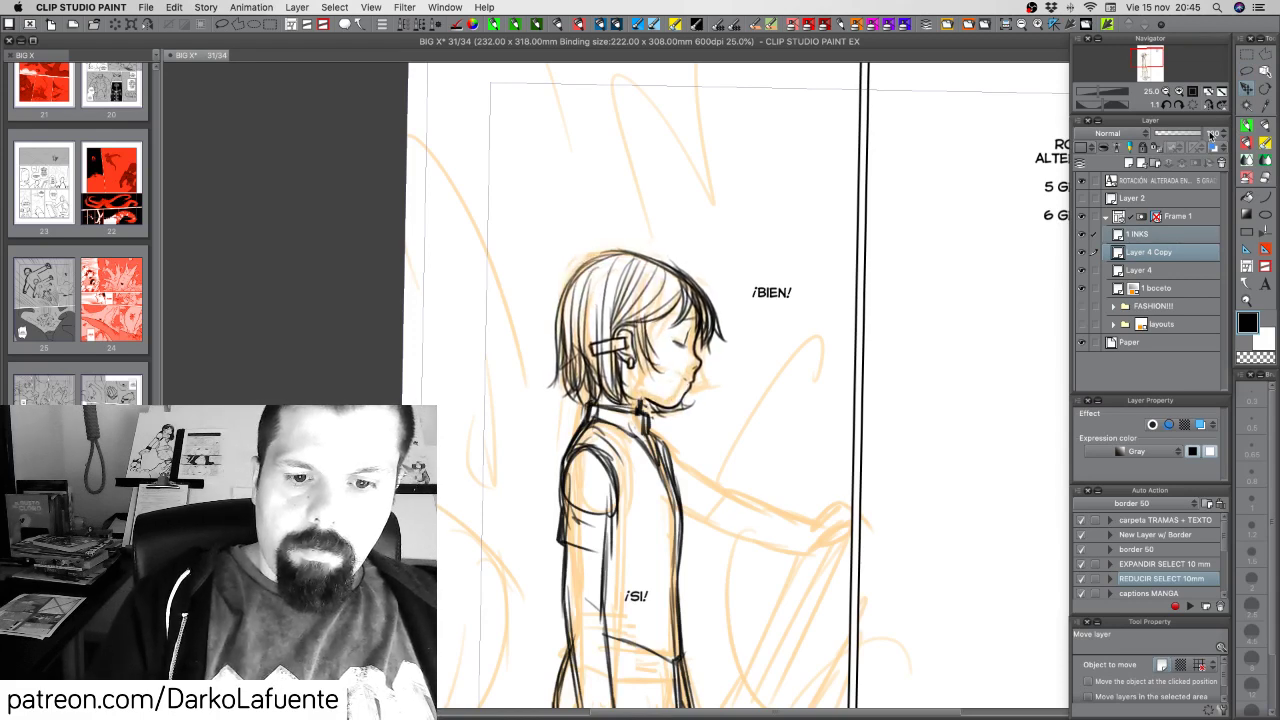
key("Left")
key("Left")
key("Left")
key("Left")
key("Left")
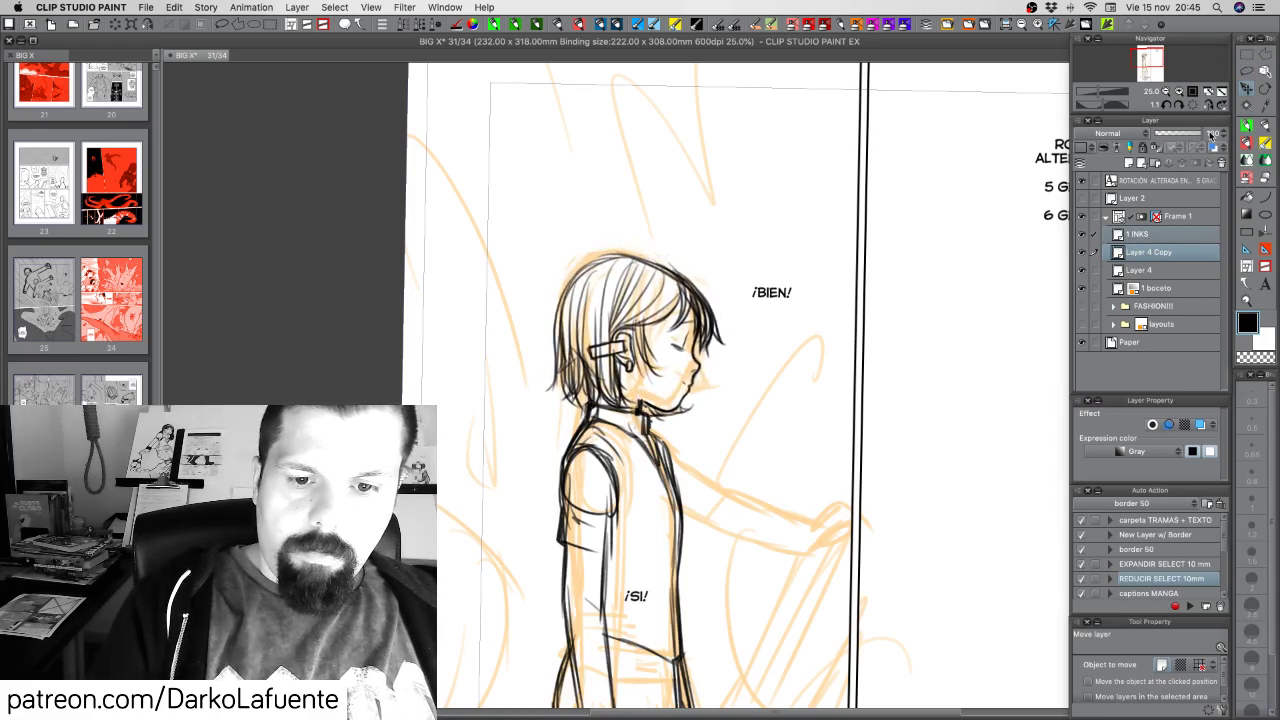
Examine how the moved head sits on the body, at full-page view, tilted, and with its layer hidden and shown
left_click(1166, 91)
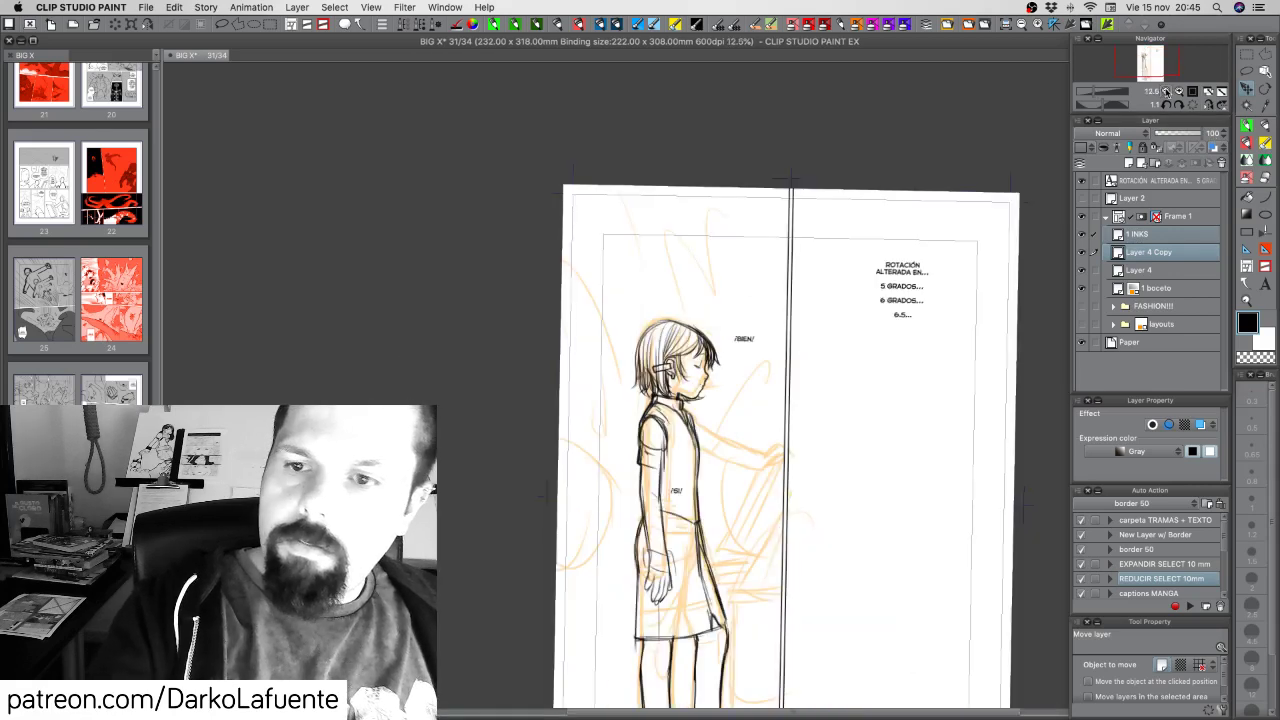
left_click_drag(868, 492, 794, 415)
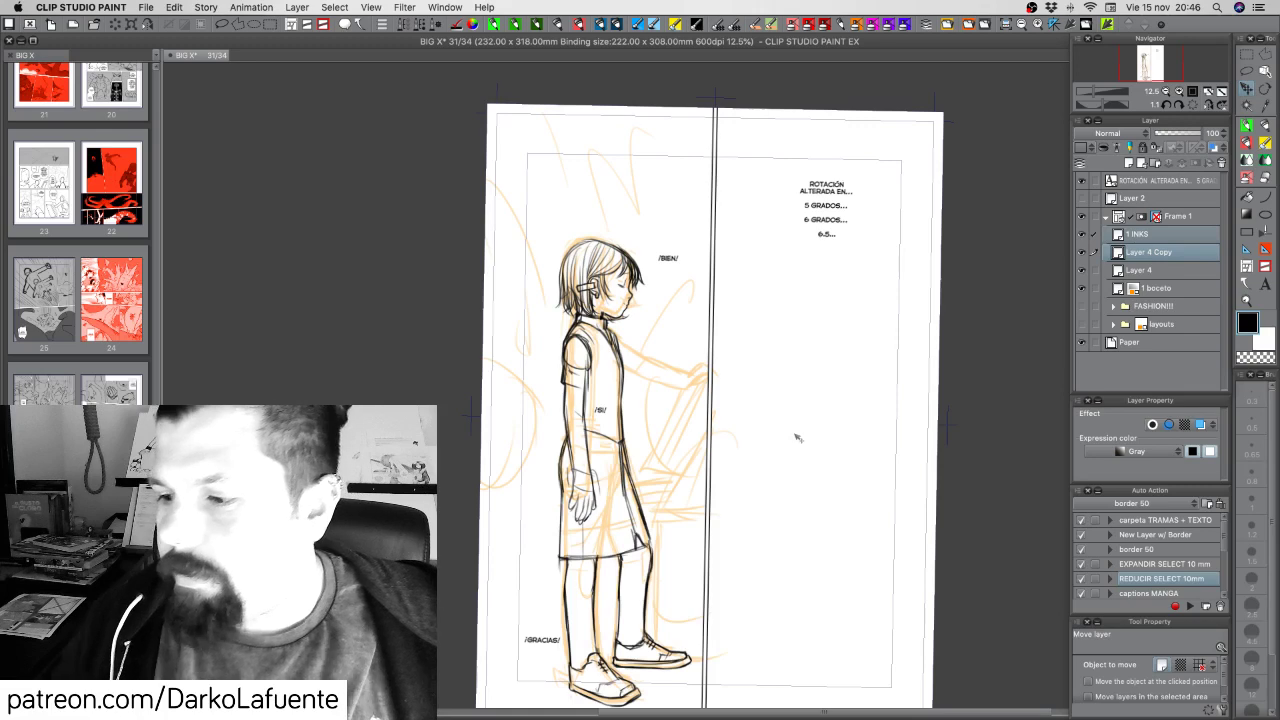
left_click(1178, 90)
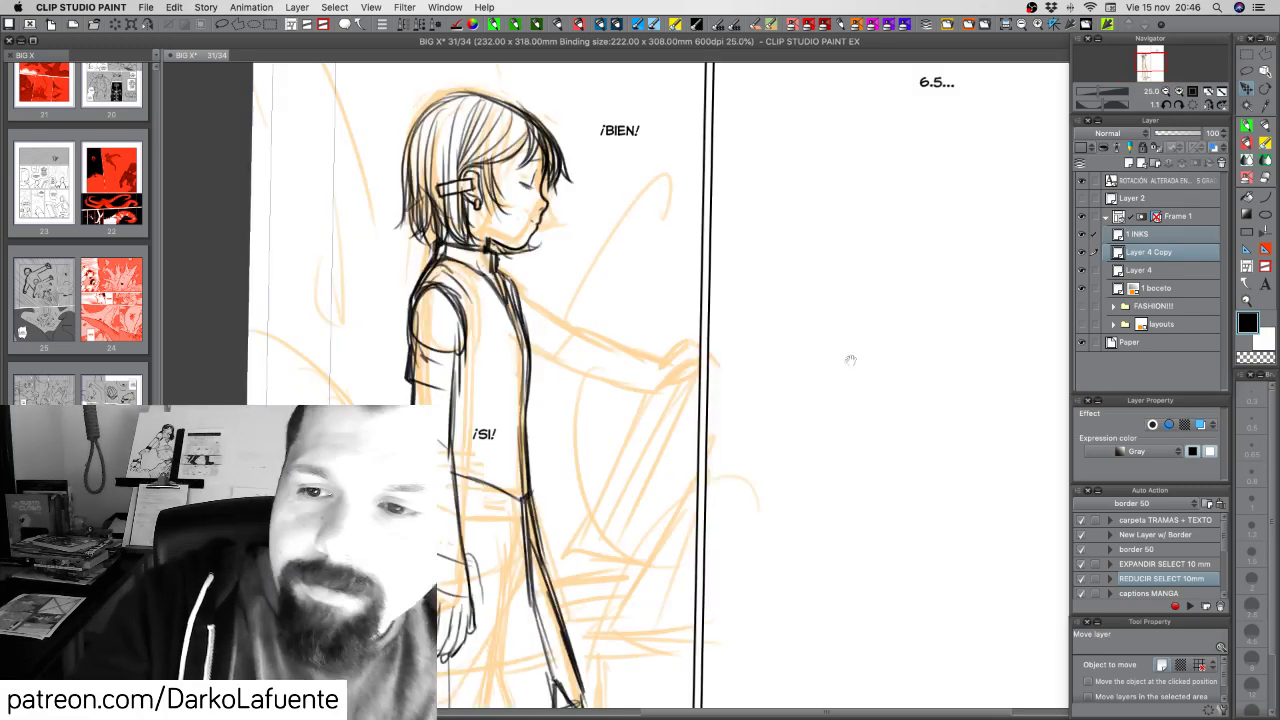
left_click_drag(728, 480, 768, 420)
left_click_drag(898, 442, 1000, 300)
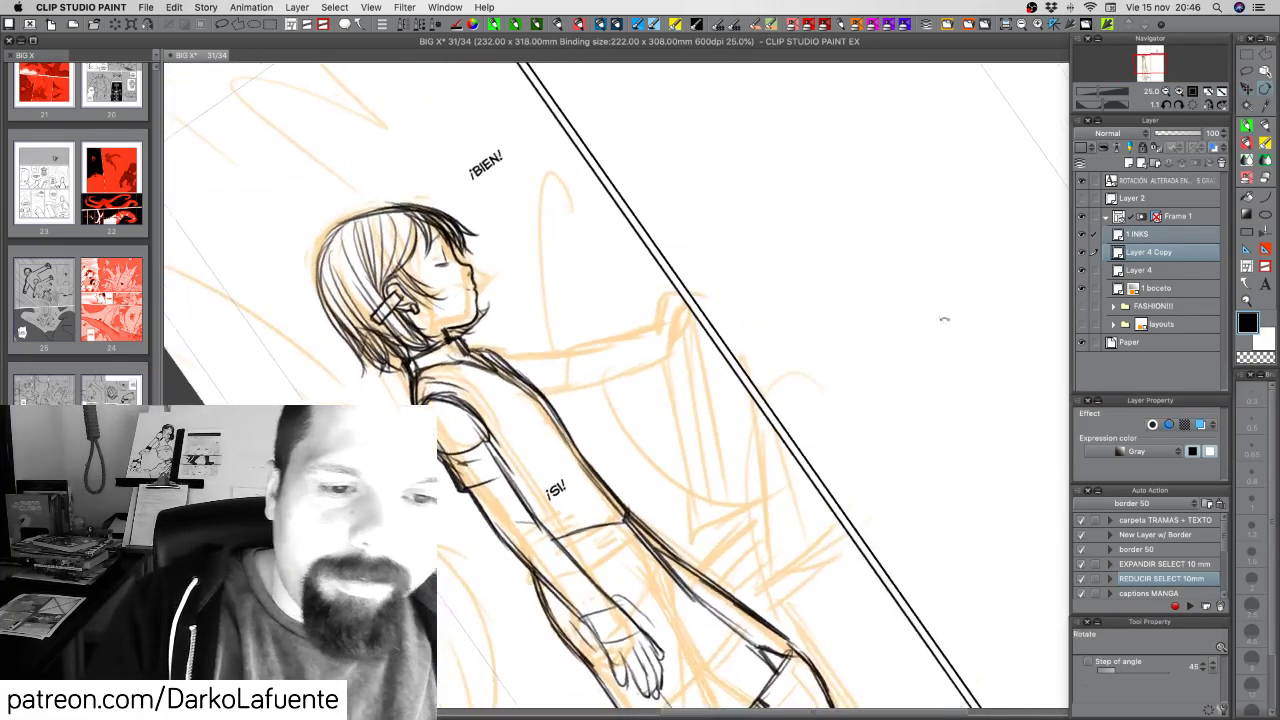
key("k")
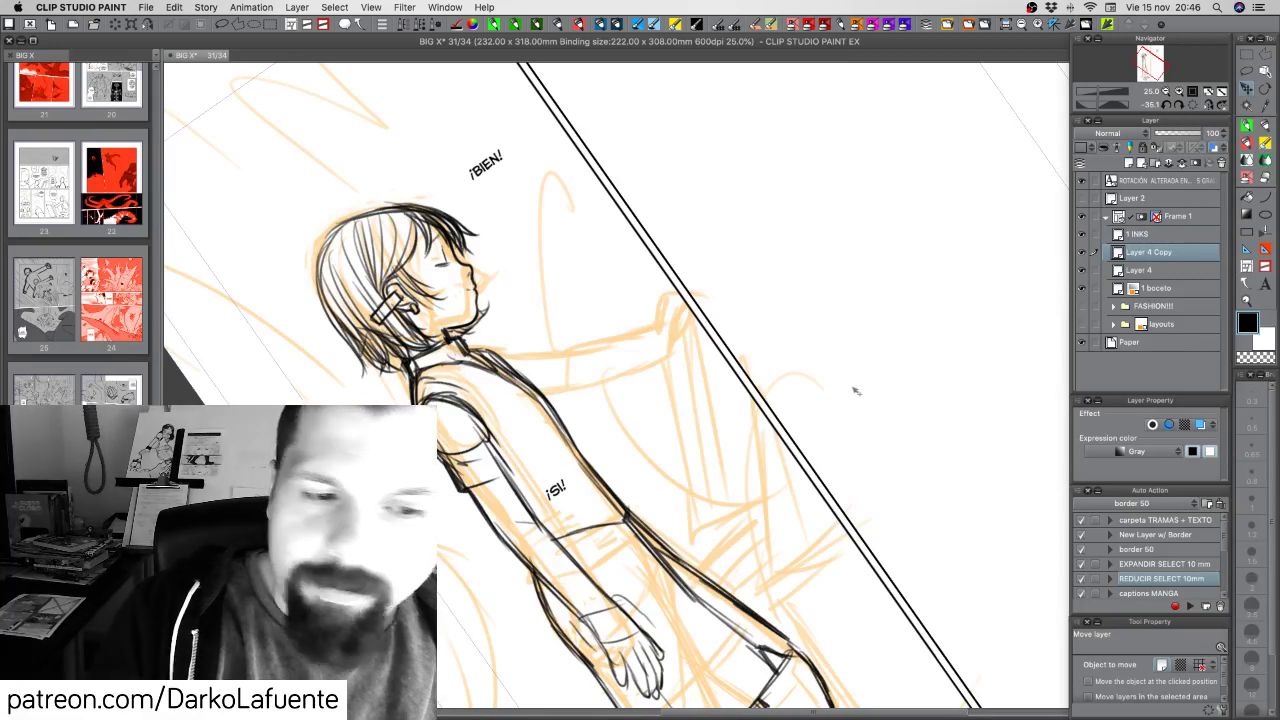
key("r")
left_click_drag(885, 428, 881, 468)
key("k")
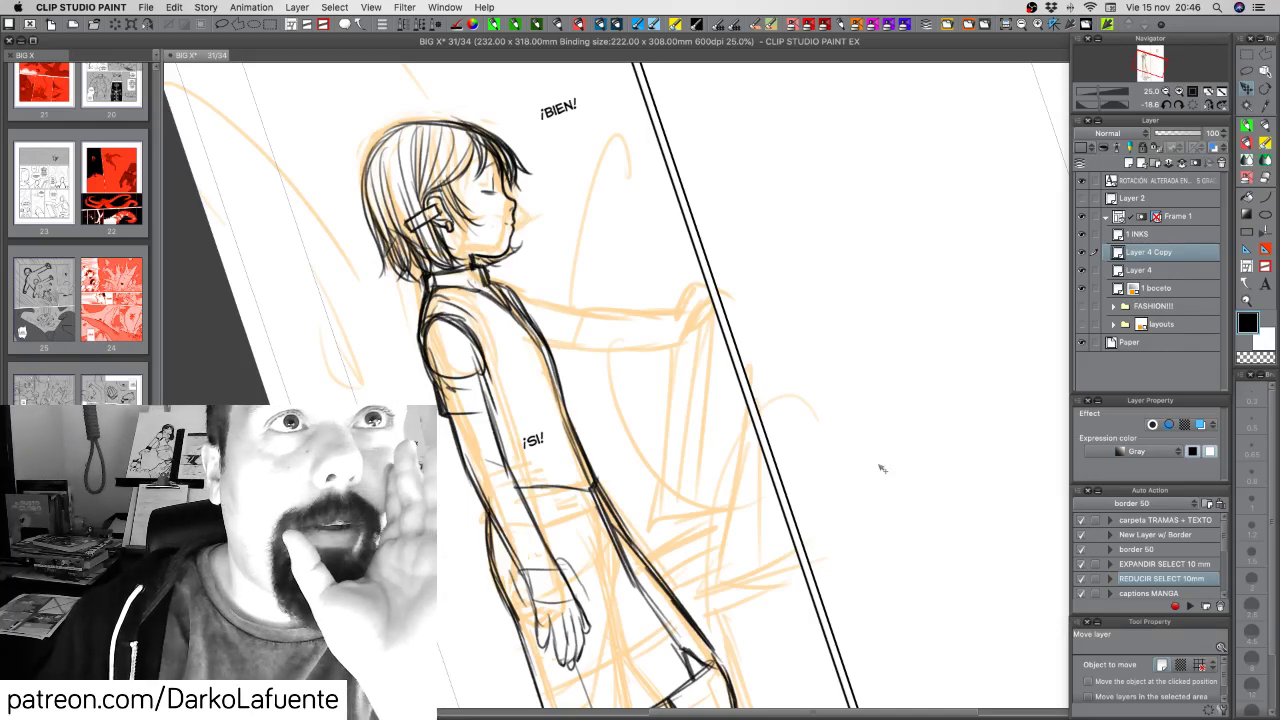
left_click(1082, 253)
left_click(1083, 254)
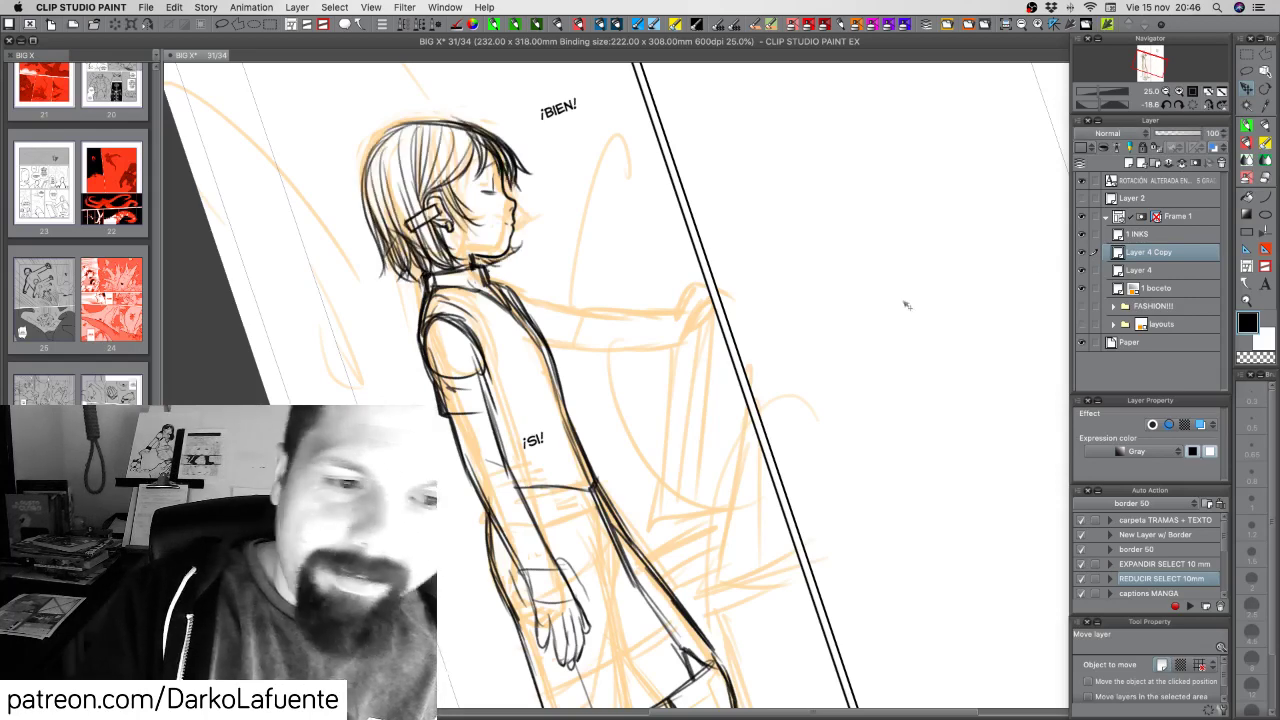
left_click_drag(652, 312, 755, 385)
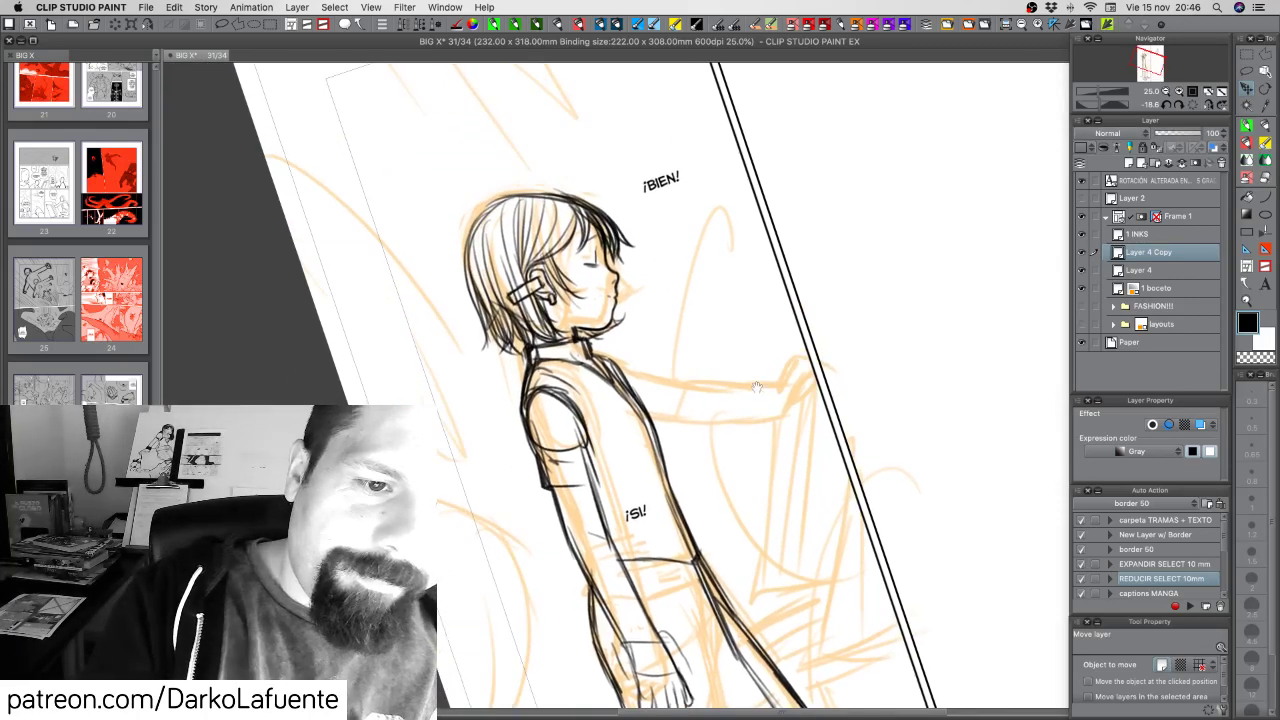
Select the closed eye on the 1 INKS layer, nudge it slightly back towards the ear and clear the selection
left_click(1180, 236)
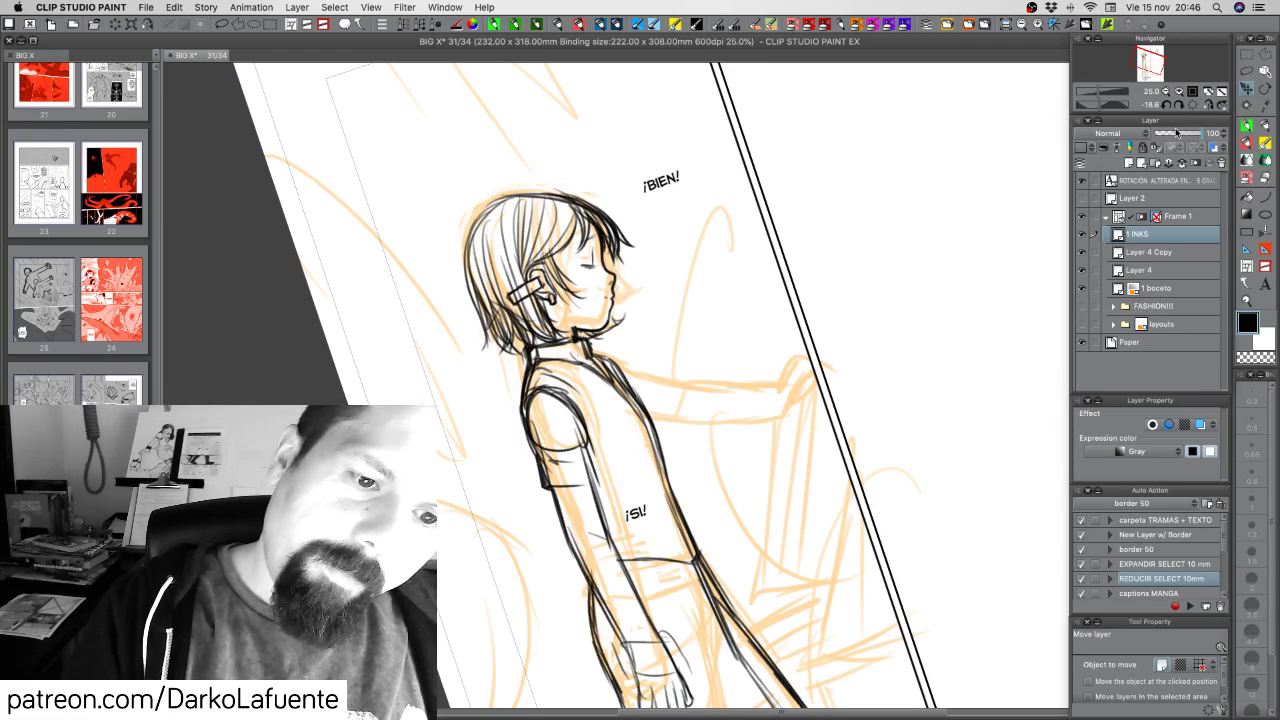
key("m")
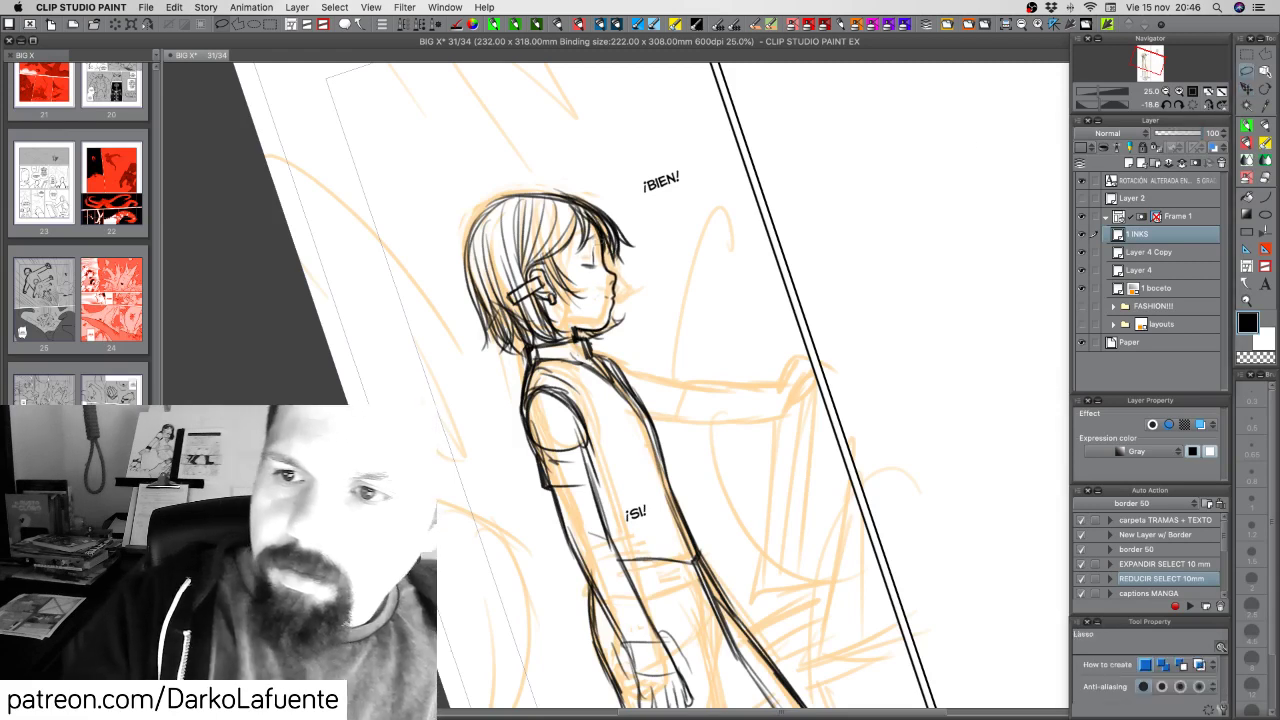
left_click_drag(588, 254, 590, 262)
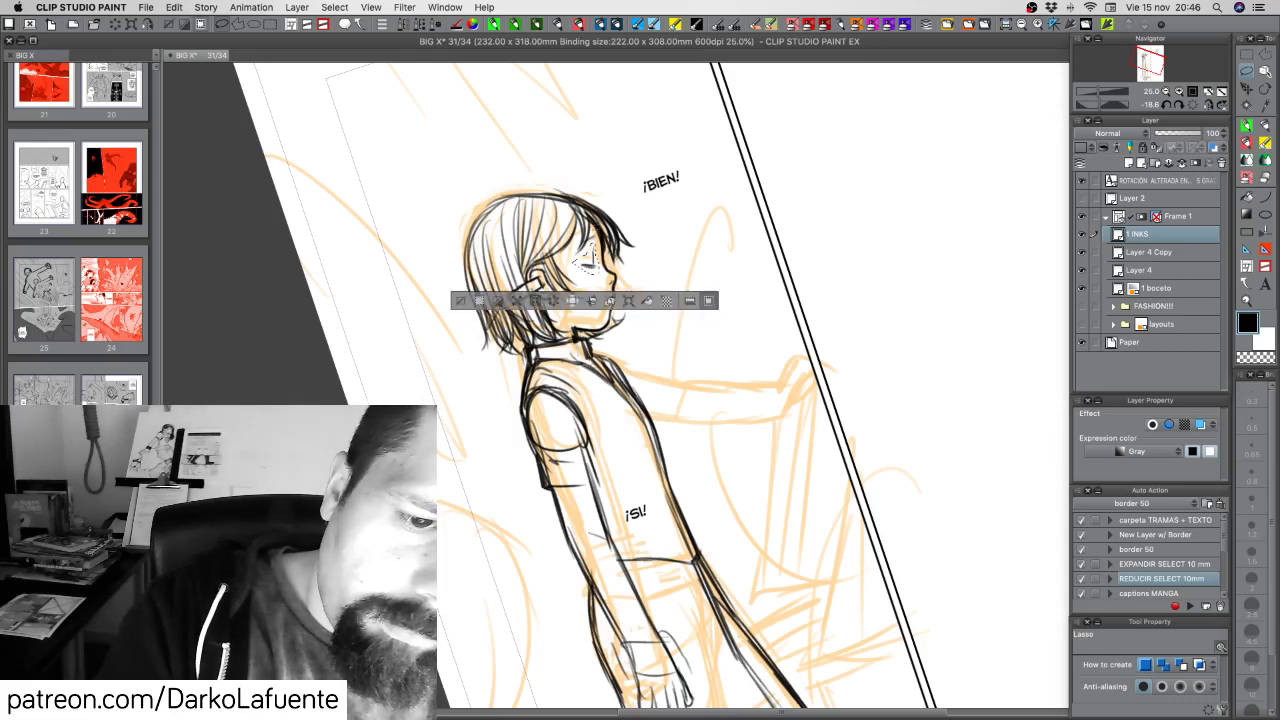
left_click(1247, 91)
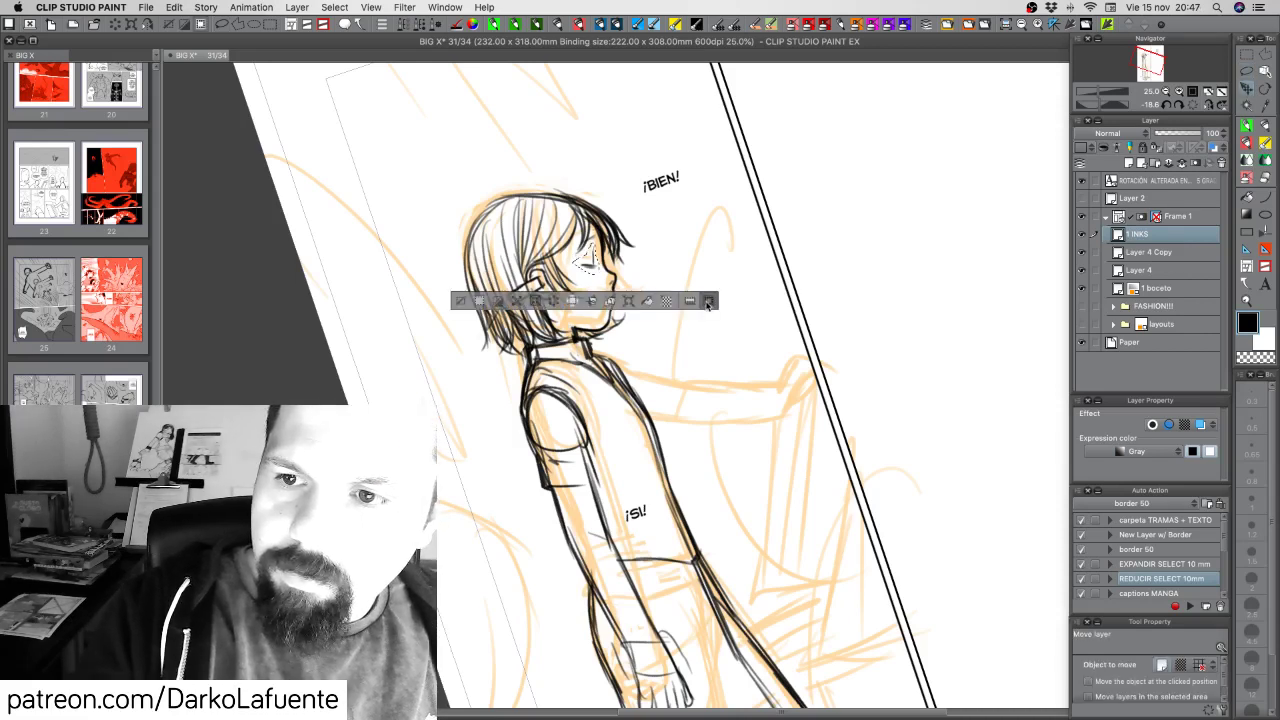
left_click(708, 301)
key("Left")
key("Left")
key("Left")
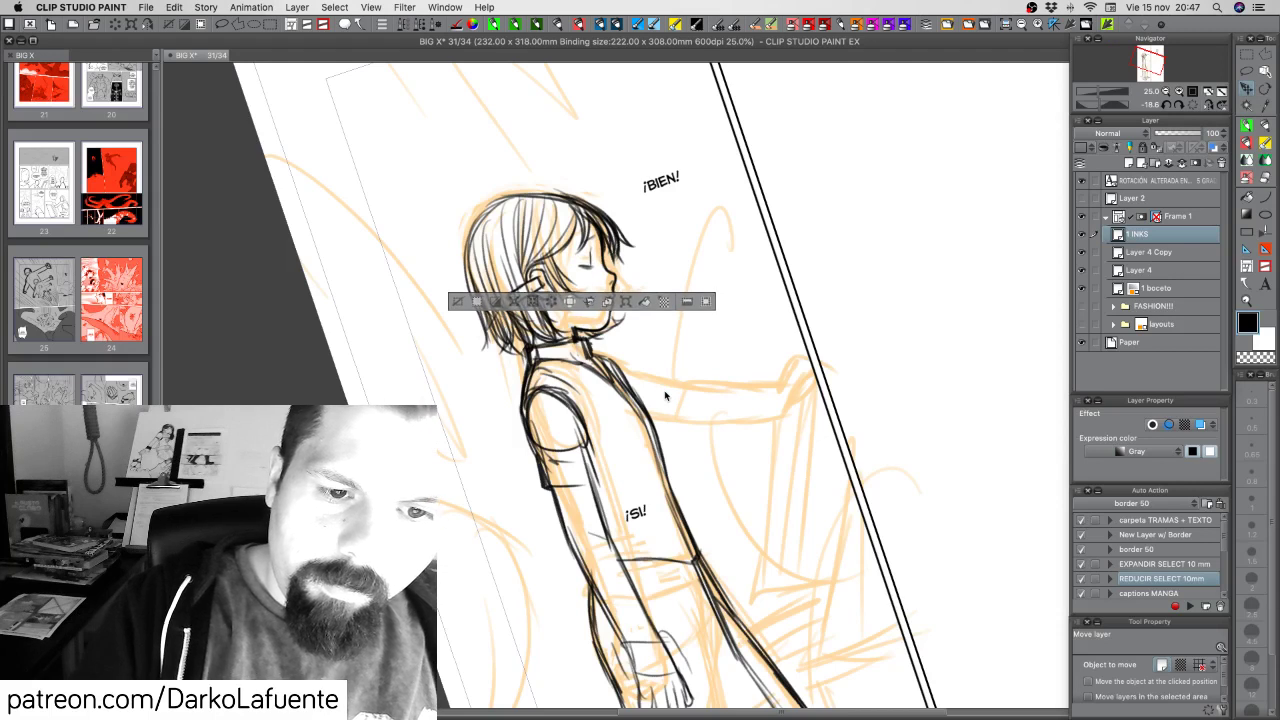
key("super+d")
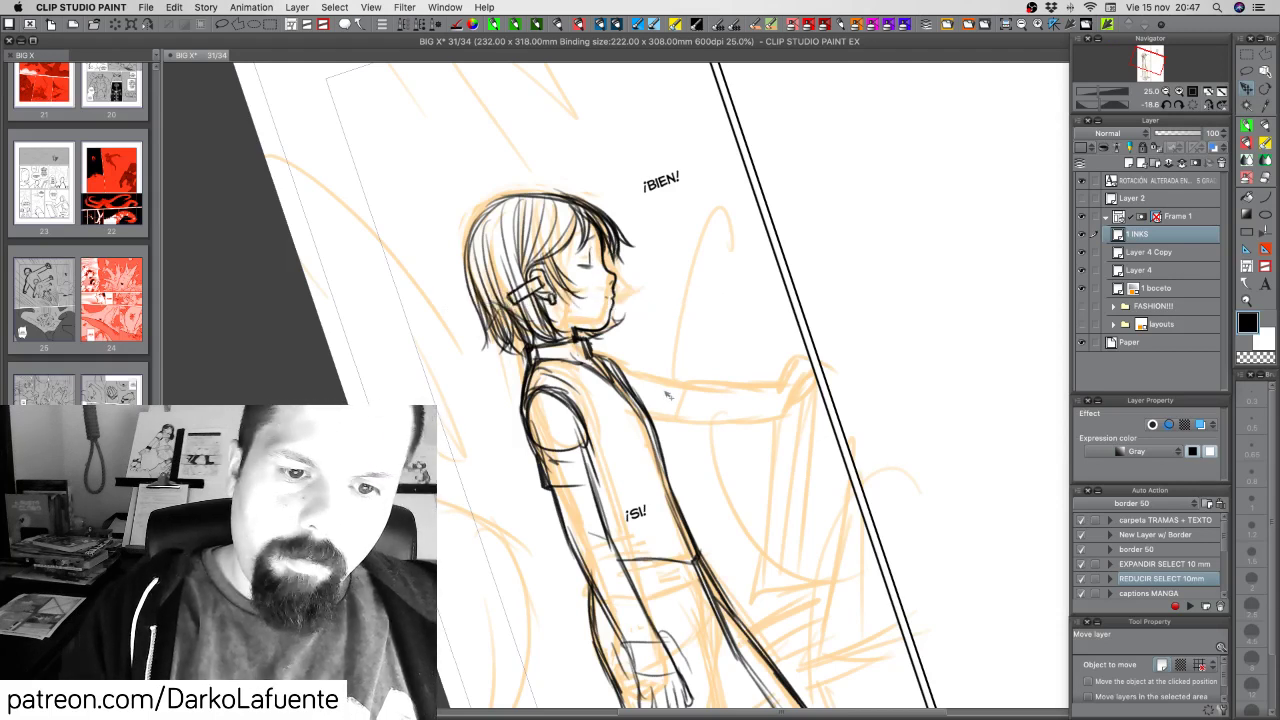
Sketch the upper and lower contours of the outstretched arm on the Layer 4 Copy layer, following the orange rough
key("r")
left_click_drag(818, 464, 806, 499)
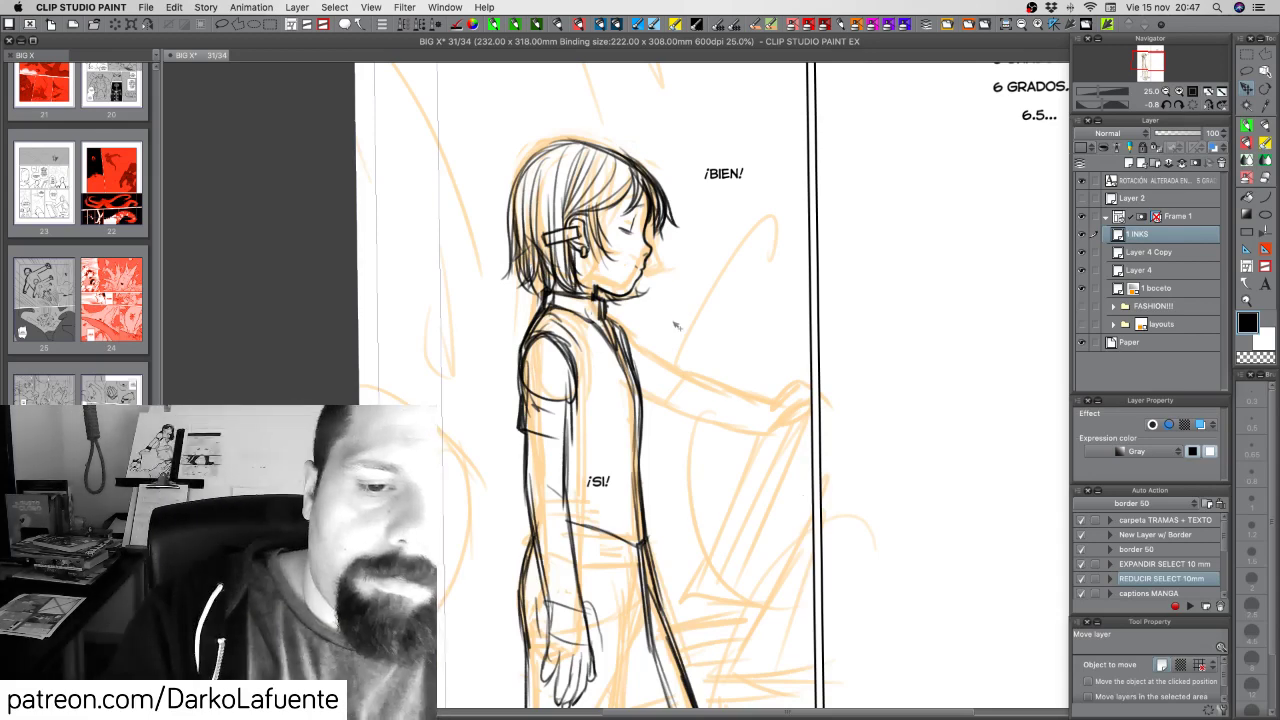
left_click_drag(717, 430, 725, 354)
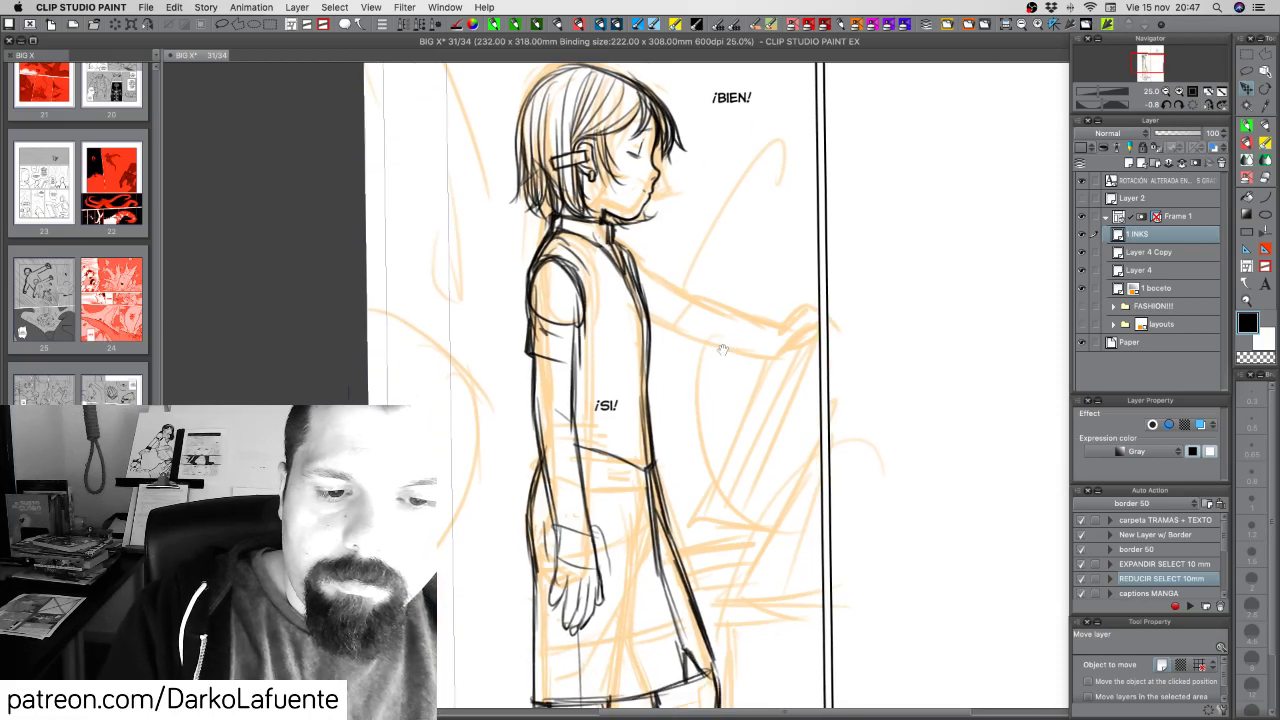
left_click_drag(800, 409, 770, 417)
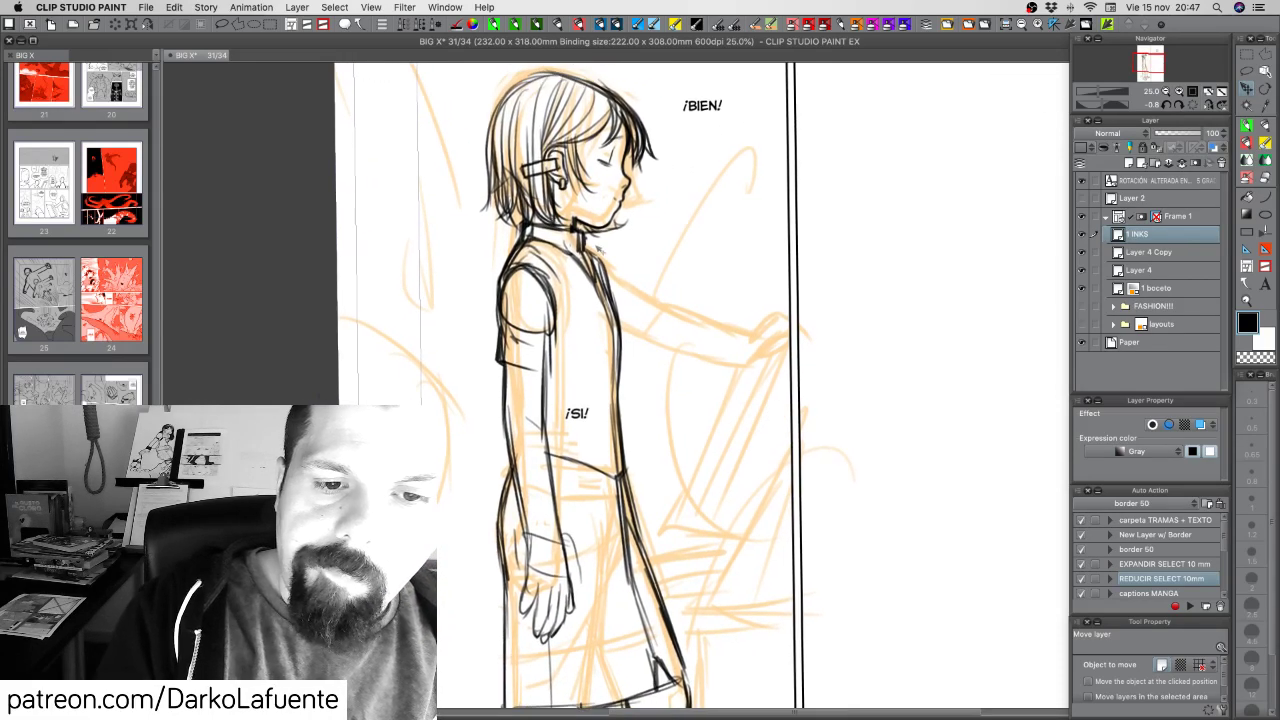
left_click(1184, 252)
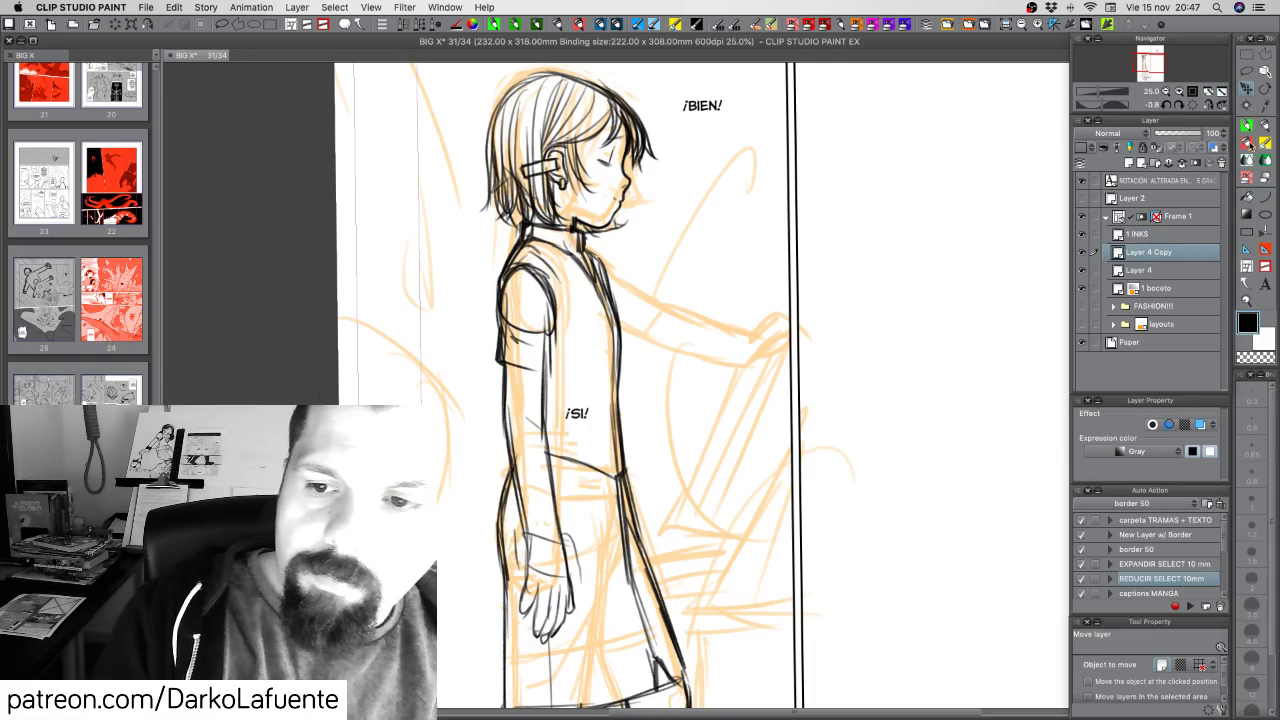
left_click(1247, 126)
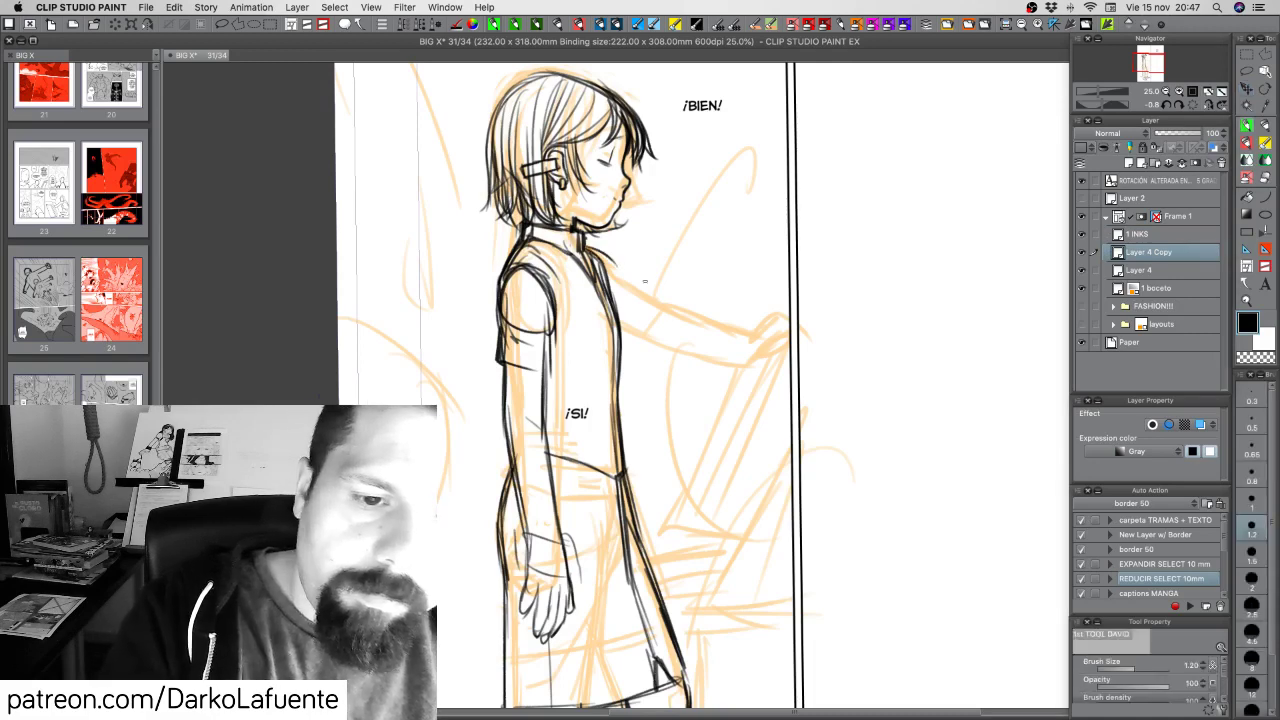
mouse_move(720, 454)
left_mouse_down()
mouse_move(706, 471)
mouse_move(645, 475)
left_mouse_up()
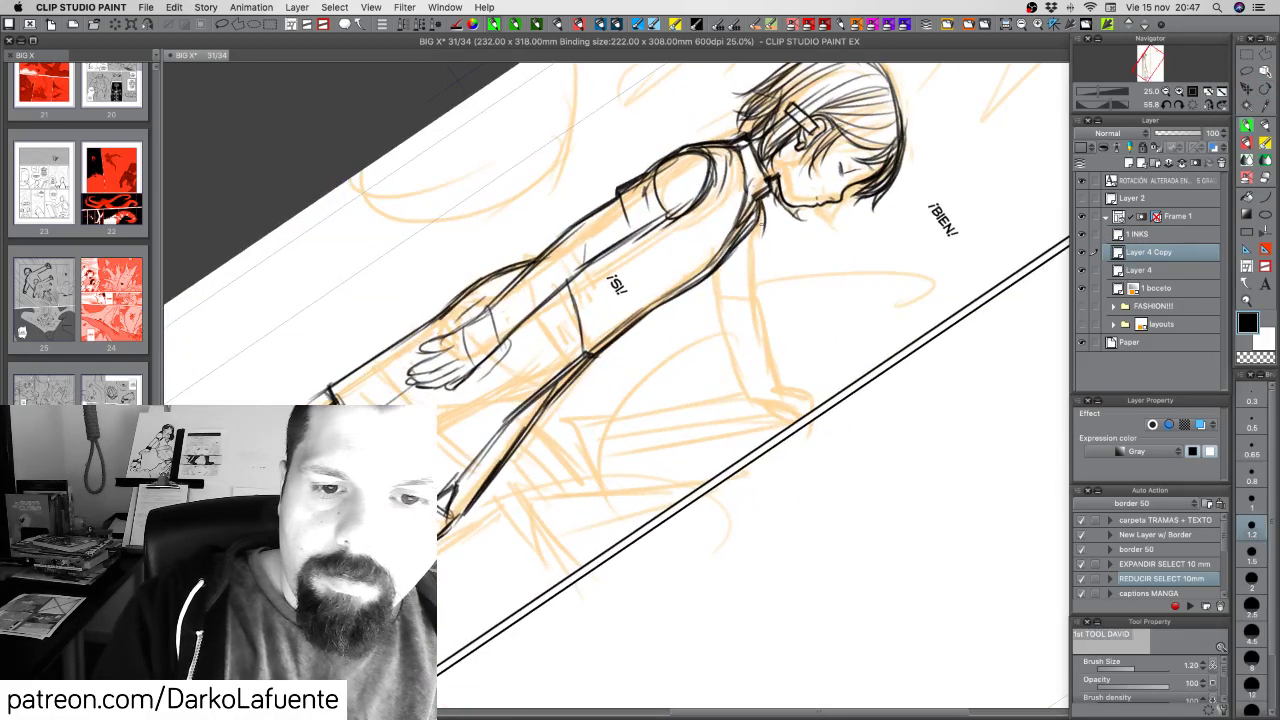
mouse_move(718, 268)
left_mouse_down()
mouse_move(721, 328)
mouse_move(750, 405)
left_mouse_up()
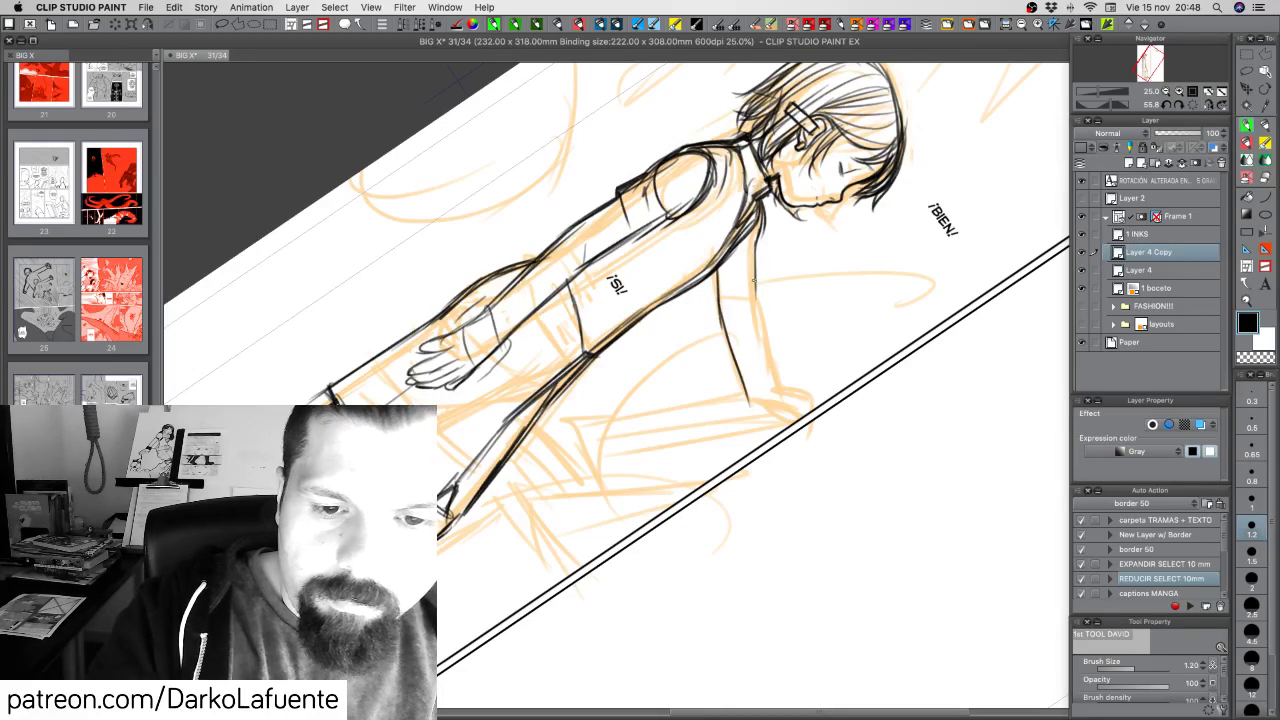
left_click_drag(755, 293, 777, 379)
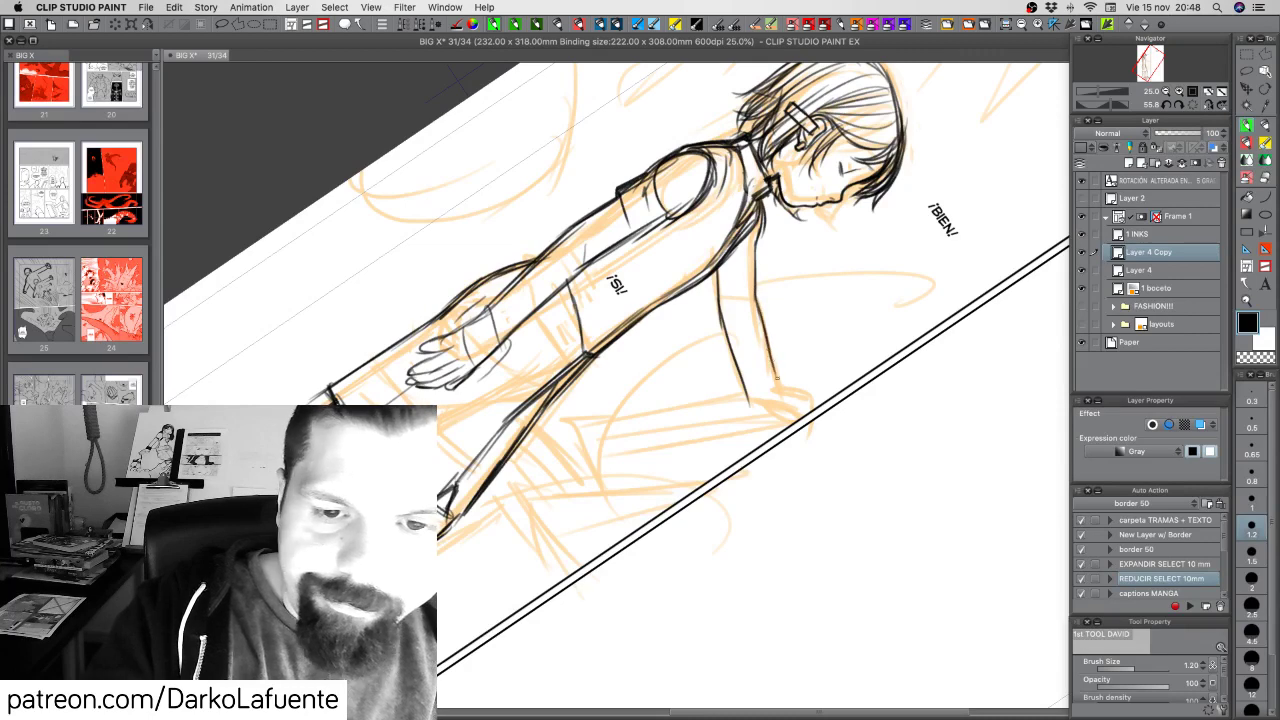
left_click_drag(763, 322, 779, 392)
Sketch the wrist and the hand with curled fingers at the end of the outstretched arm, reaching the panel border
left_click_drag(862, 333, 746, 202)
left_click_drag(750, 331, 750, 360)
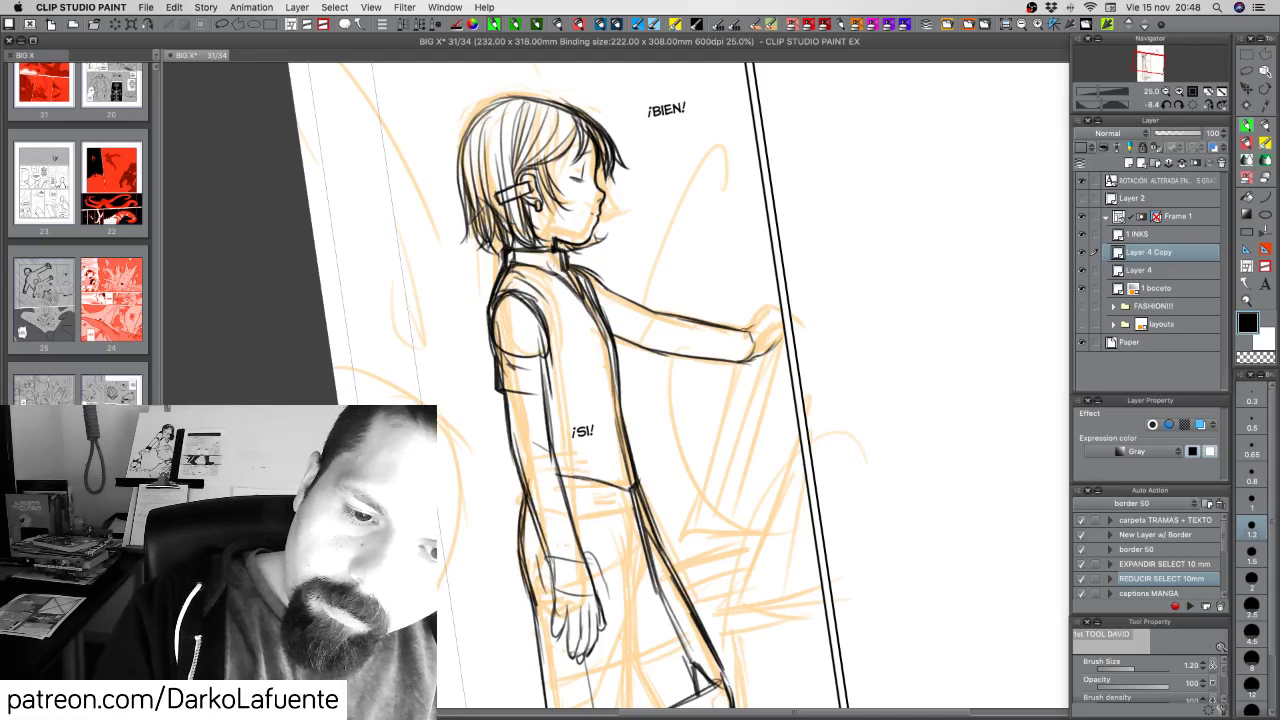
mouse_move(742, 330)
left_mouse_down()
mouse_move(770, 314)
mouse_move(762, 352)
mouse_move(784, 340)
left_mouse_up()
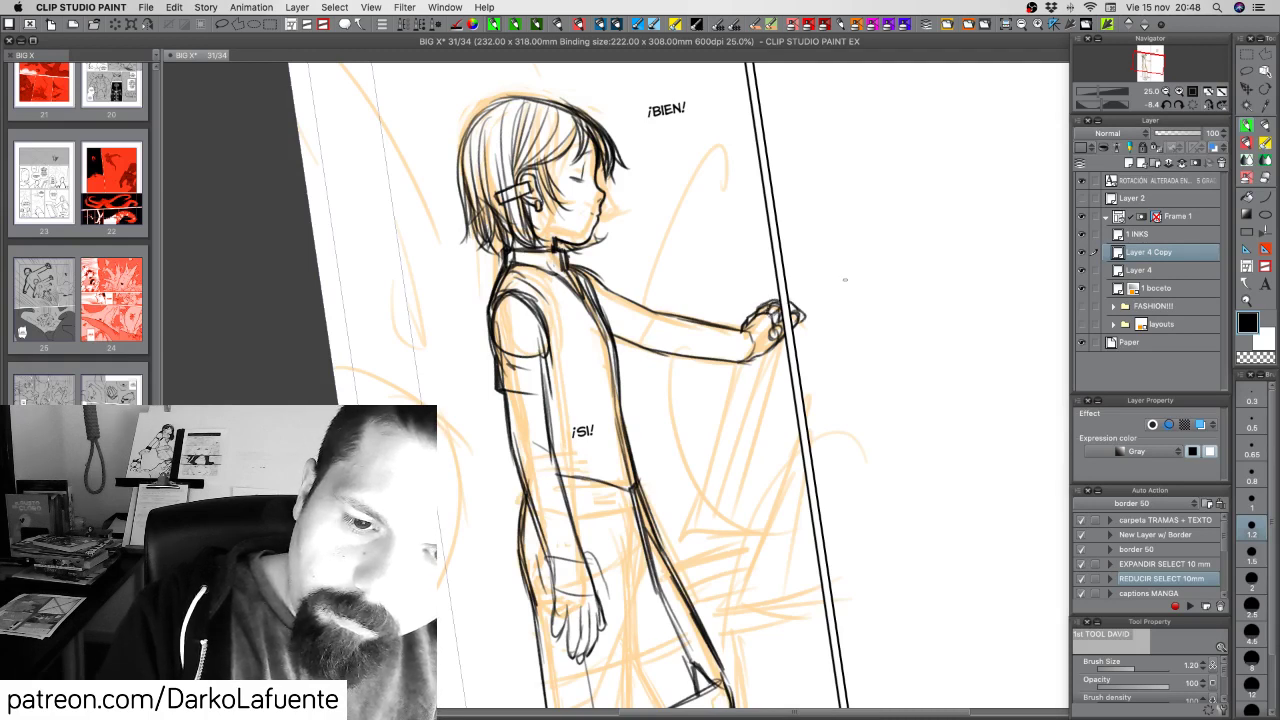
scroll(796, 490, "down", 5)
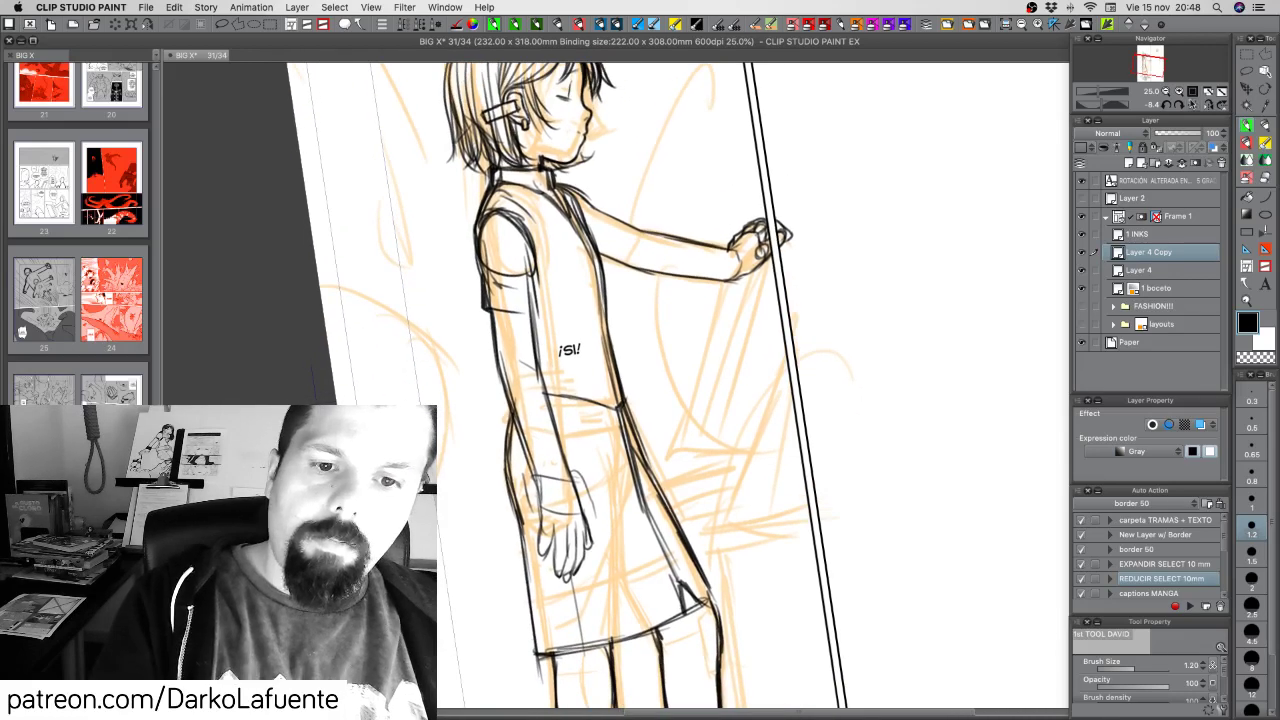
left_click(1166, 91)
key("r")
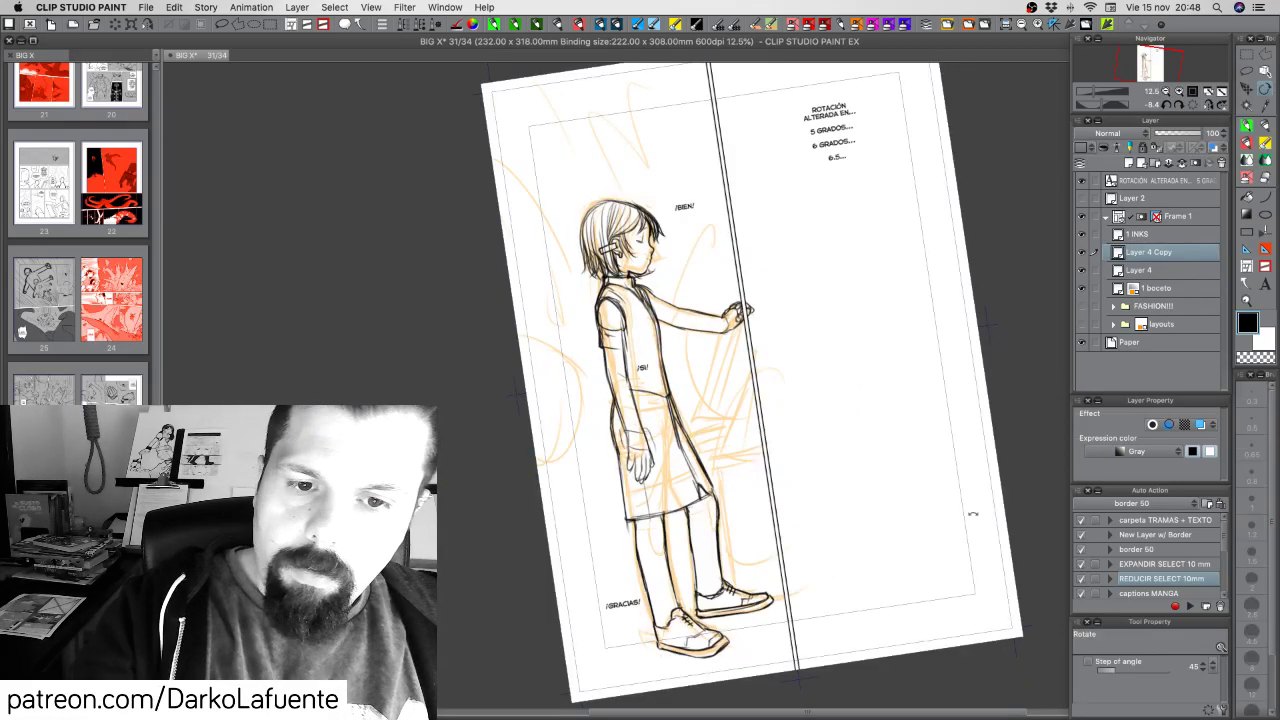
left_click_drag(973, 514, 946, 565)
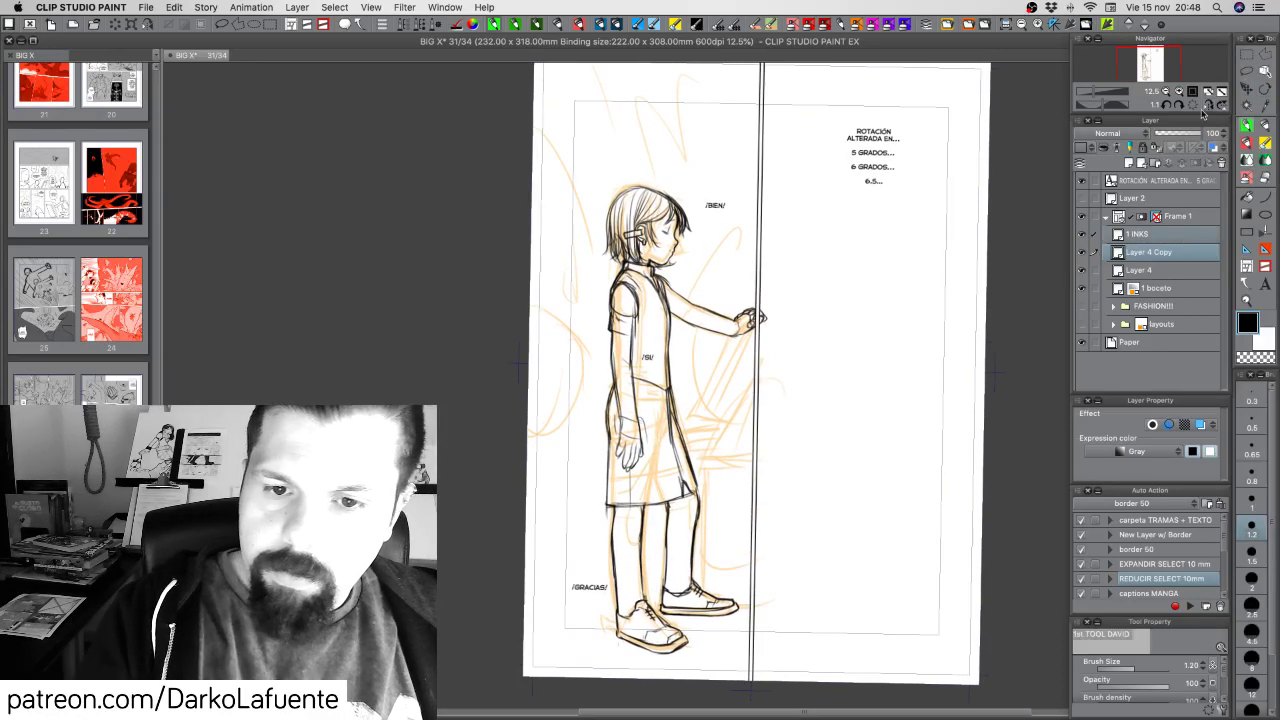
key("super+t")
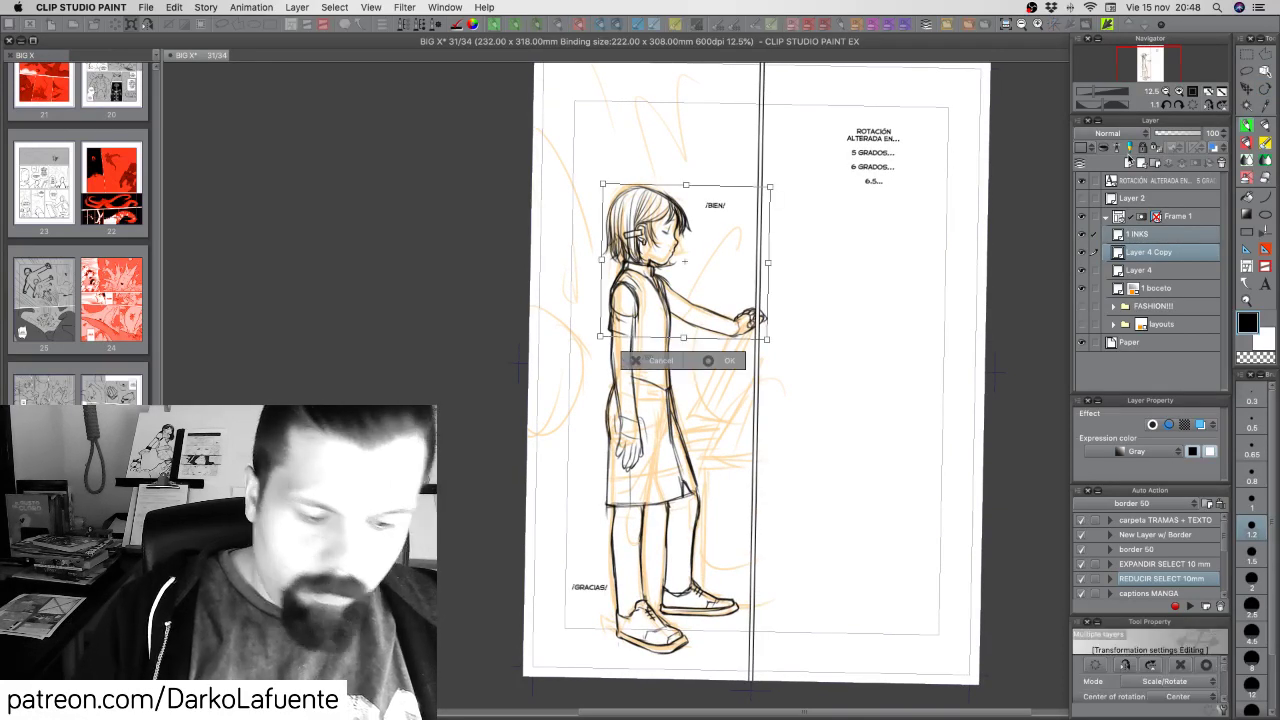
left_click(645, 361)
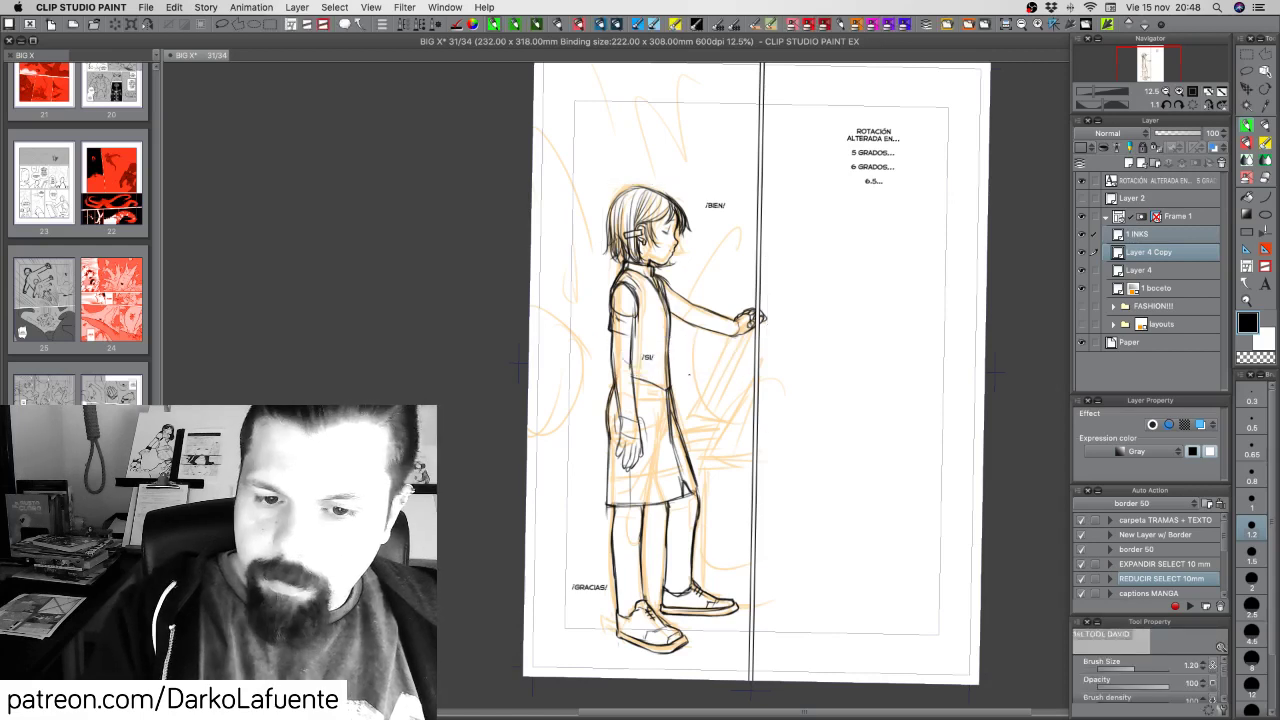
Examine the head and outstretched arm with the Layer 4 Copy and 1 INKS layers hidden and shown, also in a mirrored view
left_click(1083, 252)
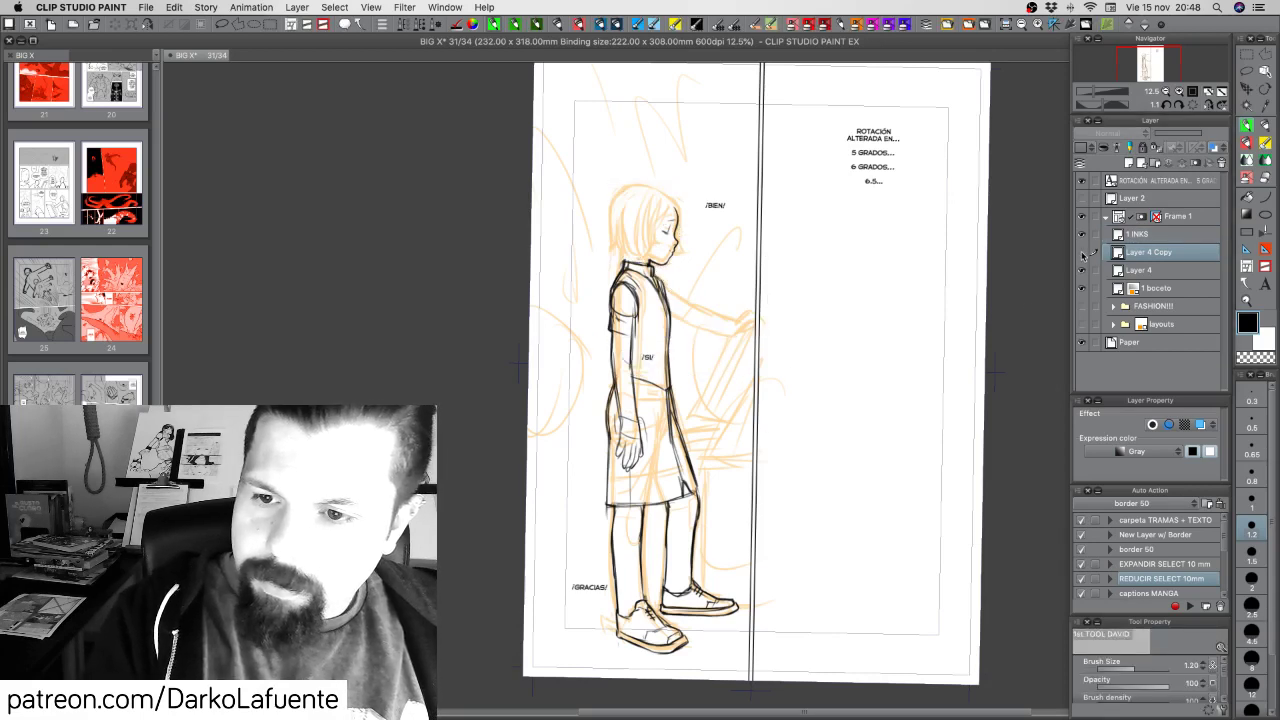
left_click(1083, 252)
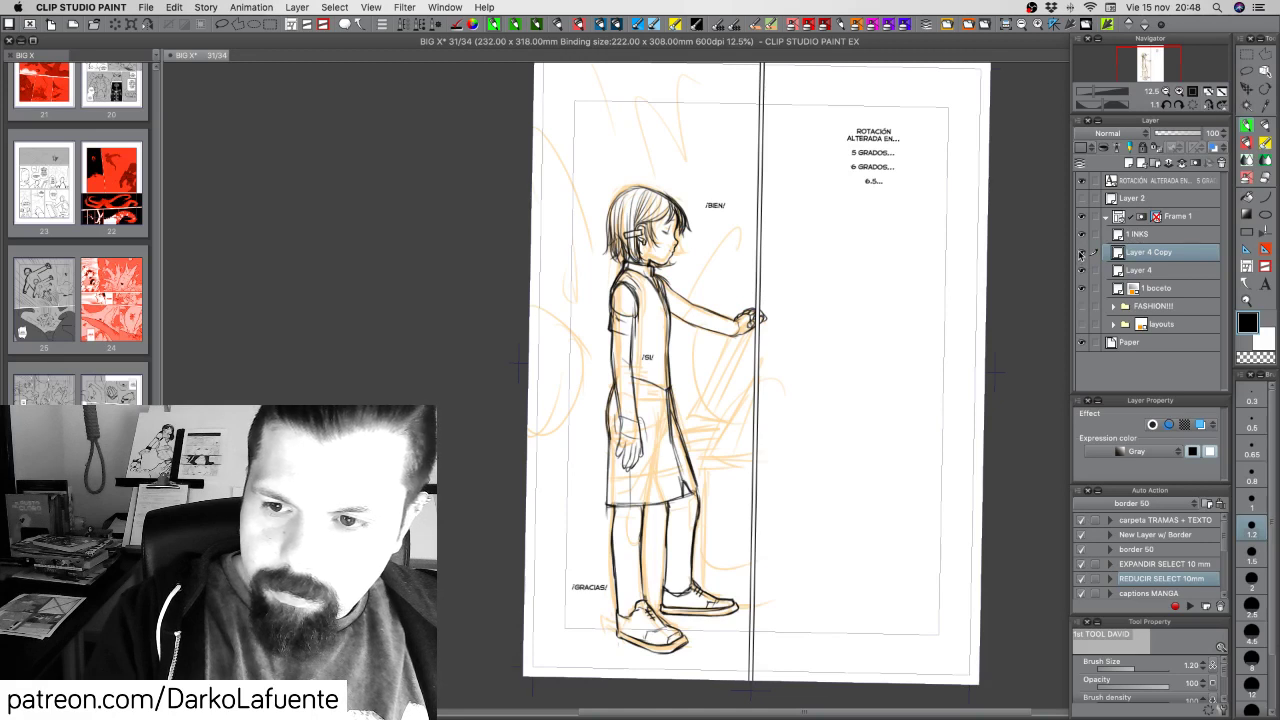
left_click(1081, 254)
left_click(1081, 255)
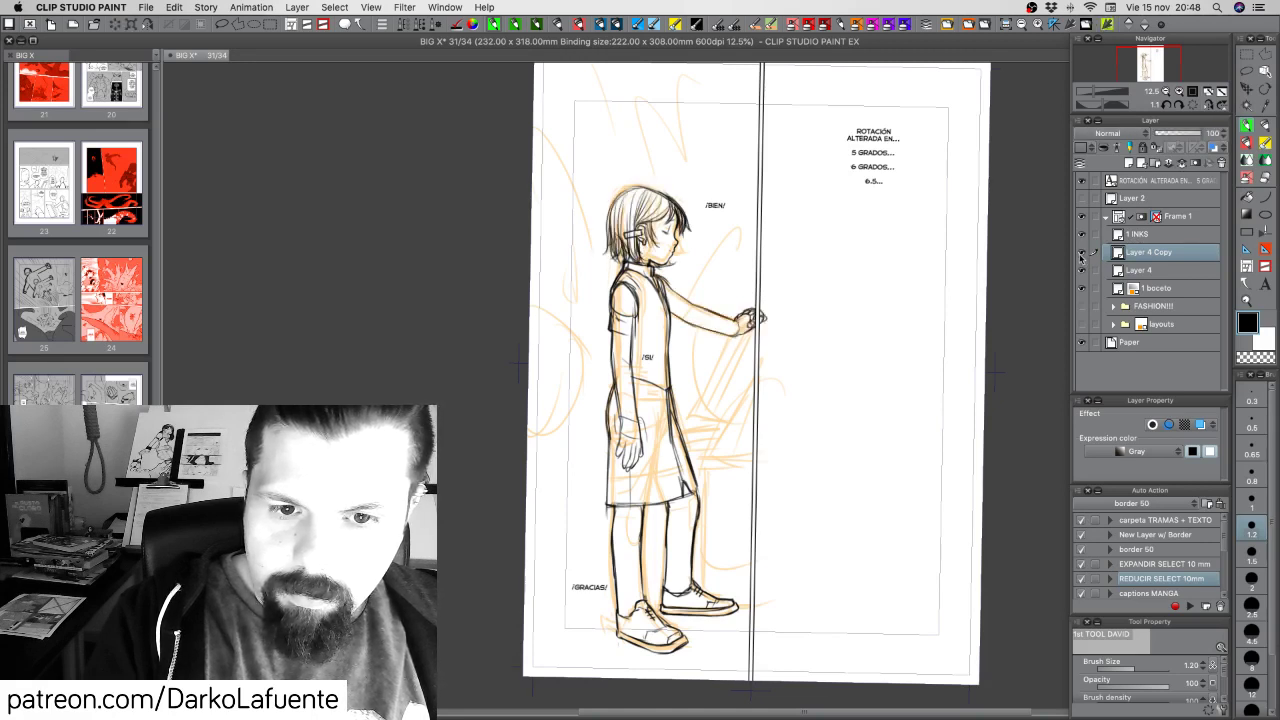
left_click(1081, 256)
left_click(1082, 256)
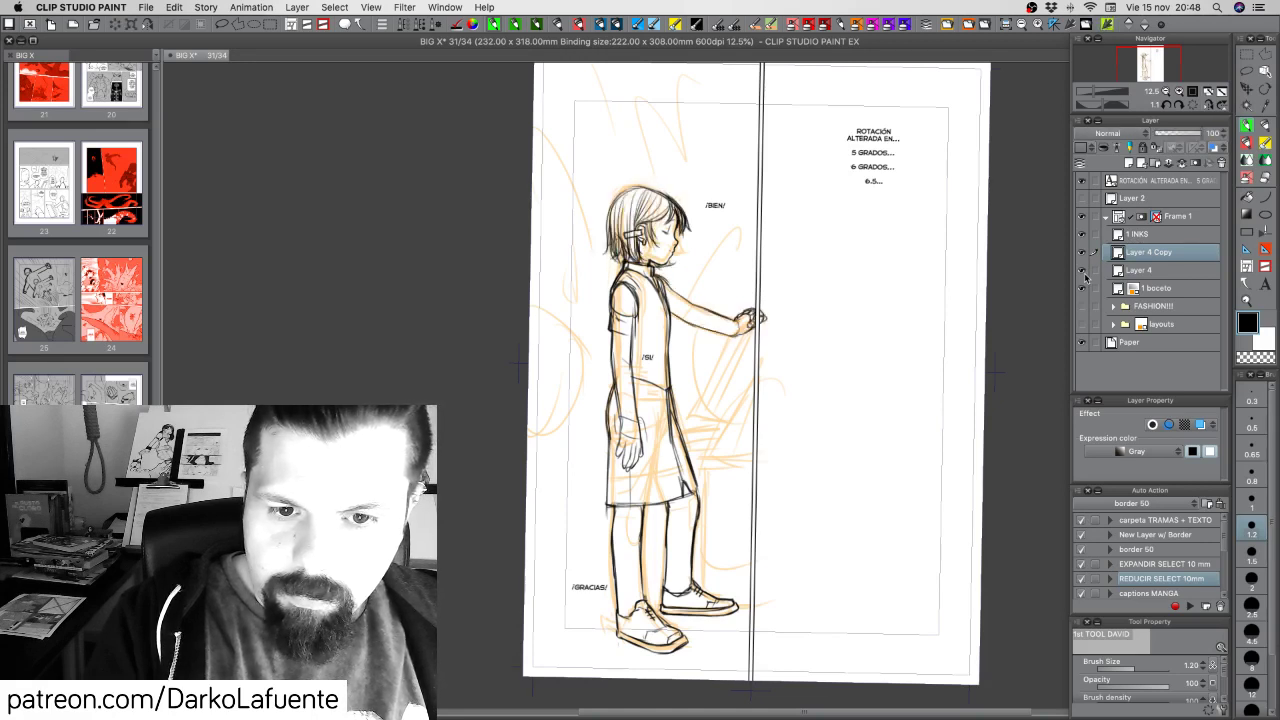
left_click(147, 25)
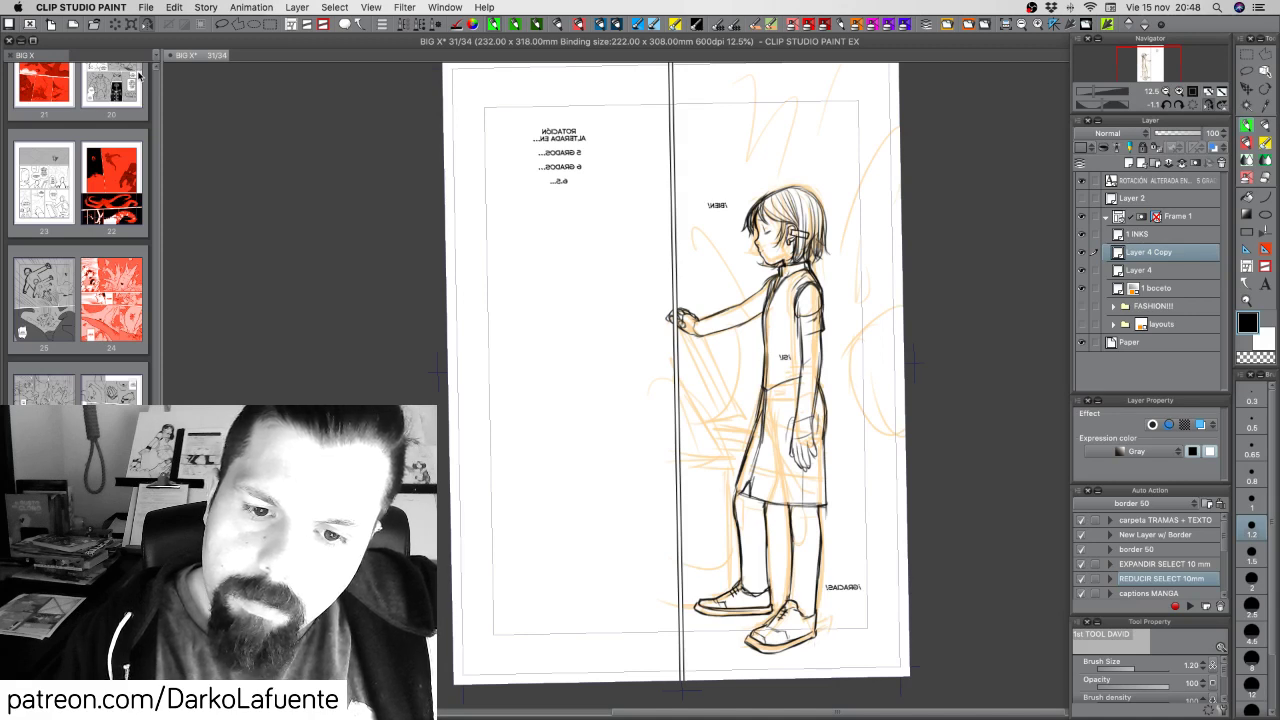
left_click(1083, 235)
left_click(1084, 236)
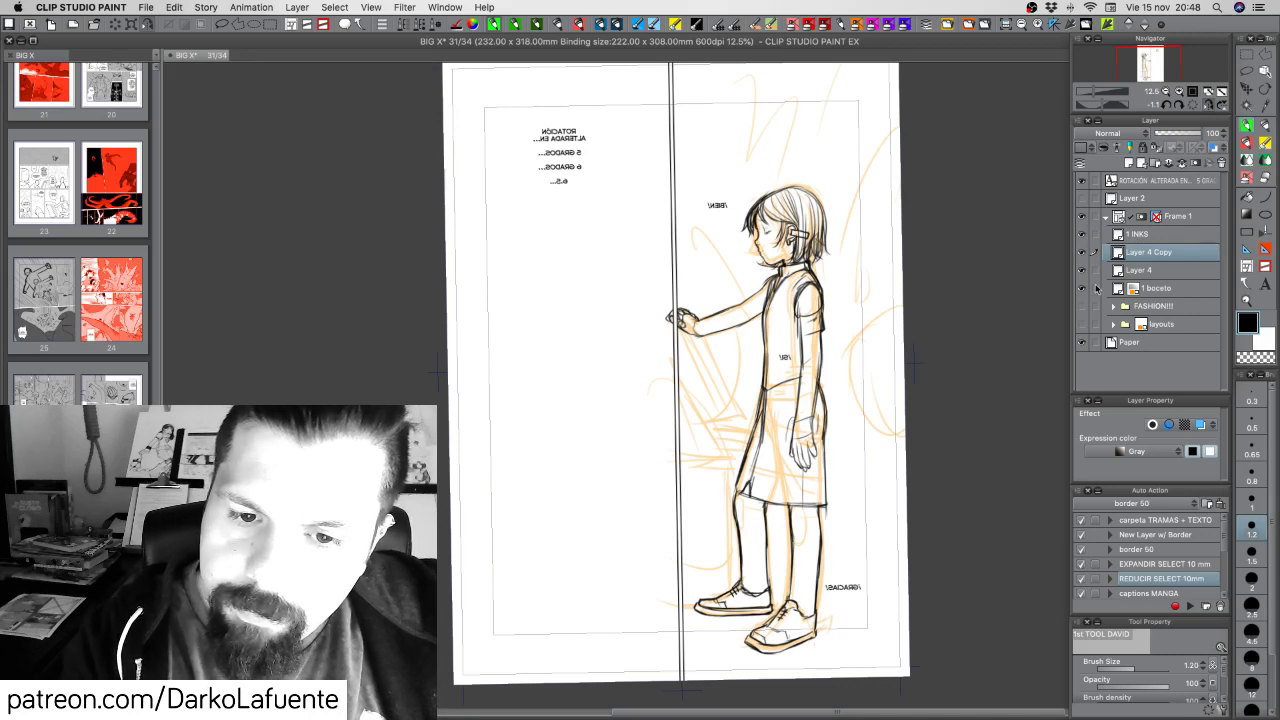
Hide the orange rough on the 1 boceto layer and transform the face lines on the 1 INKS layer
left_click(1085, 289)
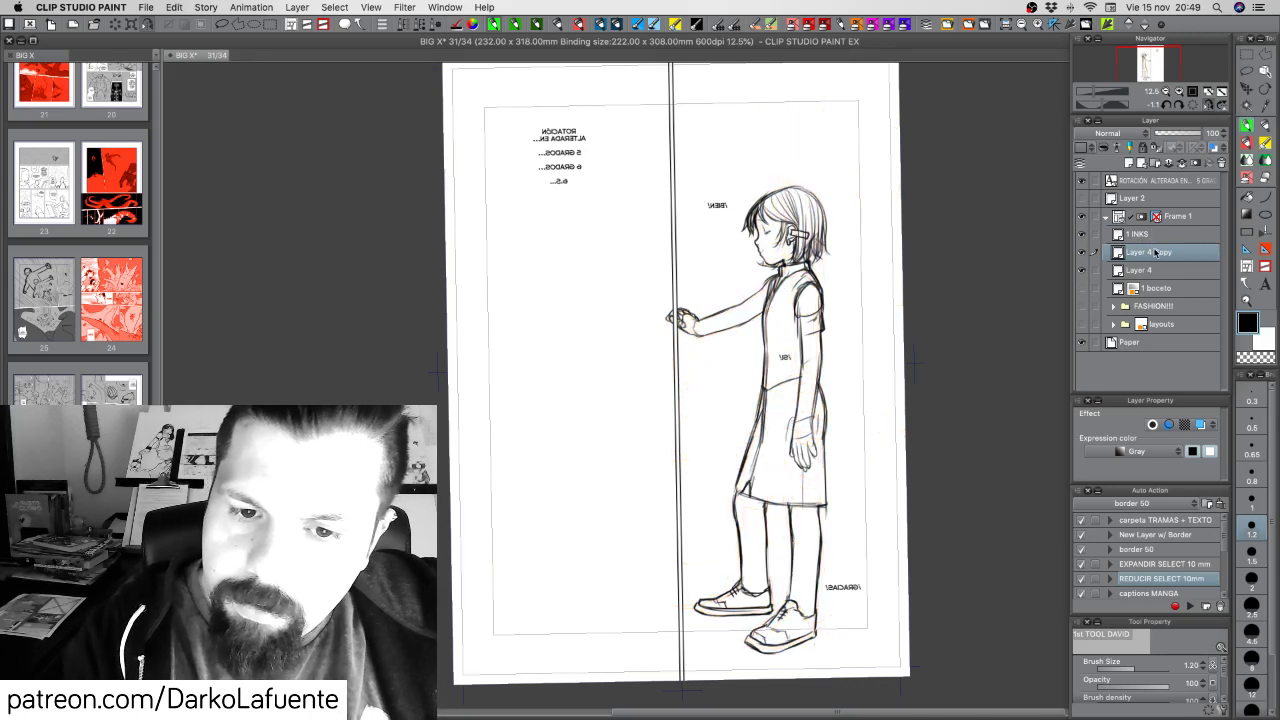
left_click(1171, 237)
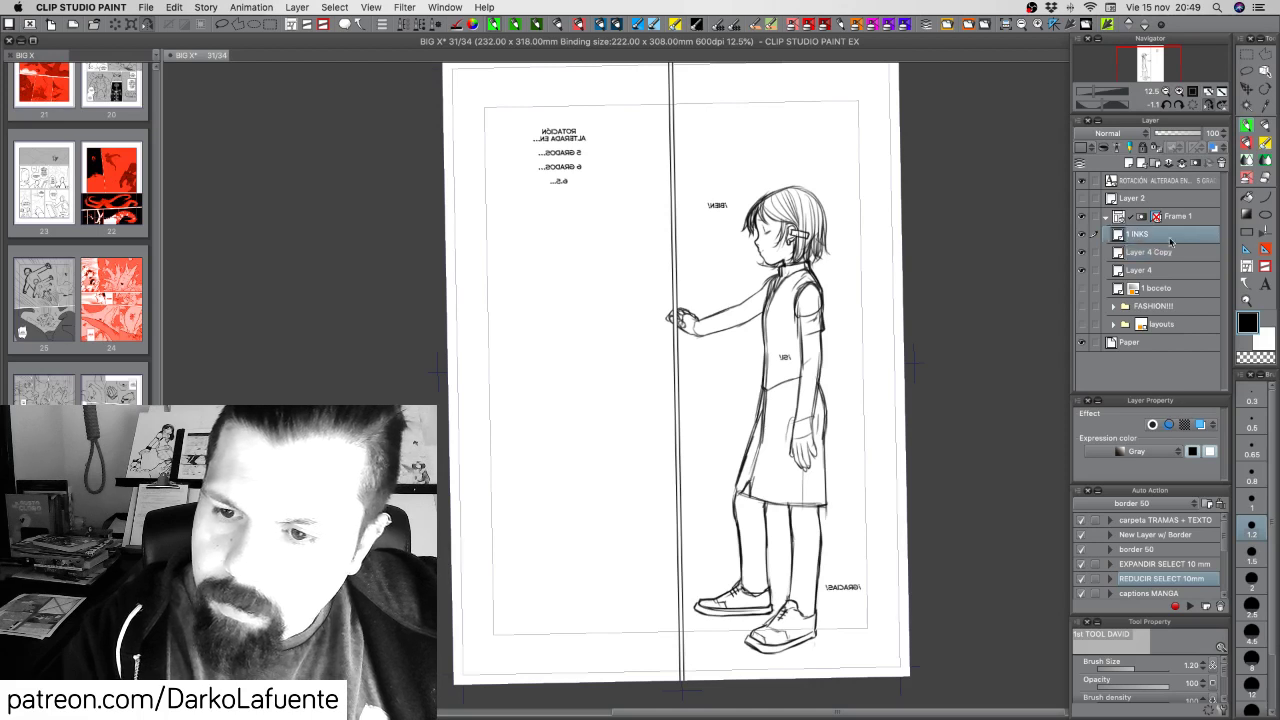
key("super+t")
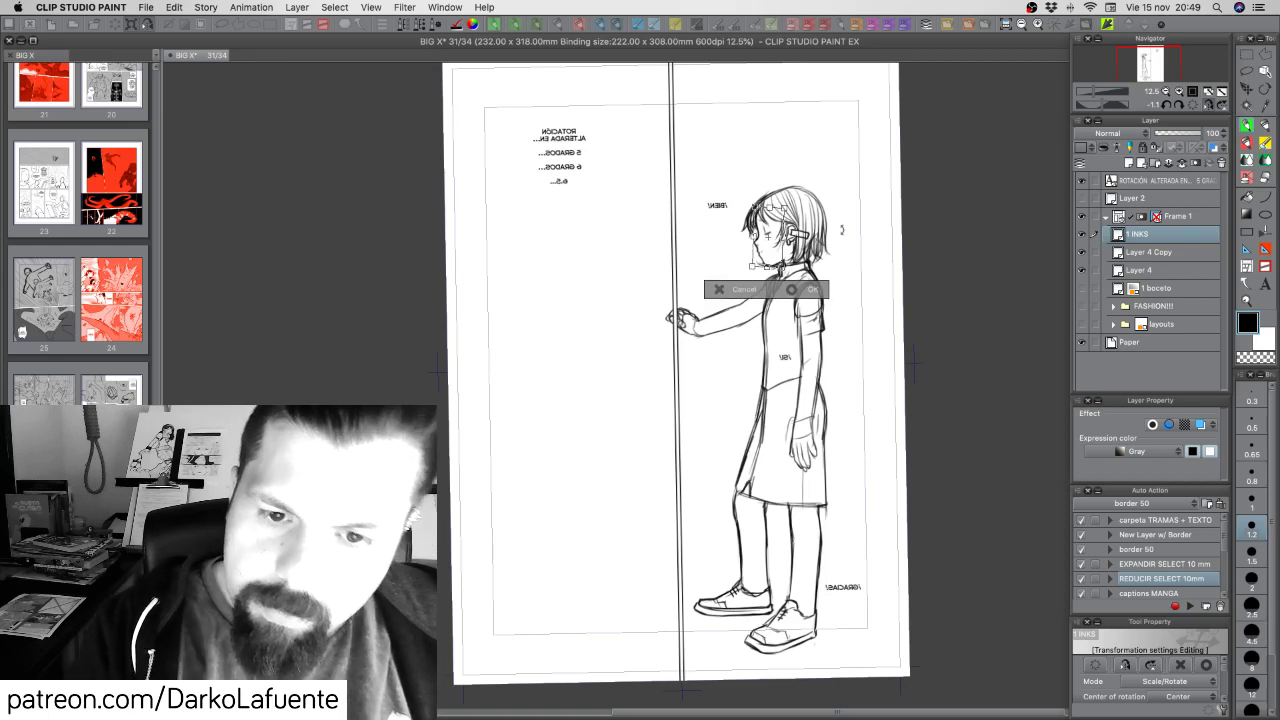
key("Return")
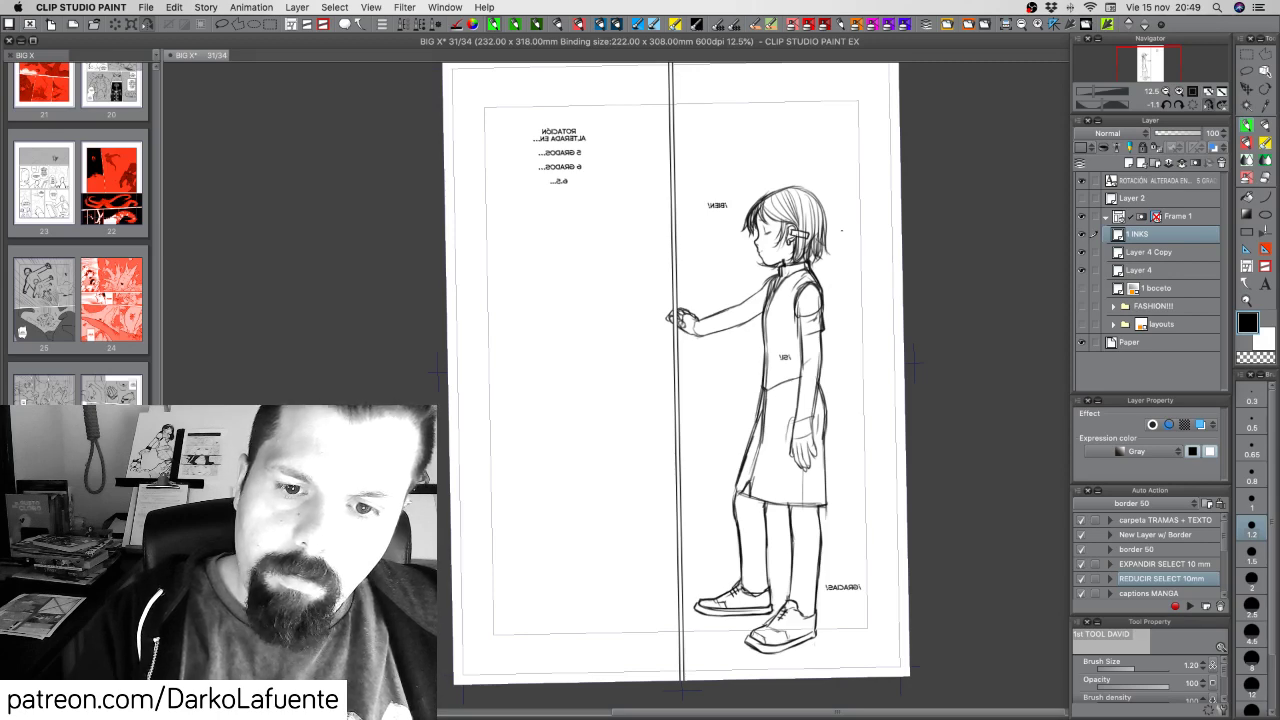
Lasso the closed eye on the 1 INKS layer, adjust it with a transform and clear the selection
key("super+plus")
left_click_drag(938, 215, 810, 531)
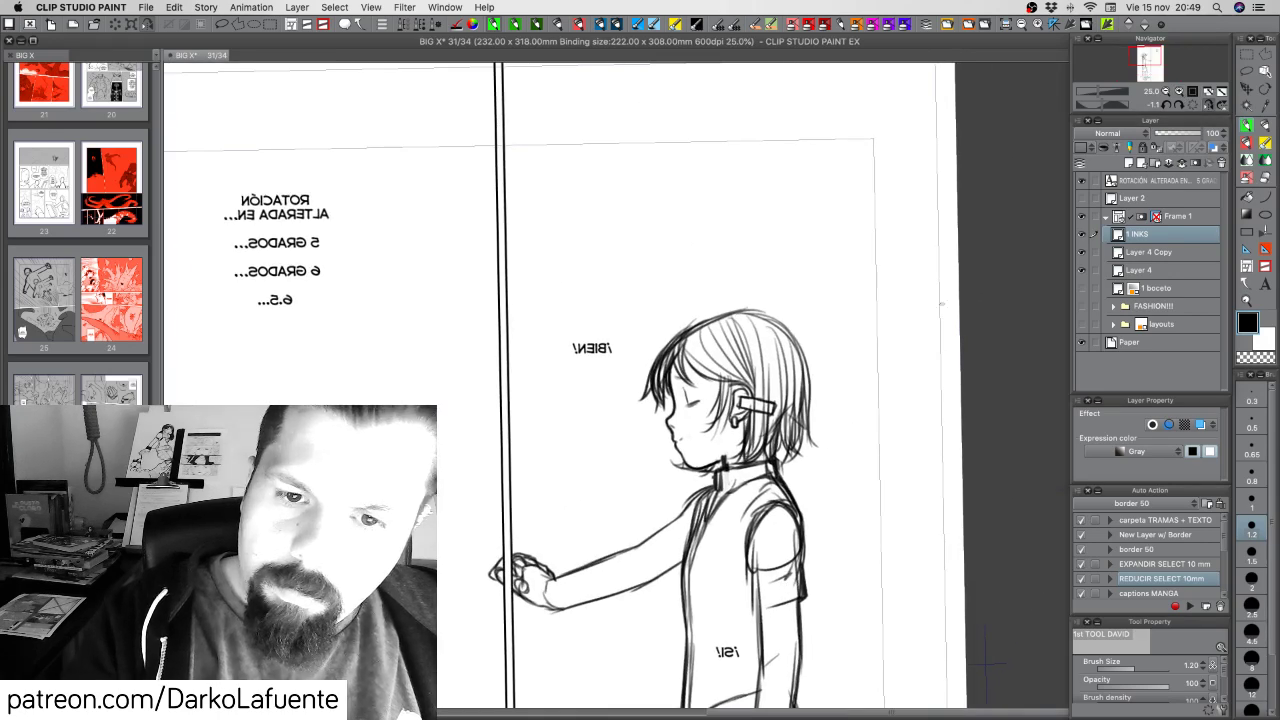
key("m")
mouse_move(686, 384)
left_mouse_down()
mouse_move(681, 405)
mouse_move(700, 392)
left_mouse_up()
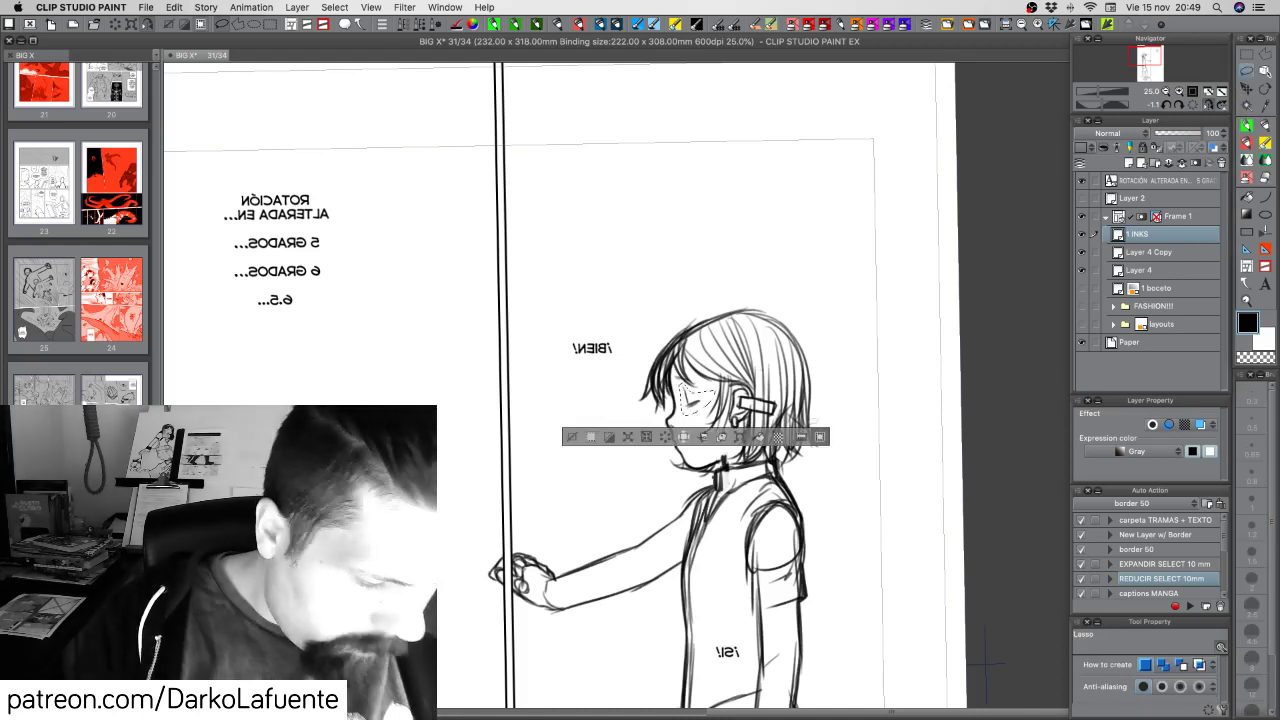
key("ctrl+t")
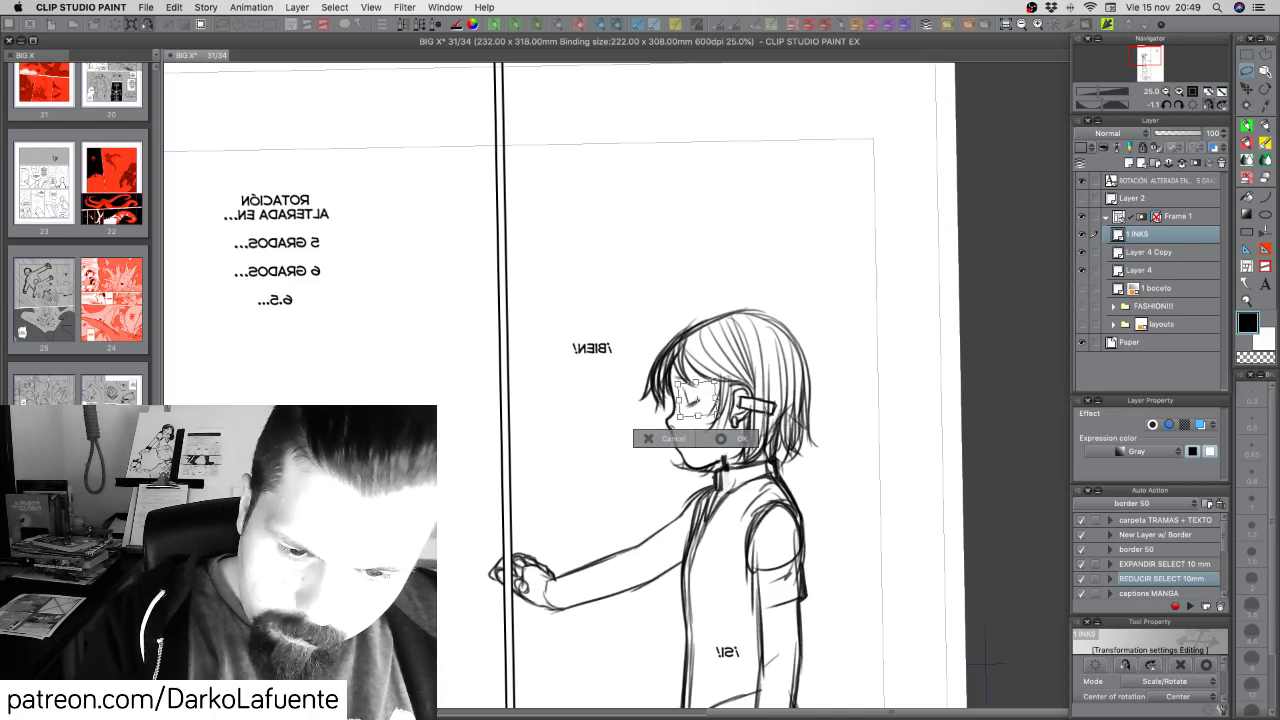
left_click(742, 438)
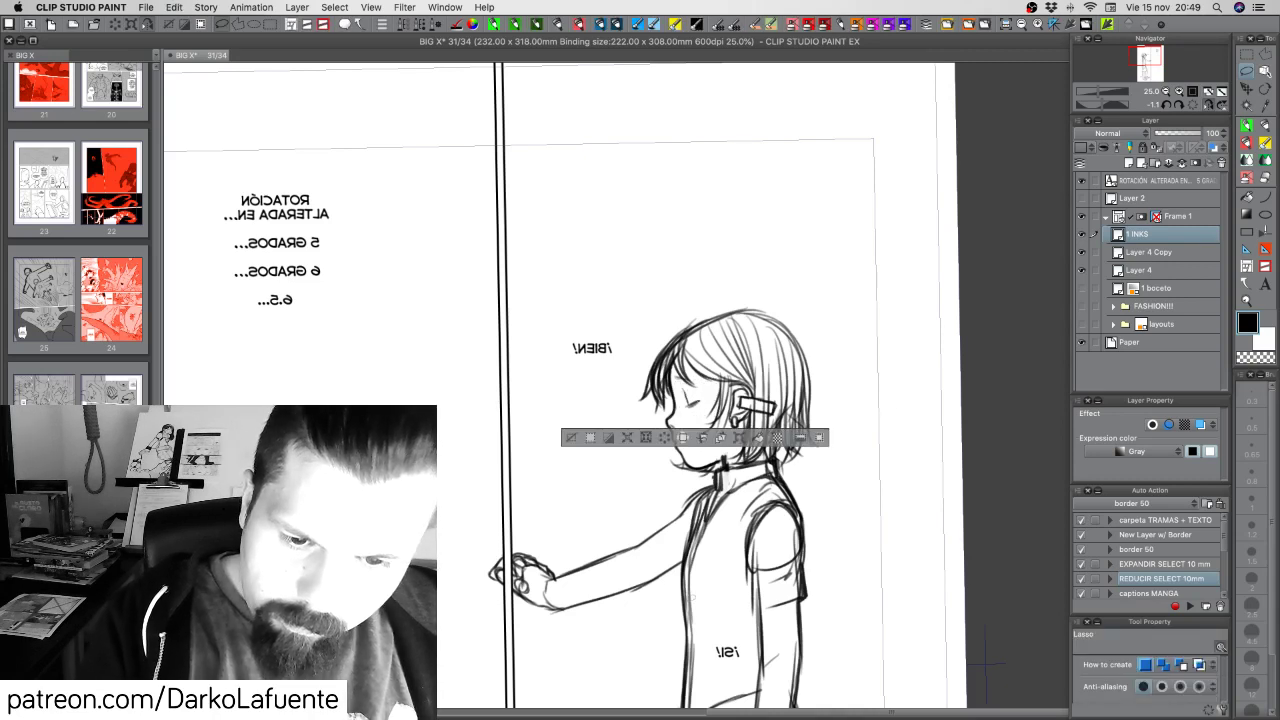
key("ctrl+d")
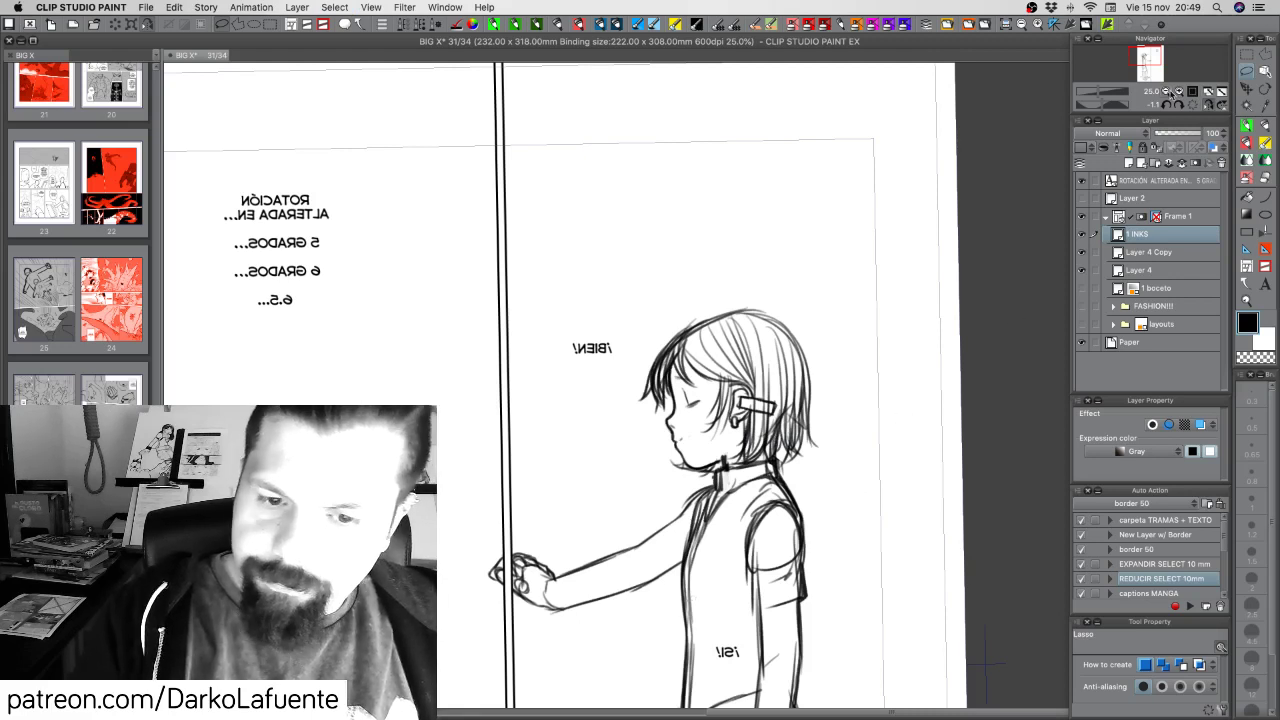
Check the whole mirrored figure on the page and save the page
key("ctrl+minus")
key("ctrl+minus")
key("r")
mouse_move(926, 483)
left_mouse_down()
mouse_move(923, 528)
mouse_move(929, 512)
left_mouse_up()
key("space")
mouse_move(880, 550)
left_mouse_down()
mouse_move(892, 498)
mouse_move(846, 402)
left_mouse_up()
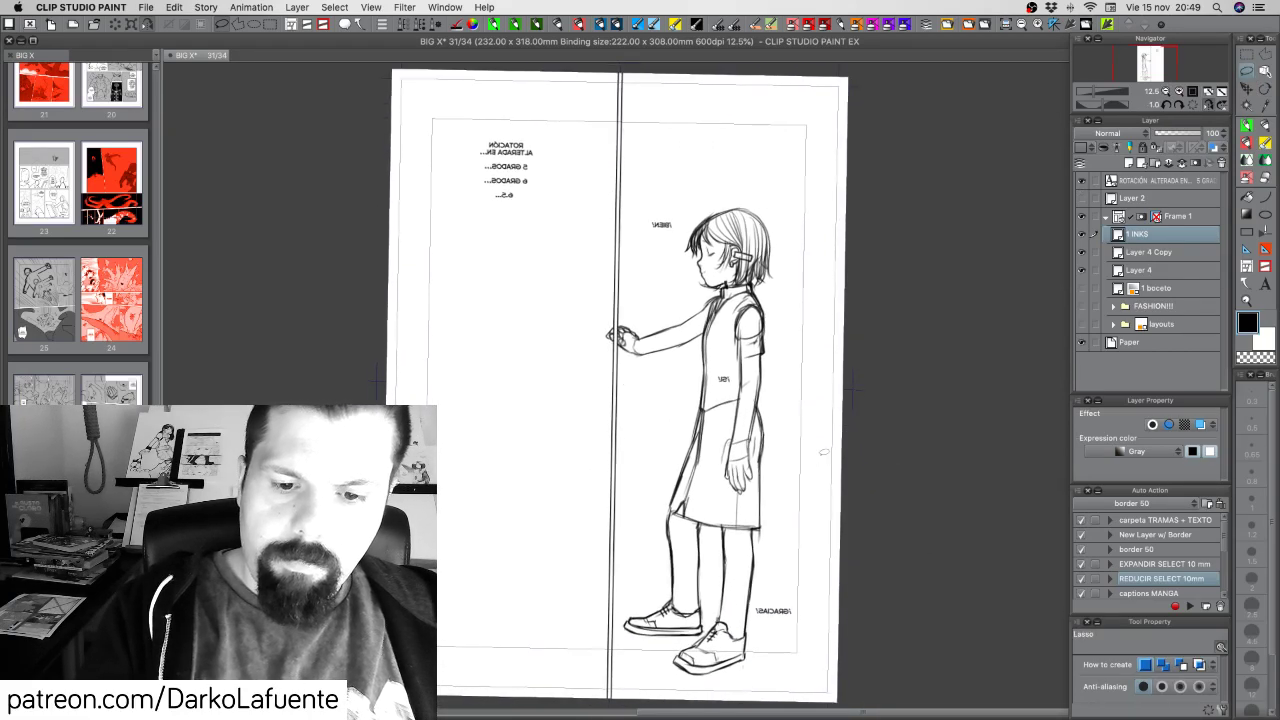
key("super+s")
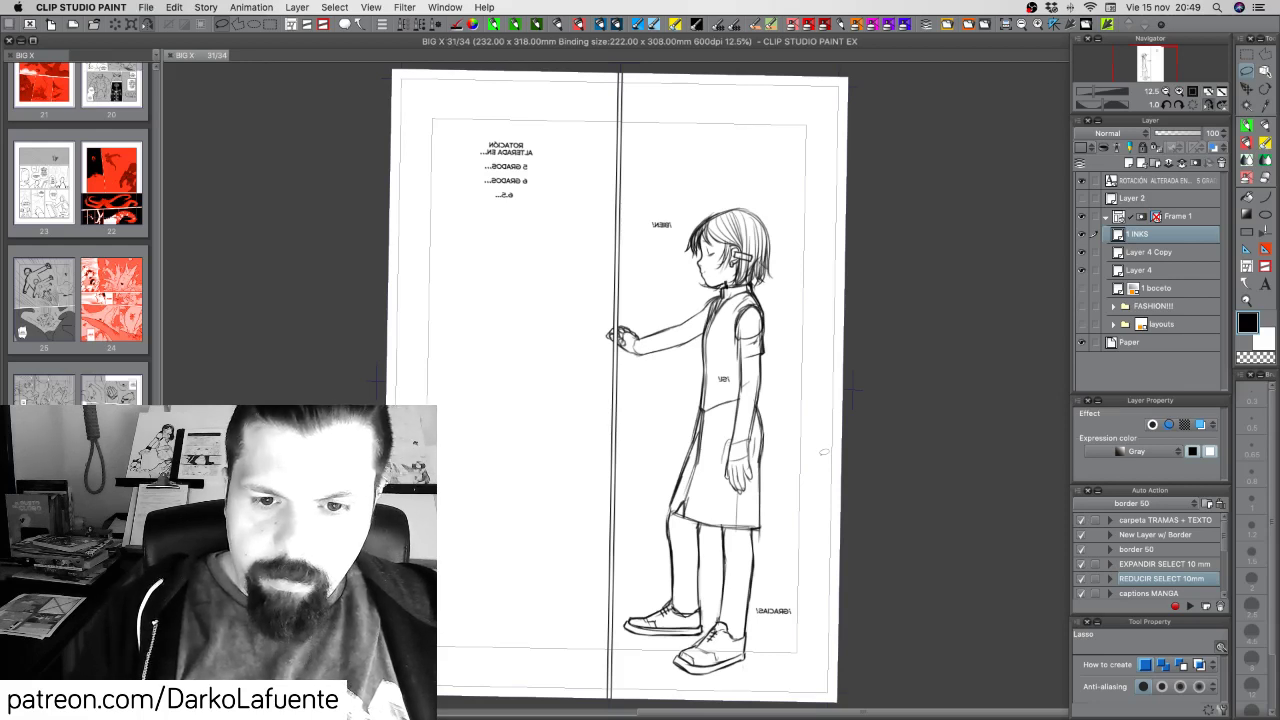
Try long sloping ground lines across the page at the figure's feet with the pen, undoing each one
left_click(1247, 125)
left_click_drag(492, 578, 943, 718)
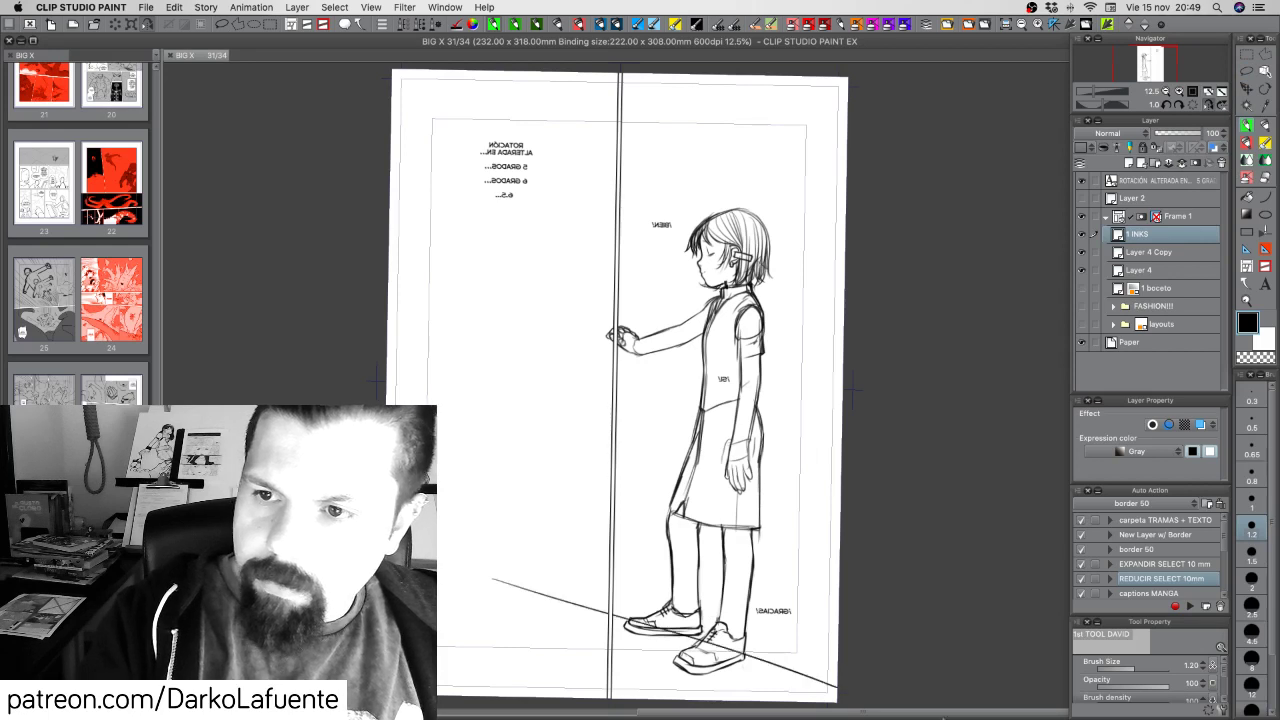
key("super+z")
left_click_drag(838, 638, 437, 692)
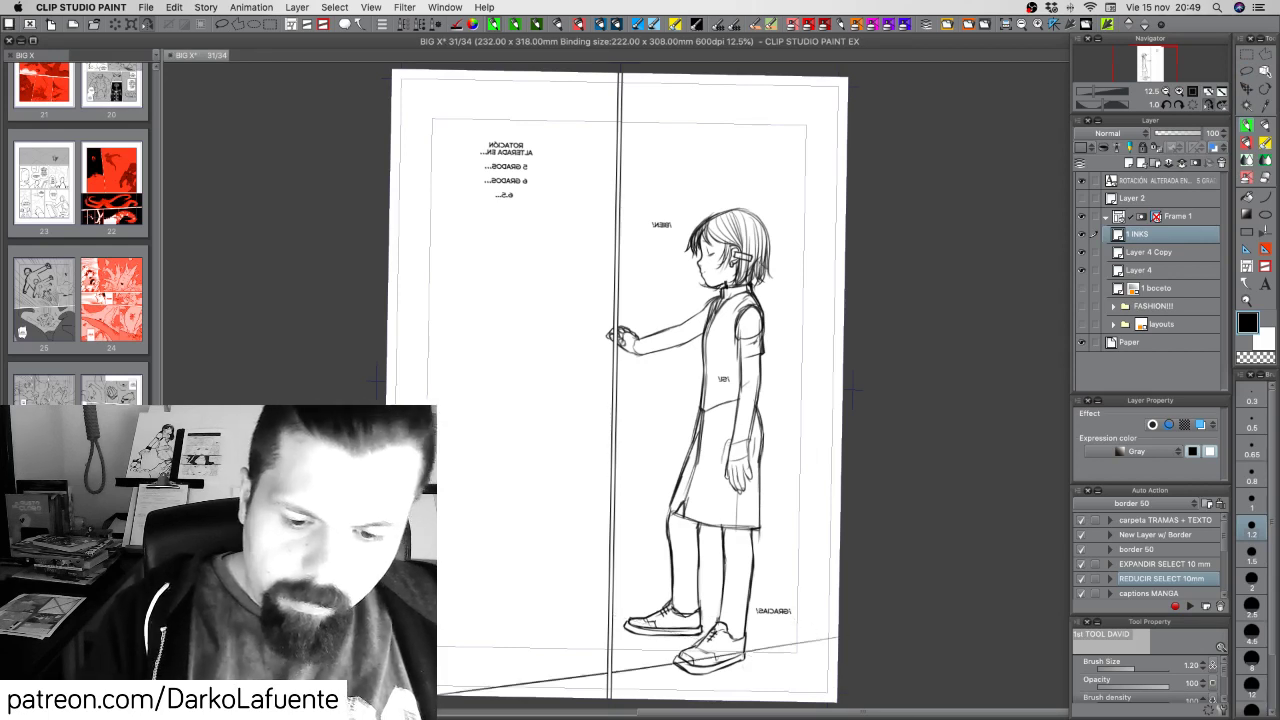
key("super+z")
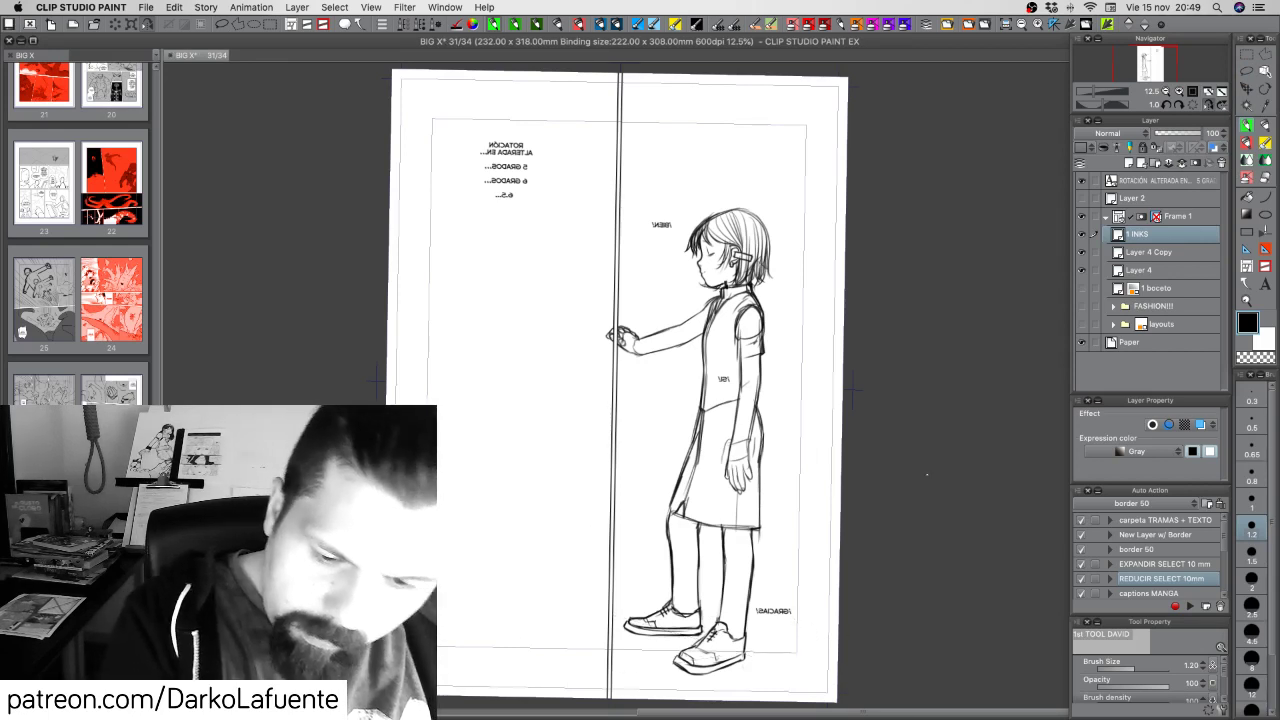
Compare the figure with the Layer 4 and Layer 4 Copy layers hidden and shown
left_click(1084, 270)
left_click(1084, 270)
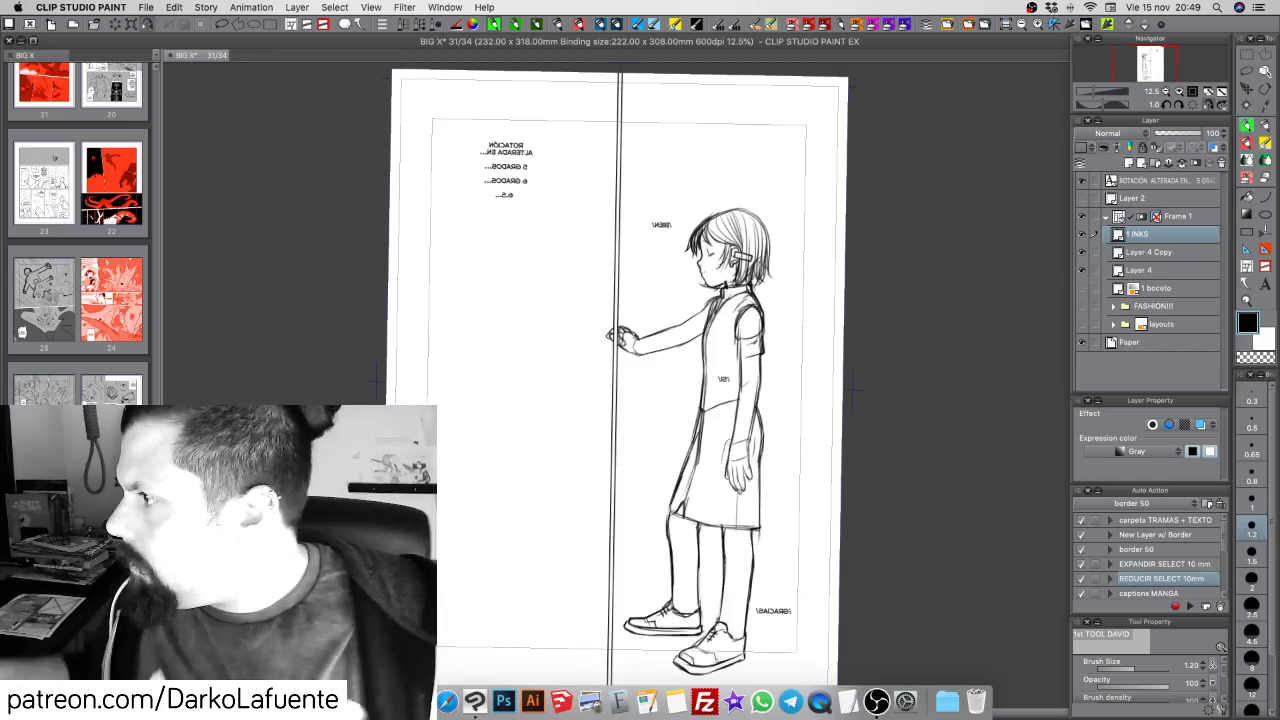
key("super+Tab")
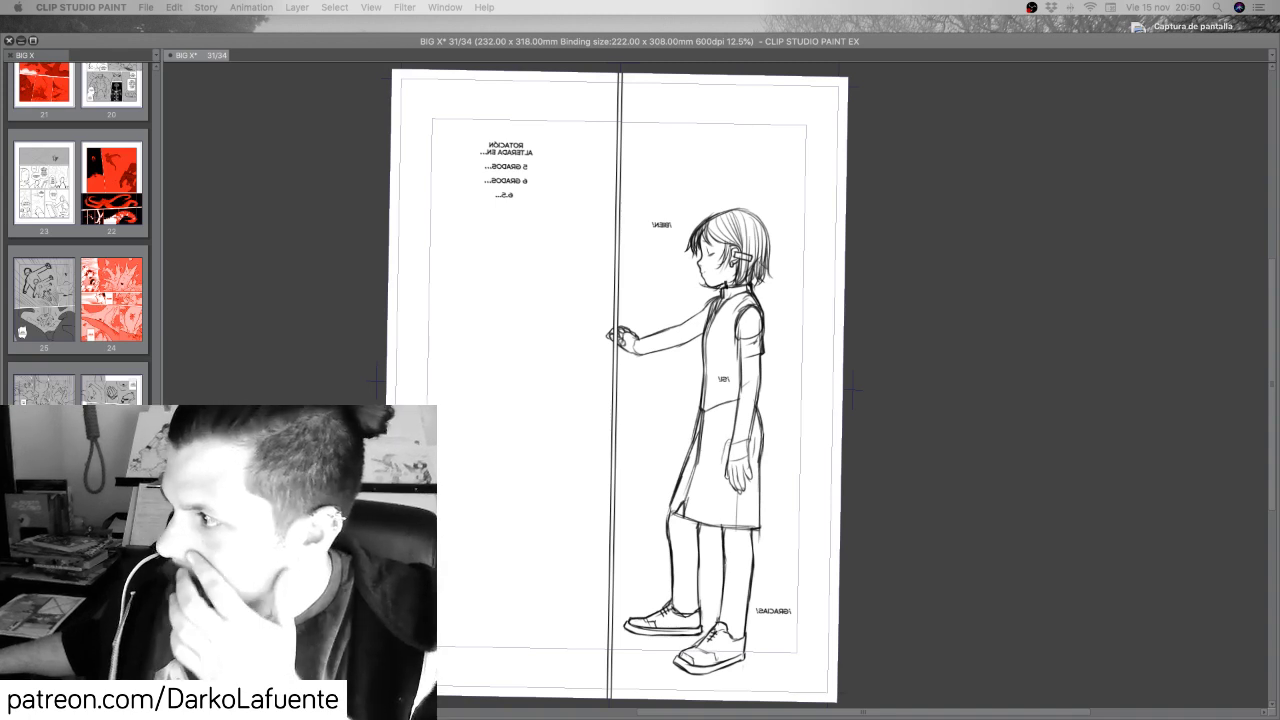
key("Tab")
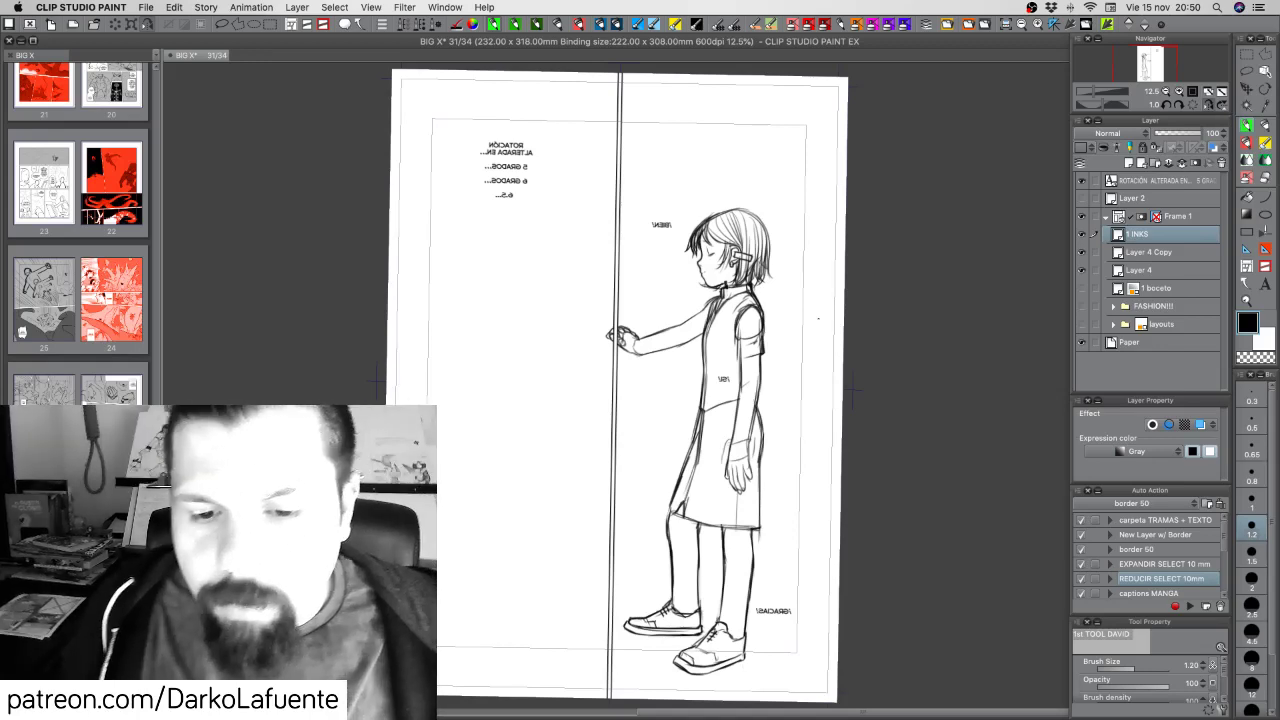
left_click(1082, 253)
left_click(1082, 253)
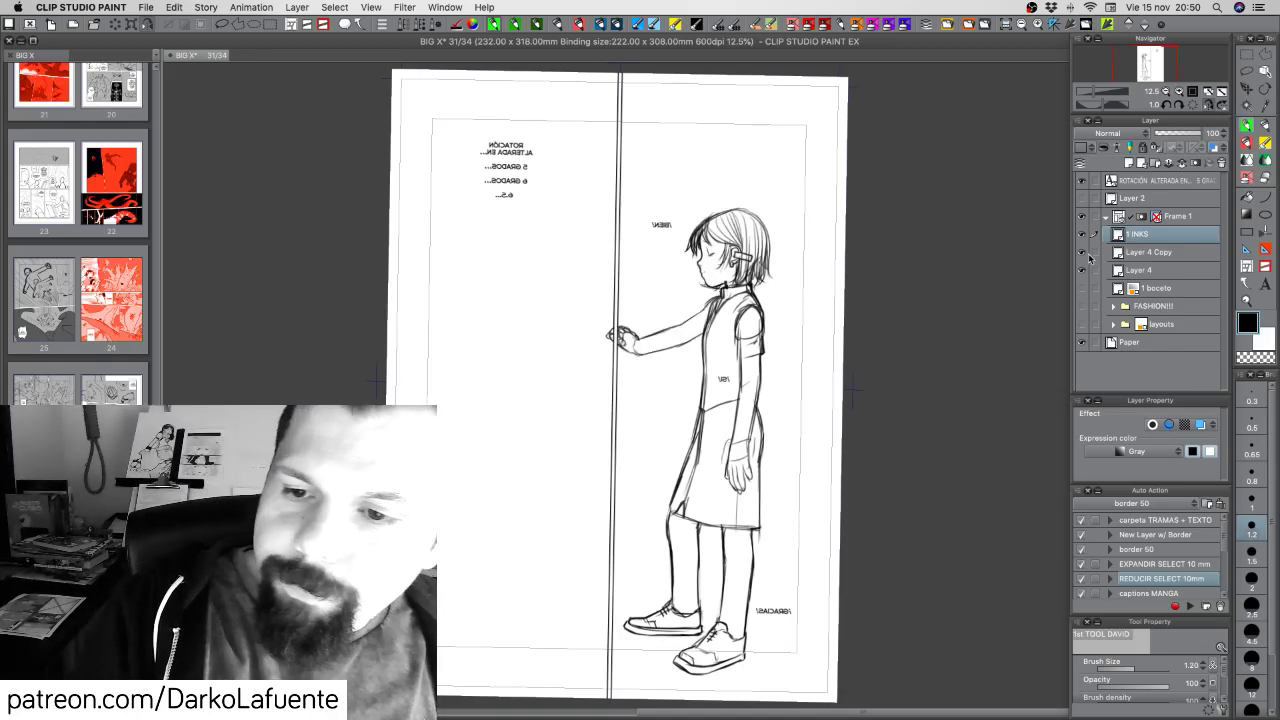
left_click(1082, 253)
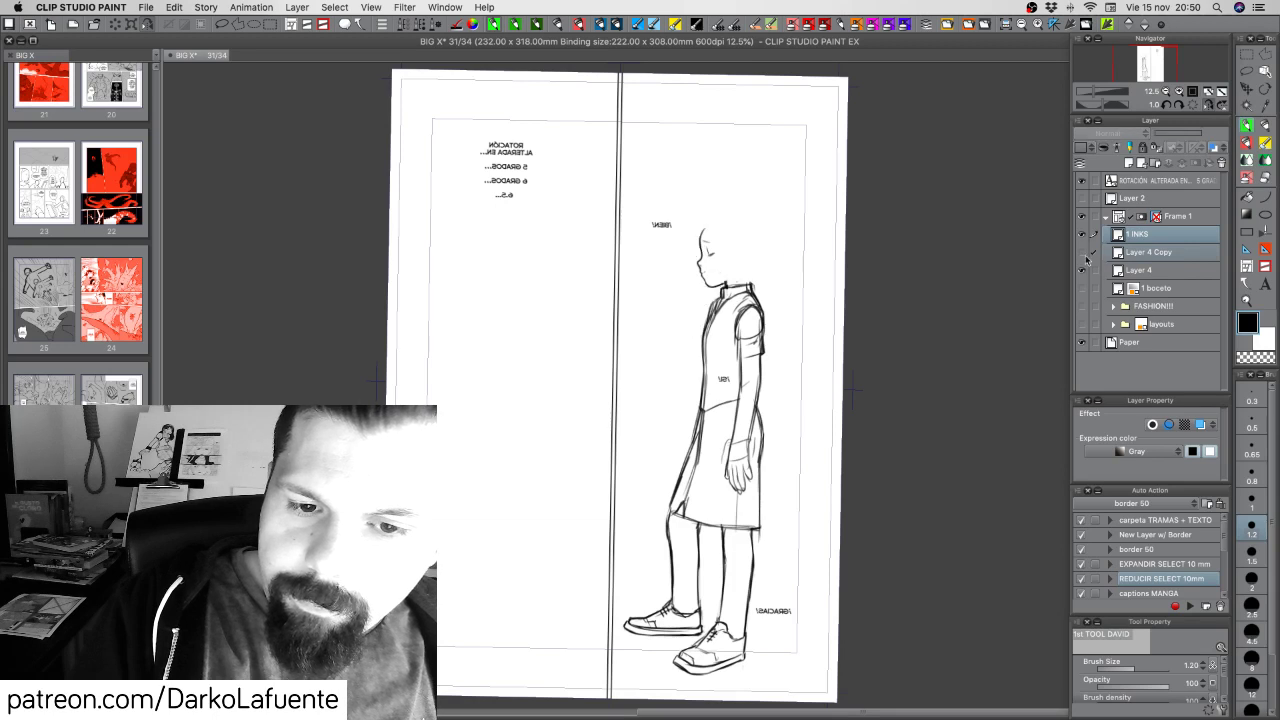
left_click(1082, 253)
Save the page and merge the Layer 4 Copy layer down into Layer 4
left_click(1150, 253)
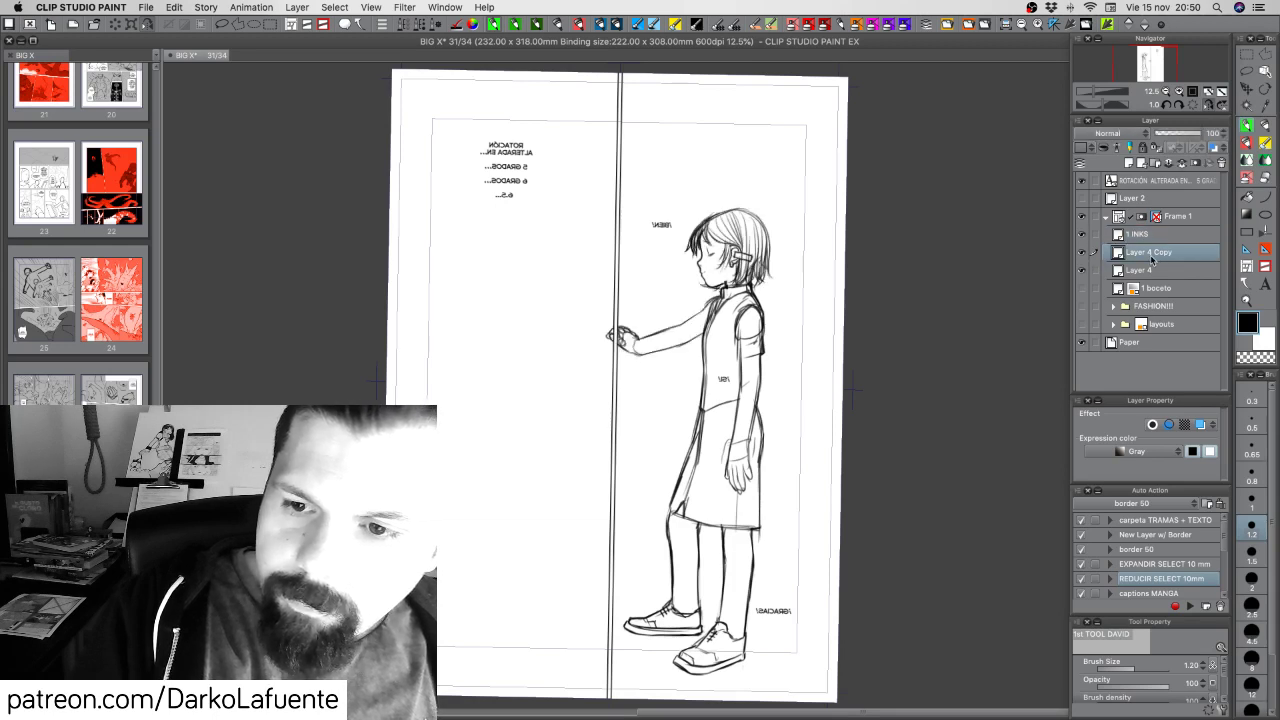
key("super+s")
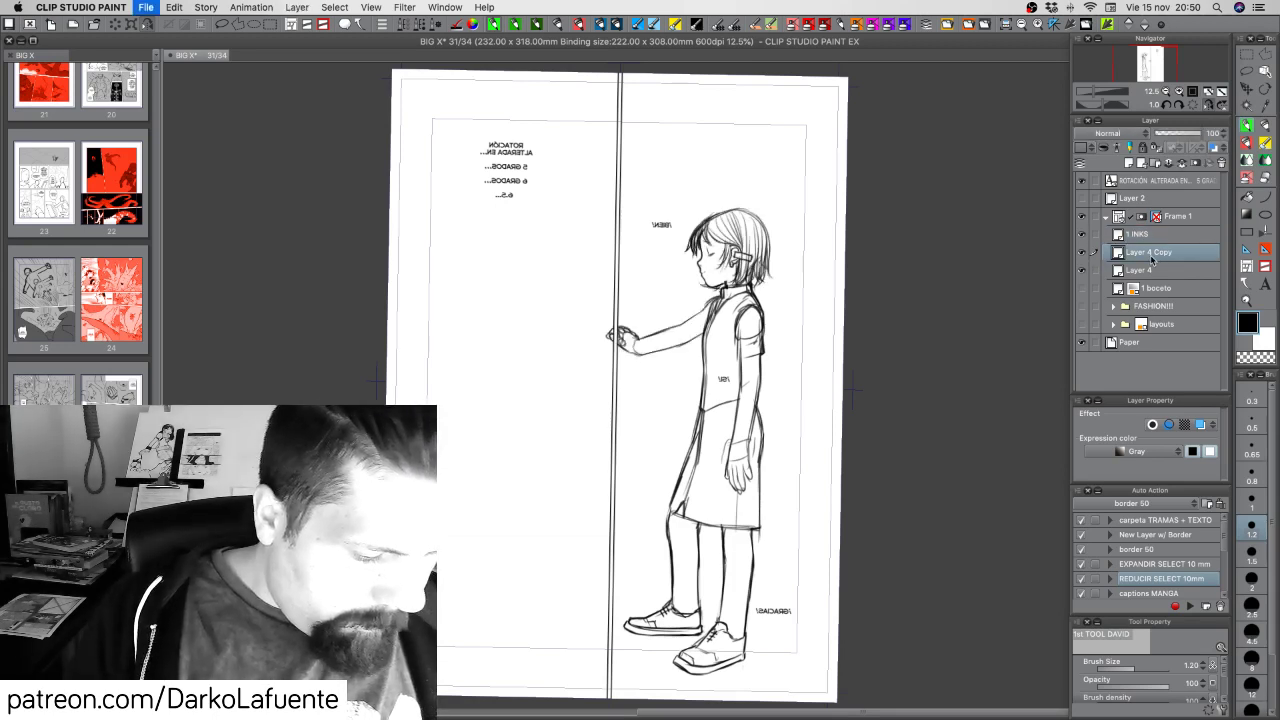
key("super+e")
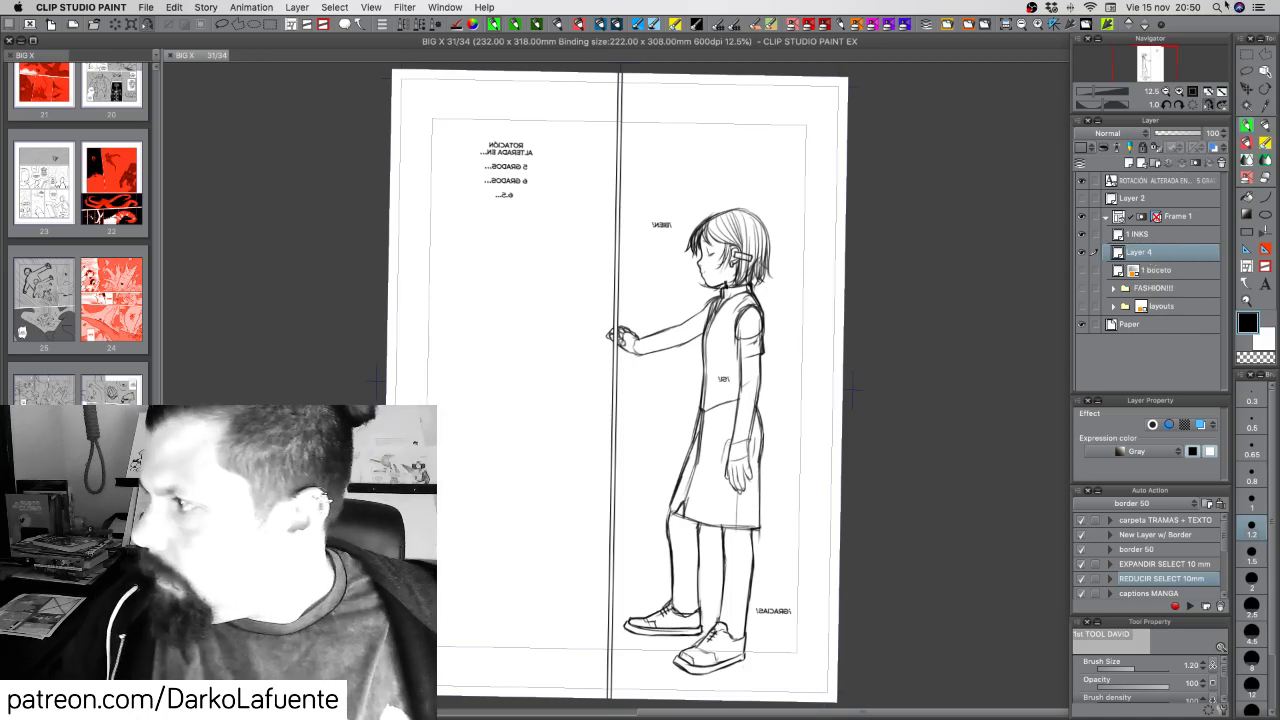
key("super+shift+5")
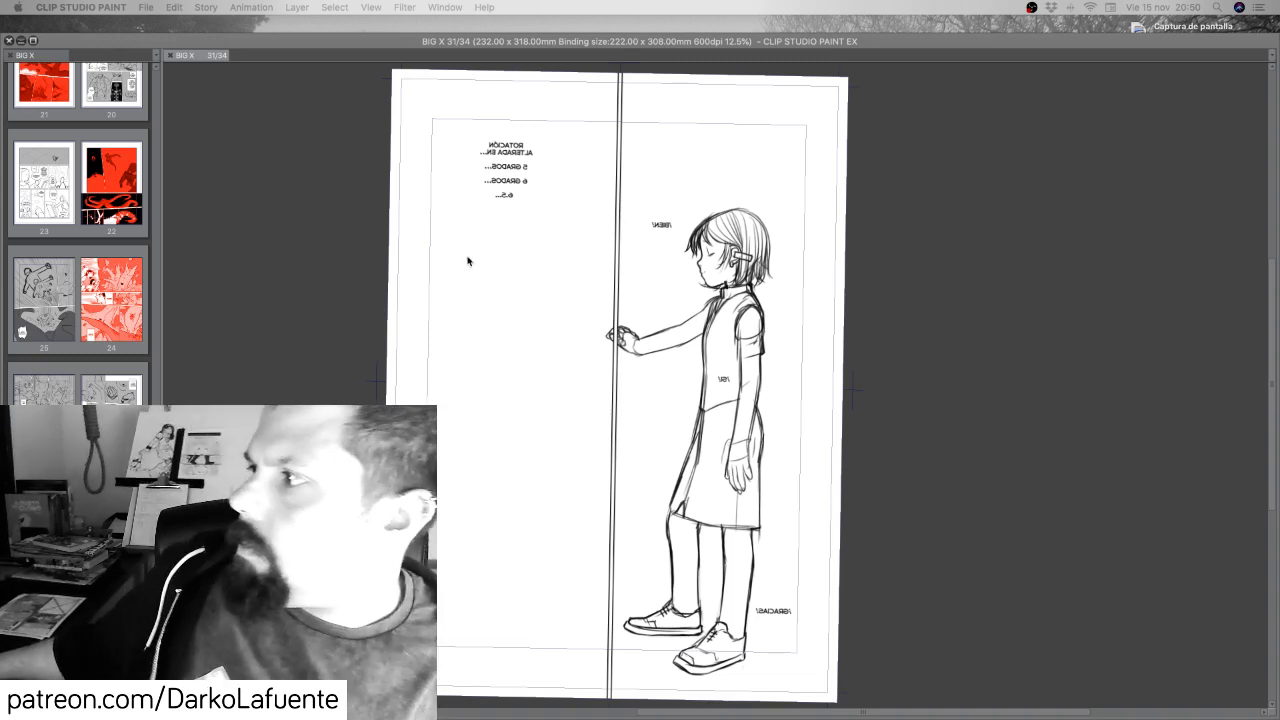
key("Tab")
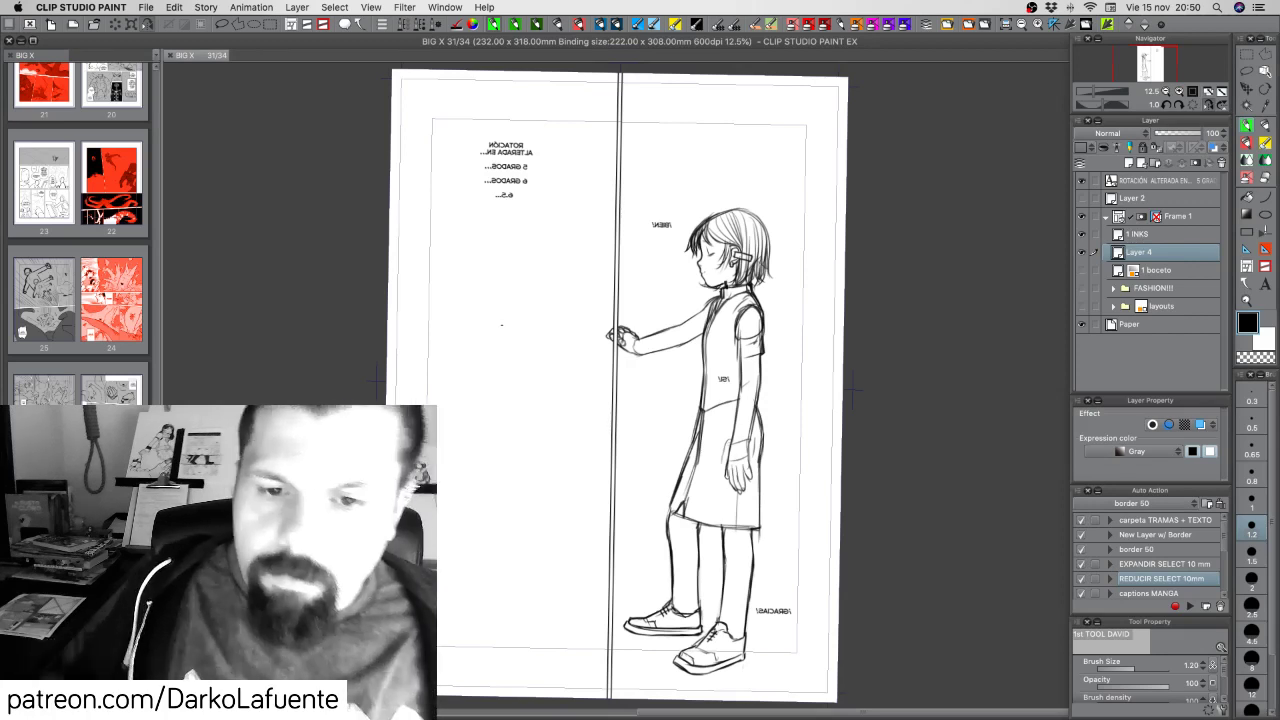
Transform the figure on the 1 INKS and Layer 4 layers together, tilting it slightly and moving it upward, away from the central panel divider
left_click(1082, 253)
left_click(1083, 254)
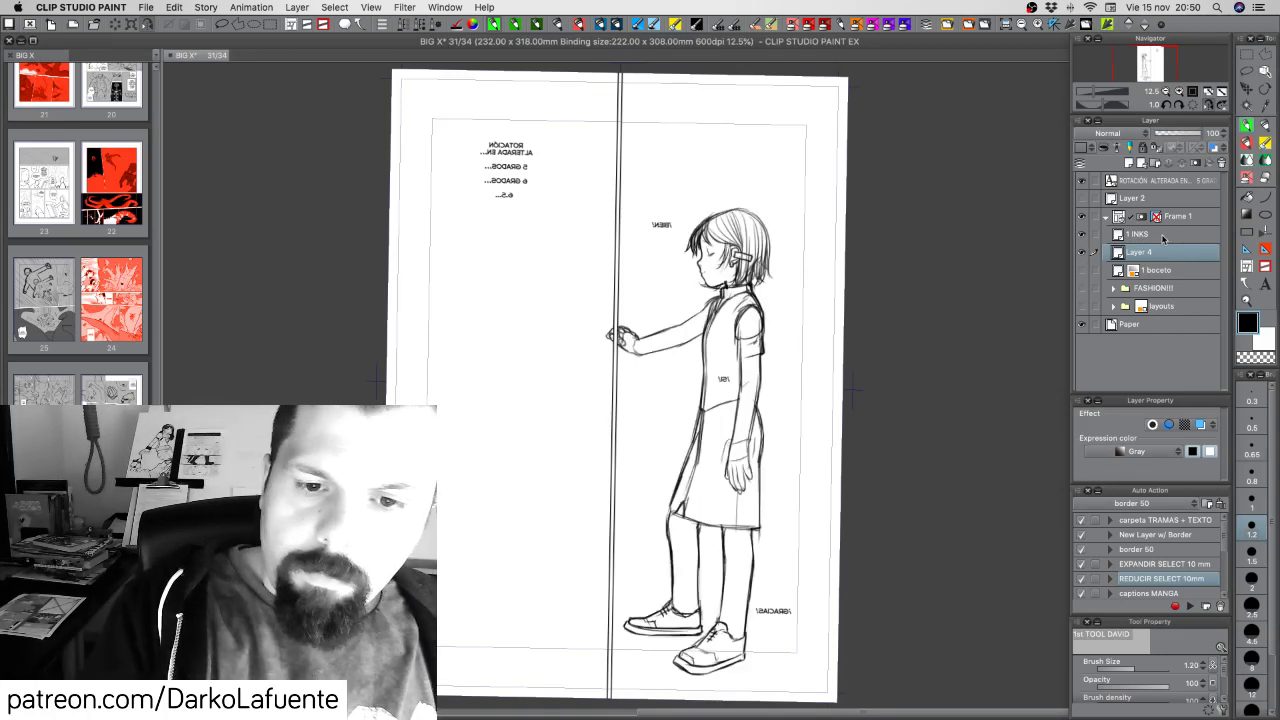
key("super+t")
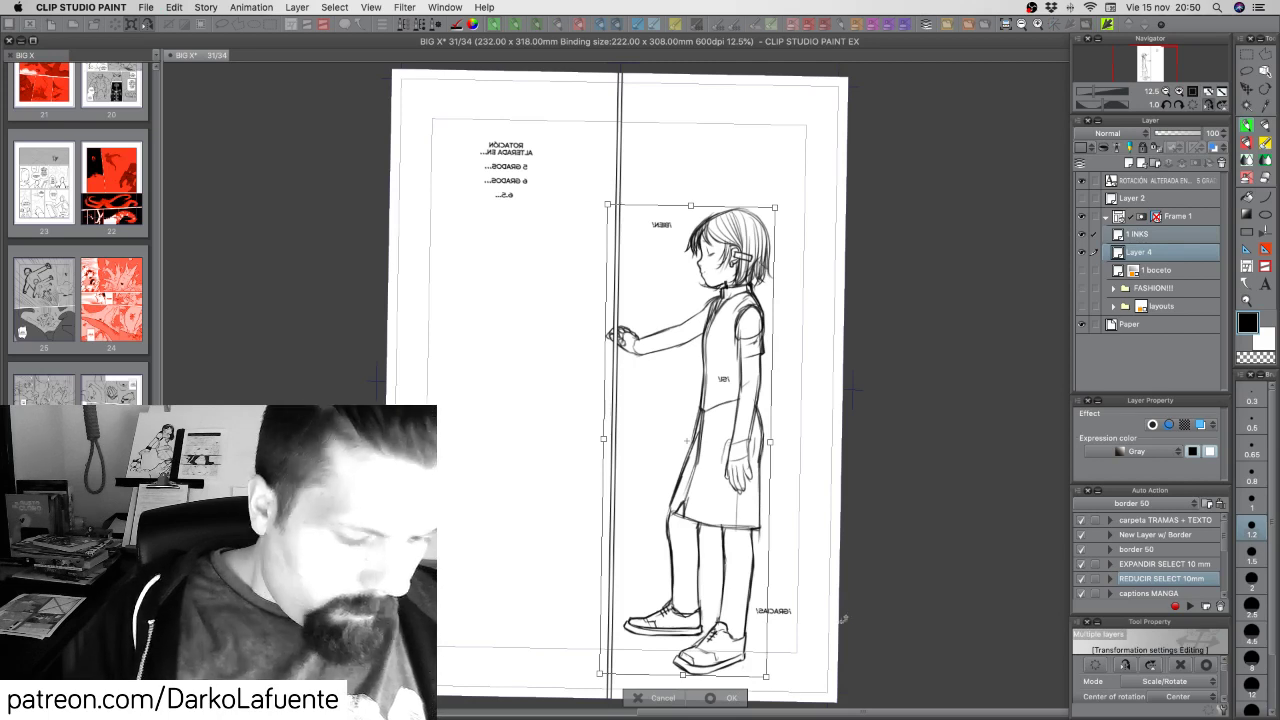
left_click_drag(845, 619, 863, 613)
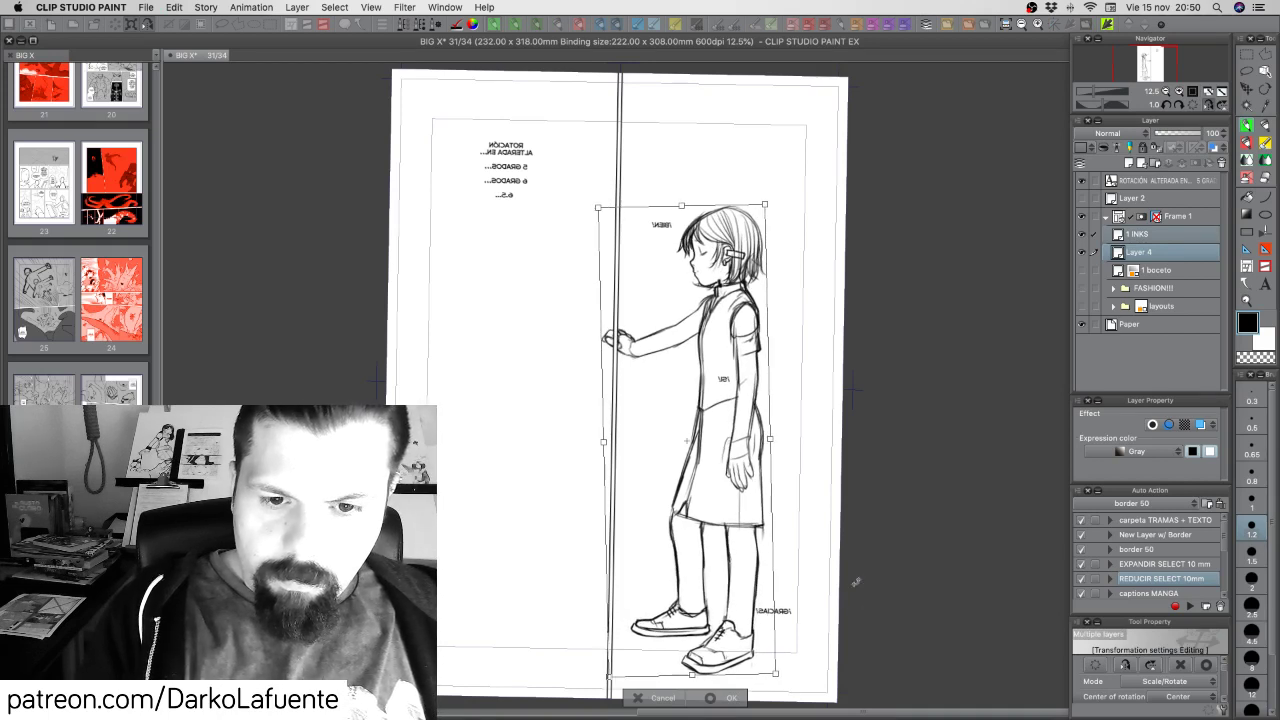
left_click_drag(750, 503, 760, 536)
left_click_drag(893, 537, 893, 533)
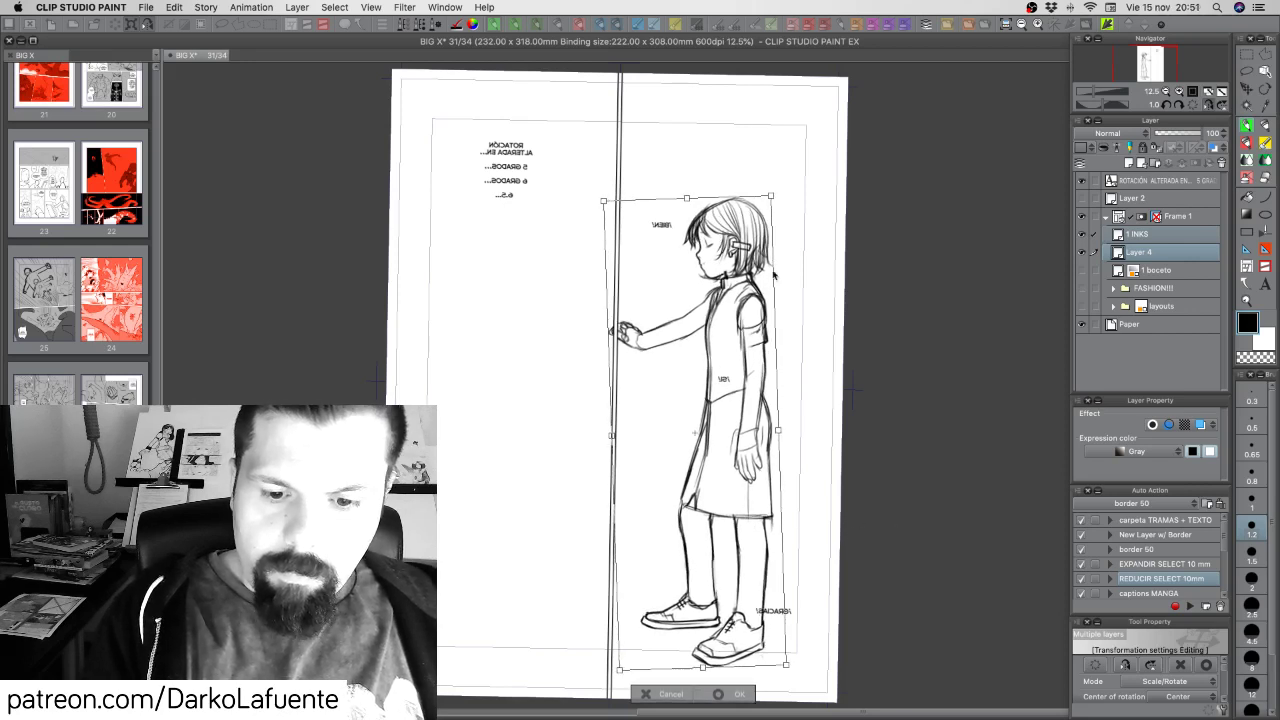
left_click_drag(773, 209, 782, 188)
left_click_drag(777, 253, 786, 241)
left_click_drag(787, 175, 791, 168)
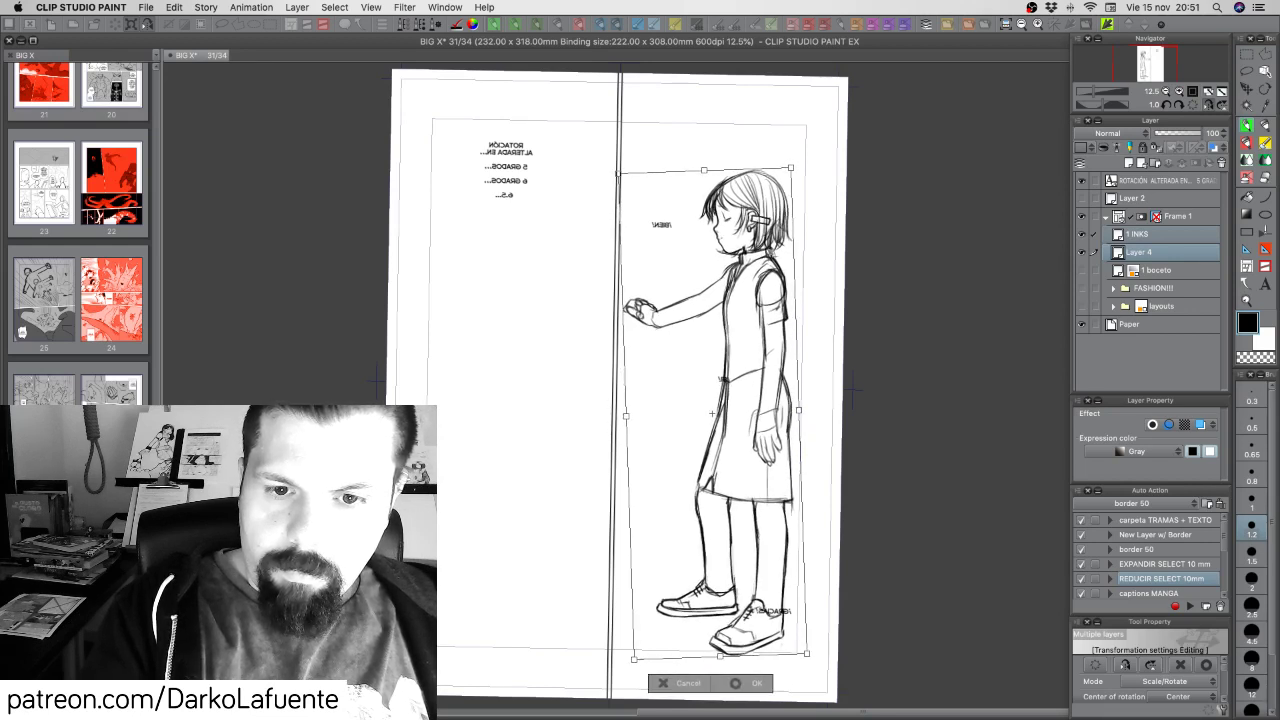
left_click_drag(773, 258, 774, 258)
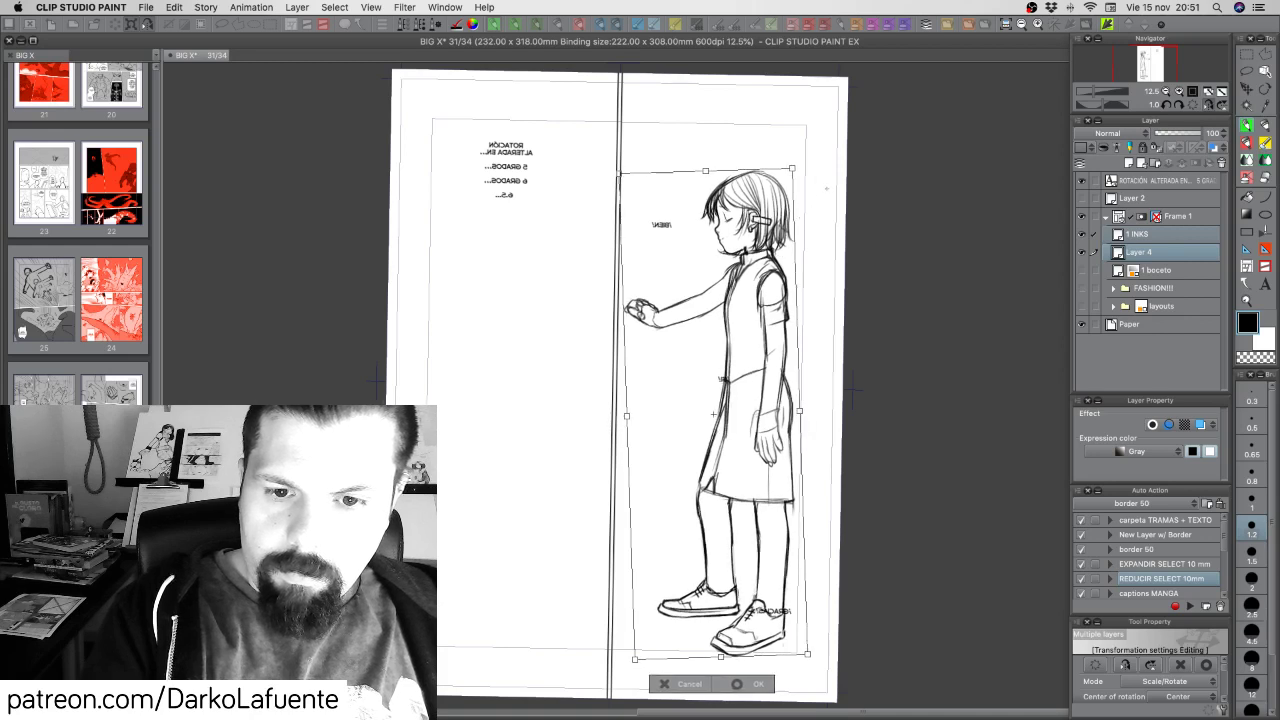
left_click_drag(826, 187, 814, 148)
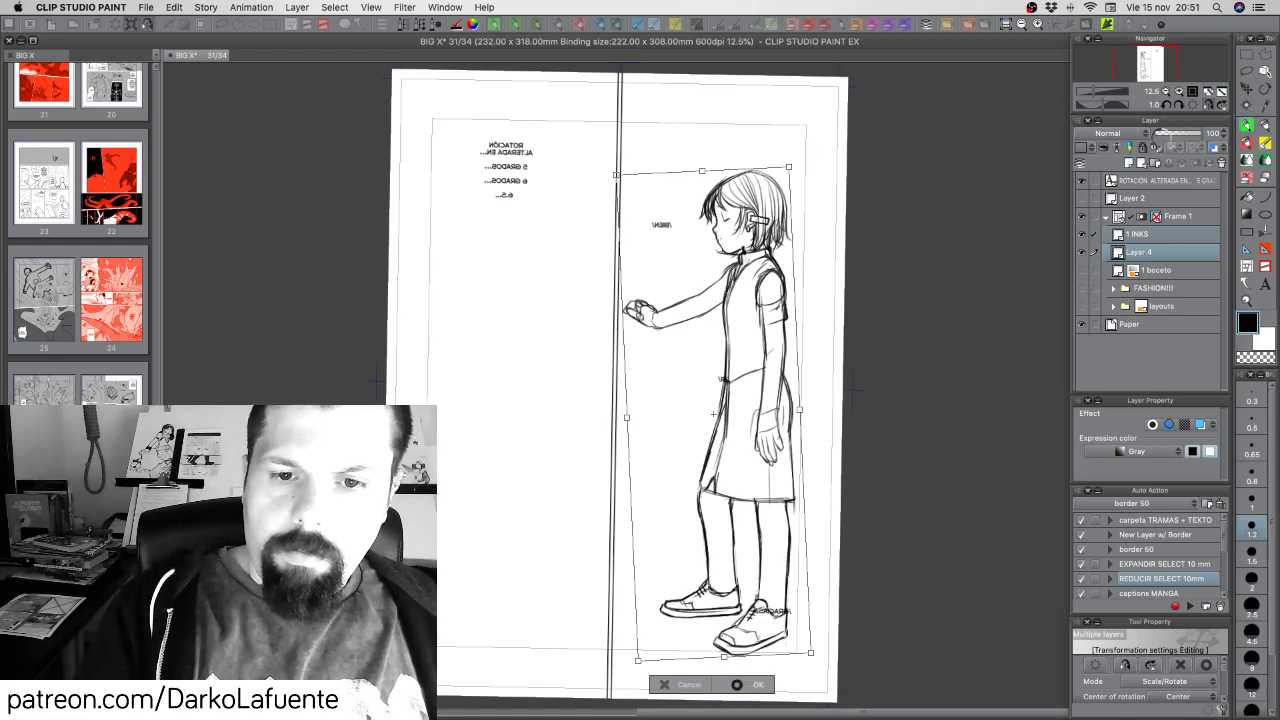
key("Return")
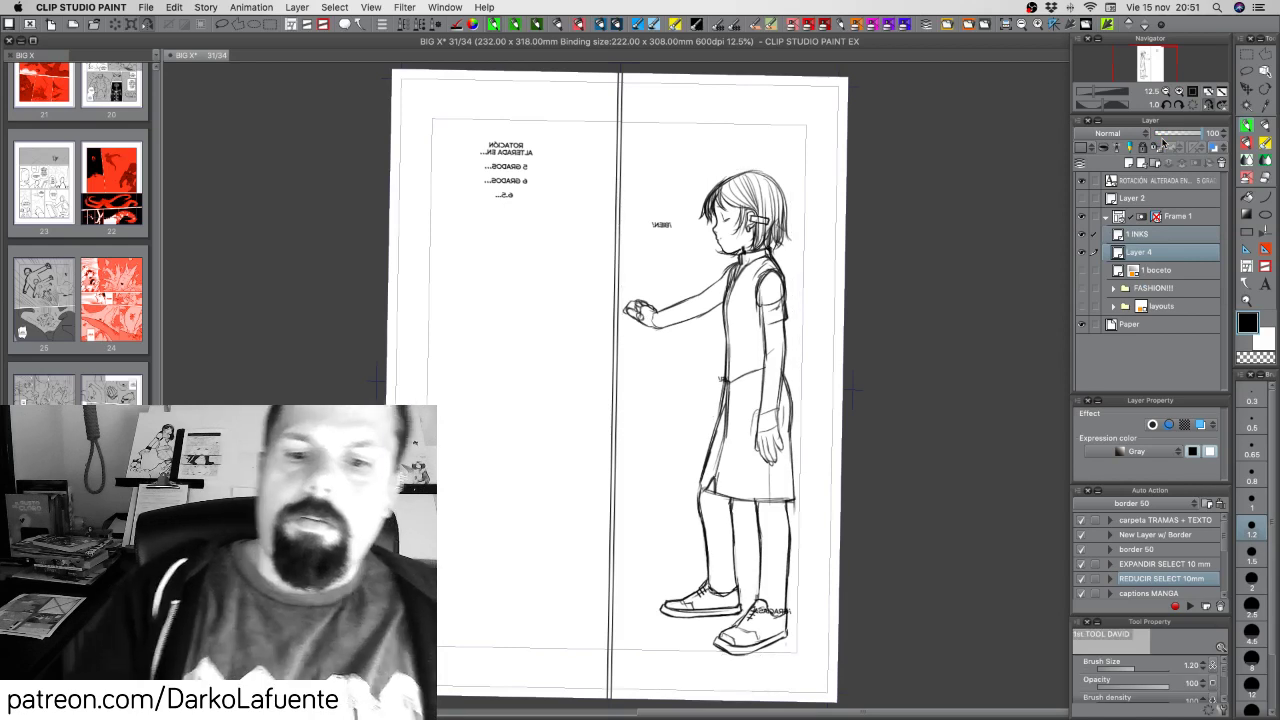
Reset the canvas rotation, turn off the mirrored view, and show the orange 1 boceto sketch behind the figure
left_click(1196, 105)
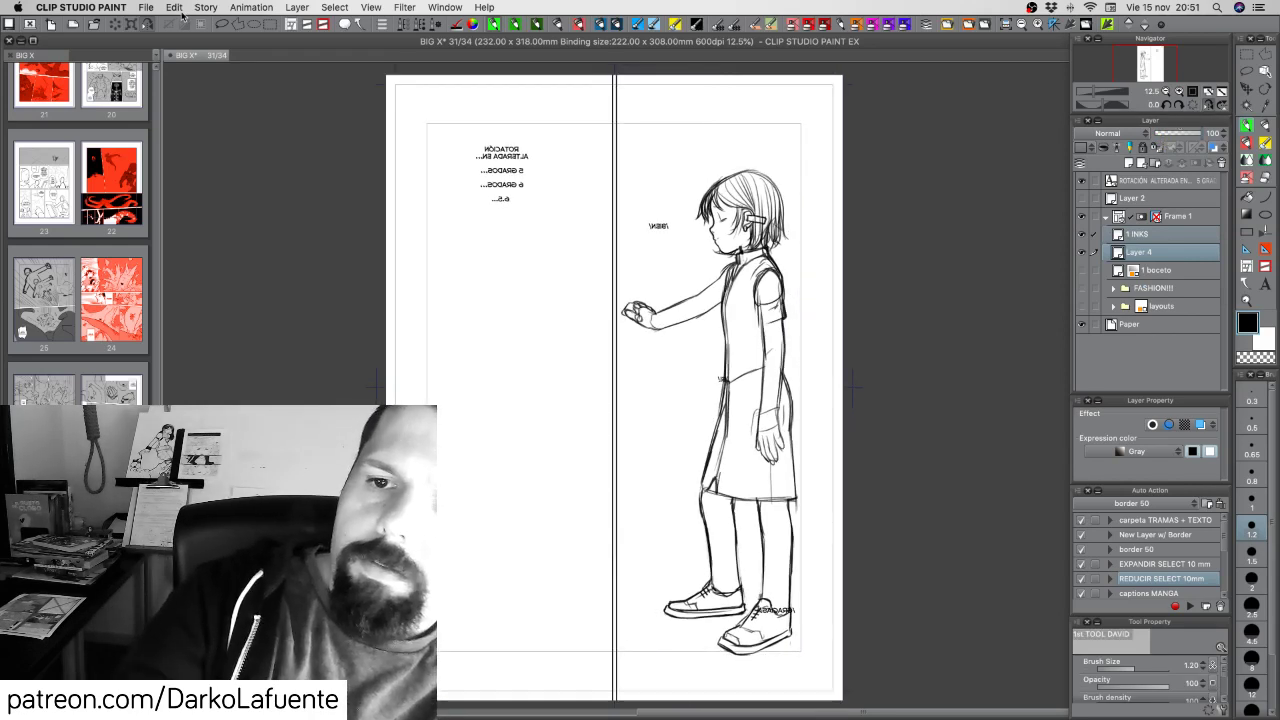
left_click(148, 23)
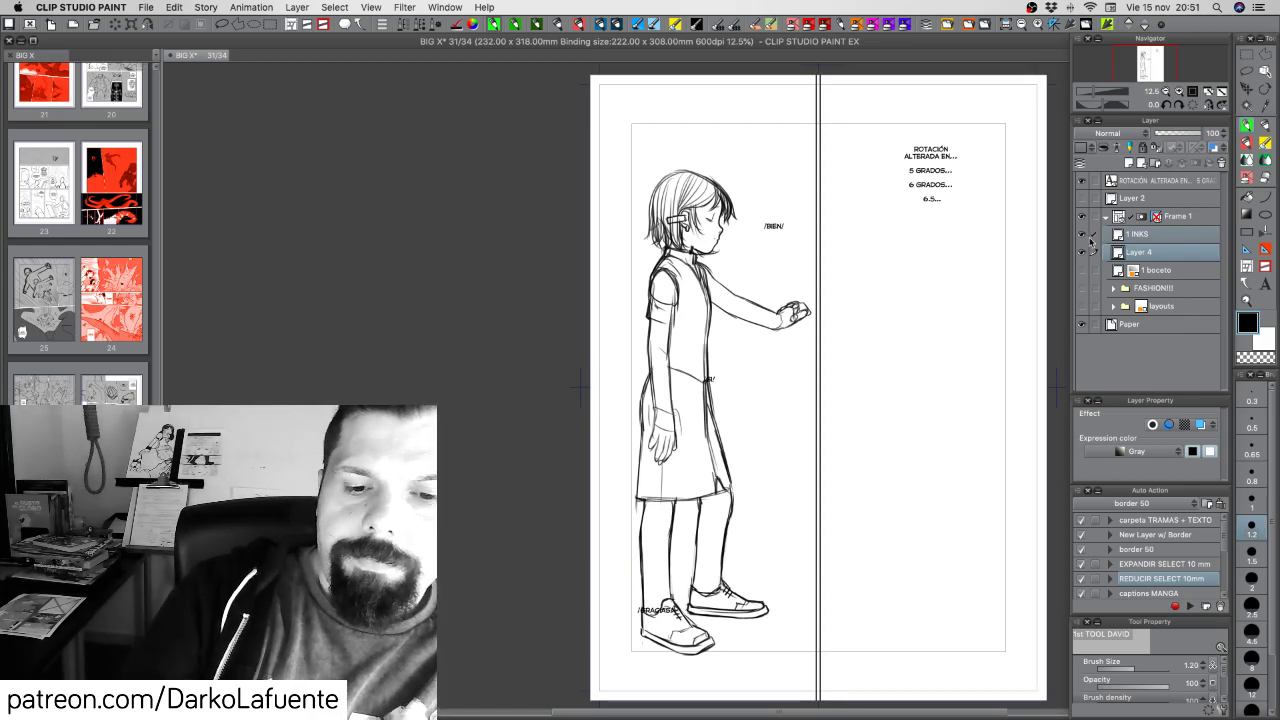
left_click(1082, 270)
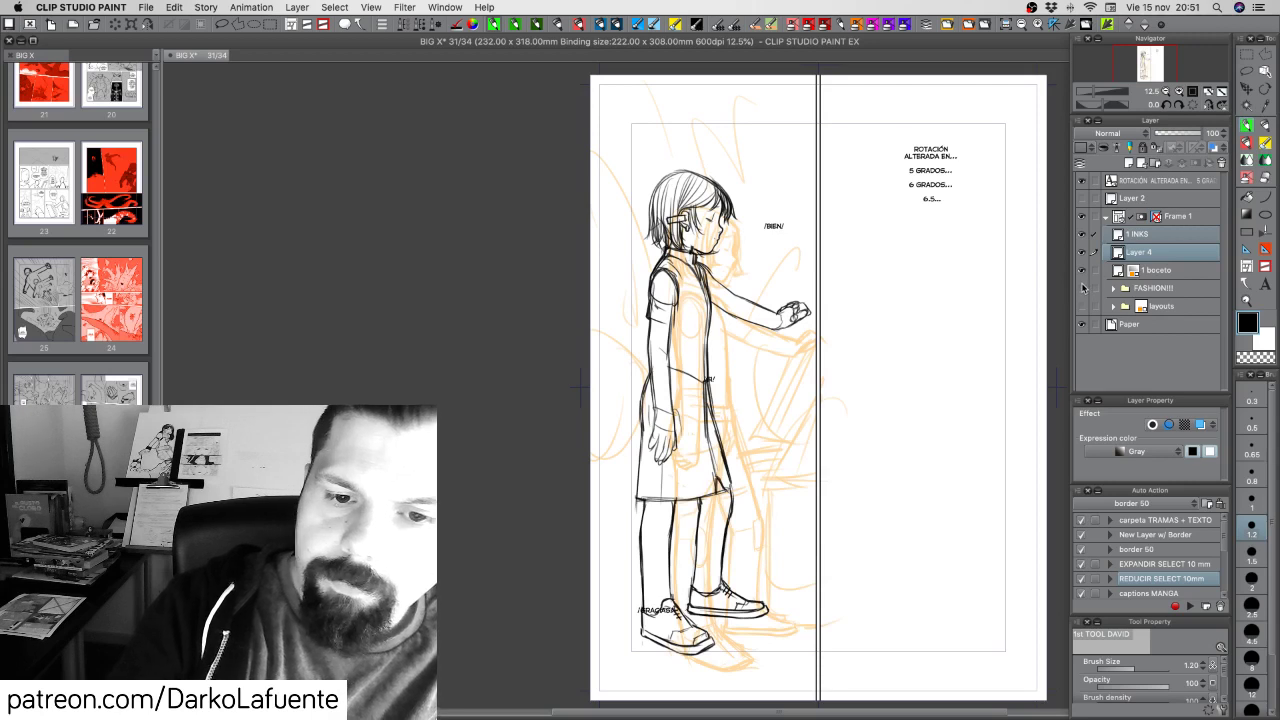
left_click(1081, 272)
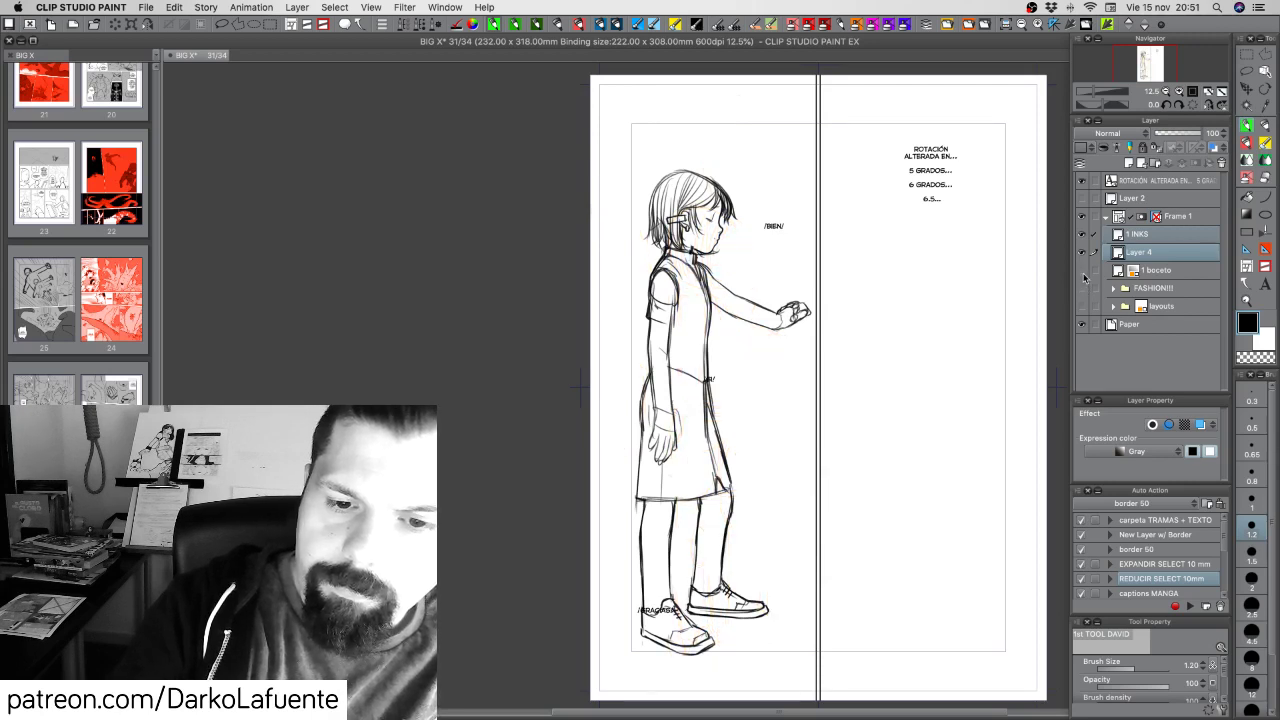
left_click(1082, 272)
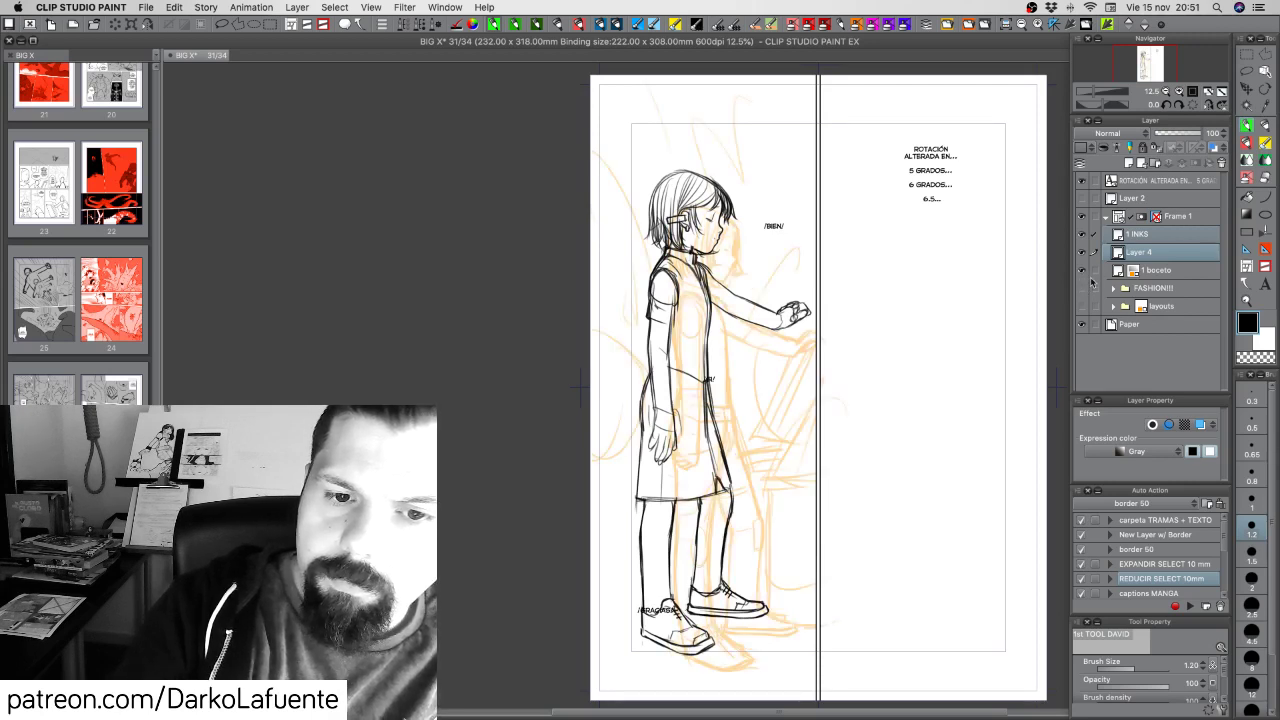
Move the 1 boceto sketch up and toward the page's outer edge so it lies beneath the figure, and check the match
left_click(1158, 272)
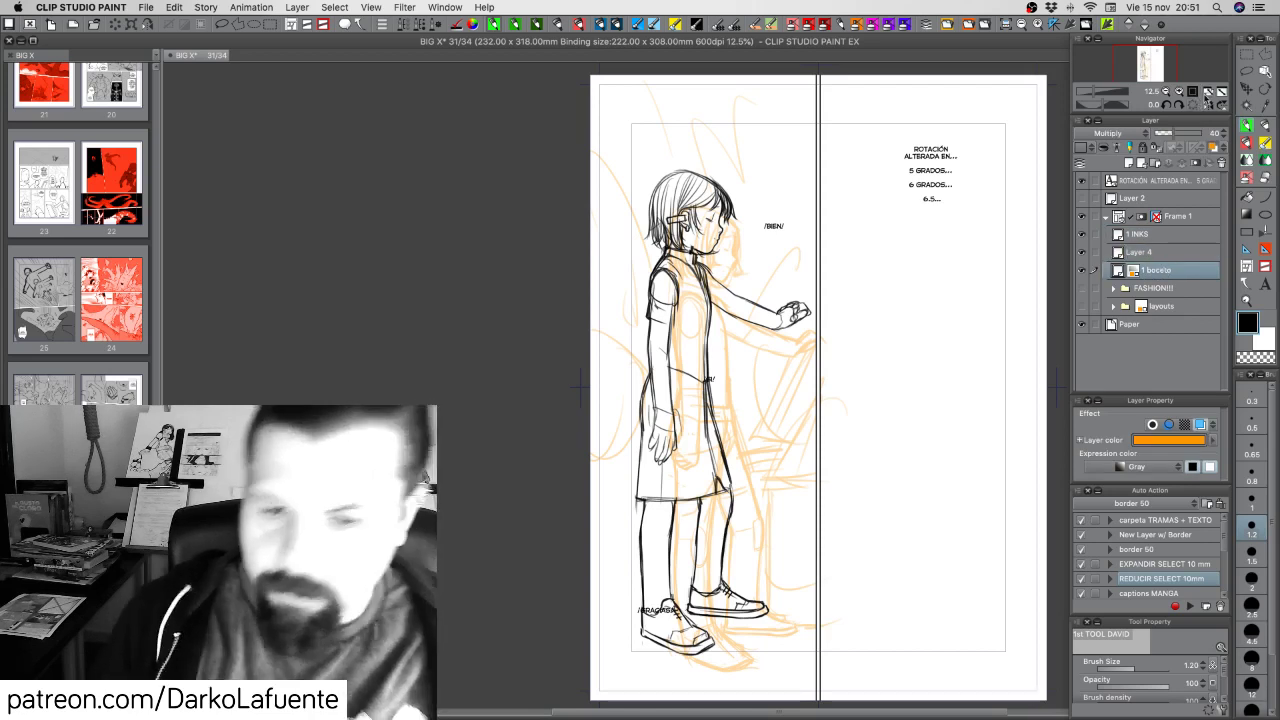
left_click(1246, 89)
mouse_move(797, 435)
left_mouse_down()
mouse_move(780, 409)
mouse_move(797, 411)
left_mouse_up()
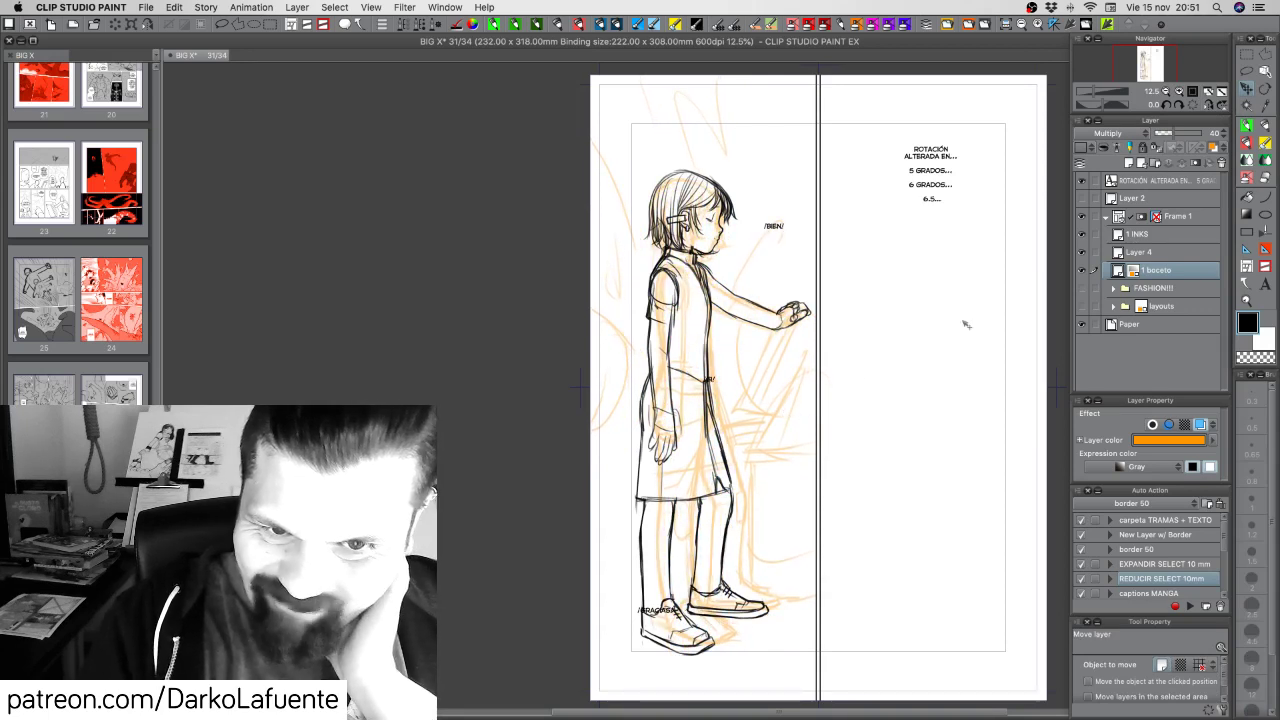
left_click(1081, 271)
left_click(1081, 271)
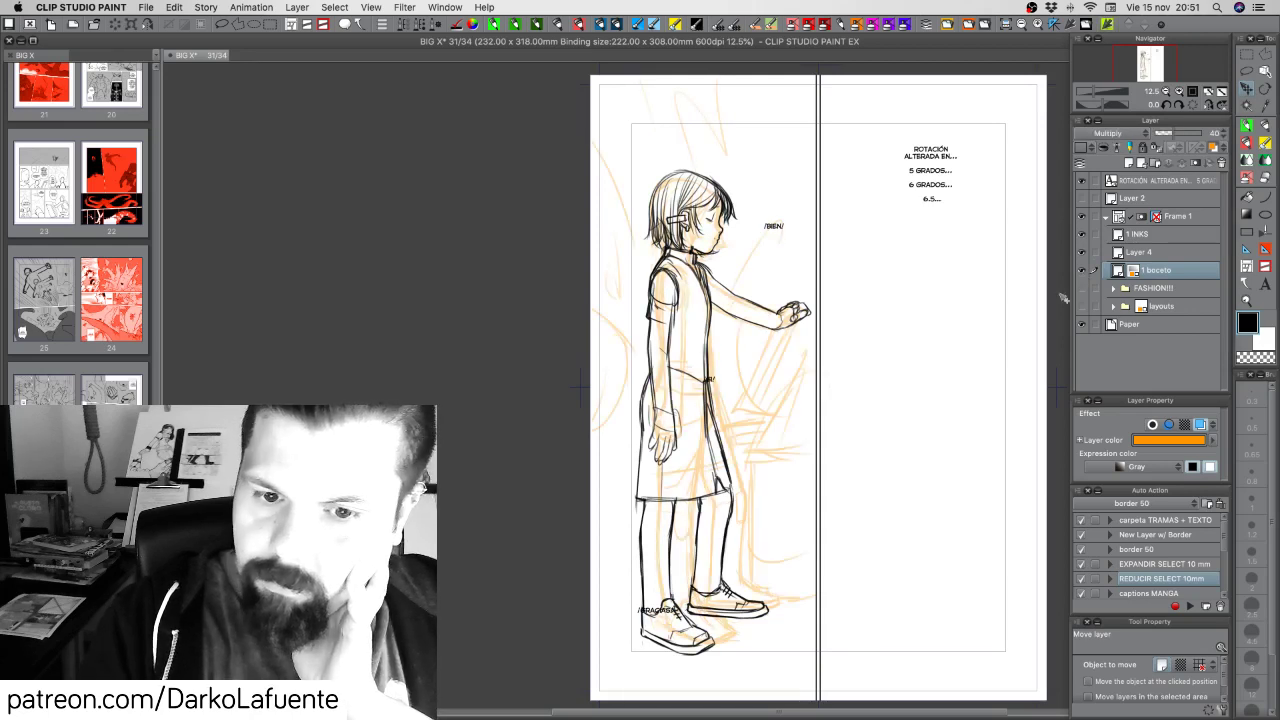
Hide the 1 boceto layer, check the whole page at reduced size, and save it
left_click(1081, 271)
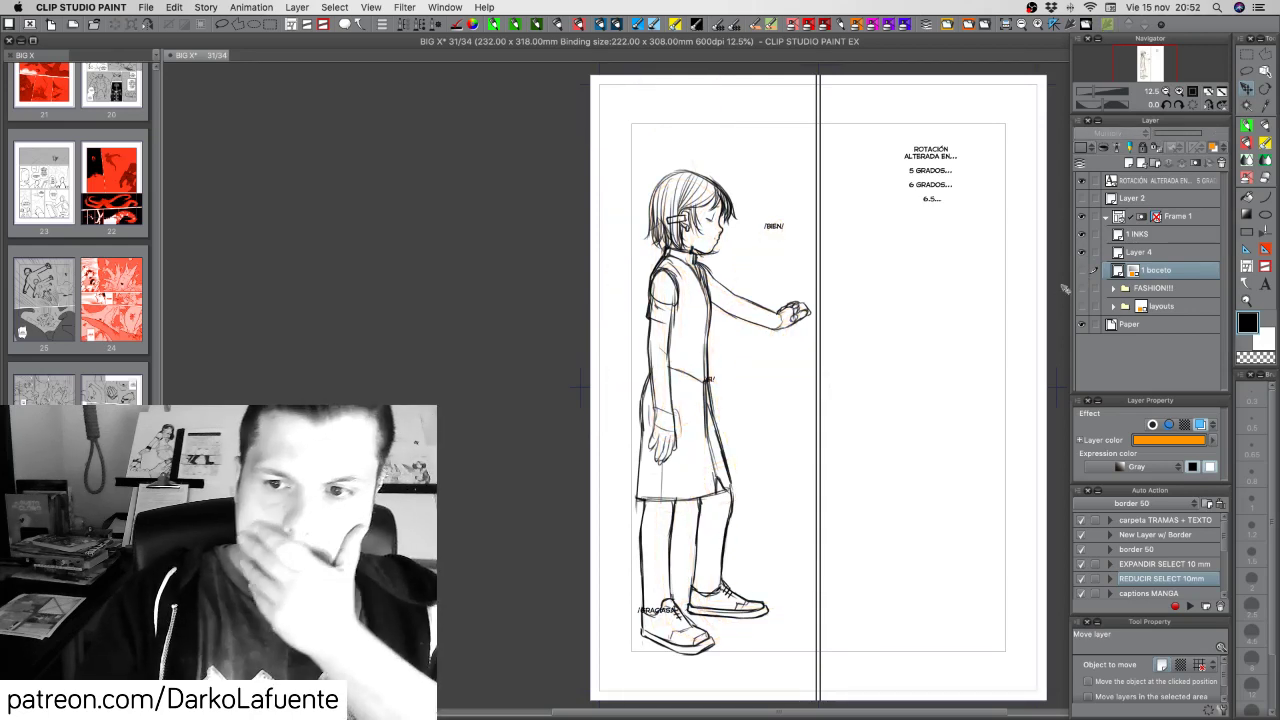
left_click(1166, 92)
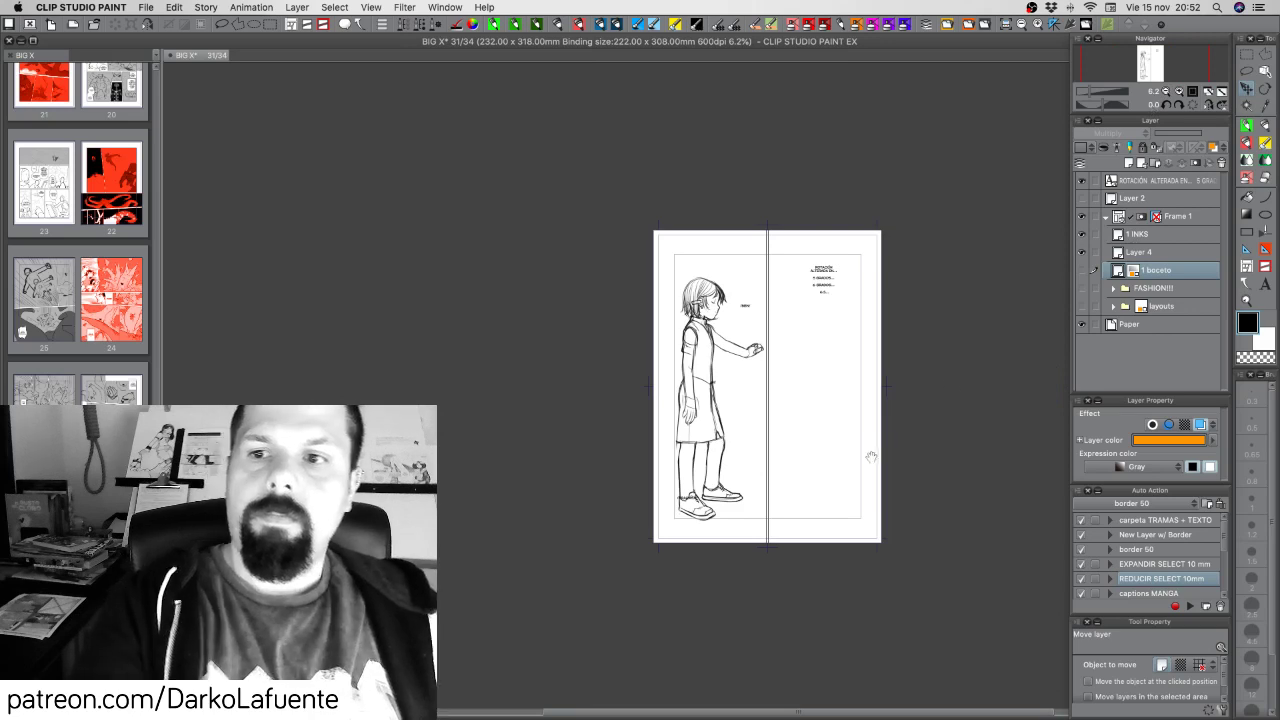
left_click_drag(869, 457, 817, 459)
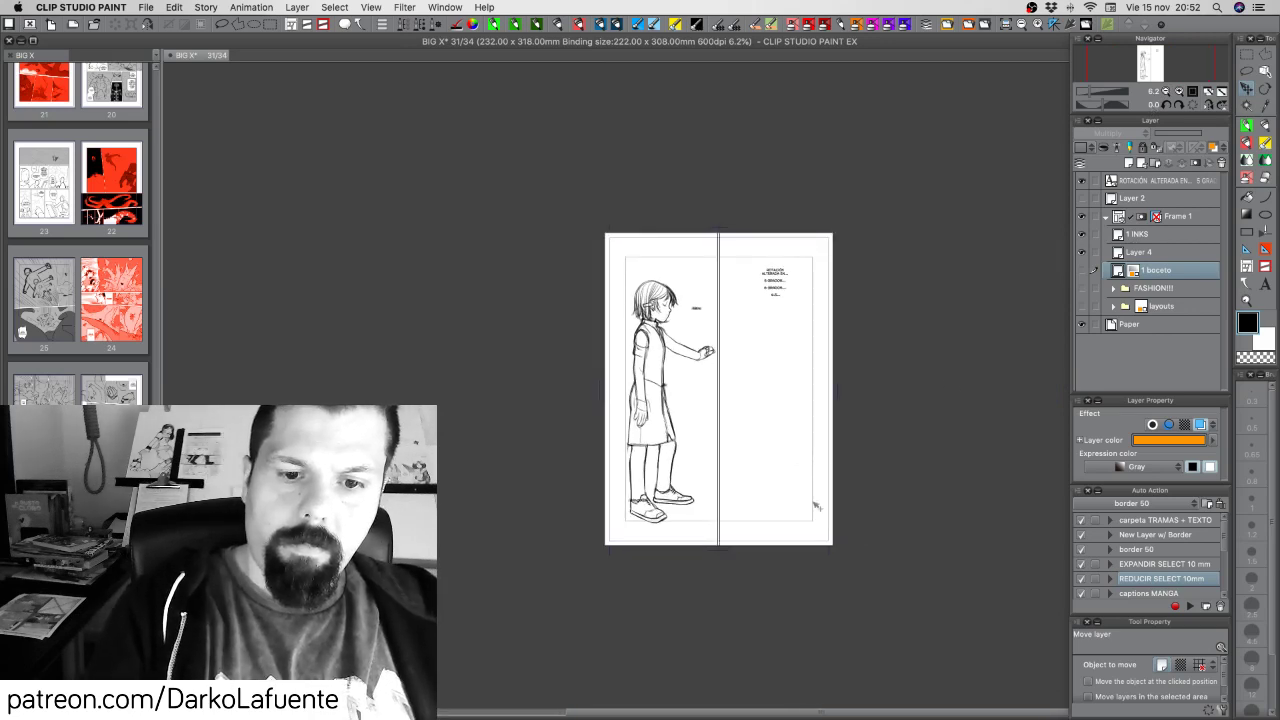
key("super+s")
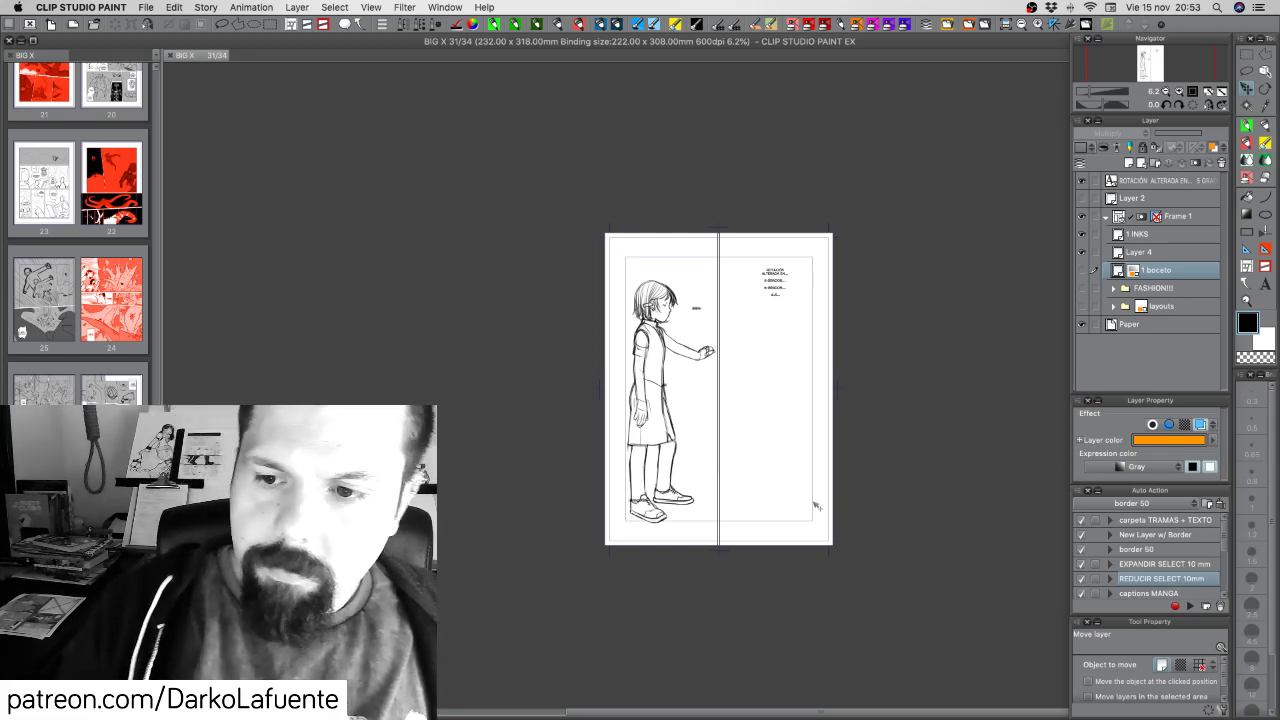
Compare the figure with the layouts folder, the Layer 2 speech balloons and Layer 4 shown and hidden
left_click(1082, 306)
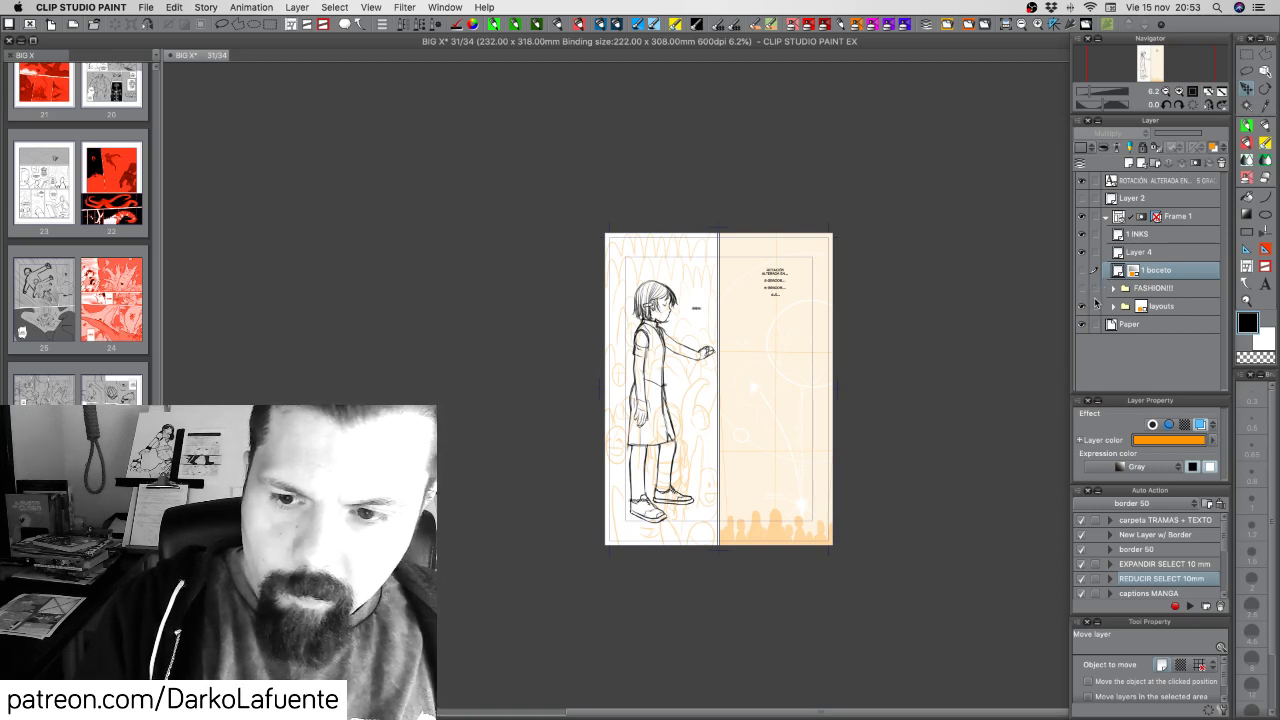
left_click(1081, 198)
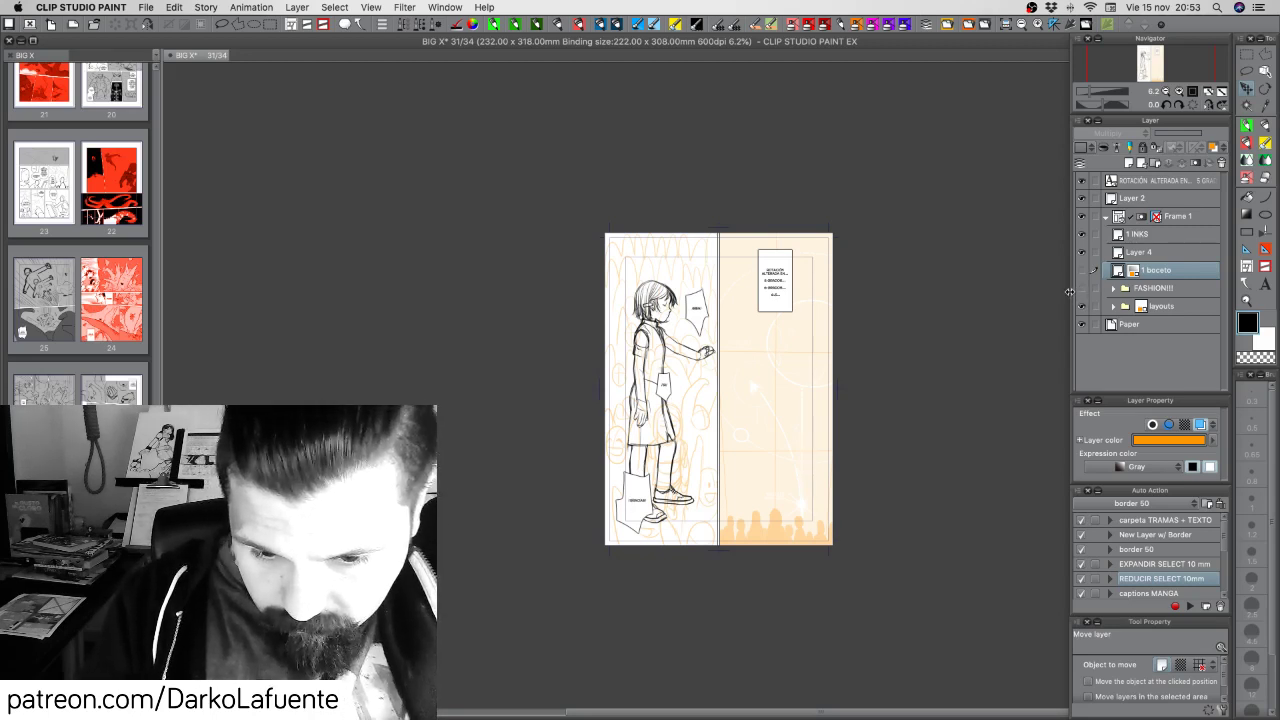
left_click(1082, 199)
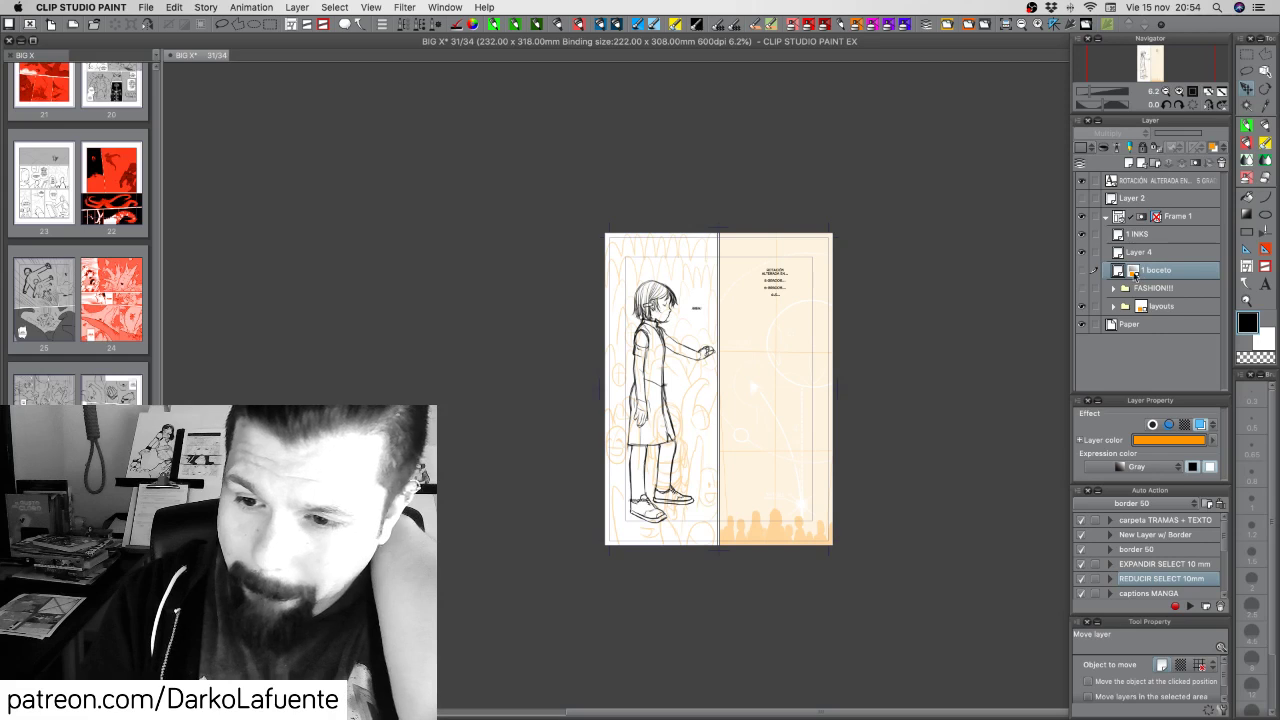
left_click(1083, 253)
left_click(1084, 256)
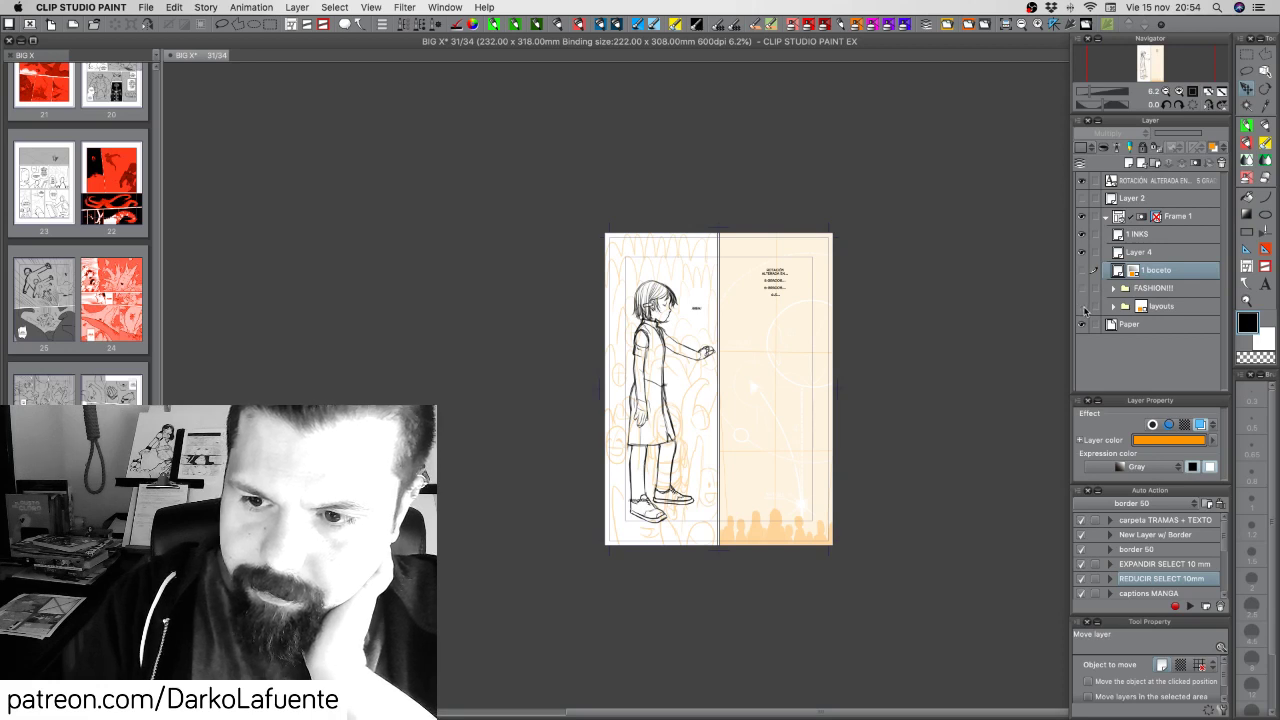
left_click(1082, 306)
Show the 1 boceto sketch again, make Layer 4 the active layer, and compare the two drawings
left_click(1083, 271)
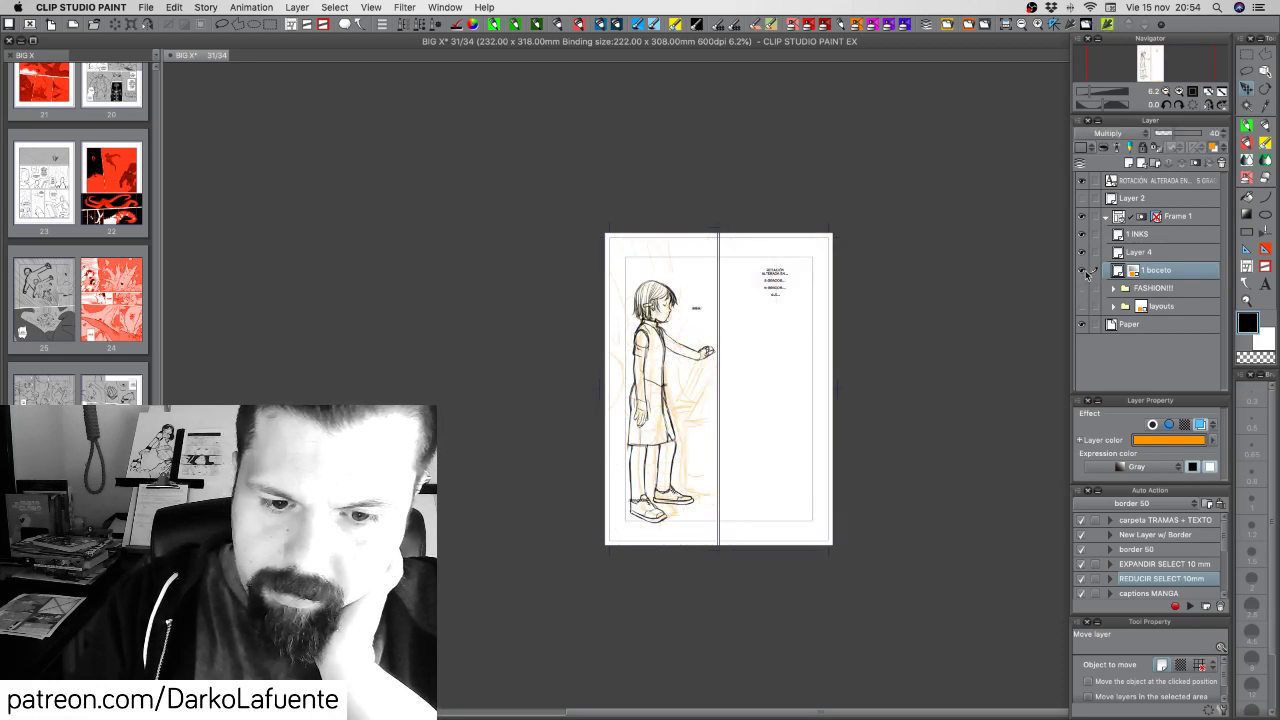
left_click(1085, 272)
left_click(1084, 272)
left_click(1150, 258)
left_click(1083, 255)
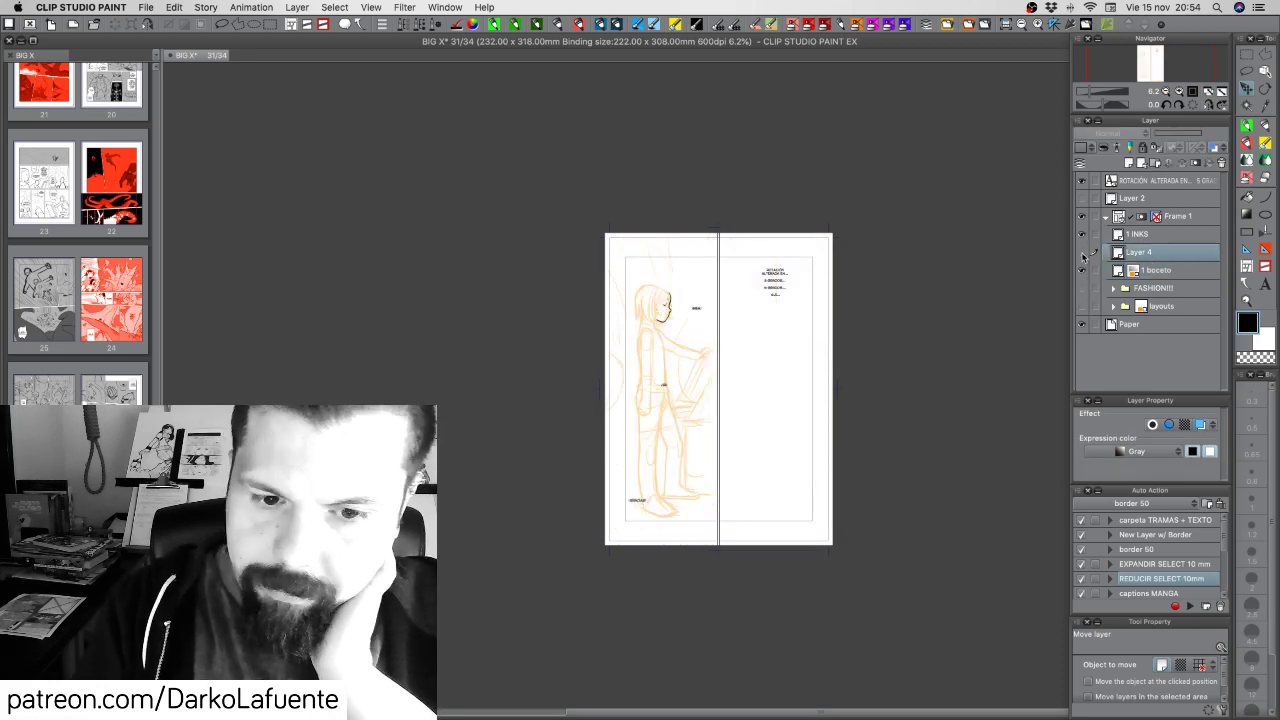
left_click(1083, 255)
Sketch the slanted console panel under the outstretched hand on Layer 4 with the pen, following the orange rough
left_click(1178, 92)
left_click_drag(778, 390, 787, 306)
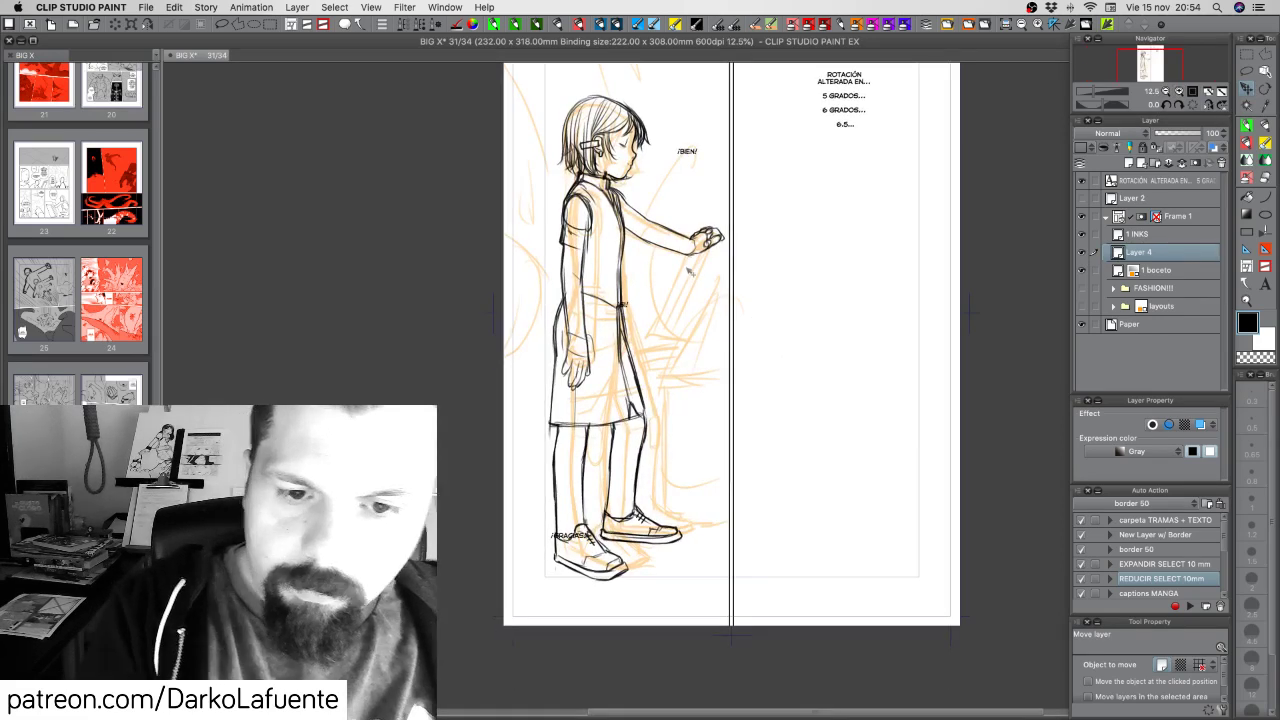
left_click(1247, 126)
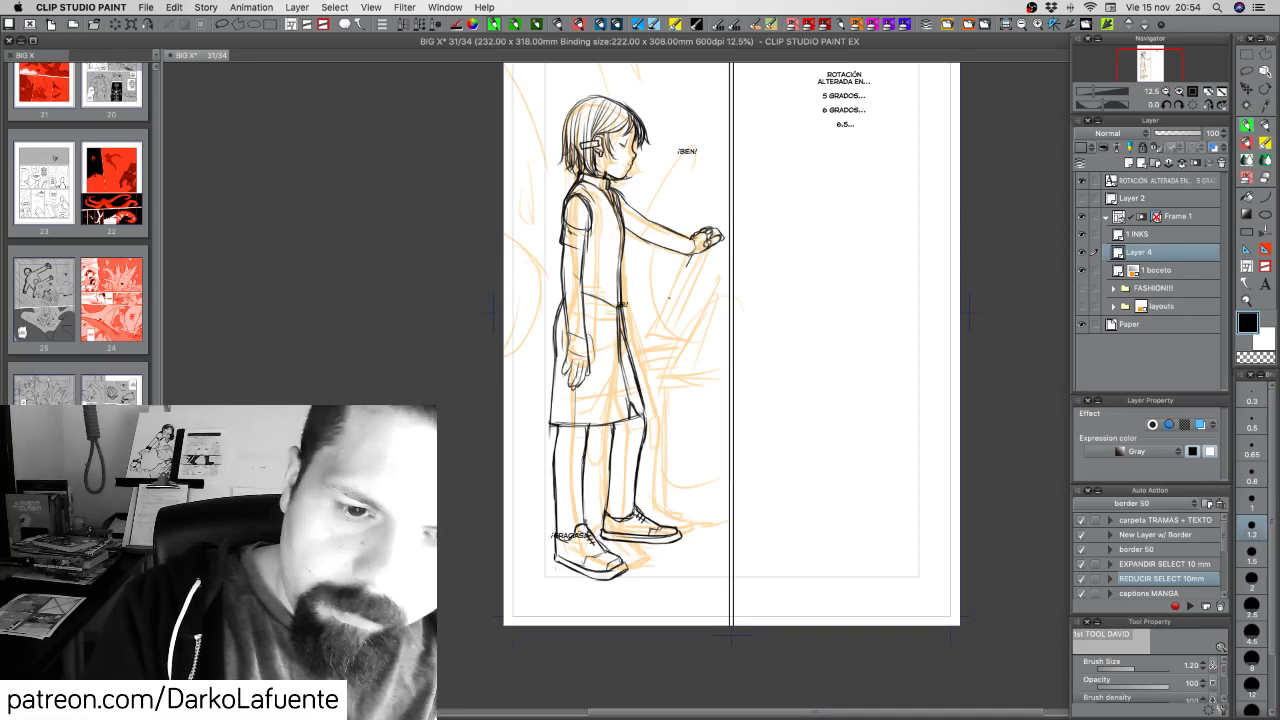
left_click_drag(669, 297, 648, 343)
mouse_move(706, 251)
left_mouse_down()
mouse_move(657, 347)
mouse_move(672, 347)
mouse_move(654, 350)
mouse_move(696, 344)
left_mouse_up()
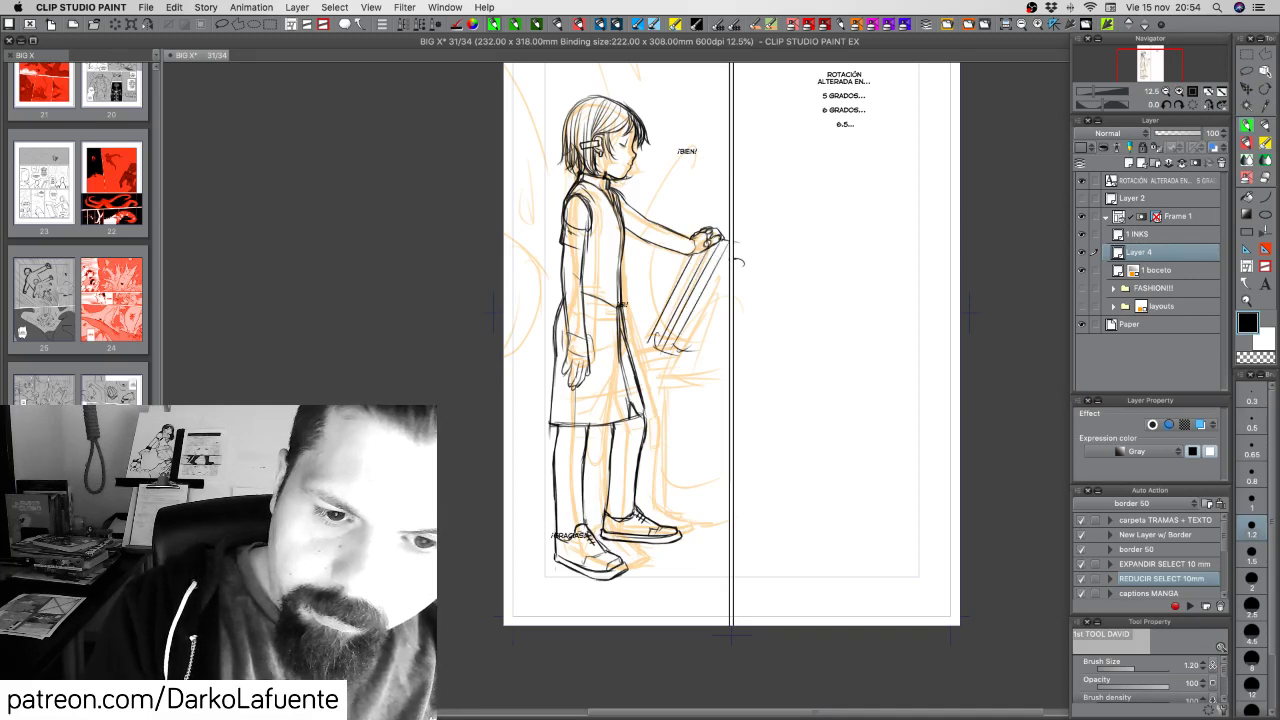
left_click_drag(715, 262, 684, 350)
key("ctrl+z")
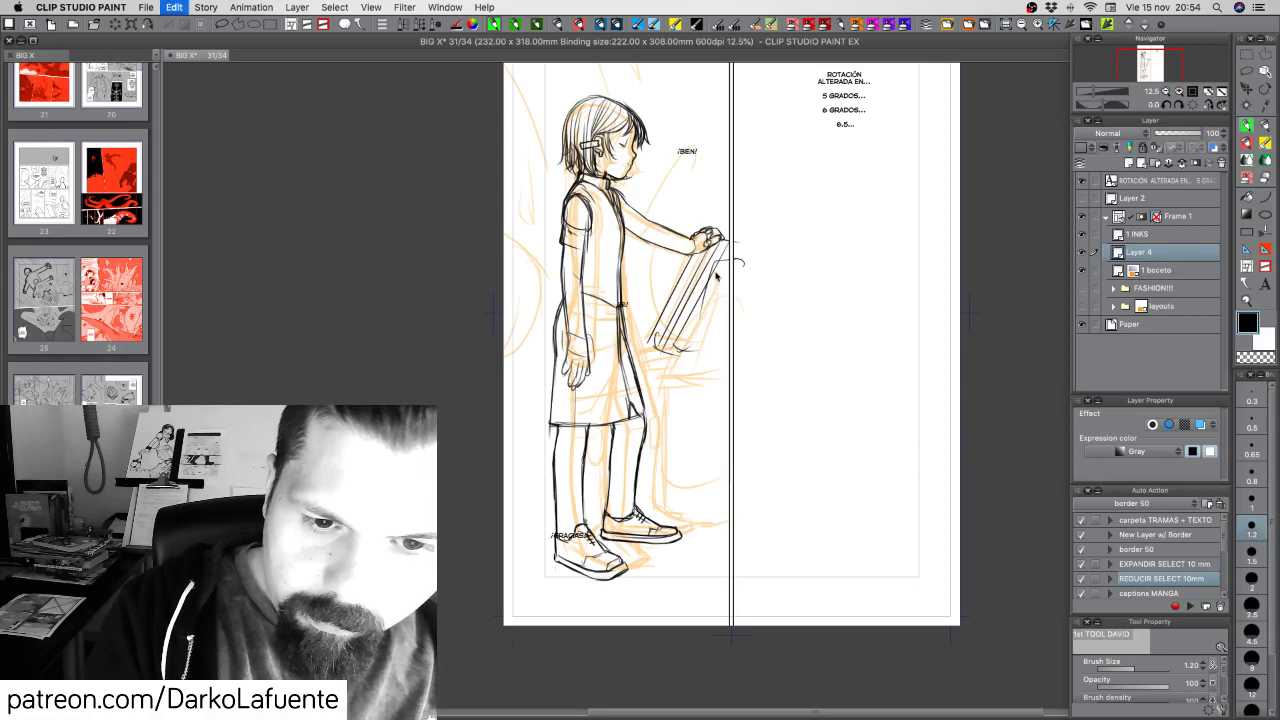
mouse_move(714, 262)
left_mouse_down()
mouse_move(660, 388)
mouse_move(702, 336)
mouse_move(698, 354)
left_mouse_up()
left_click_drag(706, 332, 680, 390)
Try a straight vertical front edge for the console base below the slanted panel, and undo it
mouse_move(658, 388)
left_mouse_down()
mouse_move(730, 384)
mouse_move(658, 408)
mouse_move(654, 510)
left_mouse_up()
left_click_drag(656, 440, 655, 516)
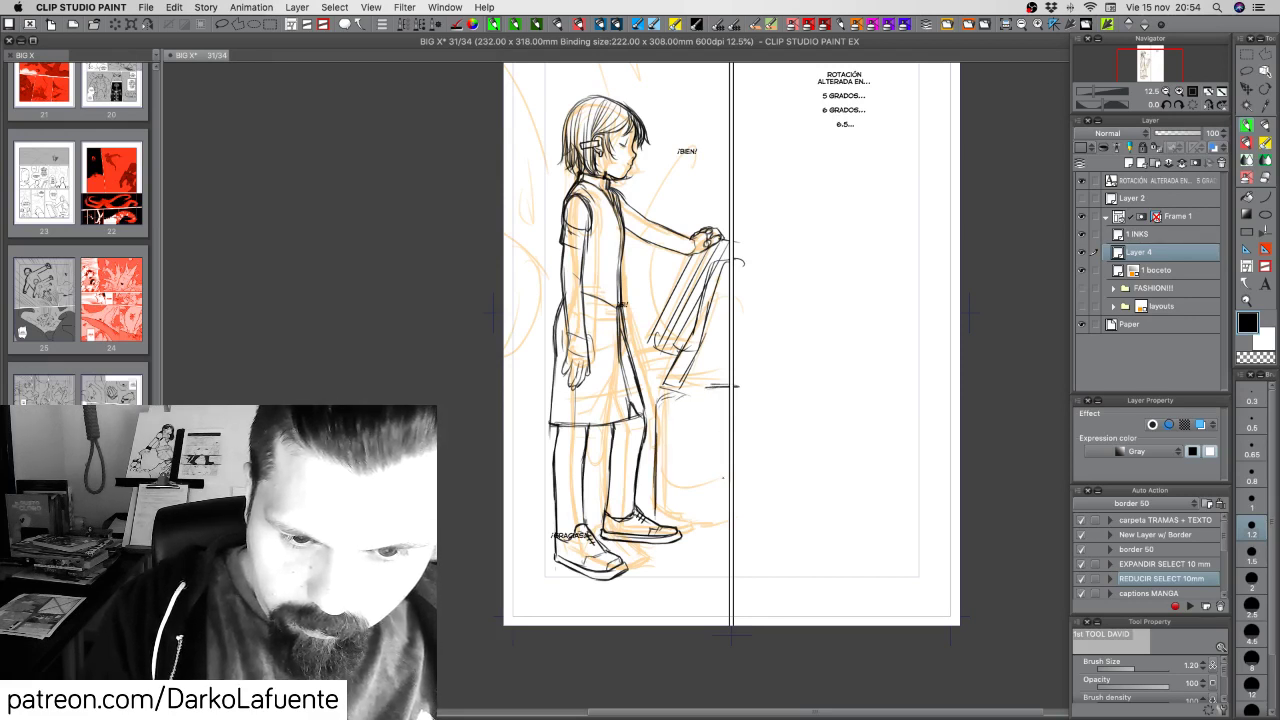
key("super+z")
key("super+z")
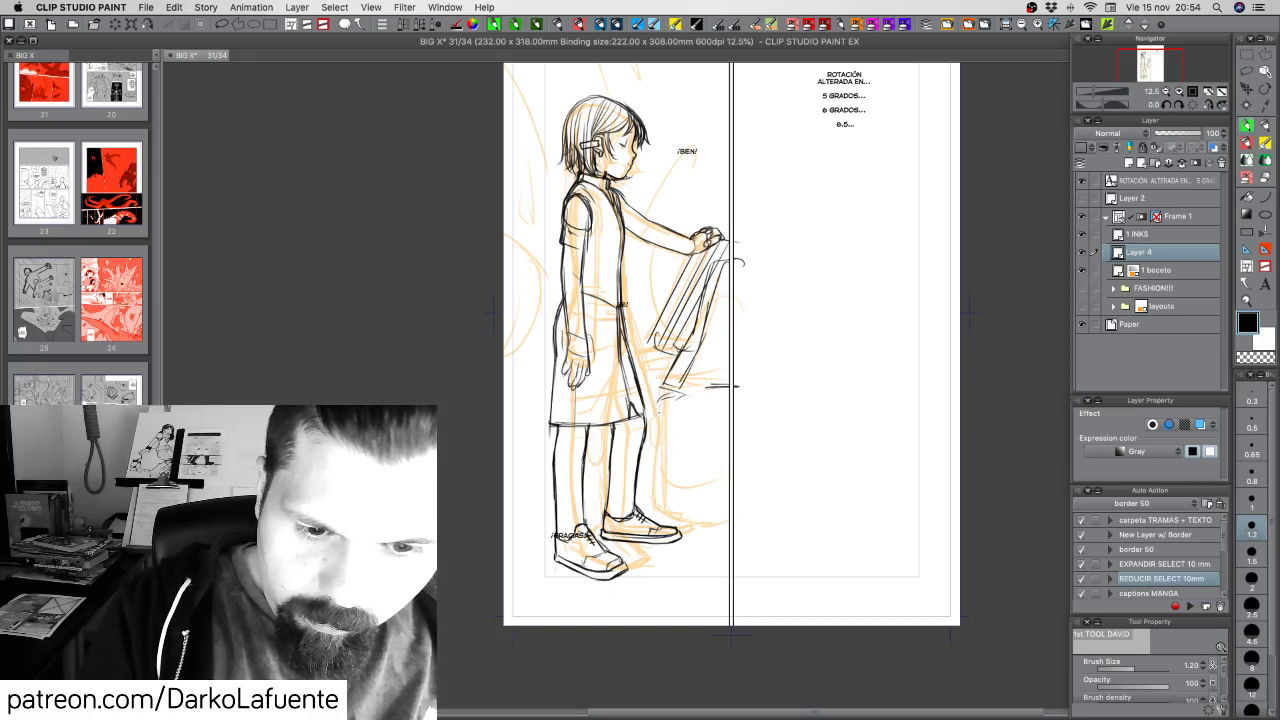
Sketch the console base's front edge slanting inward below the panel and continuing straight down to the floor
mouse_move(657, 406)
left_mouse_down()
mouse_move(656, 432)
mouse_move(704, 473)
left_mouse_up()
mouse_move(664, 396)
left_mouse_down()
mouse_move(702, 471)
mouse_move(700, 566)
left_mouse_up()
left_click_drag(699, 480, 699, 576)
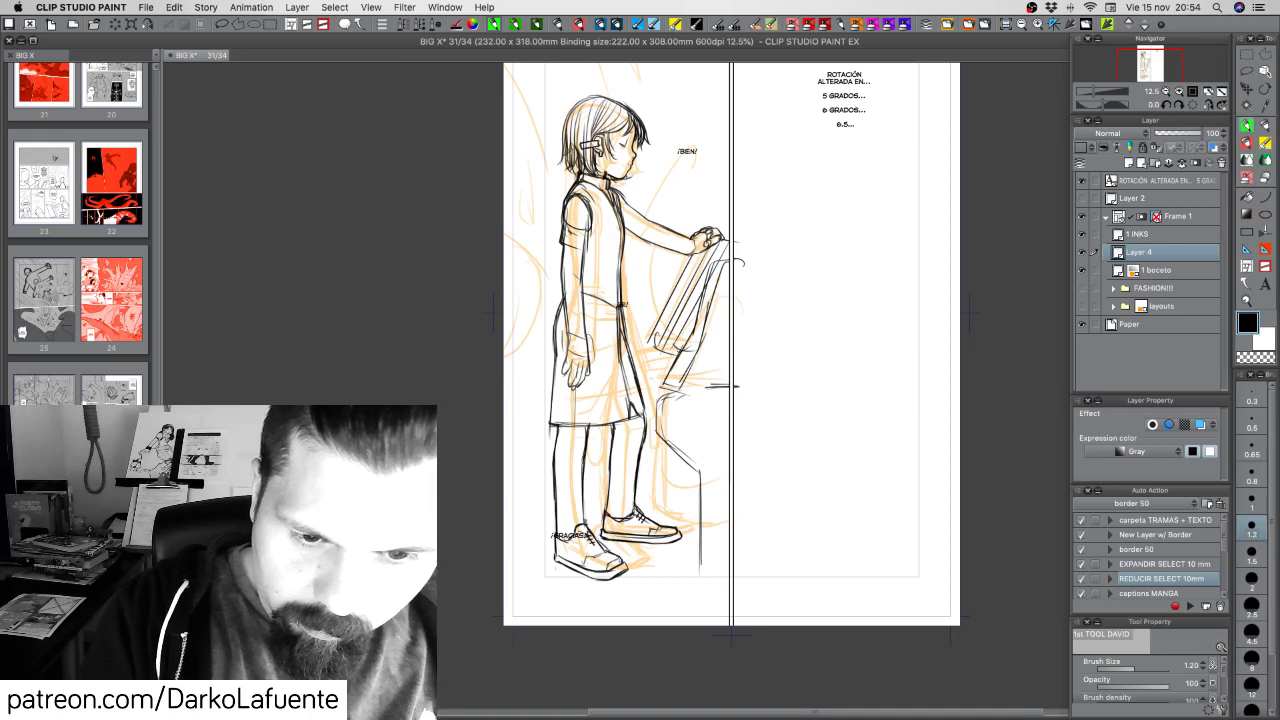
left_click_drag(647, 381, 646, 410)
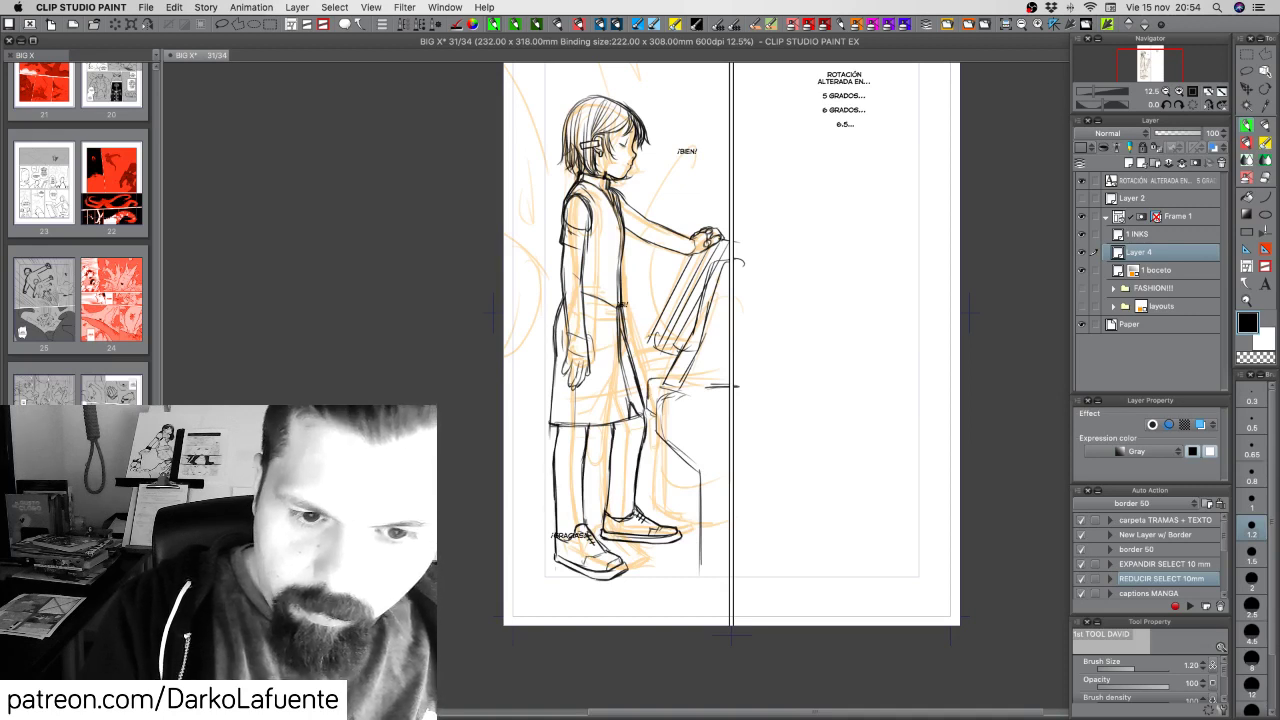
Add the inner vertical contours of the console pedestal beside the panel divider and the lines of its foot
mouse_move(712, 396)
left_mouse_down()
mouse_move(712, 382)
mouse_move(702, 422)
mouse_move(716, 494)
left_mouse_up()
mouse_move(716, 370)
left_mouse_down()
mouse_move(722, 456)
mouse_move(726, 446)
left_mouse_up()
mouse_move(720, 558)
left_mouse_down()
mouse_move(718, 440)
mouse_move(680, 516)
left_mouse_up()
left_click_drag(680, 462, 680, 518)
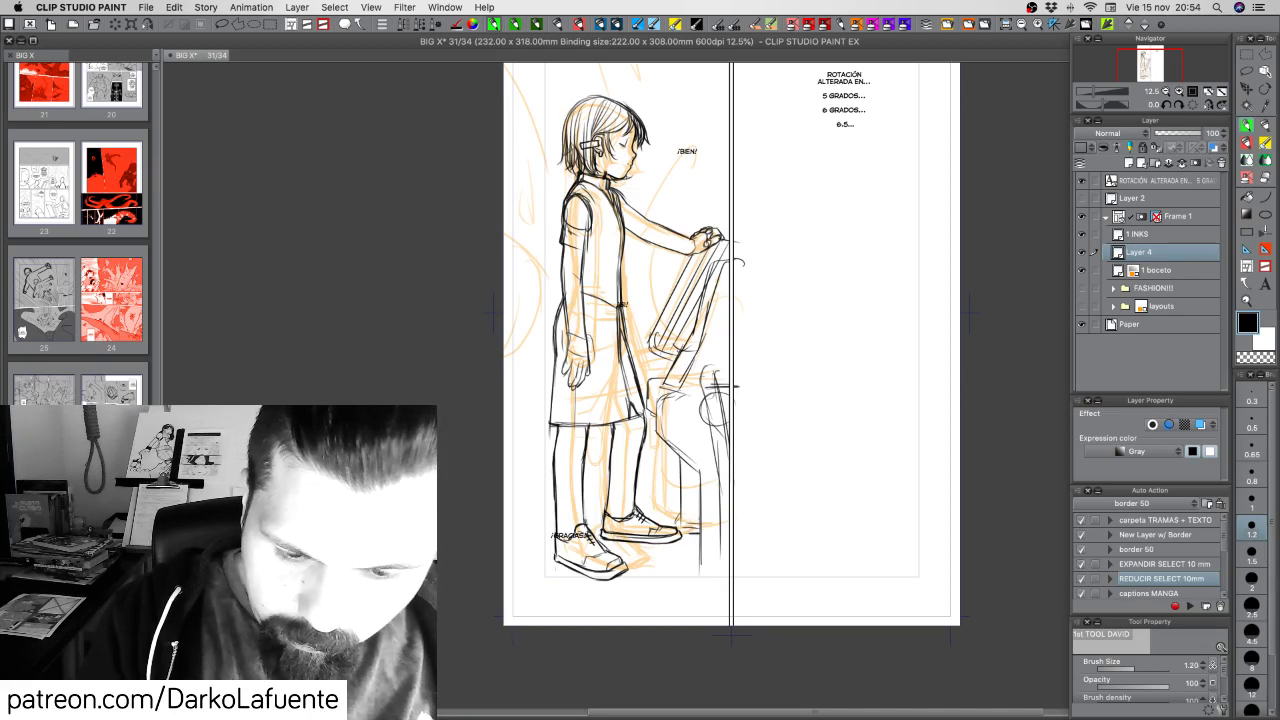
Undo the last lines of the console's foot, redraw it, and close the pedestal's bottom edge along the floor
key("super+z")
key("super+z")
mouse_move(700, 532)
left_mouse_down()
mouse_move(706, 517)
mouse_move(688, 557)
left_mouse_up()
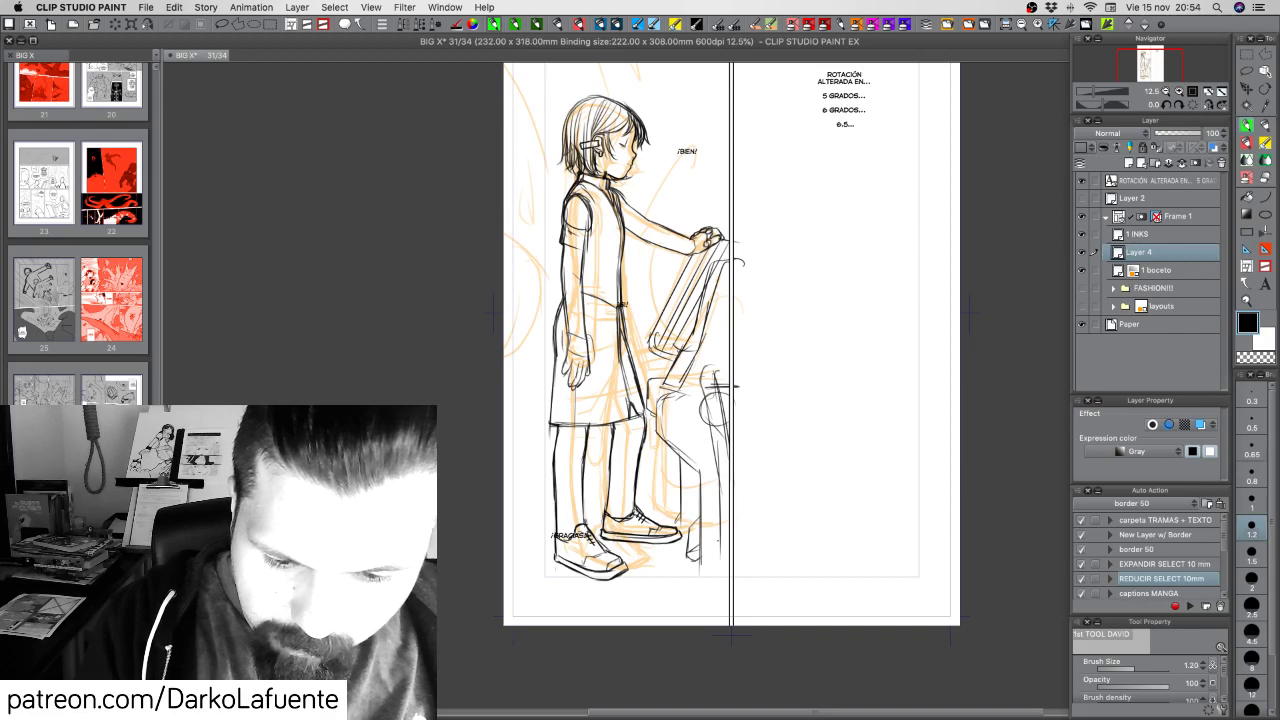
left_click_drag(820, 512, 799, 431)
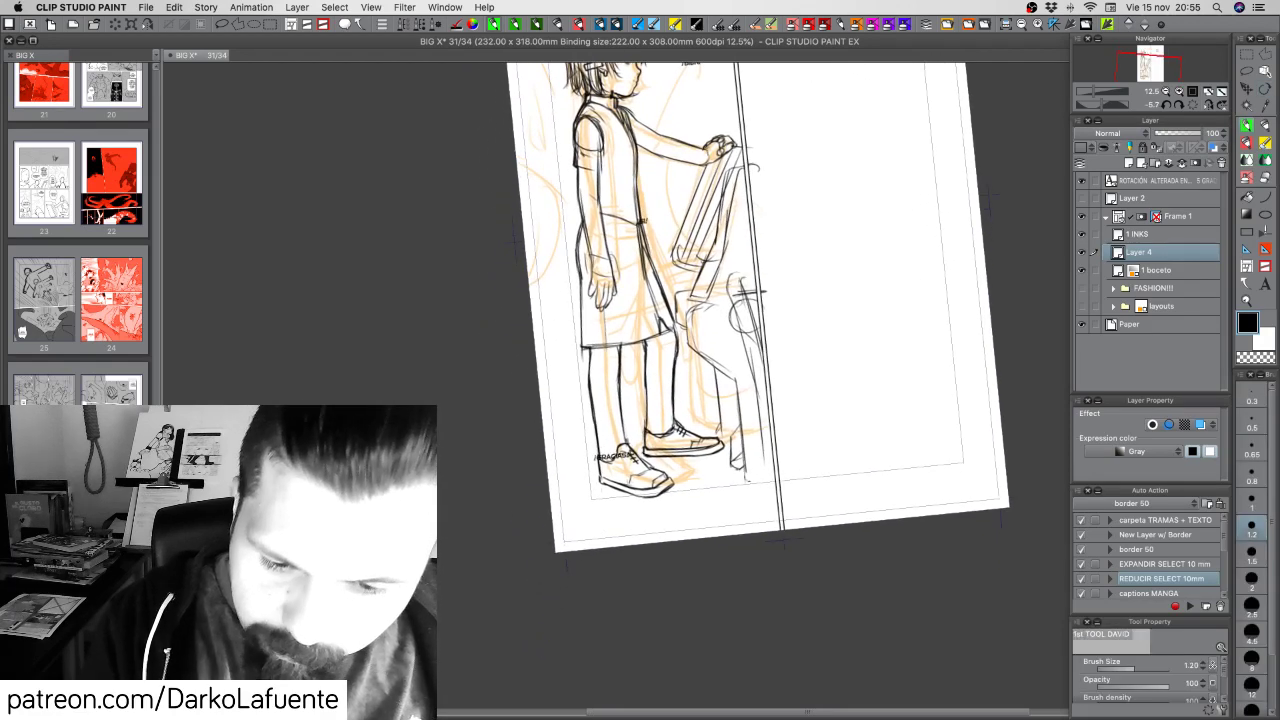
left_click_drag(746, 480, 776, 481)
left_click_drag(808, 378, 855, 442)
mouse_move(754, 365)
left_mouse_down()
mouse_move(733, 375)
mouse_move(733, 415)
left_mouse_up()
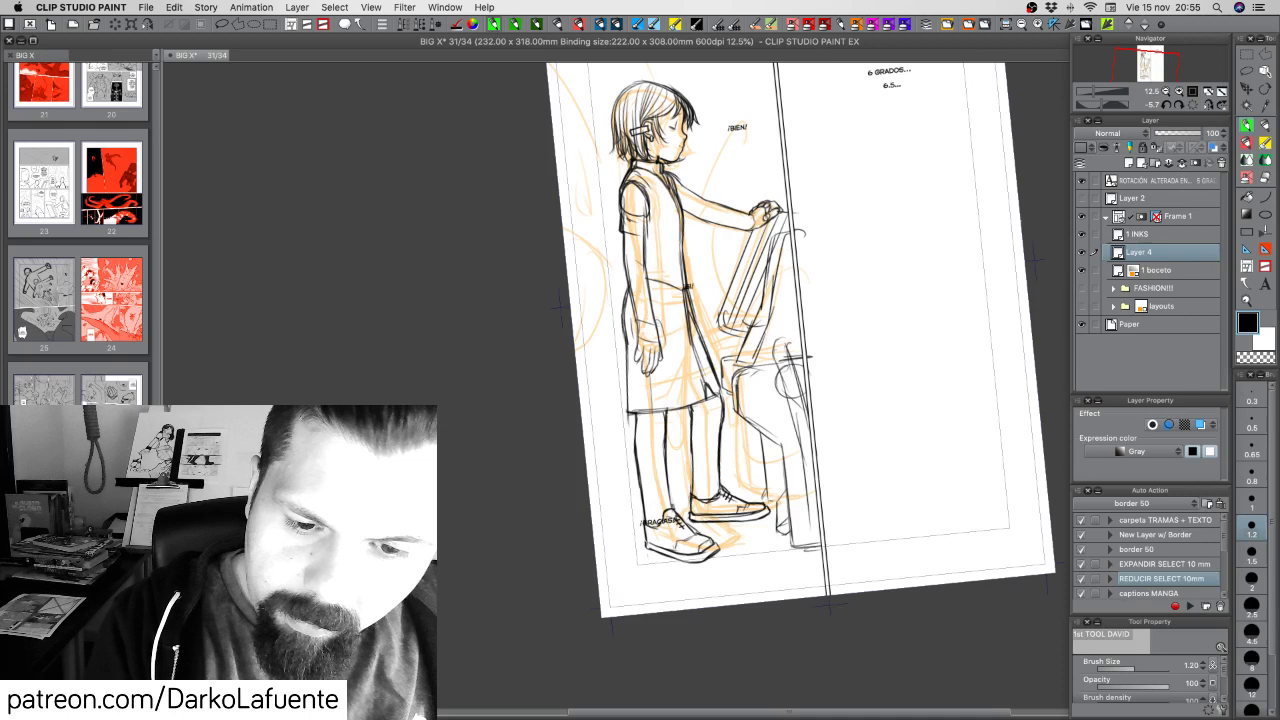
Redraw the top edge of the console base, clean up the hinge circle, and add a vertical contour rising behind the slanted panel
mouse_move(726, 361)
left_mouse_down()
mouse_move(728, 388)
mouse_move(803, 362)
mouse_move(791, 378)
mouse_move(784, 362)
mouse_move(808, 428)
left_mouse_up()
key("c")
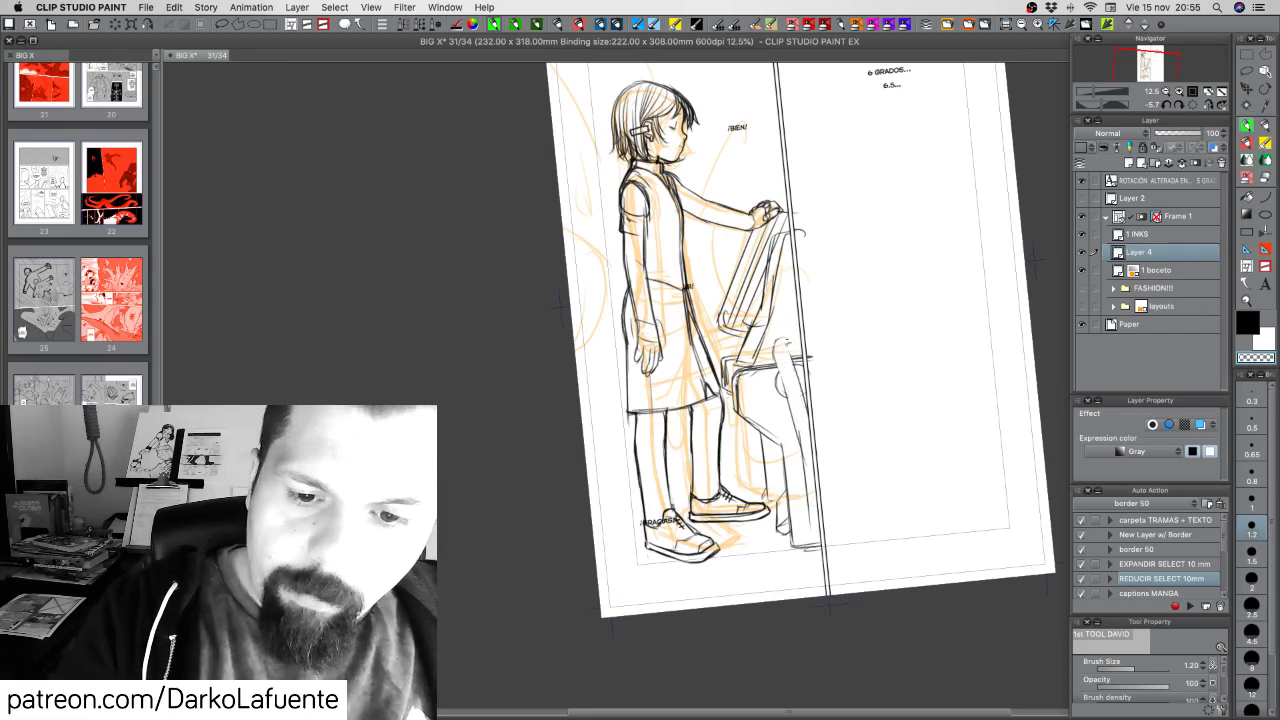
key("c")
mouse_move(770, 356)
left_mouse_down()
mouse_move(802, 328)
mouse_move(786, 276)
left_mouse_up()
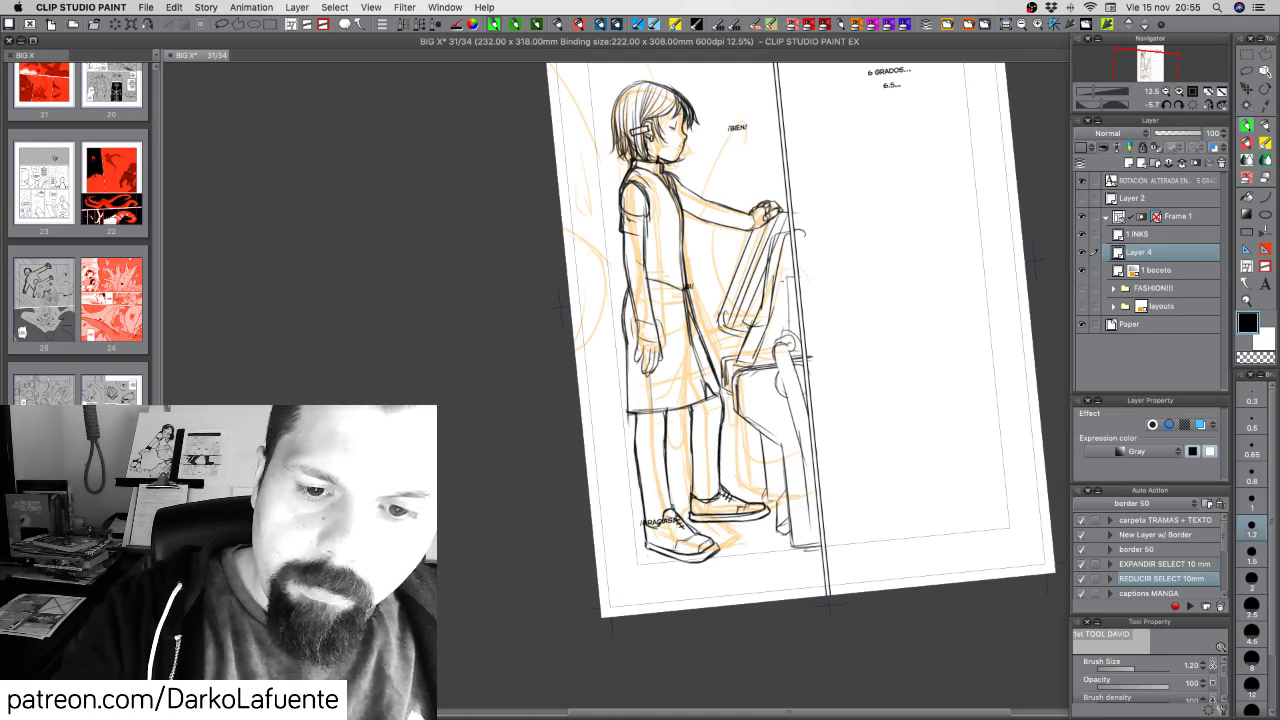
left_click_drag(788, 342, 782, 280)
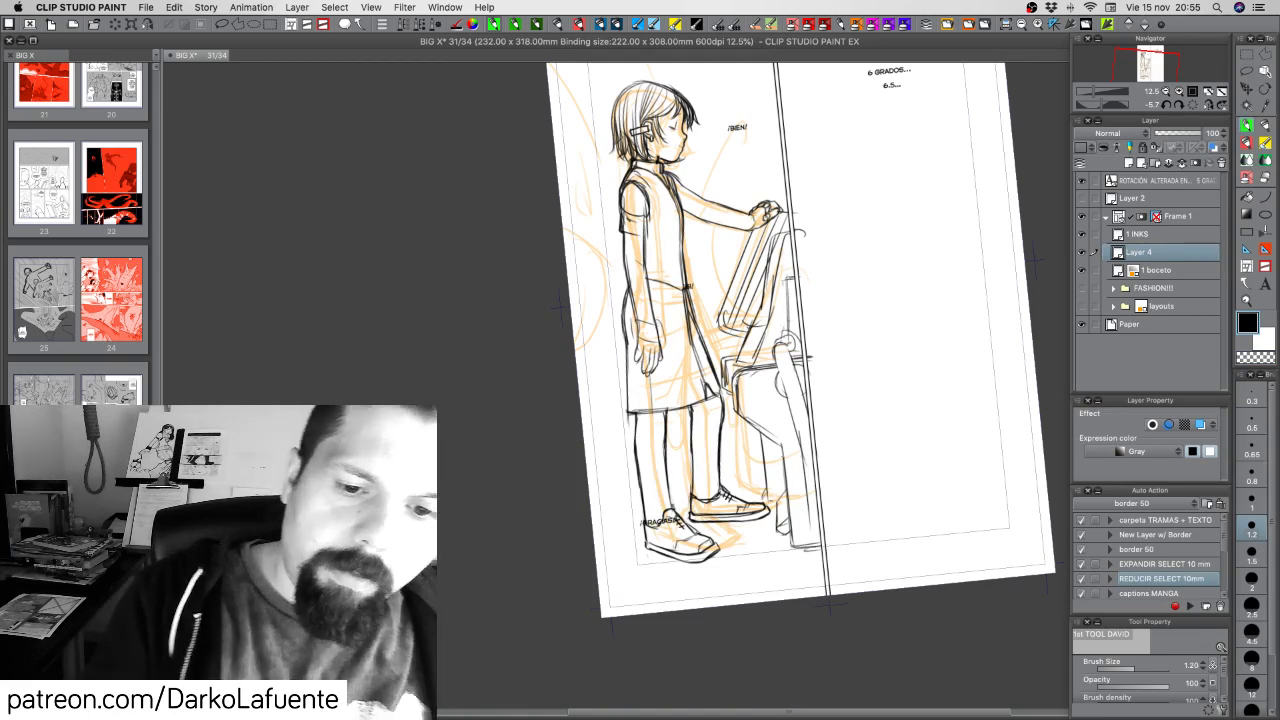
Sketch the background machine parts visible between the legs and the pedestal, and extend them with short lines behind the figure to the page edge
left_click_drag(788, 494, 840, 414)
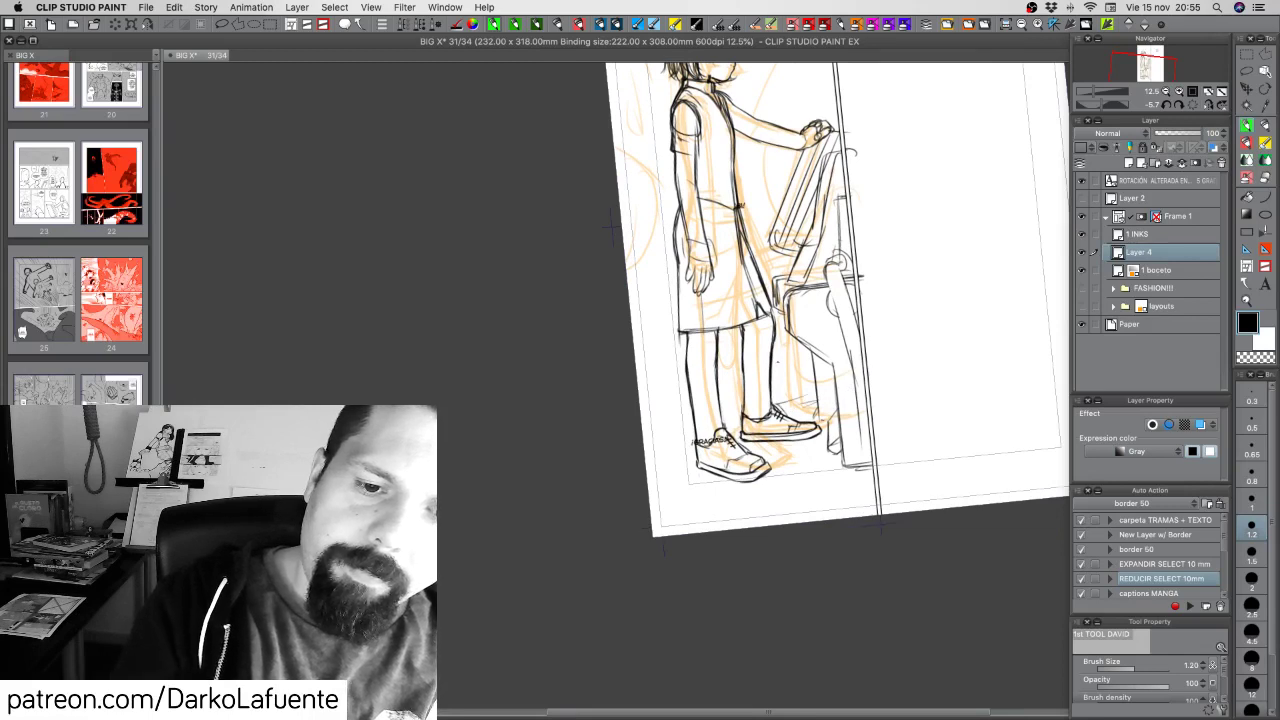
left_click_drag(776, 357, 799, 398)
mouse_move(795, 361)
left_mouse_down()
mouse_move(801, 399)
mouse_move(799, 365)
mouse_move(728, 414)
mouse_move(802, 401)
mouse_move(788, 343)
mouse_move(806, 348)
mouse_move(812, 374)
left_mouse_up()
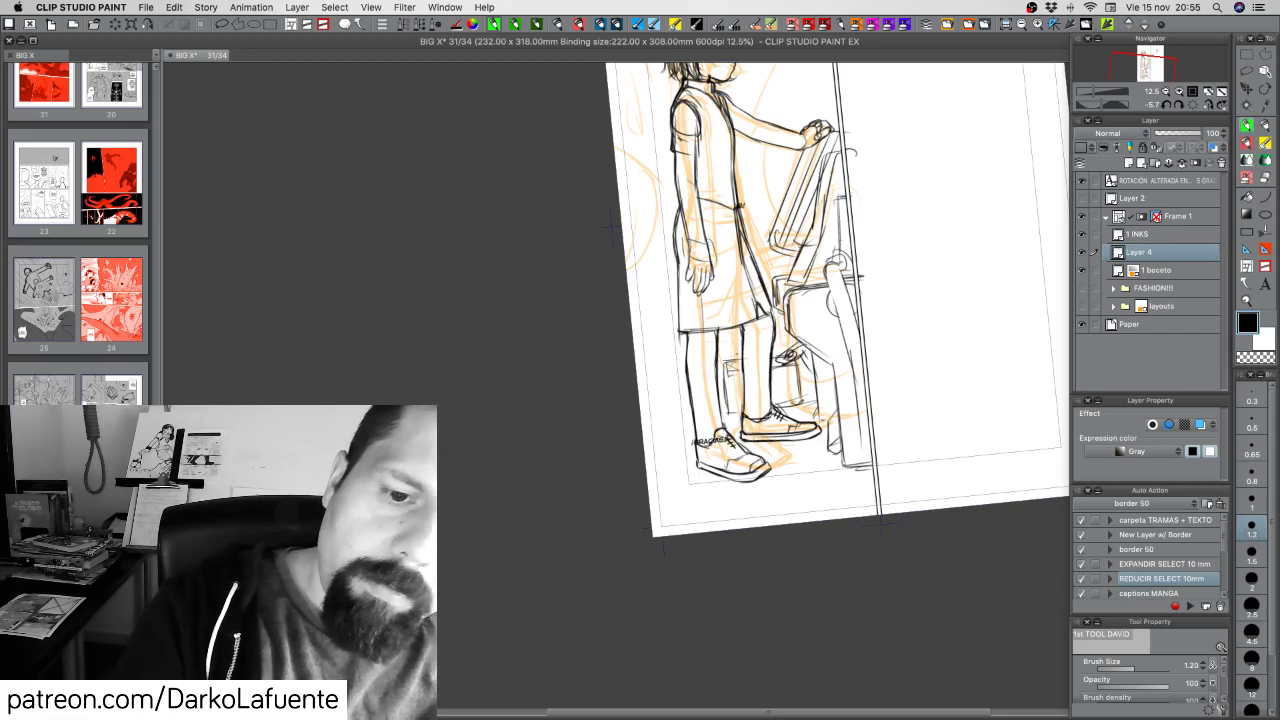
mouse_move(730, 352)
left_mouse_down()
mouse_move(736, 366)
mouse_move(764, 356)
left_mouse_up()
left_click_drag(804, 406, 822, 416)
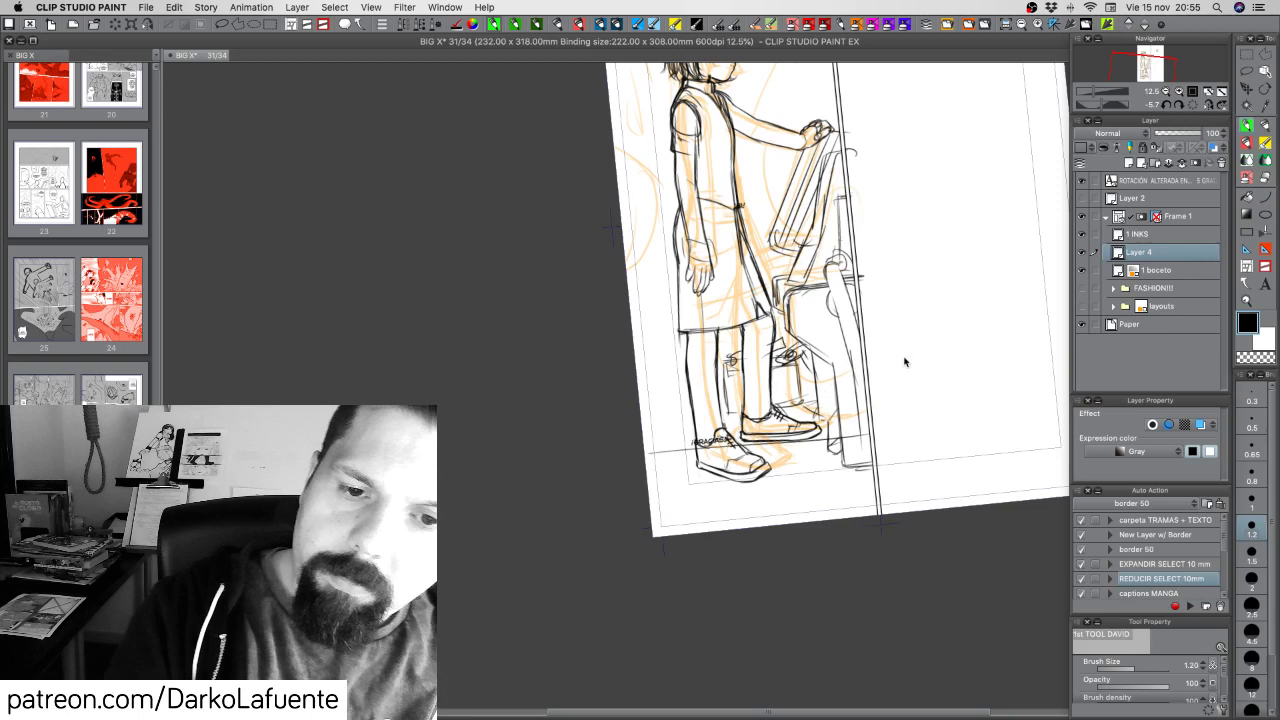
mouse_move(634, 370)
left_mouse_down()
mouse_move(668, 362)
mouse_move(684, 332)
mouse_move(680, 368)
mouse_move(667, 366)
left_mouse_up()
left_click_drag(667, 368, 682, 385)
mouse_move(714, 341)
left_mouse_down()
mouse_move(706, 359)
mouse_move(752, 526)
left_mouse_up()
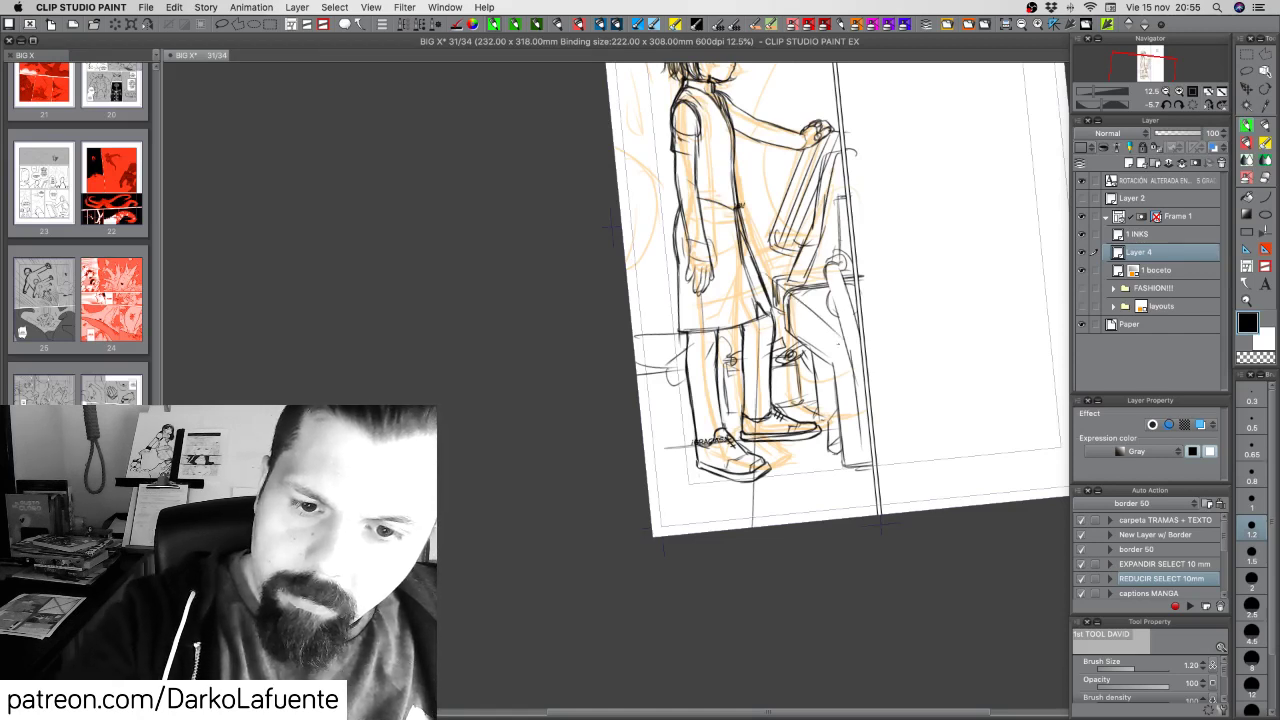
Try long perspective guidelines across the figure's hips and skirt, and undo them
left_click_drag(727, 282, 635, 347)
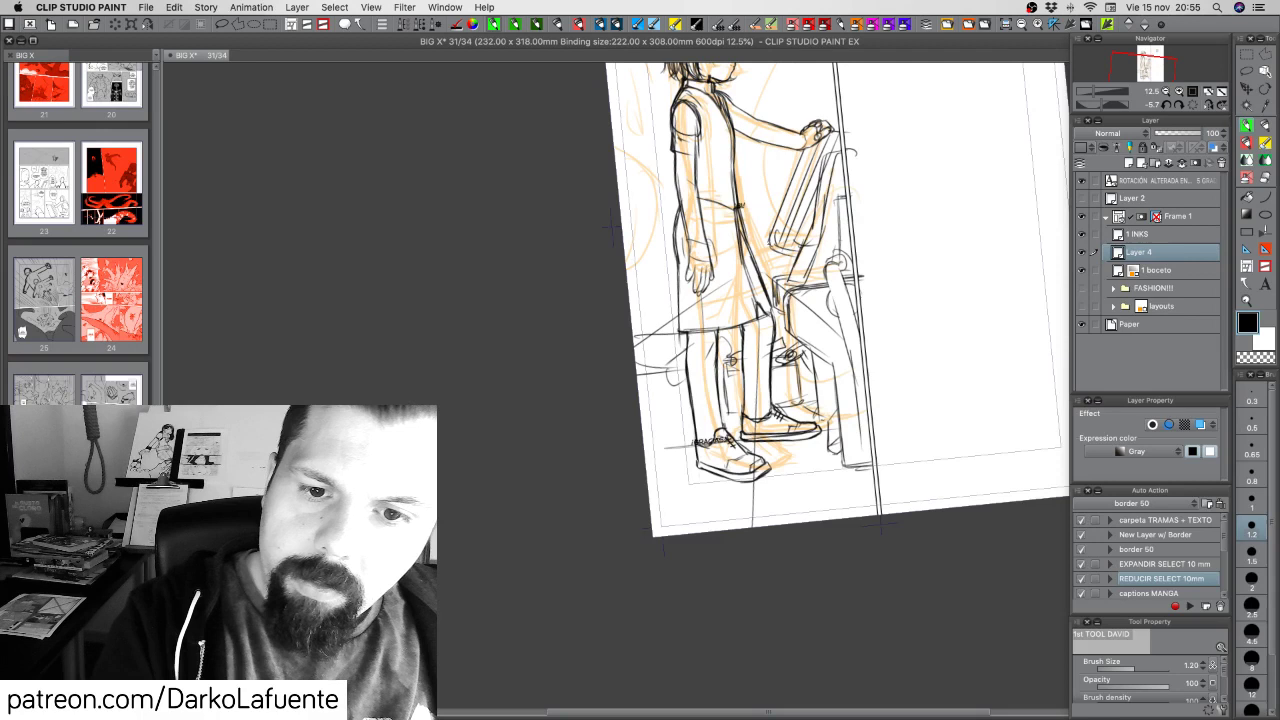
mouse_move(746, 239)
left_mouse_down()
mouse_move(834, 253)
mouse_move(627, 270)
left_mouse_up()
left_click_drag(824, 233, 624, 243)
left_click_drag(624, 245, 762, 229)
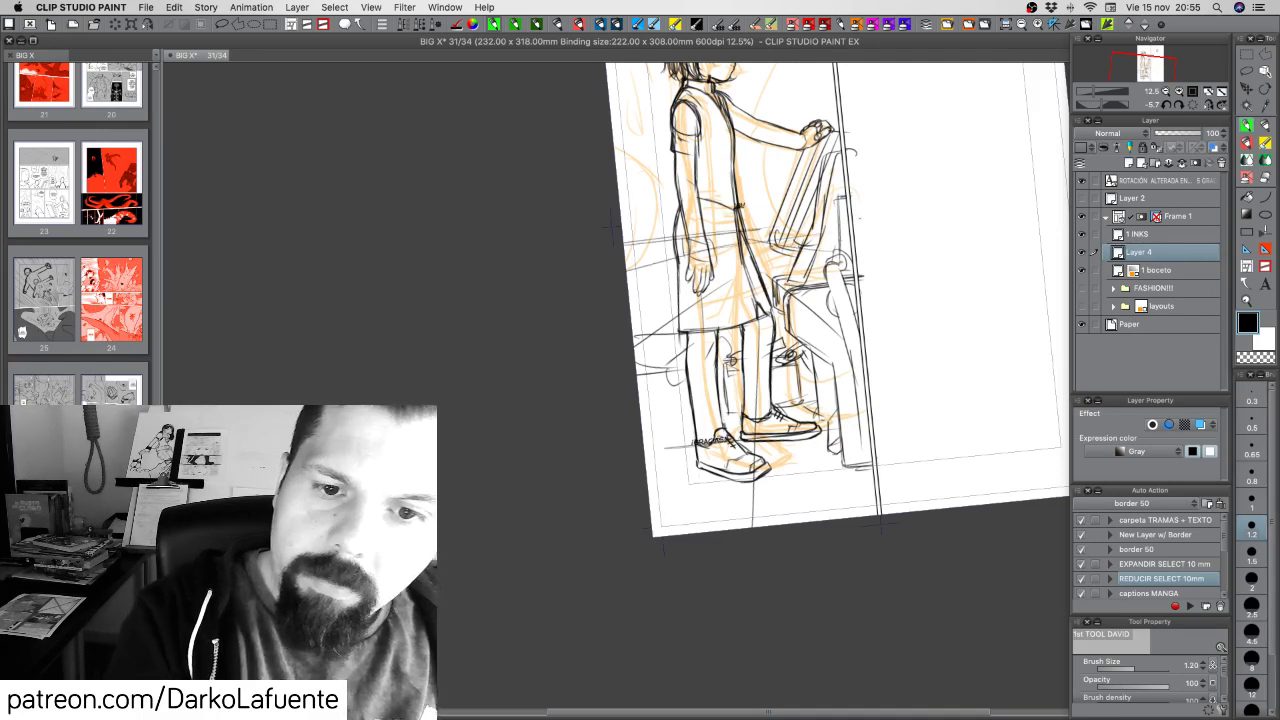
scroll(850, 300, "up", 5)
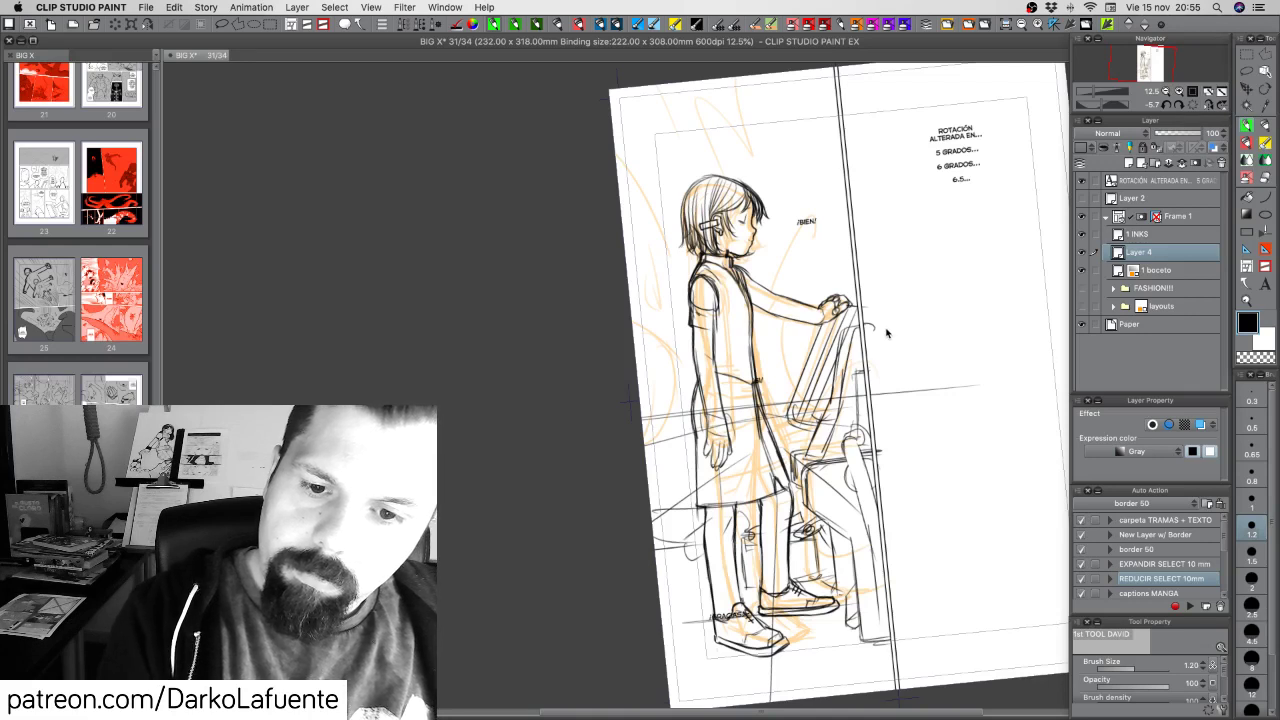
key("super+z")
key("super+z")
key("super+z")
key("super+z")
key("super+z")
key("super+z")
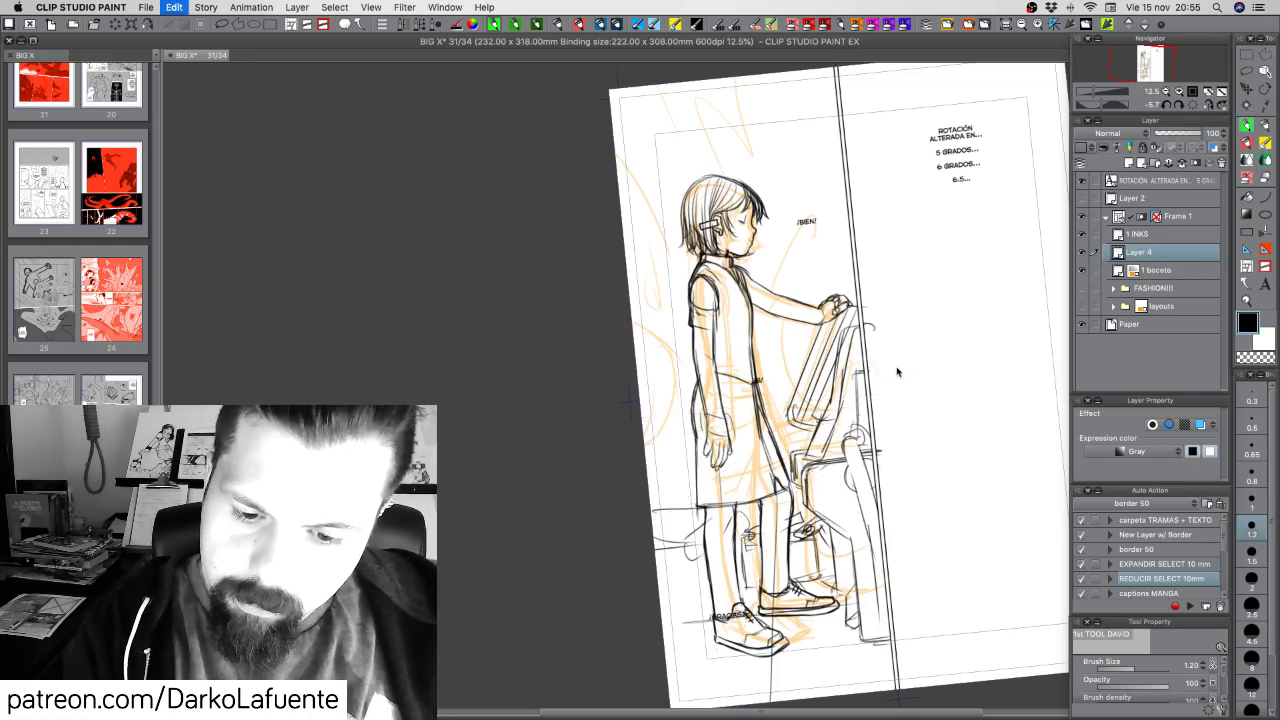
key("super+z")
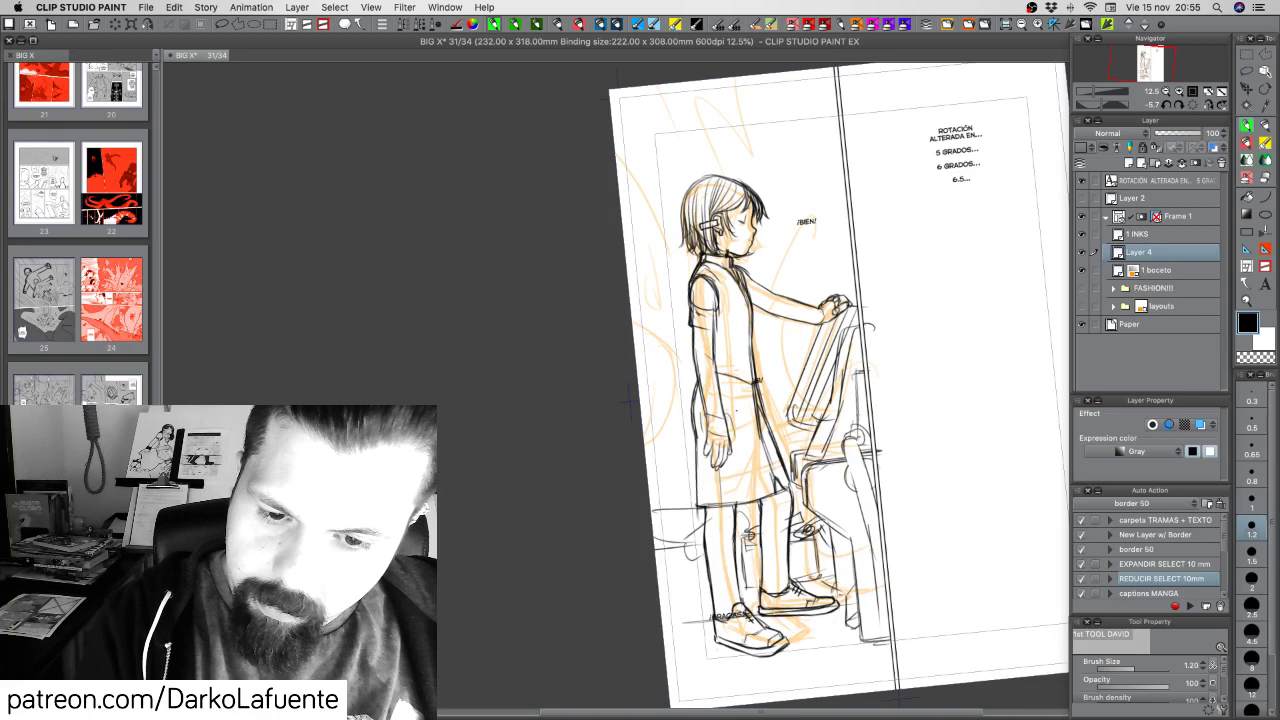
Draw two nearly horizontal perspective guidelines passing by the outstretched hand and the top of the console panel
left_click_drag(730, 412, 853, 431)
key("super+y")
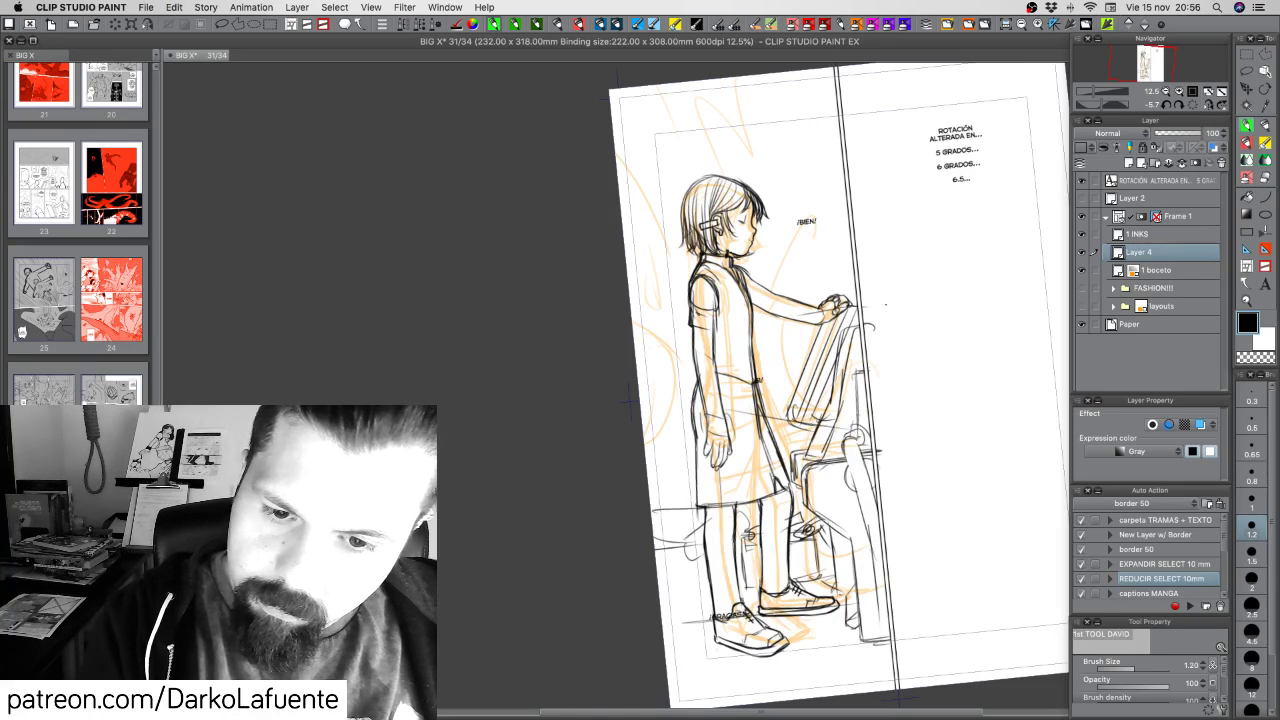
key("super+y")
key("super+y")
key("super+y")
key("super+y")
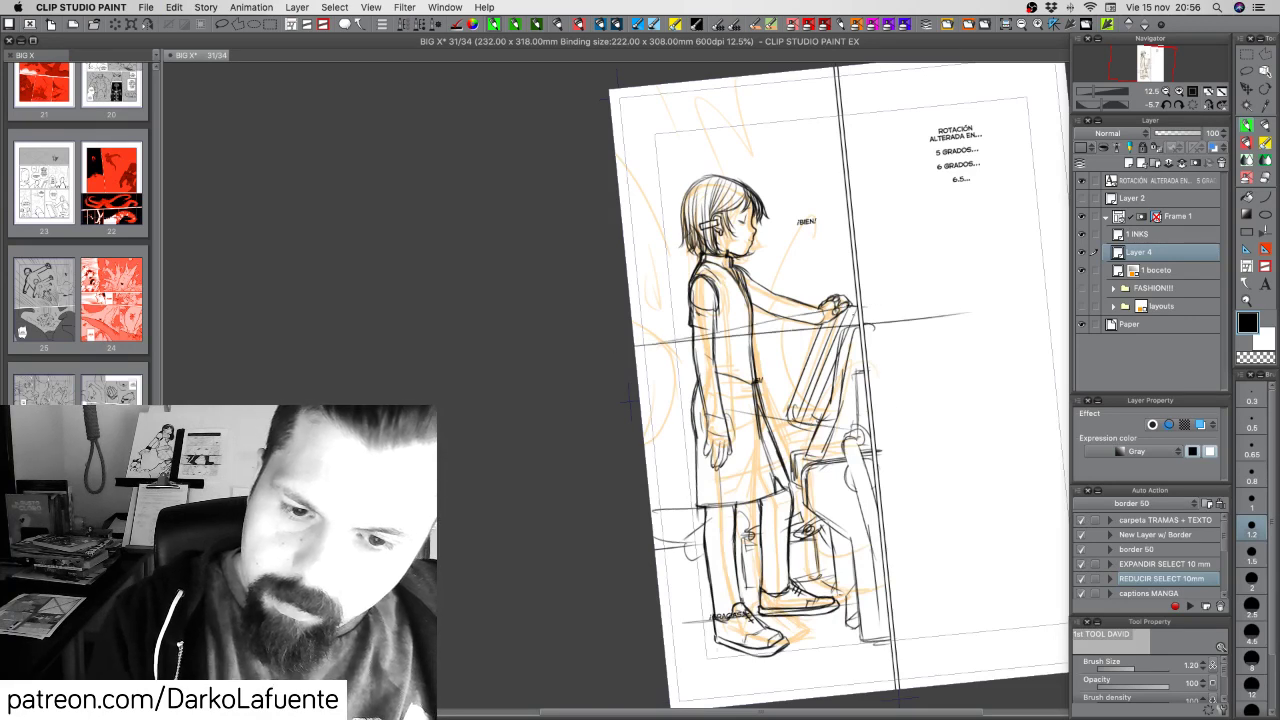
key("super+z")
left_click_drag(648, 344, 945, 311)
left_click_drag(752, 326, 890, 301)
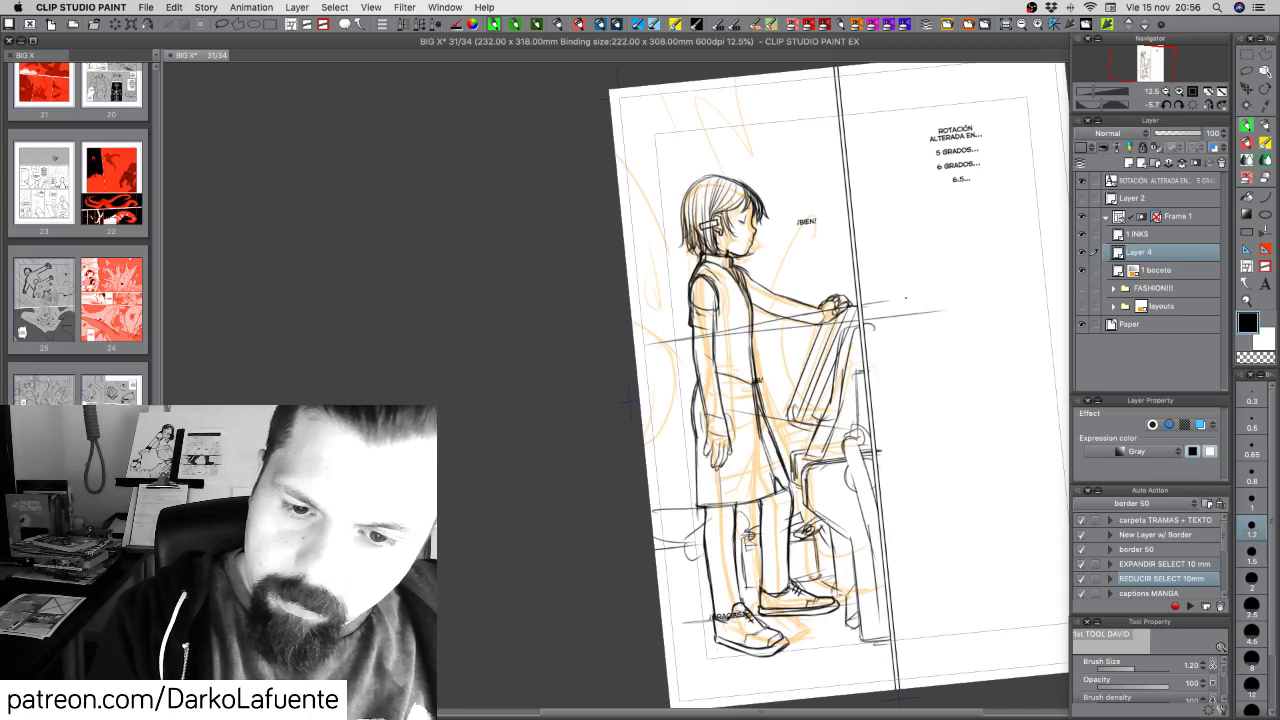
Draw slanted perspective guidelines from the console's panel, base and foot to the page's left edge, and touch up the foot detail
left_click_drag(844, 433, 638, 395)
left_click_drag(814, 463, 640, 413)
left_click_drag(848, 526, 642, 426)
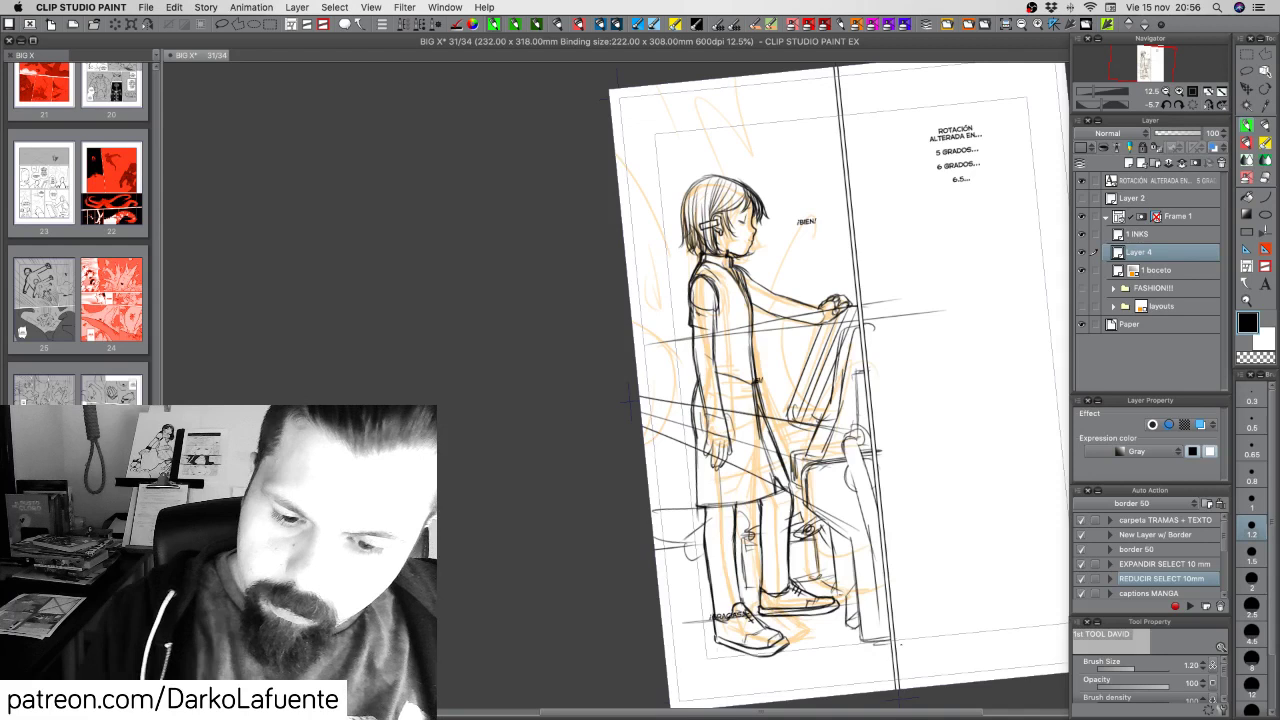
left_click_drag(892, 642, 650, 516)
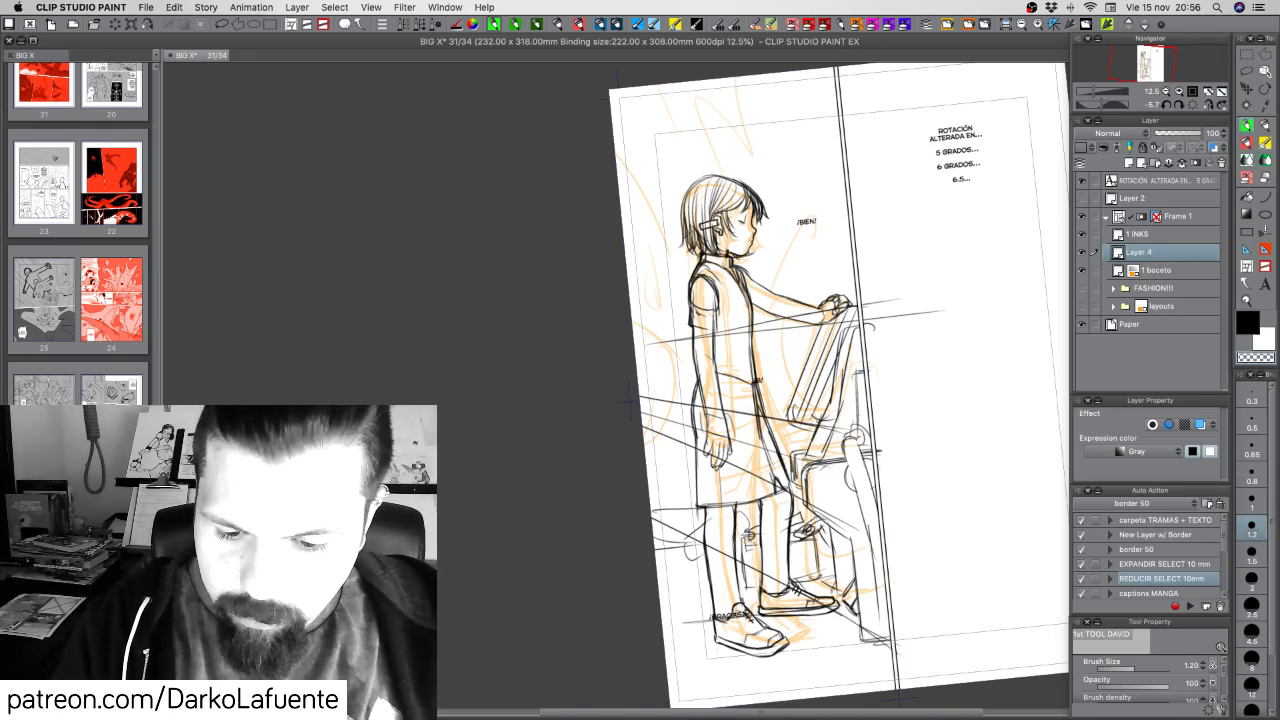
key("c")
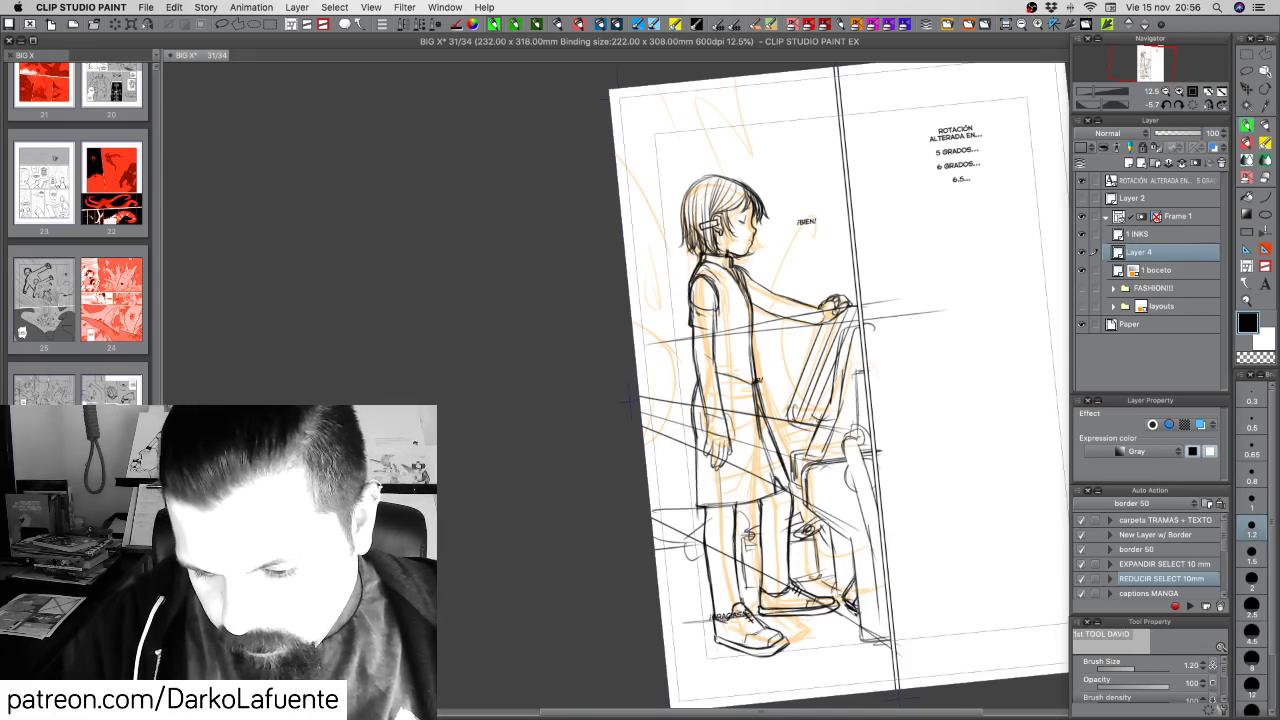
key("c")
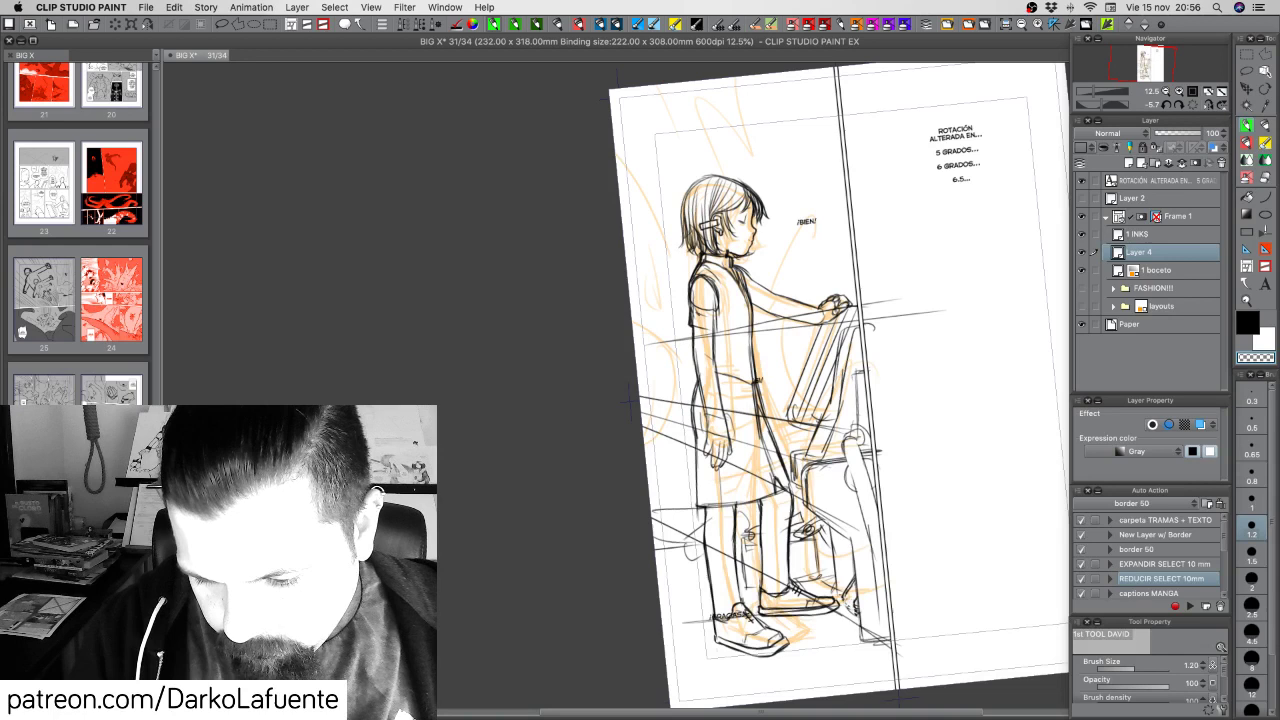
key("c")
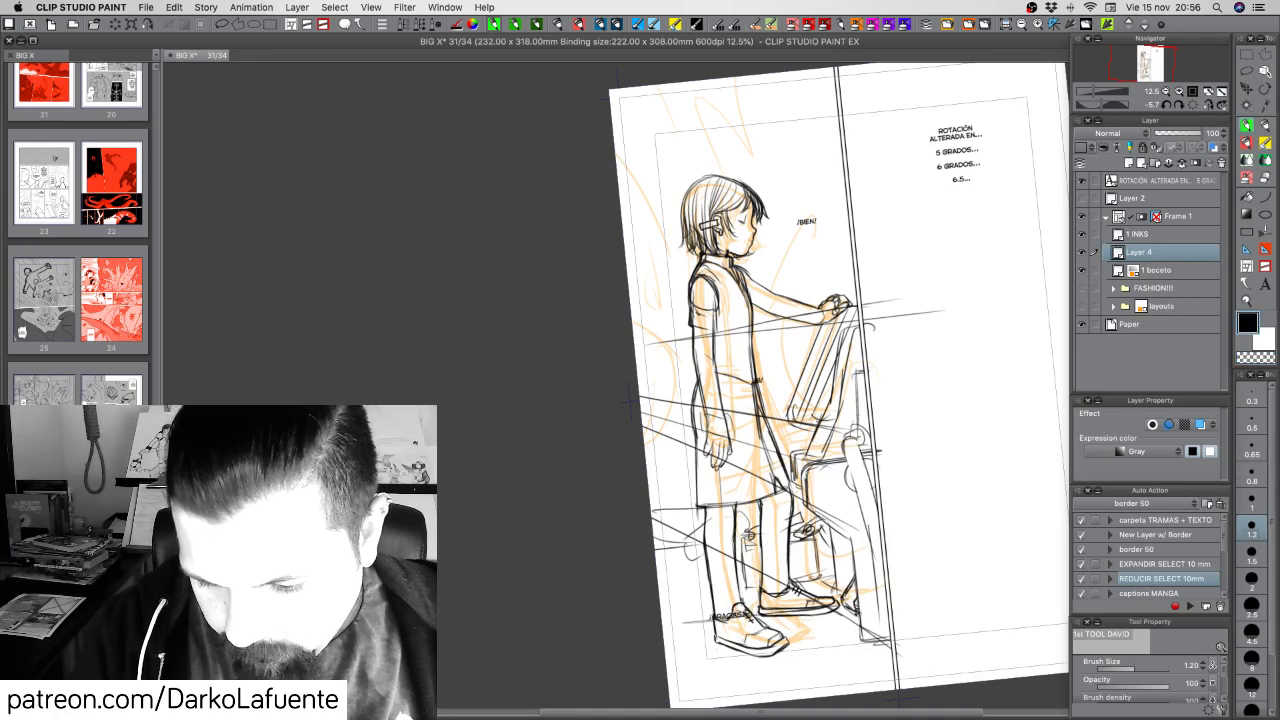
Add a perspective guideline running down below the front shoe and another rising behind the head toward the text block
left_click_drag(656, 578, 784, 688)
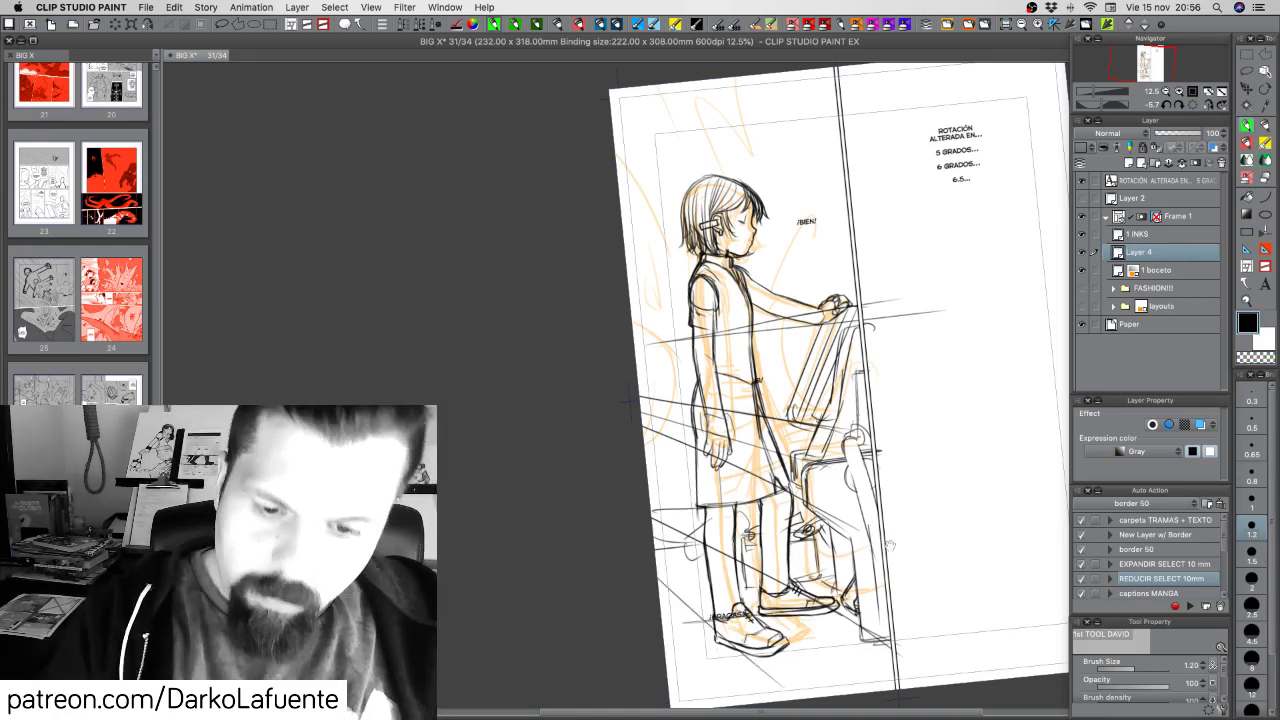
left_click_drag(890, 546, 850, 469)
left_click_drag(586, 183, 902, 53)
Straighten the page view, create a vanishing point with the Perspective ruler from the hand-level and console-foot guidelines, and save the page
left_click_drag(838, 180, 840, 358)
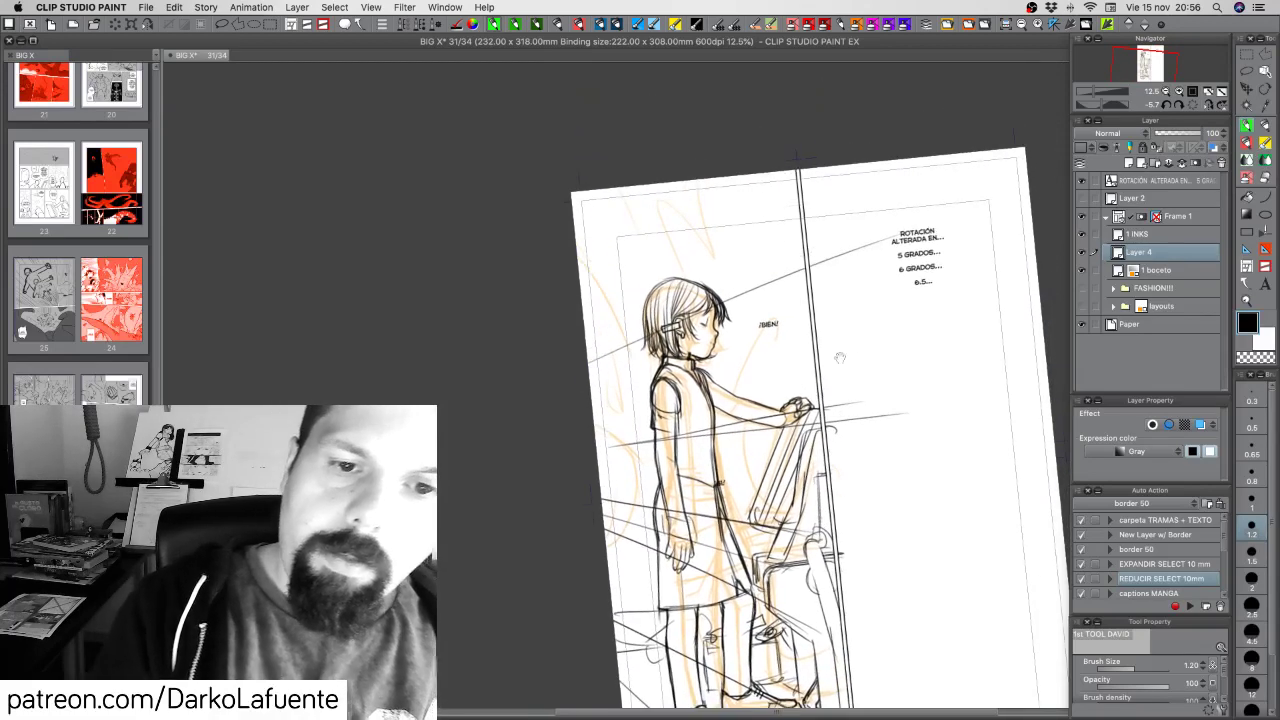
key("r")
left_click_drag(914, 551, 910, 519)
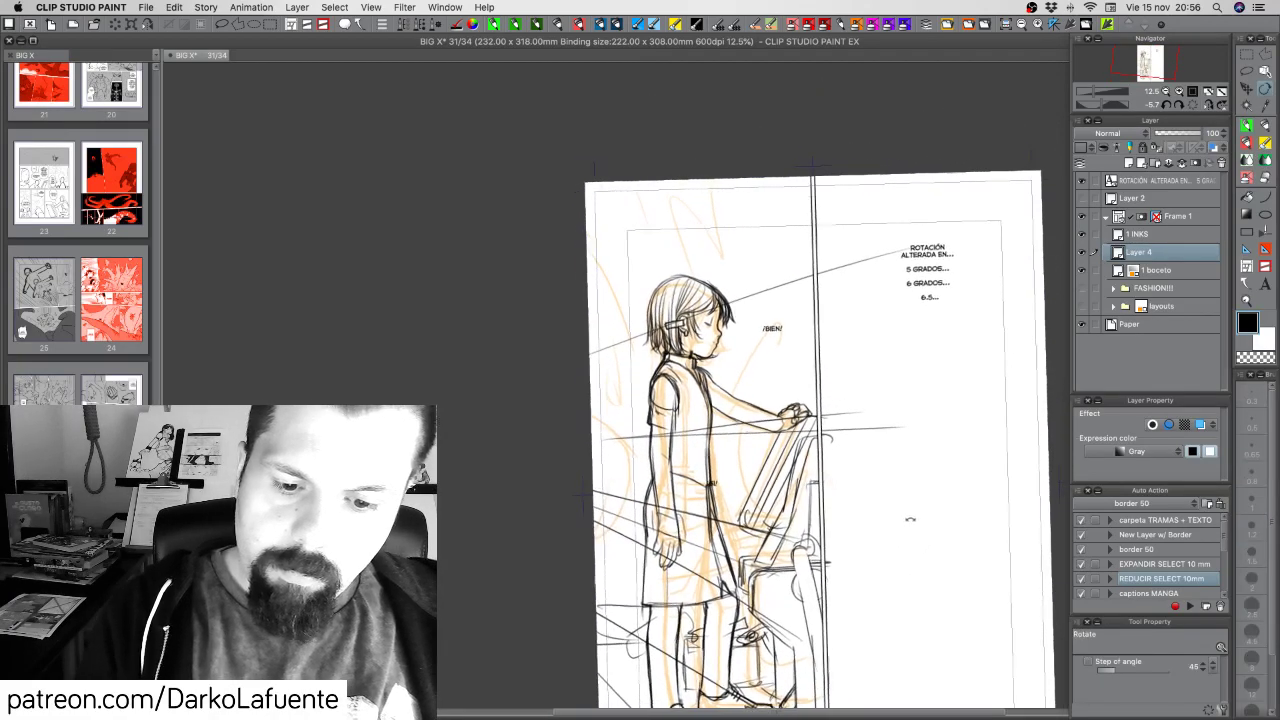
scroll(910, 519, "down", 3)
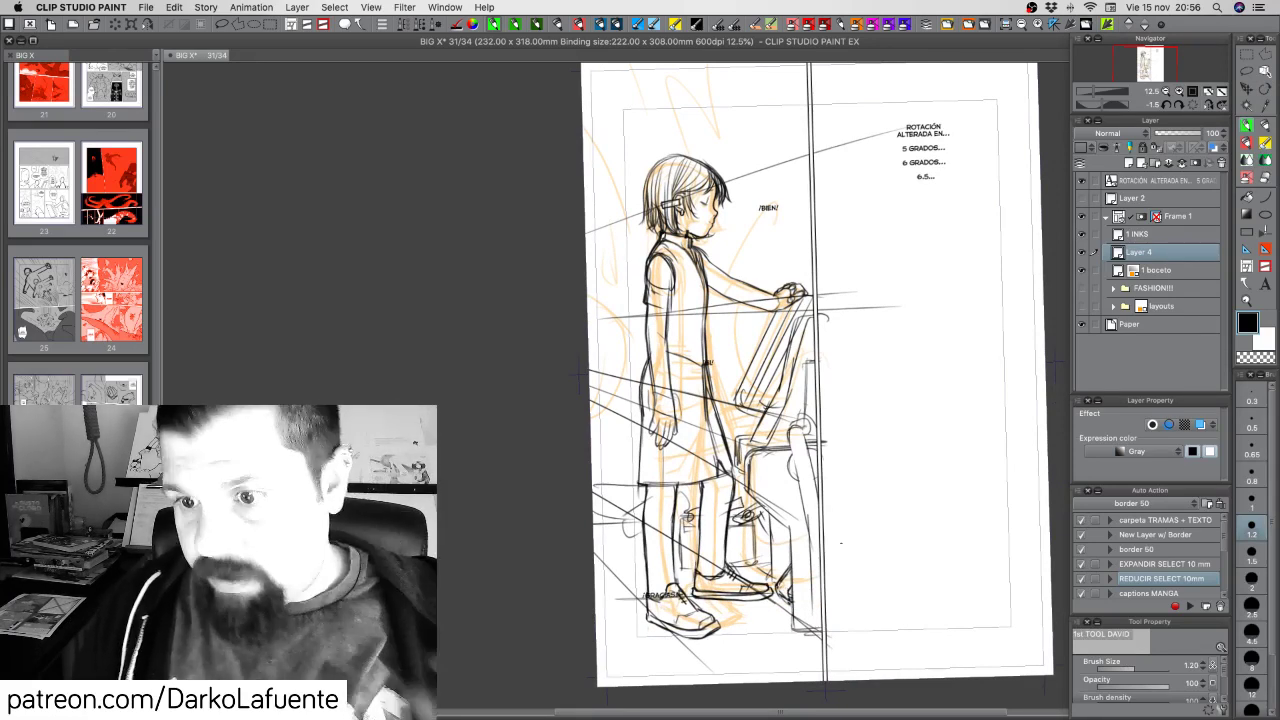
left_click(1194, 105)
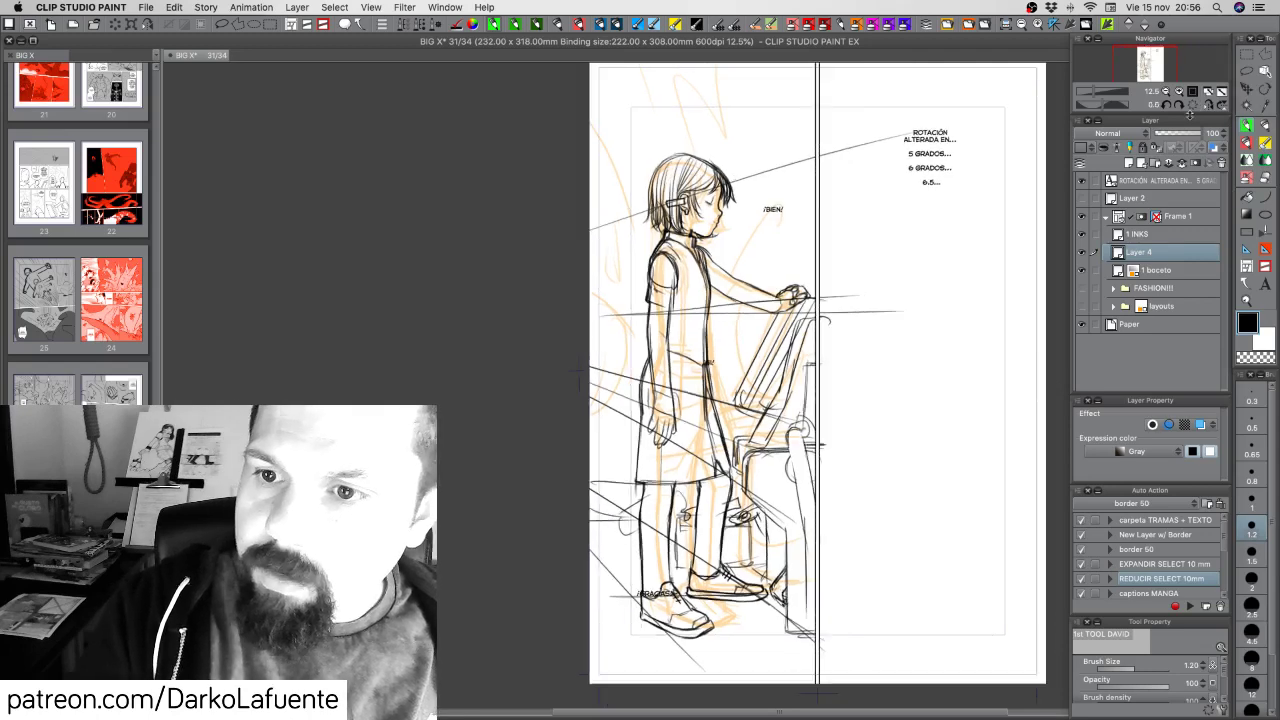
left_click_drag(932, 408, 839, 407)
left_click(1247, 250)
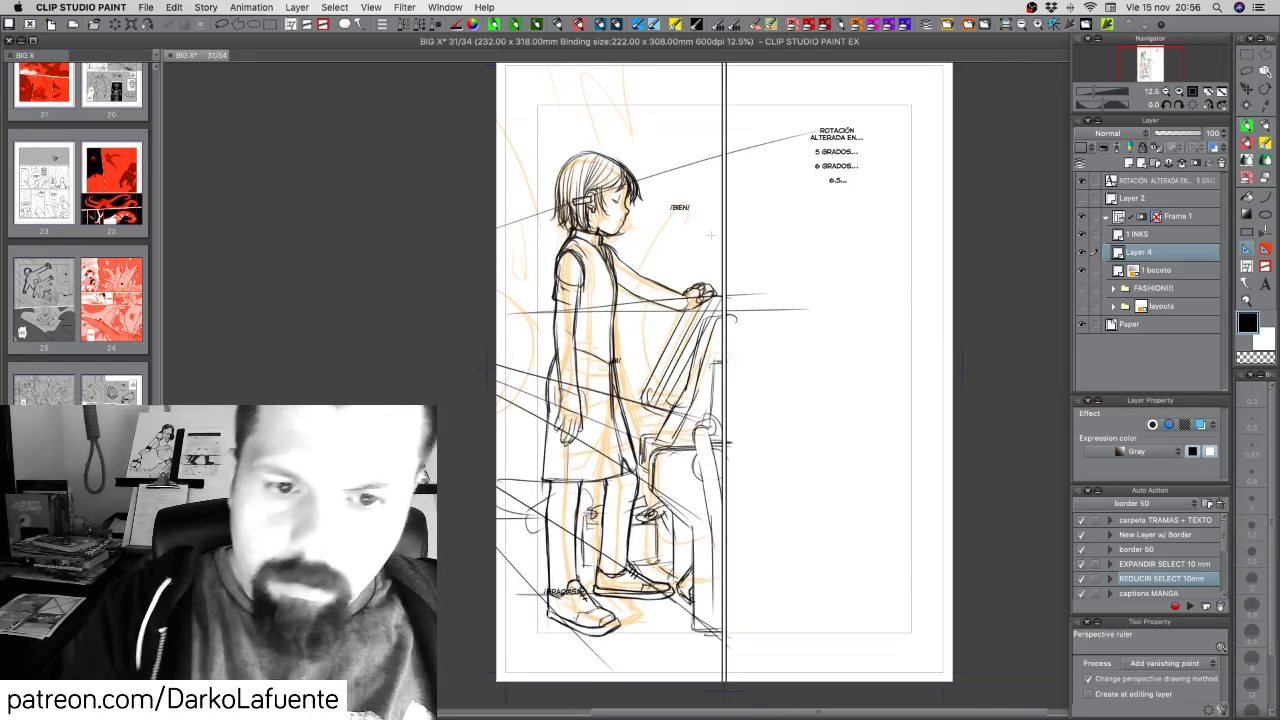
left_click_drag(722, 295, 536, 306)
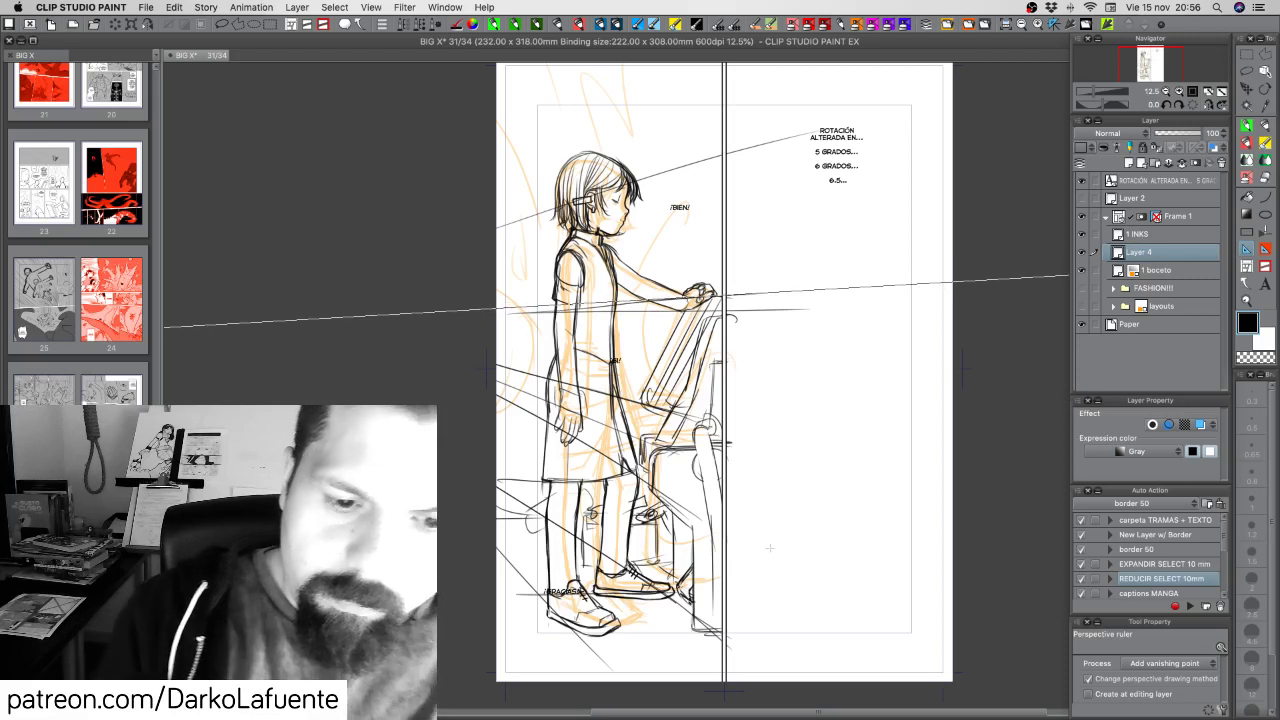
left_click_drag(722, 641, 554, 531)
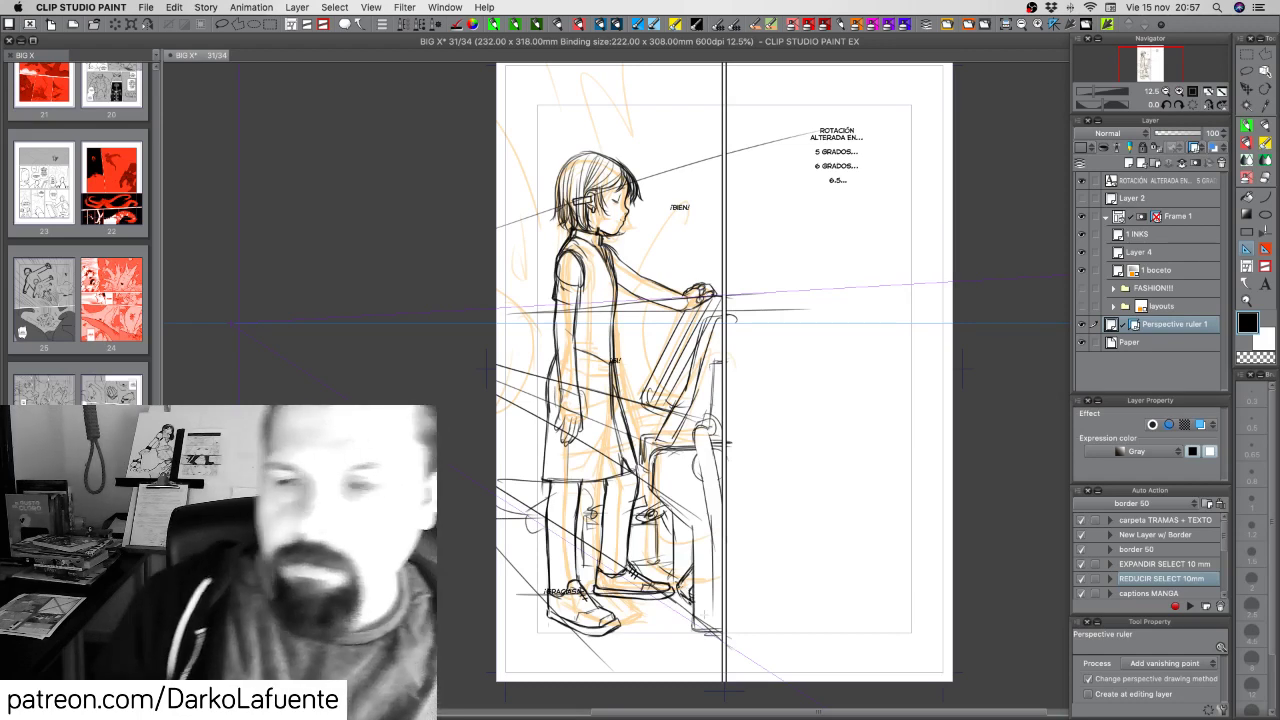
key("super+s")
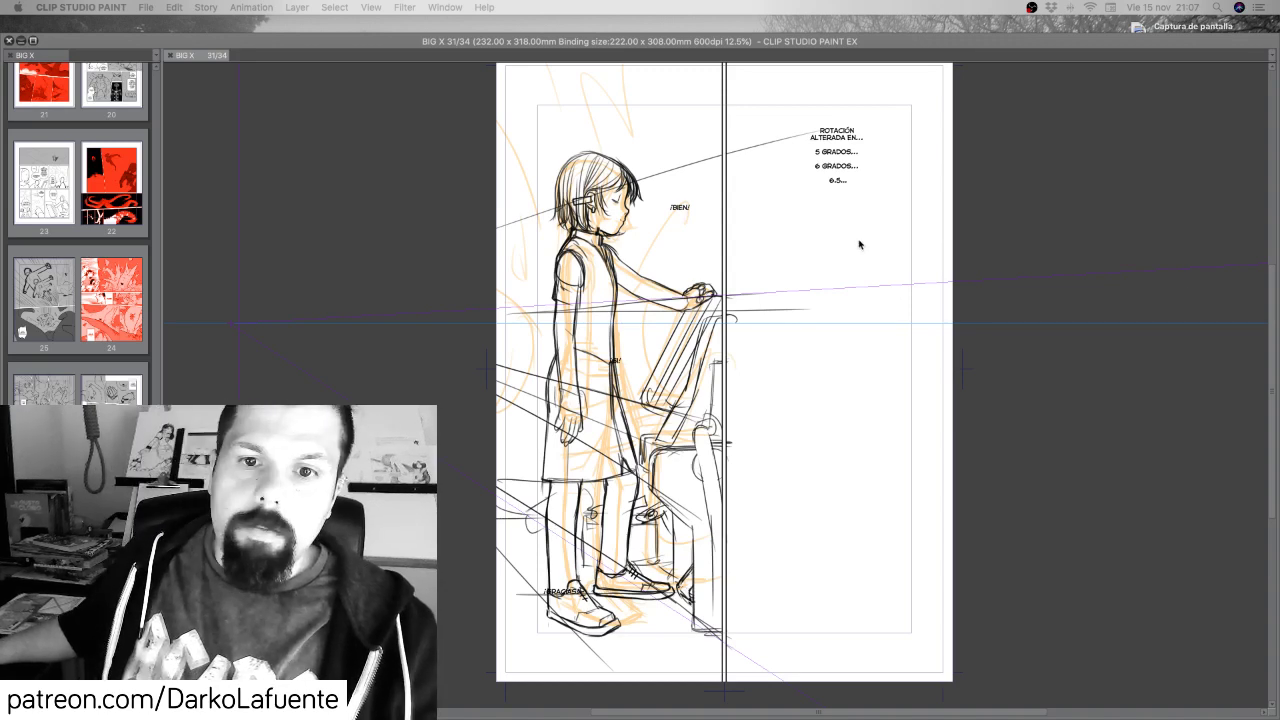
key("Tab")
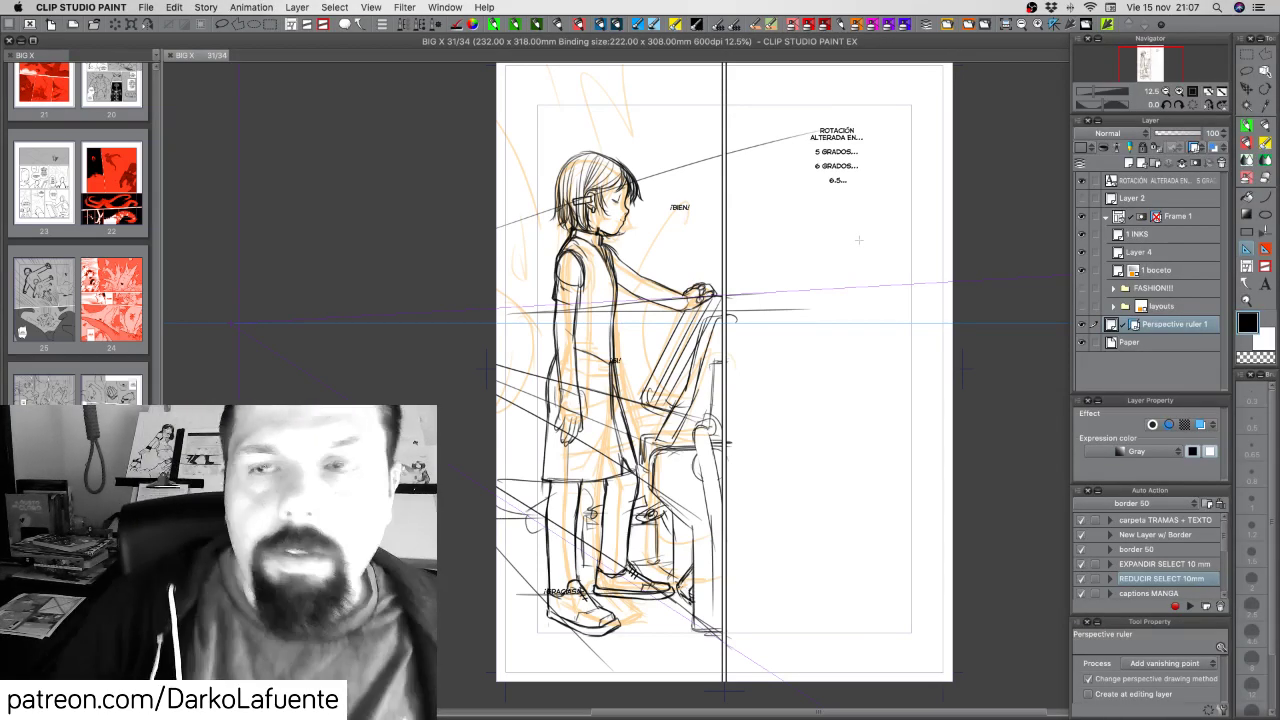
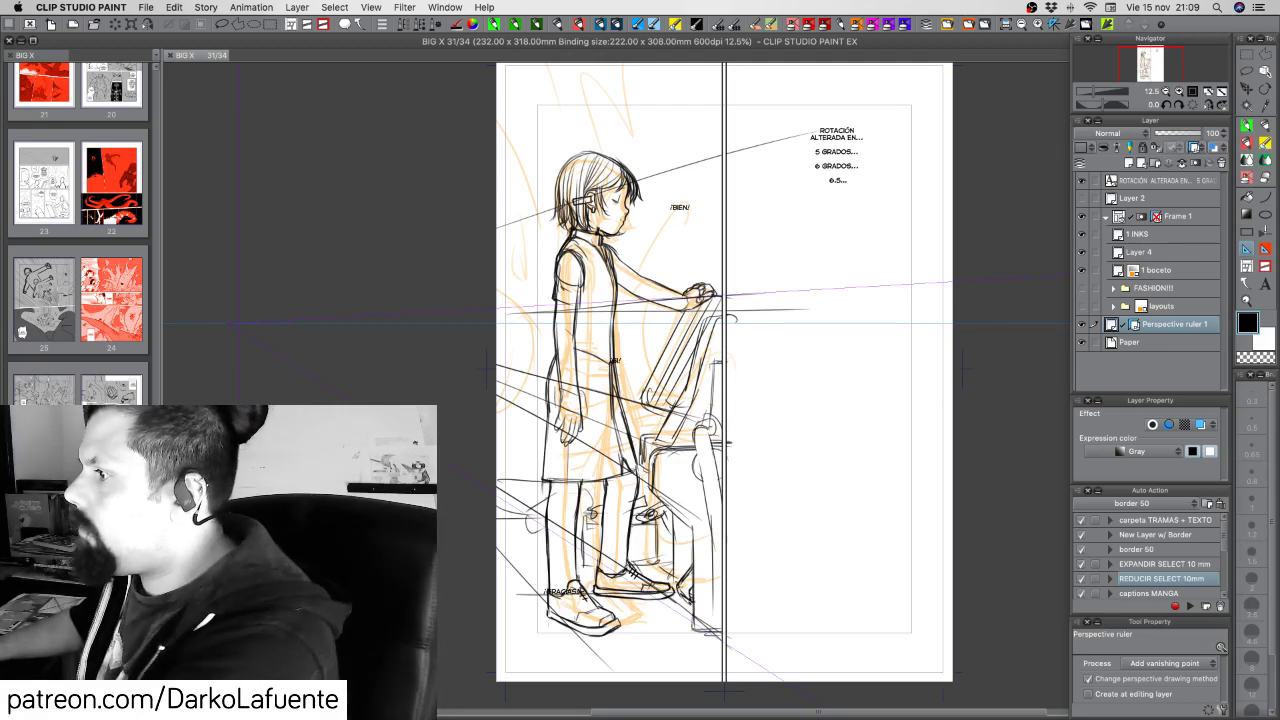
key("super+shift+5")
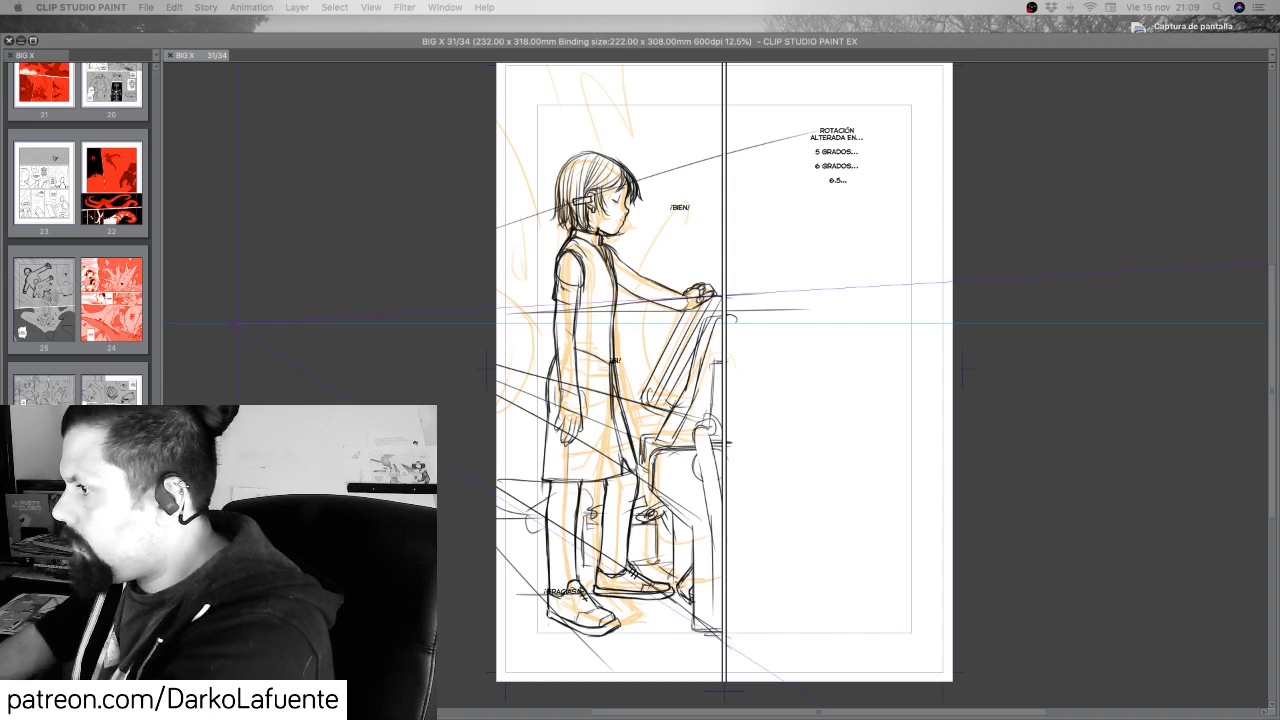
Move the Perspective ruler 1 layer into Frame 1 just above Layer 4, and check what Layer 4 holds by toggling its visibility
left_click(556, 127)
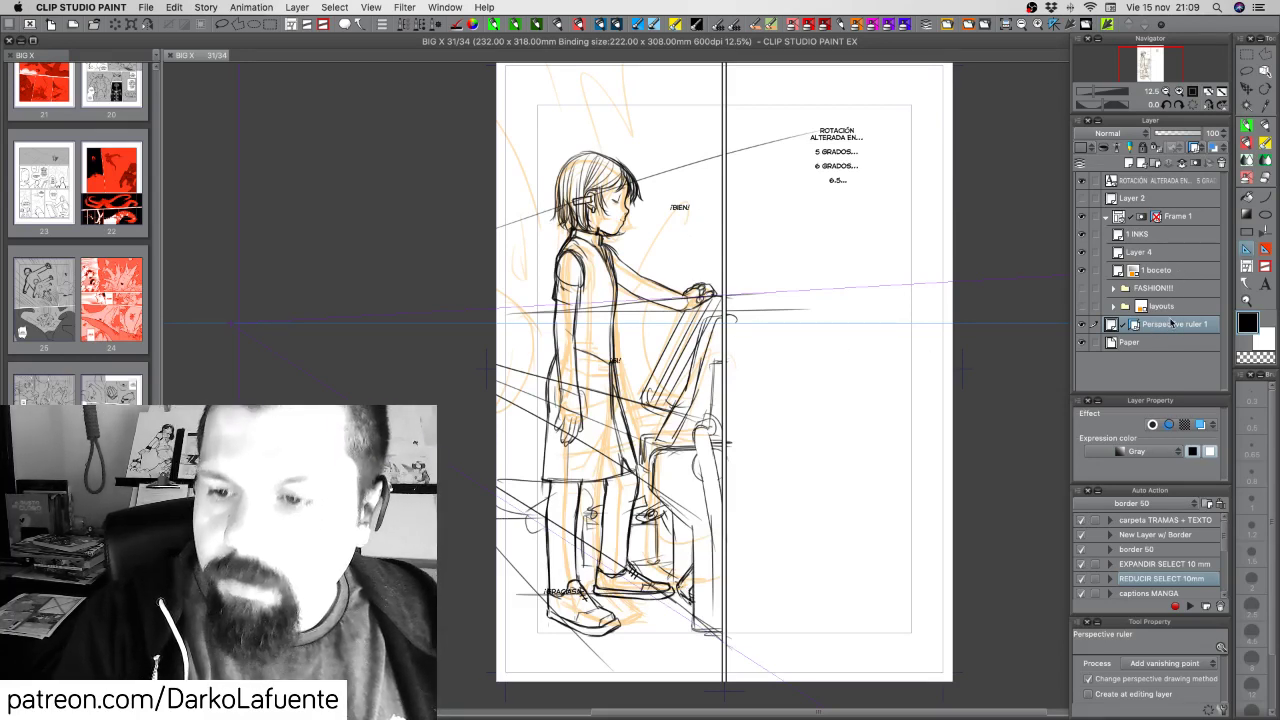
left_click_drag(1170, 325, 1165, 252)
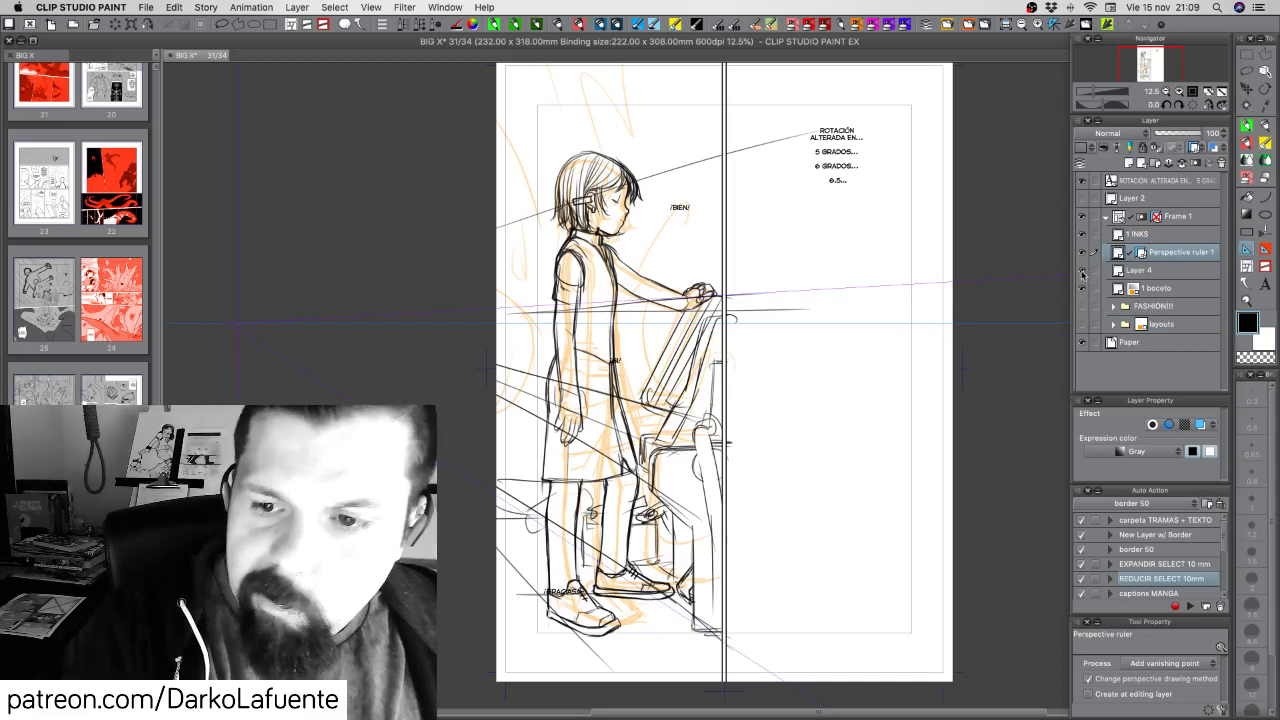
left_click(1081, 270)
left_click(1081, 270)
Rename Layer 4 as "1 pencils" and save the page
left_click(1138, 272)
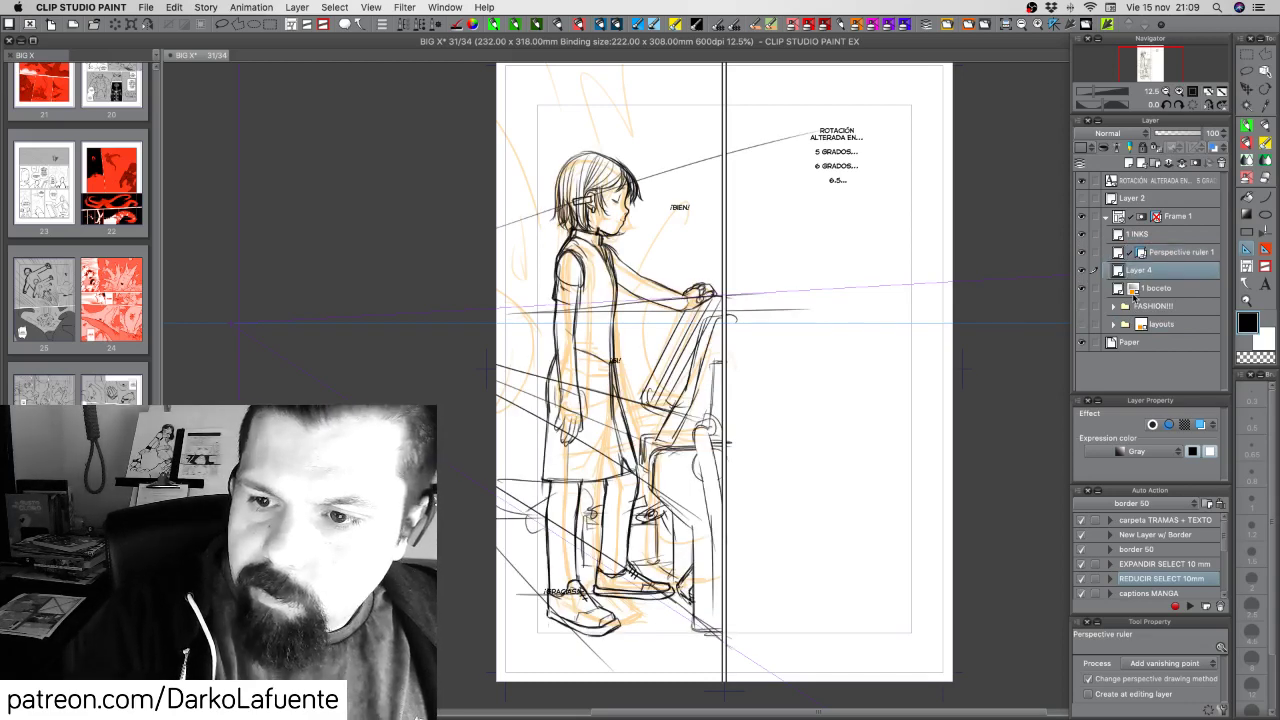
double_click(1141, 270)
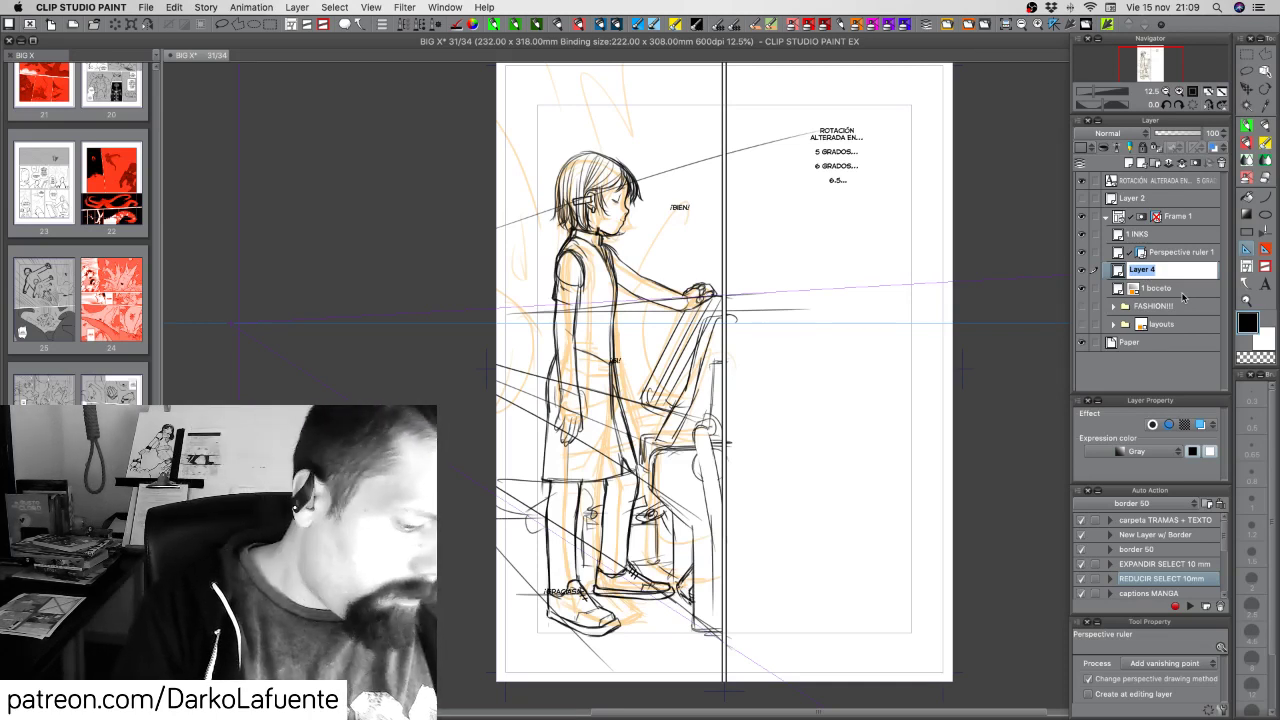
type("1")
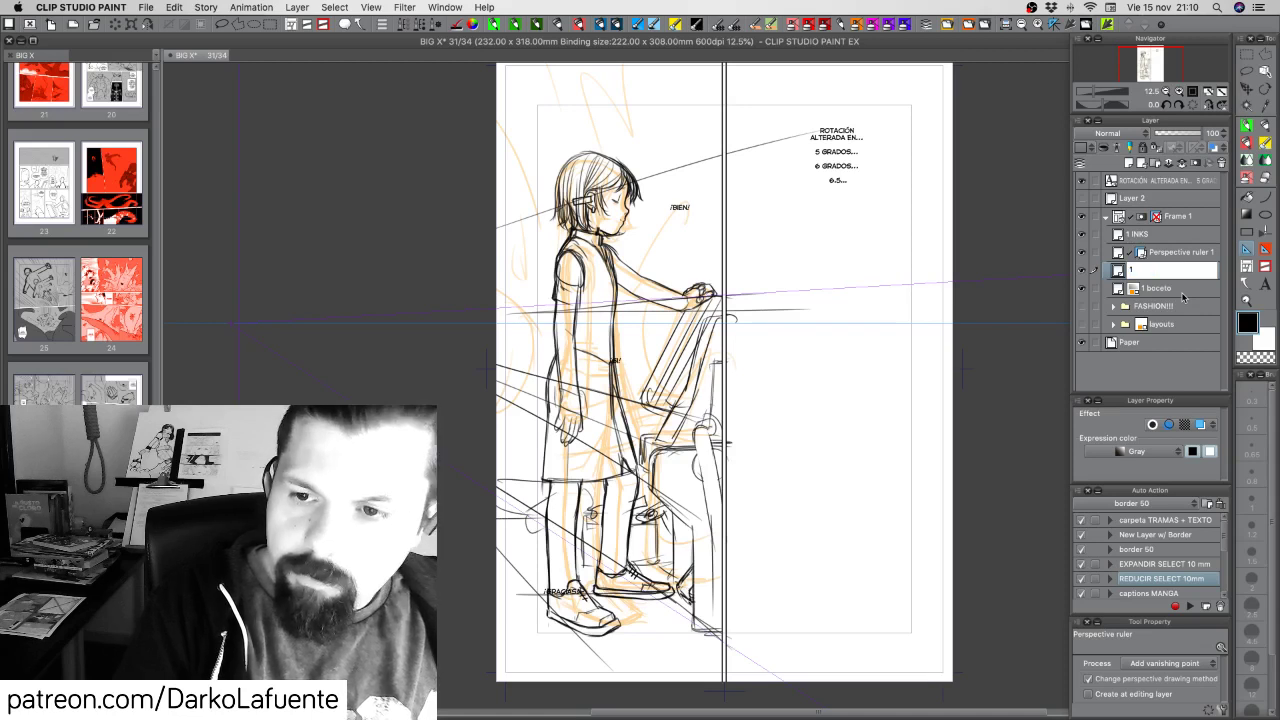
type(" pencils")
key("Return")
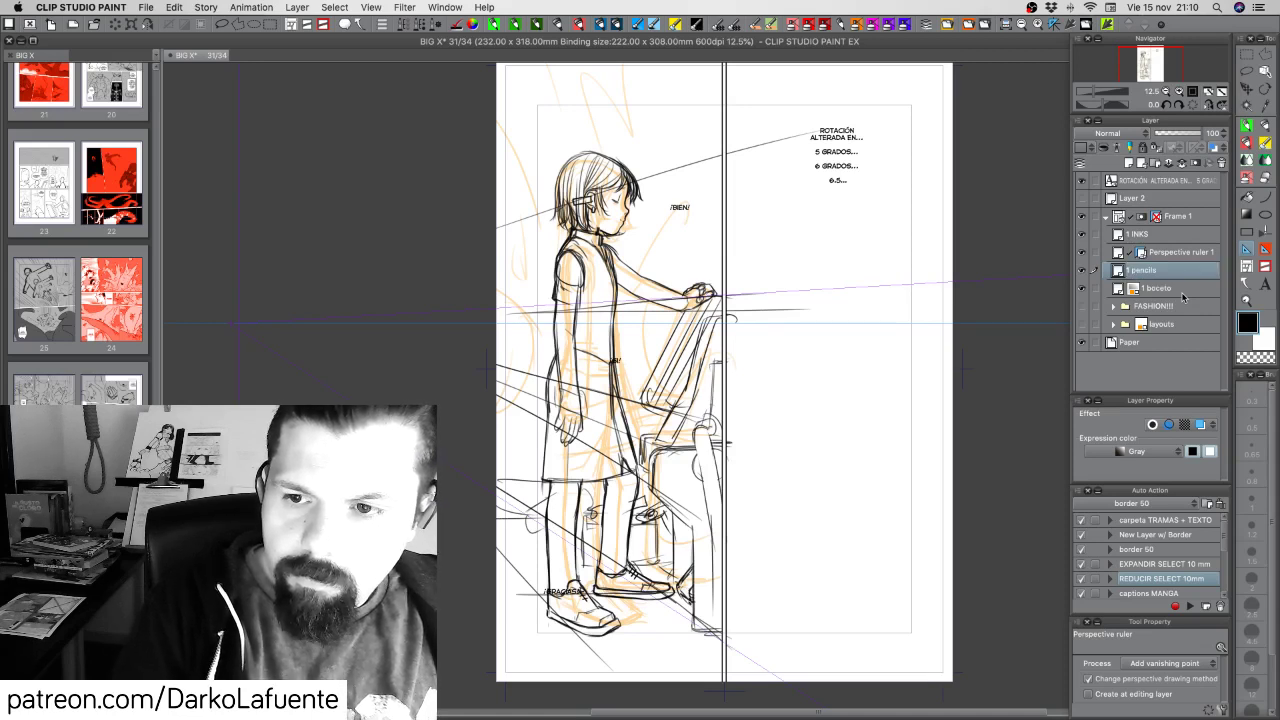
key("super+s")
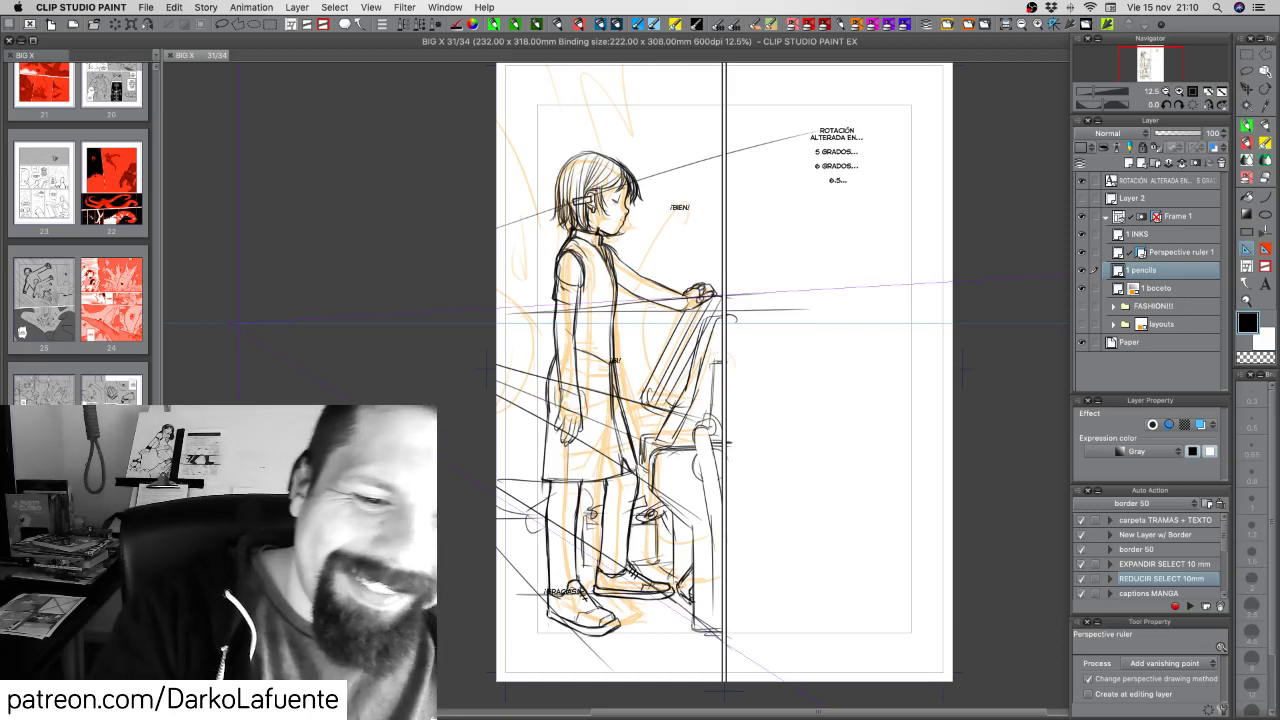
Test the drawing pen with strokes beside the speech text and across the console, undoing each one
left_click(1249, 127)
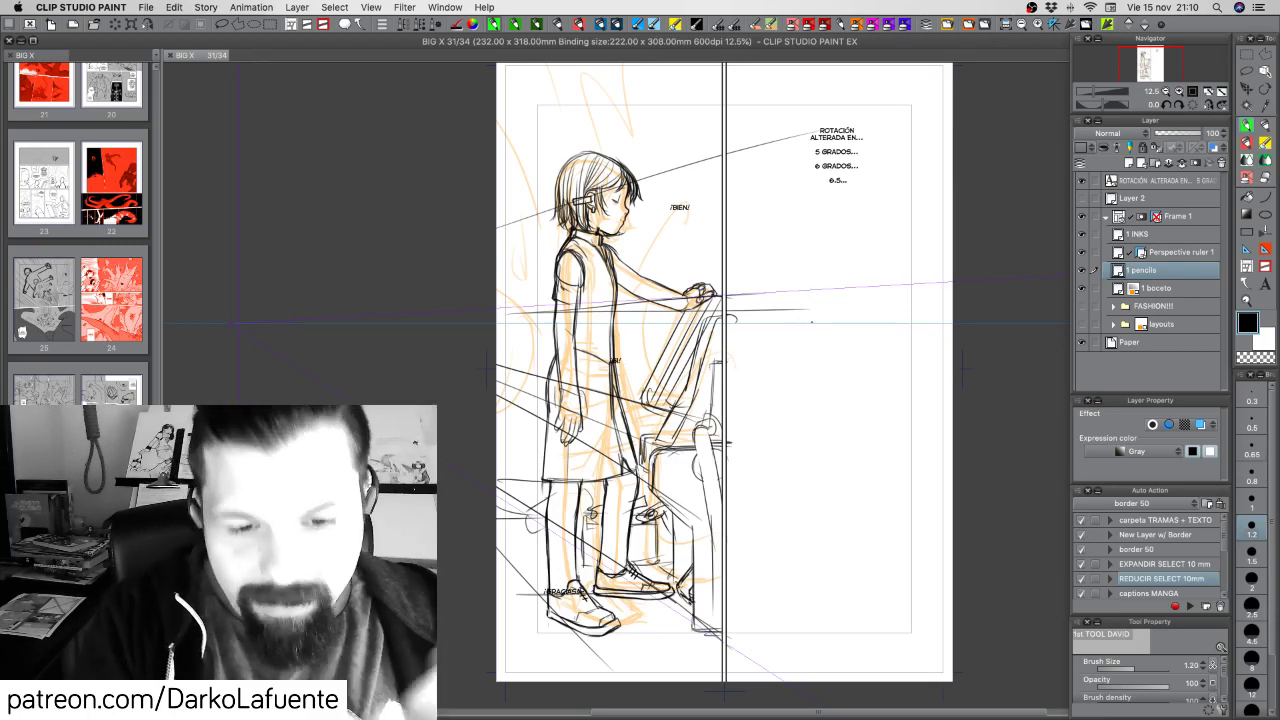
left_click_drag(670, 235, 710, 235)
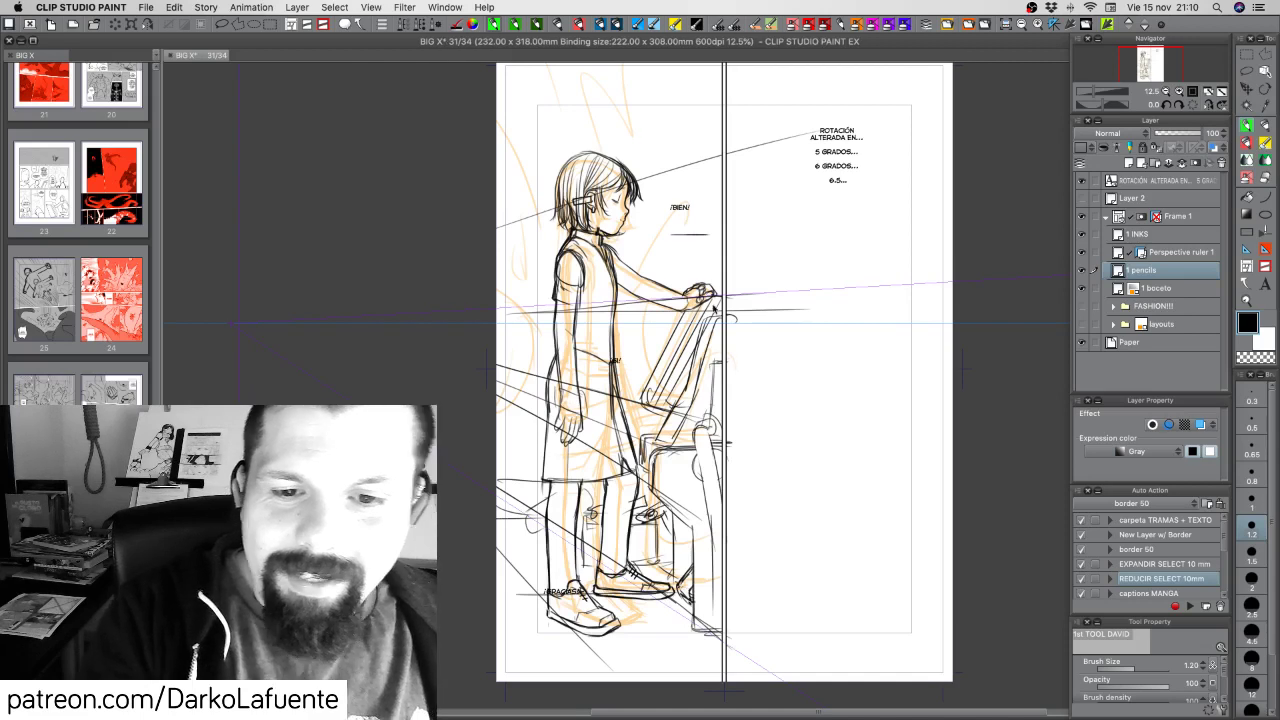
key("super+z")
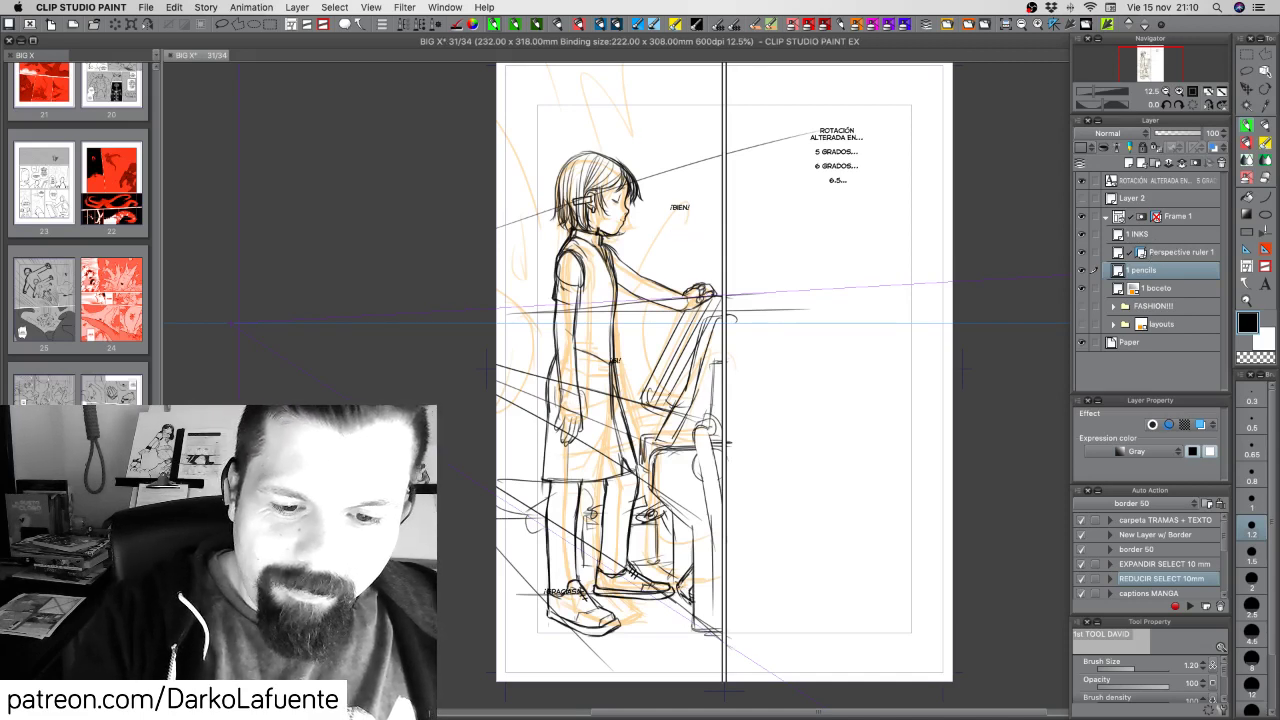
left_click_drag(634, 380, 757, 396)
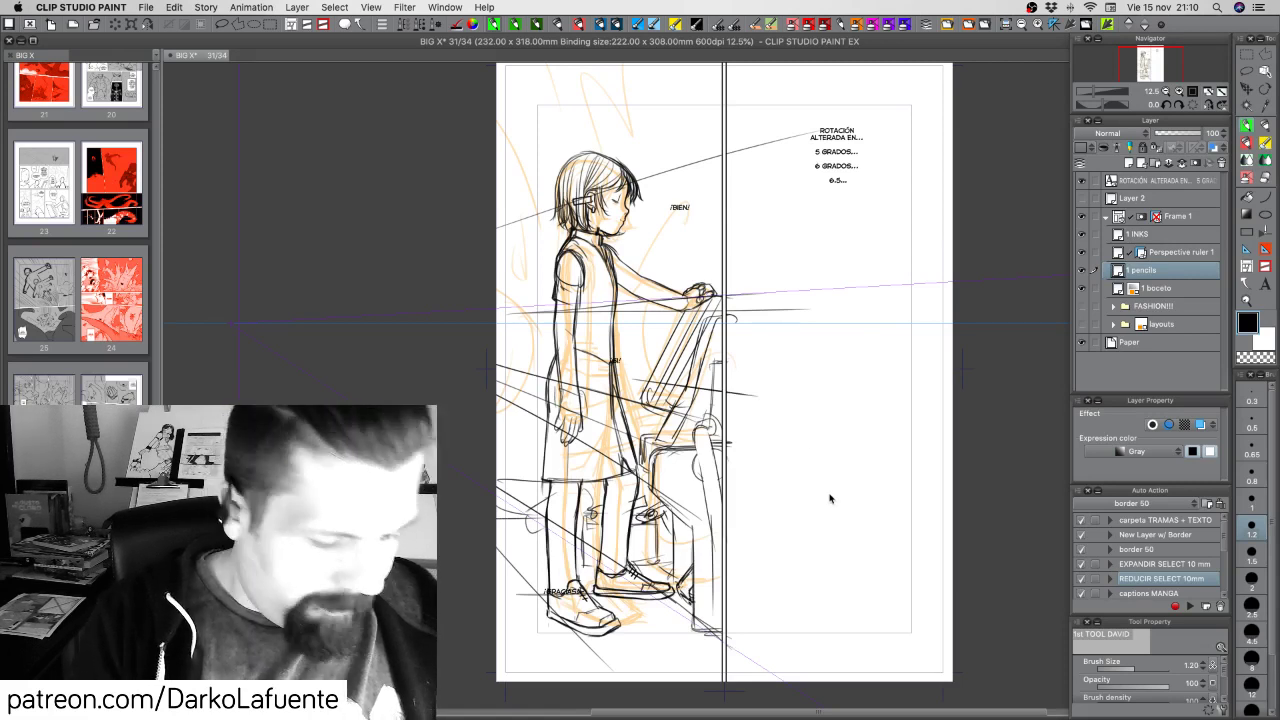
key("super+z")
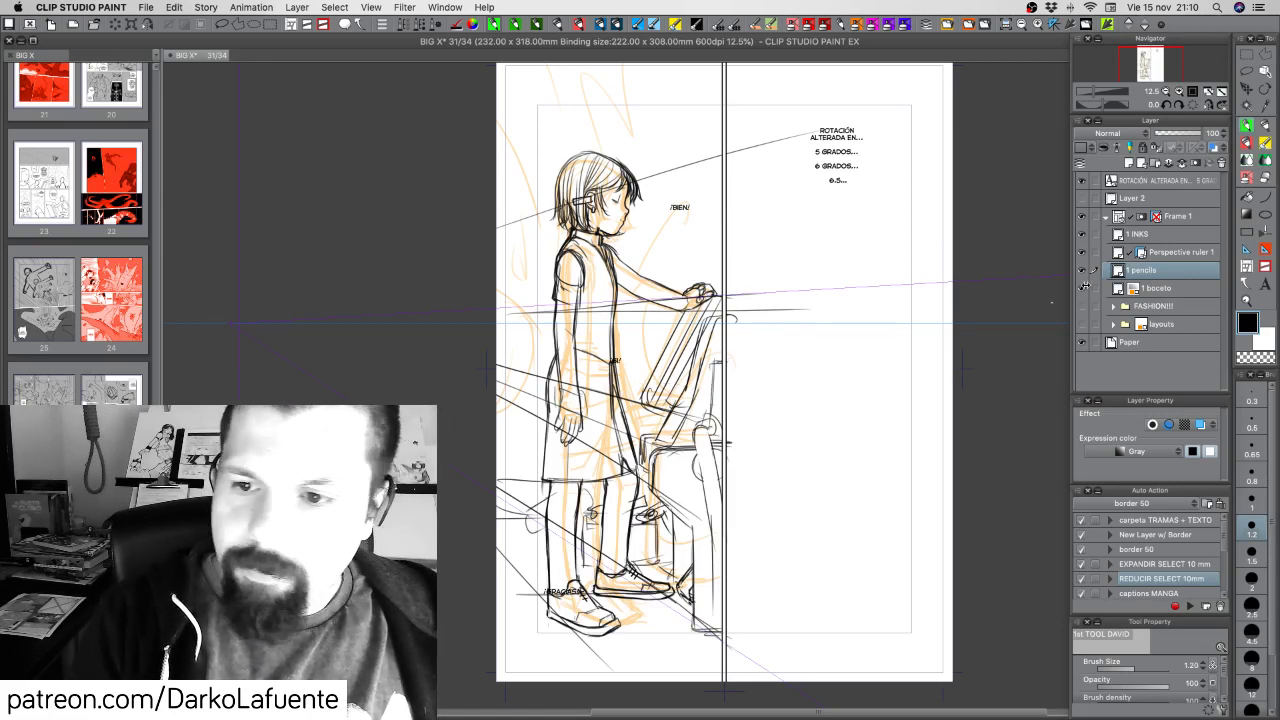
Hide the perspective ruler and add a new raster layer above the 1 pencils layer
right_click(1141, 256)
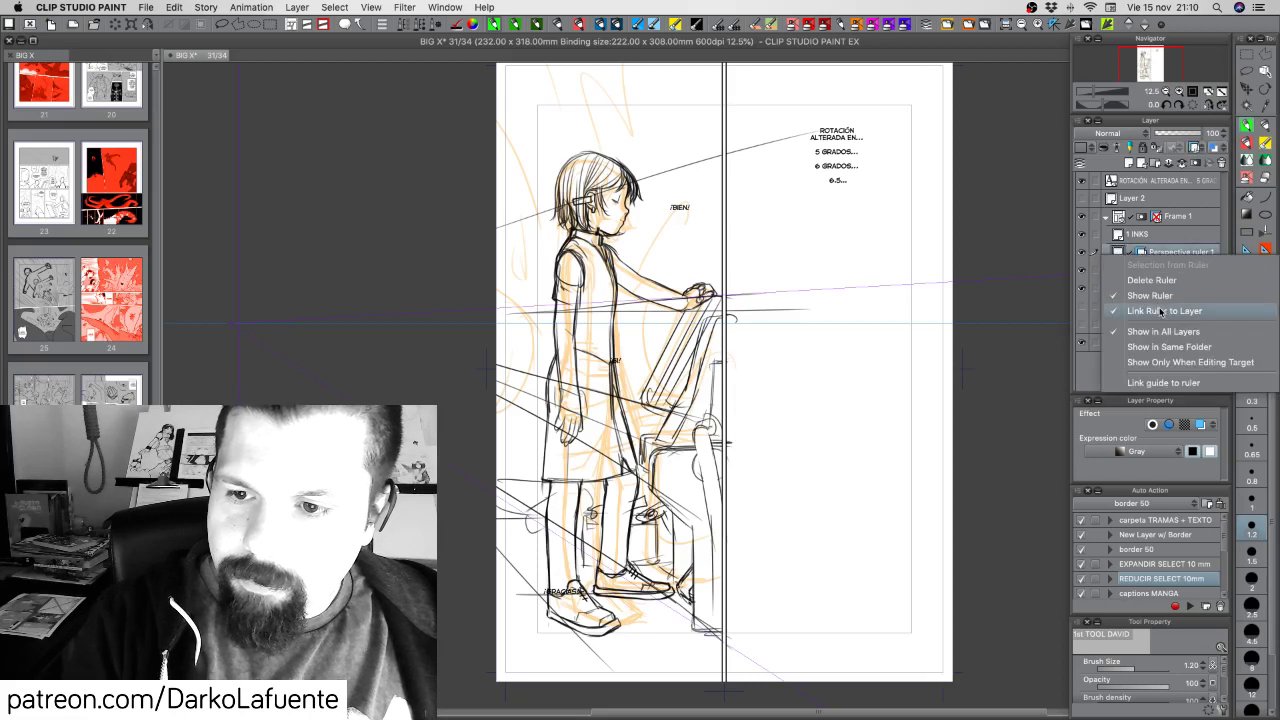
left_click(1150, 294)
left_click(1129, 163)
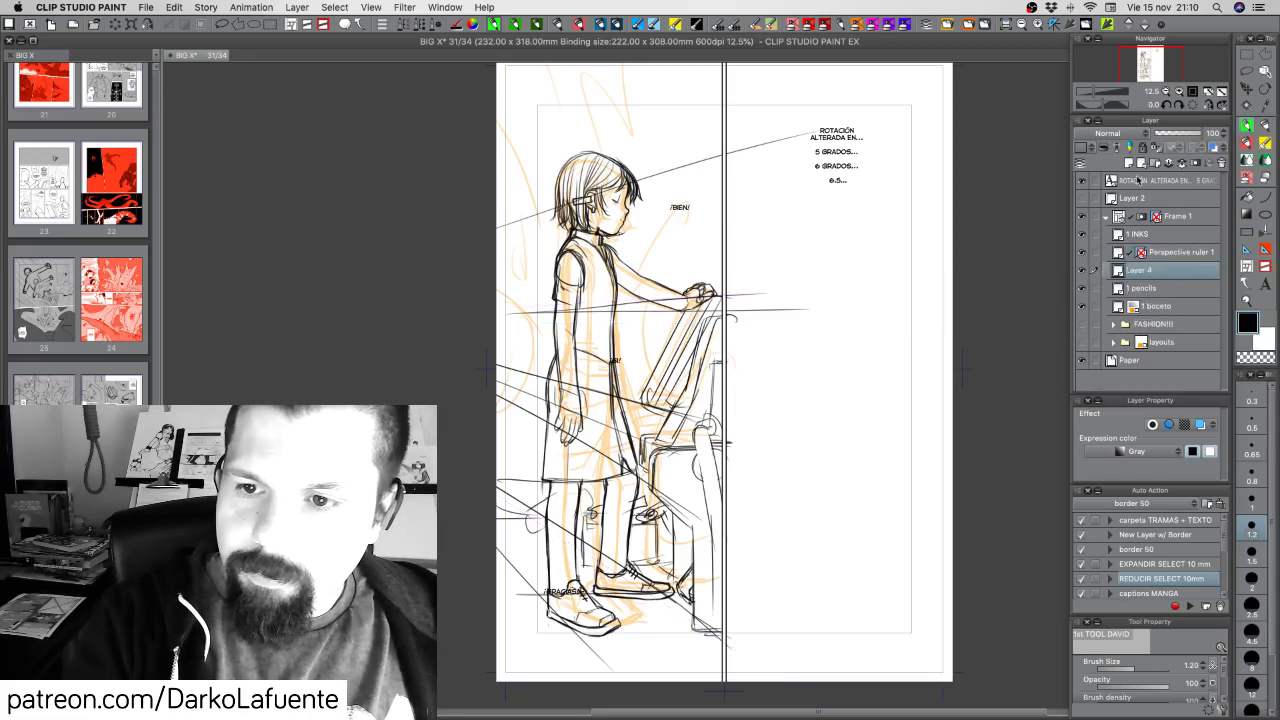
Hide the orange 1 boceto rough layer and move it into the layouts folder
left_click(1166, 92)
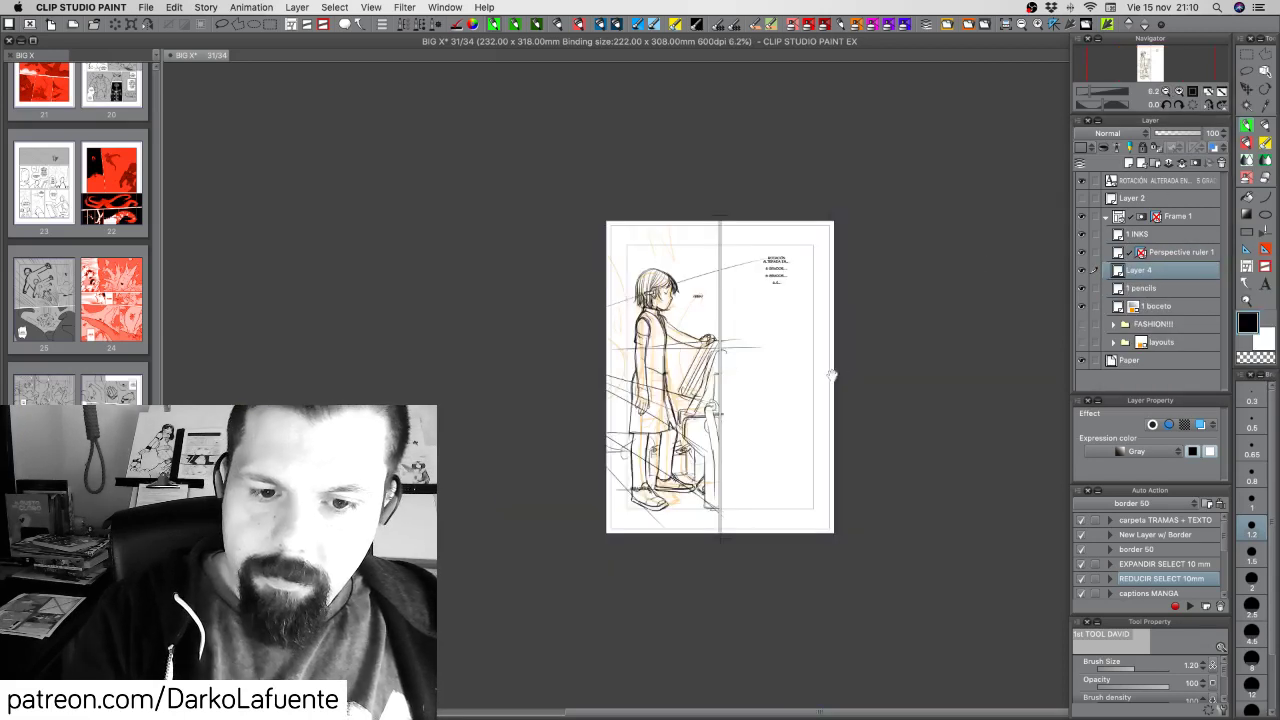
left_click_drag(822, 388, 823, 414)
left_click(1082, 307)
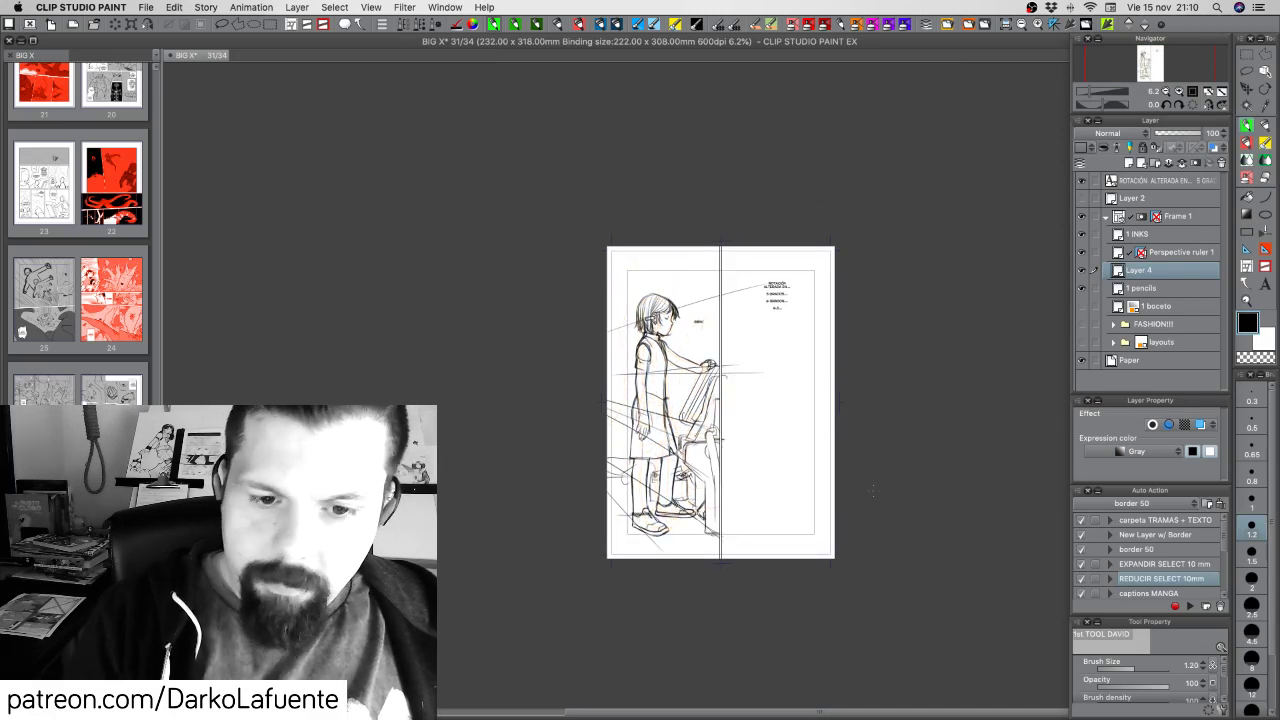
left_click_drag(1160, 306, 1177, 326)
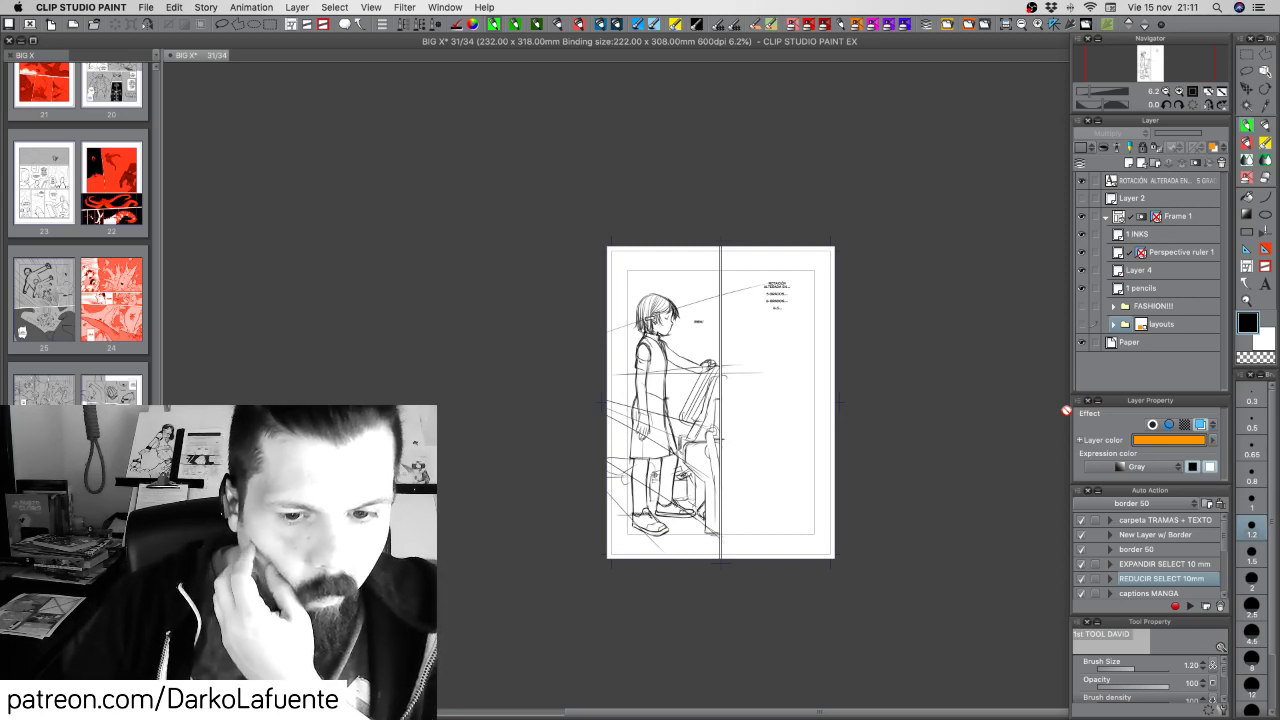
On the new empty layer, rough in a chair seat and base behind the figure's legs with brush size 2
left_click(1163, 271)
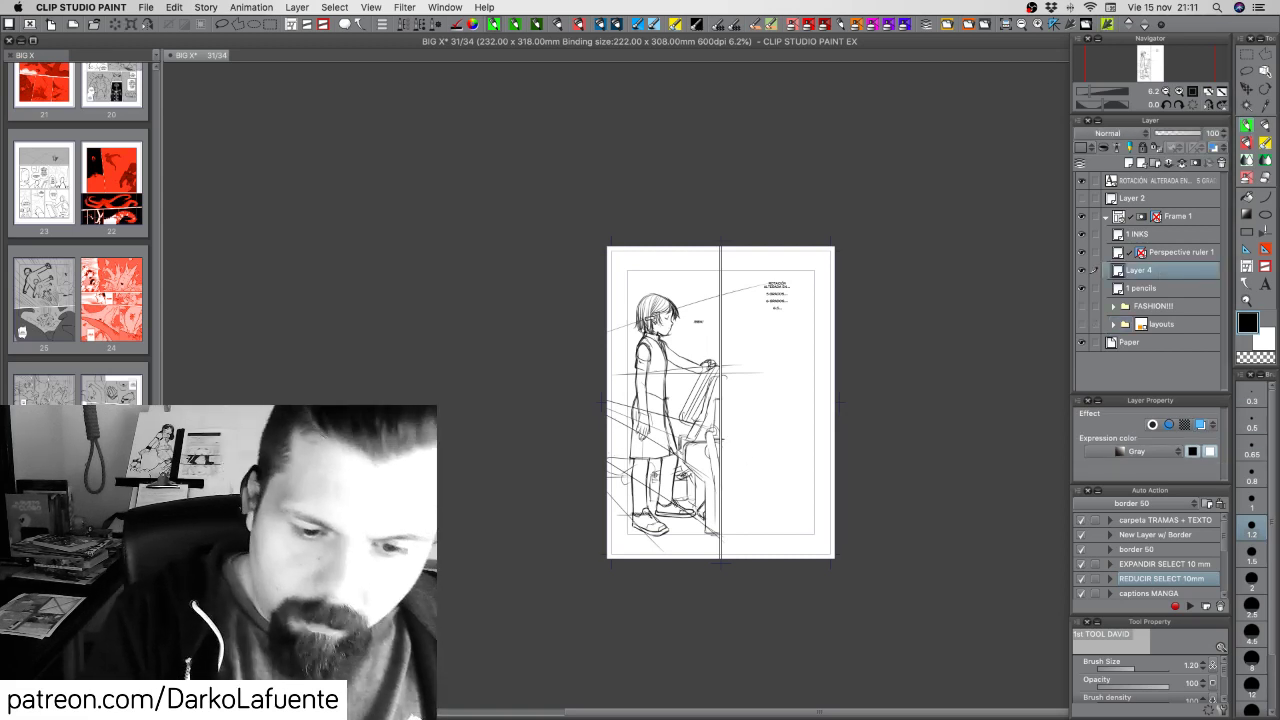
left_click(1251, 578)
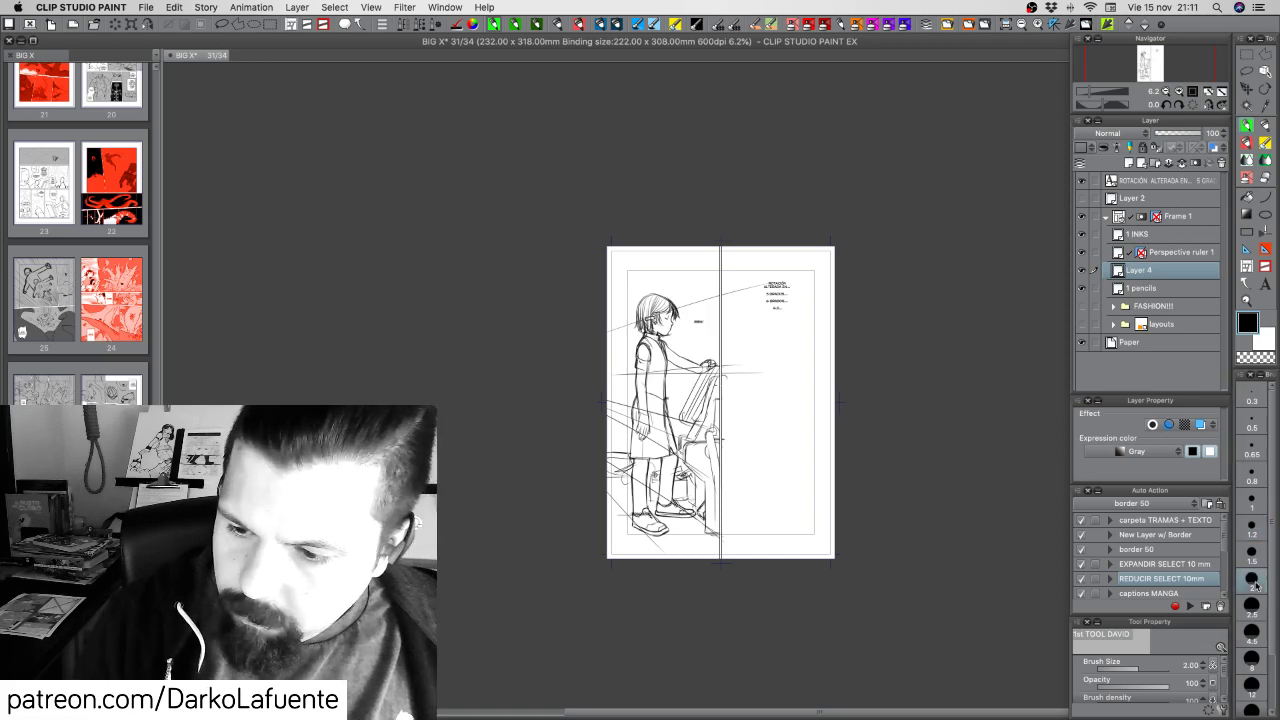
mouse_move(608, 450)
left_mouse_down()
mouse_move(636, 451)
mouse_move(614, 466)
mouse_move(617, 511)
left_mouse_up()
mouse_move(616, 477)
left_mouse_down()
mouse_move(620, 519)
mouse_move(635, 519)
left_mouse_up()
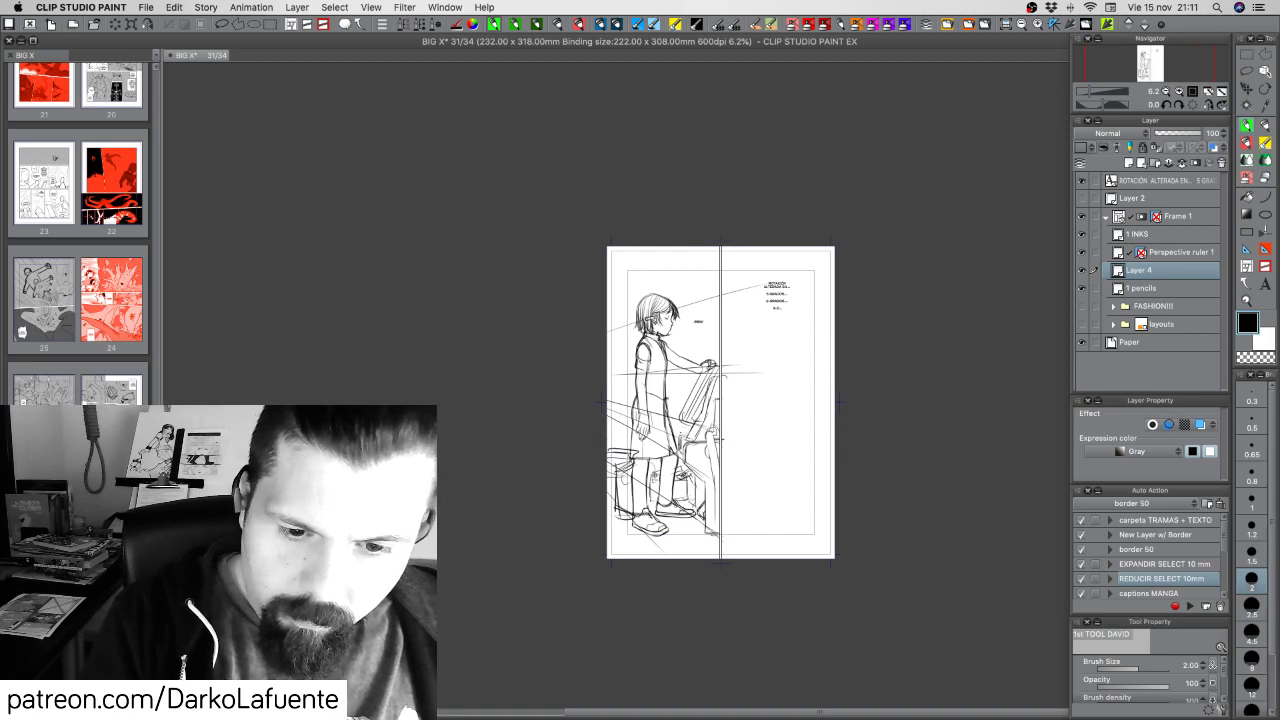
Thicken the console's lower edge, and sketch the chair's rounded backrest and curved shapes down to the page's lower left corner
mouse_move(691, 428)
left_mouse_down()
mouse_move(675, 440)
mouse_move(712, 428)
mouse_move(684, 464)
mouse_move(677, 445)
mouse_move(704, 437)
left_mouse_up()
mouse_move(685, 439)
left_mouse_down()
mouse_move(684, 463)
mouse_move(709, 433)
left_mouse_up()
left_click_drag(687, 435, 702, 431)
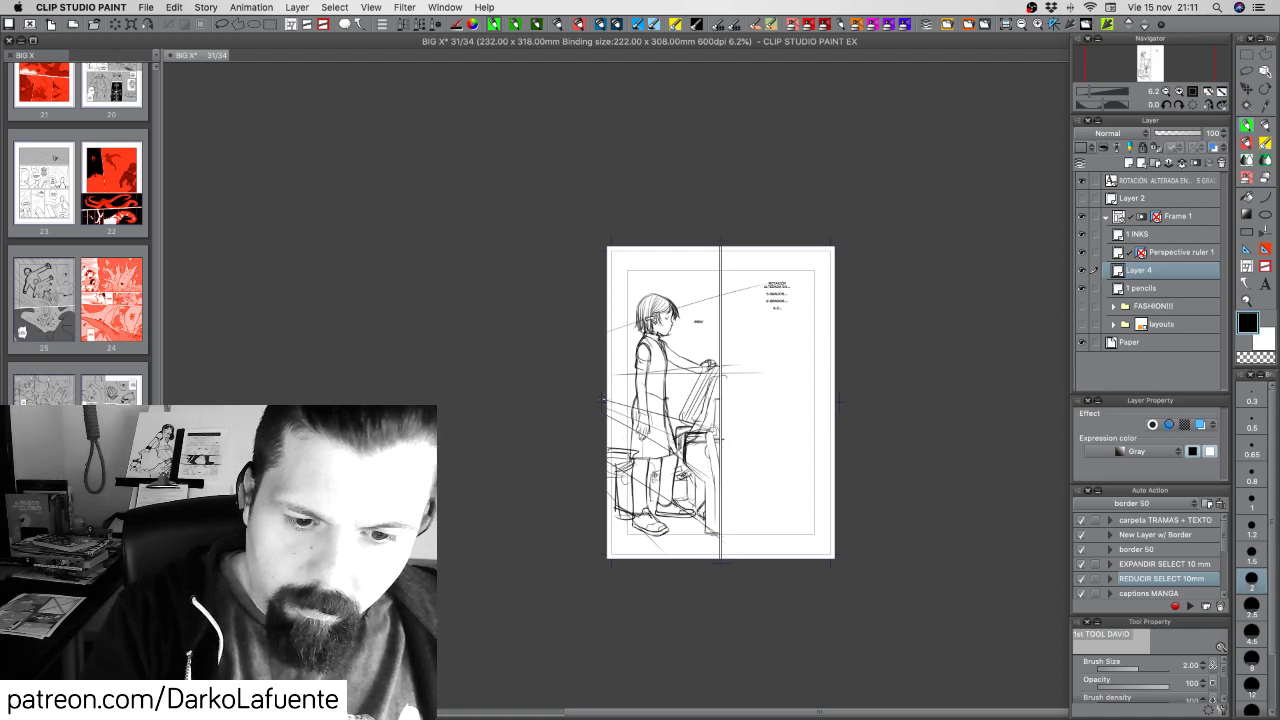
mouse_move(604, 398)
left_mouse_down()
mouse_move(610, 440)
mouse_move(626, 446)
left_mouse_up()
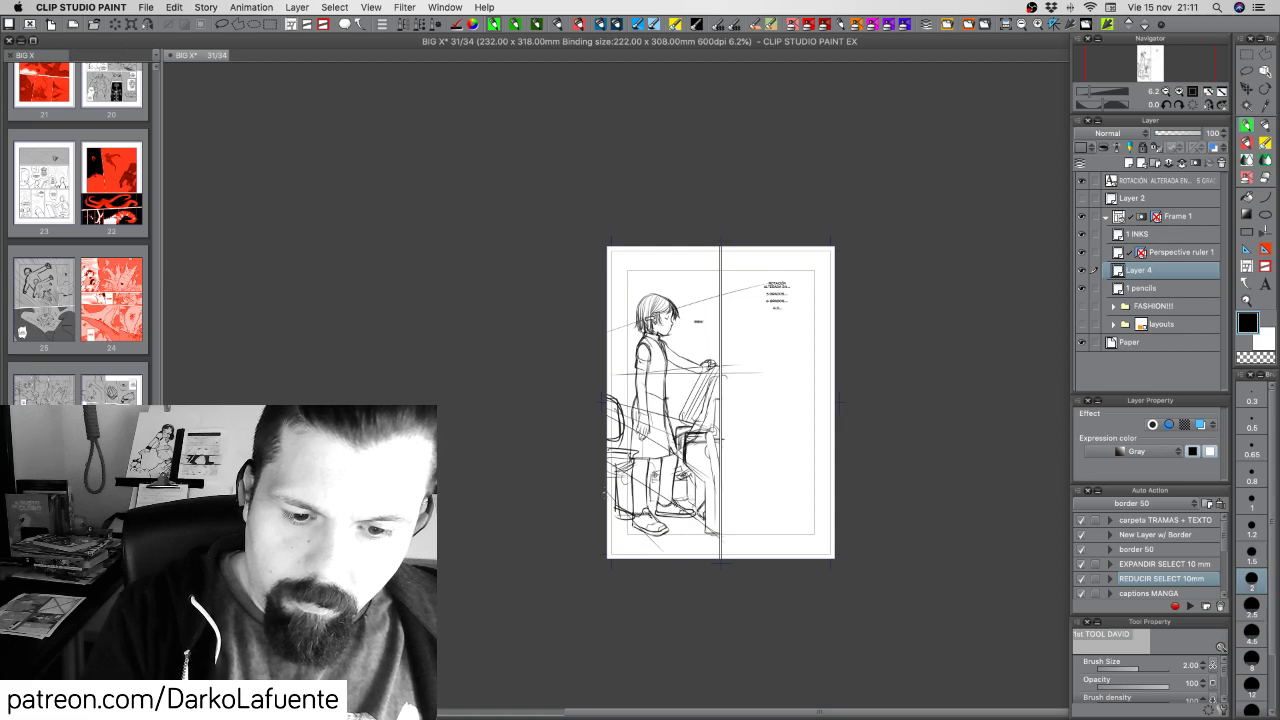
mouse_move(604, 496)
left_mouse_down()
mouse_move(638, 492)
mouse_move(640, 518)
mouse_move(638, 488)
mouse_move(620, 558)
mouse_move(640, 558)
left_mouse_up()
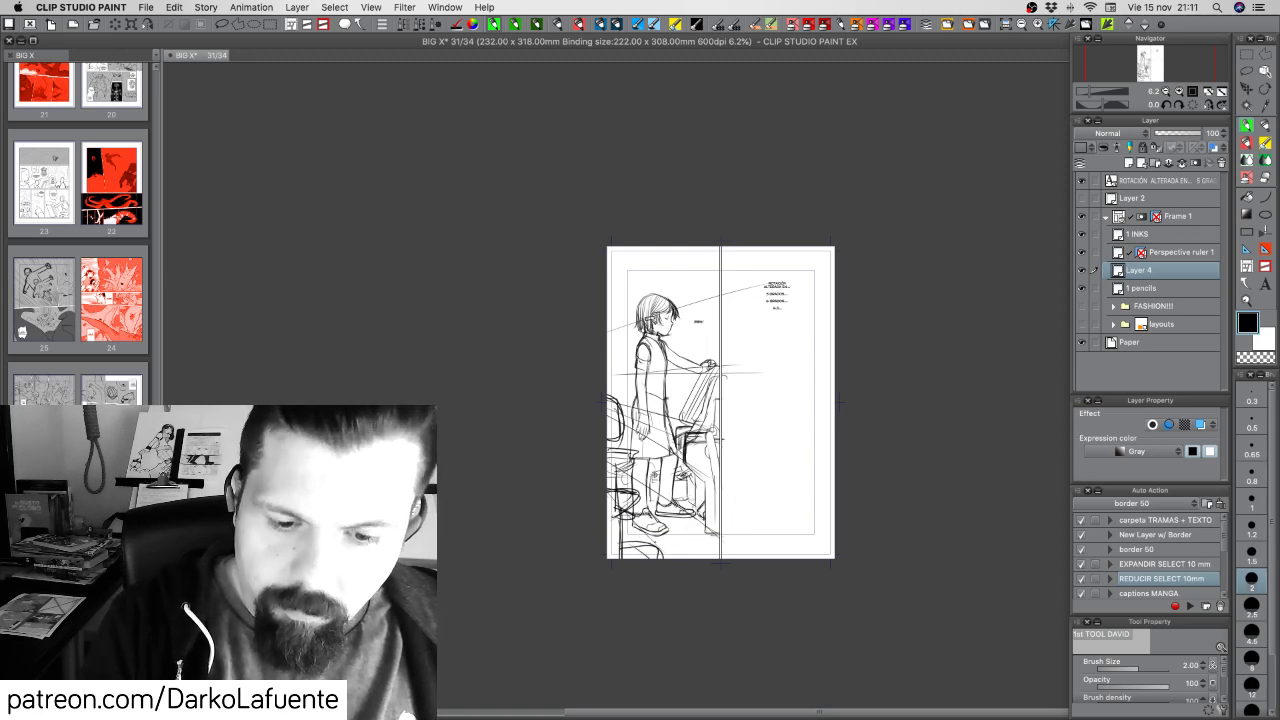
Sketch floor lines beneath the console and hatch the background between the figure's body and the console, adding marks behind the back
mouse_move(689, 522)
left_mouse_down()
mouse_move(722, 519)
mouse_move(669, 558)
mouse_move(728, 517)
mouse_move(738, 526)
left_mouse_up()
left_click_drag(680, 540, 740, 550)
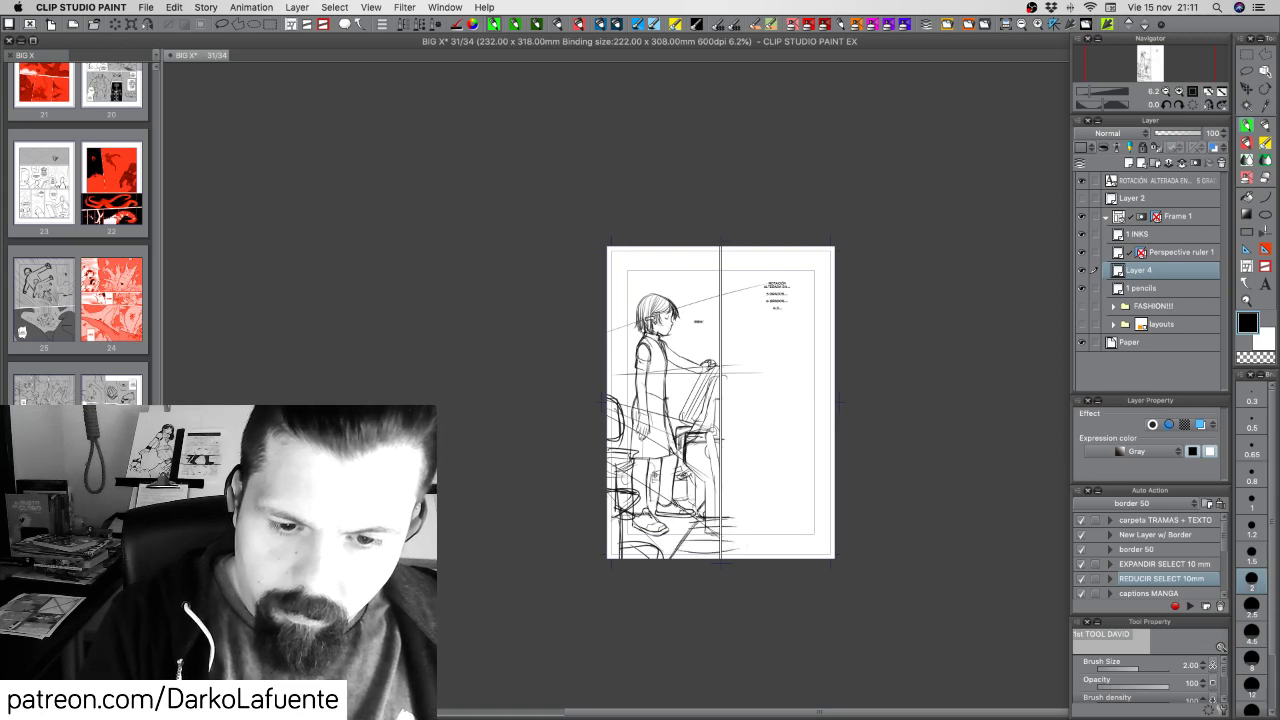
left_click_drag(666, 402, 692, 372)
mouse_move(621, 399)
left_mouse_down()
mouse_move(640, 373)
mouse_move(636, 389)
left_mouse_up()
mouse_move(619, 395)
left_mouse_down()
mouse_move(618, 352)
mouse_move(620, 396)
left_mouse_up()
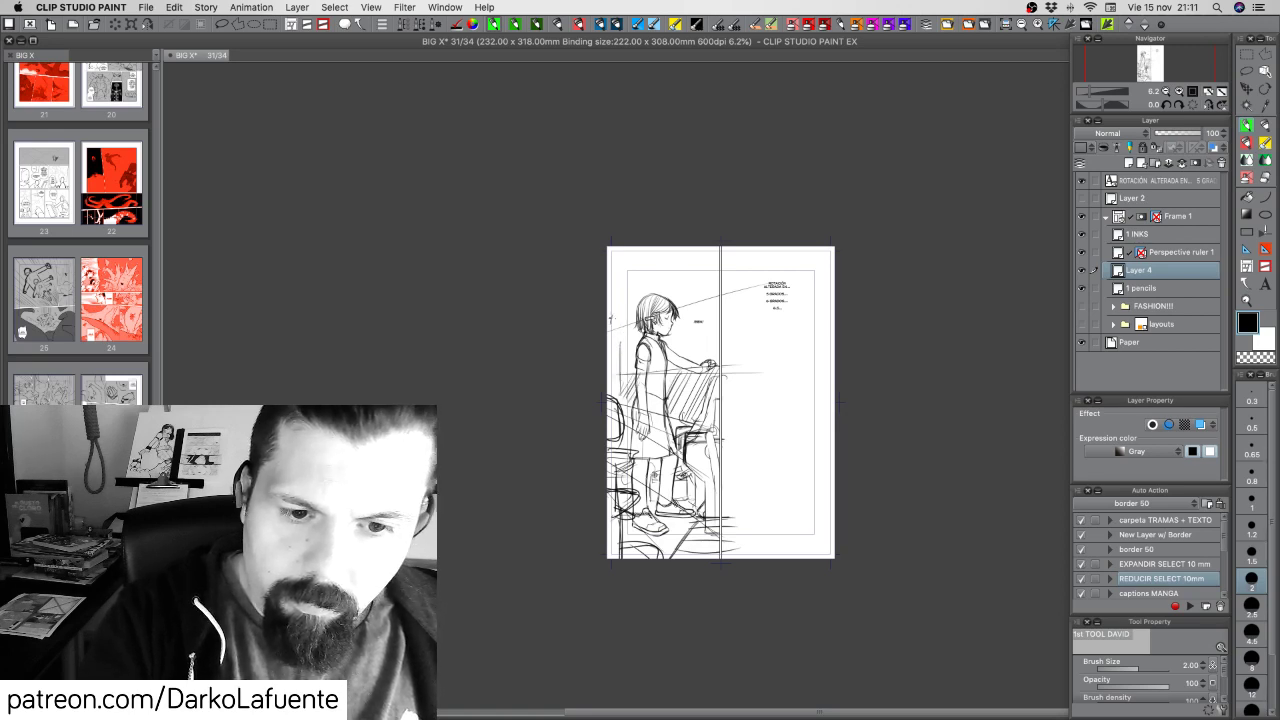
Rough in tall narrow background shapes and long vertical lines behind and in front of the figure's head
mouse_move(611, 316)
left_mouse_down()
mouse_move(617, 360)
mouse_move(629, 353)
left_mouse_up()
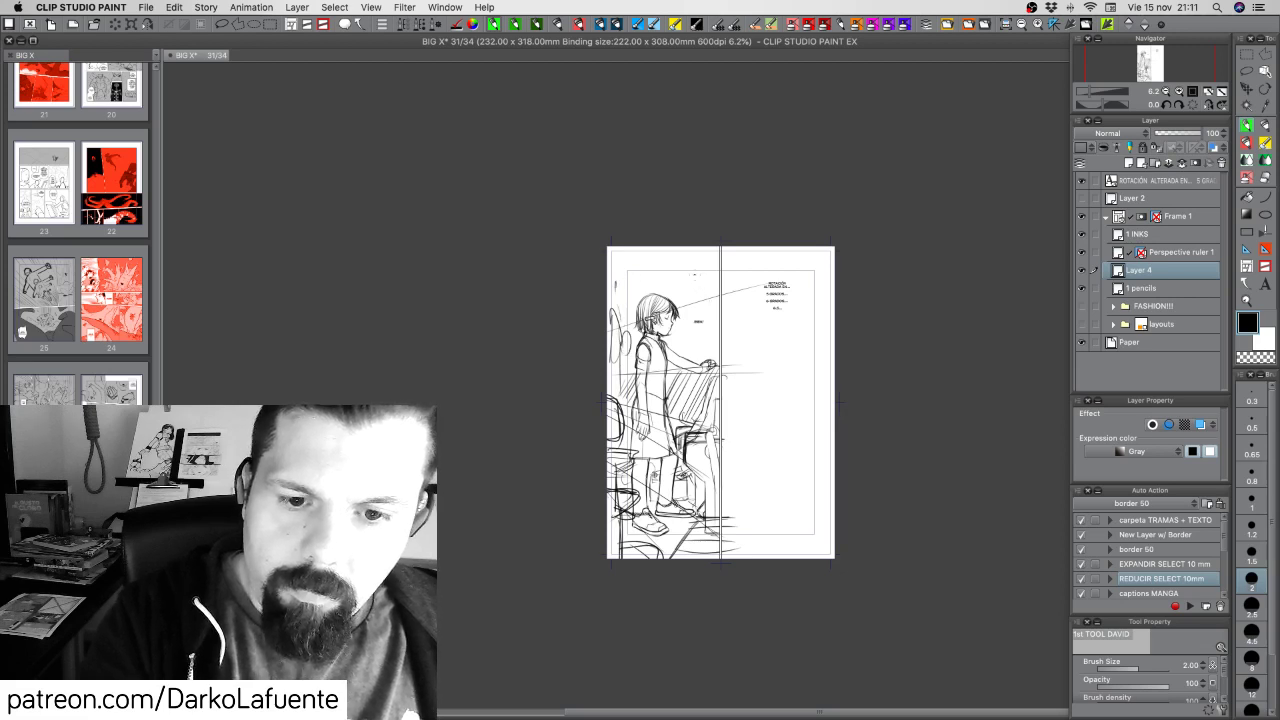
mouse_move(694, 276)
left_mouse_down()
mouse_move(702, 342)
mouse_move(716, 332)
mouse_move(714, 310)
mouse_move(698, 356)
left_mouse_up()
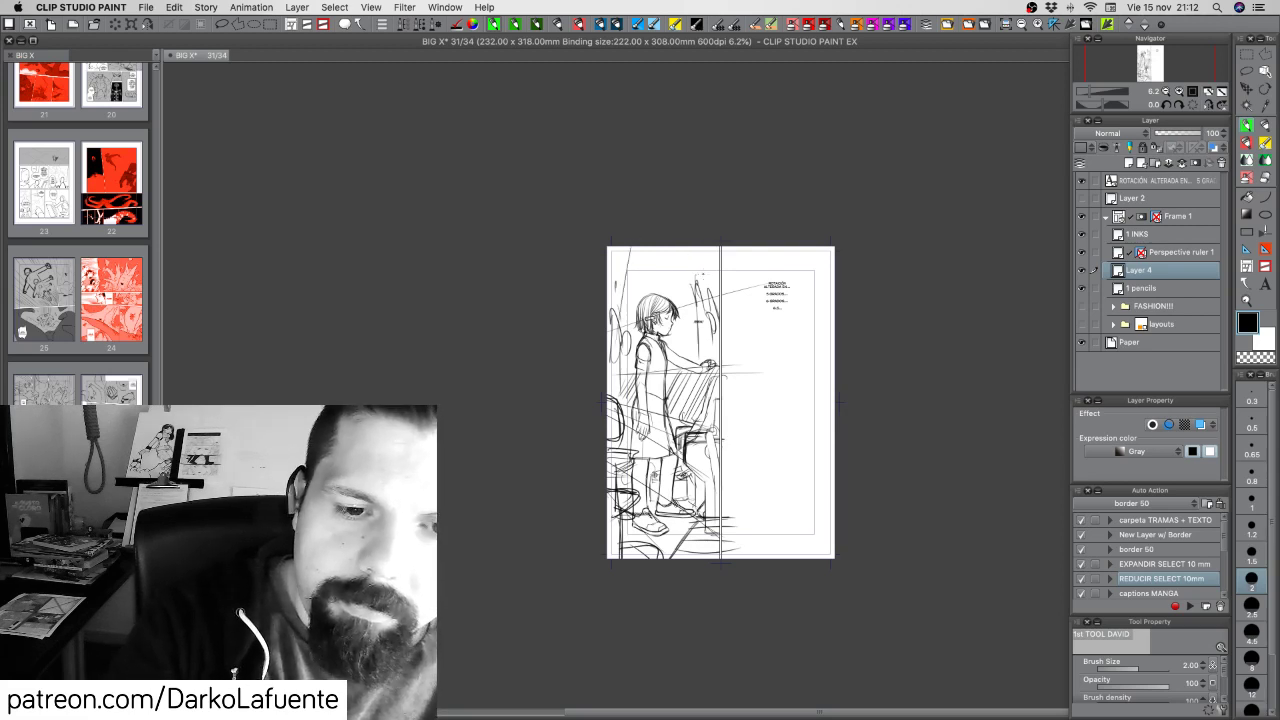
left_click_drag(706, 248, 689, 348)
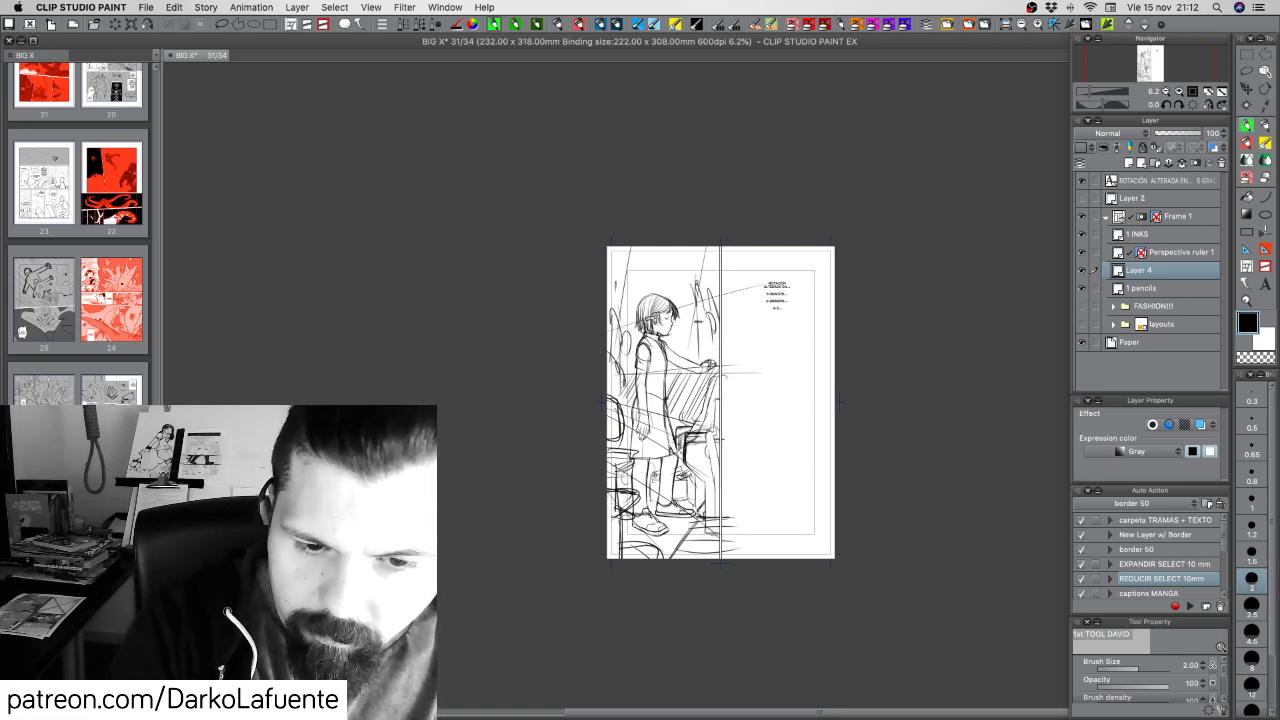
Try looping shapes over the chair along the page's left edge, and undo them
mouse_move(616, 390)
left_mouse_down()
mouse_move(625, 403)
mouse_move(610, 425)
mouse_move(622, 391)
left_mouse_up()
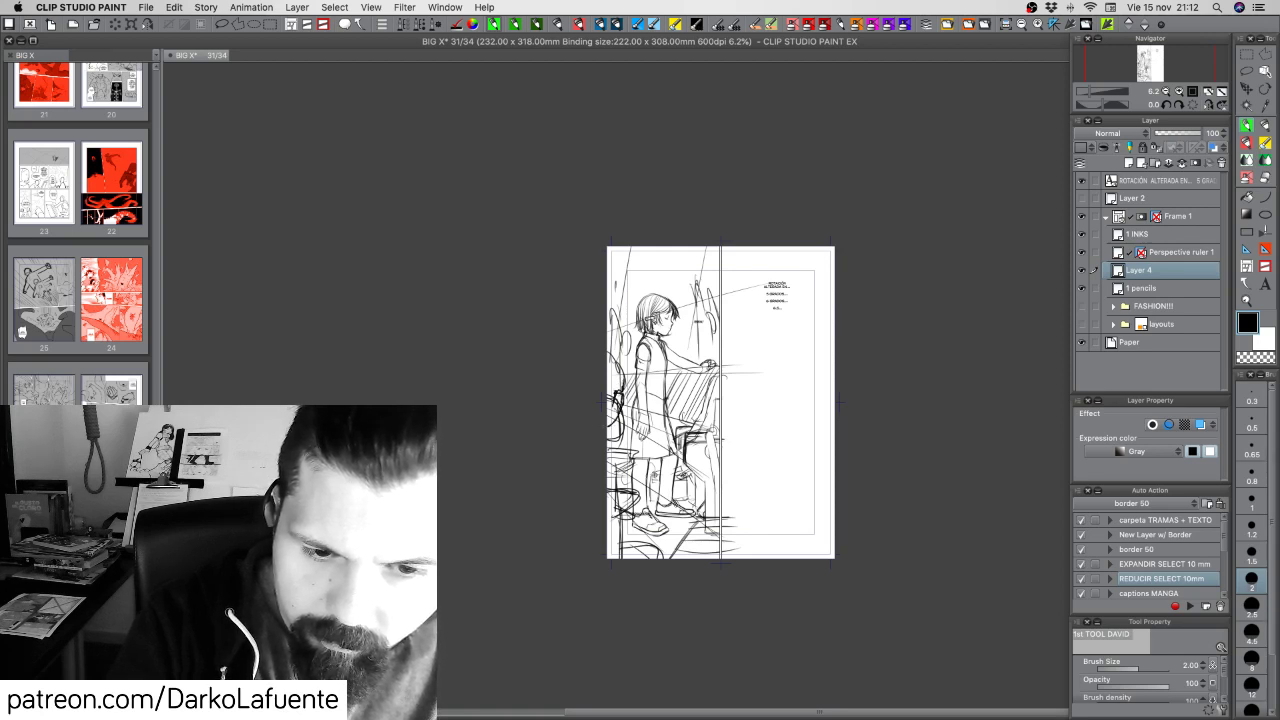
left_click_drag(609, 345, 623, 391)
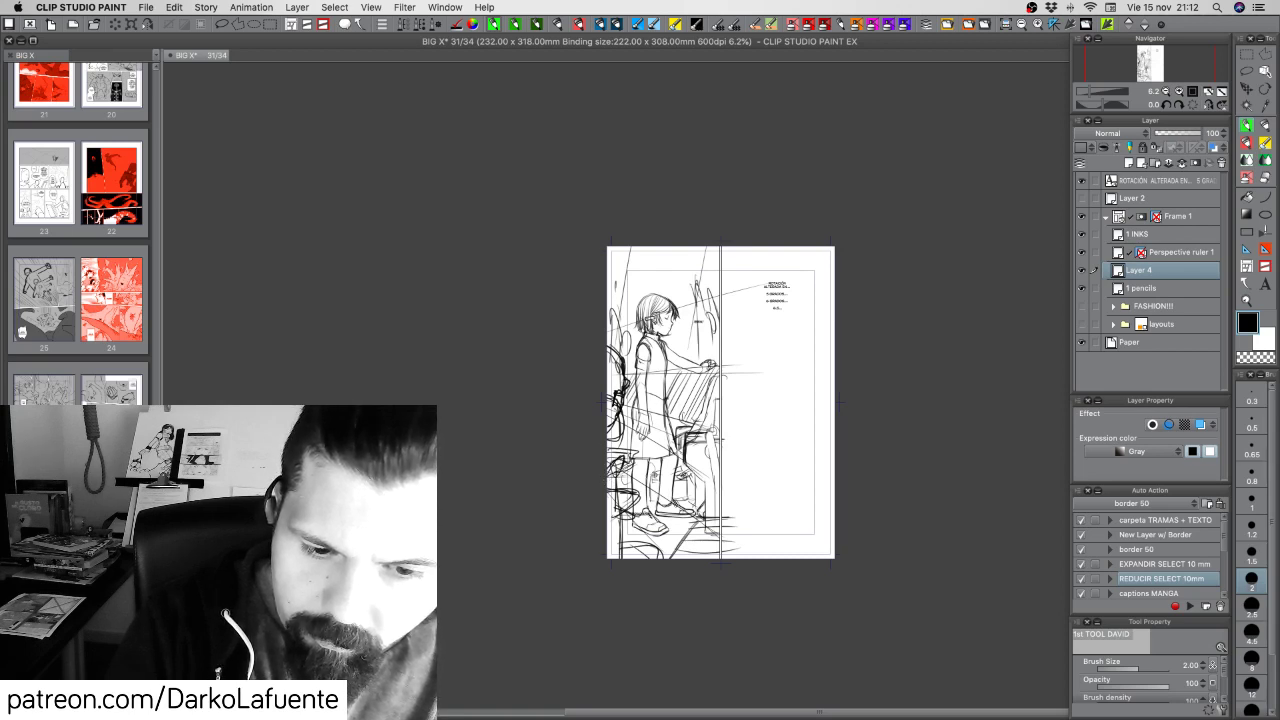
mouse_move(613, 466)
left_mouse_down()
mouse_move(639, 485)
mouse_move(639, 512)
left_mouse_up()
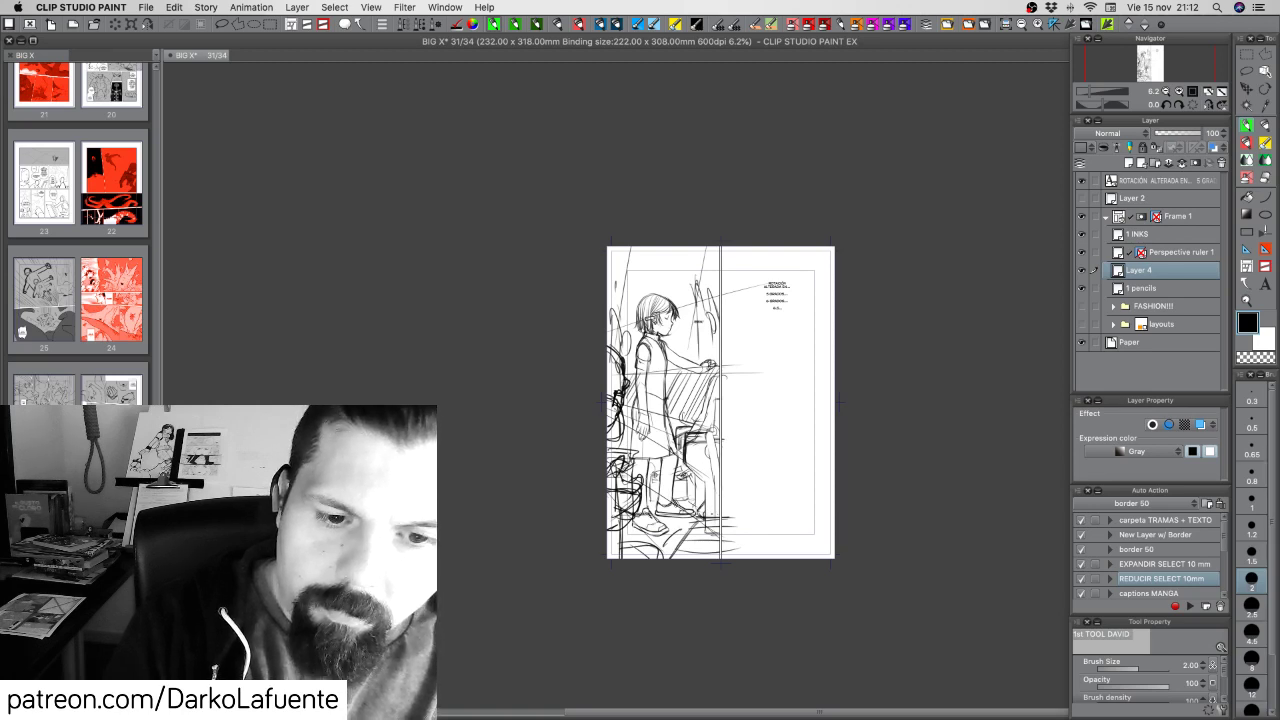
key("super+z")
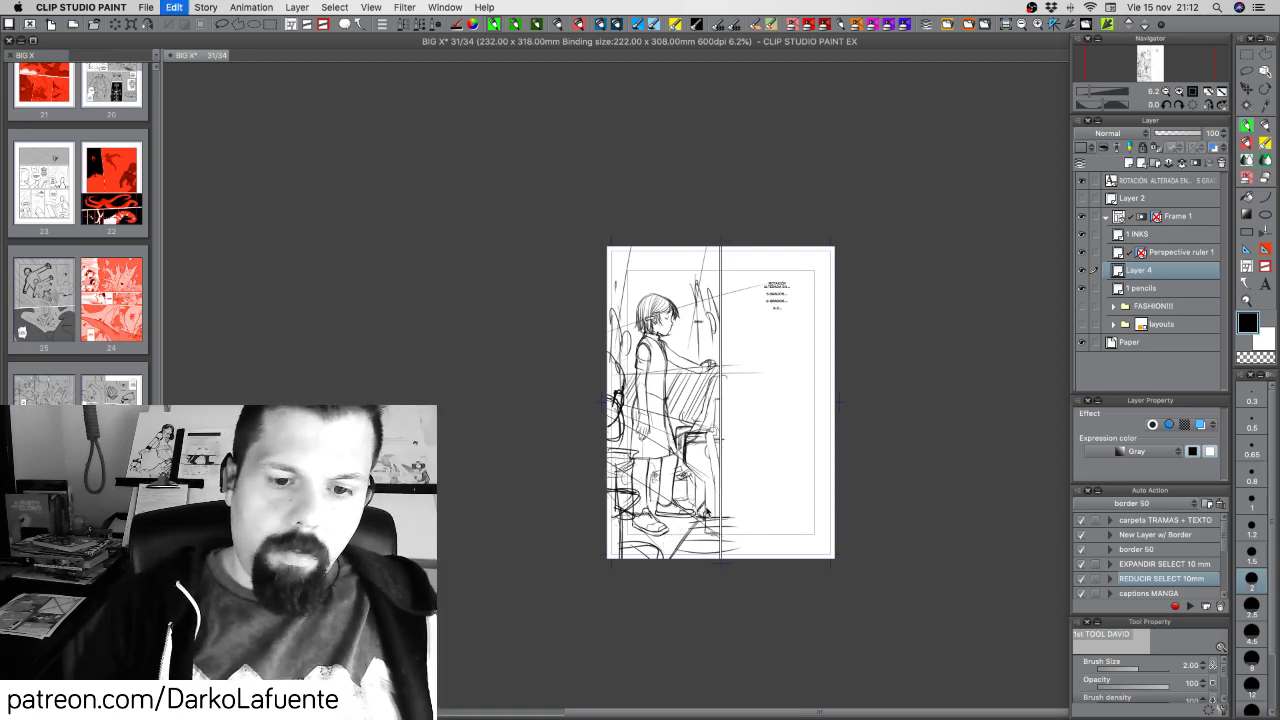
key("super+z")
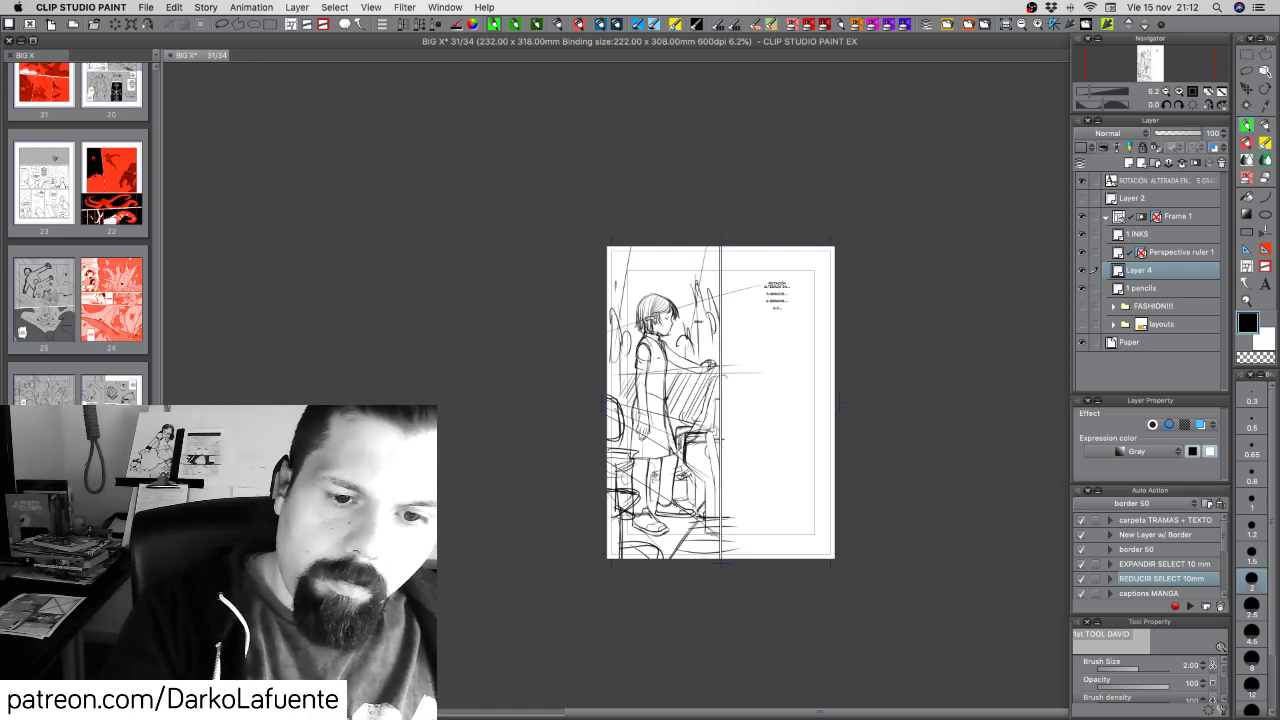
Sketch angular panel shapes in the background beside the figure's back and above the head near the page's upper edge
left_click_drag(617, 360, 621, 377)
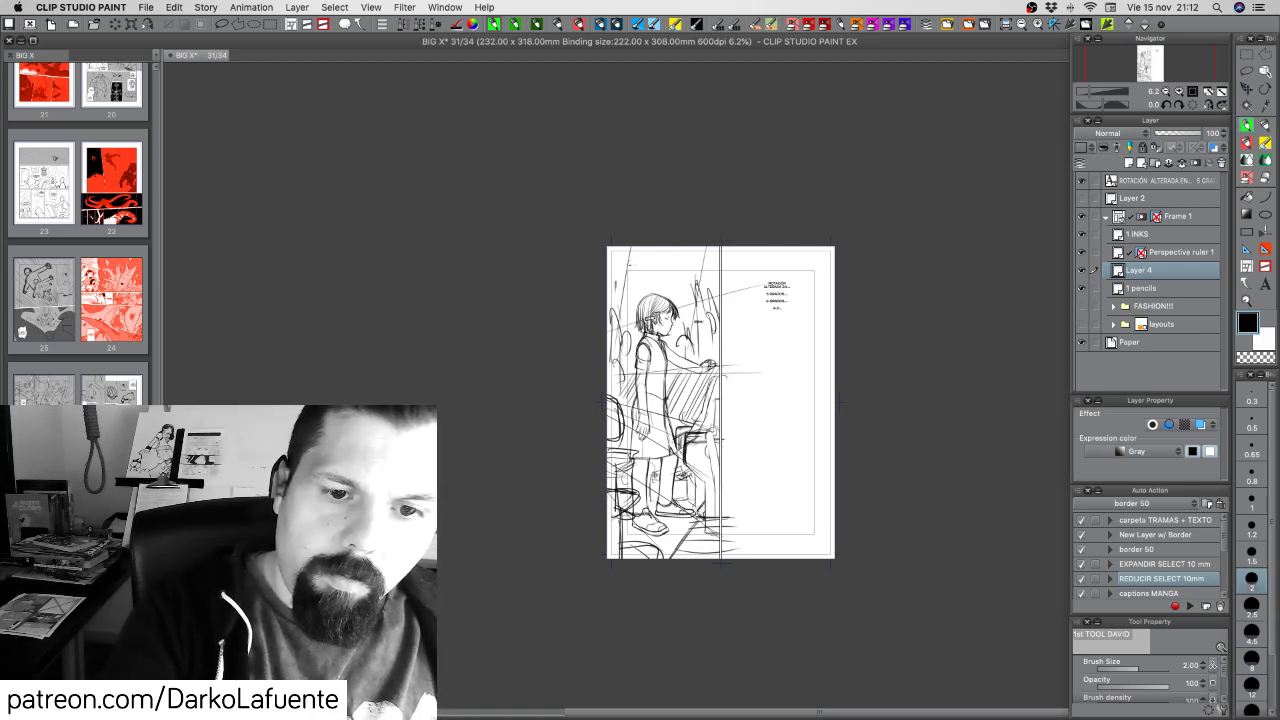
left_click_drag(637, 261, 621, 285)
left_click_drag(676, 248, 662, 272)
left_click_drag(662, 272, 686, 275)
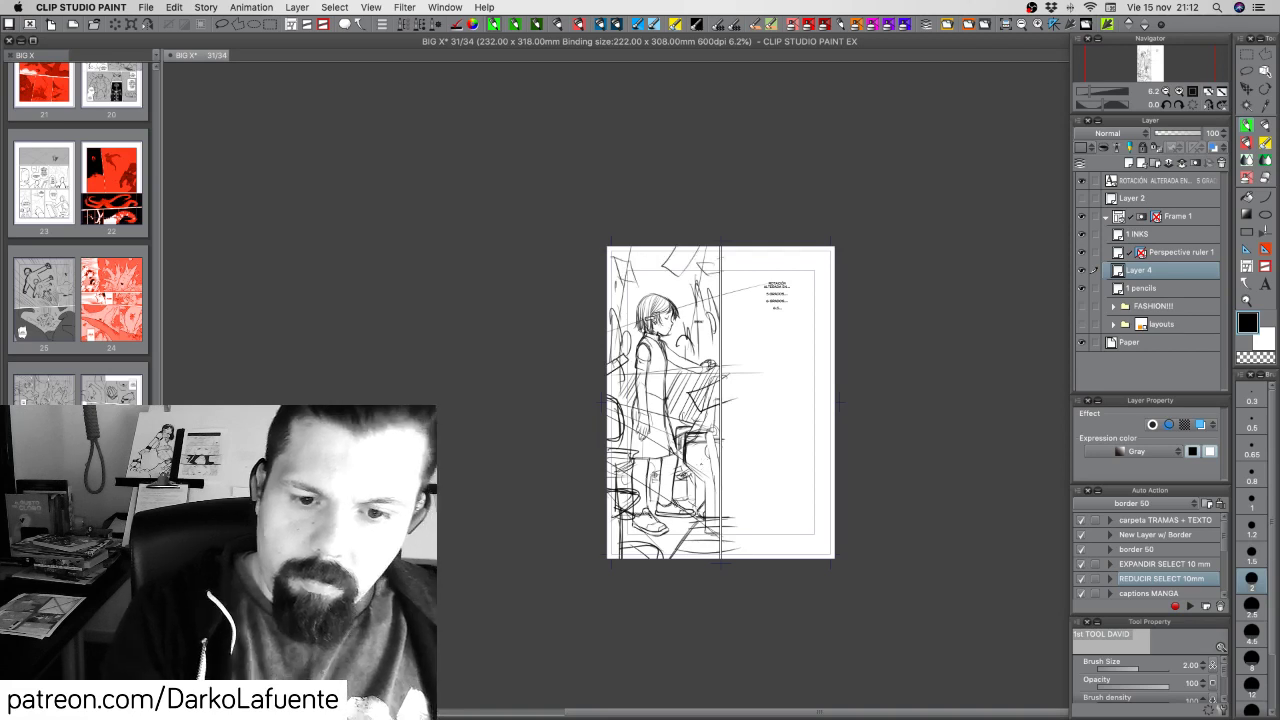
Try extra angular strokes behind the figure's back and around the hand, plus diagonal floor lines beneath the console
left_click_drag(610, 363, 627, 355)
left_click_drag(688, 388, 698, 411)
left_click_drag(698, 411, 737, 399)
left_click_drag(663, 377, 655, 386)
left_click_drag(677, 383, 661, 385)
mouse_move(685, 377)
left_mouse_down()
mouse_move(665, 385)
mouse_move(677, 393)
left_mouse_up()
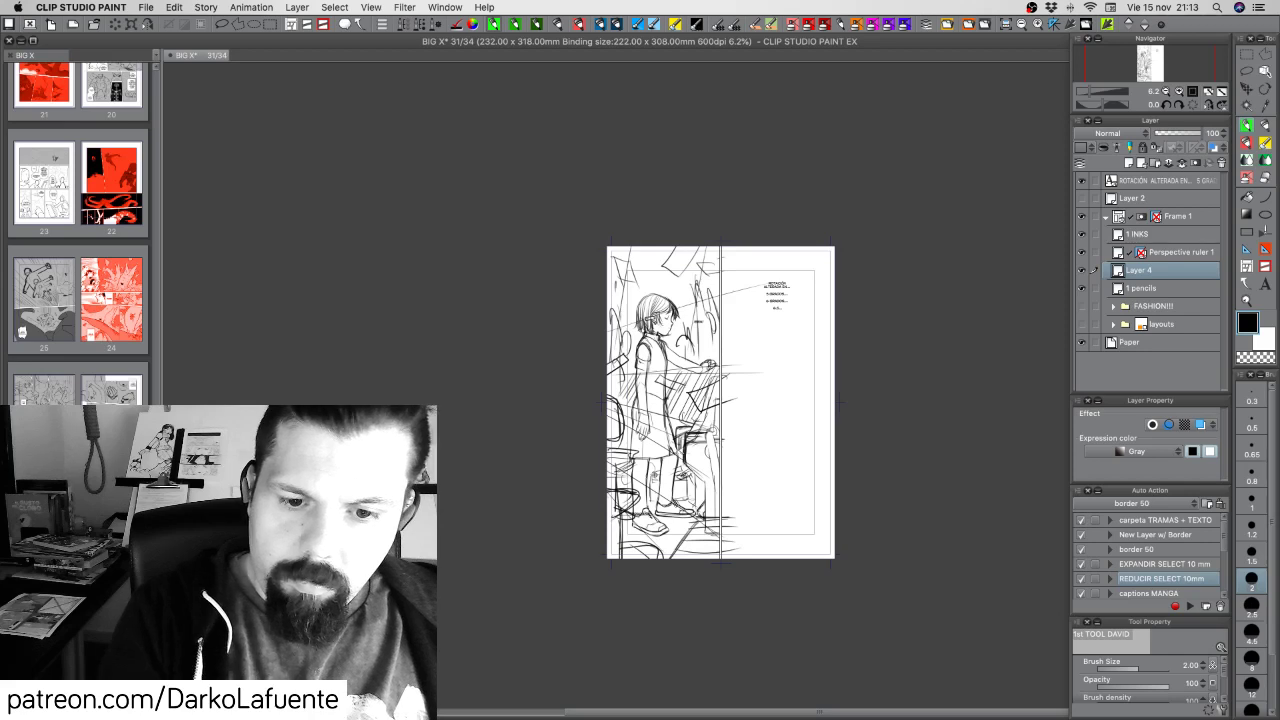
left_click_drag(674, 490, 720, 464)
left_click_drag(680, 512, 700, 490)
left_click_drag(697, 511, 756, 479)
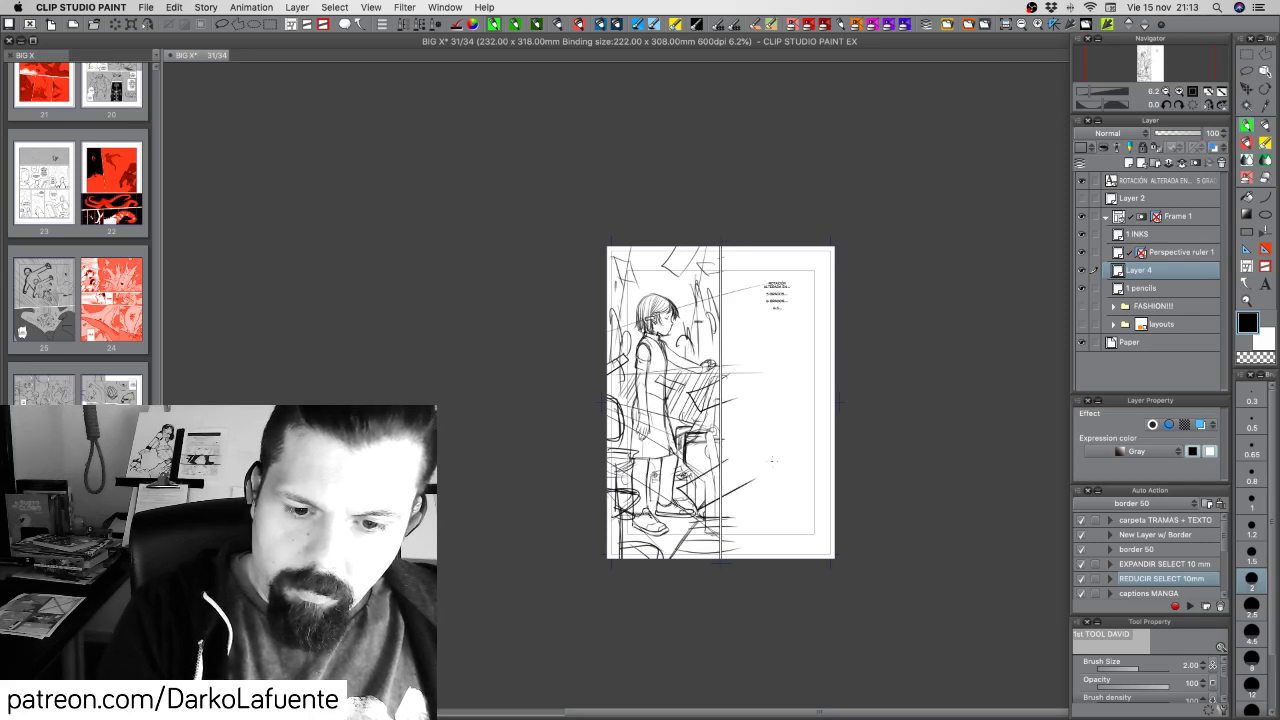
Undo the recent floor lines and angular background shapes around the figure and console, and save the page
key("super+z")
key("super+z")
key("super+z")
key("super+z")
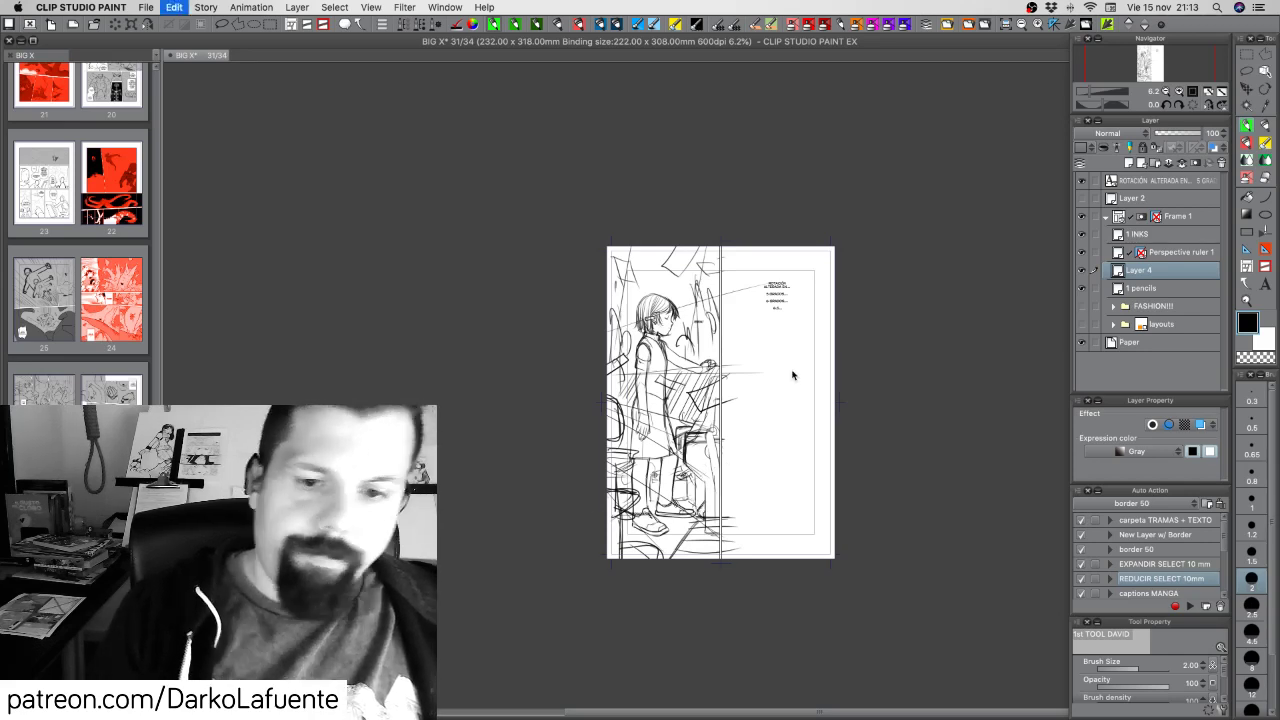
key("super+z")
key("super+z")
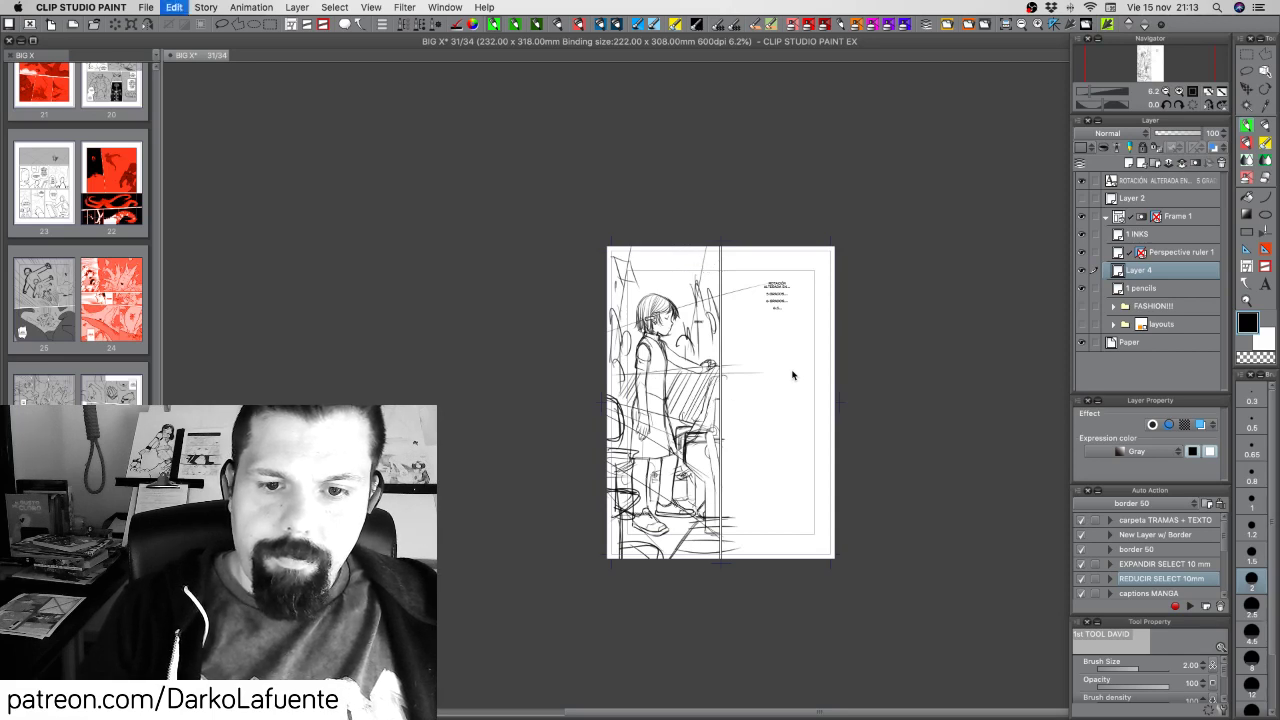
key("super+z")
key("super+z")
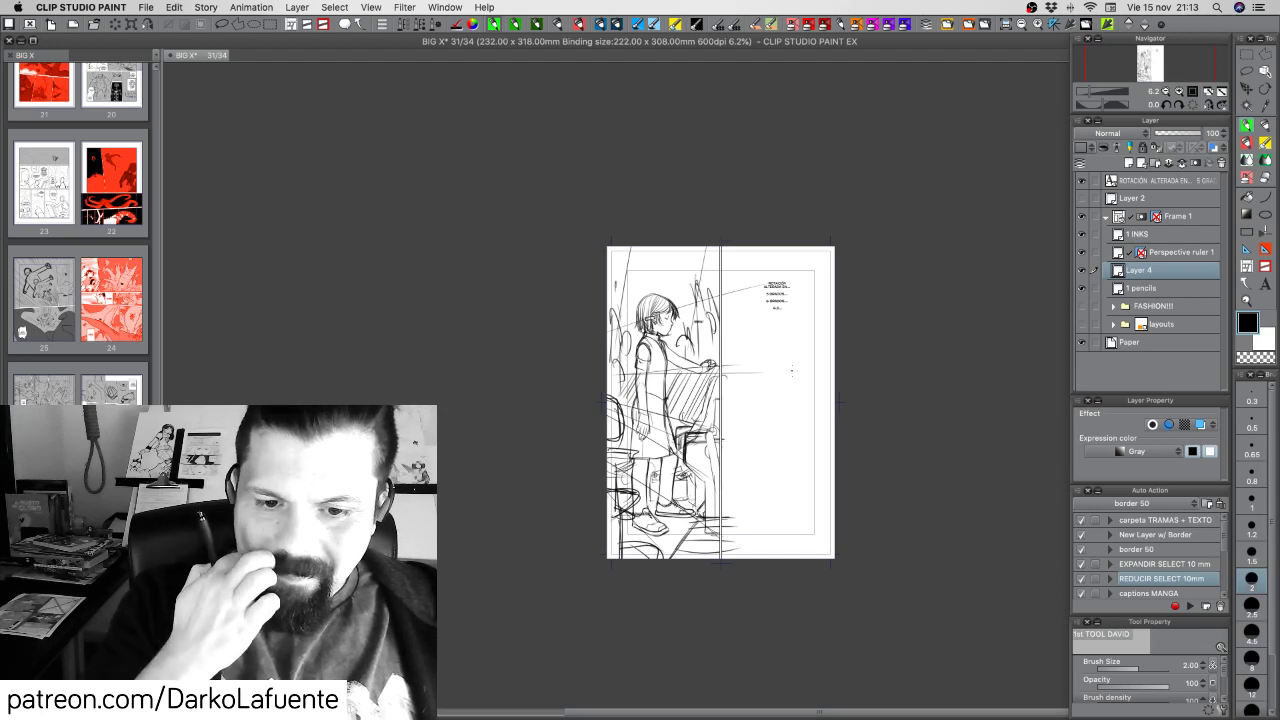
key("super+s")
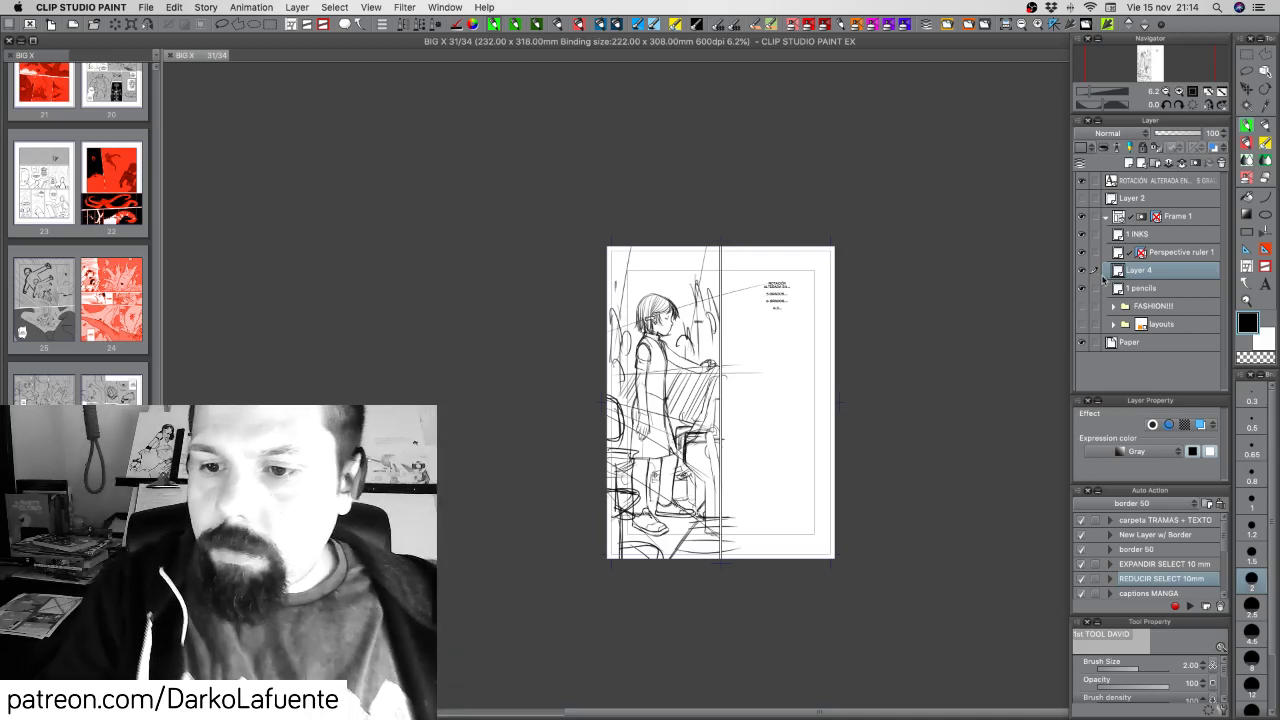
Show the layouts folder and sketch a row of tall looping shapes on Layer 4 along the blank panel's lower edge, toggling the layer to compare
left_click(1082, 325)
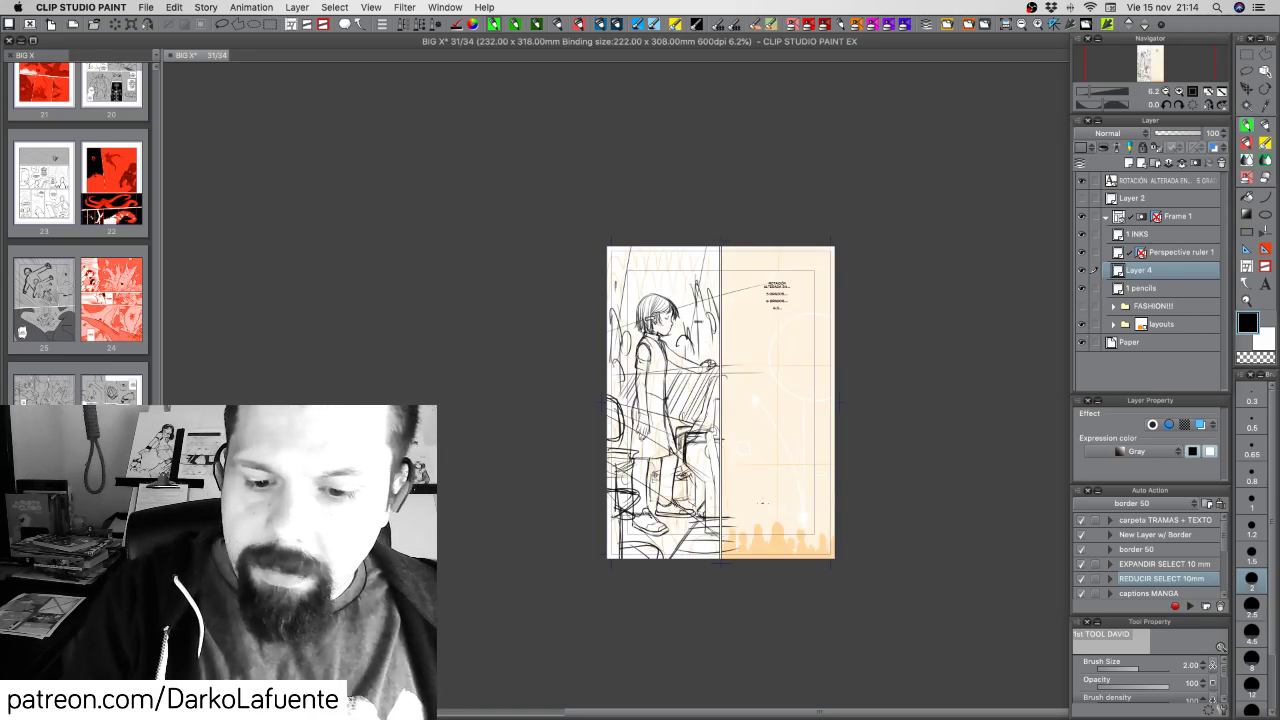
mouse_move(722, 528)
left_mouse_down()
mouse_move(736, 508)
mouse_move(742, 530)
mouse_move(772, 500)
mouse_move(796, 538)
mouse_move(816, 510)
mouse_move(830, 538)
mouse_move(818, 540)
mouse_move(843, 537)
left_mouse_up()
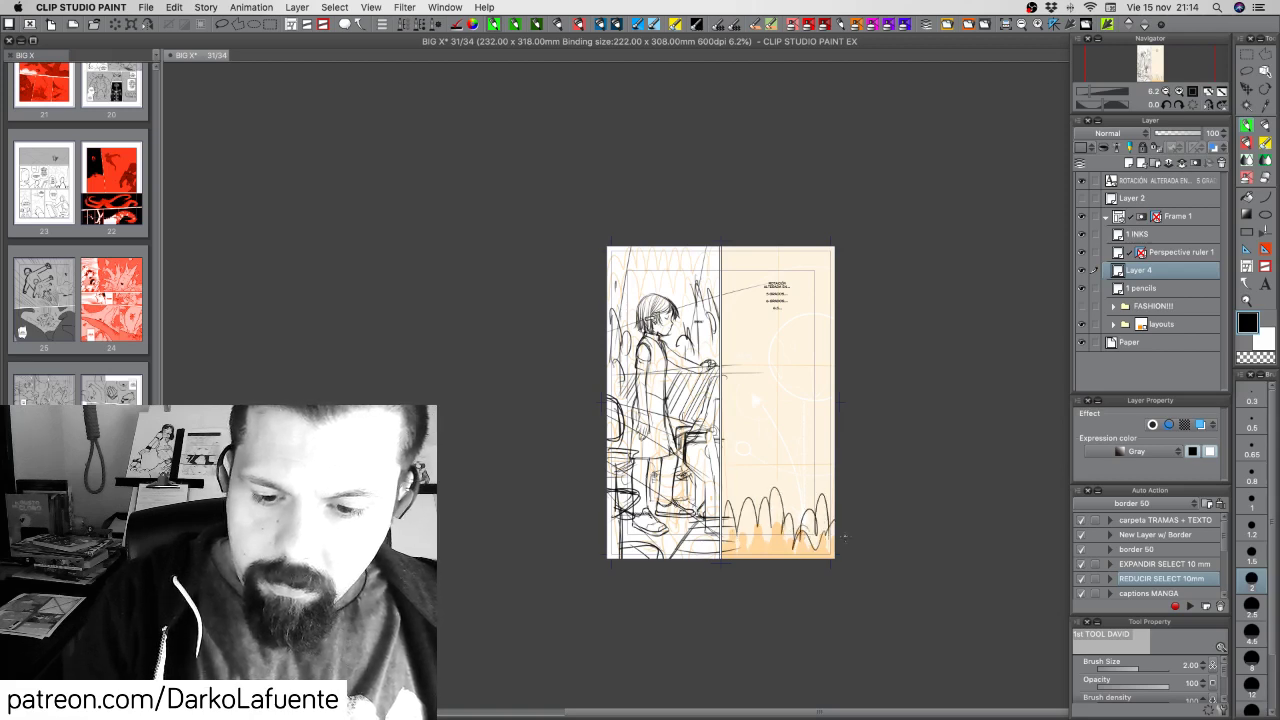
left_click_drag(726, 532, 758, 541)
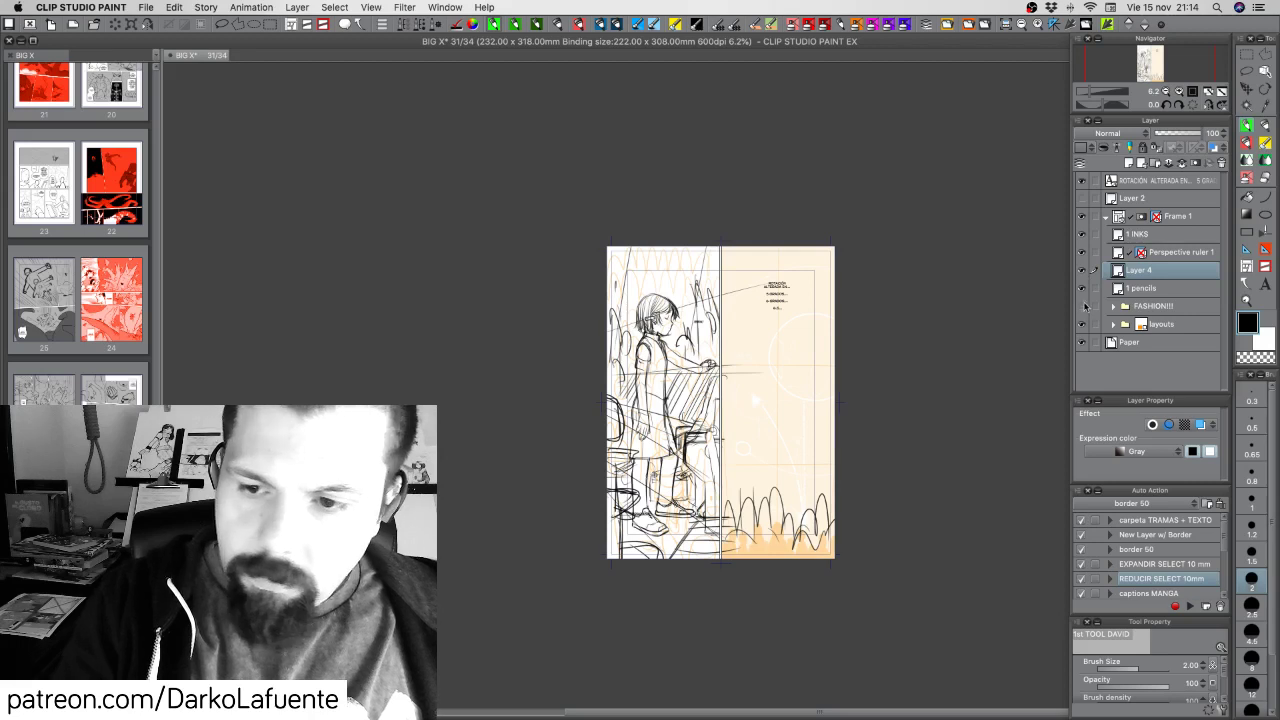
left_click(1082, 272)
left_click(1082, 272)
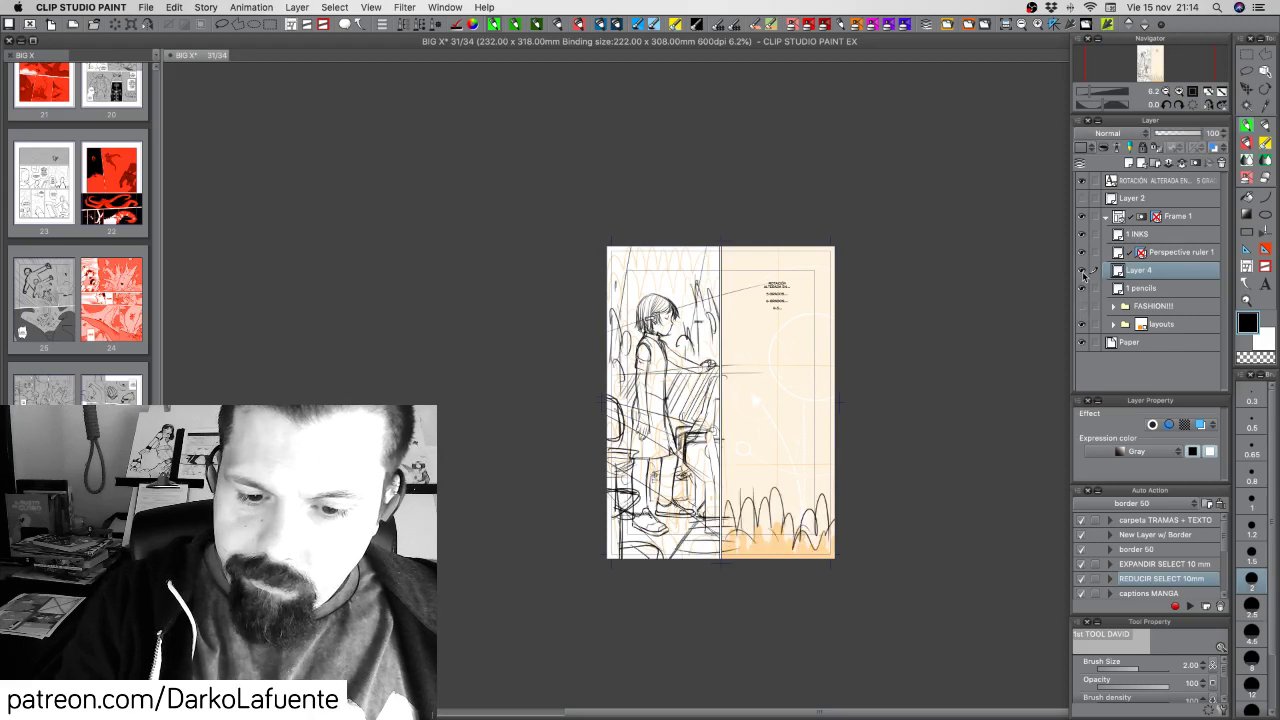
Move Layer 1 out of the layouts folder to above 1 INKS in Frame 1, and hide the collapsed layouts folder
left_click(1113, 325)
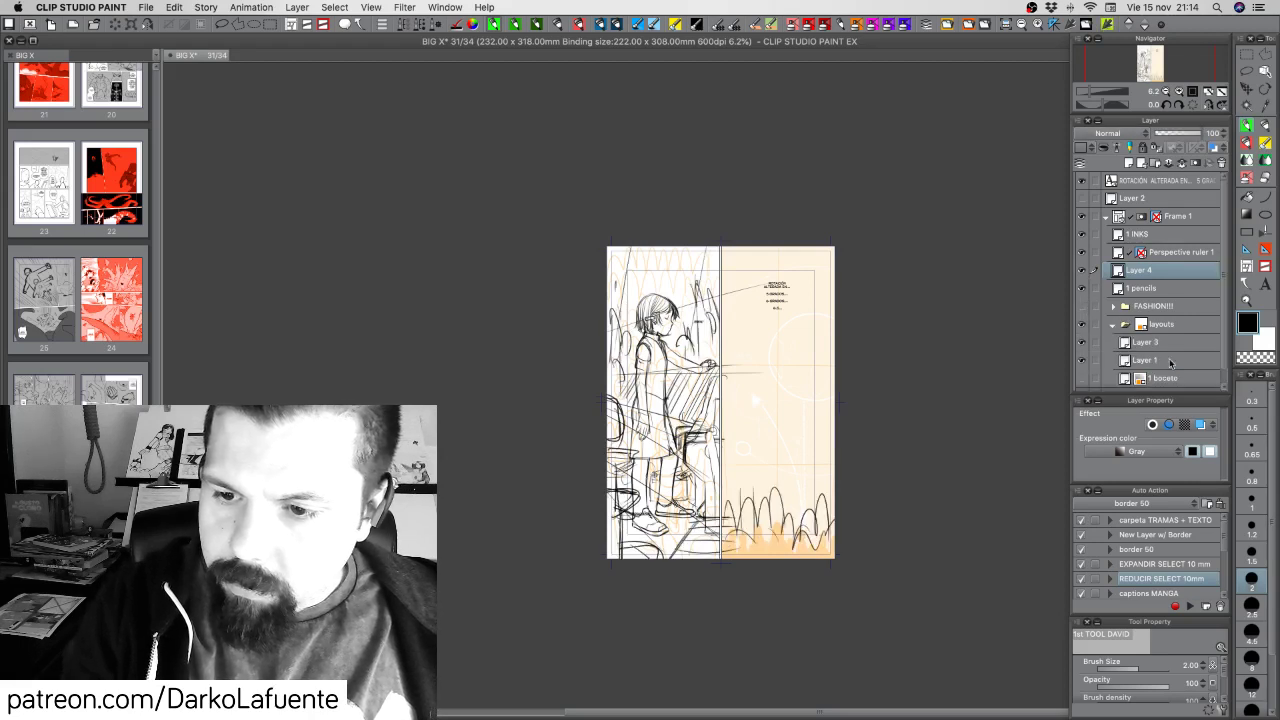
left_click(1082, 362)
left_click(1082, 362)
left_click(1168, 361)
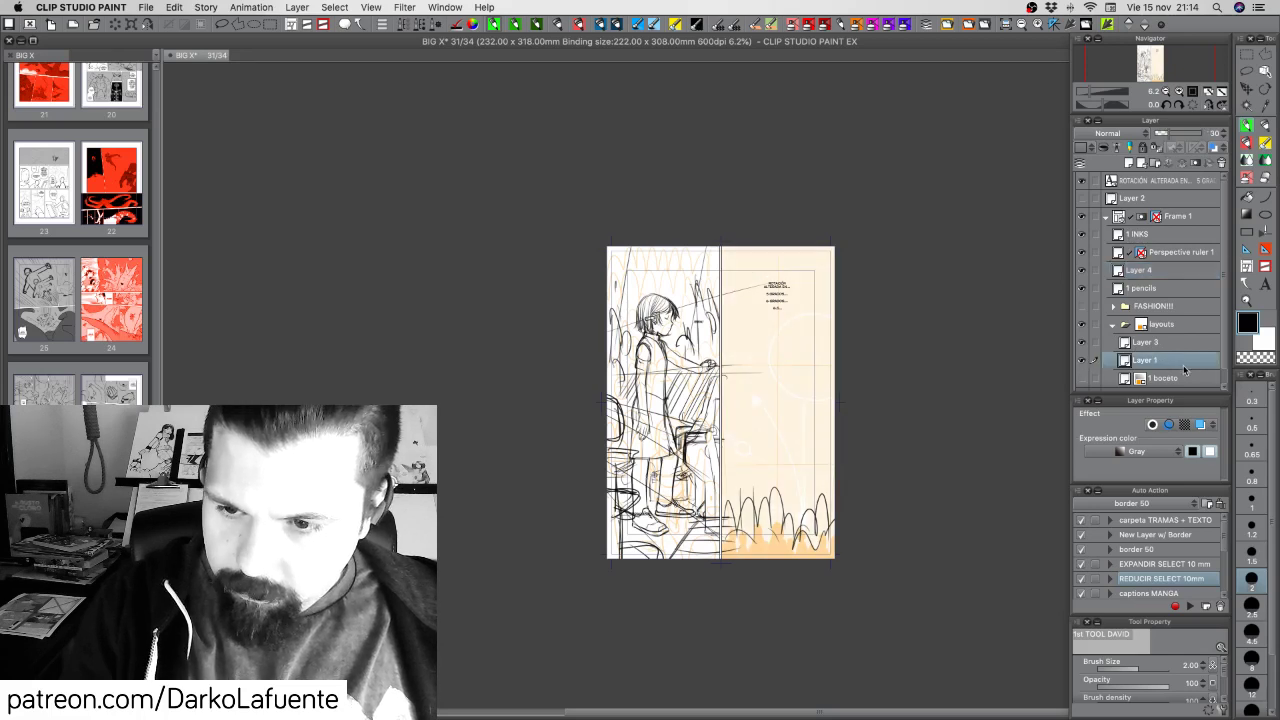
left_click_drag(1180, 357, 1188, 234)
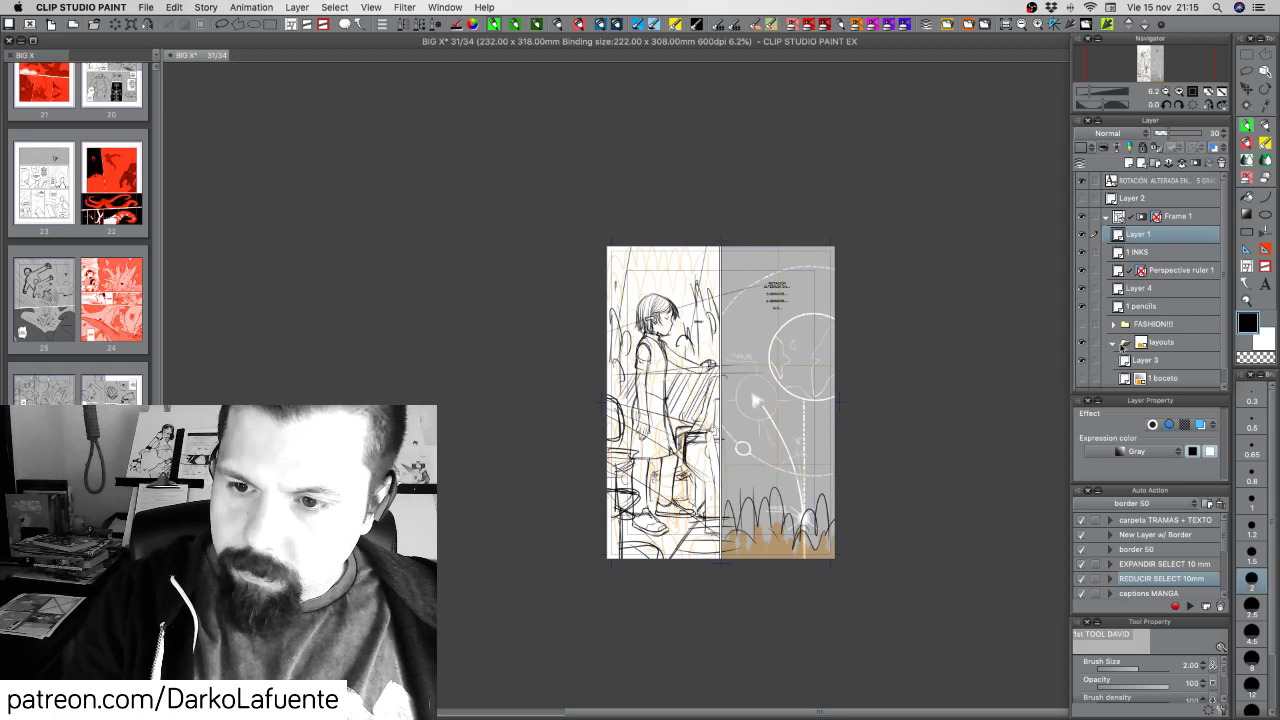
left_click(1112, 343)
left_click(1081, 343)
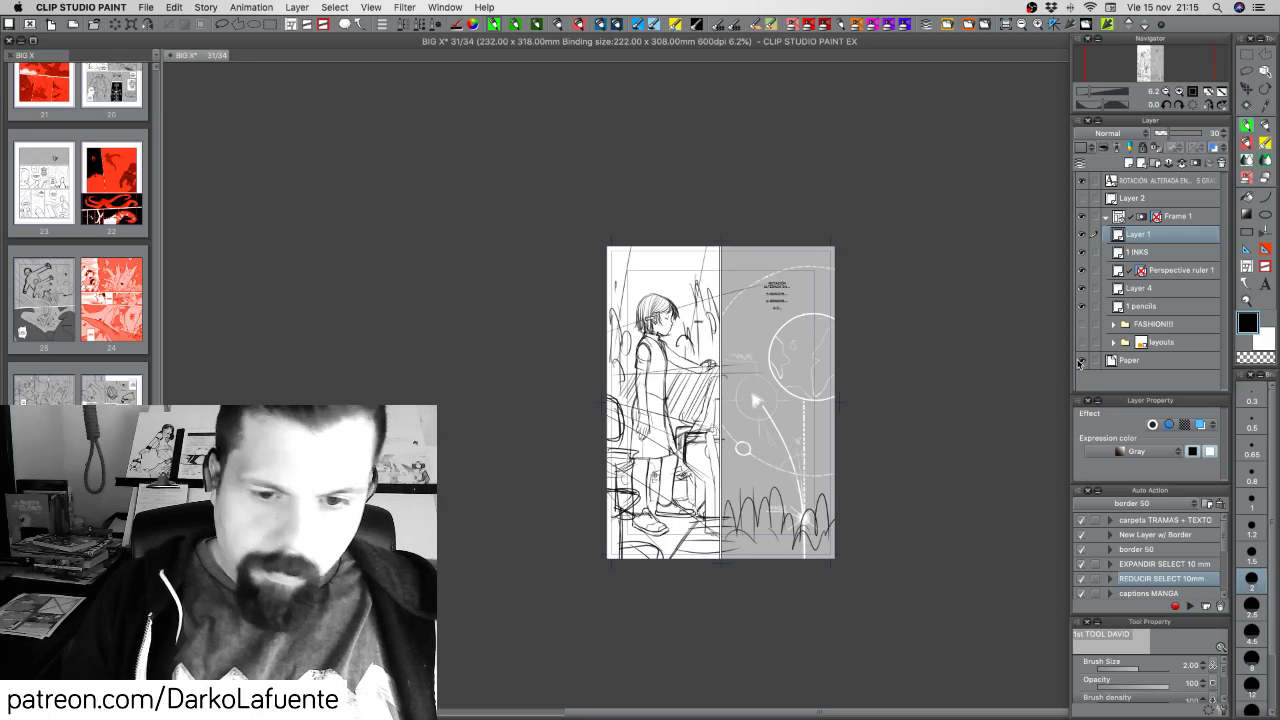
Transform Layer 1's grey diagram by shortening it, tilting it clockwise and shifting it slightly towards the girl, and save the page
key("super+t")
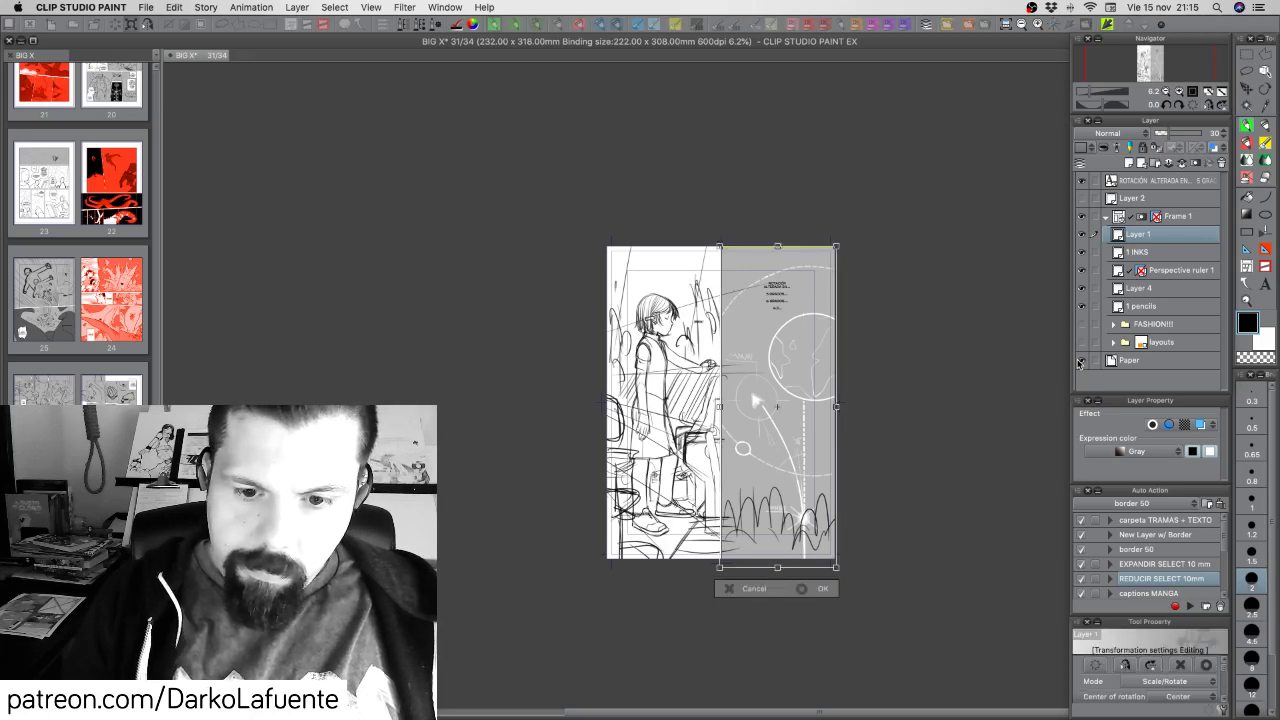
left_click_drag(778, 568, 778, 520)
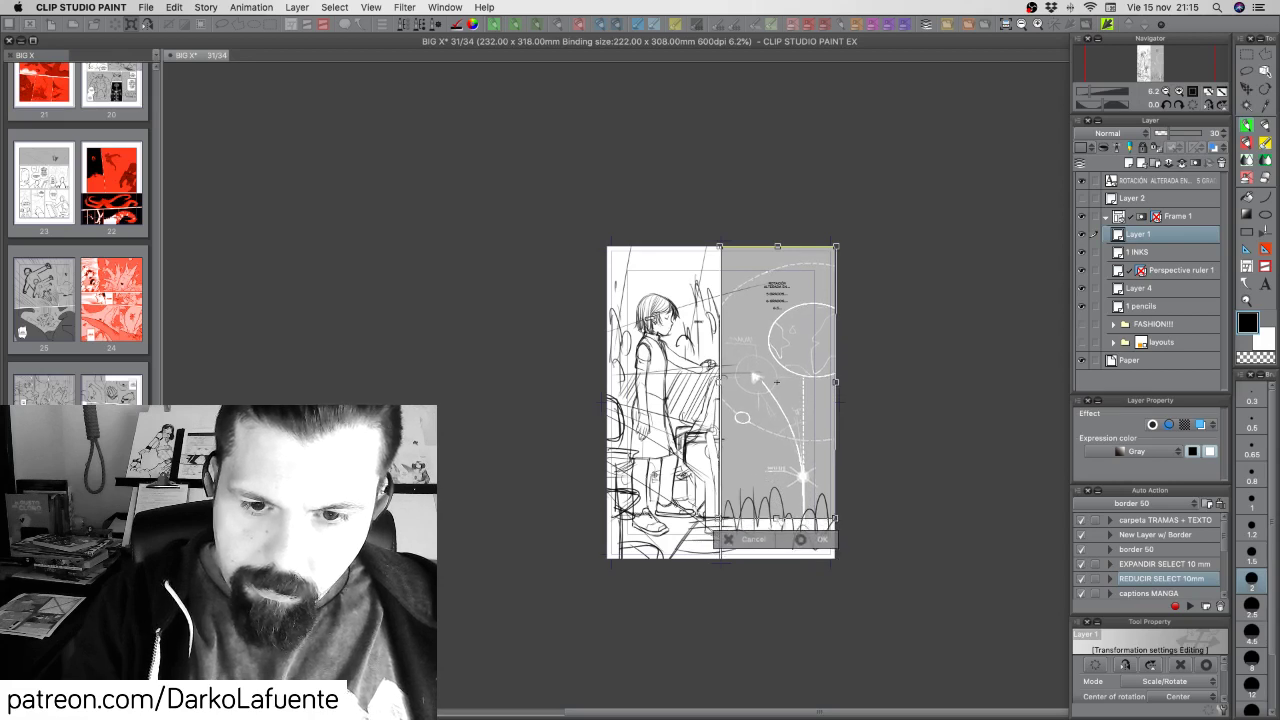
left_click_drag(857, 503, 836, 514)
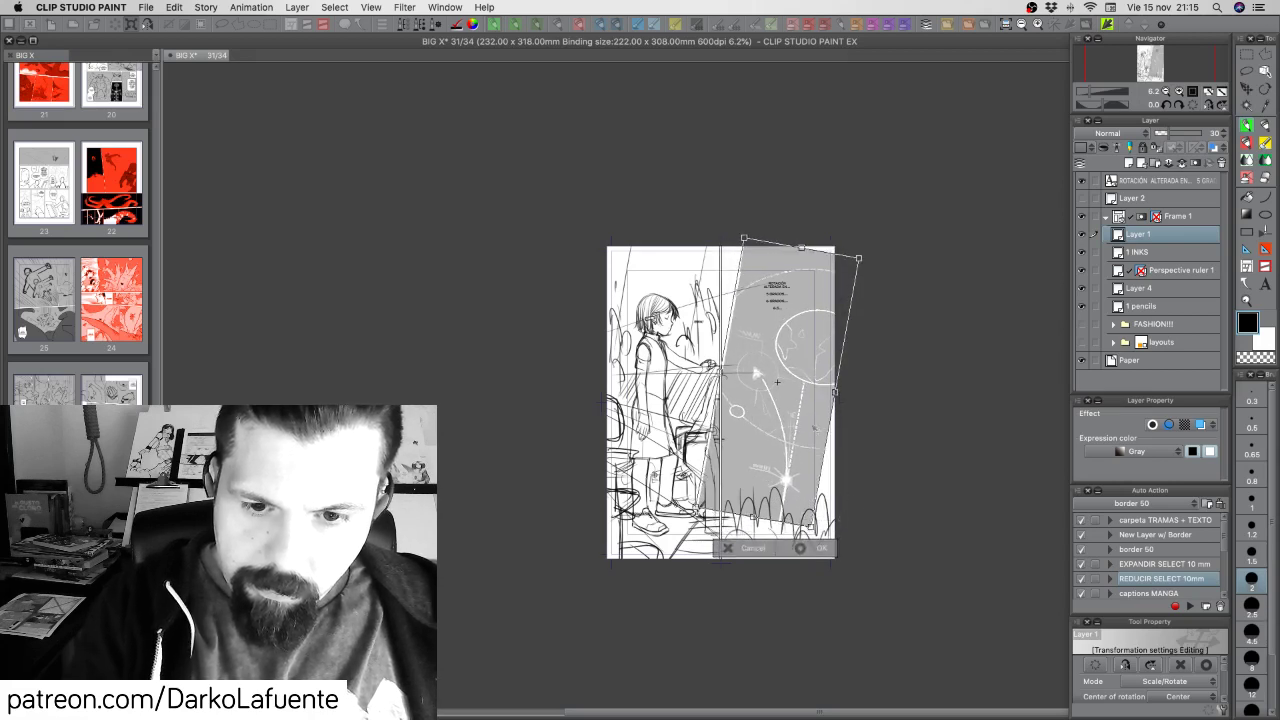
left_click_drag(777, 381, 806, 411)
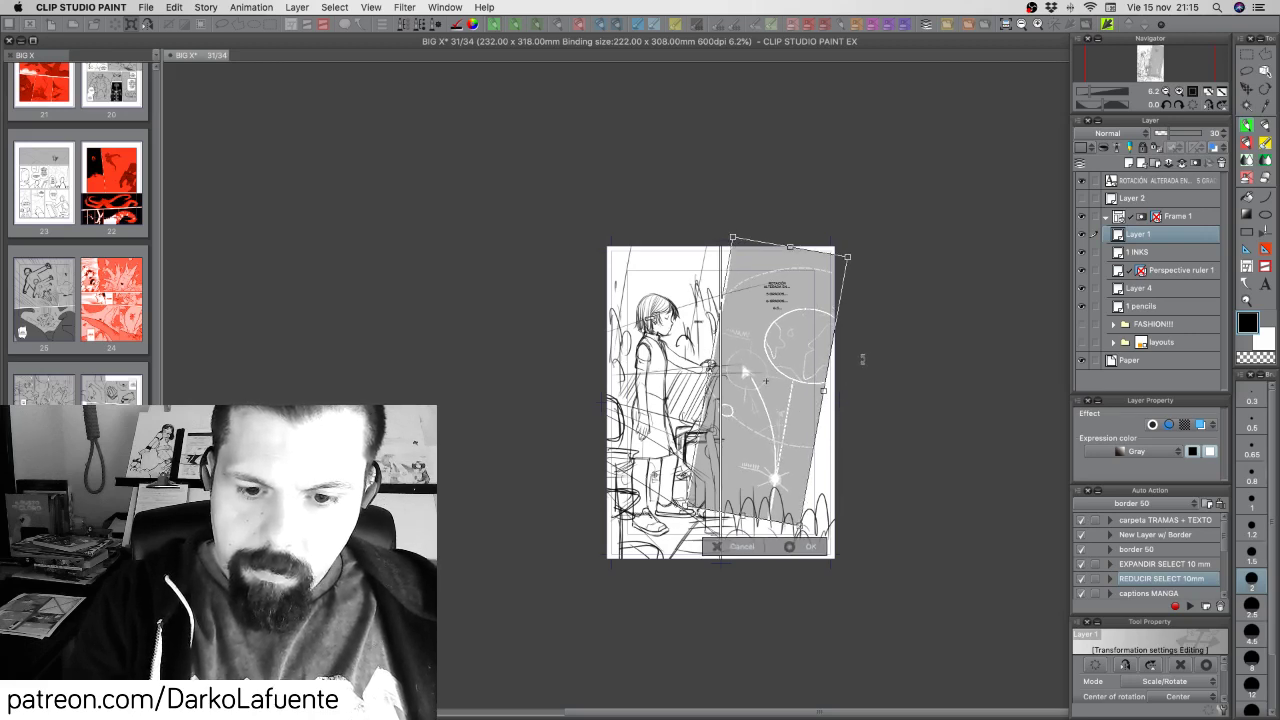
left_click_drag(863, 358, 811, 367)
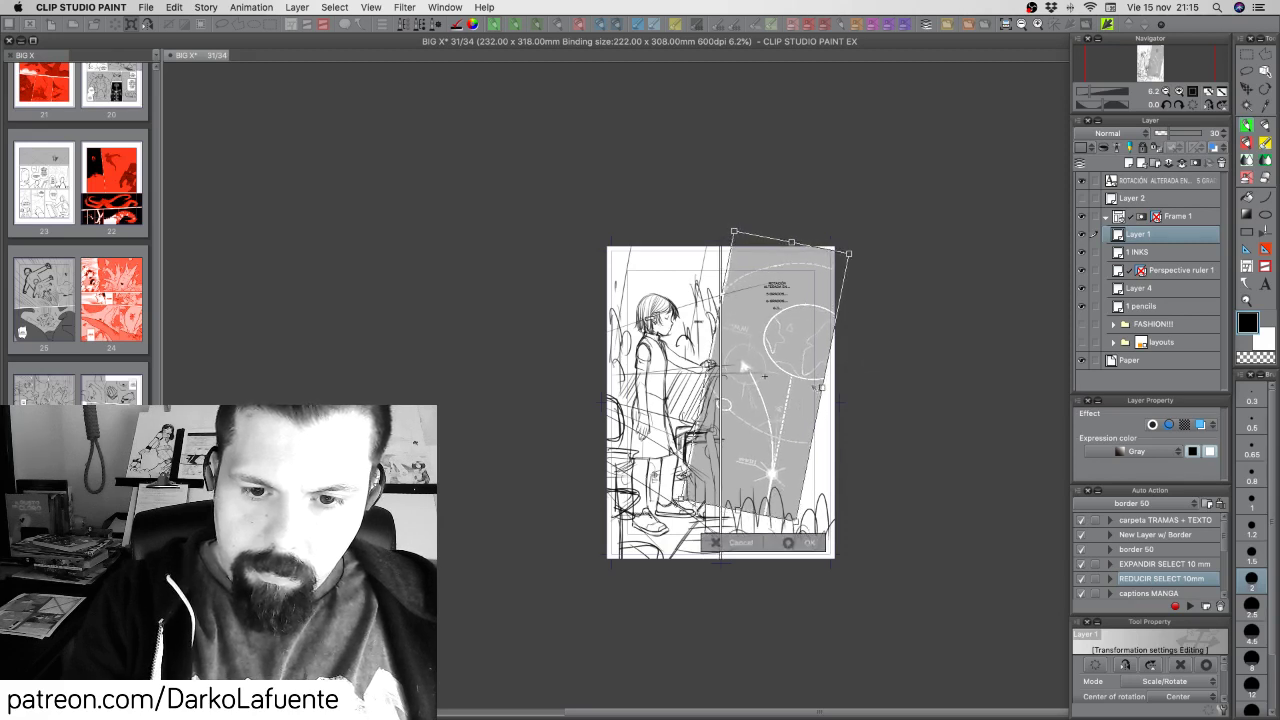
left_click_drag(848, 255, 845, 260)
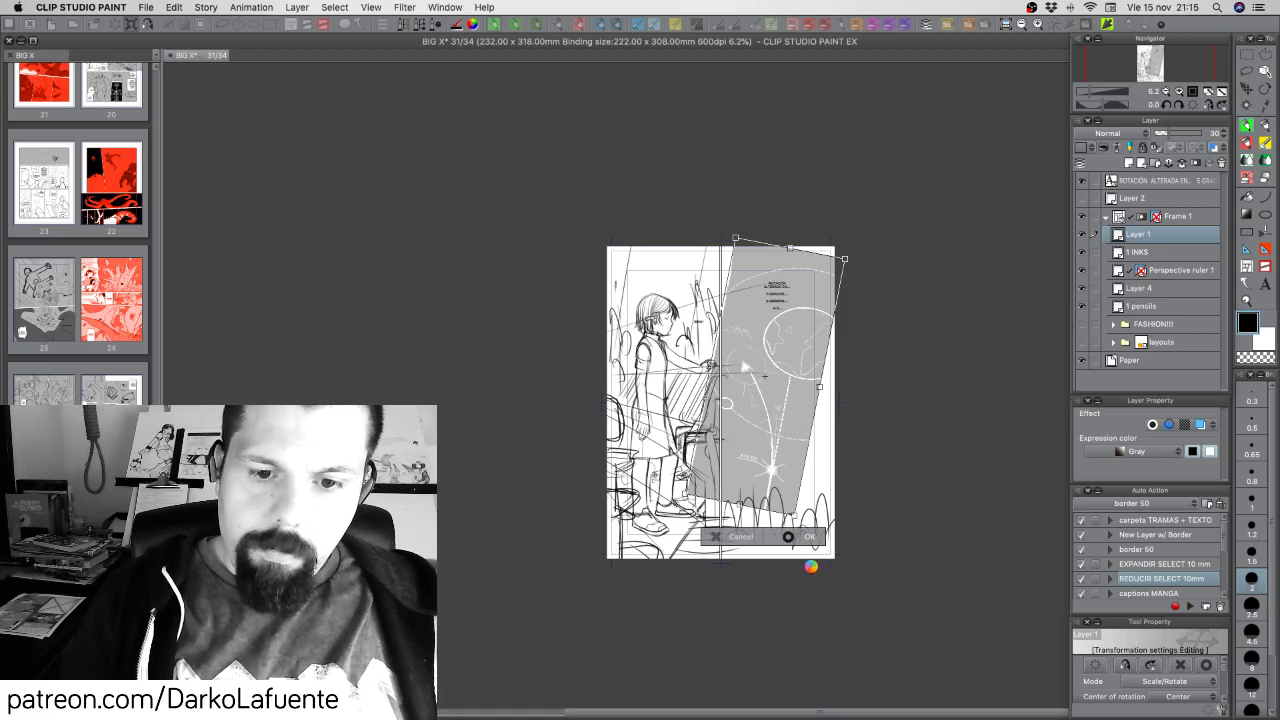
key("Return")
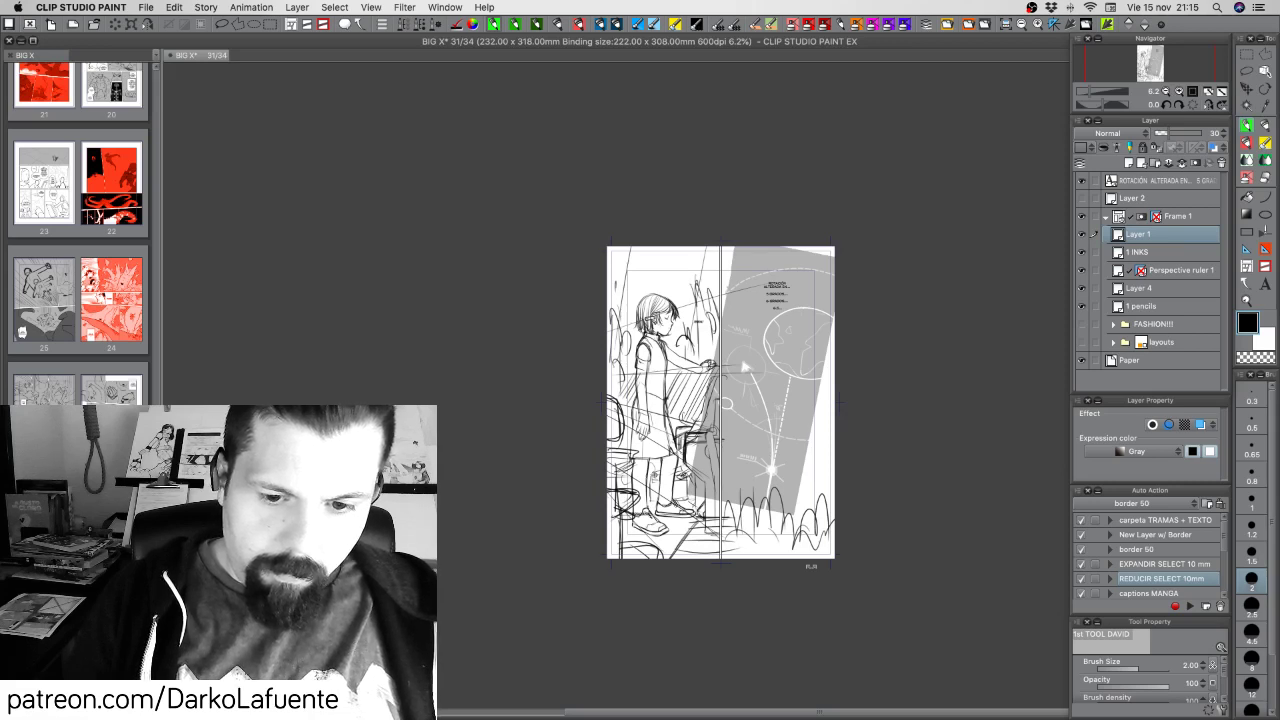
key("super+s")
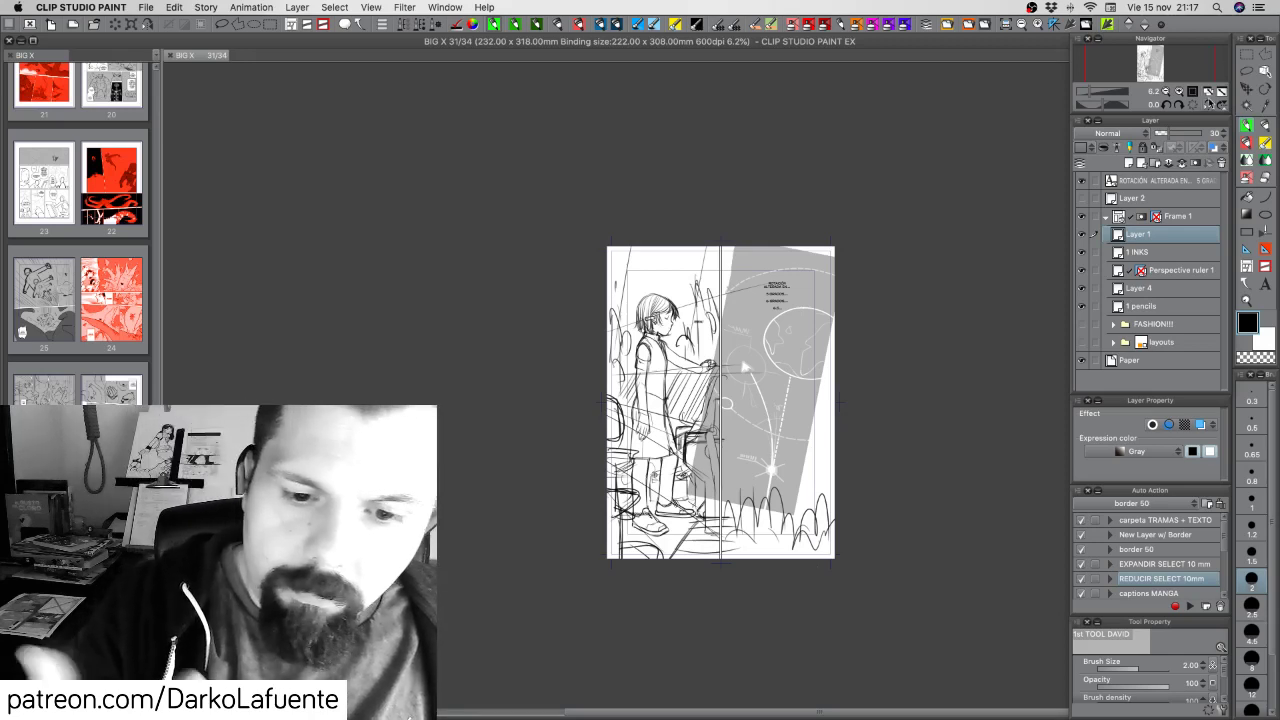
Erase the wedge of Layer 1's grey diagram that spills across the centre line onto the girl's half of the page
left_click_drag(717, 338, 710, 496)
left_click_drag(707, 394, 697, 496)
mouse_move(699, 424)
left_mouse_down()
mouse_move(691, 496)
mouse_move(703, 499)
left_mouse_up()
left_click_drag(713, 462, 710, 506)
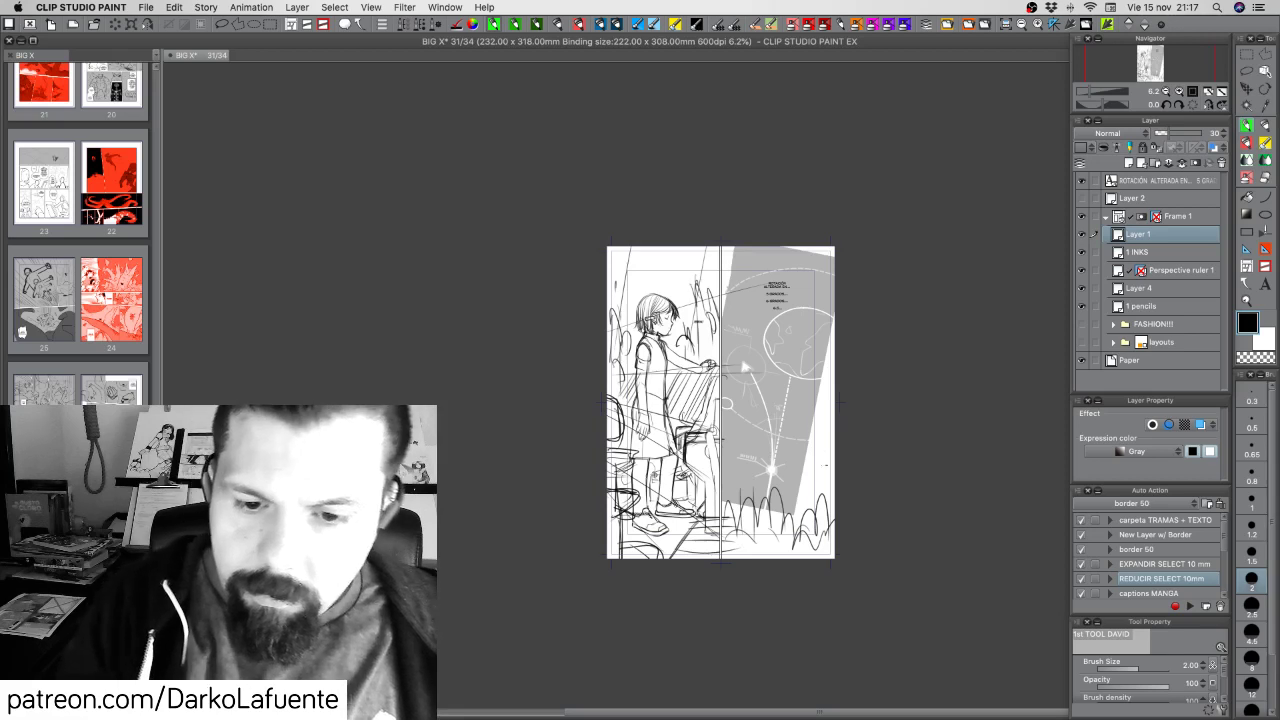
Add a new layer above Layer 1 in Frame 1 and name it 2 INKS
left_click_drag(798, 430, 704, 440)
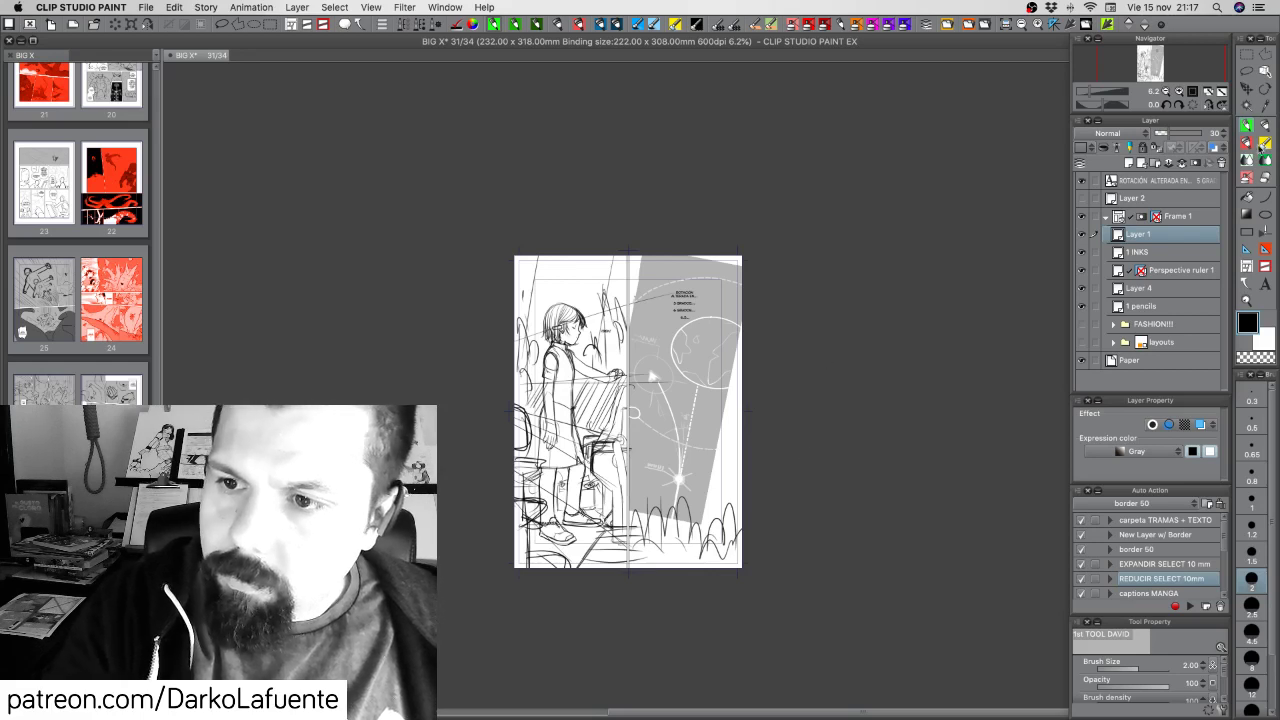
left_click(1130, 163)
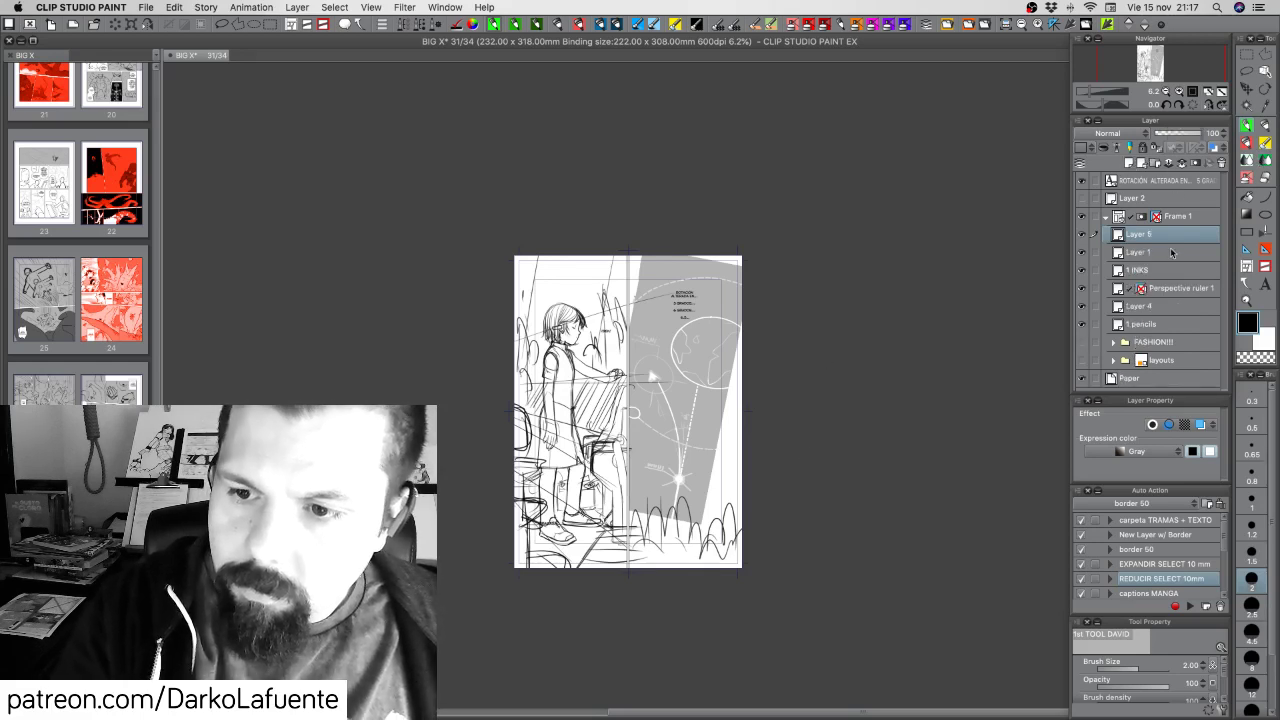
double_click(1138, 236)
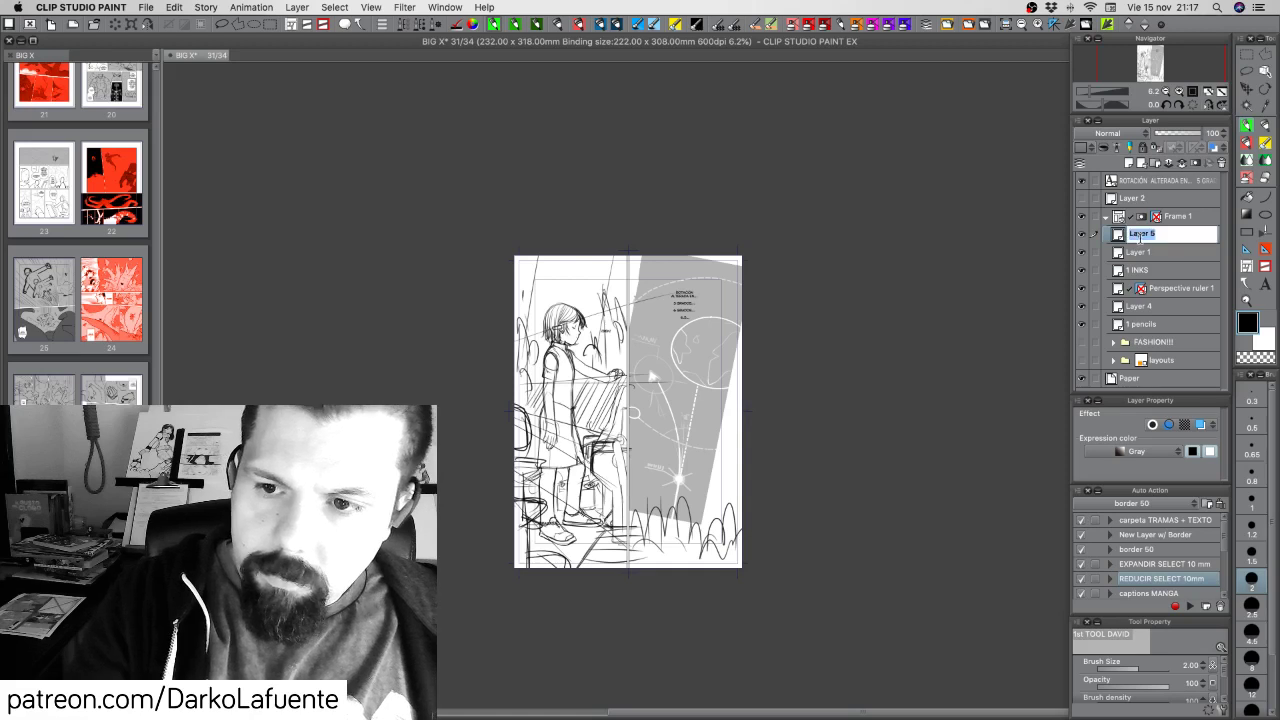
type("2 INKS")
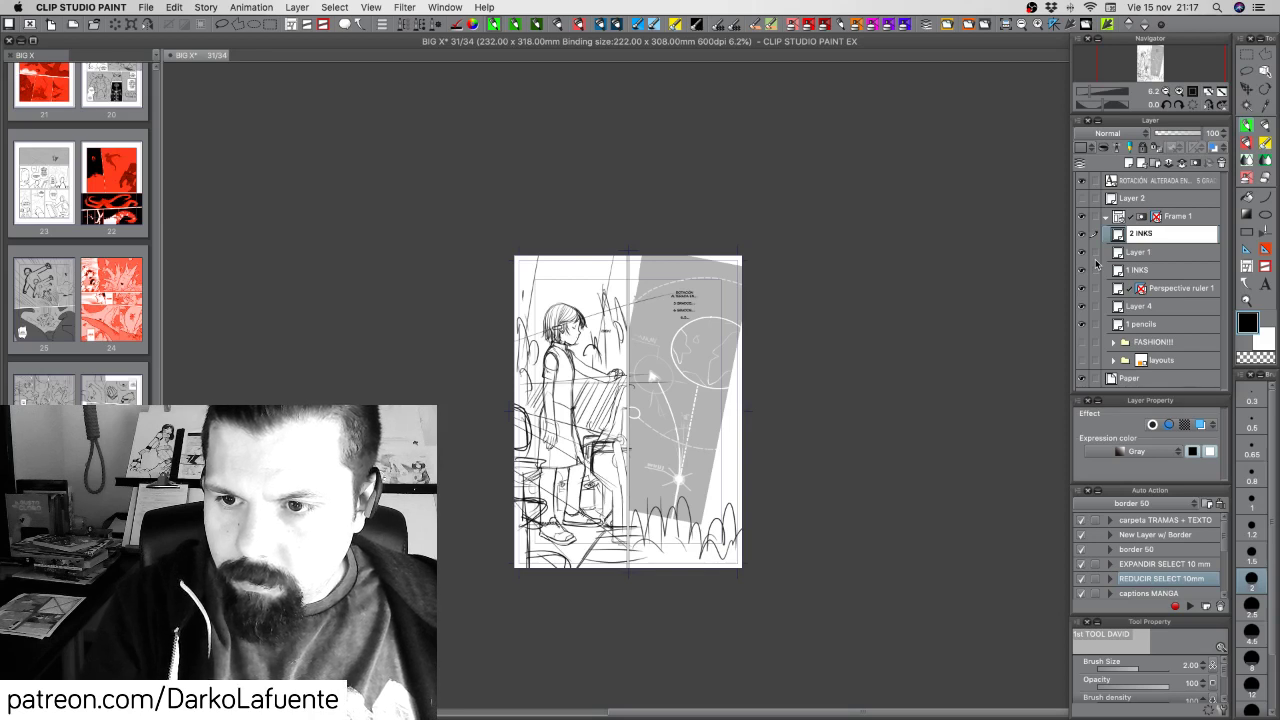
key("Return")
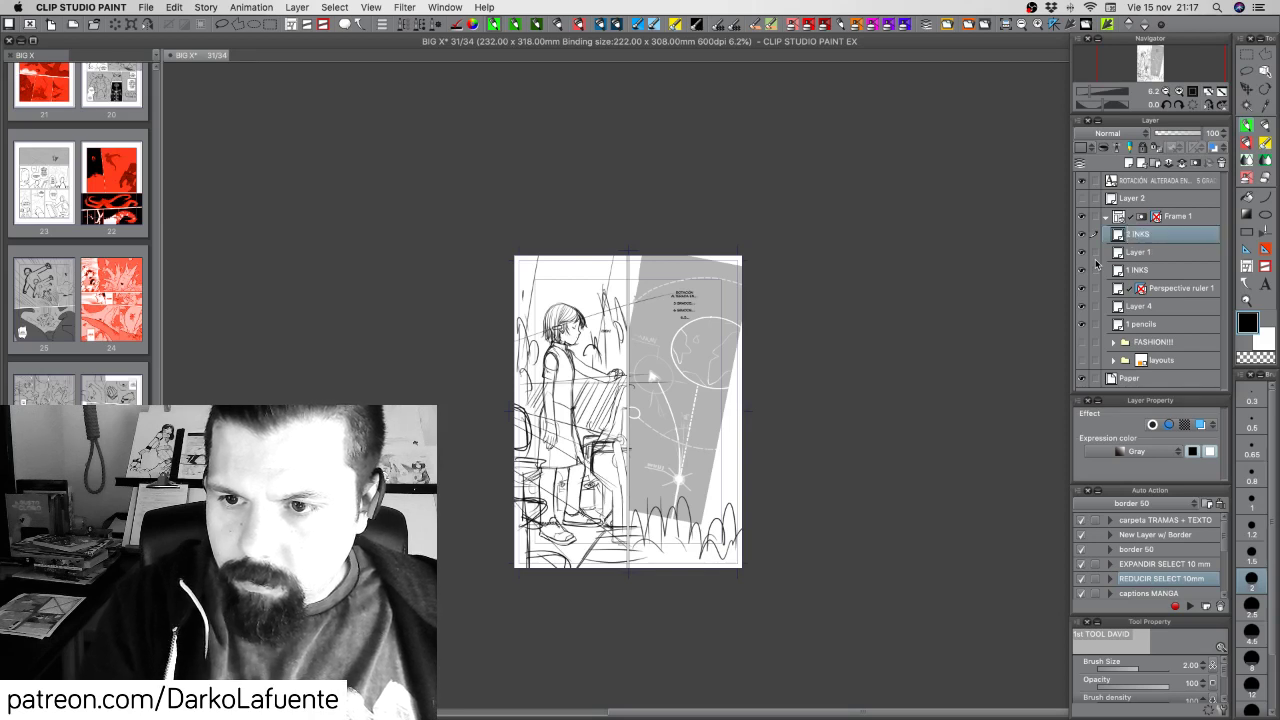
Choose the Ellipse tool and set its brush shape to Dashed line
left_click(1265, 214)
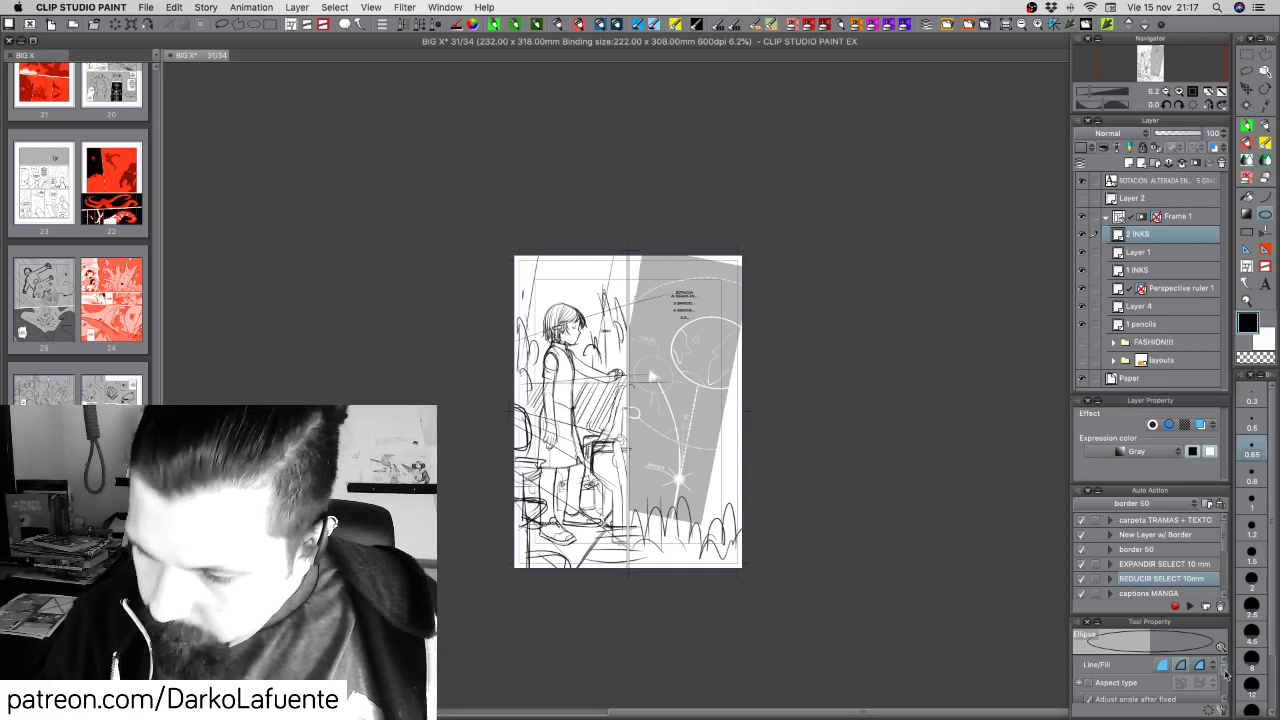
left_click_drag(1224, 670, 1226, 700)
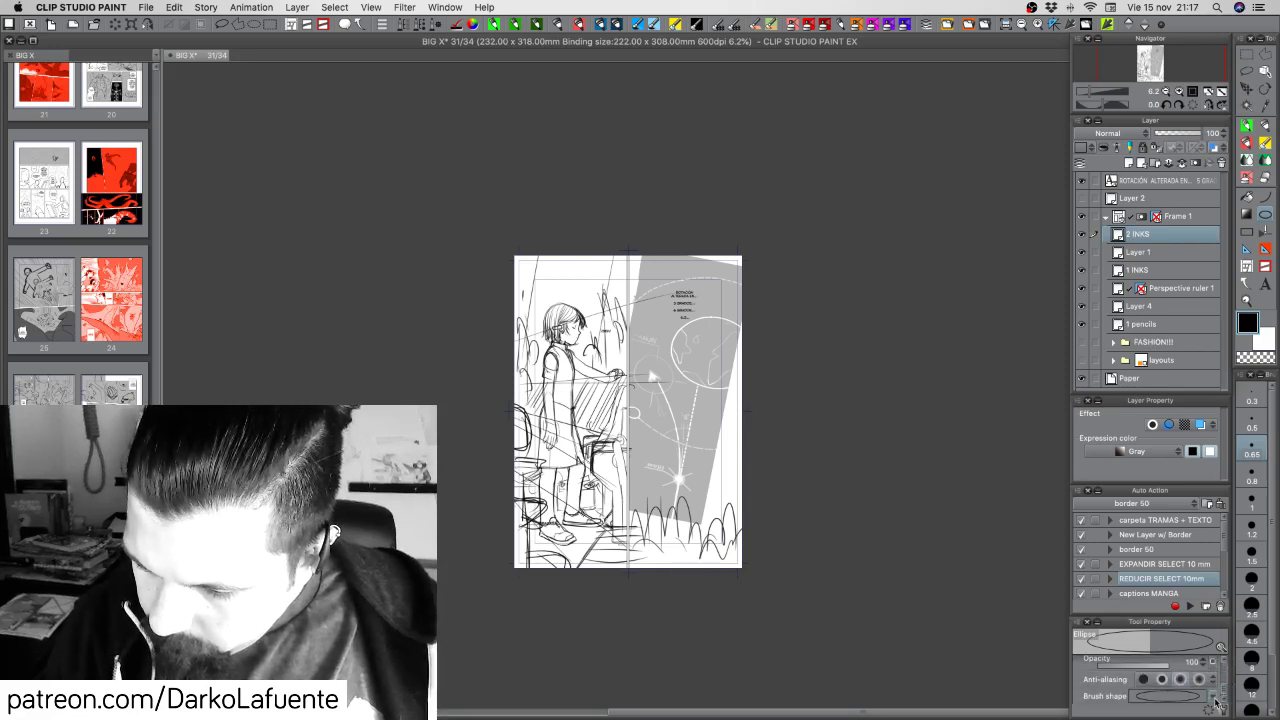
left_click(1215, 698)
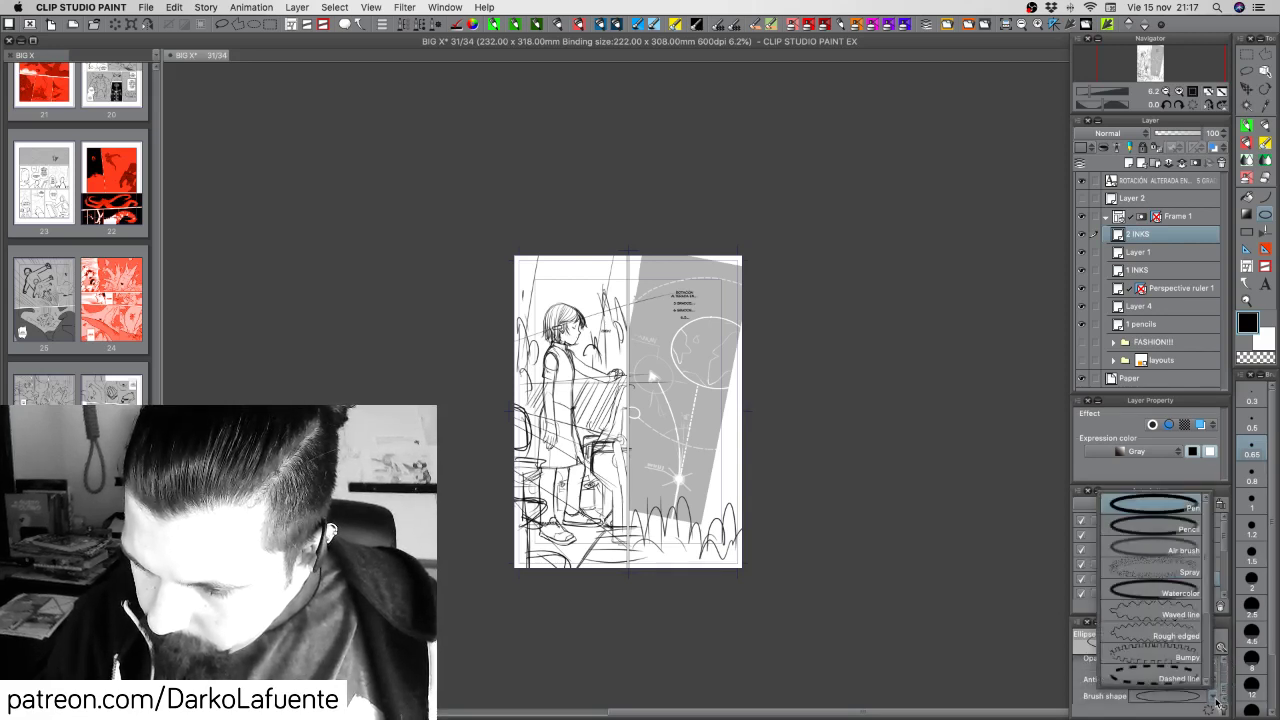
scroll(1207, 592, "down", 2)
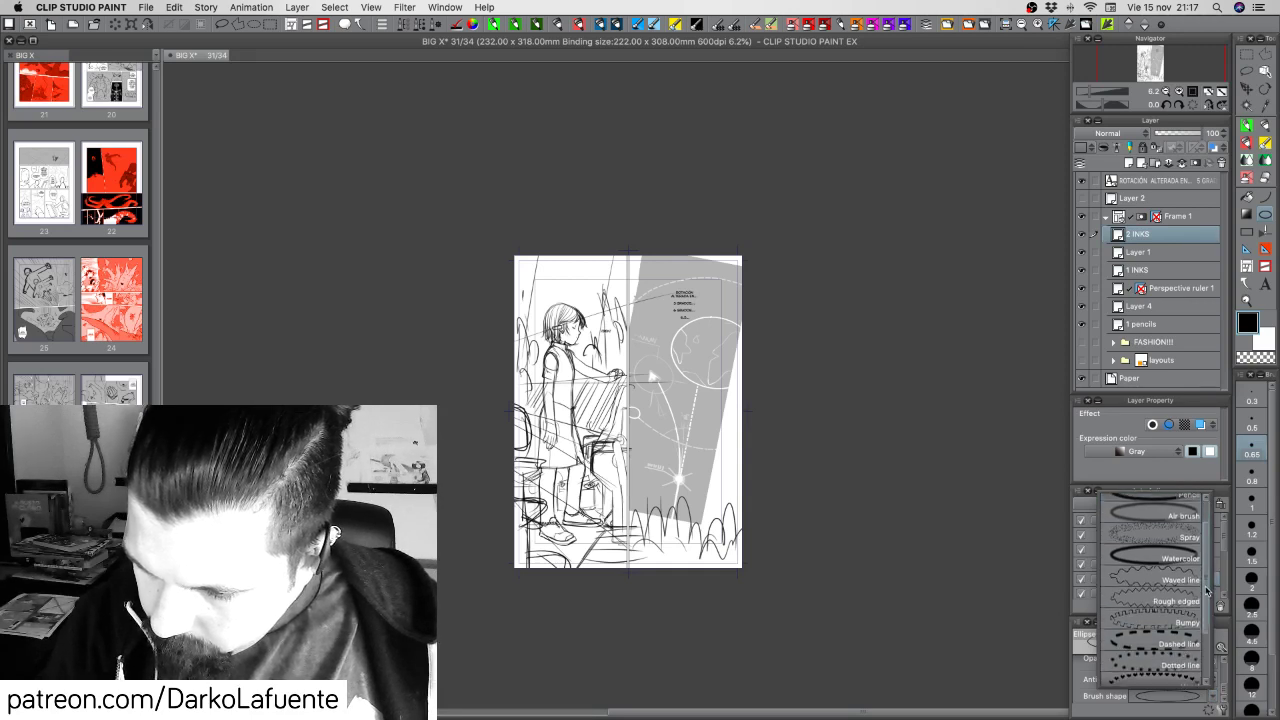
left_click_drag(1207, 592, 1207, 603)
left_click(1161, 627)
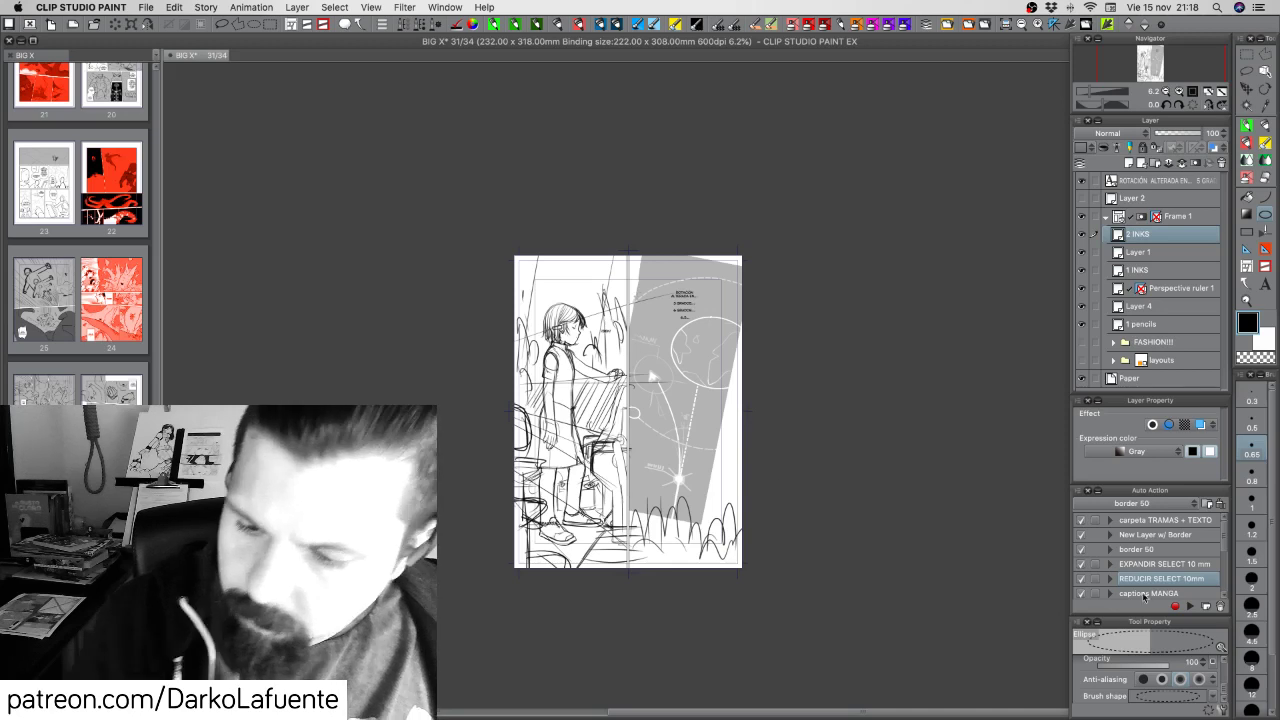
left_click_drag(1224, 694, 1225, 669)
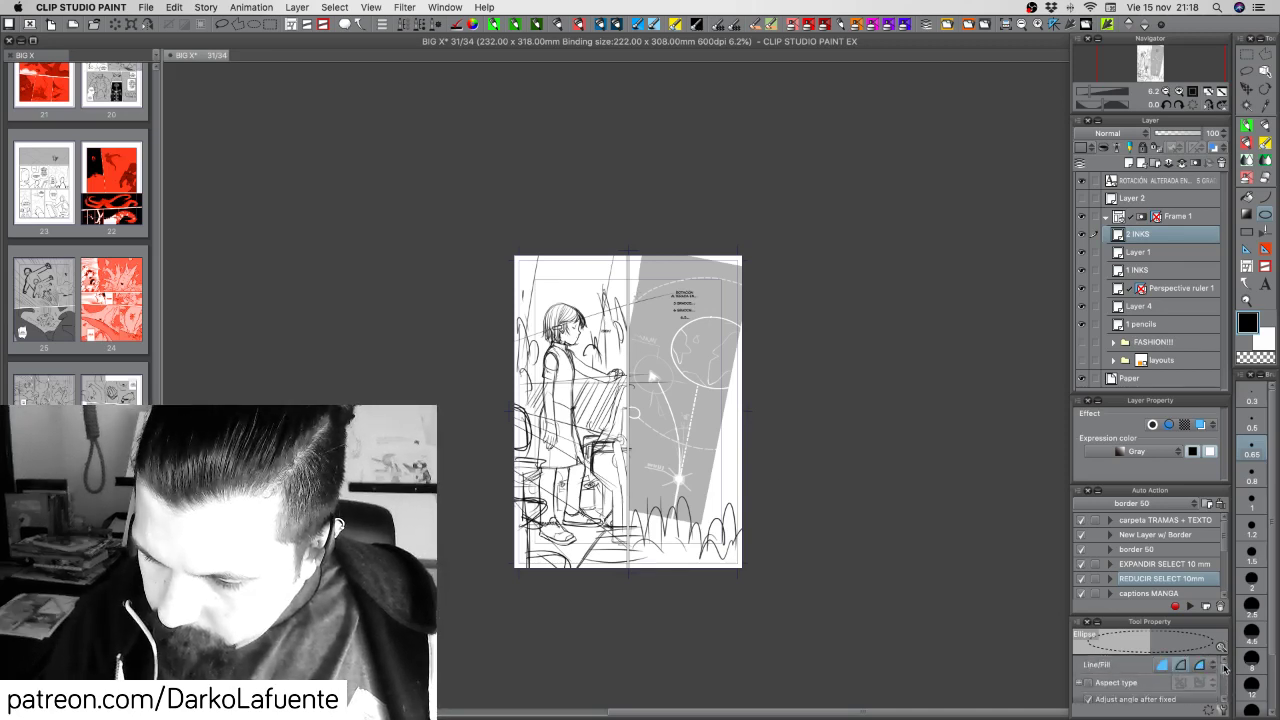
Try a dashed ellipse around the planet with brush size 1.5, and set the brush size to 2.5
left_click(1251, 551)
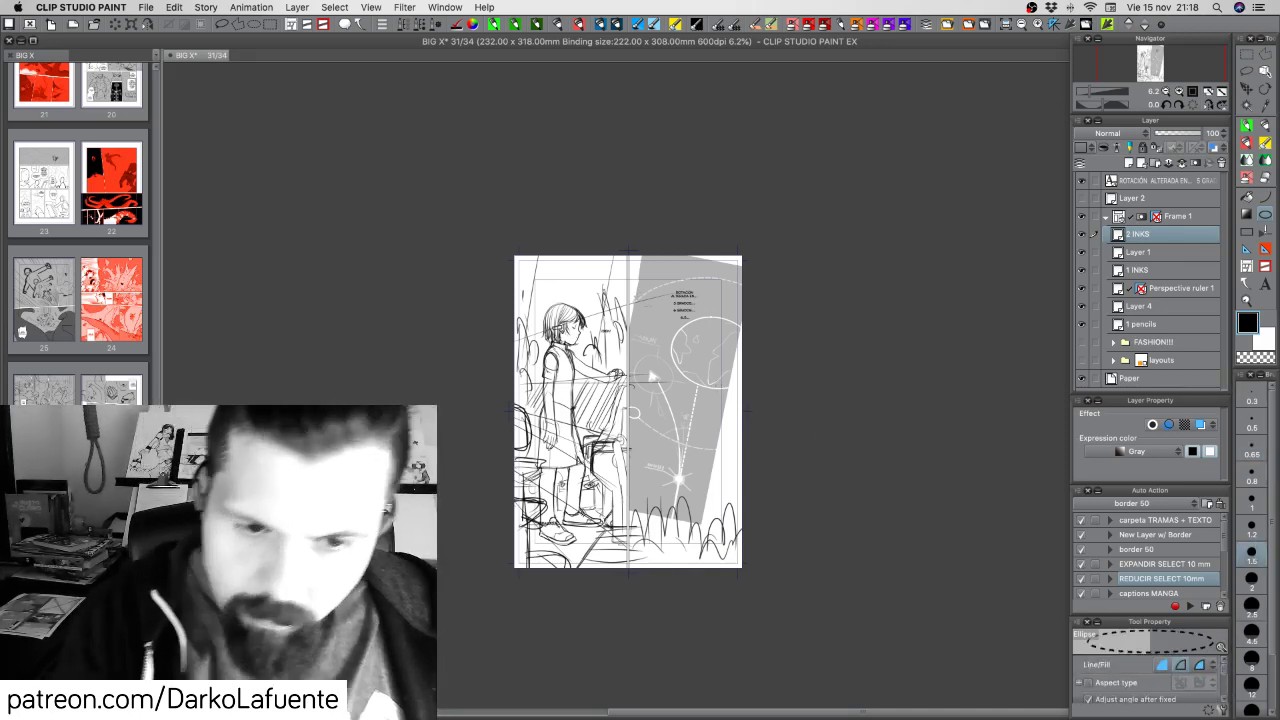
left_click_drag(629, 297, 781, 440)
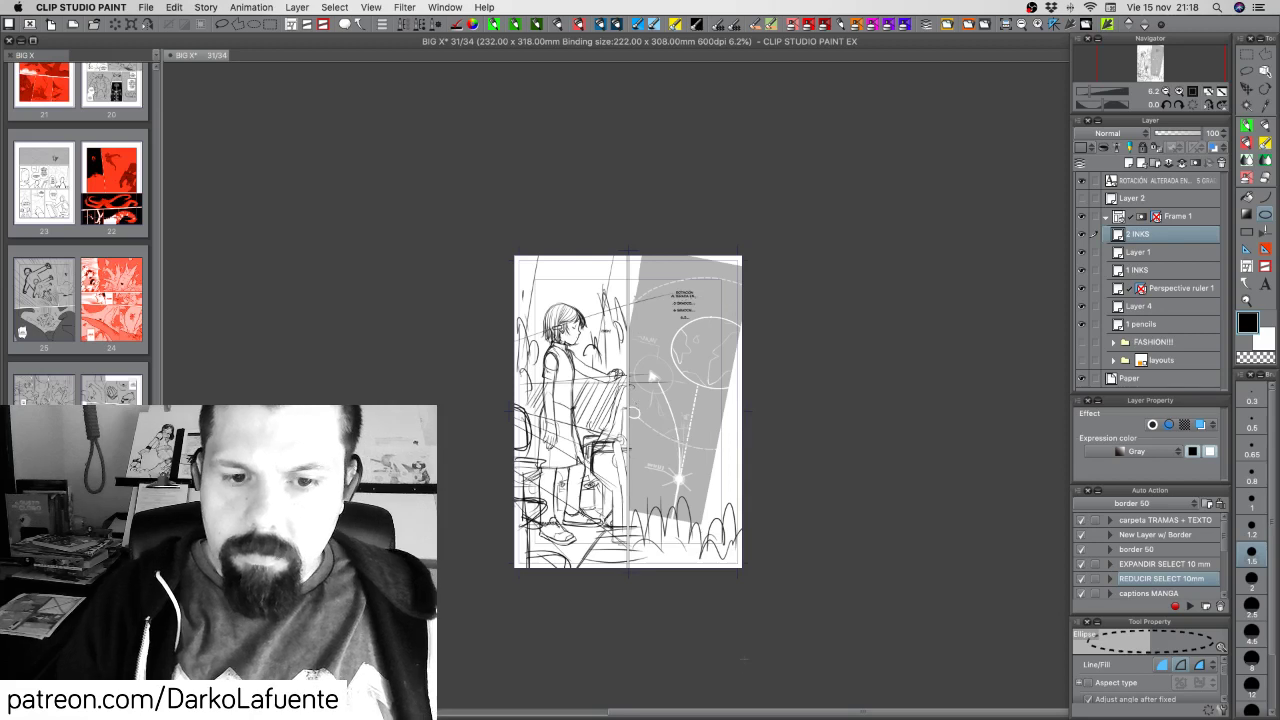
left_click(1251, 604)
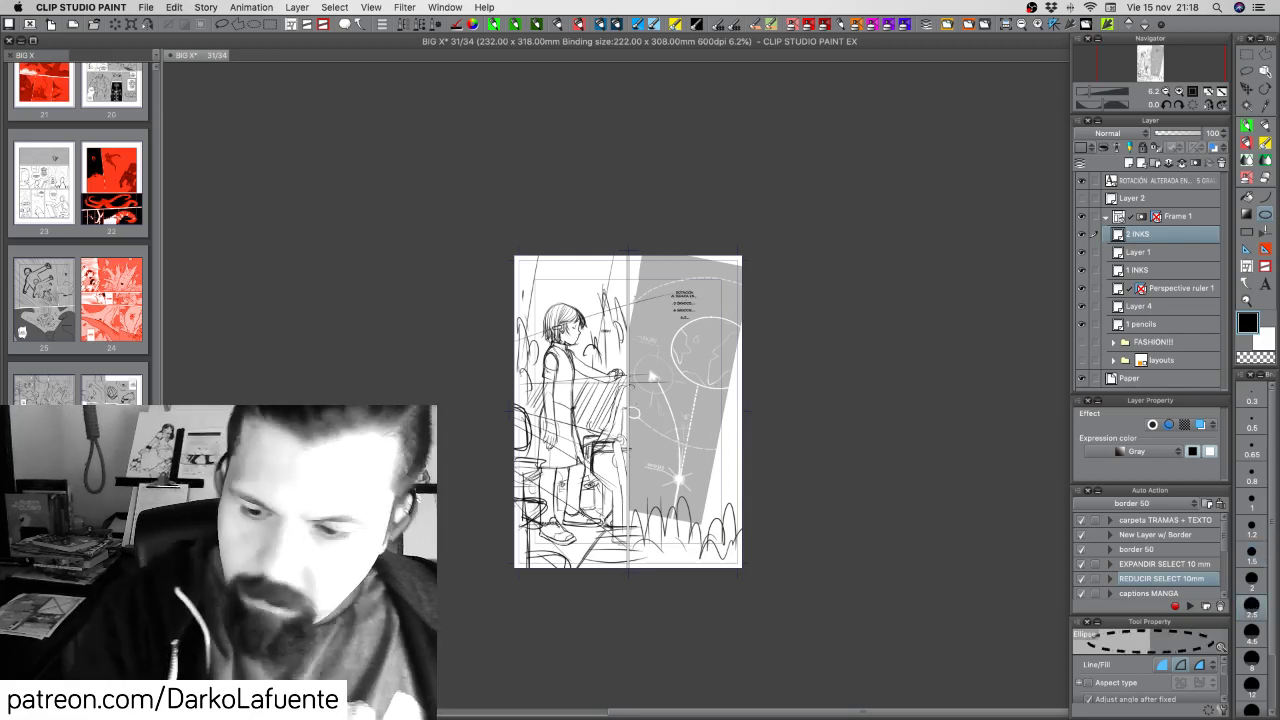
Examine the Ellipse tool's detailed settings for figure, shape operation, ink, brush shape, brush tip, spraying effect, stroke and texture
left_click_drag(1224, 671, 1225, 675)
scroll(1224, 680, "down", 3)
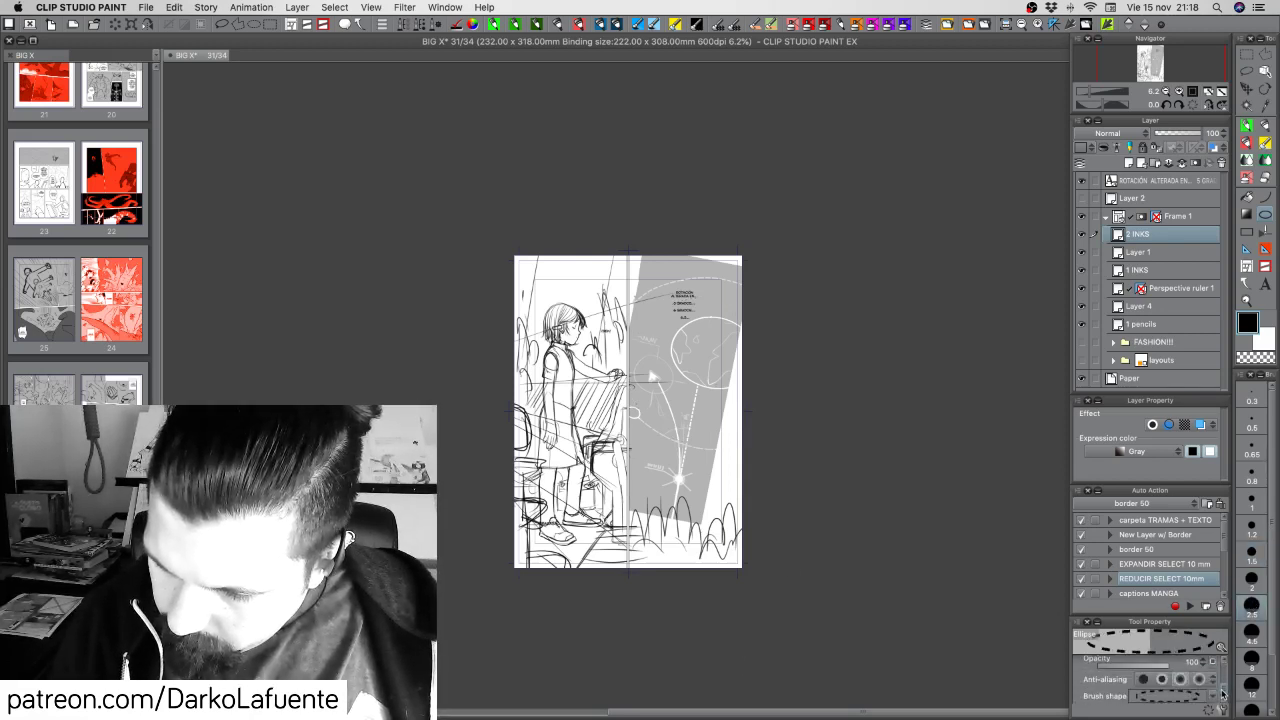
scroll(1222, 686, "down", 2)
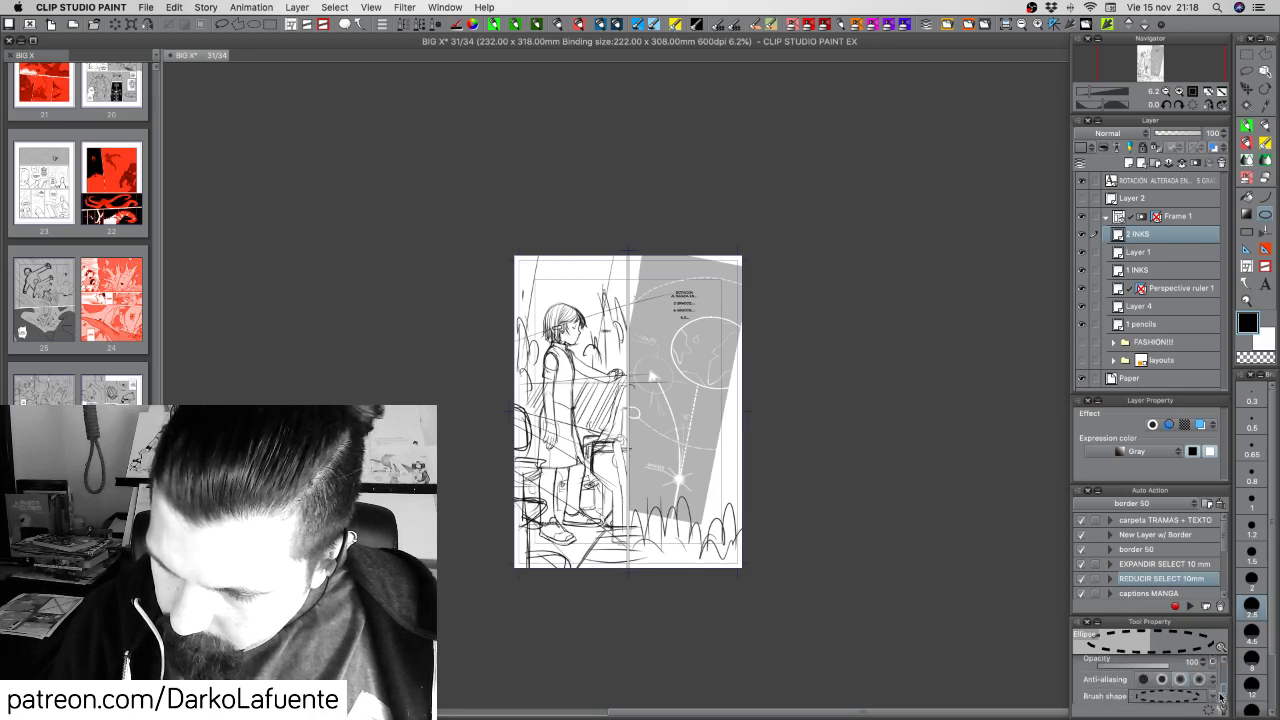
scroll(1220, 690, "up", 5)
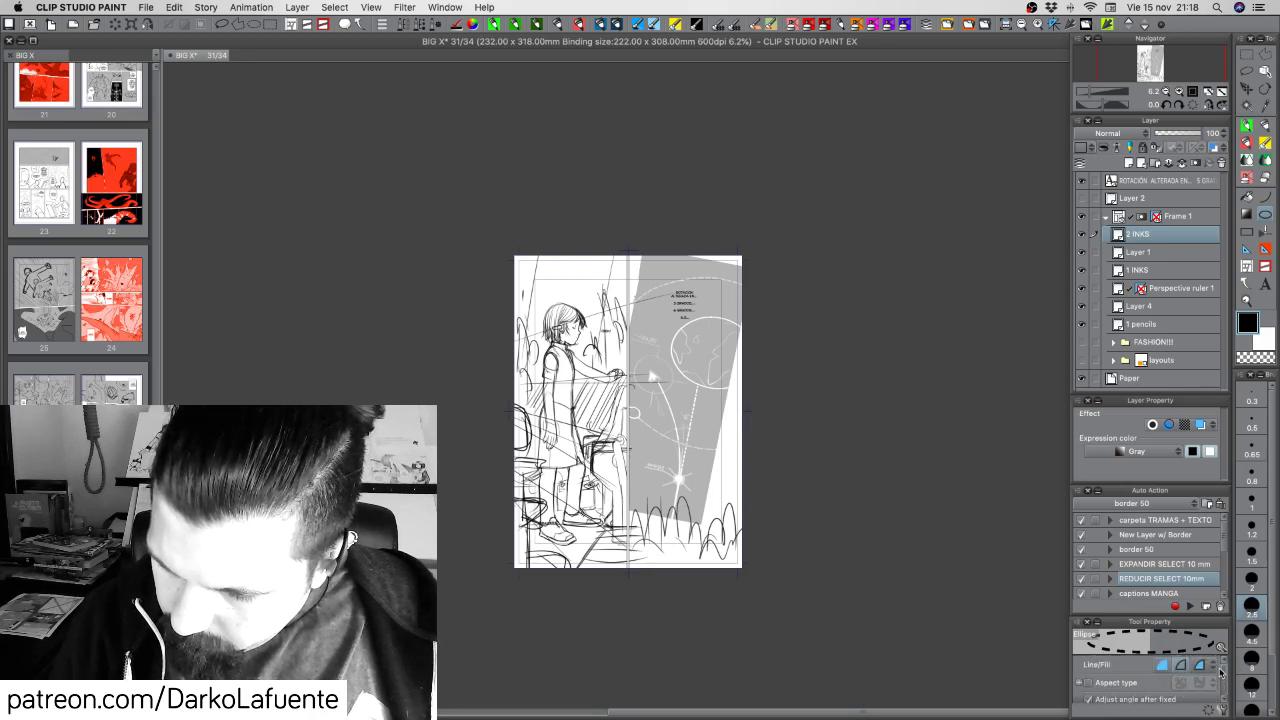
left_click(1222, 709)
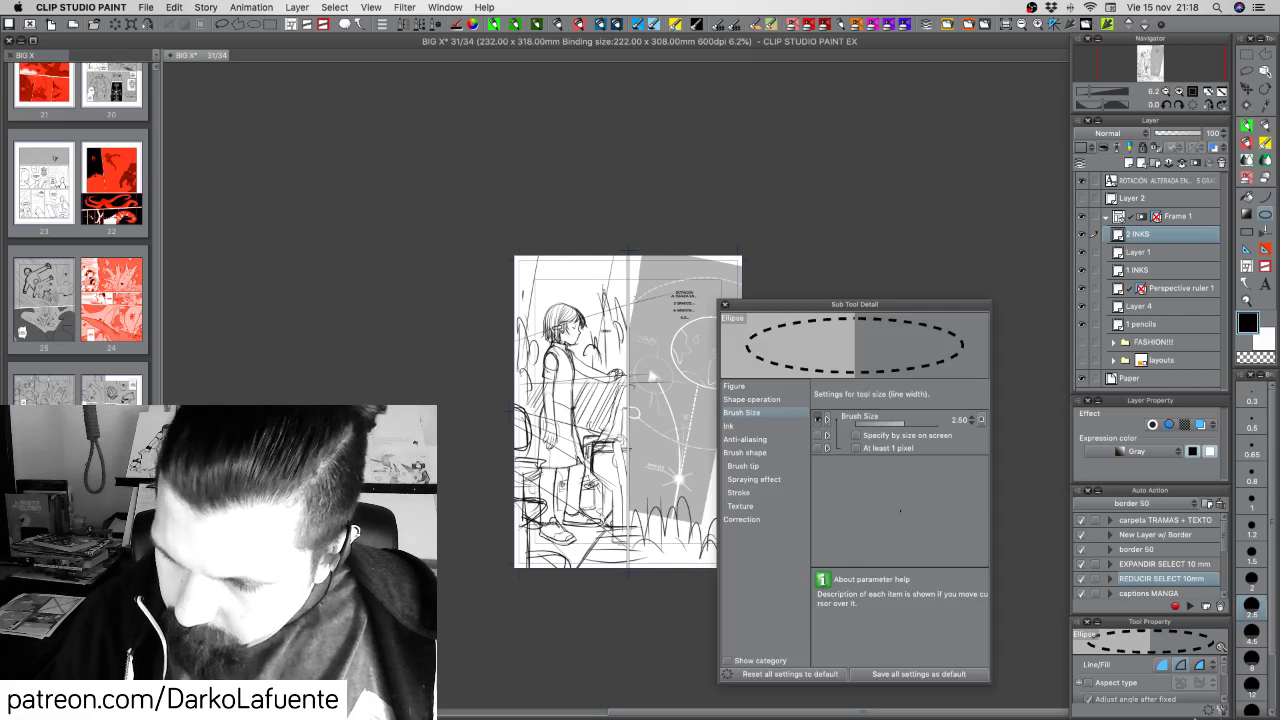
left_click(752, 400)
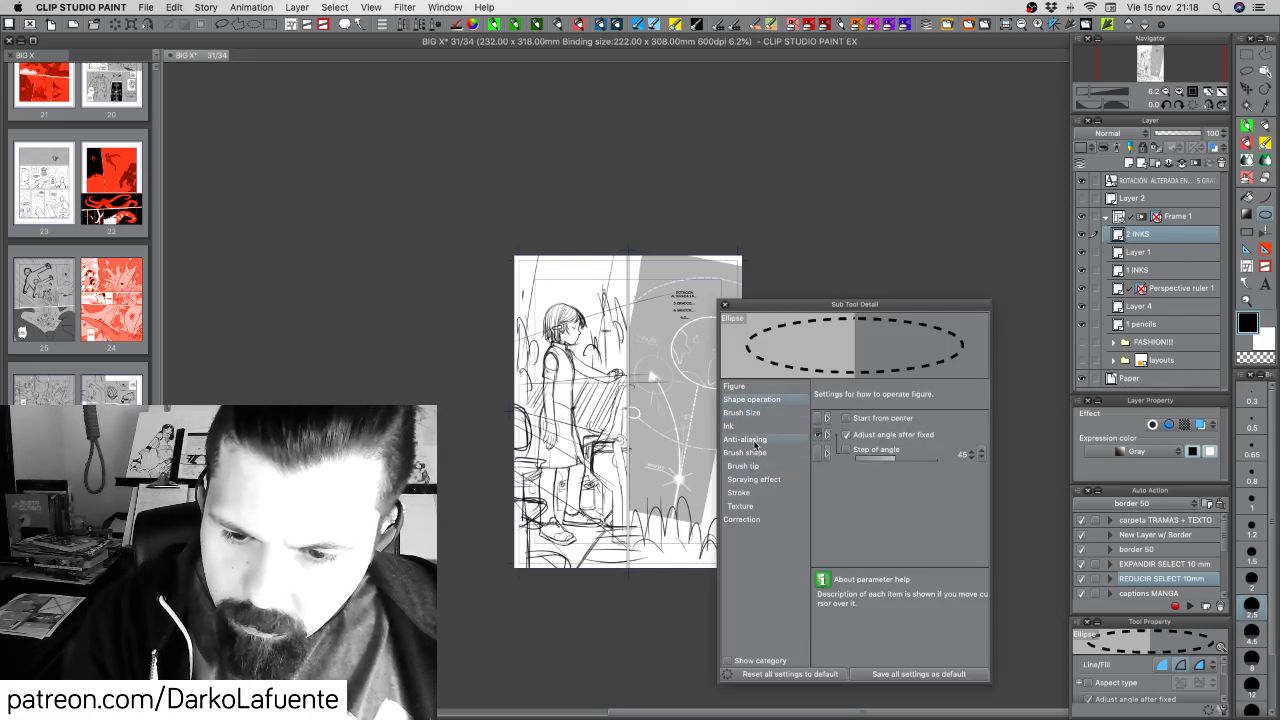
left_click(755, 388)
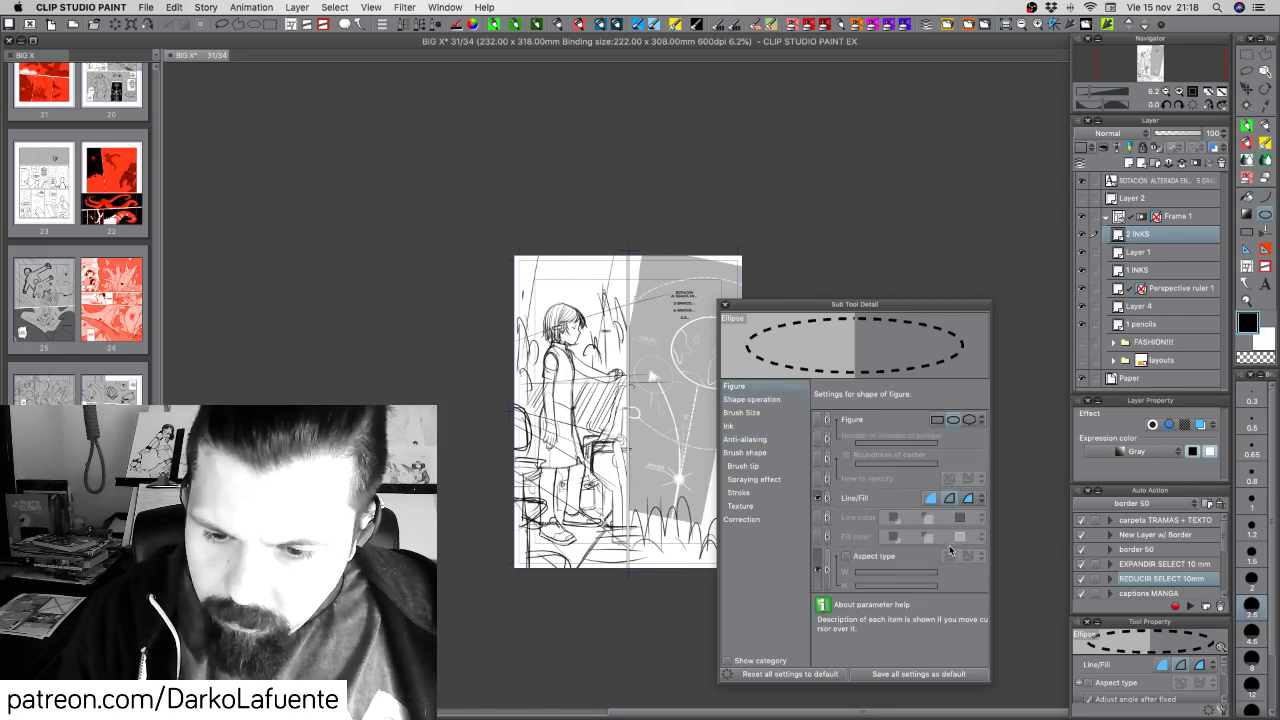
left_click(762, 427)
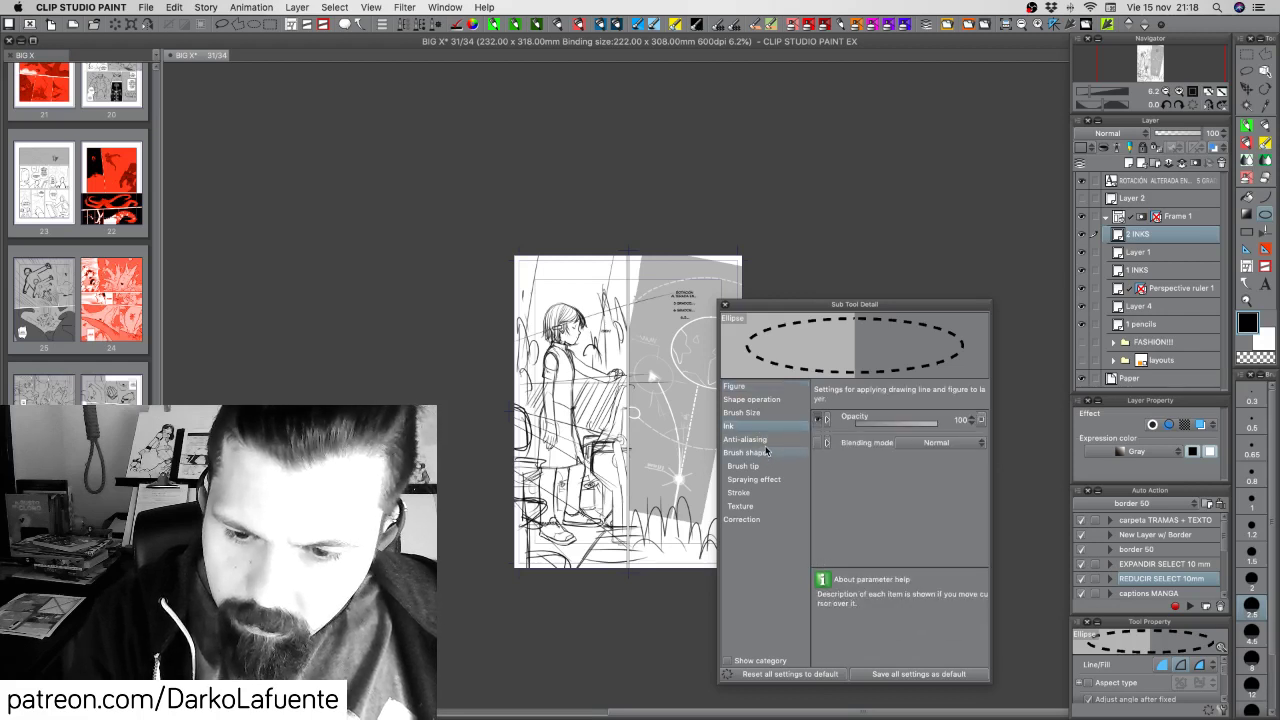
left_click(765, 452)
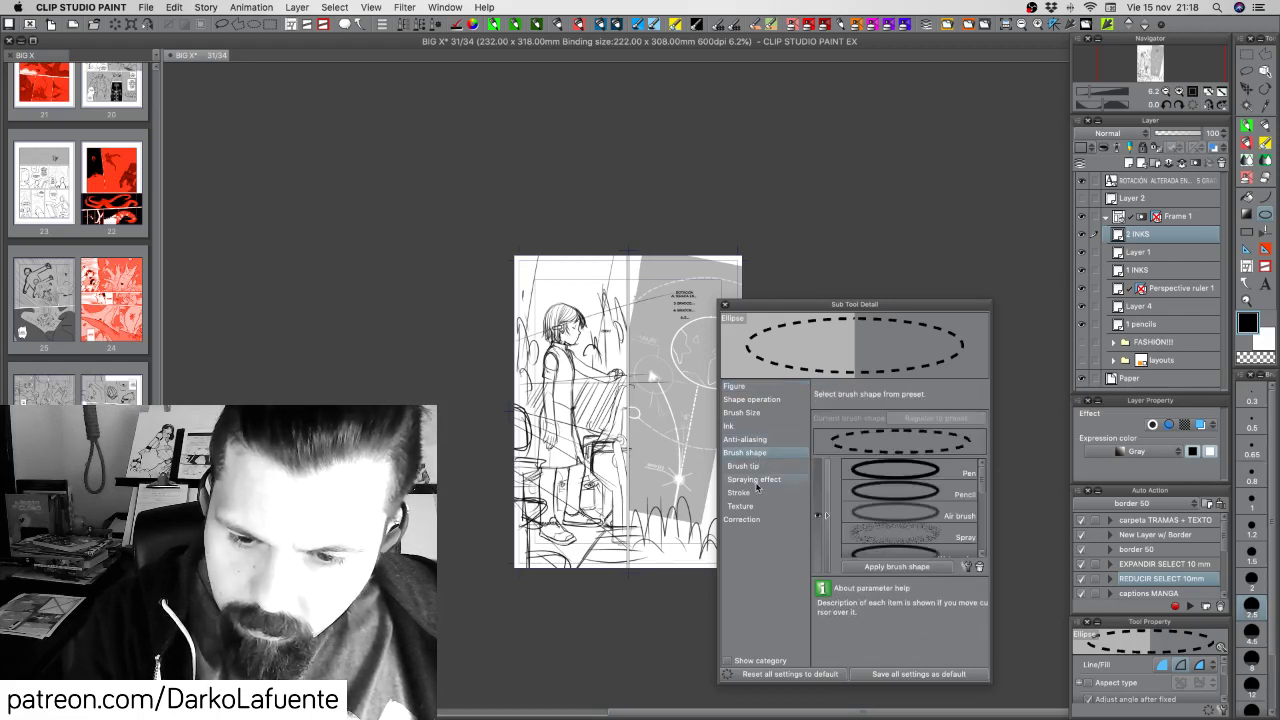
left_click(743, 466)
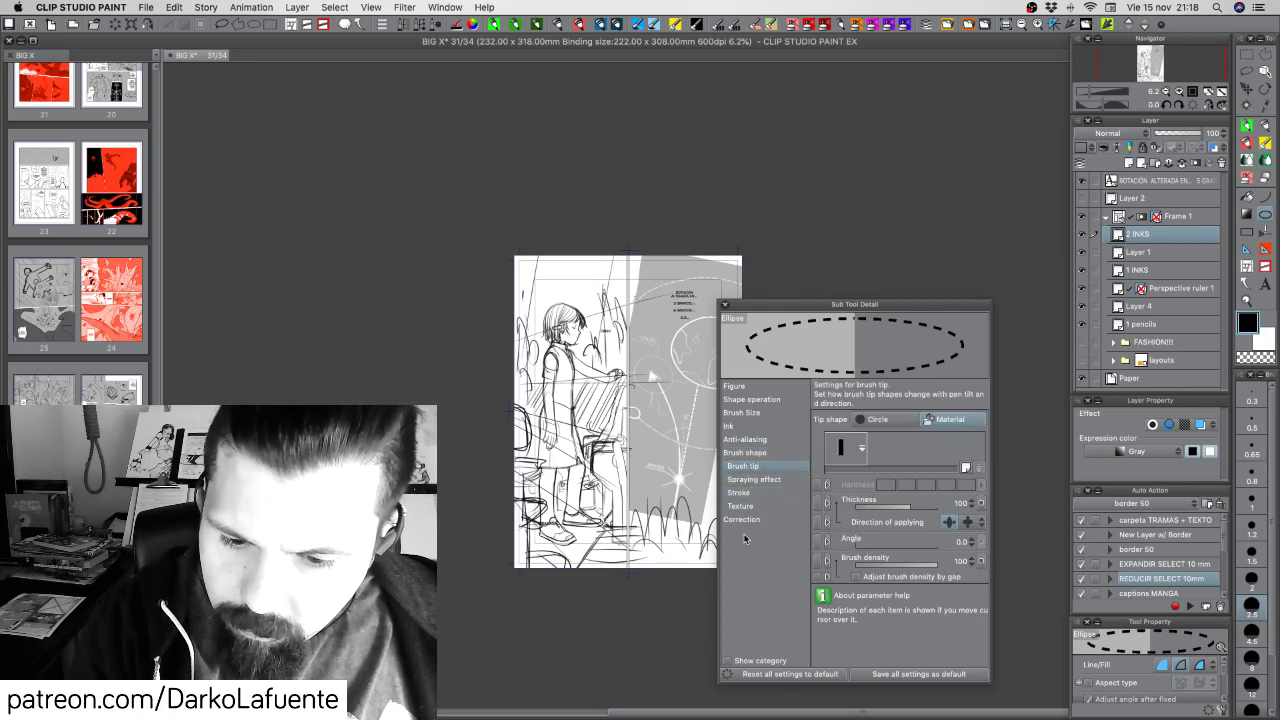
left_click(754, 480)
left_click(752, 494)
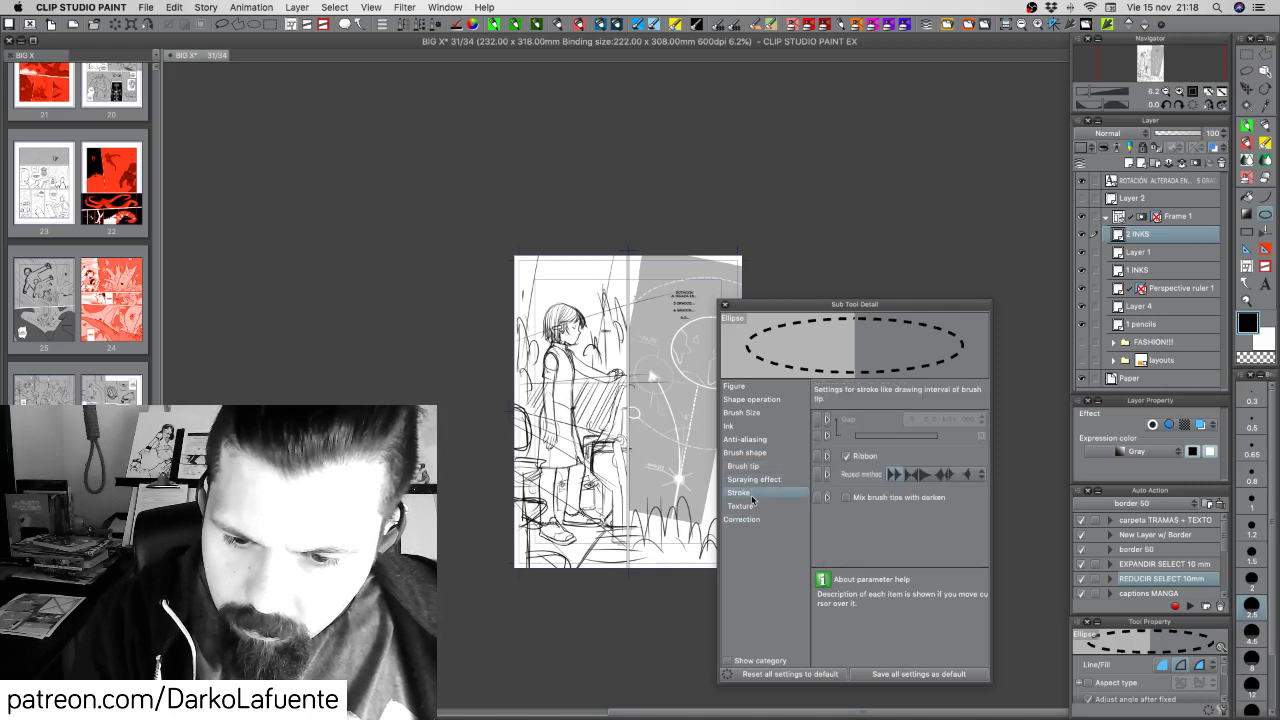
left_click(752, 507)
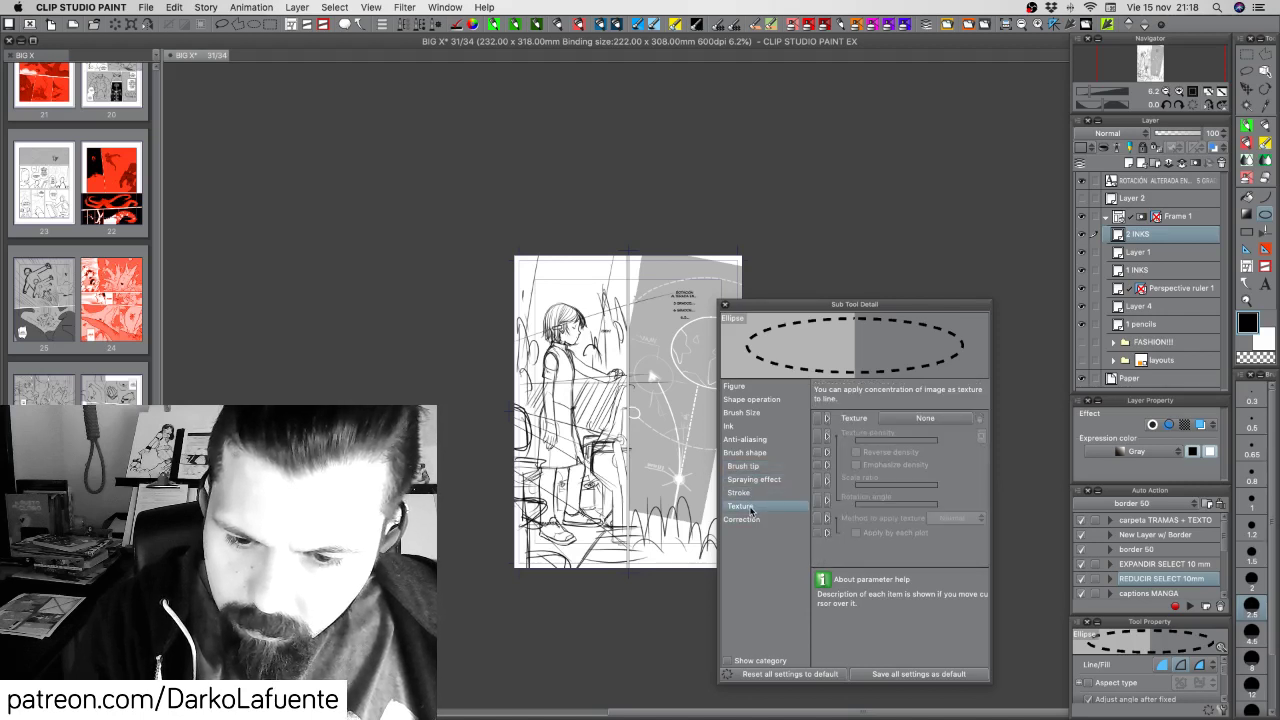
left_click(758, 493)
left_click(744, 466)
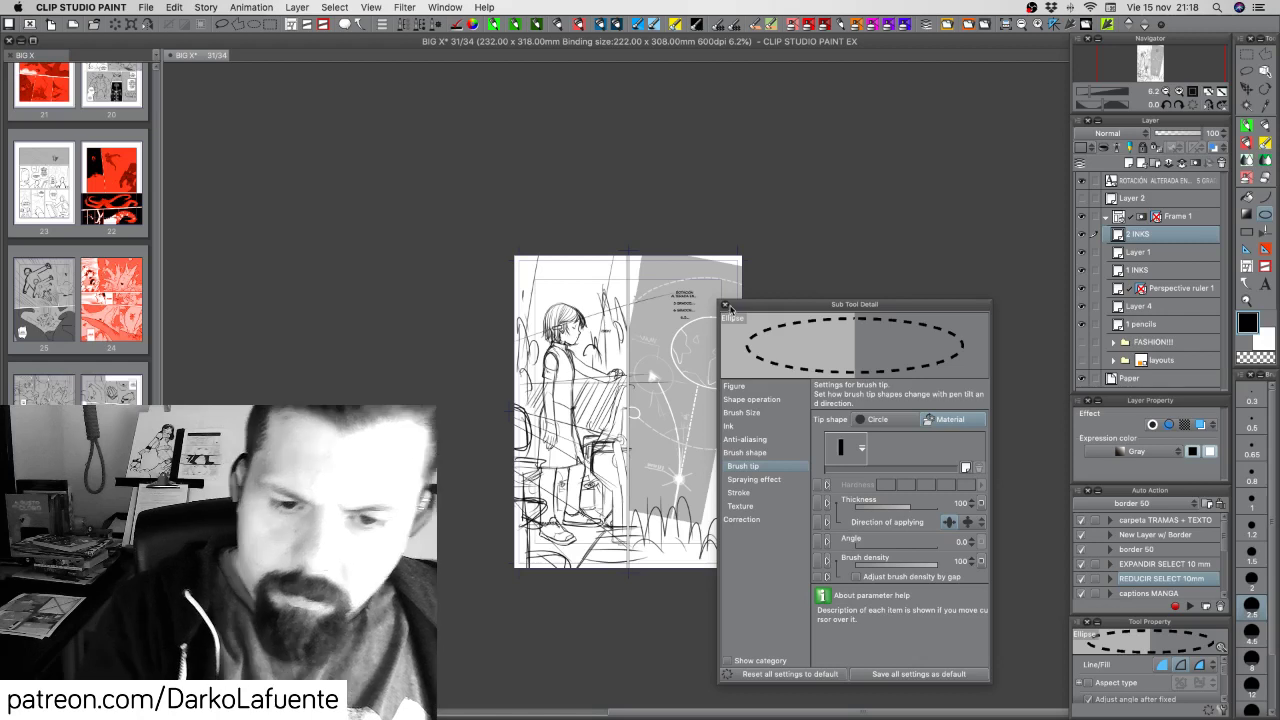
left_click(725, 305)
Draw a large dashed orbit ellipse around the planet on the 2 INKS layer and shift it towards the sketched orbit
left_click_drag(612, 272, 768, 433)
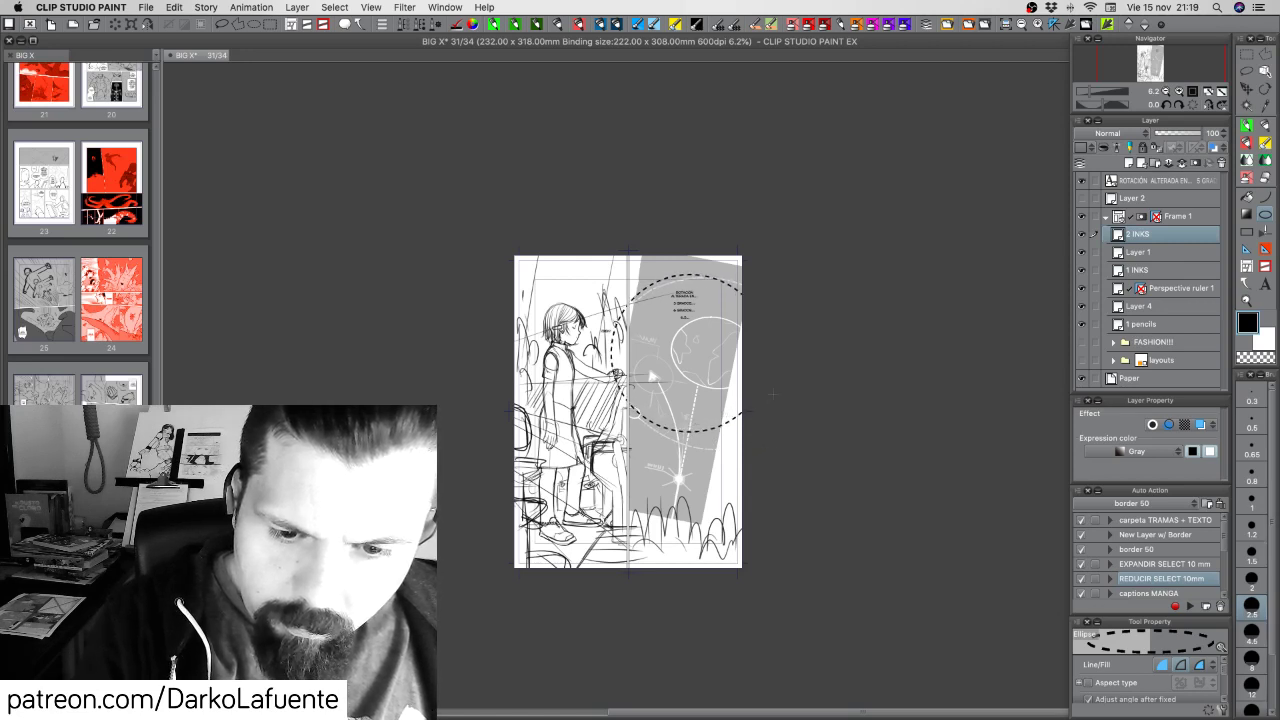
left_click(1245, 89)
left_click_drag(712, 388, 719, 390)
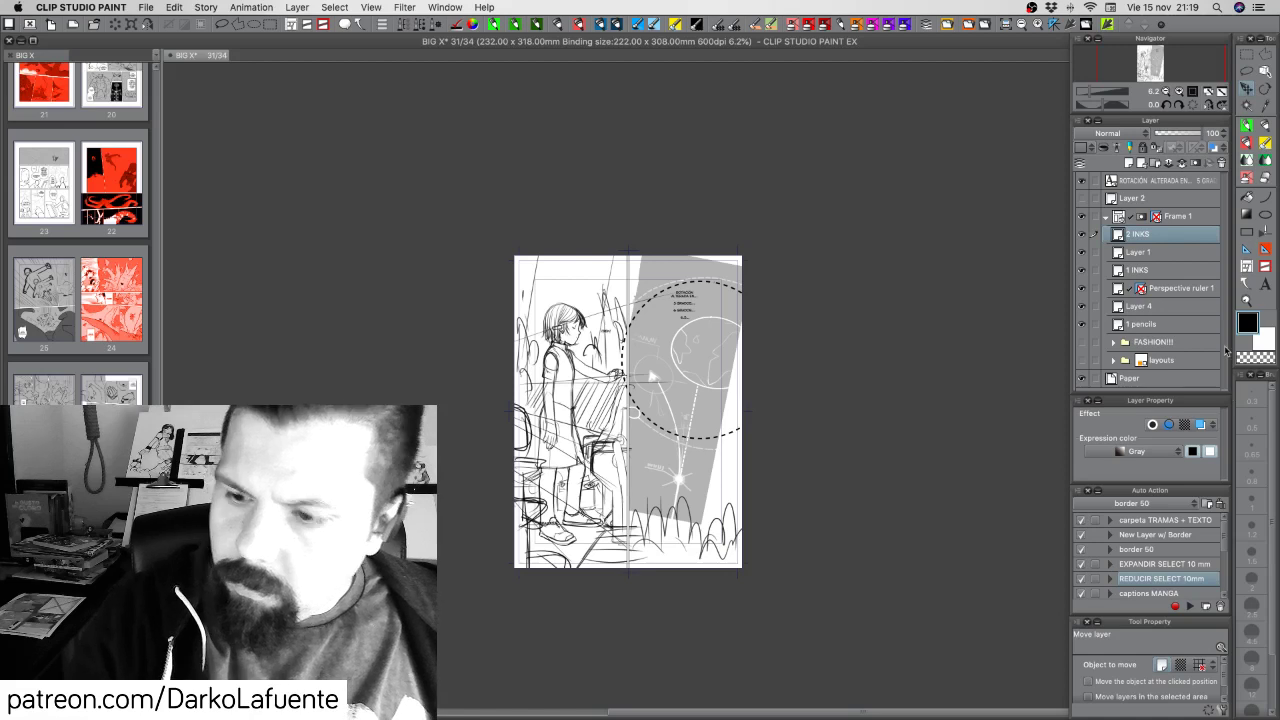
Set the Ellipse tool's brush shape to Pen, undo the trial circle around the planet and reduce the brush size to 2
left_click(1265, 214)
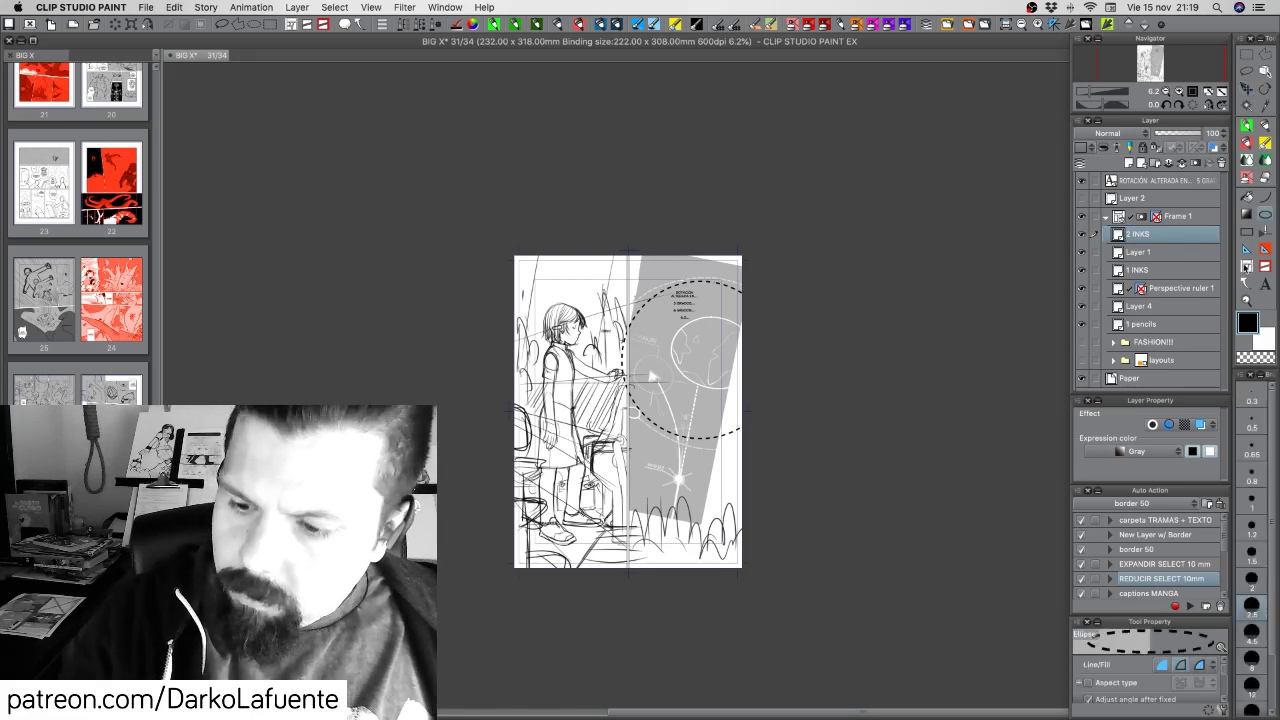
left_click_drag(1224, 672, 1224, 697)
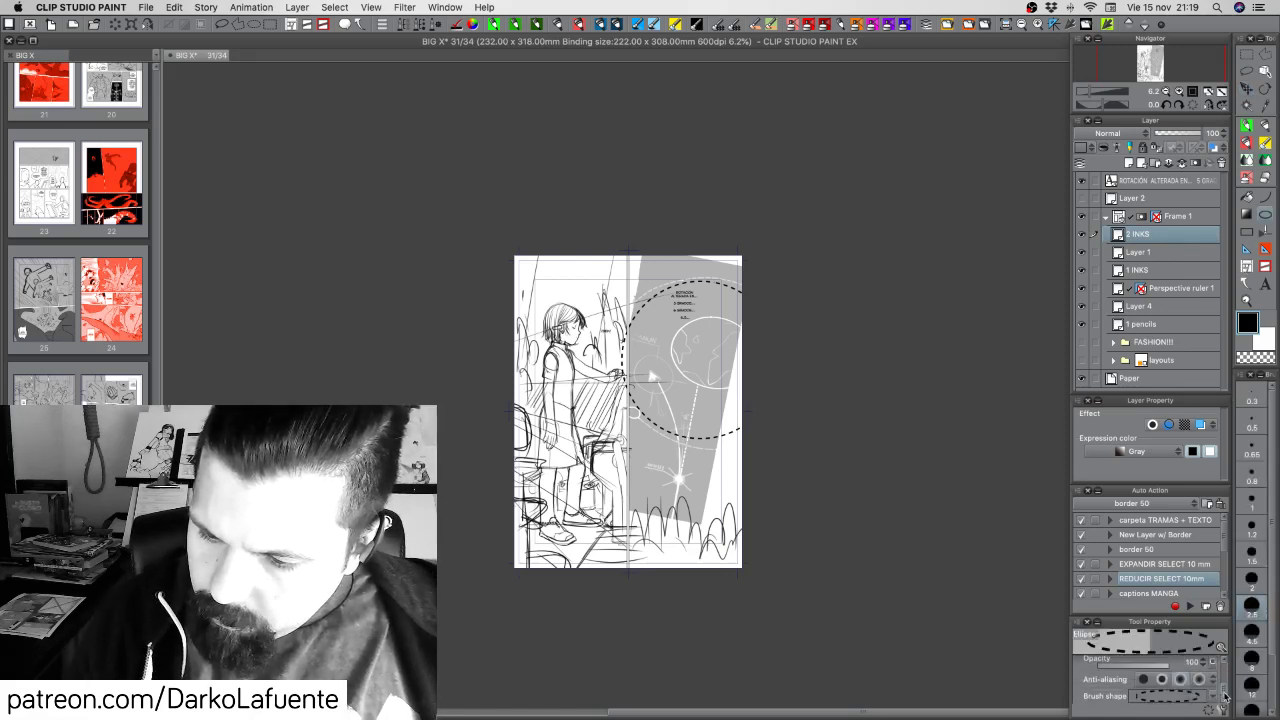
left_click(1216, 696)
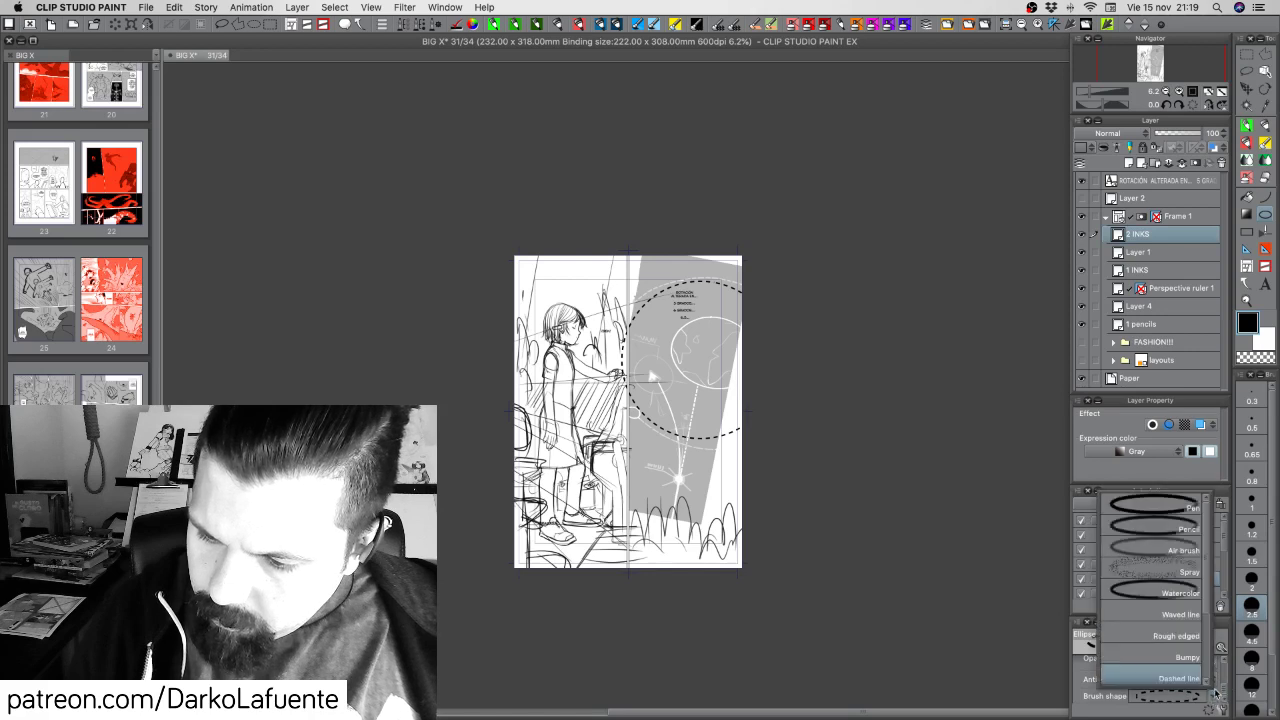
left_click(1172, 511)
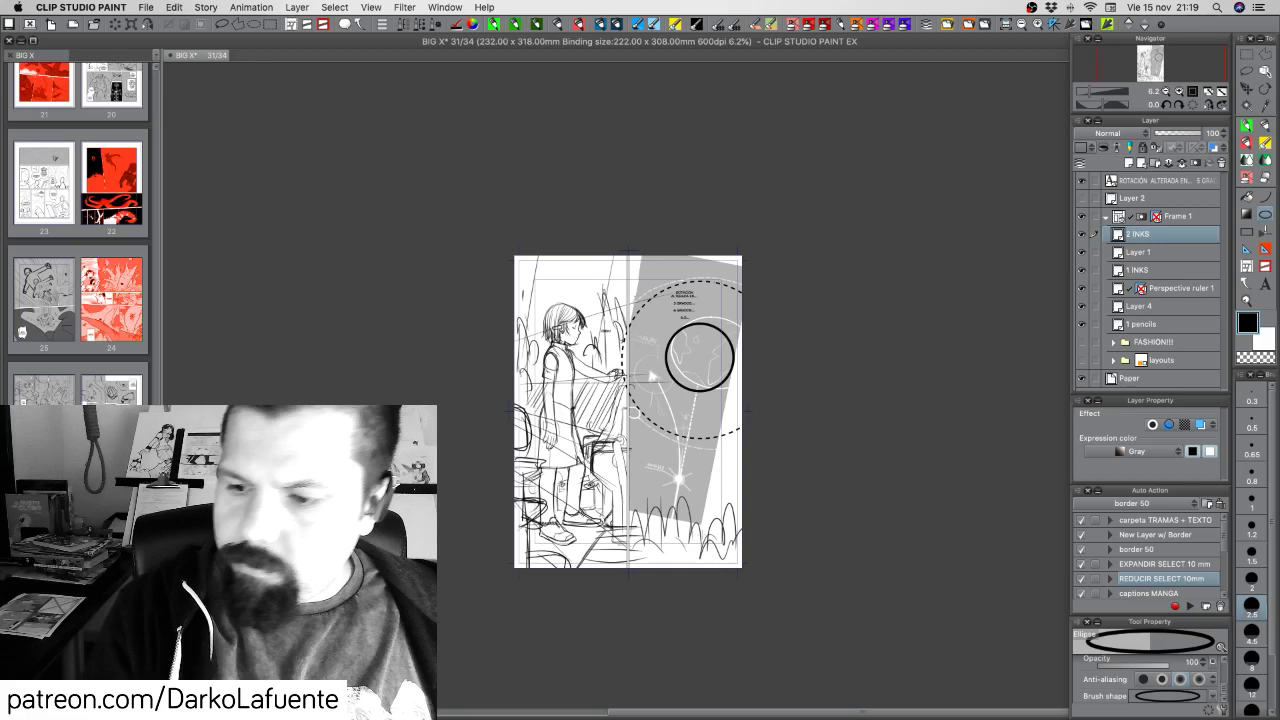
key("super+z")
key("[")
Try outlining the planet with a solid circle and shifting it, and undo back to the dashed ellipse's original placement
left_click_drag(669, 323, 741, 397)
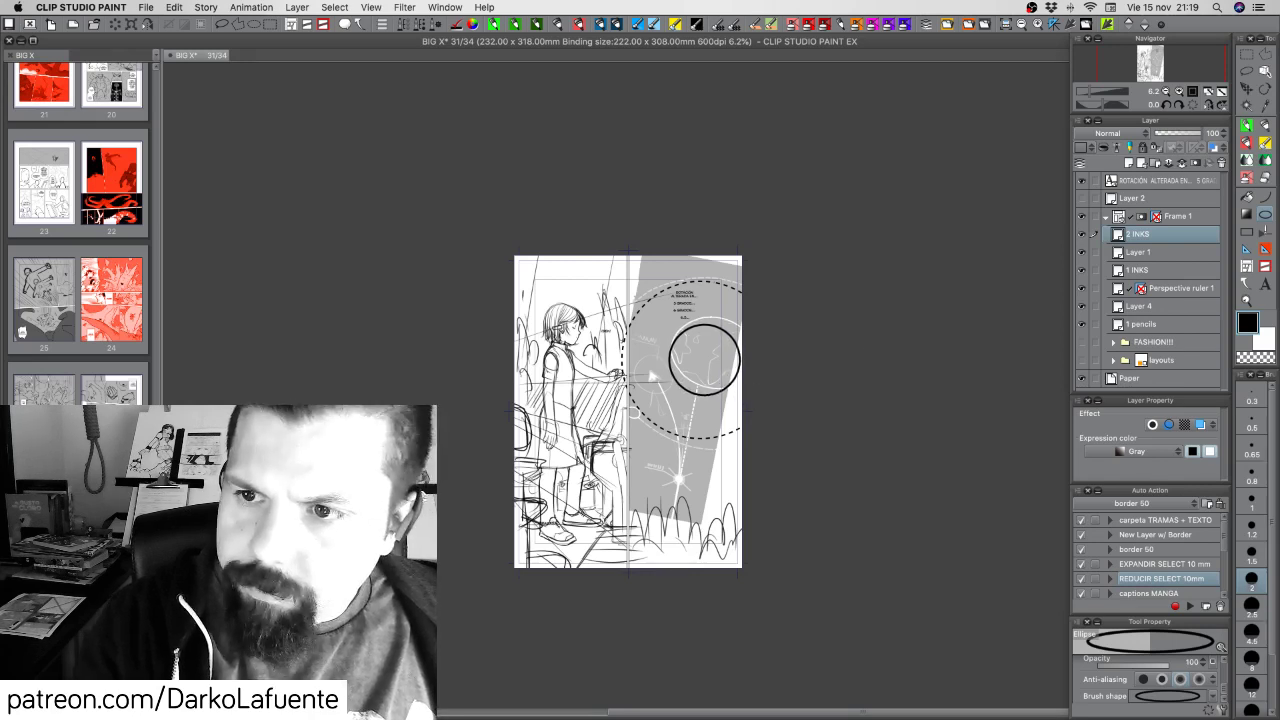
left_click(1246, 91)
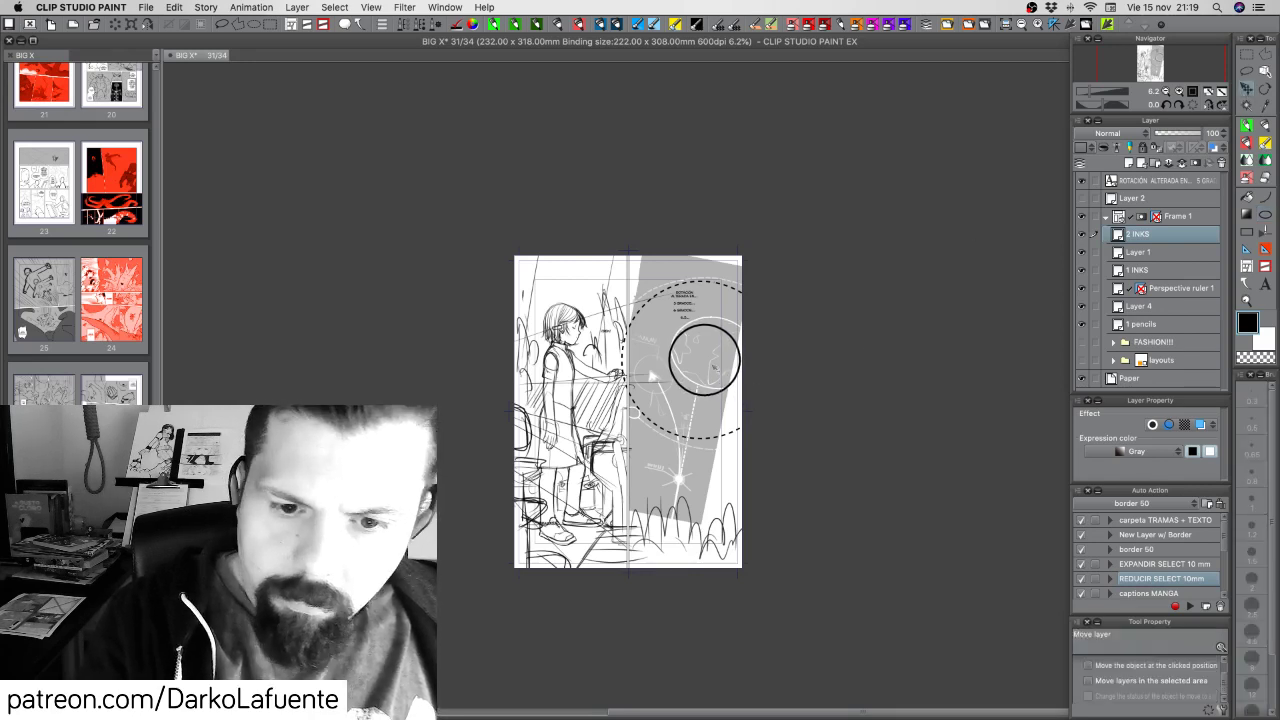
left_click_drag(739, 380, 737, 377)
key("super+z")
key("super+z")
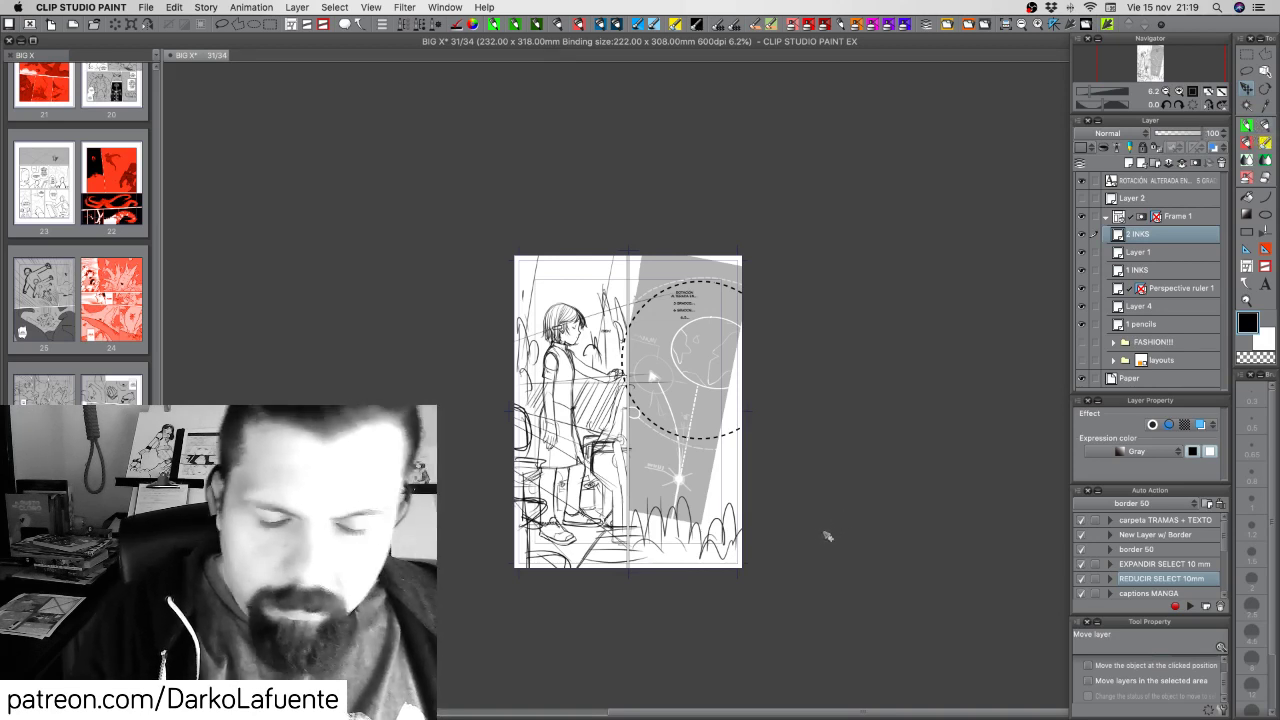
key("super+z")
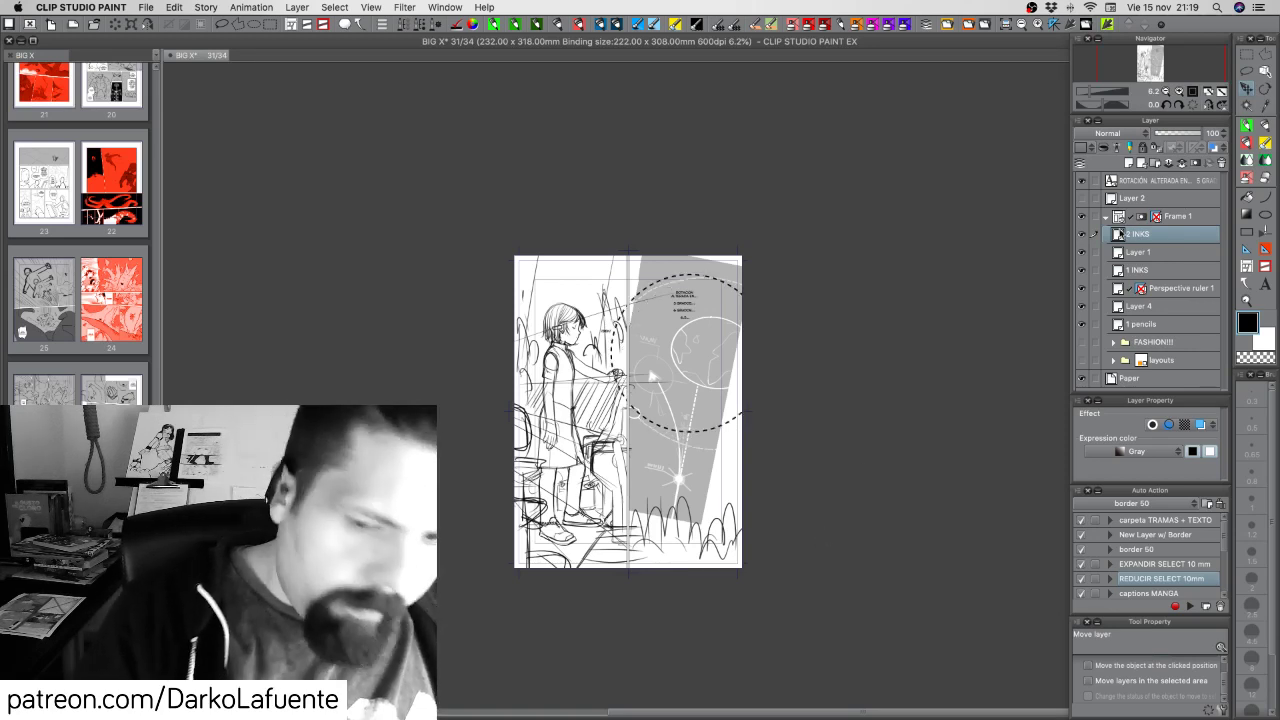
Replace the 2 INKS layer with a new vector layer above Layer 1 and draw a solid circle around the planet
left_click(1221, 163)
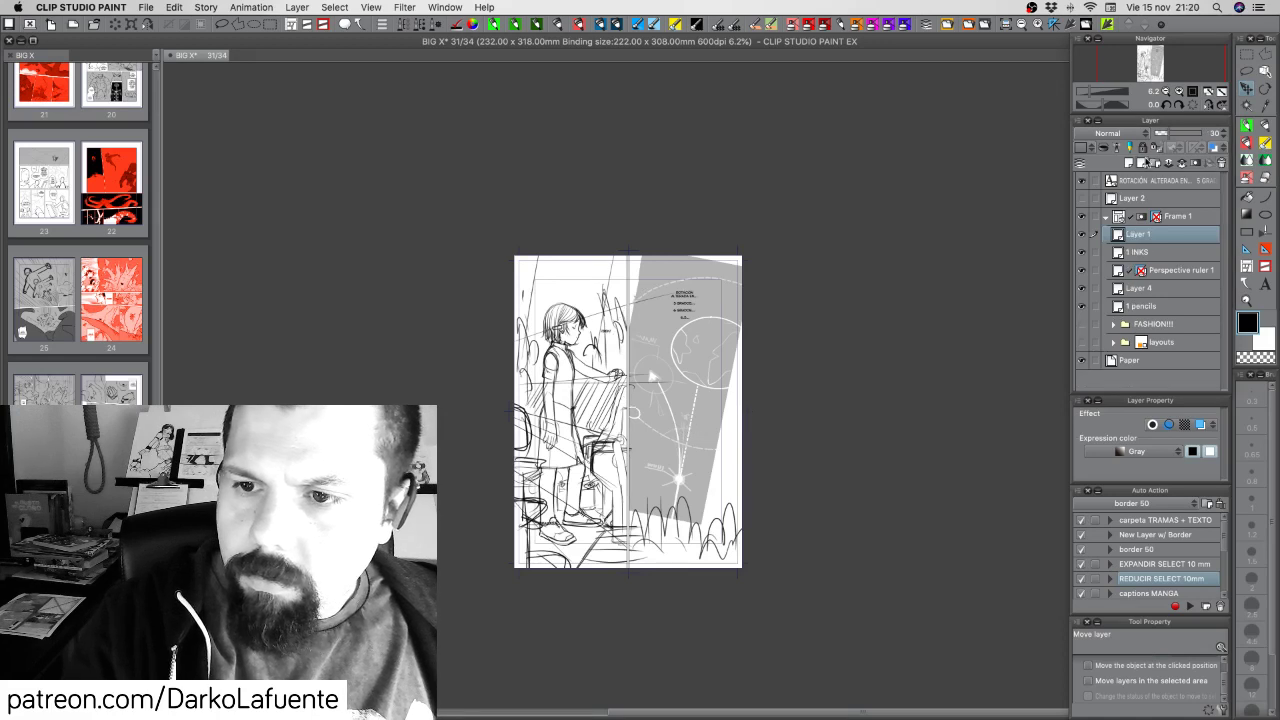
left_click(1142, 163)
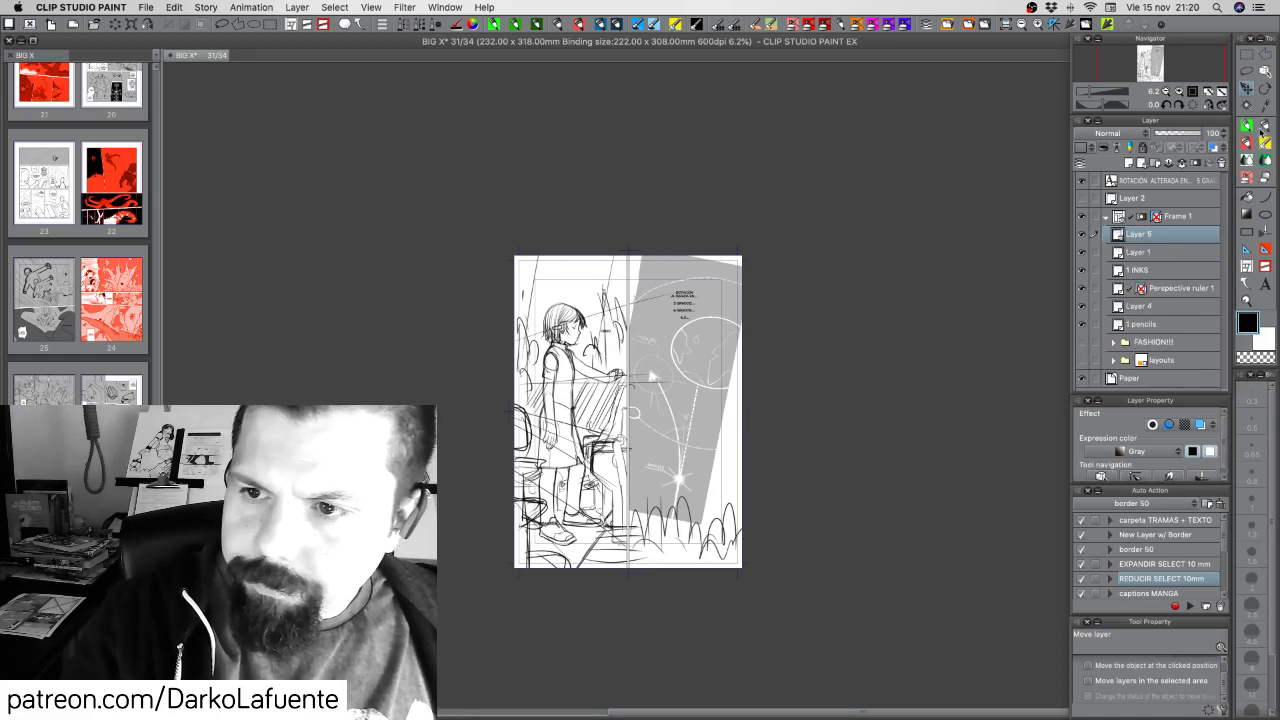
left_click(1265, 213)
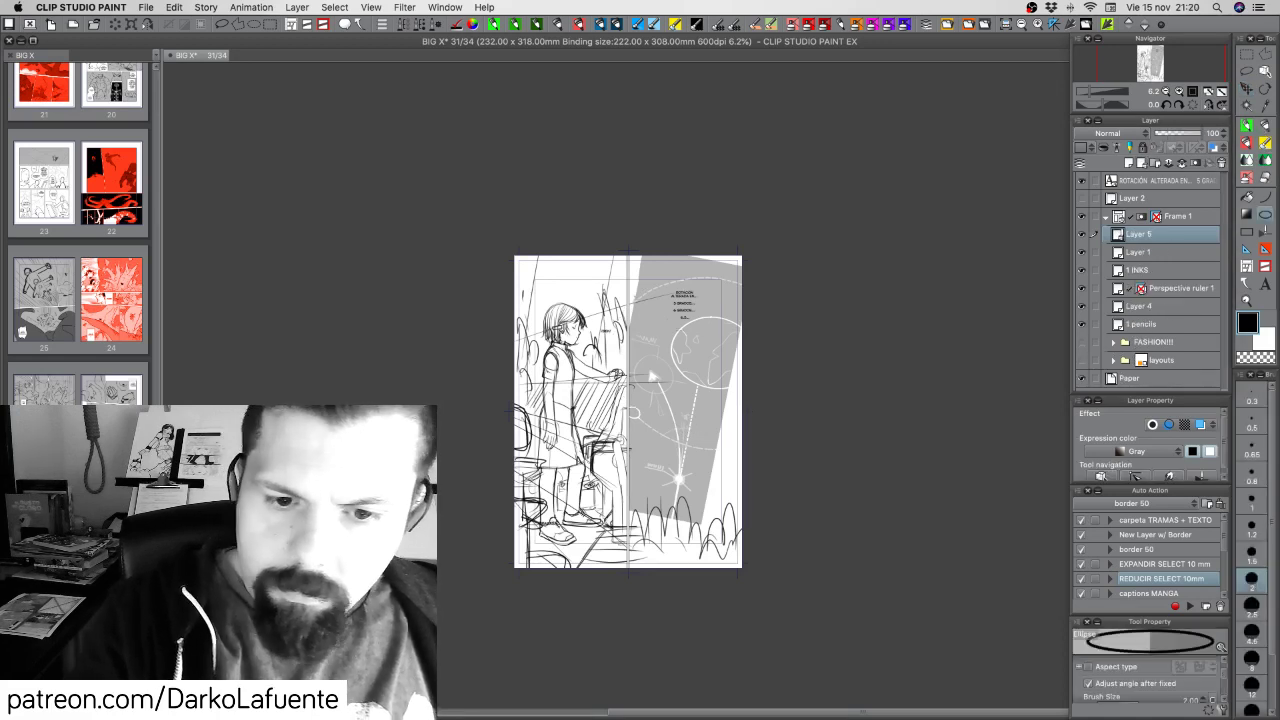
left_click_drag(667, 316, 742, 392)
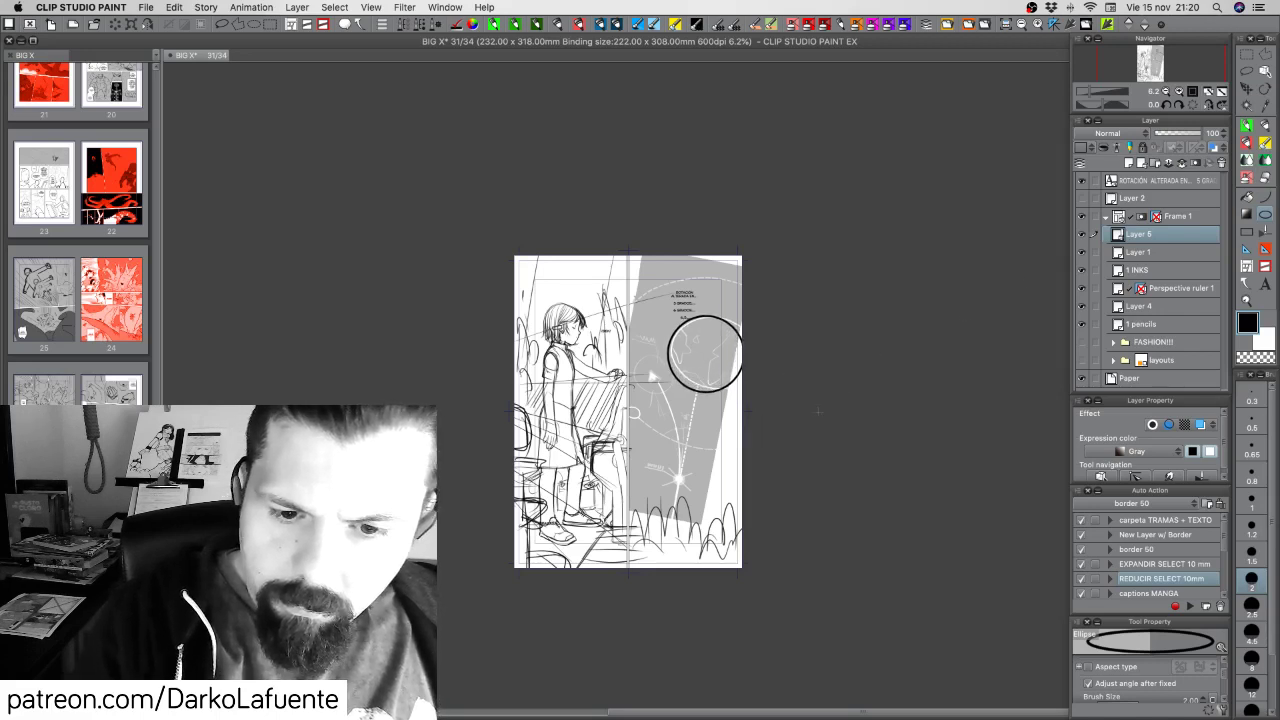
Reposition and shrink the vector circle slightly with the Object tool to match the sketched planet outline
left_click(1263, 72)
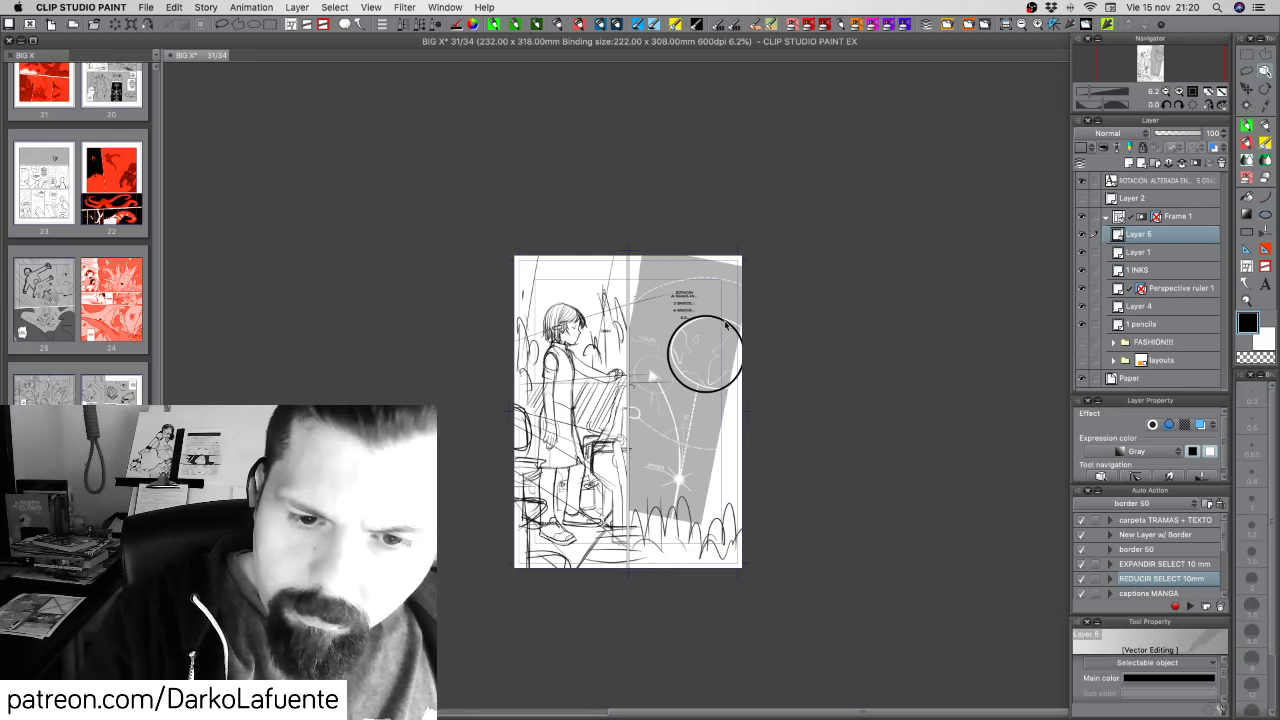
left_click(738, 326)
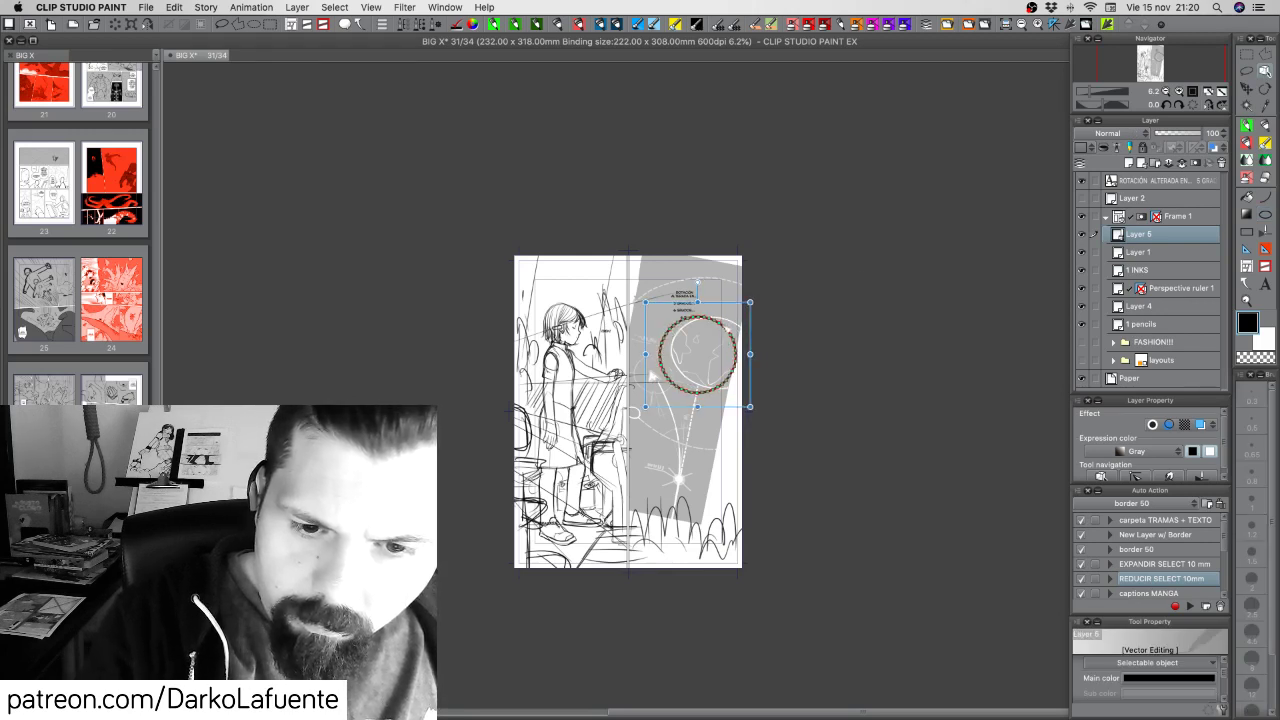
left_click(622, 573)
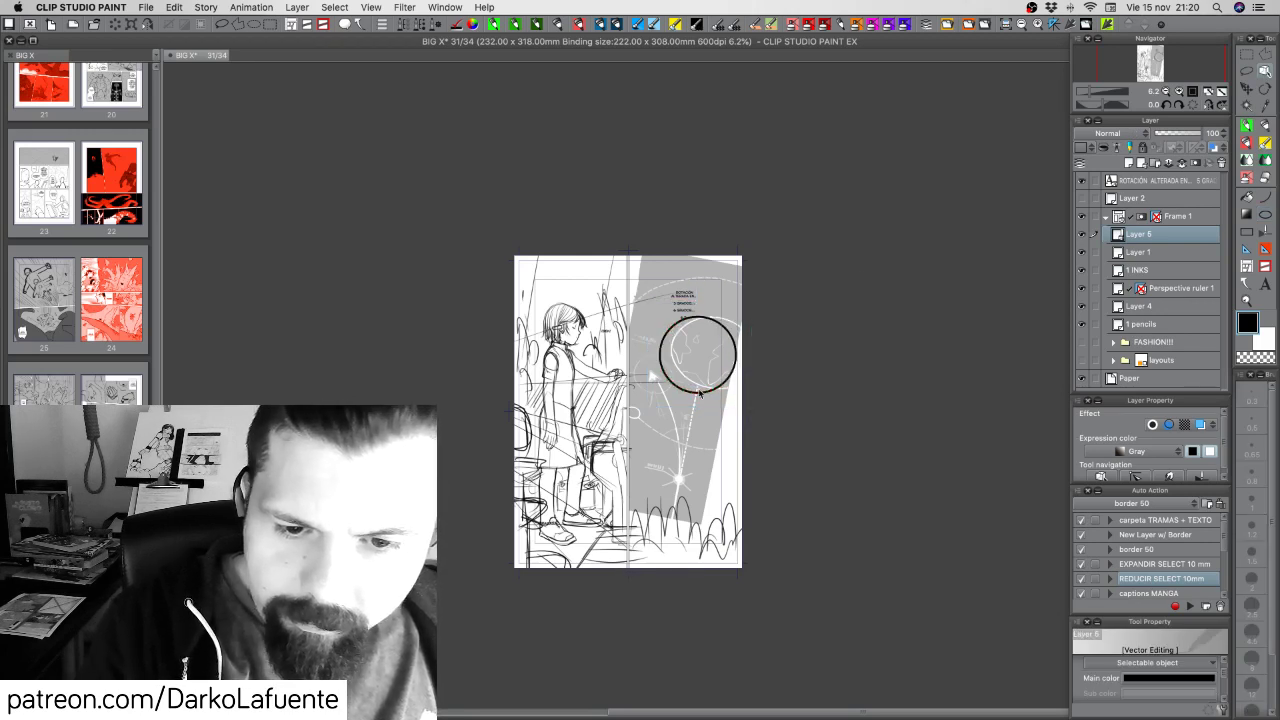
left_click(717, 325)
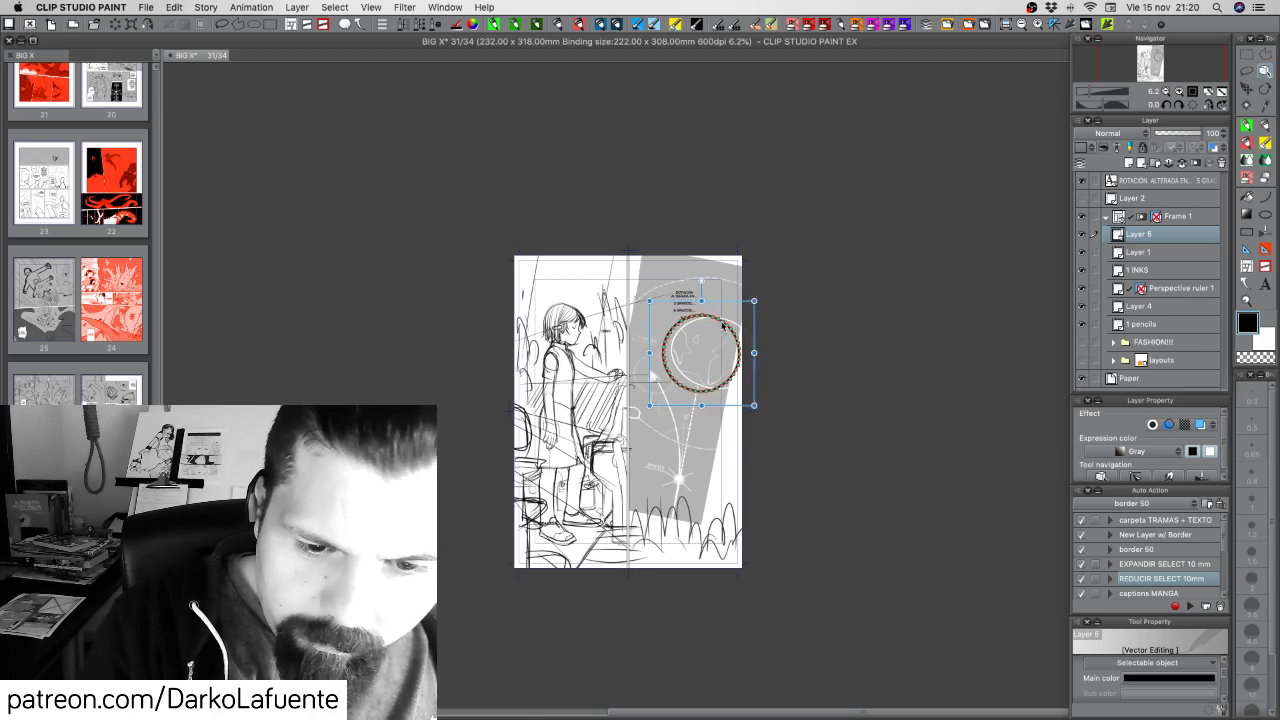
left_click_drag(722, 327, 745, 308)
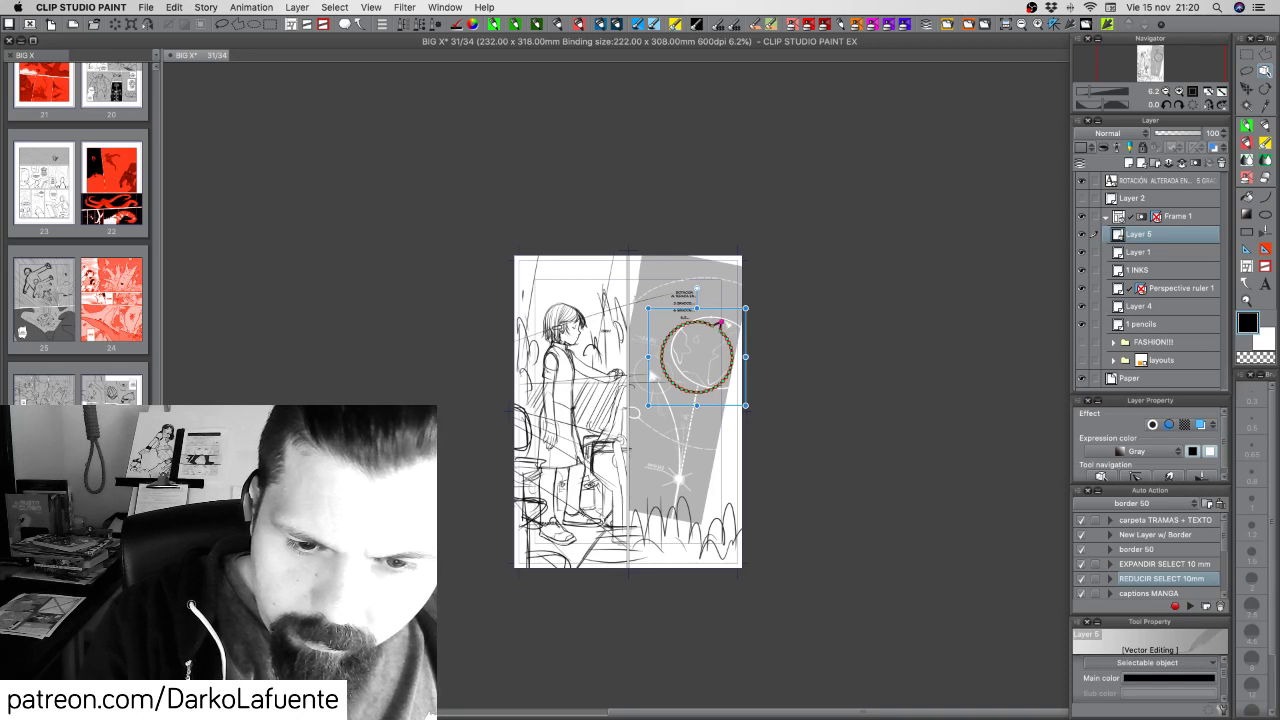
left_click(732, 323)
left_click(722, 335)
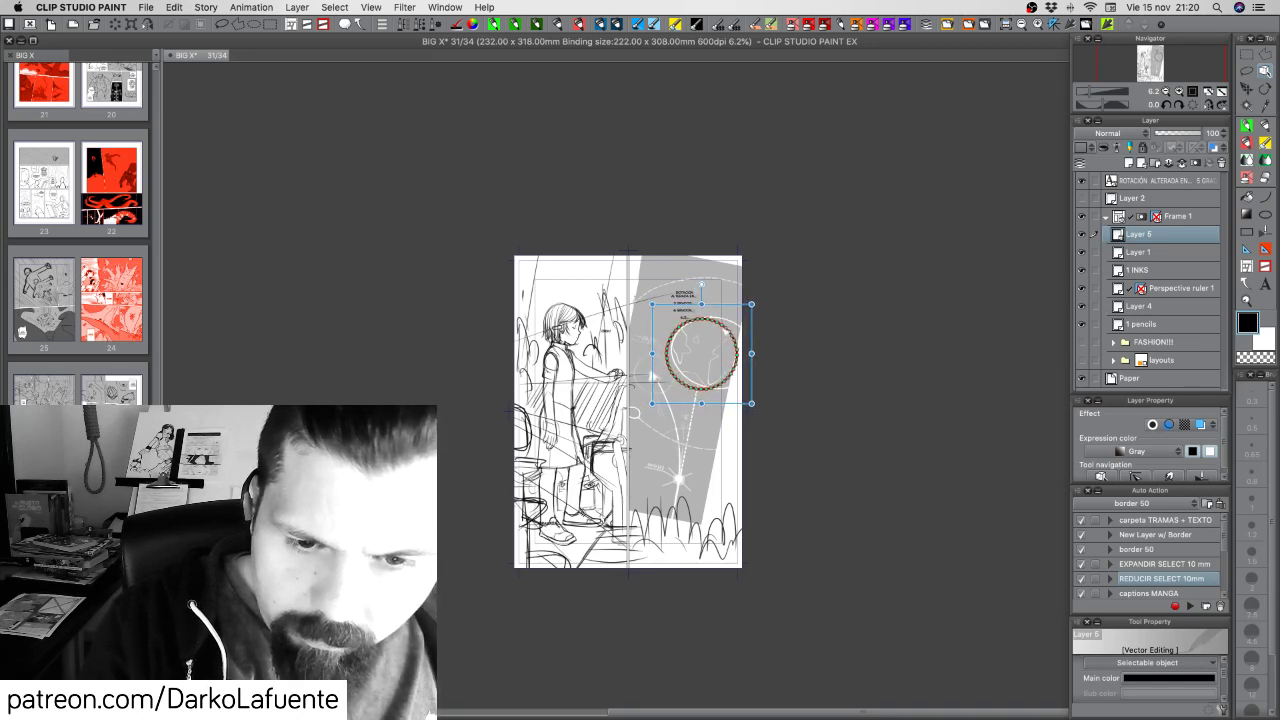
Rename Layer 1 in Frame 1 as 2 sketch after toggling its visibility to identify its contents
left_click(1168, 251)
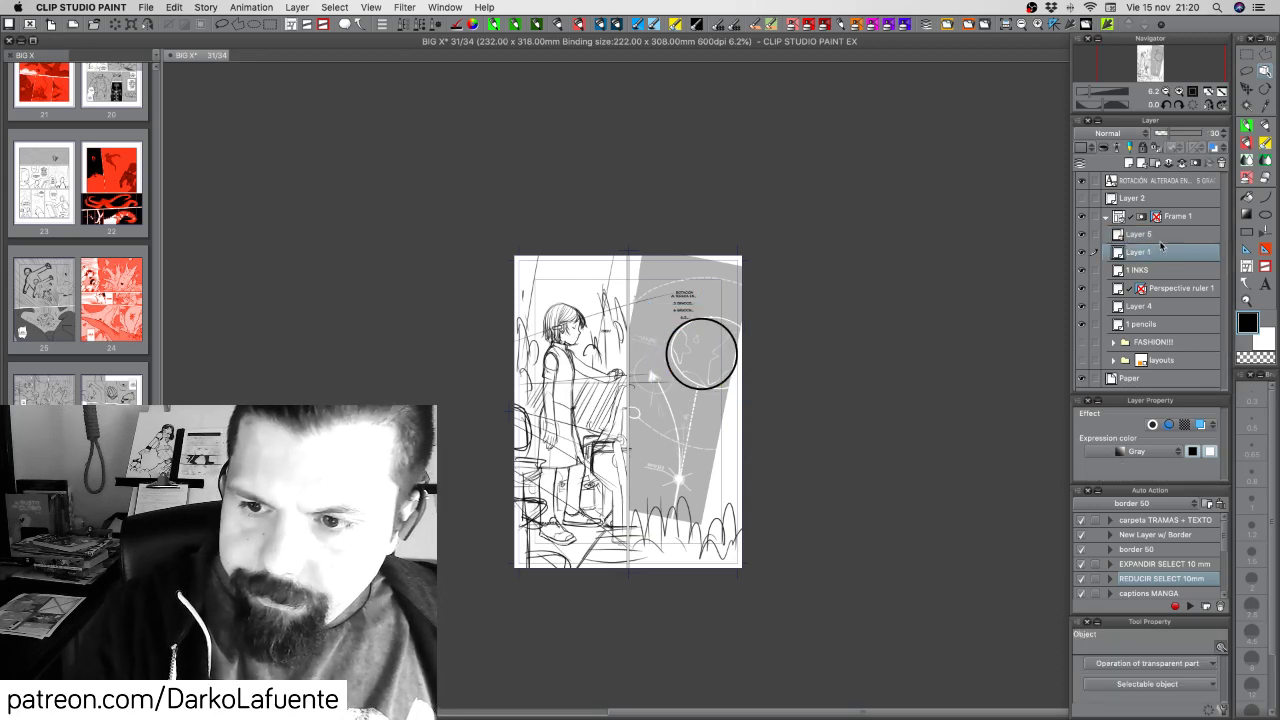
left_click(1082, 253)
left_click(1083, 253)
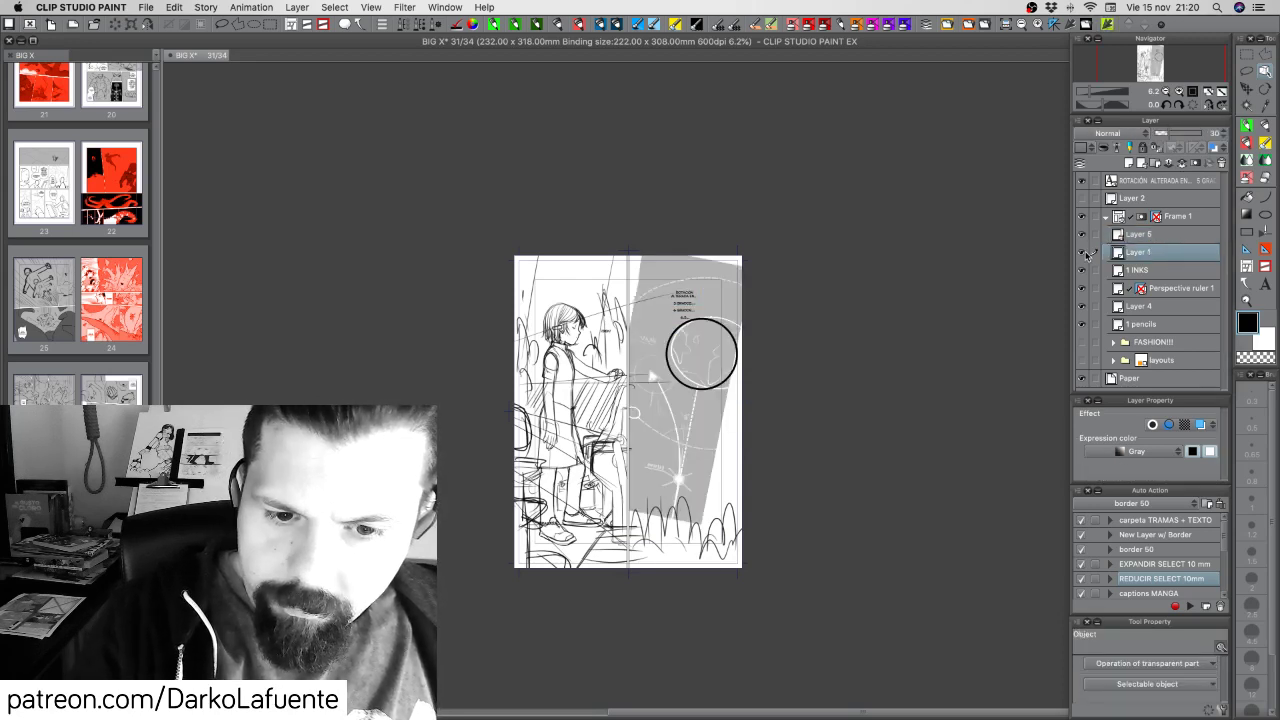
double_click(1141, 253)
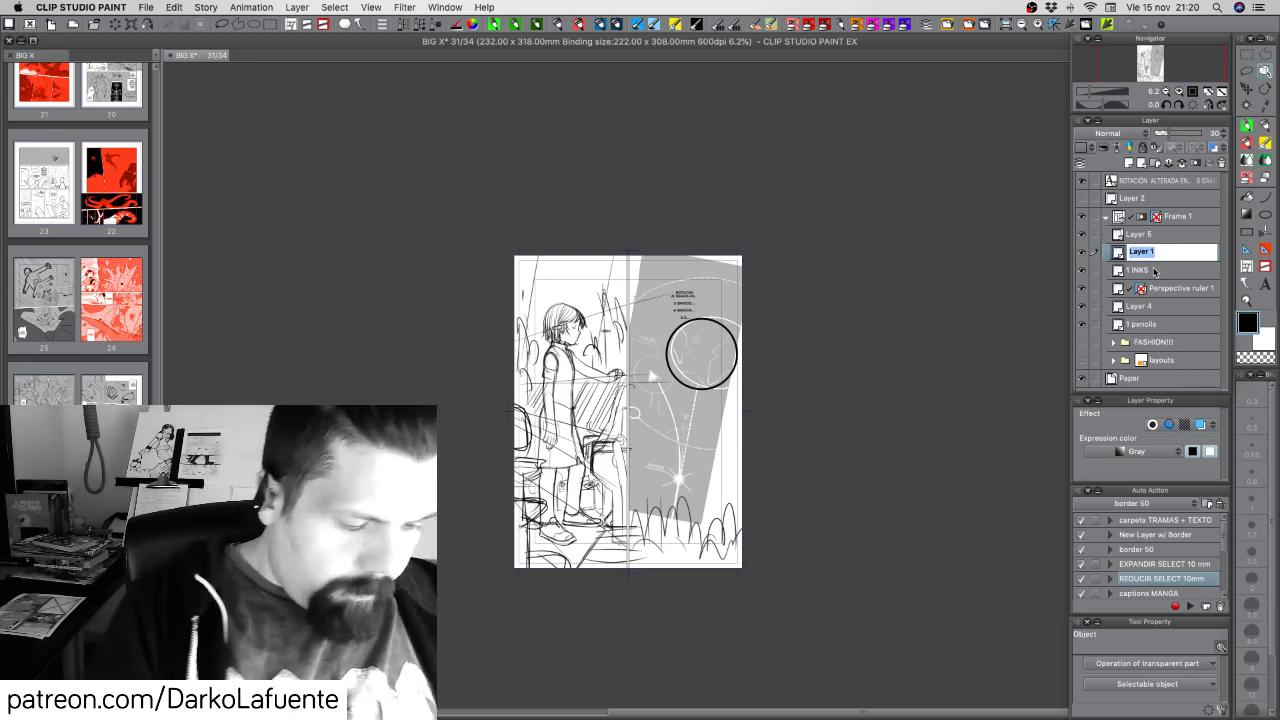
type("2 sketch")
key("Return")
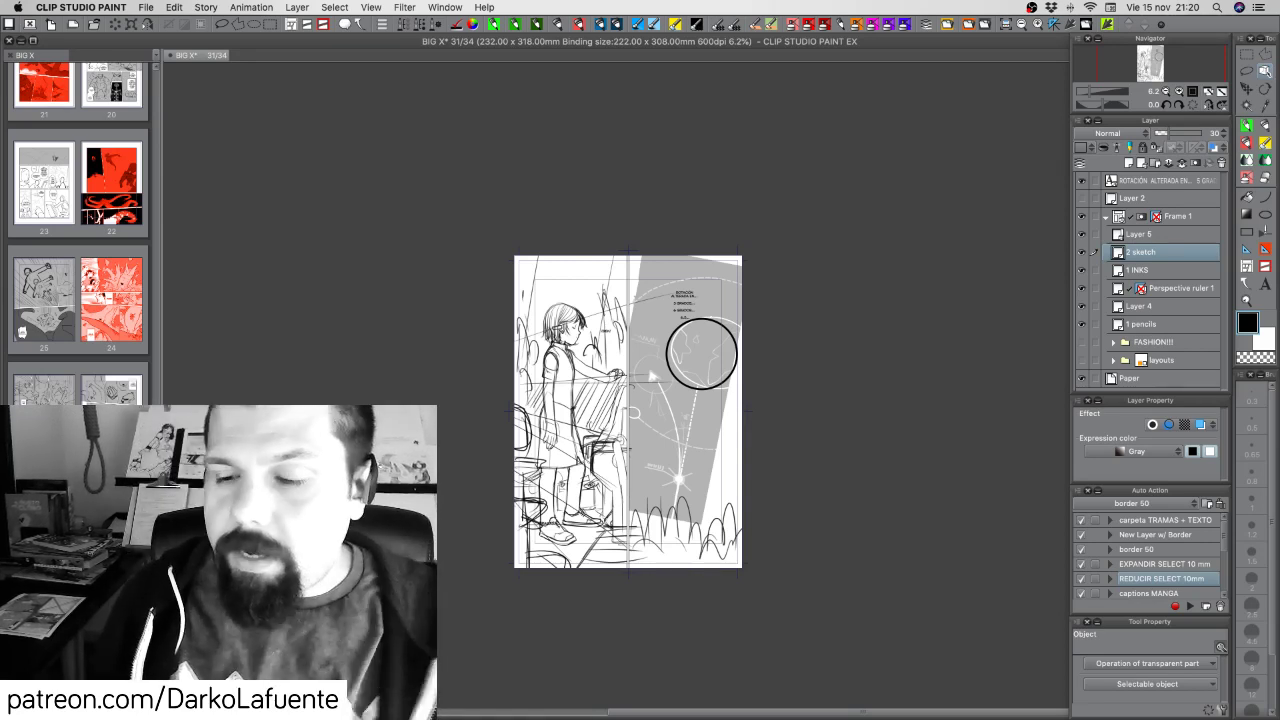
Set the Ellipse tool's brush shape to Dashed line
left_click(1265, 214)
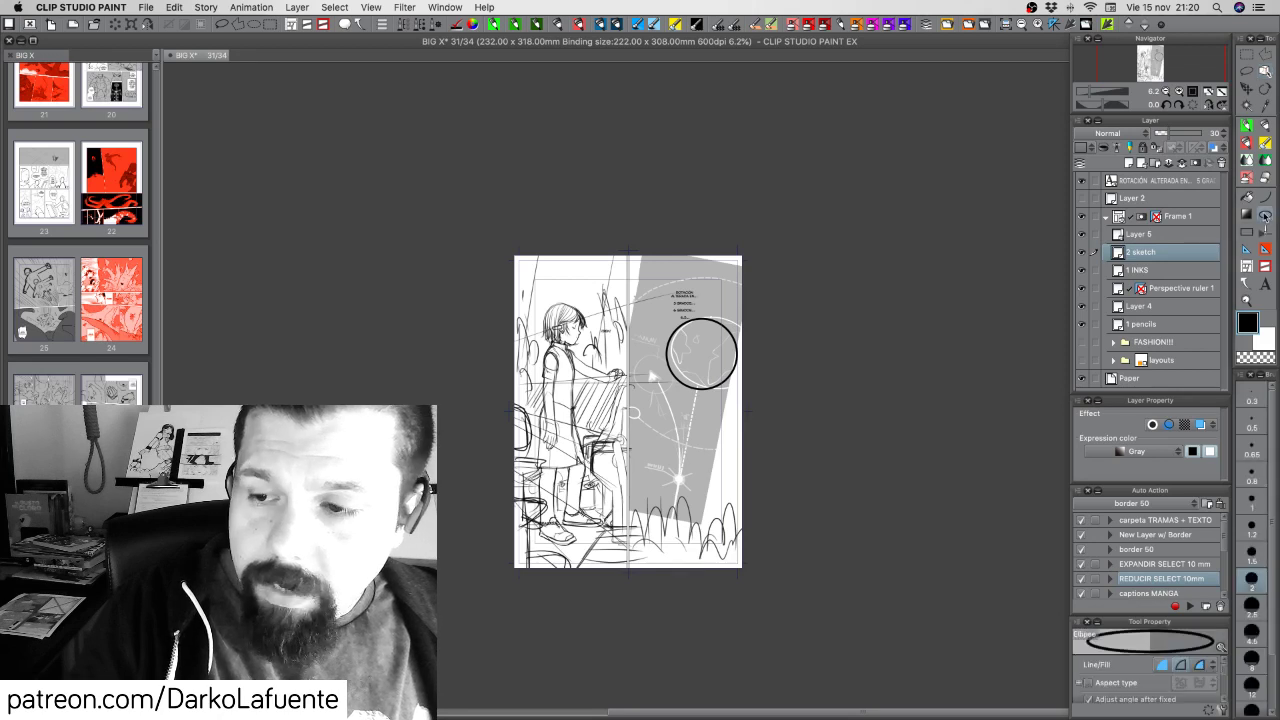
scroll(1226, 672, "down", 3)
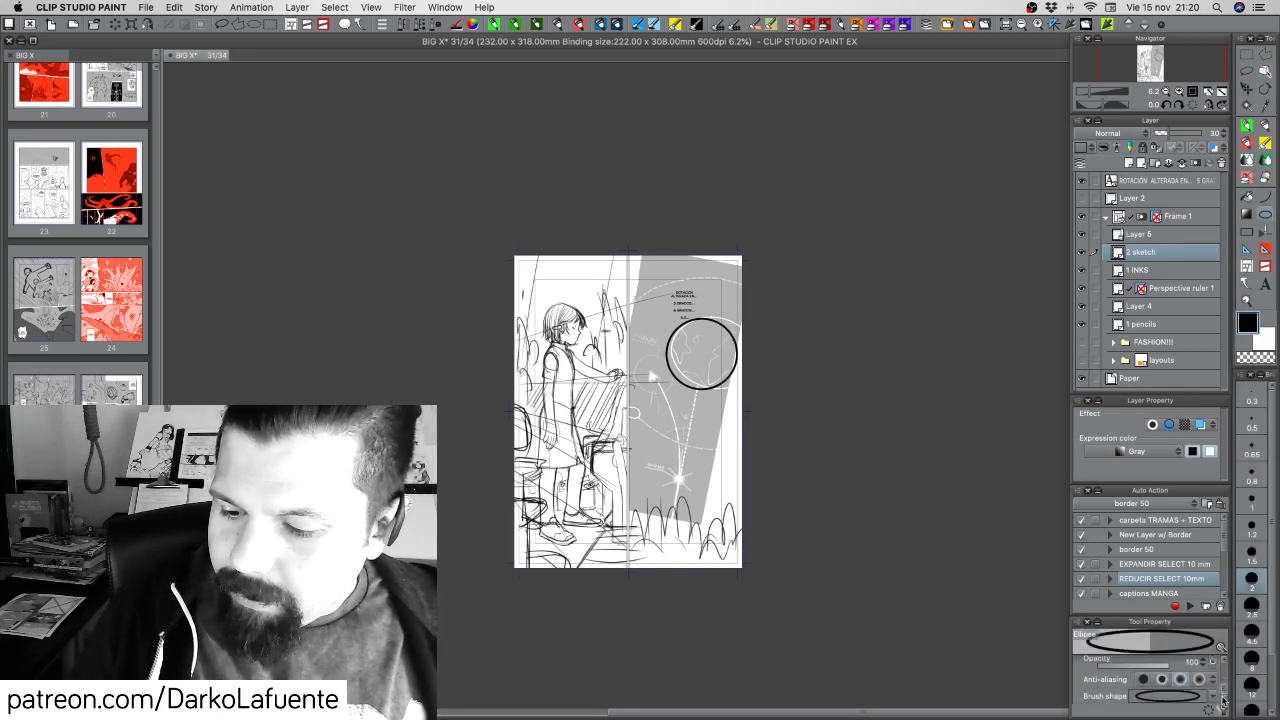
left_click(1214, 699)
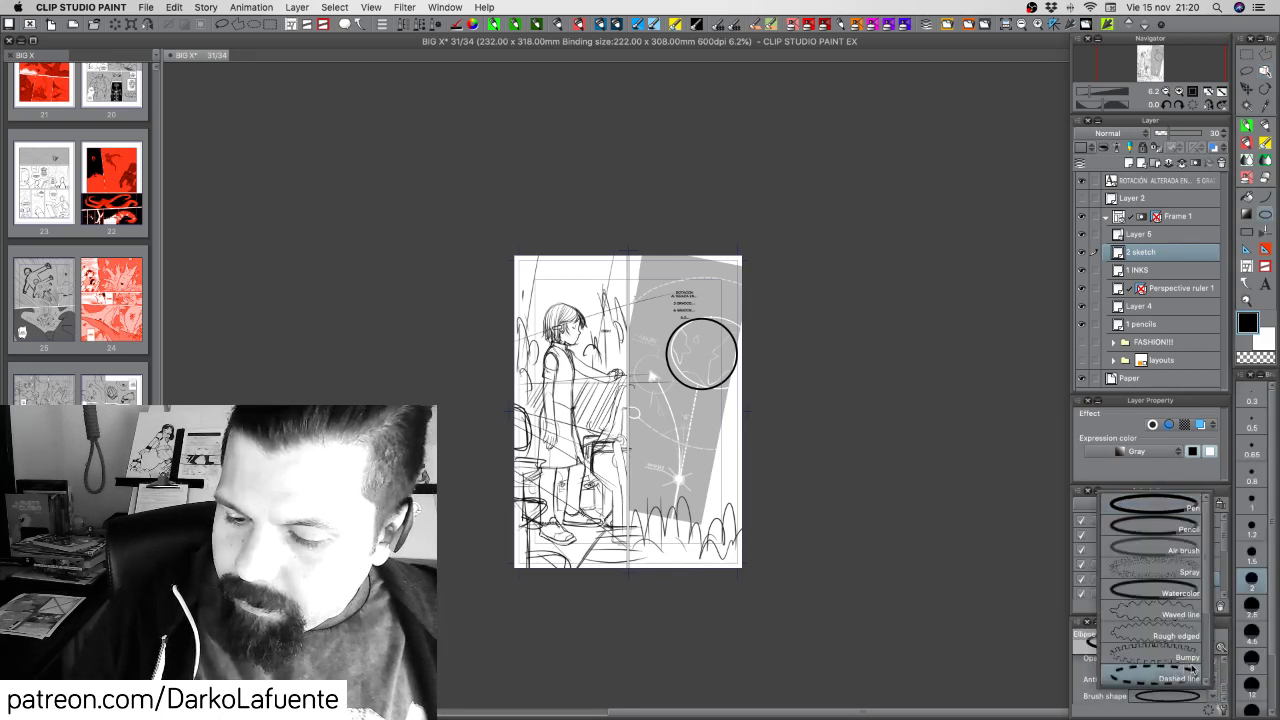
left_click(1172, 672)
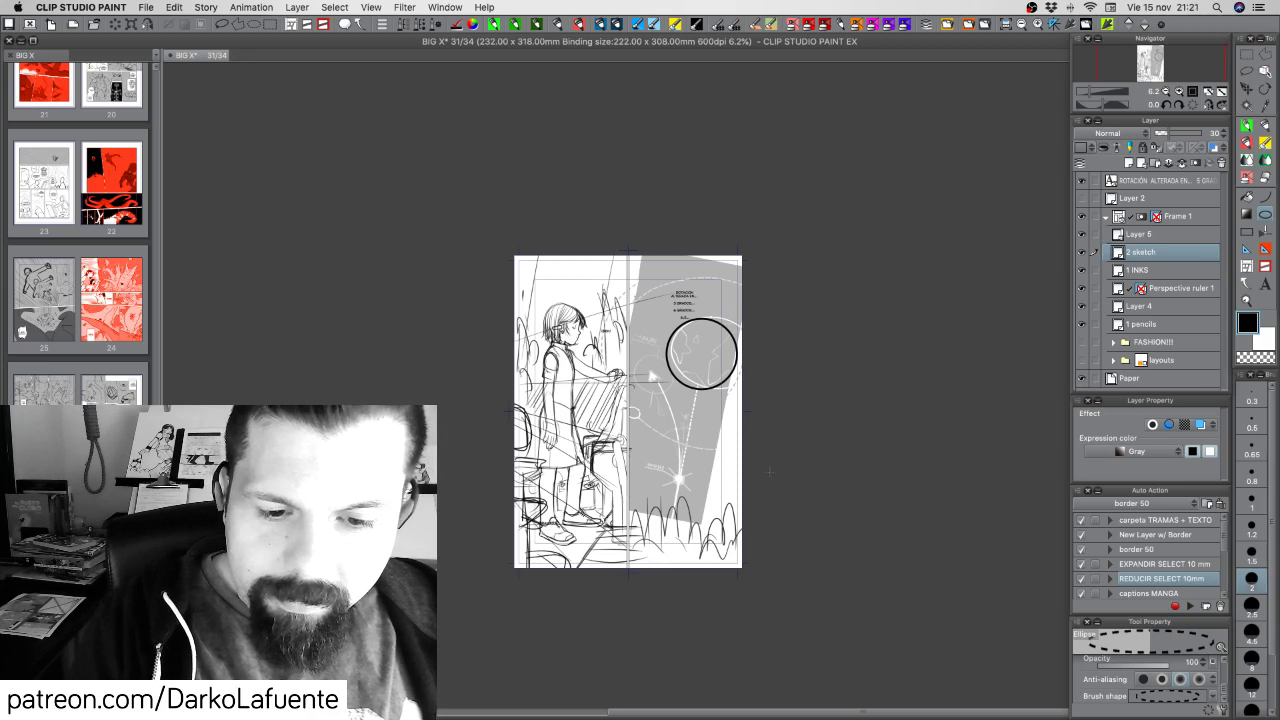
Try outlining the large orbit with a dashed circle on Layer 5, shift it onto the sketched line, and undo it
left_click(1162, 237)
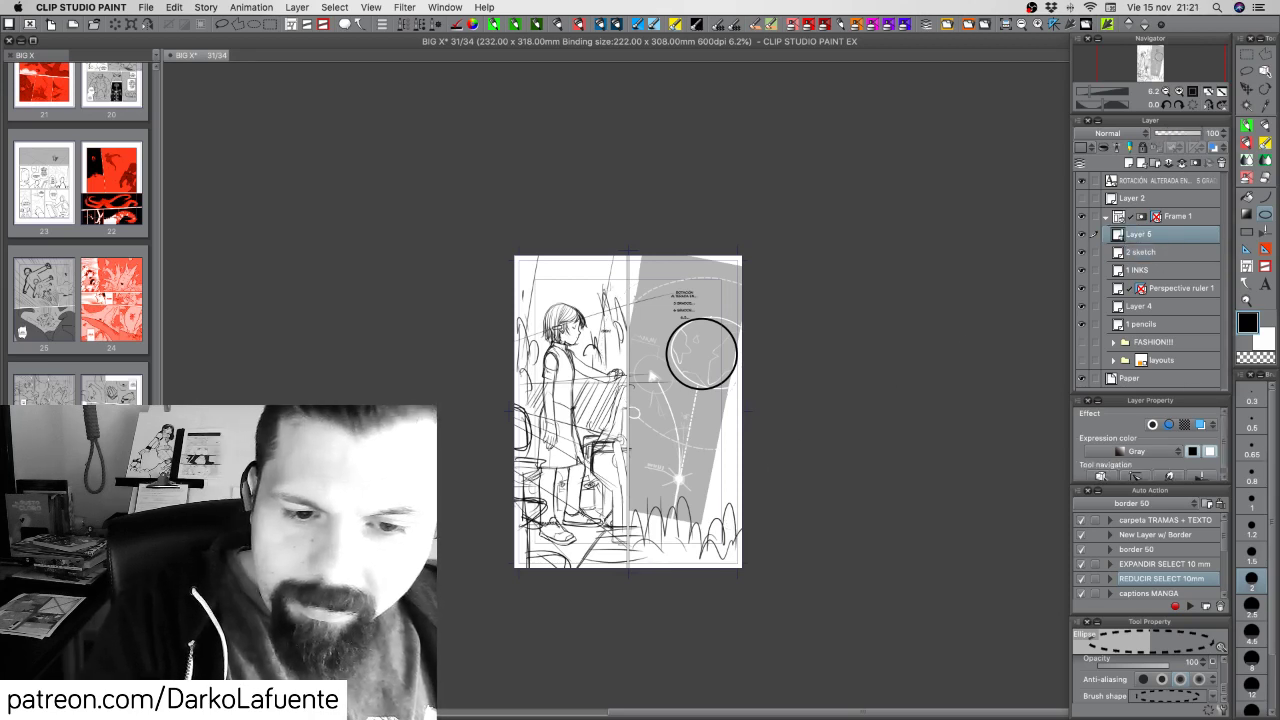
left_click_drag(658, 332, 797, 463)
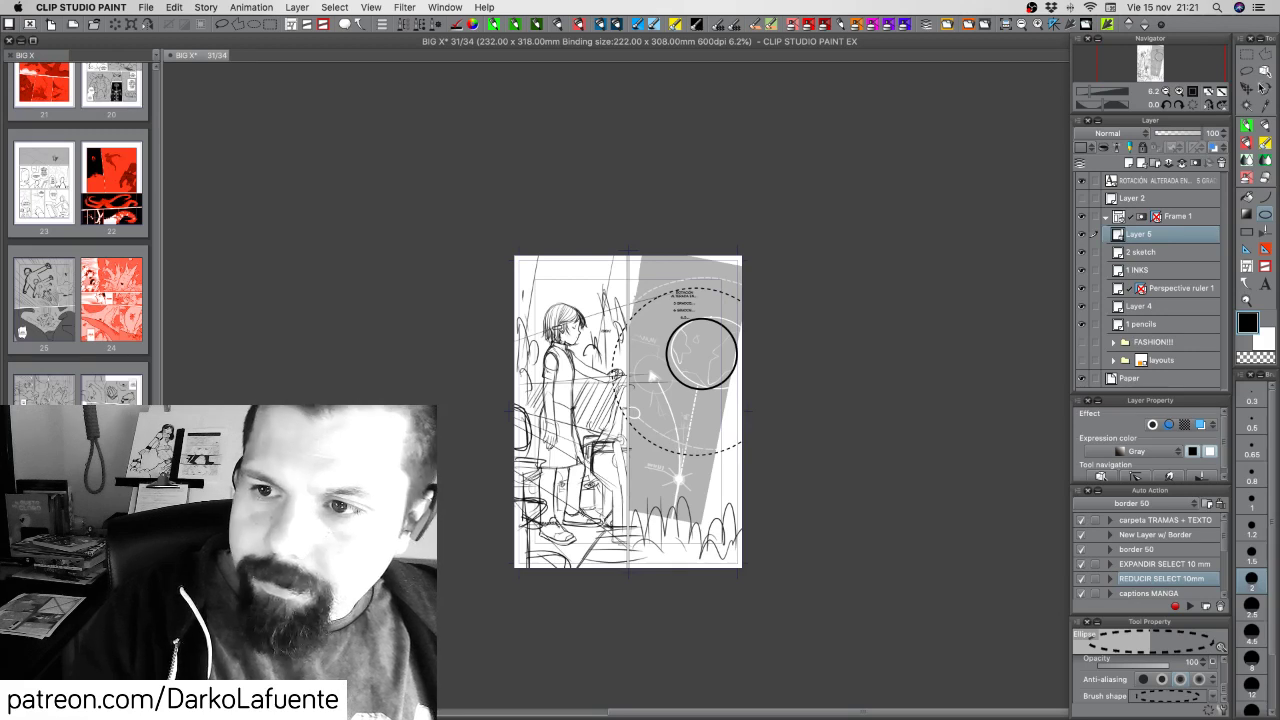
key("o")
left_click(716, 289)
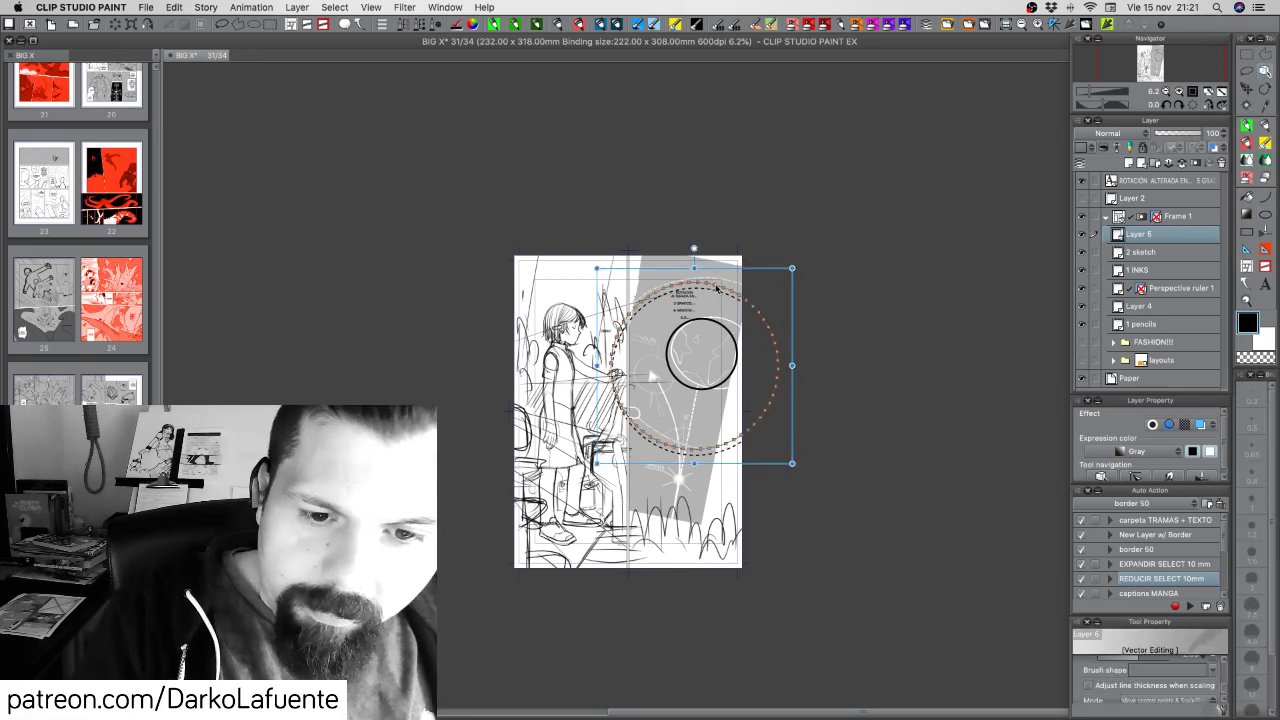
left_click_drag(716, 289, 718, 284)
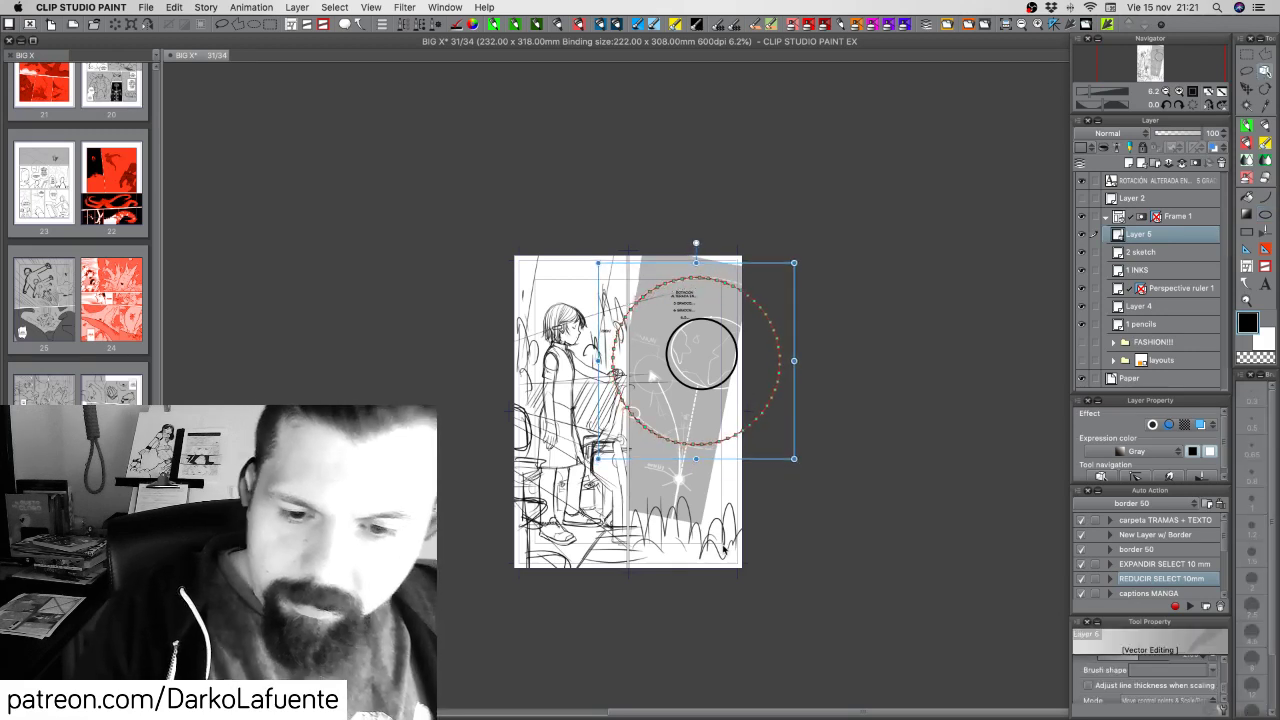
left_click(1166, 243)
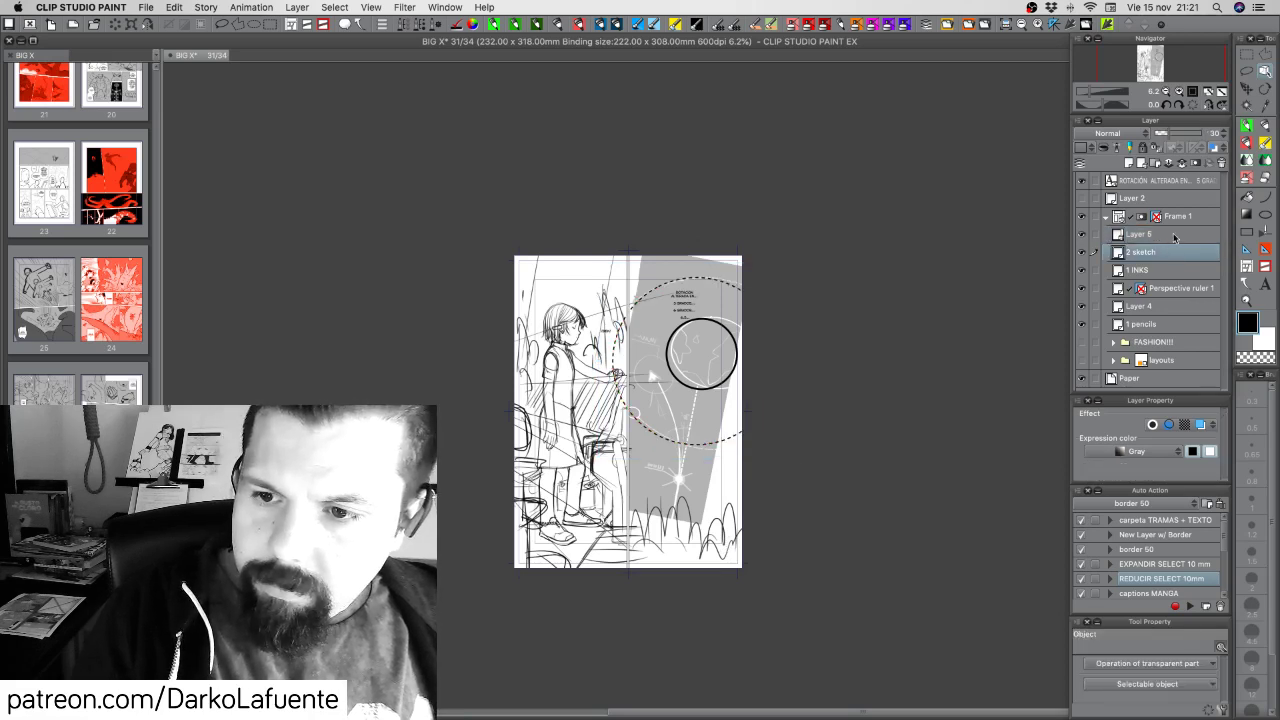
key("super+z")
key("super+z")
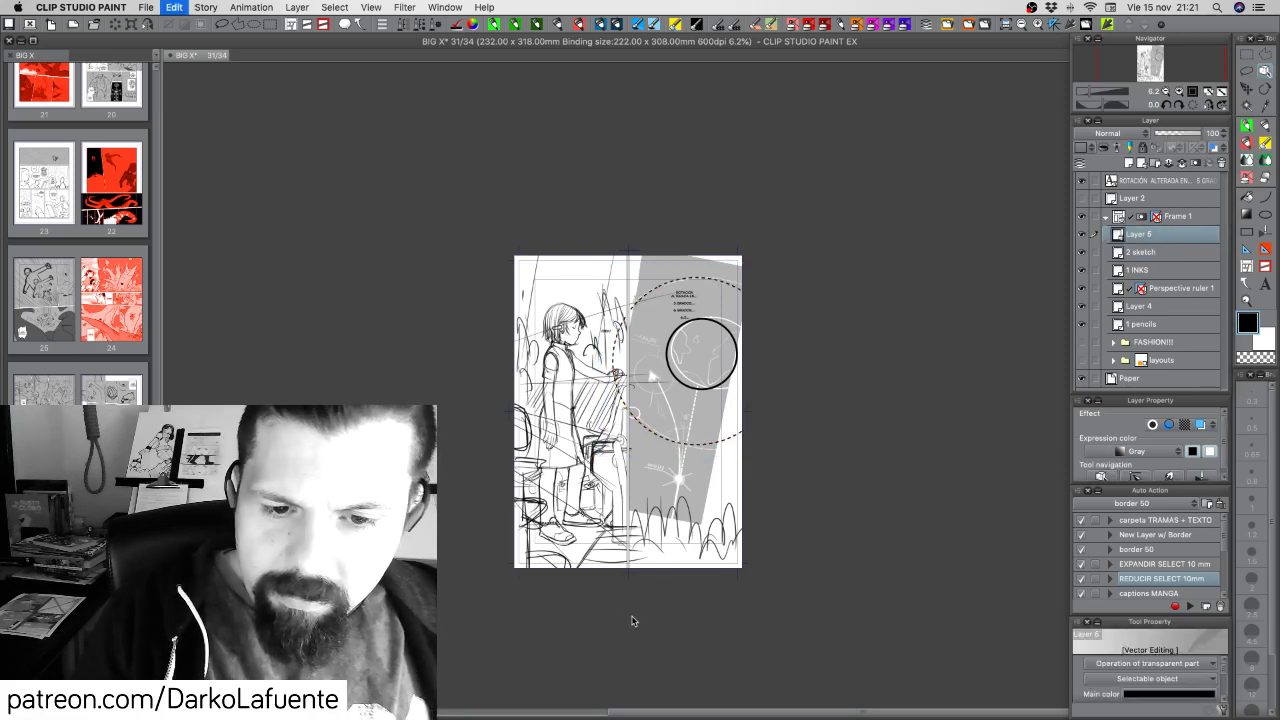
Draw a dashed circle with brush size 2.5 for the large orbit on Layer 5 and move it up toward the sketched orbit
left_click(1265, 213)
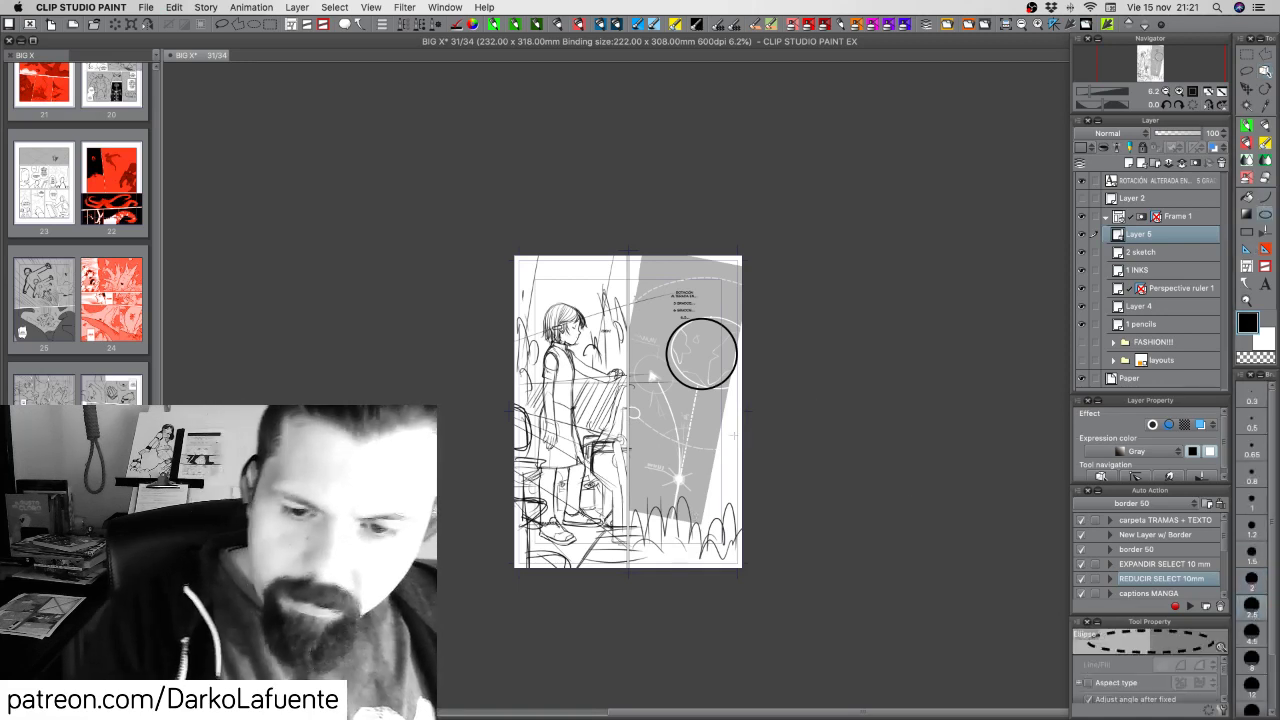
left_click(1259, 609)
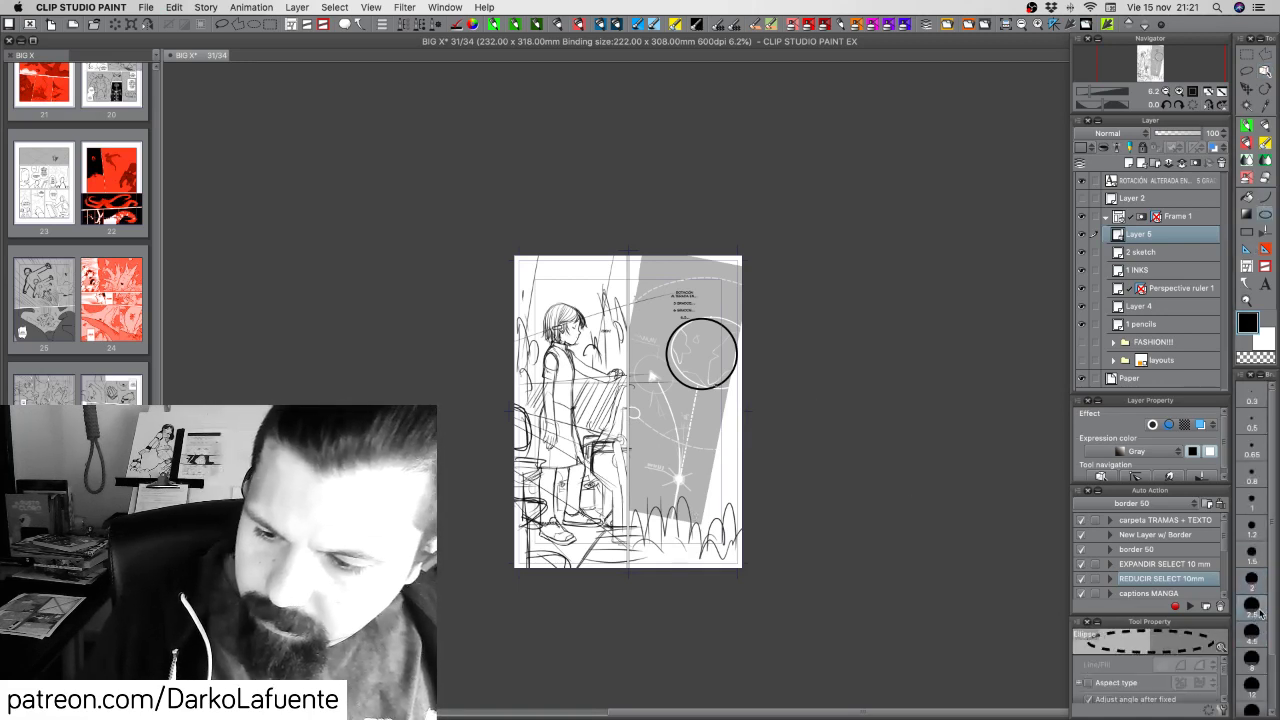
left_click_drag(612, 286, 745, 452)
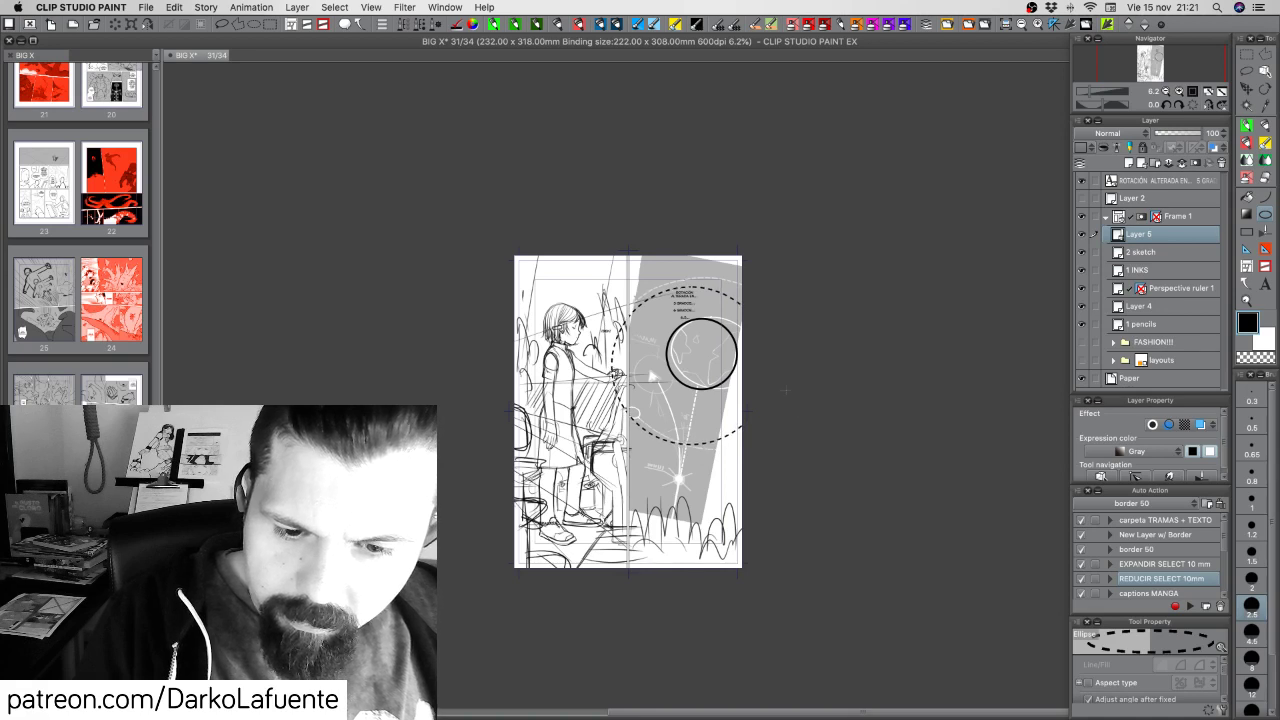
left_click(1249, 90)
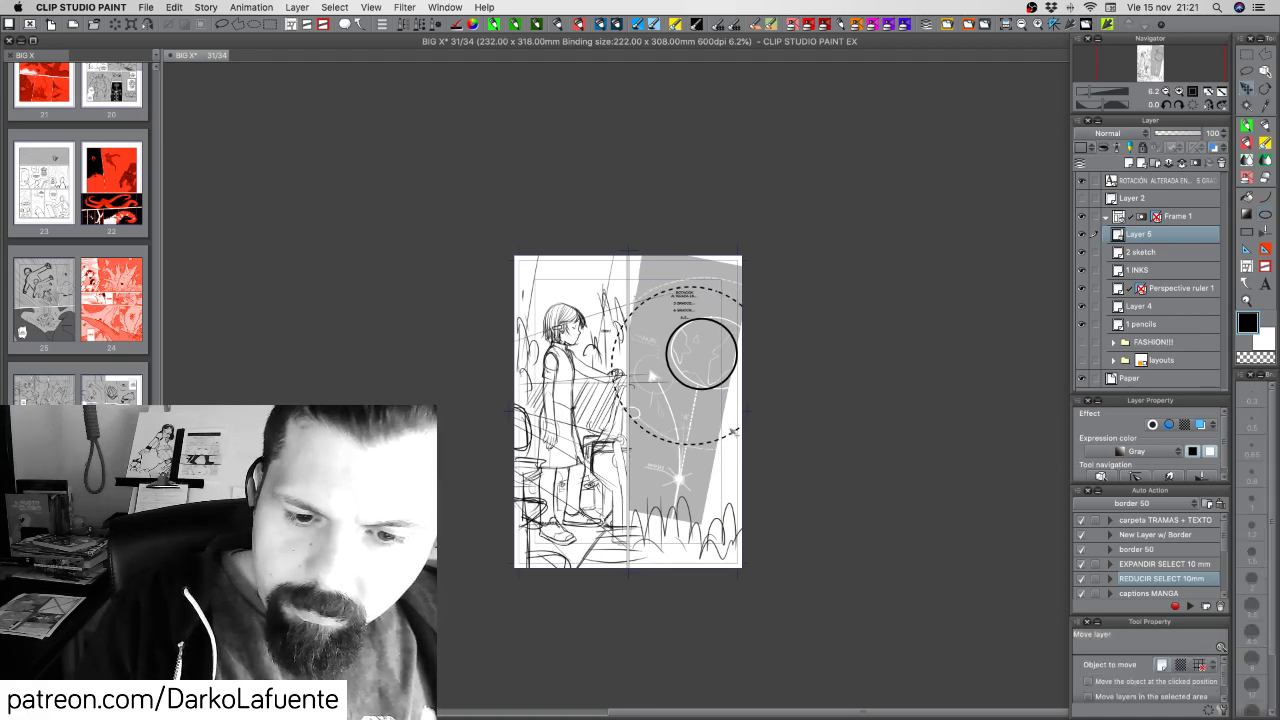
left_click(1265, 72)
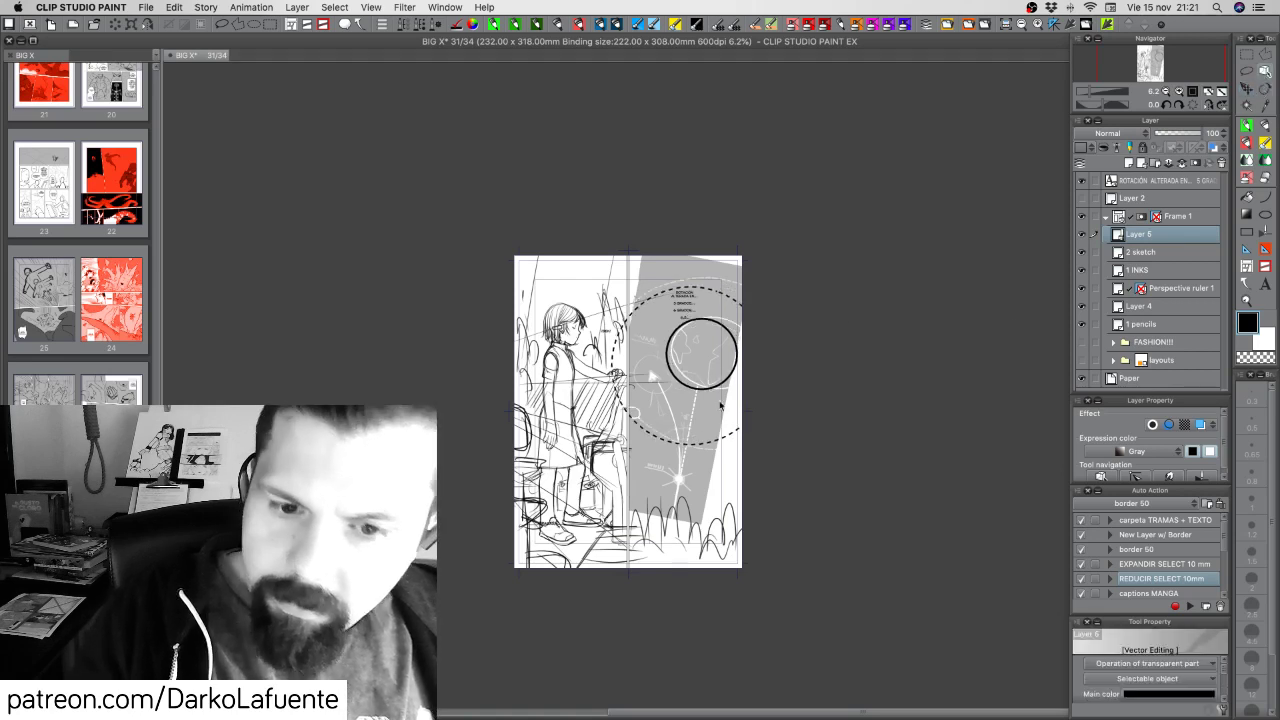
left_click(704, 442)
left_click_drag(704, 440, 707, 440)
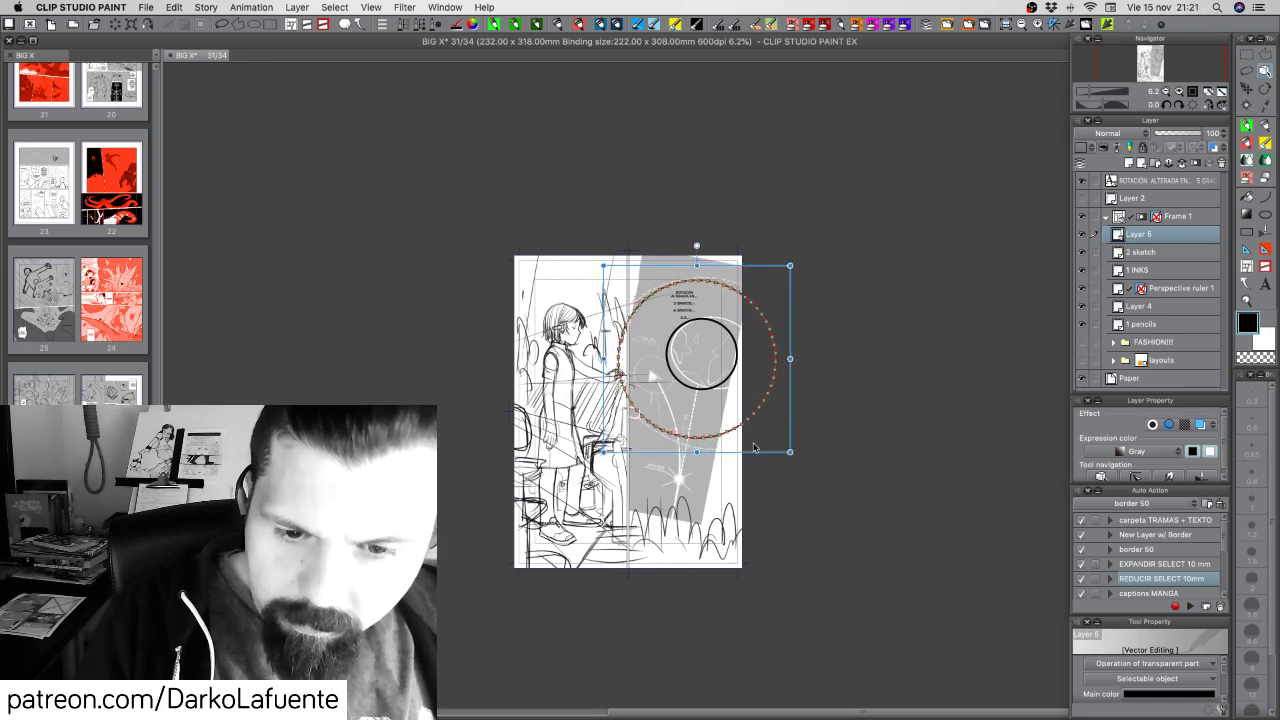
left_click(1175, 248)
left_click(1176, 236)
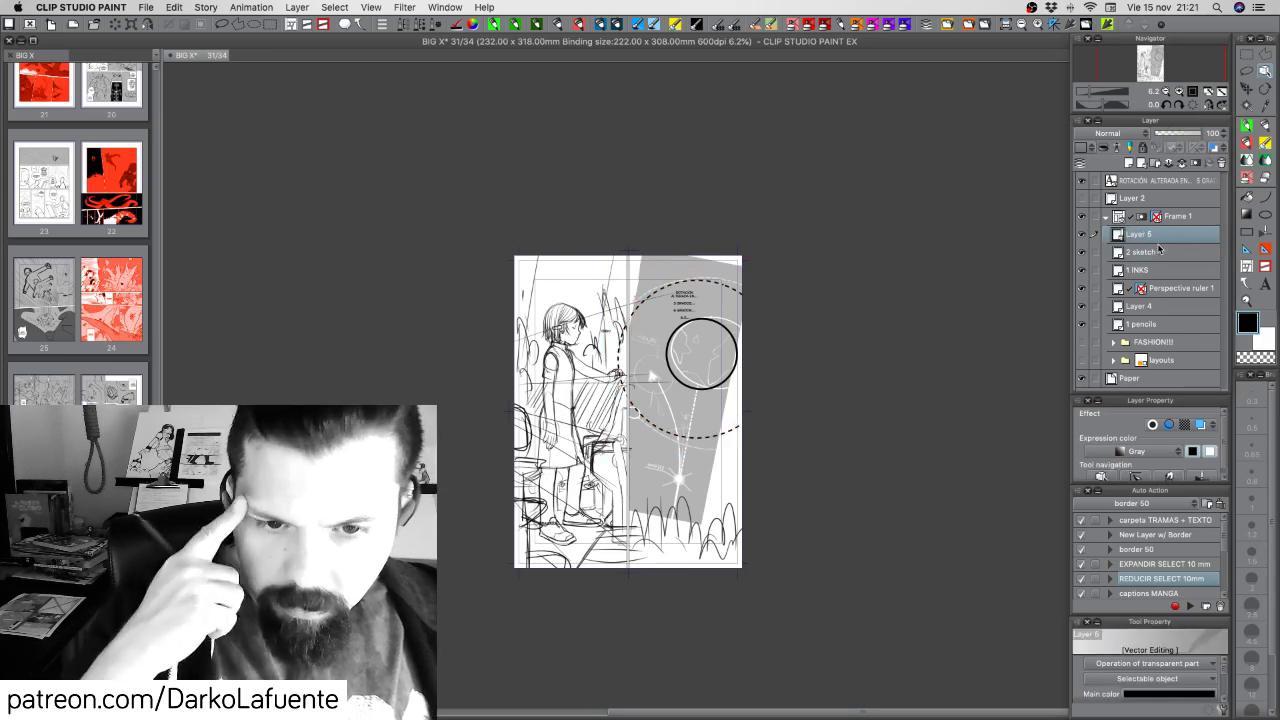
Set the Ellipse tool to the Pen brush shape at size 2 and draw a small solid circle on the dashed orbit's lower arc
left_click(1265, 214)
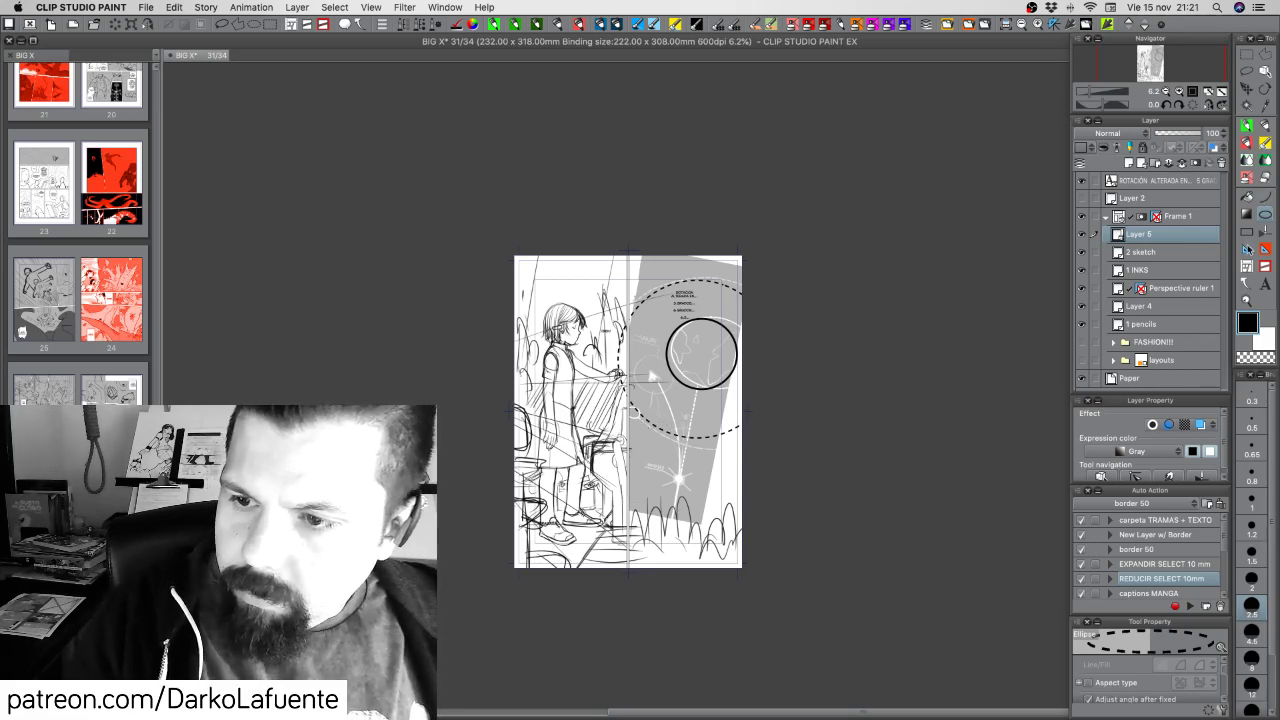
scroll(1225, 676, "down", 2)
left_click(1212, 696)
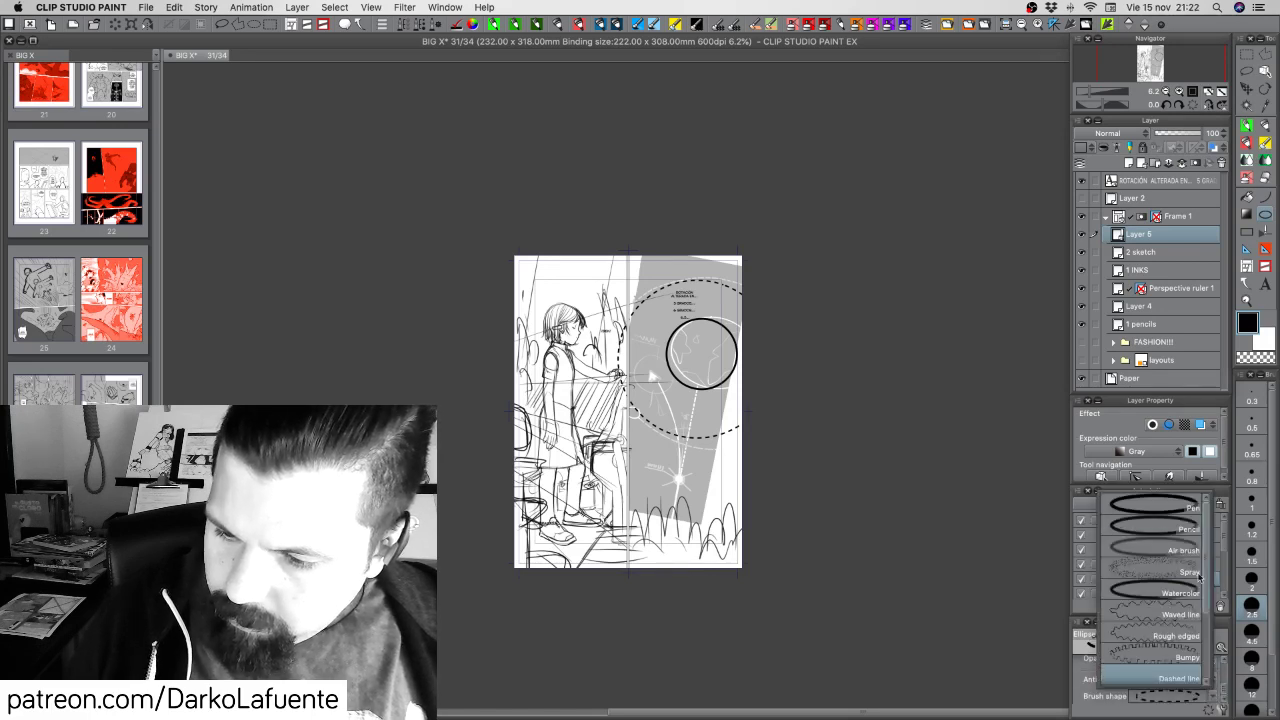
left_click(1195, 508)
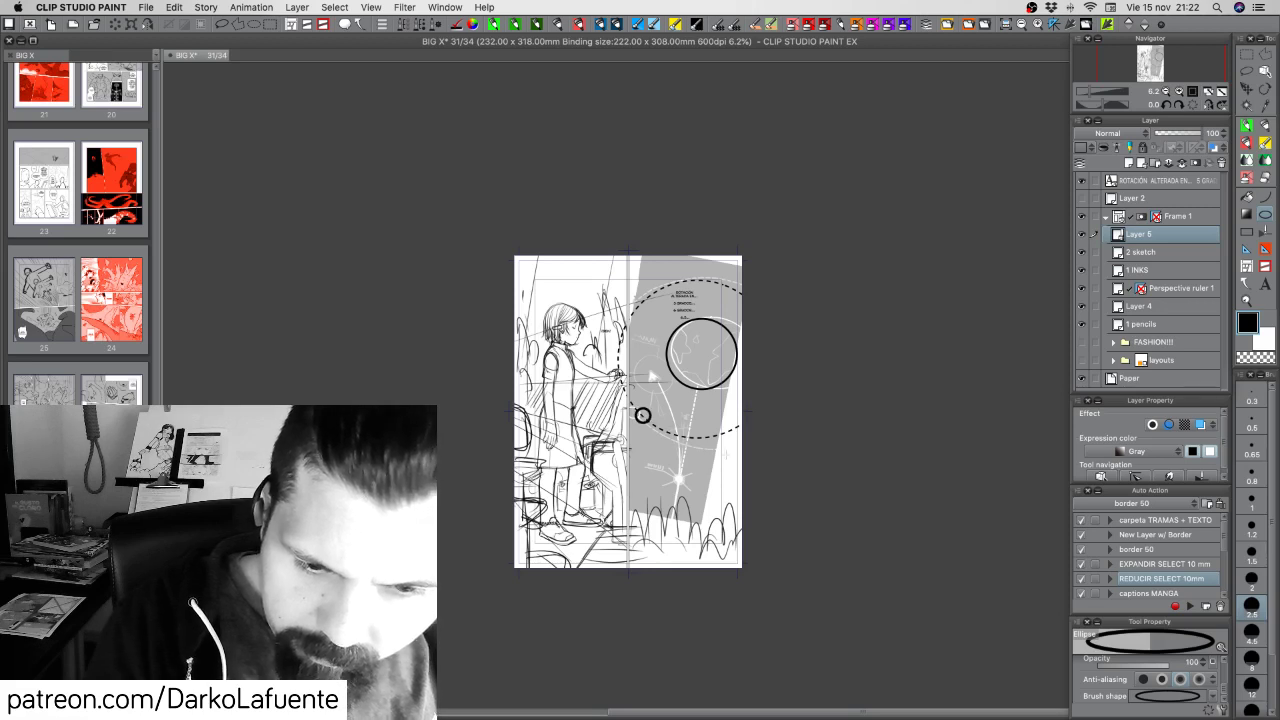
left_click(1252, 580)
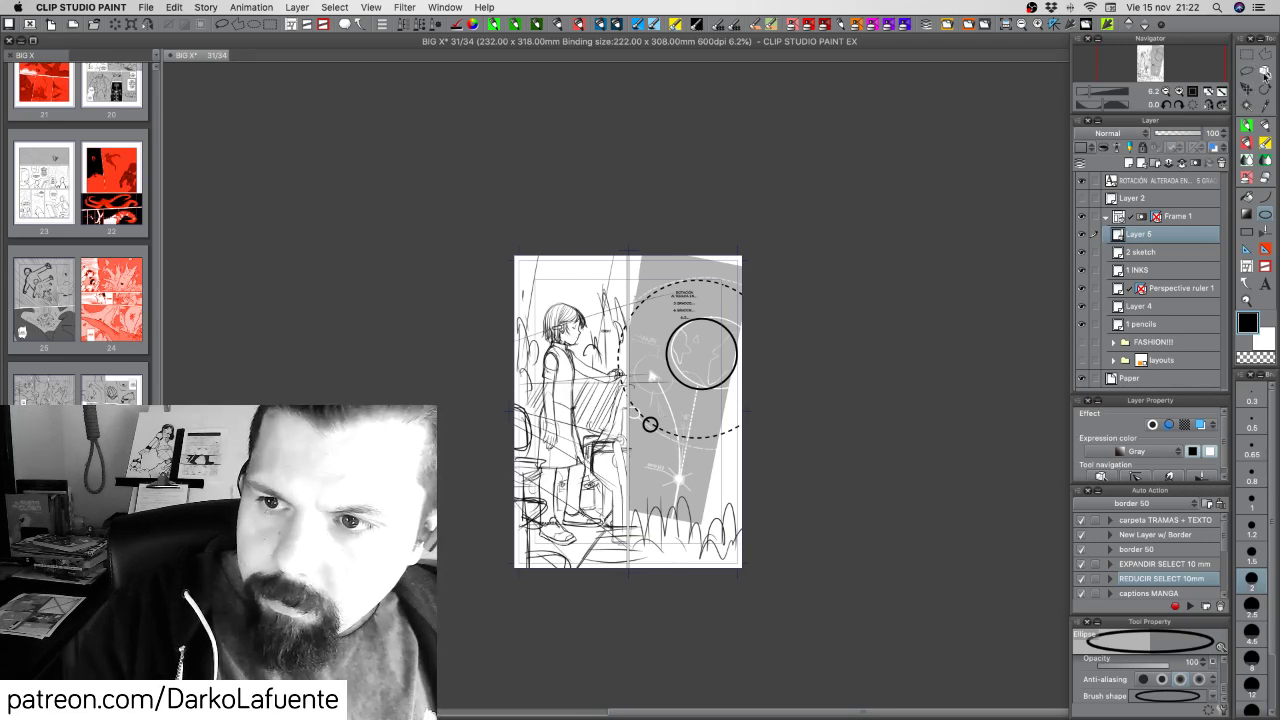
Shift the small circle slightly along the dashed orbit with the Object tool
left_click(1265, 72)
left_click(656, 425)
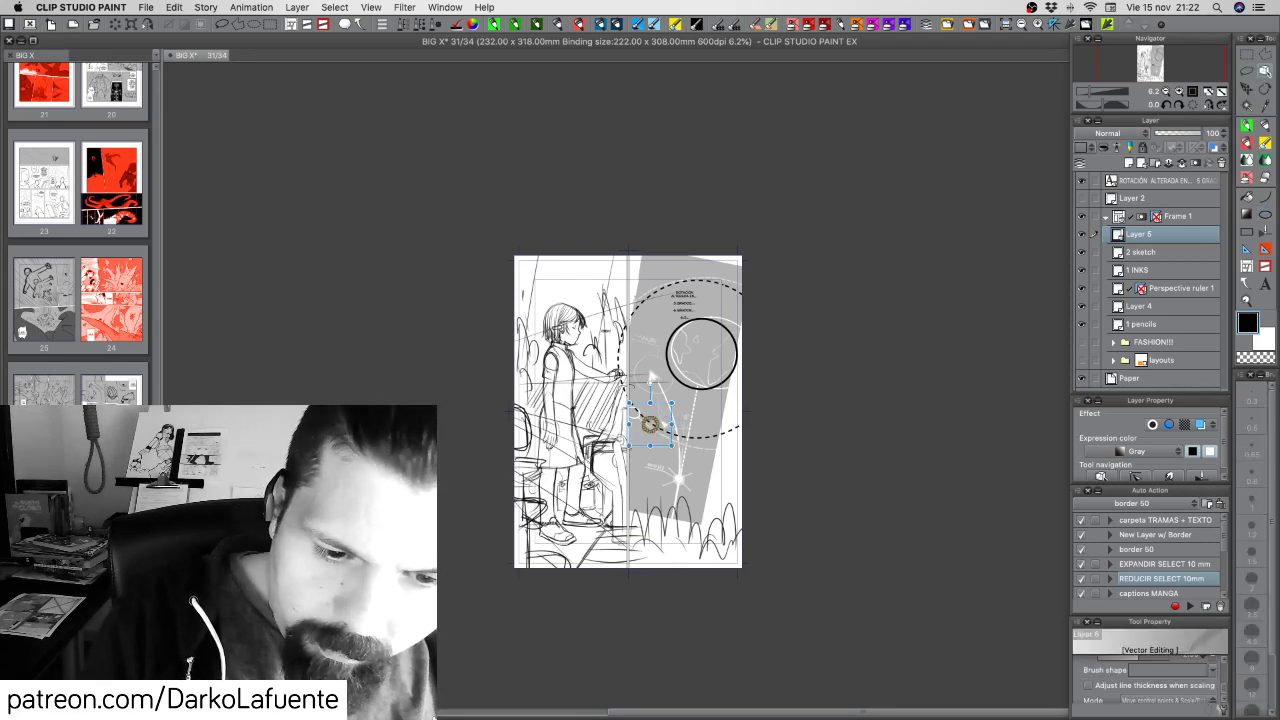
left_click_drag(657, 420, 661, 426)
key("super+z")
left_click(656, 426)
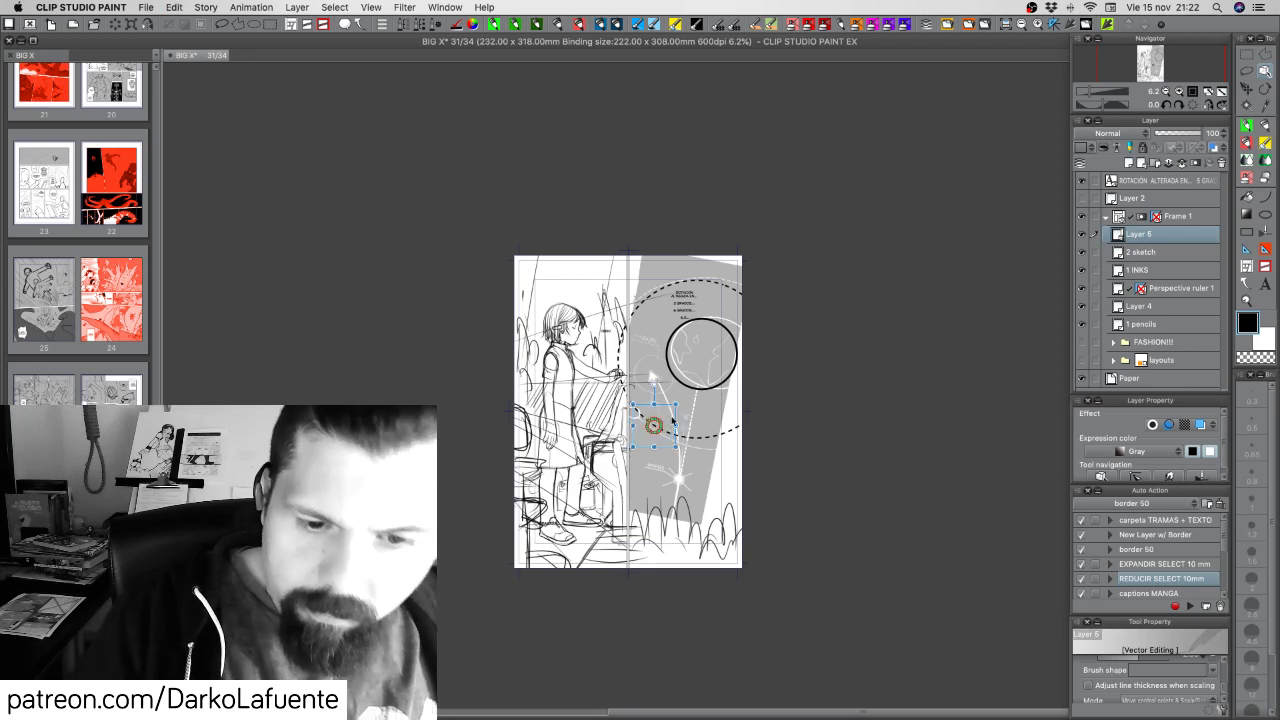
key("Right")
key("Right")
key("Right")
key("Left")
key("Left")
key("Left")
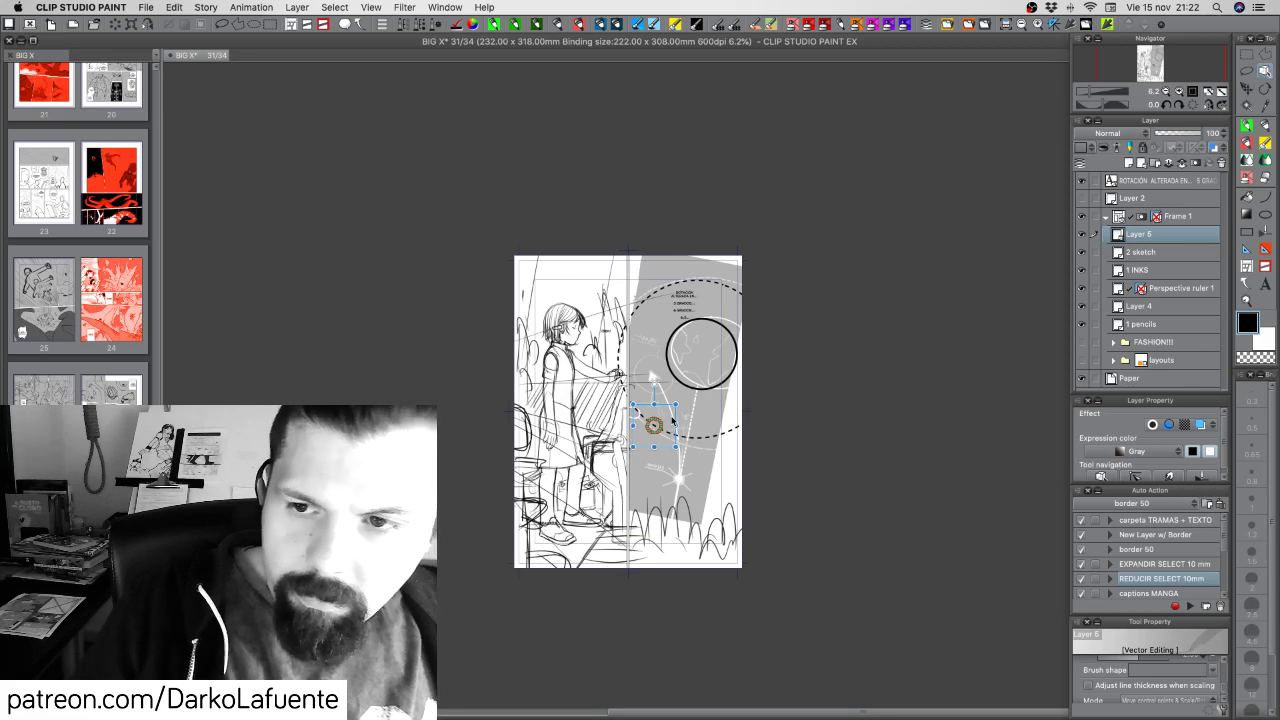
left_click(1172, 254)
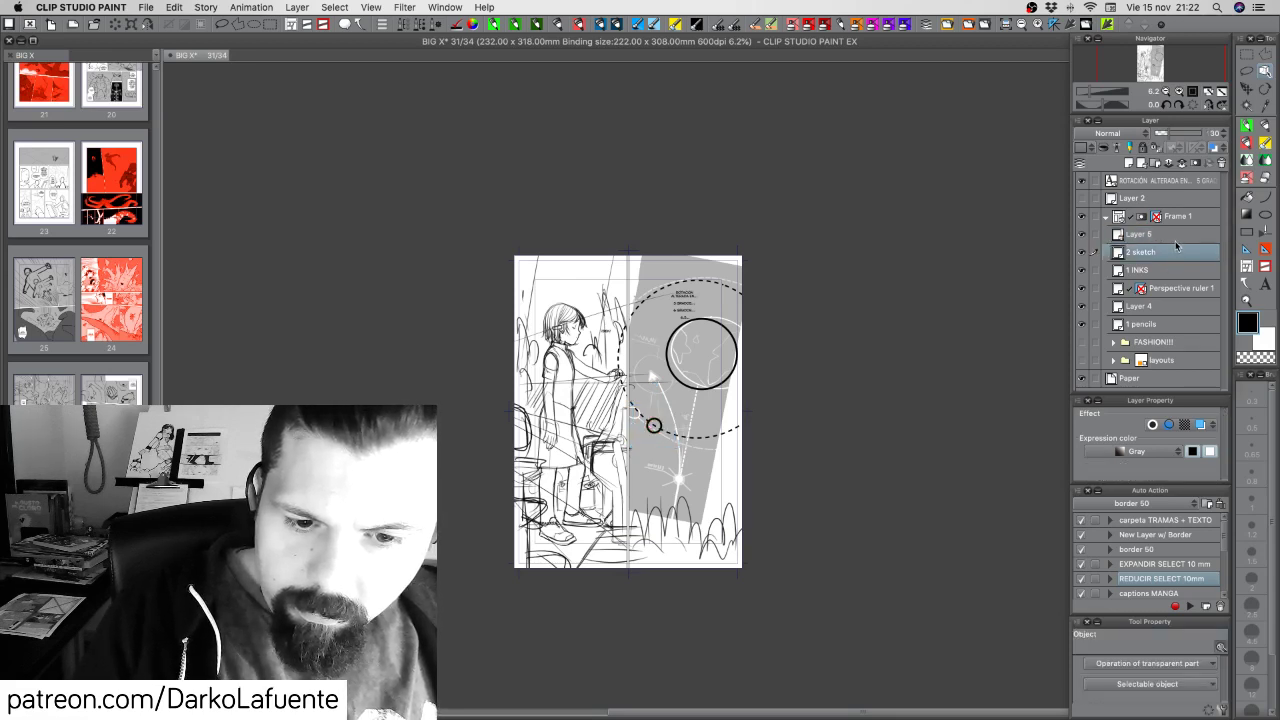
Fine-tune the small circle's position on Layer 5 so that it sits centred on the dashed orbit line
left_click(1179, 92)
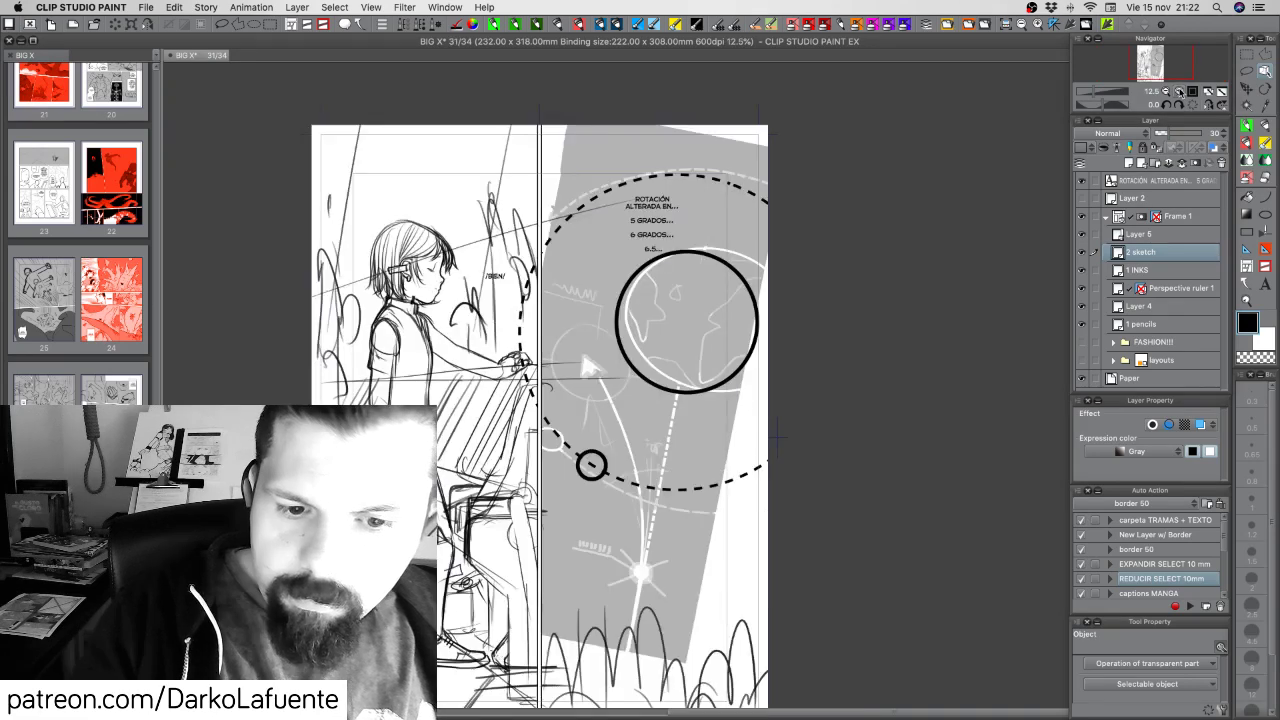
left_click(1179, 92)
left_click_drag(498, 543, 501, 540)
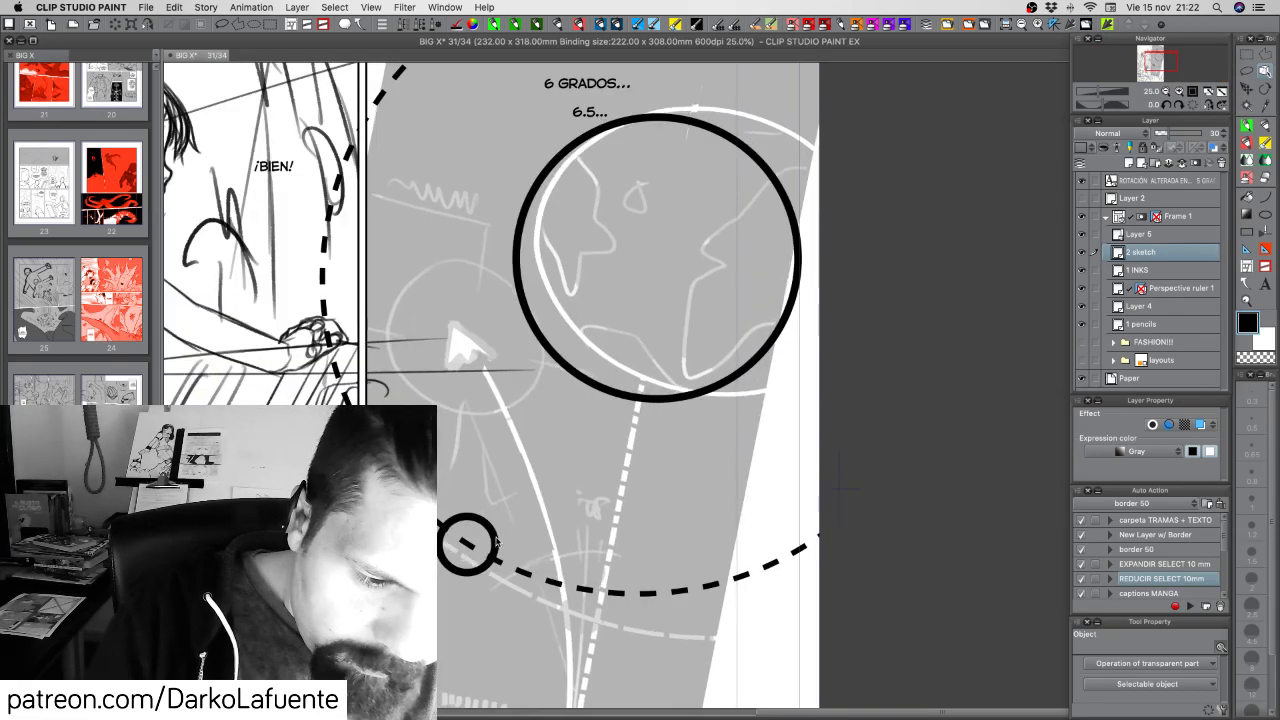
key("super+z")
left_click(1160, 234)
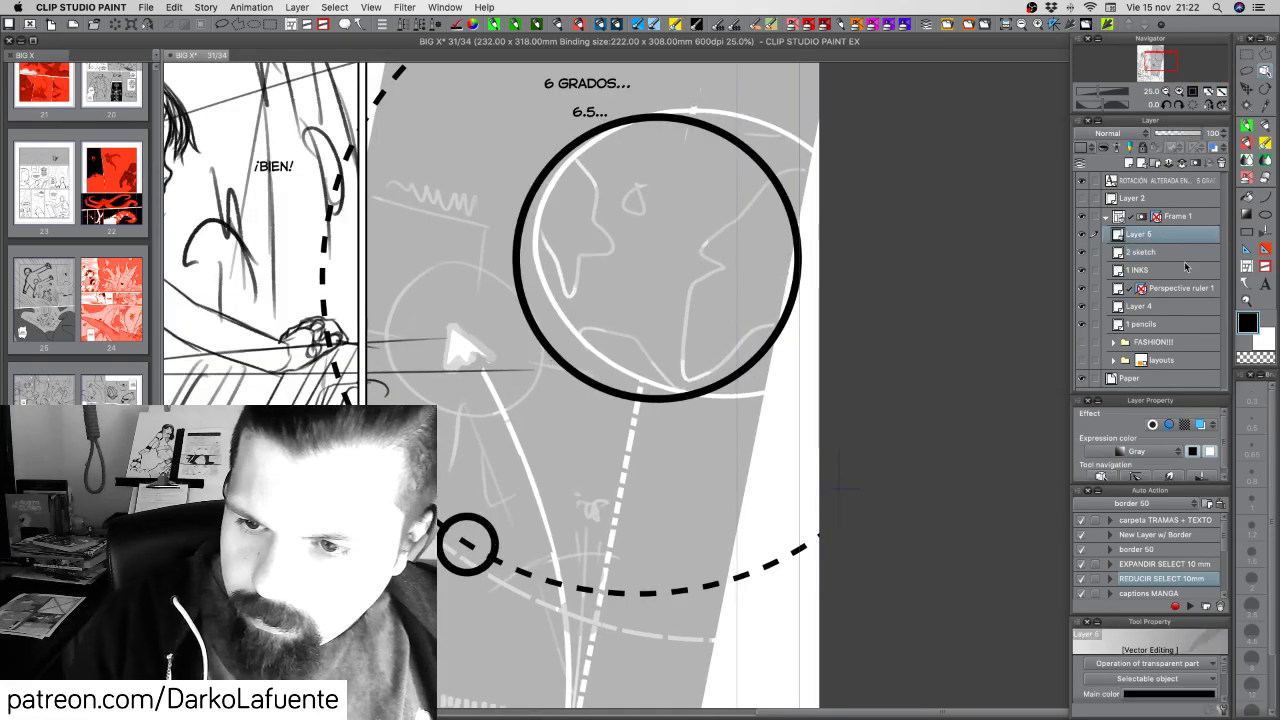
left_click(488, 528)
left_click_drag(488, 527, 493, 522)
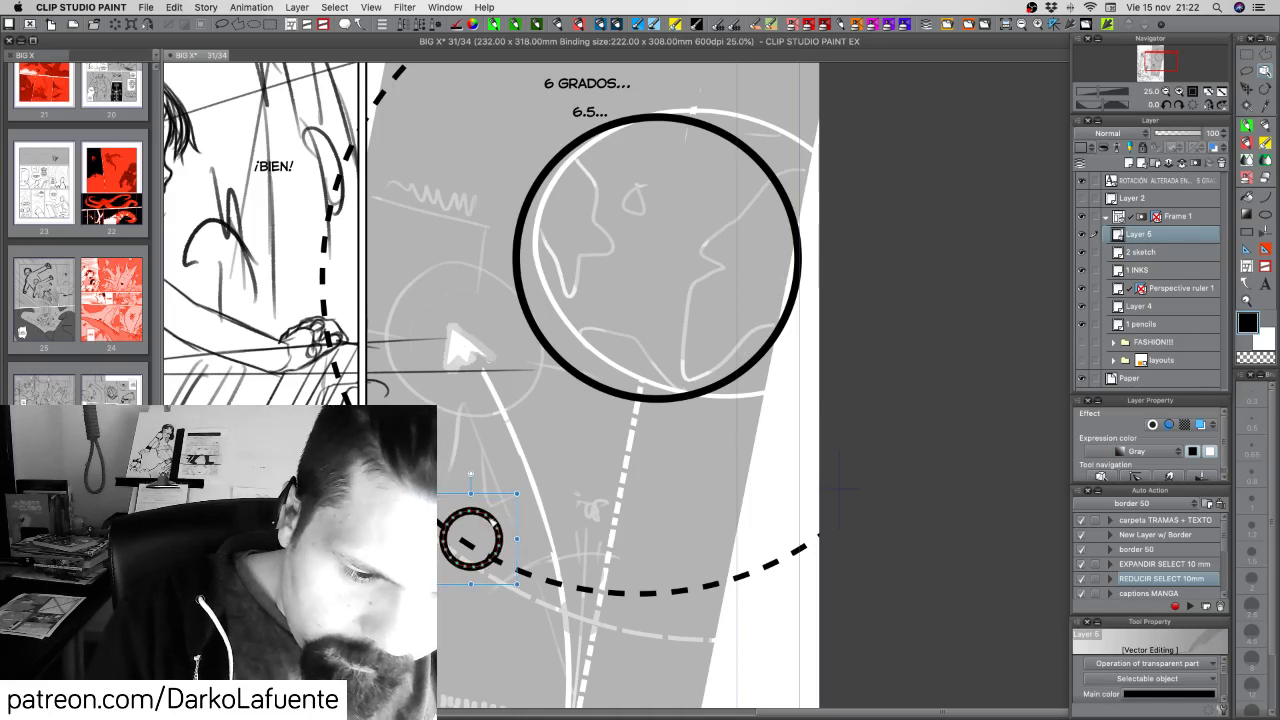
key("super+z")
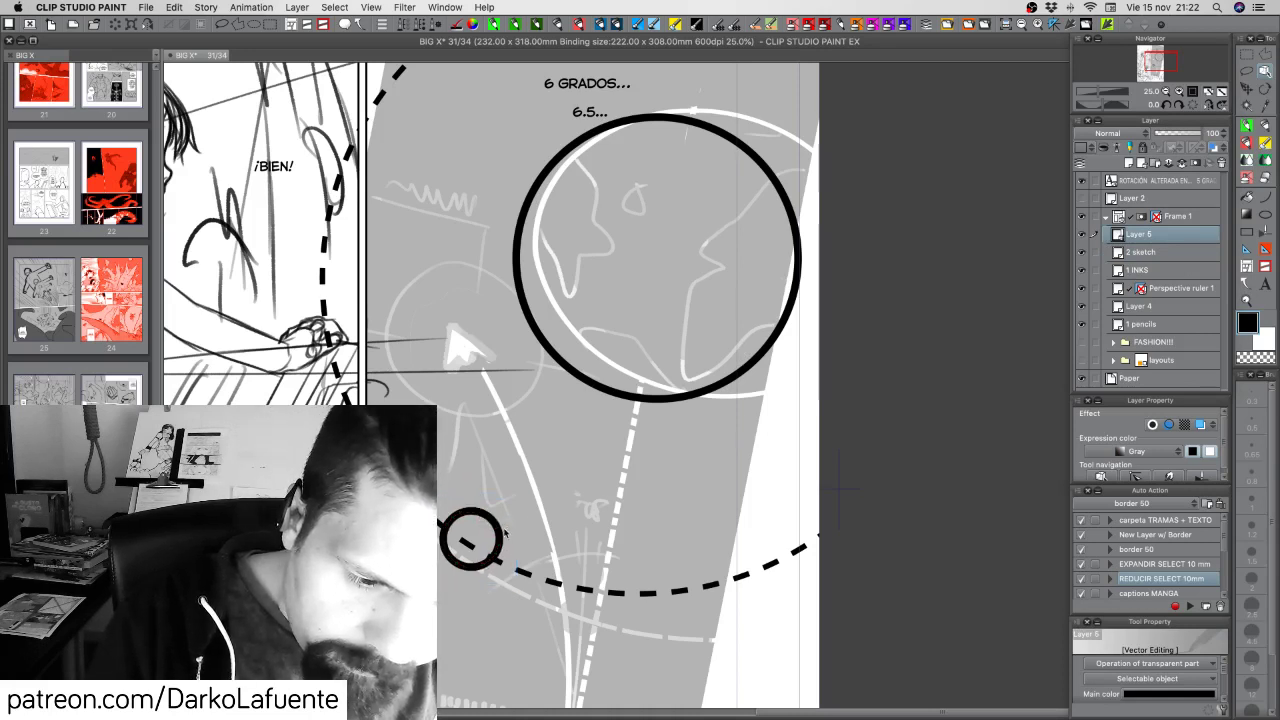
left_click(498, 538)
left_click_drag(497, 538, 492, 538)
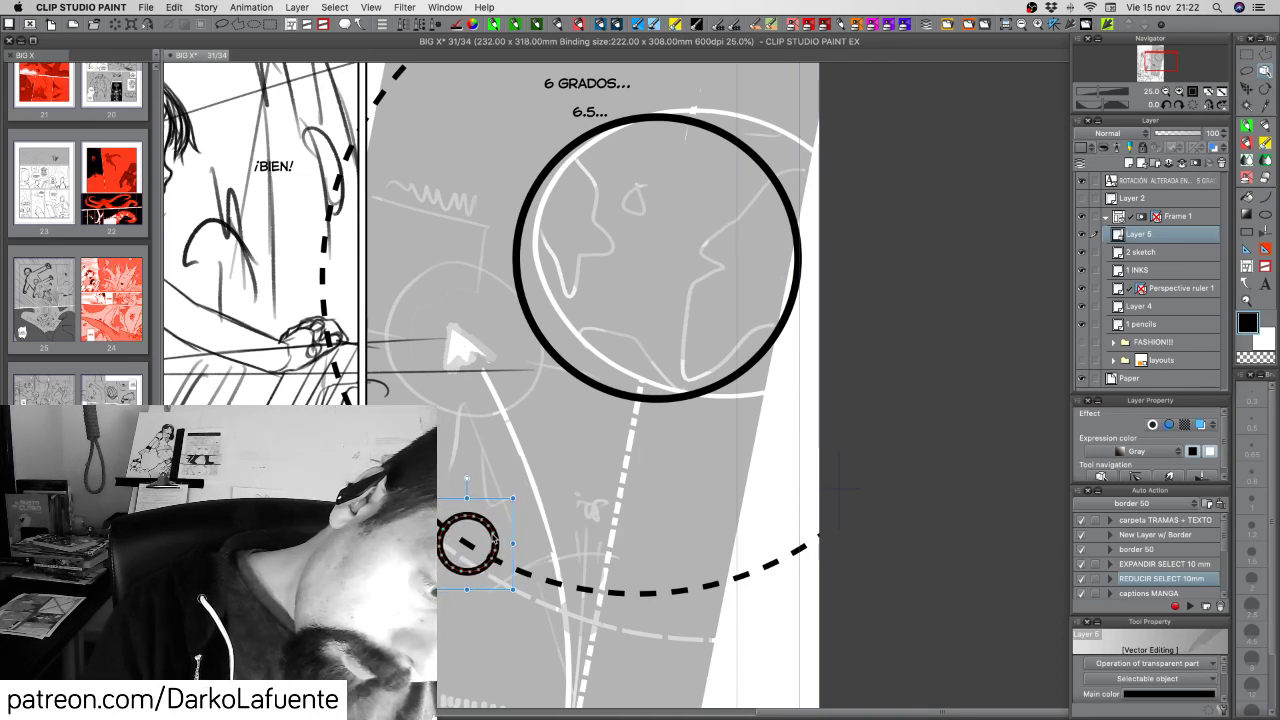
left_click(1178, 252)
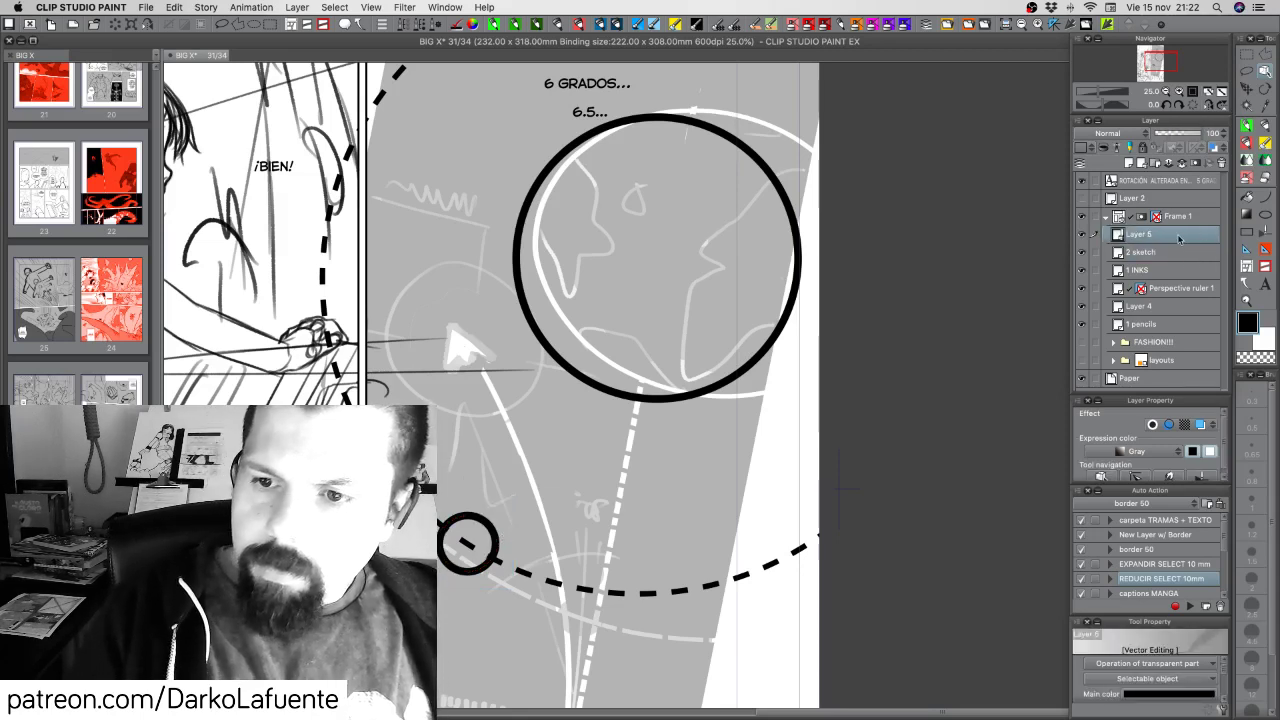
double_click(1145, 234)
key("Escape")
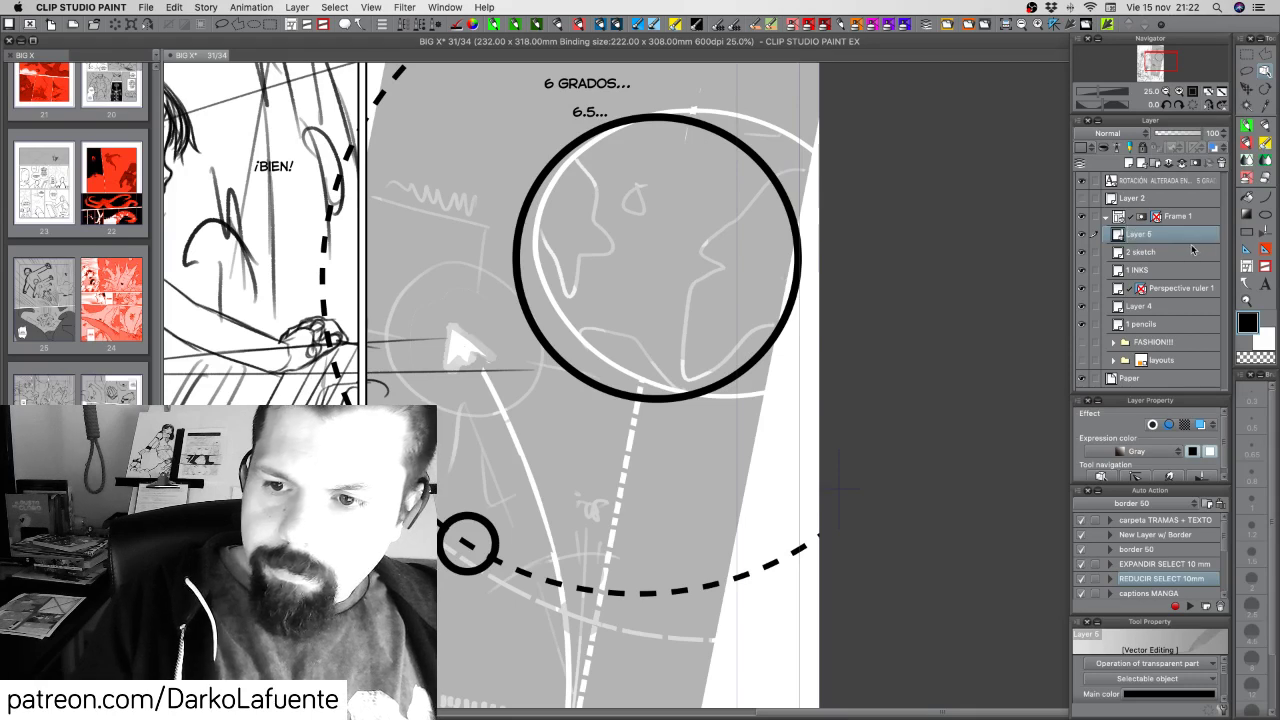
Draw a thin circle around the sketched arrowhead on Layer 5 with the Ellipse tool at brush size 0.8
left_click(1162, 91)
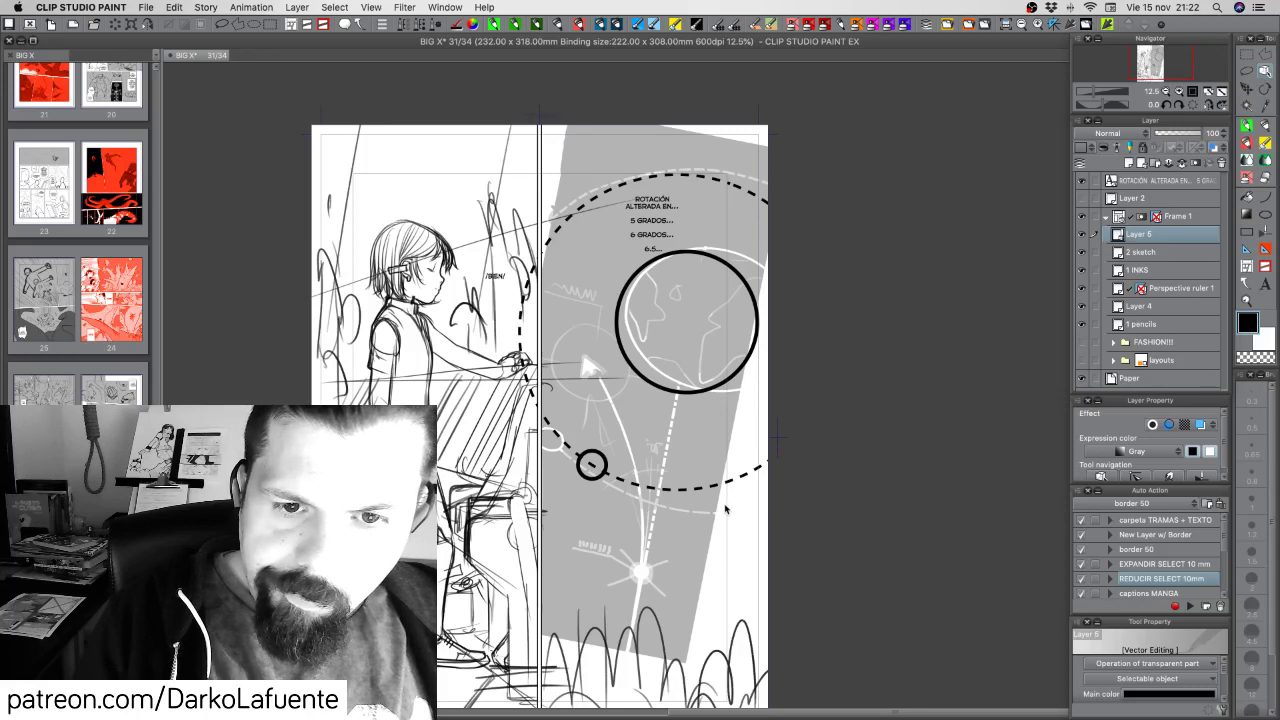
scroll(725, 512, "down", 3)
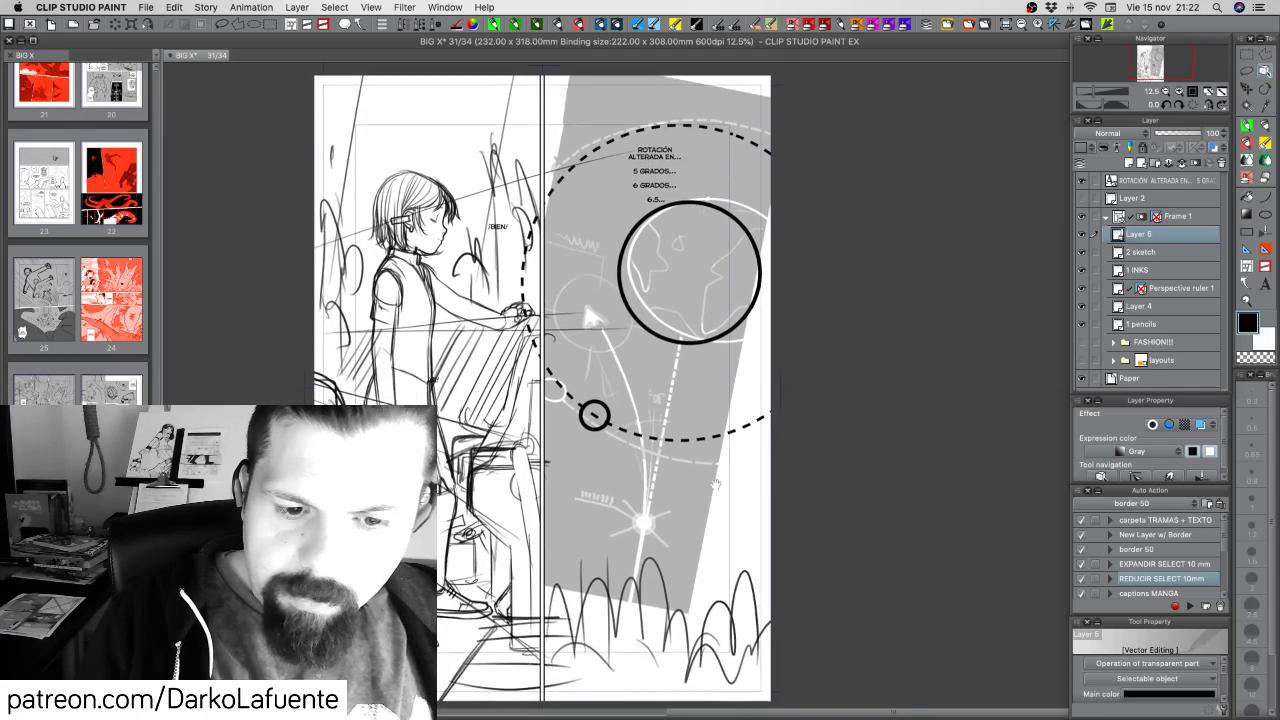
scroll(719, 507, "down", 3)
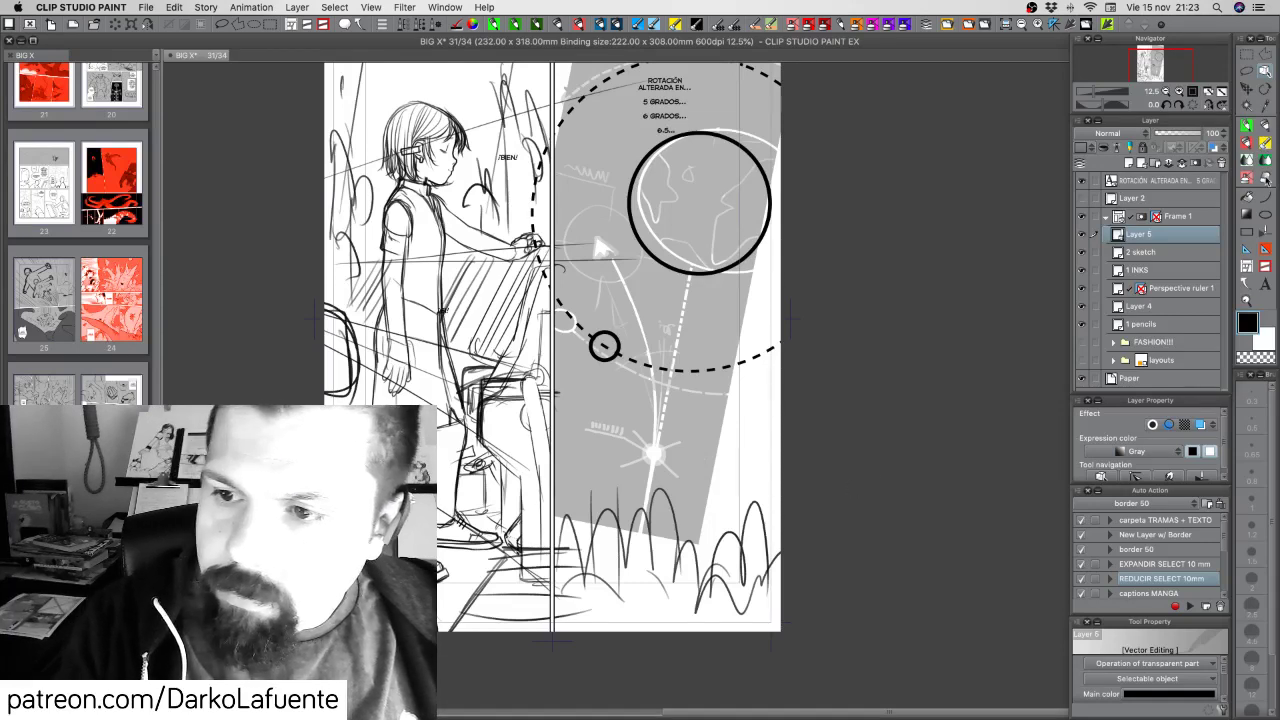
left_click(1265, 214)
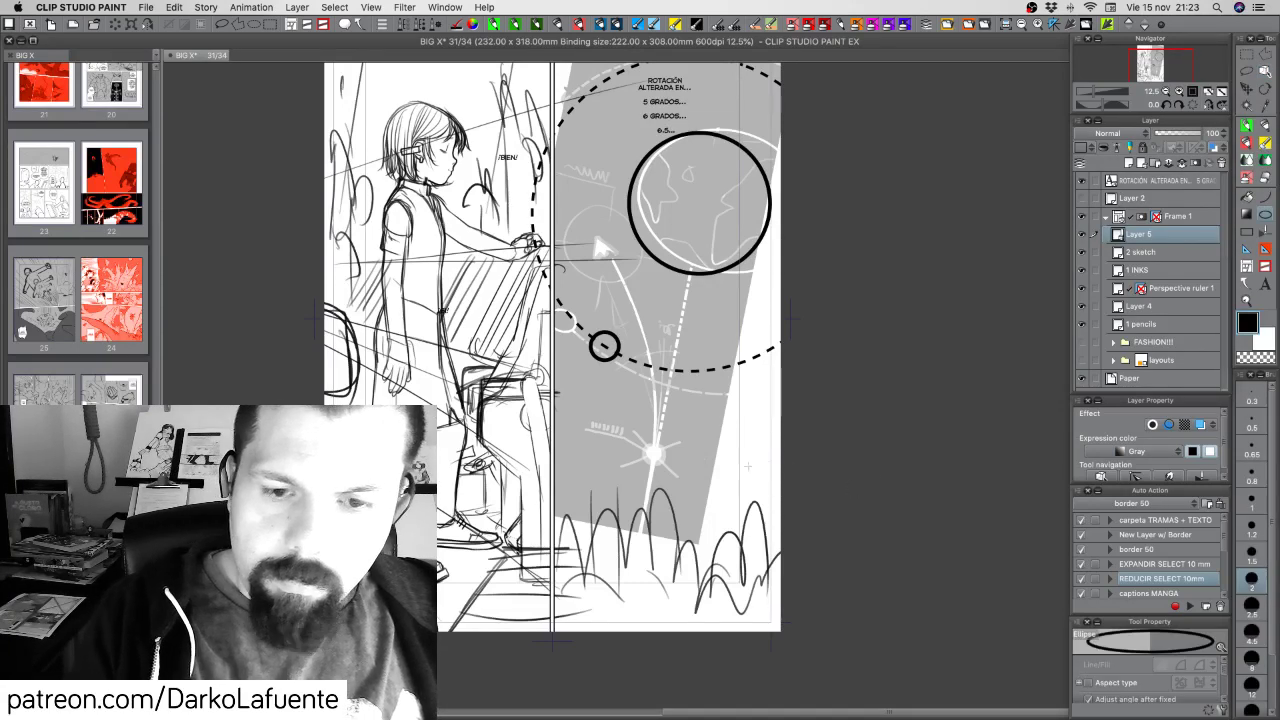
left_click(1258, 510)
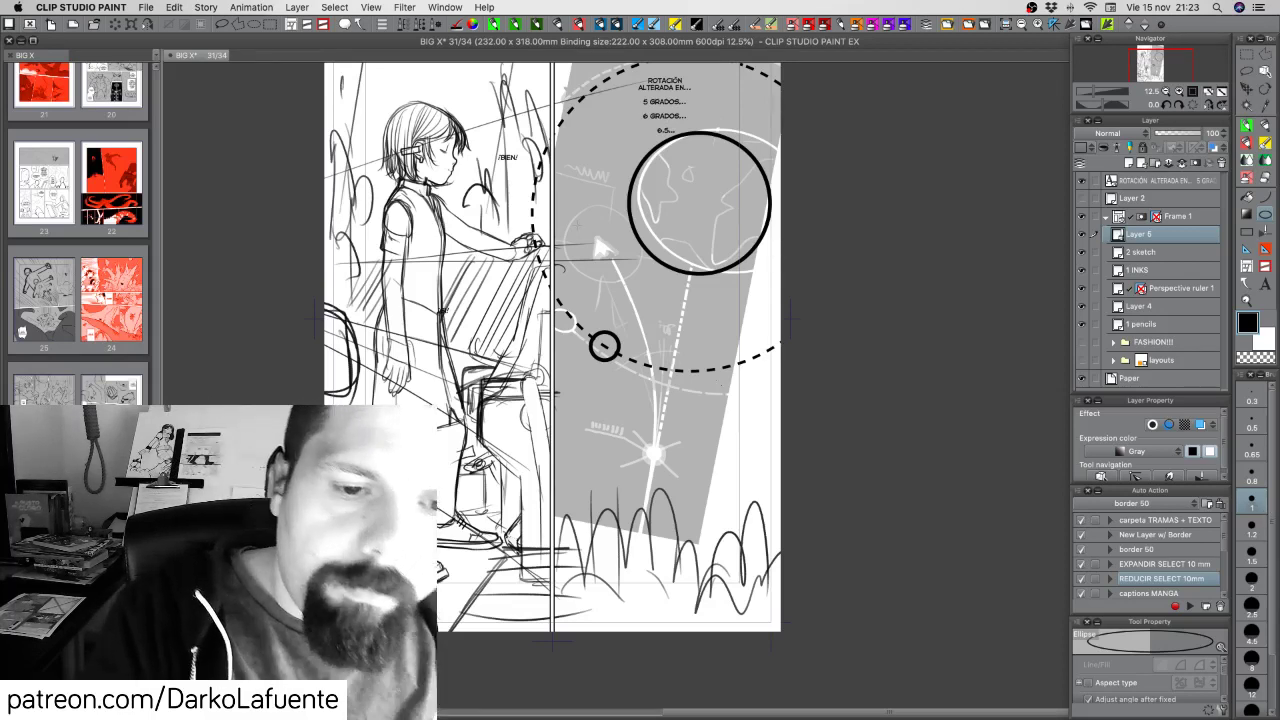
left_click_drag(562, 208, 630, 277)
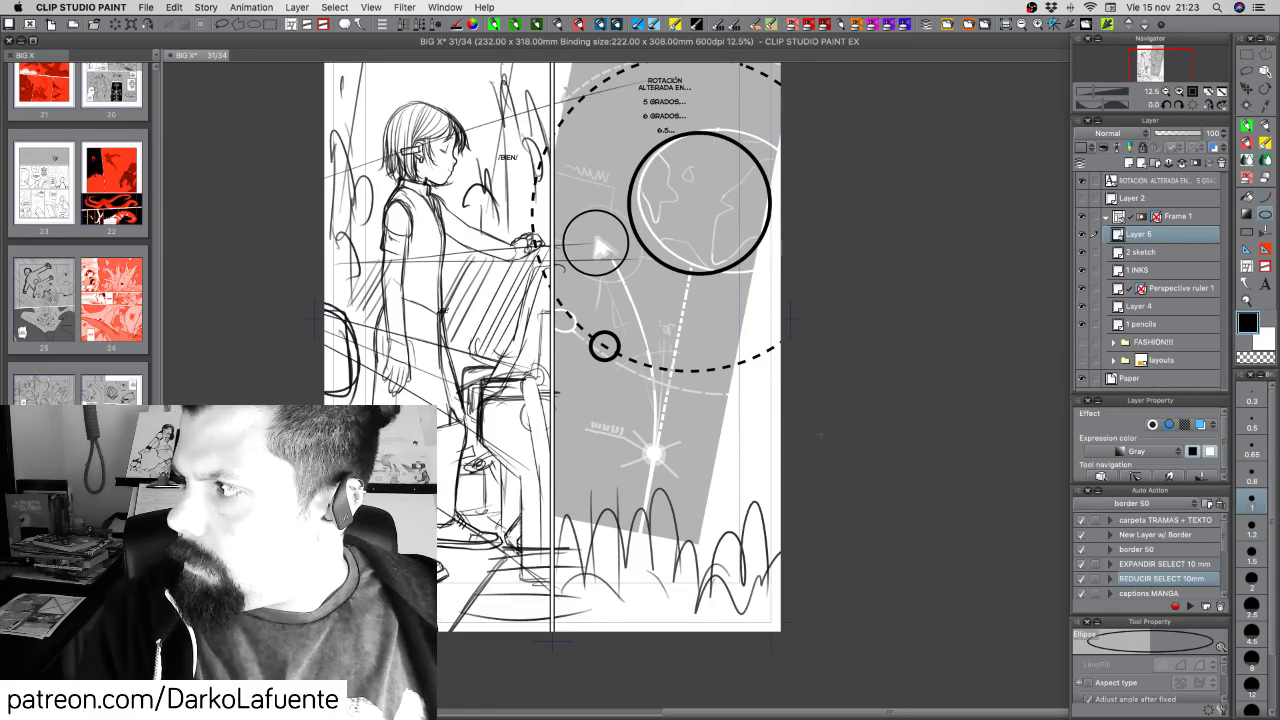
left_click(1252, 480)
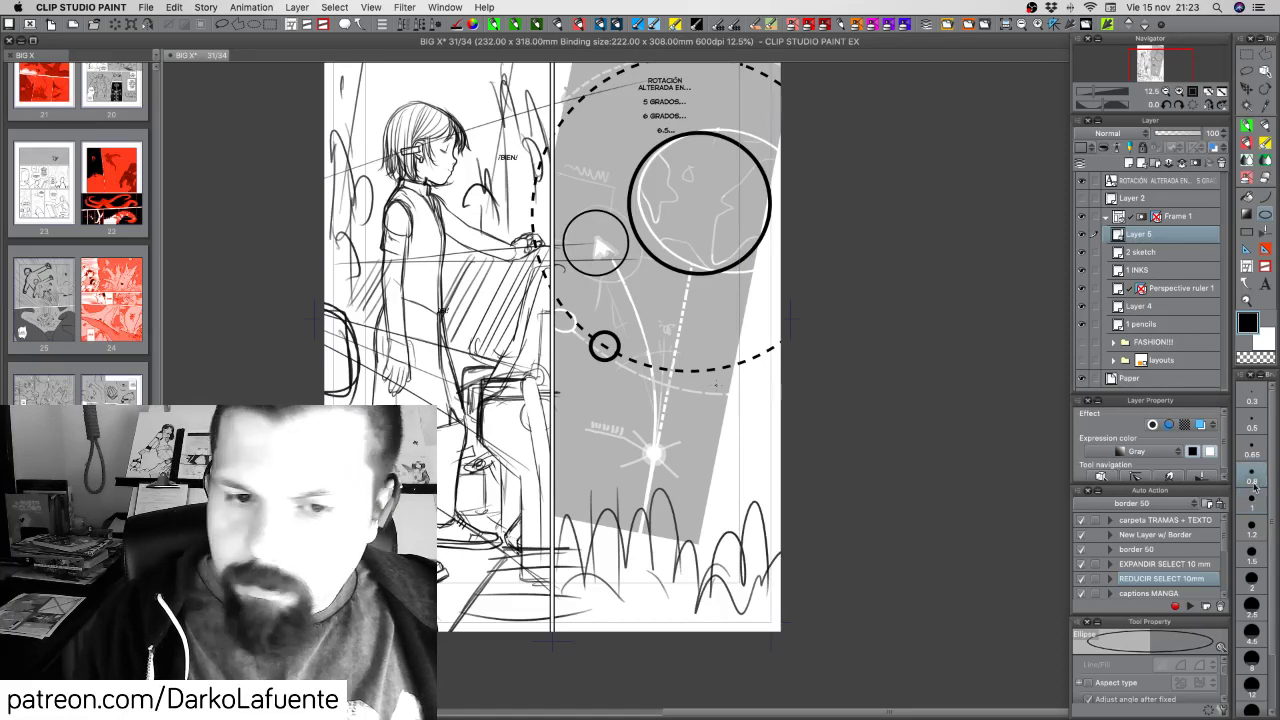
key("super+z")
left_click_drag(562, 213, 631, 283)
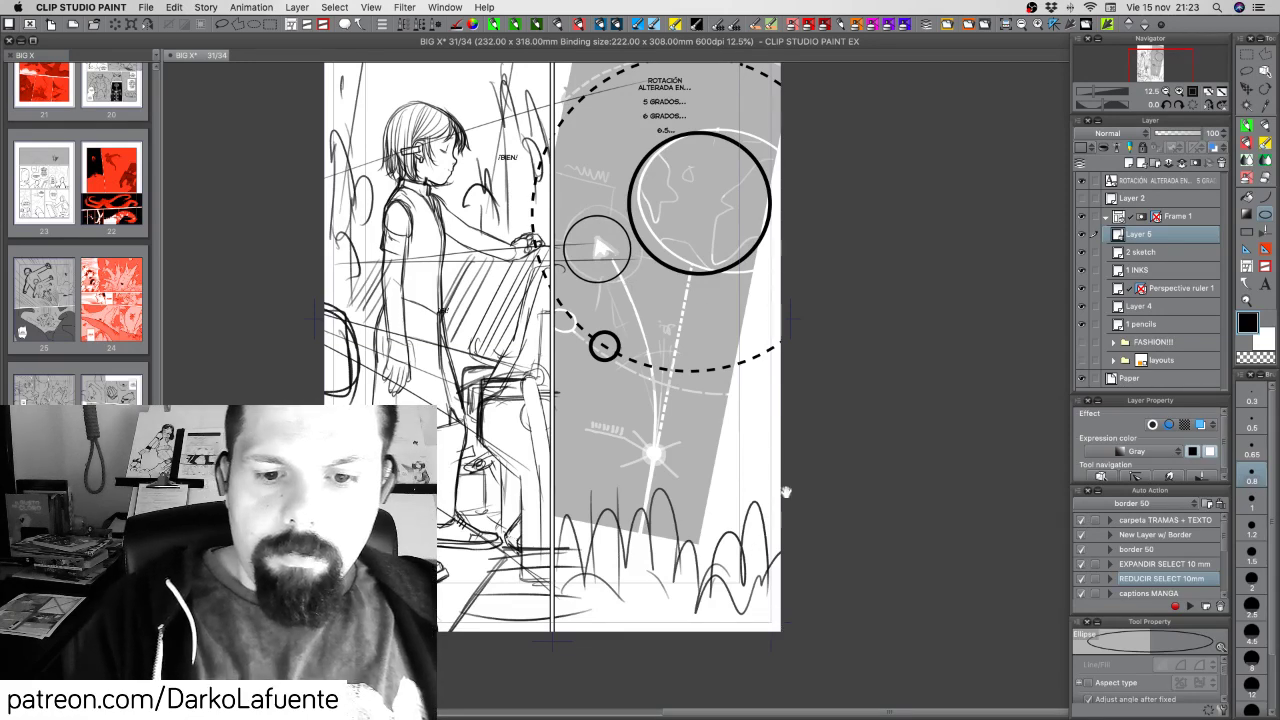
left_click_drag(785, 480, 780, 424)
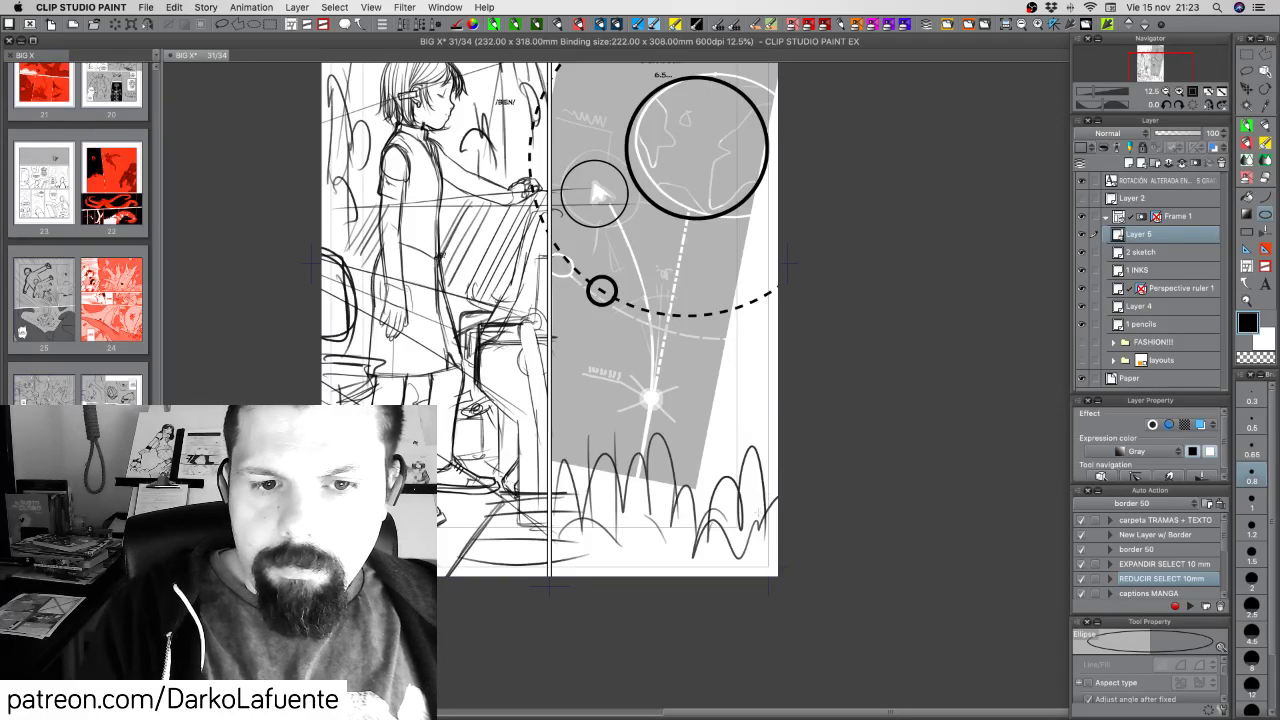
left_click(1266, 200)
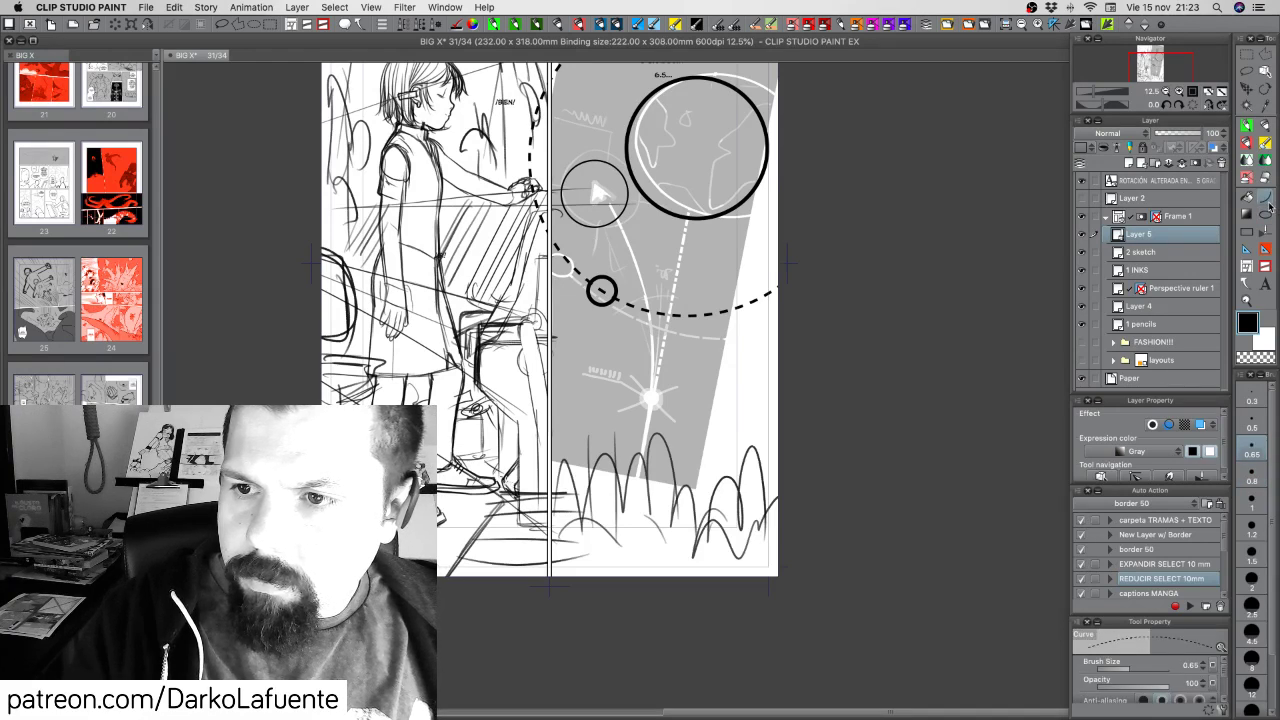
left_click(1266, 129)
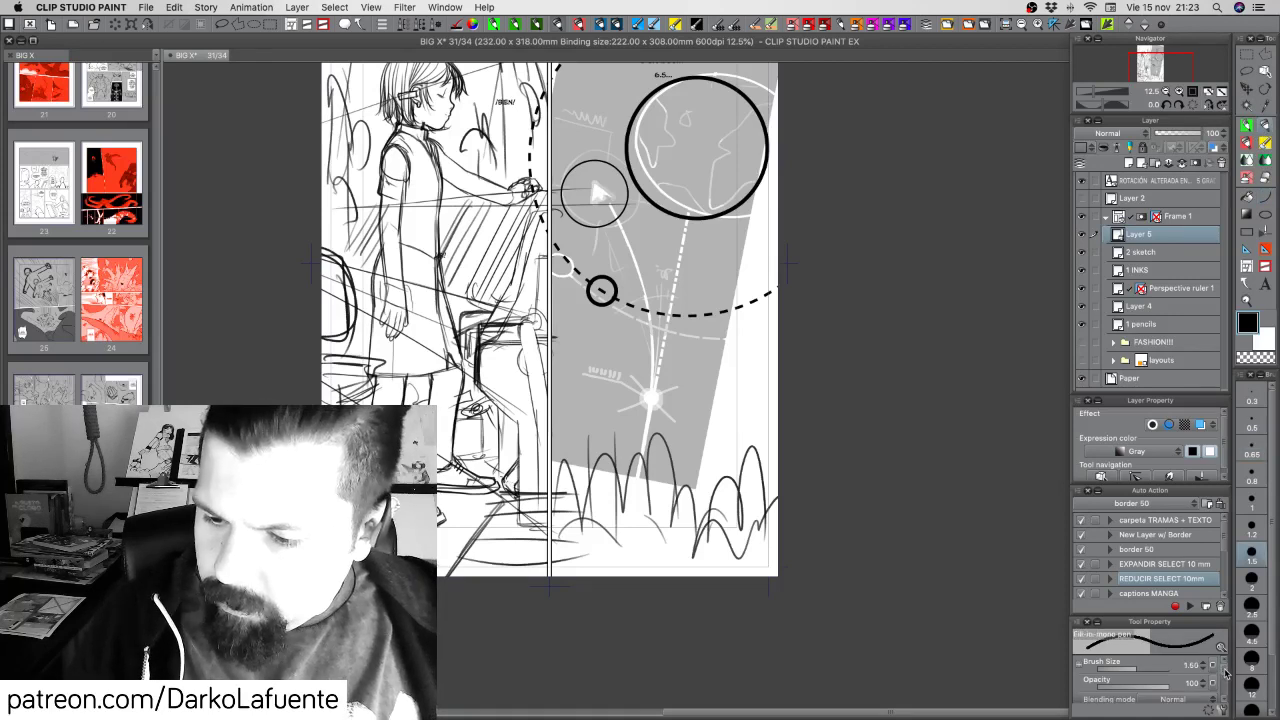
left_click_drag(1224, 669, 1225, 699)
scroll(1222, 690, "up", 3)
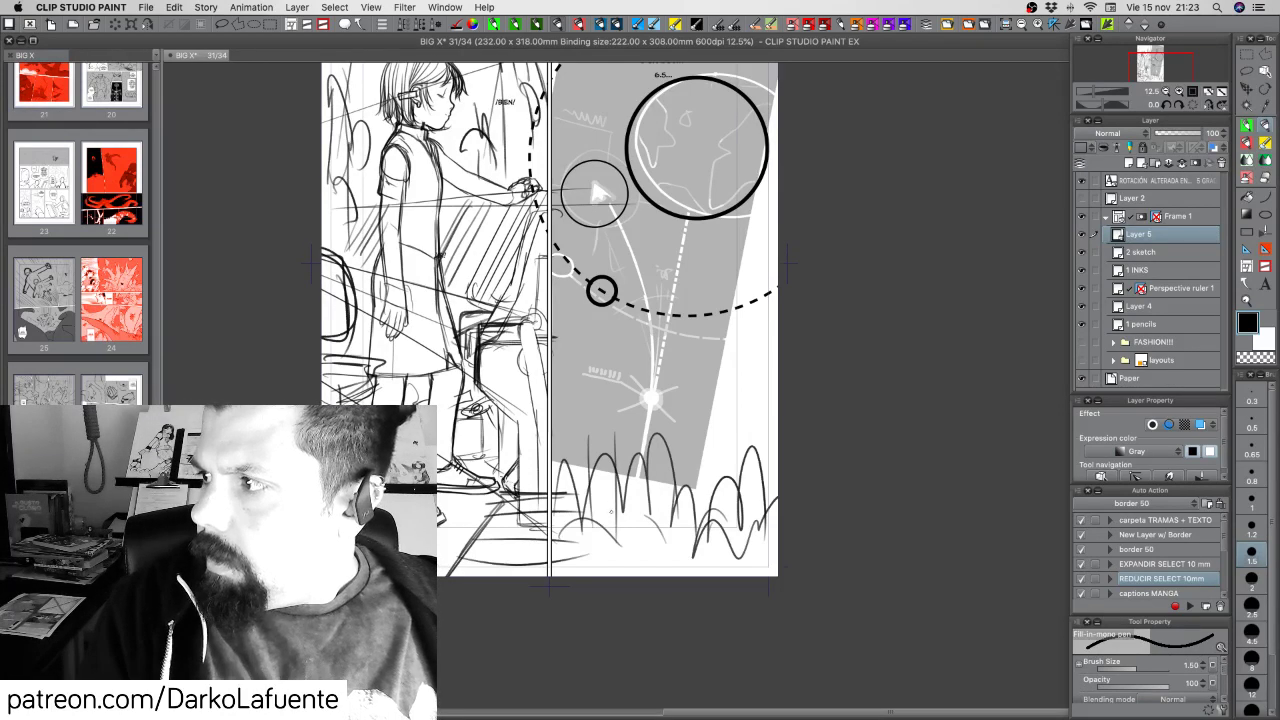
scroll(720, 427, "up", 3)
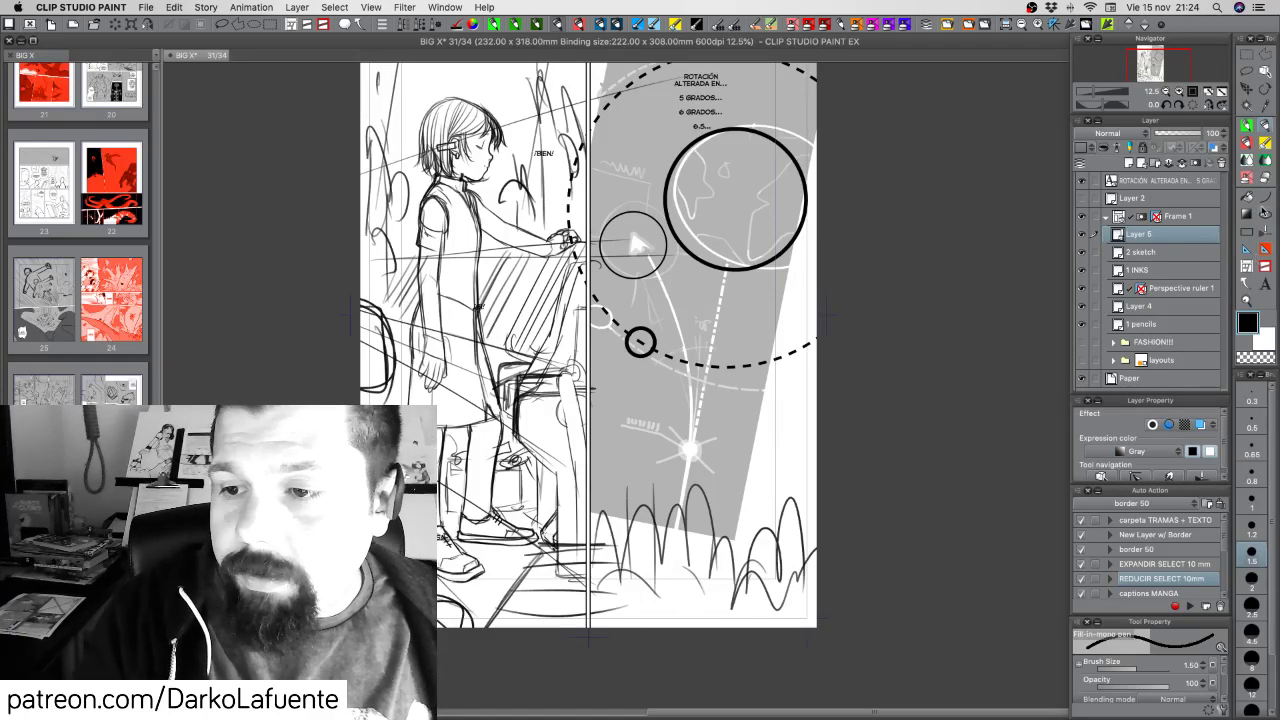
left_click(1266, 204)
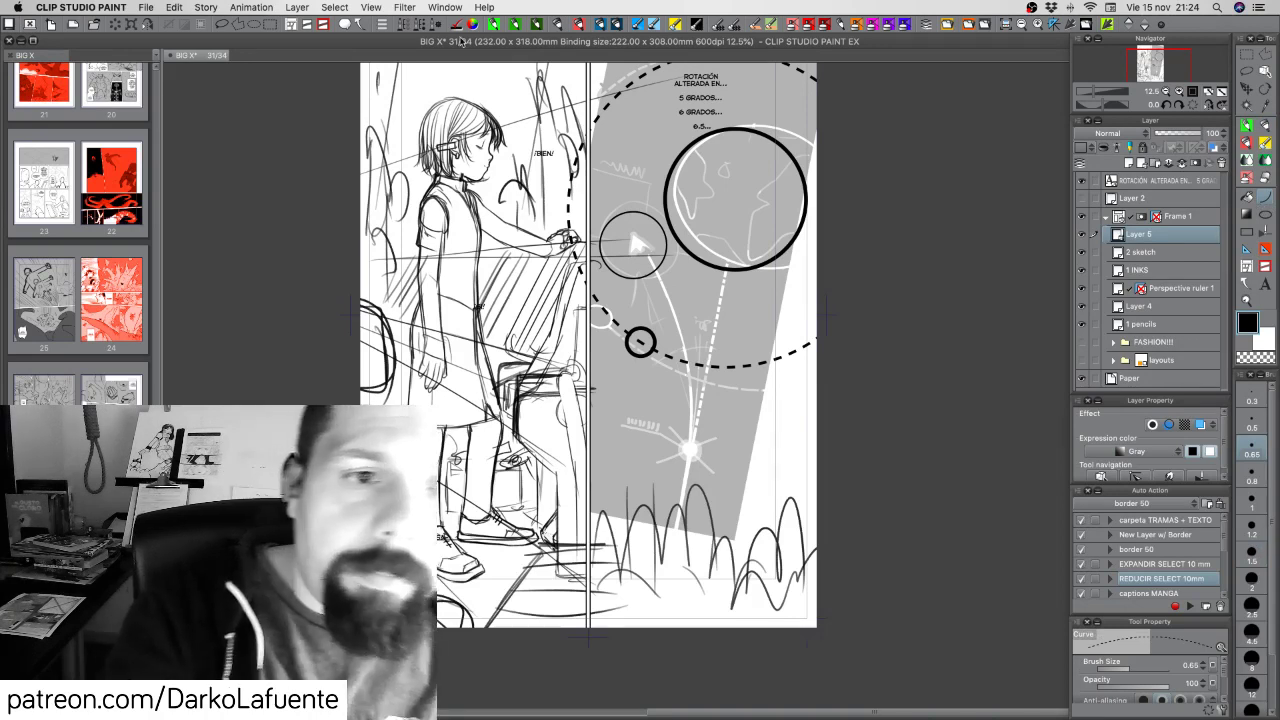
left_click(405, 25)
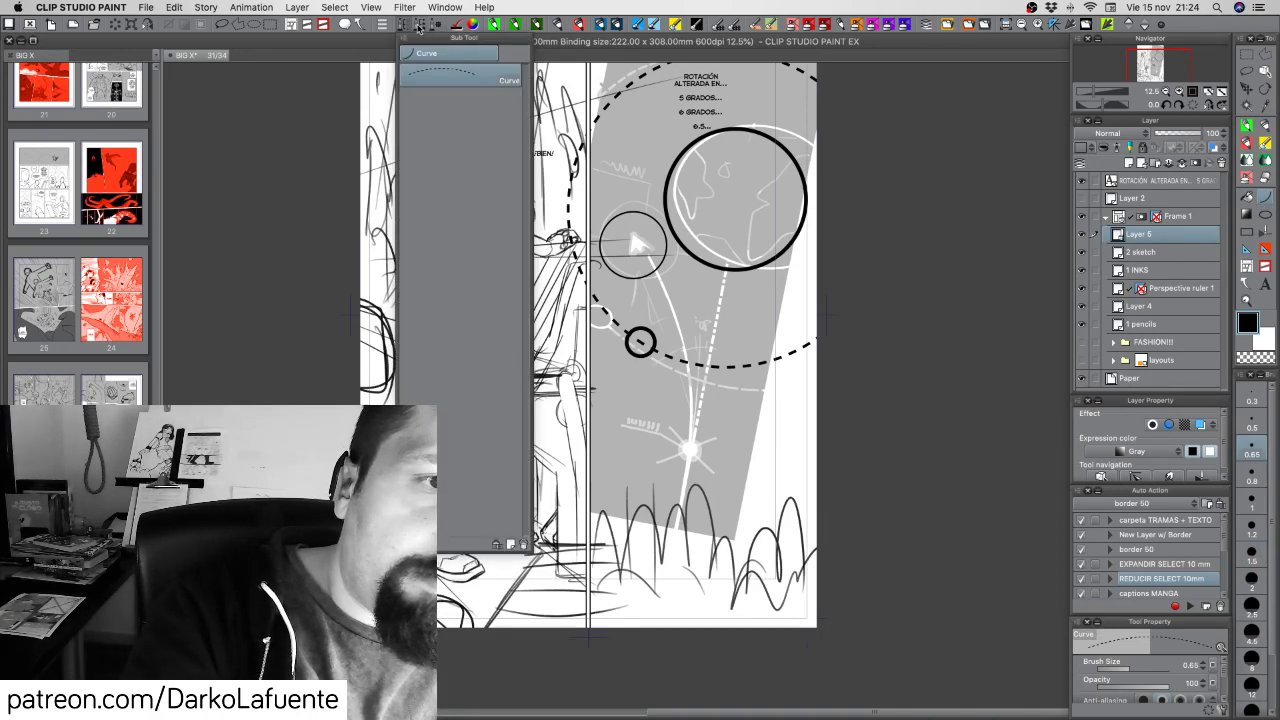
left_click(432, 27)
left_click(435, 28)
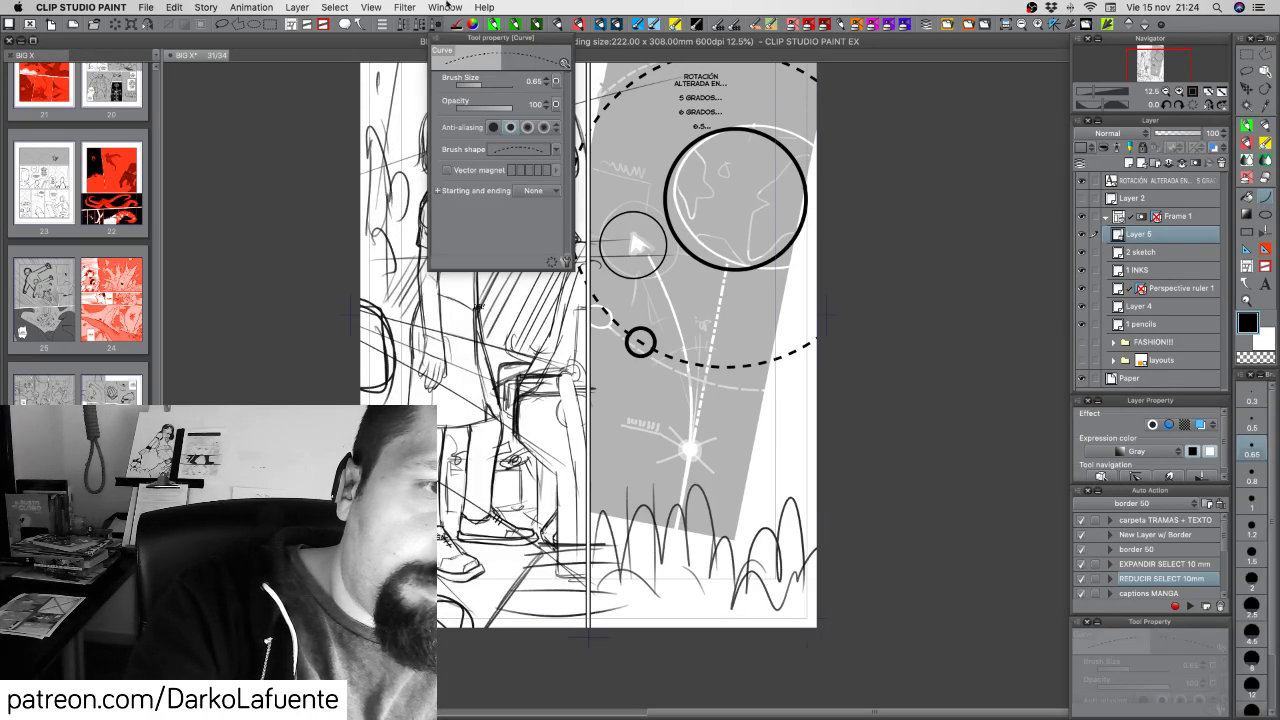
left_click(405, 27)
left_click(1266, 247)
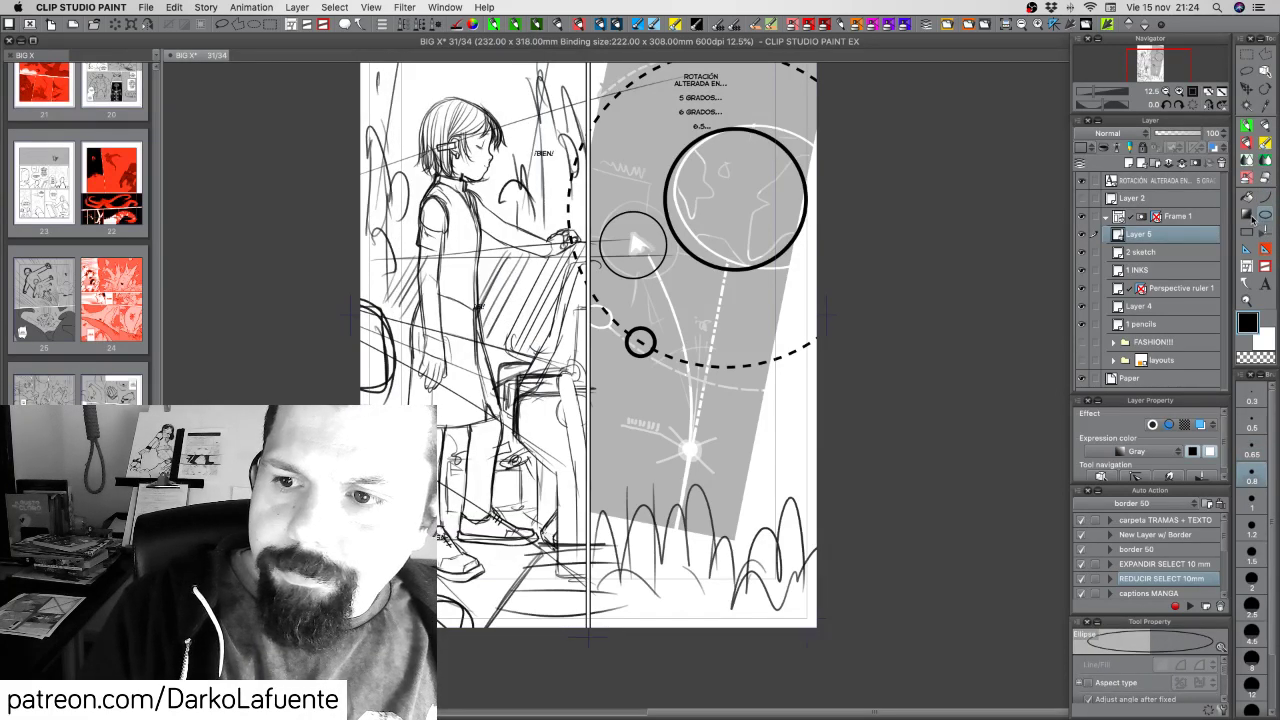
left_click(1249, 232)
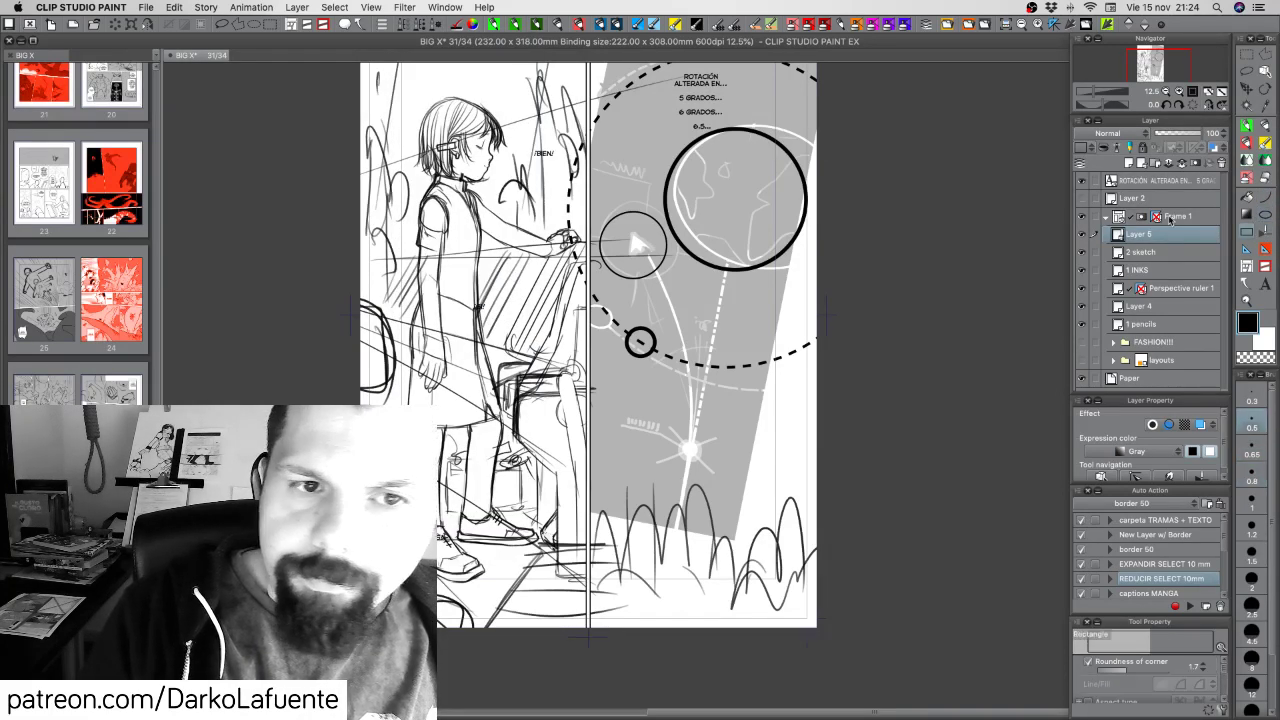
left_click(409, 27)
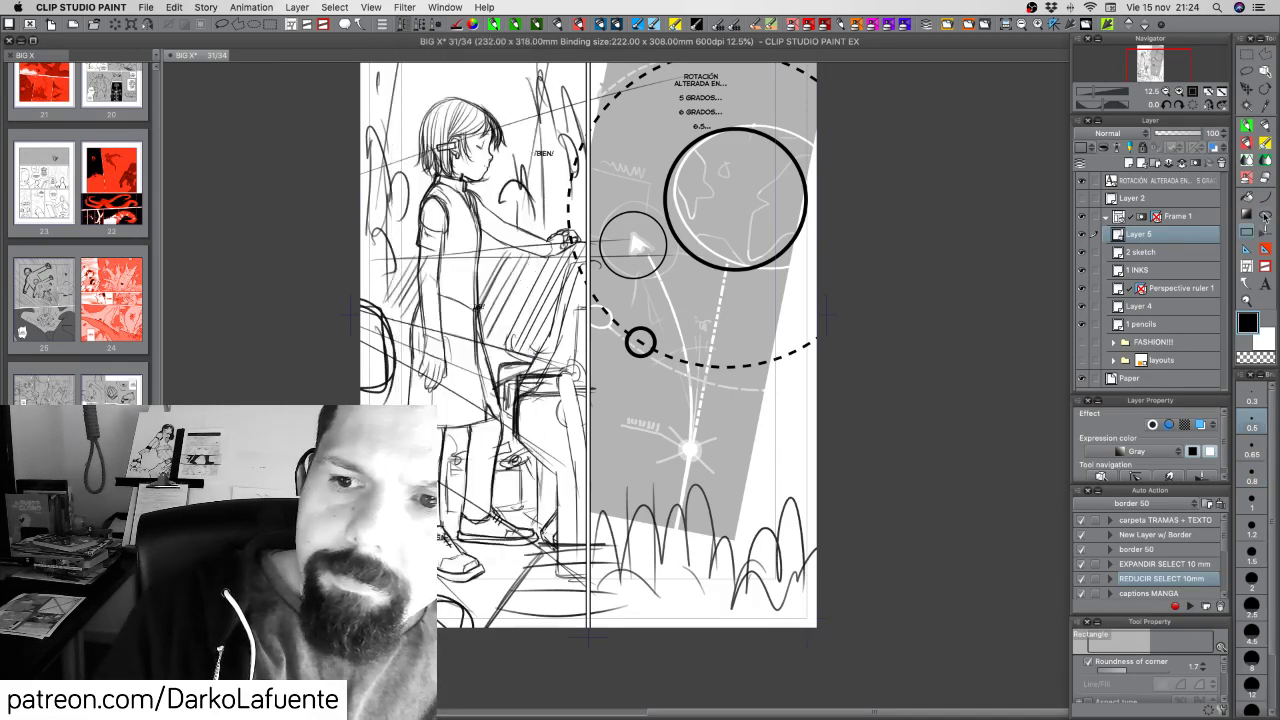
Switch the direct-draw Figure sub tool from Ellipse to Straight line
left_click(1265, 214)
left_click(405, 30)
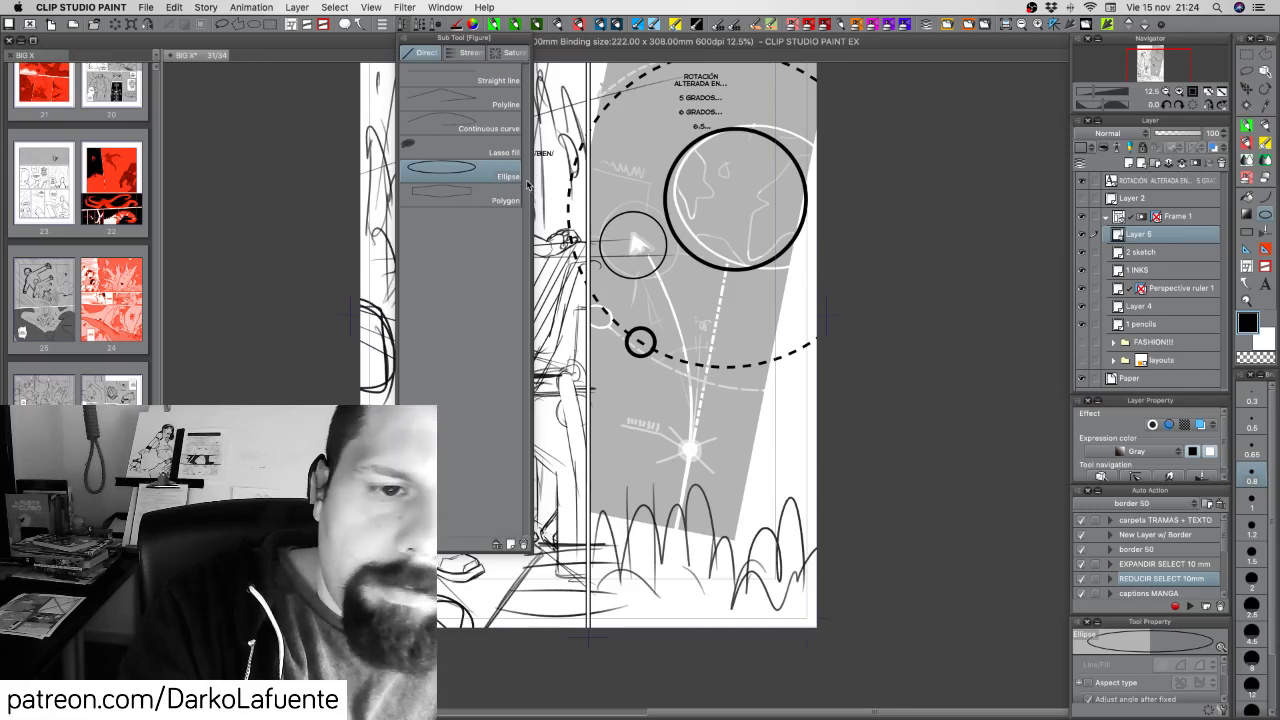
left_click(502, 78)
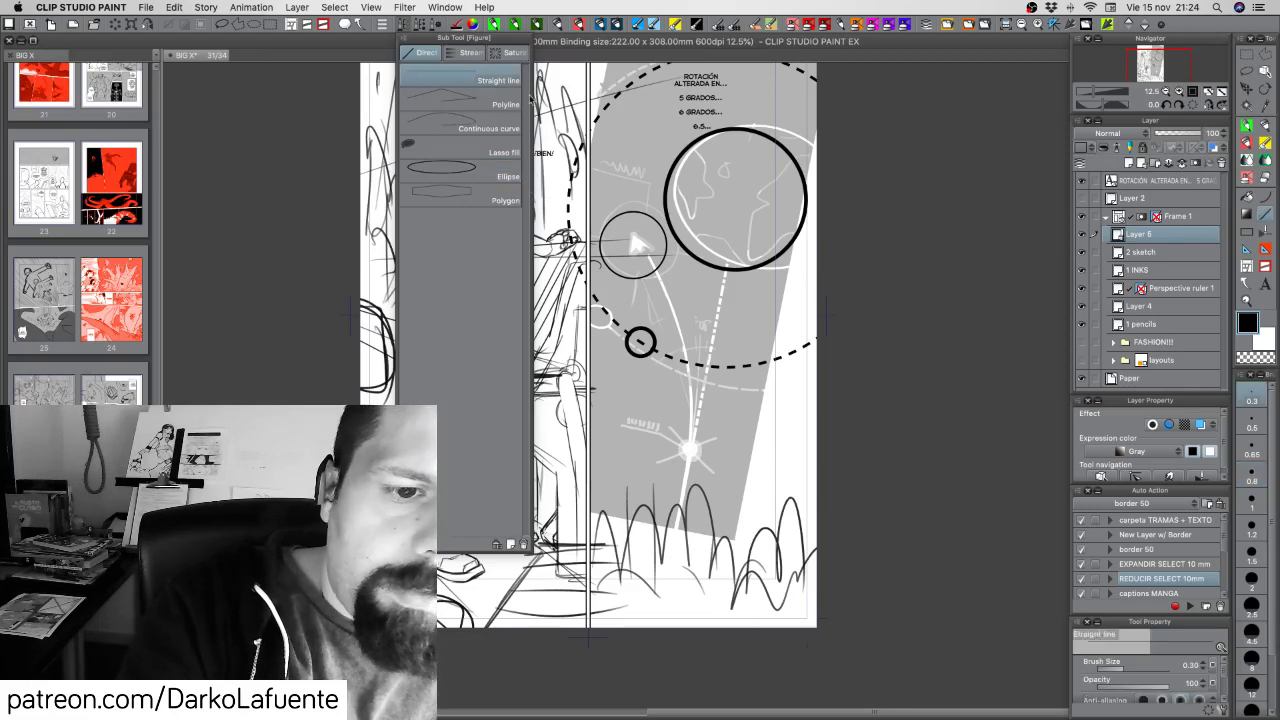
left_click(990, 46)
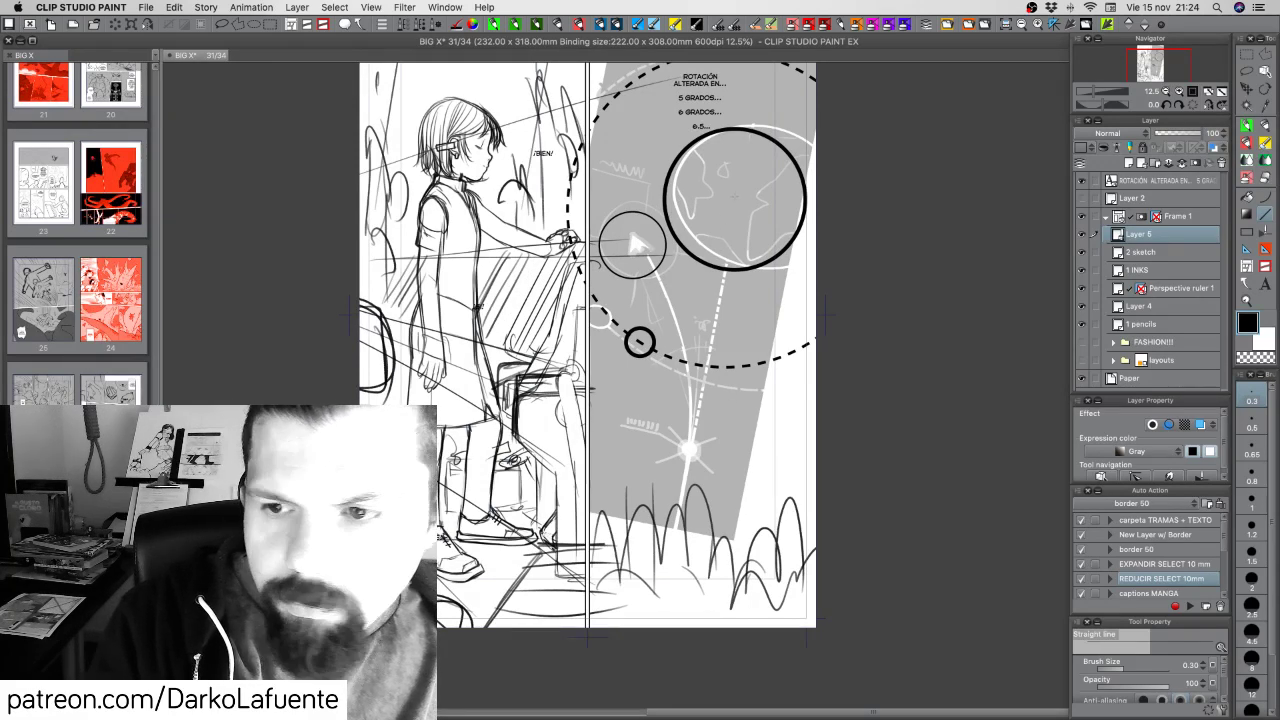
left_click_drag(737, 195, 655, 551)
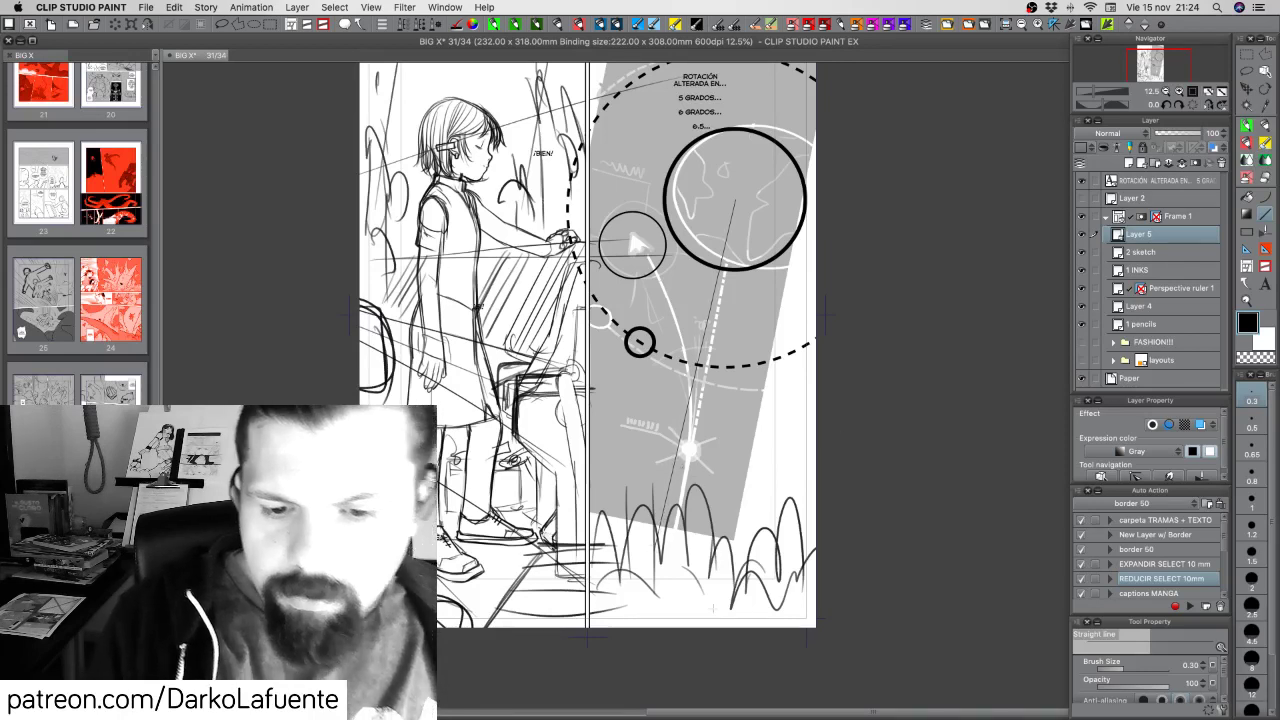
key("super+z")
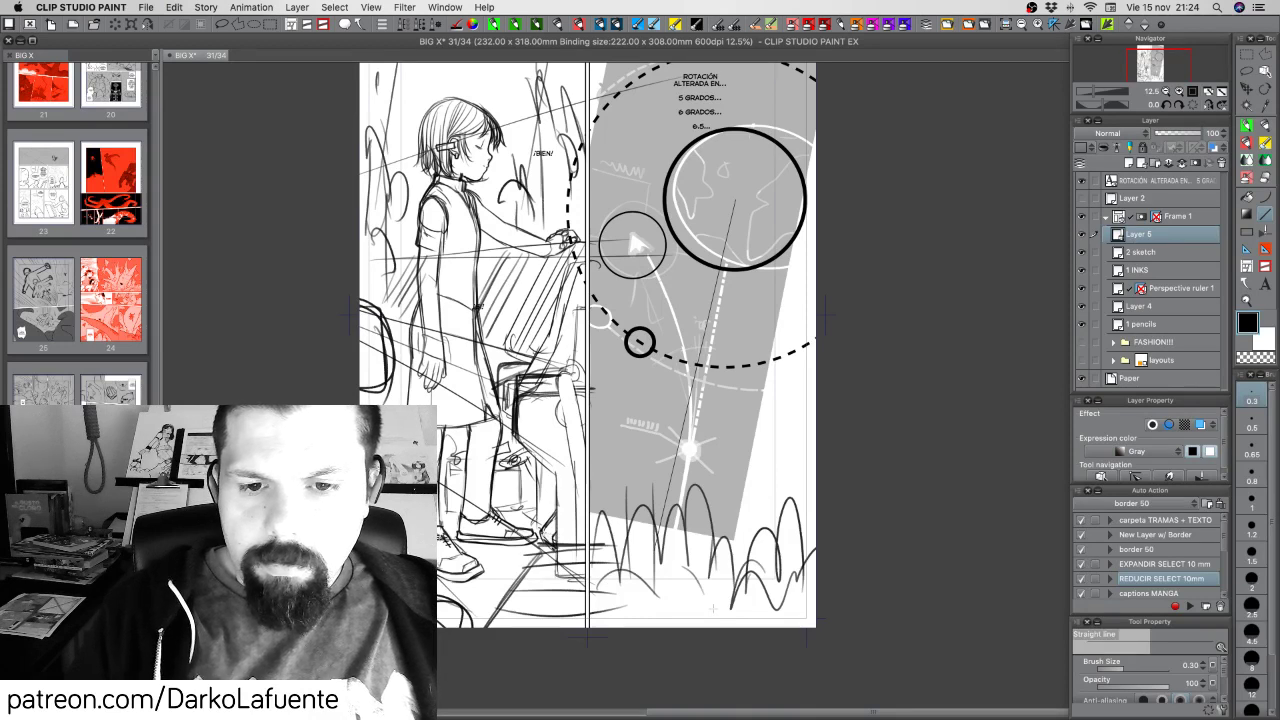
key("super+z")
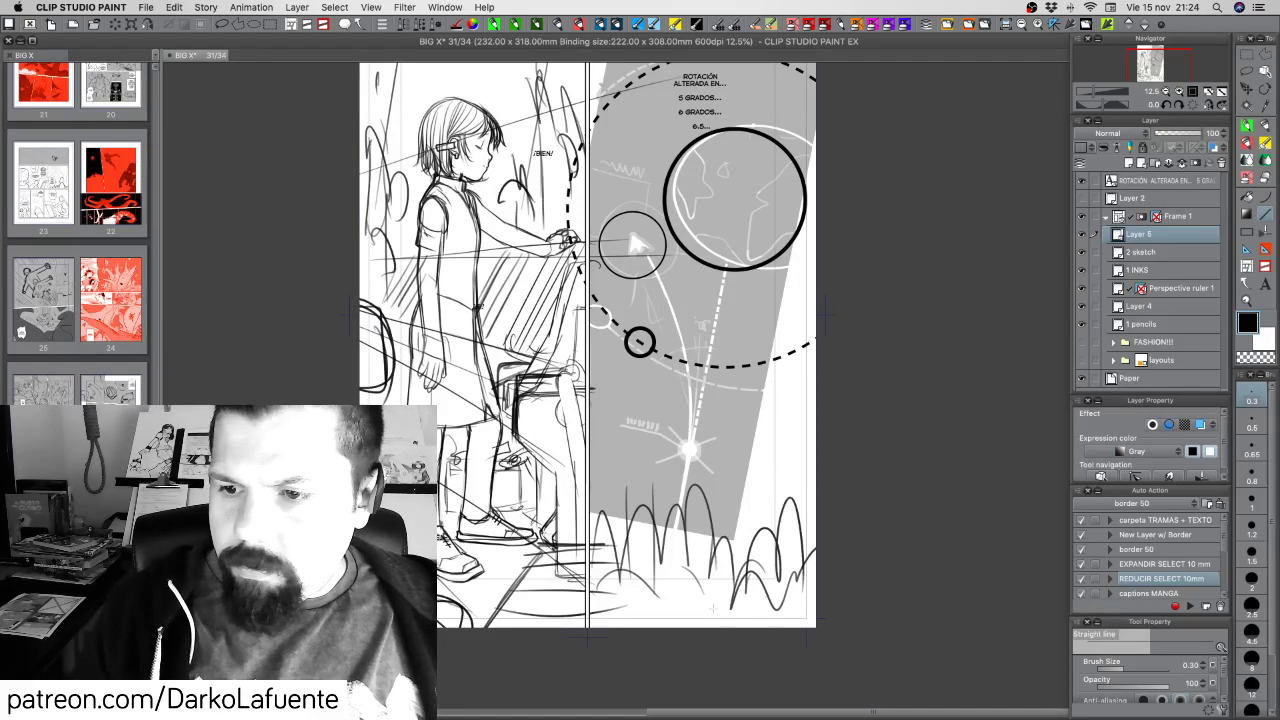
Set the Straight line brush size to 2 and add a new layer above Layer 5 in Frame 1
left_click(1252, 578)
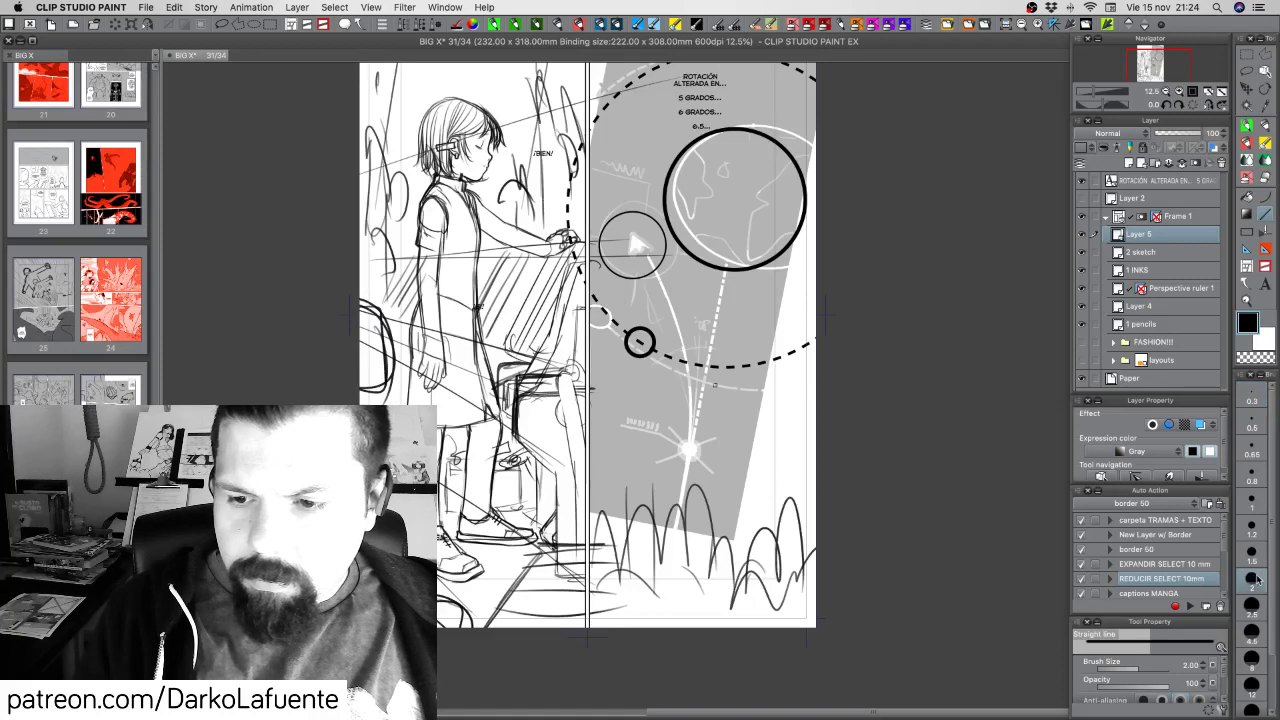
left_click(1128, 162)
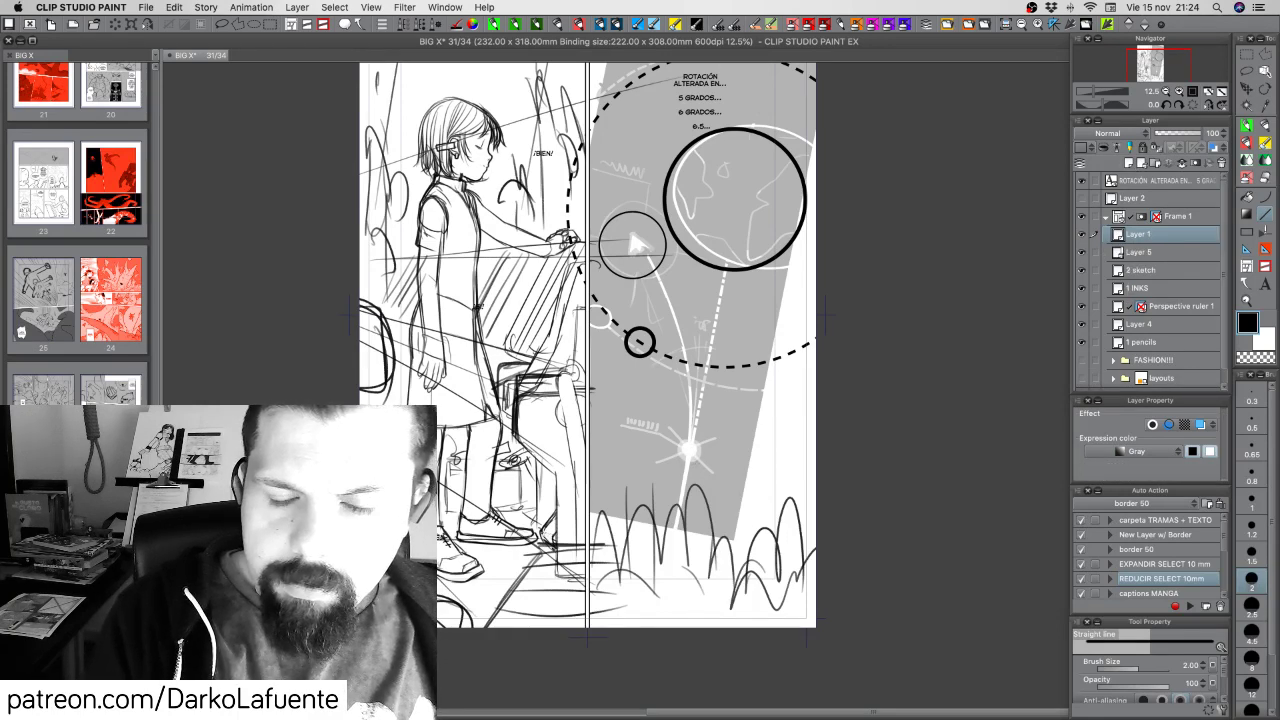
left_click_drag(785, 437, 761, 539)
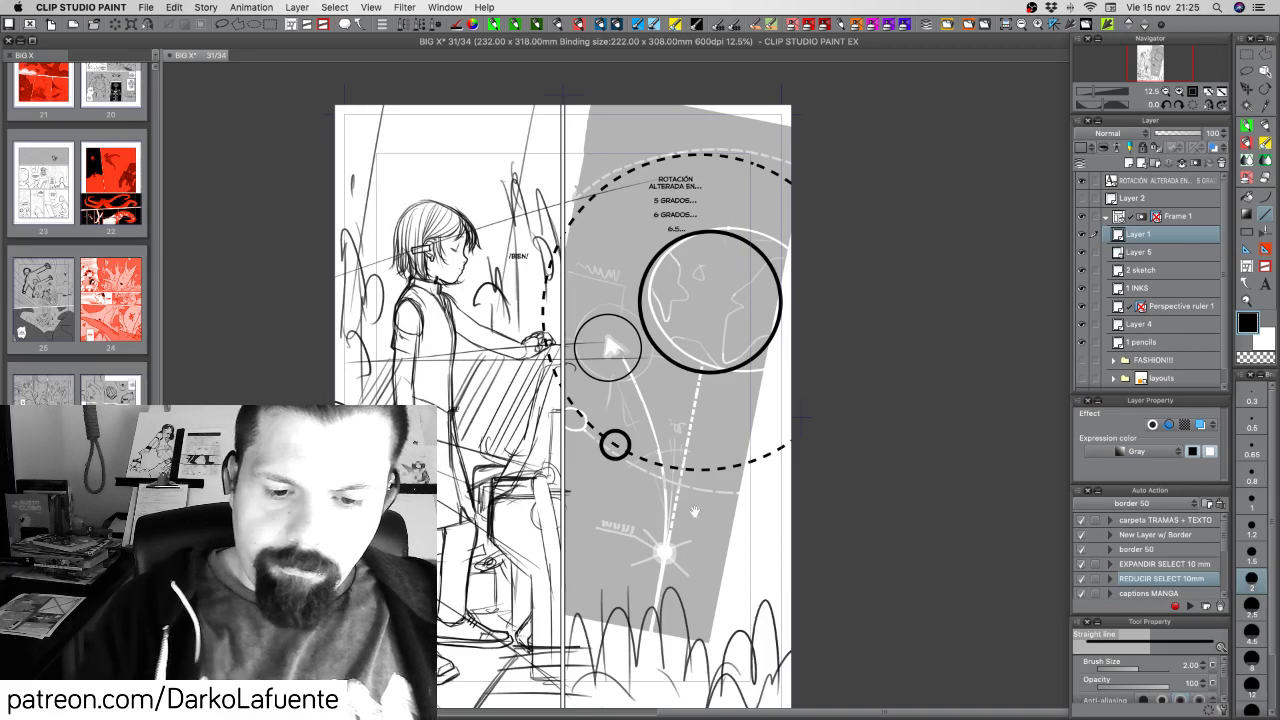
left_click_drag(697, 532, 754, 511)
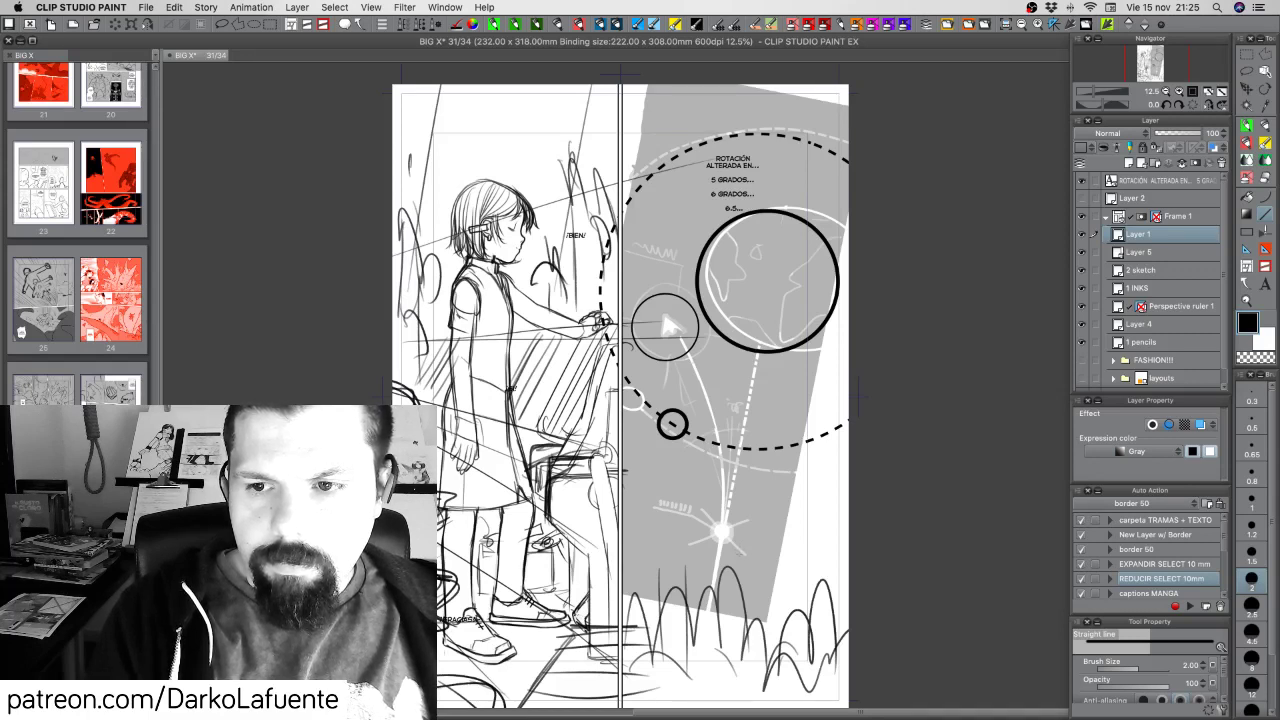
left_click(1083, 256)
left_click(1084, 257)
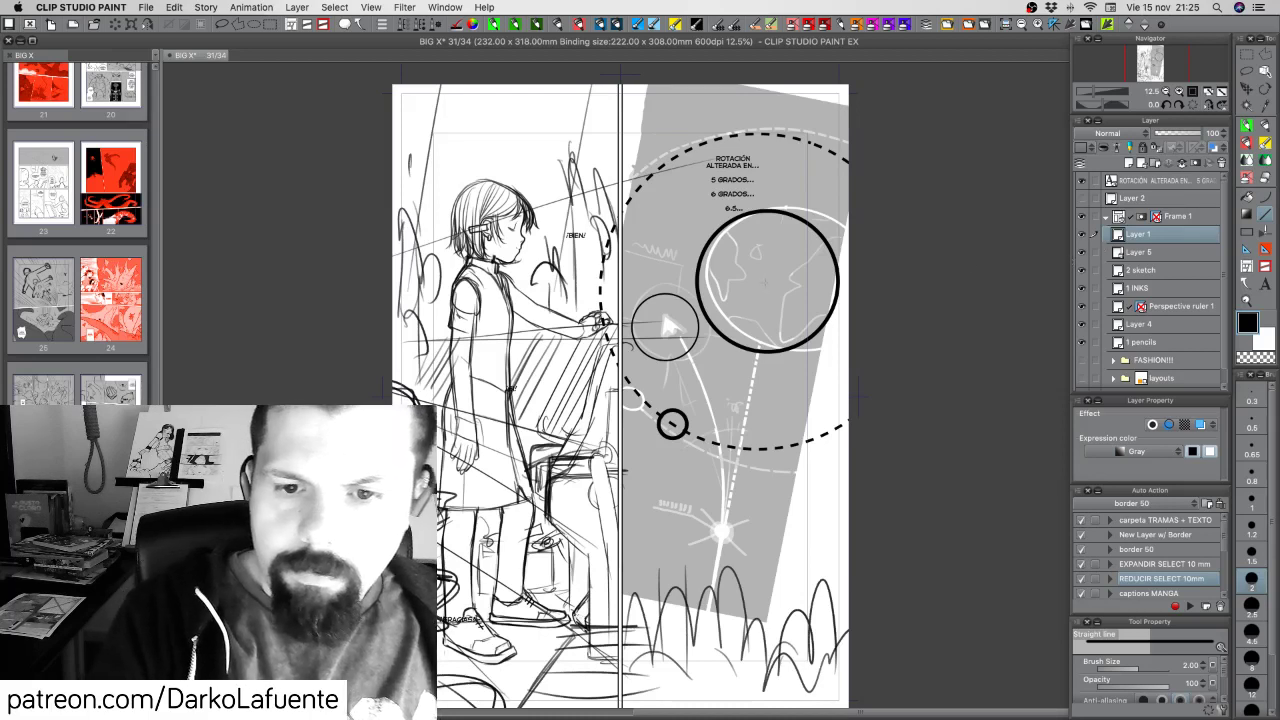
Set the Straight line tool's brush shape to Dashed line and undo the trial axis lines below the planet
left_click_drag(766, 280, 693, 648)
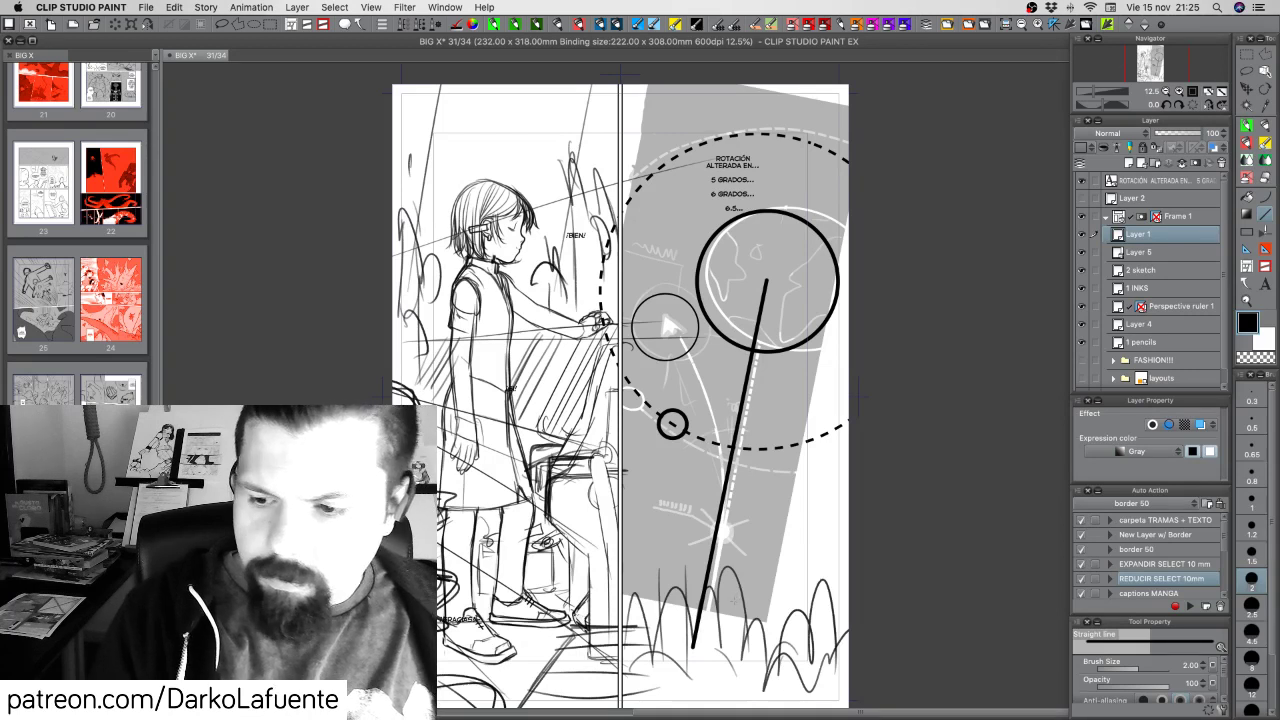
key("ctrl+z")
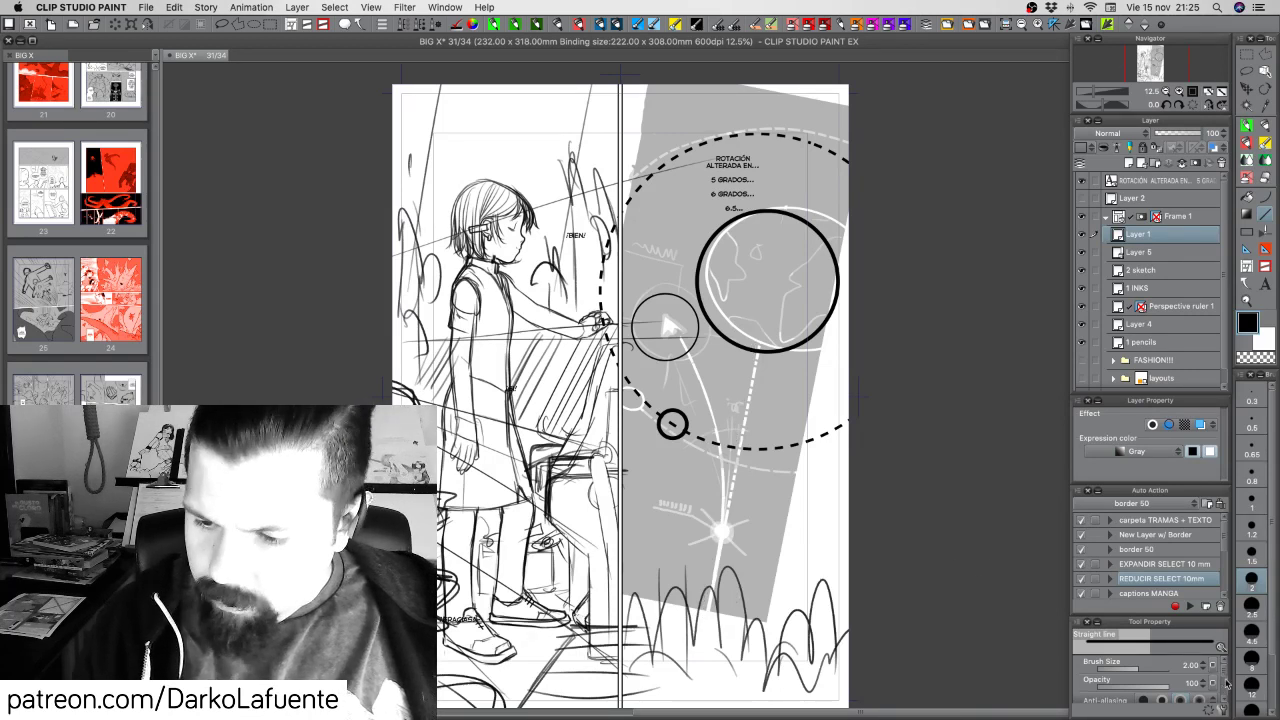
scroll(1226, 683, "down", 3)
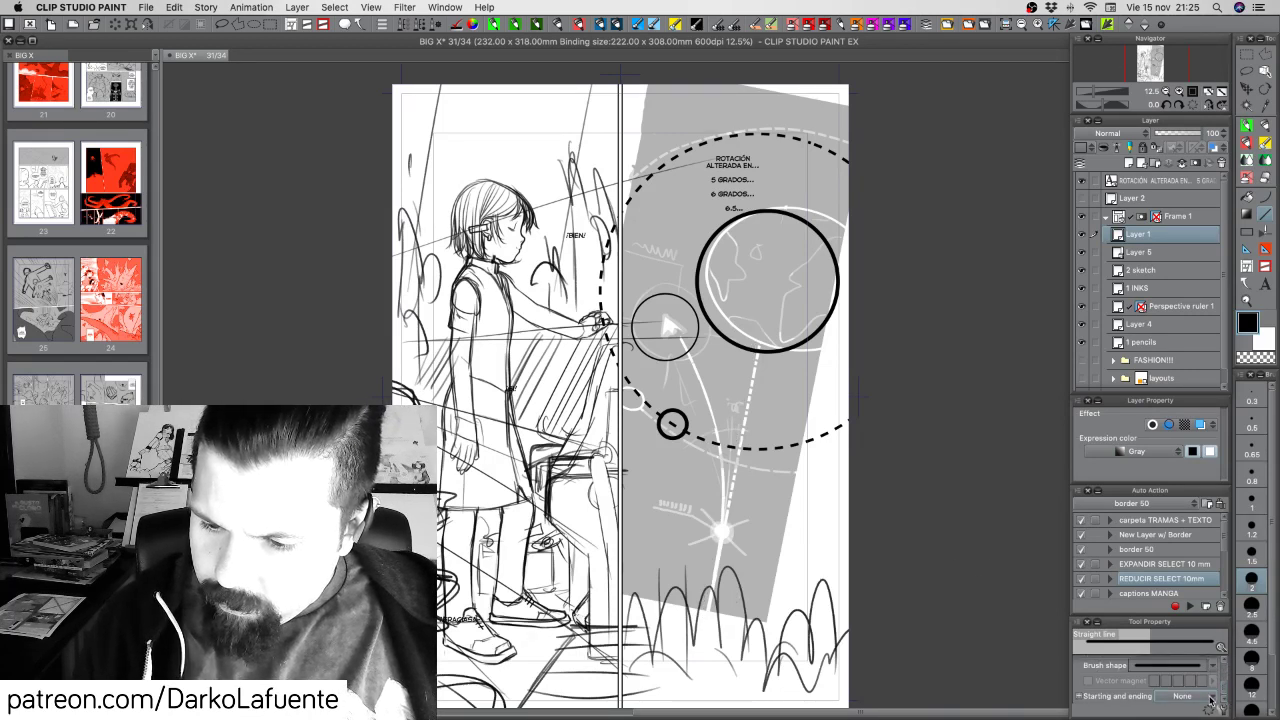
left_click(1213, 665)
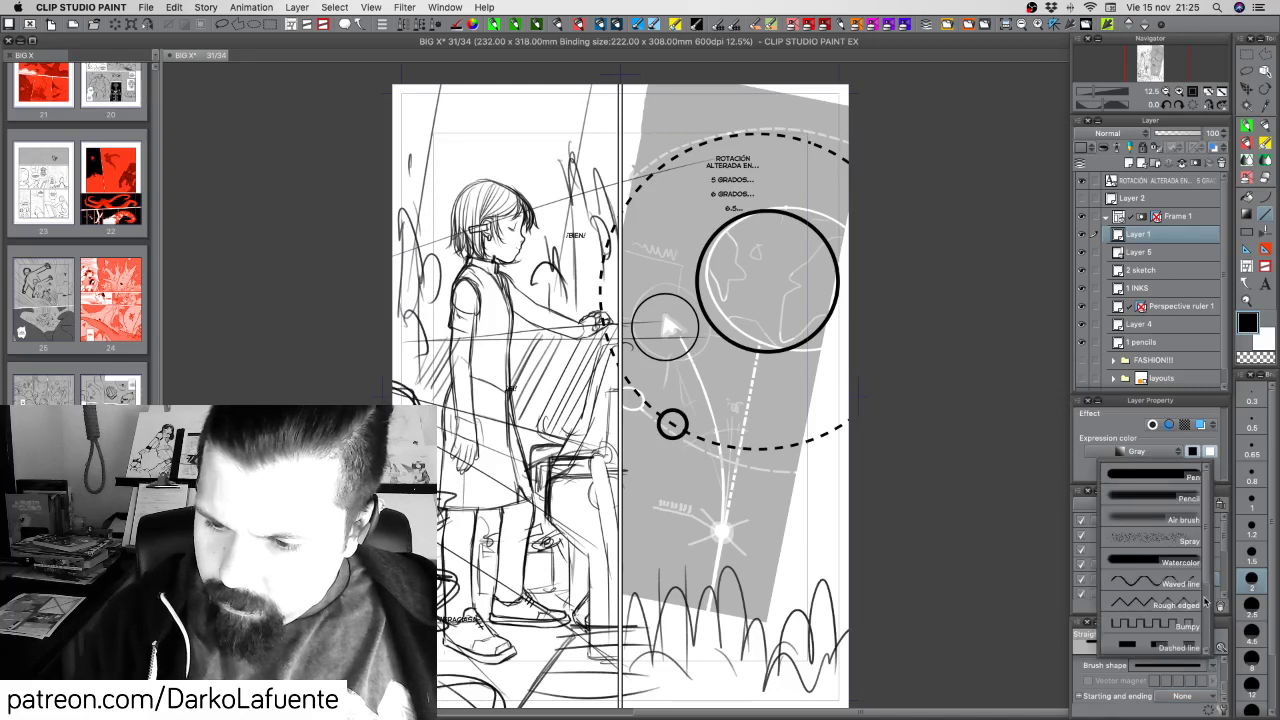
scroll(1204, 601, "down", 3)
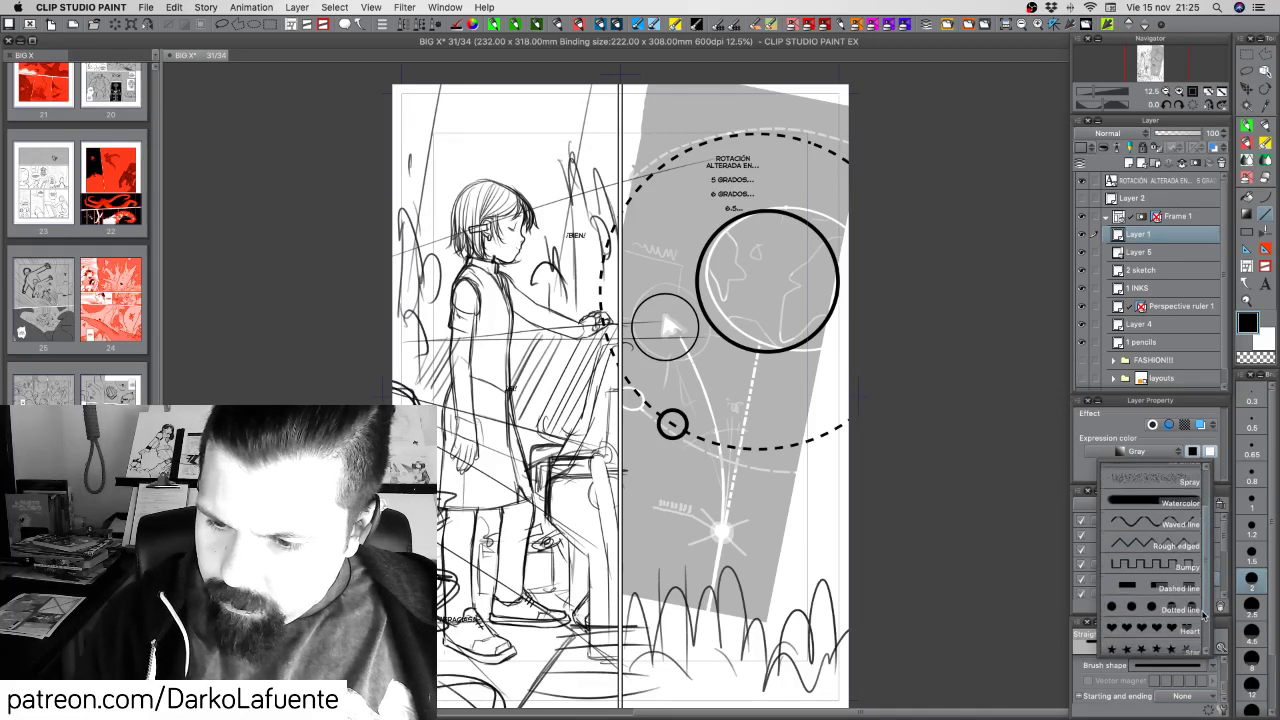
left_click(1160, 589)
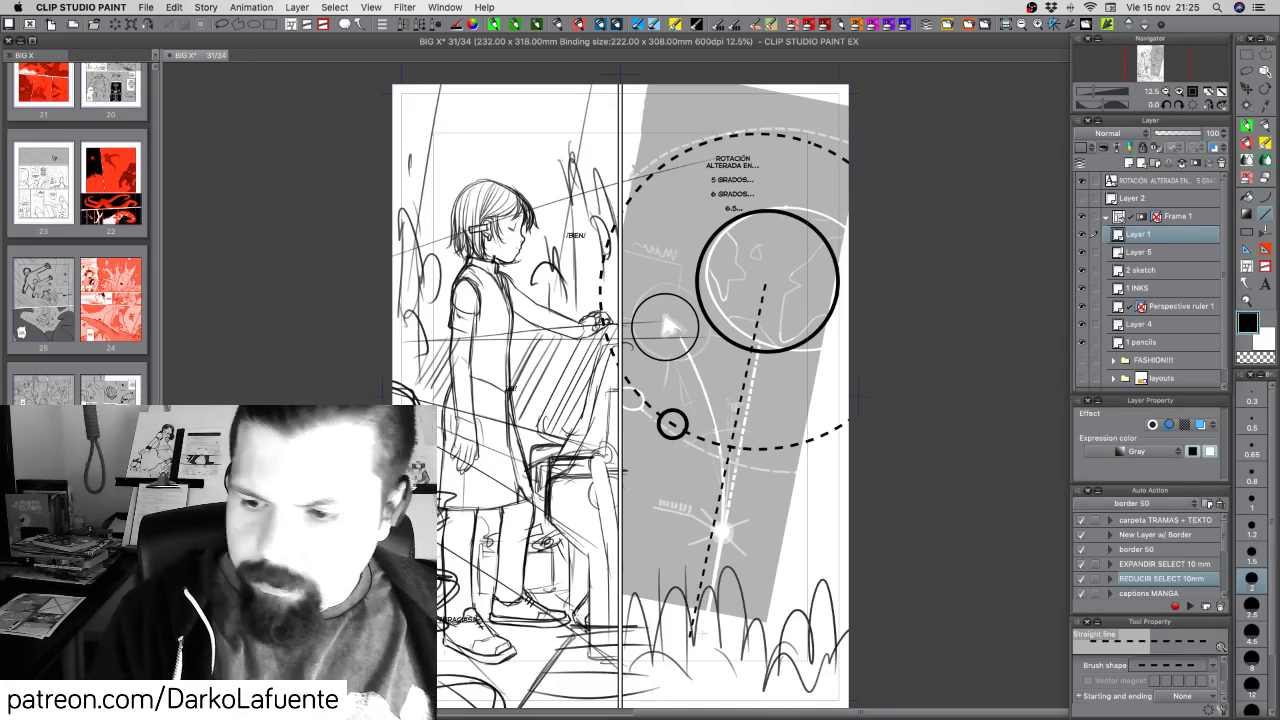
key("super+z")
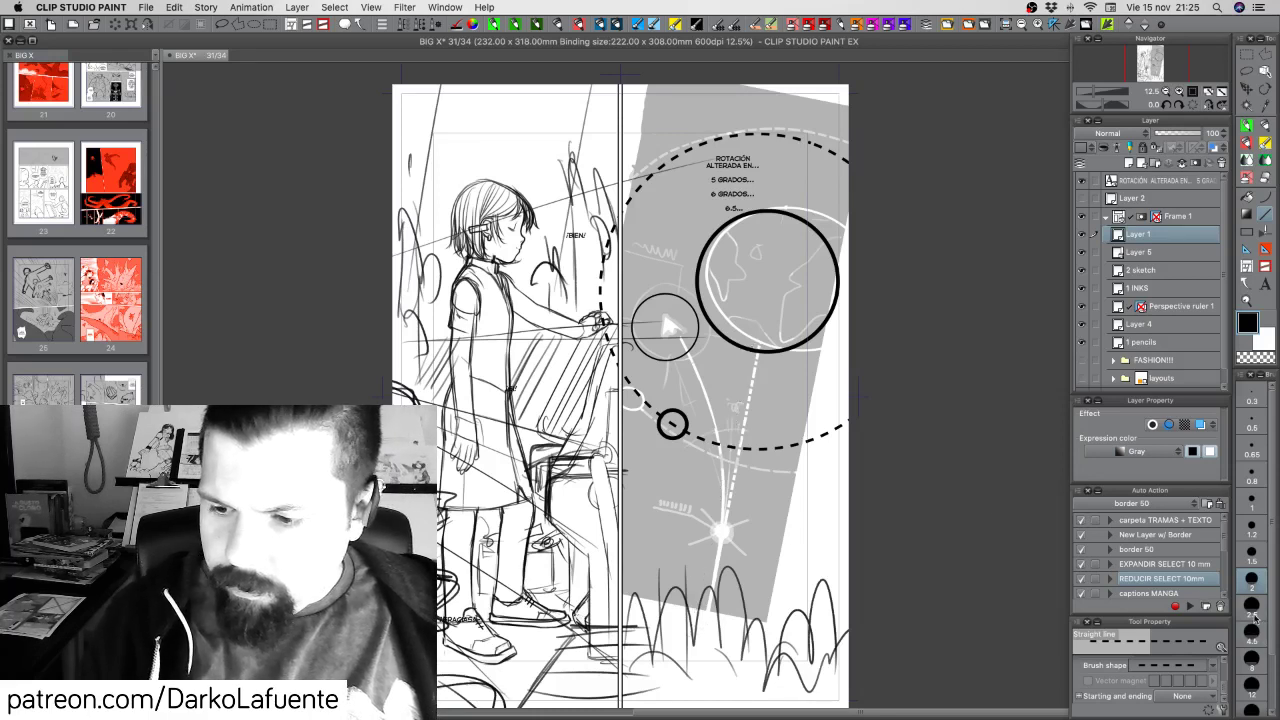
Try tilted and vertical dashed axis lines down from the planet at brush sizes 2.5 and 4.5, undoing each one
left_click(1252, 605)
left_click_drag(762, 283, 696, 648)
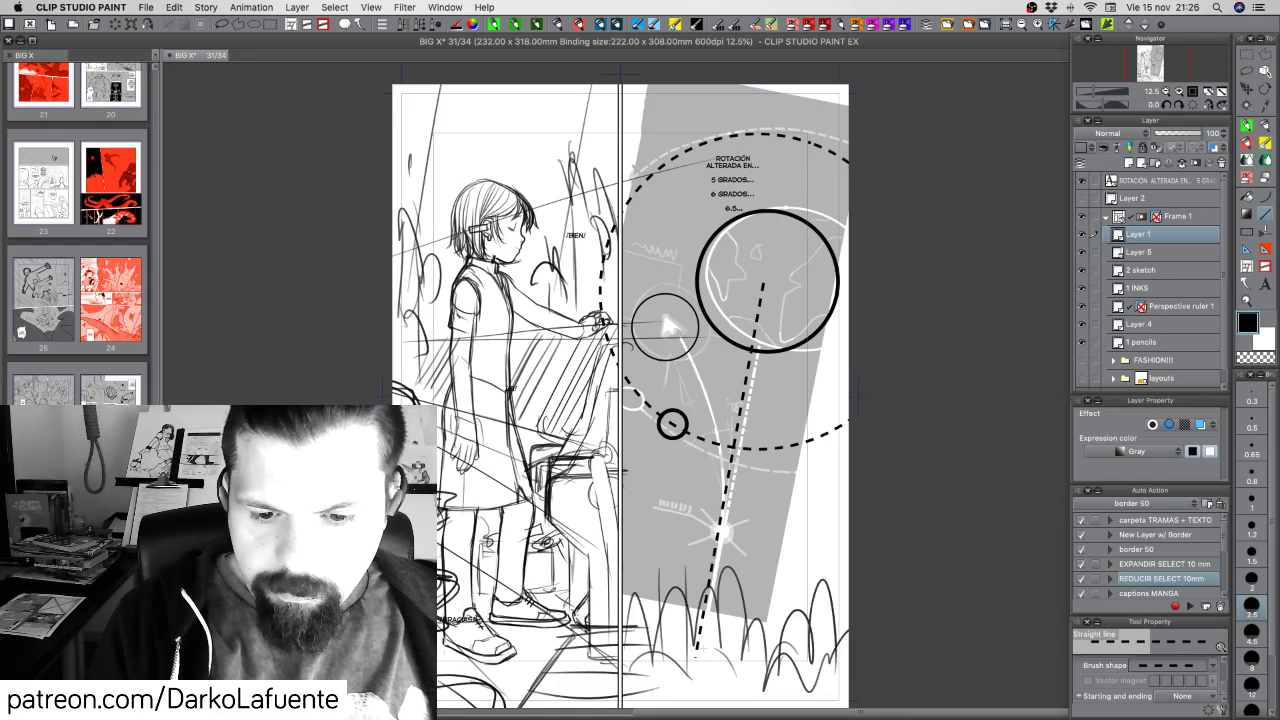
left_click(1251, 630)
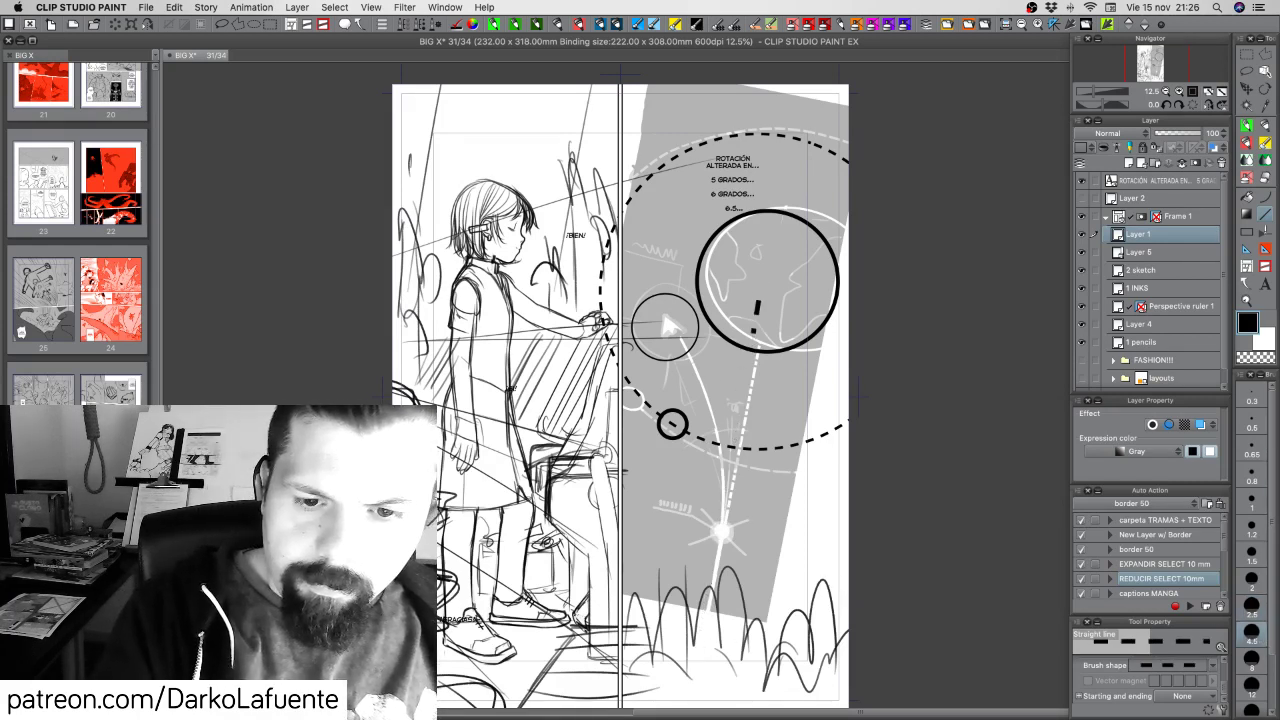
left_click_drag(752, 338, 688, 640)
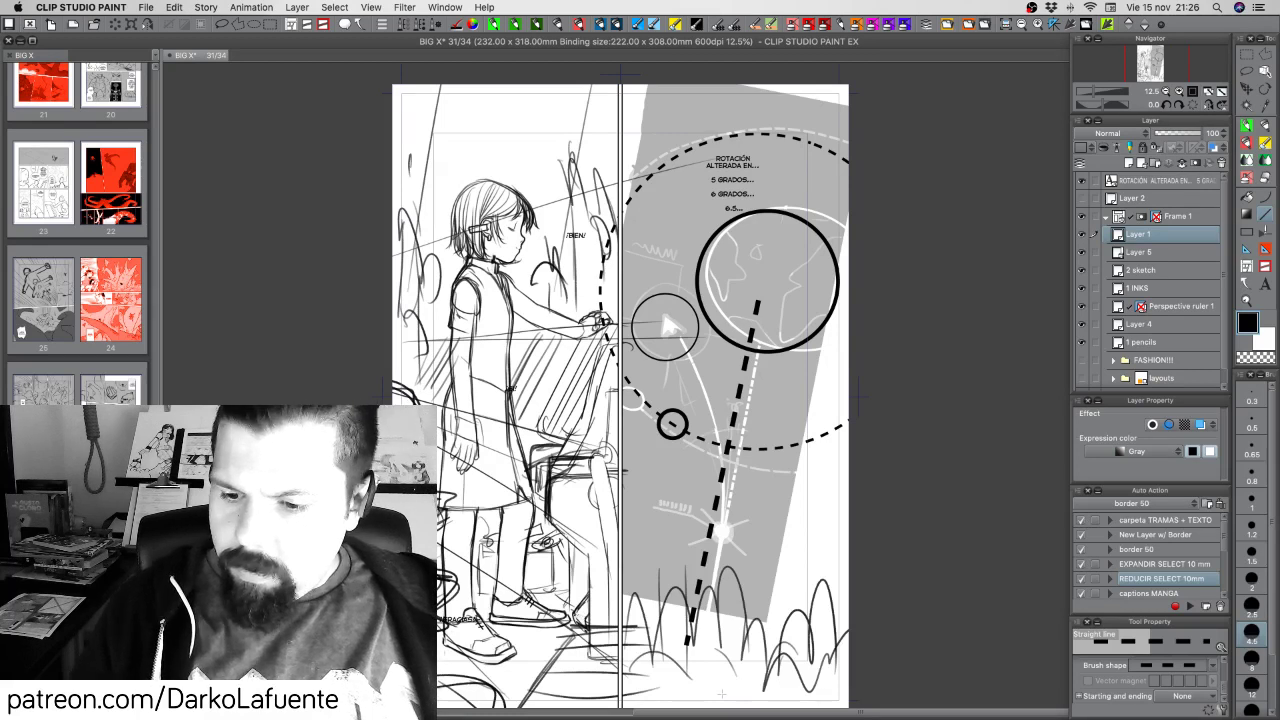
key("super+z")
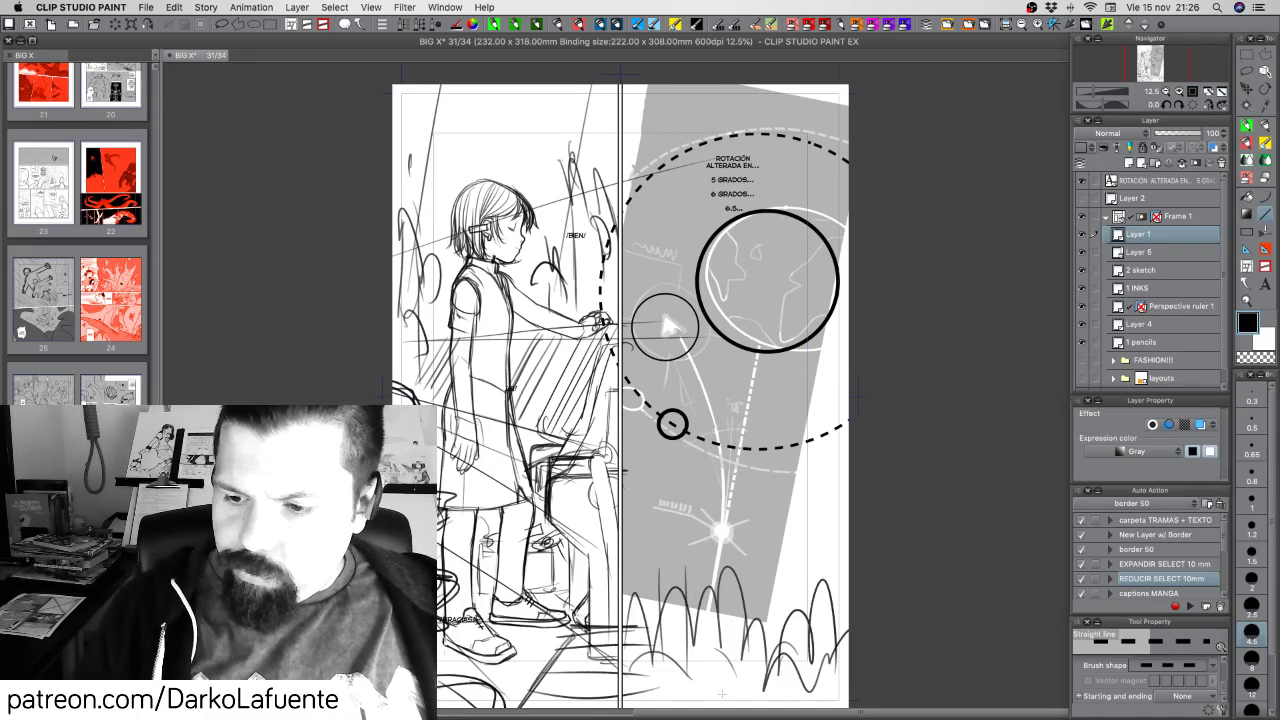
left_click(1251, 606)
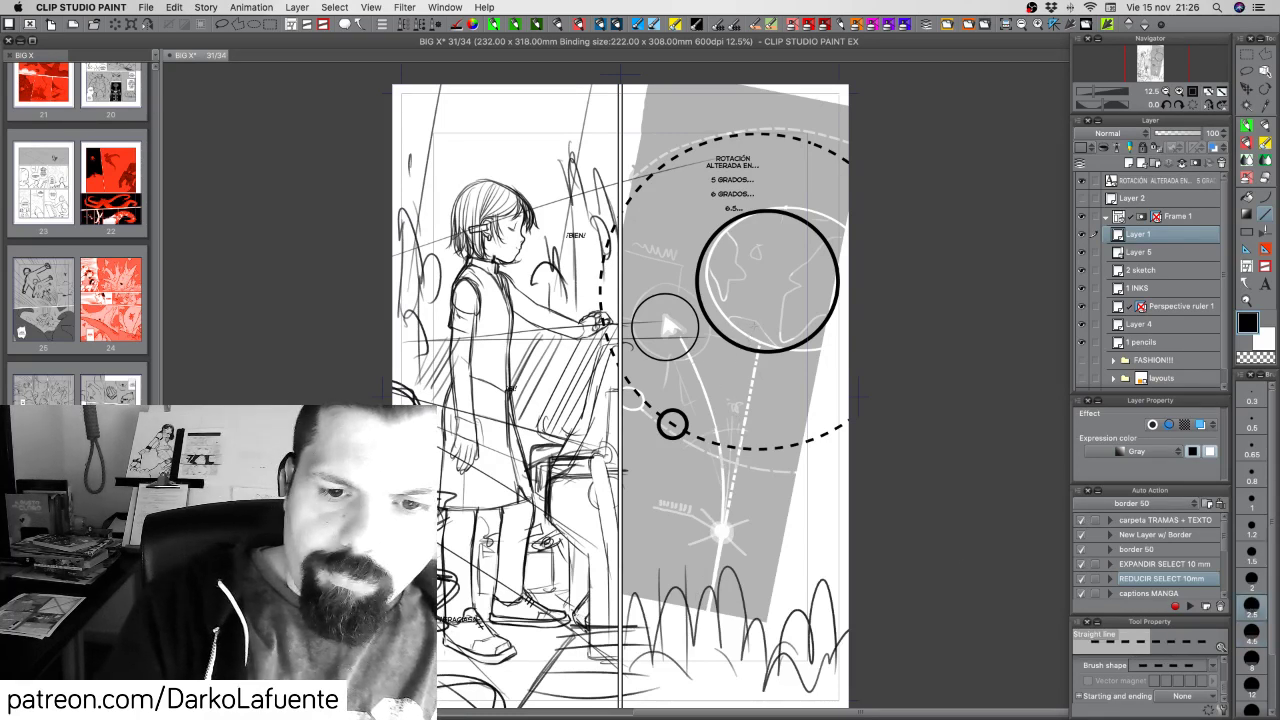
left_click_drag(764, 286, 687, 649)
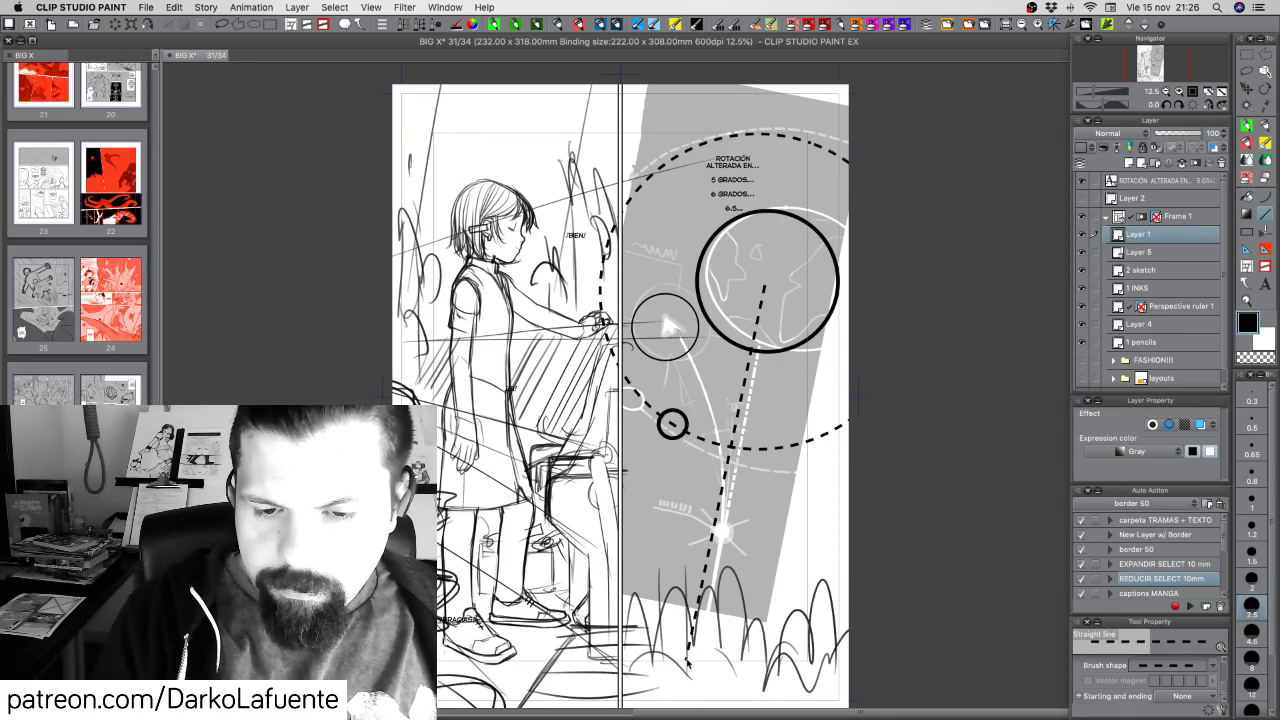
key("super+z")
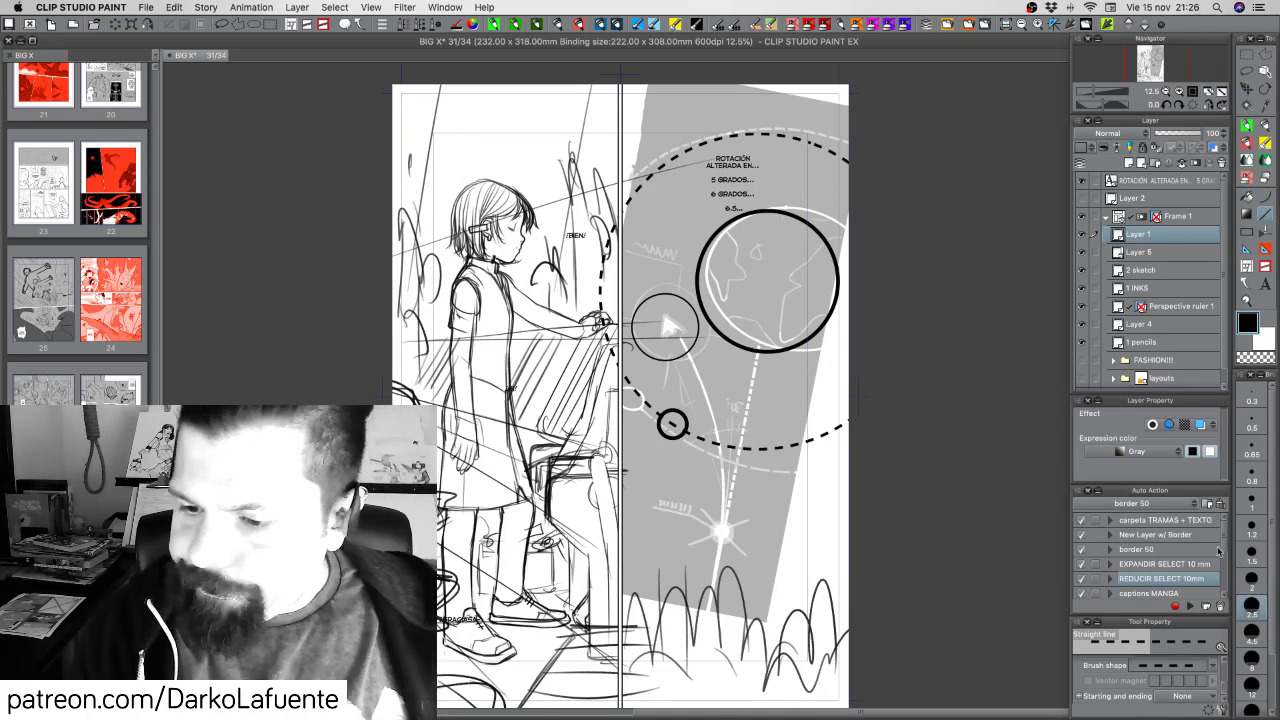
left_click_drag(768, 296, 788, 638)
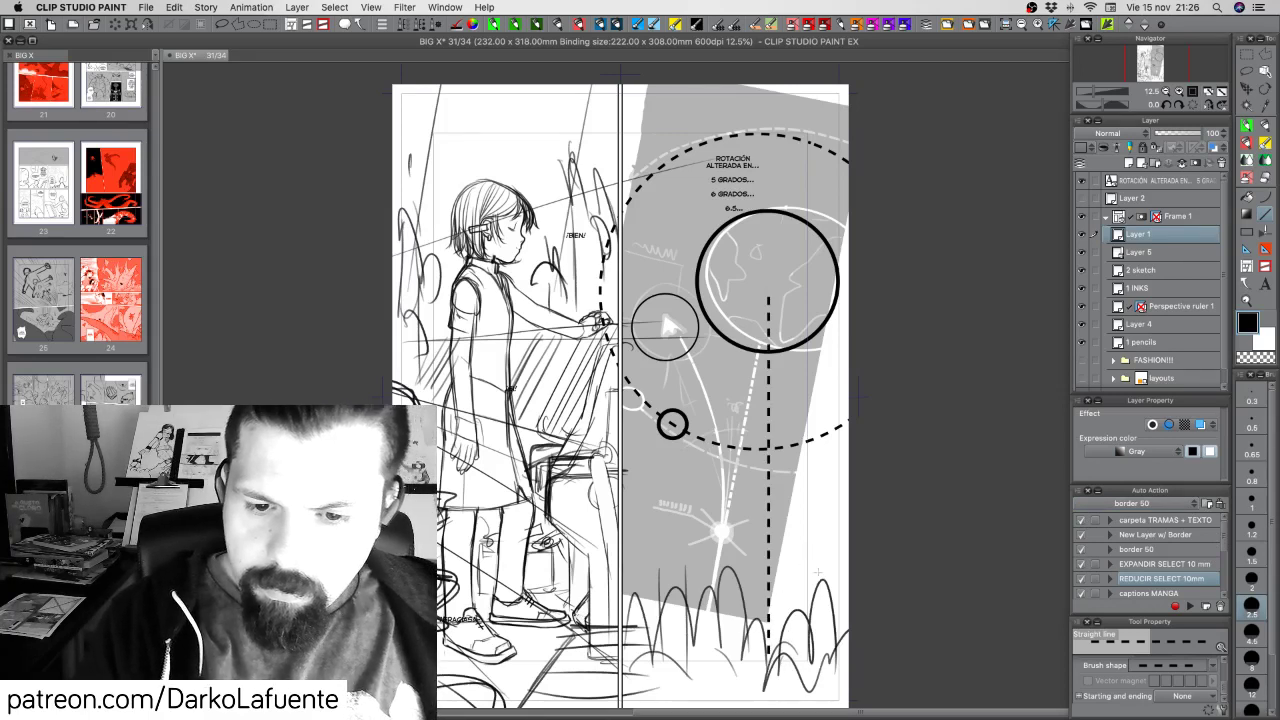
key("super+z")
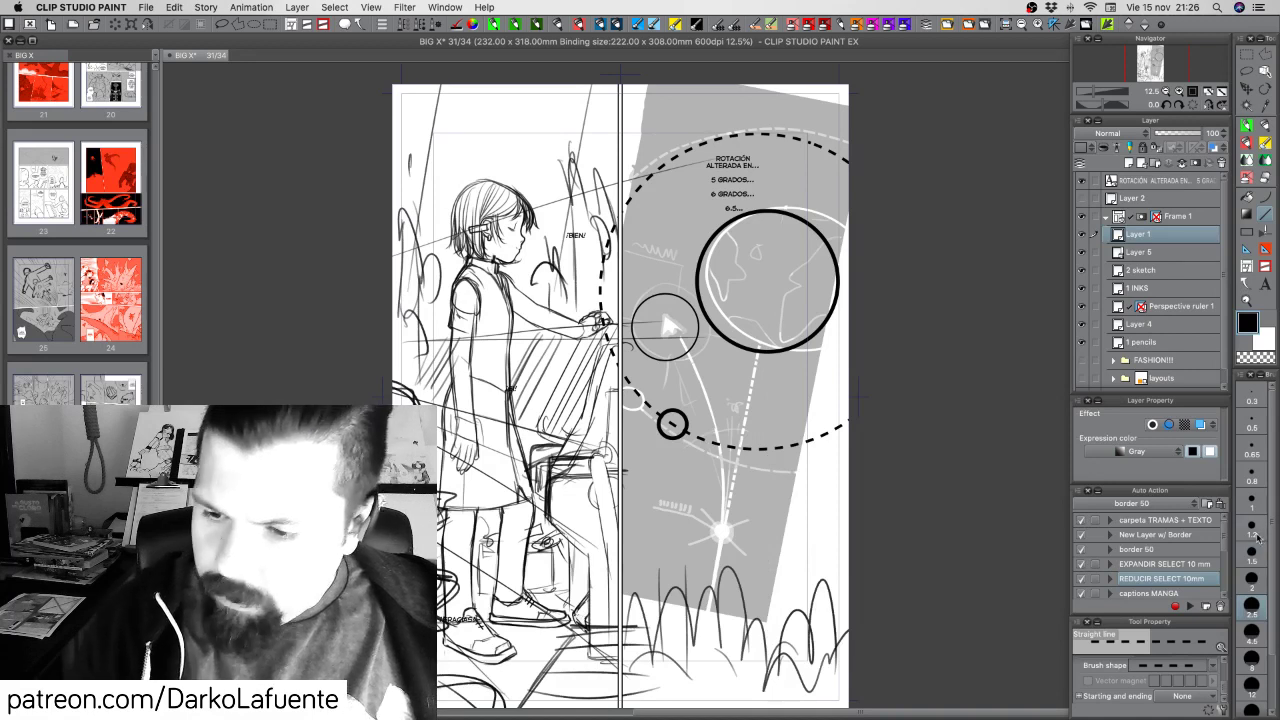
Draw a vertical dashed line down from the planet on Layer 1 at brush size 1.2 and thicken it into square dots
left_click(1255, 537)
left_click_drag(765, 323, 765, 656)
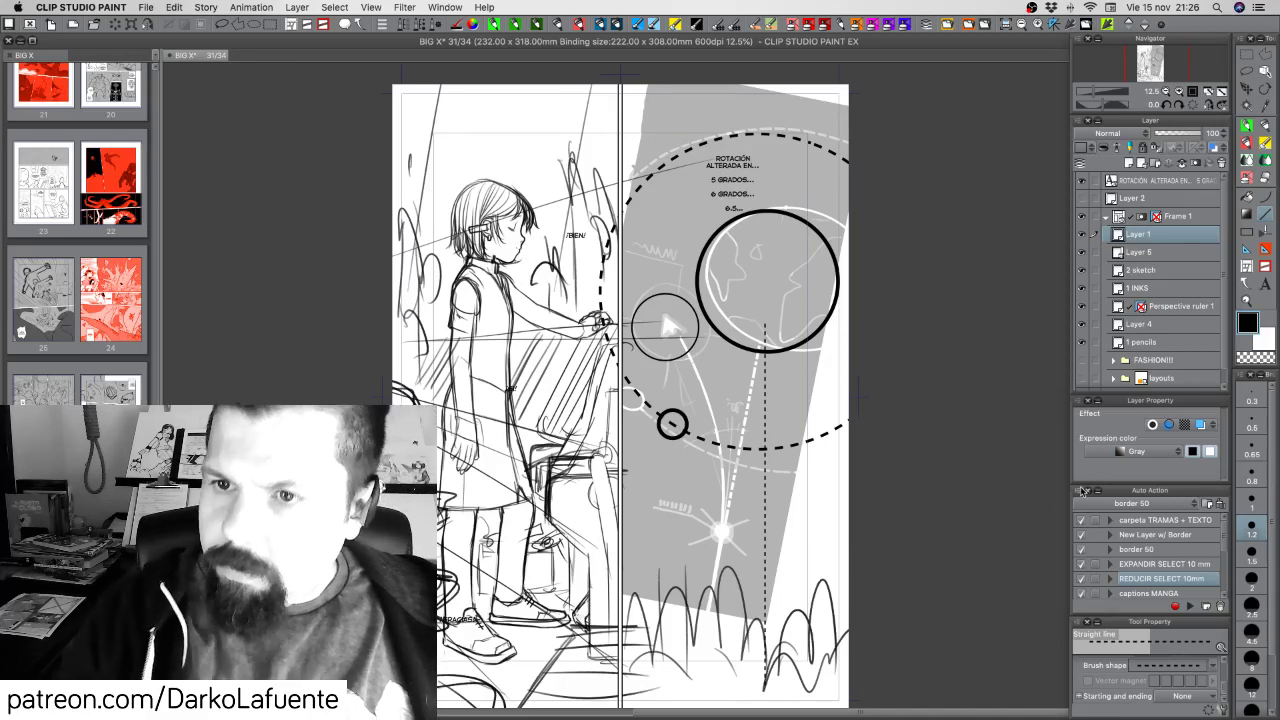
left_click(1178, 91)
left_click(1178, 91)
left_click(1178, 91)
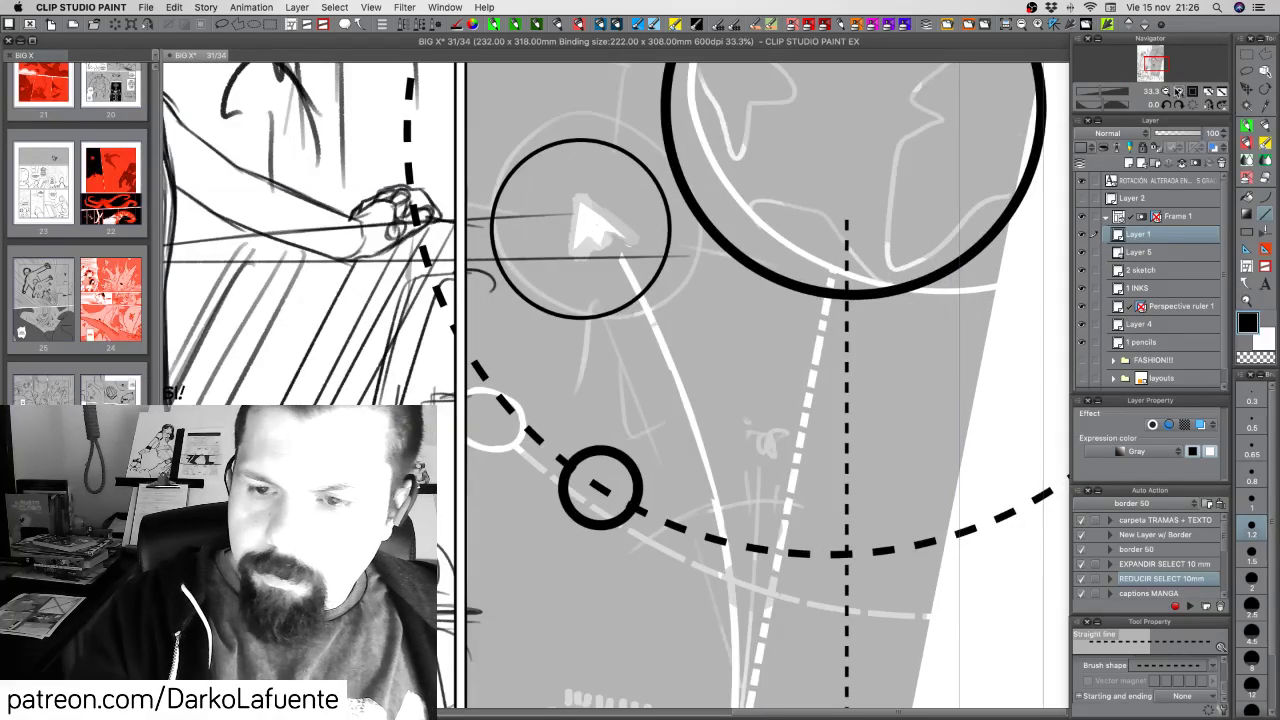
left_click(1178, 91)
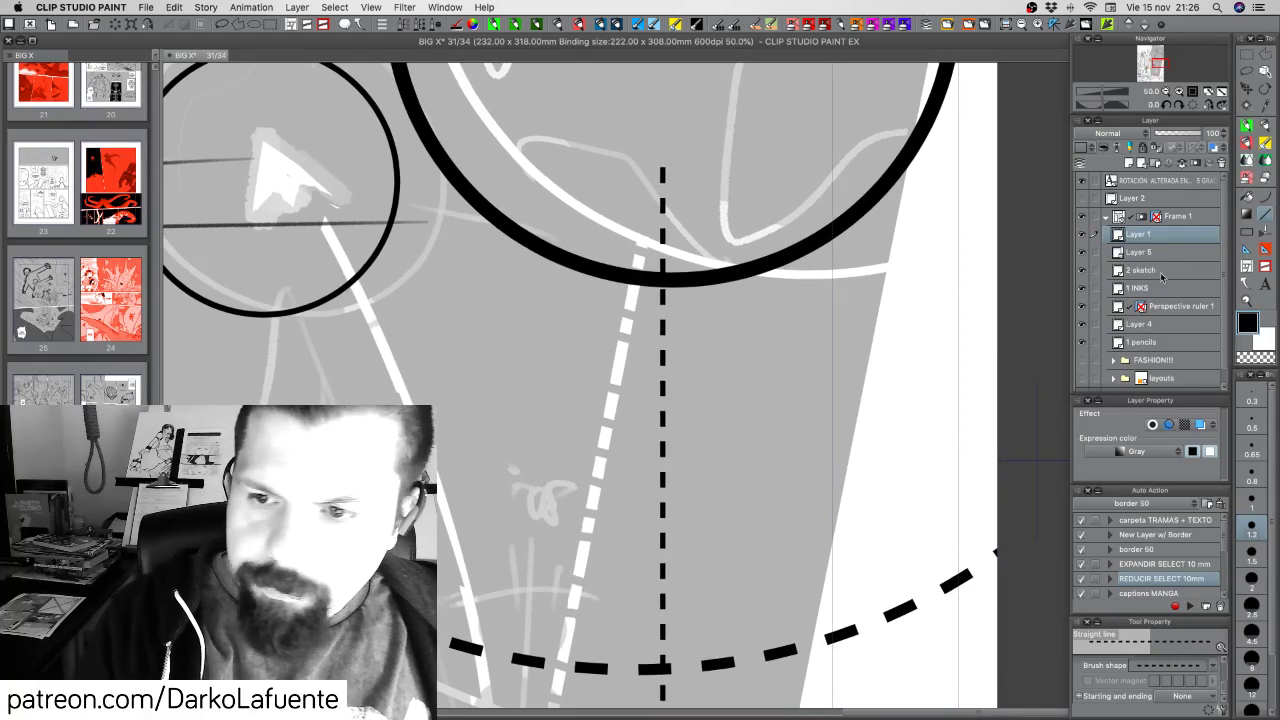
right_click(1160, 236)
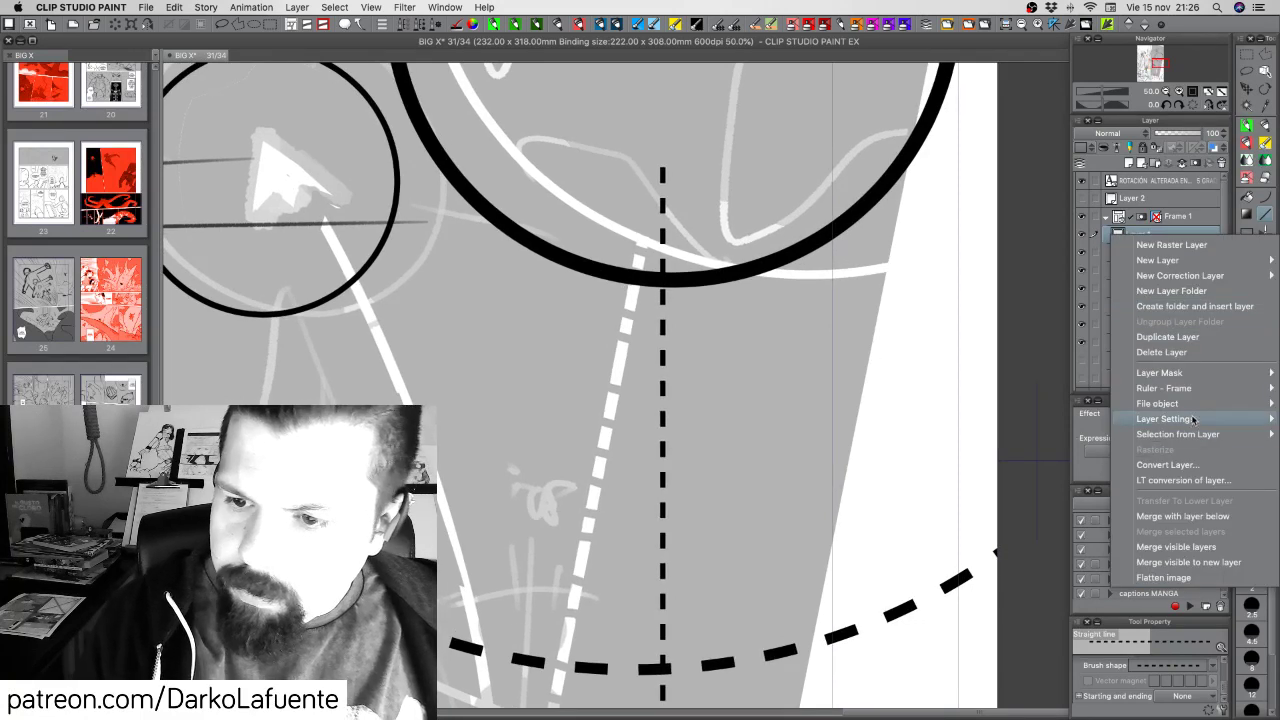
mouse_move(1192, 419)
left_click(1016, 434)
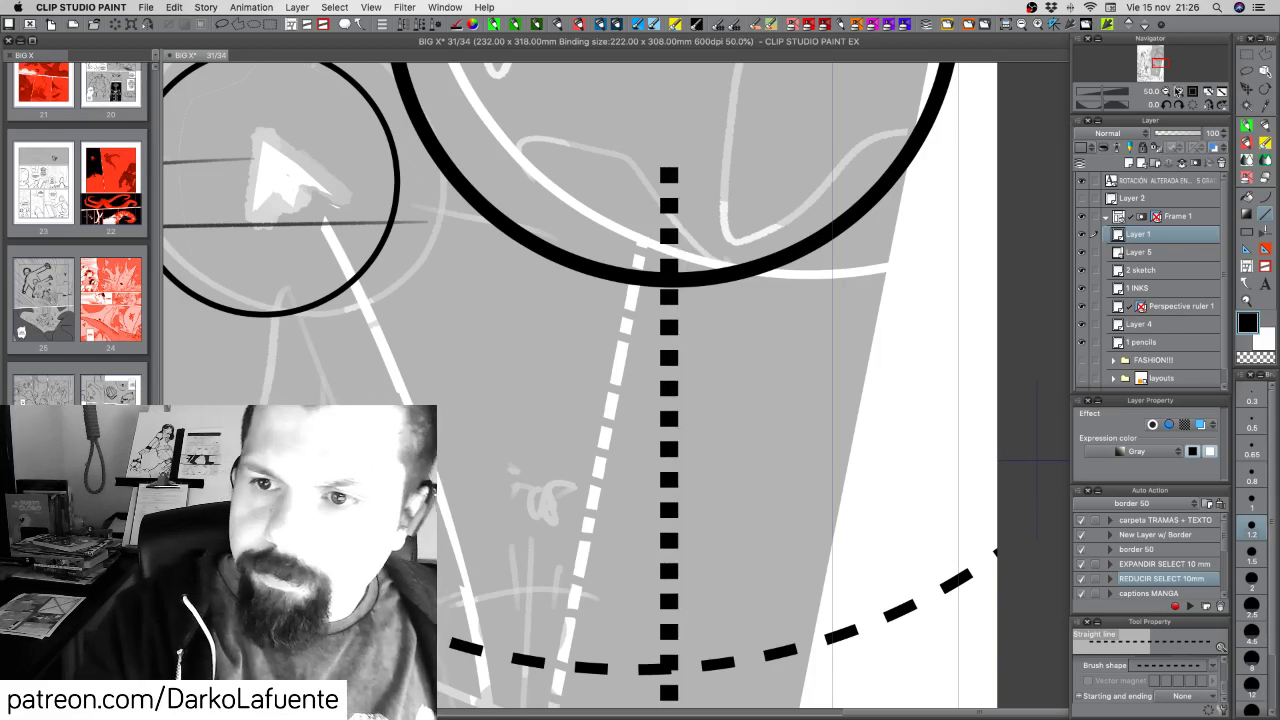
Check Layer 5's lines by hiding and showing it, and try a dashed curve toward the arrow circle at brush size 0.65
left_click(1166, 91)
left_click(1166, 91)
left_click(1166, 91)
left_click(1166, 91)
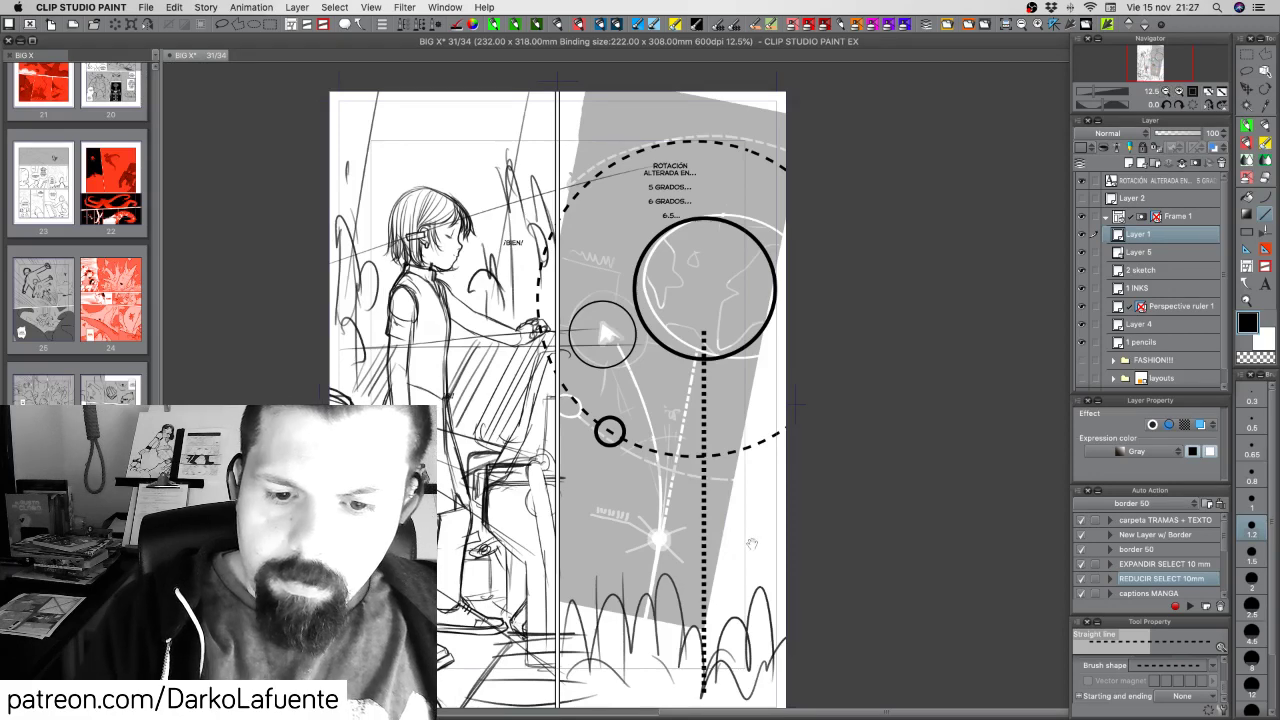
left_click_drag(746, 547, 783, 503)
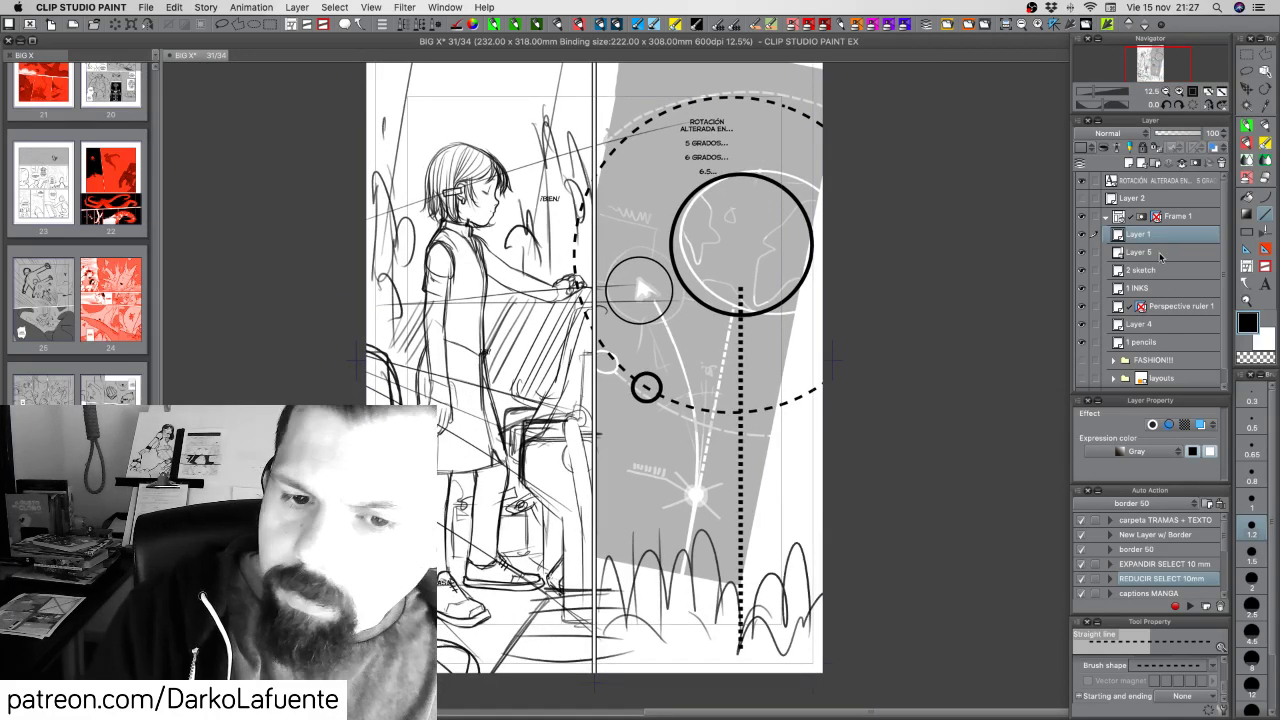
left_click(1082, 253)
left_click(1082, 253)
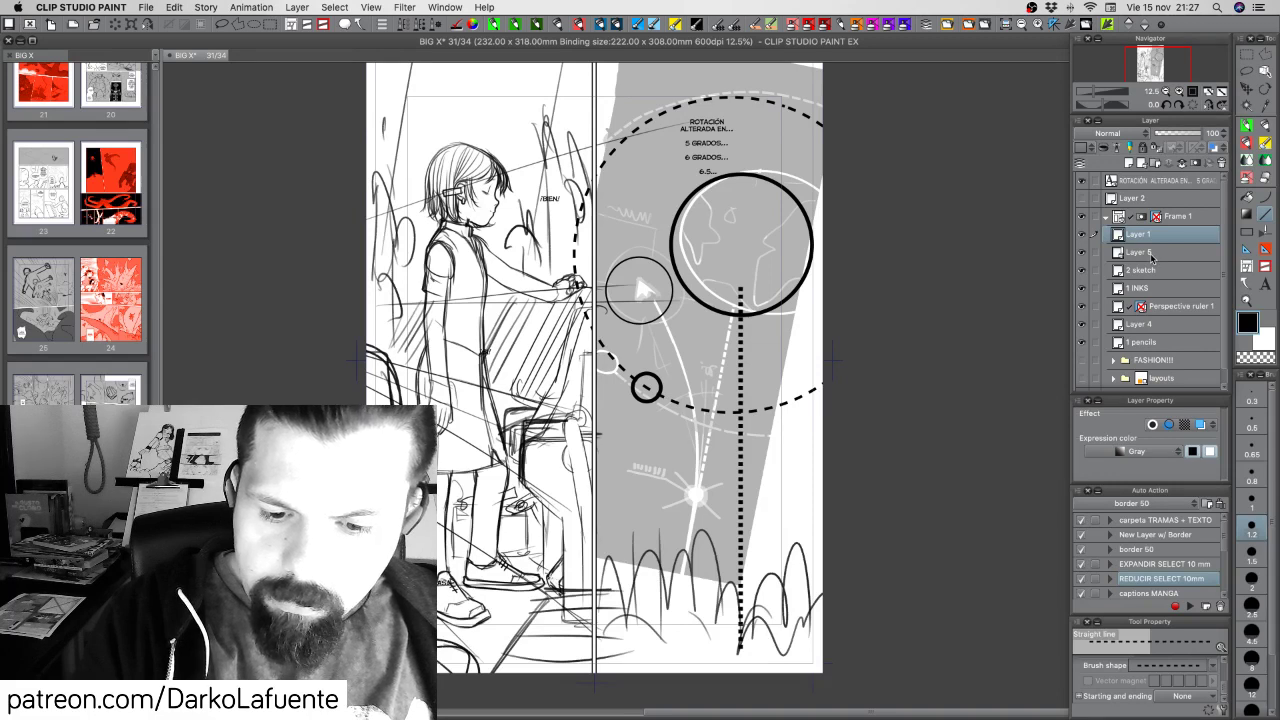
left_click(1267, 198)
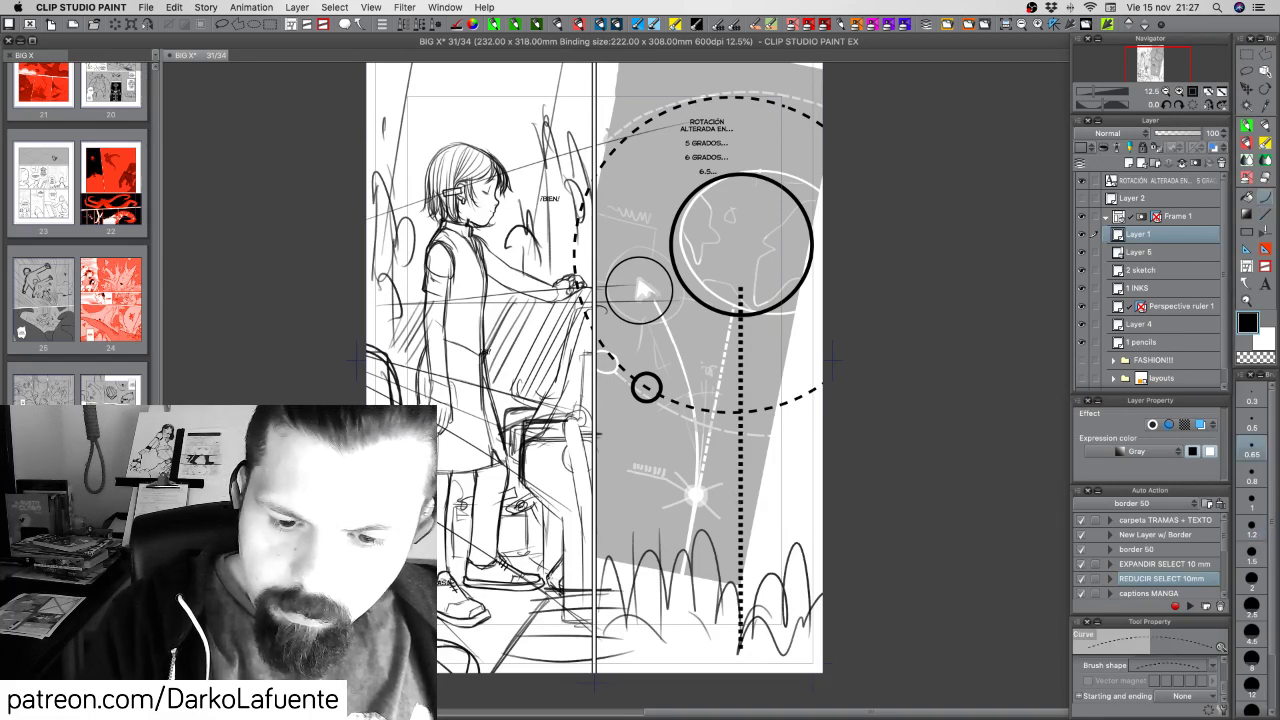
left_click_drag(739, 498, 652, 321)
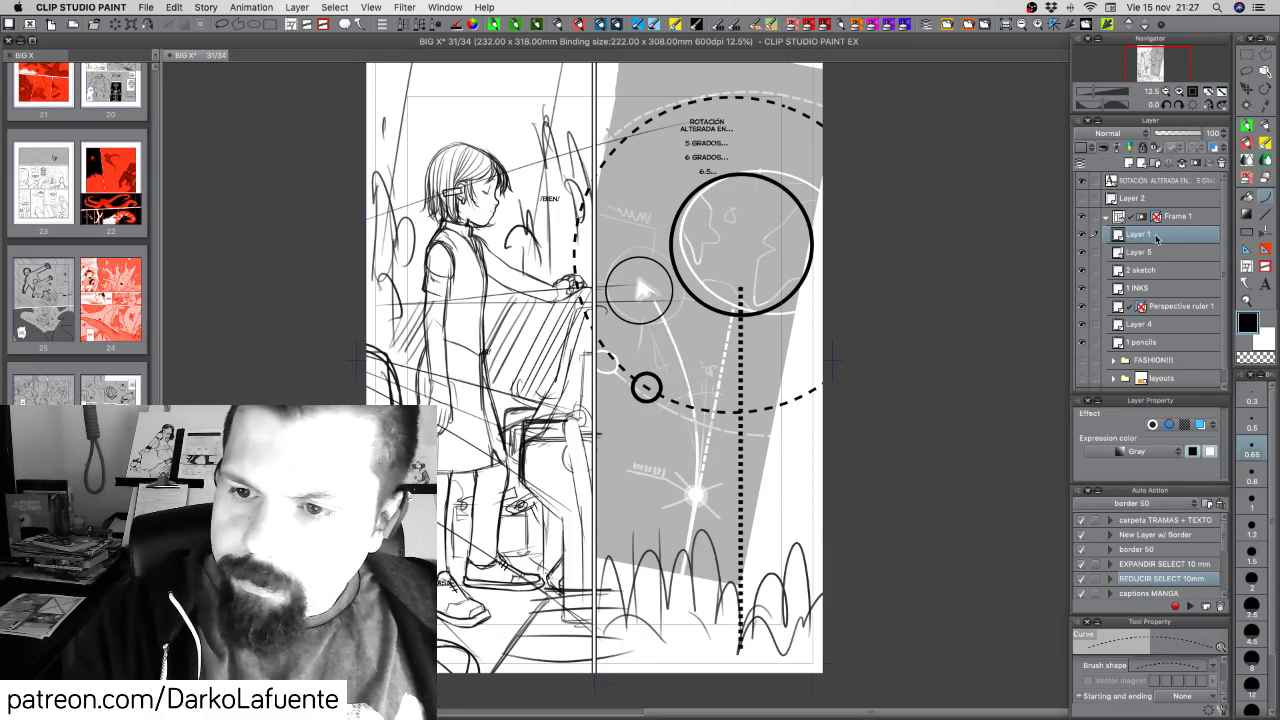
Duplicate Layer 1 as a hidden backup and make the original Layer 1 active
right_click(1160, 236)
left_click(1140, 333)
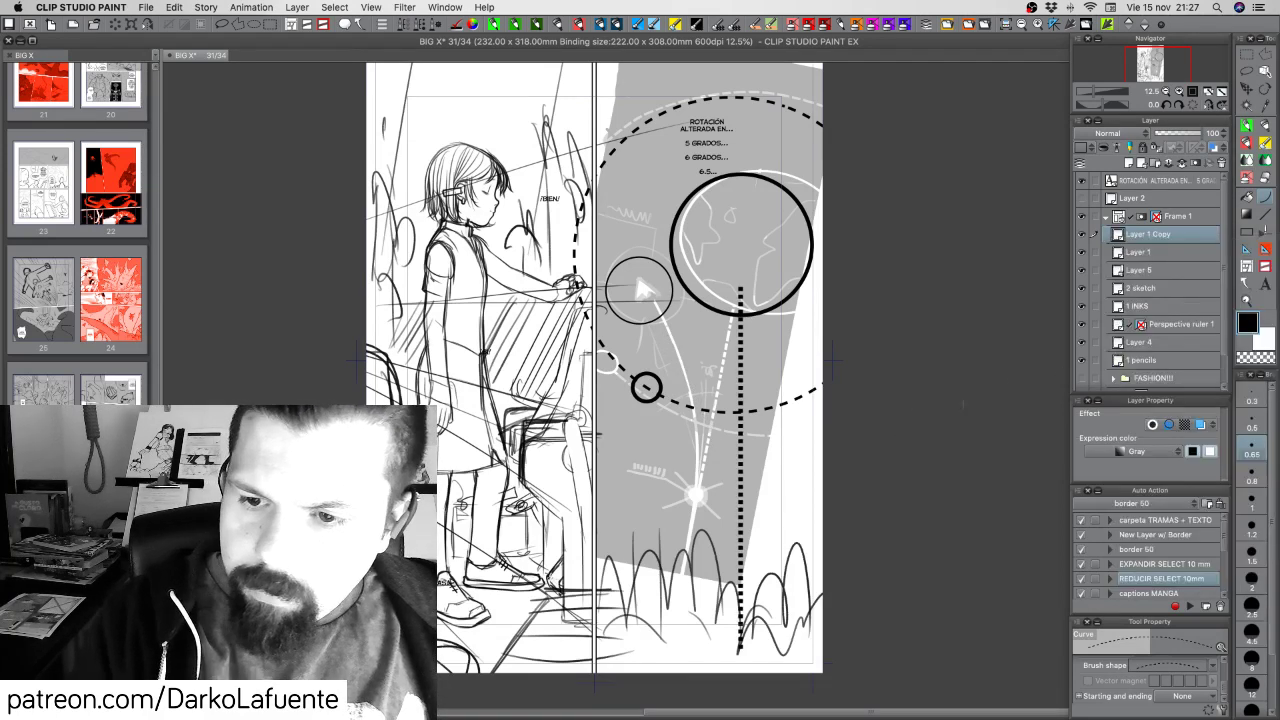
left_click(1120, 256)
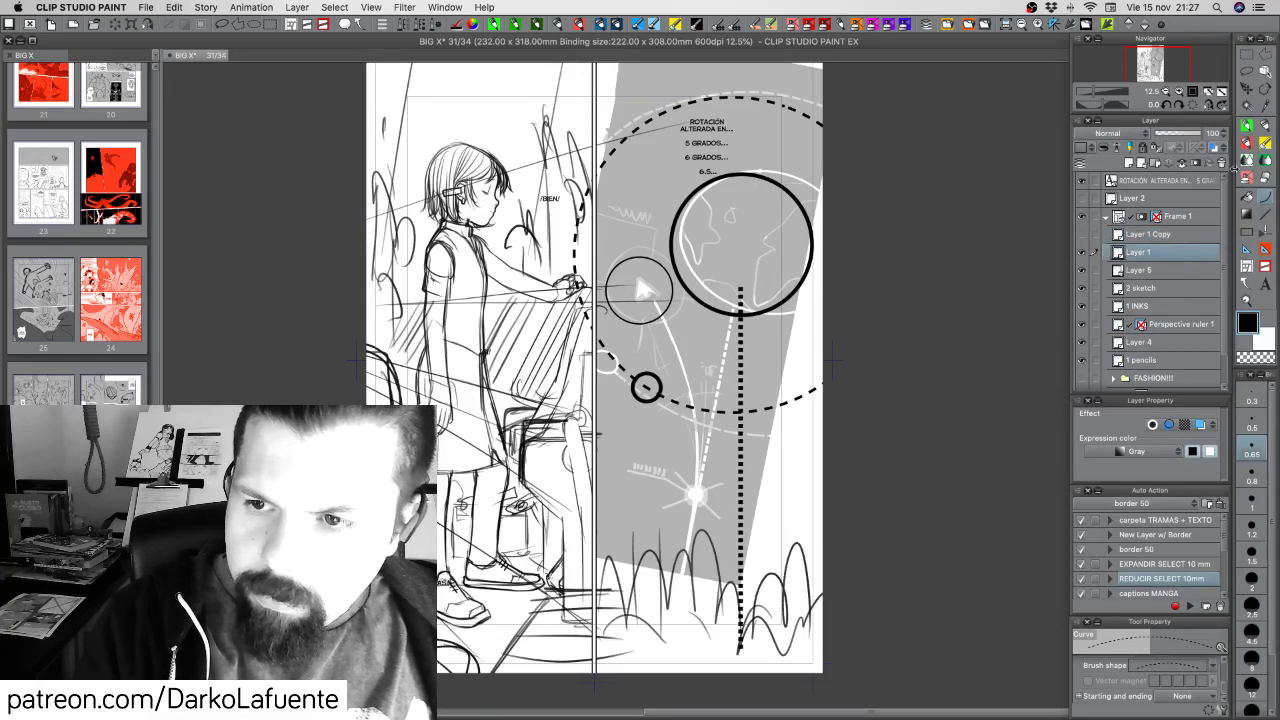
Move and rotate the dotted line on Layer 1 so it follows the sketched tilted axis from the planet through the star
left_click(1247, 92)
left_click_drag(786, 494, 740, 482)
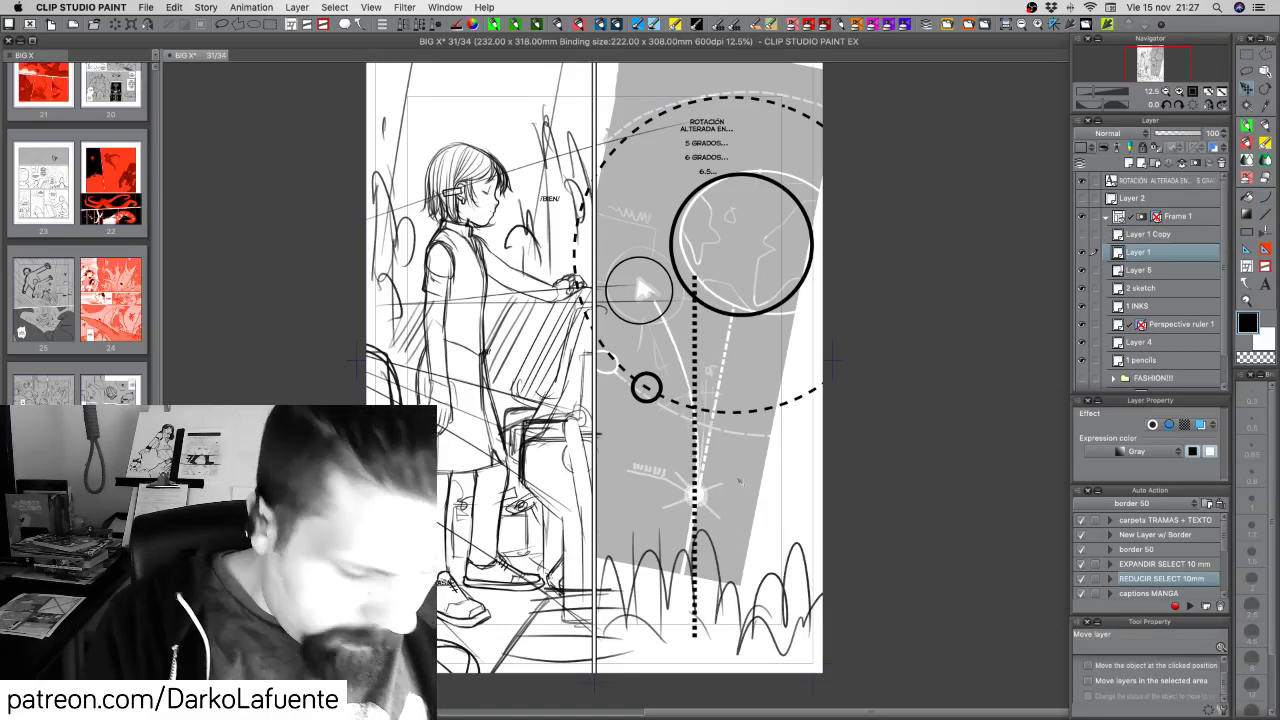
key("super+t")
left_click_drag(757, 534, 744, 543)
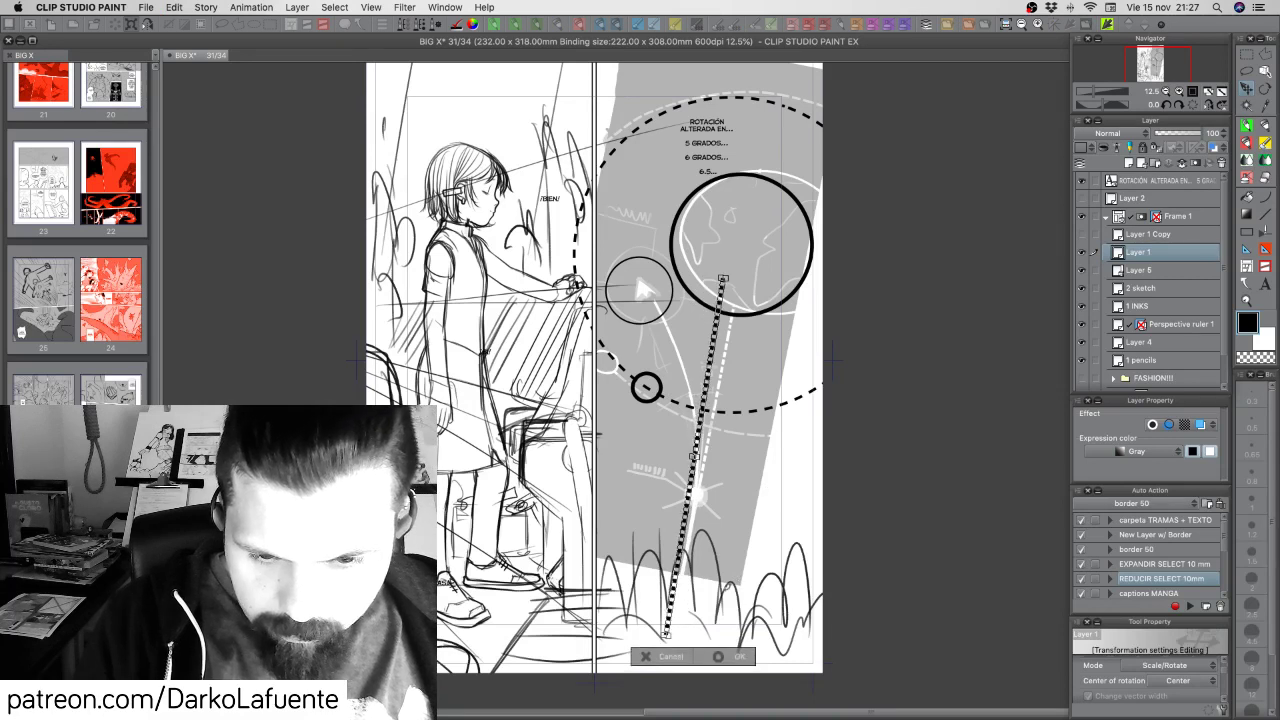
left_click_drag(665, 645, 655, 643)
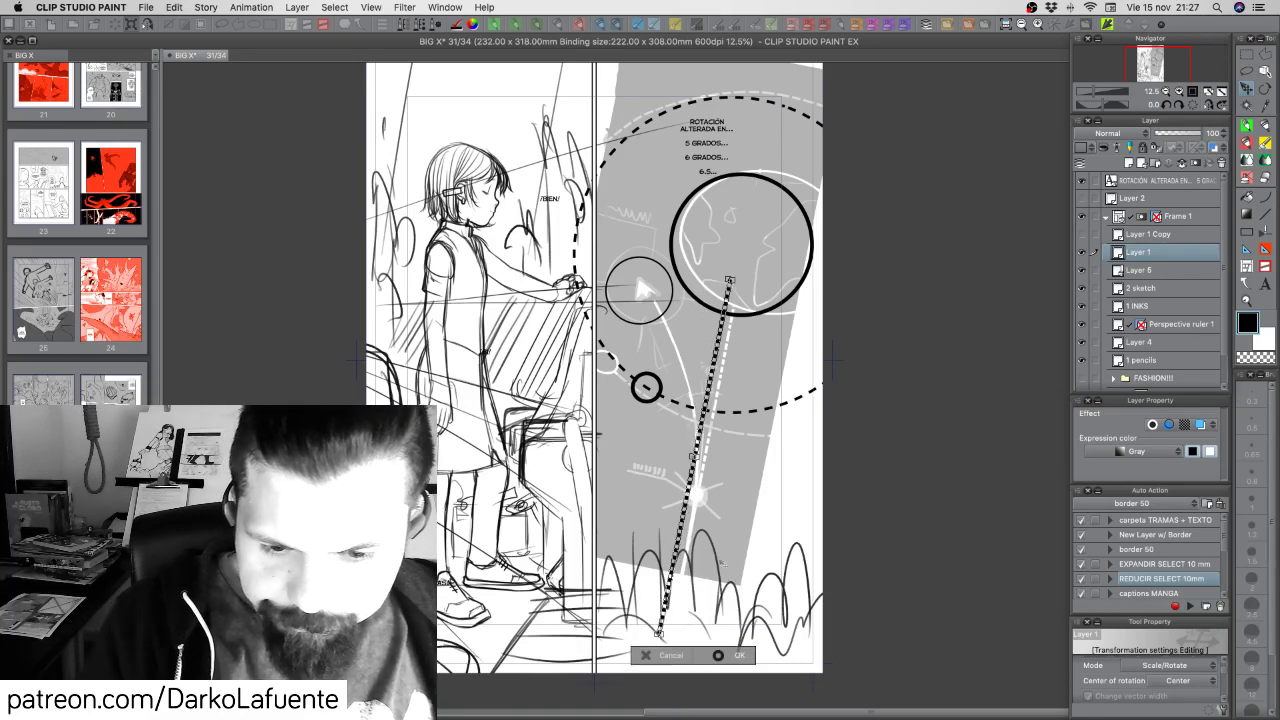
left_click(741, 652)
left_click_drag(743, 514, 745, 521)
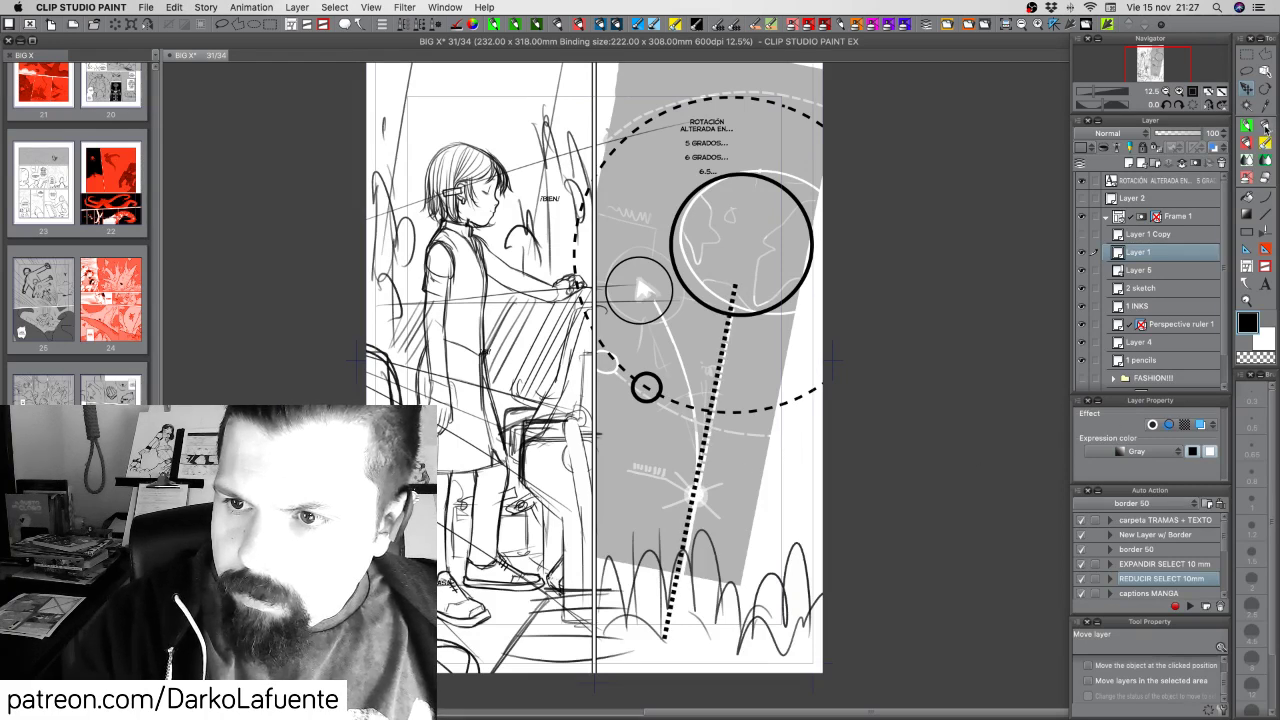
Draw a solid curve on Layer 1 from the star up to the arrow circle, using the Pen brush shape at size 2
left_click(1266, 201)
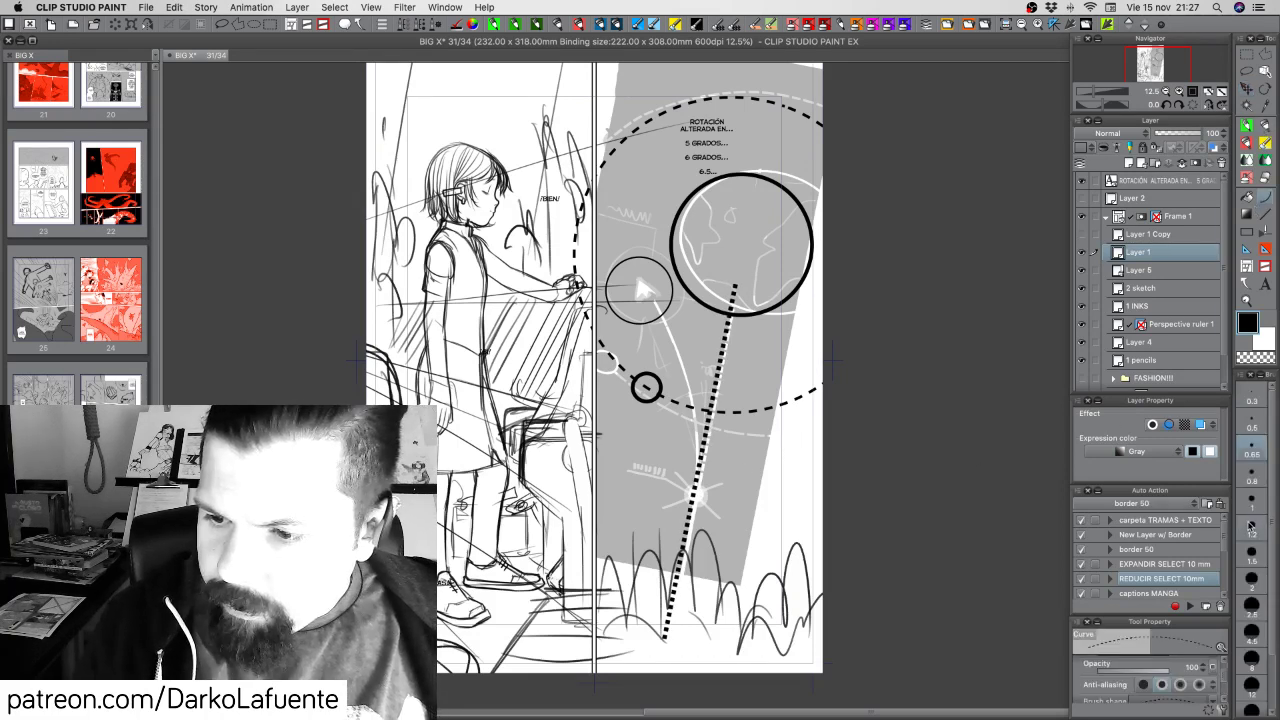
left_click(1252, 579)
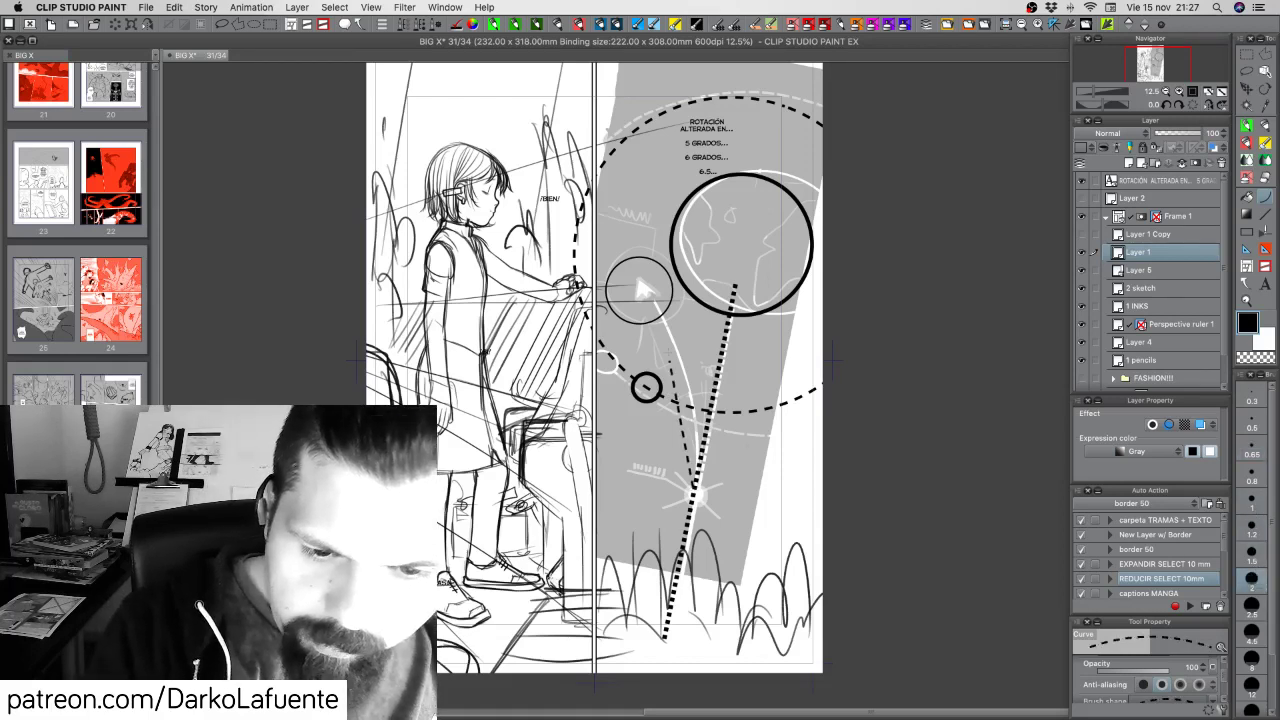
scroll(1227, 688, "down", 2)
left_click(1213, 675)
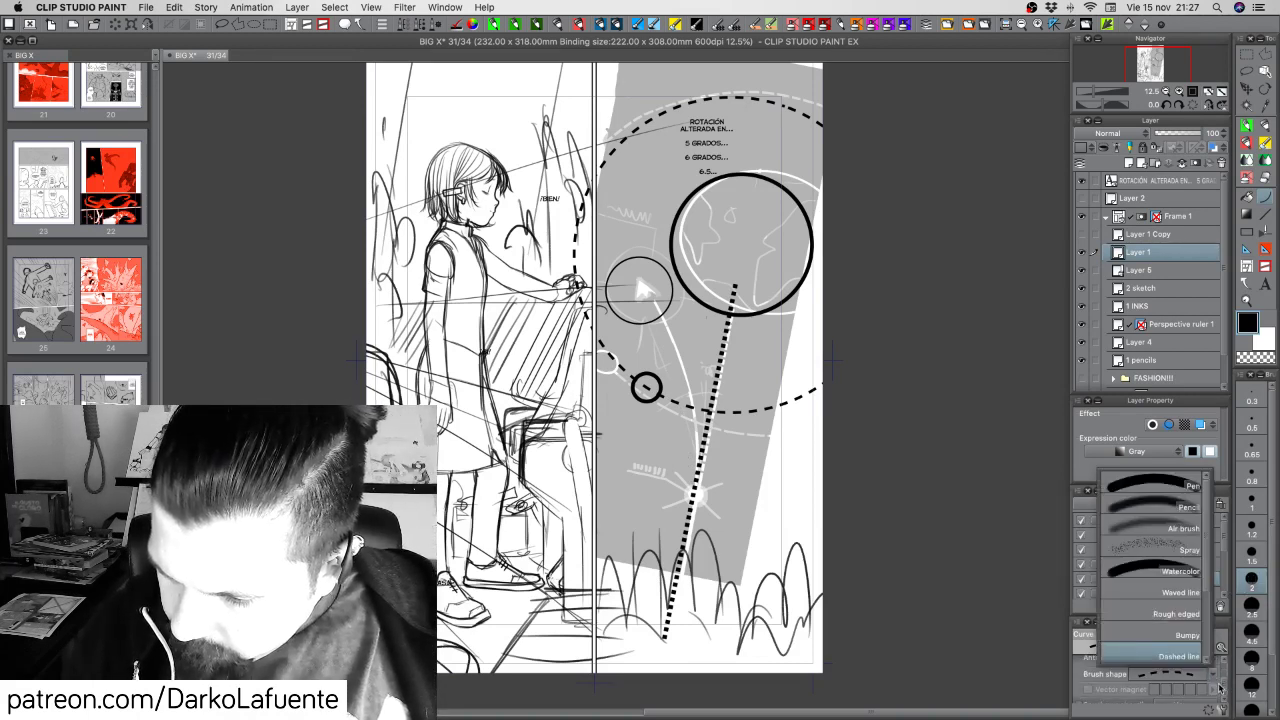
left_click(1177, 486)
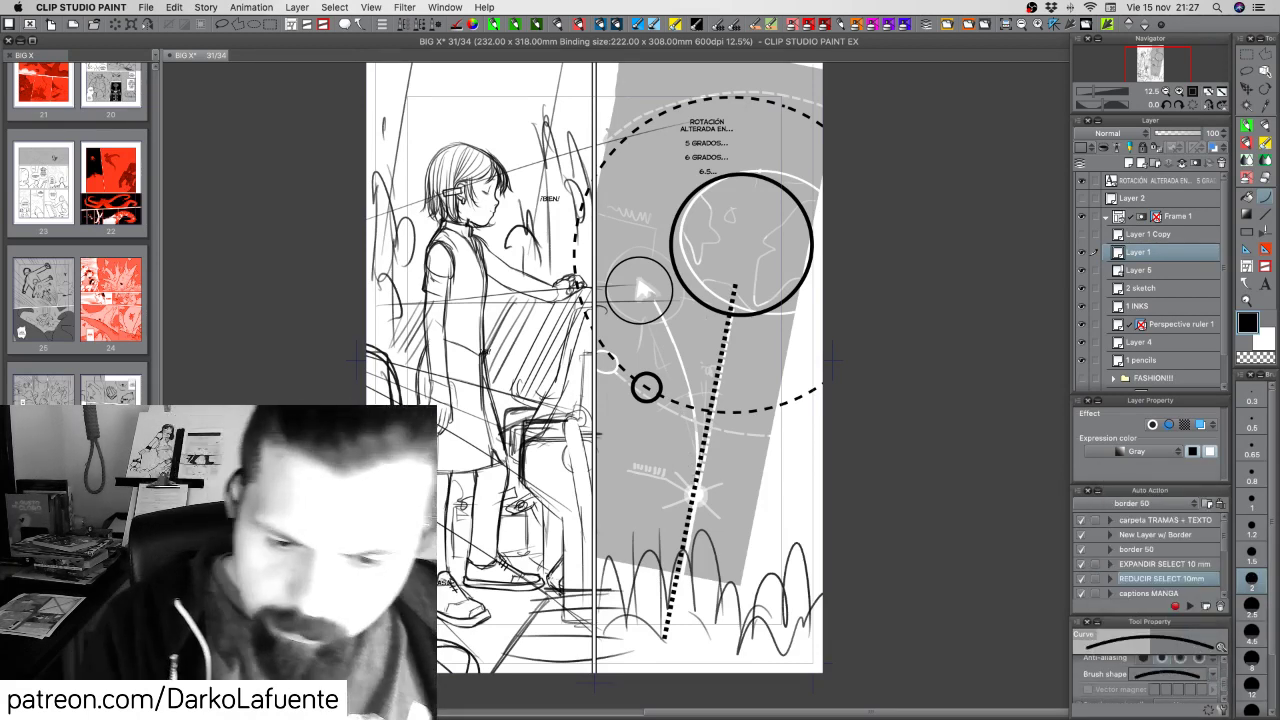
mouse_move(697, 492)
left_mouse_down()
mouse_move(689, 392)
mouse_move(648, 299)
left_mouse_up()
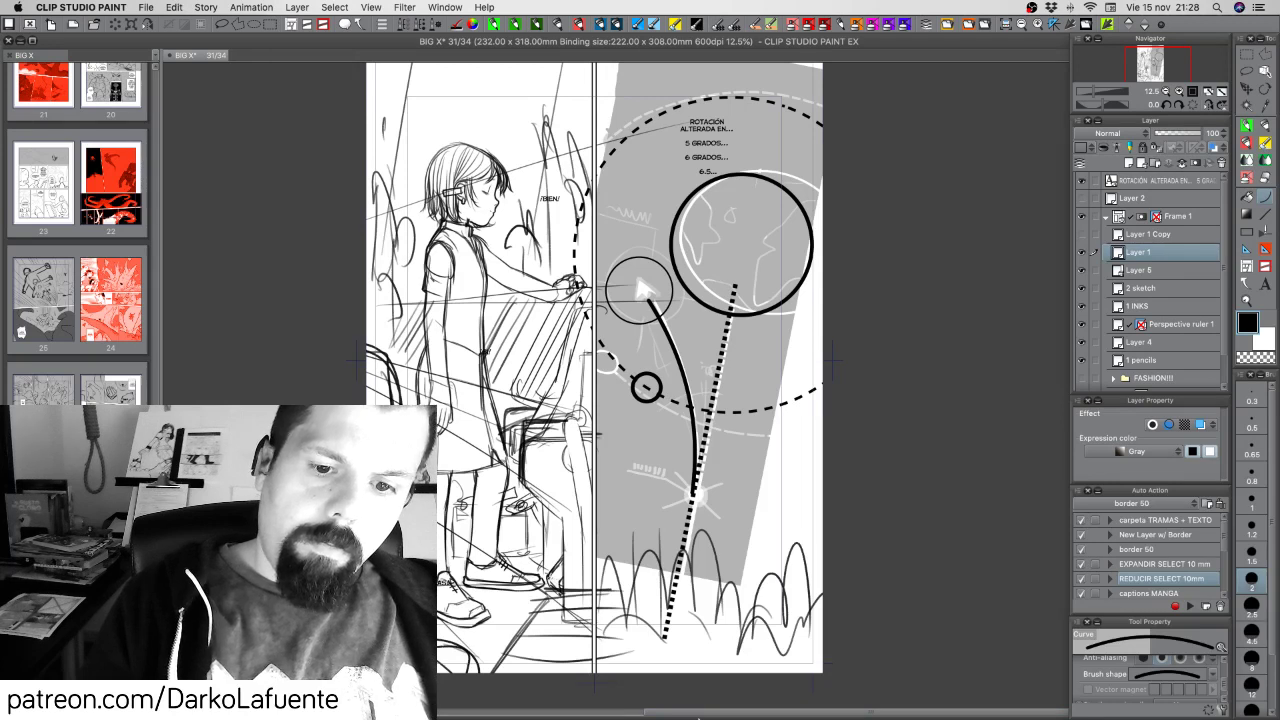
key("super+z")
mouse_move(698, 718)
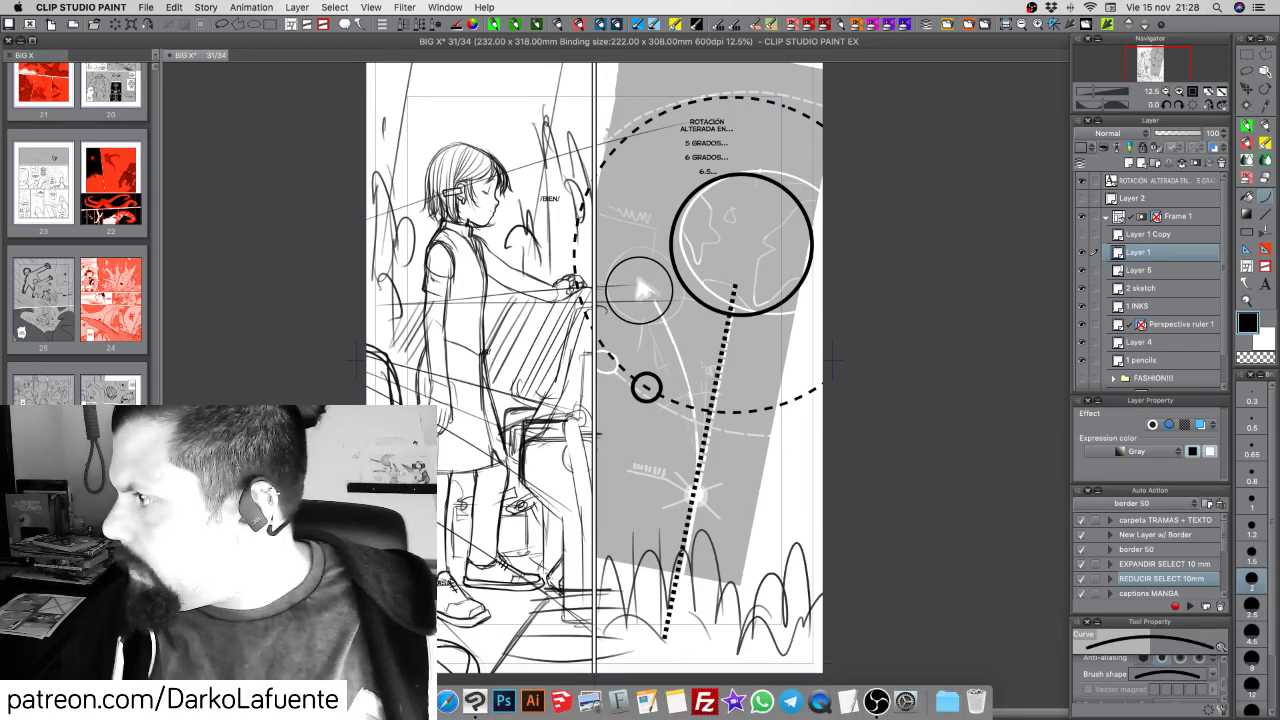
key("super+Tab")
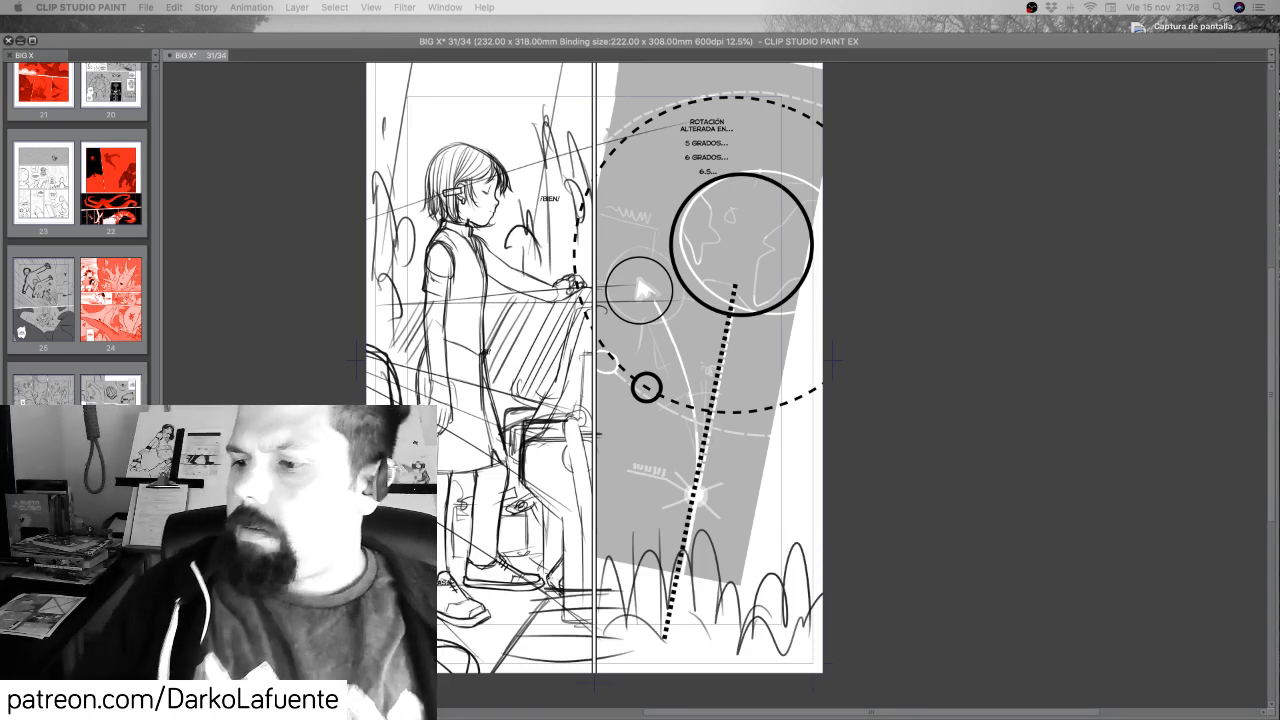
key("Tab")
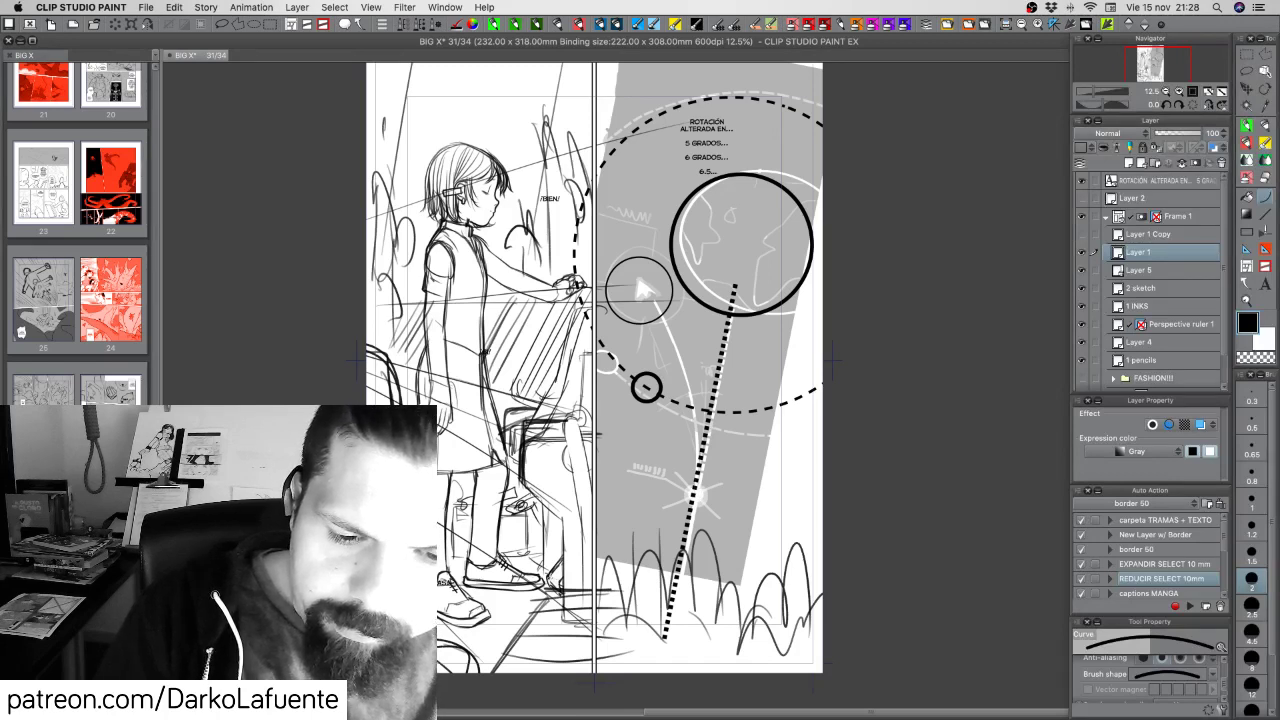
mouse_move(694, 494)
left_mouse_down()
mouse_move(672, 336)
mouse_move(648, 304)
left_mouse_up()
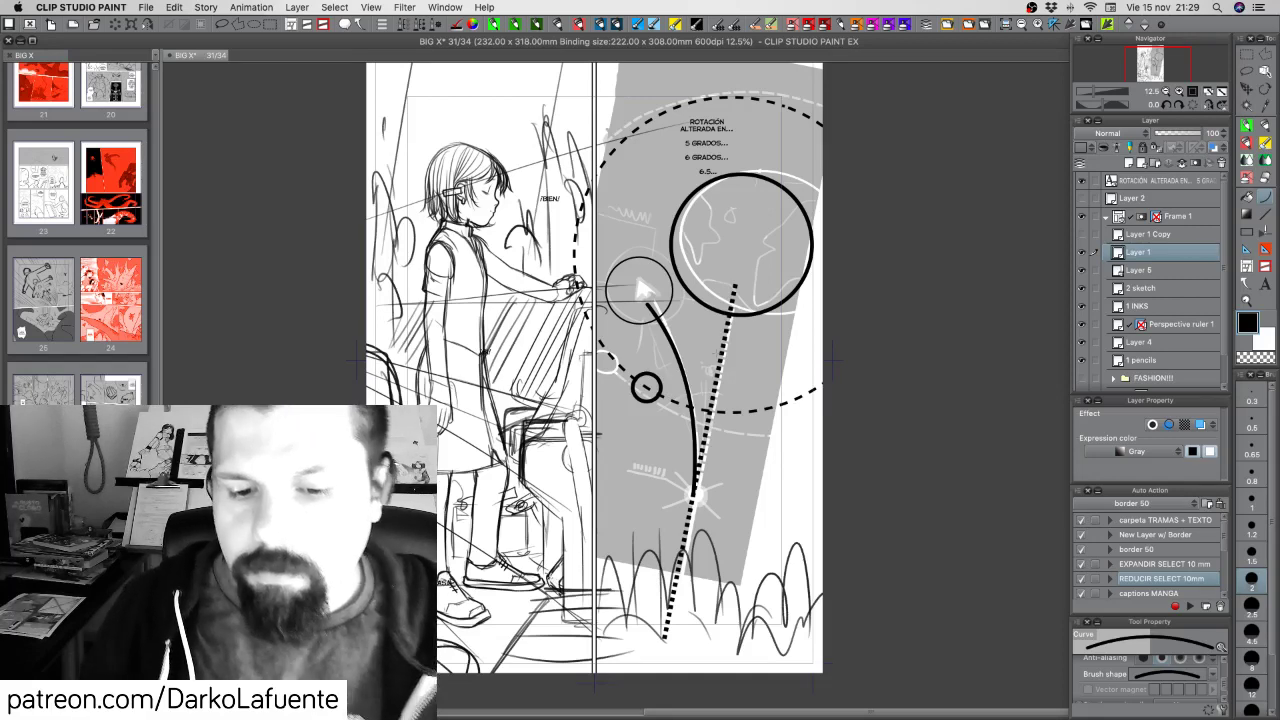
Try a dashed straight line at brush size 2.5 over the dotted axis from the star down to its lower end
left_click_drag(717, 478, 735, 410)
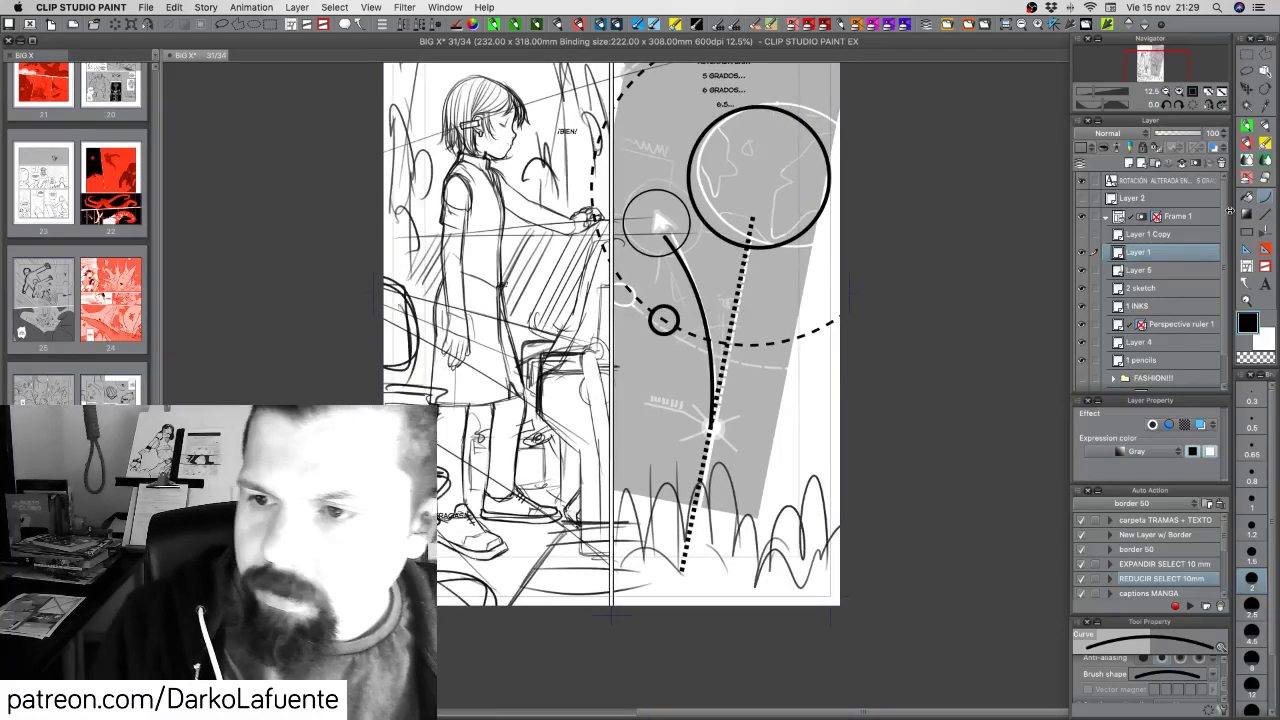
left_click(1268, 214)
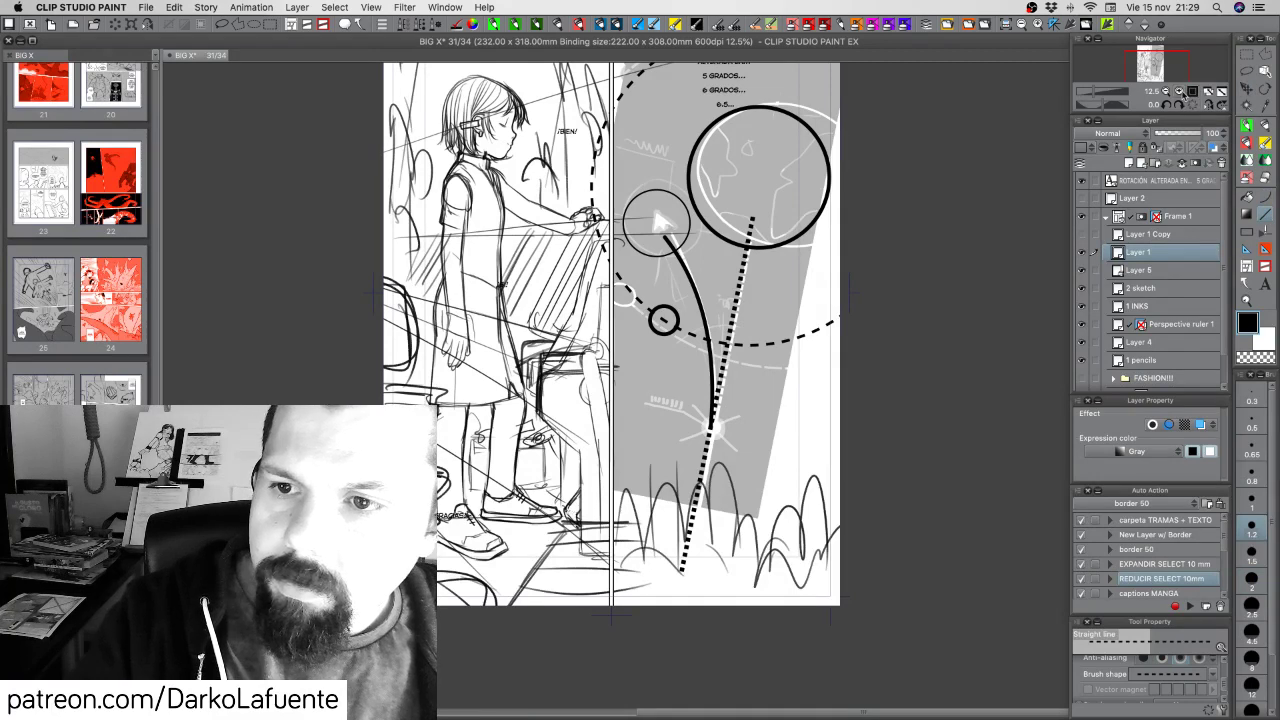
left_click(1179, 91)
left_click_drag(821, 473, 858, 307)
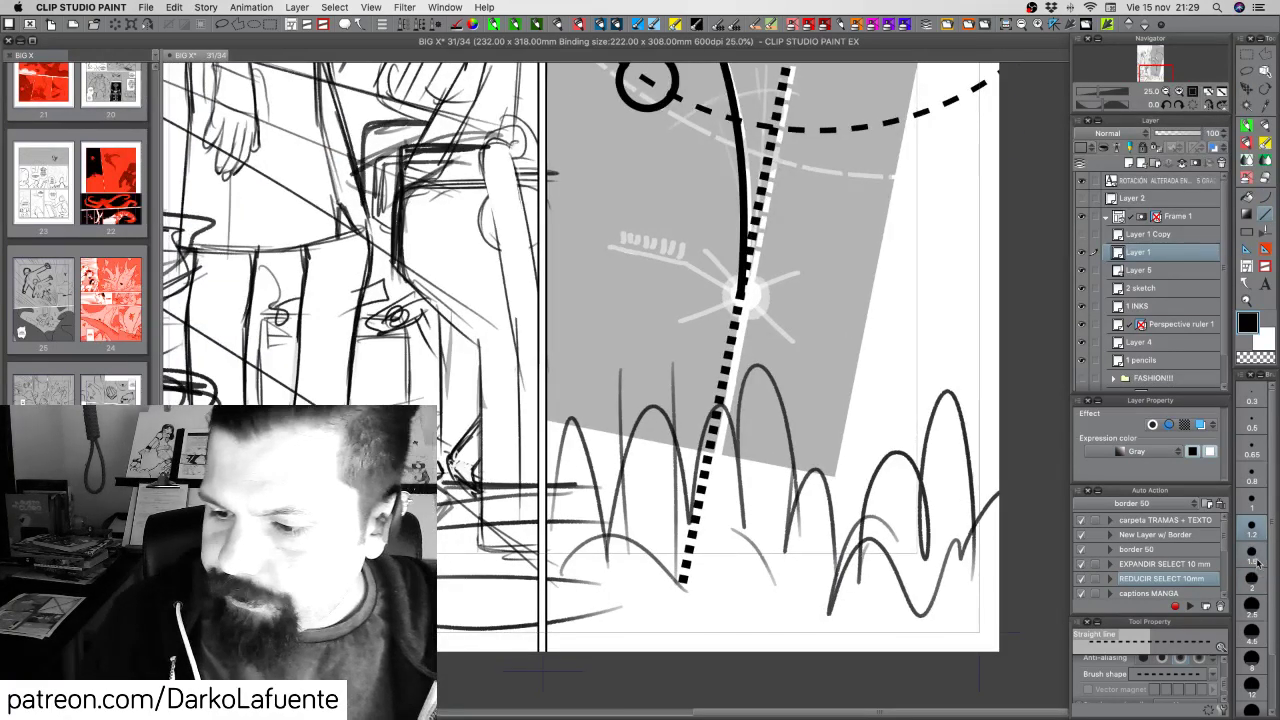
left_click(1251, 578)
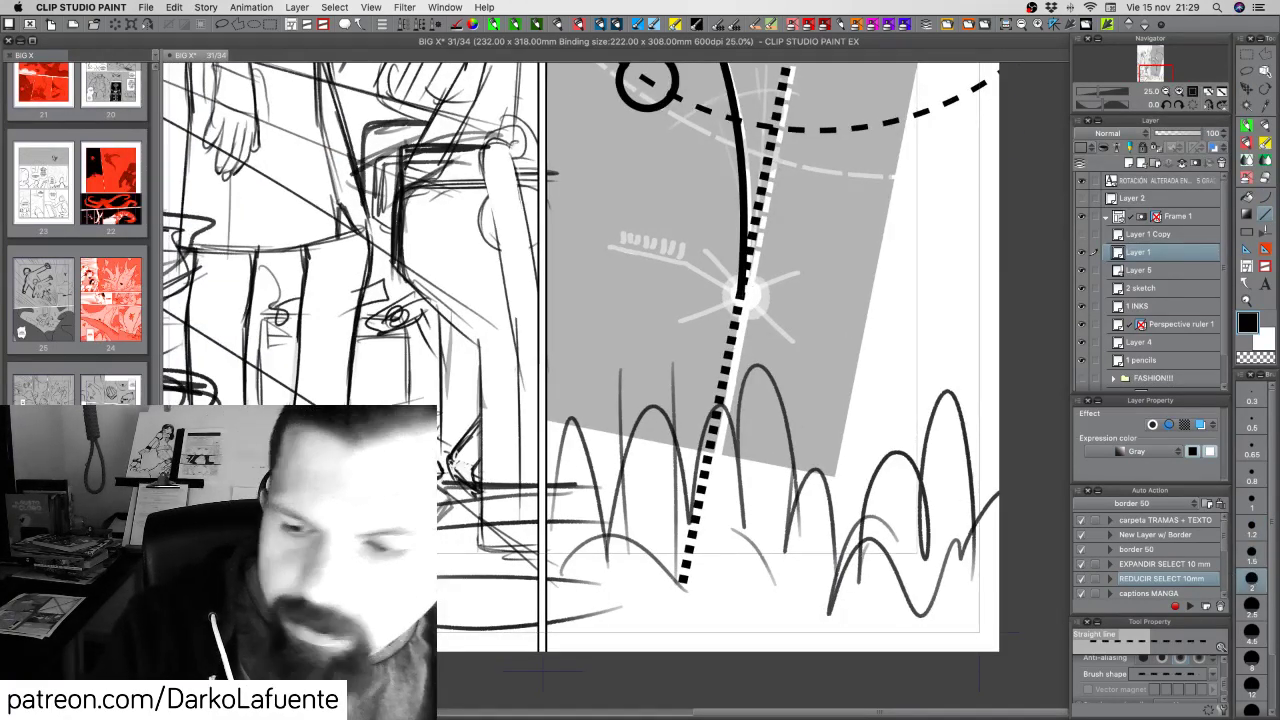
left_click(1251, 604)
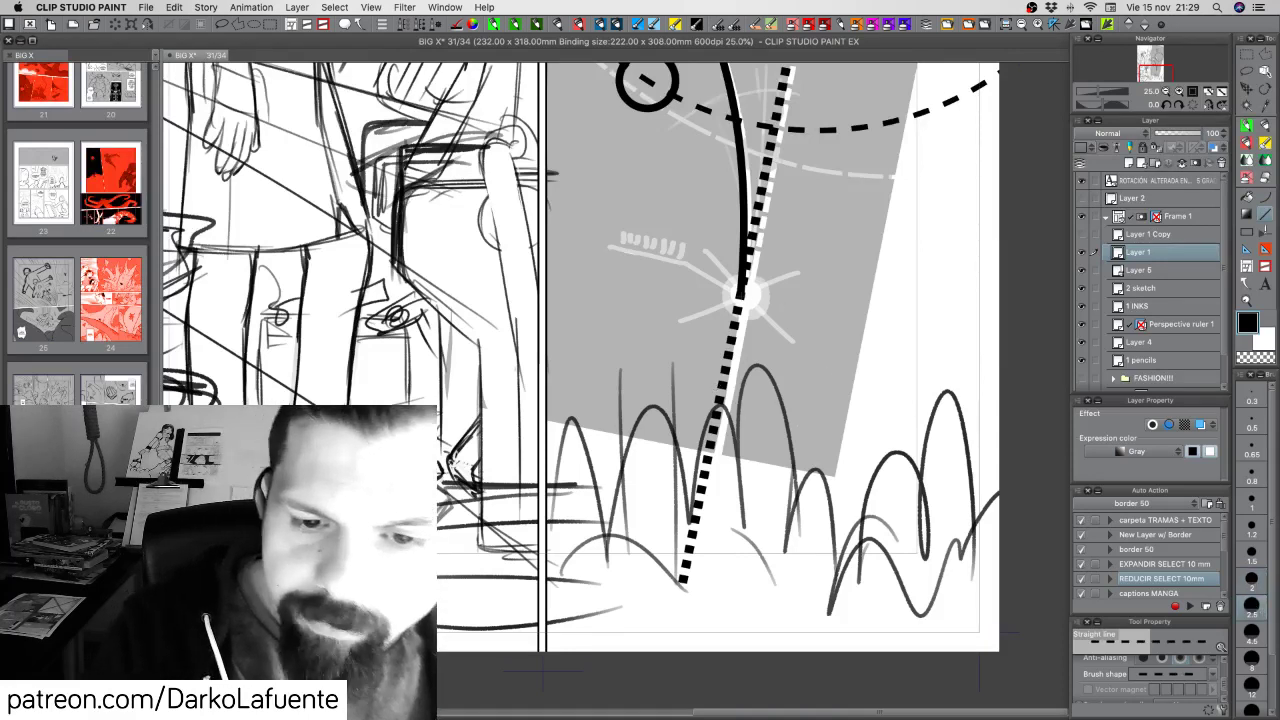
left_click_drag(741, 298, 684, 572)
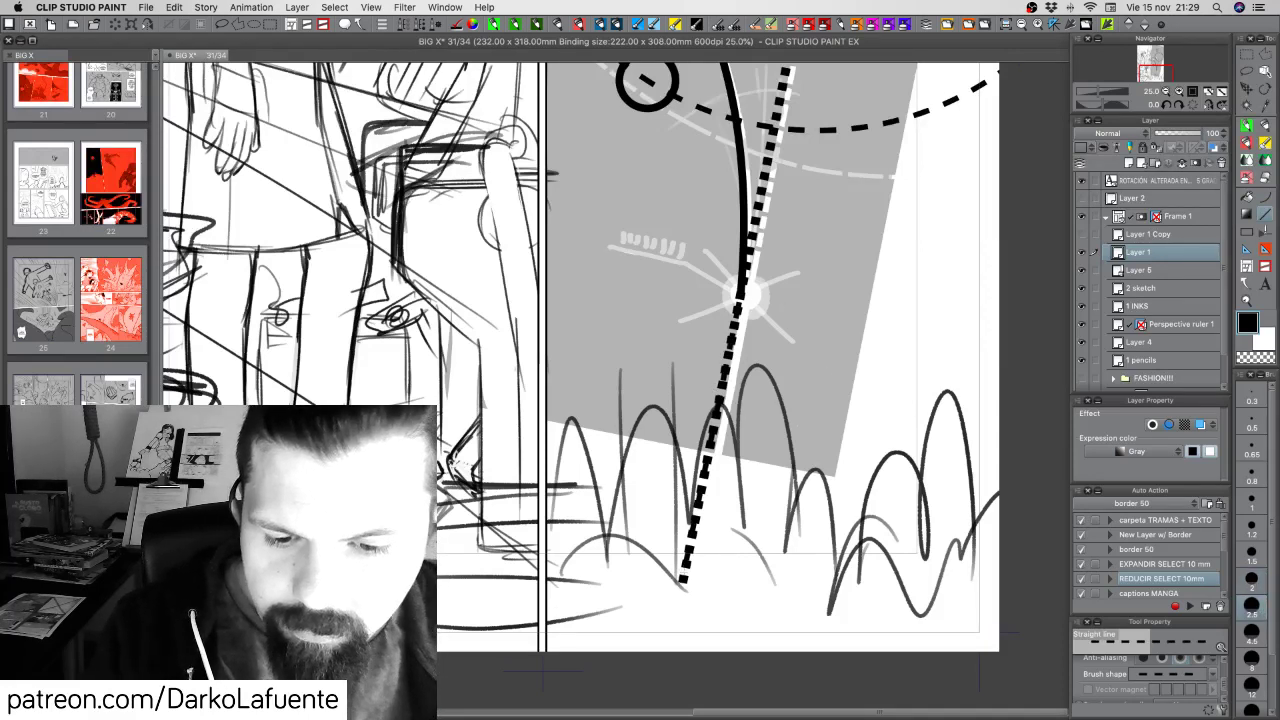
Change the straight line's brush shape to Pen and try a solid segment below the star at brush size 4.5
left_click(1218, 680)
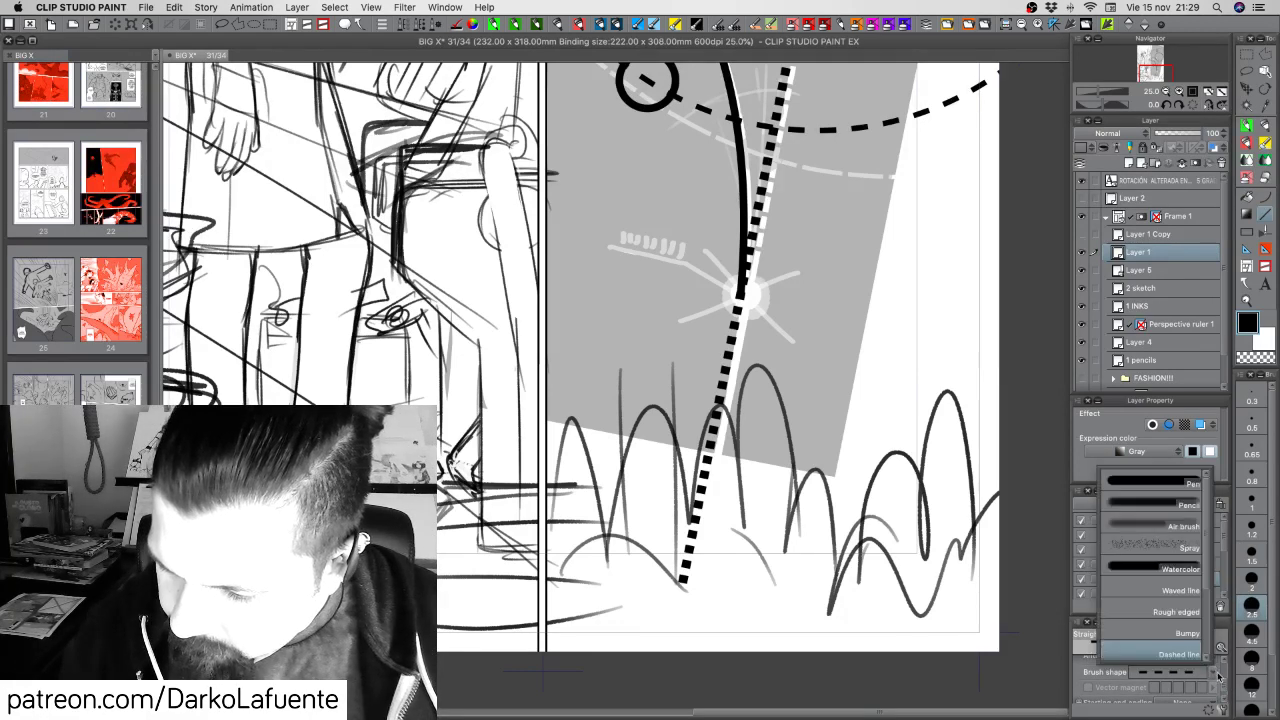
left_click(1155, 483)
left_click(1251, 633)
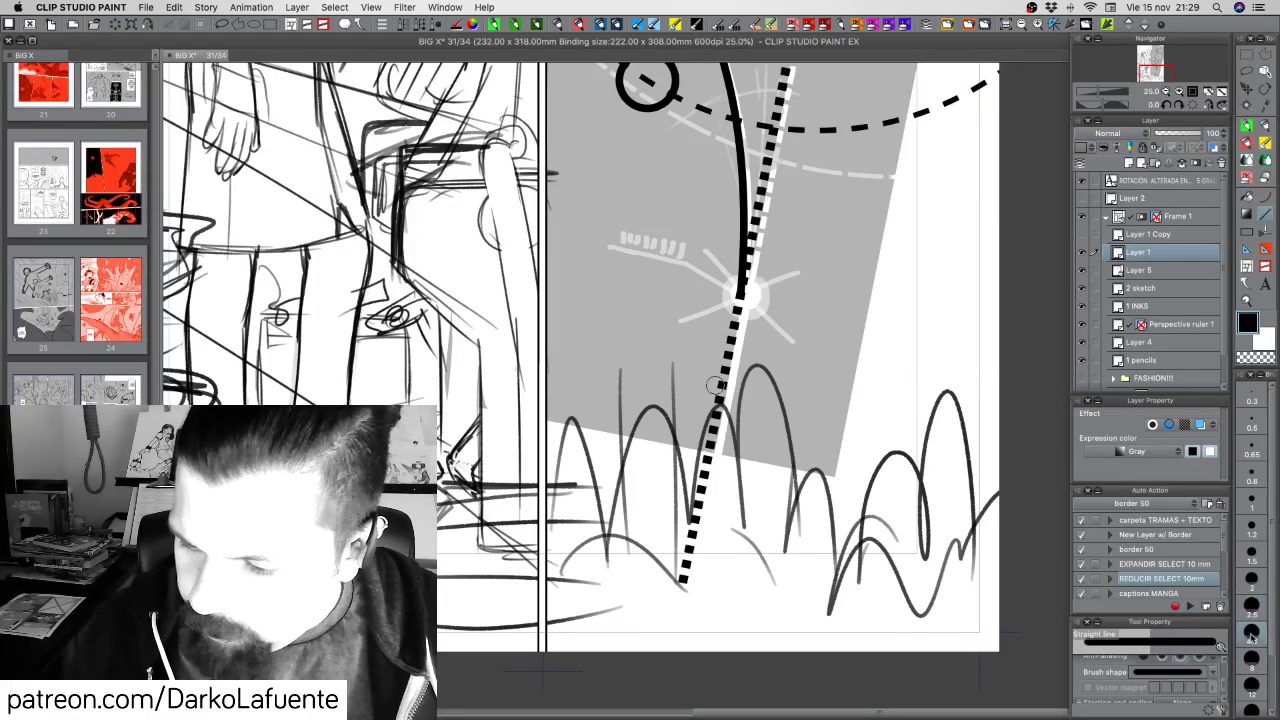
left_click_drag(740, 290, 720, 395)
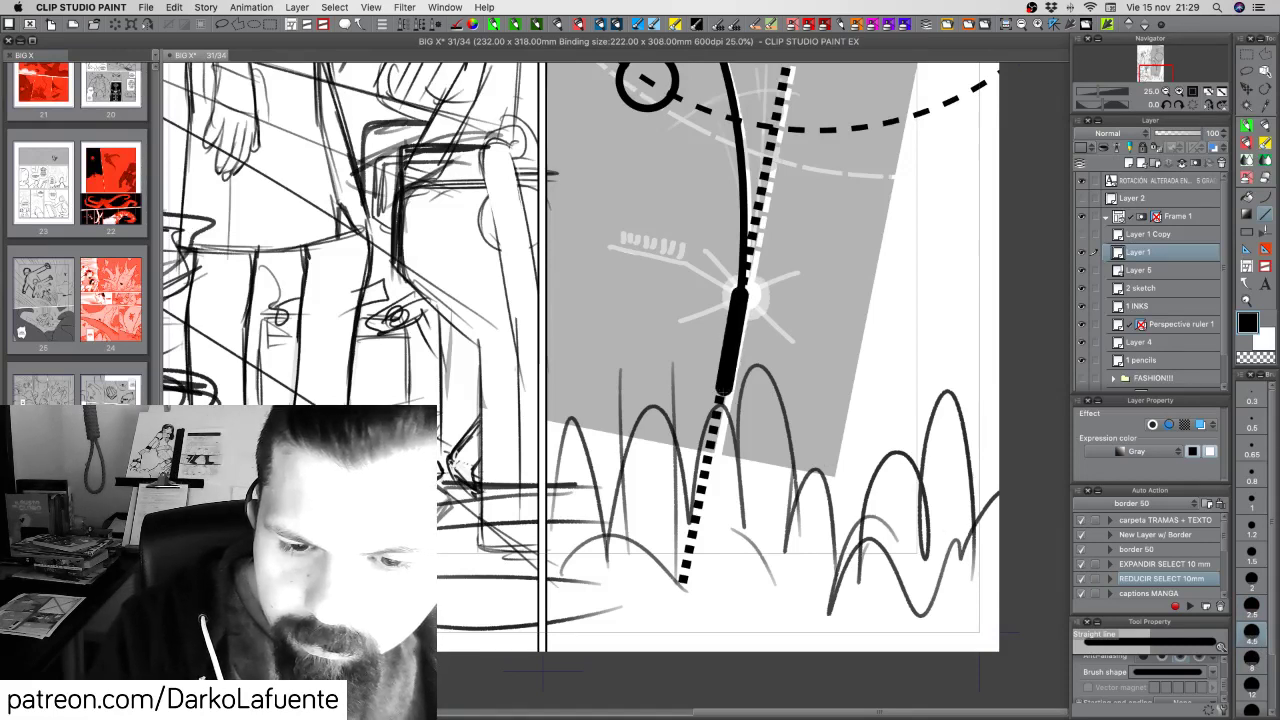
key("super+z")
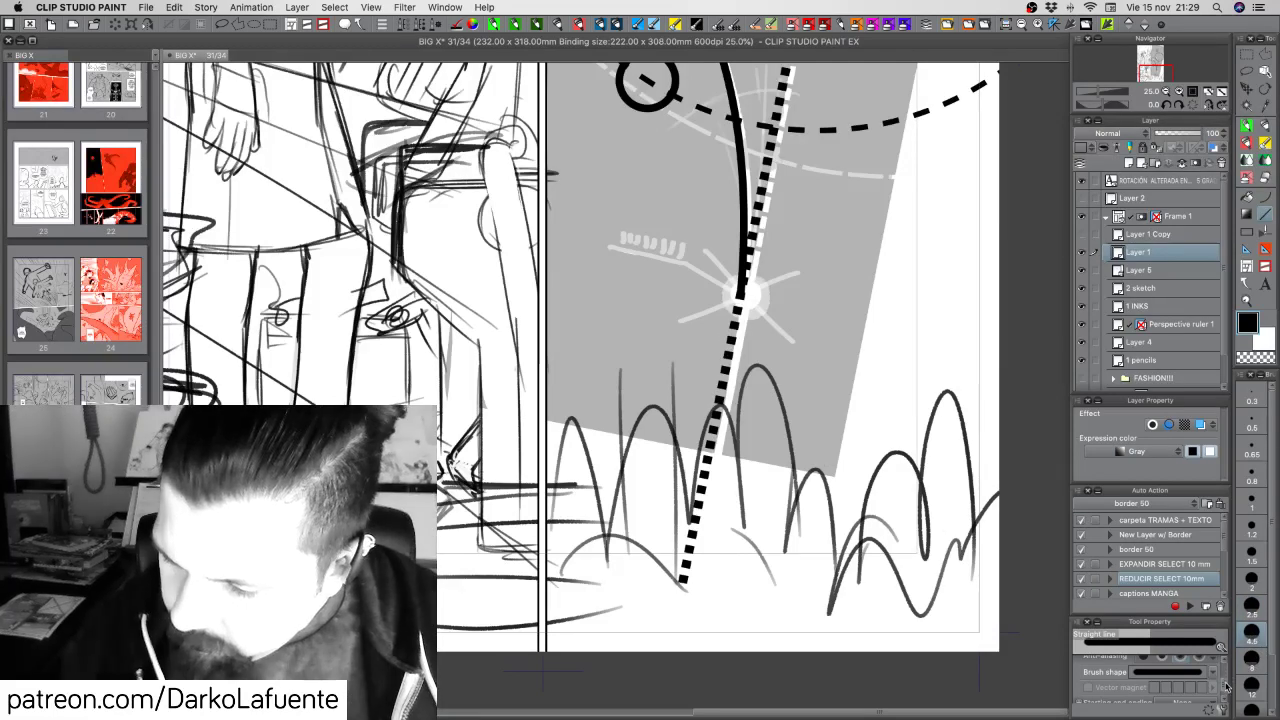
Try a solid straight segment below the star at brush size 3
scroll(1226, 686, "up", 2)
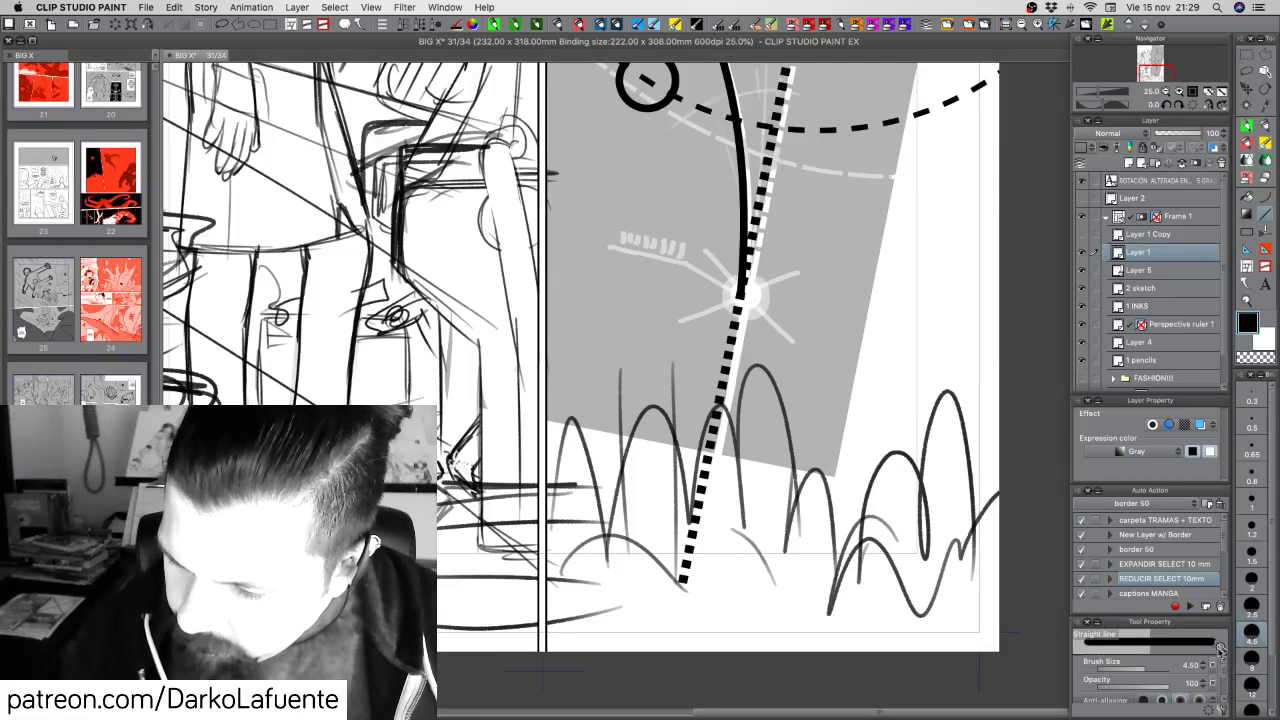
left_click(1140, 671)
left_click(1204, 664)
left_click(1204, 664)
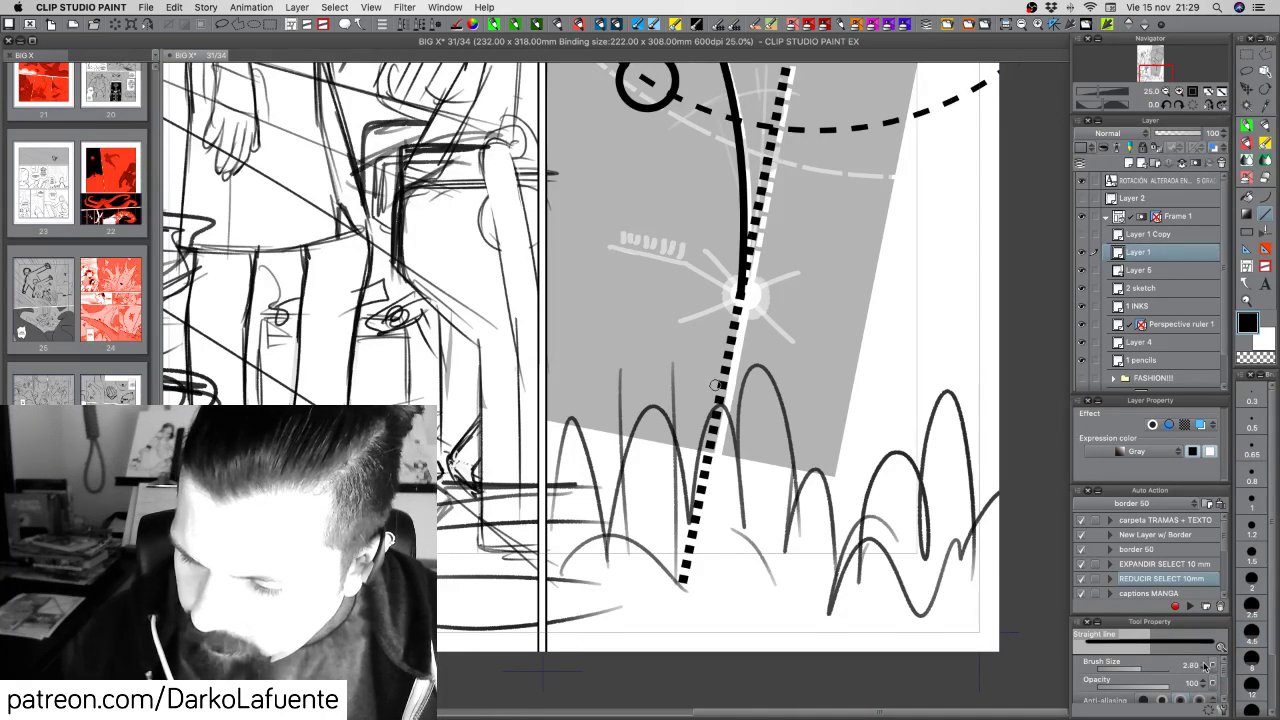
left_click(1205, 666)
left_click(1205, 670)
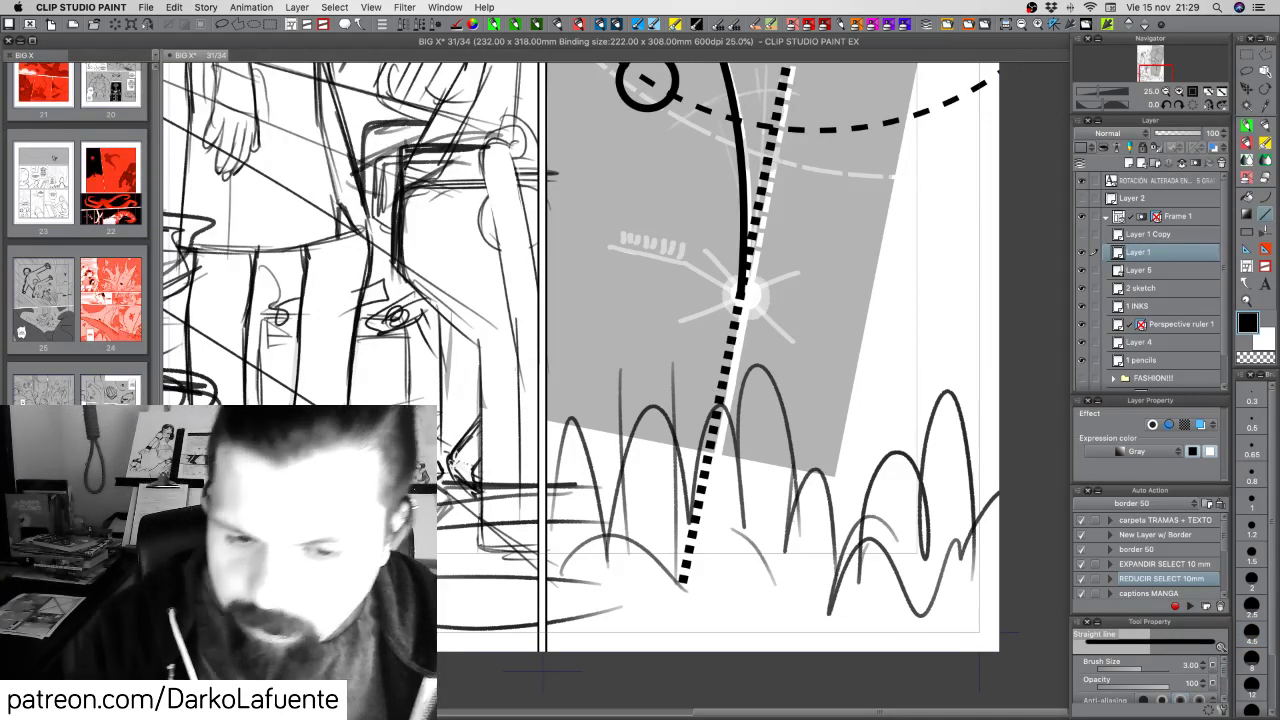
left_click_drag(745, 290, 724, 375)
key("ctrl+z")
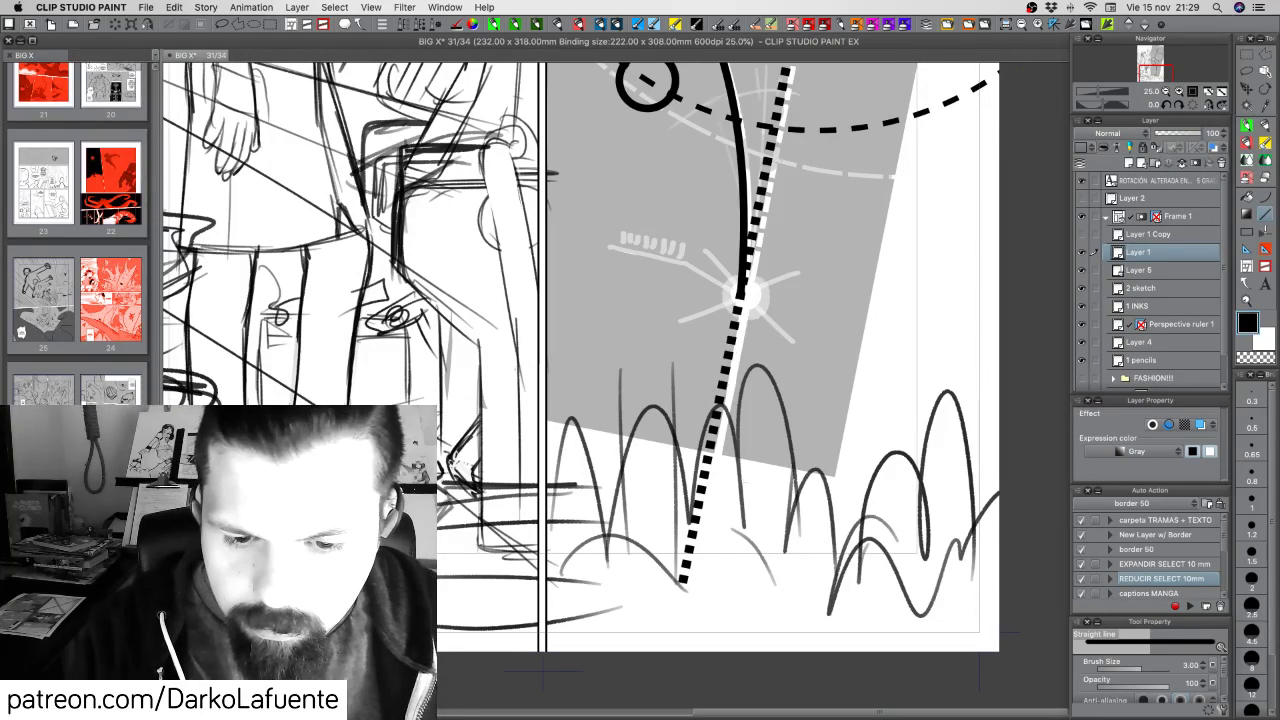
Try a short solid segment below the star at brush size 2.6
left_click(1205, 670)
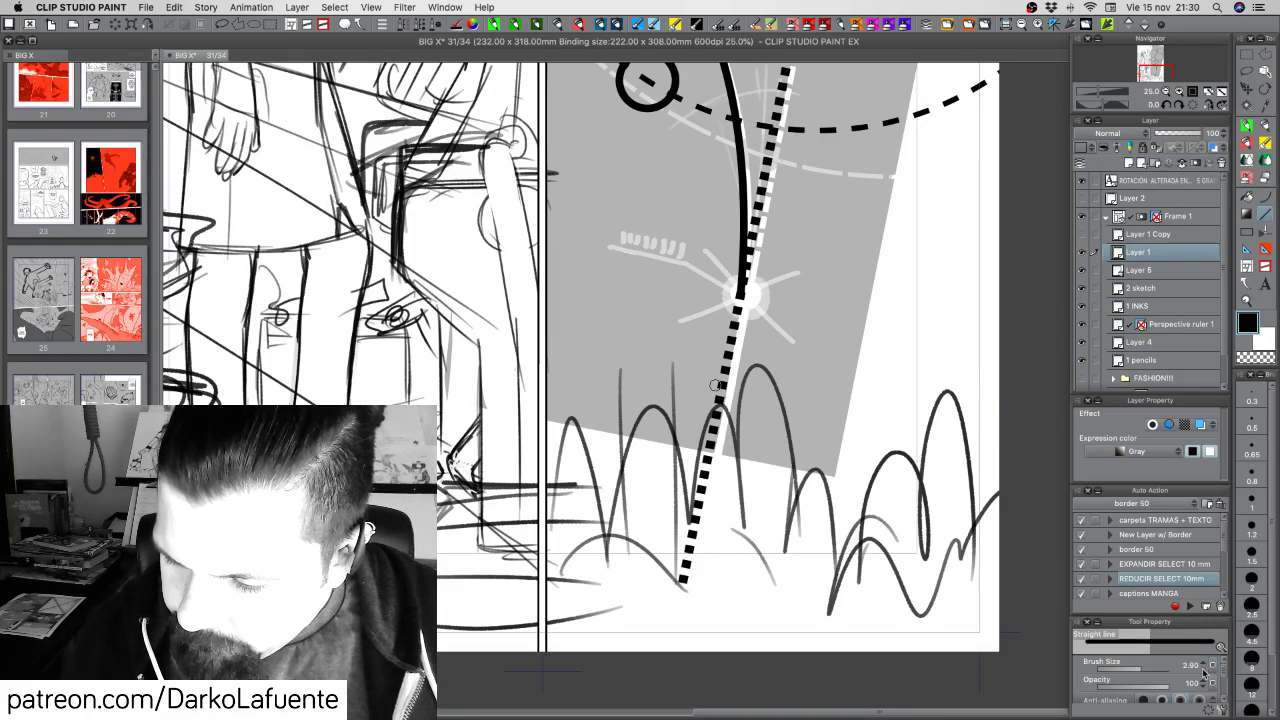
left_click(1205, 670)
left_click(1205, 670)
left_click(1205, 670)
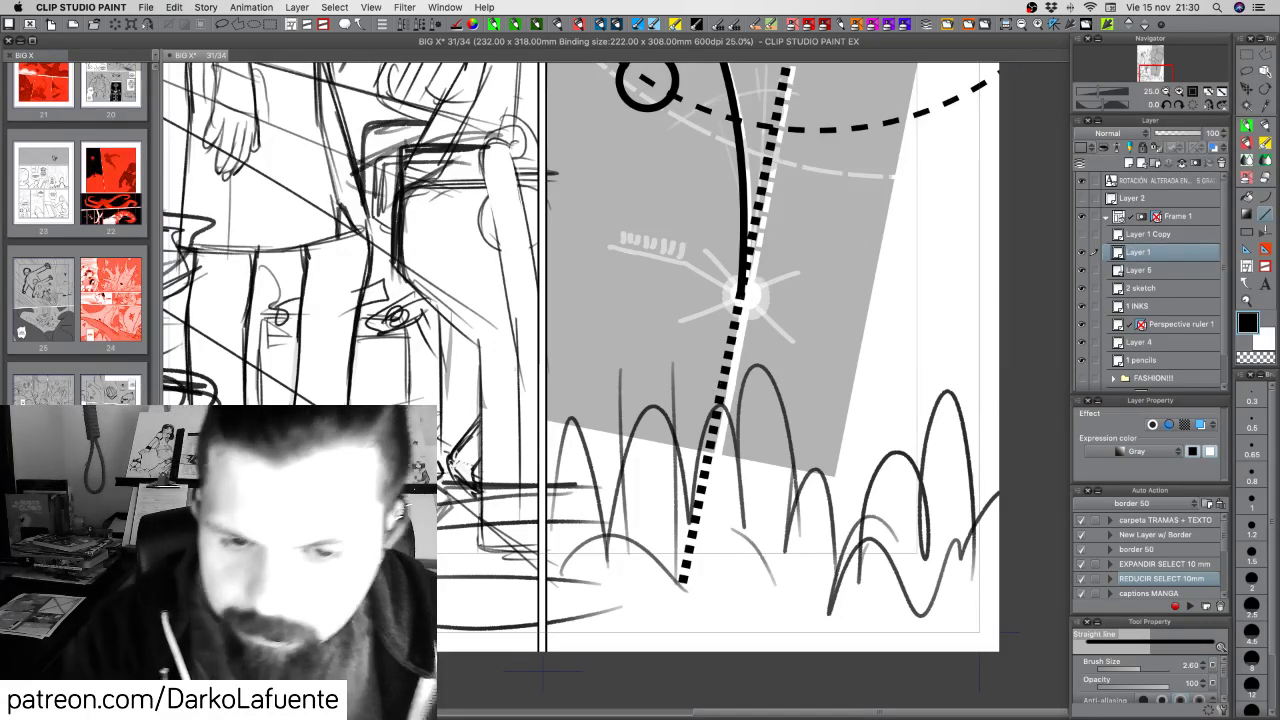
left_click_drag(742, 292, 732, 326)
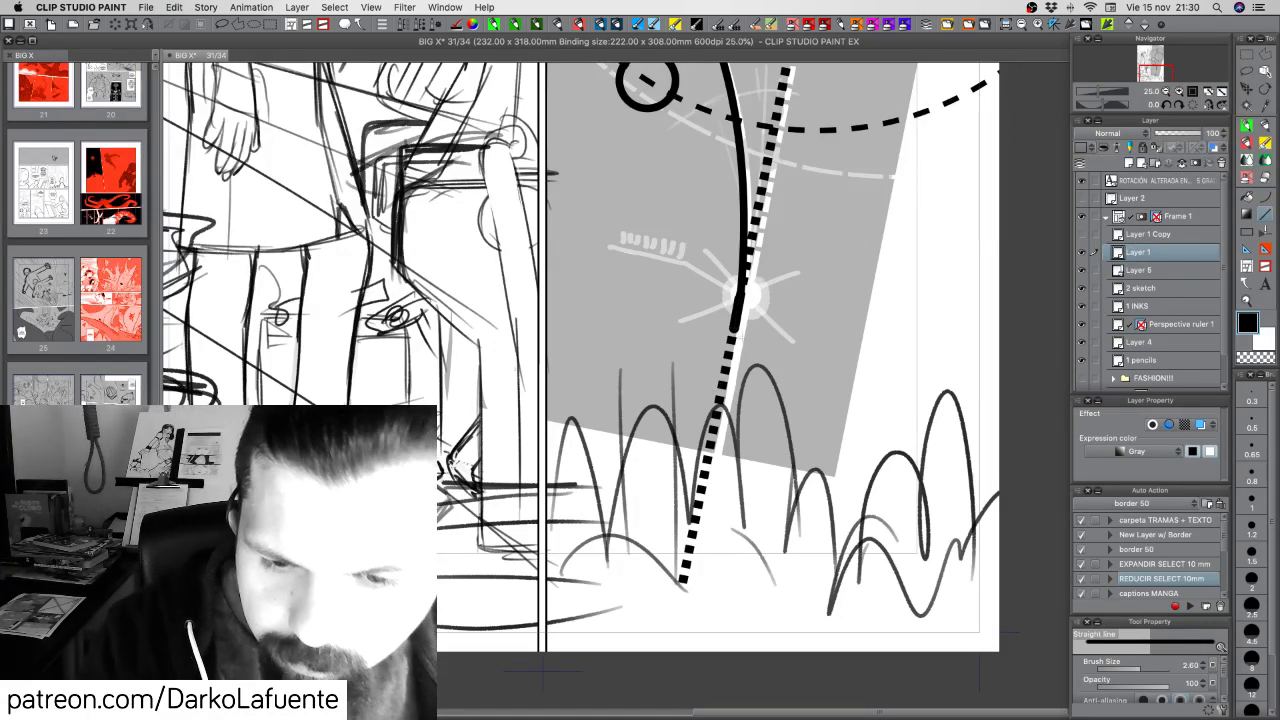
key("super+z")
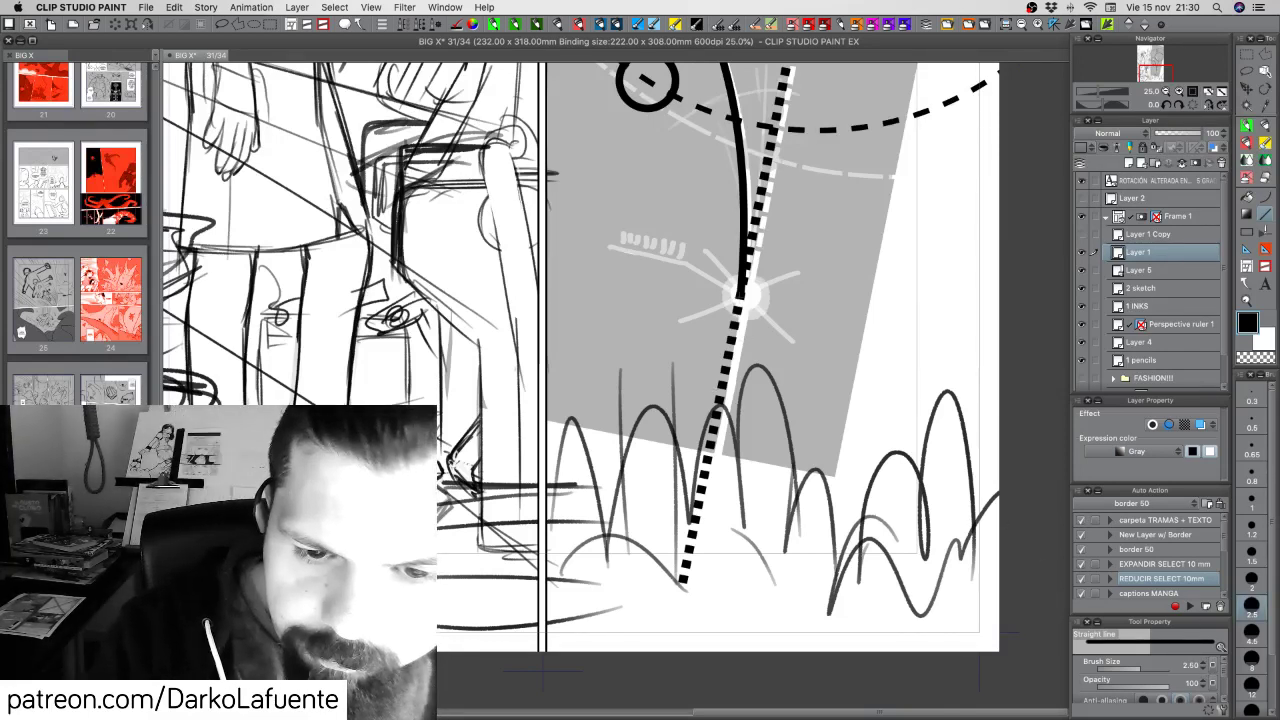
Draw a solid straight line at brush size 2.5 from the star along the lower axis, extending slightly past the dotted line's end
left_click_drag(741, 292, 725, 364)
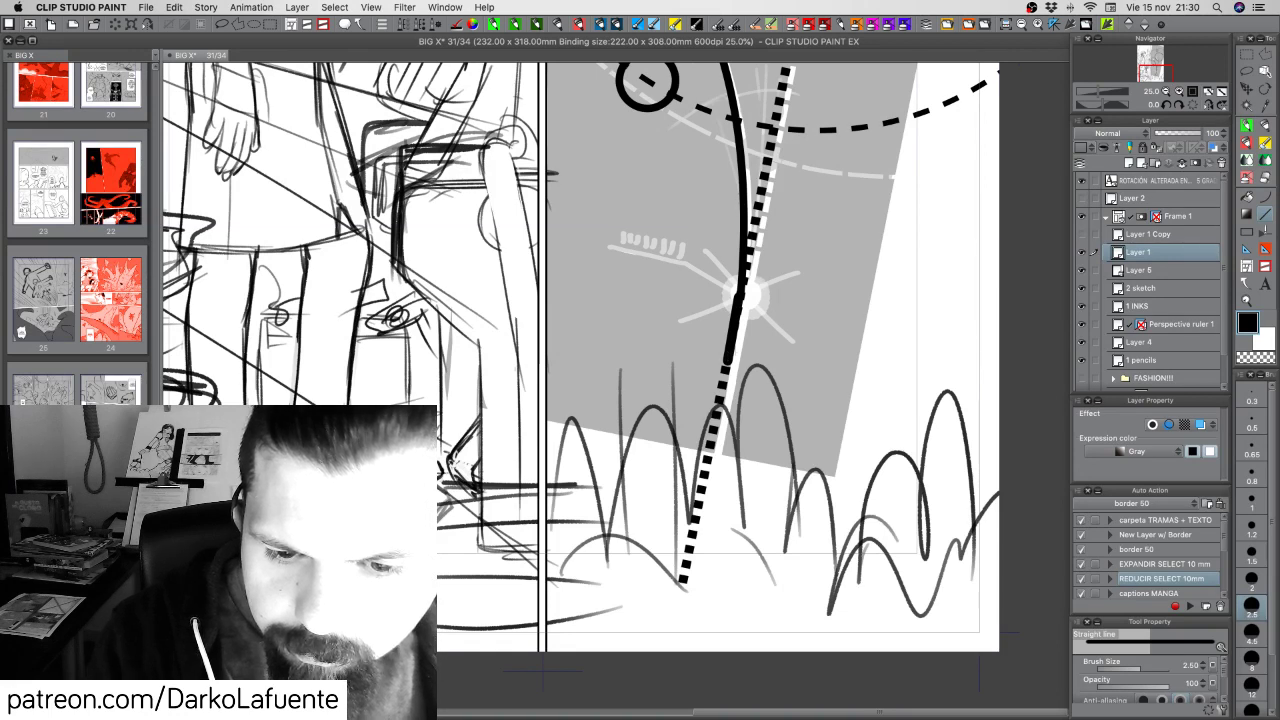
key("super+z")
left_click_drag(741, 292, 681, 582)
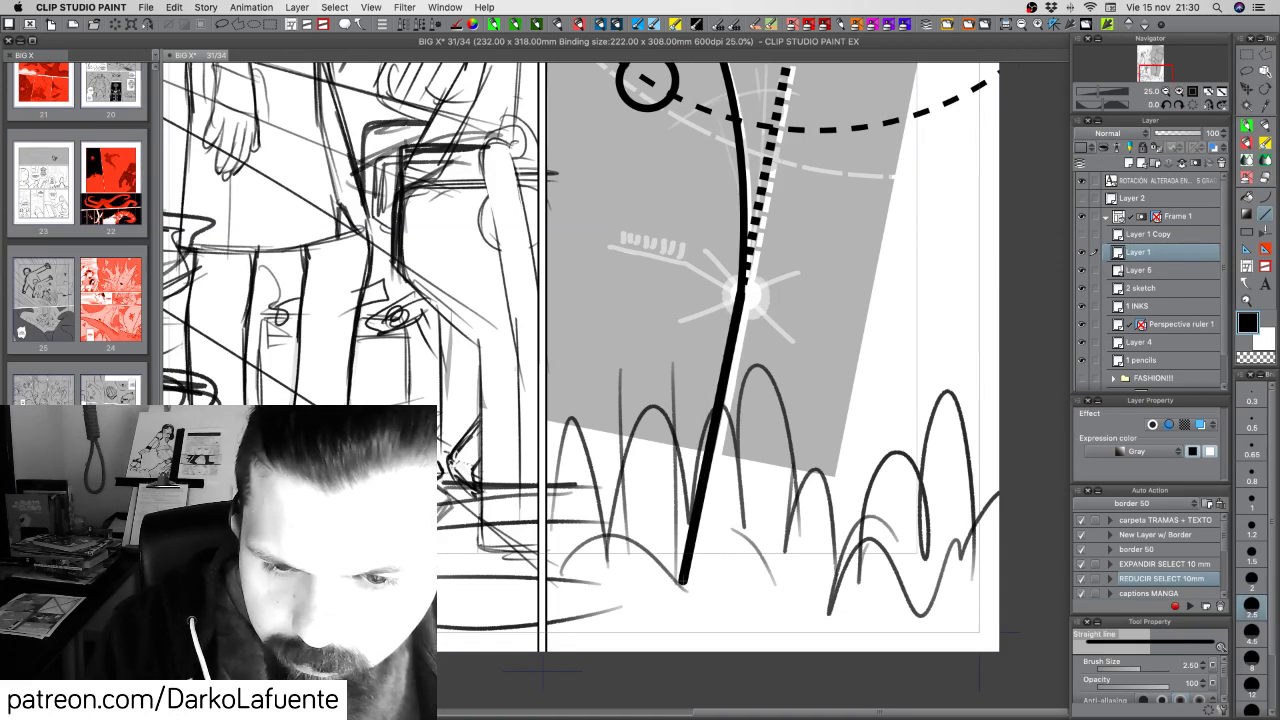
left_click_drag(682, 583, 680, 597)
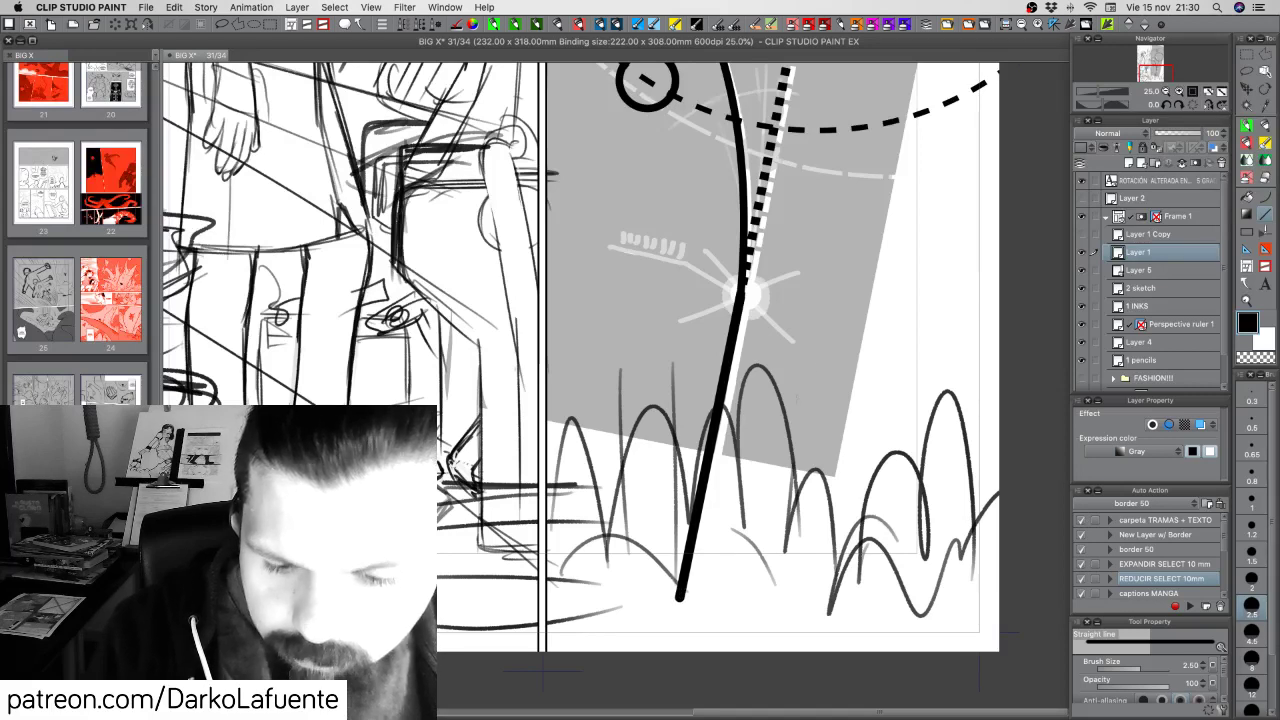
mouse_move(808, 371)
left_mouse_down()
mouse_move(800, 486)
mouse_move(824, 510)
left_mouse_up()
left_click_drag(834, 459, 854, 474)
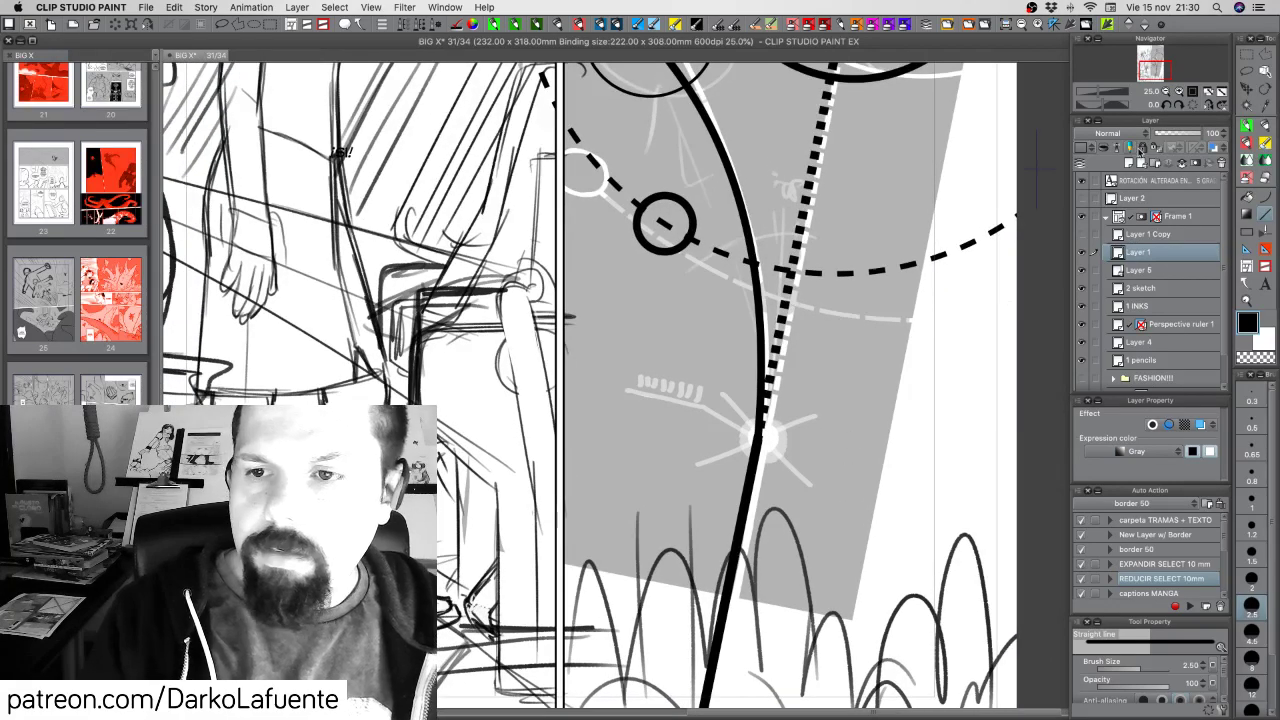
key("super+minus")
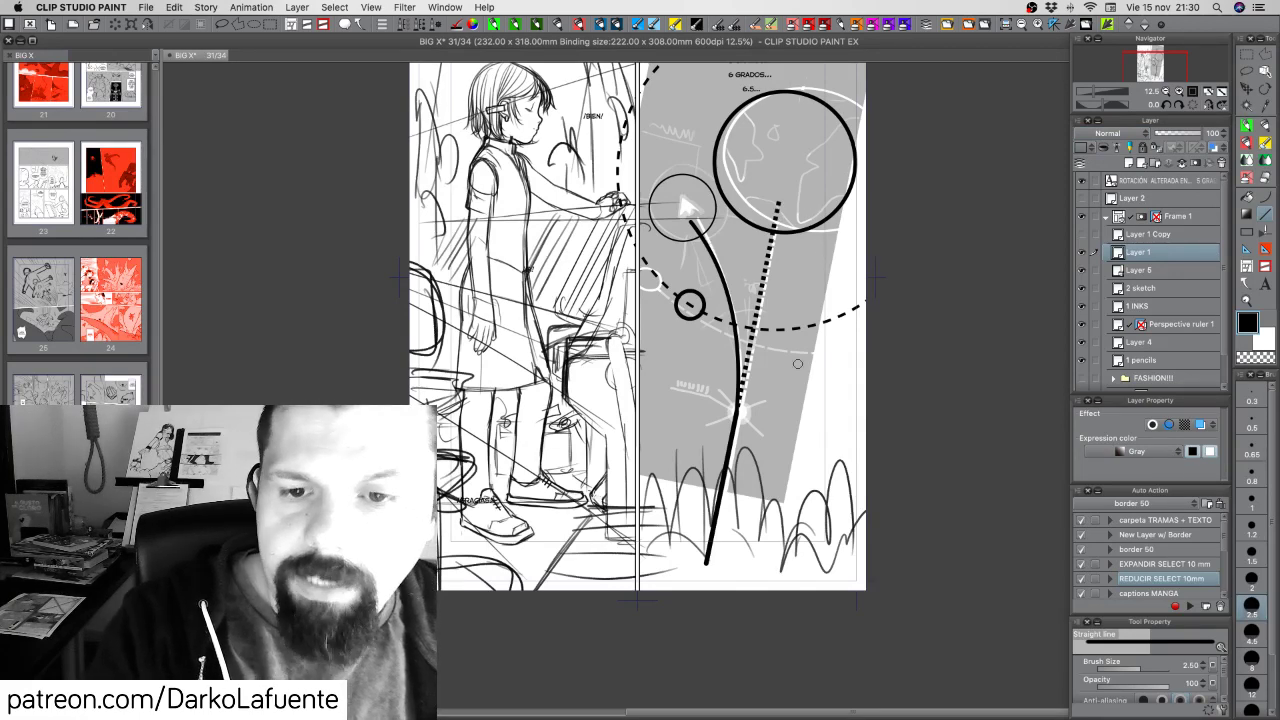
left_click(1179, 91)
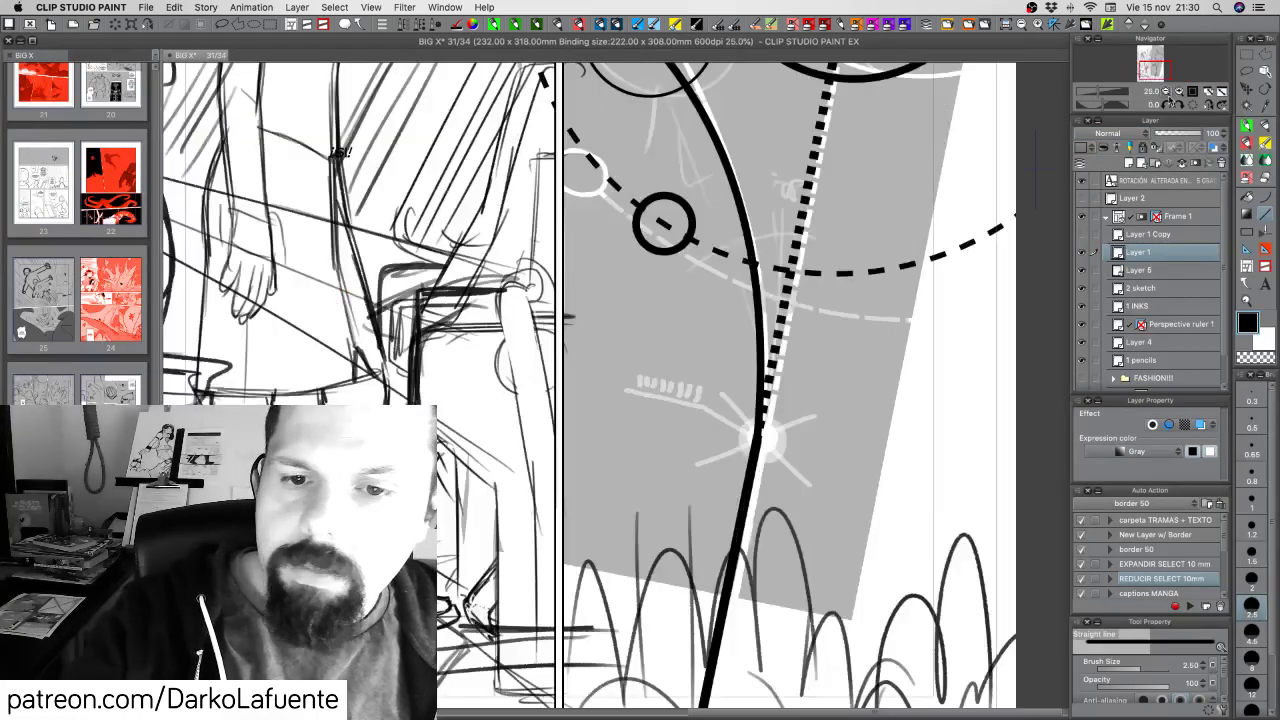
left_click_drag(847, 166, 857, 471)
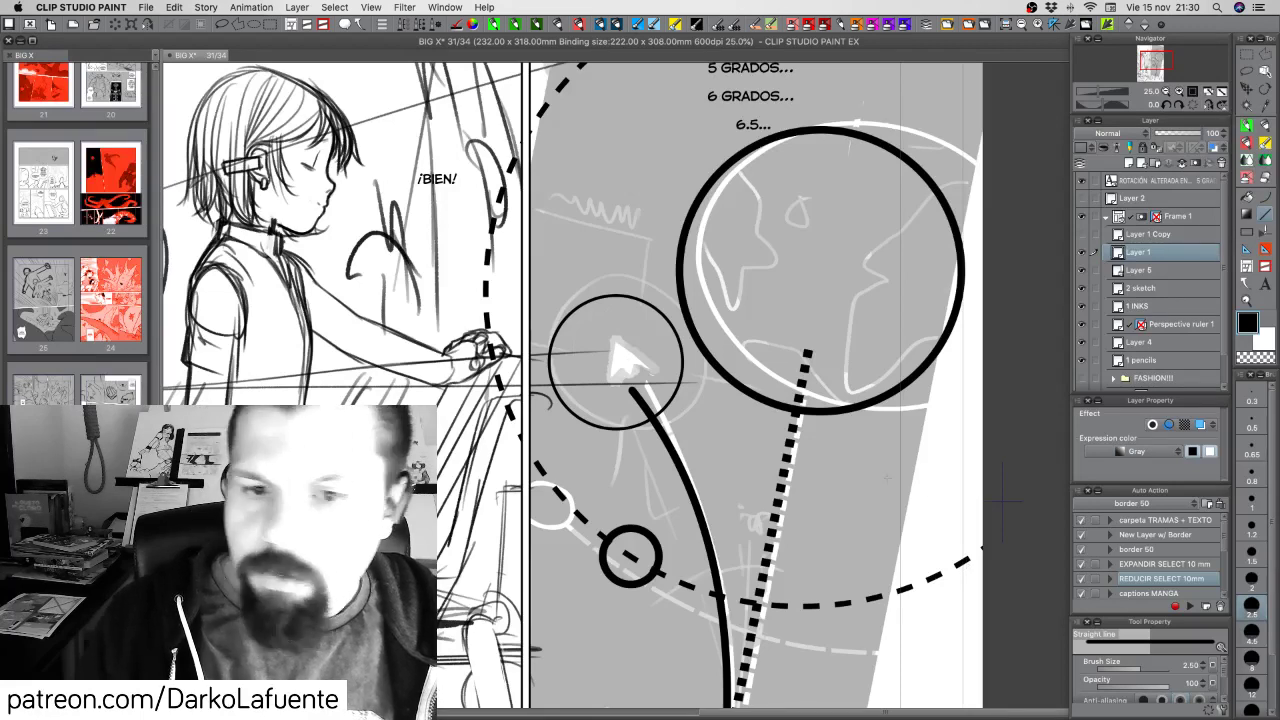
left_click_drag(811, 458, 794, 578)
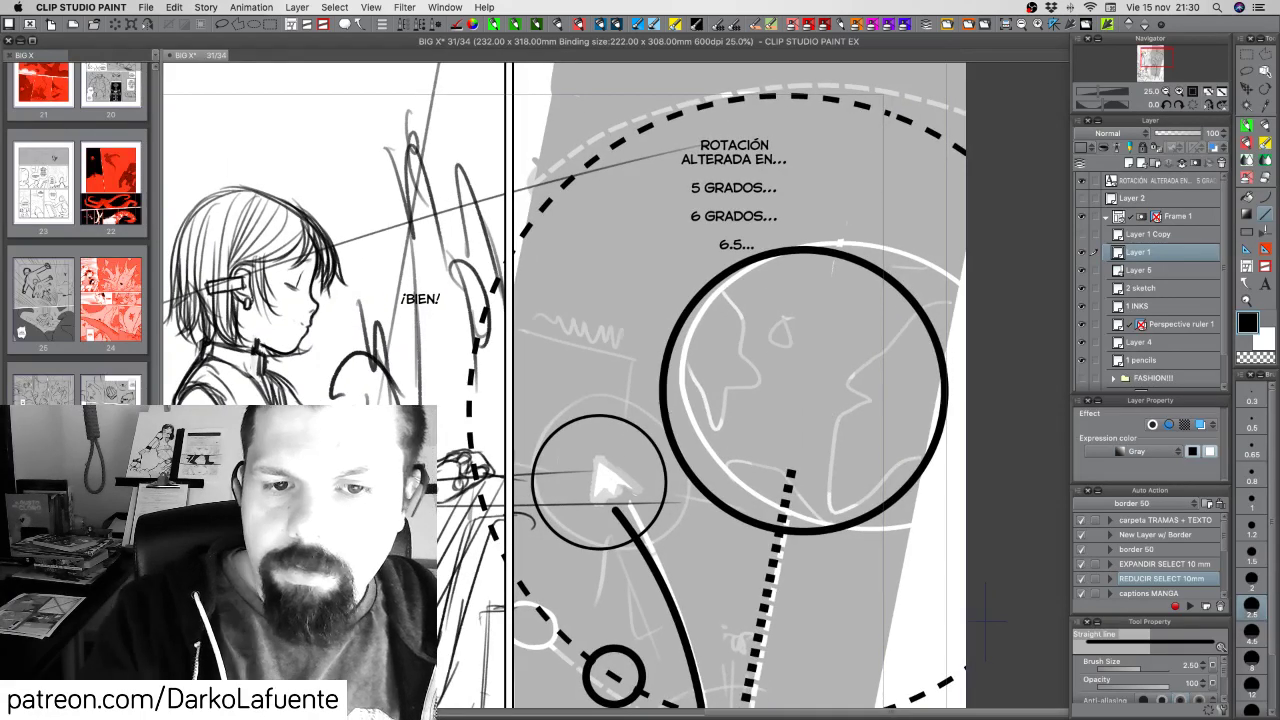
Check the solid curve and dotted axis against the sketch by hiding and reshowing Layer 1
left_click_drag(830, 627, 838, 425)
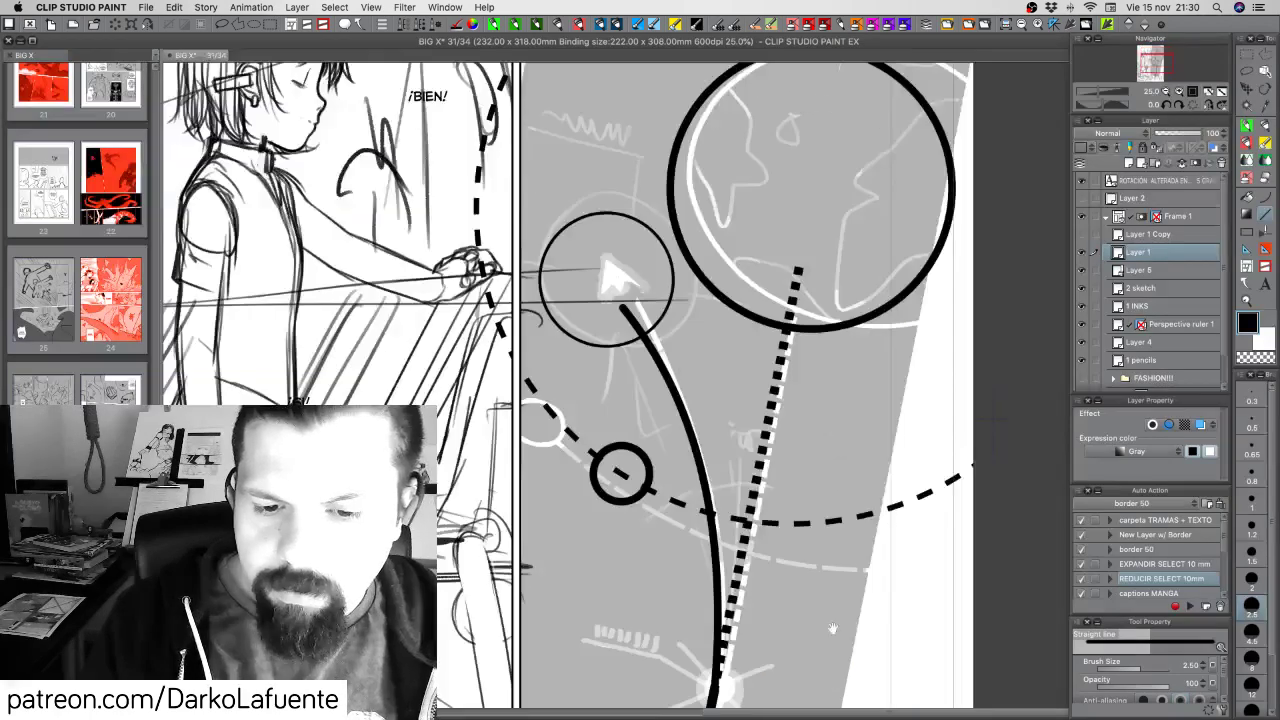
scroll(832, 628, "down", 6)
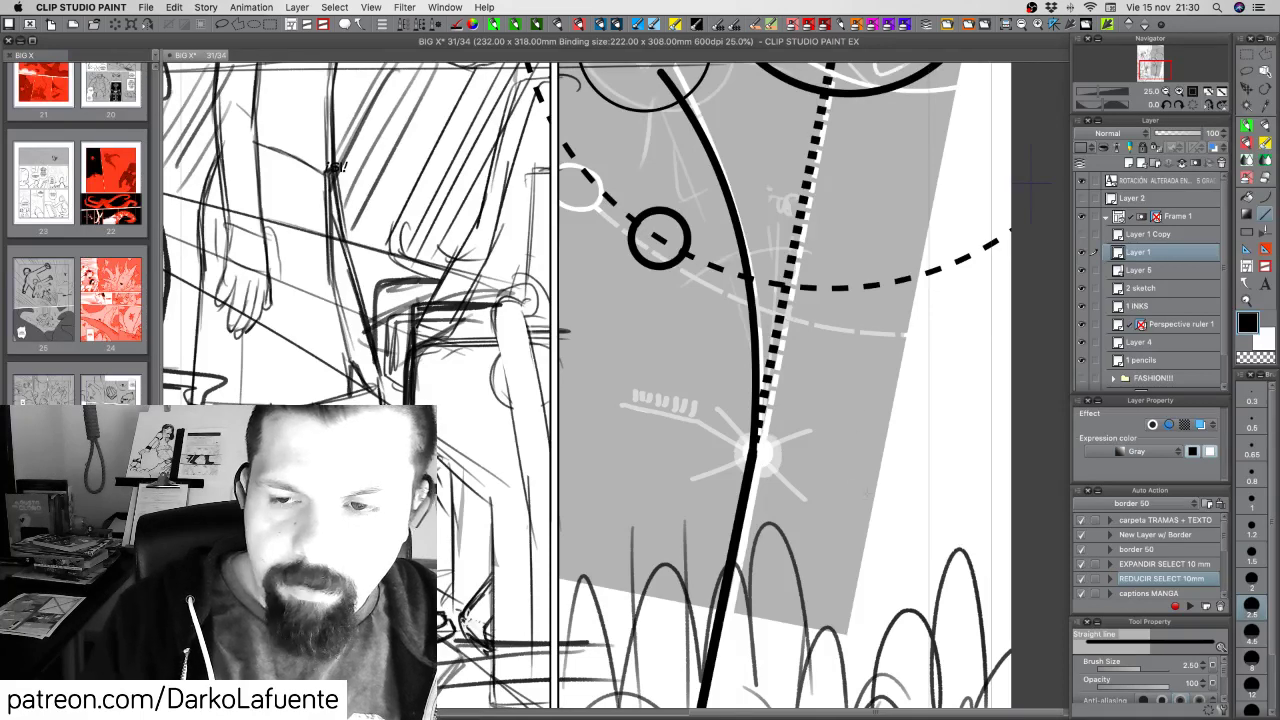
key("super+minus")
key("super+minus")
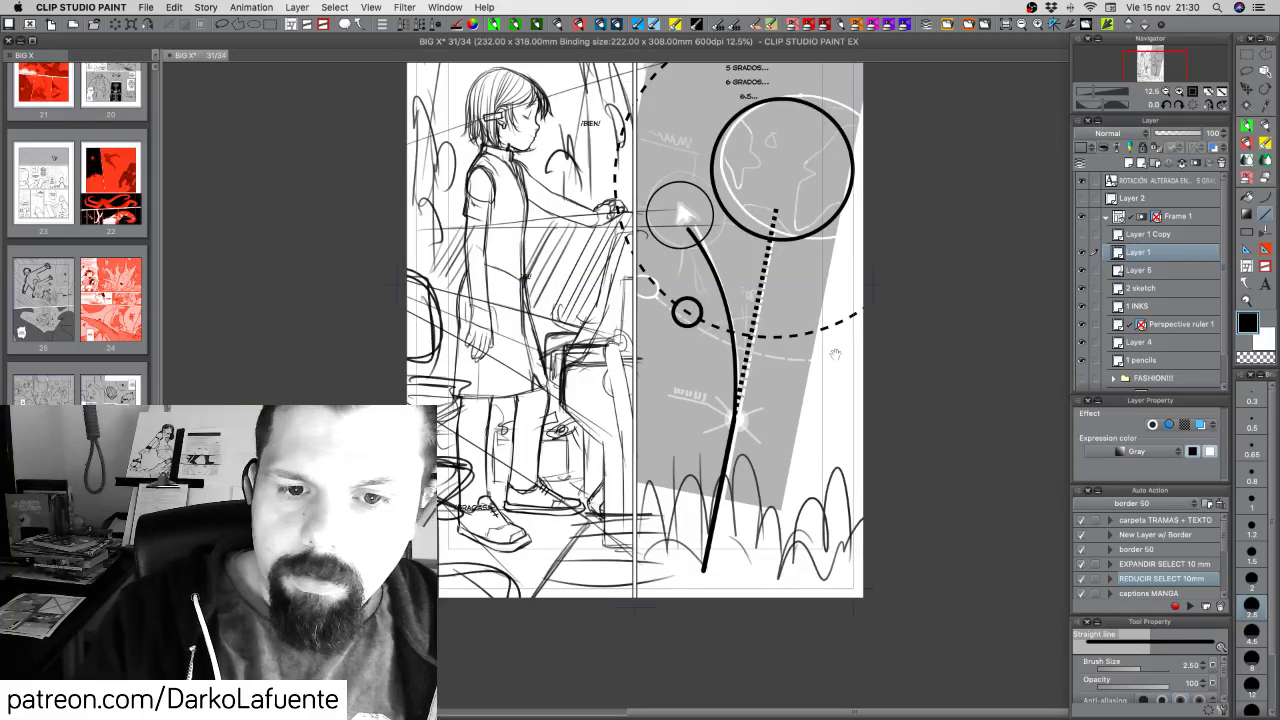
left_click_drag(843, 357, 848, 457)
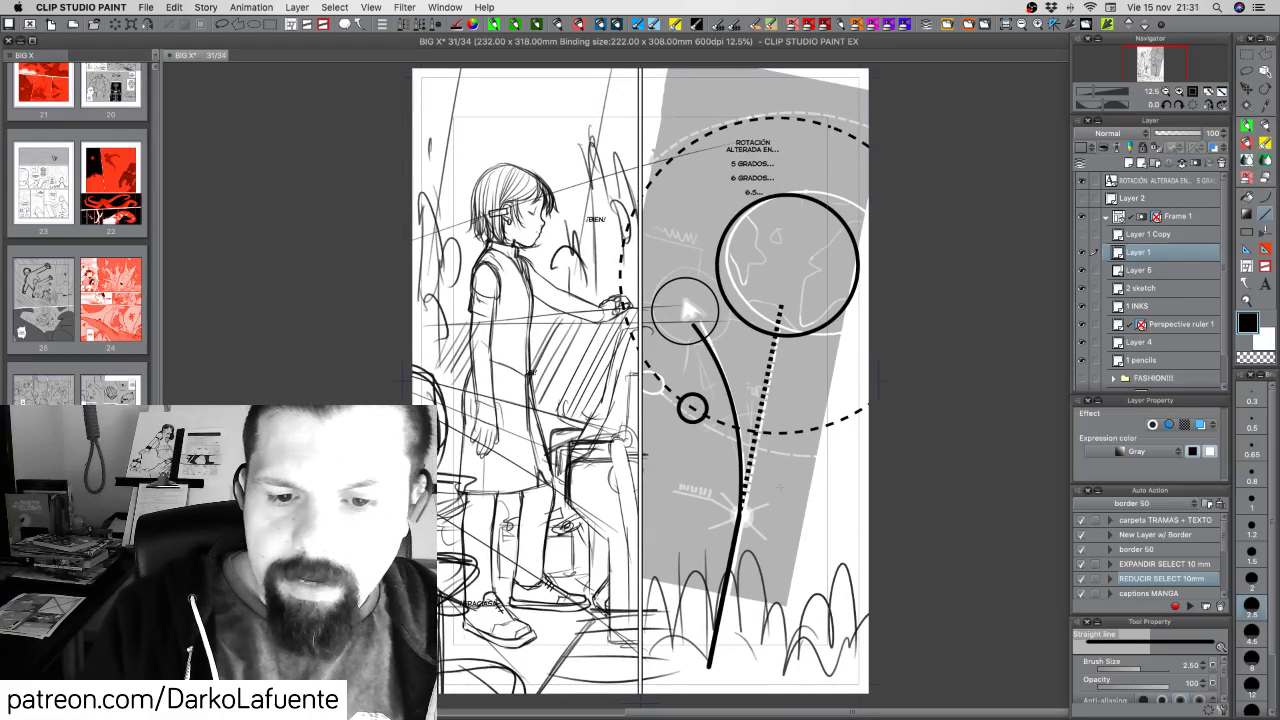
left_click(1082, 253)
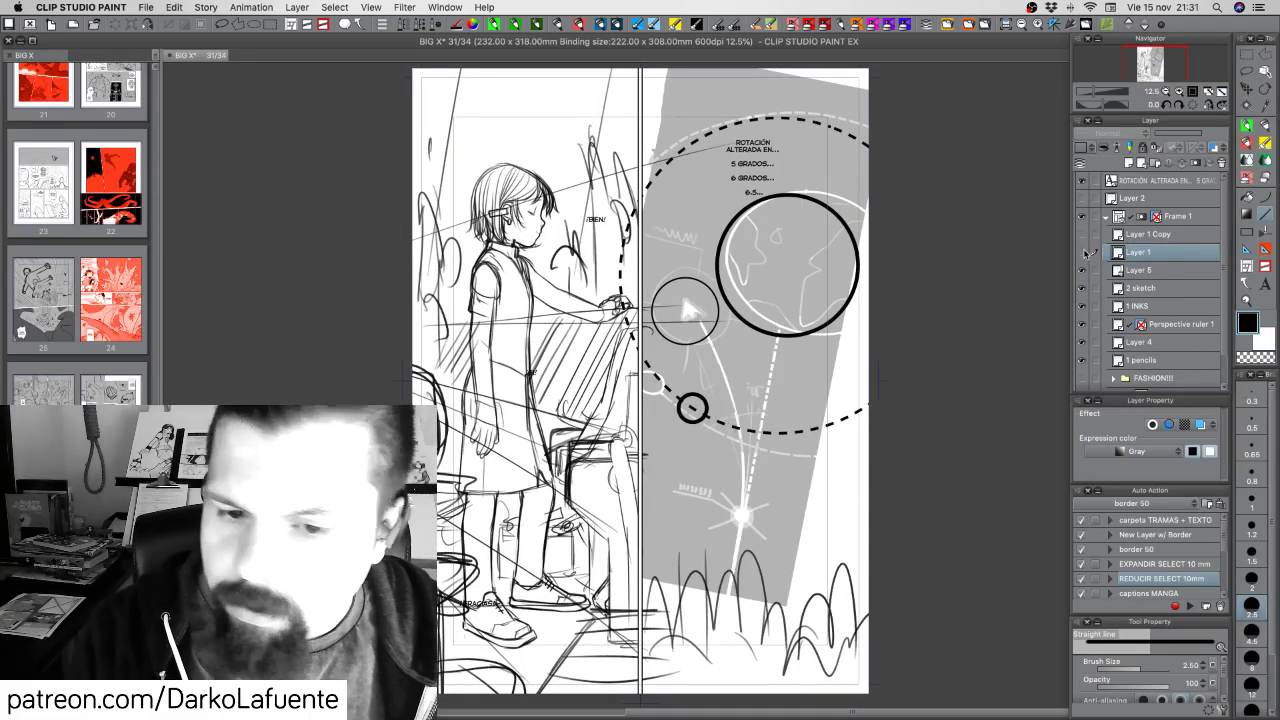
left_click(1082, 253)
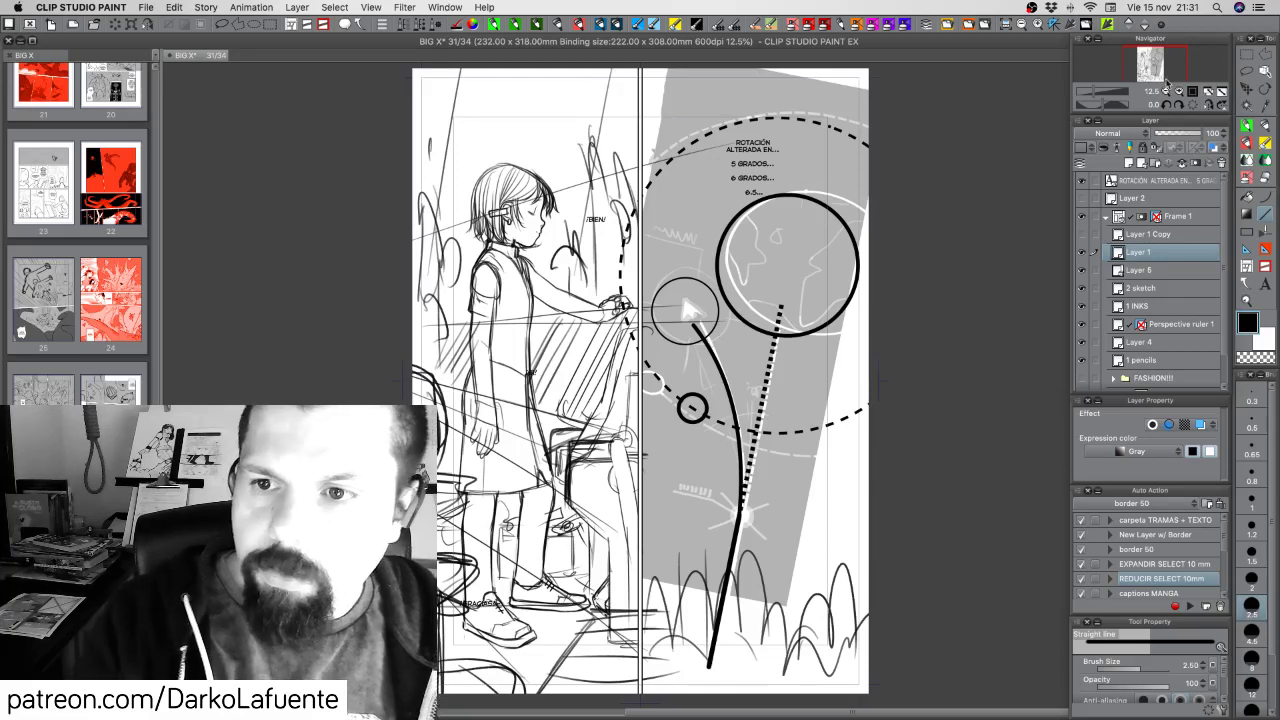
Make a small square selection inside the arrow's target circle on Layer 1 and fill it with black
key("super+plus")
key("super+plus")
left_click_drag(702, 232, 752, 344)
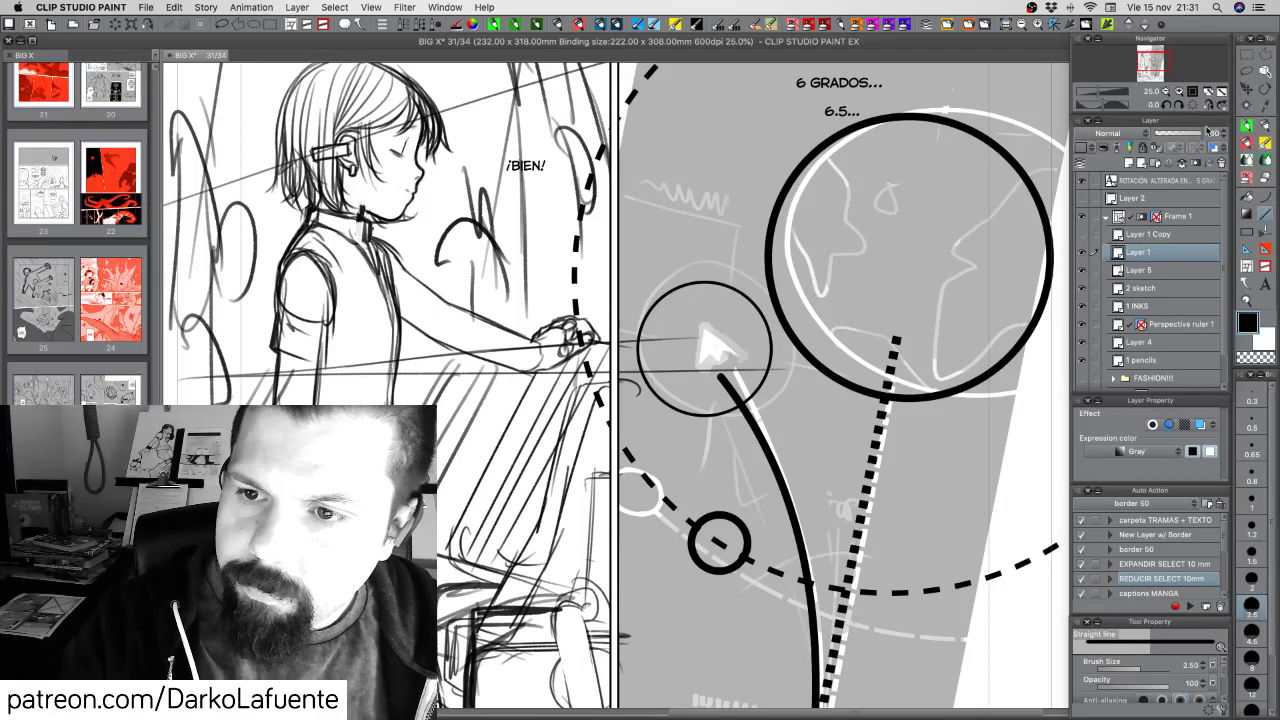
left_click(1246, 56)
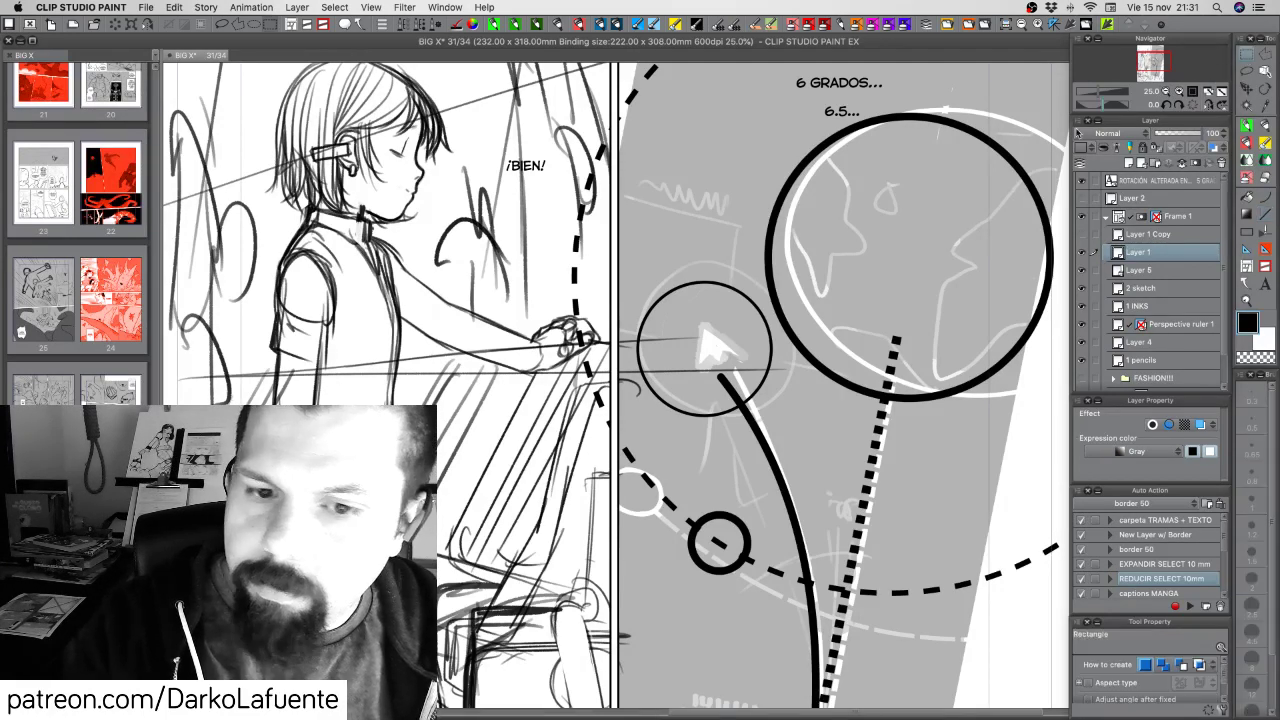
left_click_drag(681, 310, 727, 356)
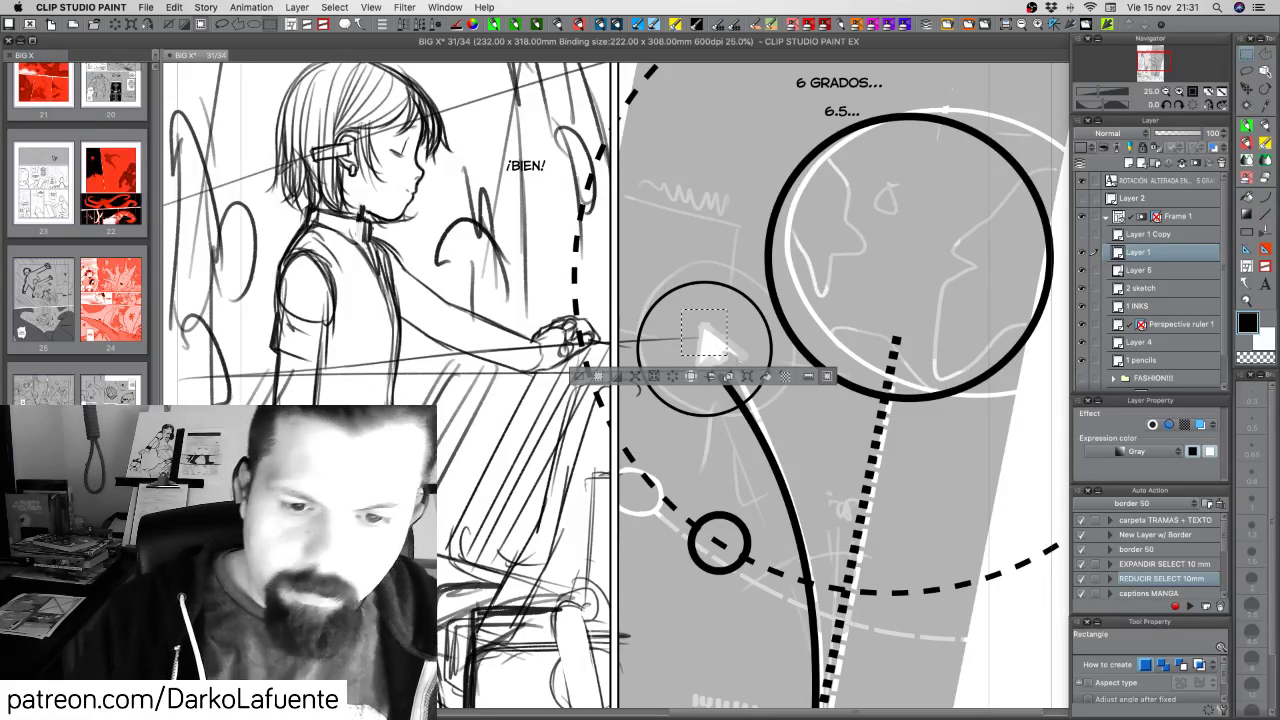
key("alt+BackSpace")
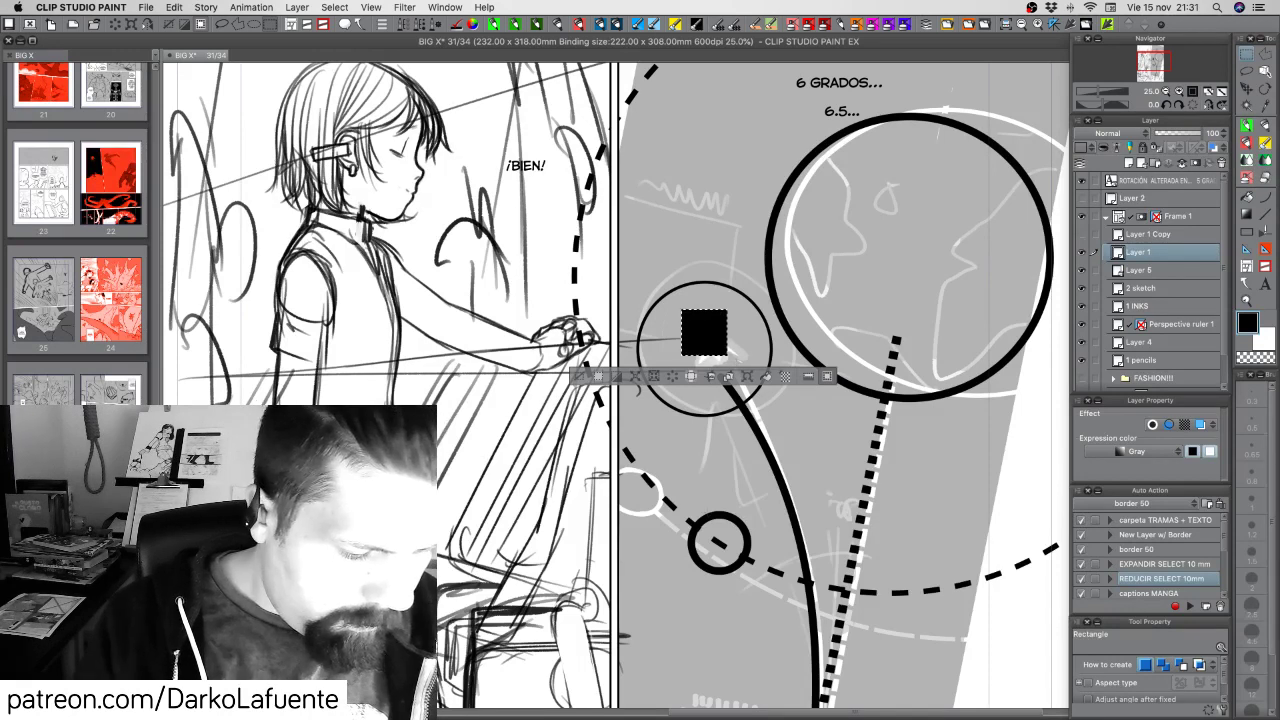
Rotate the black square into a diamond and move it down onto the upper end of the solid curve
key("super+t")
left_click_drag(735, 303, 722, 360)
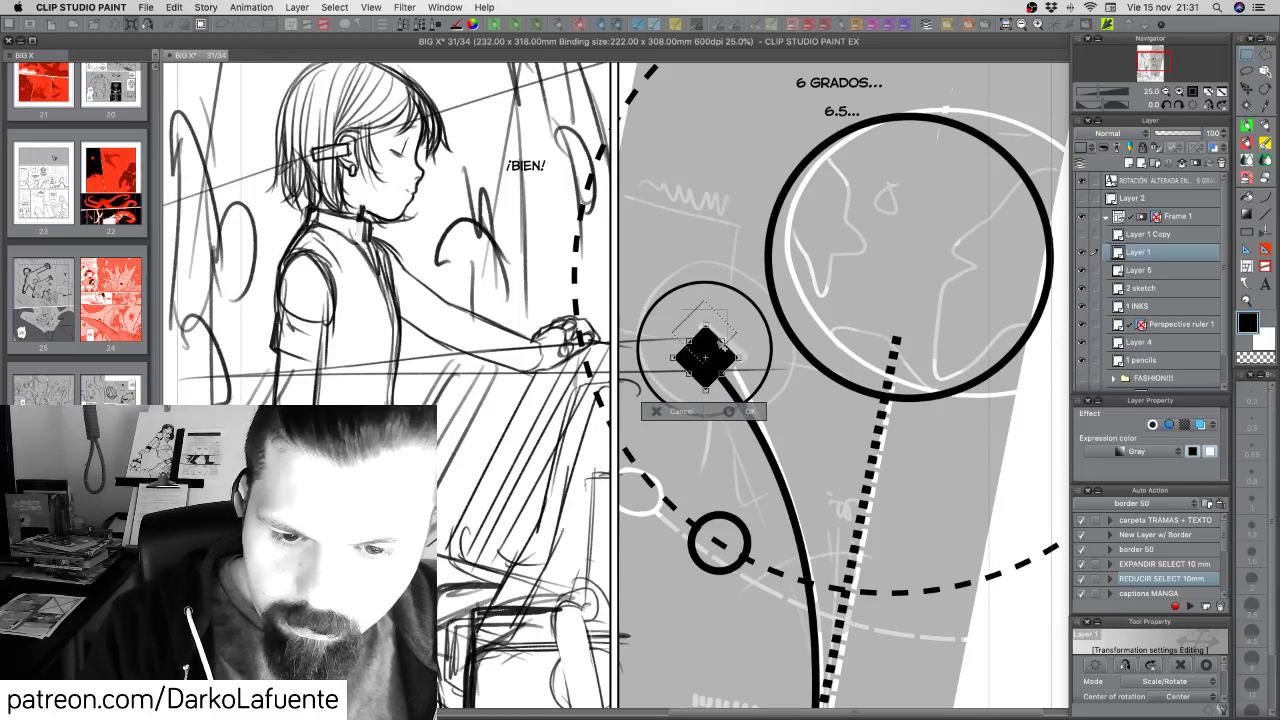
key("Left")
key("Left")
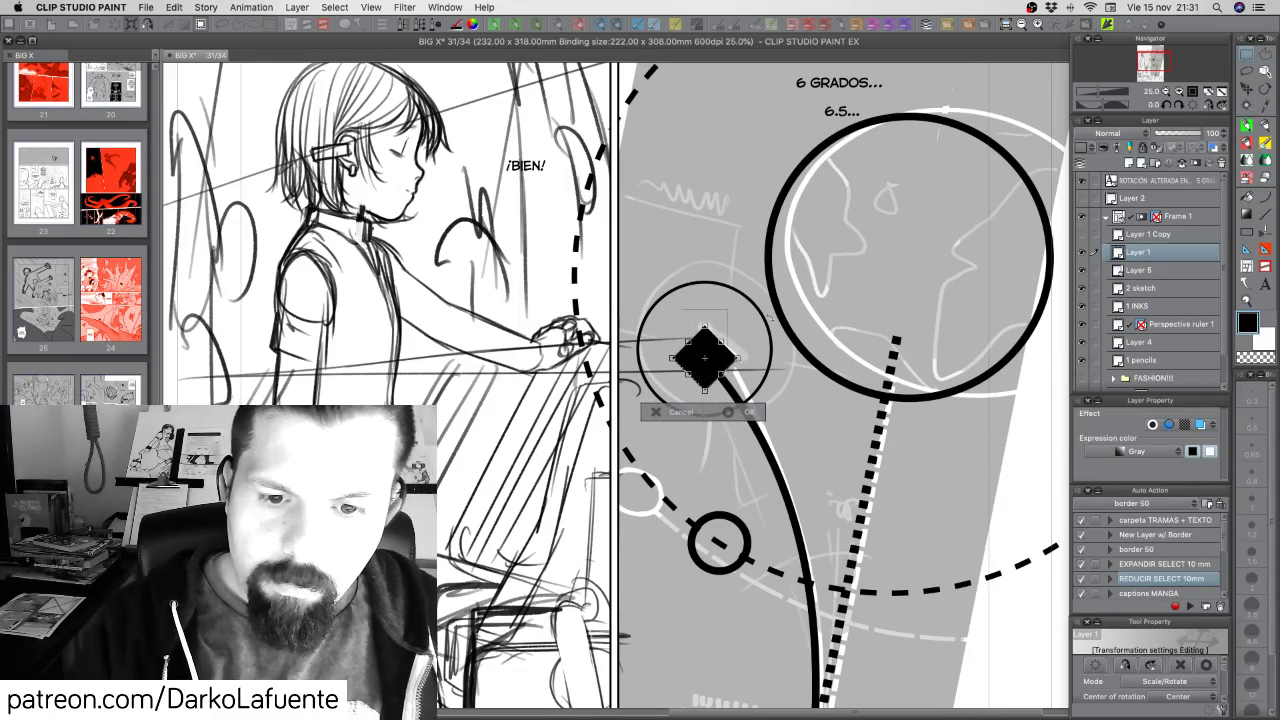
key("Down")
key("Down")
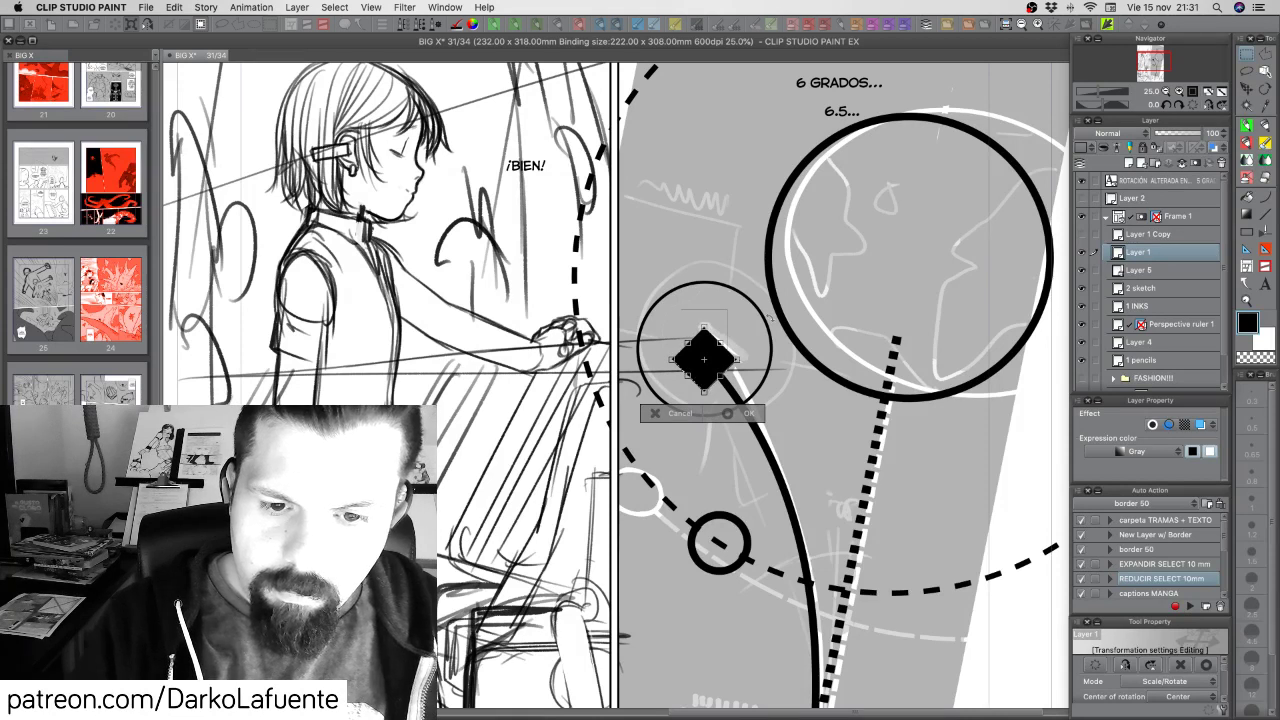
key("Return")
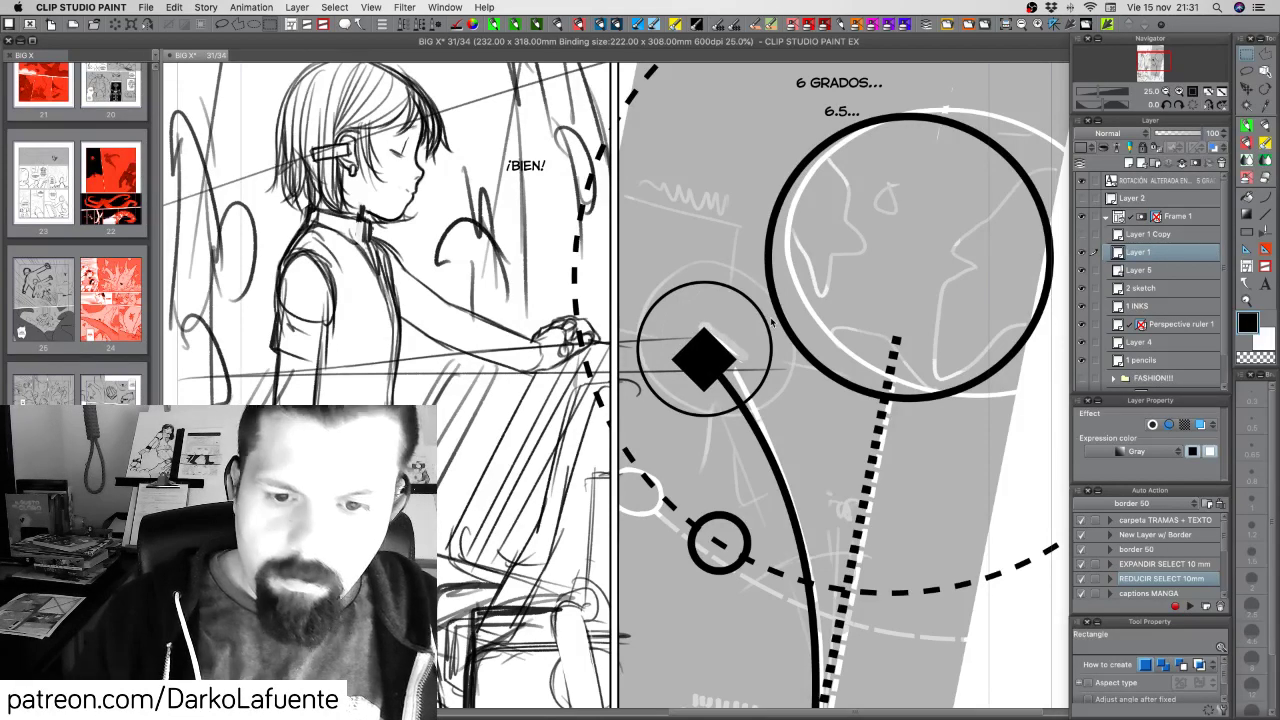
Move the thin target circle on Layer 5 slightly down so it is centred on the black diamond
left_click(1081, 270)
left_click(1081, 270)
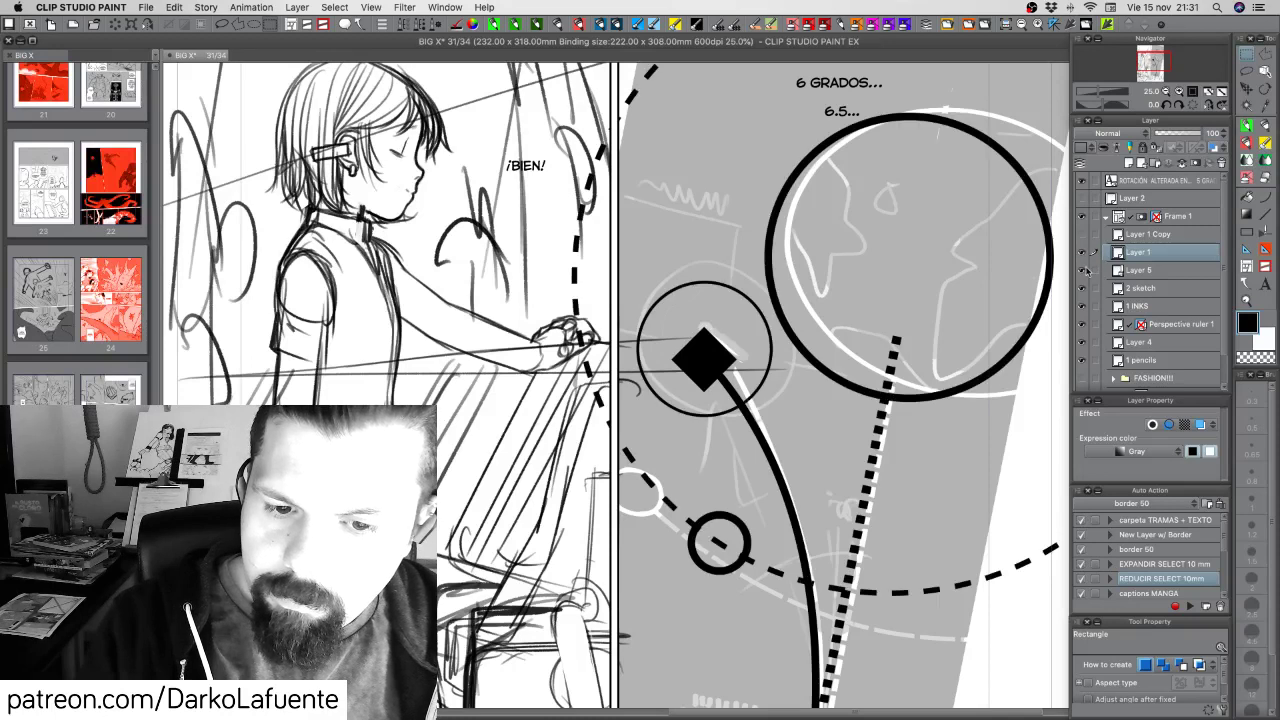
left_click(1264, 76)
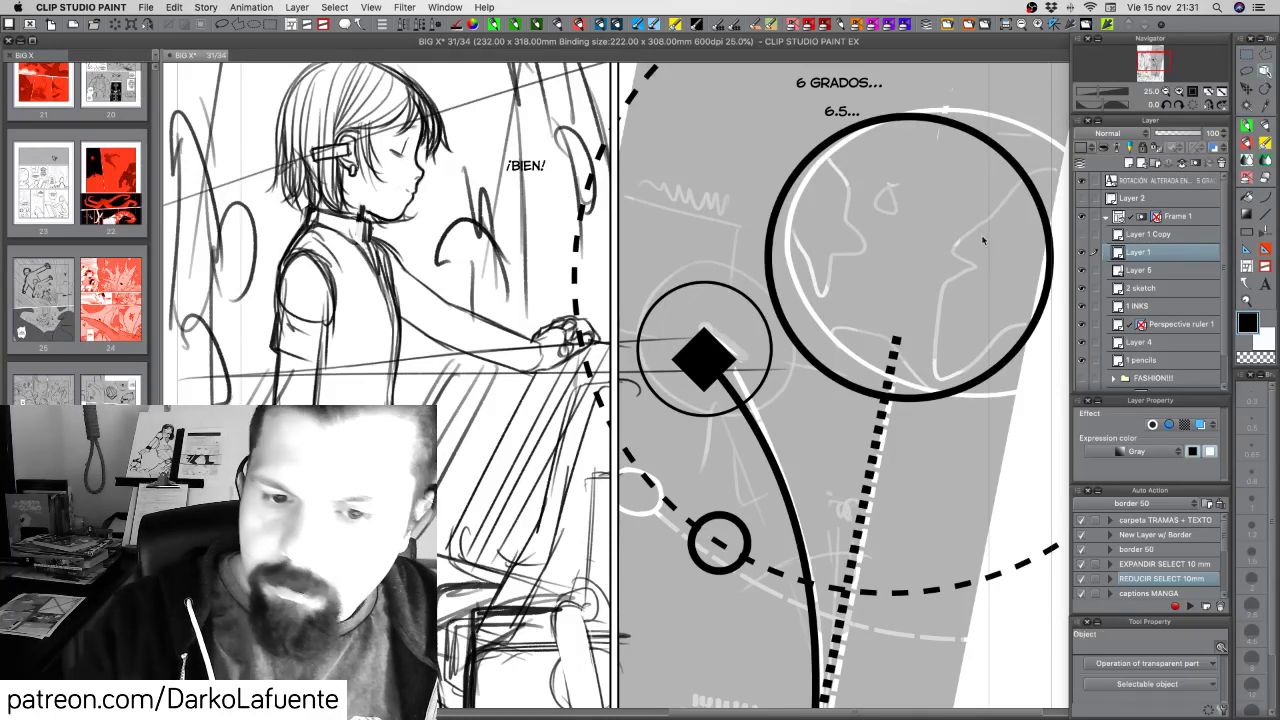
left_click(771, 350)
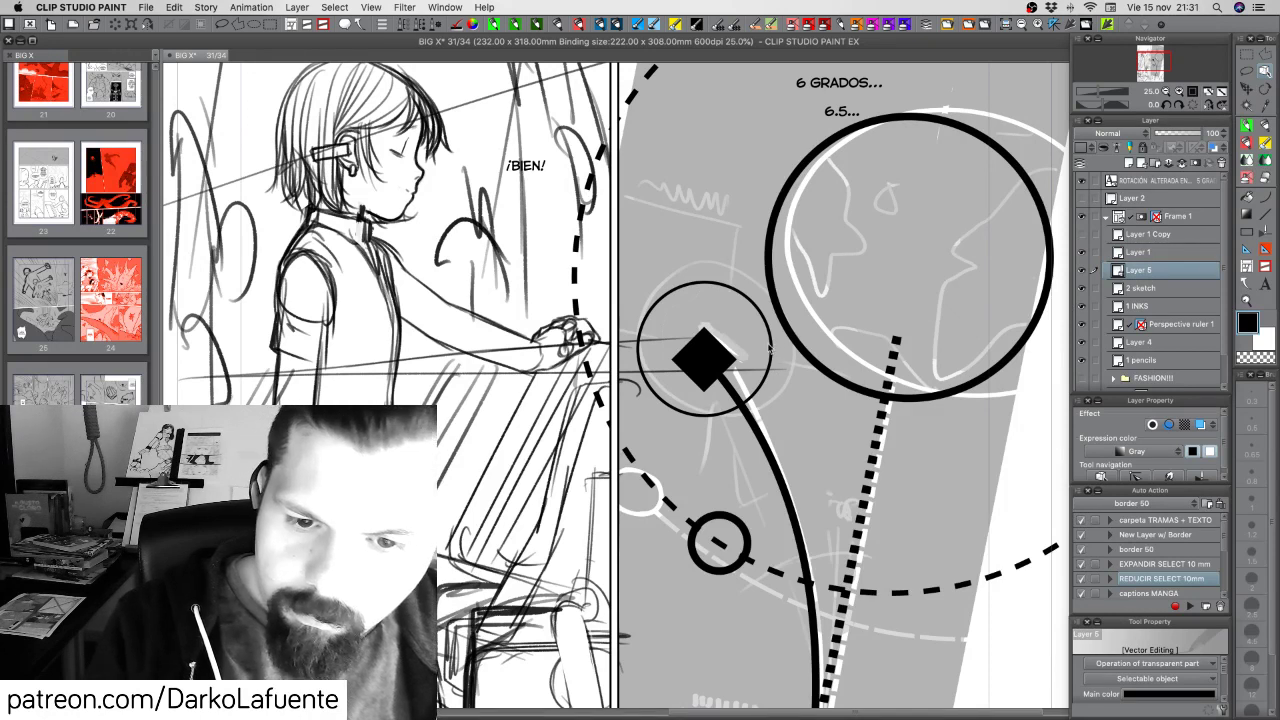
left_click_drag(771, 354, 771, 362)
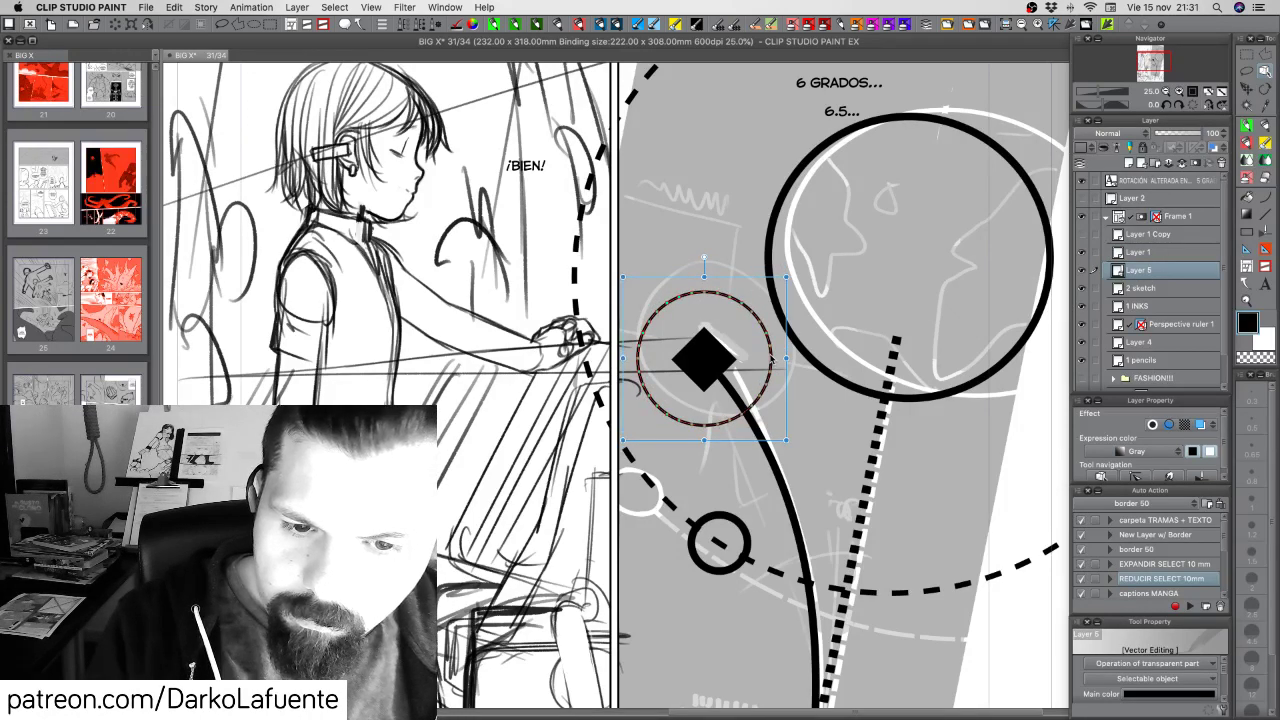
key("Up")
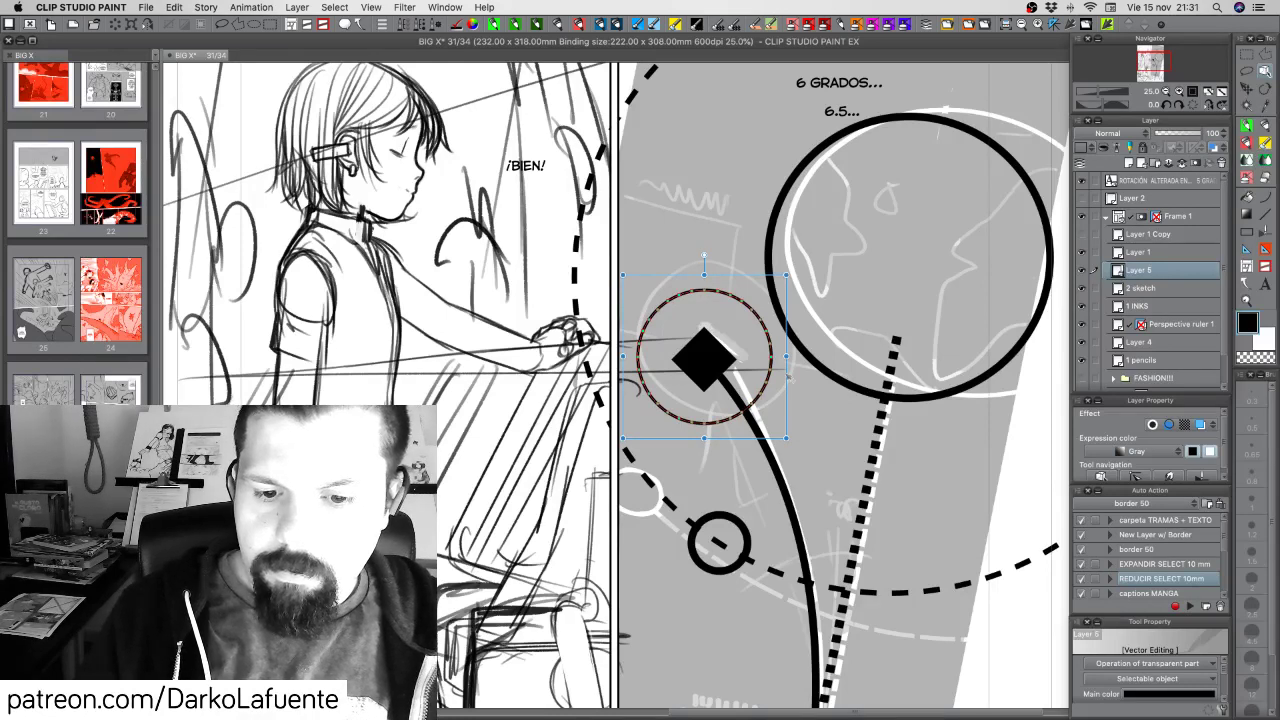
Move Layer 1 below Layer 5 in the layer order and save the page
left_click(1187, 258)
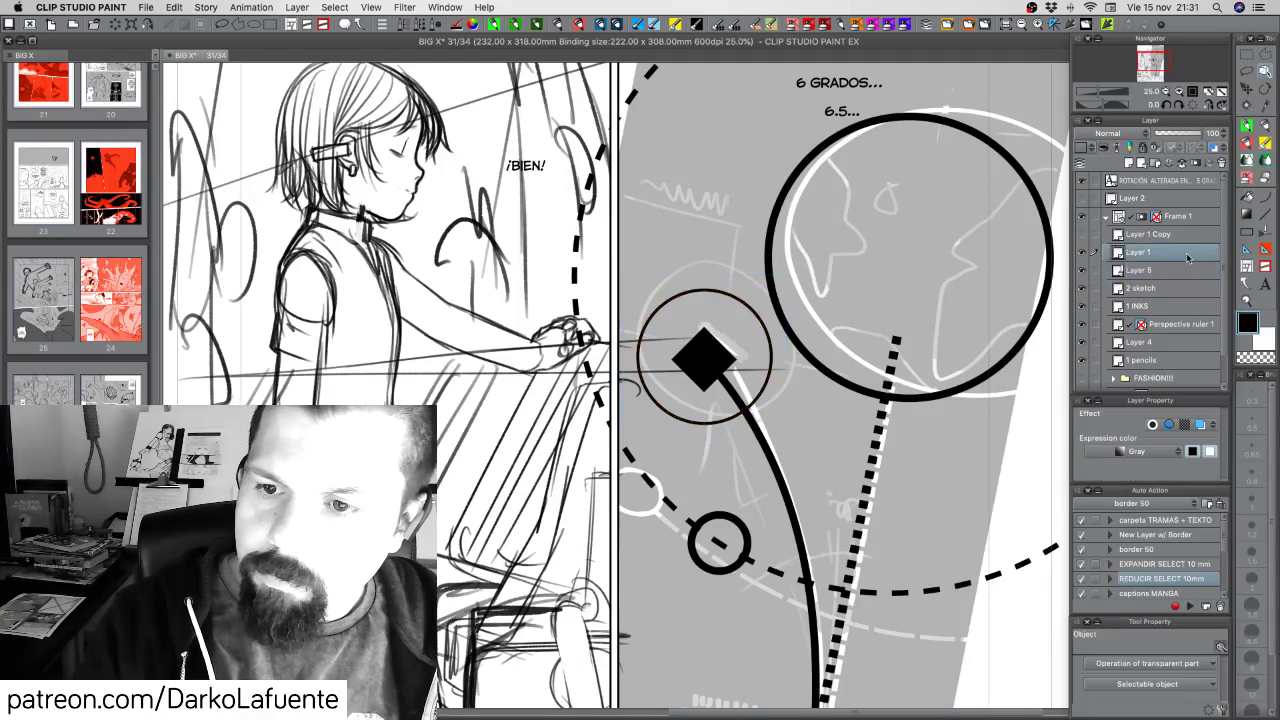
left_click_drag(1196, 258, 1196, 276)
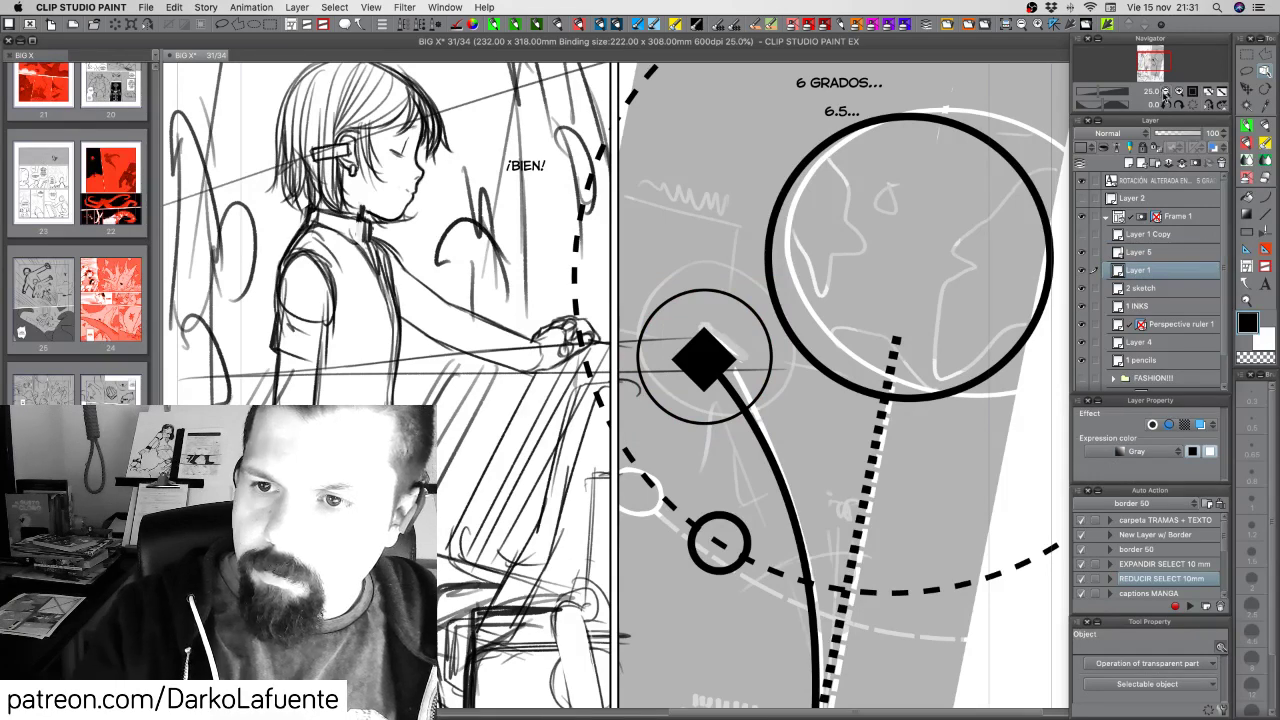
left_click(1165, 92)
left_click(1165, 92)
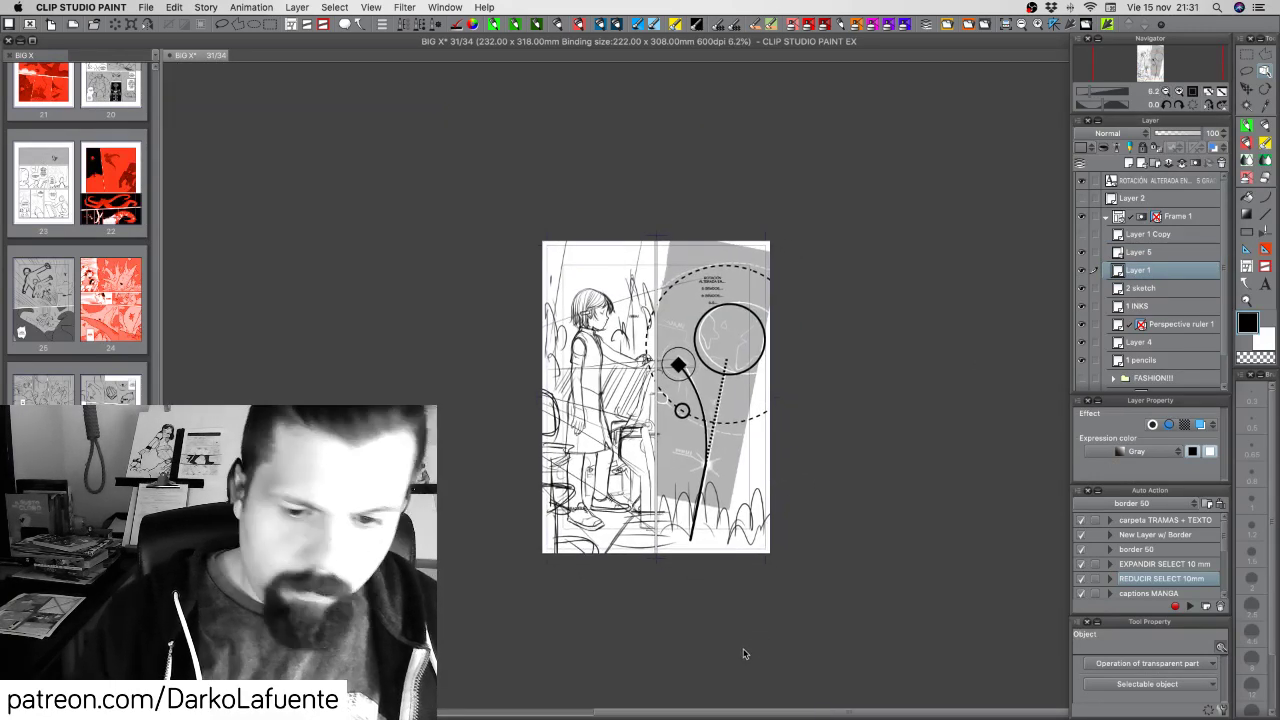
key("super+s")
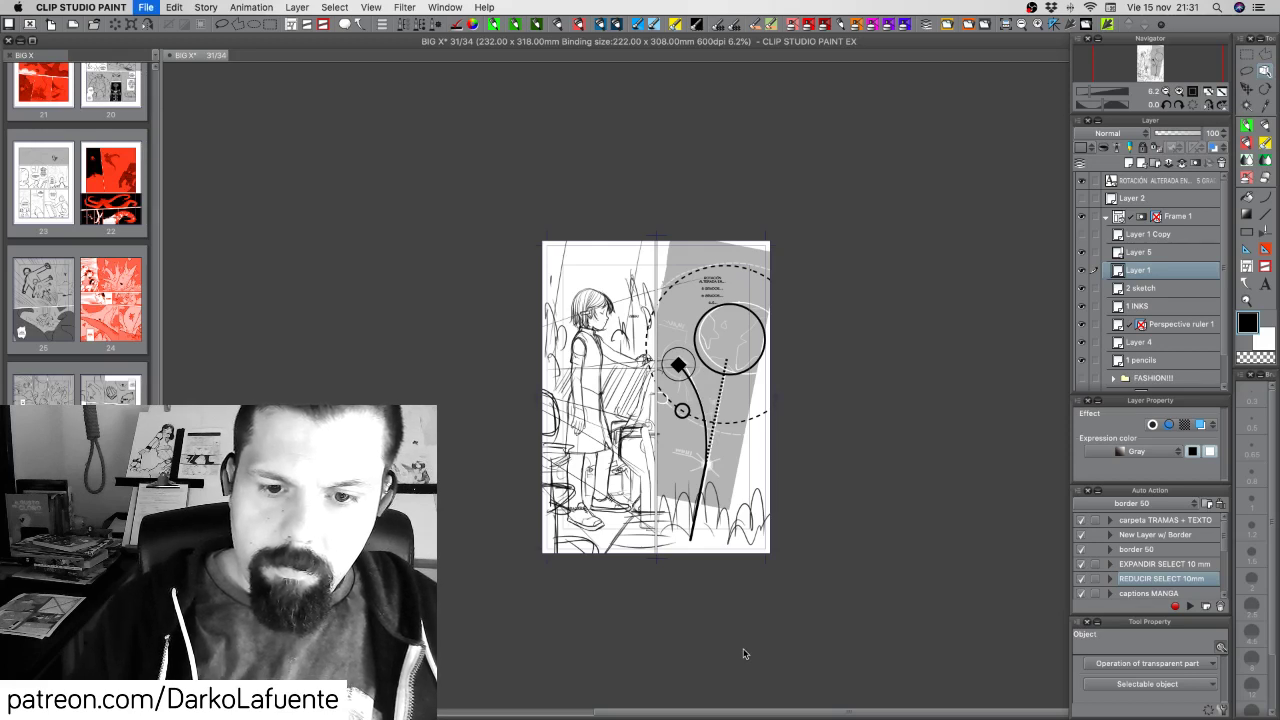
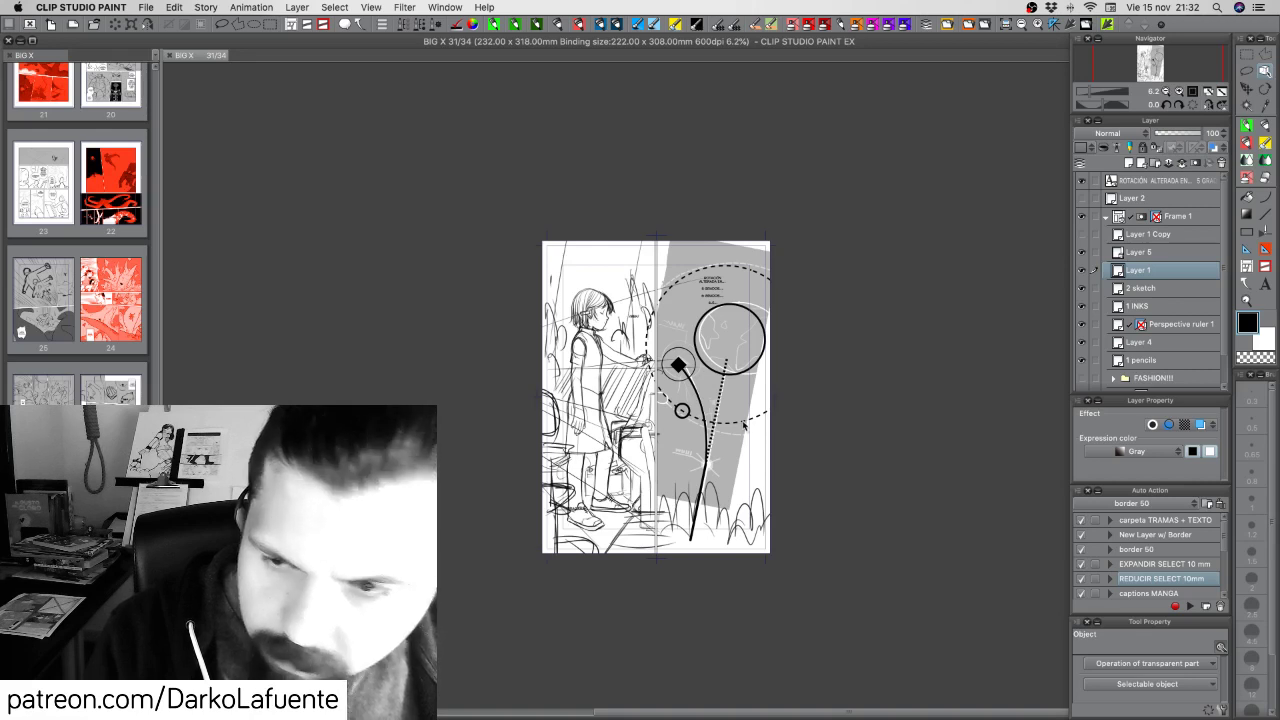
Select the large dashed orbit circle on Layer 5 and delete it
left_click(1138, 256)
left_click(736, 425)
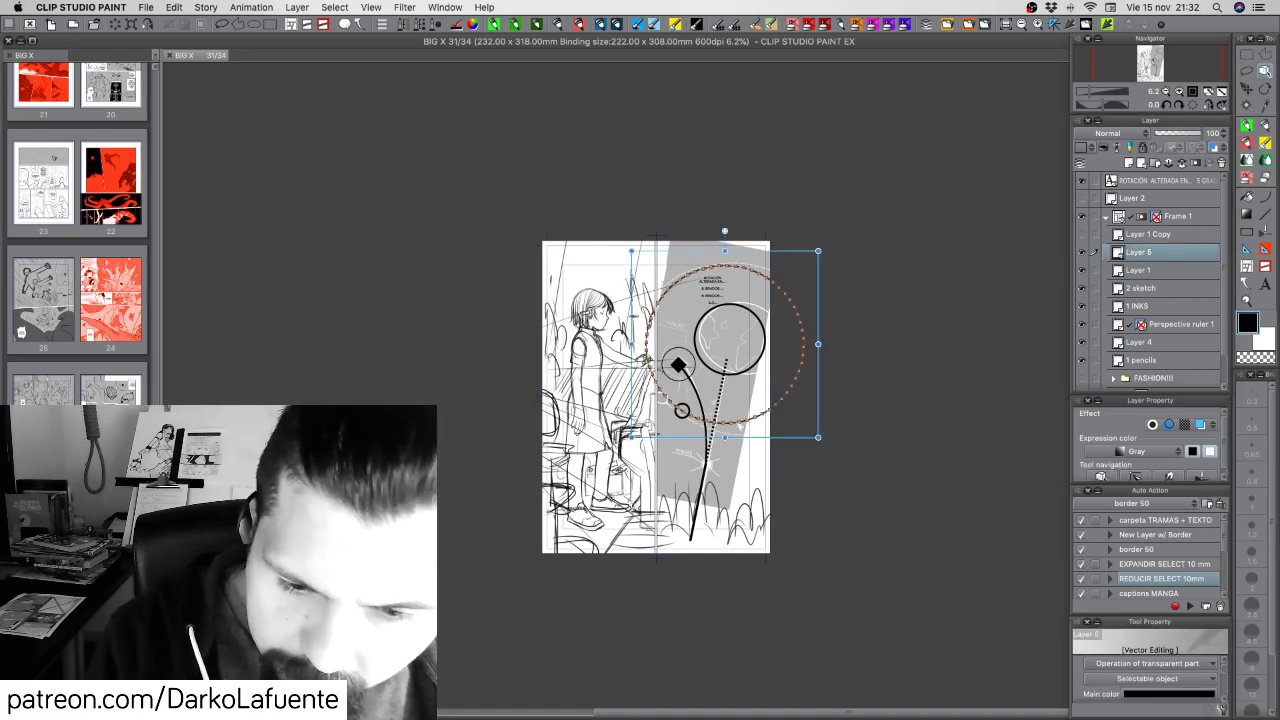
scroll(1222, 688, "down", 3)
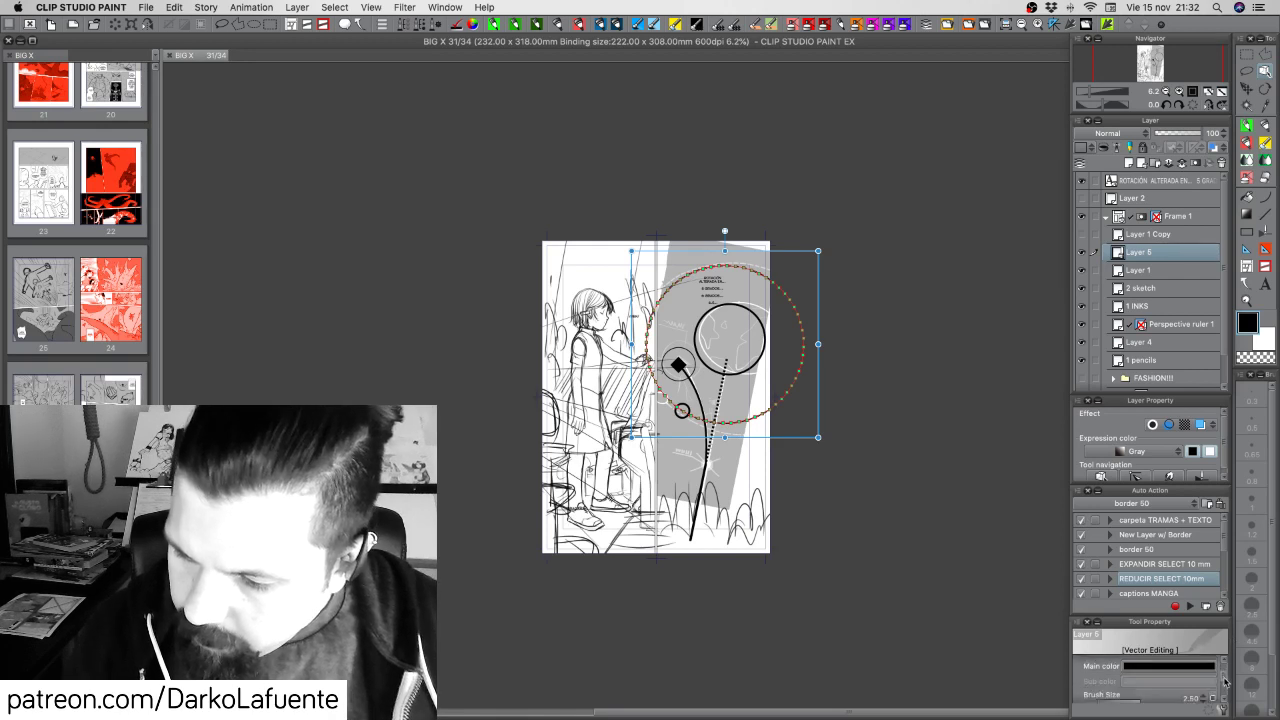
scroll(1224, 692, "up", 3)
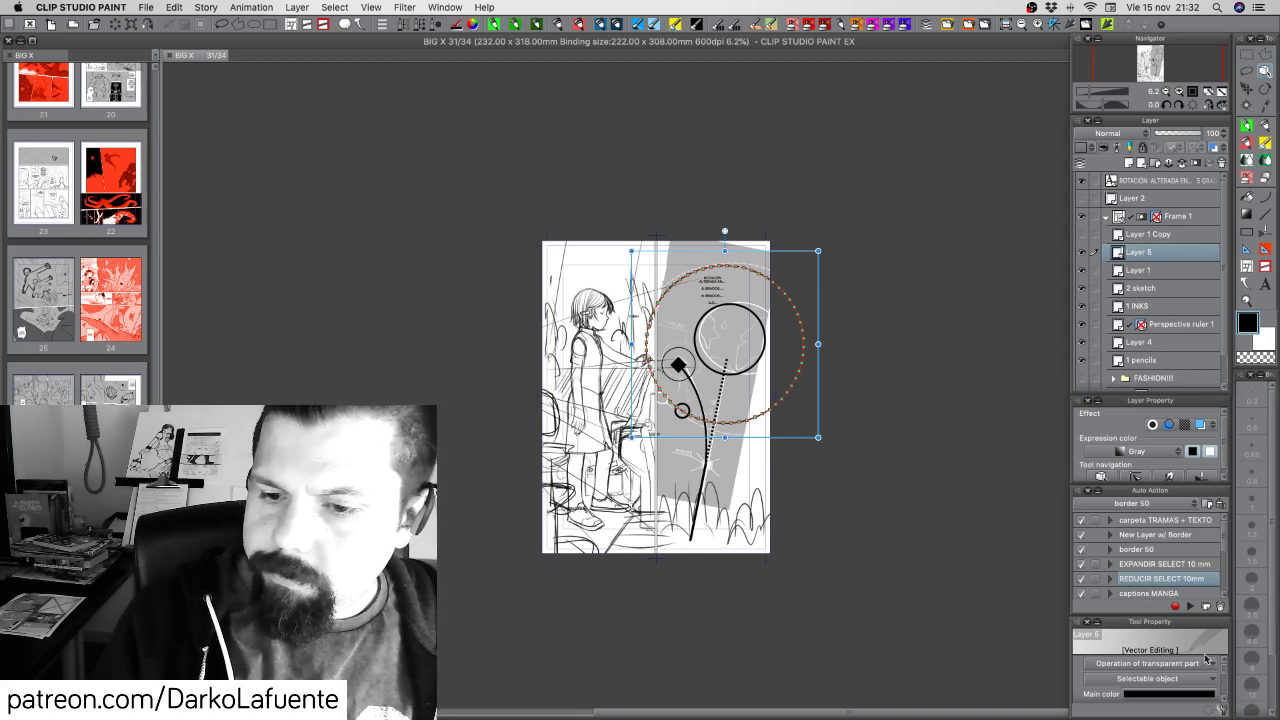
key("Delete")
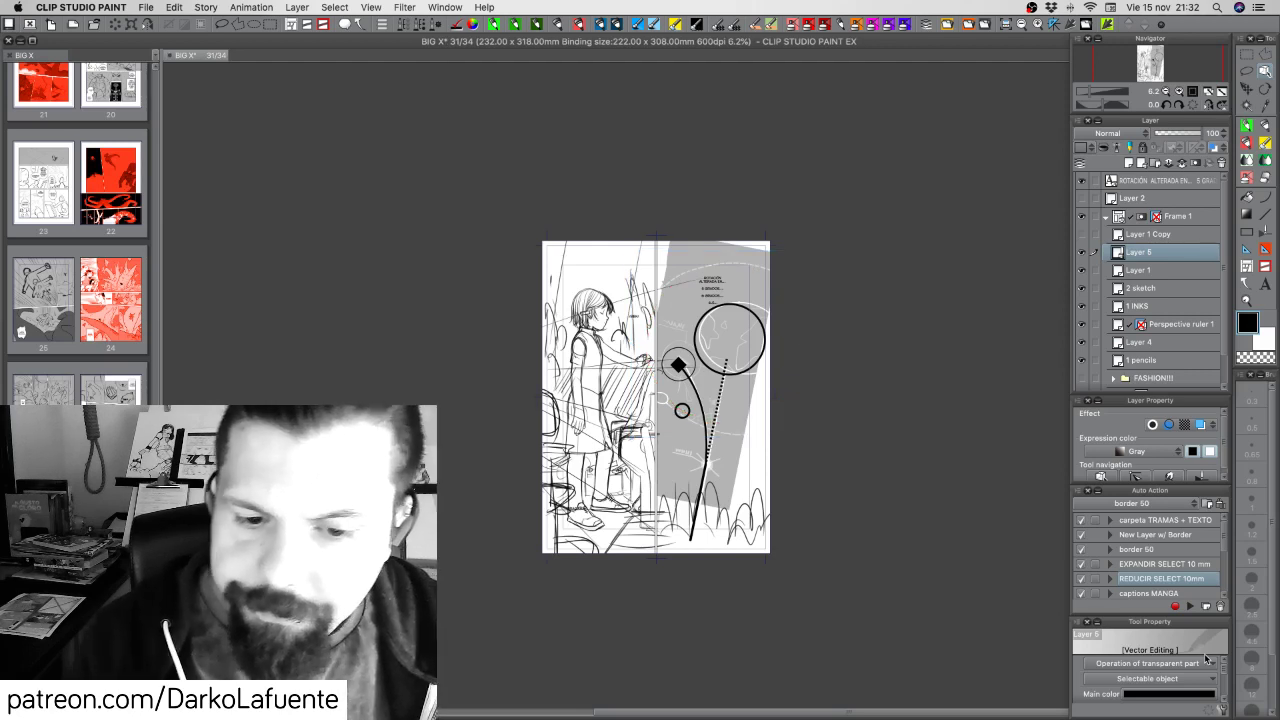
Draw a large dashed orbit circle around the planet on Layer 5, using the Ellipse tool with the Dashed line brush shape
left_click(1267, 210)
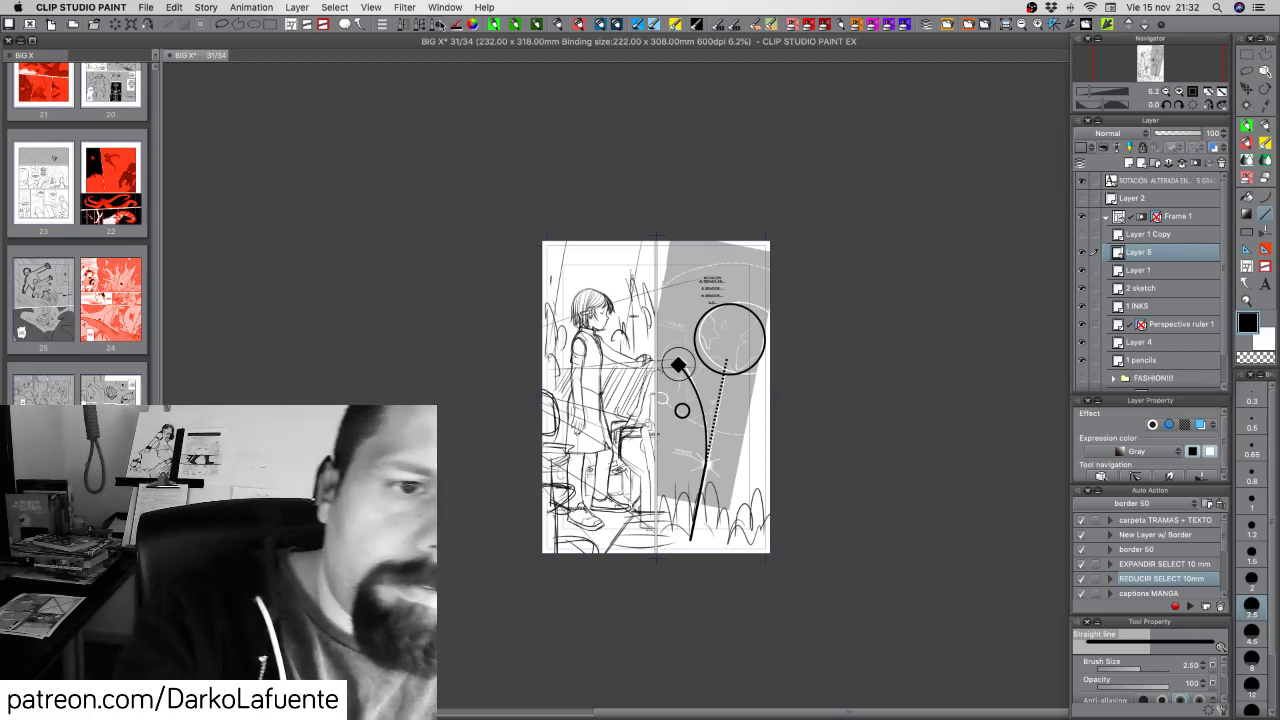
left_click(403, 25)
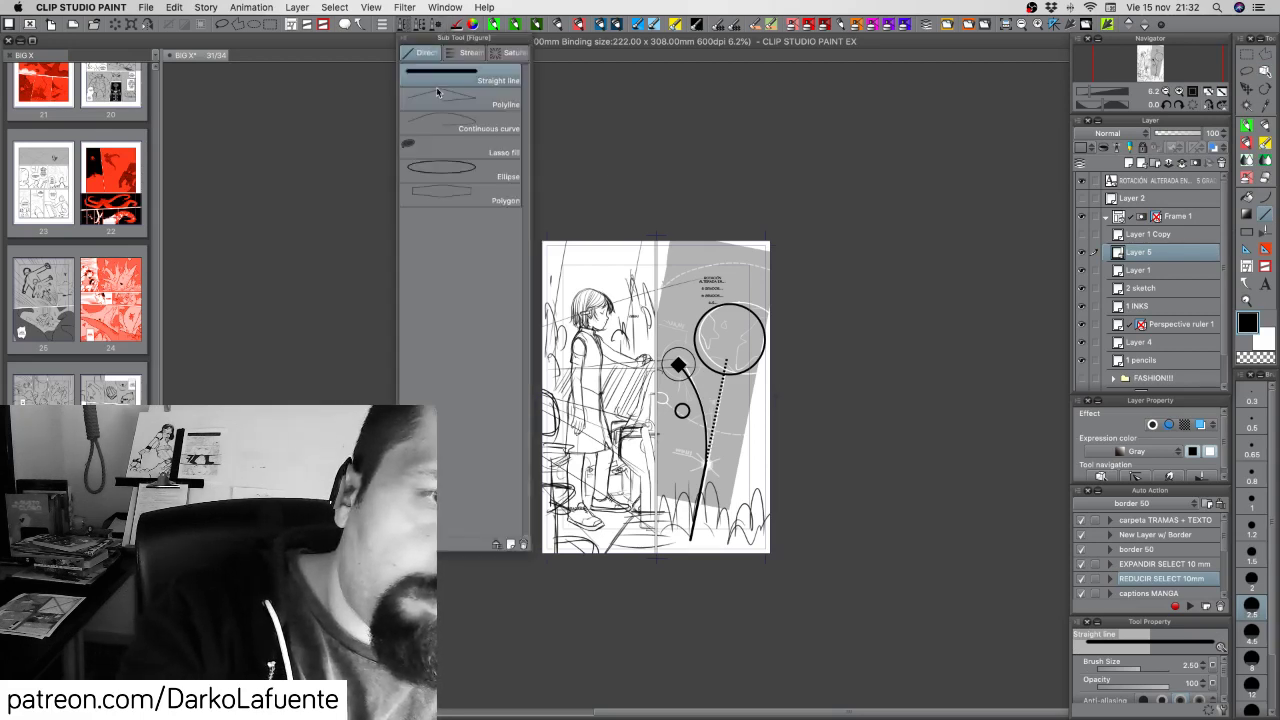
left_click(488, 168)
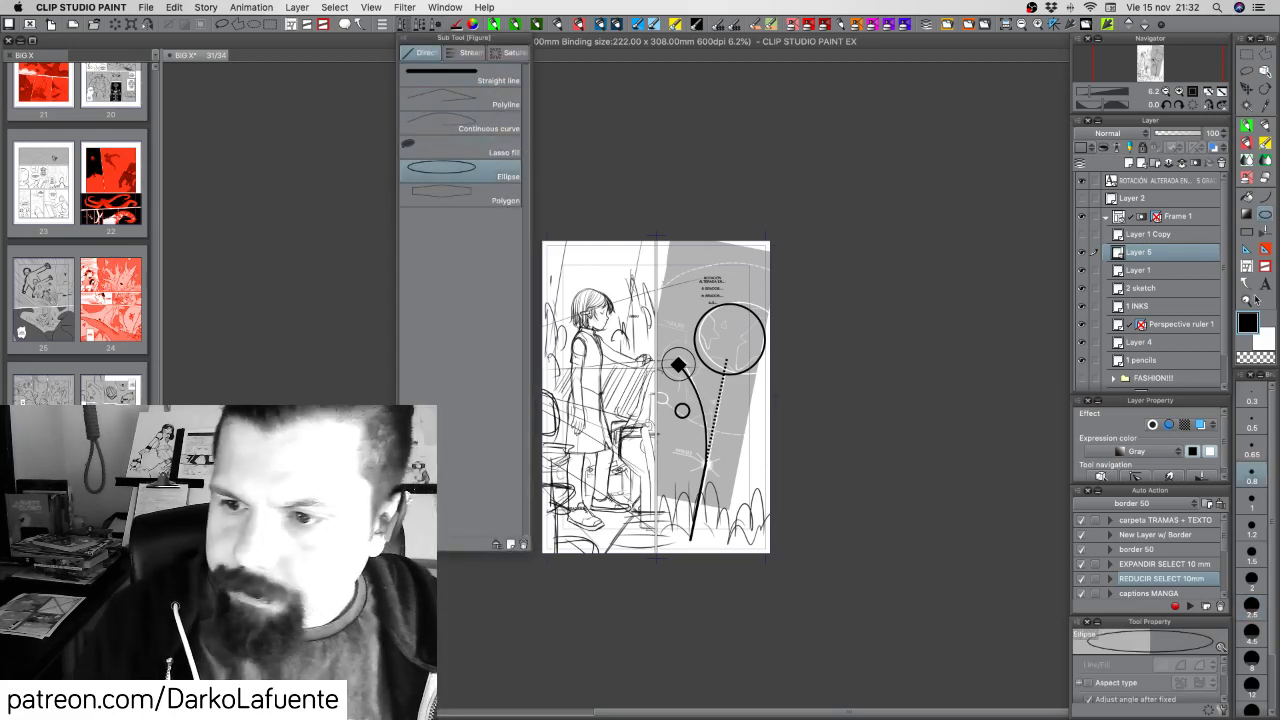
left_click(1266, 217)
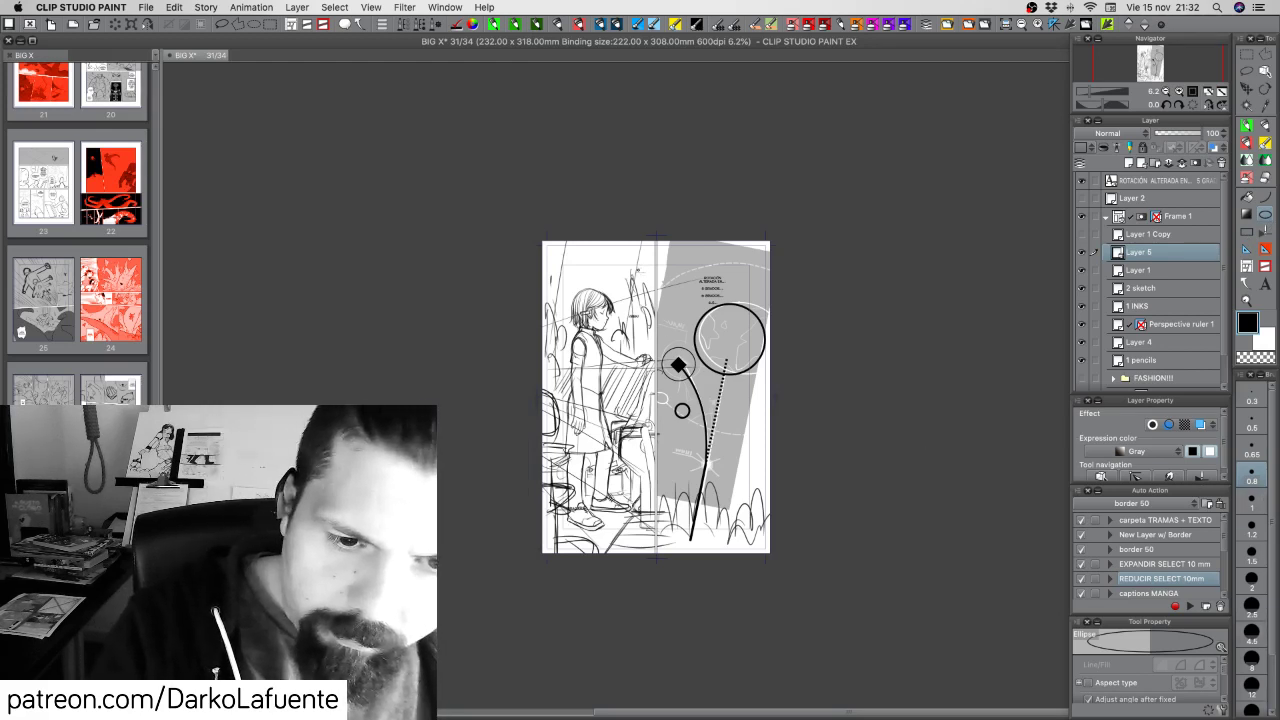
left_click_drag(636, 268, 845, 453)
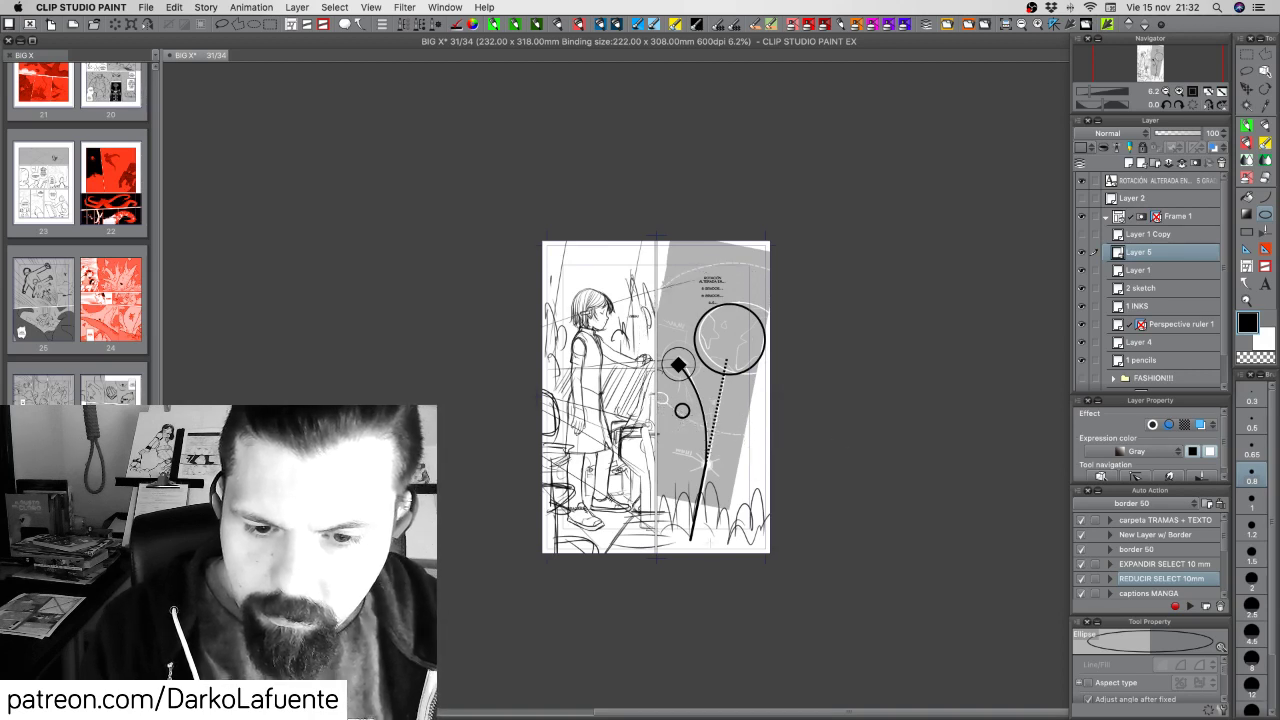
scroll(1225, 672, "down", 3)
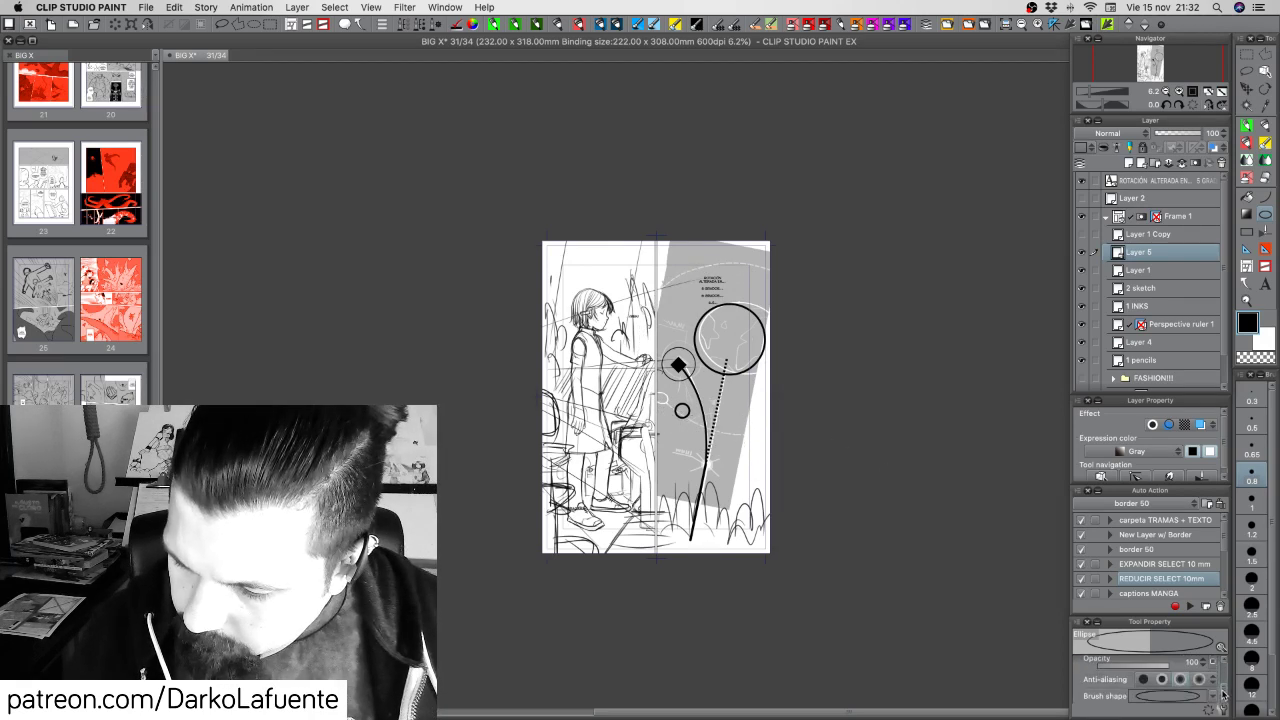
left_click(1214, 696)
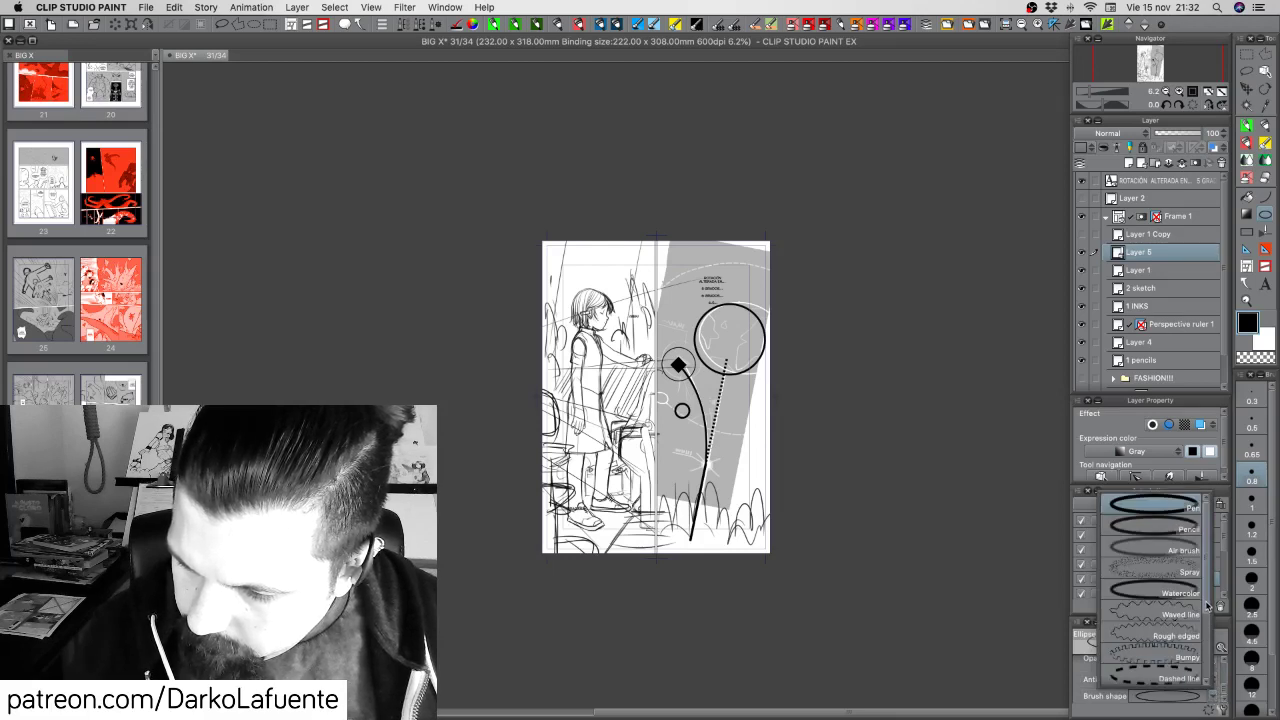
scroll(1203, 624, "up", 2)
scroll(1203, 624, "down", 4)
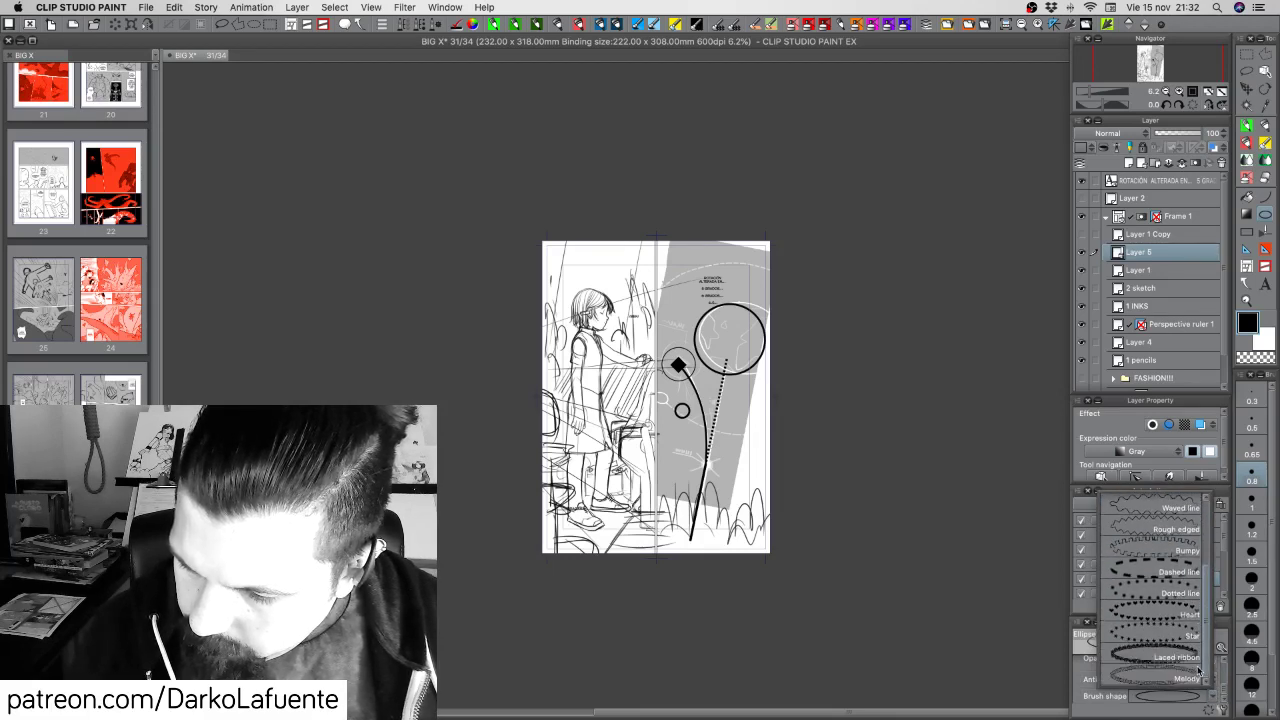
scroll(1200, 674, "up", 5)
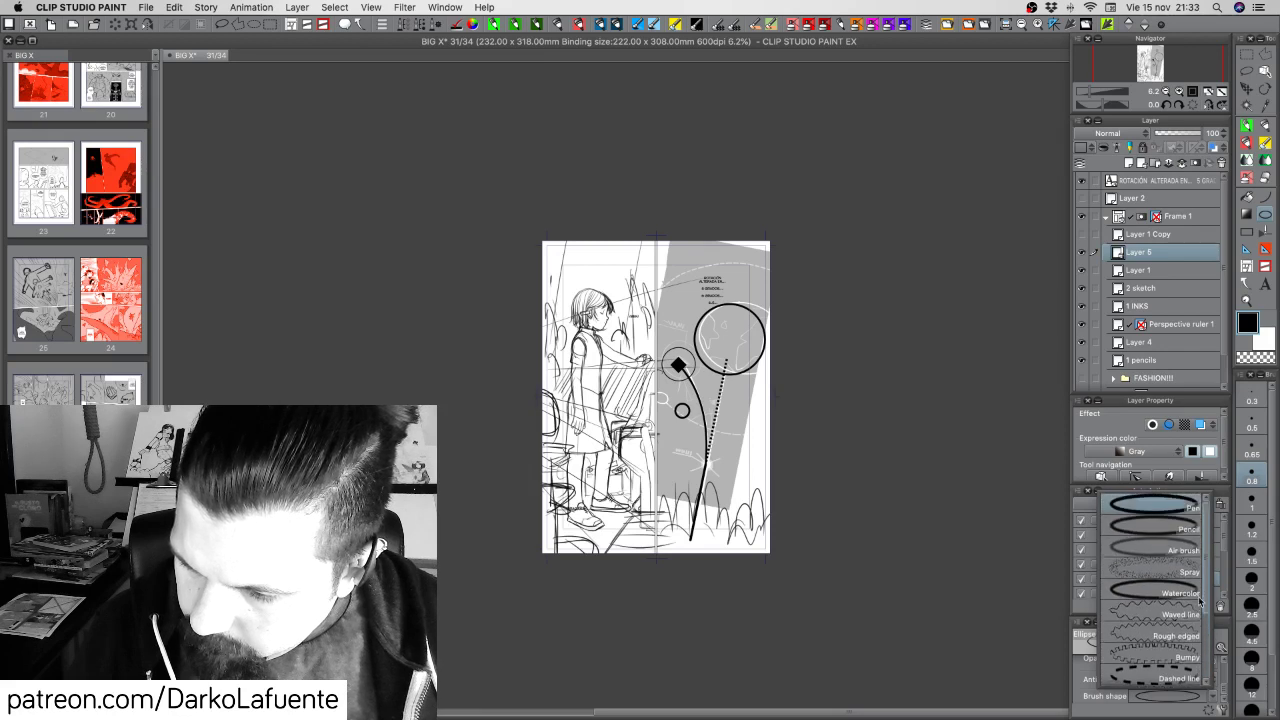
left_click(1165, 677)
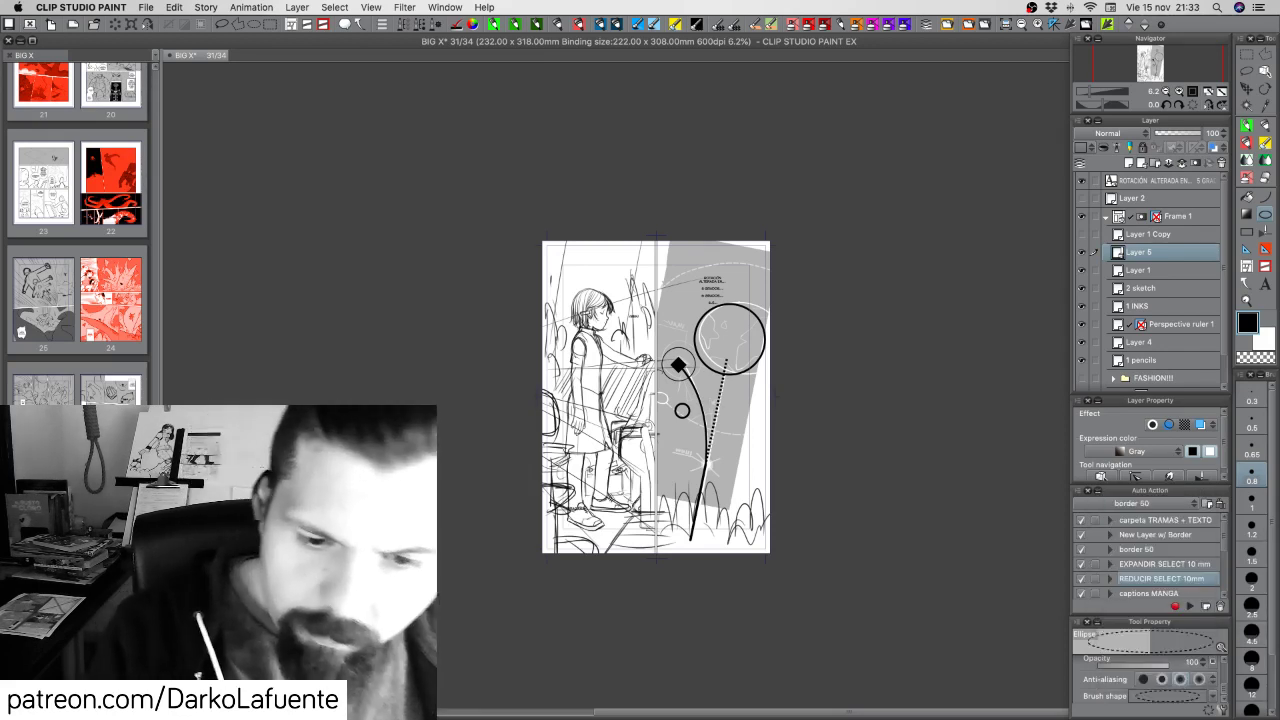
left_click_drag(642, 284, 818, 437)
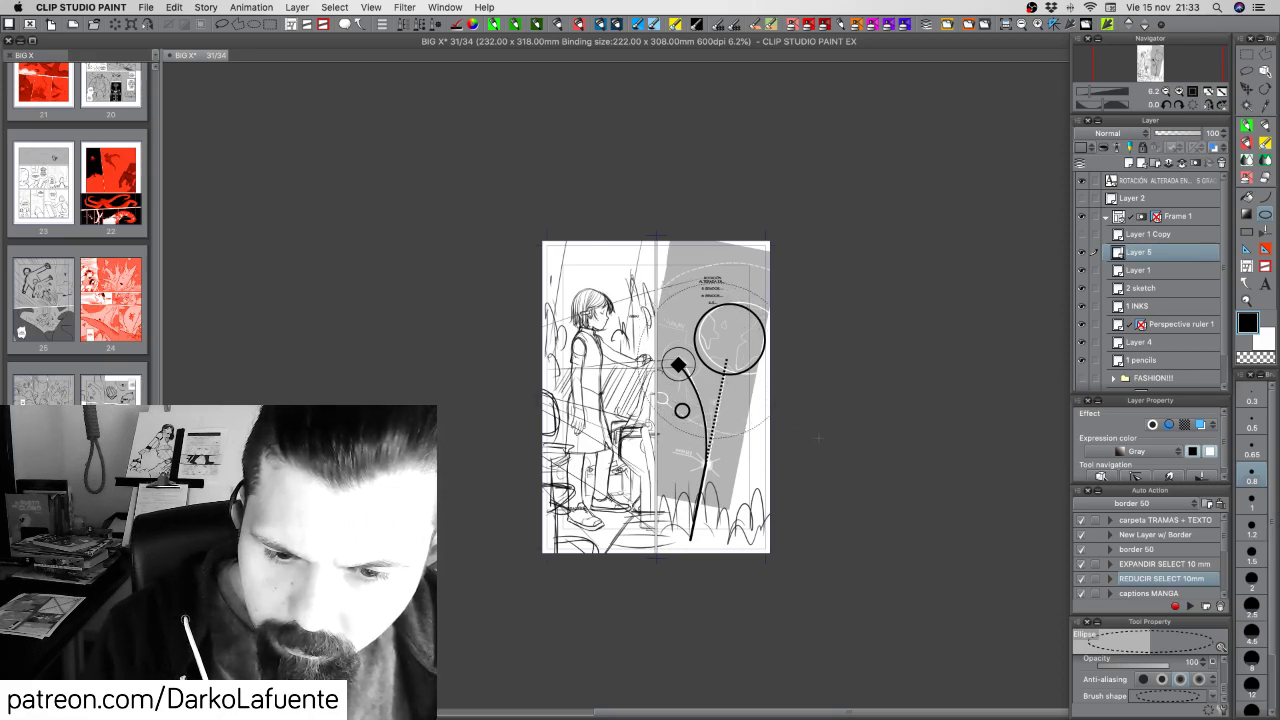
Select the dashed orbit circle, enlarge it and move it so it surrounds the planet and passes through the small satellite circle
left_click(1266, 72)
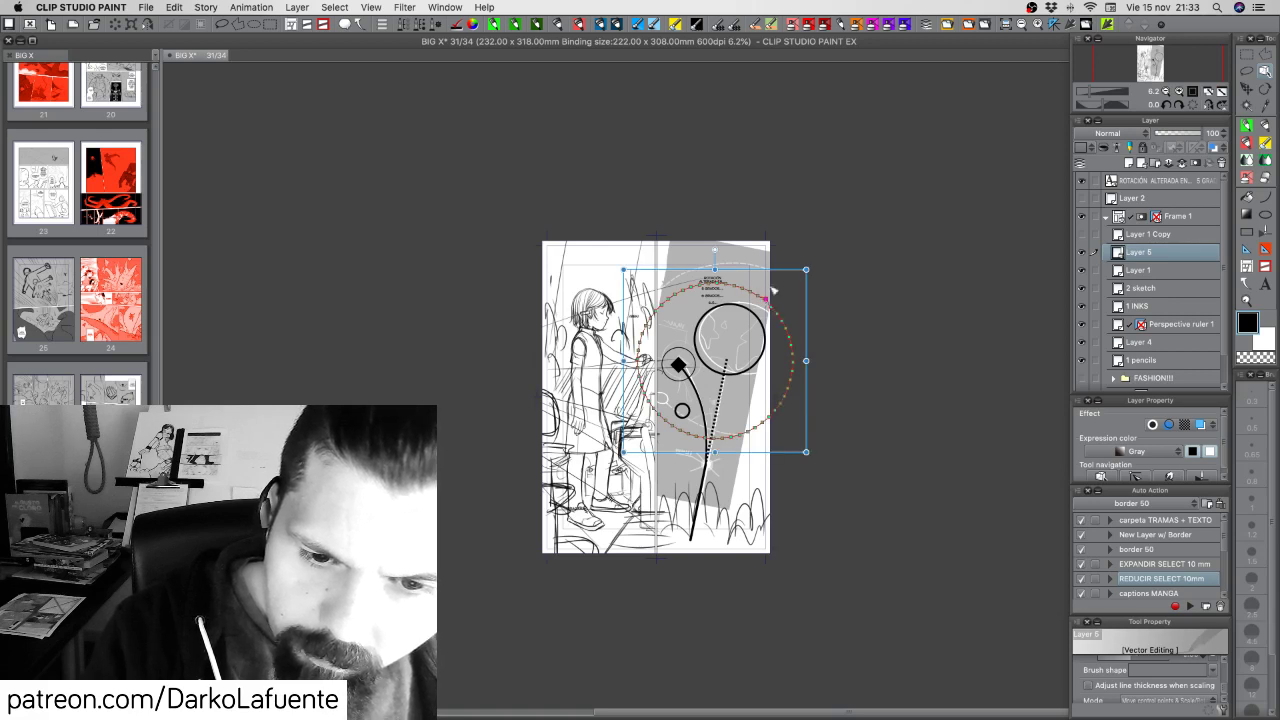
left_click_drag(761, 301, 827, 242)
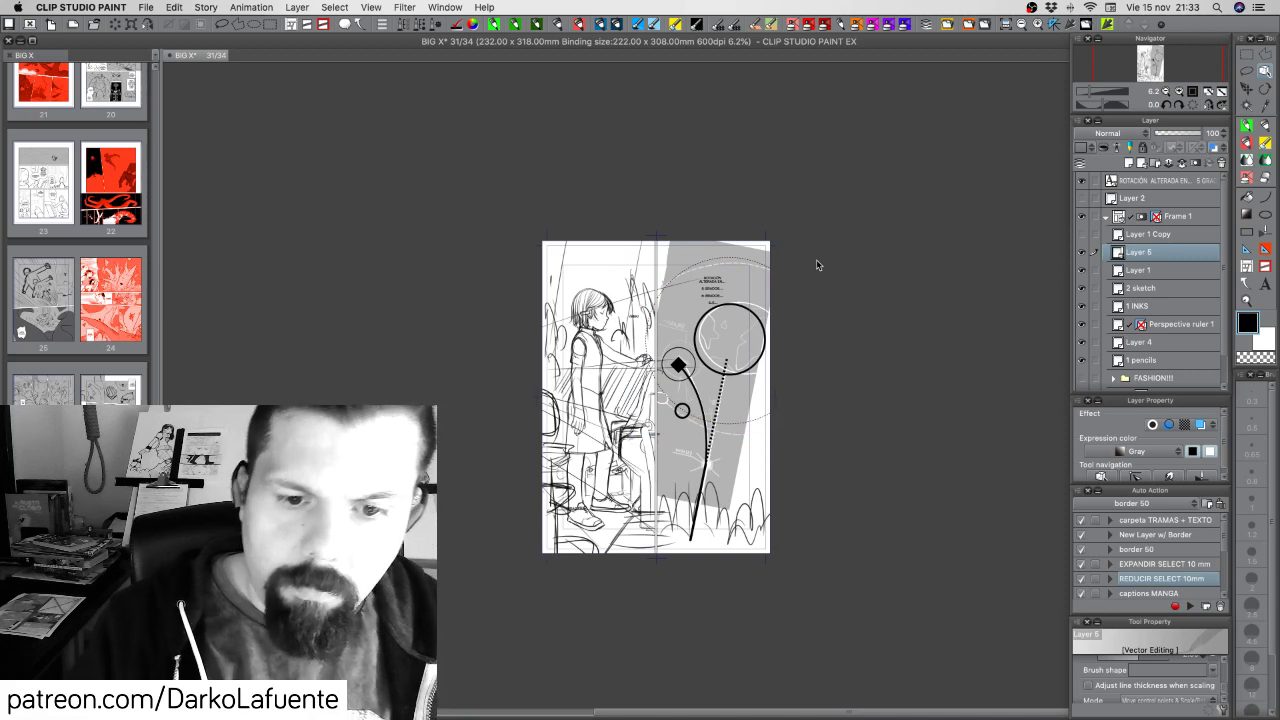
left_click(767, 267)
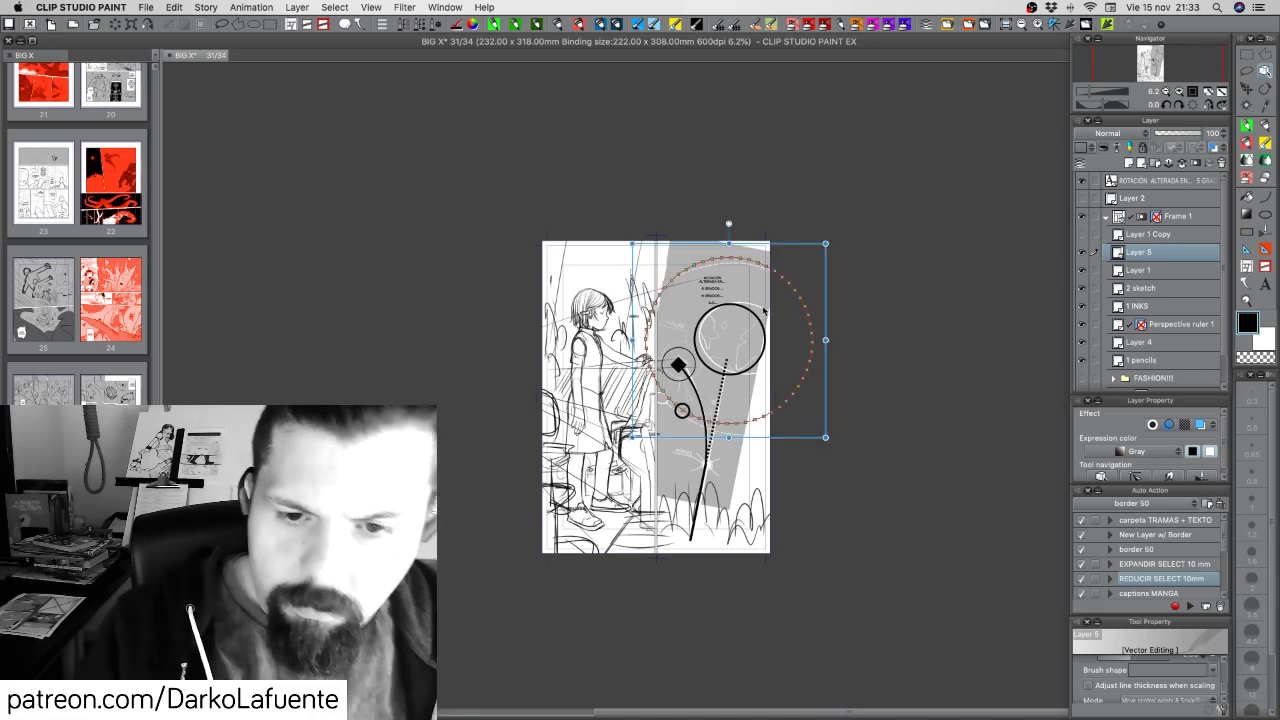
key("Down")
key("Down")
key("Down")
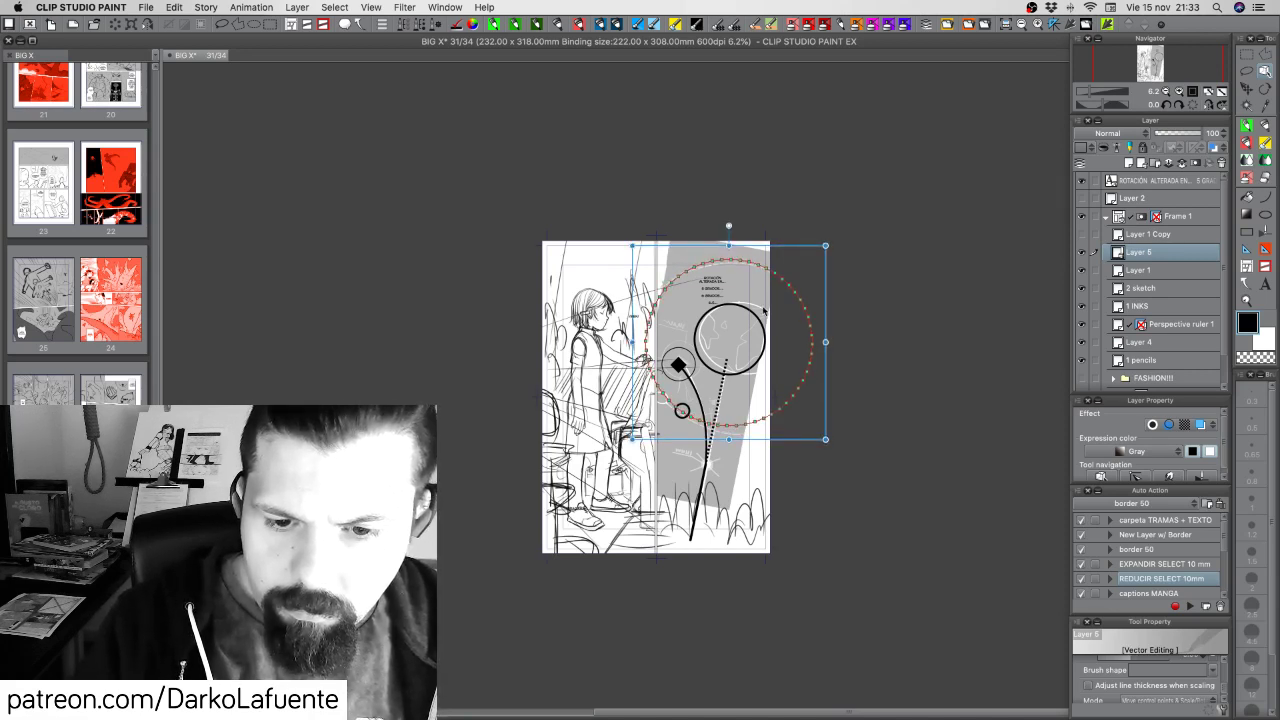
Create a new layer folder directly above Layer 5 and name it "2 grafico"
left_click(1170, 270)
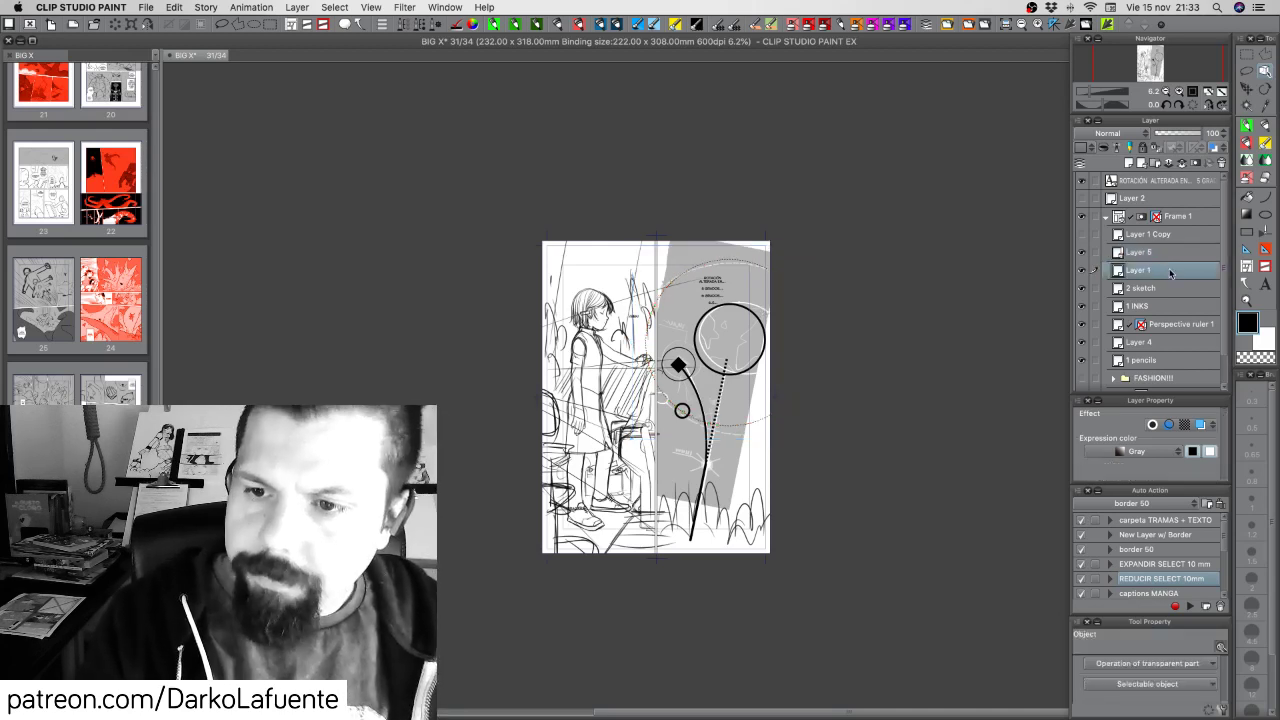
left_click(1170, 252)
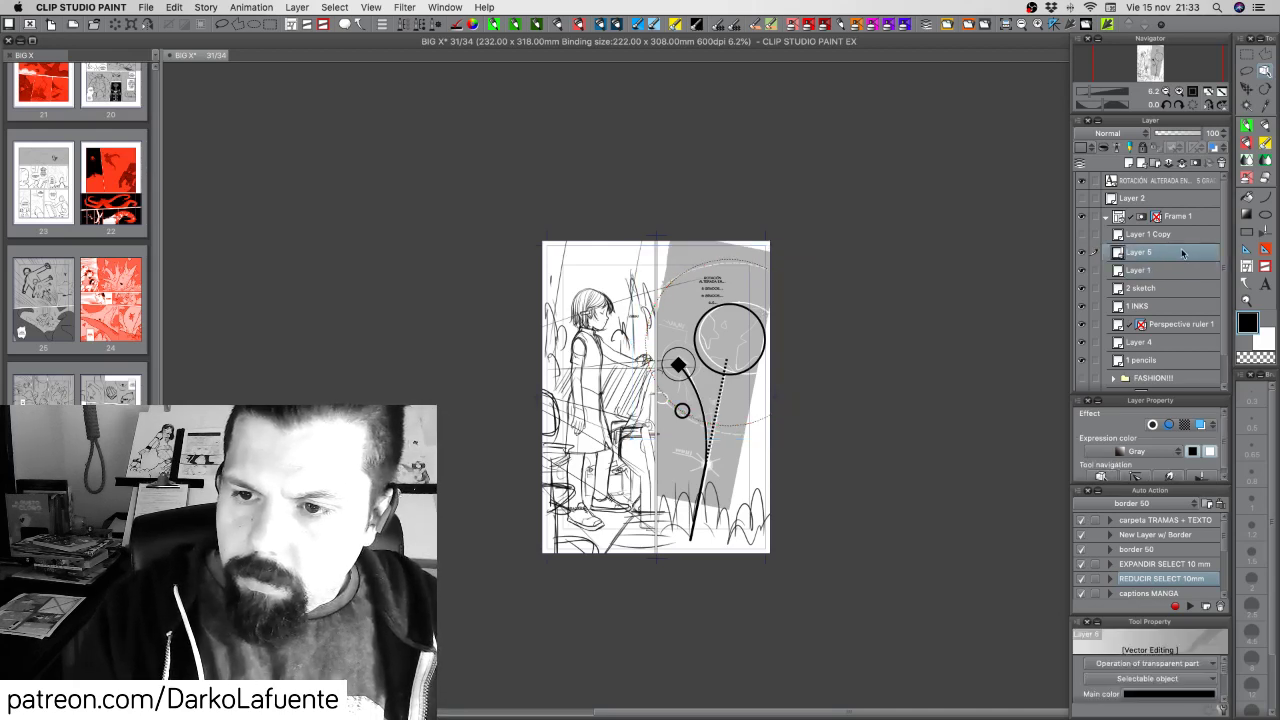
left_click(1155, 162)
double_click(1150, 255)
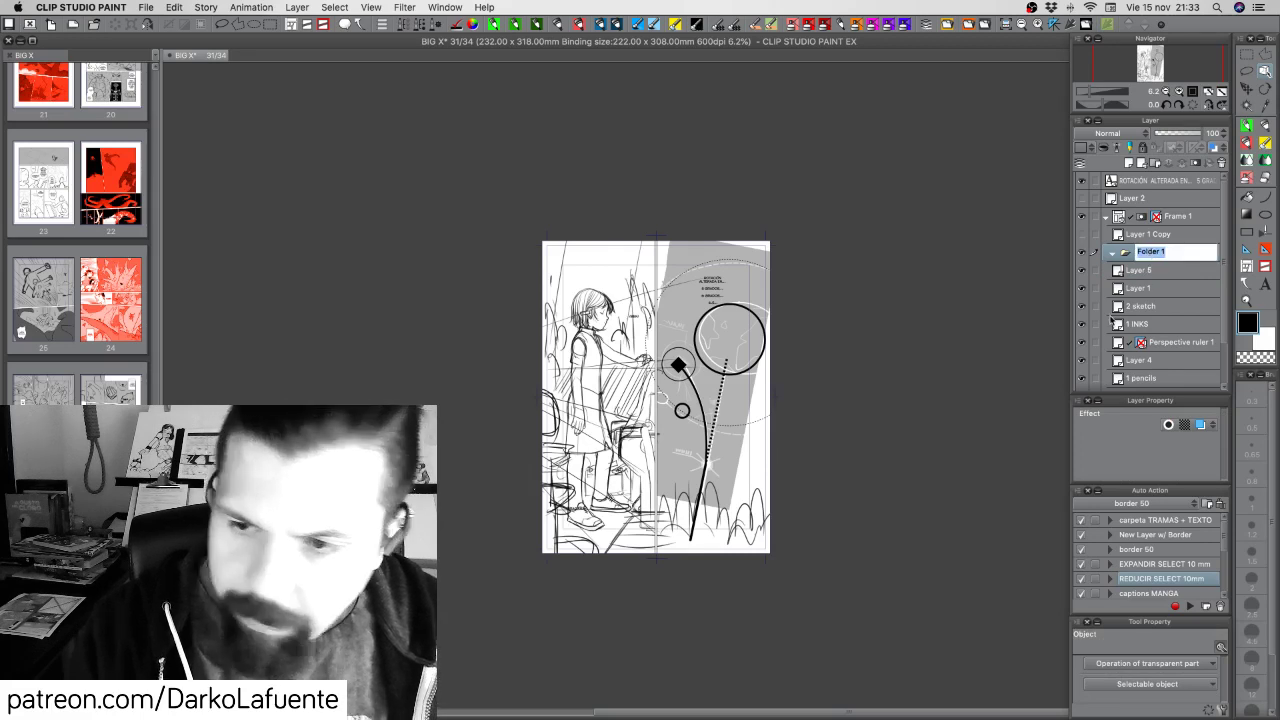
type("1")
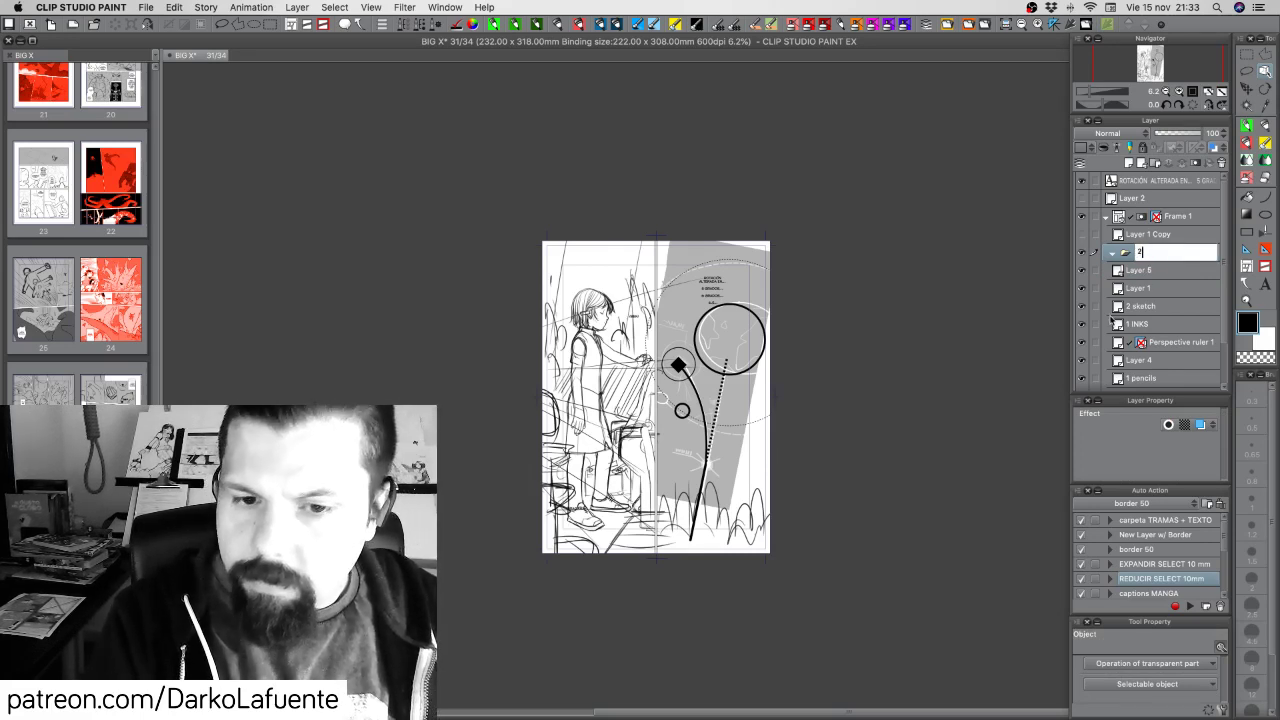
type(" grafico")
key("Return")
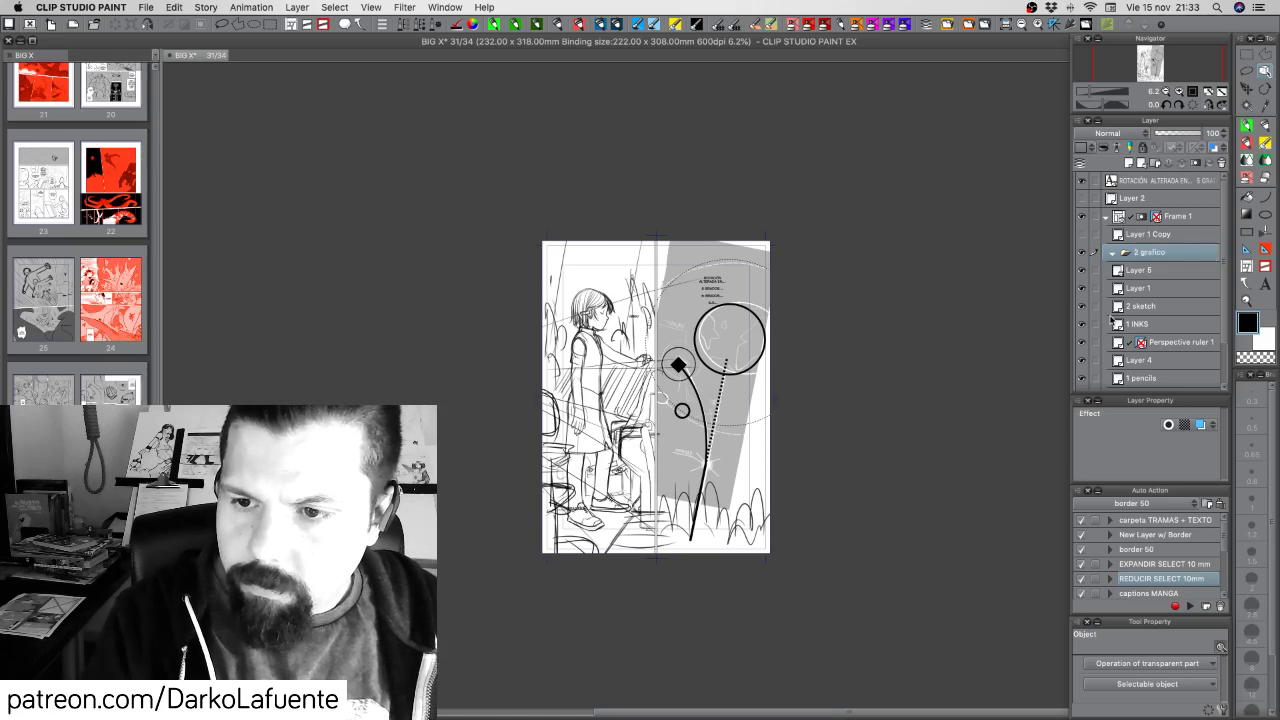
Move Layer 1 Copy, Layer 5 and Layer 1 into the 2 grafico folder
left_click(1159, 272)
left_click(1175, 289, "shift")
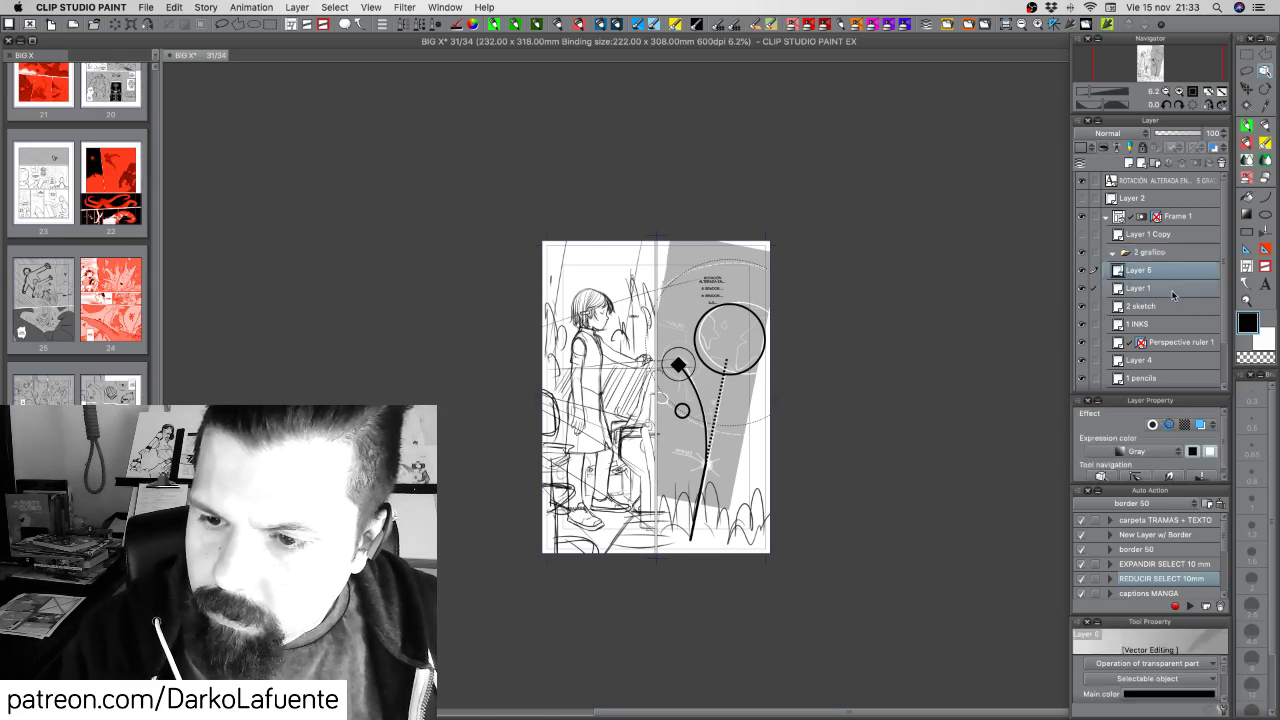
left_click_drag(1178, 290, 1224, 251)
scroll(1224, 251, "down", 3)
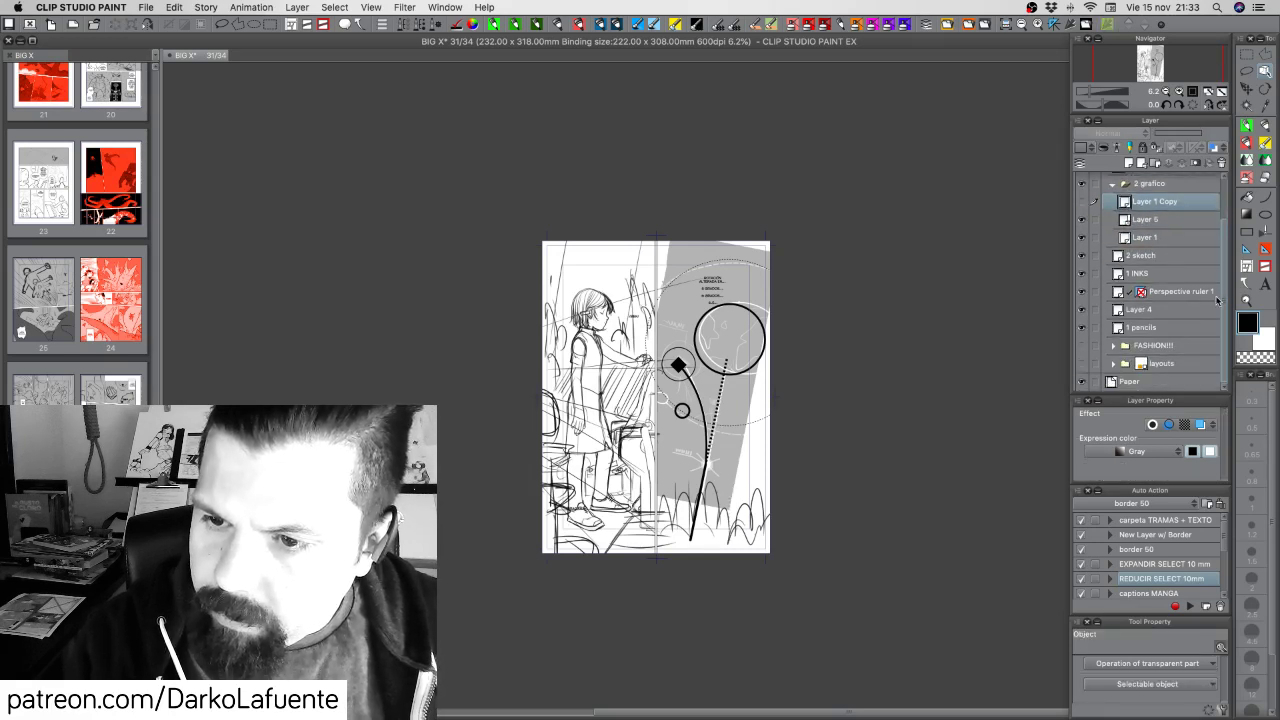
Rename Layer 1 Copy in the 2 grafico folder as "linea discontinua"
double_click(1178, 202)
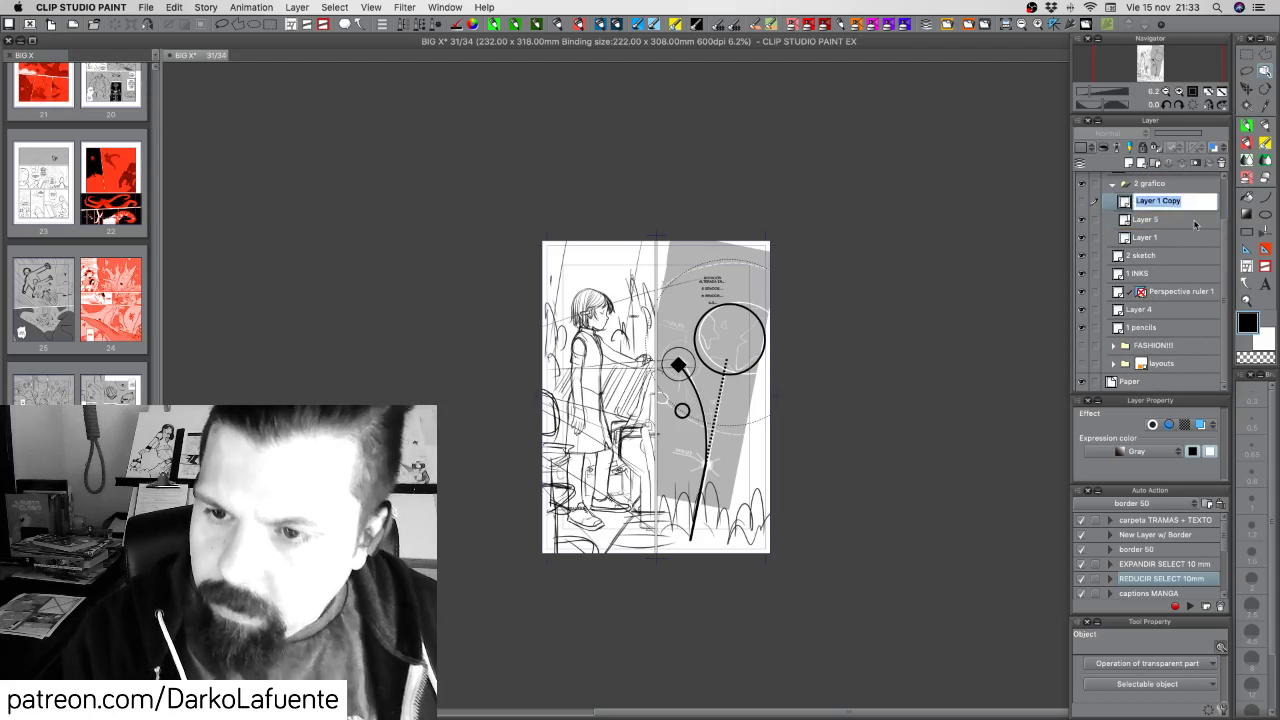
type("linea disc")
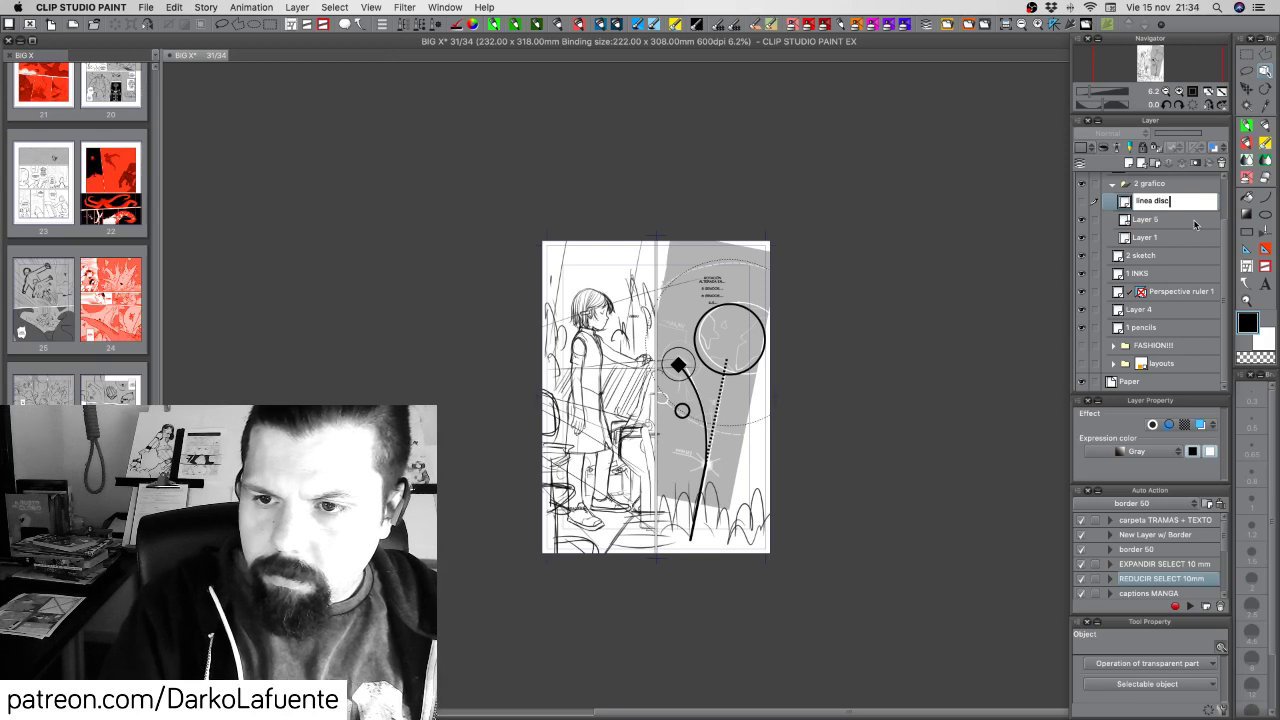
type("ontinua")
key("Return")
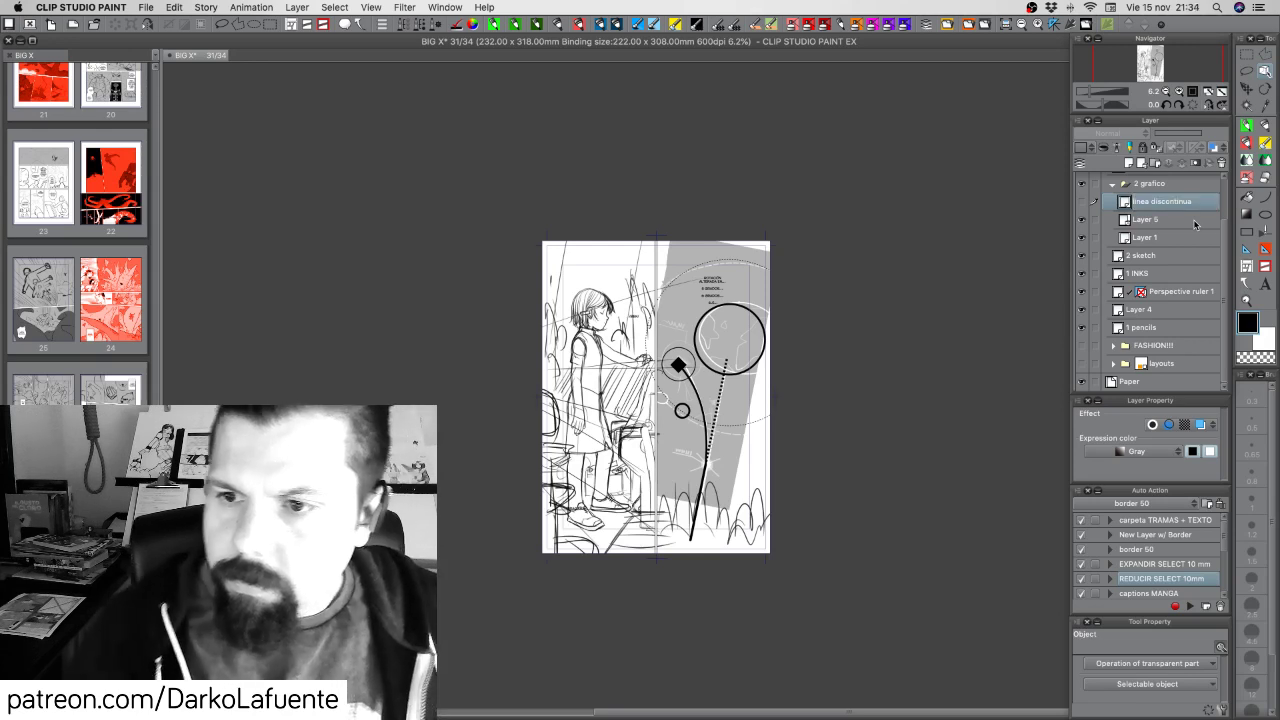
Move the linea discontinua layer out of the 2 grafico folder into the FASHION!!! folder
left_click_drag(1190, 205, 1184, 365)
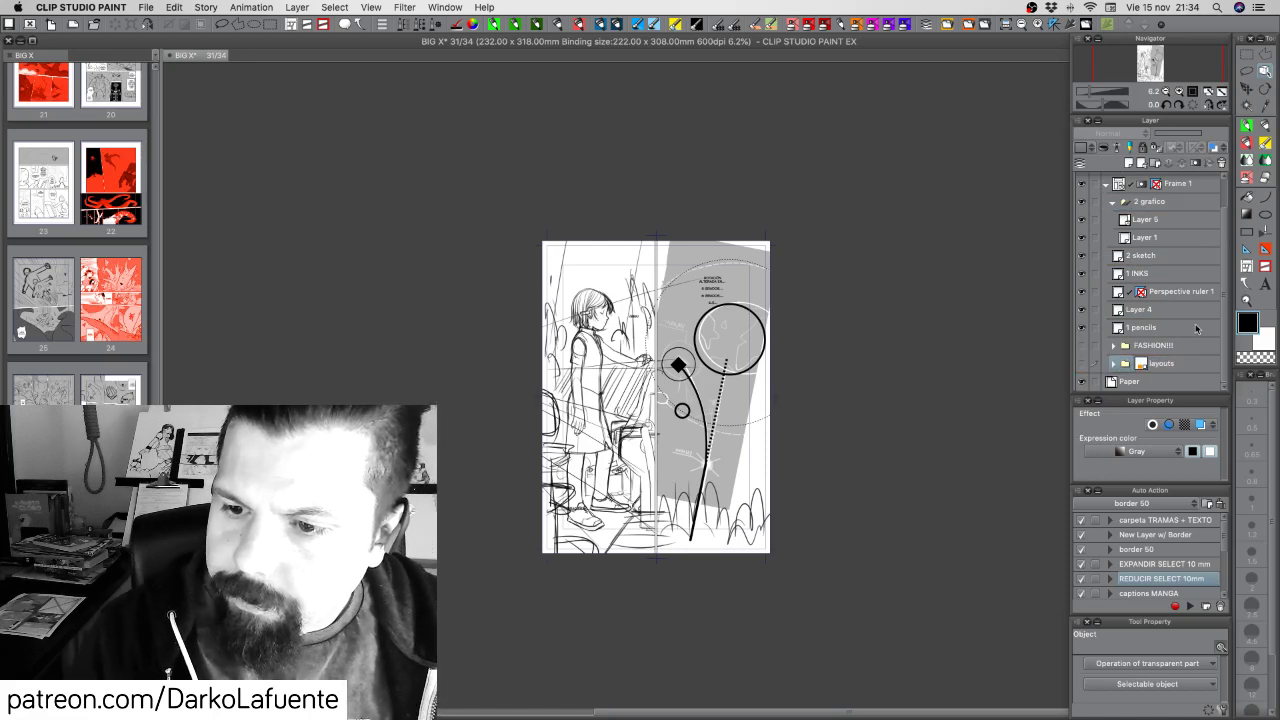
key("super+z")
left_click_drag(1172, 222, 1190, 370)
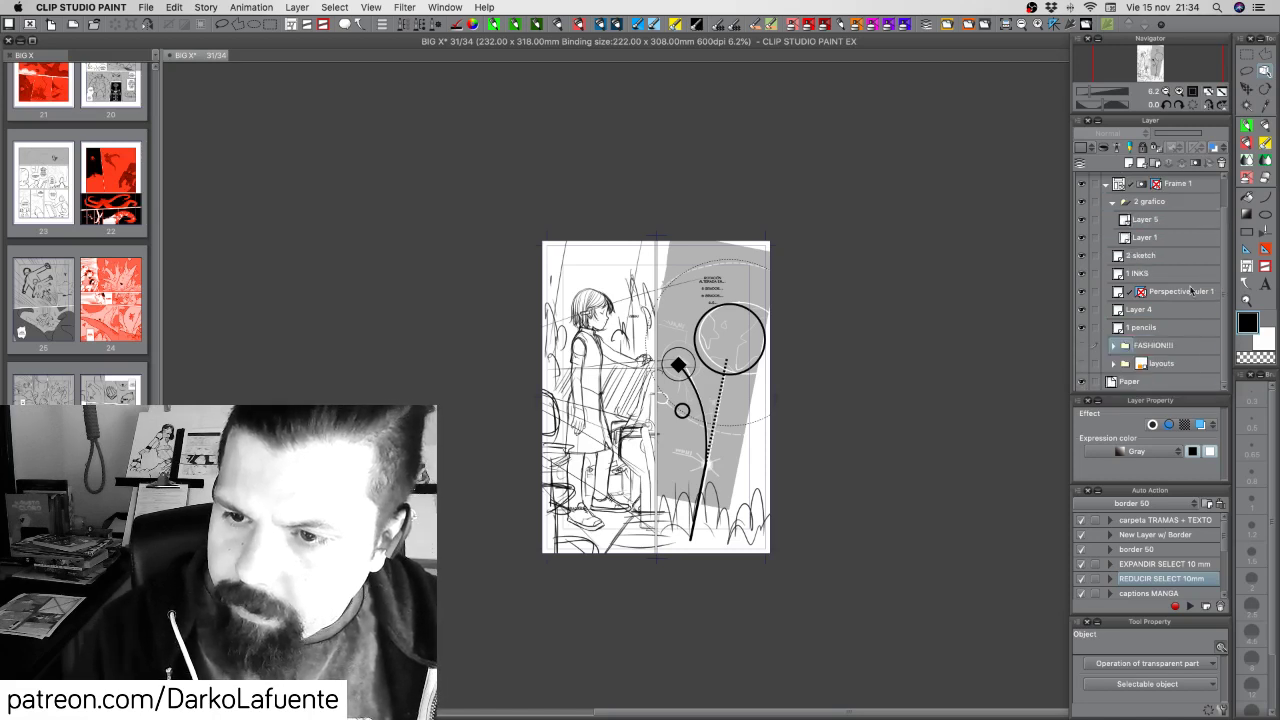
Hide and show Layer 5, Layer 1 and 2 sketch in turn to check what each layer contains
left_click(1085, 220)
left_click(1088, 221)
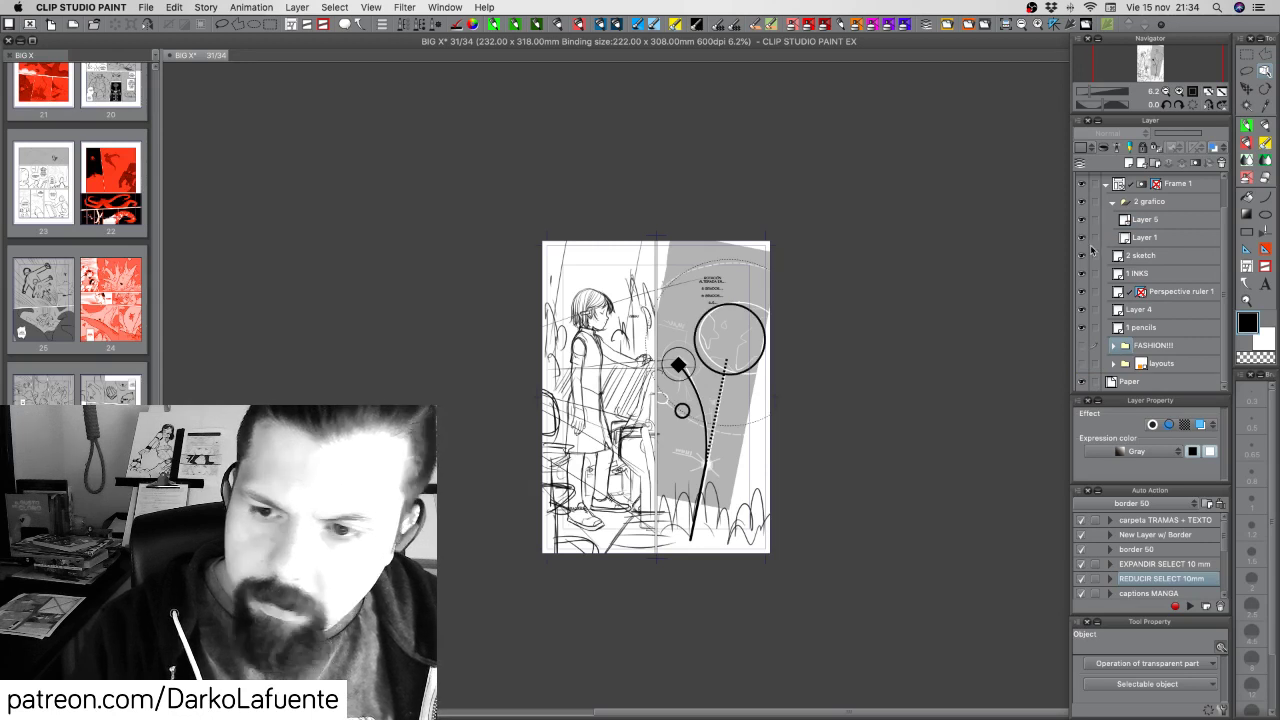
left_click(1083, 239)
left_click(1084, 238)
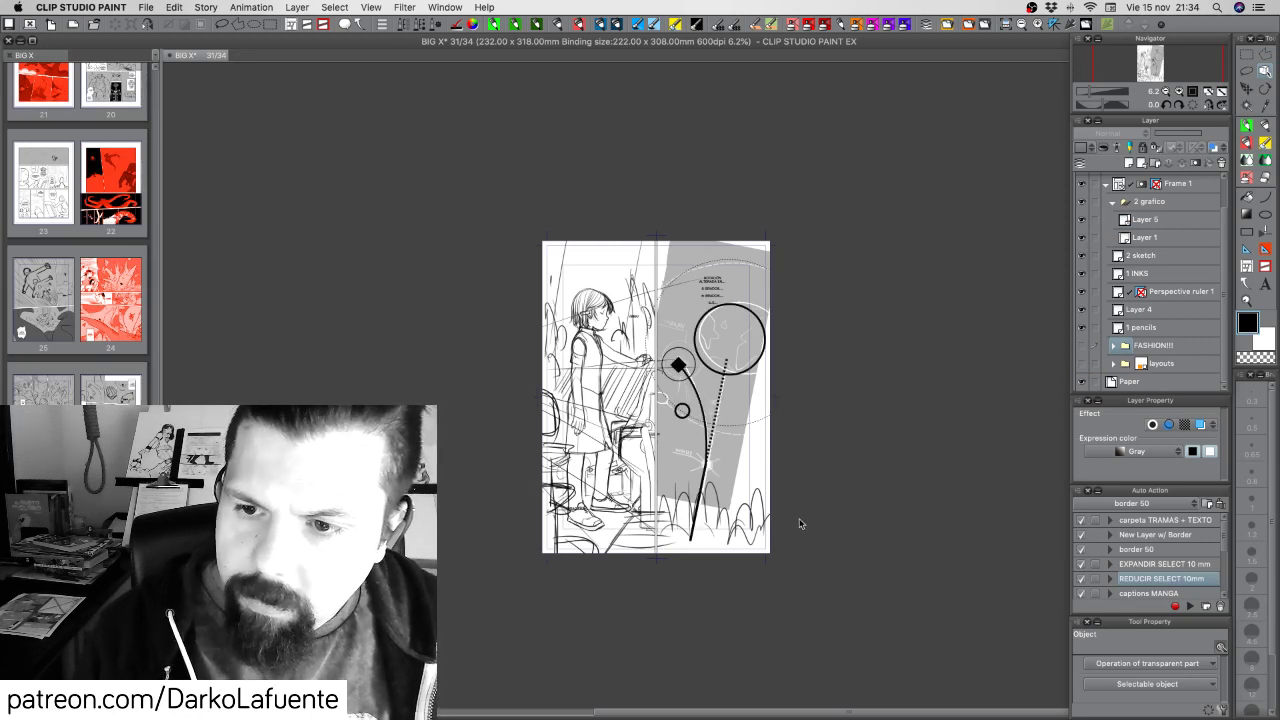
left_click(1083, 257)
left_click(1083, 257)
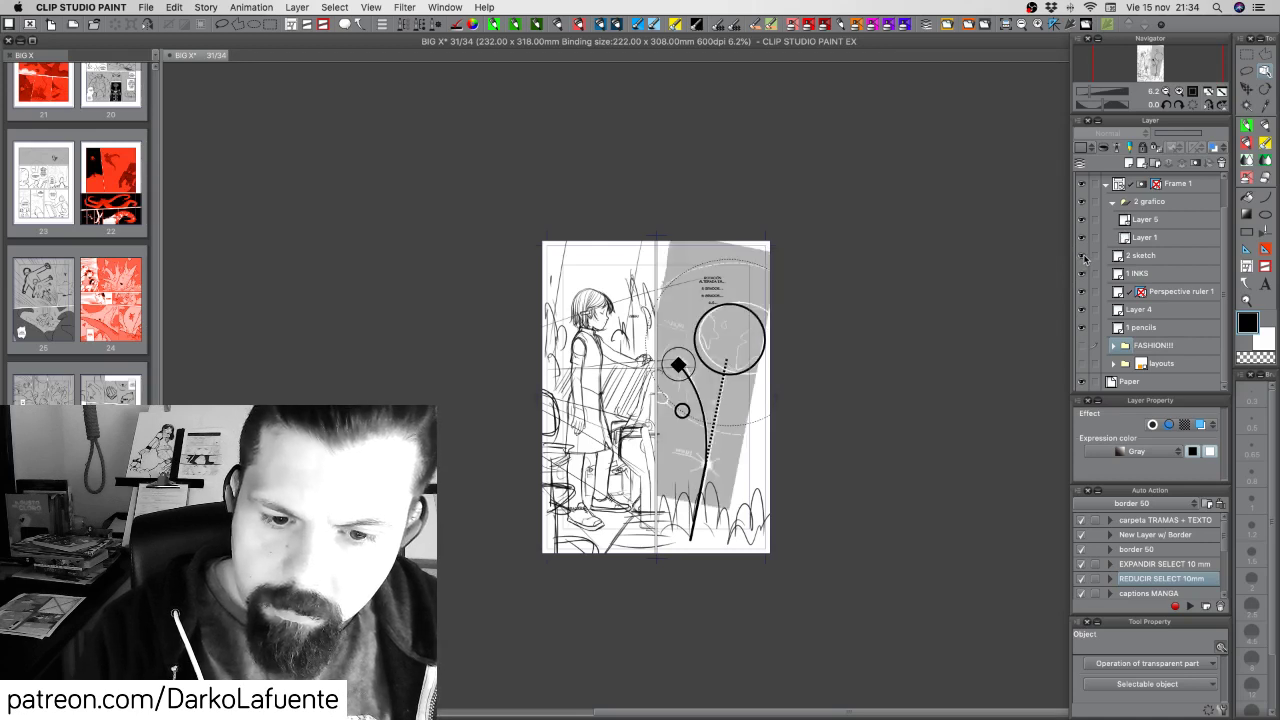
Run the border 50 auto action on Layer 5 to add a new bordered layer above it in the 2 grafico folder
left_click(1180, 220)
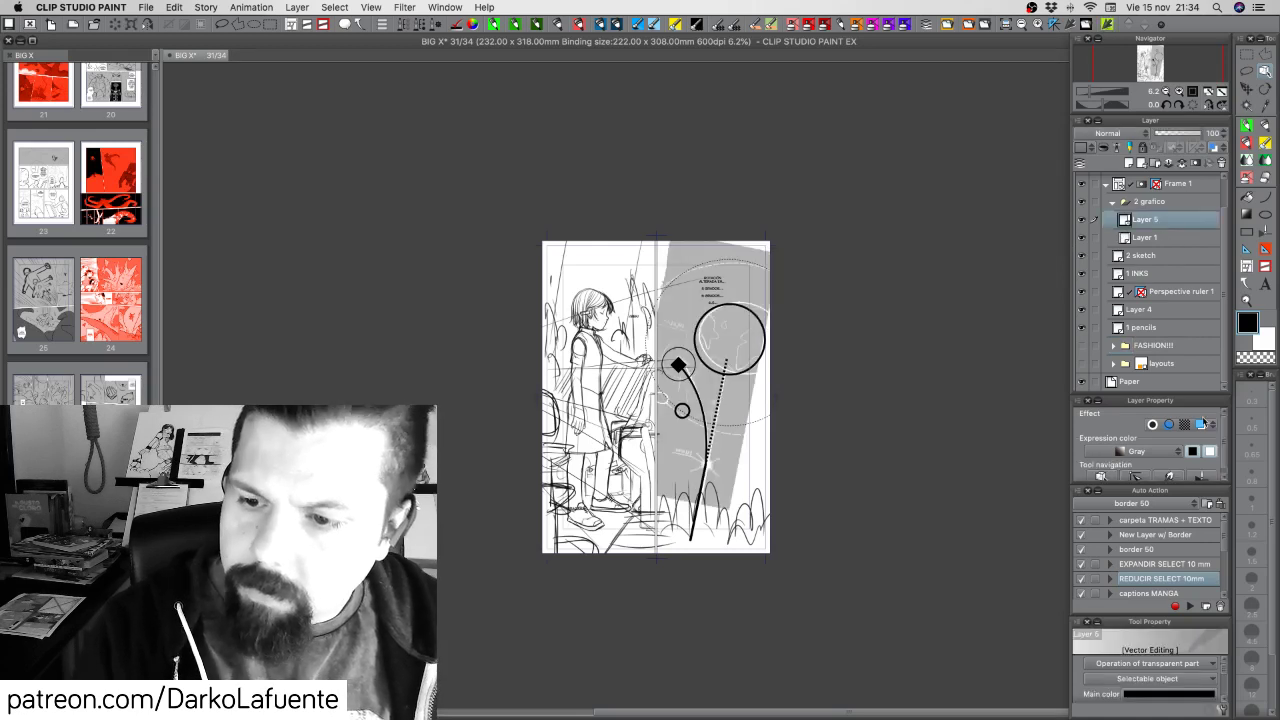
left_click(1140, 549)
left_click(1190, 606)
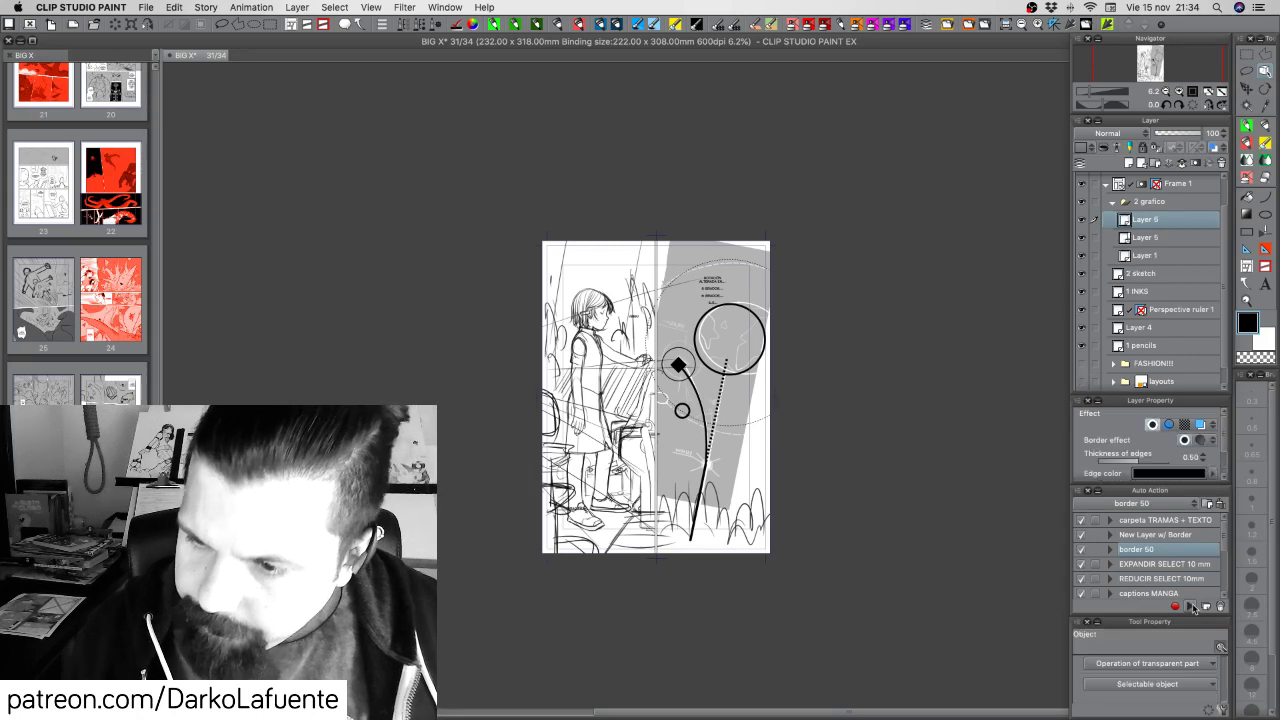
Check what Layer 5 in the 2 grafico folder contains by toggling its visibility, and rename the layer as "planeta"
left_click(1082, 238)
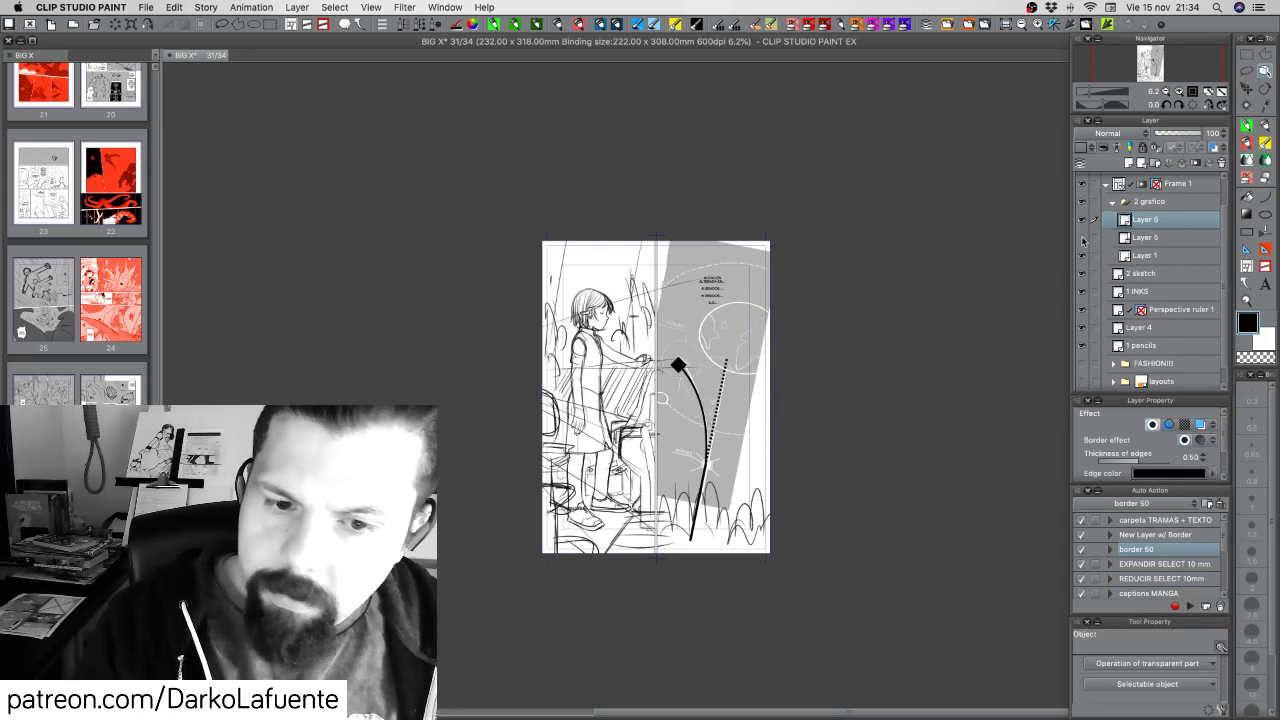
left_click(1082, 240)
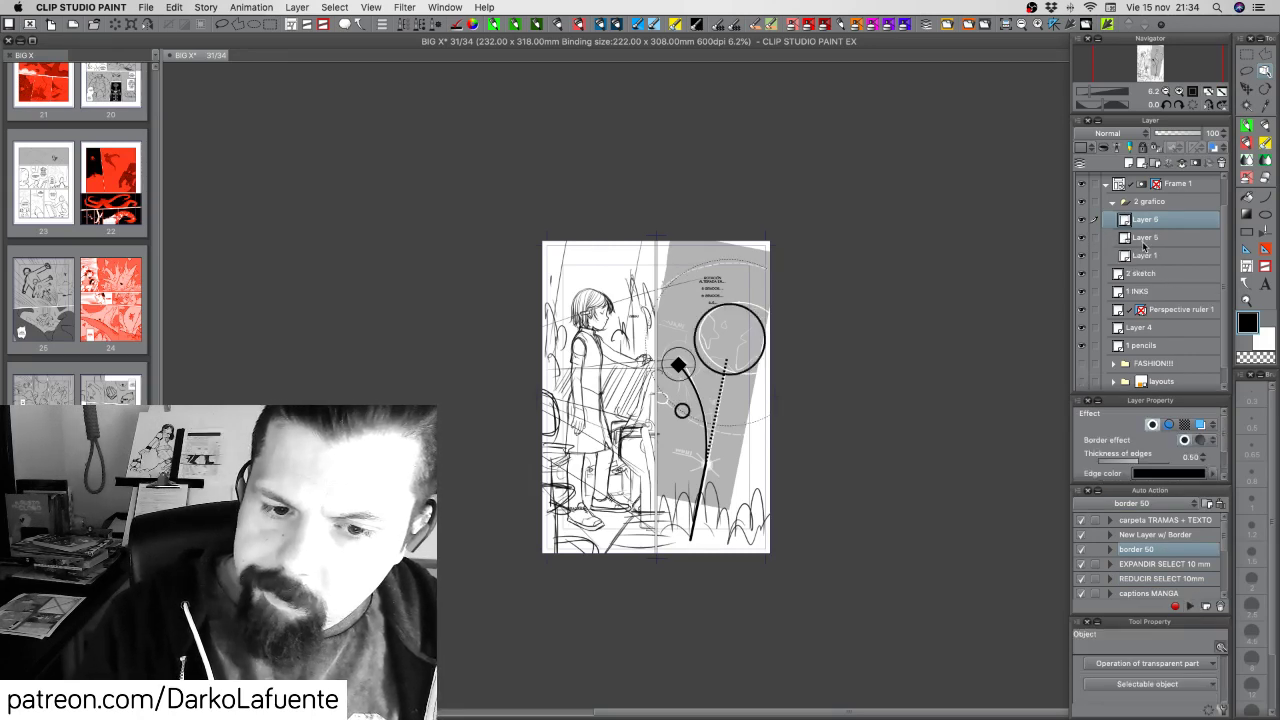
double_click(1149, 239)
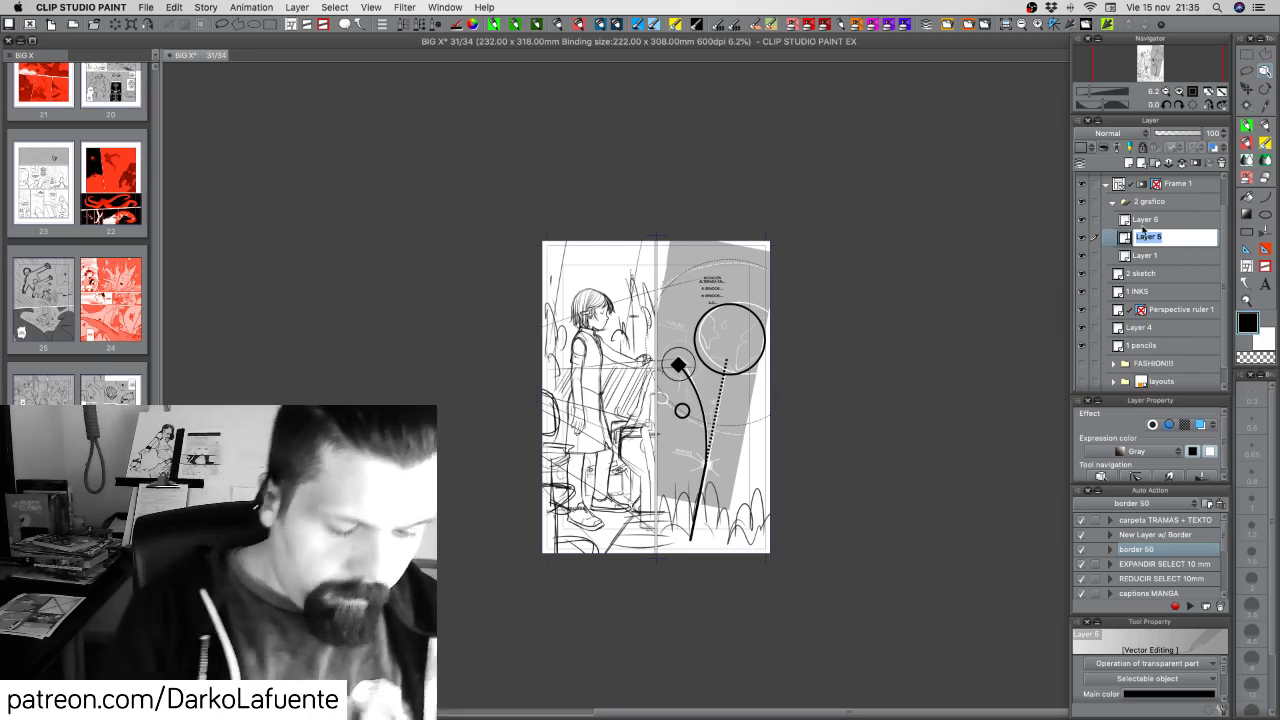
type("planeta")
key("Return")
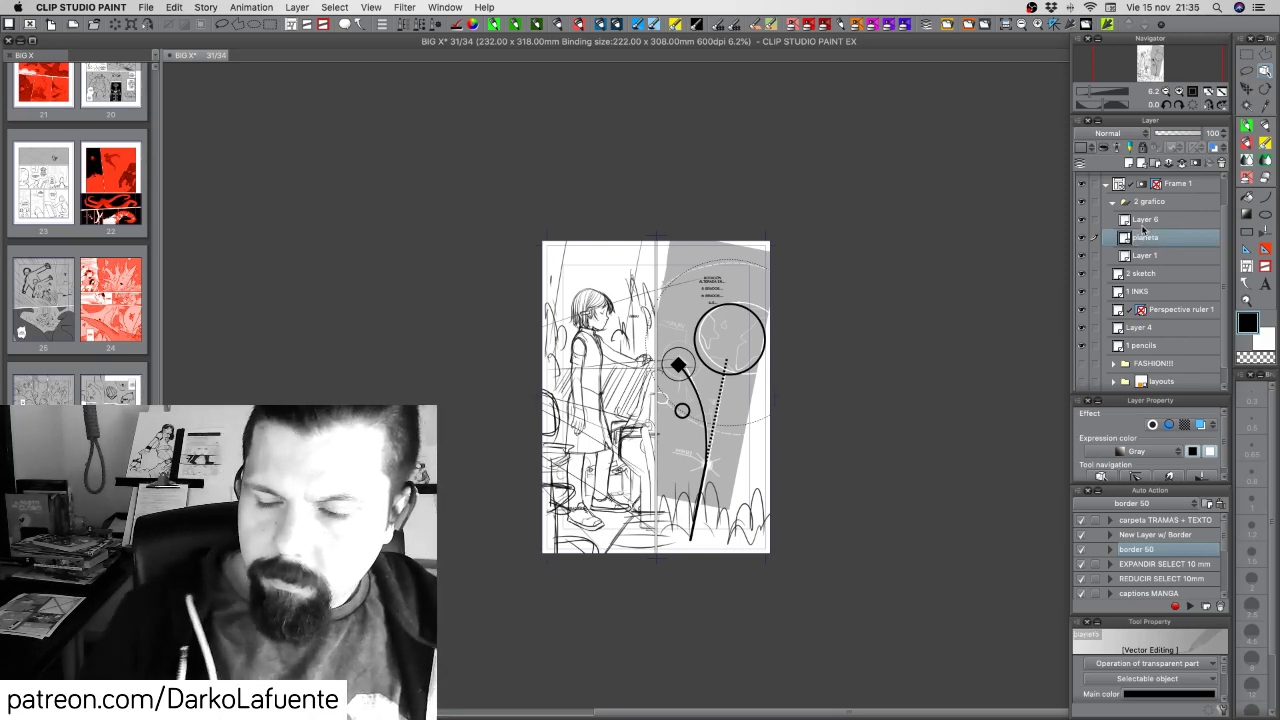
Toggle Layer 1 to check its contents, and rename Layer 1 as "asteroide" and Layer 6 as "borde"
left_click(1081, 255)
left_click(1081, 255)
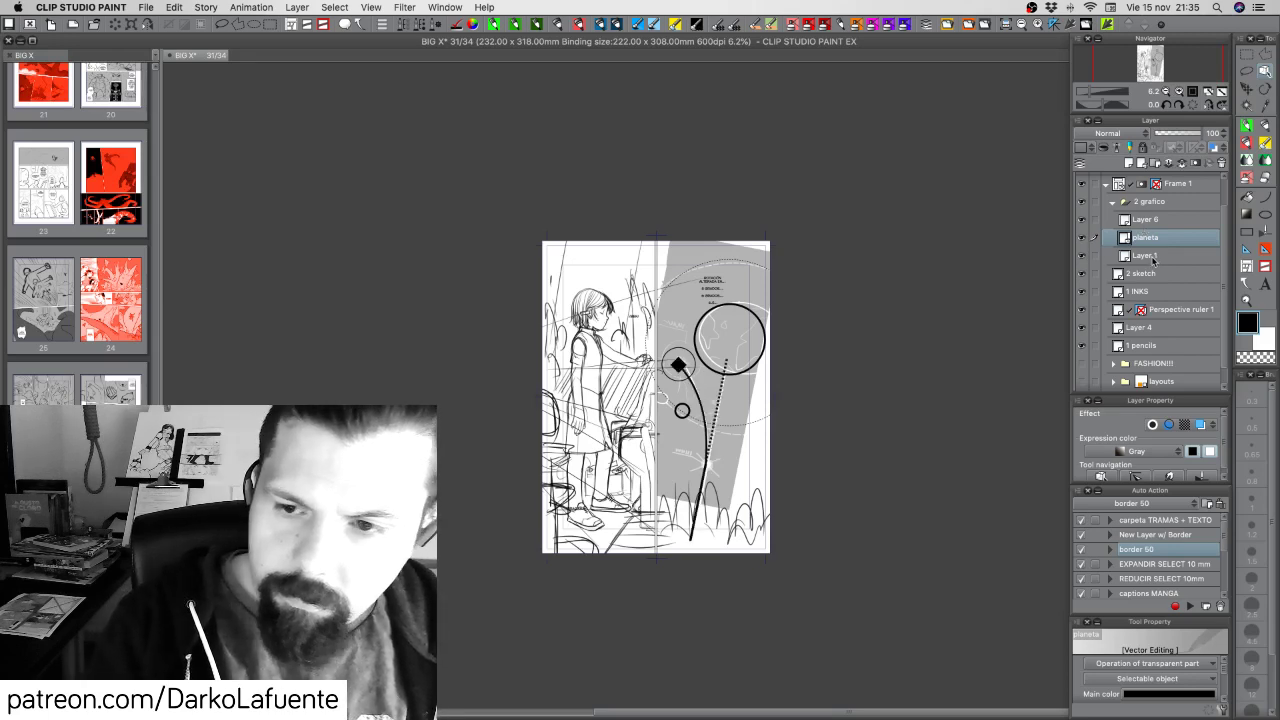
double_click(1146, 255)
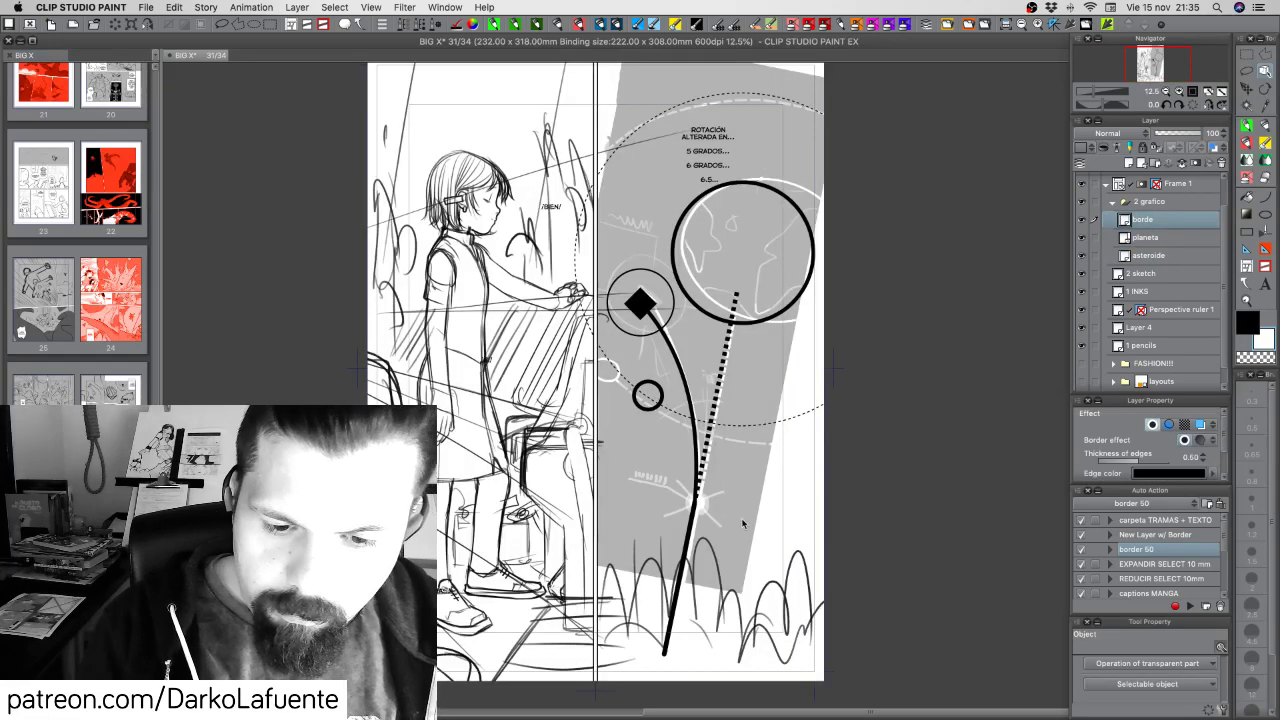
Try a white dot at the centre of the sketched burst with the Fill-in-mono pen at brush size 12
left_click(1263, 130)
left_click(1249, 640)
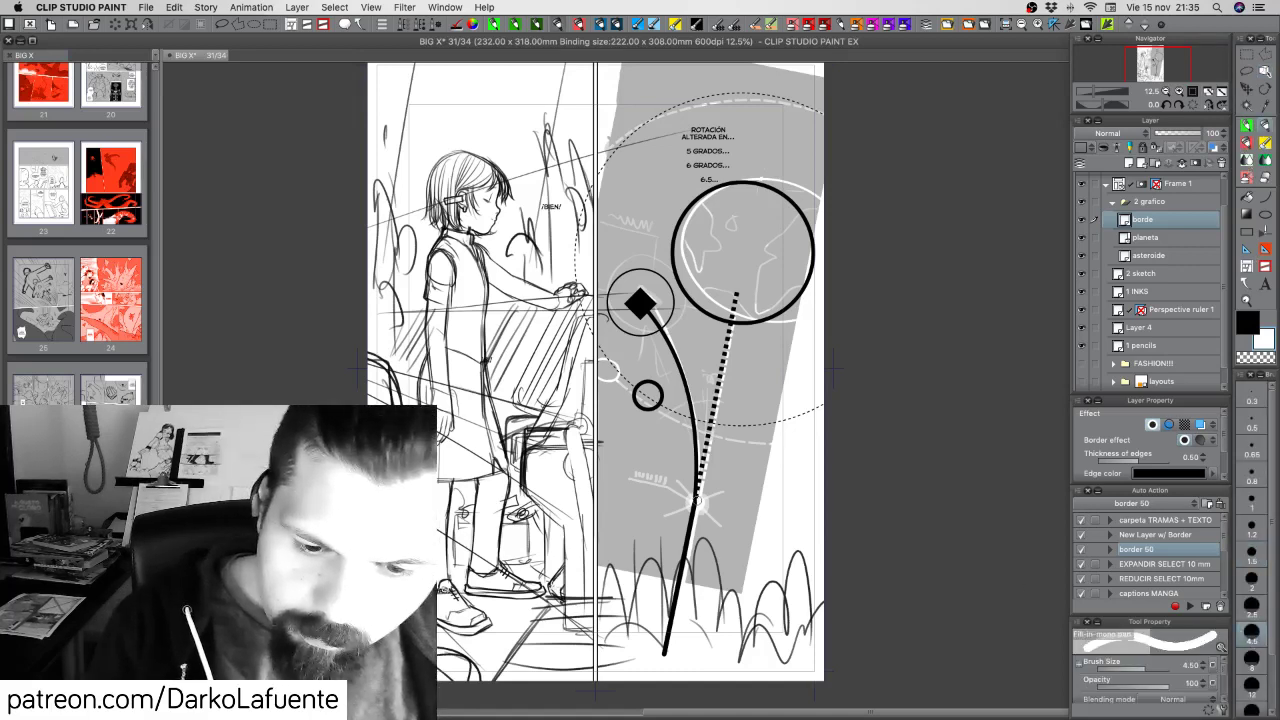
left_click(1251, 688)
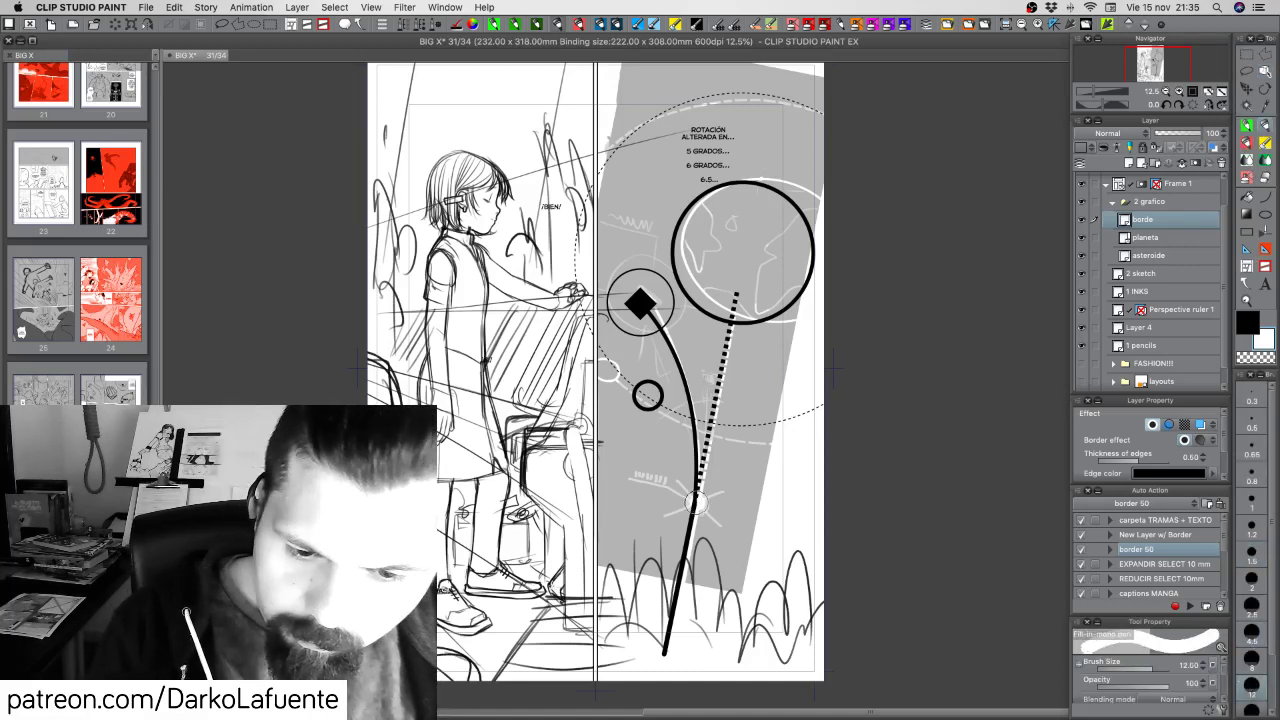
left_click(697, 504)
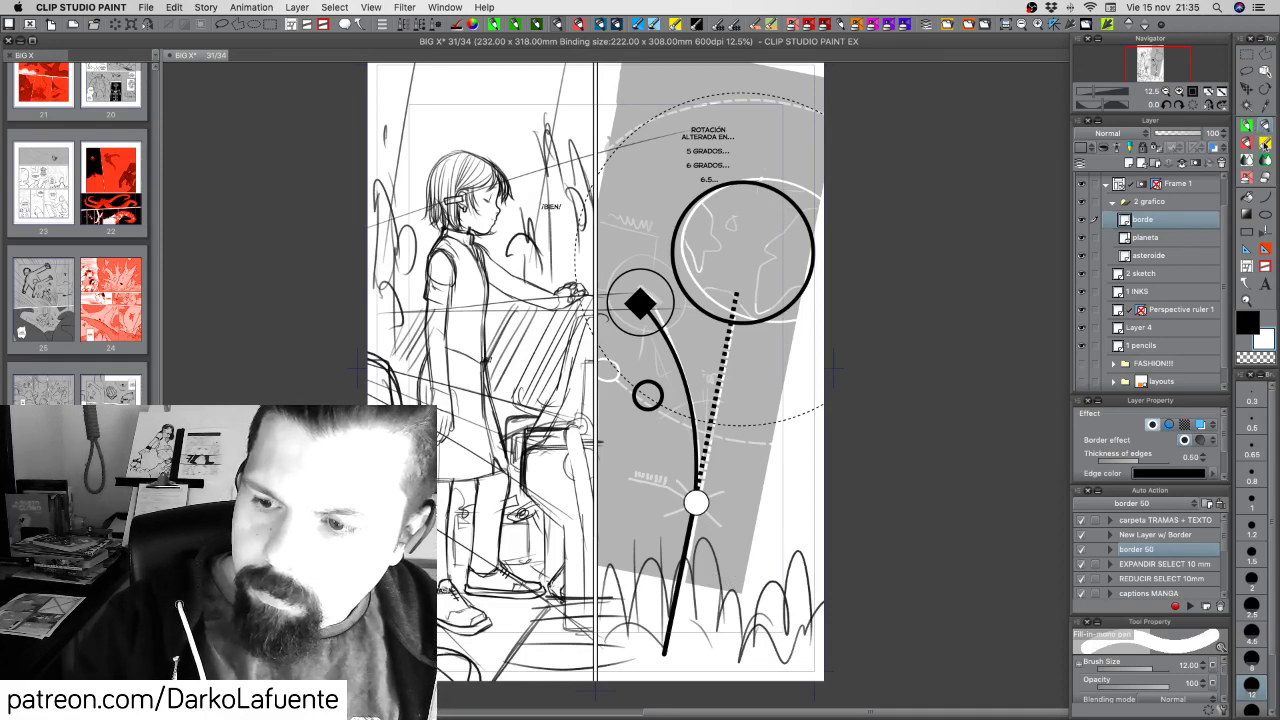
Set the pen's brush size to 1.5, try a vertical stroke through the burst, and undo it together with the white dot
left_click(1251, 551)
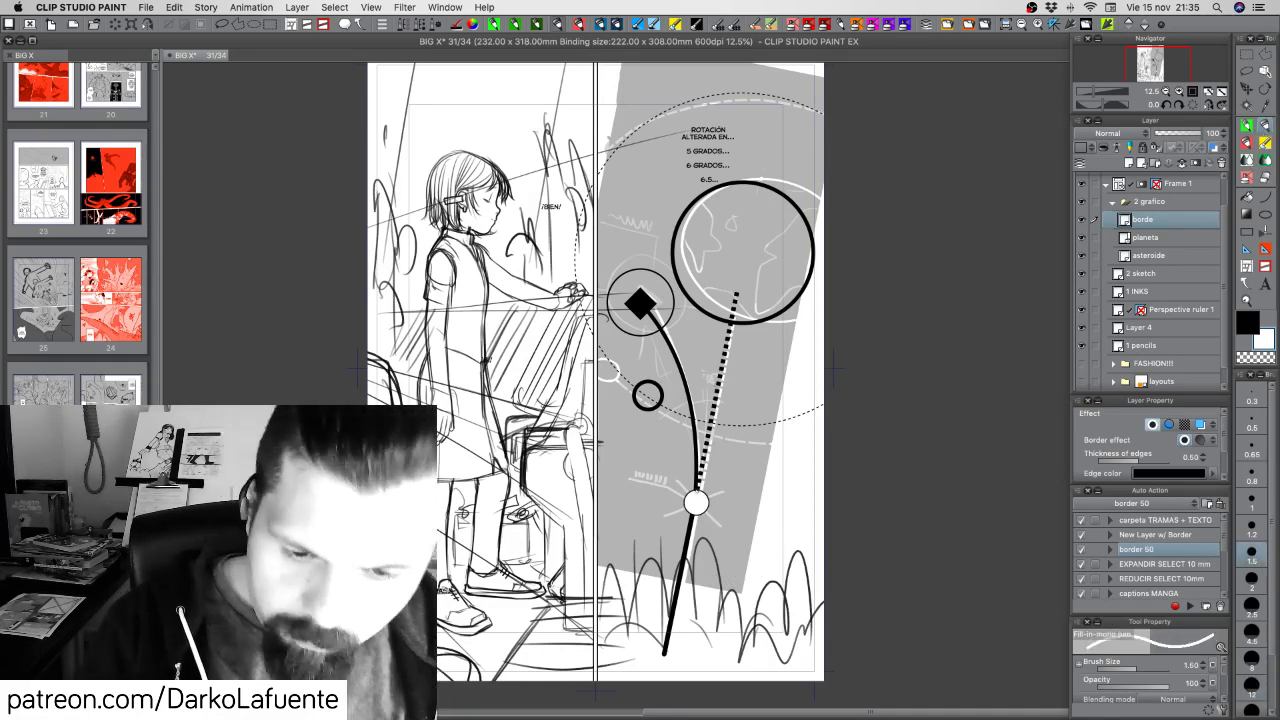
left_click_drag(697, 464, 697, 543)
key("super+z")
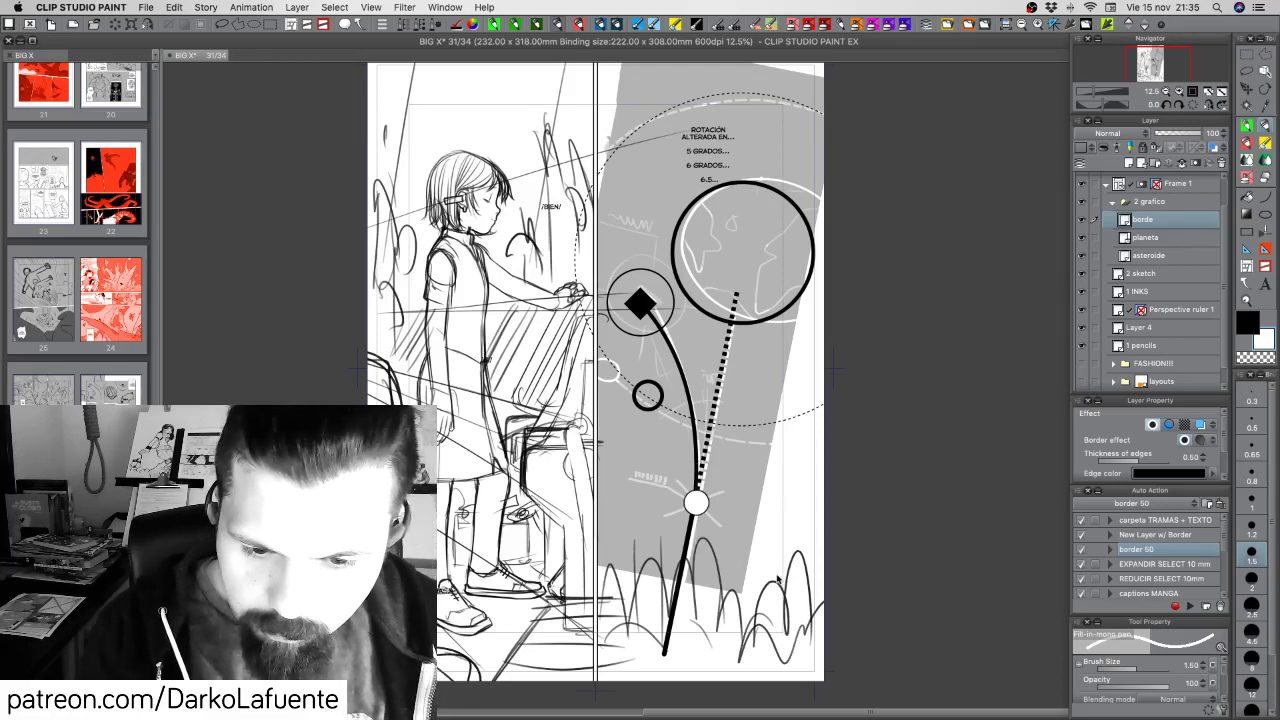
key("super+z")
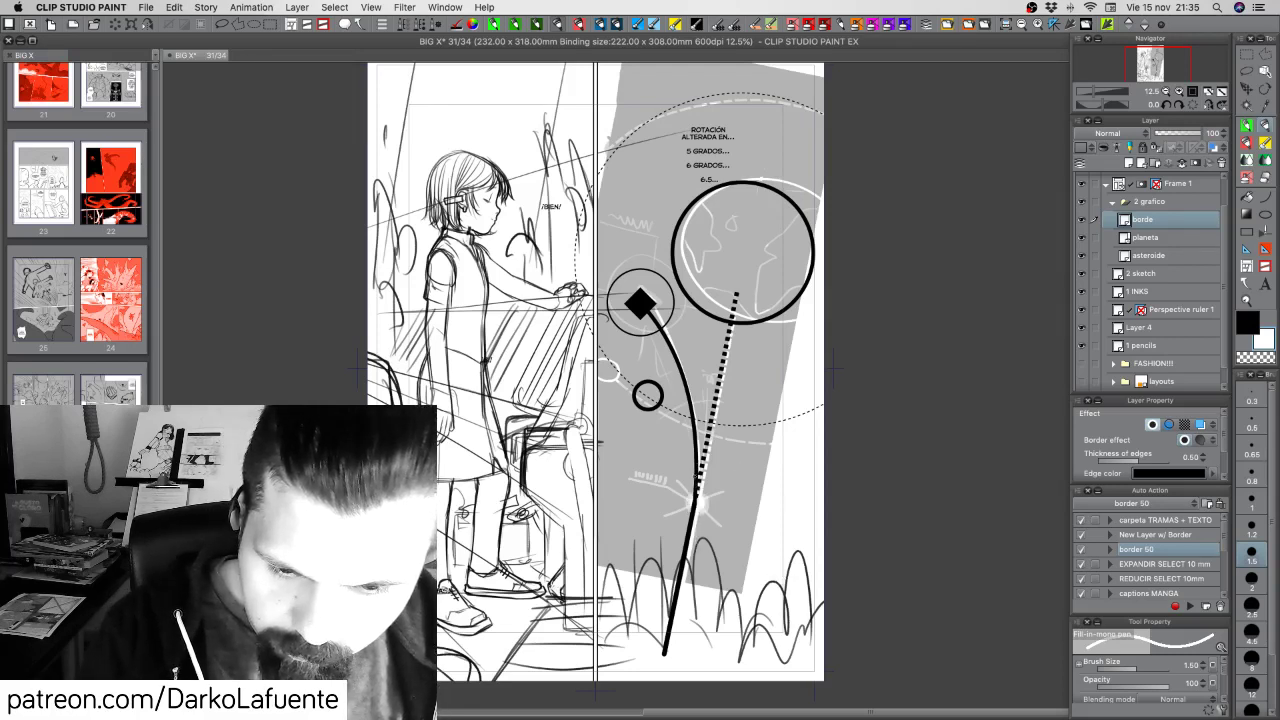
Try drawing the burst's white rays on the borde layer with the 1.5 pen, undoing each stroke
left_click_drag(697, 466, 696, 535)
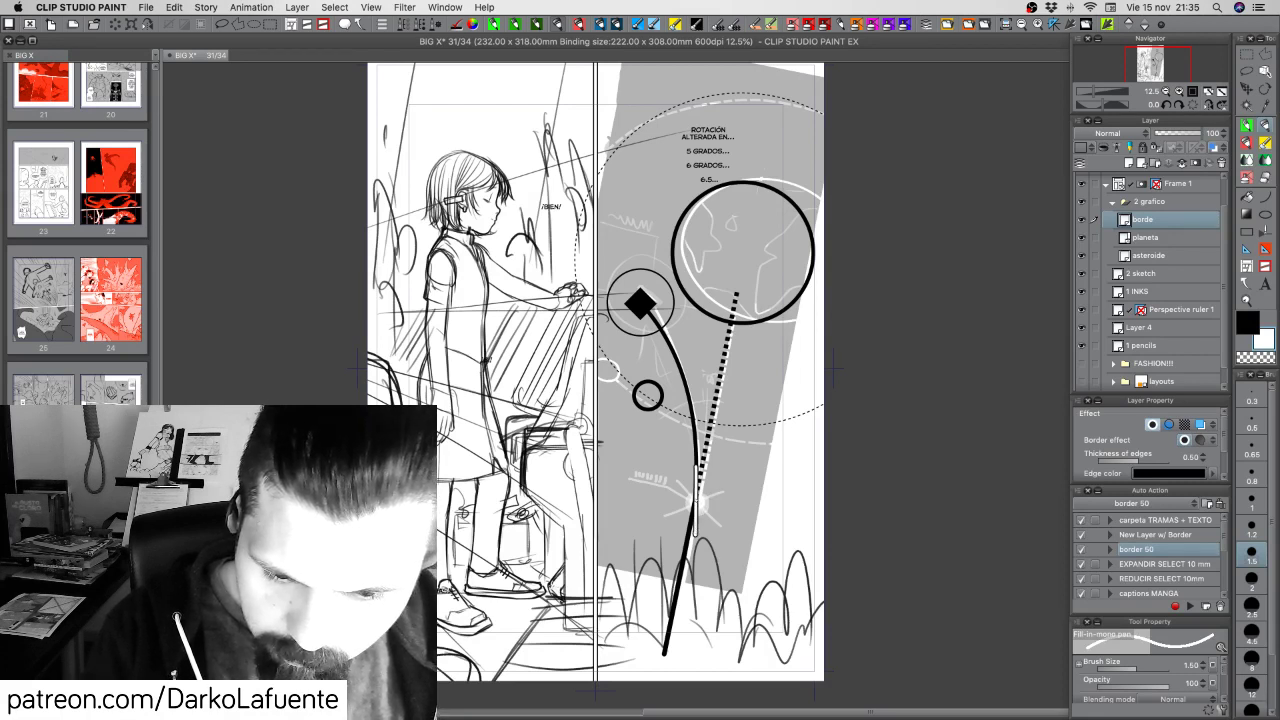
left_click_drag(697, 500, 733, 495)
key("super+z")
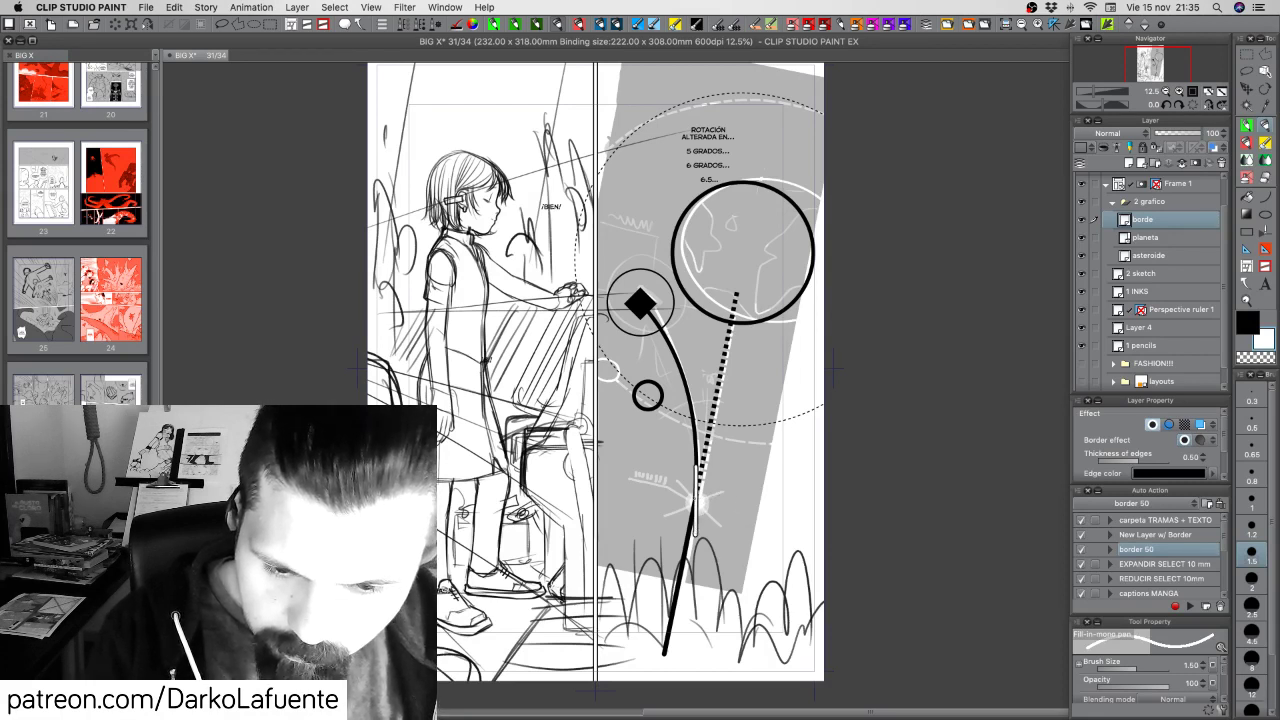
mouse_move(696, 533)
left_mouse_down()
mouse_move(685, 498)
mouse_move(751, 499)
left_mouse_up()
key("super+z")
key("super+z")
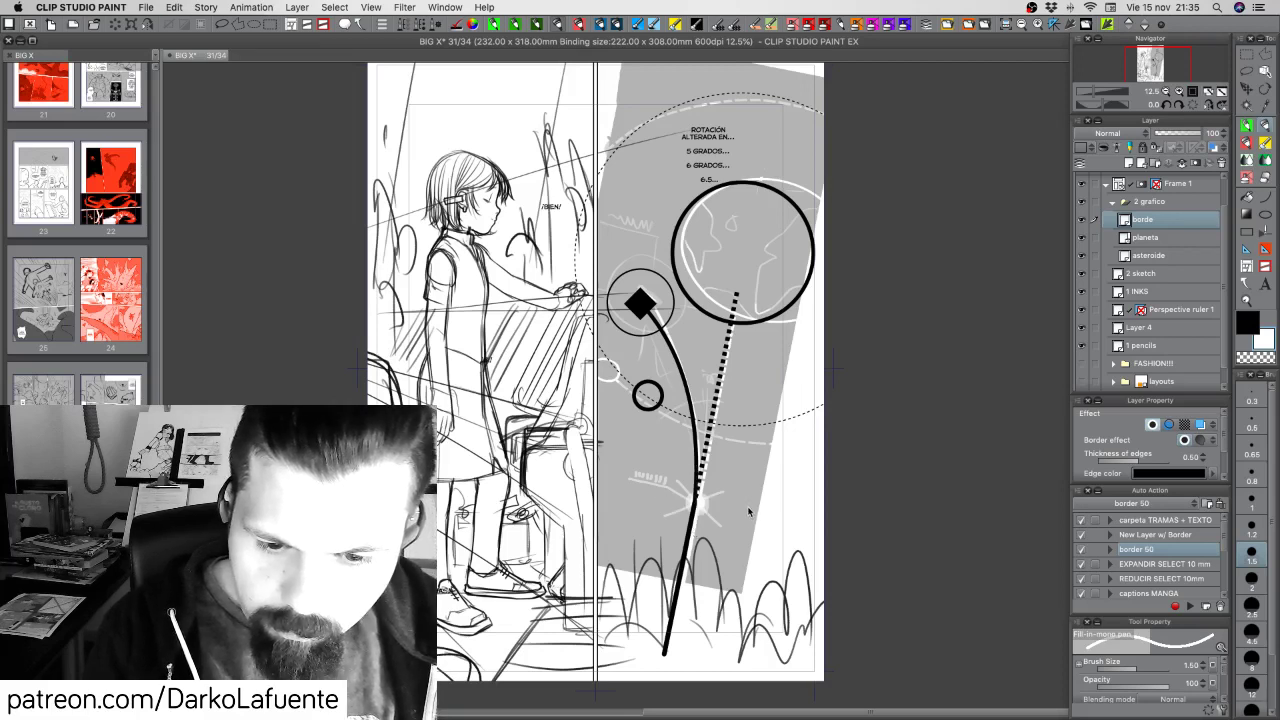
mouse_move(718, 448)
left_mouse_down()
mouse_move(721, 548)
mouse_move(771, 494)
left_mouse_up()
key("super+z")
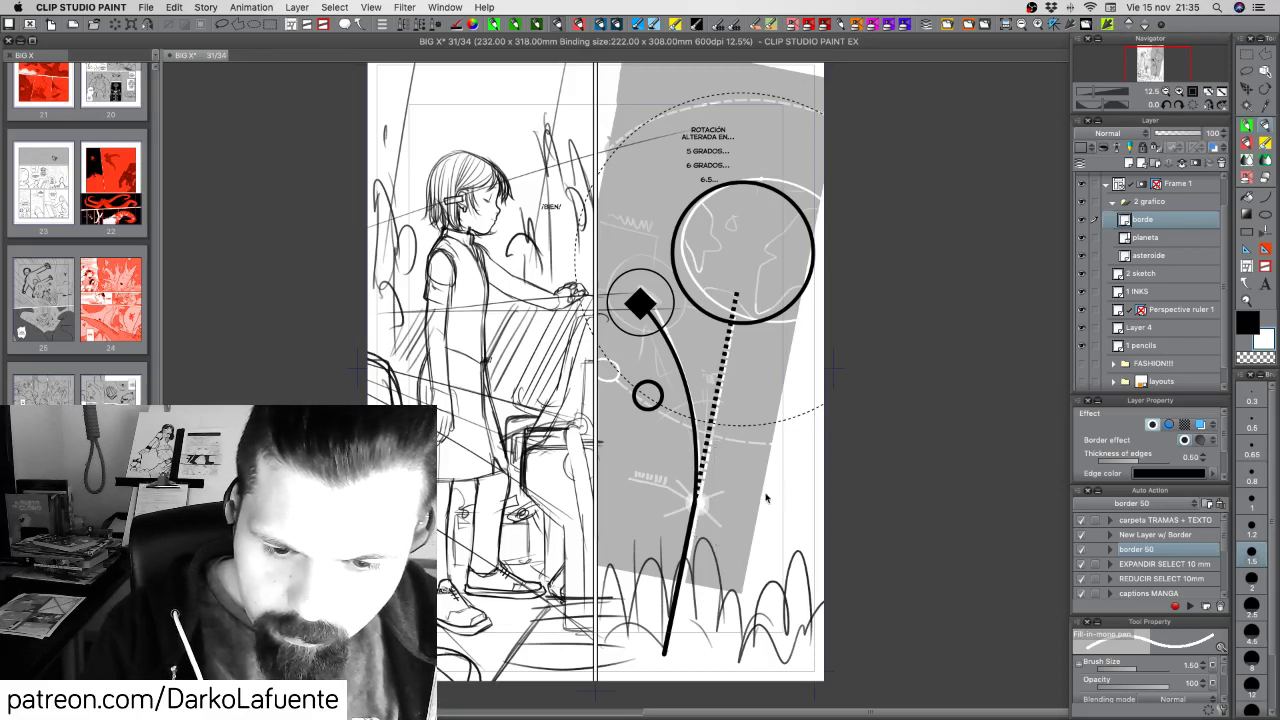
mouse_move(590, 259)
left_mouse_down()
mouse_move(750, 444)
mouse_move(787, 514)
left_mouse_up()
key("super+z")
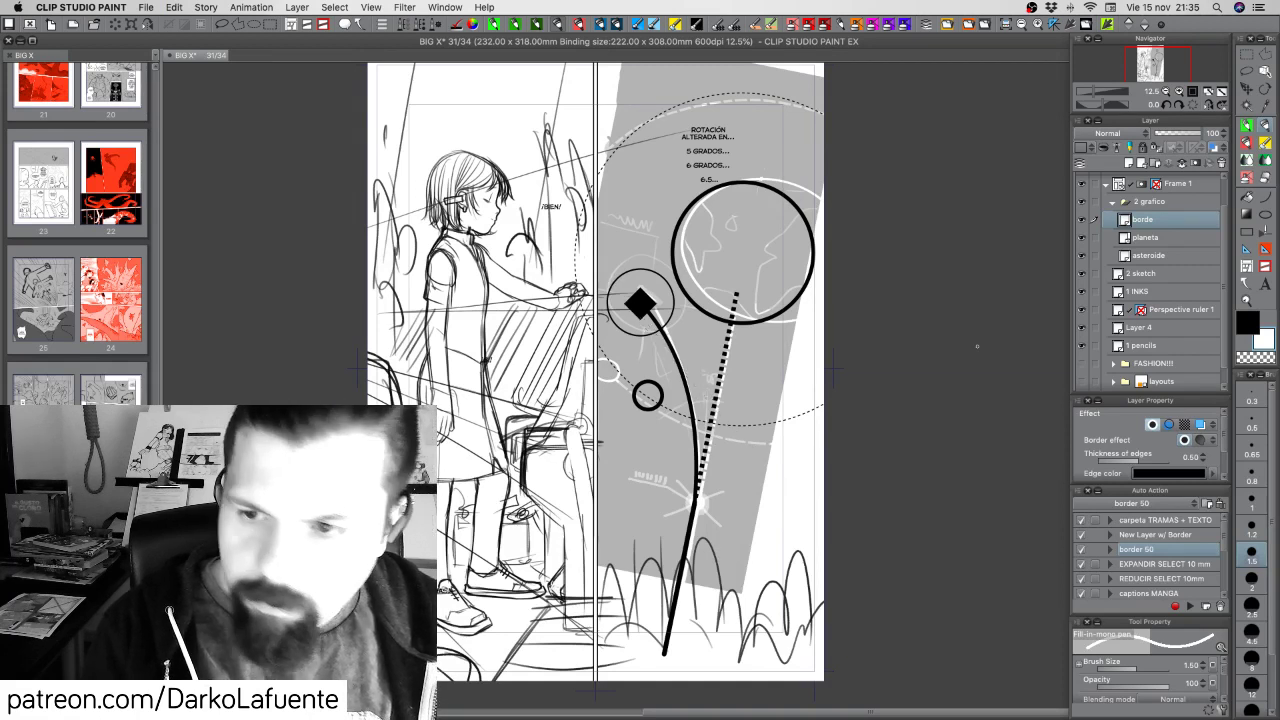
Try a white cross beside the burst with Perspective ruler 1 enabled, and disable the ruler again
left_click(1140, 310, "shift")
left_click(1165, 220)
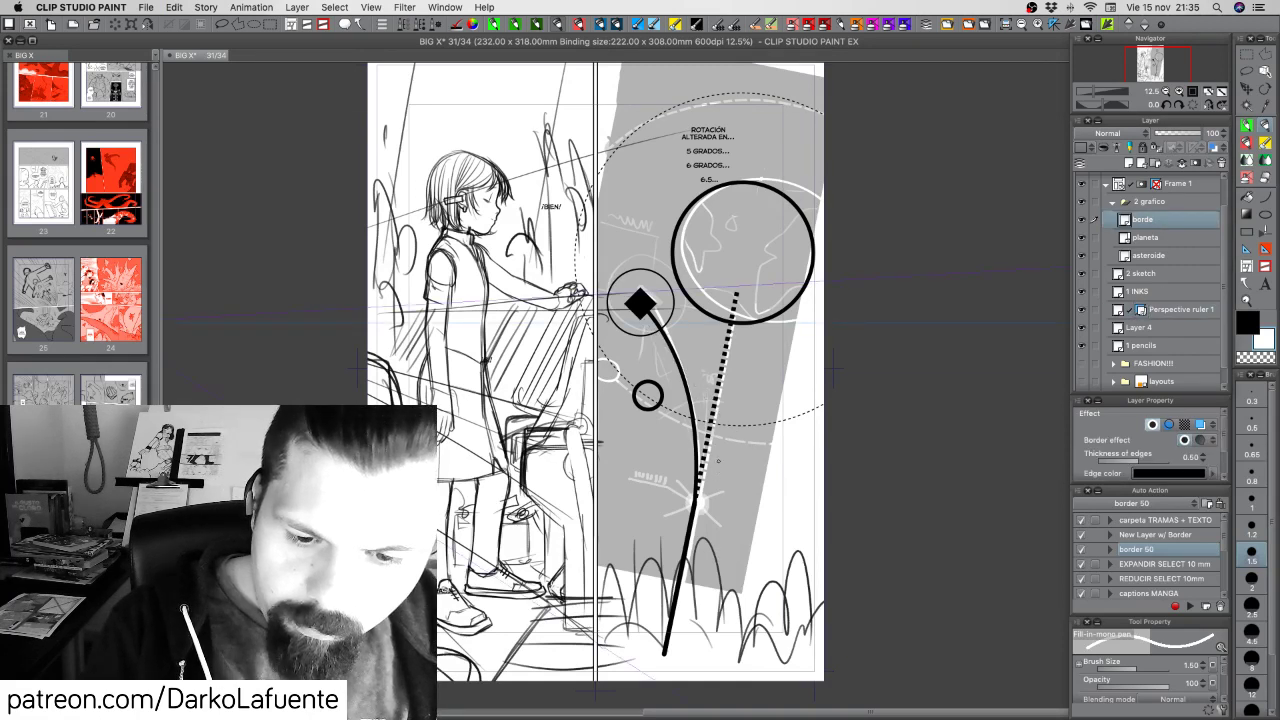
left_click_drag(717, 461, 717, 540)
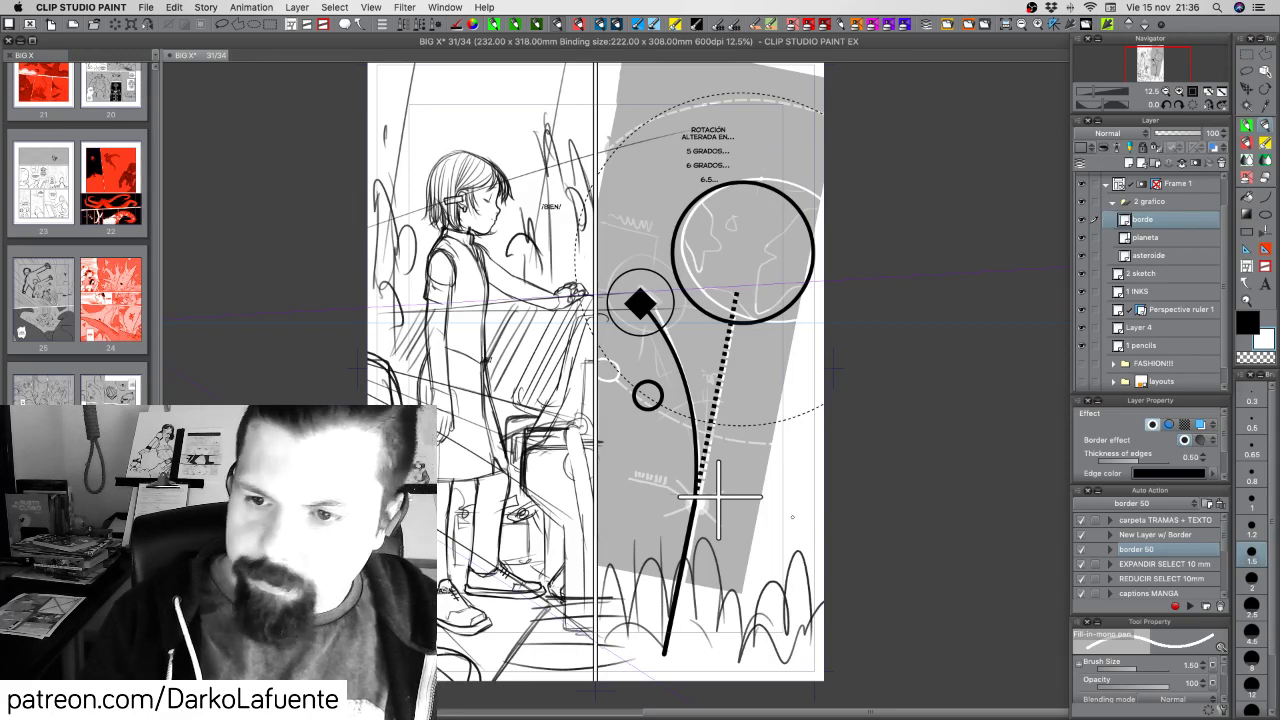
left_click(1146, 315)
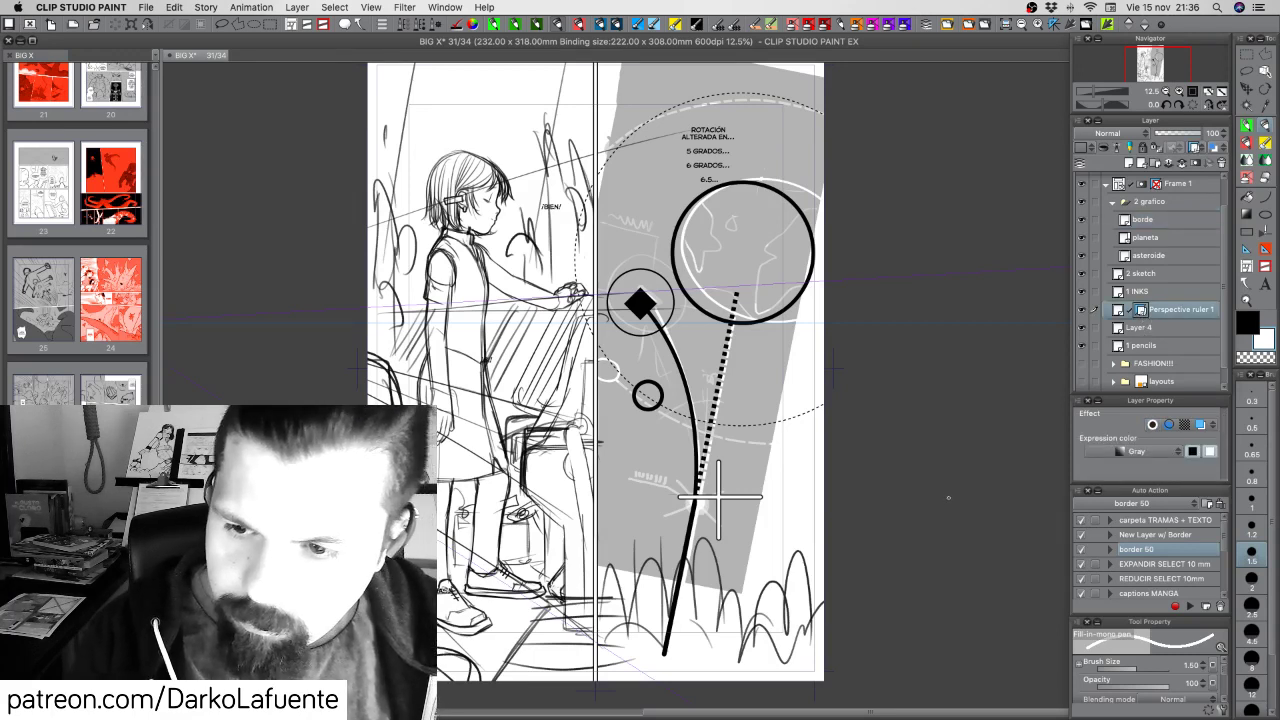
left_click(1141, 311)
left_click(1160, 355)
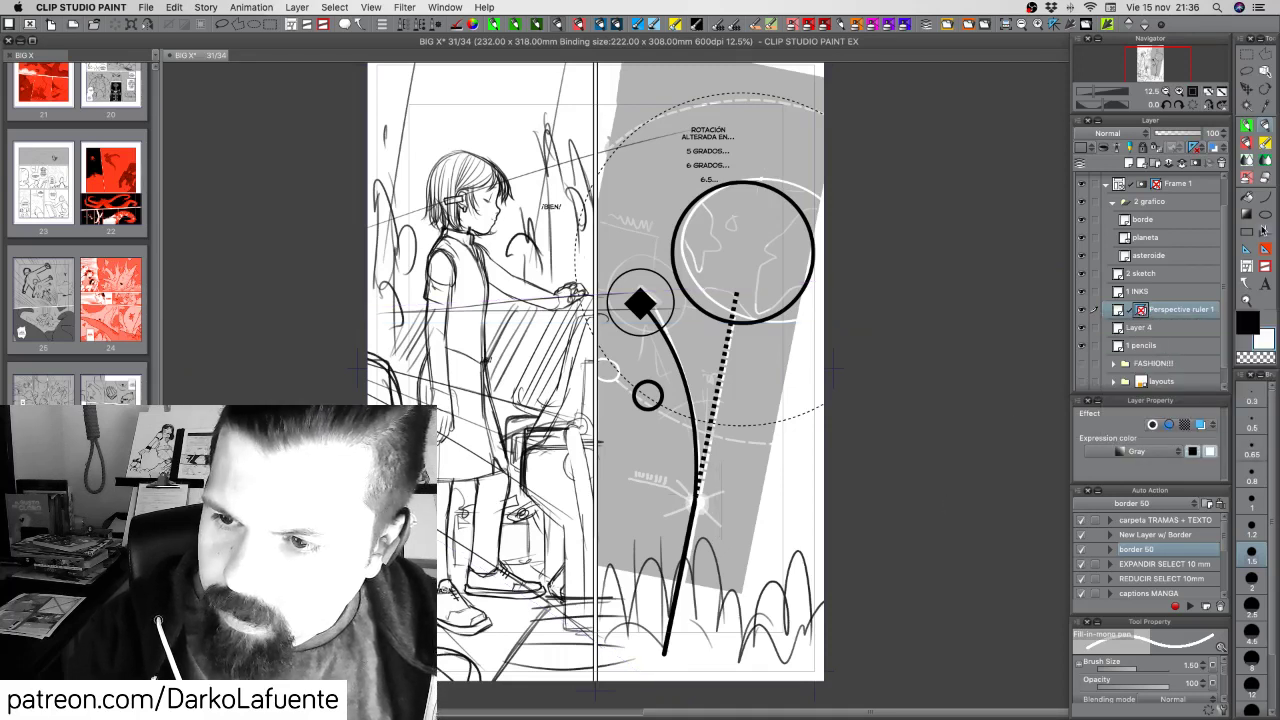
Try creating a new perspective ruler with vertical guide lines over the diagram, and undo it
left_click(1248, 252)
left_click(1170, 224)
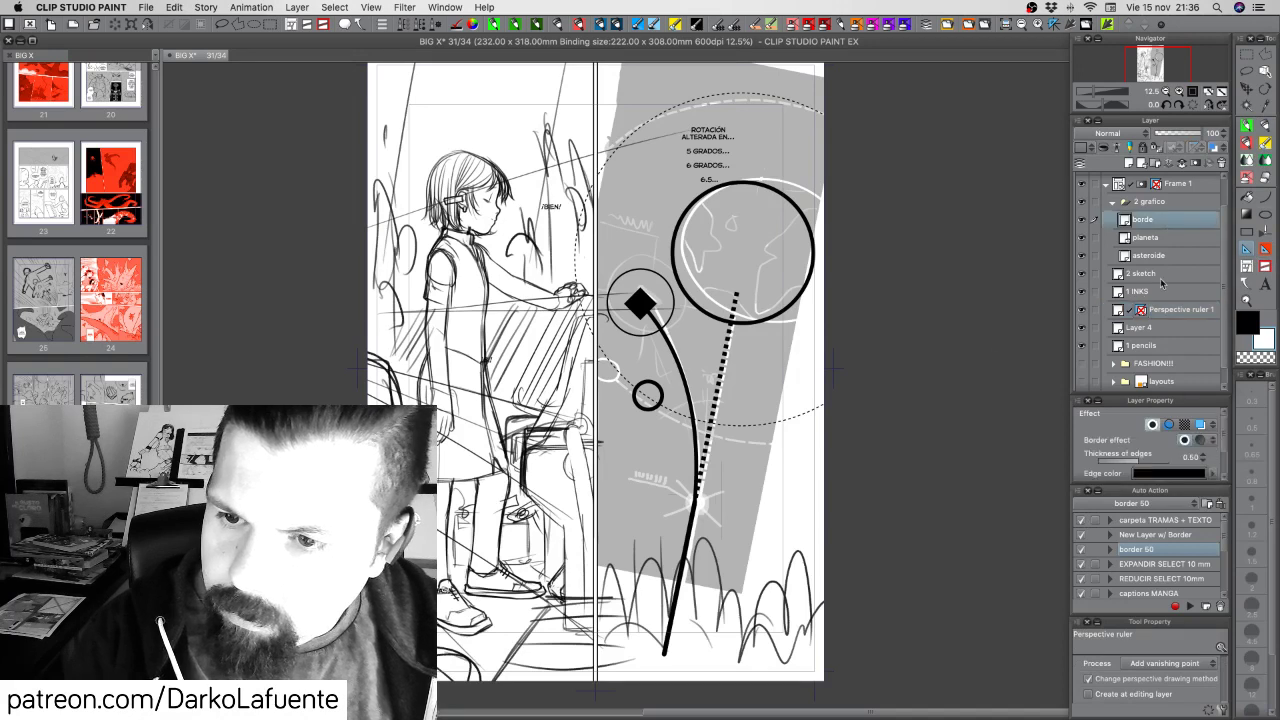
left_click_drag(784, 300, 787, 408)
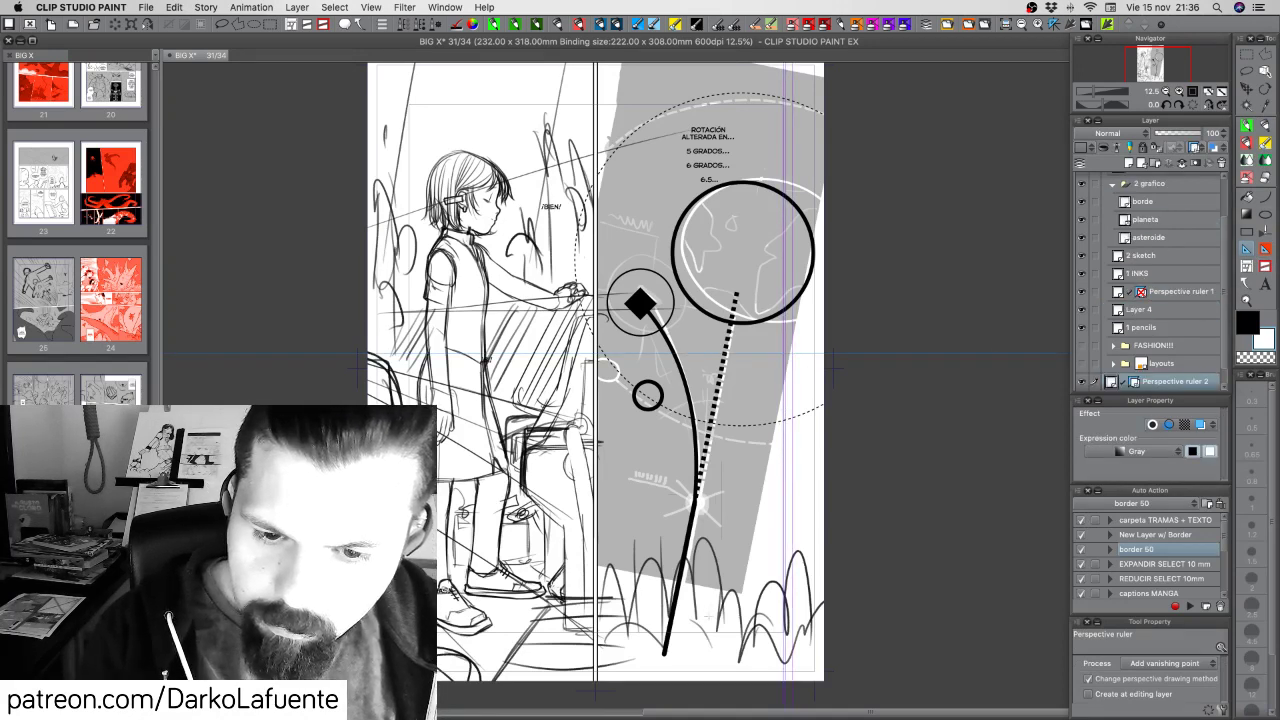
key("super+z")
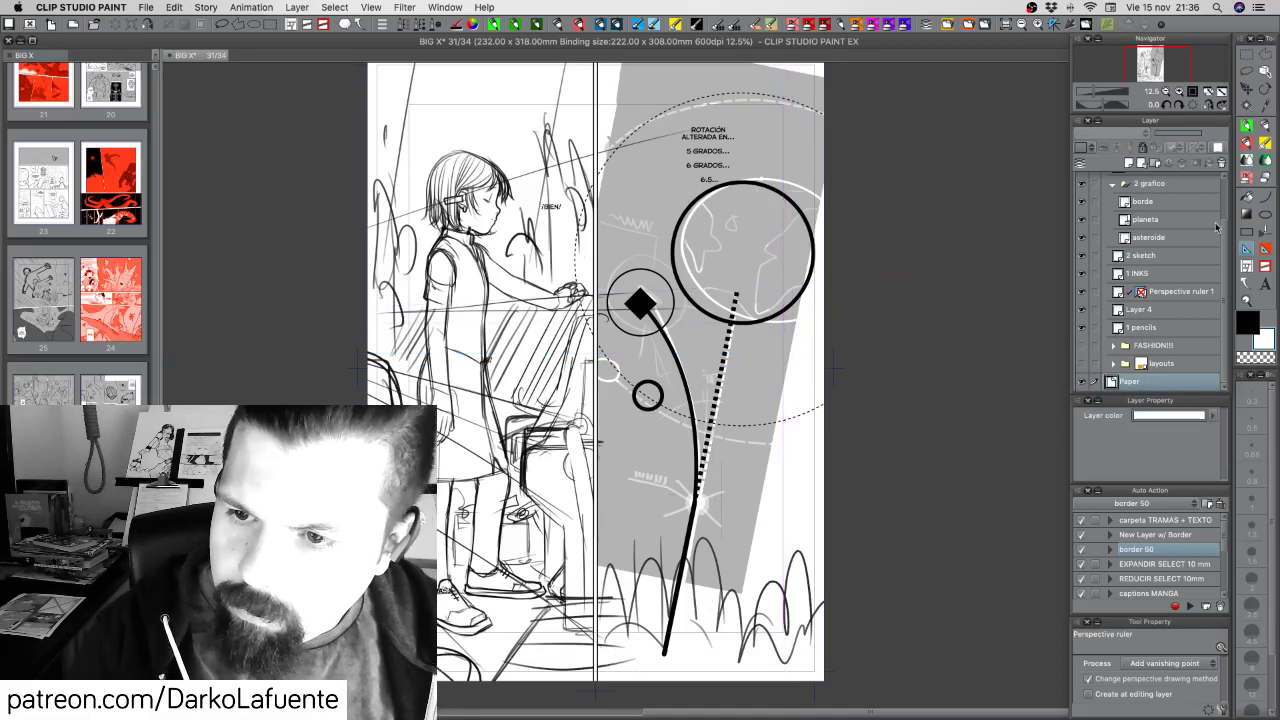
Reselect the borde layer, try another perspective ruler with guides near the page's outer margin, and undo it
scroll(1225, 228, "up", 1)
scroll(1225, 228, "up", 1)
left_click(1172, 238)
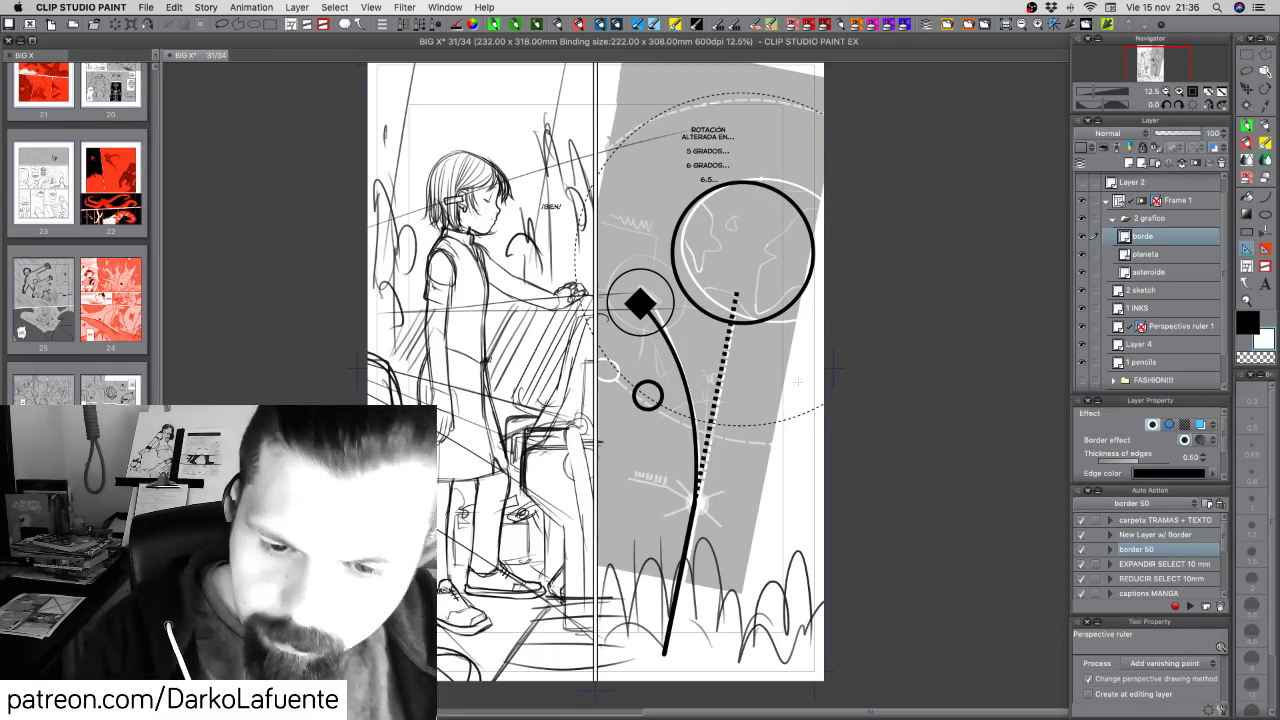
left_click_drag(697, 482, 699, 480)
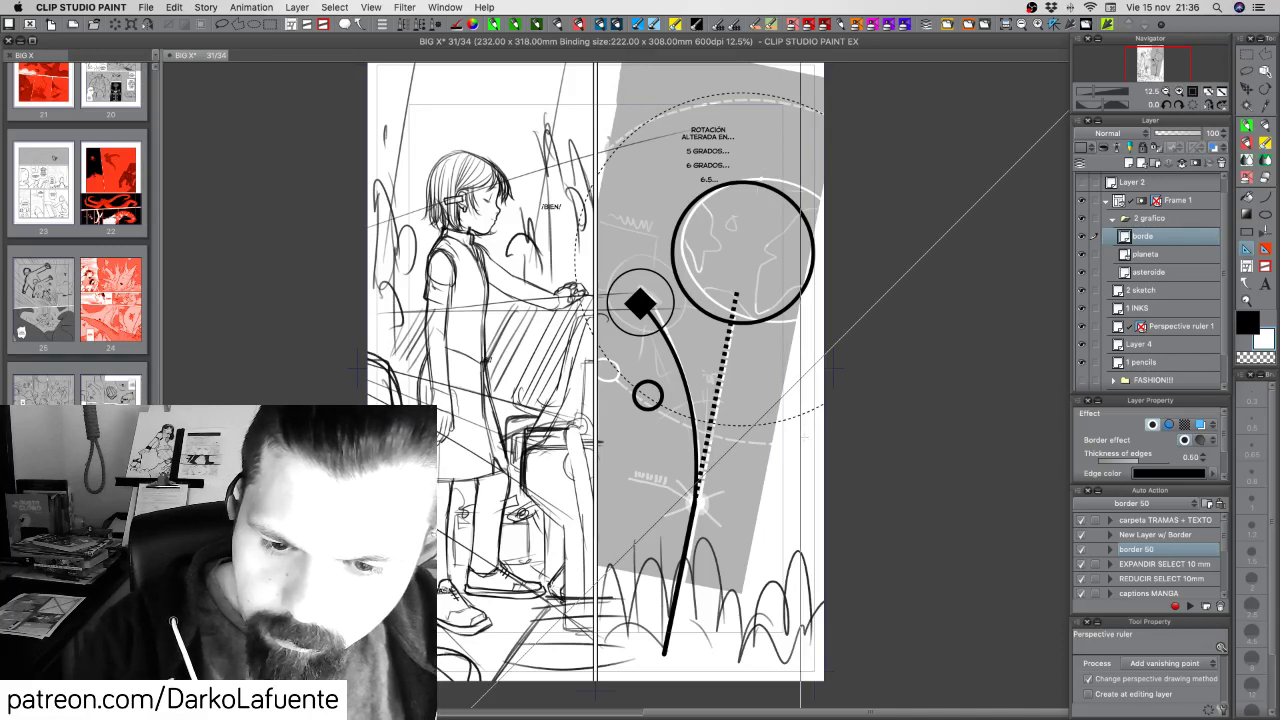
left_click(834, 368)
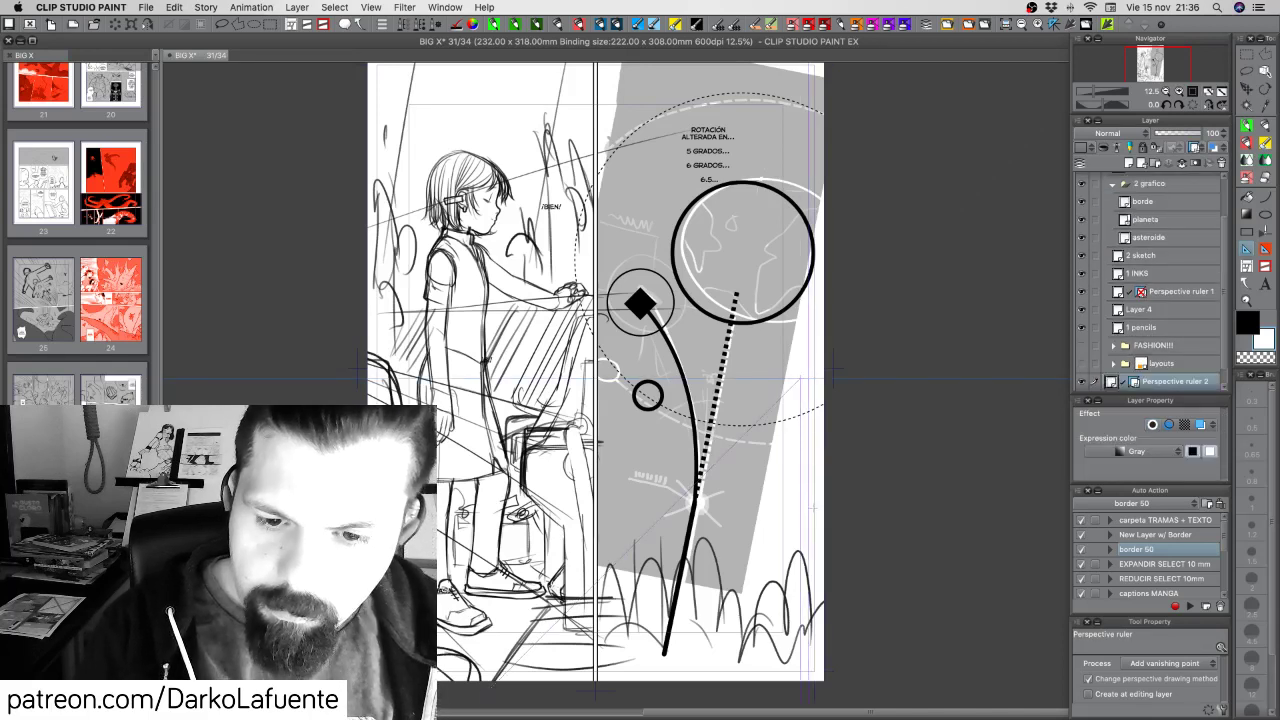
key("super+z")
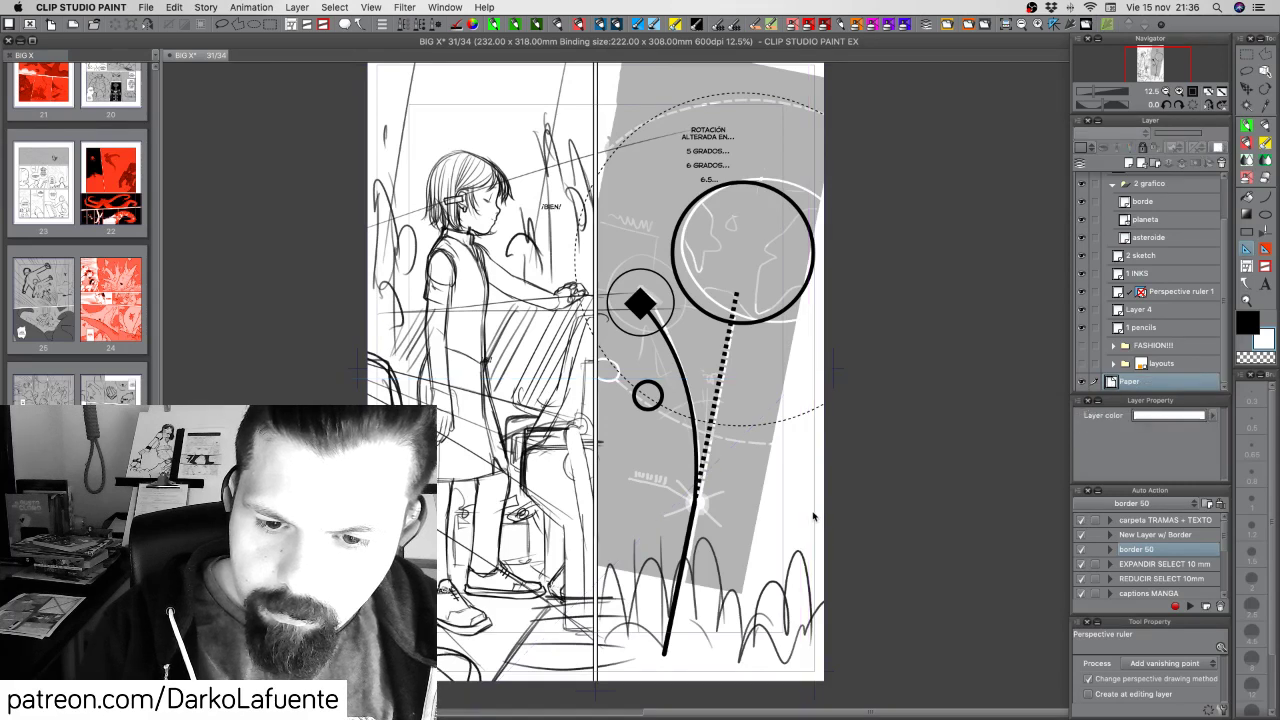
Create a perspective ruler with diagonal guide lines and move its layer into the 2 grafico folder above borde
left_click(795, 375)
left_click(798, 379)
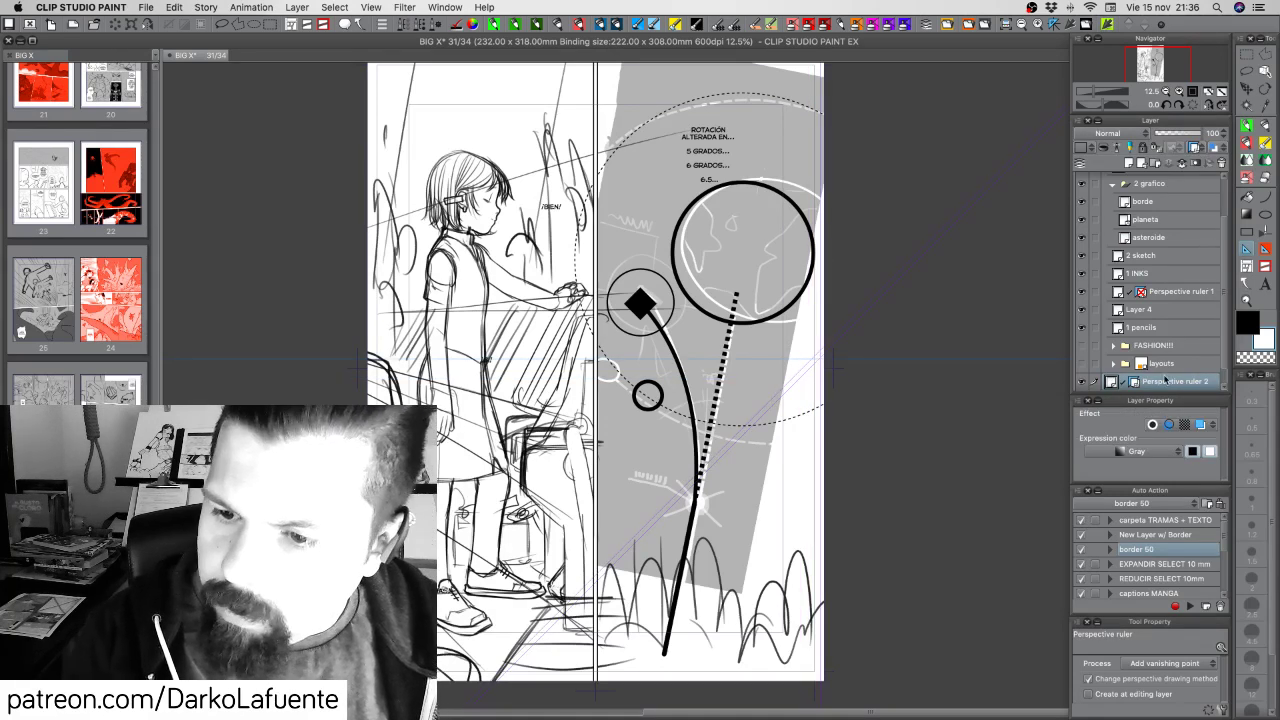
left_click_drag(1167, 383, 1176, 203)
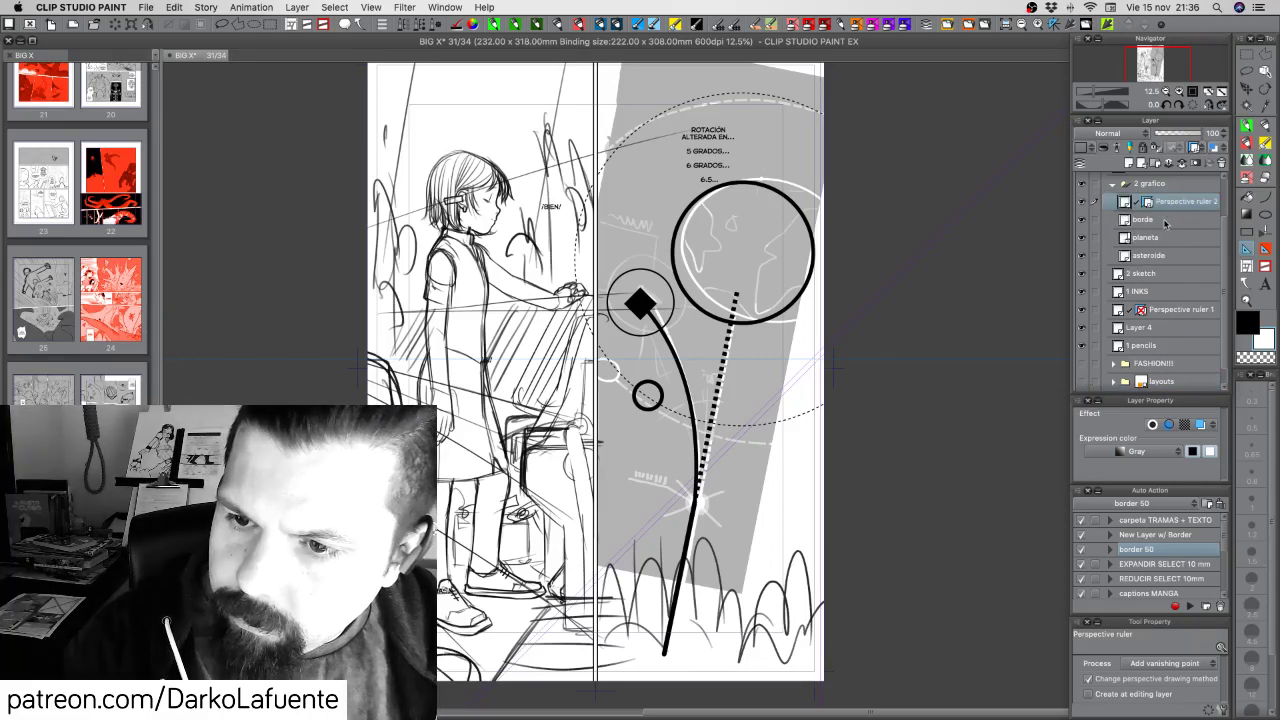
On the borde layer, draw crossed vertical and horizontal white rays through the burst's centre with the 1.5 pen
left_click(1167, 221)
key("p")
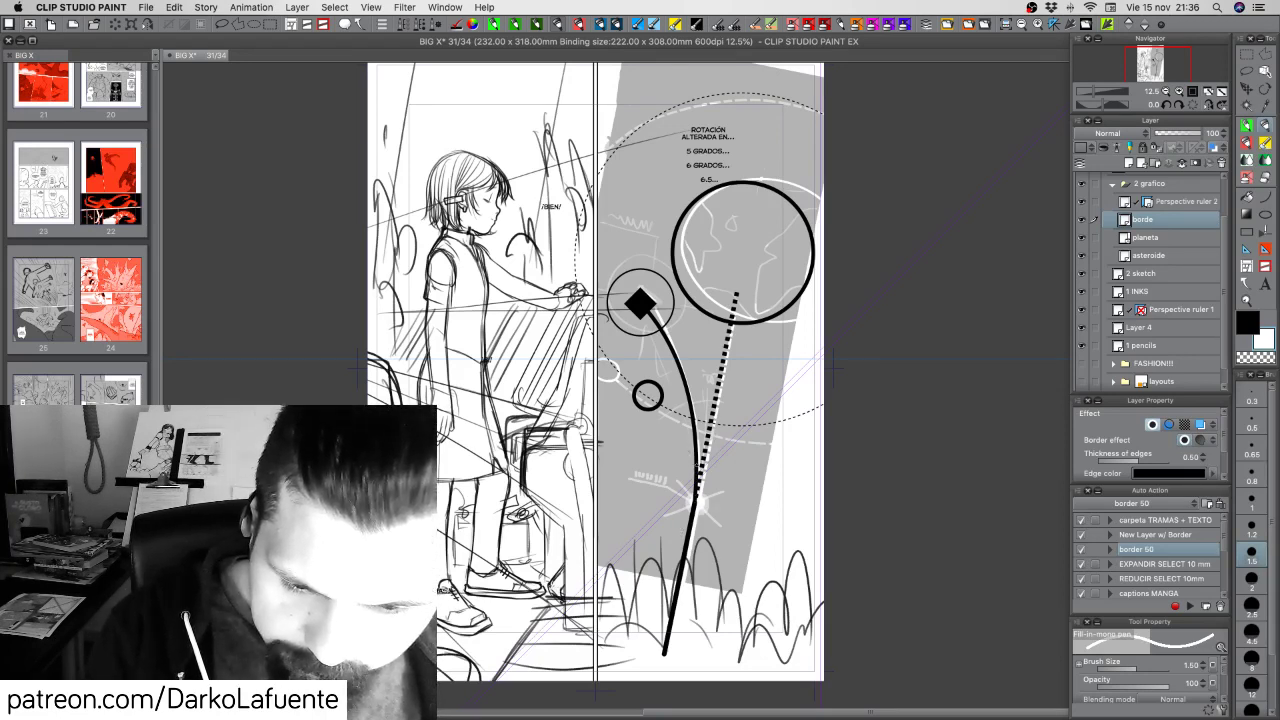
left_click_drag(697, 455, 697, 530)
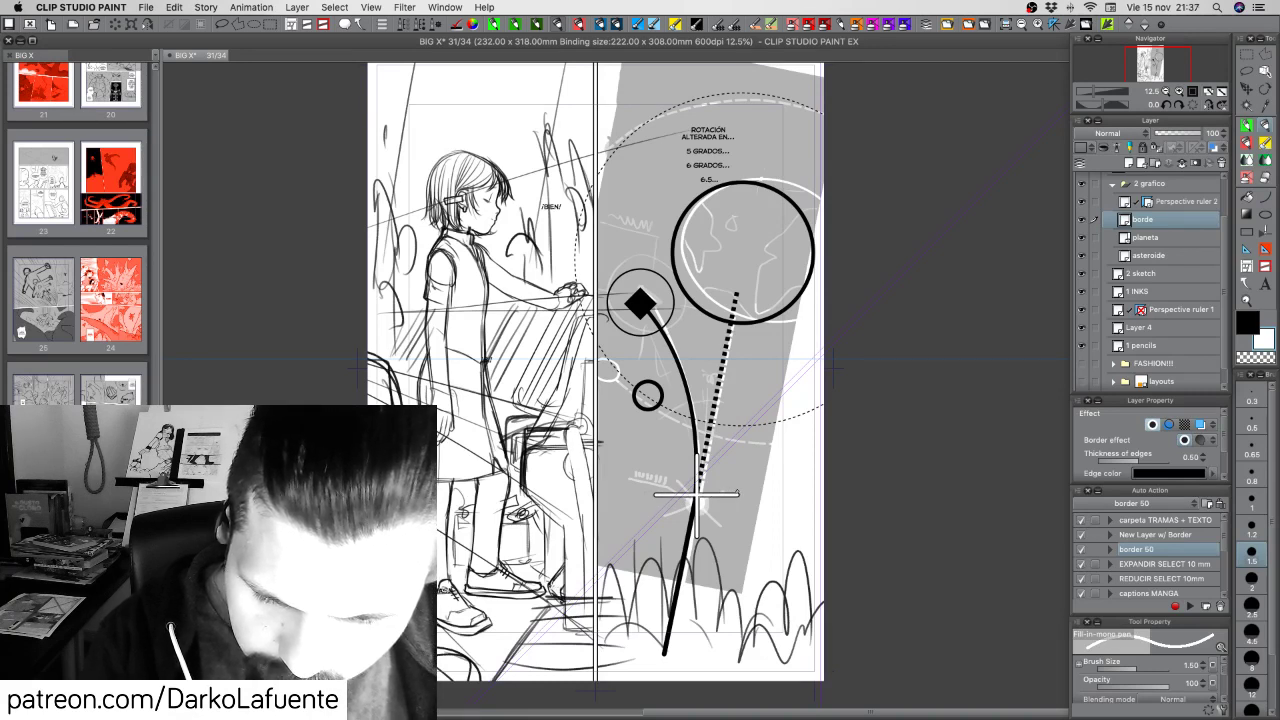
Set the pen size to 0.5 and try thin rising diagonal rays through the burst's centre, undoing each one
left_click(1254, 421)
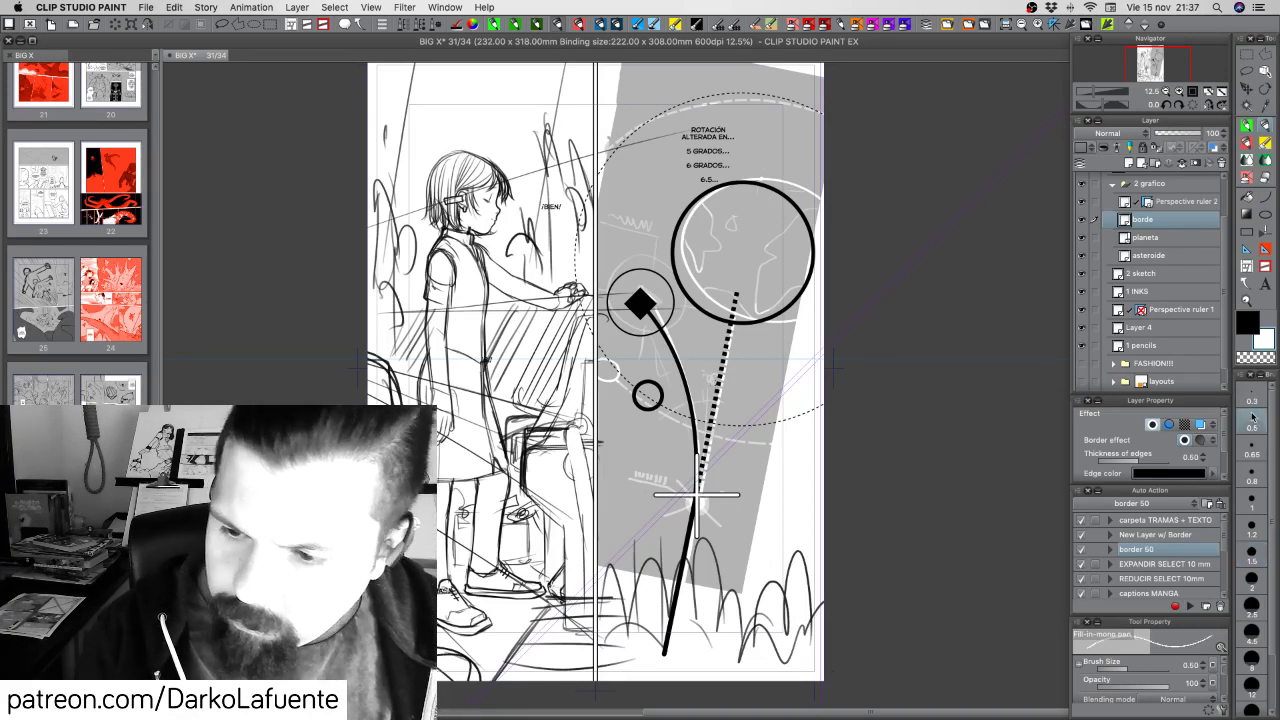
mouse_move(704, 489)
left_mouse_down()
mouse_move(727, 463)
mouse_move(652, 538)
left_mouse_up()
key("super+z")
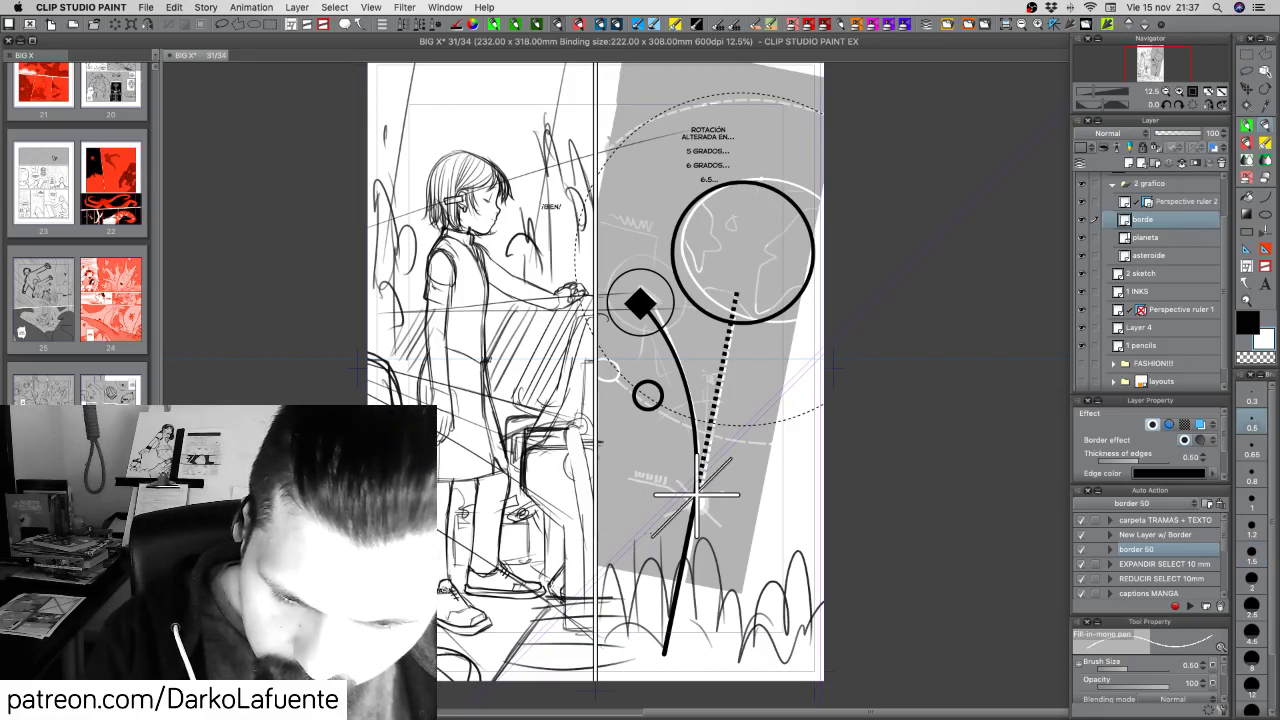
key("super+z")
left_click_drag(730, 457, 667, 520)
key("super+z")
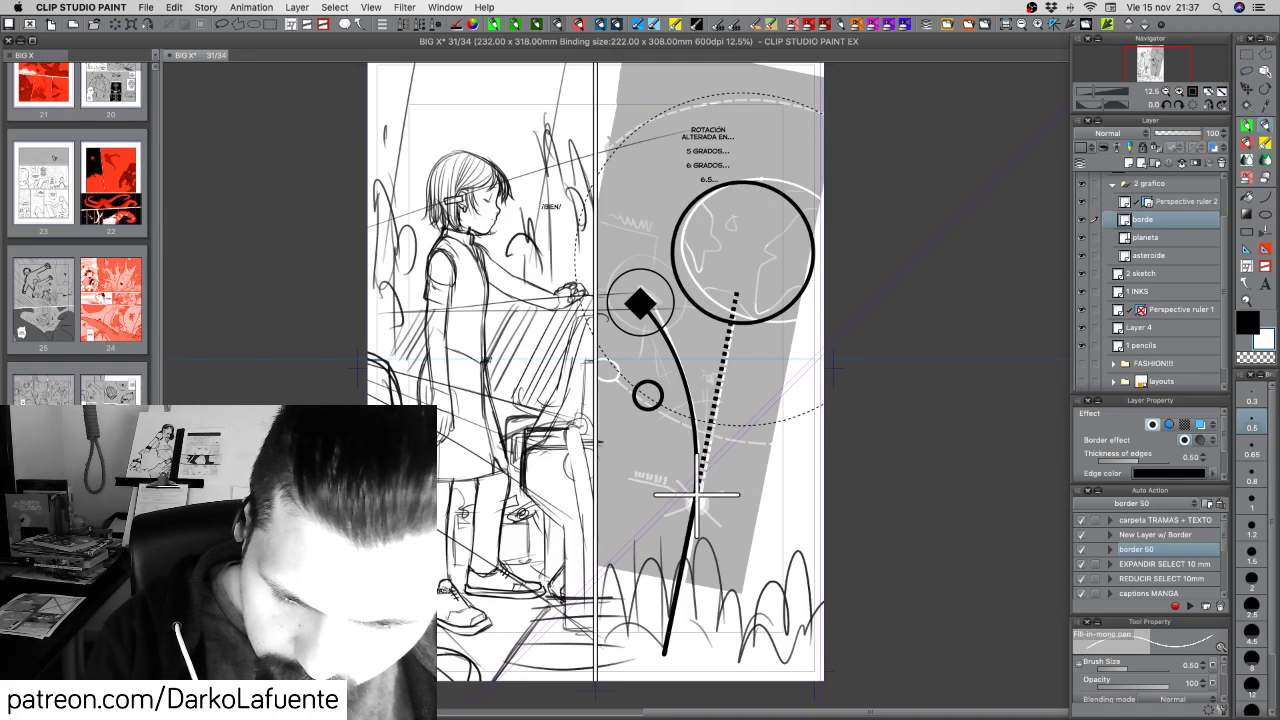
left_click_drag(747, 444, 666, 521)
key("super+z")
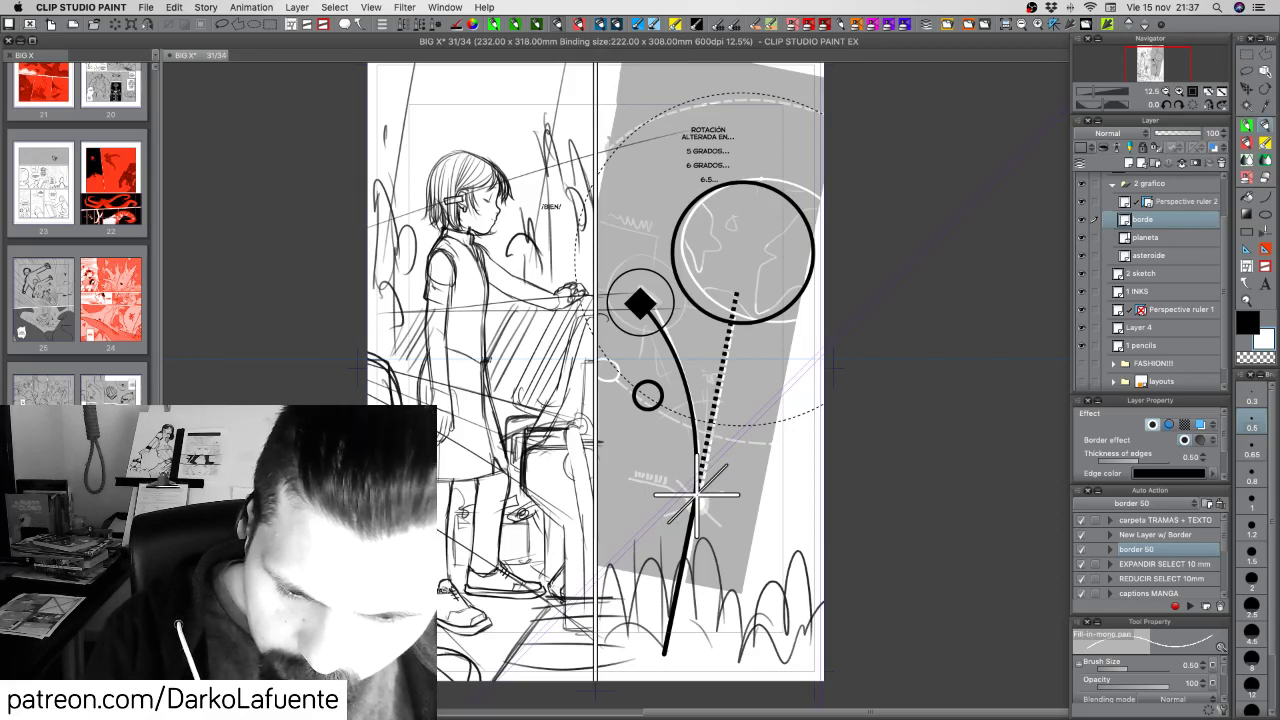
left_click_drag(719, 453, 656, 517)
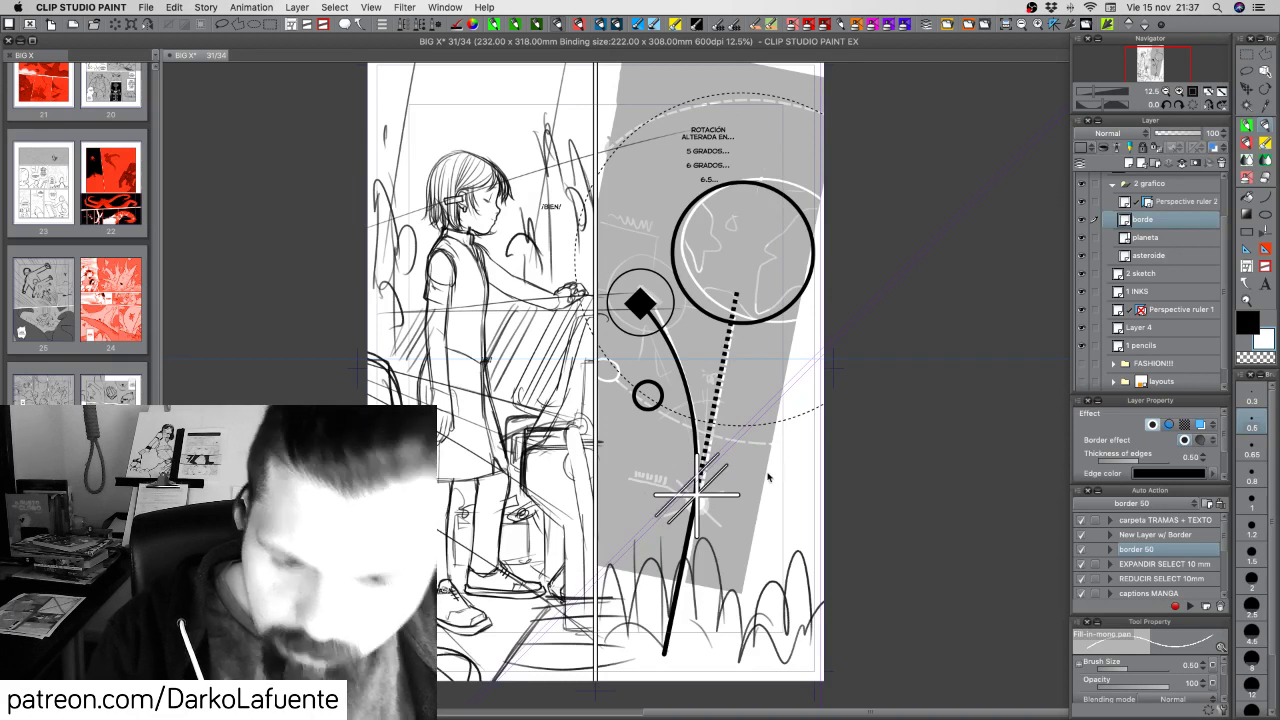
key("super+z")
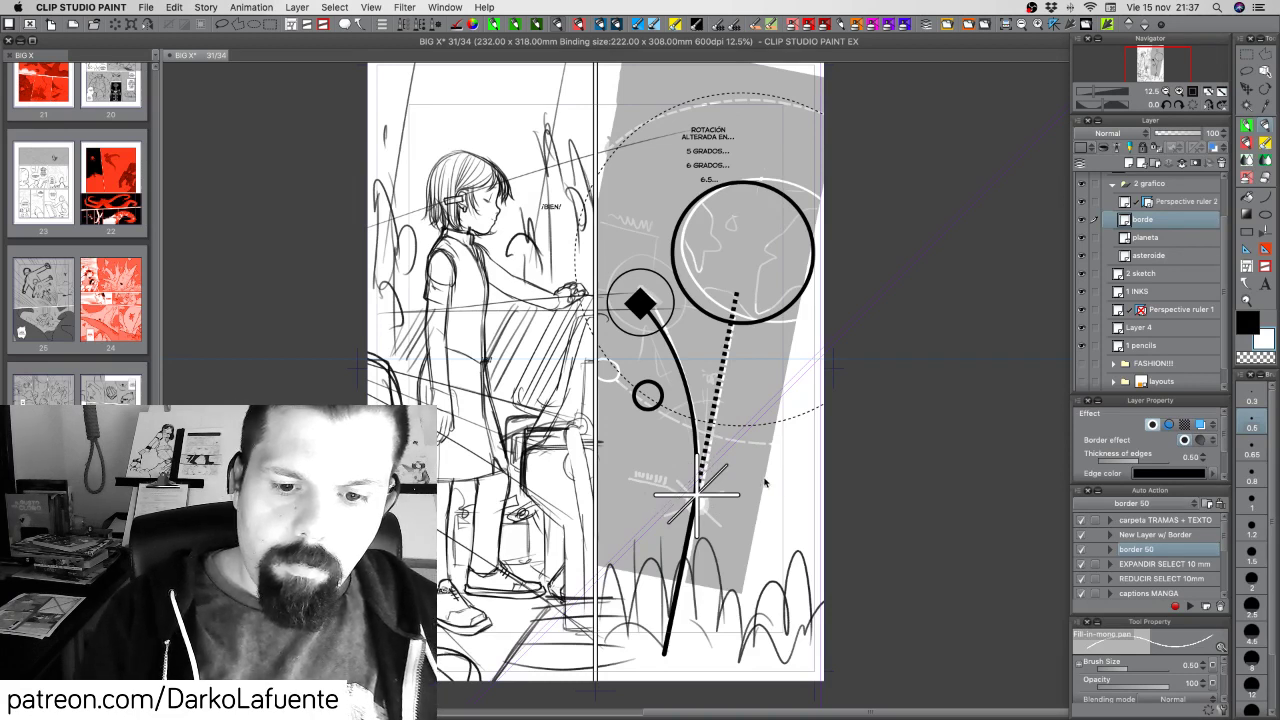
key("super+z")
key("super+z")
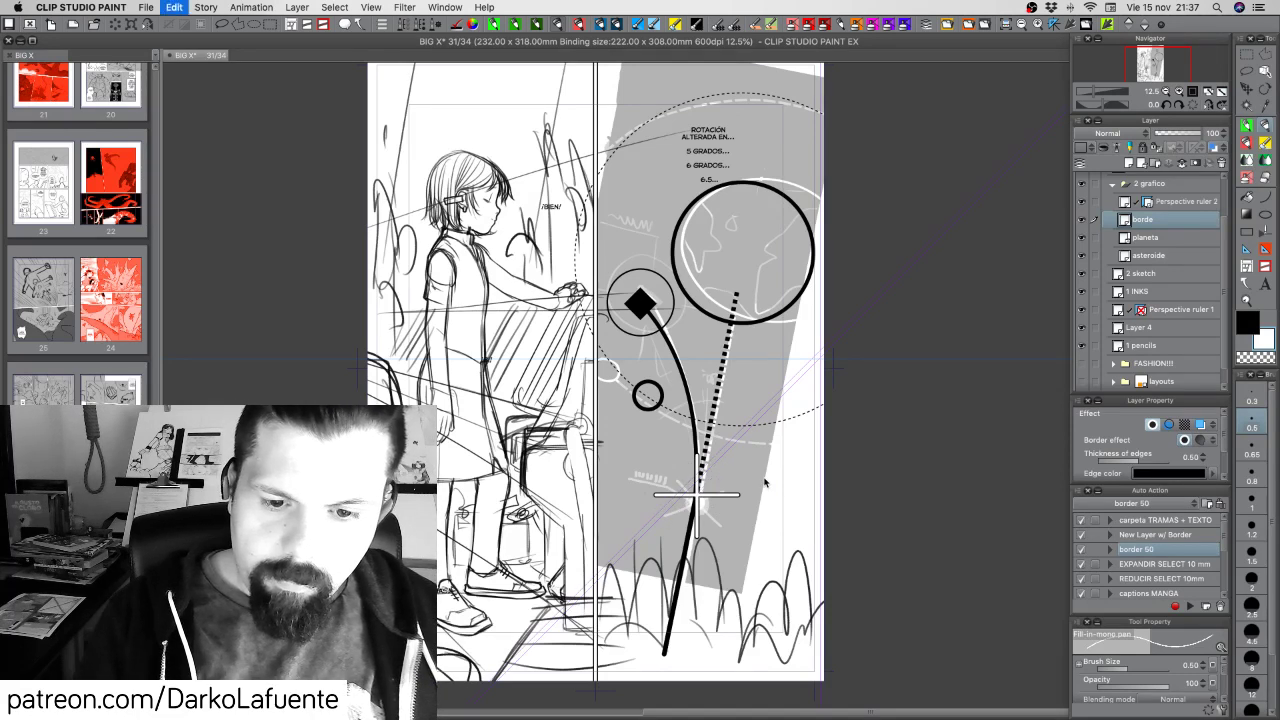
Add falling diagonal guide lines to the Perspective ruler 2 layer and return to the borde layer with the pen
left_click(1184, 202)
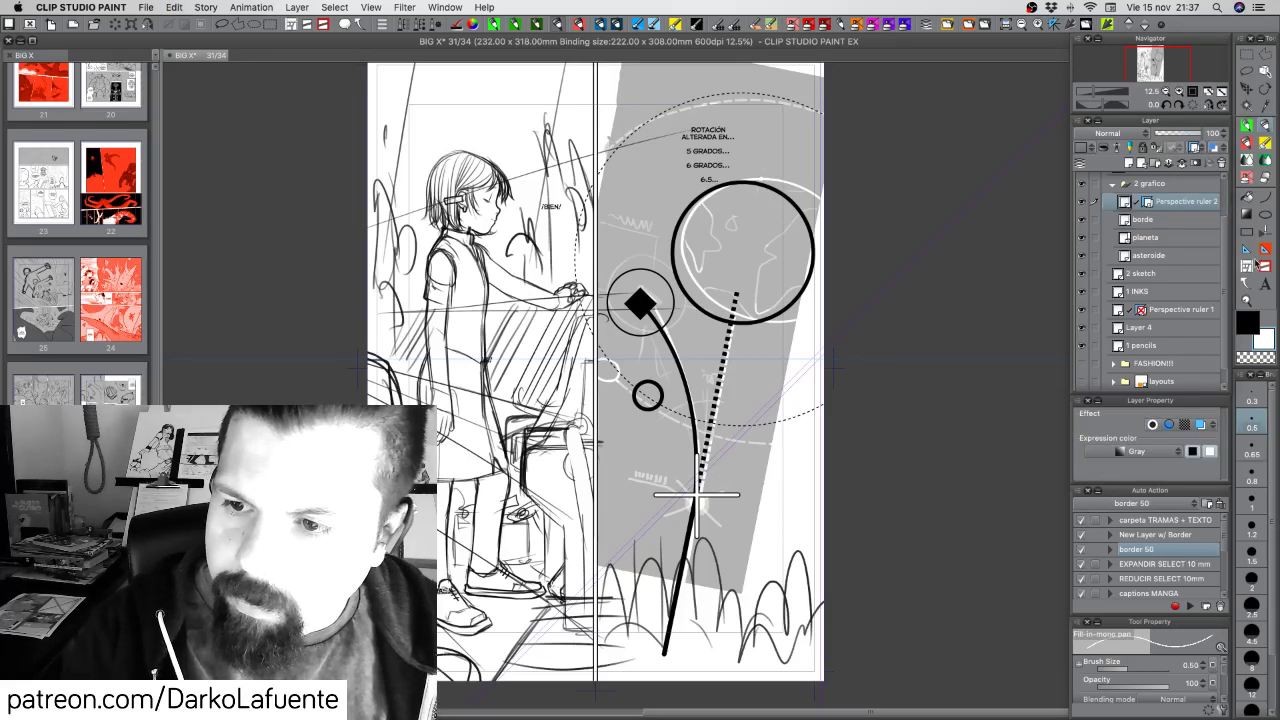
left_click(1247, 250)
left_click_drag(740, 326, 815, 392)
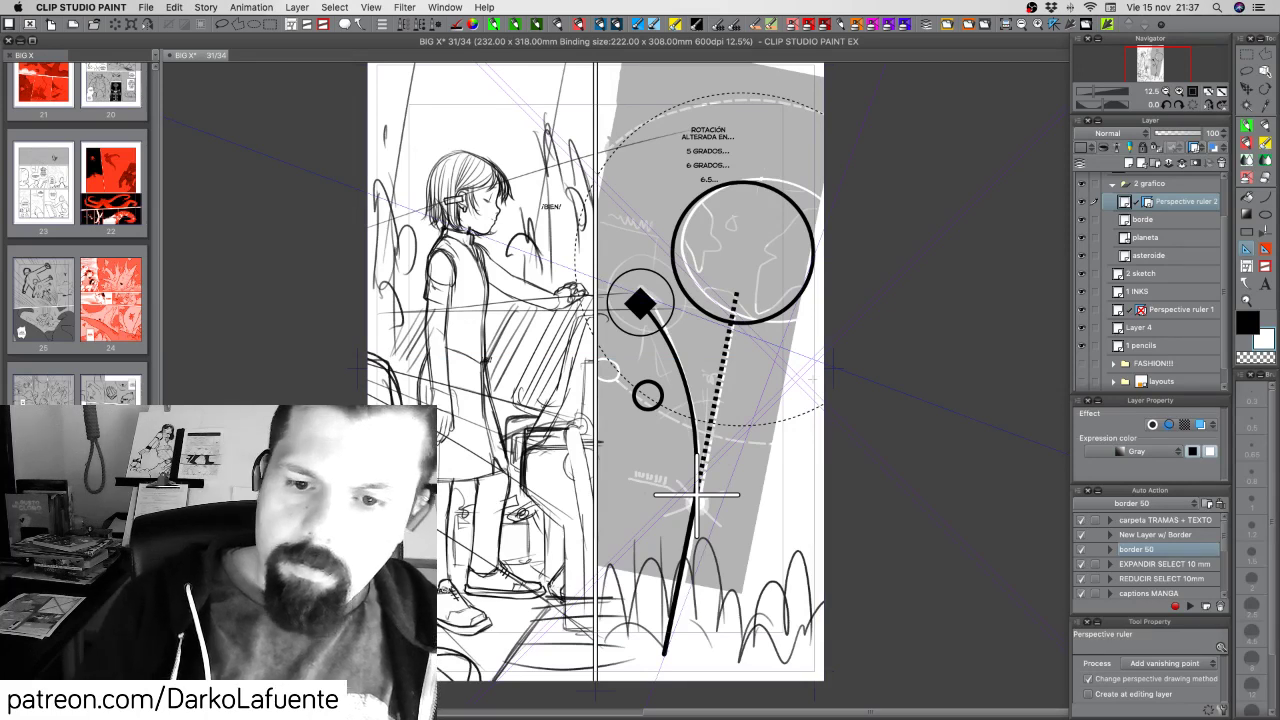
key("p")
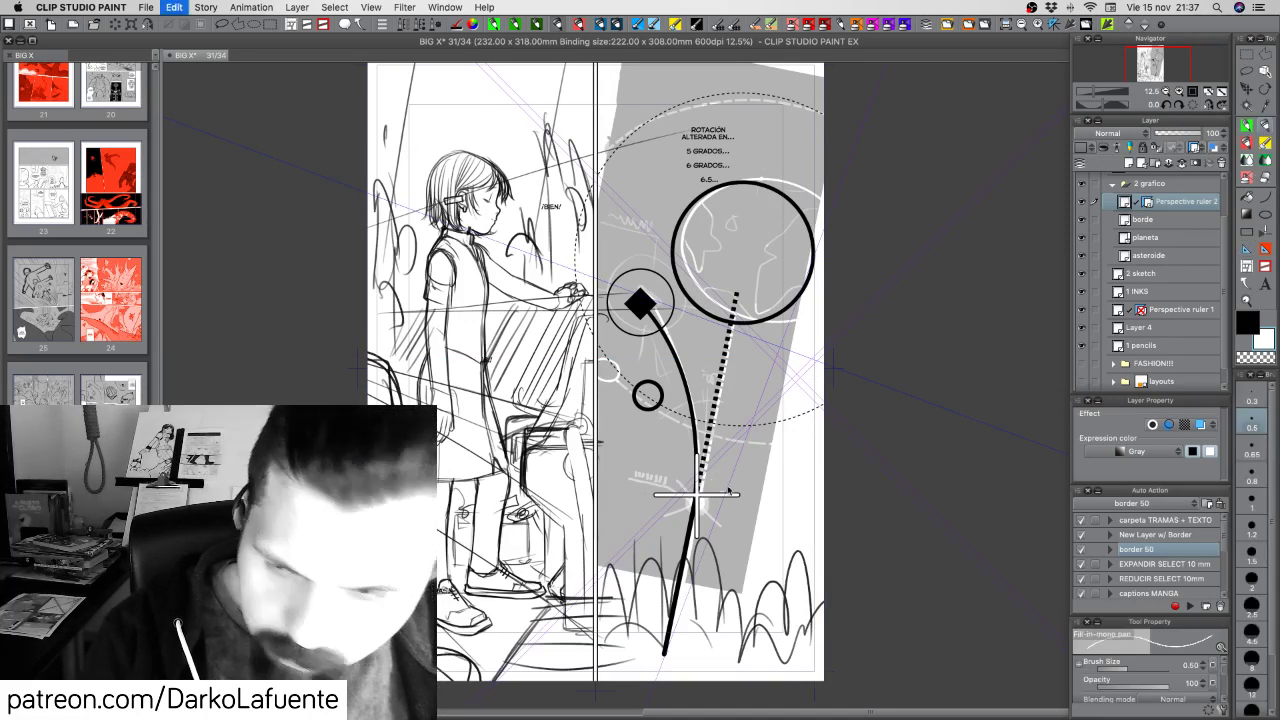
left_click(1152, 220)
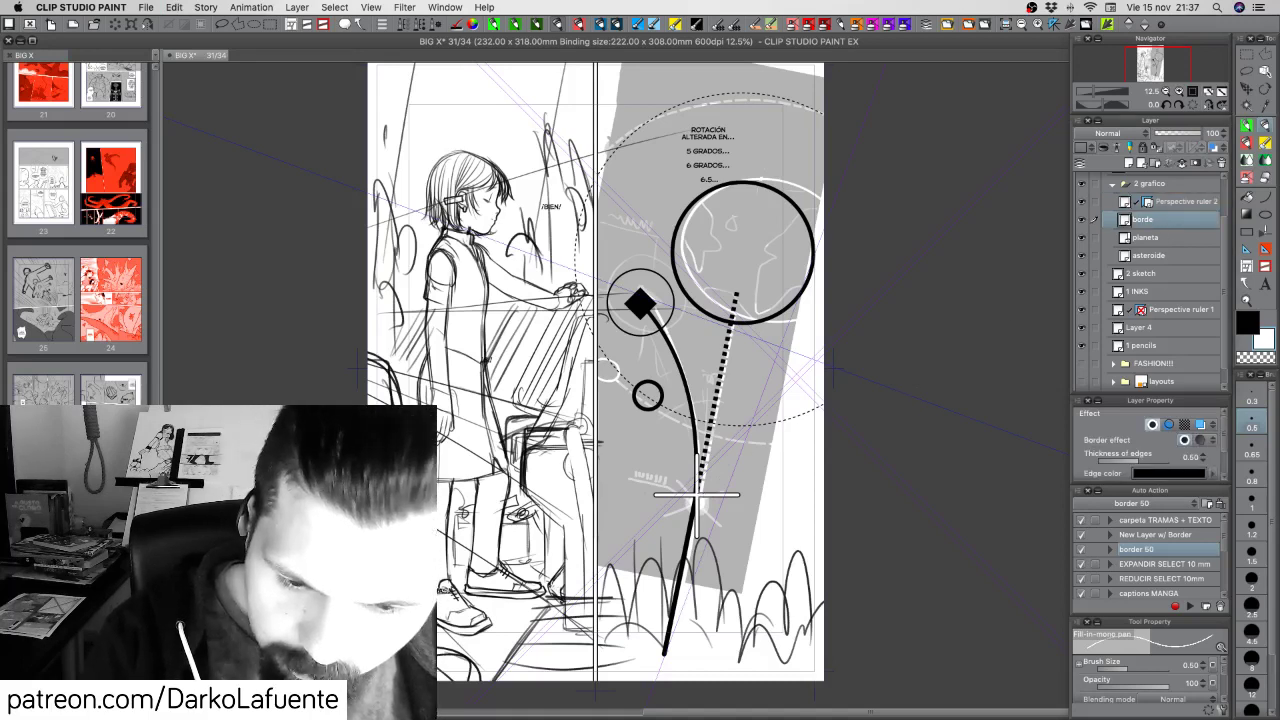
Draw thin white rays along both diagonals through the burst's centre, and undo the falling one
left_click_drag(728, 462, 667, 523)
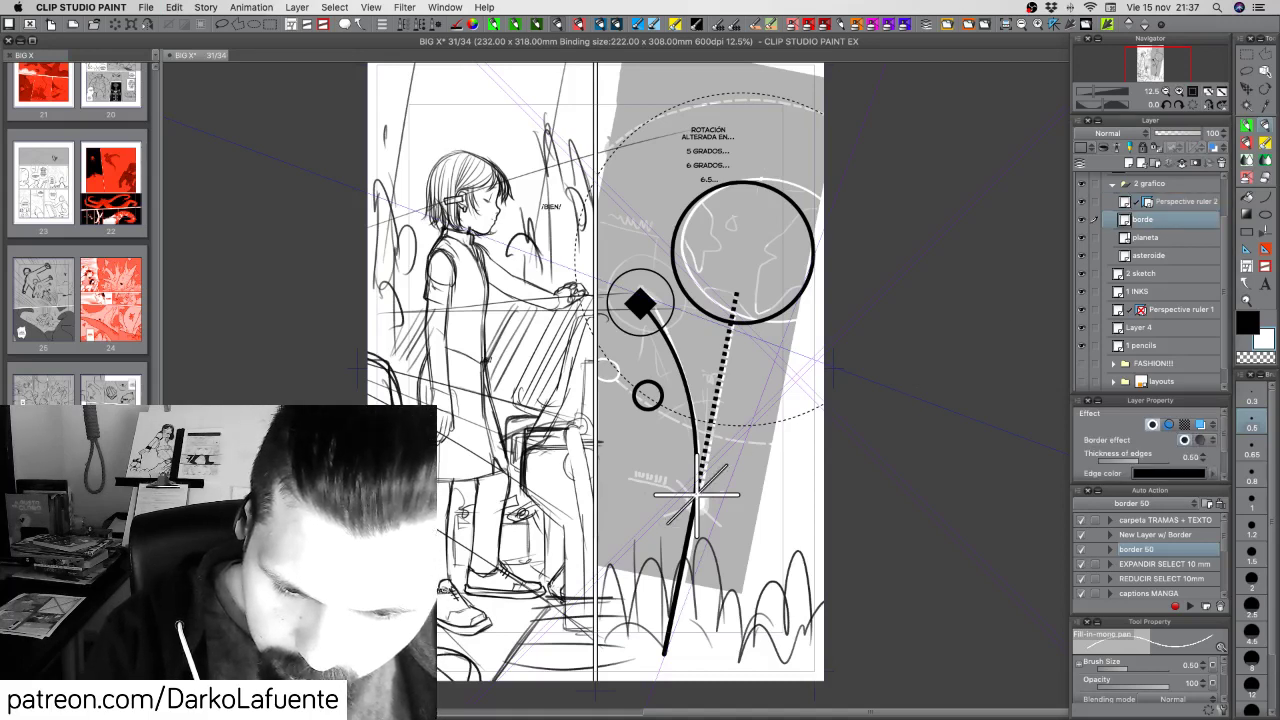
left_click_drag(673, 472, 697, 493)
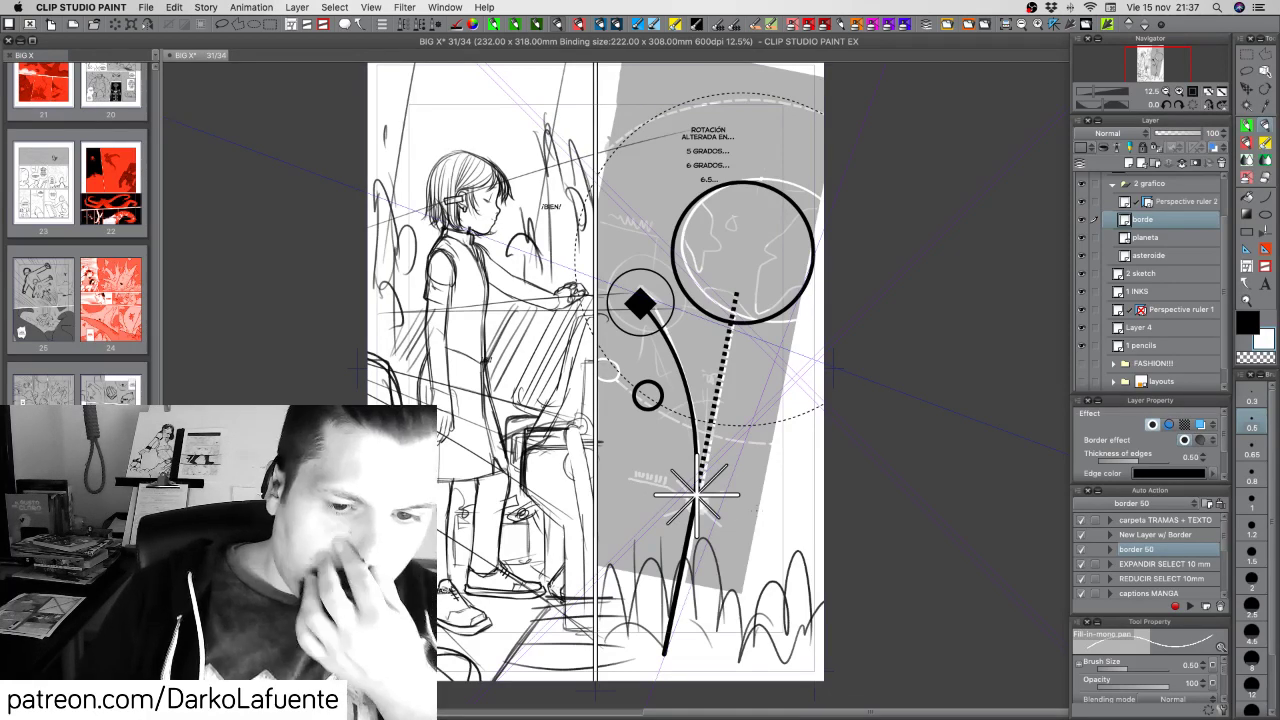
left_click(1179, 93)
left_click_drag(818, 538, 829, 417)
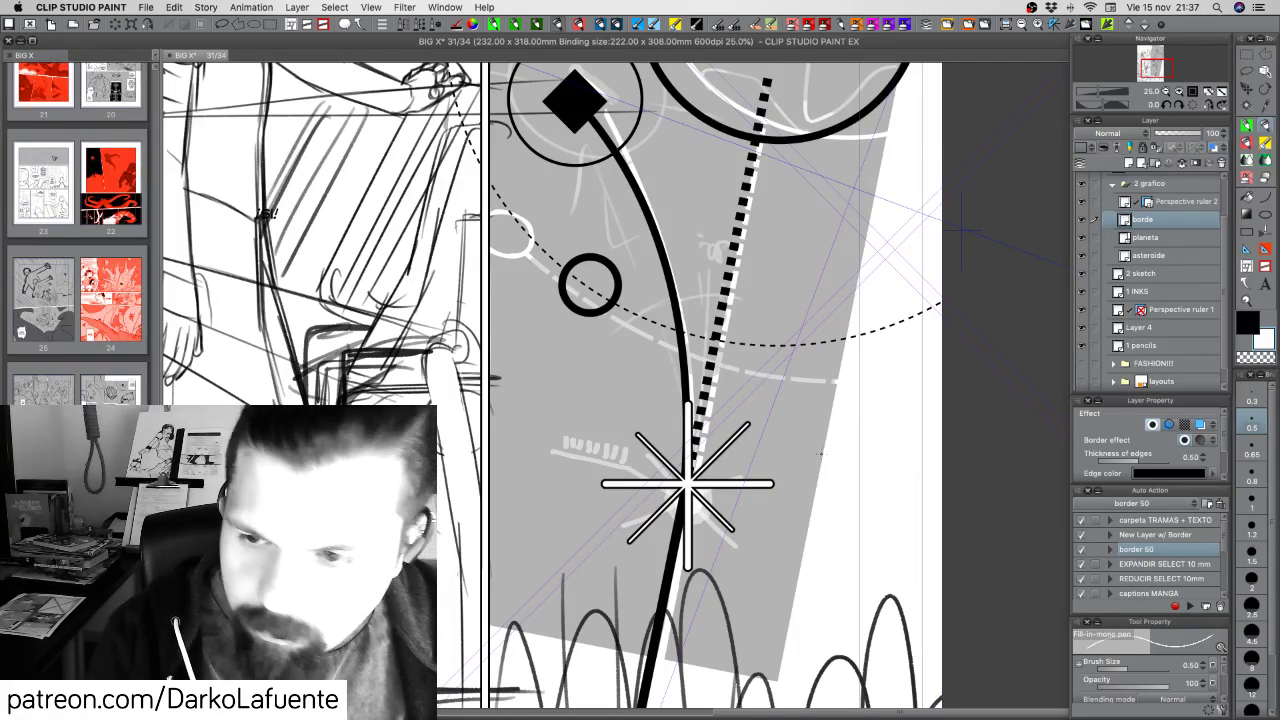
key("super+z")
key("super+z")
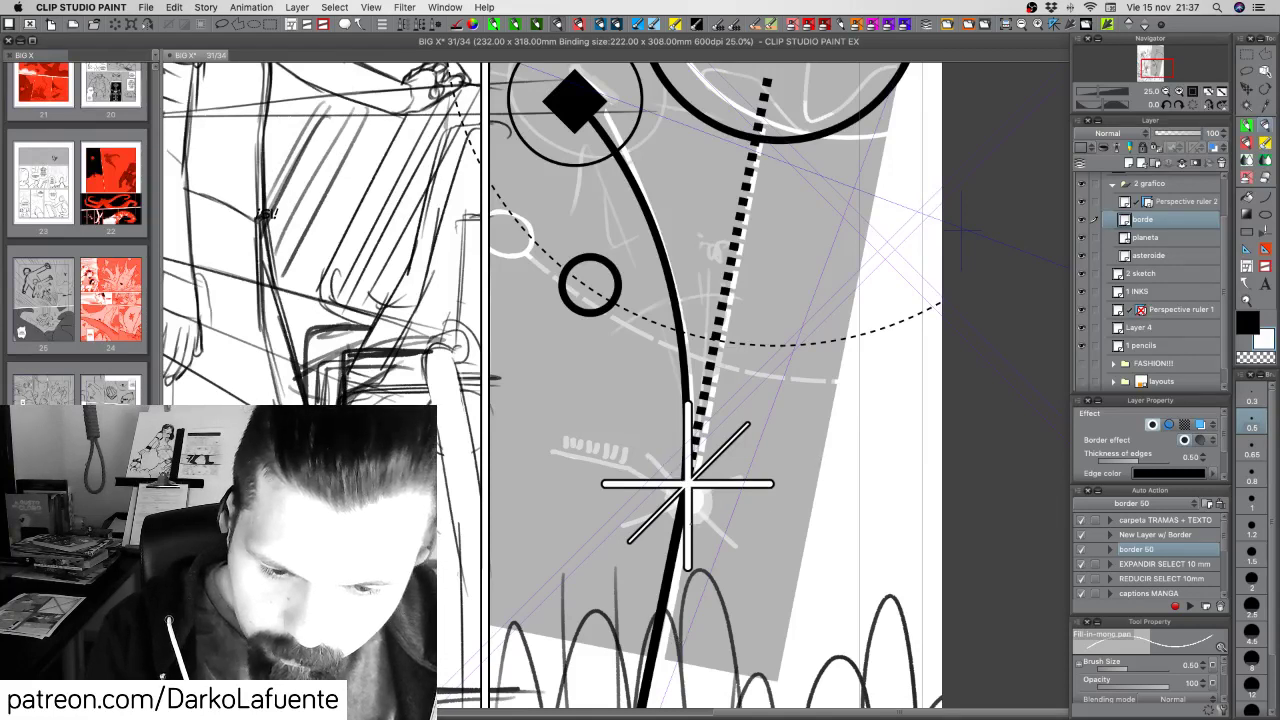
Redraw the falling diagonal ray as two thin strokes running outward from the burst's centre, undoing strokes of the wrong length
left_click_drag(688, 487, 750, 546)
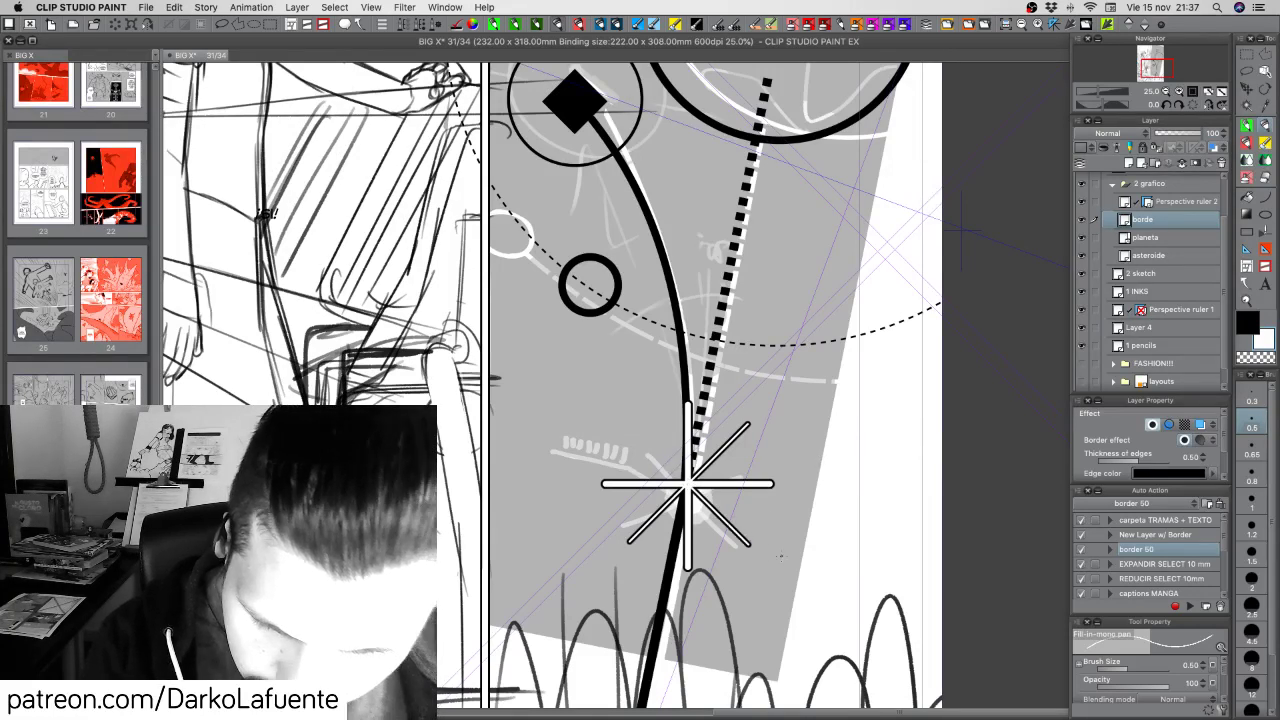
key("super+z")
left_click_drag(688, 485, 736, 531)
key("super+z")
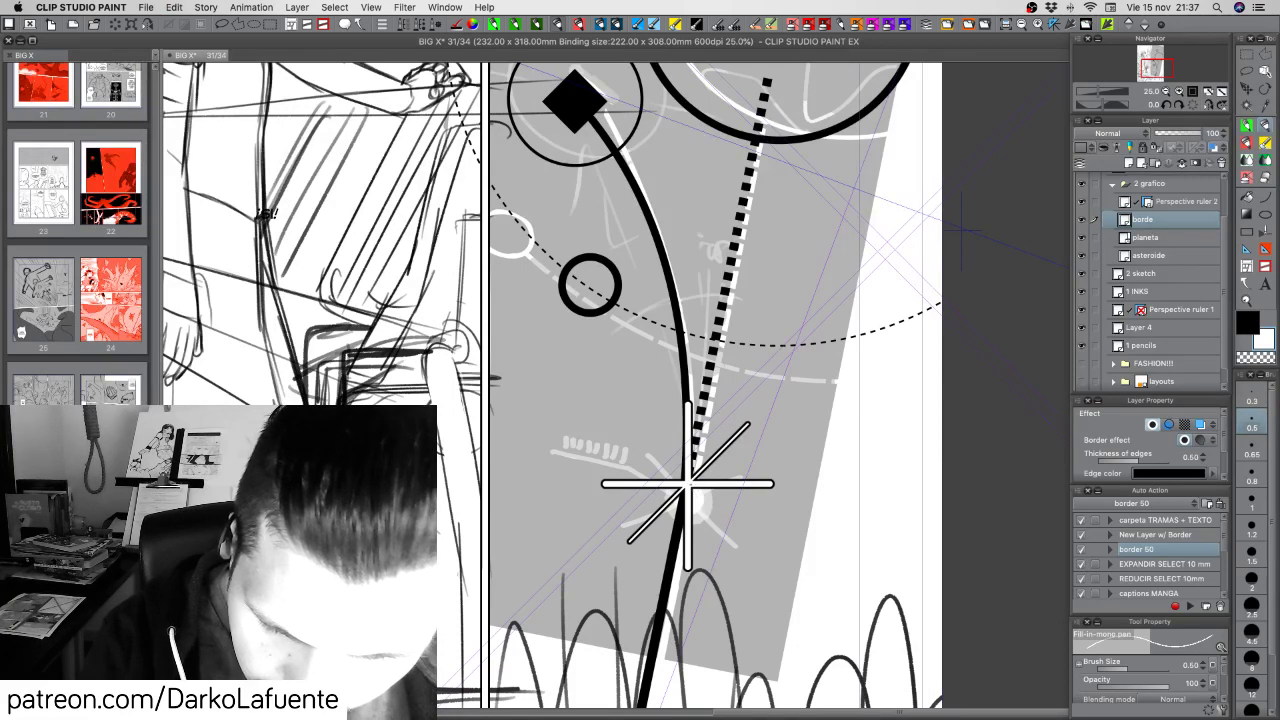
left_click_drag(688, 487, 746, 541)
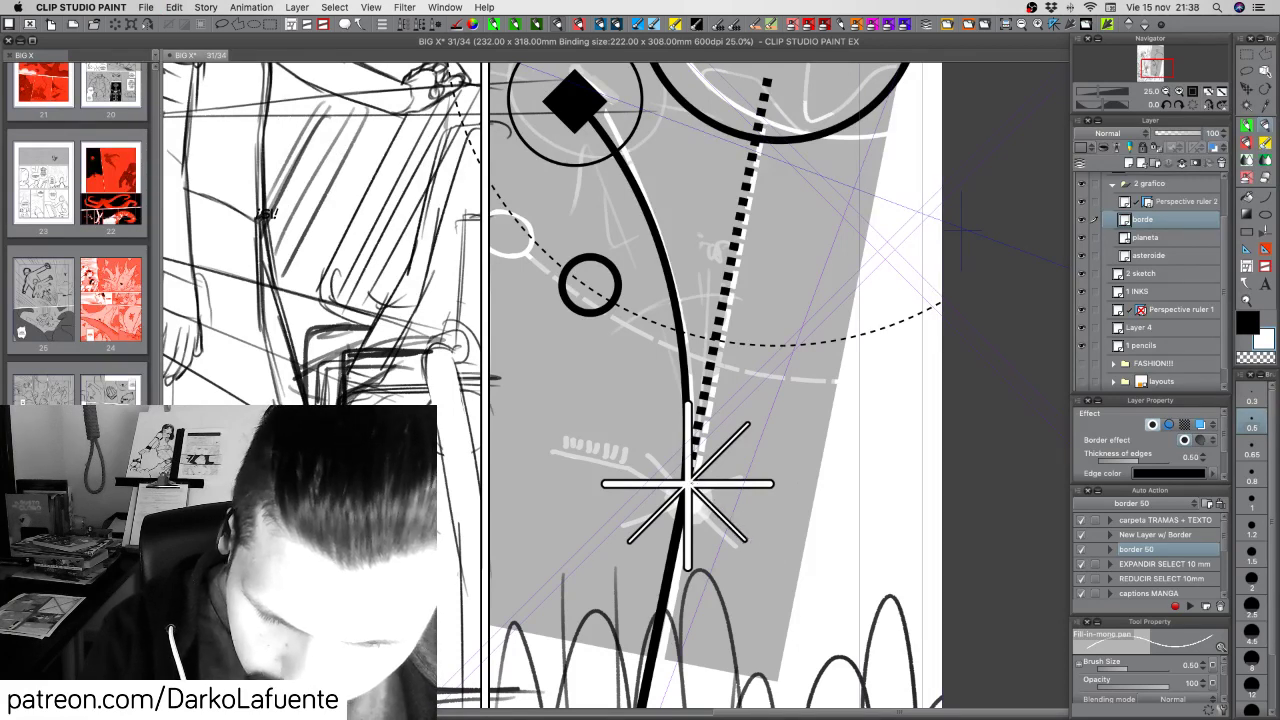
left_click_drag(688, 486, 648, 444)
key("super+z")
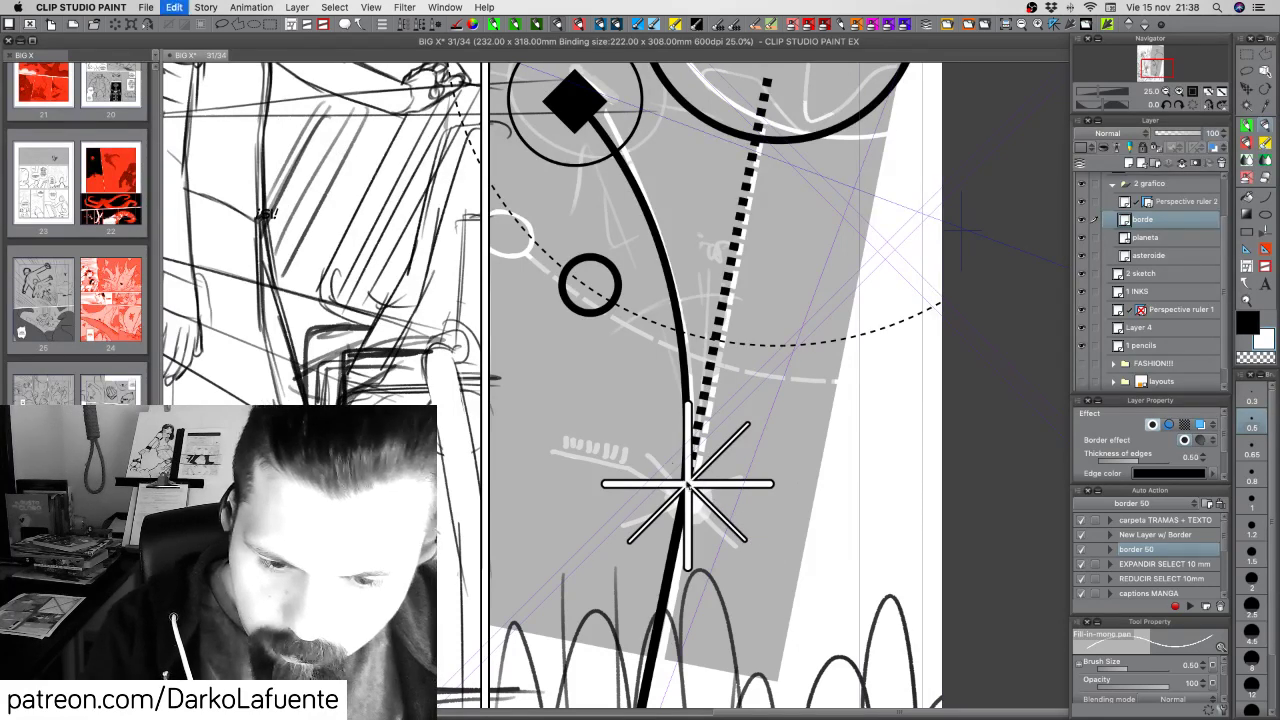
left_click_drag(688, 486, 632, 428)
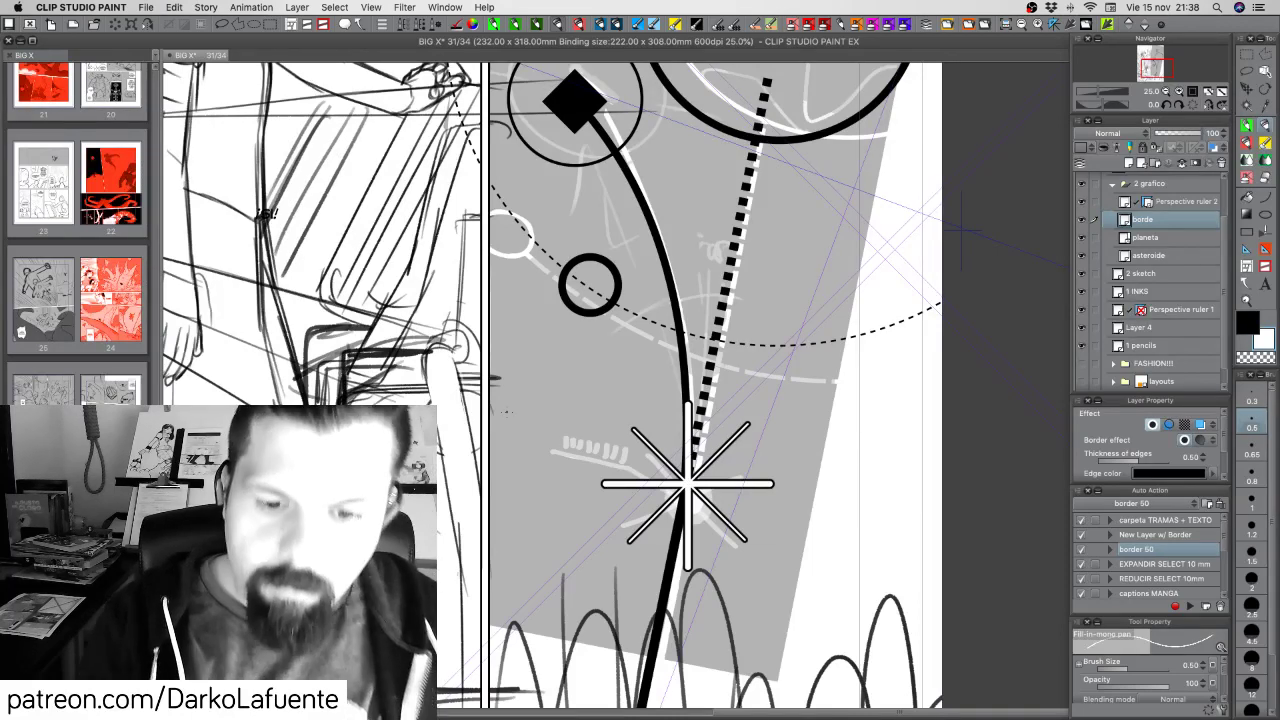
Add vertical guide lines to the Perspective ruler 2 layer and return to the borde layer with the pen
left_click_drag(792, 492, 735, 494)
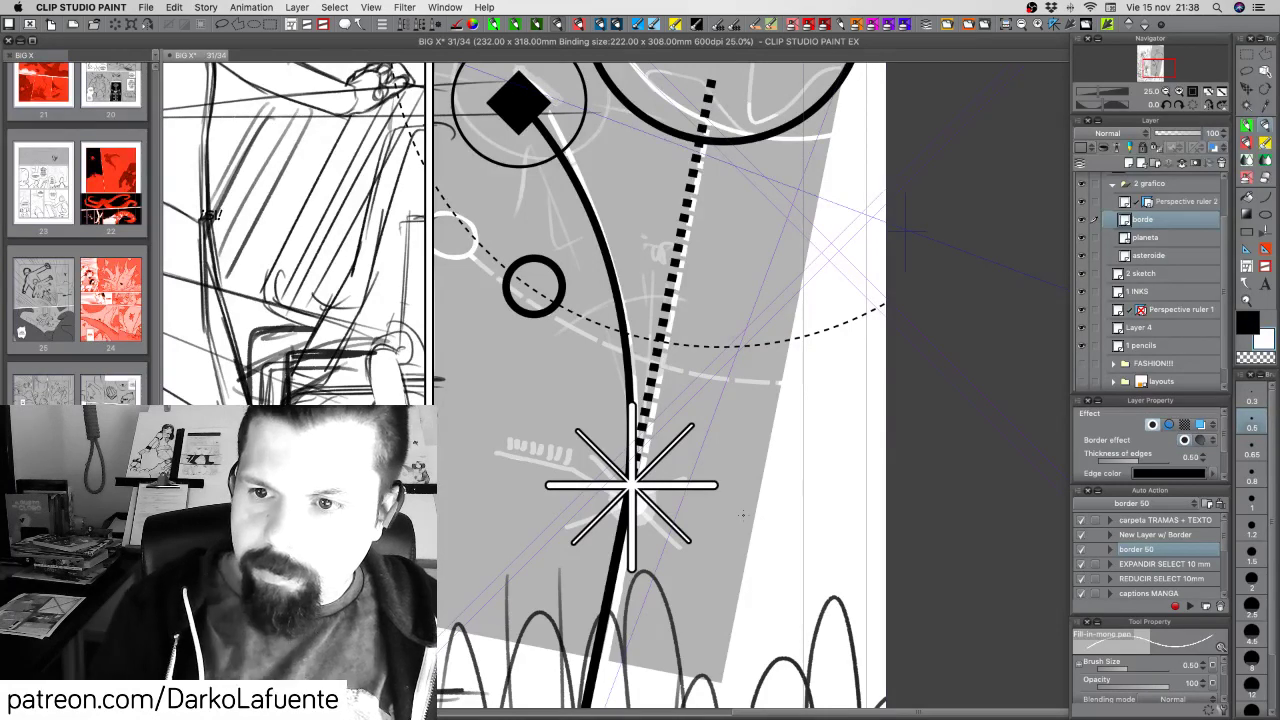
left_click(1180, 204)
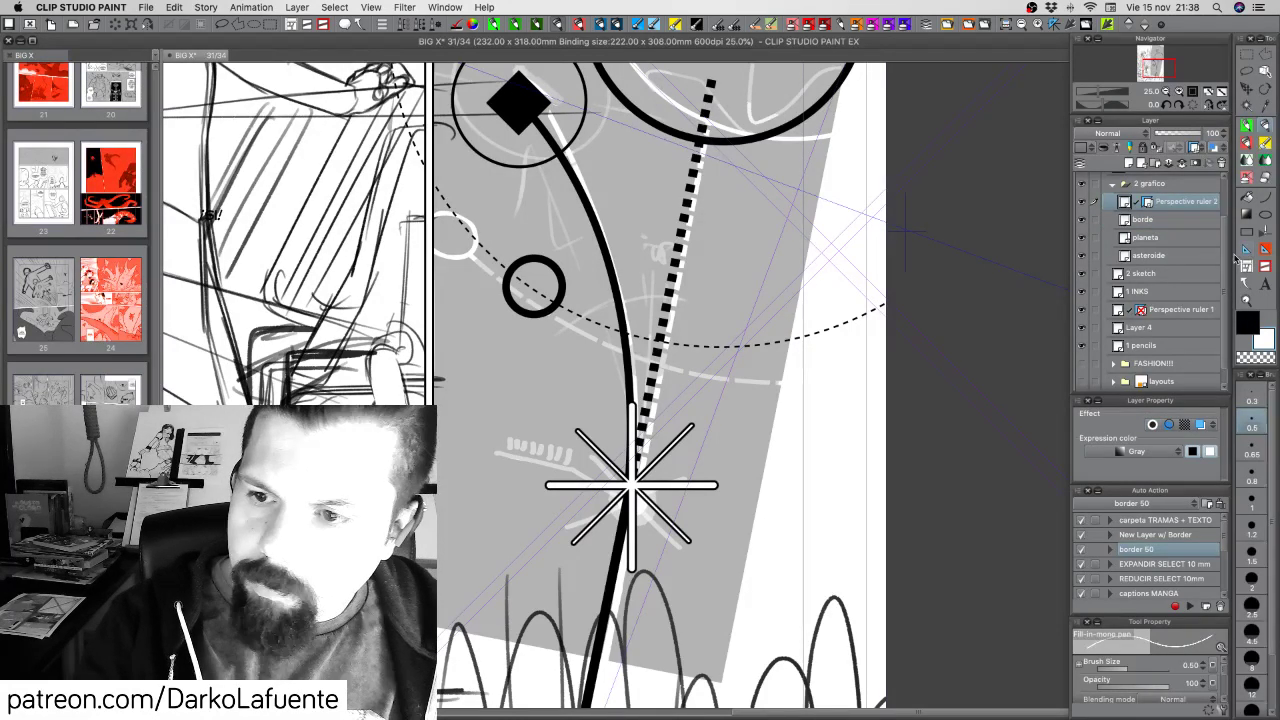
left_click(1240, 252)
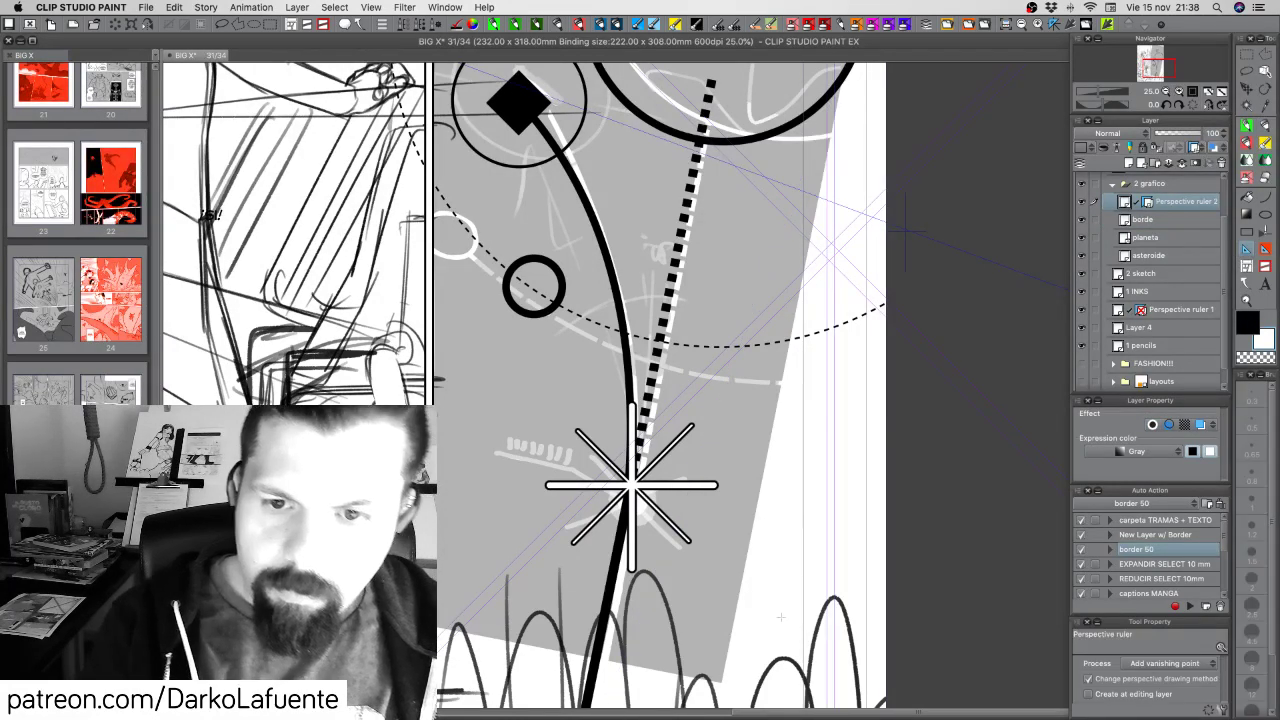
left_click(1170, 219)
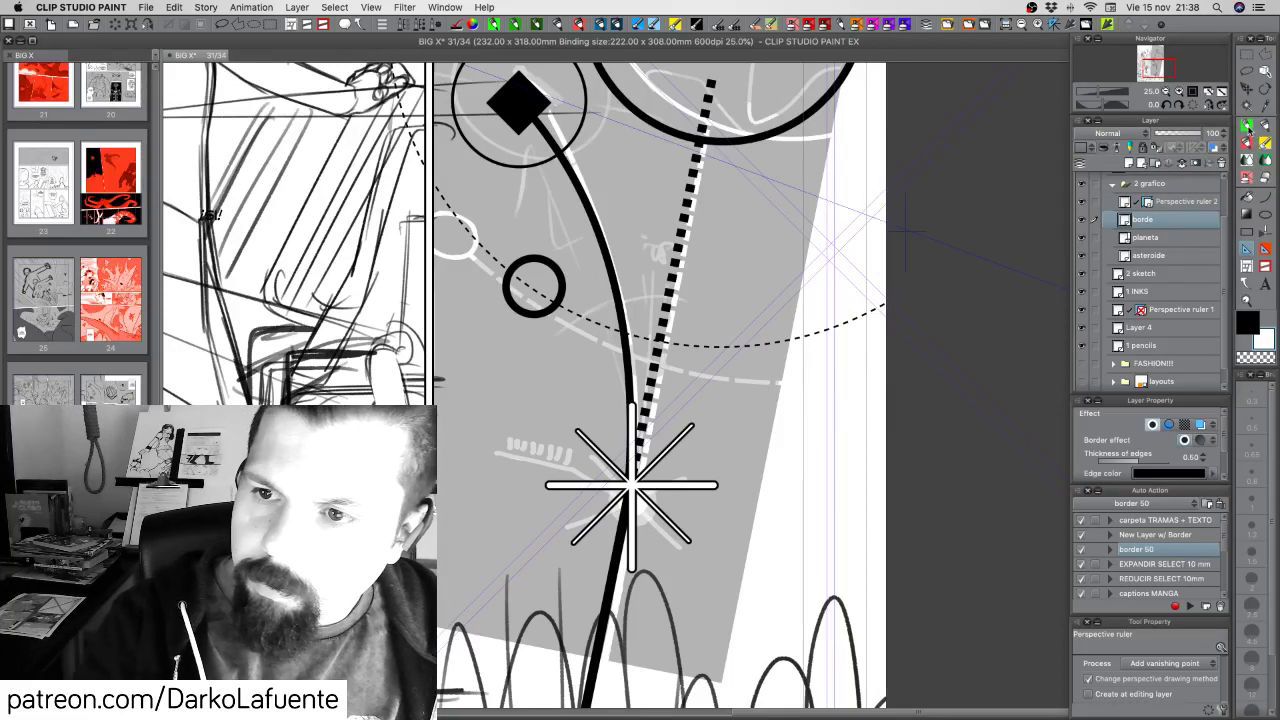
left_click(1251, 127)
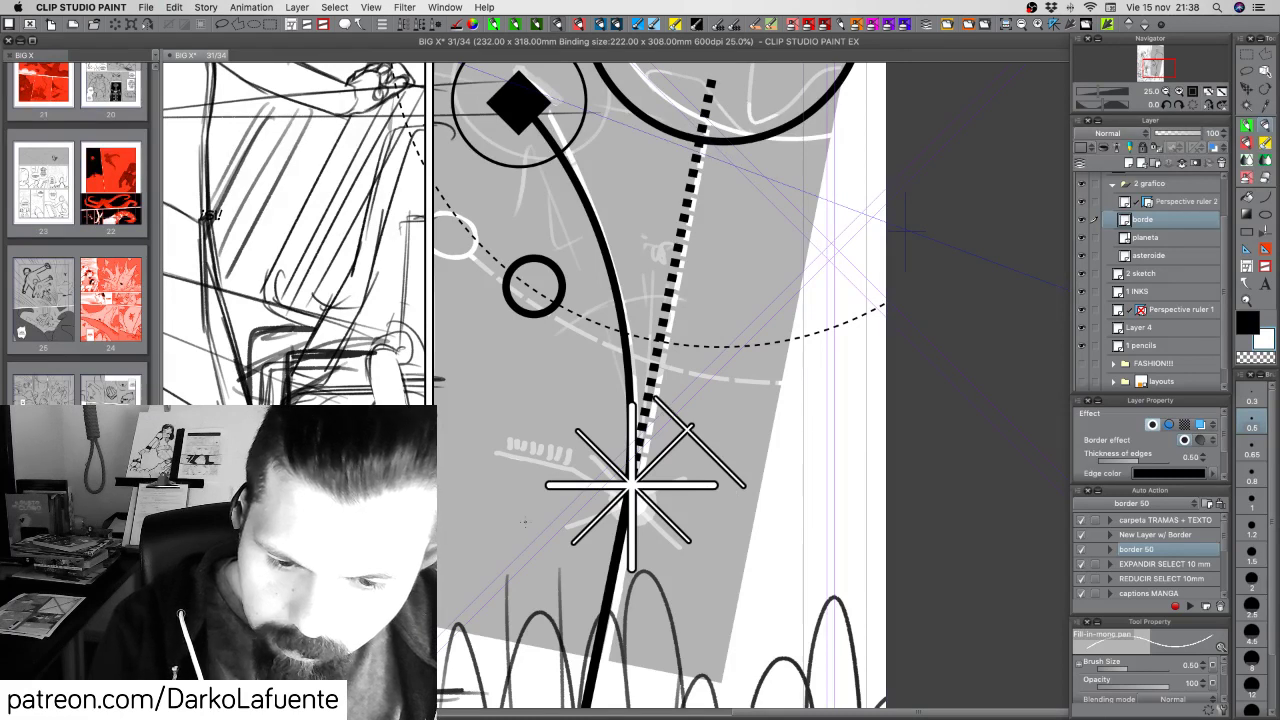
Try several thin vertical and diagonal strokes beside the burst to test the ruler guides, and undo them
mouse_move(786, 408)
left_mouse_down()
mouse_move(786, 600)
mouse_move(733, 492)
mouse_move(826, 392)
left_mouse_up()
key("super+z")
key("super+z")
left_click_drag(752, 482, 838, 568)
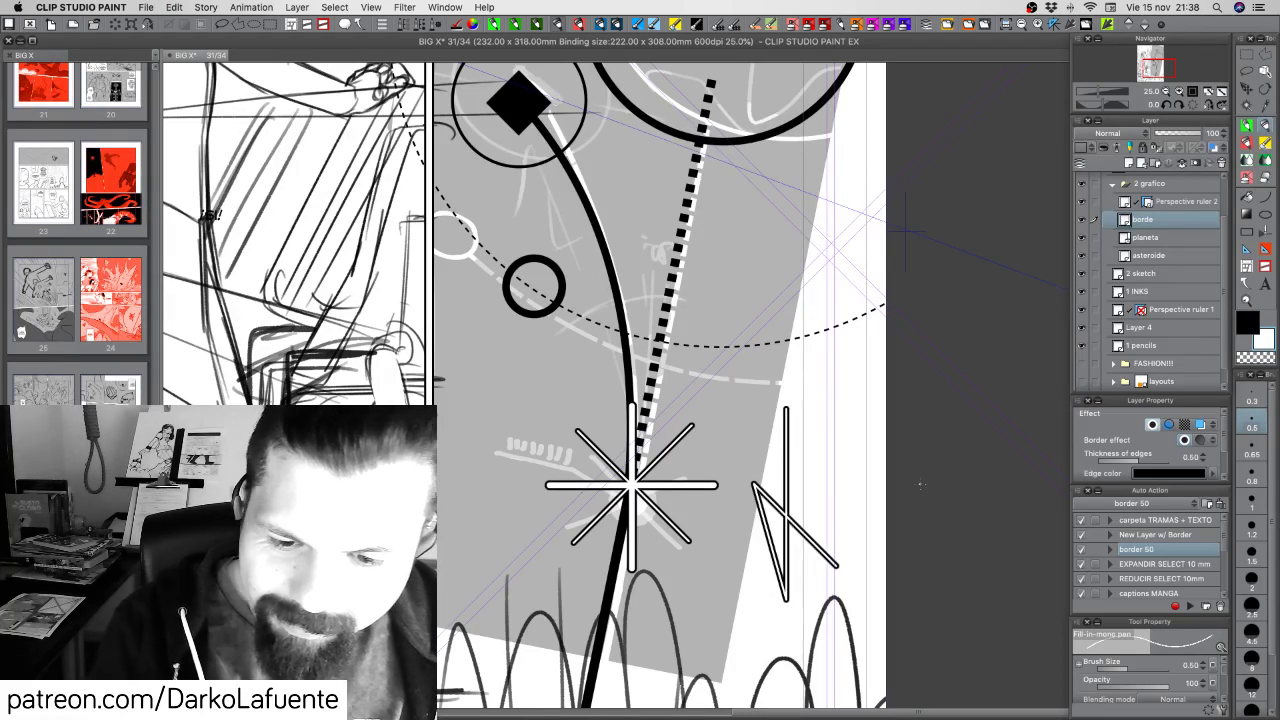
key("super+z")
key("super+z")
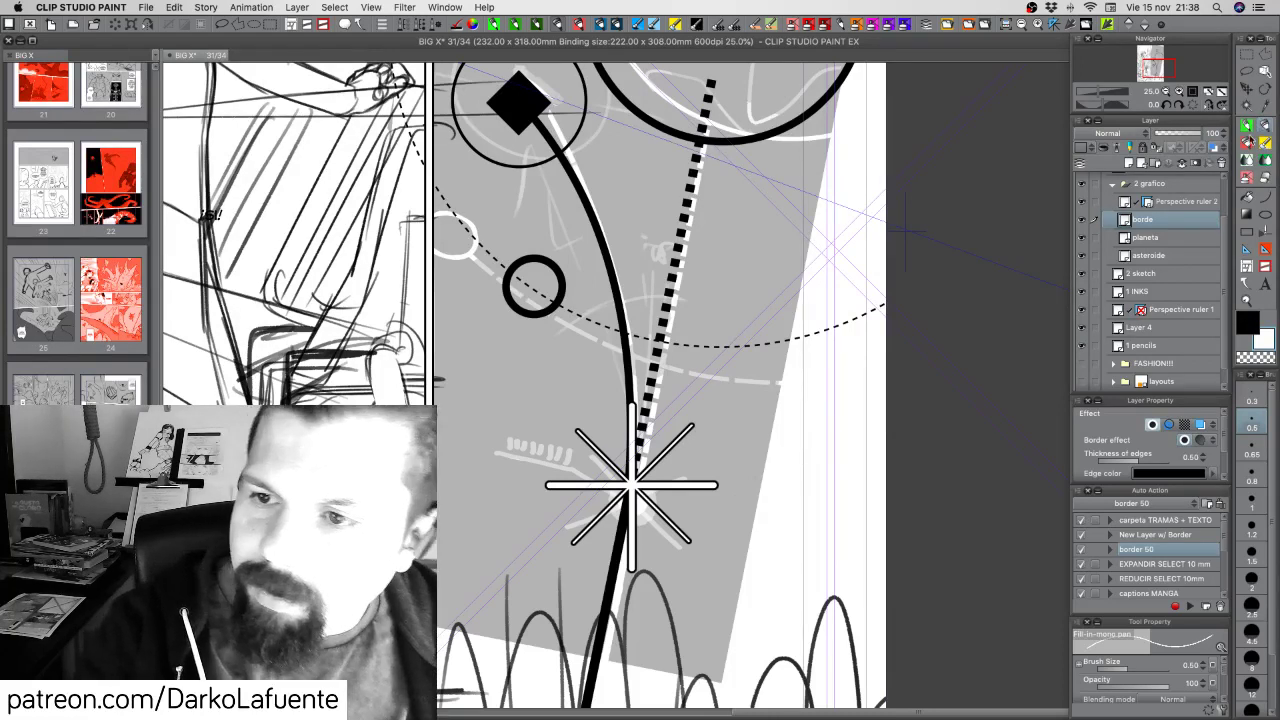
Add horizontal guide lines to the Perspective ruler 2 layer, undo a test stroke along them, and reselect the borde layer
left_click(1248, 247)
left_click(1180, 203)
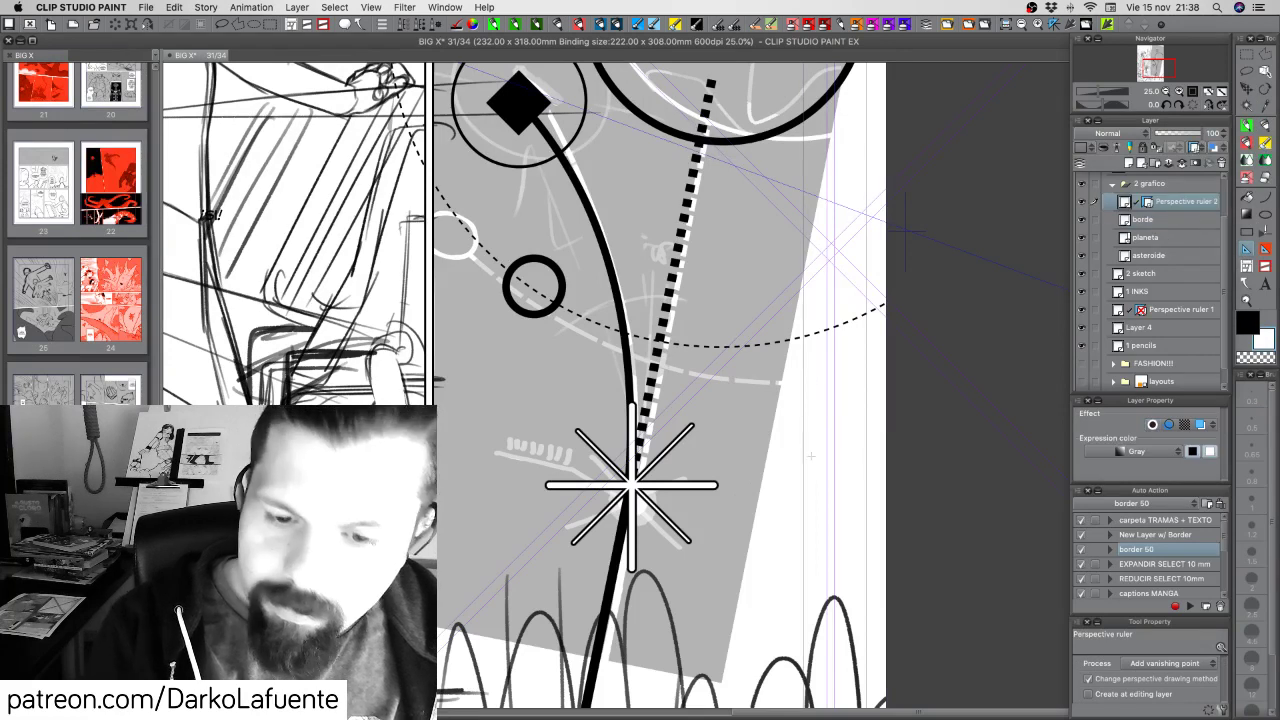
left_click(1247, 127)
left_click_drag(722, 484, 762, 485)
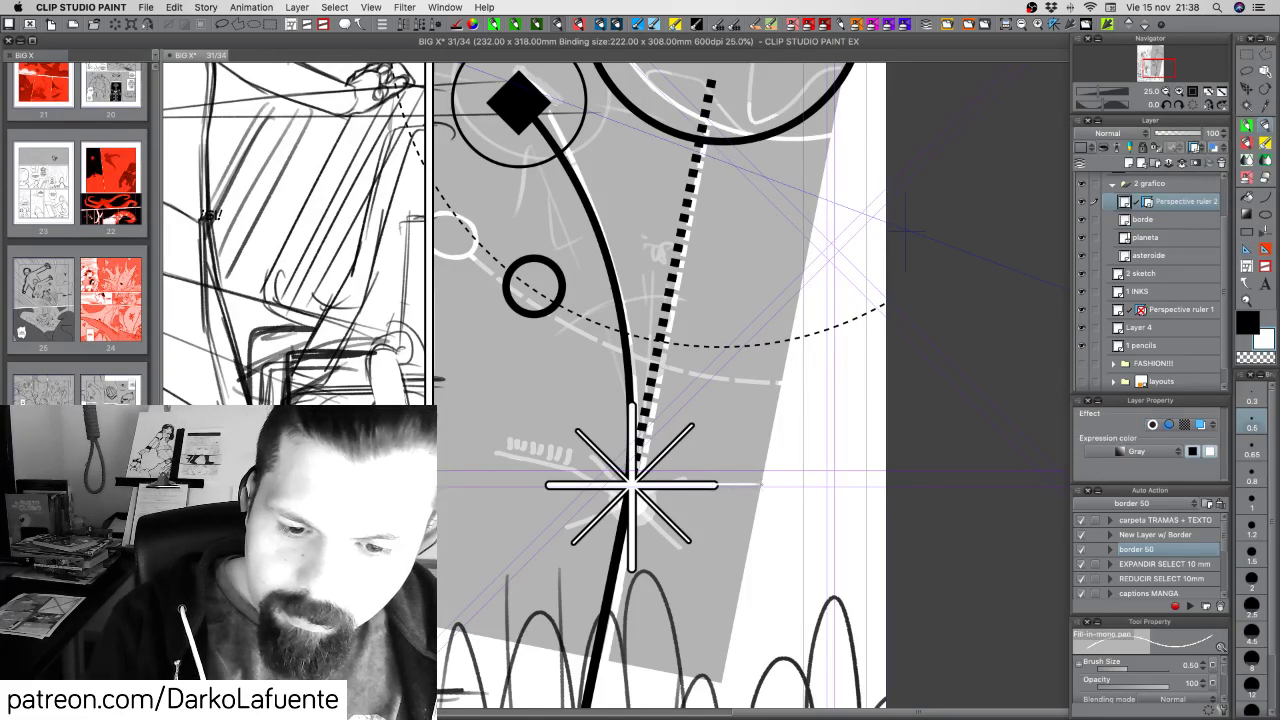
key("super+z")
left_click(1160, 220)
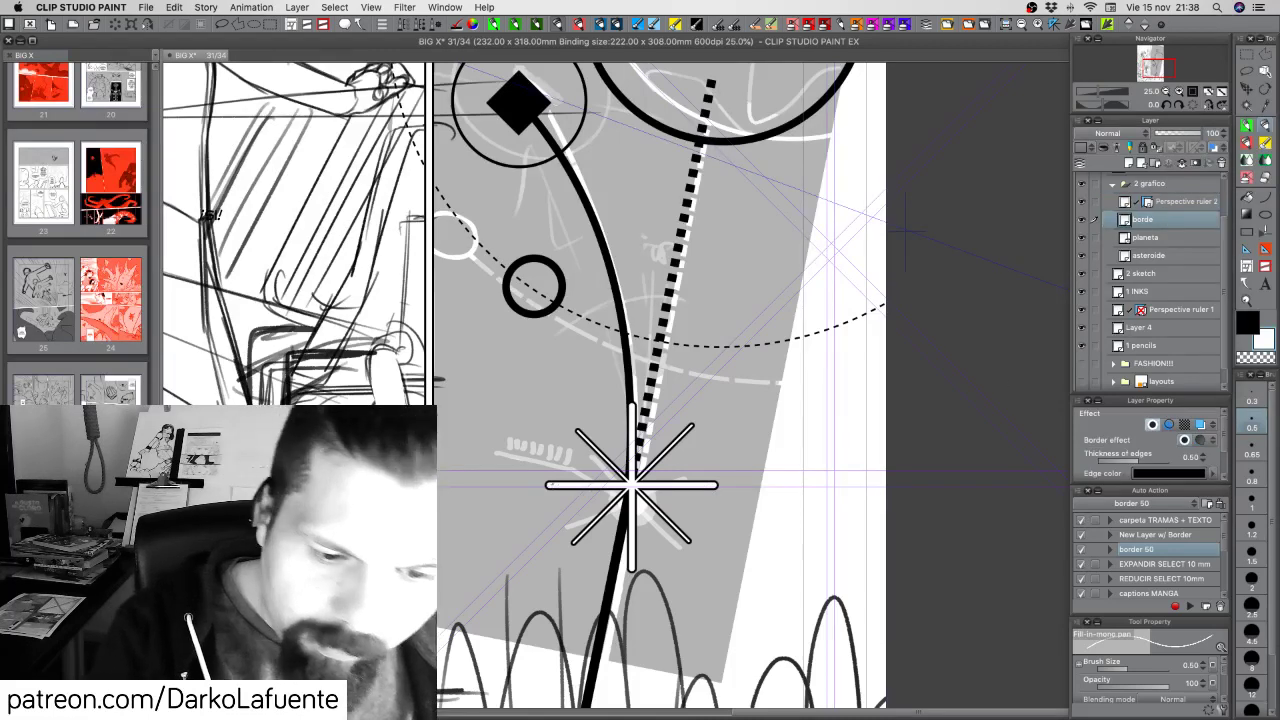
Try extending the burst's horizontal ray outward at both ends with 0.5 pen strokes, and undo the extensions
left_click_drag(553, 485, 453, 485)
key("super+z")
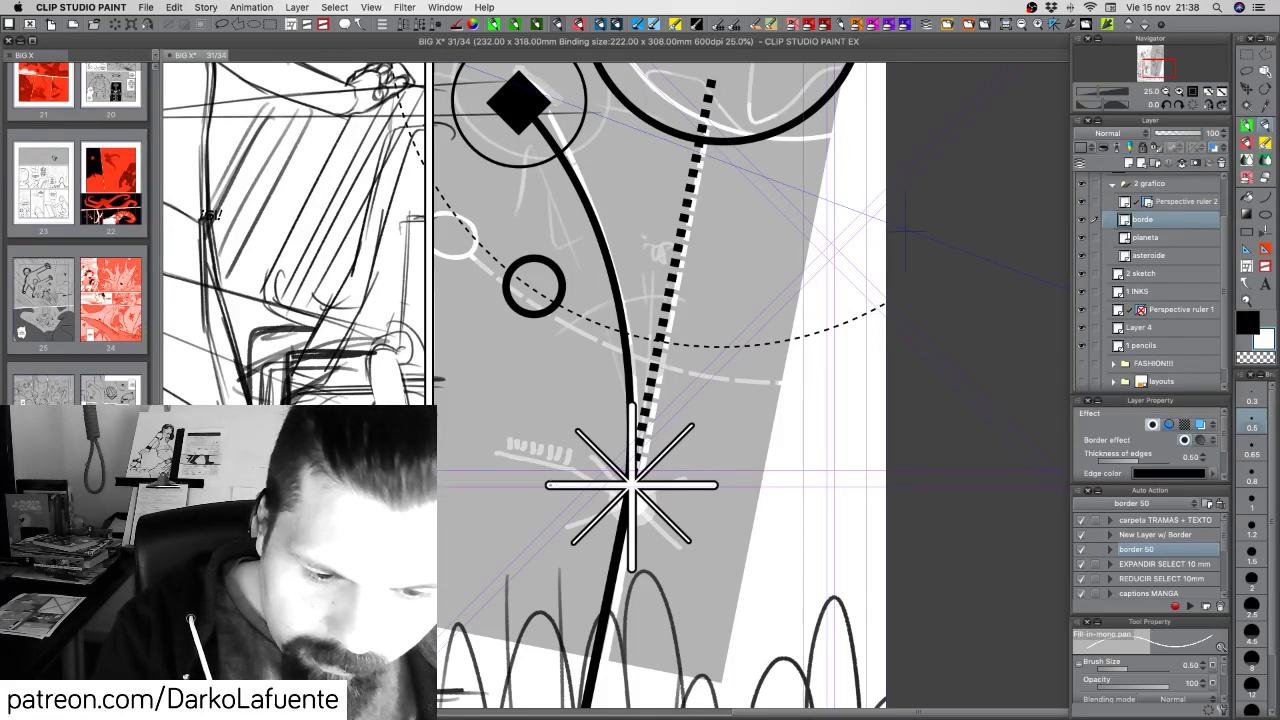
left_click_drag(548, 485, 463, 485)
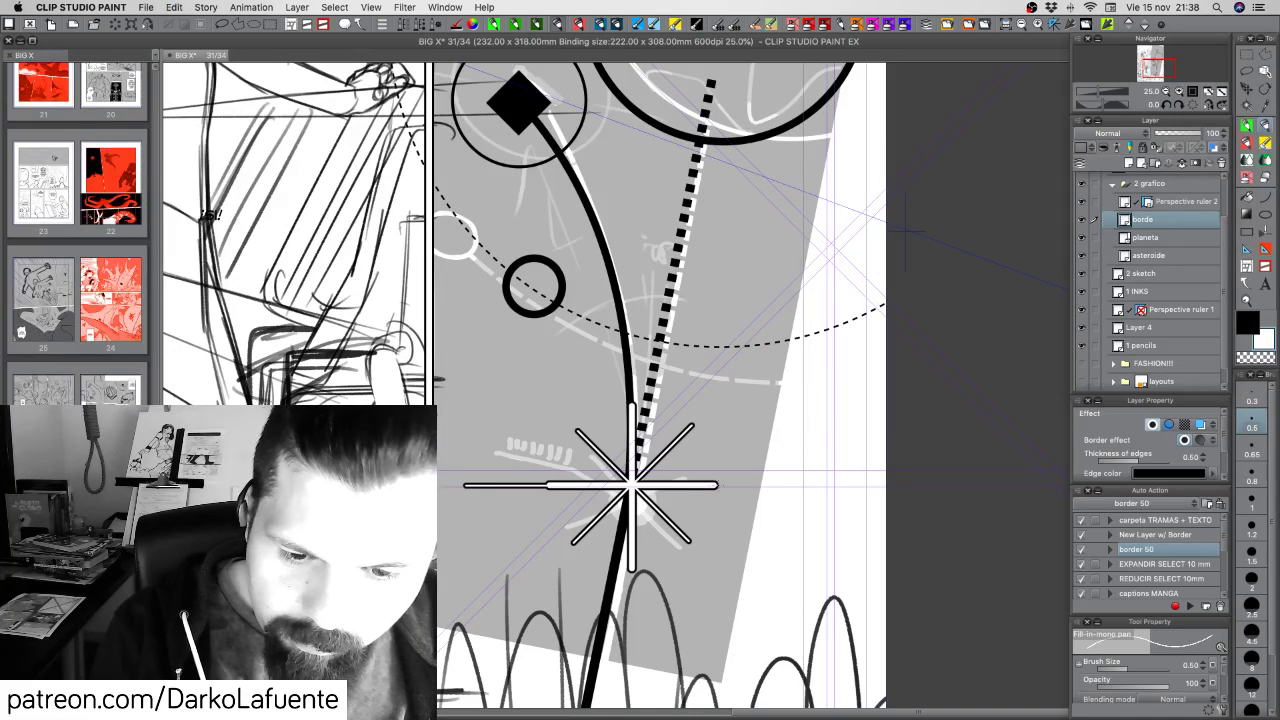
left_click_drag(714, 485, 780, 485)
key("super+z")
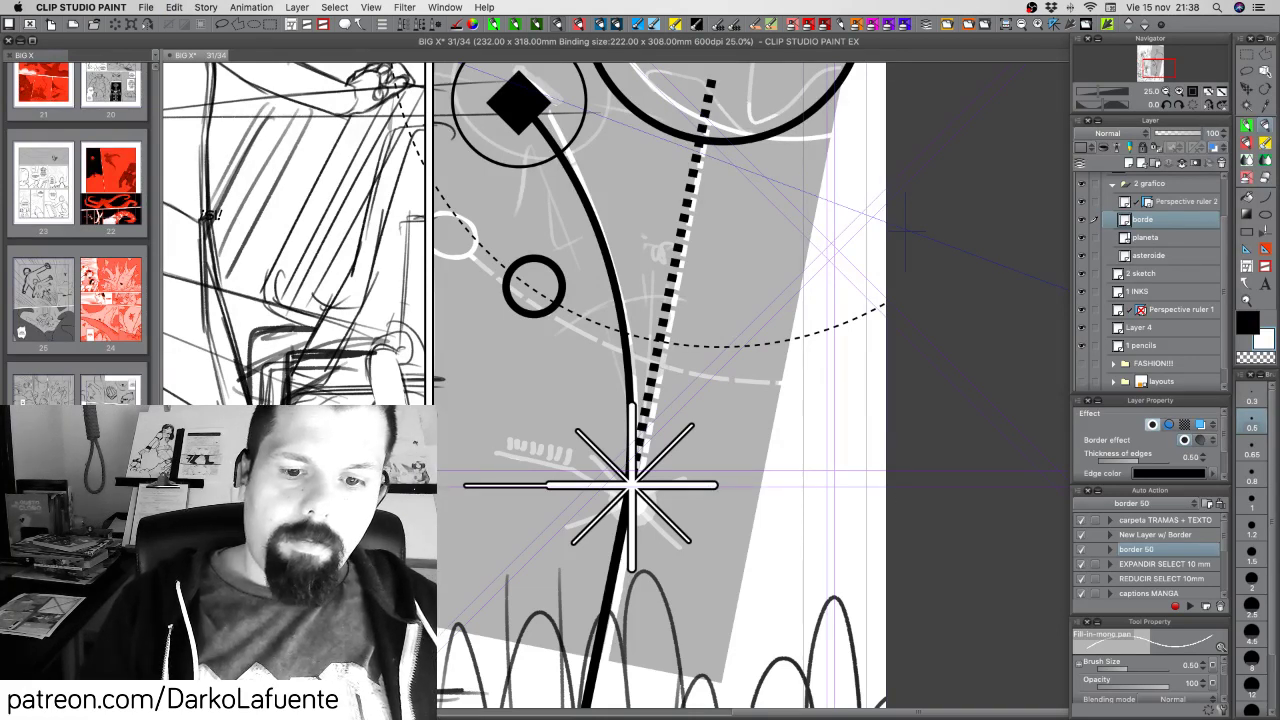
key("ctrl+z")
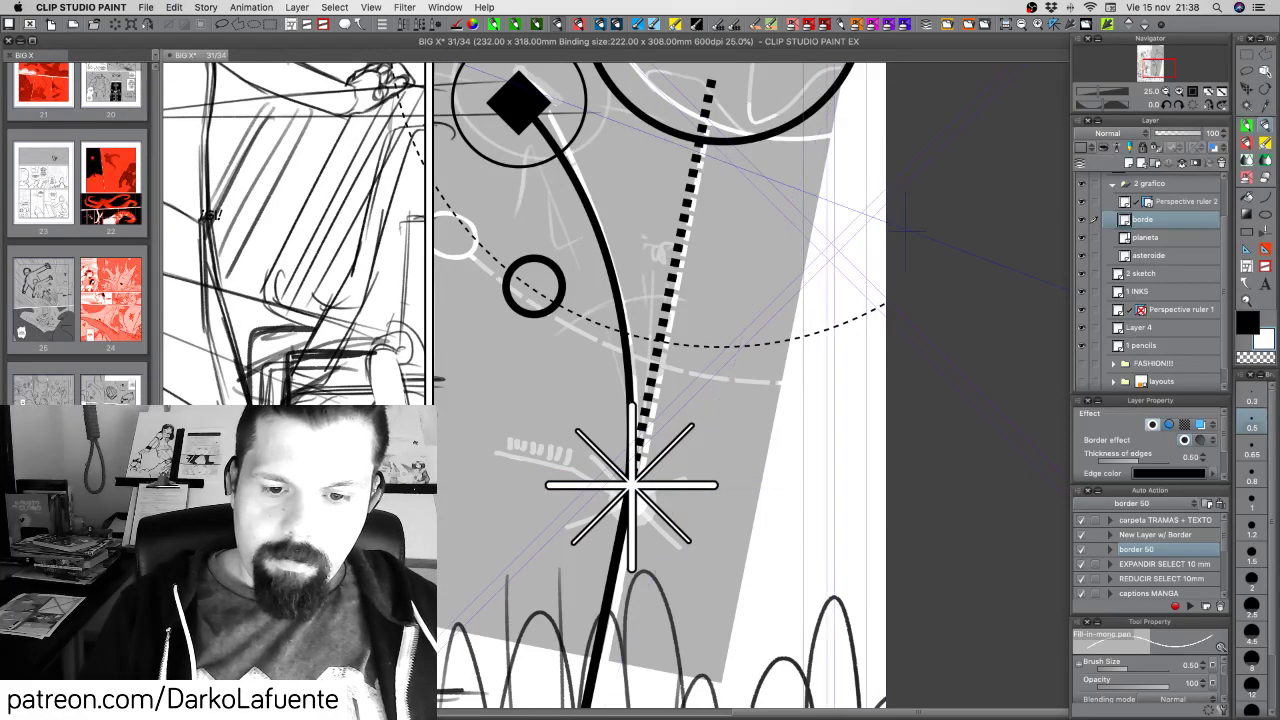
key("ctrl+y")
key("ctrl+y")
key("ctrl+z")
key("ctrl+z")
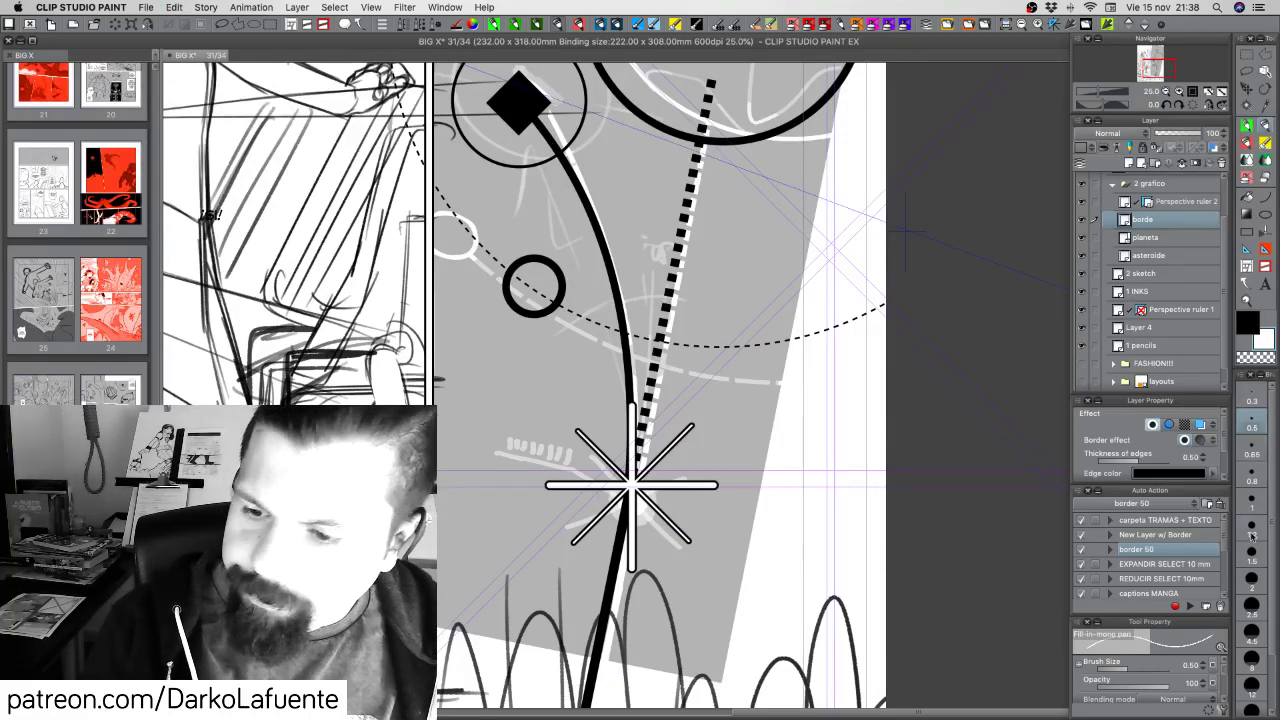
Stamp a size 12 white disc on the burst's centre, and undo the disc together with the whole existing burst
left_click(1251, 631)
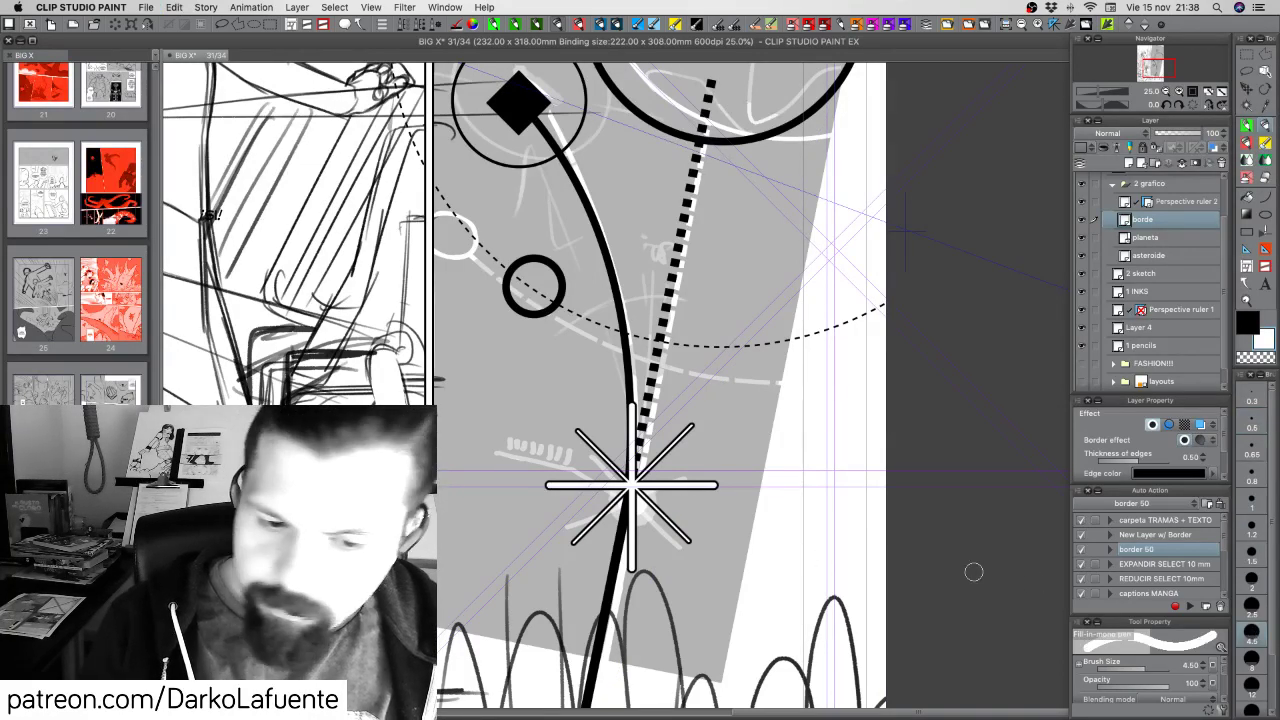
left_click(1251, 684)
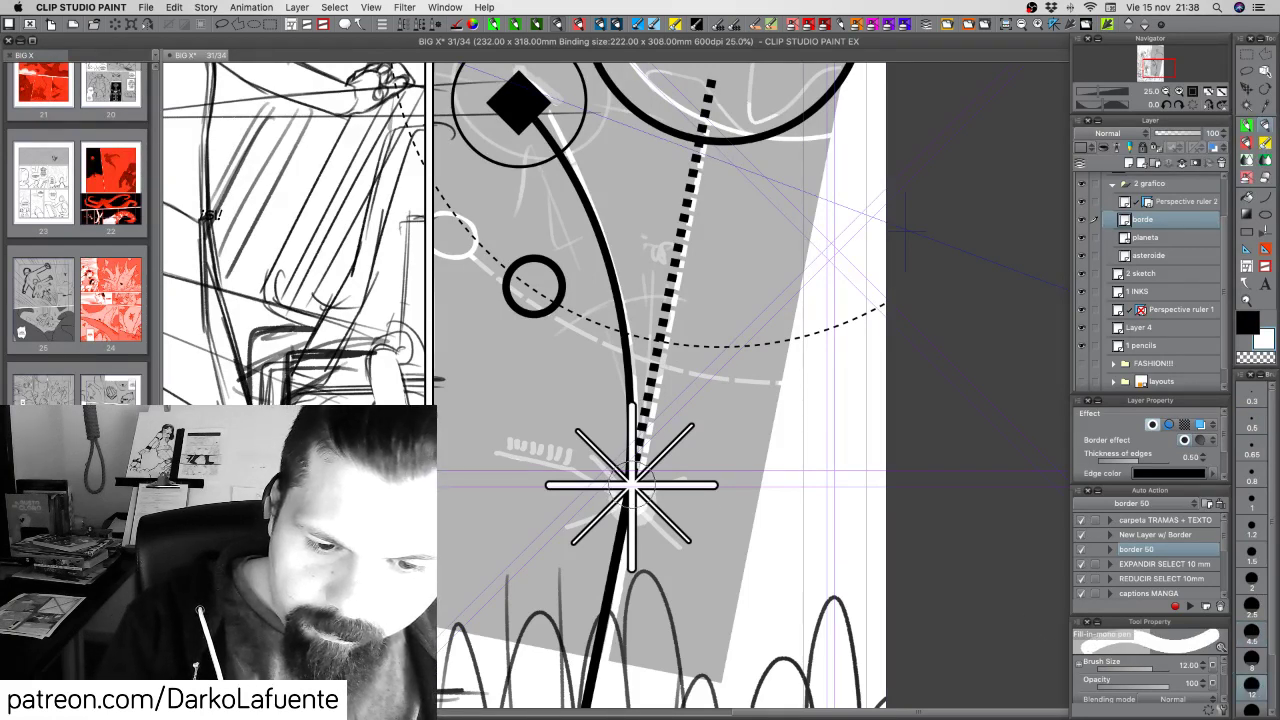
left_click(632, 486)
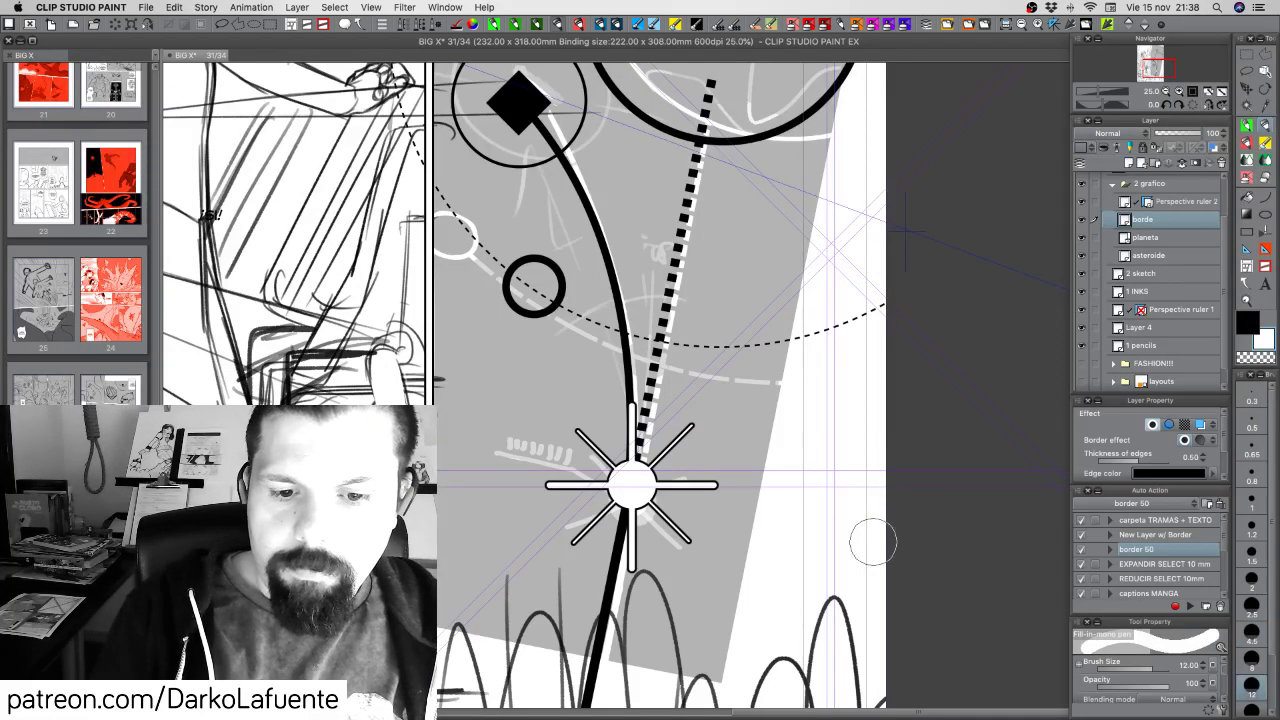
left_click(1165, 91)
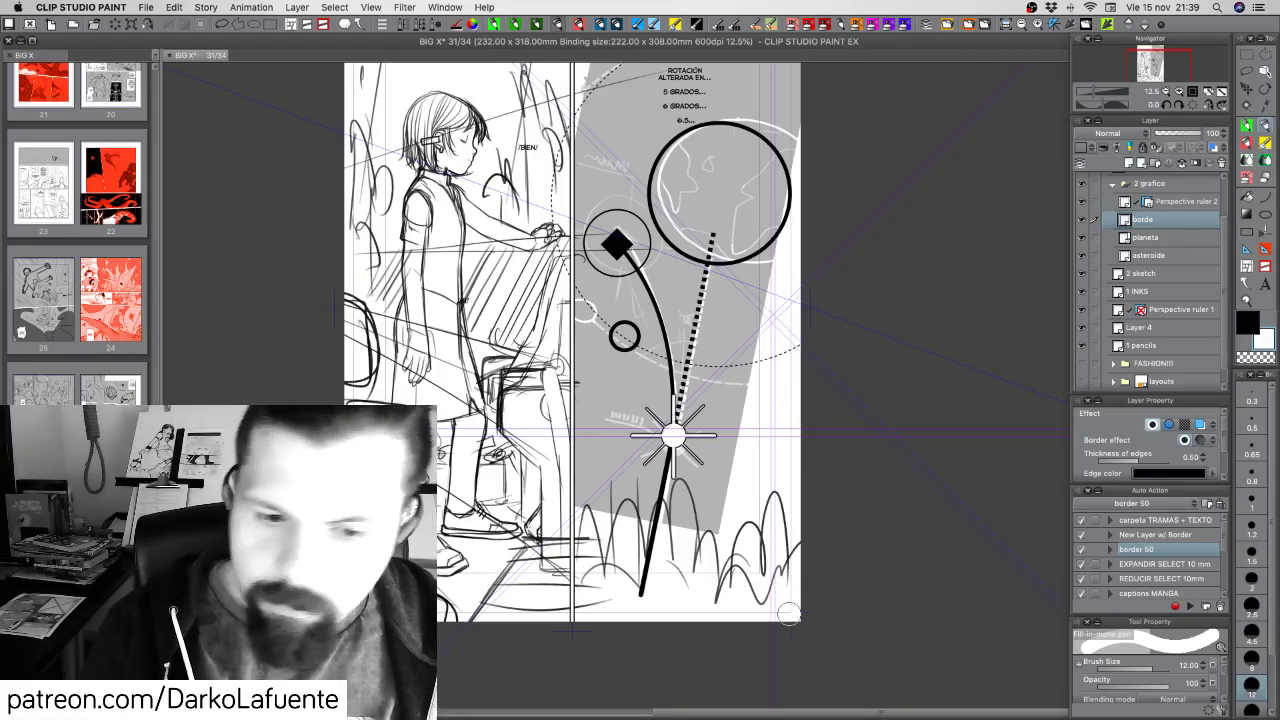
key("super+z")
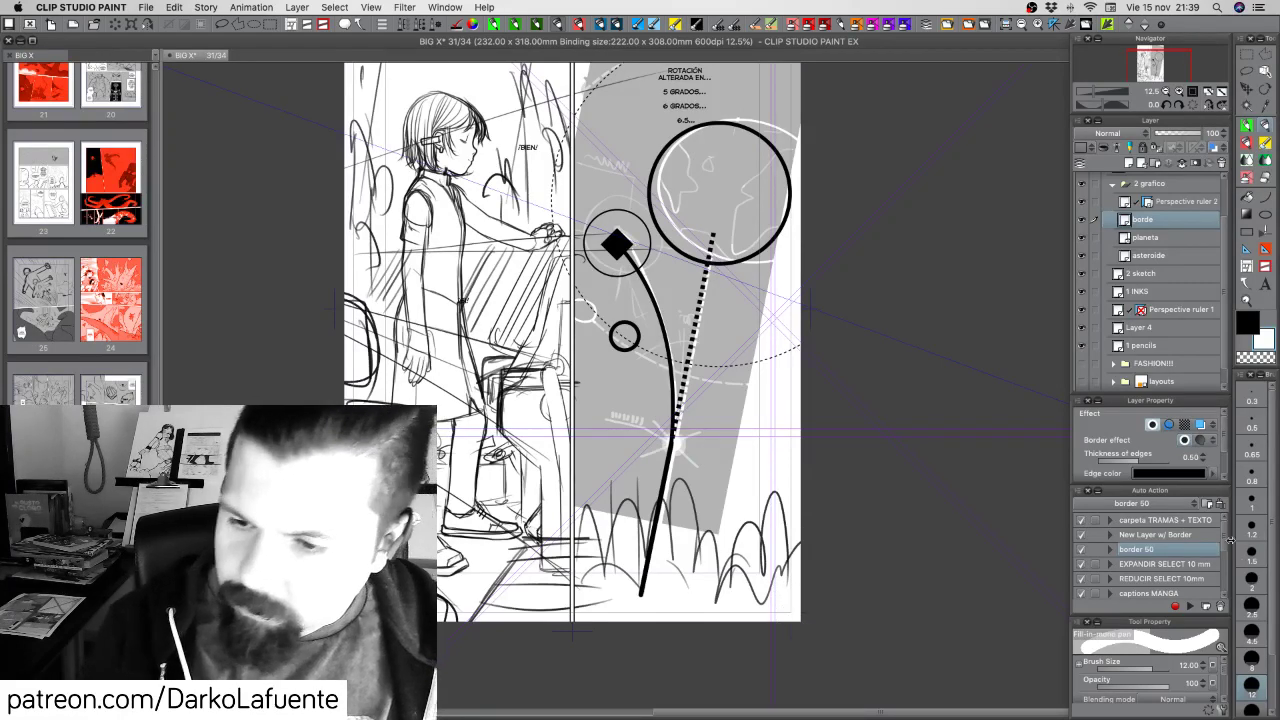
Draw two crossing diagonal rays over the sketched burst with the 0.65 pen and stamp a size 12 disc where they cross
left_click(1252, 453)
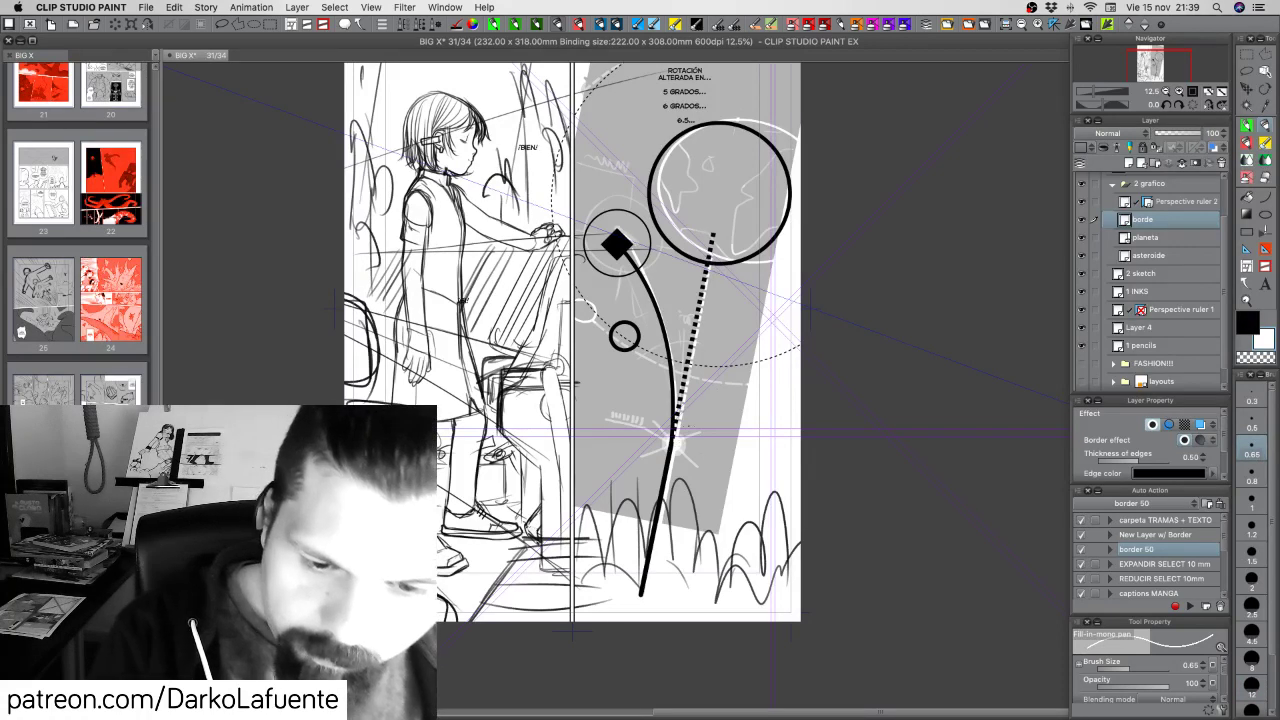
left_click_drag(699, 418, 645, 468)
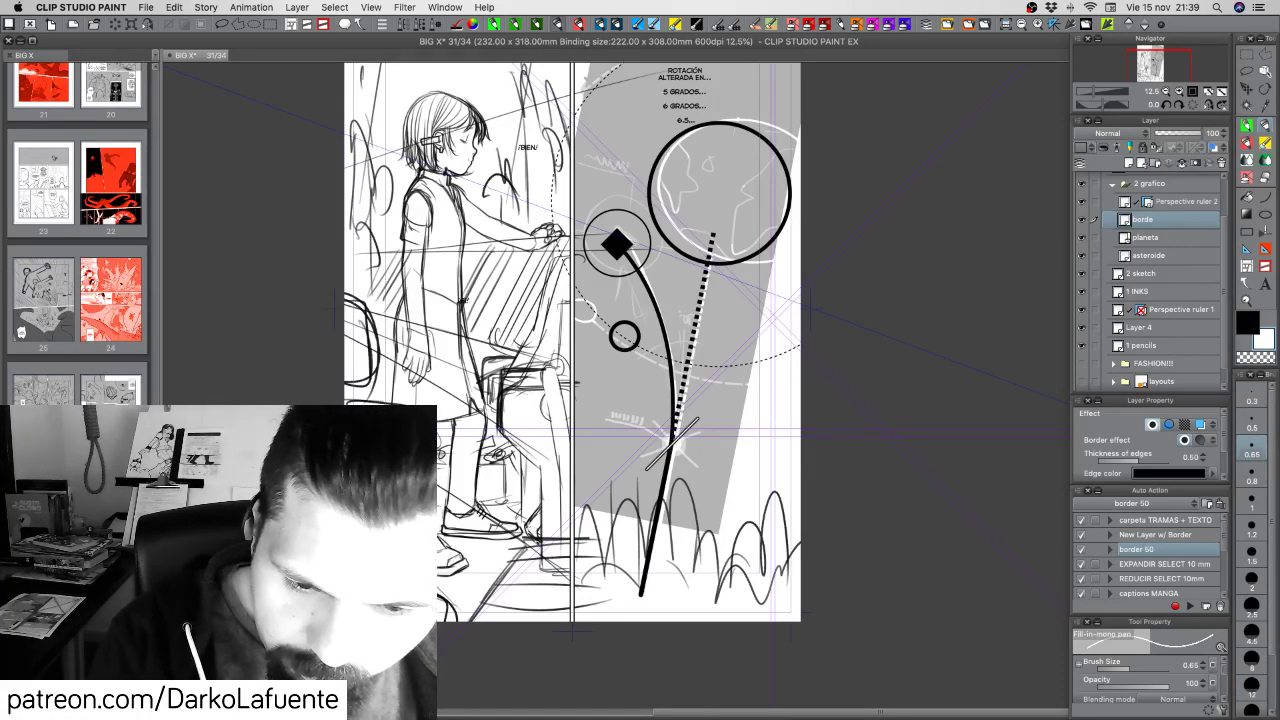
left_click_drag(648, 420, 698, 468)
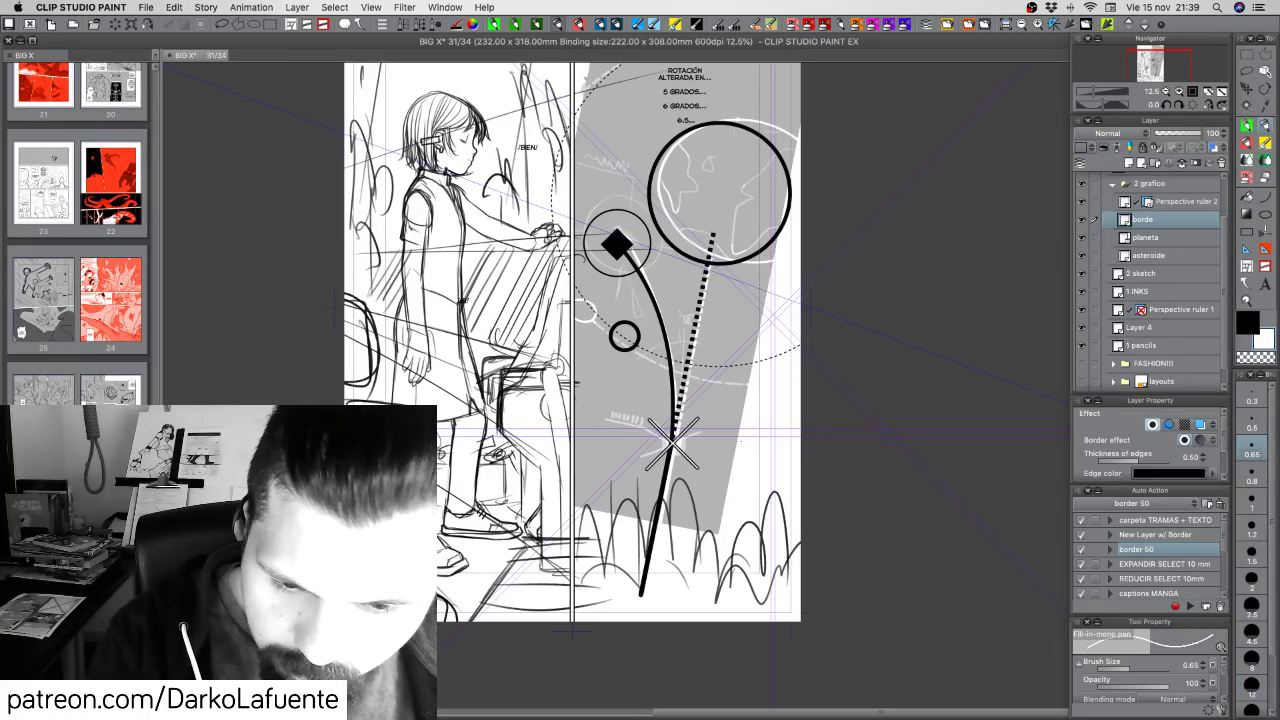
left_click(1251, 683)
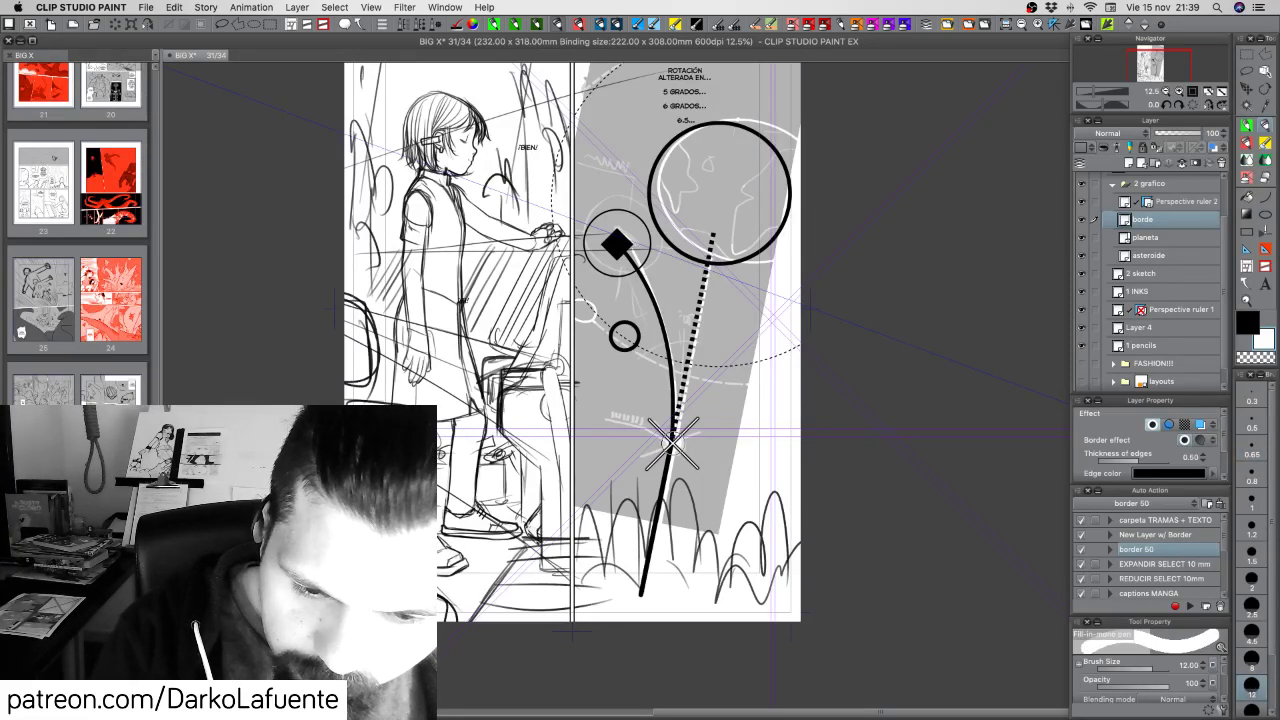
left_click(672, 441)
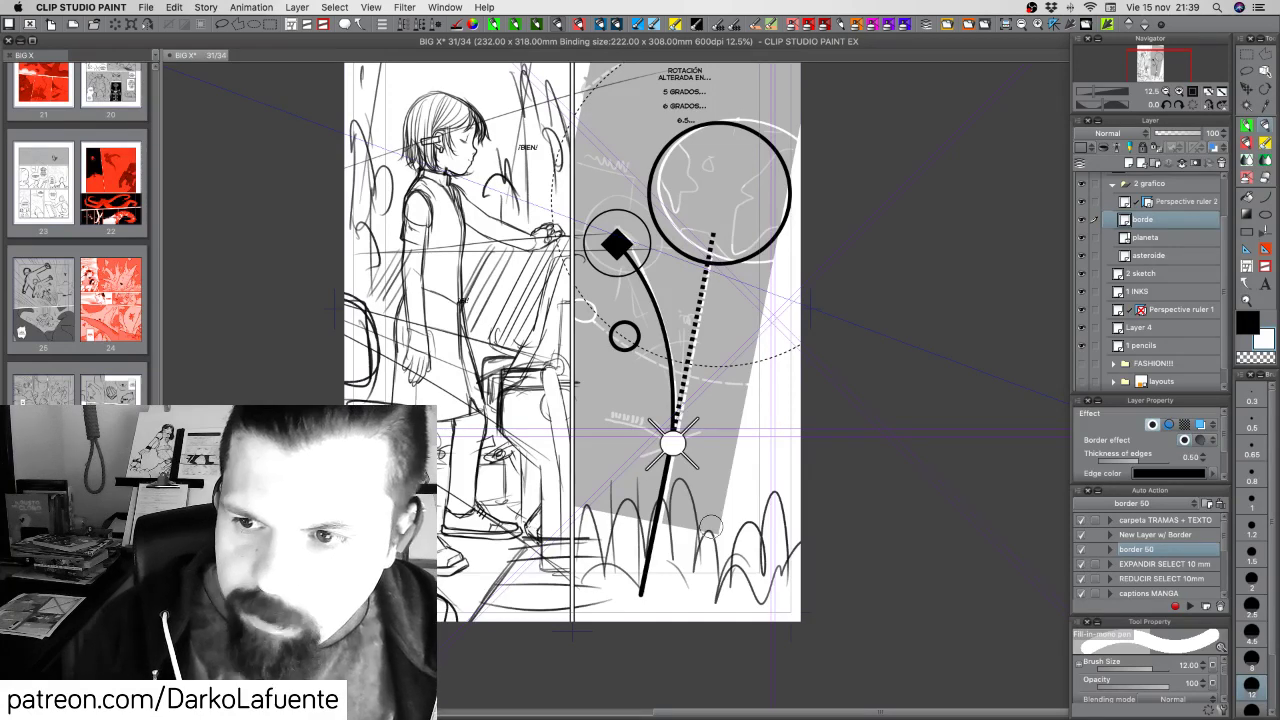
Draw a vertical ray through the burst's disc with the 1.5 pen, replacing the first stroke with a longer one
left_click(1179, 92)
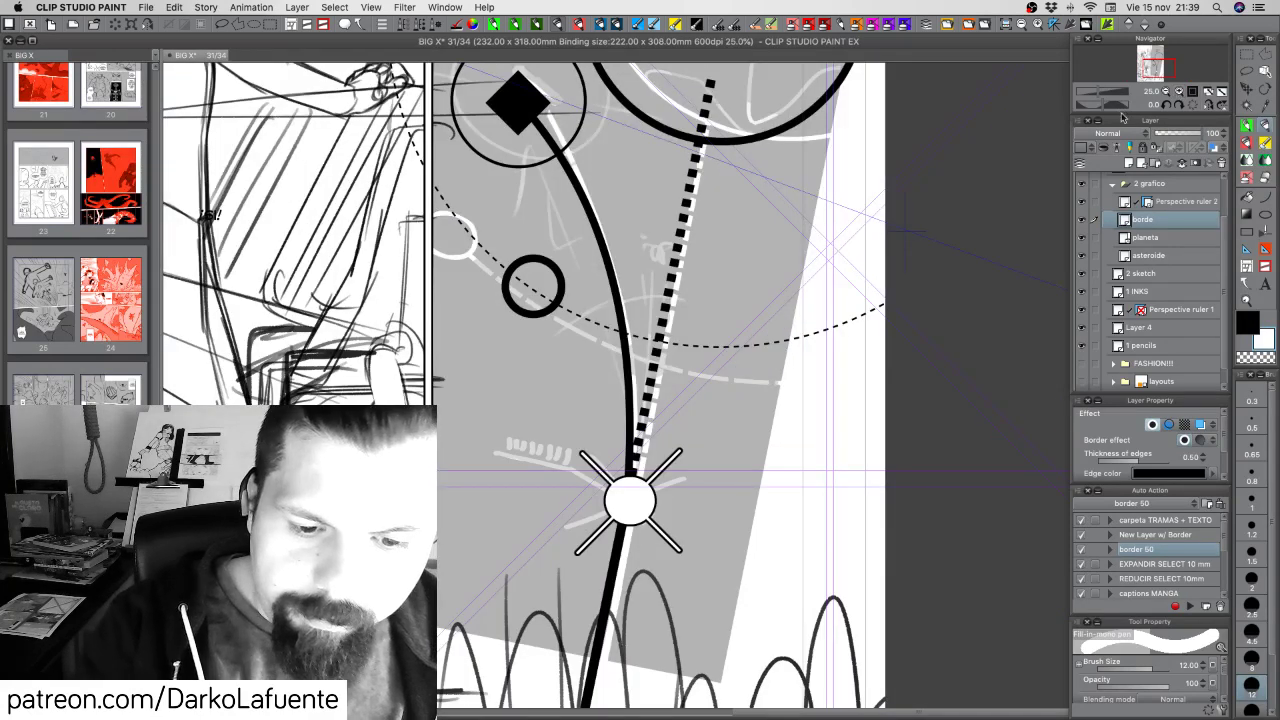
left_click_drag(736, 520, 755, 451)
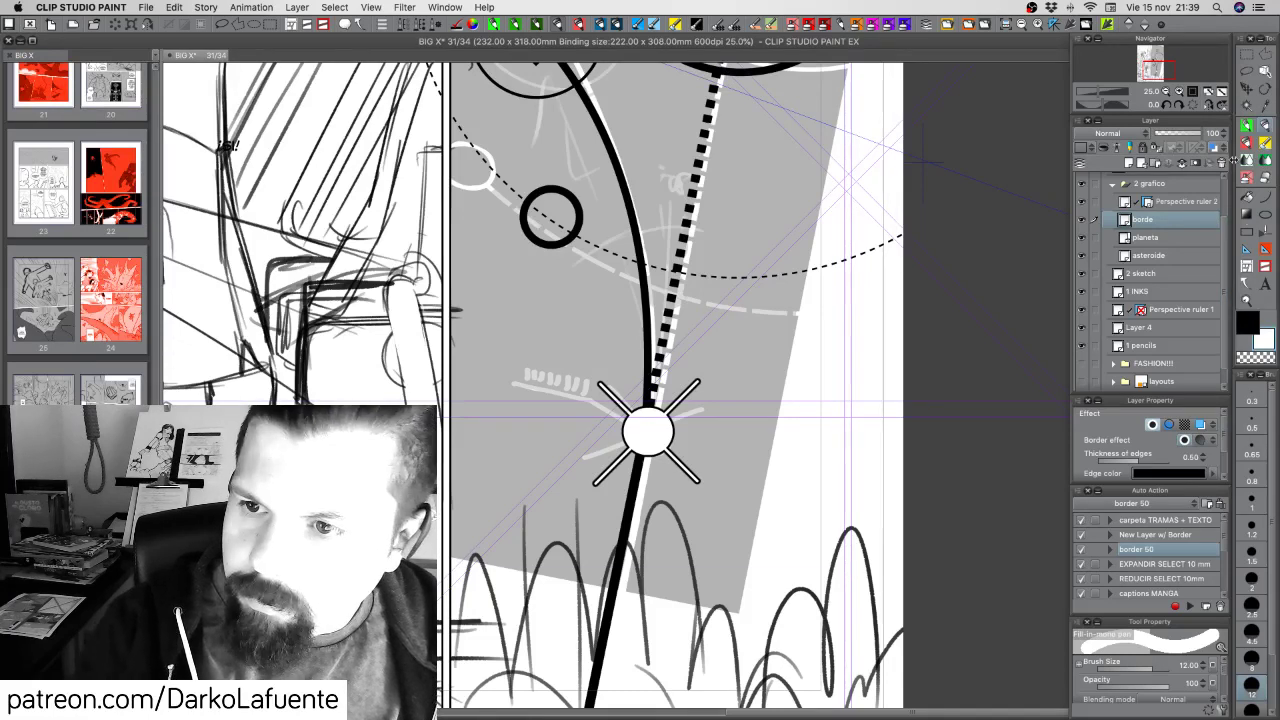
left_click(1252, 555)
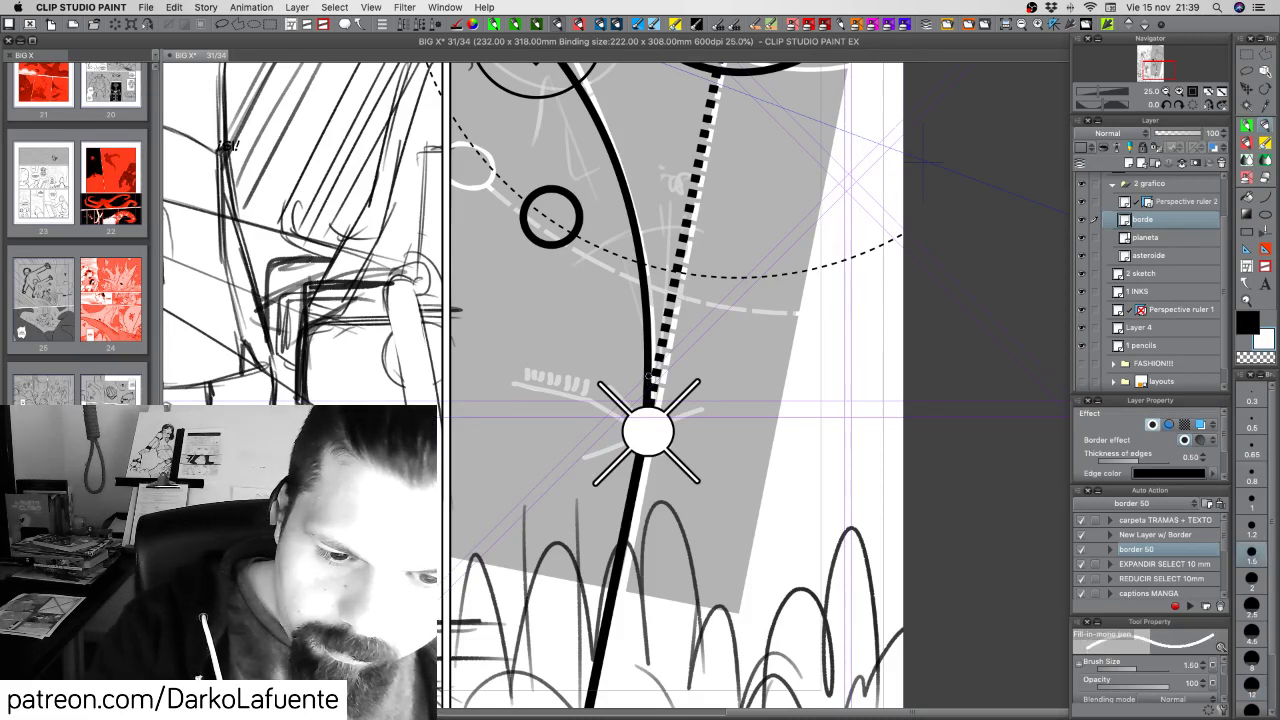
left_click_drag(648, 372, 647, 493)
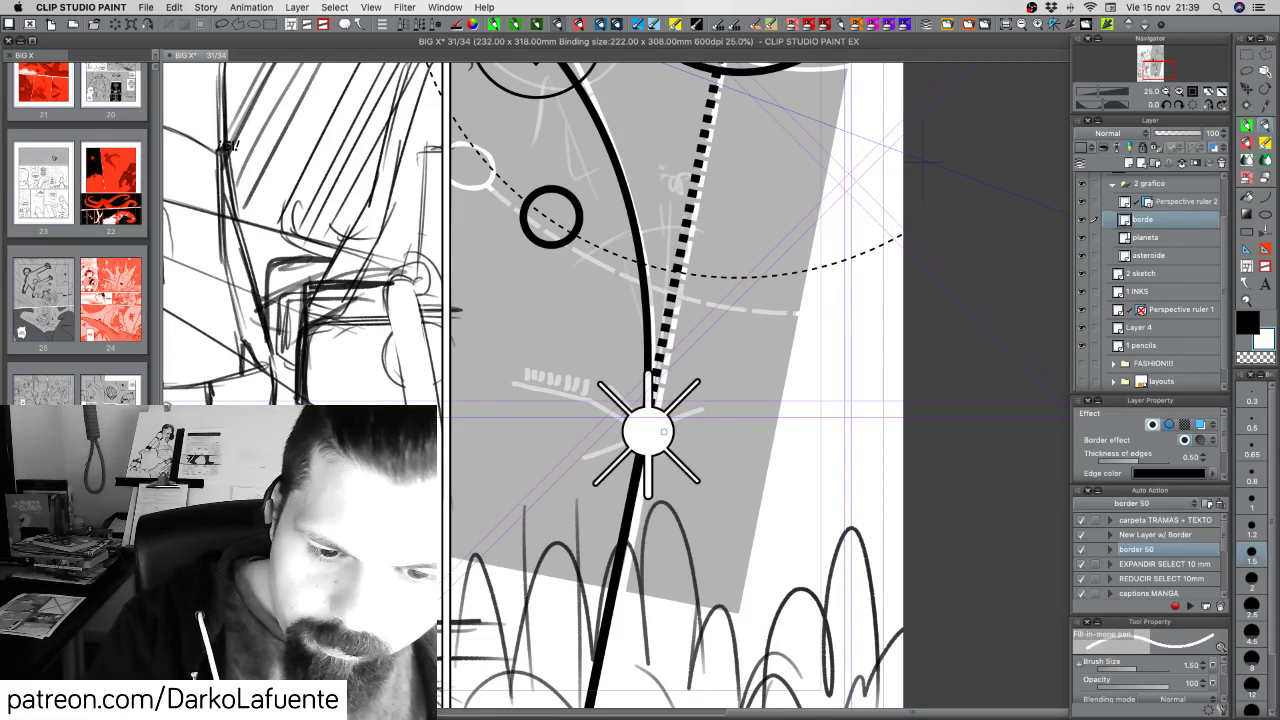
key("super+z")
left_click_drag(648, 362, 648, 508)
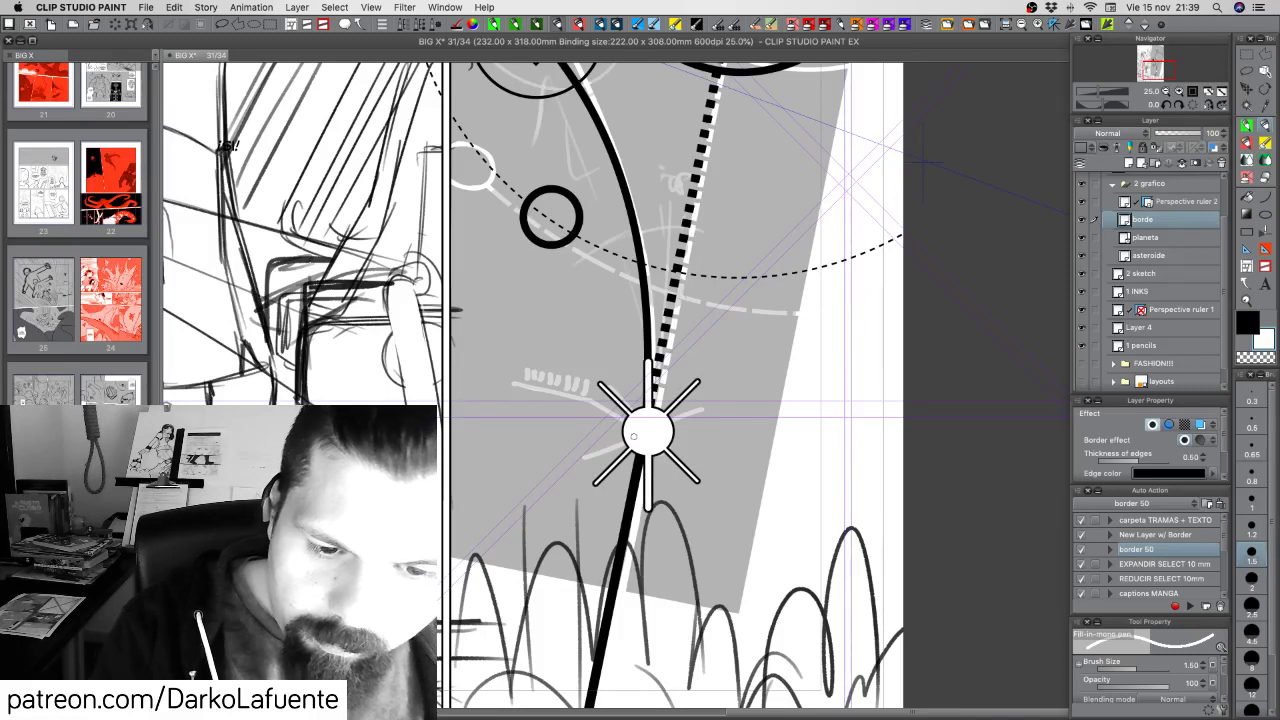
Draw a horizontal ray out from both sides of the burst's disc with the 1.5 pen, undoing the overlong stroke
left_click_drag(650, 429, 565, 430)
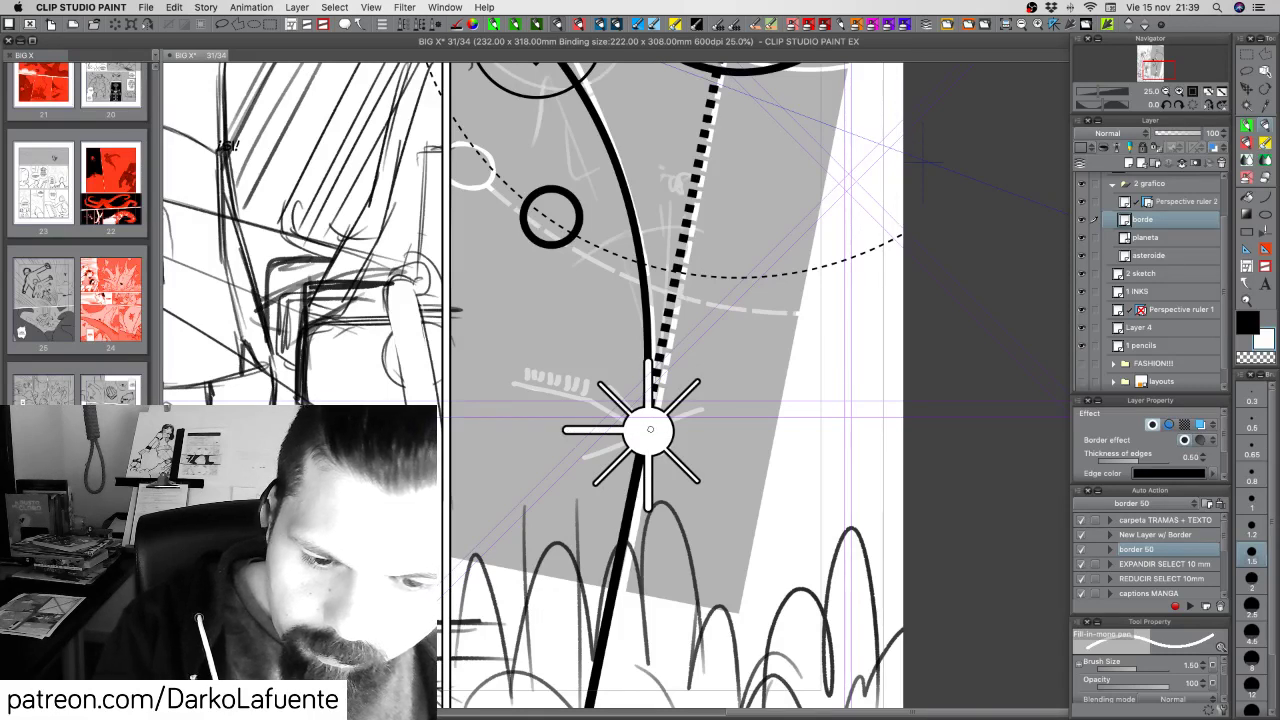
key("ctrl+z")
mouse_move(648, 430)
left_mouse_down()
mouse_move(582, 432)
mouse_move(706, 429)
left_mouse_up()
key("super+z")
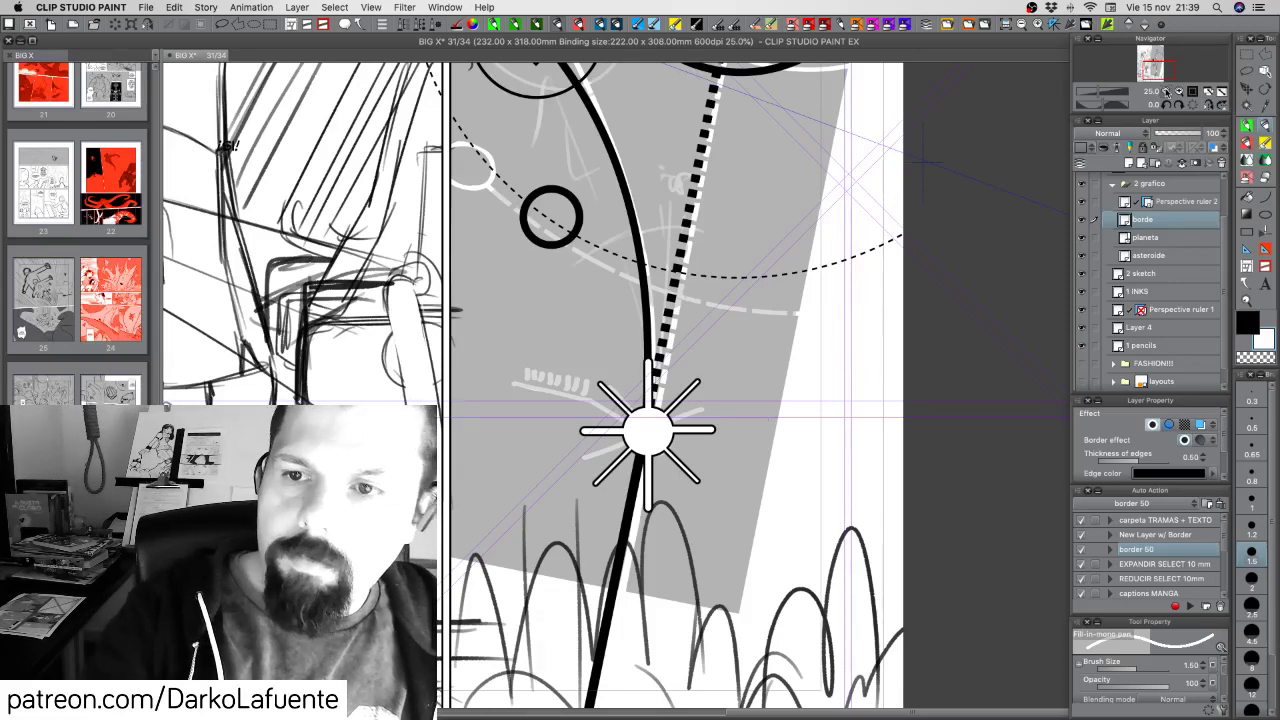
Nudge the burst slightly with the Move layer tool to centre it on the thick curved line
key("super+minus")
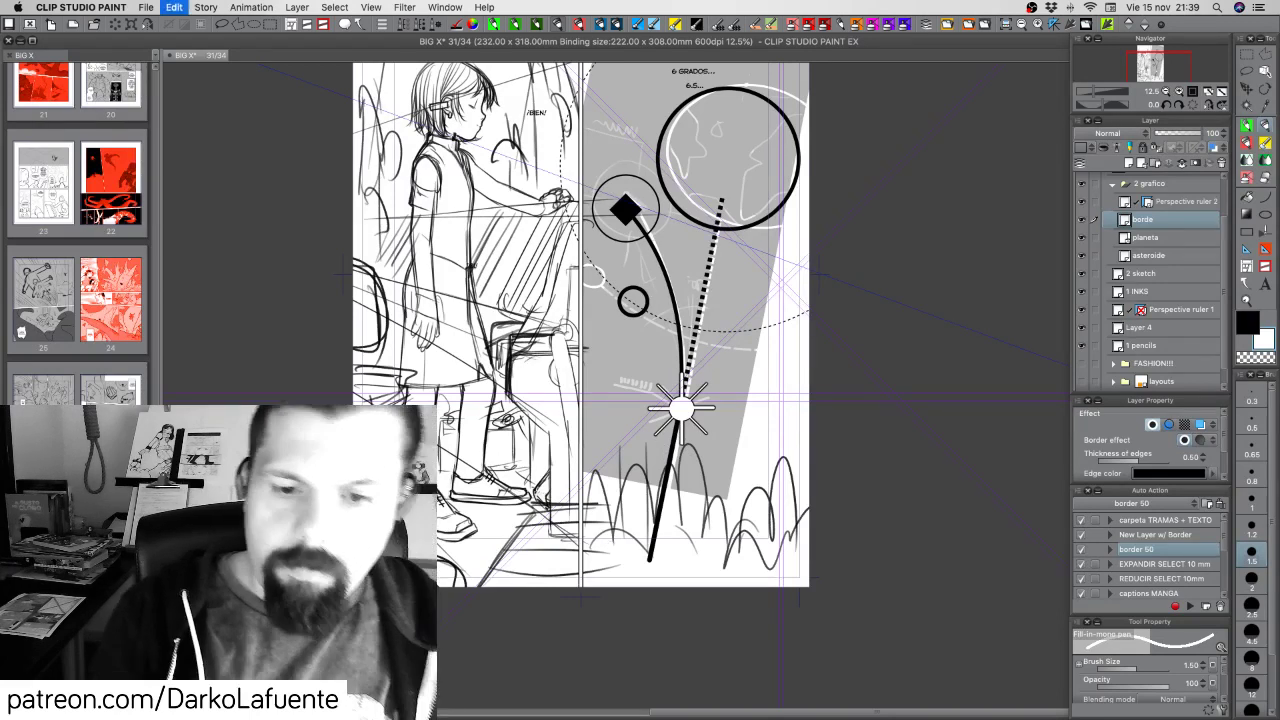
key("k")
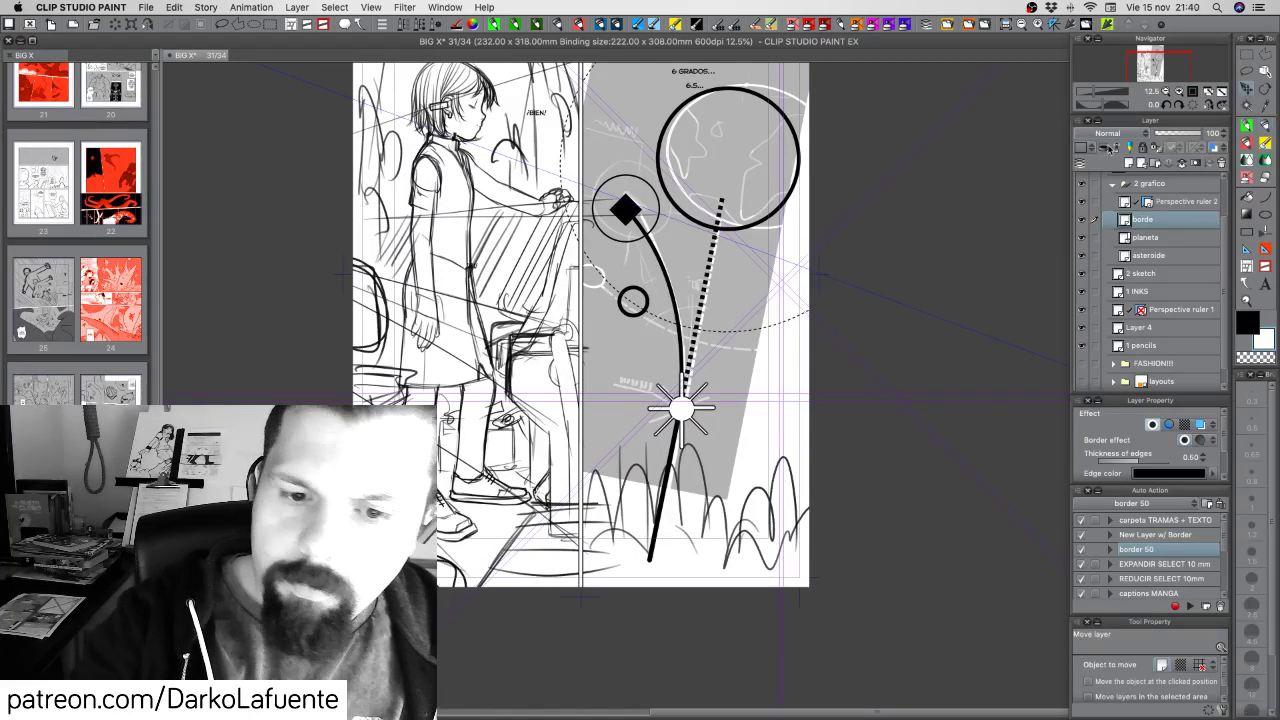
mouse_move(685, 416)
left_mouse_down()
mouse_move(693, 430)
mouse_move(687, 410)
left_mouse_up()
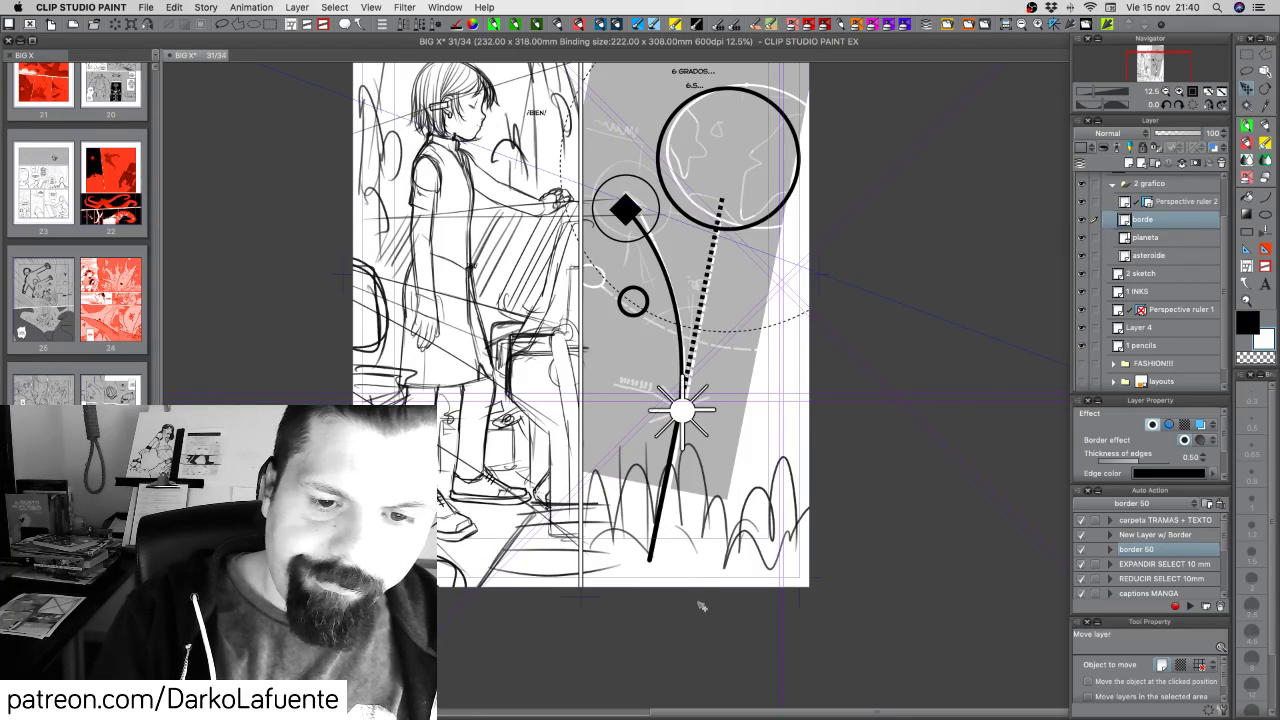
Undo the burst's nudge, its rays and its central disc so only the sketched burst remains beneath the curve
key("super+z")
key("super+z")
key("super+z")
key("super+z")
key("super+z")
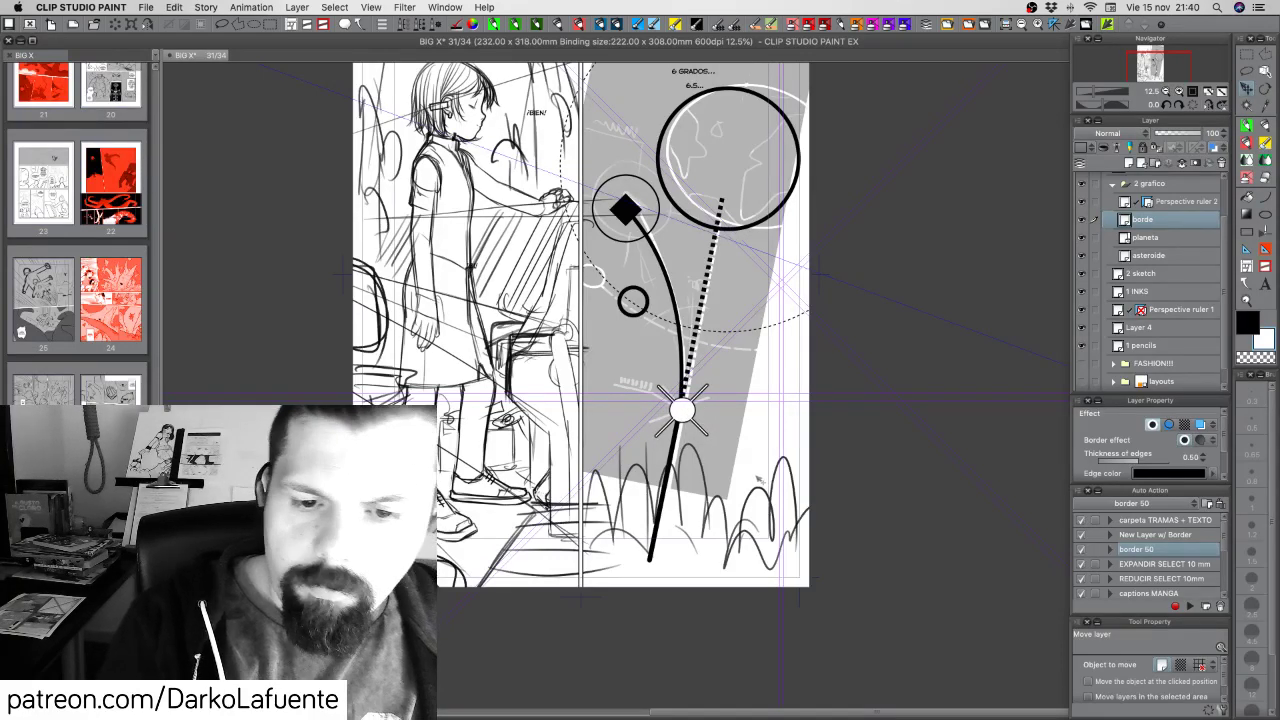
key("super+z")
key("super+z")
key("super+z")
key("super+z")
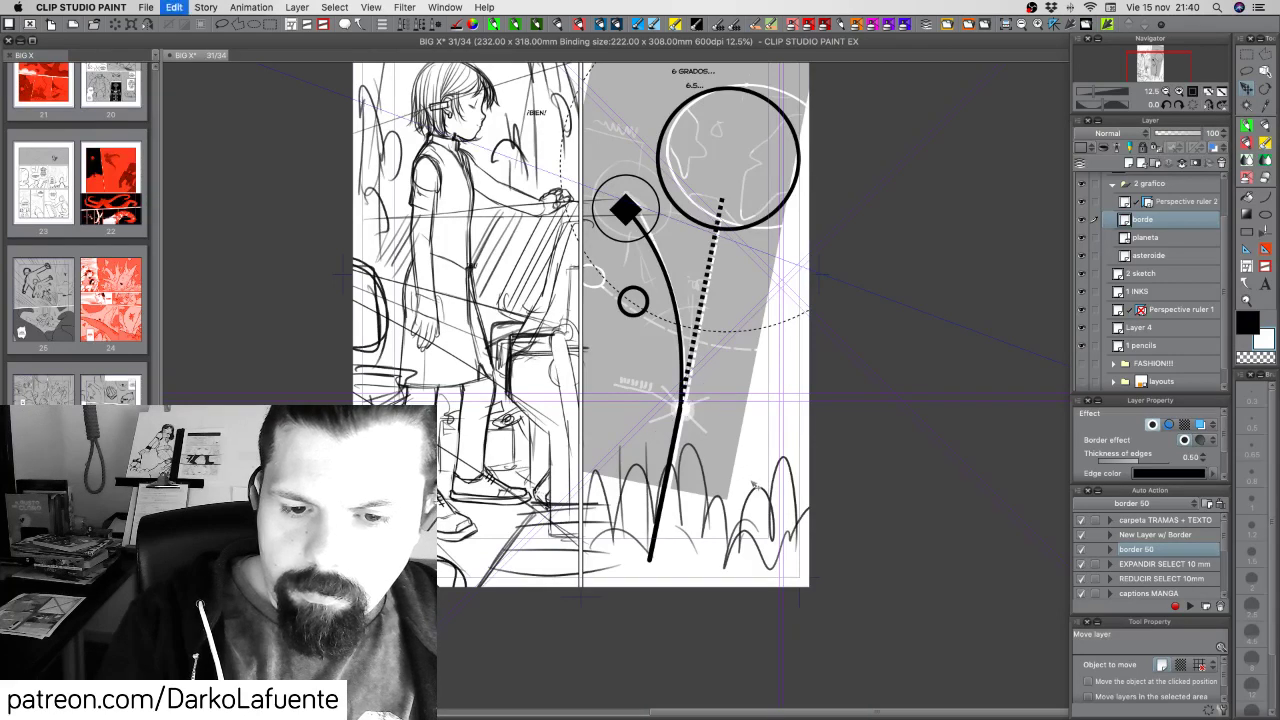
Draw two thick crossing diagonal rays over the sketched burst with the 2.5 pen, undoing and redrawing the first until its length fits
left_click(1264, 127)
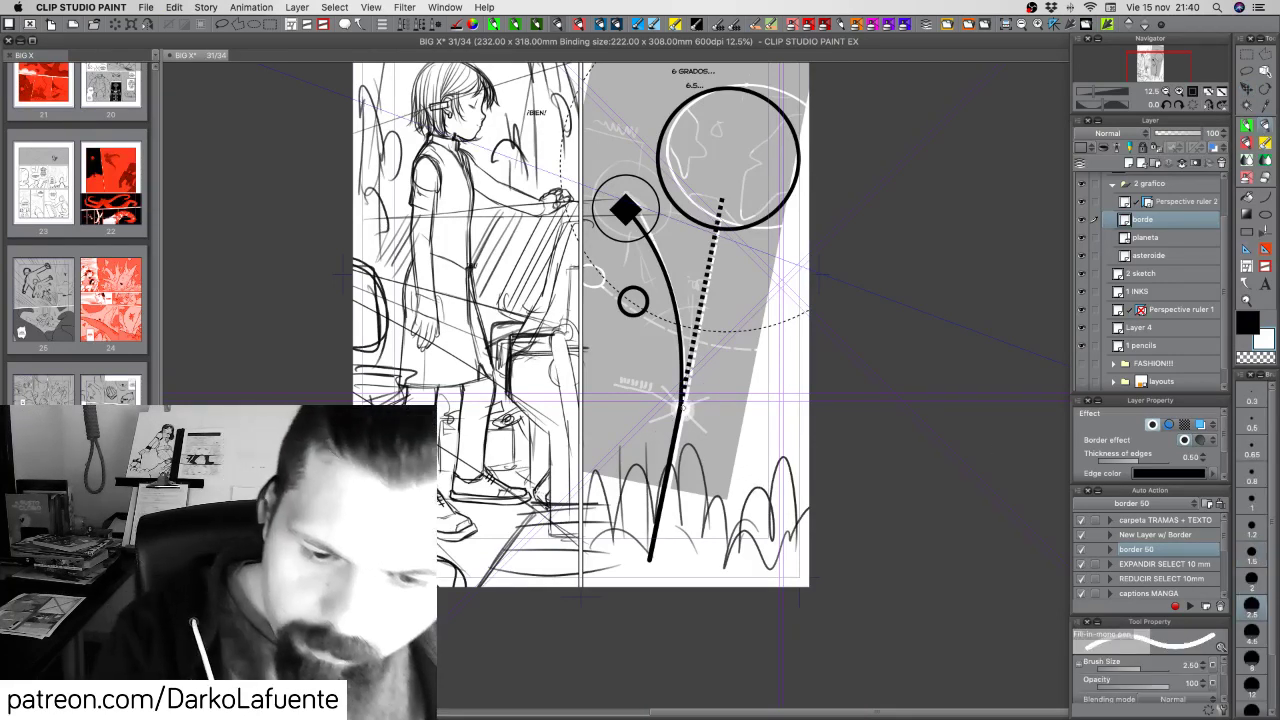
left_click_drag(706, 390, 662, 434)
key("super+z")
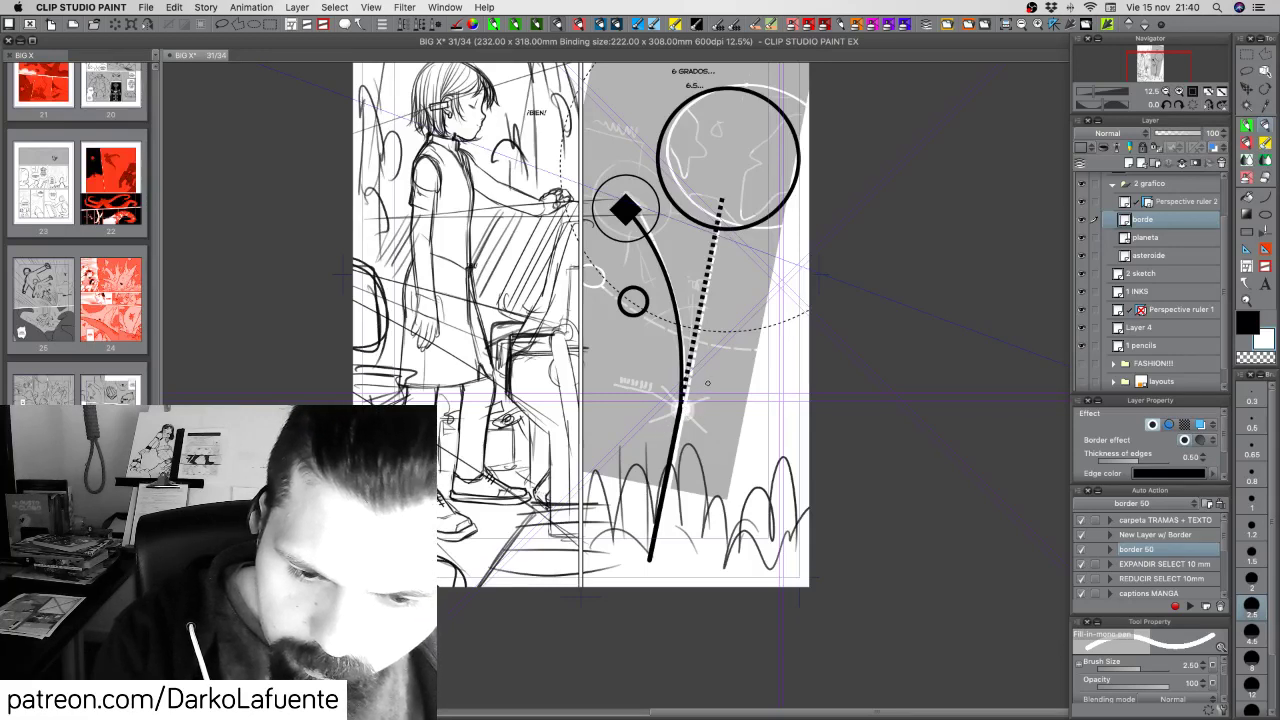
left_click_drag(707, 382, 646, 442)
key("ctrl+z")
left_click_drag(712, 376, 645, 442)
key("ctrl+z")
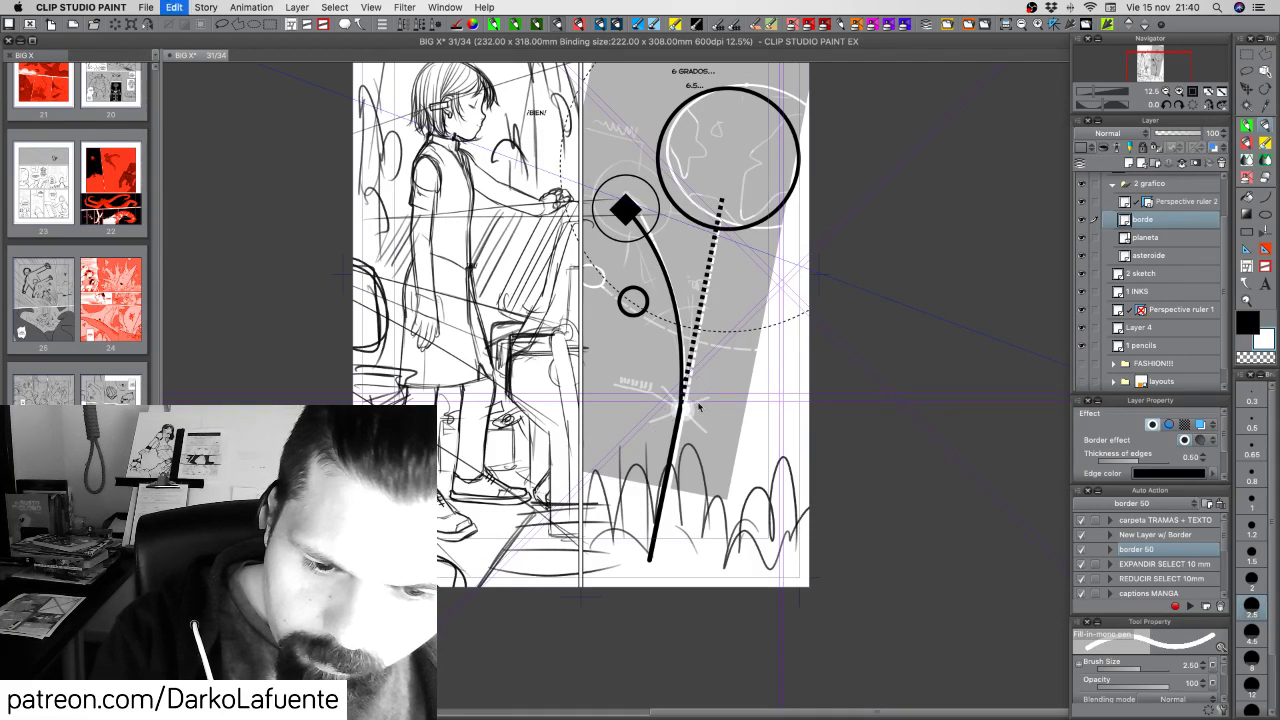
left_click_drag(710, 378, 652, 436)
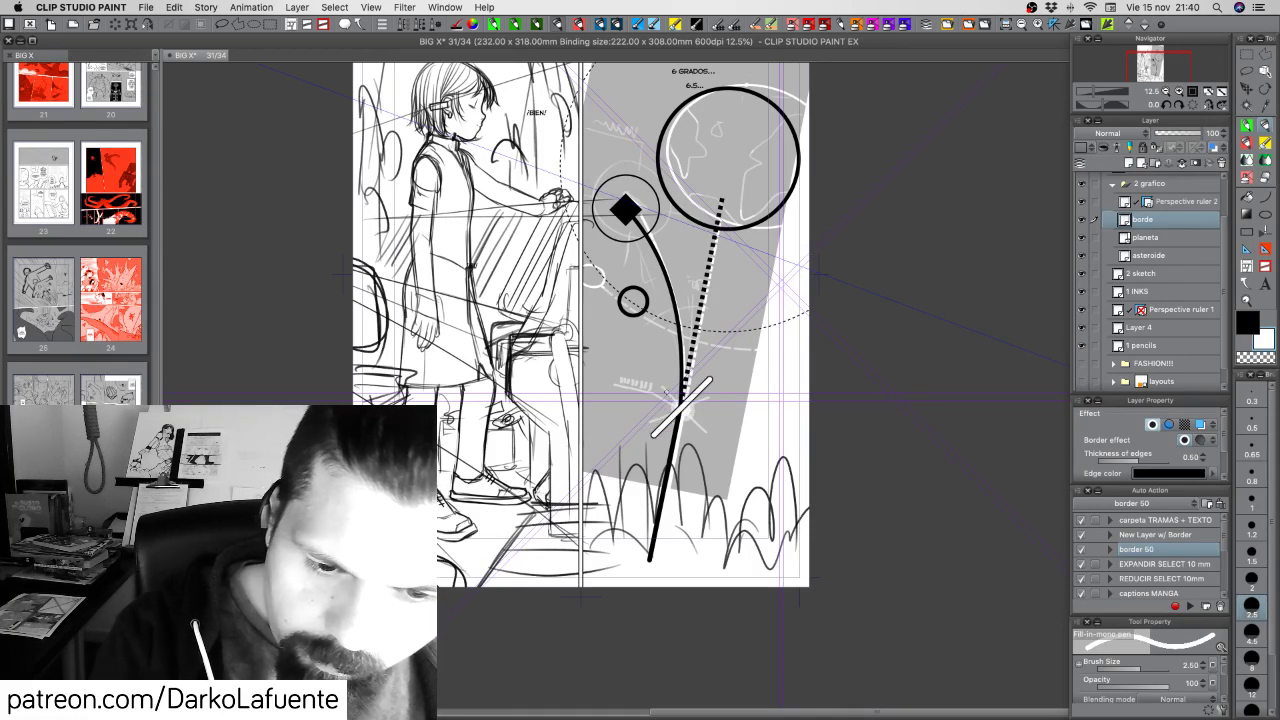
left_click_drag(655, 381, 708, 432)
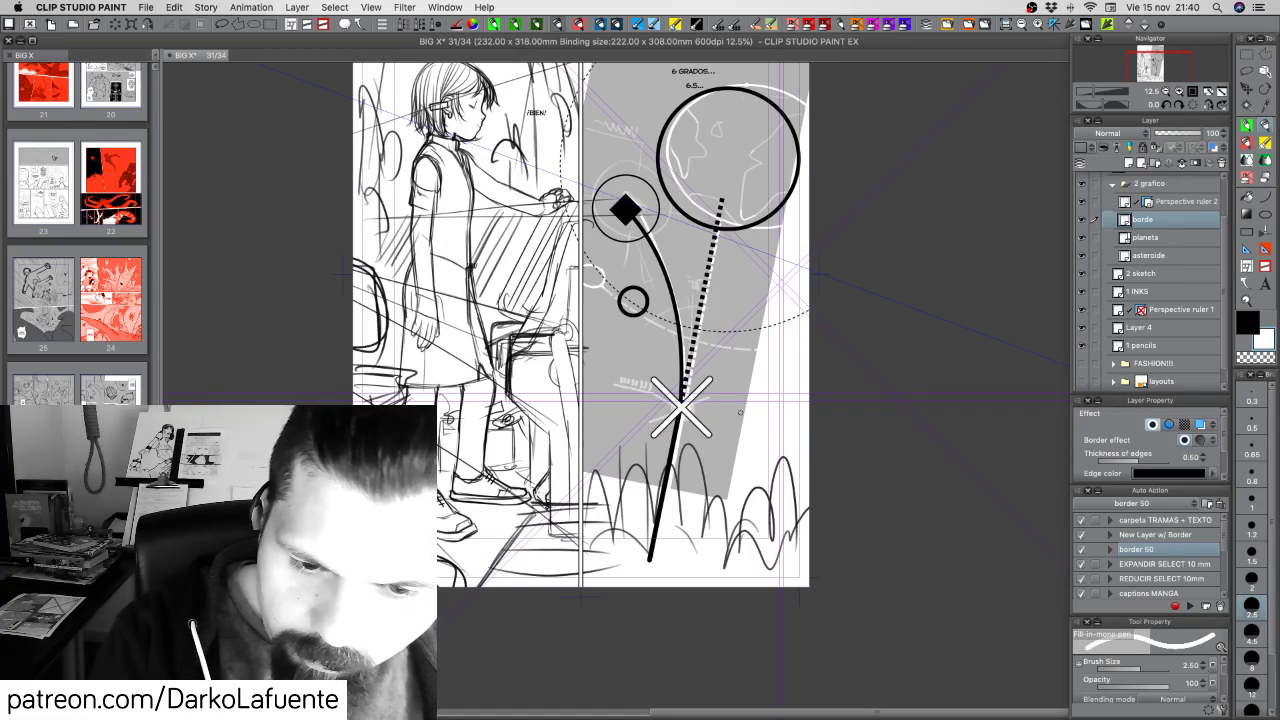
Set the brush size to 15 and stamp a white disc where the thick diagonal rays cross
left_click(1255, 696)
left_click_drag(1153, 670, 1204, 672)
left_click(1203, 669)
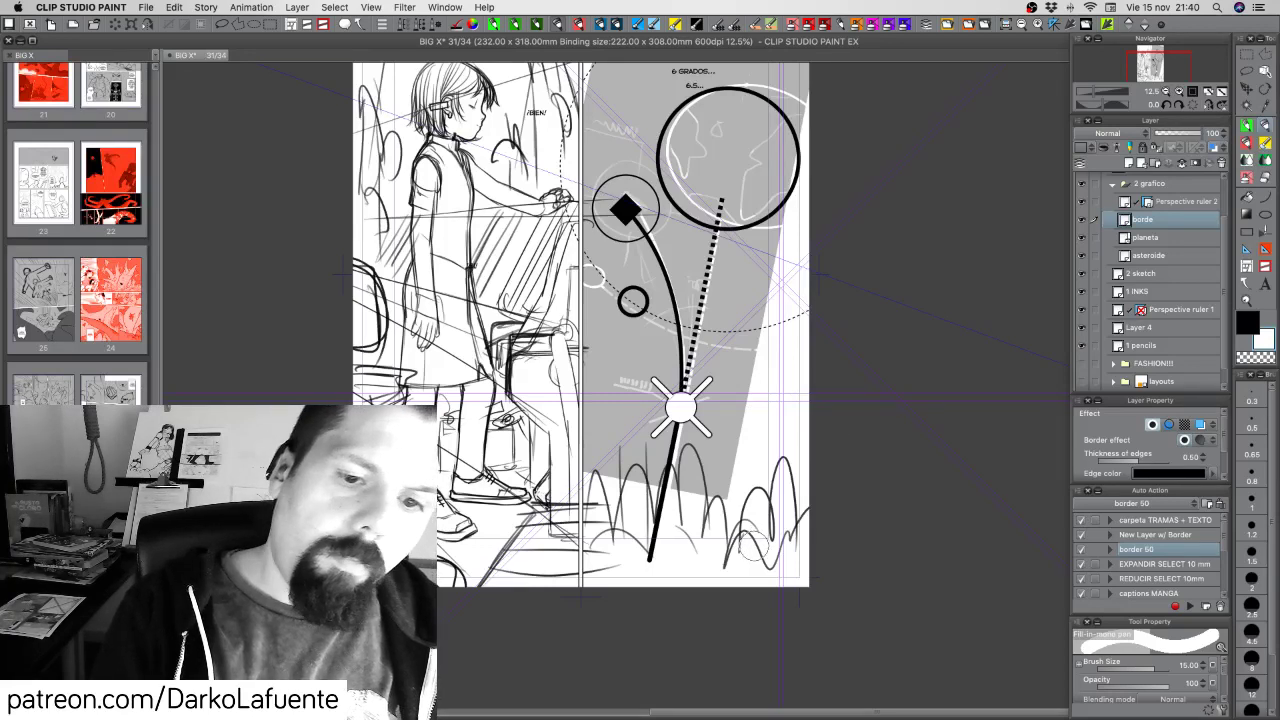
Draw a thin horizontal ray out from both sides of the disc with the 0.5 pen, undoing the first attempt
left_click(1252, 427)
left_click_drag(696, 407, 770, 406)
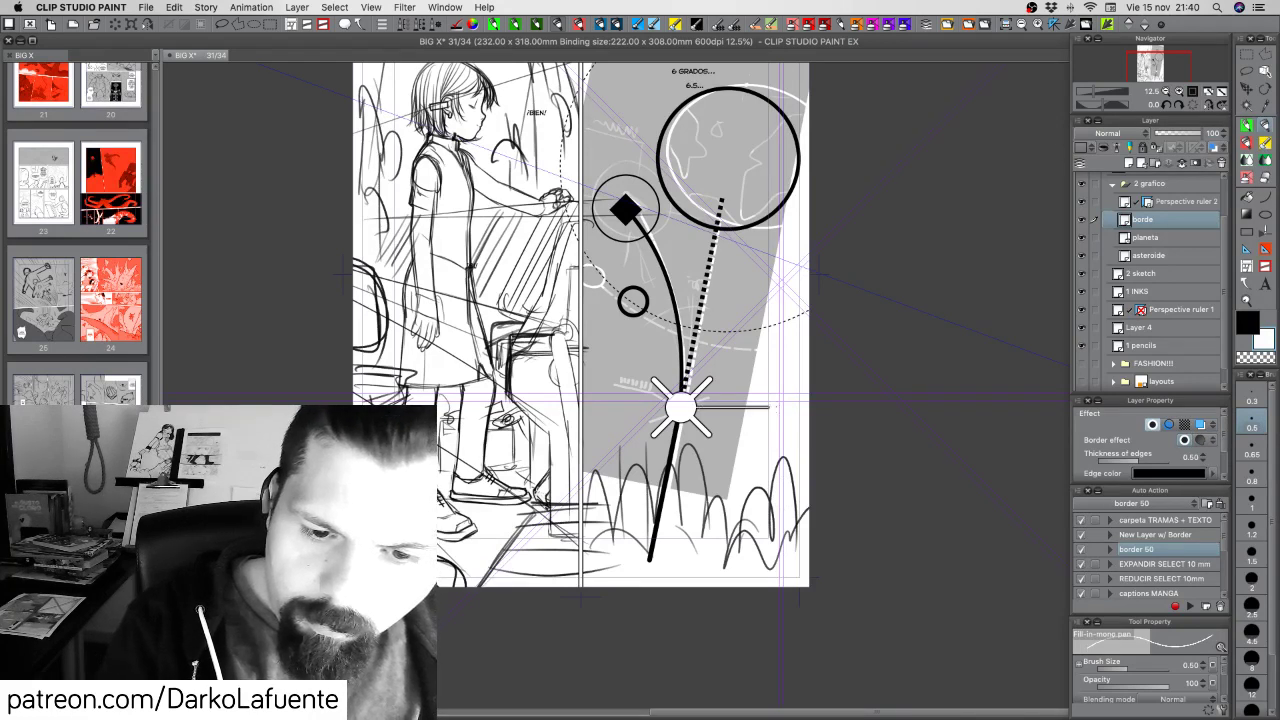
key("super+z")
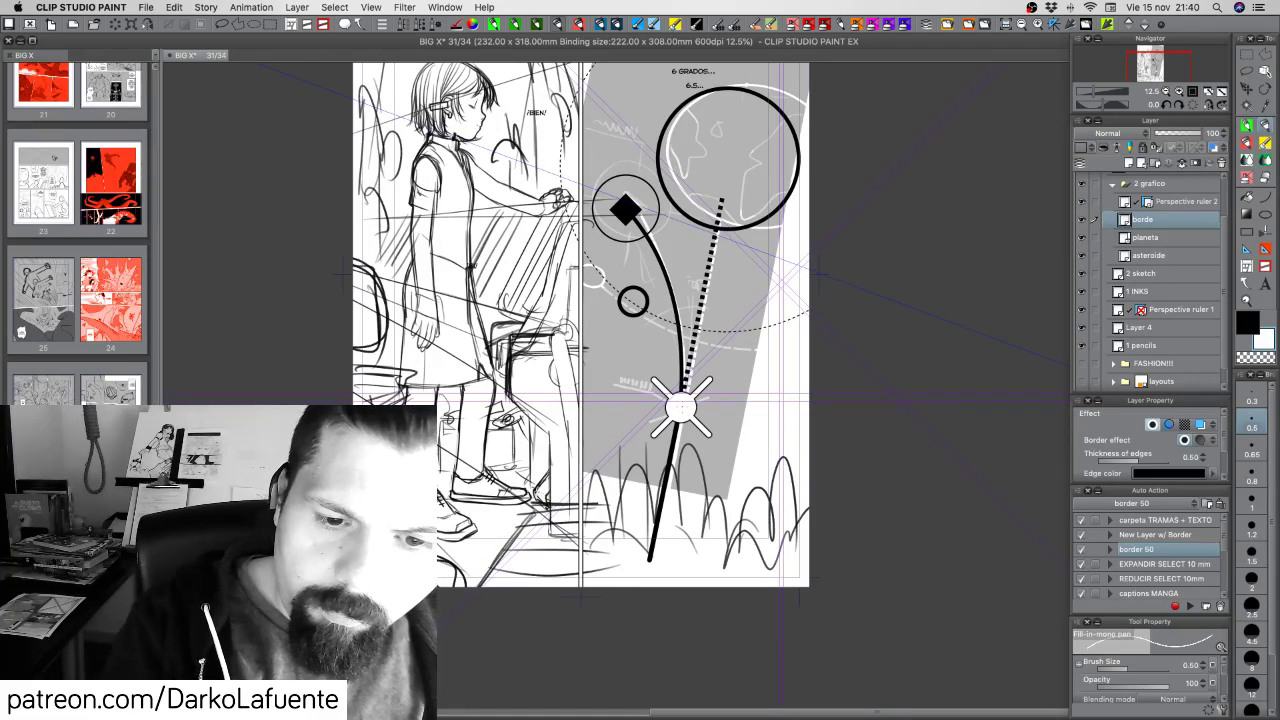
mouse_move(665, 406)
left_mouse_down()
mouse_move(620, 406)
mouse_move(760, 407)
left_mouse_up()
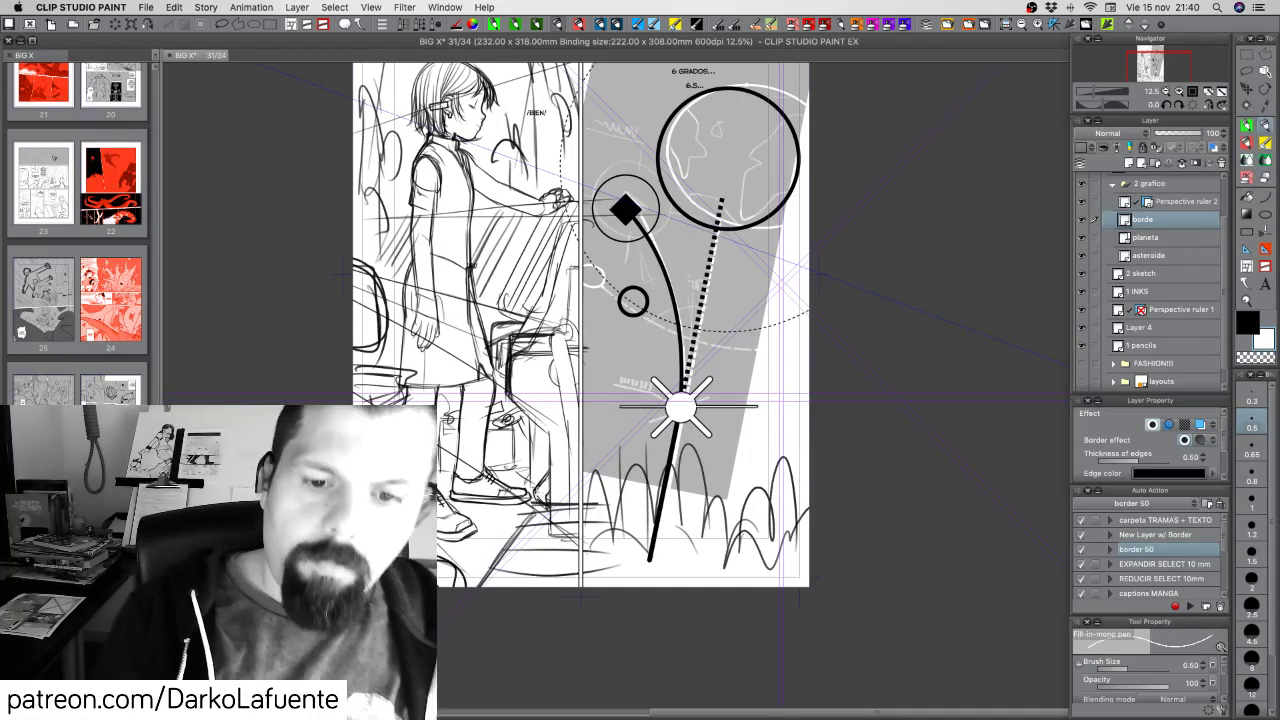
Undo the thin horizontal ray, the size 15 disc and the thick diagonal rays
key("super+z")
key("super+z")
key("super+z")
key("super+z")
key("super+z")
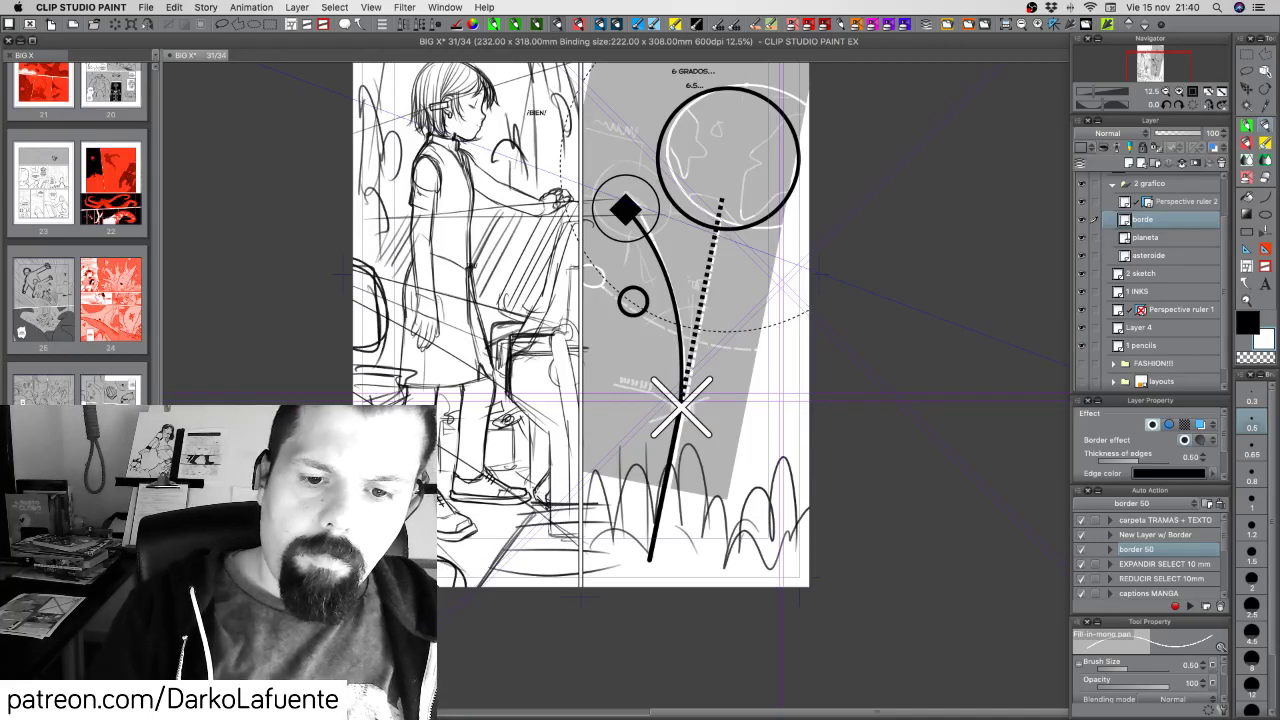
Draw two crossing diagonal rays over the sketched burst on the borde layer with the 0.8 pen
left_click(1254, 477)
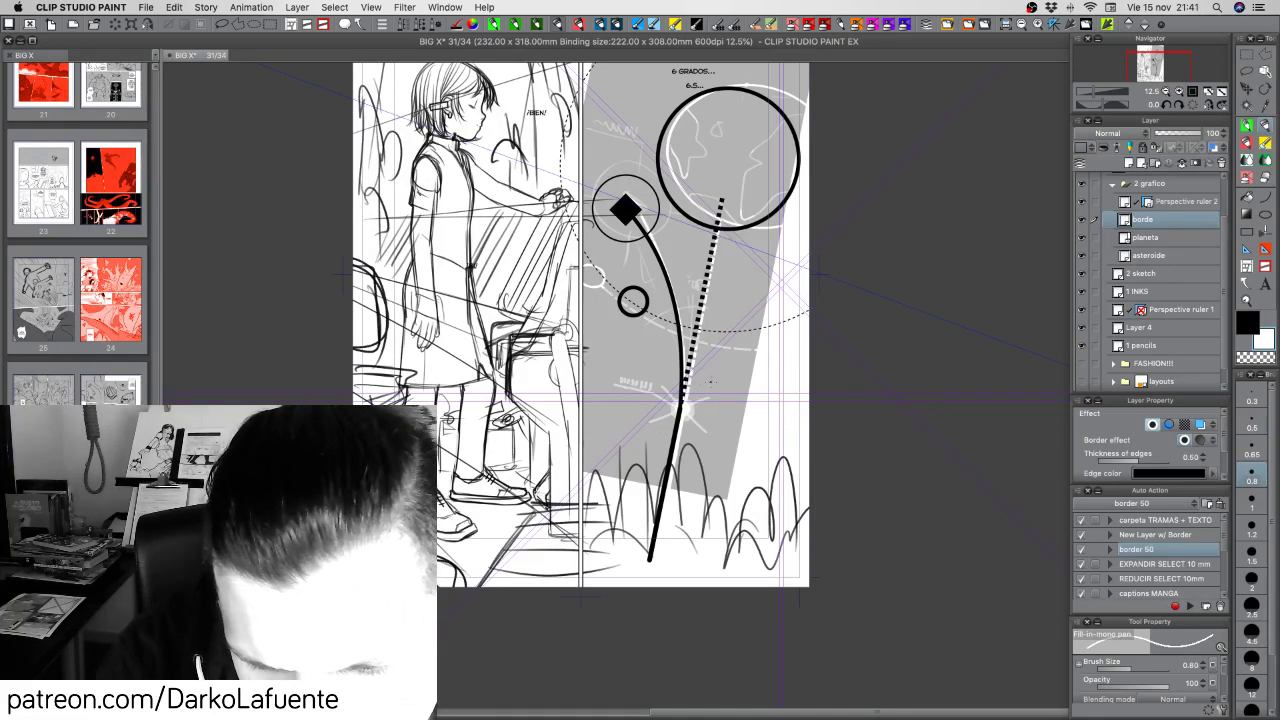
left_click_drag(712, 381, 650, 437)
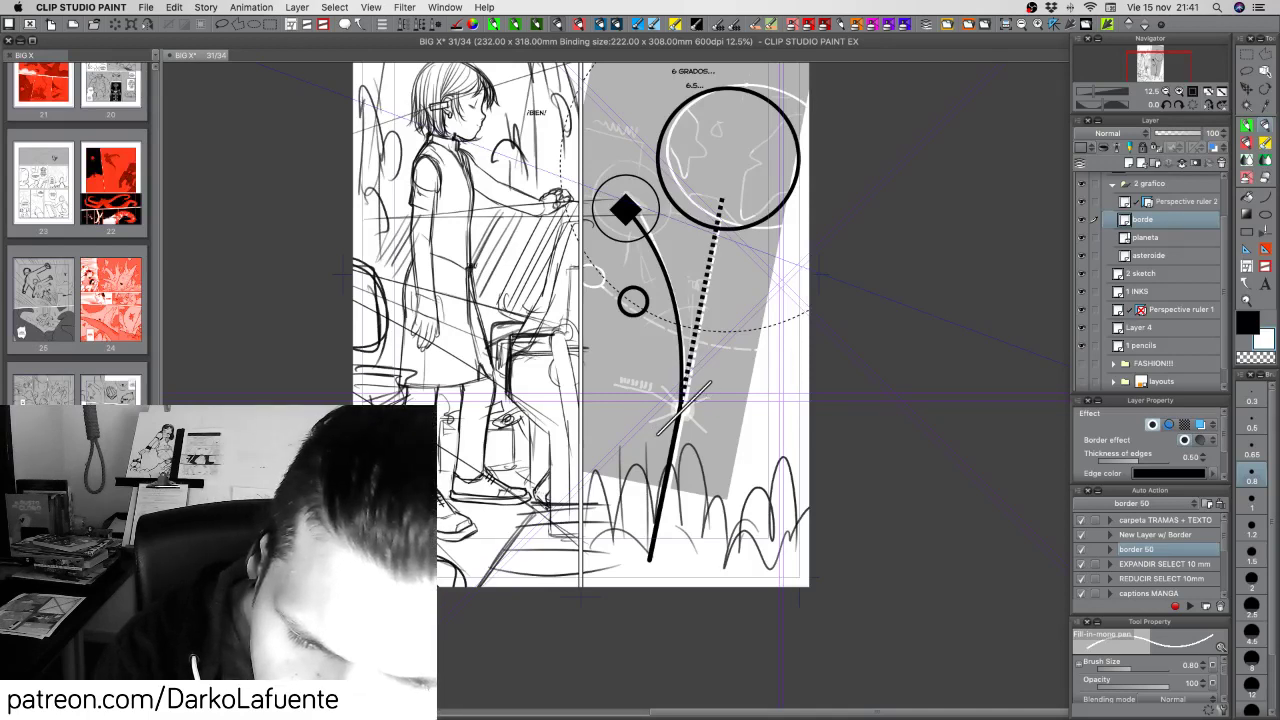
left_click_drag(656, 382, 698, 421)
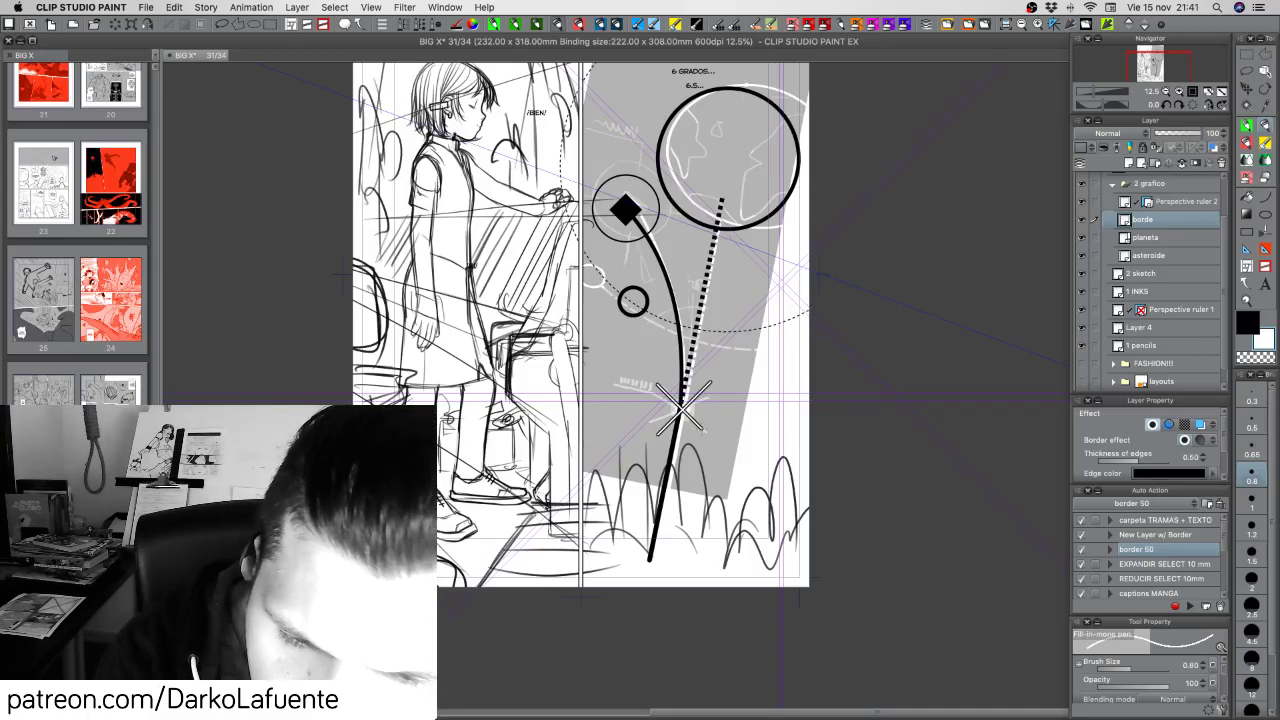
Draw a horizontal ray out from both sides of the diagonal rays' crossing with the brush size at 2
left_click(1252, 522)
left_click(1252, 579)
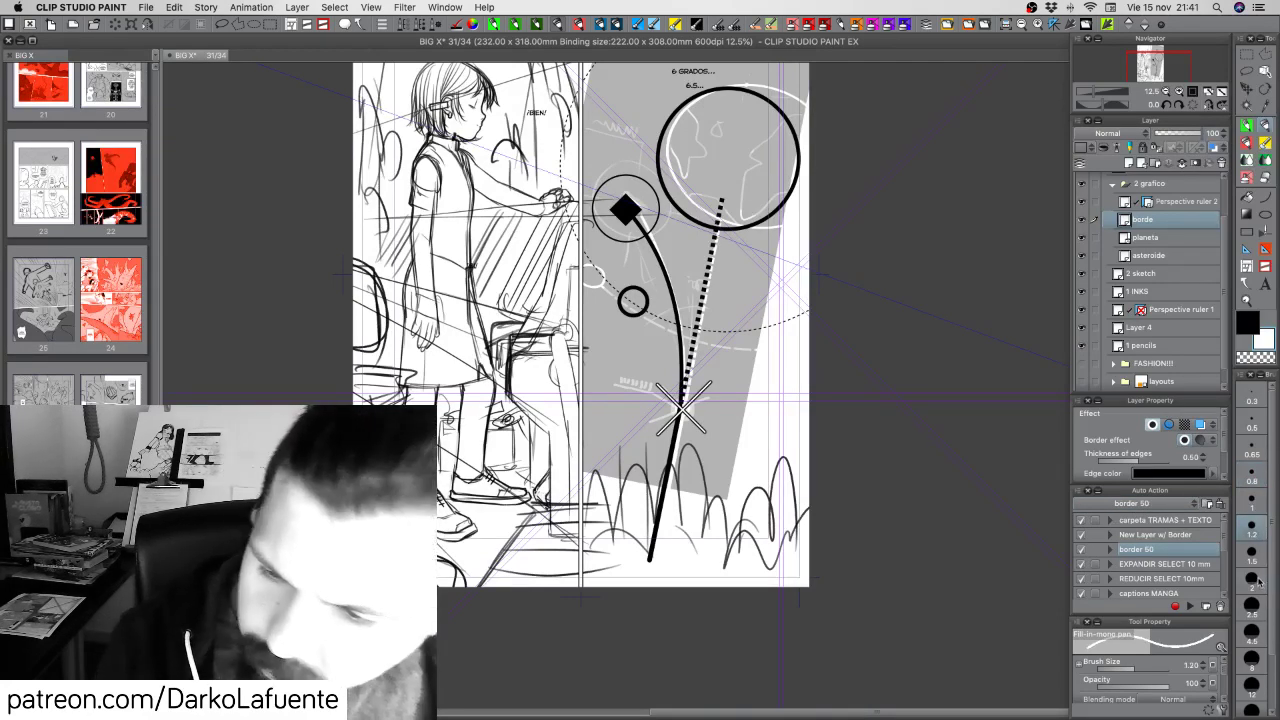
left_click_drag(683, 408, 740, 408)
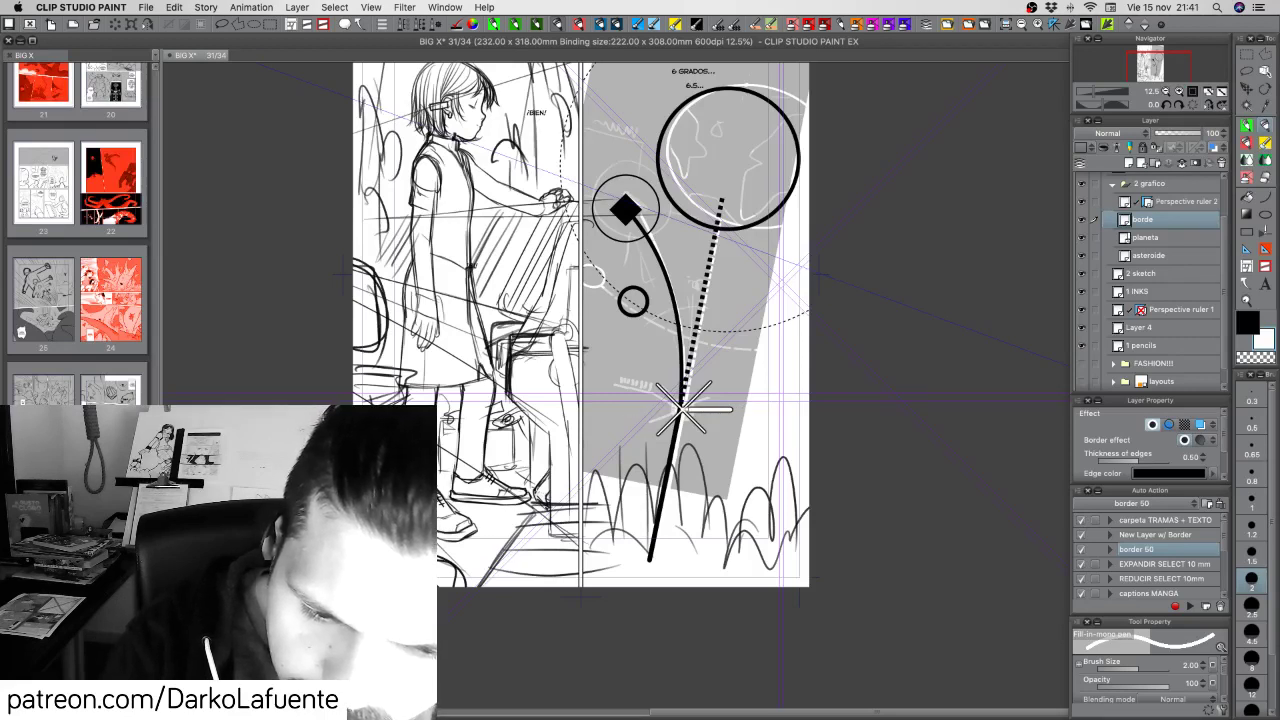
left_click_drag(683, 409, 630, 409)
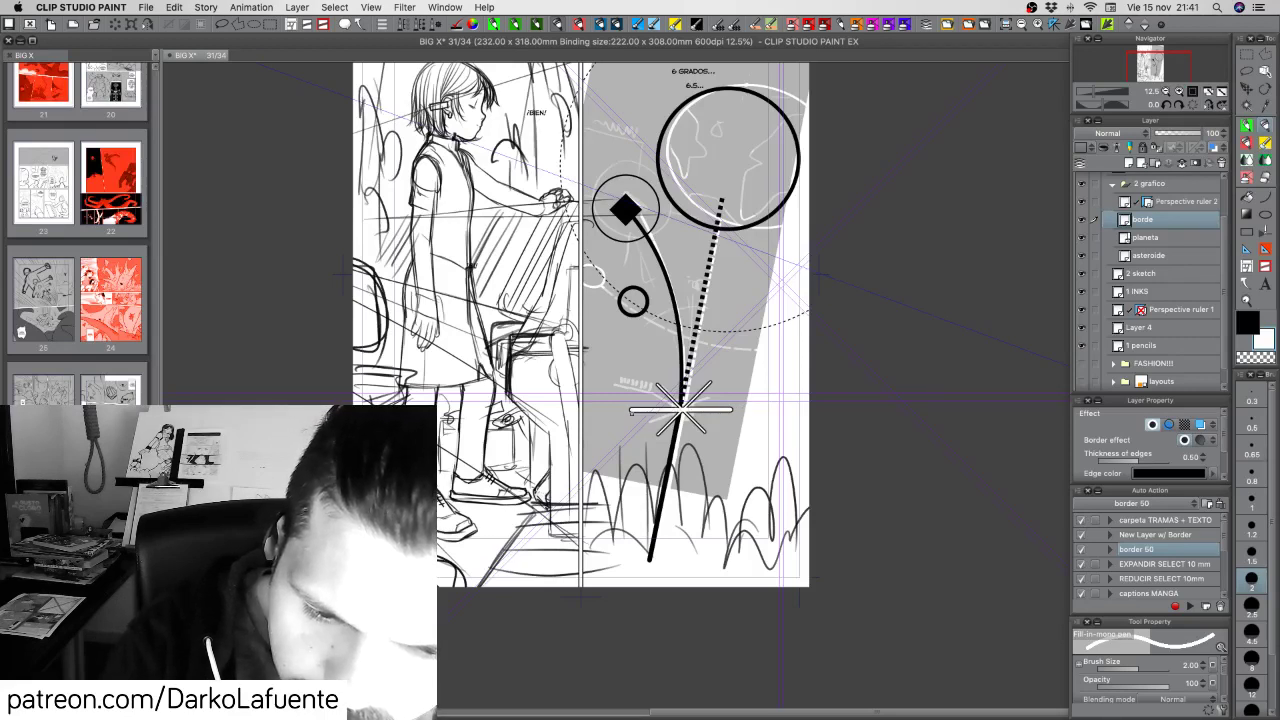
Stamp a size 12 white disc at the centre of the burst and save the page
left_click(1251, 687)
left_click(681, 409)
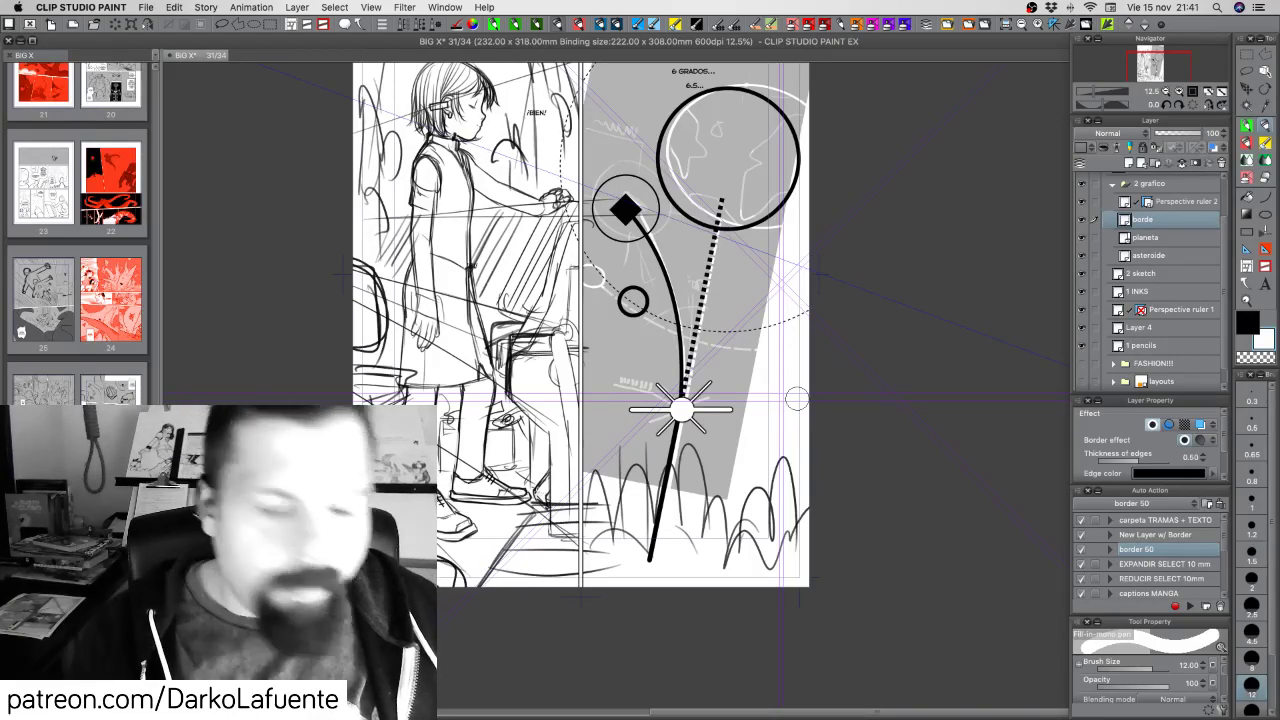
key("super+s")
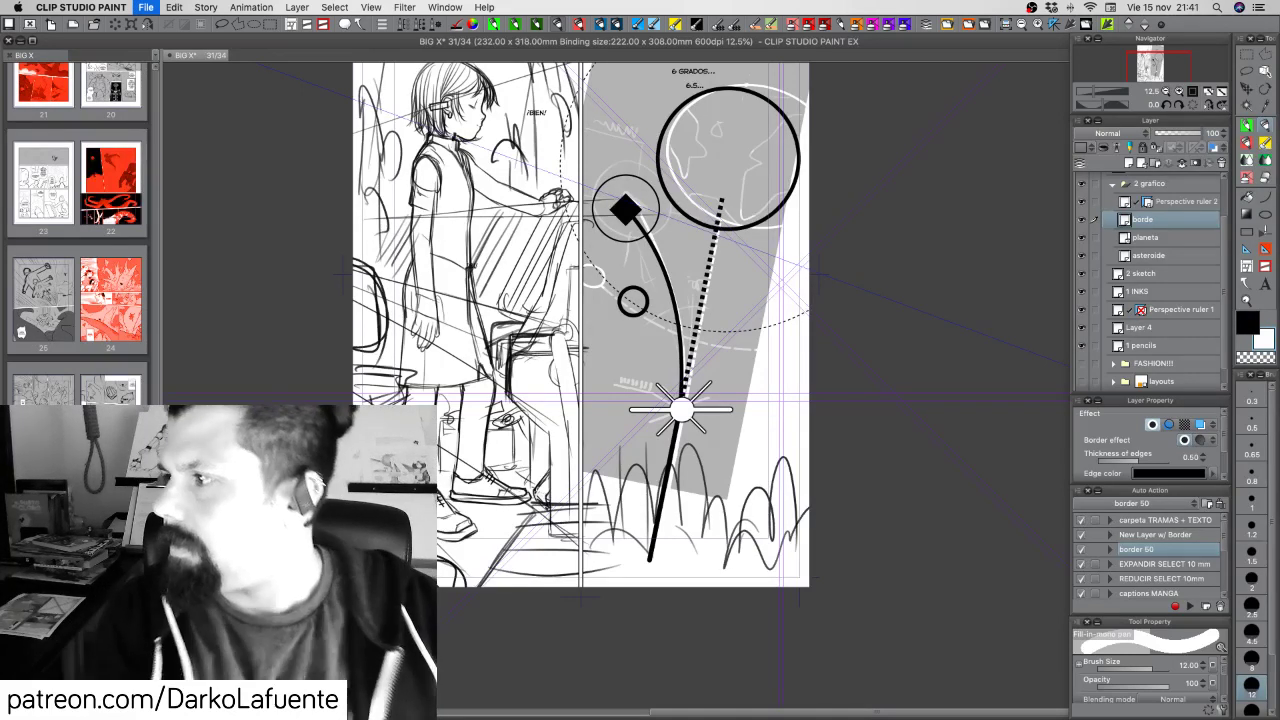
left_click(796, 399)
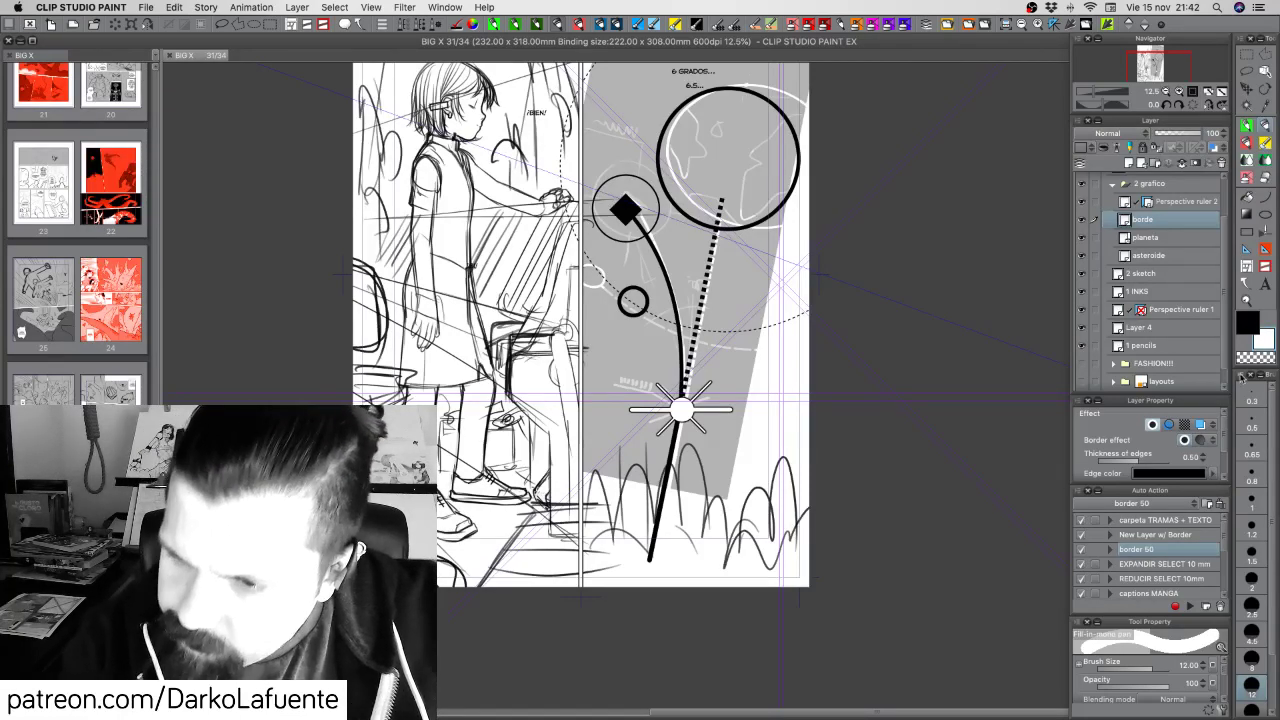
Try drawing a 0.8 ellipse with a different brush shape beside the burst, undoing both attempts
key("u")
scroll(1228, 676, "down", 3)
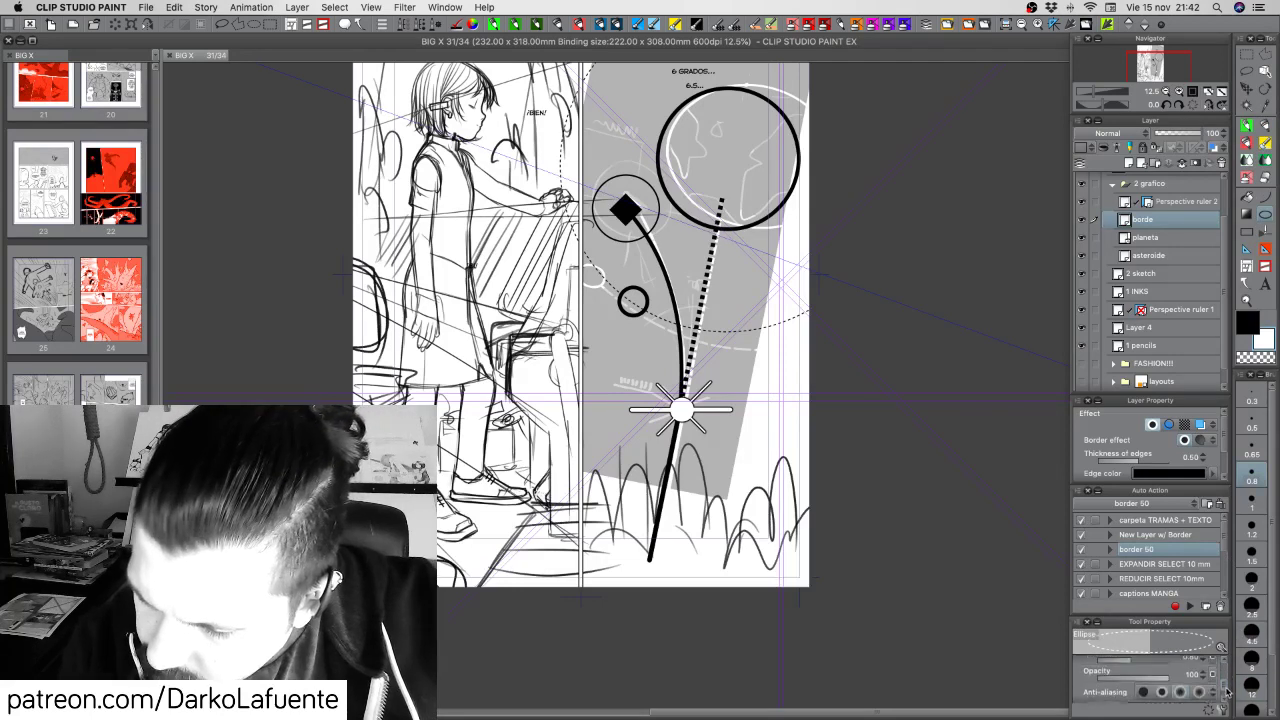
left_click(1215, 696)
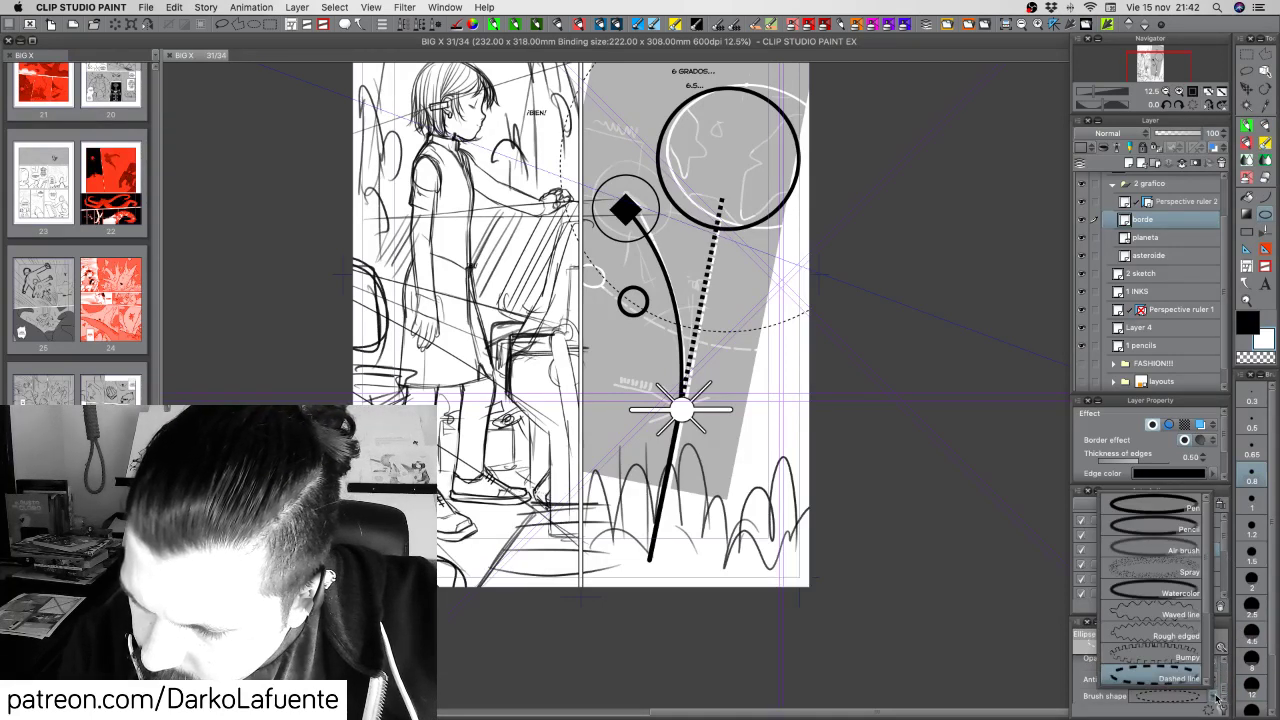
left_click(1150, 678)
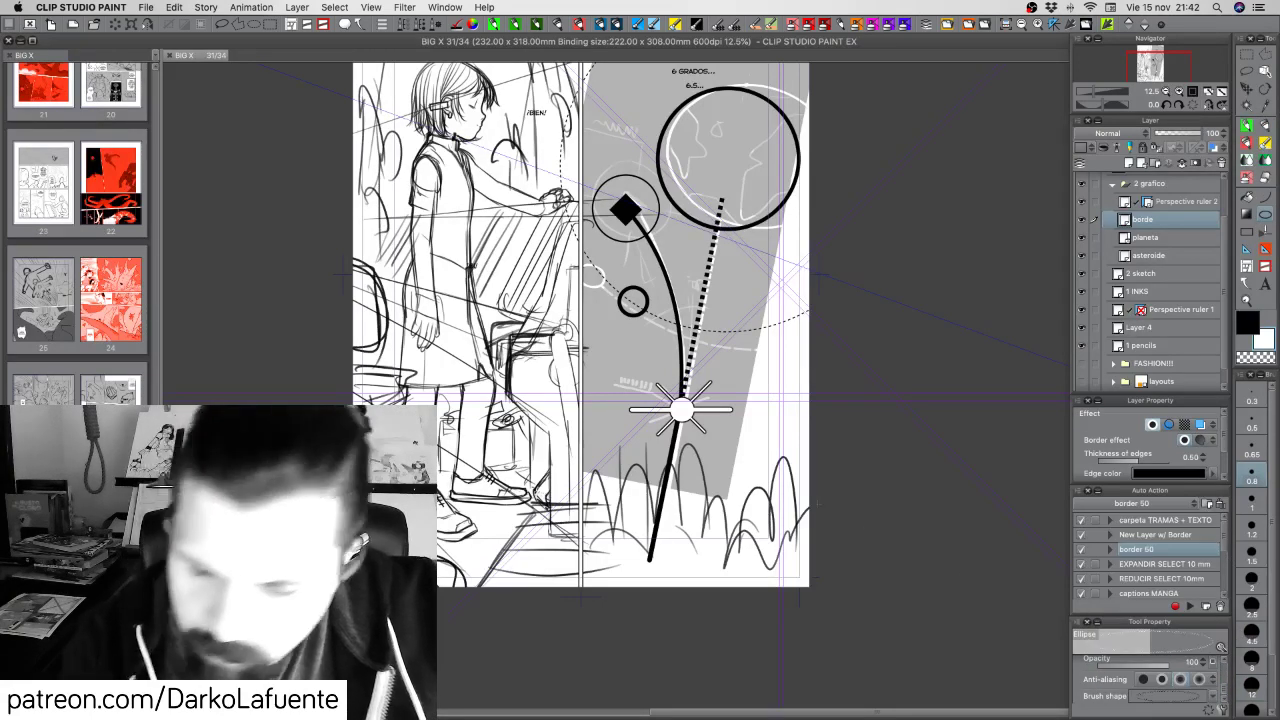
mouse_move(725, 418)
left_mouse_down()
mouse_move(755, 451)
mouse_move(775, 452)
left_mouse_up()
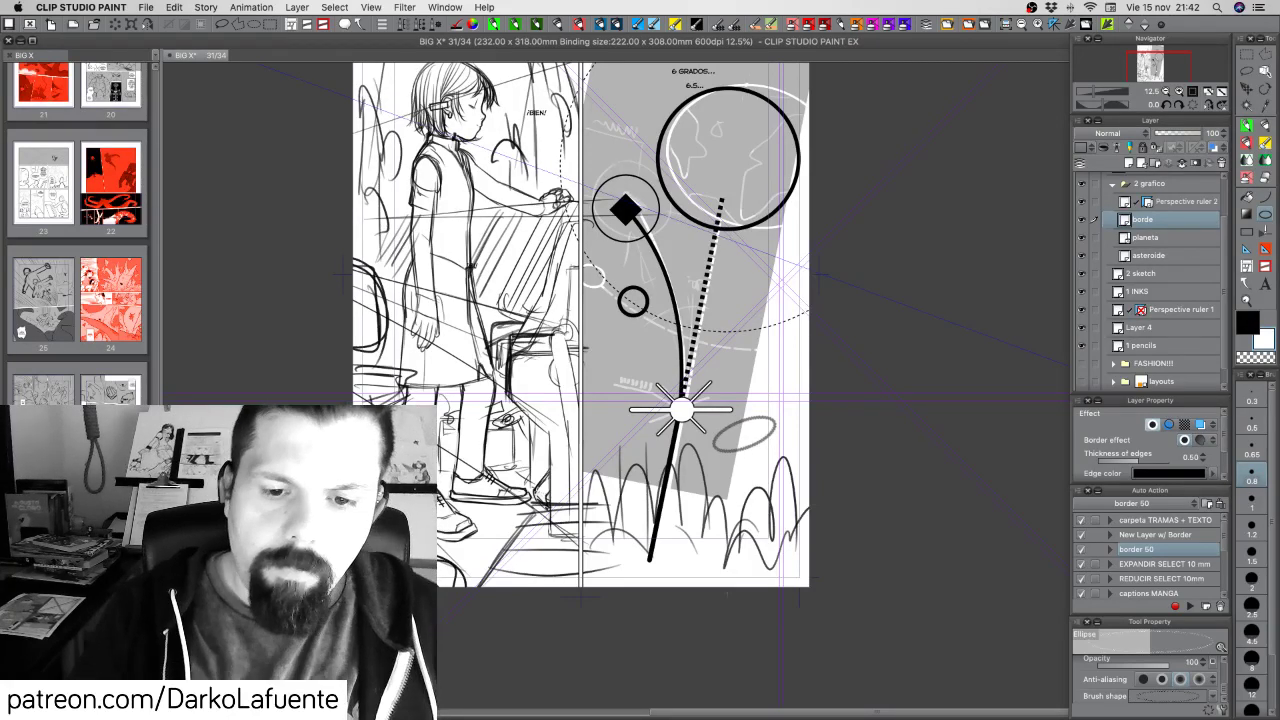
key("super+z")
mouse_move(718, 433)
left_mouse_down()
mouse_move(742, 489)
mouse_move(688, 503)
mouse_move(667, 468)
mouse_move(695, 359)
mouse_move(767, 358)
mouse_move(752, 465)
mouse_move(675, 519)
mouse_move(853, 480)
mouse_move(852, 491)
left_mouse_up()
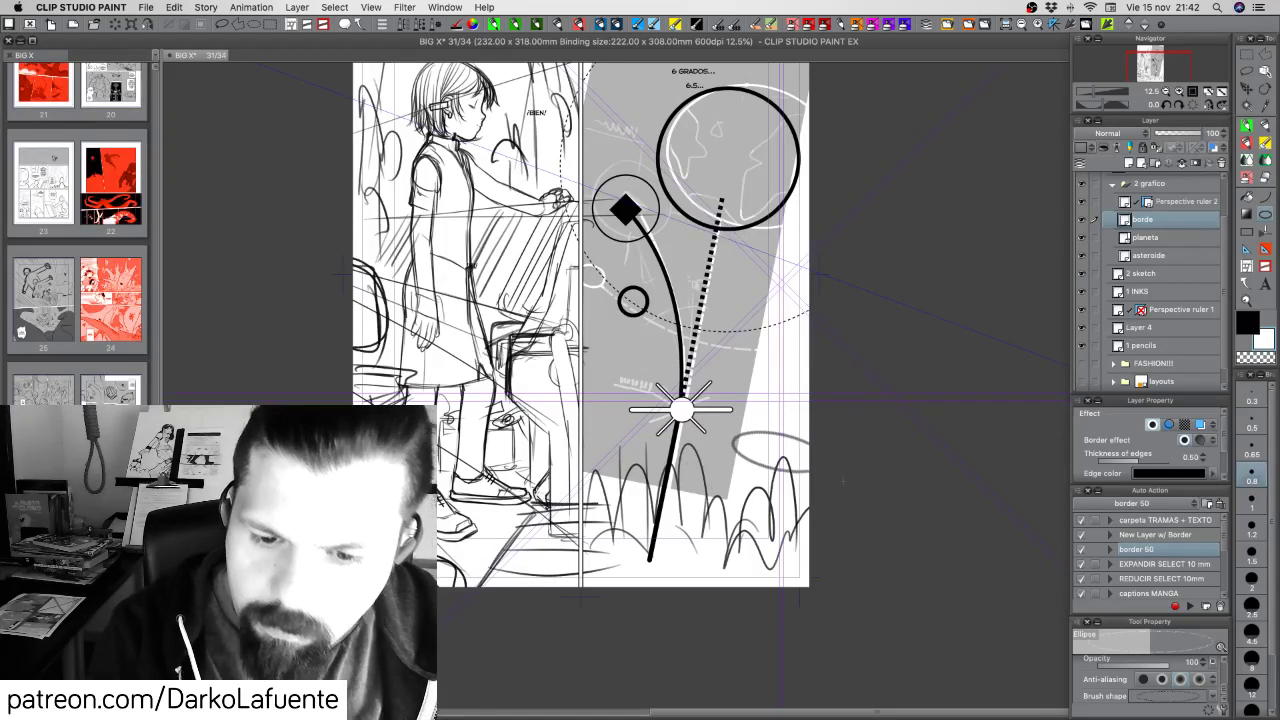
key("ctrl+z")
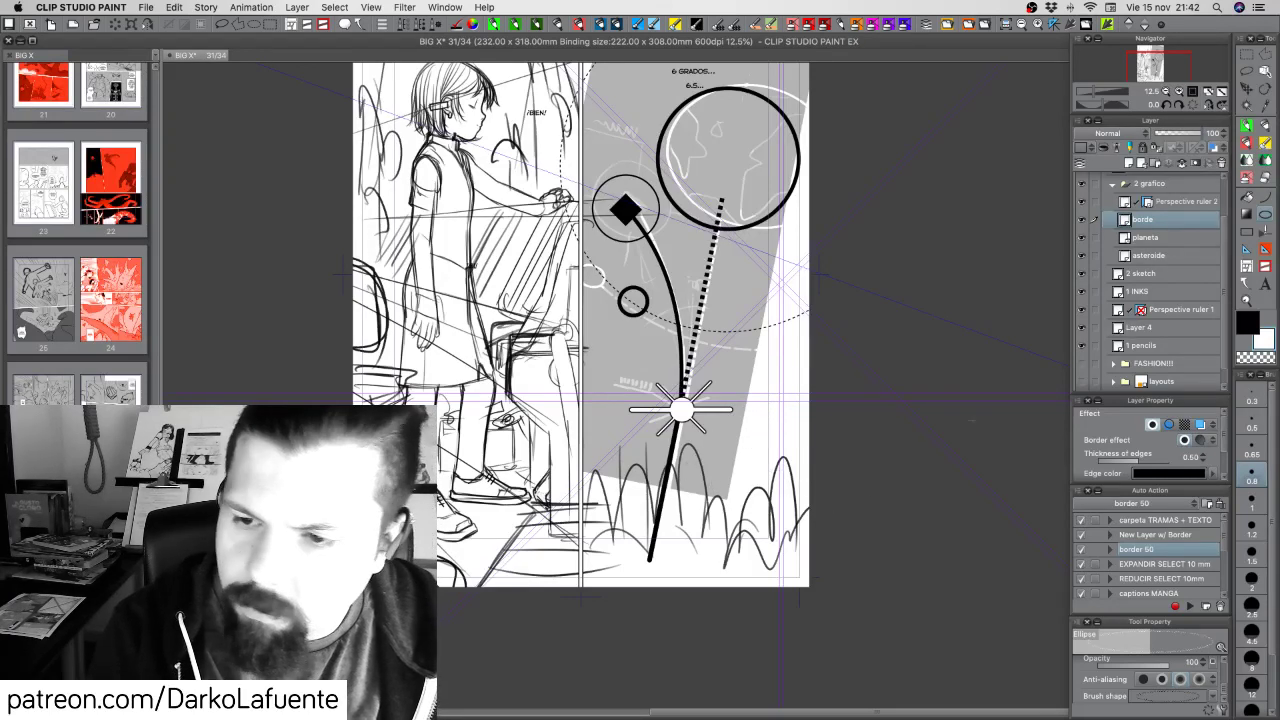
Hide Perspective ruler 2 and make the borde layer active again
right_click(1150, 206)
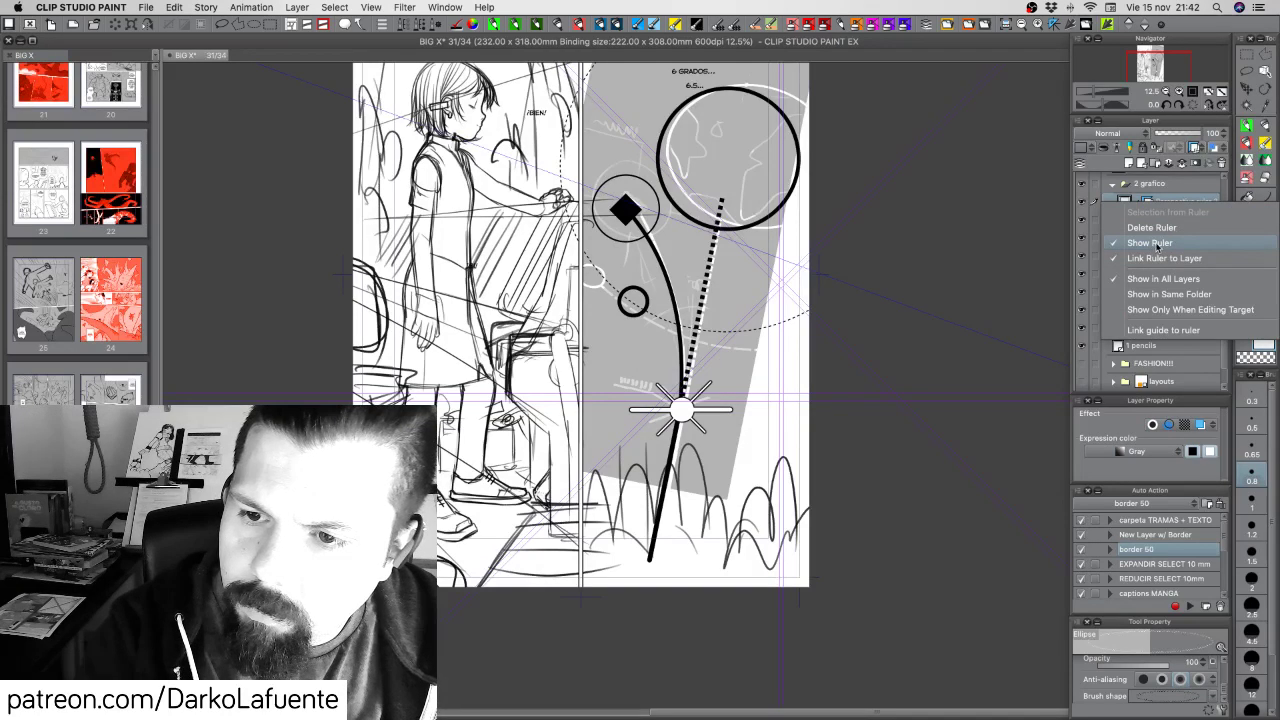
left_click(1150, 243)
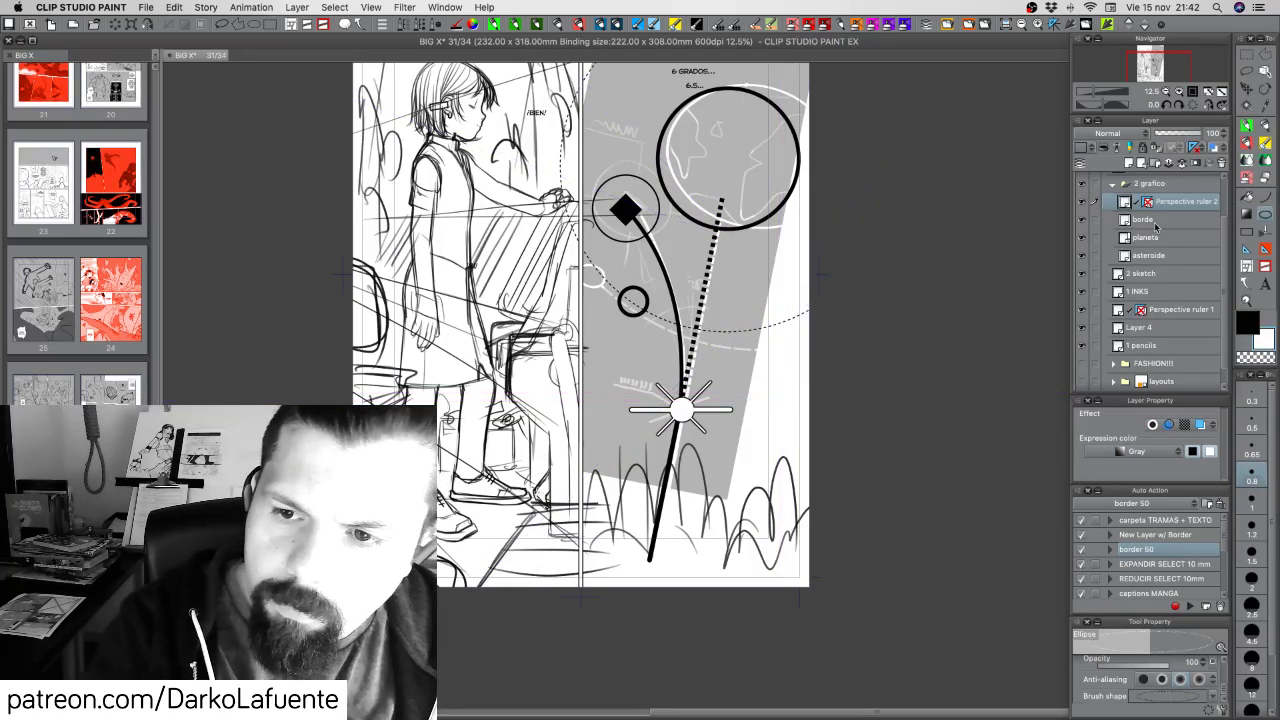
left_click(1095, 220)
Test the Ellipse outline beside the burst at brush sizes 0.8, 8 and 2.5, undoing each circle before the last
left_click_drag(730, 340, 776, 388)
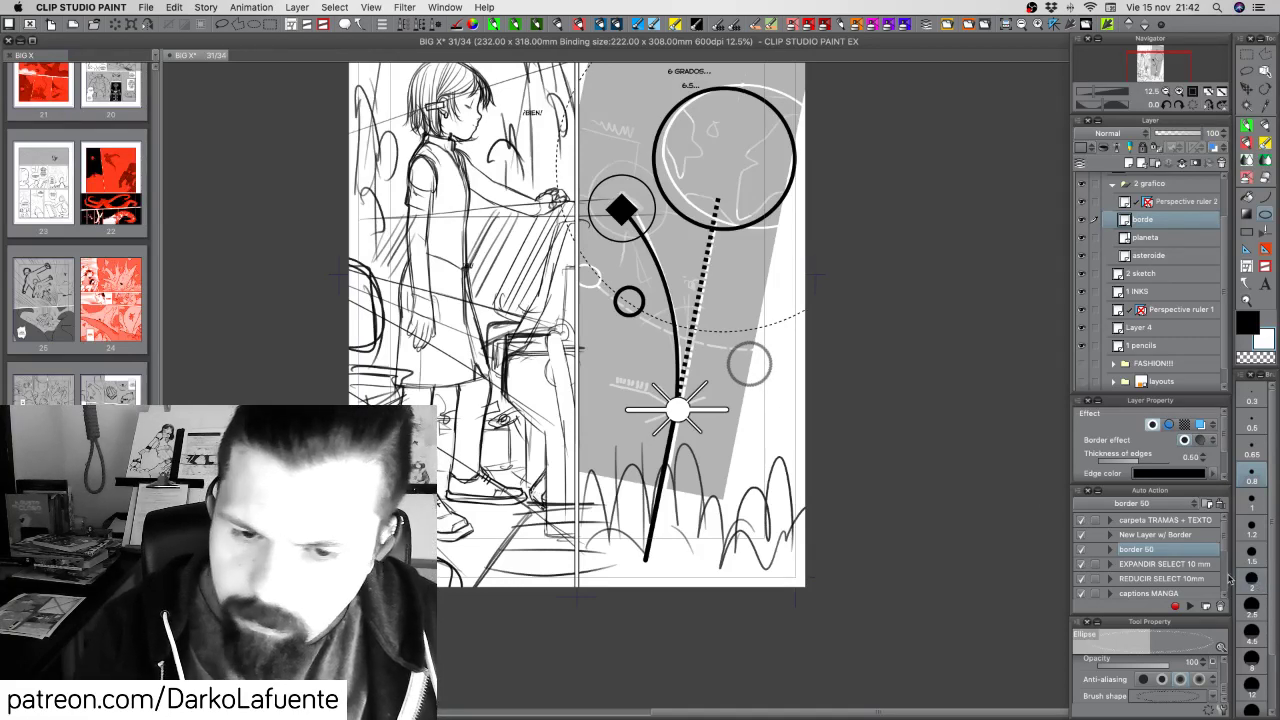
key("super+z")
mouse_move(725, 358)
left_mouse_down()
mouse_move(774, 406)
mouse_move(775, 431)
left_mouse_up()
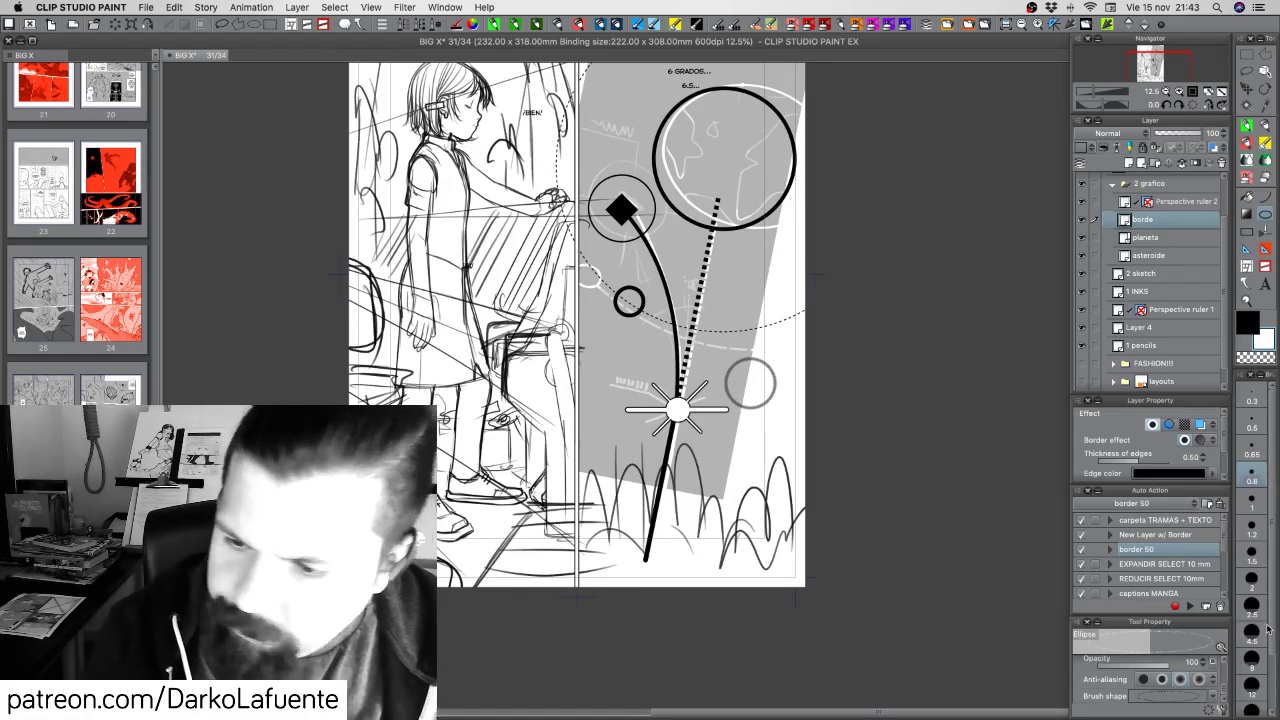
left_click(1252, 660)
key("super+z")
left_click_drag(724, 349, 807, 439)
key("super+z")
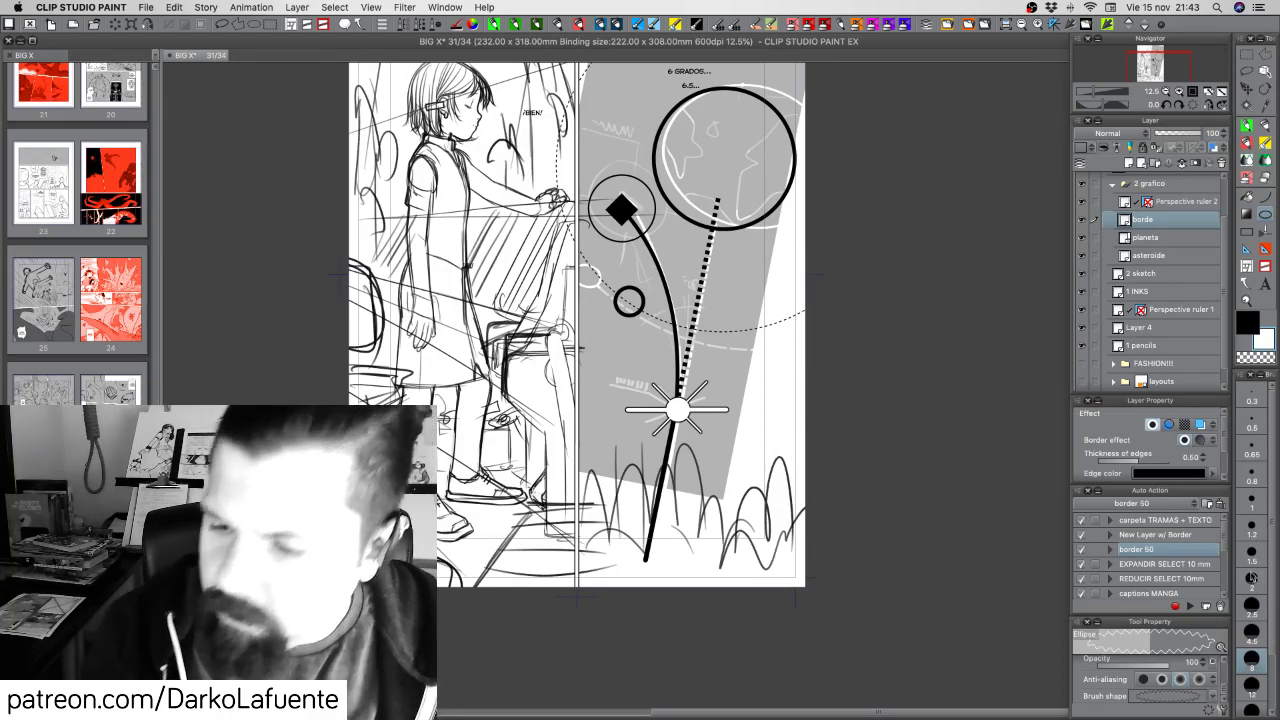
left_click(1251, 604)
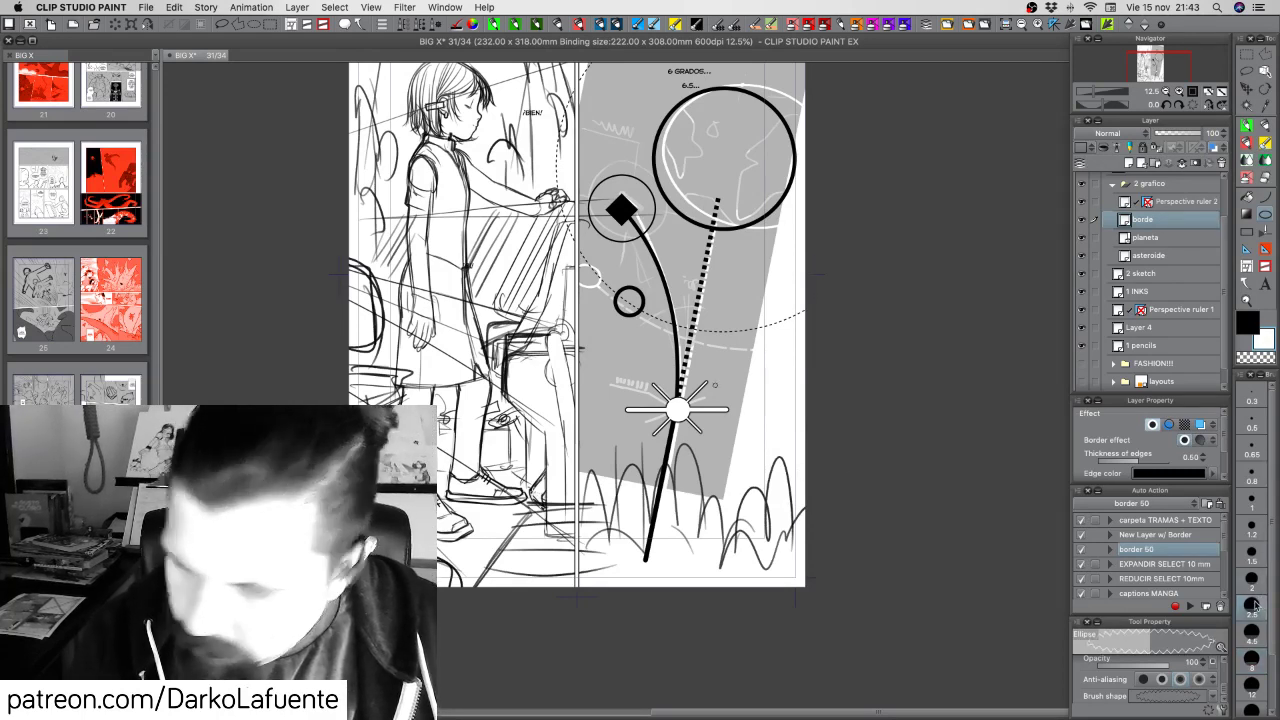
left_click_drag(722, 361, 781, 421)
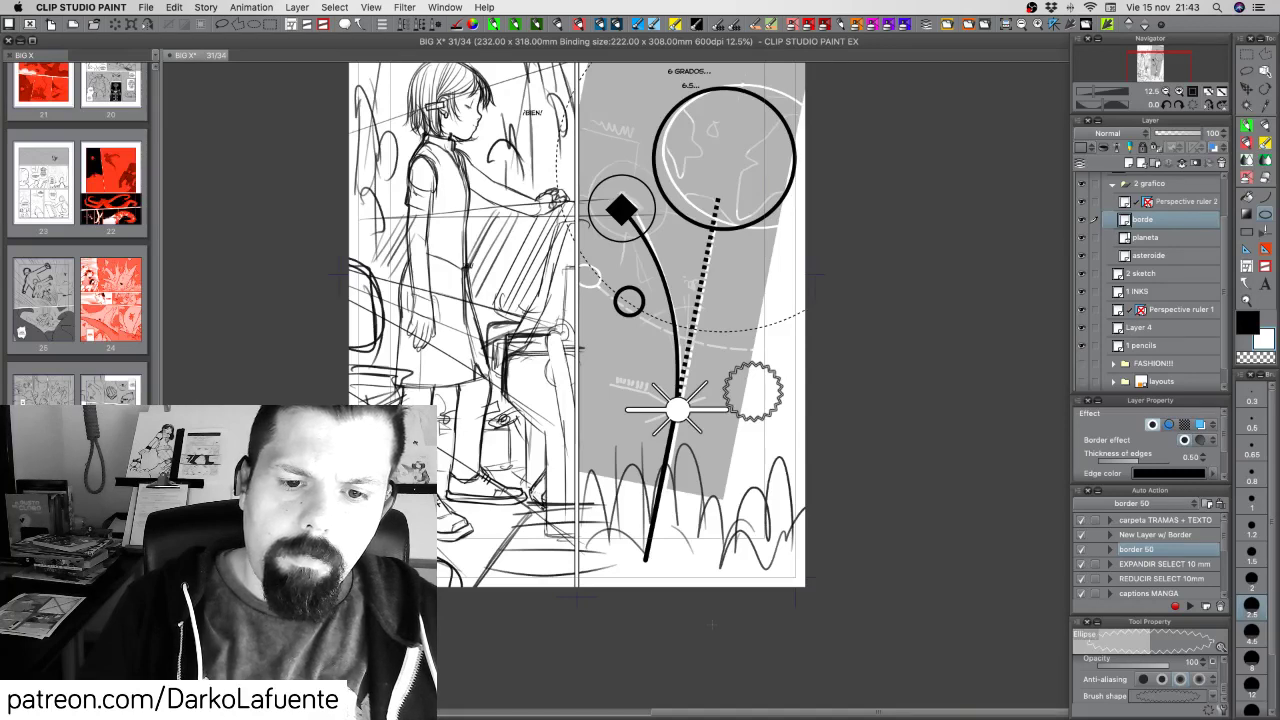
Undo the test circle, the ruler hiding, the white disc and the horizontal ray, back to the two diagonal rays
key("super+z")
key("super+z")
key("super+z")
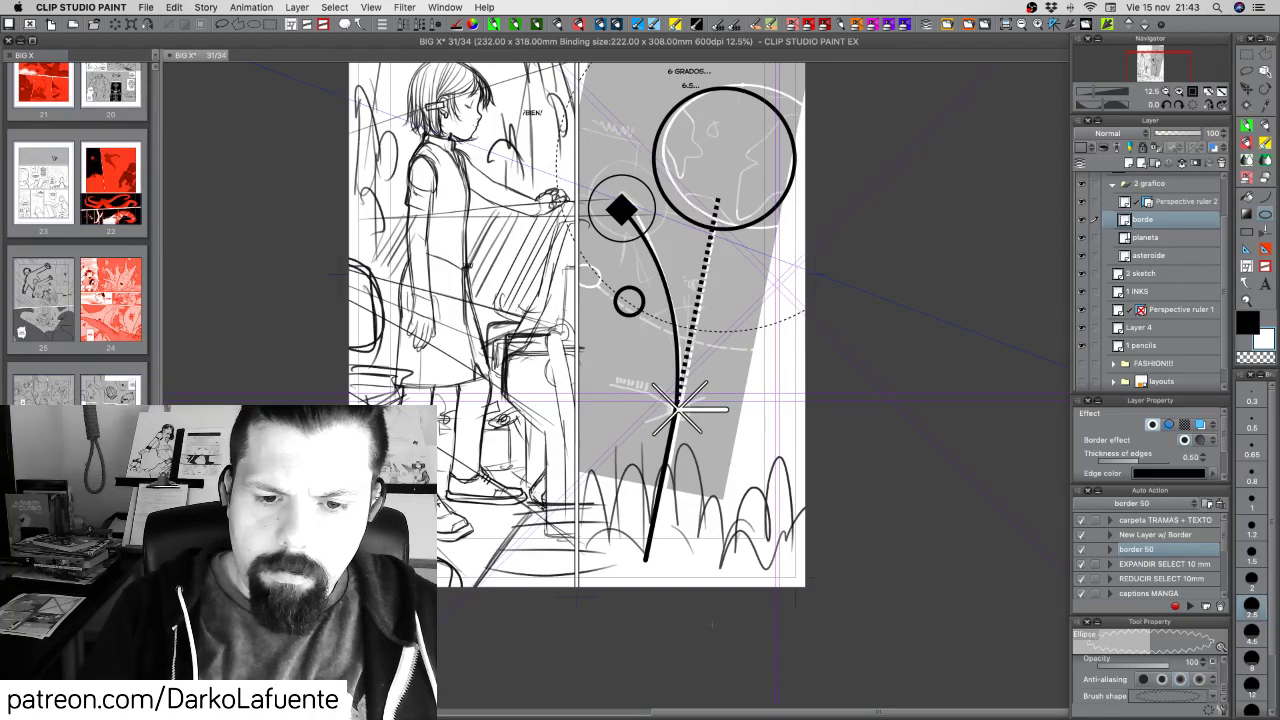
Stamp a size 12 white disc where the diagonal rays cross, using the mono pen
left_click(1253, 685)
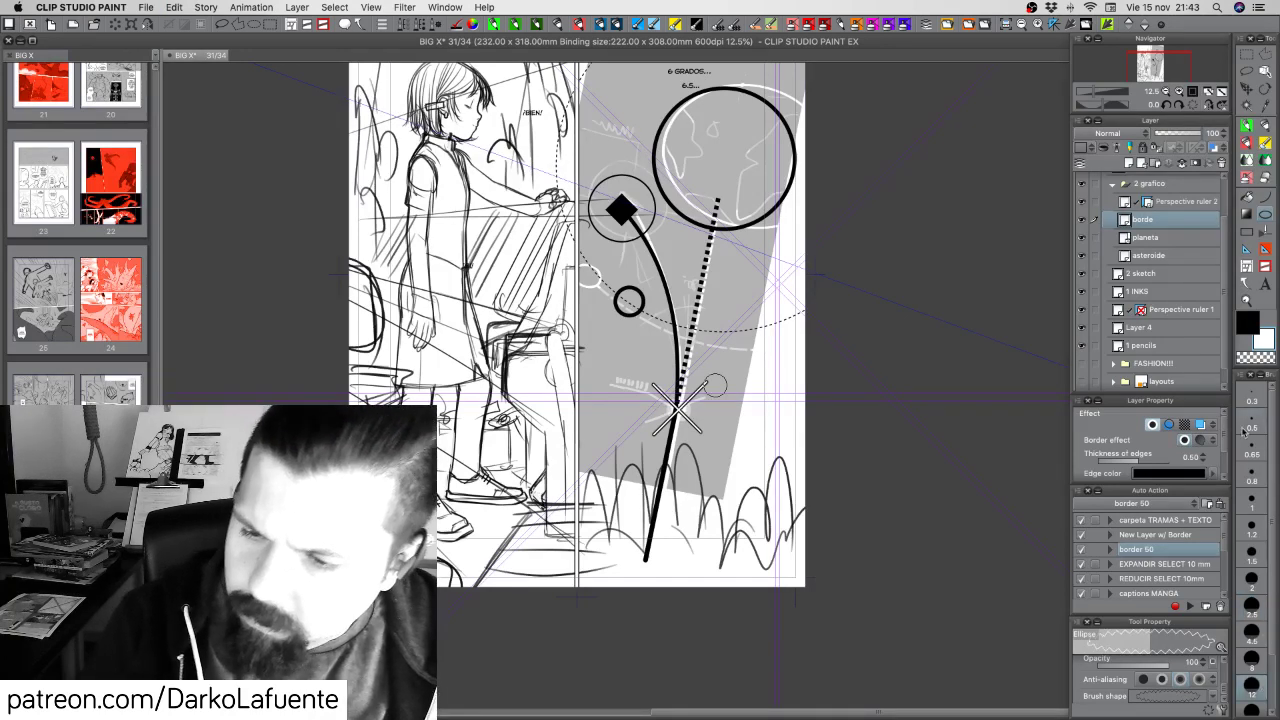
left_click(1249, 138)
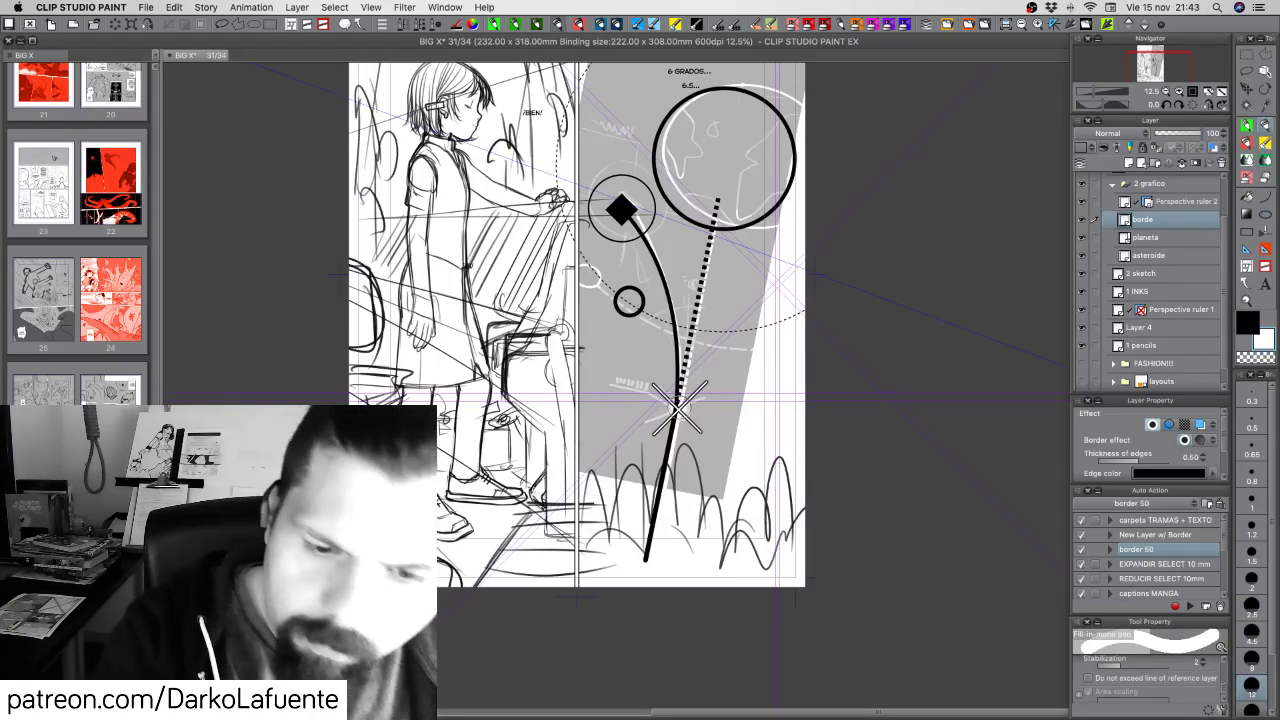
left_click(678, 409)
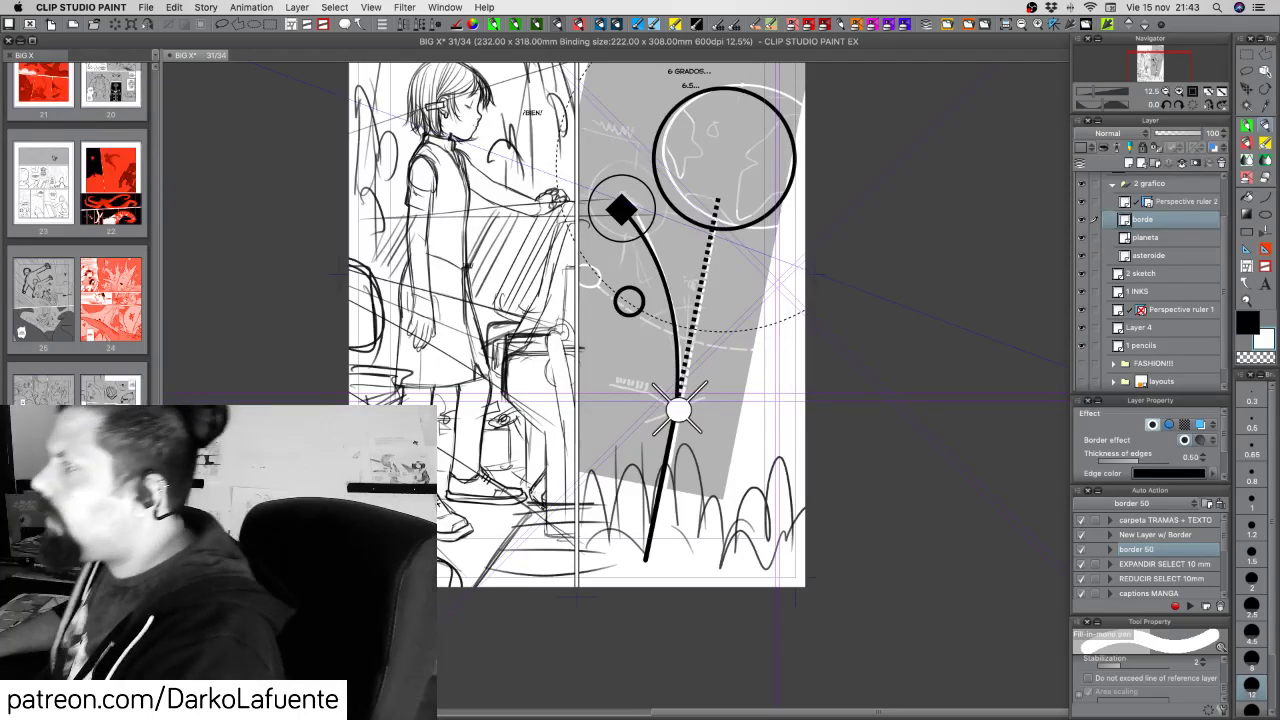
key("super+Tab")
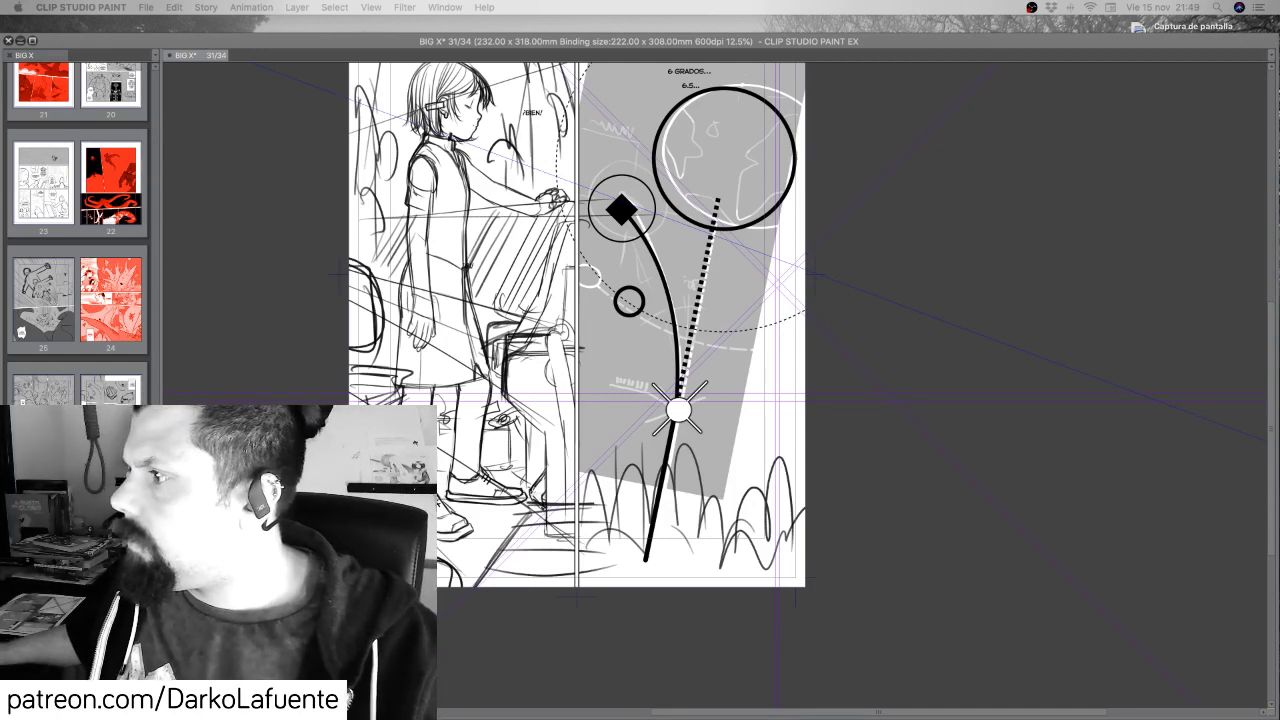
key("Tab")
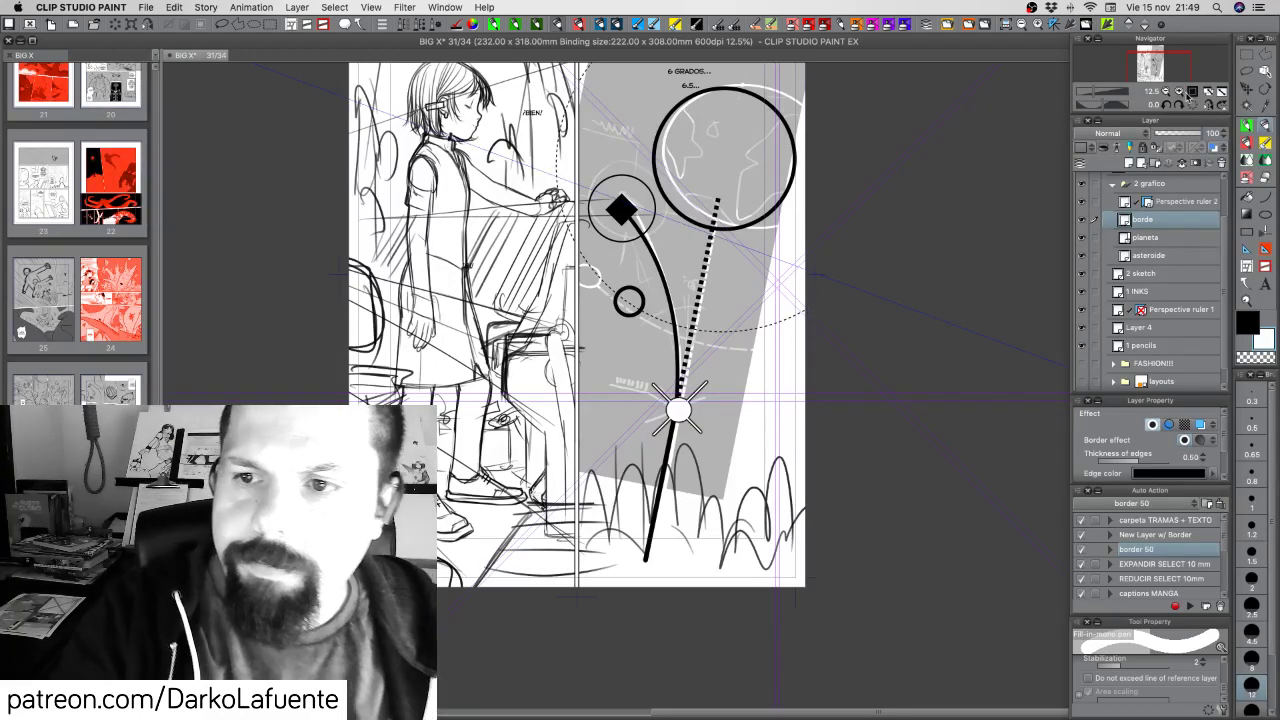
Create a small black triangle beside the burst with a Polyline selection and open it for scaling and rotating
key("super+plus")
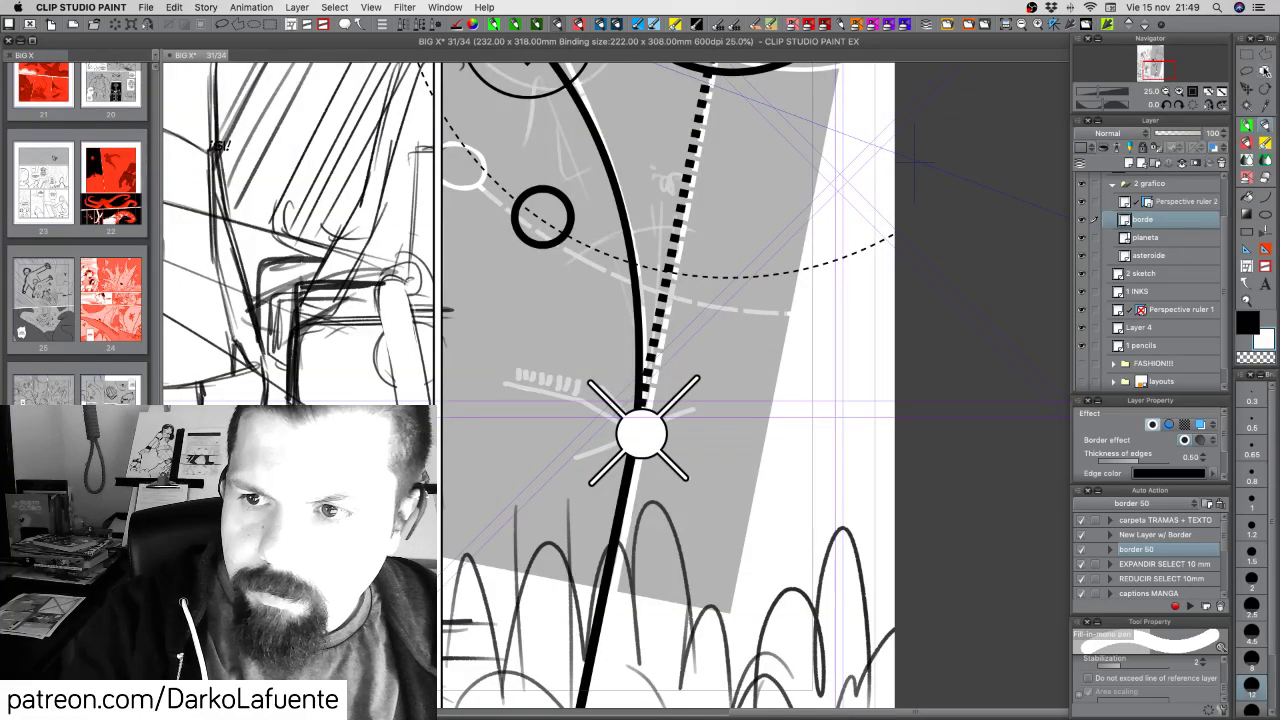
key("m")
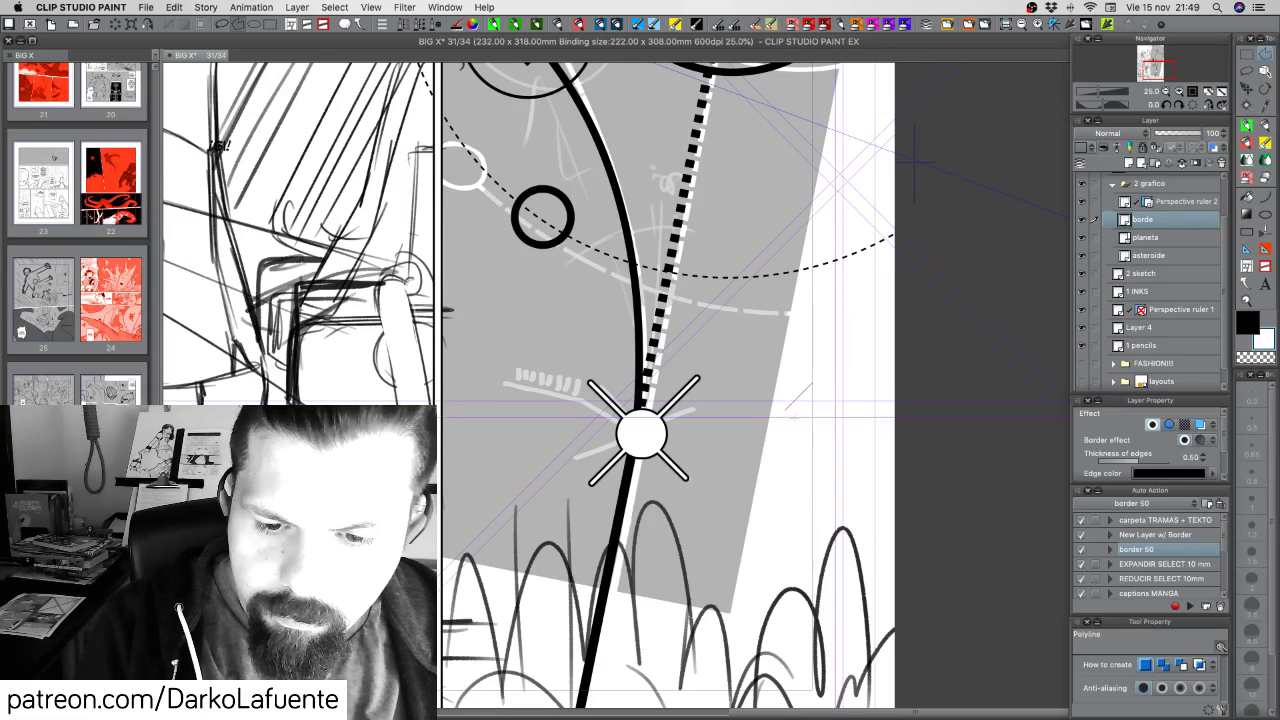
left_click(783, 413)
key("ctrl+t")
Try enlarging the black triangle from its upper edge, undoing both resizes
left_click_drag(808, 386, 808, 338)
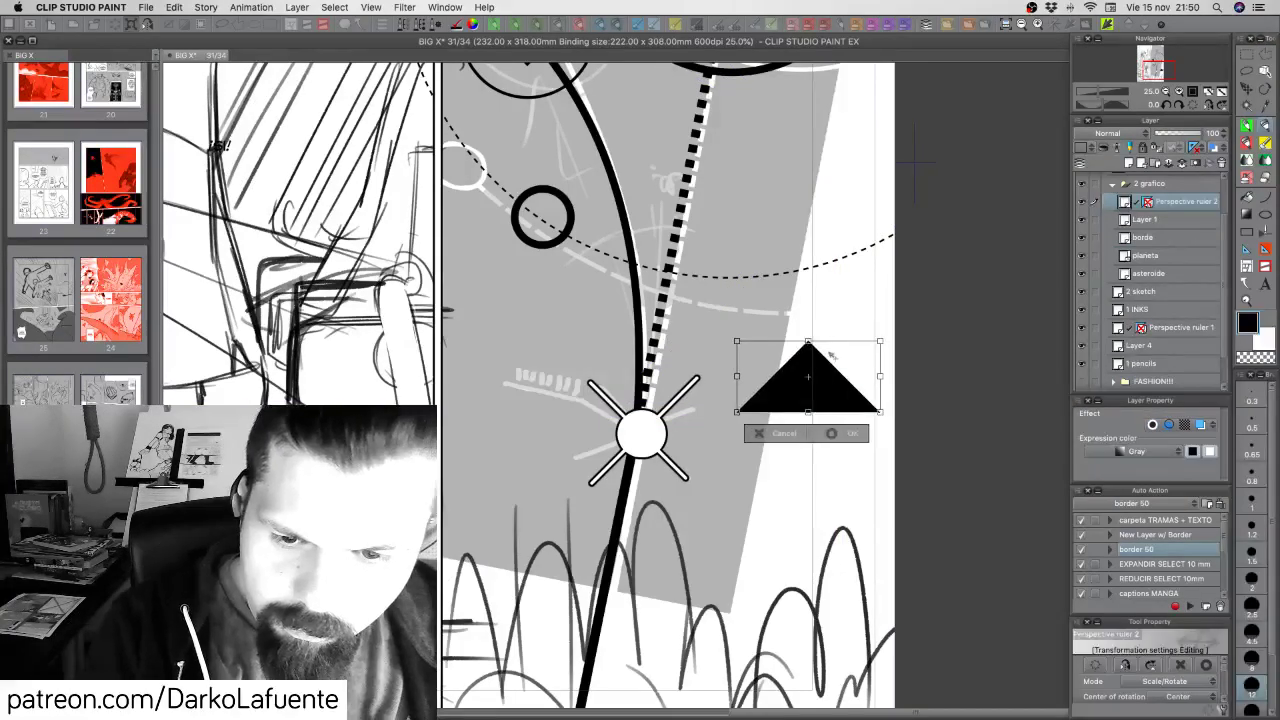
key("ctrl+z")
left_click_drag(808, 385, 808, 357)
key("super+z")
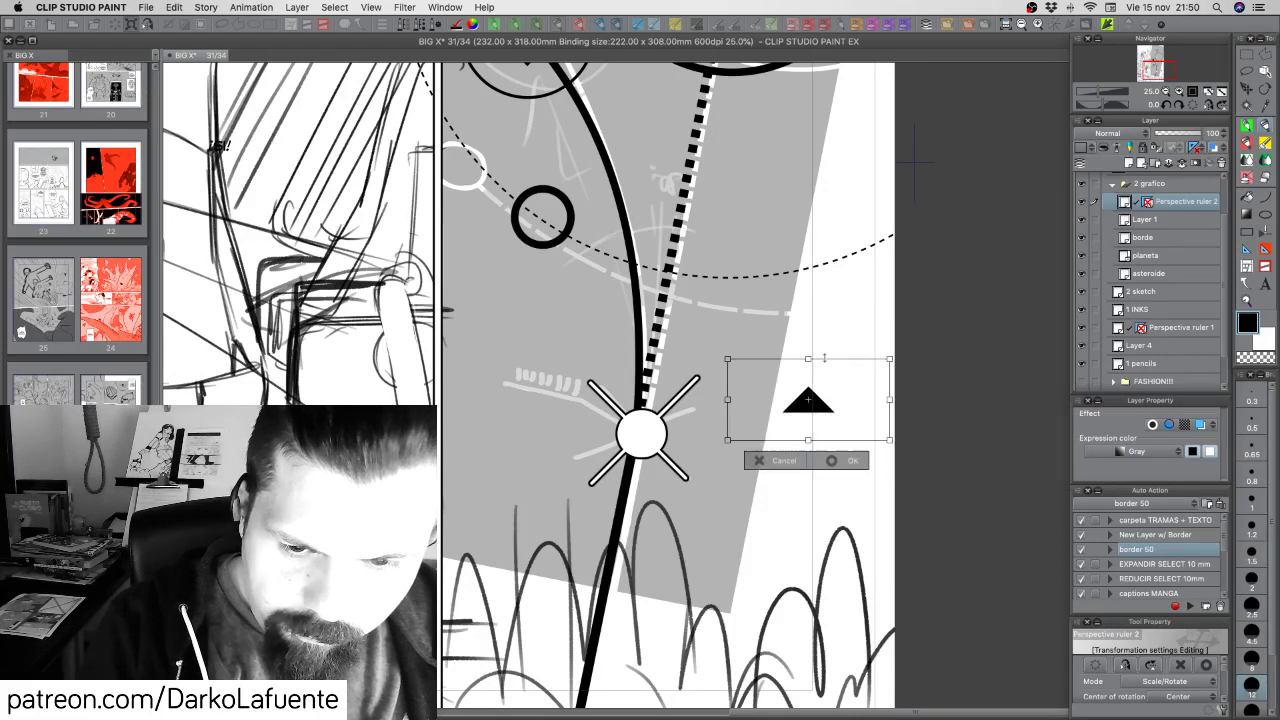
key("super+z")
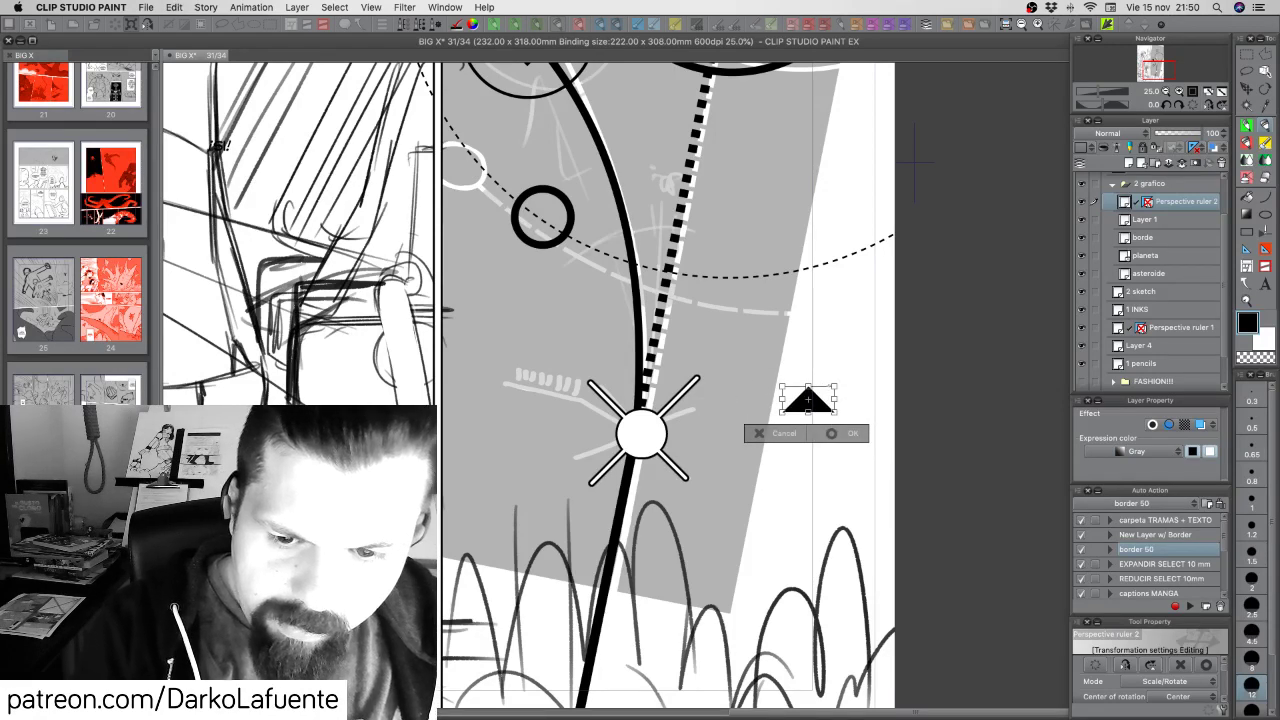
left_click_drag(835, 385, 851, 379)
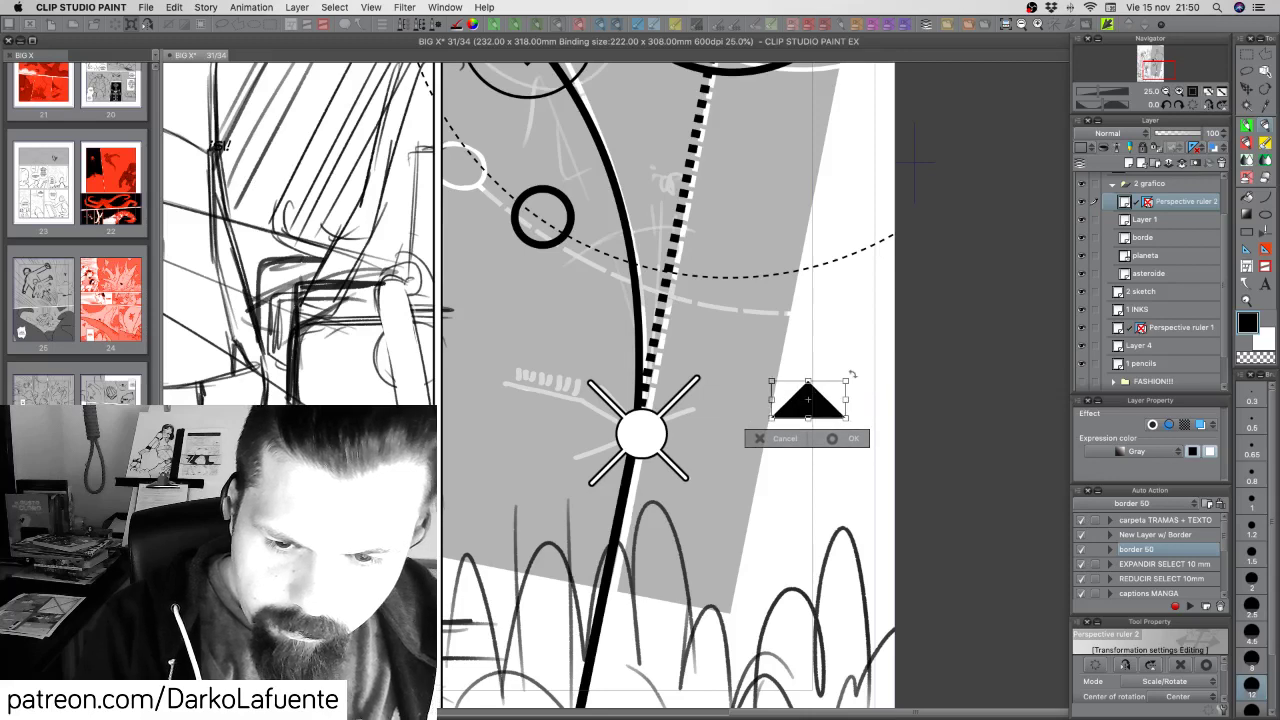
key("super+0")
key("super+z")
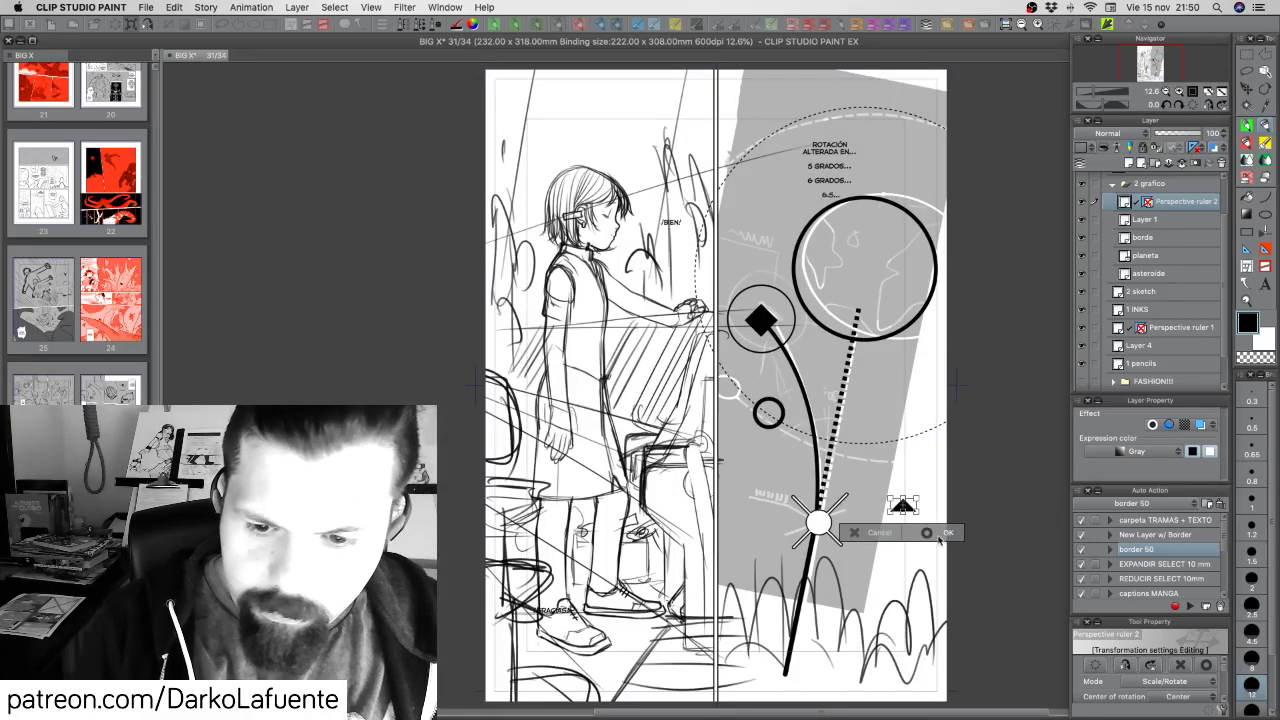
left_click(893, 533)
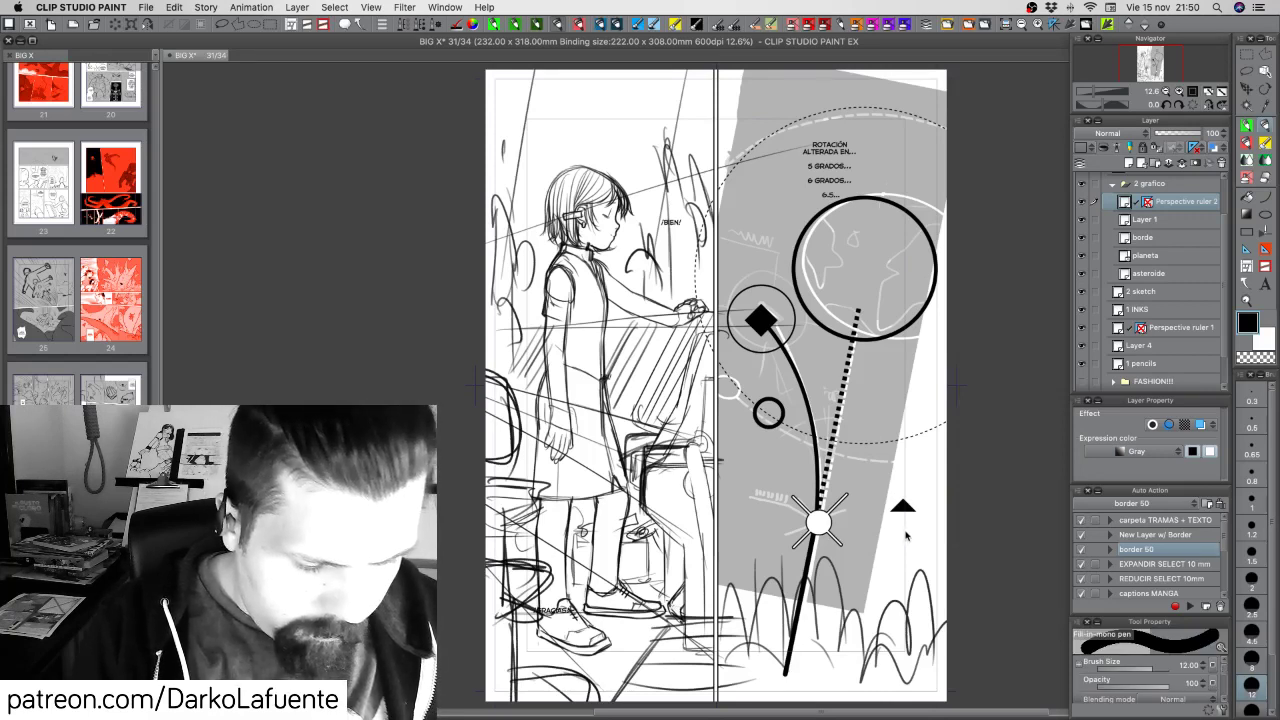
key("super+t")
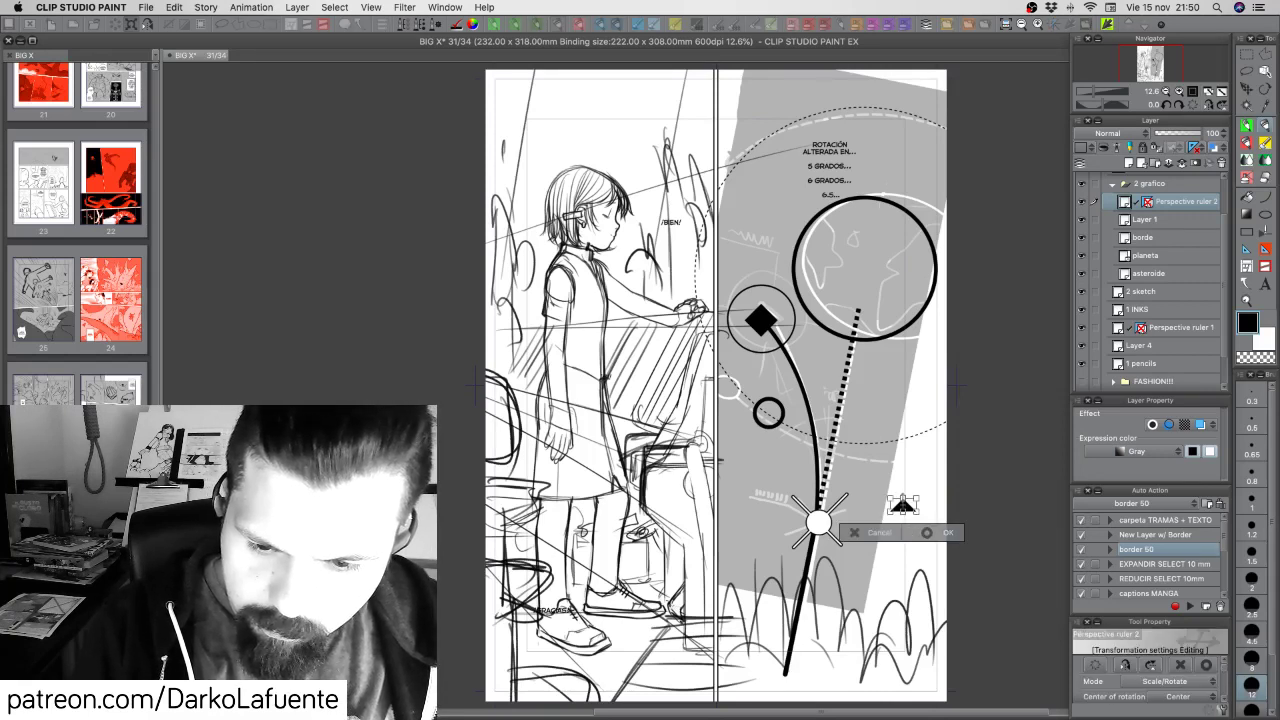
left_click_drag(903, 498, 900, 412)
left_click_drag(1001, 462, 912, 463)
left_click_drag(847, 431, 846, 389)
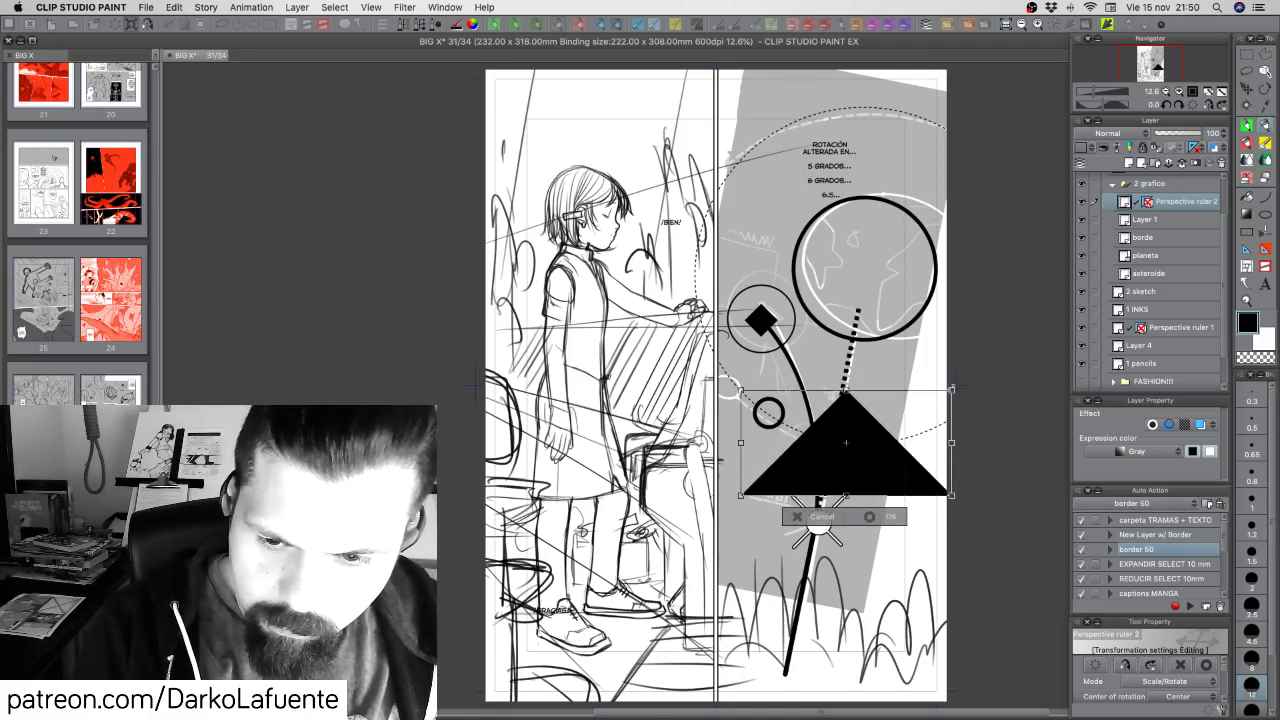
left_click_drag(951, 389, 931, 448)
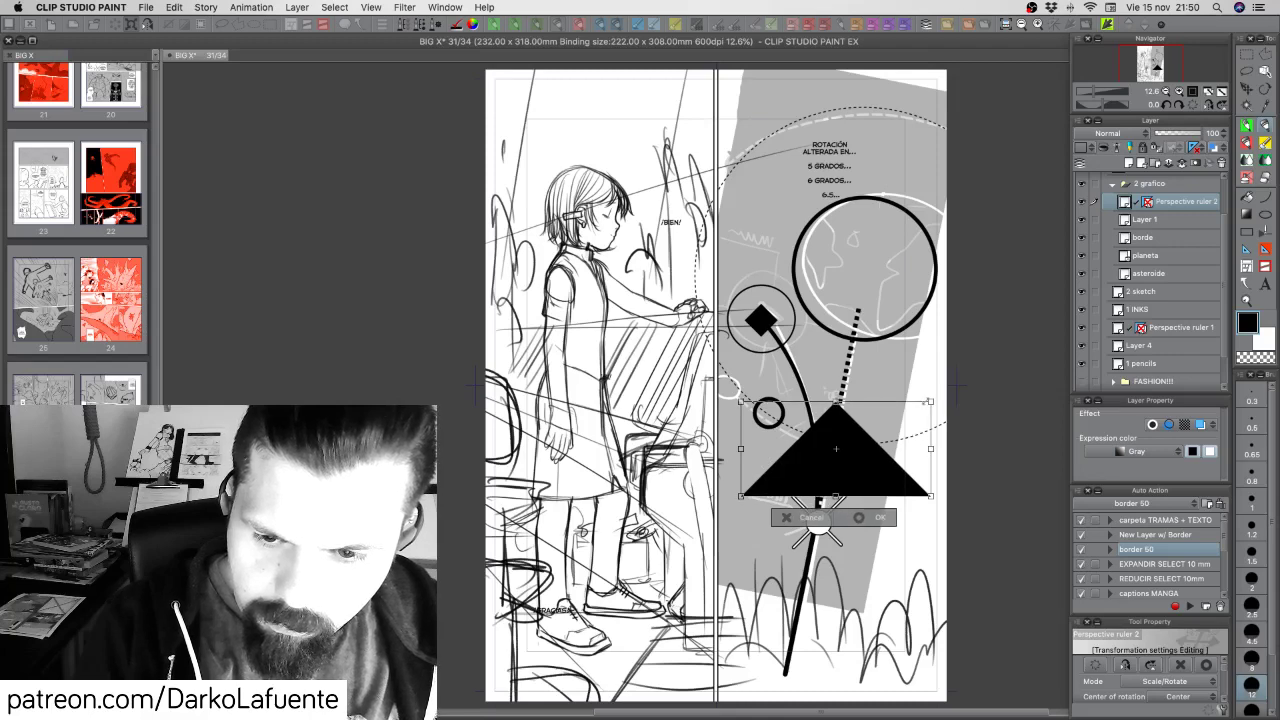
left_click_drag(931, 400, 926, 404)
left_click(808, 517)
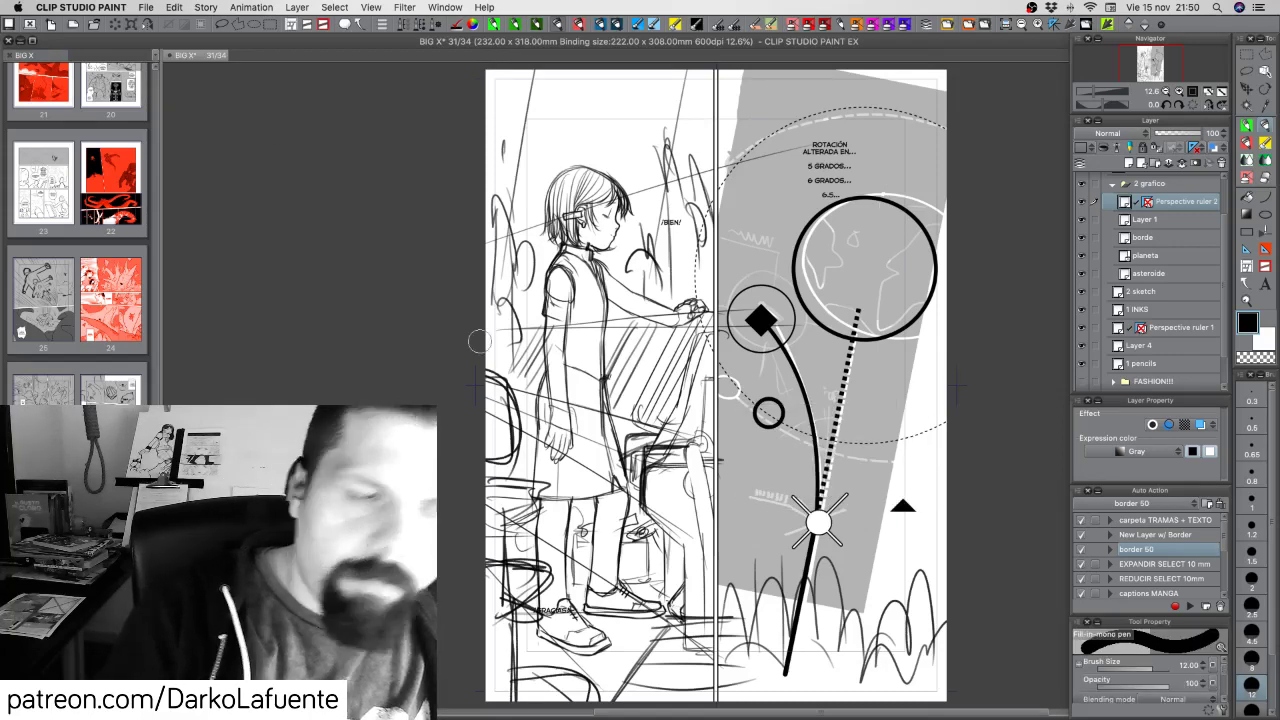
Distort the black triangle beside the grey panel into a tall, narrow spike
left_click(175, 7)
left_click(184, 23)
left_click(174, 6)
left_click(184, 23)
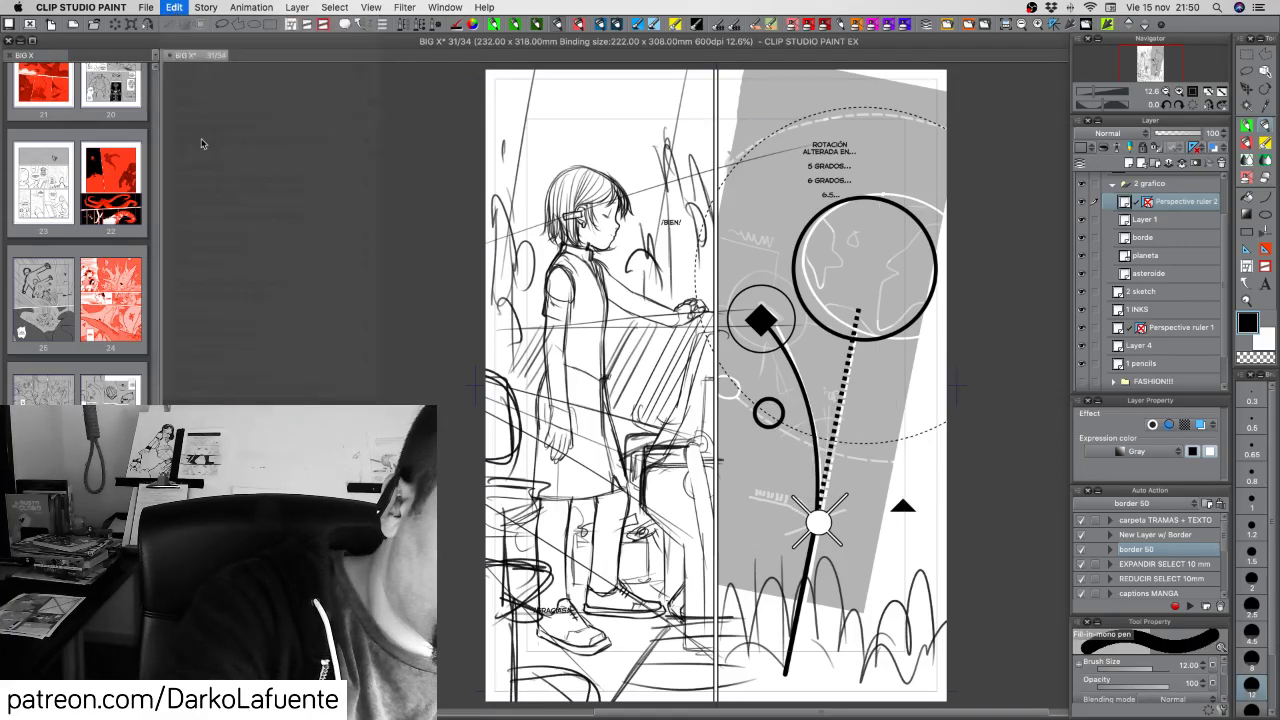
left_click(176, 8)
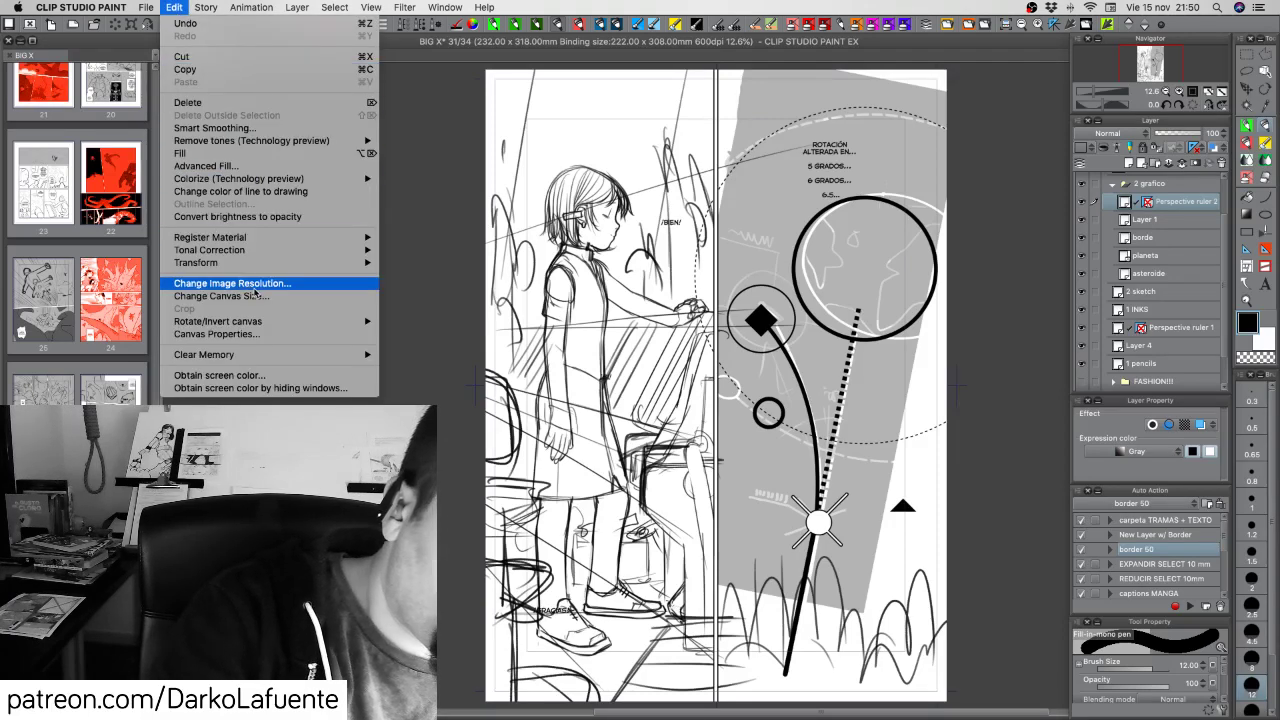
mouse_move(258, 262)
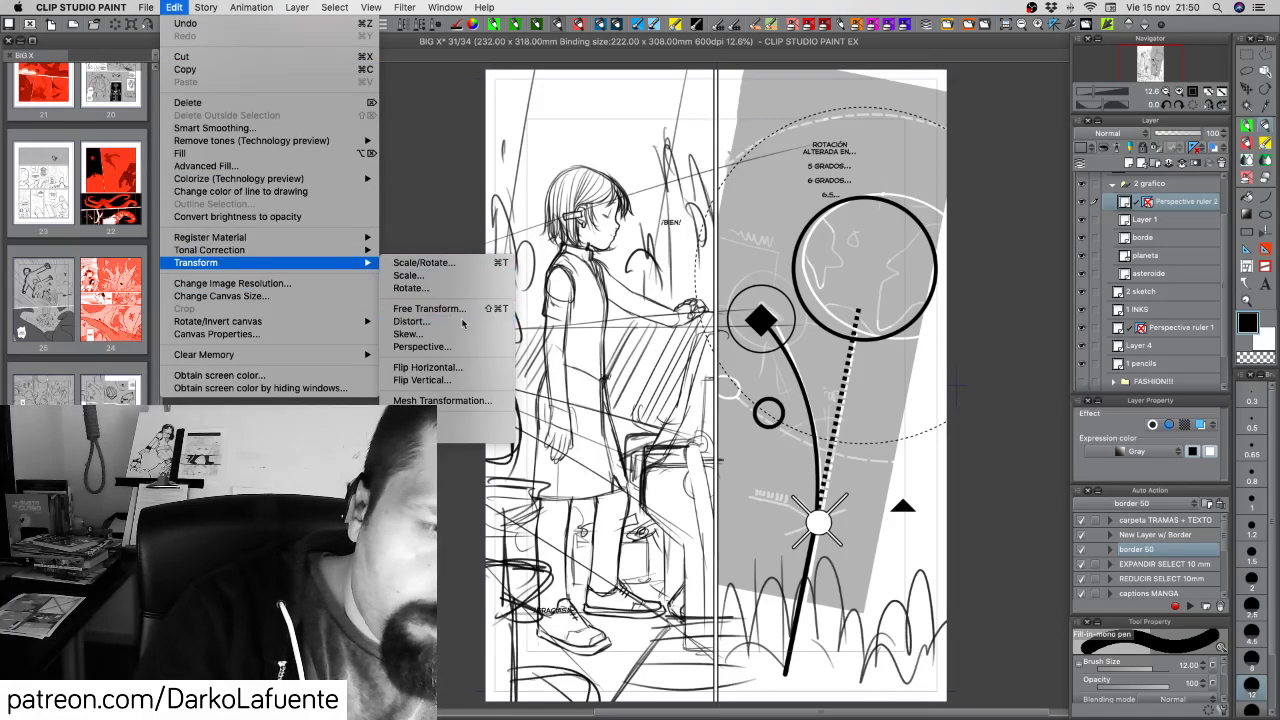
left_click(462, 320)
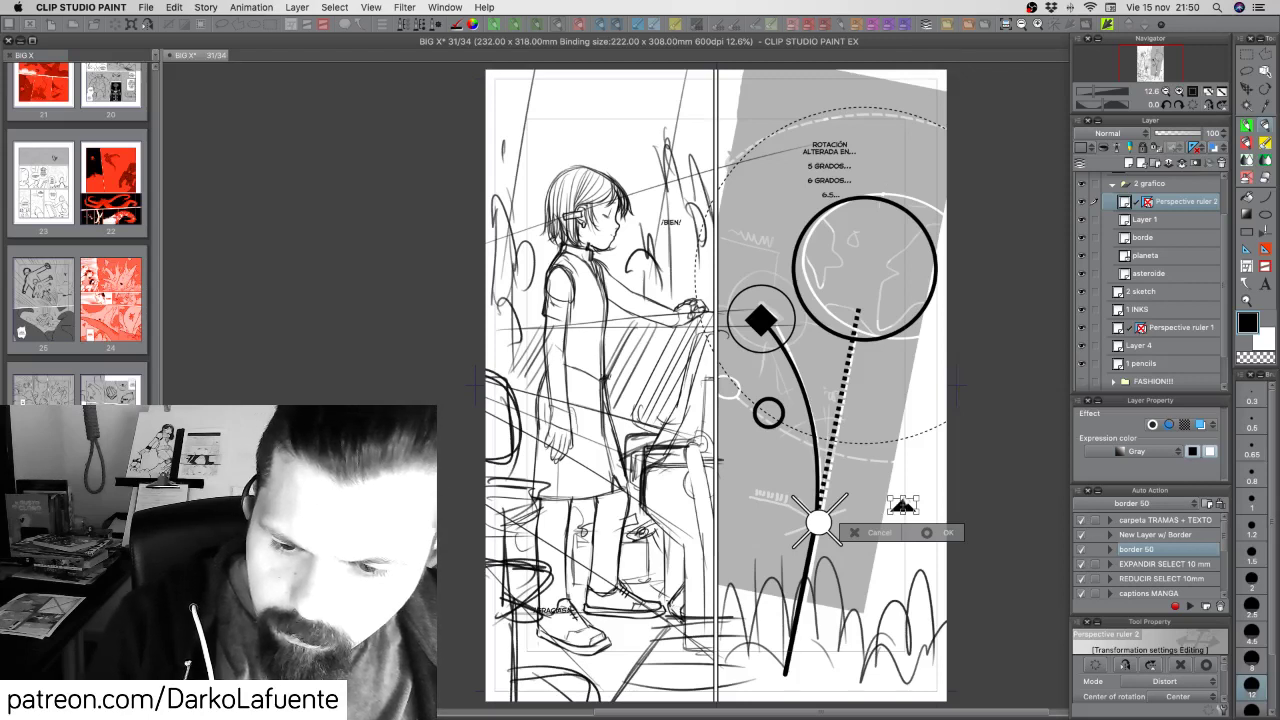
left_click_drag(905, 468, 917, 455)
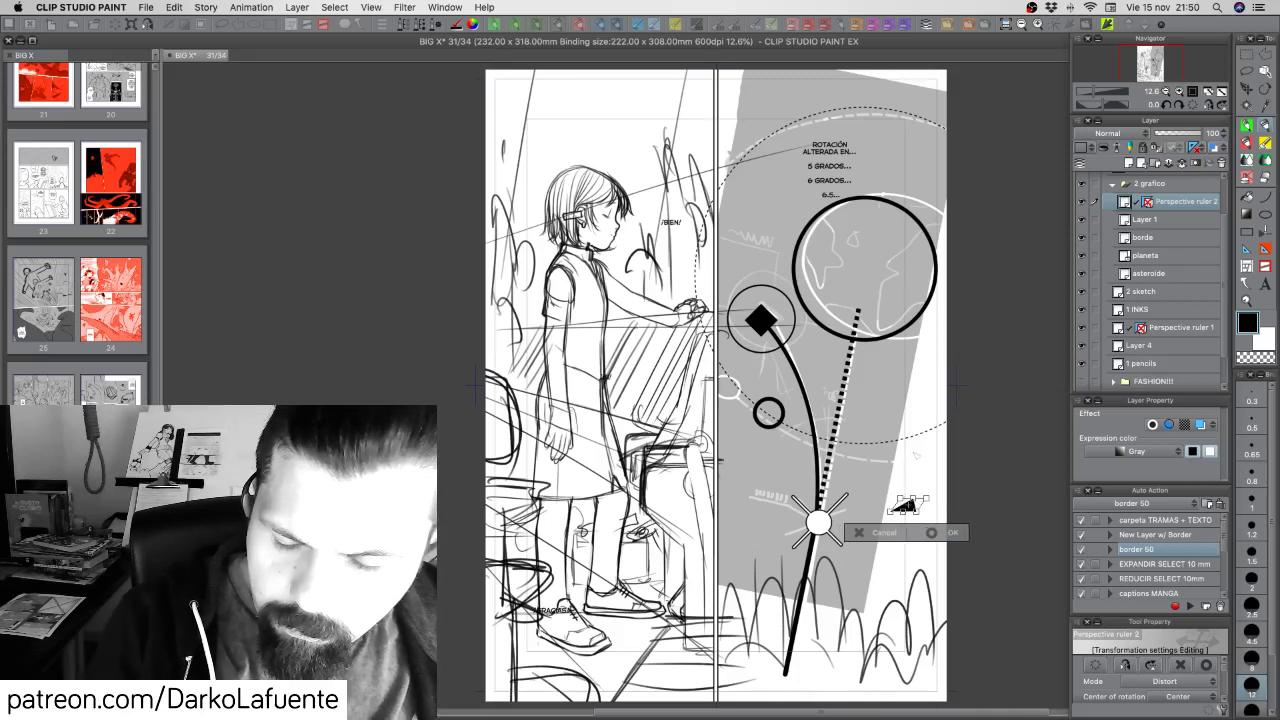
left_click_drag(903, 512, 869, 514)
key("super+z")
key("super+z")
key("super+z")
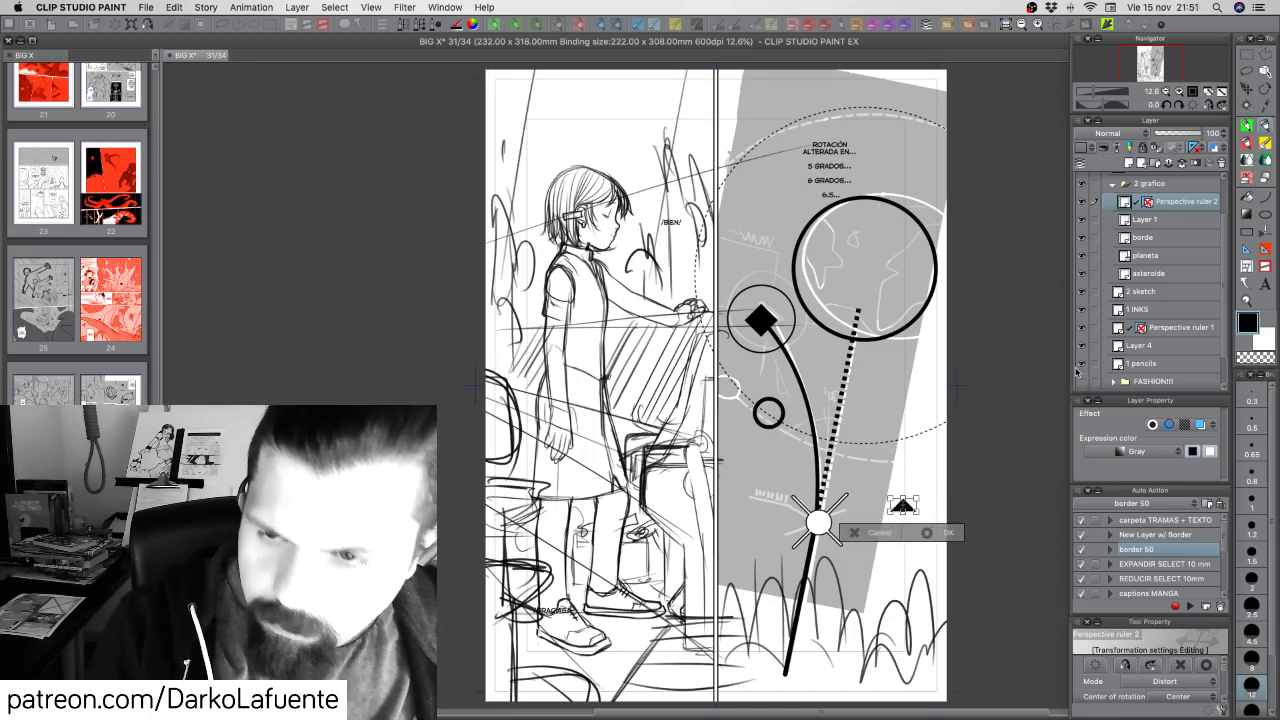
left_click_drag(916, 512, 903, 445)
key("super+z")
left_click(950, 533)
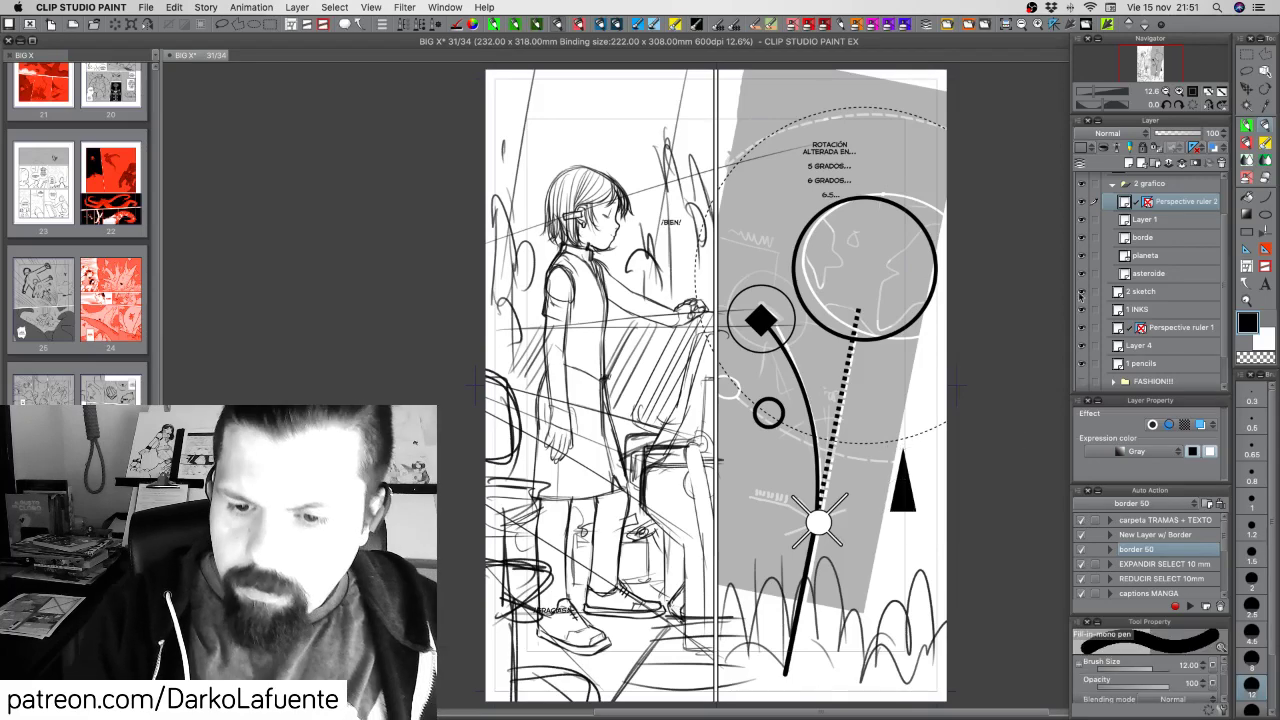
Move the black spike onto the grey area, just to the right of the thick dotted line
key("super+plus")
scroll(988, 445, "right", 5)
scroll(760, 430, "down", 2)
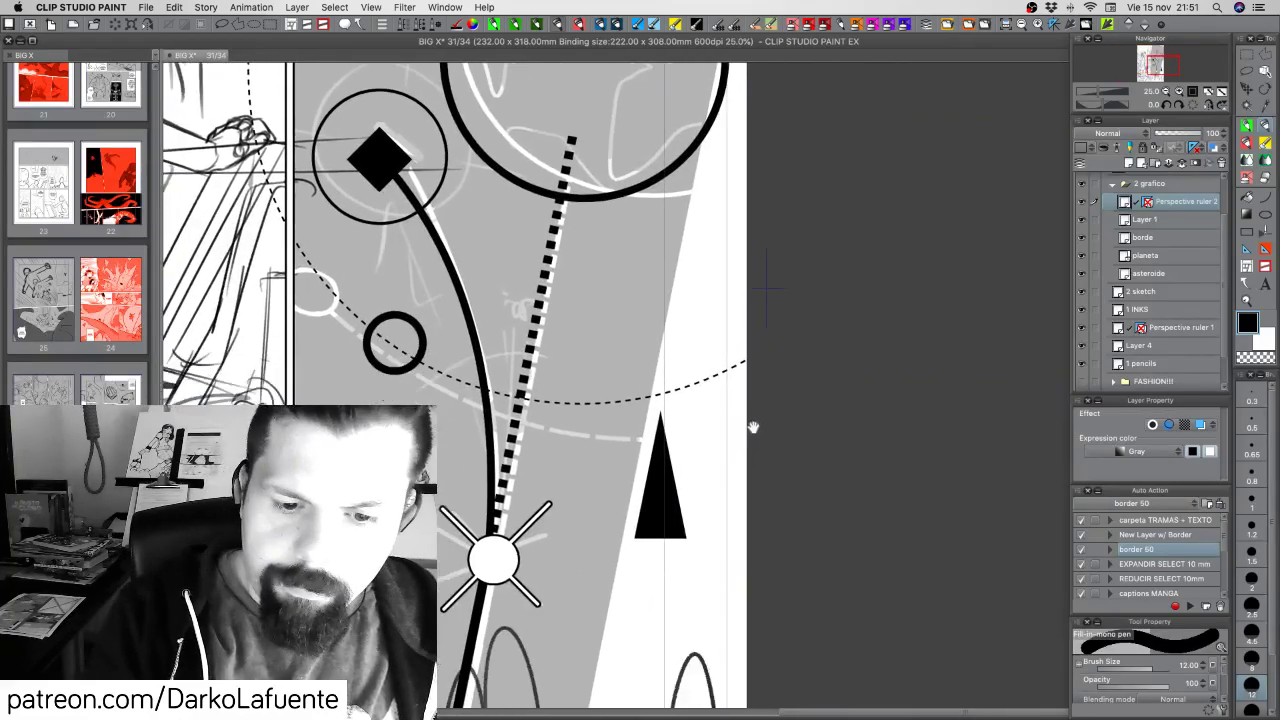
left_click(1252, 91)
left_click_drag(662, 476, 562, 398)
left_click_drag(615, 445, 783, 511)
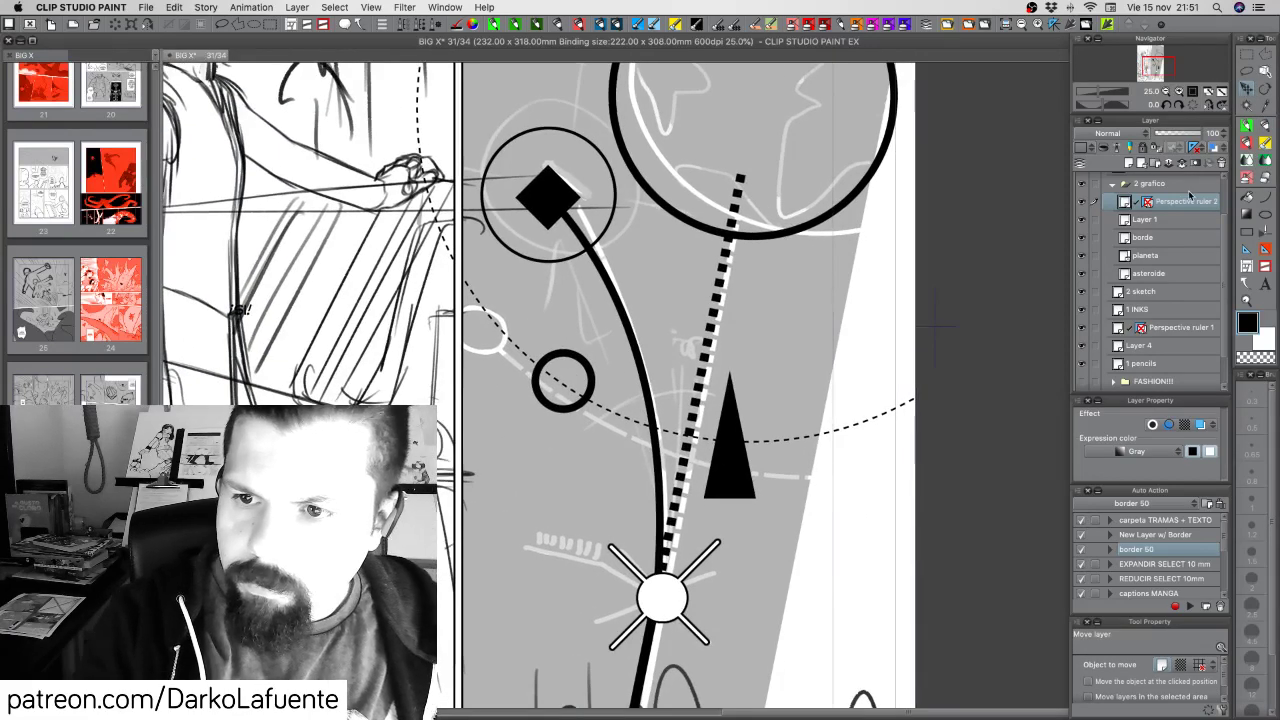
Move the Perspective ruler 2 layer out of the 2 grafico folder, placing it directly above the folder
left_click(1082, 203)
left_click(1082, 203)
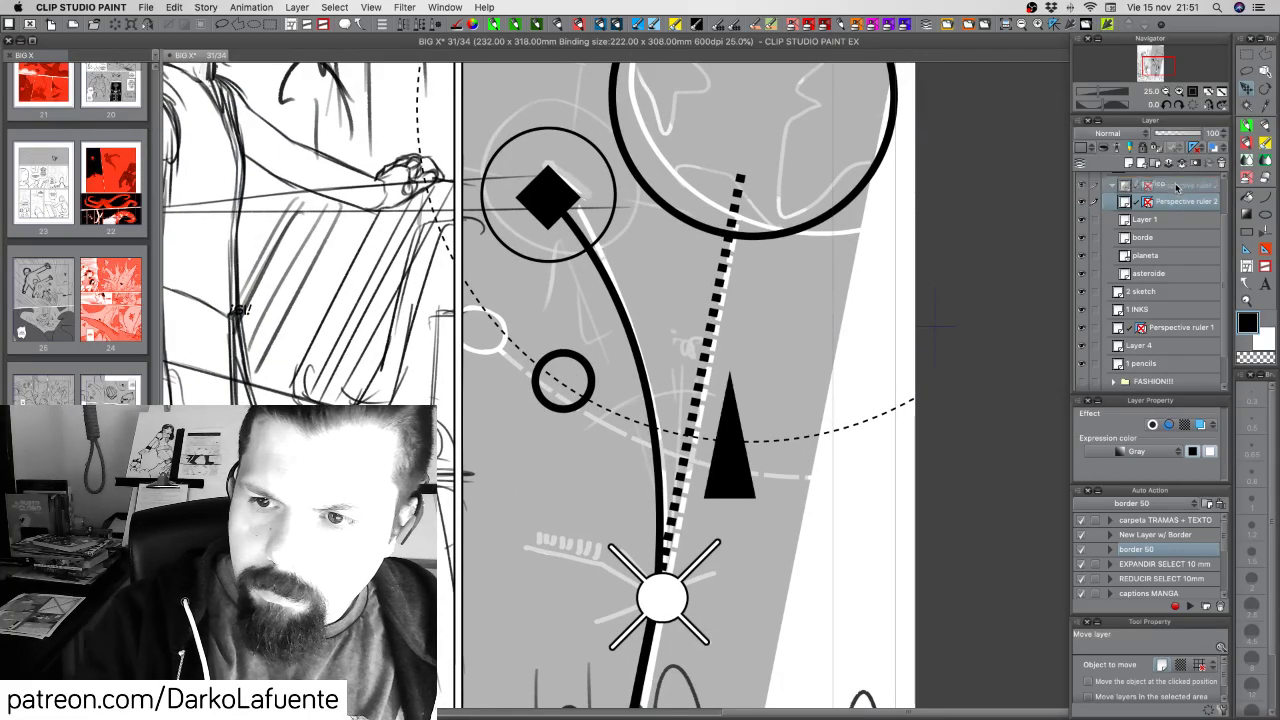
left_click_drag(1176, 203, 1150, 237)
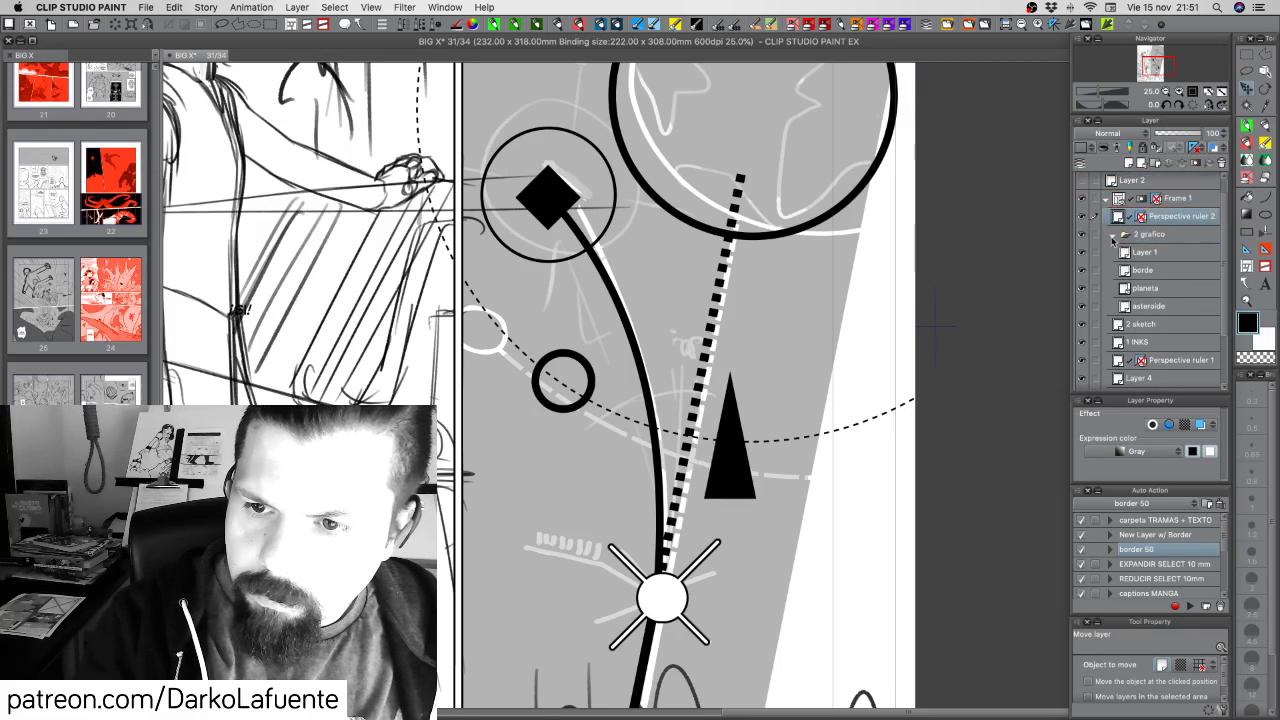
Collapse and hide the 2 grafico folder, and hide the 2 sketch layer
left_click(1113, 236)
left_click(1081, 237)
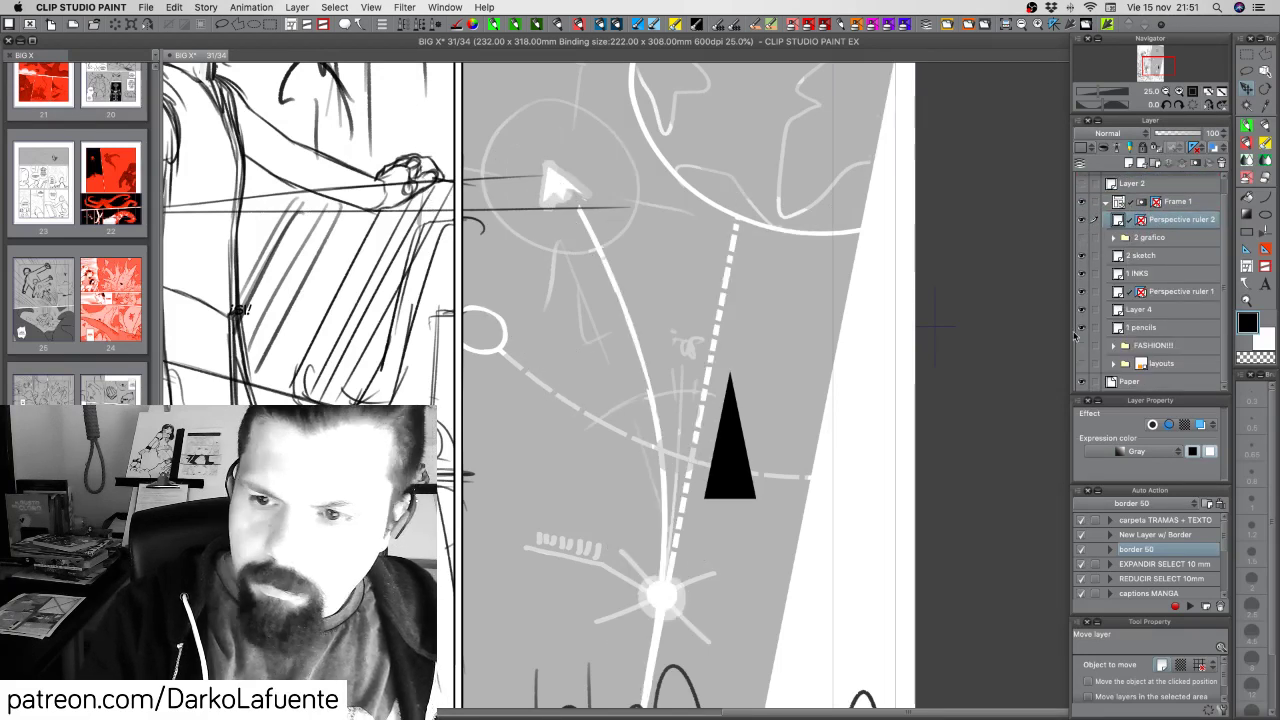
left_click(1081, 255)
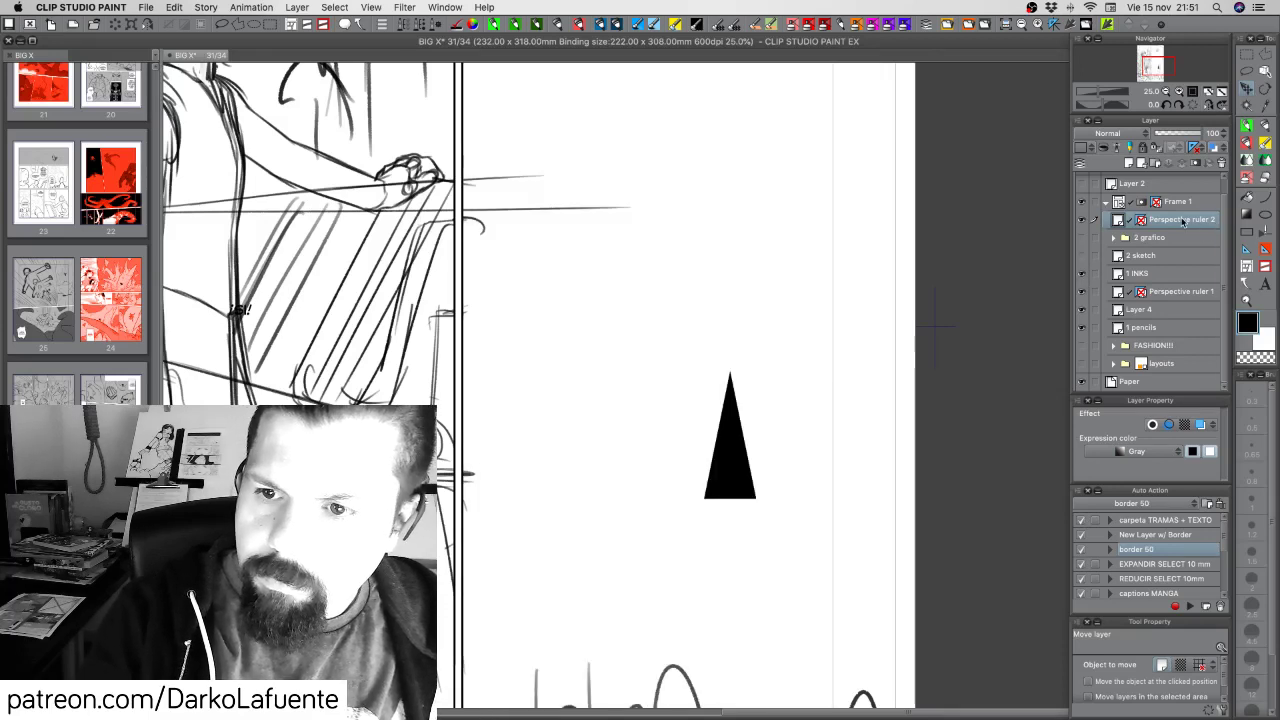
Shift the black spike up and to the left, and duplicate it onto a new layer
left_click_drag(737, 434, 690, 370)
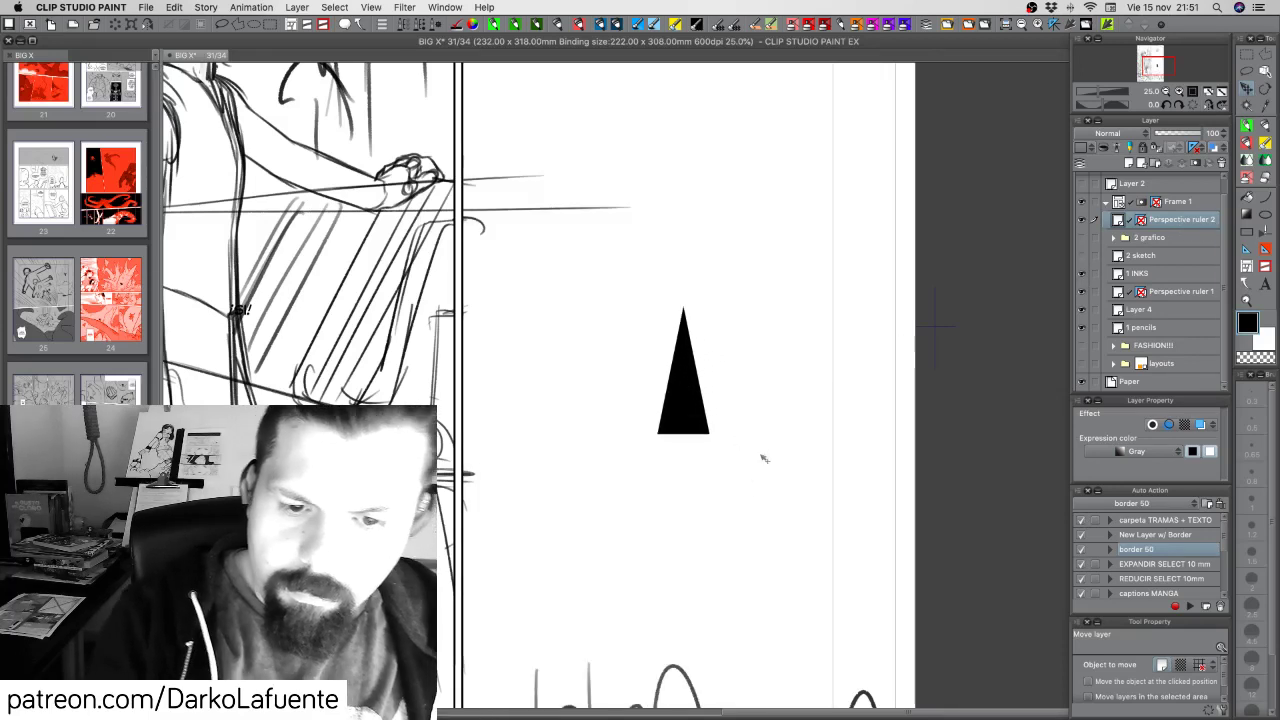
key("super+a")
key("super+c")
key("super+v")
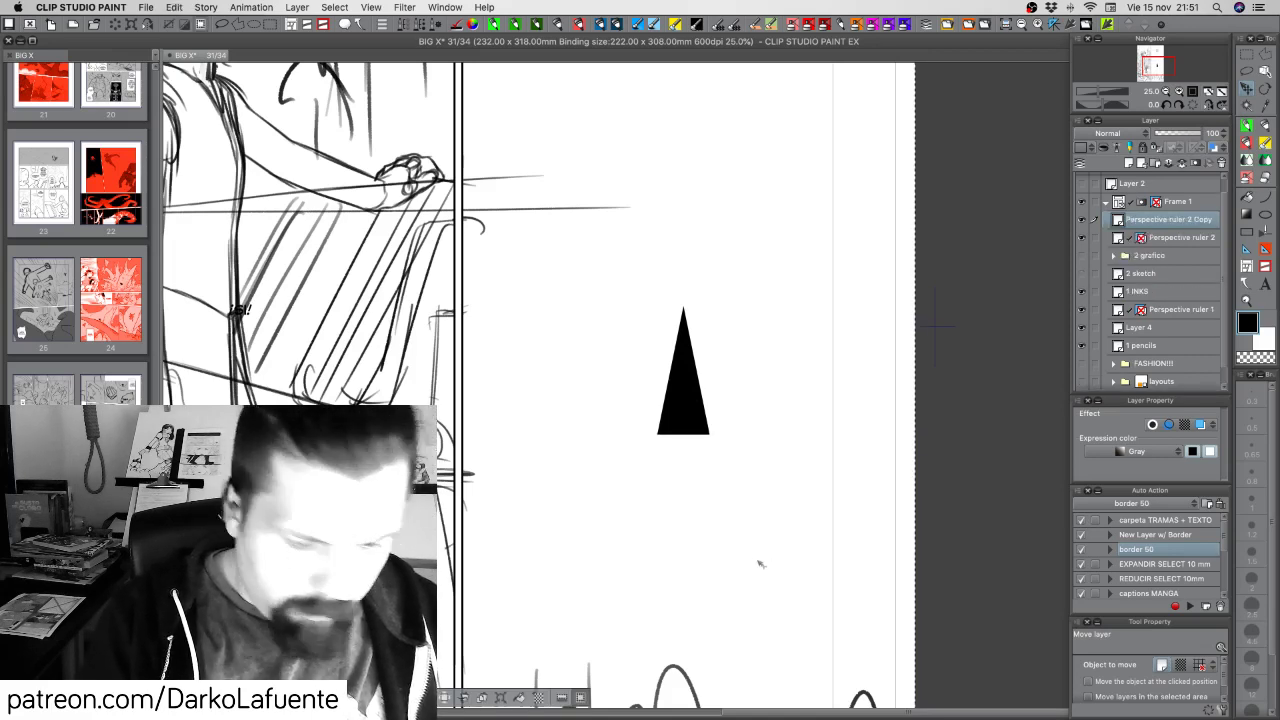
key("ctrl+t")
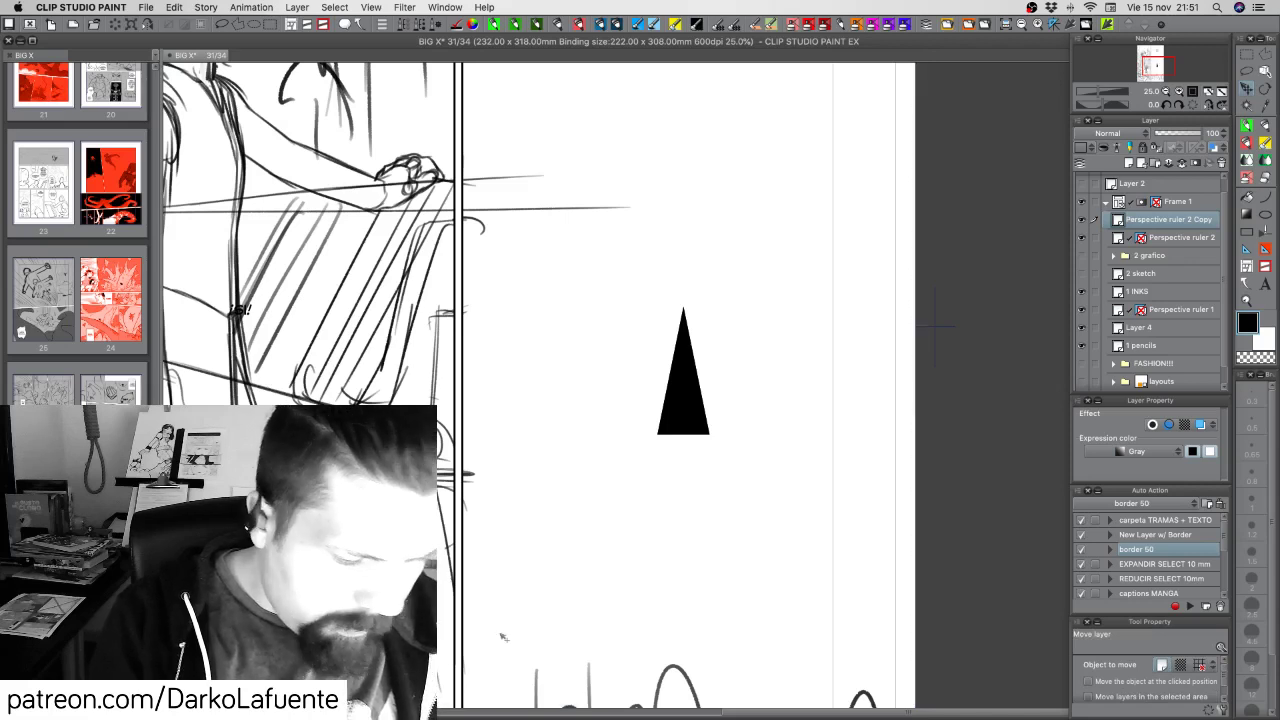
left_click_drag(723, 301, 740, 325)
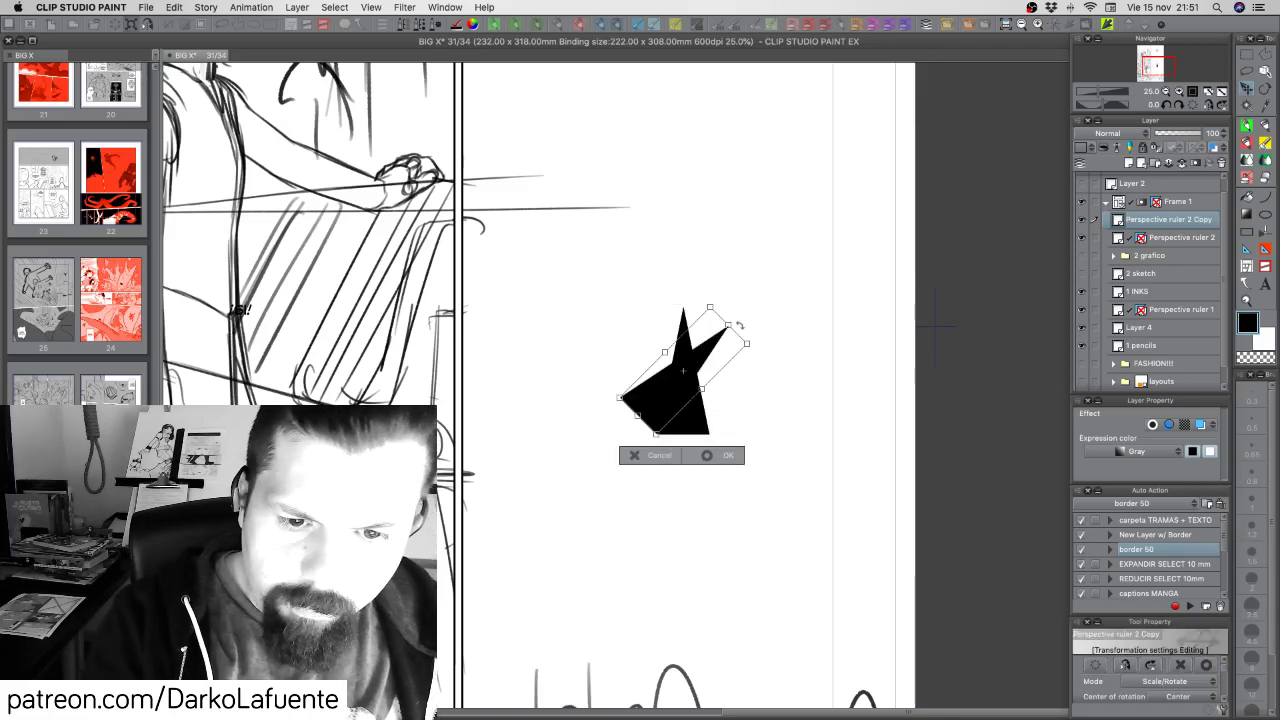
key("ctrl+z")
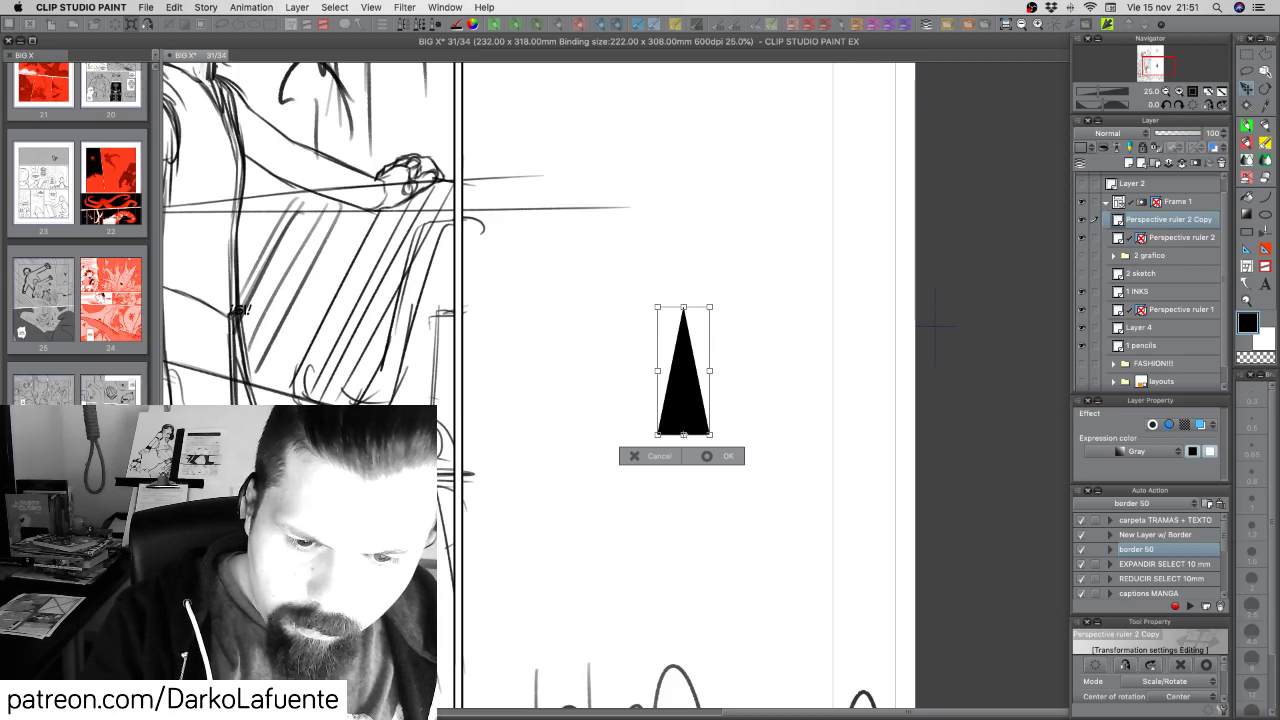
left_click_drag(684, 436, 684, 435)
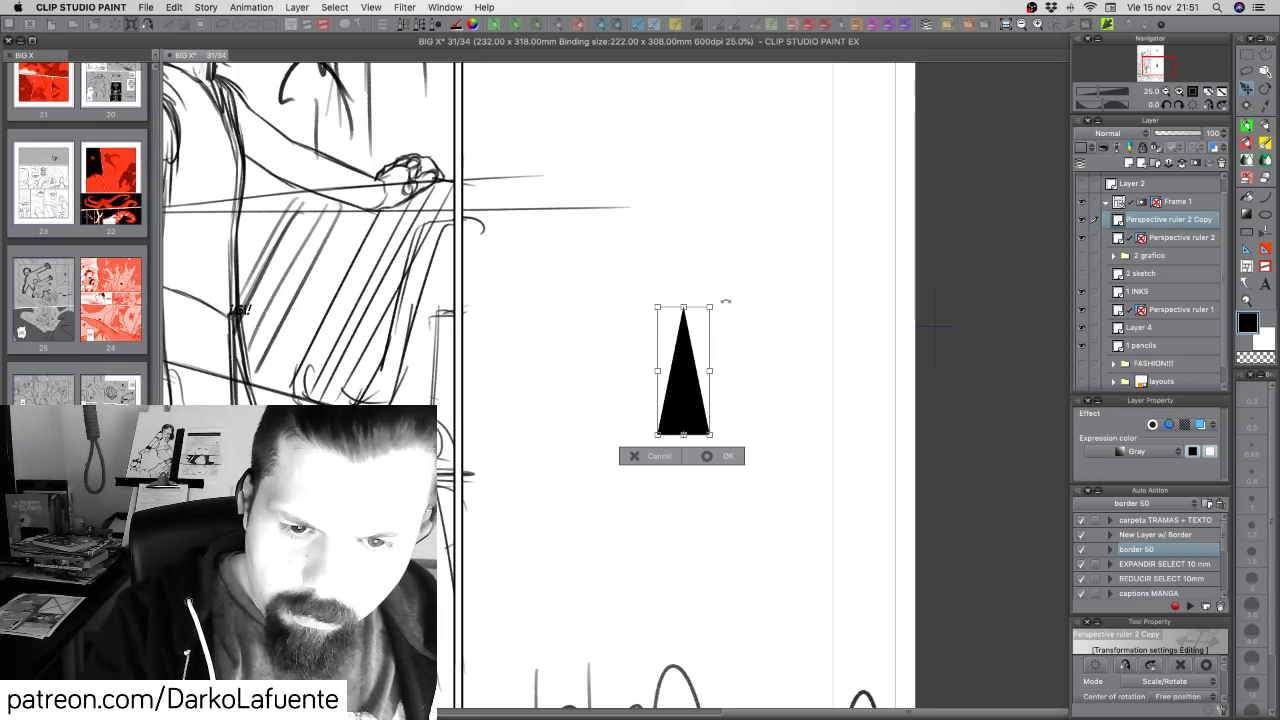
left_click_drag(726, 301, 767, 334)
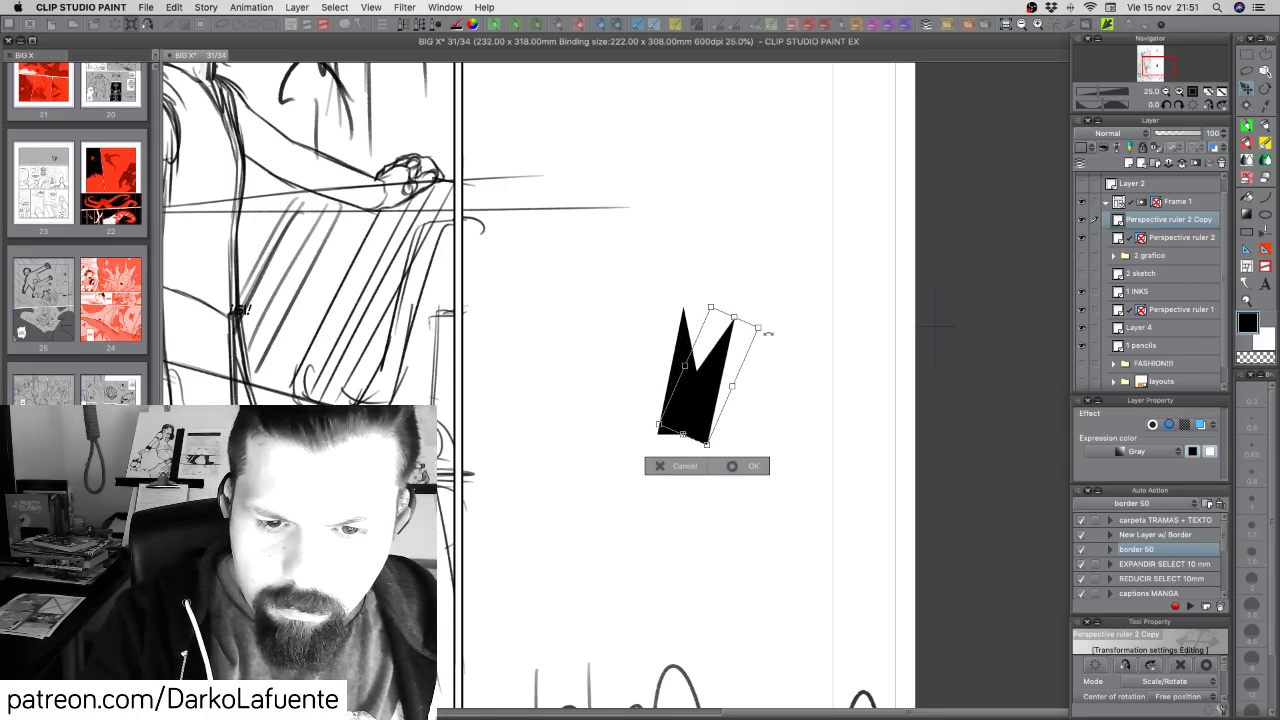
left_click_drag(767, 333, 768, 334)
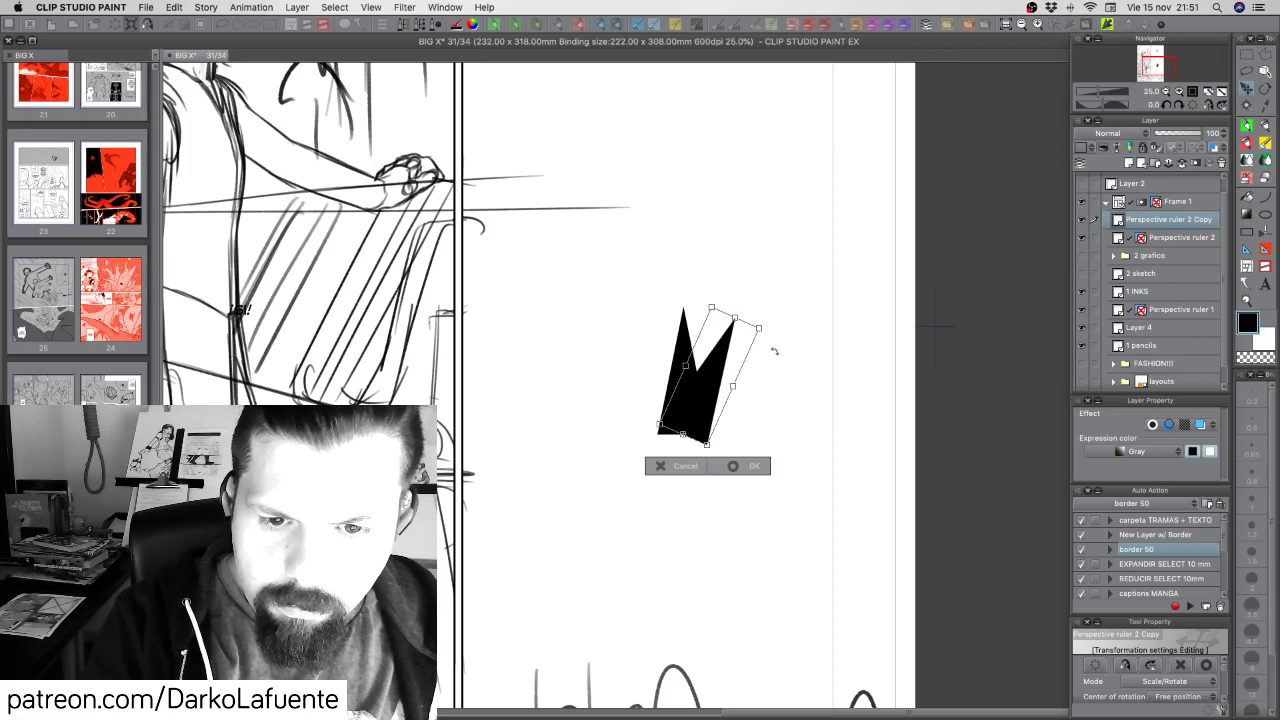
left_click(693, 469)
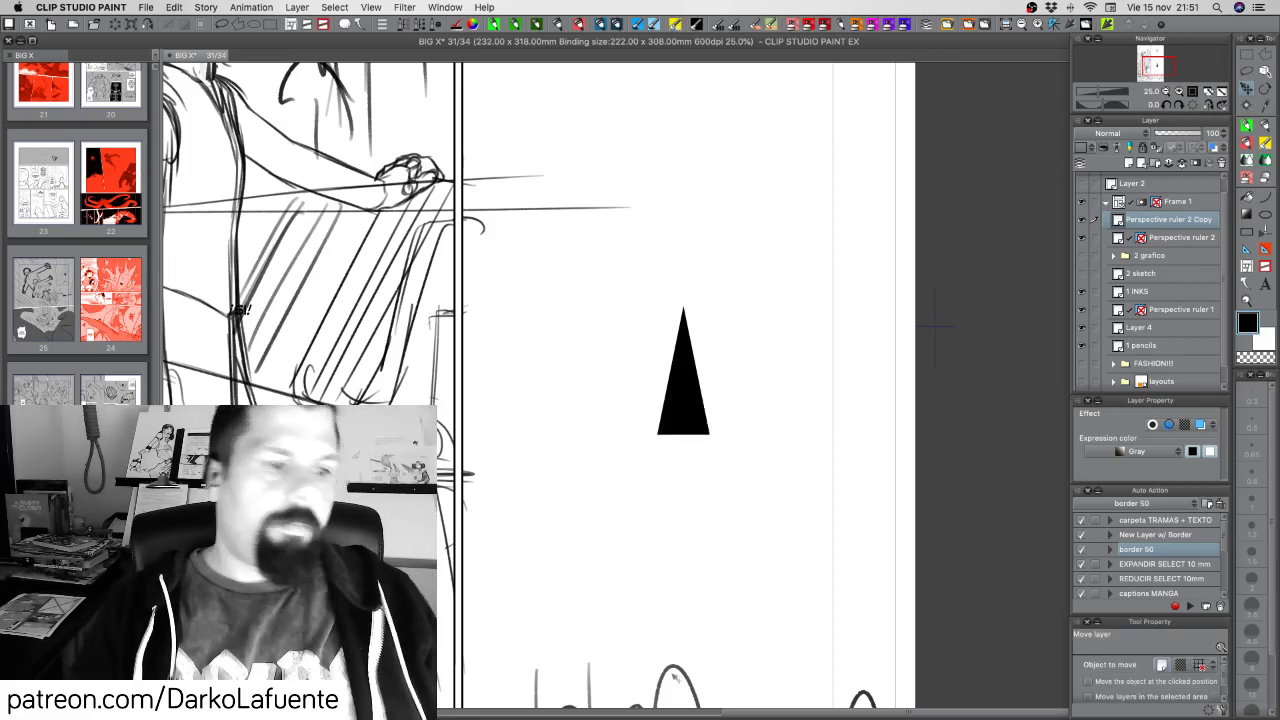
Delete the duplicated spike layer and remove the original spike from the Perspective ruler 2 layer
left_click(1221, 163)
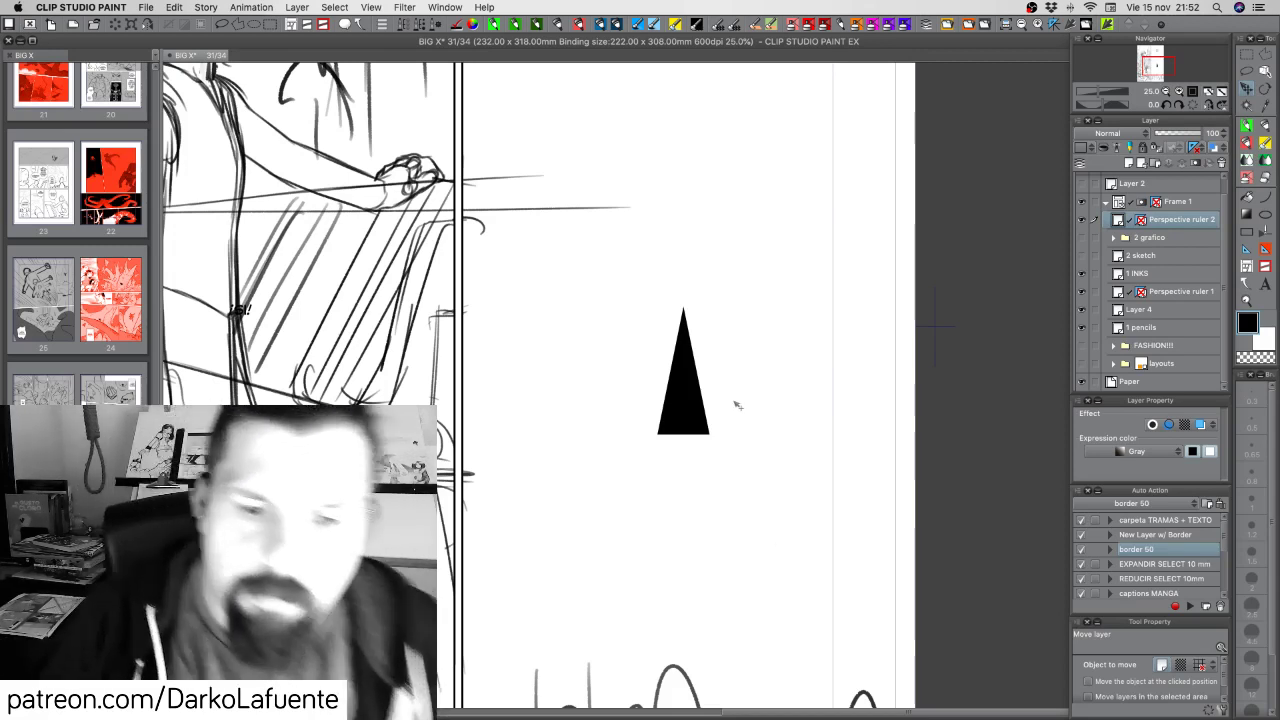
key("super+z")
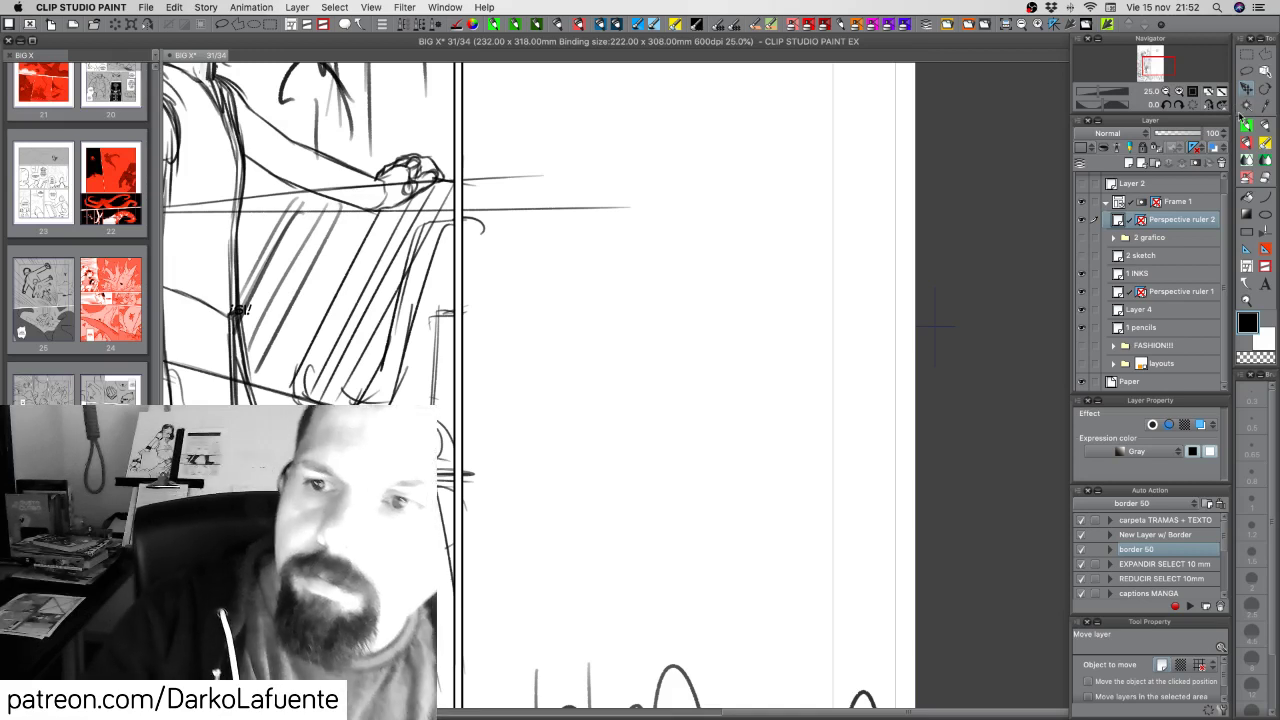
Outline a three-pointed spiky shape with the Polyline selection, trim the sliver outside its vertical edge, and fill it with black
key("u")
left_click(680, 336)
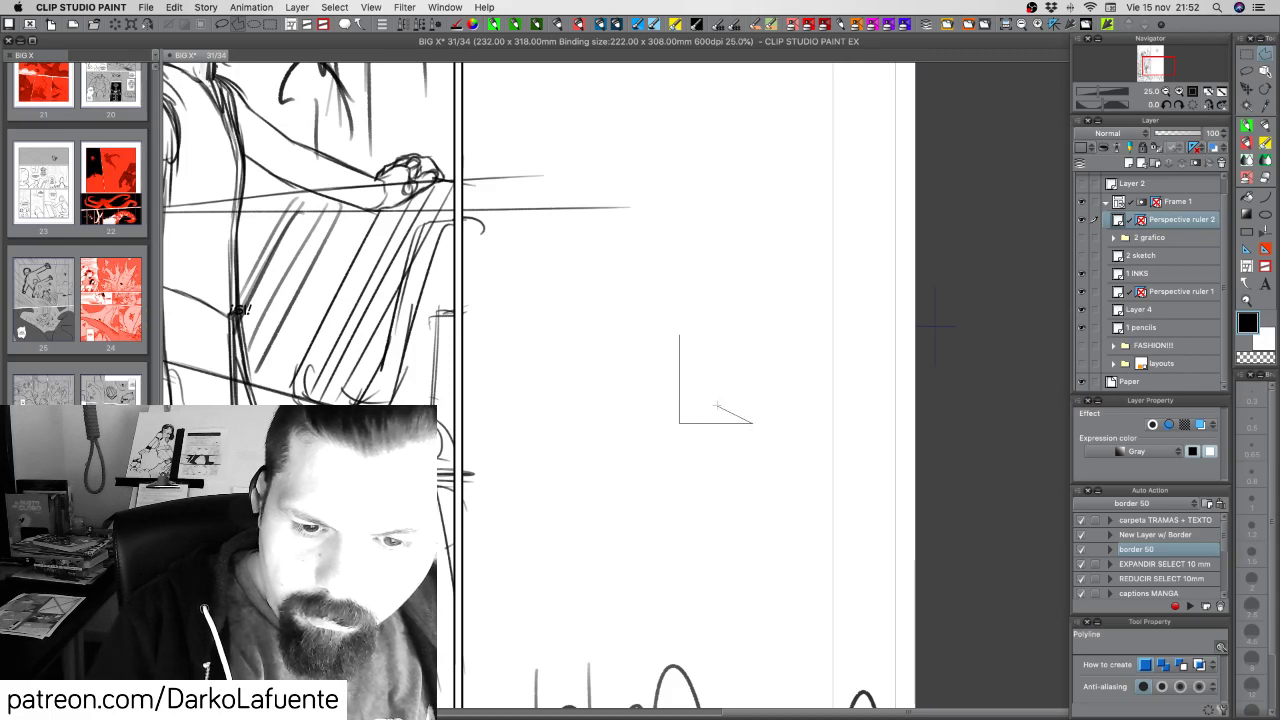
left_click(741, 357)
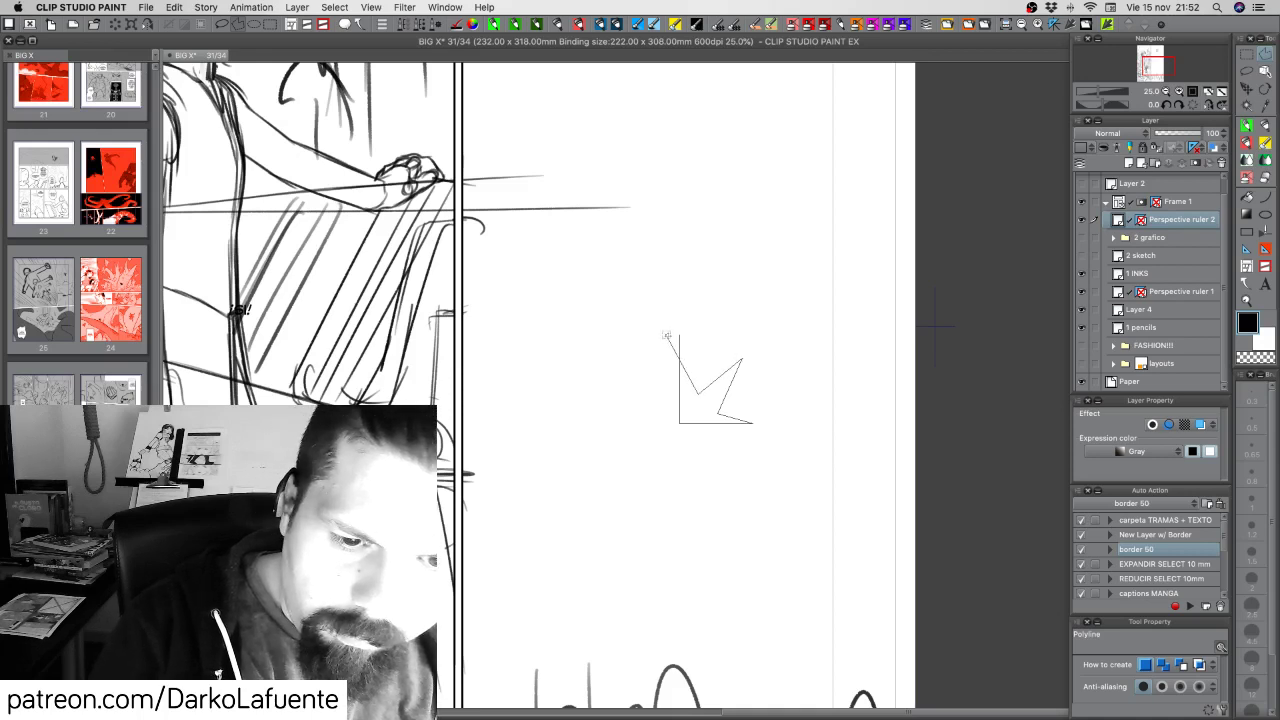
left_click(667, 336)
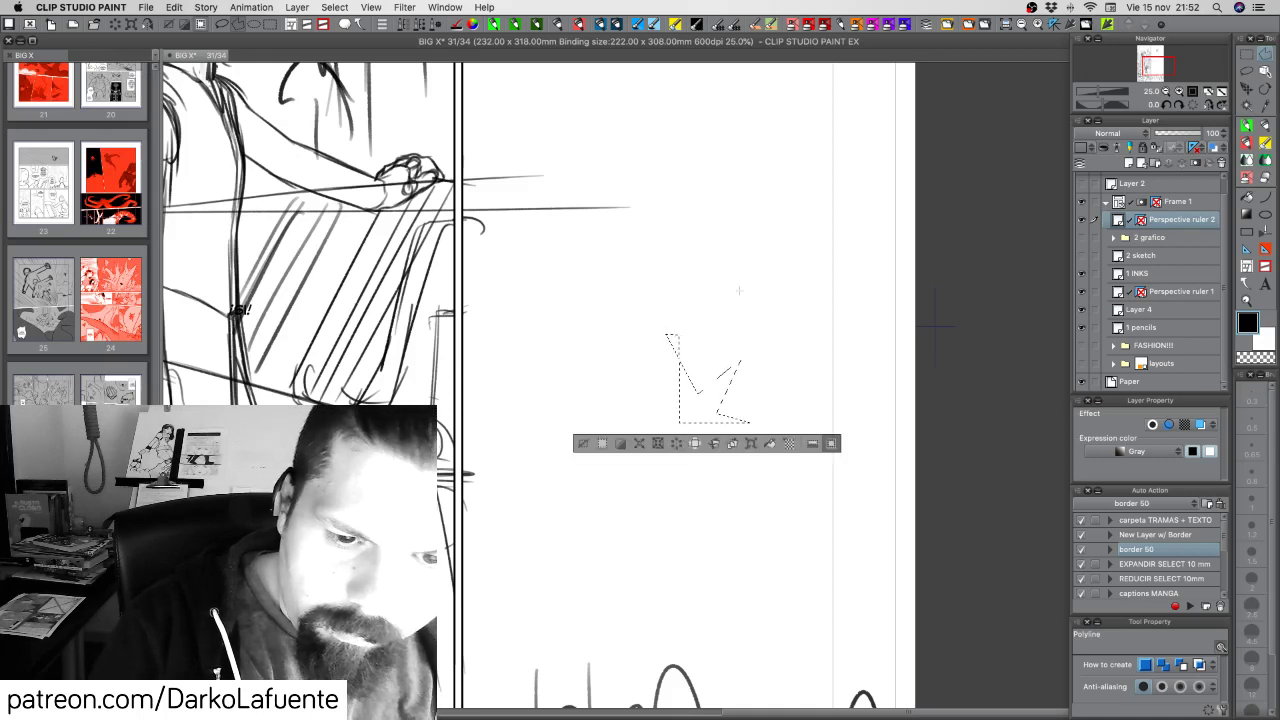
left_click(692, 350)
double_click(648, 320)
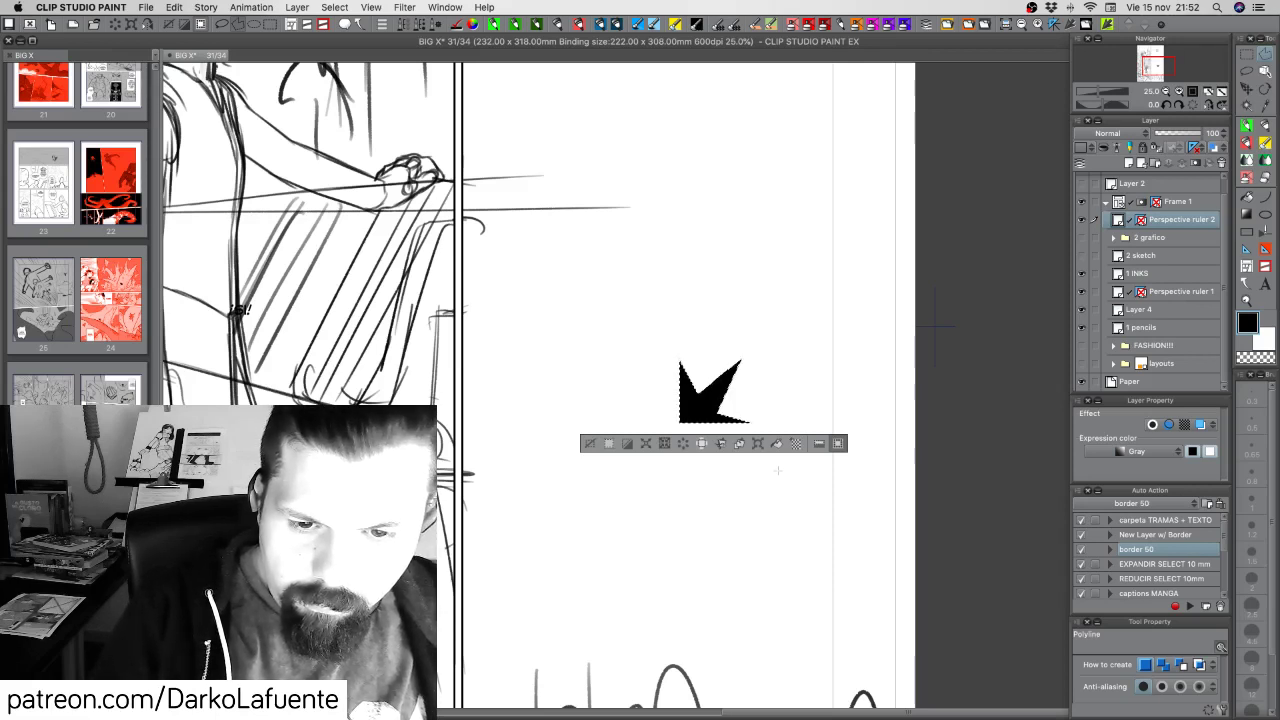
Duplicate the black spiky shape onto a new layer, rotate it a quarter turn clockwise, and place it directly below the original
key("super+c")
key("super+v")
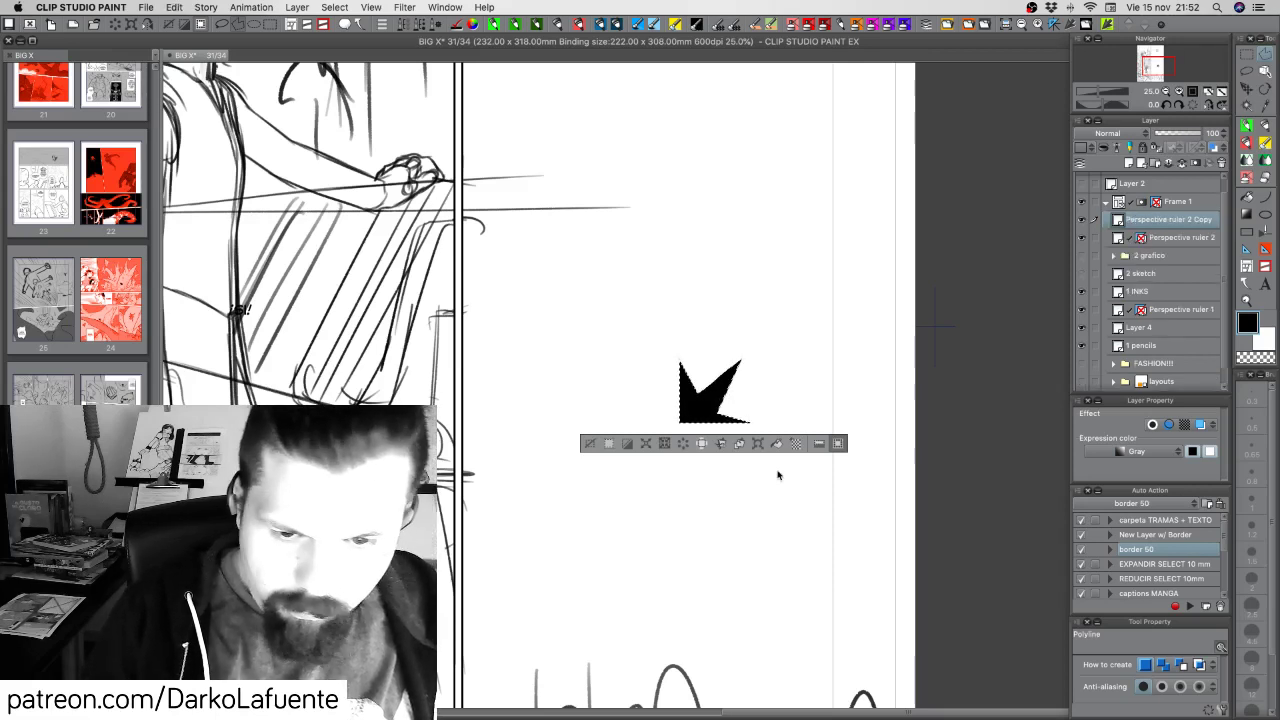
key("super+t")
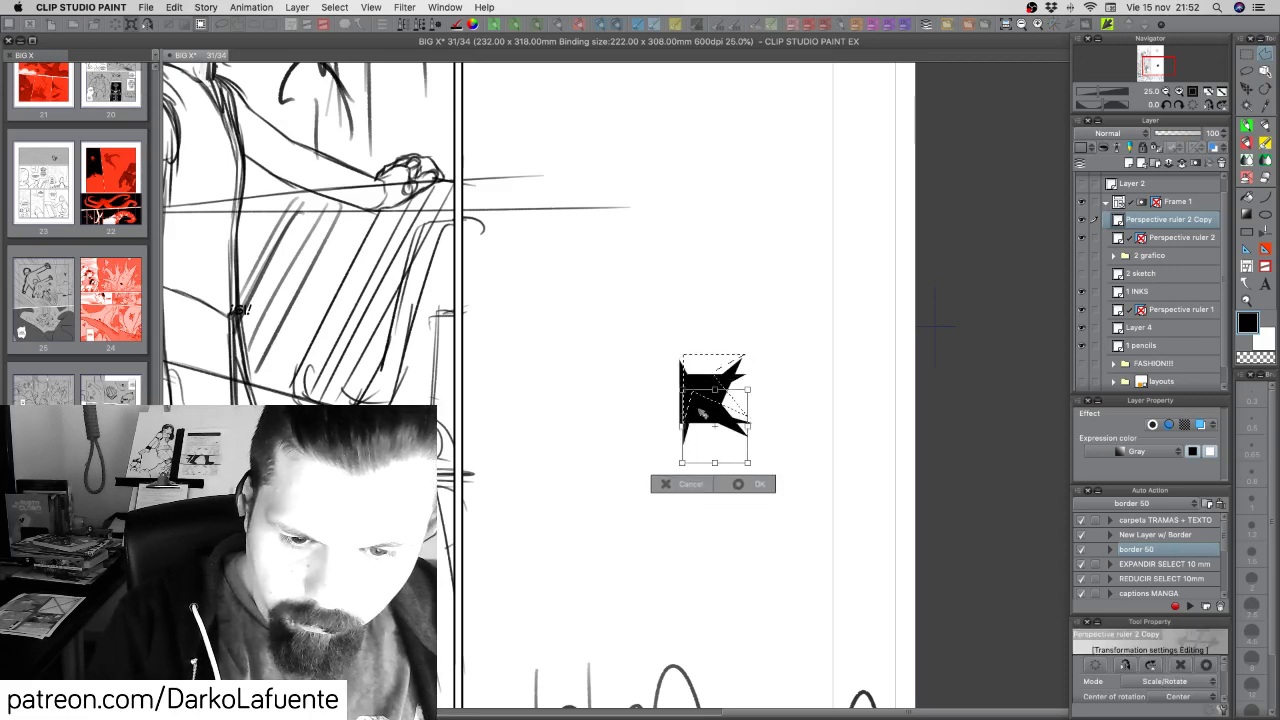
left_click_drag(700, 412, 697, 445)
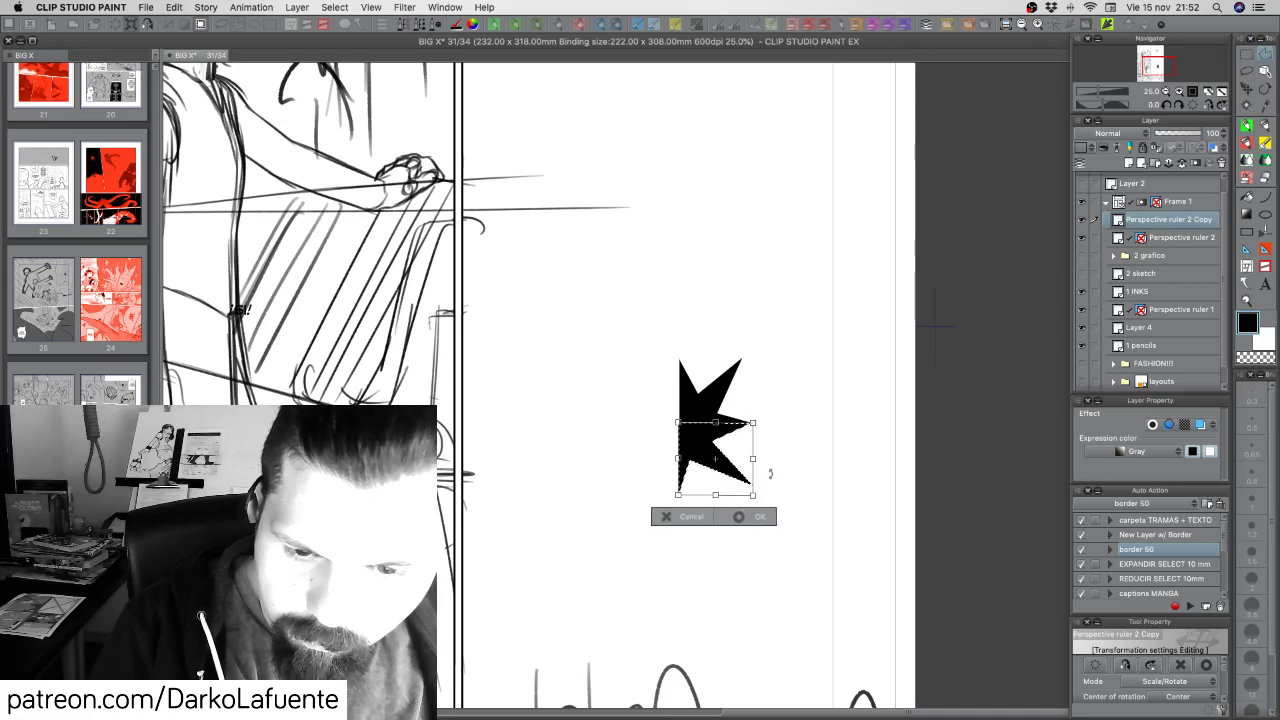
key("Return")
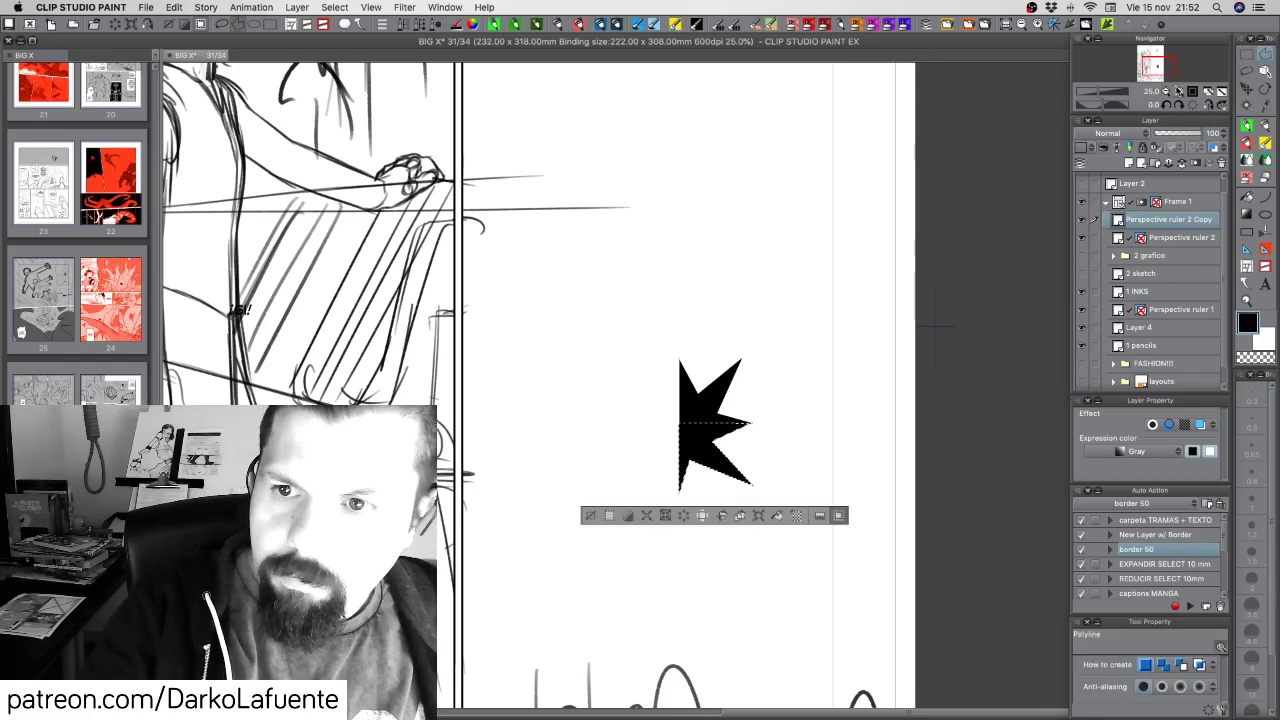
Deselect, nudge the rotated copy right until its vertical edge aligns with the original, and merge it into the Perspective ruler 2 layer
left_click(1179, 91)
left_click(1179, 91)
left_click(1179, 91)
left_click(1178, 92)
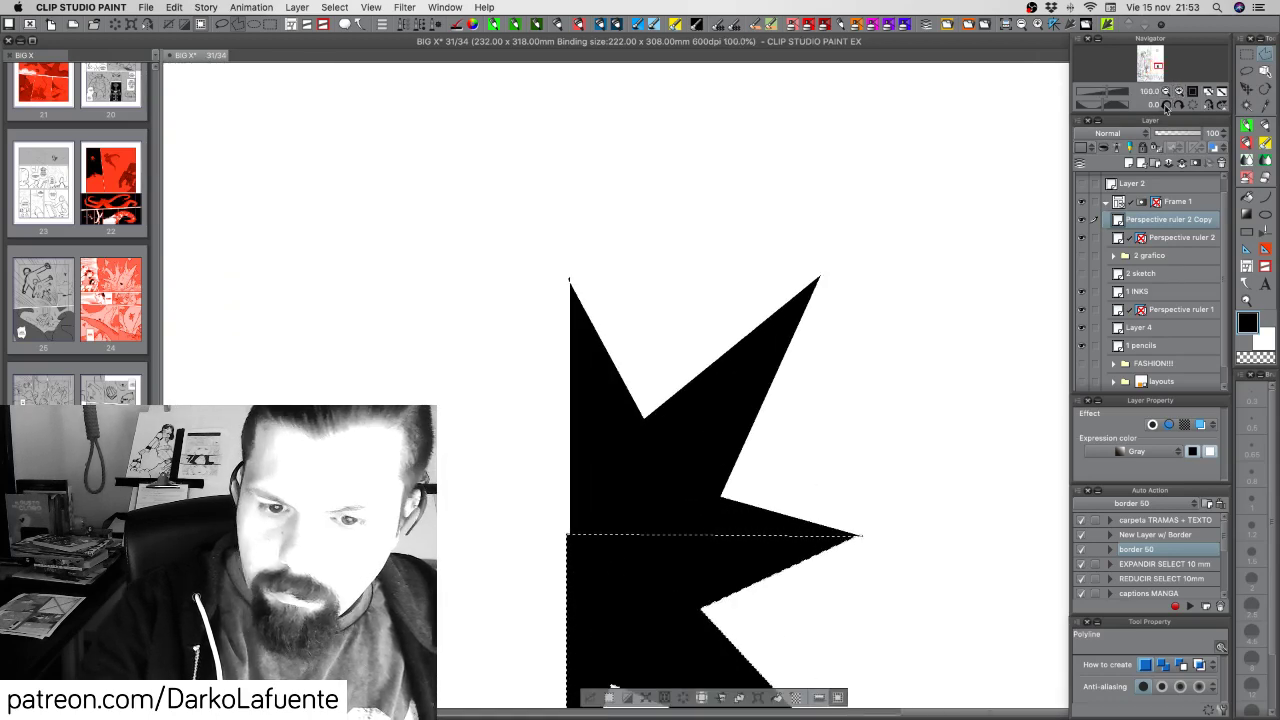
left_click_drag(884, 514, 828, 452)
left_click(1179, 92)
left_click(1179, 92)
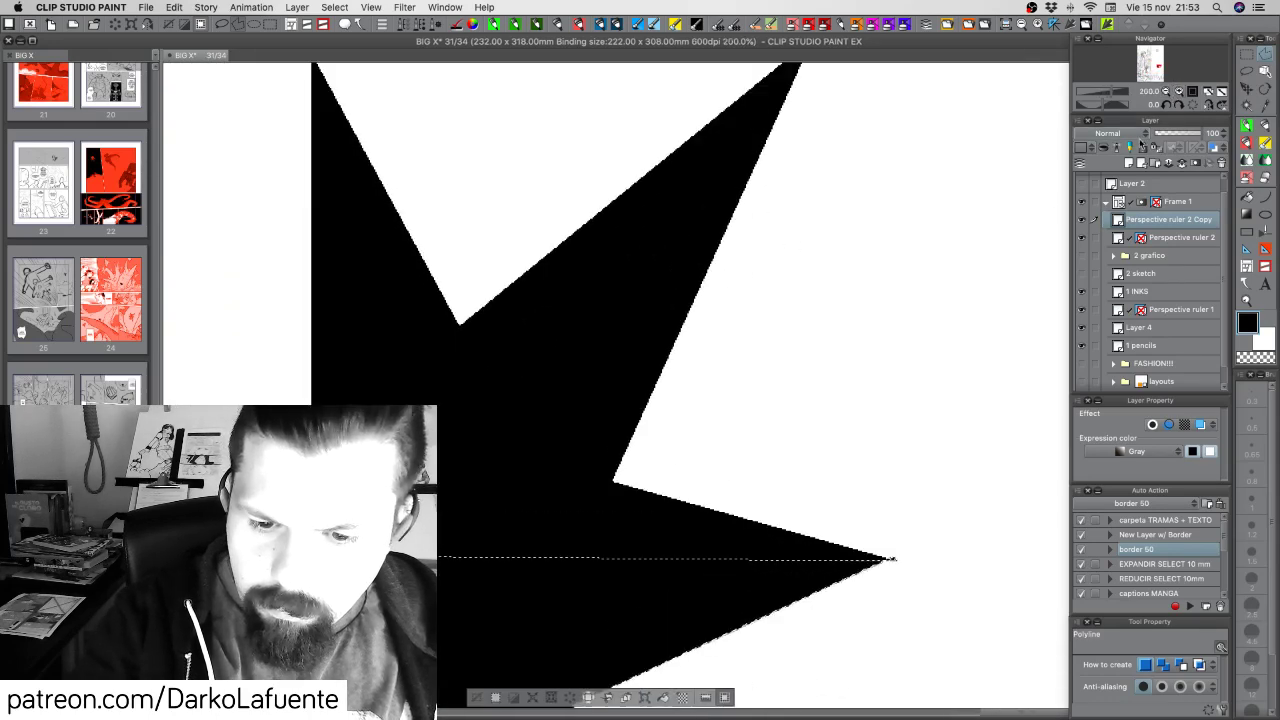
left_click_drag(849, 576, 859, 402)
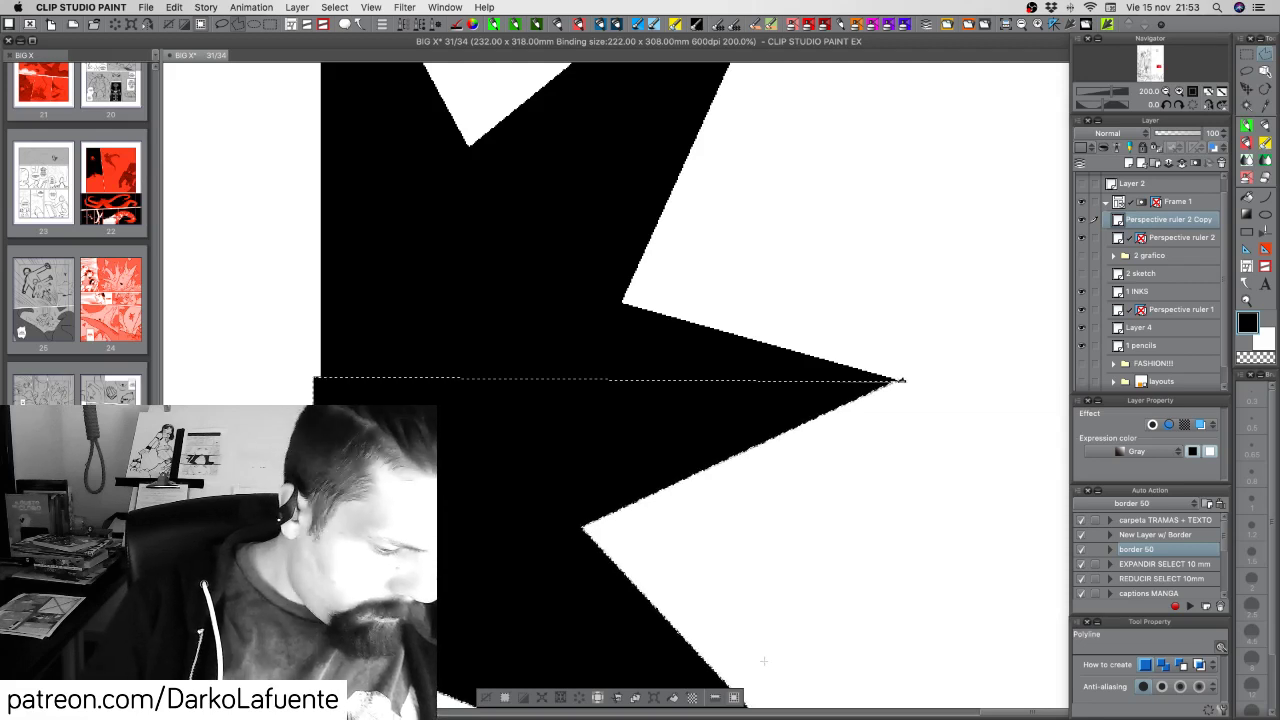
key("super+d")
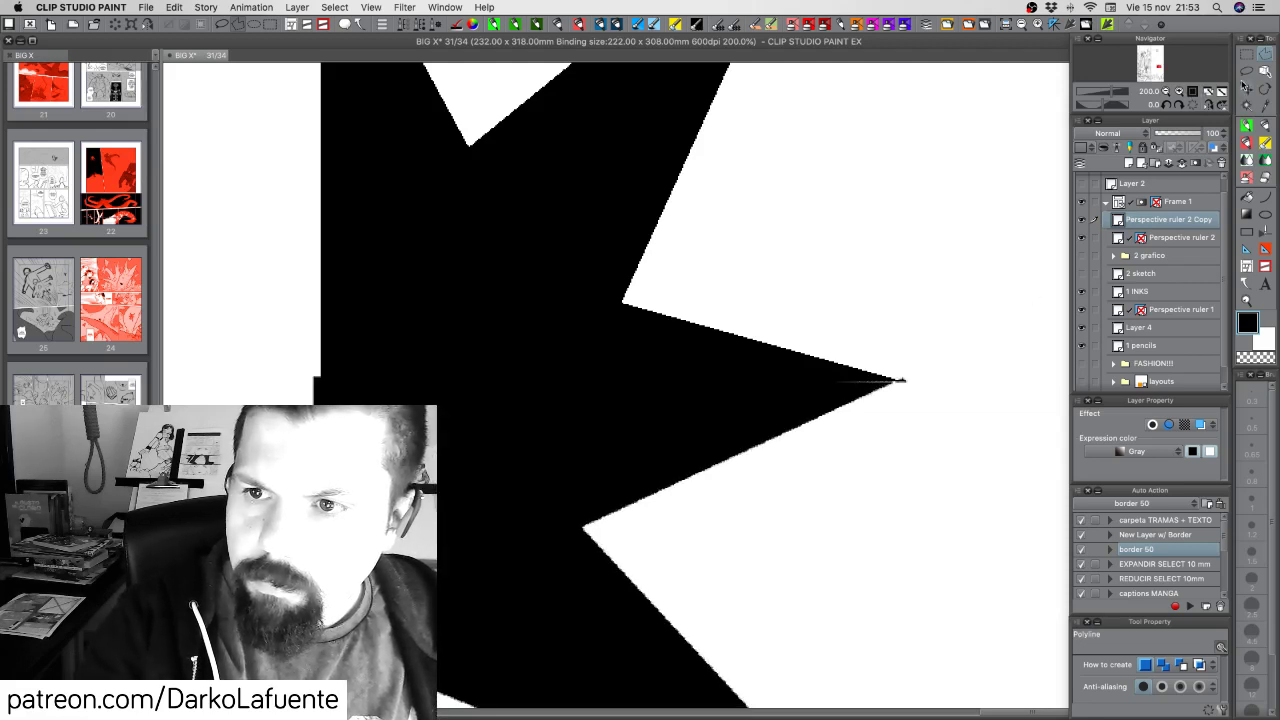
left_click(1245, 88)
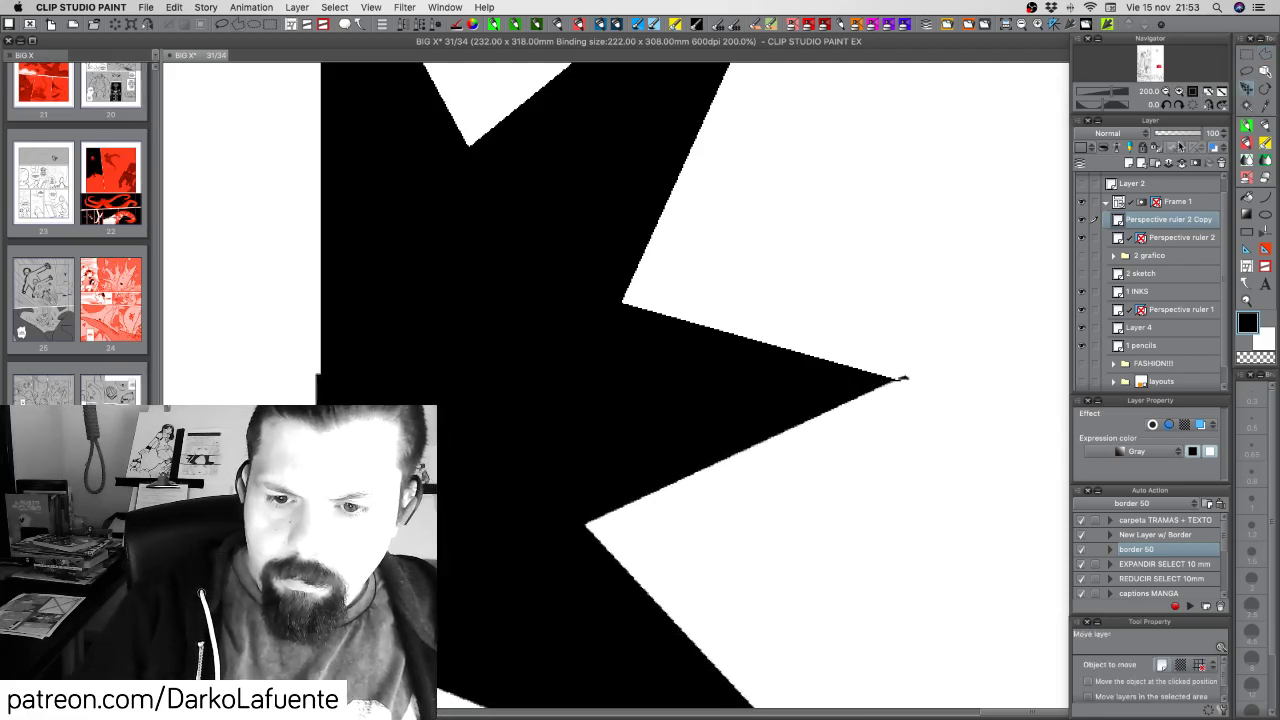
key("Right")
key("Right")
key("Right")
key("Right")
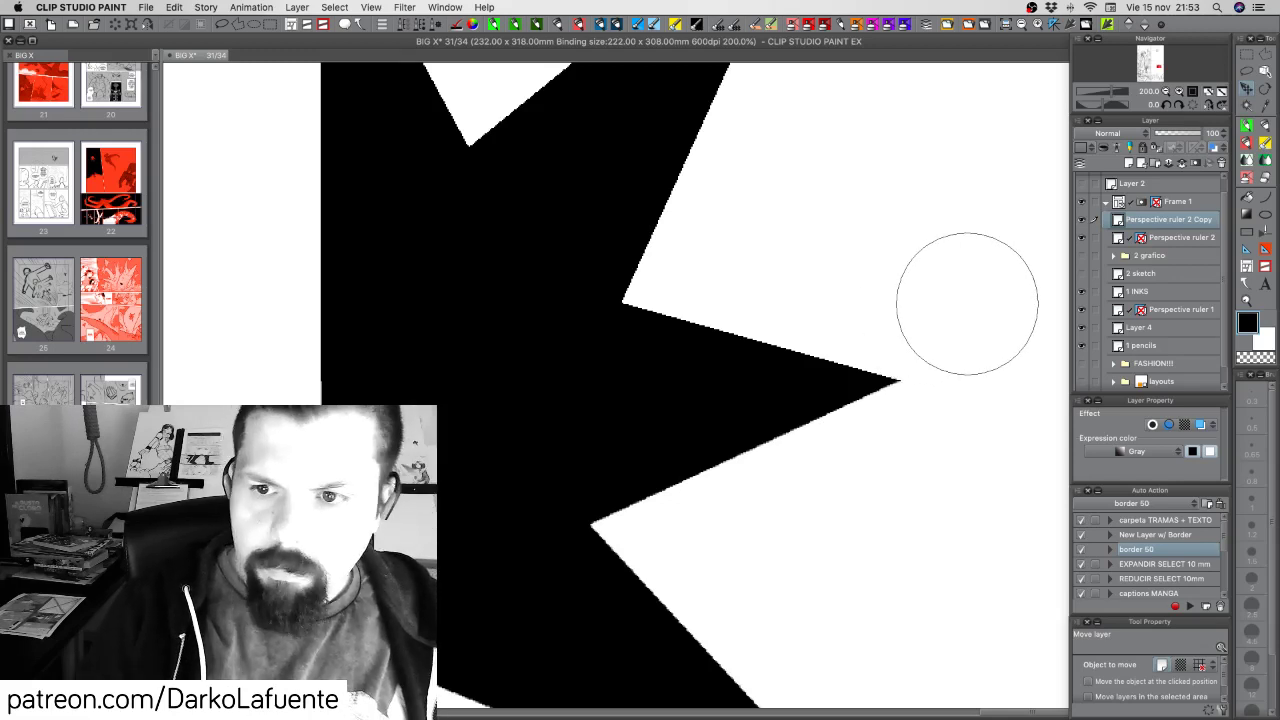
key("super+e")
Duplicate the half star onto a new layer, rotate it 180 degrees, and join it to the original's straight vertical edge
left_click(1165, 92)
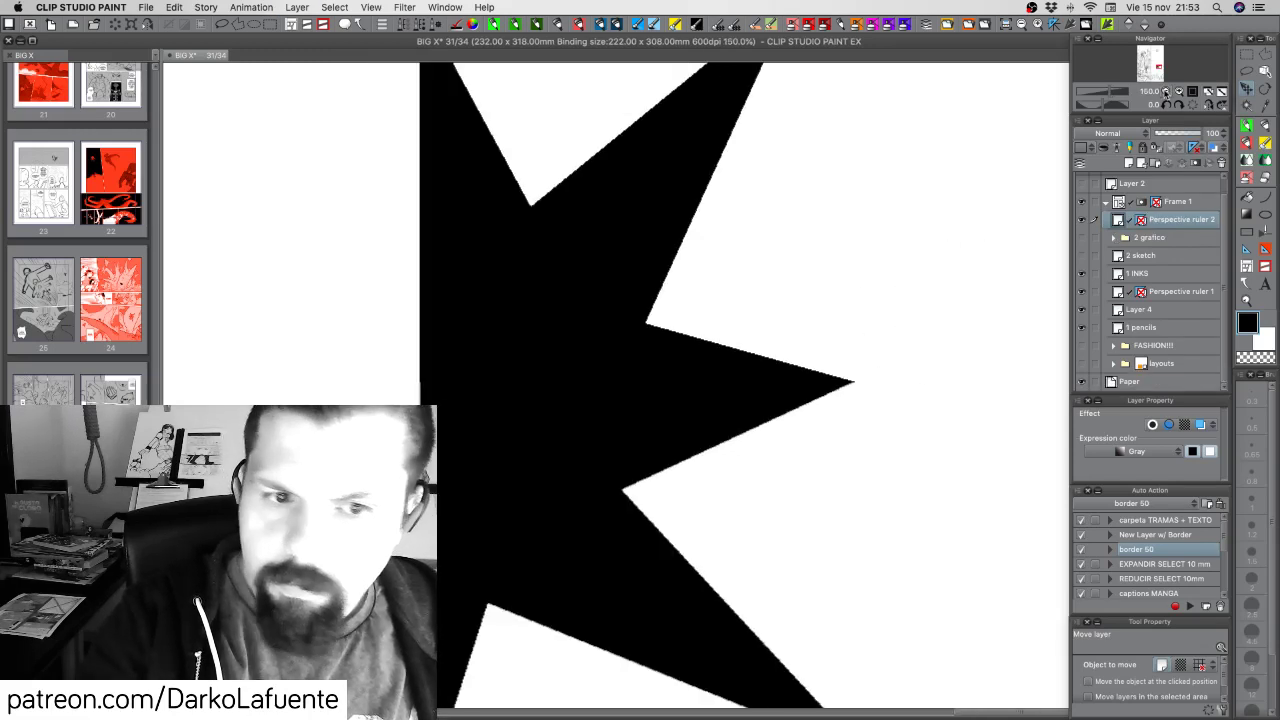
left_click(1165, 91)
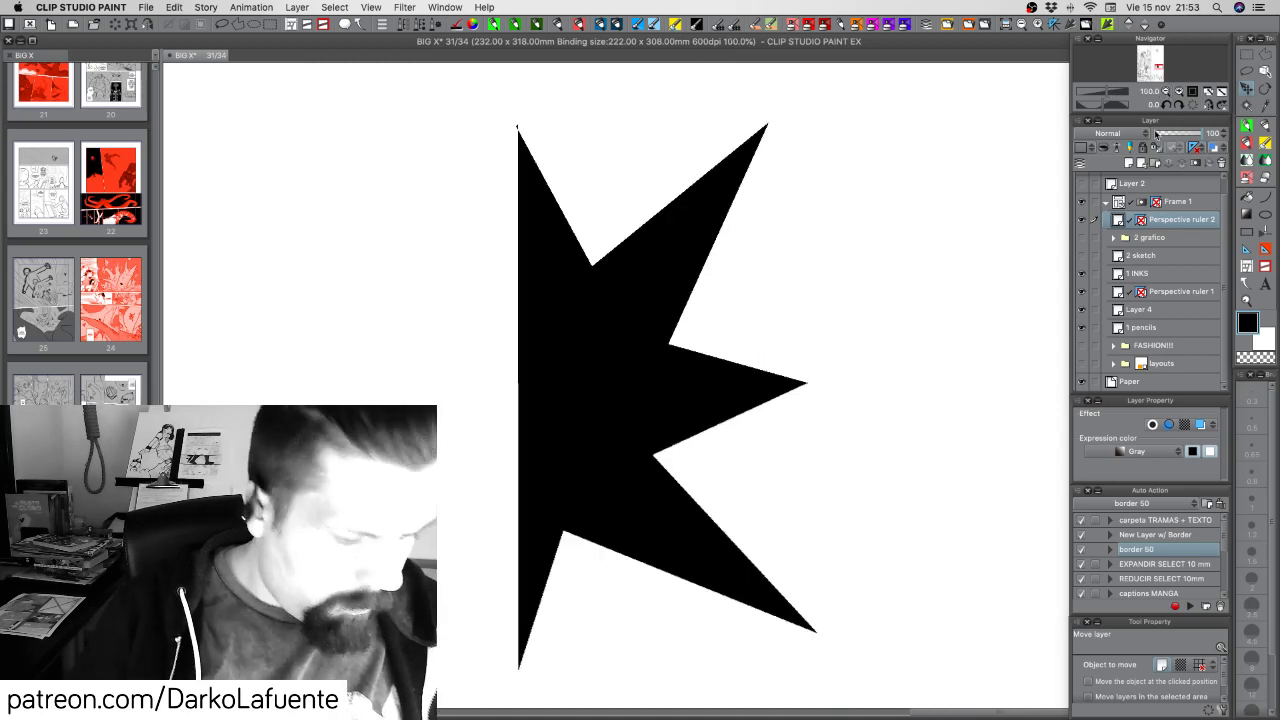
key("super+a")
key("super+c")
key("super+v")
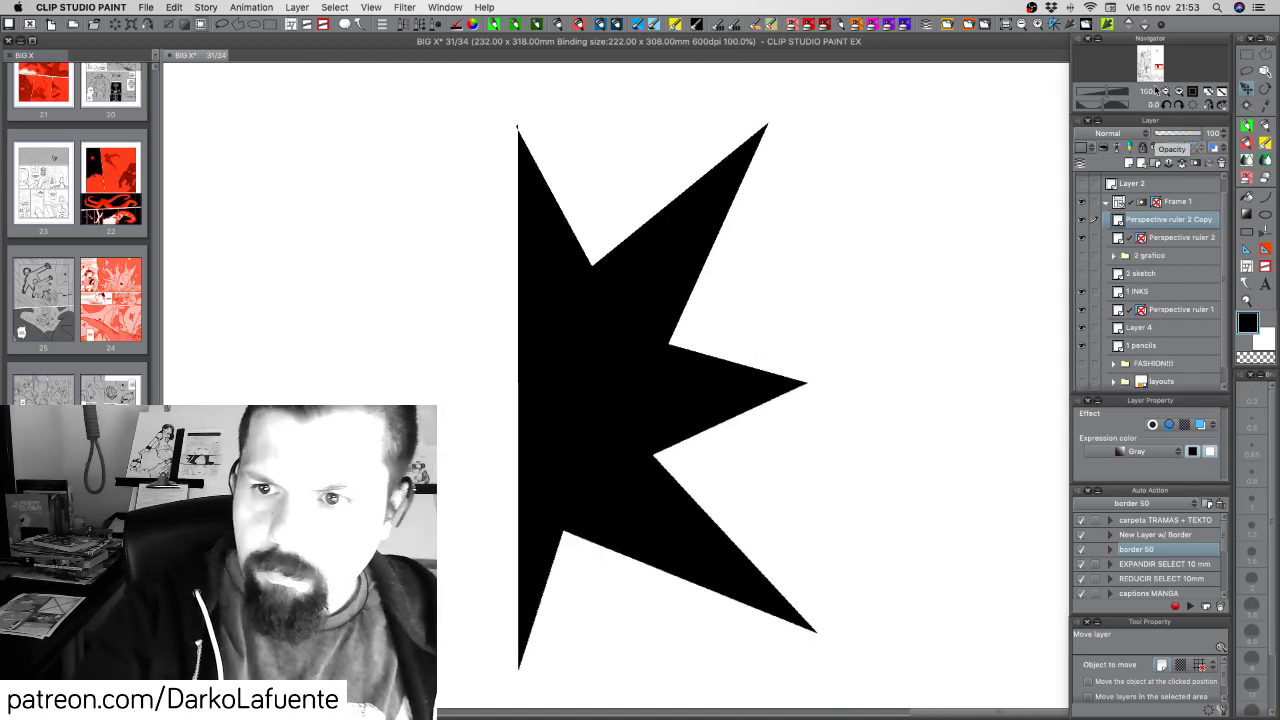
left_click(1165, 91)
left_click(1165, 91)
left_click(1165, 91)
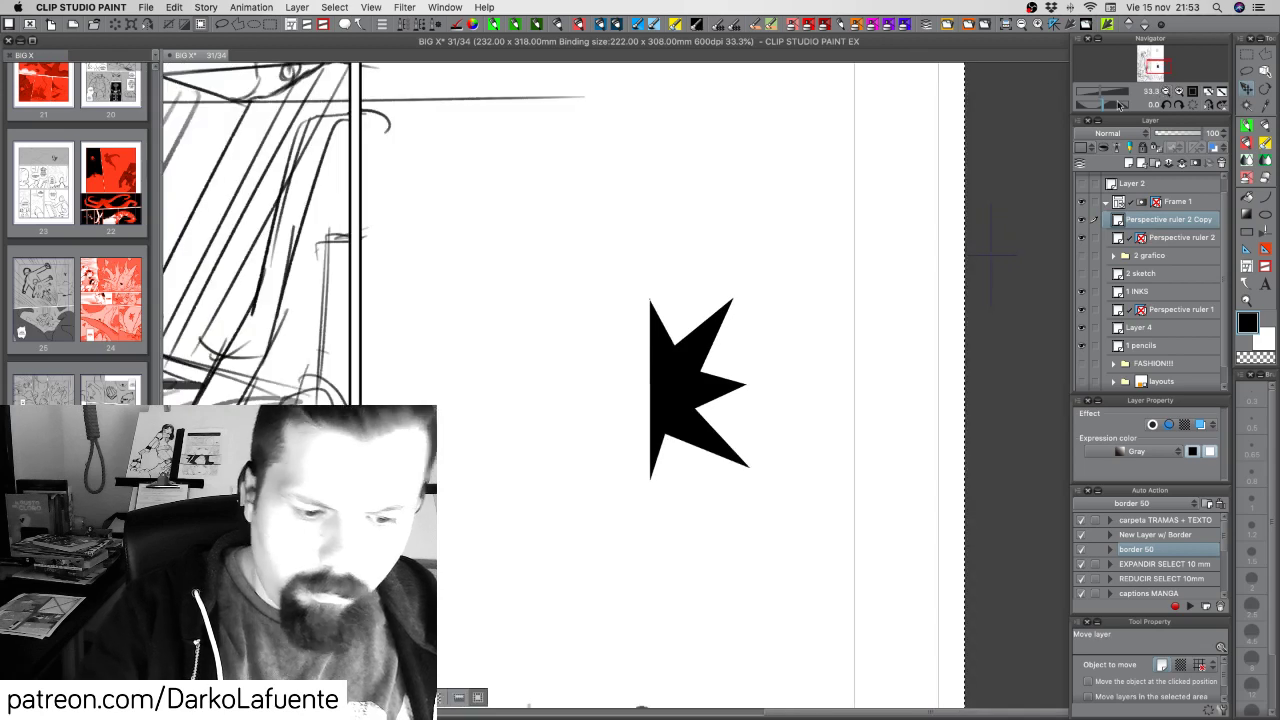
key("super+d")
key("super+t")
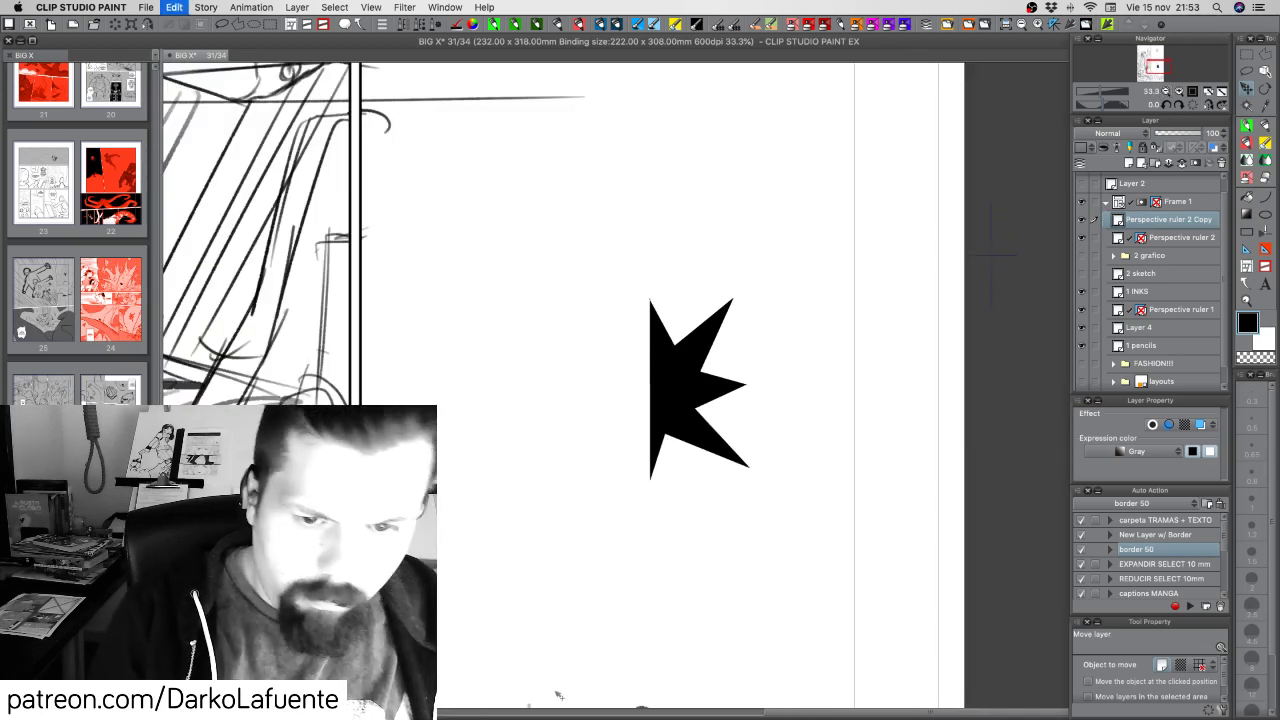
left_click_drag(757, 300, 631, 513)
left_click_drag(735, 390, 636, 398)
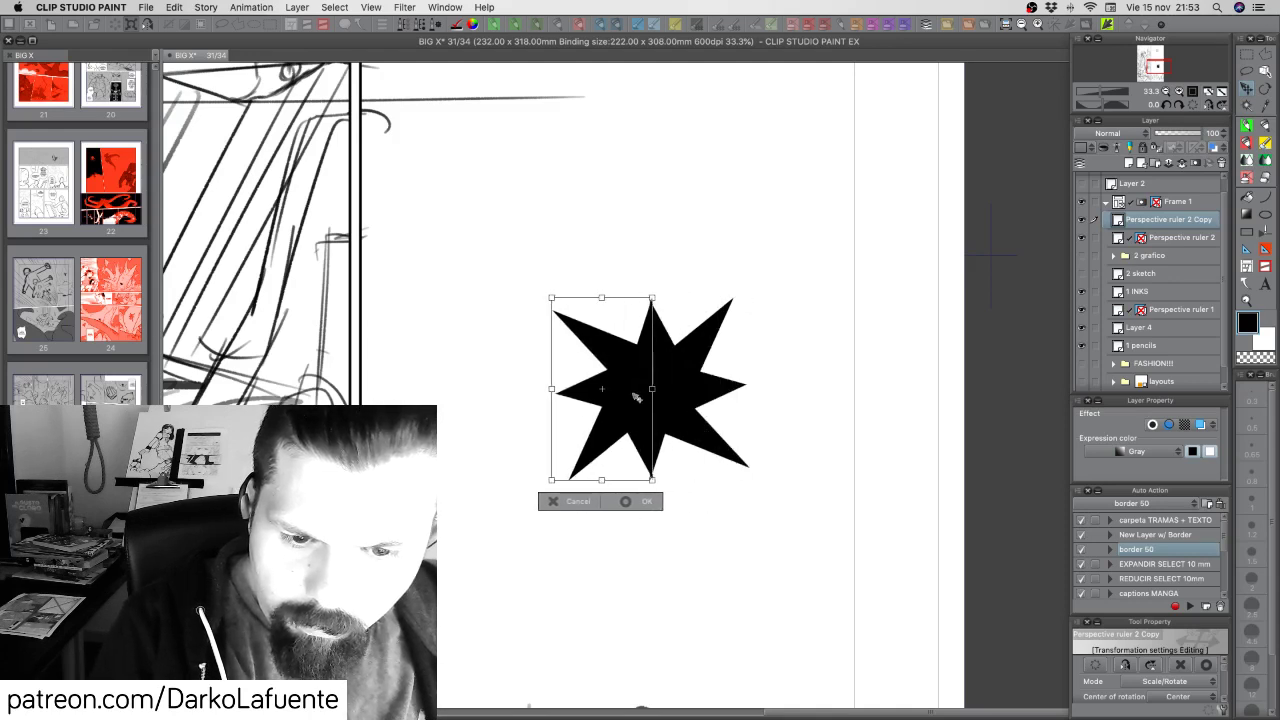
left_click(1179, 92)
left_click(1179, 92)
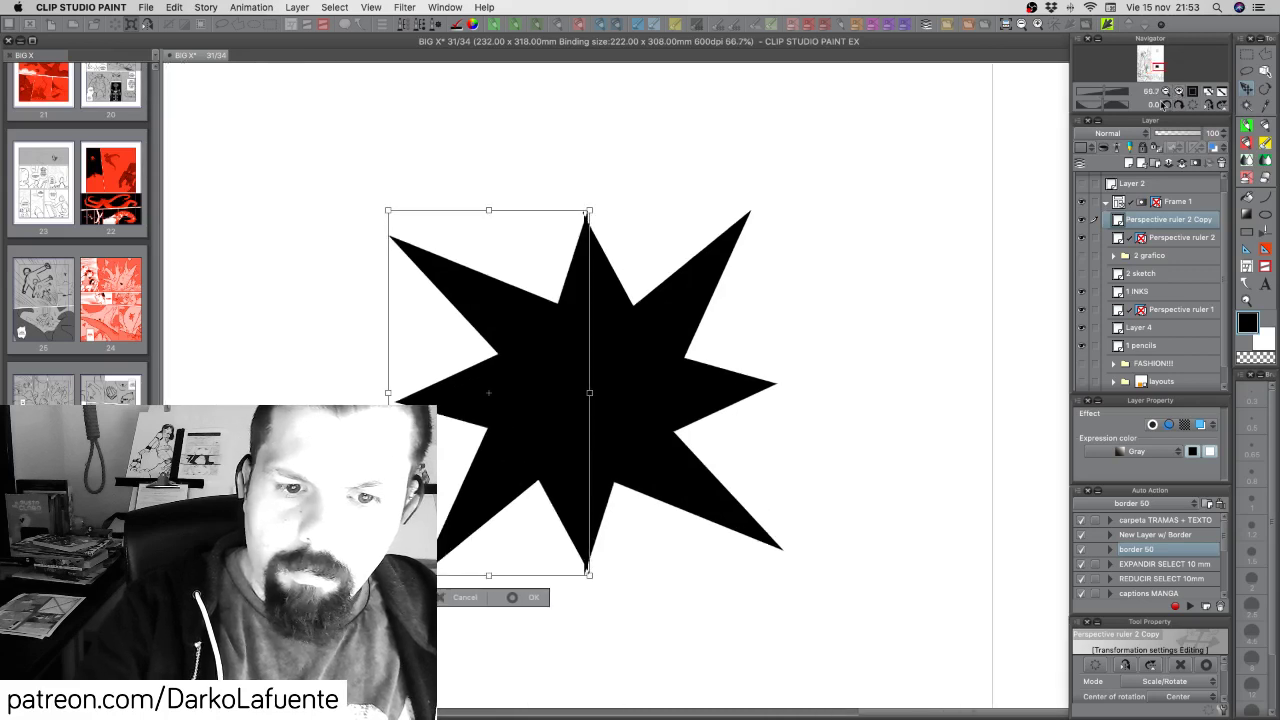
left_click(531, 598)
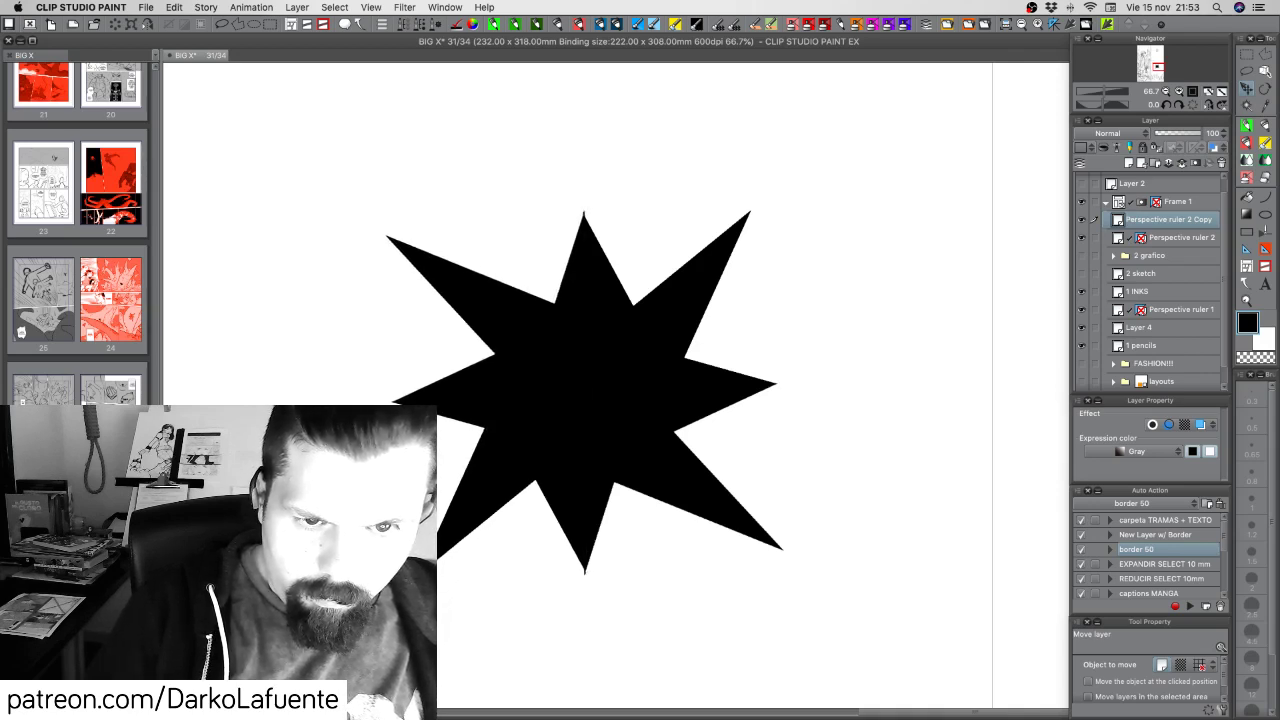
Nudge the rotated half star right to overlap the original half and merge it into the Perspective ruler 2 layer
key("Right")
key("Right")
key("Right")
key("Right")
key("Right")
key("Right")
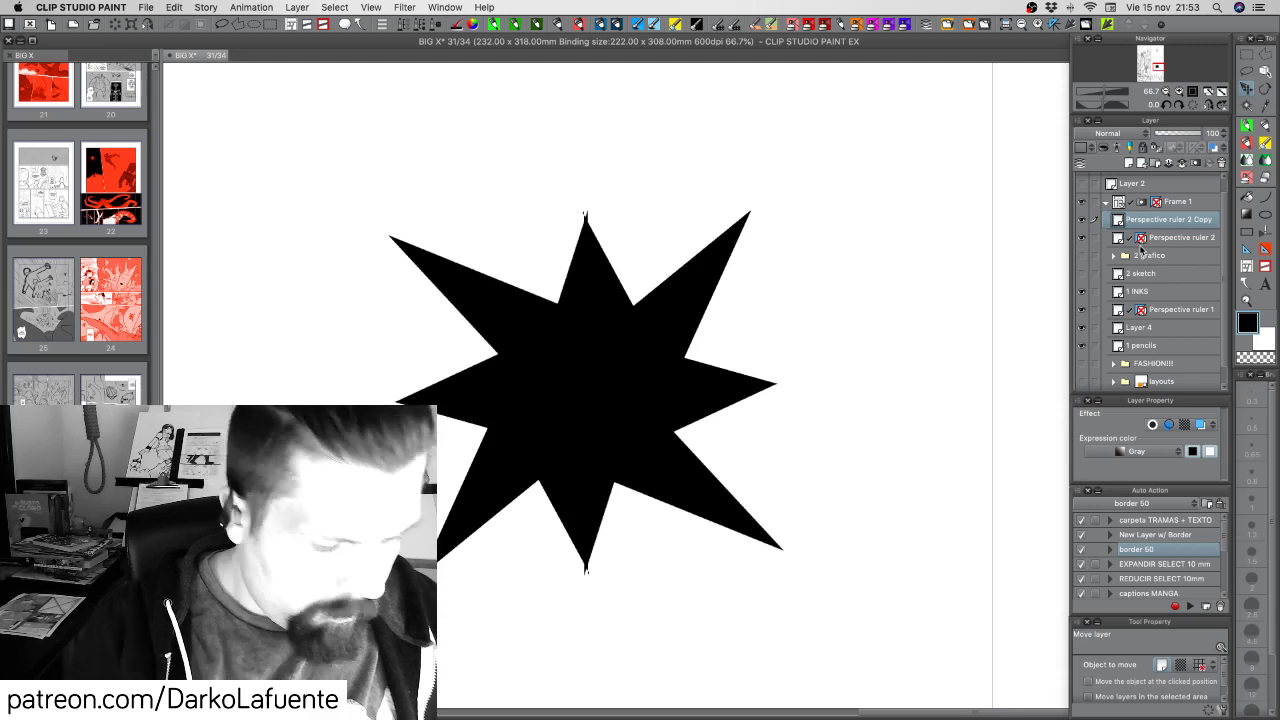
key("super+e")
Erase the stray slivers at the star's upper and lower centre tips with the Fill-in-mono pen at size 0.65 in transparent colour
left_click(1178, 92)
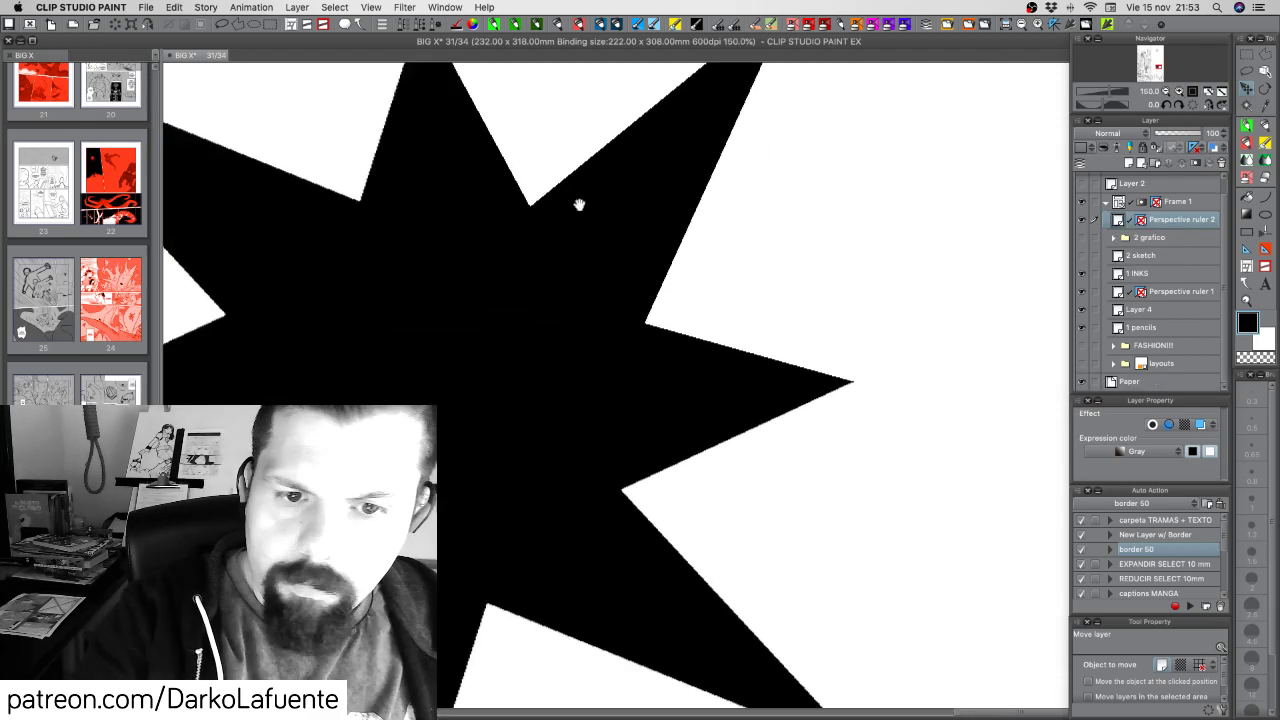
left_click_drag(580, 204, 646, 642)
left_click(1260, 147)
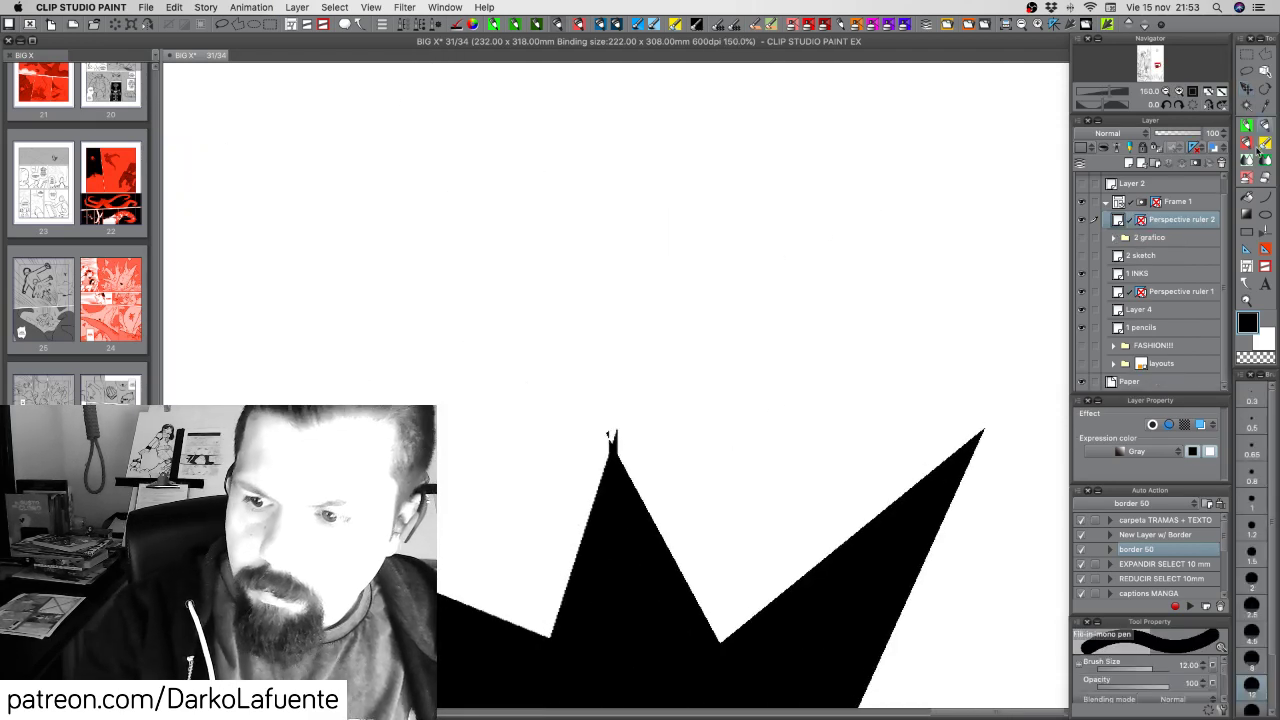
left_click(1253, 458)
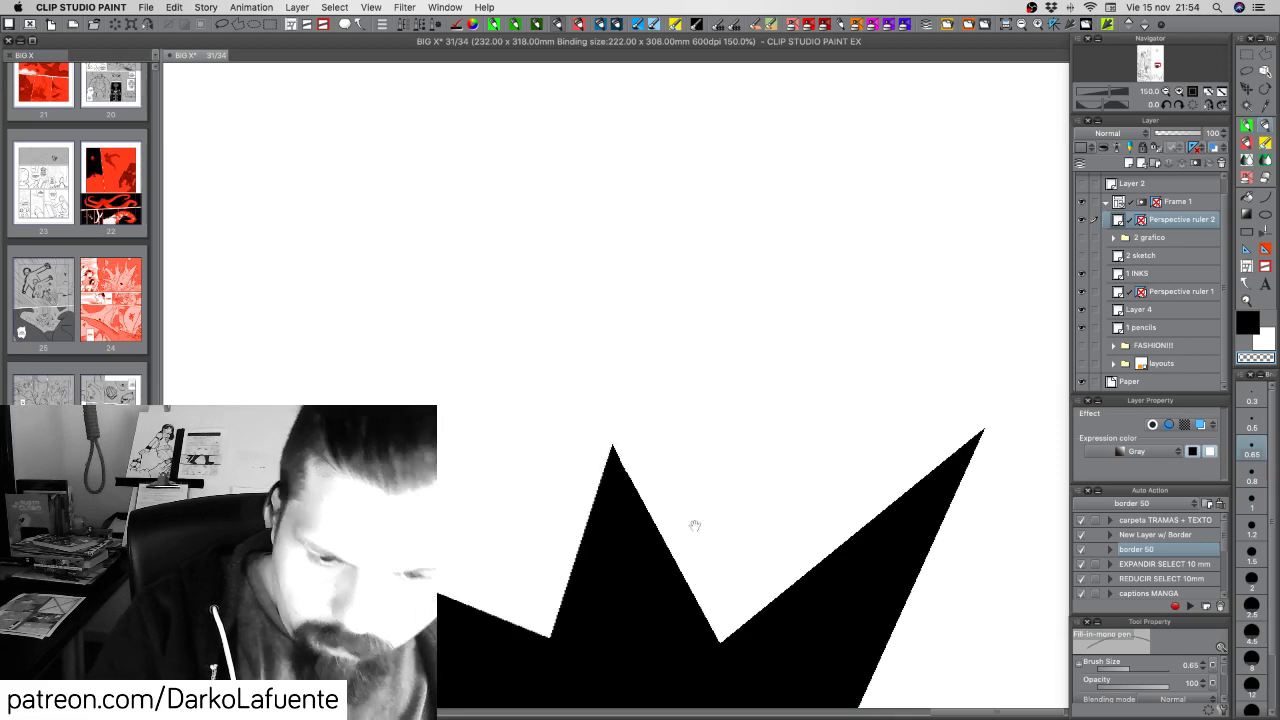
left_click_drag(747, 500, 704, 175)
left_click_drag(727, 529, 726, 184)
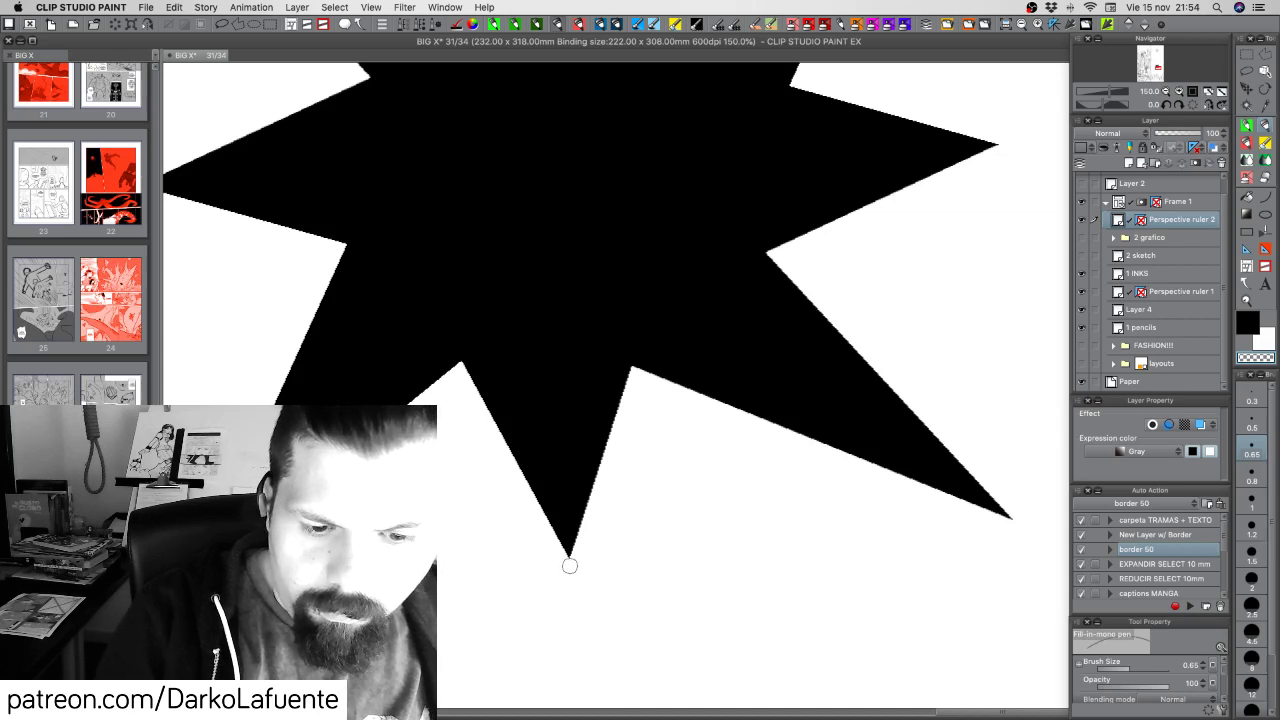
Duplicate the complete eight-pointed star onto a new layer above Perspective ruler 2
scroll(820, 391, "down", 5)
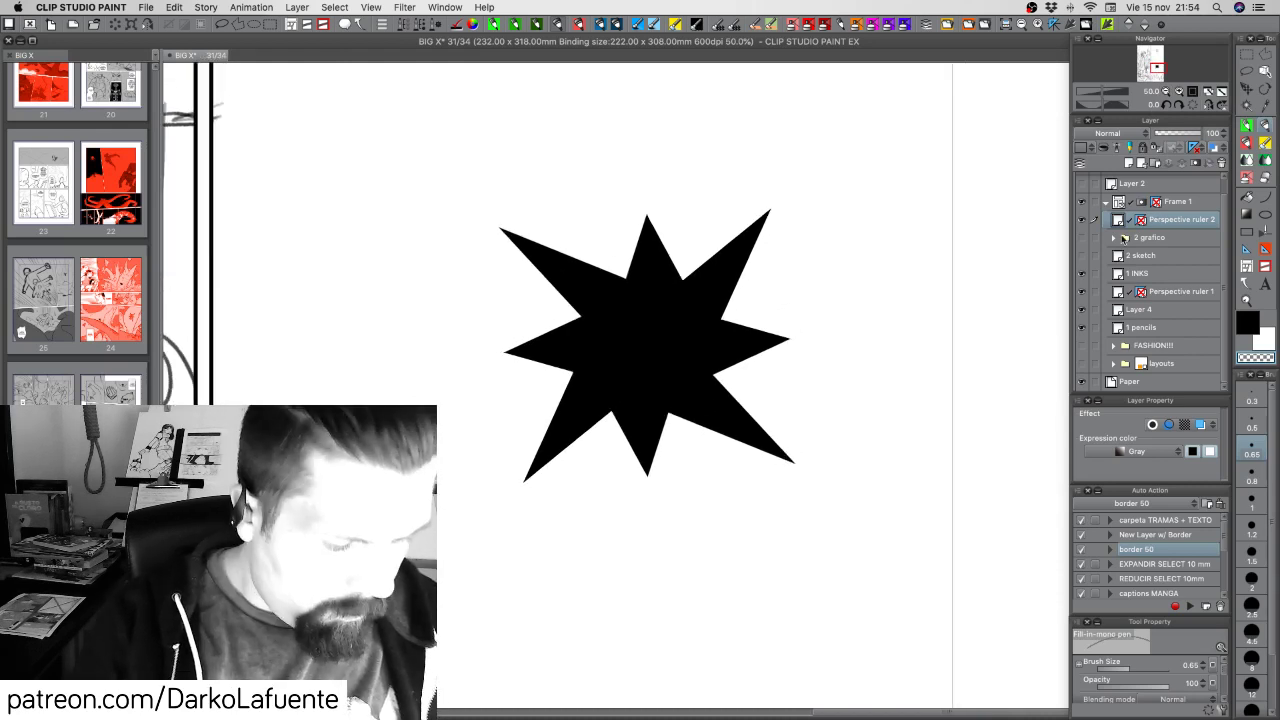
key("super+v")
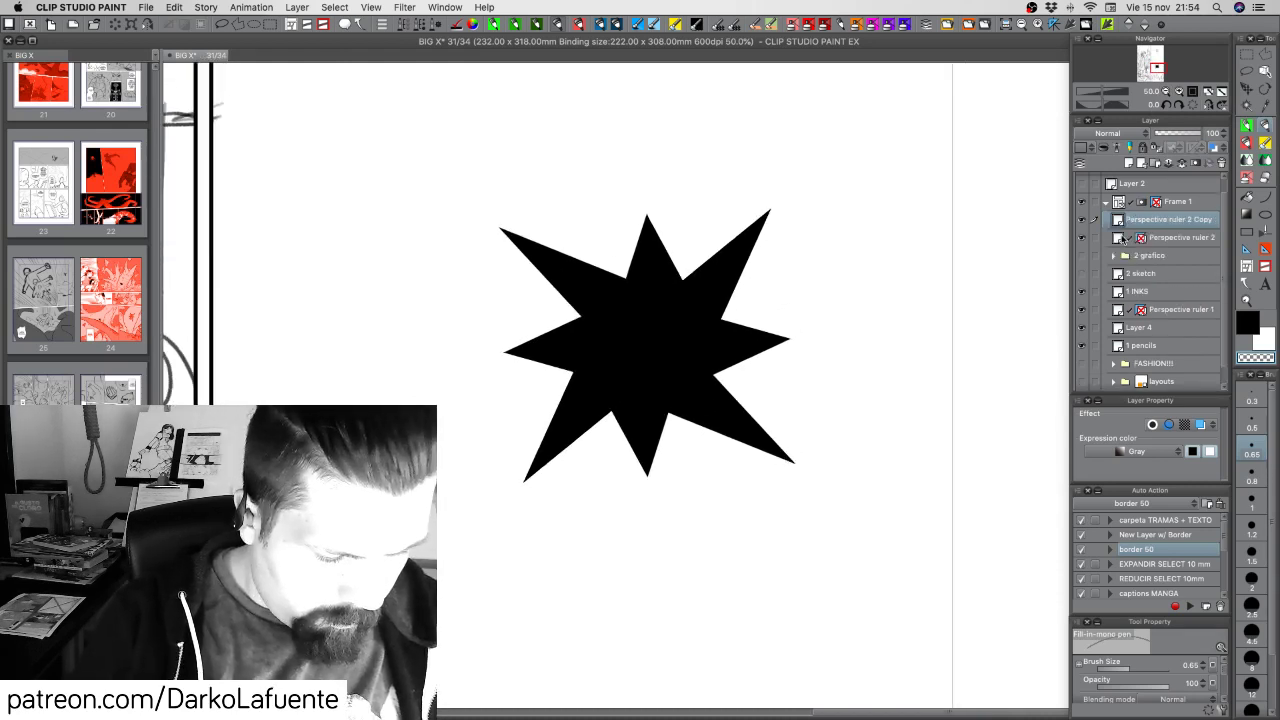
Rotate the duplicated star clockwise so its spikes fall between the original's, and shift it slightly down
key("super+t")
left_click_drag(826, 489, 711, 499)
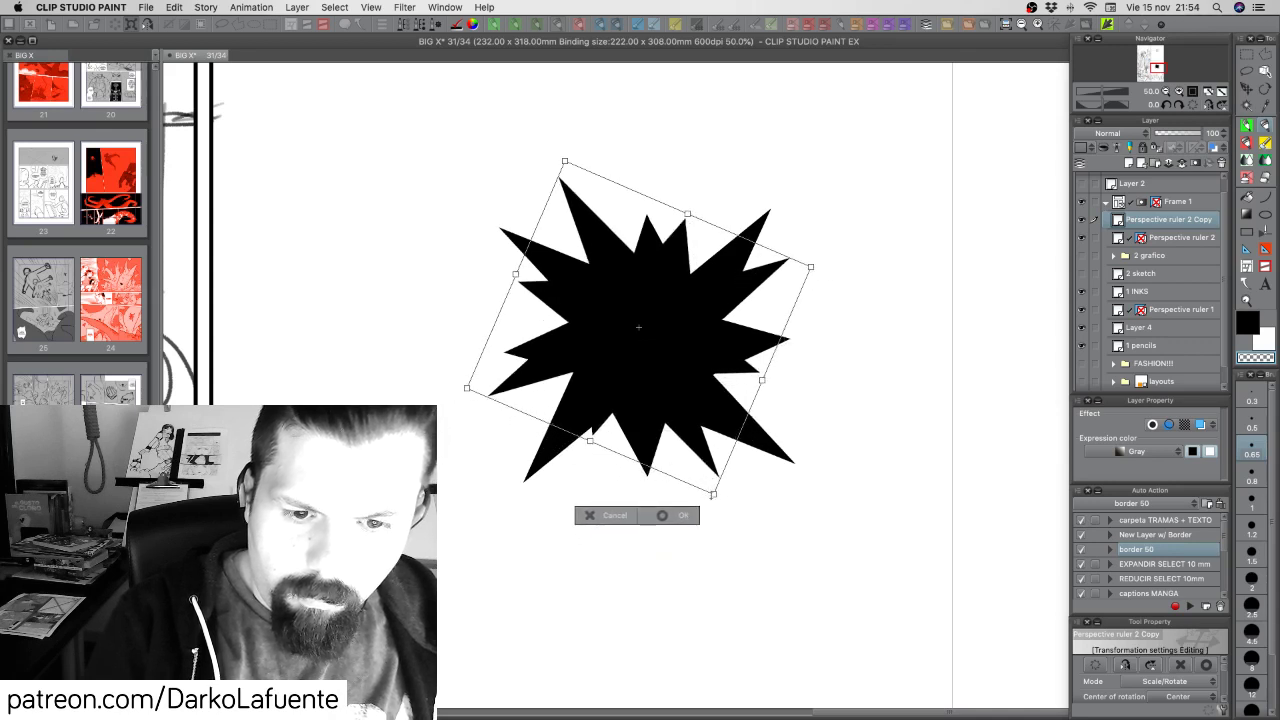
left_click_drag(668, 367, 669, 382)
key("Return")
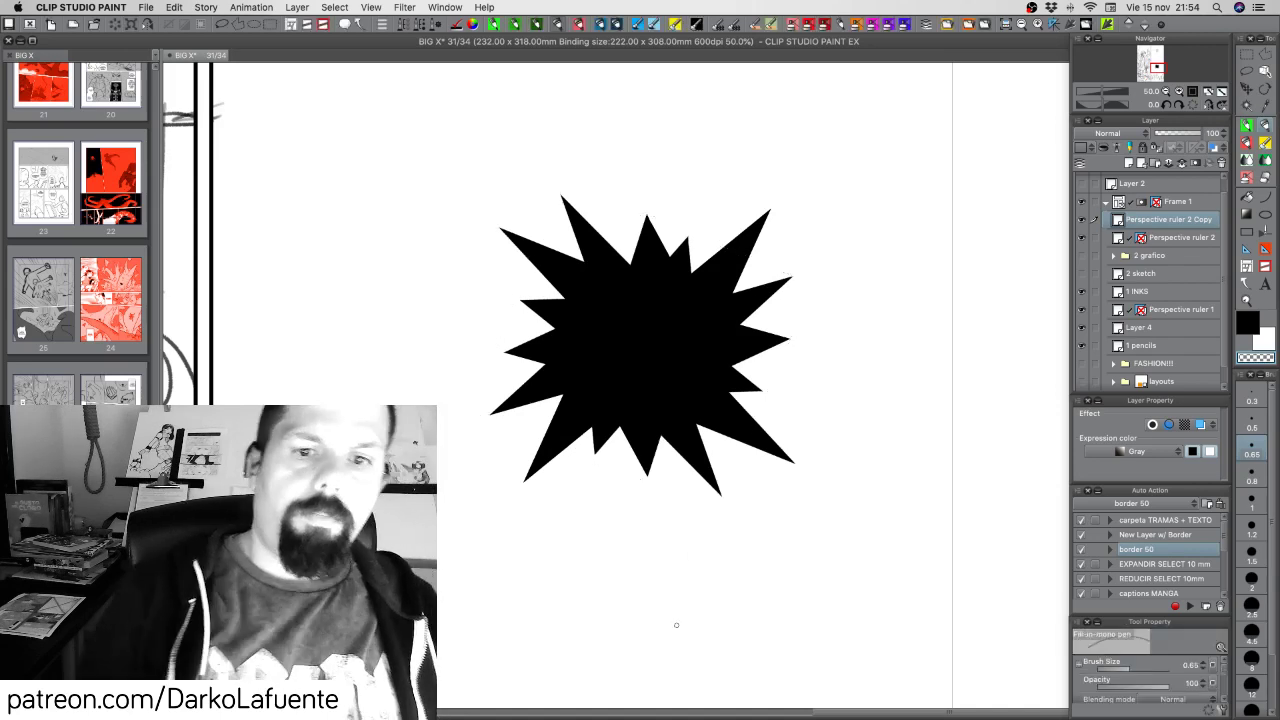
Try flipping the duplicated star horizontally with a slight rotation and distorted corners, and undo this together with its earlier rotation
left_click(175, 8)
left_click(175, 8)
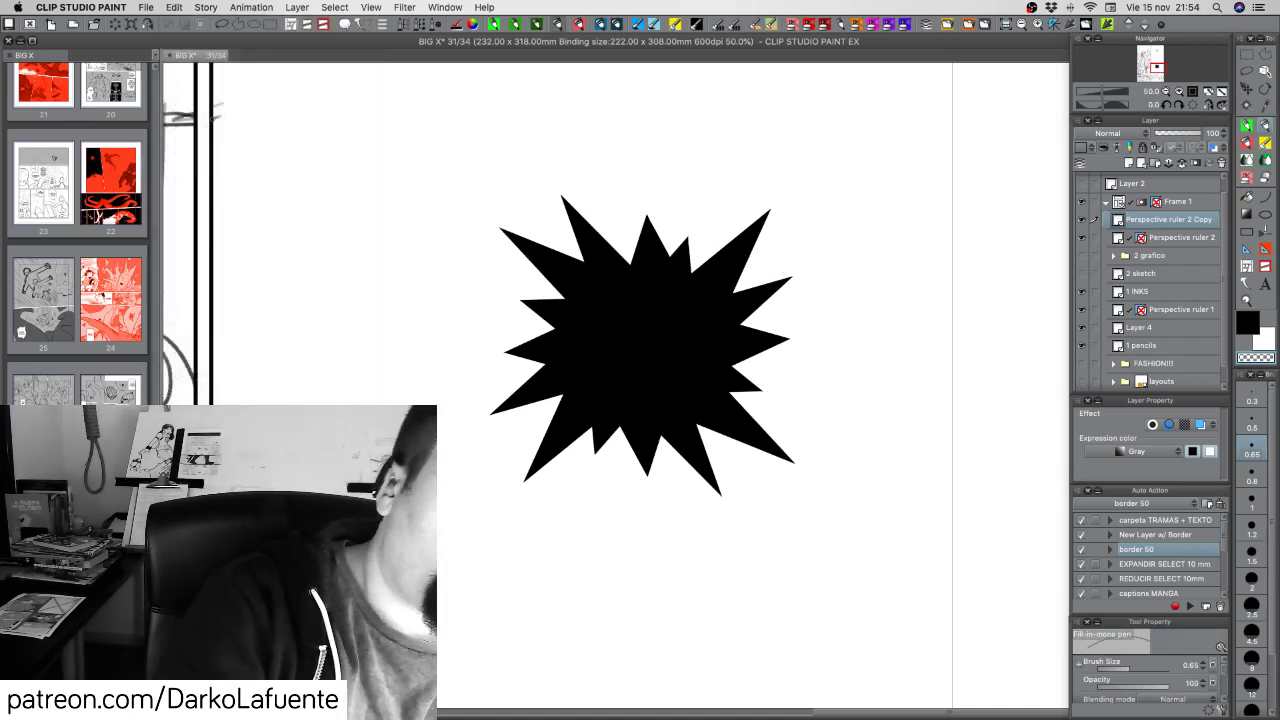
left_click(175, 8)
mouse_move(320, 262)
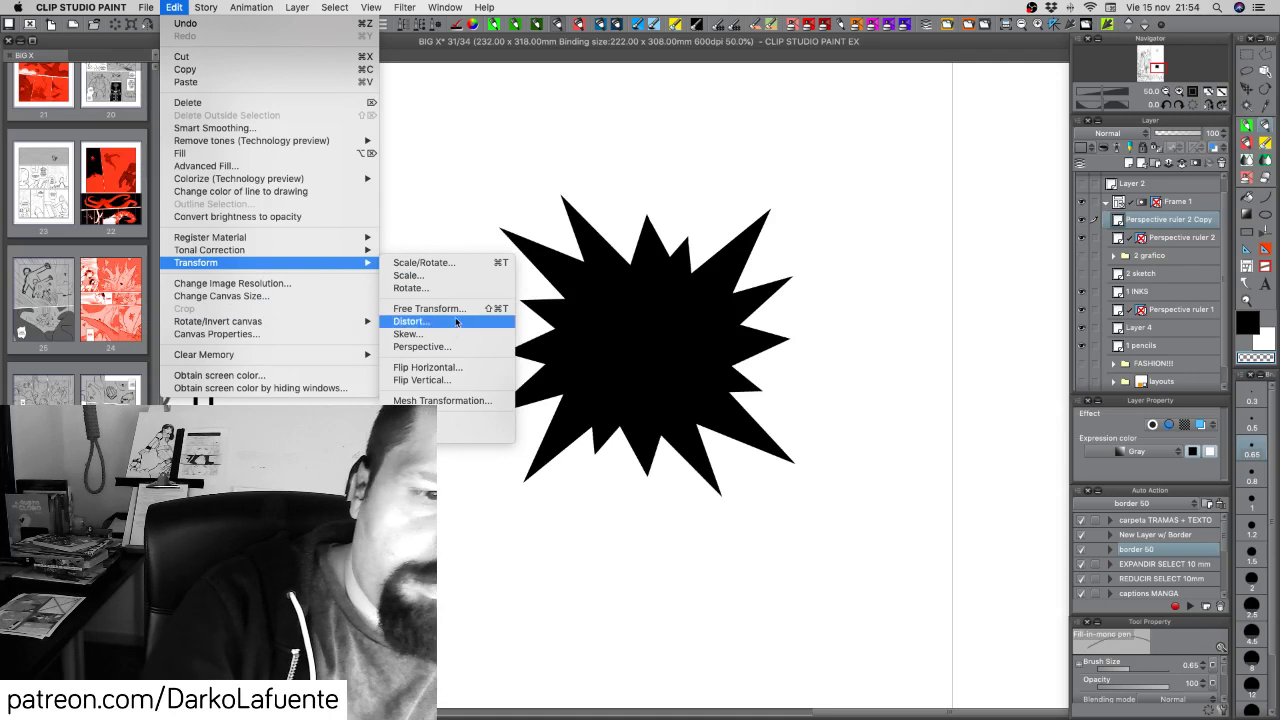
left_click(448, 368)
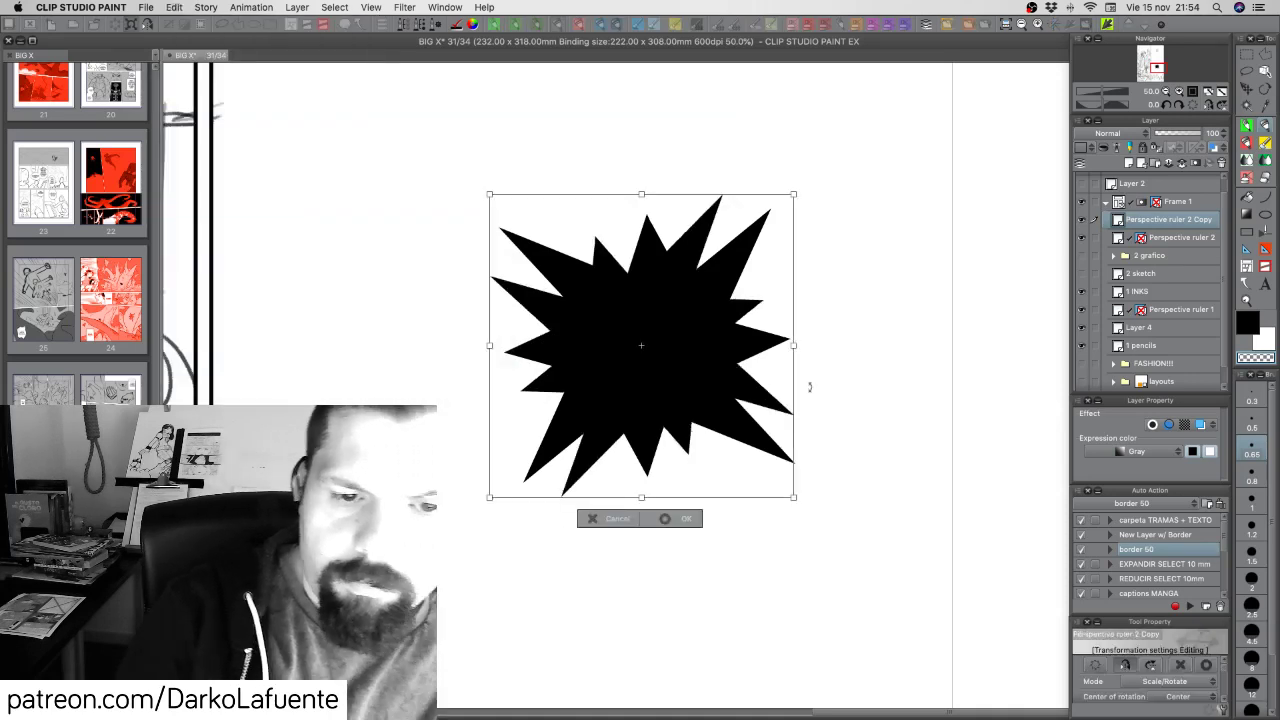
left_click_drag(838, 403, 832, 404)
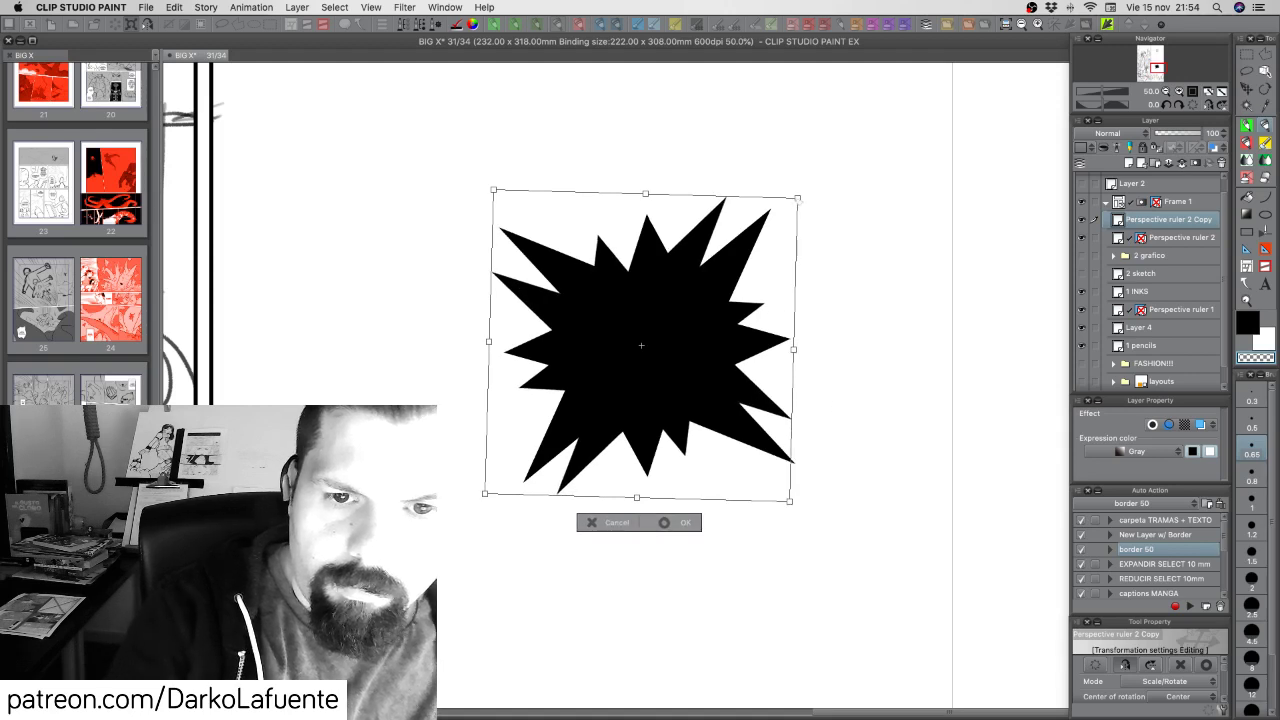
left_click_drag(799, 199, 788, 206)
left_click_drag(494, 190, 491, 173)
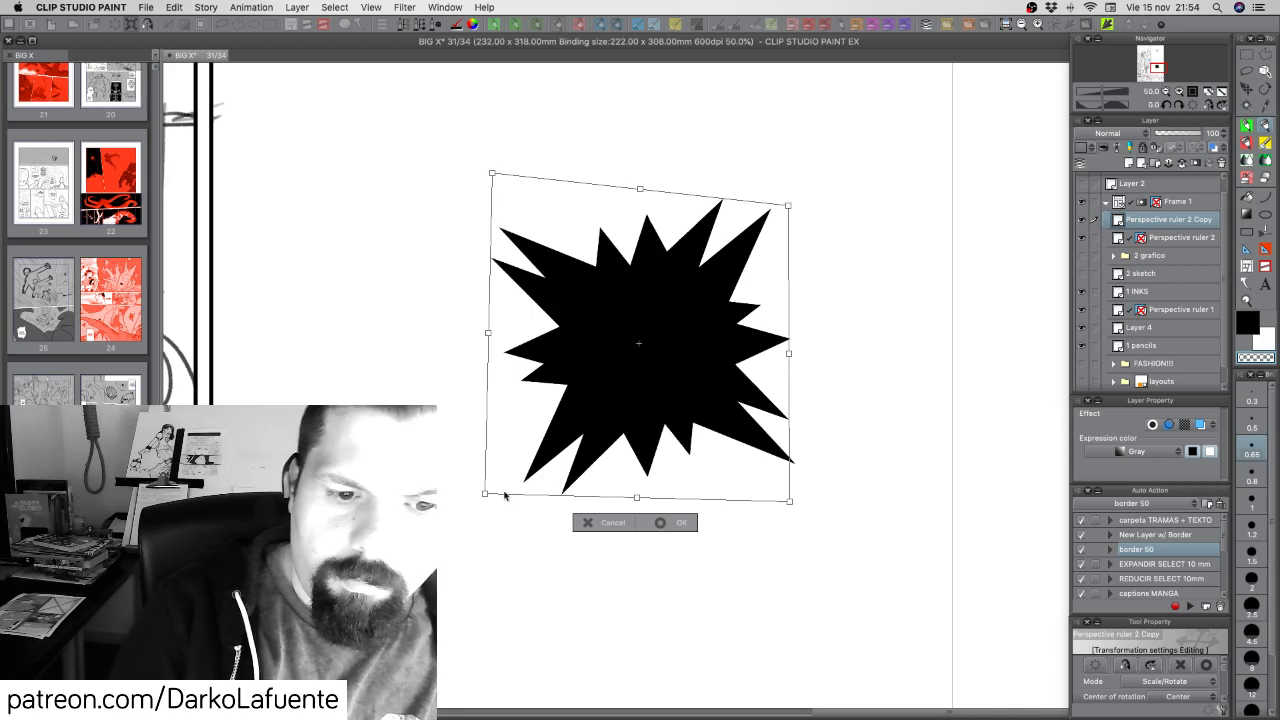
left_click_drag(485, 493, 479, 493)
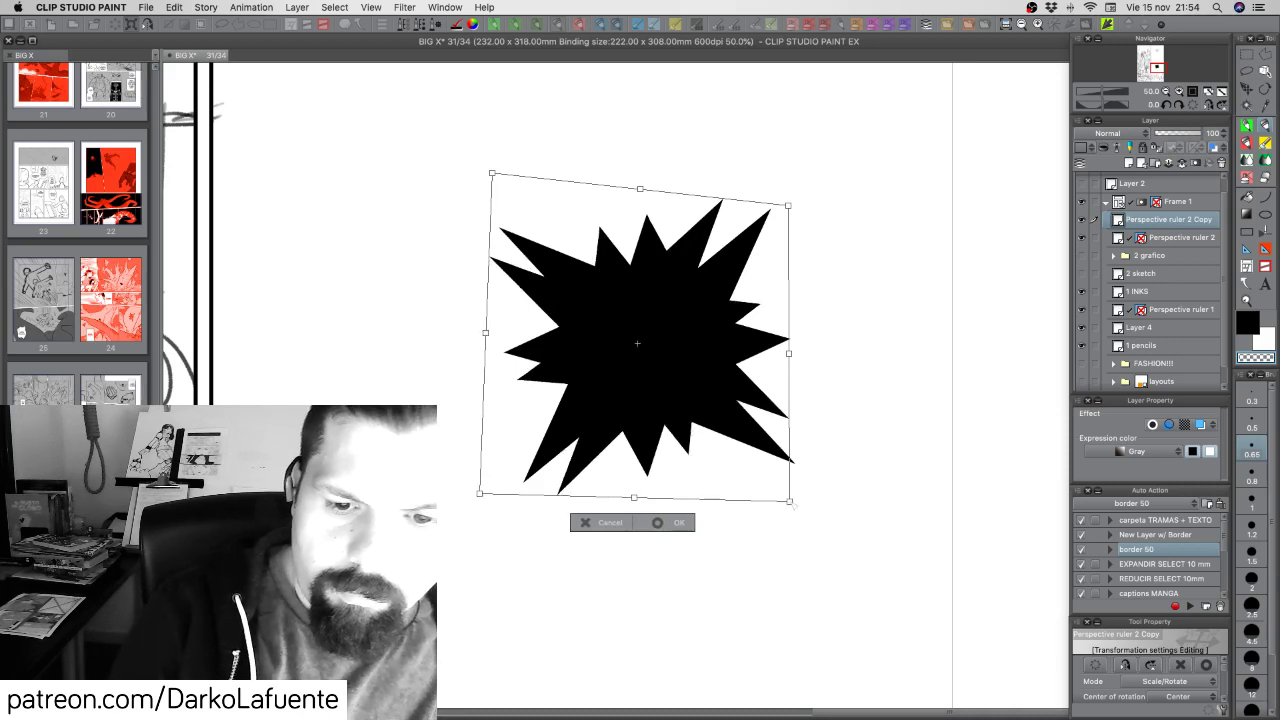
left_click_drag(792, 504, 828, 488)
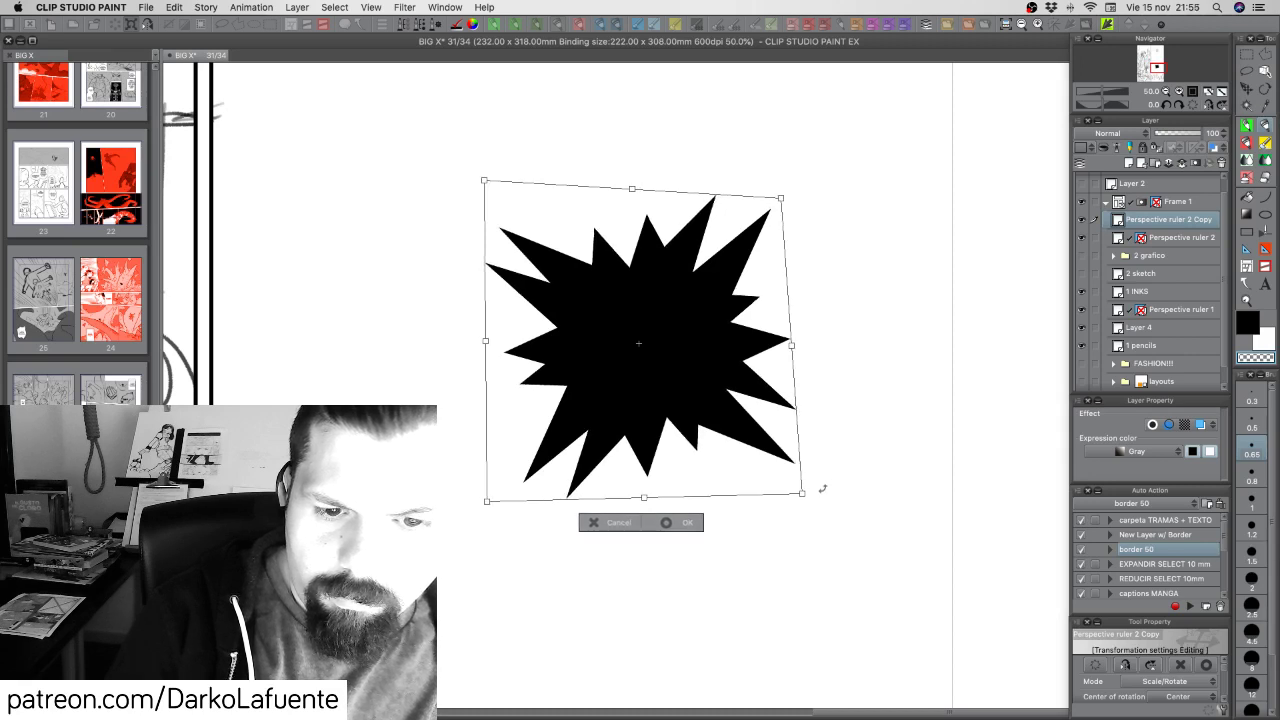
left_click(698, 522)
key("super+z")
key("super+z")
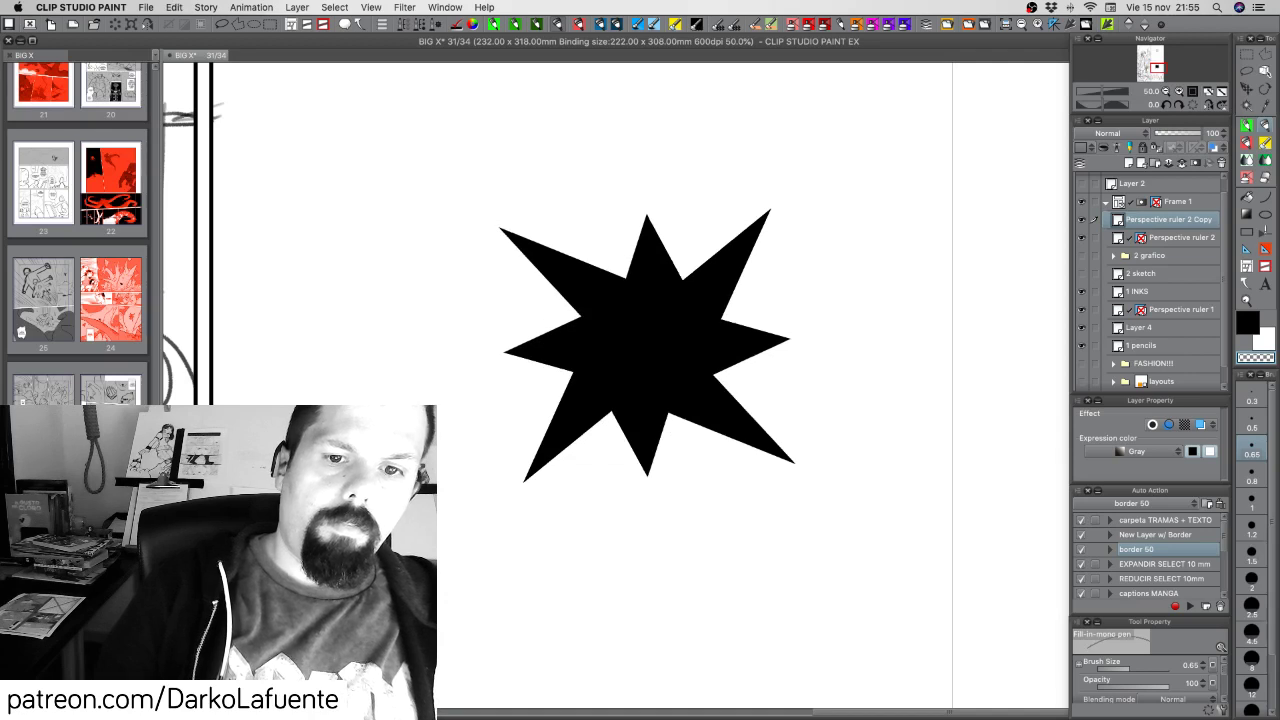
Redo the duplicated star's rotation and merge the duplicate down into the Perspective ruler 2 layer
key("super+y")
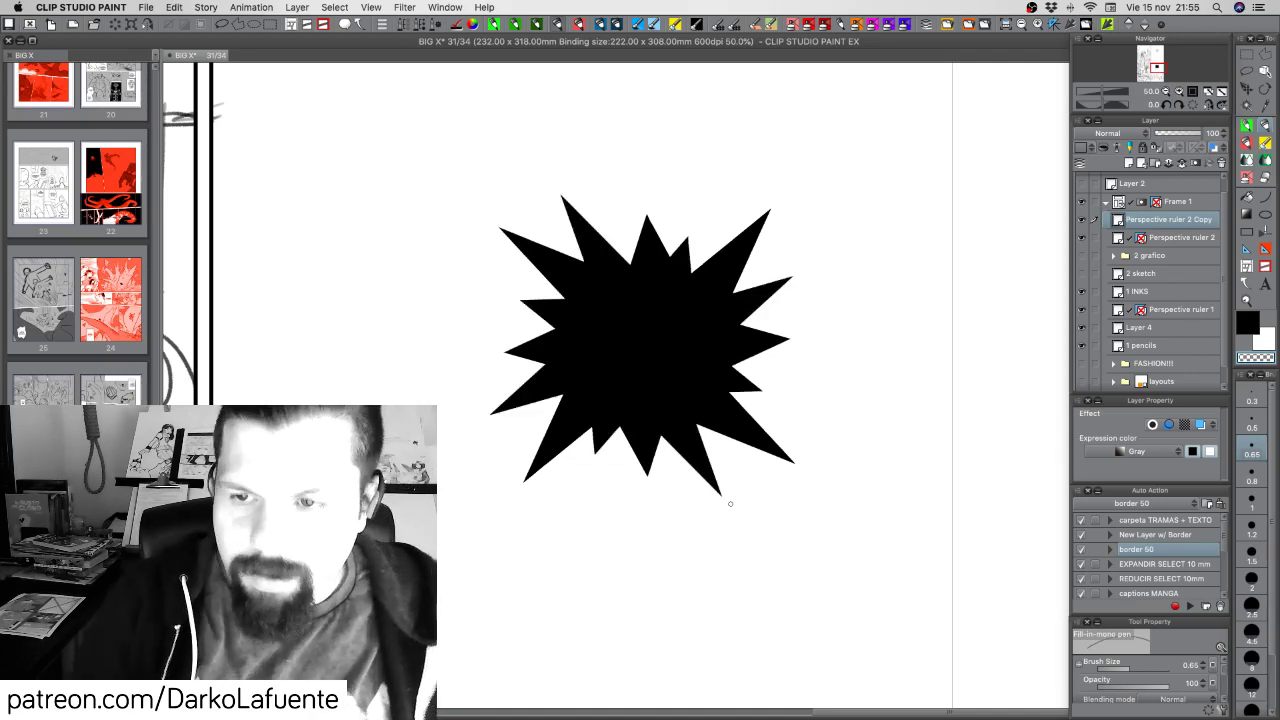
key("super+e")
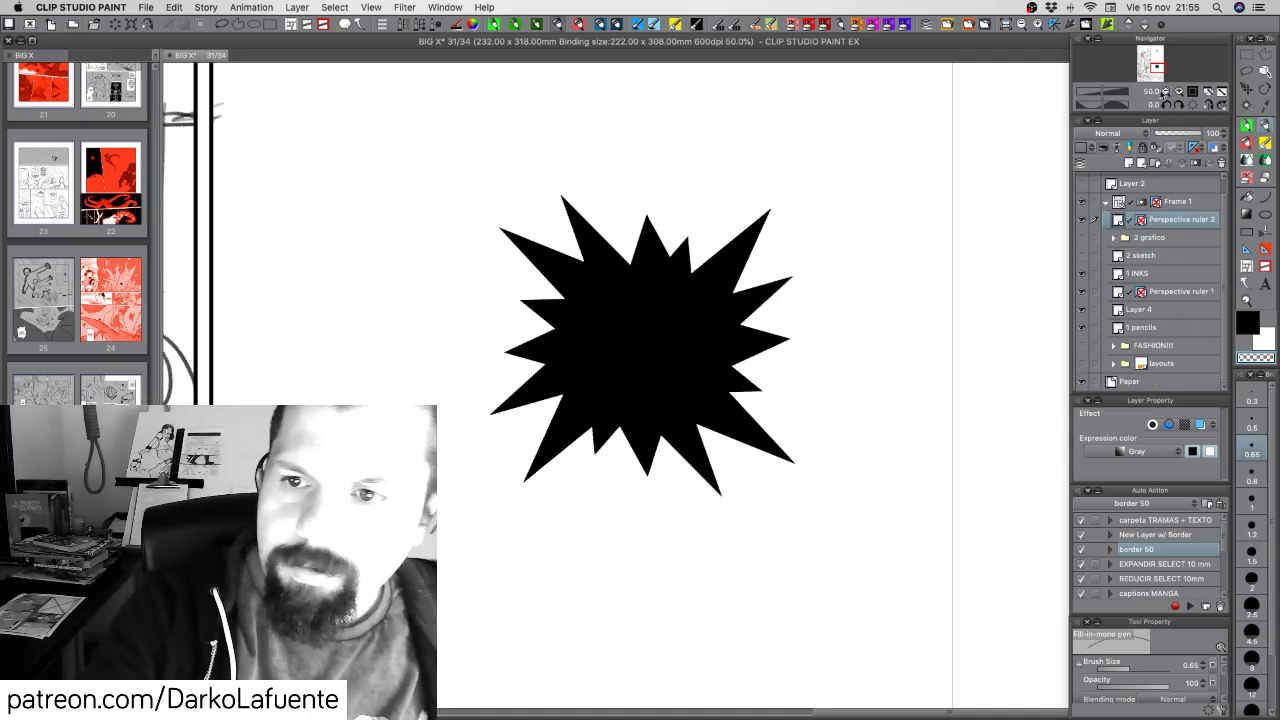
Check the merged starburst at whole-page and closer scale, and save the page
left_click(1164, 92)
left_click(1164, 92)
left_click(1164, 92)
left_click(1164, 92)
left_click(1163, 91)
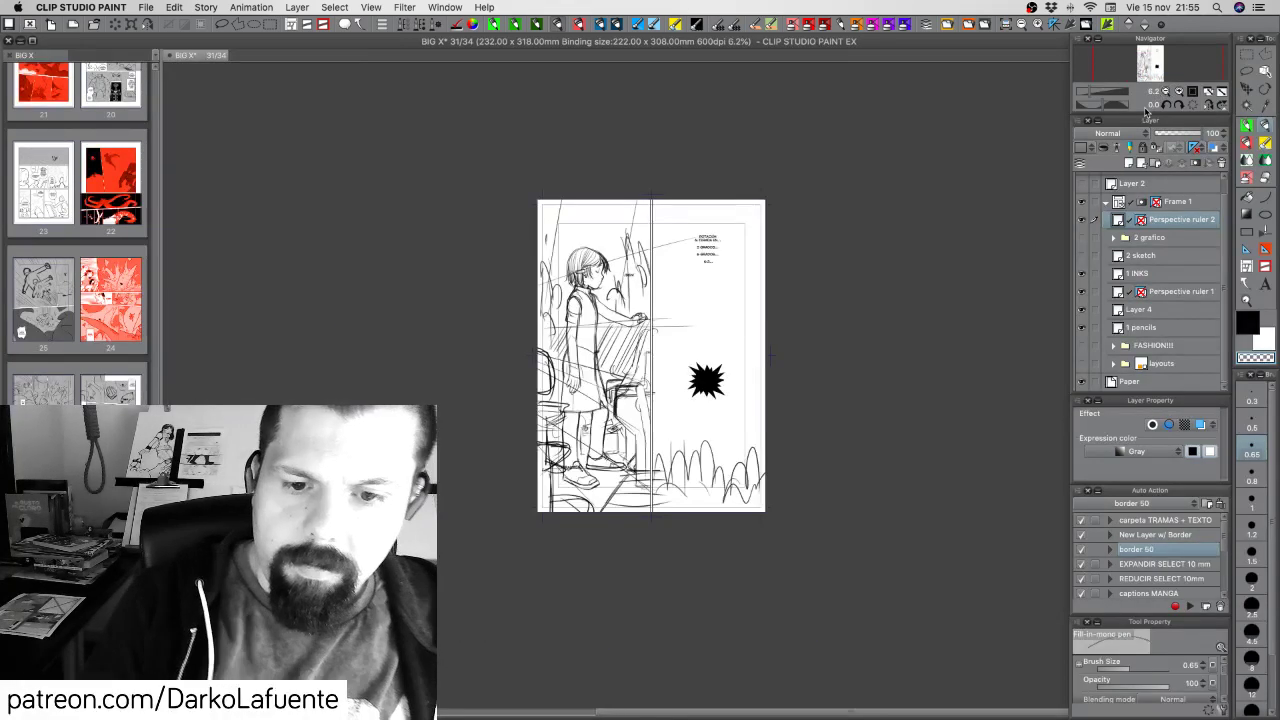
left_click(1167, 92)
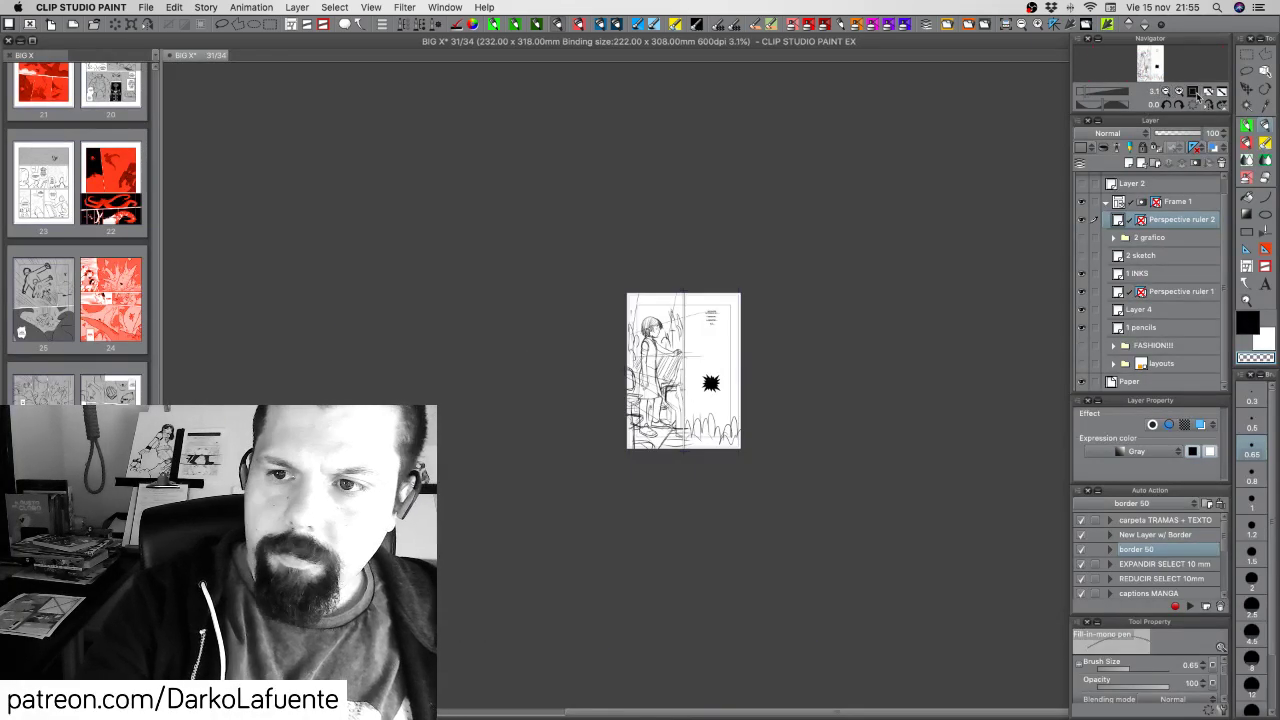
left_click(1179, 92)
left_click(1179, 92)
left_click(1179, 92)
left_click_drag(847, 501, 801, 543)
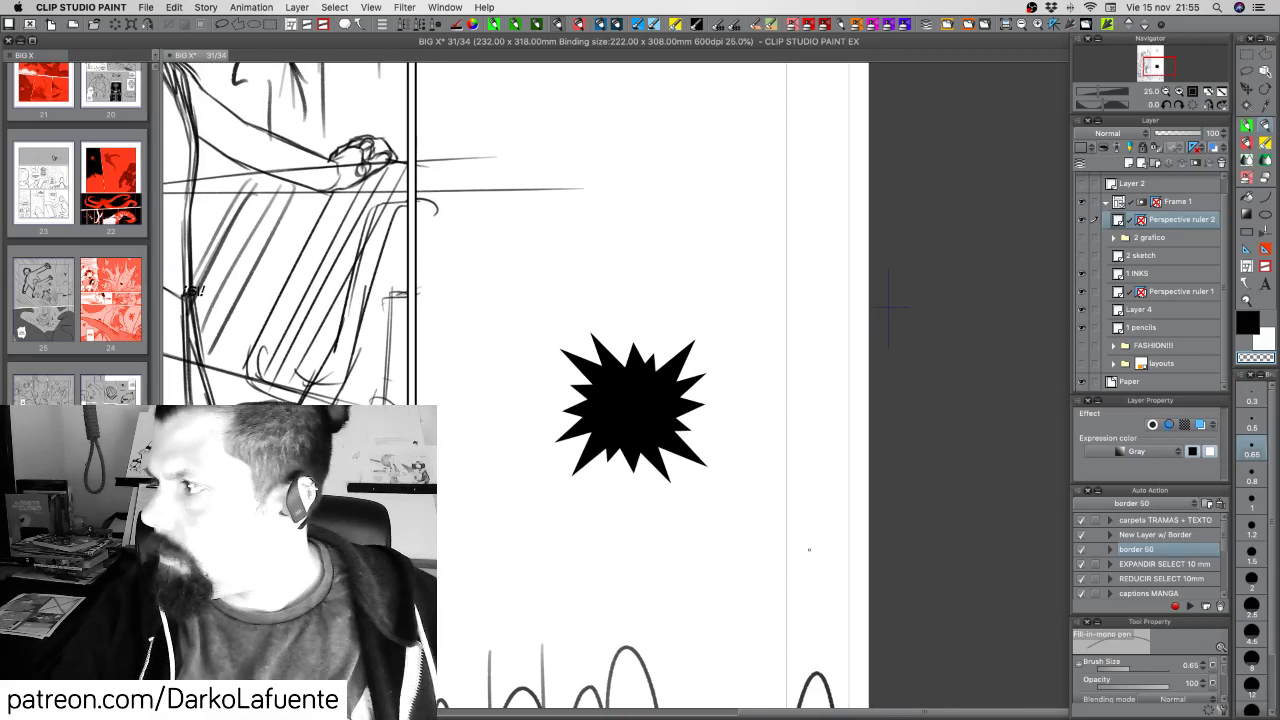
key("super+s")
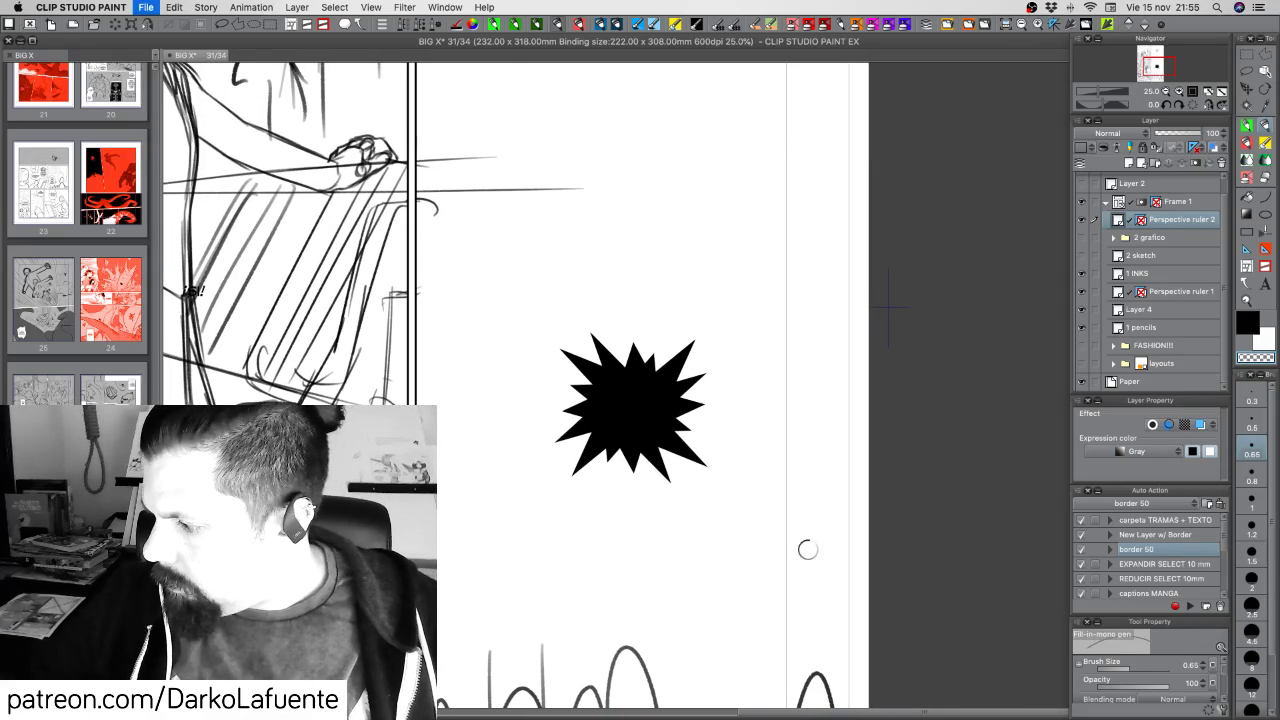
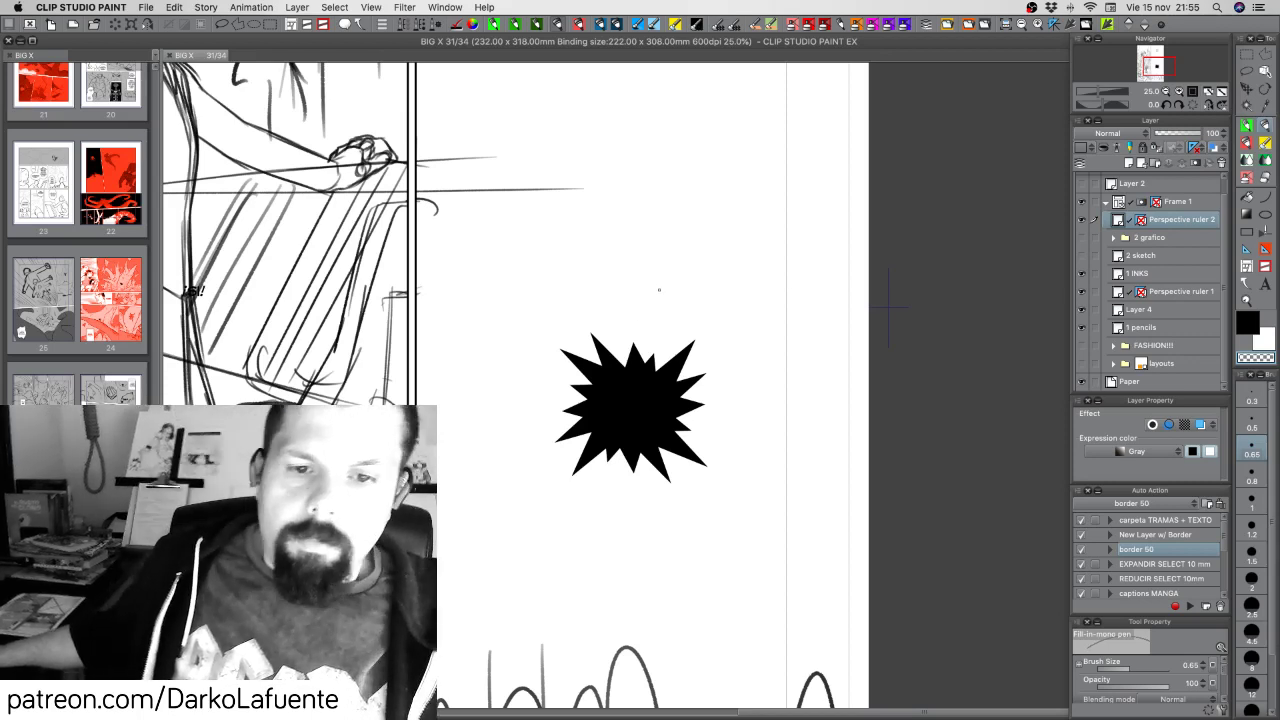
Show the 2 grafico layer folder together with the starburst
left_click_drag(659, 290, 704, 297)
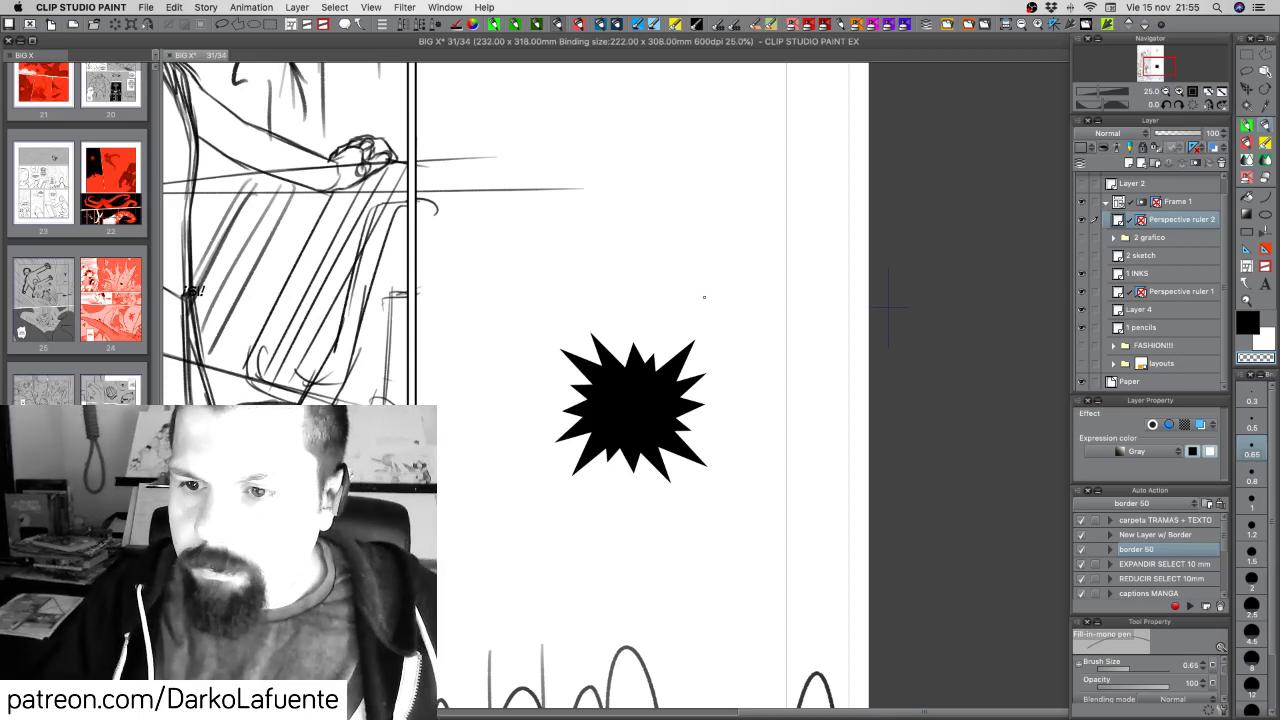
left_click(1081, 238)
right_click(1113, 221)
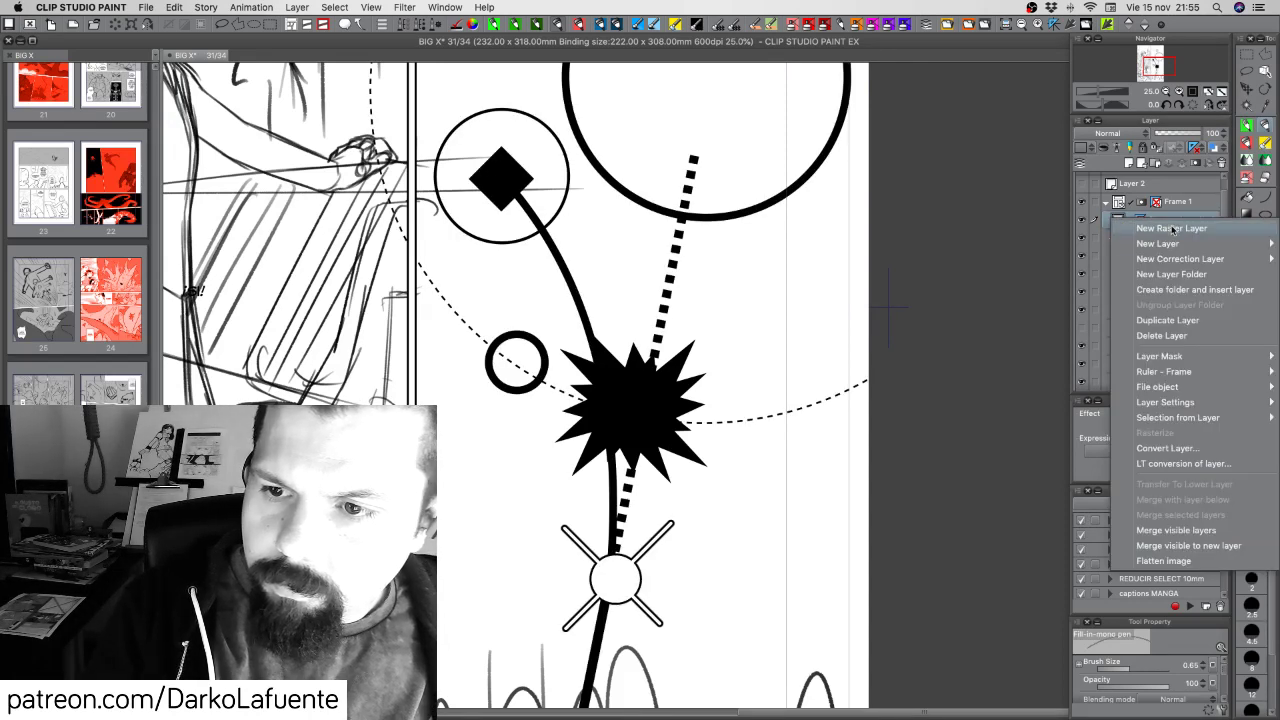
mouse_move(1180, 417)
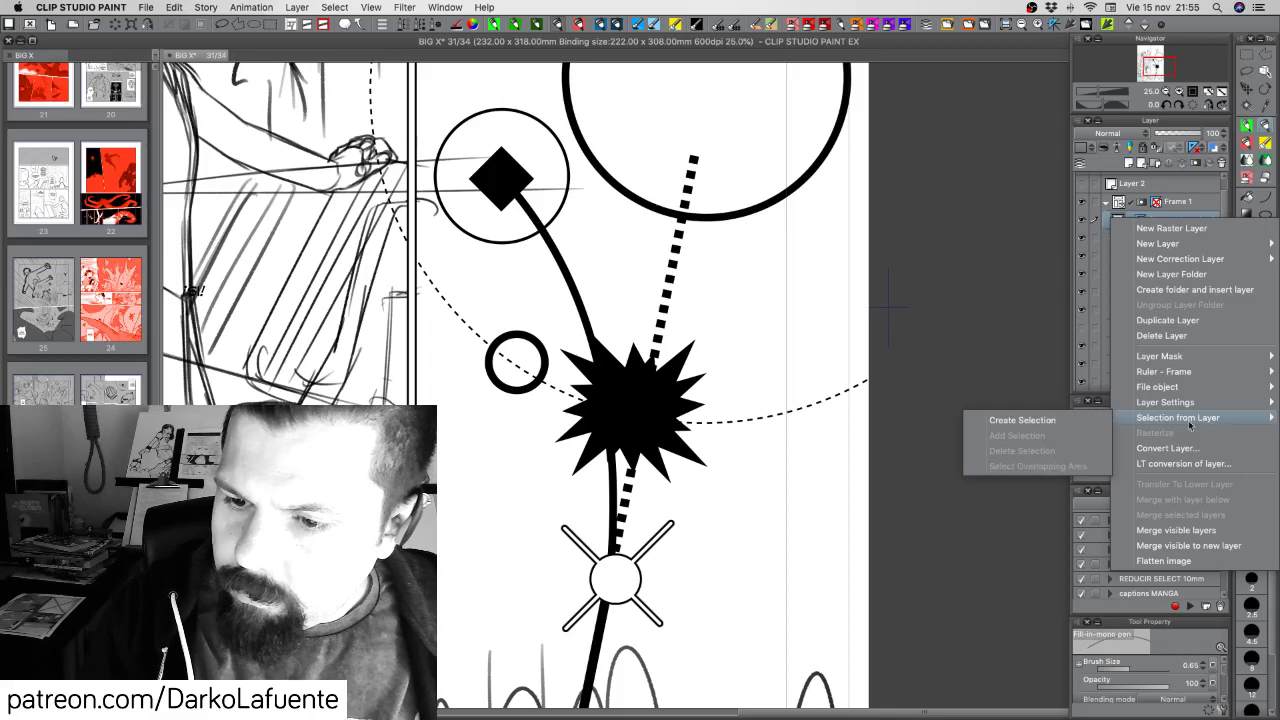
left_click(1049, 421)
key("Delete")
left_click(1175, 258)
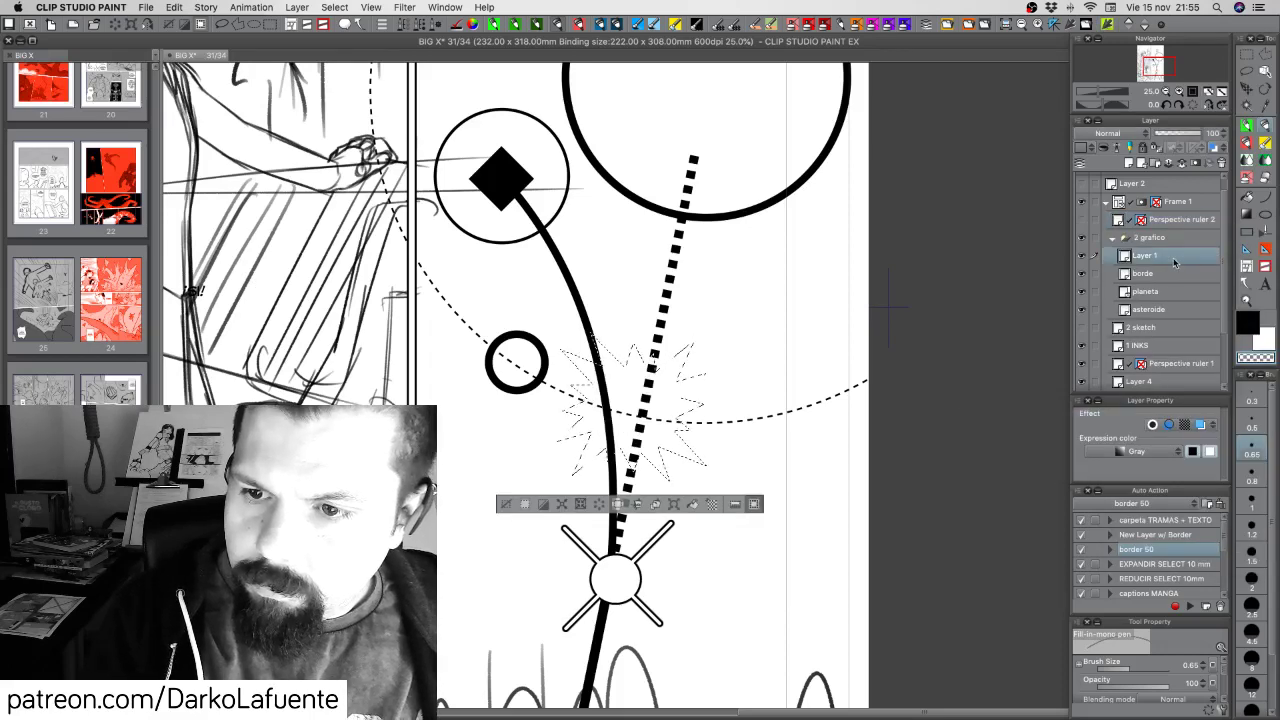
left_click_drag(783, 628, 786, 417)
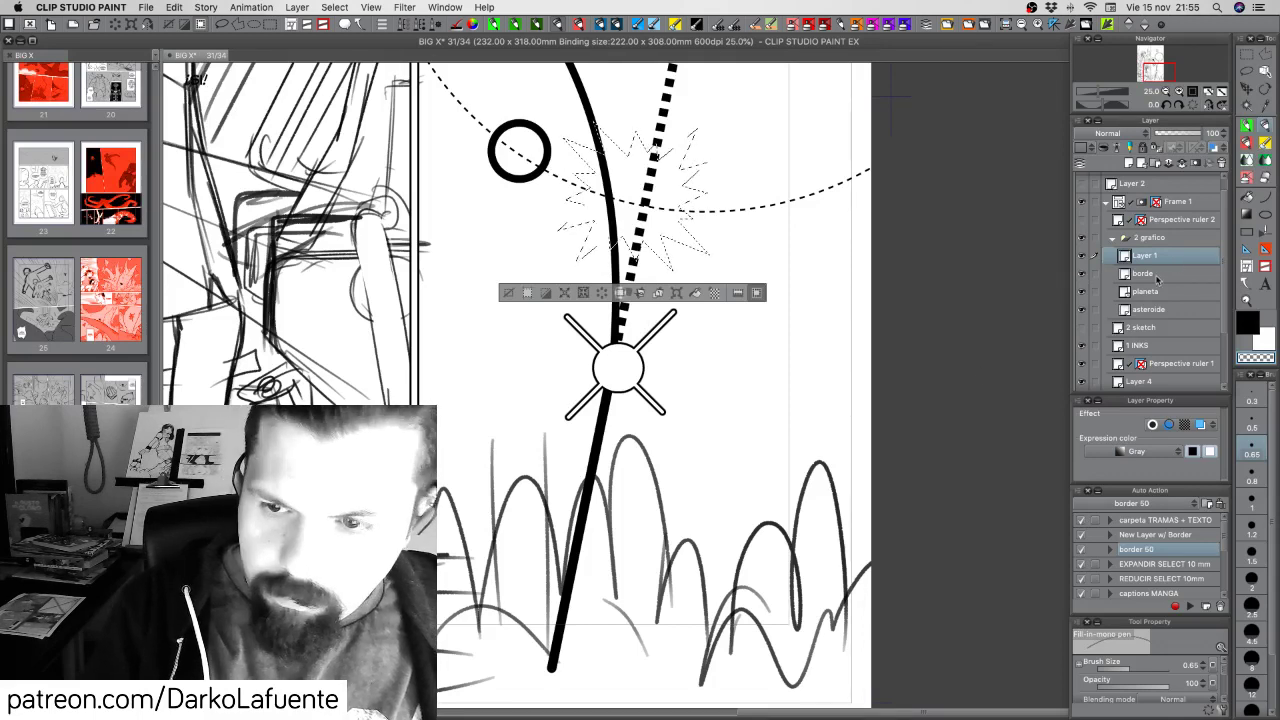
key("super+d")
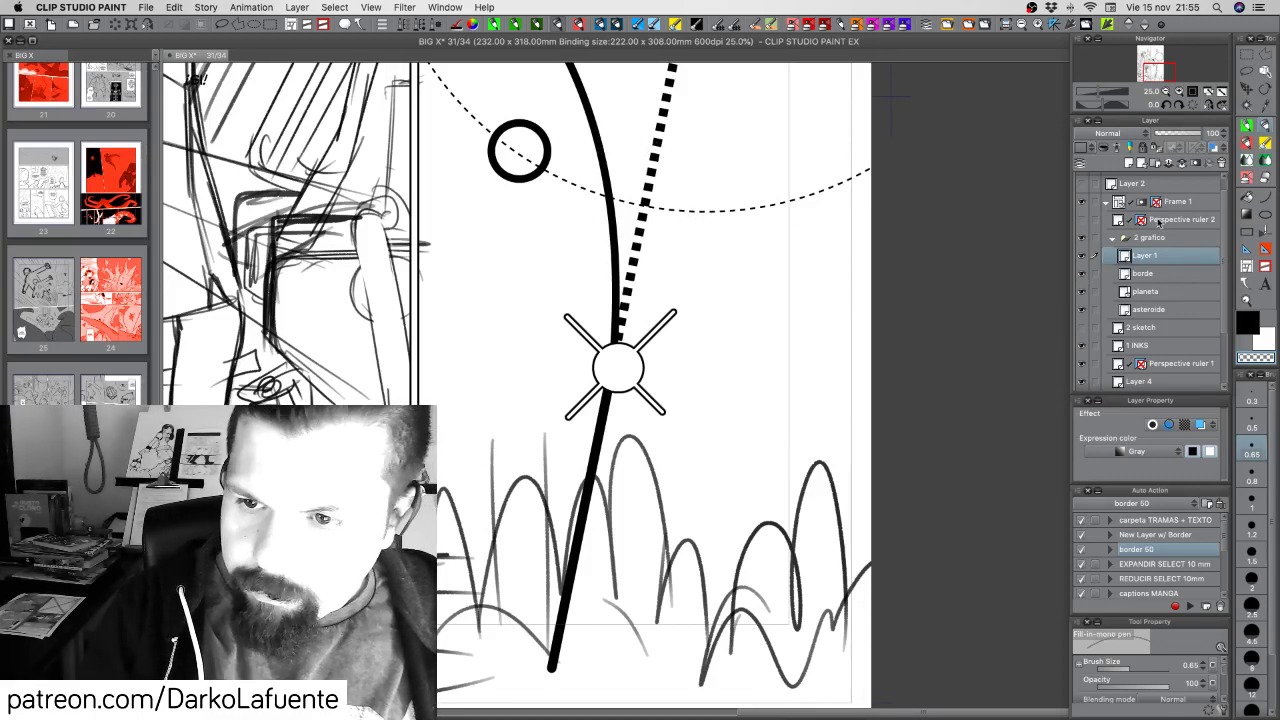
Delete the ruler from the Perspective ruler 2 starburst layer and move the layer into the 2 grafico folder
left_click(1158, 221)
right_click(1141, 220)
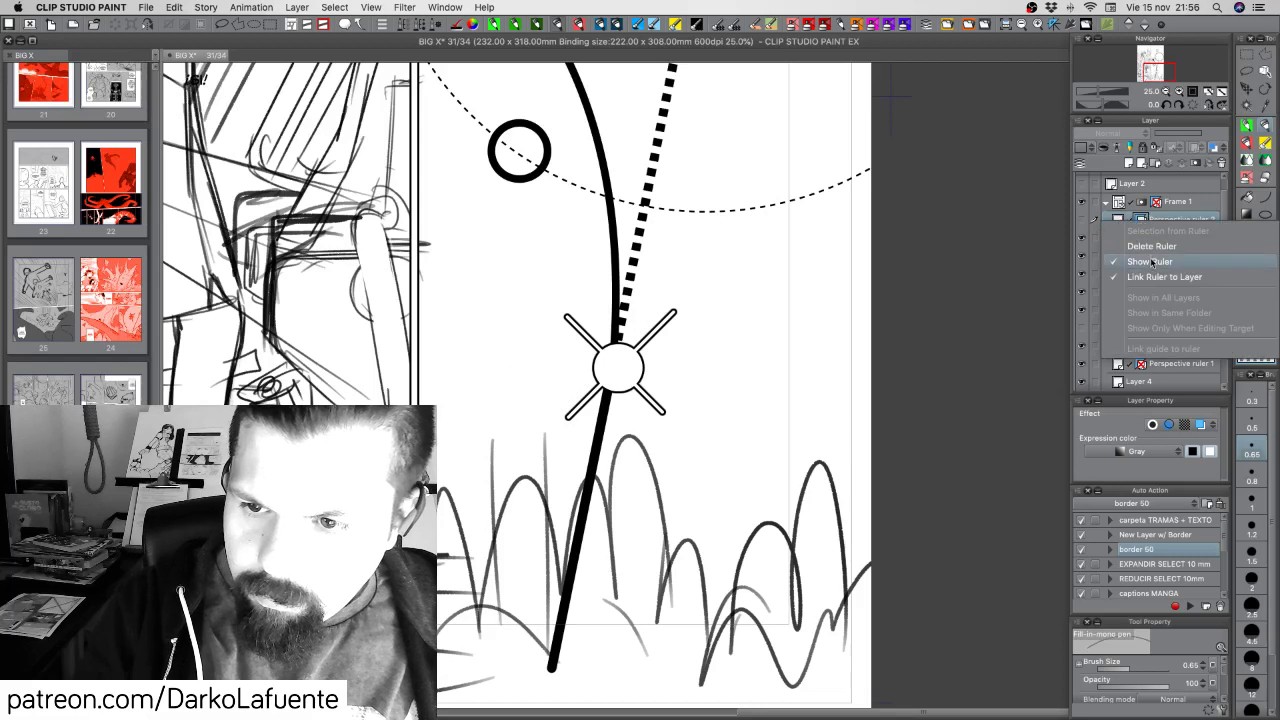
left_click(1153, 247)
mouse_move(1172, 220)
left_mouse_down()
mouse_move(1168, 257)
mouse_move(1165, 244)
left_mouse_up()
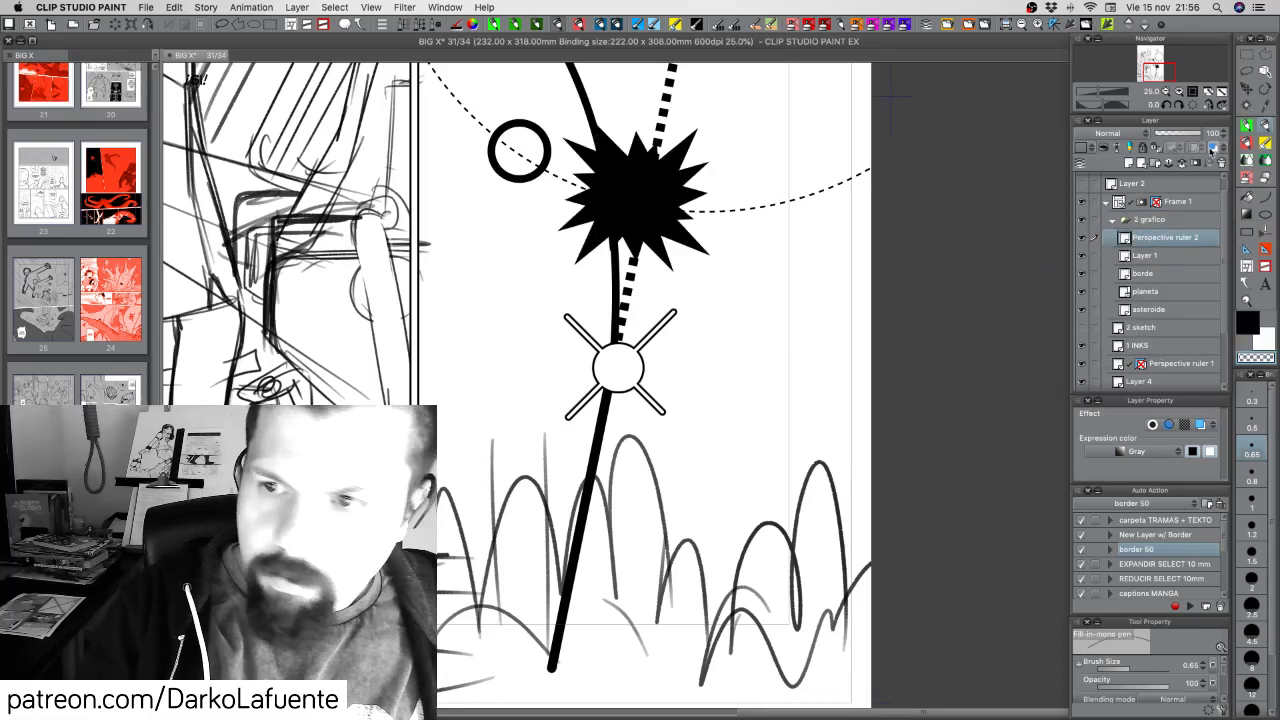
Move the starburst onto the small white circle with crossed bars on the trajectory line and scale it down to fit between the bars
key("k")
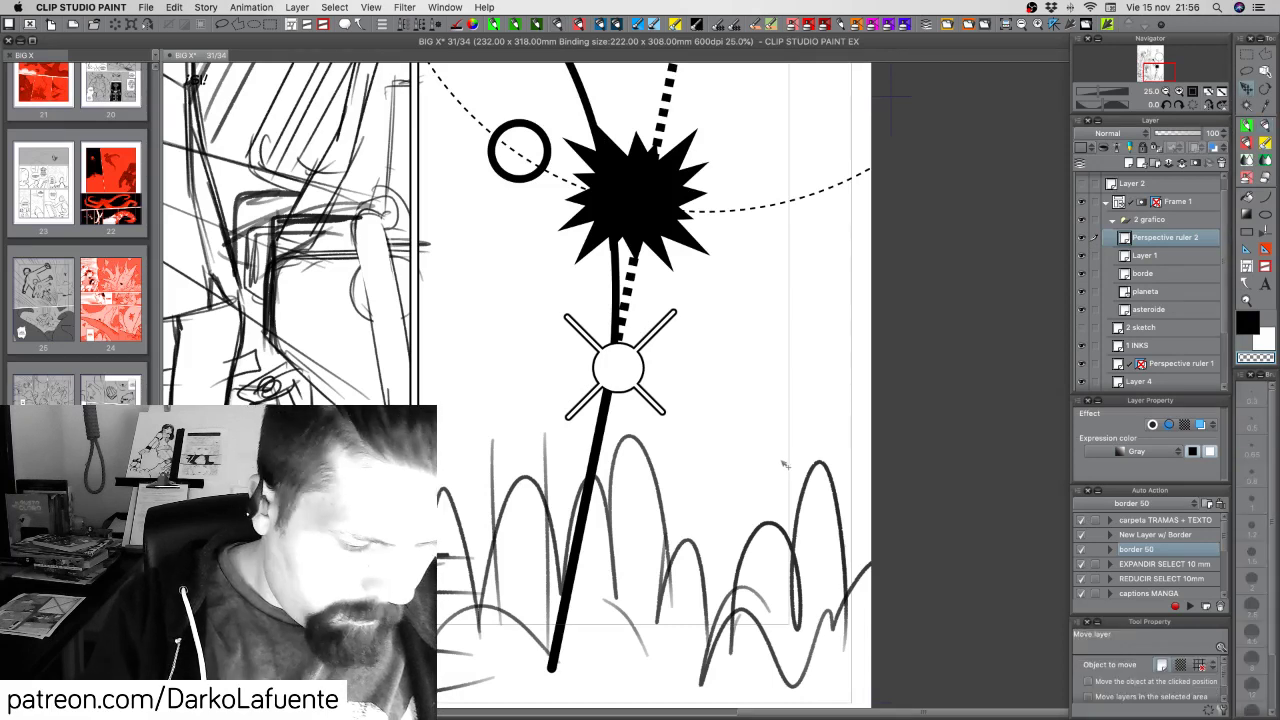
key("super+t")
left_click_drag(665, 200, 654, 370)
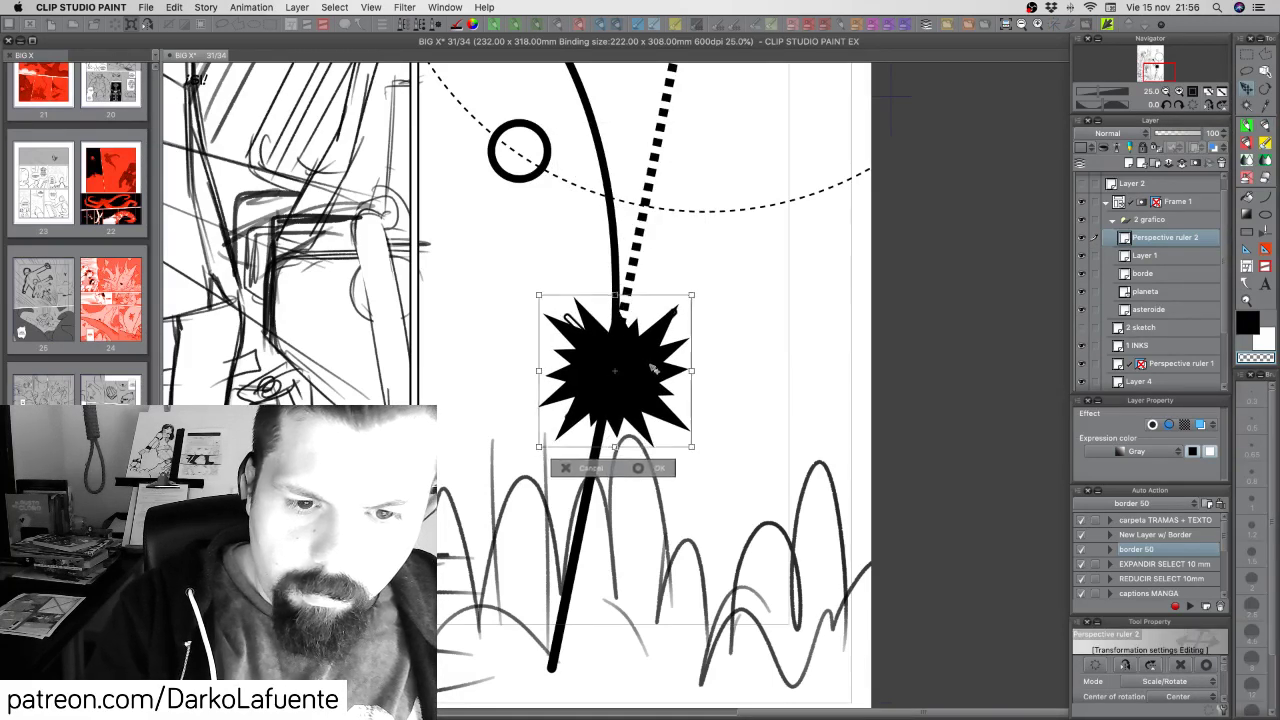
left_click_drag(691, 295, 668, 319)
left_click_drag(635, 371, 633, 370)
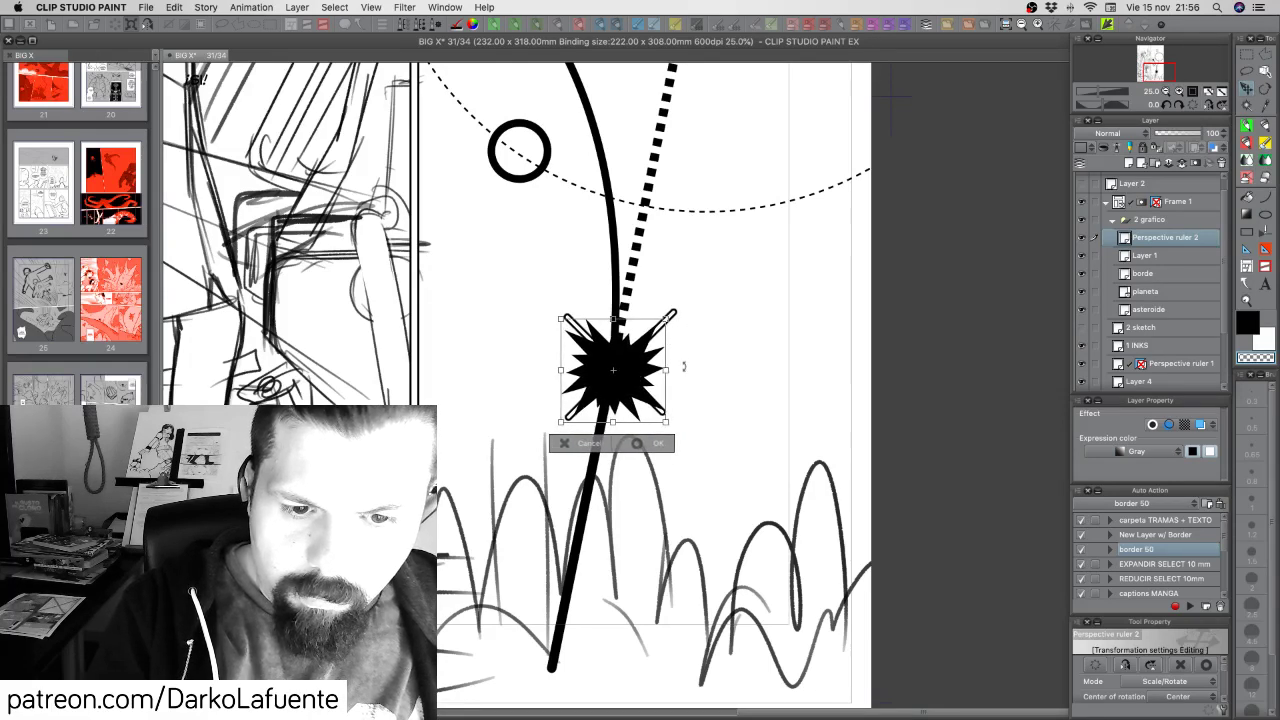
key("Return")
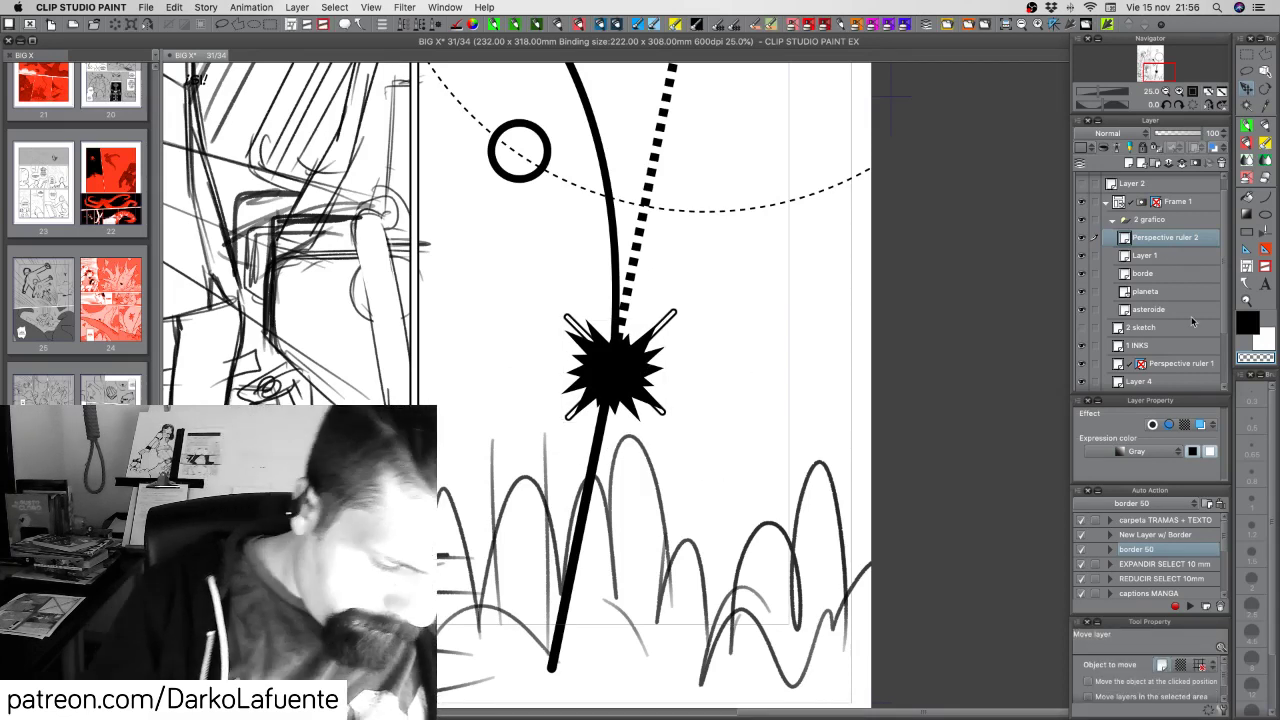
Invert the starburst to white and give it a black border effect with an edge thickness of 0.80
key("super+i")
left_click(1153, 425)
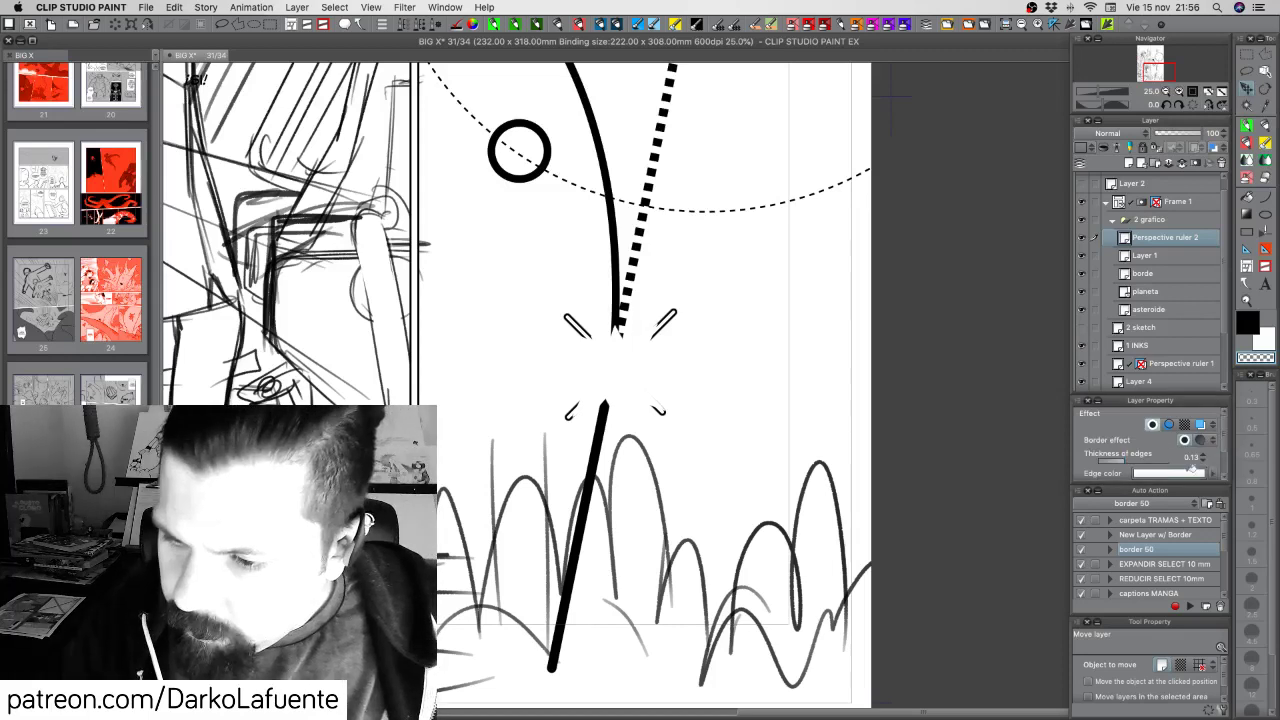
left_click(1259, 357)
left_click(1187, 471)
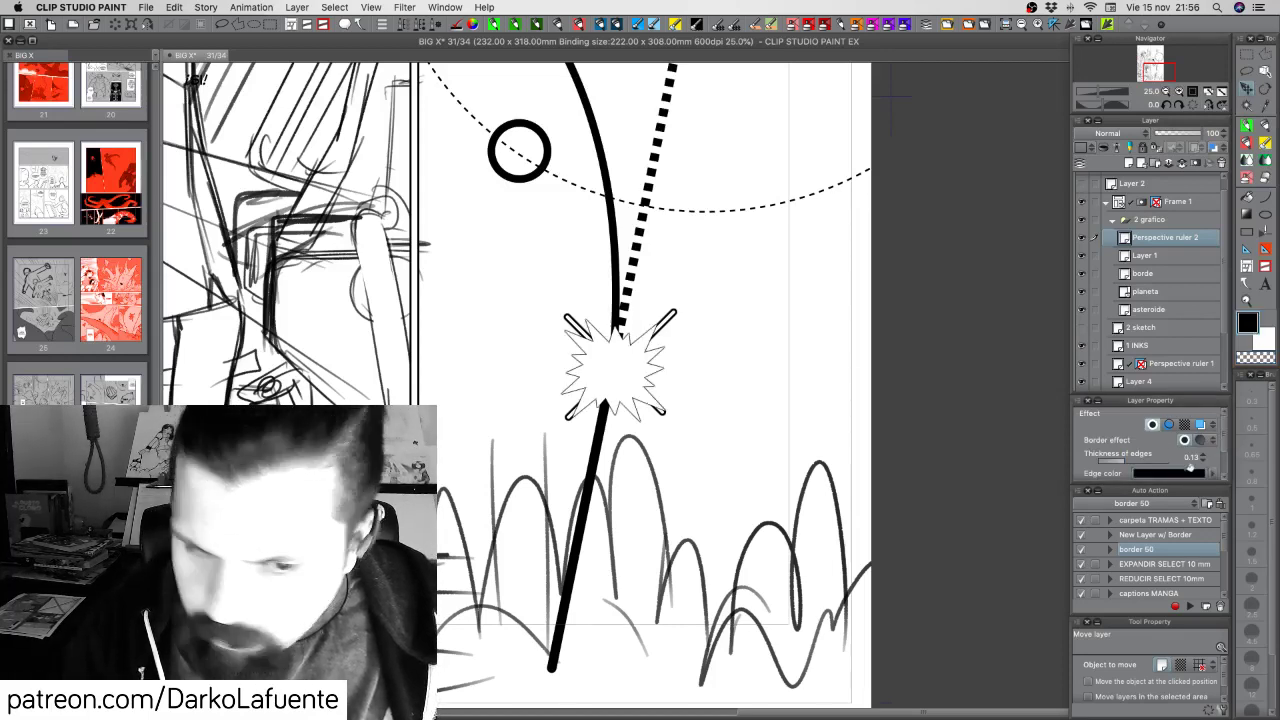
left_click(1203, 456)
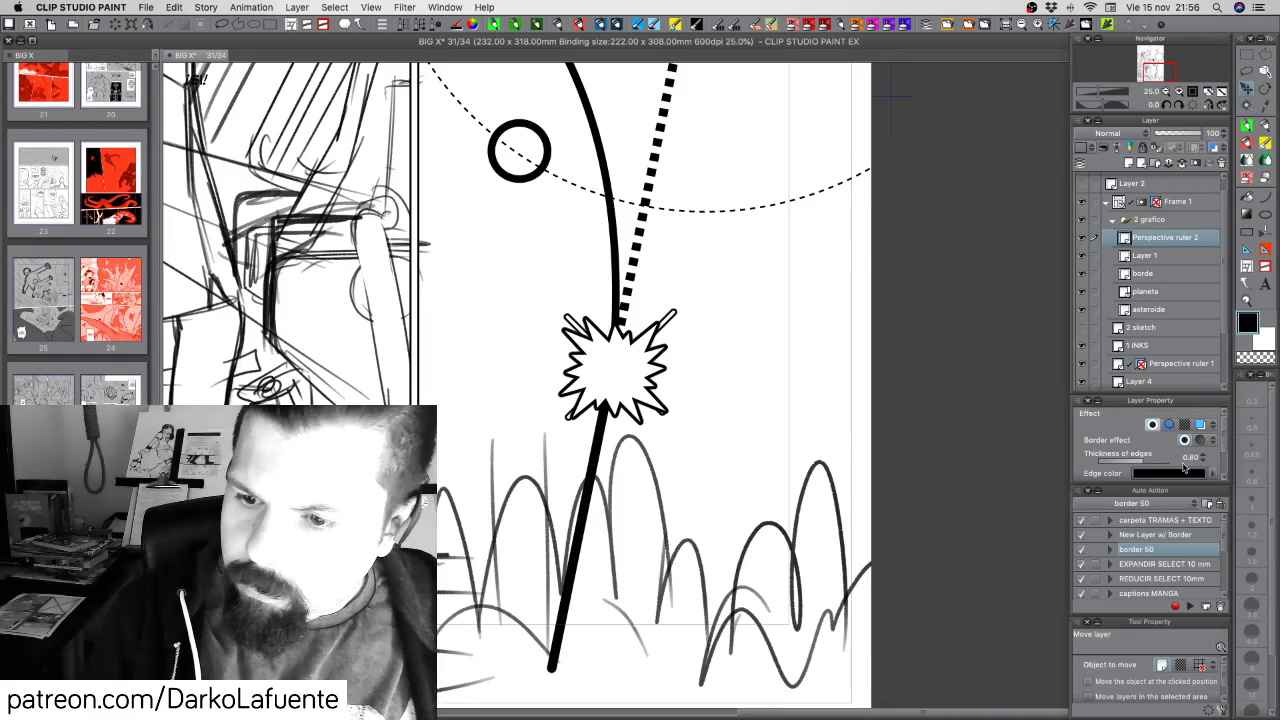
Check whether Layer 1 in the 2 grafico folder has content by toggling its visibility and trying to create a selection from it
left_click(1155, 257)
left_click(1083, 257)
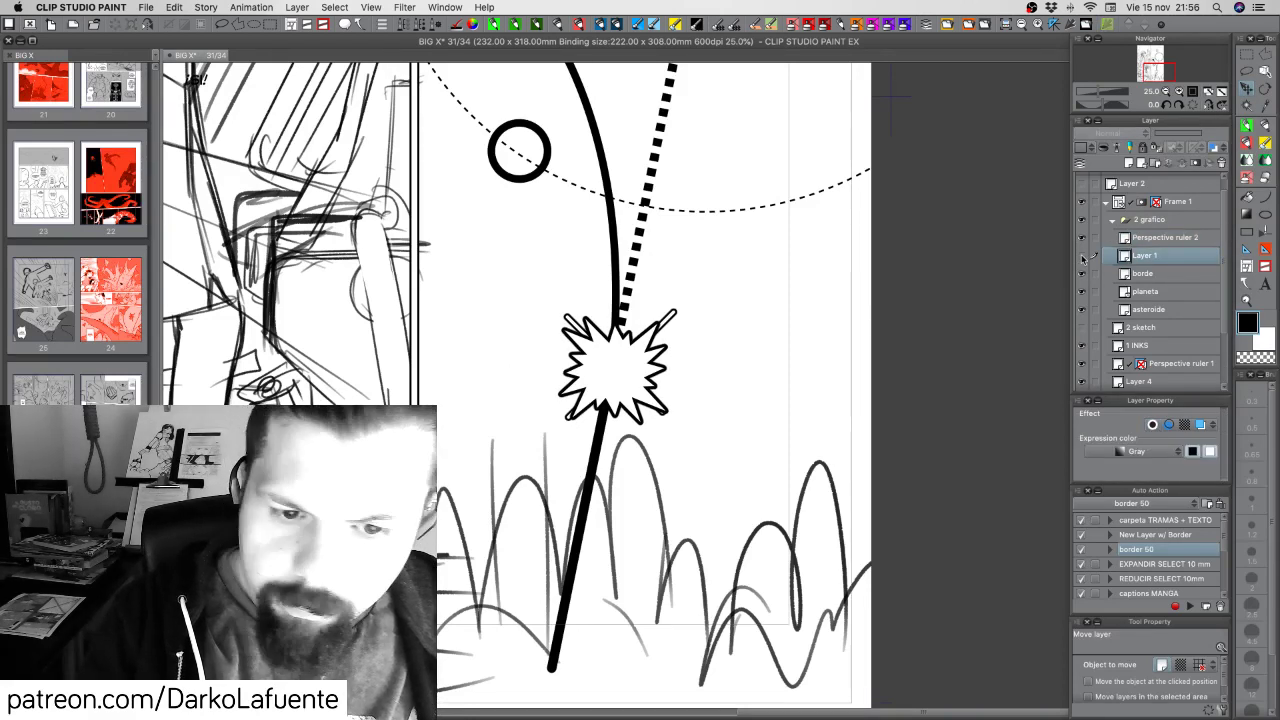
left_click(1084, 258)
left_click(1084, 258)
left_click(1084, 258)
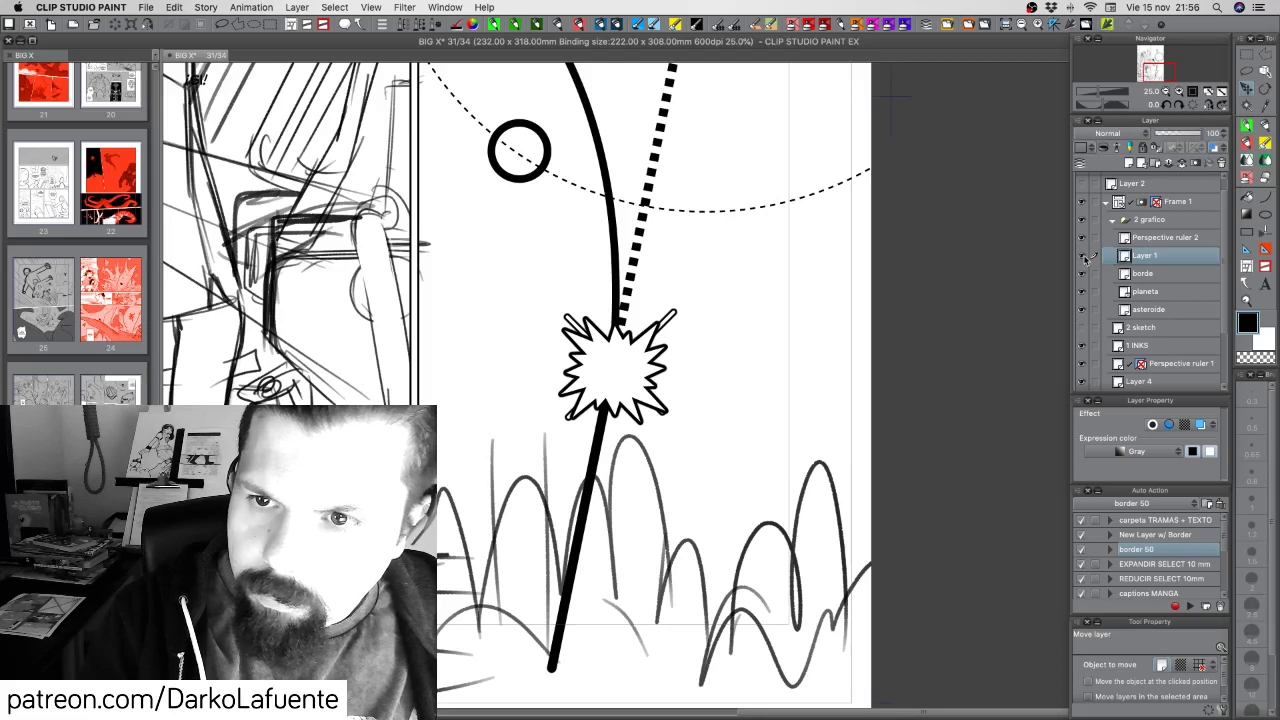
left_click(1084, 258)
left_click(1083, 257)
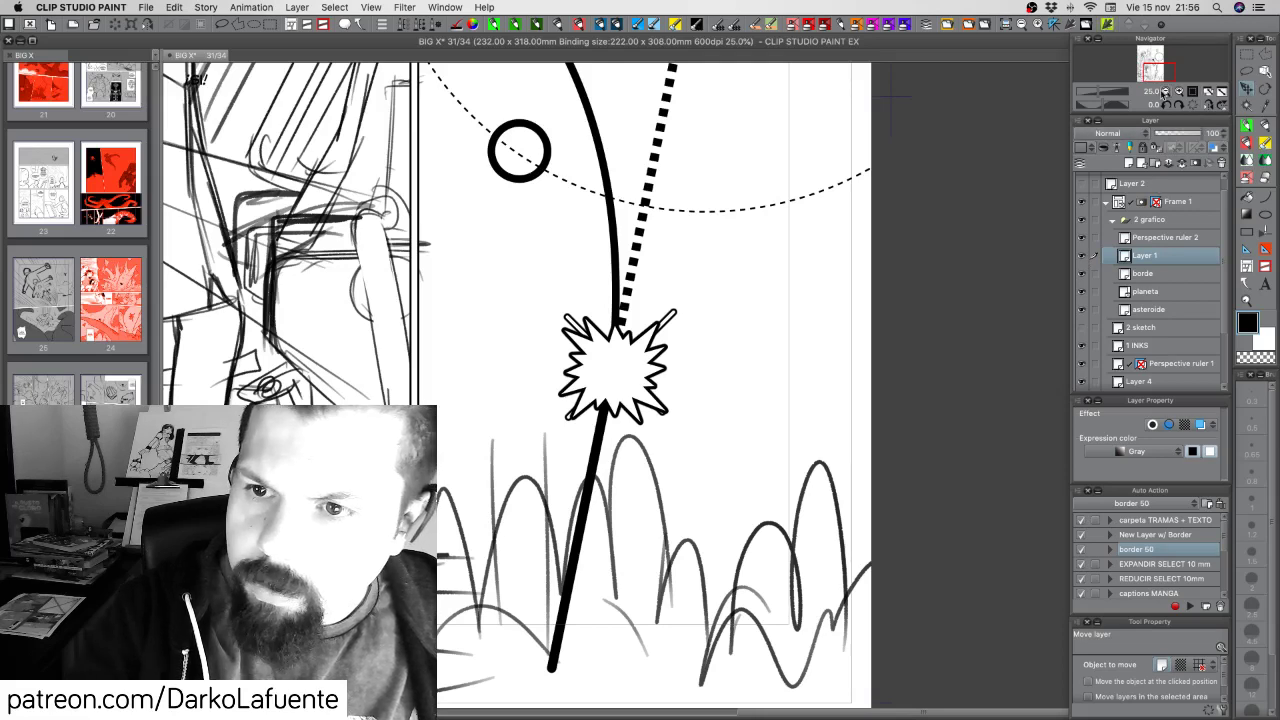
left_click(1165, 91)
left_click(1083, 257)
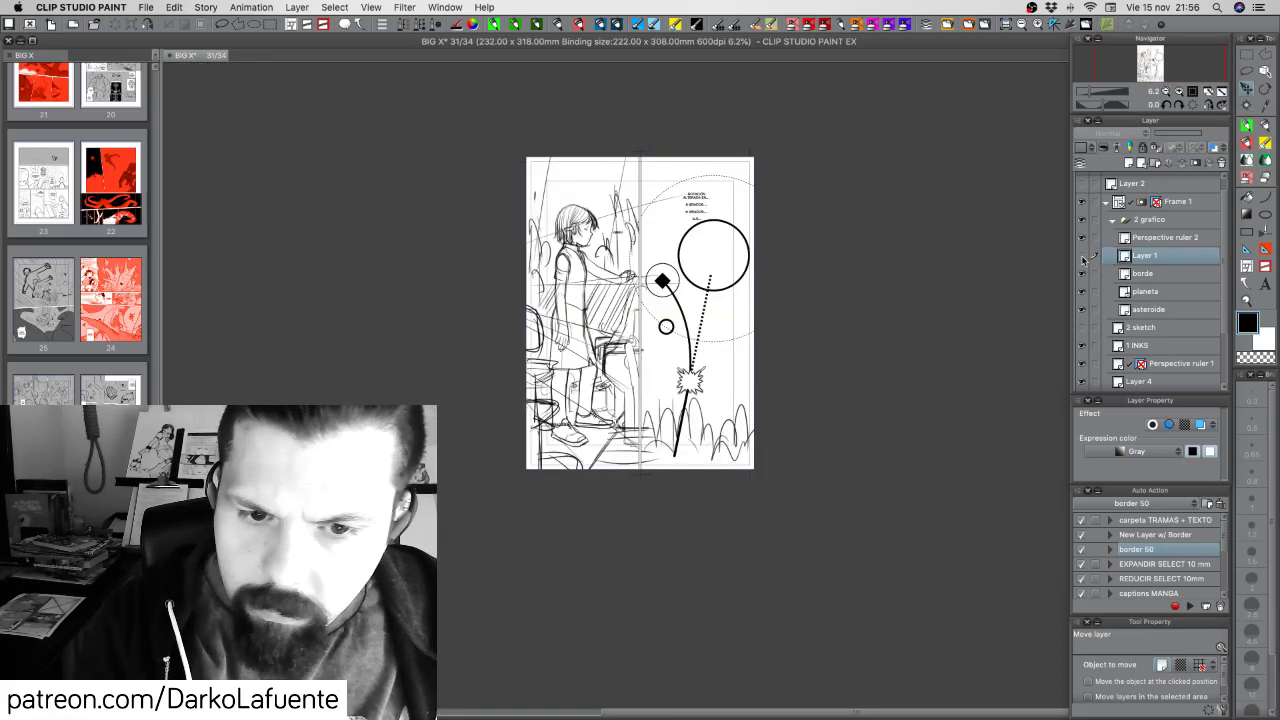
left_click(1083, 257)
right_click(1191, 257)
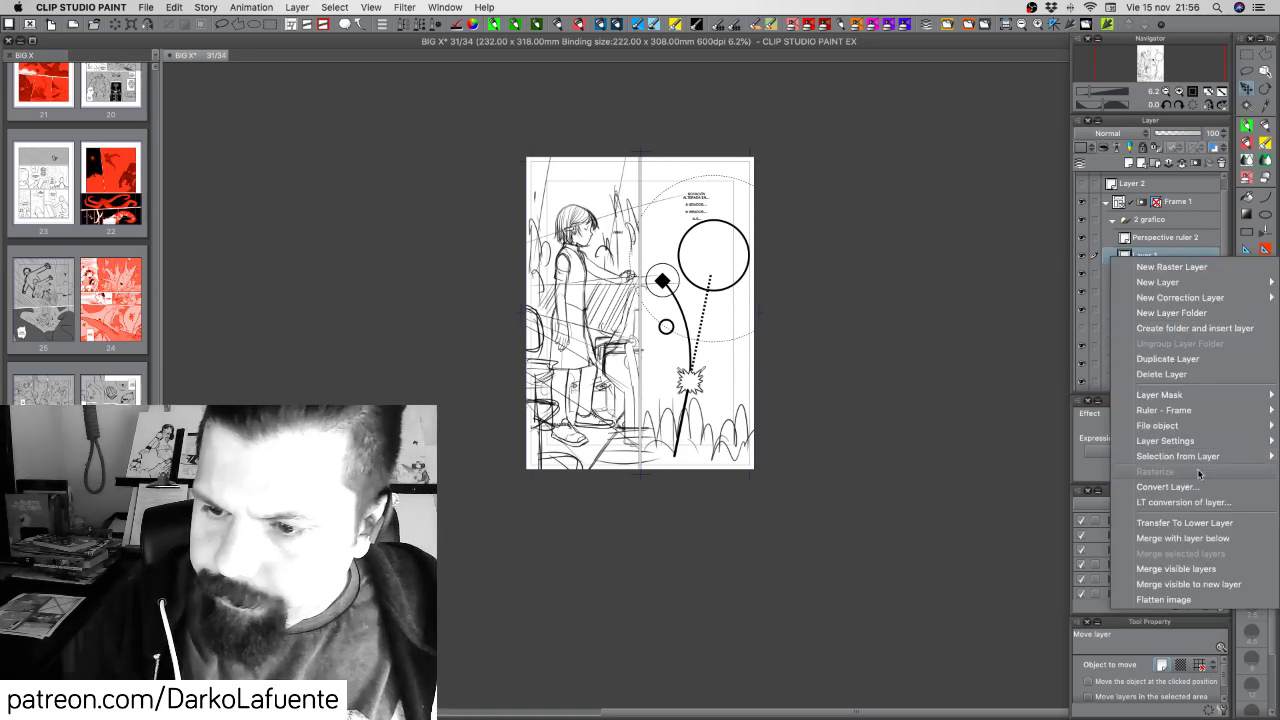
mouse_move(1198, 456)
left_click(1034, 459)
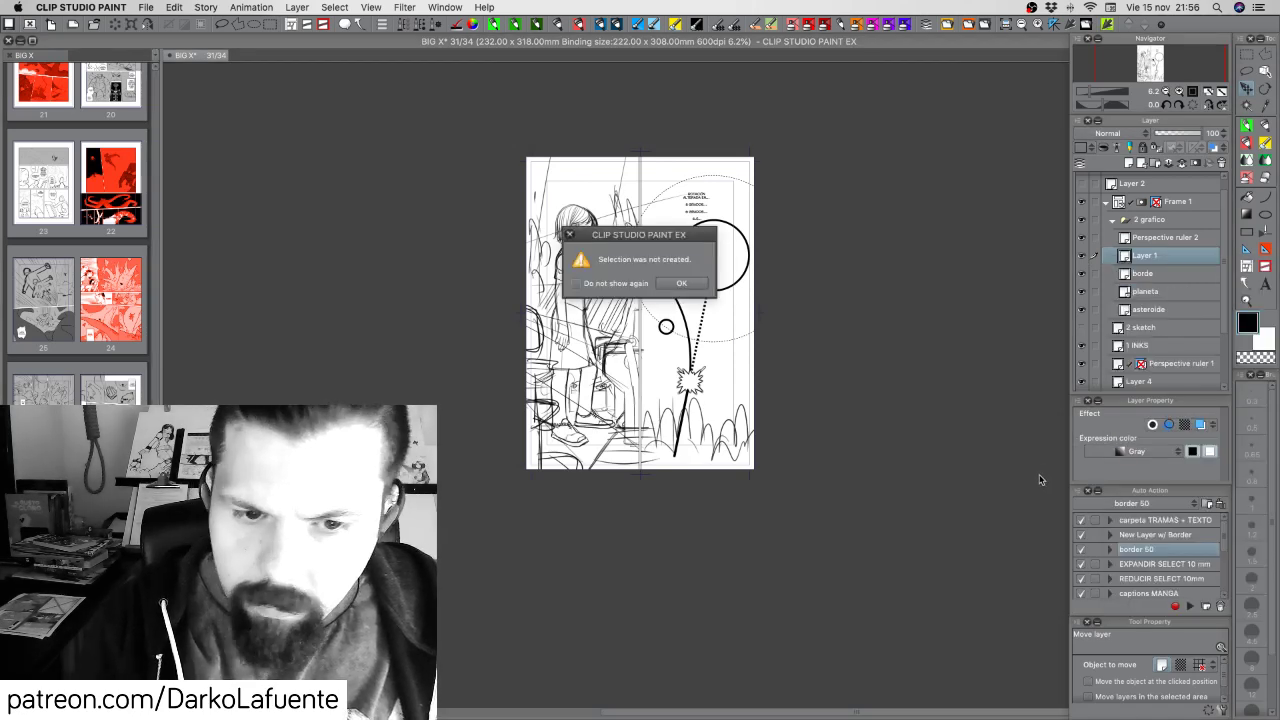
left_click(688, 285)
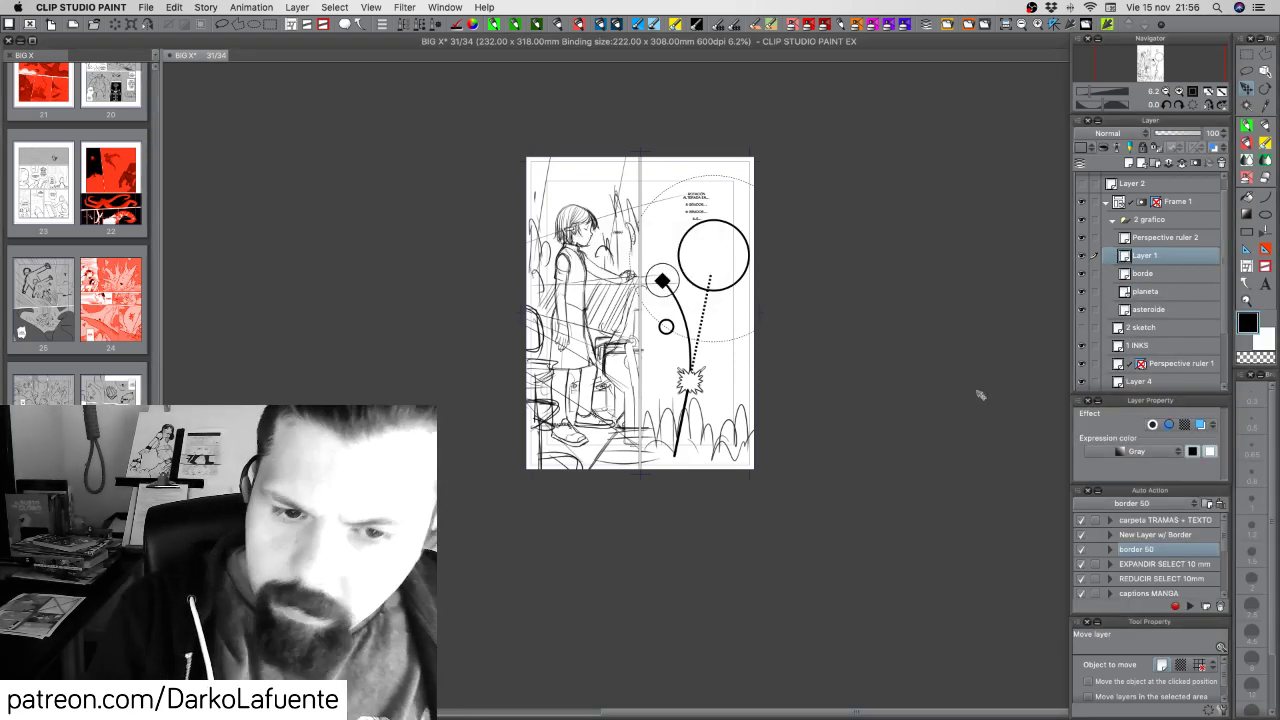
Delete Layer 1 and the borde layer from the 2 grafico folder, checking the planeta layer's visibility in between
left_click(1221, 163)
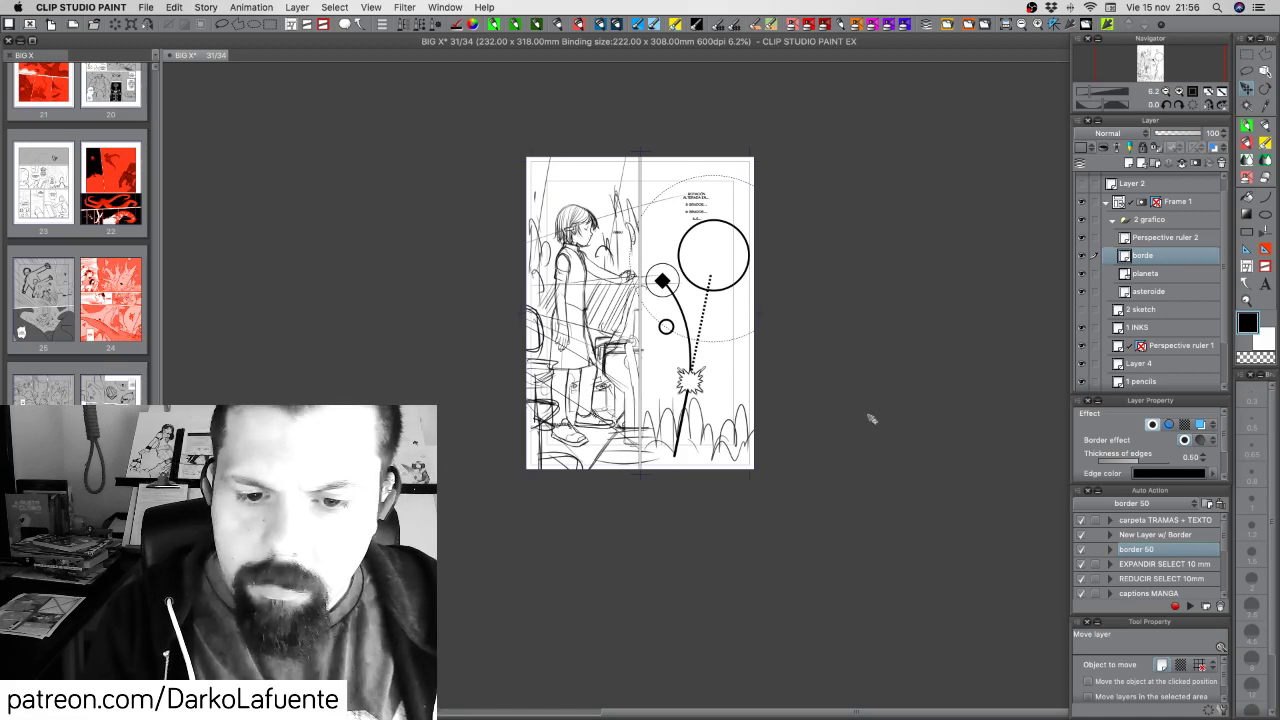
left_click(1081, 273)
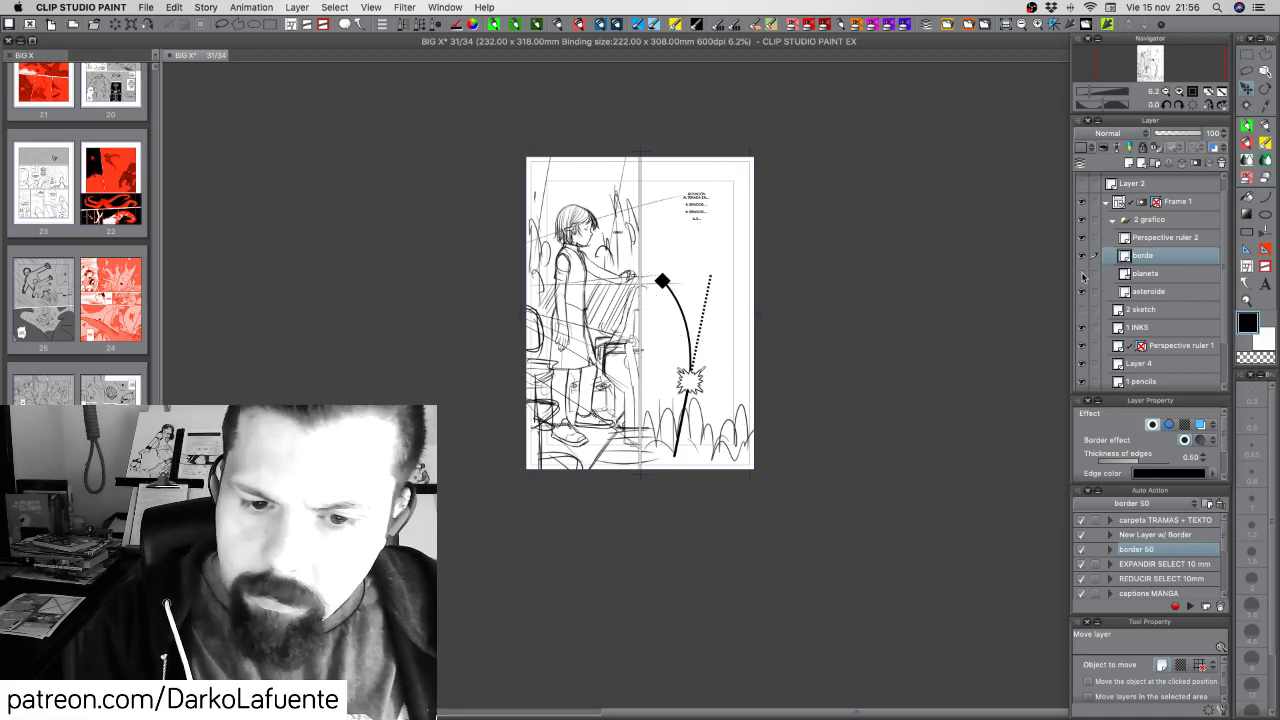
left_click(1081, 273)
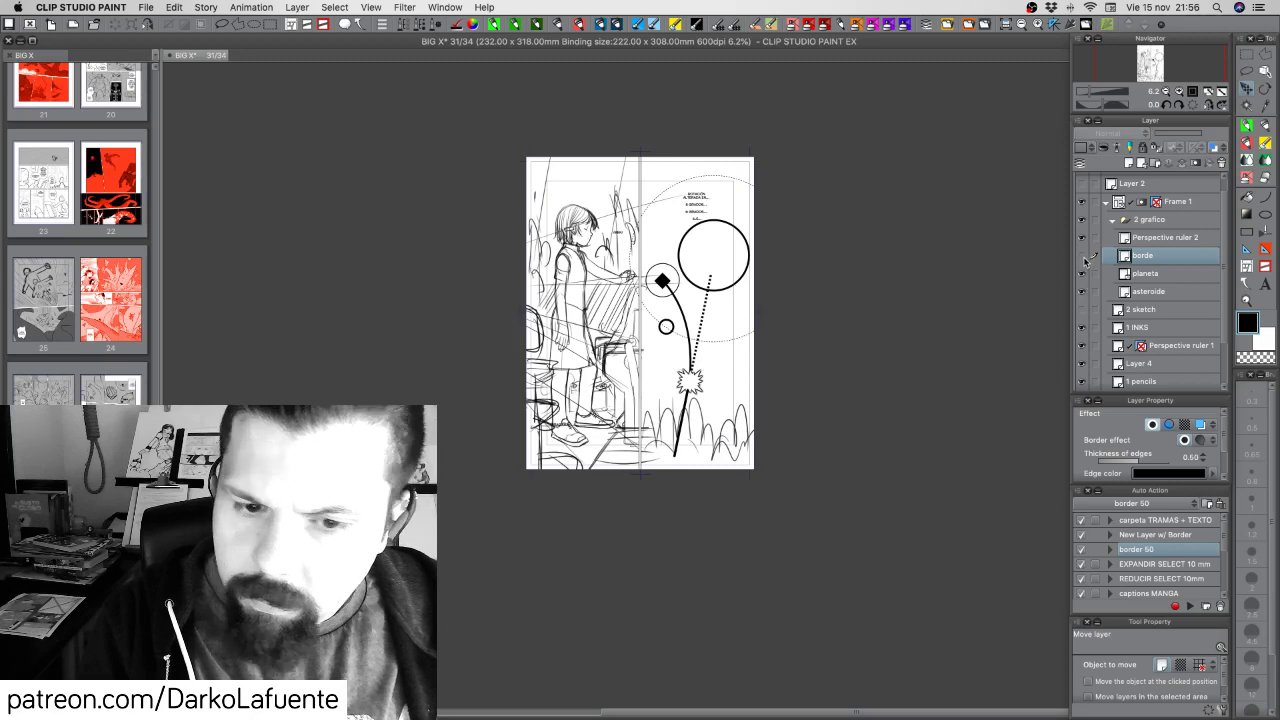
left_click(1220, 163)
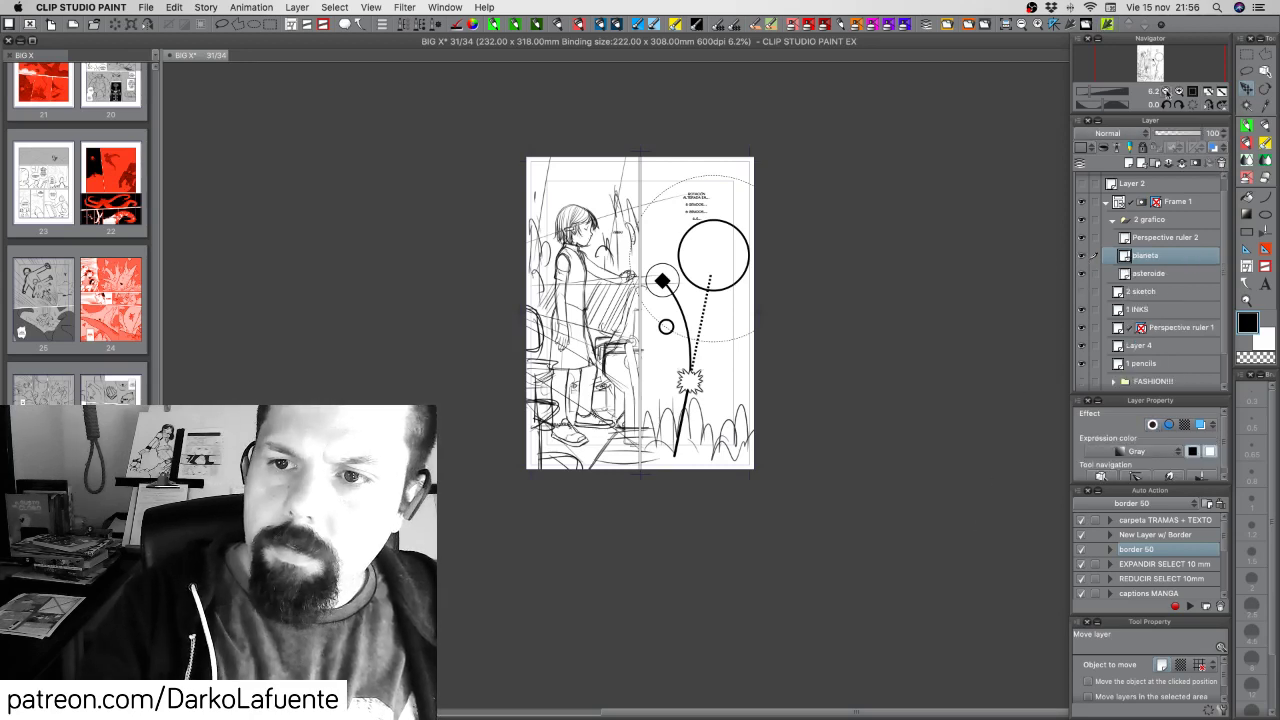
Open the materials library and search it for "star"
left_click(1179, 92)
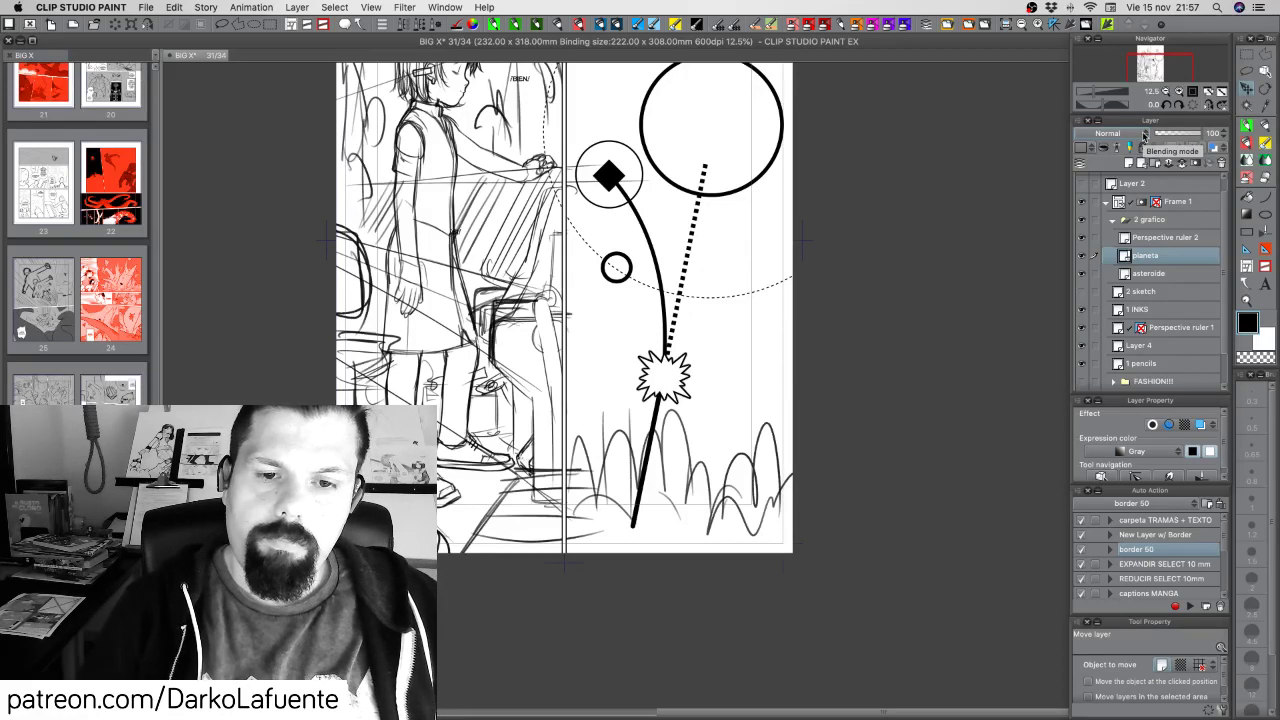
left_click(1037, 25)
left_click_drag(822, 262, 677, 422)
left_click(1160, 25)
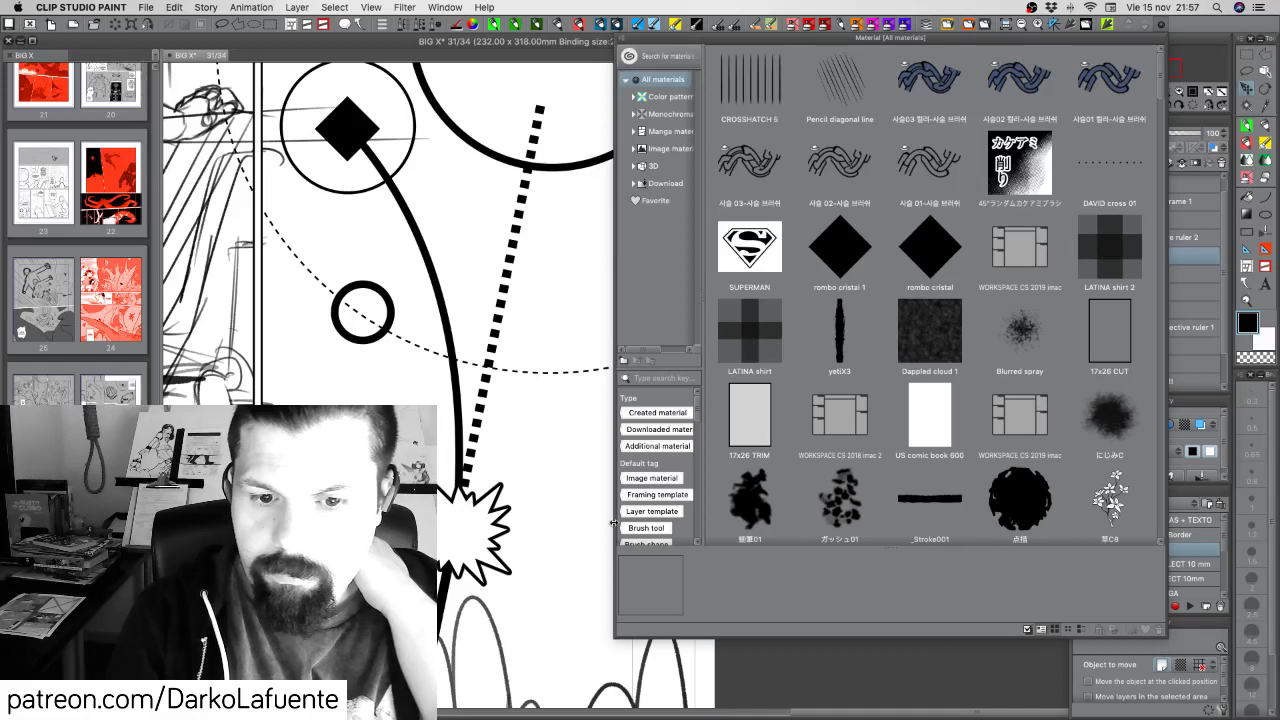
left_click(663, 380)
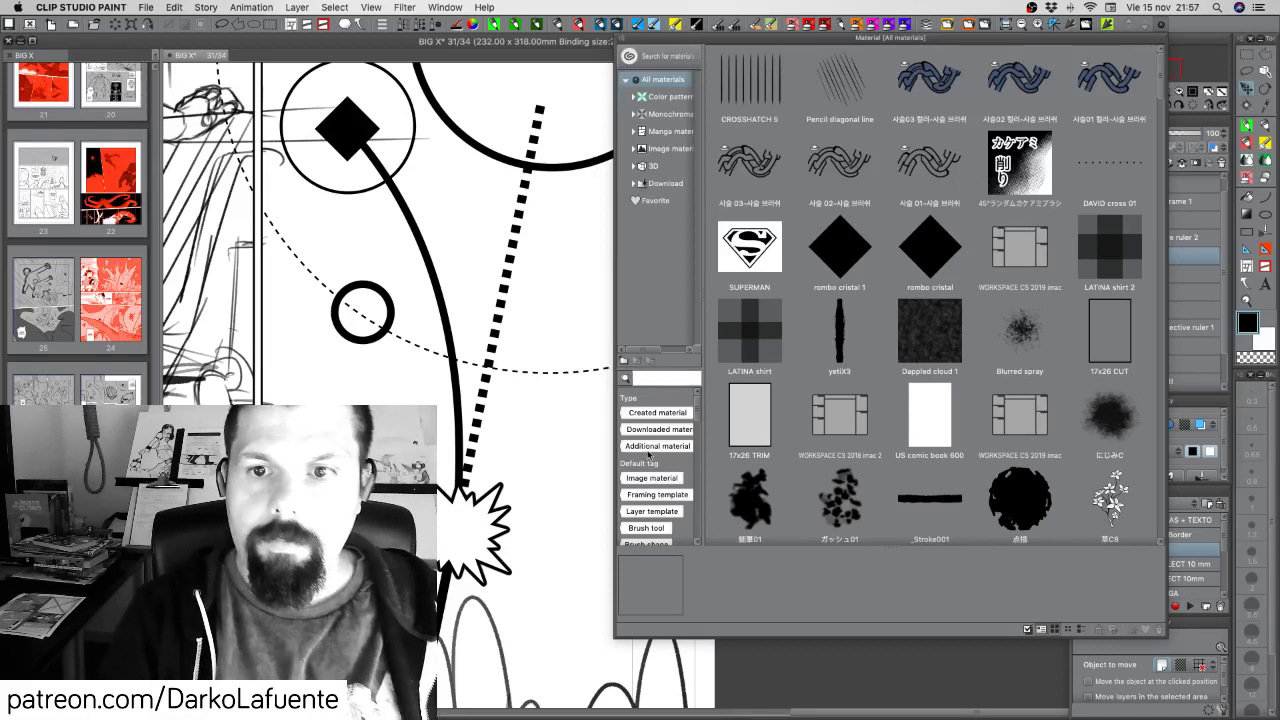
type("star")
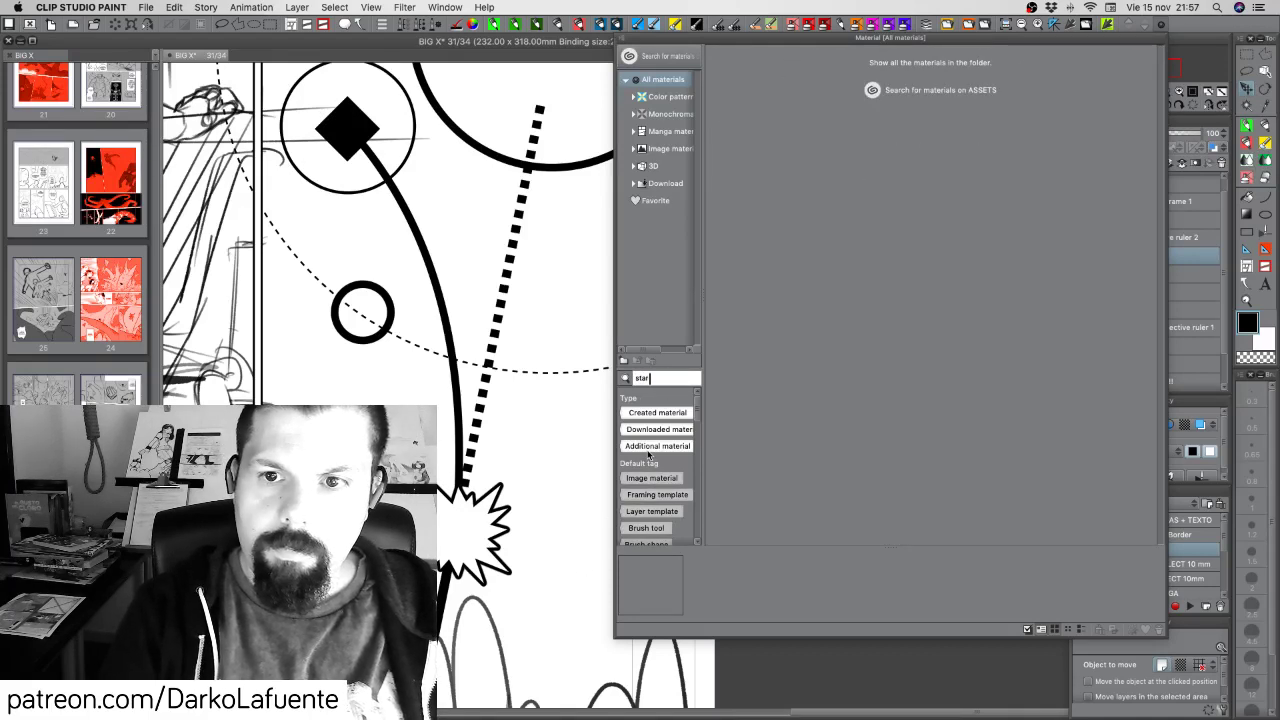
Replace the materials search term with "s" and look through the matching materials for a star shape
key("BackSpace")
key("BackSpace")
key("BackSpace")
key("BackSpace")
type("s")
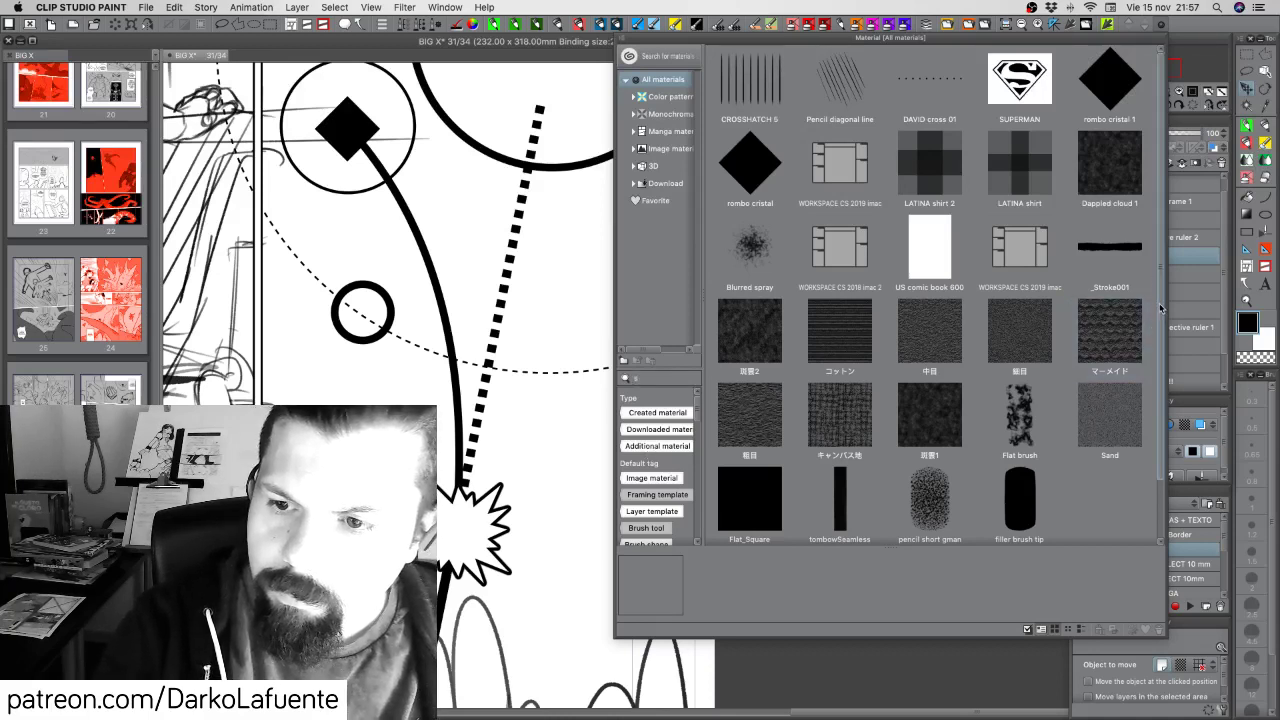
scroll(1151, 328, "down", 2)
scroll(1159, 279, "up", 2)
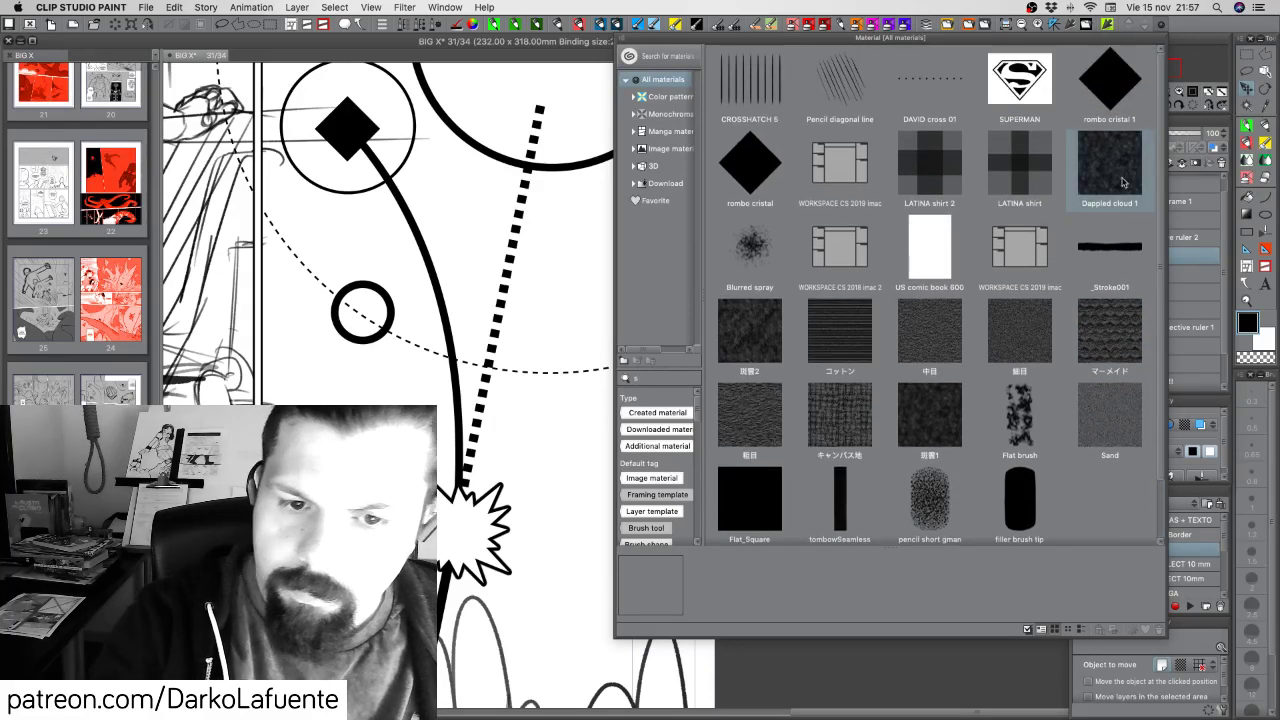
Check the Image material, Download and Color pattern categories, clearing the search term before returning to All materials
left_click(670, 152)
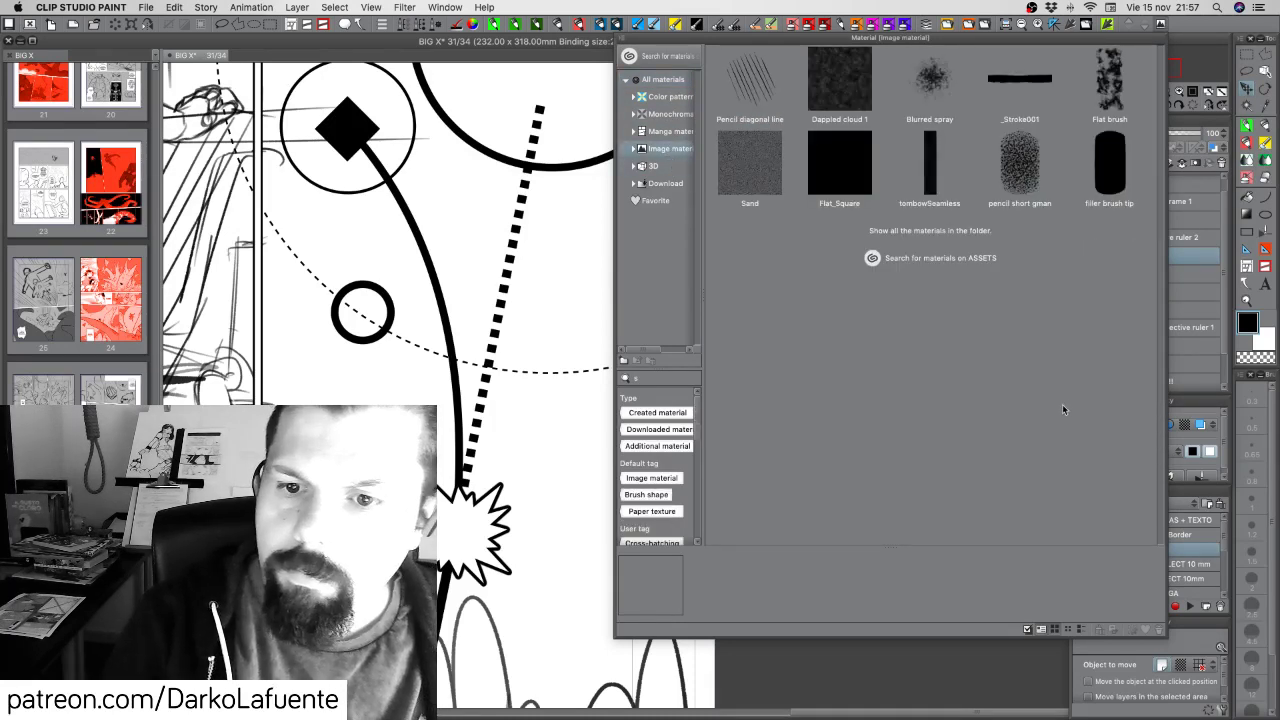
left_click(662, 185)
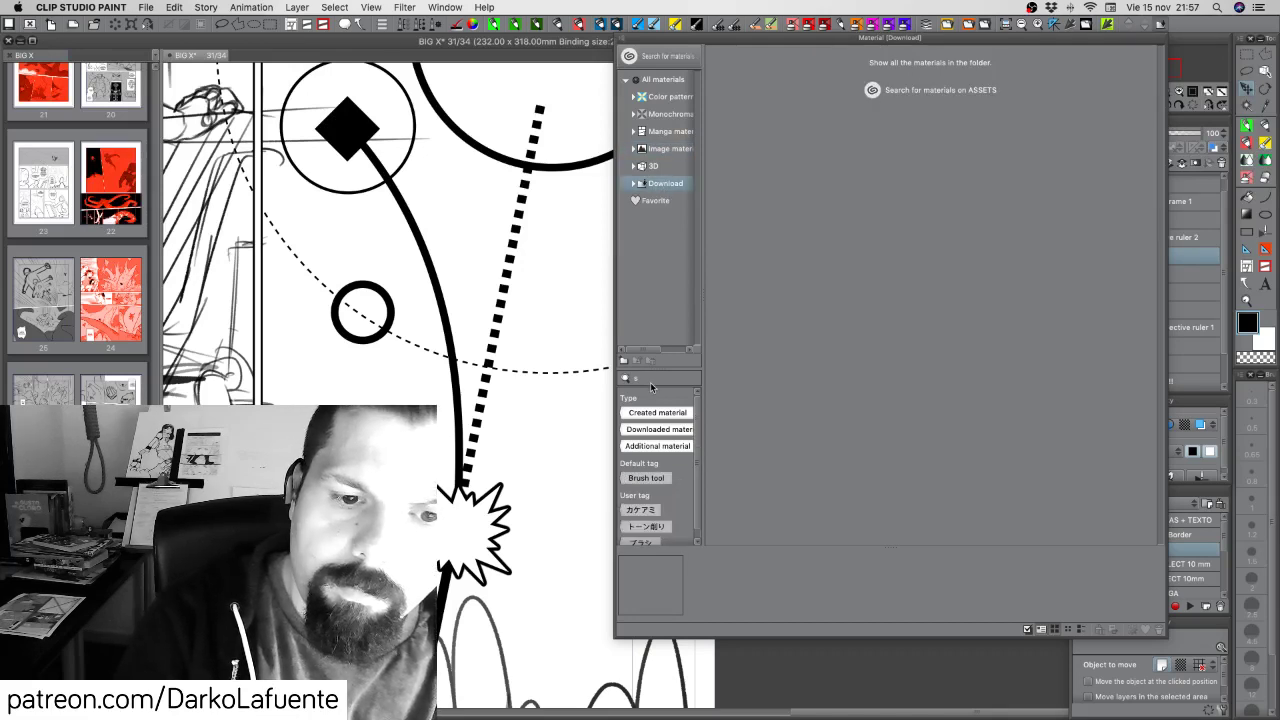
left_click(652, 377)
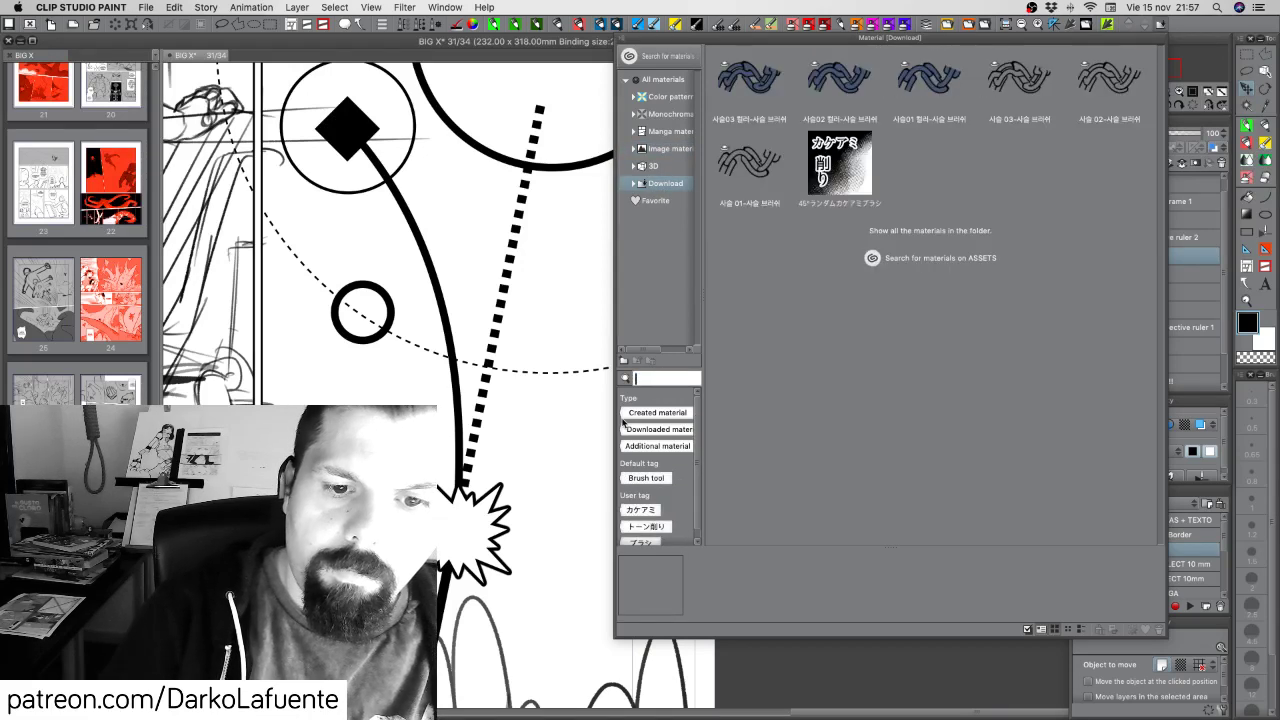
left_click(676, 116)
left_click(678, 115)
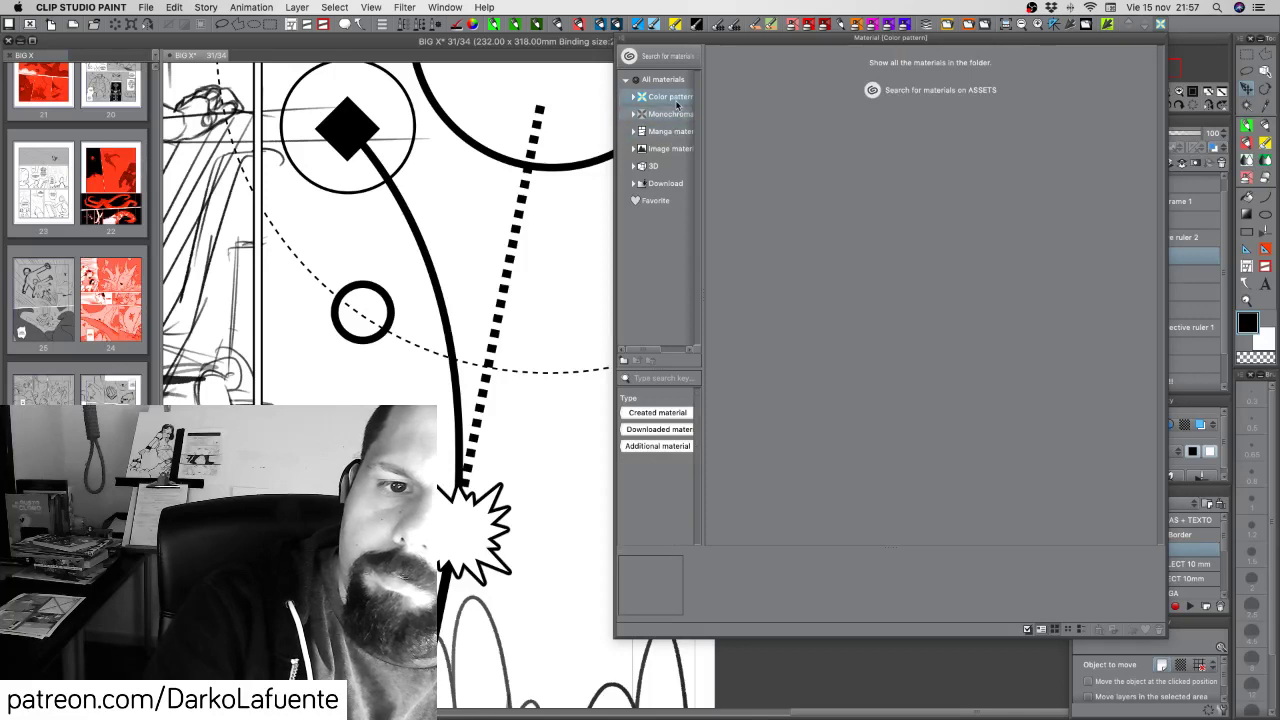
left_click(662, 79)
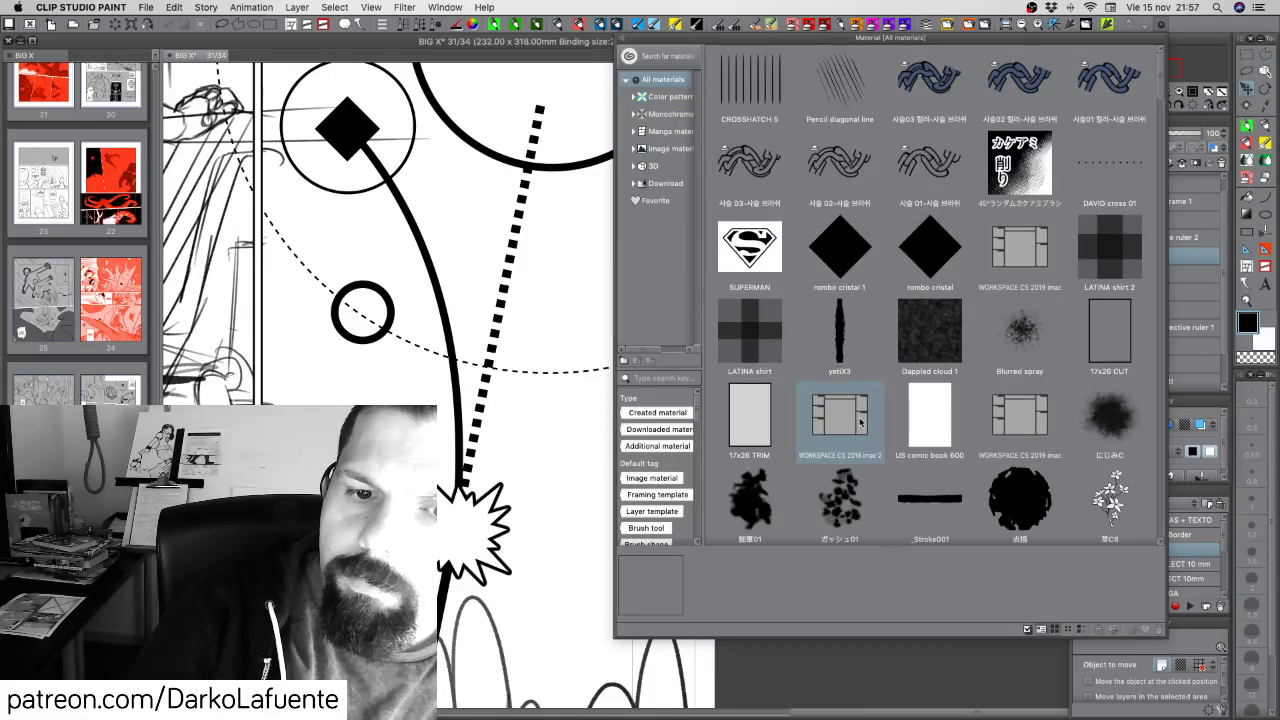
Place the rombo cristal 1 material on the page, close the materials library and move the diamond beside the starburst
left_click_drag(840, 250, 525, 285)
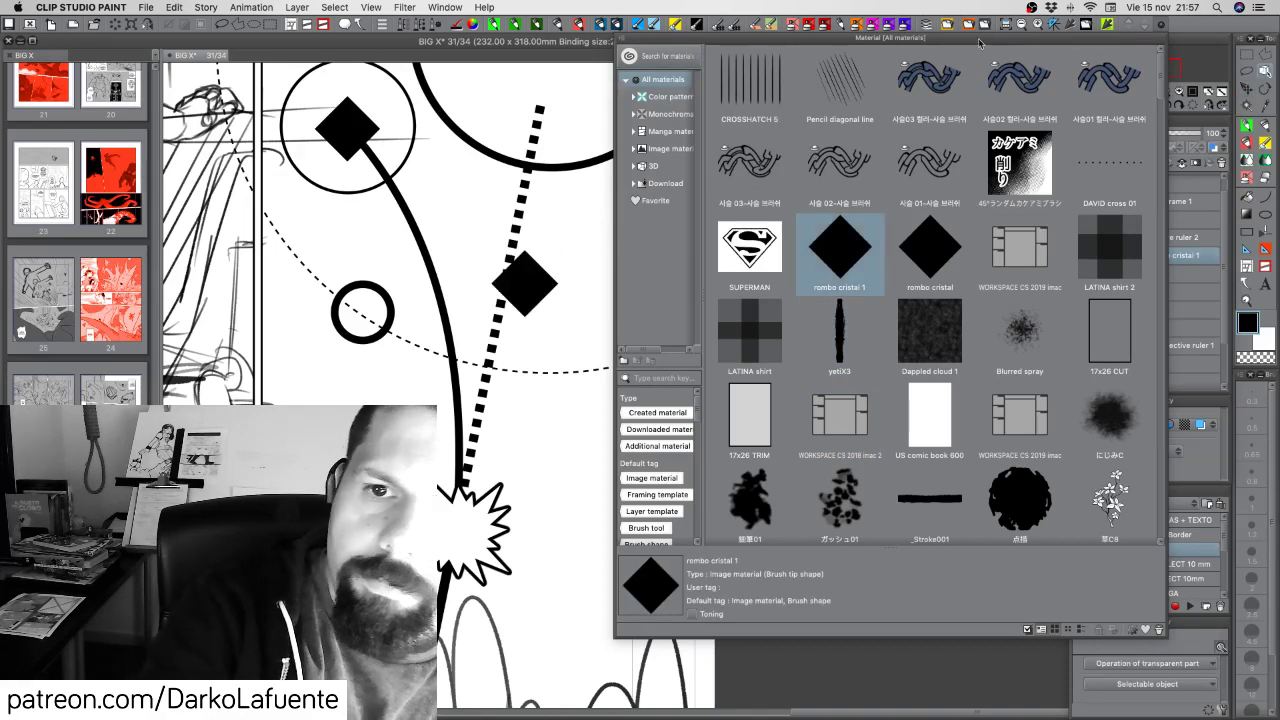
left_click(1141, 26)
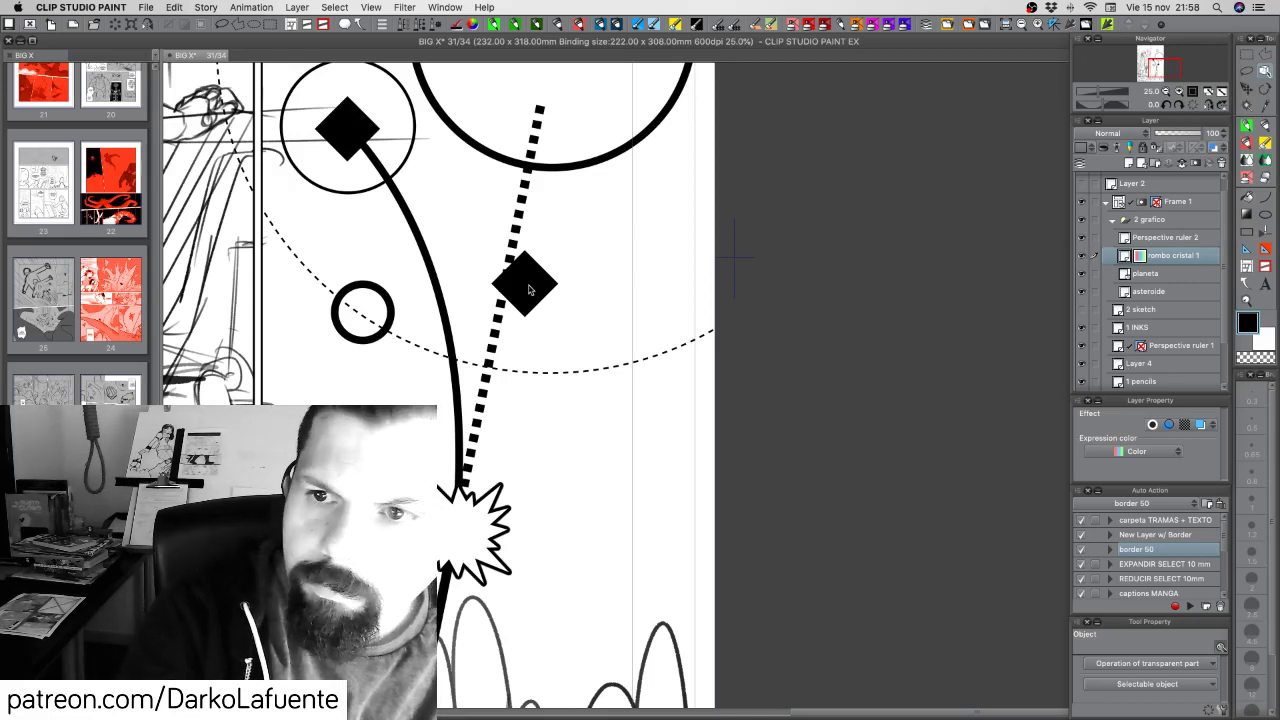
left_click_drag(530, 290, 610, 483)
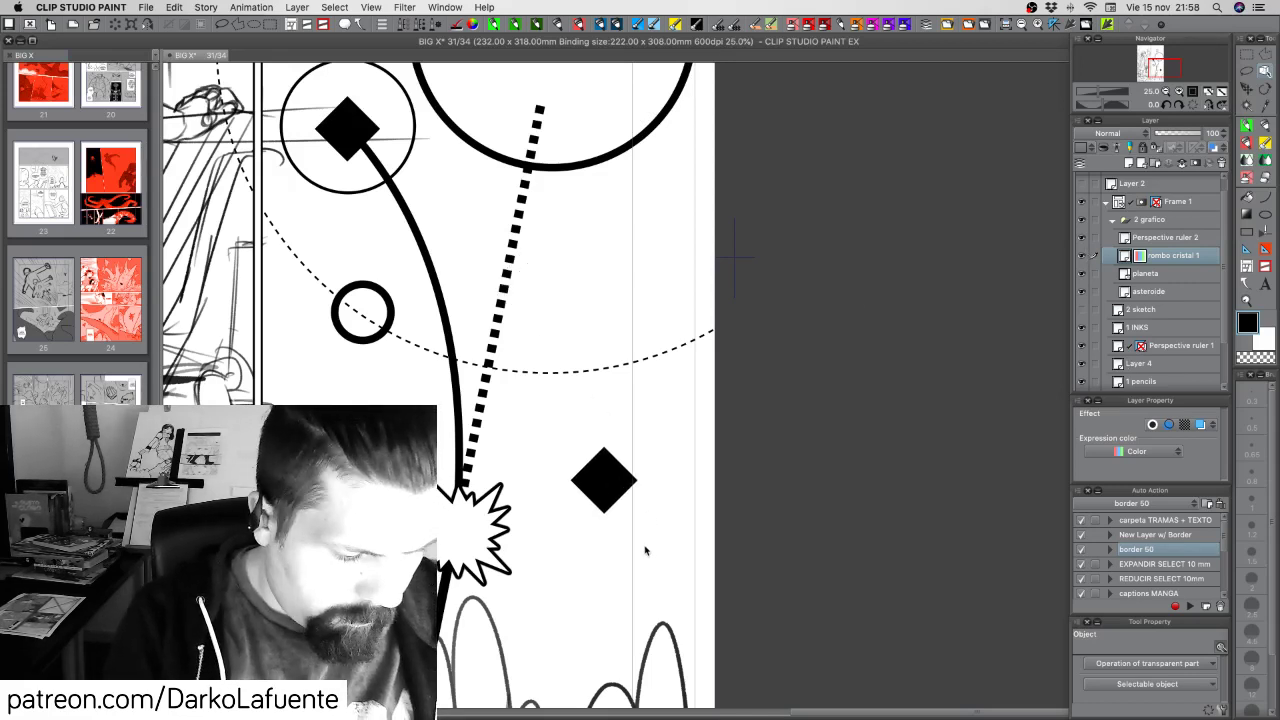
Cut the diamond, paste it twice in place and rotate the upper copy 45° to form an eight-pointed star
key("super+a")
key("super+x")
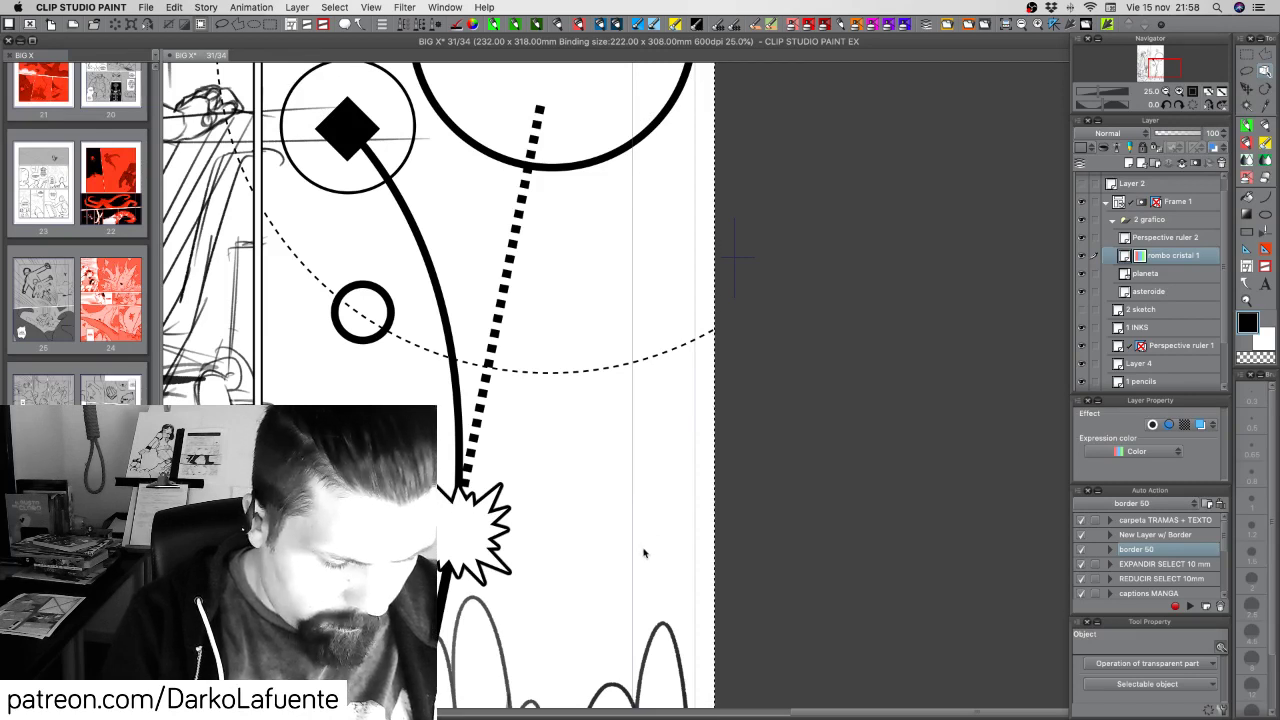
key("ctrl+v")
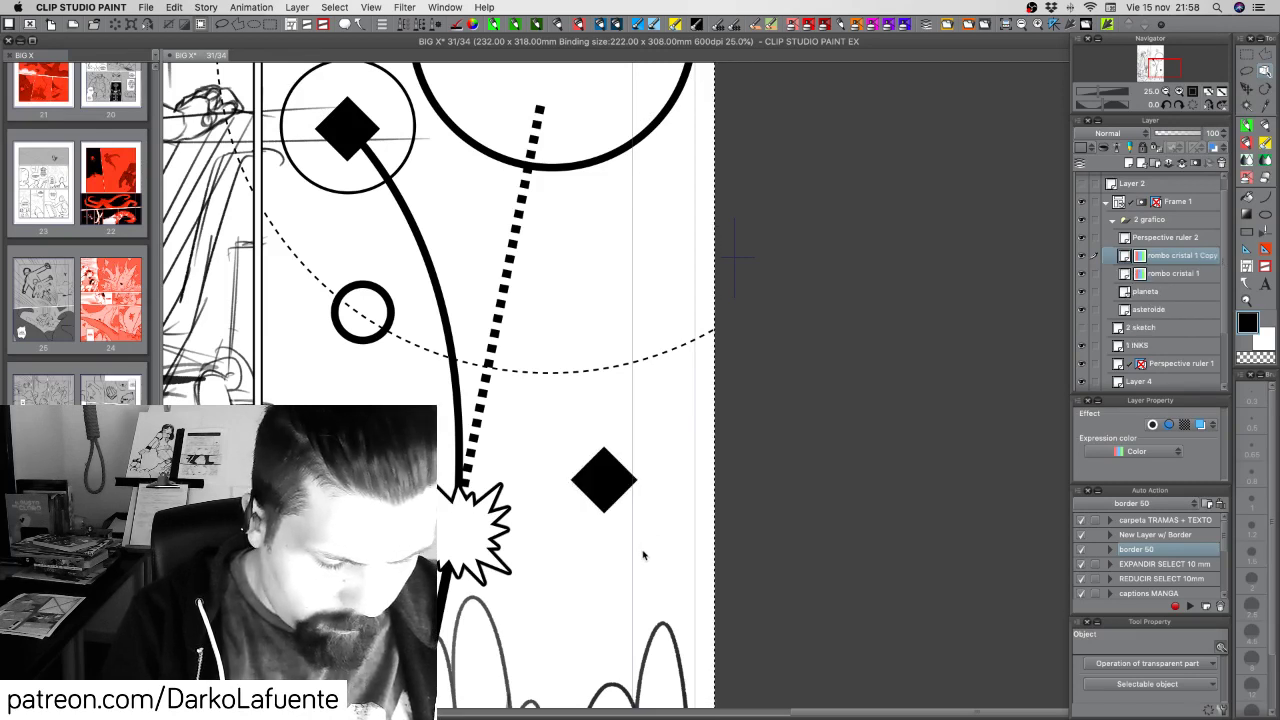
key("ctrl+v")
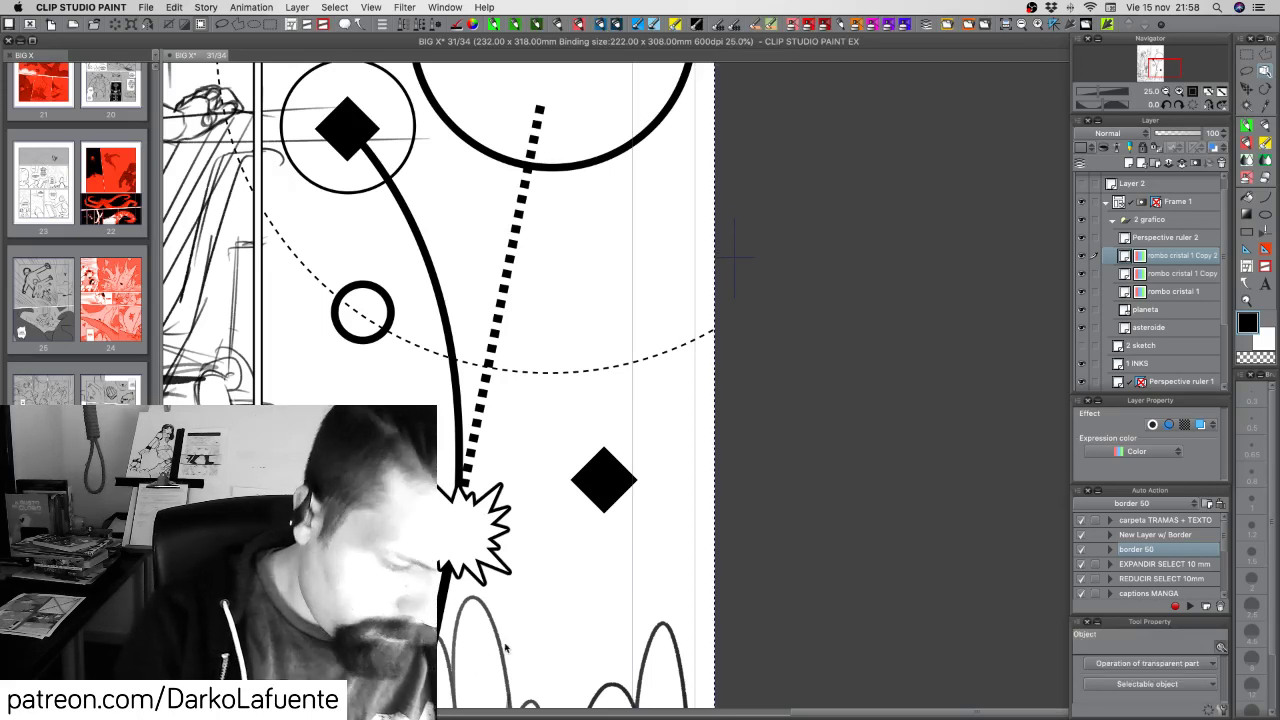
key("ctrl+t")
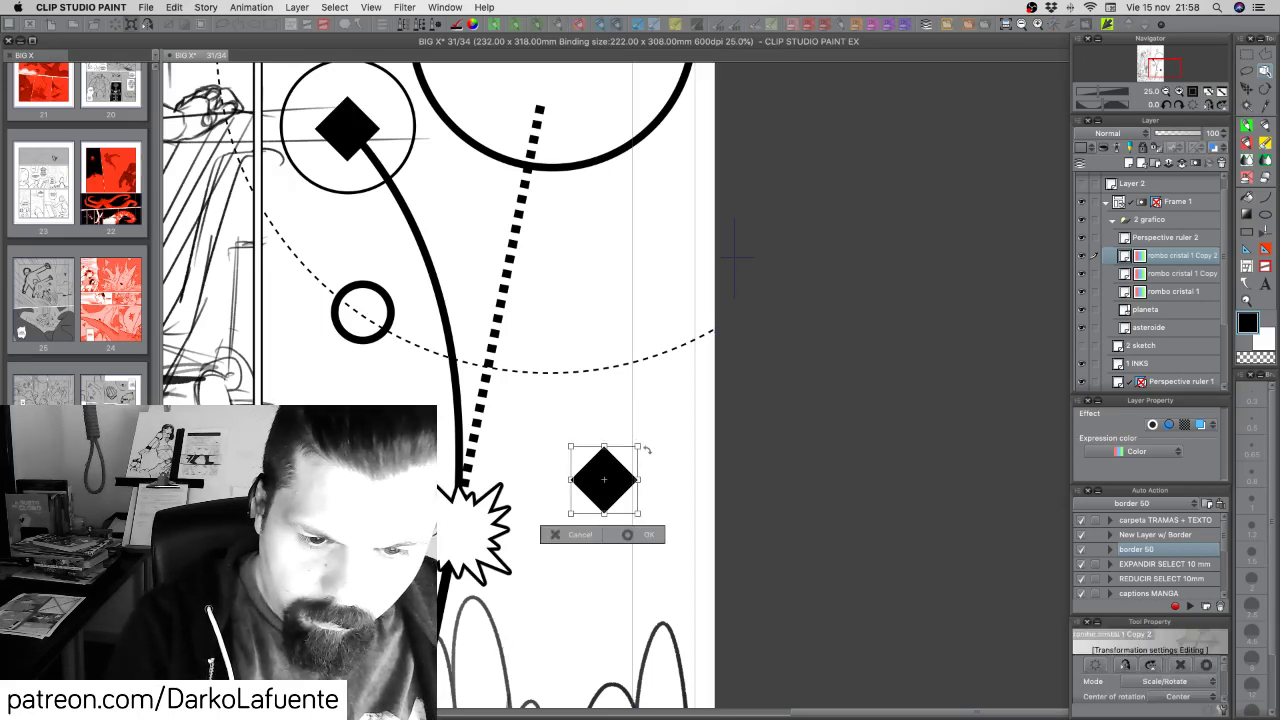
left_click_drag(647, 451, 654, 467)
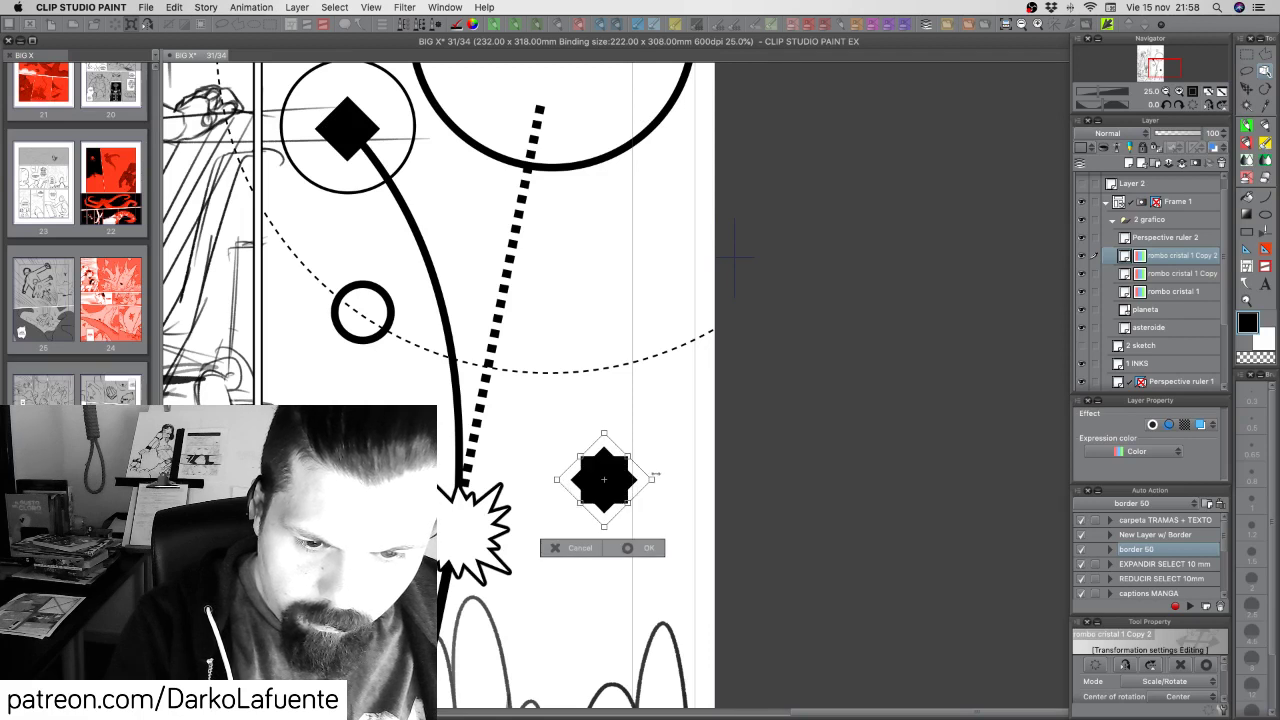
left_click(650, 550)
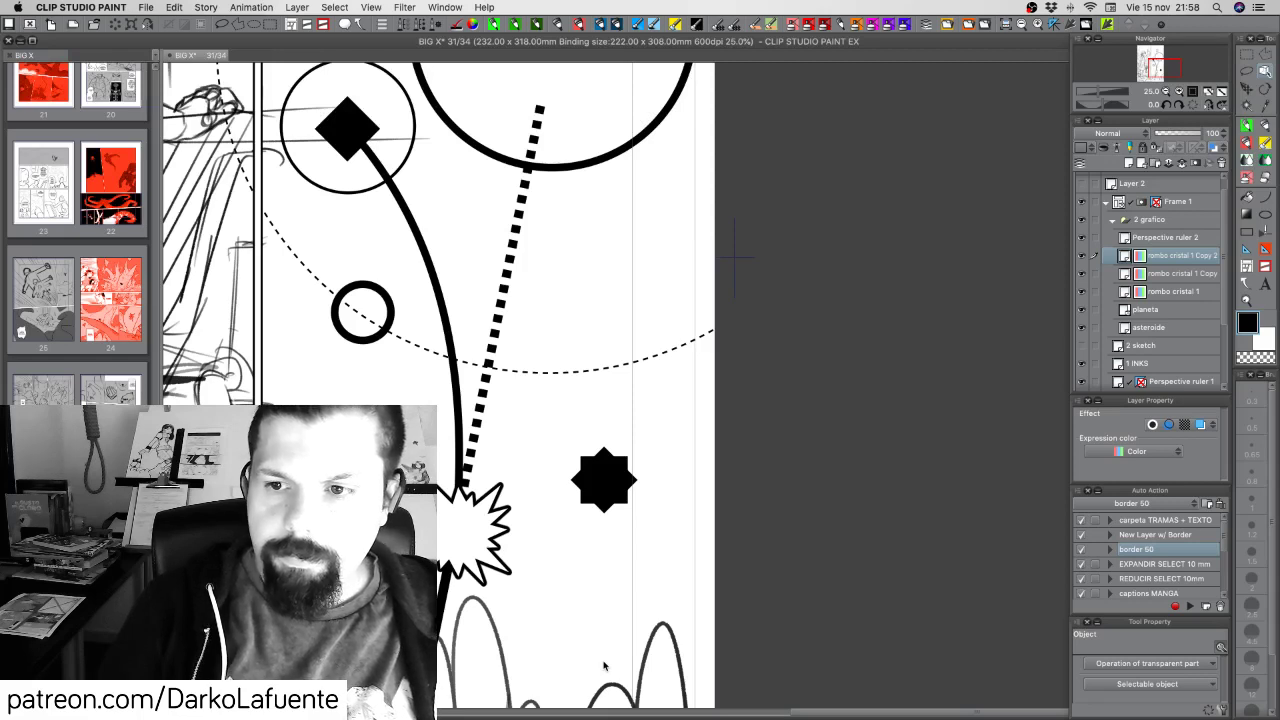
Merge the two diamond copies into one layer and delete the empty rombo cristal 1 layer
key("super+e")
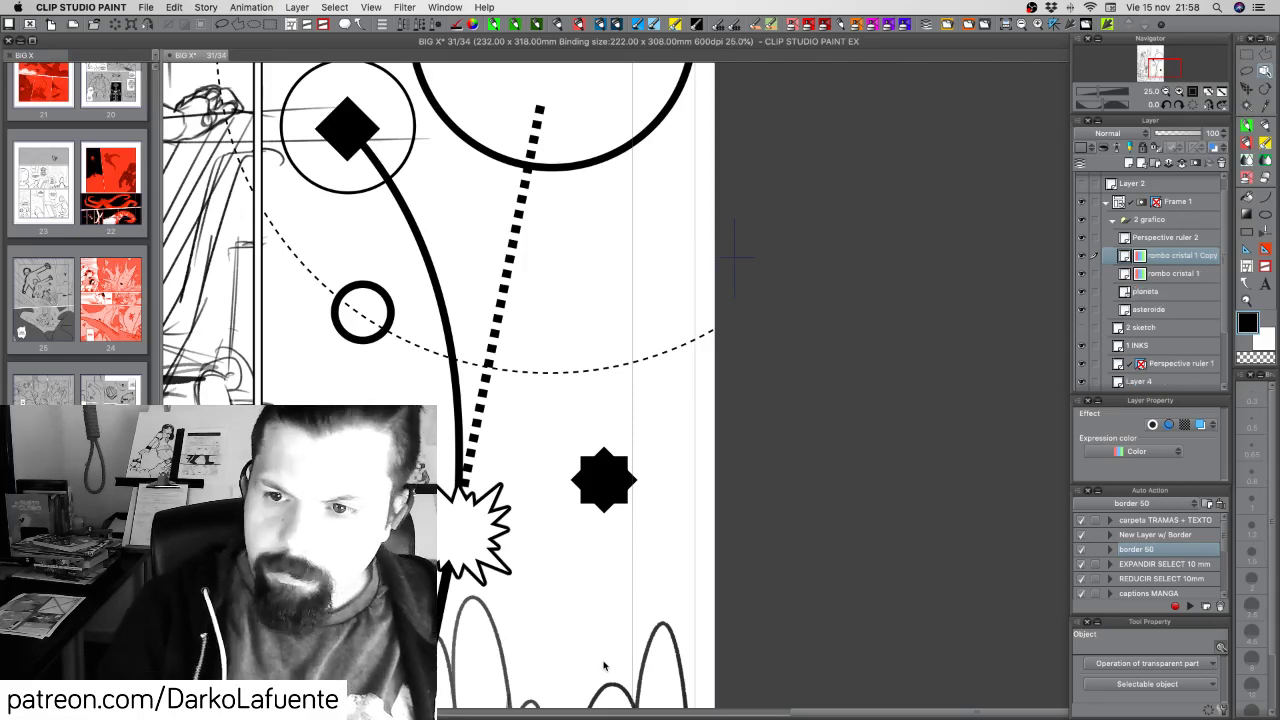
left_click(1082, 256)
left_click(1082, 256)
left_click(1176, 275)
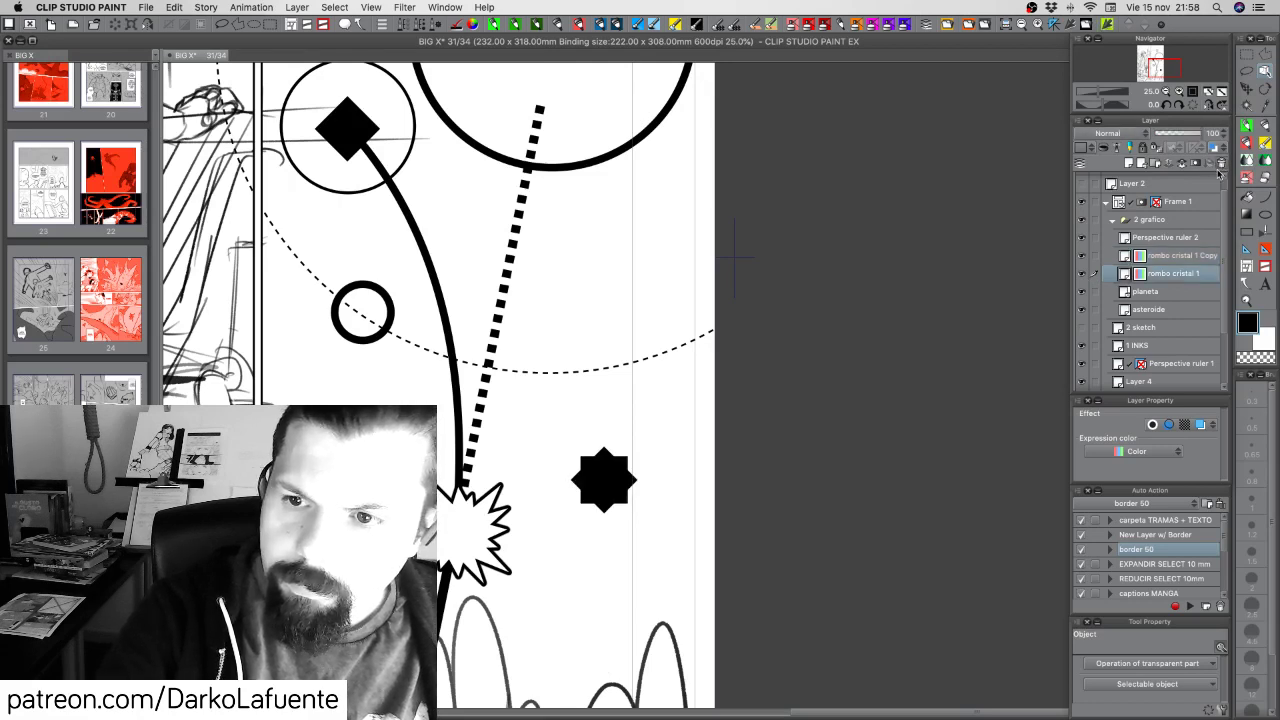
left_click(1220, 162)
Set the eight-pointed star layer's expression color to Gray and save the page
left_click(1150, 451)
left_click(1148, 483)
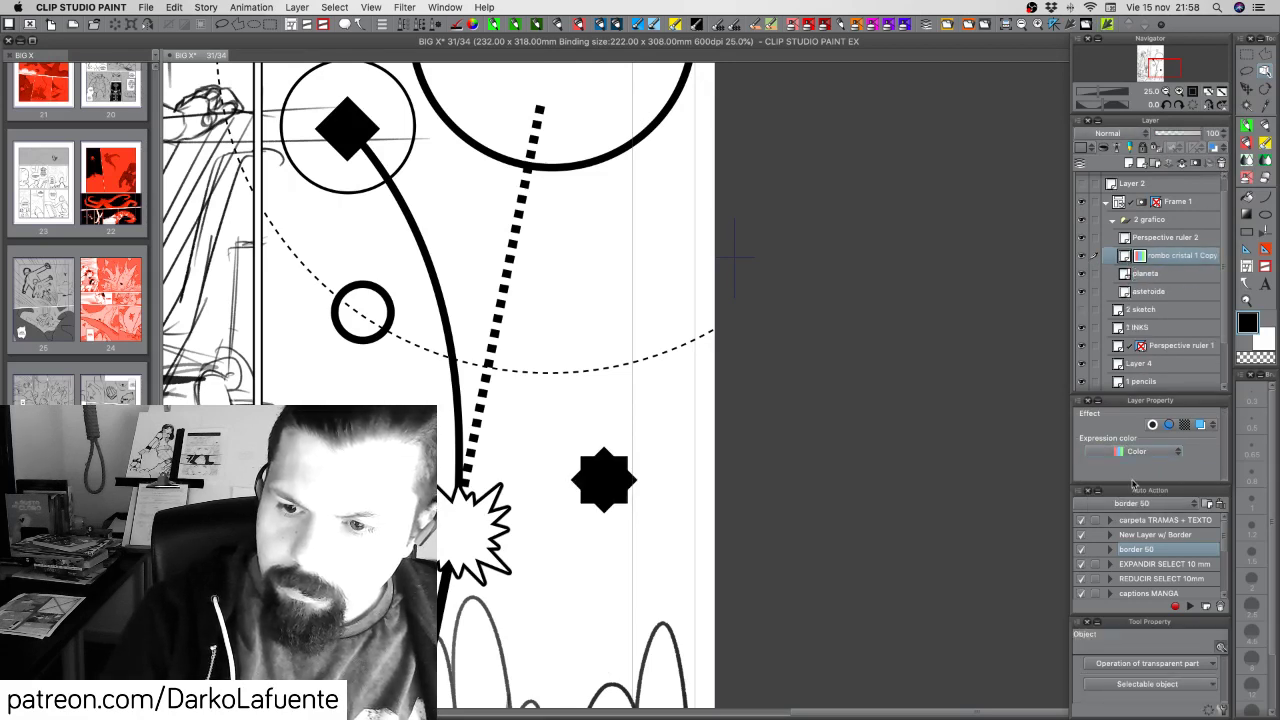
key("super+s")
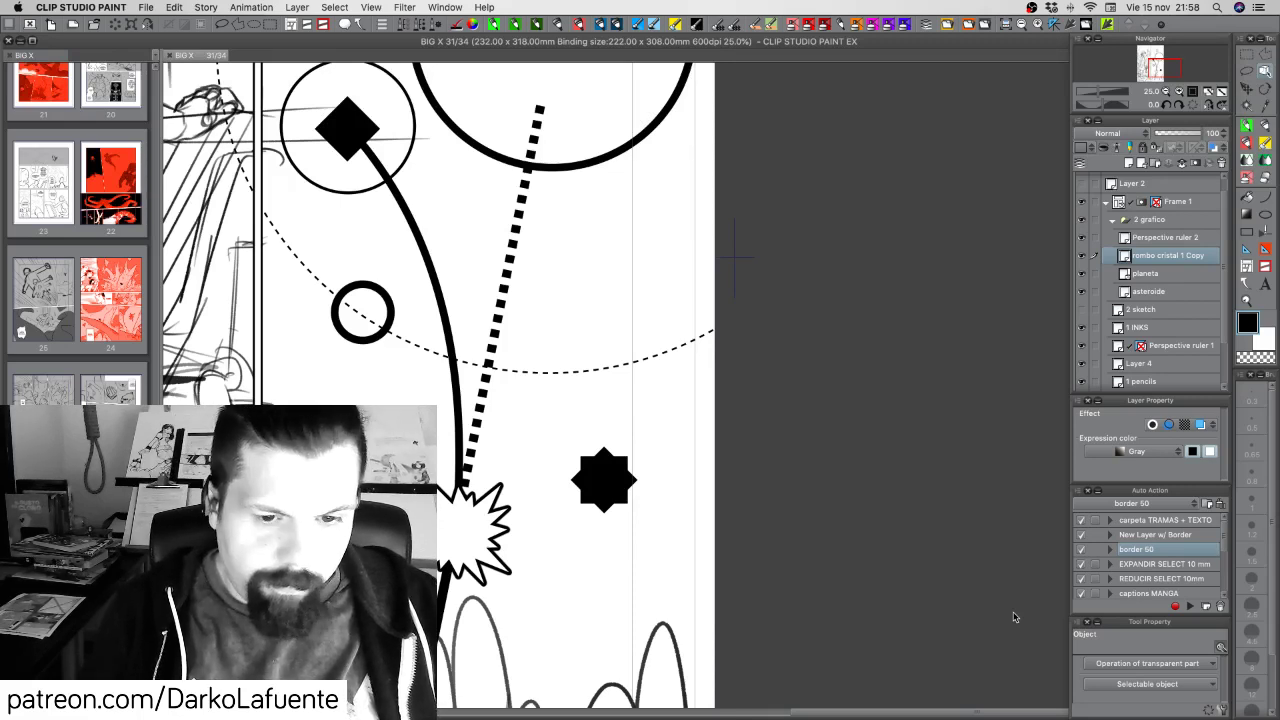
key("super+t")
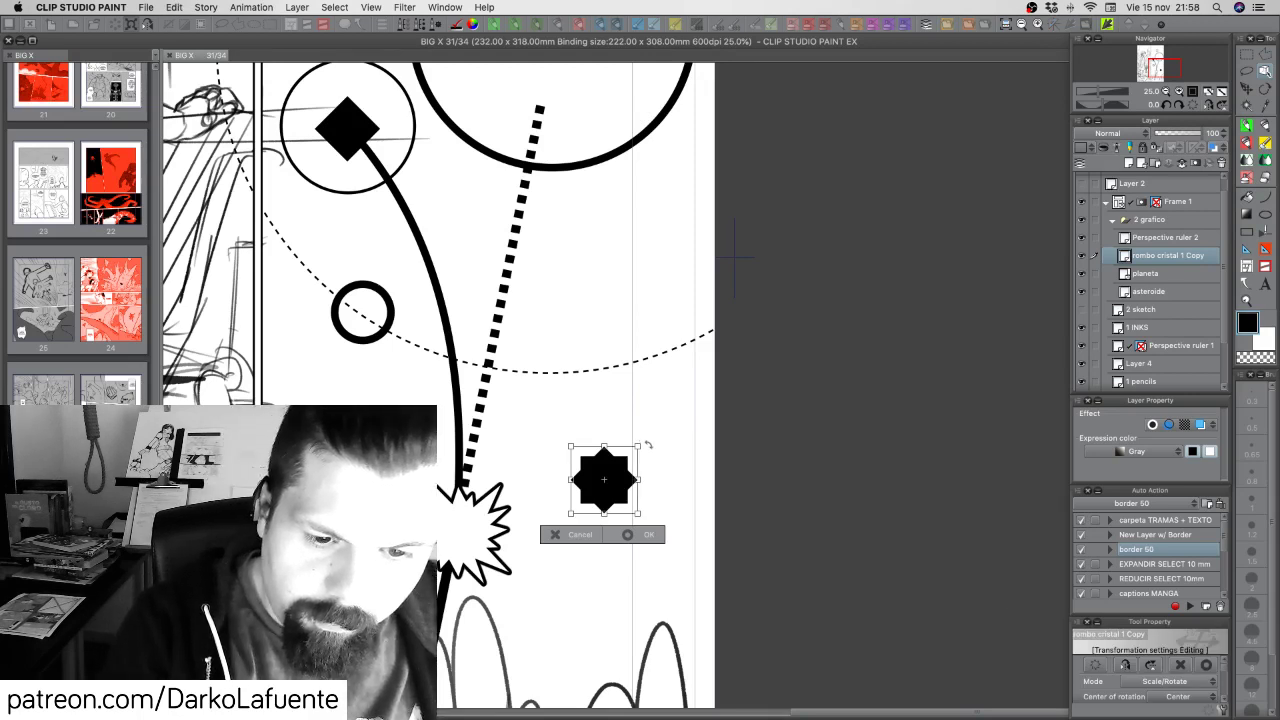
left_click_drag(648, 445, 704, 506)
left_click(580, 534)
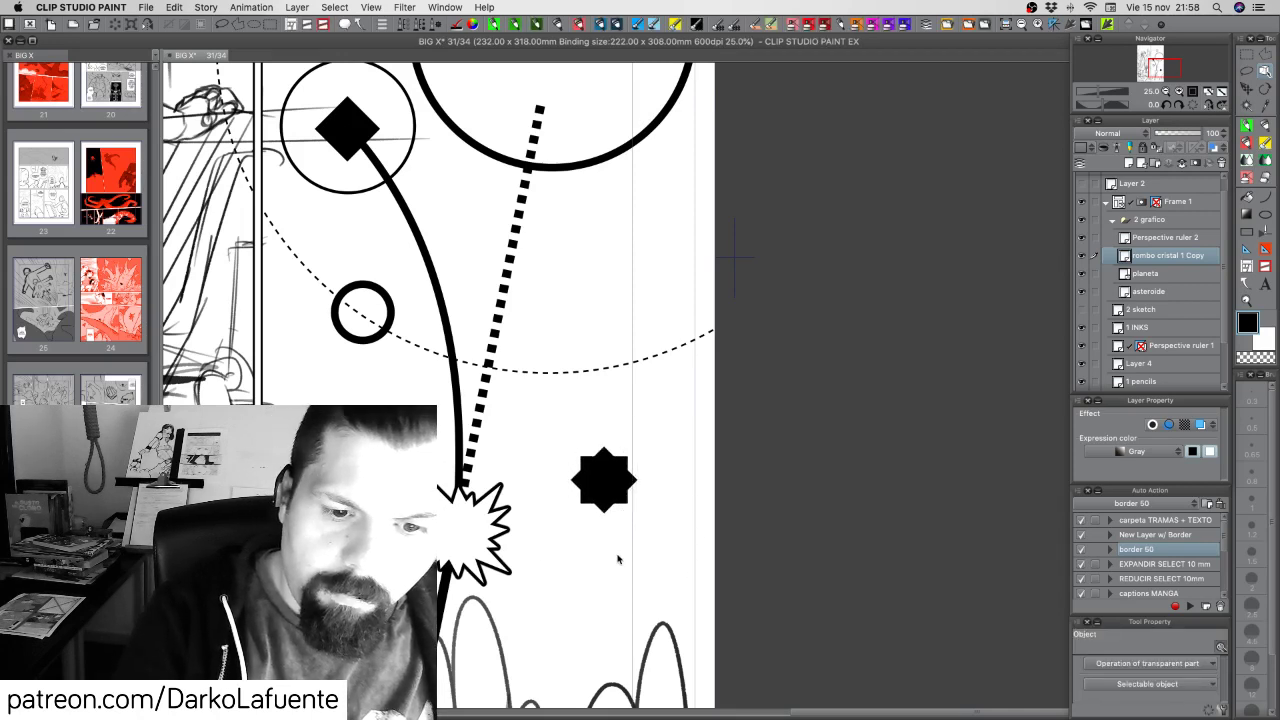
Rotate the canvas view to 30° and try turning the eight-pointed star back and forth about its center
left_click(1182, 105)
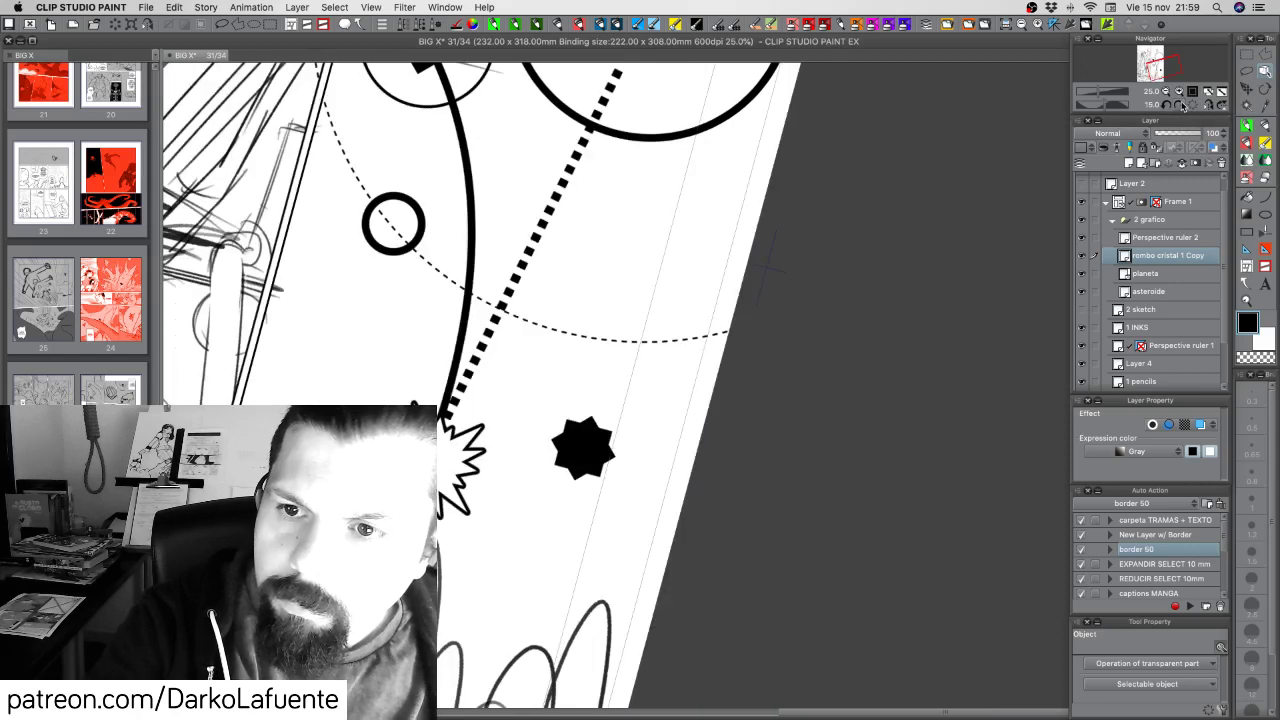
left_click(1183, 106)
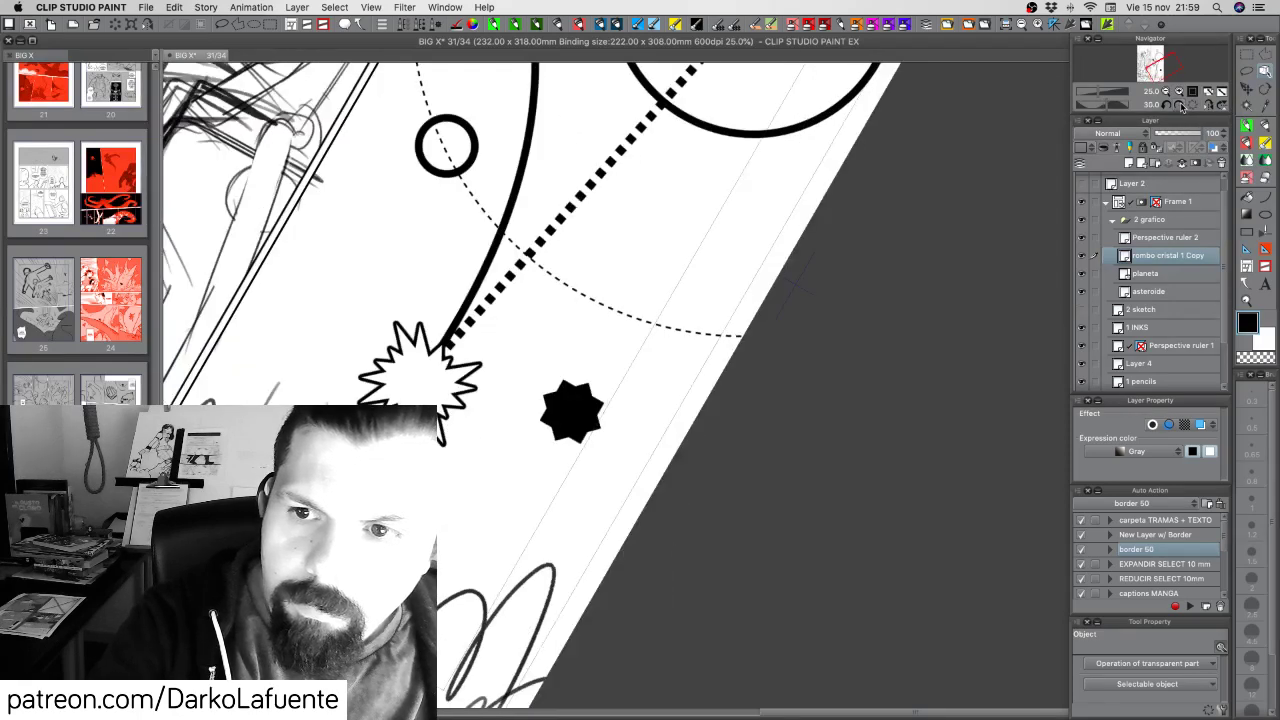
key("super+t")
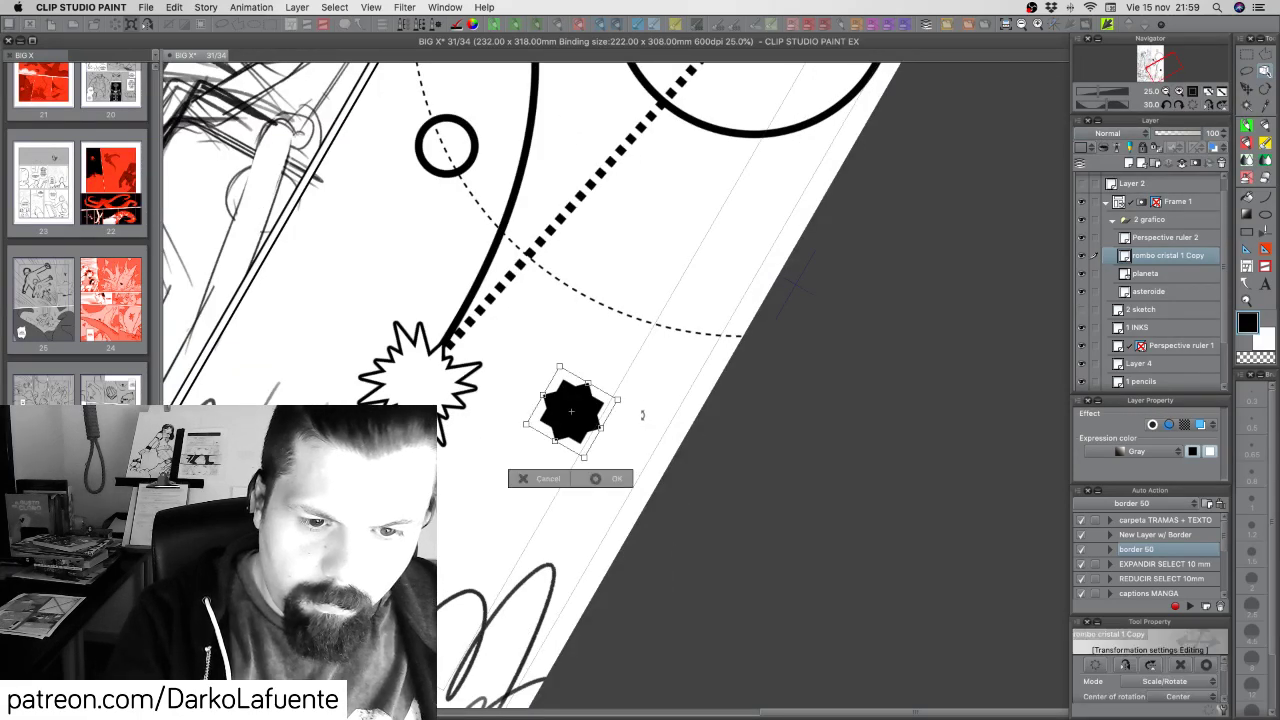
left_click_drag(632, 401, 619, 365)
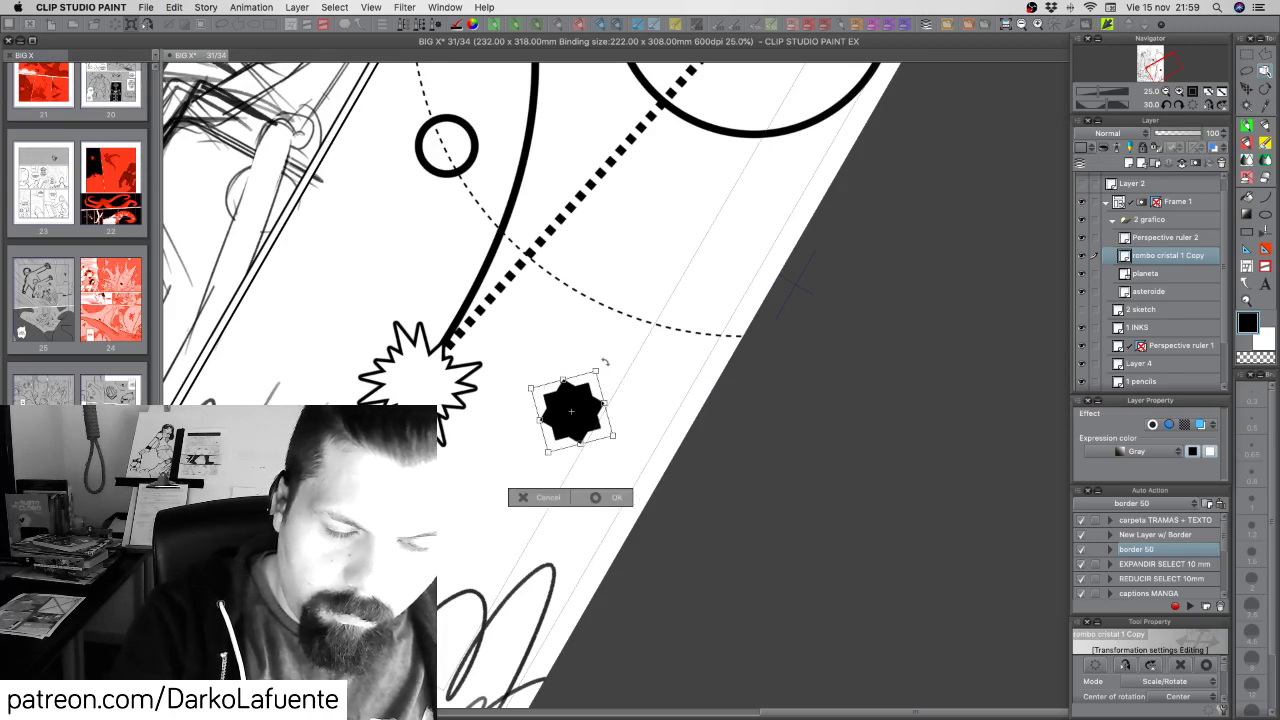
left_click_drag(604, 363, 624, 386)
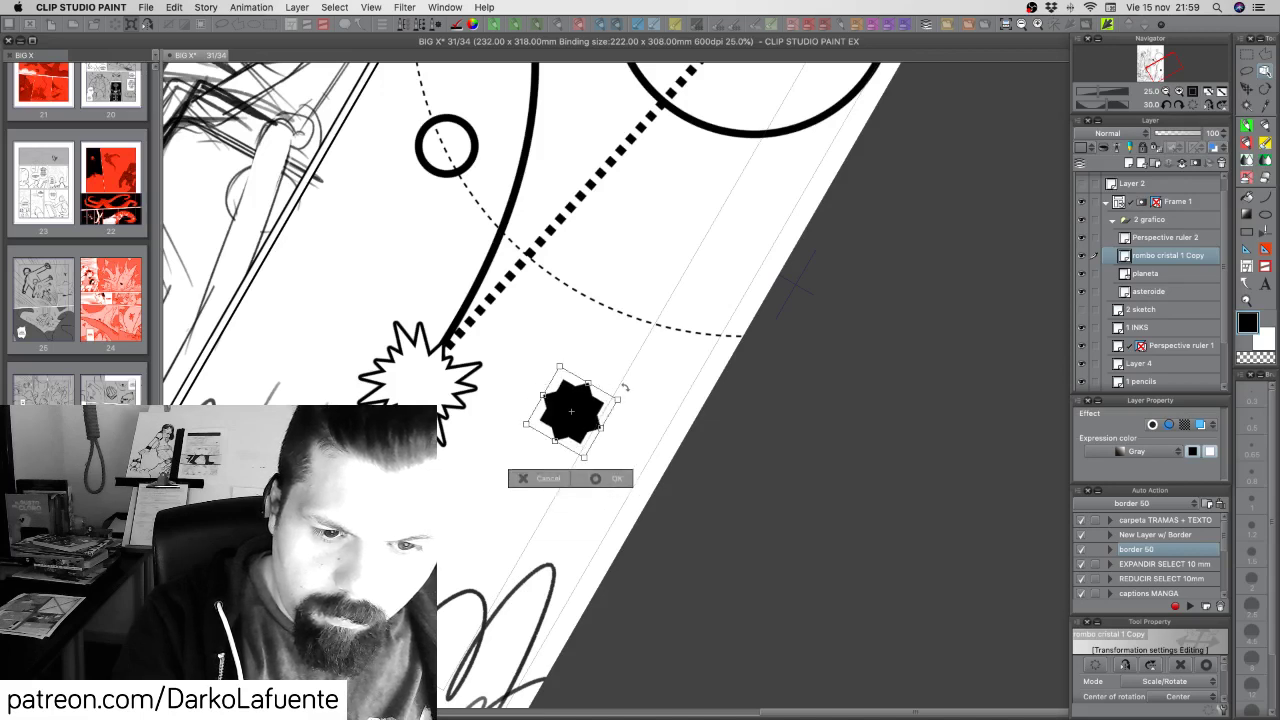
key("Return")
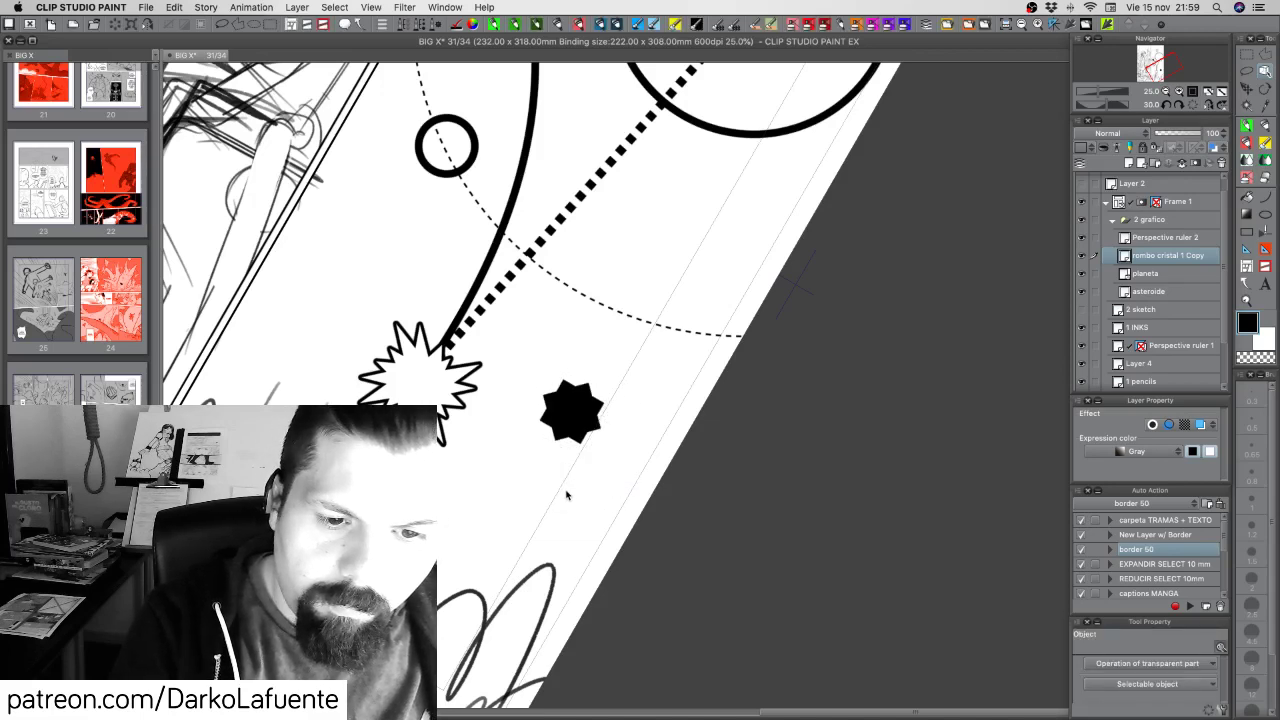
key("ctrl+t")
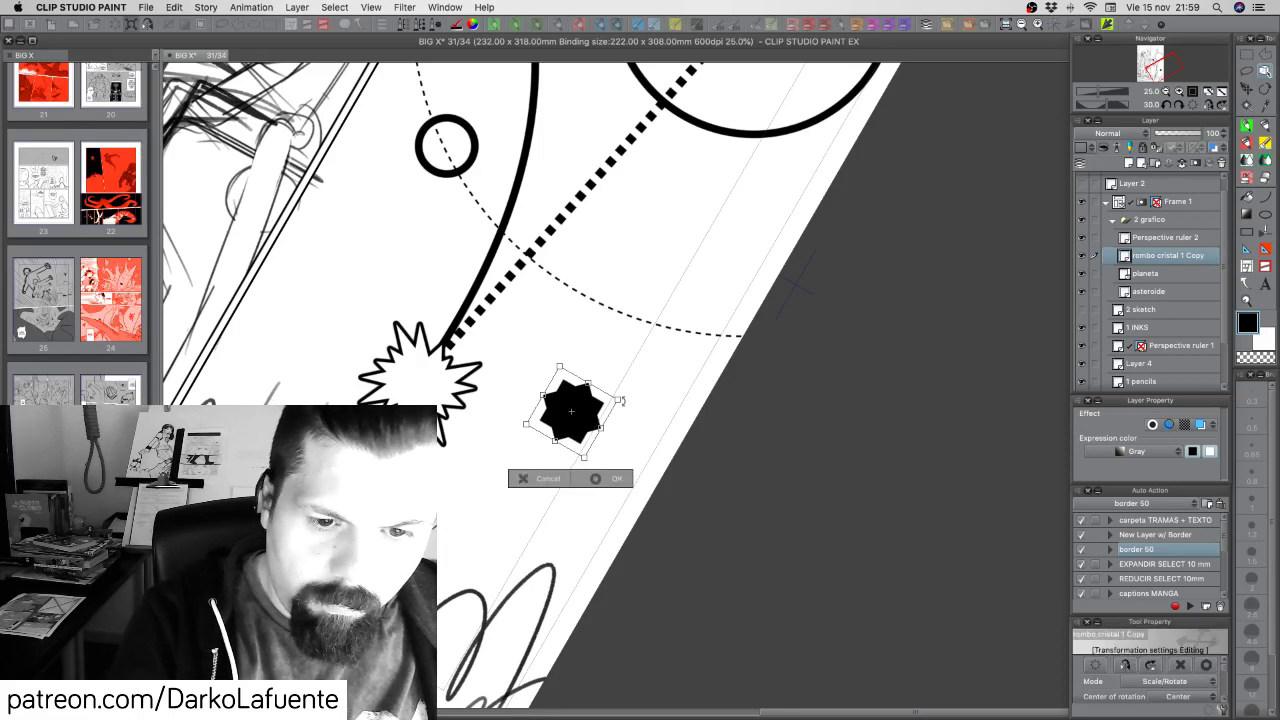
left_click_drag(626, 386, 622, 372)
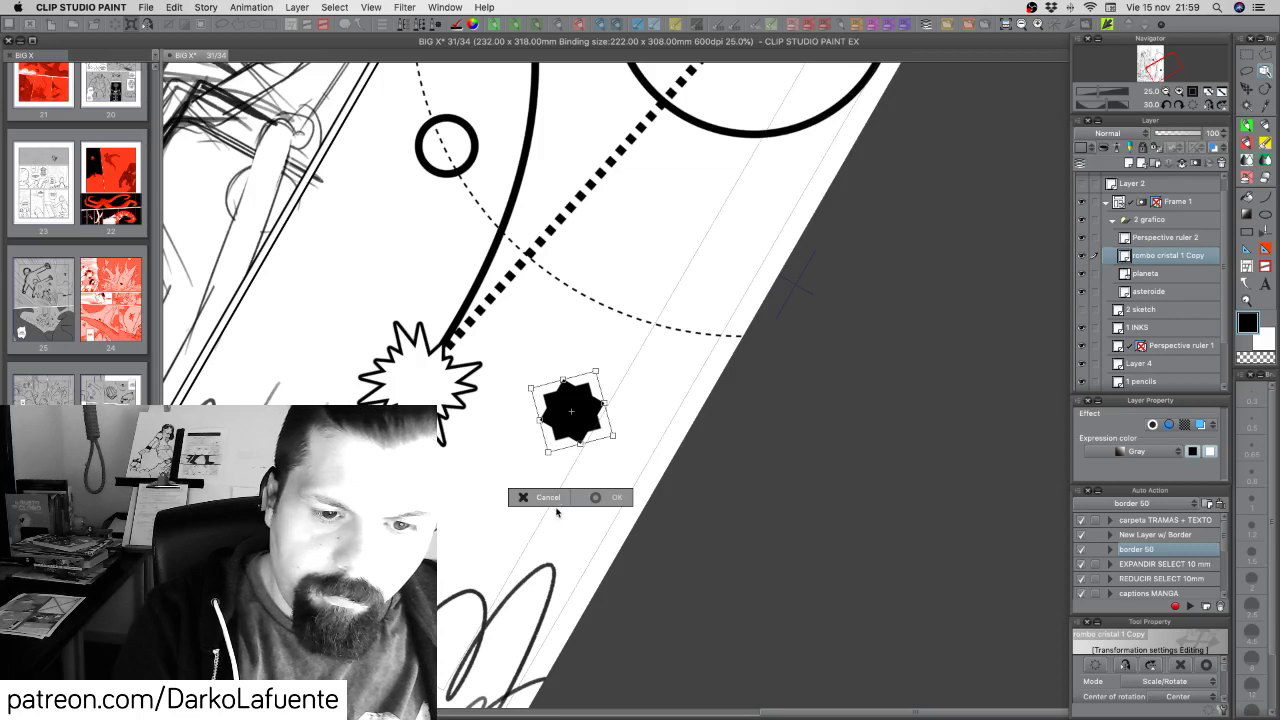
left_click(557, 498)
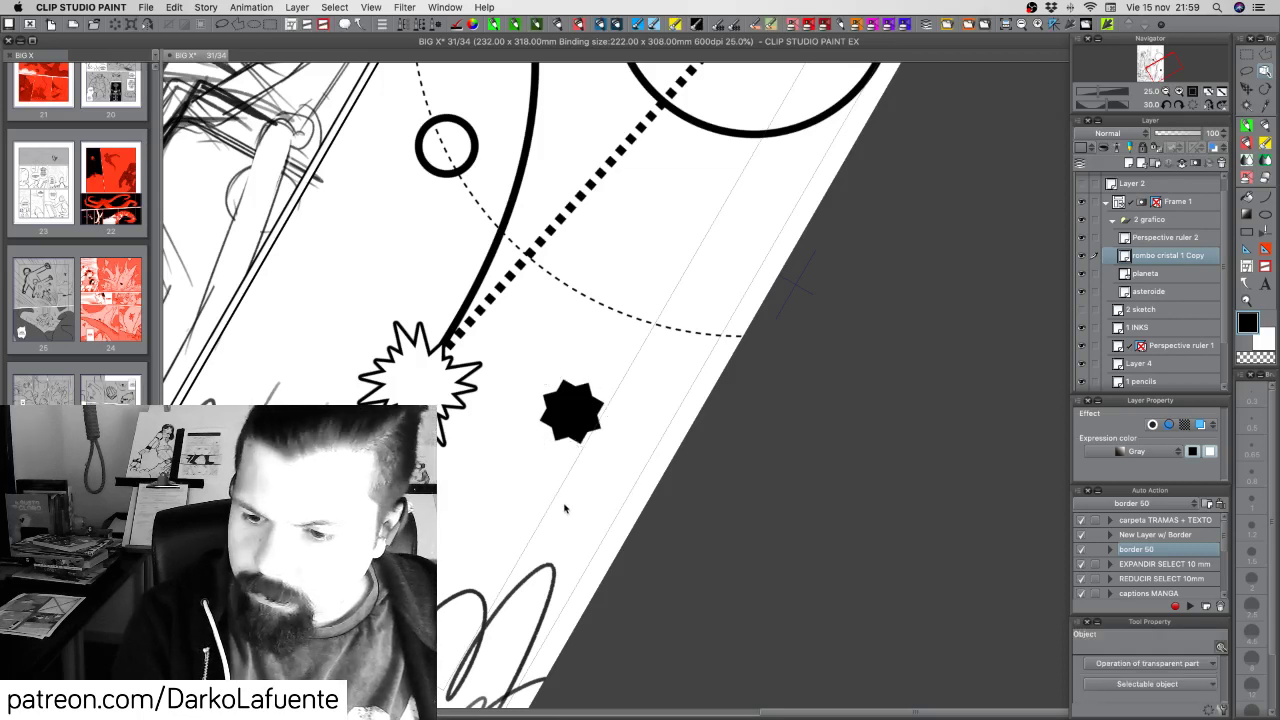
Rotate the eight-pointed star about its center by a rotation angle of 30°
key("super+t")
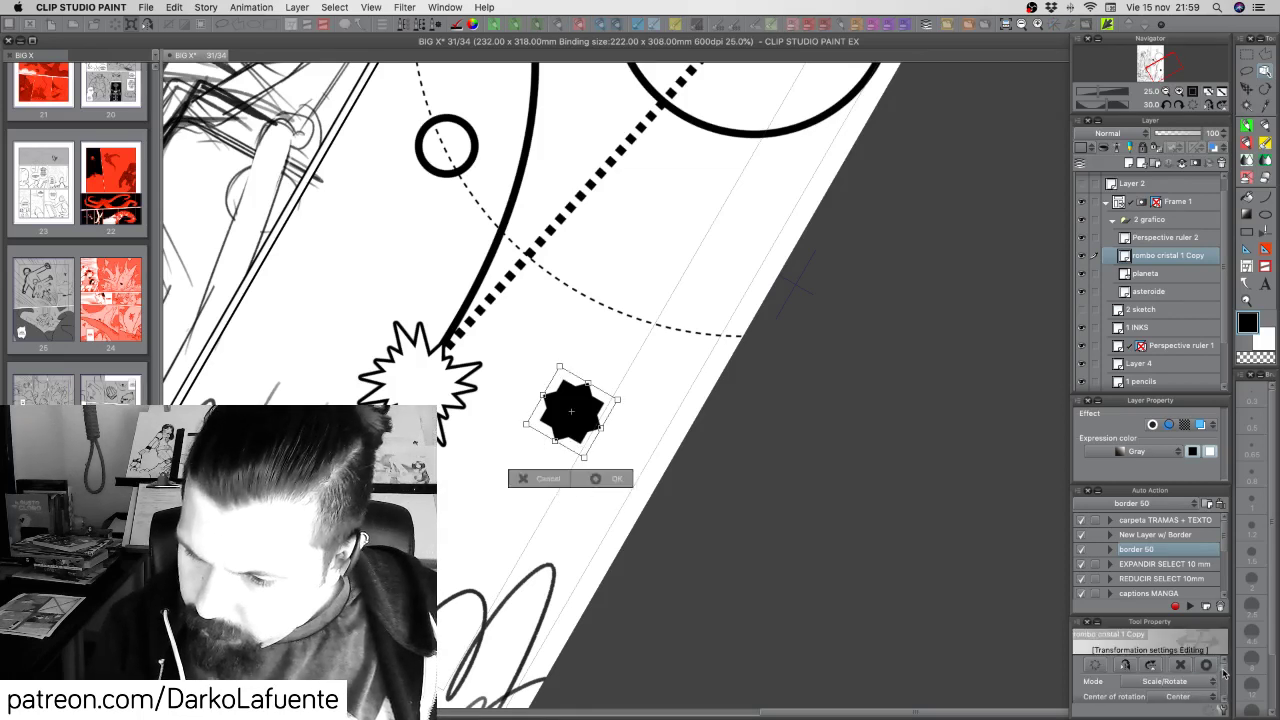
mouse_move(1224, 673)
left_mouse_down()
mouse_move(1222, 692)
mouse_move(1209, 676)
left_mouse_up()
left_click(1205, 672)
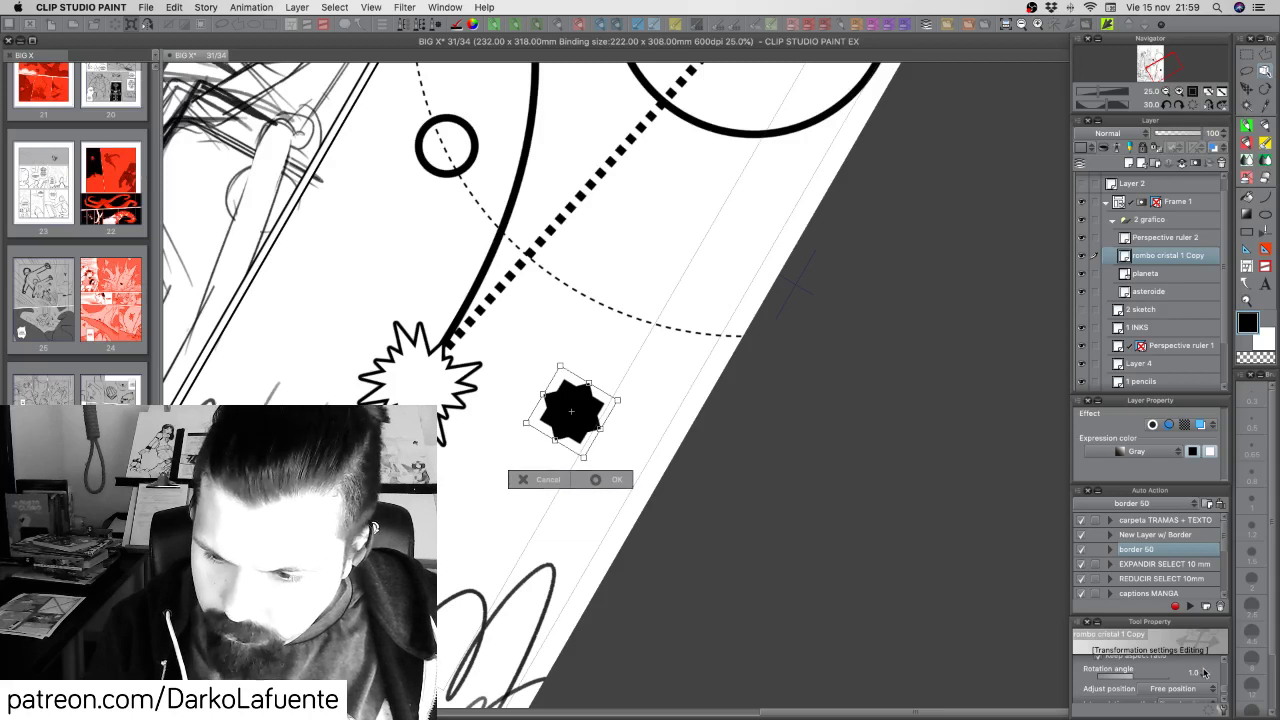
left_click(1204, 671)
left_click(1204, 671)
left_click(1204, 671)
left_click(1204, 671)
left_click(1204, 671)
left_click(1204, 671)
left_click(1204, 671)
left_click(1204, 671)
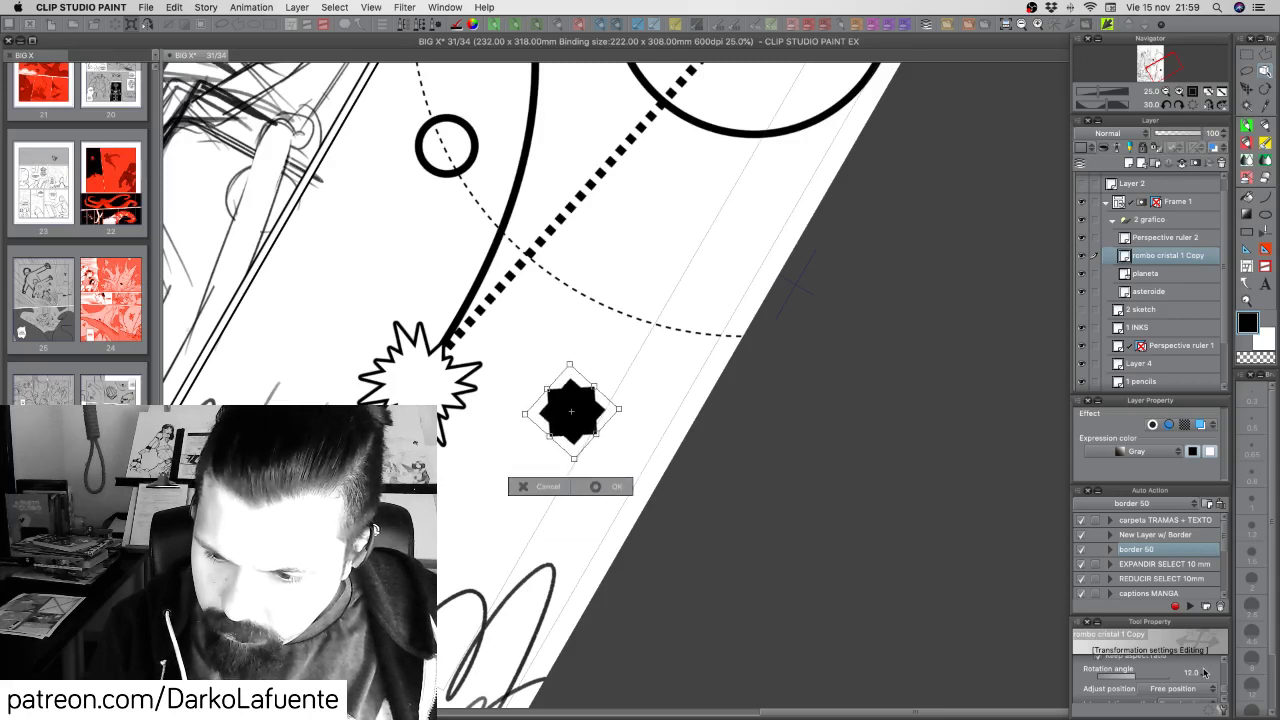
left_click(1205, 672)
left_click(1205, 672)
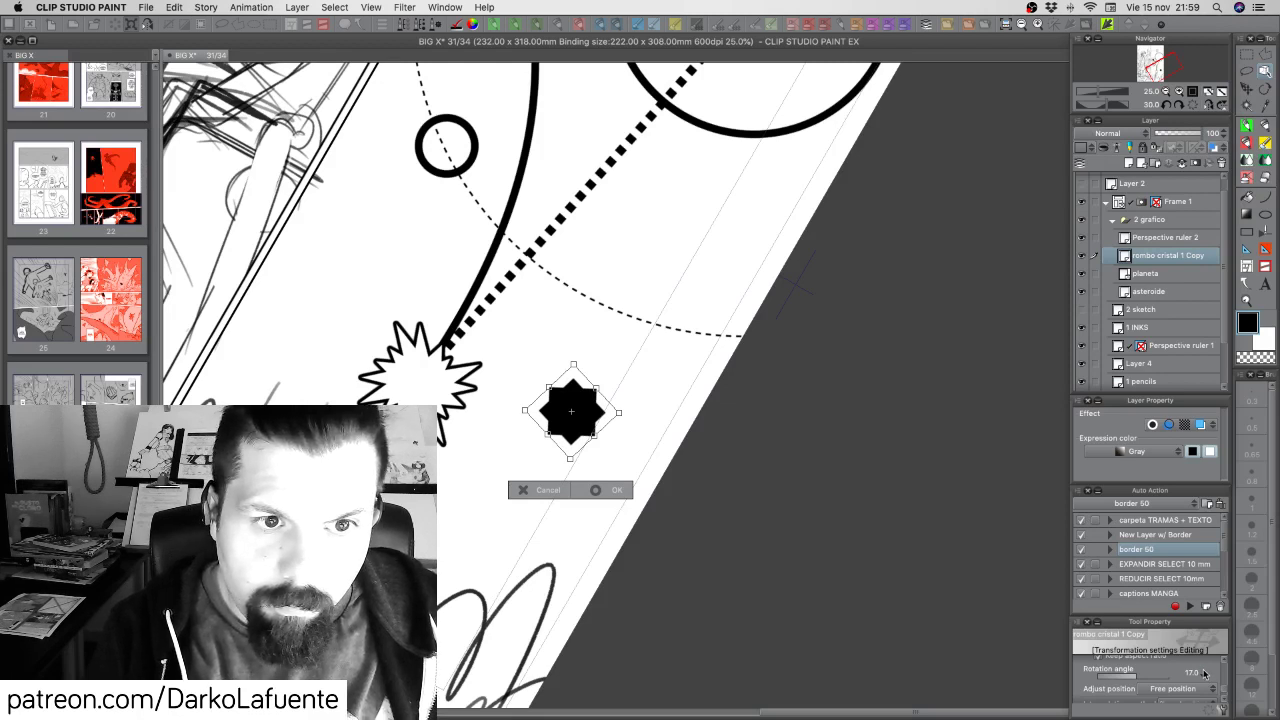
left_click(1205, 672)
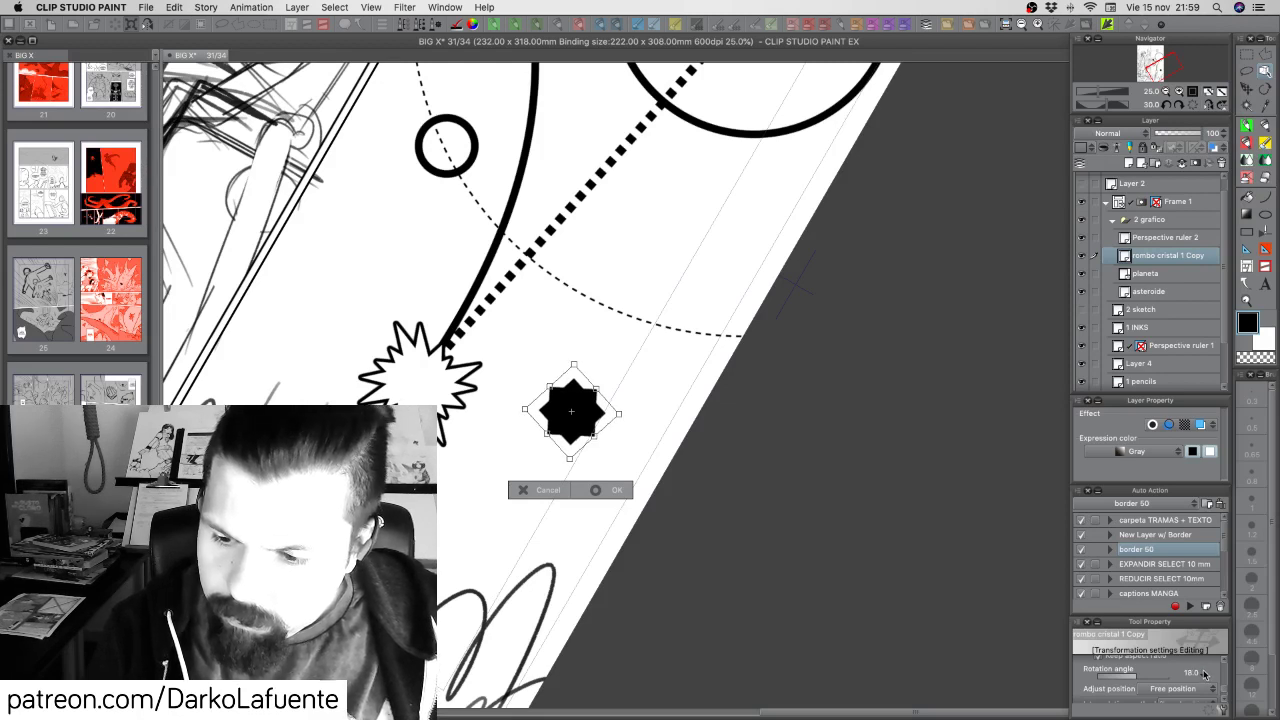
left_click(1205, 672)
left_click(1205, 672)
left_click(1205, 672)
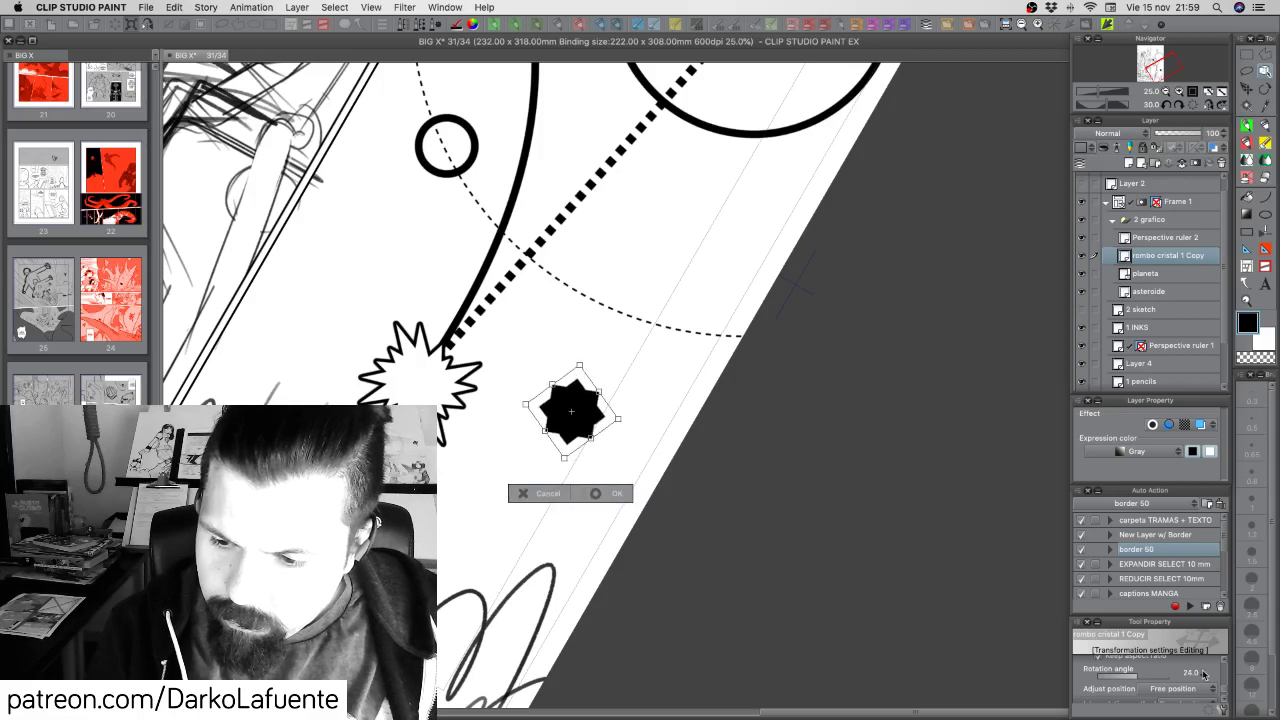
left_click(1205, 672)
left_click(1205, 672)
left_click(1205, 672)
left_click(1205, 672)
left_click(1205, 672)
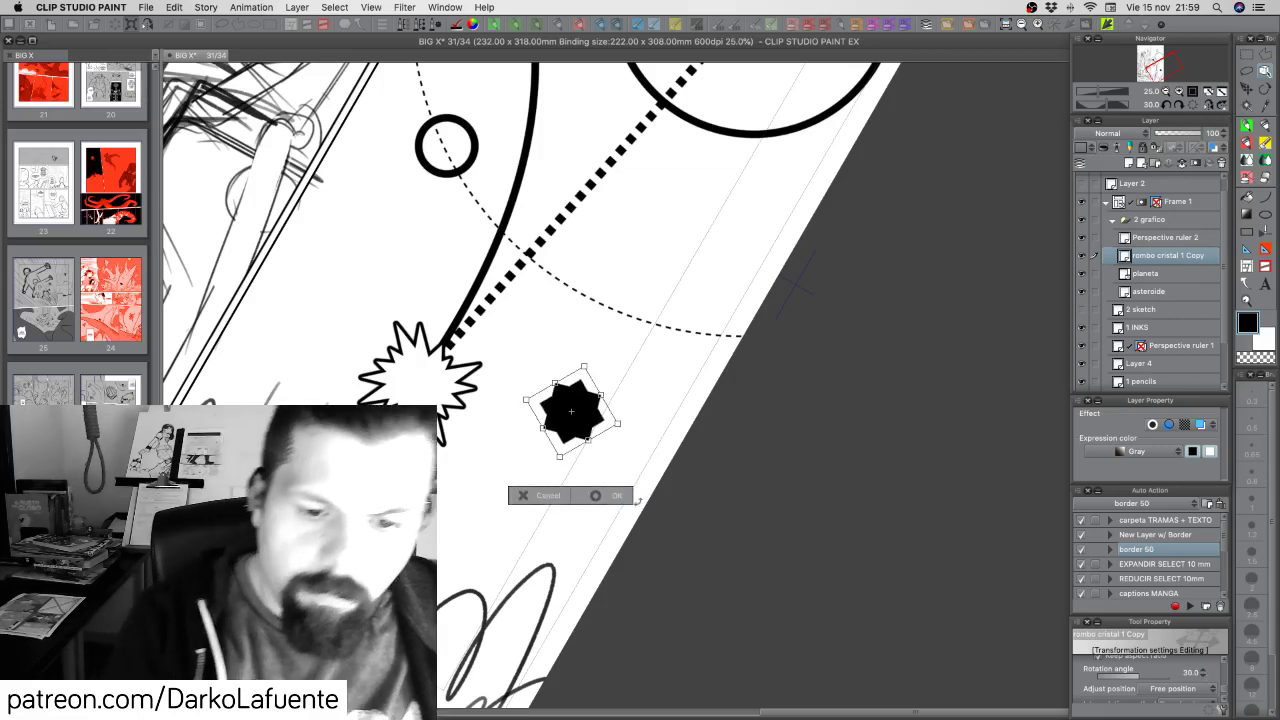
left_click(598, 495)
Copy the whole rotated star layer, paste it in place as a new layer and clear the selection
key("super+a")
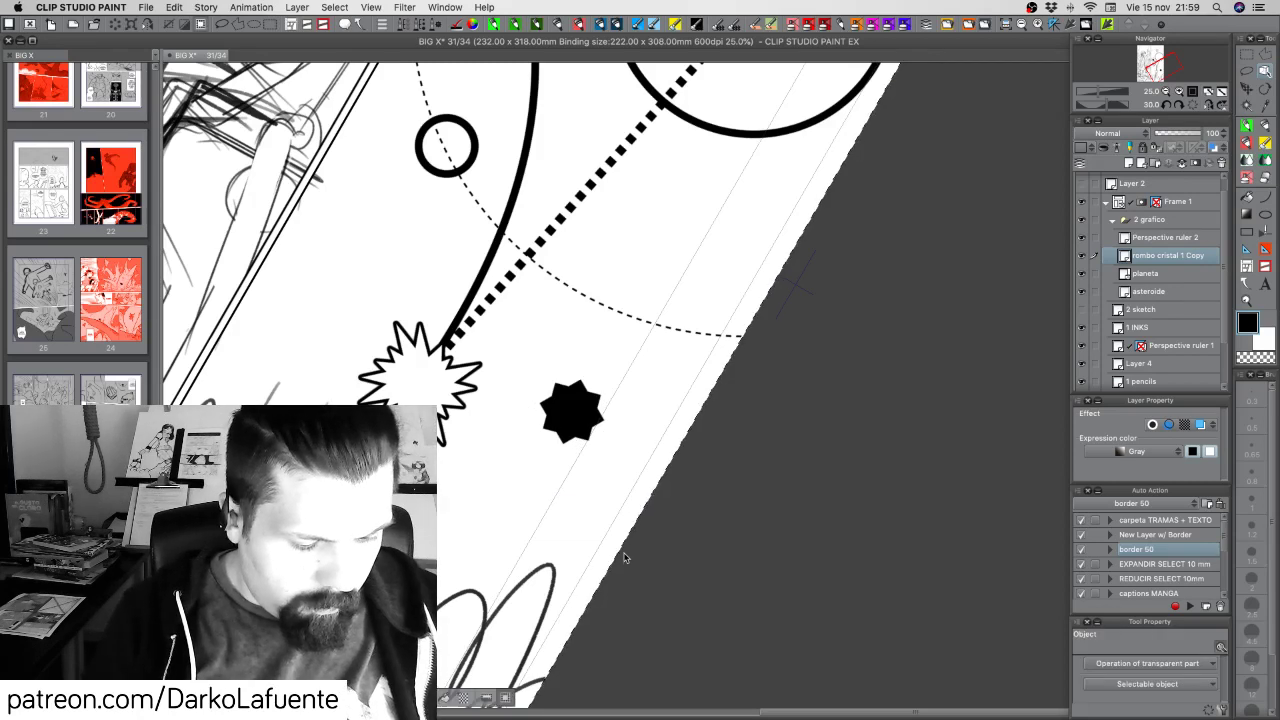
key("super+c")
key("super+v")
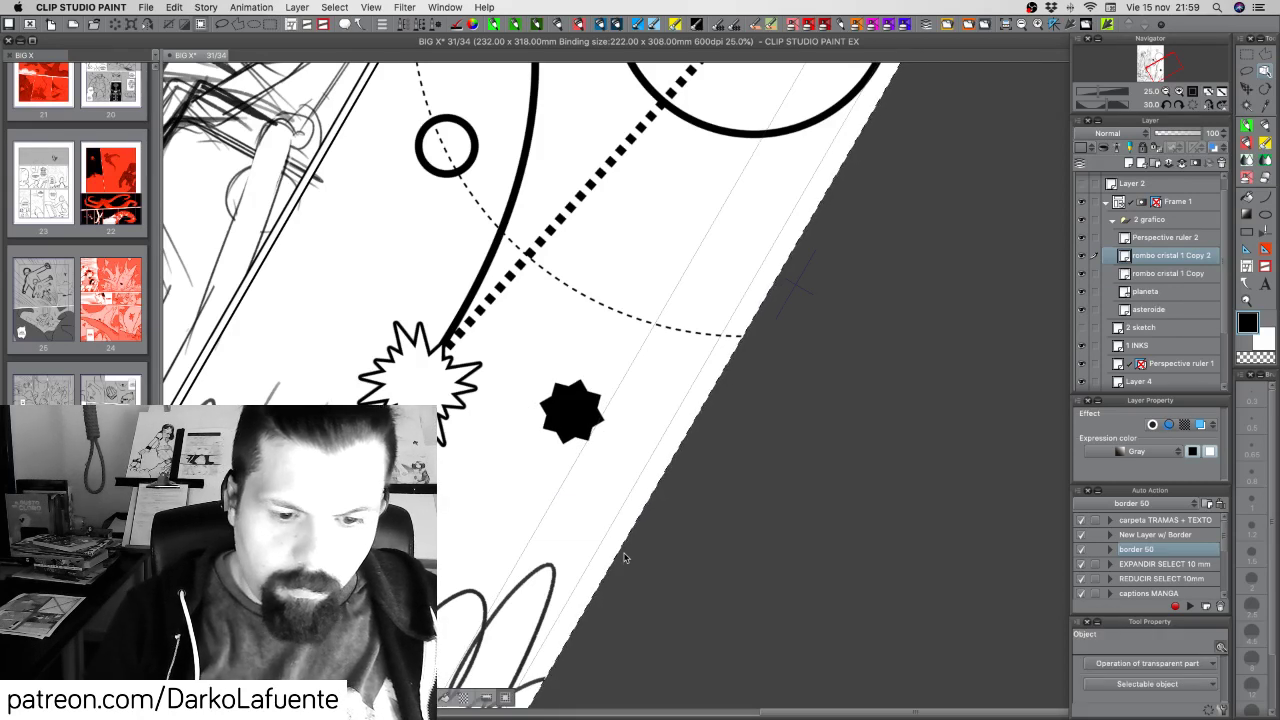
key("super+d")
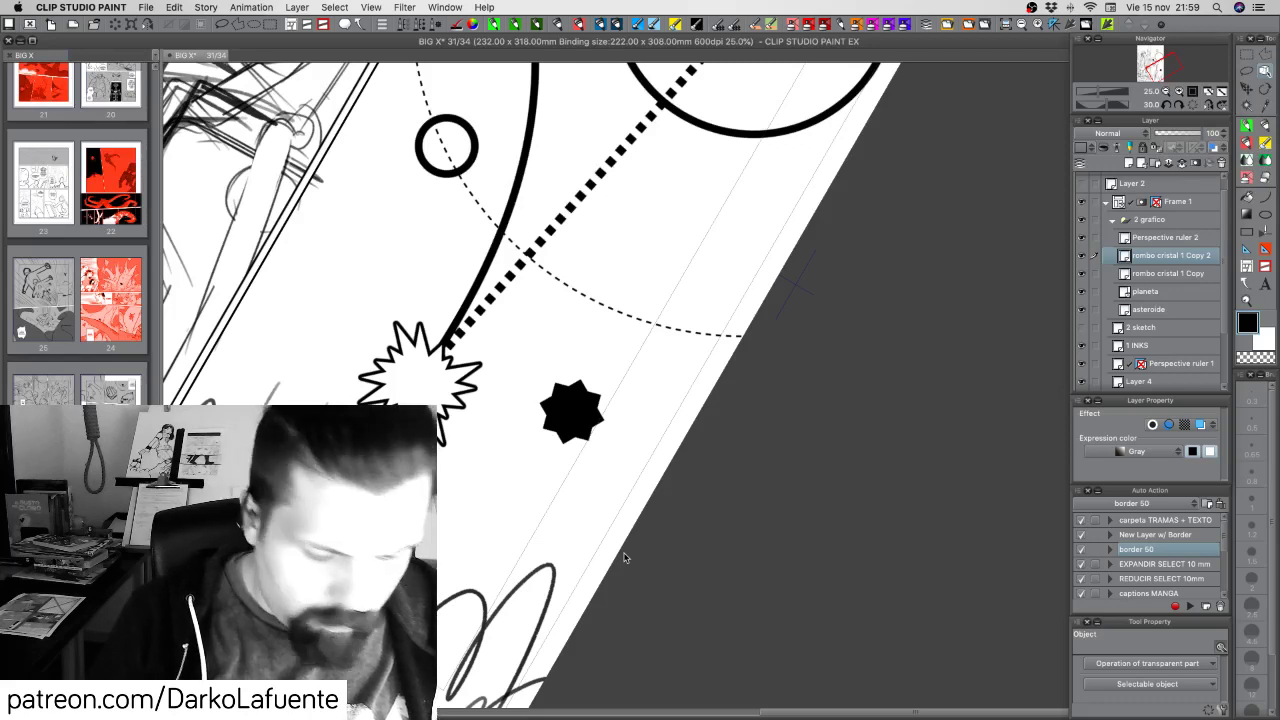
Rotate the pasted star copy by −22° so its points fall between those of the star underneath
key("super+t")
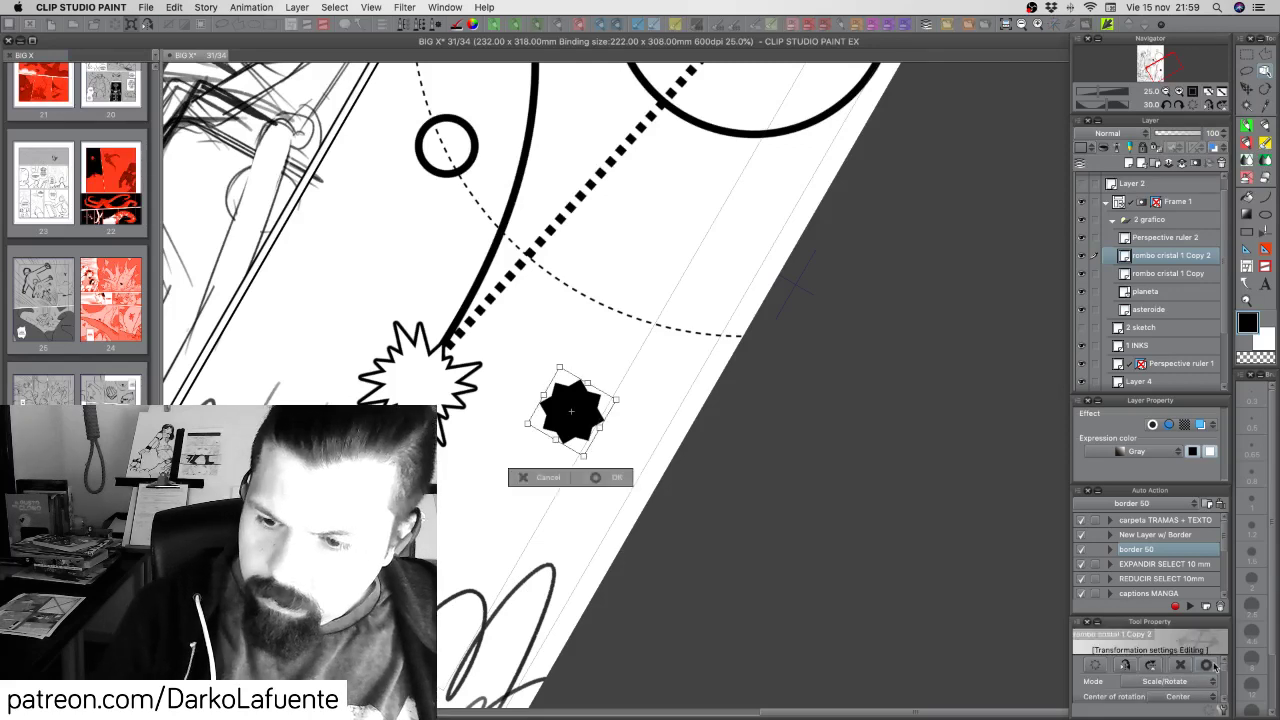
scroll(1225, 686, "down", 3)
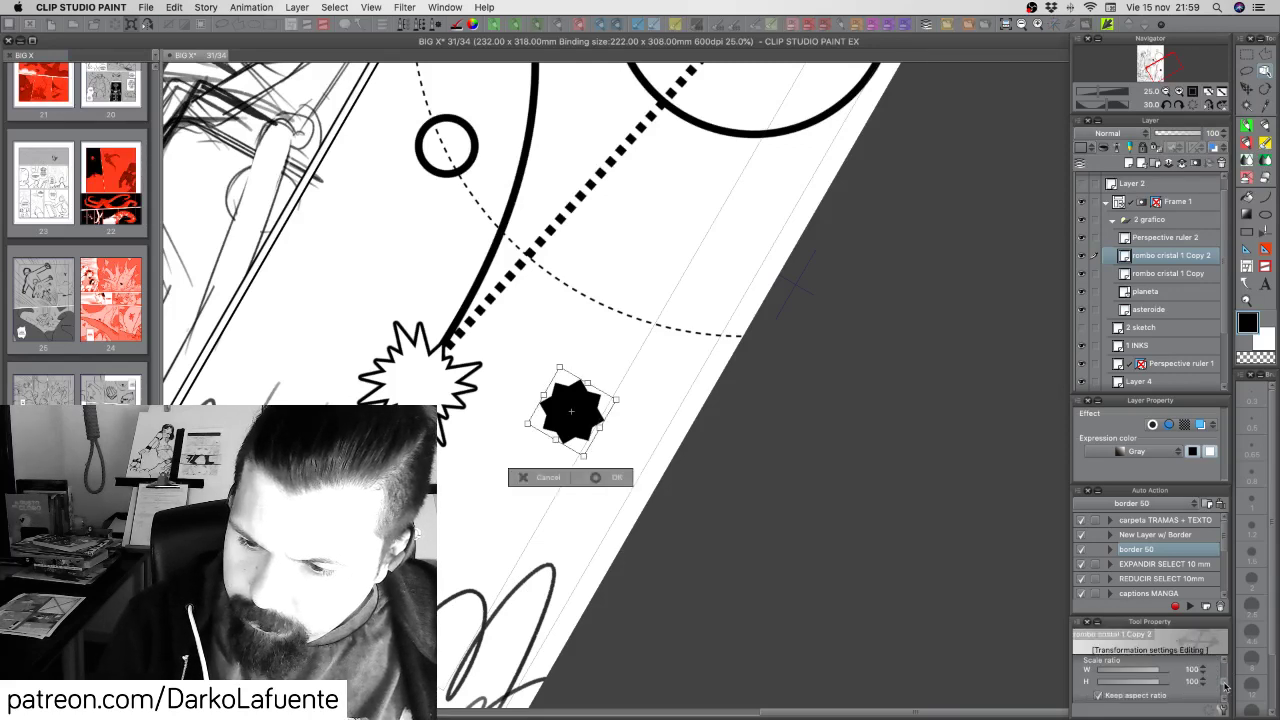
scroll(1214, 680, "down", 2)
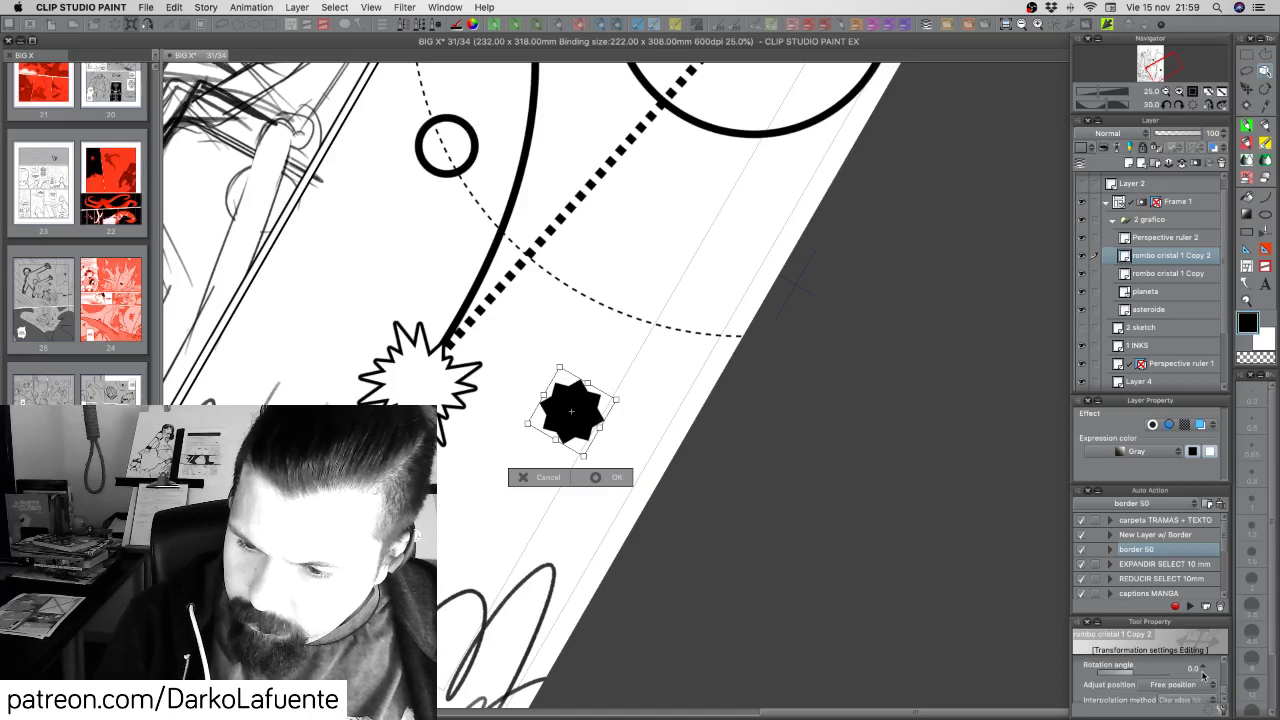
left_click_drag(1134, 674, 1131, 679)
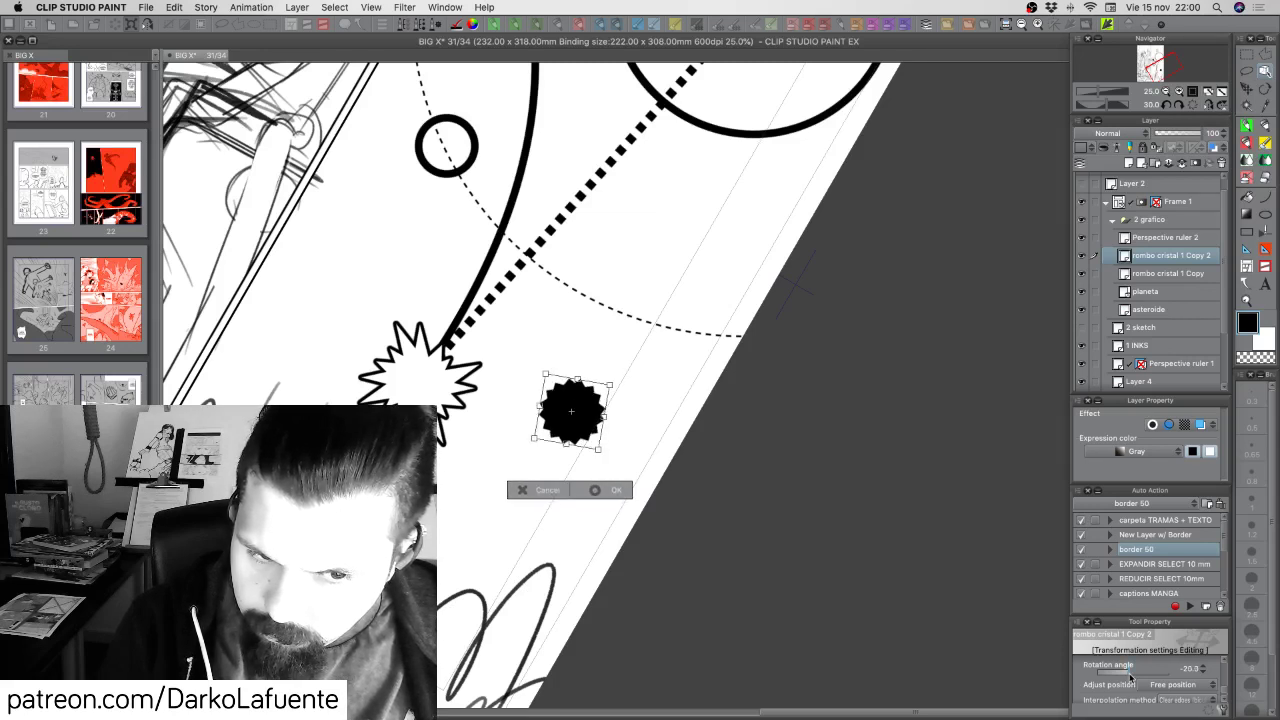
left_click(1203, 674)
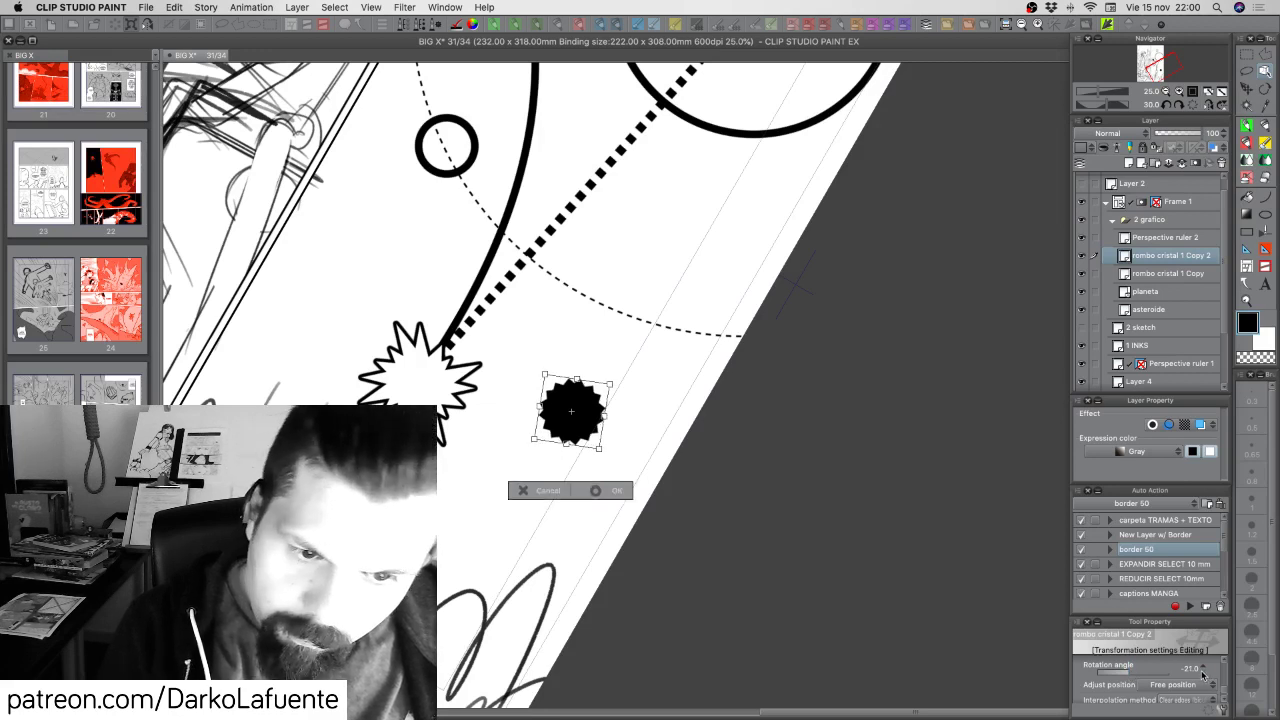
left_click(1203, 674)
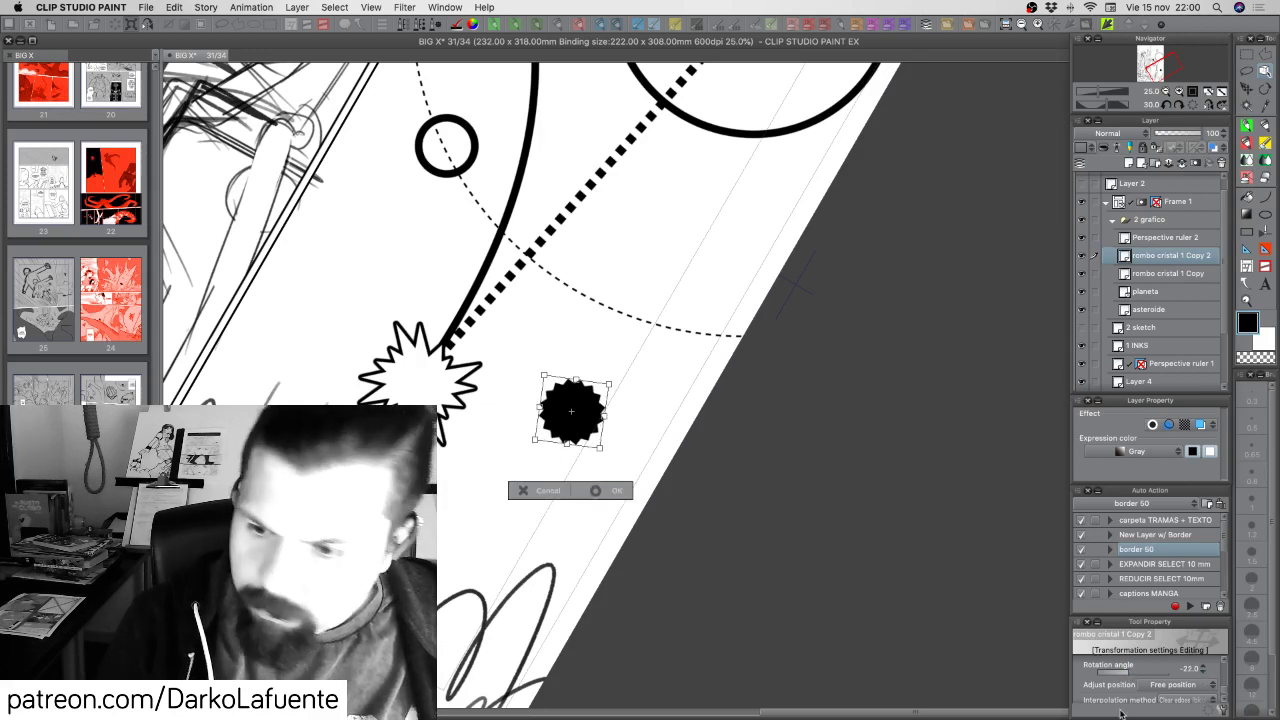
key("super+plus")
key("super+plus")
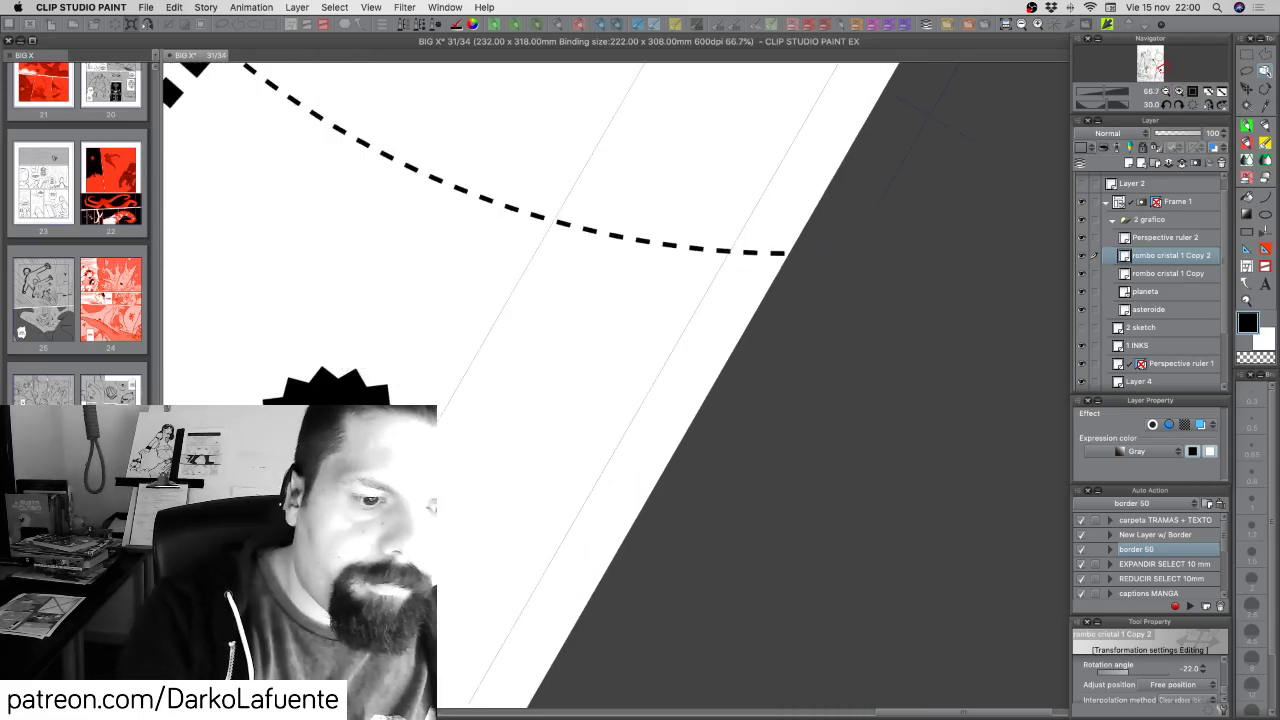
left_click_drag(394, 420, 864, 351)
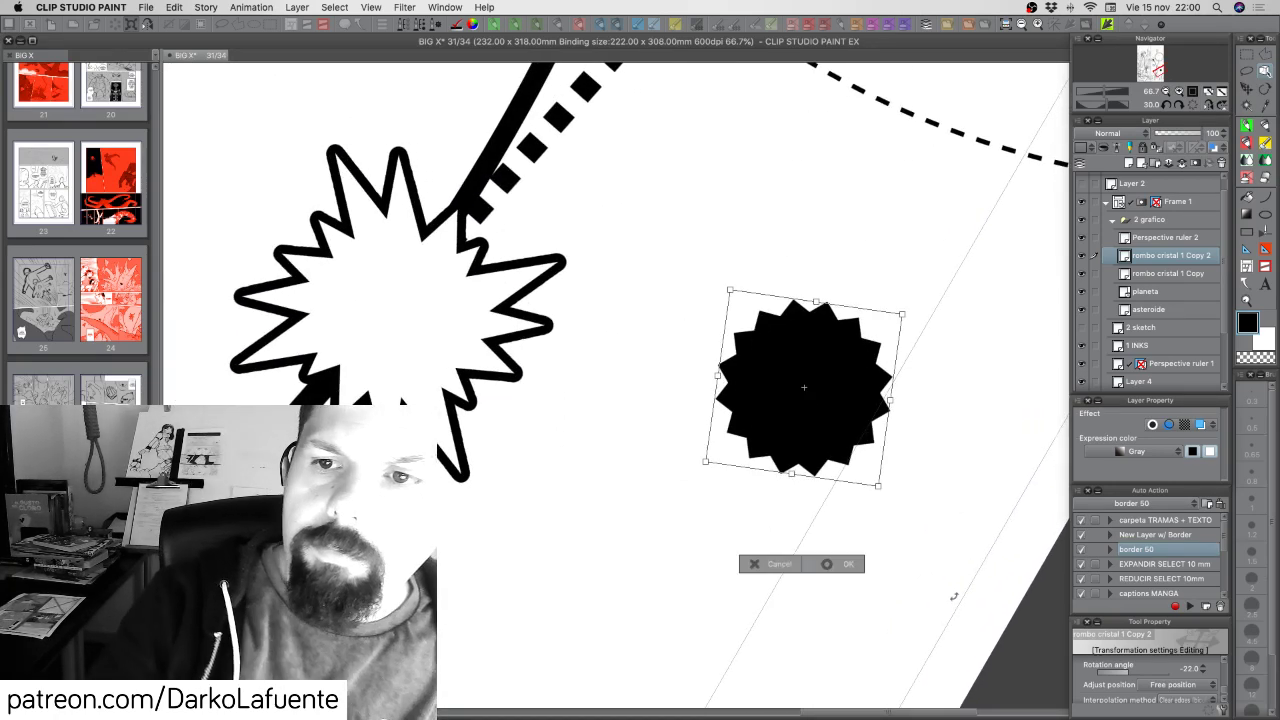
left_click(1179, 92)
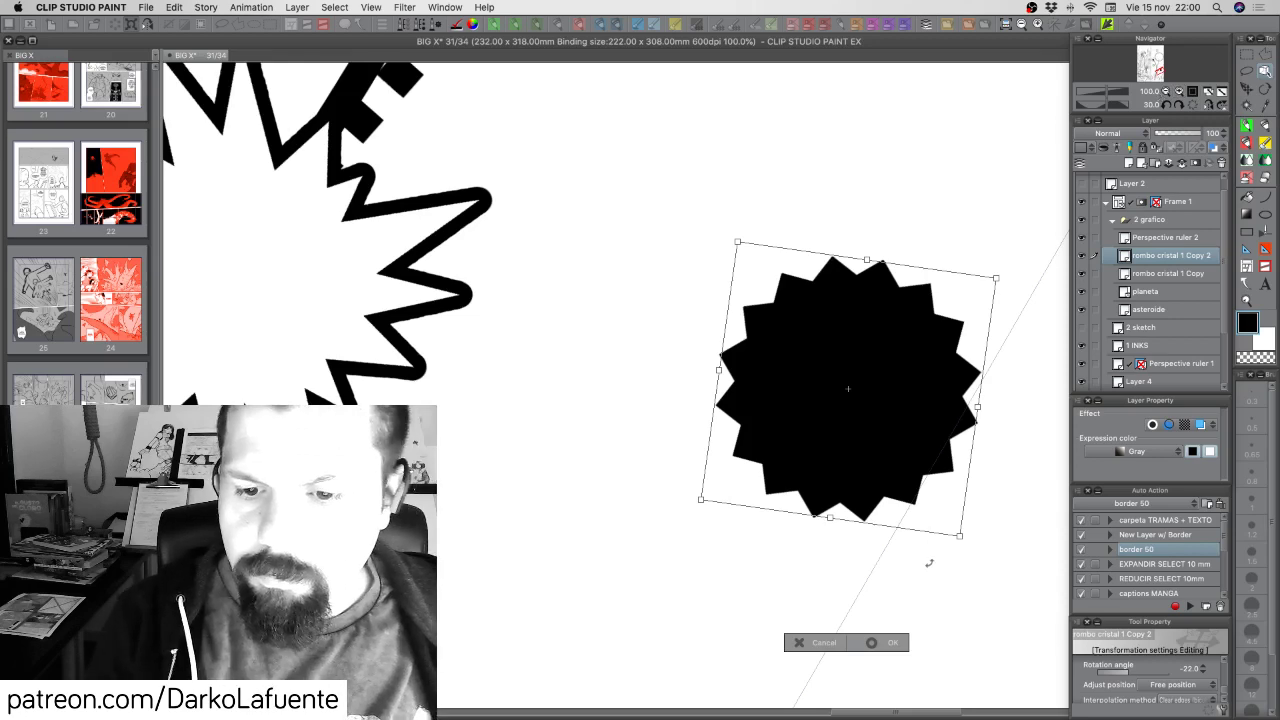
left_click(893, 642)
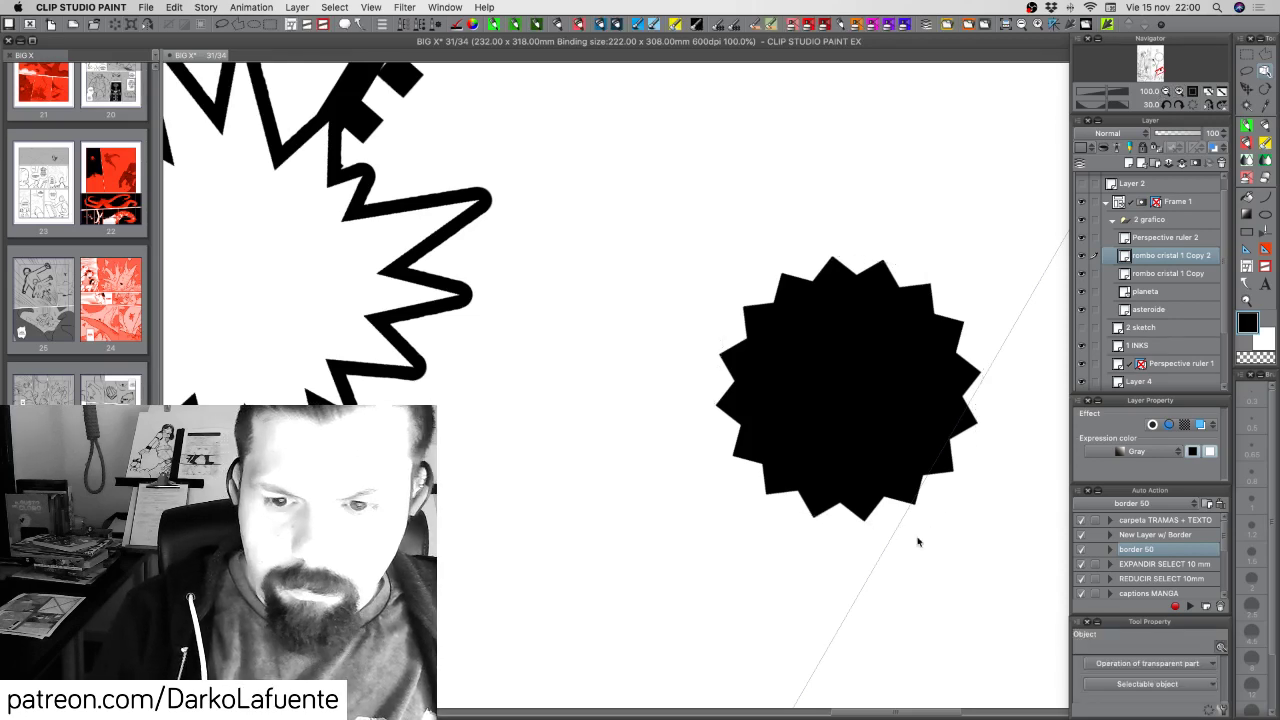
Reset the canvas rotation to 0° and merge the rotated star copy into the star layer below
left_click(1165, 91)
left_click(1165, 92)
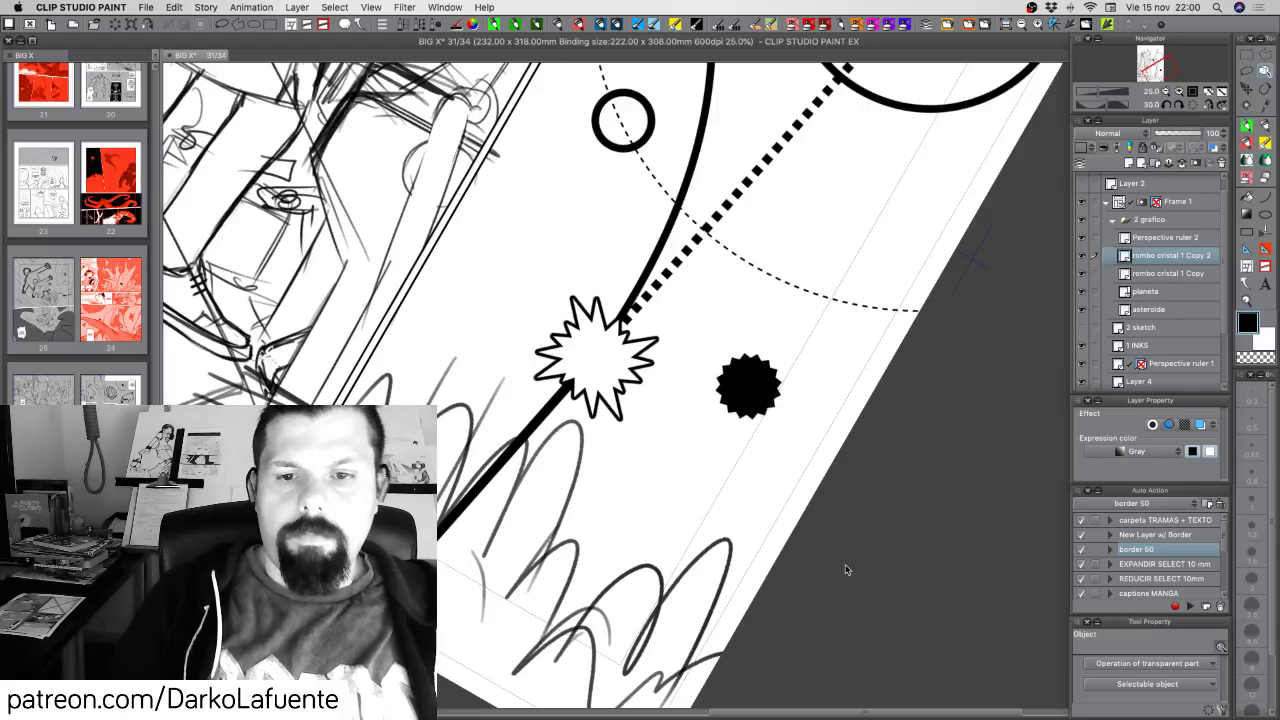
key("r")
left_click_drag(752, 412, 843, 442)
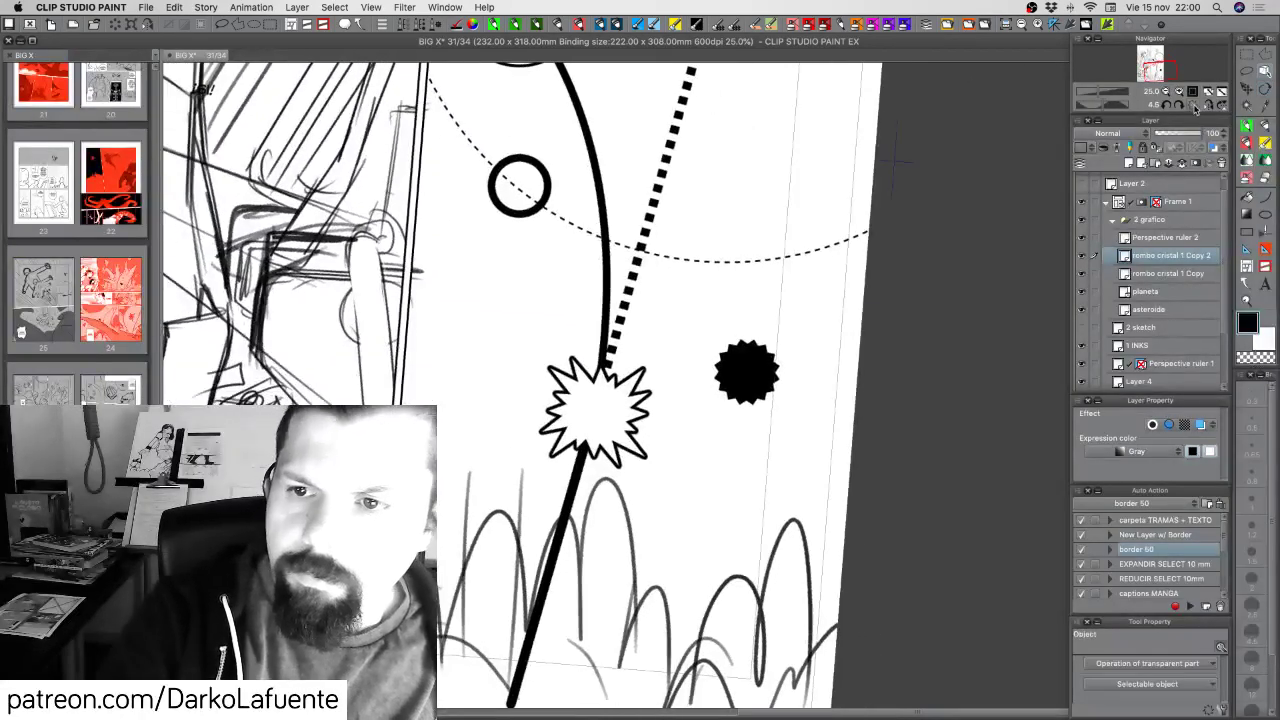
left_click(1194, 106)
left_click(1082, 256)
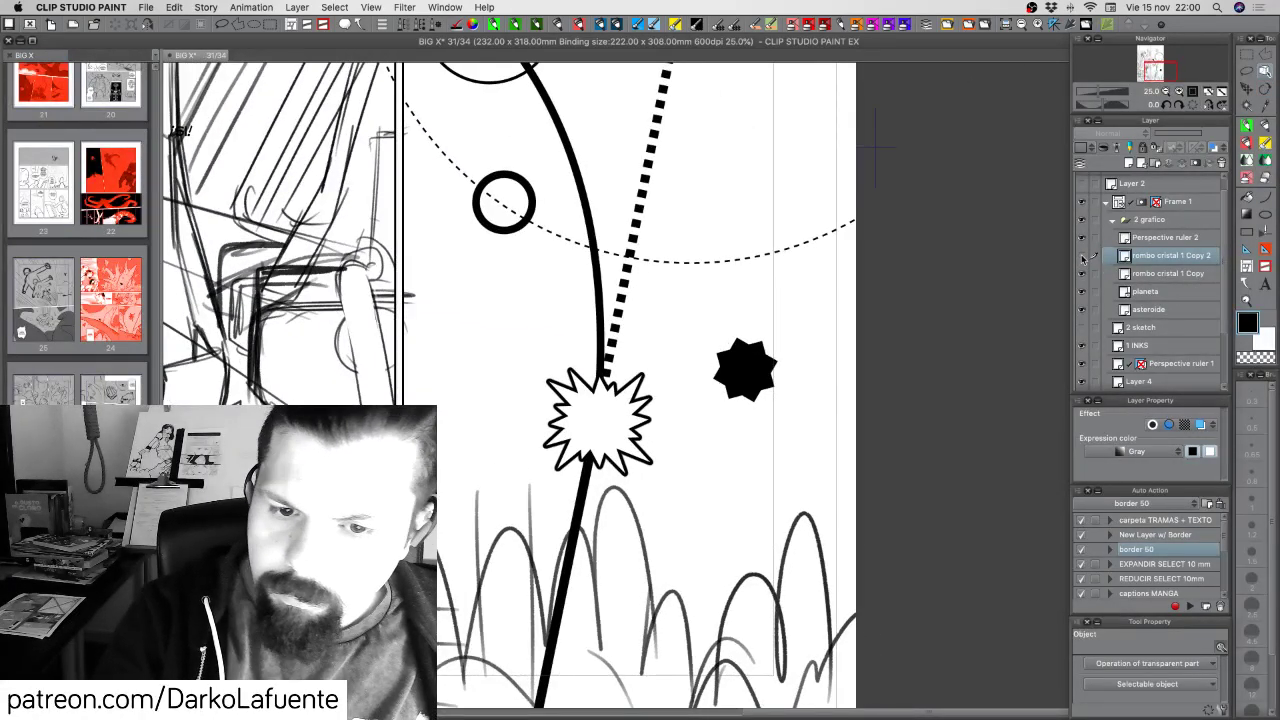
left_click(1082, 257)
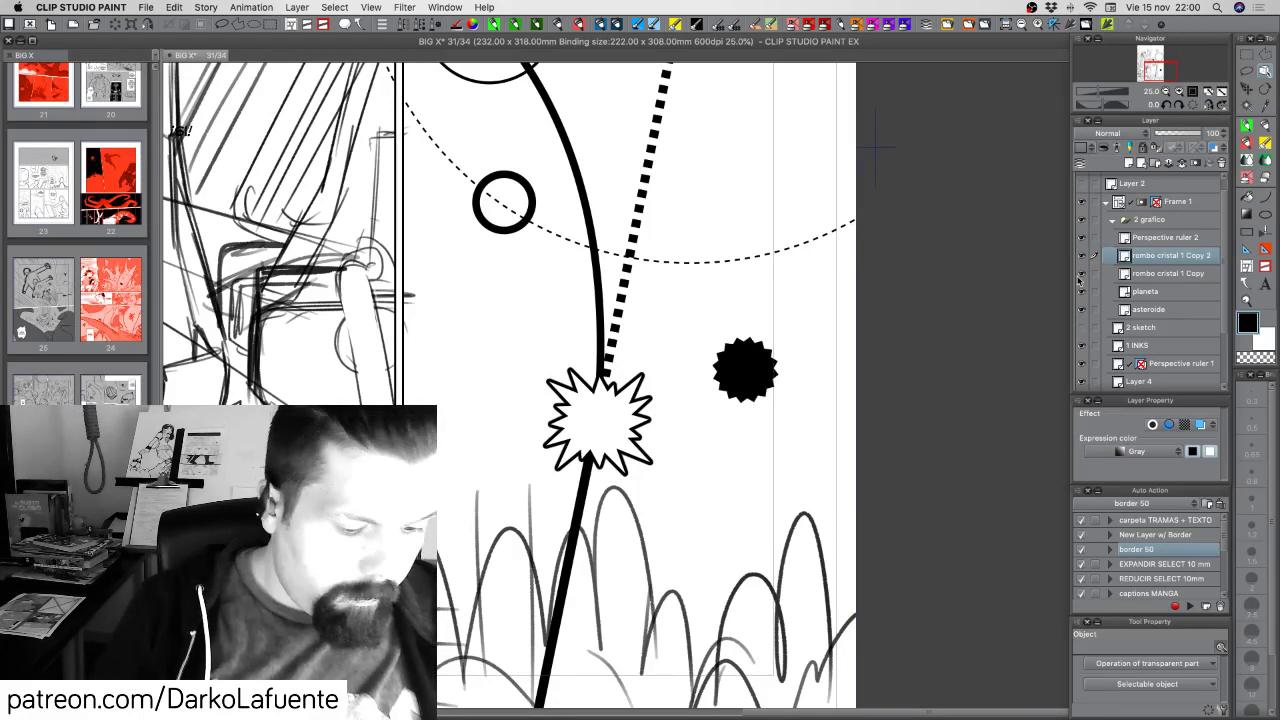
key("super+e")
left_click(1166, 91)
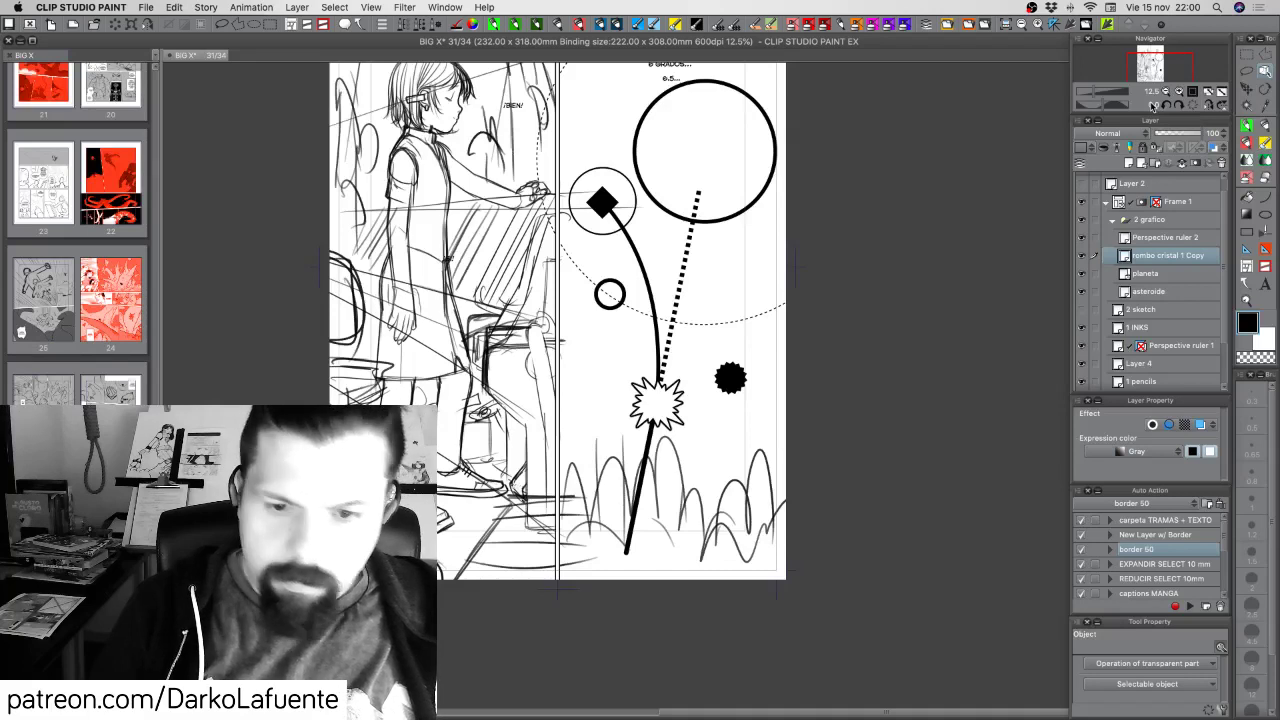
Copy the merged star, undo back to the upright eight-pointed star, and paste the merged star as a separate layer above it
key("super+a")
key("super+c")
key("super+z")
key("super+z")
key("super+z")
key("super+z")
key("super+z")
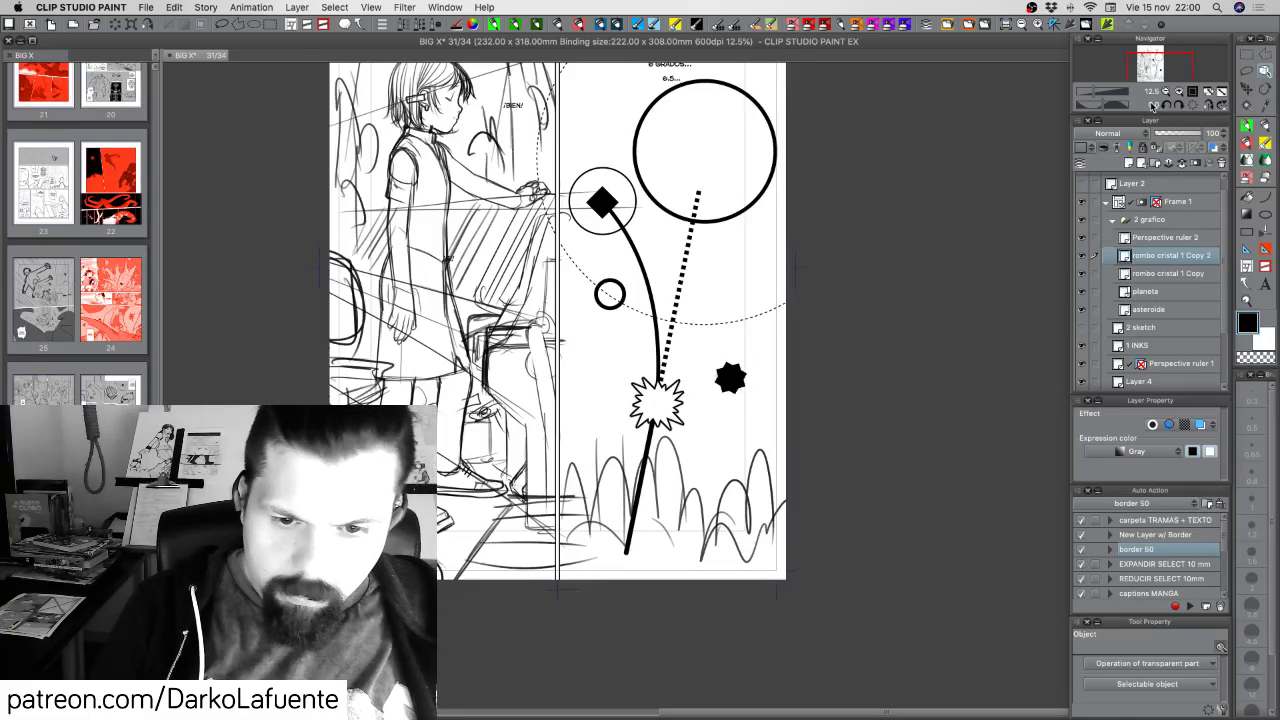
key("super+z")
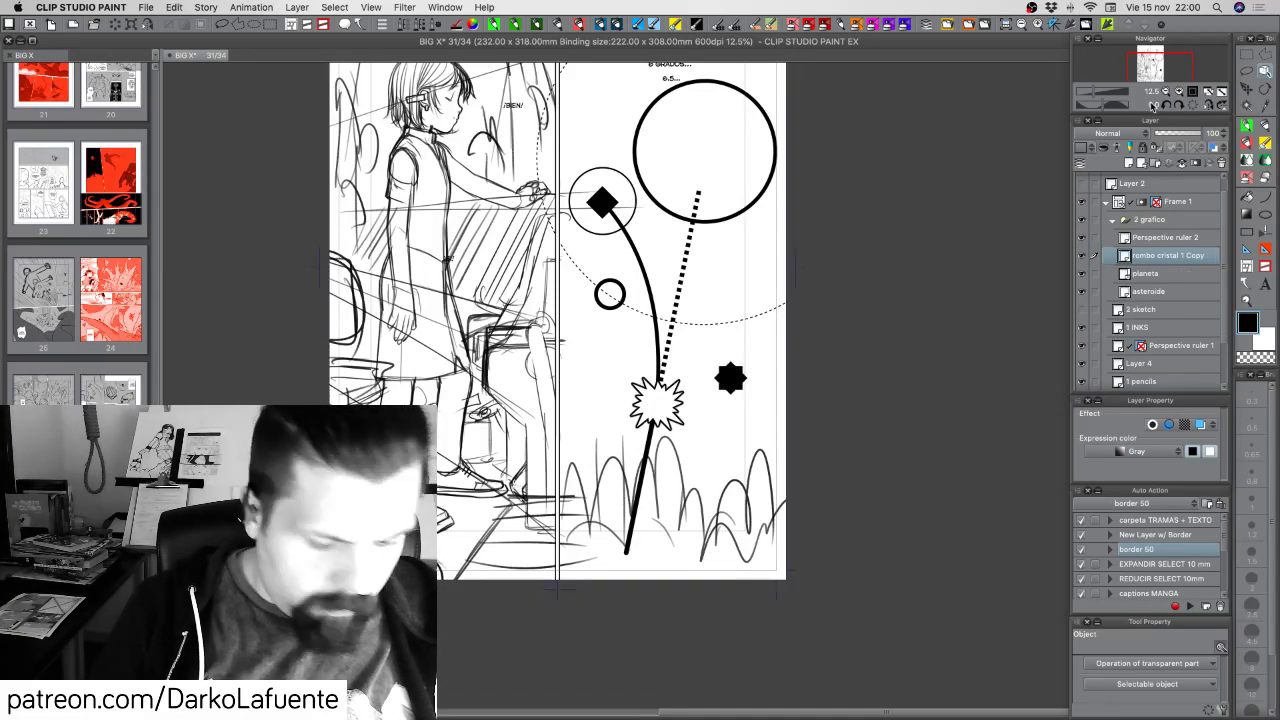
key("super+y")
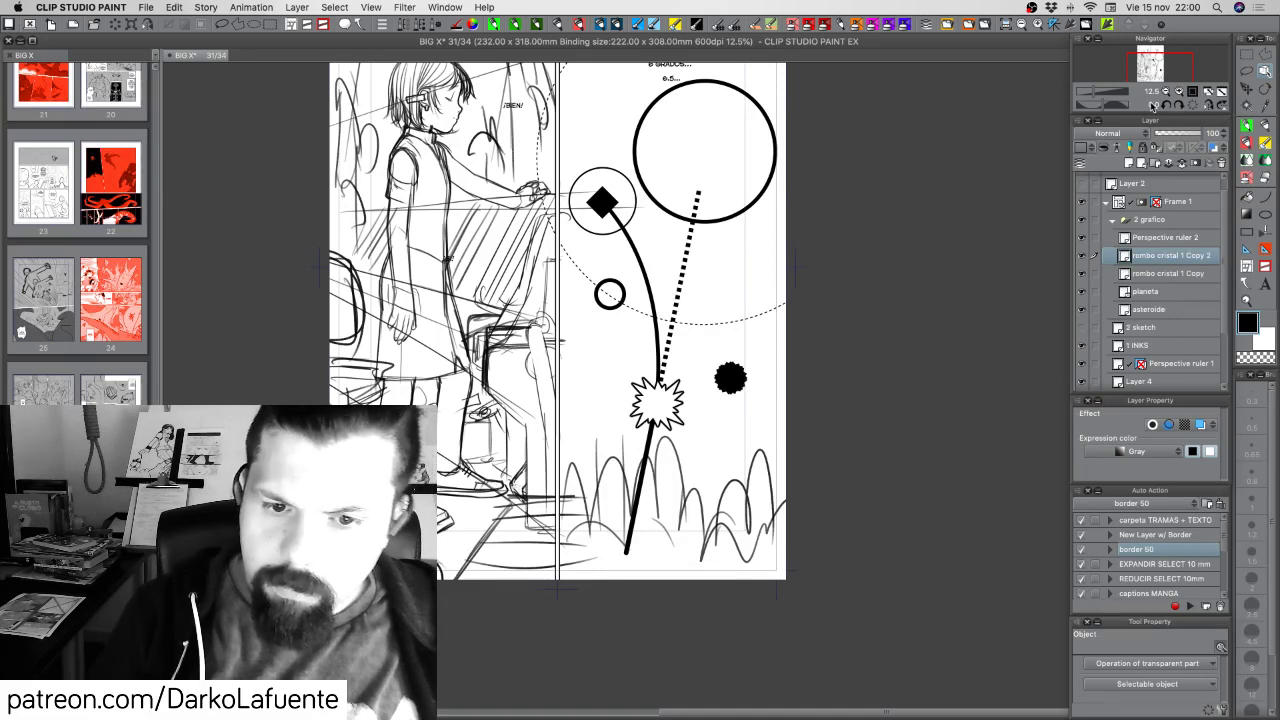
Hide the rombo cristal 1 Copy 2 layer and turn the eight-pointed star on rombo cristal 1 Copy white
left_click(1082, 256)
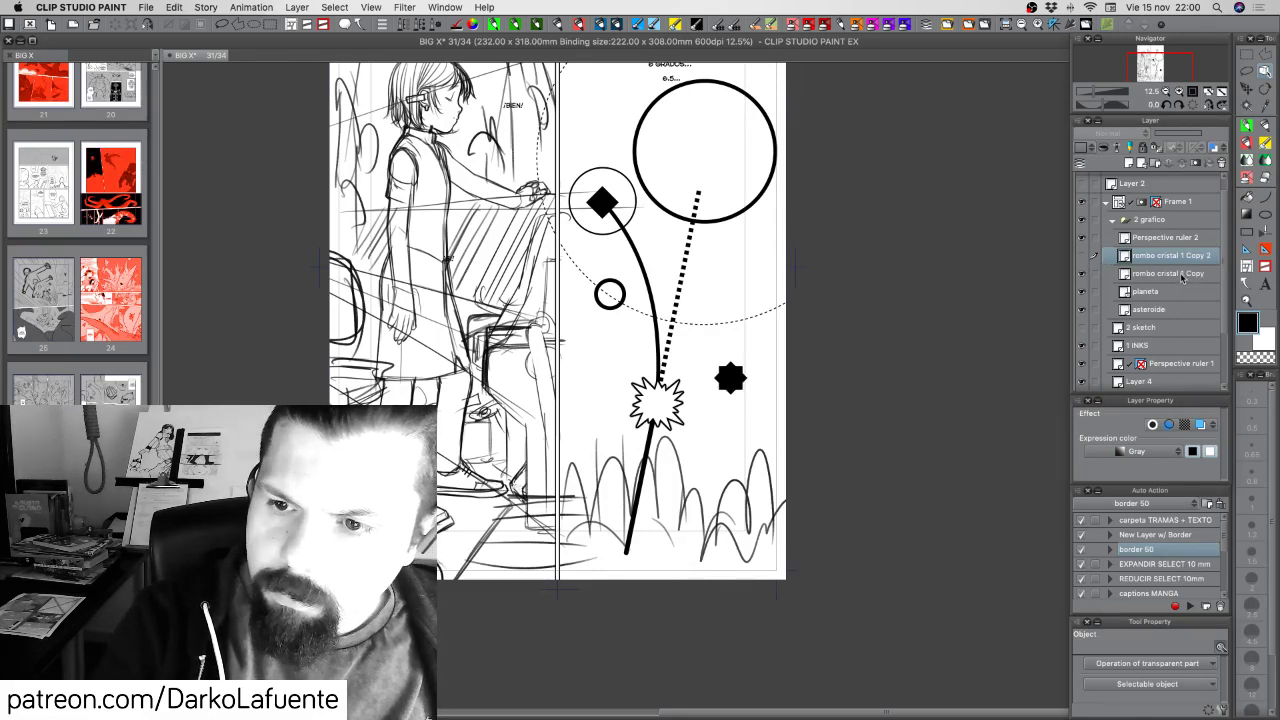
left_click(1184, 274)
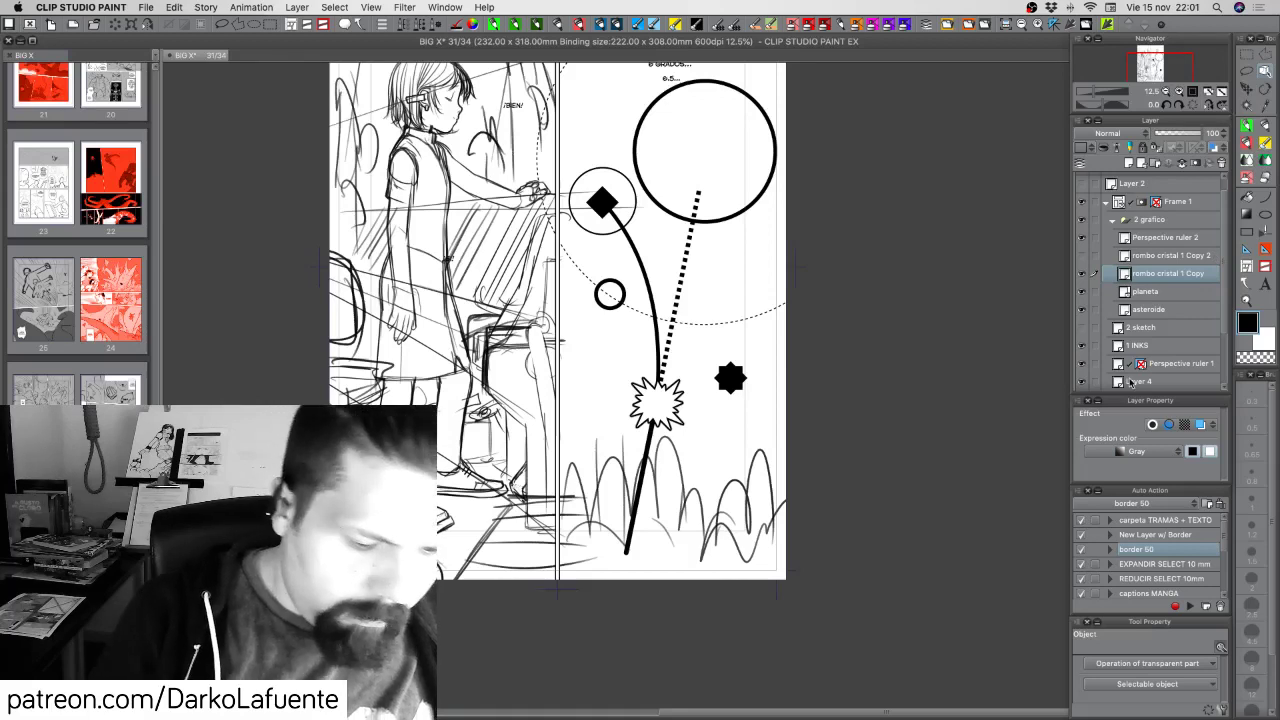
key("Delete")
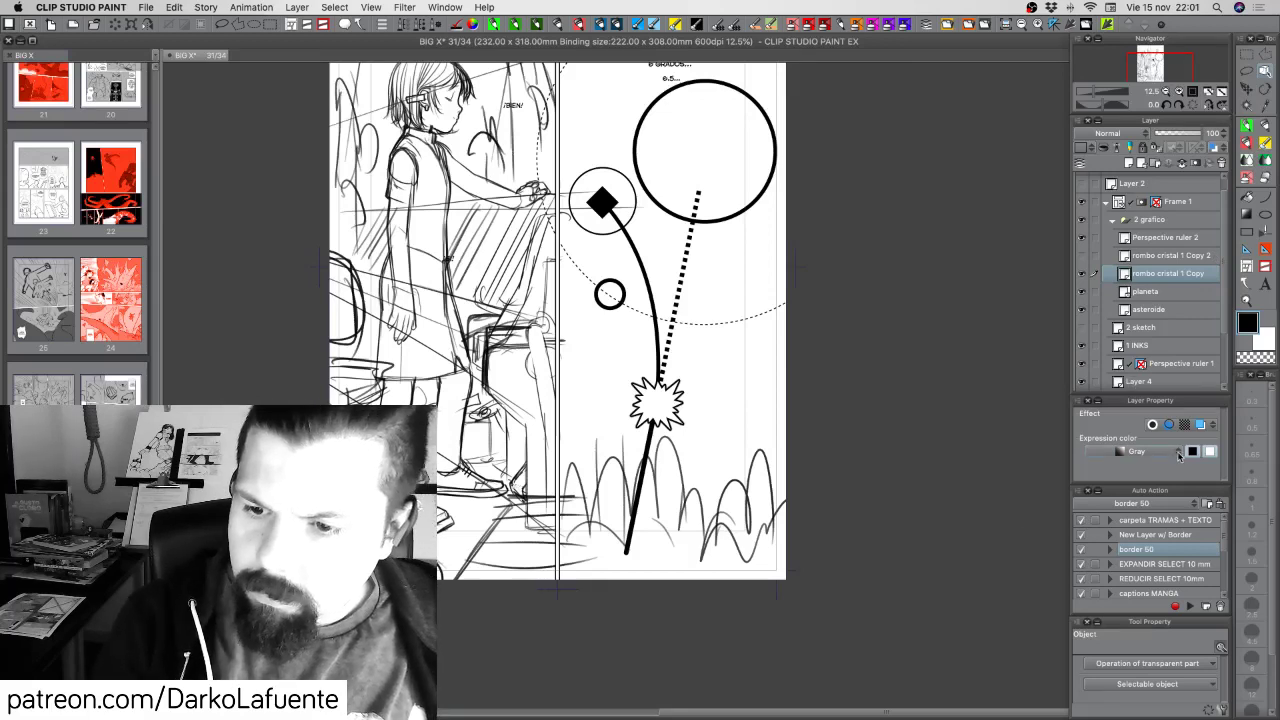
Add a black border effect to the white eight-pointed star with an edge thickness of 0.80
left_click(1153, 425)
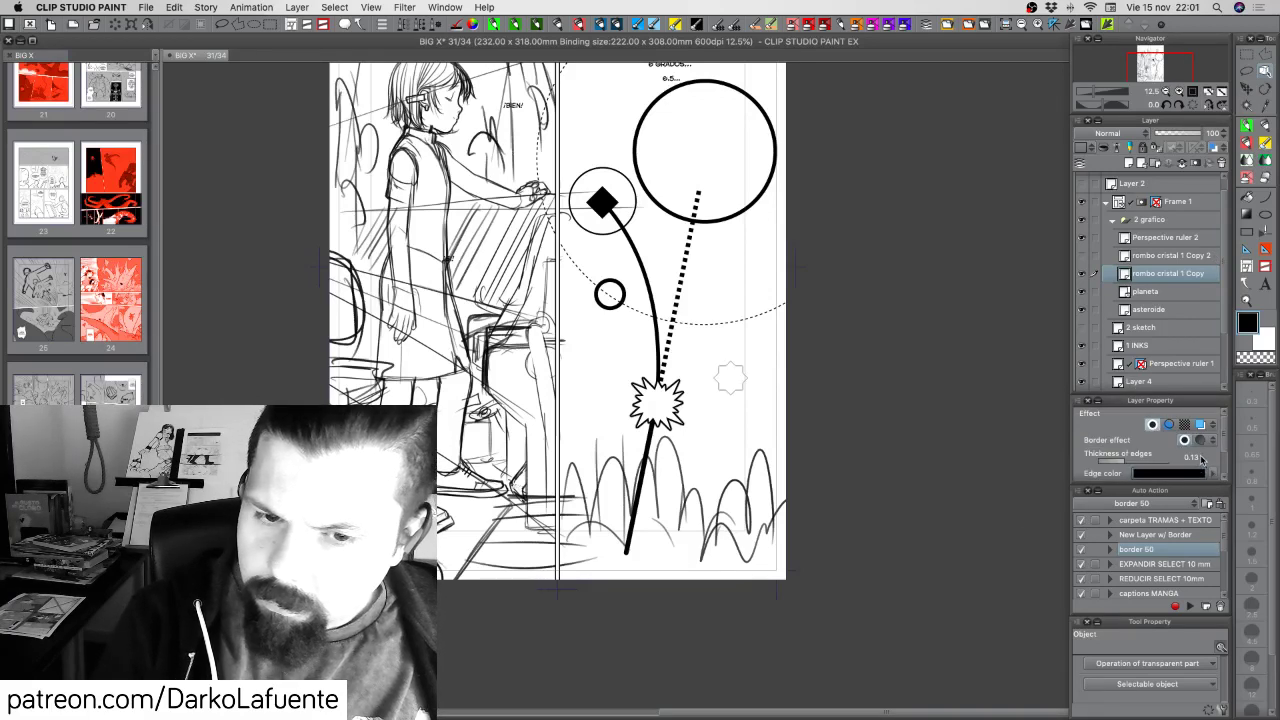
left_click(1203, 456)
left_click(1203, 456)
left_click(1203, 456)
left_click(1203, 456)
left_click(1203, 456)
left_click(1203, 456)
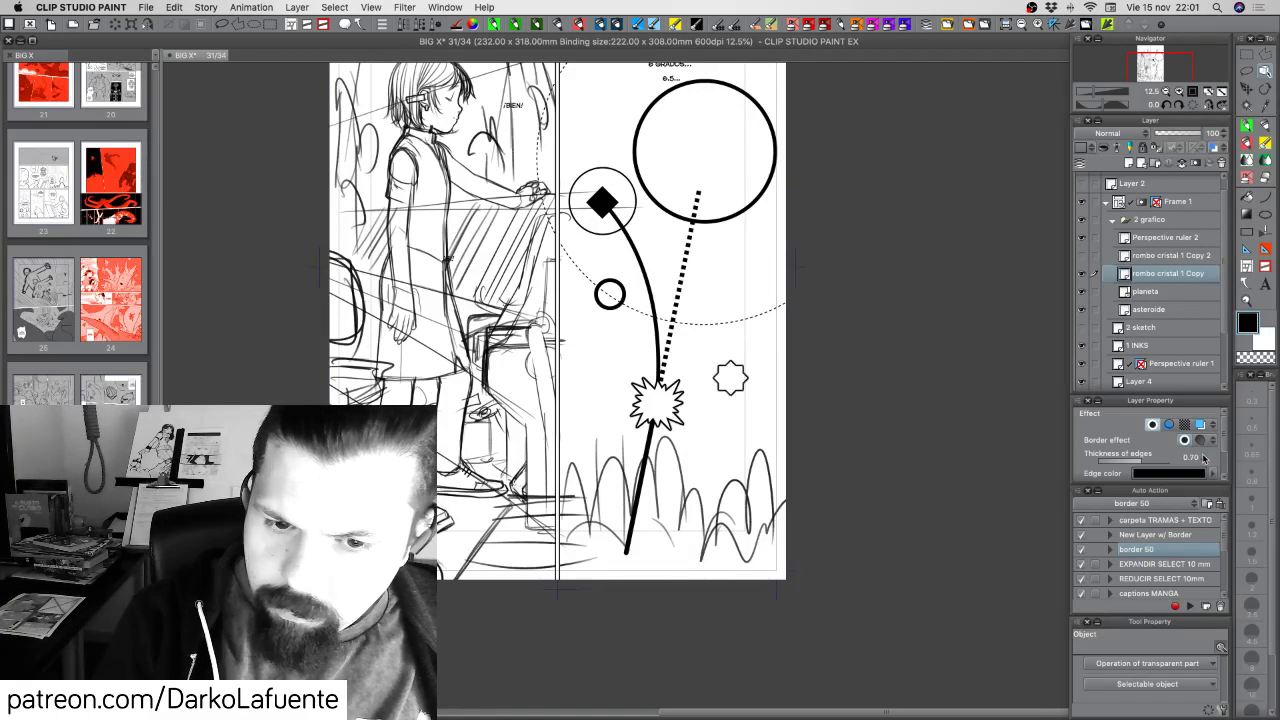
left_click_drag(1203, 457, 1207, 458)
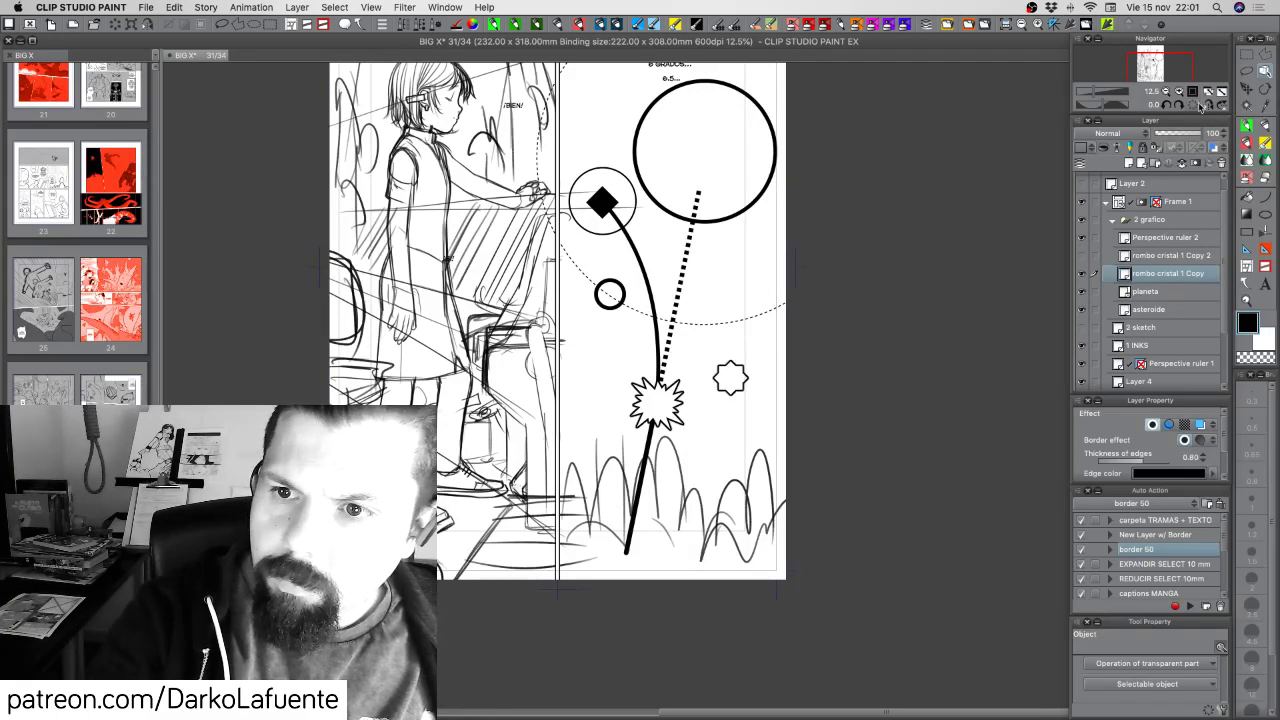
Move the outlined eight-pointed star onto the starburst on the trajectory and hide the Perspective ruler 2 layer
left_click(1250, 93)
left_click_drag(745, 380, 661, 410)
left_click(1082, 239)
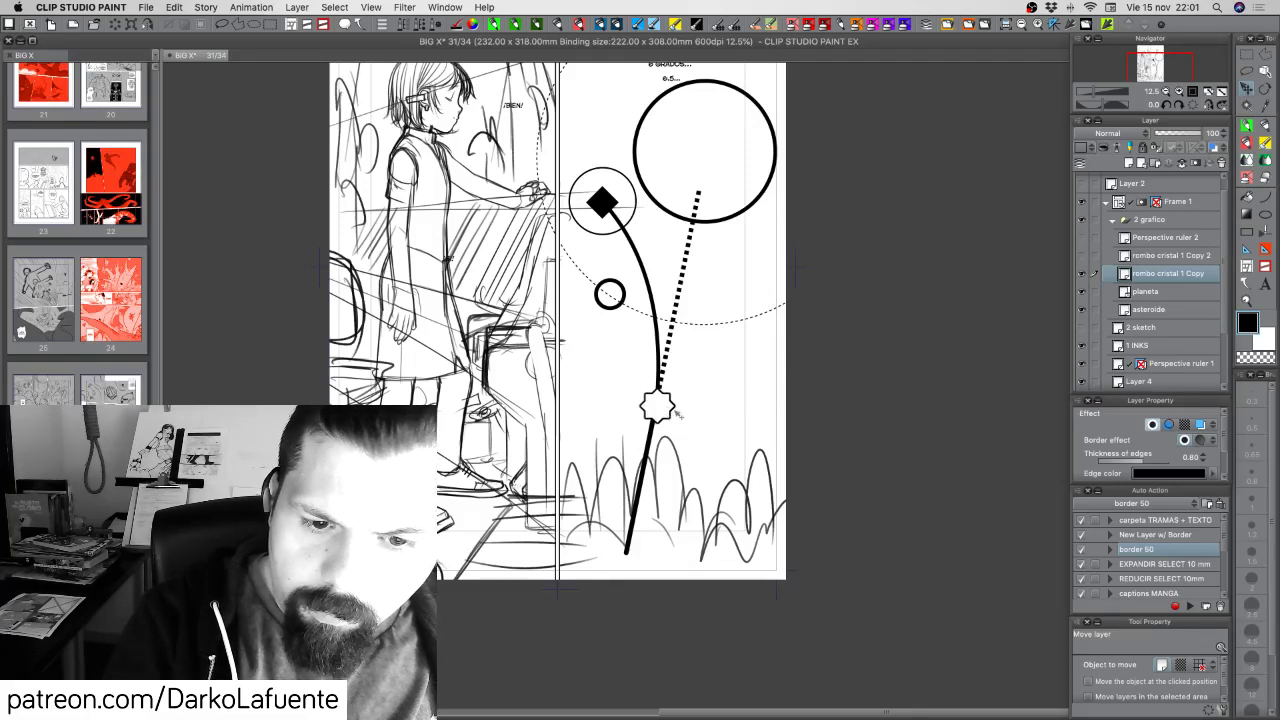
Enlarge the outlined eight-pointed star slightly on the trajectory
key("super+t")
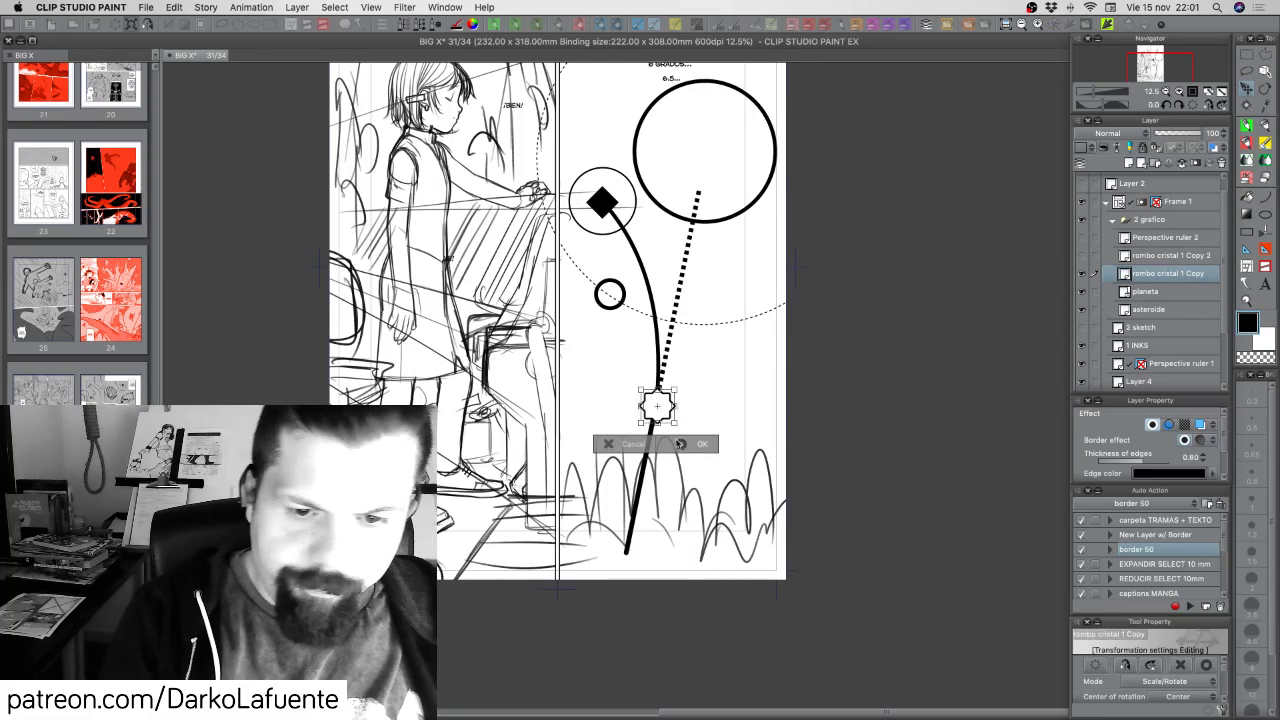
left_click_drag(676, 422, 683, 427)
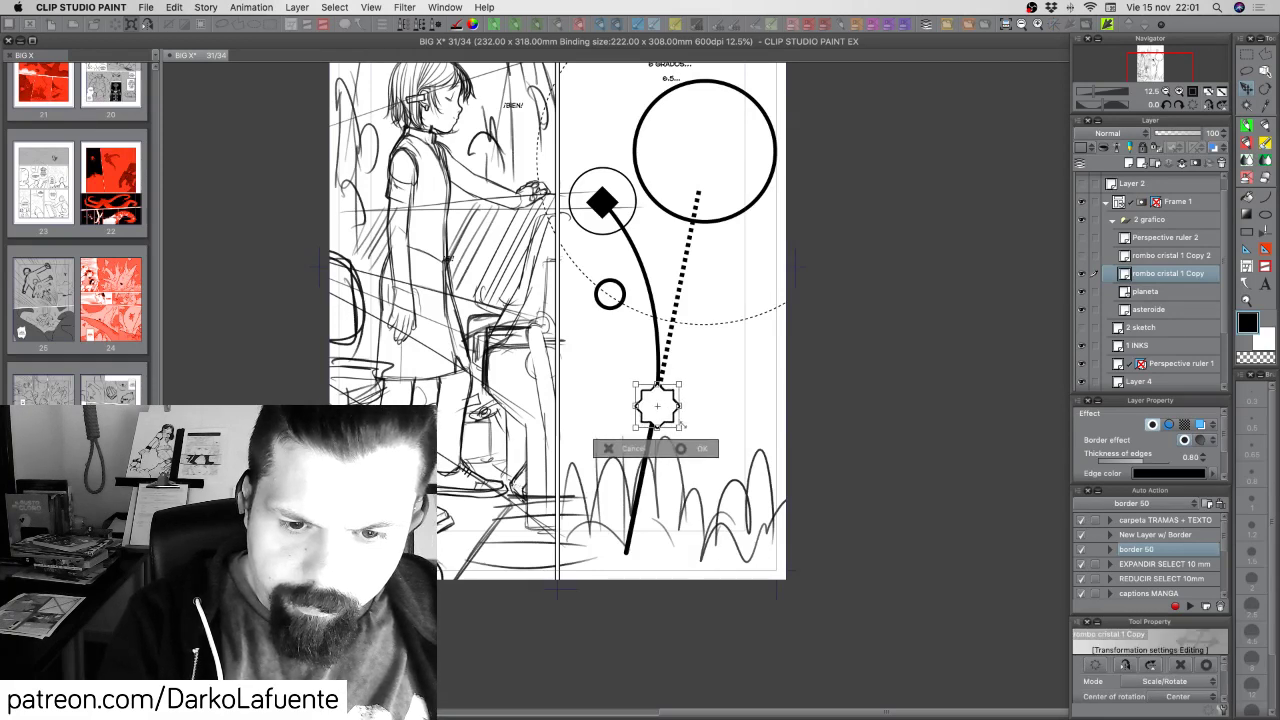
left_click(702, 449)
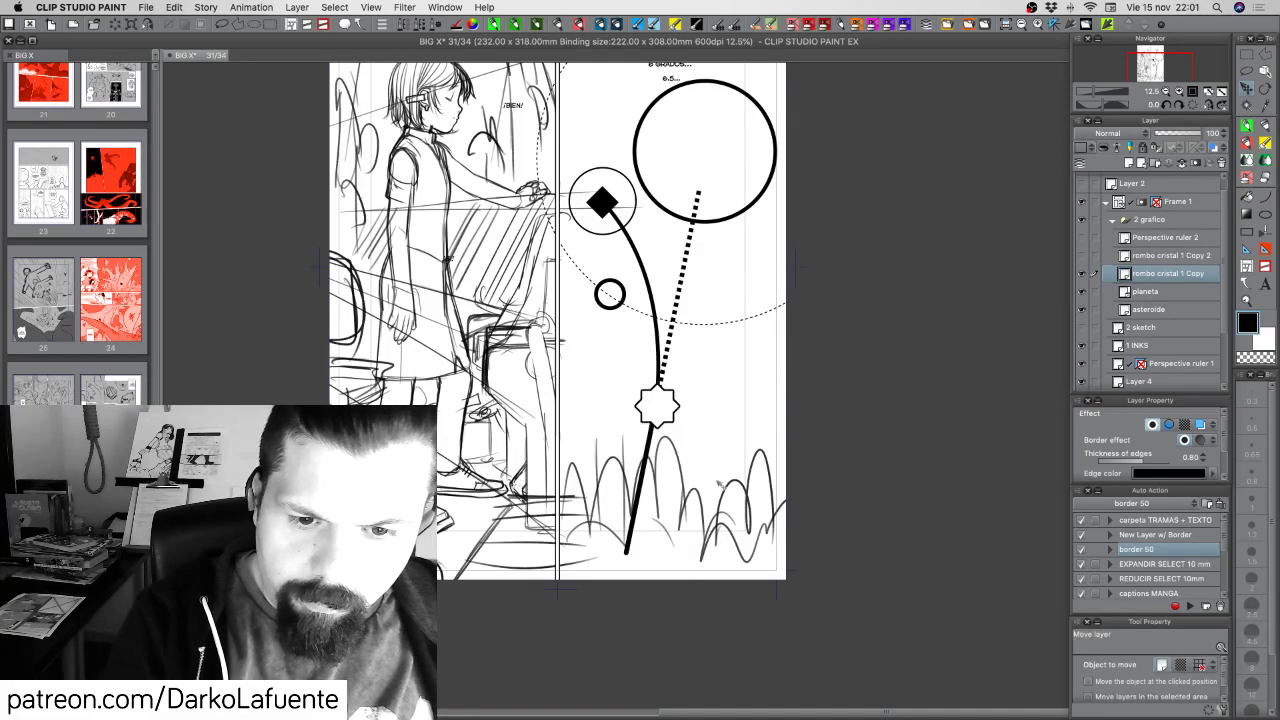
Hide the eight-pointed star, show the rombo cristal 1 Copy 2 layer and give it a black border with an edge thickness of 0.80
left_click(1081, 273)
left_click(1081, 255)
left_click(1161, 257)
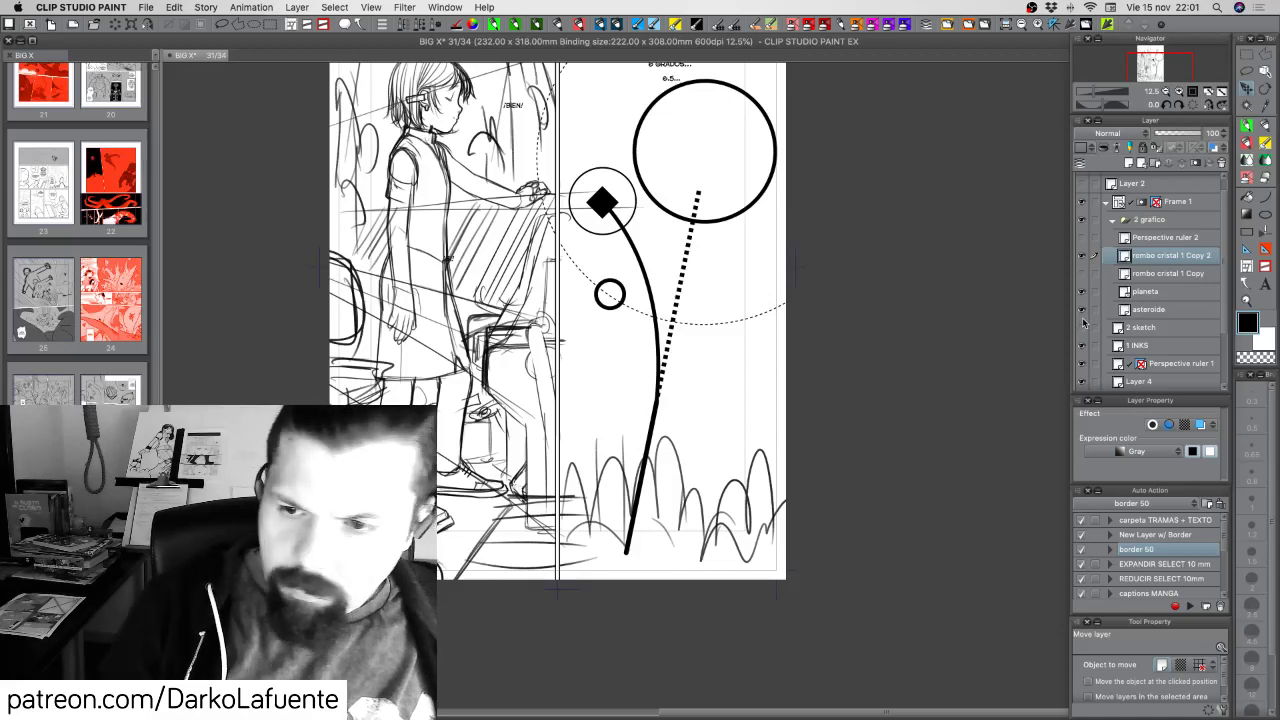
left_click(1152, 425)
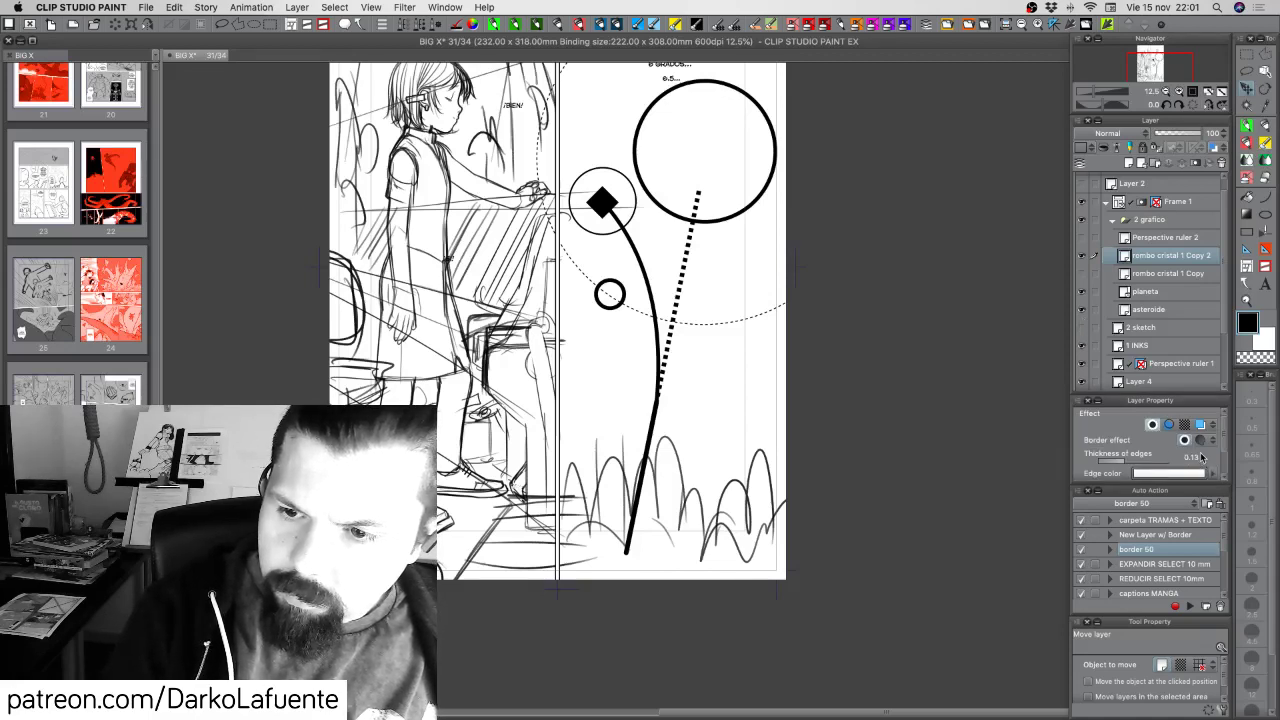
left_click_drag(1201, 458, 1210, 455)
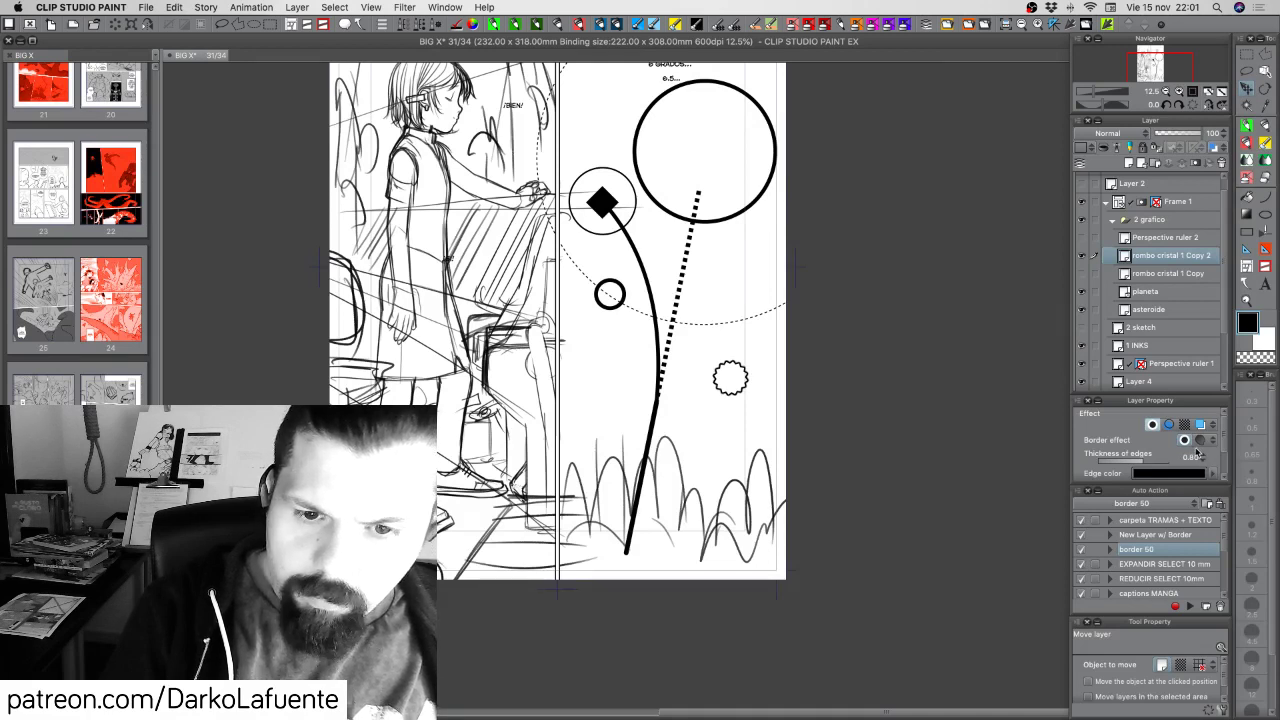
Move the many-pointed star onto the trajectory where the dotted line starts, enlarge it slightly and save the page
key("super+t")
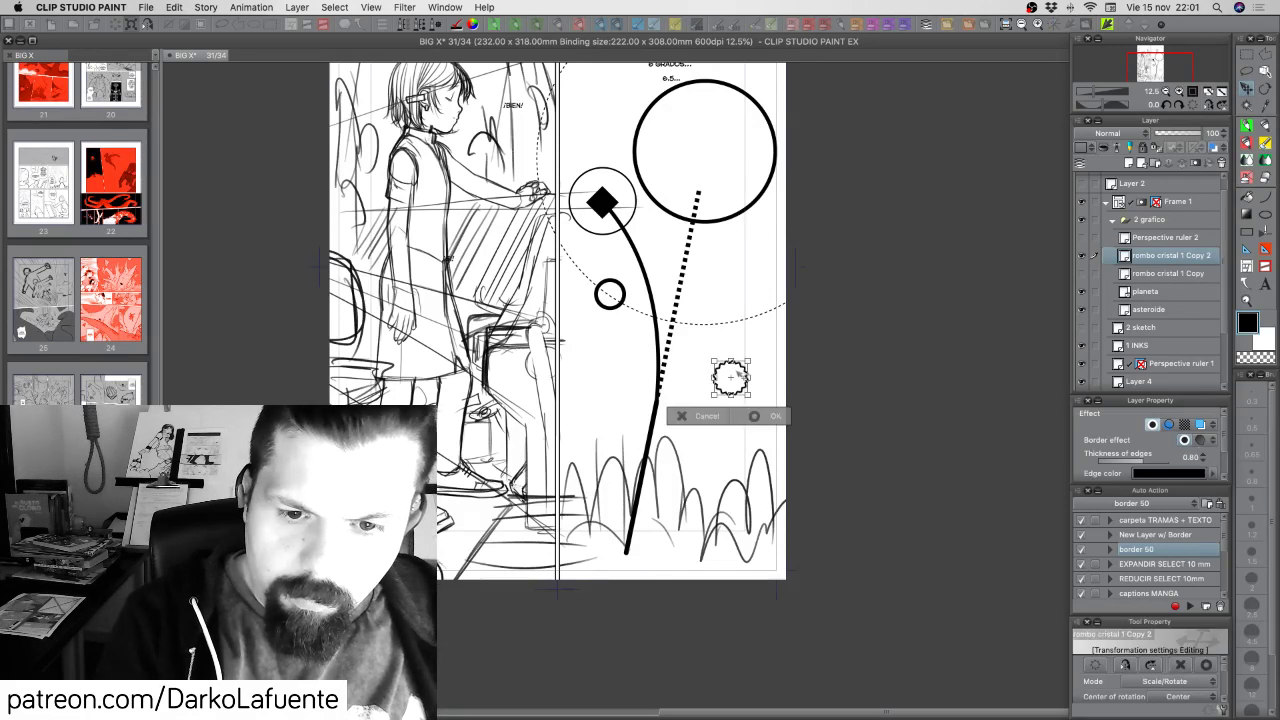
left_click_drag(738, 376, 680, 382)
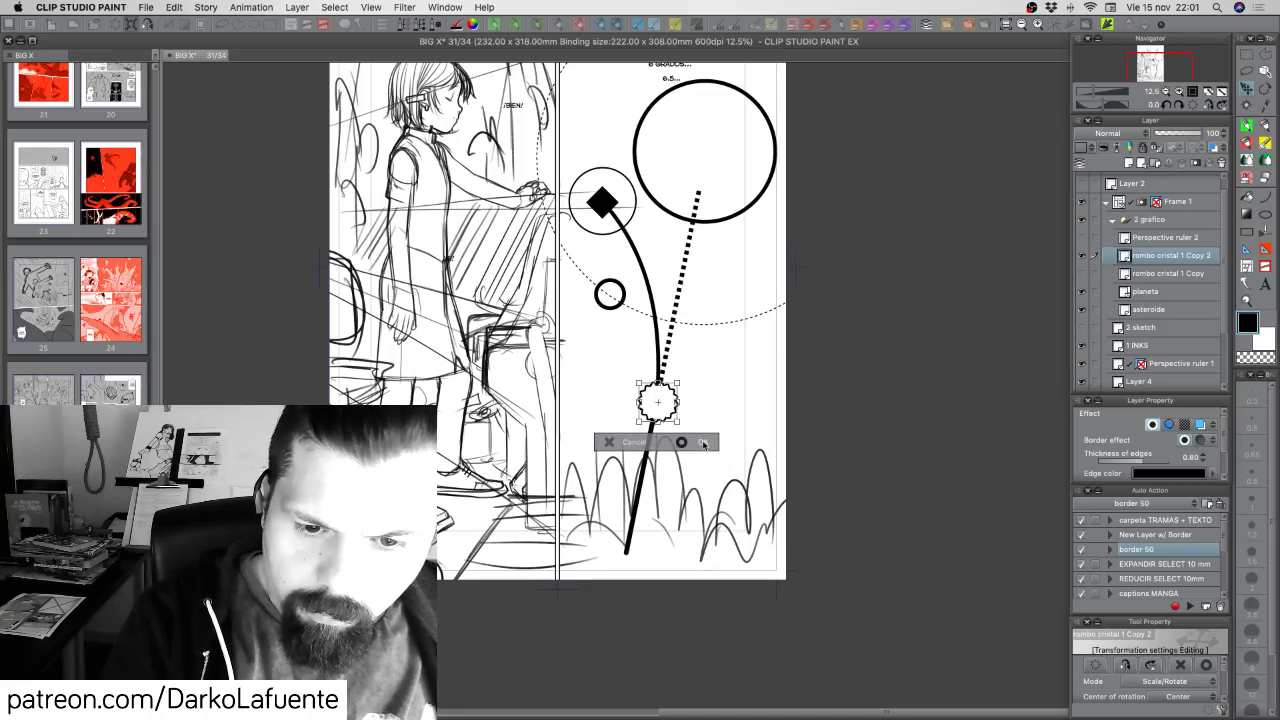
left_click(703, 441)
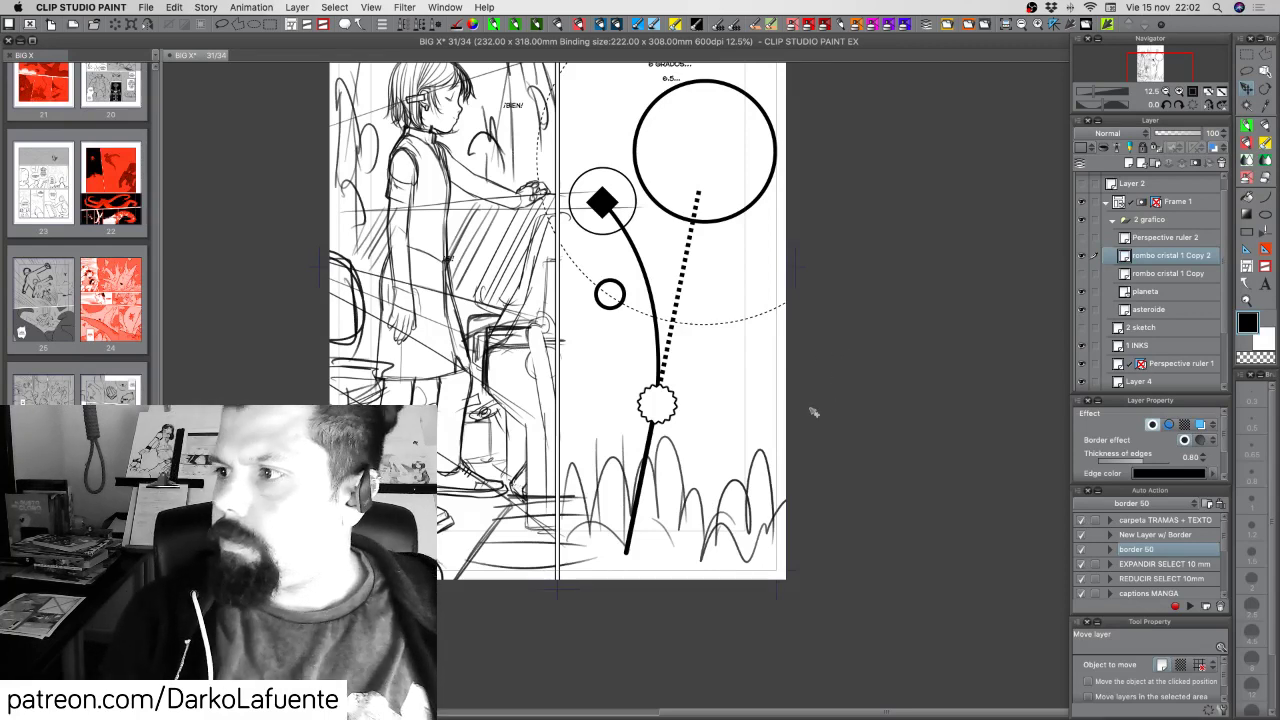
key("super+s")
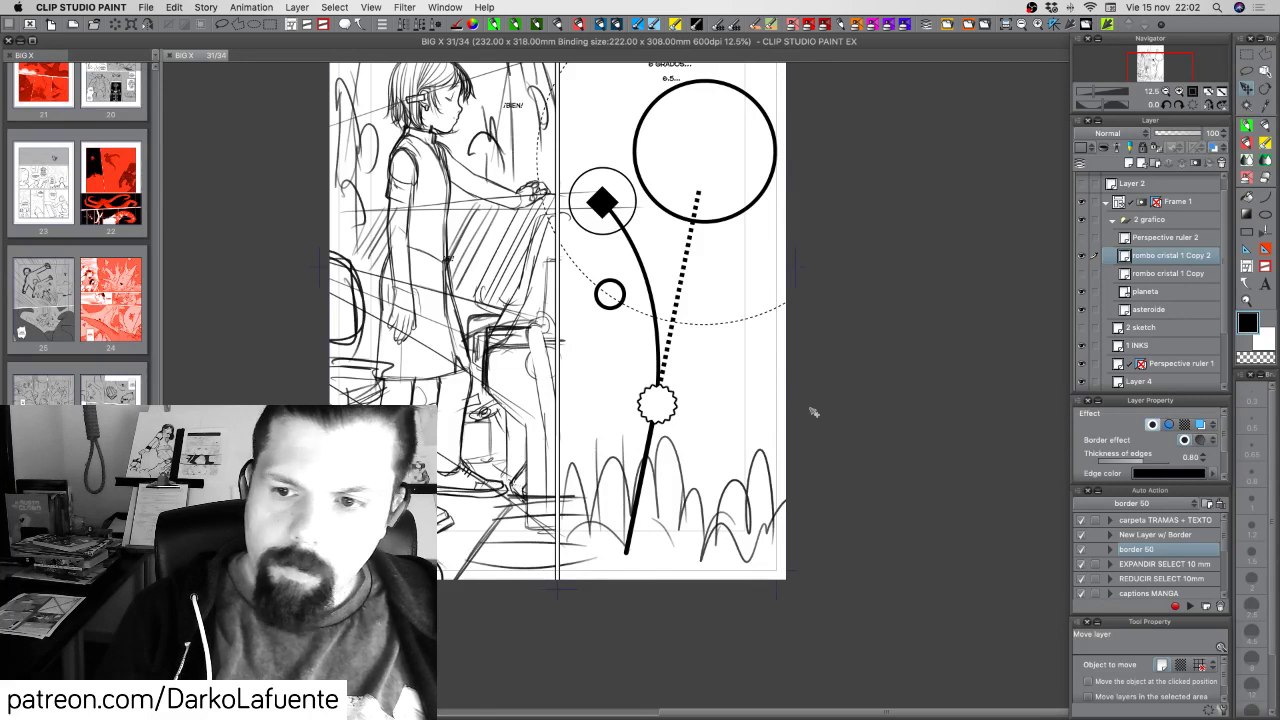
Add a perspective ruler with vertical guides in the empty area between the planet and the grass
left_click(1082, 292)
left_click(1082, 292)
scroll(745, 340, "up", 3)
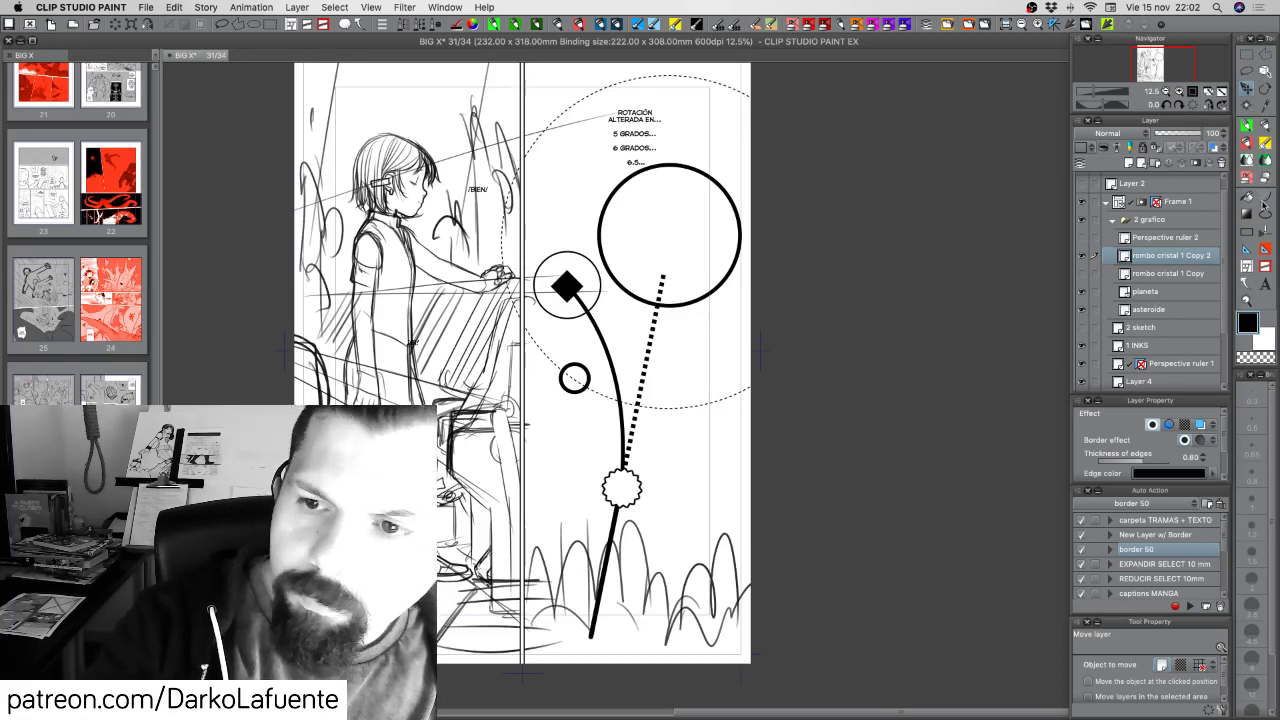
left_click(1247, 252)
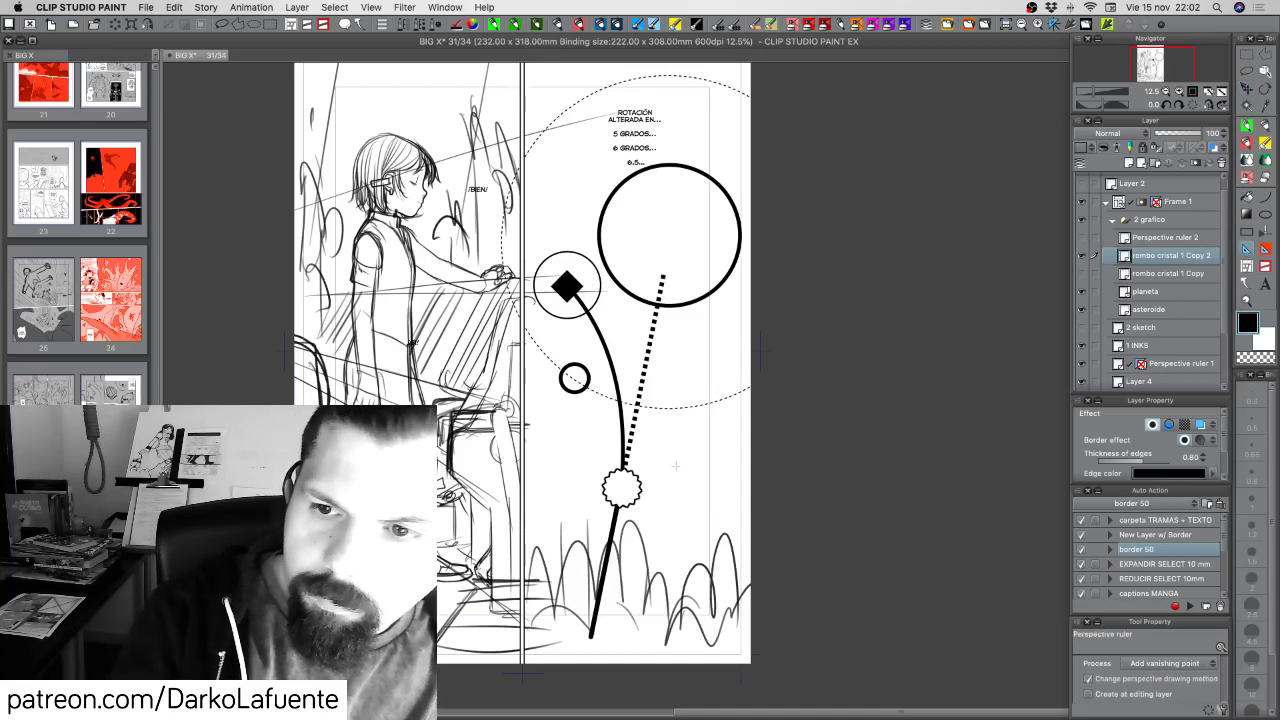
left_click_drag(679, 443, 679, 484)
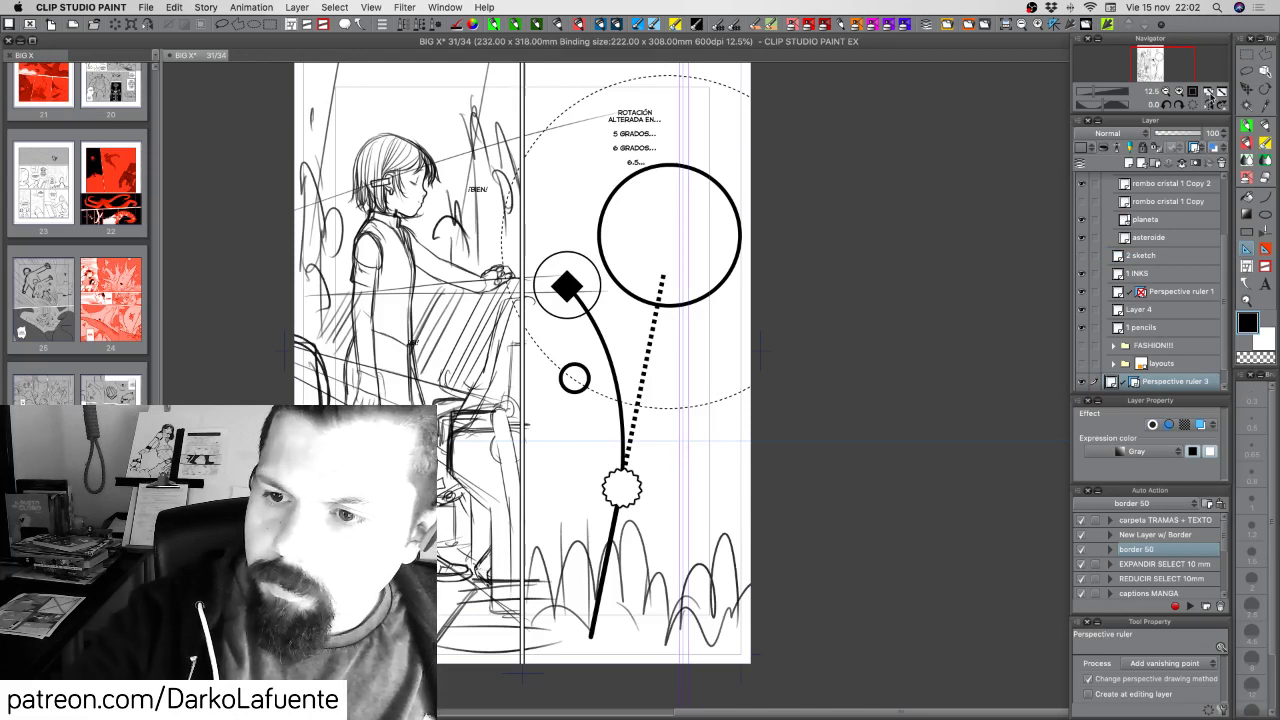
Set the inking pen to size 0.80 and add a new layer above Perspective ruler 2 for the leader lines
scroll(1226, 346, "up", 3)
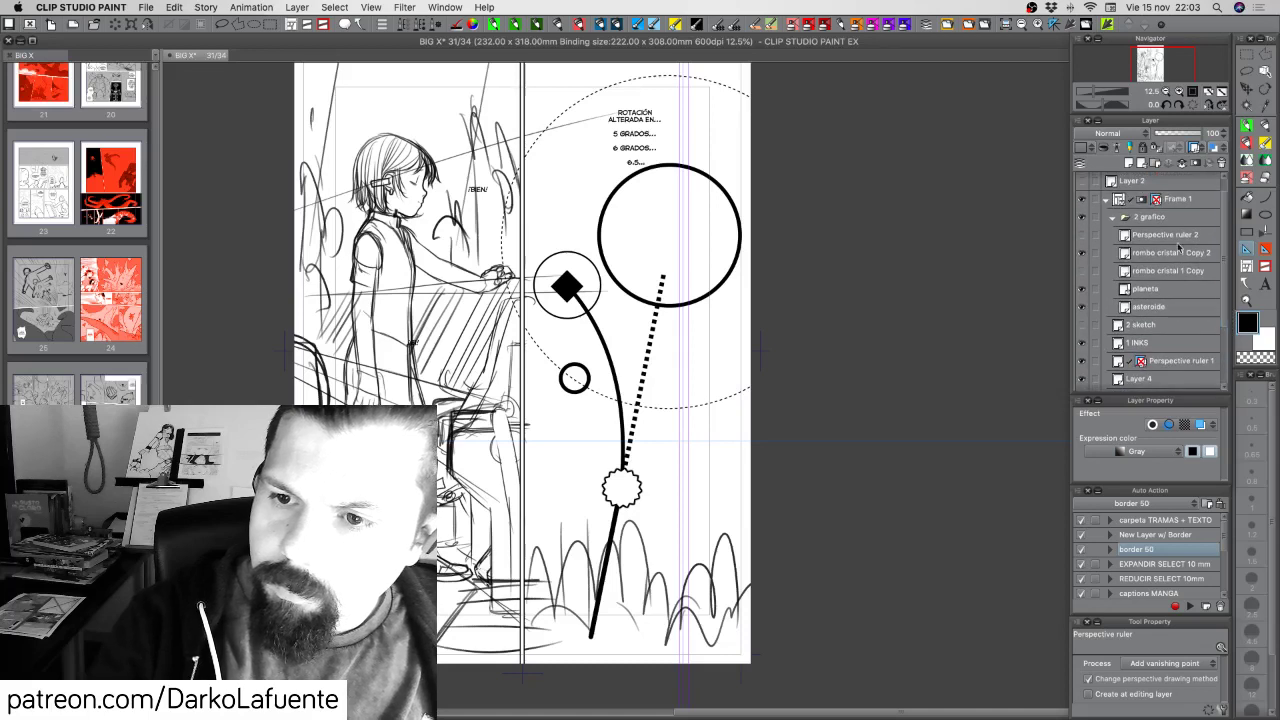
left_click(1162, 235)
left_click(1158, 253)
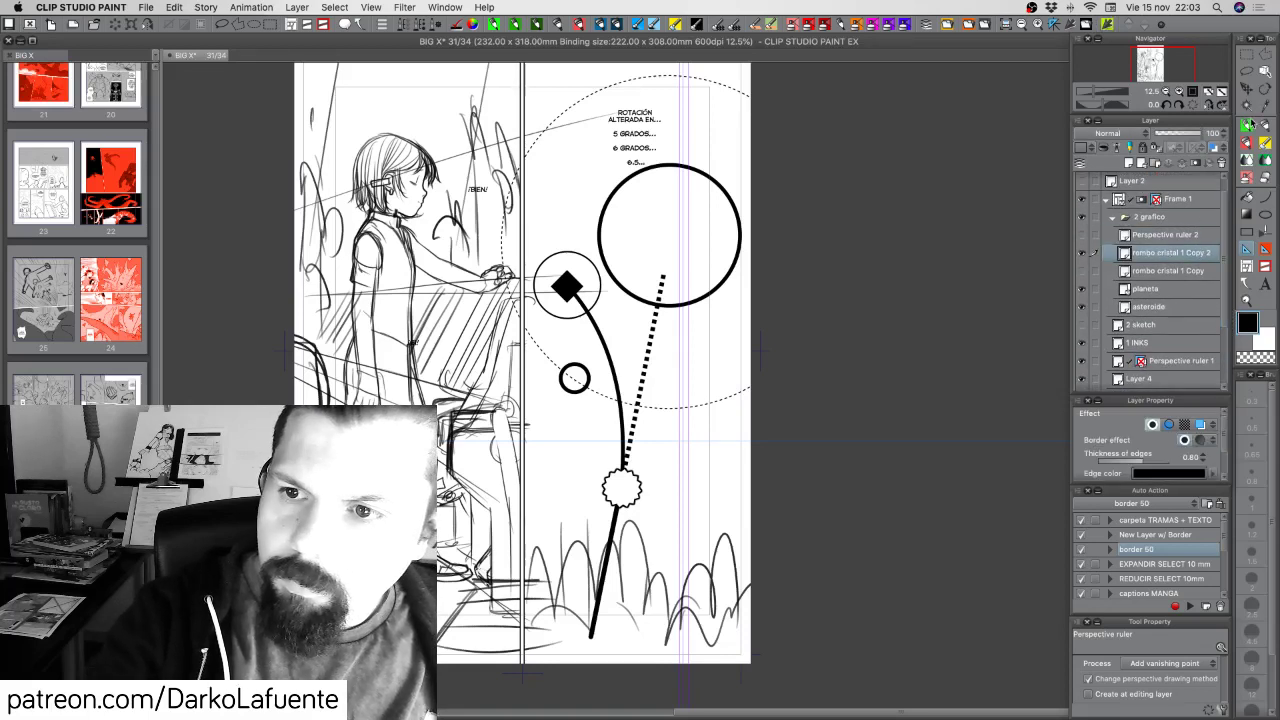
left_click(1179, 91)
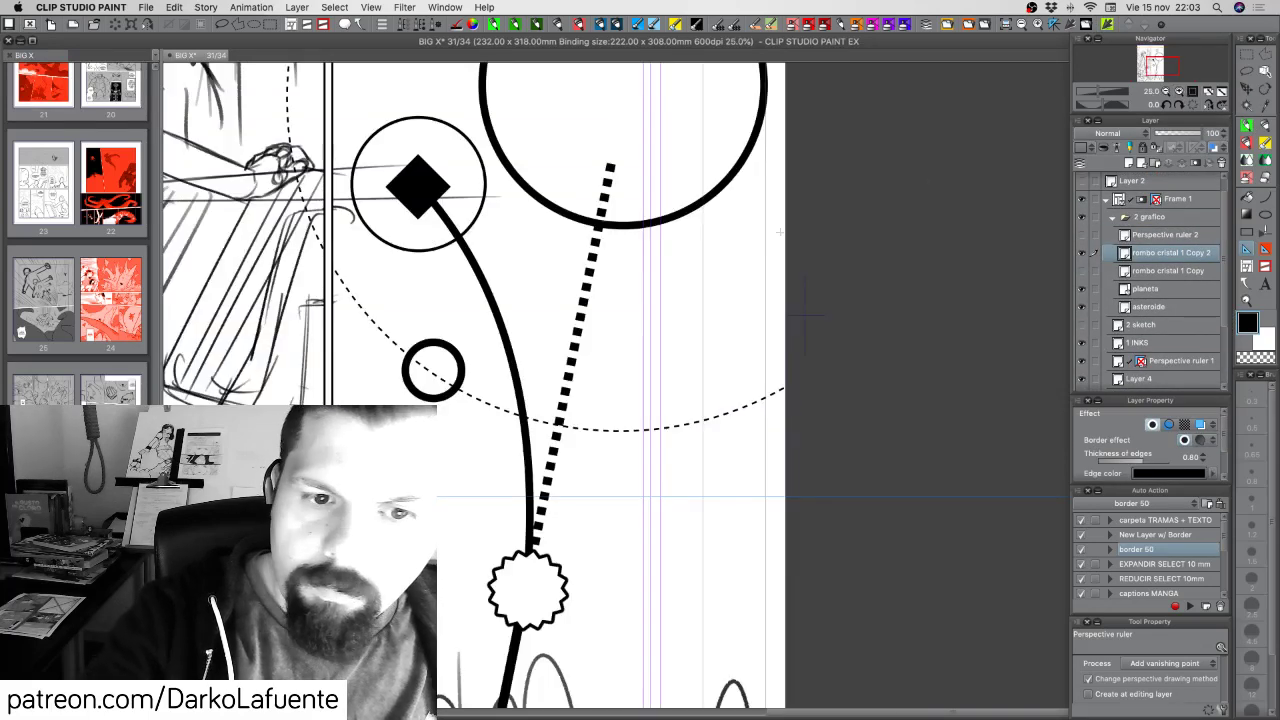
left_click_drag(555, 232, 675, 441)
key("p")
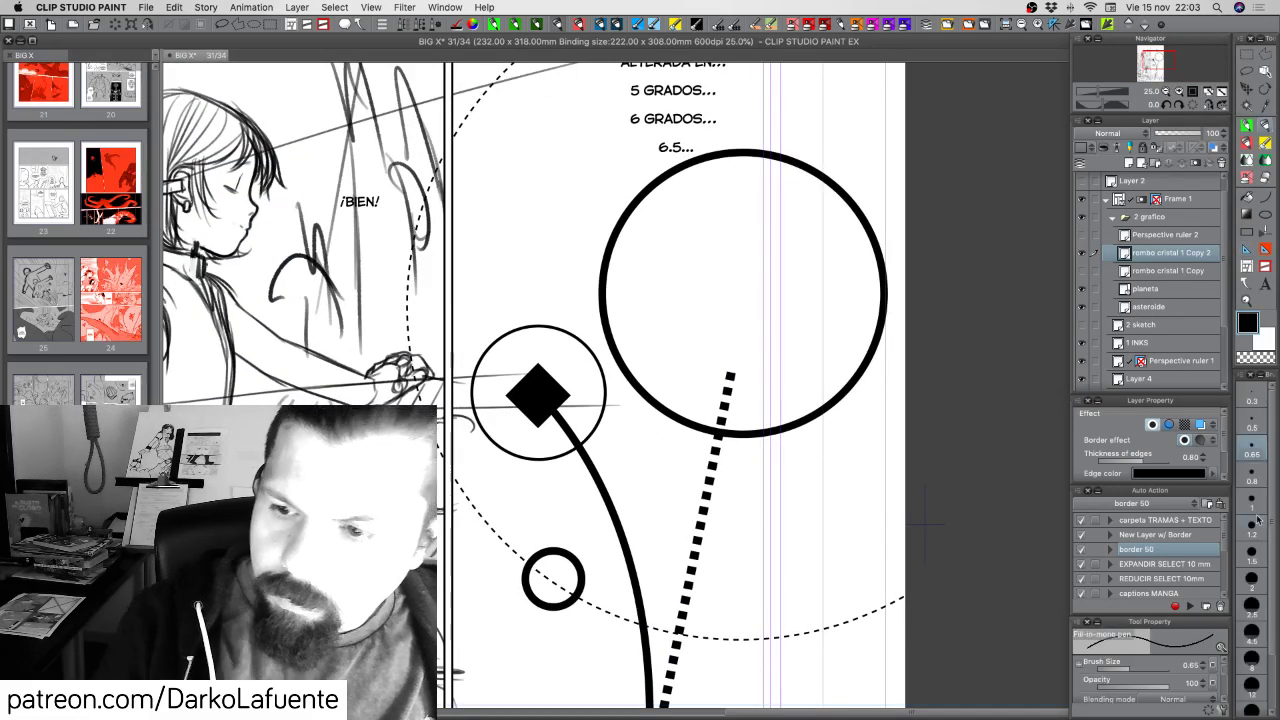
left_click_drag(536, 290, 536, 358)
key("super+z")
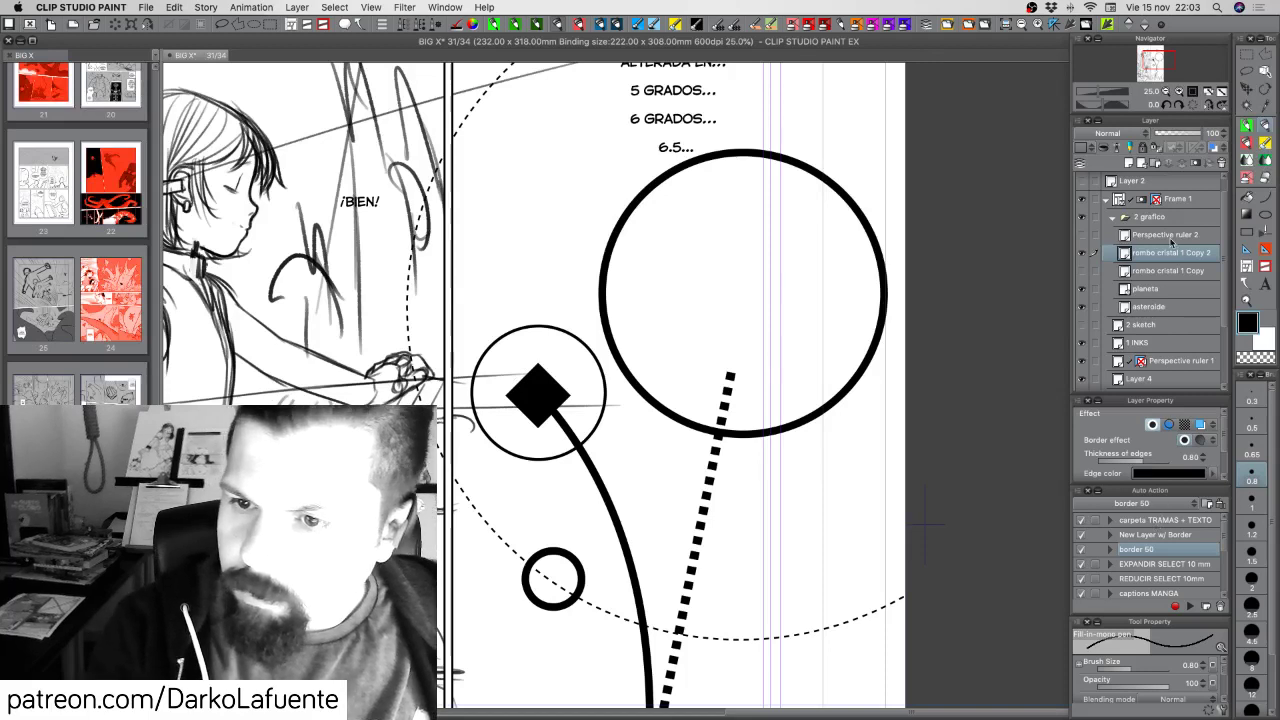
left_click(1157, 236)
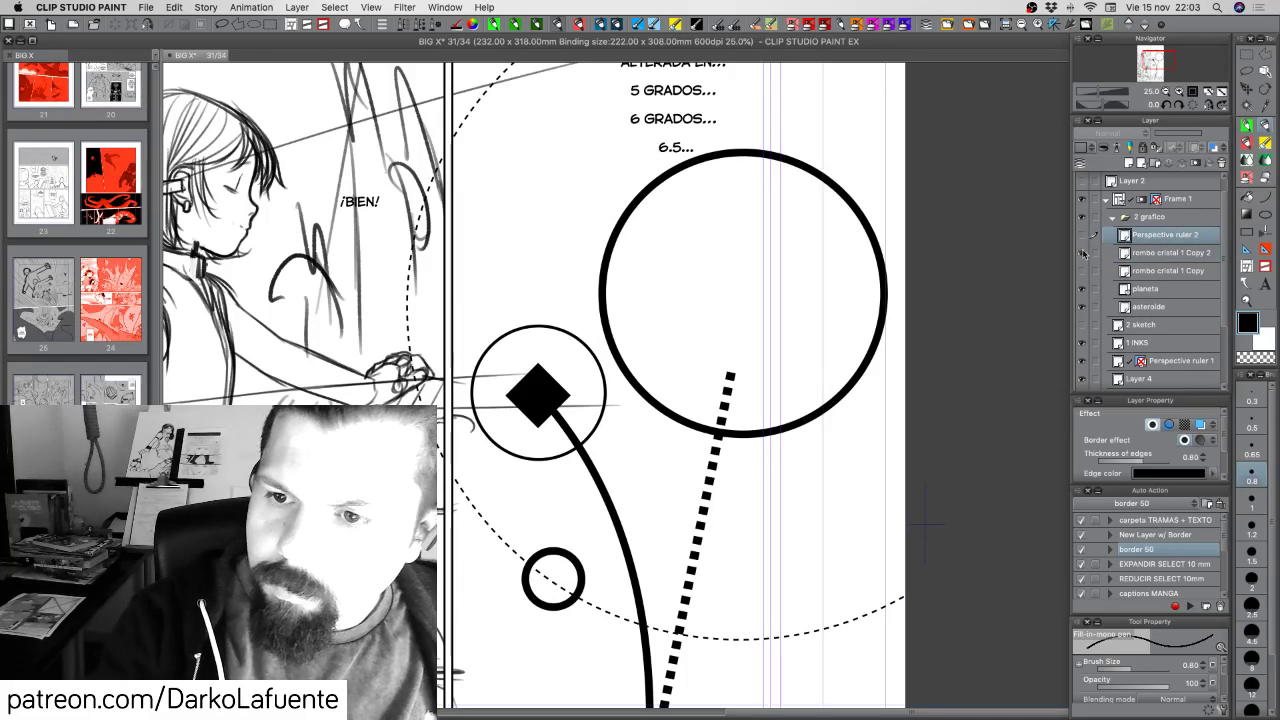
left_click(1129, 163)
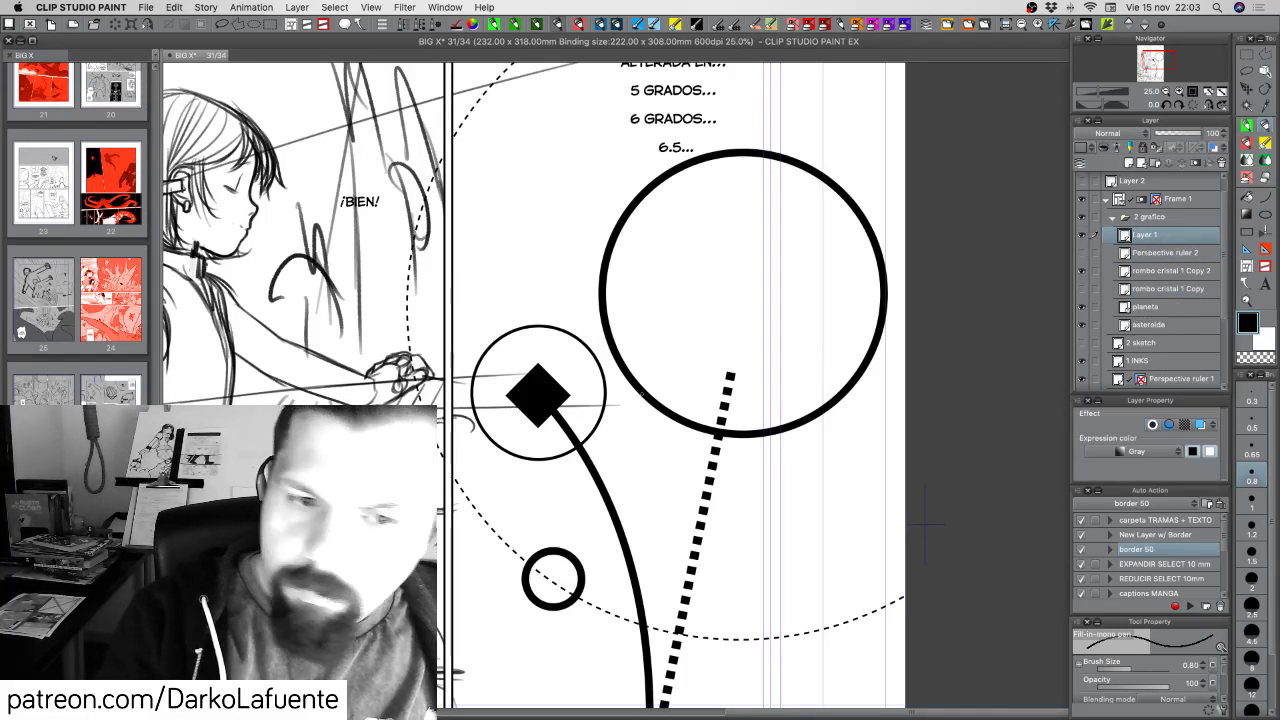
Draw right-angled leader lines from the diamond up and left to the panel edge, and from the small circle down and left
mouse_move(538, 355)
left_mouse_down()
mouse_move(538, 284)
mouse_move(452, 285)
left_mouse_up()
left_click_drag(735, 510, 755, 463)
scroll(755, 463, "down", 5)
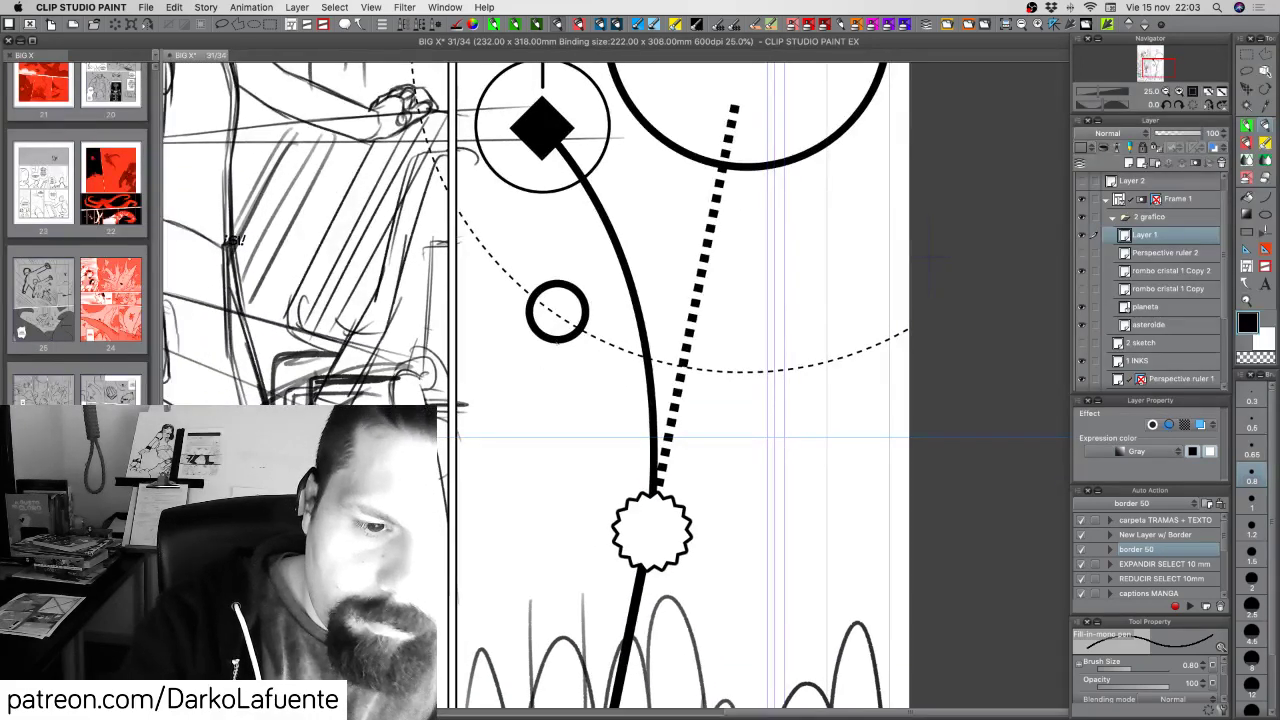
mouse_move(557, 342)
left_mouse_down()
mouse_move(557, 396)
mouse_move(492, 397)
left_mouse_up()
Draw a straight horizontal leader line extending right from the many-pointed star
scroll(729, 472, "down", 1)
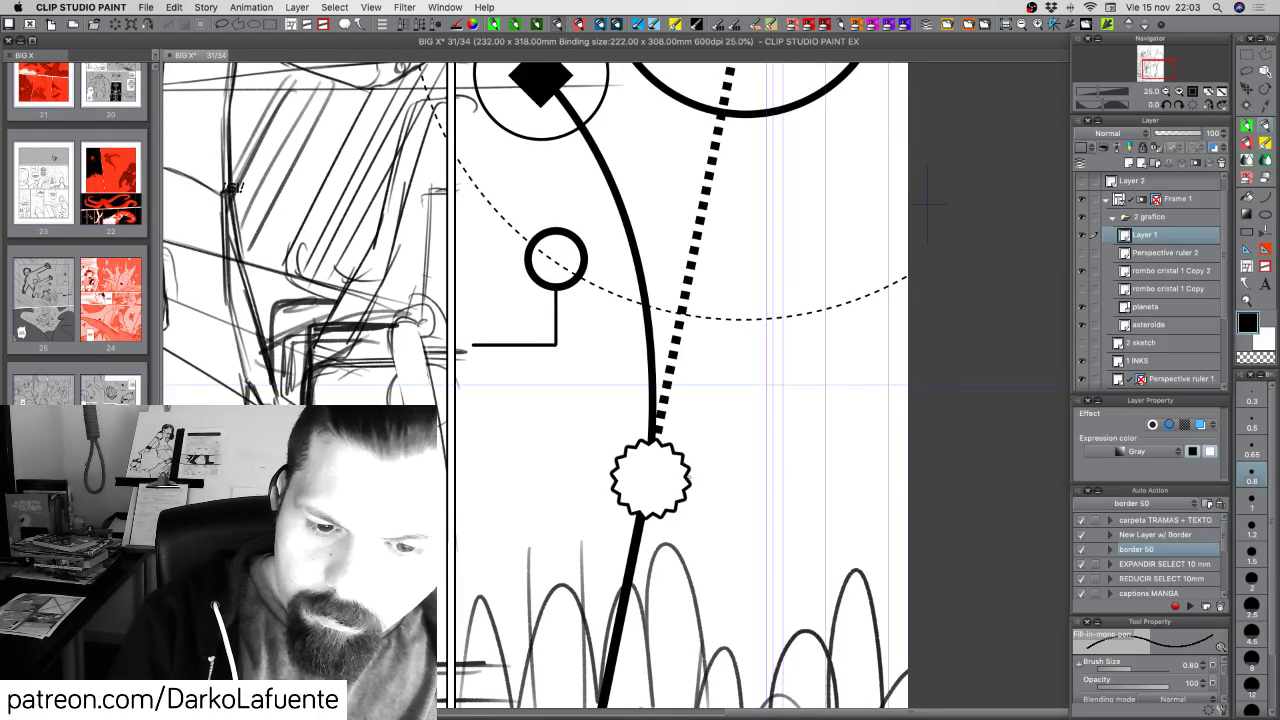
key("super+z")
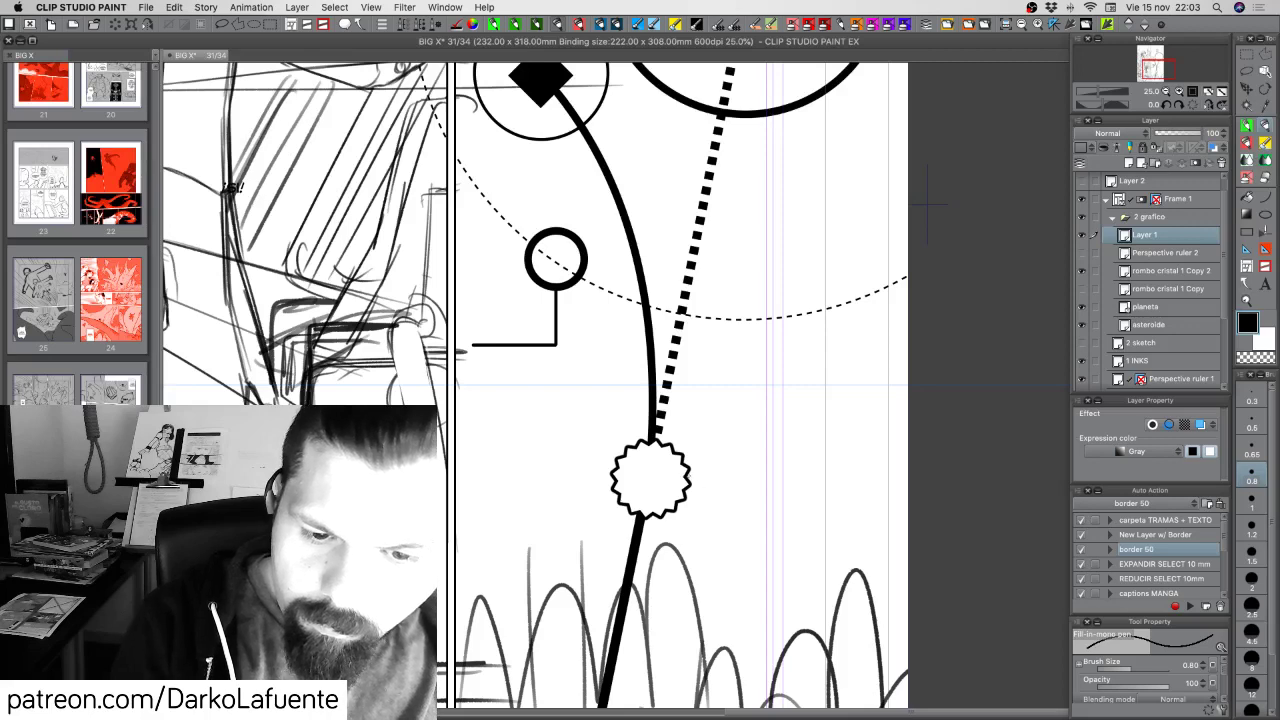
left_click_drag(701, 477, 767, 476)
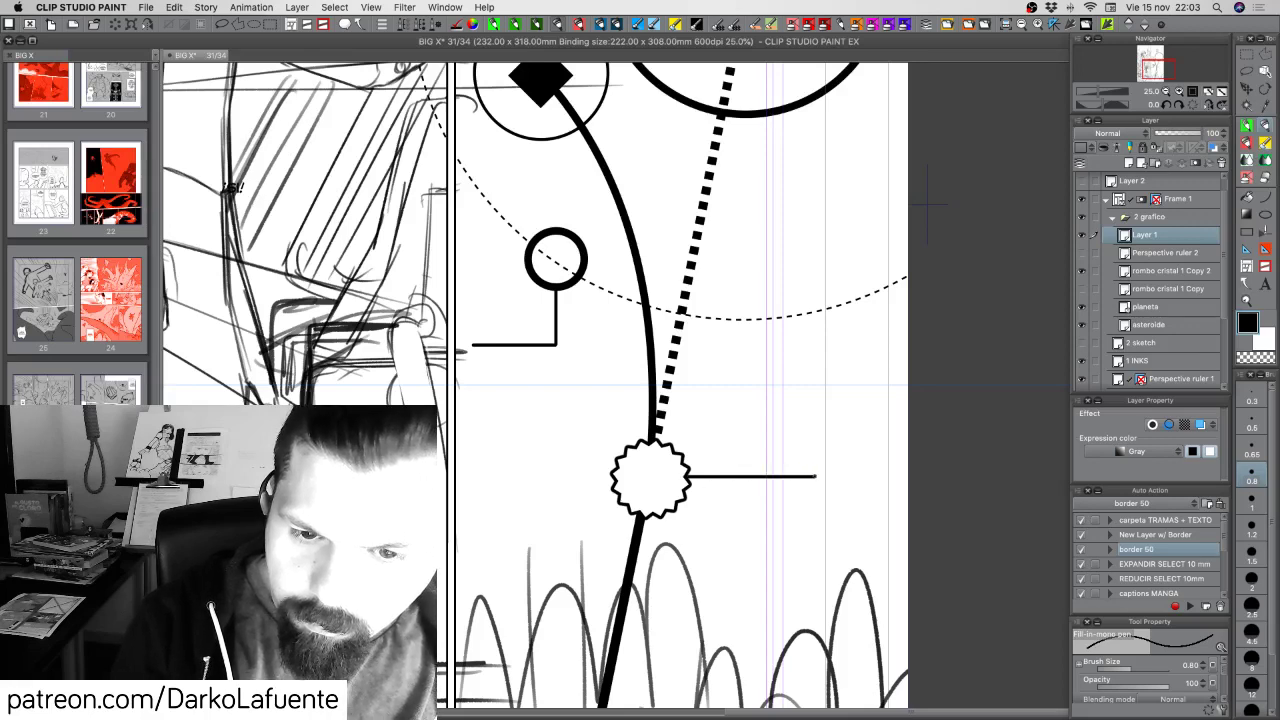
Add the text label "FLORENTINA" at the horizontal part of the diamond's leader line
left_click_drag(851, 300, 808, 455)
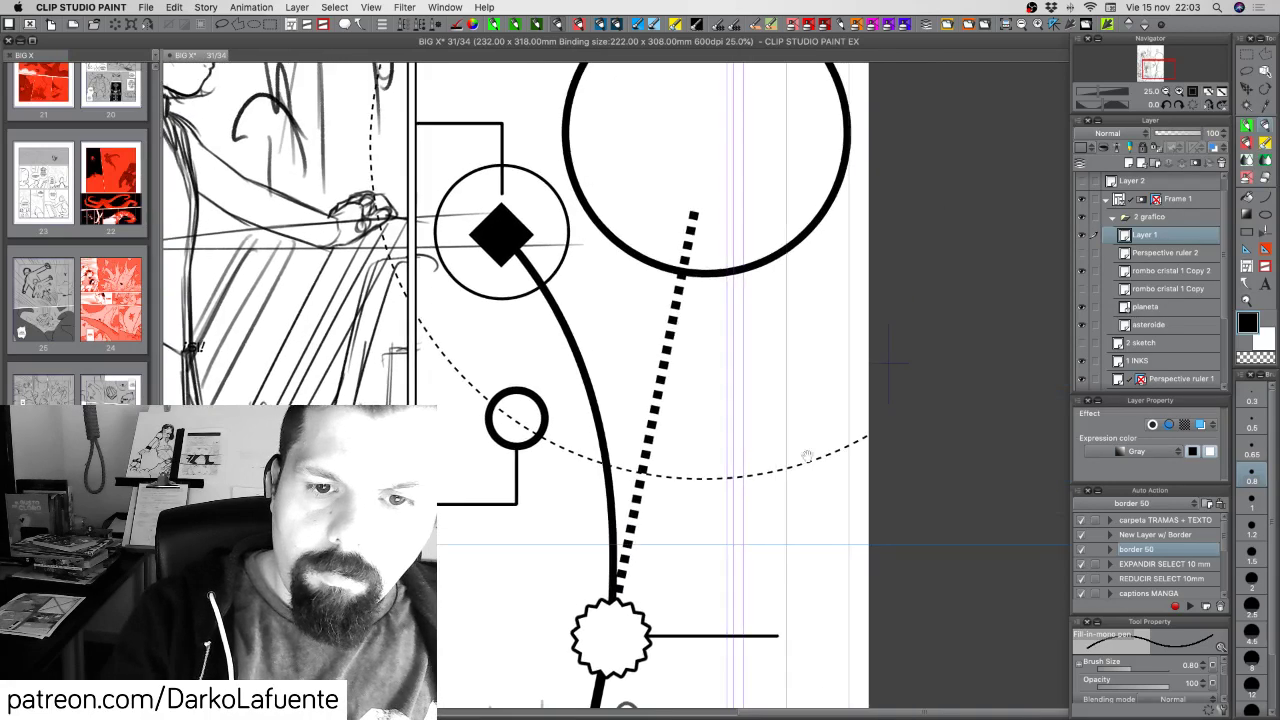
left_click_drag(811, 380, 809, 471)
scroll(808, 438, "up", 3)
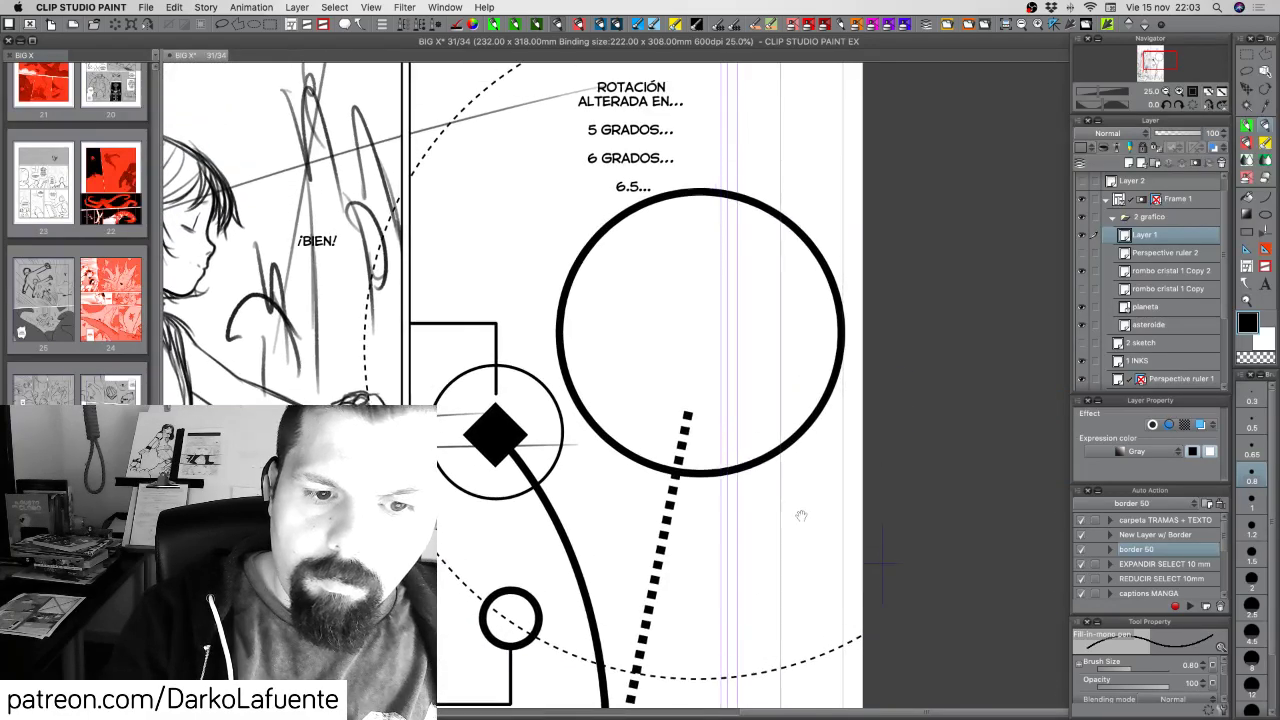
scroll(787, 582, "down", 8)
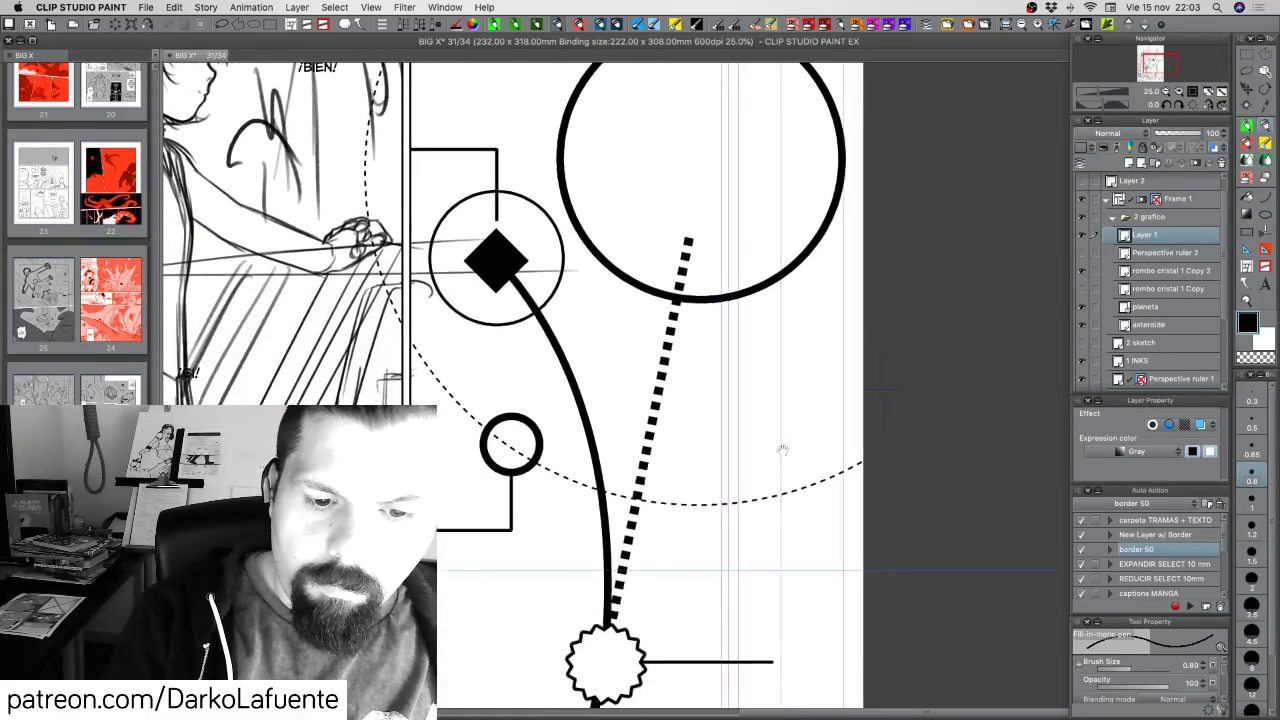
scroll(795, 483, "down", 1)
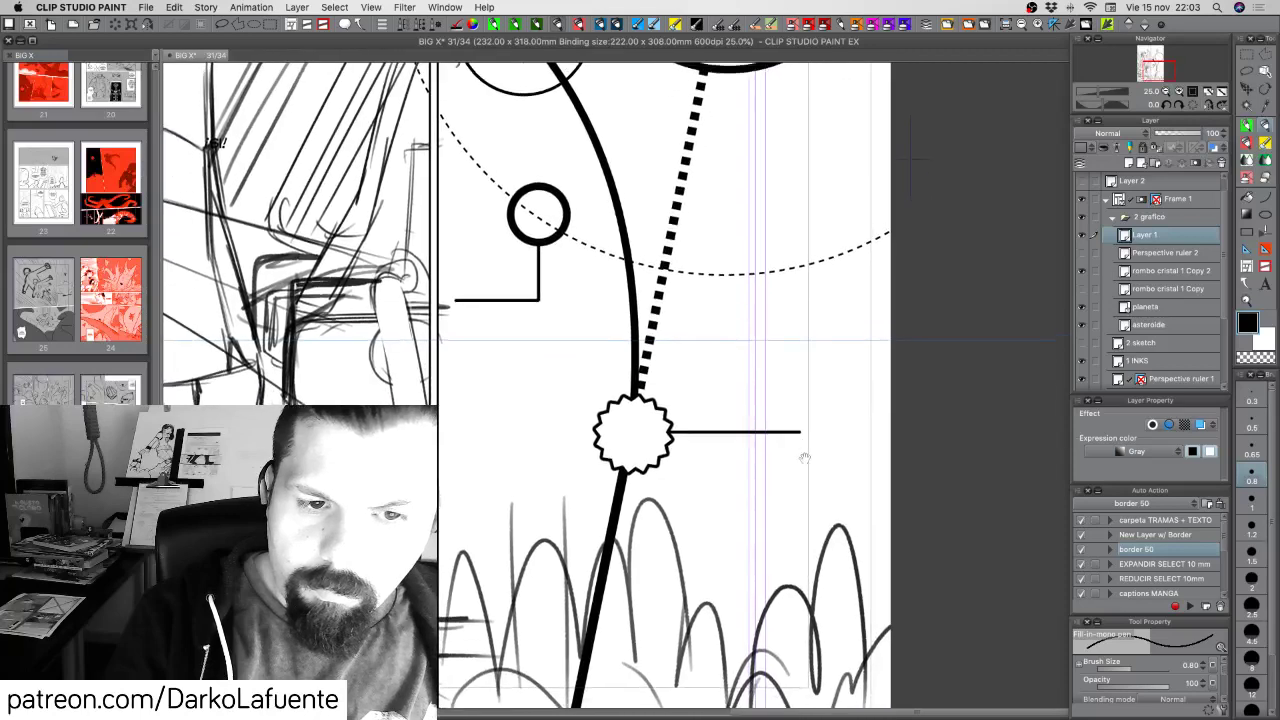
scroll(805, 475, "up", 4)
scroll(809, 467, "up", 4)
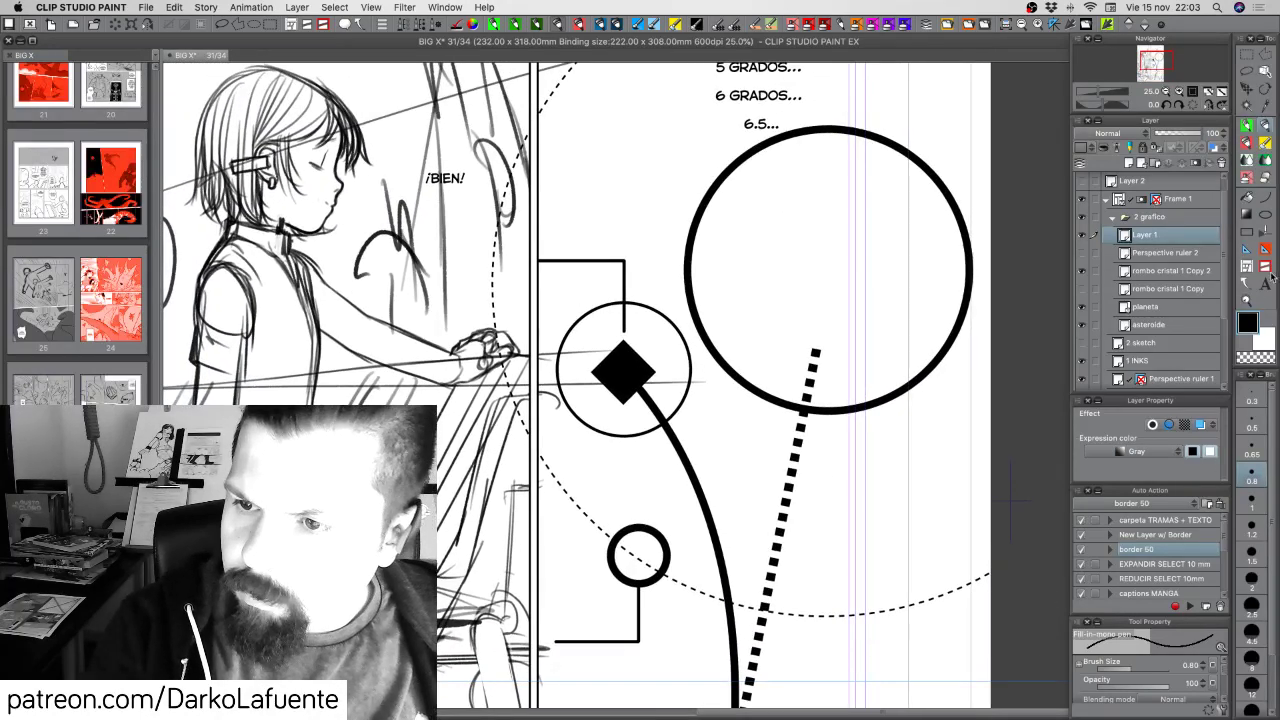
key("t")
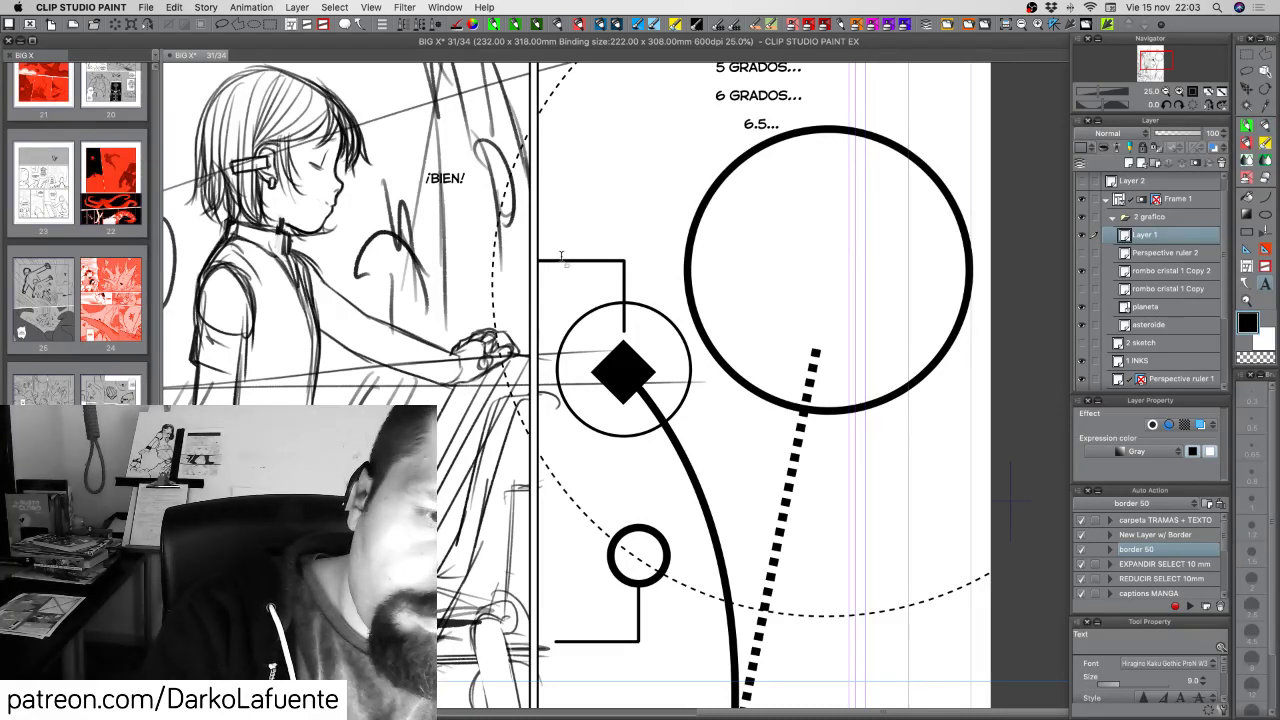
left_click(549, 255)
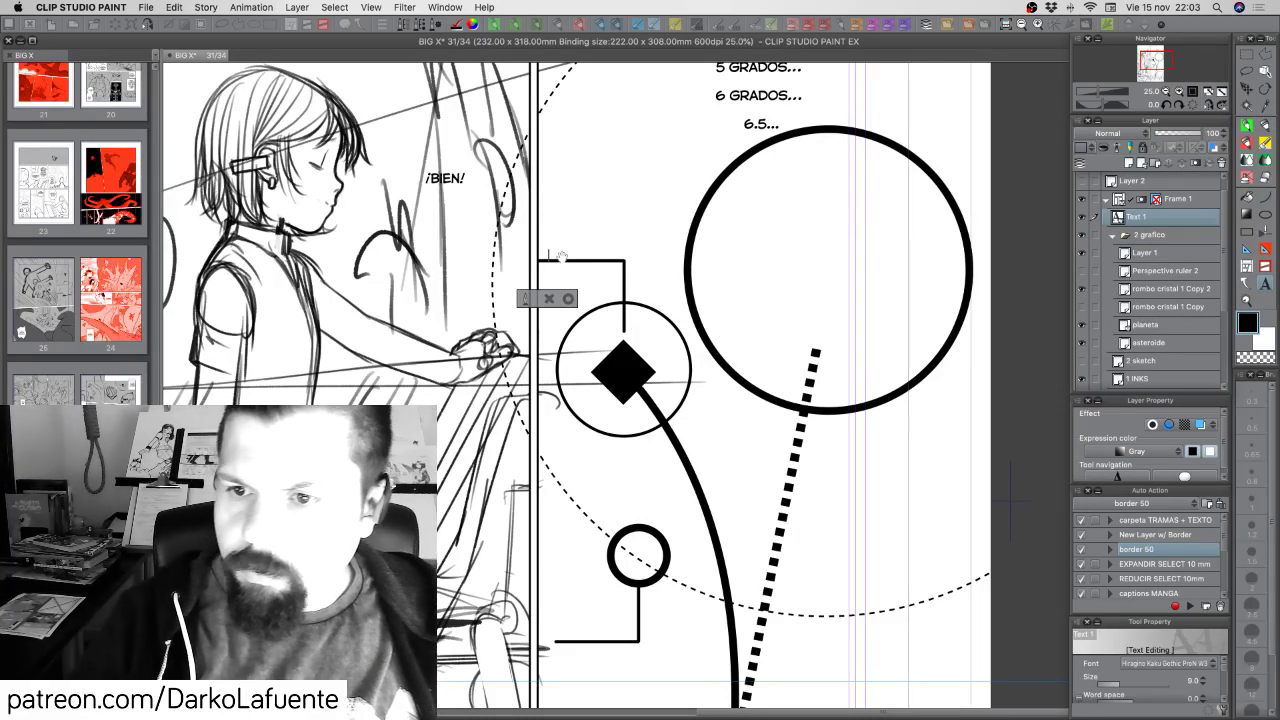
type("ASTEROIDE")
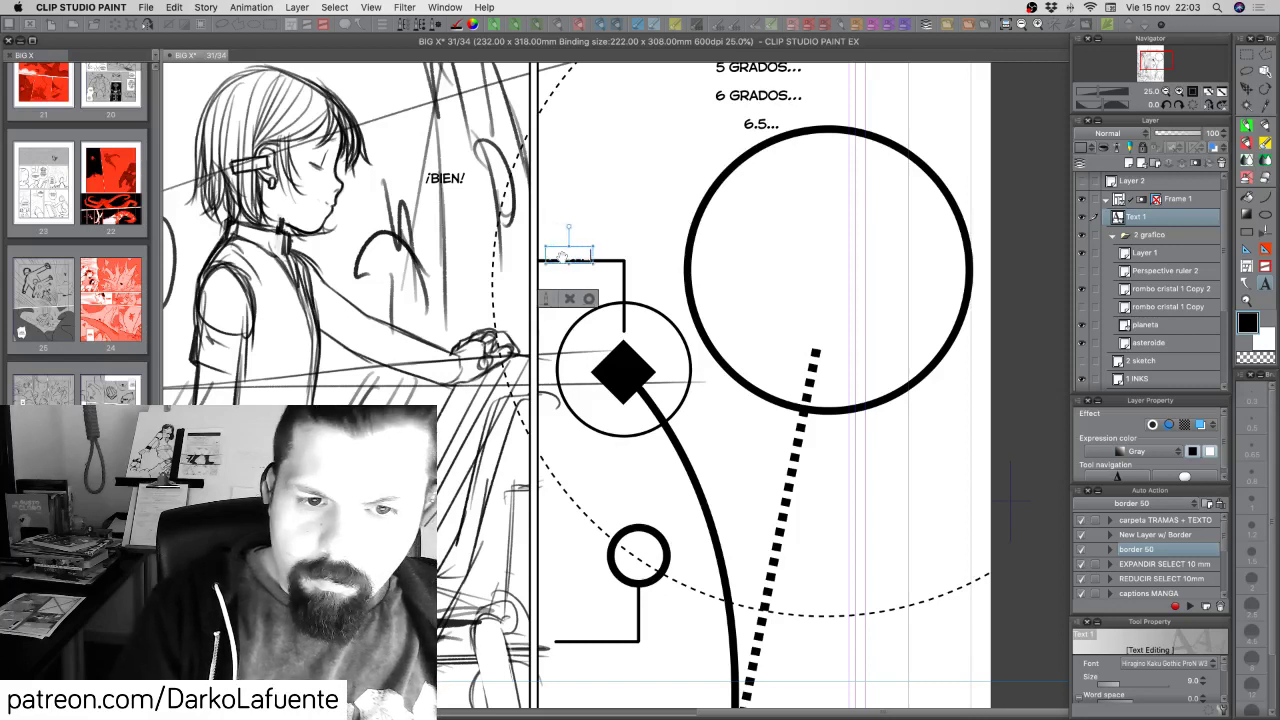
type("AS")
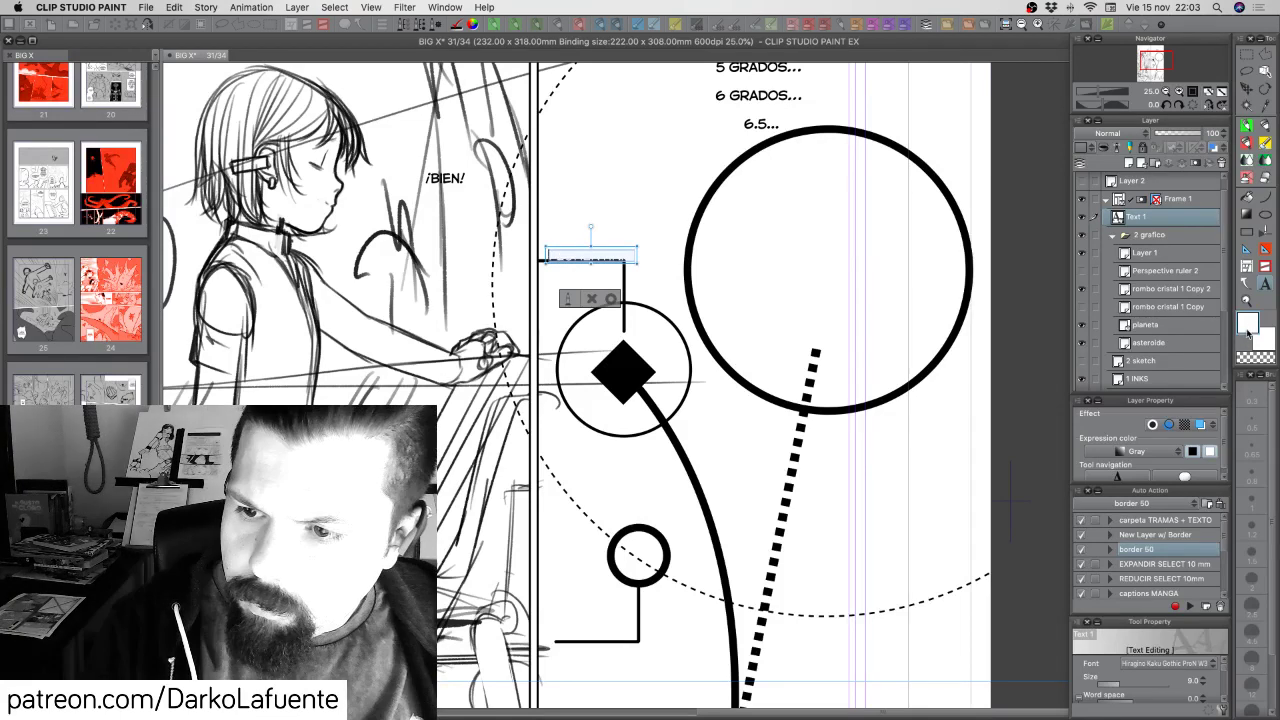
Set the label's text colour to black (HEX 000000)
left_click(1248, 330)
left_click_drag(800, 625, 790, 665)
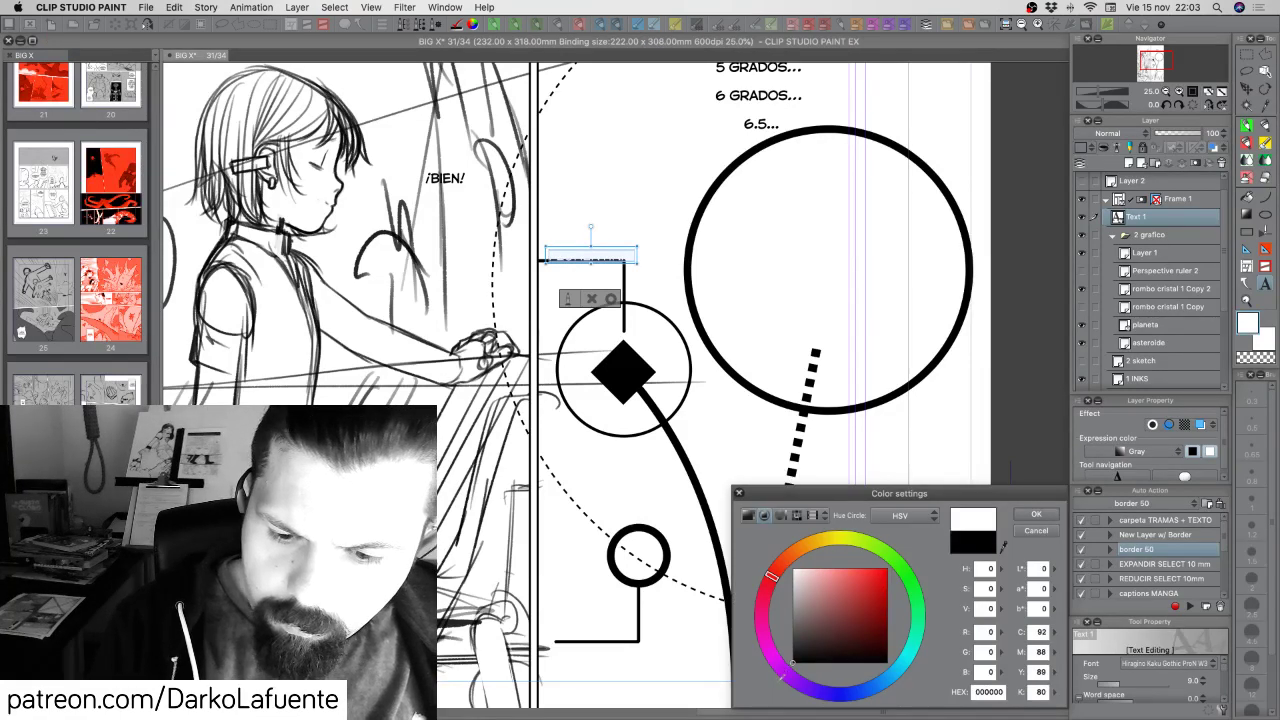
left_click(1034, 515)
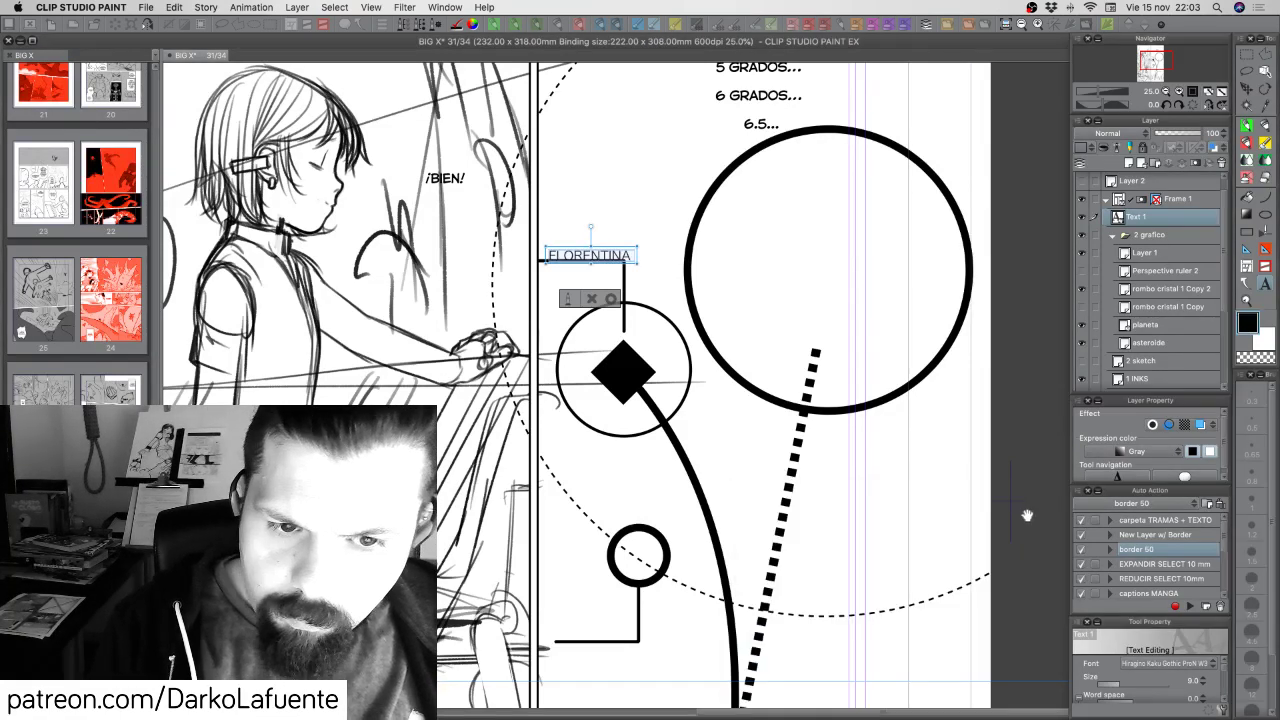
Set the FLORENTINA label's font to CHANEY Extendida
left_click(1214, 663)
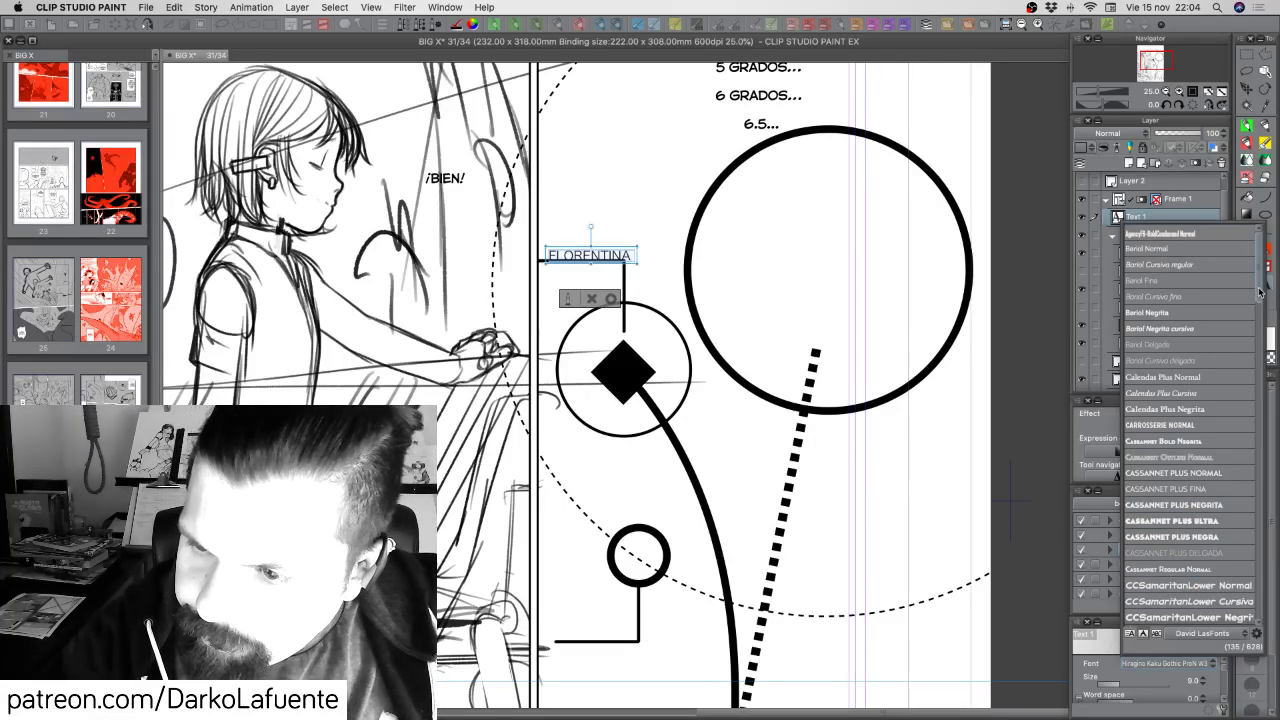
scroll(1260, 340, "down", 6)
scroll(1258, 328, "down", 3)
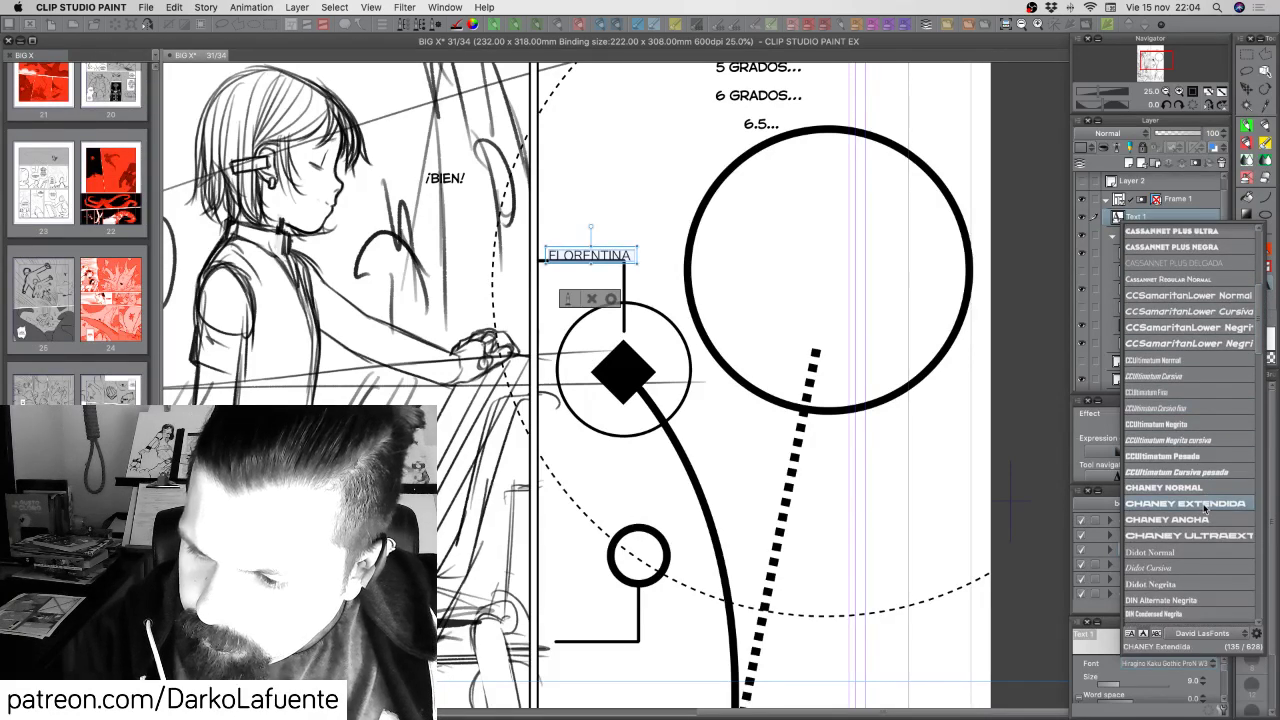
left_click(1214, 506)
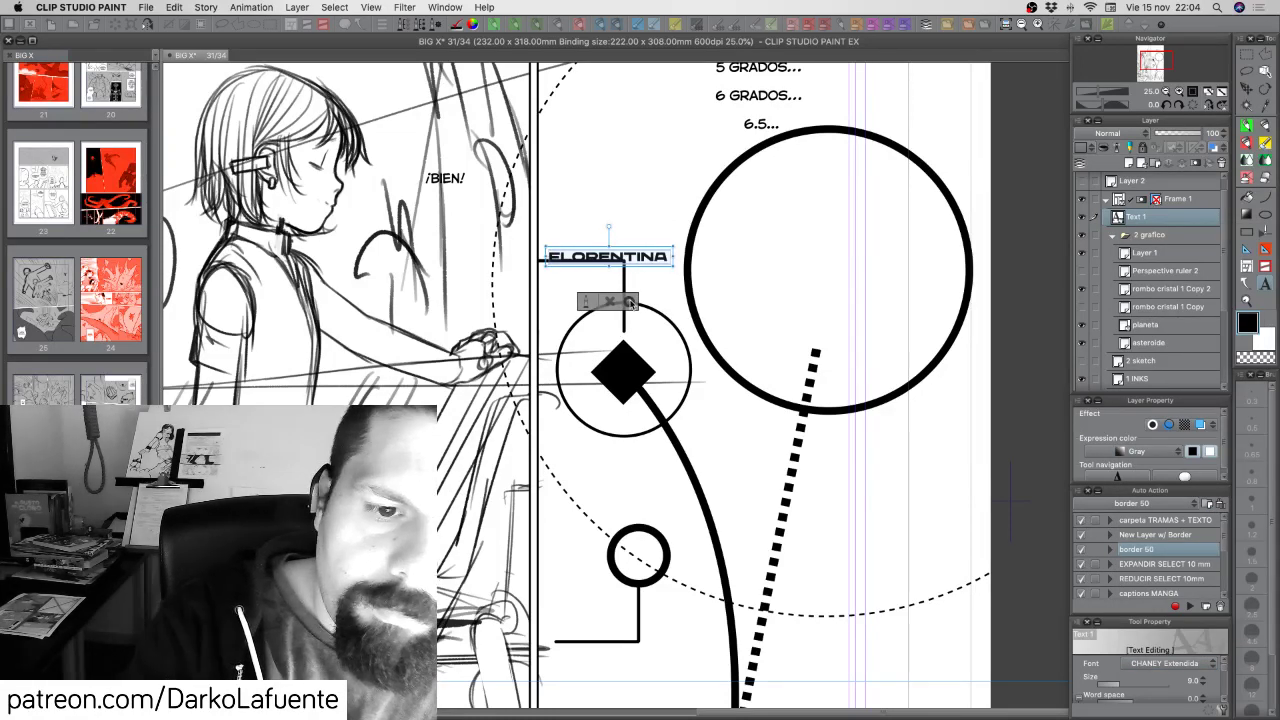
left_click(629, 301)
Move the FLORENTINA label just above the diamond's horizontal leader line, aligning its end with the line's corner
key("k")
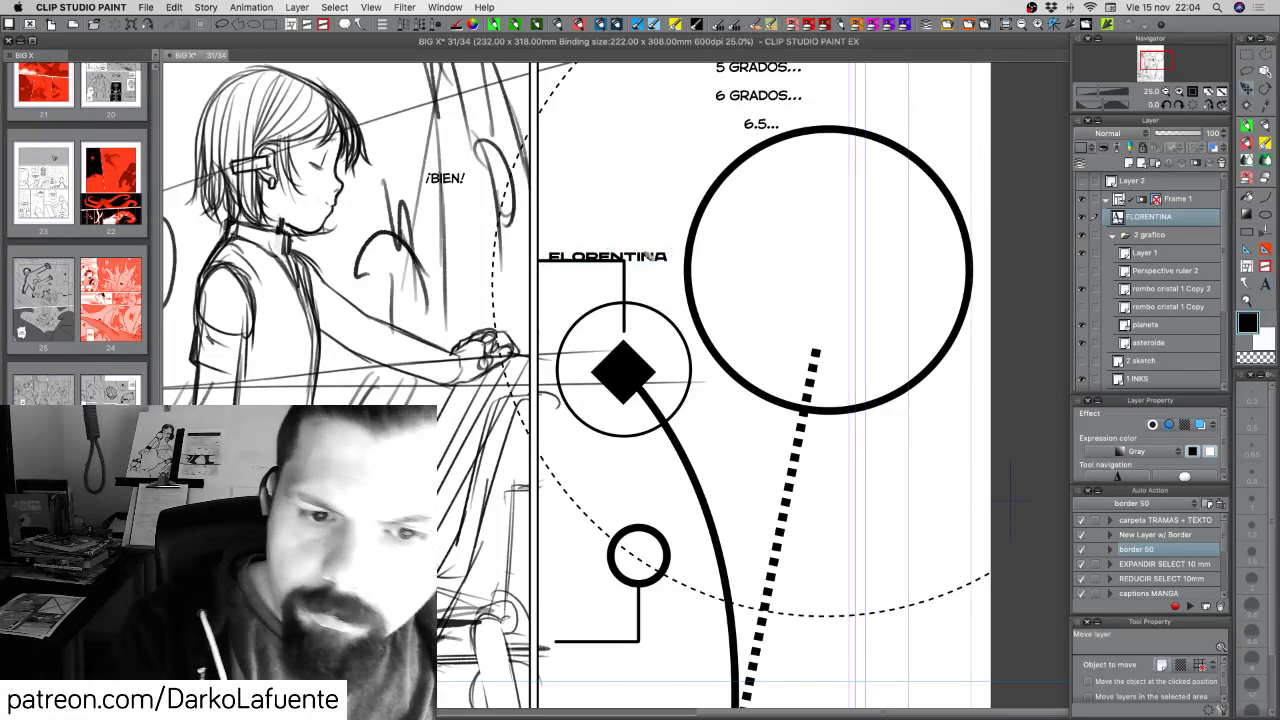
left_click_drag(655, 261, 667, 247)
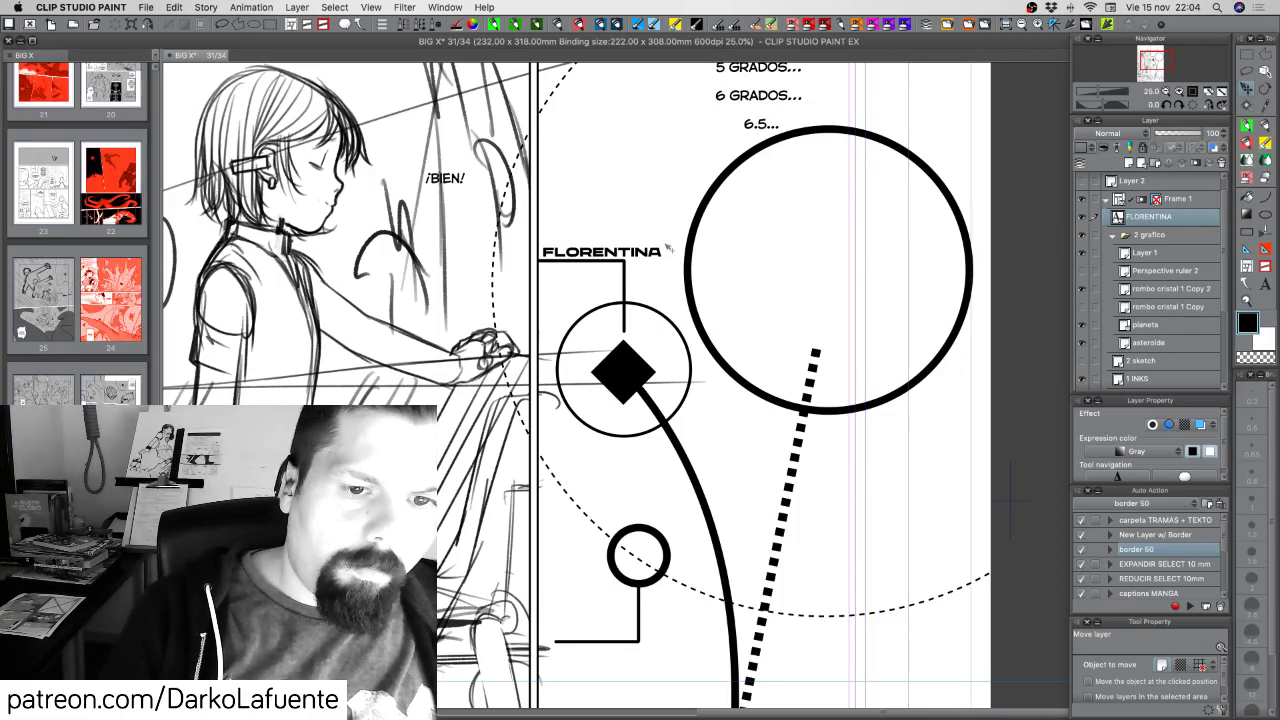
left_click_drag(656, 256, 620, 257)
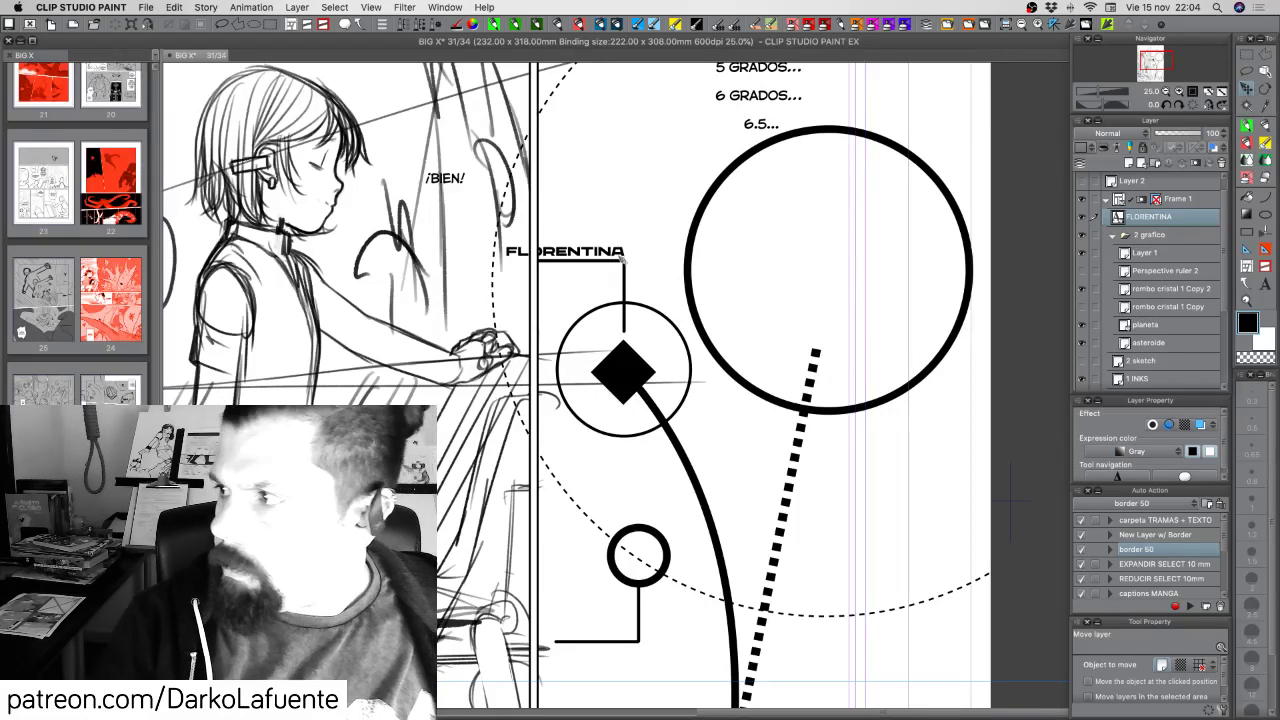
Replace the first two letters of the FLORENTINA label with blank spaces so it reads "ORENTINA"
scroll(810, 430, "down", 5)
scroll(810, 430, "right", 3)
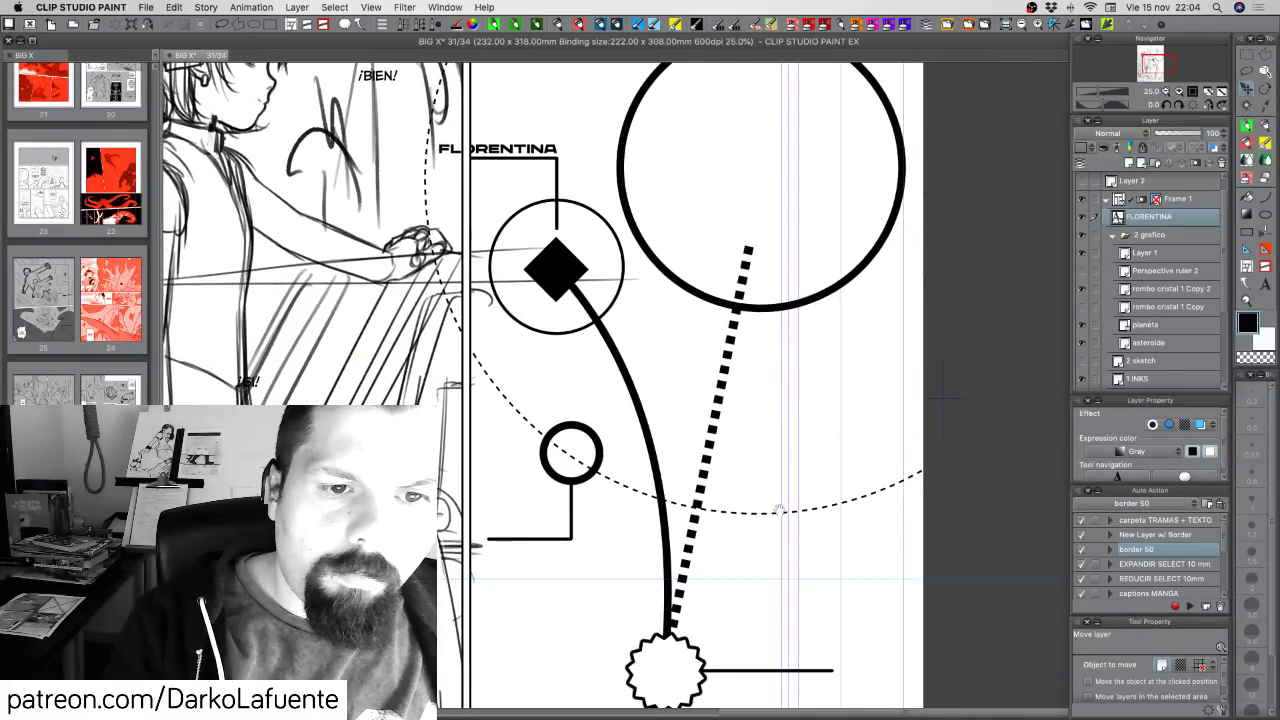
scroll(795, 521, "up", 1)
scroll(795, 521, "left", 1)
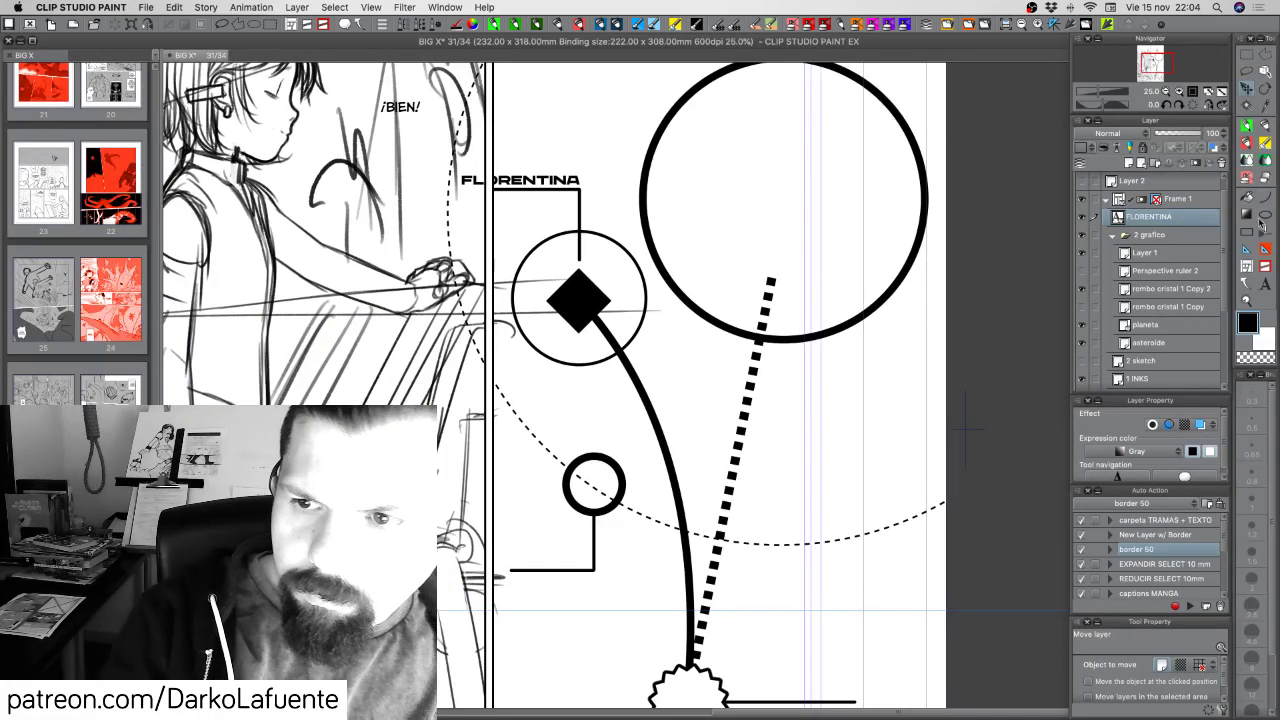
left_click(1264, 282)
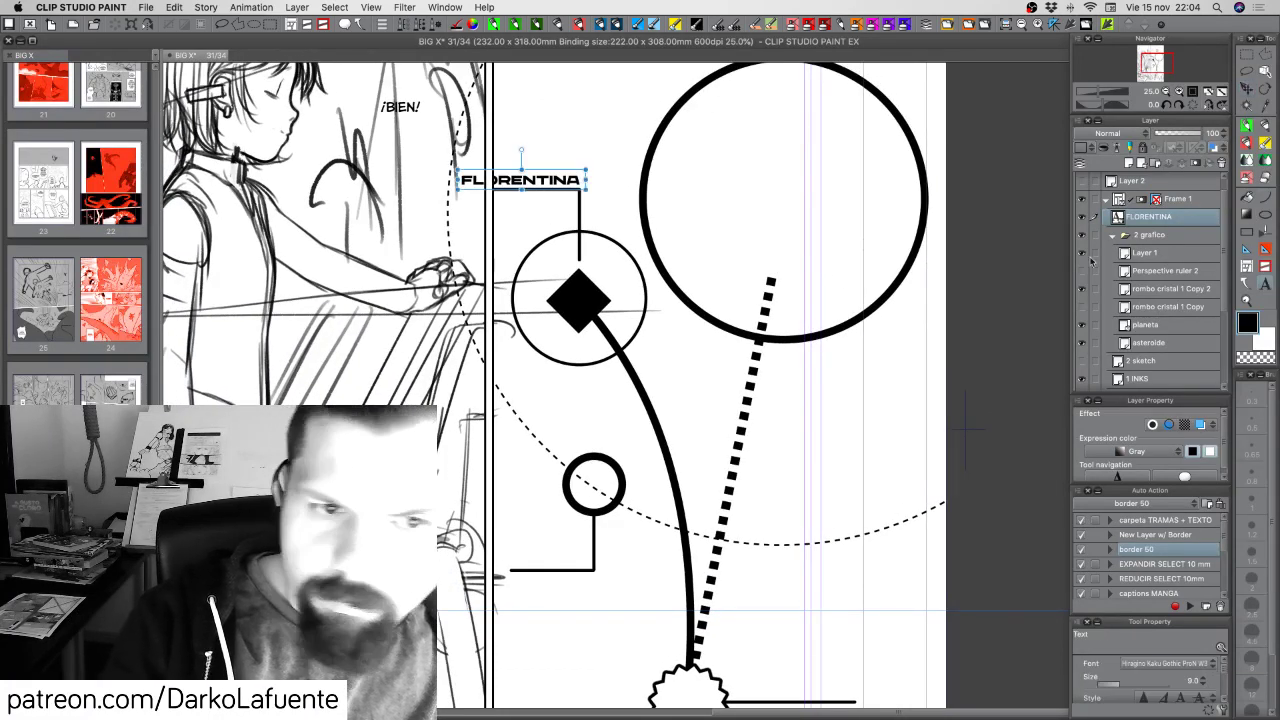
left_click(490, 184)
left_click_drag(477, 185, 508, 181)
left_click(486, 181)
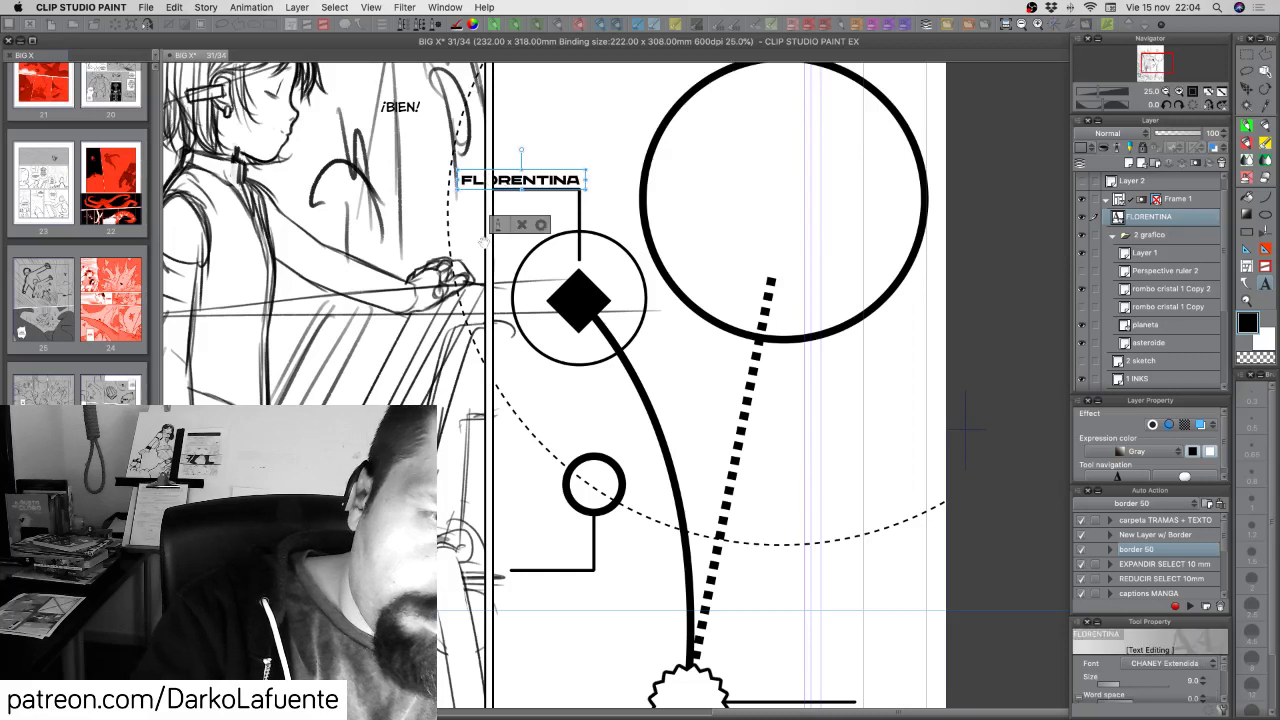
key("BackSpace")
key("BackSpace")
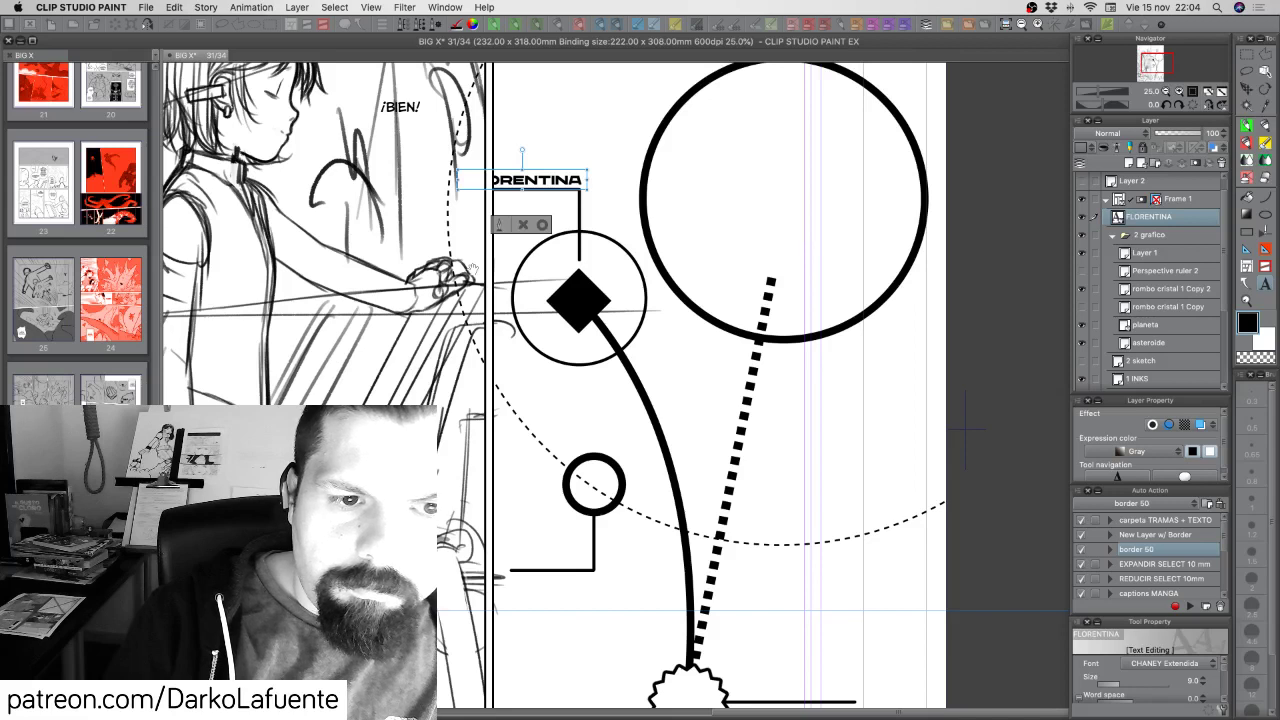
key("BackSpace")
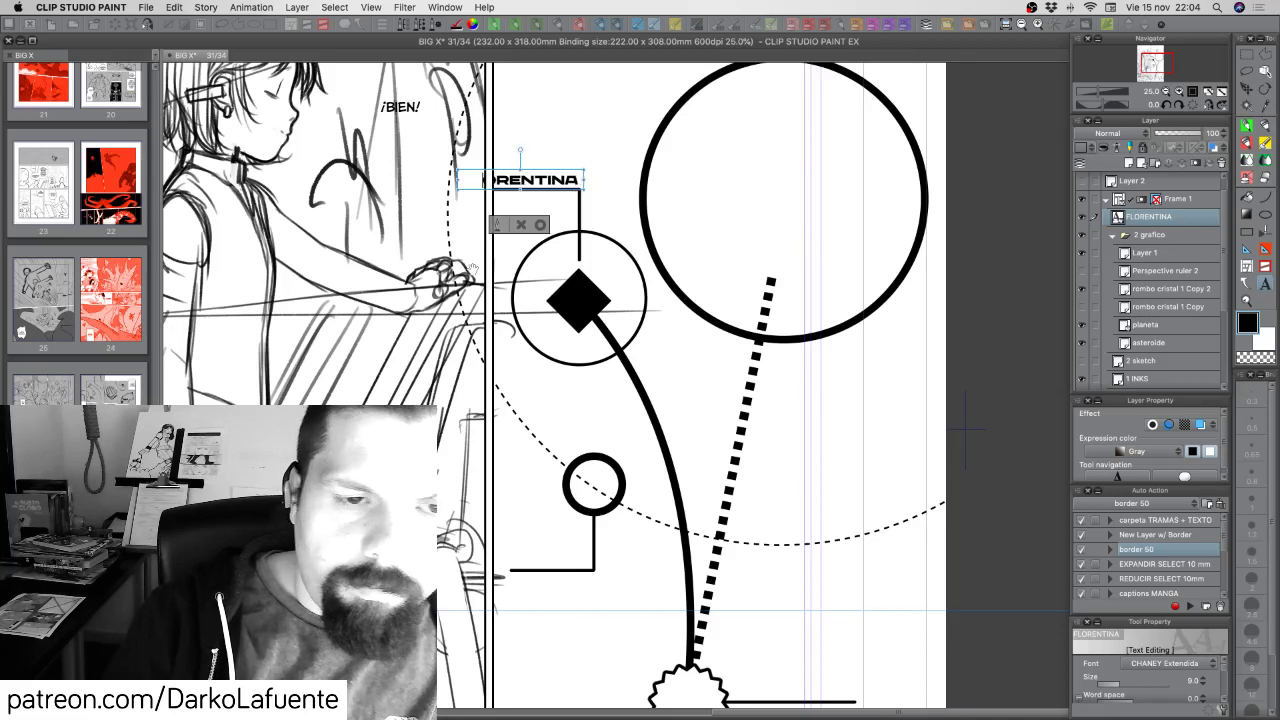
left_click(541, 224)
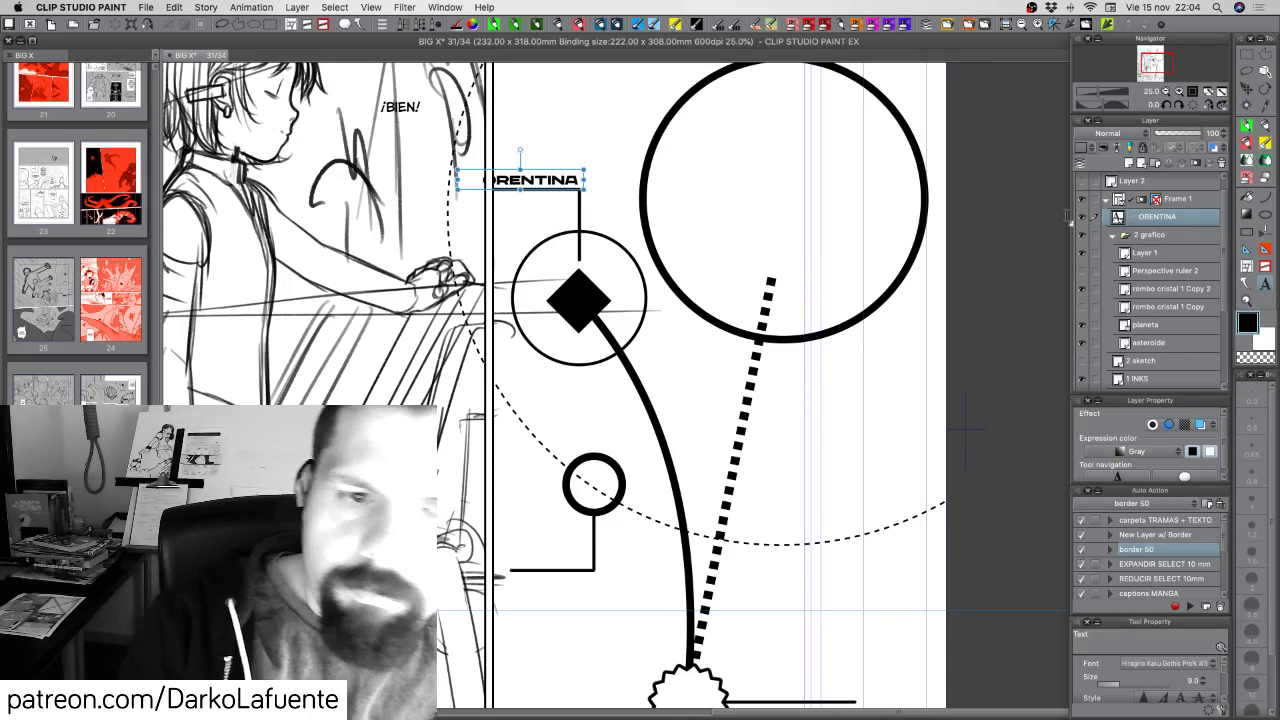
Nudge the ORENTINA label slightly up and to the right so the panel border cuts its first letter
key("k")
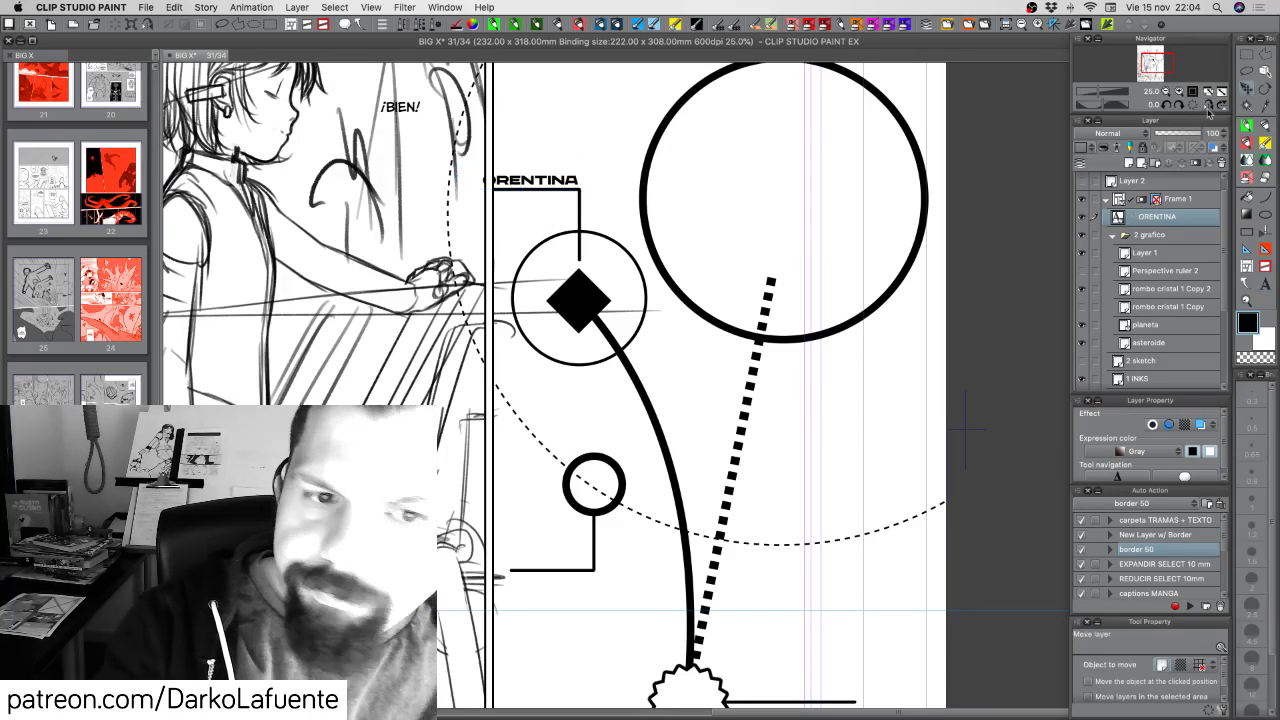
key("Right")
key("Up")
key("Up")
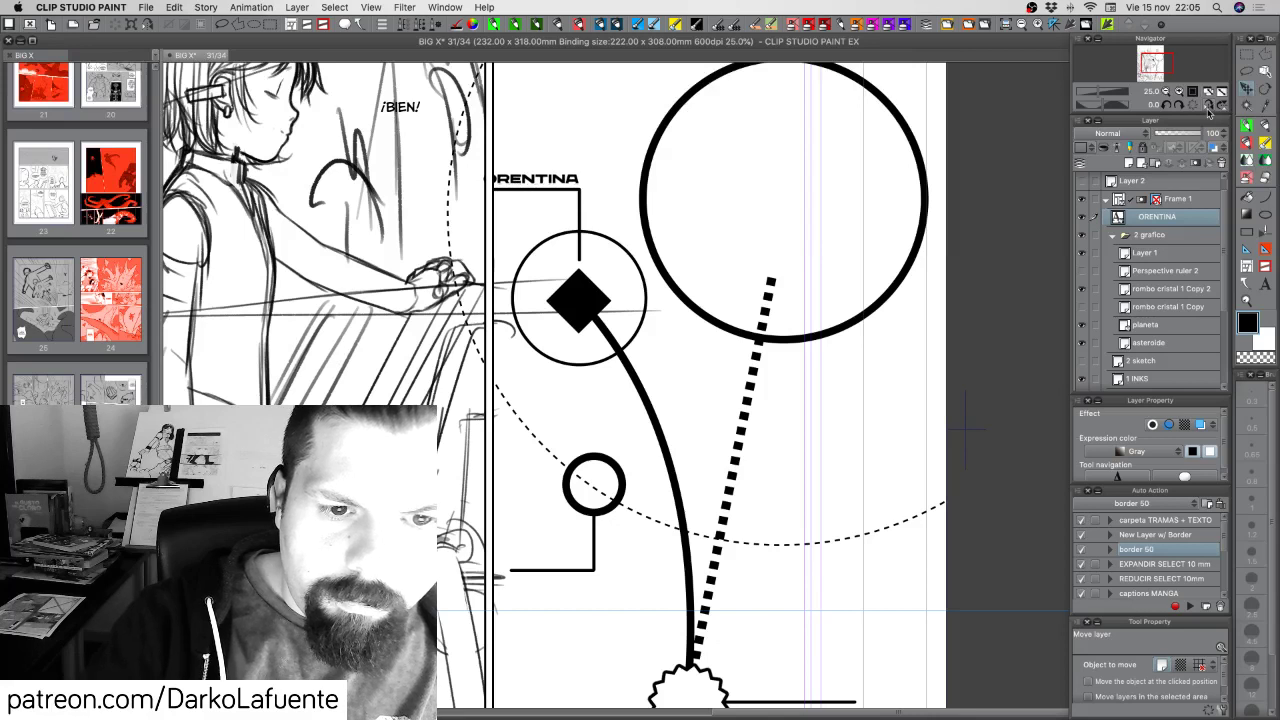
key("Right")
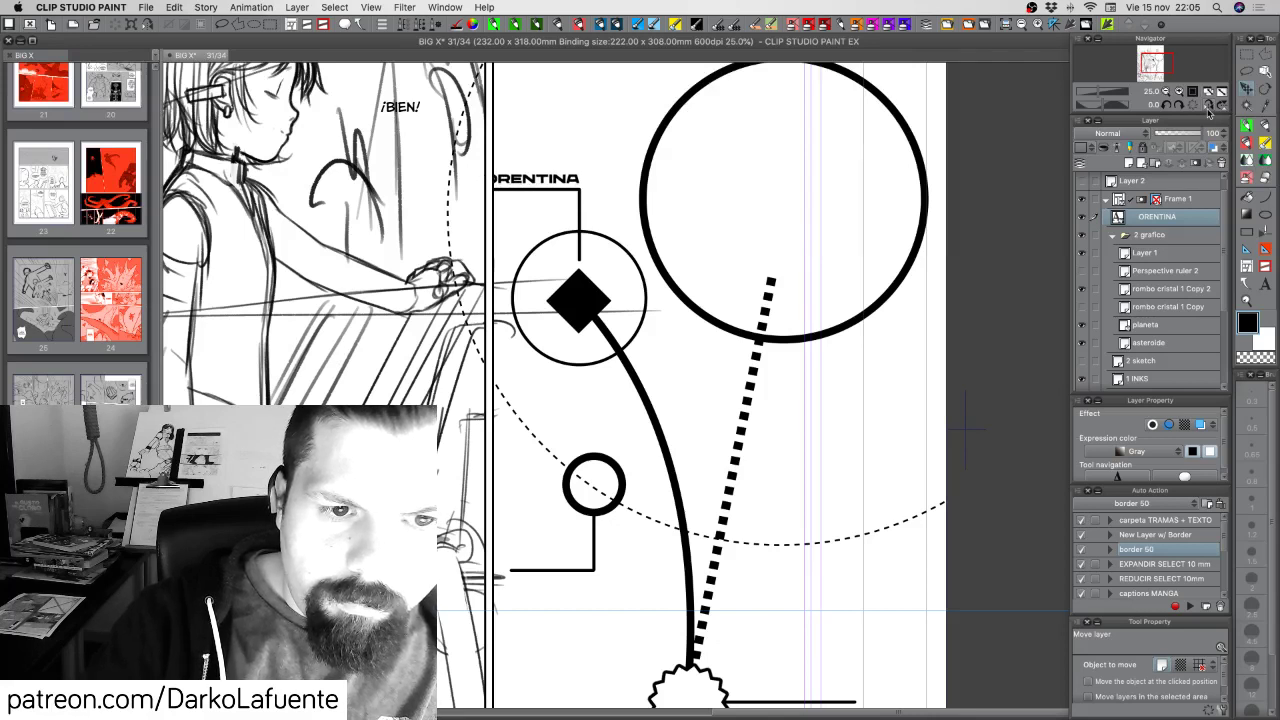
key("Down")
key("Right")
key("Right")
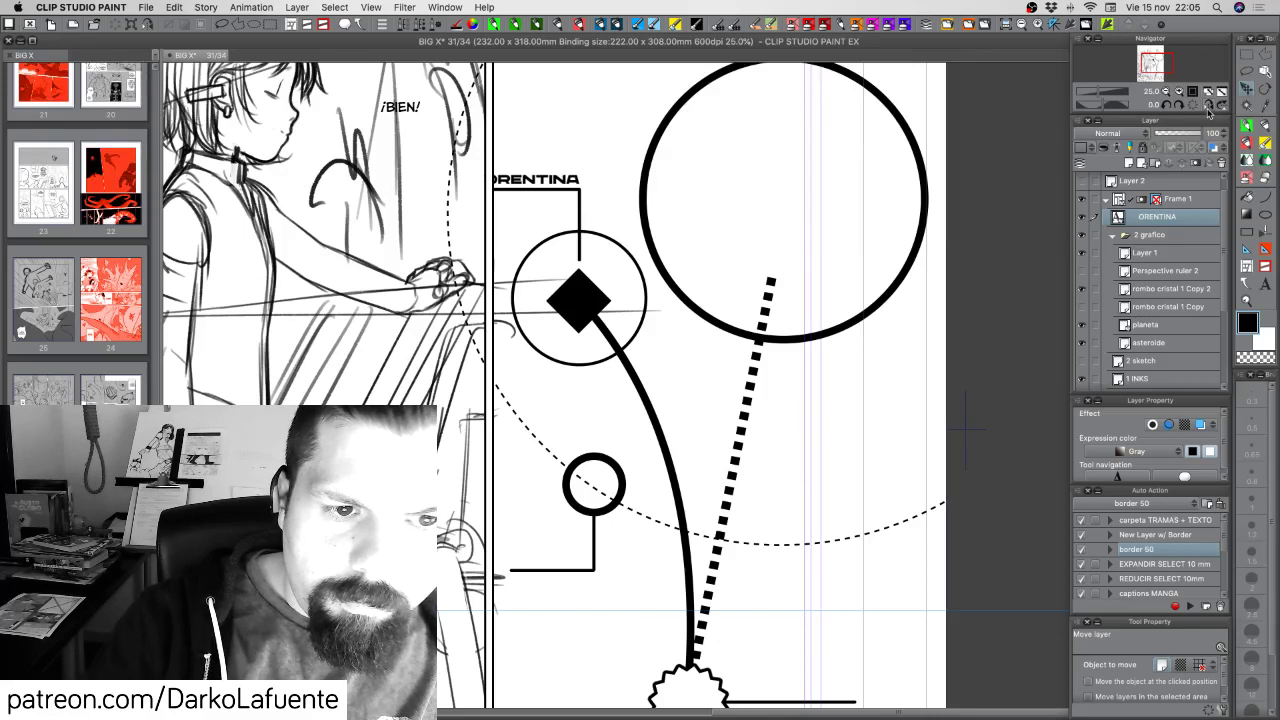
key("Right")
key("Right")
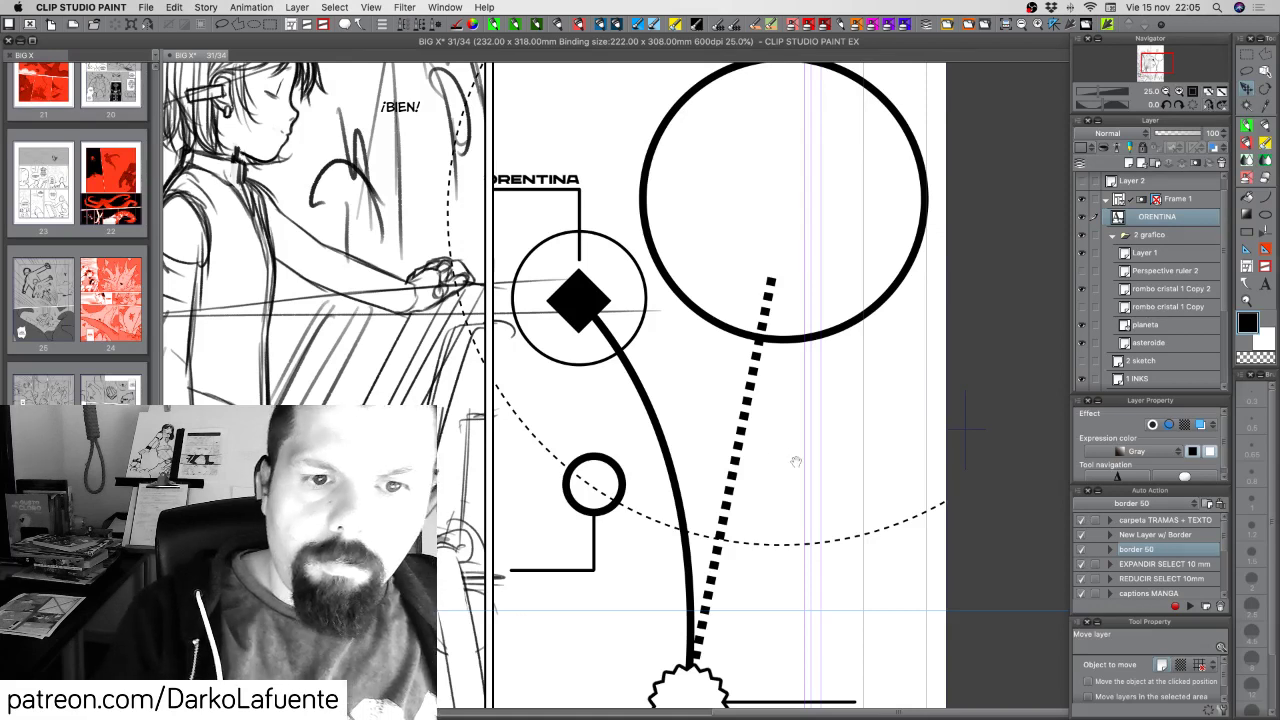
Create a layer folder named "texto grafico" inside the "2 grafico" folder and put the ORENTINA text layer in it
left_click_drag(795, 462, 754, 294)
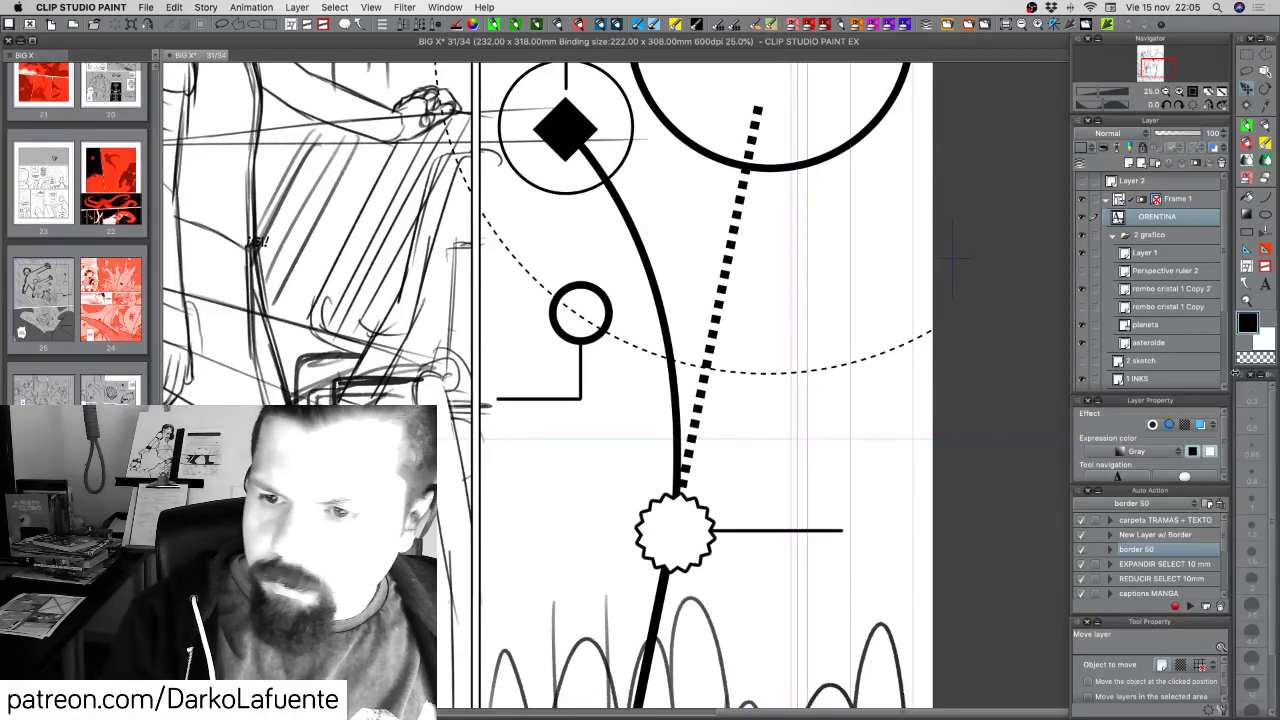
left_click_drag(1170, 224, 1186, 246)
left_click(1156, 164)
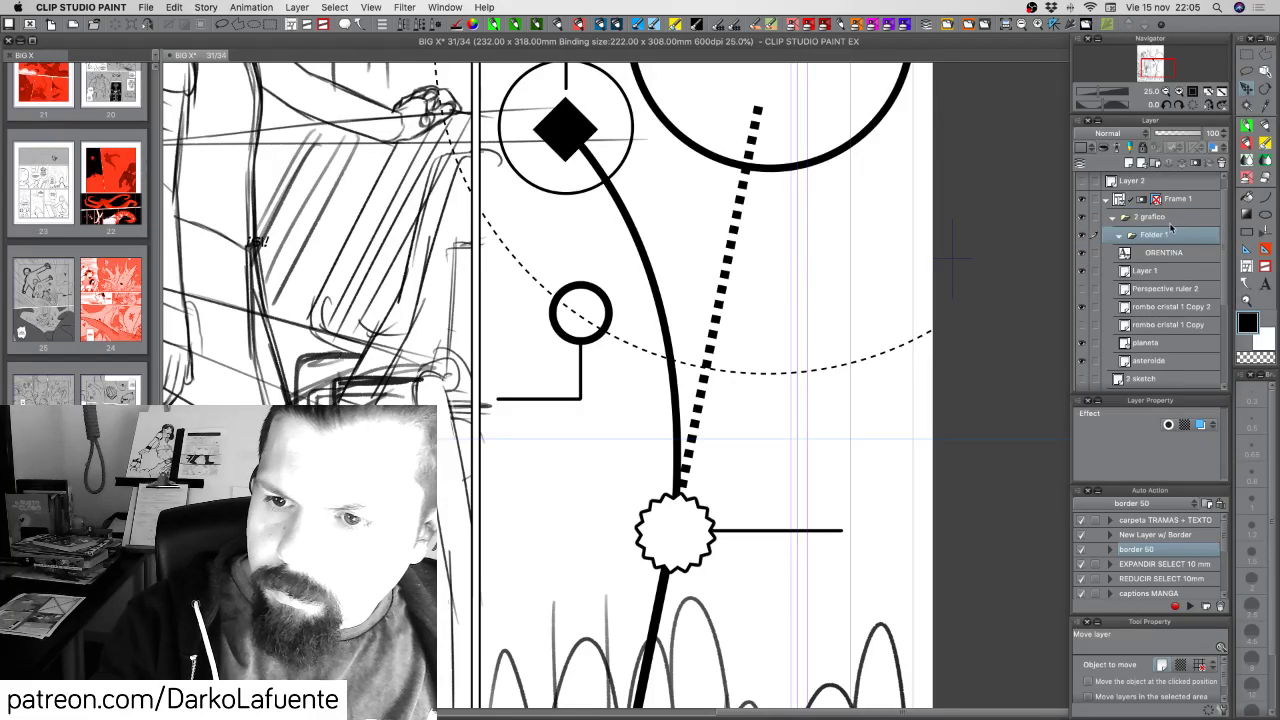
double_click(1160, 236)
type("text")
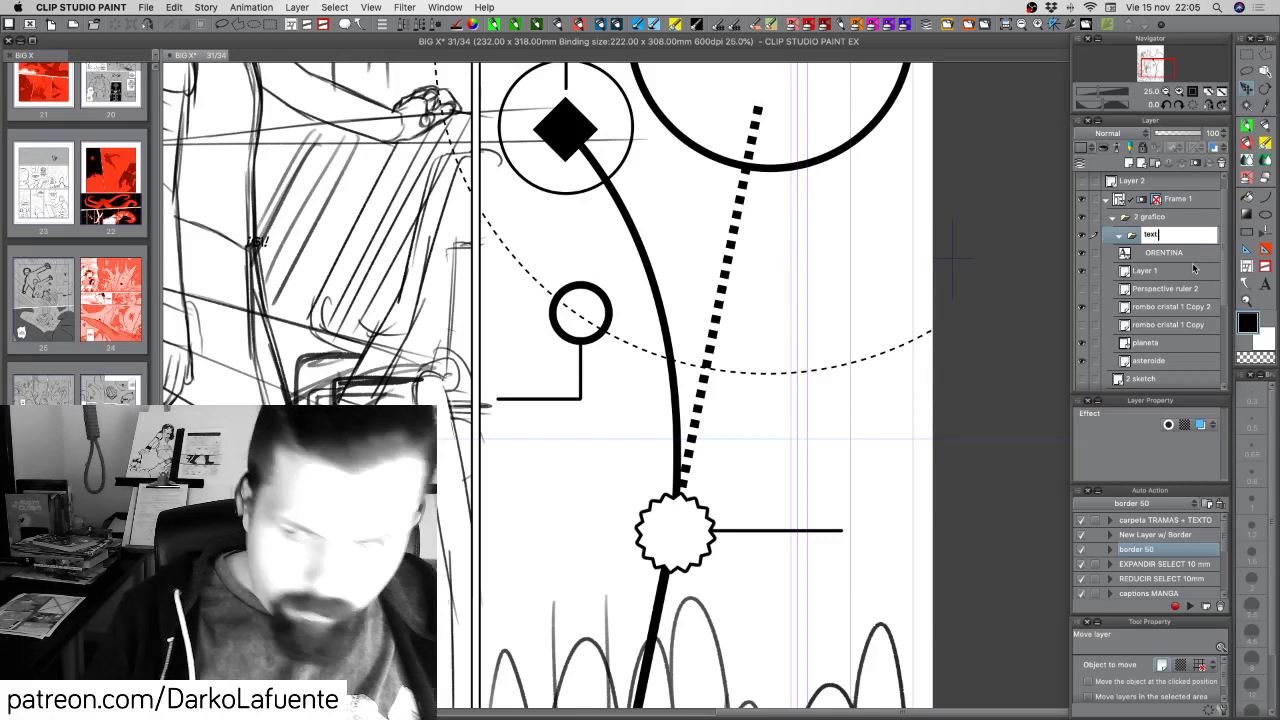
key("Return")
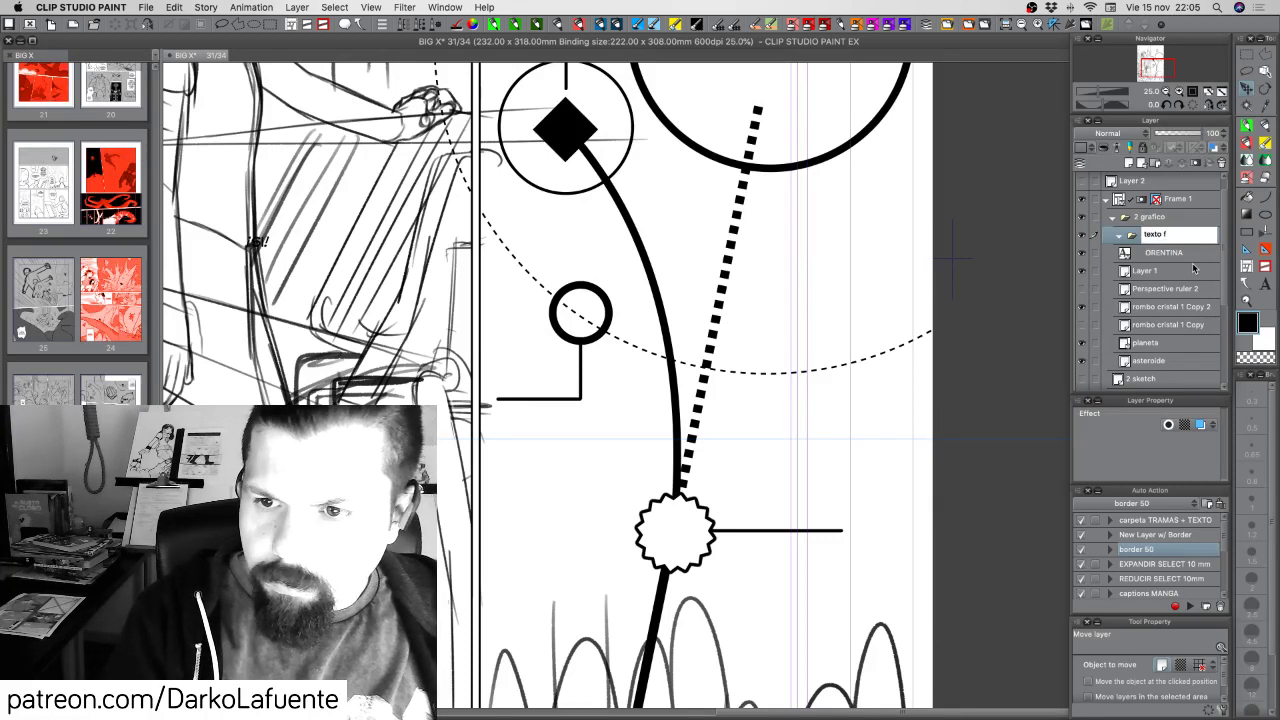
key("Return")
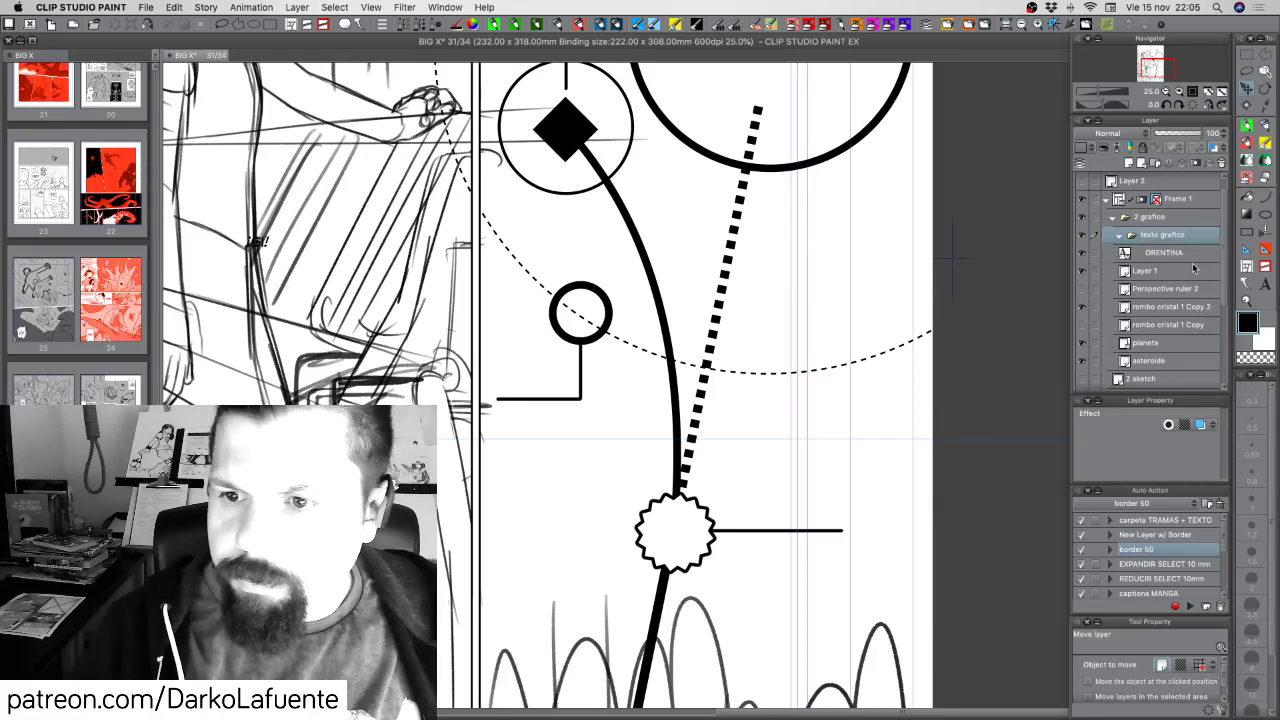
left_click(1170, 252)
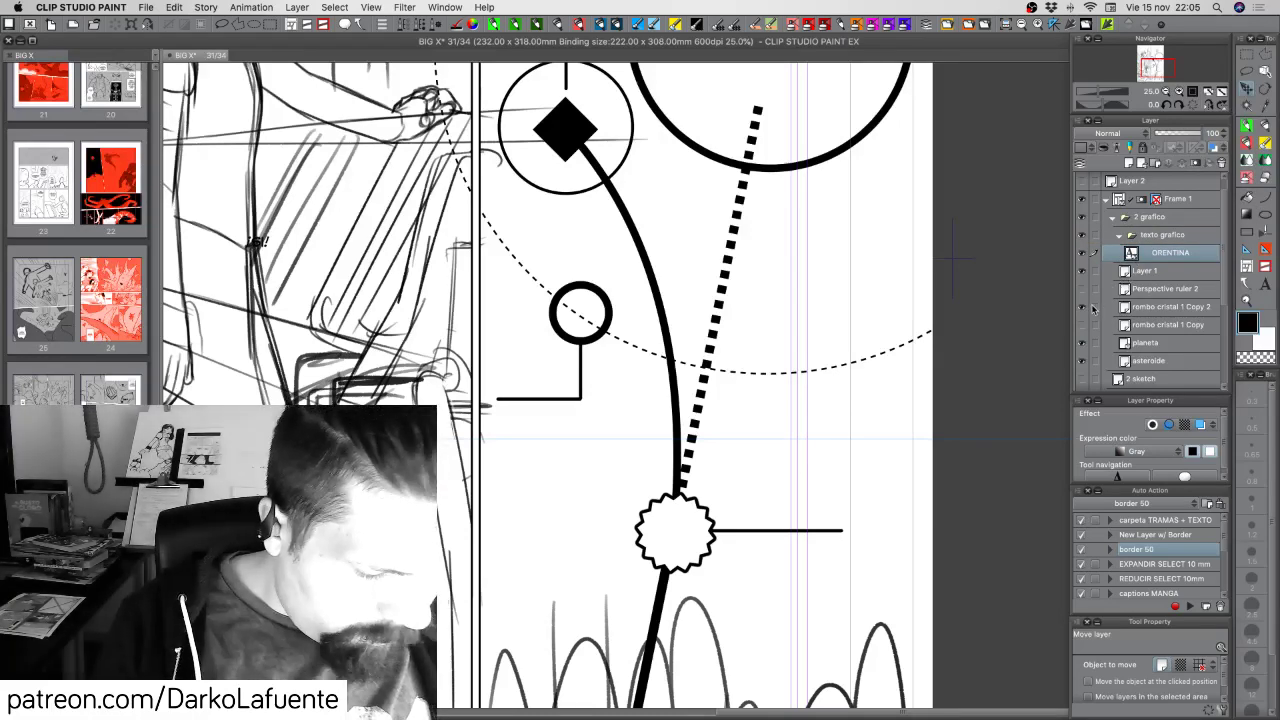
Duplicate the ORENTINA text layer and move the copy just below the small circle's horizontal leader line
right_click(1174, 256)
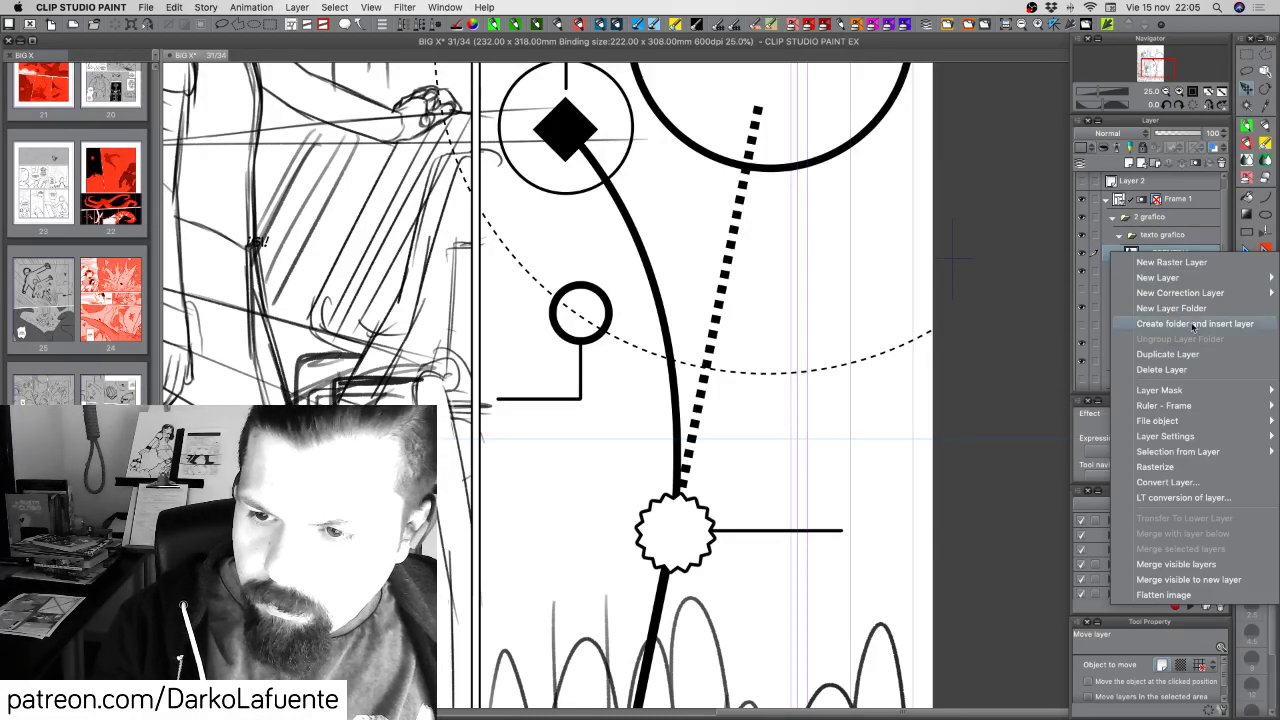
left_click(1150, 352)
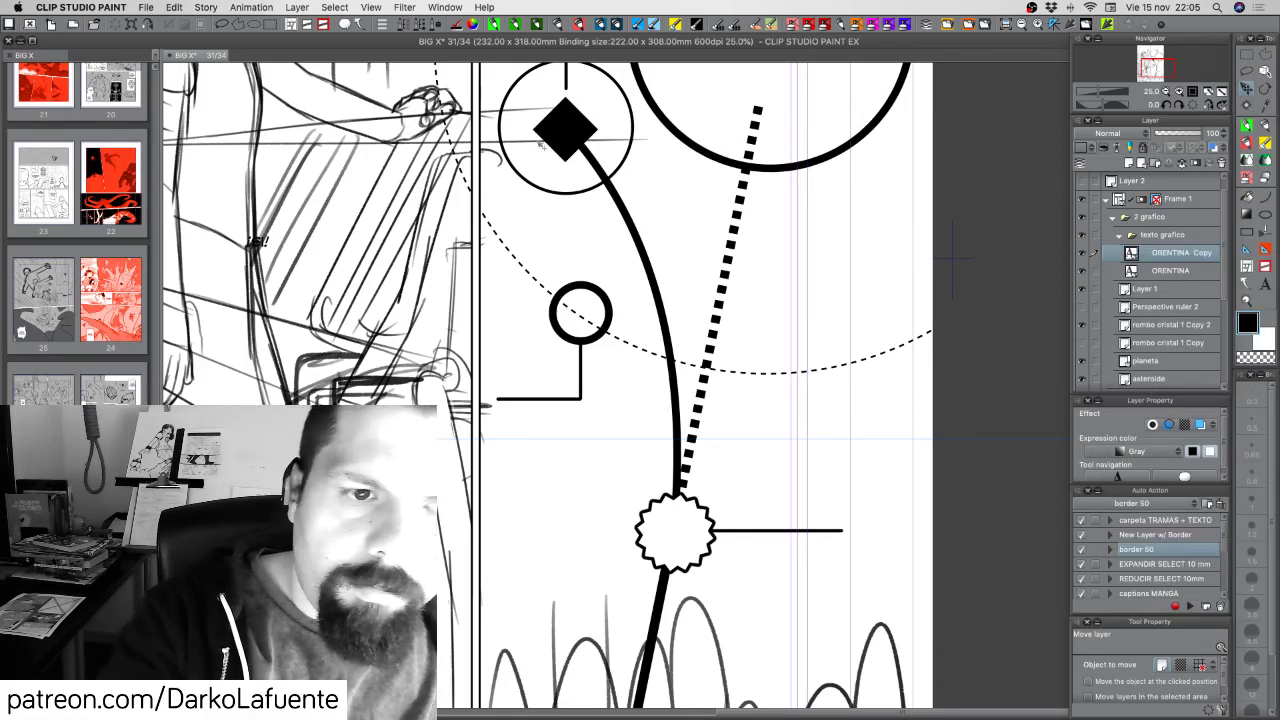
left_click_drag(540, 146, 565, 422)
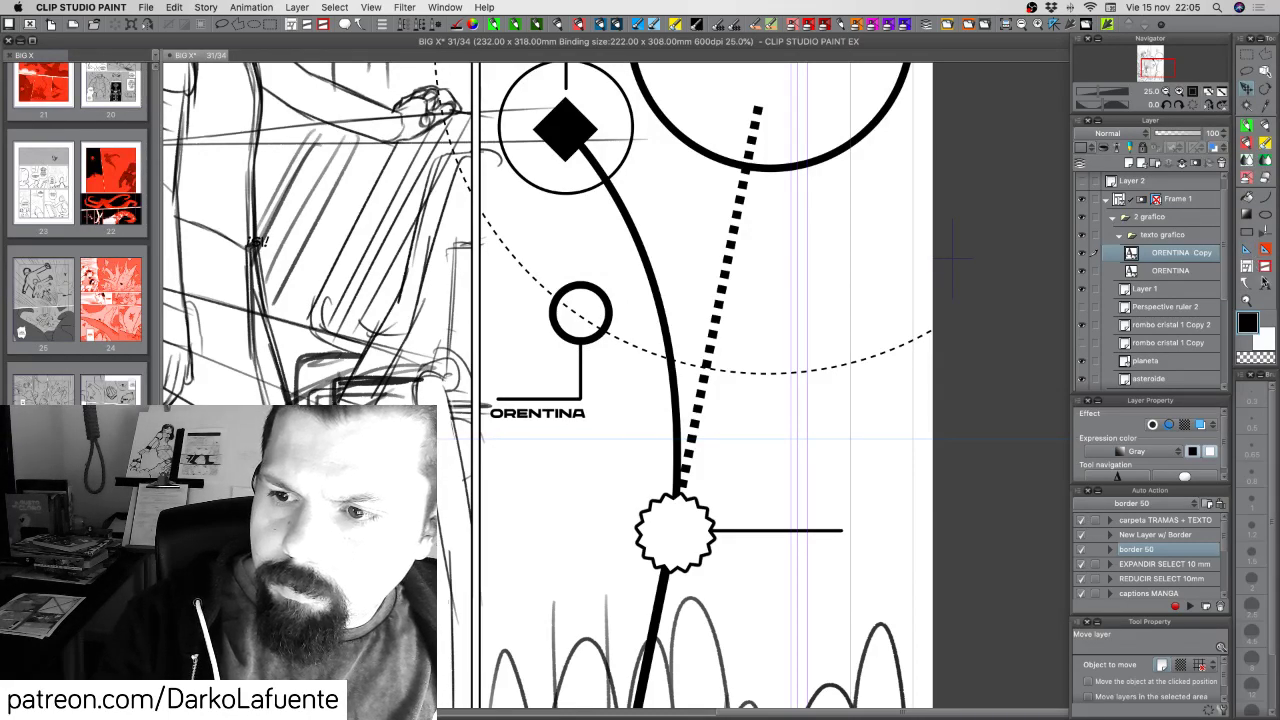
Replace the copied label's text with "moon"
left_click(1265, 285)
left_click(542, 415)
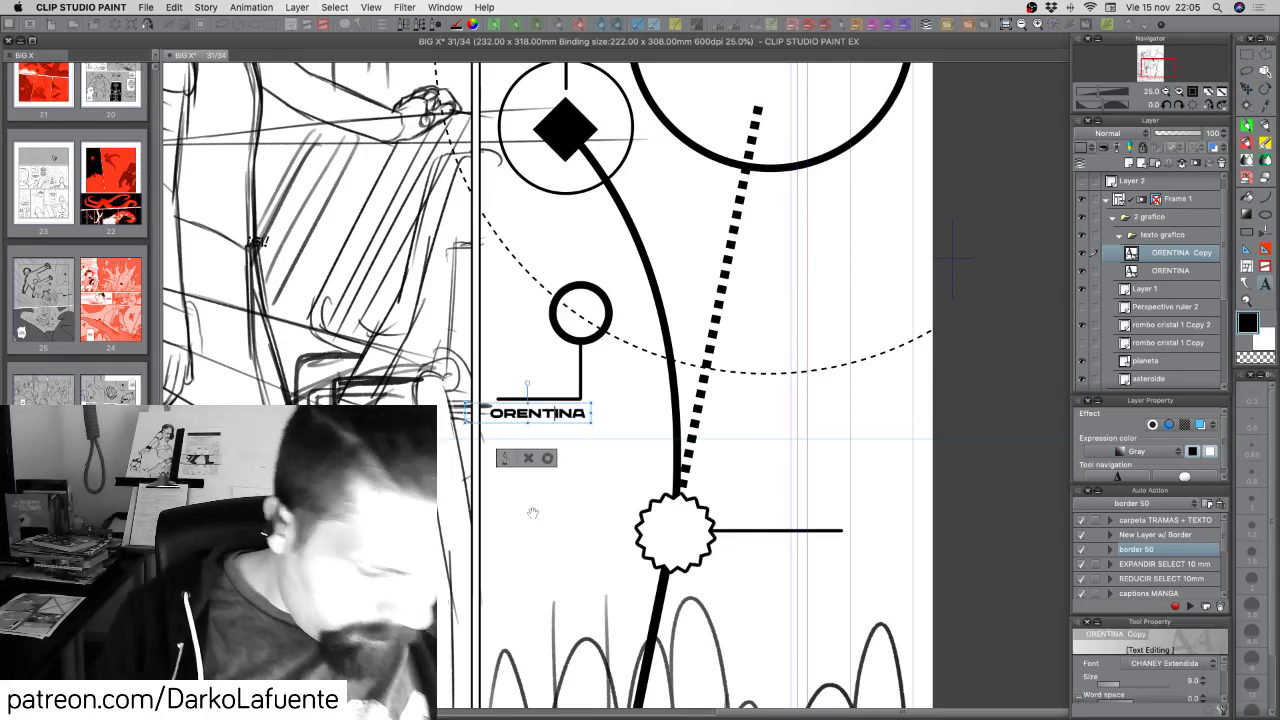
key("super+a")
key("BackSpace")
type("MOON")
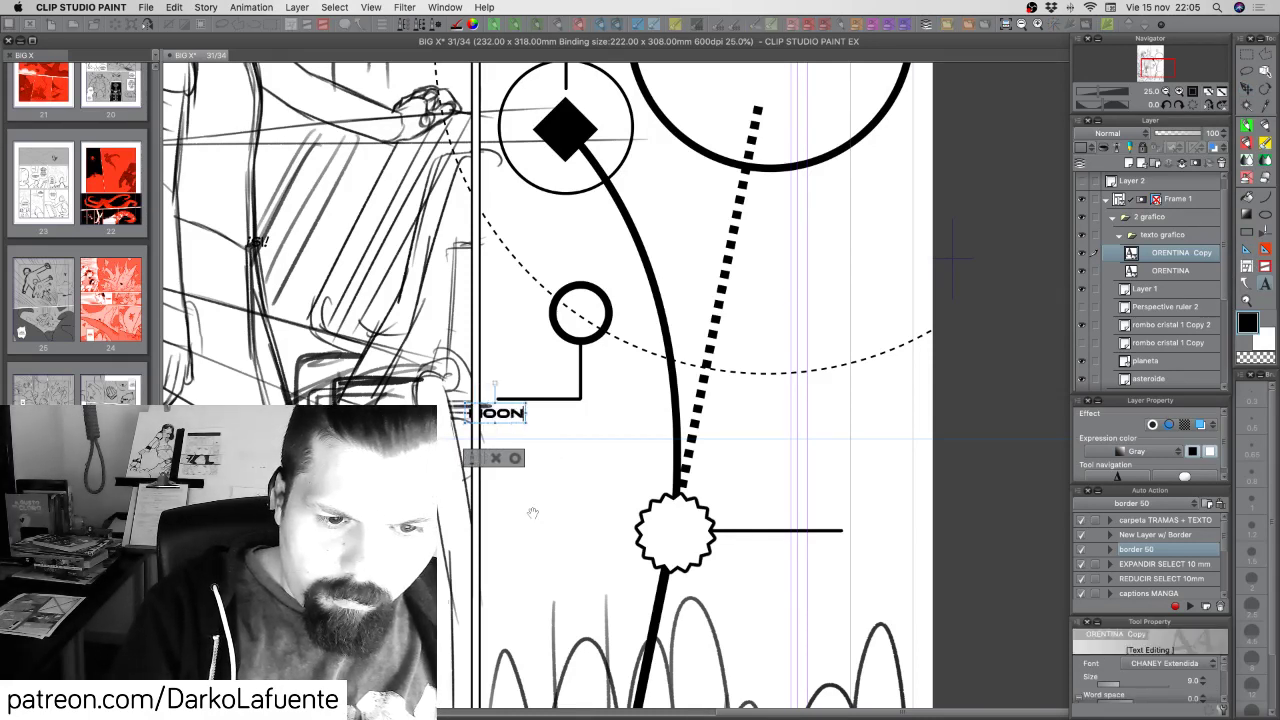
left_click(515, 458)
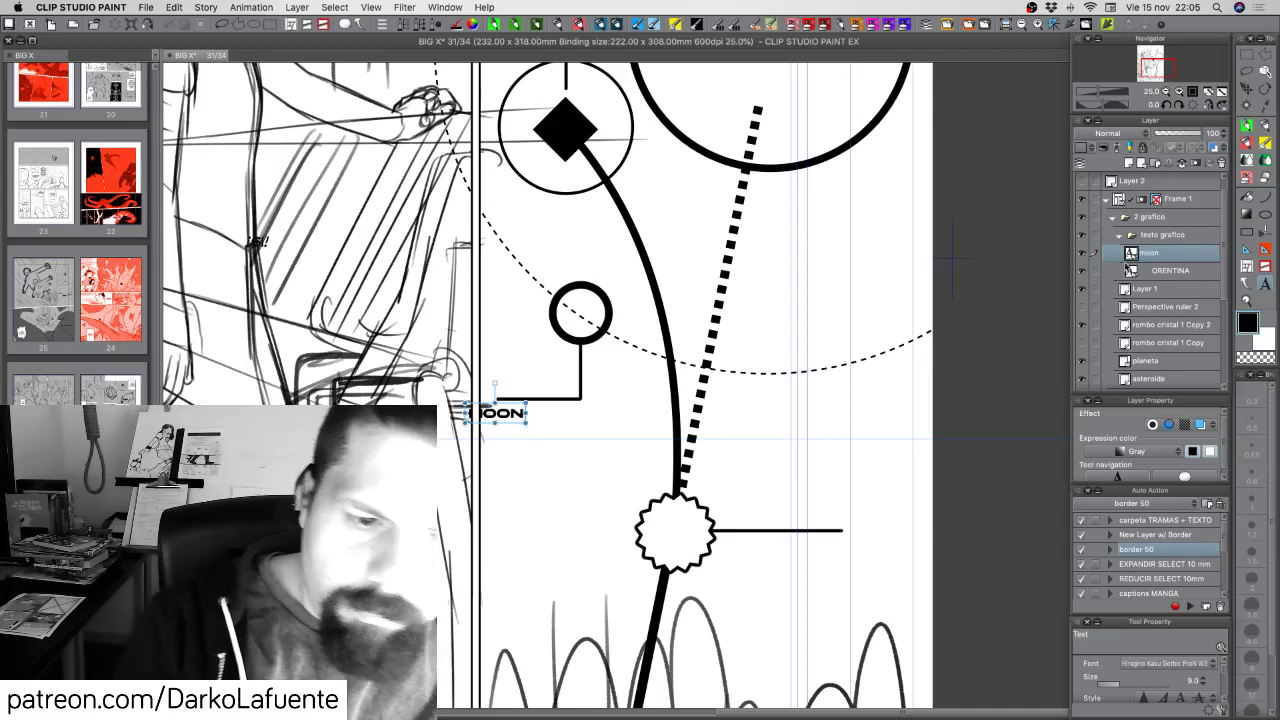
Move the moon label close under the small circle's leader line, aligning its end with the line's corner
left_click(1255, 77)
left_click_drag(521, 419, 577, 414)
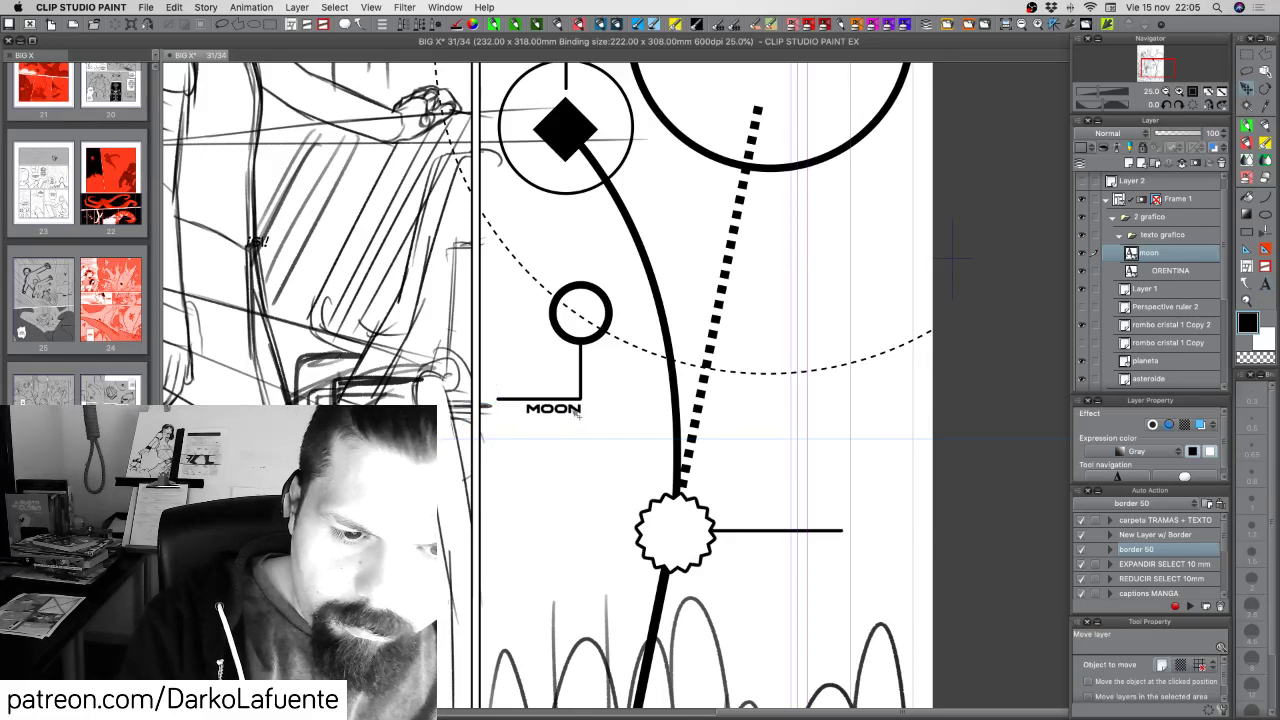
key("Up")
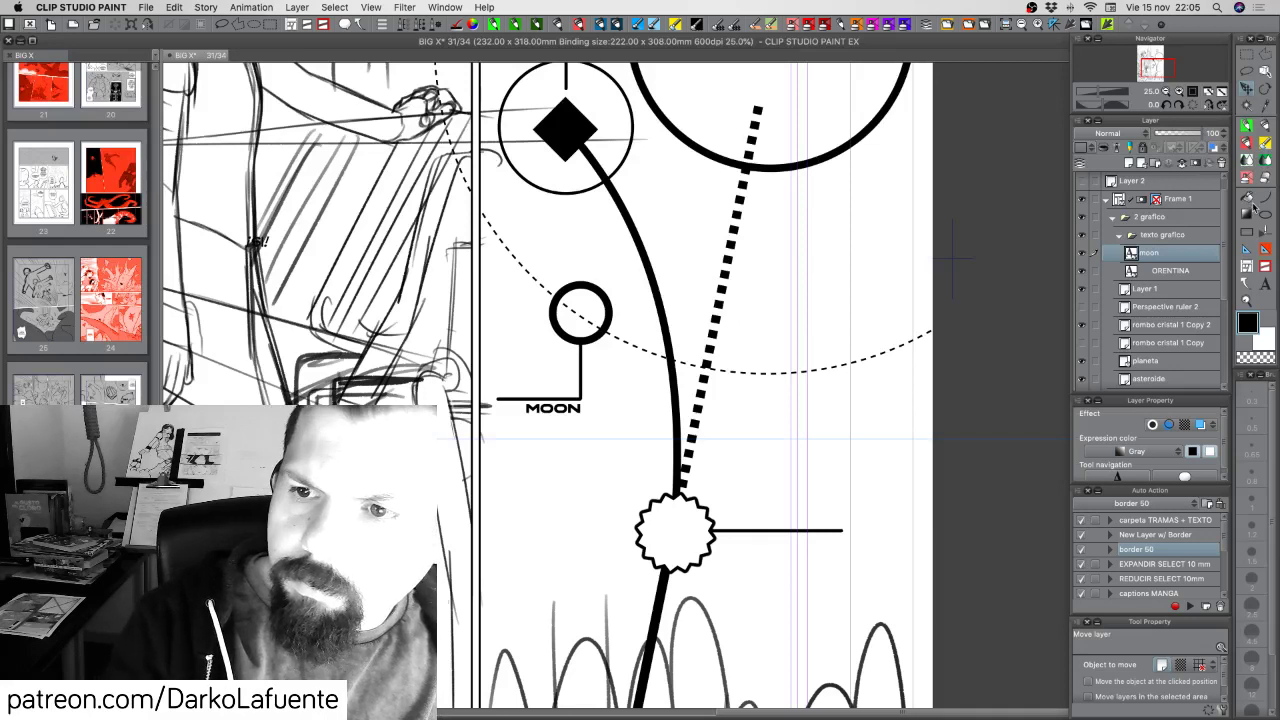
Retype the small circle's label in capitals as "MOON"
left_click(1265, 284)
left_click(553, 408)
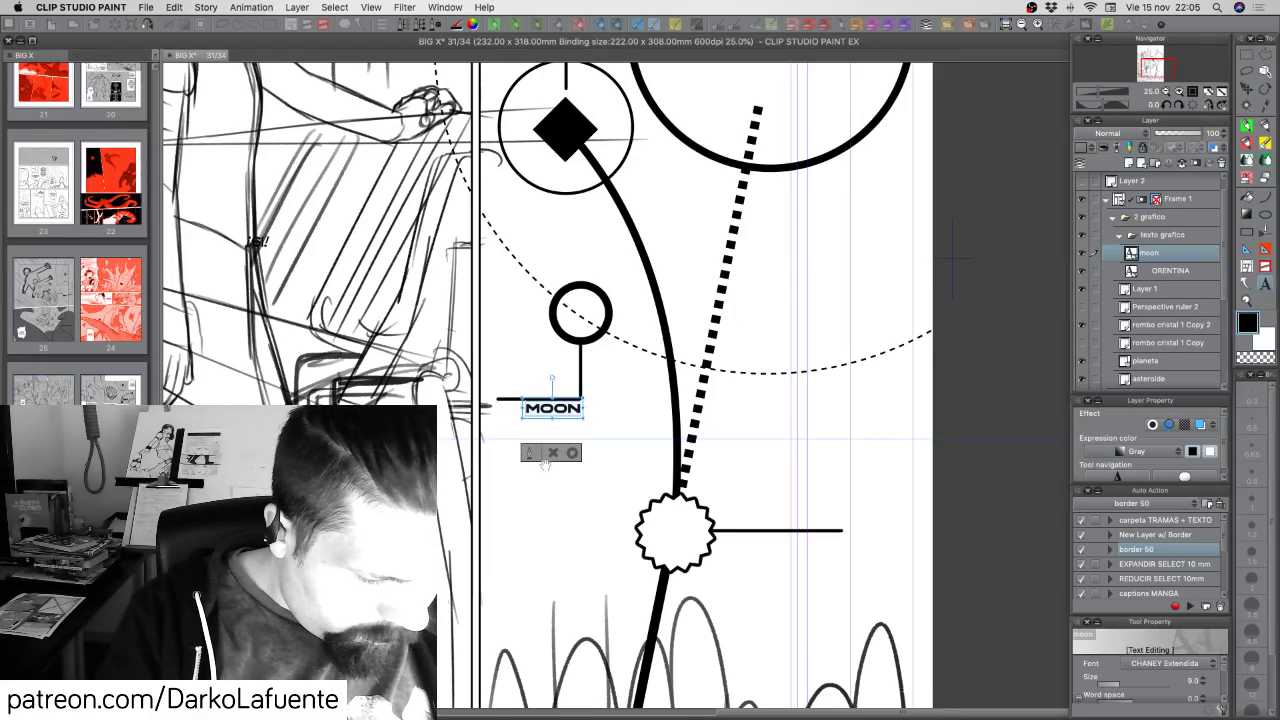
type("MOON")
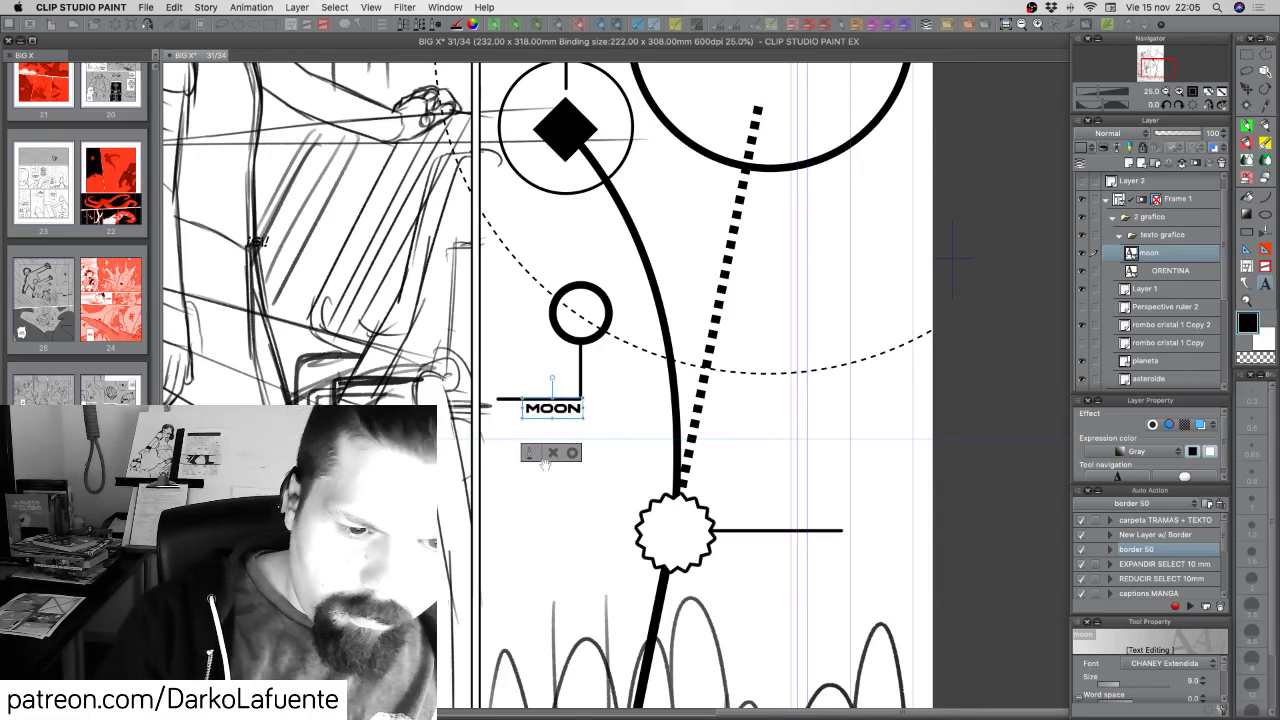
left_click(572, 453)
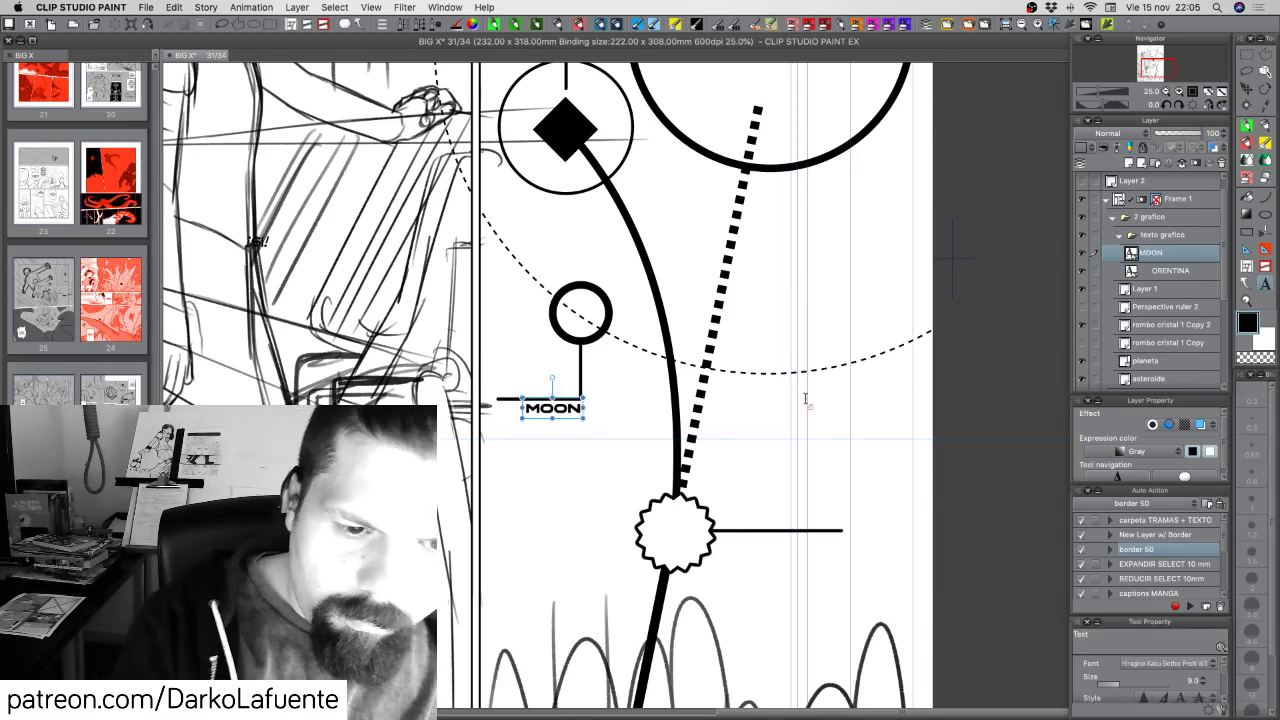
Duplicate the MOON text layer and move the copy just above the jagged circle's horizontal leader line
double_click(1153, 253)
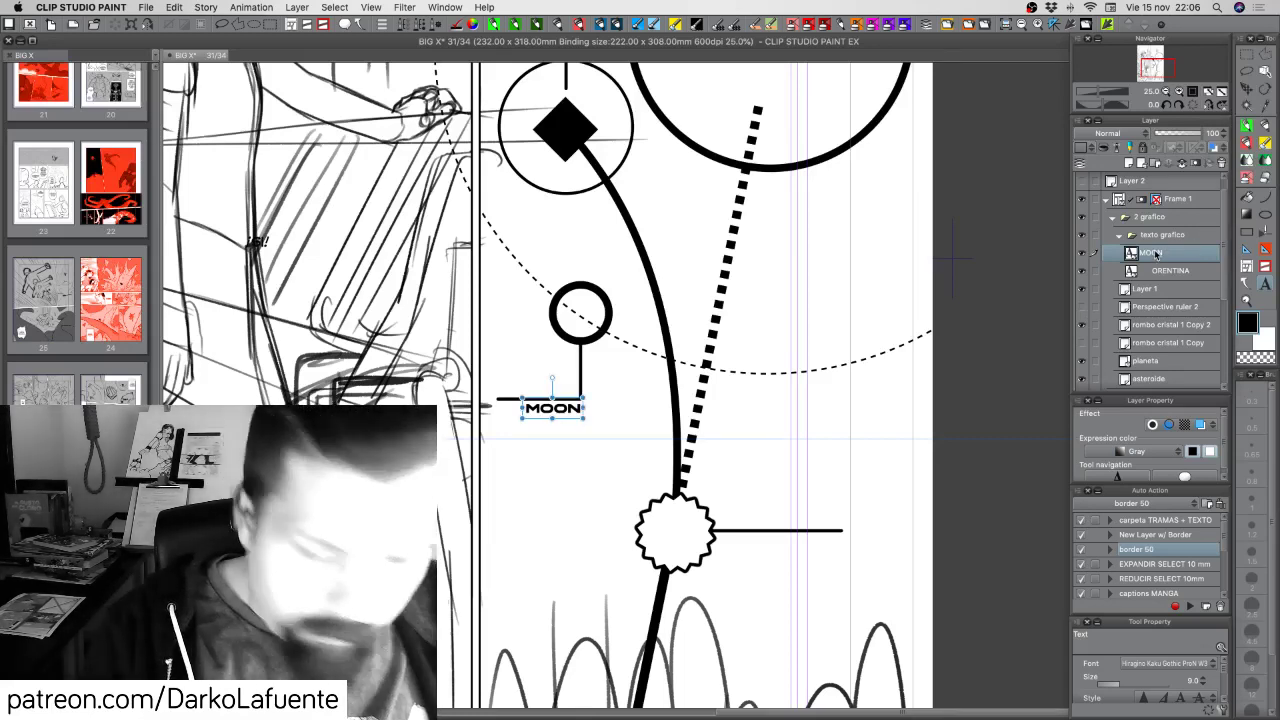
right_click(1155, 254)
left_click(1116, 352)
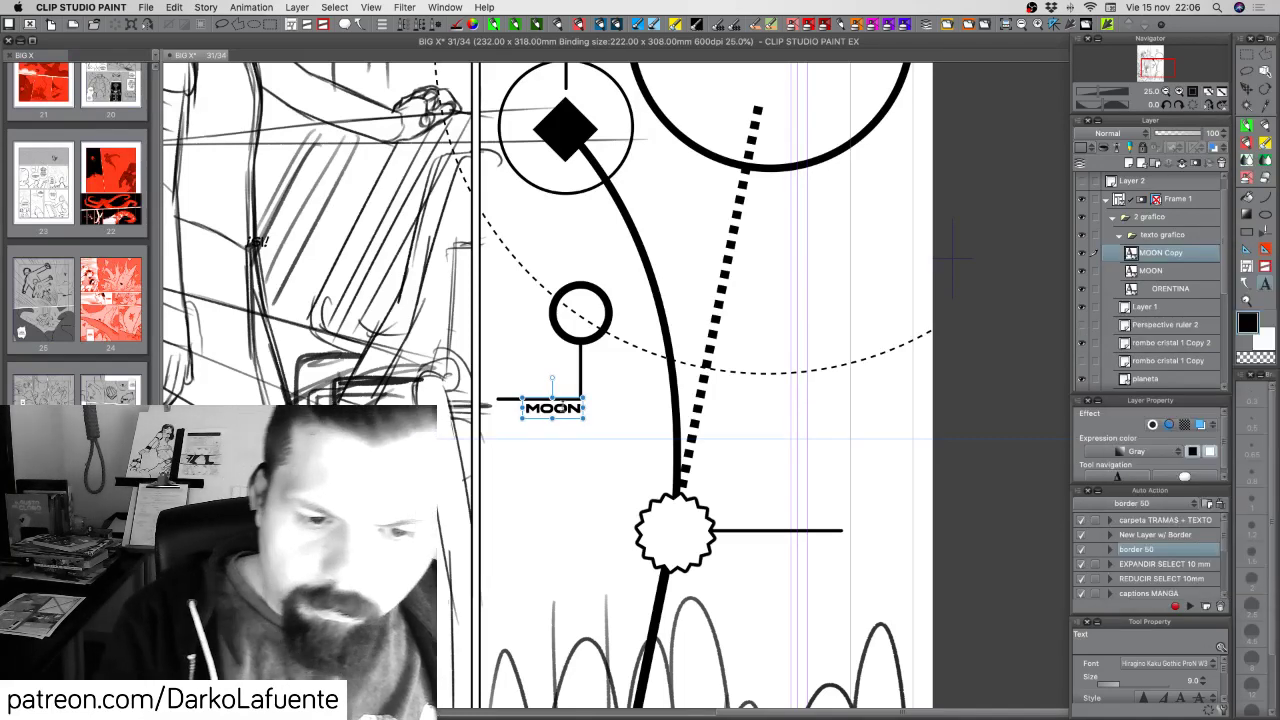
key("k")
left_click_drag(559, 409, 772, 521)
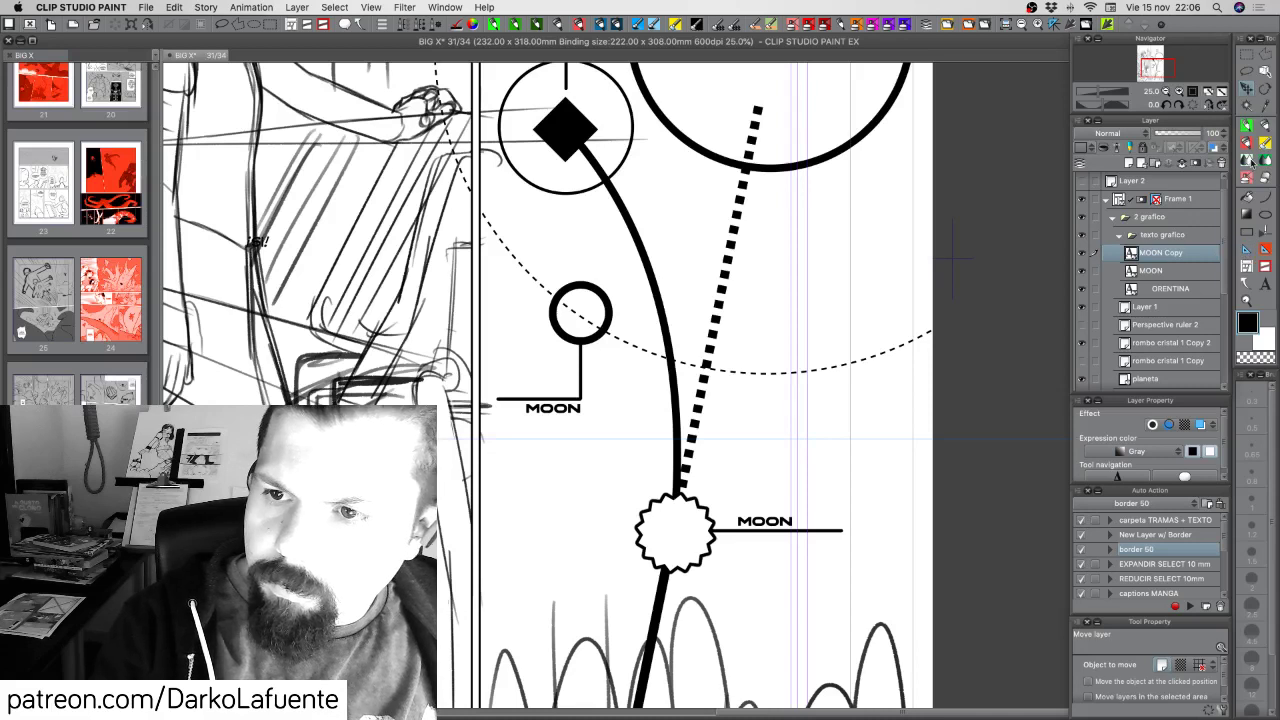
Replace the copied label's text with "NUCLEAR WARHEADS", split over two lines
left_click(1265, 284)
left_click(761, 521)
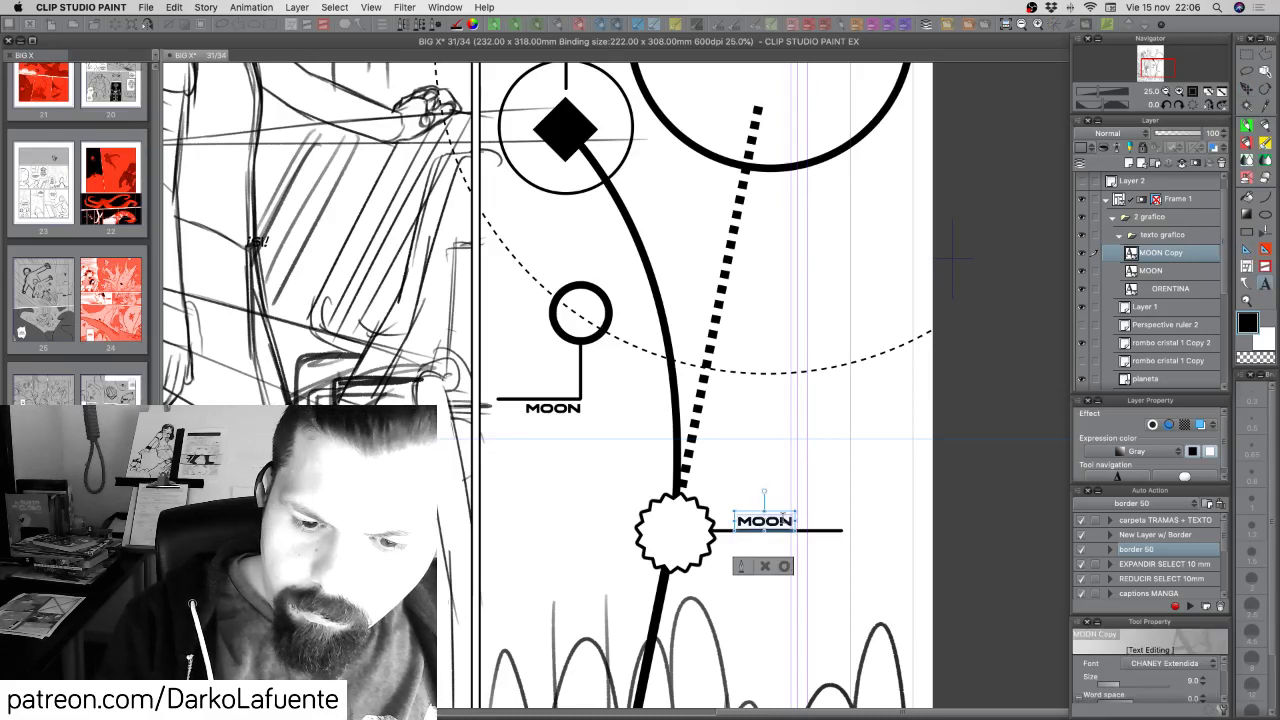
type("NU")
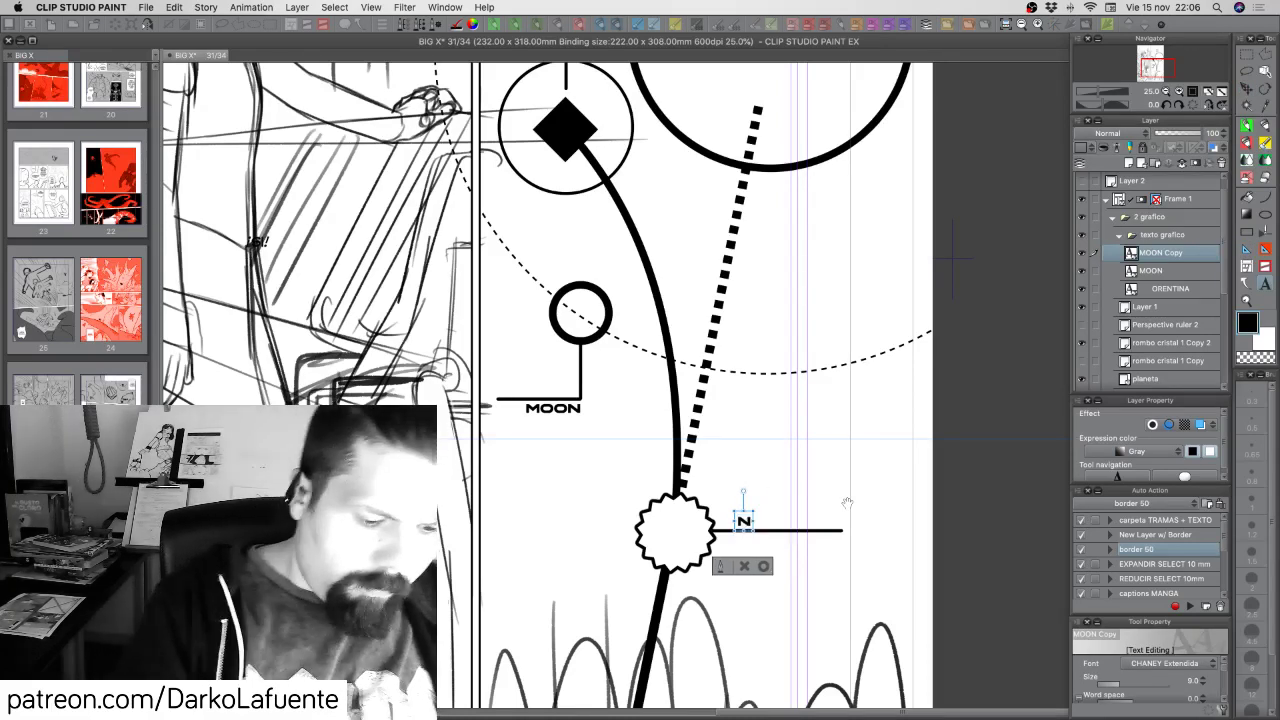
type("CLEAR")
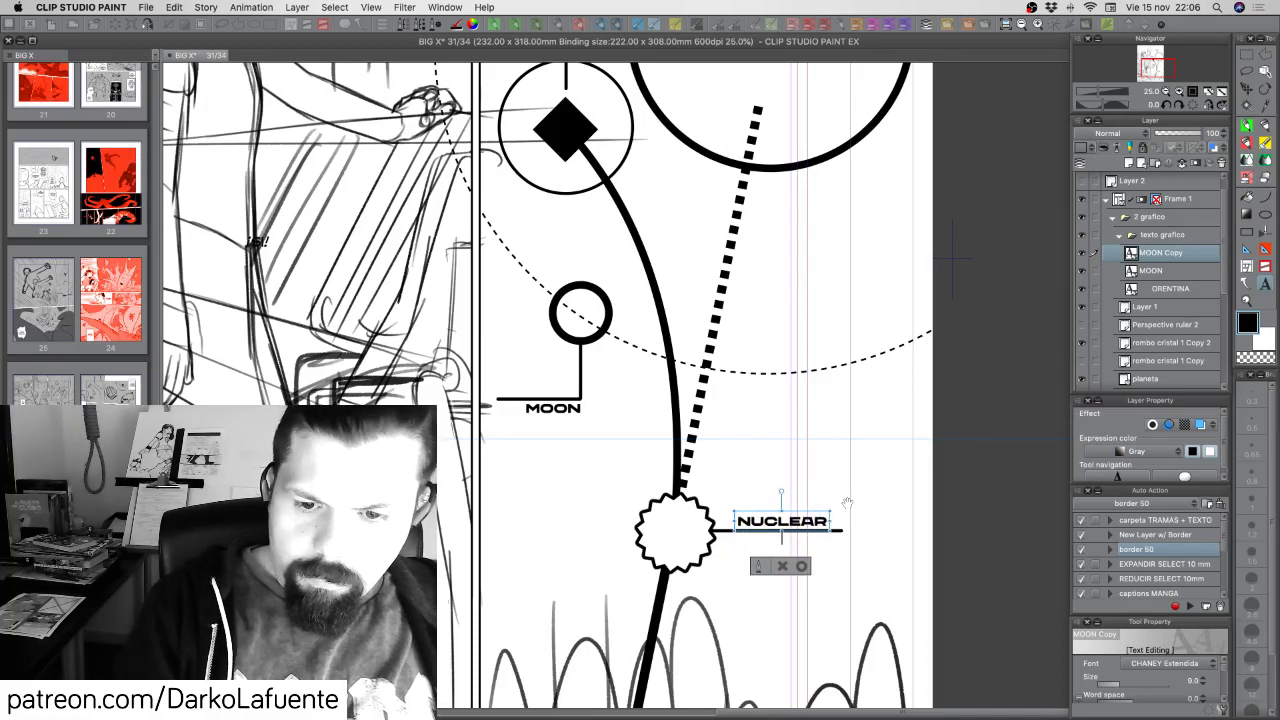
key("Return")
type("WARHEADS")
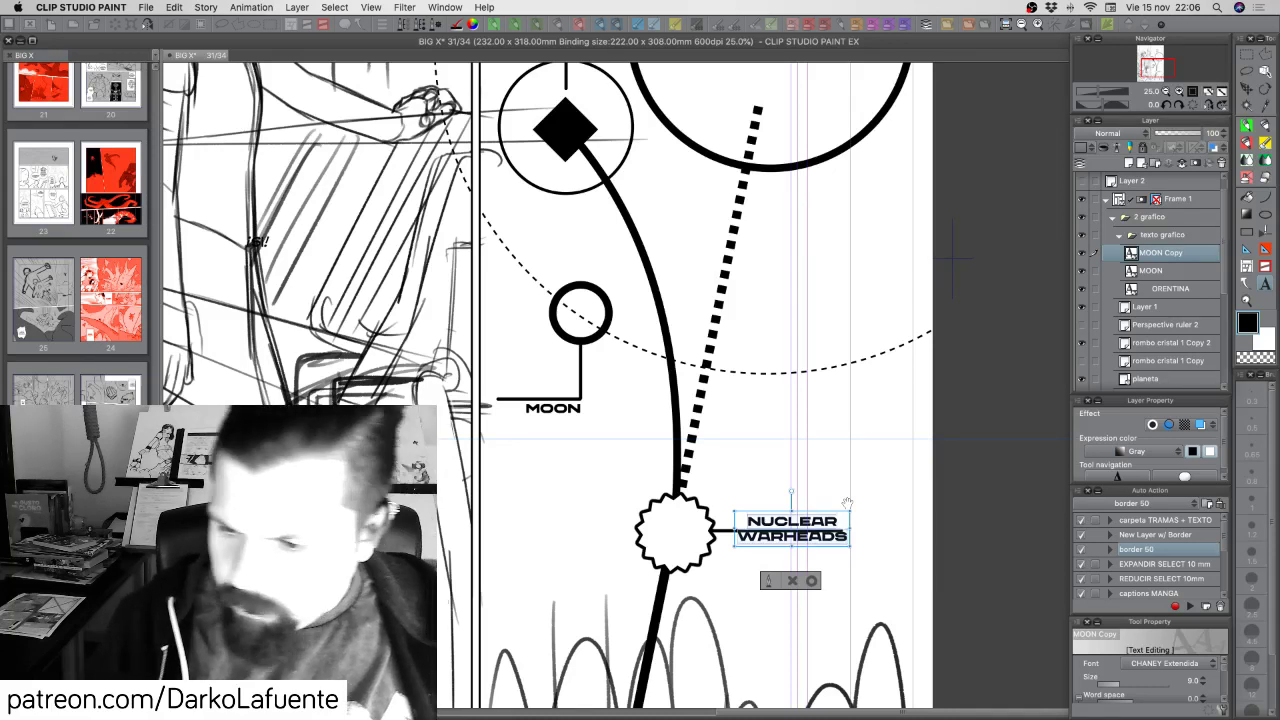
scroll(1160, 680, "down", 5)
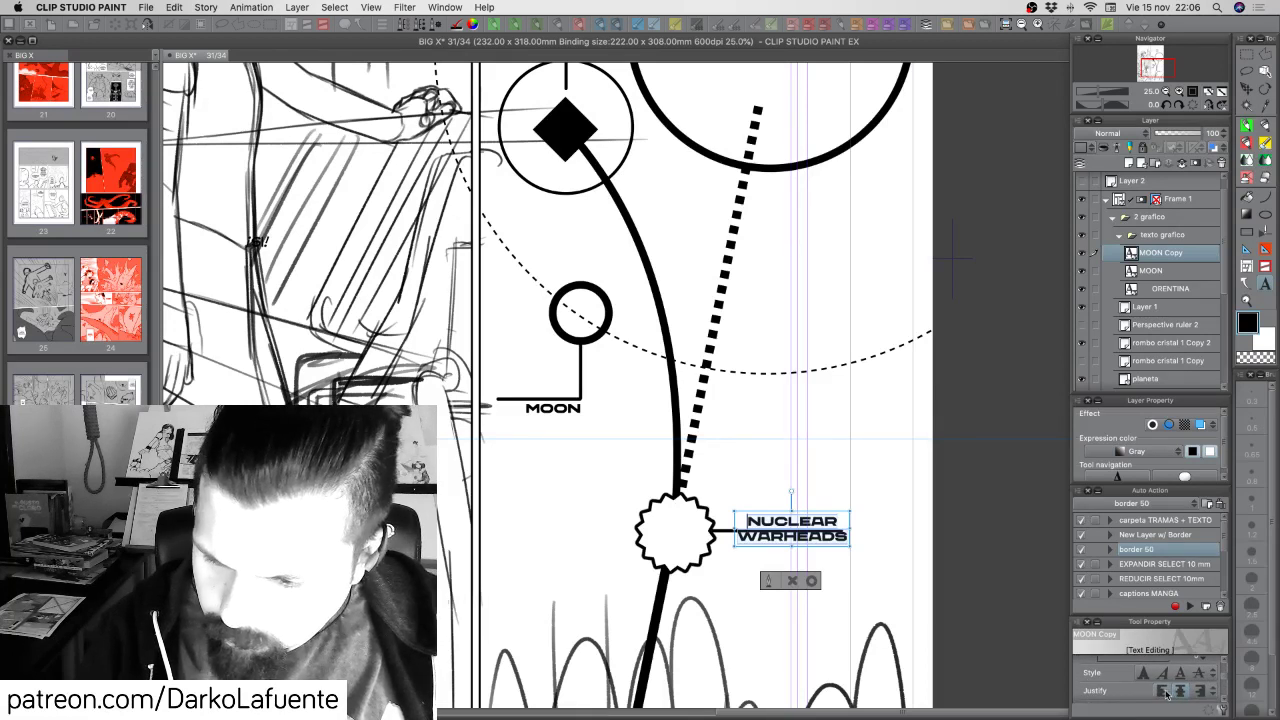
left_click(1199, 690)
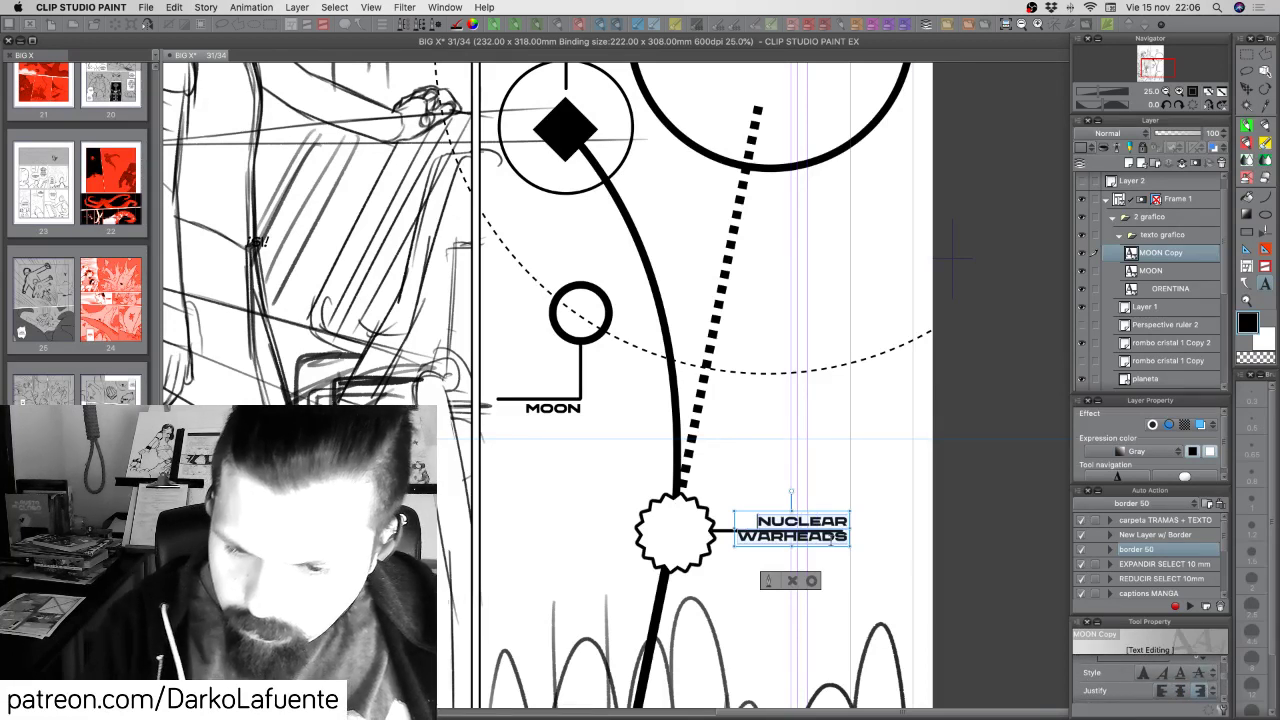
left_click(832, 541)
key("Return")
type("DE")
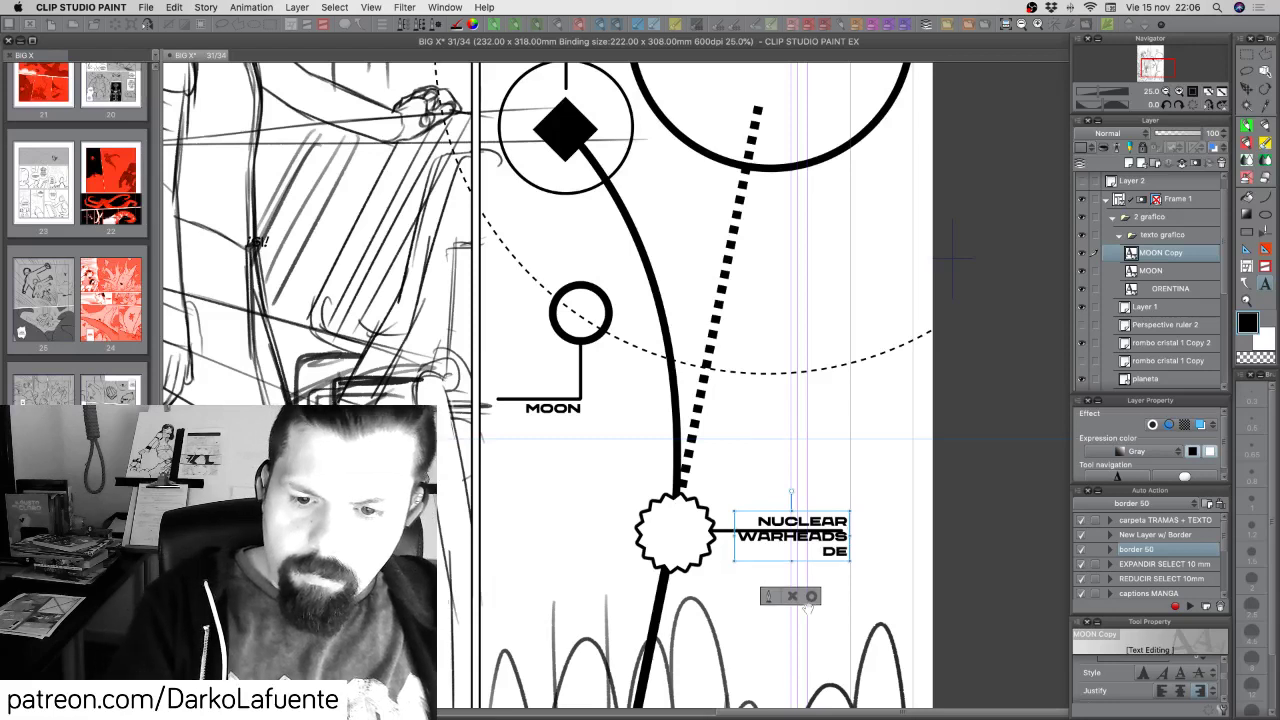
type("TONATED")
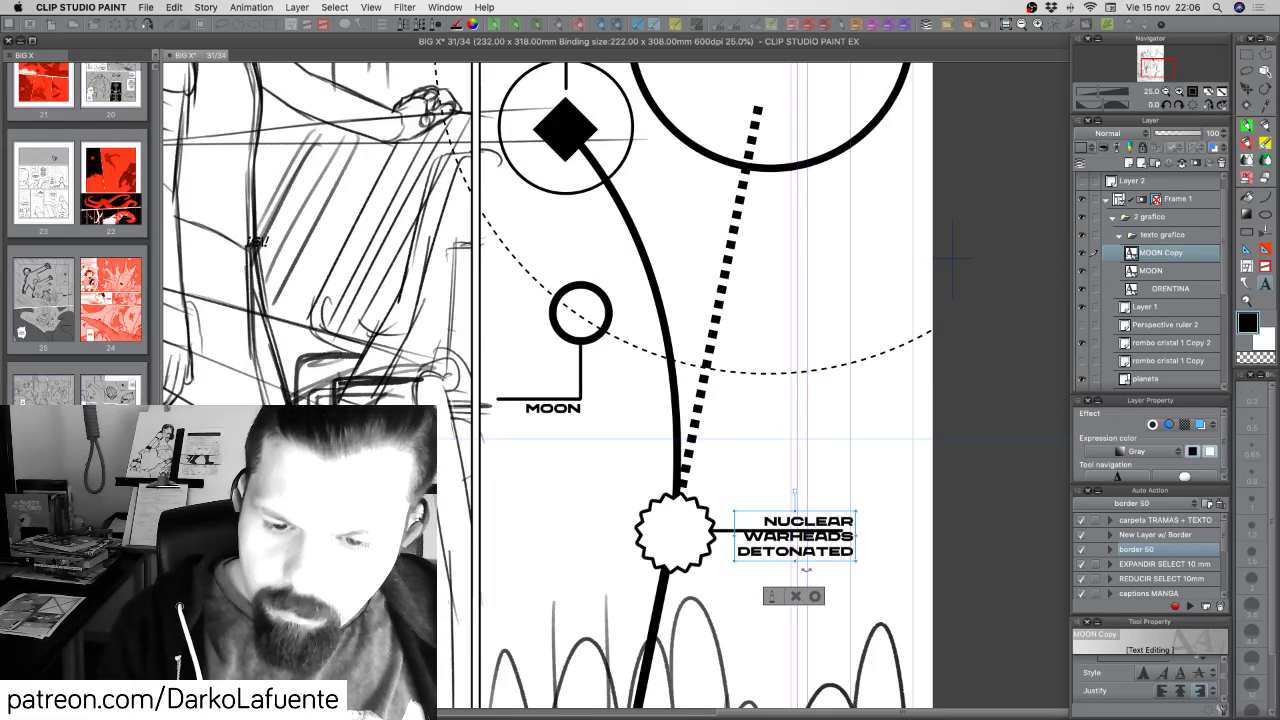
key("super+z")
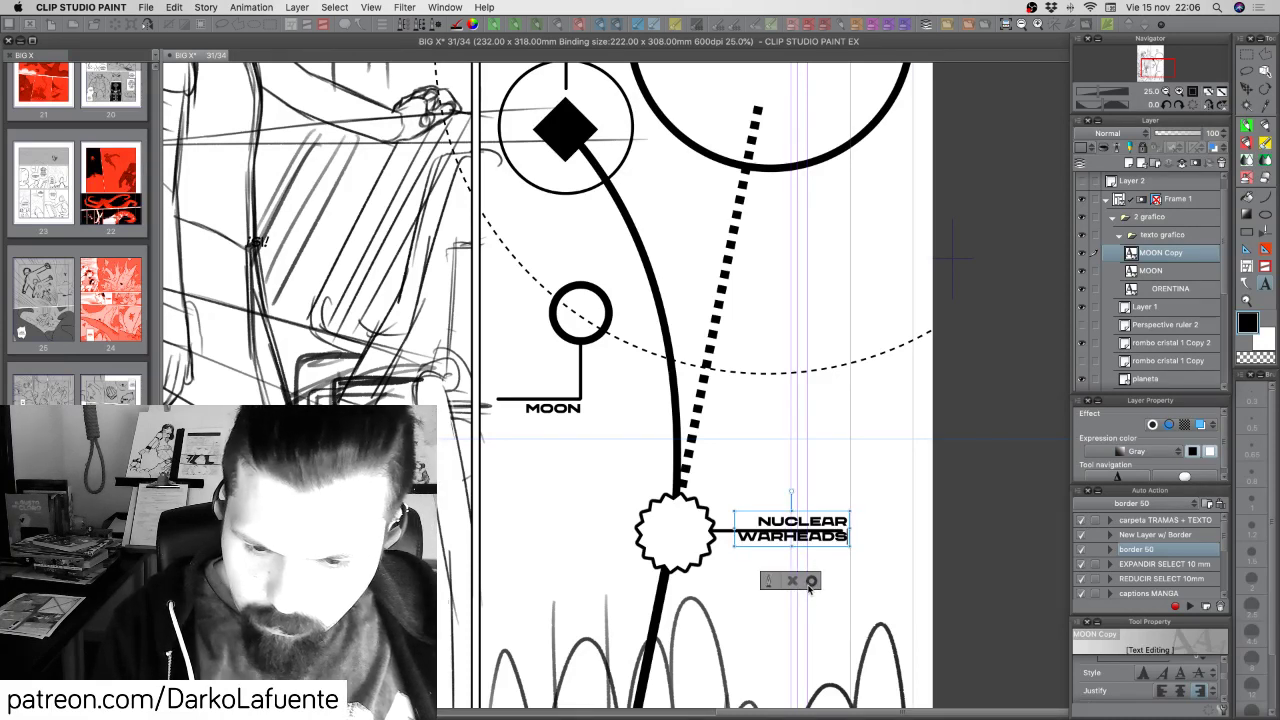
key("super+z")
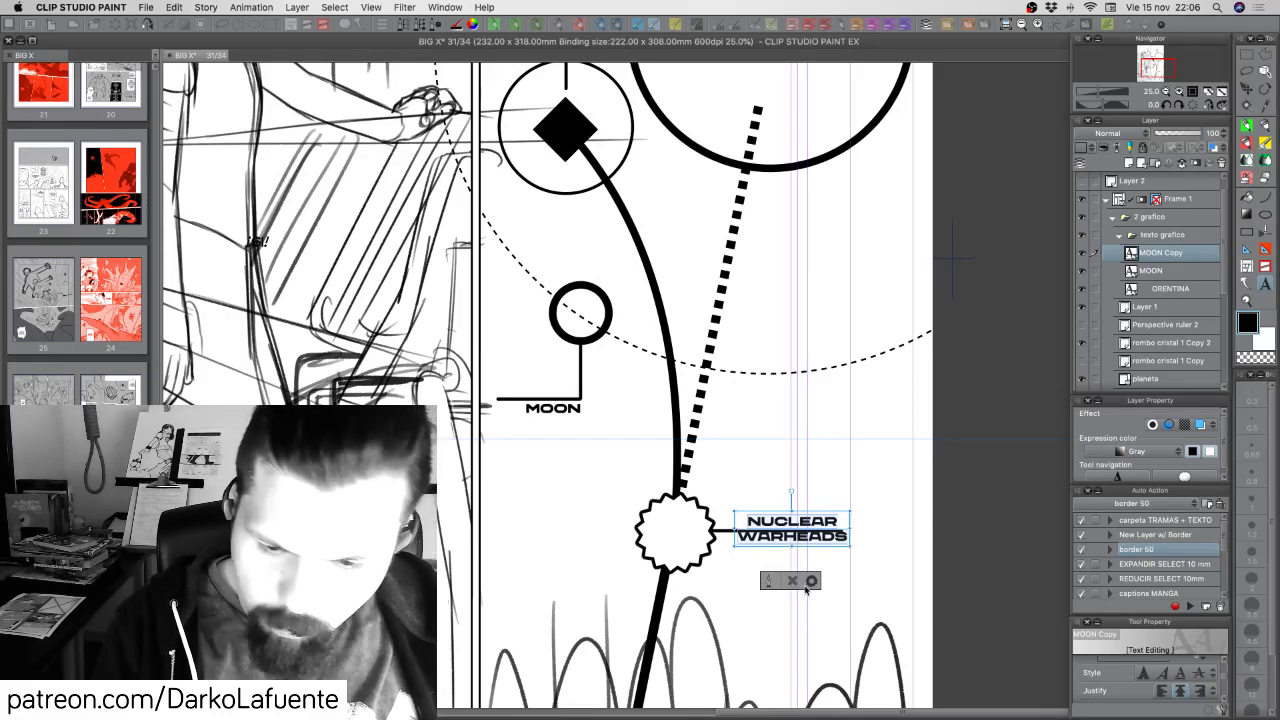
Right-justify the NUCLEAR WARHEADS label and add a third line reading "DETONATED"
left_click(1162, 690)
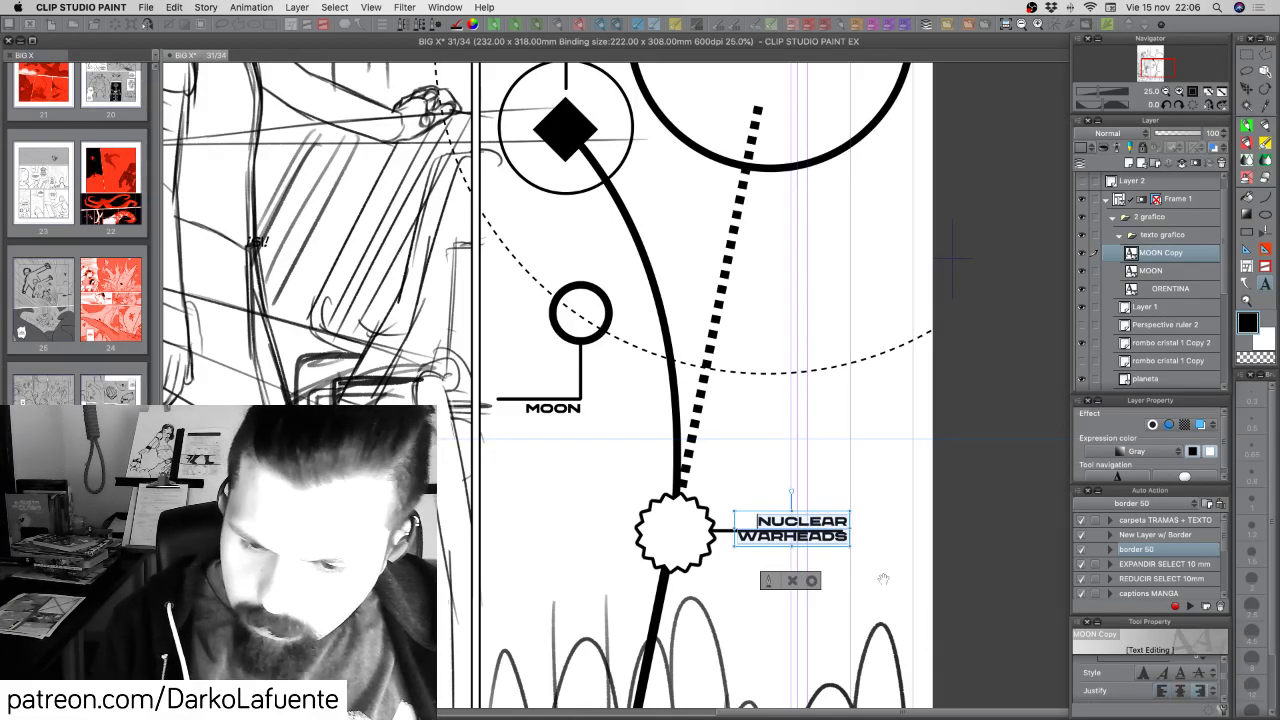
left_click(1199, 690)
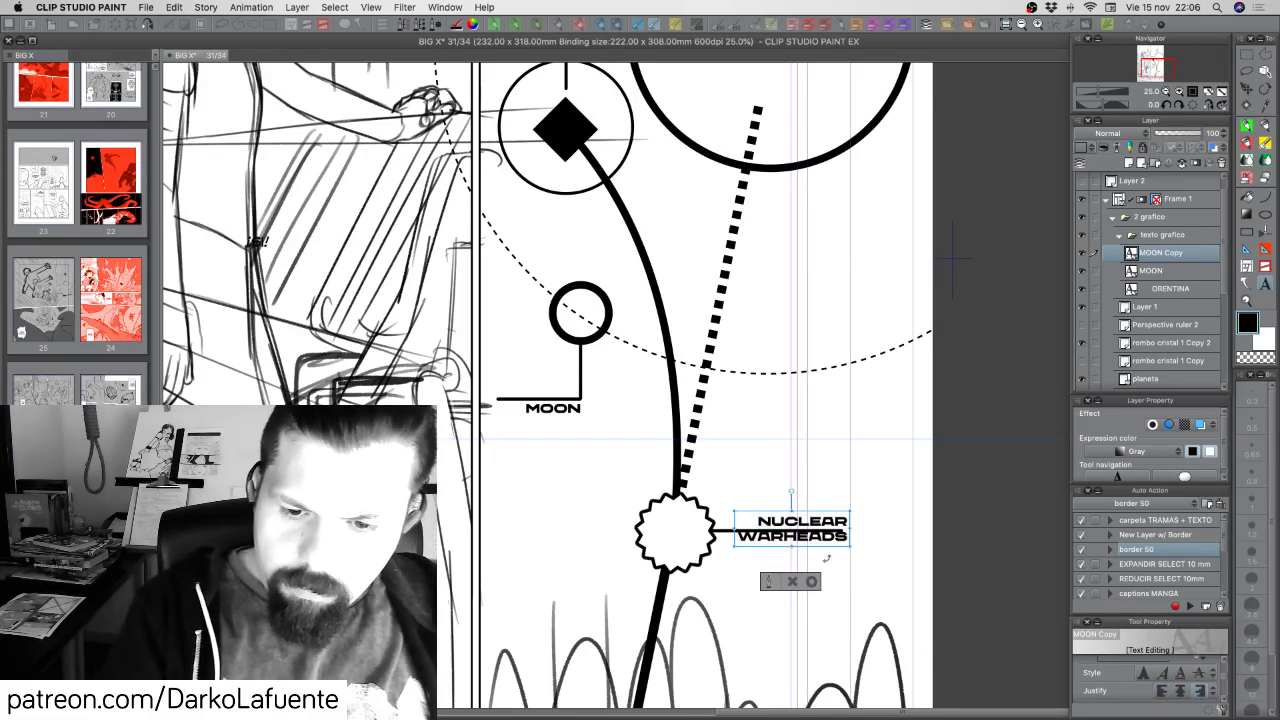
key("Return")
type("DETONATED")
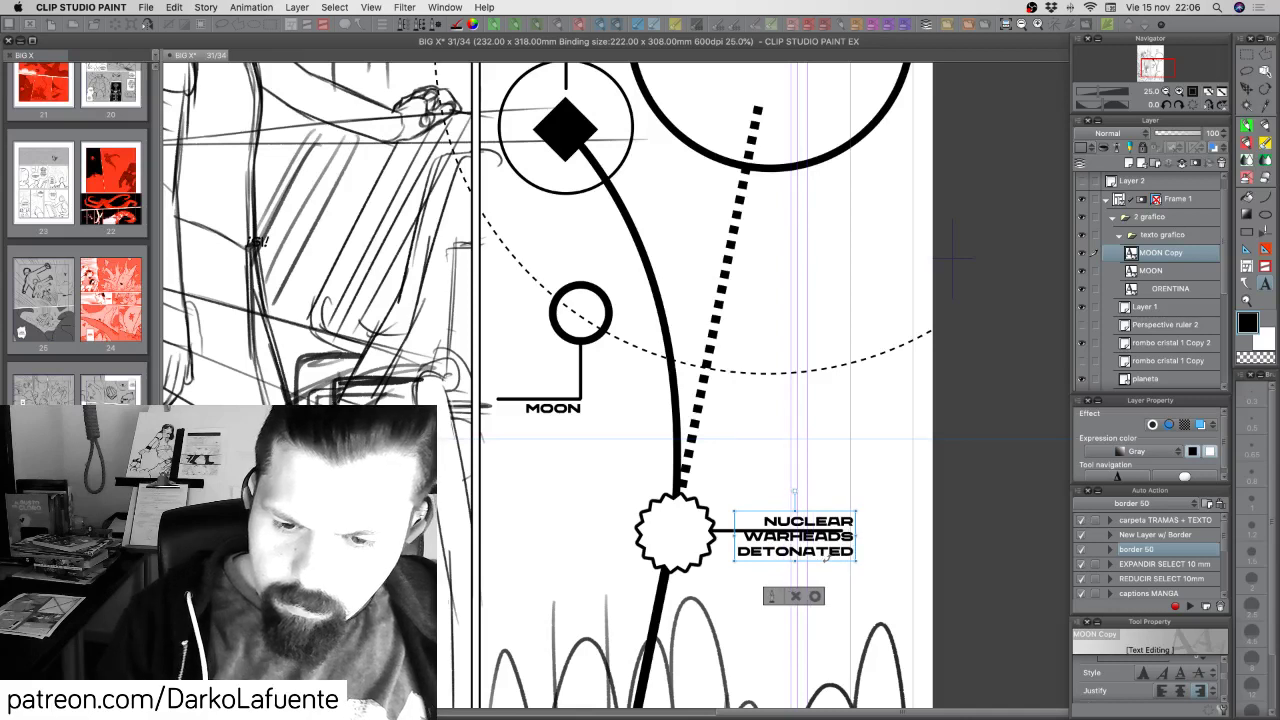
Tighten the line spacing of all three lines of the NUCLEAR WARHEADS DETONATED label to 85.5
left_click_drag(852, 552, 683, 515)
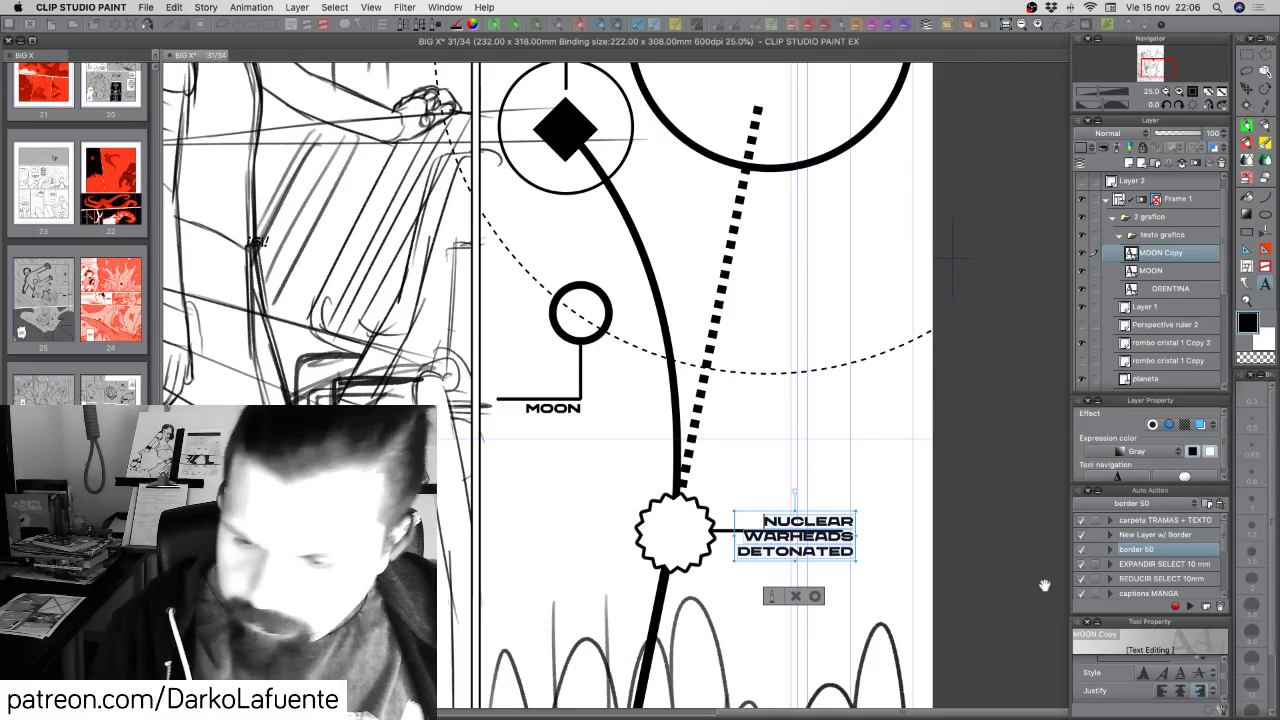
scroll(1224, 680, "down", 3)
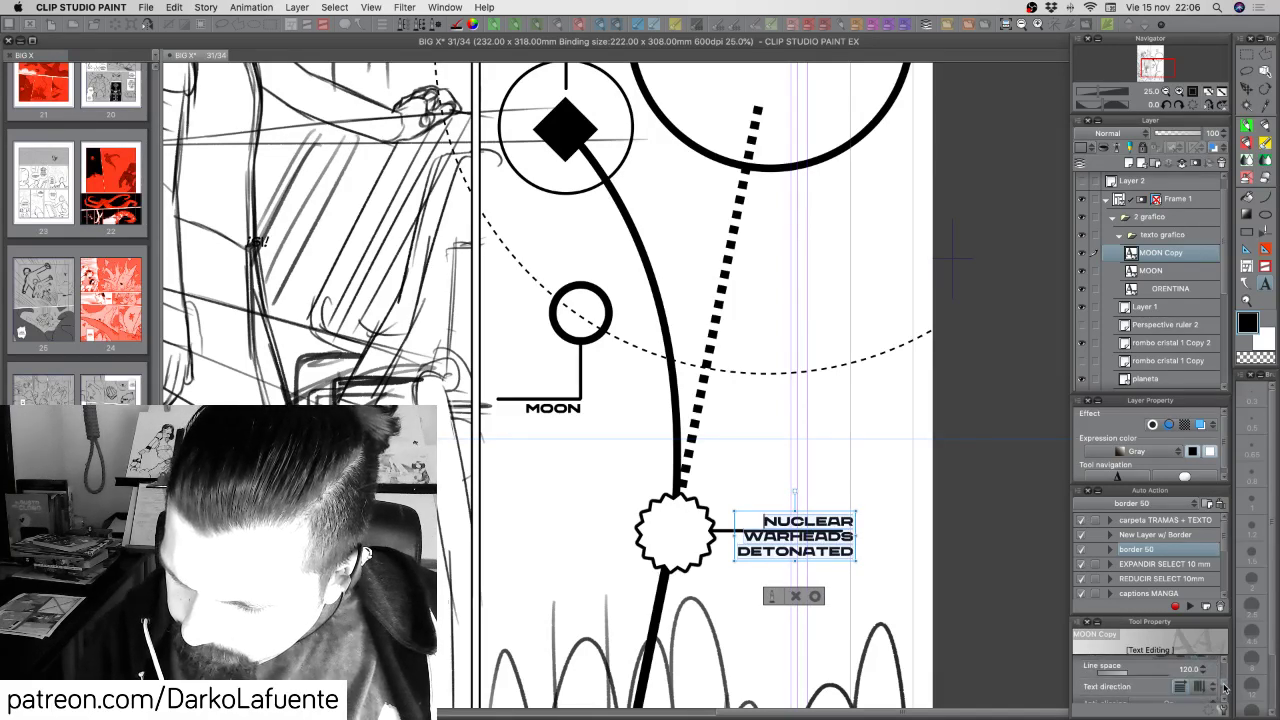
left_click_drag(1224, 684, 1224, 681)
left_click_drag(1127, 699, 1123, 704)
left_click(816, 588)
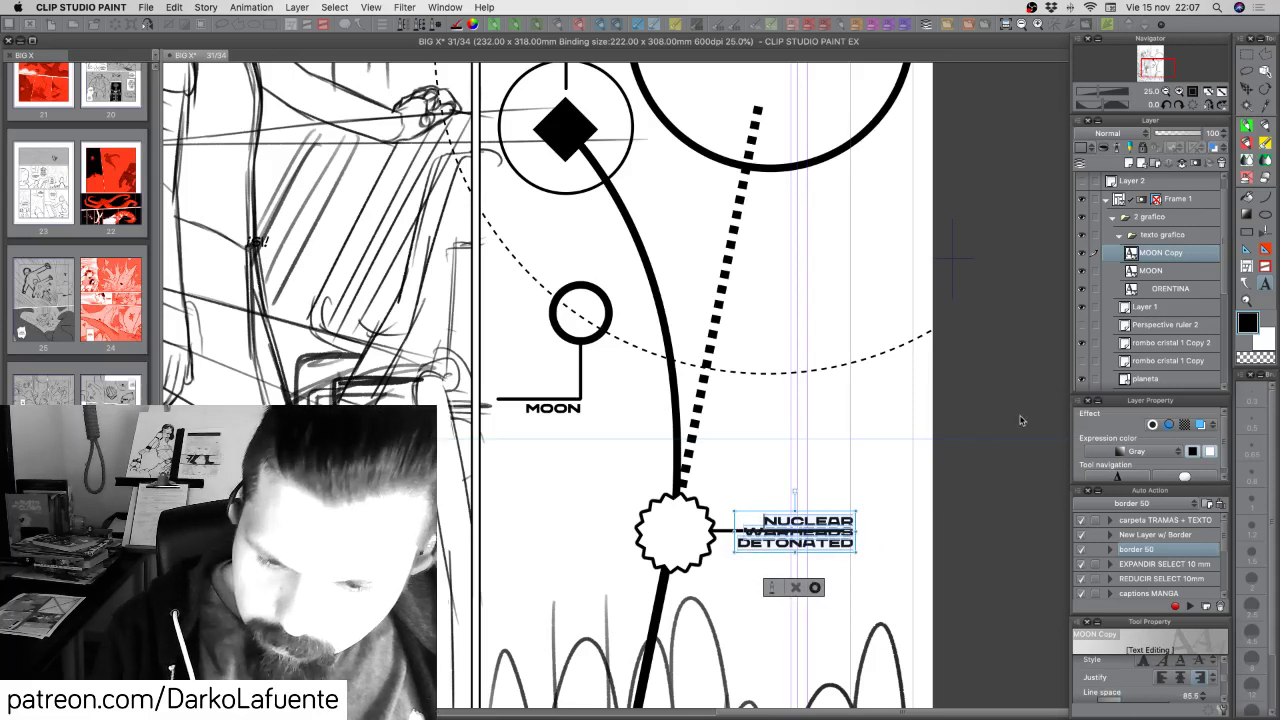
Move the three-line label directly above the jagged circle's leader line, aligning its right edge with the line's free end
left_click(1246, 91)
left_click_drag(831, 537, 827, 516)
key("Left")
key("Left")
key("Left")
key("Left")
key("Left")
key("Left")
key("Left")
key("Left")
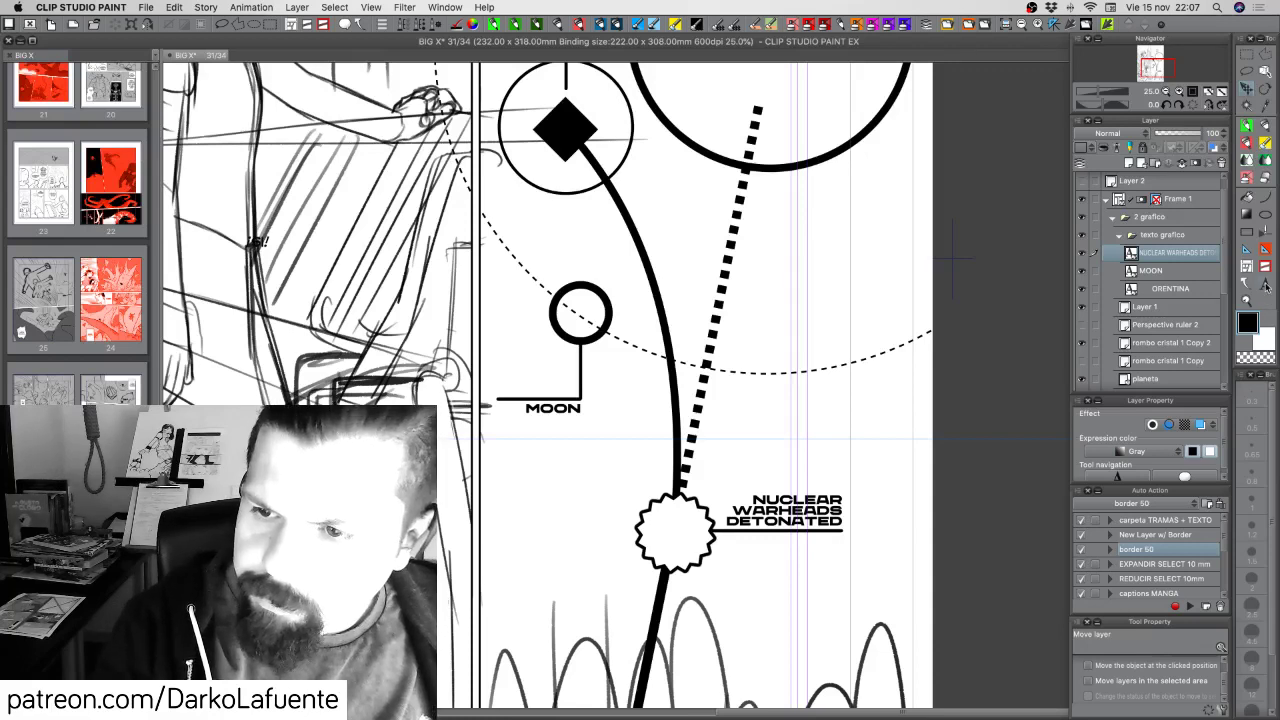
Loosen the NUCLEAR WARHEADS DETONATED label's line spacing slightly and move it up clear of the leader line
left_click(1265, 285)
left_click(822, 521)
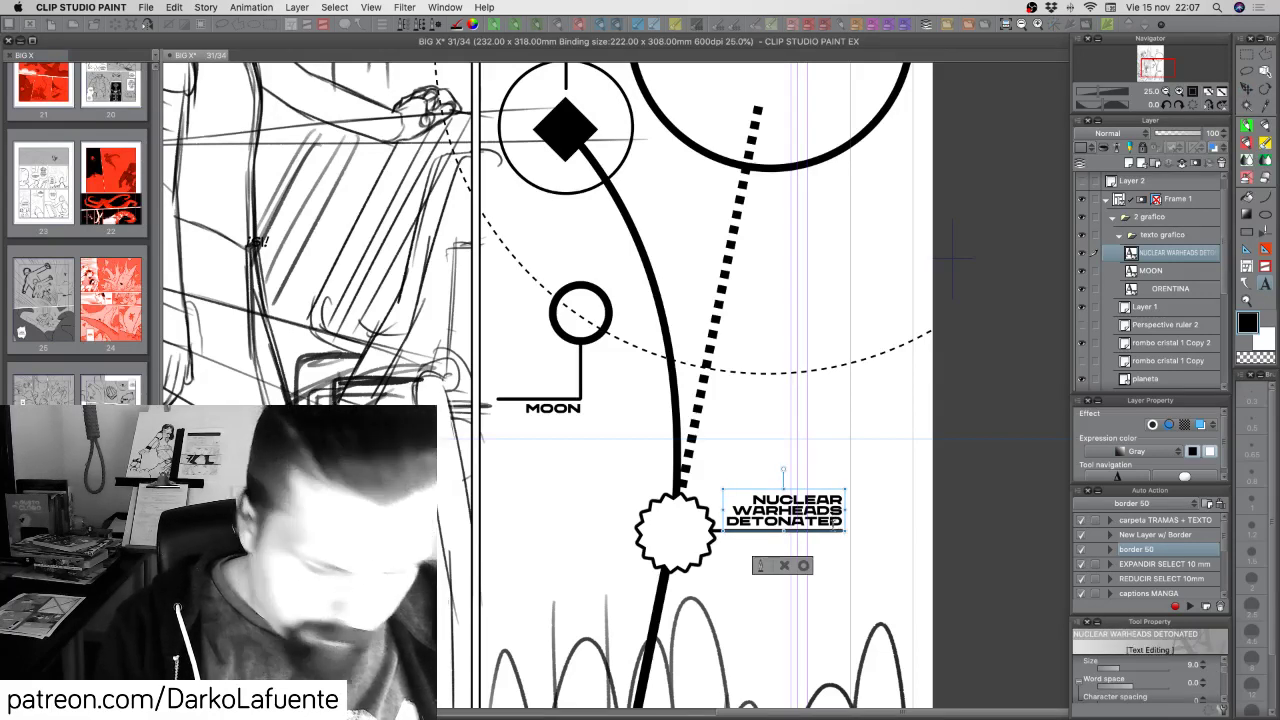
key("super+a")
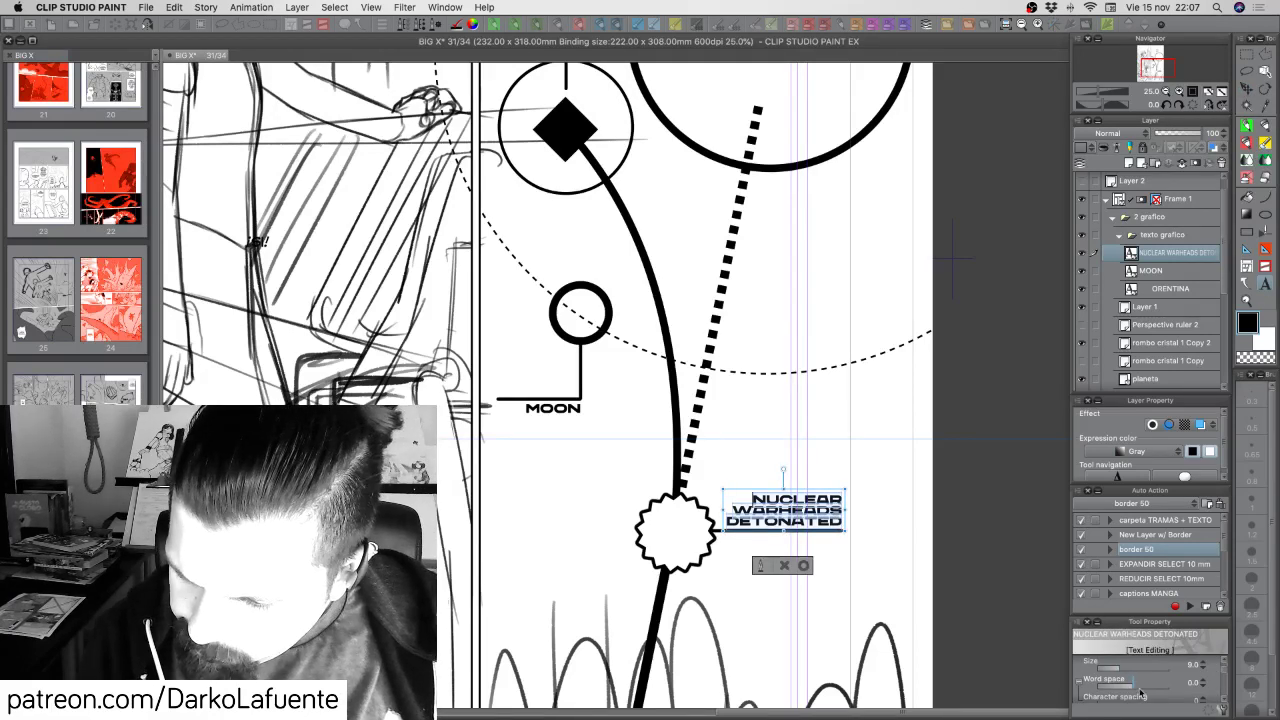
scroll(1225, 680, "down", 3)
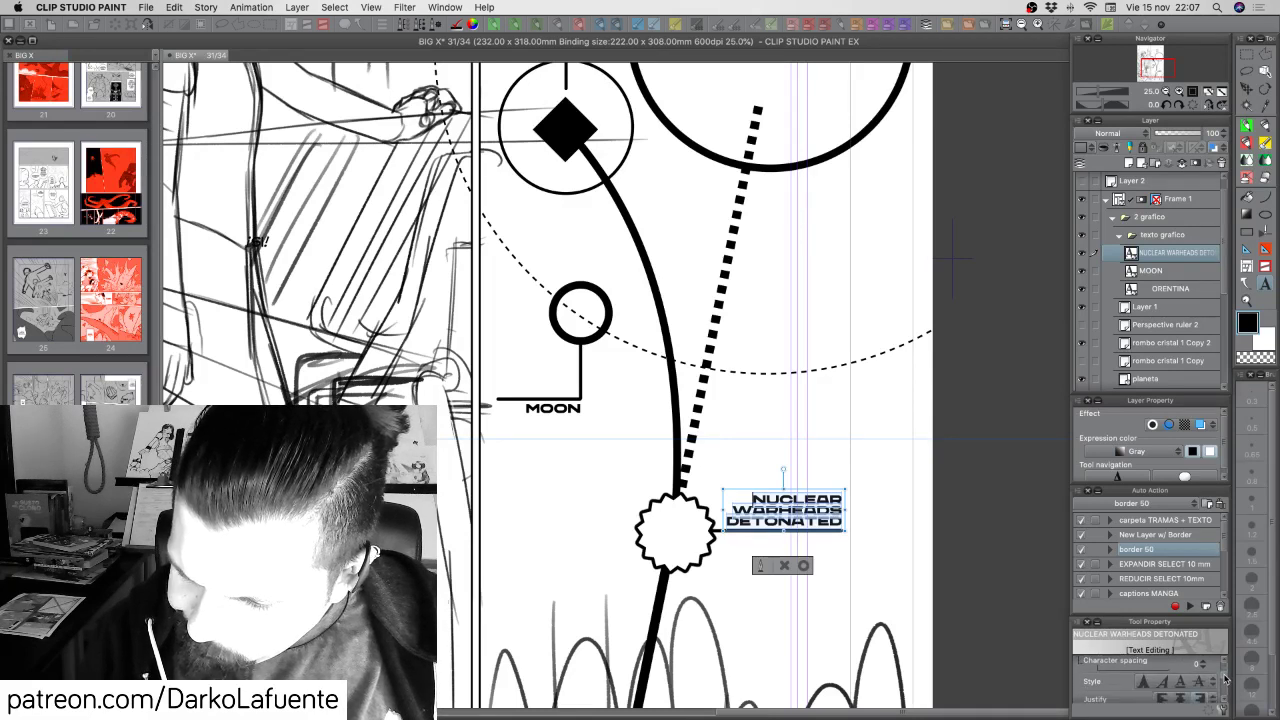
scroll(1225, 680, "down", 3)
left_click(1123, 683)
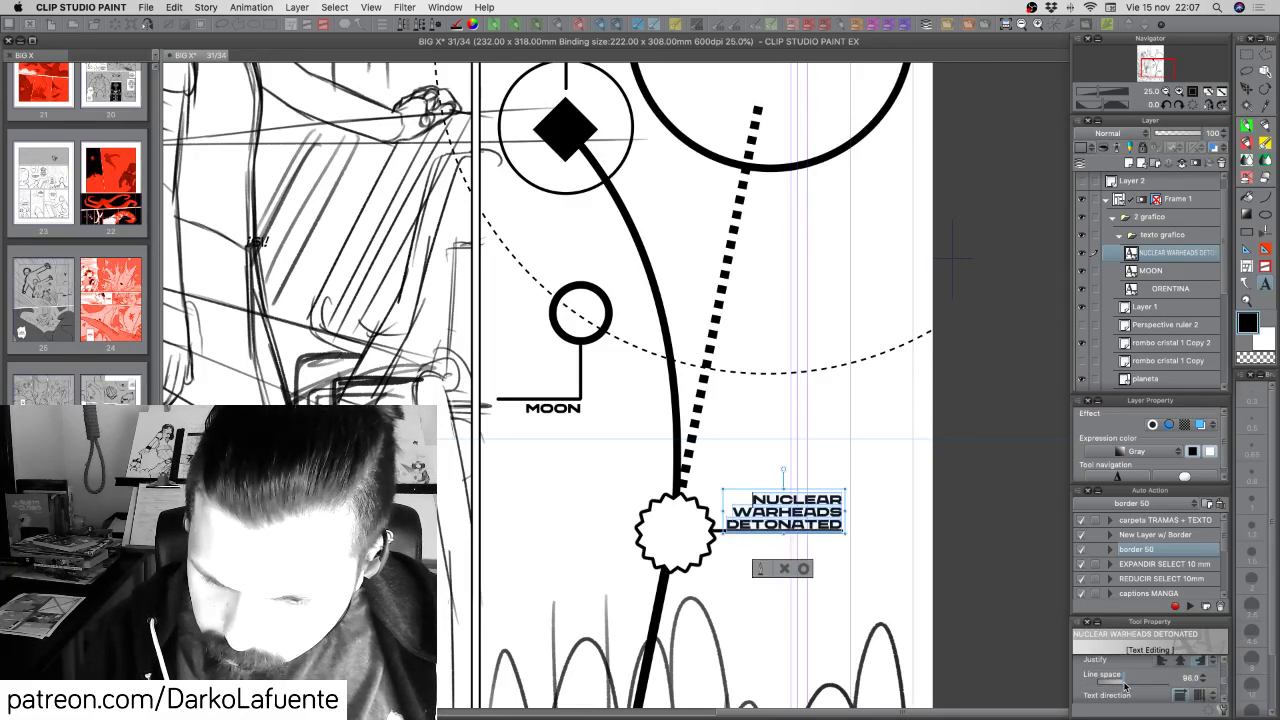
left_click_drag(1124, 685, 1126, 686)
left_click(803, 569)
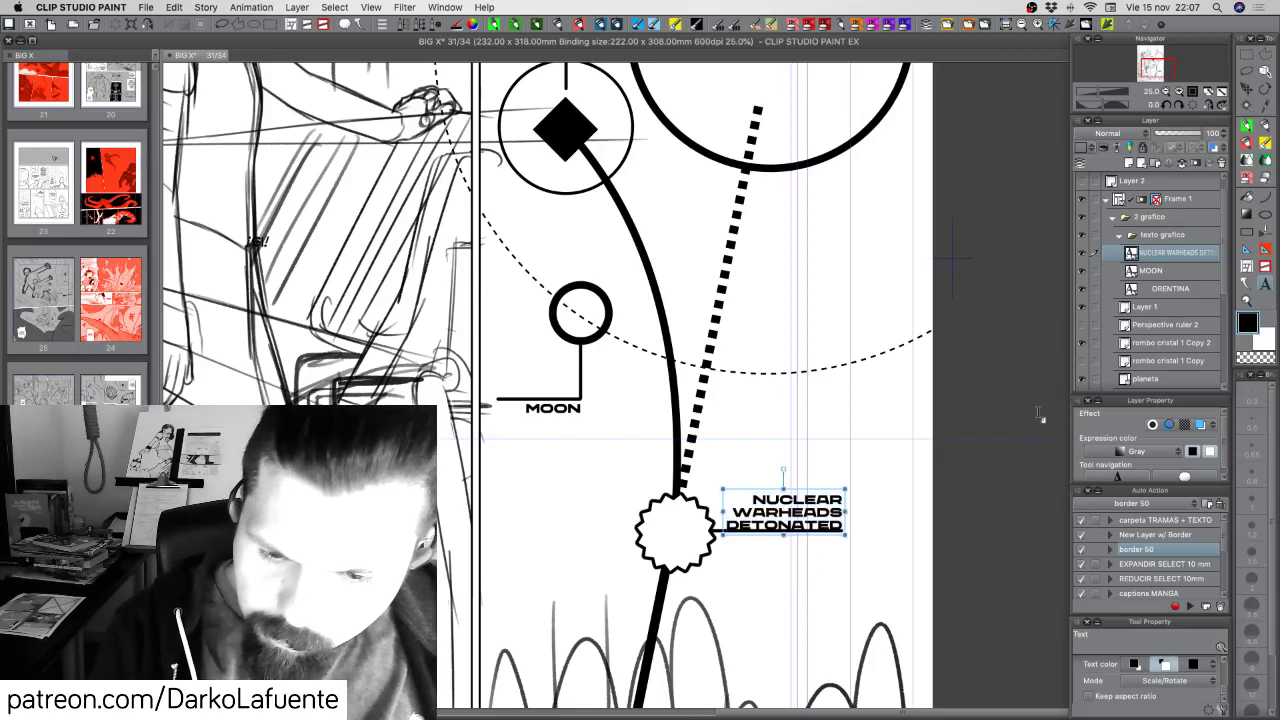
left_click(1247, 91)
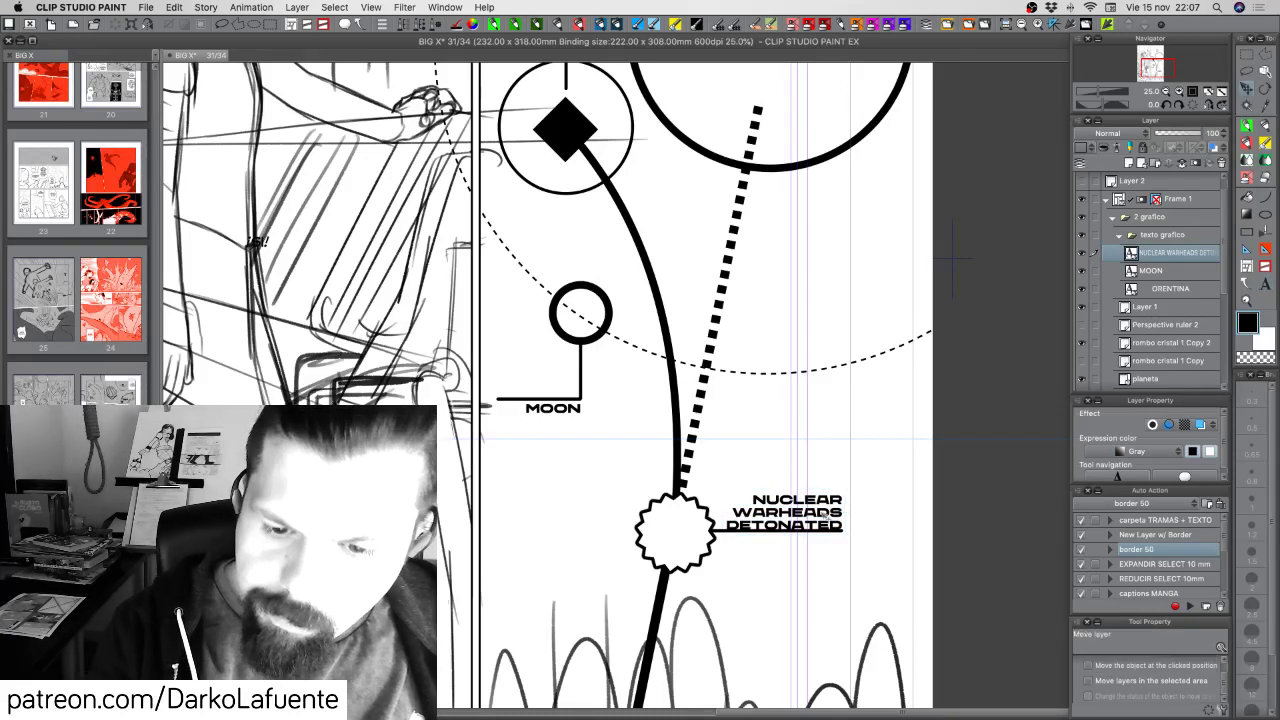
left_click_drag(831, 505, 835, 503)
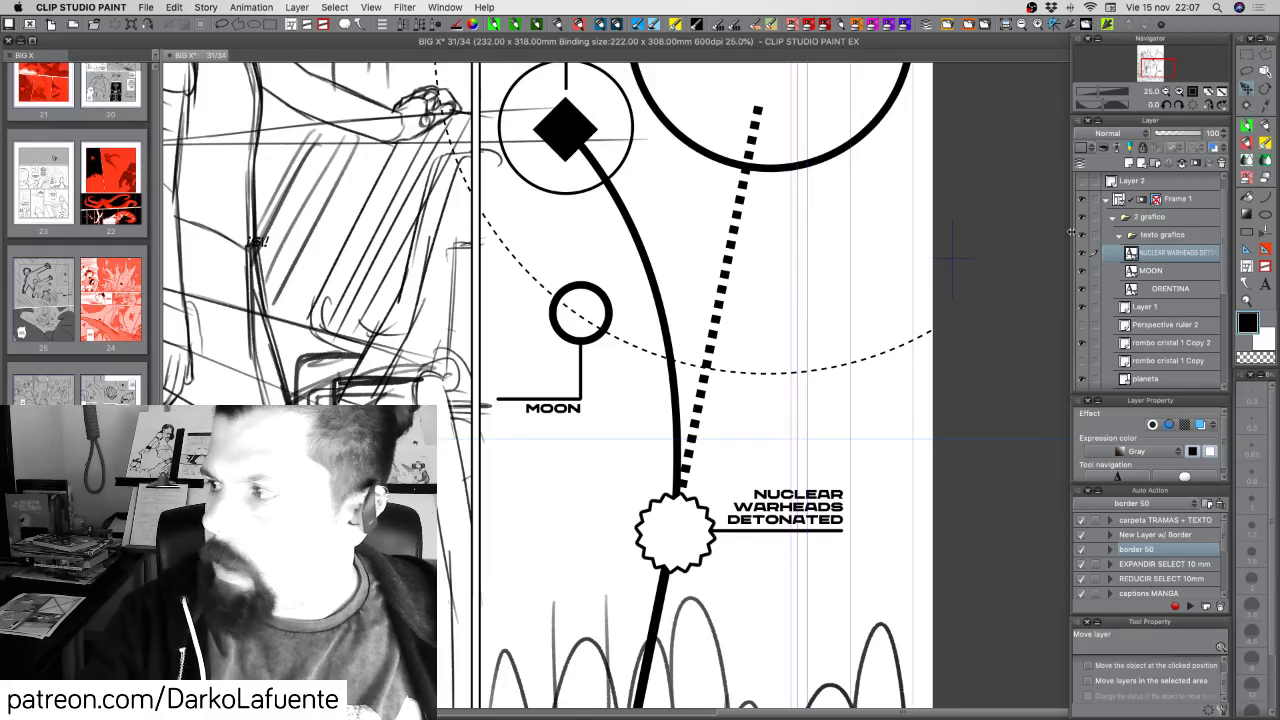
Erase the free end of the MOON leader line on Layer 1 to nearly match the label's width, and save the file
scroll(843, 317, "up", 2)
left_click(1165, 92)
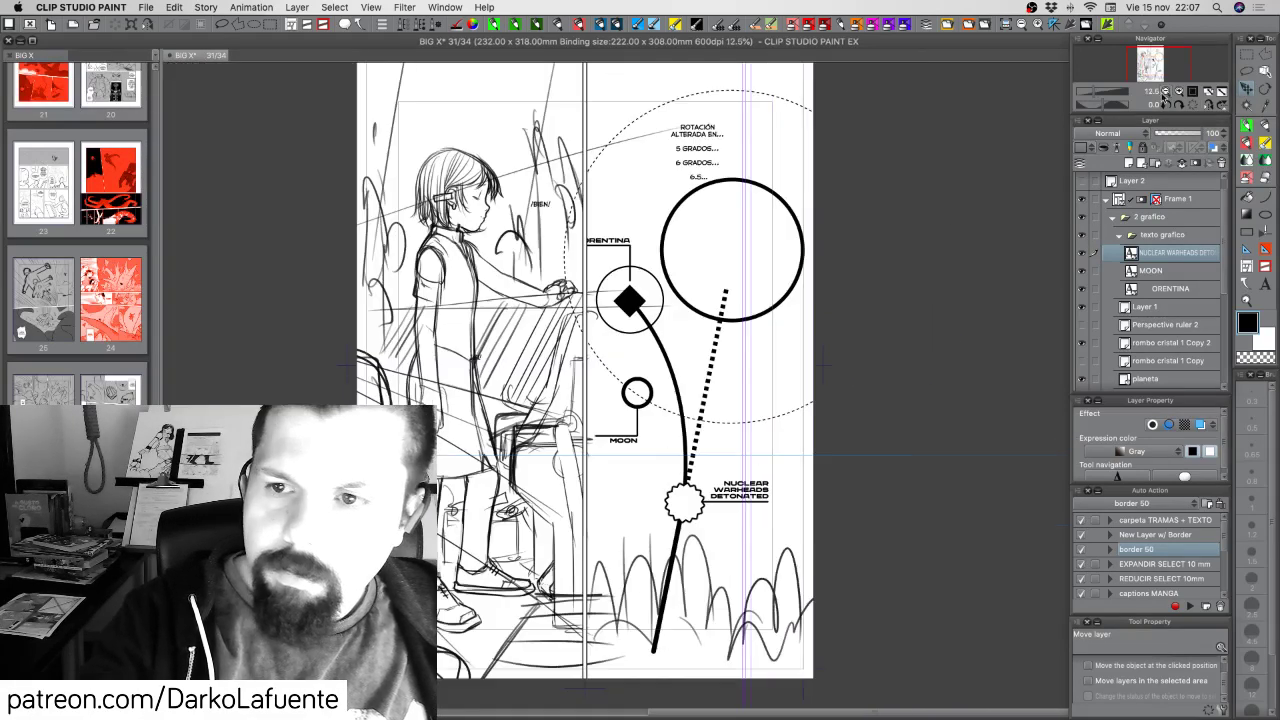
left_click(1178, 92)
left_click_drag(667, 447, 793, 381)
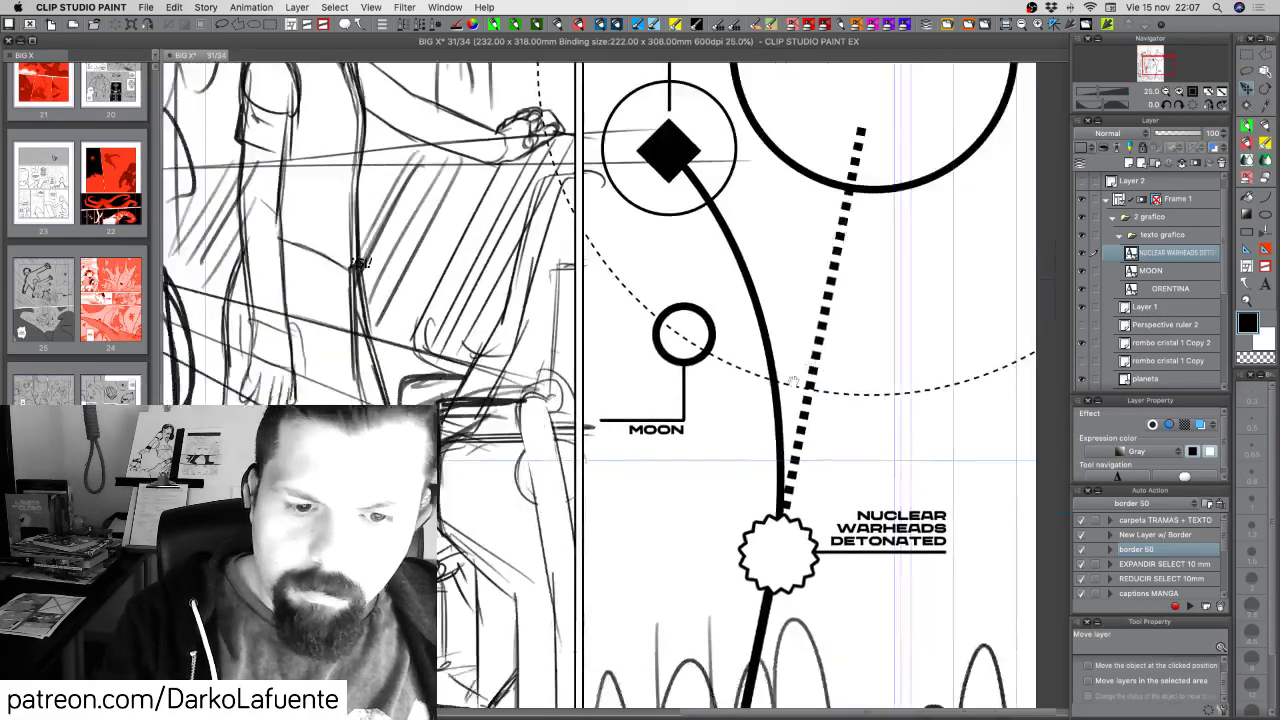
left_click(1160, 308)
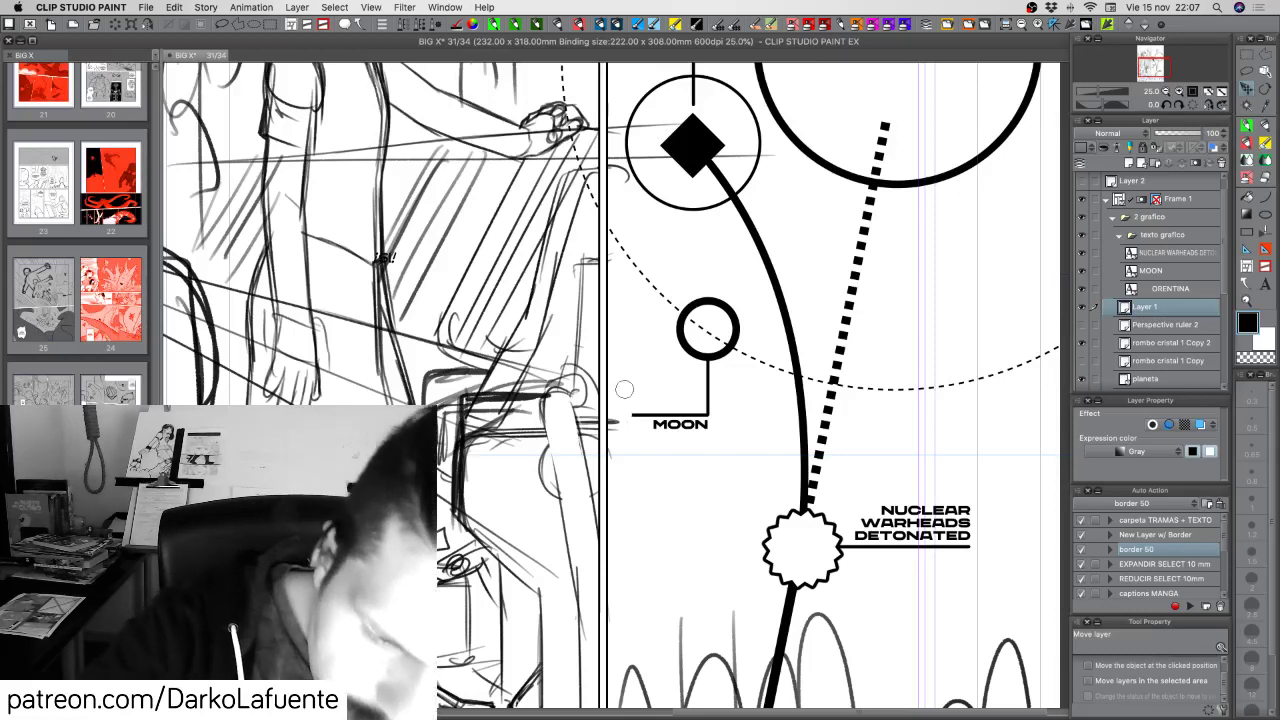
left_click_drag(628, 393, 636, 458)
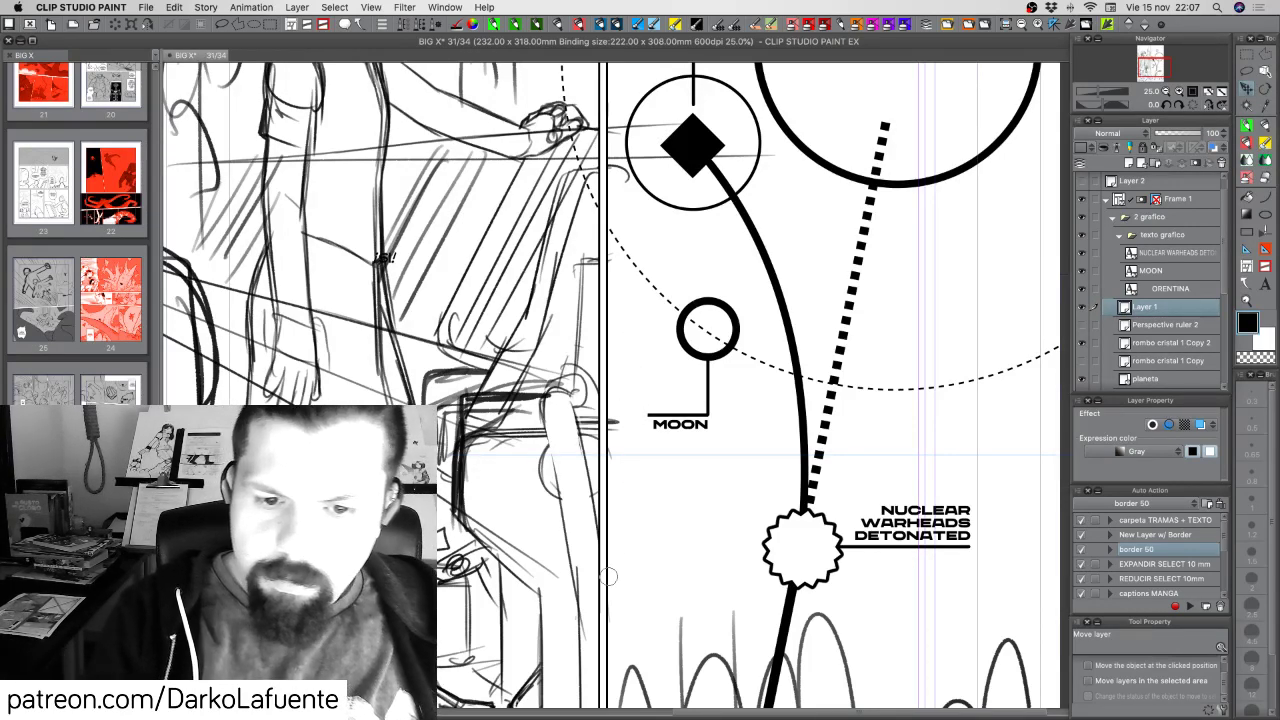
left_click_drag(977, 288, 919, 299)
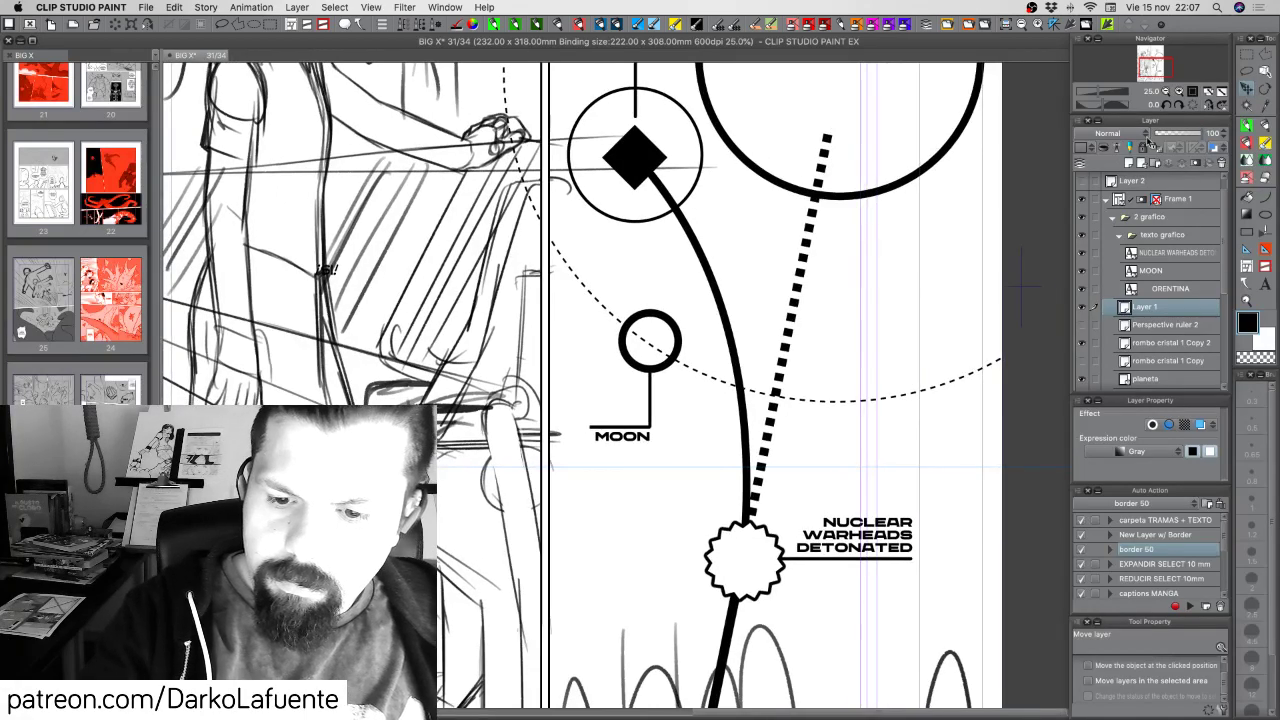
left_click(1165, 92)
left_click_drag(829, 382, 808, 390)
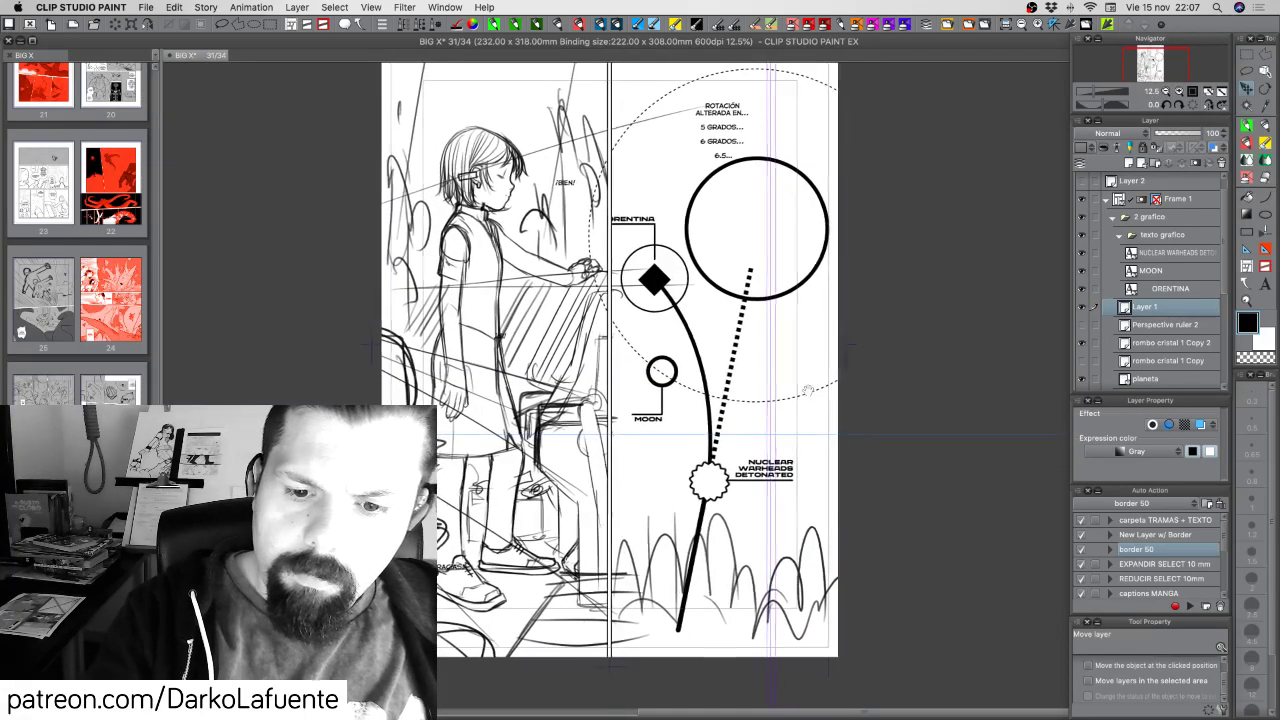
scroll(808, 388, "up", 2)
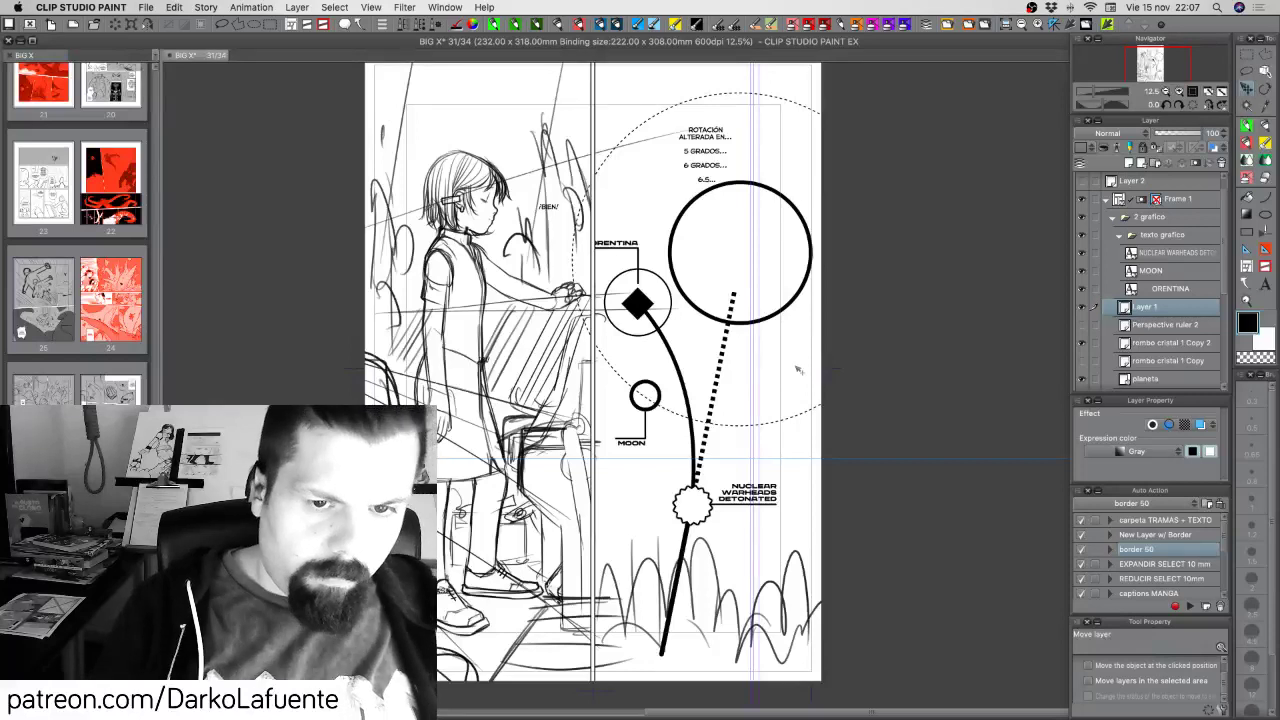
key("super+s")
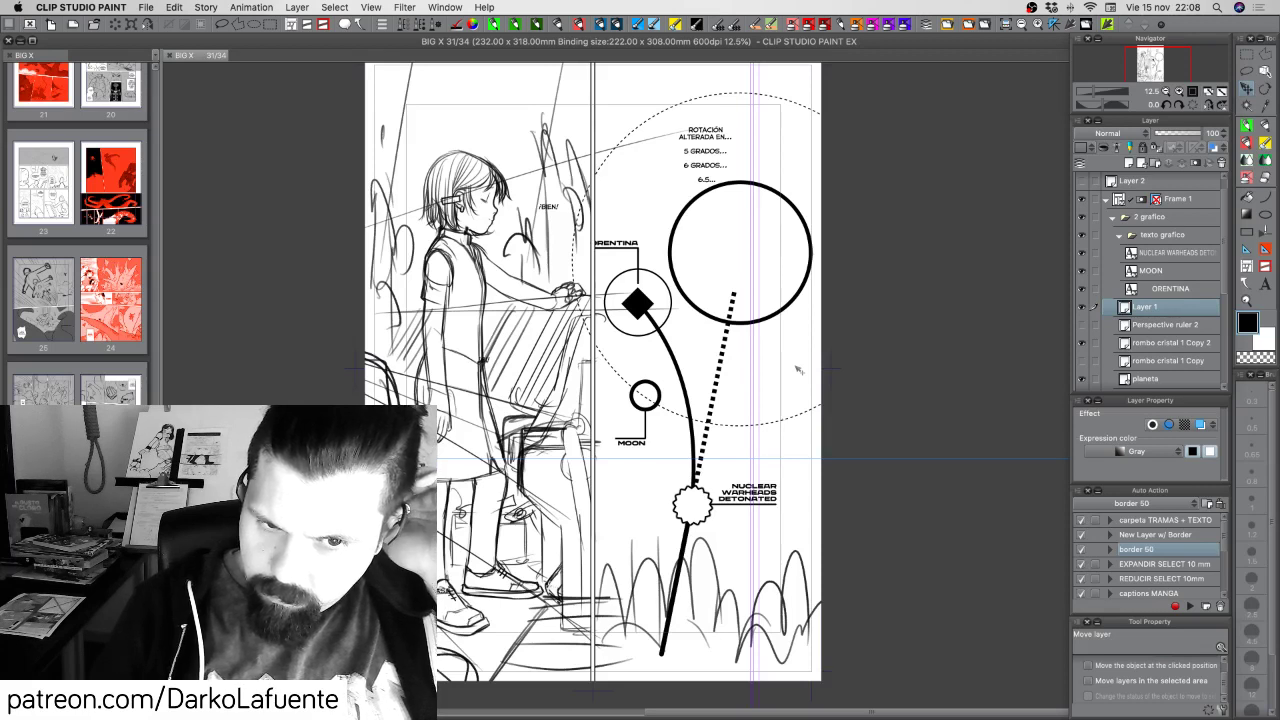
Check which diagram elements sit on Layer 1 and in the 2 grafico folder by toggling their visibility
left_click(1083, 308)
left_click(1083, 308)
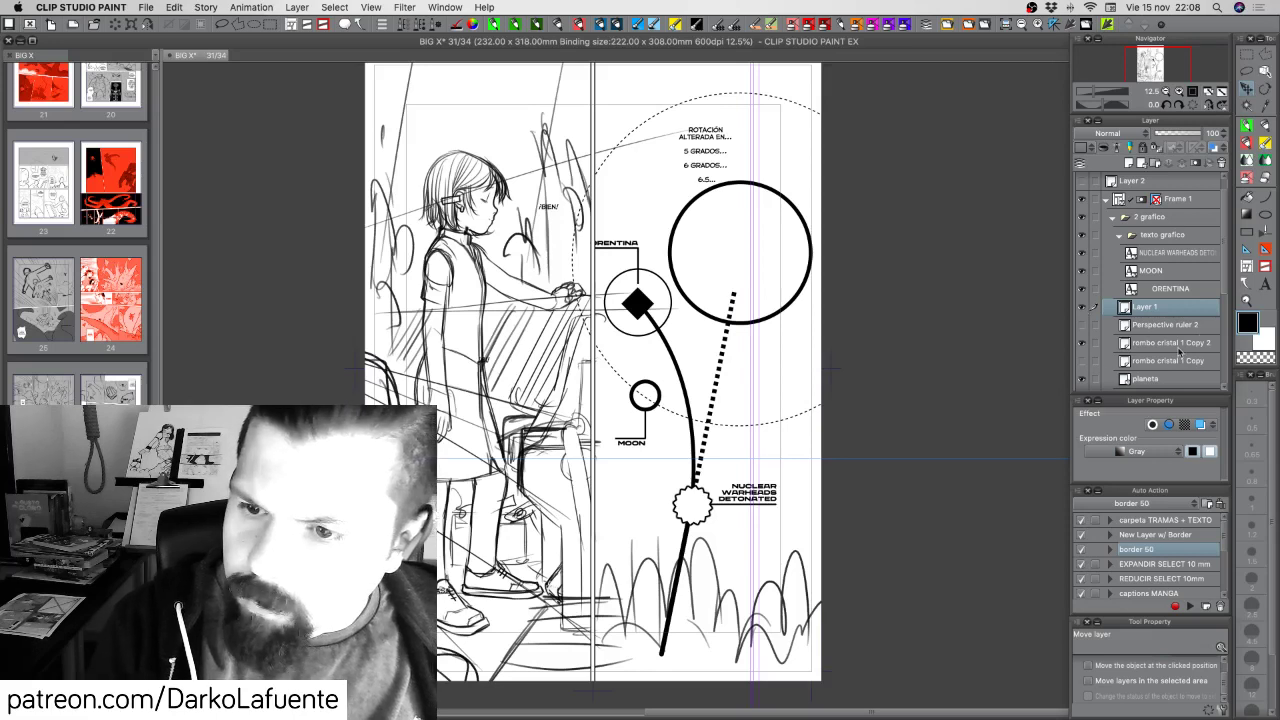
scroll(1225, 300, "down", 2)
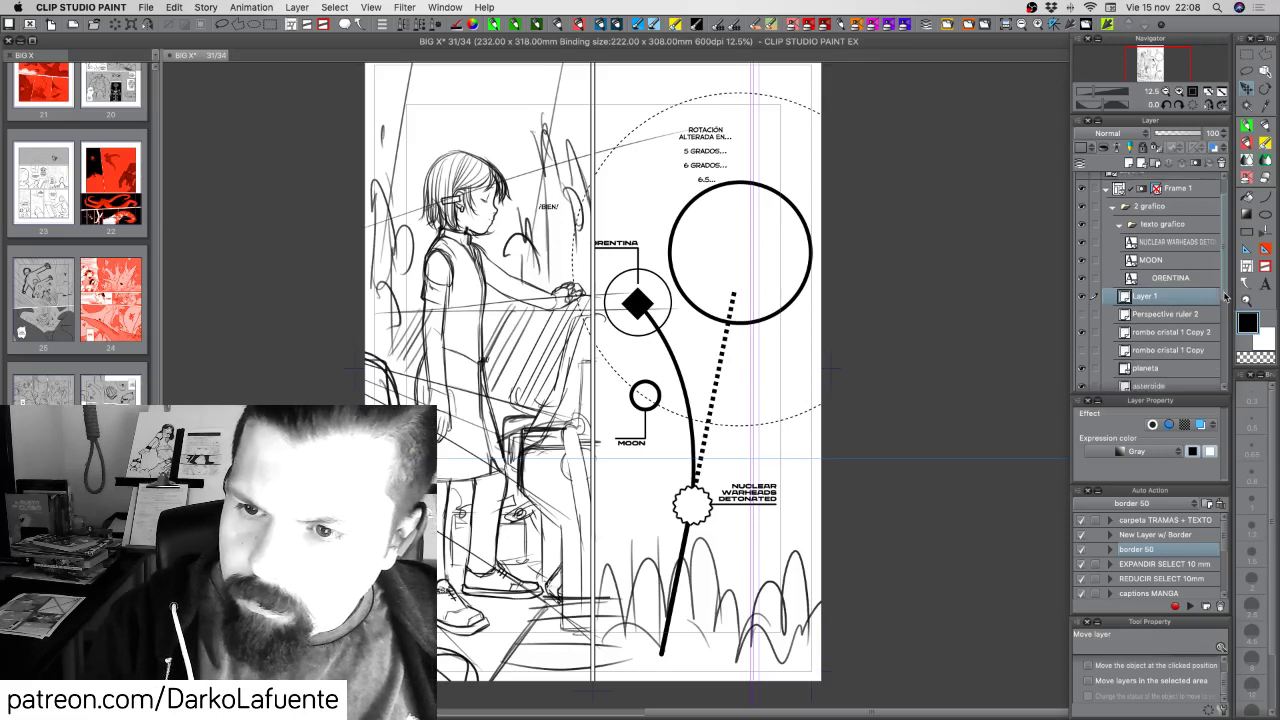
left_click(1120, 217)
left_click(1083, 200)
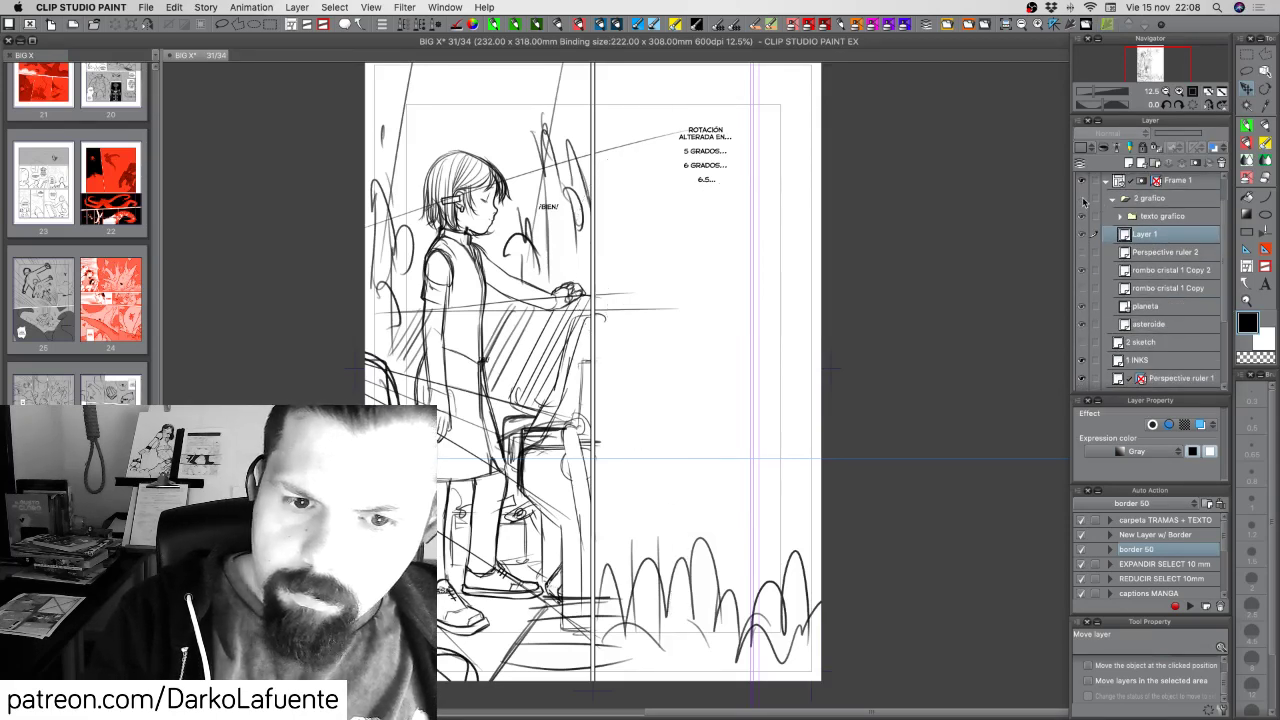
left_click(1083, 200)
left_click(1083, 200)
left_click(1083, 200)
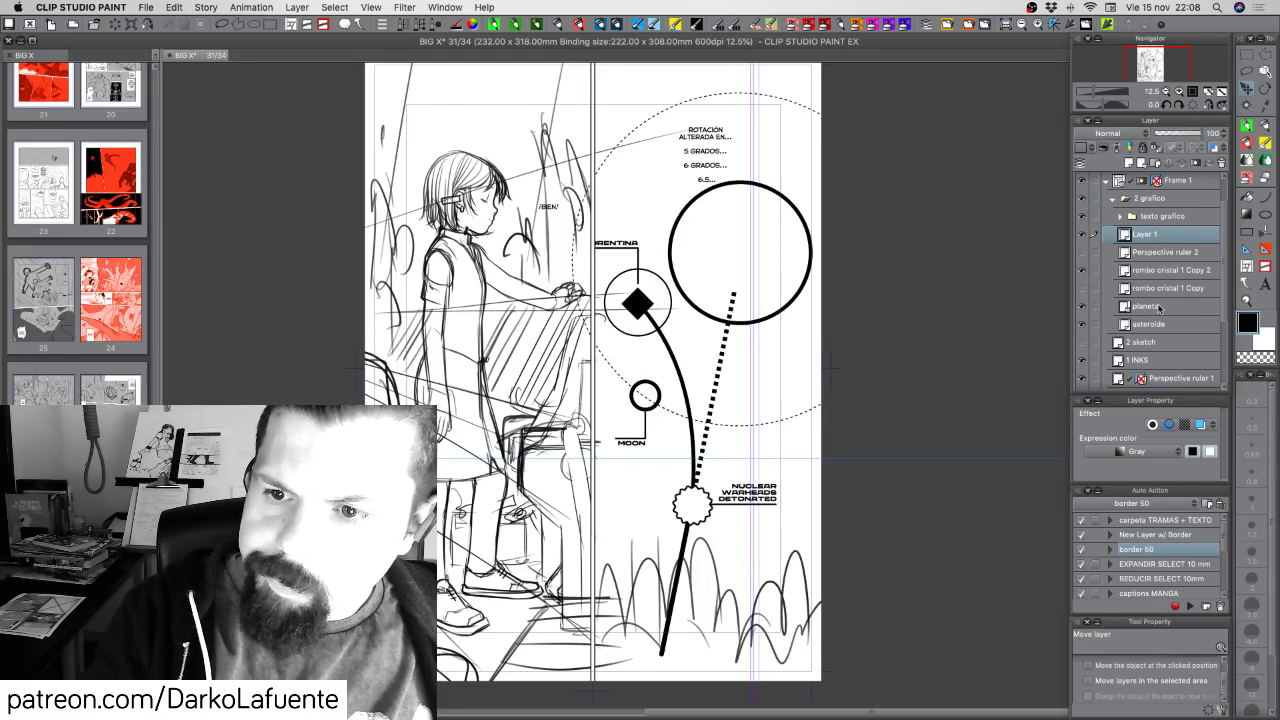
Clear the part of the dashed orbit that crosses the panel border into the girl's panel, working on the 2 grafico folder
left_click(1162, 308)
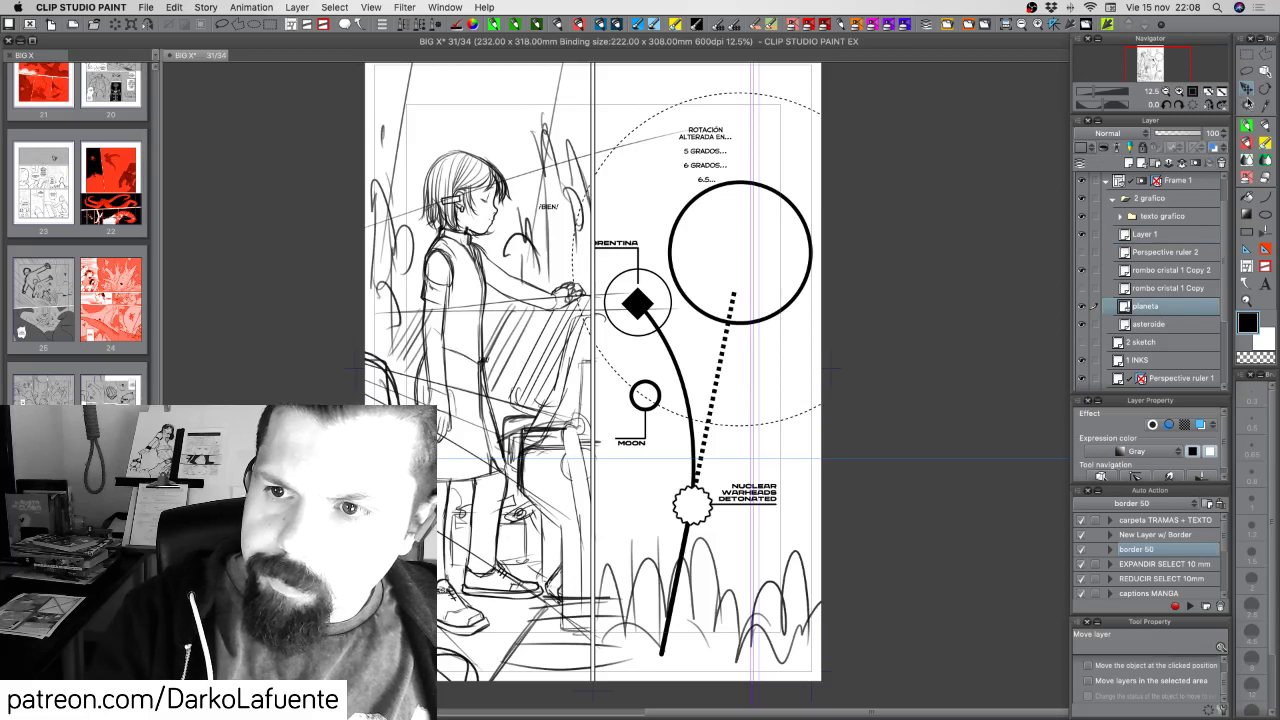
left_click(1165, 199)
left_click(1246, 58)
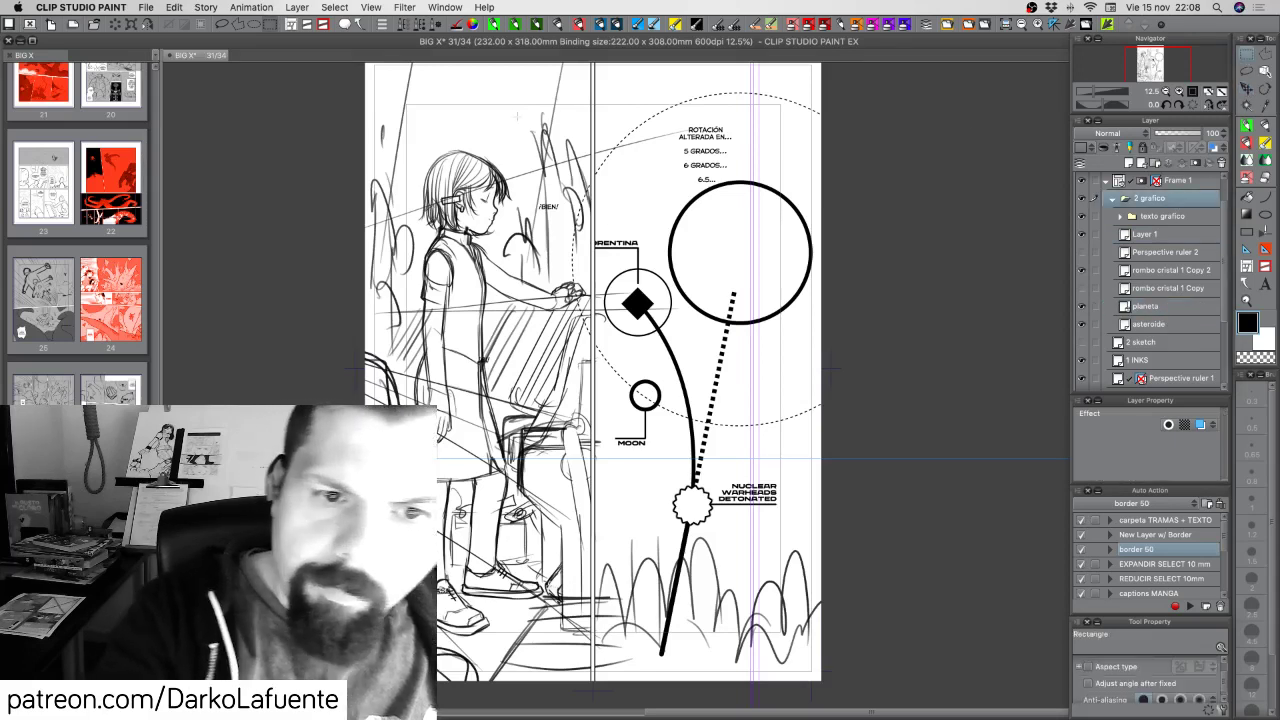
left_click_drag(518, 105, 594, 497)
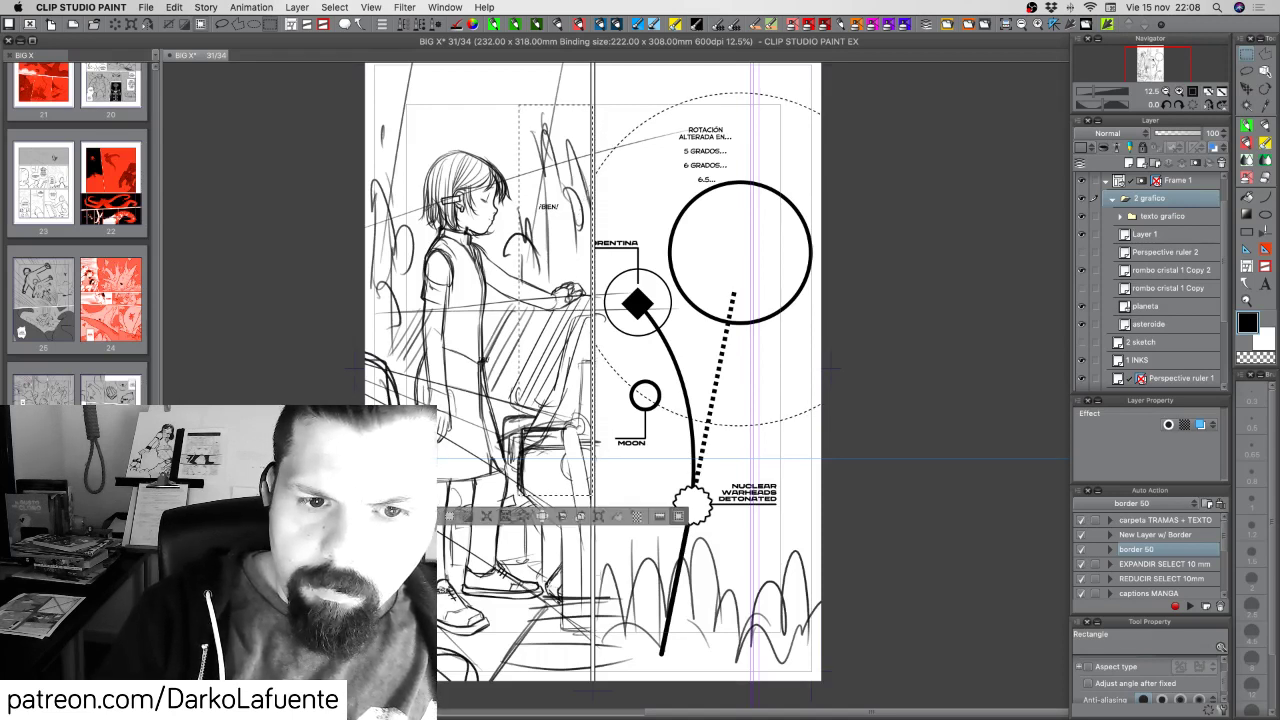
key("super+d")
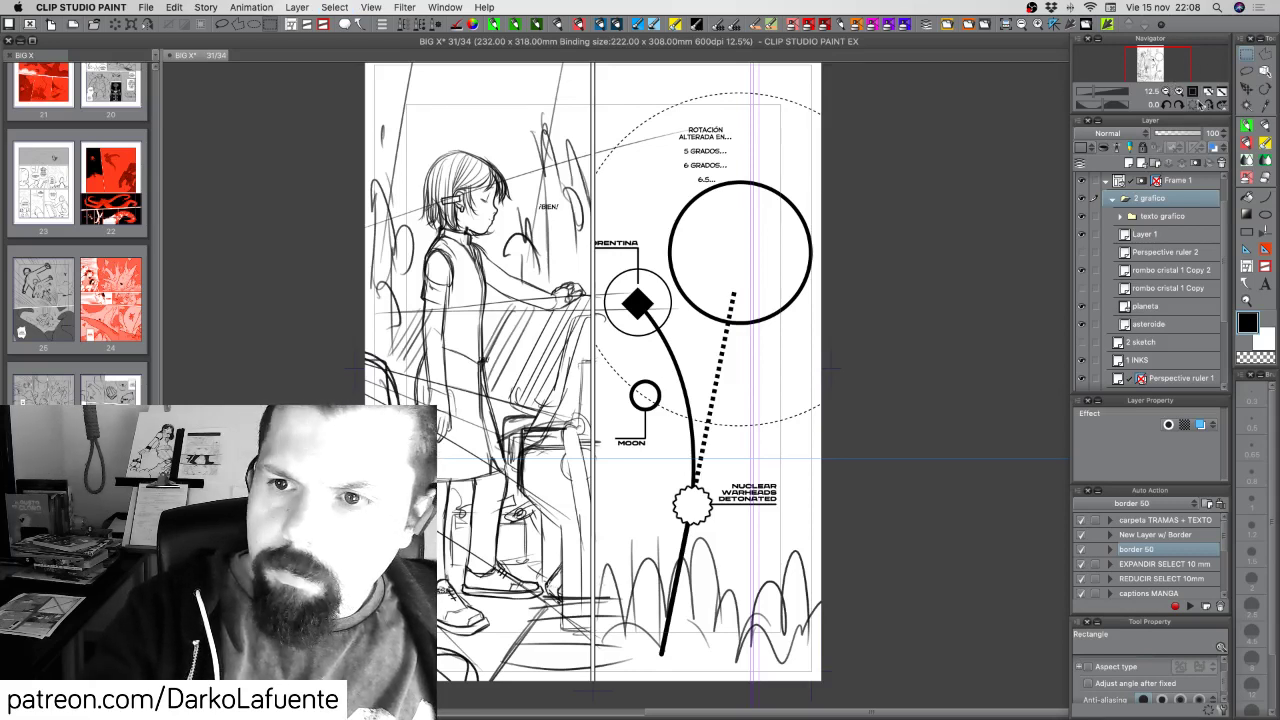
Set up the Fill-in-mono pen in white and turn off the ruler of the Perspective ruler 3 layer
left_click(1175, 236)
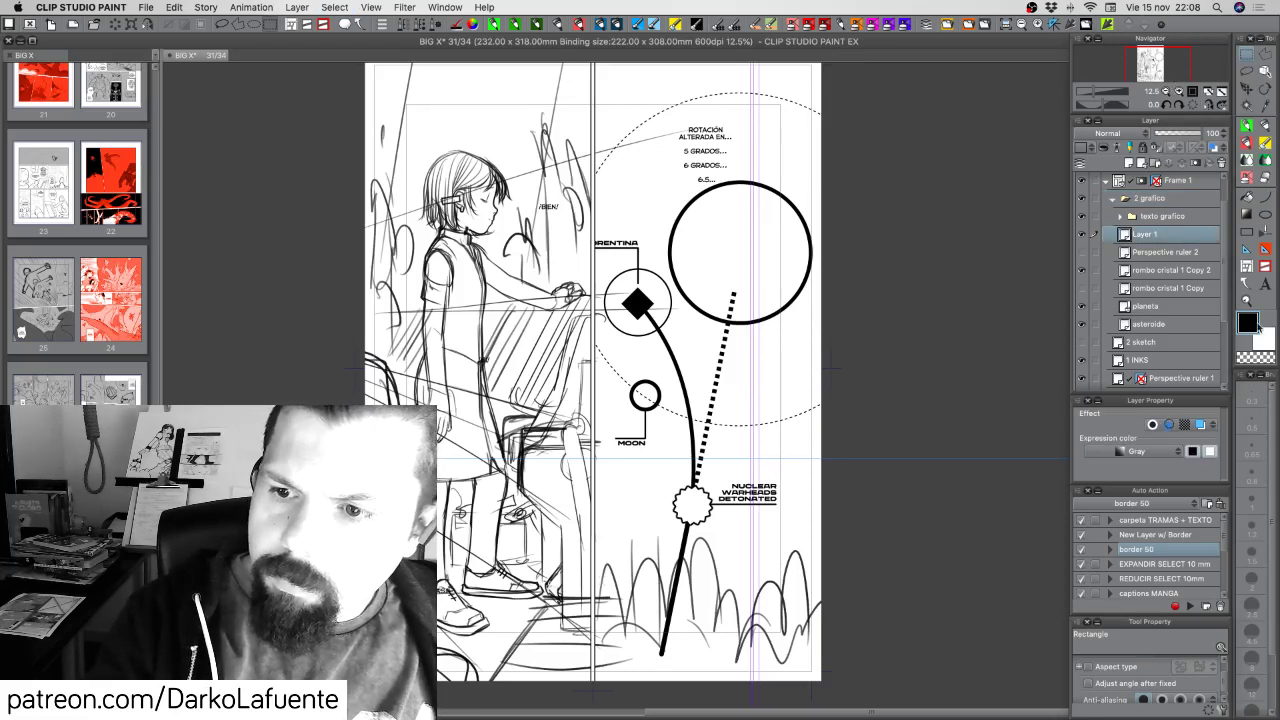
left_click(1264, 342)
left_click(1264, 128)
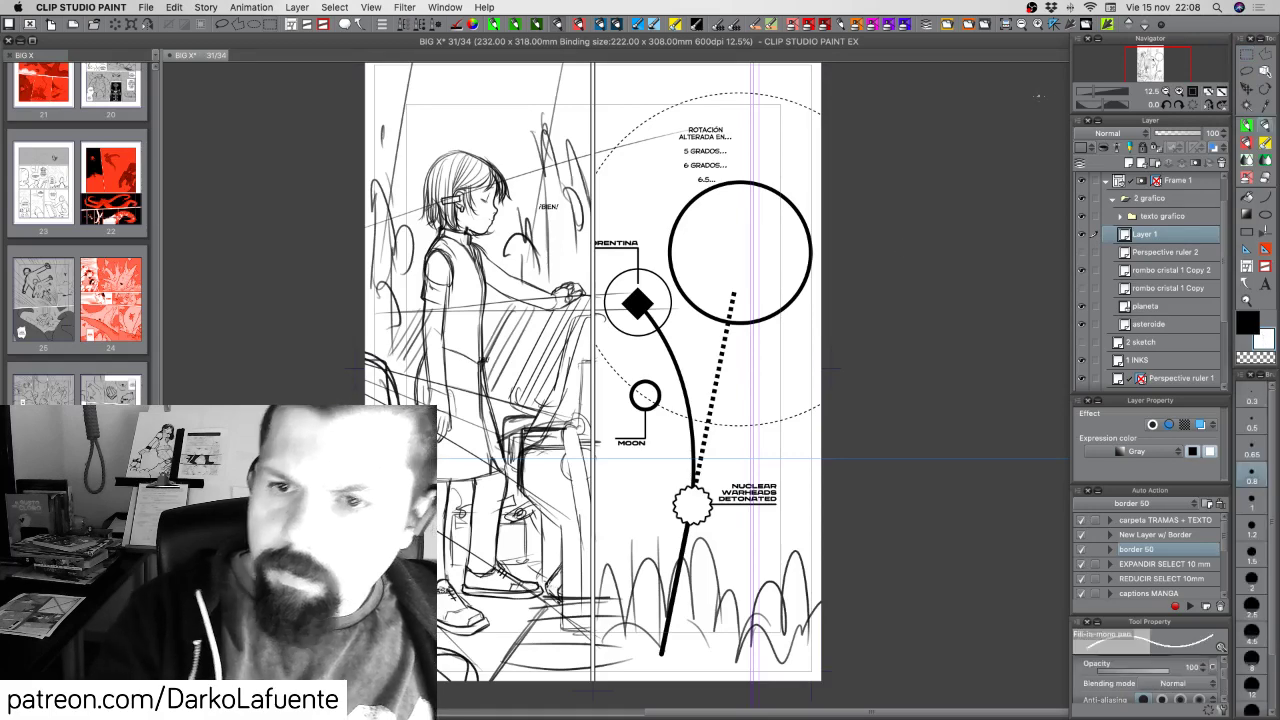
scroll(750, 320, "up", 4)
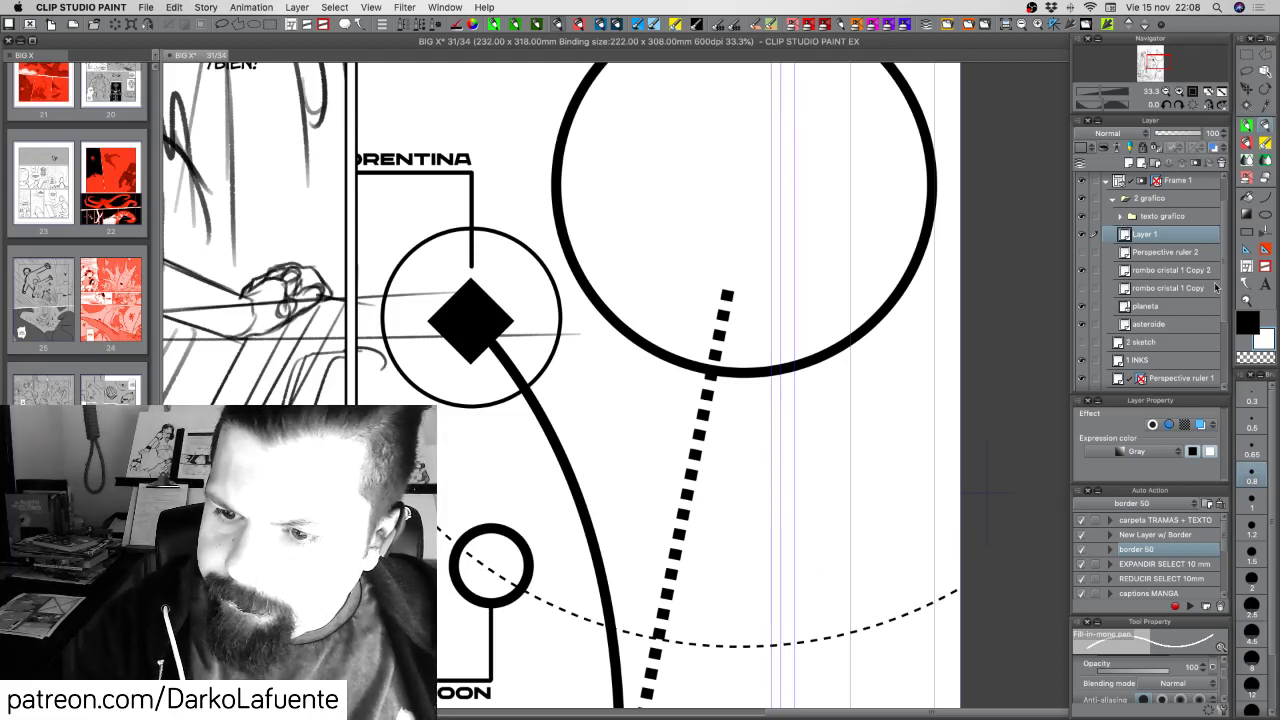
scroll(1216, 287, "down", 5)
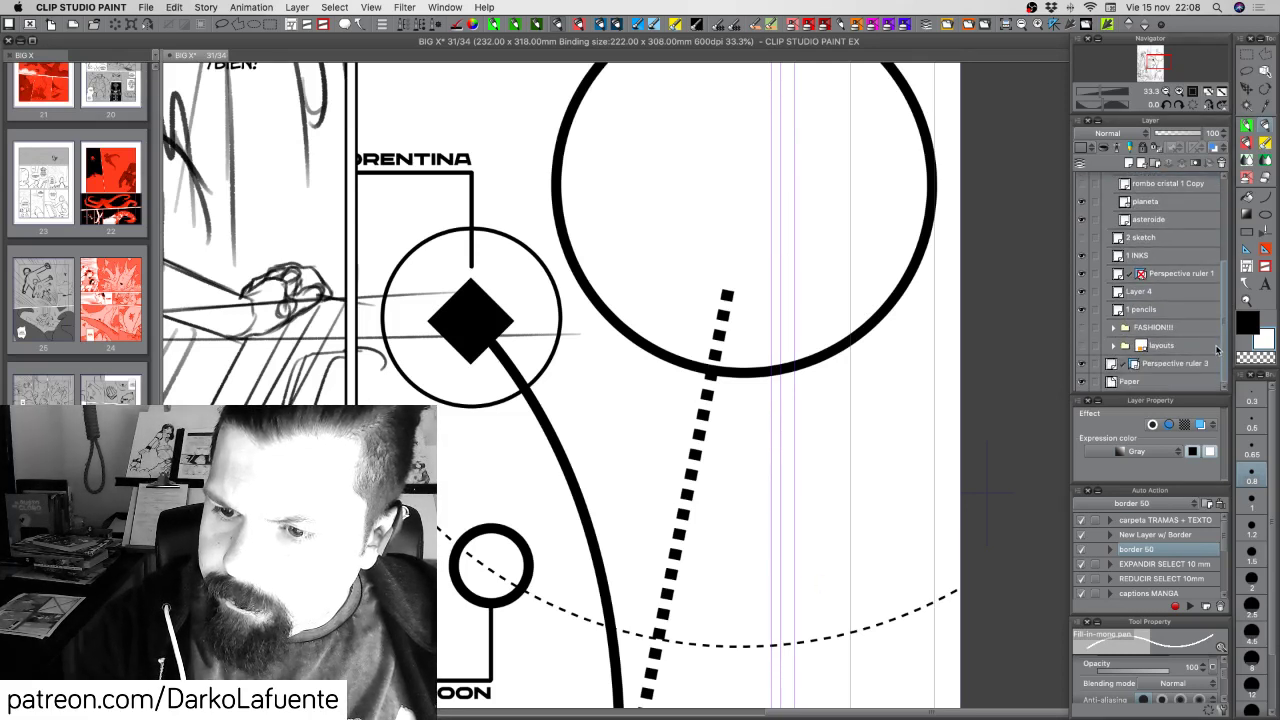
right_click(1136, 366)
left_click(1153, 402)
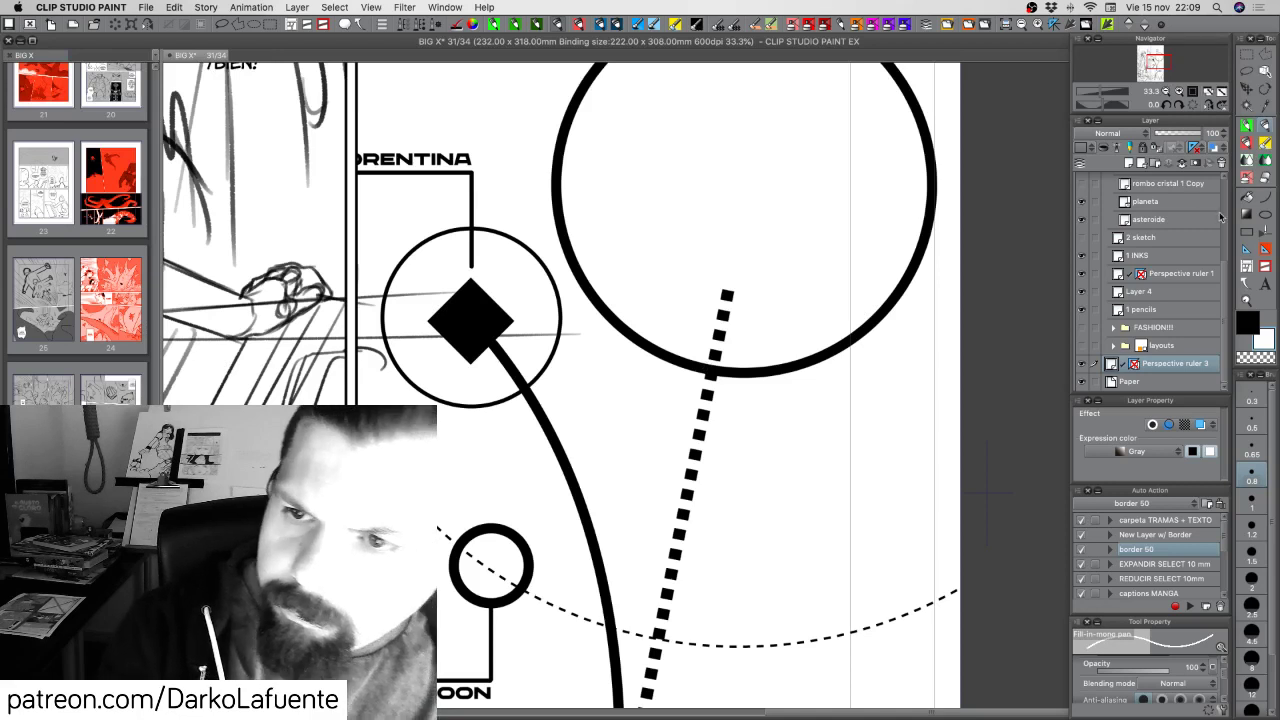
left_click_drag(1223, 262, 1229, 209)
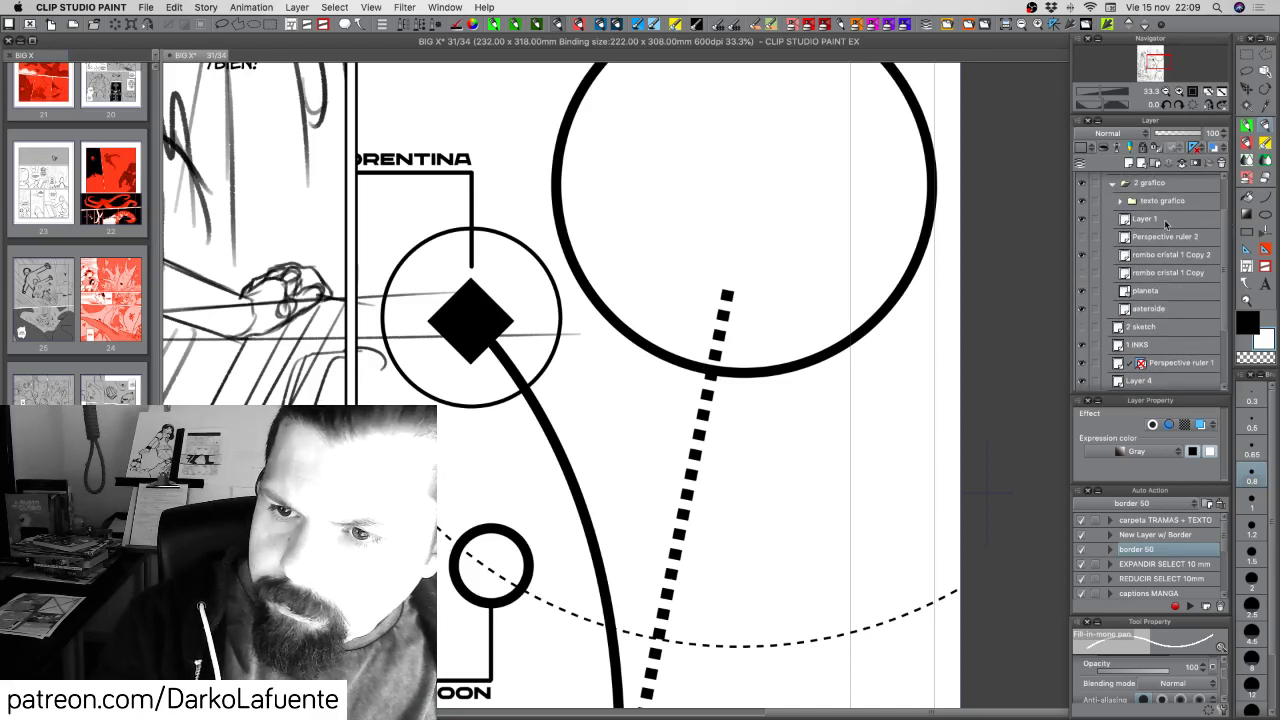
On Layer 1, paint a white gap with a 0.65 brush where the dotted trajectory crosses the large planet circle
left_click(1166, 221)
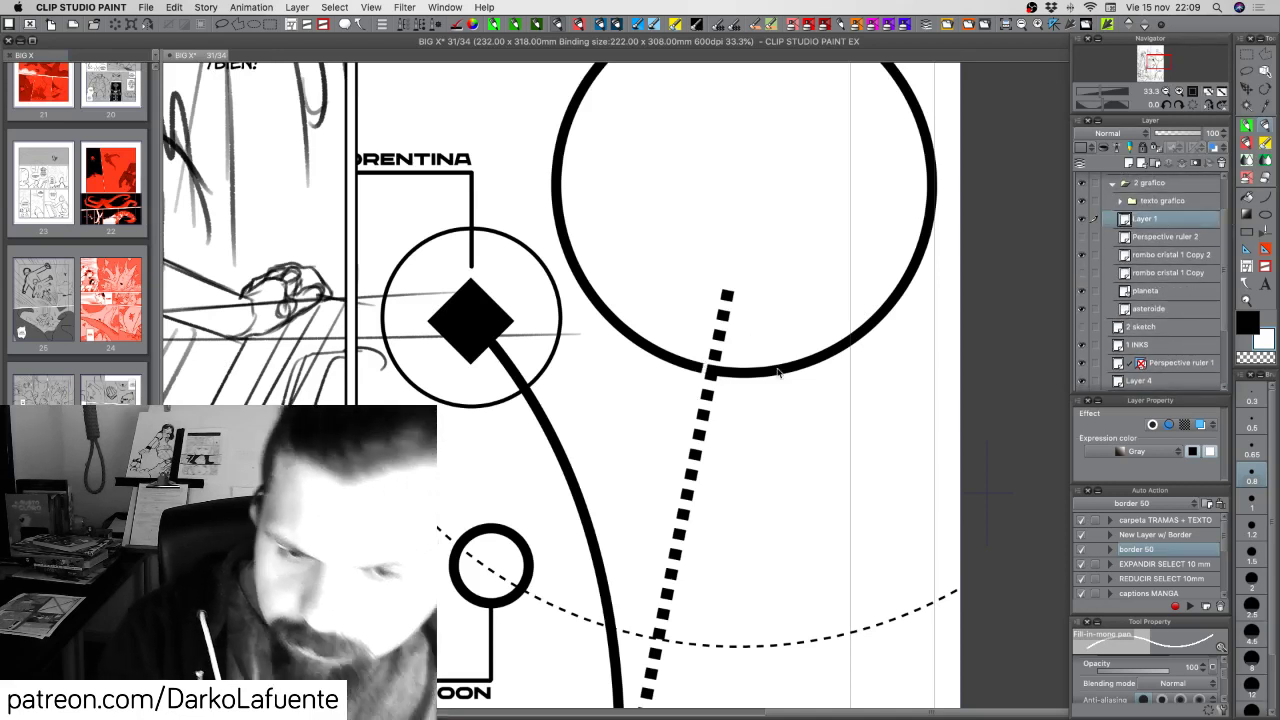
key("bracketright")
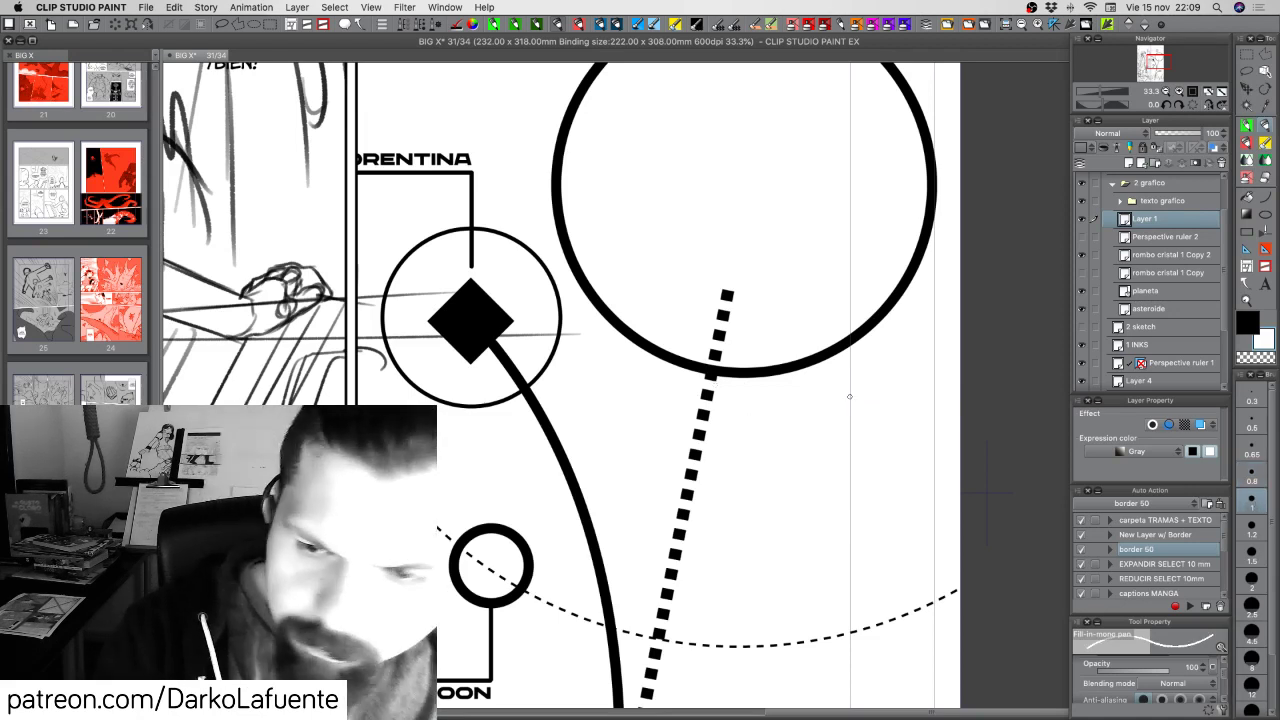
key("bracketleft")
key("bracketleft")
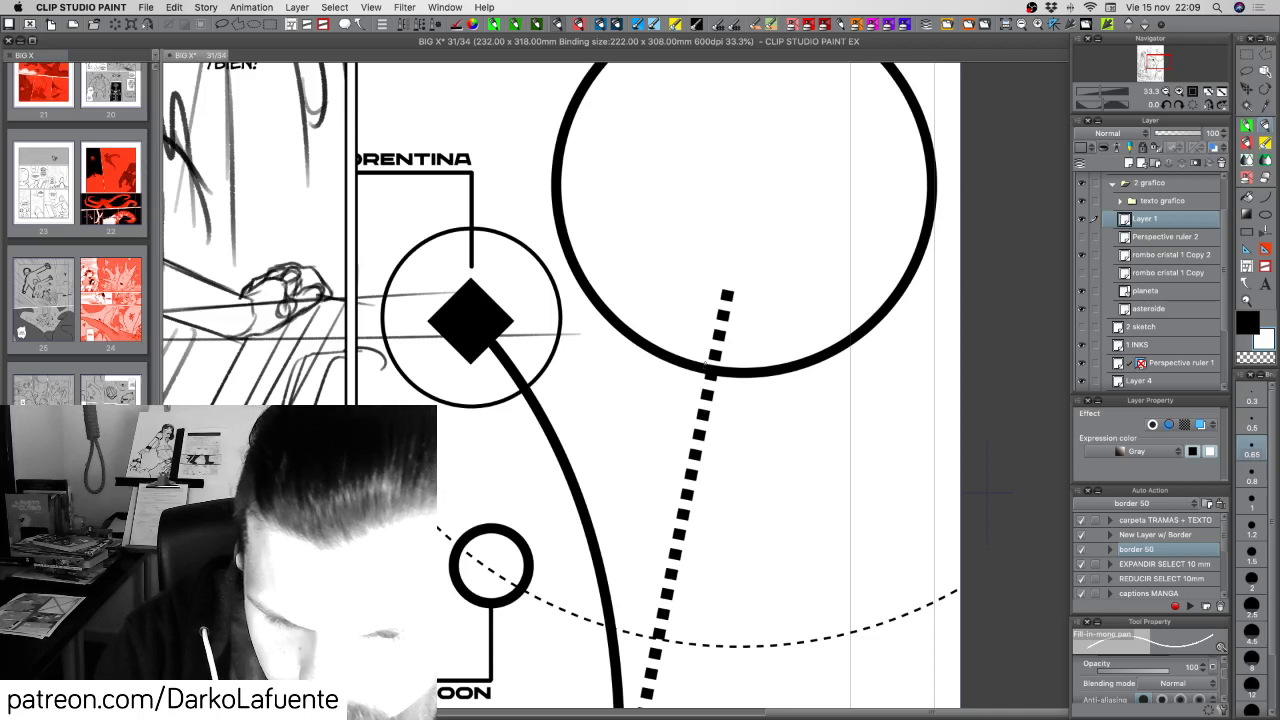
key("super+z")
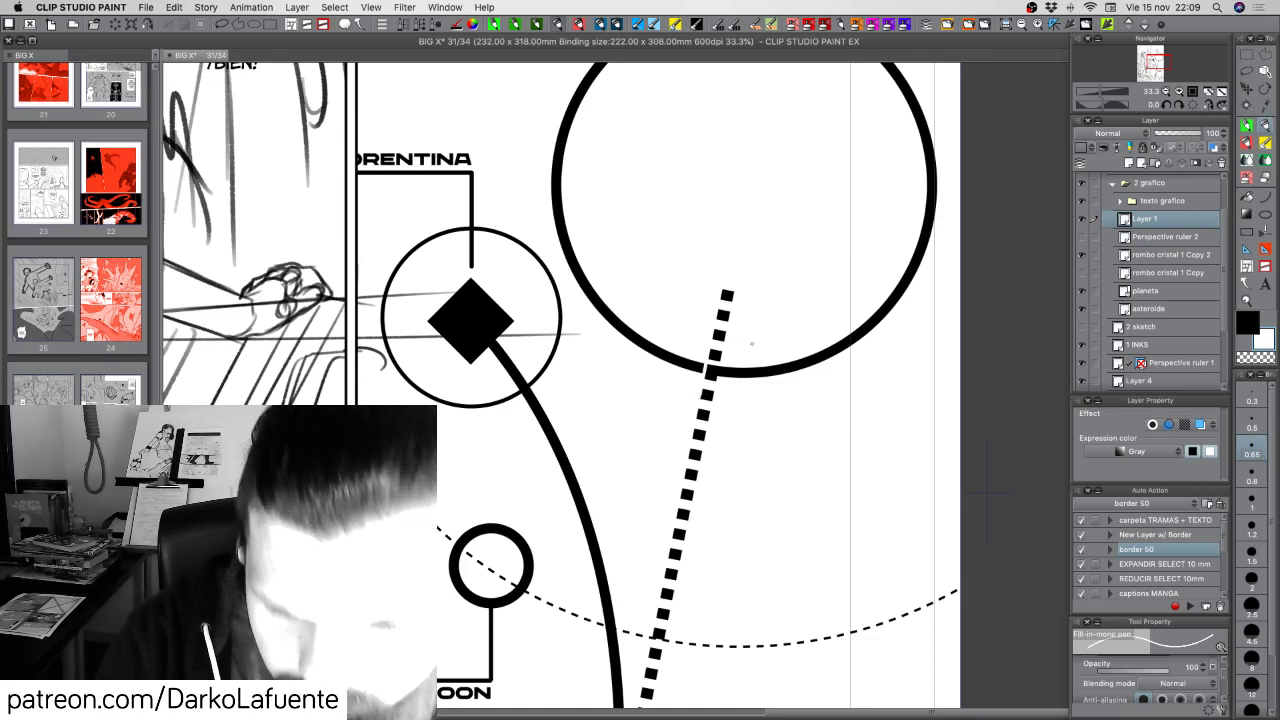
key("super+z")
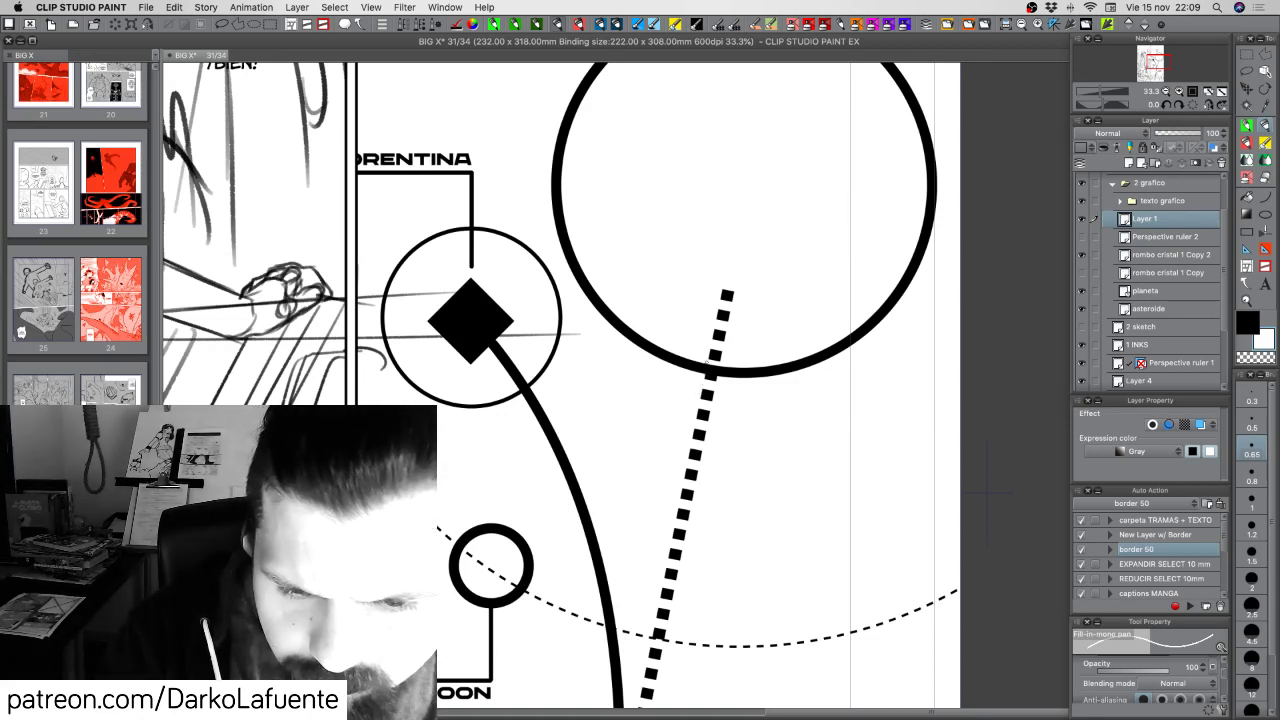
key("super+z")
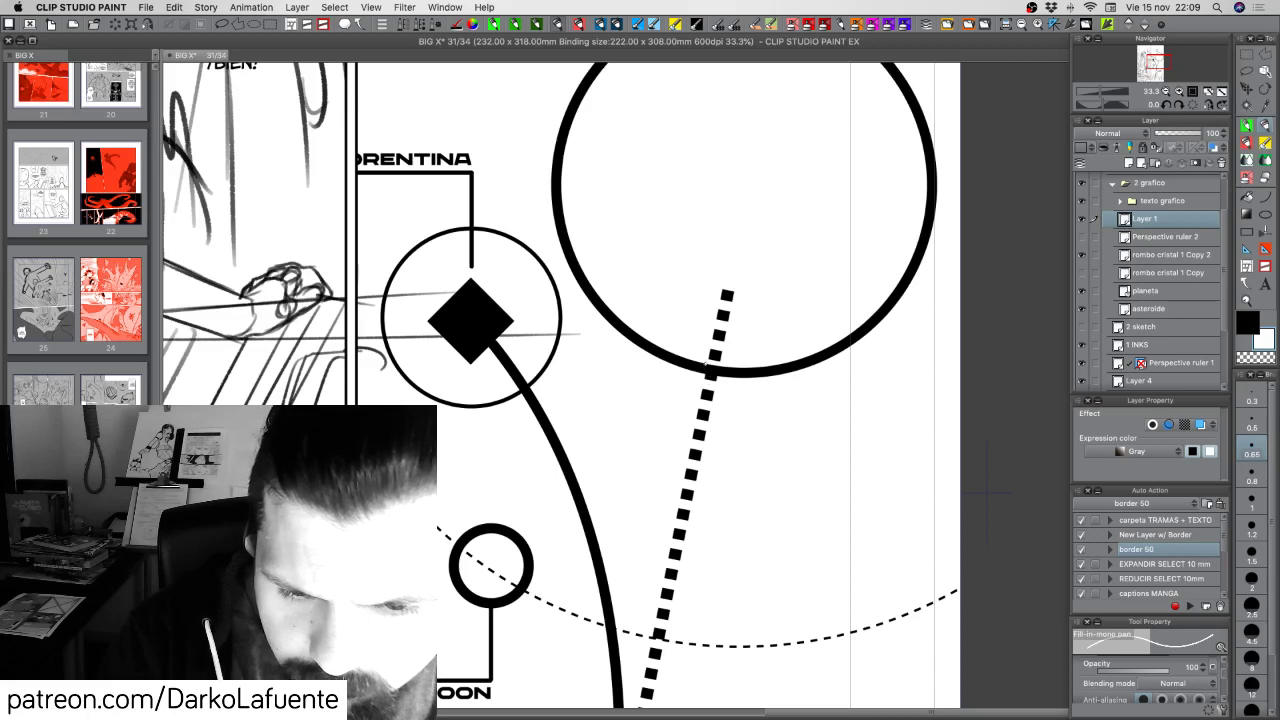
Paint out in white the dashed orbit running through the inside of the moon circle
scroll(726, 534, "down", 5)
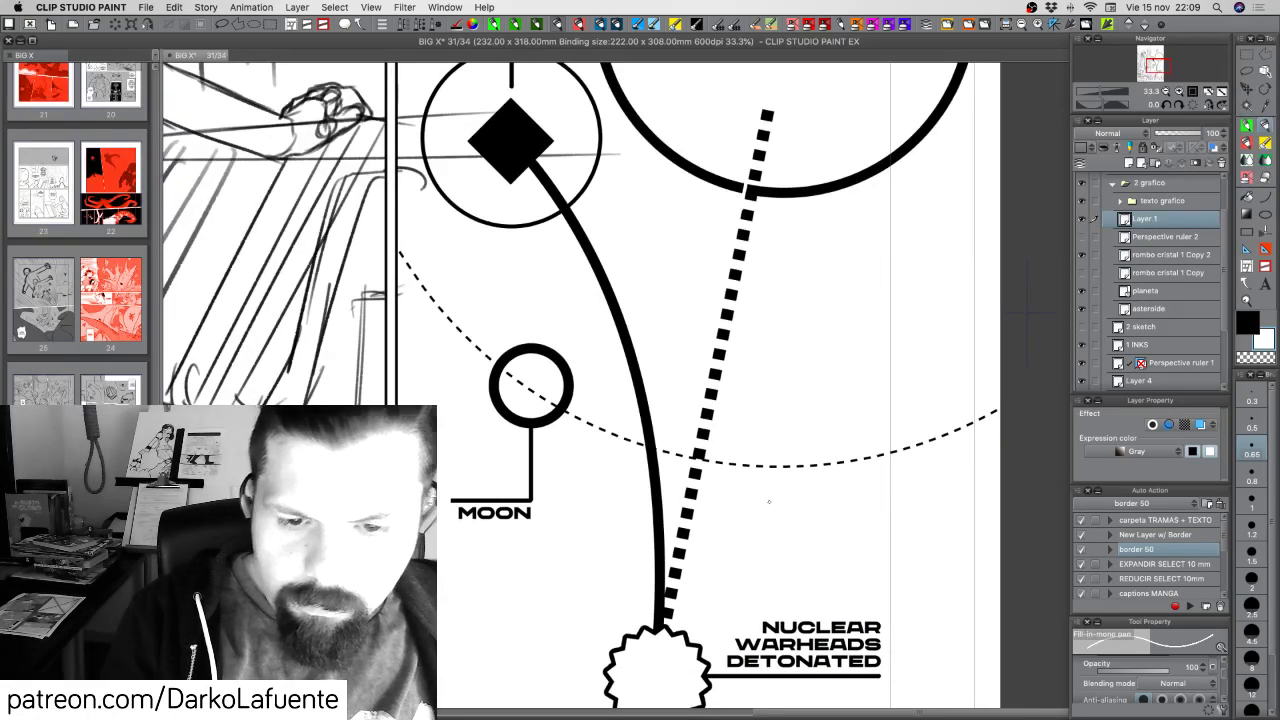
left_click_drag(745, 510, 558, 383)
key("c")
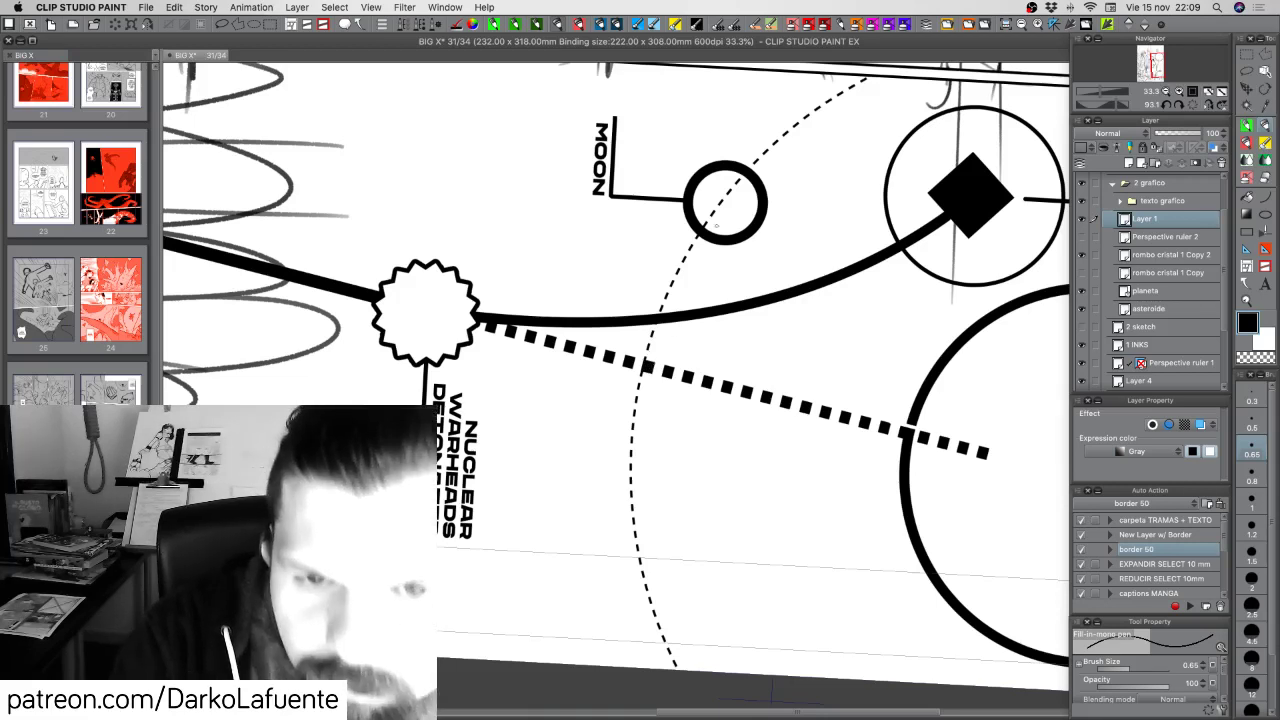
key("c")
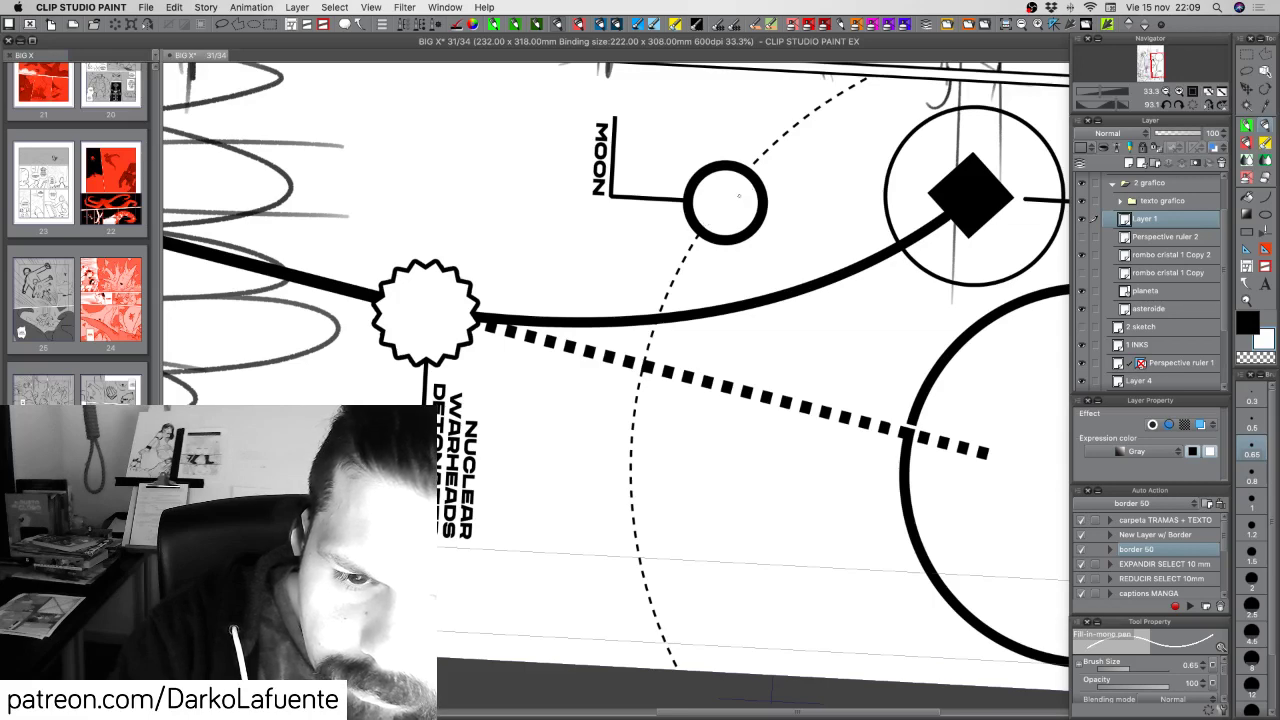
Paint a white gap in the thin ring around the black diamond where the curved trajectory crosses it
key("r")
left_click_drag(739, 196, 649, 346)
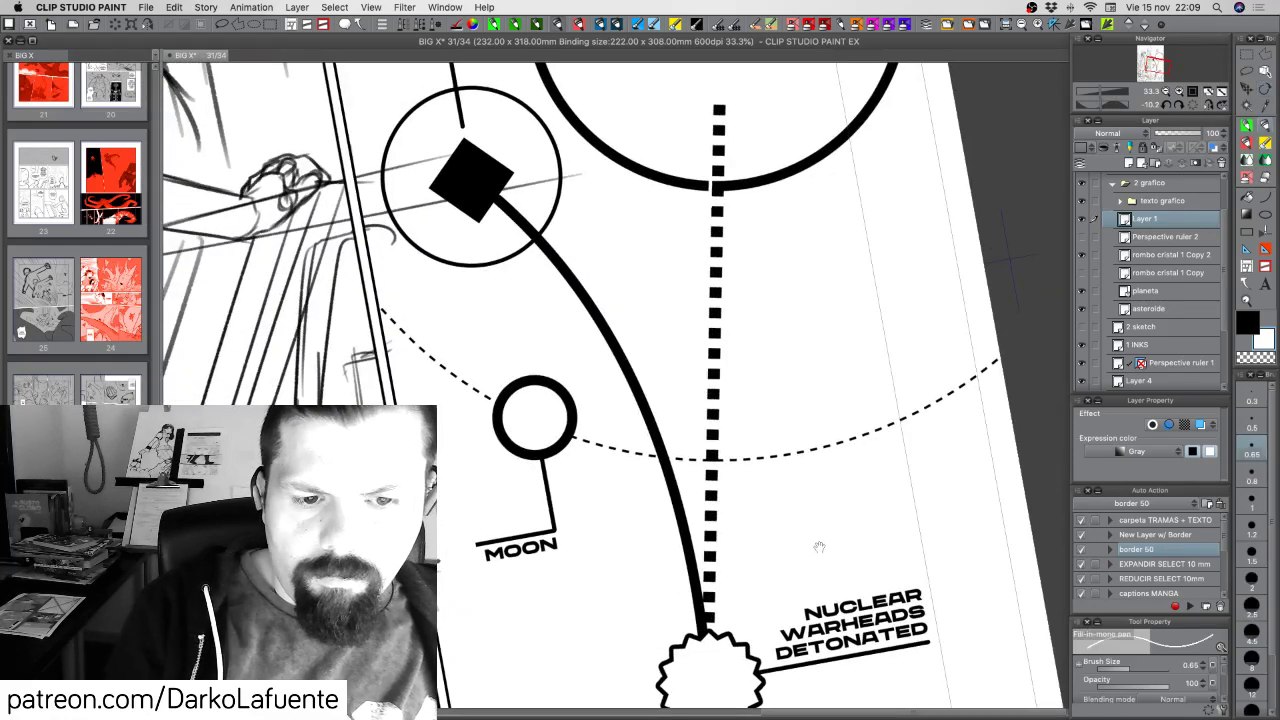
left_click_drag(818, 546, 845, 598)
key("r")
left_click_drag(690, 353, 697, 560)
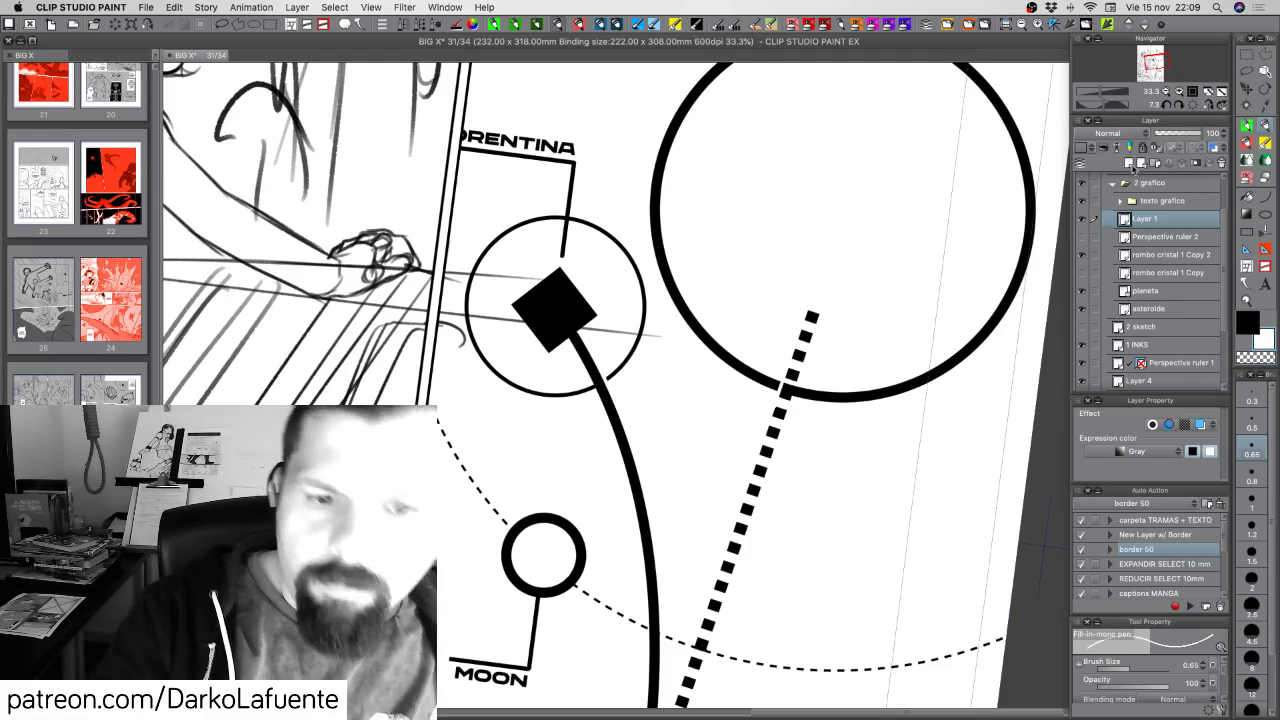
Review the whole page upright to check the retouched crossings of the orbital diagram
left_click(1166, 91)
left_click(1166, 91)
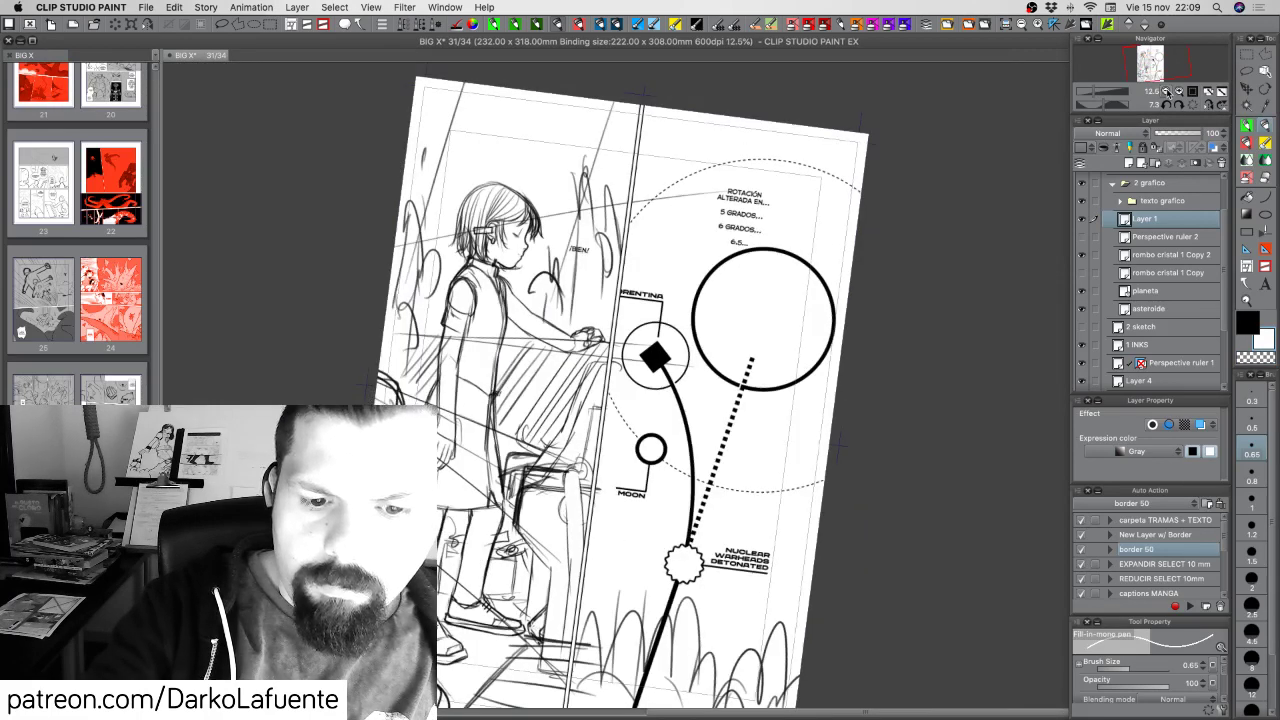
key("r")
left_click_drag(869, 531, 891, 503)
key("space")
left_click_drag(836, 610, 872, 548)
key("r")
left_click_drag(888, 402, 822, 444)
key("r")
left_click_drag(876, 545, 877, 533)
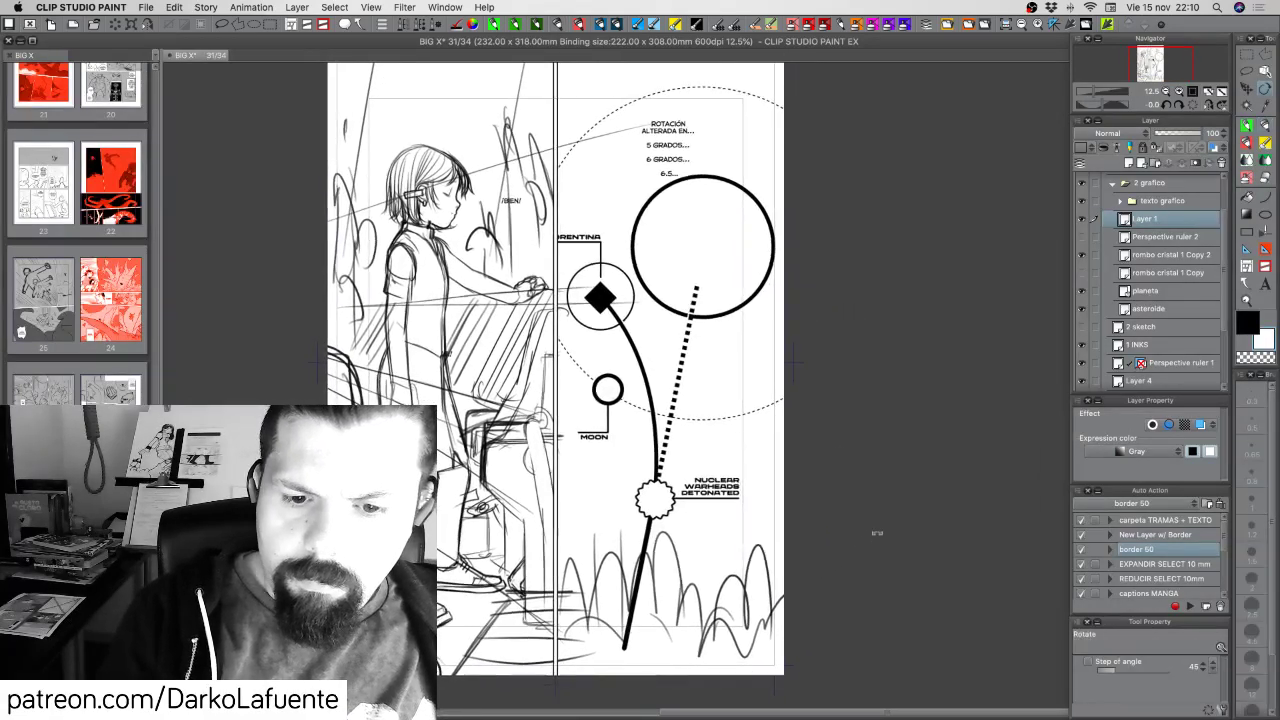
Merge the visible layers into a new layer with Gray expression color above the 2 grafico folder, and hide that folder
left_click(1112, 184)
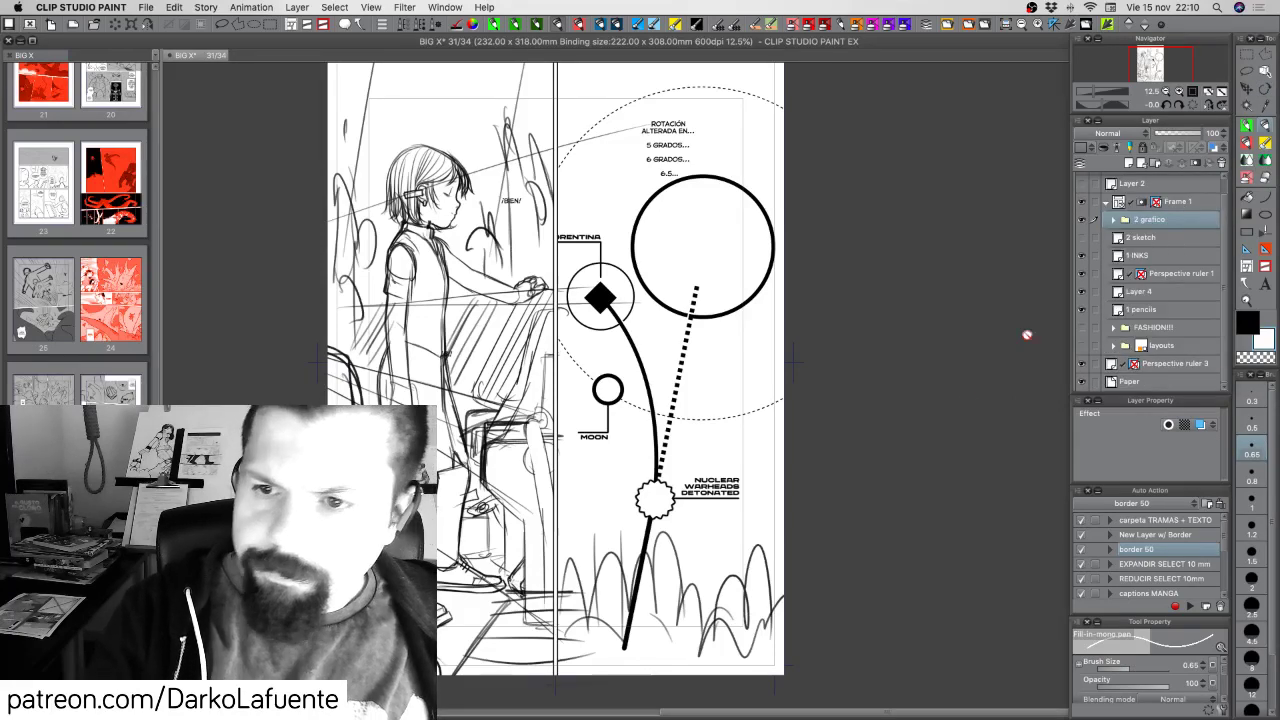
right_click(1155, 220)
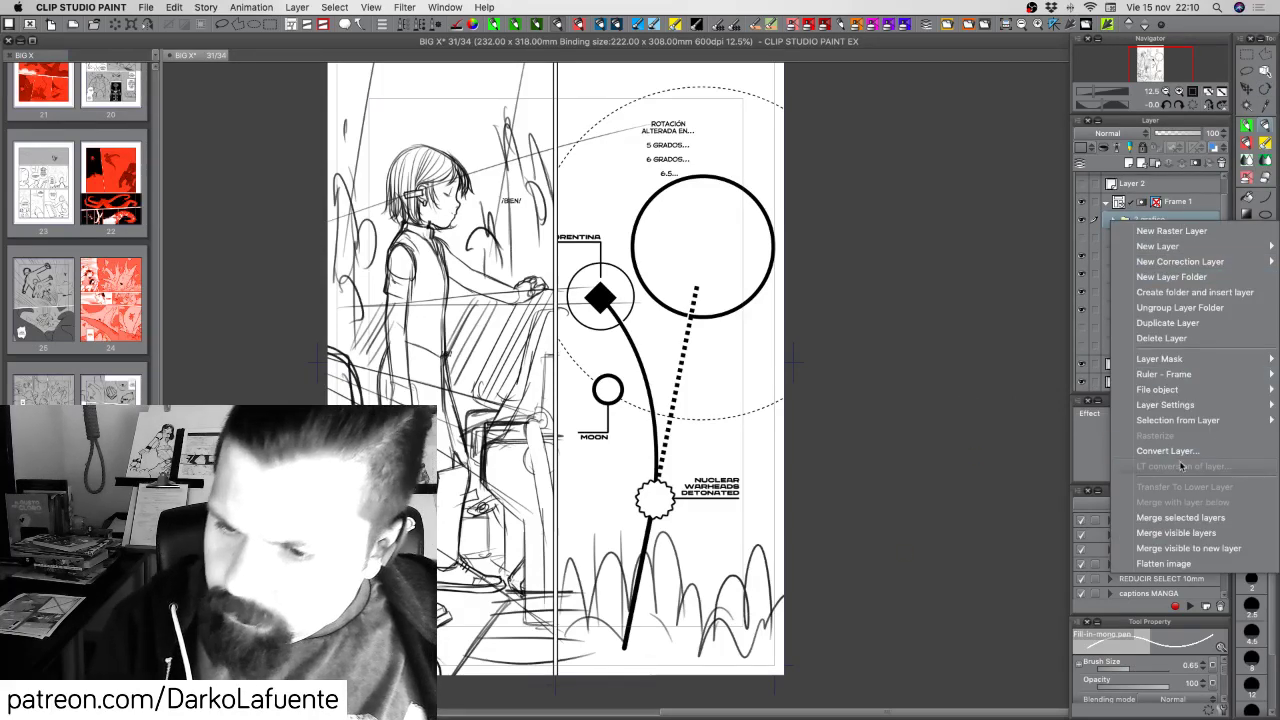
left_click(1161, 553)
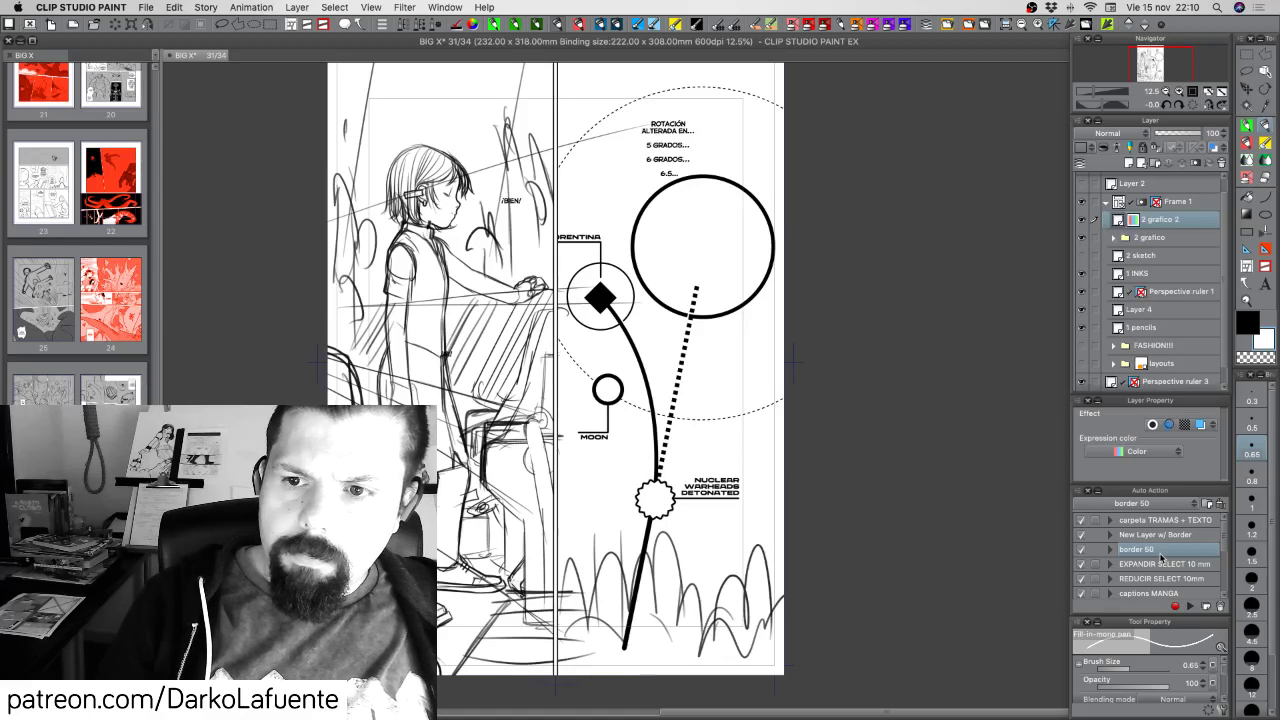
left_click(1081, 238)
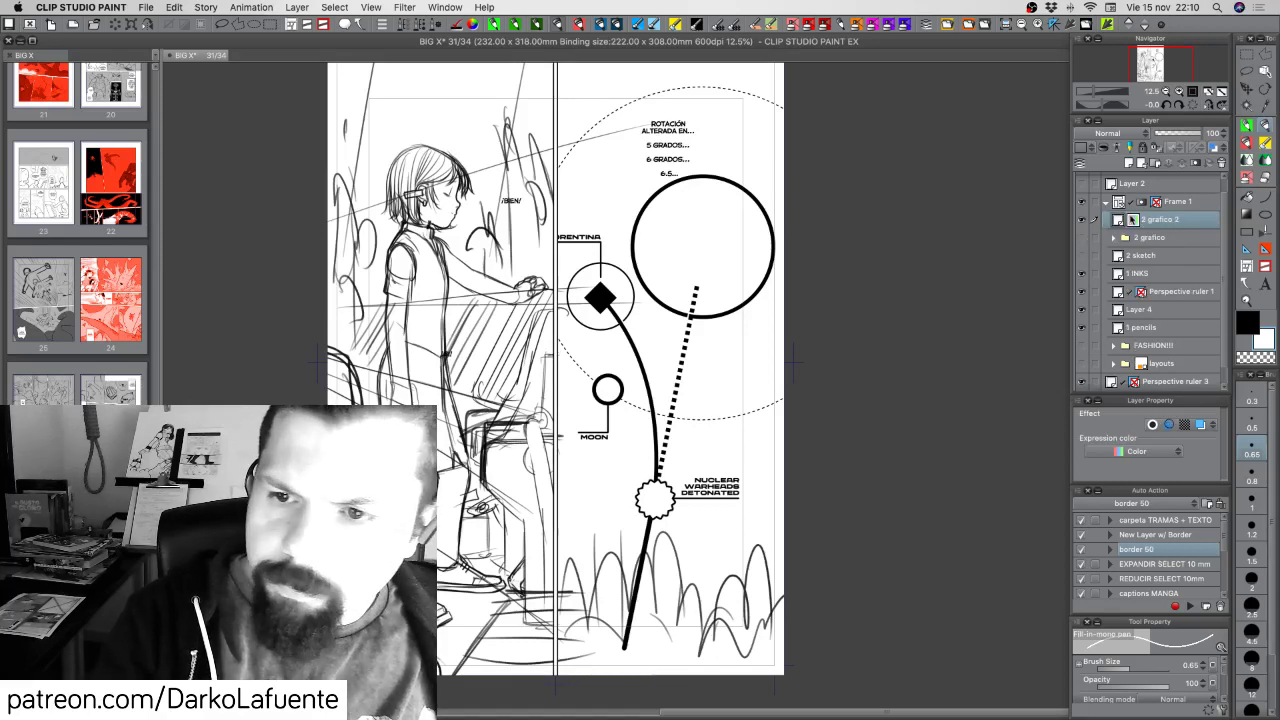
left_click(1140, 451)
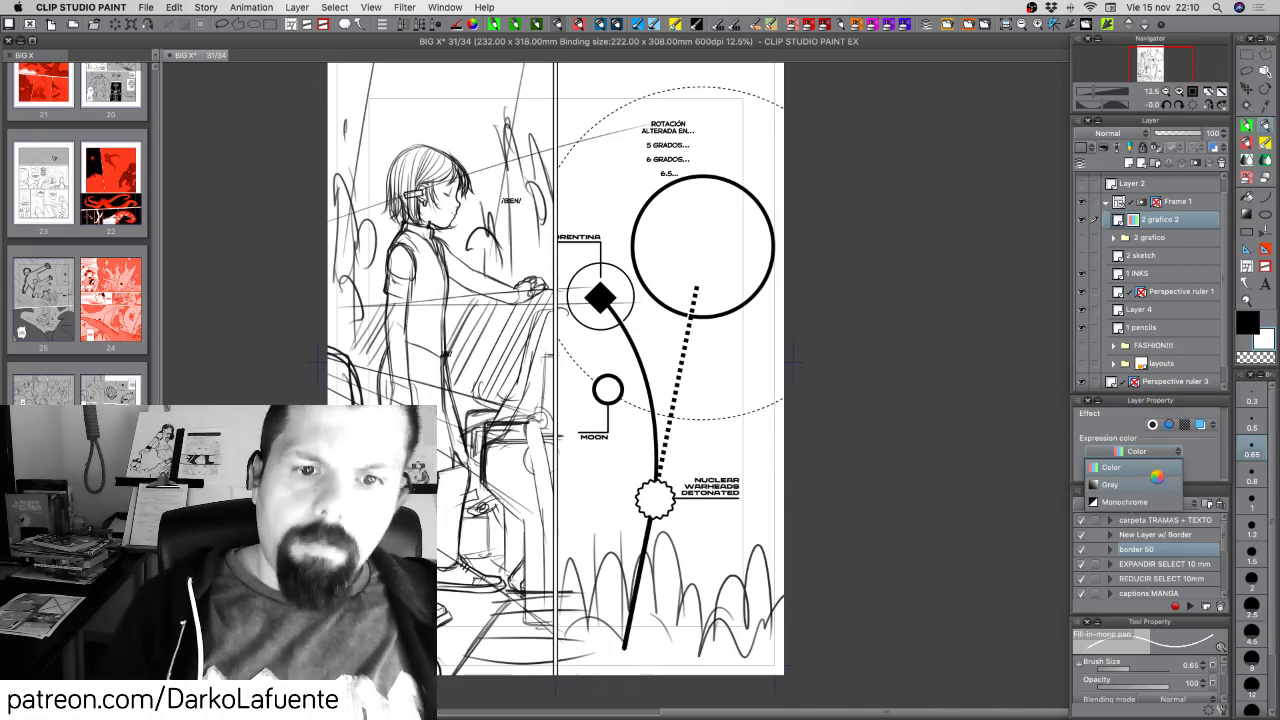
left_click(1158, 481)
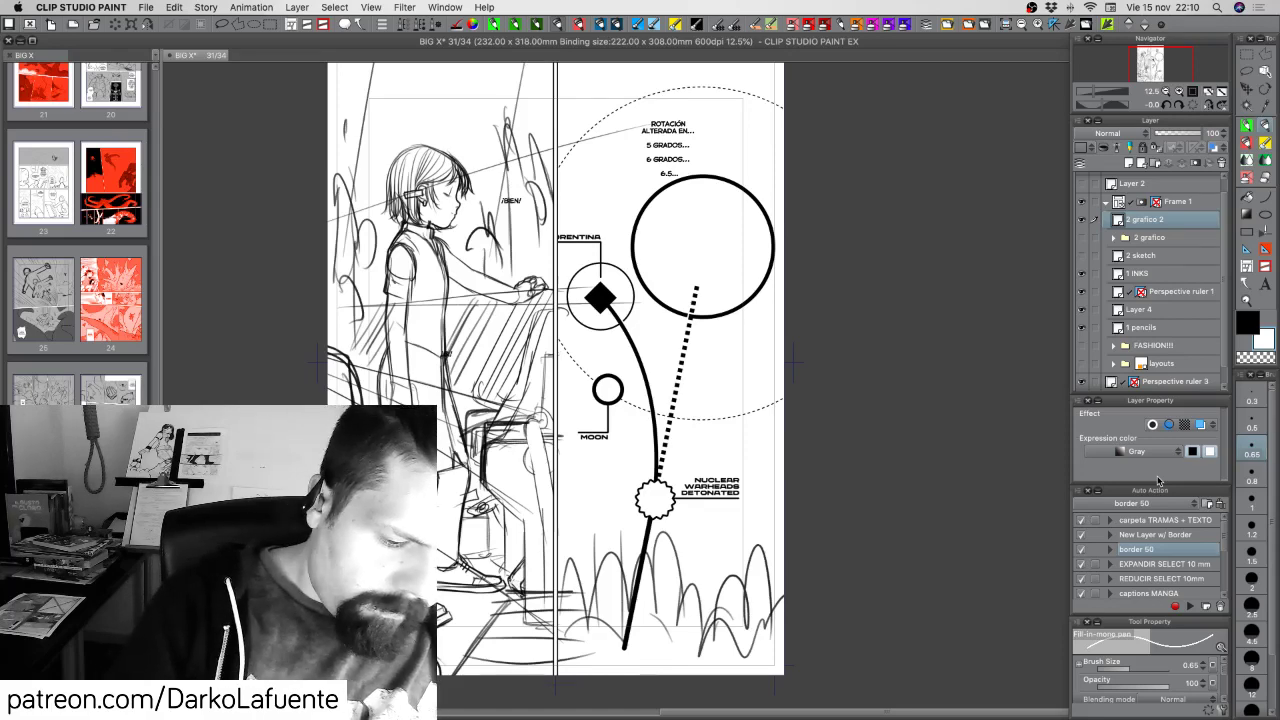
Try inverting the tones of the merged 2 grafico 2 layer and undo the inversion
key("super+i")
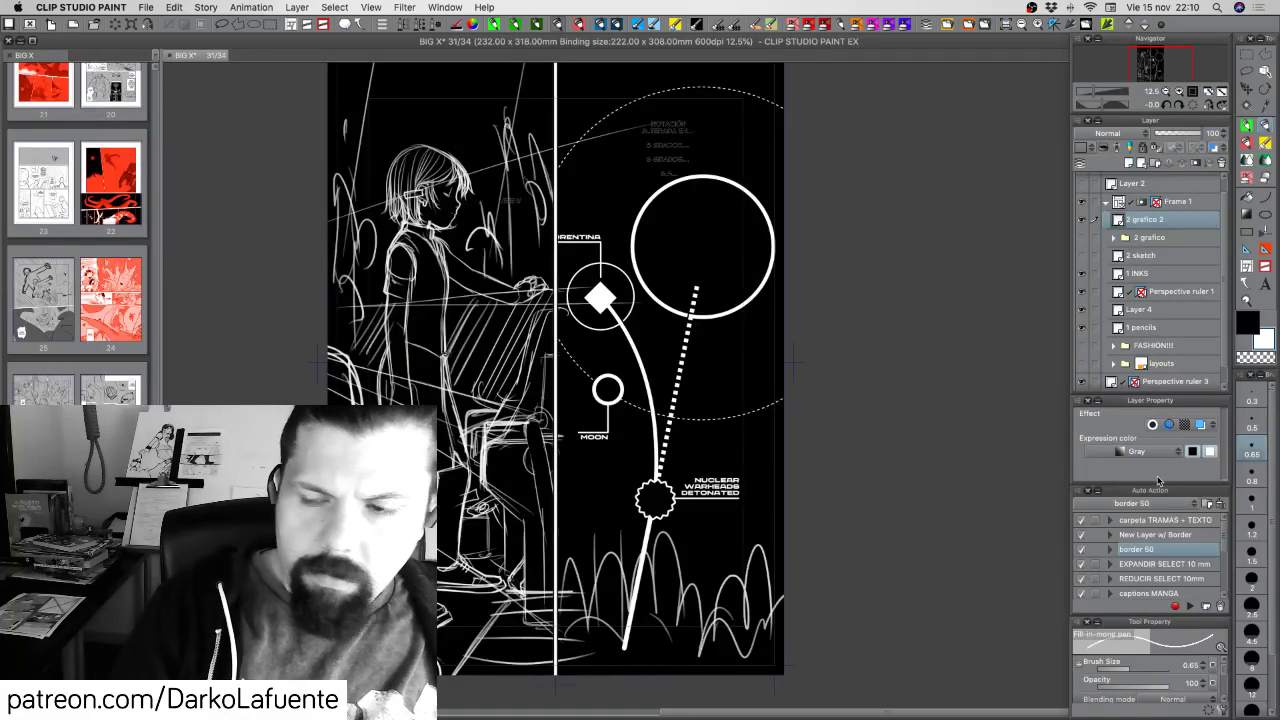
key("ctrl+z")
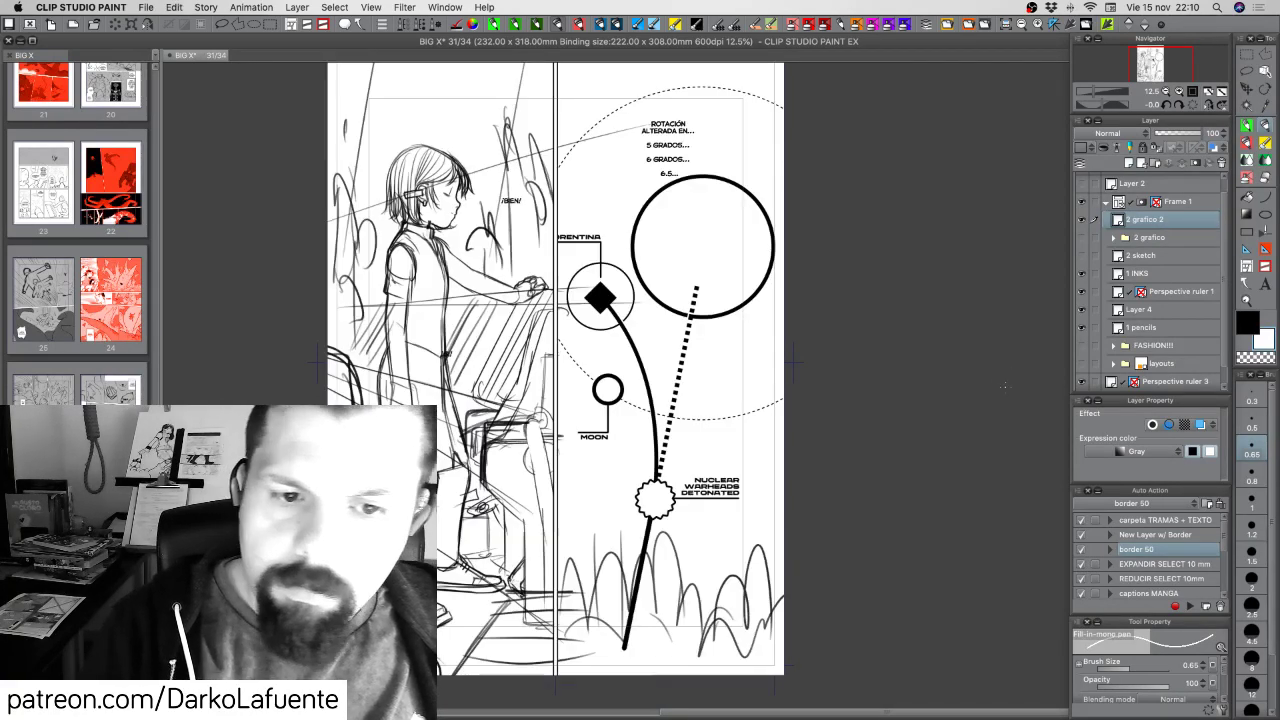
Undo the Gray conversion and the merged 2 grafico 2 layer to get back to the original 2 grafico folder
key("super+z")
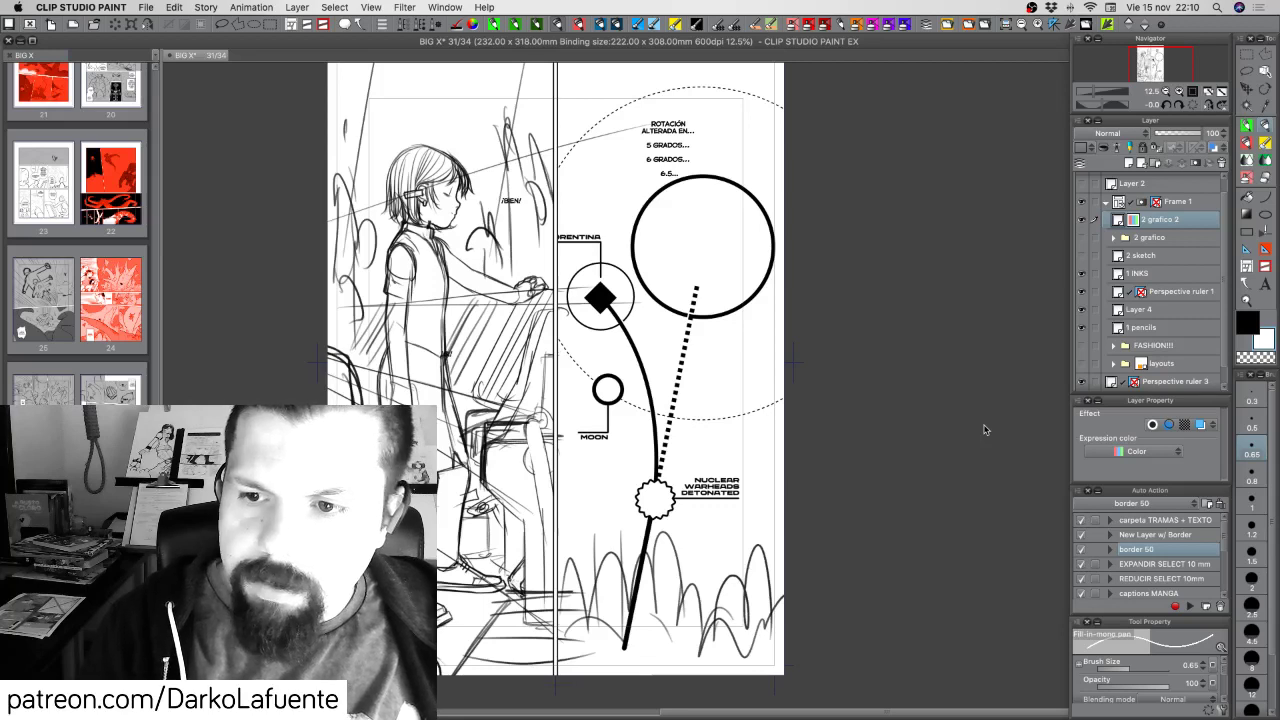
key("super+z")
key("super+z")
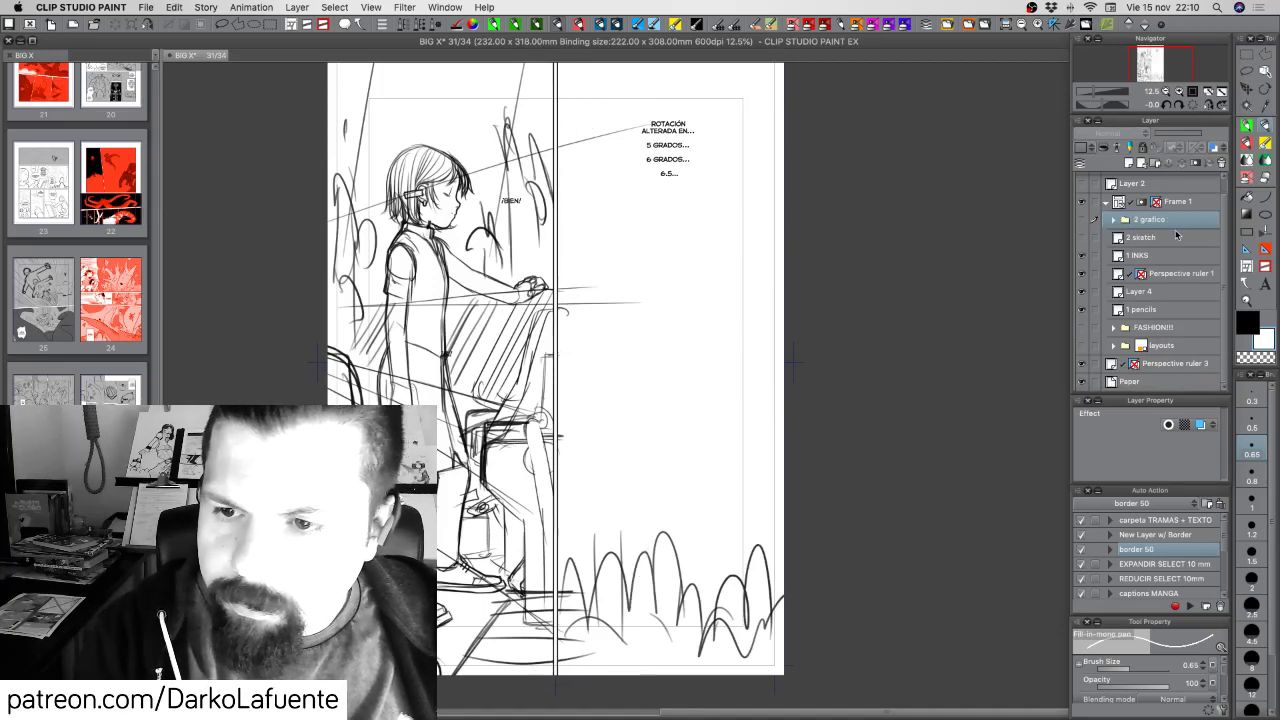
Copy a merged version of the 2 grafico folder, undo the merge, and keep the copy as a layer above the original folder
right_click(1162, 222)
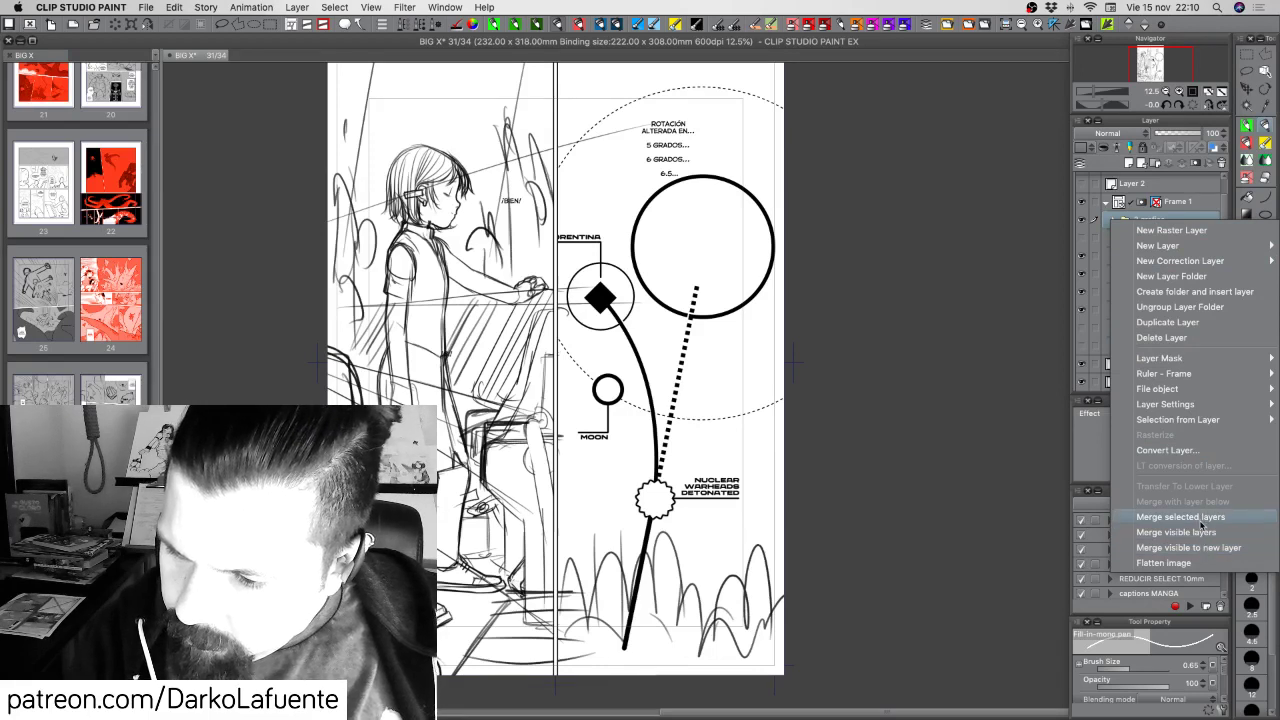
left_click(1190, 517)
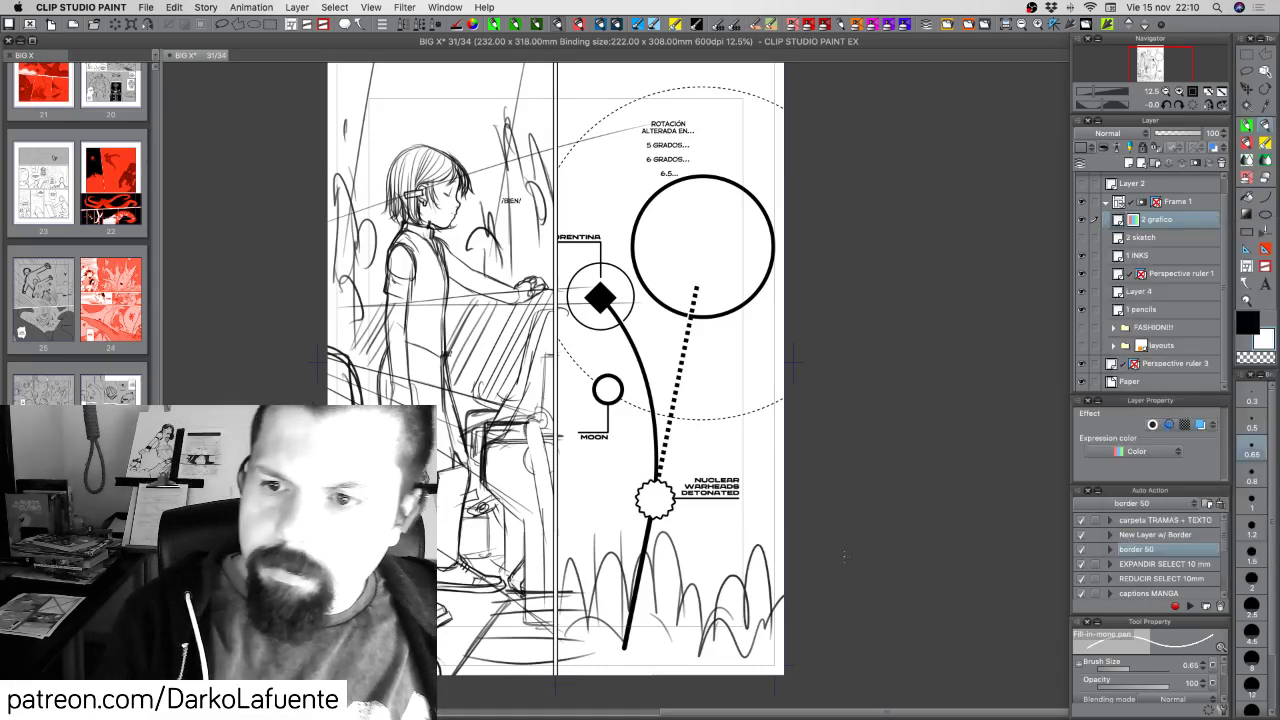
key("super+a")
key("super+c")
key("super+v")
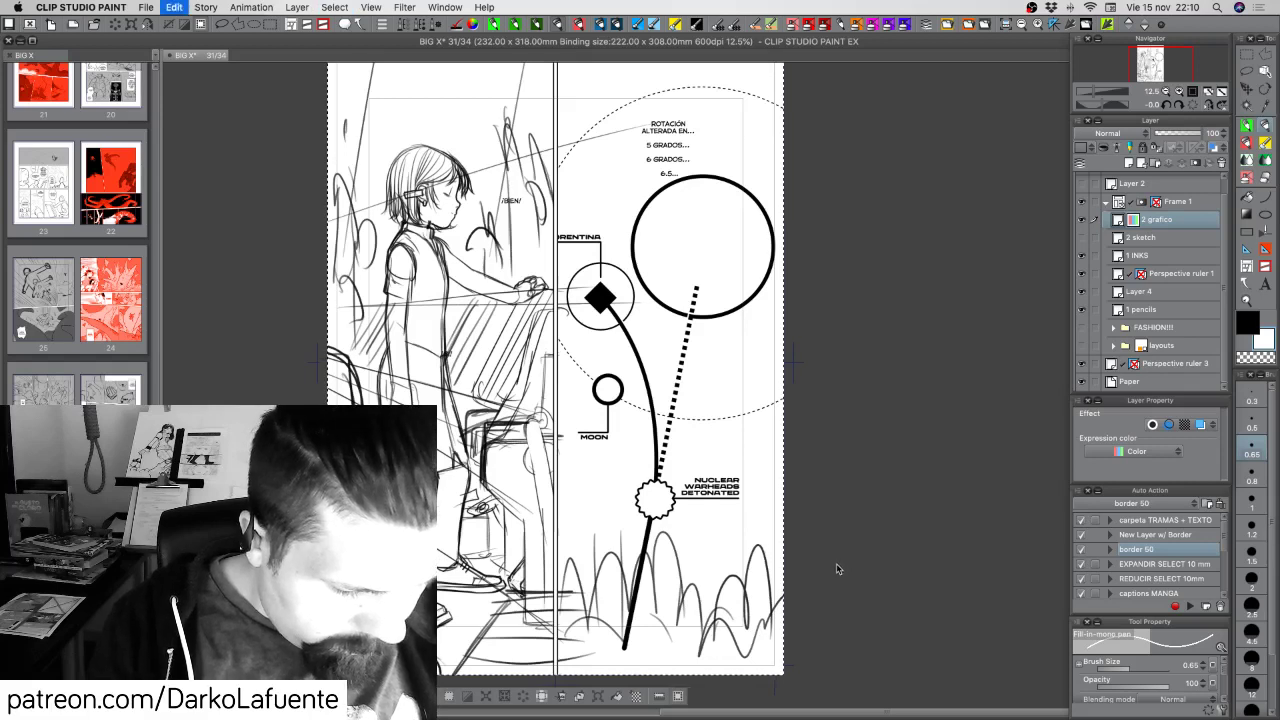
key("super+z")
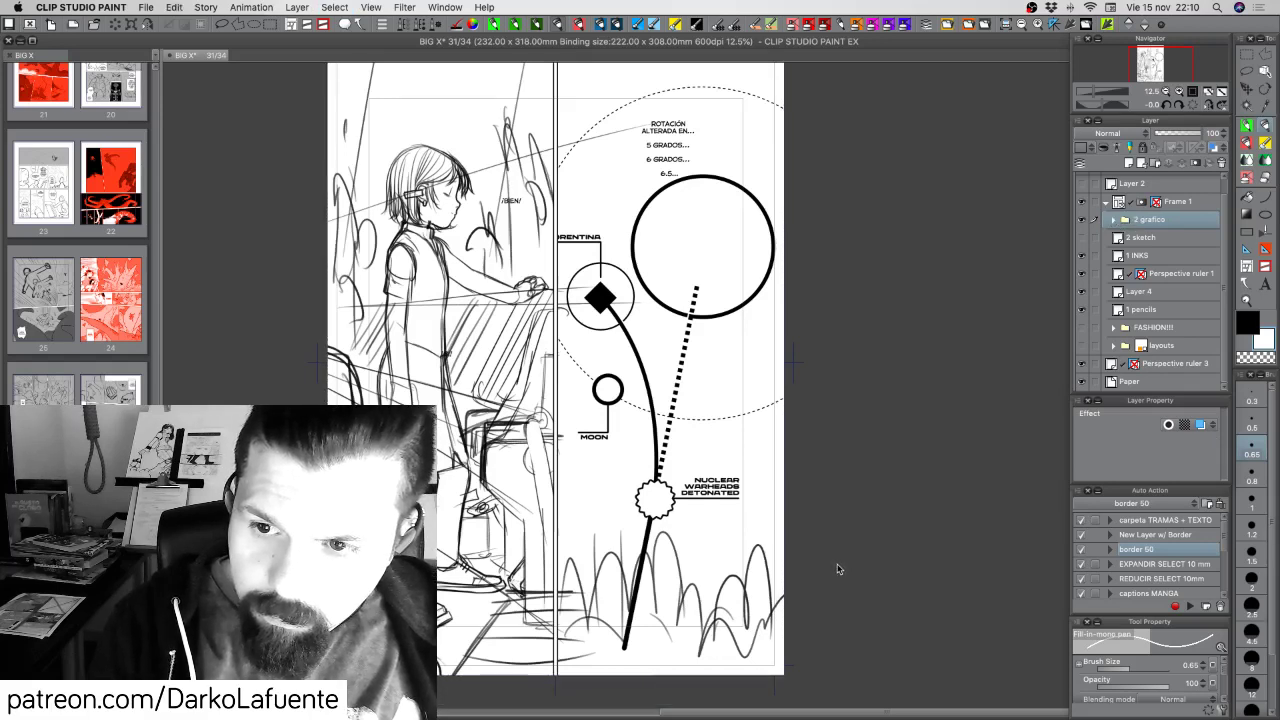
key("super+shift+z")
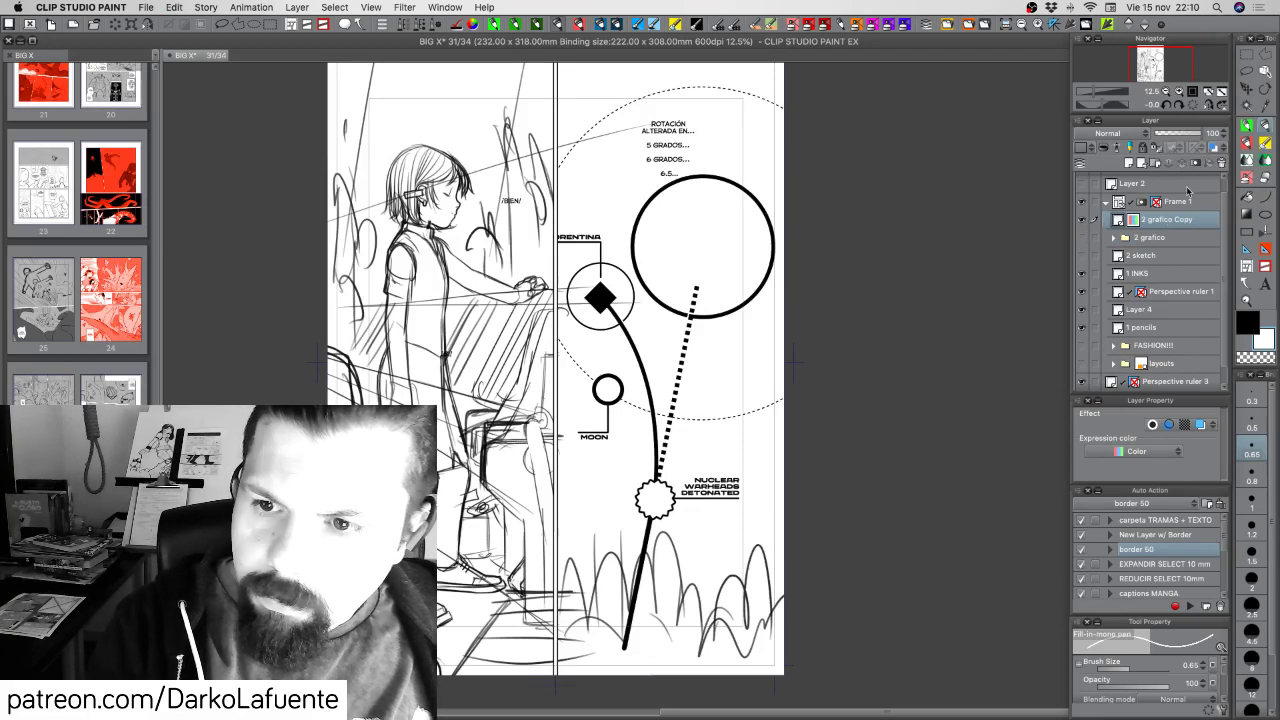
Set the expression color of the 2 grafico Copy layer to Gray, leaving its layer color effect off
left_click(1212, 148)
left_click(1212, 148)
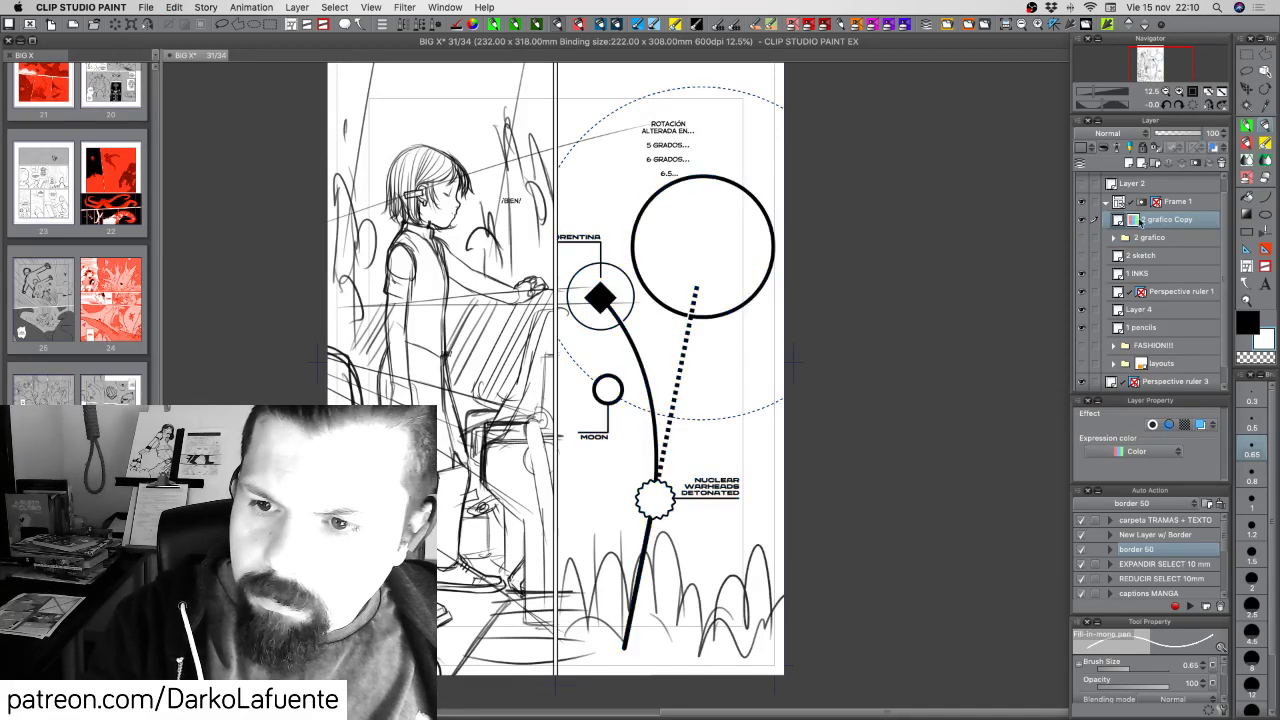
left_click(1140, 451)
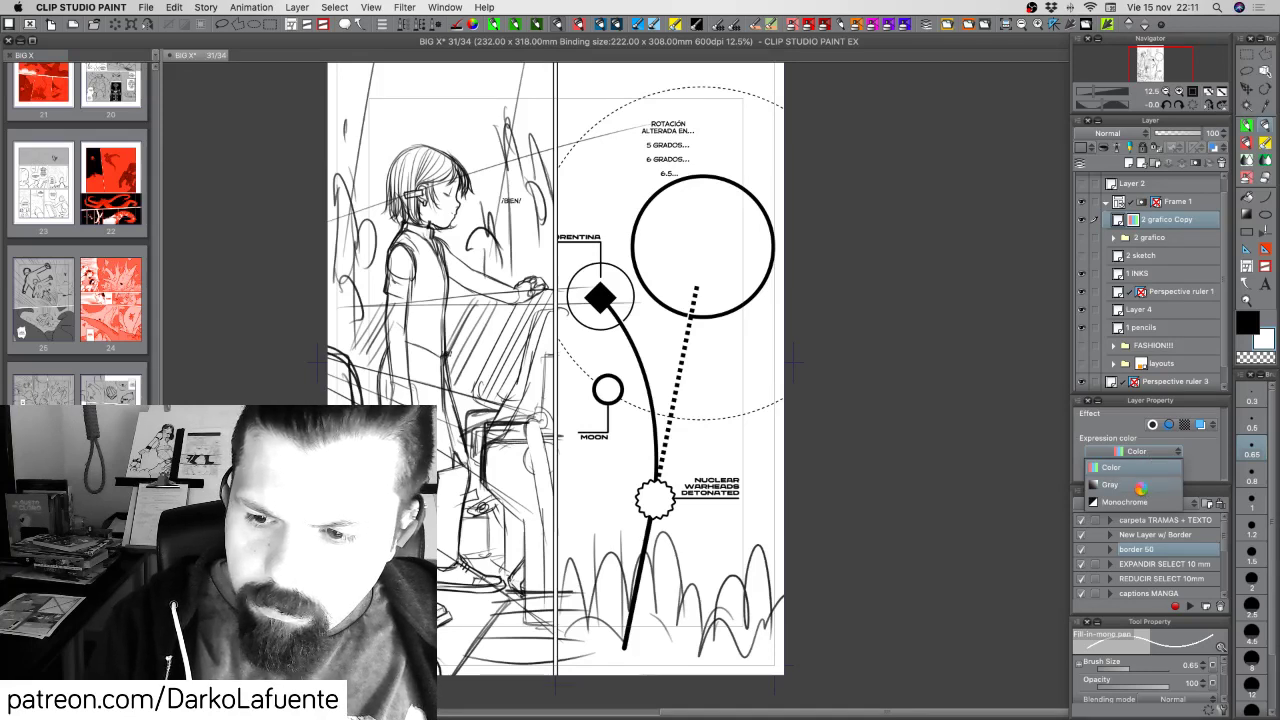
left_click(1110, 484)
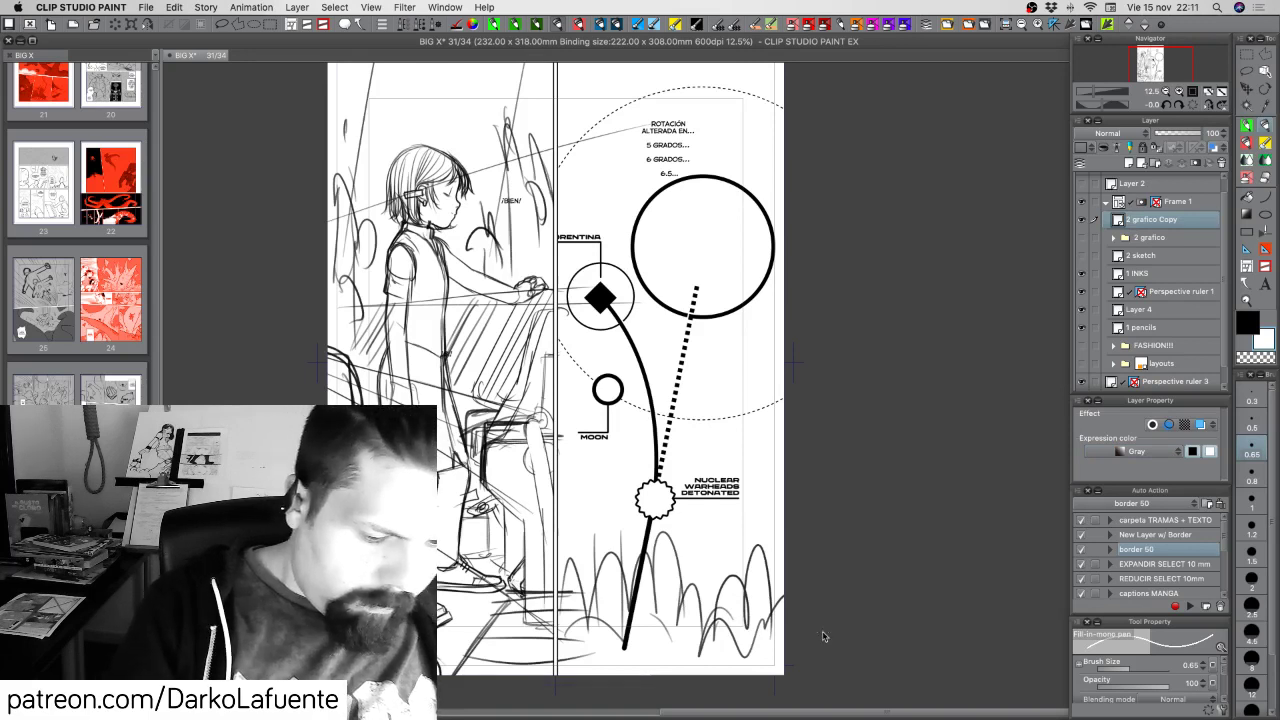
Convert the 2 grafico Copy layer's brightness to opacity and invert its black lines to white
key("super+x")
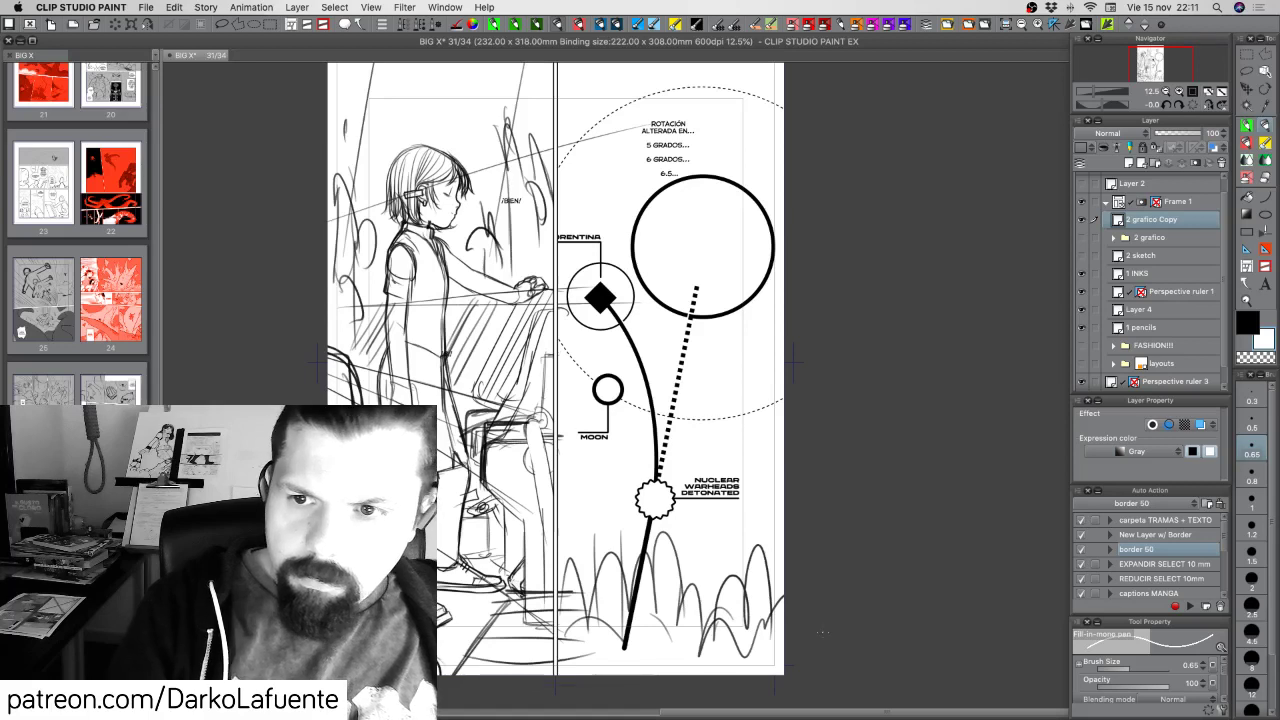
right_click(1115, 222)
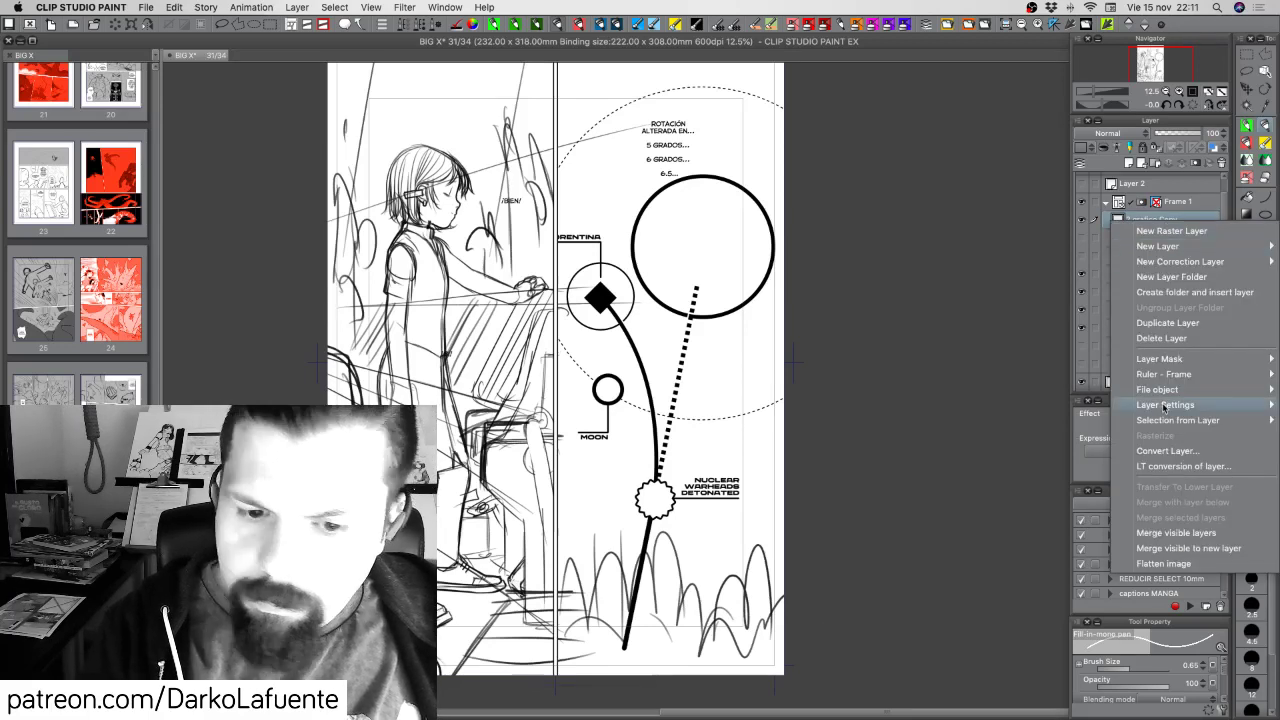
mouse_move(1163, 408)
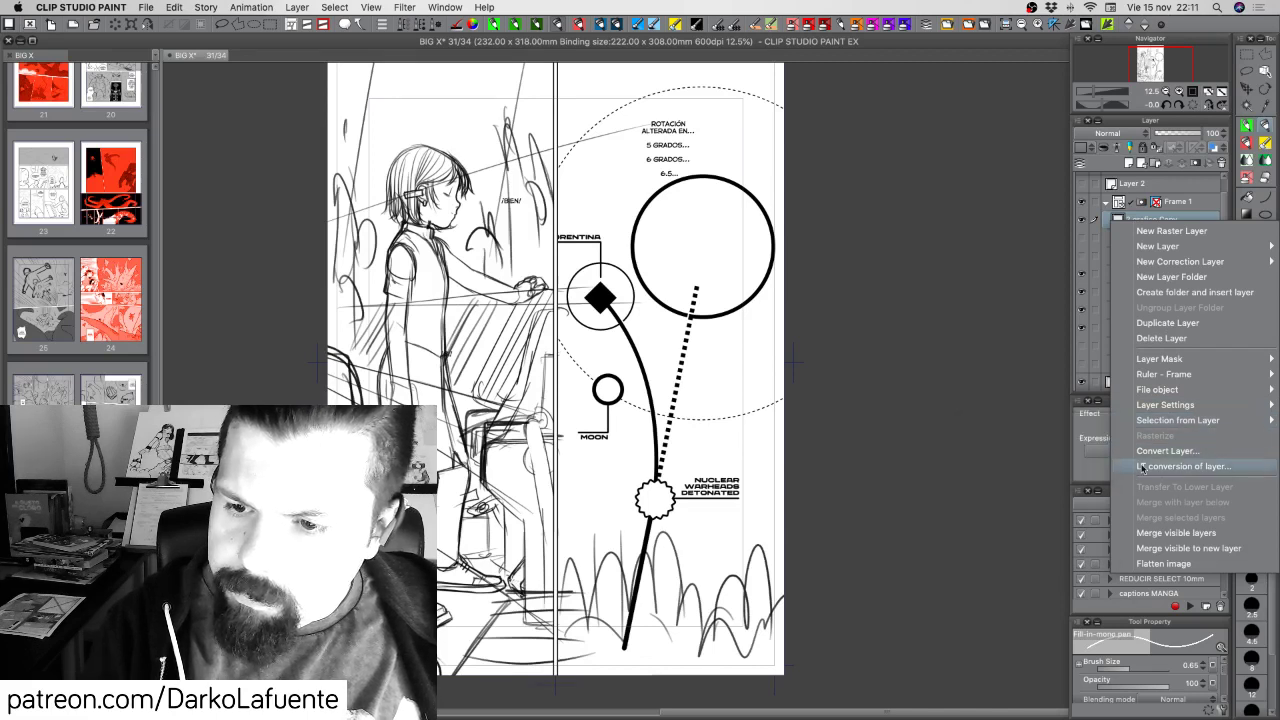
left_click(868, 251)
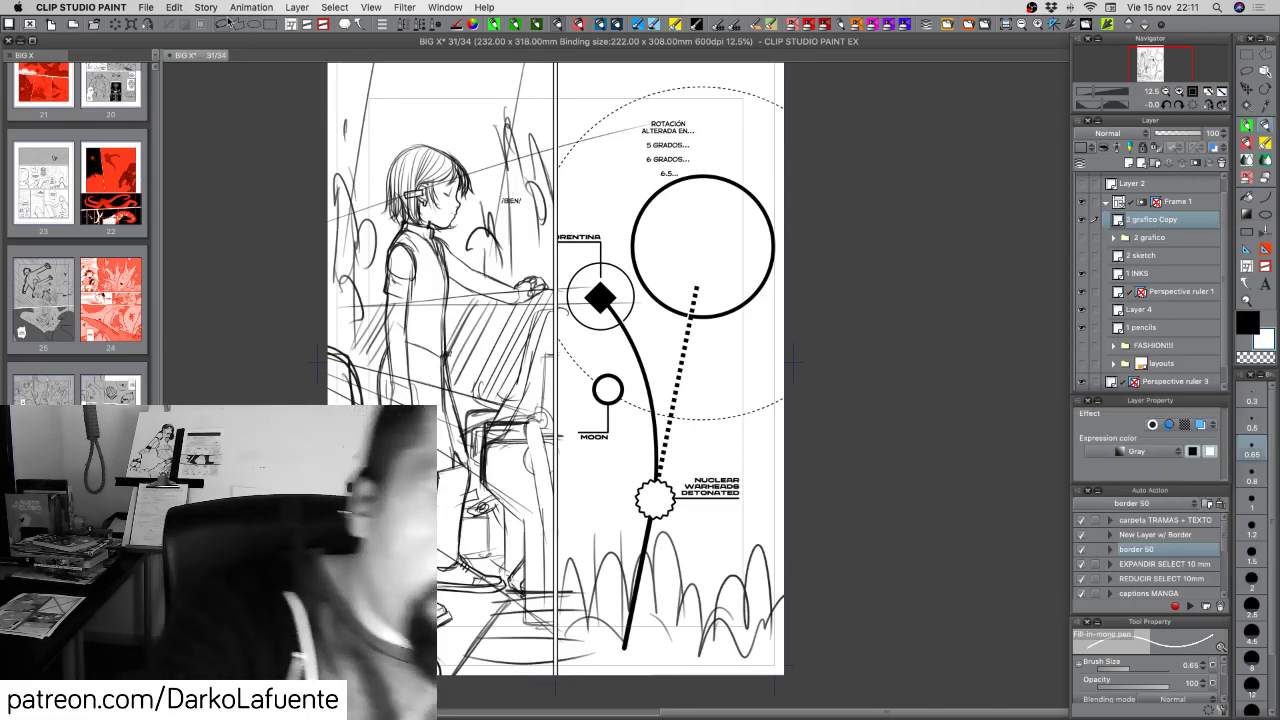
left_click(175, 7)
left_click(250, 217)
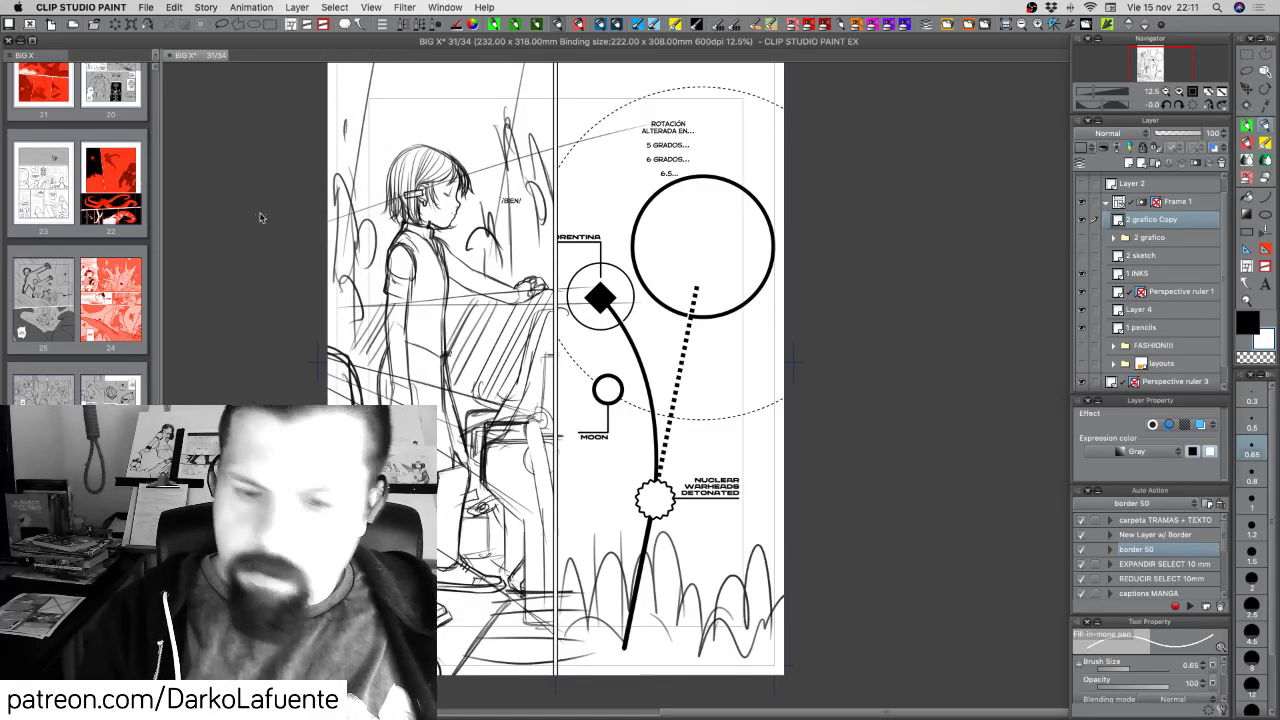
key("super+x")
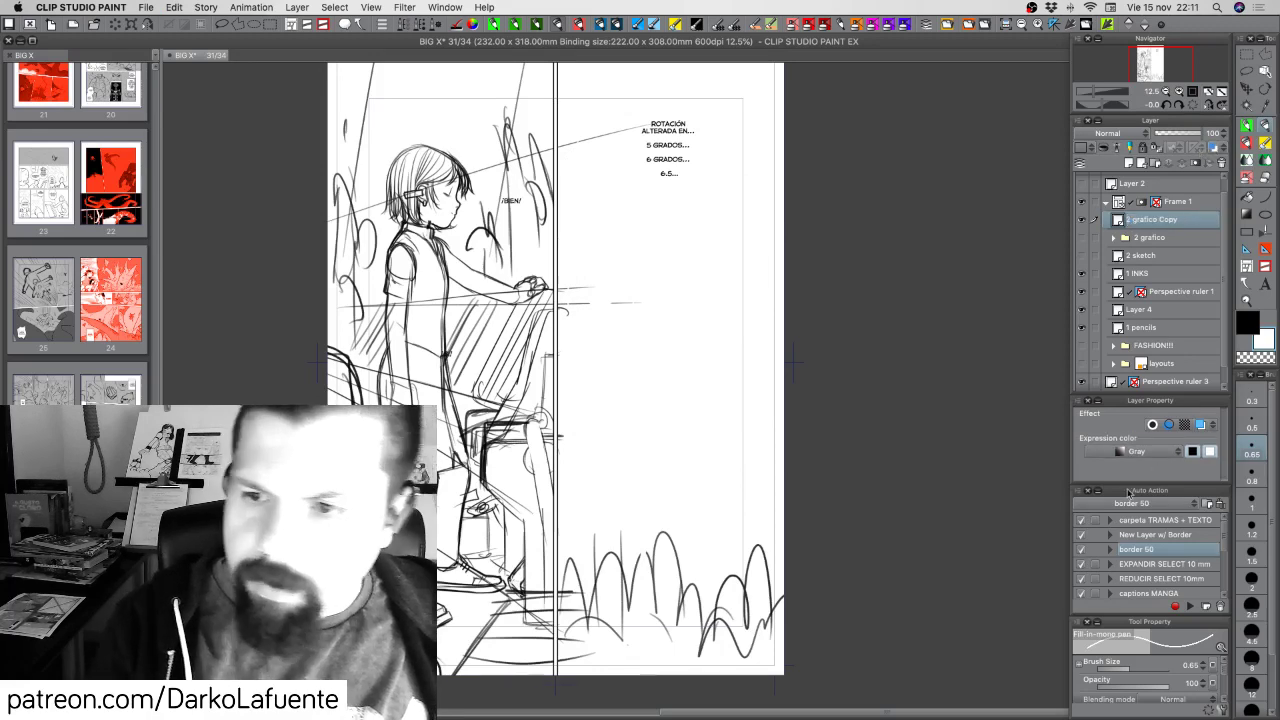
Make a rectangular selection covering the whole diagram panel, from the vertical gutter to the page's outer edge
left_click(1246, 58)
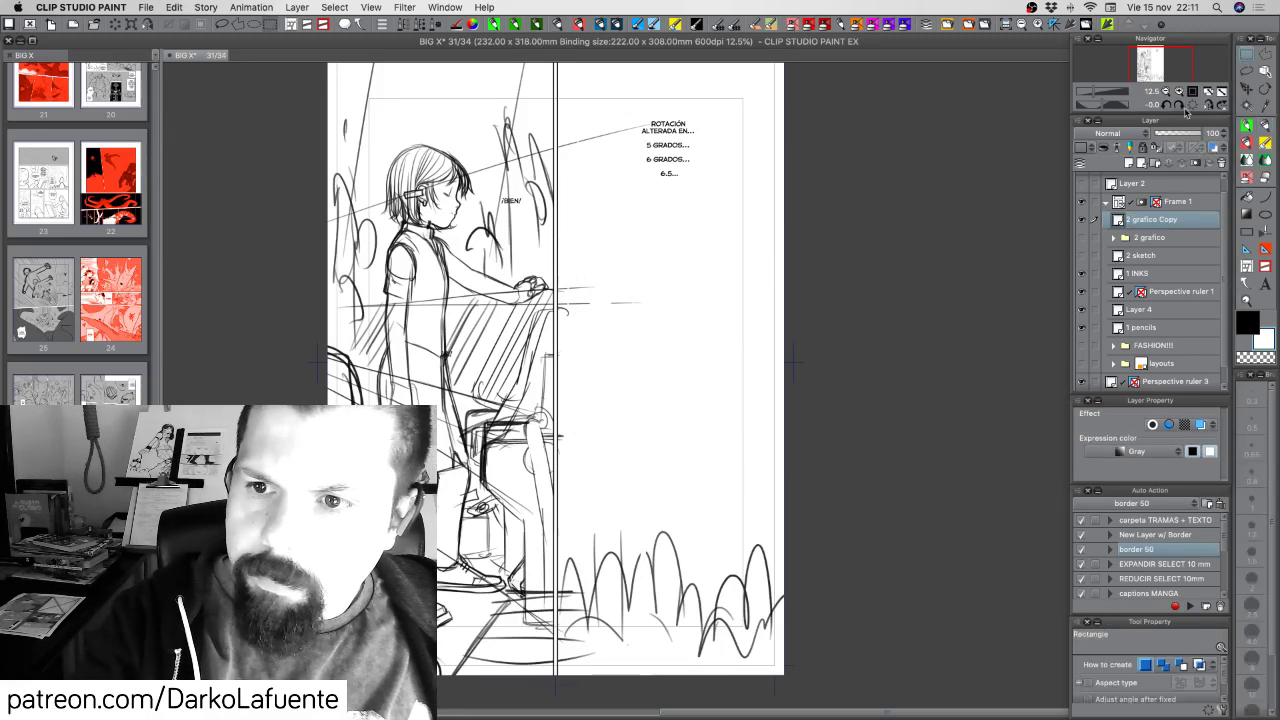
left_click_drag(624, 173, 622, 197)
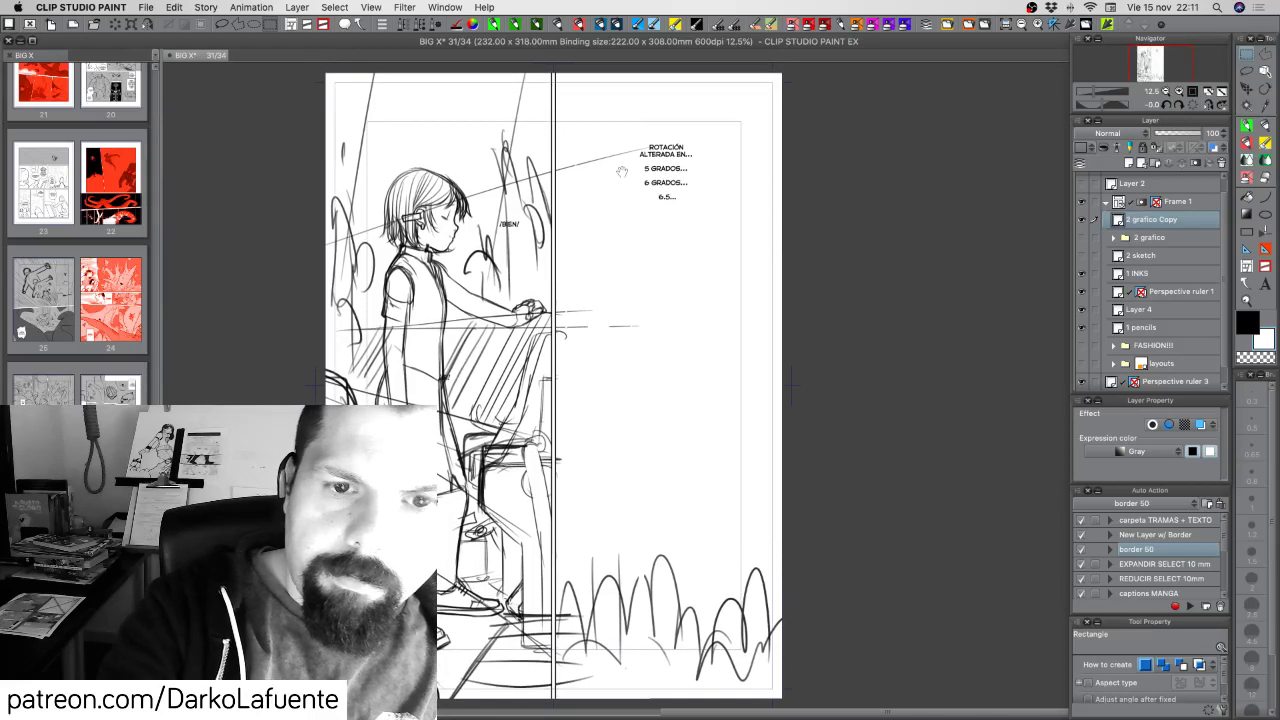
left_click_drag(554, 69, 793, 700)
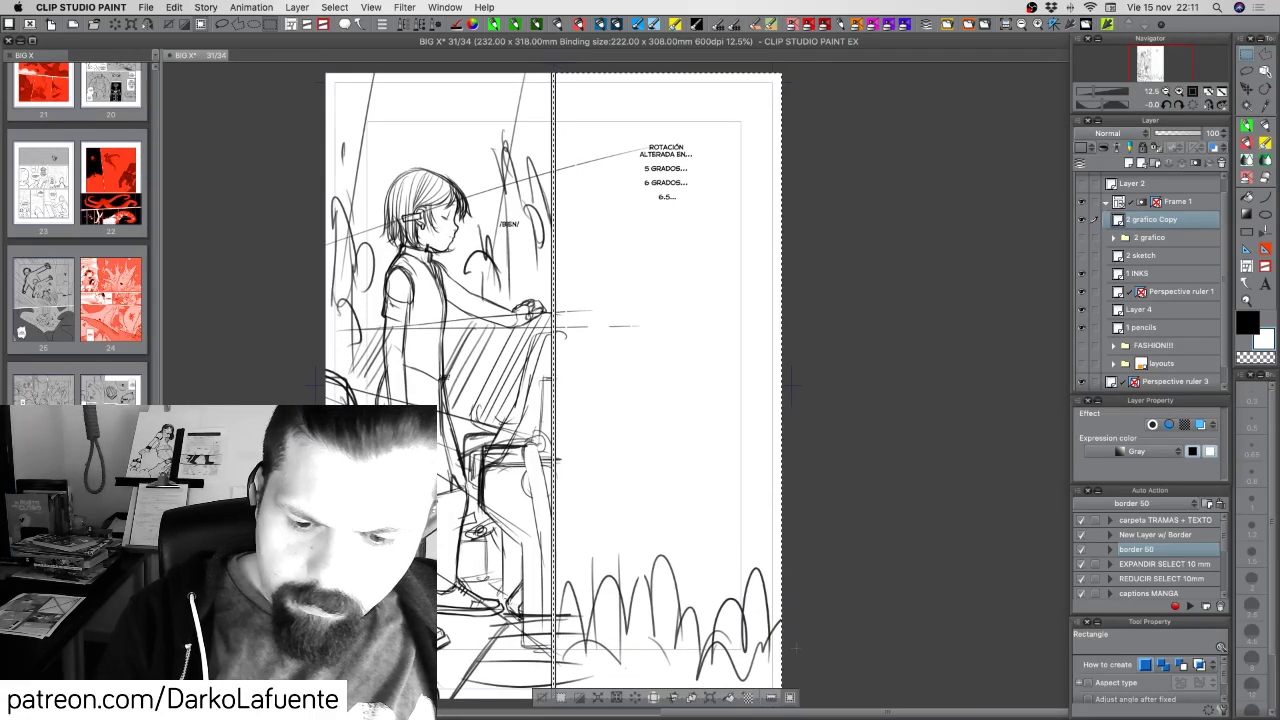
Add a raster layer directly above the 2 grafico folder and name it 2 gray GRAFICO
left_click(1150, 234)
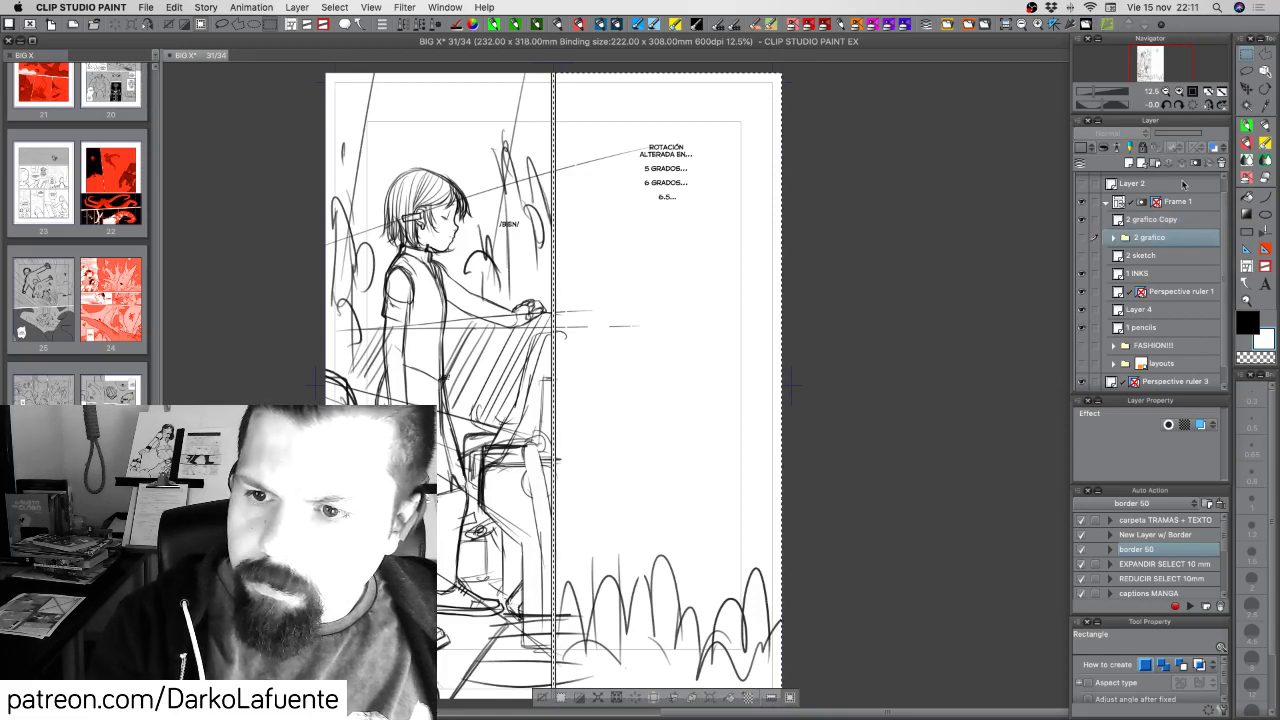
left_click(1128, 163)
double_click(1143, 237)
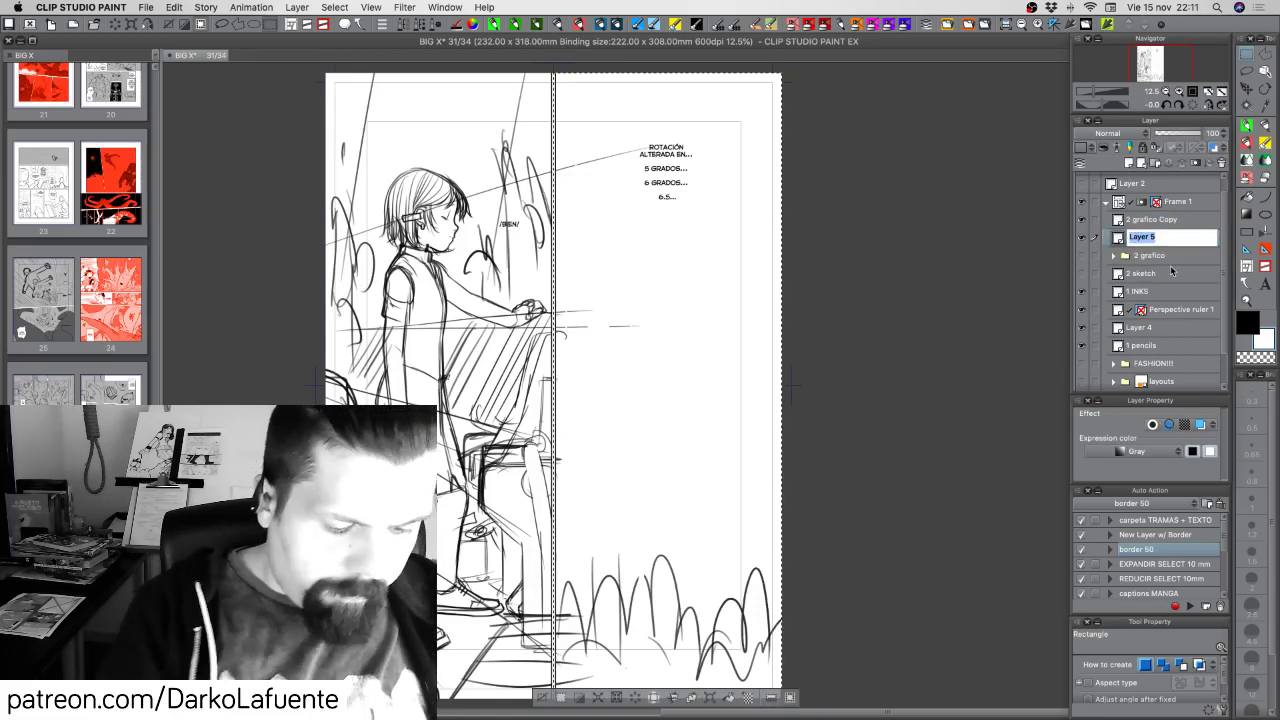
type("2 g")
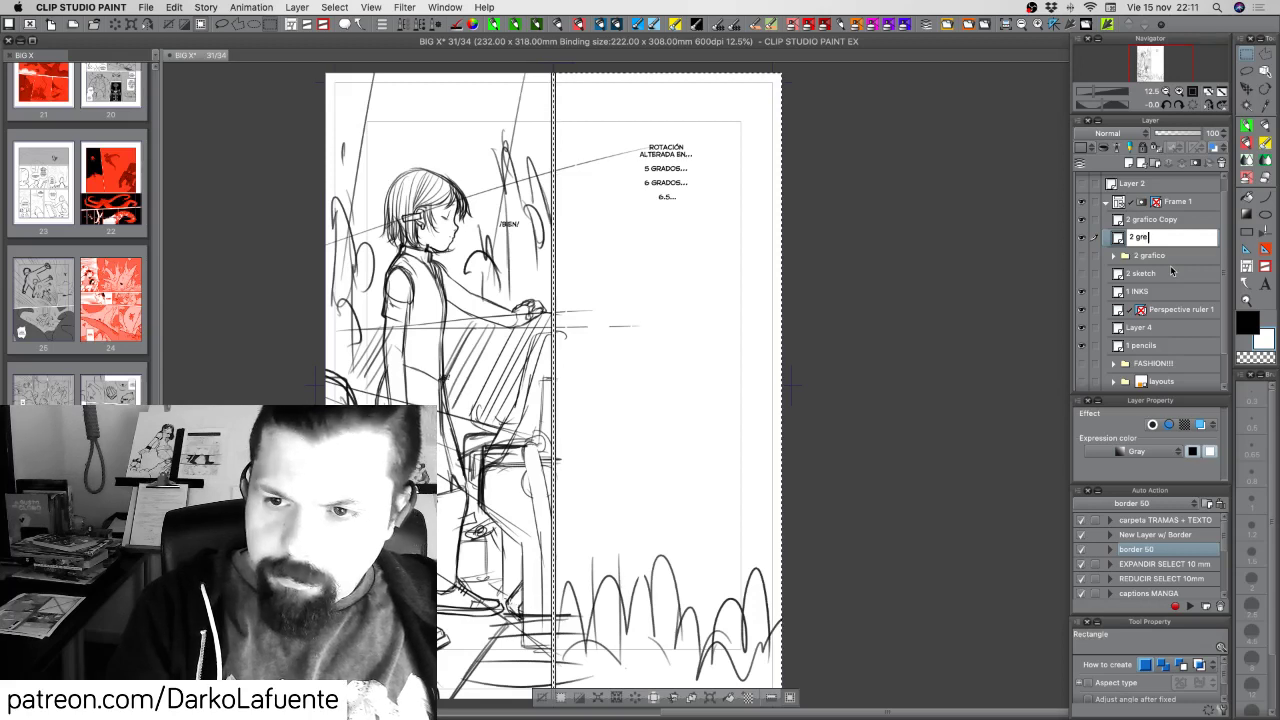
type("ray GRAFIC")
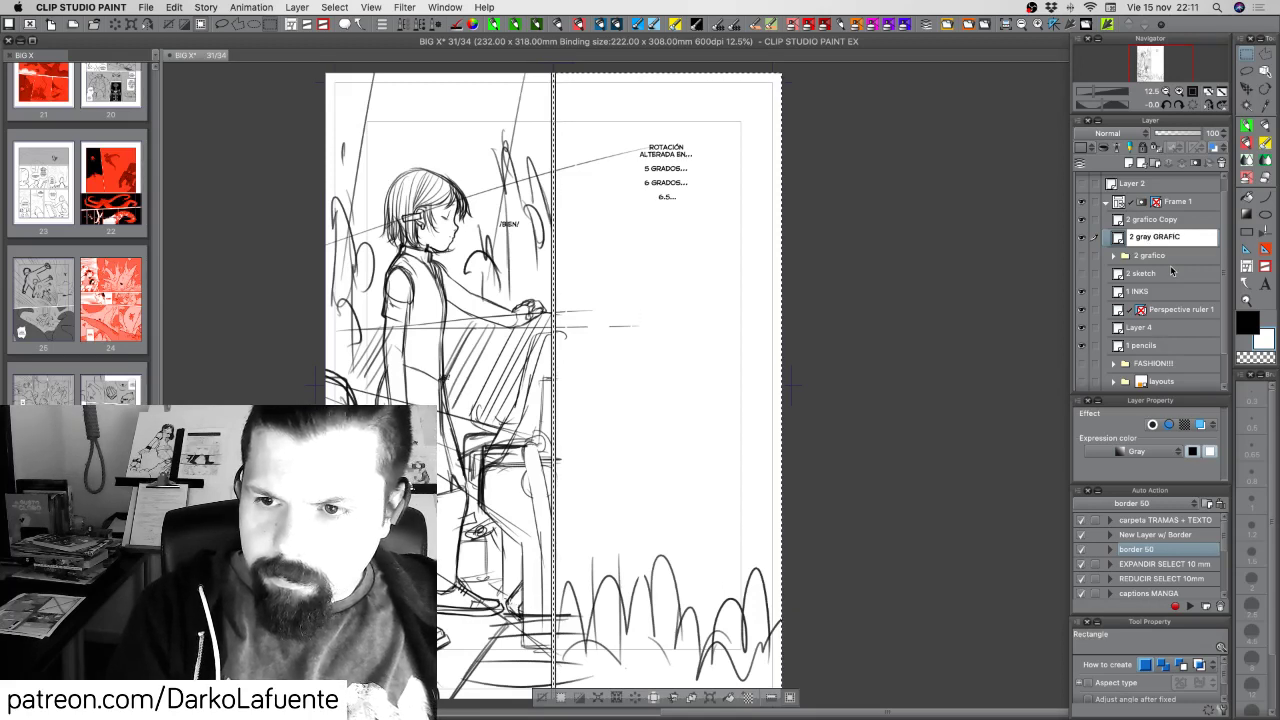
type("O")
key("Return")
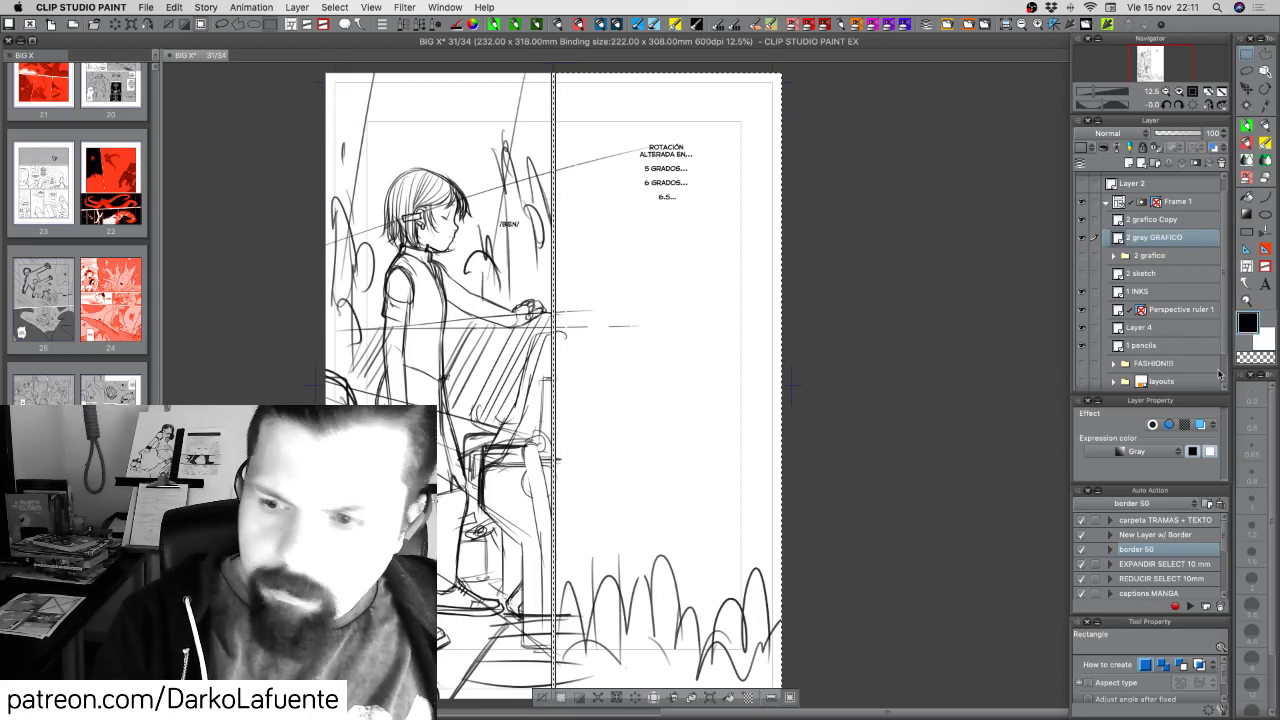
Fill the selected panel with black on the 2 gray GRAFICO layer, deselect, and set the layer's opacity to 30
key("alt+BackSpace")
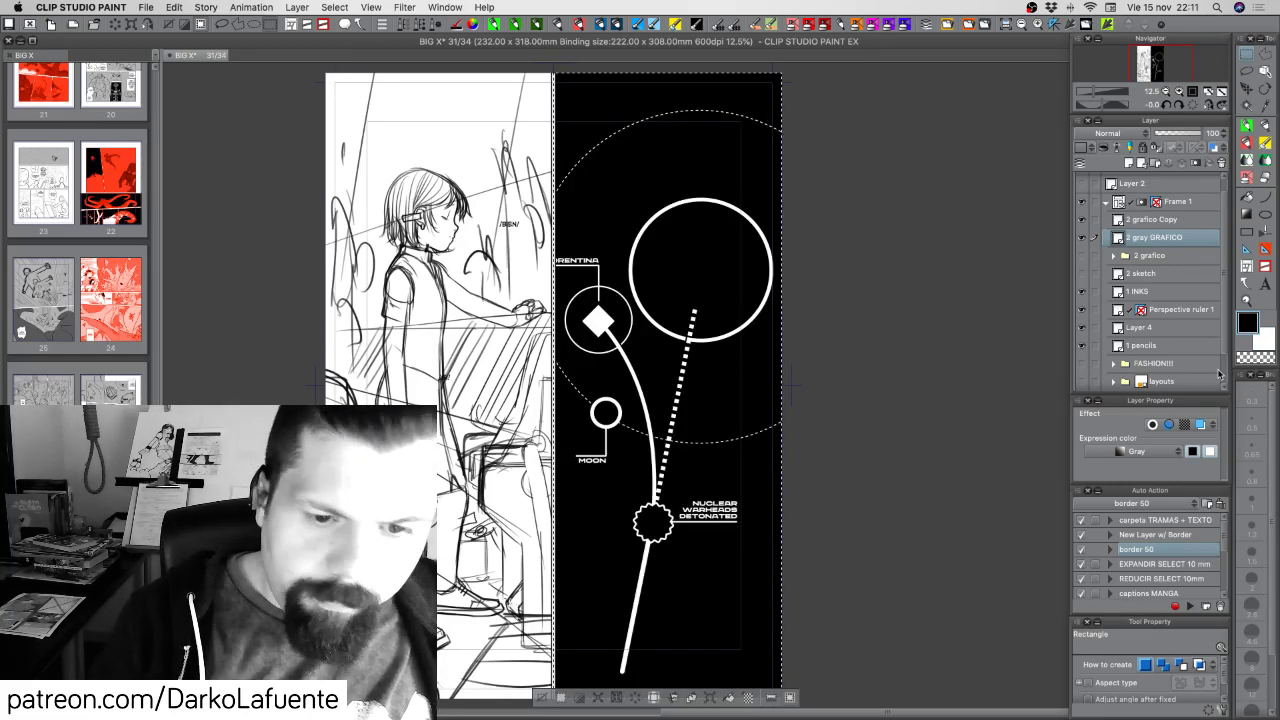
key("super+d")
left_click_drag(1177, 133, 1172, 133)
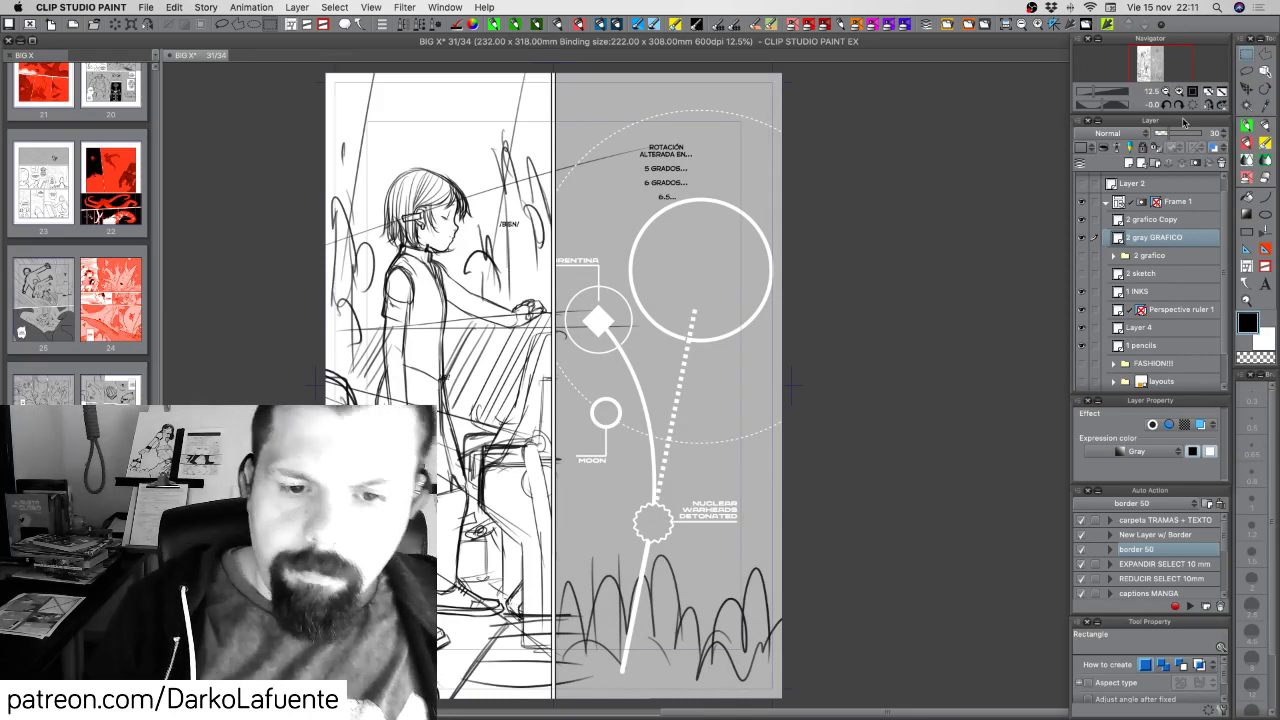
Create a layer folder named 2, move the 2 grafico Copy and 2 gray GRAFICO layers into it, and collapse it
left_click(1170, 220)
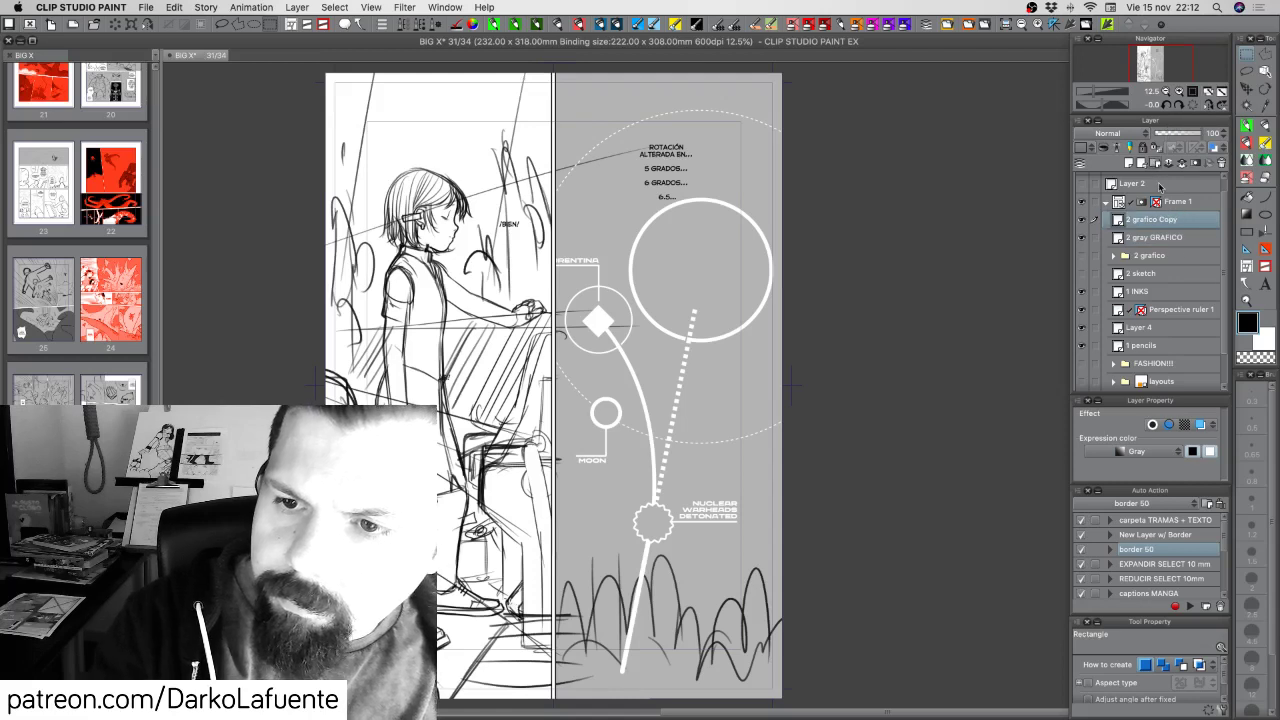
left_click(1155, 163)
double_click(1156, 221)
type("2")
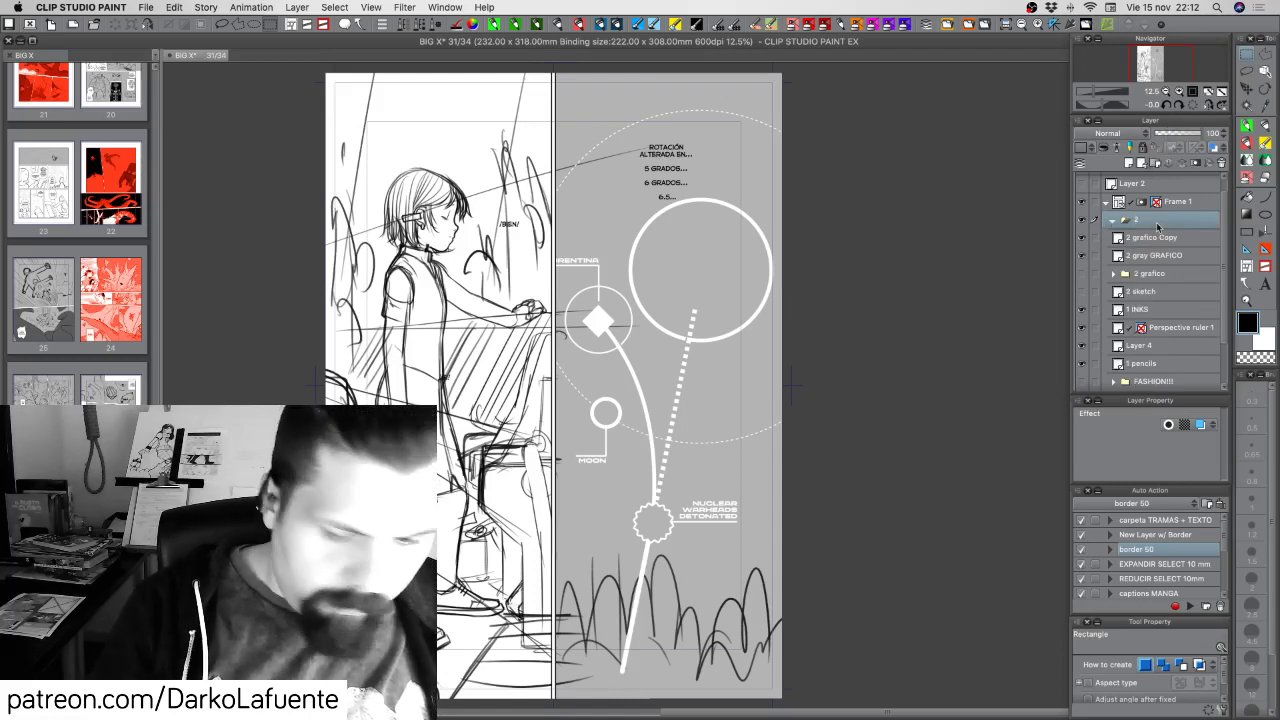
left_click(1170, 240)
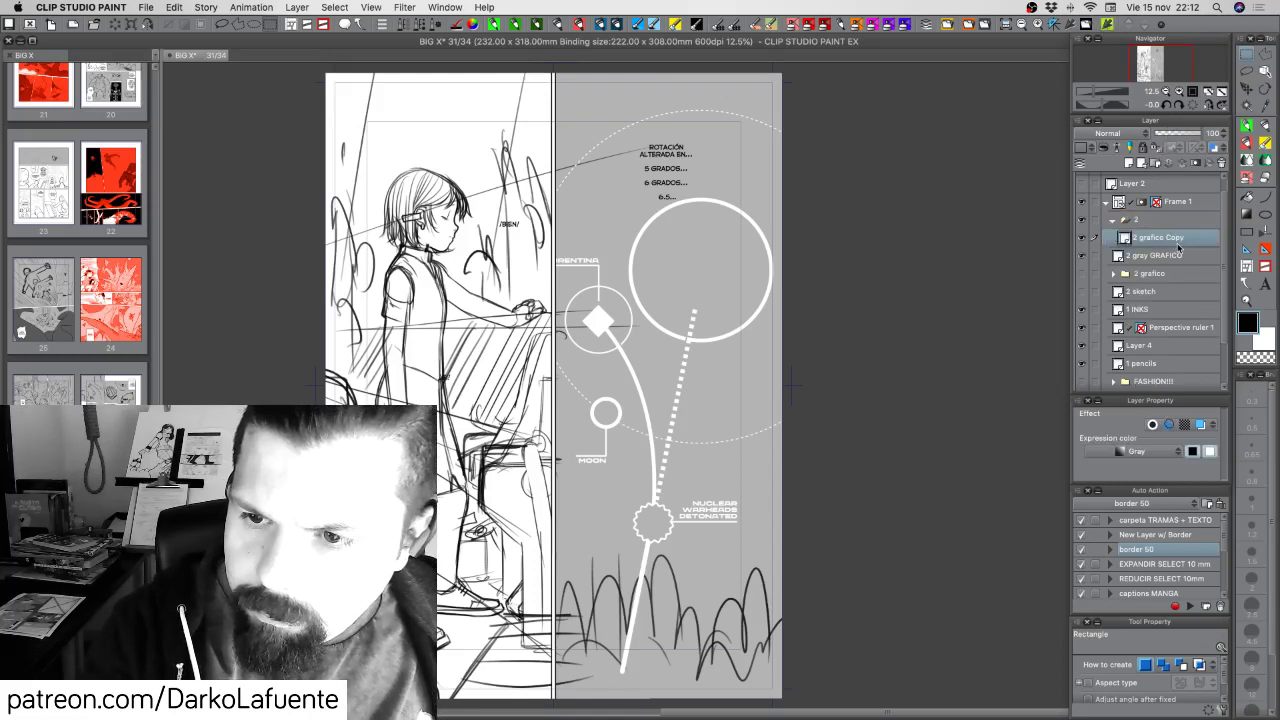
left_click(1179, 258)
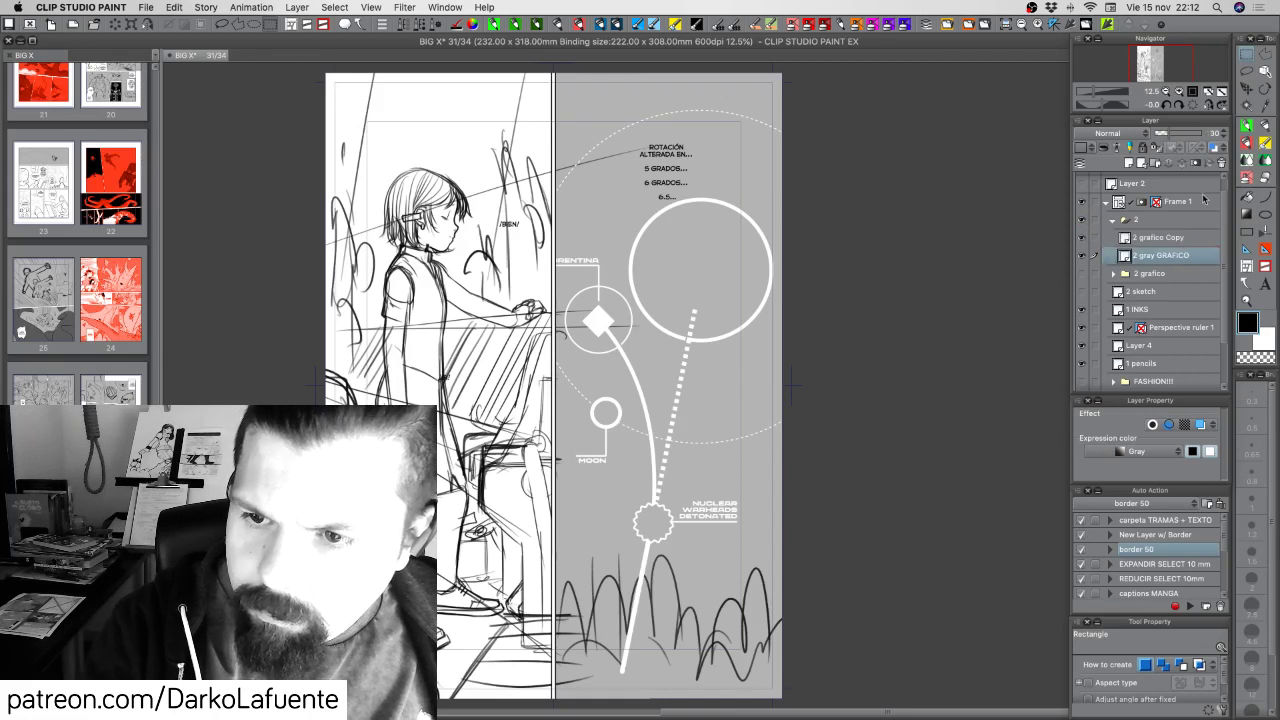
left_click(1113, 220)
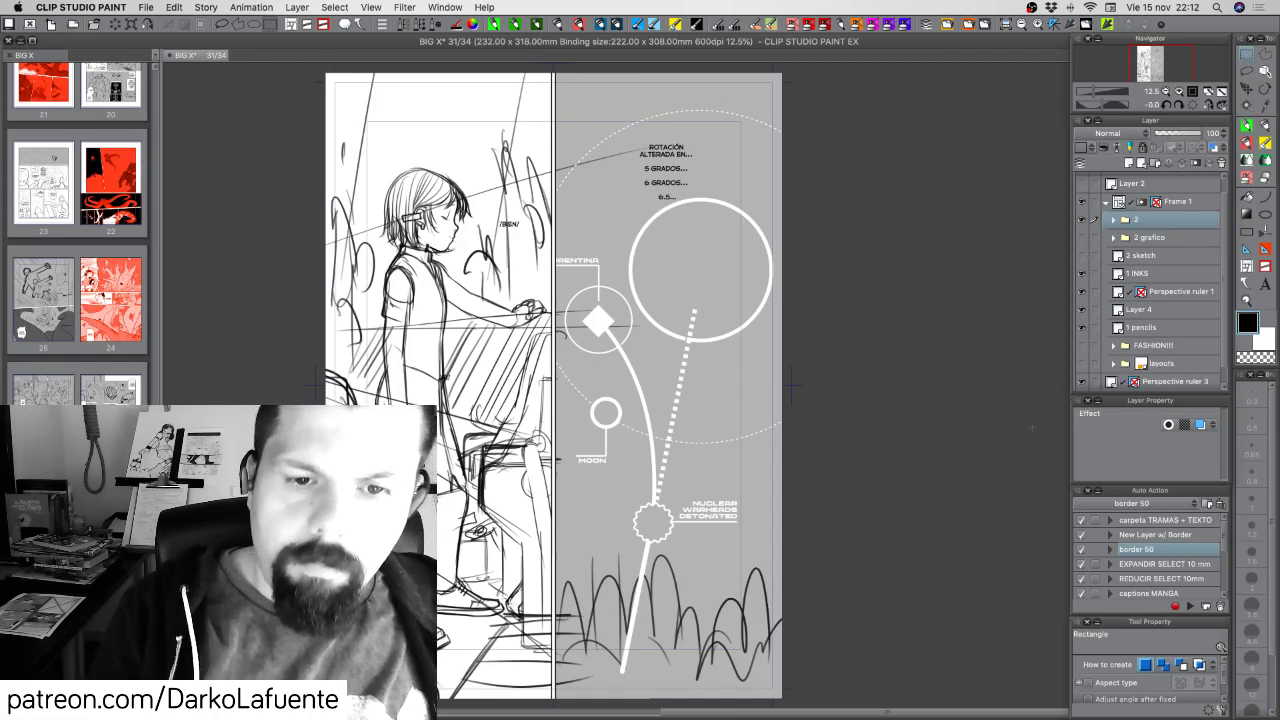
Check the gray diagram panel against the whole page and save the file
key("super+minus")
left_click_drag(818, 448, 798, 473)
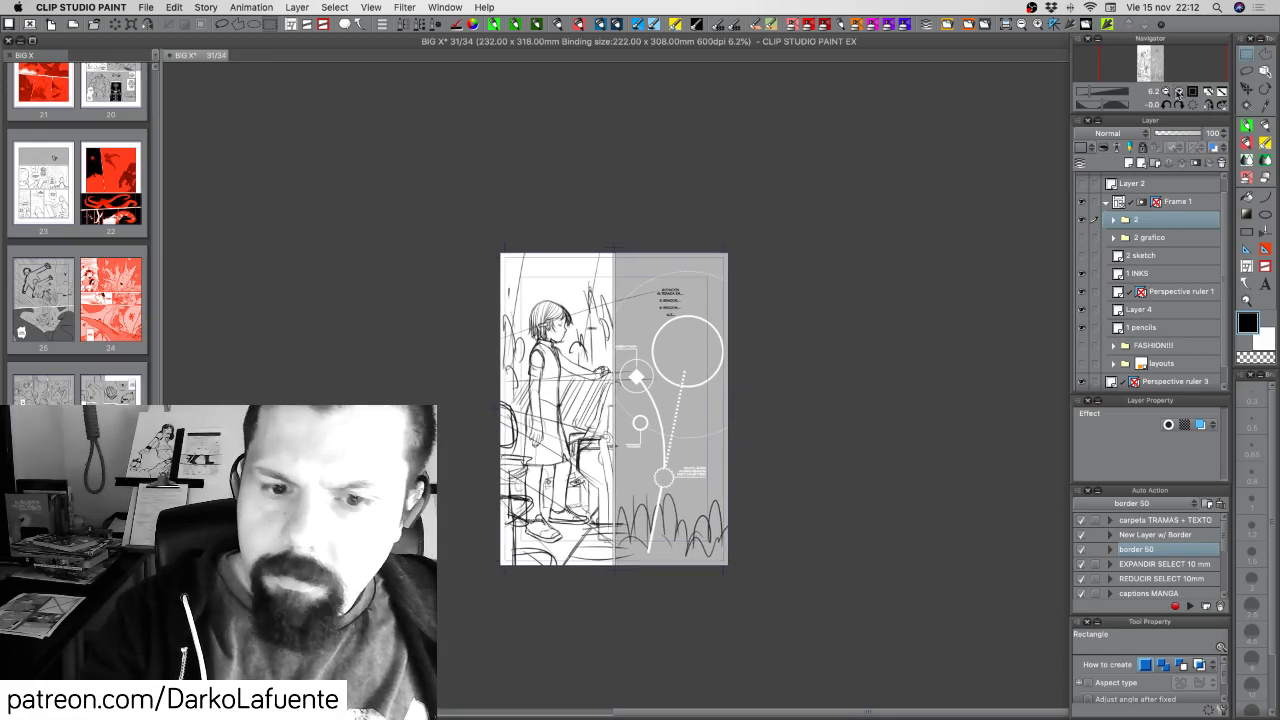
left_click(1179, 91)
left_click_drag(716, 522, 736, 447)
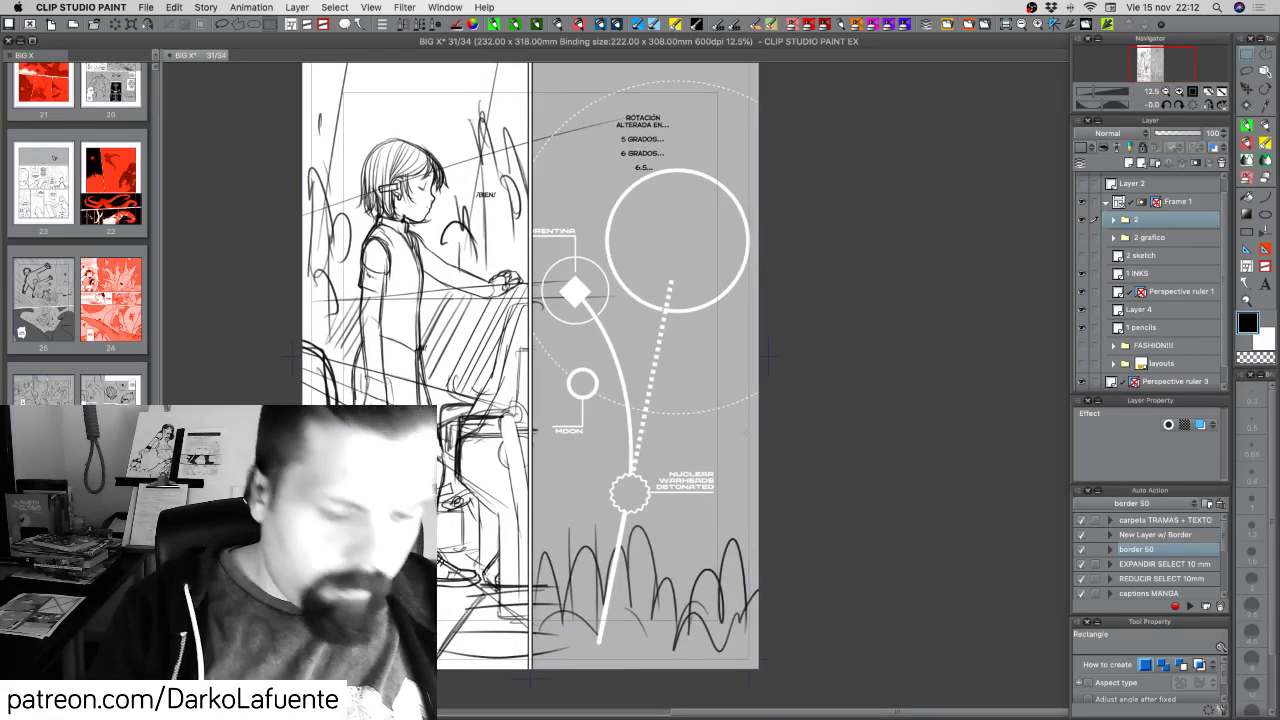
key("super+s")
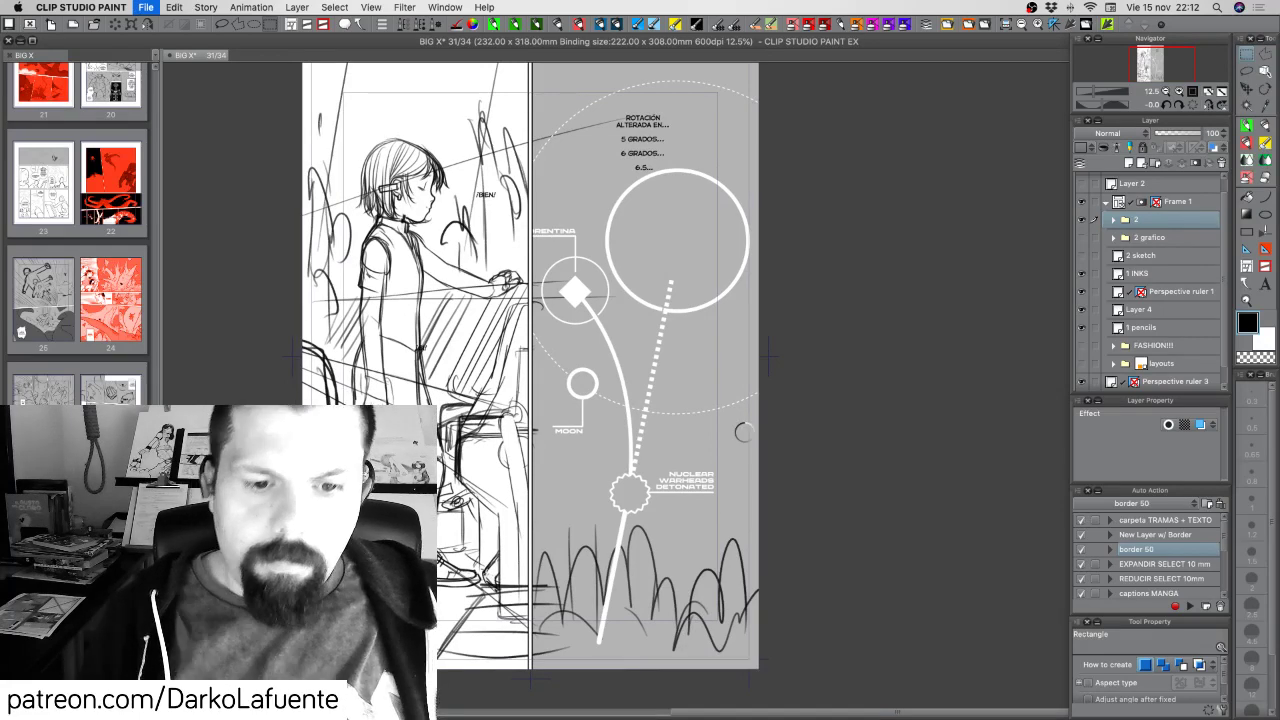
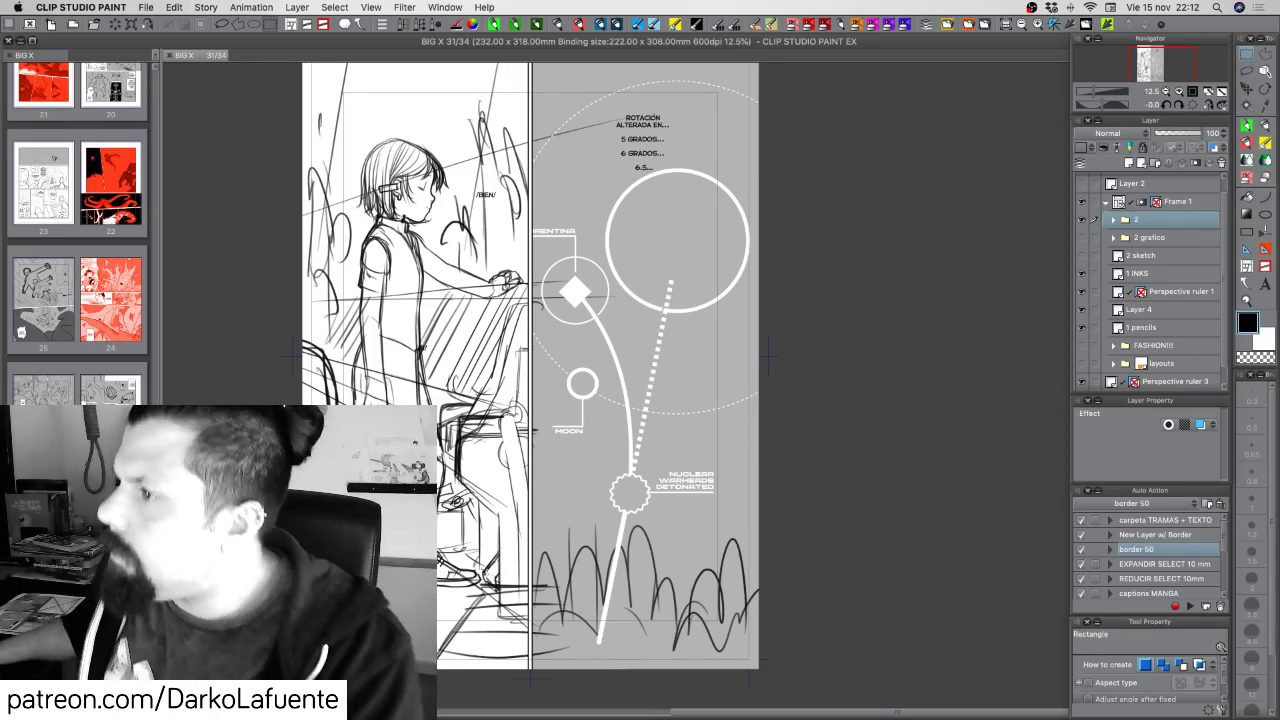
Compare the page with the 2 folder hidden and shown
key("Tab")
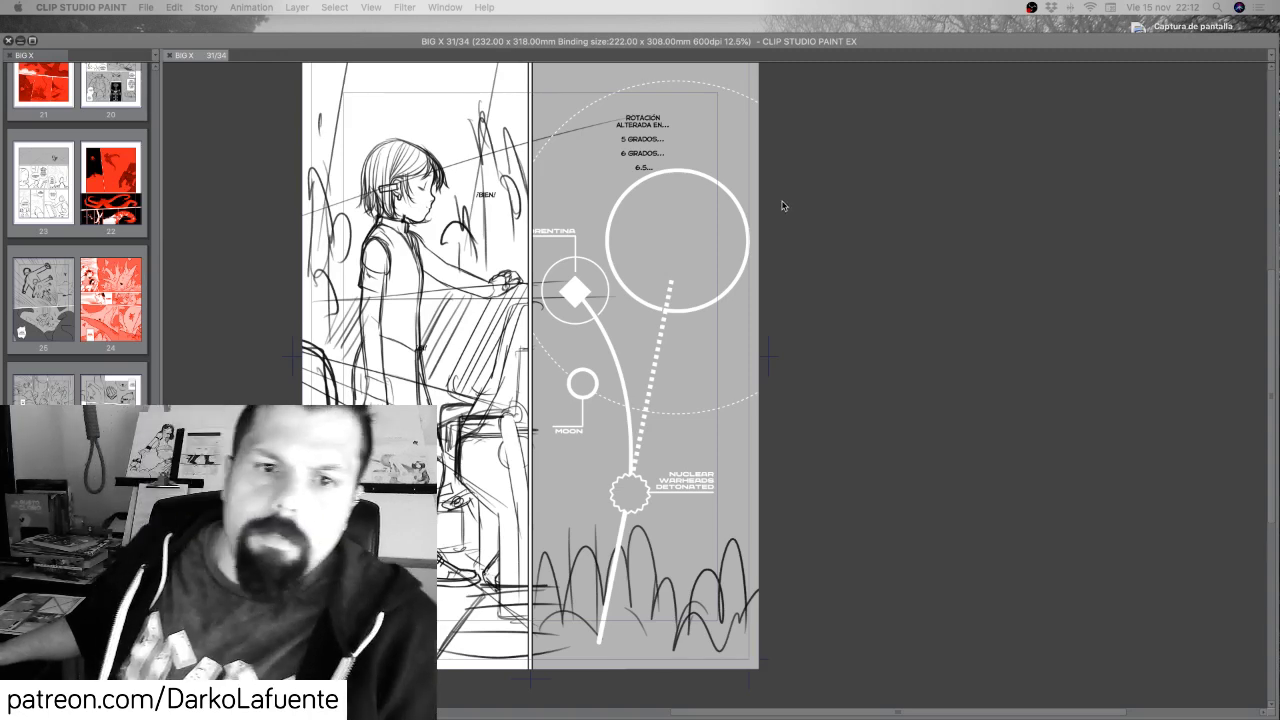
key("Tab")
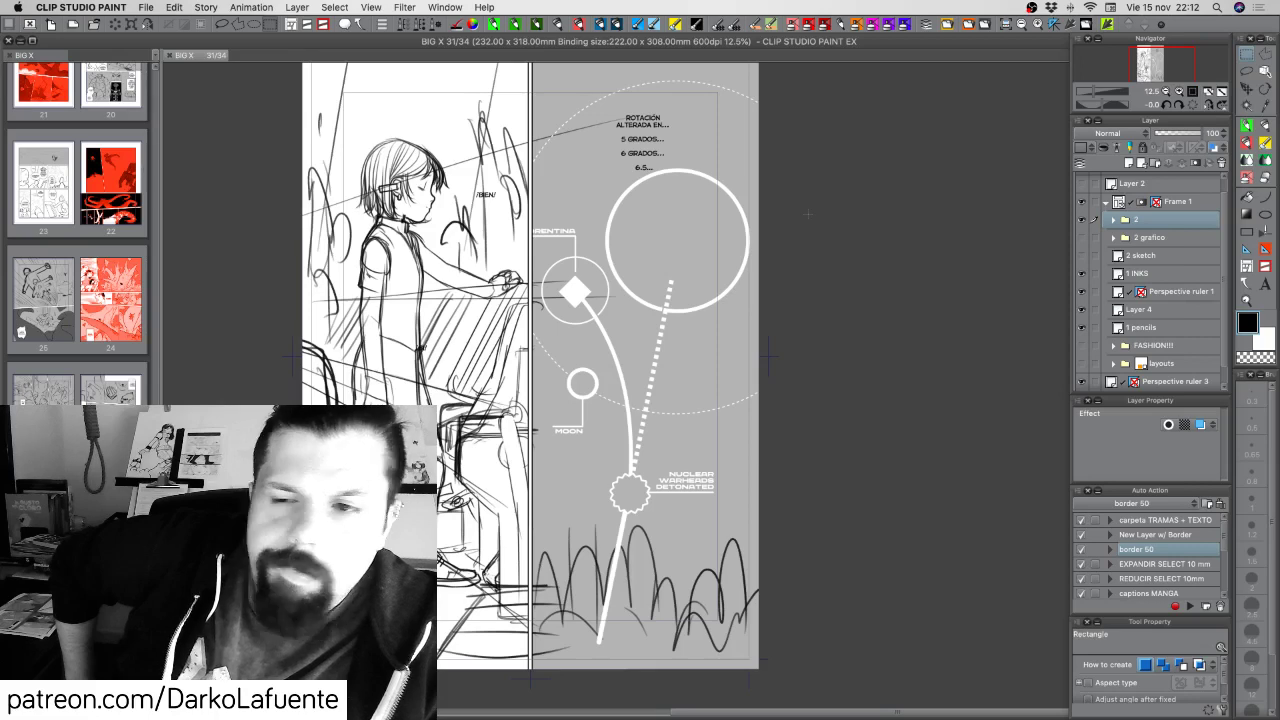
left_click(1085, 221)
left_click(1085, 221)
left_click(1085, 221)
left_click(1085, 221)
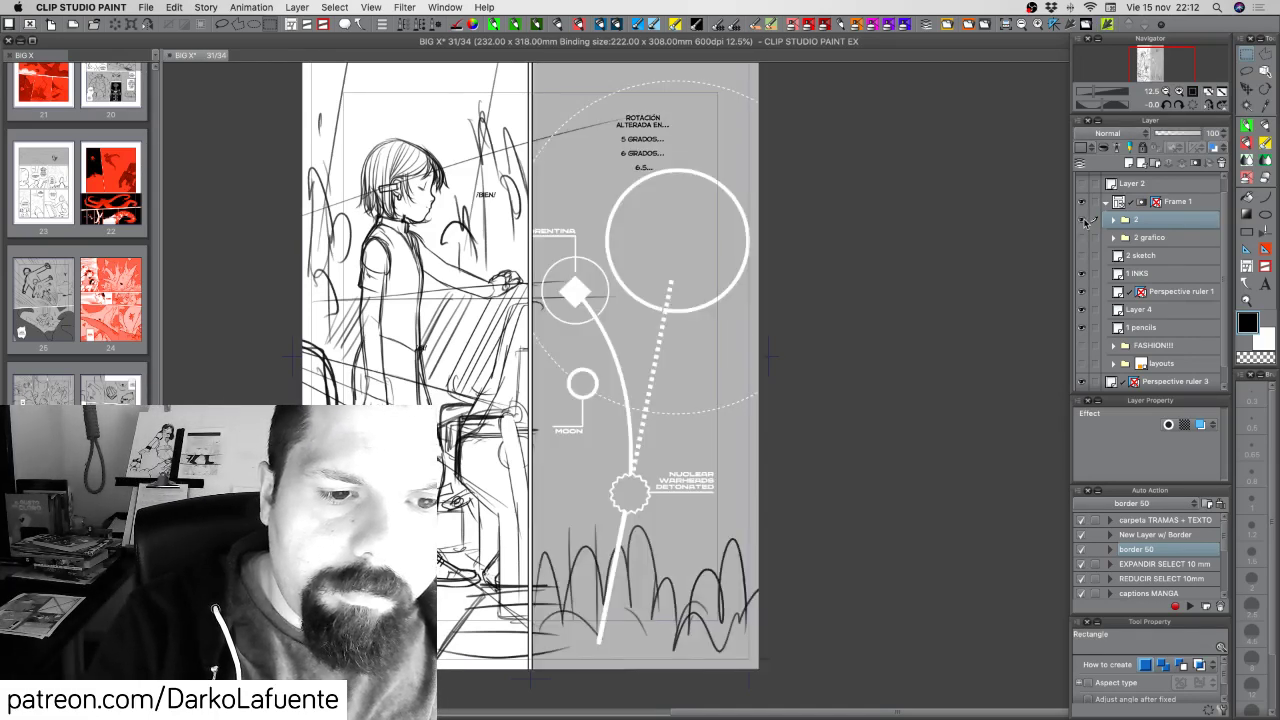
left_click_drag(698, 348, 737, 372)
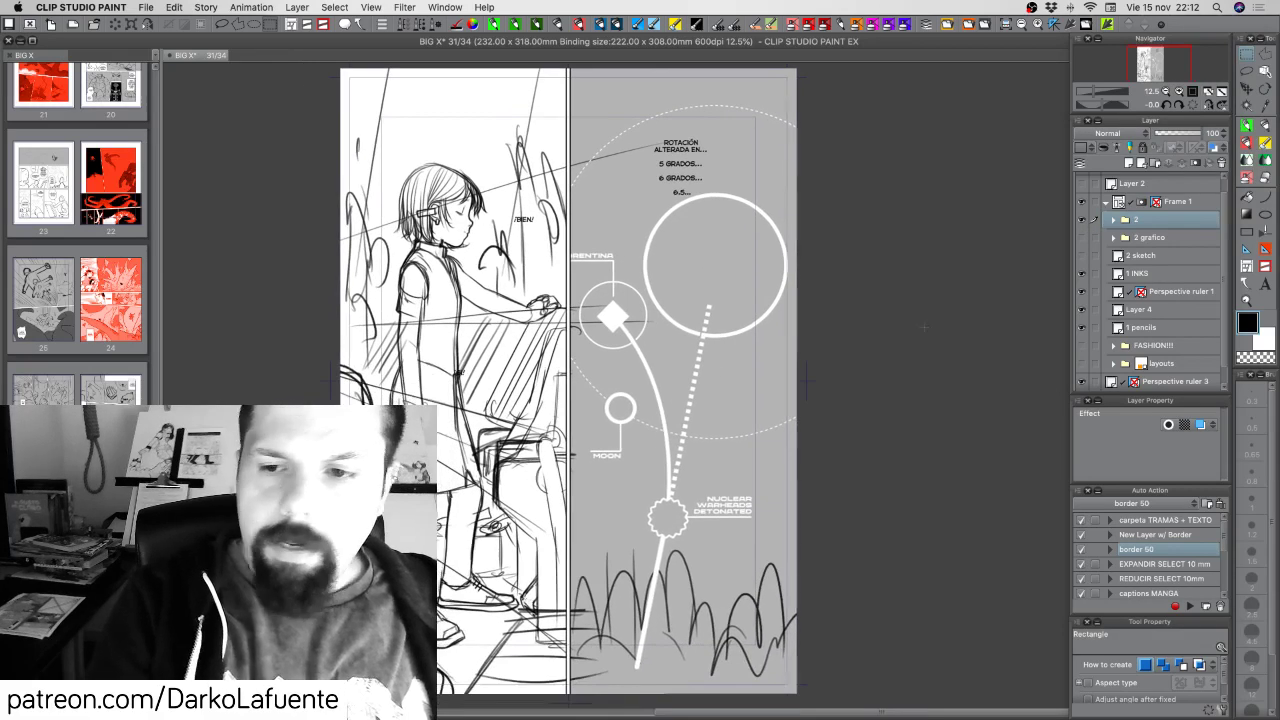
Check what the 2 sketch layer contains by toggling its visibility and delete the layer
left_click(1080, 258)
left_click(1080, 258)
left_click(1148, 256)
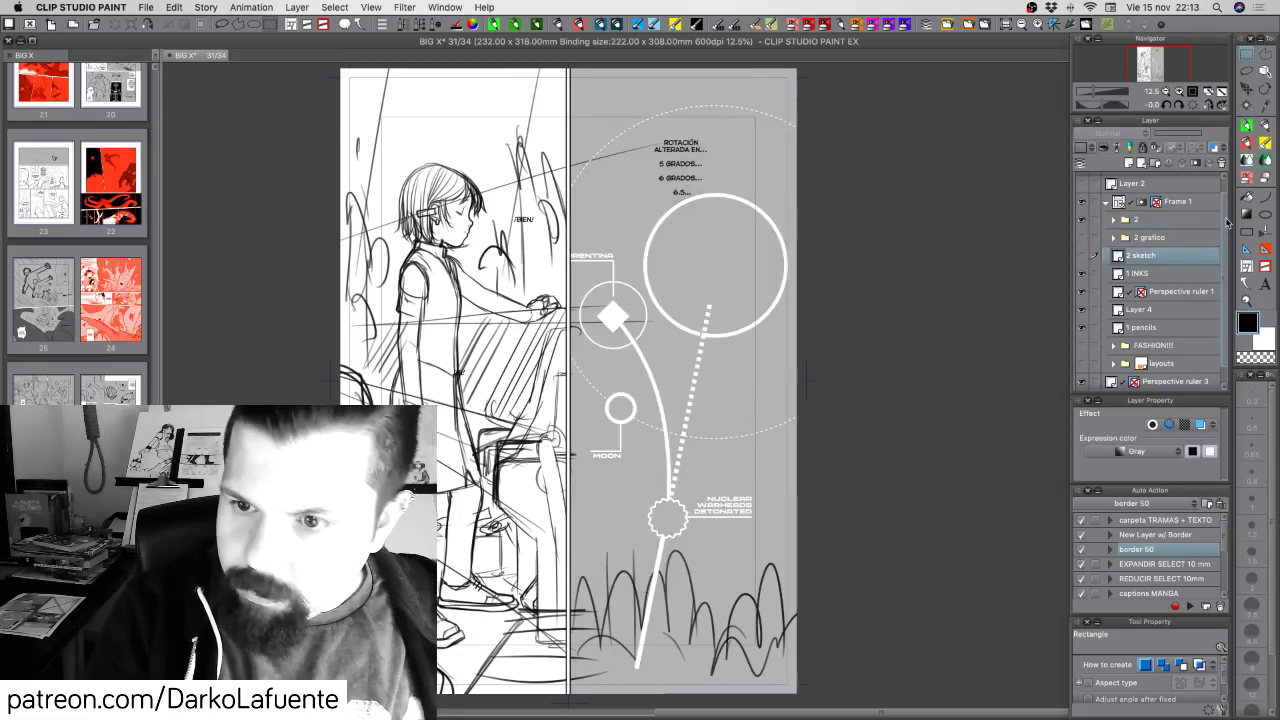
left_click(1221, 164)
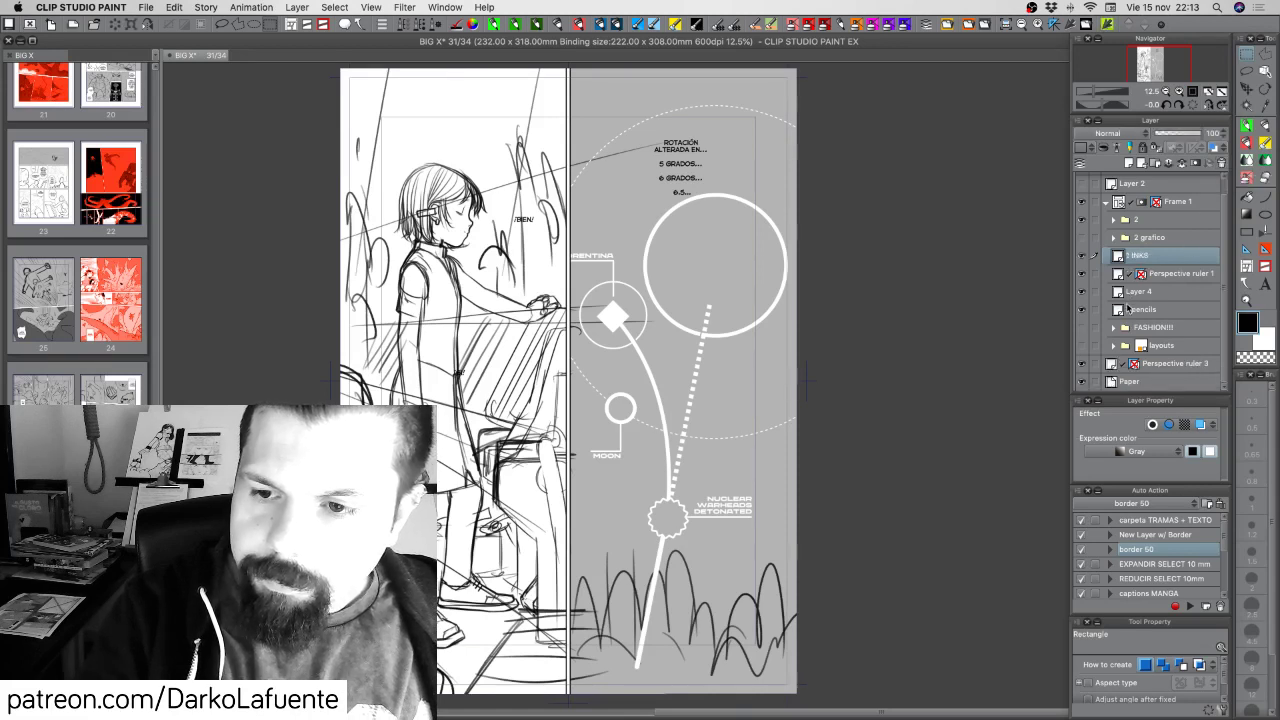
Check the 2 grafico folder's contents and move the folder below the 1 pencils layer, directly above FASHION!!!
left_click(1081, 238)
left_click(1081, 238)
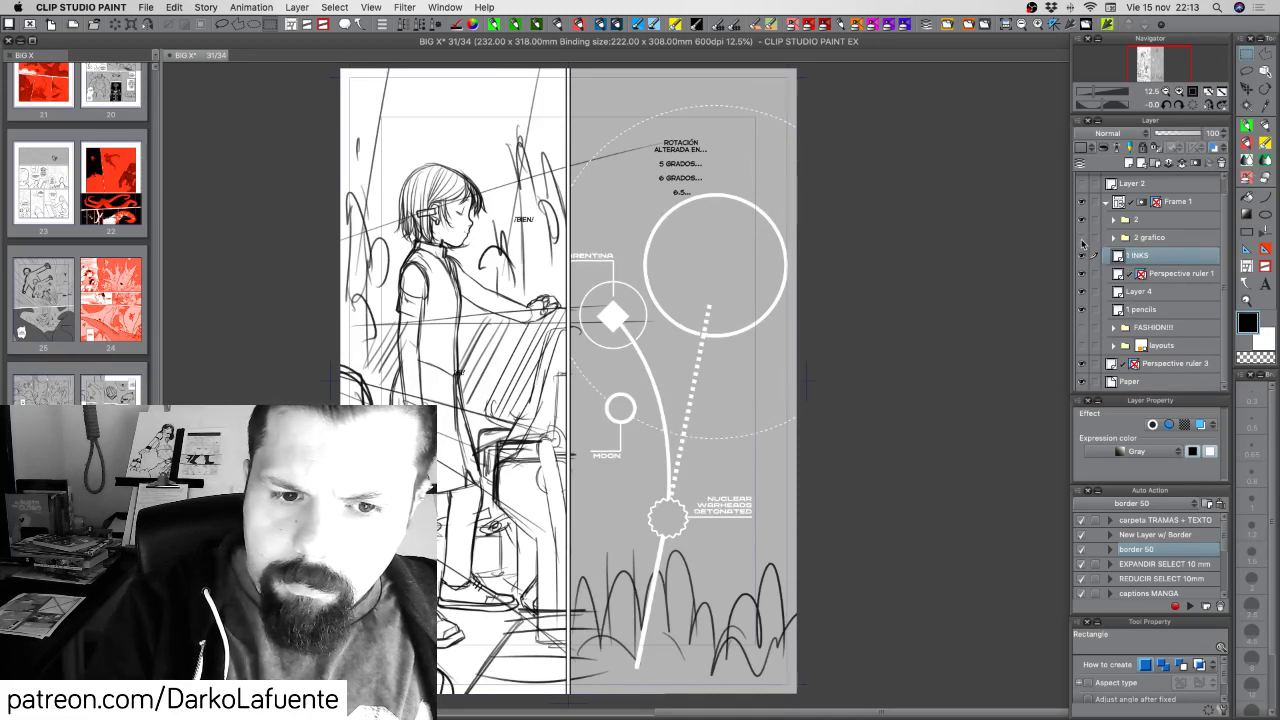
left_click(1081, 240)
left_click(1081, 240)
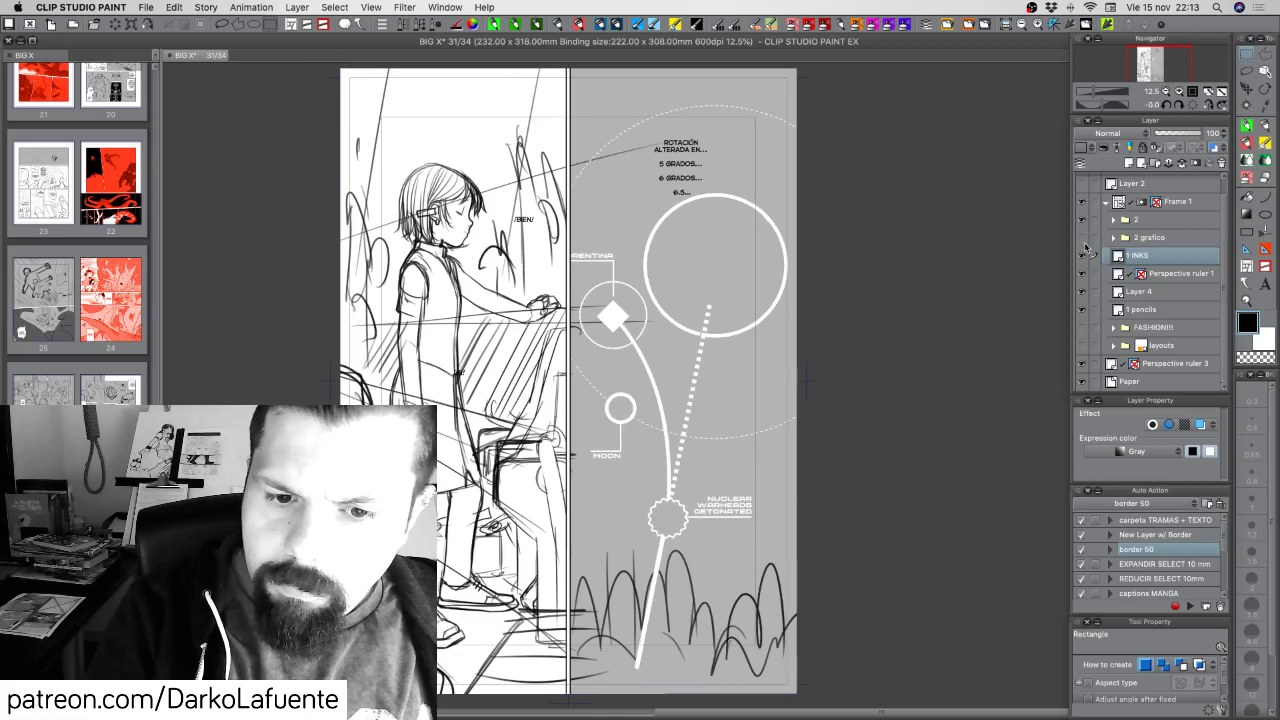
left_click(1165, 238)
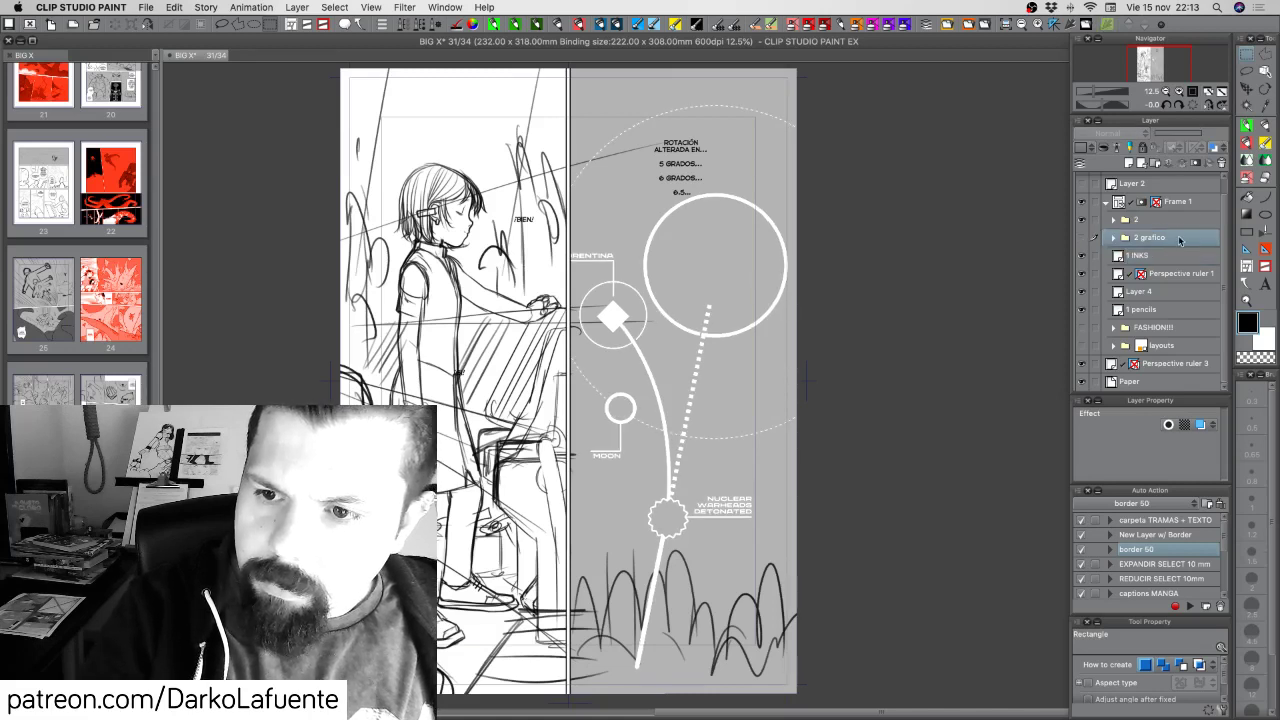
left_click_drag(1180, 240, 1172, 320)
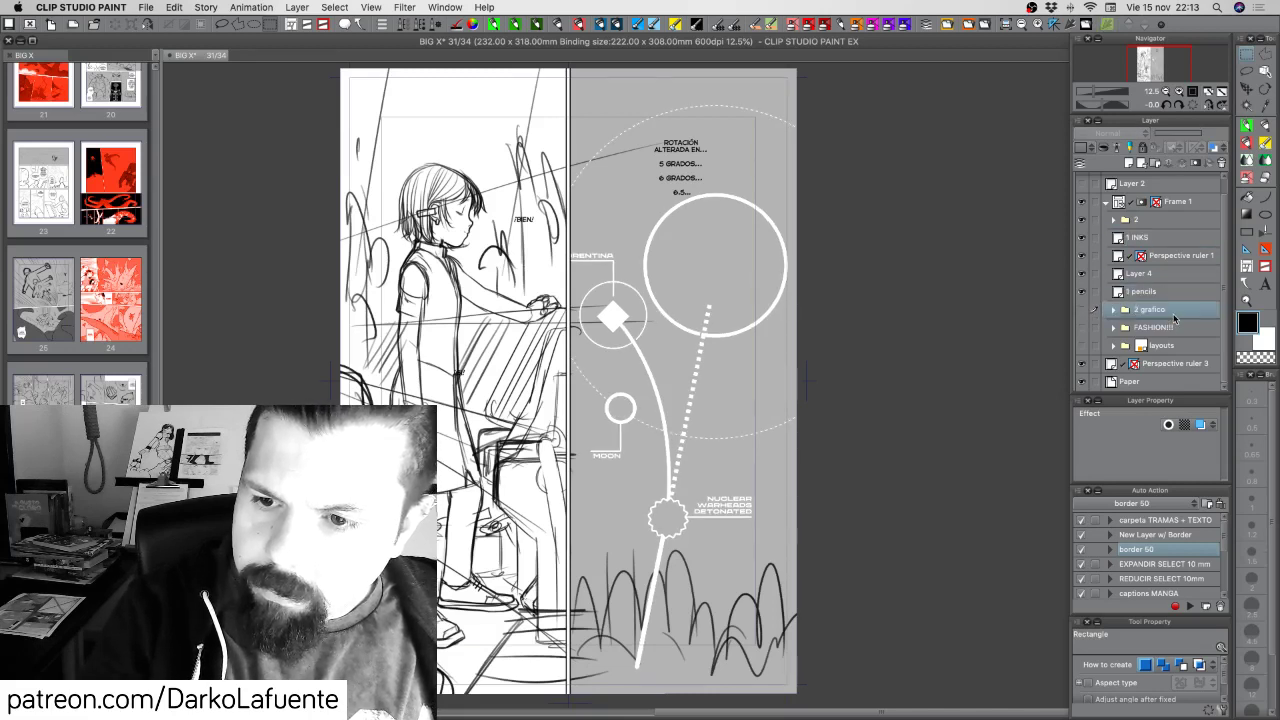
Check the 1 pencils and 1 INKS layers and create a layer folder named 1 directly above 1 INKS
left_click(1082, 292)
left_click(1083, 293)
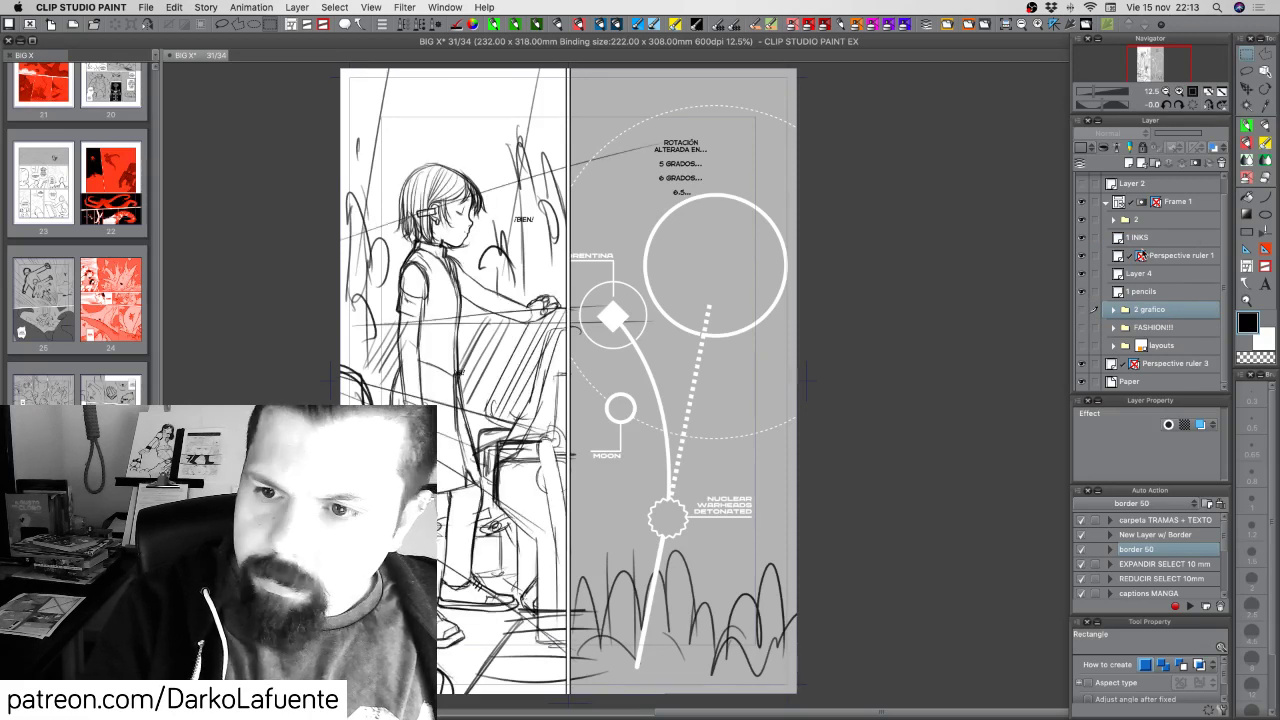
left_click(1082, 237)
left_click(1083, 238)
left_click(1150, 238)
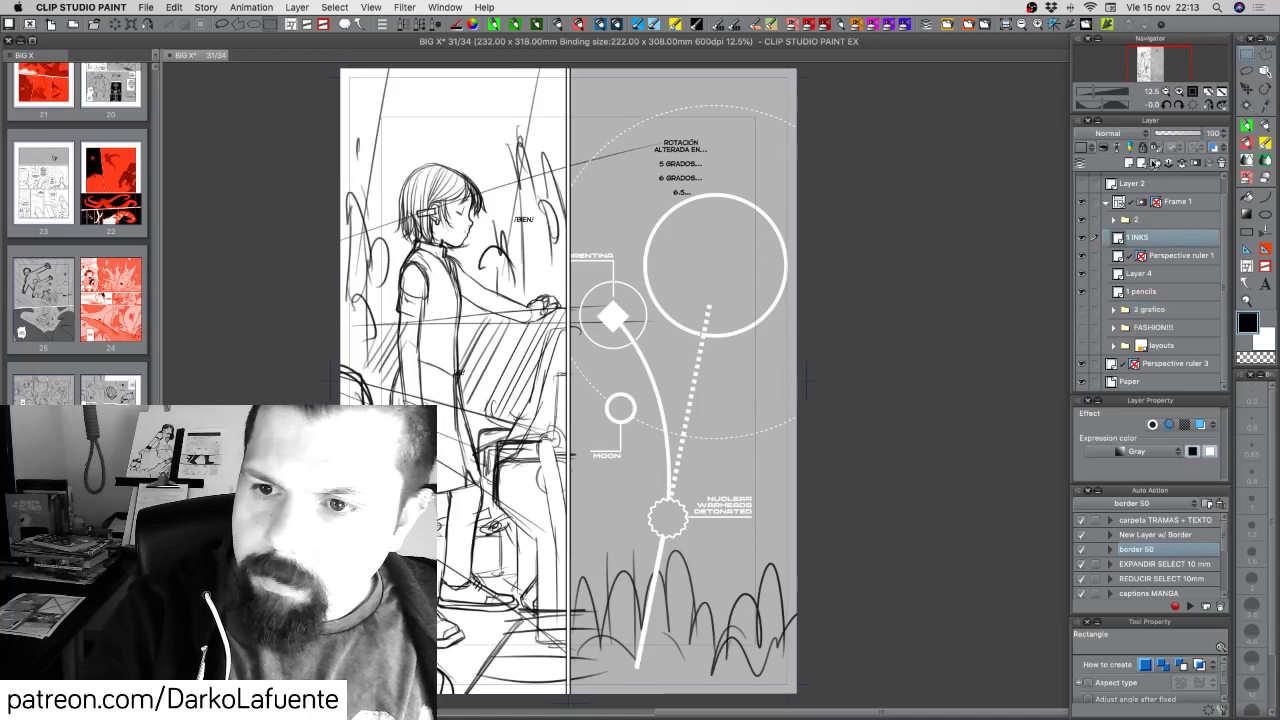
left_click(1154, 163)
double_click(1148, 238)
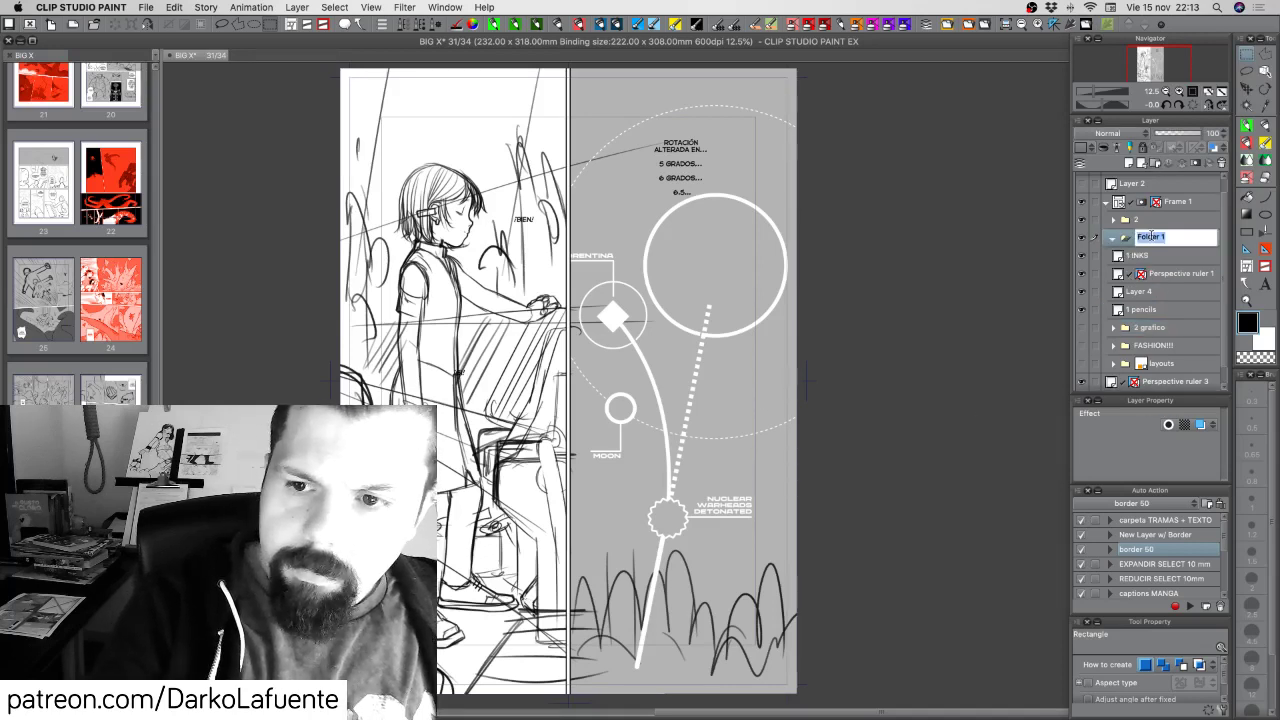
type("1")
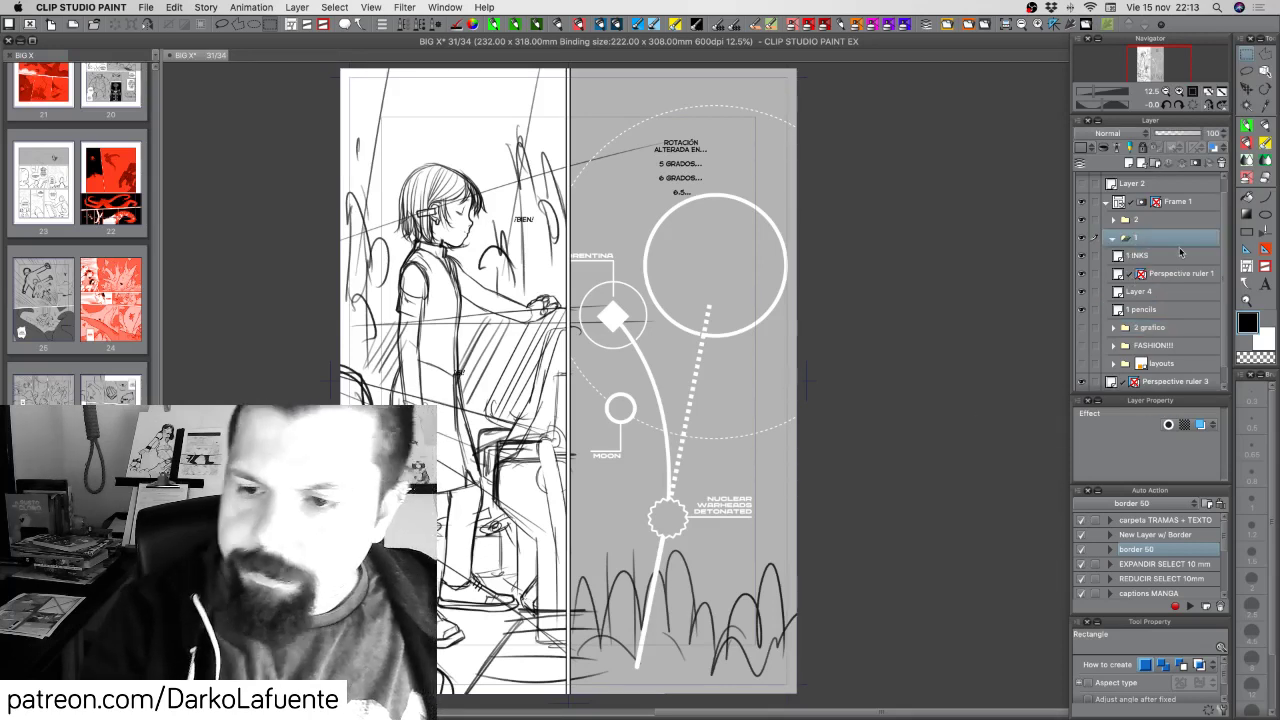
Rename the Perspective ruler 1 layer as 1 fondo
left_click(1120, 256)
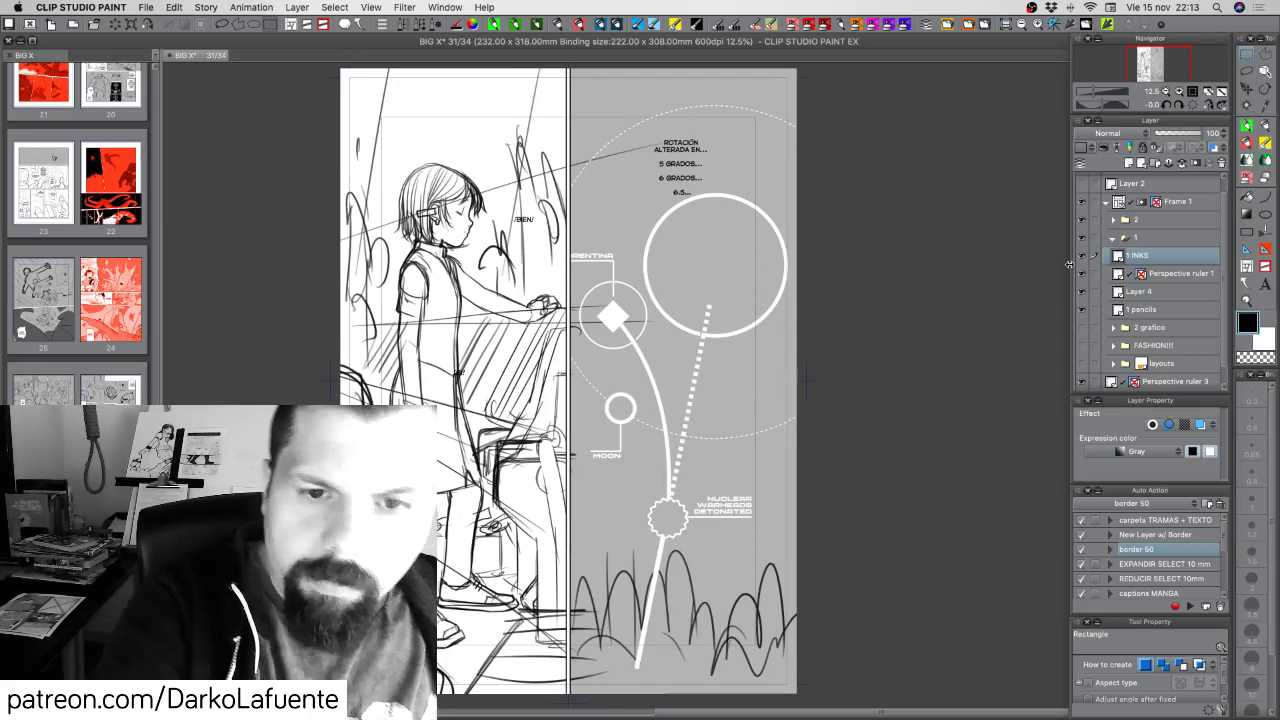
double_click(1183, 274)
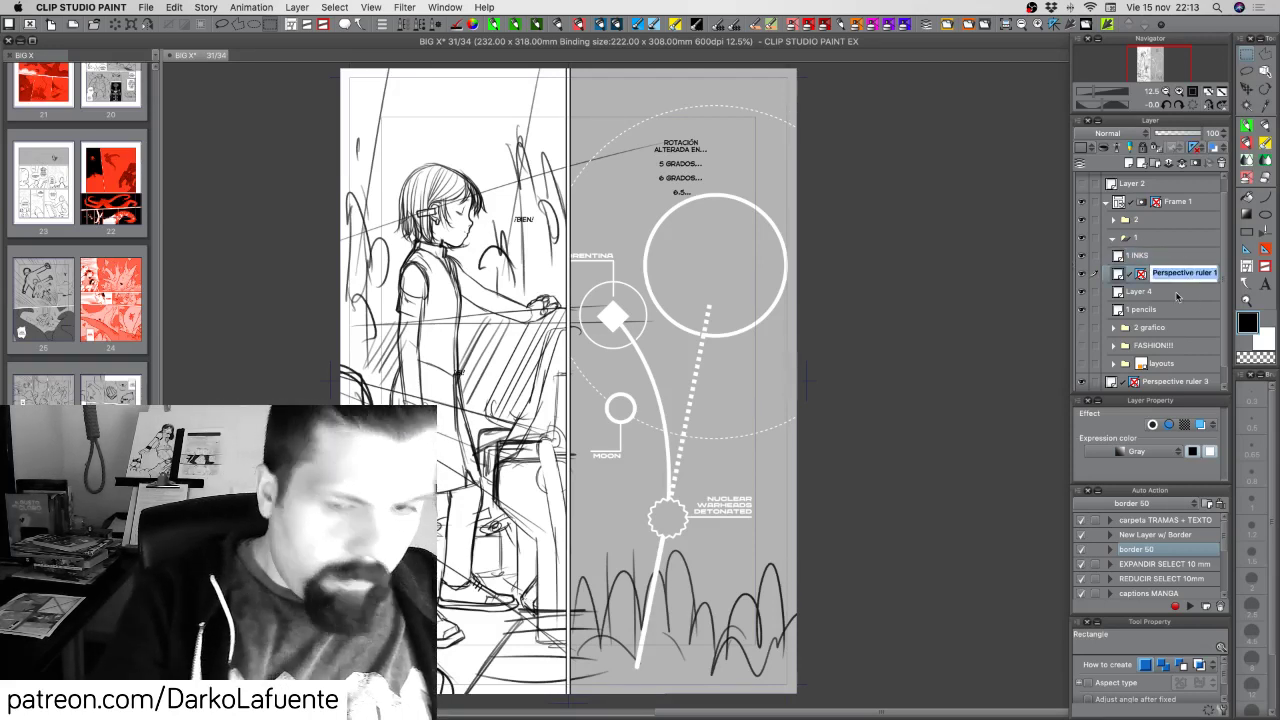
type("1 fondo")
key("Return")
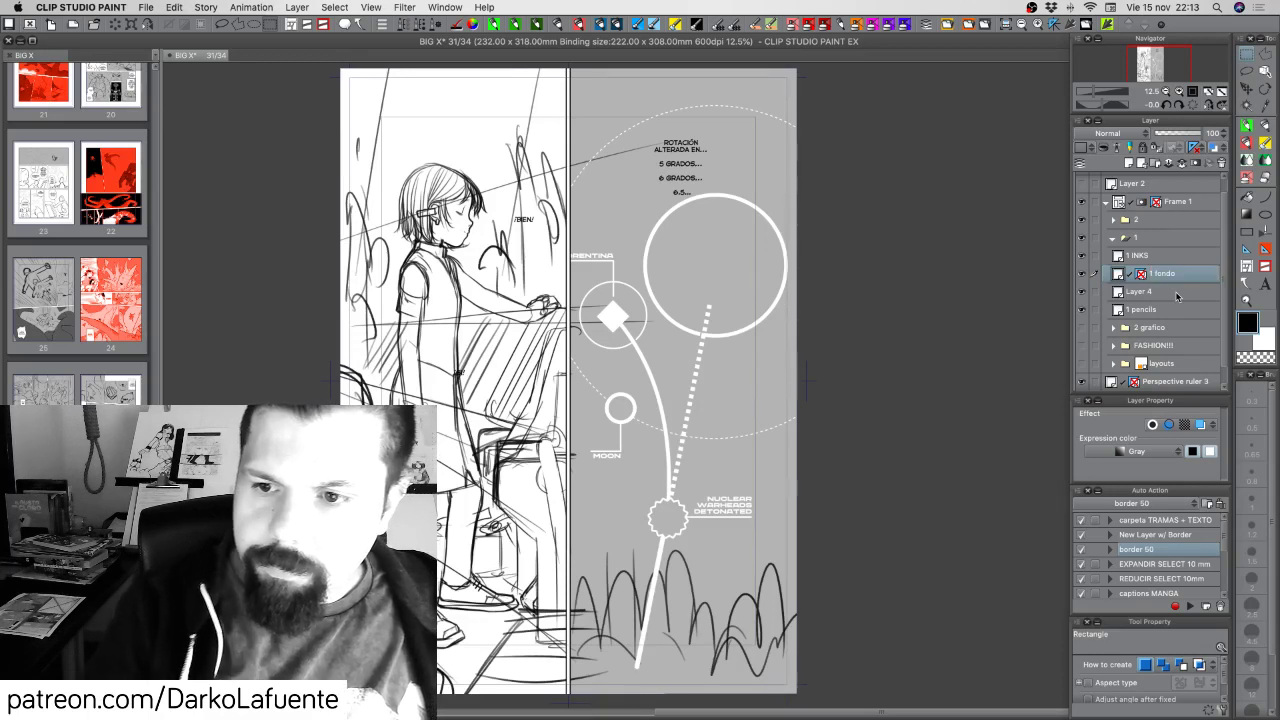
Check Layer 4 by toggling its visibility and rename it as 1 boceto fondo
left_click(1081, 295)
left_click(1081, 293)
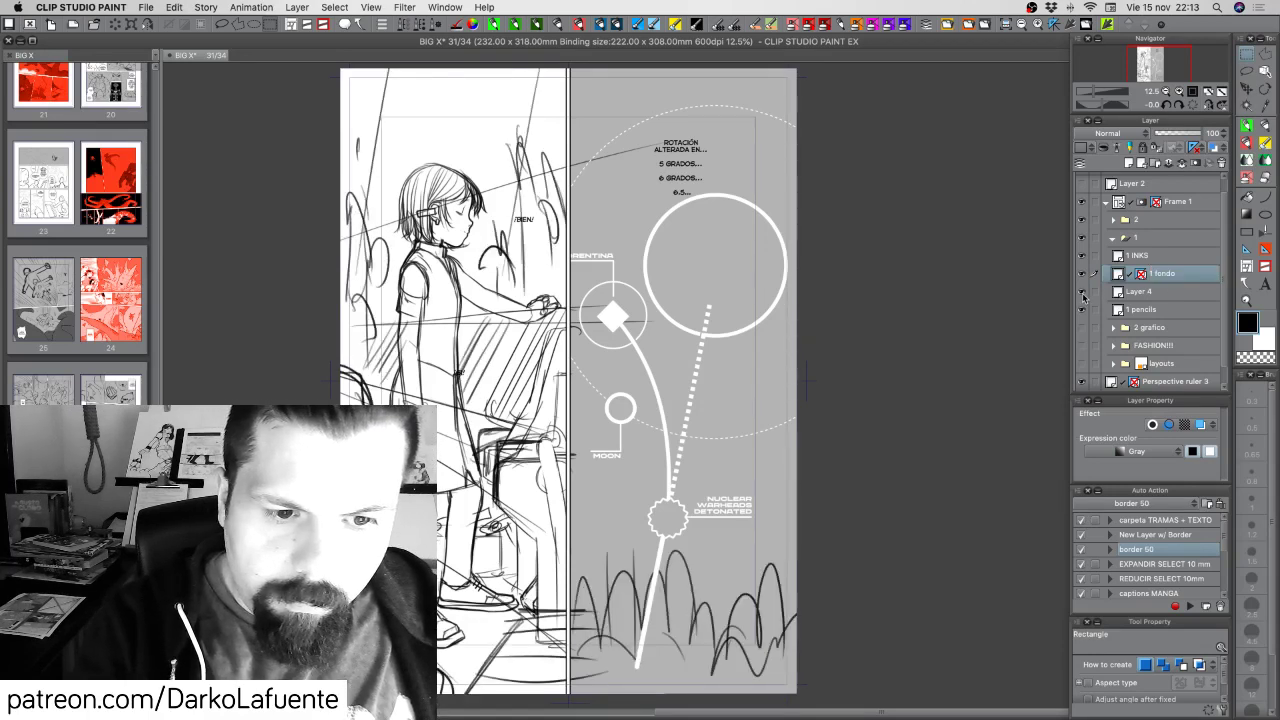
left_click(1081, 293)
left_click(1081, 293)
double_click(1140, 291)
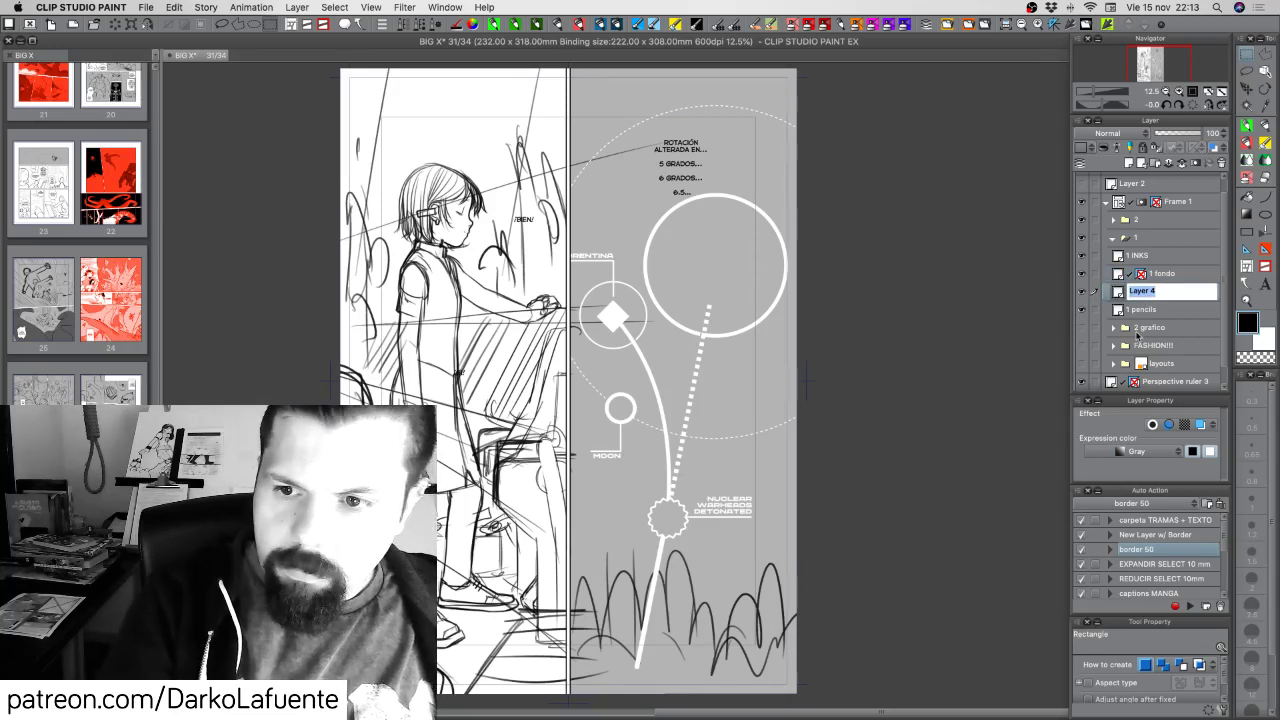
type("1")
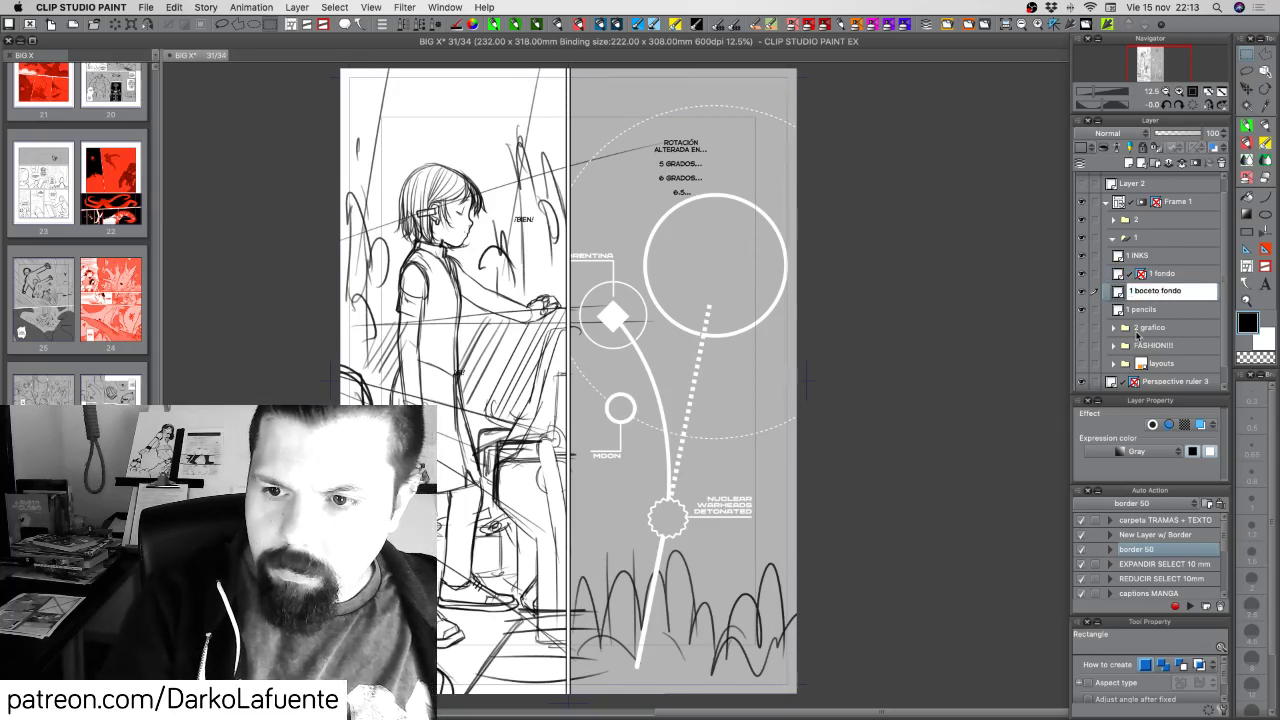
type(" boceto fondo")
key("Return")
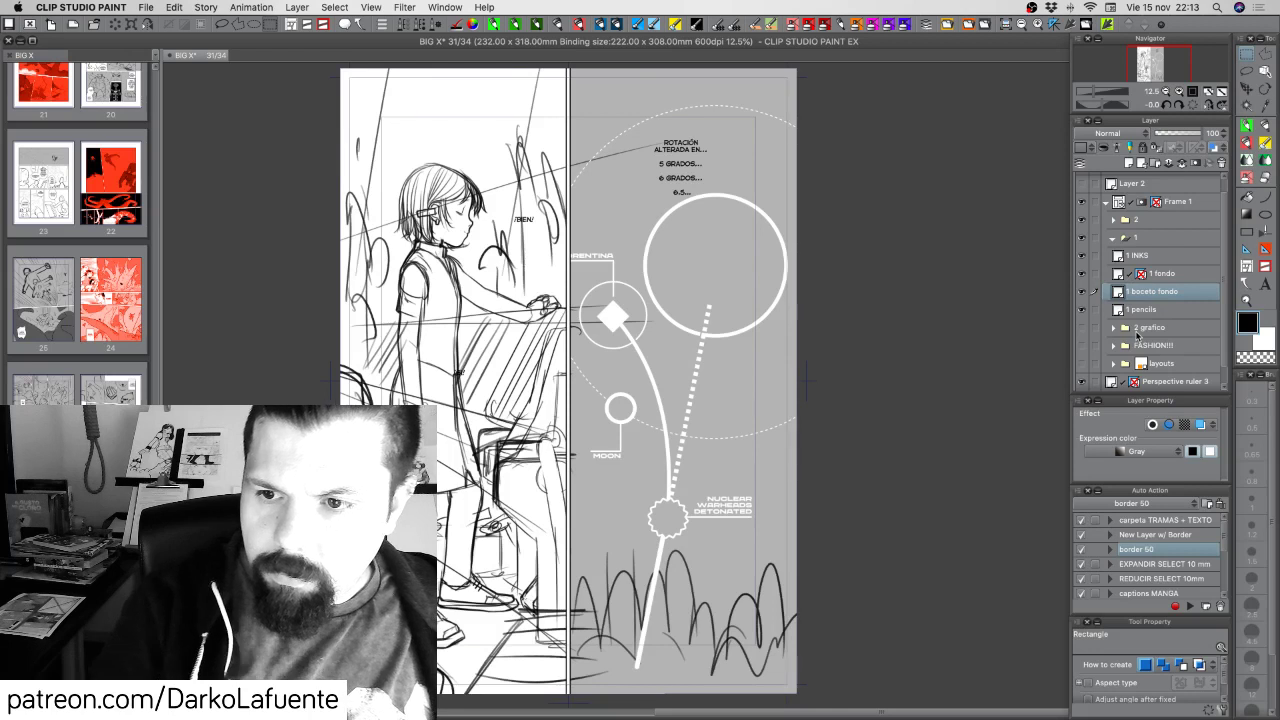
Move the layers from 1 INKS through 1 pencils into the 1 folder
left_click(1081, 310)
left_click(1081, 310)
left_click(1158, 257)
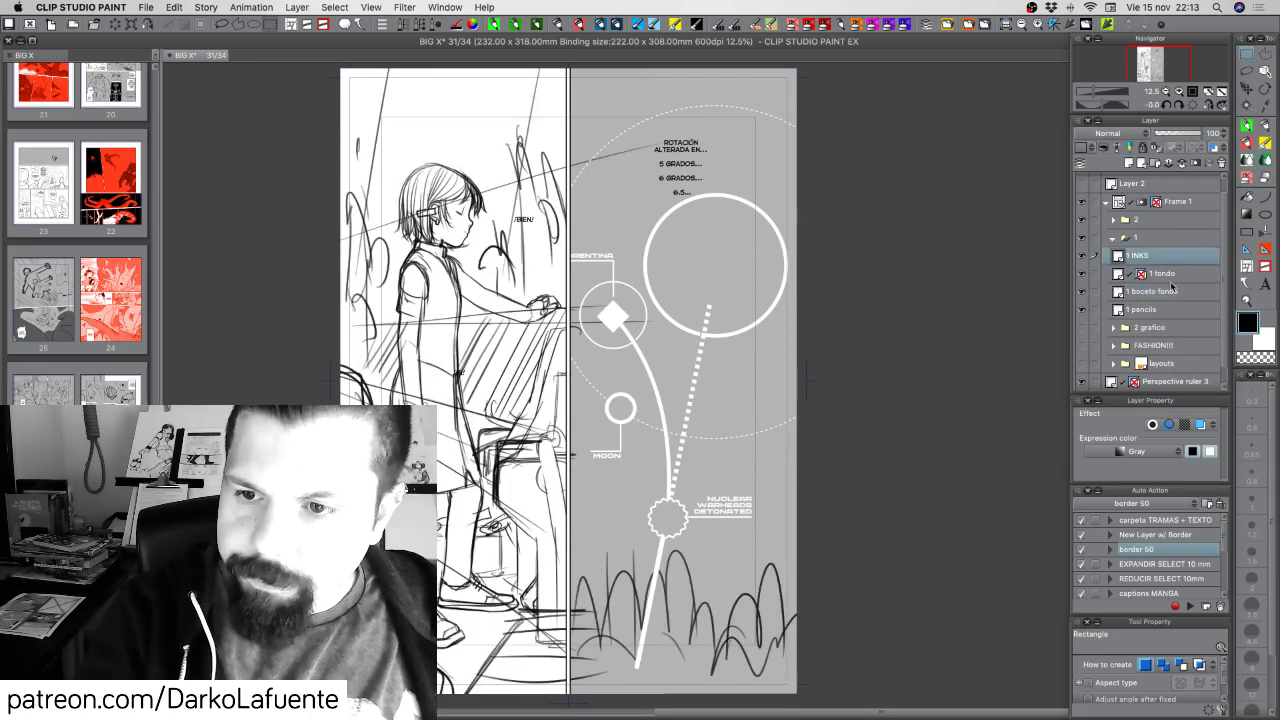
left_click(1170, 310, "shift")
left_click_drag(1156, 259, 1160, 239)
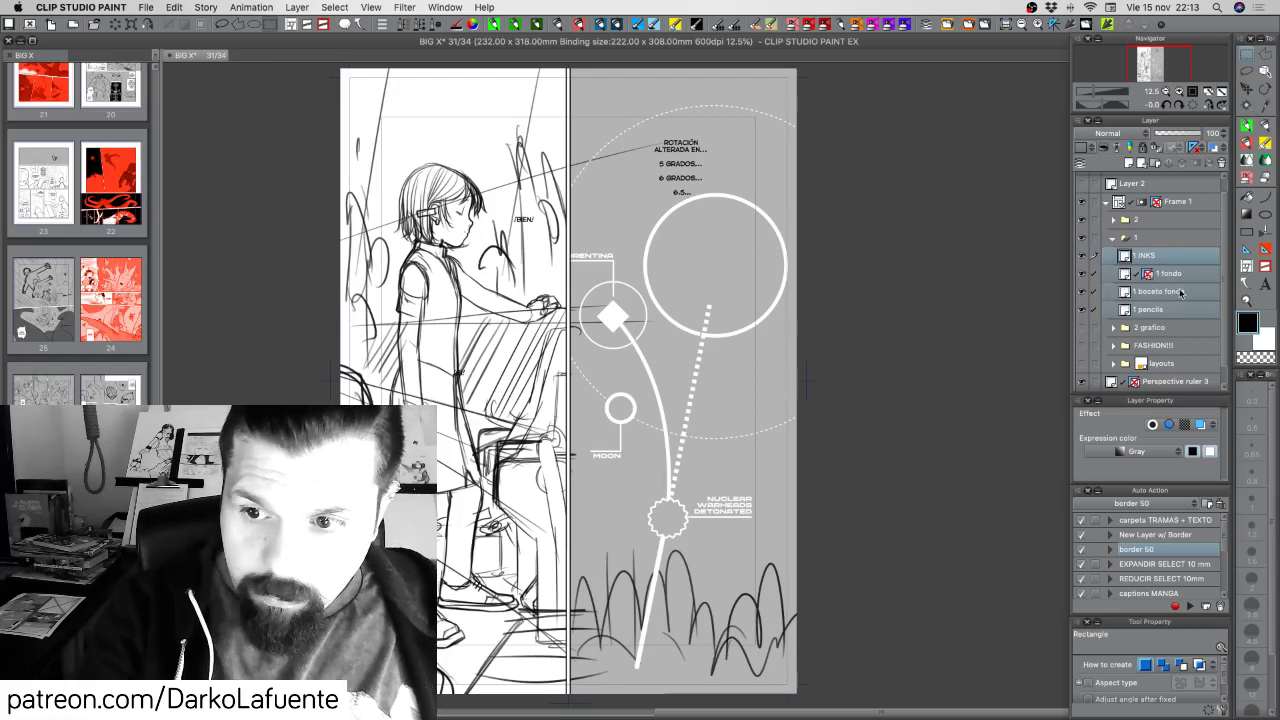
Create a layer folder named 1 boceto inside the 1 folder, directly above the 1 boceto fondo layer
left_click(1180, 291)
left_click(1158, 163)
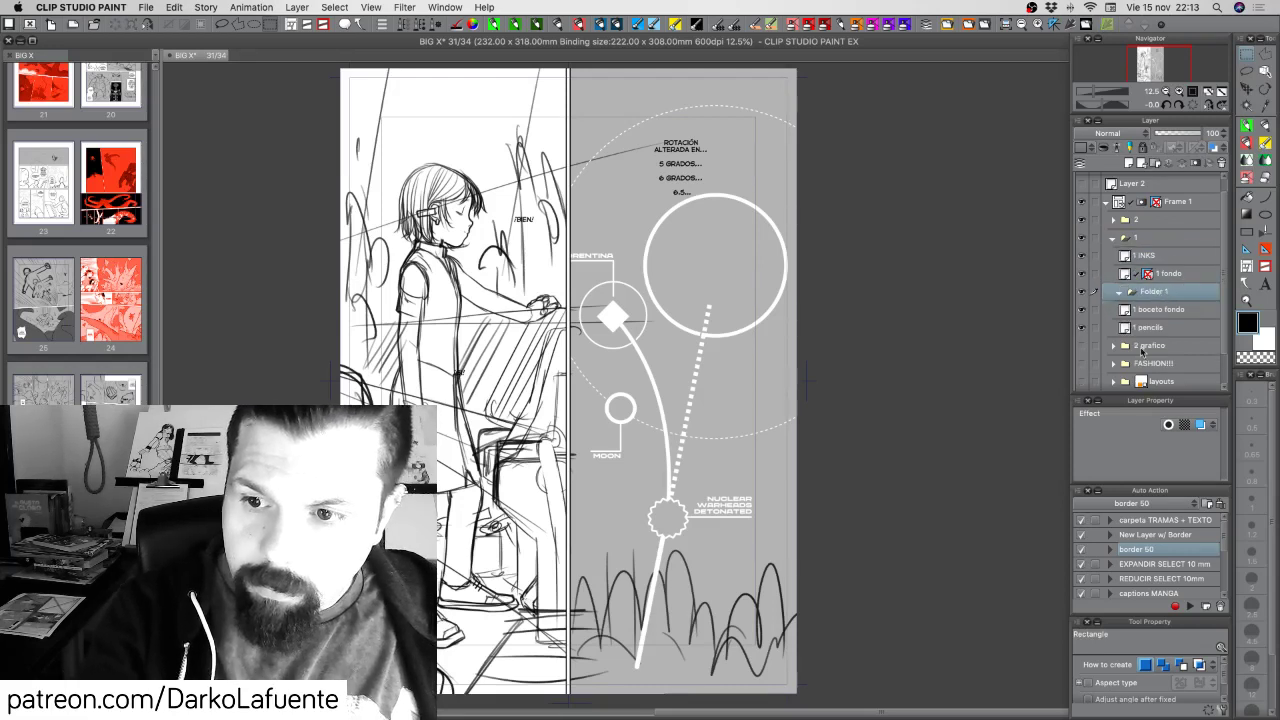
double_click(1155, 291)
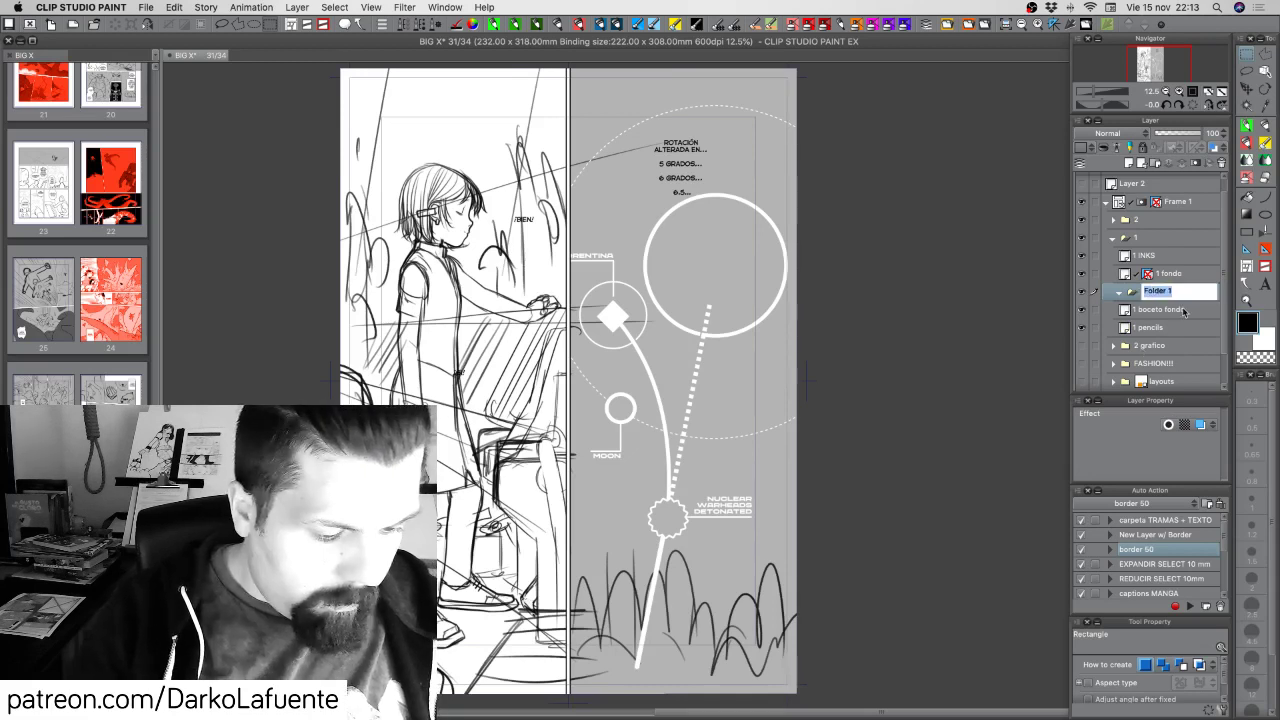
type("1 c")
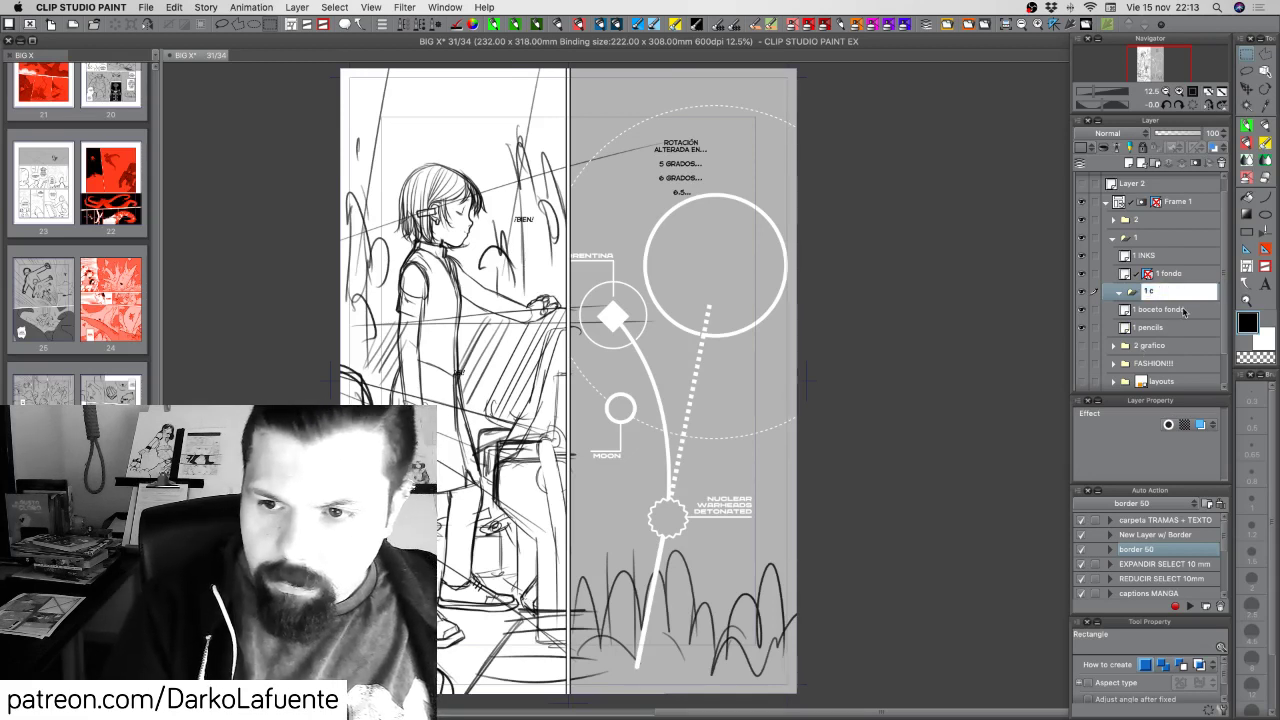
type("ioeto")
key("Return")
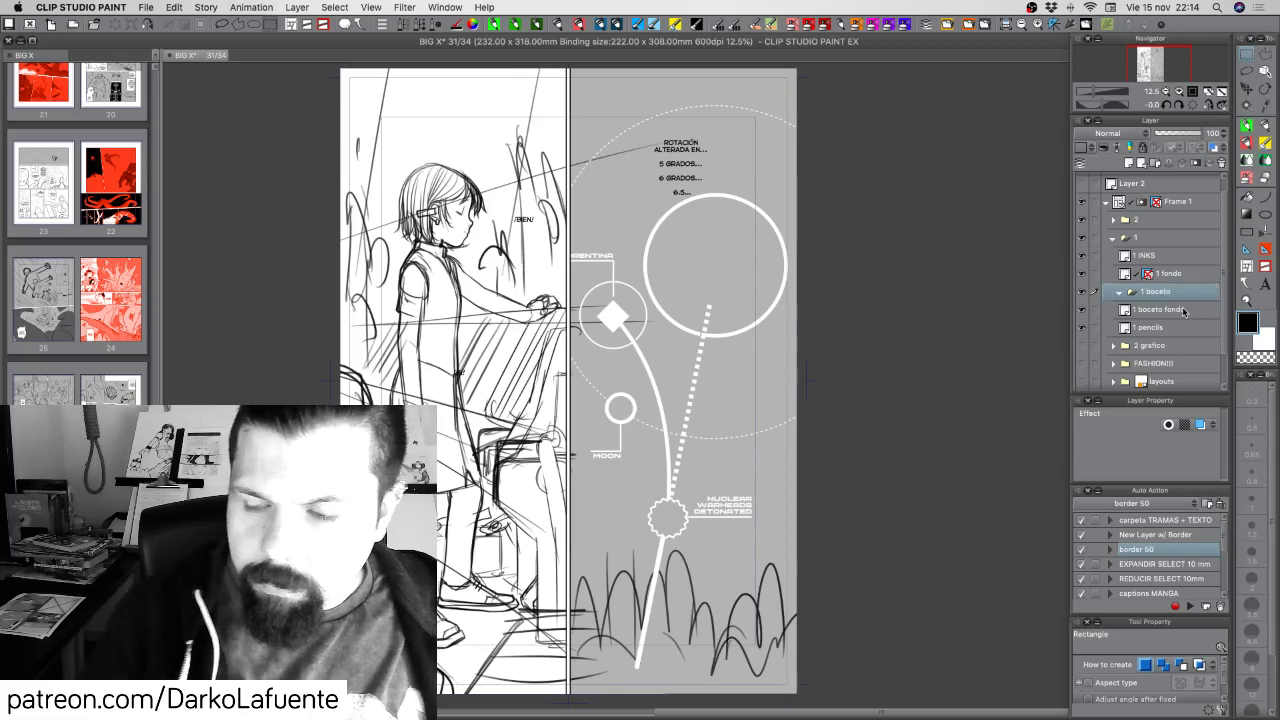
Move 1 boceto fondo and 1 pencils into the 1 boceto folder, collapse it, and check its contents by toggling visibility
left_click(1190, 311)
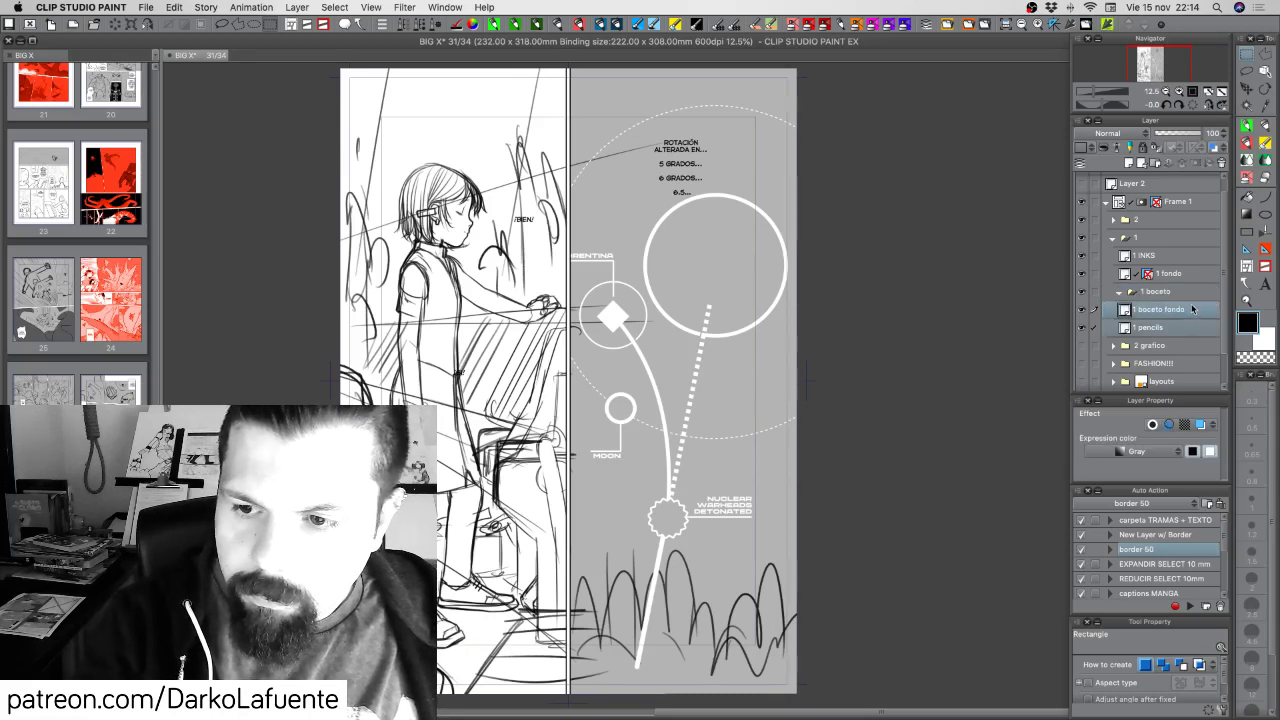
left_click_drag(1192, 309, 1193, 295)
left_click(1119, 292)
left_click(1082, 293)
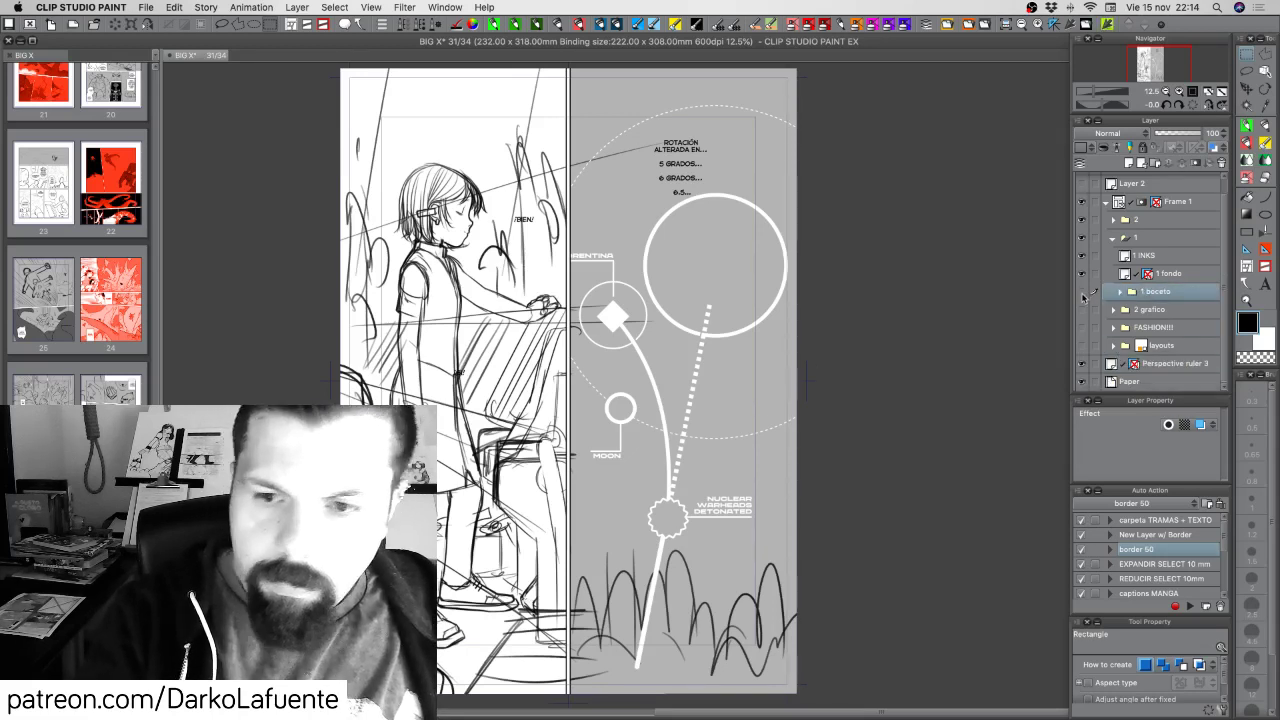
left_click(1082, 293)
left_click(1082, 293)
left_click(1082, 293)
left_click(1082, 293)
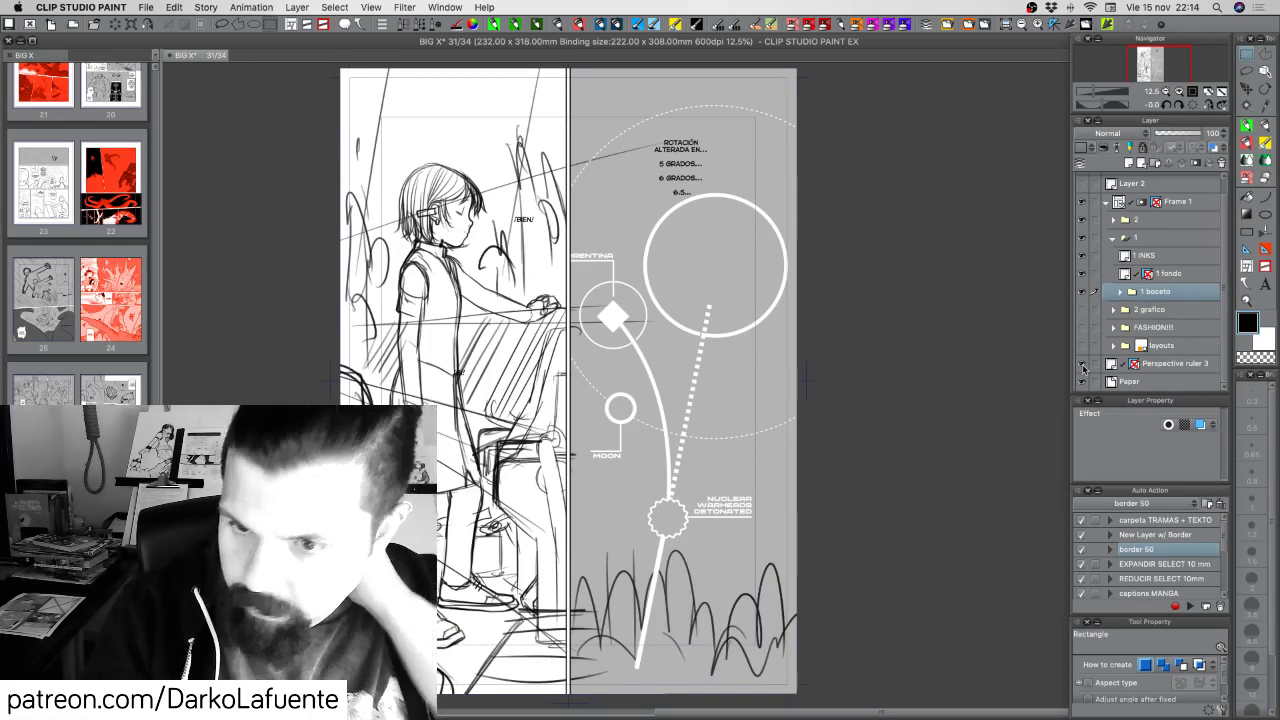
Try to create a selection from the Perspective ruler 3 layer to check it for drawn content
left_click(1186, 365)
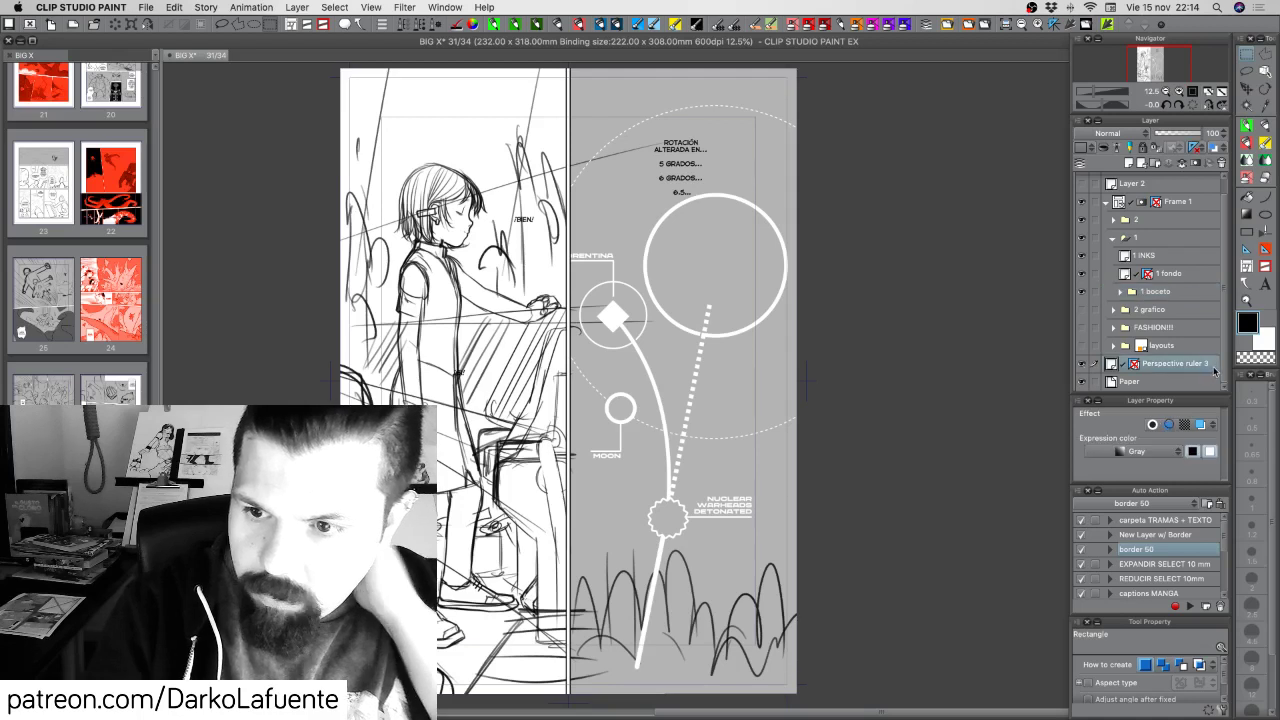
right_click(1193, 367)
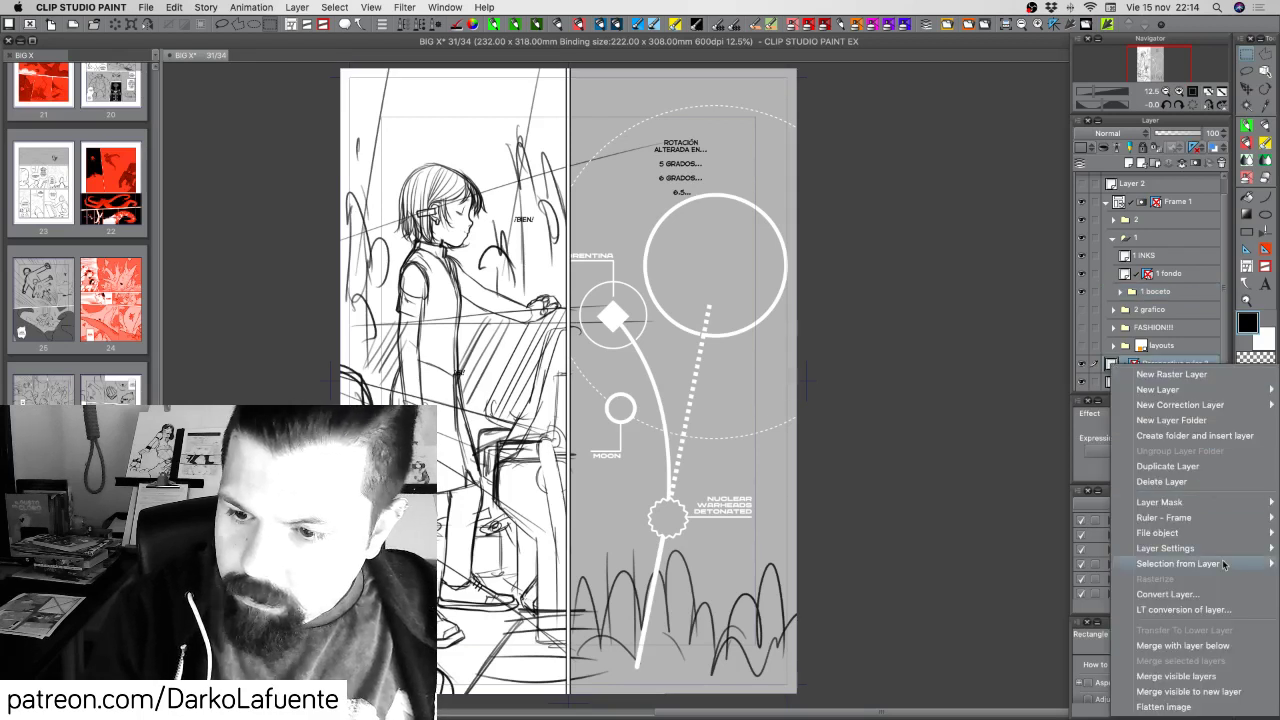
mouse_move(1100, 563)
left_click(1047, 578)
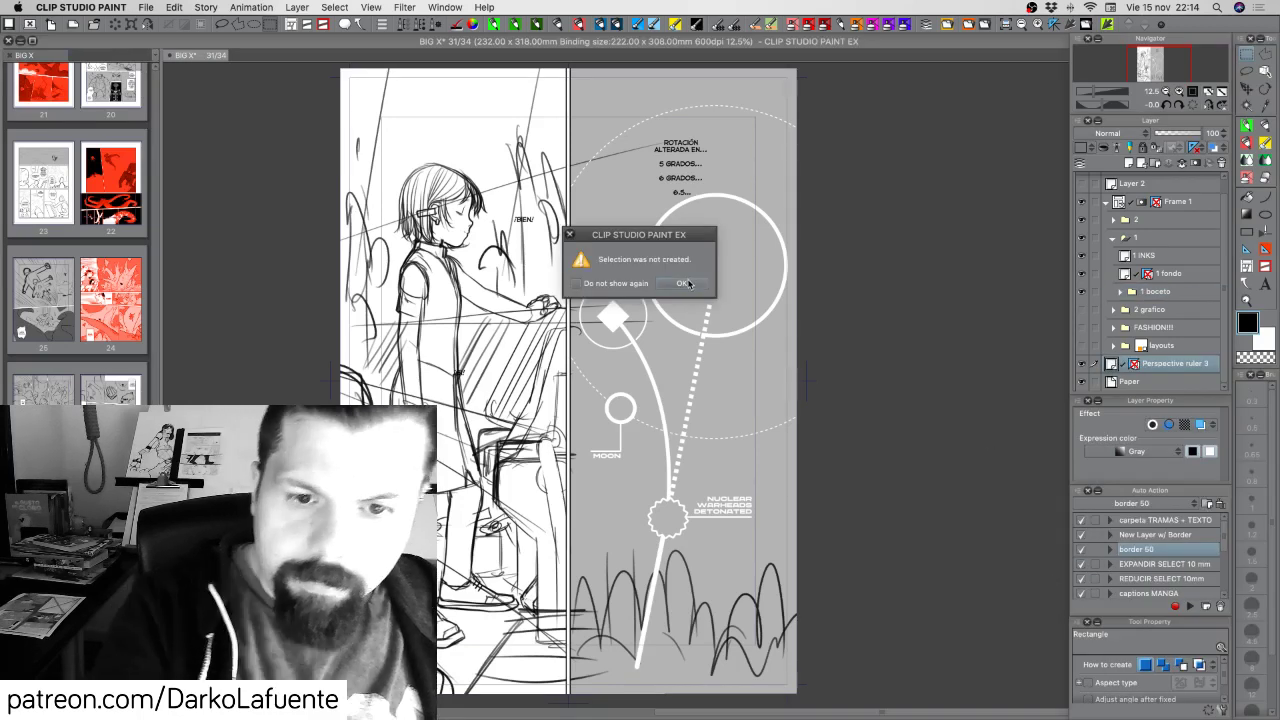
left_click(681, 283)
Delete the ruler from the Perspective ruler 3 layer, delete the layer itself, and save the file
left_click(1135, 365)
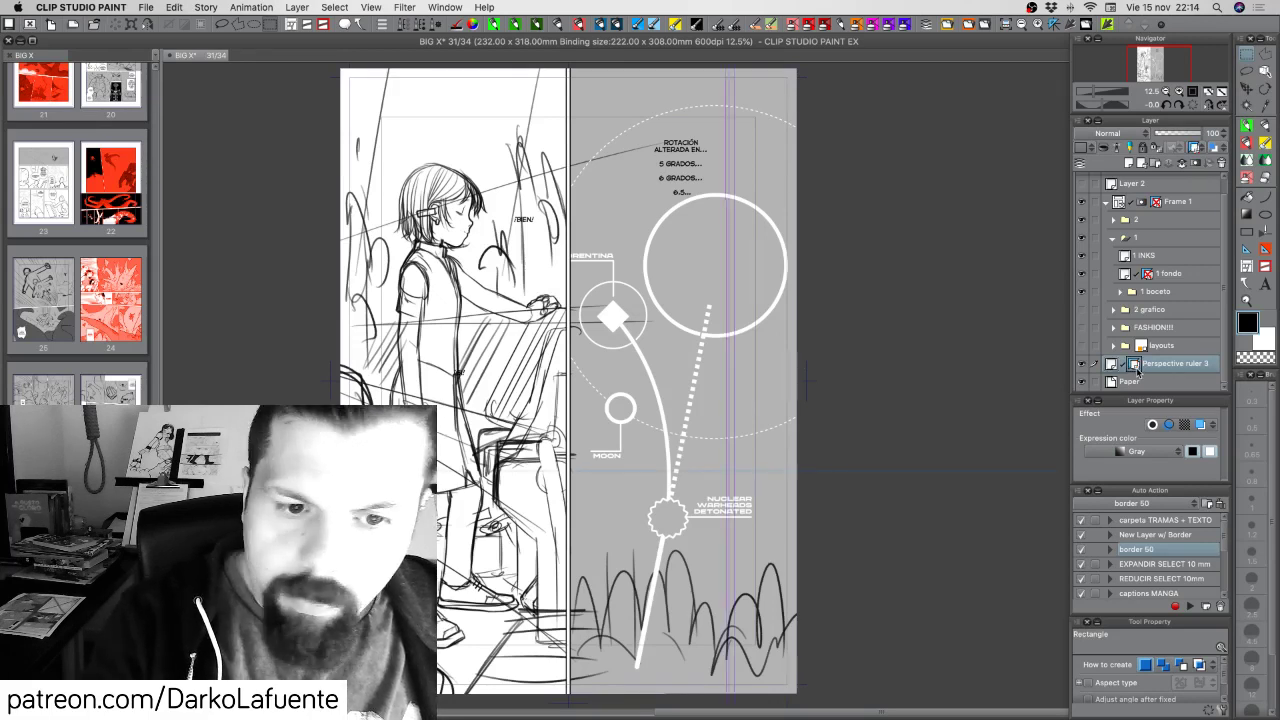
left_click_drag(1143, 366, 1220, 163)
left_click(739, 284)
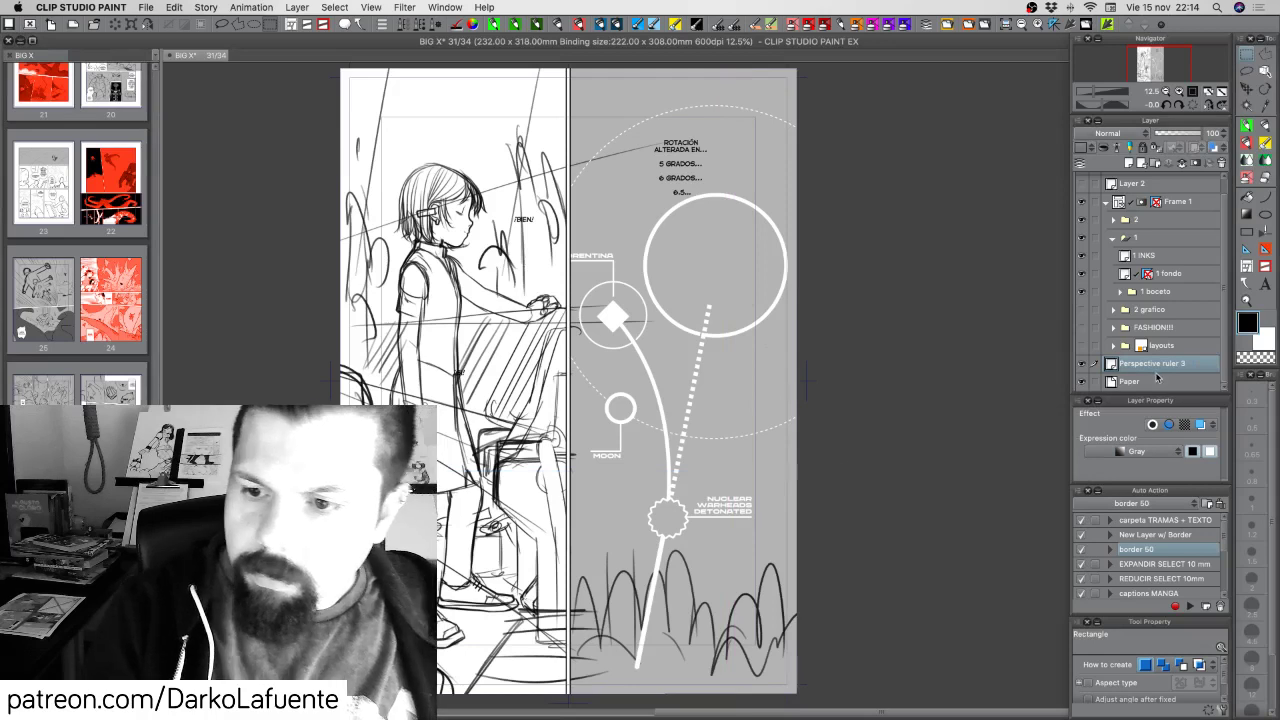
left_click(1220, 164)
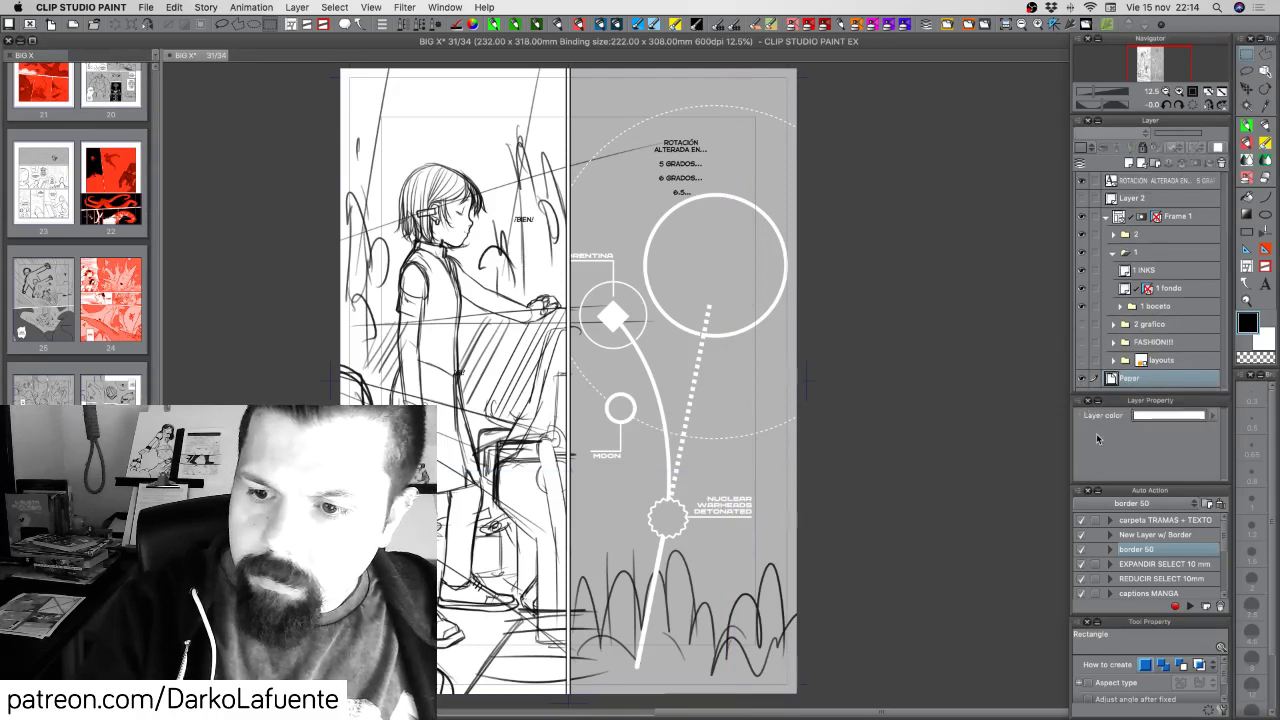
key("super+s")
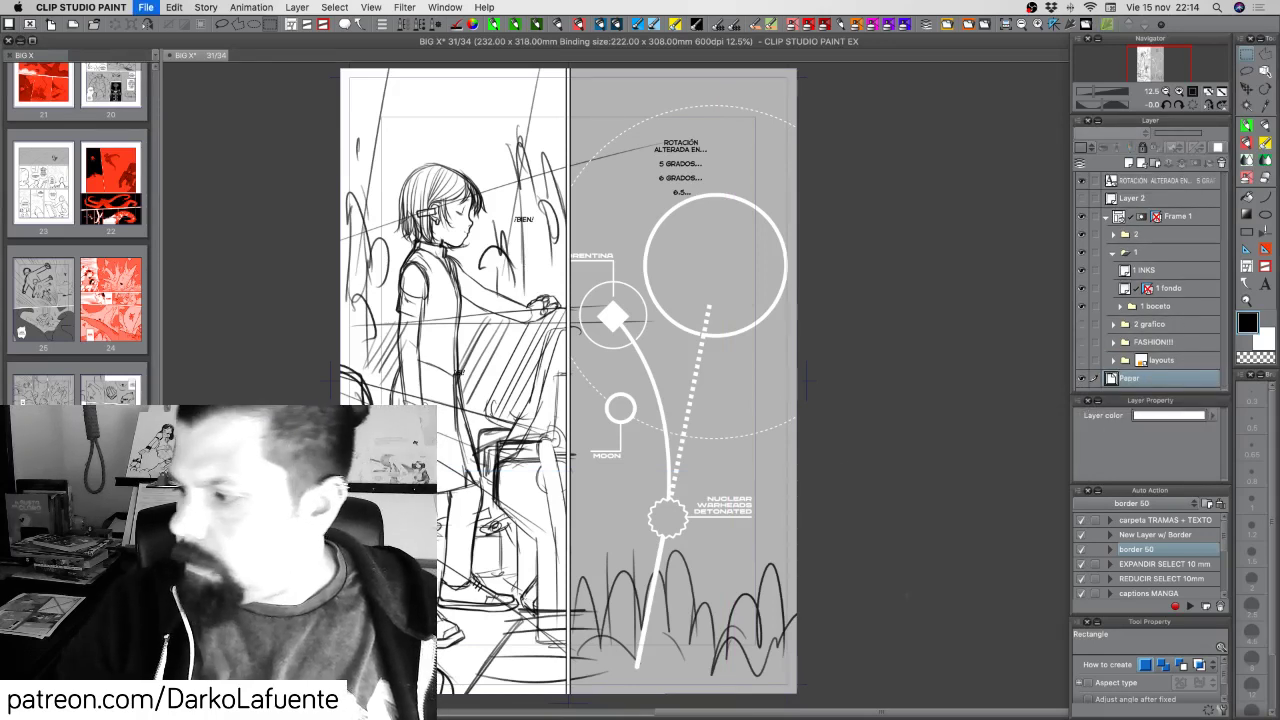